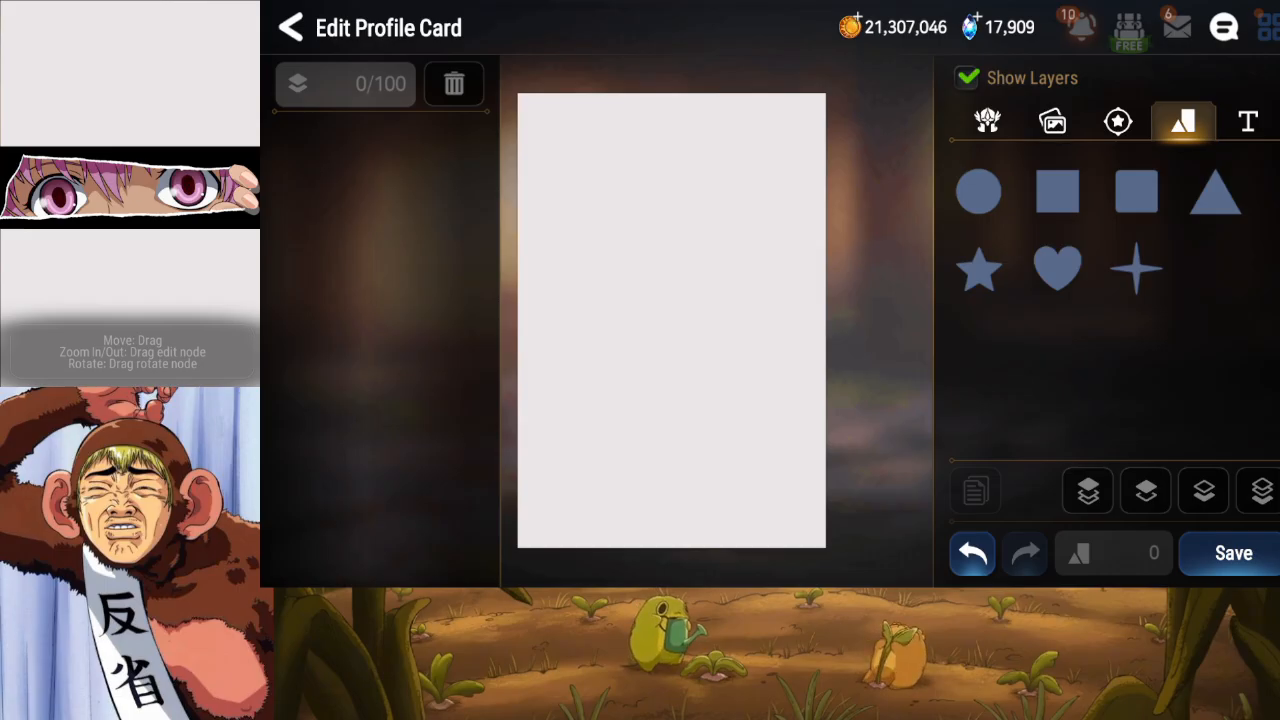
# Cover the whole card with an enlarged black rounded square, lock its layer and save the profile card.
pyautogui.click(1133, 199)
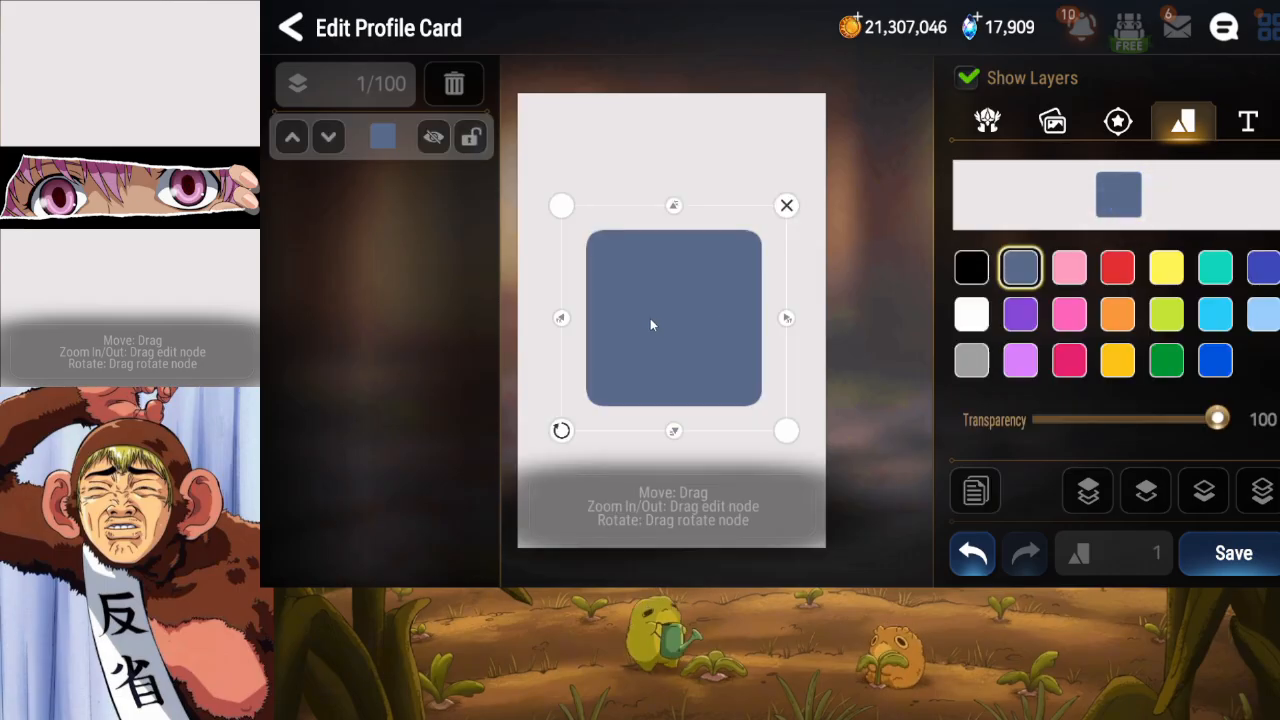
pyautogui.moveTo(661, 307); pyautogui.dragTo(665, 239)
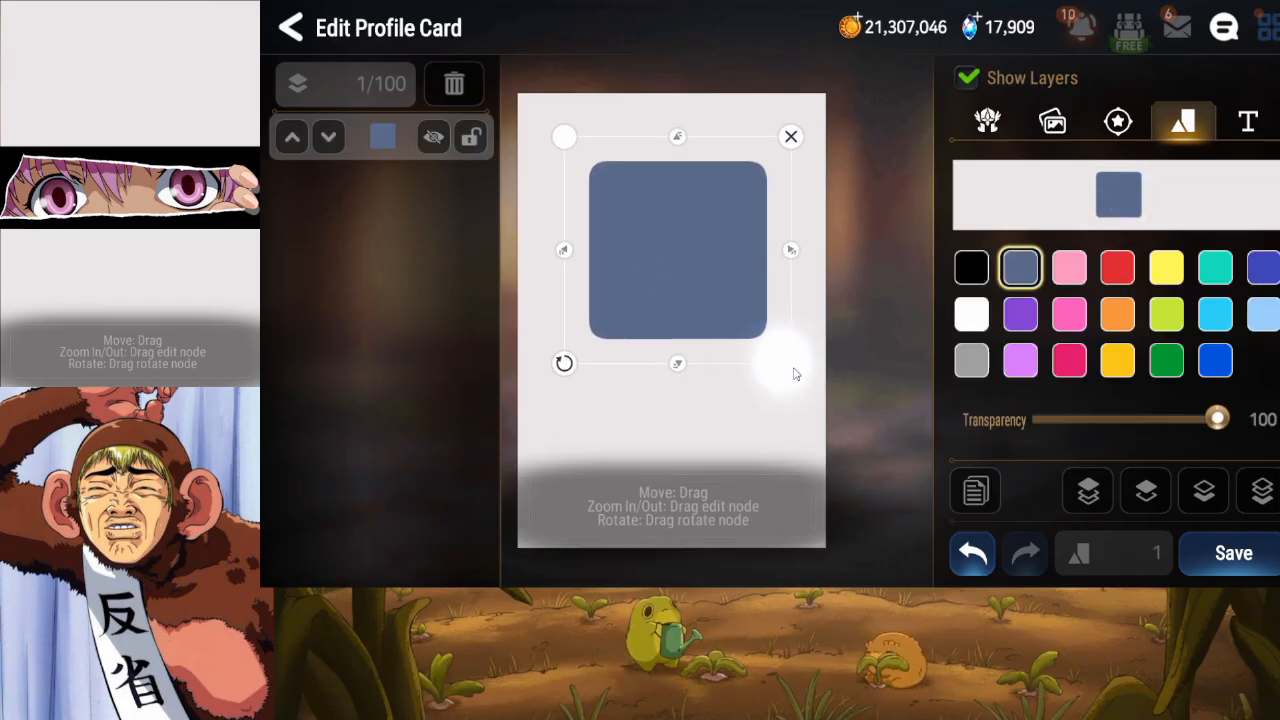
pyautogui.moveTo(791, 366); pyautogui.dragTo(965, 540)
pyautogui.click(968, 274)
pyautogui.click(470, 137)
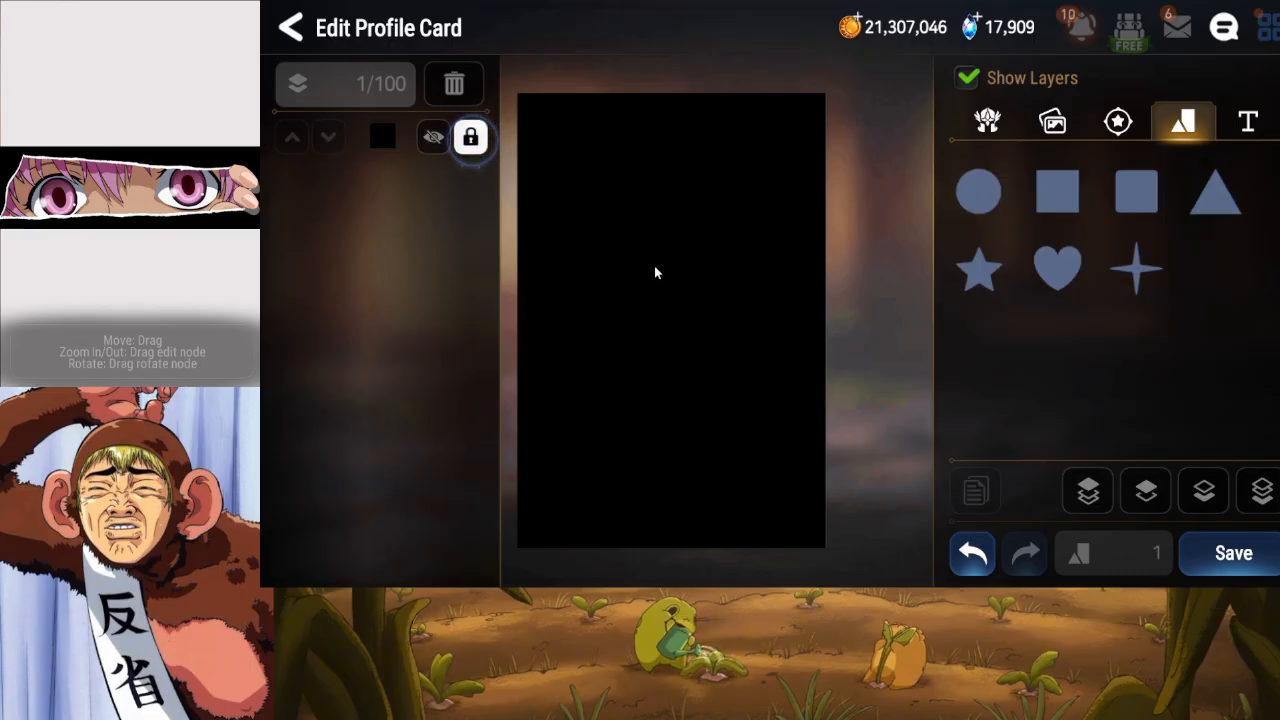
pyautogui.click(1230, 553)
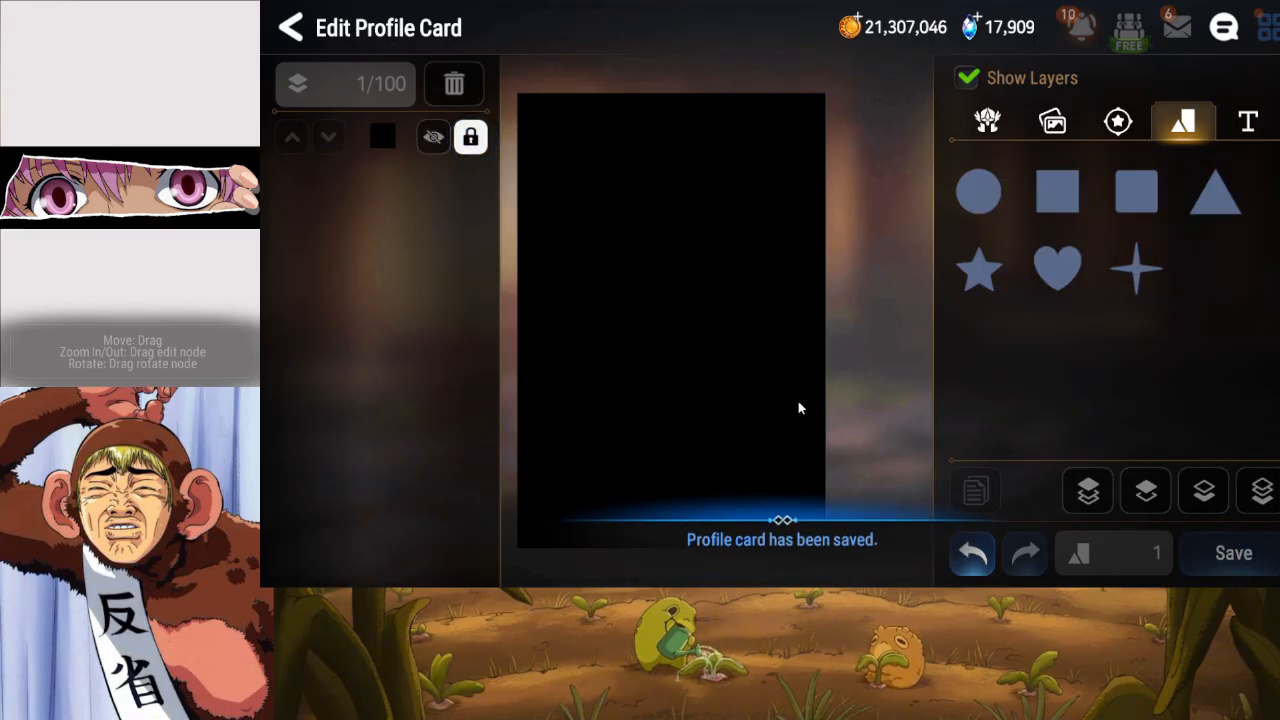
# Try a small, narrow white triangle tilted at the card's left edge as the torn paper's corner, and delete it.
pyautogui.click(1147, 207)
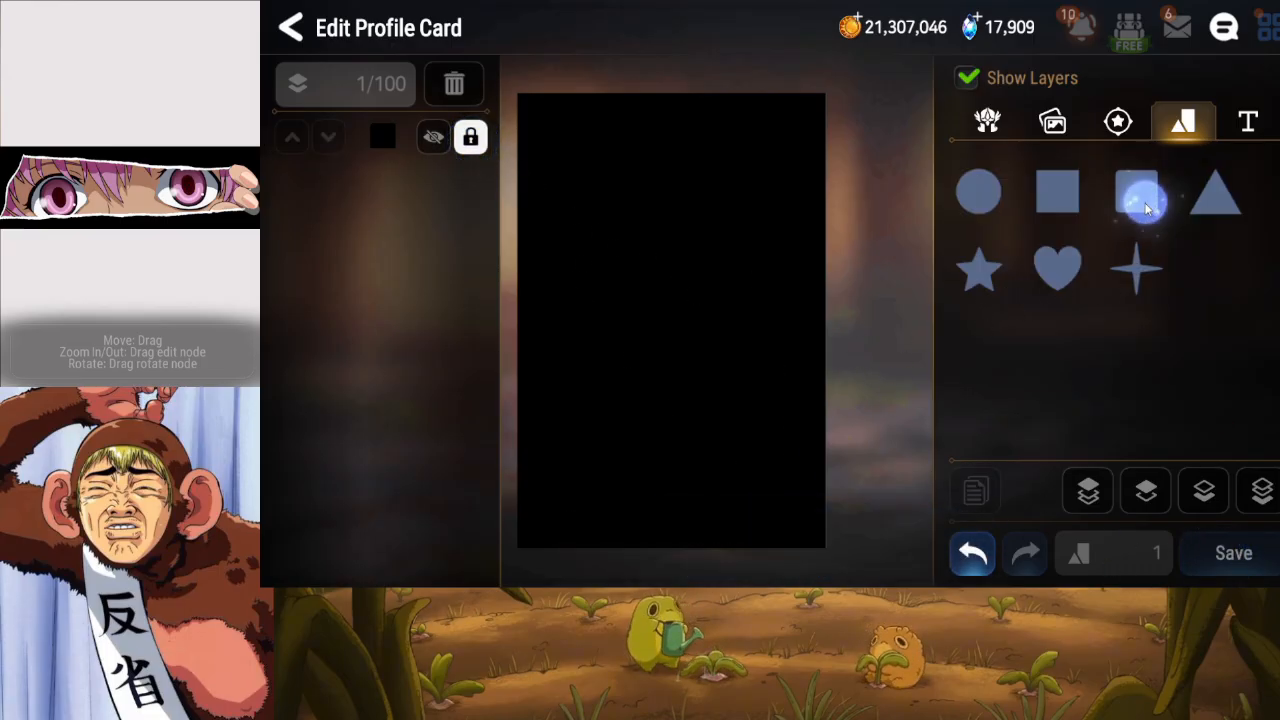
pyautogui.click(733, 168)
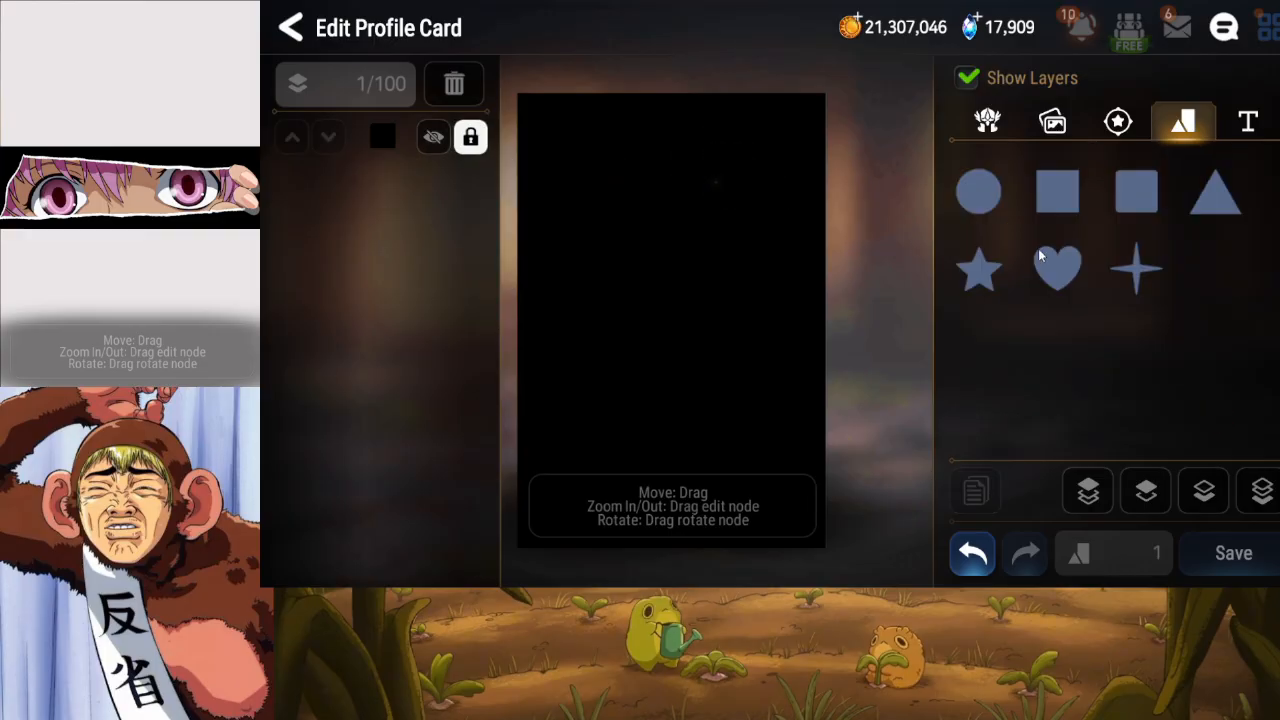
pyautogui.click(1205, 214)
pyautogui.moveTo(708, 309); pyautogui.dragTo(680, 300)
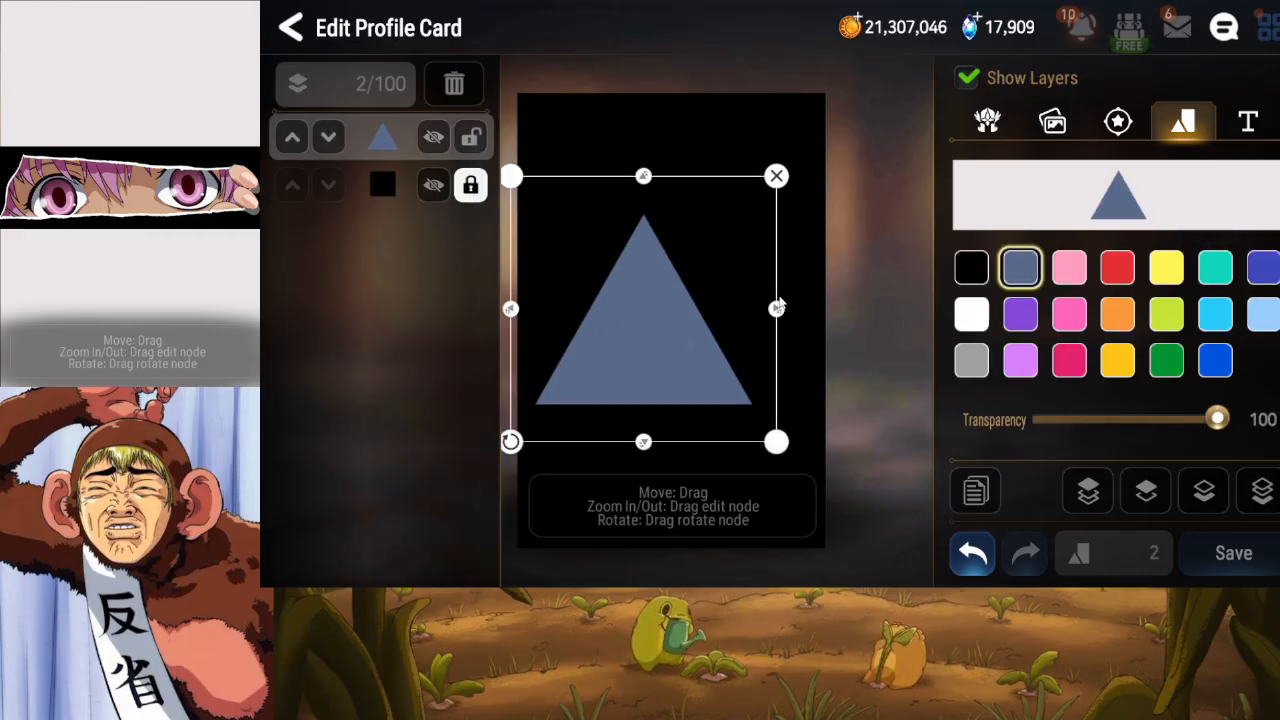
pyautogui.moveTo(770, 300); pyautogui.dragTo(698, 302)
pyautogui.click(966, 314)
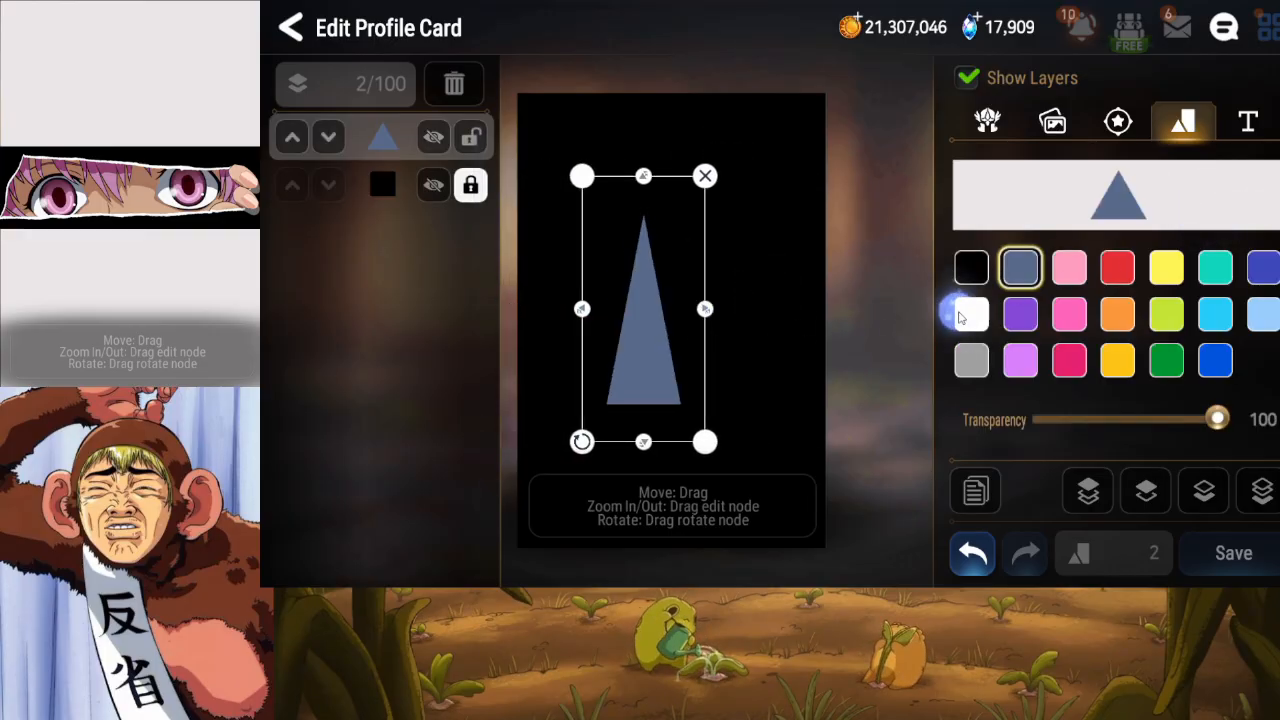
pyautogui.moveTo(634, 369); pyautogui.dragTo(556, 360)
pyautogui.moveTo(622, 301); pyautogui.dragTo(590, 300)
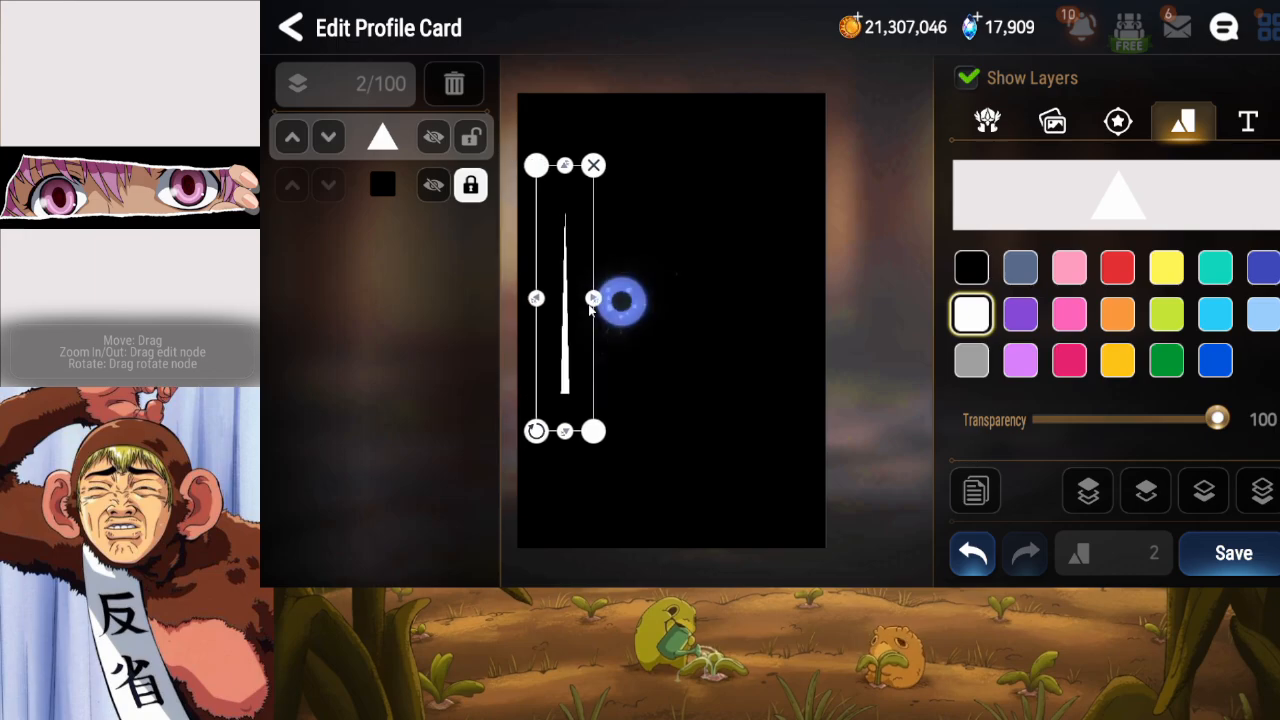
pyautogui.moveTo(536, 430); pyautogui.dragTo(527, 308)
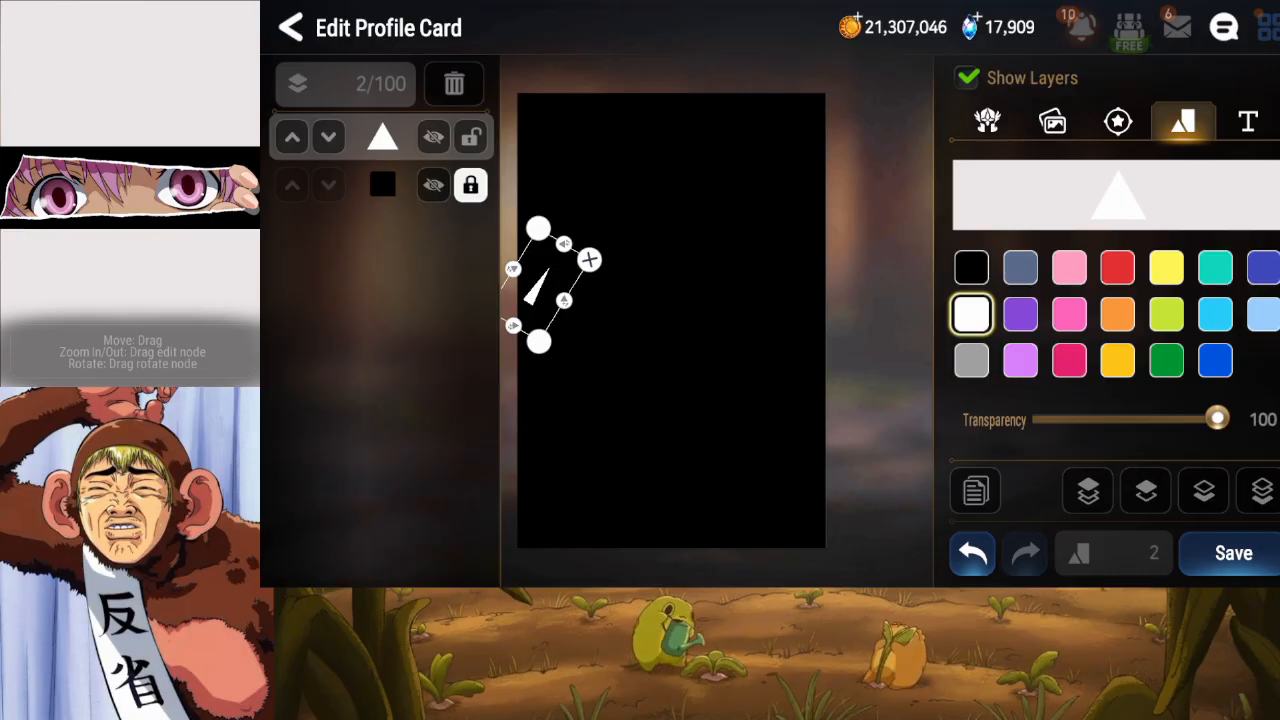
pyautogui.click(471, 137)
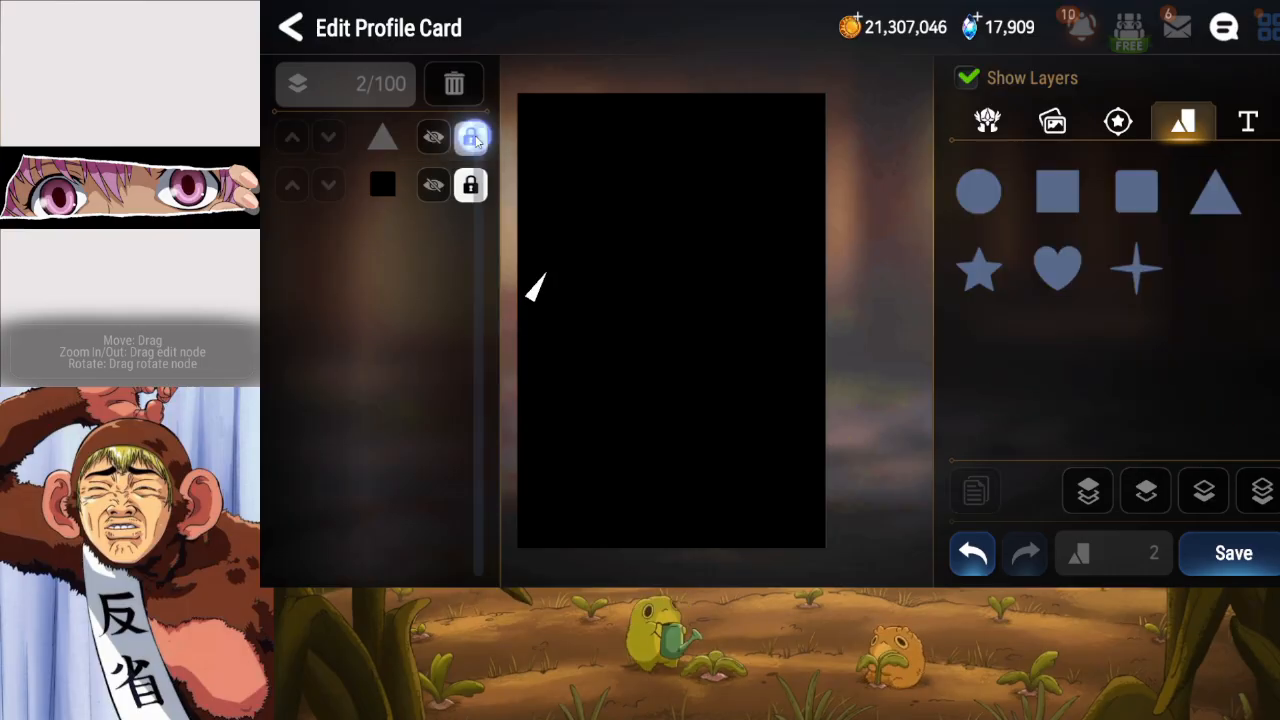
pyautogui.click(471, 137)
pyautogui.click(454, 84)
# Add a star, rotate and narrow it, and place it partly beyond the card's left edge.
pyautogui.click(985, 270)
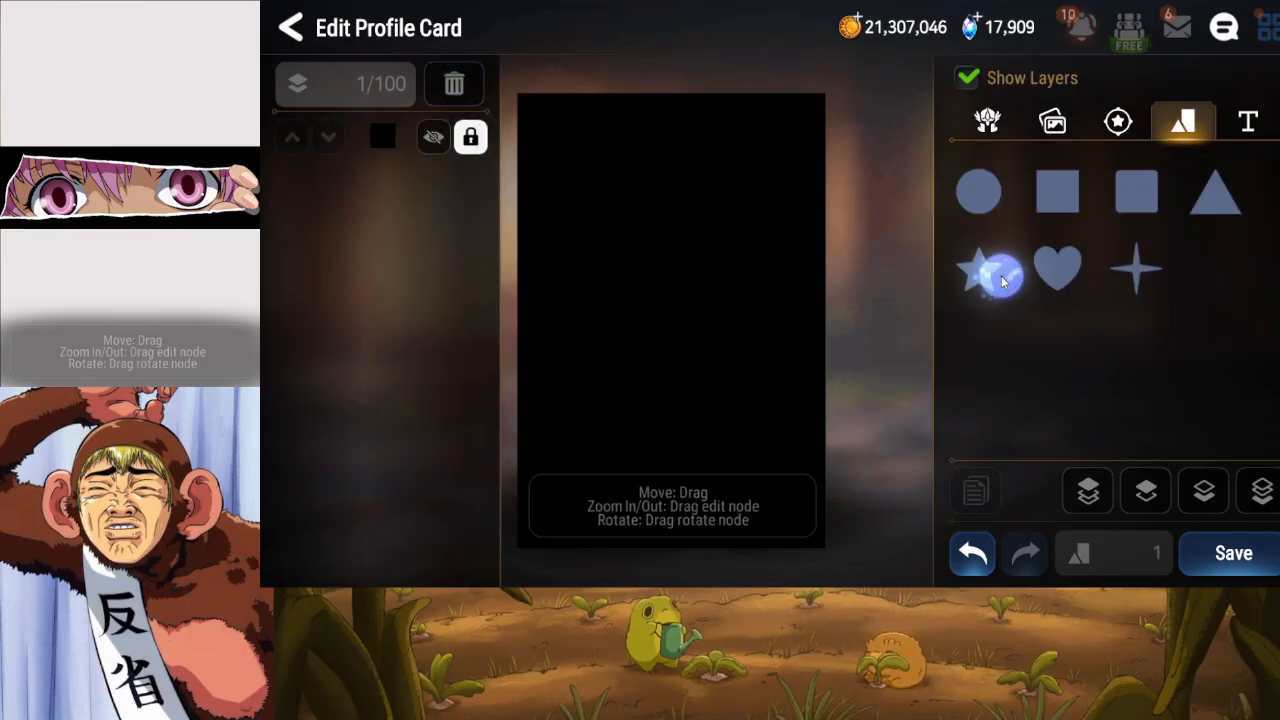
pyautogui.moveTo(566, 409); pyautogui.dragTo(847, 467)
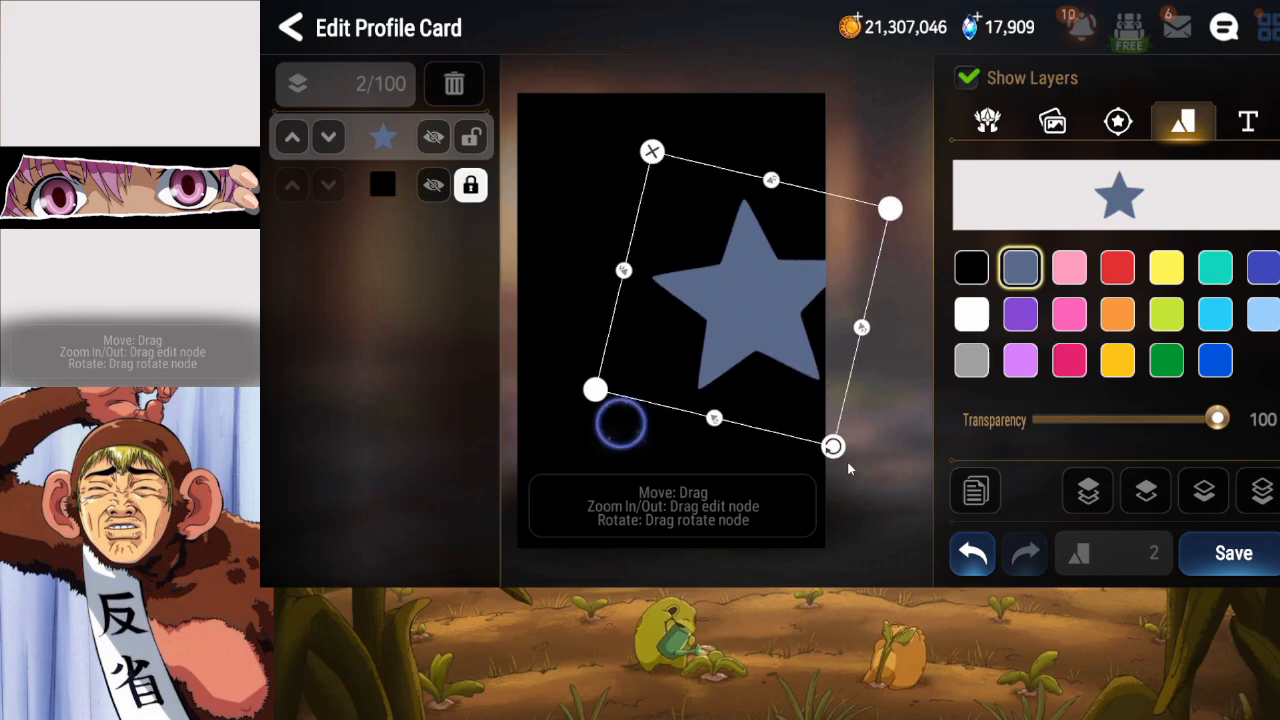
pyautogui.moveTo(860, 325); pyautogui.dragTo(769, 306)
pyautogui.moveTo(720, 362); pyautogui.dragTo(631, 291)
pyautogui.click(616, 417)
pyautogui.moveTo(586, 375); pyautogui.dragTo(538, 407)
pyautogui.moveTo(539, 301)
pyautogui.mouseDown()
pyautogui.moveTo(497, 318)
pyautogui.moveTo(499, 332)
pyautogui.moveTo(548, 304)
pyautogui.mouseUp()
# Shorten the tilted star at the card's left edge and colour it white.
pyautogui.click(569, 157)
pyautogui.click(559, 205)
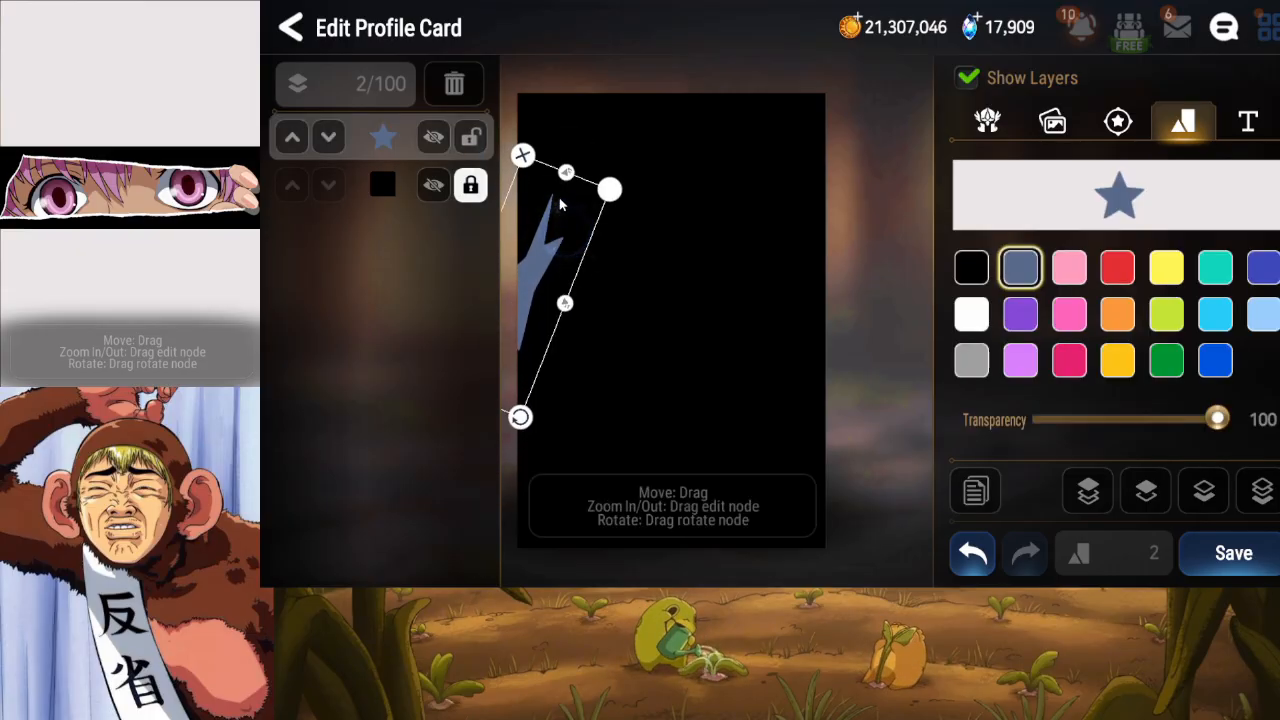
pyautogui.moveTo(566, 172); pyautogui.dragTo(551, 216)
pyautogui.moveTo(538, 382); pyautogui.dragTo(532, 344)
pyautogui.click(972, 315)
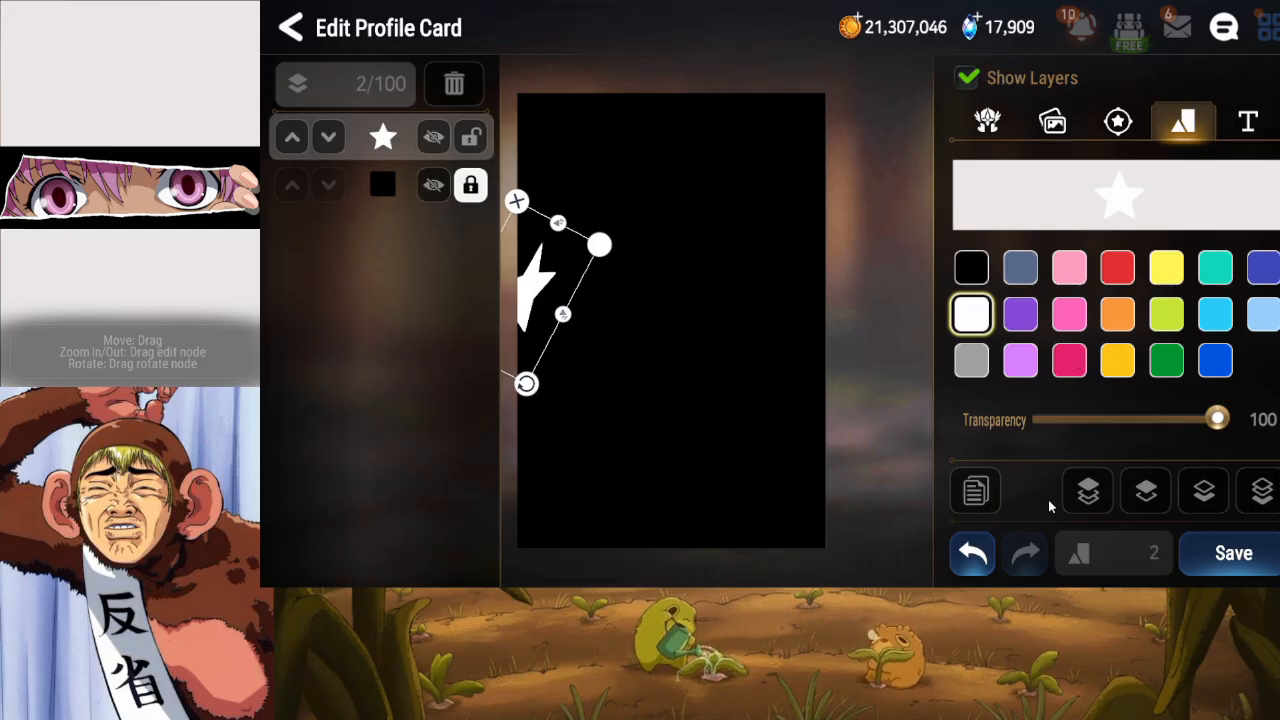
# Duplicate the white star, lock the original layer, and colour the copy black, shifted slightly upward.
pyautogui.click(988, 497)
pyautogui.click(471, 186)
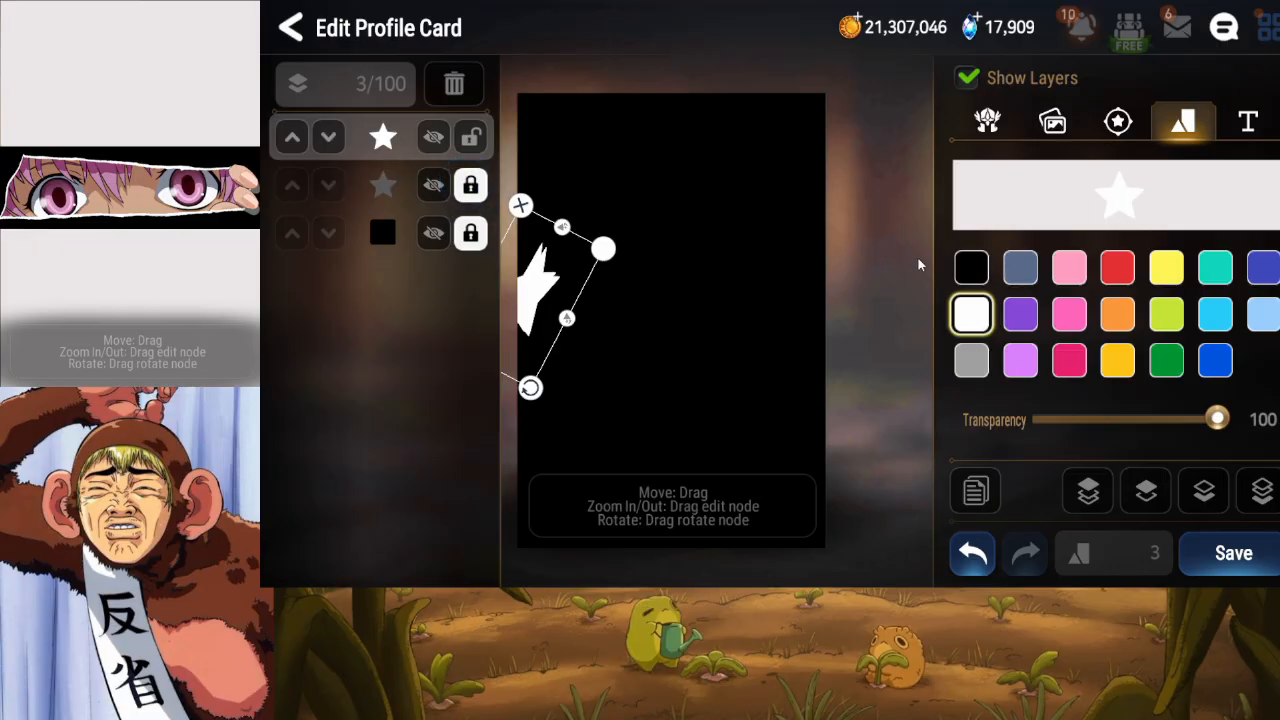
pyautogui.click(971, 267)
pyautogui.moveTo(541, 271); pyautogui.dragTo(540, 257)
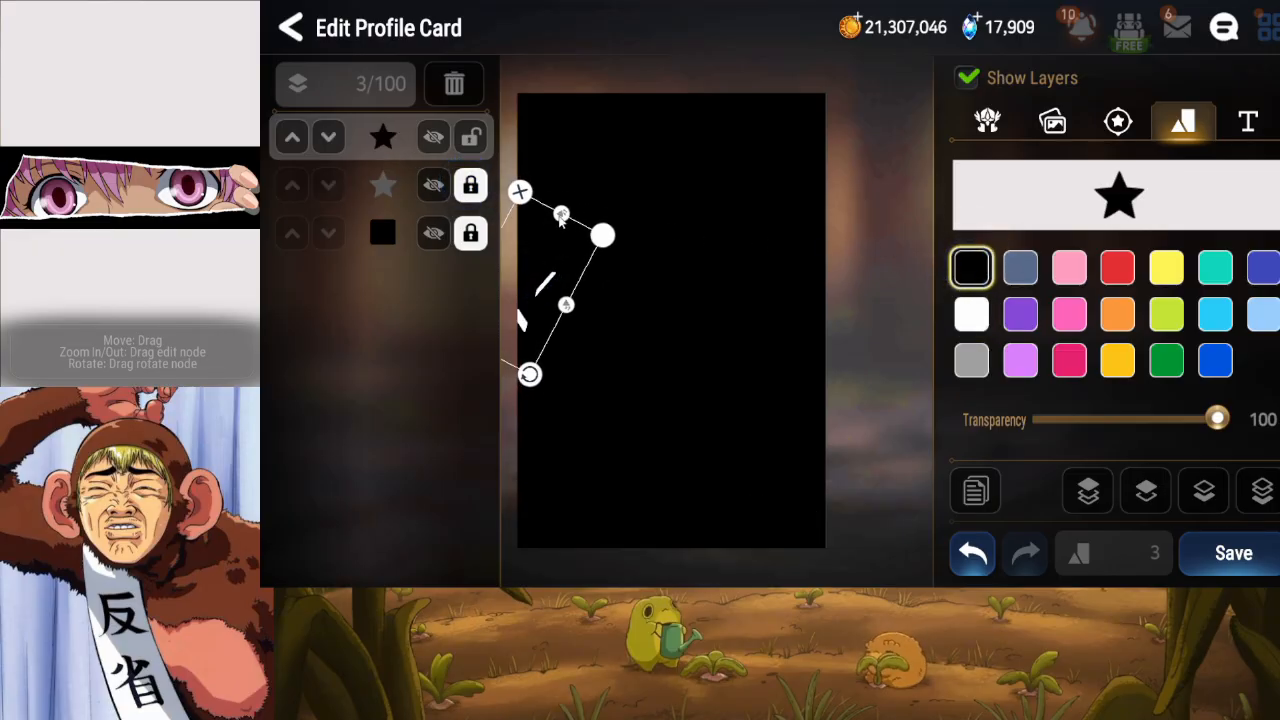
# Stretch, rotate and position the black star so only a thin bent white line remains, and lock its layer.
pyautogui.moveTo(563, 215); pyautogui.dragTo(577, 184)
pyautogui.moveTo(569, 305); pyautogui.dragTo(551, 339)
pyautogui.moveTo(524, 399); pyautogui.dragTo(508, 396)
pyautogui.moveTo(520, 317); pyautogui.dragTo(515, 329)
pyautogui.moveTo(505, 412); pyautogui.dragTo(511, 410)
pyautogui.moveTo(518, 335); pyautogui.dragTo(565, 330)
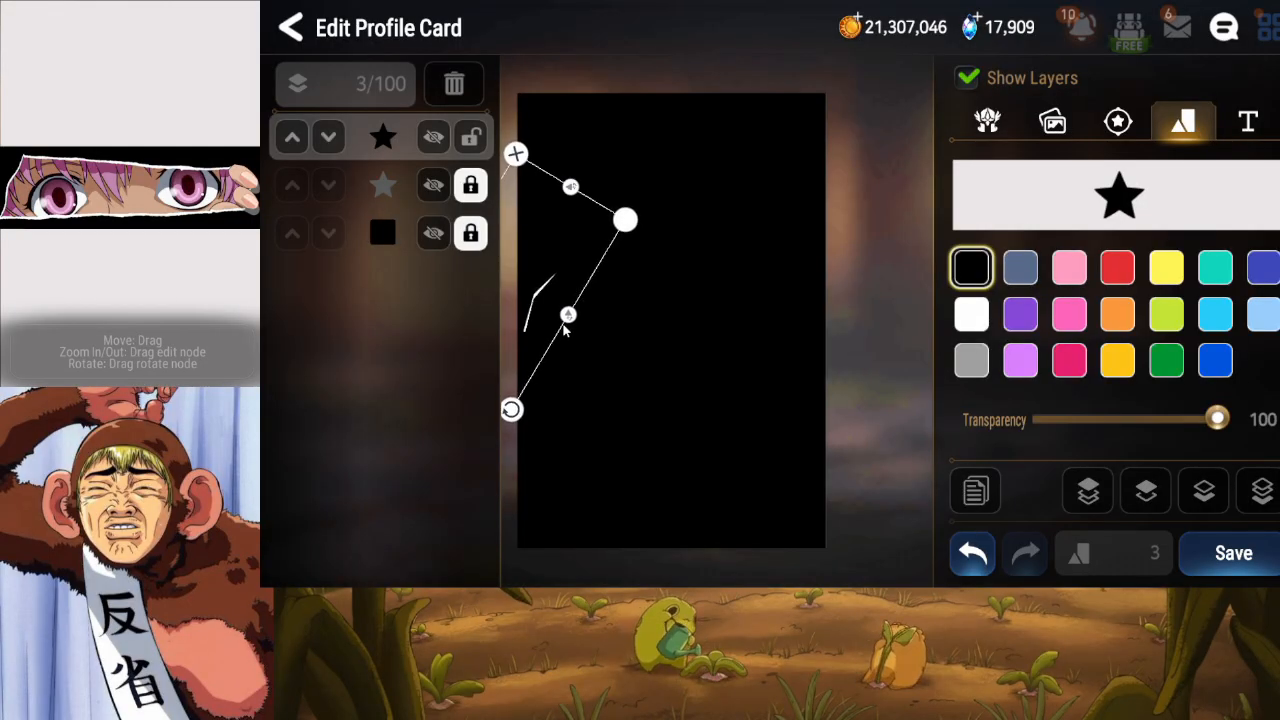
pyautogui.moveTo(533, 310); pyautogui.dragTo(527, 304)
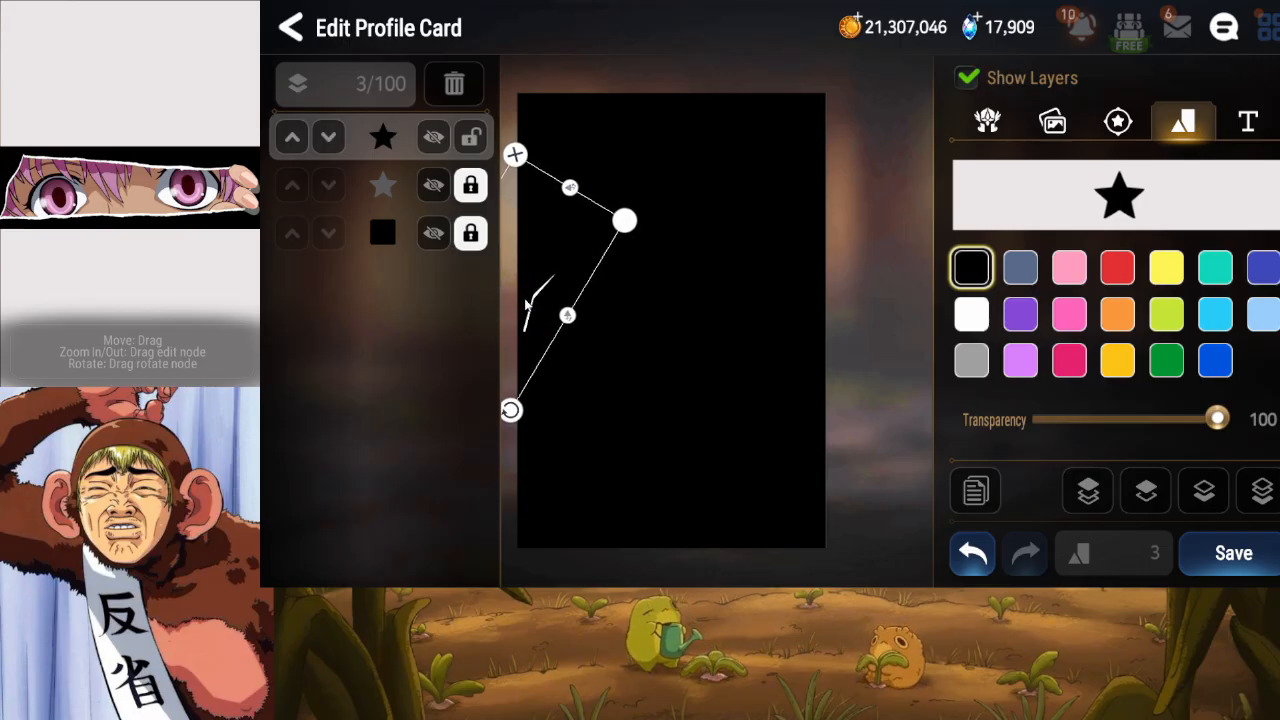
pyautogui.click(634, 331)
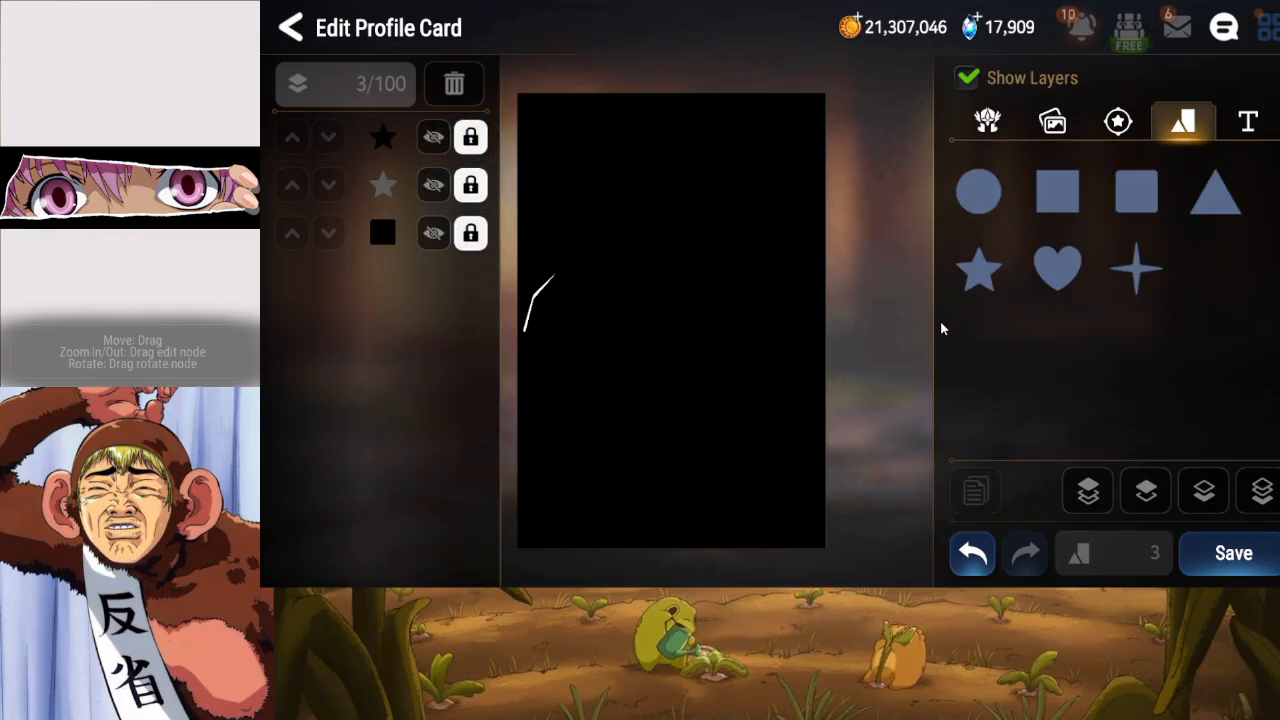
# Add a triangle, turn it upside down and flatten it beside the bent white line.
pyautogui.click(1140, 198)
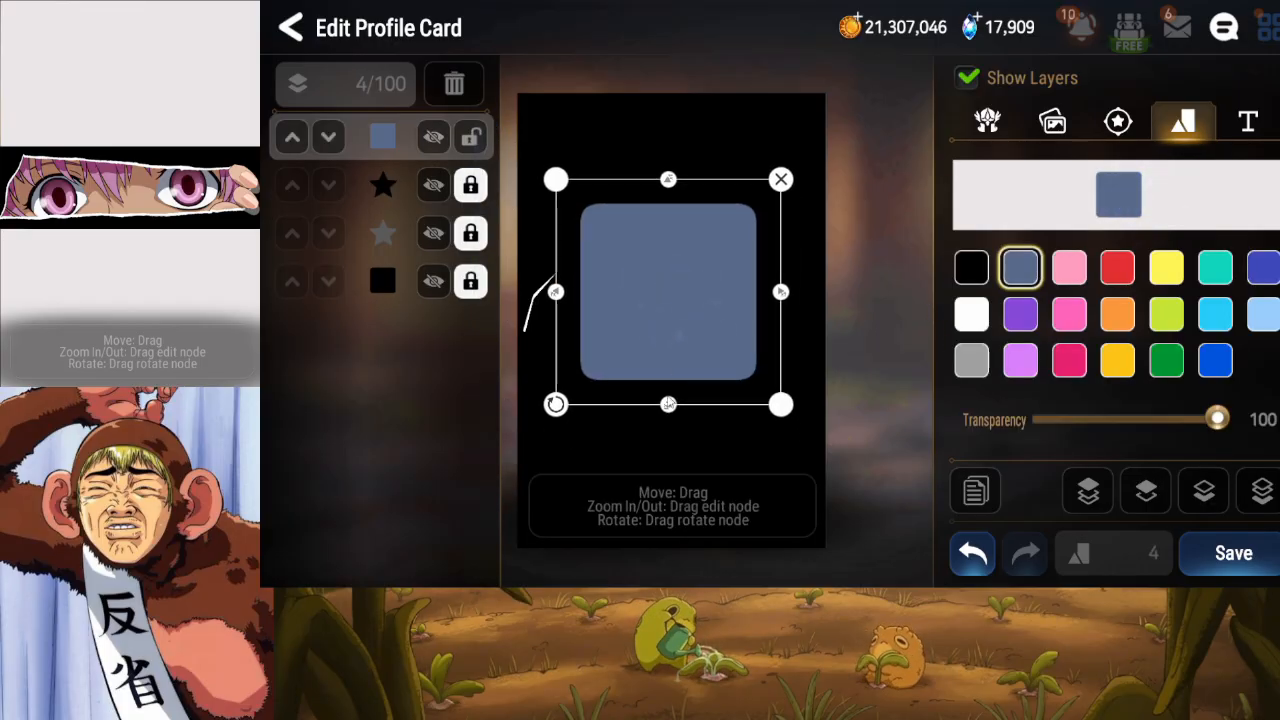
pyautogui.click(781, 179)
pyautogui.click(1211, 189)
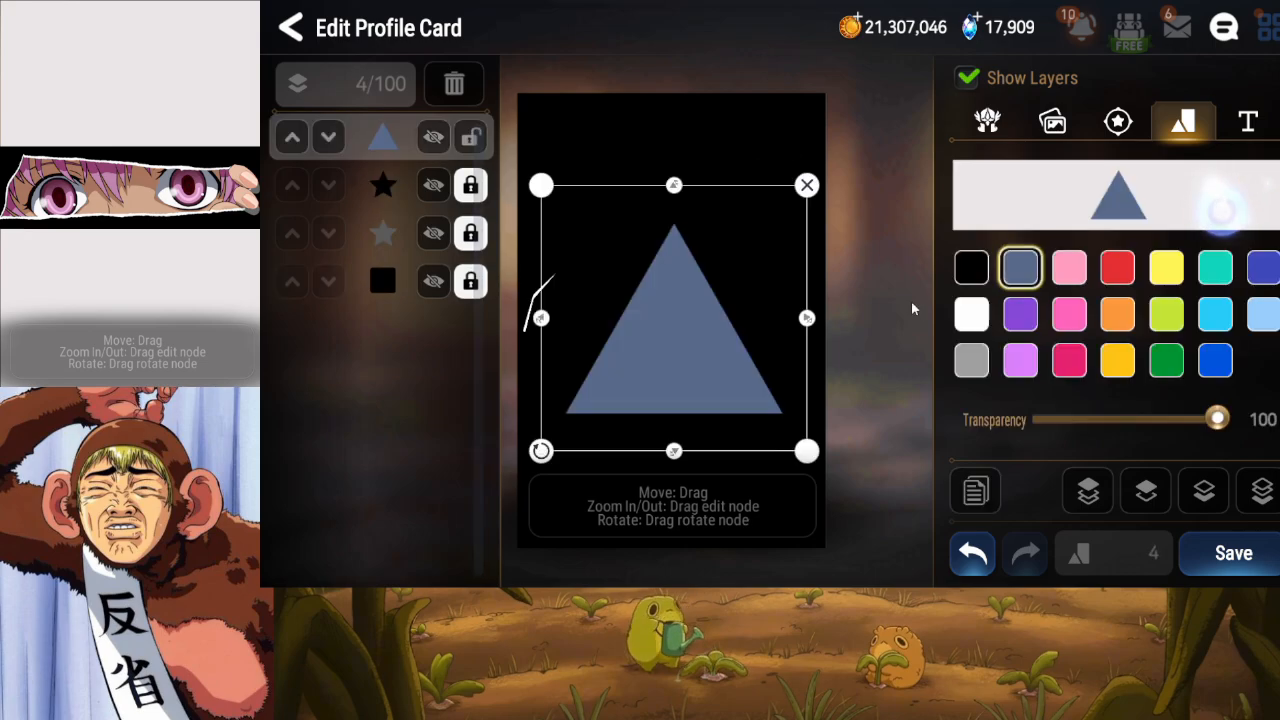
pyautogui.moveTo(596, 453); pyautogui.dragTo(806, 335)
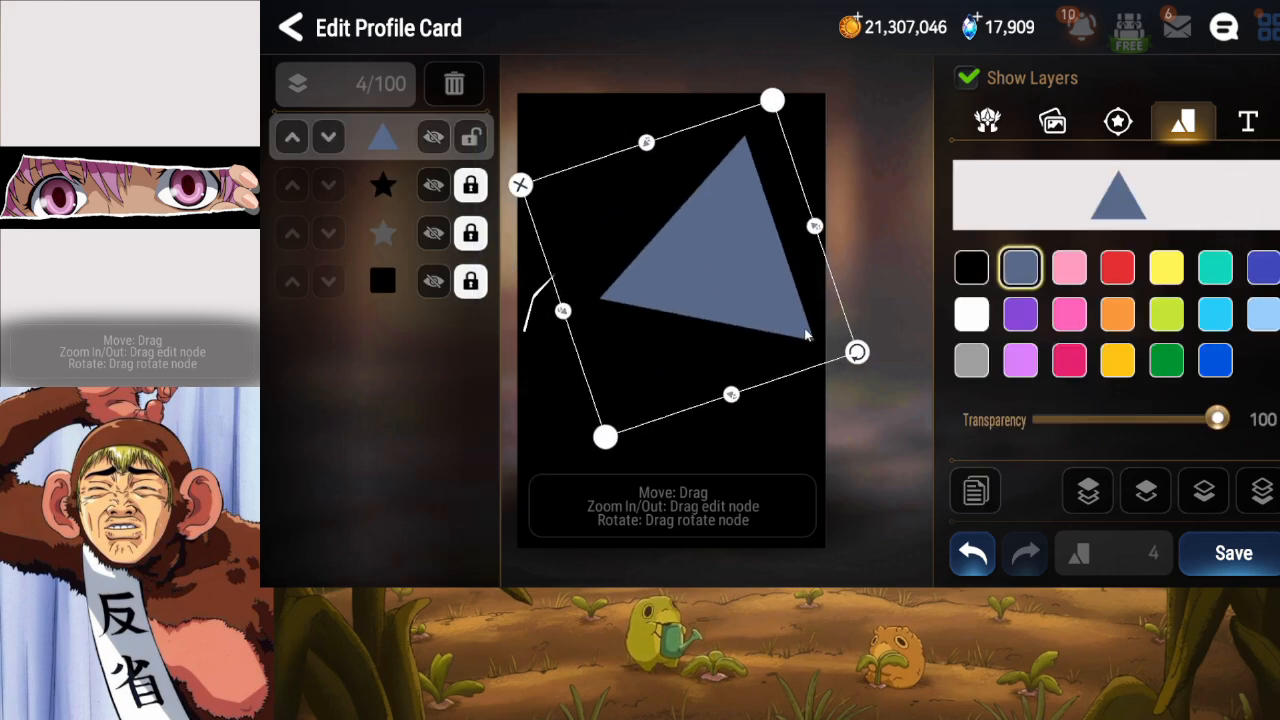
pyautogui.moveTo(817, 232); pyautogui.dragTo(720, 257)
pyautogui.moveTo(763, 383); pyautogui.dragTo(820, 246)
pyautogui.moveTo(706, 250); pyautogui.dragTo(702, 264)
pyautogui.moveTo(803, 289); pyautogui.dragTo(806, 282)
pyautogui.moveTo(814, 279); pyautogui.dragTo(840, 281)
pyautogui.moveTo(717, 281); pyautogui.dragTo(750, 286)
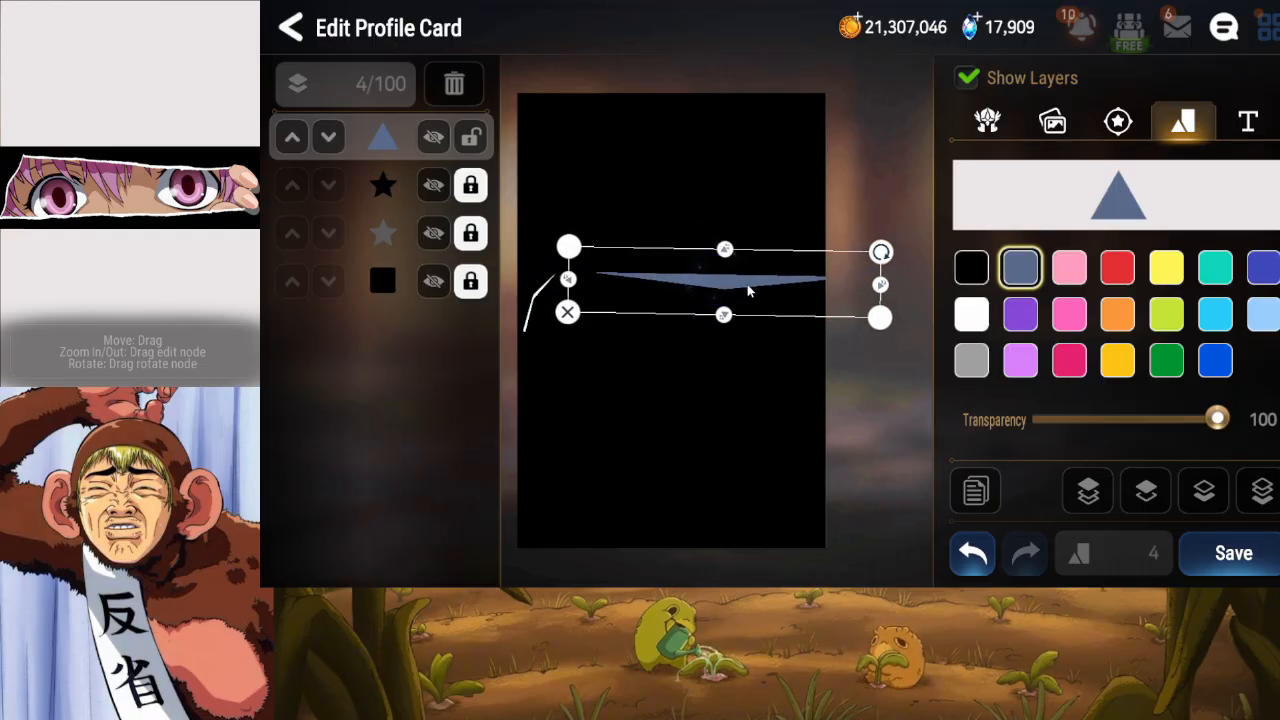
# Widen the flat inverted triangle across the full card, place its tip right of centre, and colour it white.
pyautogui.moveTo(871, 284); pyautogui.dragTo(1104, 403)
pyautogui.click(734, 241)
pyautogui.moveTo(804, 311); pyautogui.dragTo(617, 277)
pyautogui.moveTo(702, 280); pyautogui.dragTo(664, 275)
pyautogui.moveTo(884, 197); pyautogui.dragTo(881, 213)
pyautogui.moveTo(750, 242); pyautogui.dragTo(909, 273)
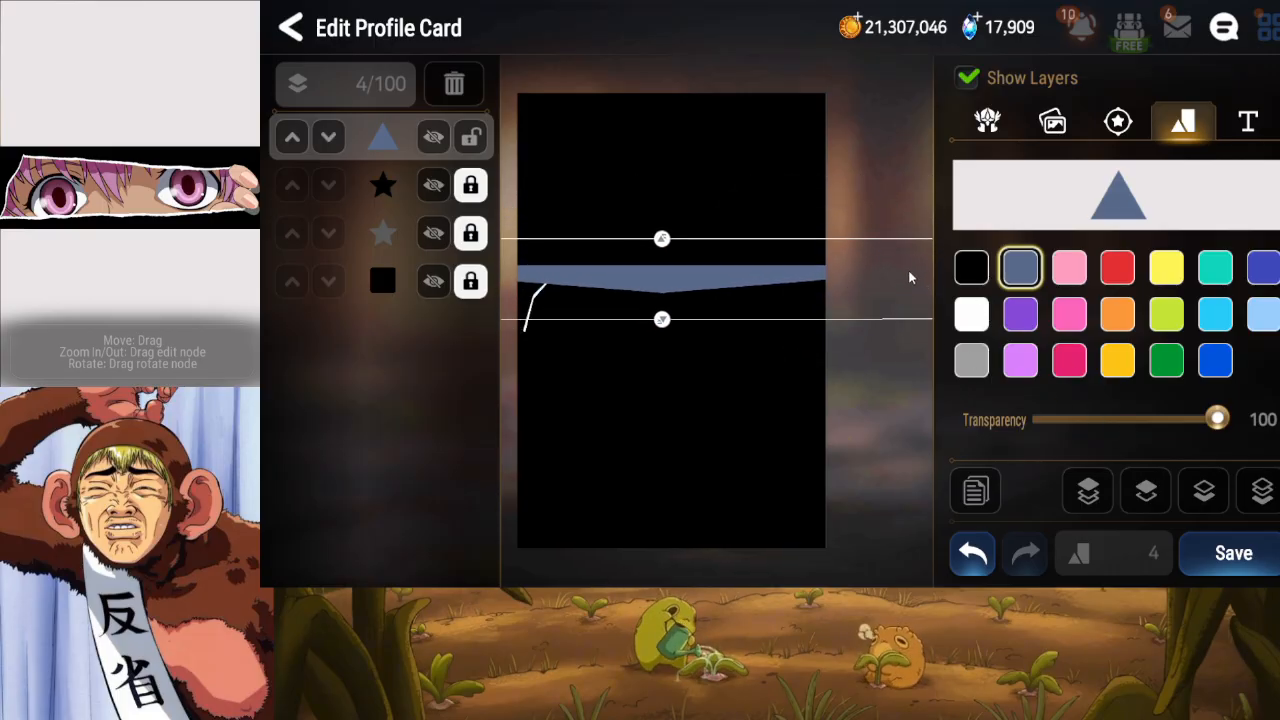
pyautogui.moveTo(757, 290); pyautogui.dragTo(781, 291)
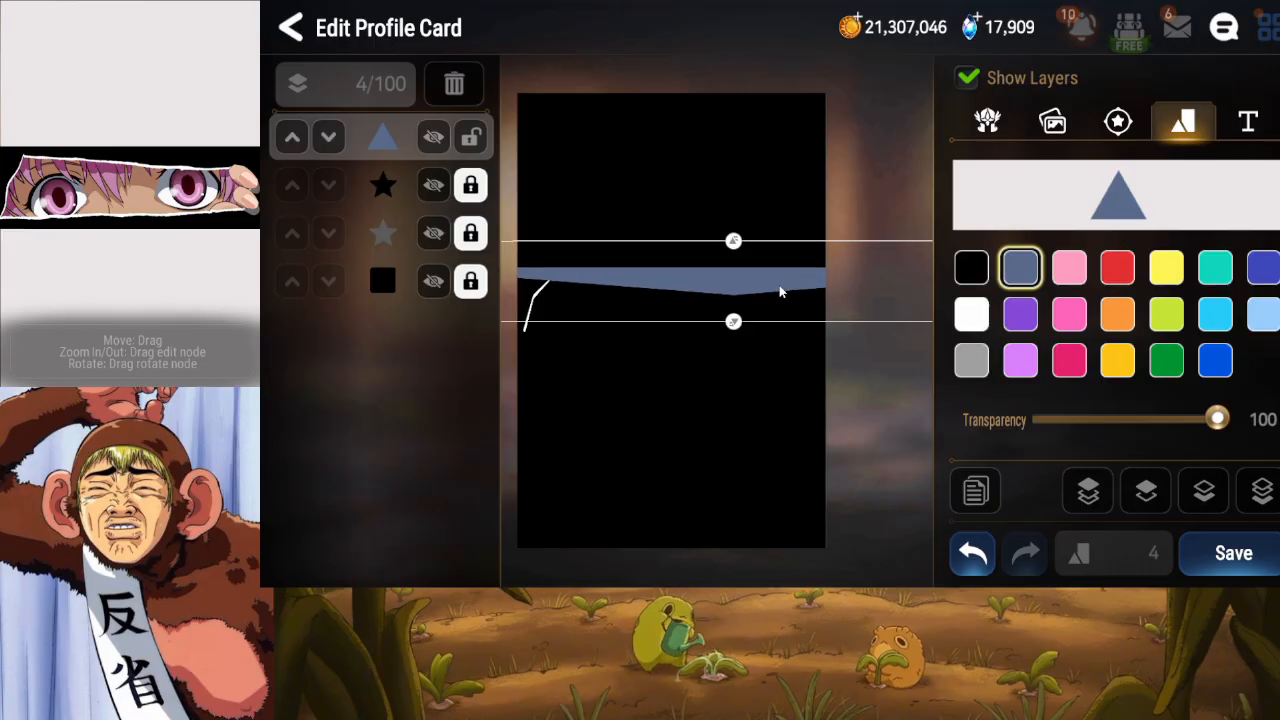
pyautogui.click(970, 315)
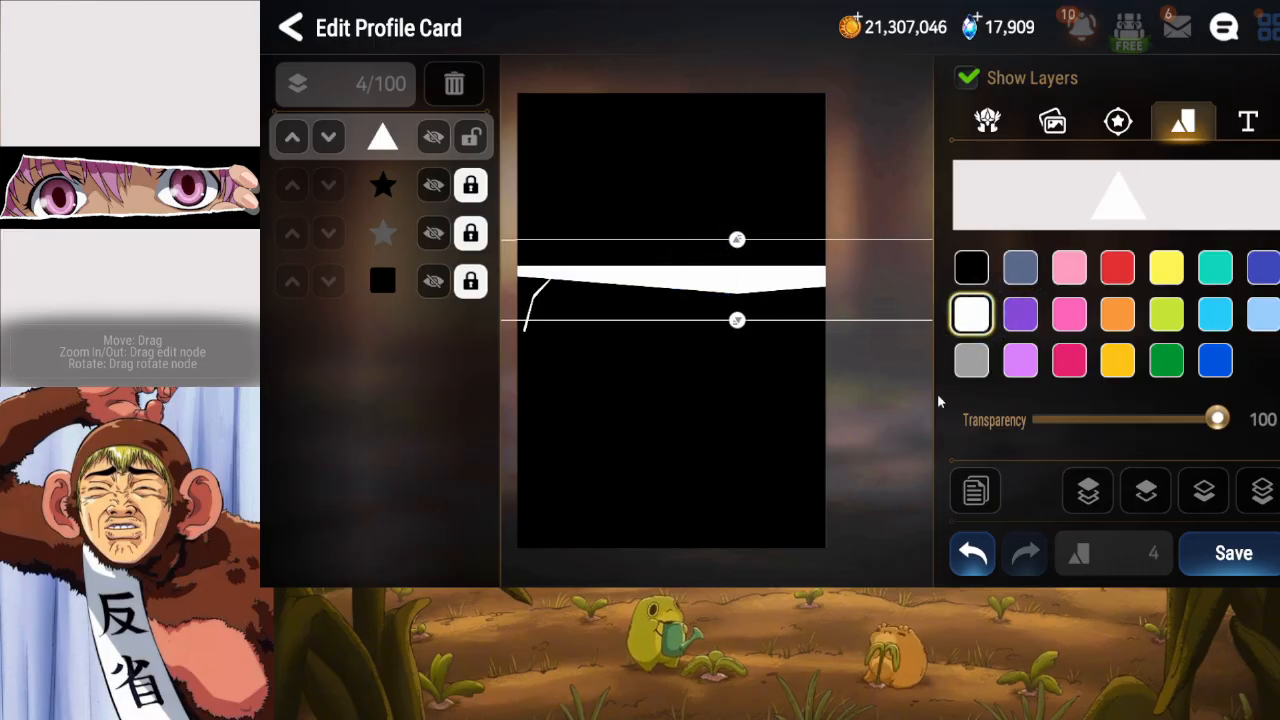
# Duplicate the wide white triangle, lock the original, and shift a black, locked copy upward to leave a thin white edge.
pyautogui.click(975, 490)
pyautogui.click(470, 185)
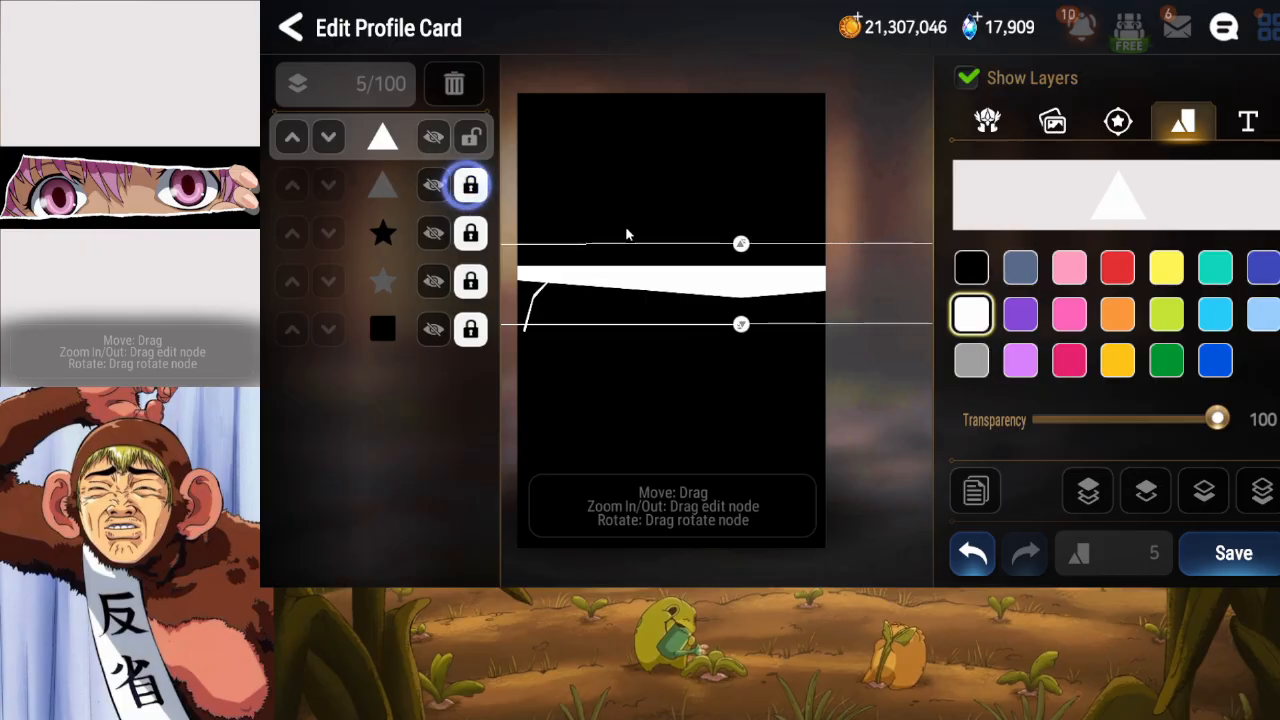
pyautogui.click(970, 267)
pyautogui.moveTo(729, 276); pyautogui.dragTo(713, 270)
pyautogui.moveTo(716, 263); pyautogui.dragTo(725, 267)
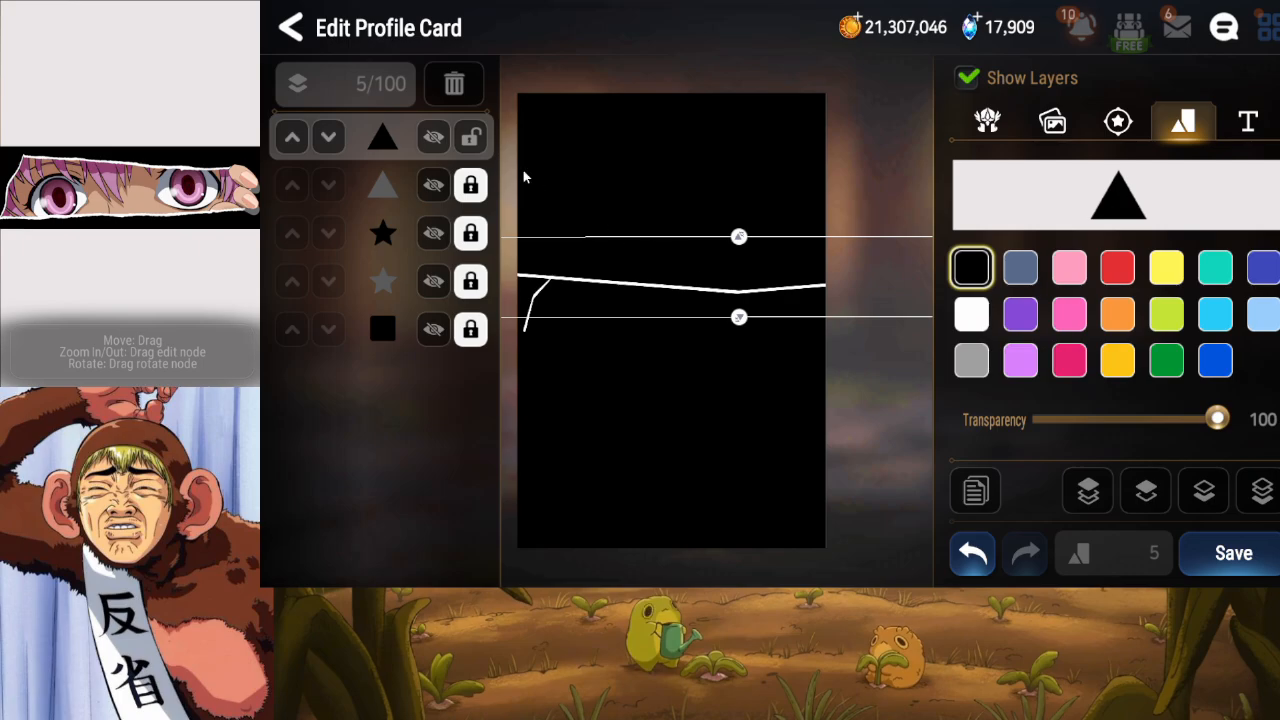
pyautogui.click(470, 137)
# Bring the black star layer to the front, lock it again and save the profile card.
pyautogui.click(433, 234)
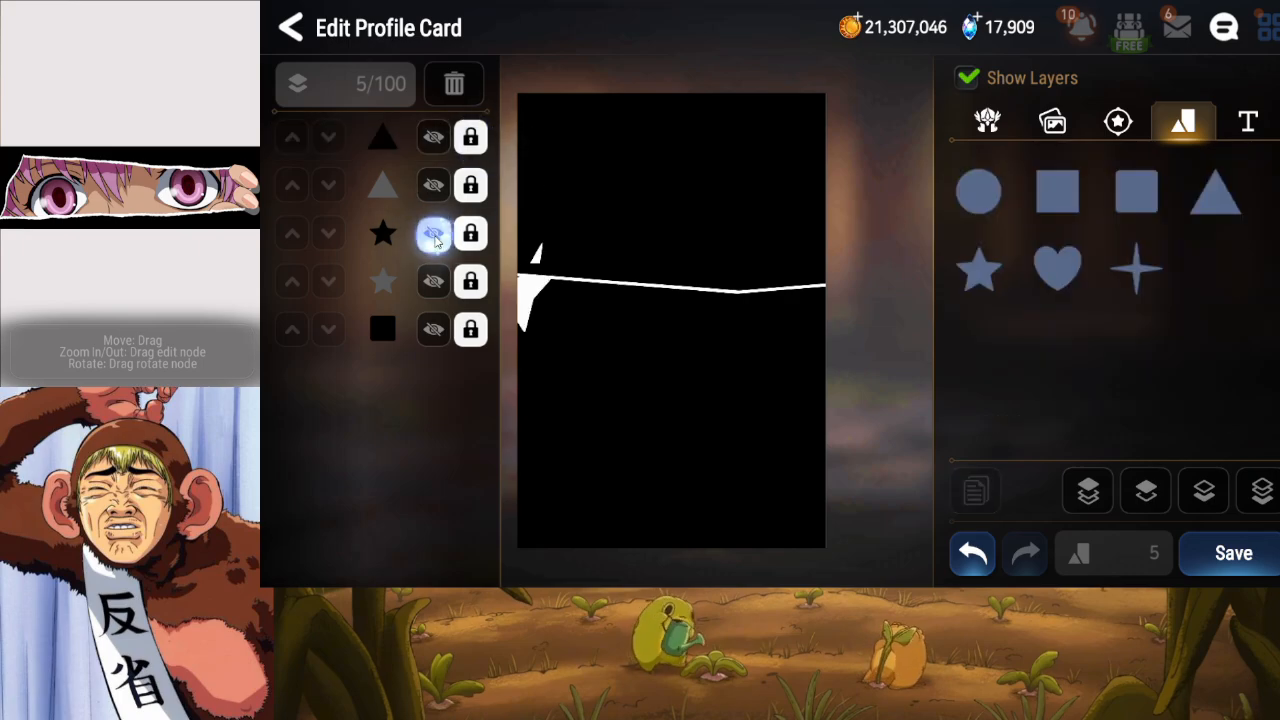
pyautogui.click(470, 234)
pyautogui.click(1088, 490)
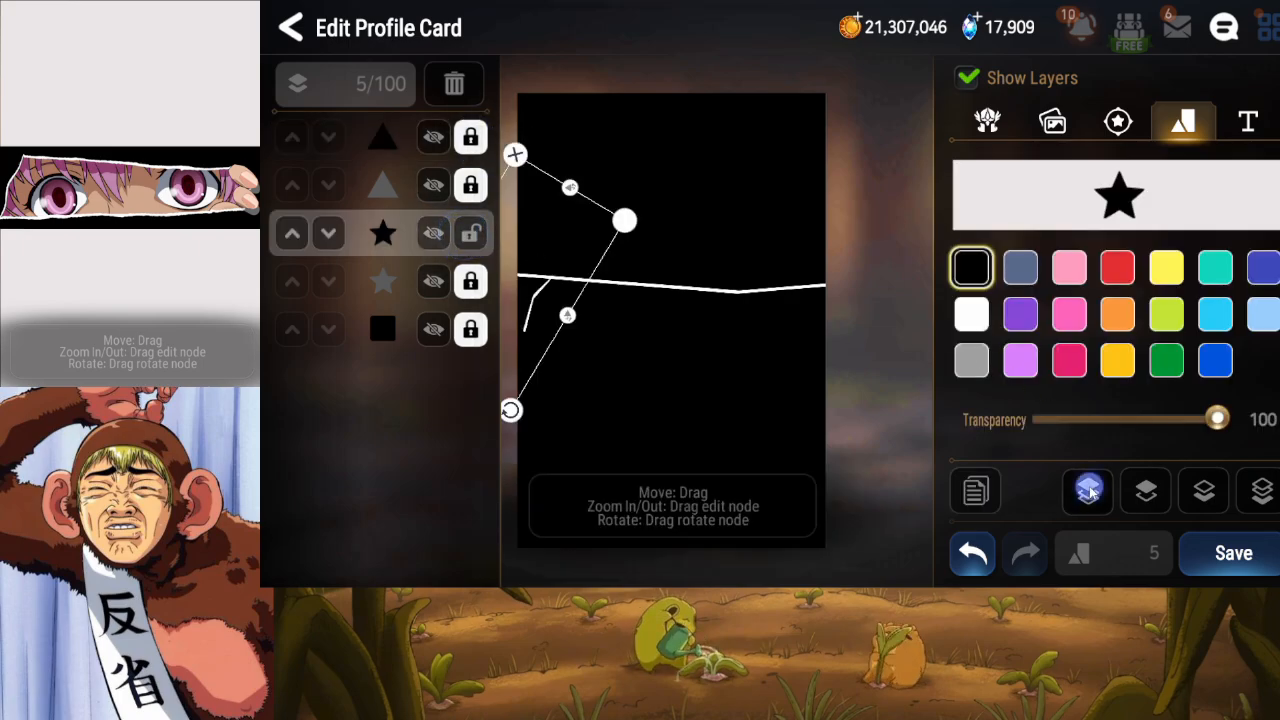
pyautogui.click(470, 140)
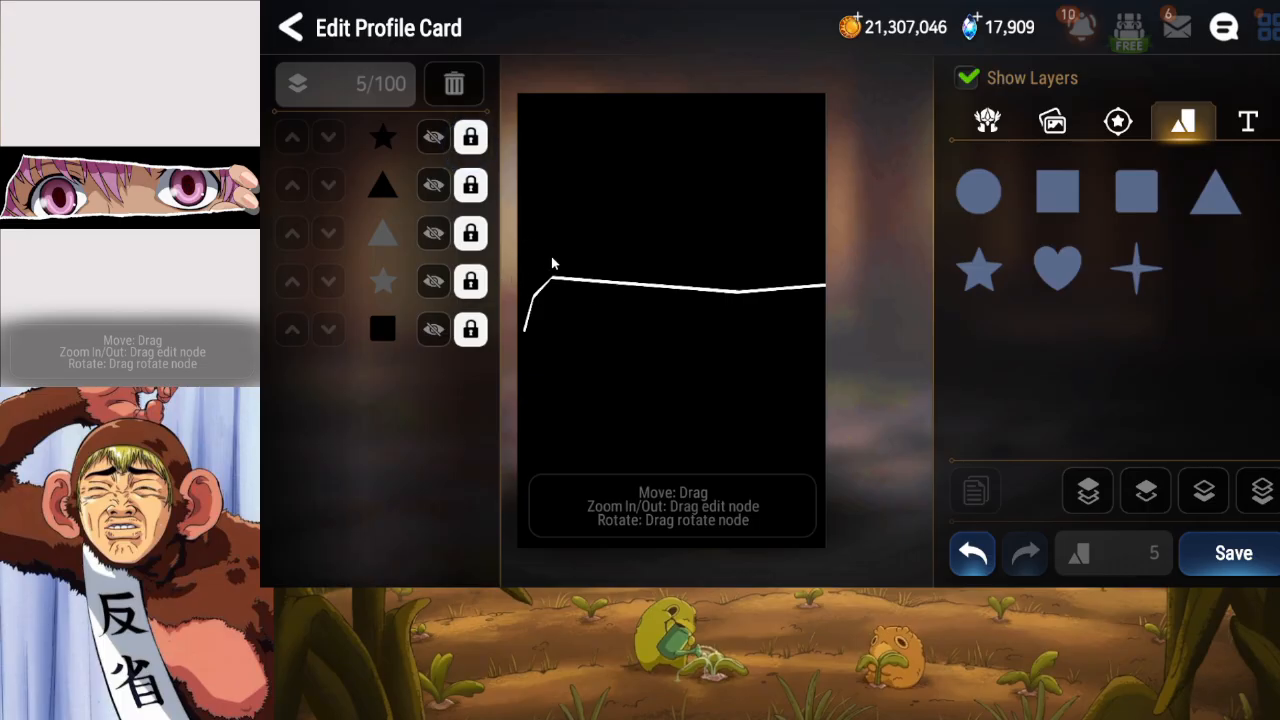
pyautogui.click(1230, 560)
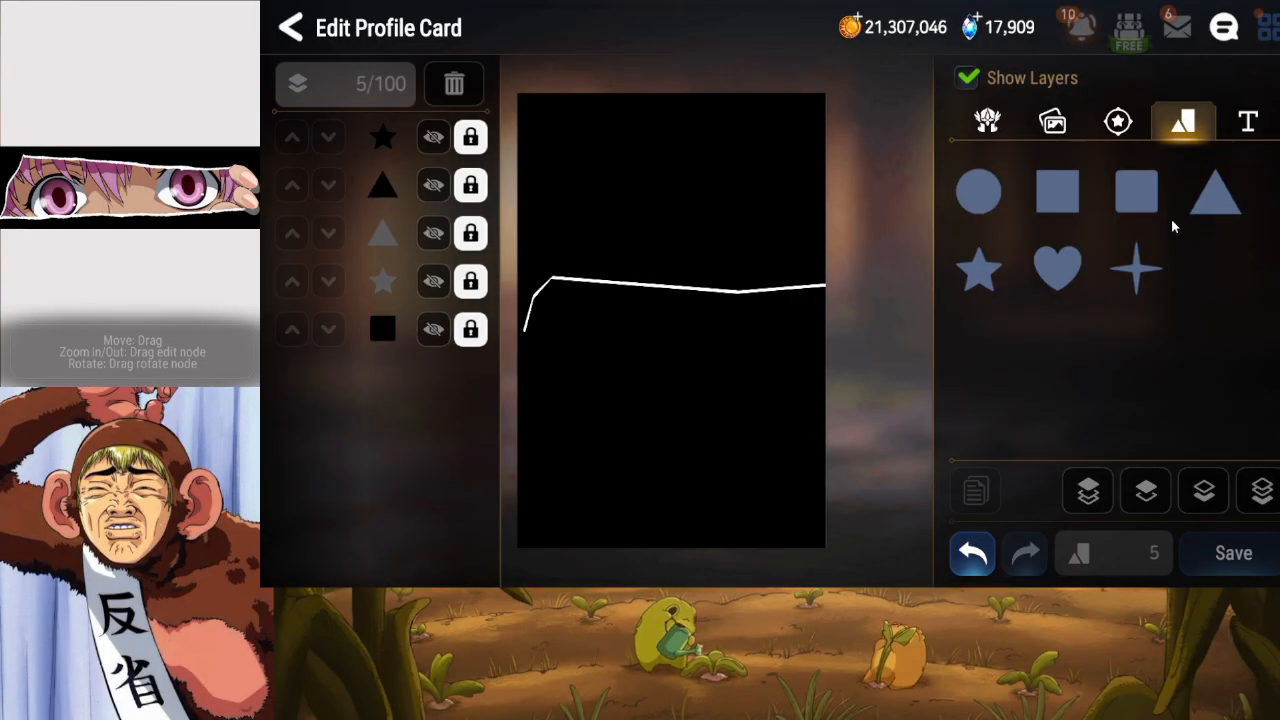
# Add a square, shape it into a slightly tilted band spanning the card below the white line, and colour it white.
pyautogui.click(1058, 192)
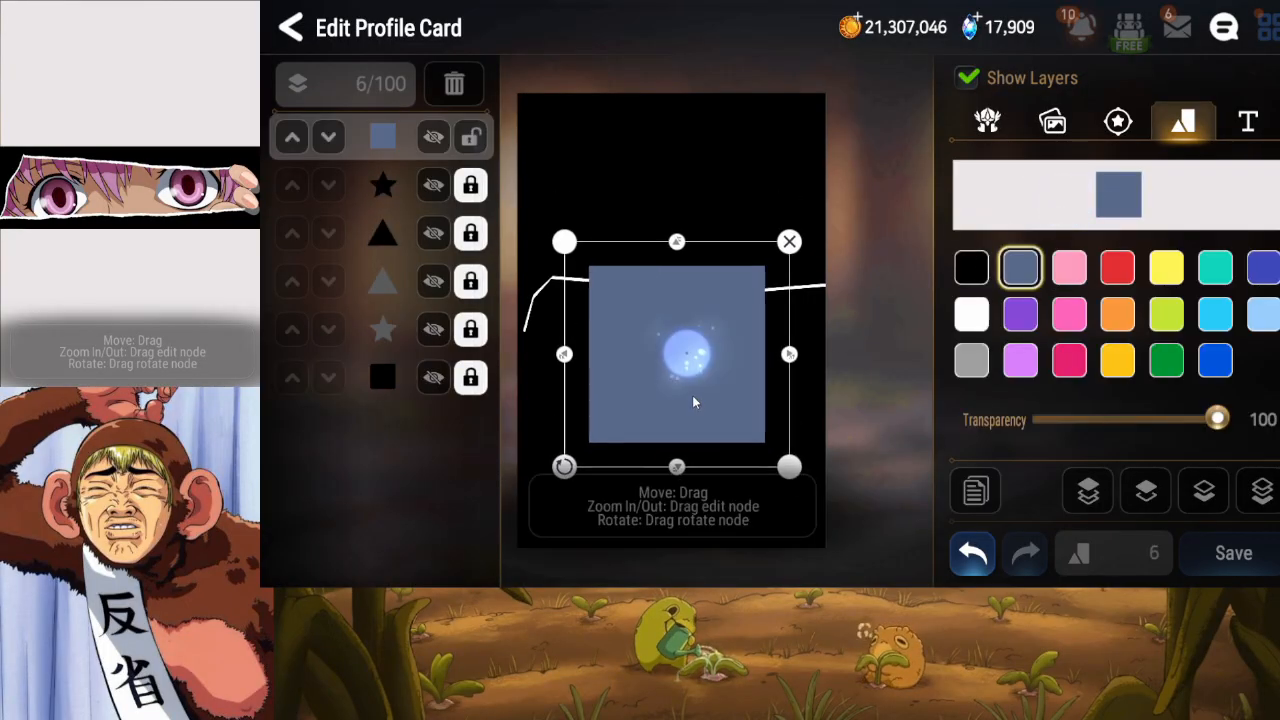
pyautogui.moveTo(687, 476); pyautogui.dragTo(617, 386)
pyautogui.moveTo(739, 368); pyautogui.dragTo(831, 370)
pyautogui.moveTo(692, 379); pyautogui.dragTo(830, 376)
pyautogui.moveTo(557, 409); pyautogui.dragTo(560, 420)
pyautogui.moveTo(665, 402); pyautogui.dragTo(644, 386)
pyautogui.moveTo(540, 413); pyautogui.dragTo(539, 408)
pyautogui.moveTo(606, 359); pyautogui.dragTo(566, 369)
pyautogui.click(971, 315)
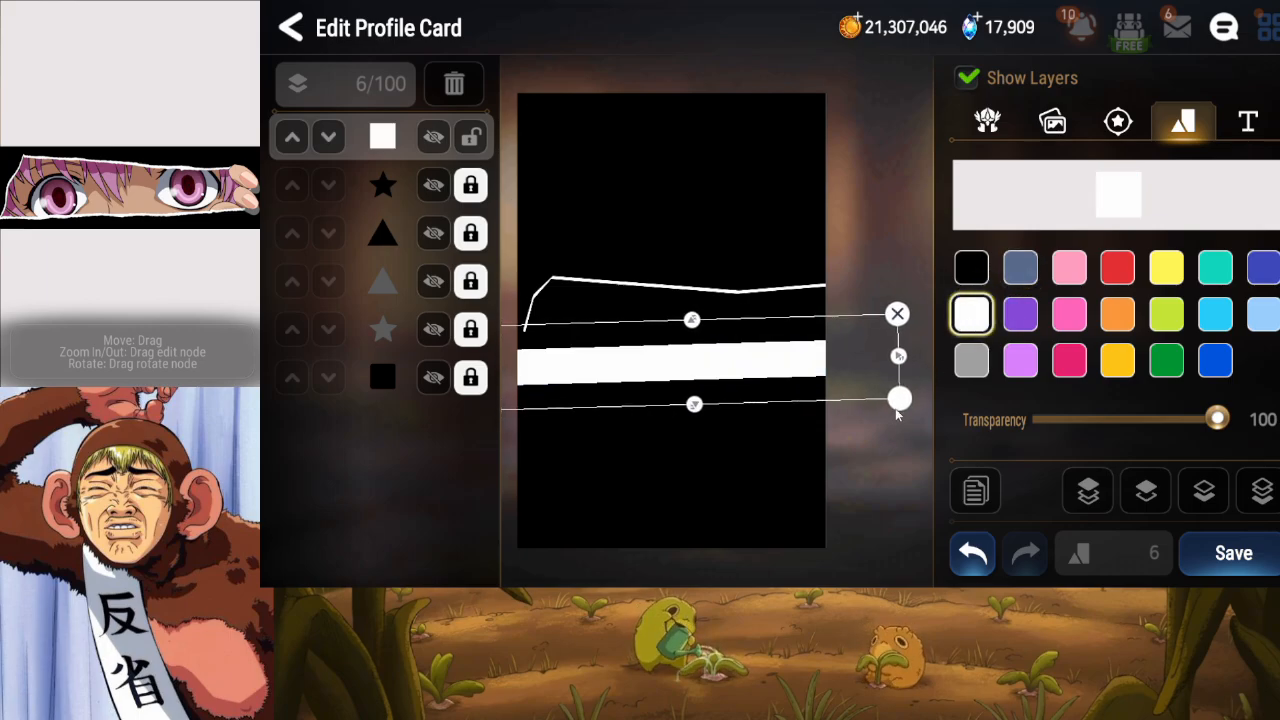
# Bring the black star layer in front of the tilted white band and lock it again.
pyautogui.click(471, 186)
pyautogui.click(1088, 490)
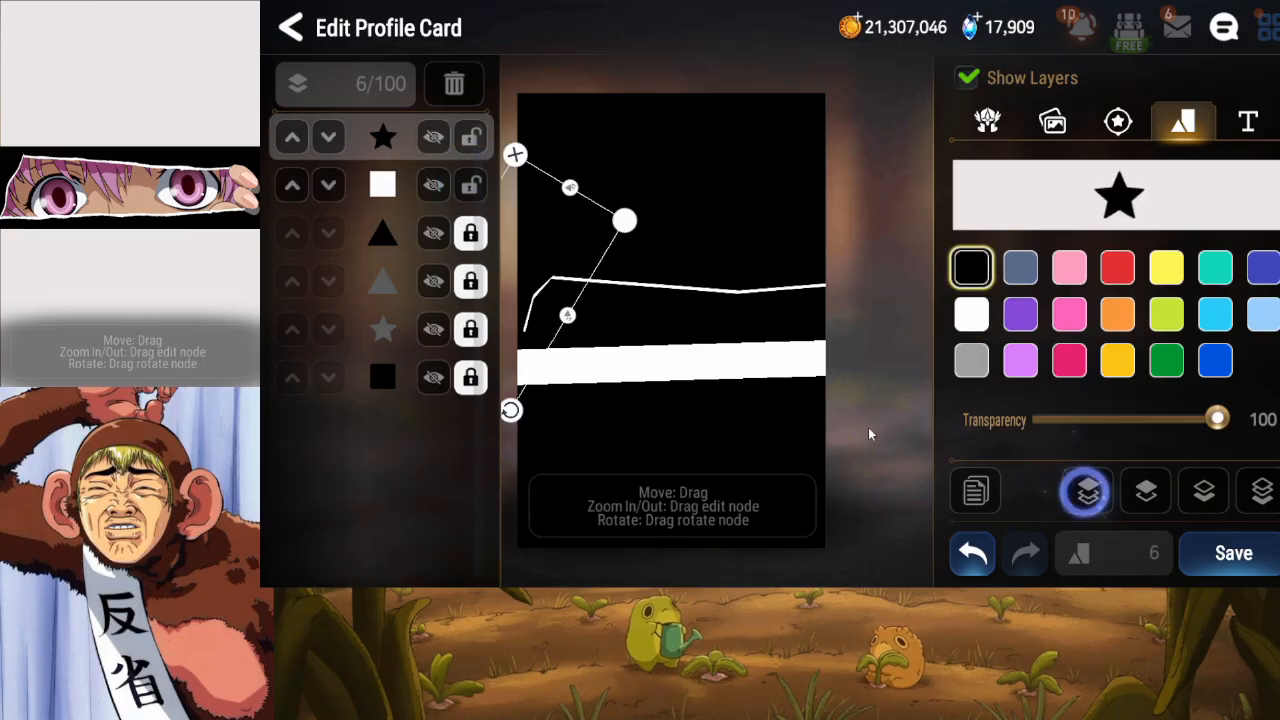
pyautogui.click(471, 137)
# Duplicate the white band, lock the original, shift a locked black copy to leave a thin white line, and save the card.
pyautogui.click(471, 184)
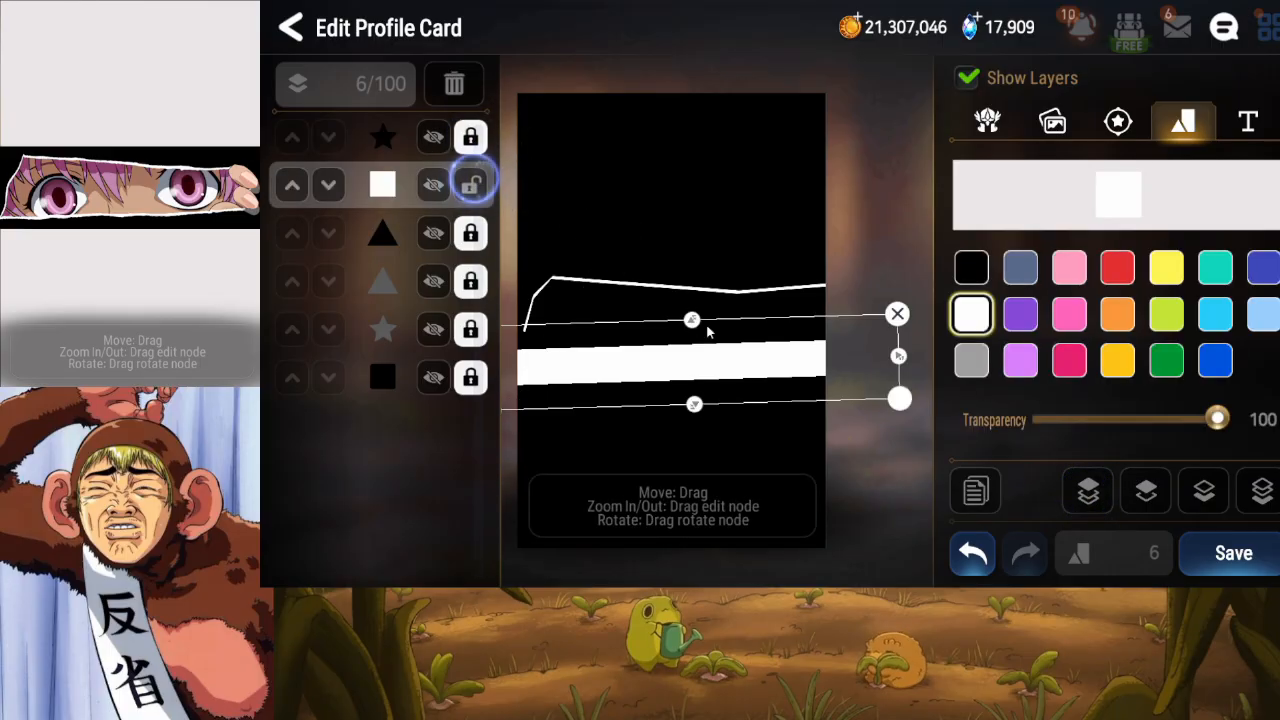
pyautogui.click(975, 490)
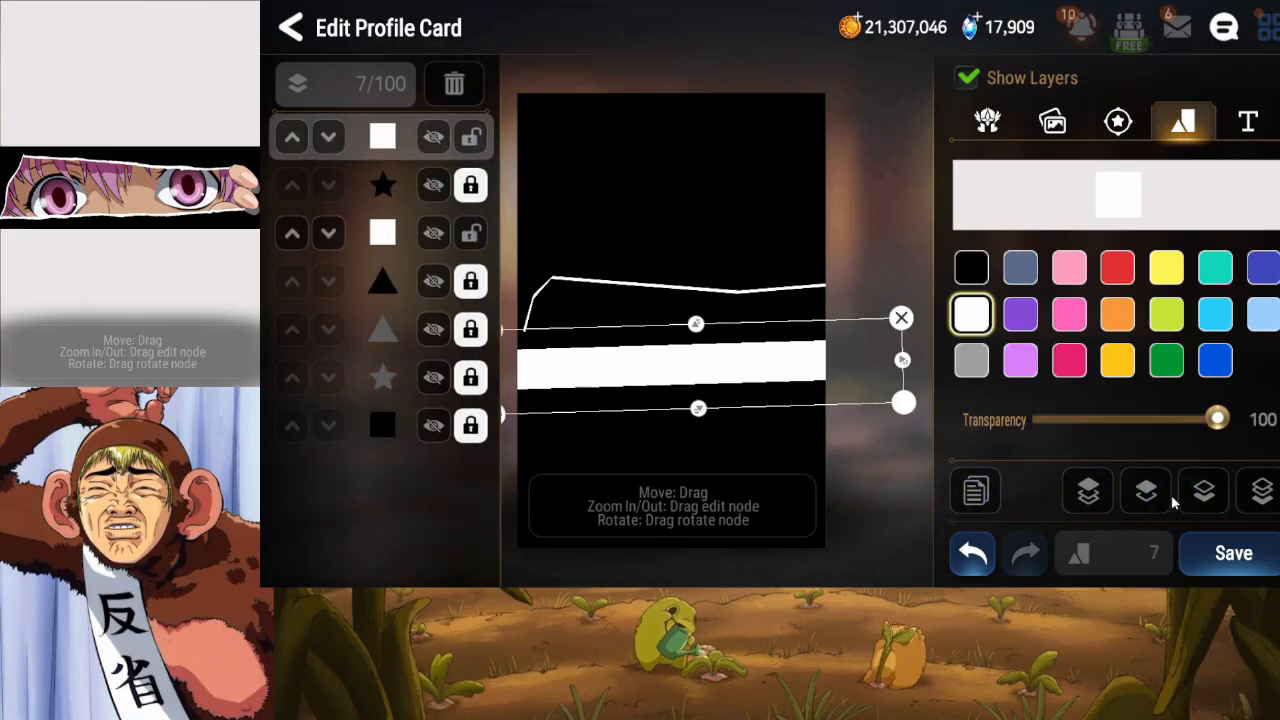
pyautogui.click(971, 267)
pyautogui.click(471, 233)
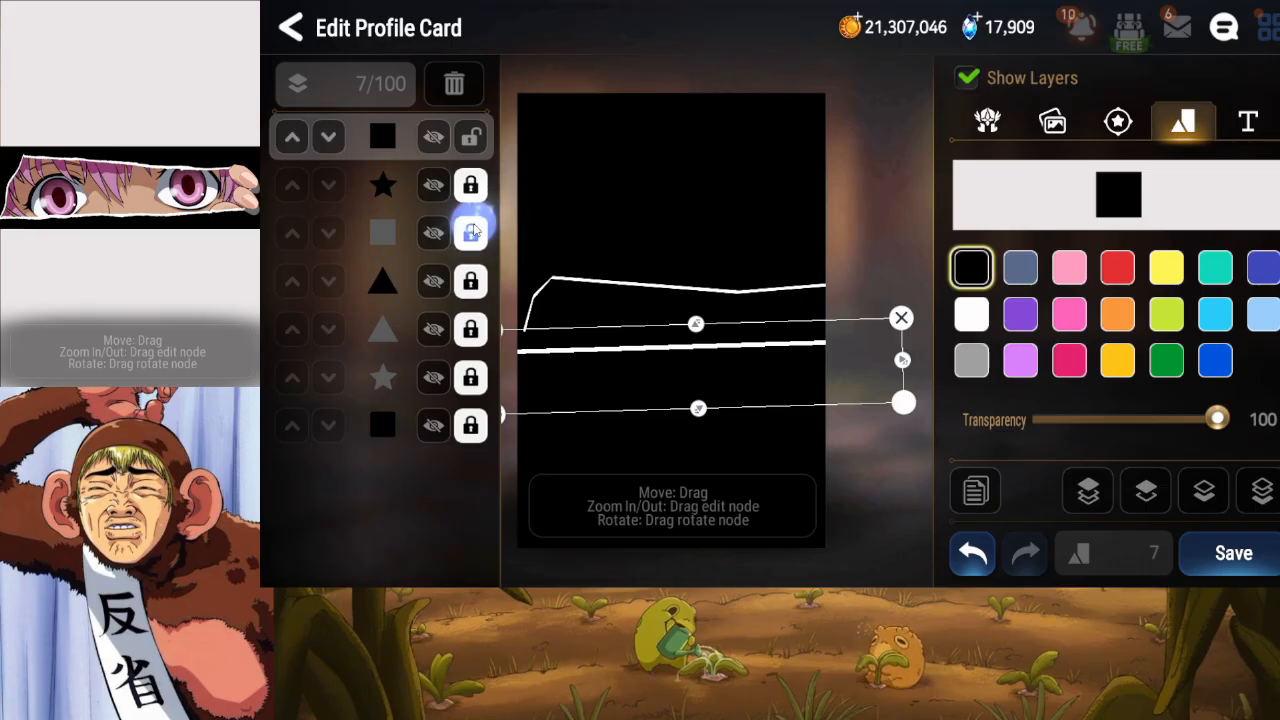
pyautogui.click(686, 360)
pyautogui.moveTo(686, 360); pyautogui.dragTo(669, 360)
pyautogui.click(471, 137)
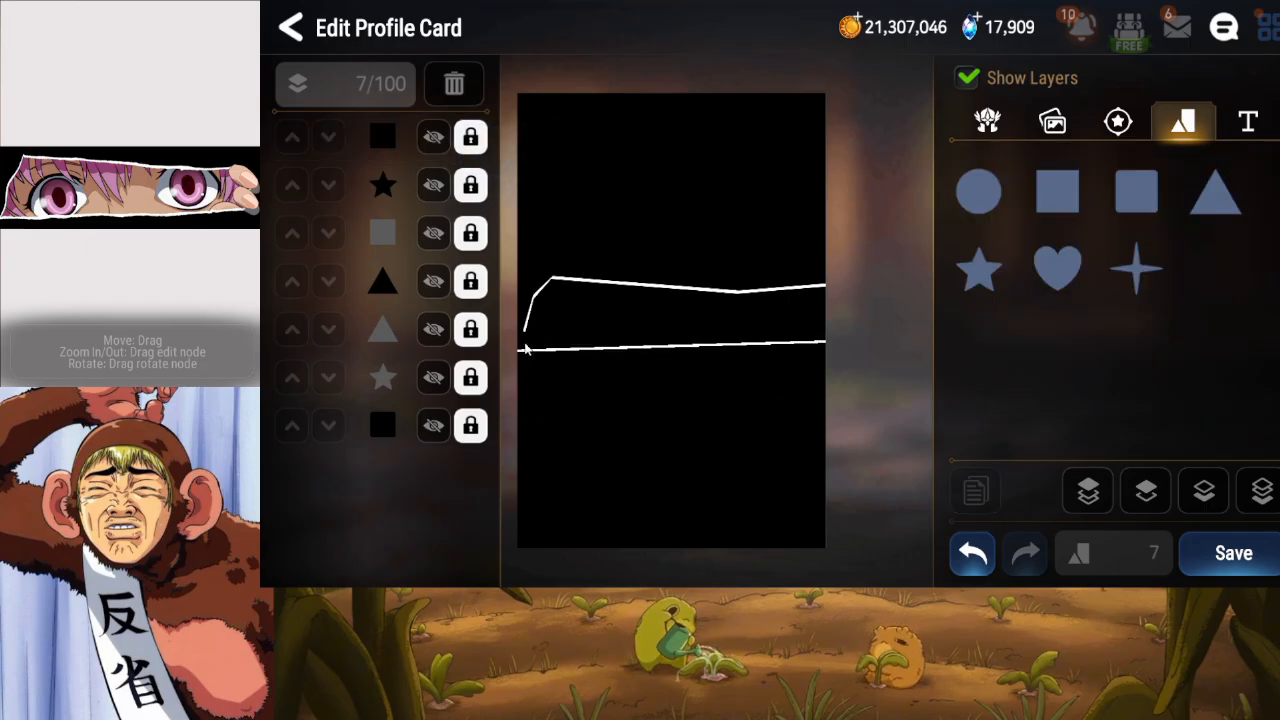
pyautogui.click(1233, 553)
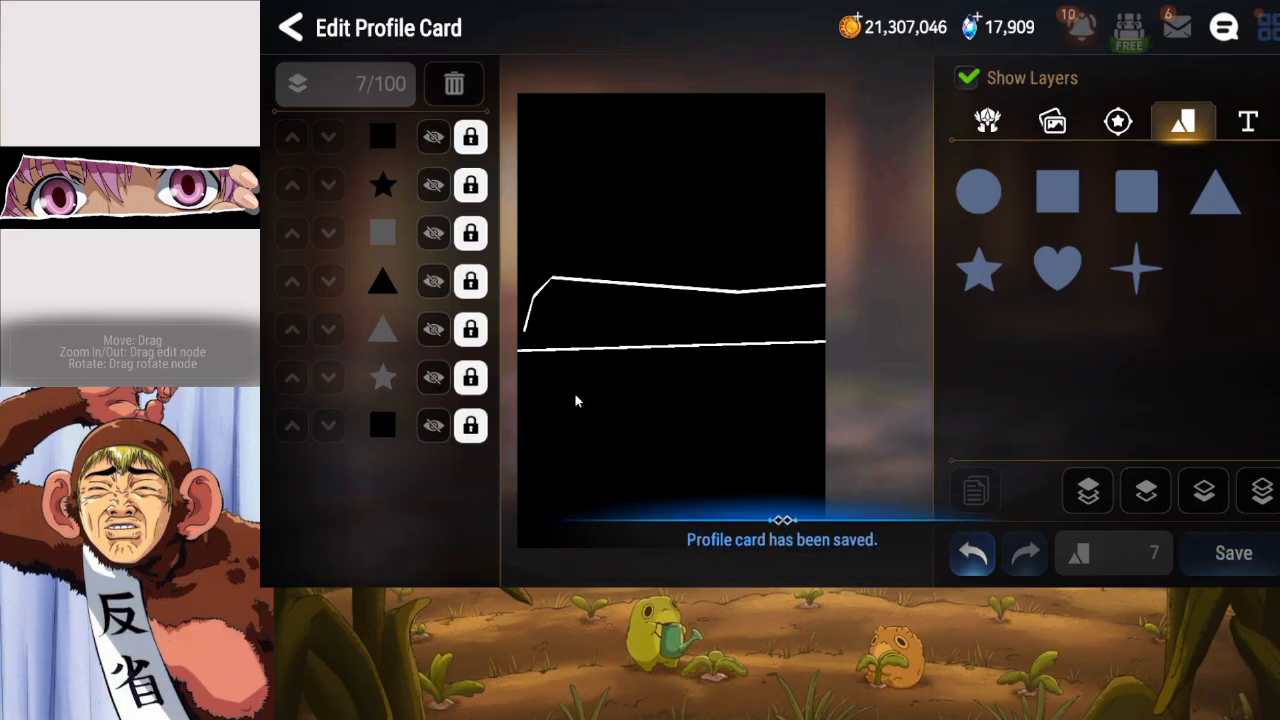
# Add a square, tilt it at the card's left edge, and layer it directly above the black background.
pyautogui.click(1066, 199)
pyautogui.moveTo(691, 333); pyautogui.dragTo(665, 339)
pyautogui.moveTo(533, 434); pyautogui.dragTo(498, 382)
pyautogui.moveTo(620, 331); pyautogui.dragTo(479, 394)
pyautogui.moveTo(548, 279); pyautogui.dragTo(486, 334)
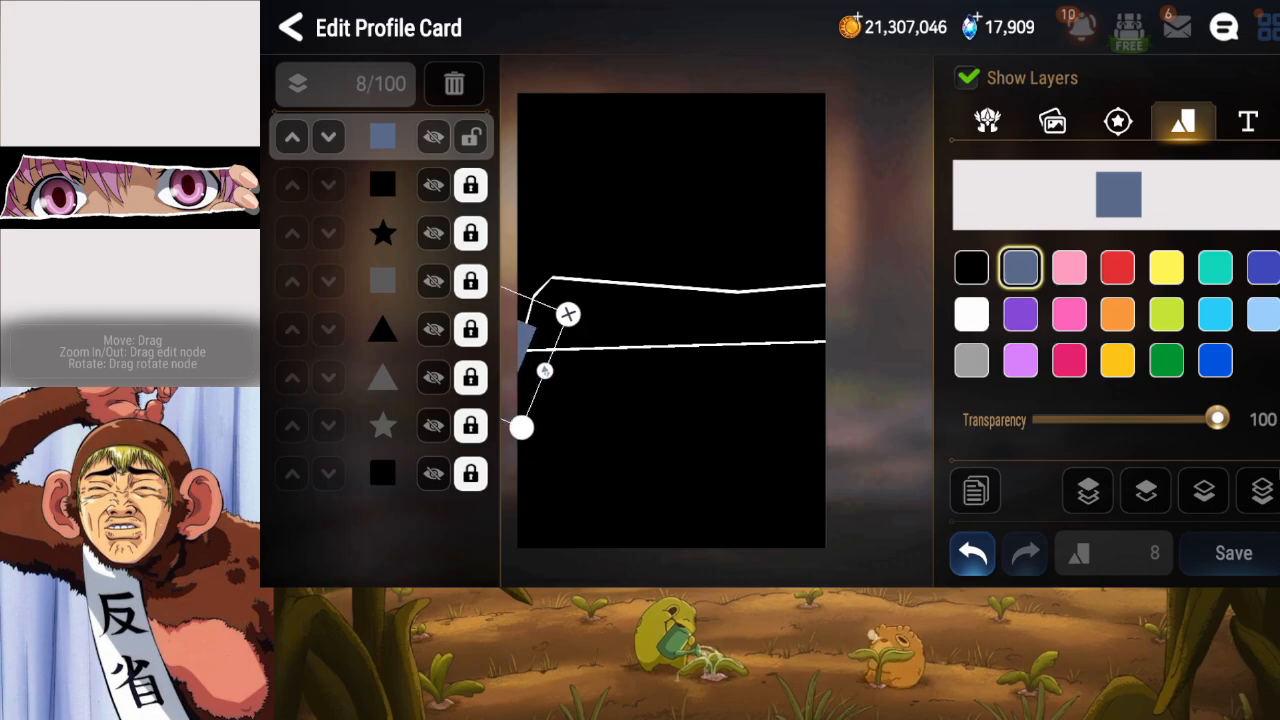
pyautogui.click(1260, 492)
pyautogui.click(1143, 490)
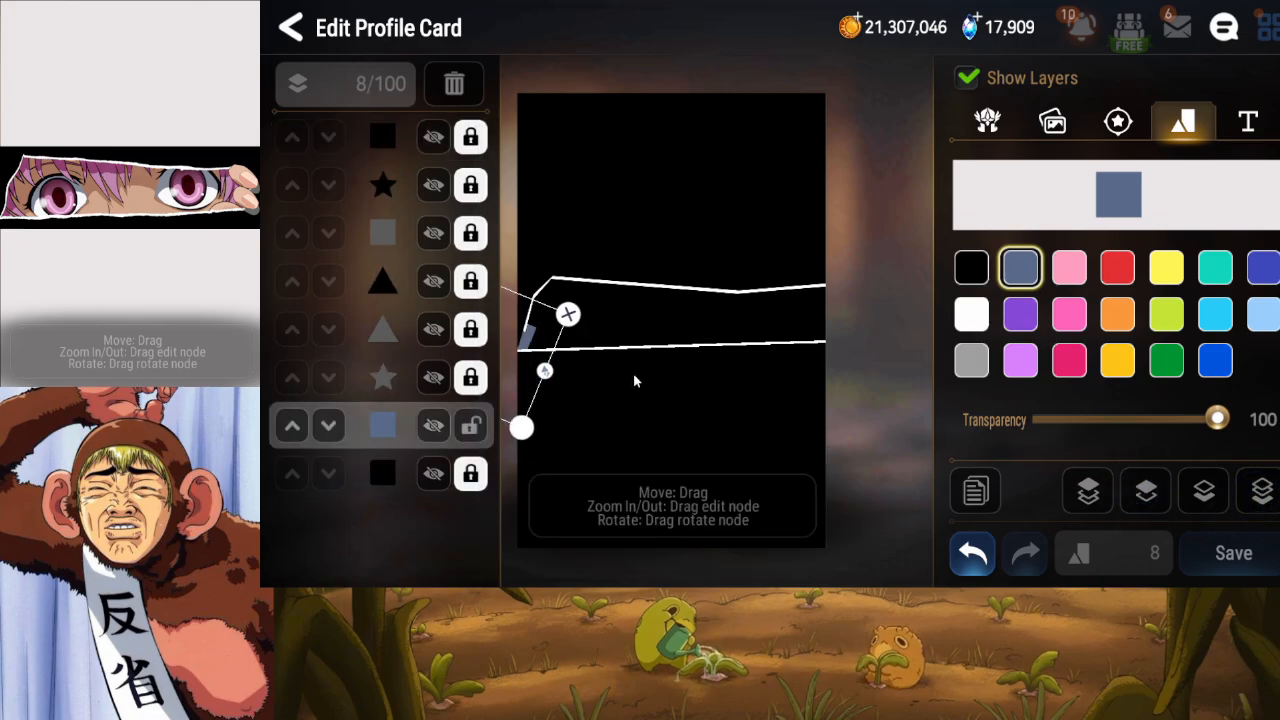
# Reduce the square's tilt to follow the left torn edge and set it back over the outline's left gap.
pyautogui.moveTo(536, 377); pyautogui.dragTo(527, 374)
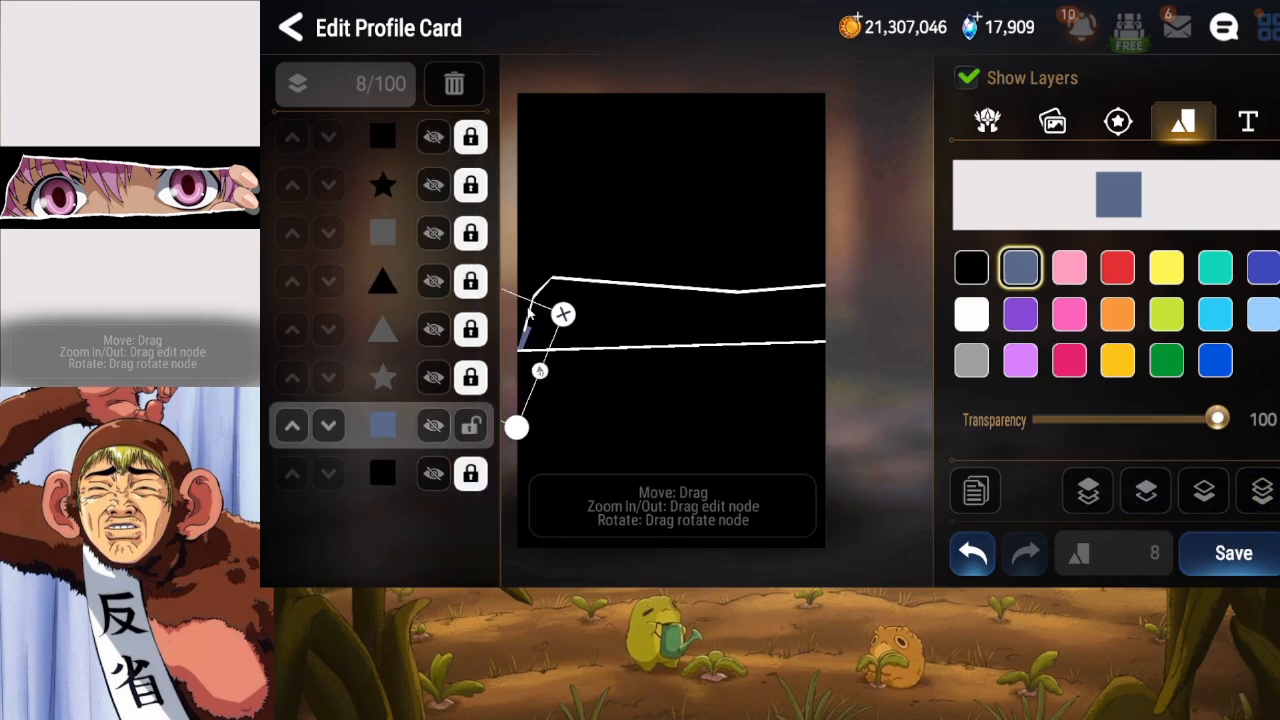
pyautogui.click(528, 325)
pyautogui.moveTo(528, 325); pyautogui.dragTo(761, 326)
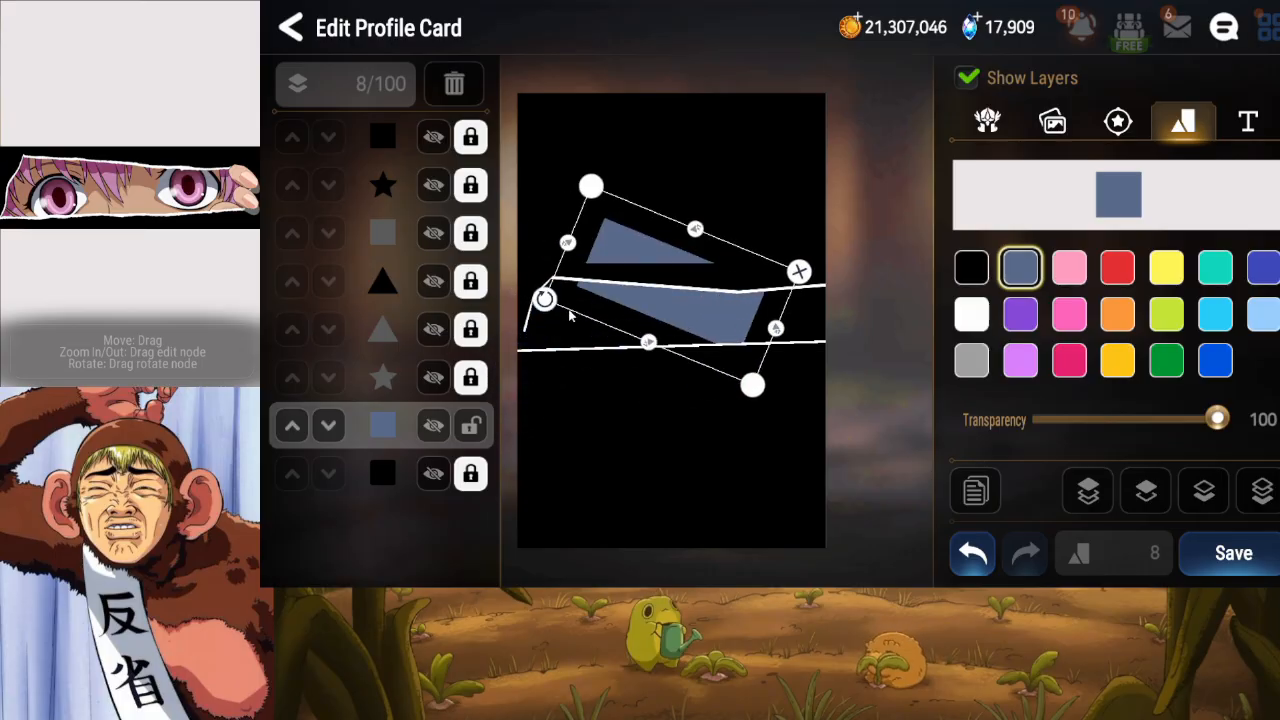
pyautogui.moveTo(547, 298); pyautogui.dragTo(549, 323)
pyautogui.moveTo(651, 307); pyautogui.dragTo(413, 364)
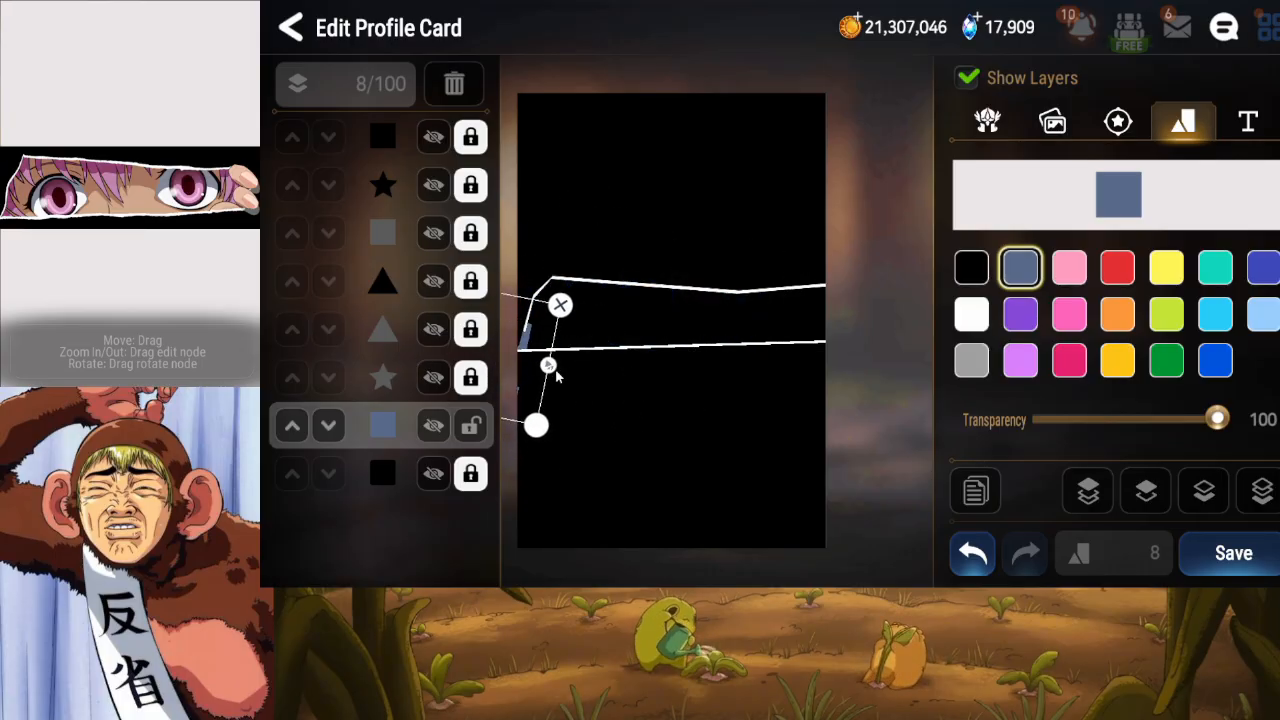
# Shrink and nudge the tilted square to close the outline's left end, colour it white, lock it and save the card.
pyautogui.moveTo(550, 367); pyautogui.dragTo(506, 357)
pyautogui.moveTo(503, 332); pyautogui.dragTo(532, 331)
pyautogui.moveTo(528, 274); pyautogui.dragTo(532, 298)
pyautogui.moveTo(528, 331); pyautogui.dragTo(534, 329)
pyautogui.click(977, 322)
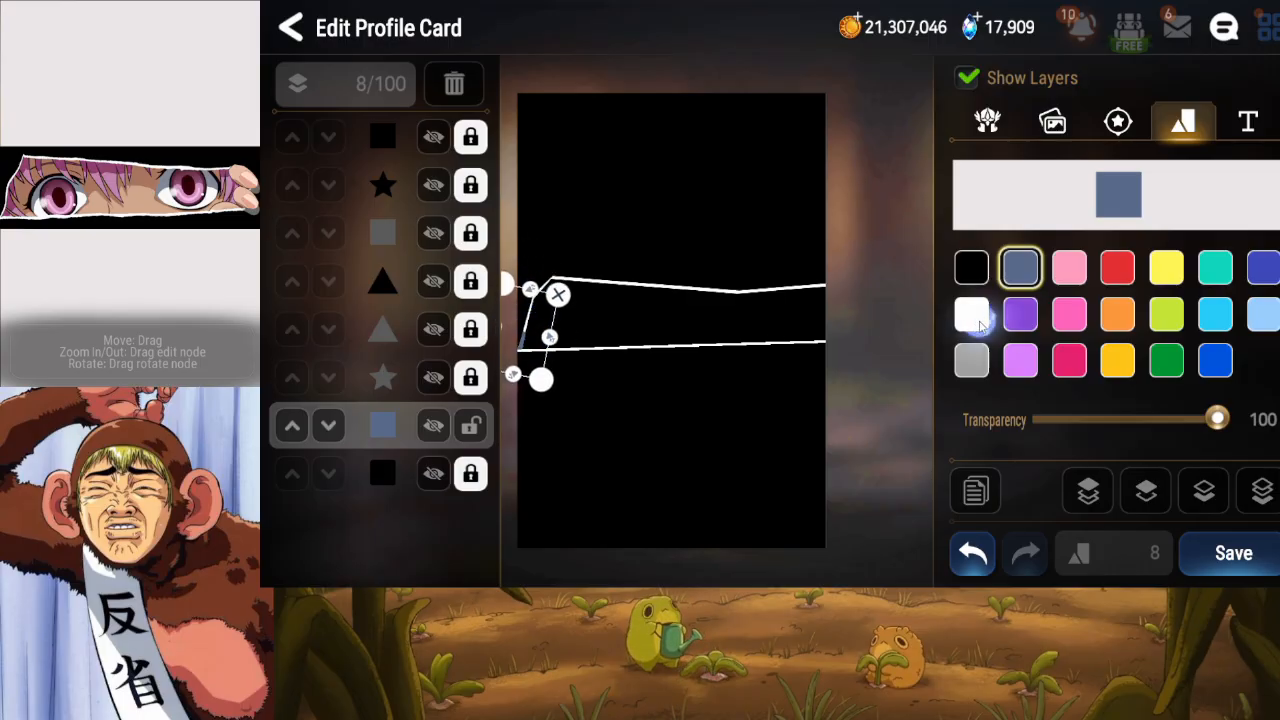
pyautogui.click(546, 270)
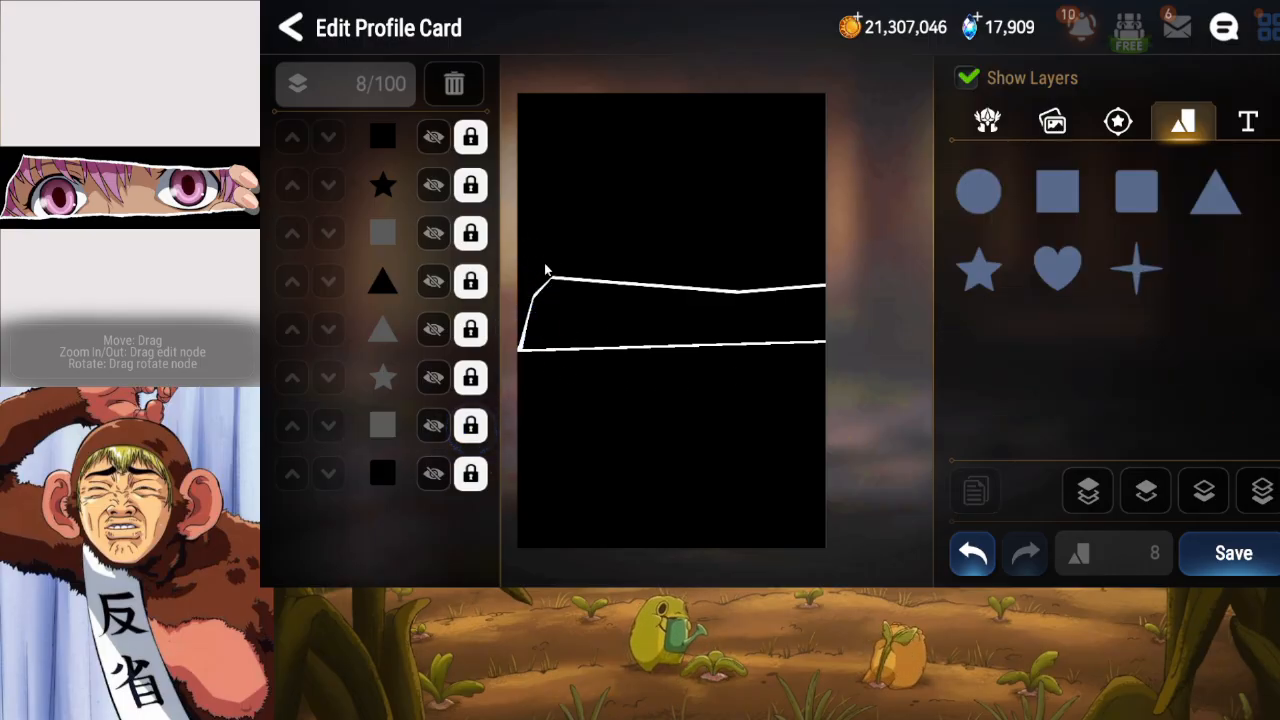
pyautogui.click(1232, 553)
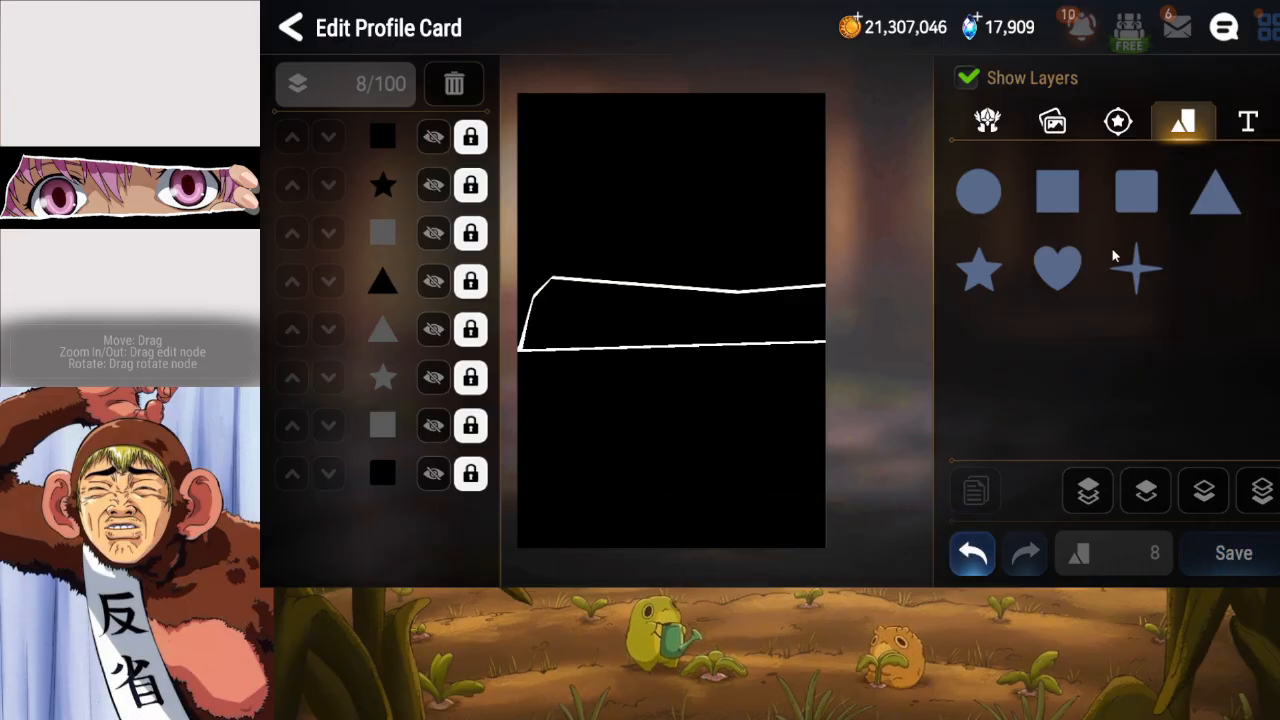
pyautogui.click(1070, 264)
pyautogui.click(1054, 265)
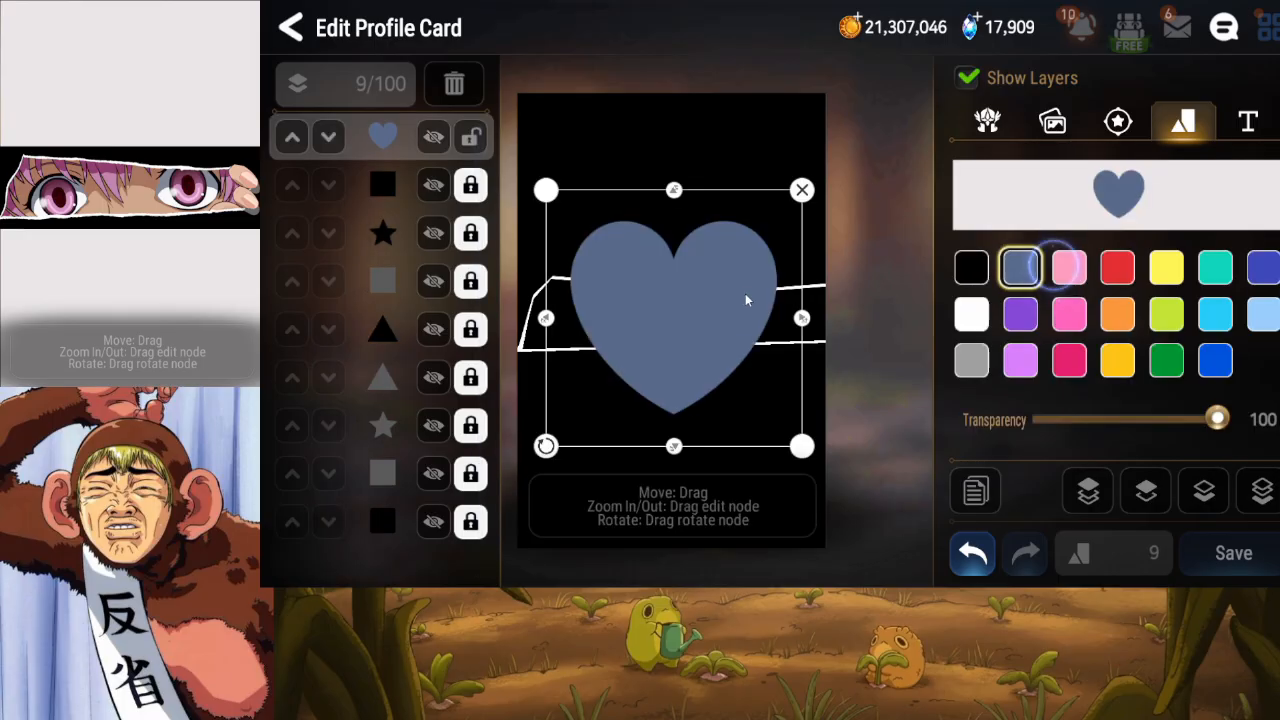
pyautogui.click(465, 86)
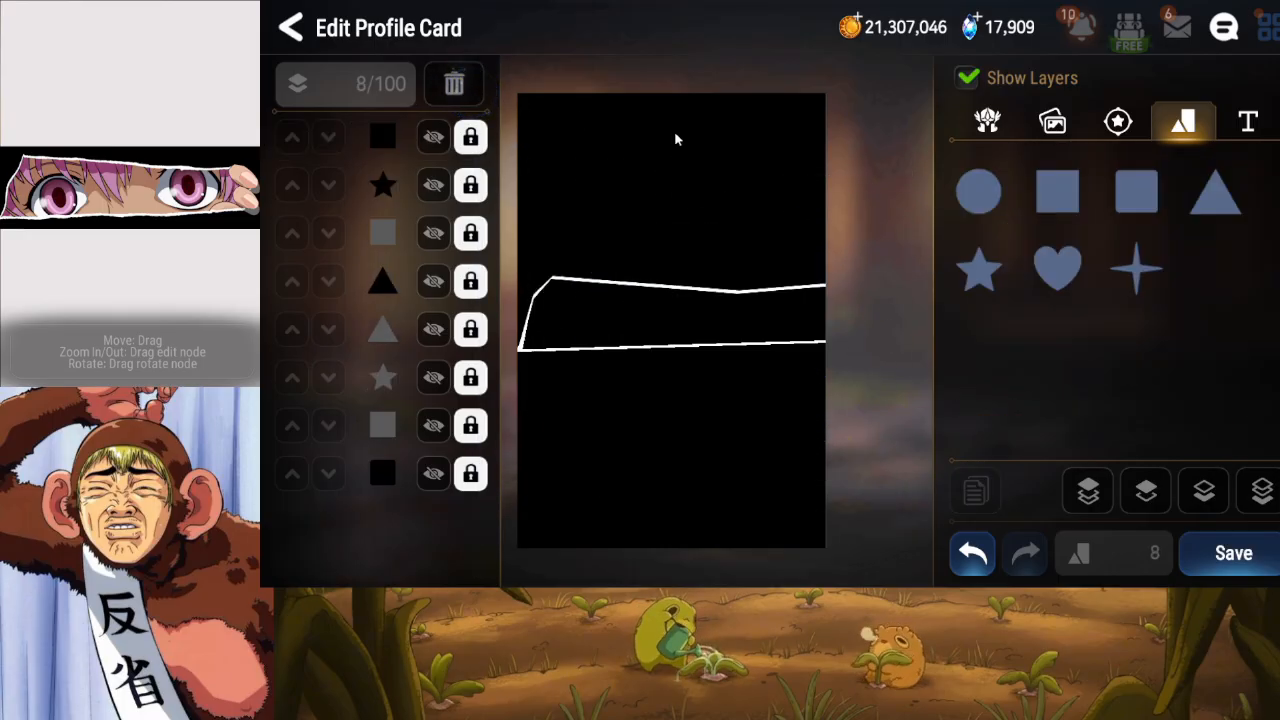
# Add a square layered just above the black background, stretch it to fill the whole torn outline, and colour it white.
pyautogui.click(1096, 209)
pyautogui.click(1040, 203)
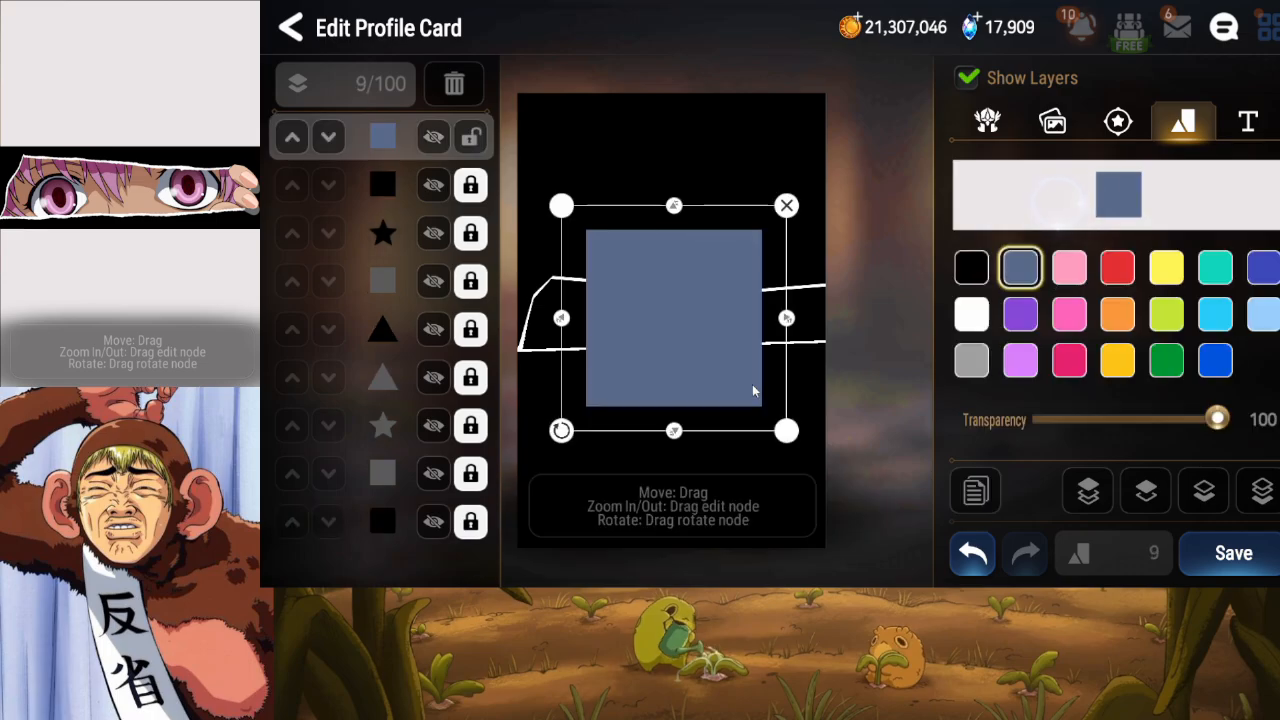
pyautogui.moveTo(676, 423); pyautogui.dragTo(693, 355)
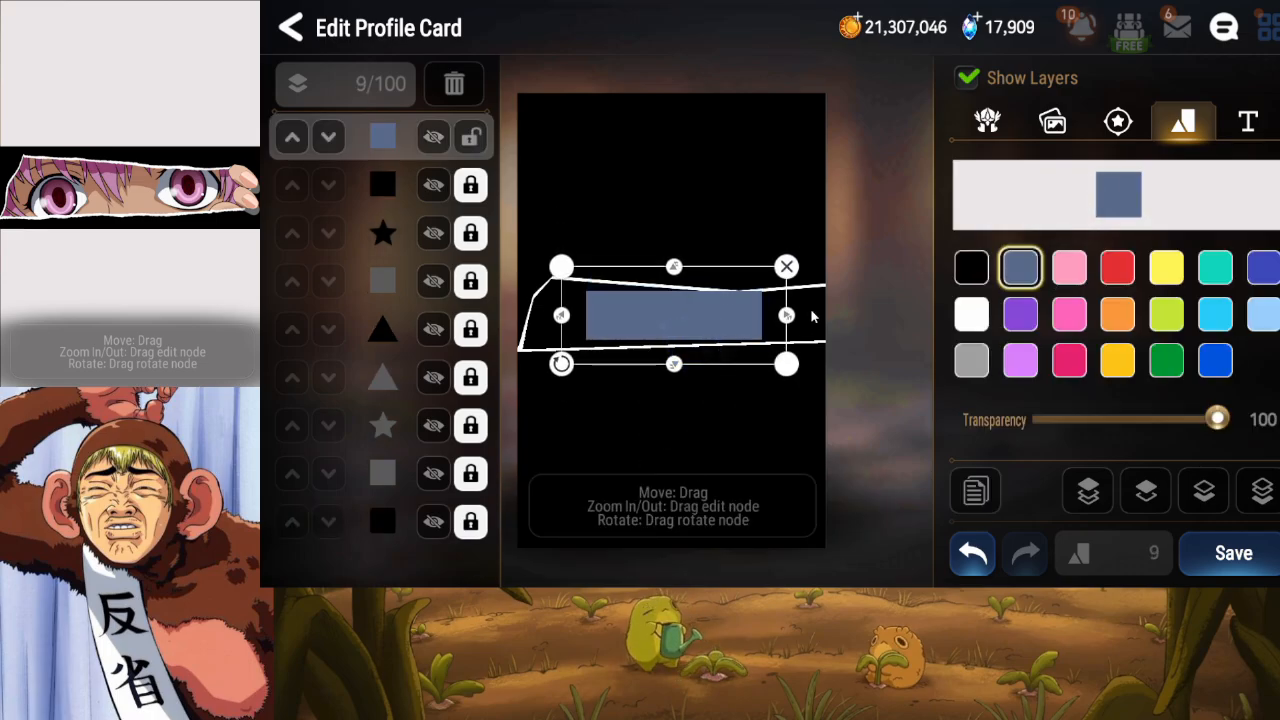
pyautogui.moveTo(787, 314); pyautogui.dragTo(893, 357)
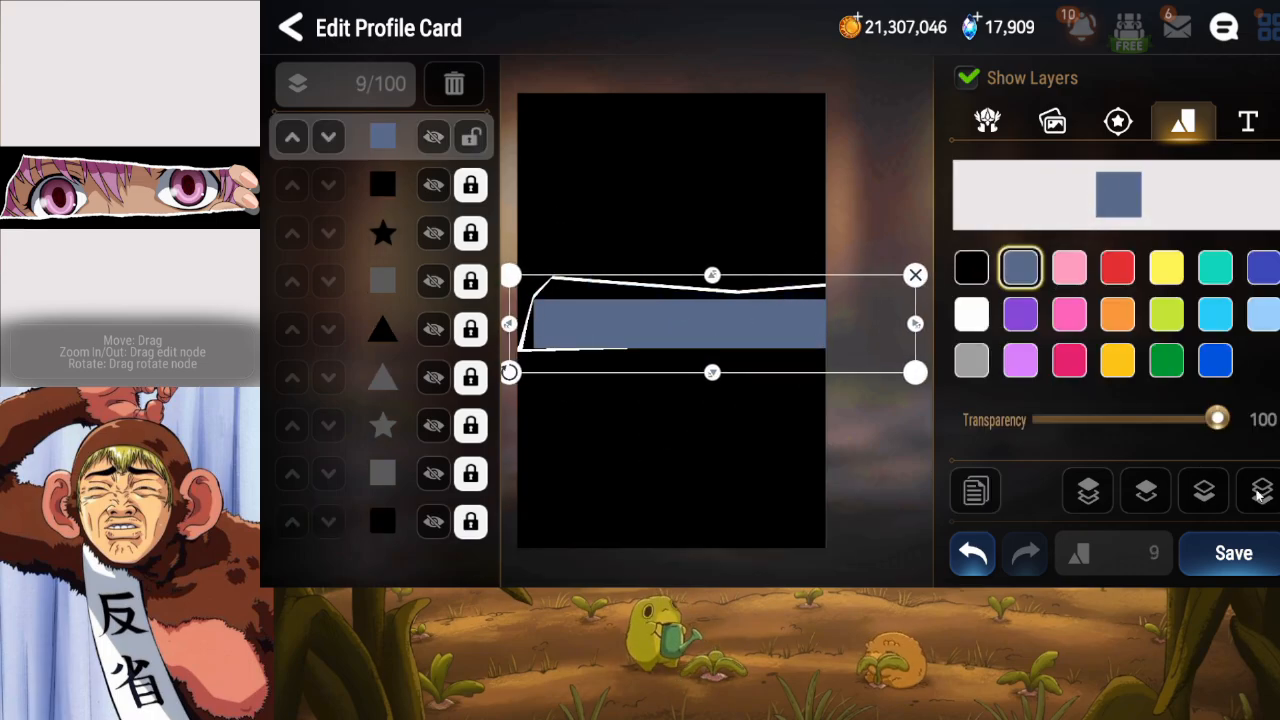
pyautogui.click(1258, 492)
pyautogui.click(745, 265)
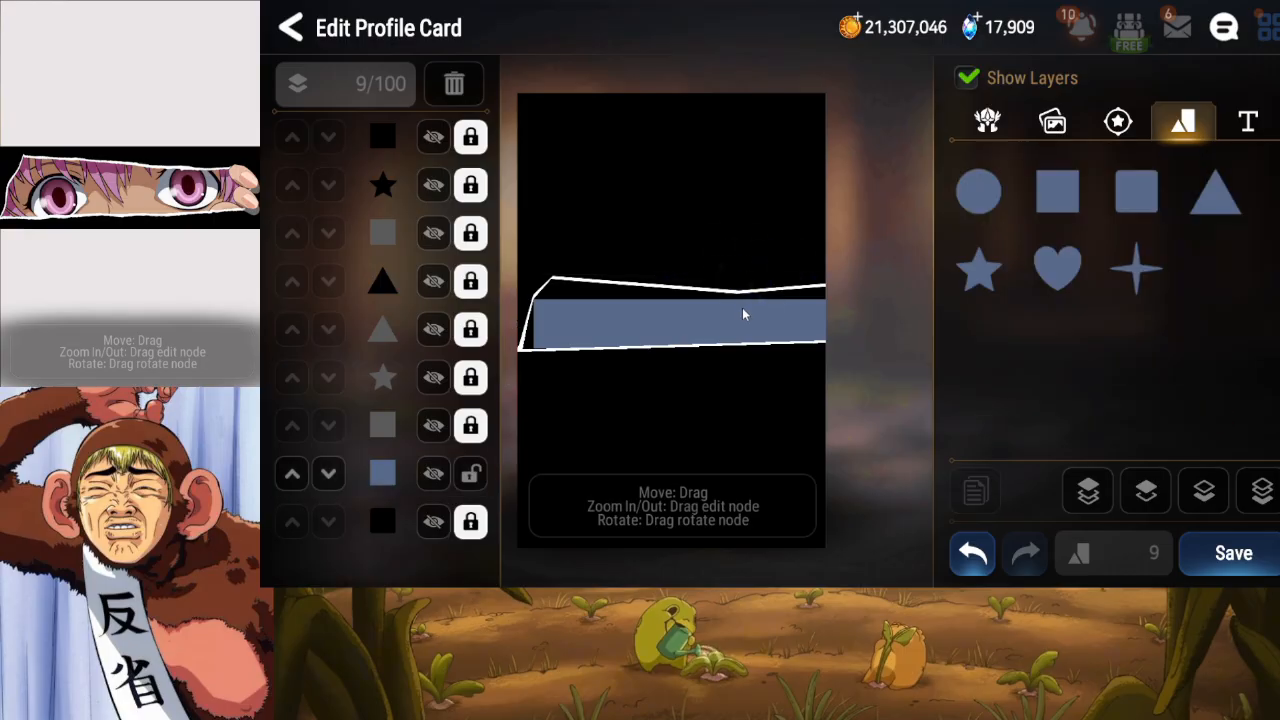
pyautogui.click(743, 314)
pyautogui.moveTo(691, 263); pyautogui.dragTo(706, 254)
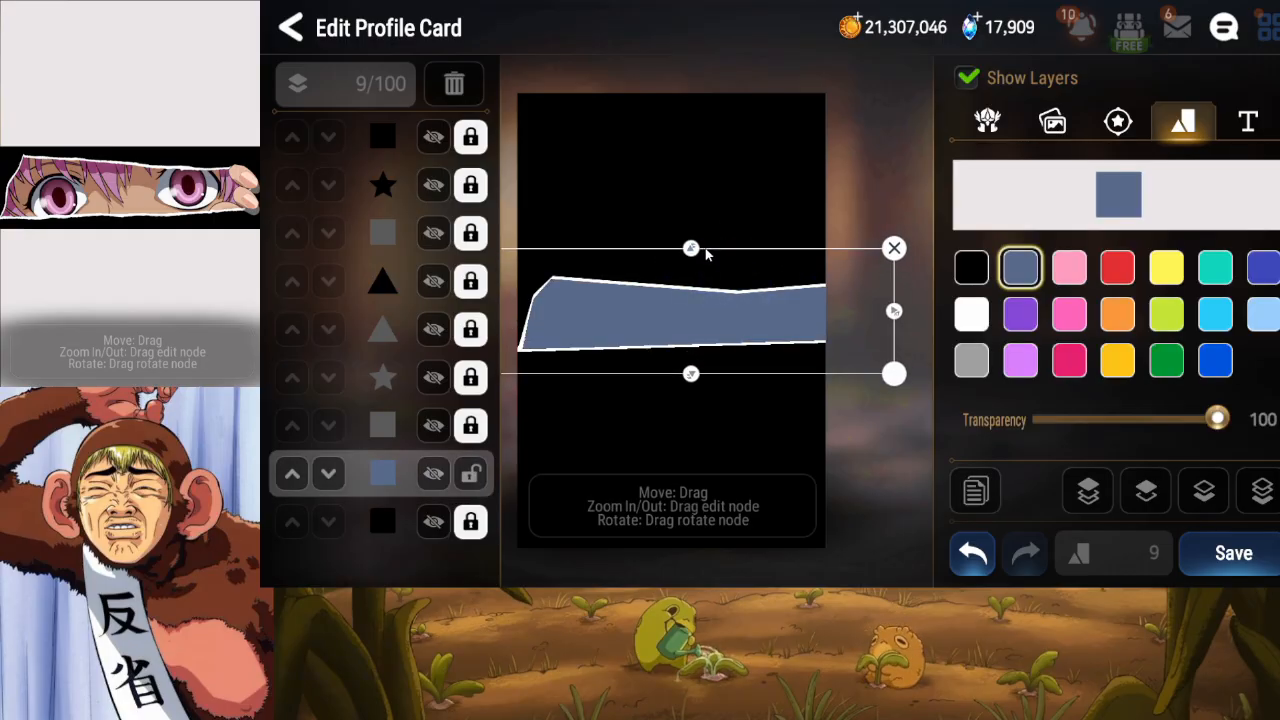
pyautogui.click(971, 314)
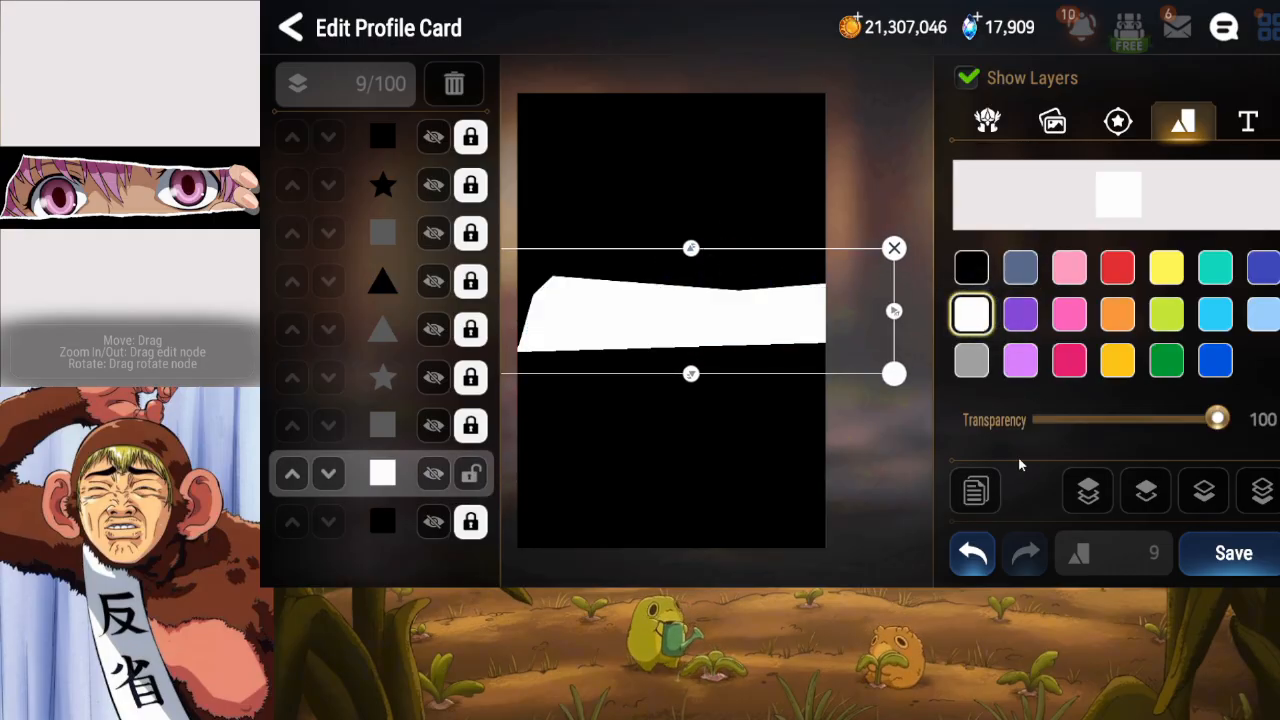
# Duplicate the white fill, layer the copy directly above the original near the back, and lock the lower one.
pyautogui.click(974, 491)
pyautogui.click(1256, 509)
pyautogui.click(1149, 503)
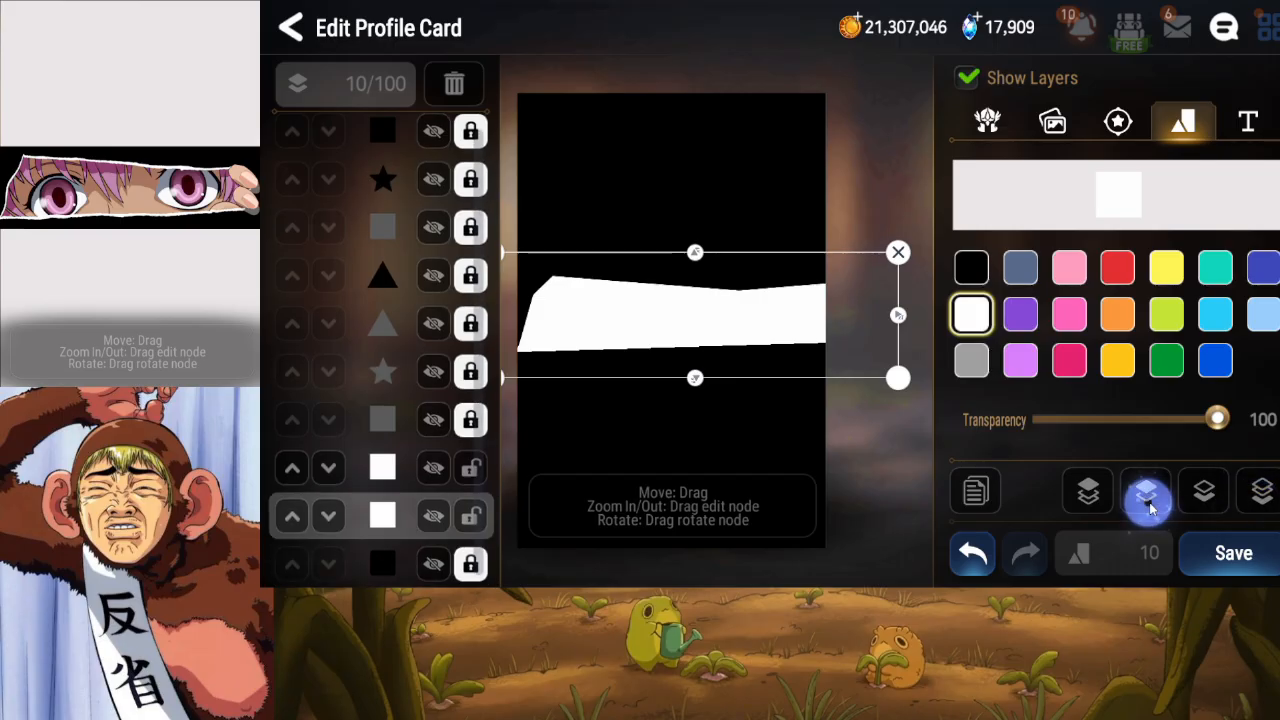
pyautogui.click(1149, 502)
pyautogui.click(472, 518)
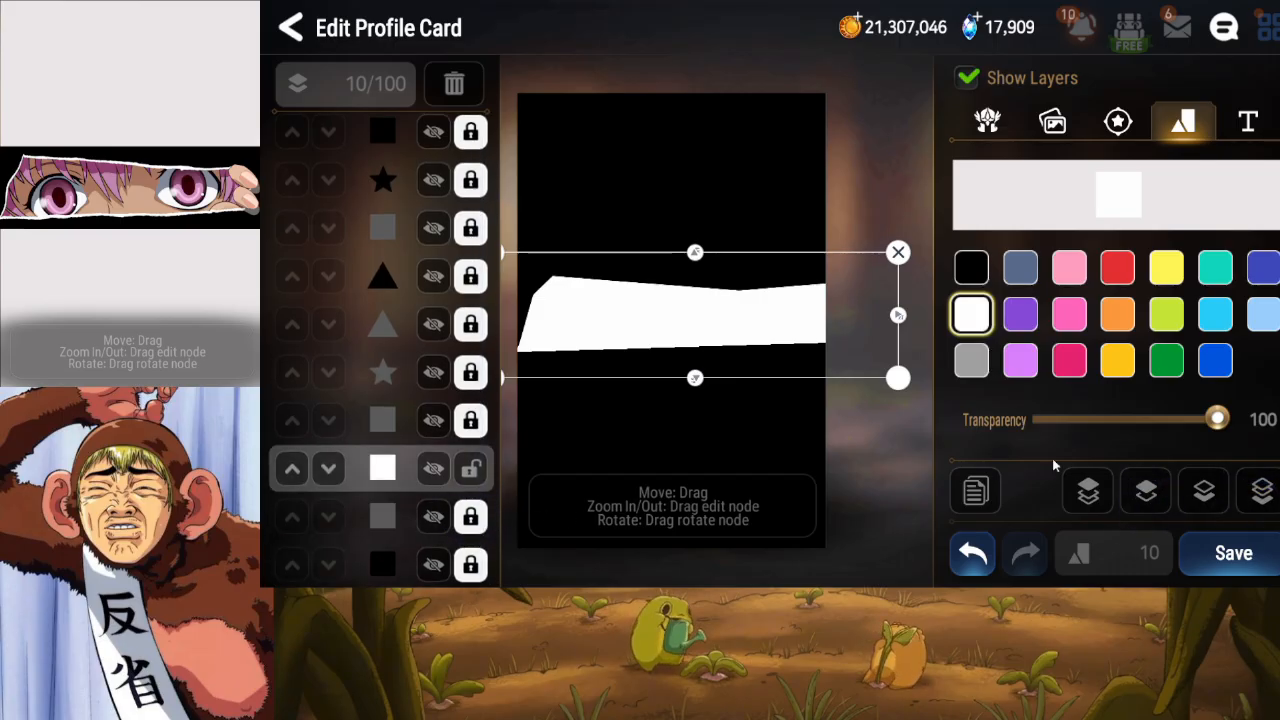
# Colour the upper fill orange with transparency 57 for a skin tone, lock it and save the profile card.
pyautogui.click(1118, 316)
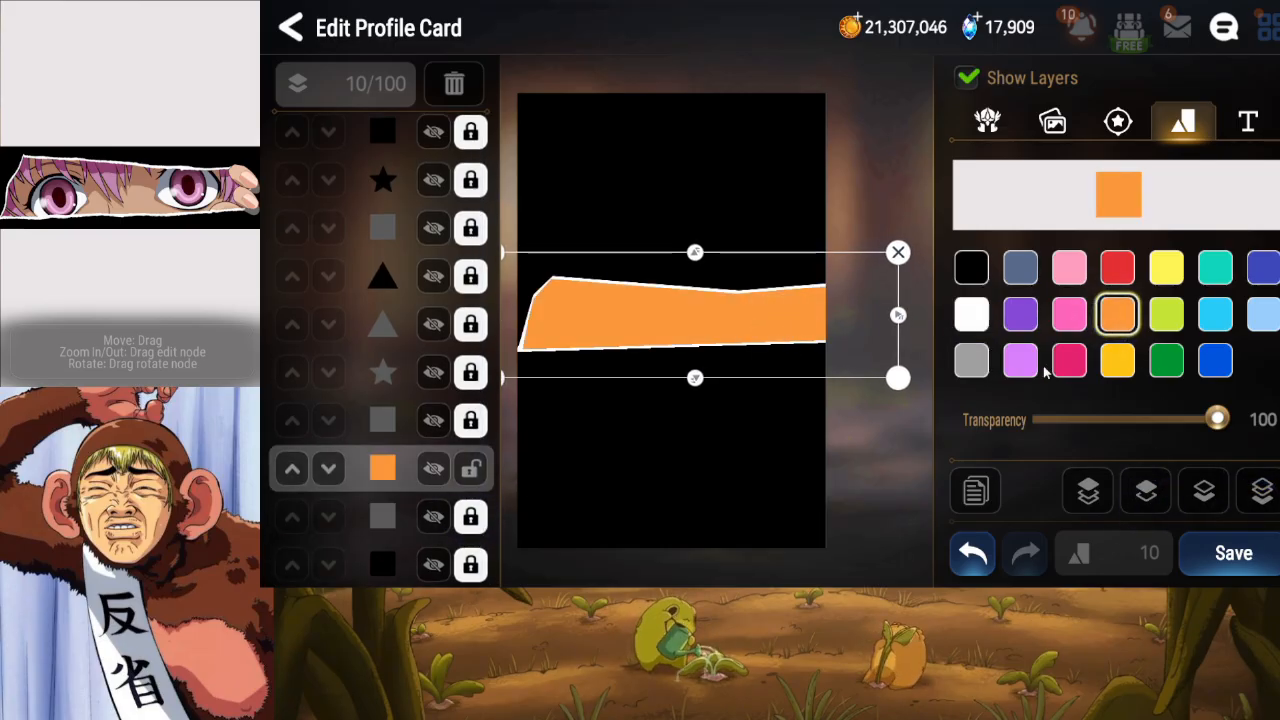
pyautogui.moveTo(1222, 418); pyautogui.dragTo(1135, 422)
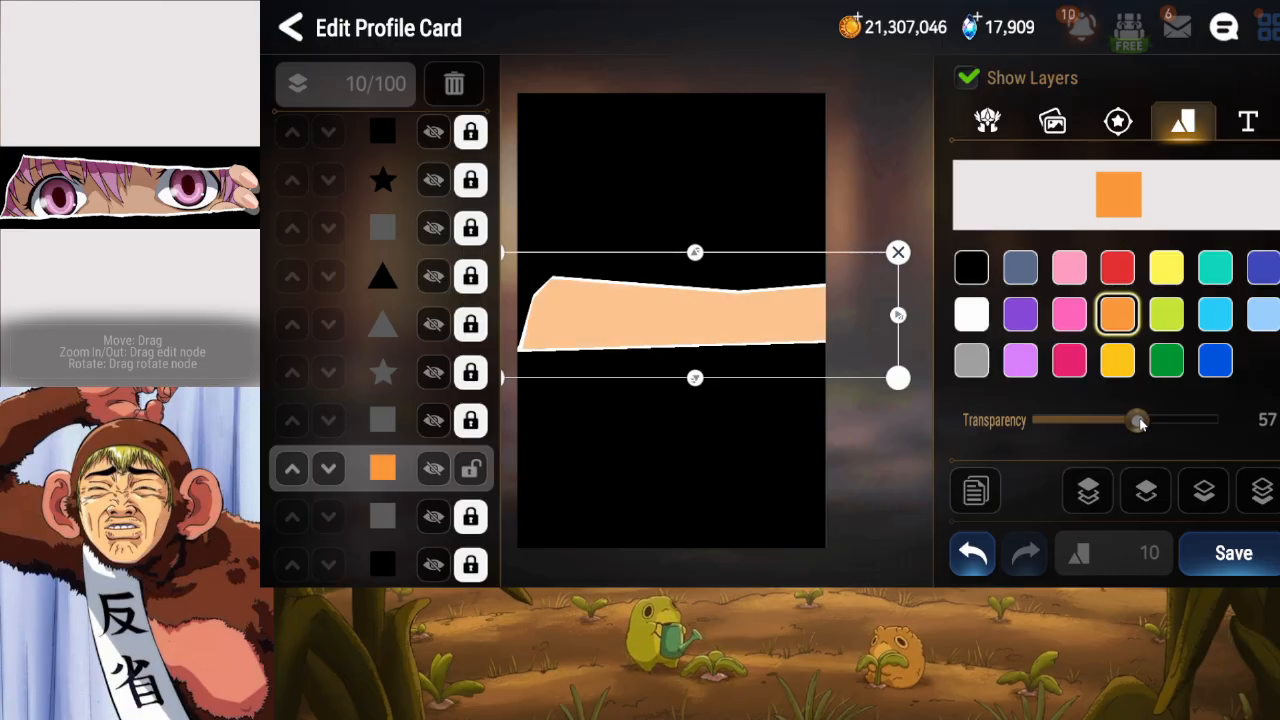
pyautogui.click(471, 472)
pyautogui.click(1232, 554)
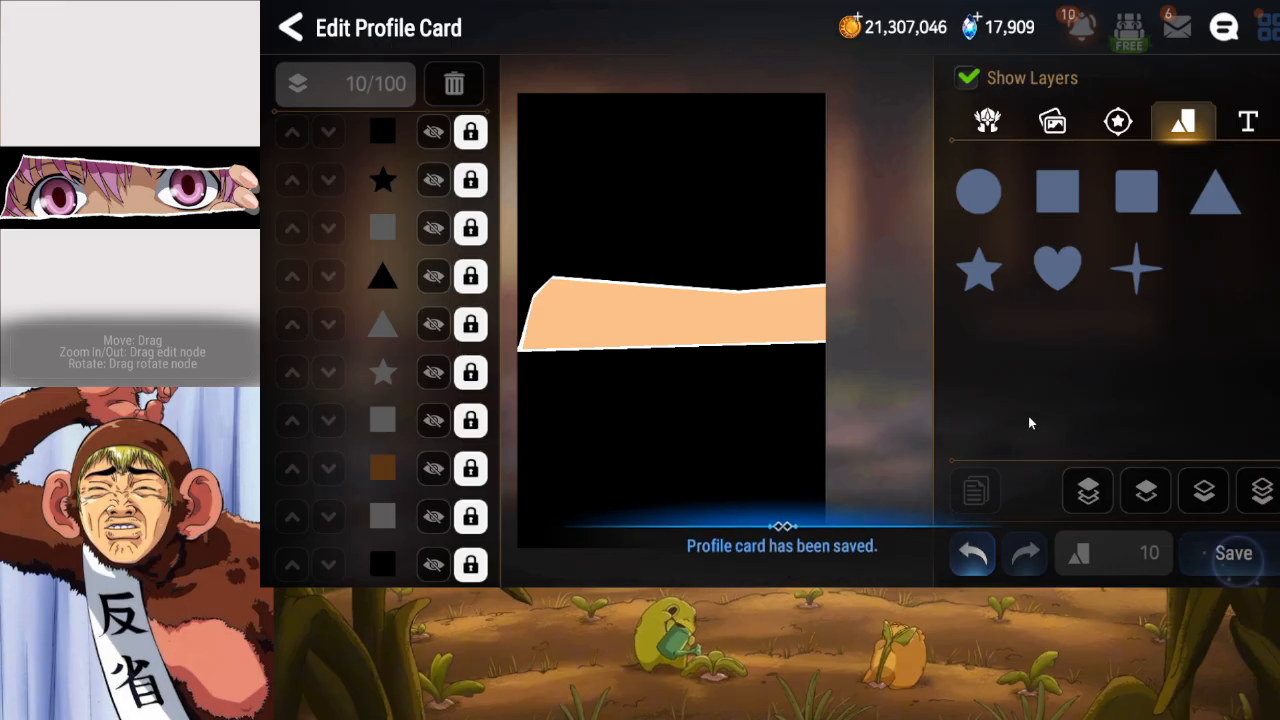
# Add a square at the card's right edge, tilt it slightly, reduce it to the torn strip's height, and colour it white.
pyautogui.click(1057, 191)
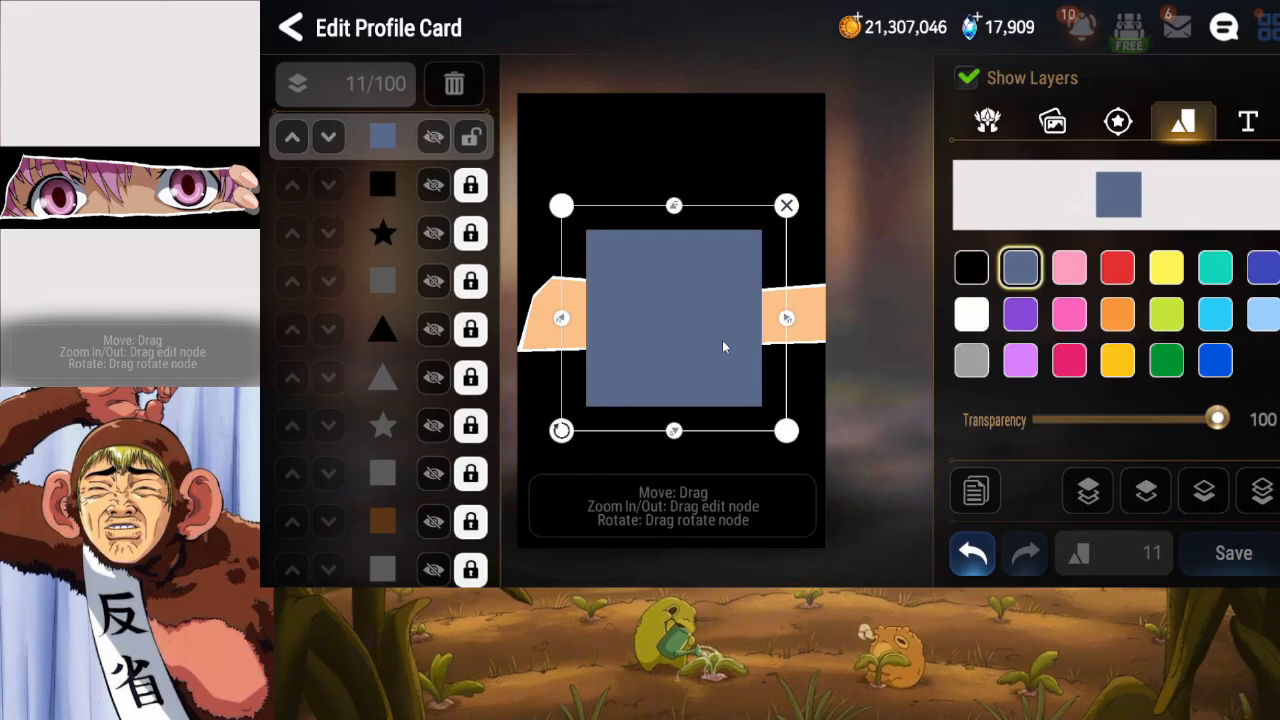
pyautogui.moveTo(723, 343); pyautogui.dragTo(946, 354)
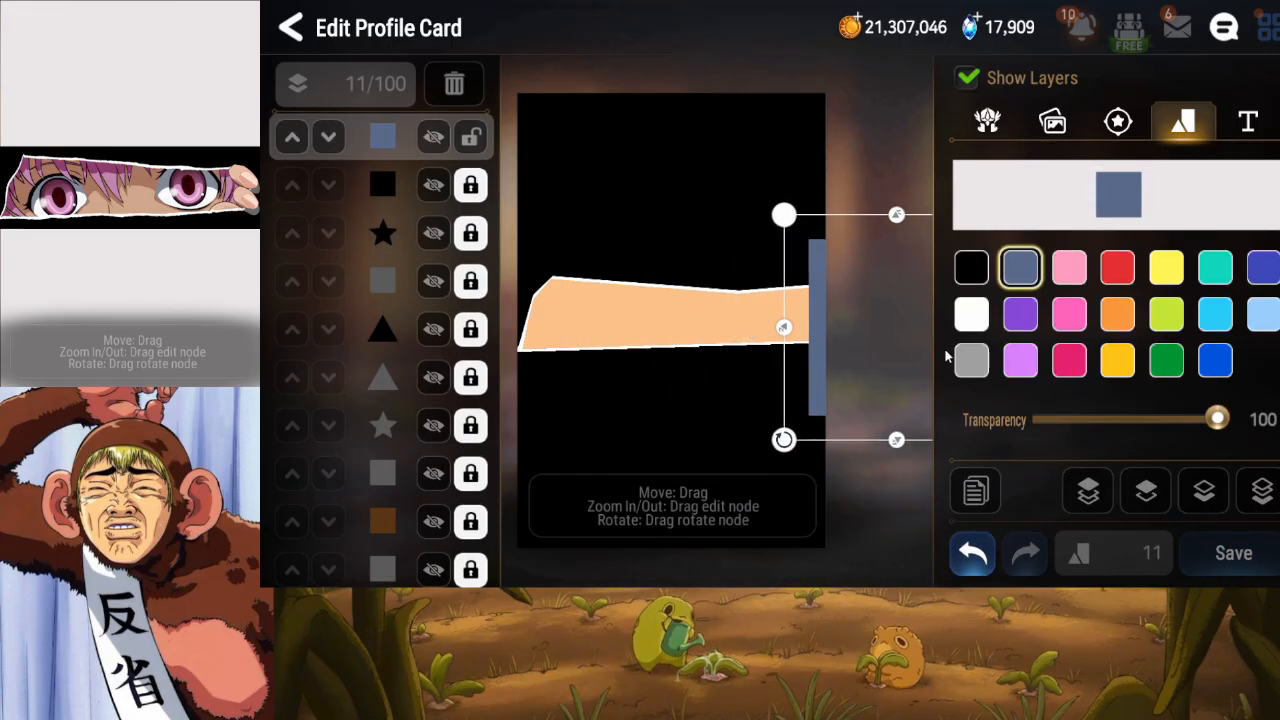
pyautogui.moveTo(786, 443); pyautogui.dragTo(781, 441)
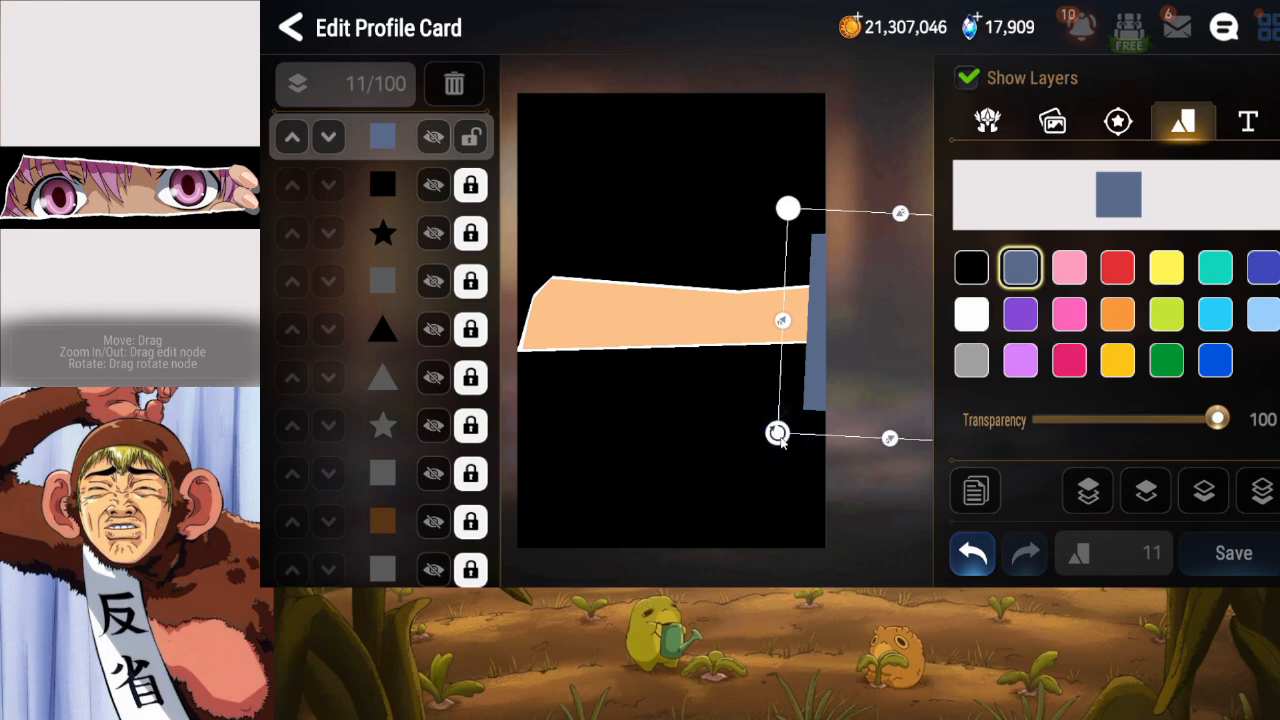
pyautogui.moveTo(889, 230); pyautogui.dragTo(874, 317)
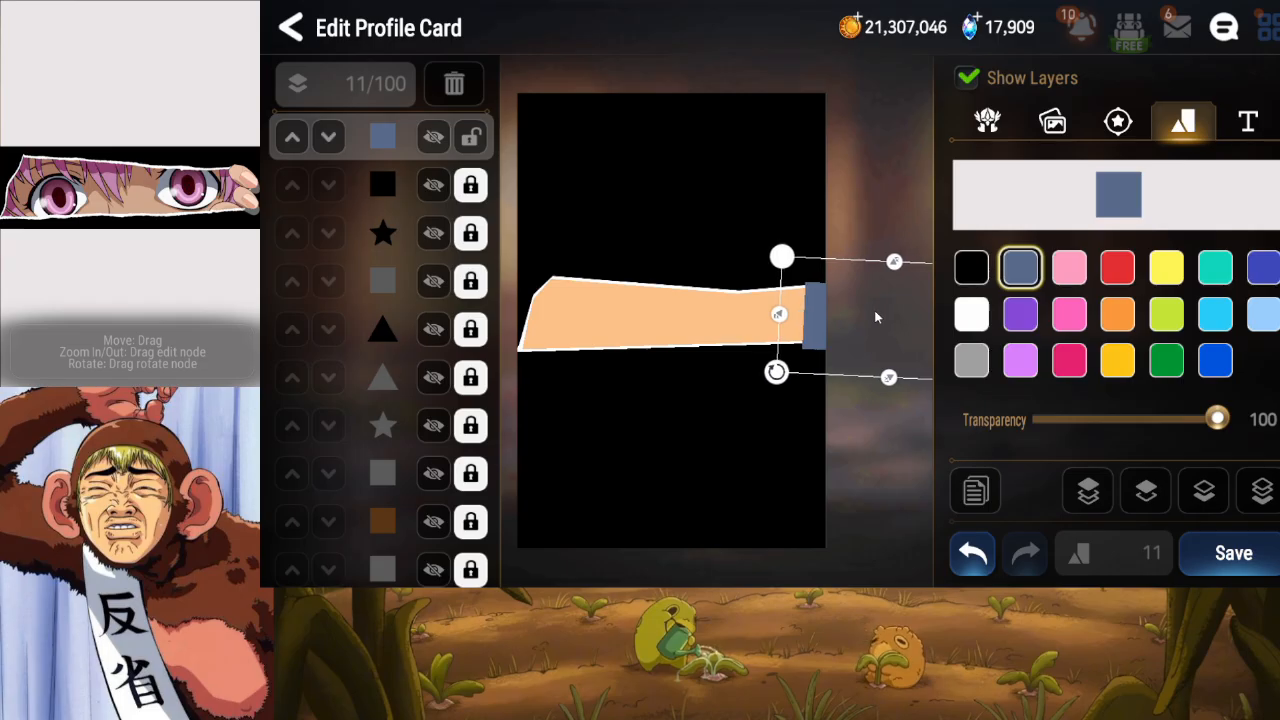
pyautogui.moveTo(892, 268); pyautogui.dragTo(893, 267)
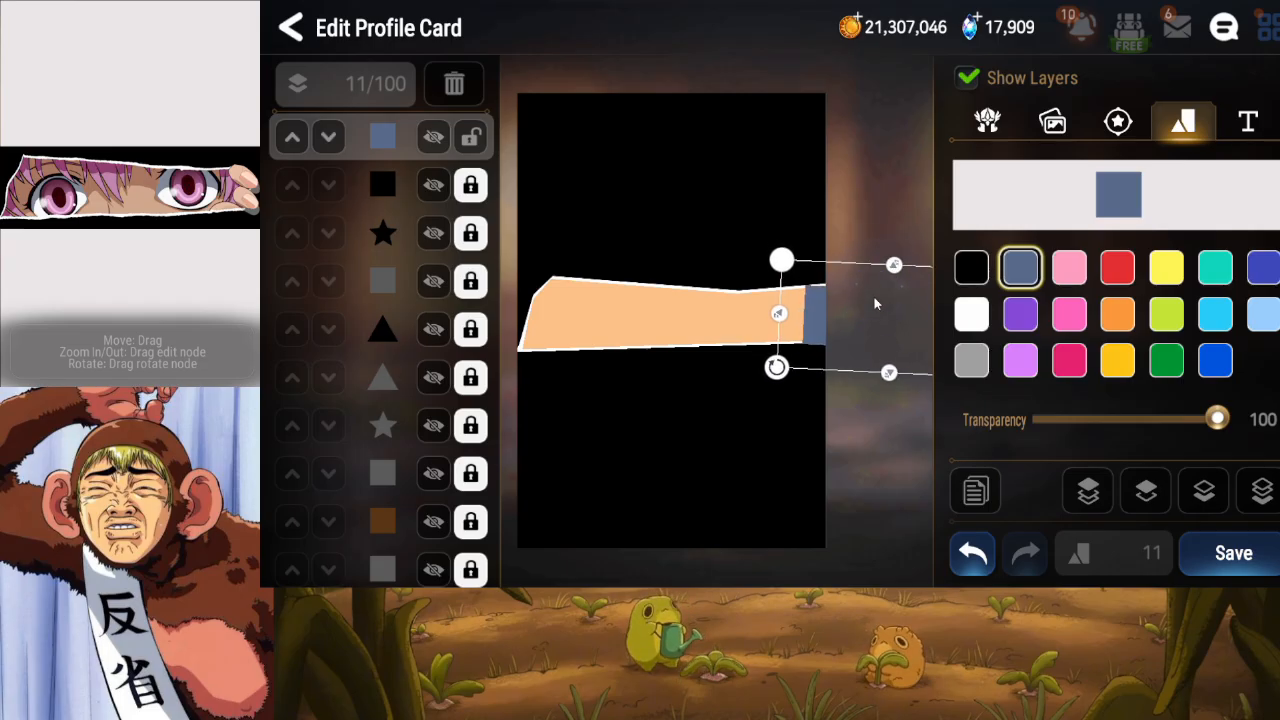
pyautogui.click(971, 315)
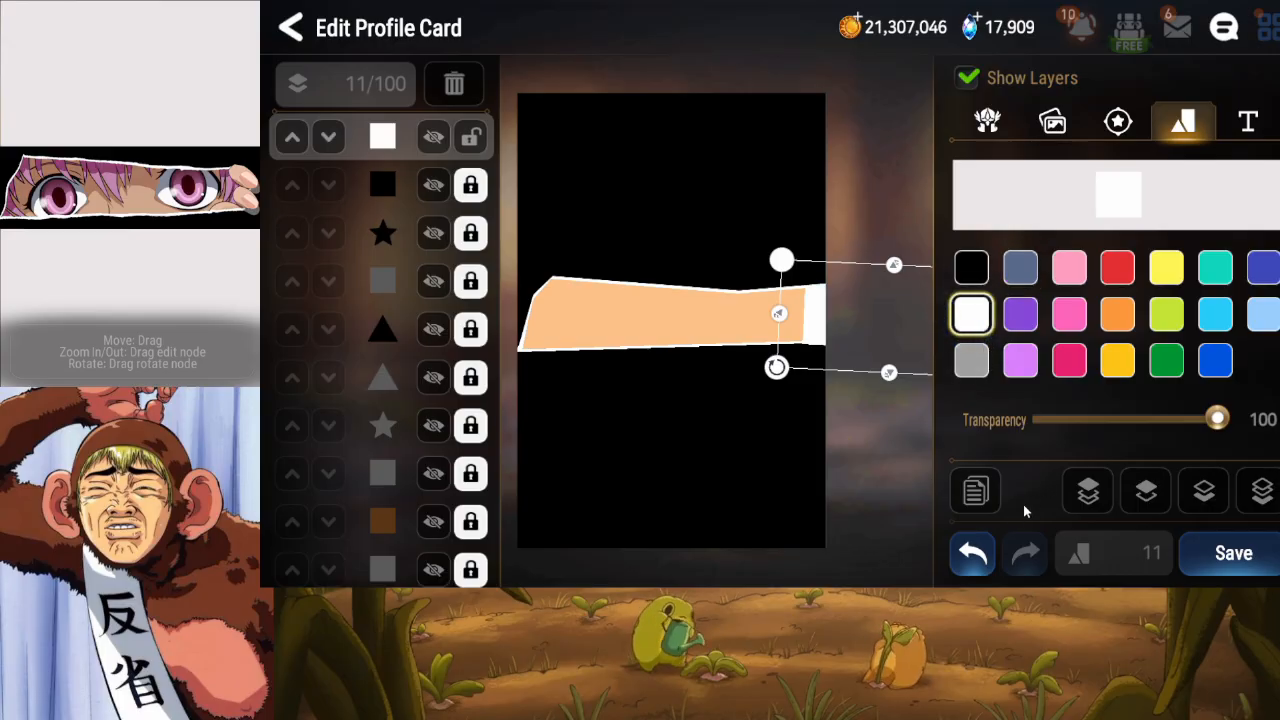
# Duplicate the white edge square twice, sending one copy to the back and colouring the other black, and lock the original white square.
pyautogui.click(975, 491)
pyautogui.click(1258, 492)
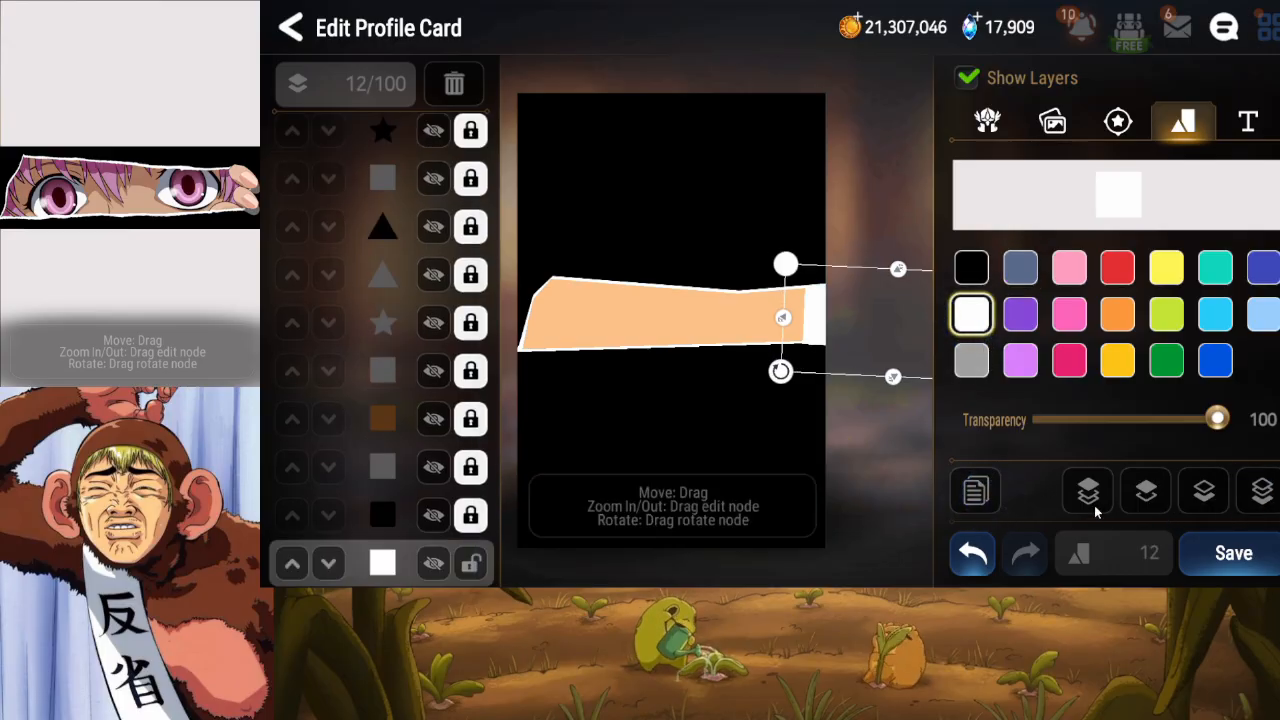
pyautogui.click(975, 491)
pyautogui.click(971, 267)
pyautogui.click(455, 182)
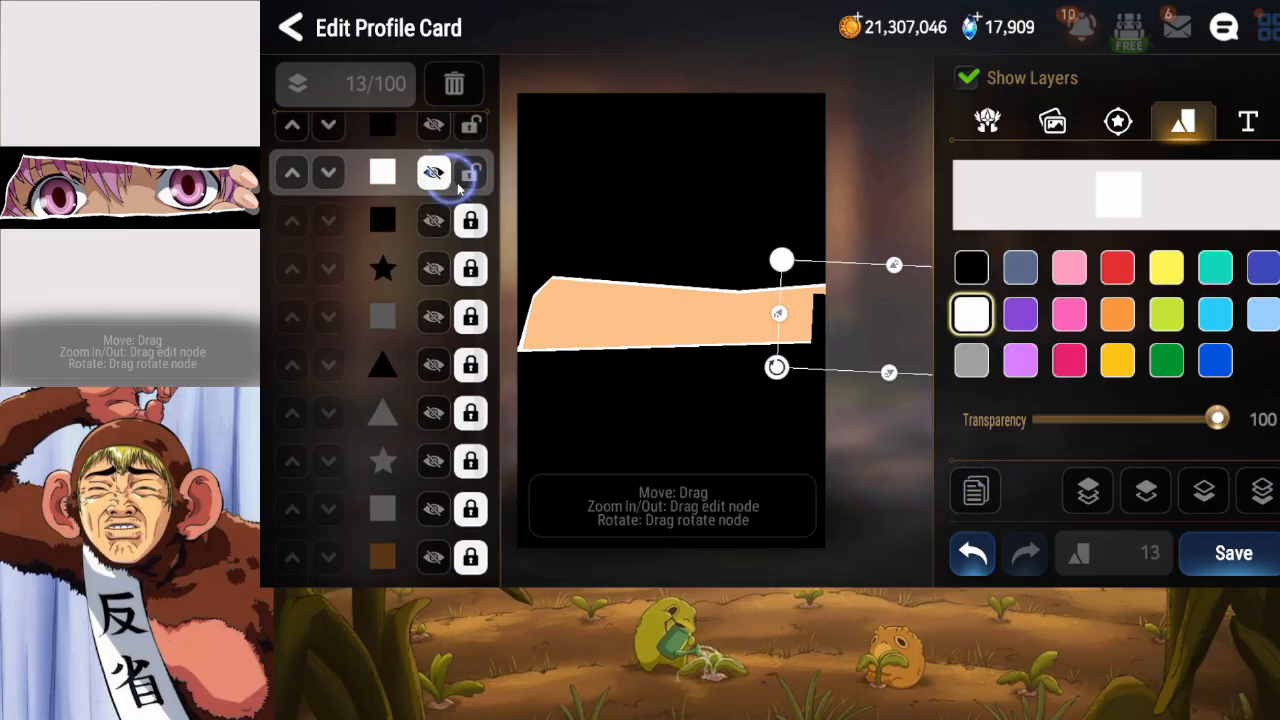
pyautogui.click(428, 178)
pyautogui.click(469, 182)
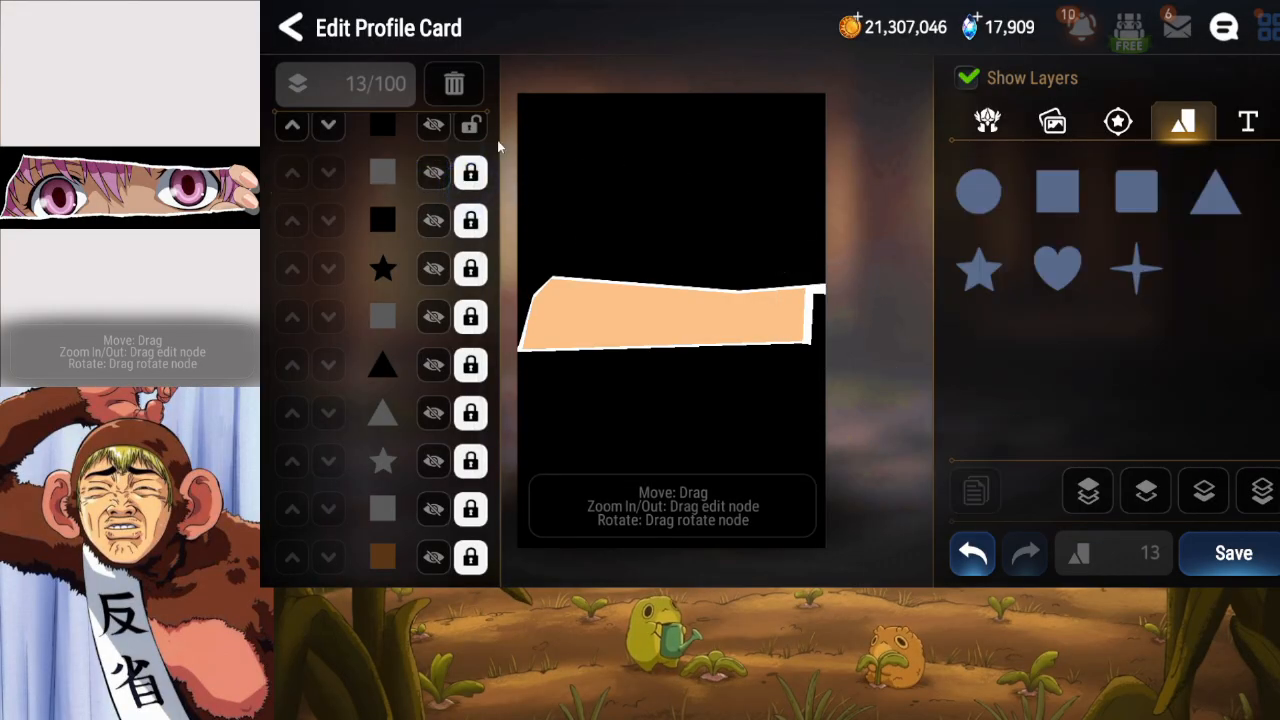
# Reposition the black square over the white one to leave a thin white torn edge beside the skin fill, lock it and save the card.
pyautogui.moveTo(414, 163); pyautogui.dragTo(407, 176)
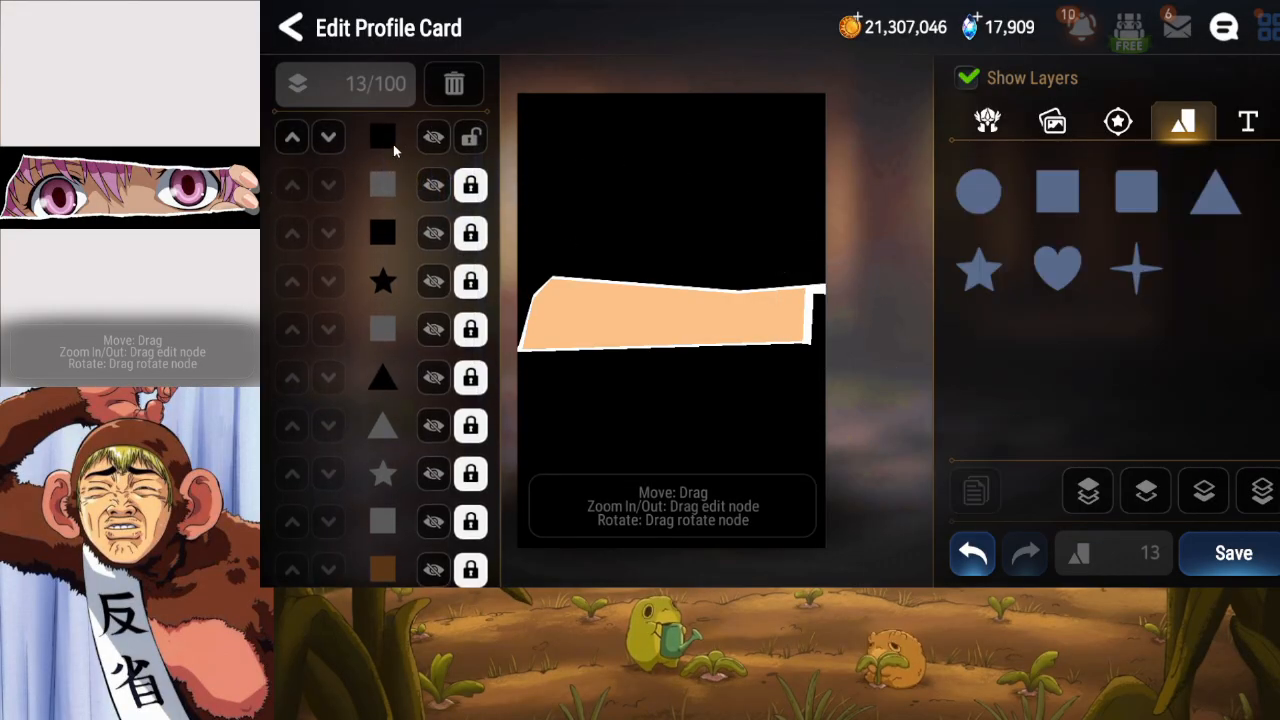
pyautogui.click(394, 144)
pyautogui.moveTo(863, 331); pyautogui.dragTo(857, 328)
pyautogui.moveTo(877, 272); pyautogui.dragTo(880, 238)
pyautogui.click(470, 137)
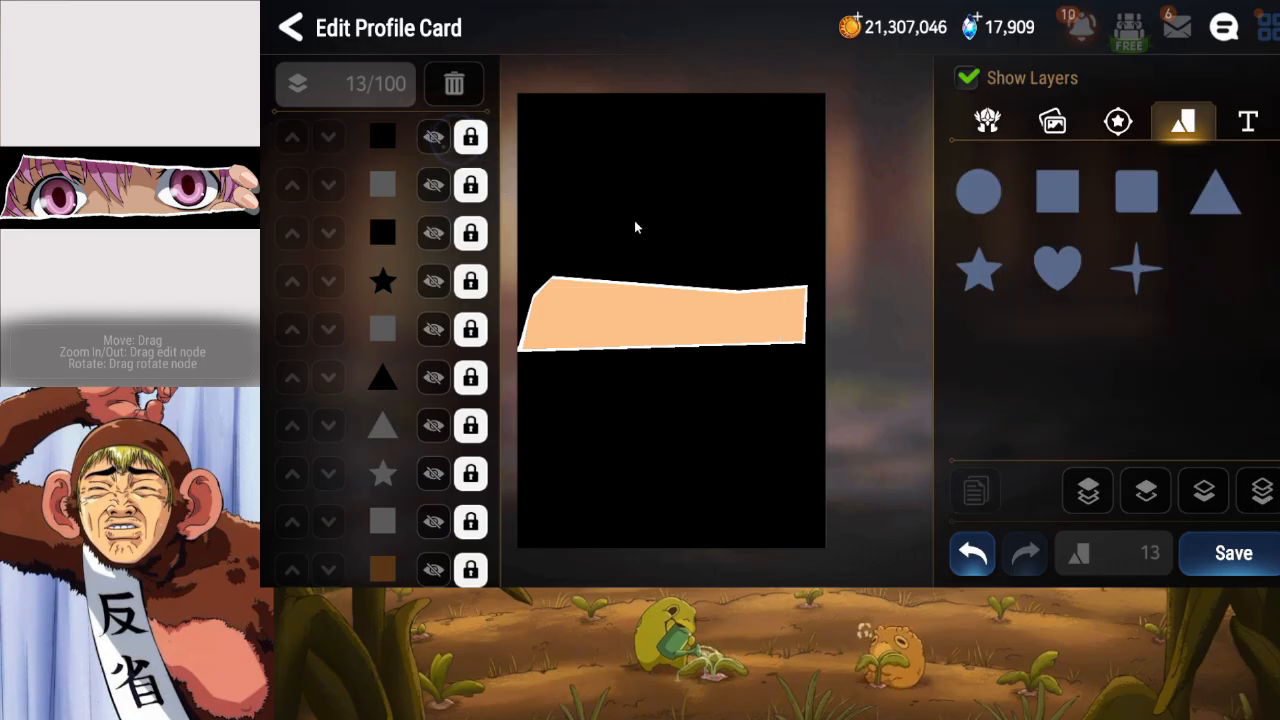
pyautogui.click(1236, 553)
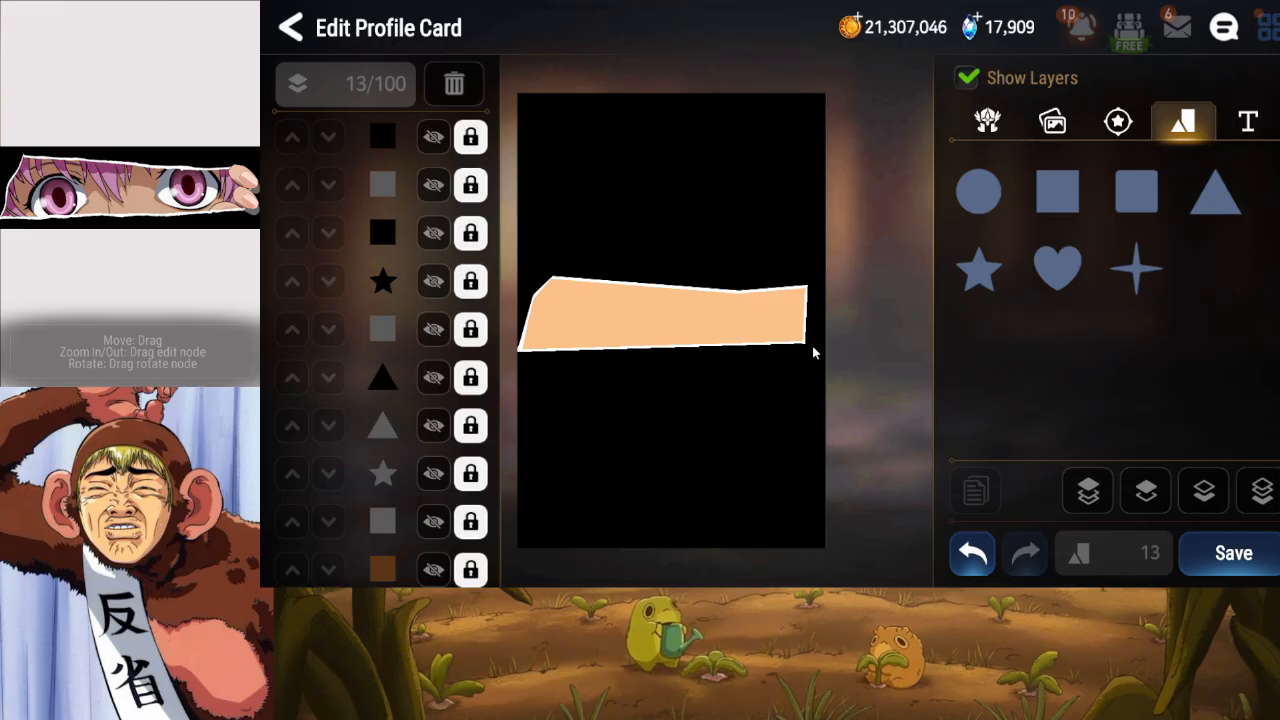
pyautogui.click(1231, 566)
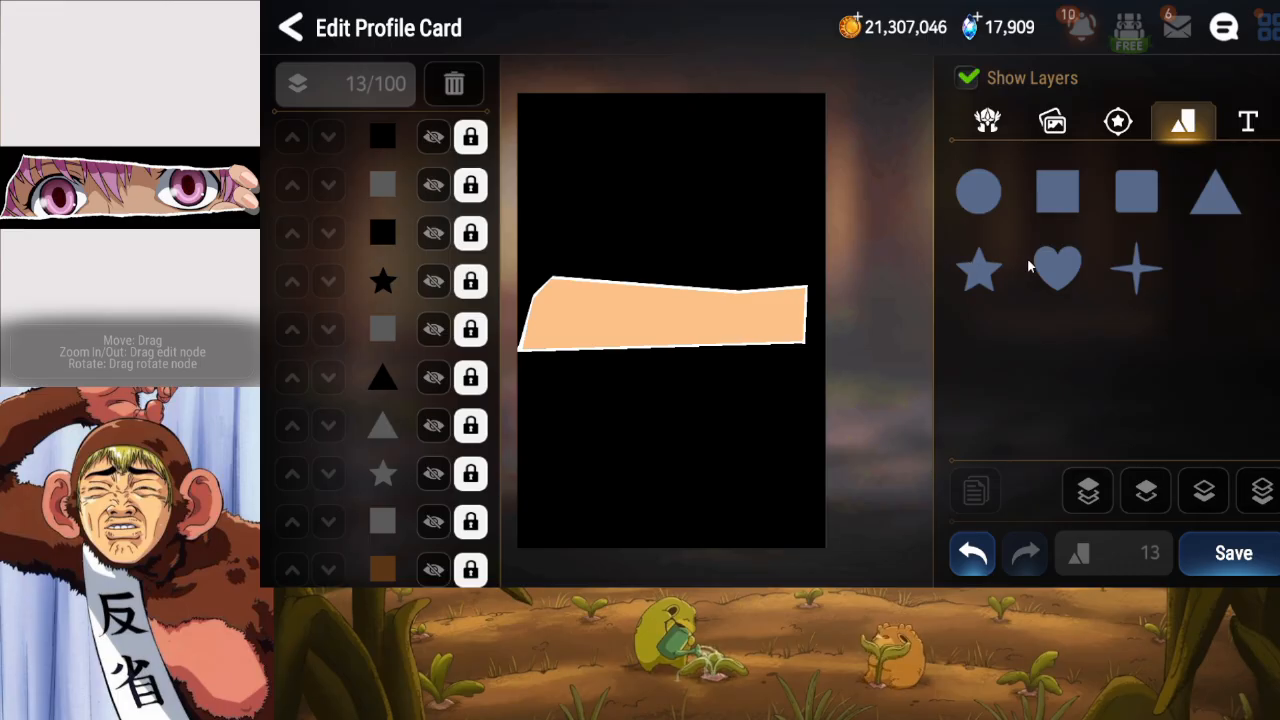
# Add the text "Hello" in white, place it above the torn strip near the card's upper edge, and lock it.
pyautogui.click(1248, 121)
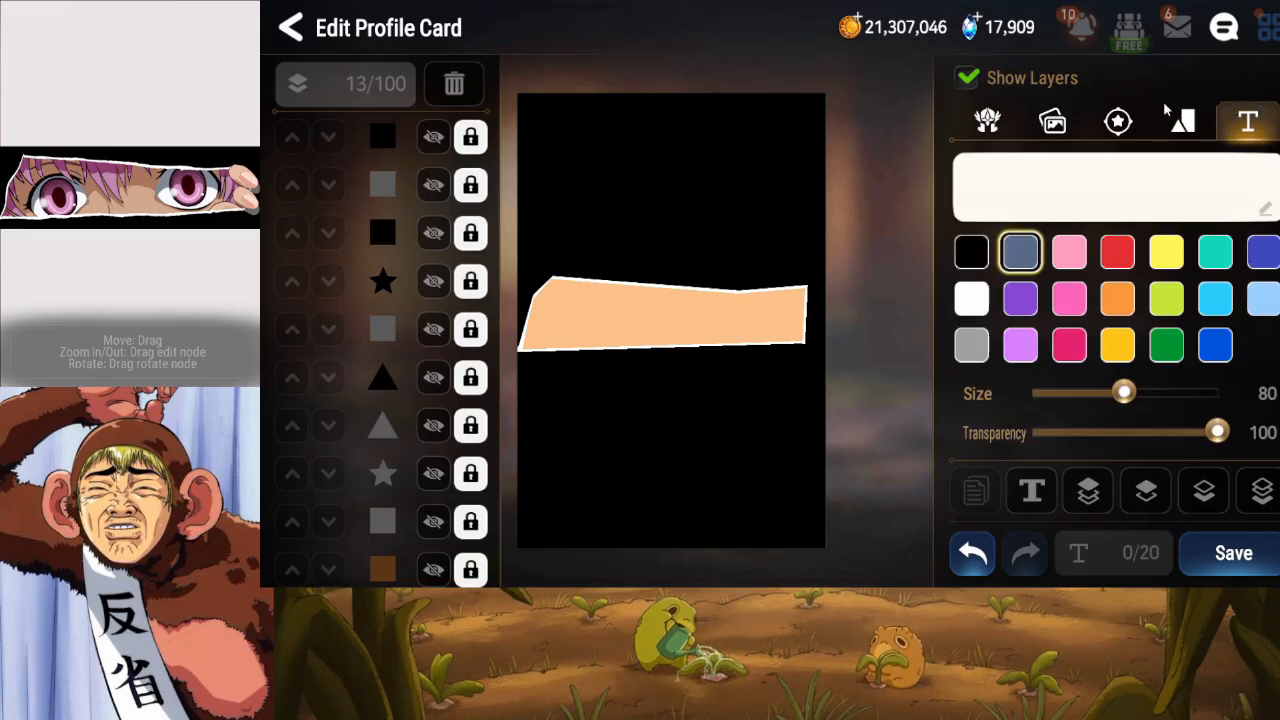
pyautogui.click(1183, 121)
pyautogui.click(1118, 121)
pyautogui.click(1183, 121)
pyautogui.click(1248, 121)
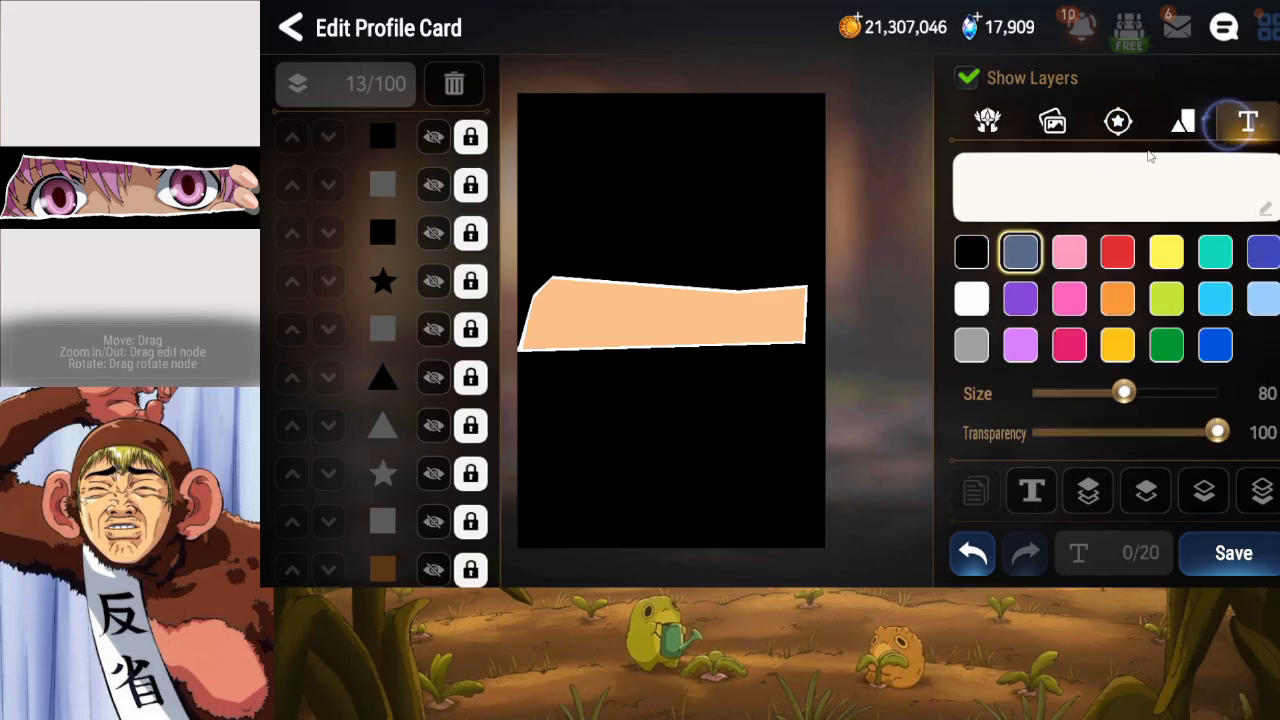
pyautogui.click(1140, 185)
pyautogui.click(829, 268)
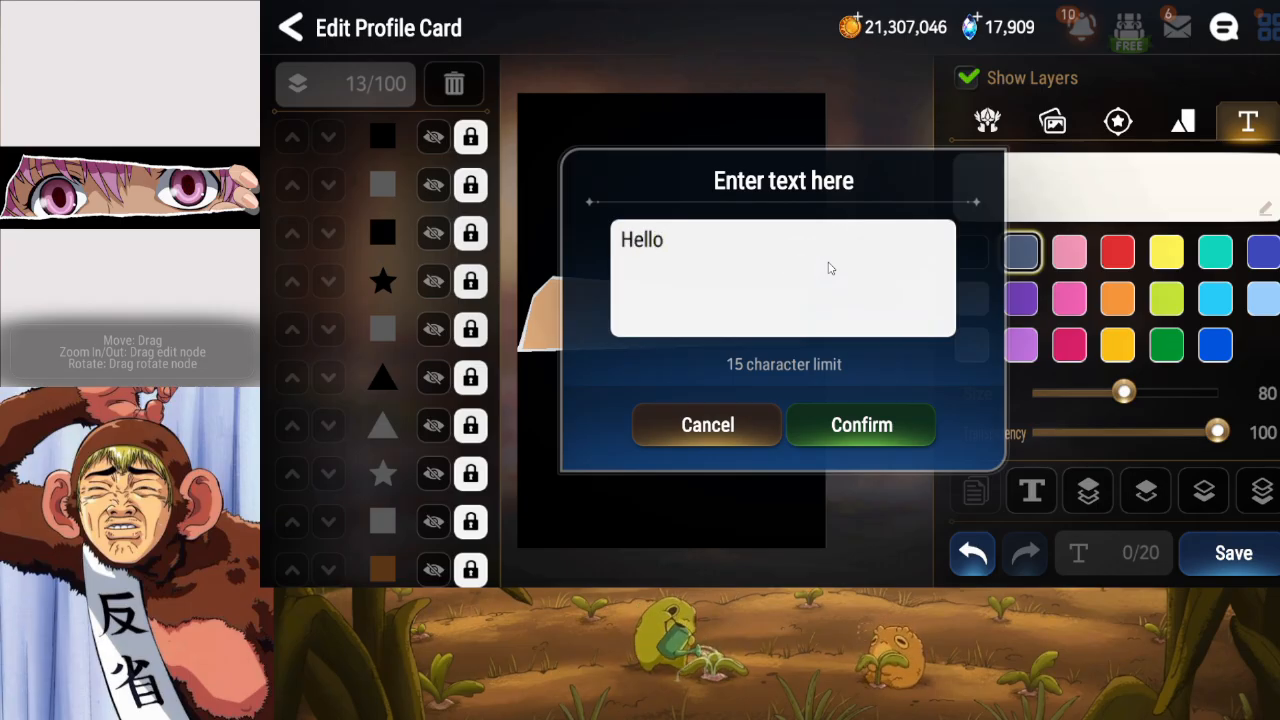
pyautogui.click(861, 425)
pyautogui.click(971, 298)
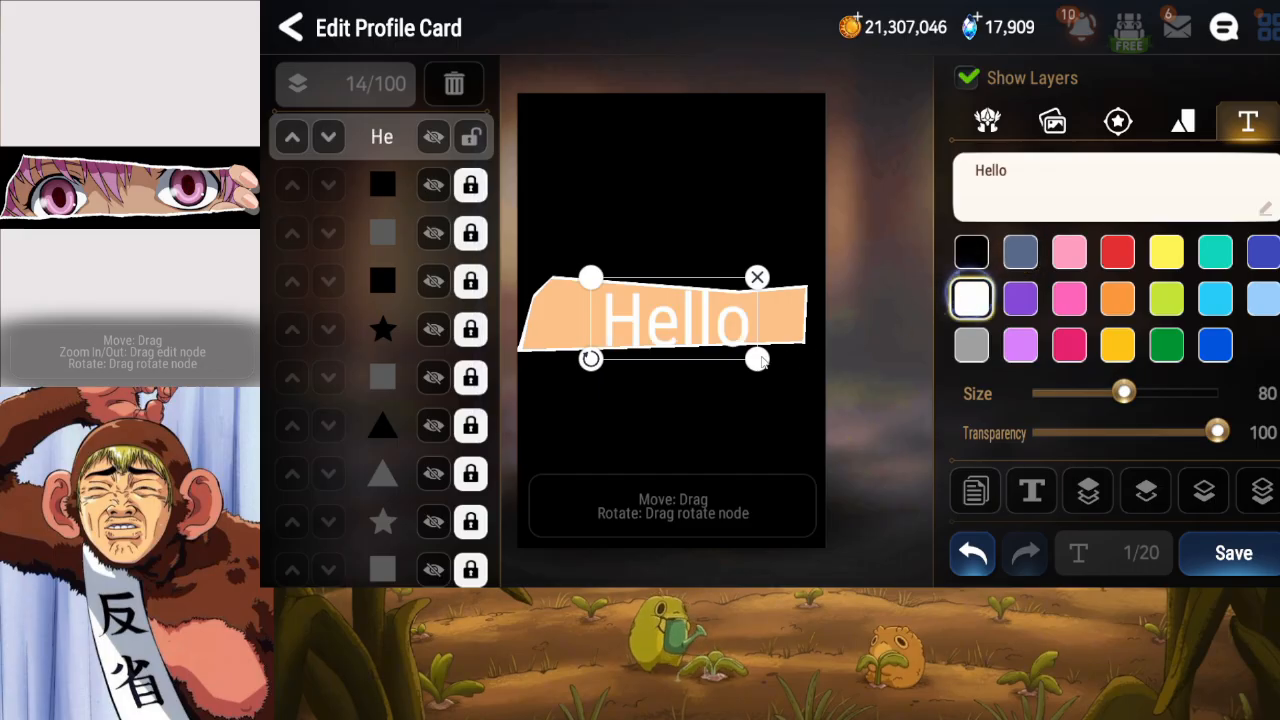
pyautogui.moveTo(698, 320); pyautogui.dragTo(695, 187)
pyautogui.click(471, 137)
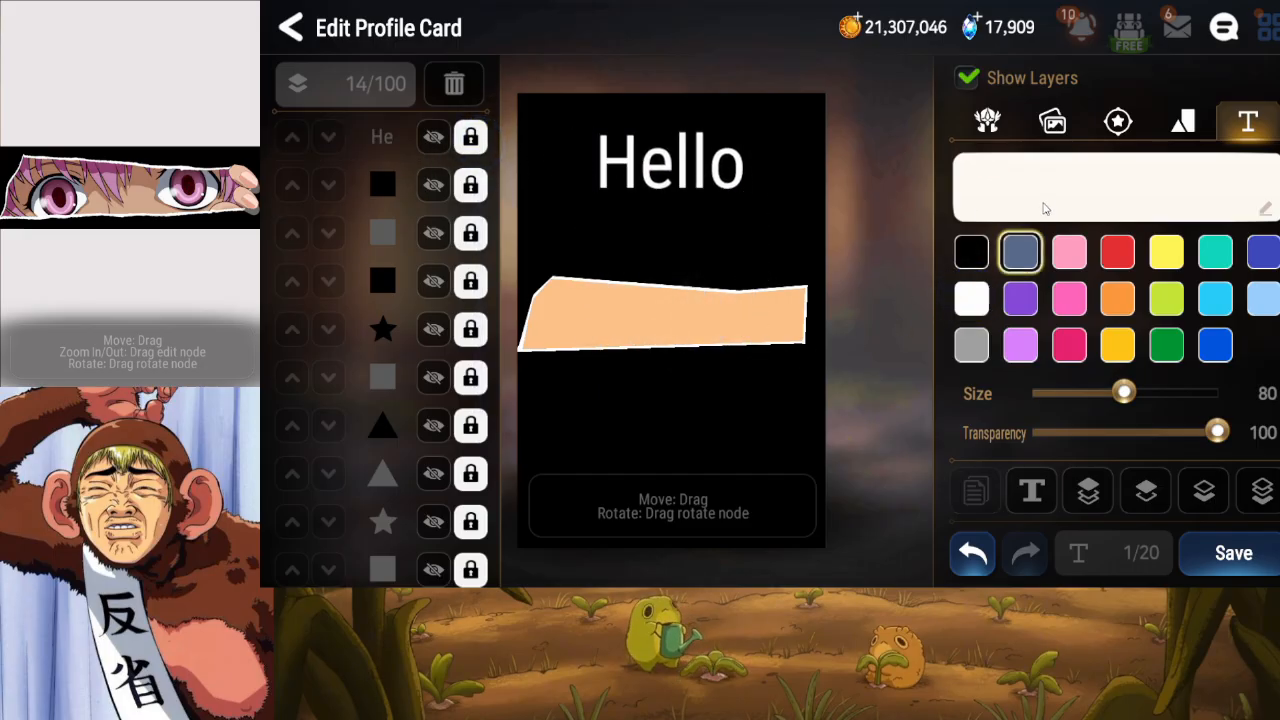
# Add the white text "Victem Drafter" at size 53 near the card's lower edge, lock it and save the card.
pyautogui.click(1013, 215)
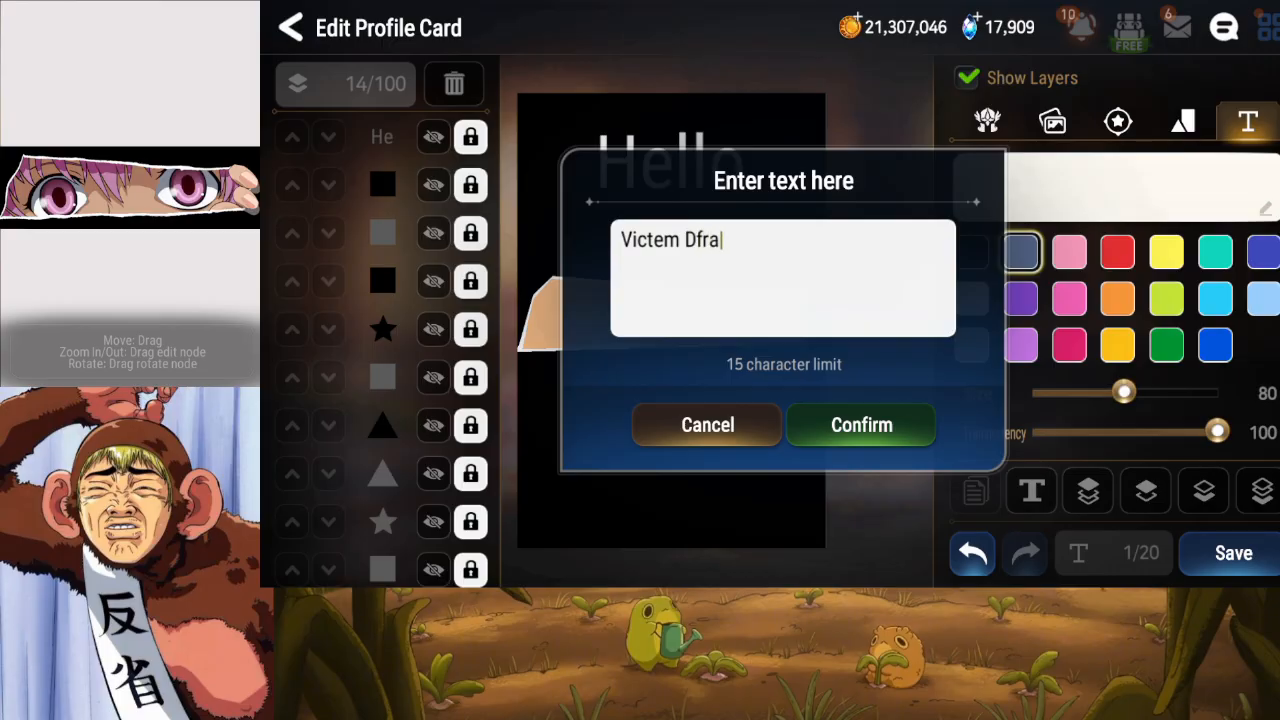
pyautogui.write('rafter')
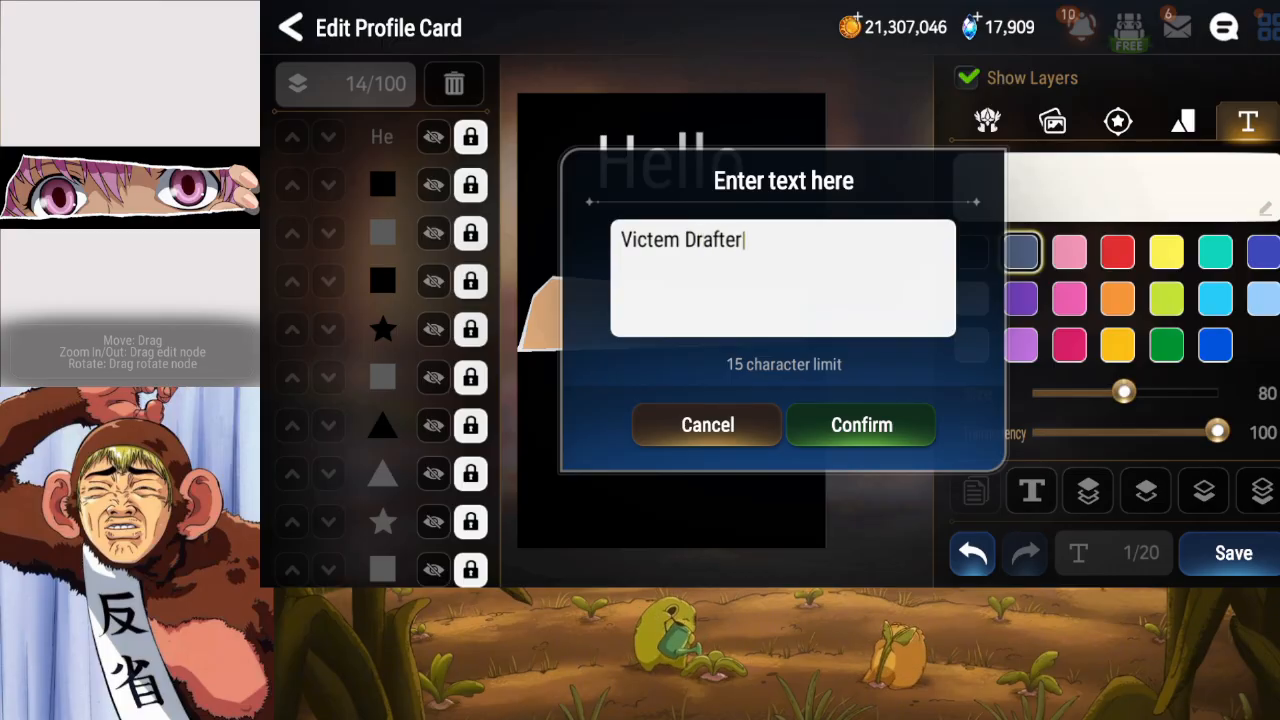
pyautogui.click(870, 428)
pyautogui.moveTo(796, 332); pyautogui.dragTo(796, 458)
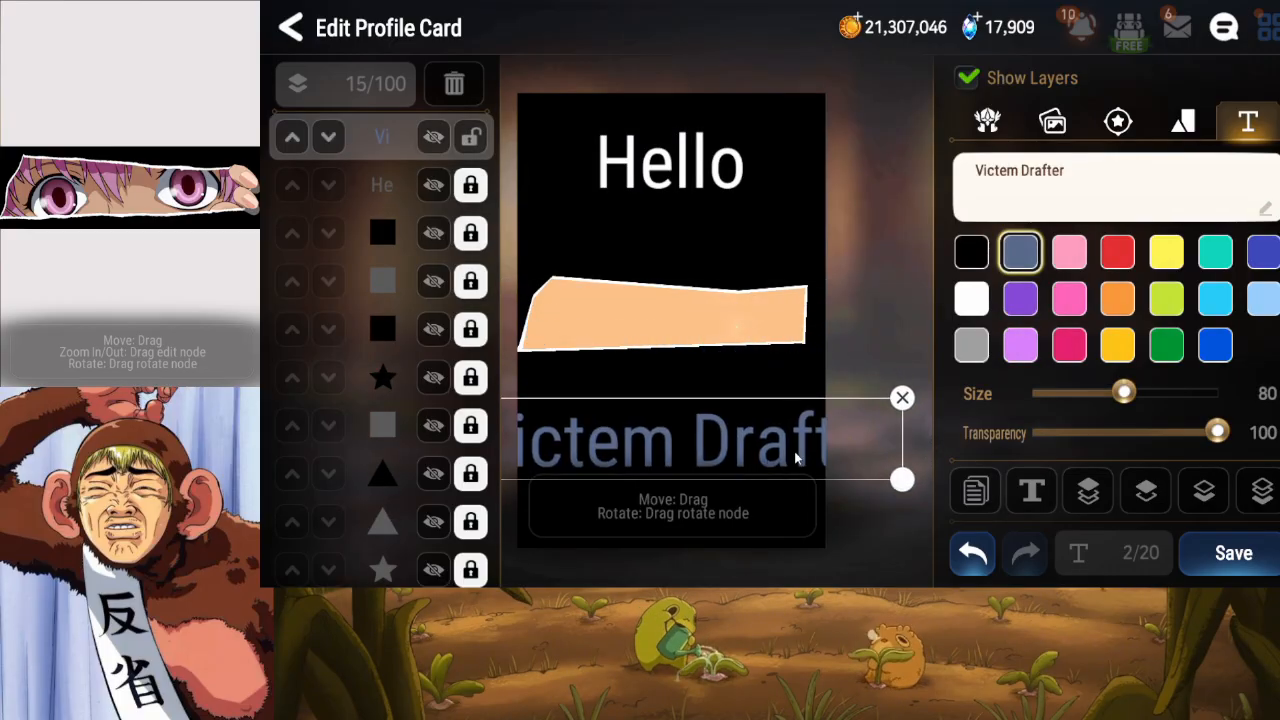
pyautogui.moveTo(1131, 404); pyautogui.dragTo(1081, 392)
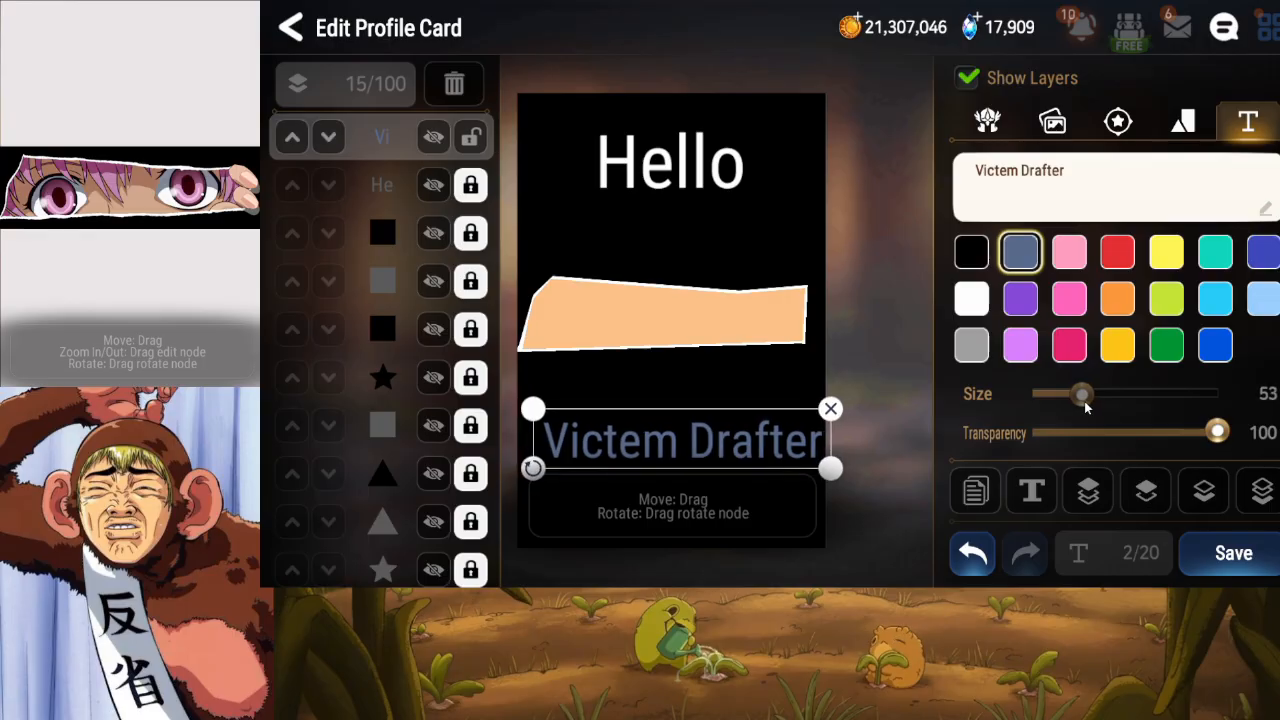
pyautogui.click(971, 299)
pyautogui.moveTo(662, 452); pyautogui.dragTo(650, 490)
pyautogui.click(468, 144)
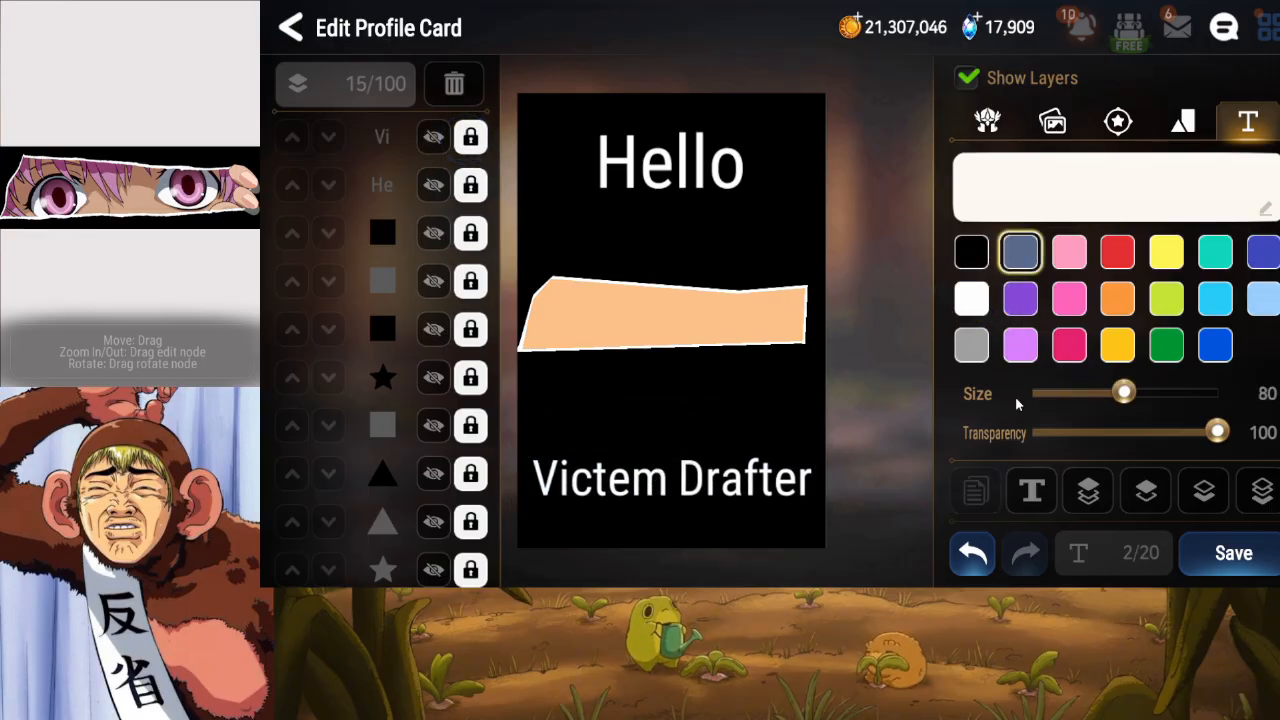
pyautogui.click(1230, 555)
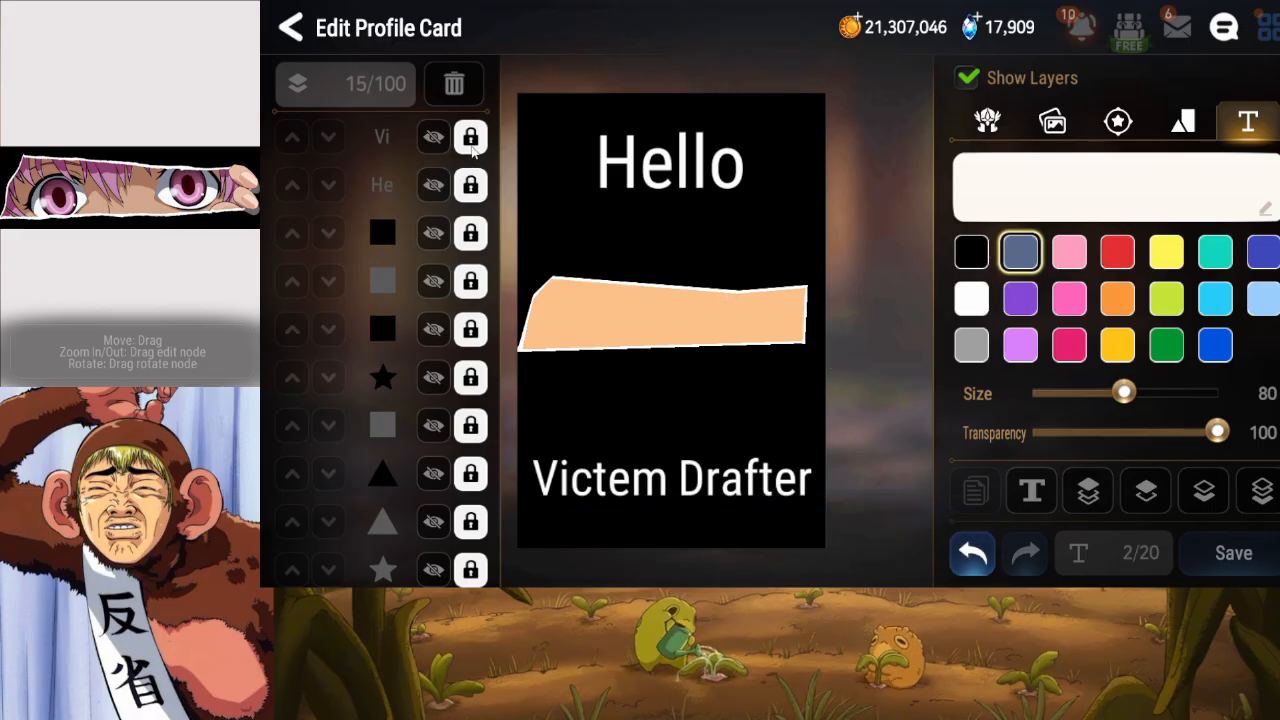
# Unlock the lower text, correct it to "Victim Drafter", lock it again and save the card.
pyautogui.click(472, 148)
pyautogui.click(1029, 184)
pyautogui.click(664, 252)
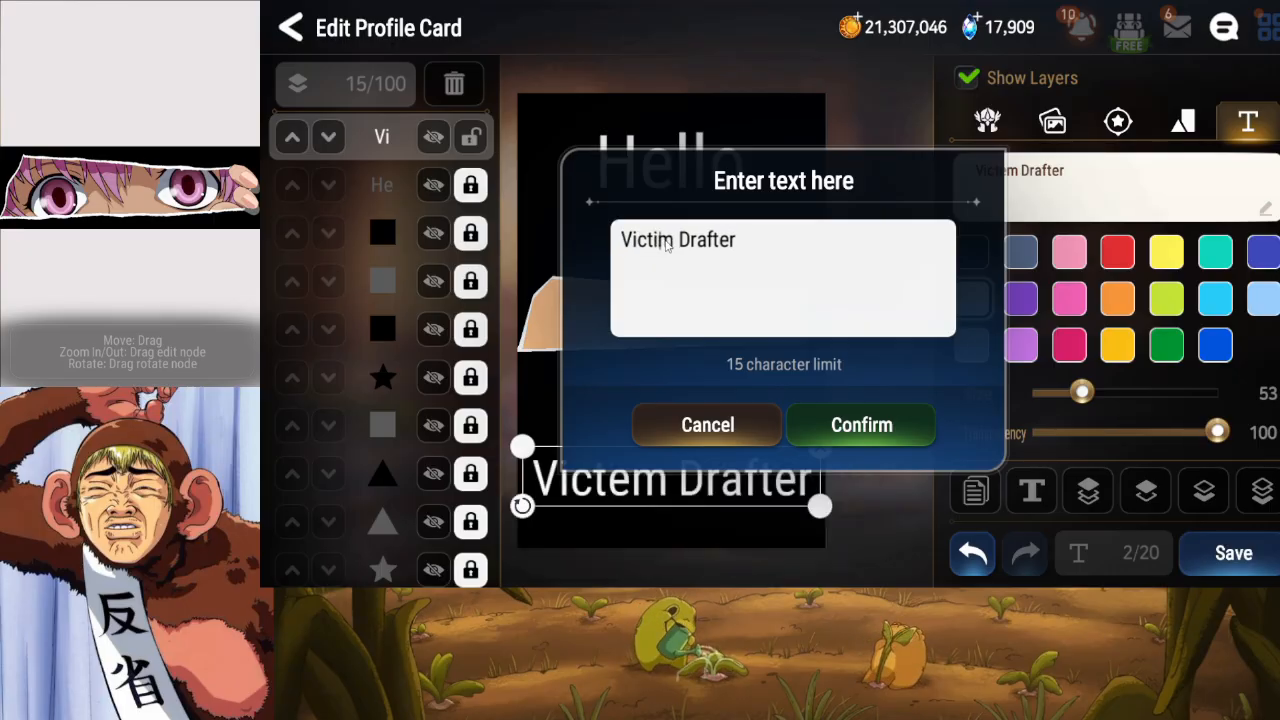
pyautogui.click(861, 425)
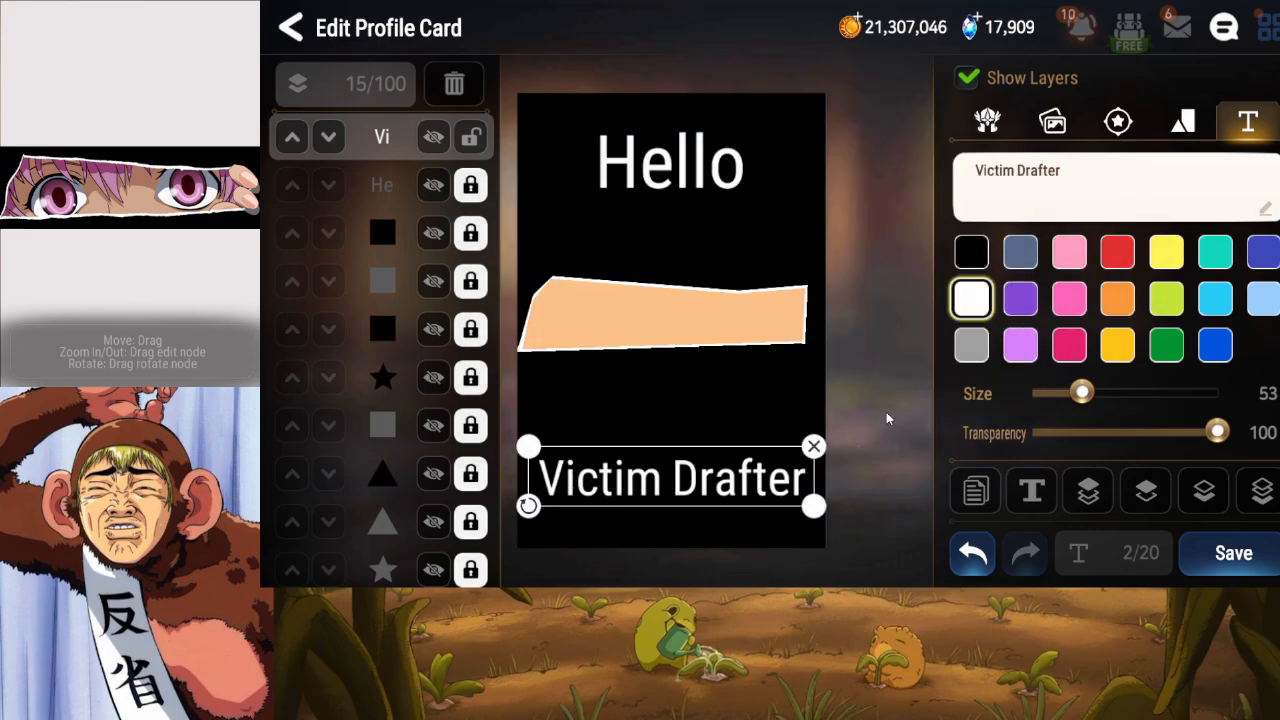
pyautogui.click(472, 138)
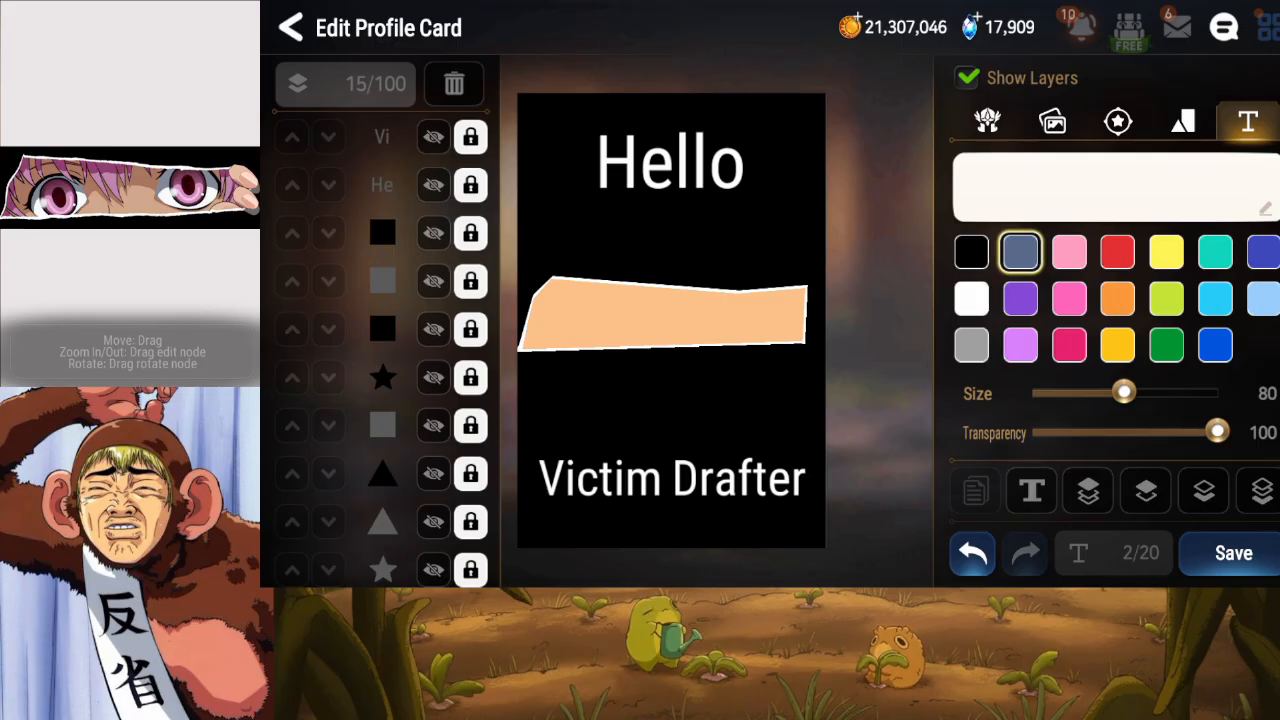
pyautogui.click(1233, 553)
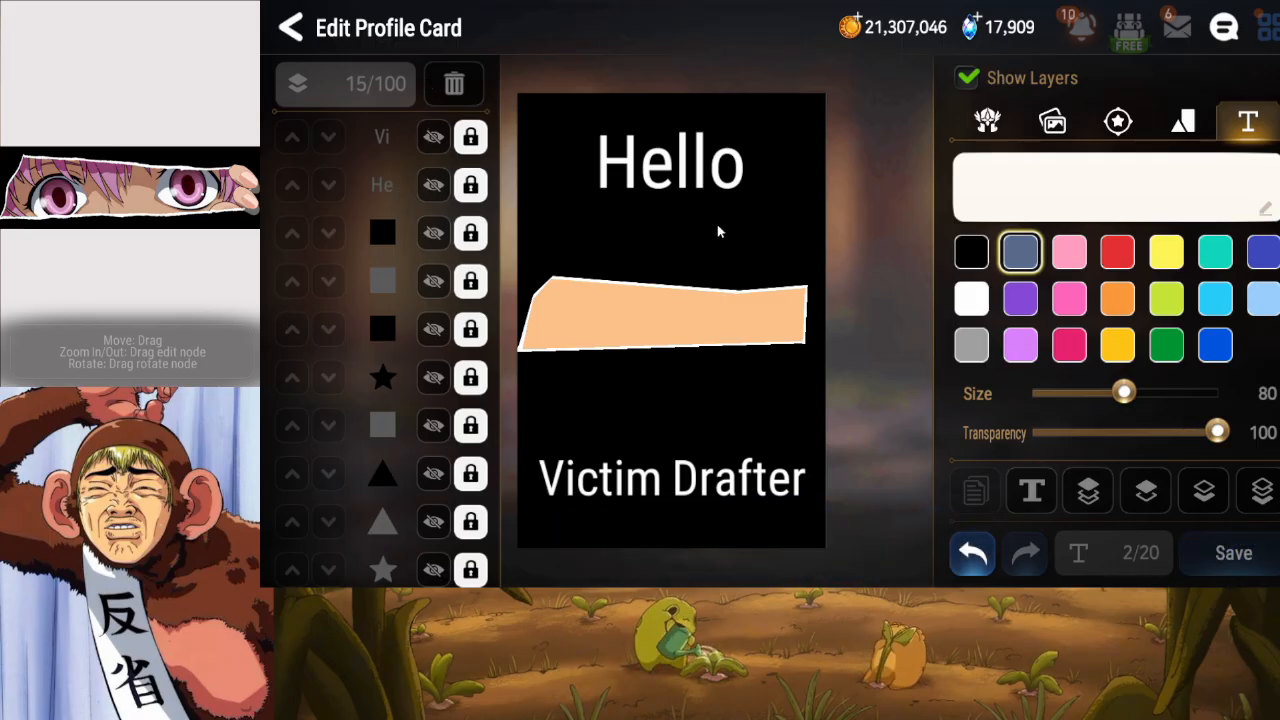
# Add a heart shape and layer it directly above the orange skin fill, behind the black outline shapes.
pyautogui.click(1170, 126)
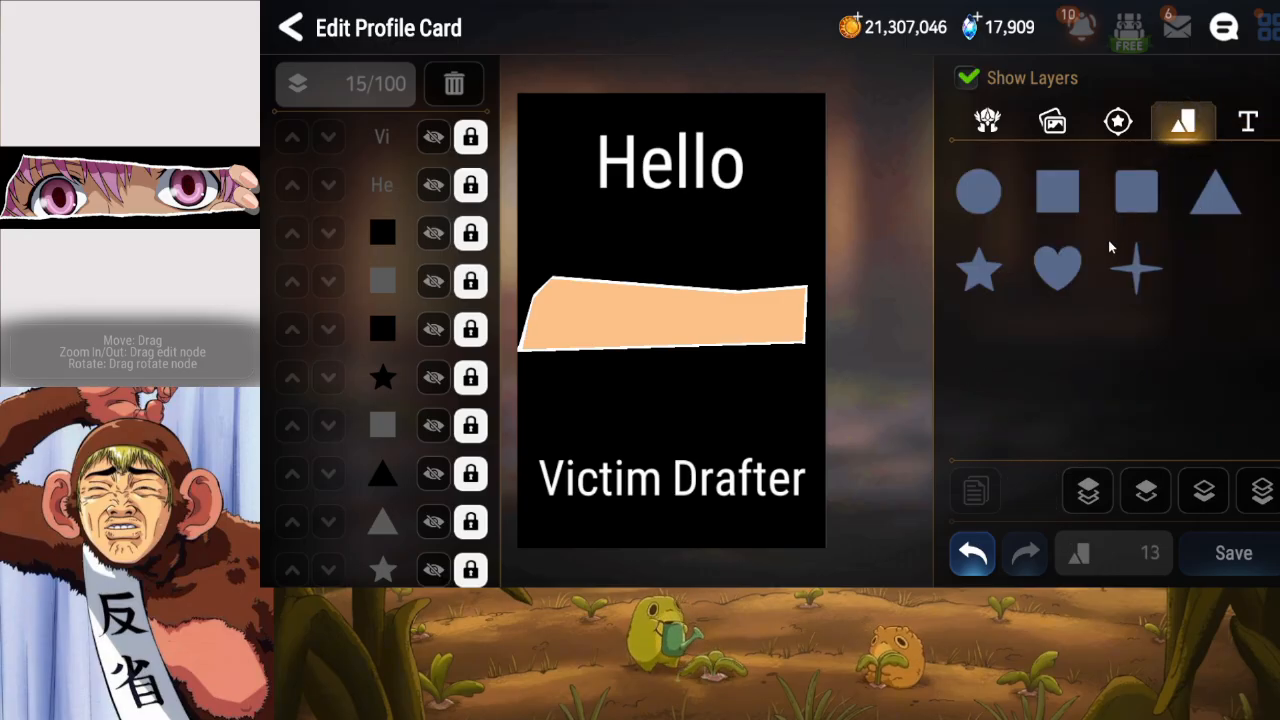
pyautogui.click(1062, 269)
pyautogui.moveTo(683, 384); pyautogui.dragTo(697, 366)
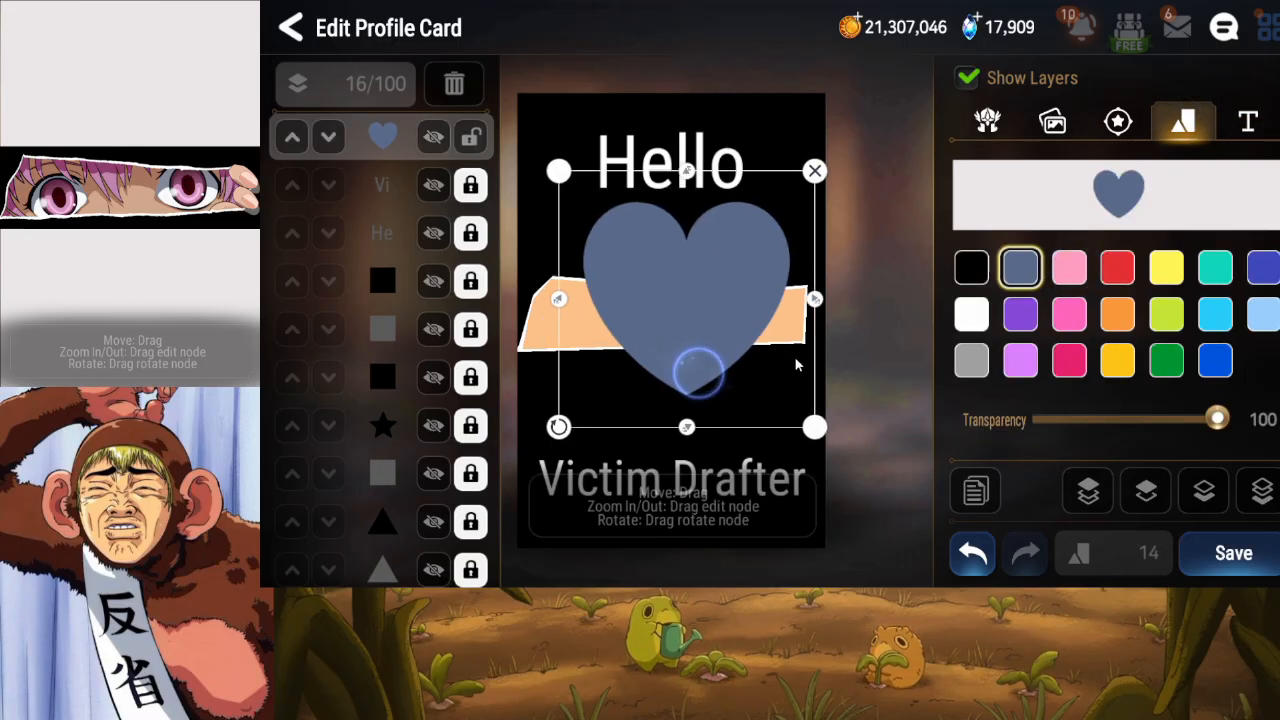
pyautogui.click(1245, 490)
pyautogui.click(1130, 493)
pyautogui.click(1130, 493)
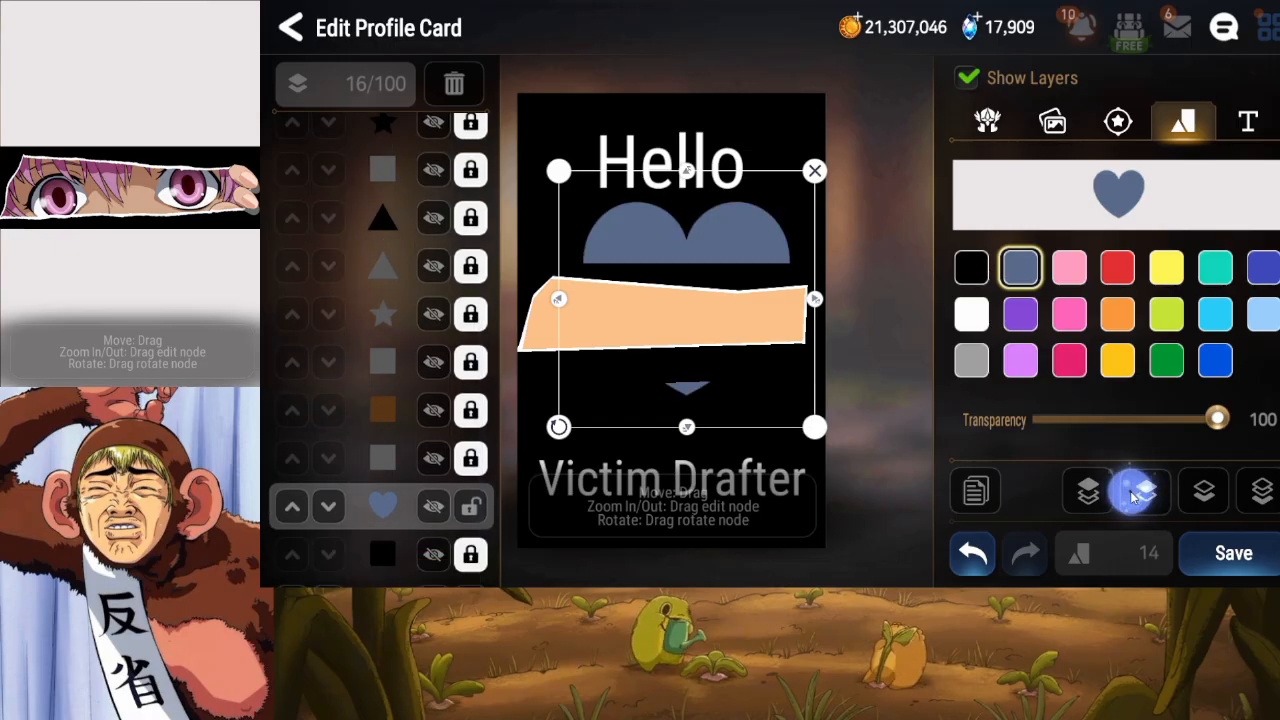
pyautogui.click(1130, 495)
pyautogui.click(1130, 495)
# Squash the heart into a narrow sliver, tilt it slightly, and place its tip over the torn strip's upper edge, left of centre.
pyautogui.moveTo(686, 427); pyautogui.dragTo(684, 365)
pyautogui.moveTo(694, 314); pyautogui.dragTo(634, 314)
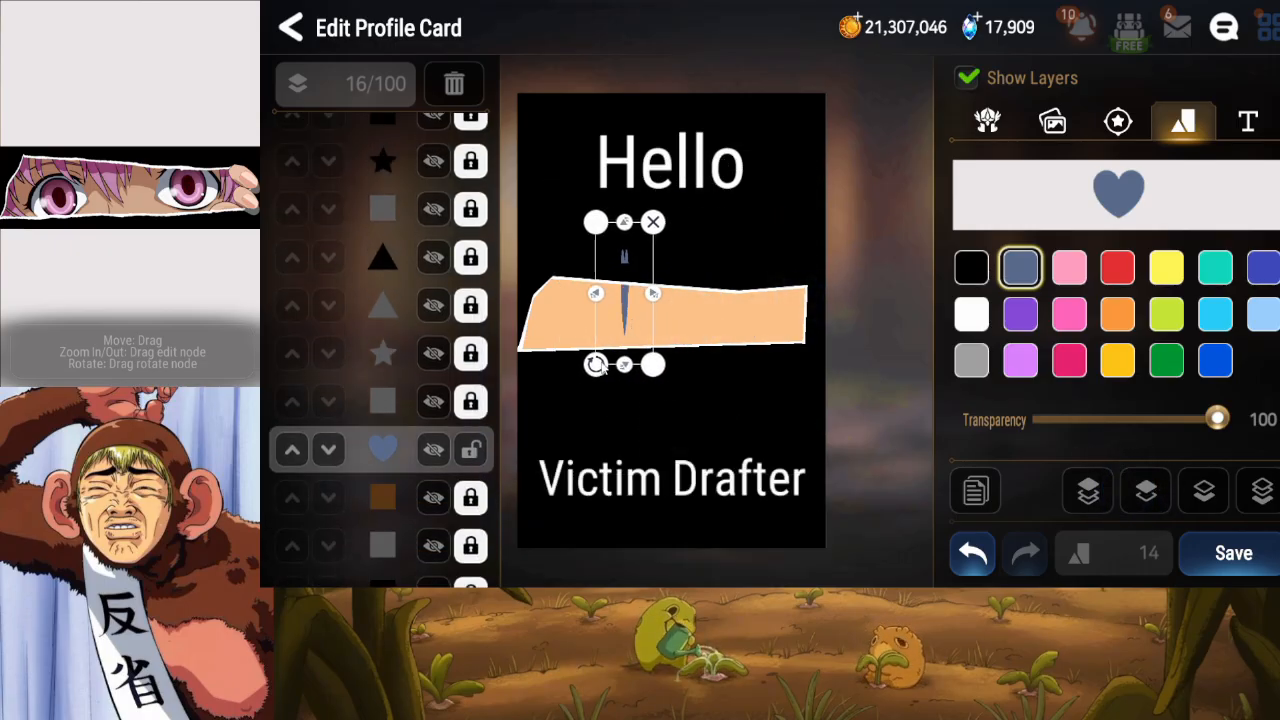
pyautogui.moveTo(597, 366); pyautogui.dragTo(615, 330)
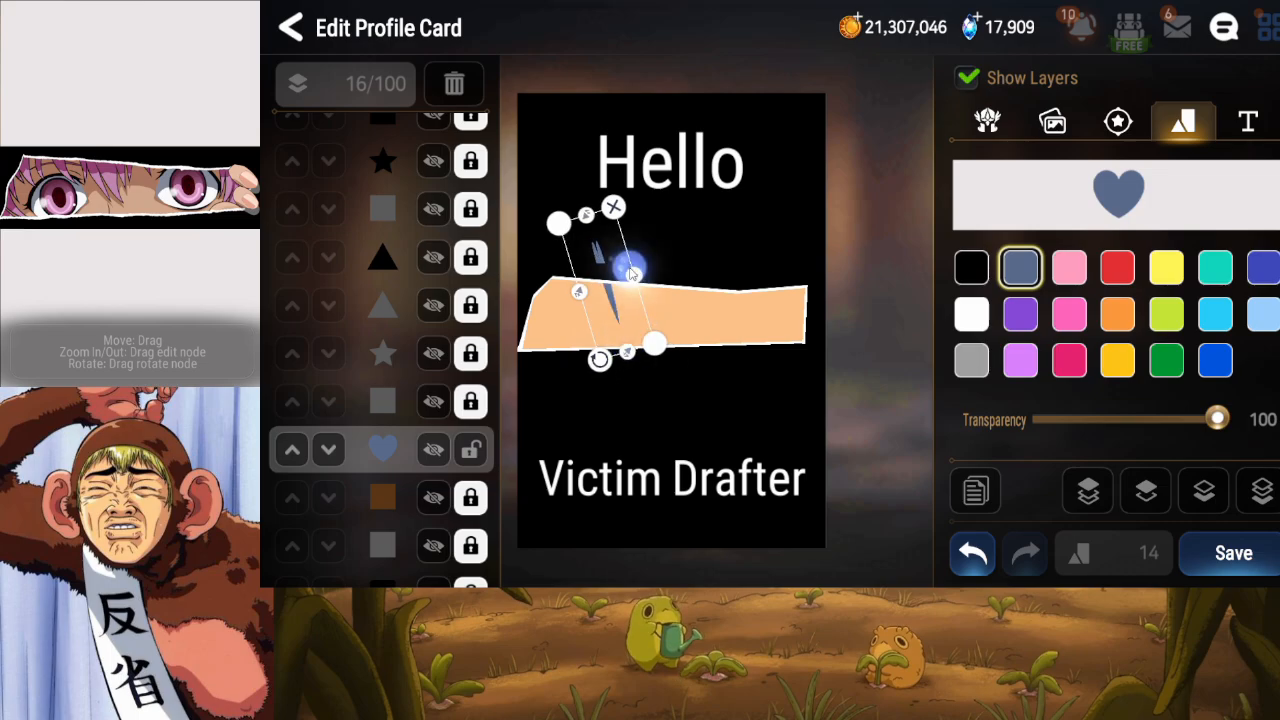
pyautogui.moveTo(631, 272); pyautogui.dragTo(640, 270)
pyautogui.moveTo(598, 309); pyautogui.dragTo(605, 299)
pyautogui.moveTo(651, 263); pyautogui.dragTo(644, 265)
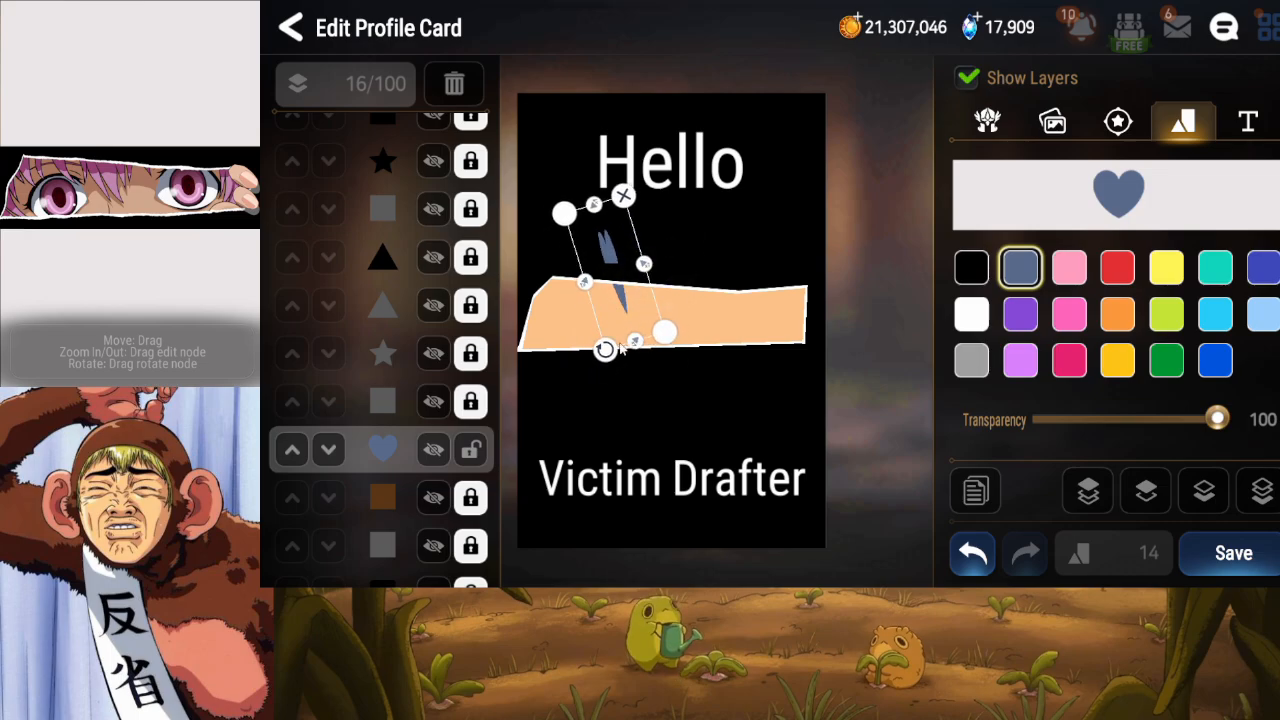
pyautogui.moveTo(636, 324)
pyautogui.mouseDown()
pyautogui.moveTo(593, 351)
pyautogui.moveTo(624, 318)
pyautogui.mouseUp()
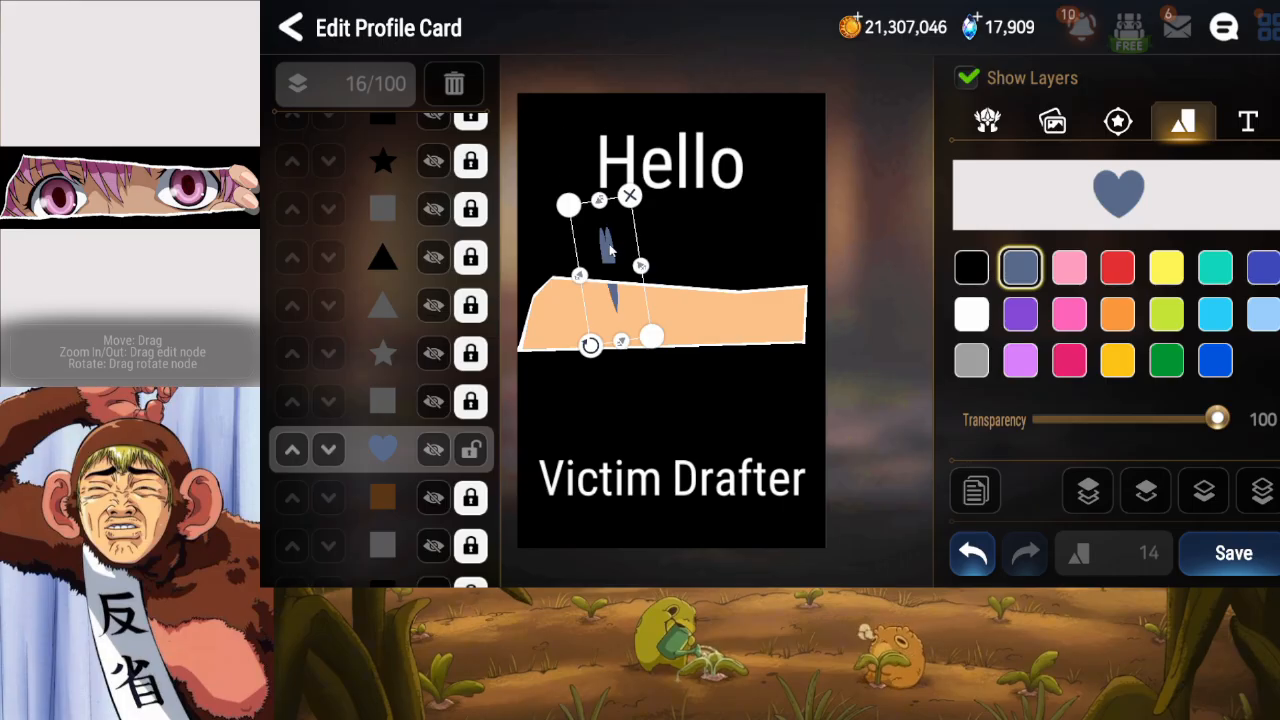
pyautogui.moveTo(608, 246); pyautogui.dragTo(610, 243)
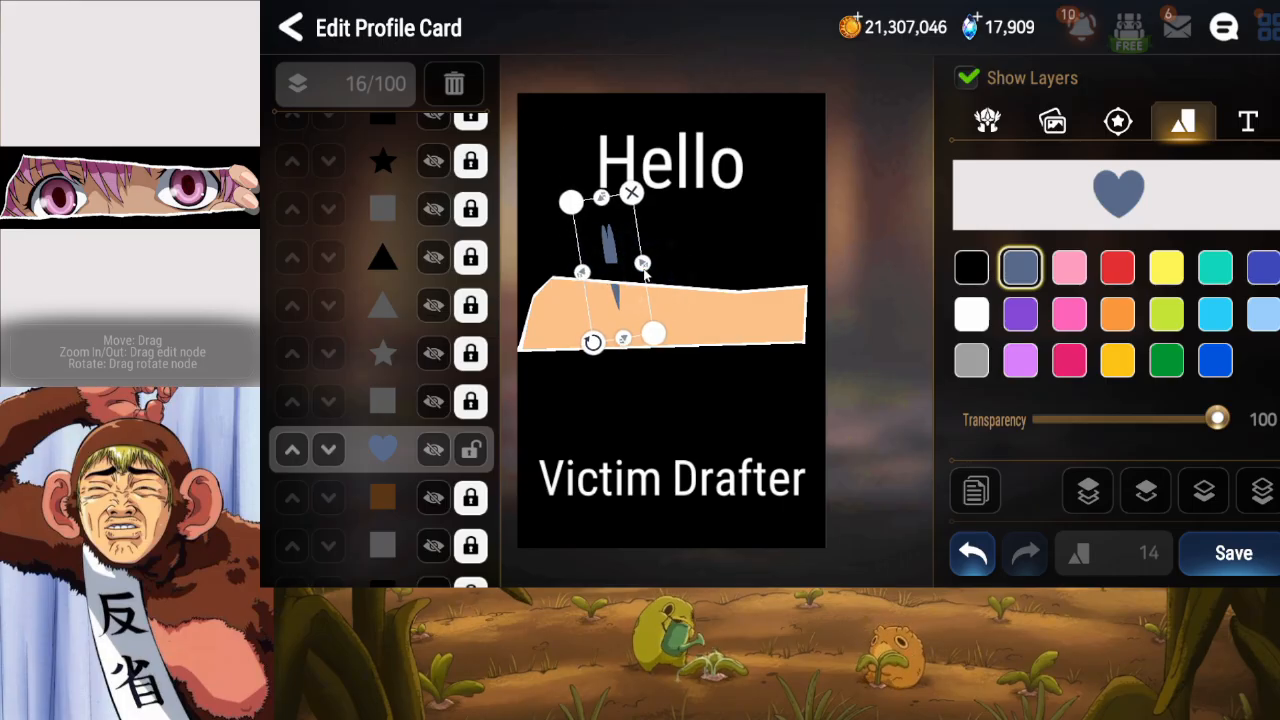
# Duplicate the slate heart sliver, layer the two hearts together above the orange fill, then colour the lower one black and lock it.
pyautogui.click(969, 267)
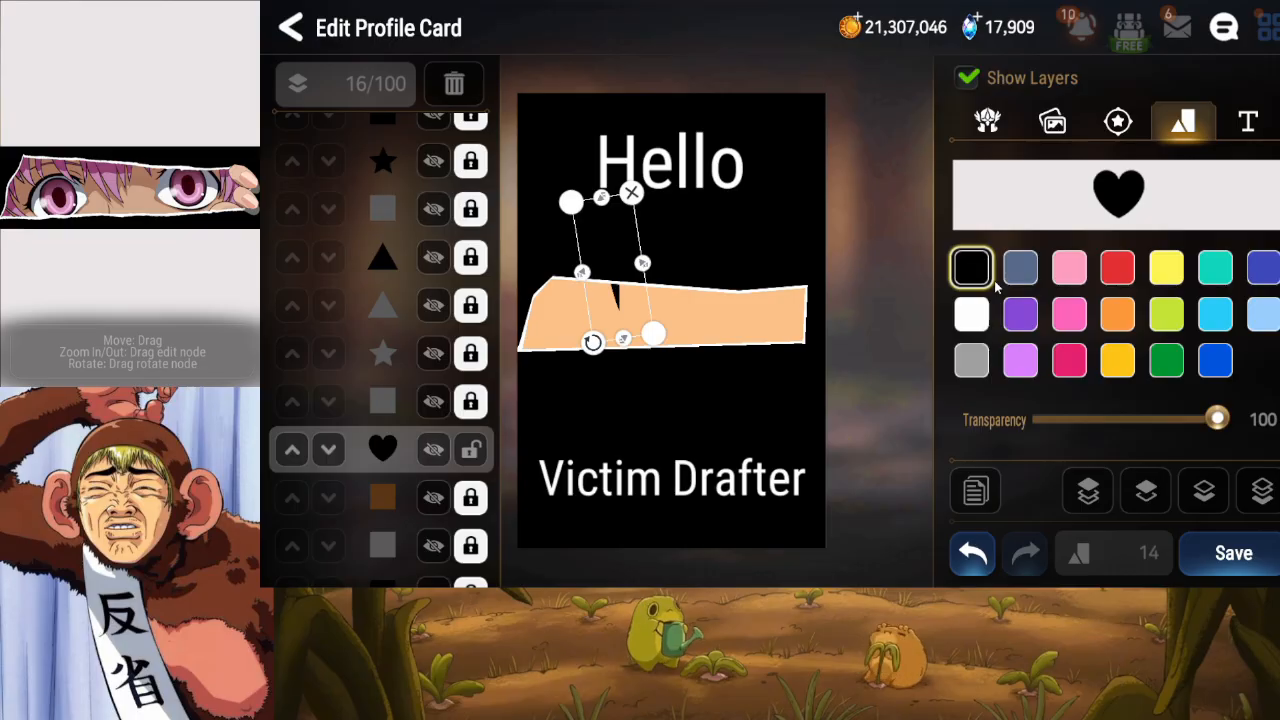
pyautogui.click(1020, 267)
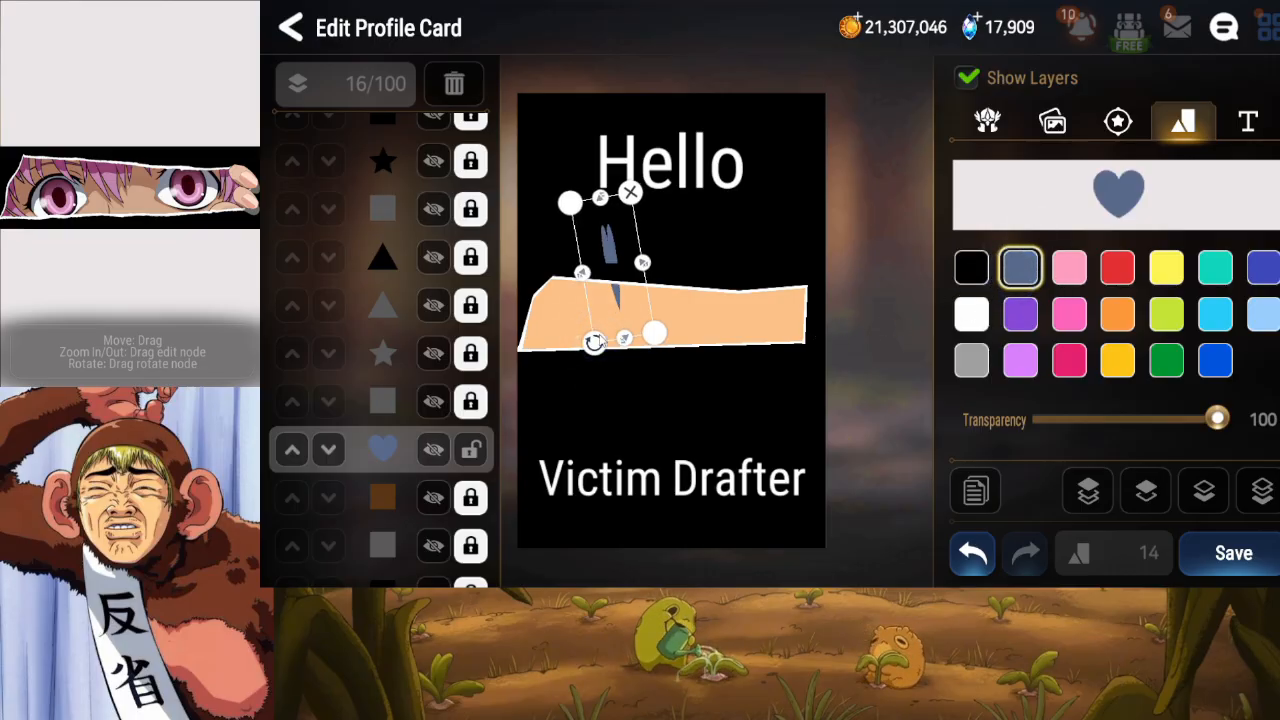
pyautogui.click(976, 489)
pyautogui.click(1143, 492)
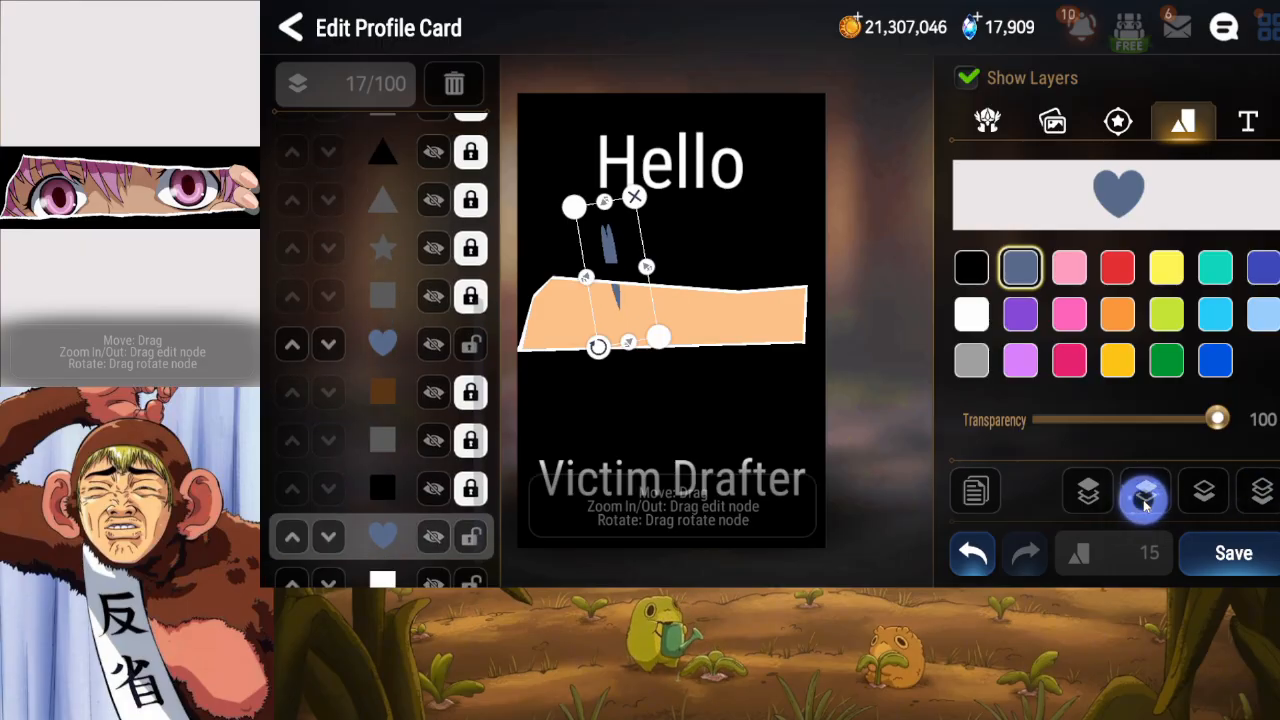
pyautogui.click(1143, 500)
pyautogui.click(1143, 500)
pyautogui.click(407, 467)
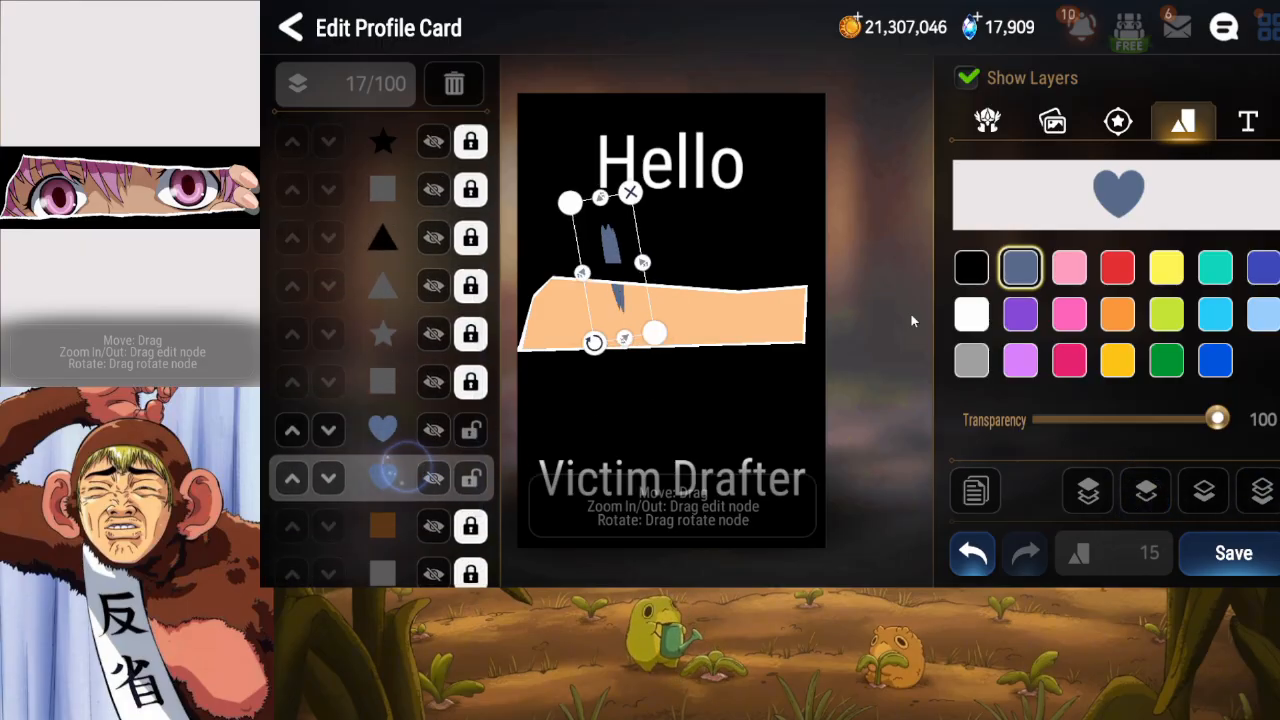
pyautogui.click(971, 267)
pyautogui.click(470, 478)
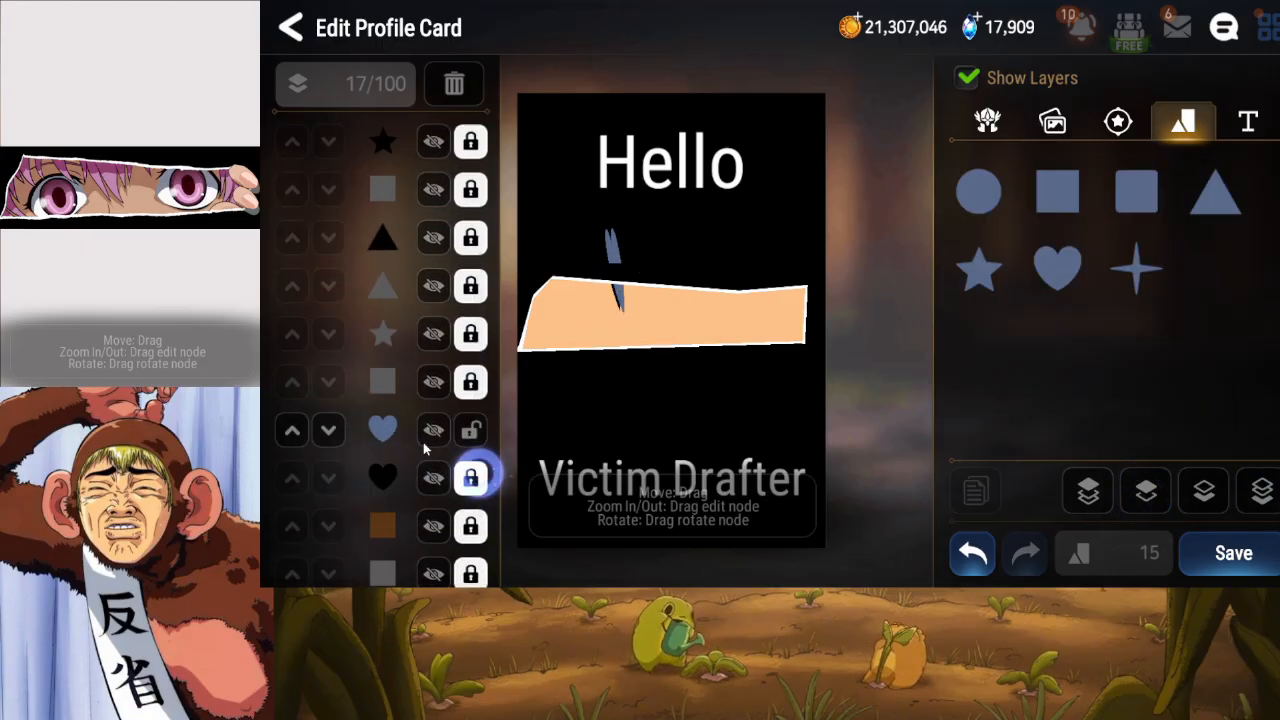
# Colour the upper heart sliver light pink, narrow and shift it to leave a thin black edge, then lock it and save the card.
pyautogui.click(400, 430)
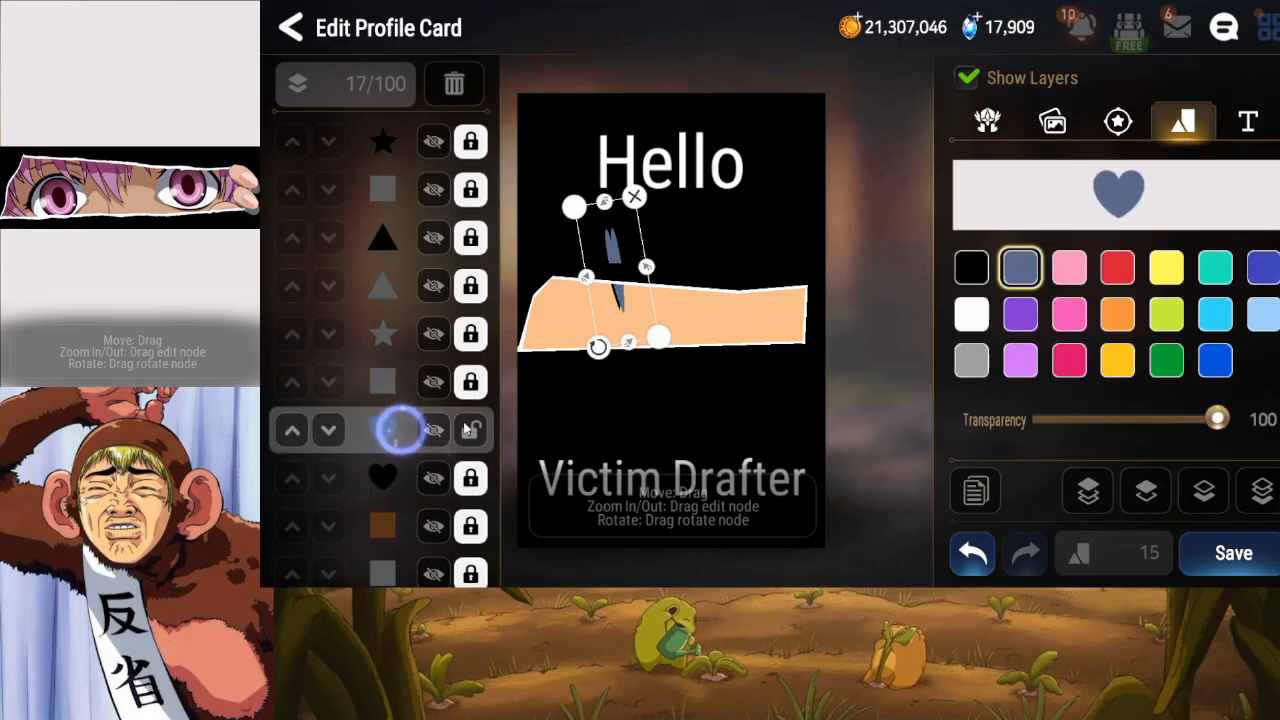
pyautogui.click(1068, 272)
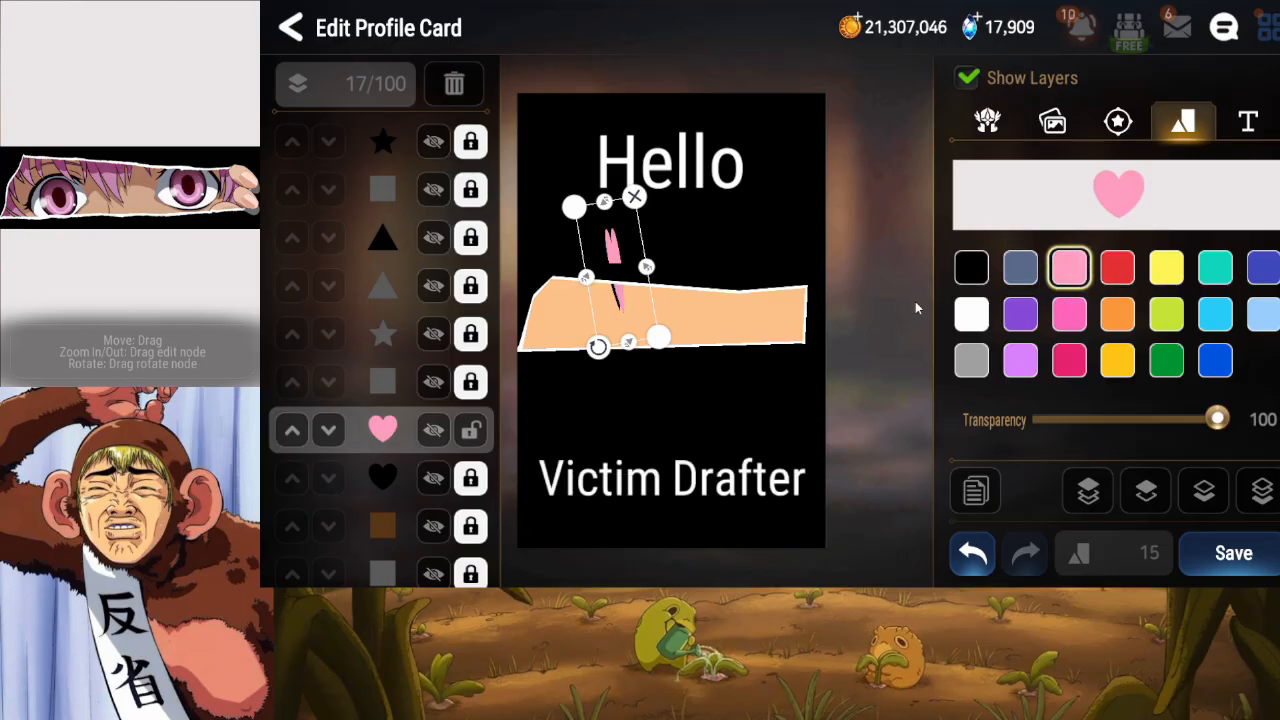
pyautogui.moveTo(616, 274); pyautogui.dragTo(643, 273)
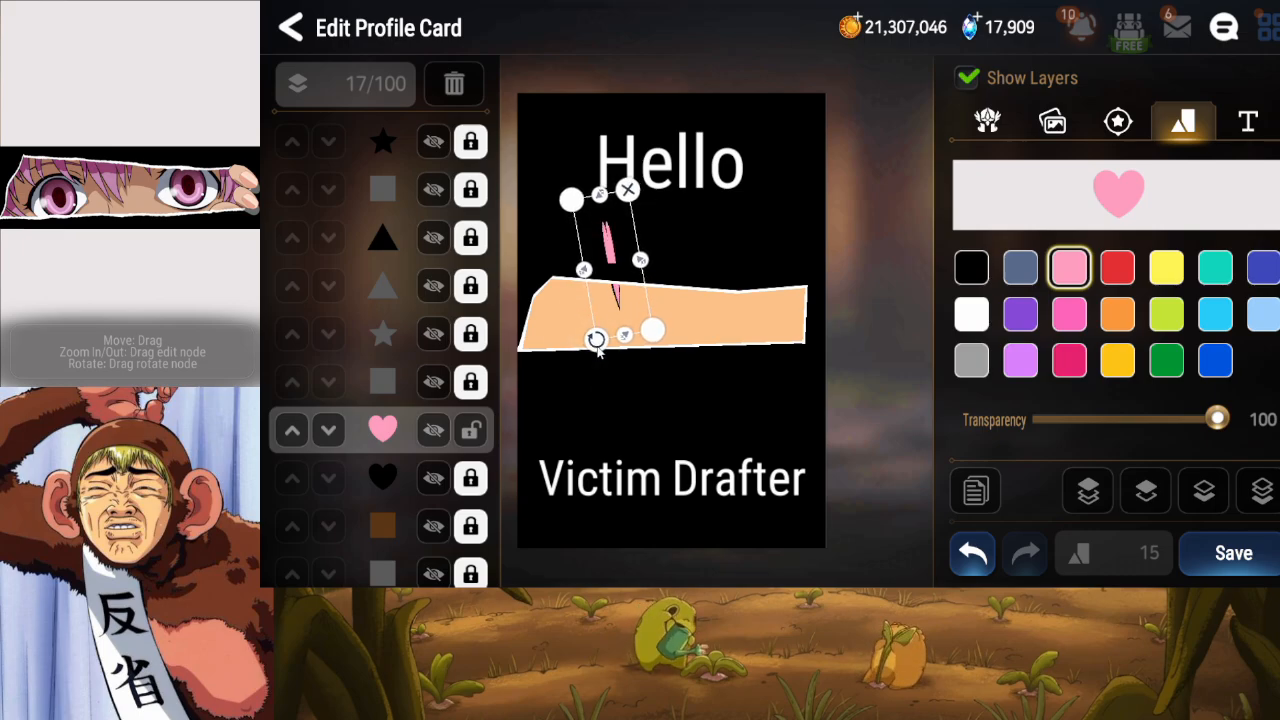
pyautogui.click(468, 432)
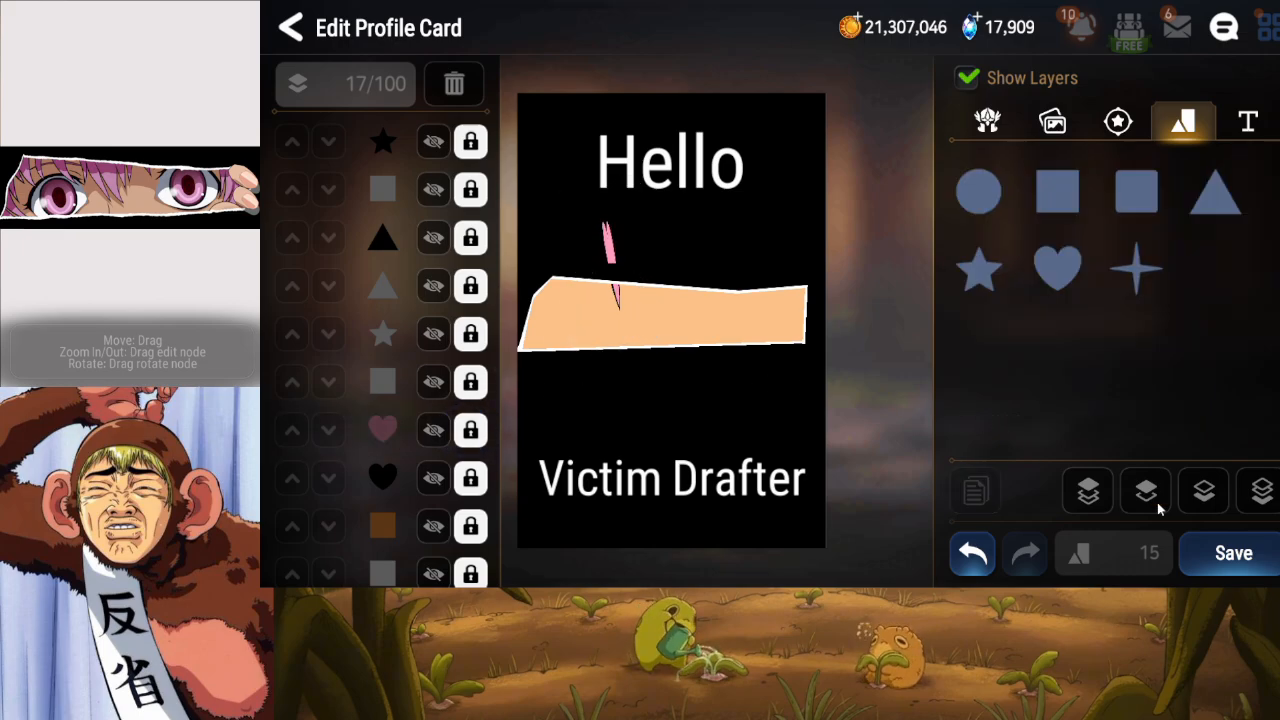
pyautogui.click(1233, 553)
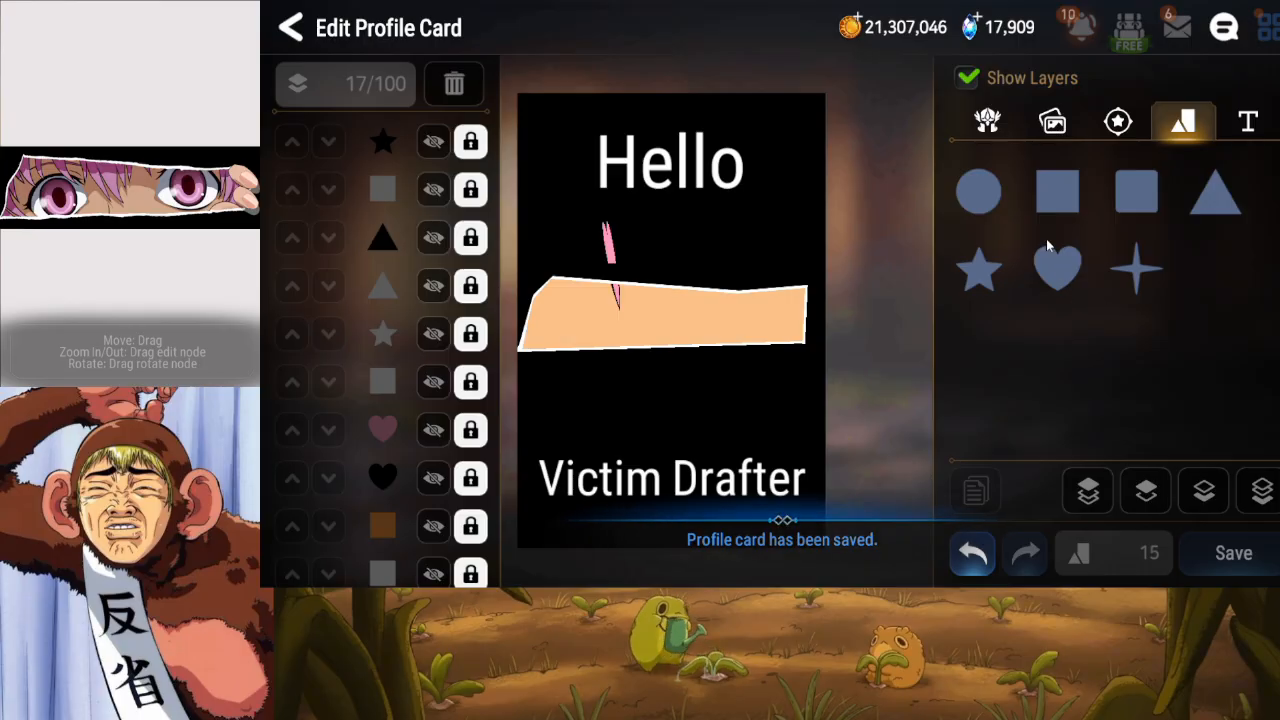
# Add another heart shape and layer it directly above the orange skin fill, beneath the existing hair strand.
pyautogui.click(1066, 285)
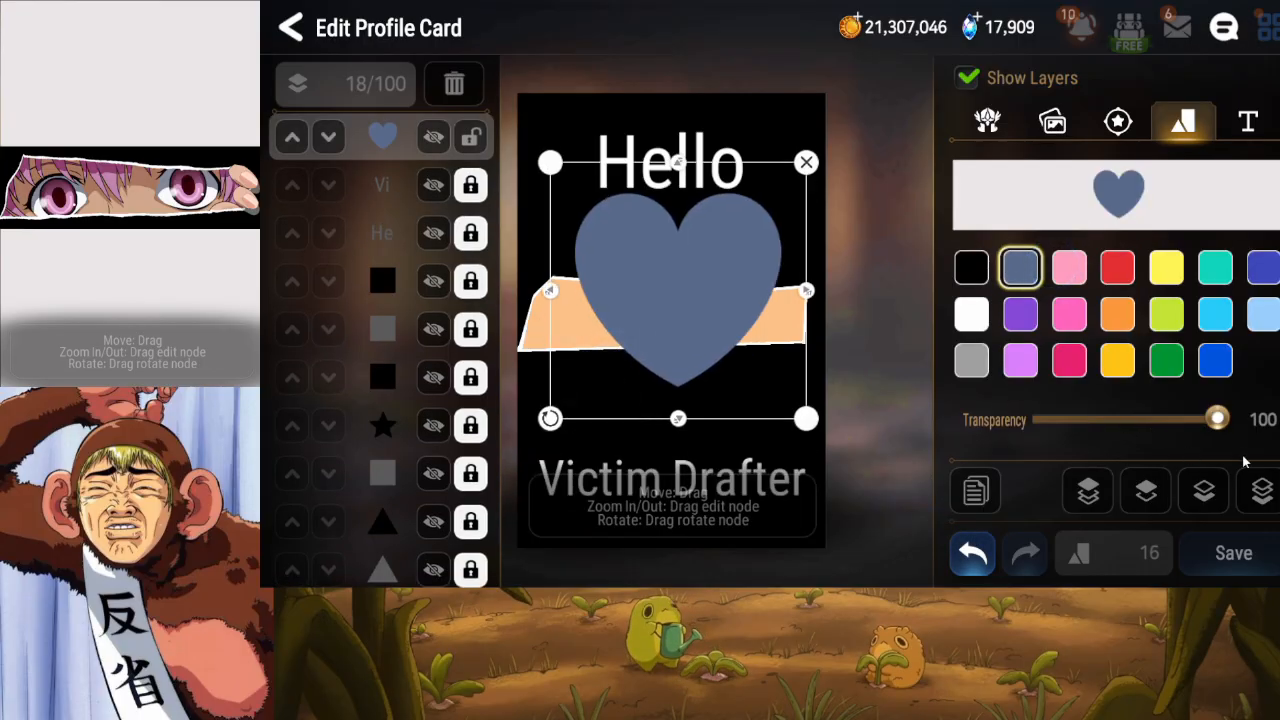
pyautogui.click(1258, 488)
pyautogui.click(1140, 490)
pyautogui.click(1136, 492)
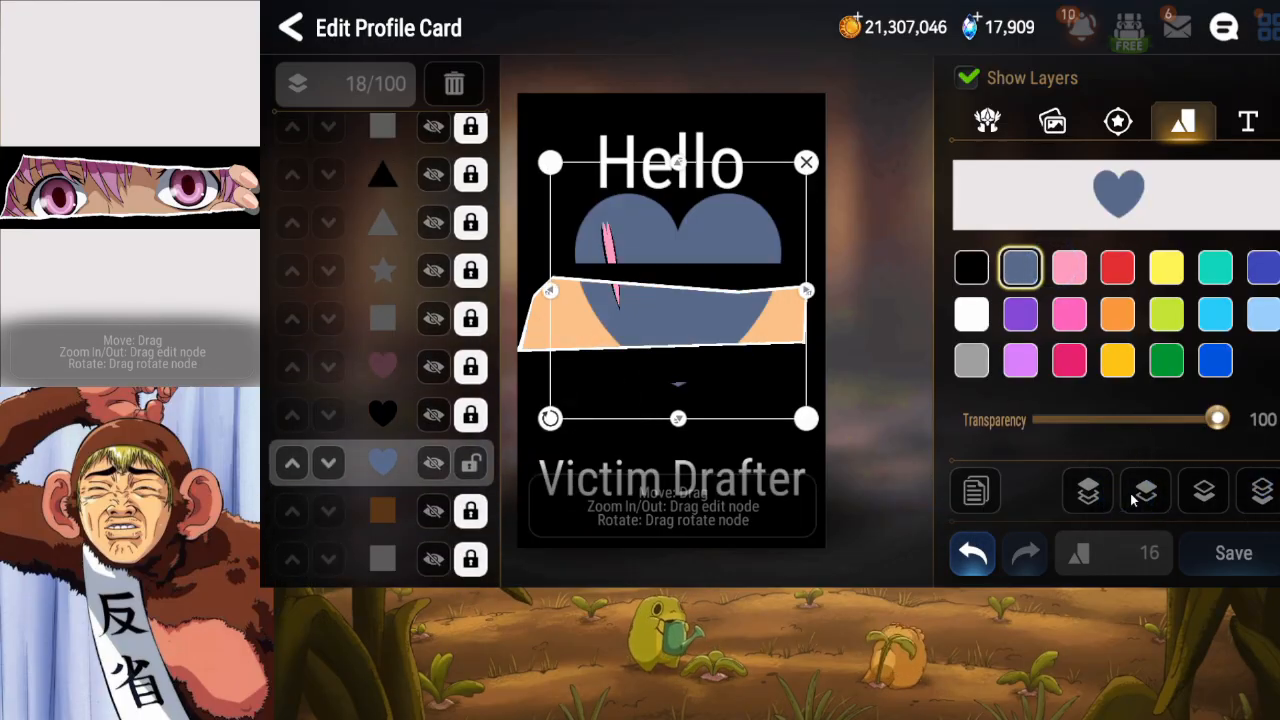
# Squash the new heart into a long sliver, tilt it, and place its tip just right of the first pink strand.
pyautogui.moveTo(806, 290); pyautogui.dragTo(645, 318)
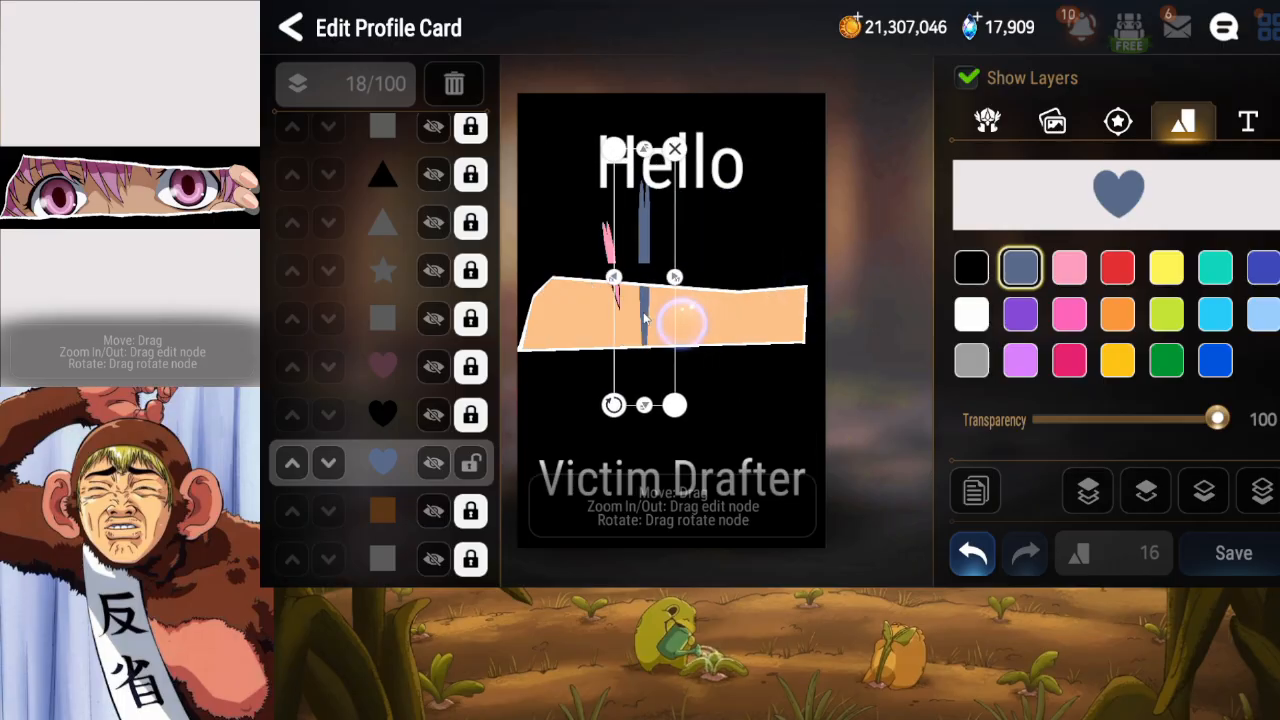
pyautogui.moveTo(613, 404); pyautogui.dragTo(672, 423)
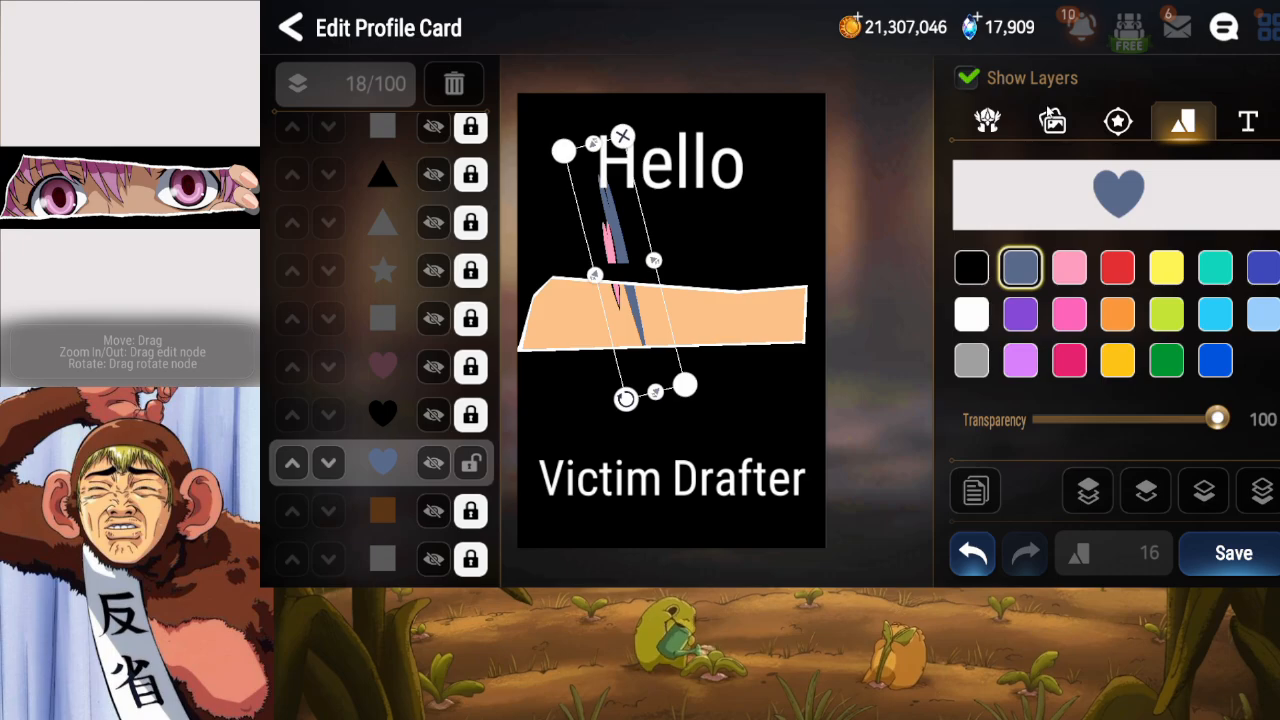
pyautogui.moveTo(627, 399); pyautogui.dragTo(640, 366)
pyautogui.press('Left')
pyautogui.press('Up')
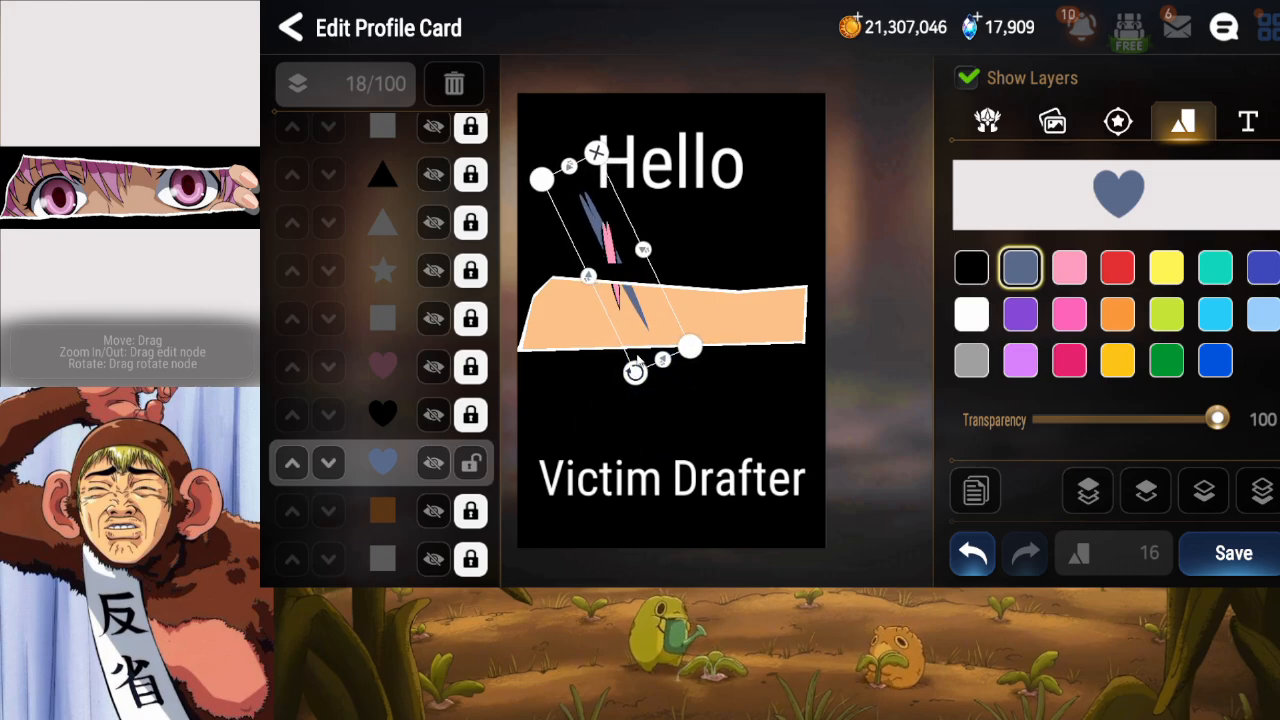
pyautogui.press('Up')
pyautogui.moveTo(641, 250); pyautogui.dragTo(643, 248)
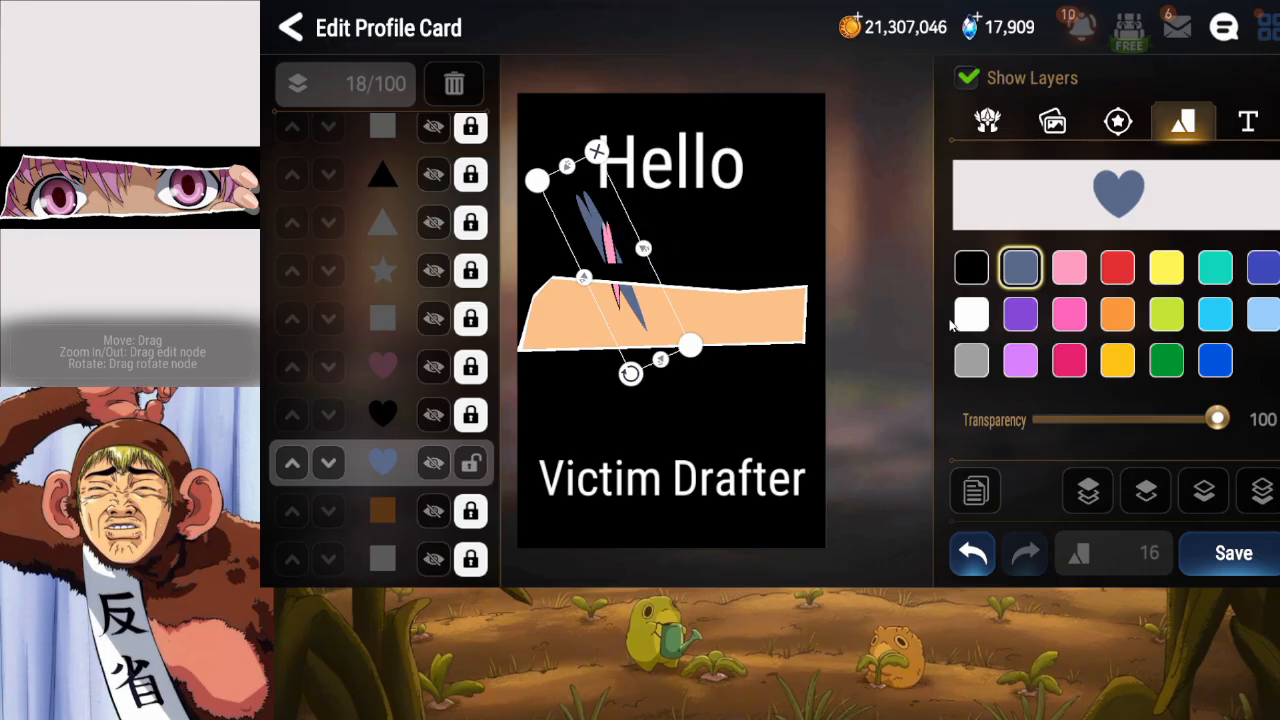
# Colour the second sliver black, duplicate it, and layer the copy directly above the original.
pyautogui.click(971, 267)
pyautogui.click(975, 490)
pyautogui.click(1210, 497)
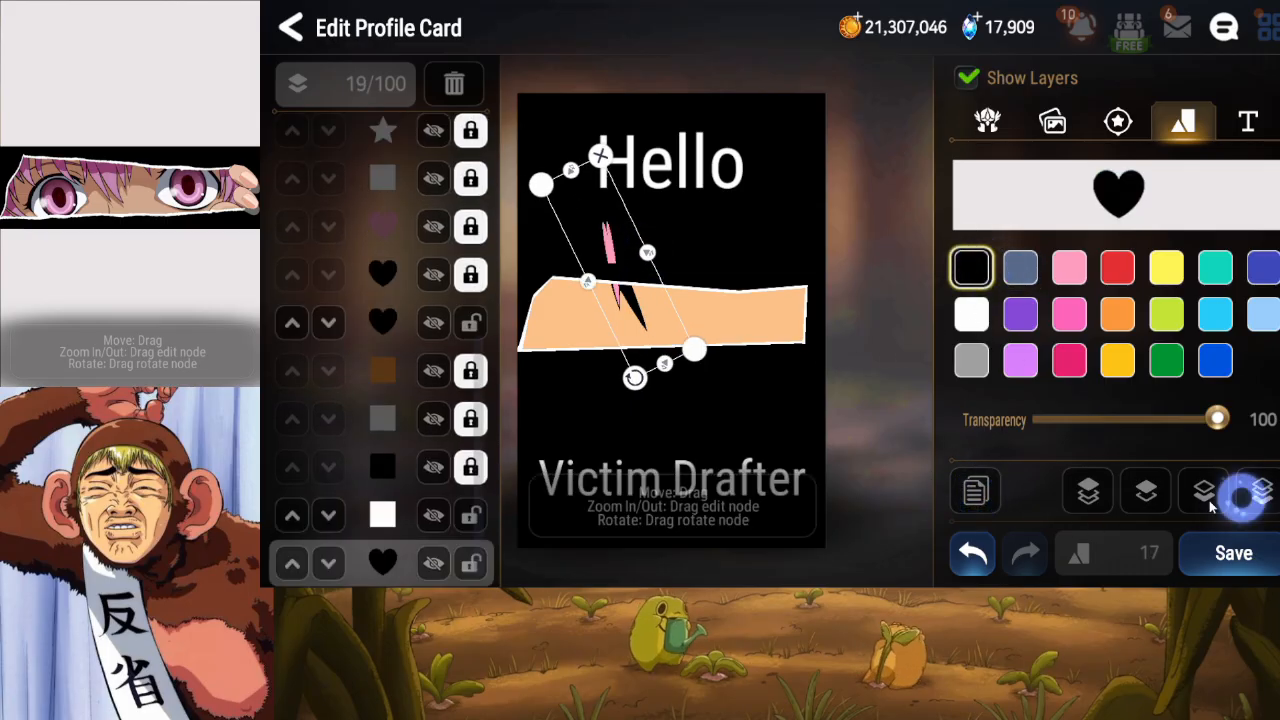
pyautogui.click(1146, 490)
pyautogui.click(1146, 490)
pyautogui.click(1146, 490)
pyautogui.click(1146, 490)
pyautogui.click(1146, 490)
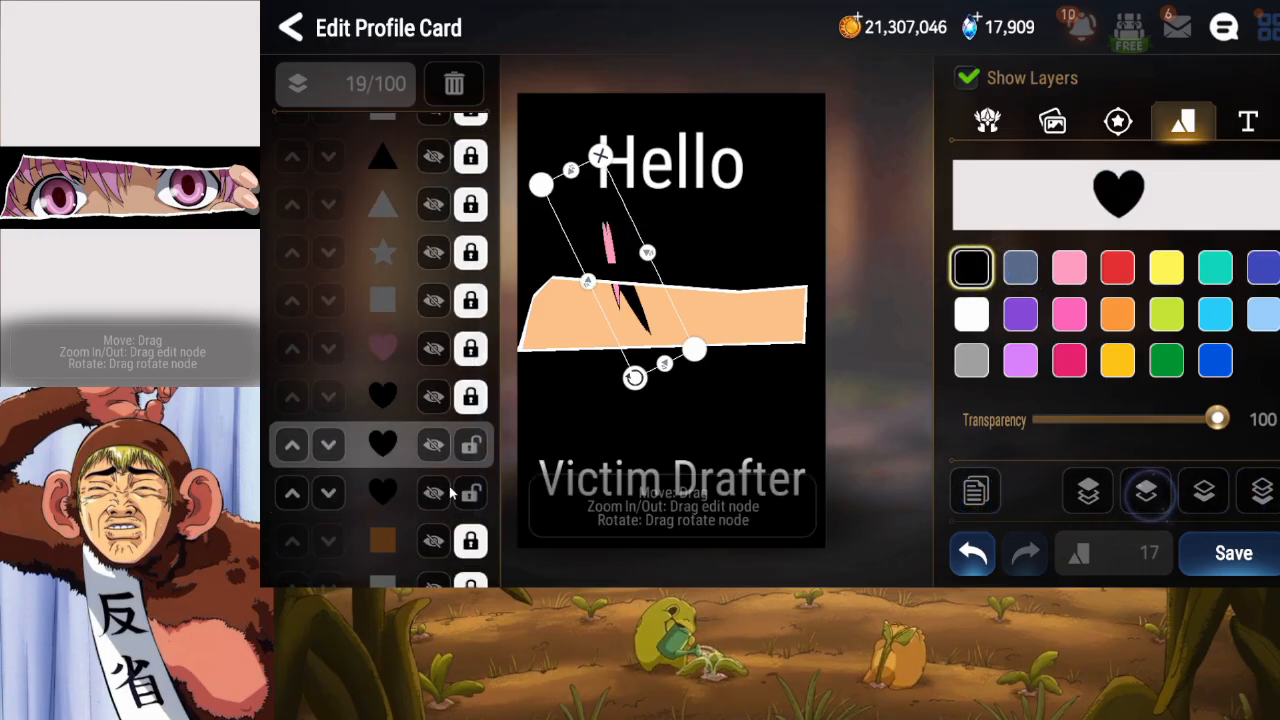
# Lock the lower of the two new black heart slivers just above the orange fill.
pyautogui.scroll(-3, 450, 493)
pyautogui.click(433, 563)
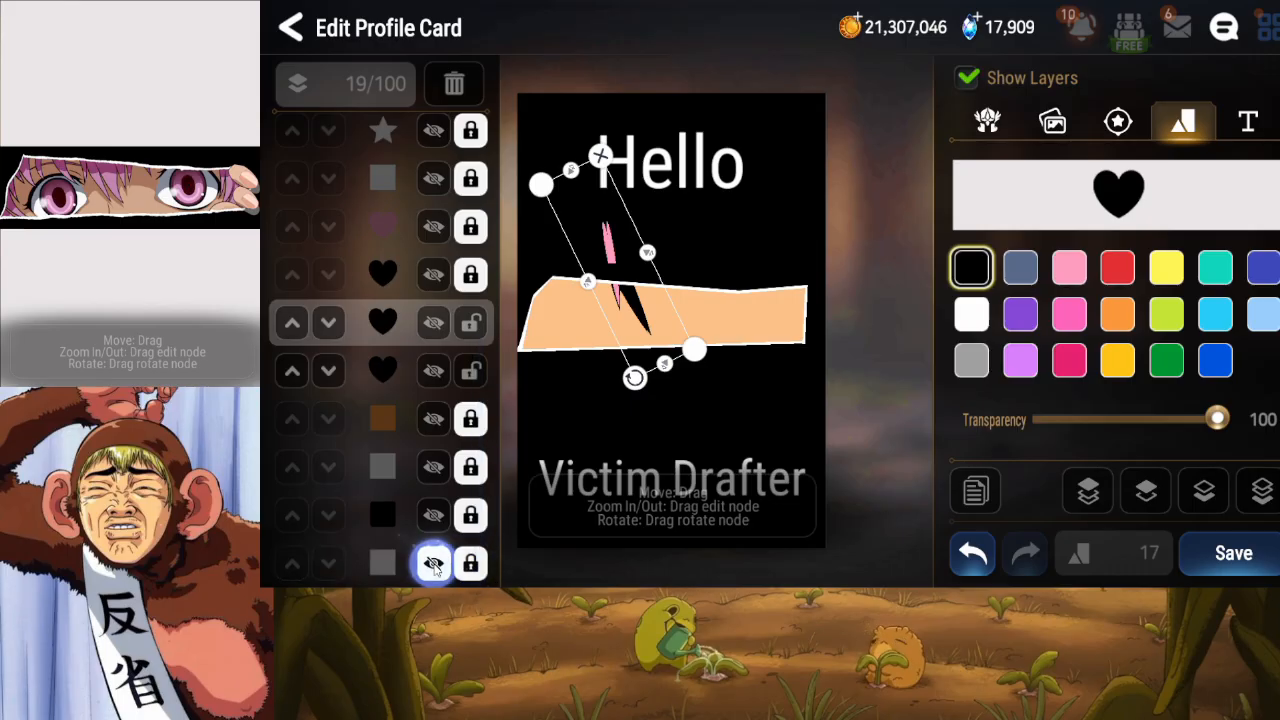
pyautogui.click(433, 565)
pyautogui.moveTo(402, 437); pyautogui.dragTo(402, 459)
pyautogui.click(473, 395)
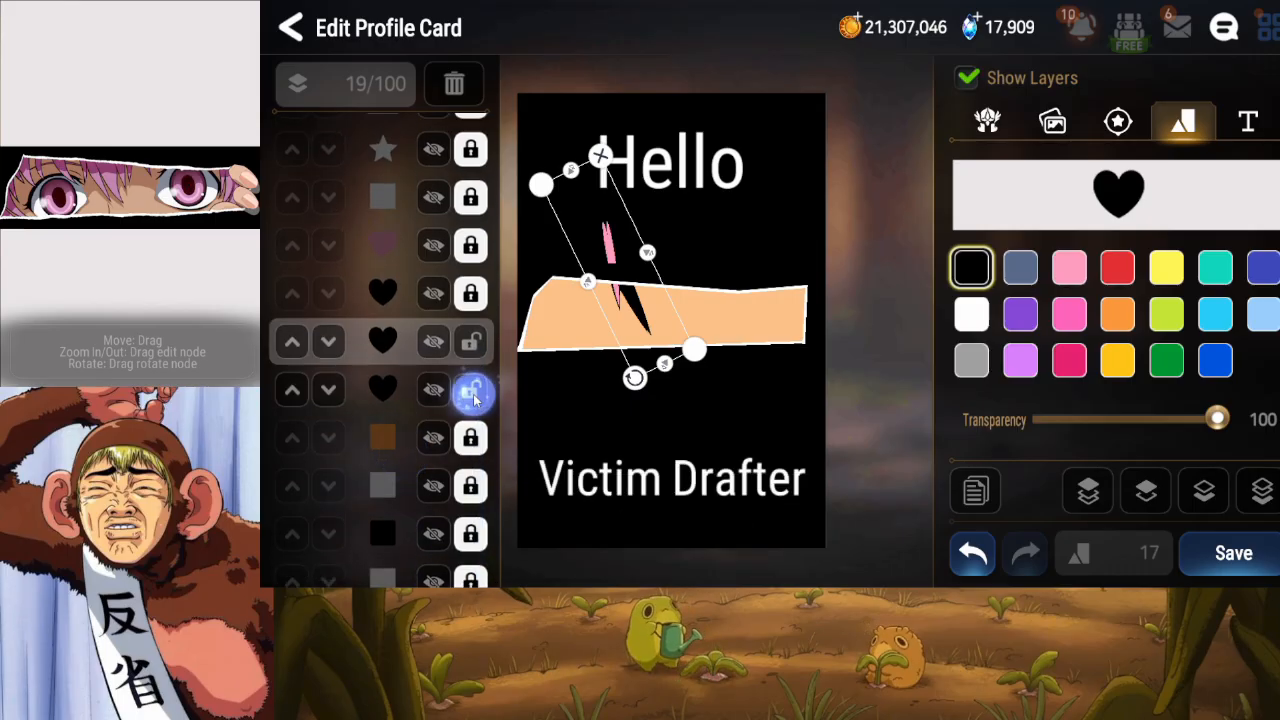
# Align the unlocked black sliver over its locked original, checking the overlap by hiding and showing both.
pyautogui.moveTo(649, 327); pyautogui.dragTo(640, 320)
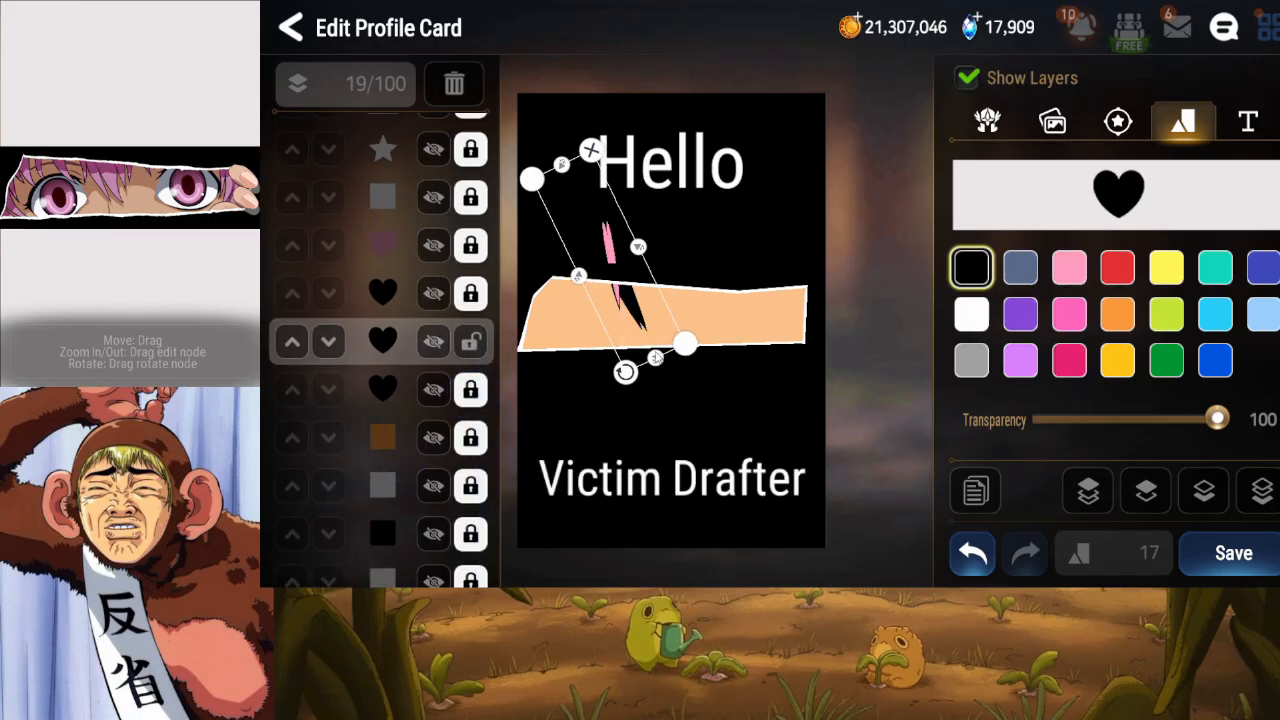
pyautogui.moveTo(628, 370); pyautogui.dragTo(629, 370)
pyautogui.click(476, 343)
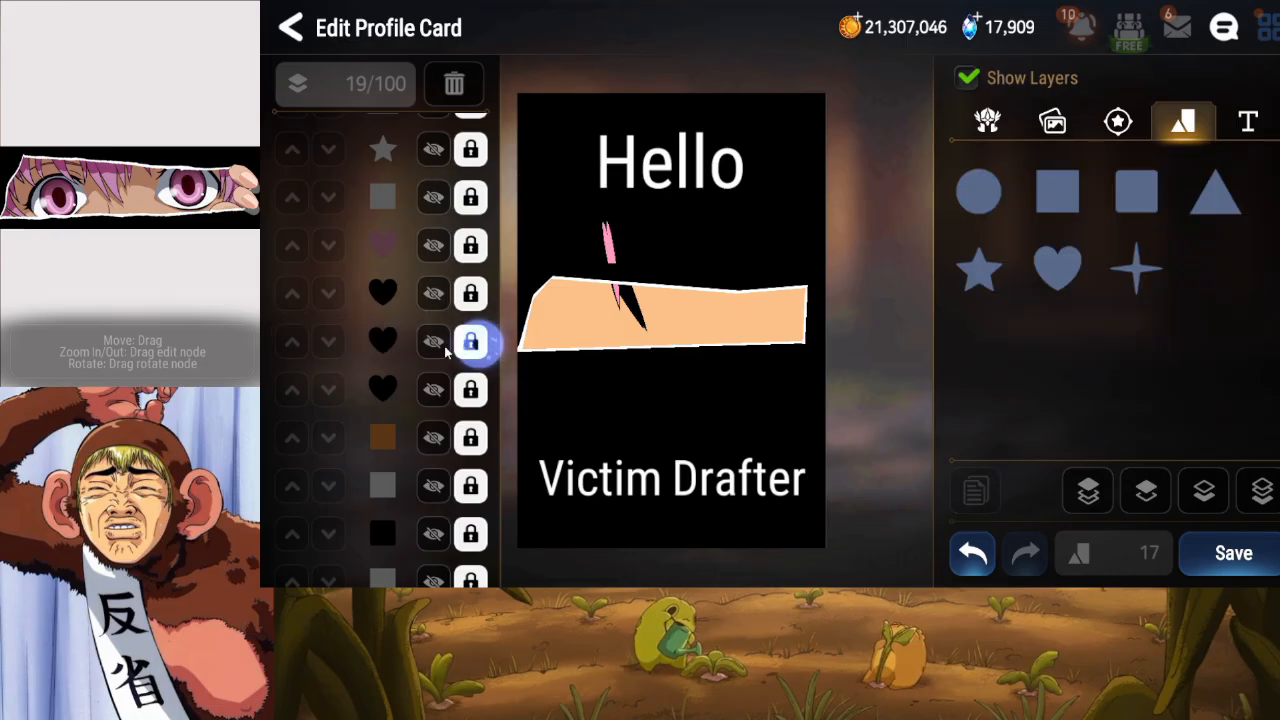
pyautogui.click(427, 347)
pyautogui.click(433, 386)
pyautogui.click(436, 386)
pyautogui.click(435, 346)
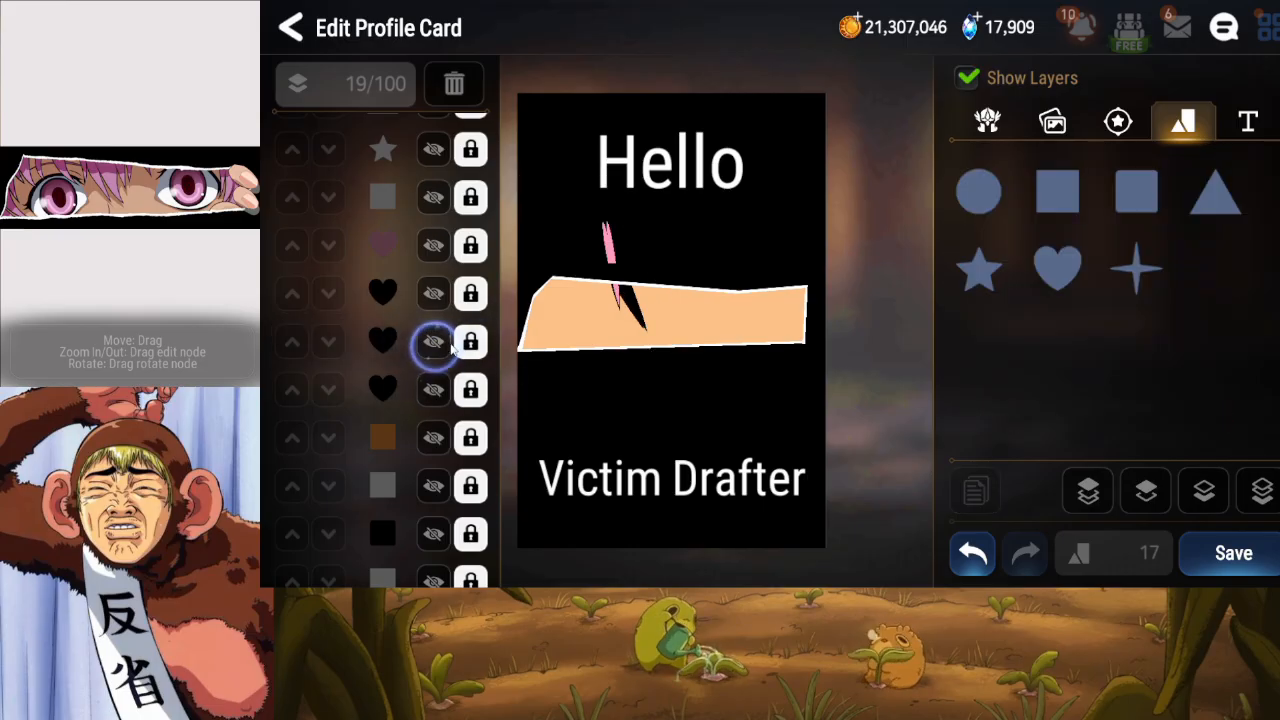
pyautogui.click(470, 342)
# Colour the upper sliver light pink, fit it inside its black outline by nudging and narrowing, then lock it and save the card.
pyautogui.click(1068, 272)
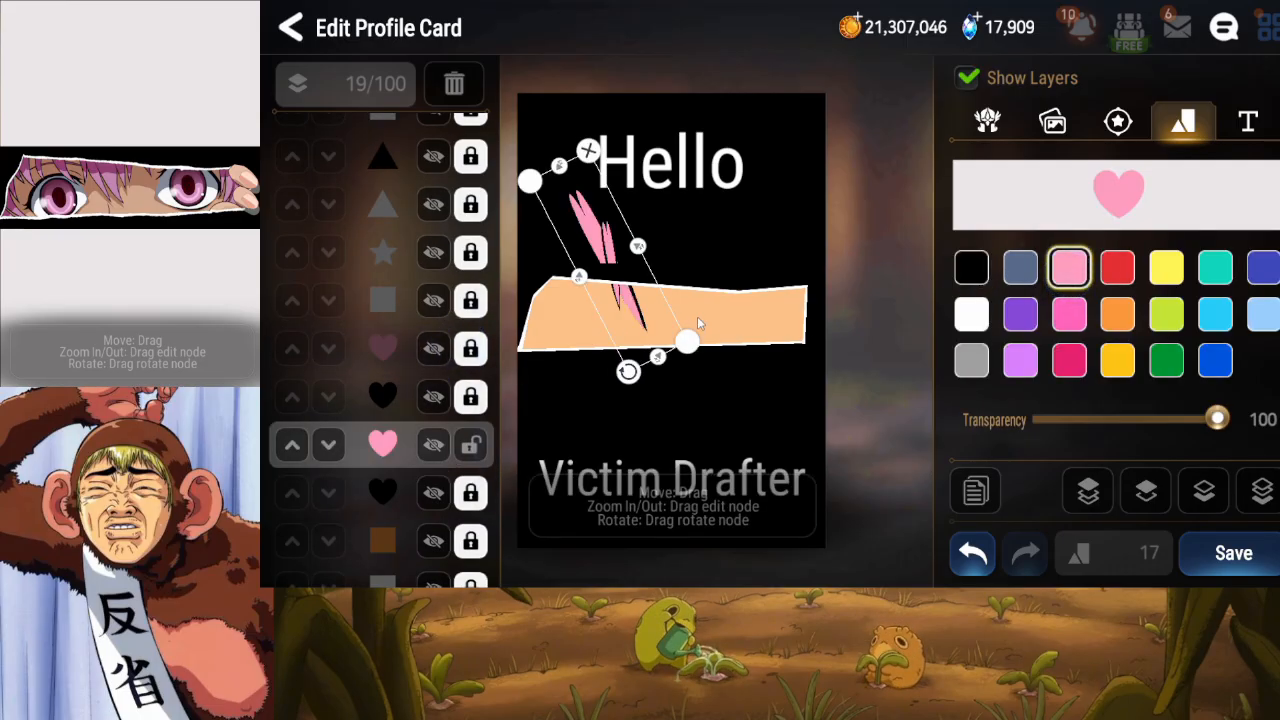
pyautogui.moveTo(626, 291); pyautogui.dragTo(629, 288)
pyautogui.moveTo(637, 361); pyautogui.dragTo(635, 360)
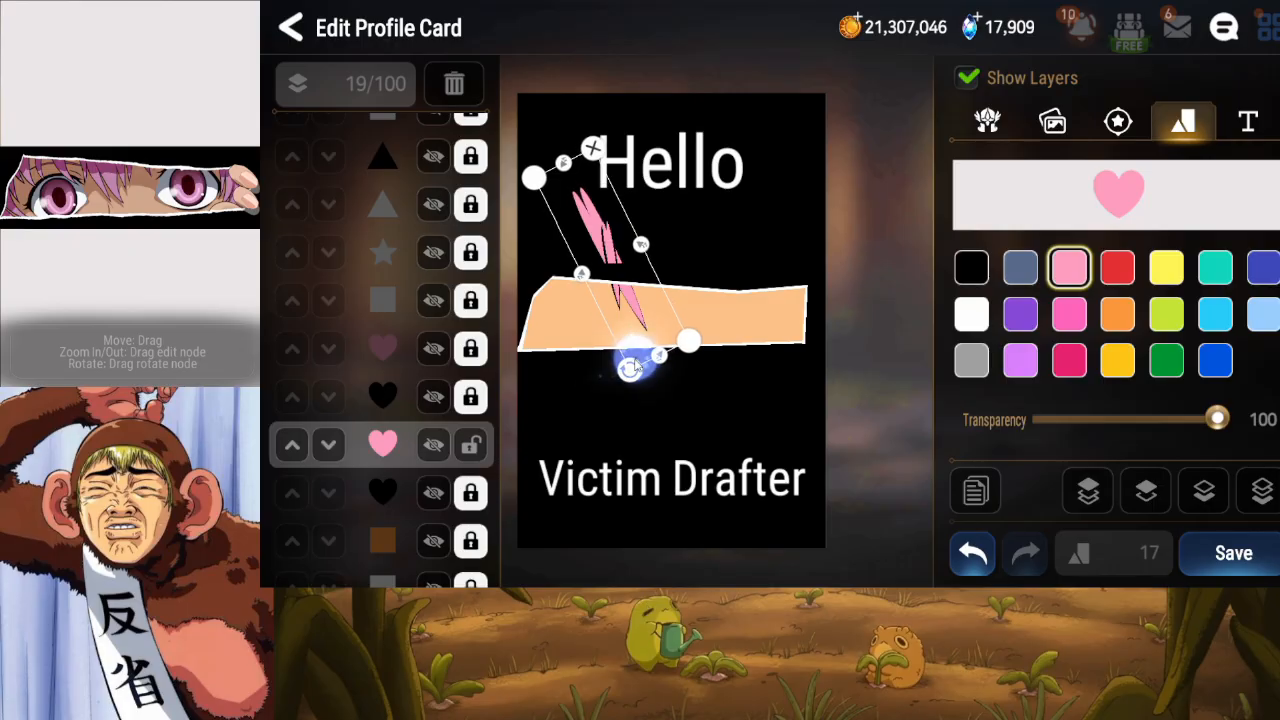
pyautogui.moveTo(645, 246); pyautogui.dragTo(642, 248)
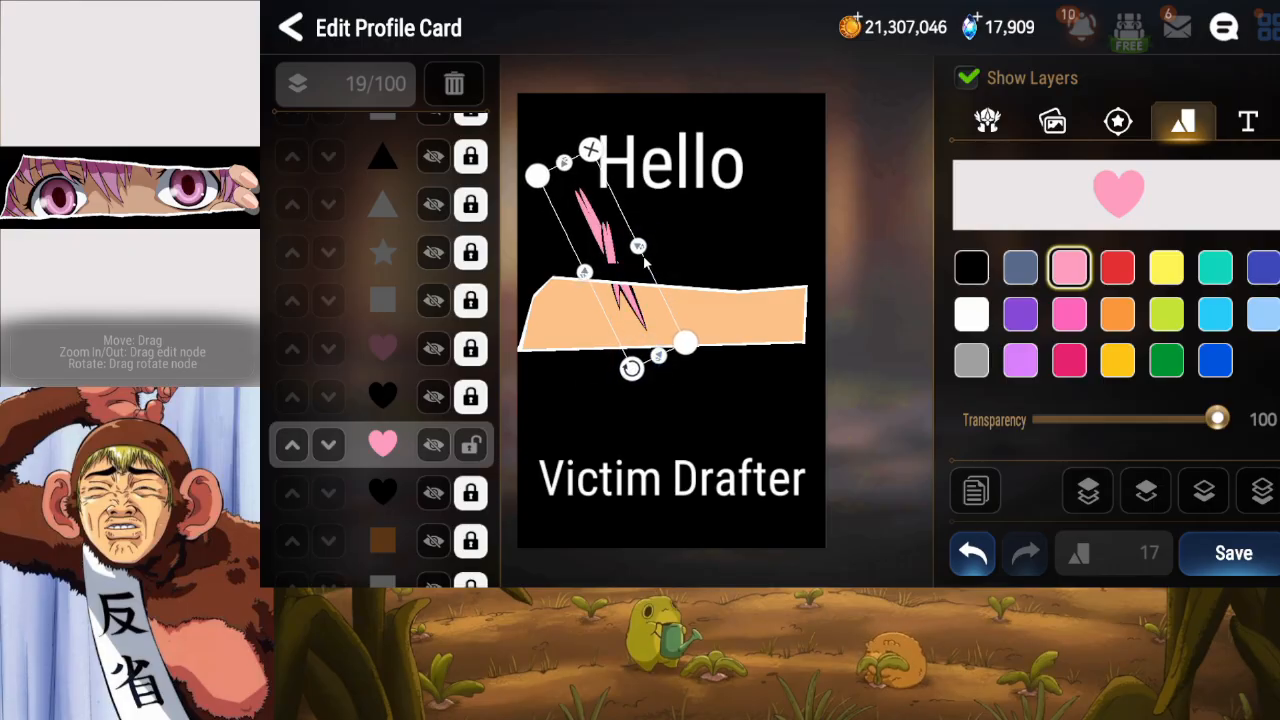
pyautogui.click(471, 445)
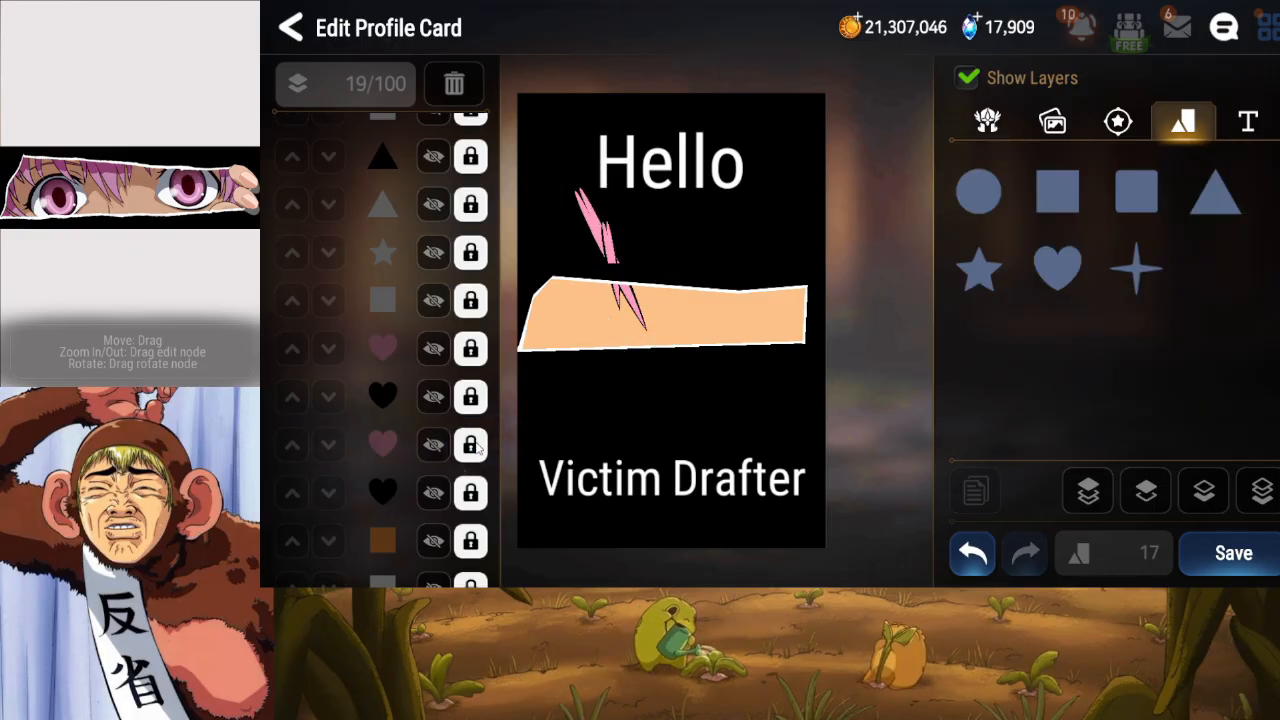
pyautogui.click(1240, 548)
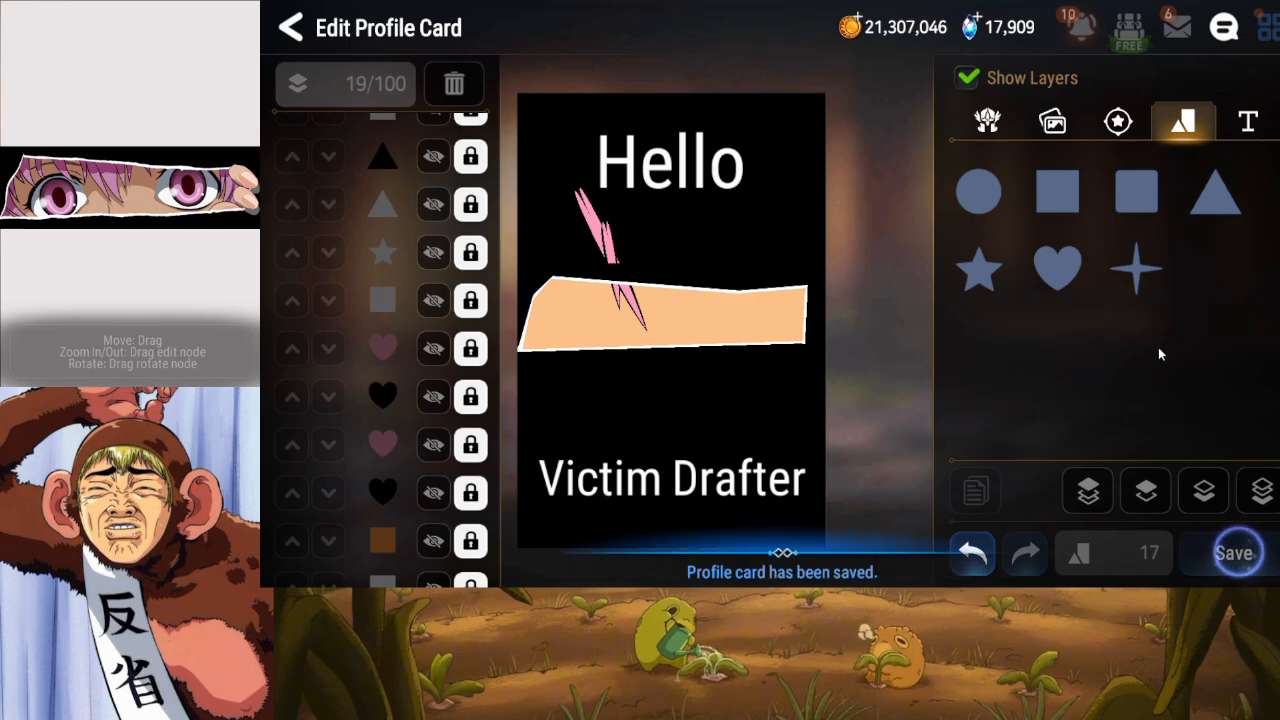
# Add a third heart, squash it into a tilted sliver, and position it beside the two pink strands.
pyautogui.click(1058, 268)
pyautogui.moveTo(821, 273); pyautogui.dragTo(736, 273)
pyautogui.moveTo(657, 398); pyautogui.dragTo(701, 405)
pyautogui.moveTo(737, 354); pyautogui.dragTo(668, 345)
# Layer the third heart sliver directly above the orange skin fill, beneath the other hair hearts.
pyautogui.click(1262, 490)
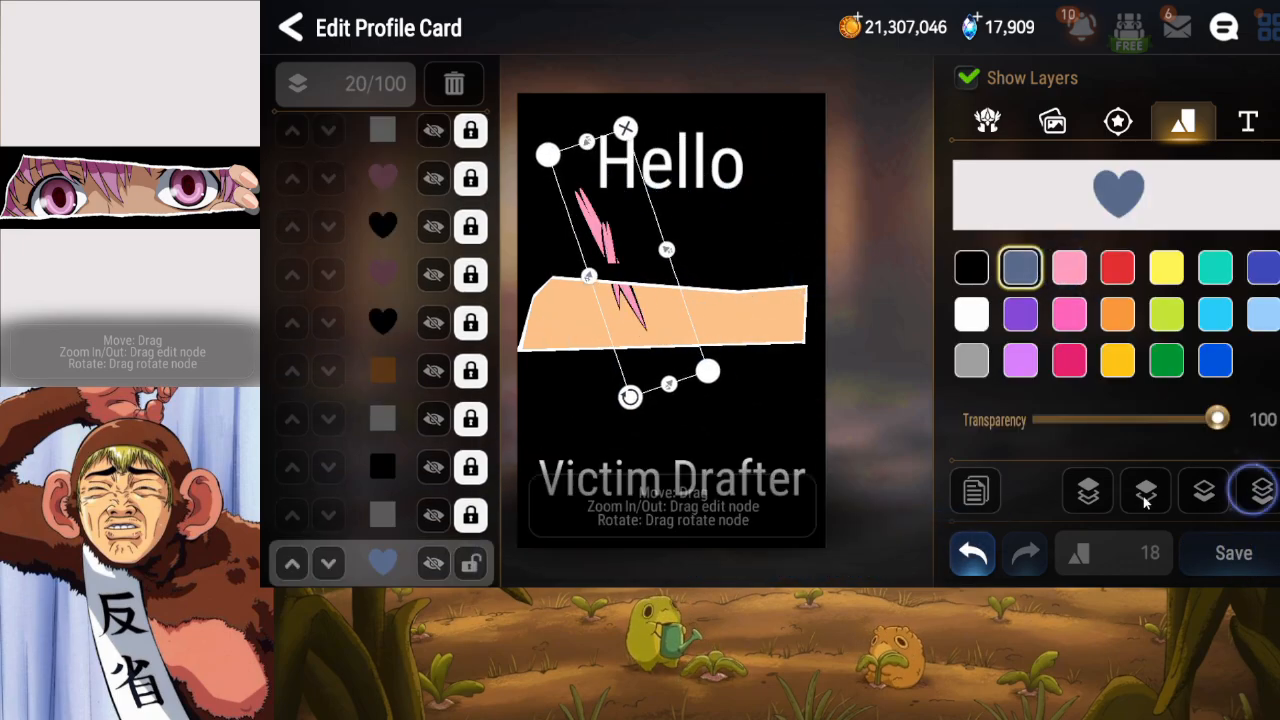
pyautogui.click(1146, 490)
pyautogui.click(1146, 490)
pyautogui.click(1144, 500)
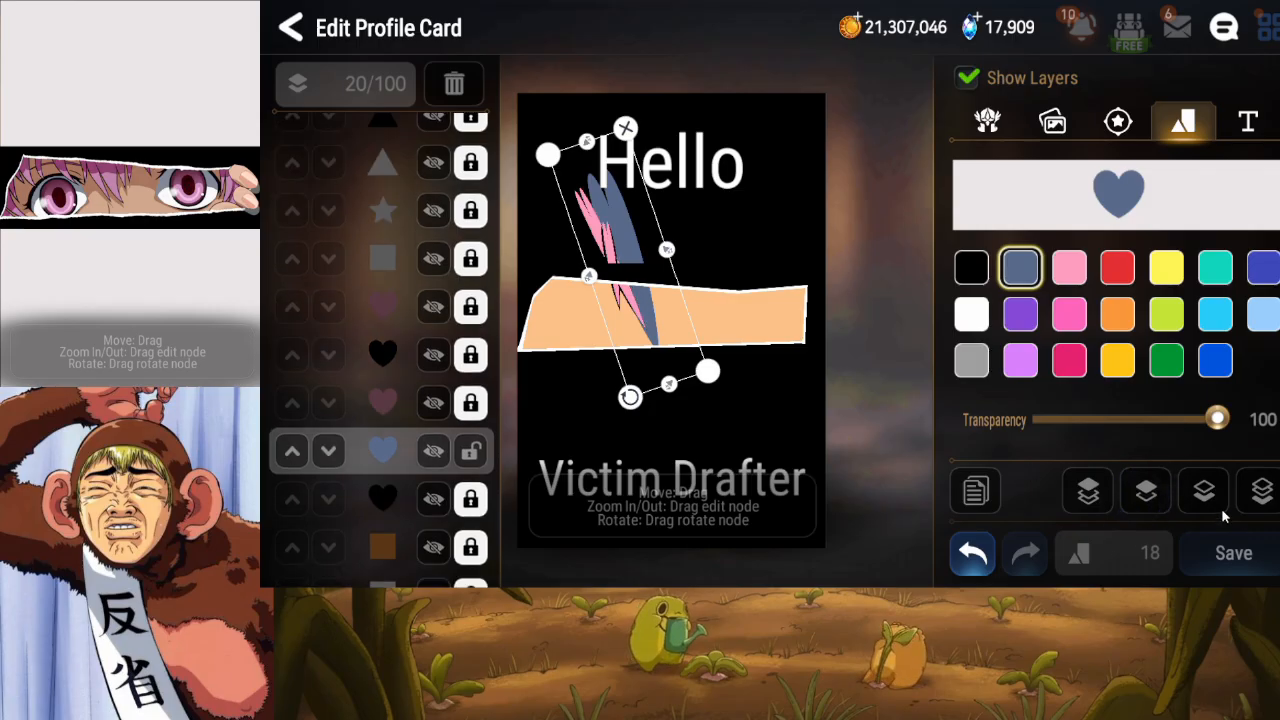
pyautogui.click(1192, 502)
# Shorten and tilt the third sliver further so its tip hangs over the strip just right of the second strand.
pyautogui.moveTo(681, 334); pyautogui.dragTo(686, 326)
pyautogui.moveTo(675, 239); pyautogui.dragTo(673, 239)
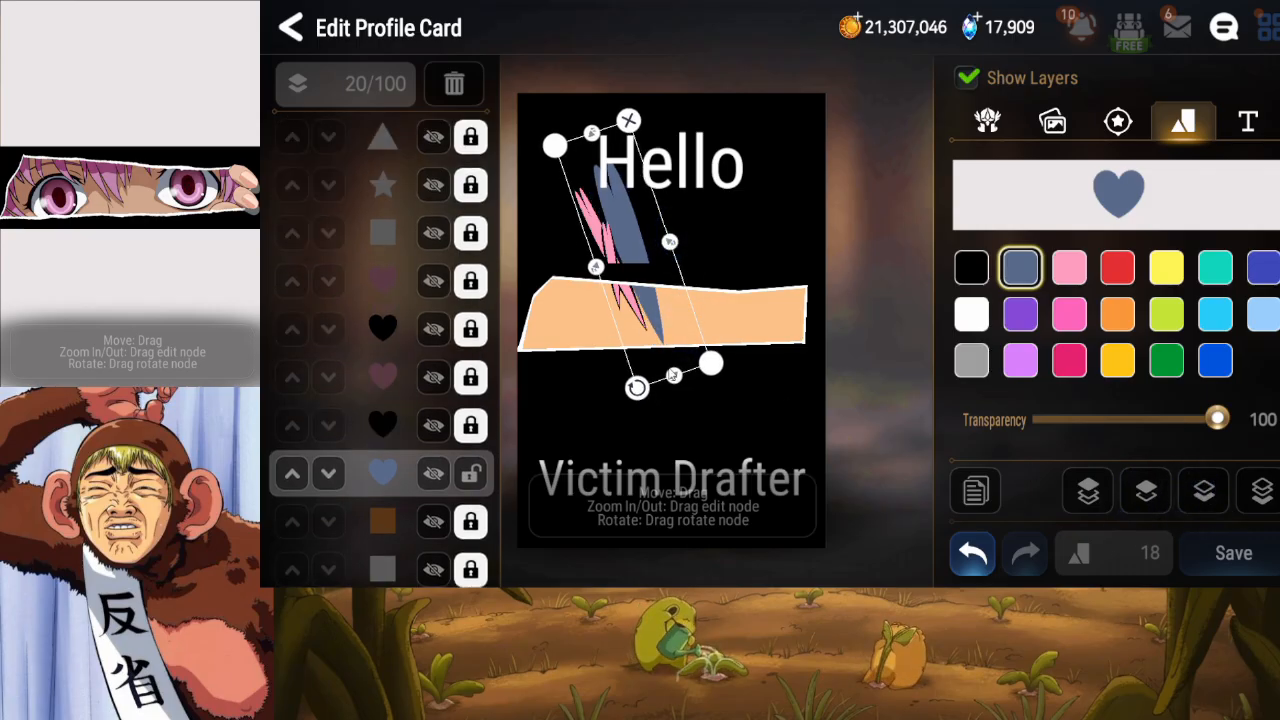
pyautogui.moveTo(674, 377); pyautogui.dragTo(645, 380)
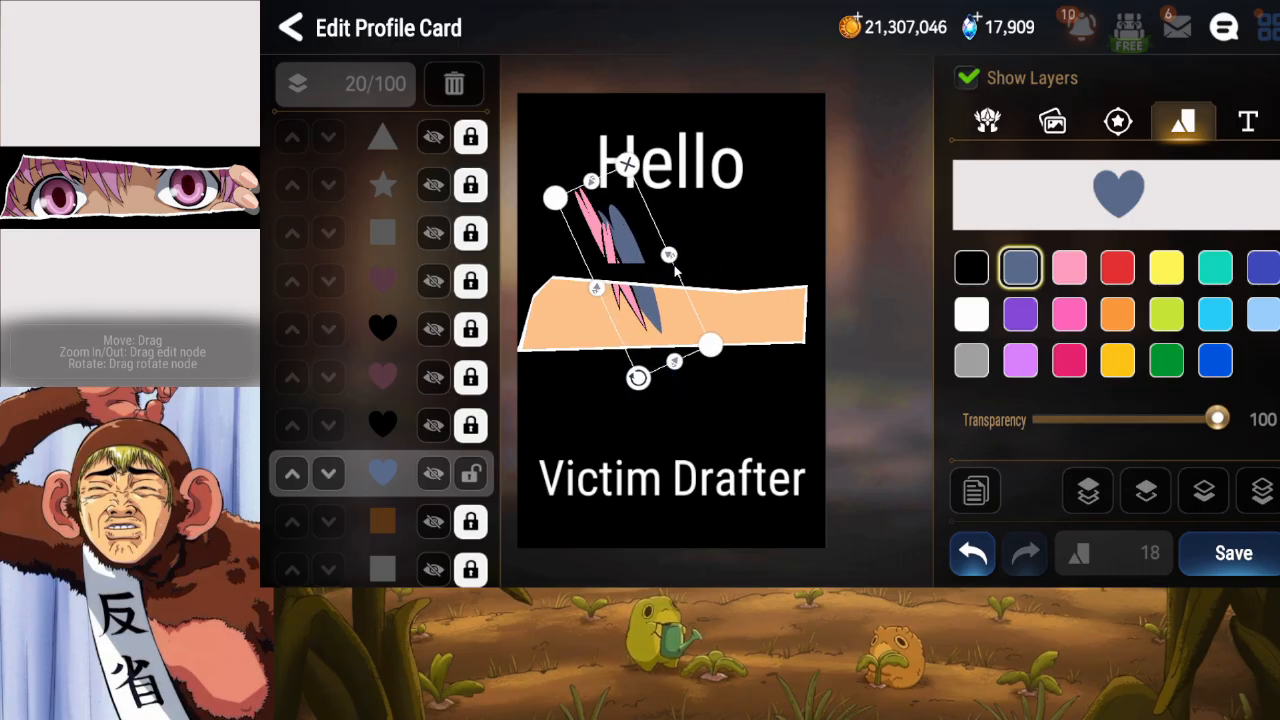
pyautogui.moveTo(640, 381); pyautogui.dragTo(642, 382)
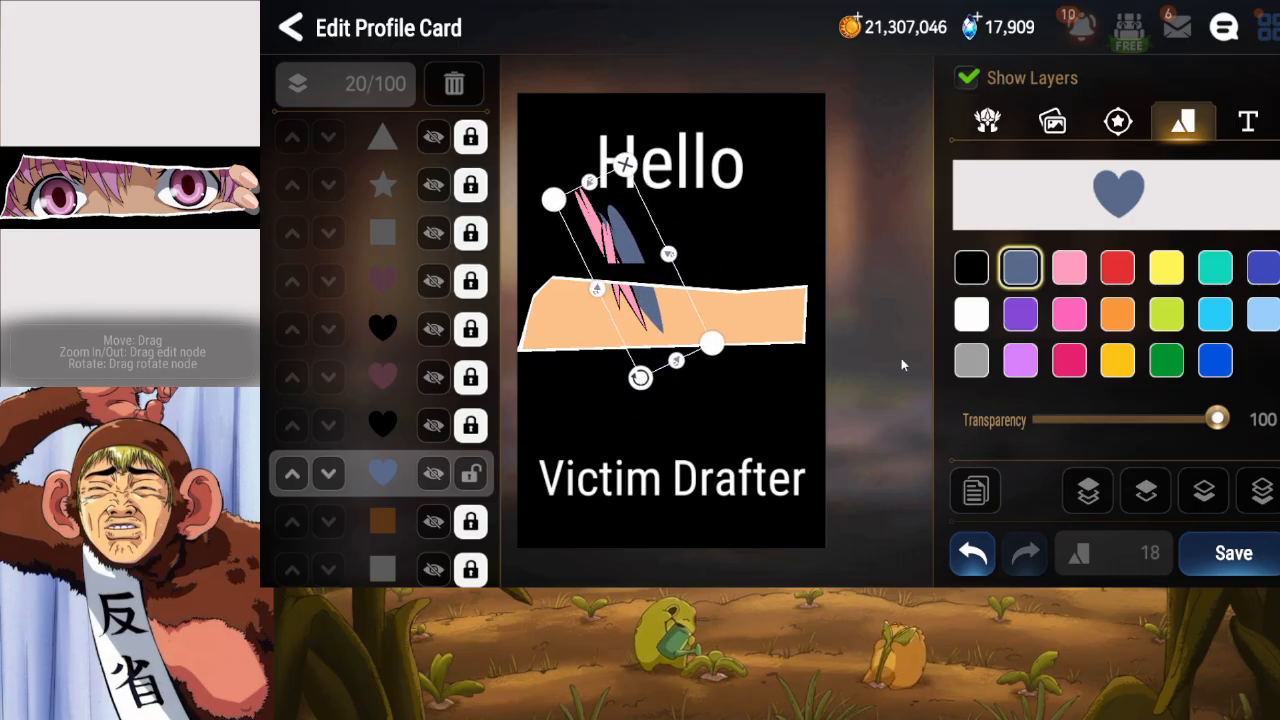
# Colour the third sliver black, duplicate it, and layer the copy directly above the original.
pyautogui.click(971, 267)
pyautogui.click(971, 500)
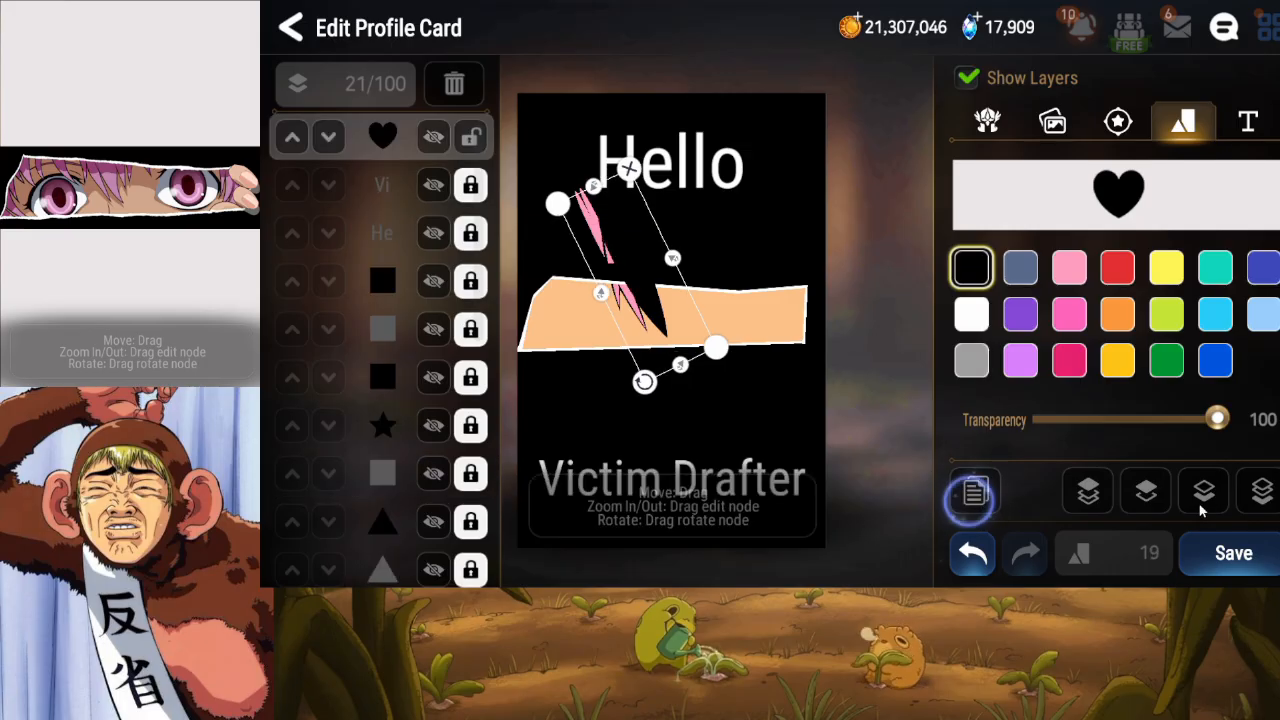
pyautogui.click(1241, 498)
pyautogui.click(1137, 499)
pyautogui.click(1137, 499)
pyautogui.click(1137, 499)
pyautogui.click(1137, 499)
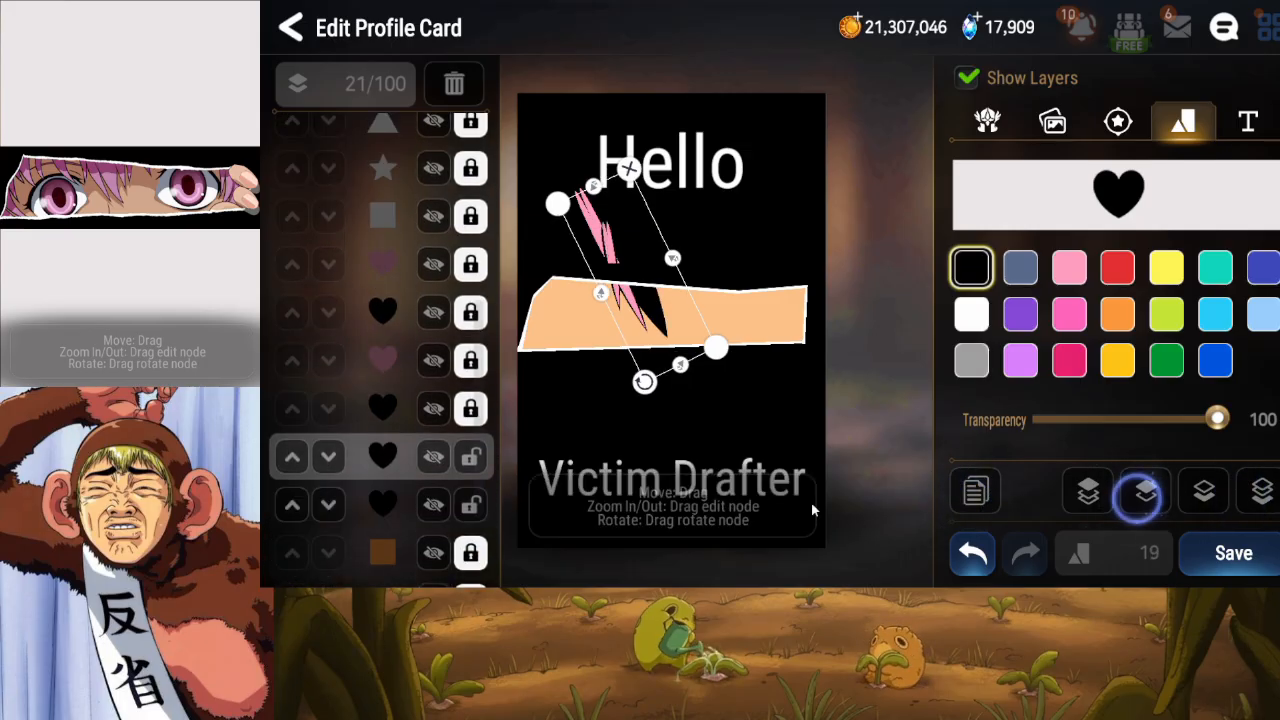
# Hide both text layers and lock the lower black sliver, toggling the upper copy's visibility to check the overlap.
pyautogui.scroll(3, 349, 488)
pyautogui.scroll(4, 349, 480)
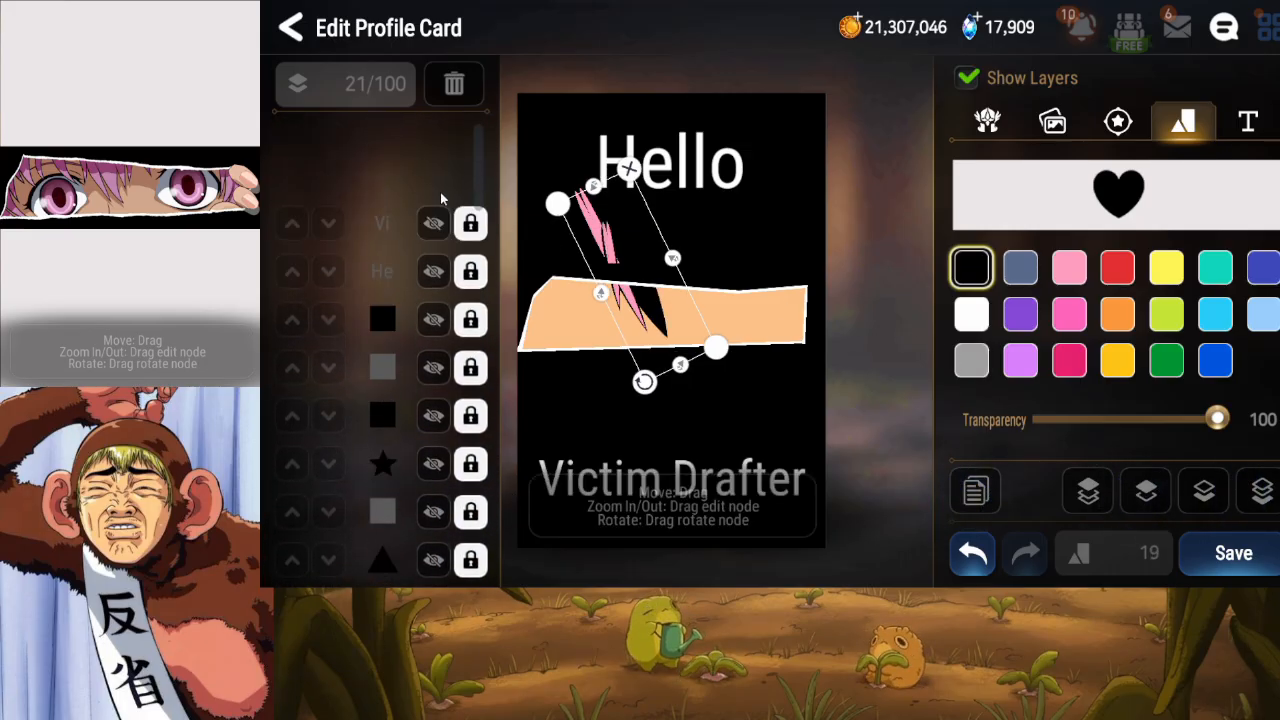
pyautogui.click(433, 136)
pyautogui.click(433, 184)
pyautogui.scroll(-5, 391, 420)
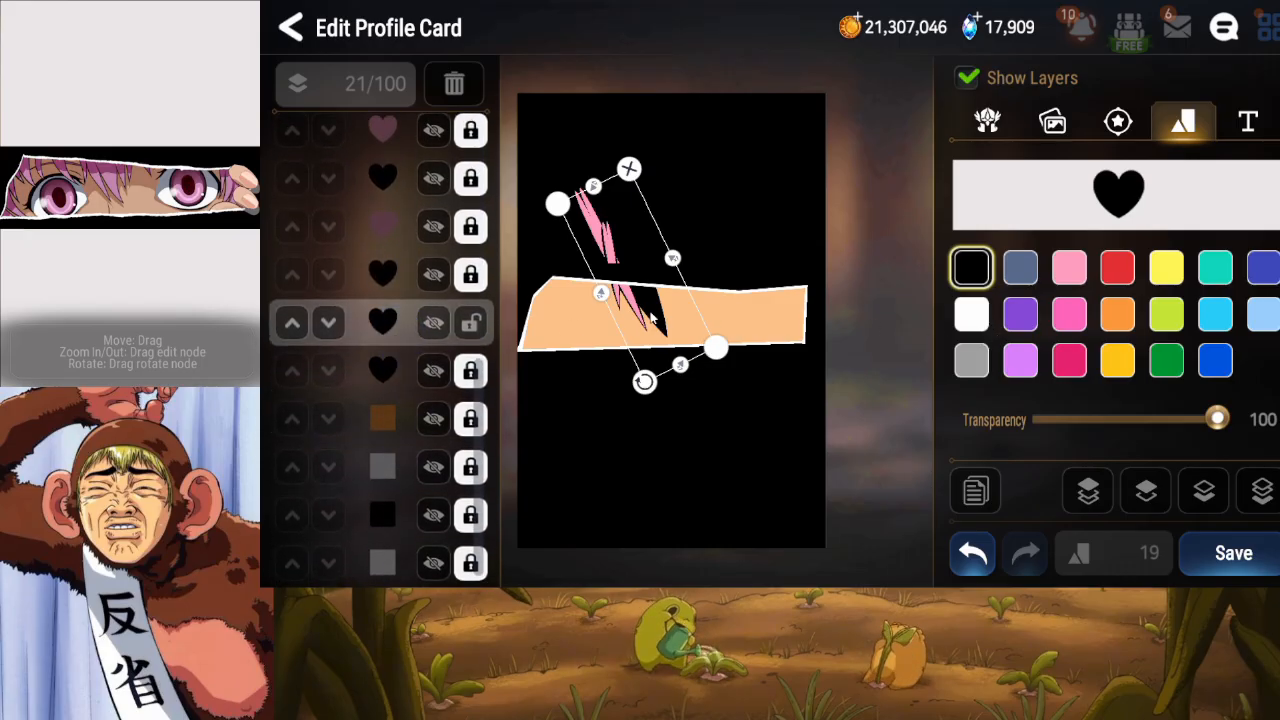
pyautogui.click(433, 322)
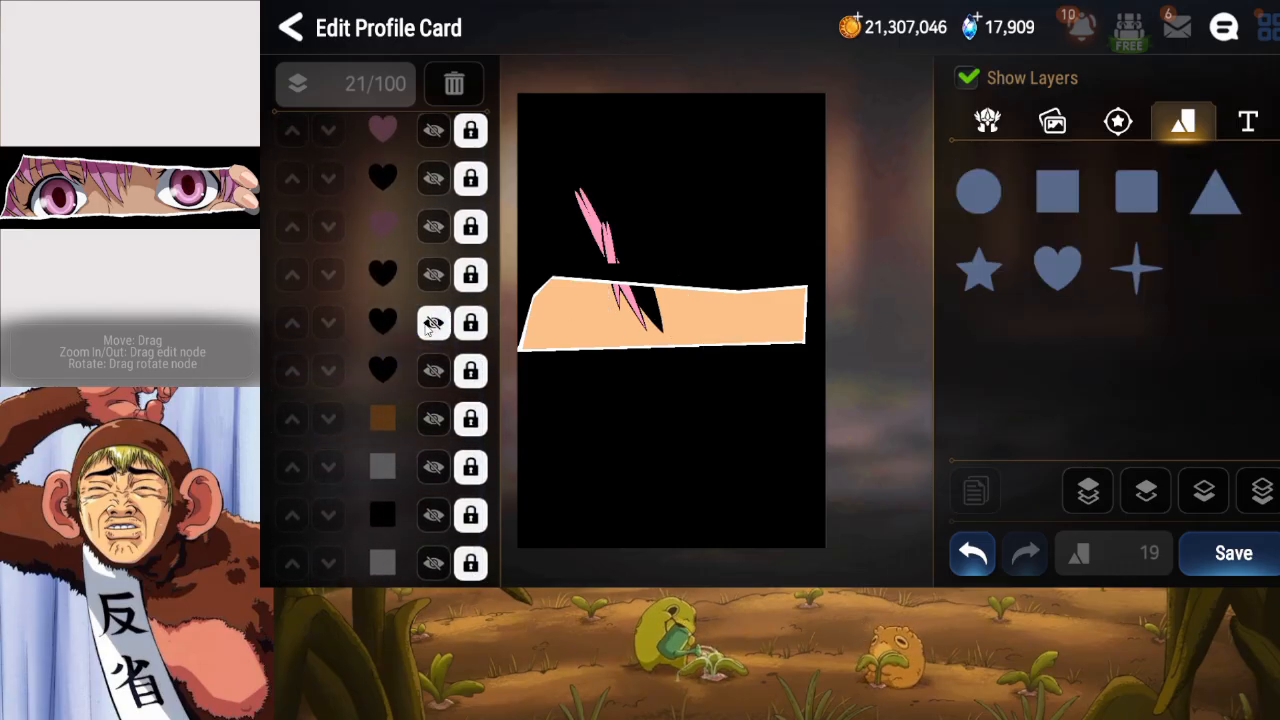
pyautogui.click(433, 322)
# Colour the upper copy of the third sliver light pink, then shift and narrow it to leave a thin black outline.
pyautogui.click(1068, 267)
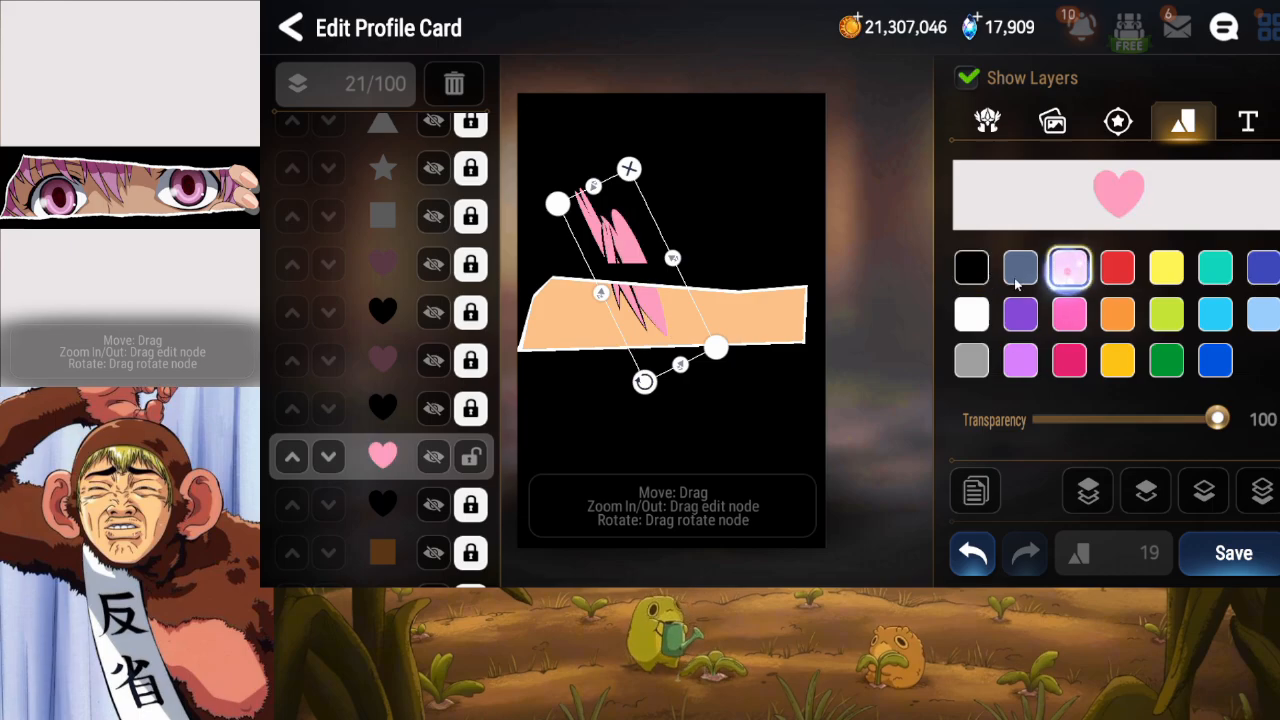
pyautogui.moveTo(643, 300); pyautogui.dragTo(661, 302)
pyautogui.moveTo(667, 253); pyautogui.dragTo(651, 284)
pyautogui.moveTo(647, 373); pyautogui.dragTo(646, 372)
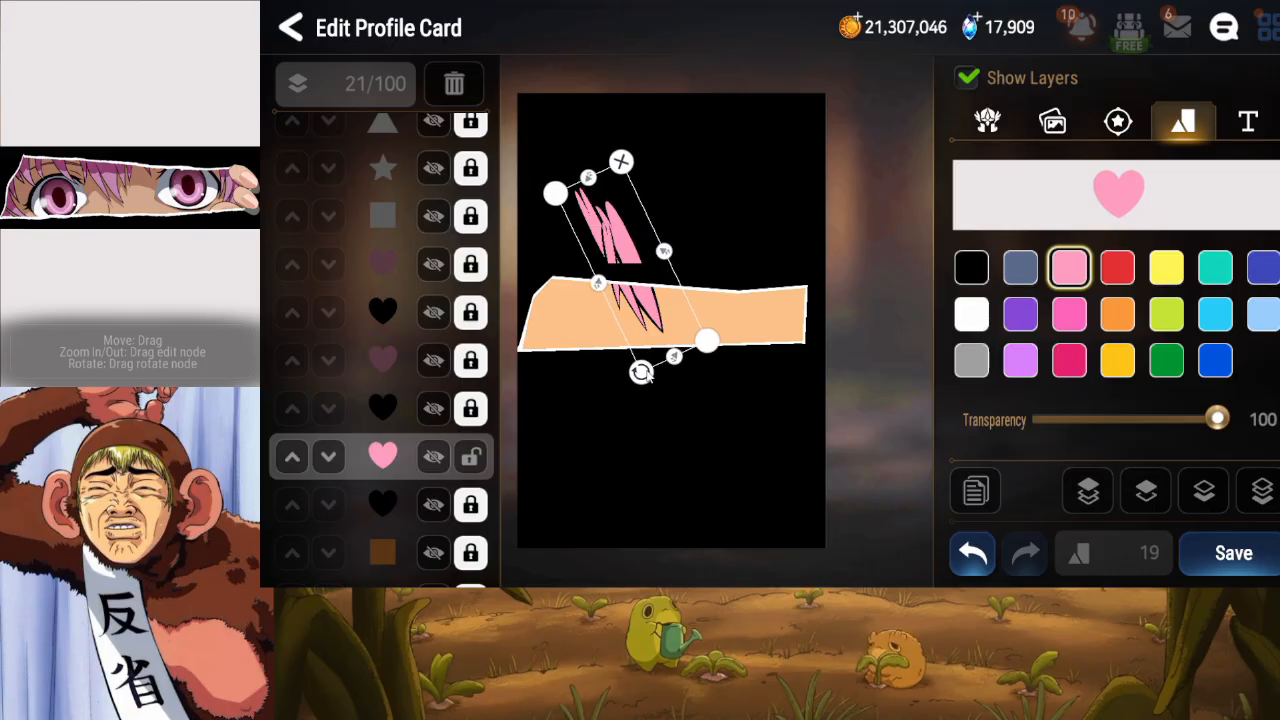
# Widen the pink copy of the third sliver slightly, lock it, and save the profile card.
pyautogui.moveTo(668, 255); pyautogui.dragTo(672, 260)
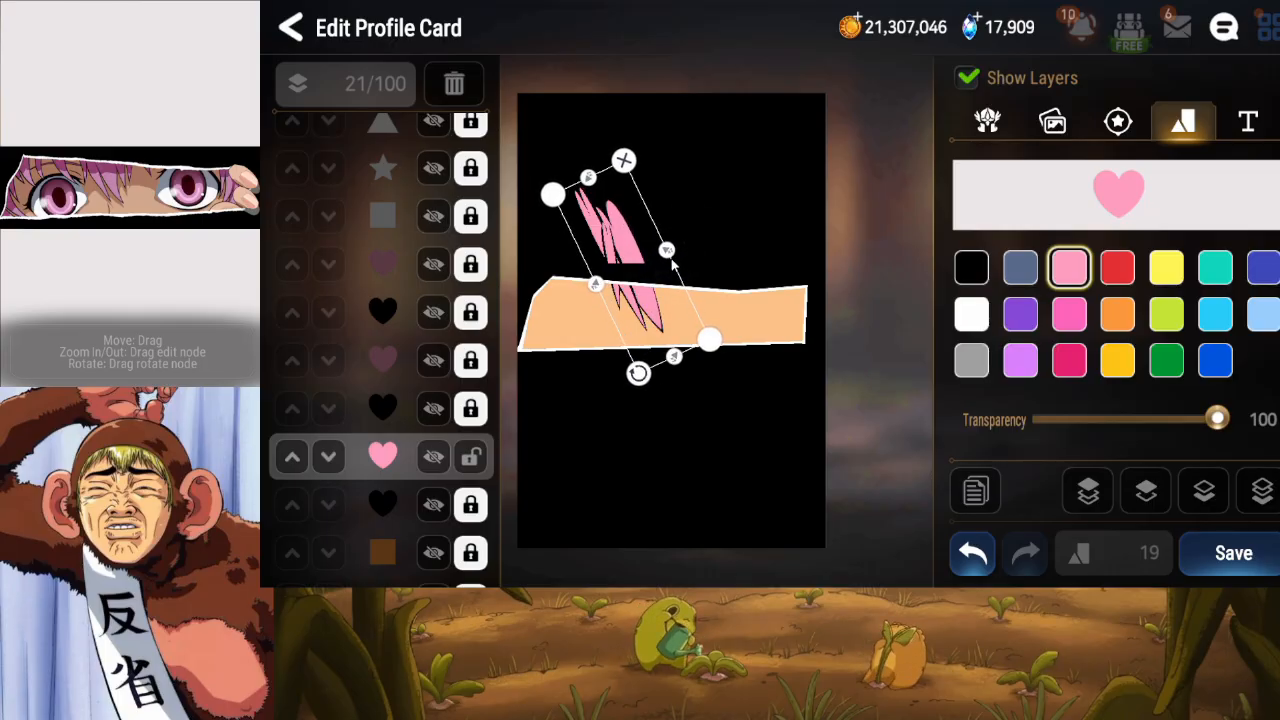
pyautogui.click(470, 458)
pyautogui.click(1230, 553)
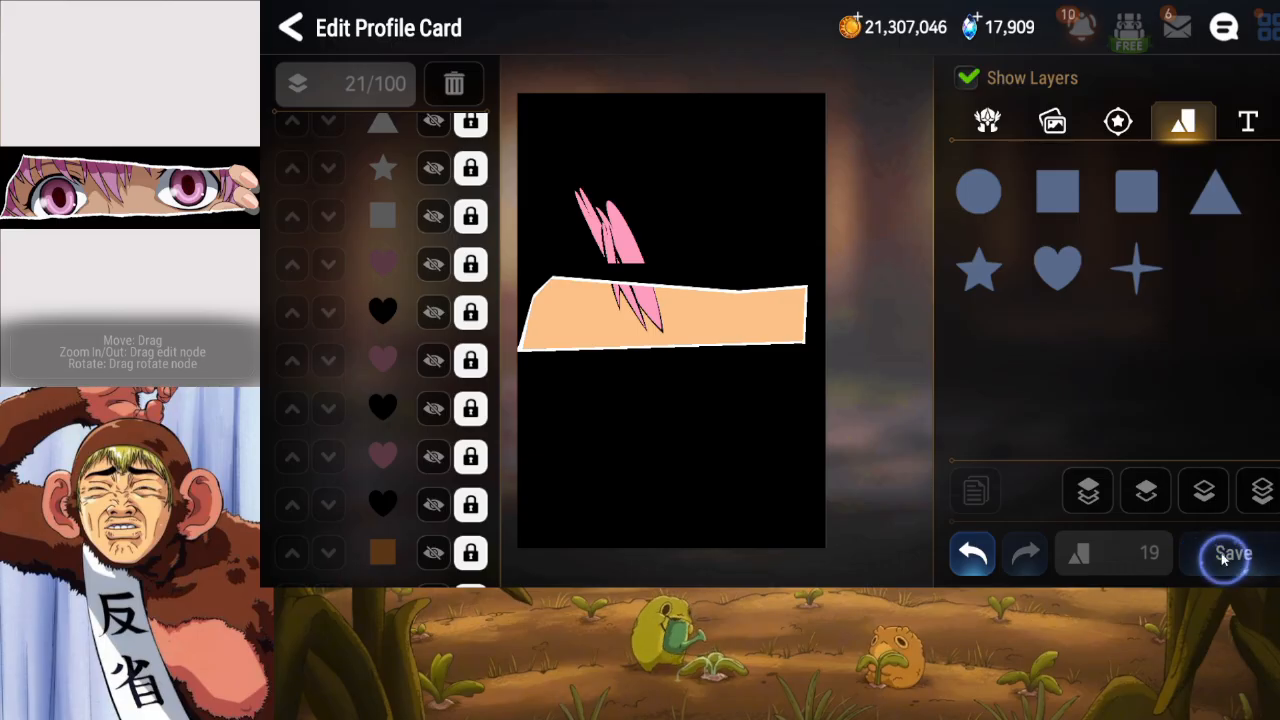
# Add a heart, squeeze it into a narrow strand, and tilt it slightly just right of the third sliver.
pyautogui.click(1057, 268)
pyautogui.moveTo(812, 254); pyautogui.dragTo(713, 256)
pyautogui.moveTo(667, 376); pyautogui.dragTo(688, 377)
pyautogui.moveTo(699, 349); pyautogui.dragTo(659, 359)
pyautogui.moveTo(684, 253); pyautogui.dragTo(691, 251)
pyautogui.moveTo(689, 396); pyautogui.dragTo(675, 304)
# Layer the fourth strand behind the other hair but above the skin strip, then tilt it further and shift it toward the third sliver.
pyautogui.click(1146, 490)
pyautogui.click(1146, 490)
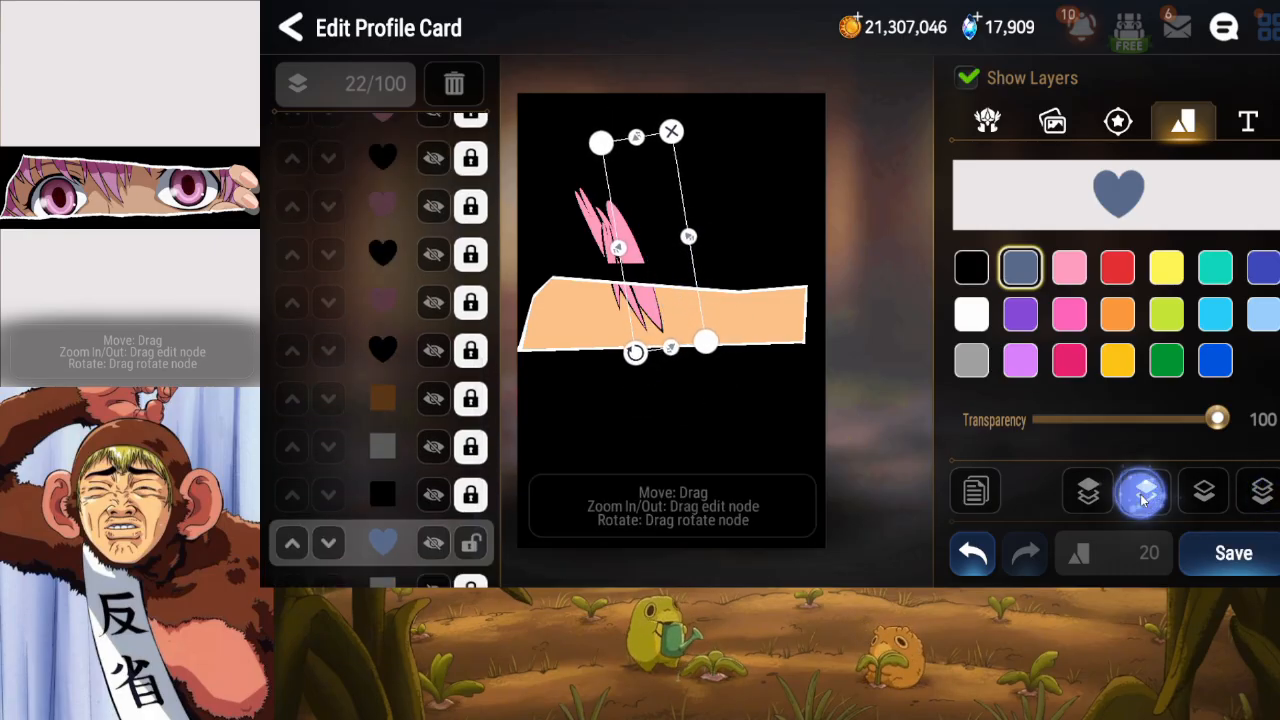
pyautogui.click(1146, 490)
pyautogui.click(1146, 490)
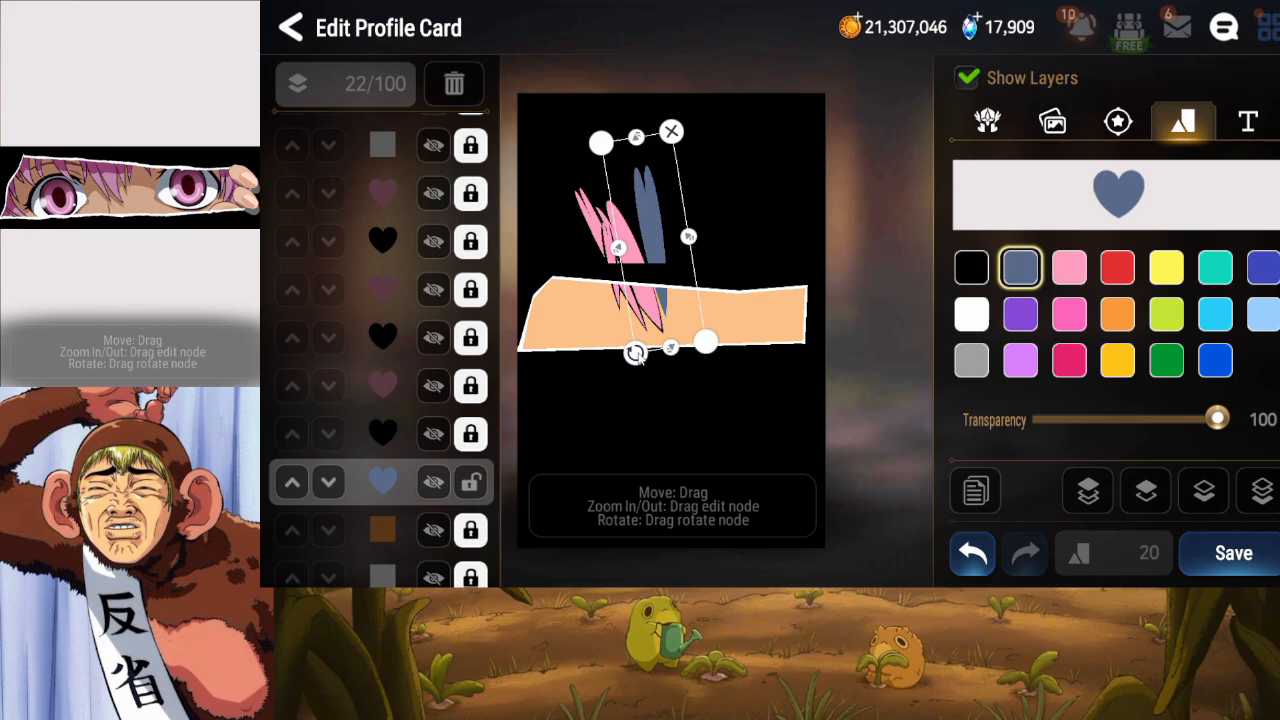
pyautogui.moveTo(639, 358); pyautogui.dragTo(644, 361)
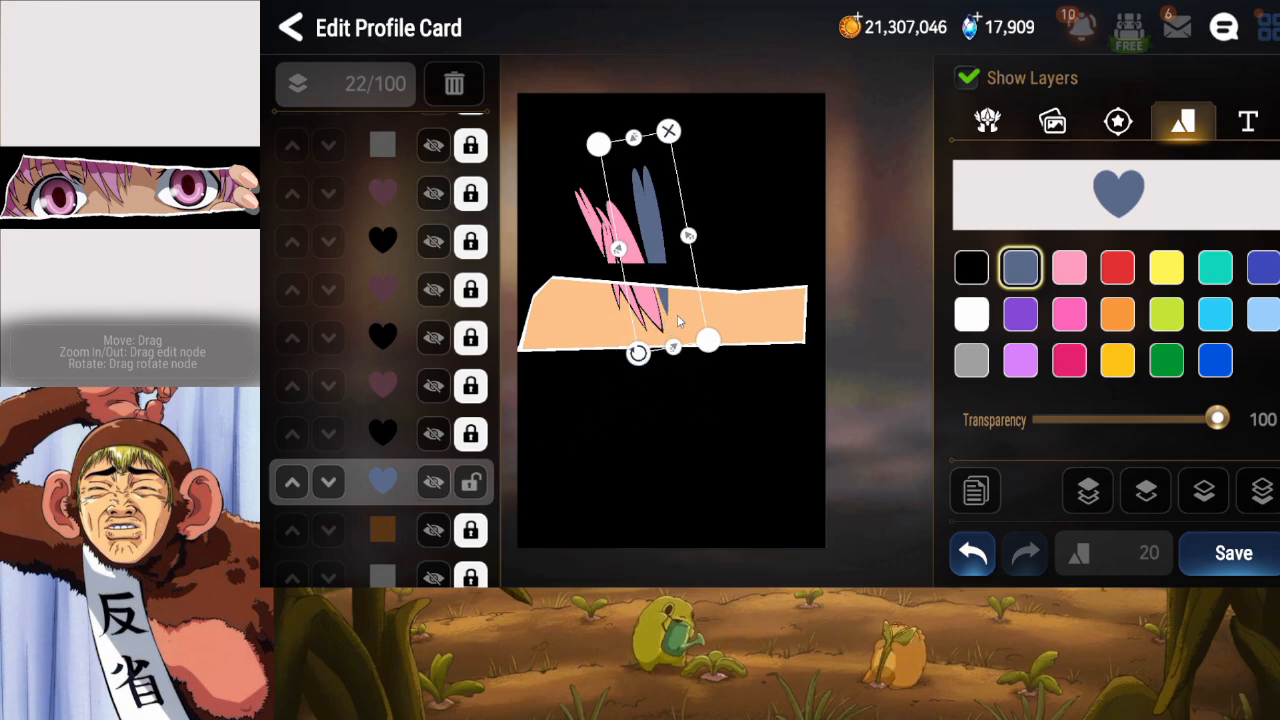
pyautogui.moveTo(673, 318); pyautogui.dragTo(637, 362)
pyautogui.moveTo(652, 323); pyautogui.dragTo(650, 371)
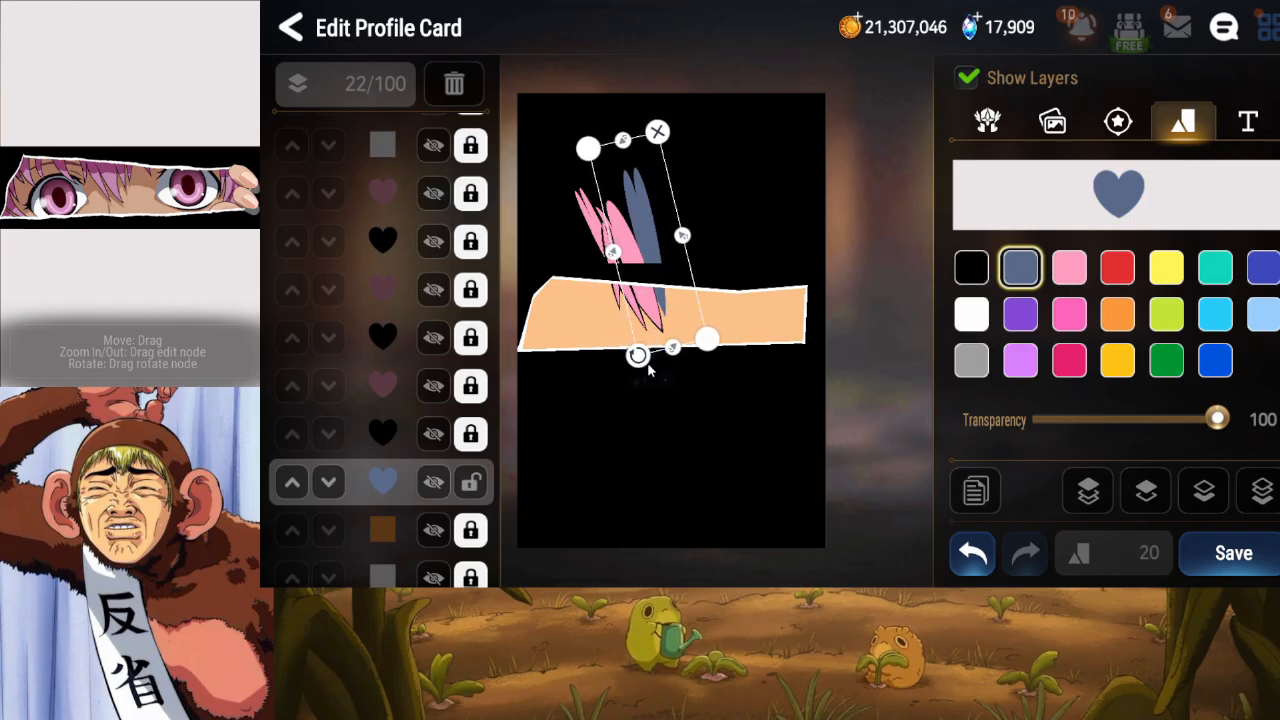
# Colour the fourth strand black, duplicate it, and layer the copy directly above the original.
pyautogui.click(972, 270)
pyautogui.click(975, 490)
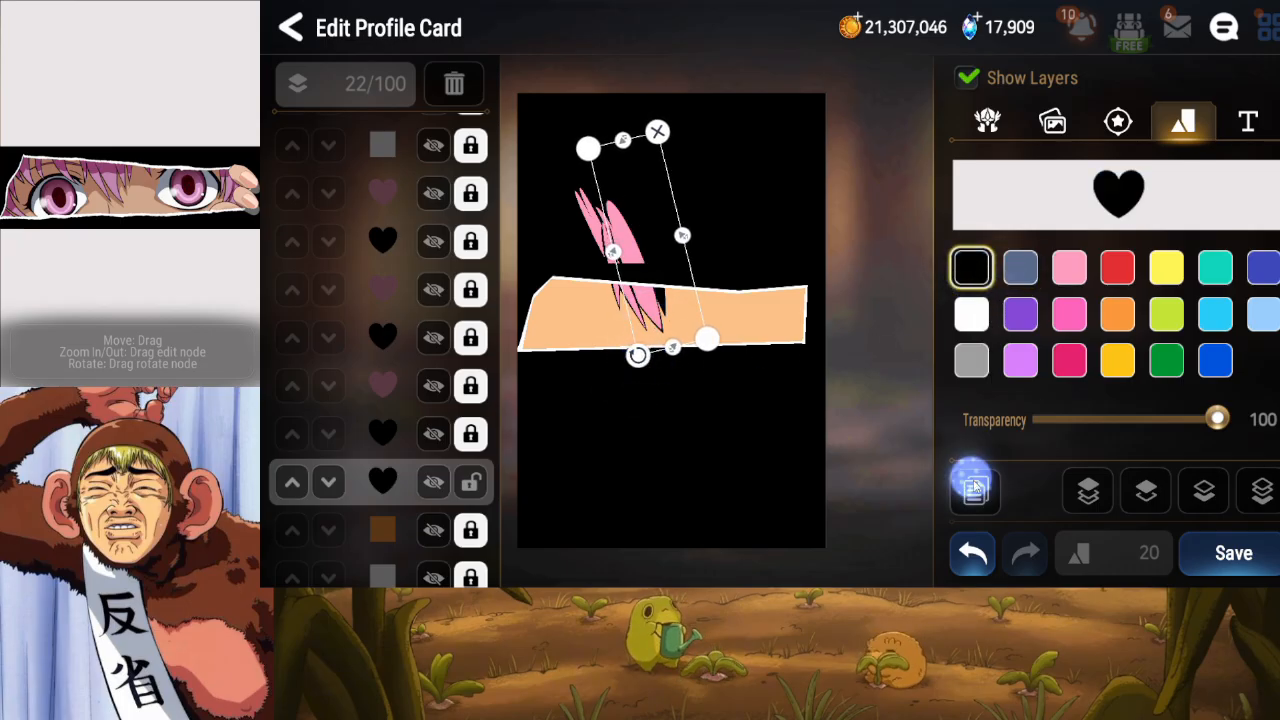
pyautogui.click(1143, 494)
pyautogui.click(1147, 495)
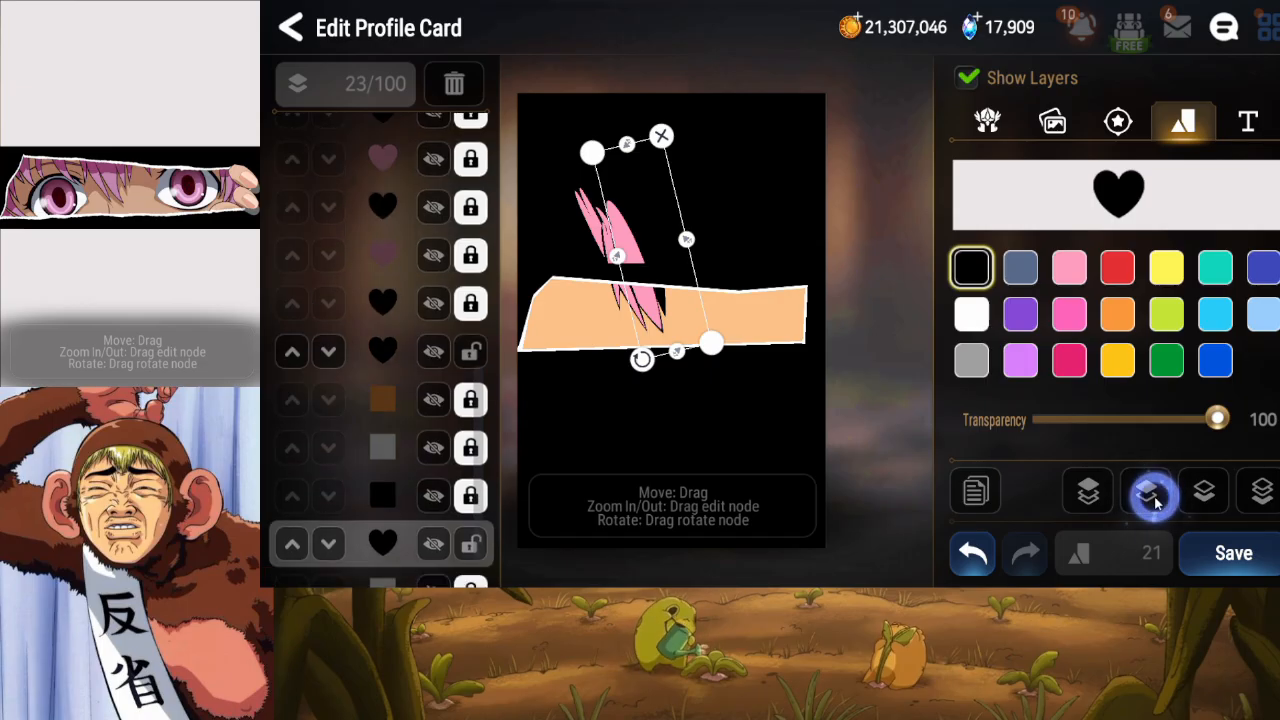
pyautogui.click(1147, 495)
pyautogui.click(1147, 495)
pyautogui.click(1147, 495)
pyautogui.click(1147, 495)
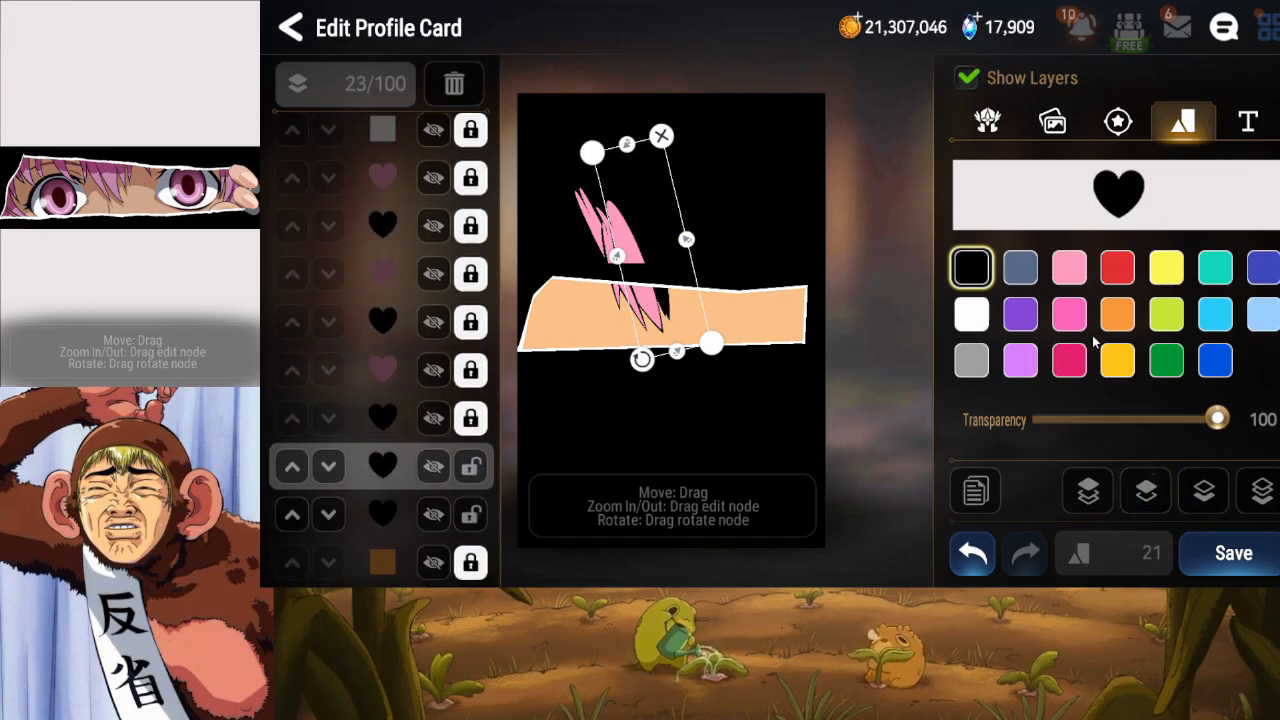
# Colour the fourth strand's copy light pink, offset it up and left to leave a black outline, and lock both layers.
pyautogui.click(1069, 268)
pyautogui.click(471, 514)
pyautogui.moveTo(662, 254); pyautogui.dragTo(654, 244)
pyautogui.click(471, 467)
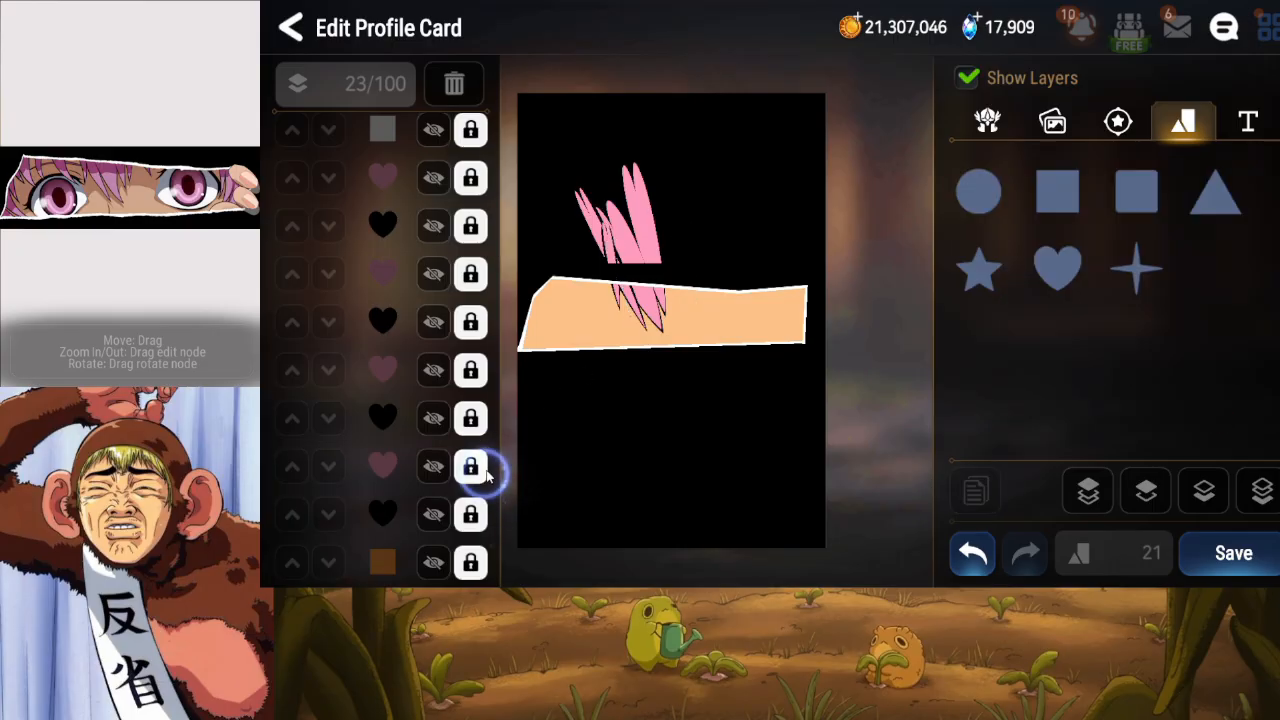
# Add another heart and squeeze it into a thin vertical strand just right of the fourth one.
pyautogui.click(1046, 264)
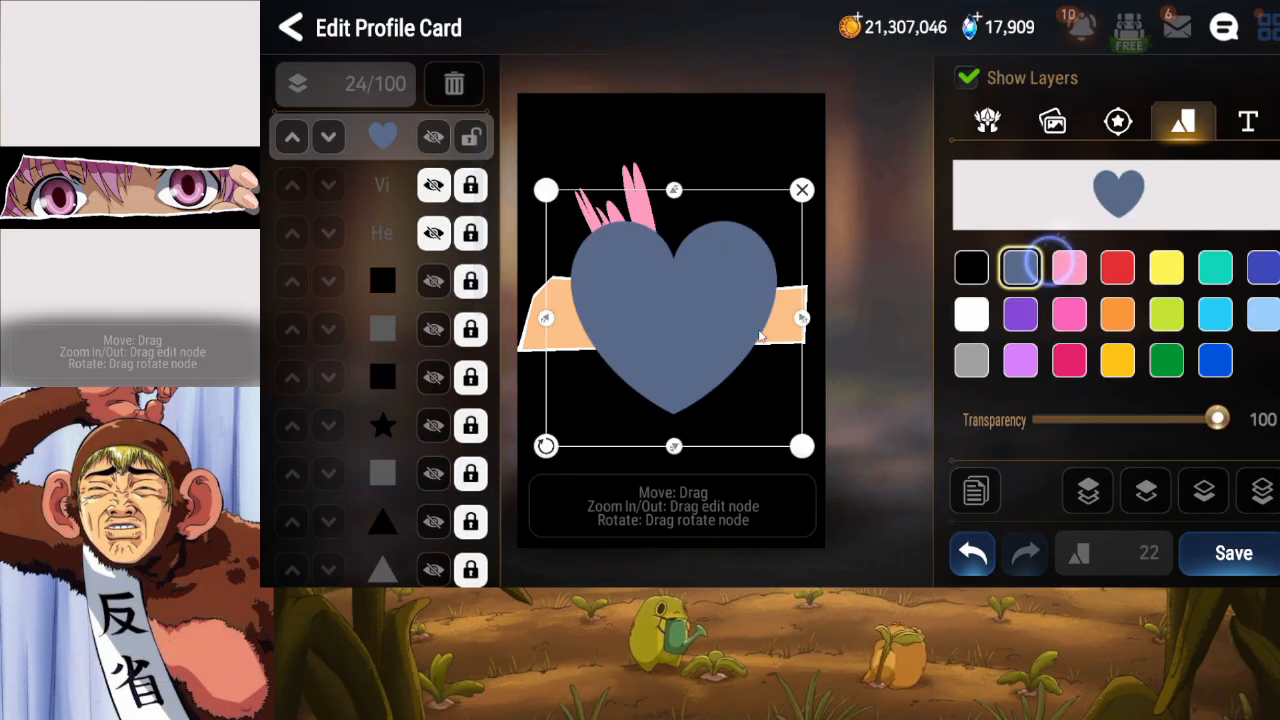
pyautogui.moveTo(694, 348); pyautogui.dragTo(713, 285)
pyautogui.moveTo(824, 254); pyautogui.dragTo(748, 254)
pyautogui.moveTo(702, 315); pyautogui.dragTo(708, 292)
pyautogui.moveTo(736, 233); pyautogui.dragTo(707, 233)
pyautogui.moveTo(688, 293); pyautogui.dragTo(677, 284)
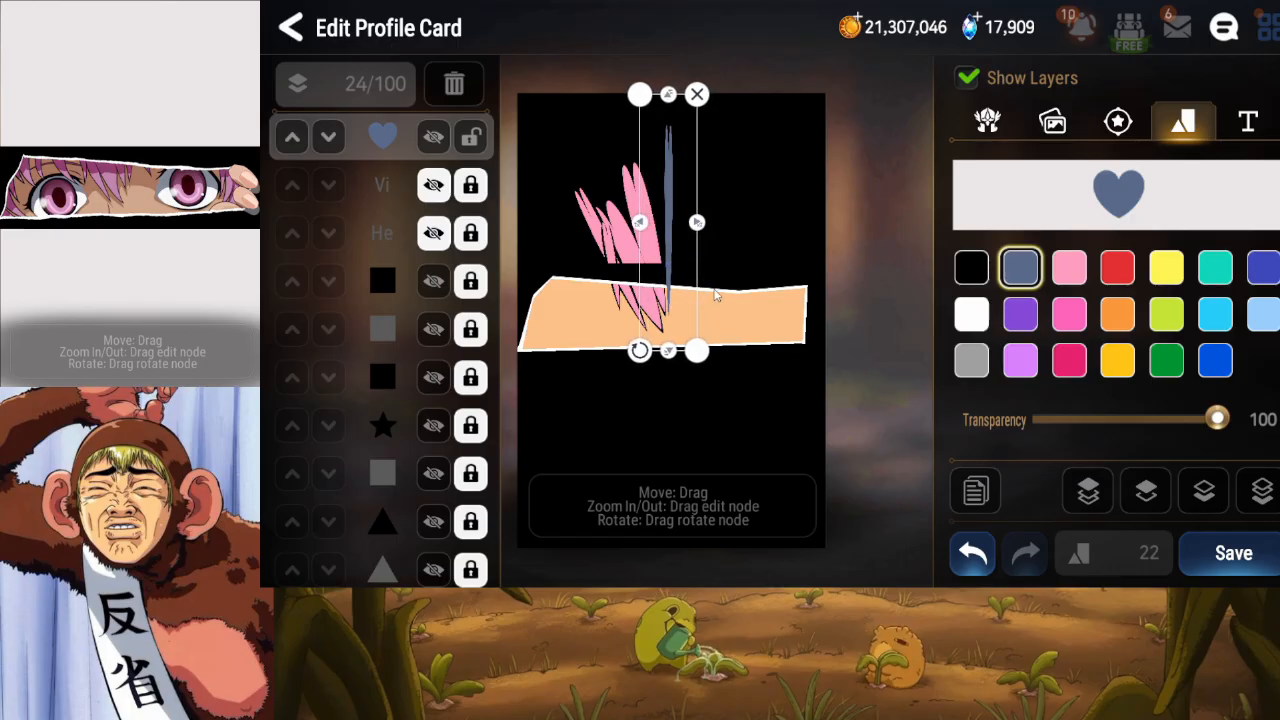
# Layer the fifth strand behind the other hair but above the skin strip, then widen it and tilt it slightly.
pyautogui.click(1245, 488)
pyautogui.click(1146, 491)
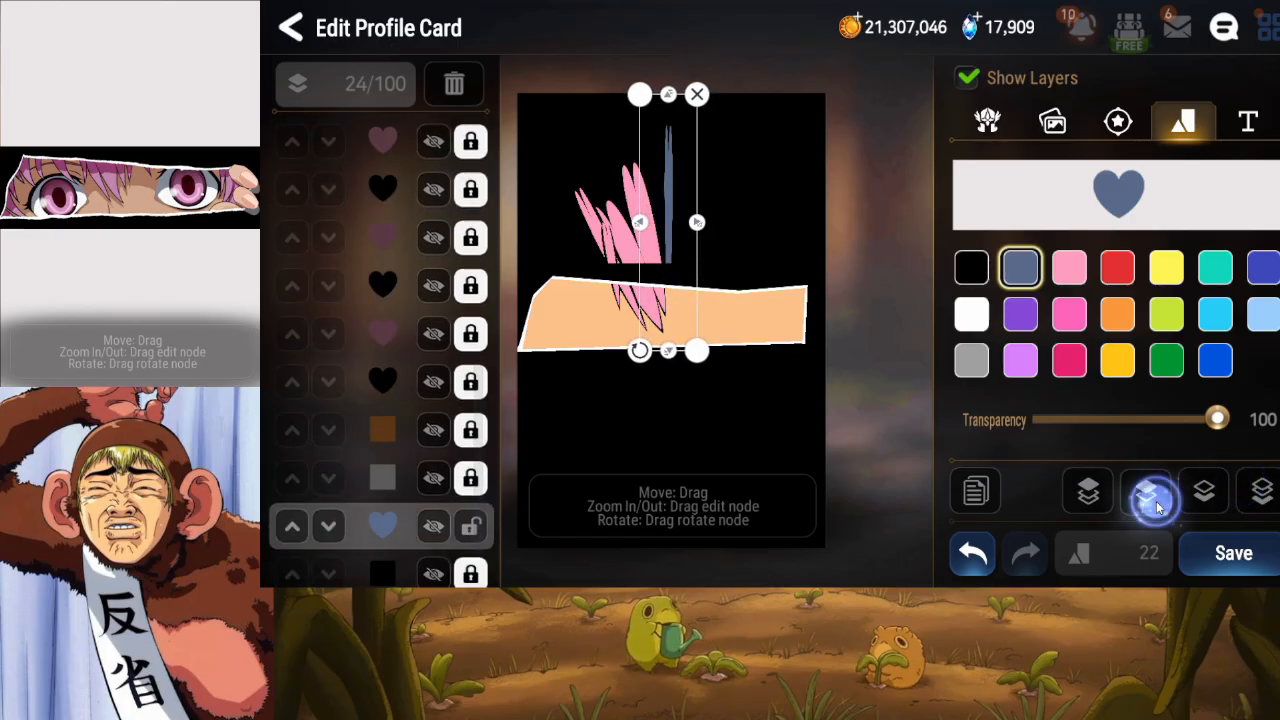
pyautogui.click(1150, 495)
pyautogui.moveTo(697, 222); pyautogui.dragTo(704, 222)
pyautogui.moveTo(634, 349); pyautogui.dragTo(665, 330)
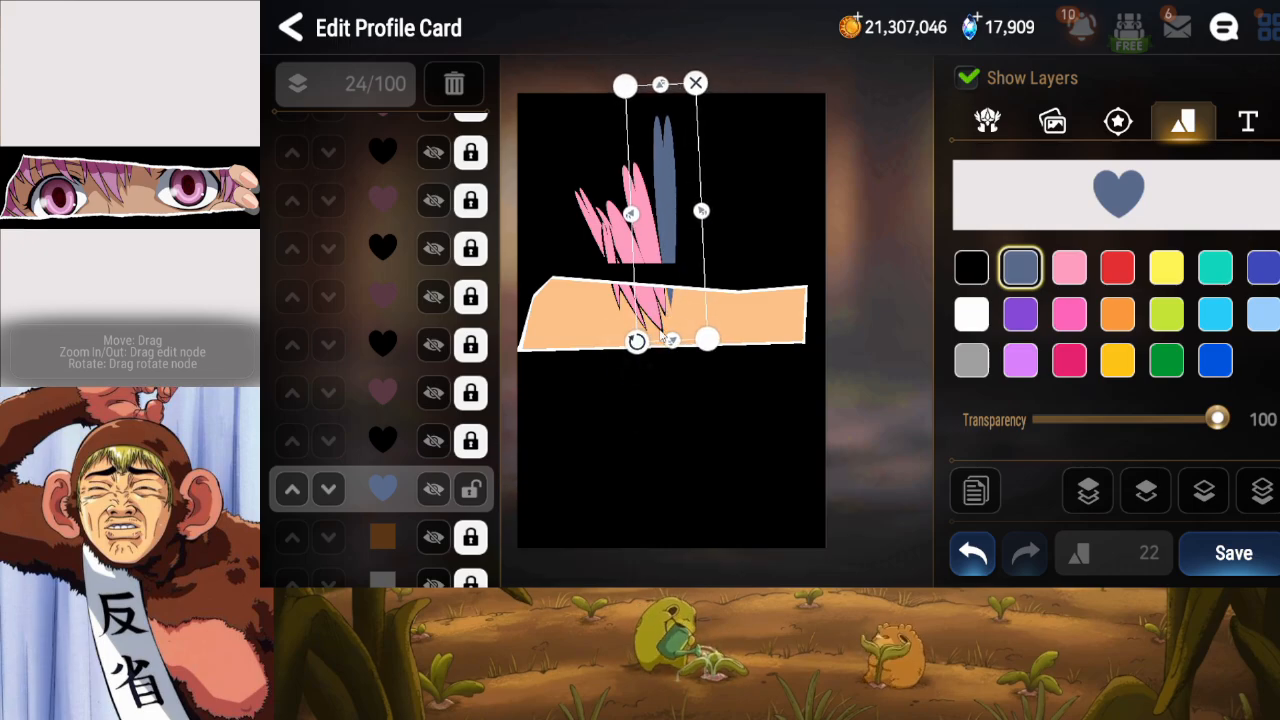
pyautogui.click(433, 488)
pyautogui.click(1233, 553)
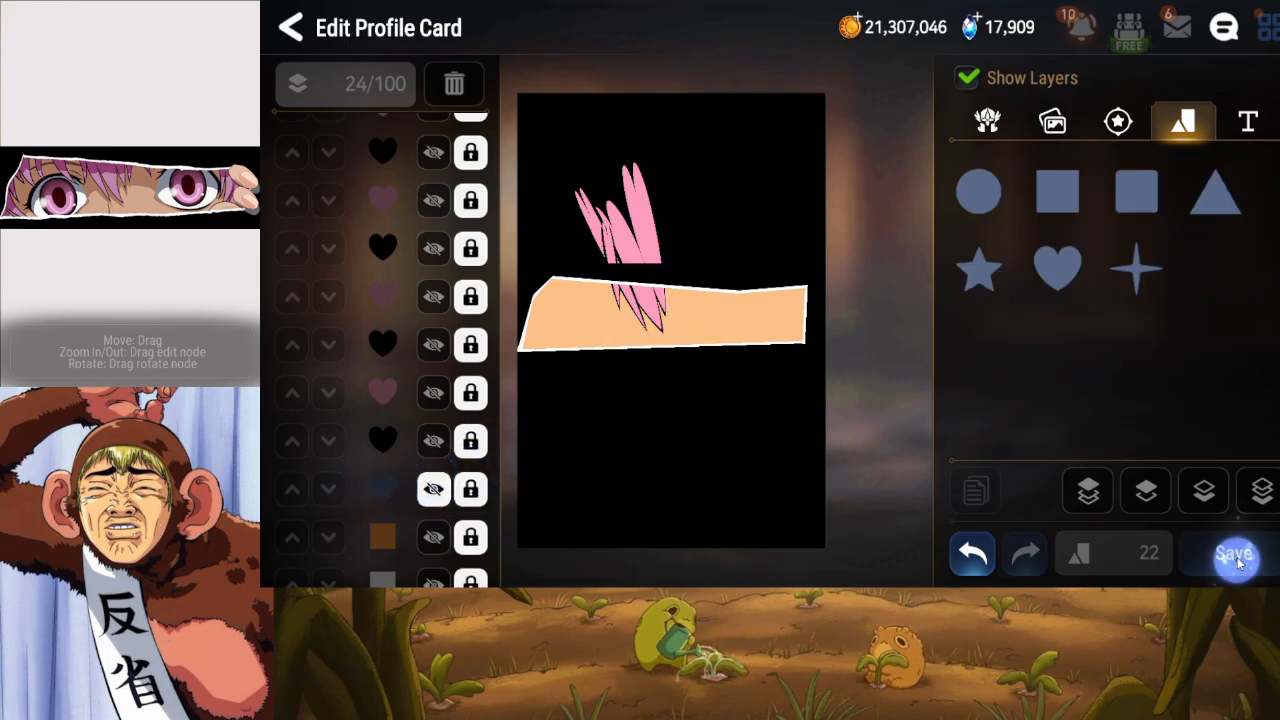
pyautogui.click(981, 270)
pyautogui.moveTo(640, 363); pyautogui.dragTo(668, 317)
pyautogui.moveTo(702, 395); pyautogui.dragTo(702, 315)
pyautogui.moveTo(577, 319); pyautogui.dragTo(606, 224)
pyautogui.moveTo(684, 267); pyautogui.dragTo(673, 268)
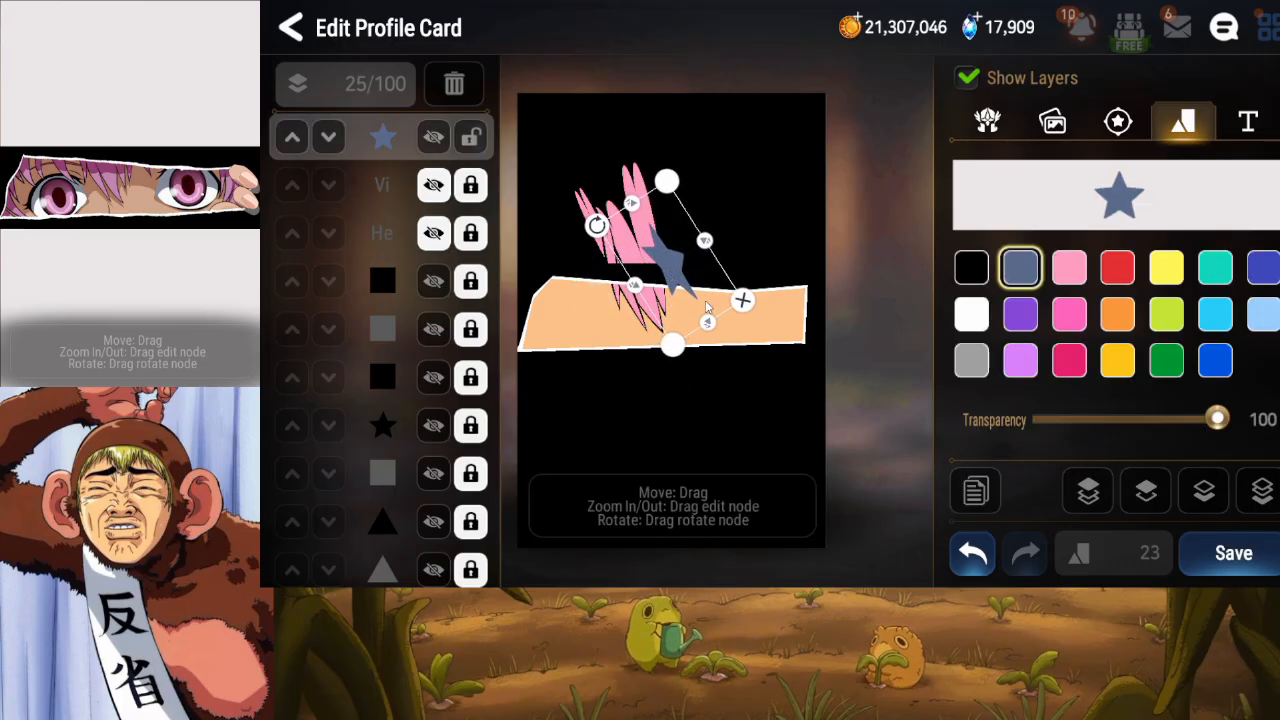
pyautogui.click(472, 95)
pyautogui.scroll(-7, 414, 406)
pyautogui.click(431, 364)
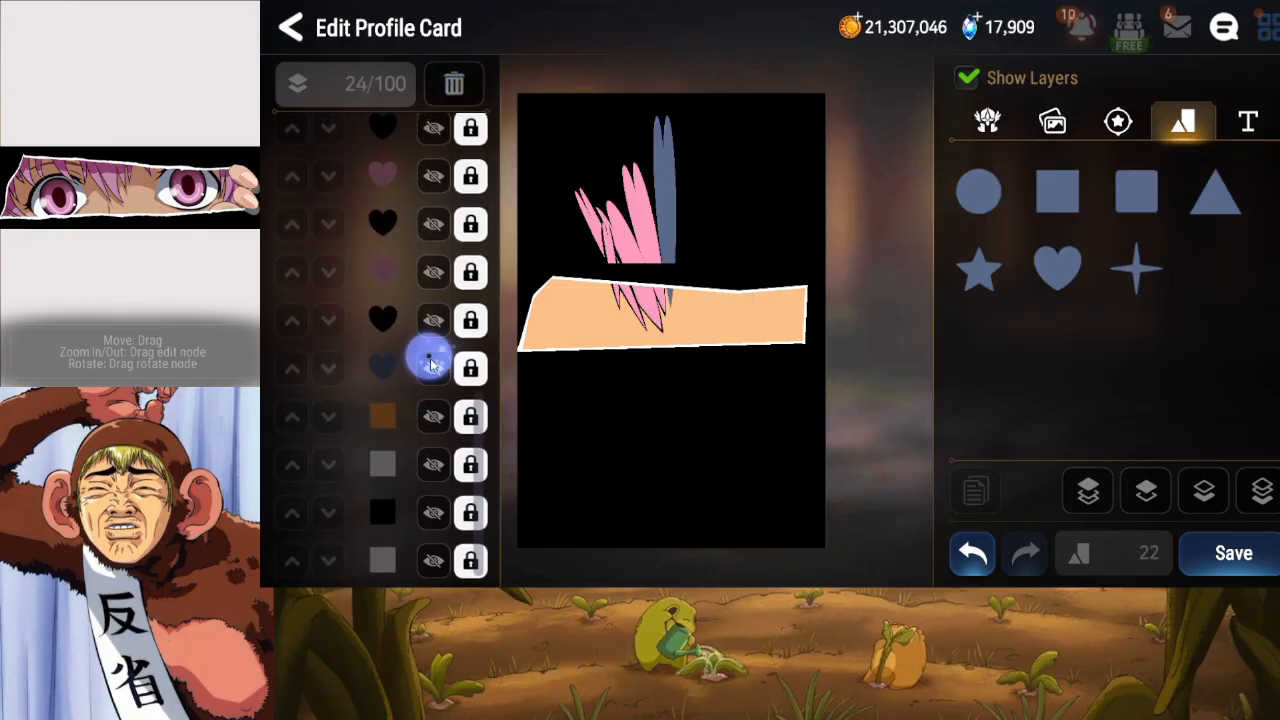
# Colour the fifth strand black, duplicate it, and layer the copy directly above the original.
pyautogui.click(383, 368)
pyautogui.click(971, 267)
pyautogui.click(975, 490)
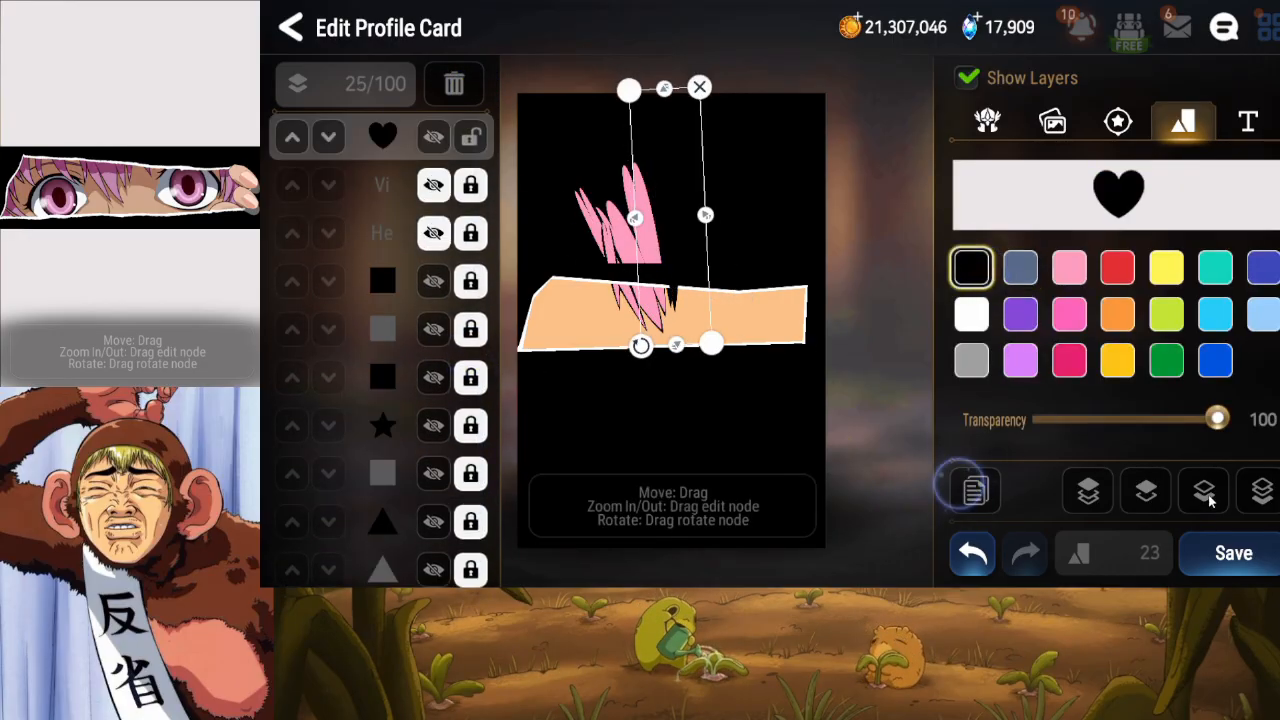
pyautogui.click(1252, 491)
pyautogui.click(1157, 491)
pyautogui.click(1157, 491)
pyautogui.click(1157, 491)
pyautogui.click(1157, 491)
pyautogui.click(1157, 491)
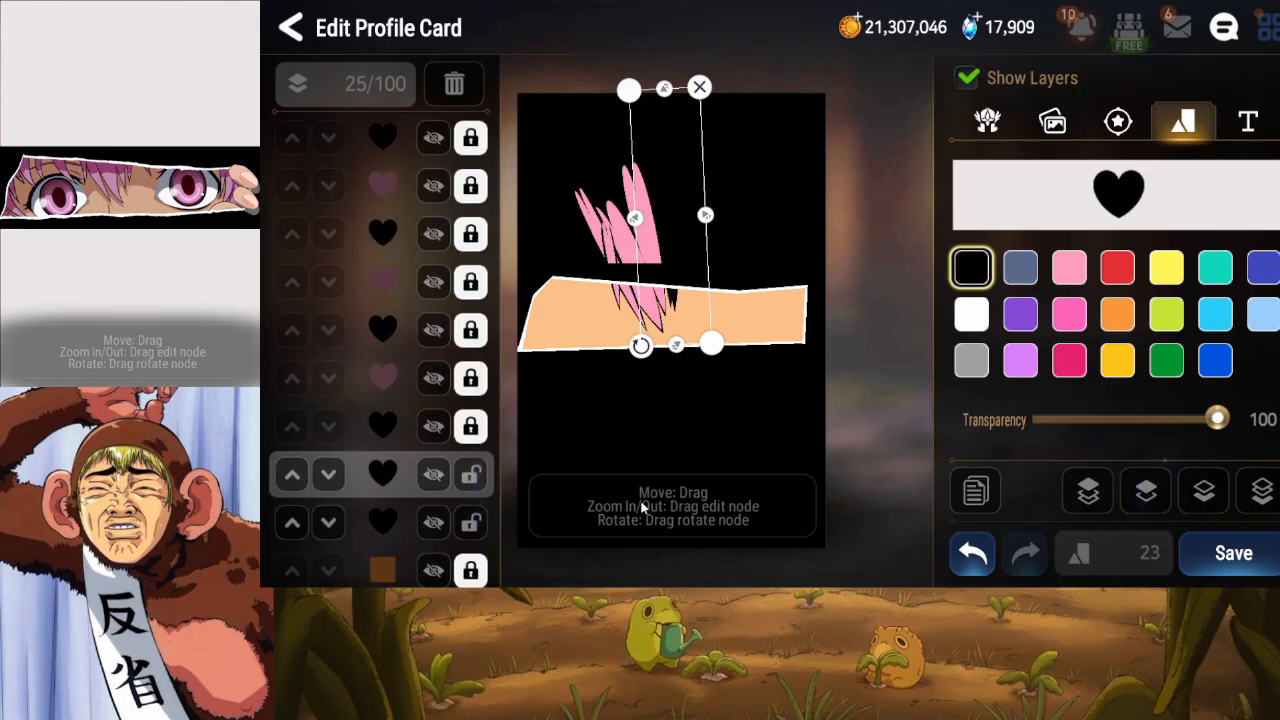
# Colour the fifth strand's copy light pink, offset it to leave a black outline, lock both layers, and save the card.
pyautogui.click(470, 522)
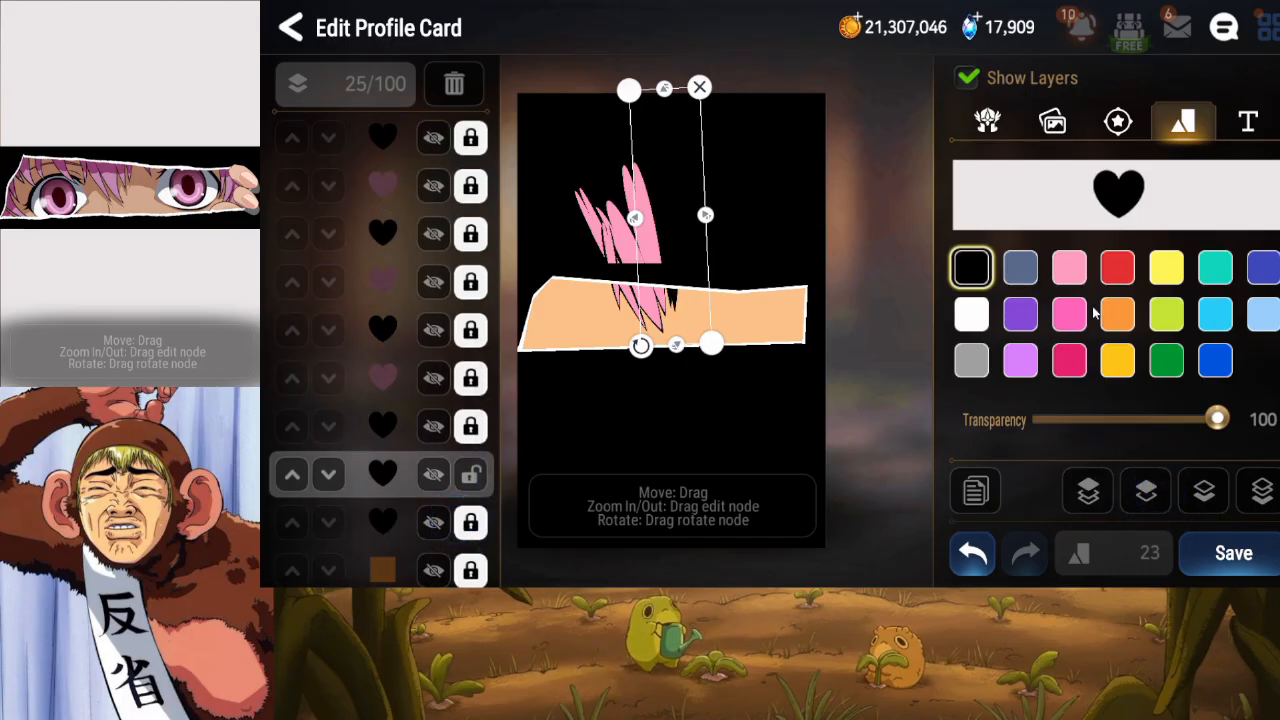
pyautogui.click(1069, 267)
pyautogui.moveTo(676, 244); pyautogui.dragTo(673, 231)
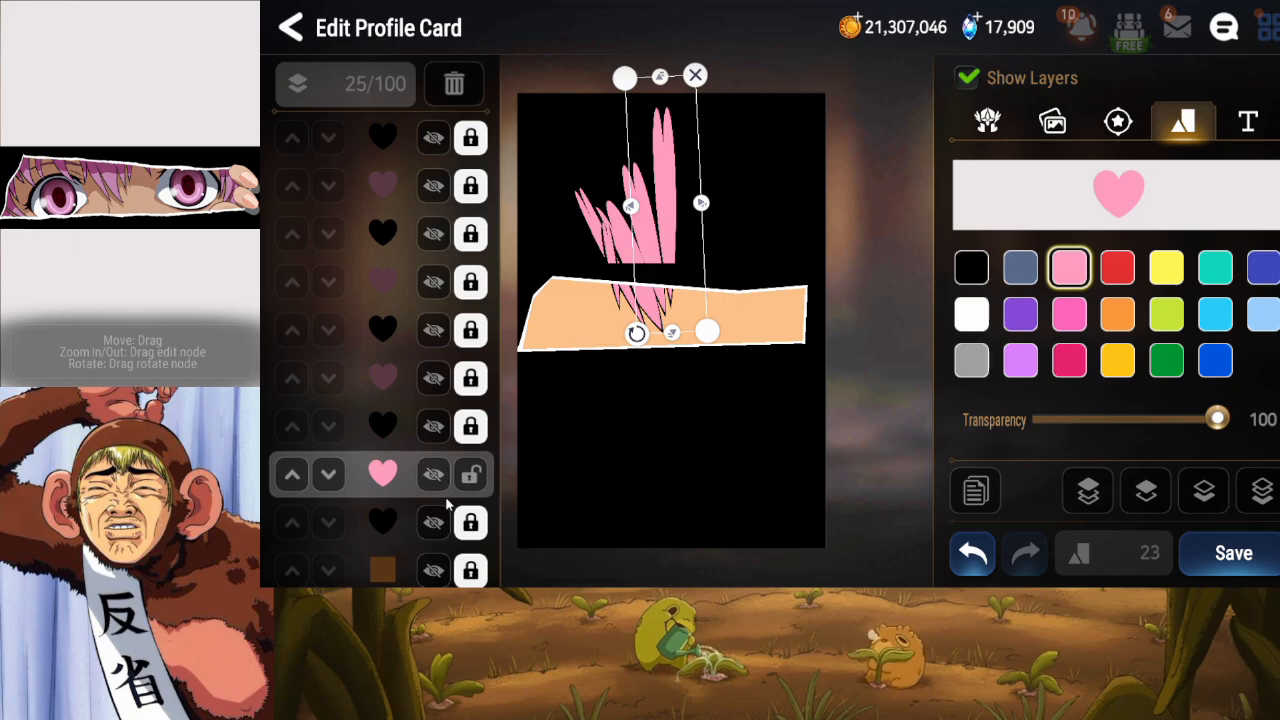
pyautogui.click(470, 474)
pyautogui.click(1257, 560)
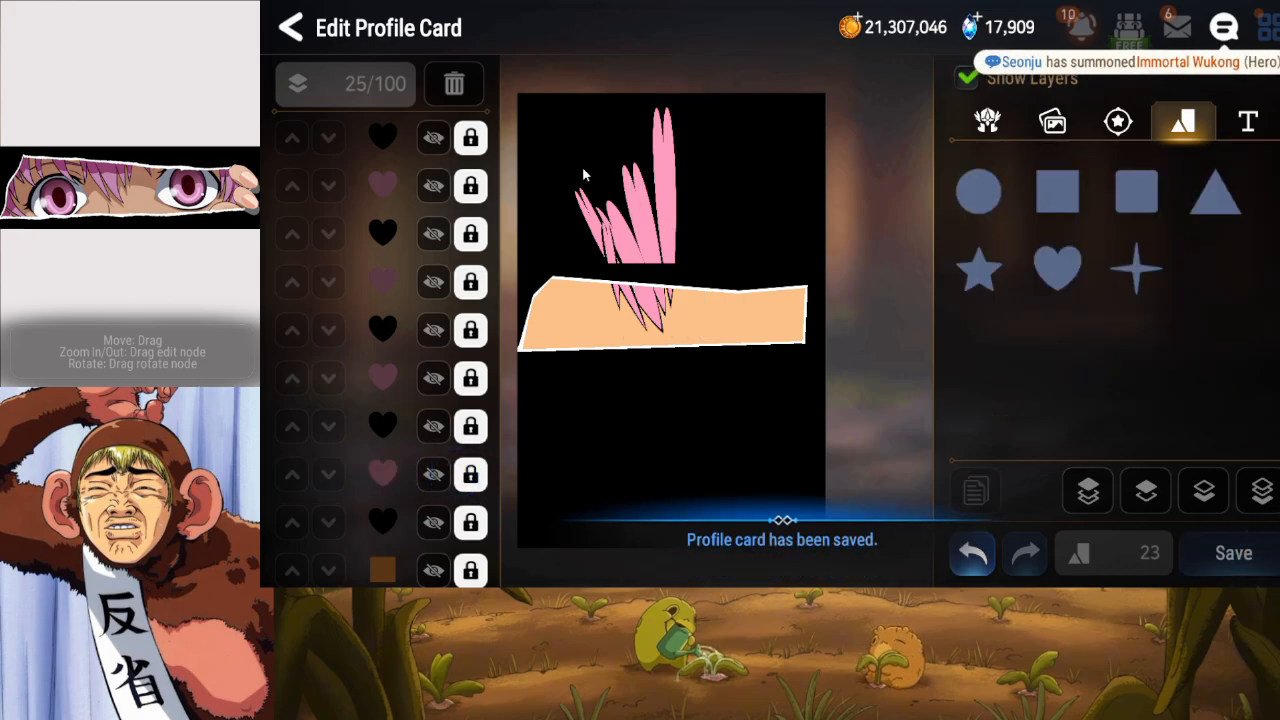
# Cover the hair sticking out above the torn strip with a wide black square on the top layer, lock it, and save.
pyautogui.click(1120, 200)
pyautogui.moveTo(697, 337); pyautogui.dragTo(975, 204)
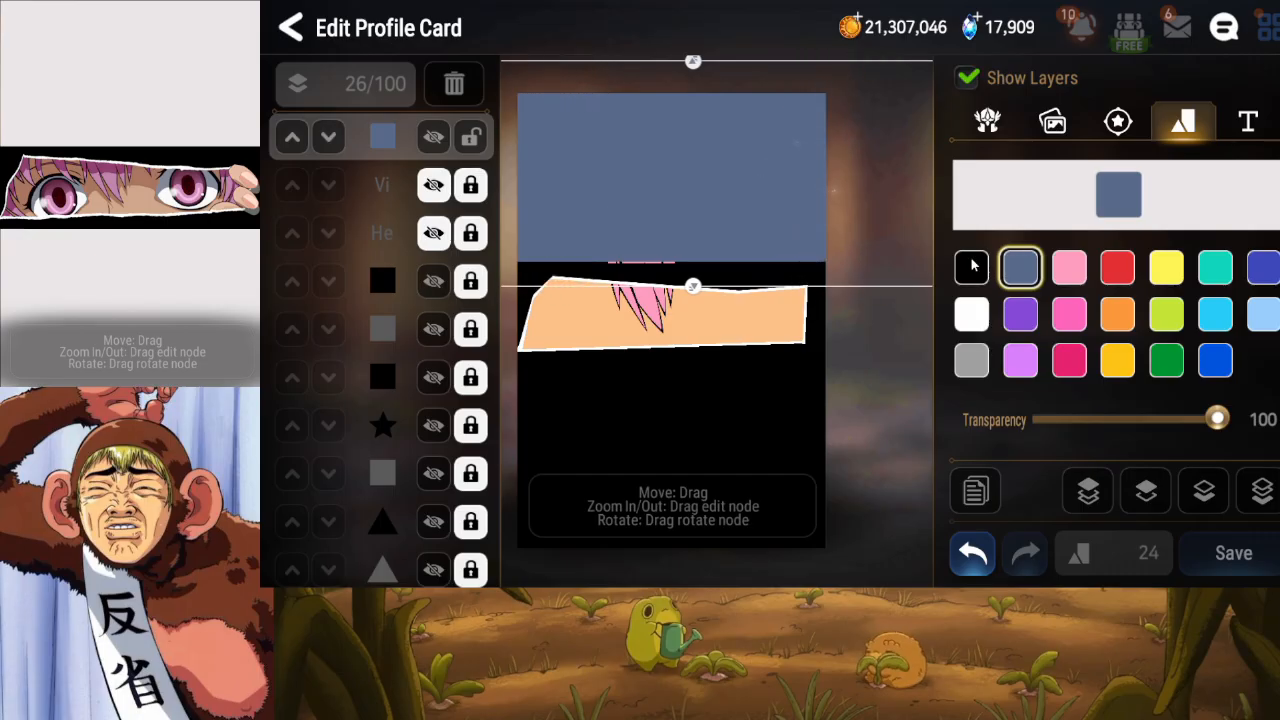
pyautogui.click(969, 271)
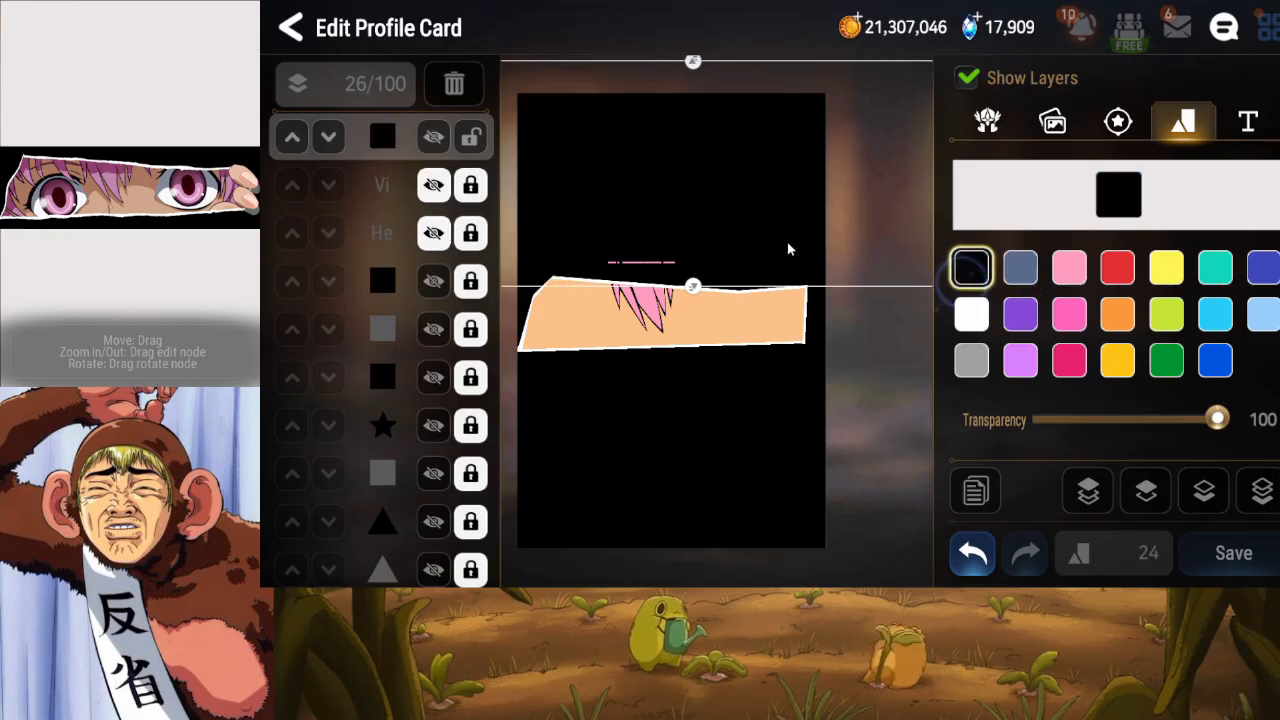
pyautogui.click(471, 140)
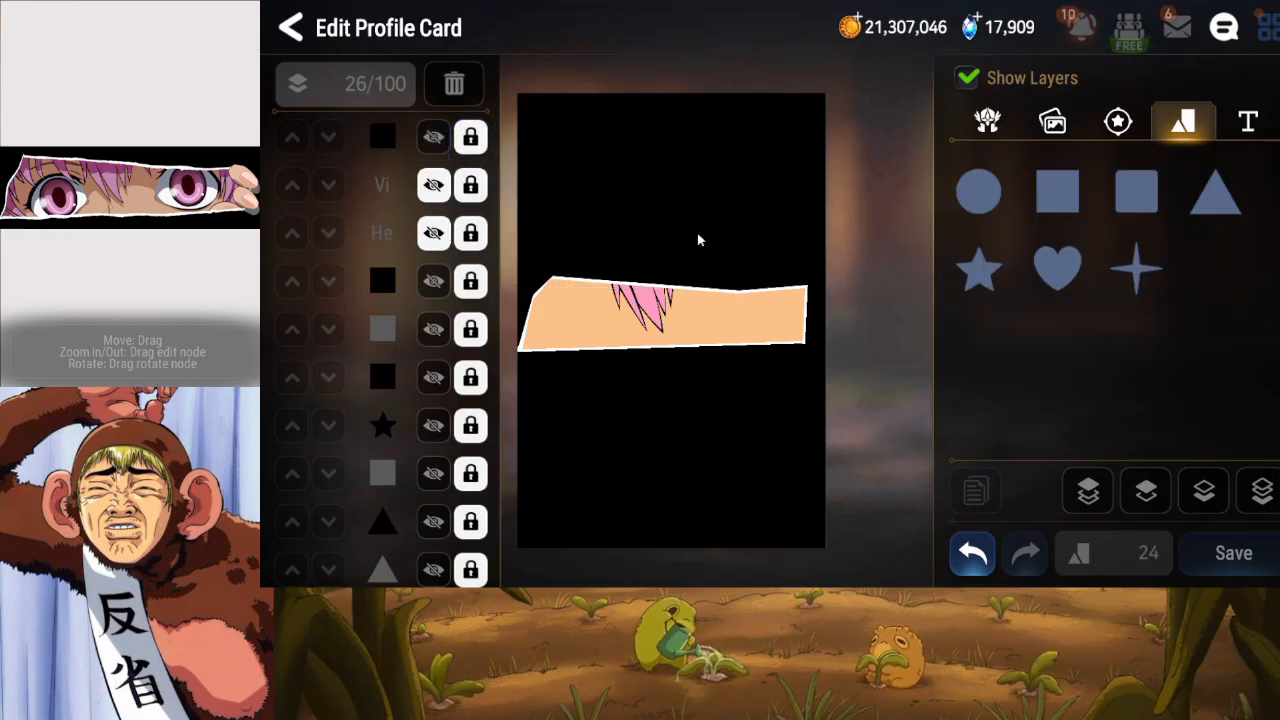
pyautogui.click(1233, 553)
# Add a circle, rotate it slightly, and layer it behind the hair strands but above the skin strip.
pyautogui.click(978, 190)
pyautogui.moveTo(646, 305); pyautogui.dragTo(667, 250)
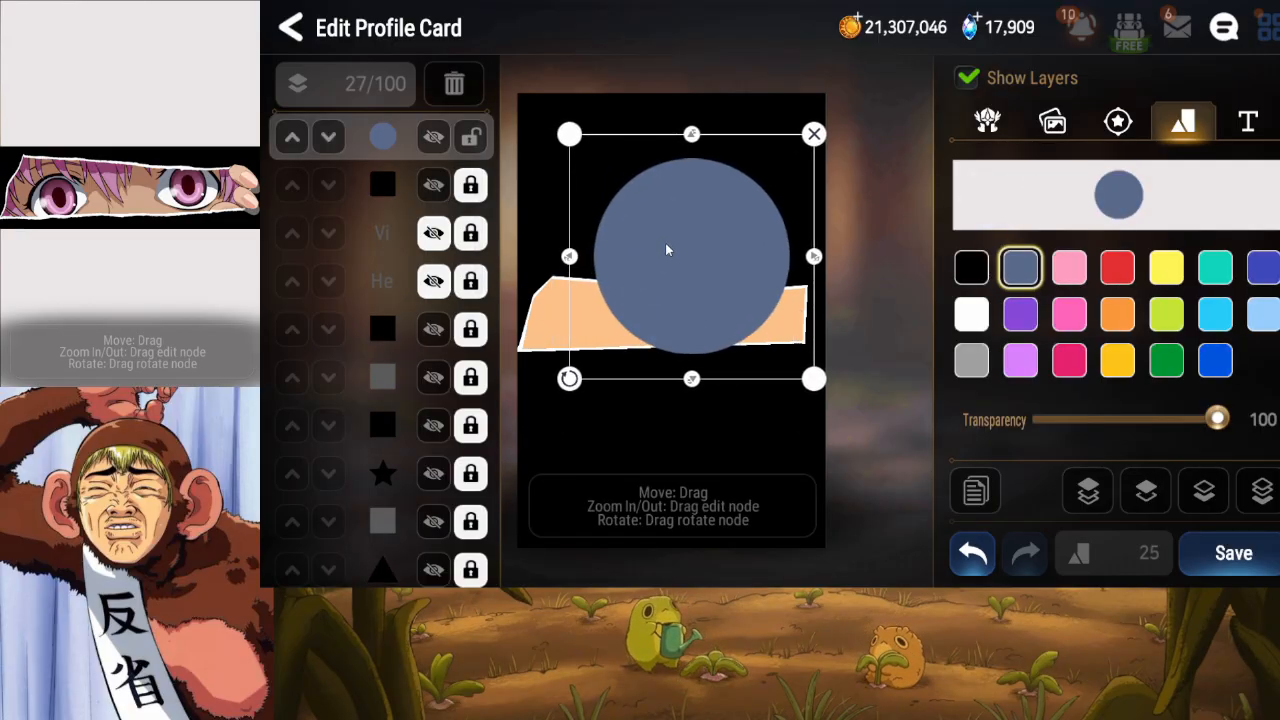
pyautogui.moveTo(568, 378); pyautogui.dragTo(648, 430)
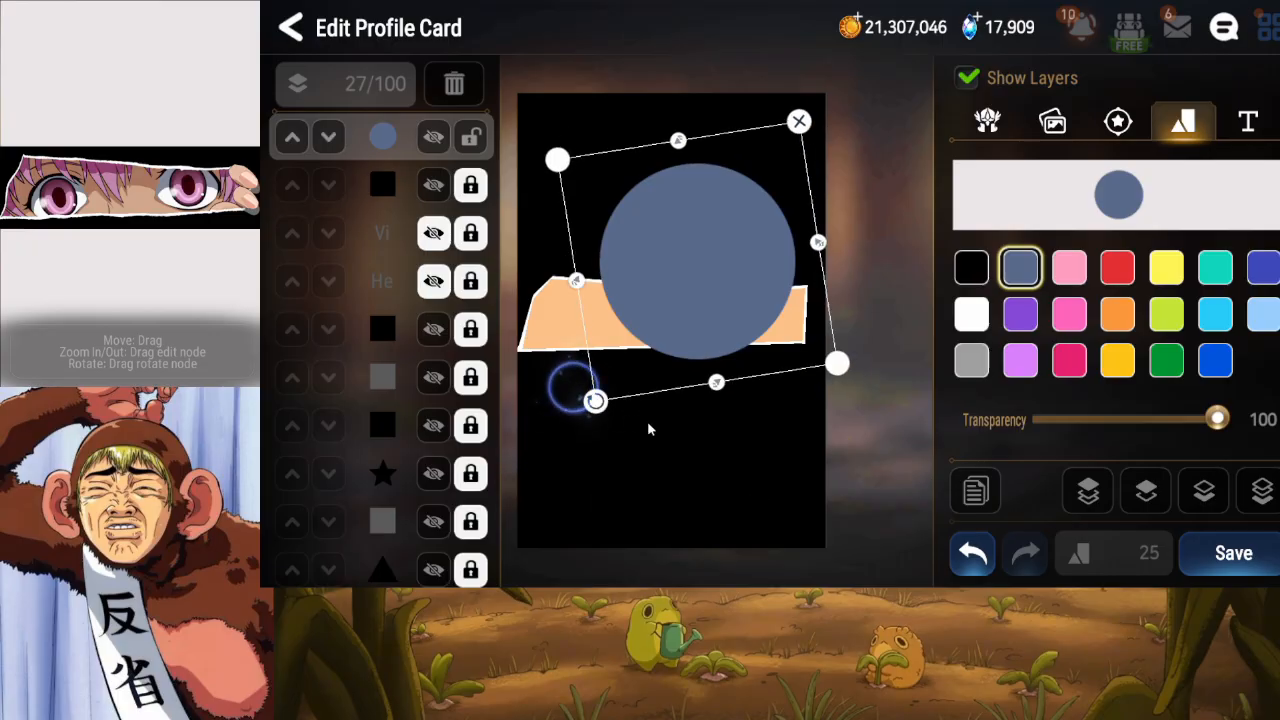
pyautogui.click(1258, 492)
pyautogui.click(1145, 492)
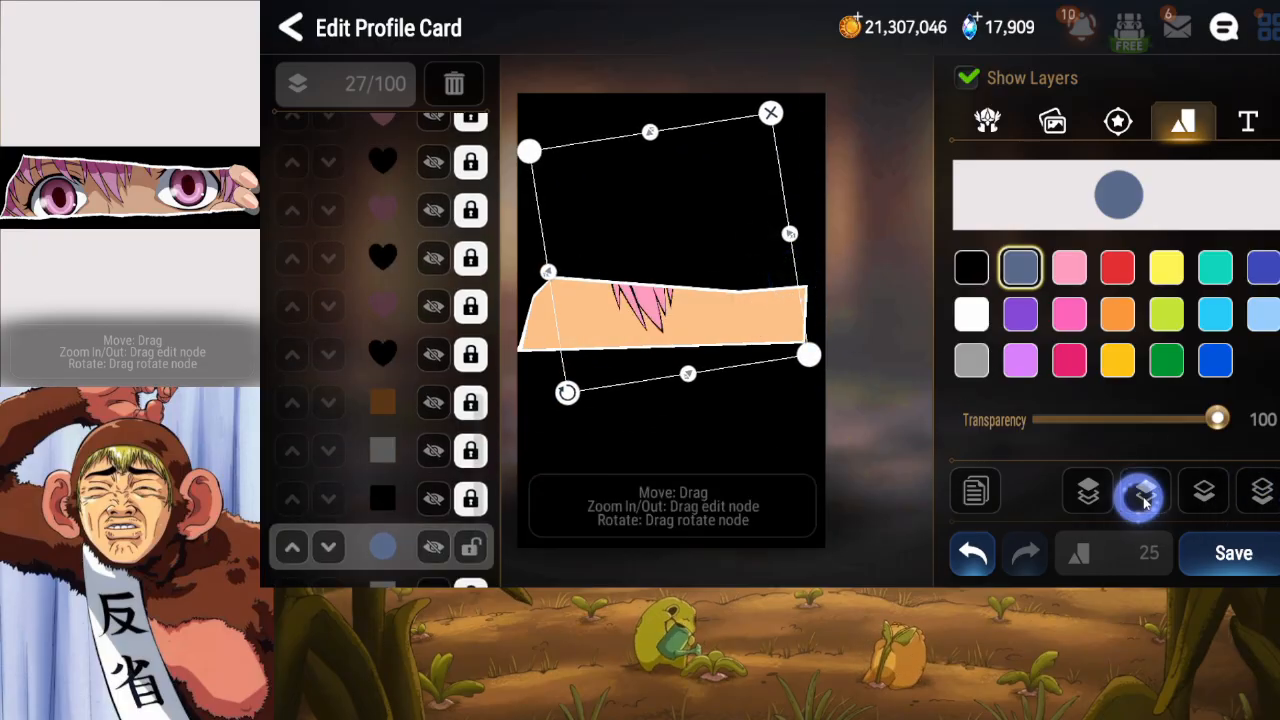
pyautogui.click(1145, 497)
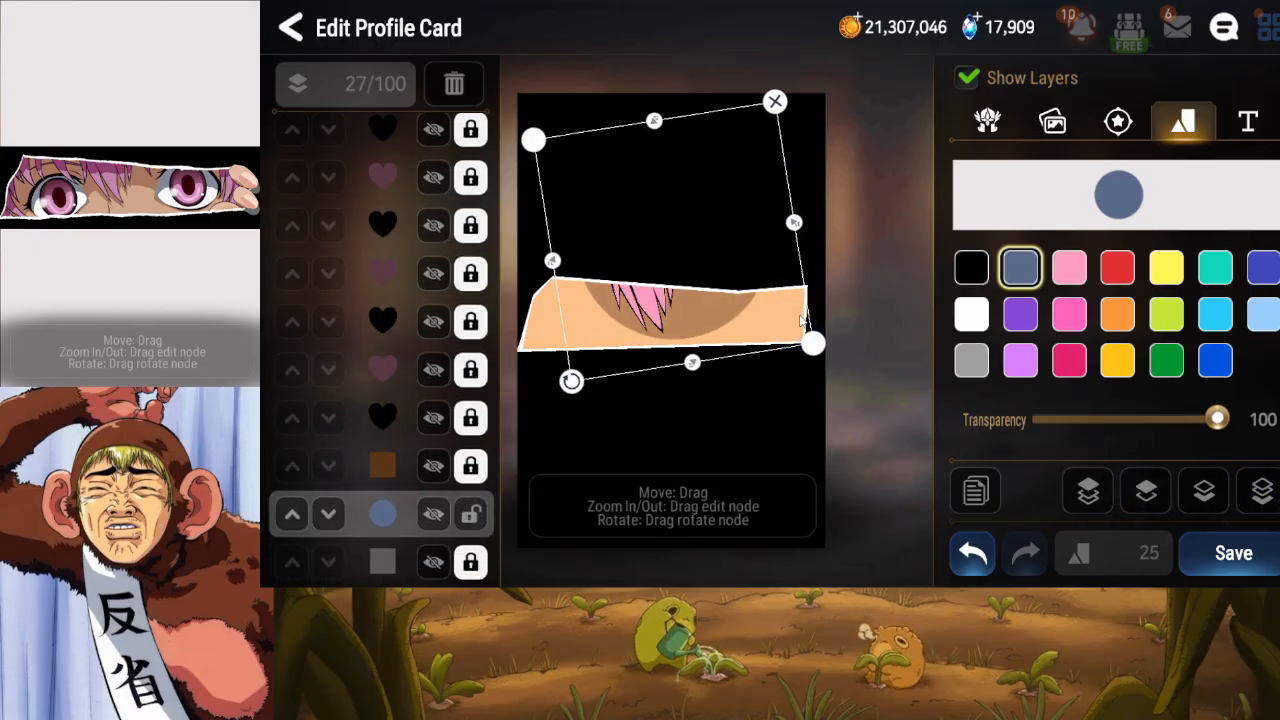
pyautogui.click(1145, 491)
# Narrow the circle into an ellipse and move it to the left side of the hair tips.
pyautogui.moveTo(749, 260); pyautogui.dragTo(743, 260)
pyautogui.click(801, 229)
pyautogui.click(707, 251)
pyautogui.moveTo(789, 223); pyautogui.dragTo(731, 233)
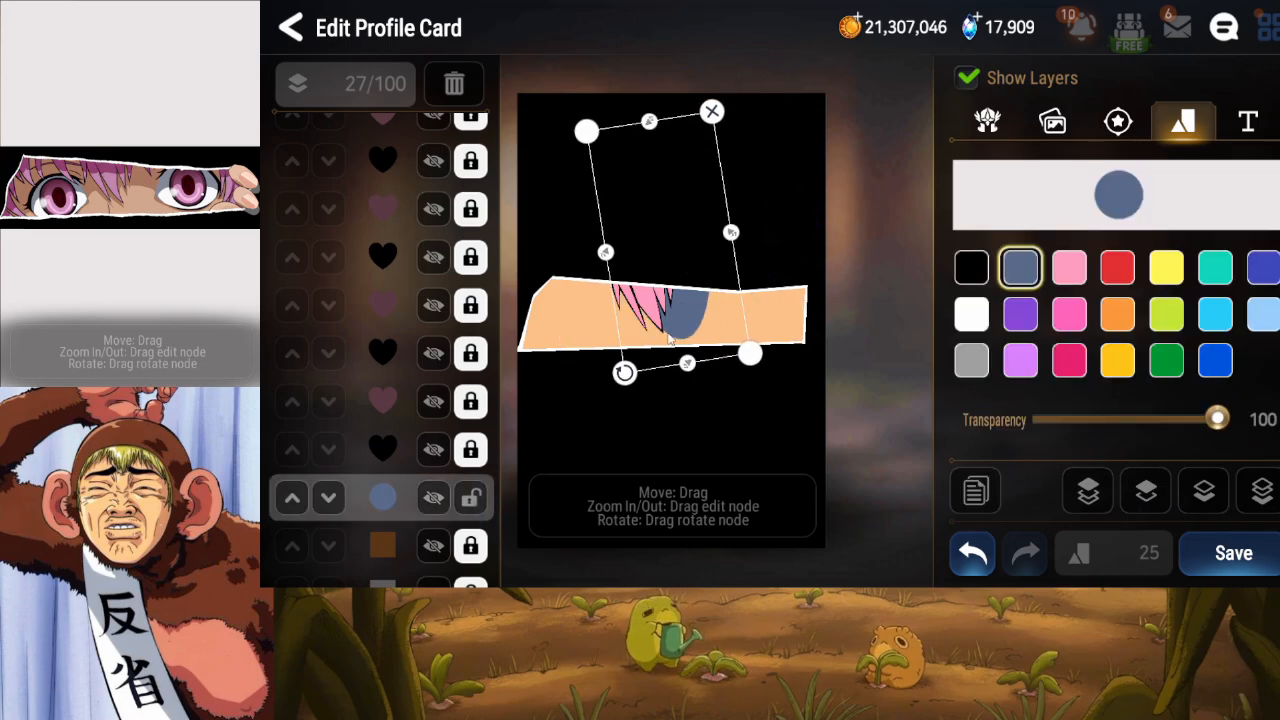
pyautogui.click(638, 374)
pyautogui.moveTo(716, 321); pyautogui.dragTo(655, 325)
pyautogui.click(577, 375)
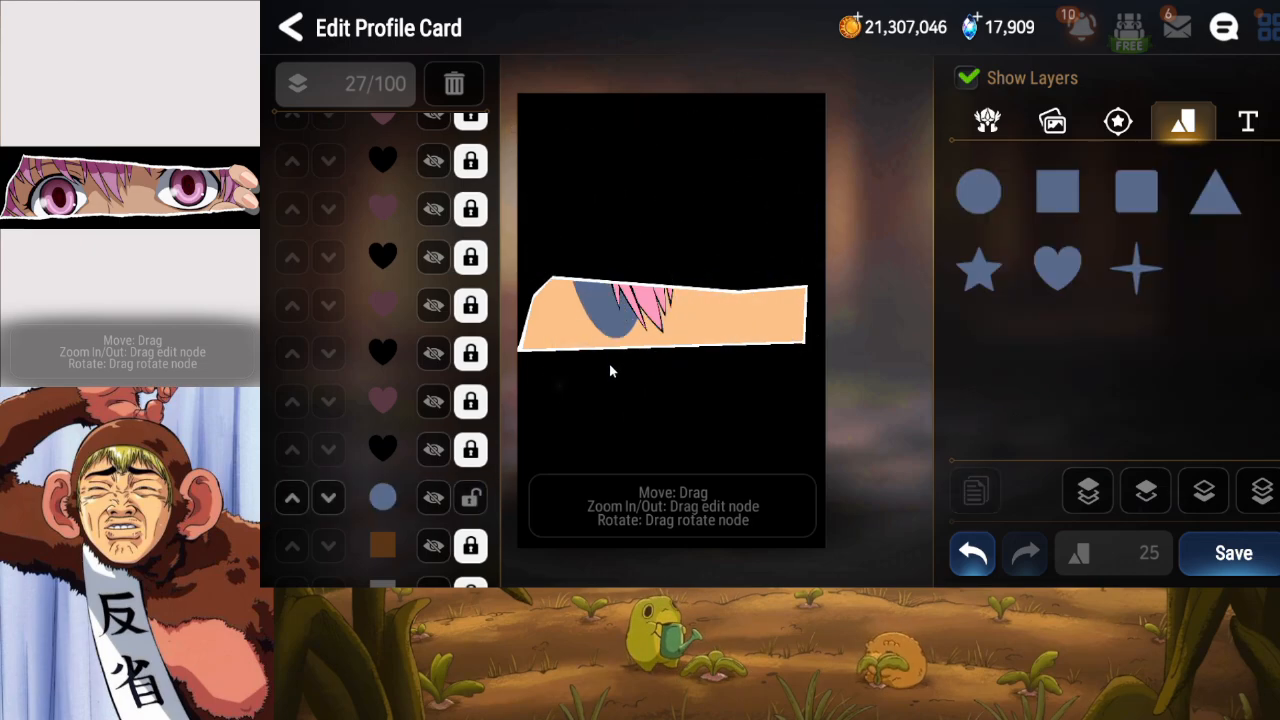
# Tilt the ellipse further and reposition it so its lower end rests beside the leftmost hair tips.
pyautogui.click(610, 330)
pyautogui.moveTo(560, 371); pyautogui.dragTo(648, 334)
pyautogui.click(655, 352)
pyautogui.click(640, 306)
pyautogui.moveTo(644, 304); pyautogui.dragTo(644, 317)
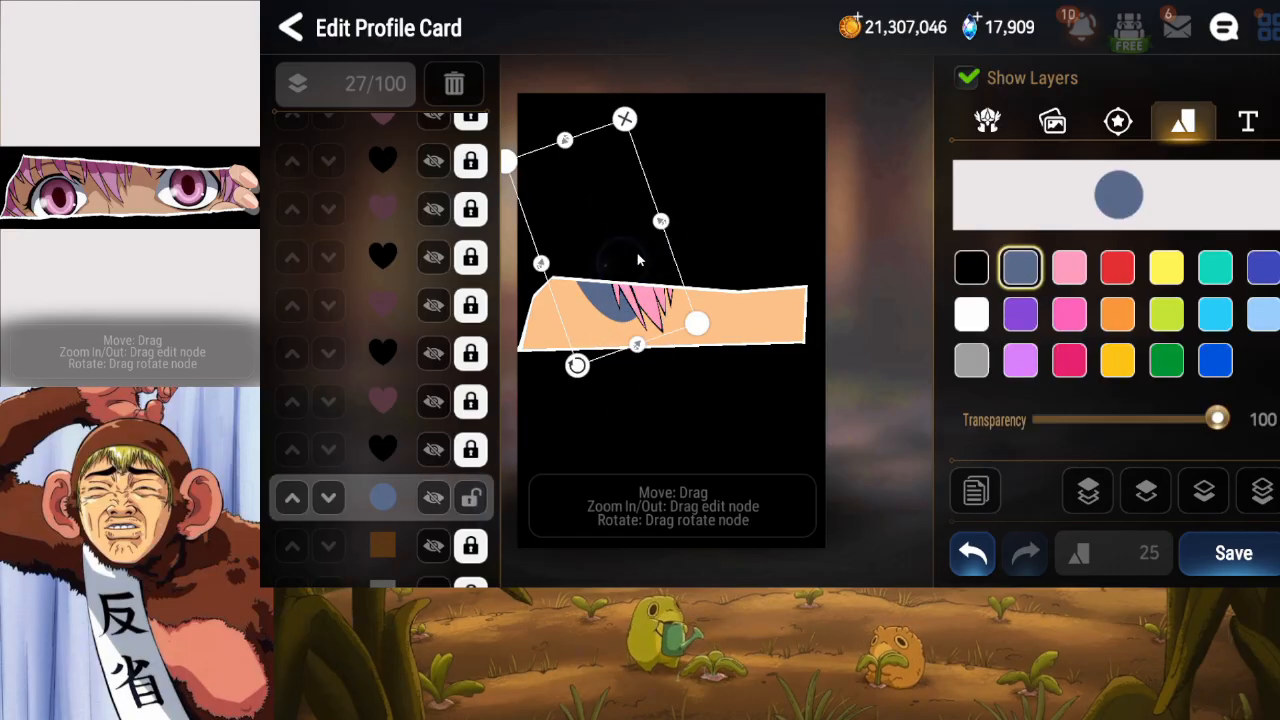
# Try narrowing and shortening the ellipse beside the leftmost hair tips, and delete it from the card.
pyautogui.moveTo(654, 232); pyautogui.dragTo(632, 260)
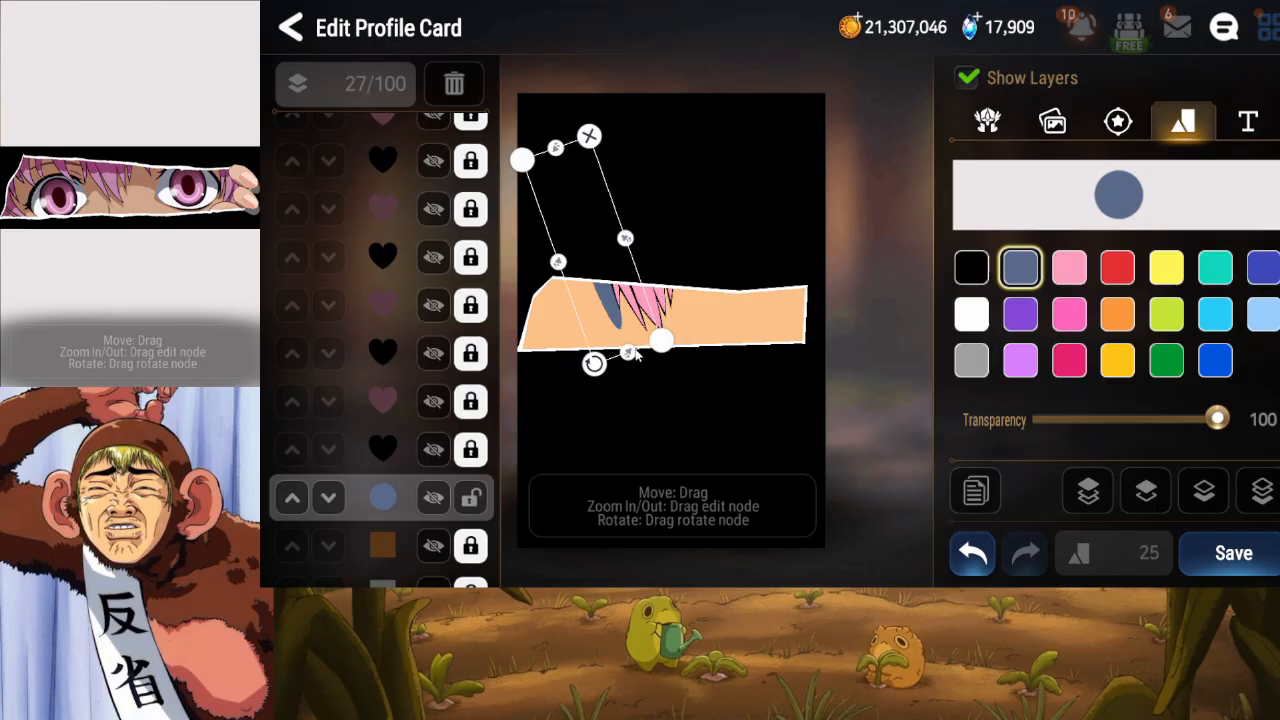
pyautogui.moveTo(635, 355); pyautogui.dragTo(602, 280)
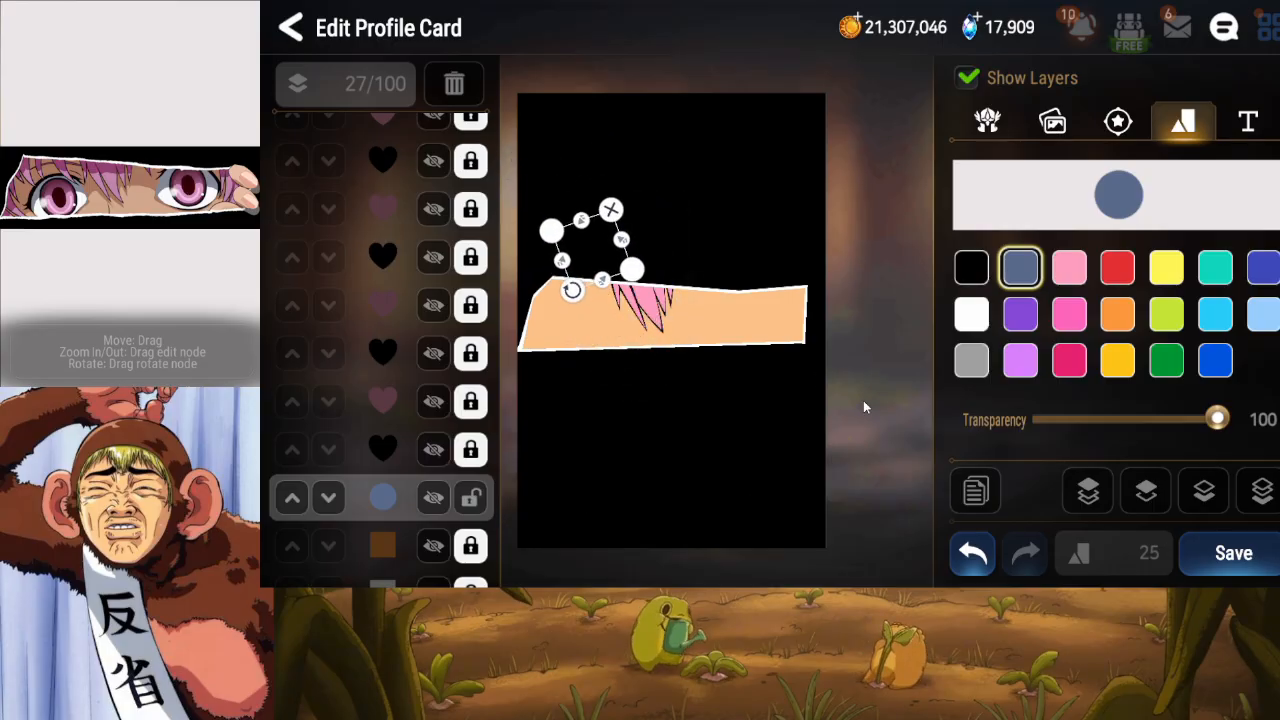
pyautogui.click(975, 553)
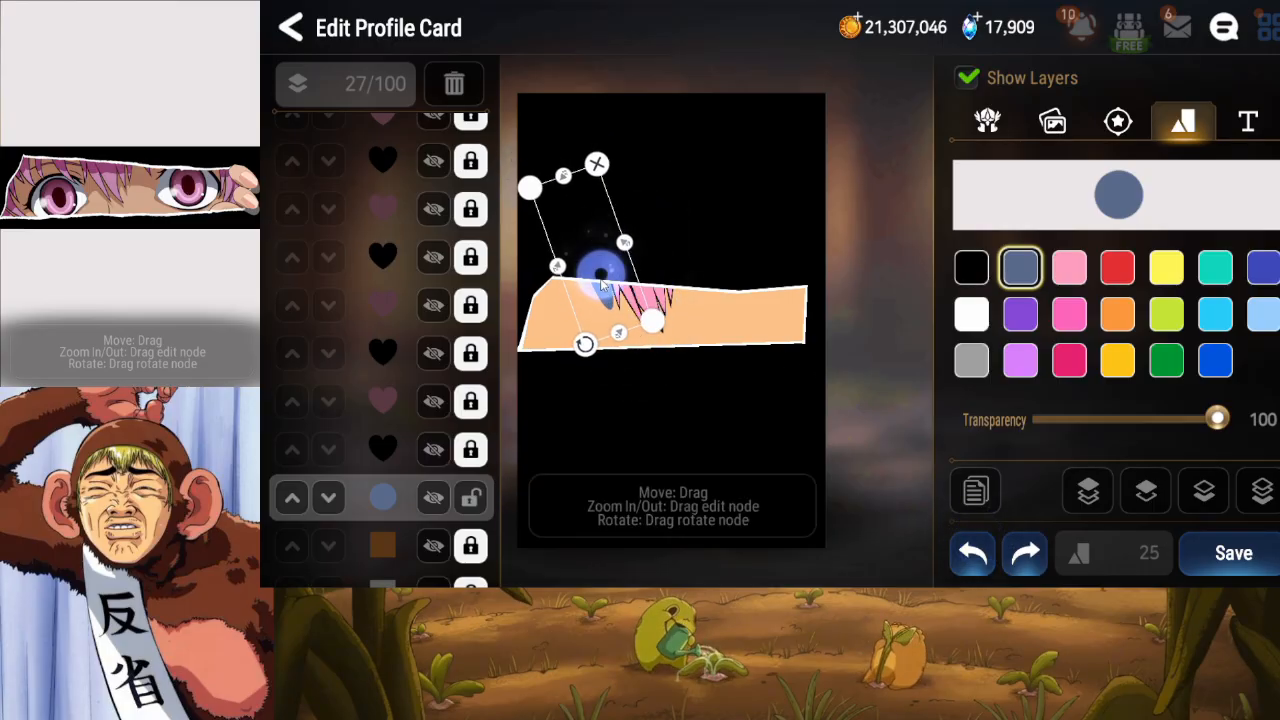
pyautogui.moveTo(624, 246); pyautogui.dragTo(632, 244)
pyautogui.click(454, 84)
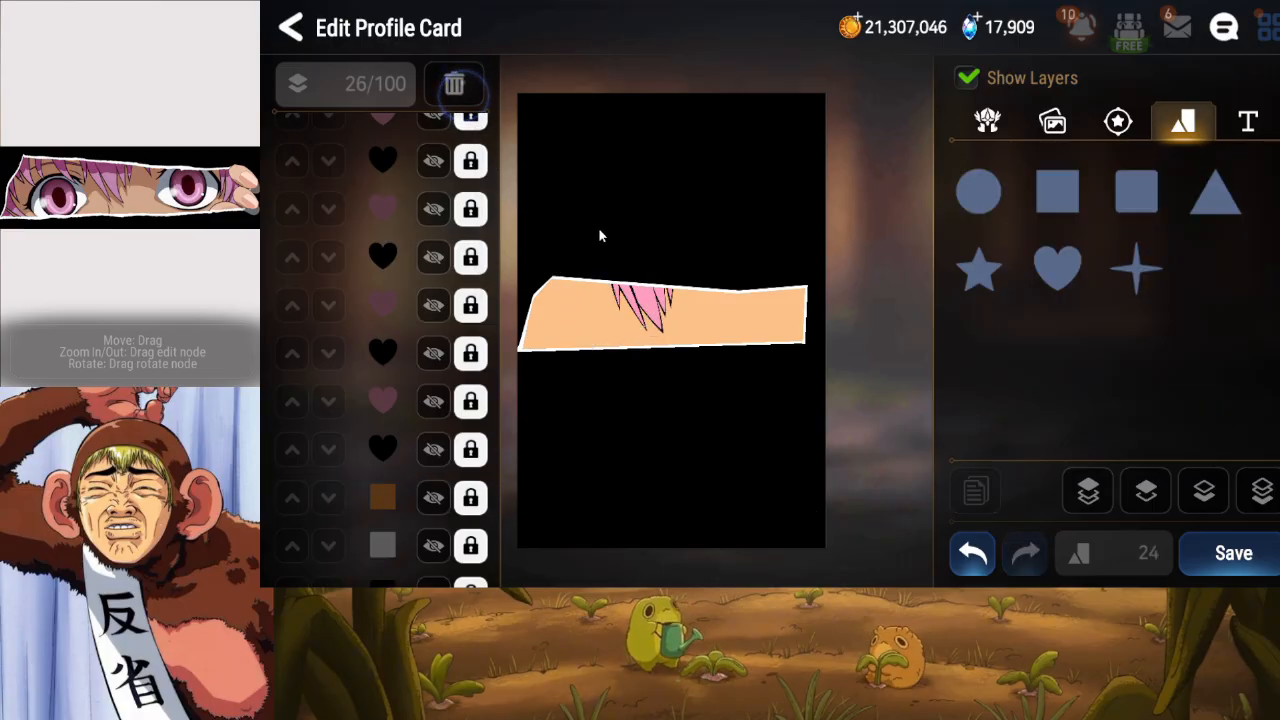
# Add a heart, squeeze it into a long thin spike, and tilt it so its point lies left of the hair tips.
pyautogui.click(1076, 279)
pyautogui.moveTo(695, 340); pyautogui.dragTo(639, 281)
pyautogui.moveTo(746, 260); pyautogui.dragTo(648, 261)
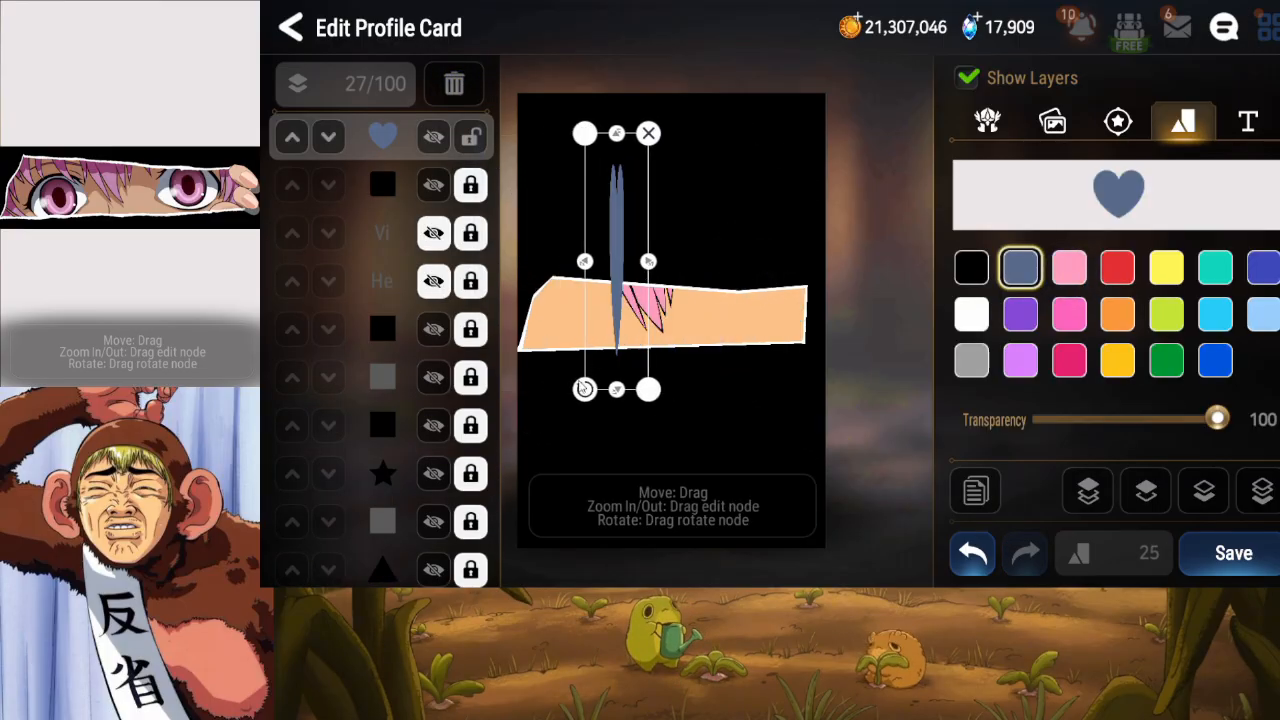
pyautogui.moveTo(585, 389); pyautogui.dragTo(599, 372)
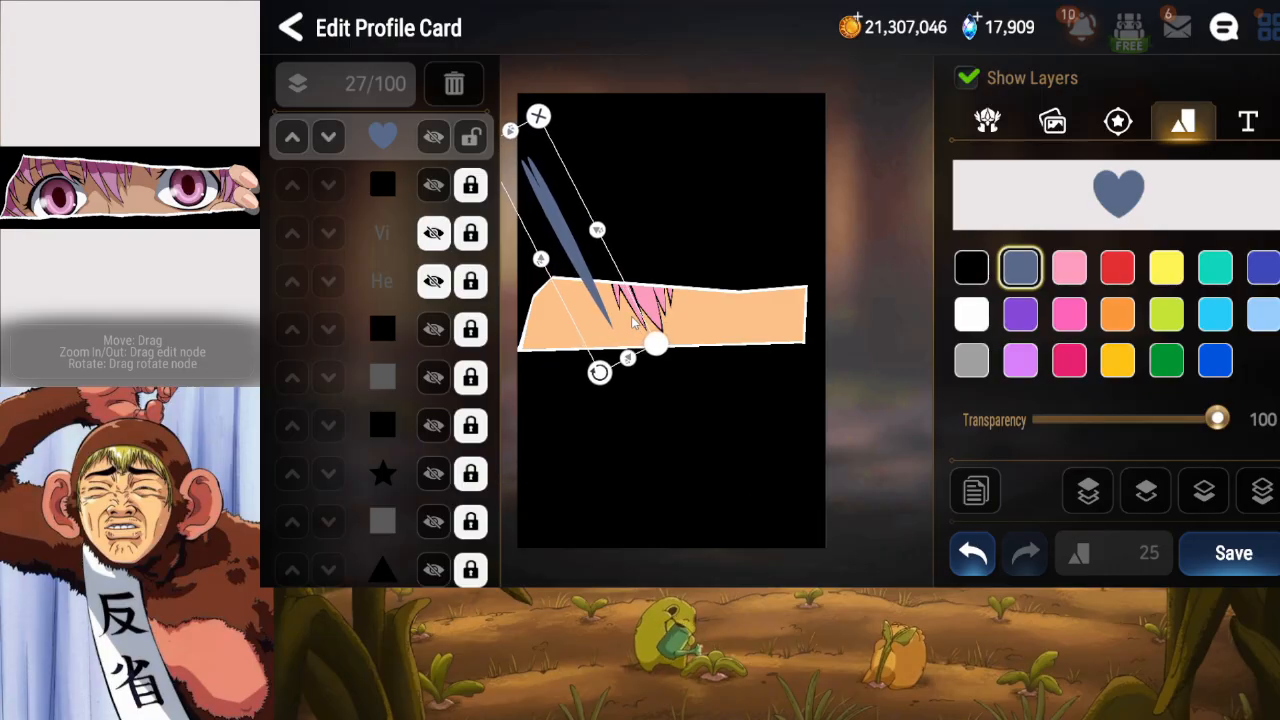
# Layer the heart spike behind all the hair strands but directly above the orange skin strip.
pyautogui.click(1262, 490)
pyautogui.click(1148, 490)
pyautogui.click(1148, 490)
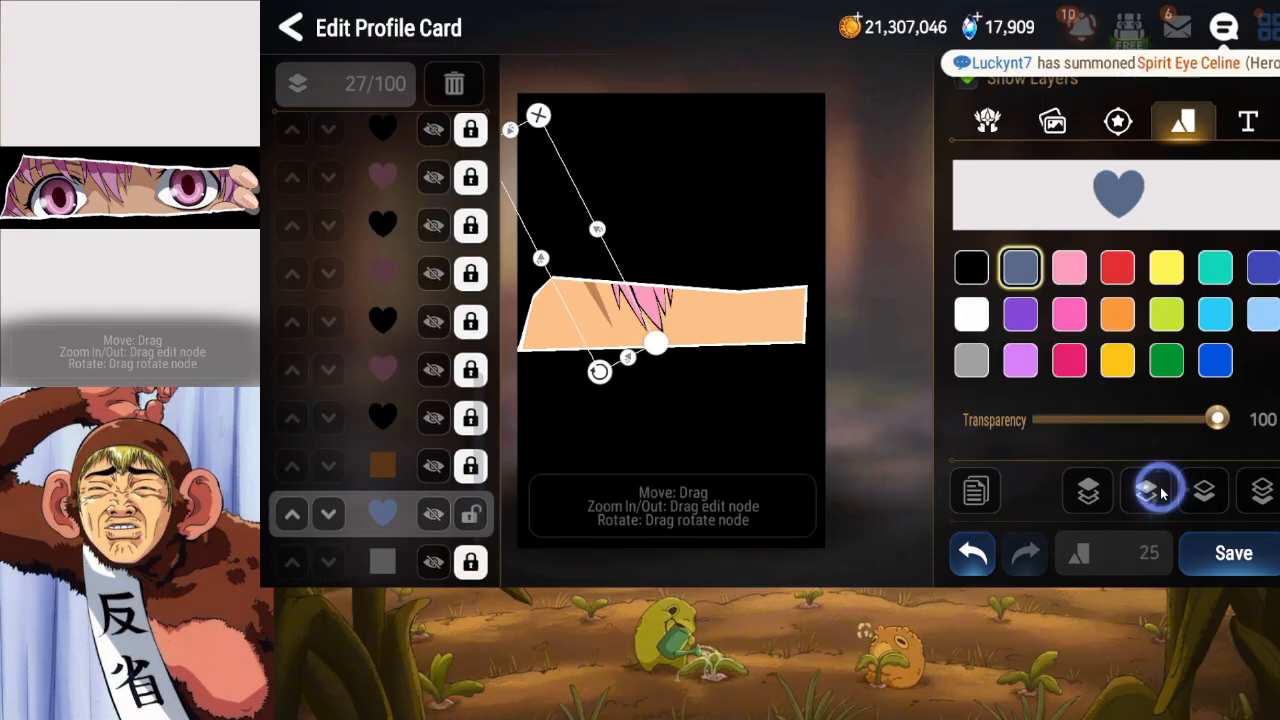
pyautogui.click(1148, 490)
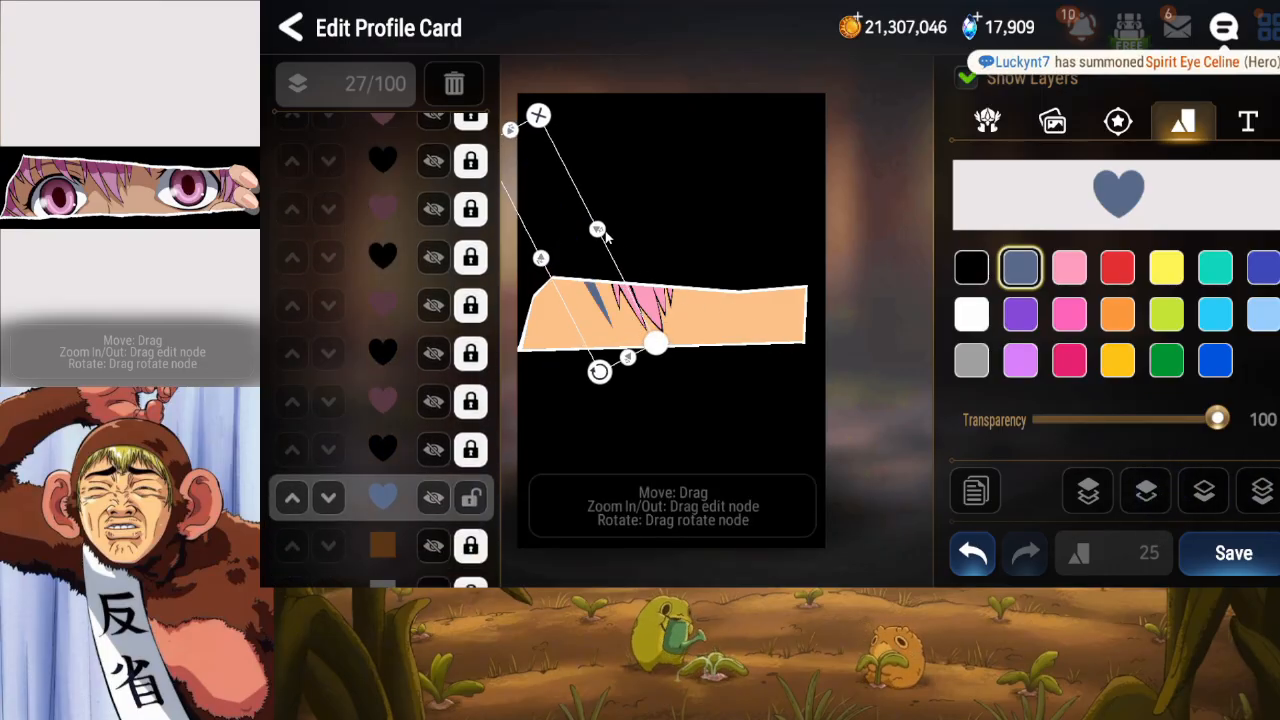
# Reshape and tilt the heart spike further so it forms a short slanted strand left of the existing hair.
pyautogui.moveTo(606, 234); pyautogui.dragTo(614, 243)
pyautogui.moveTo(628, 360); pyautogui.dragTo(592, 357)
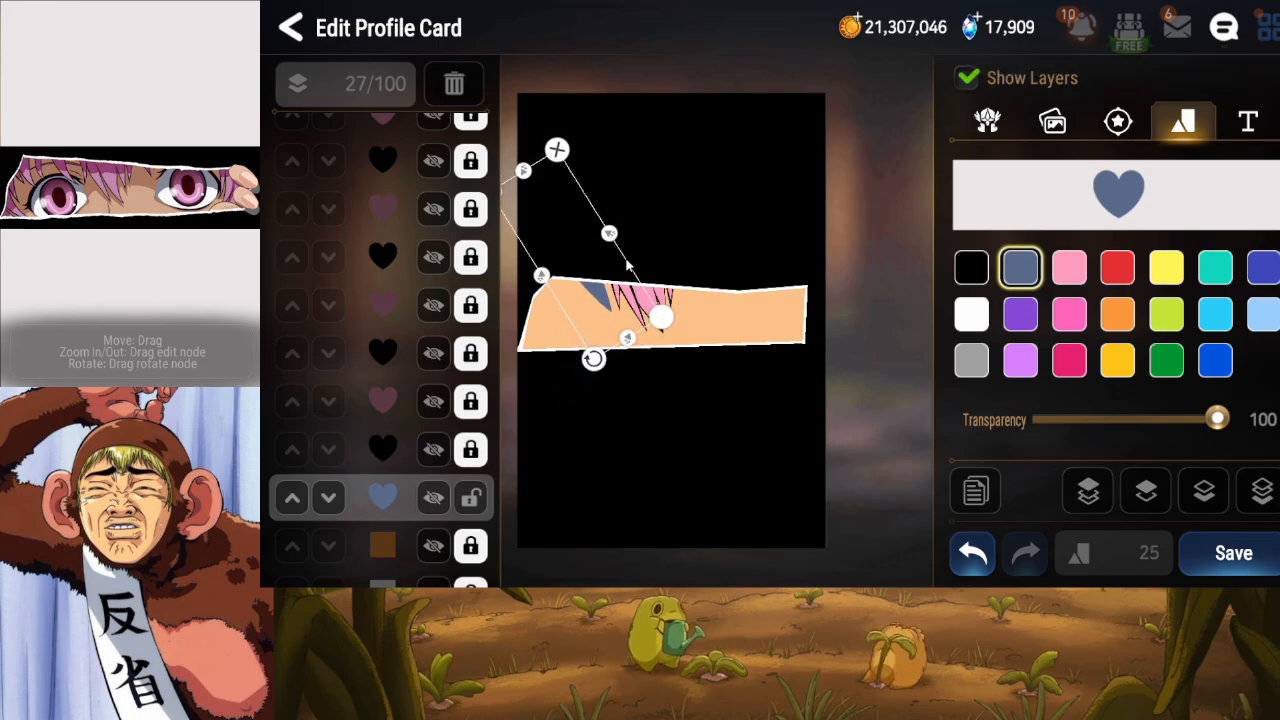
pyautogui.moveTo(608, 236)
pyautogui.mouseDown()
pyautogui.moveTo(615, 256)
pyautogui.moveTo(597, 290)
pyautogui.moveTo(604, 254)
pyautogui.mouseUp()
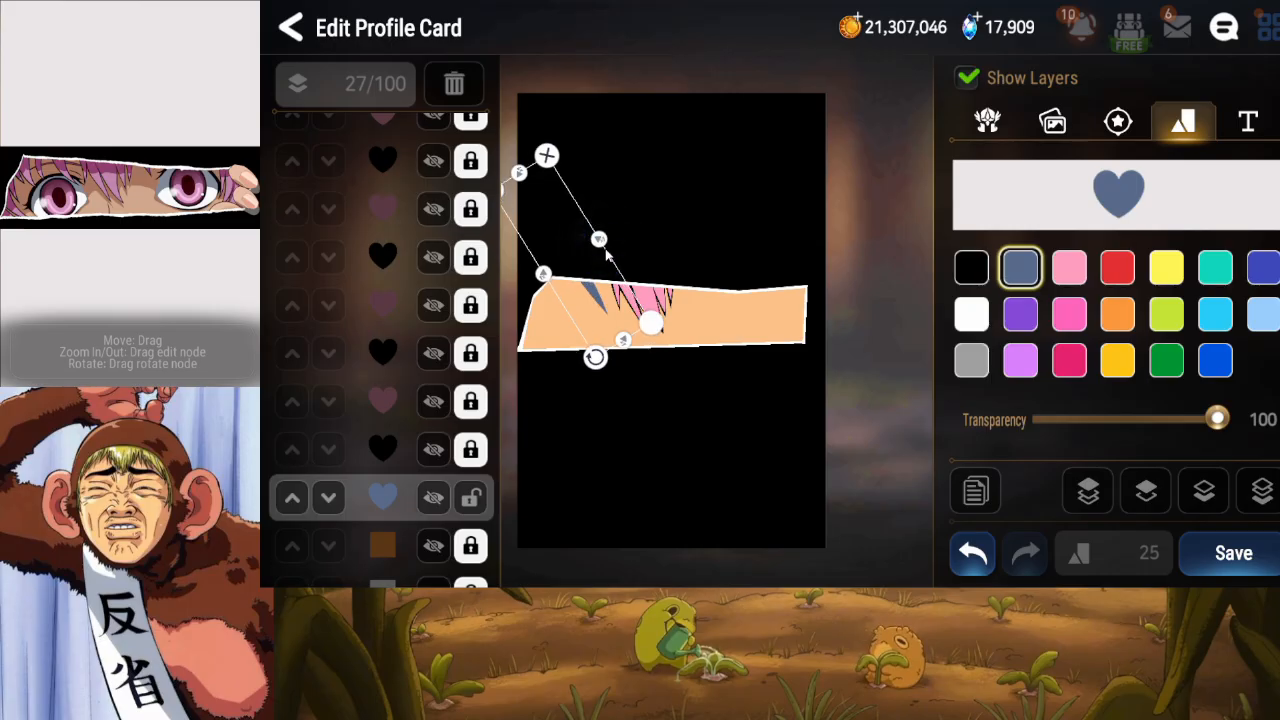
pyautogui.moveTo(597, 360); pyautogui.dragTo(596, 358)
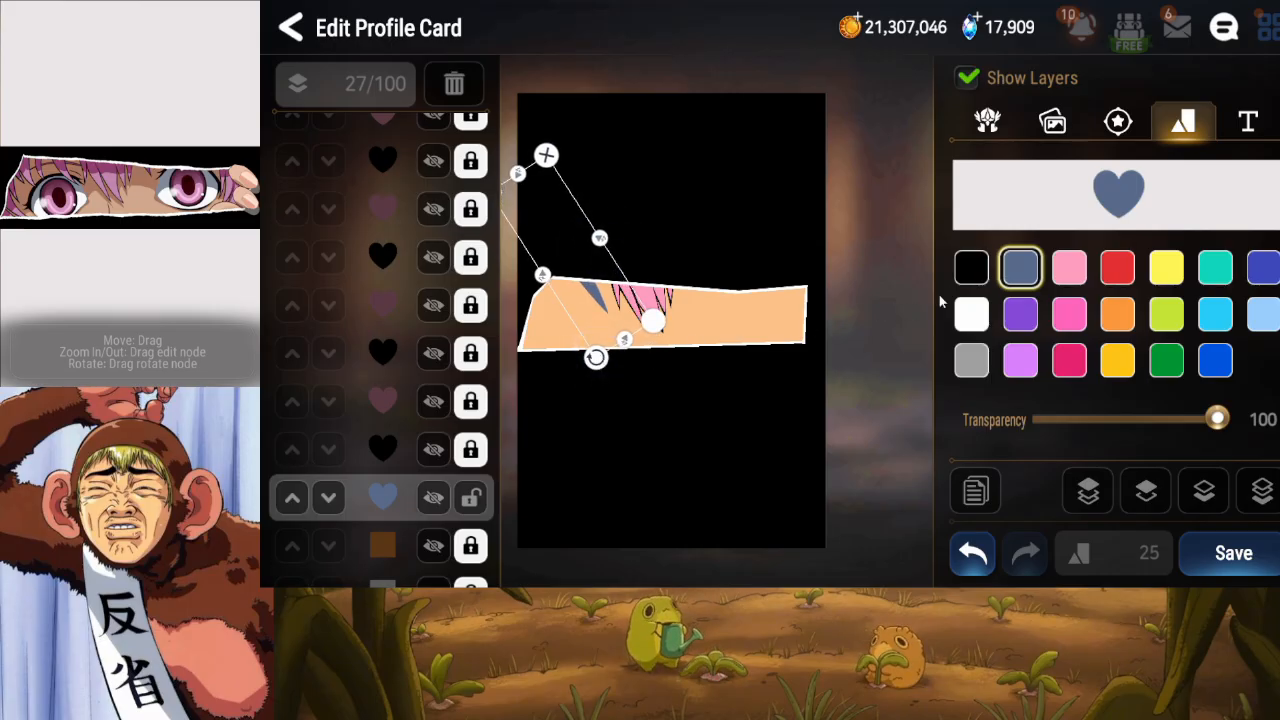
# Color the heart spike black, lock it, and layer a light pink duplicate directly above it.
pyautogui.click(970, 268)
pyautogui.click(976, 492)
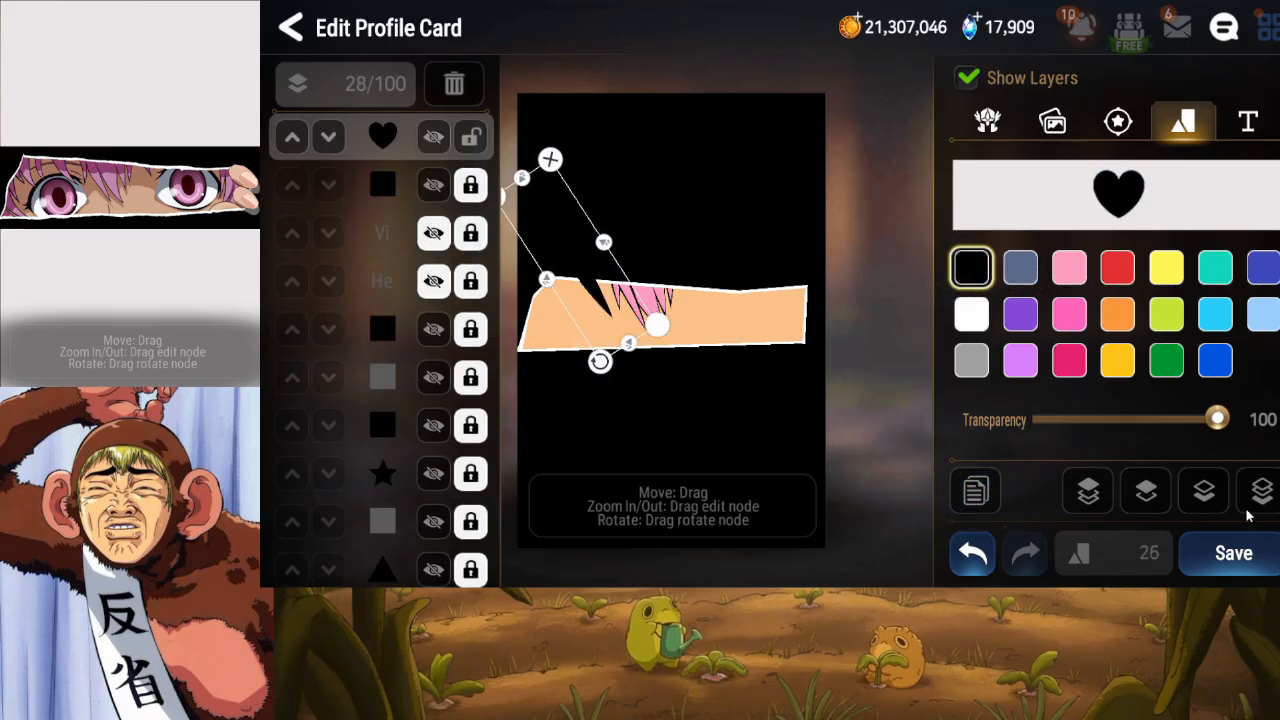
pyautogui.click(1142, 495)
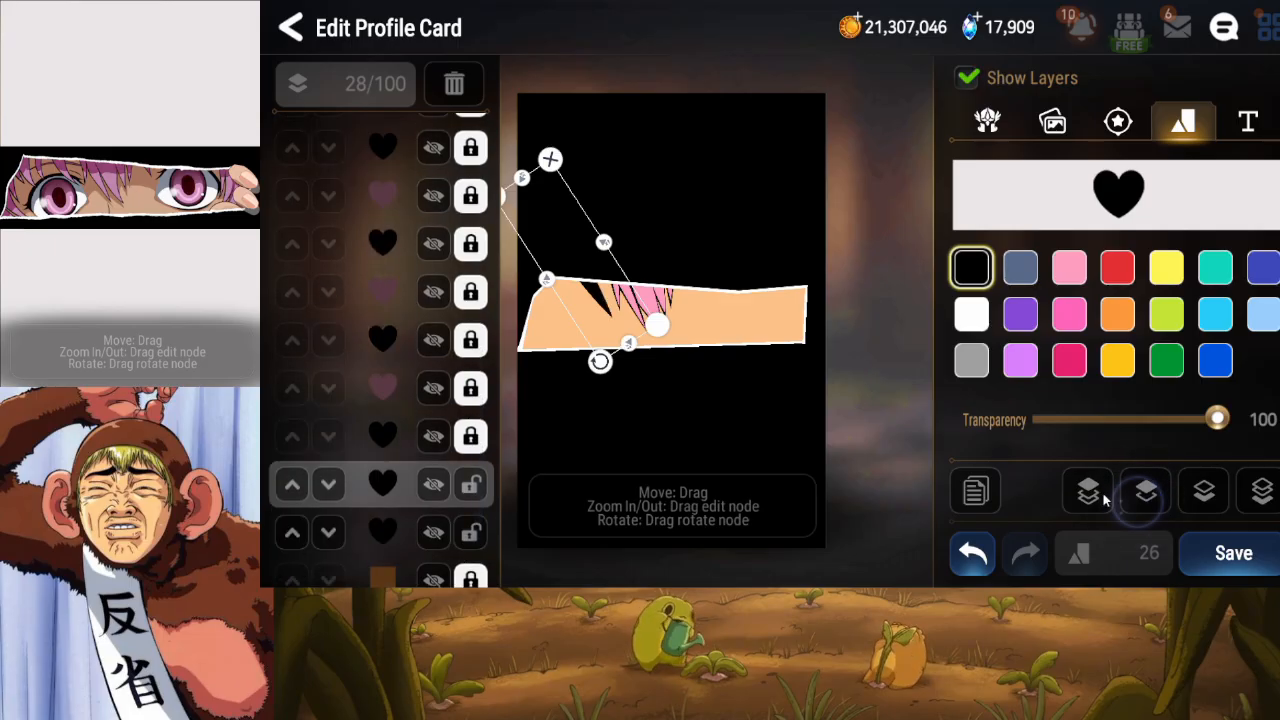
pyautogui.click(1069, 268)
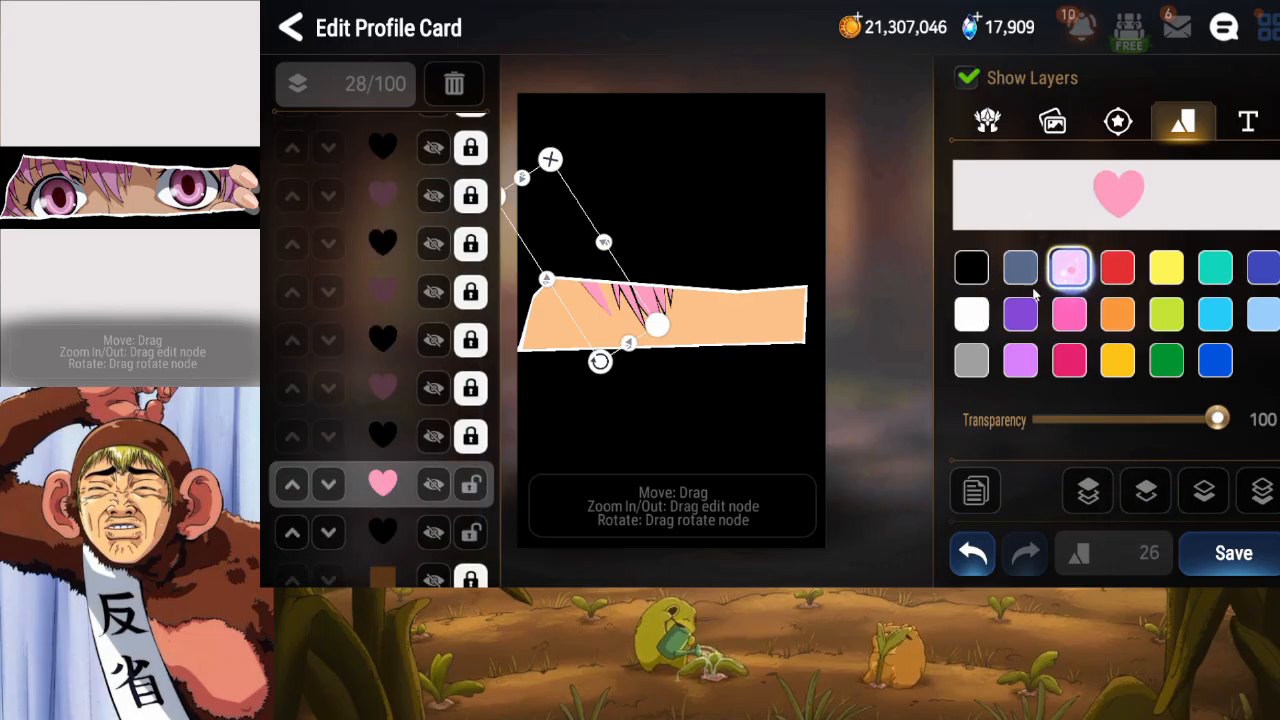
pyautogui.click(470, 532)
# Shift and narrow the pink heart so a black outline shows around it, lock it, and save the card.
pyautogui.moveTo(612, 297)
pyautogui.mouseDown()
pyautogui.moveTo(592, 269)
pyautogui.moveTo(610, 292)
pyautogui.mouseUp()
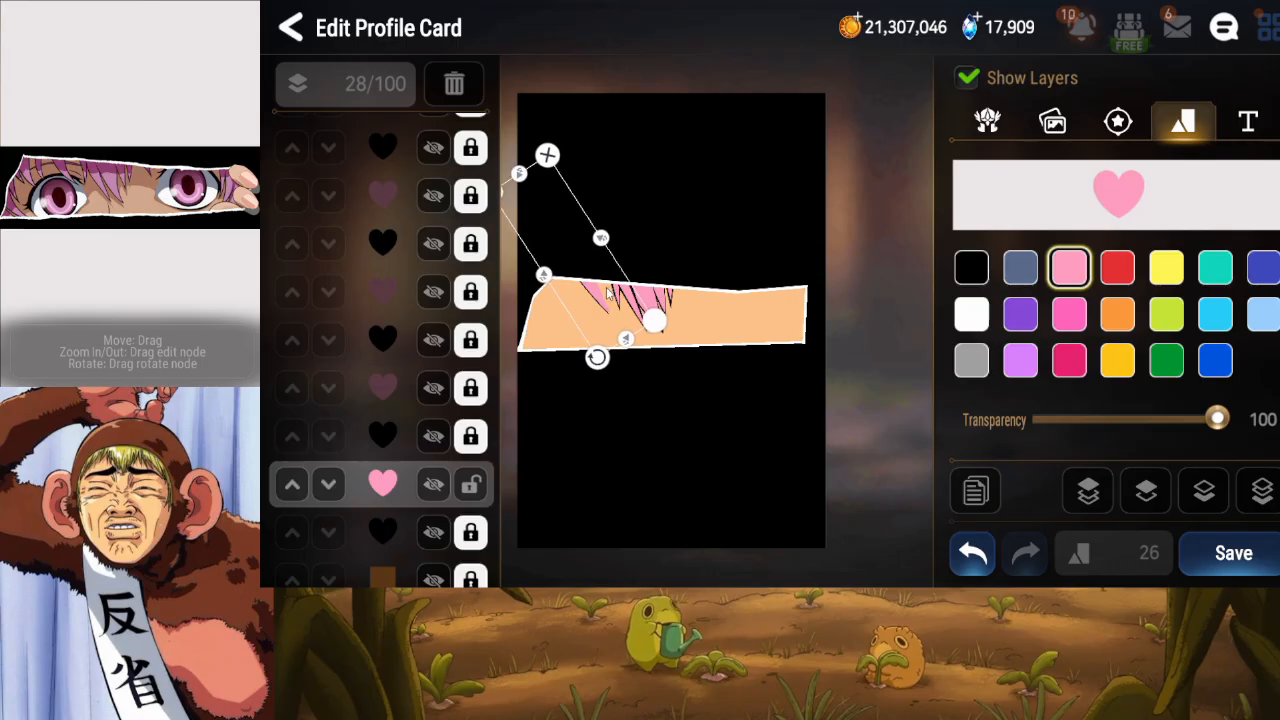
pyautogui.moveTo(608, 246); pyautogui.dragTo(595, 278)
pyautogui.click(476, 489)
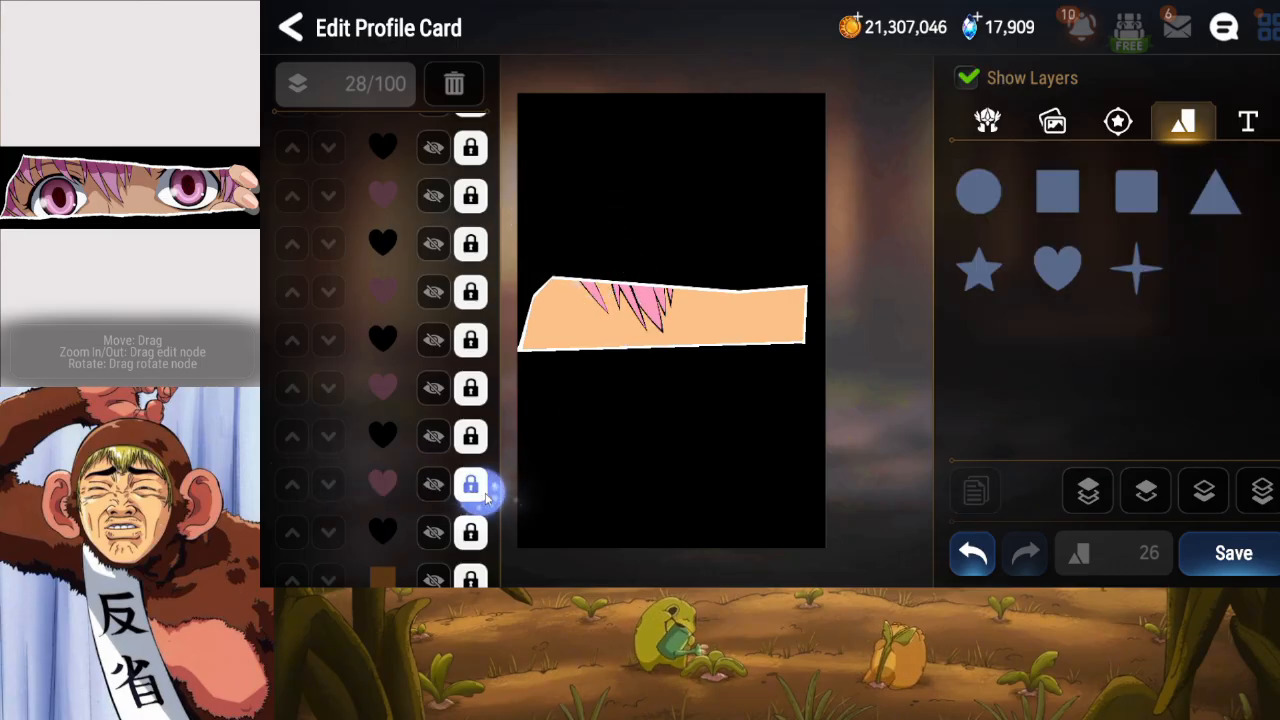
pyautogui.click(1233, 553)
# Add a circle over the hair area and layer it behind the hair strands but above the skin strip.
pyautogui.click(978, 191)
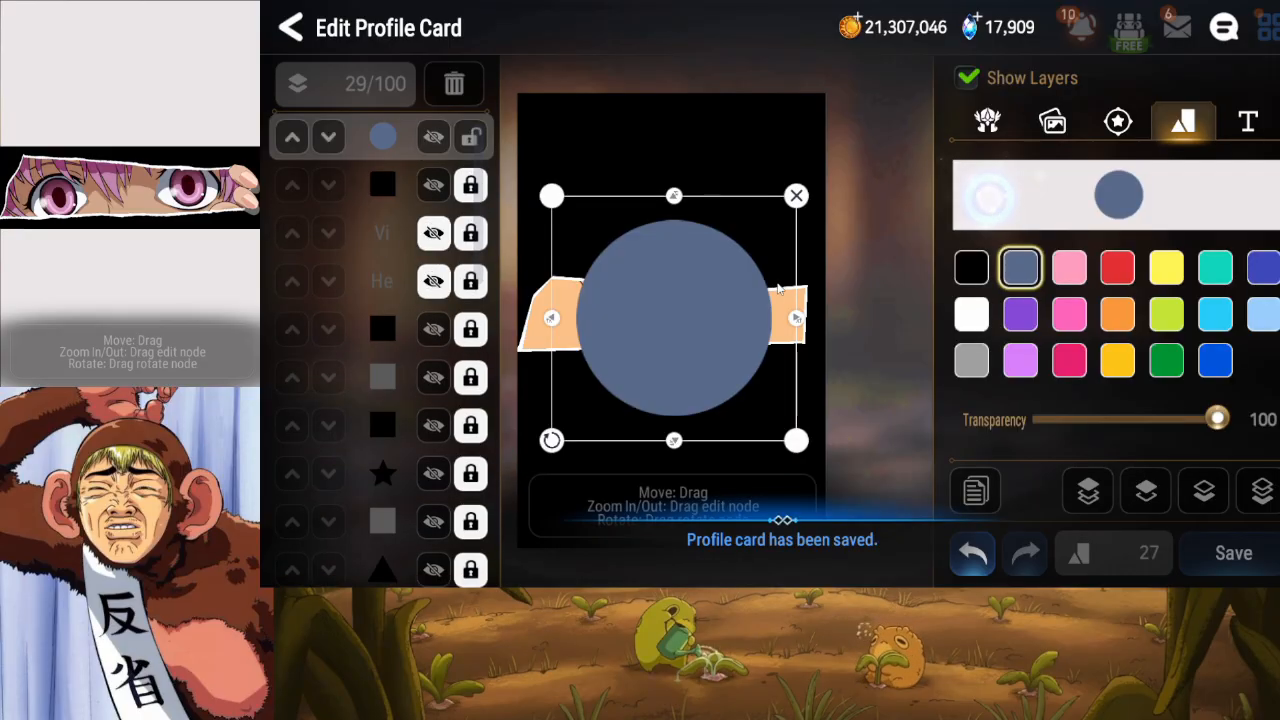
pyautogui.moveTo(717, 322); pyautogui.dragTo(671, 293)
pyautogui.click(1252, 491)
pyautogui.click(1134, 489)
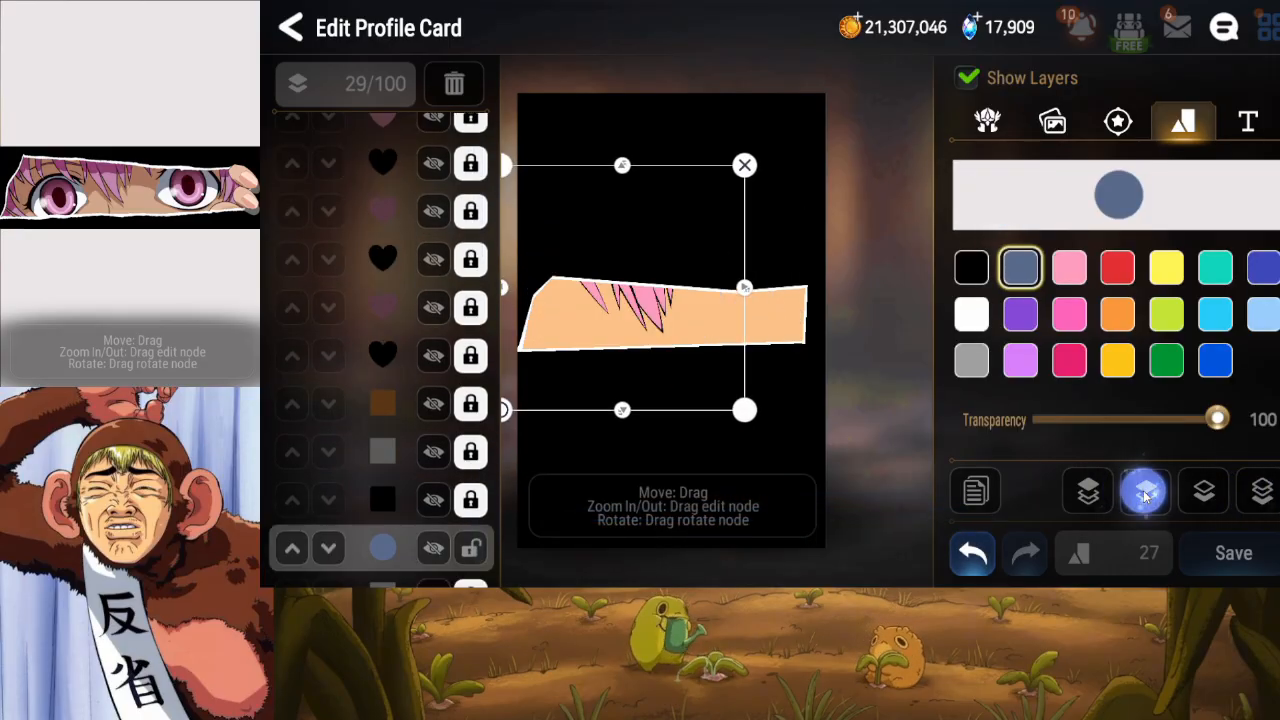
pyautogui.click(1146, 493)
pyautogui.click(1146, 496)
pyautogui.click(1146, 493)
# Shrink the circle into a small upright oval and place it at the strip's upper edge, left of the new strand.
pyautogui.moveTo(683, 327); pyautogui.dragTo(688, 285)
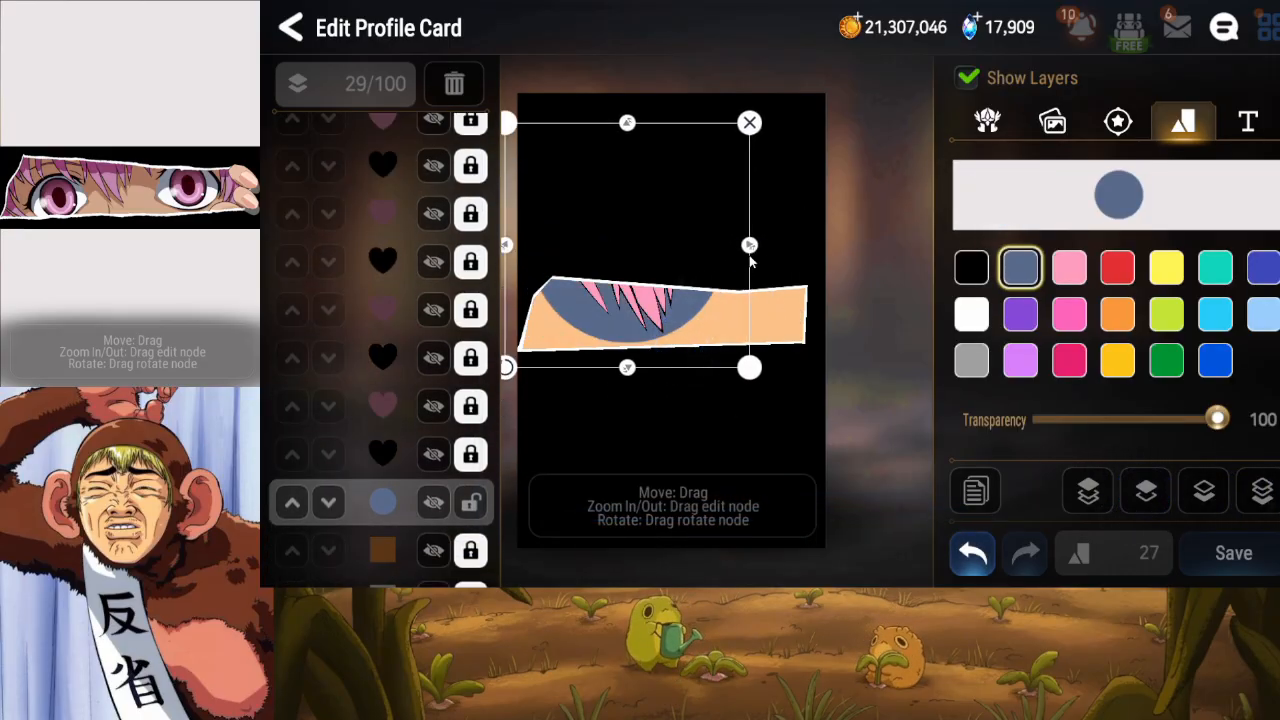
pyautogui.moveTo(750, 253); pyautogui.dragTo(686, 260)
pyautogui.moveTo(638, 327); pyautogui.dragTo(620, 322)
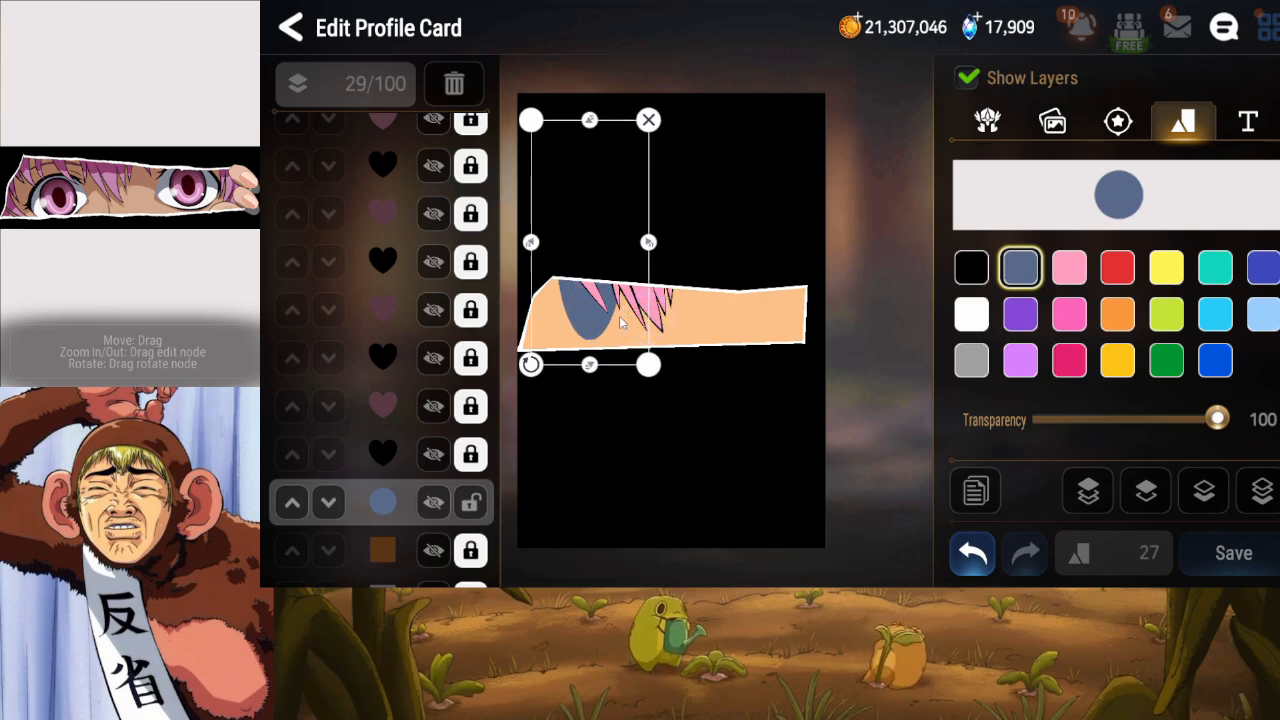
pyautogui.moveTo(589, 364); pyautogui.dragTo(583, 334)
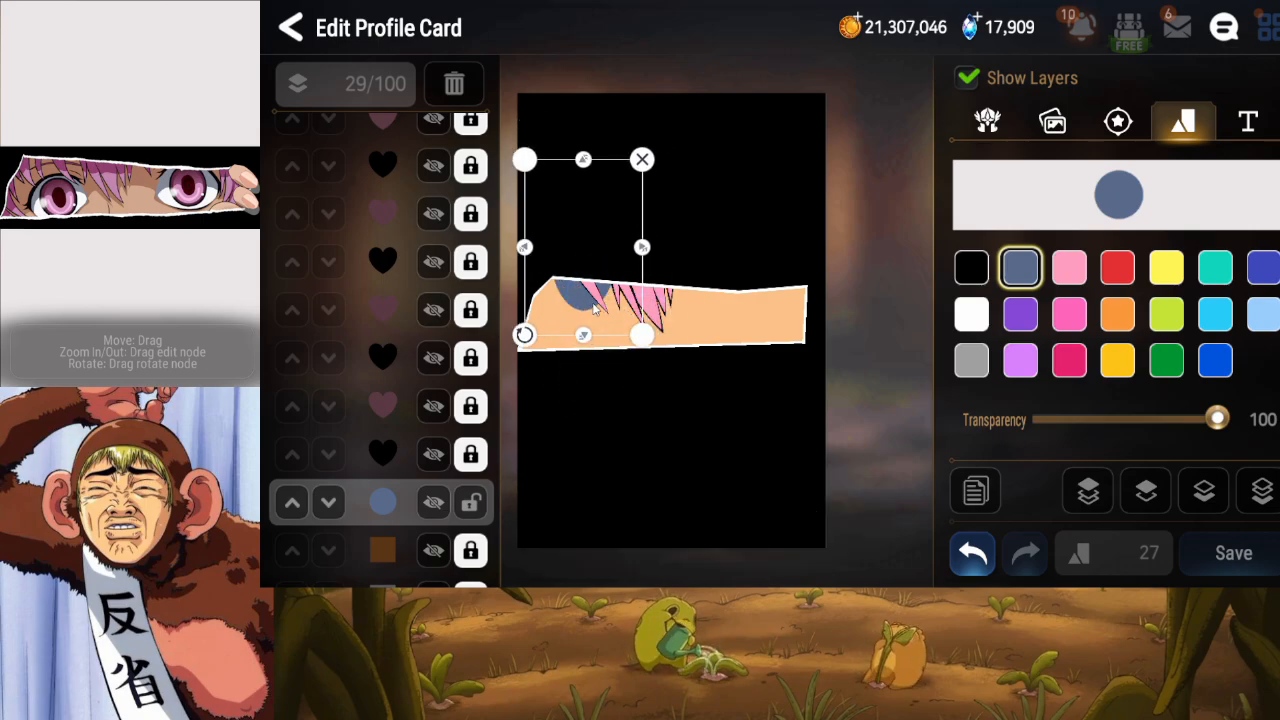
pyautogui.click(627, 272)
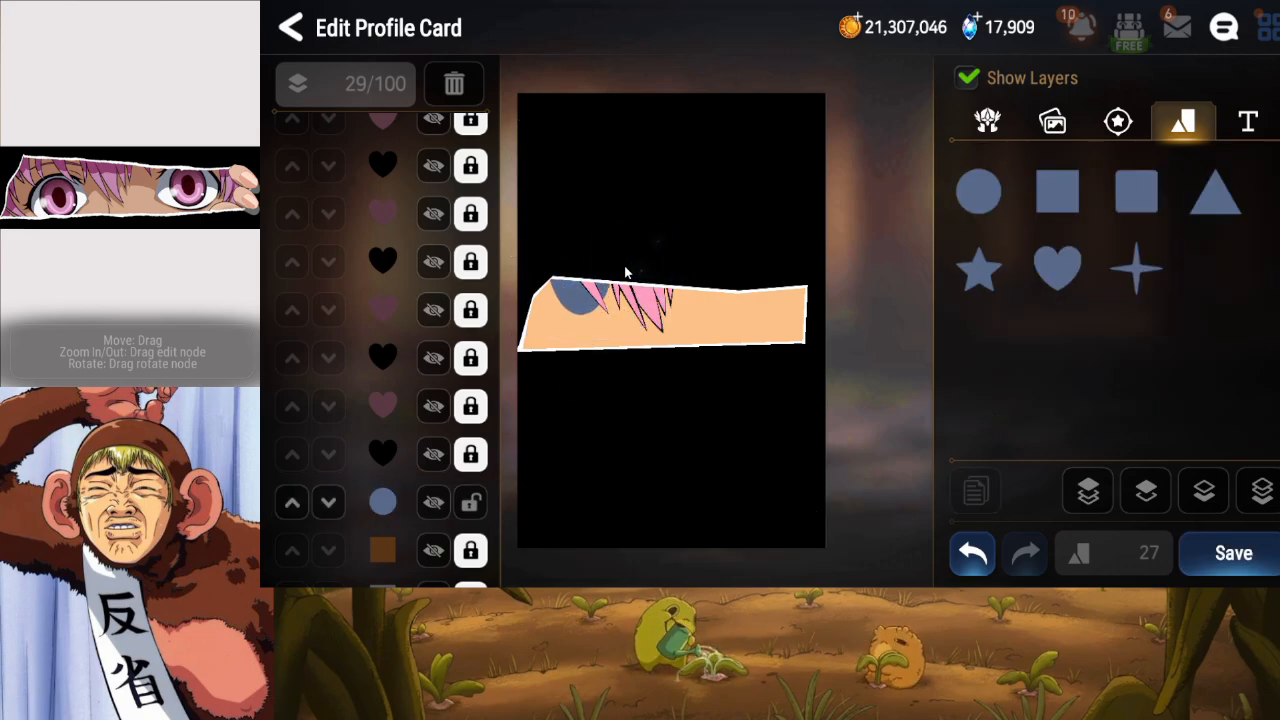
pyautogui.click(598, 306)
pyautogui.moveTo(587, 346); pyautogui.dragTo(585, 326)
pyautogui.moveTo(597, 284); pyautogui.dragTo(589, 298)
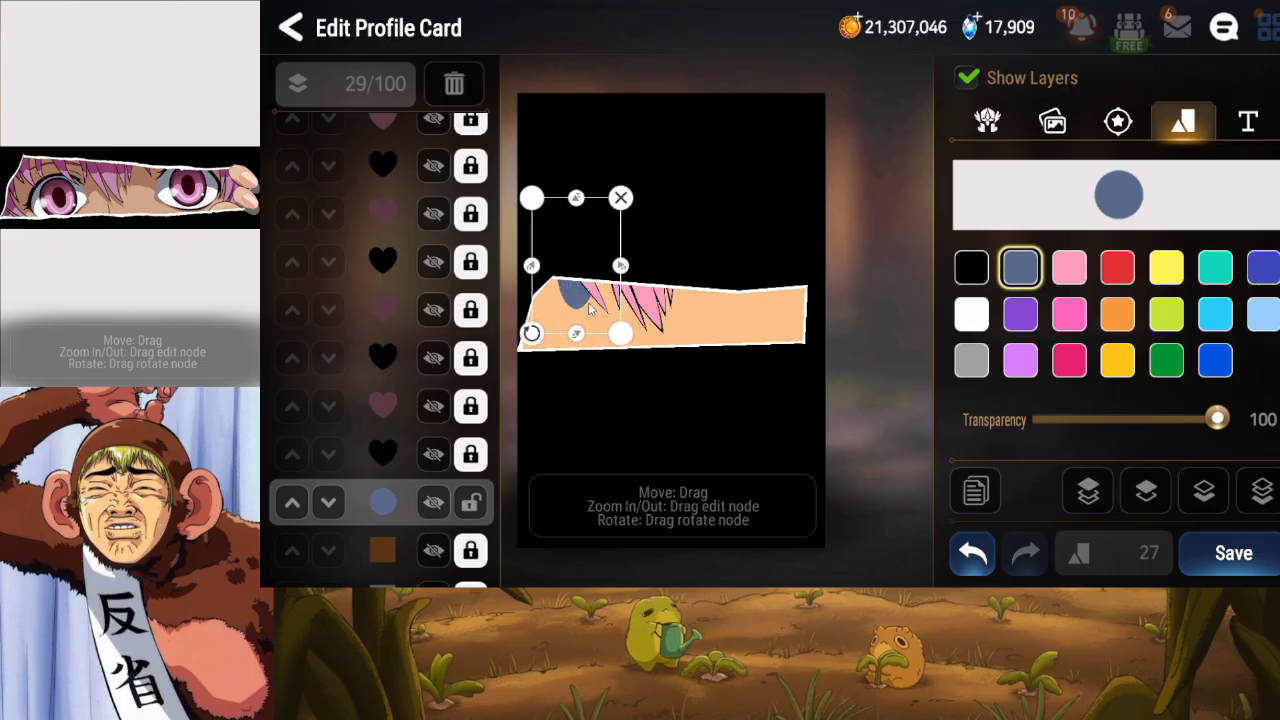
# Color the oval black, lock it, and place a light pink duplicate directly above it with a slight offset.
pyautogui.click(975, 272)
pyautogui.click(977, 489)
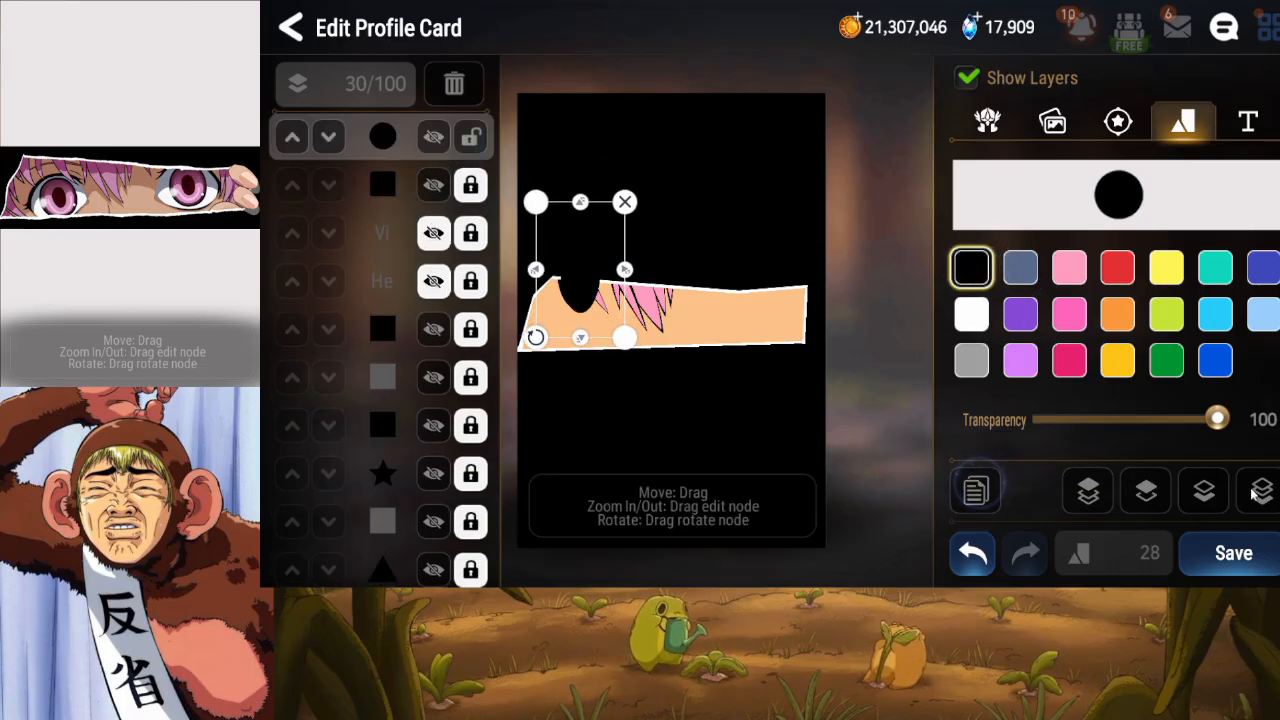
pyautogui.click(1148, 491)
pyautogui.click(1148, 491)
pyautogui.click(1150, 491)
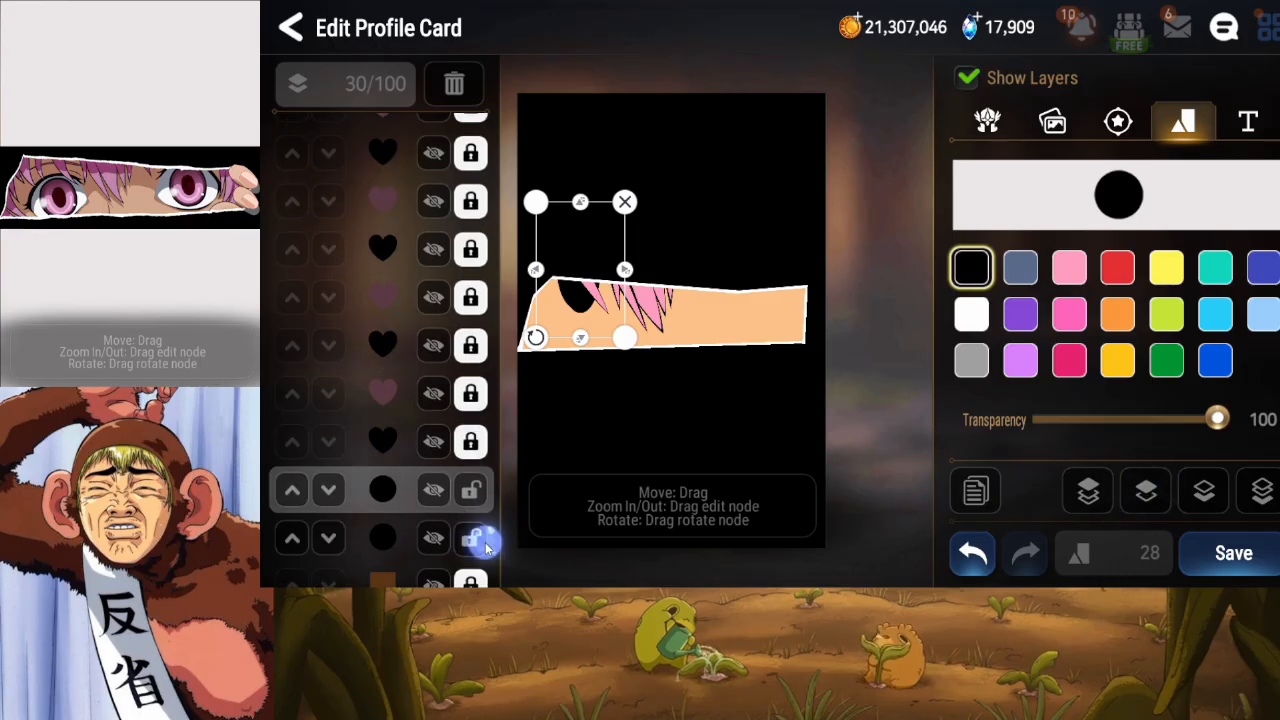
pyautogui.click(1062, 280)
pyautogui.moveTo(600, 280); pyautogui.dragTo(597, 277)
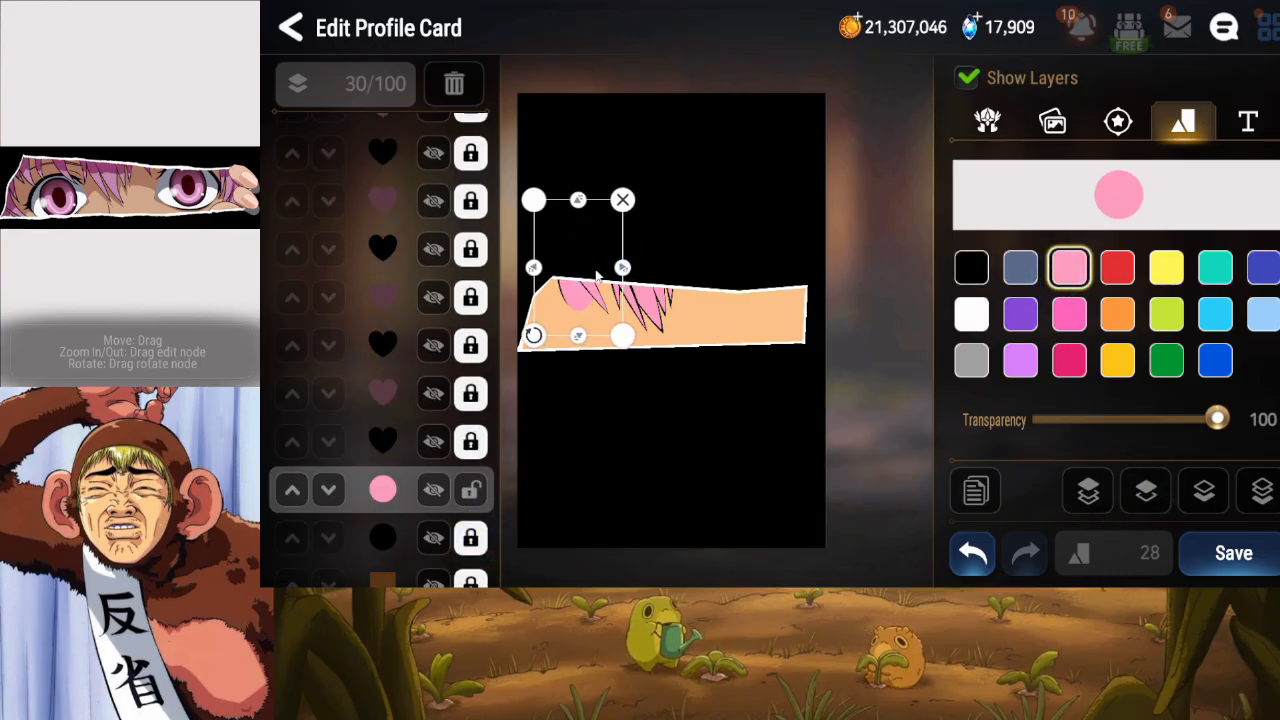
# Duplicate the pink oval, layer the copy directly above it, lock the original, and color the copy black.
pyautogui.click(975, 490)
pyautogui.click(1247, 502)
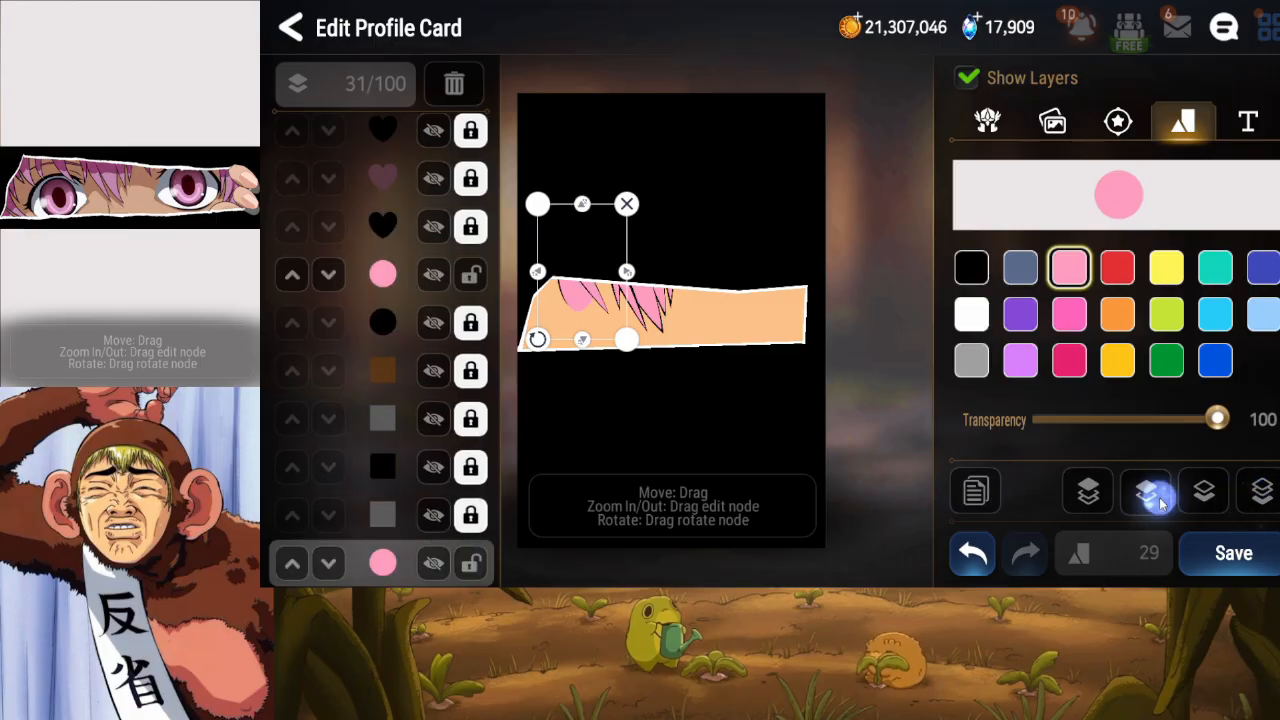
pyautogui.click(1154, 499)
pyautogui.click(1156, 496)
pyautogui.click(1157, 495)
pyautogui.click(1157, 495)
pyautogui.click(1158, 495)
pyautogui.click(1159, 495)
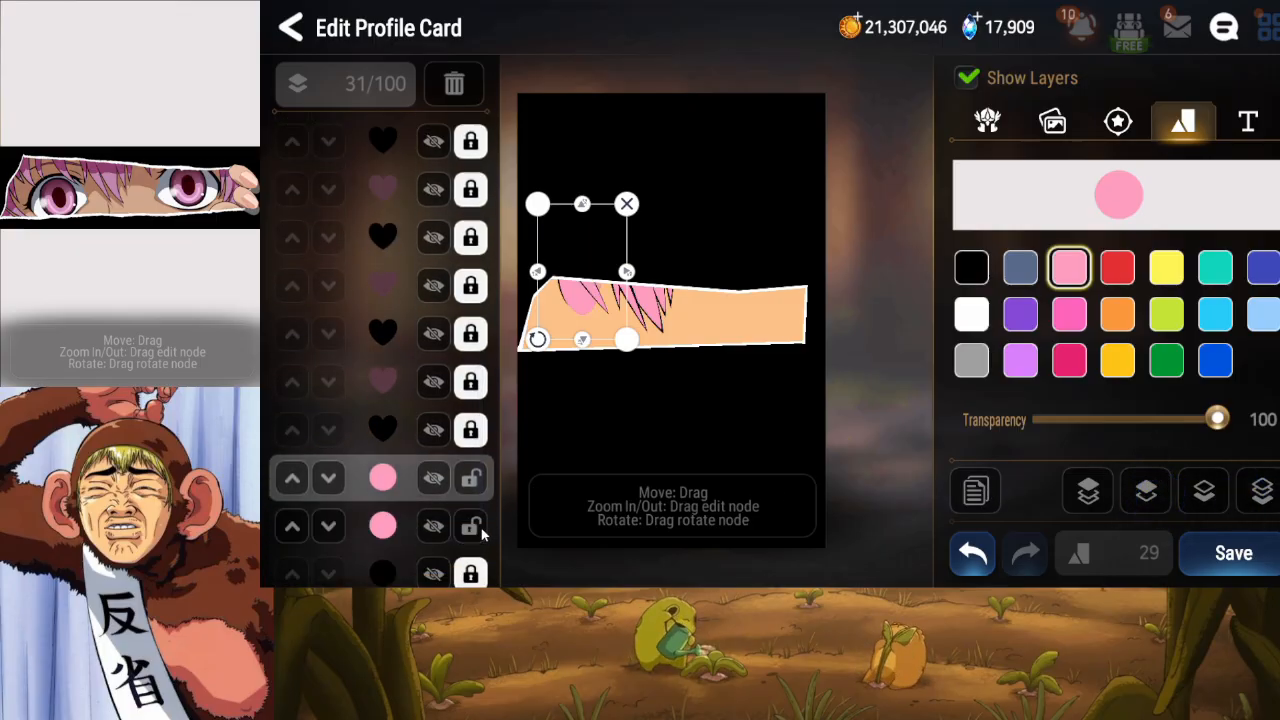
pyautogui.click(476, 530)
pyautogui.click(972, 267)
# Tilt the black oval copy slightly and shift it so a pink sliver remains along its left side.
pyautogui.moveTo(580, 286); pyautogui.dragTo(581, 287)
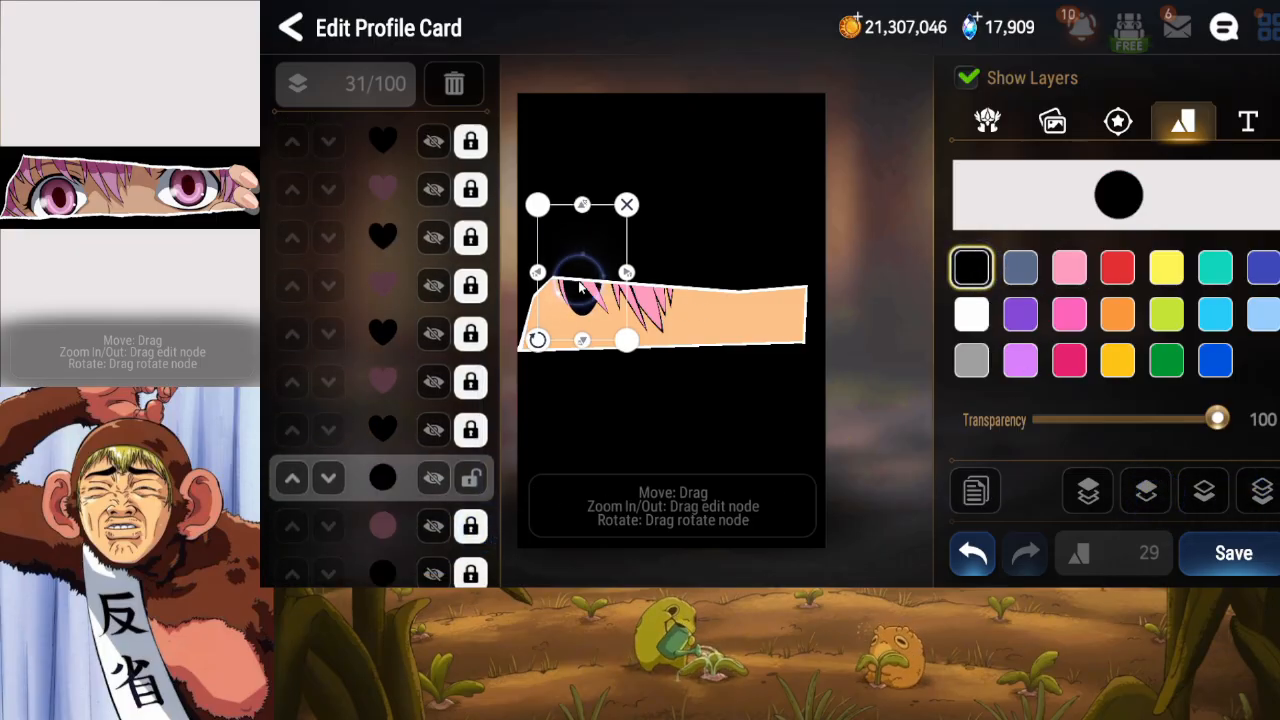
pyautogui.moveTo(545, 345); pyautogui.dragTo(536, 341)
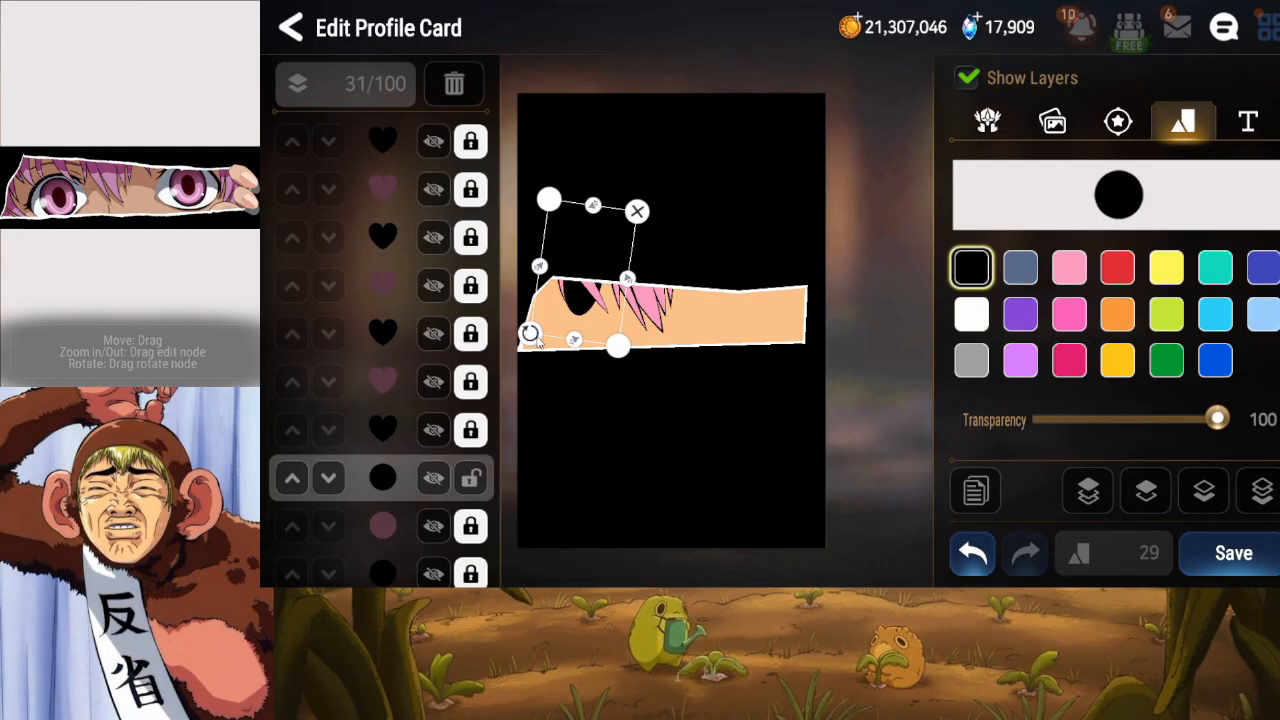
pyautogui.moveTo(579, 305); pyautogui.dragTo(581, 307)
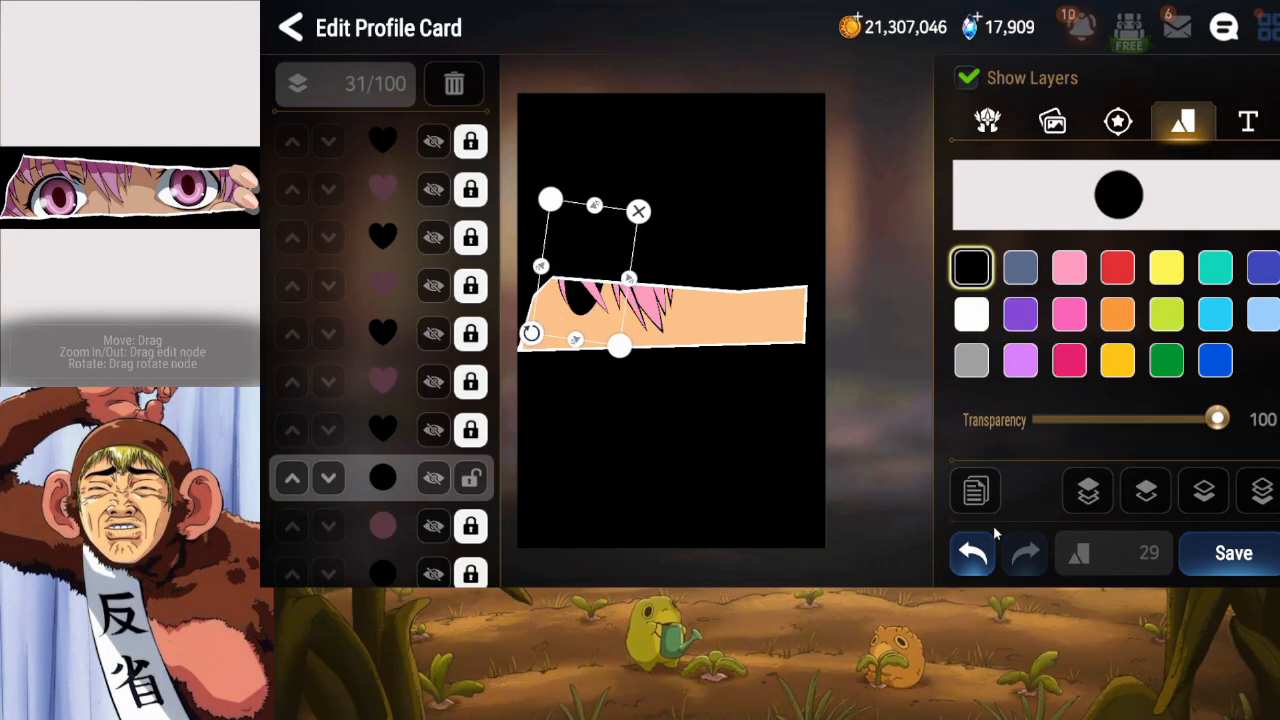
# Duplicate the tilted black oval, layer the copy directly above it, and lock the original.
pyautogui.click(984, 497)
pyautogui.click(1253, 497)
pyautogui.click(1143, 495)
pyautogui.click(1144, 496)
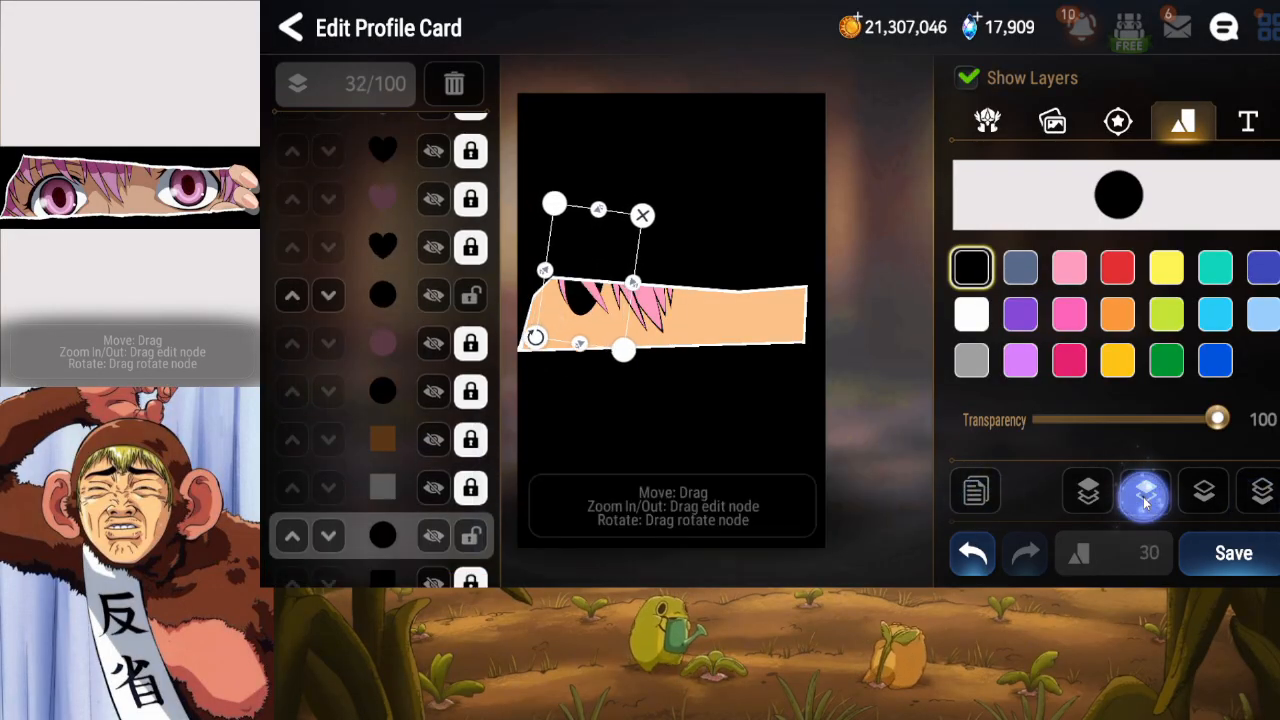
pyautogui.click(1145, 496)
pyautogui.click(1145, 496)
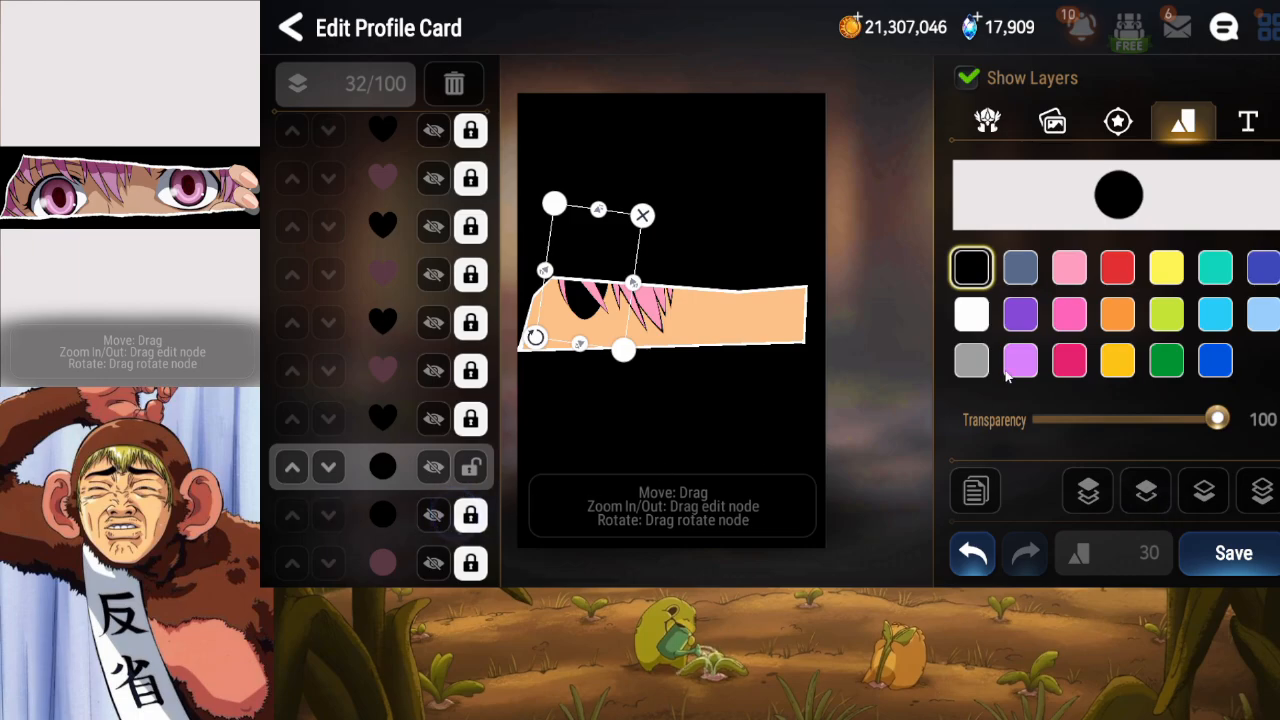
# Color the top oval copy white, nudge it slightly left, and lock its layer.
pyautogui.click(971, 314)
pyautogui.moveTo(587, 273); pyautogui.dragTo(585, 273)
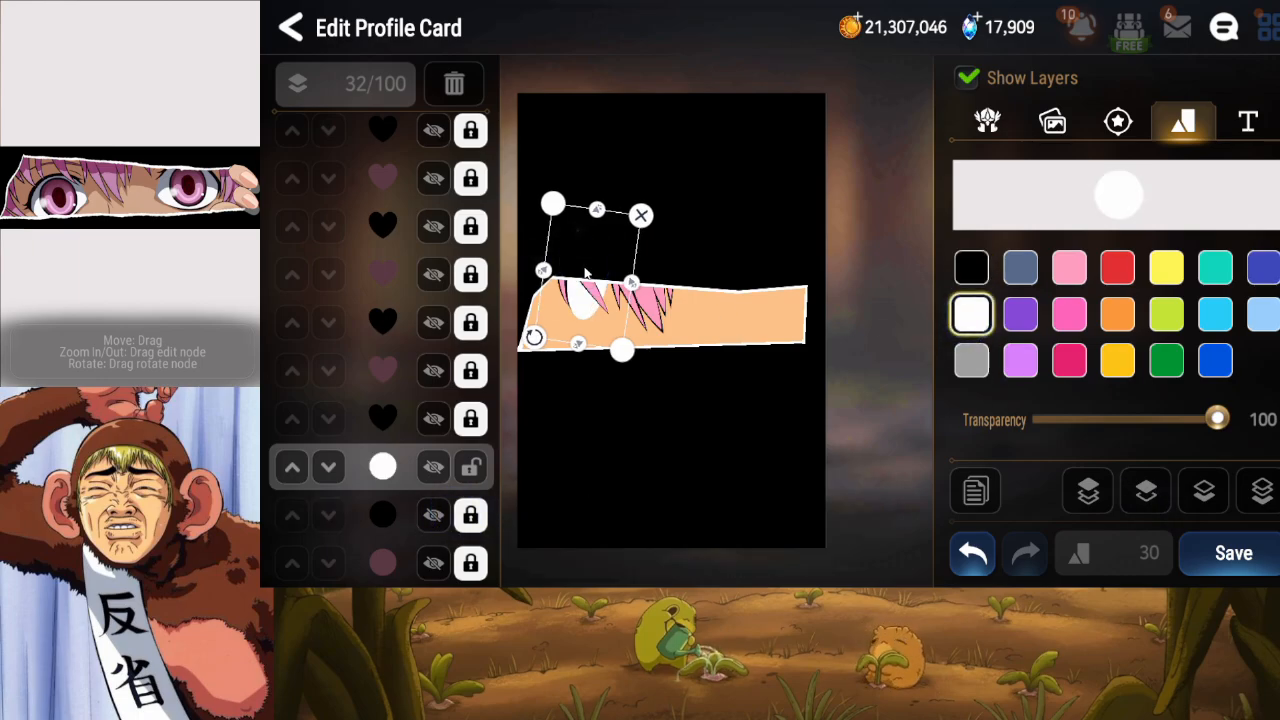
pyautogui.click(435, 470)
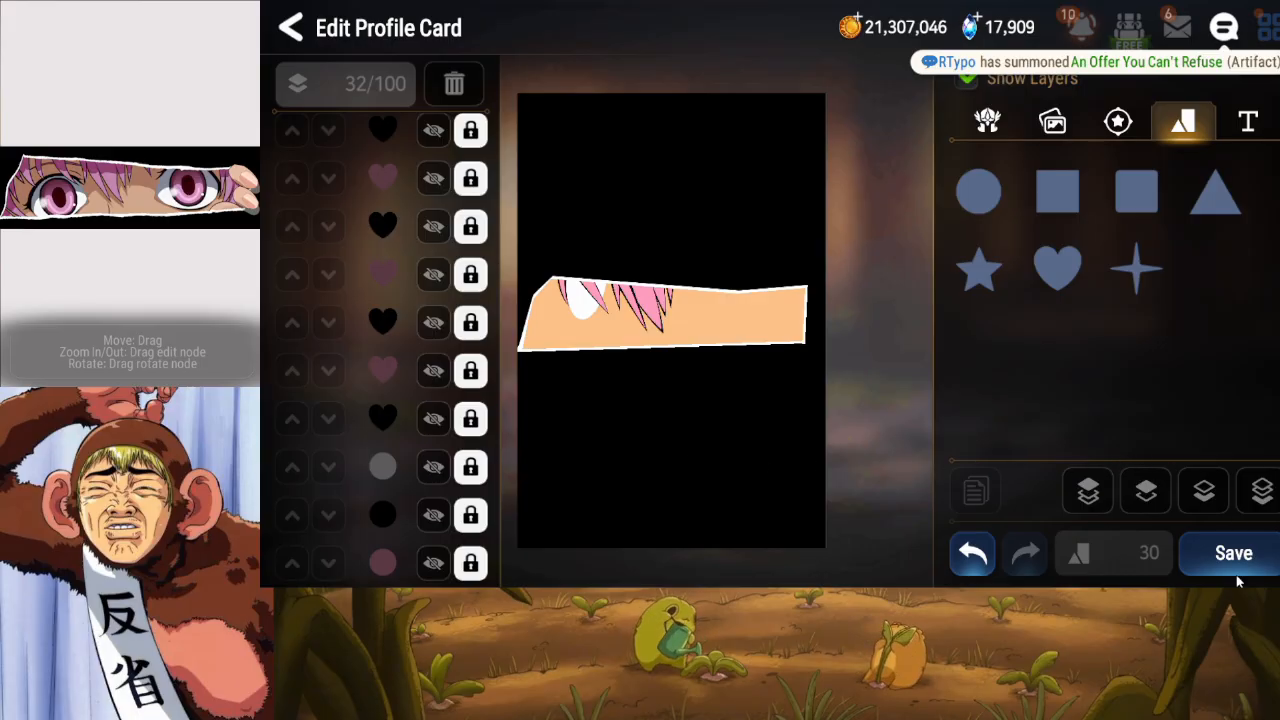
# Save the profile card and shape a new circle into an oval tilted over the paper strip's left end.
pyautogui.click(1205, 552)
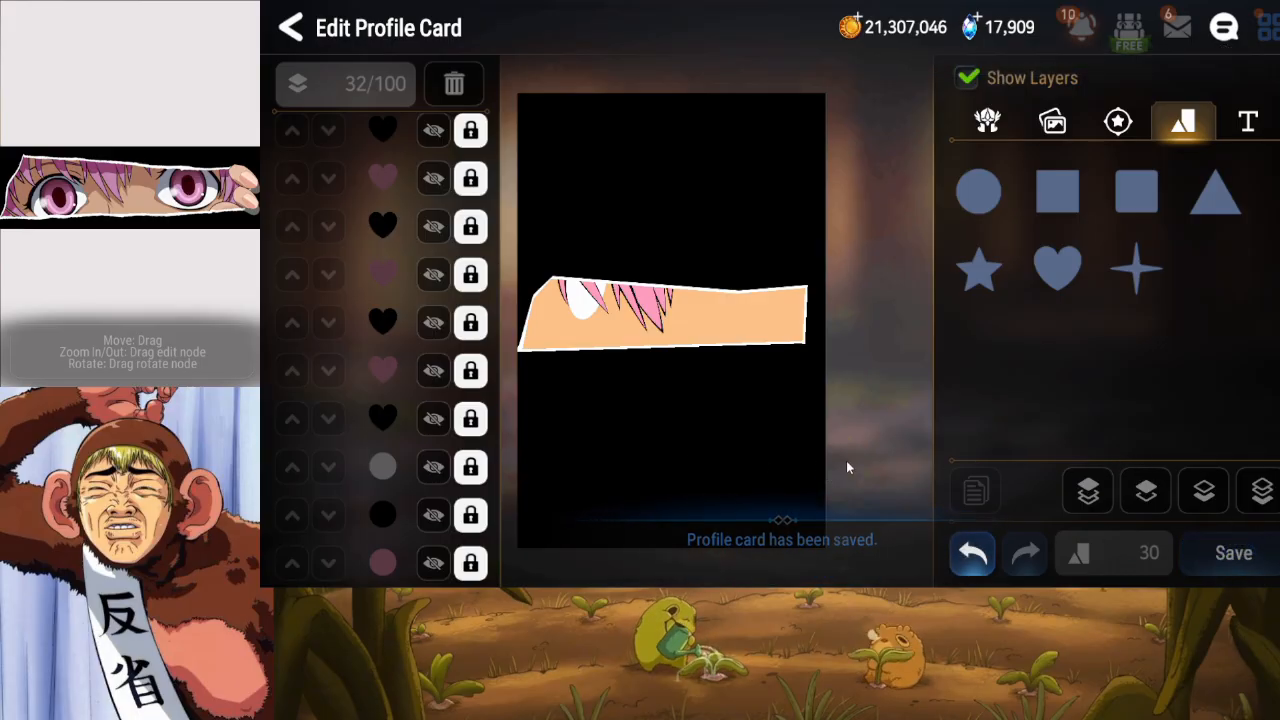
pyautogui.click(978, 191)
pyautogui.moveTo(674, 346); pyautogui.dragTo(657, 313)
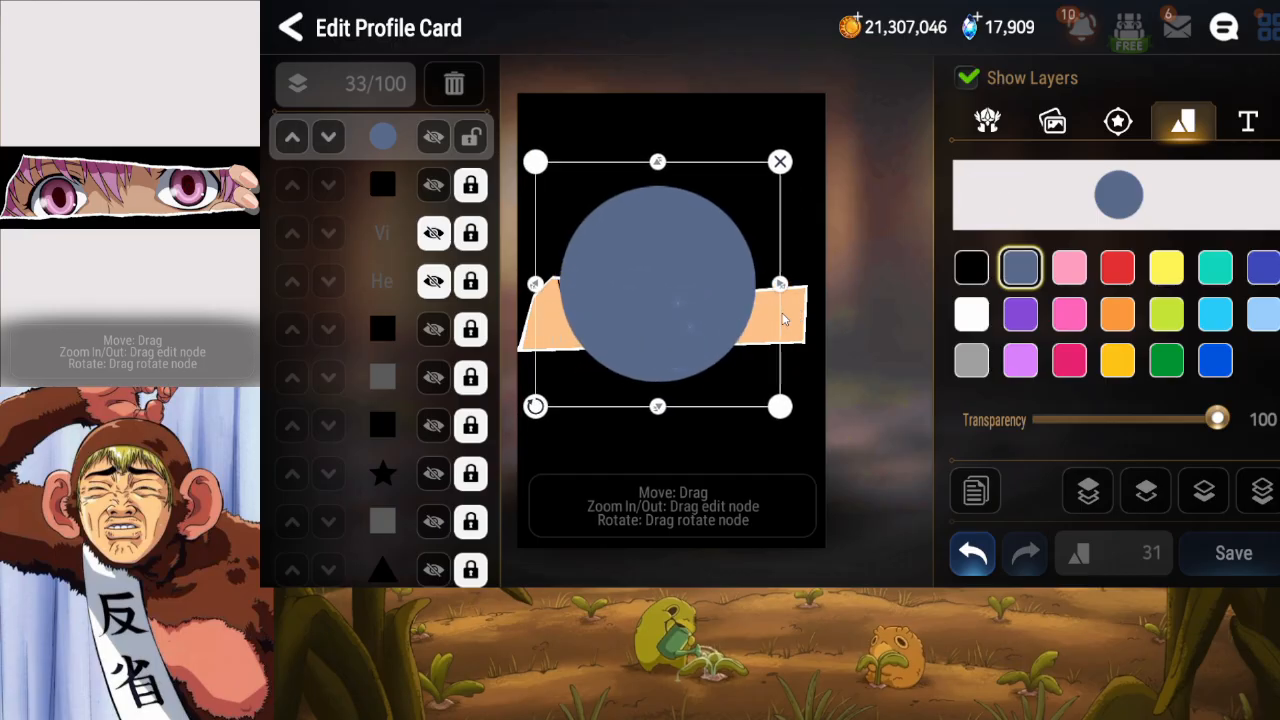
pyautogui.moveTo(780, 284); pyautogui.dragTo(686, 284)
pyautogui.moveTo(633, 356); pyautogui.dragTo(575, 338)
pyautogui.moveTo(569, 386); pyautogui.dragTo(580, 371)
pyautogui.moveTo(567, 285); pyautogui.dragTo(570, 284)
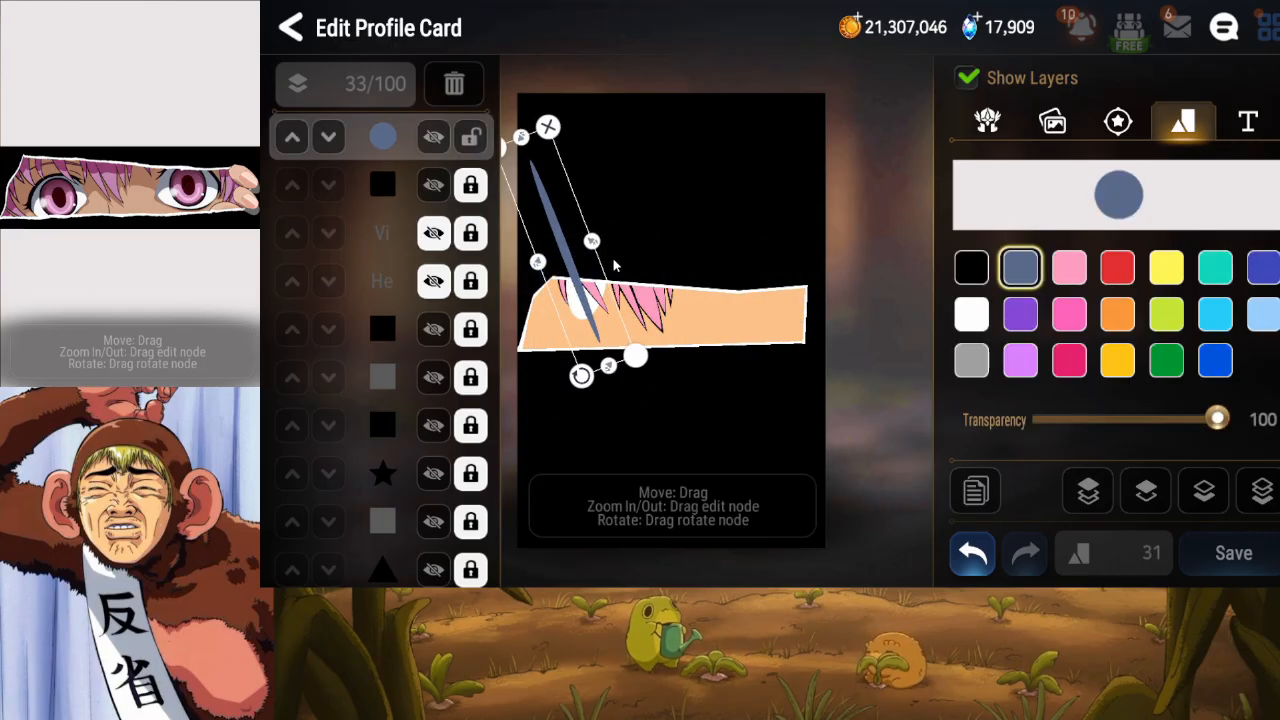
pyautogui.moveTo(593, 242); pyautogui.dragTo(616, 233)
pyautogui.moveTo(612, 367); pyautogui.dragTo(592, 316)
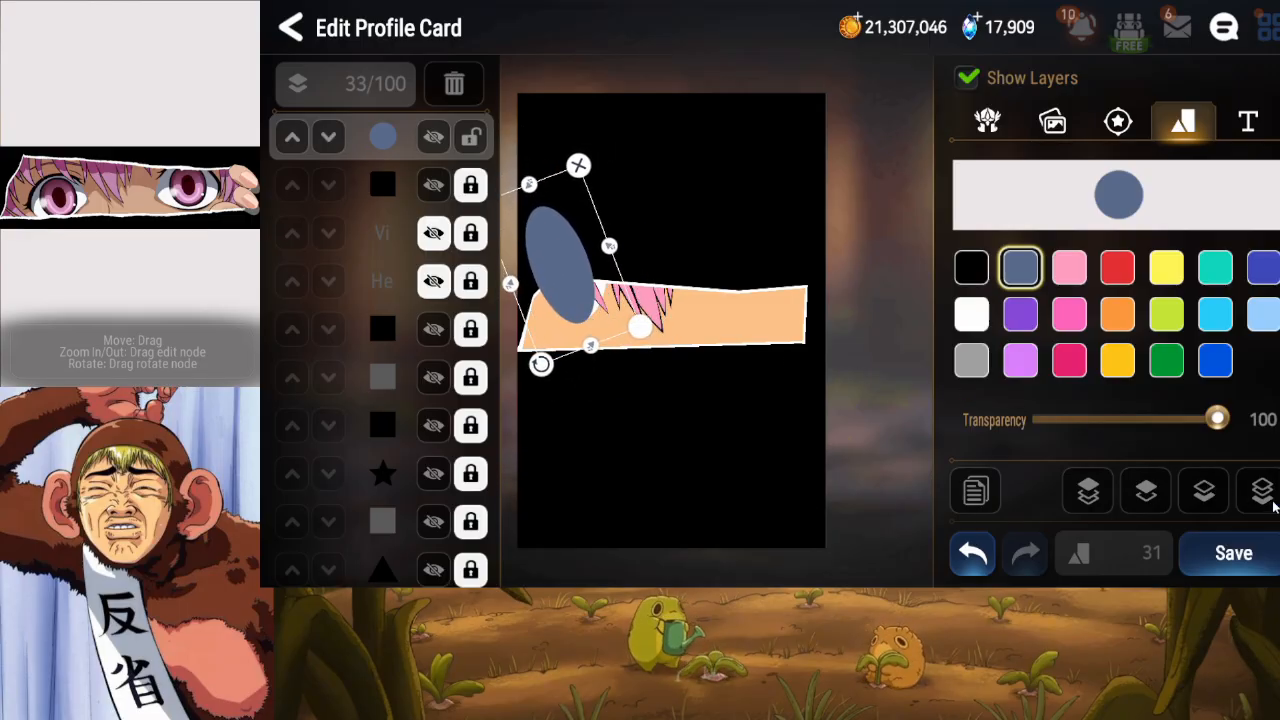
# Layer the new oval directly above the orange skin rectangle, nudge it slightly up and left, and color it black.
pyautogui.click(1268, 500)
pyautogui.click(1142, 490)
pyautogui.click(1142, 490)
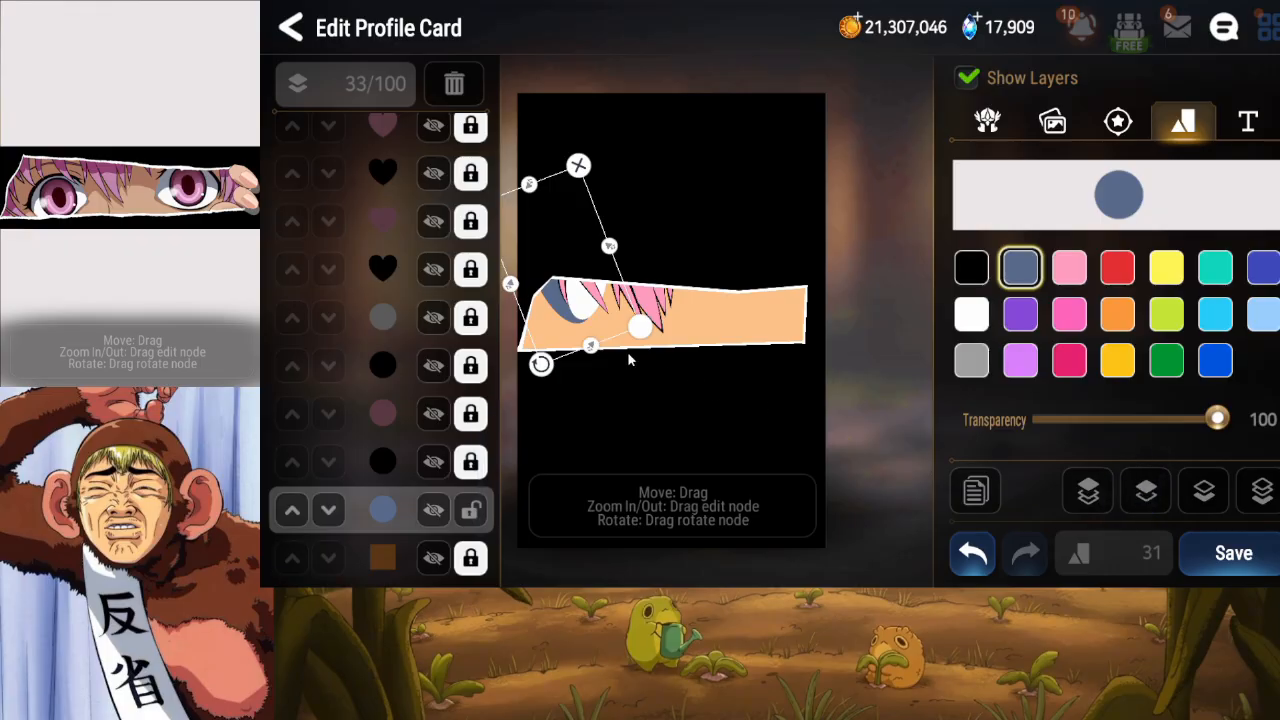
pyautogui.moveTo(629, 358); pyautogui.dragTo(589, 317)
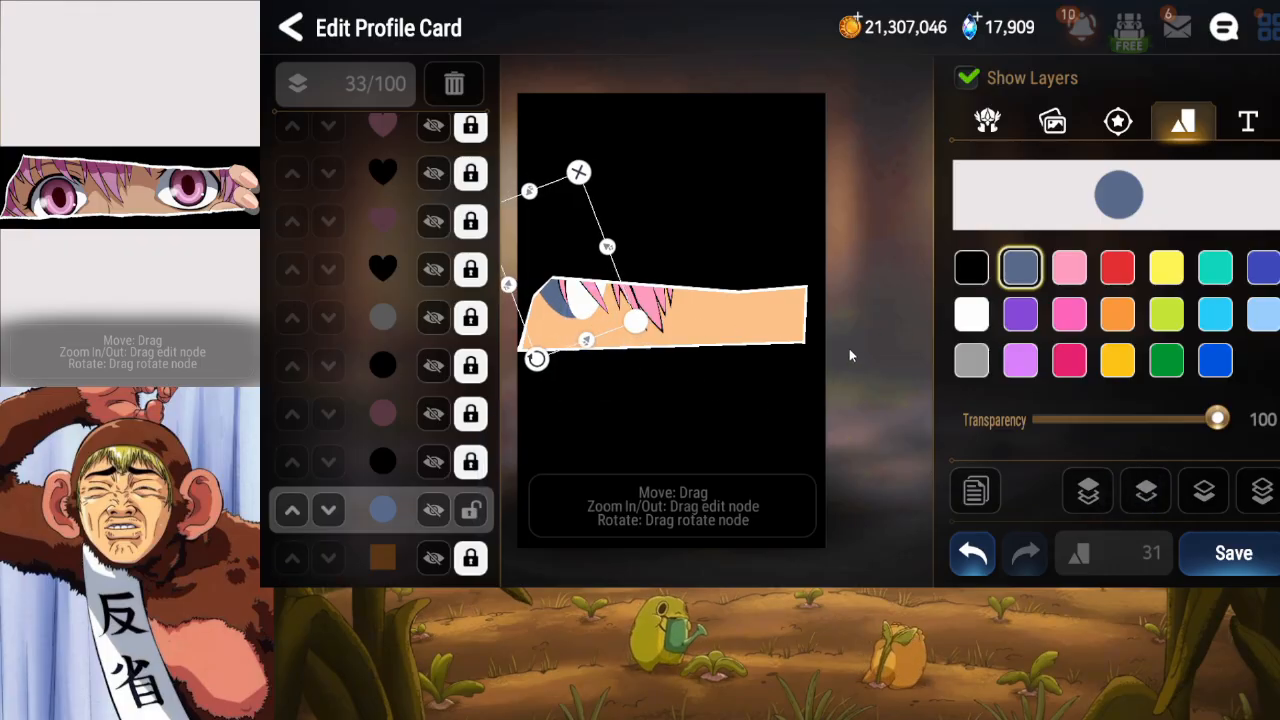
pyautogui.click(972, 268)
# Duplicate the black oval, layer the copy directly above it, color the copy pink, and nudge it to leave a thin black outline.
pyautogui.click(998, 490)
pyautogui.click(1147, 495)
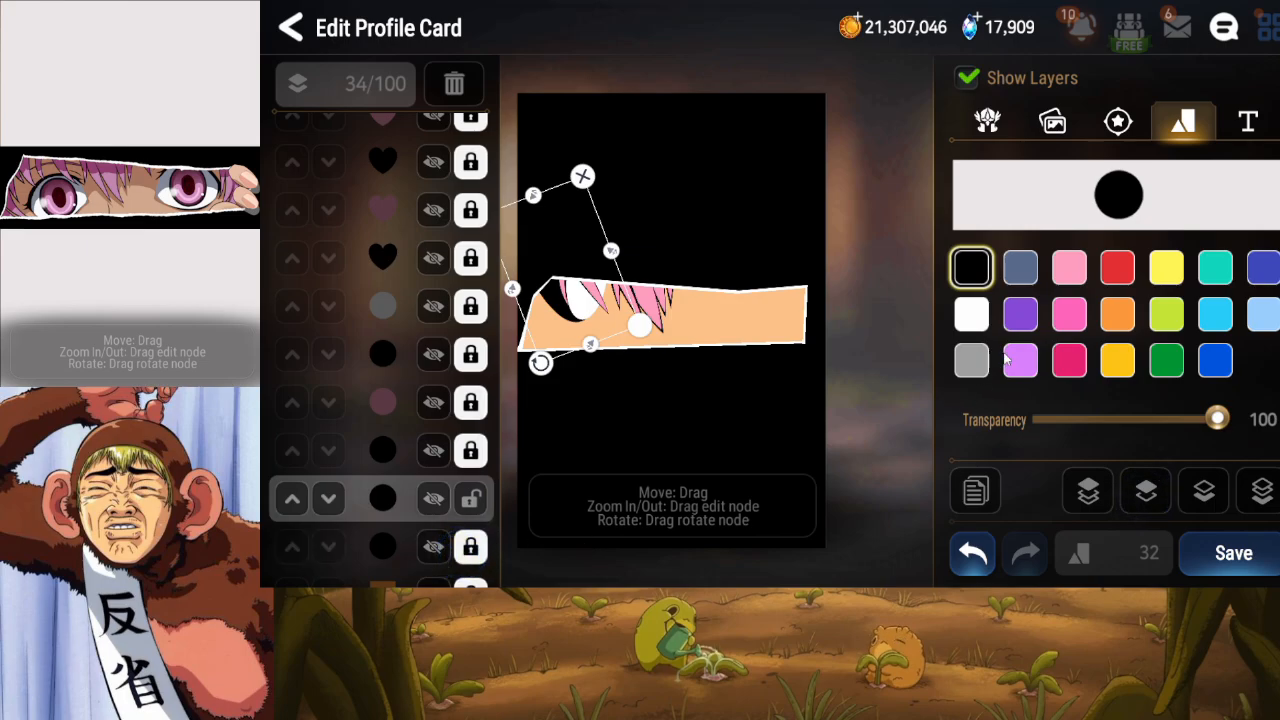
pyautogui.click(1069, 268)
pyautogui.click(587, 283)
pyautogui.moveTo(587, 283); pyautogui.dragTo(589, 288)
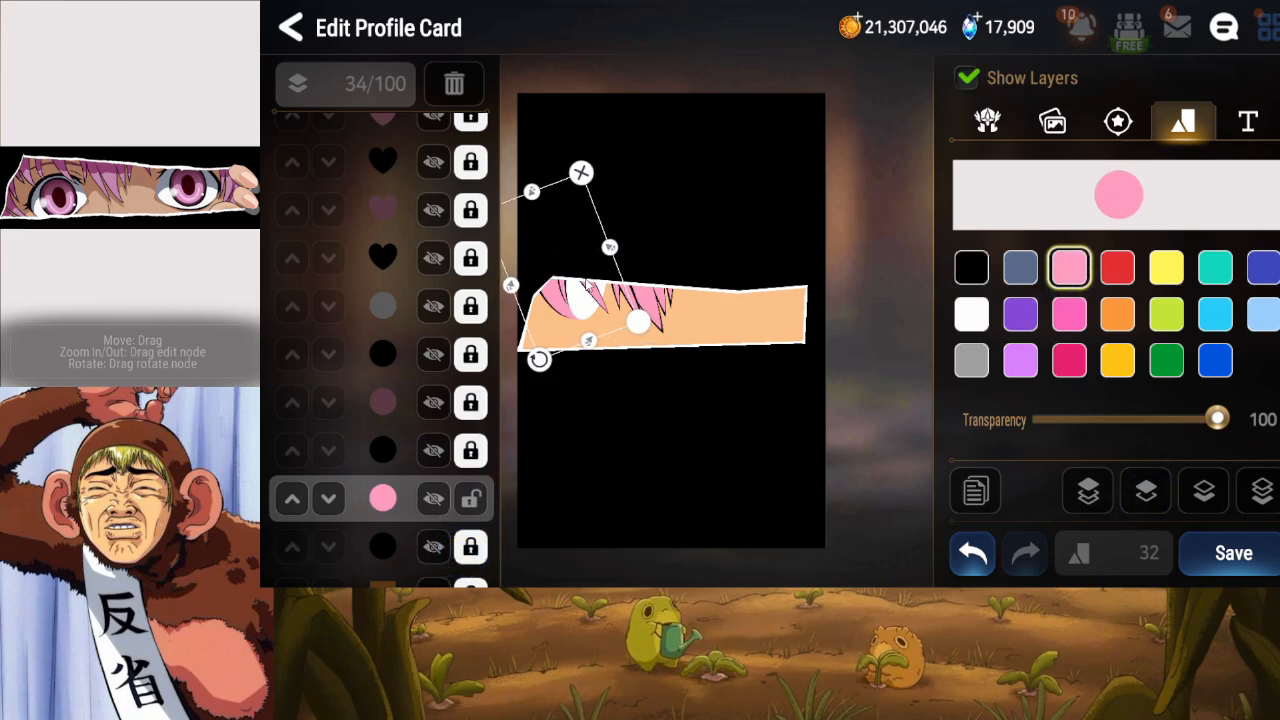
# Duplicate the new pink oval at the far left, layer the copy directly above it, and lock the original.
pyautogui.click(975, 490)
pyautogui.click(1146, 490)
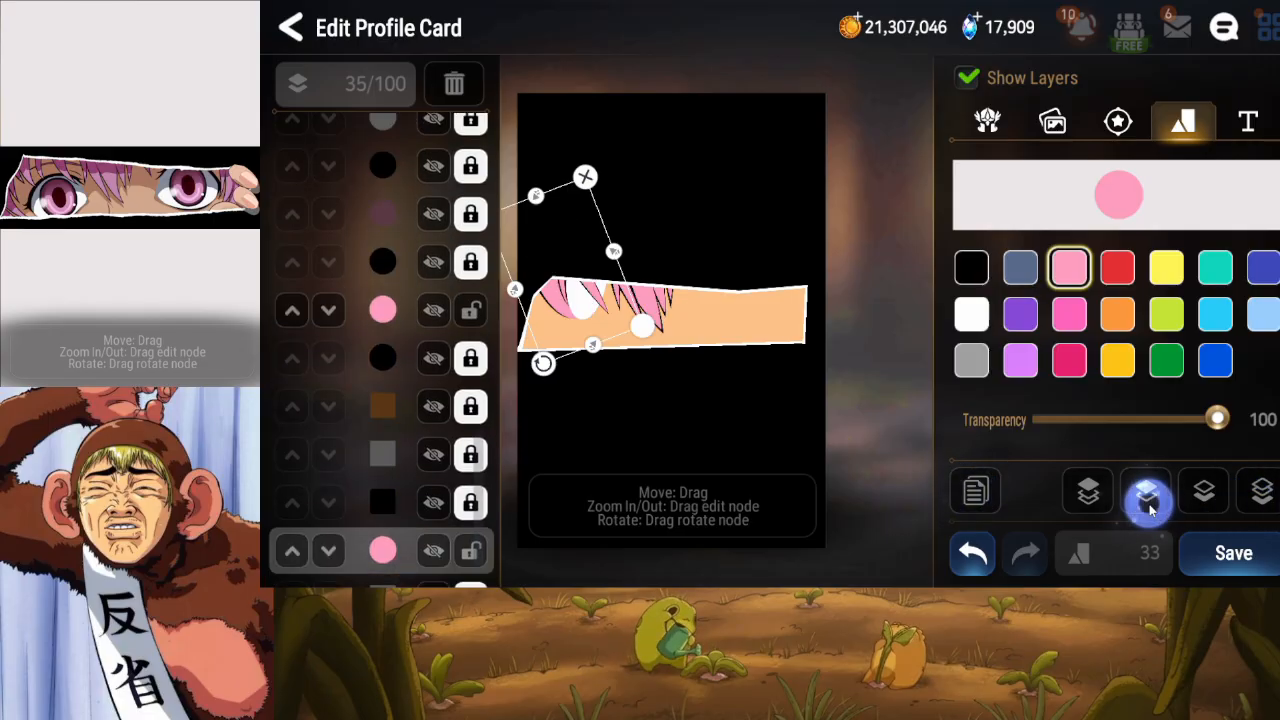
pyautogui.click(1148, 504)
pyautogui.click(1147, 503)
pyautogui.click(1147, 503)
pyautogui.click(472, 528)
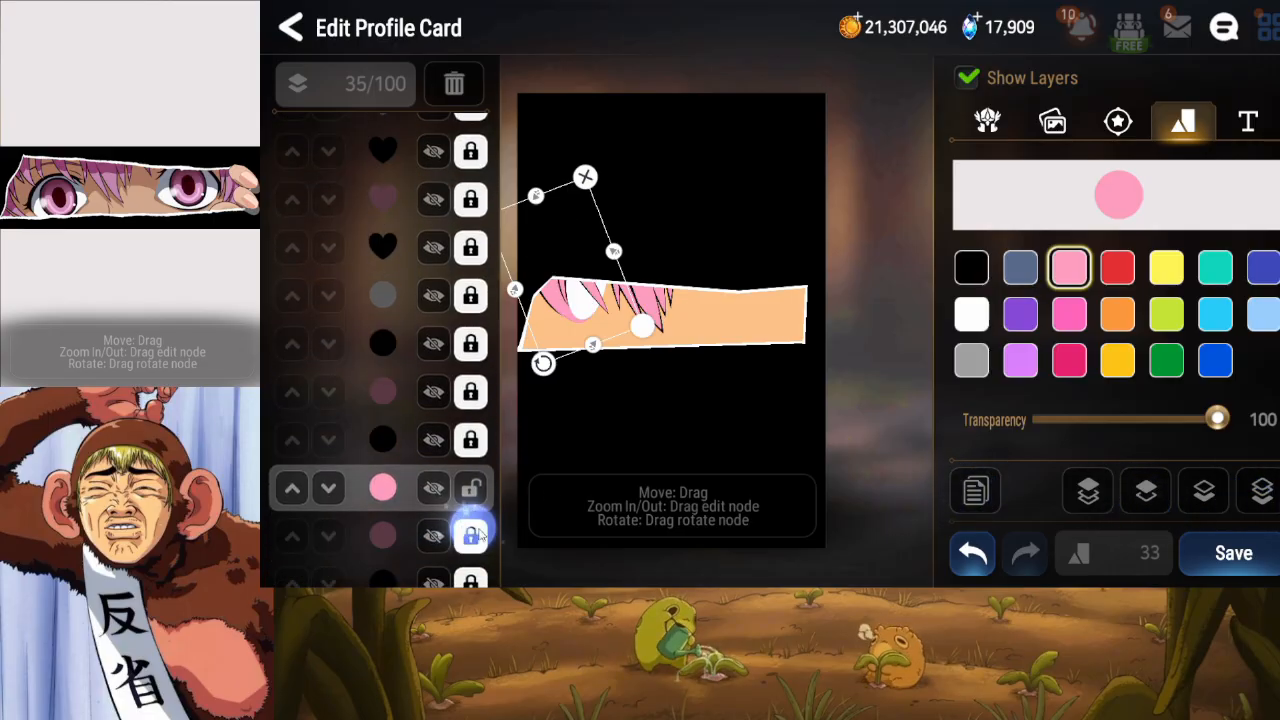
# Color the oval copy black, shift it right, and rotate it nearly upright beside the pink strand.
pyautogui.click(973, 270)
pyautogui.moveTo(617, 294); pyautogui.dragTo(628, 295)
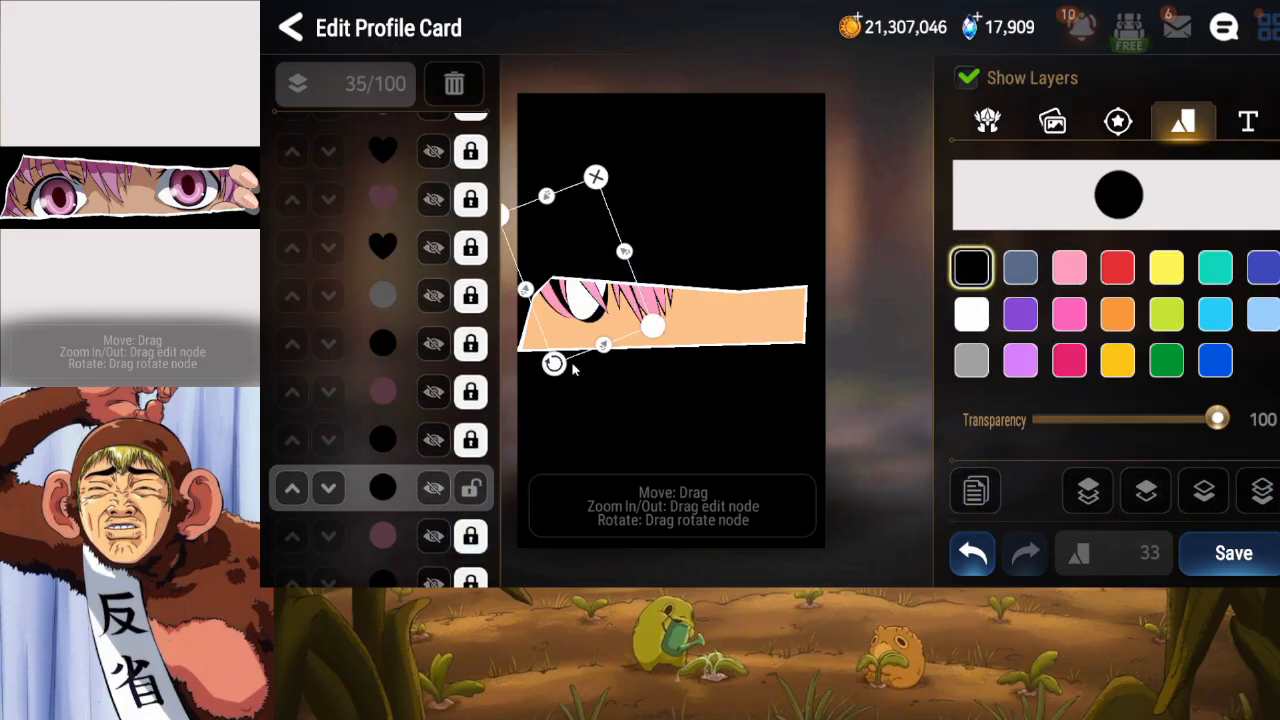
pyautogui.moveTo(560, 367); pyautogui.dragTo(524, 352)
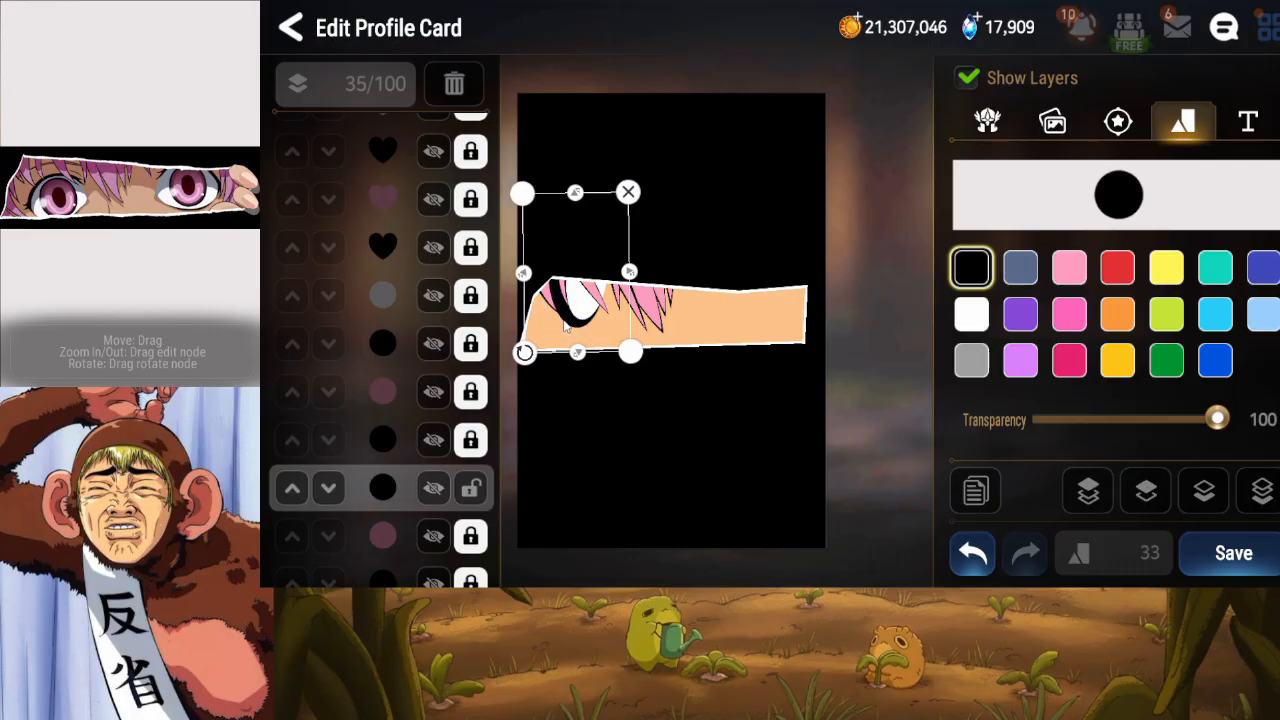
# Duplicate the upright black oval, layer the copy directly above it, and lock the original.
pyautogui.click(975, 490)
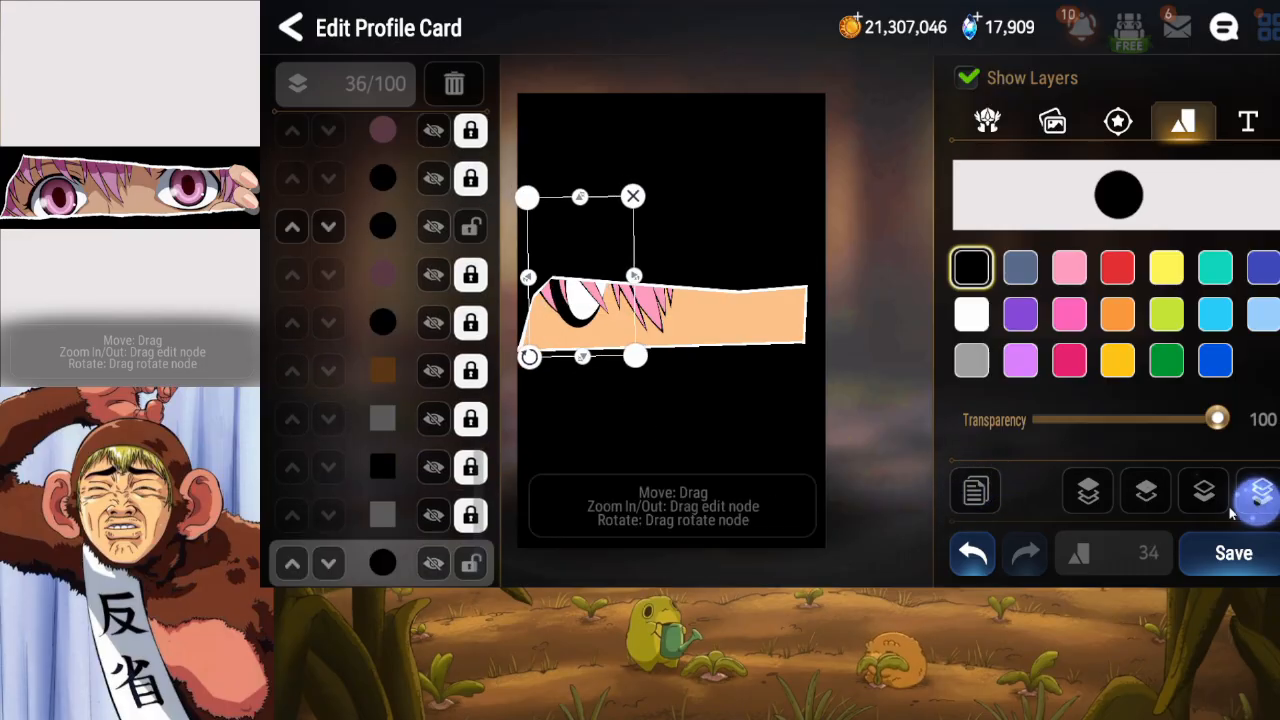
pyautogui.click(1145, 494)
pyautogui.click(1147, 500)
pyautogui.click(1147, 497)
pyautogui.click(1147, 497)
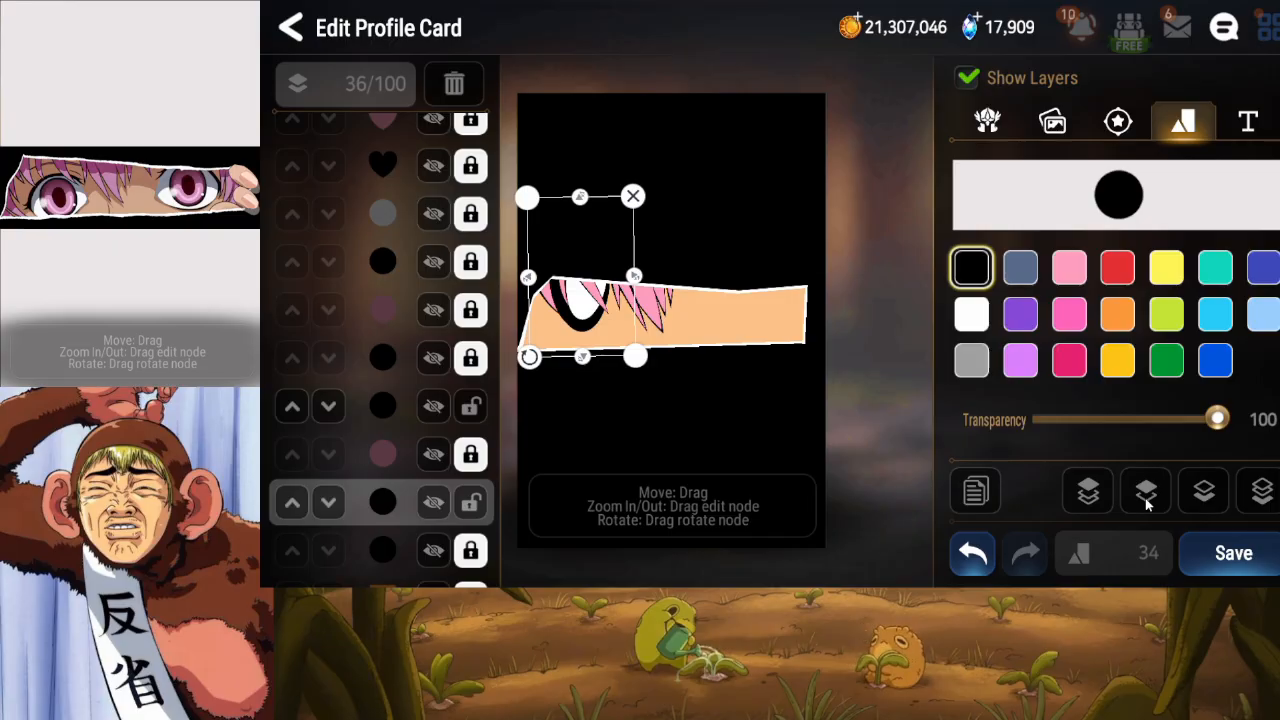
pyautogui.click(1147, 497)
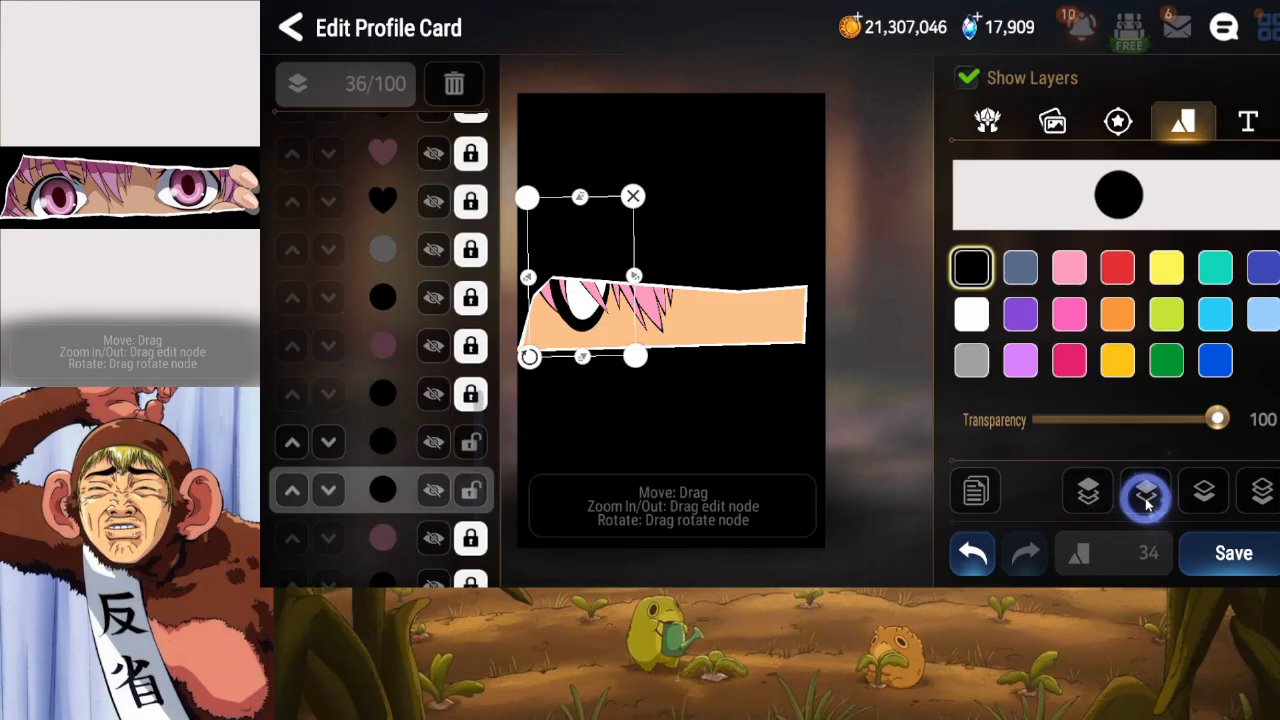
pyautogui.click(1147, 497)
pyautogui.click(464, 531)
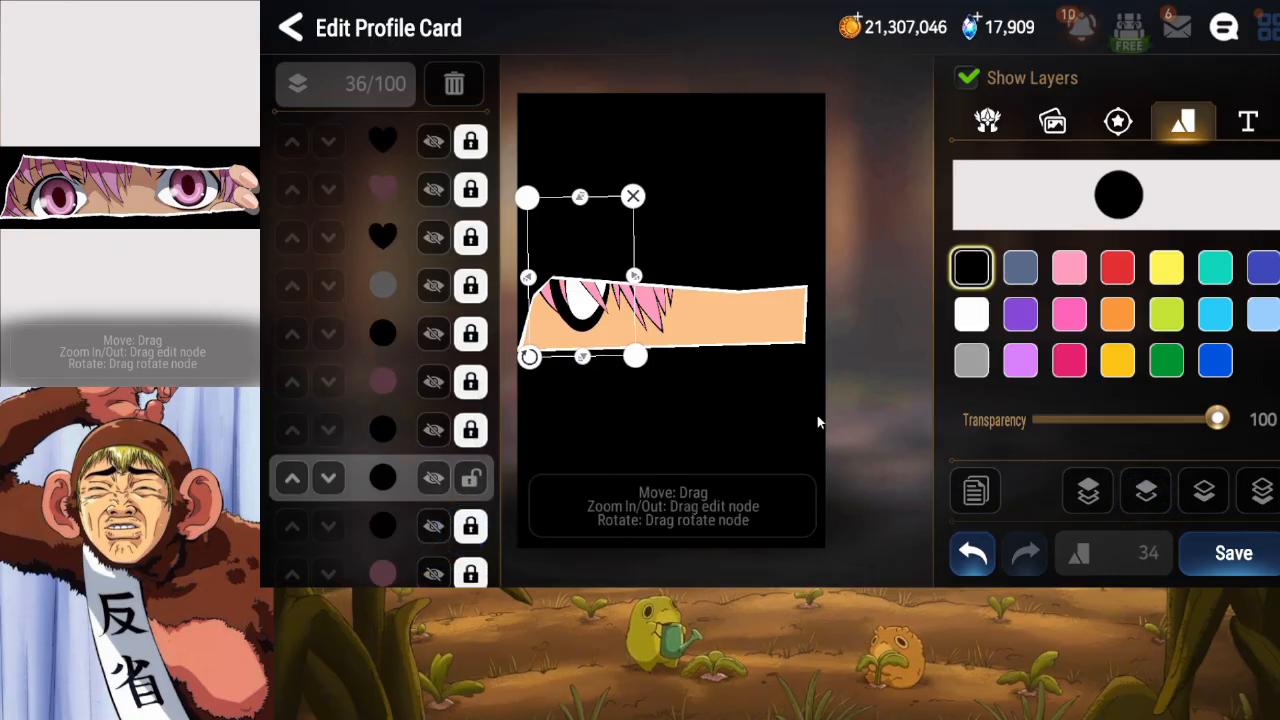
# Color the upright oval copy white, nudge it slightly, lock its layer, and save the profile card.
pyautogui.click(1069, 267)
pyautogui.click(585, 270)
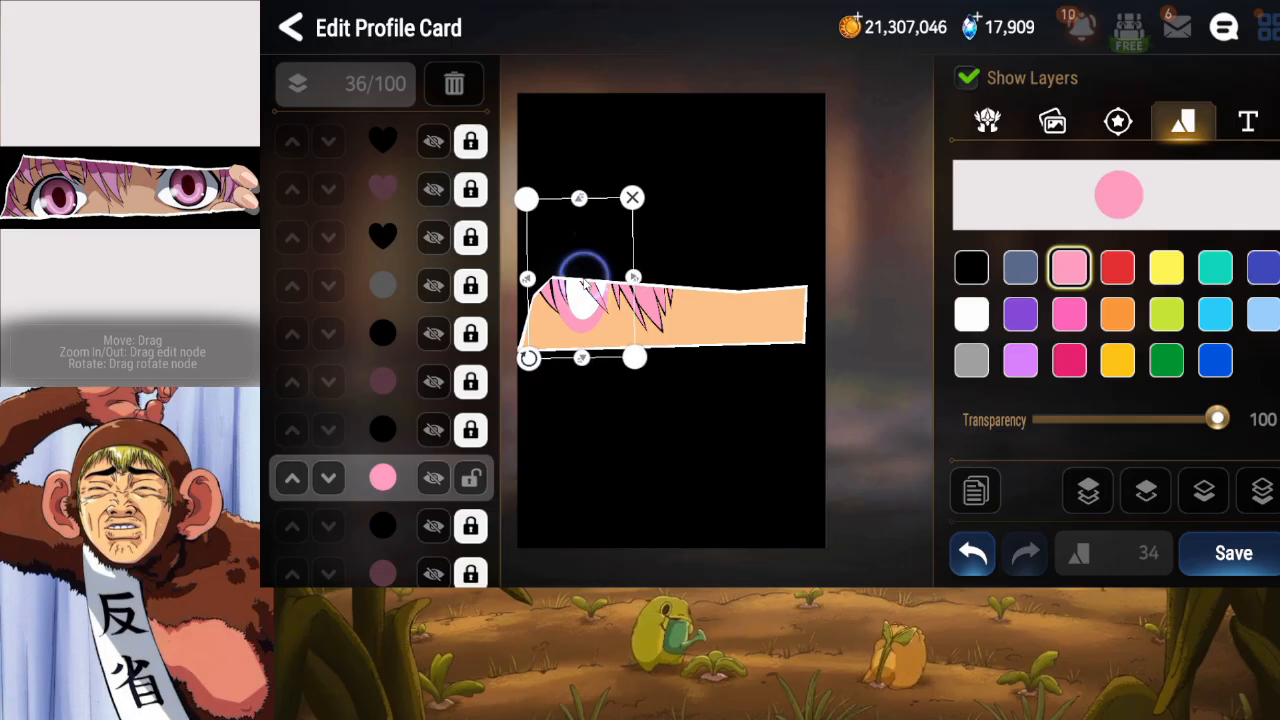
pyautogui.click(967, 318)
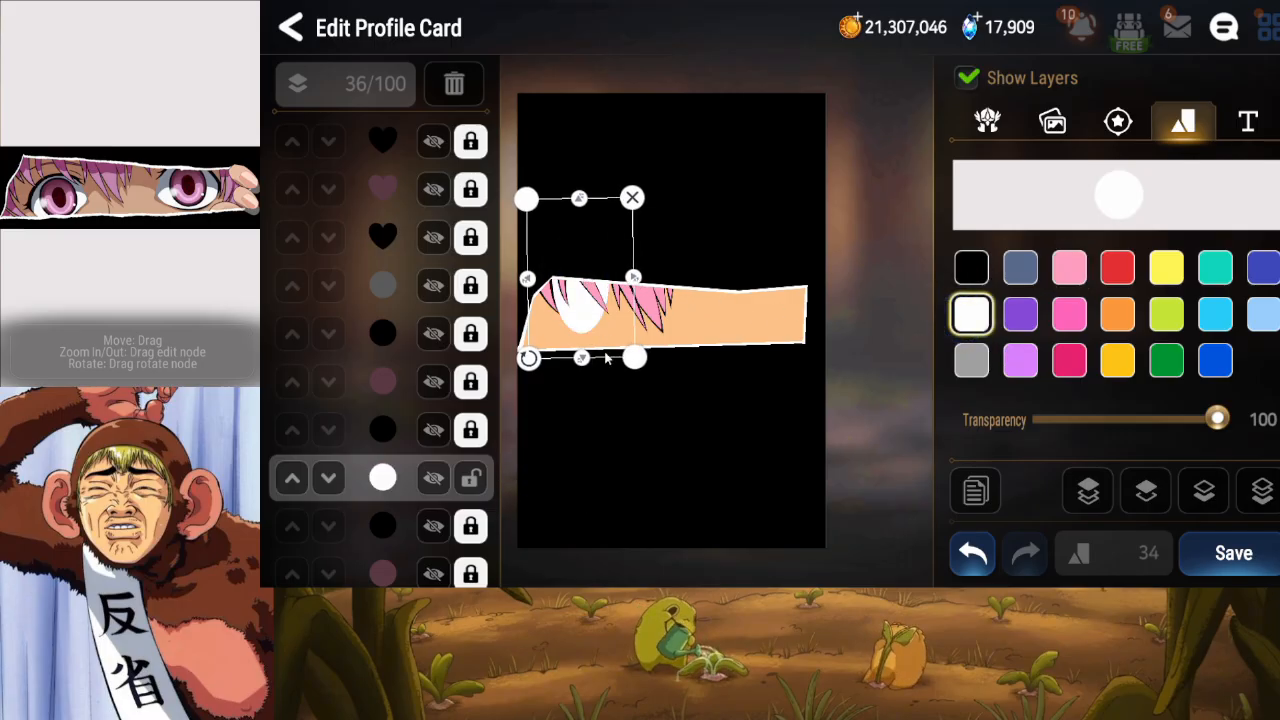
pyautogui.click(469, 482)
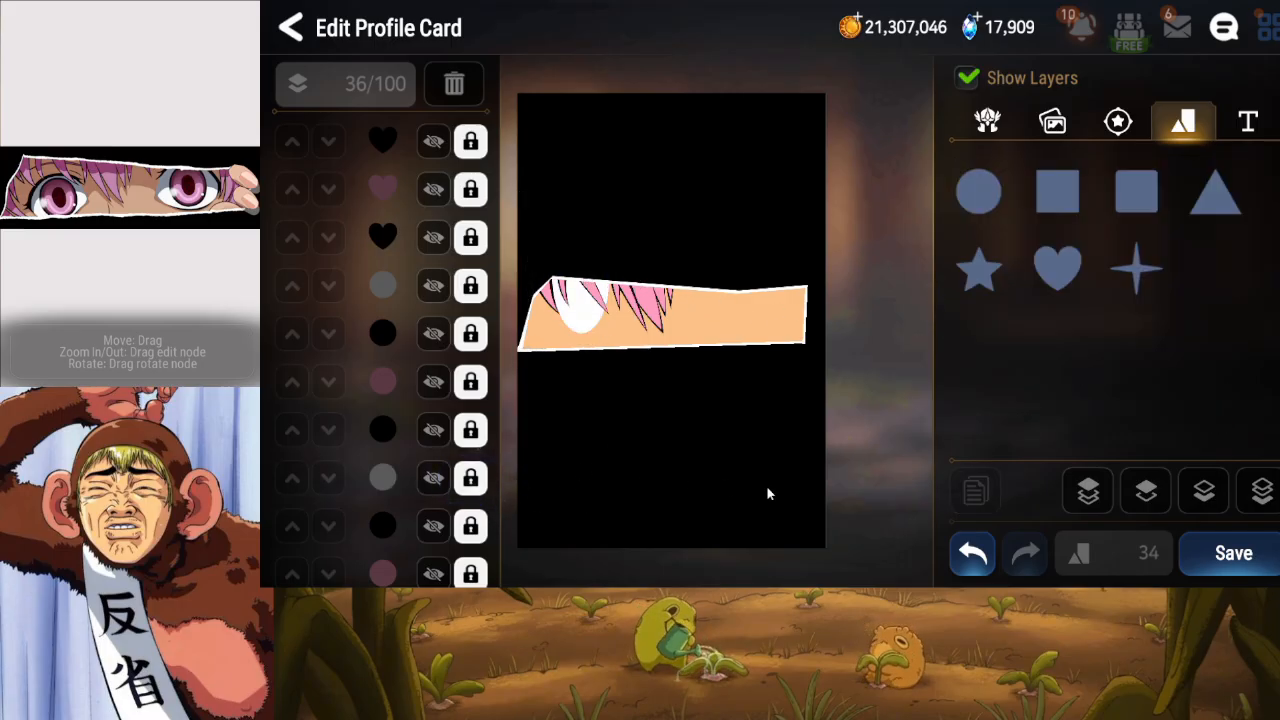
pyautogui.click(1203, 573)
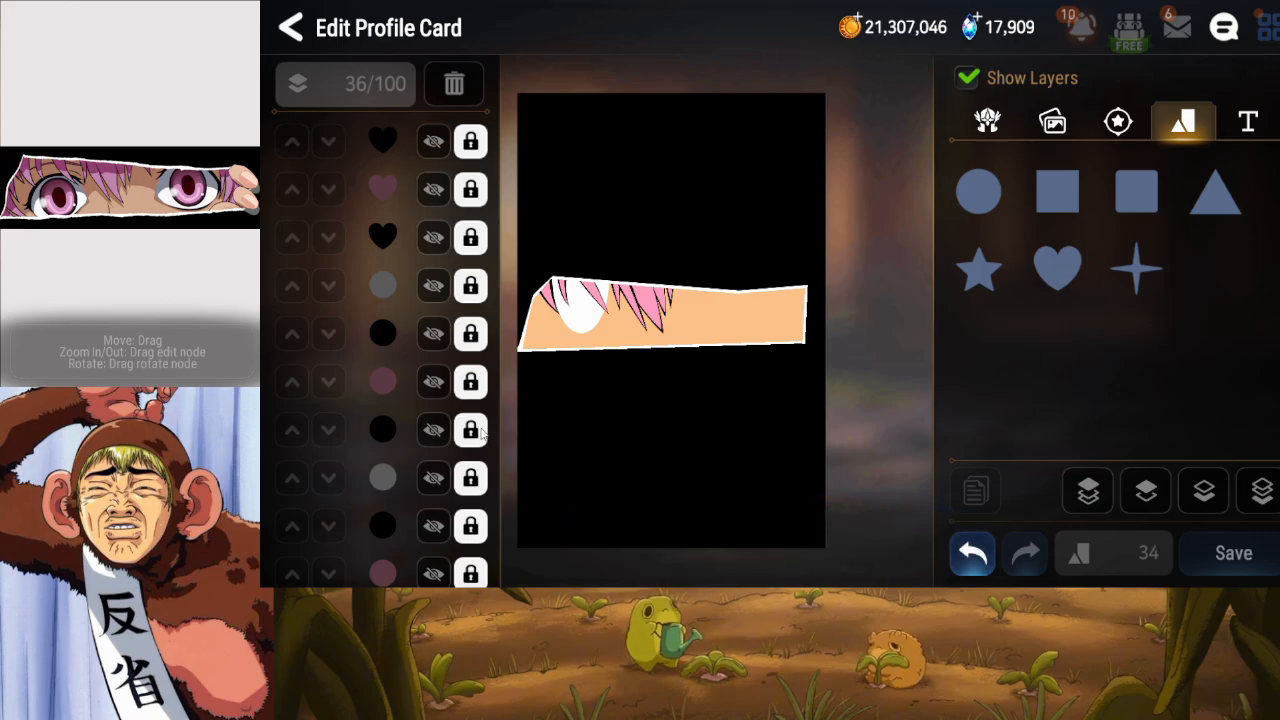
# Raise the orange skin rectangle above all the hair hearts and ovals, lock it, and toggle its visibility off and on.
pyautogui.scroll(-5, 414, 423)
pyautogui.doubleClick(433, 418)
pyautogui.click(433, 418)
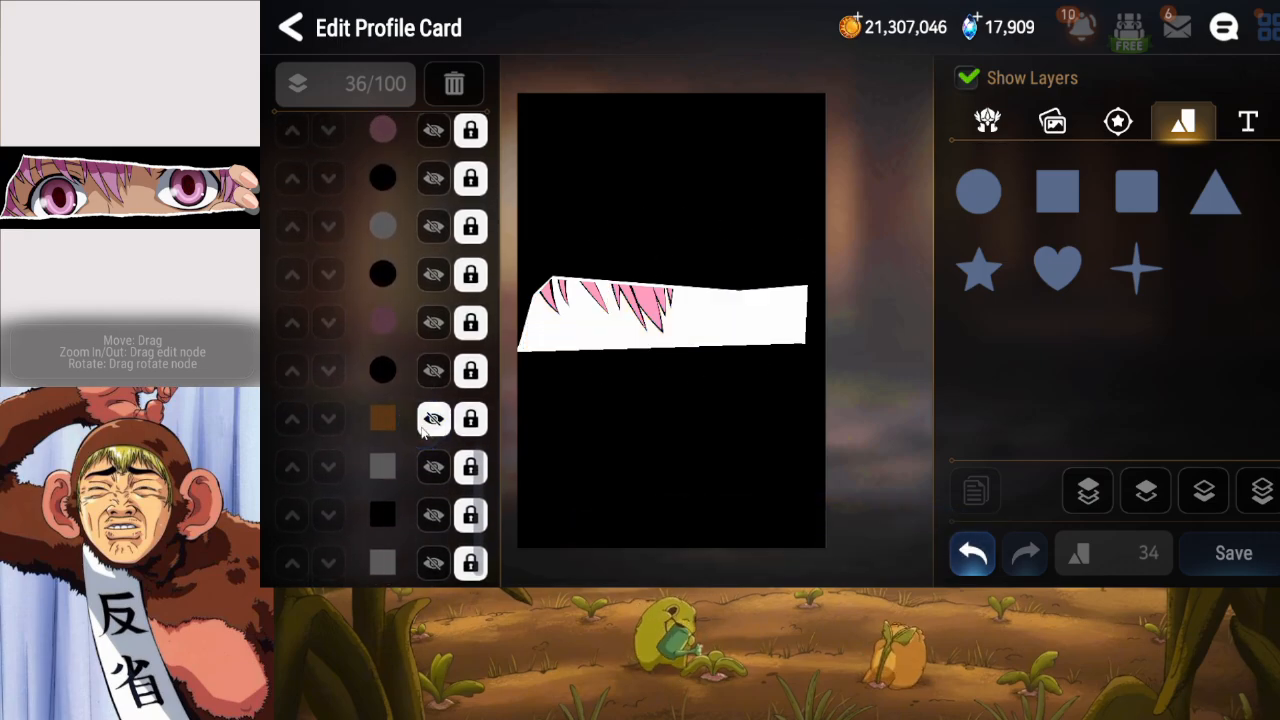
pyautogui.click(433, 418)
pyautogui.click(470, 418)
pyautogui.click(1141, 502)
pyautogui.click(1143, 502)
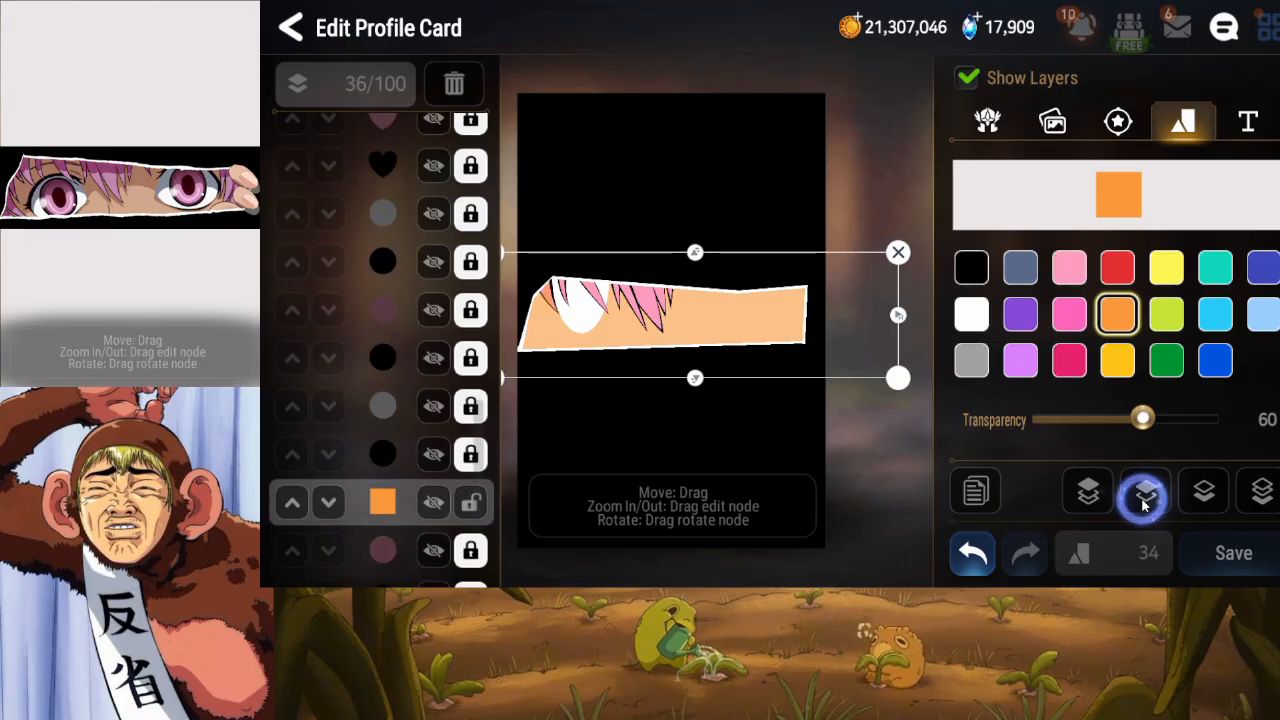
pyautogui.click(1143, 502)
pyautogui.click(1143, 502)
pyautogui.click(1143, 502)
pyautogui.click(1143, 502)
pyautogui.click(1143, 503)
pyautogui.click(1143, 503)
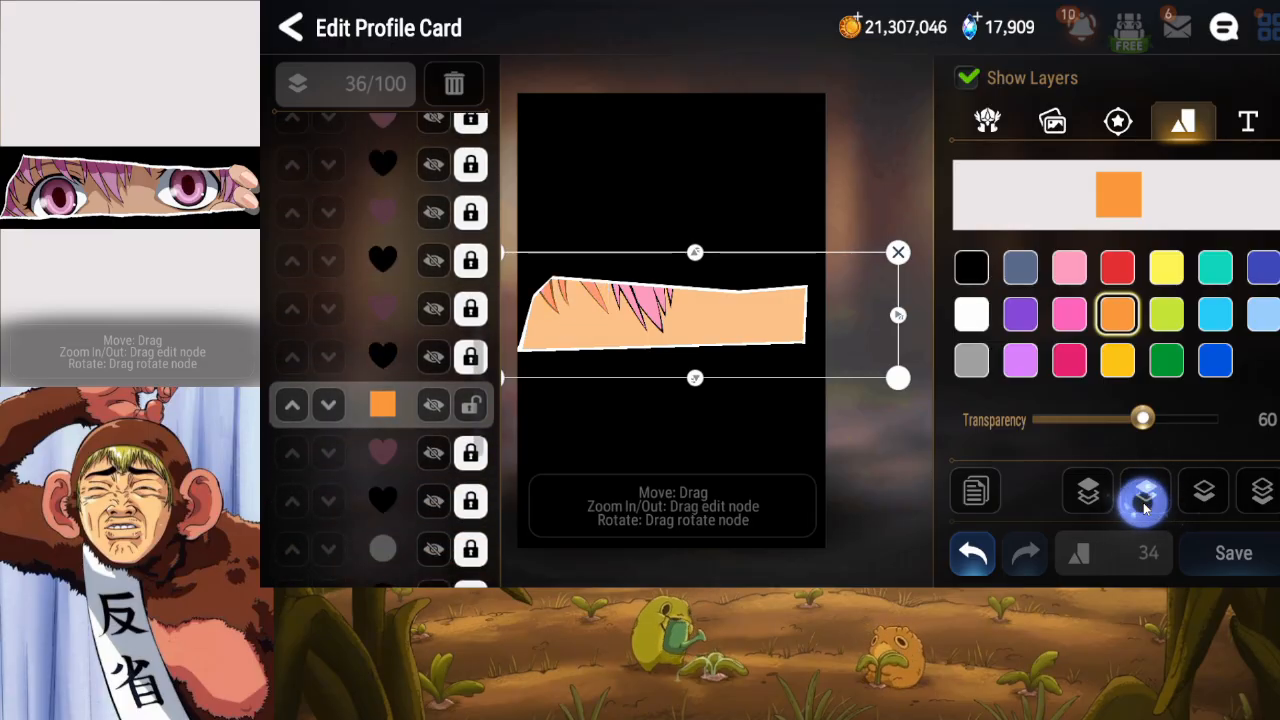
pyautogui.click(1143, 503)
pyautogui.click(1143, 503)
pyautogui.click(1143, 503)
pyautogui.click(1143, 503)
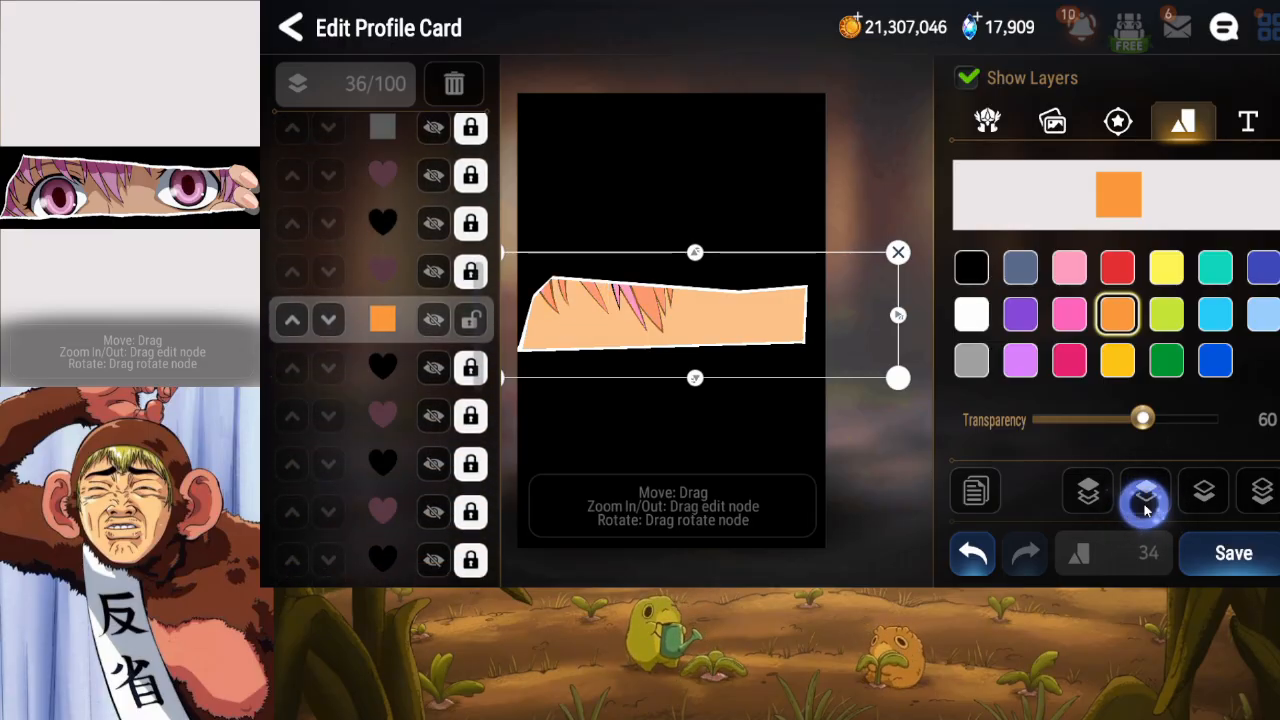
pyautogui.click(1143, 503)
pyautogui.click(1143, 503)
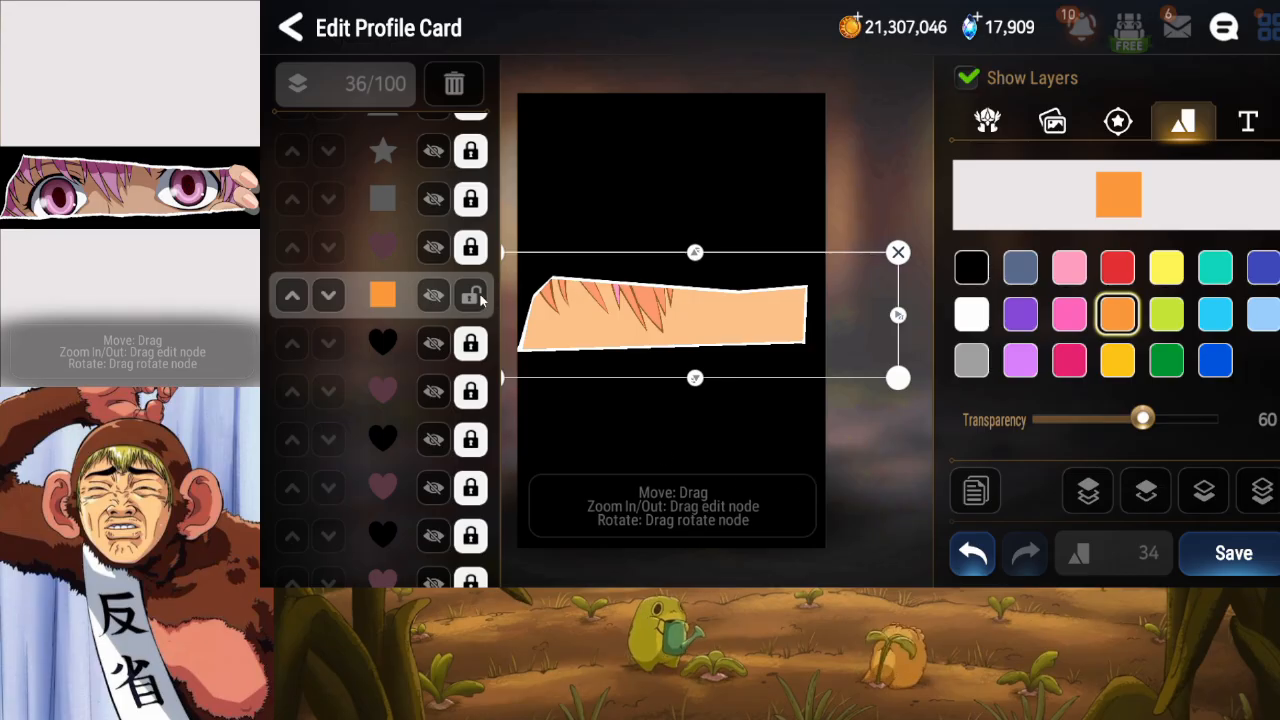
pyautogui.click(1147, 491)
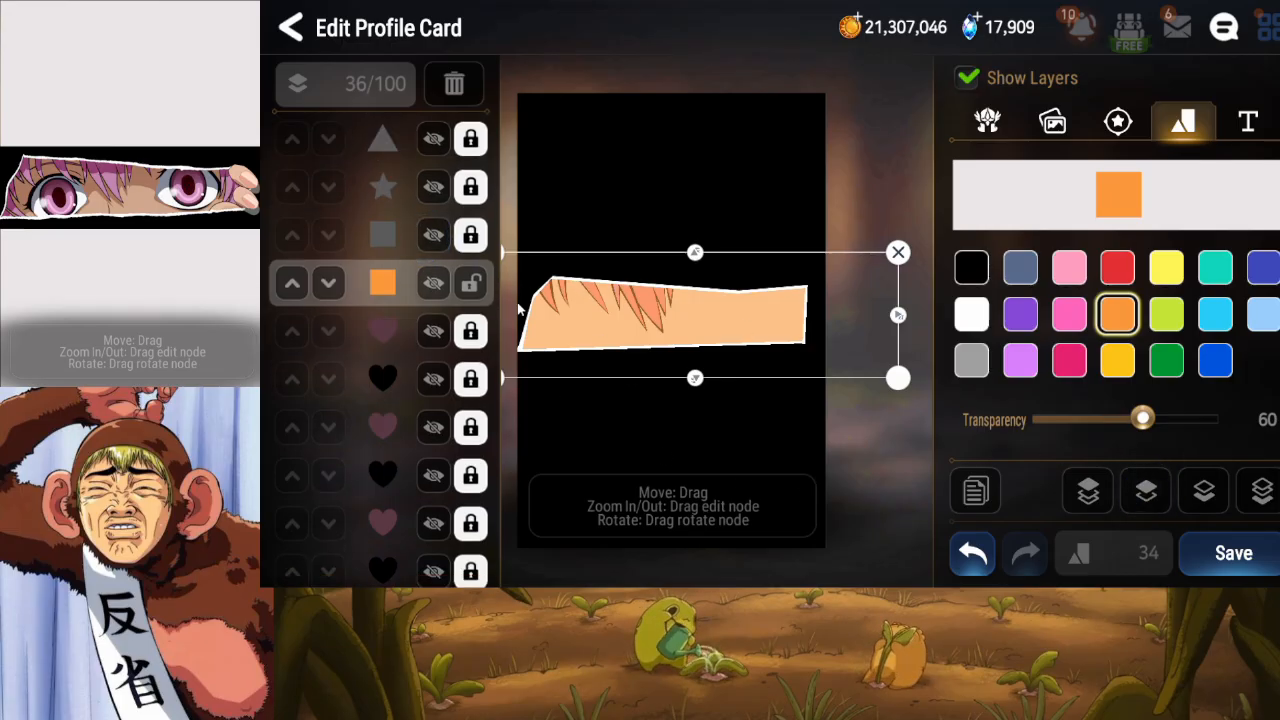
pyautogui.click(471, 285)
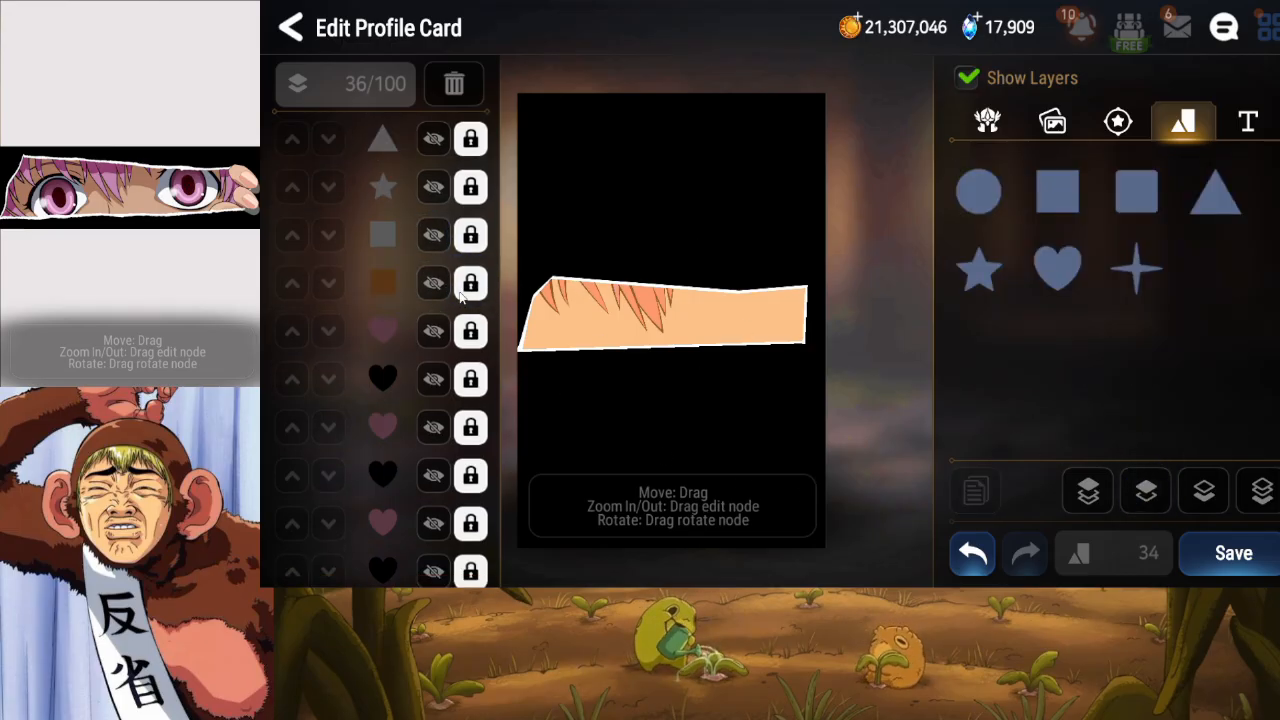
pyautogui.click(436, 285)
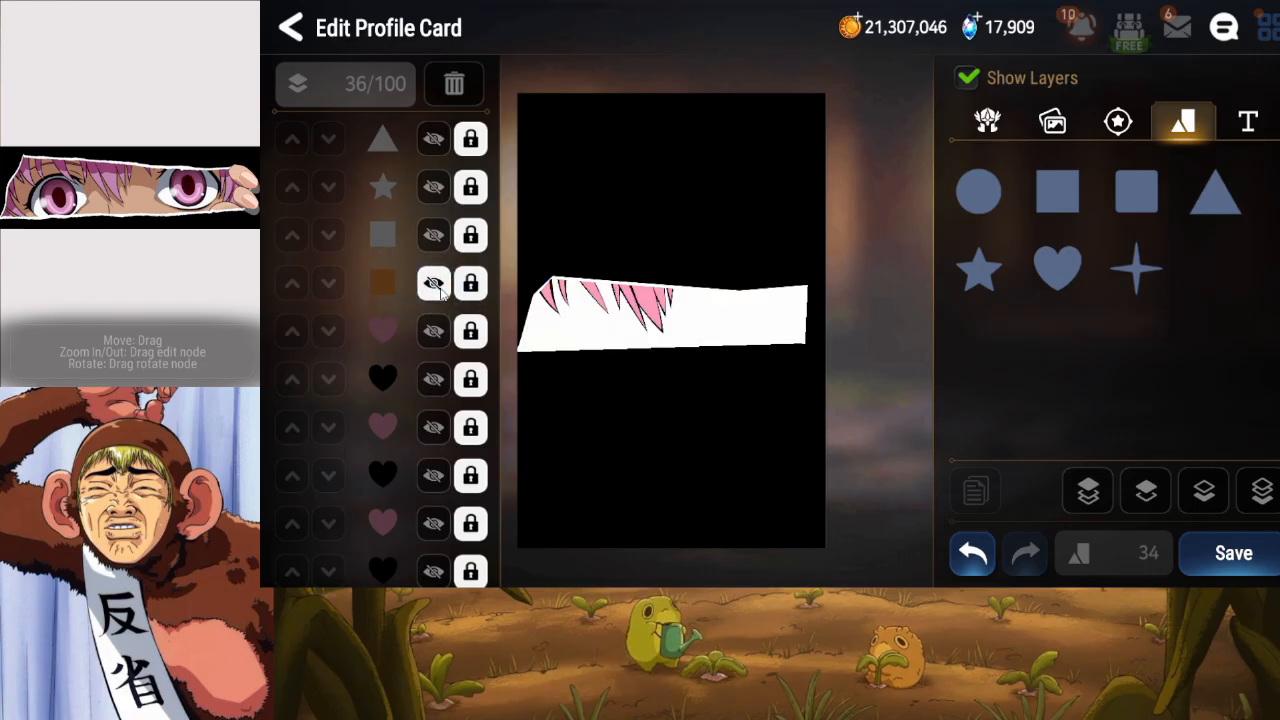
pyautogui.click(436, 285)
# Unlock the orange rectangle, send it to the back, and raise it above all the ovals, directly below the hearts.
pyautogui.click(471, 284)
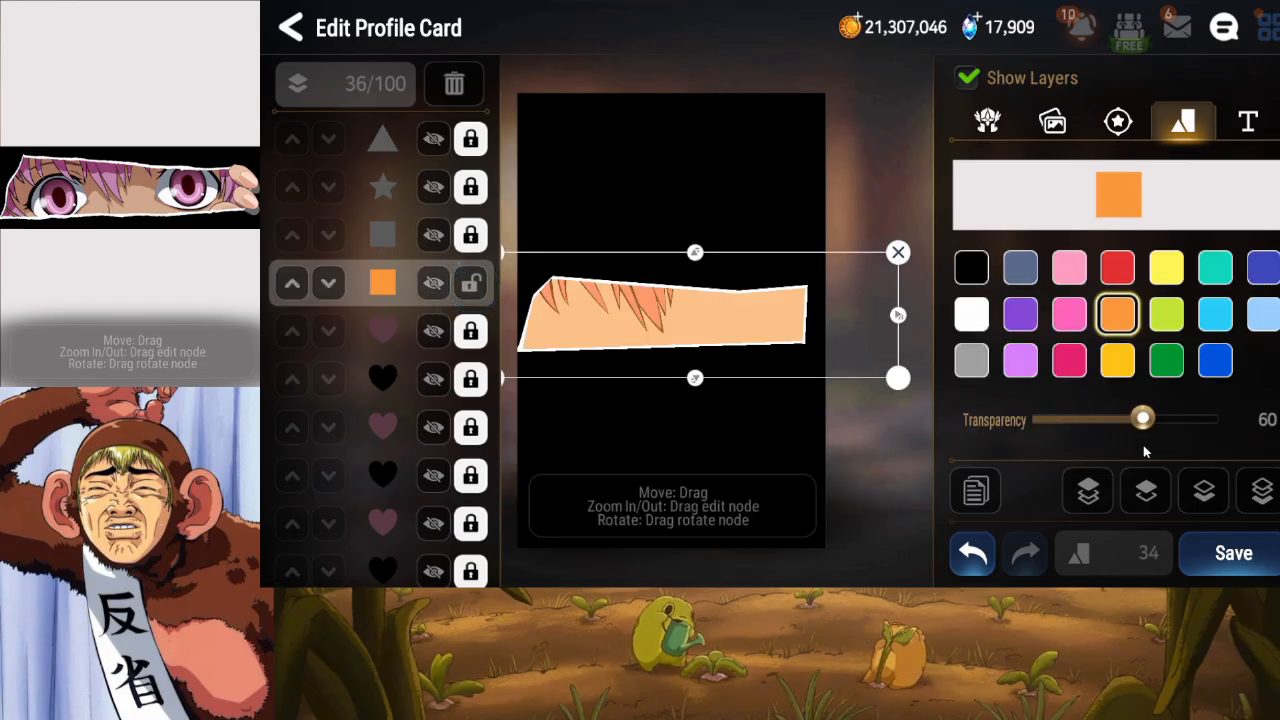
pyautogui.click(1250, 492)
pyautogui.click(1138, 495)
pyautogui.click(1143, 498)
pyautogui.click(1143, 497)
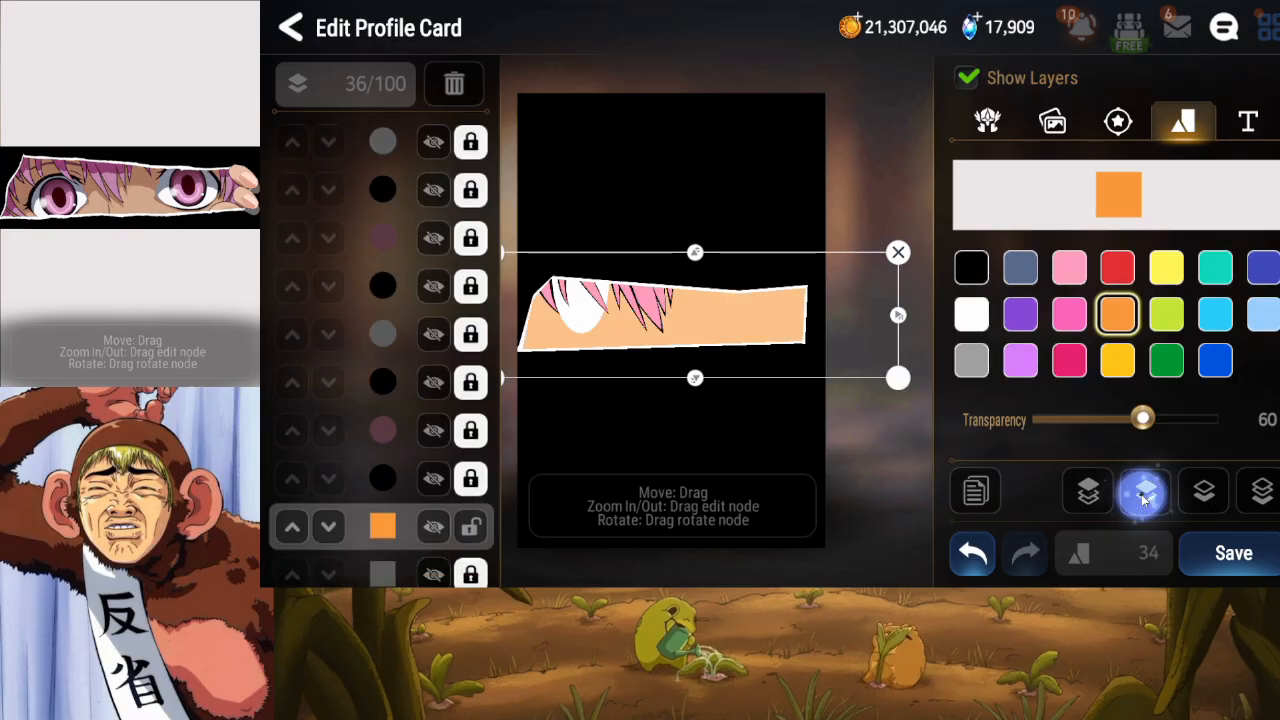
pyautogui.click(1143, 498)
pyautogui.click(1143, 499)
pyautogui.click(1143, 498)
pyautogui.click(1143, 498)
pyautogui.click(1143, 498)
pyautogui.click(1143, 498)
pyautogui.click(1143, 498)
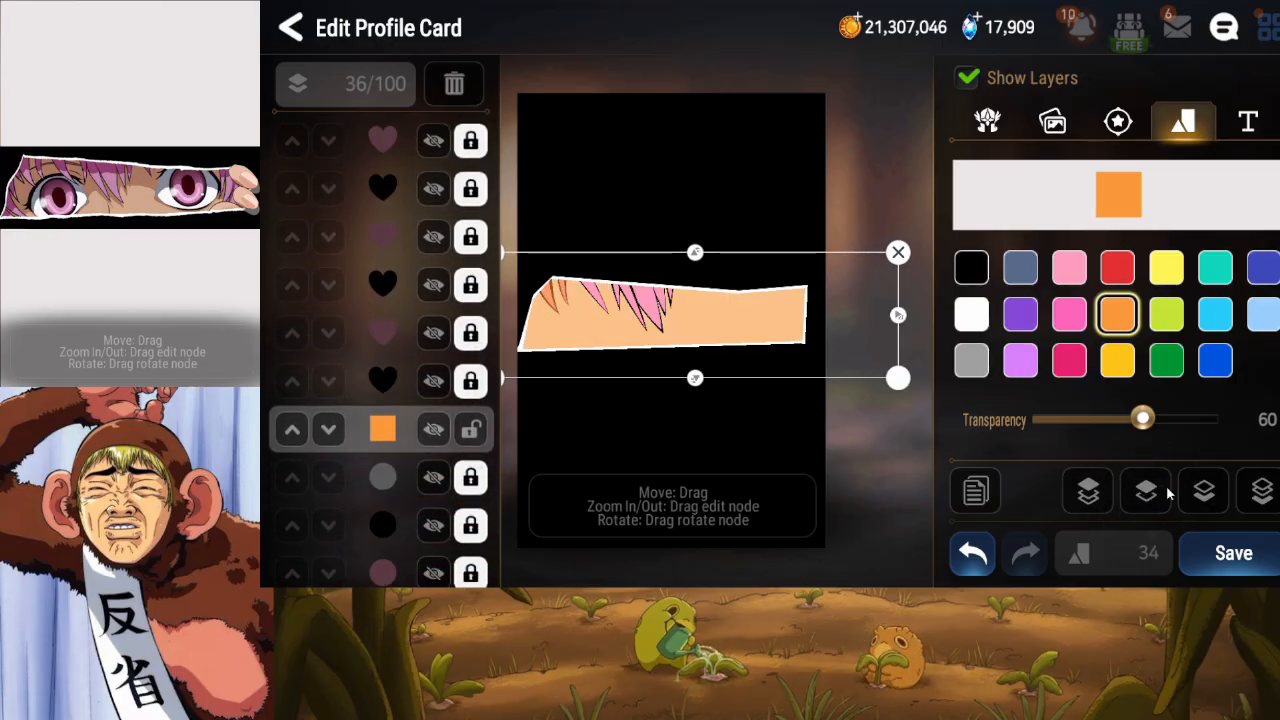
# Lower the orange rectangle until it sits between the lowest black oval and the pink oval above it.
pyautogui.click(1186, 492)
pyautogui.click(1188, 492)
pyautogui.click(1188, 492)
pyautogui.click(1188, 492)
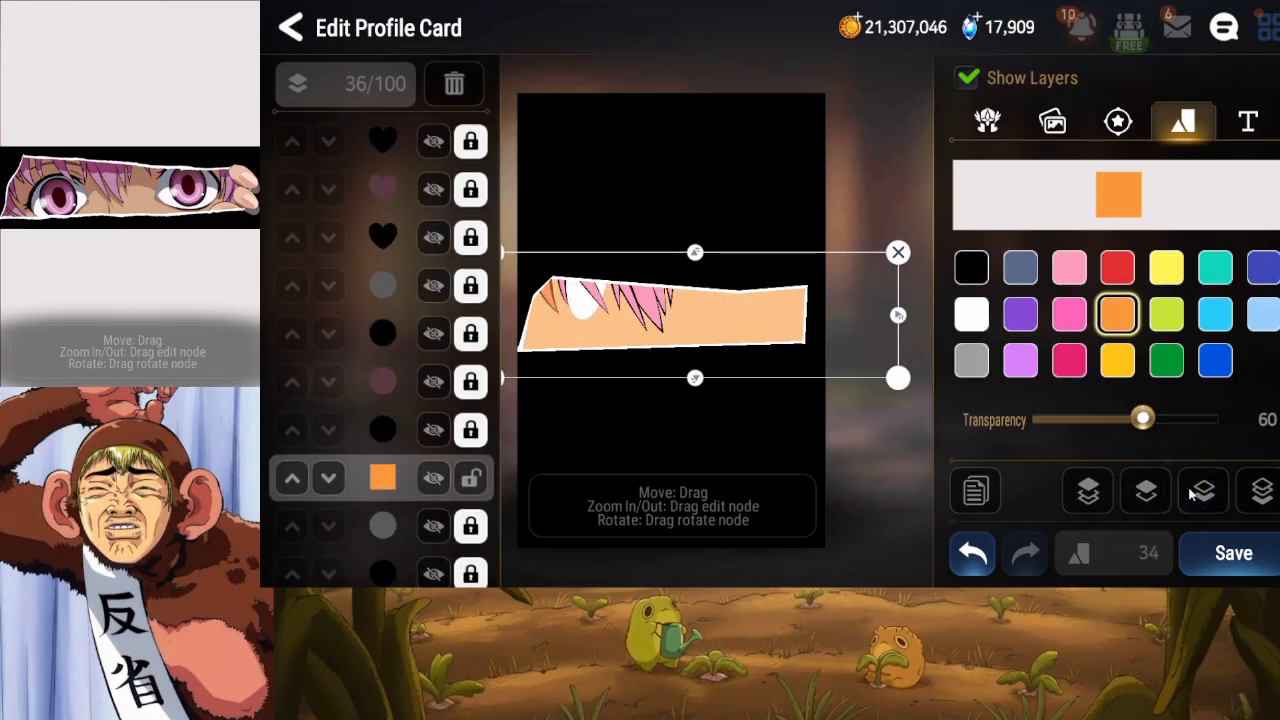
pyautogui.click(1188, 492)
pyautogui.scroll(-1, 422, 457)
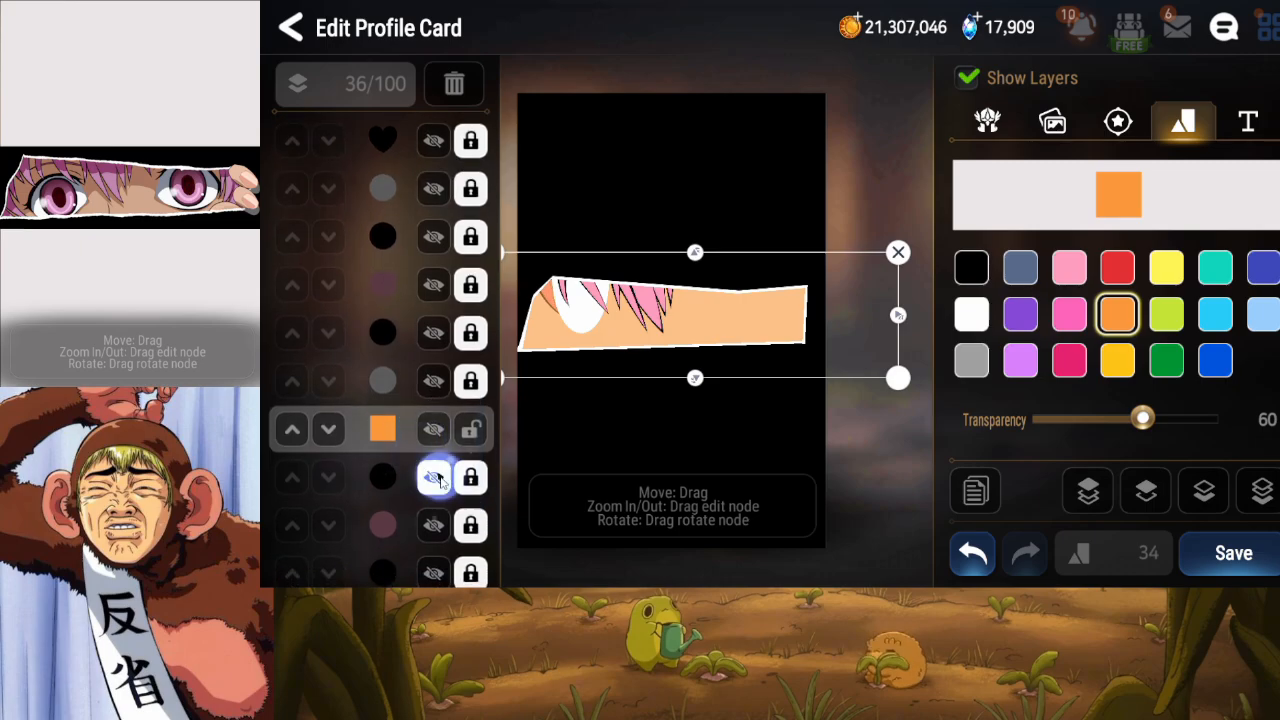
pyautogui.click(1203, 505)
pyautogui.click(1203, 505)
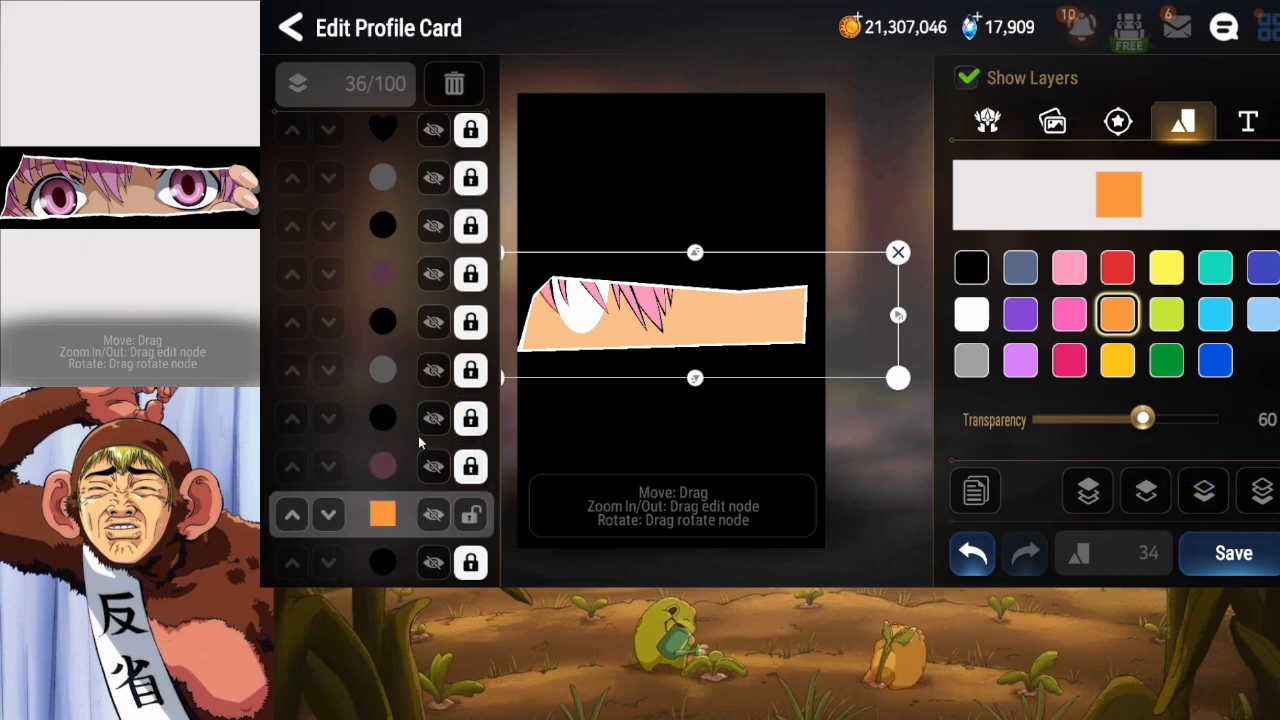
pyautogui.scroll(-1, 418, 436)
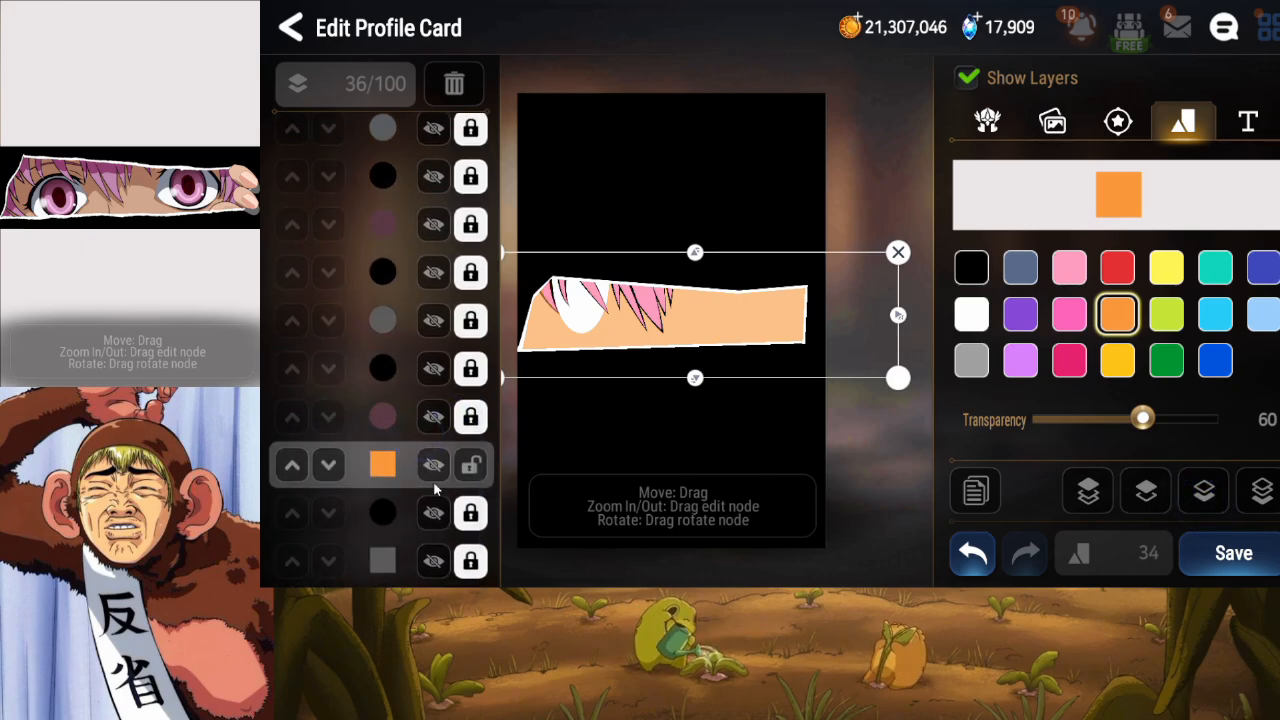
# Lower the orange rectangle below the lowest black oval, lock it, toggle the layers beneath off and on, and save the card.
pyautogui.click(1195, 505)
pyautogui.scroll(-2, 450, 475)
pyautogui.click(470, 429)
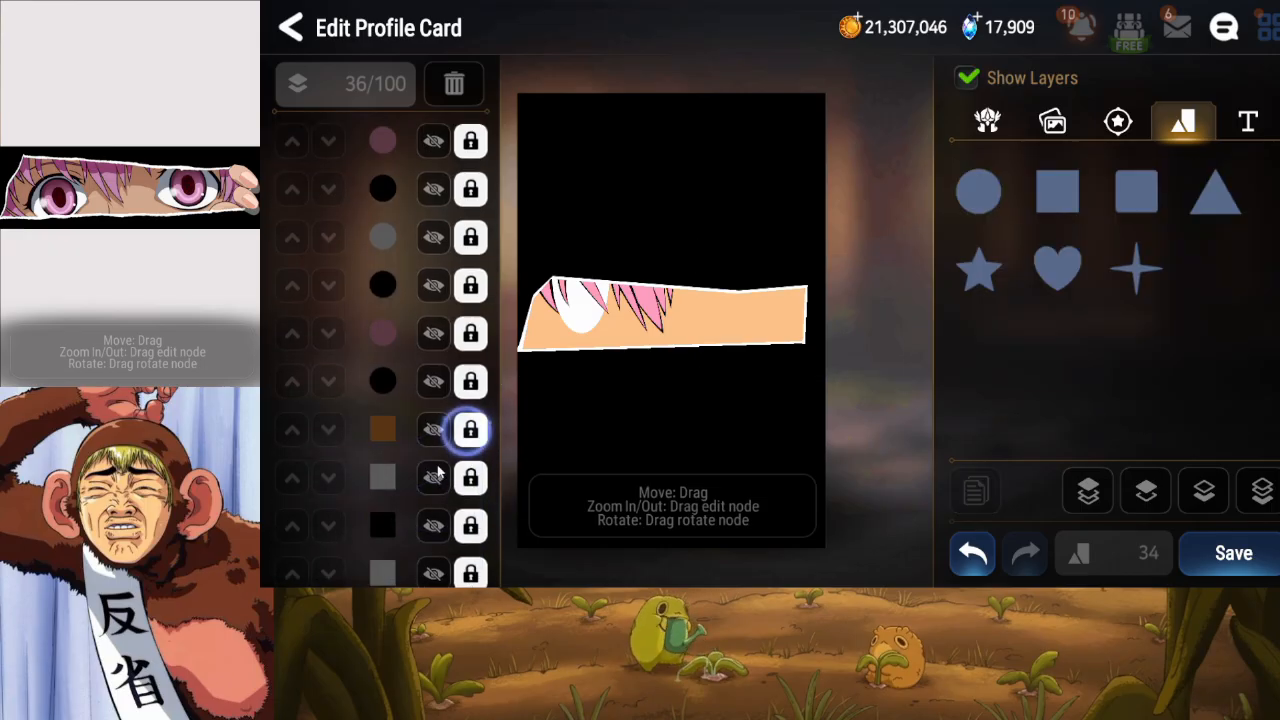
pyautogui.click(433, 473)
pyautogui.click(433, 473)
pyautogui.moveTo(391, 397); pyautogui.dragTo(410, 462)
pyautogui.click(428, 518)
pyautogui.click(428, 518)
pyautogui.click(1233, 553)
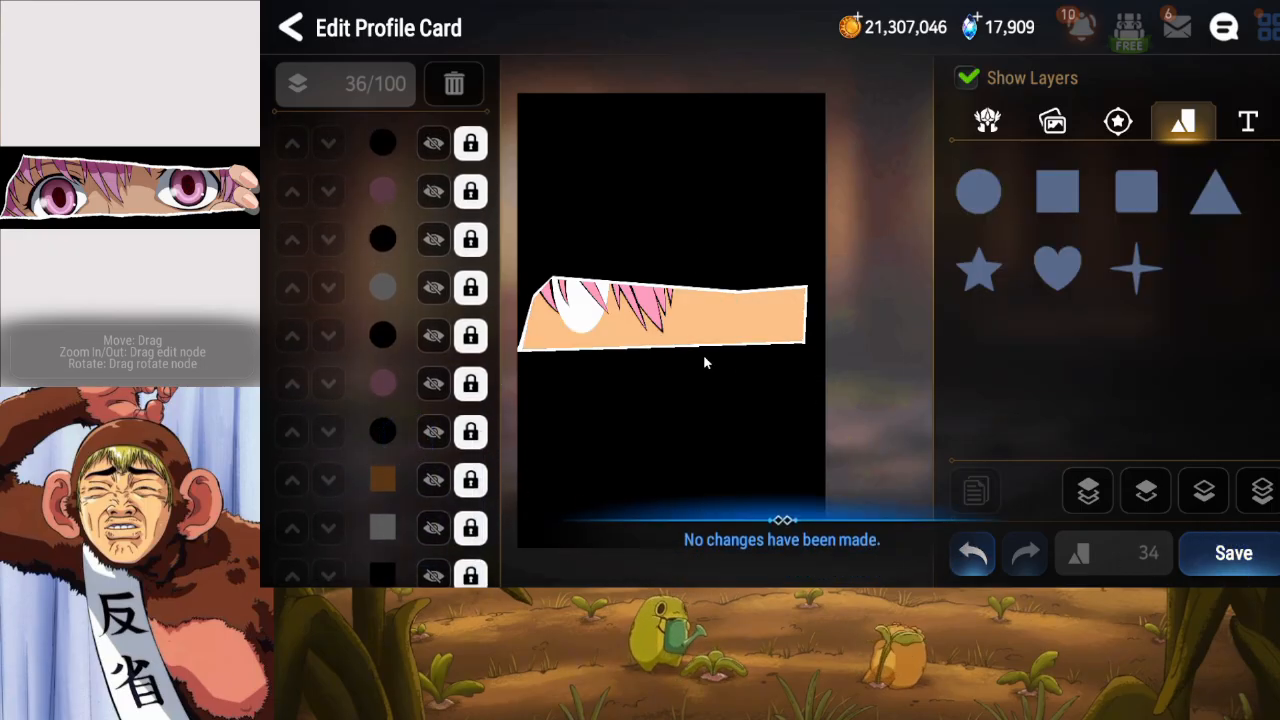
# Add a star, rotate and squash it into a narrow spiky shape, and place it over the paper strip's left end.
pyautogui.click(968, 275)
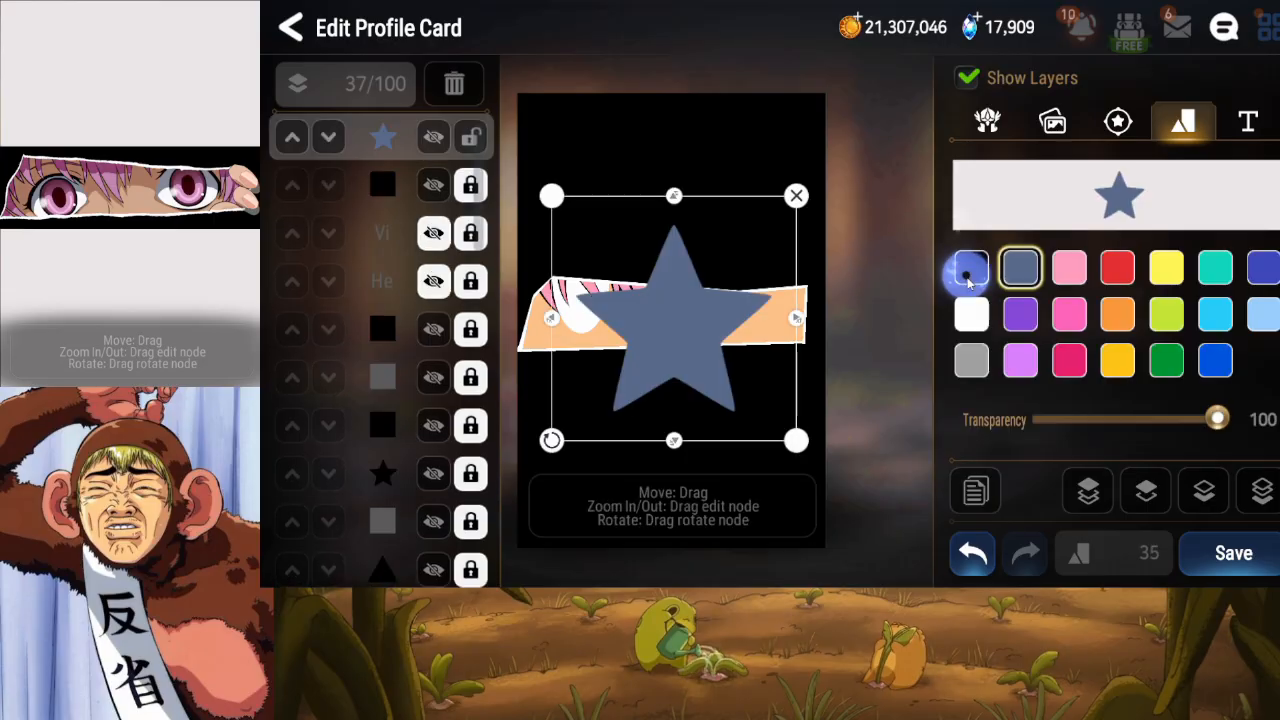
pyautogui.moveTo(567, 436); pyautogui.dragTo(786, 323)
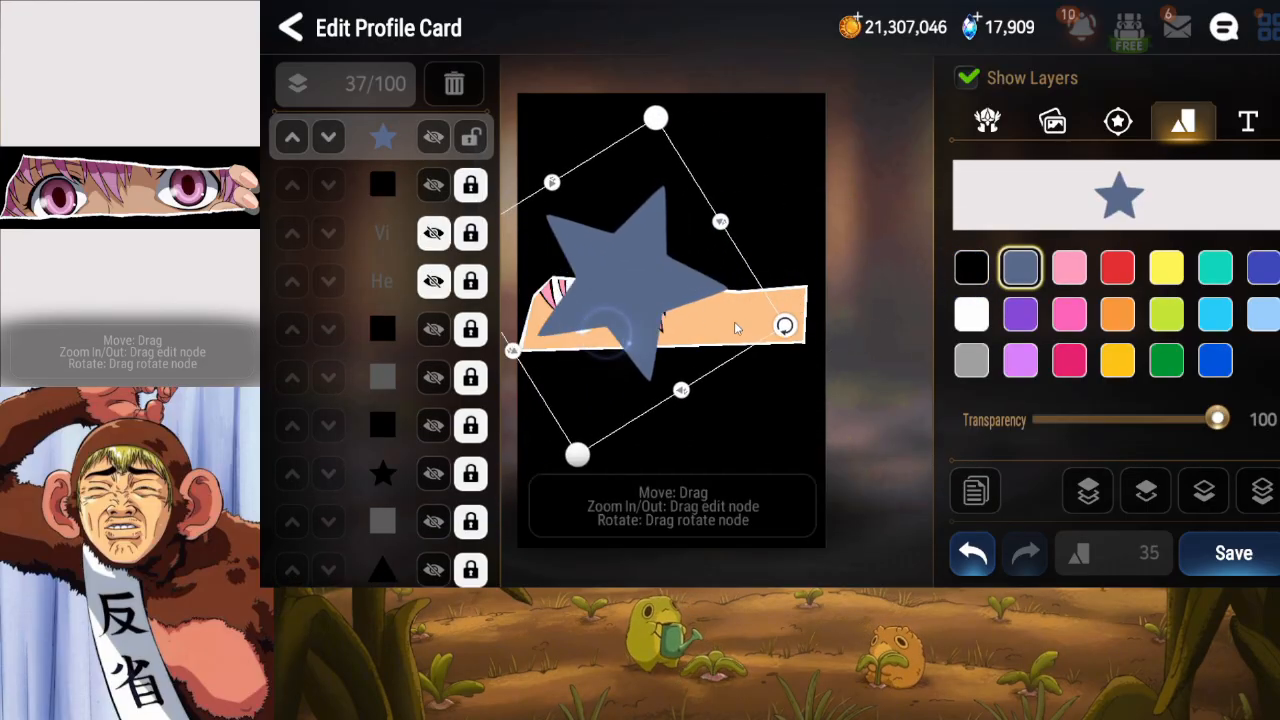
pyautogui.click(740, 206)
pyautogui.click(715, 255)
pyautogui.moveTo(721, 223); pyautogui.dragTo(656, 263)
pyautogui.moveTo(681, 391); pyautogui.dragTo(664, 361)
pyautogui.moveTo(620, 290); pyautogui.dragTo(571, 298)
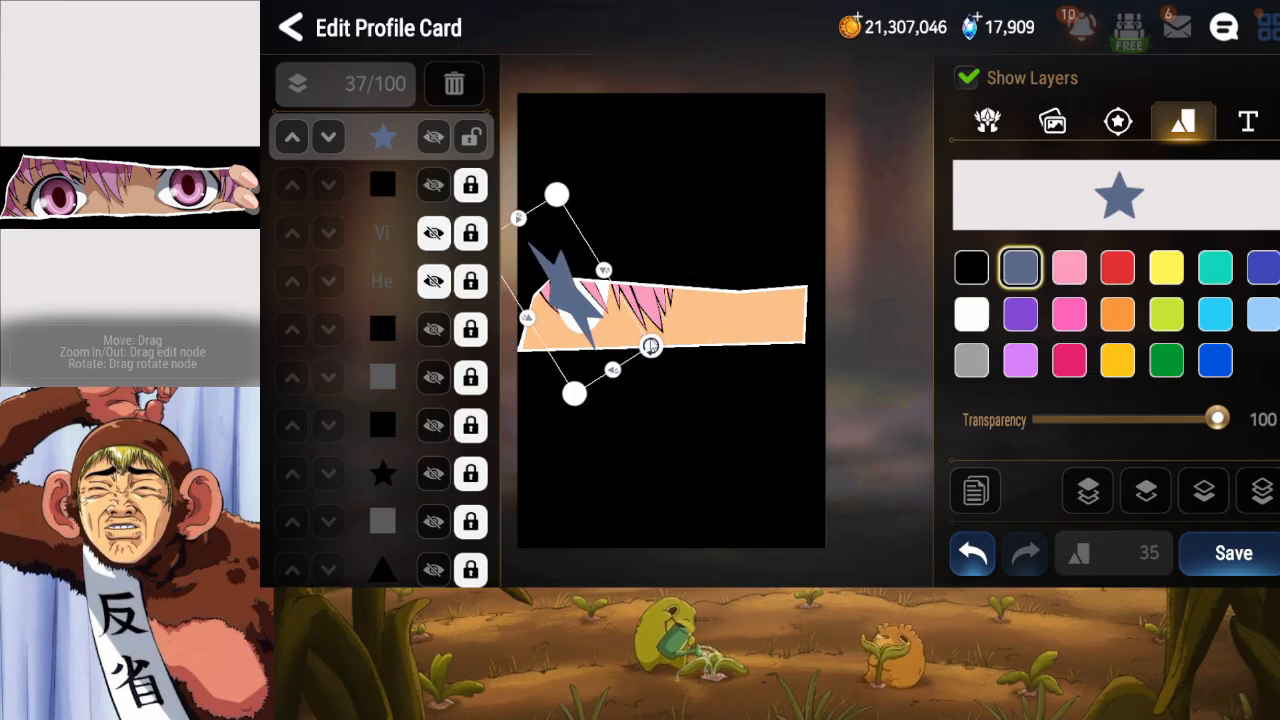
pyautogui.moveTo(651, 345); pyautogui.dragTo(561, 341)
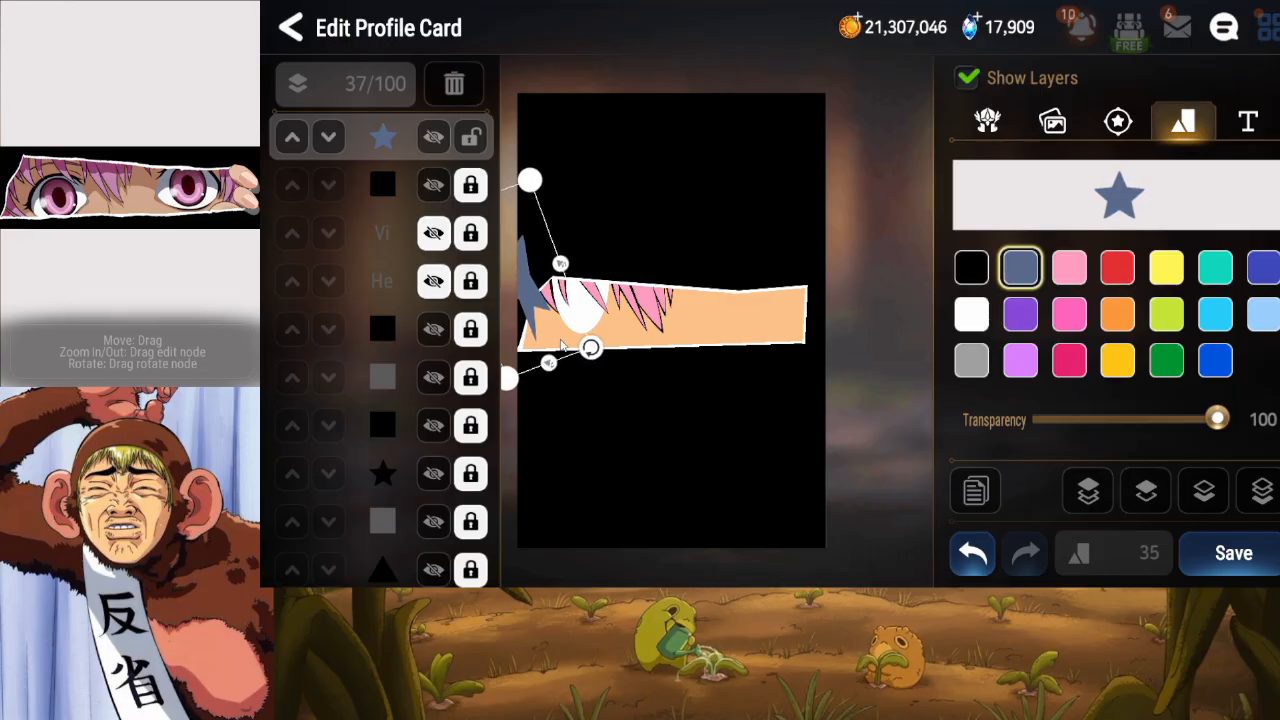
# Send the star to the back, and raise it until it sits directly above the orange rectangle.
pyautogui.click(1264, 490)
pyautogui.click(1122, 490)
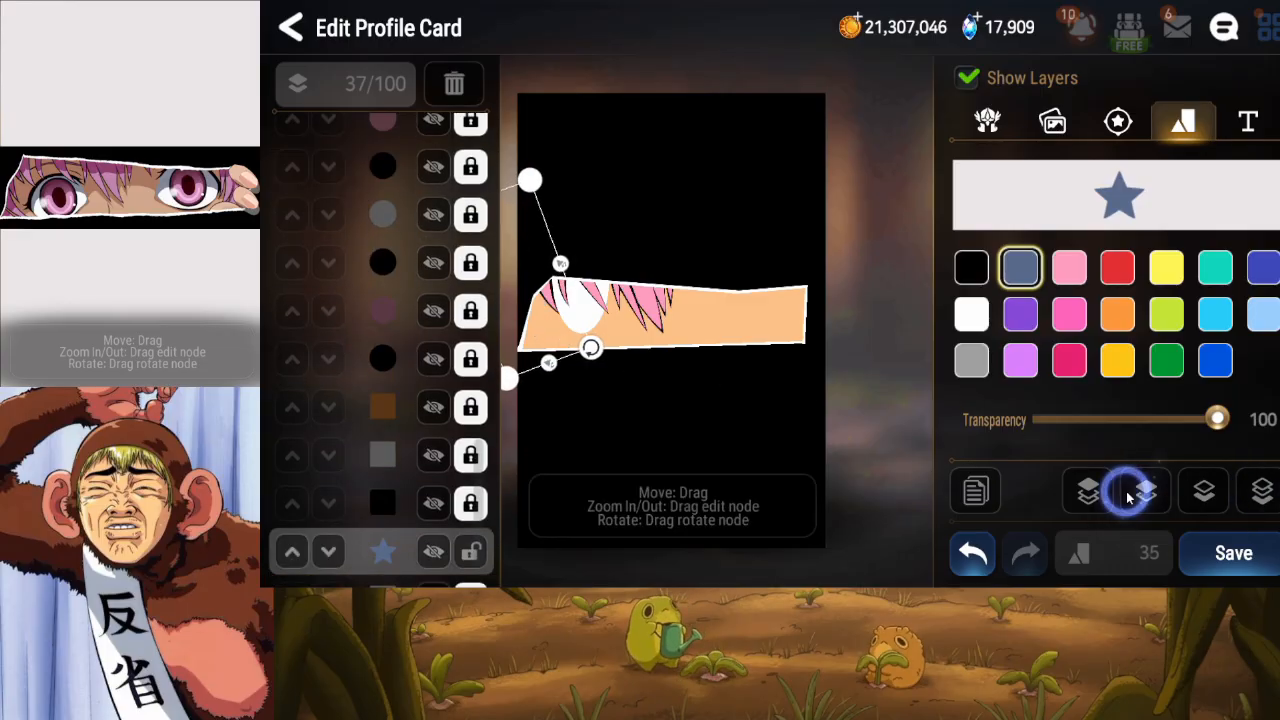
pyautogui.click(1124, 492)
pyautogui.click(1125, 493)
pyautogui.click(1127, 495)
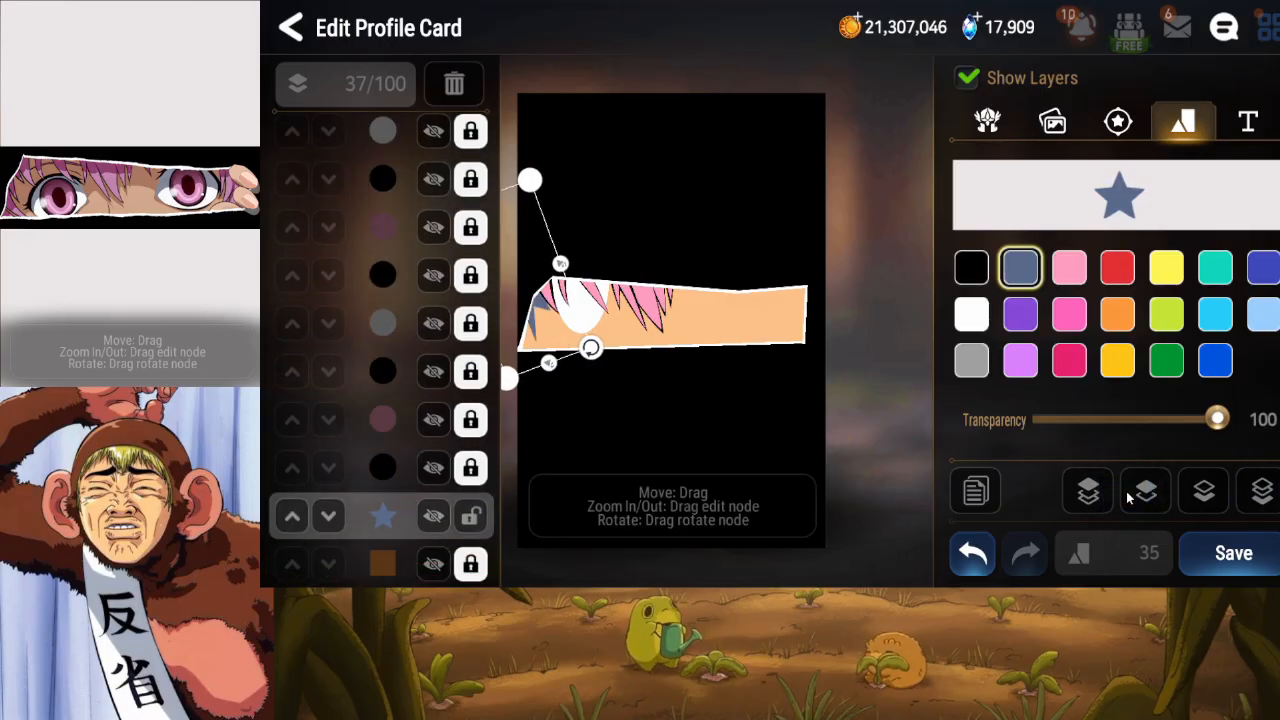
# Fine-tune the star's size, tilt and position so one point forms a thin hair strand at the strip's left edge.
pyautogui.moveTo(562, 265); pyautogui.dragTo(551, 264)
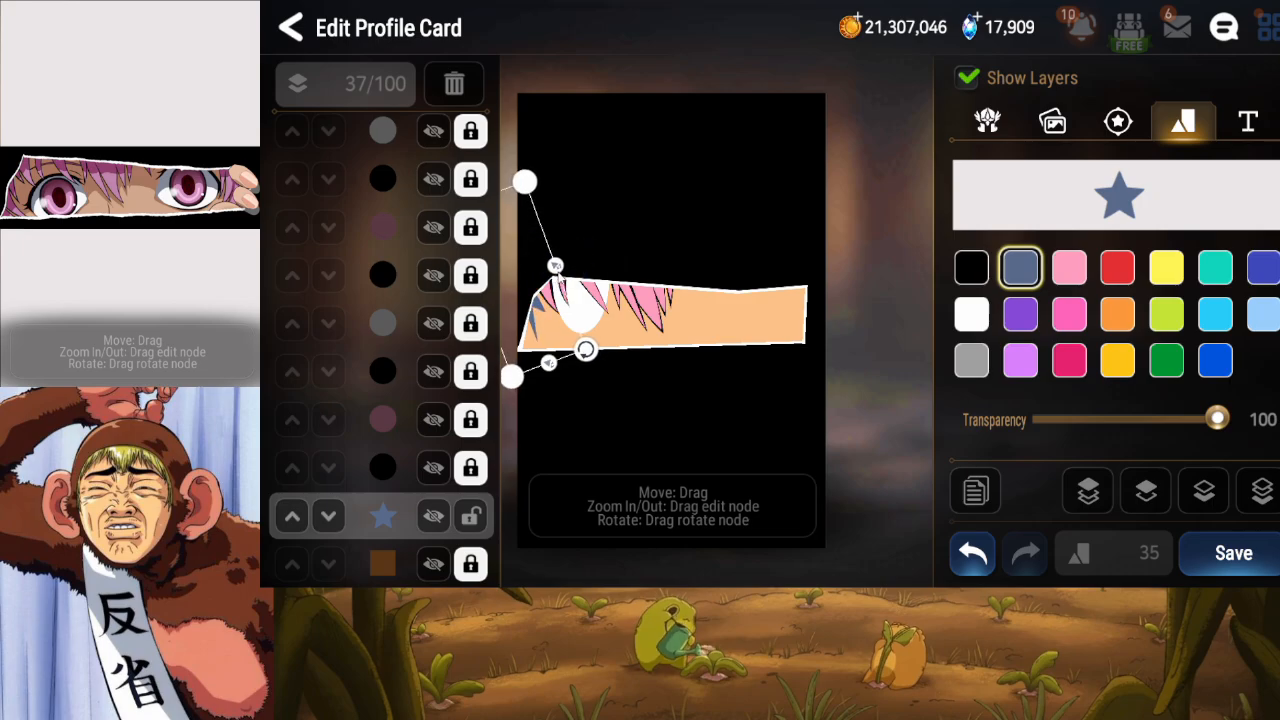
pyautogui.moveTo(551, 364); pyautogui.dragTo(523, 337)
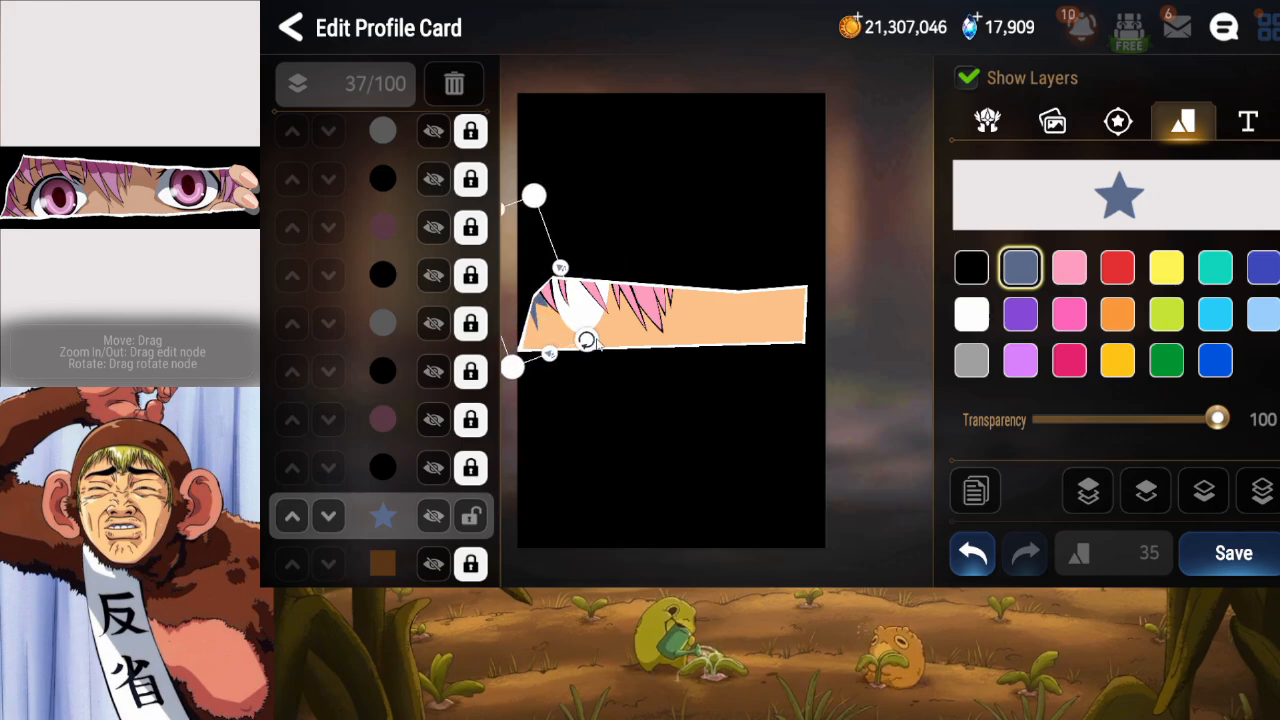
pyautogui.click(575, 264)
pyautogui.click(569, 291)
pyautogui.moveTo(566, 267); pyautogui.dragTo(558, 302)
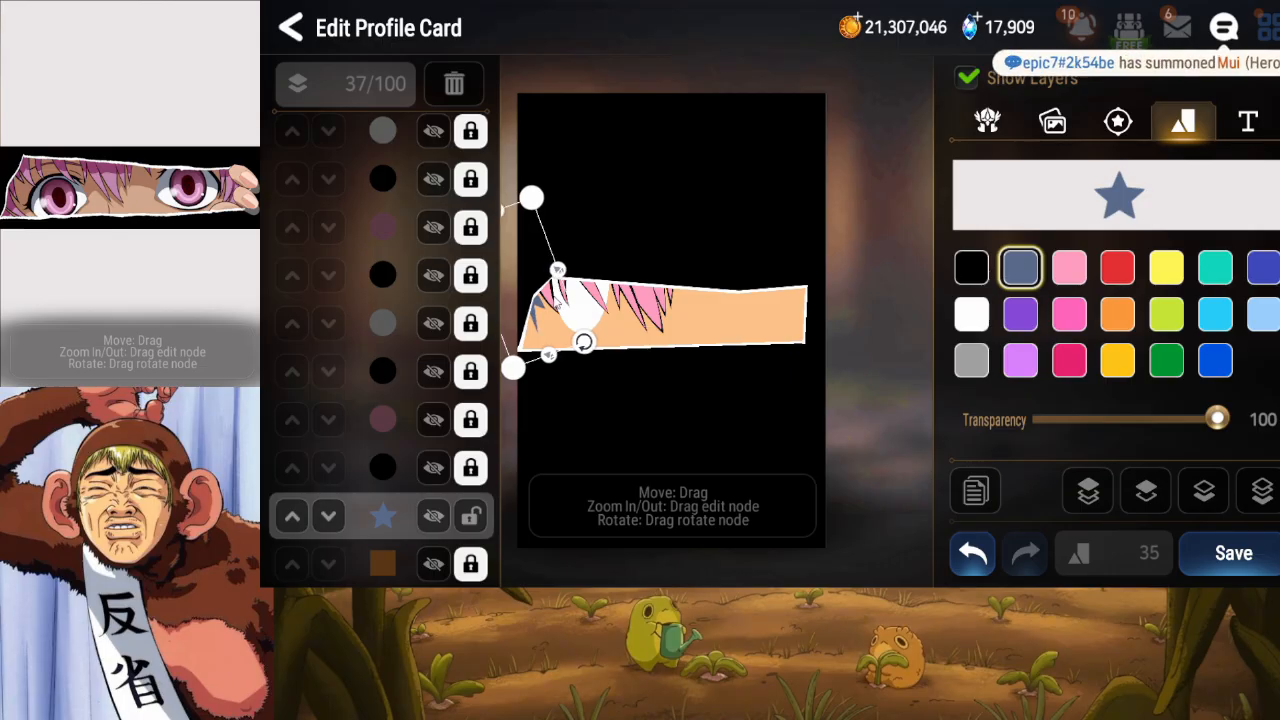
pyautogui.click(591, 355)
pyautogui.click(566, 318)
pyautogui.moveTo(586, 344); pyautogui.dragTo(589, 337)
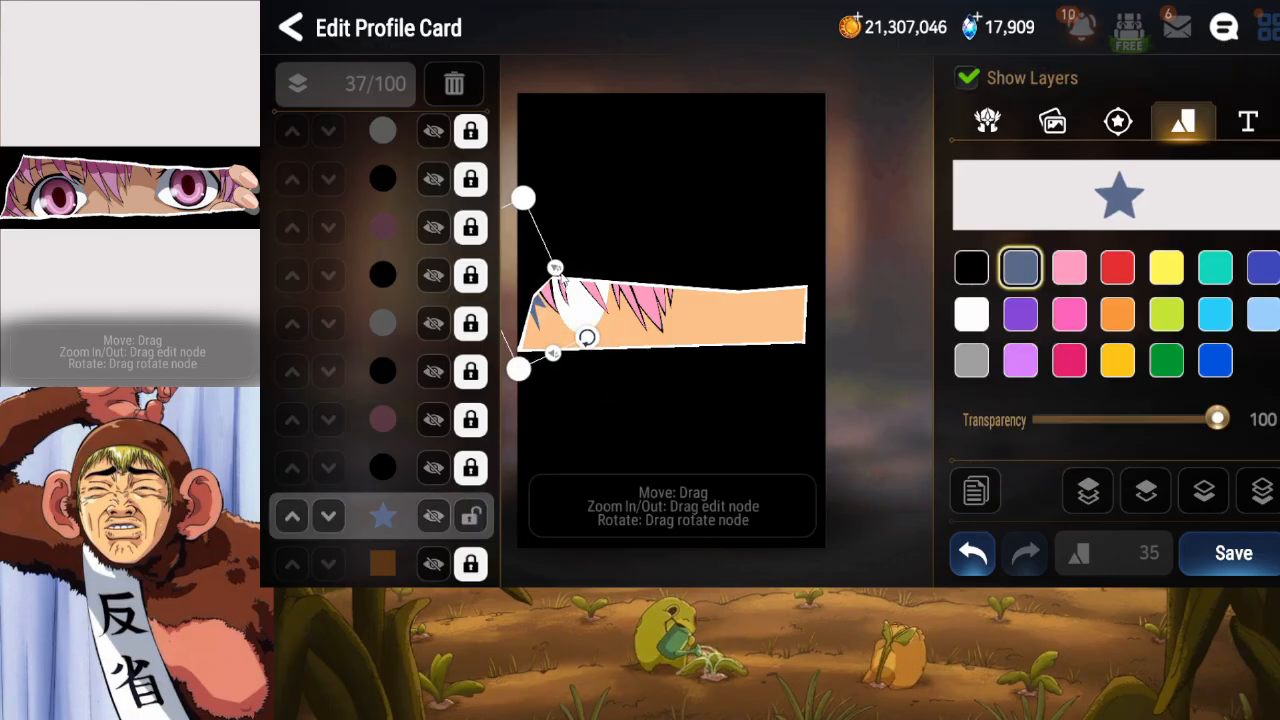
pyautogui.moveTo(556, 268); pyautogui.dragTo(561, 267)
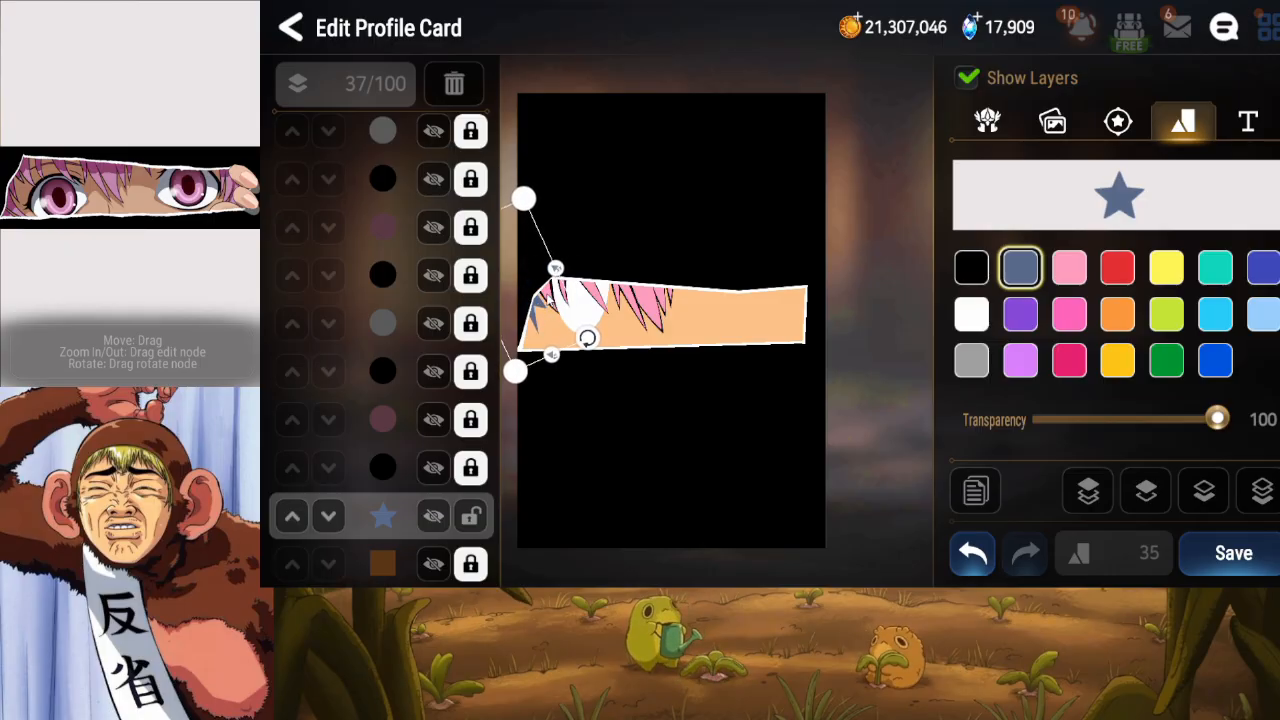
# Color the star black, duplicate it, and place the copy directly above the original in the layer order.
pyautogui.click(972, 270)
pyautogui.click(980, 487)
pyautogui.click(1264, 487)
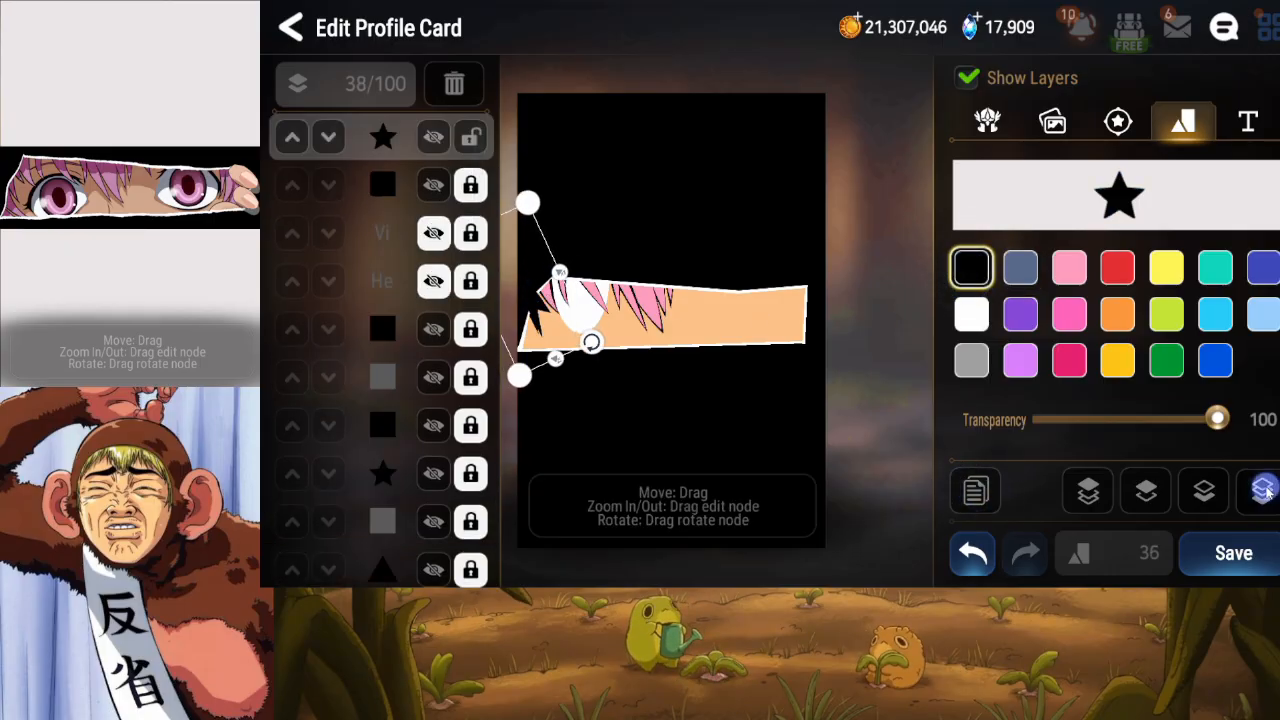
pyautogui.click(1146, 490)
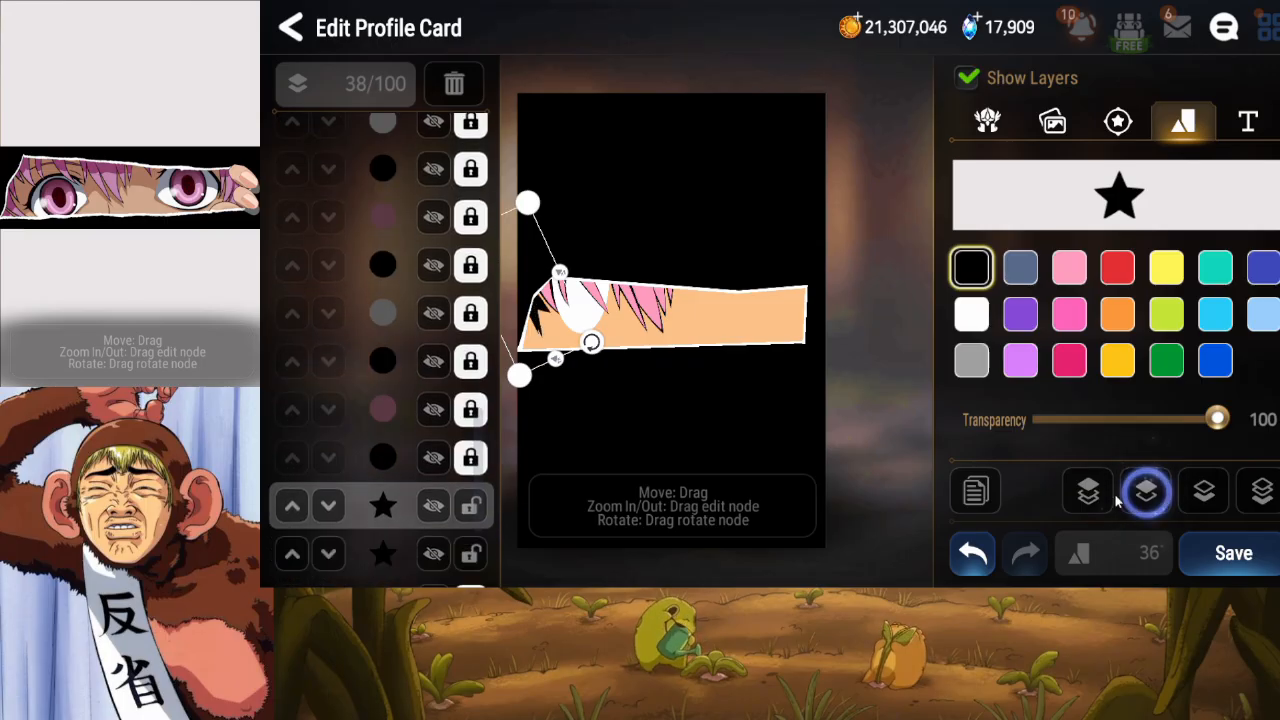
# Lock the black star, color its copy light pink, offset it slightly to leave a dark outline, lock it, and save.
pyautogui.click(471, 553)
pyautogui.click(1069, 267)
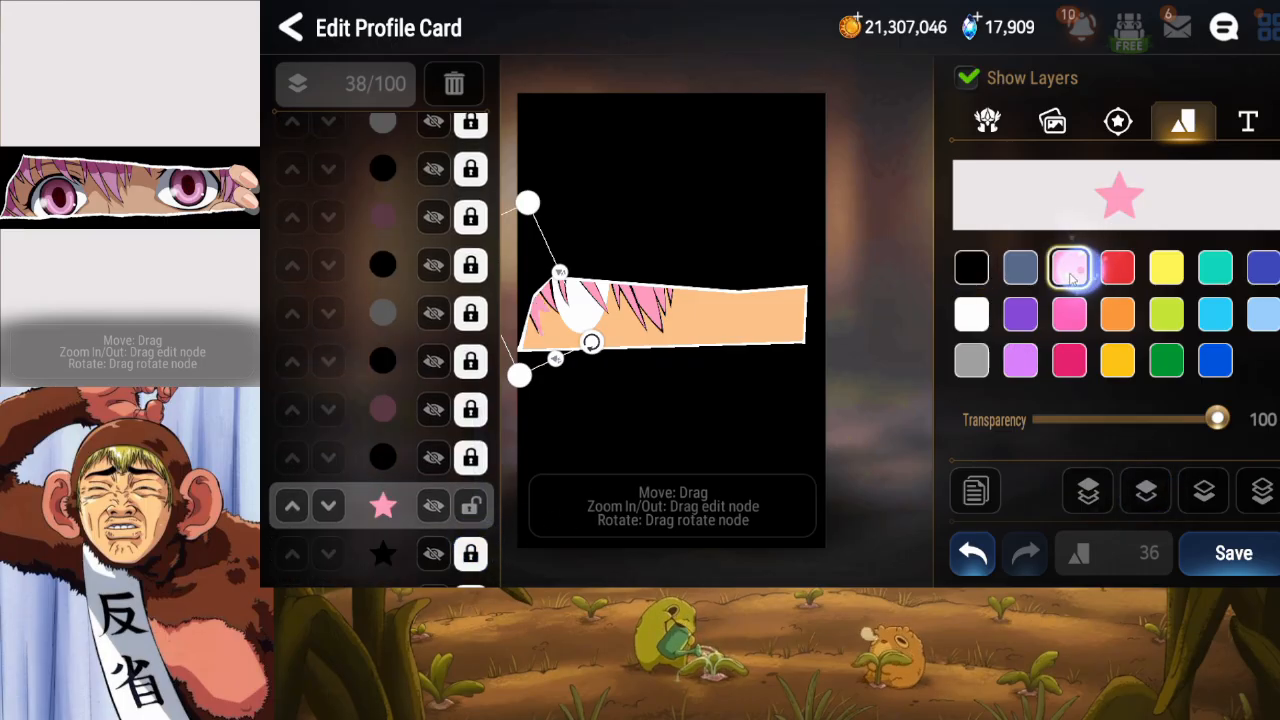
pyautogui.moveTo(533, 302); pyautogui.dragTo(554, 269)
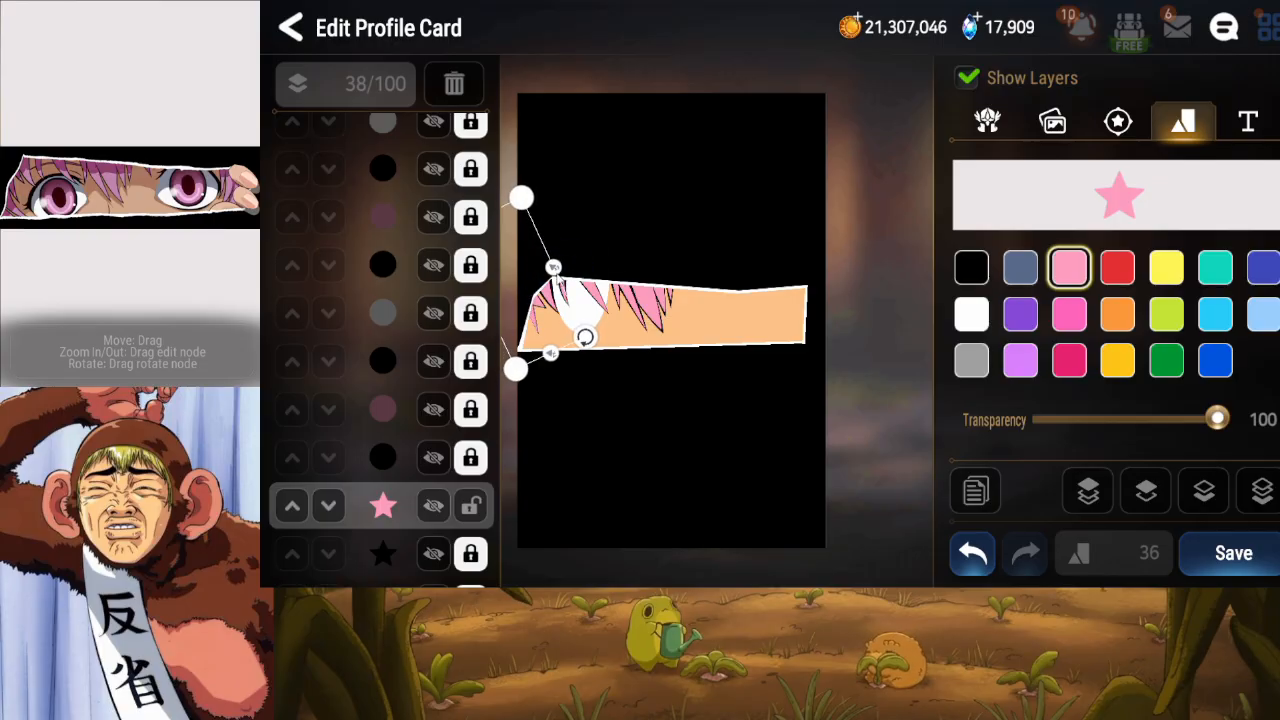
pyautogui.click(470, 505)
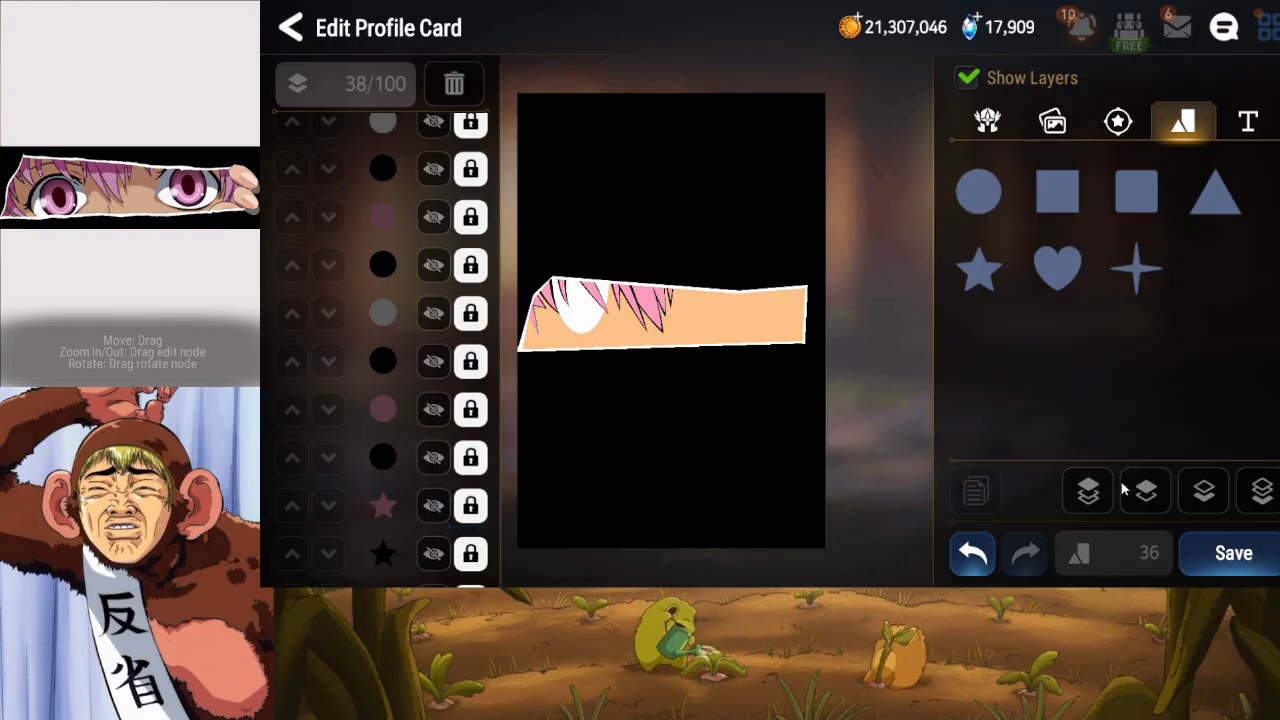
pyautogui.click(1233, 553)
pyautogui.click(980, 192)
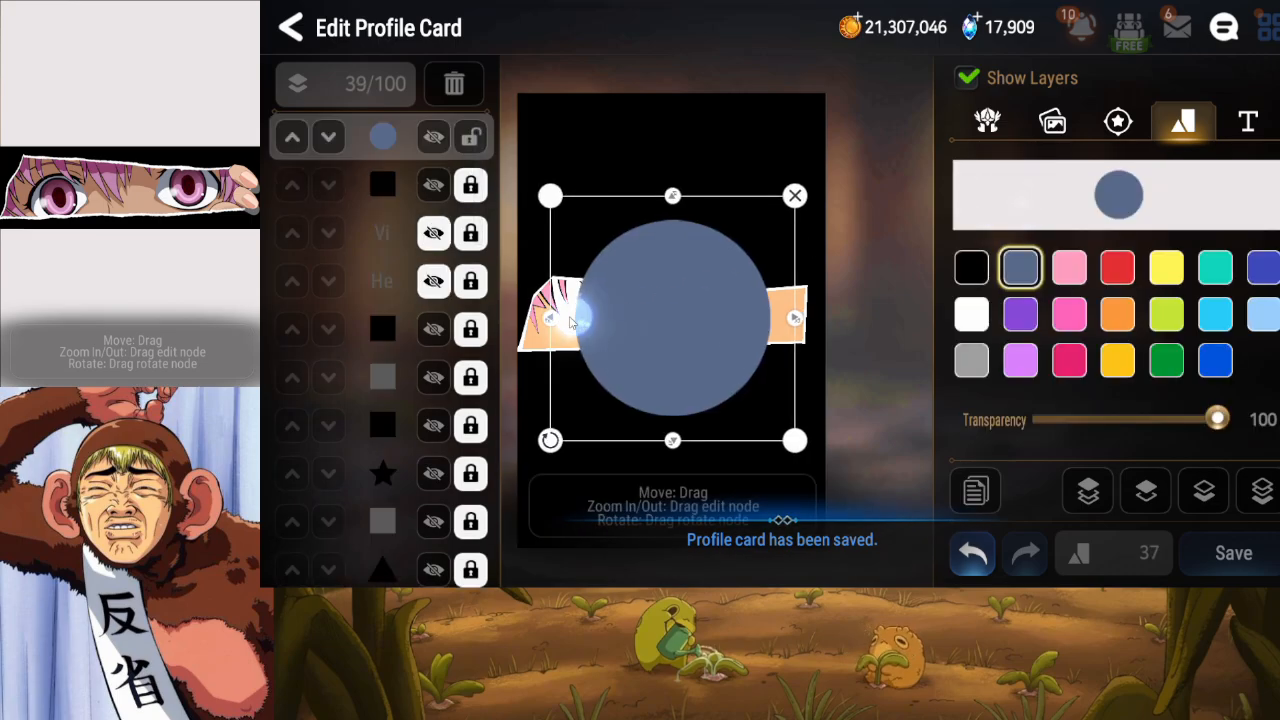
pyautogui.moveTo(563, 314); pyautogui.dragTo(505, 310)
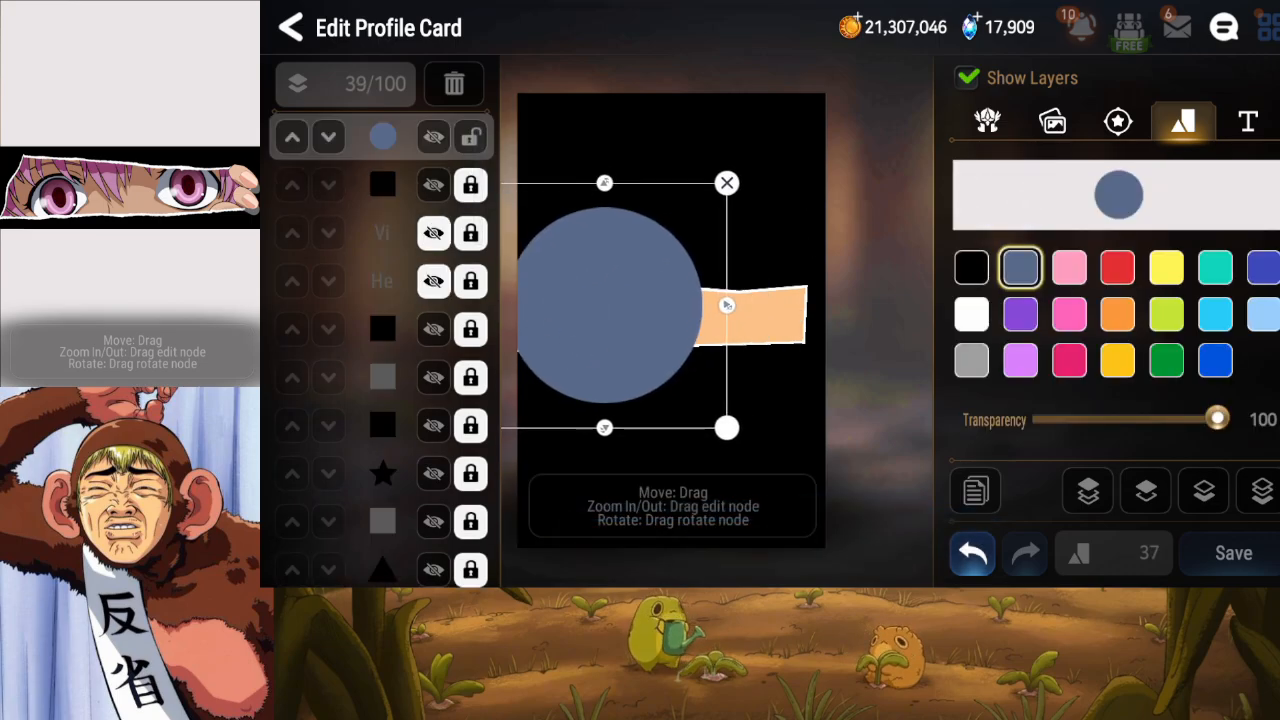
pyautogui.click(1255, 489)
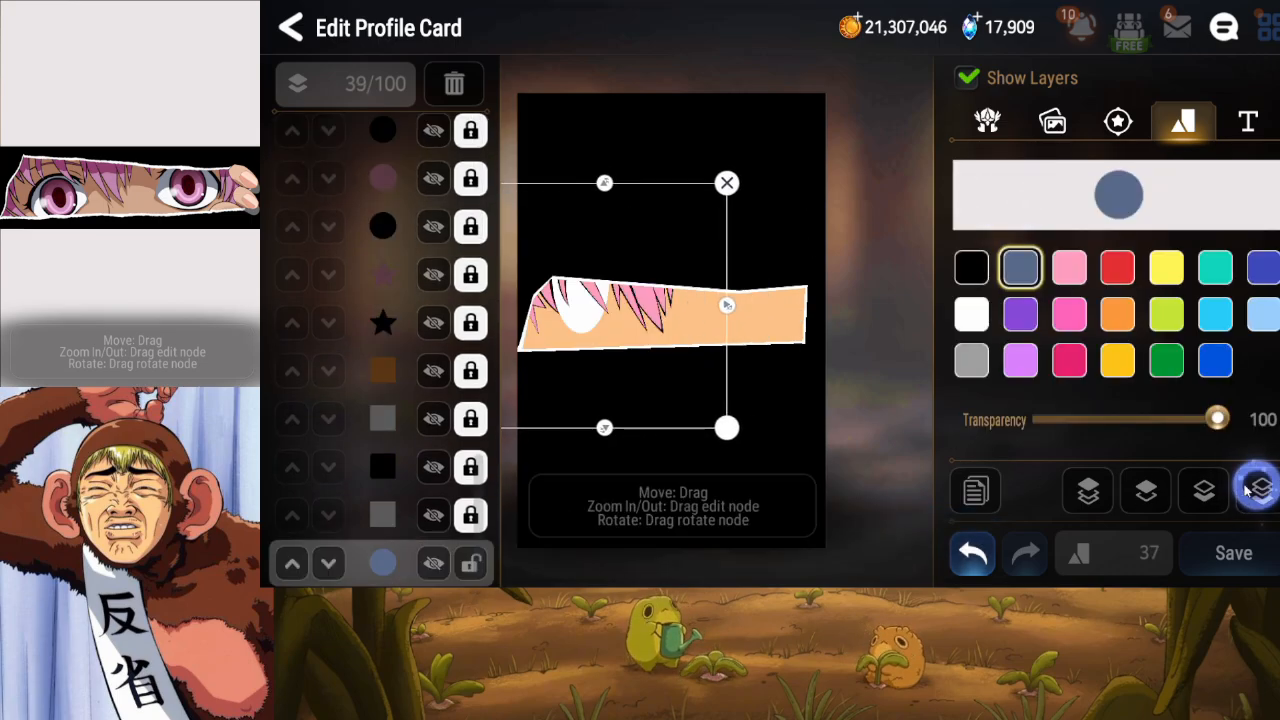
pyautogui.click(1142, 502)
pyautogui.click(1138, 496)
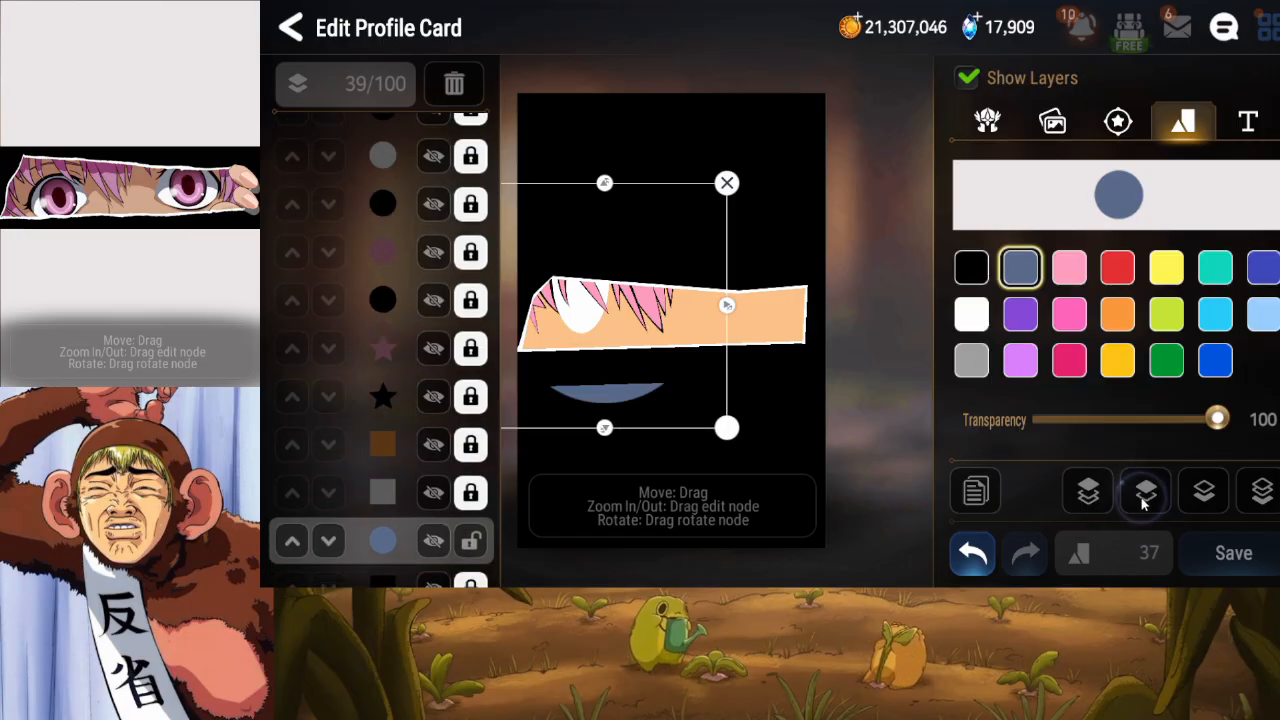
pyautogui.click(1140, 498)
pyautogui.click(1140, 498)
pyautogui.moveTo(685, 366); pyautogui.dragTo(665, 340)
pyautogui.moveTo(708, 282); pyautogui.dragTo(614, 282)
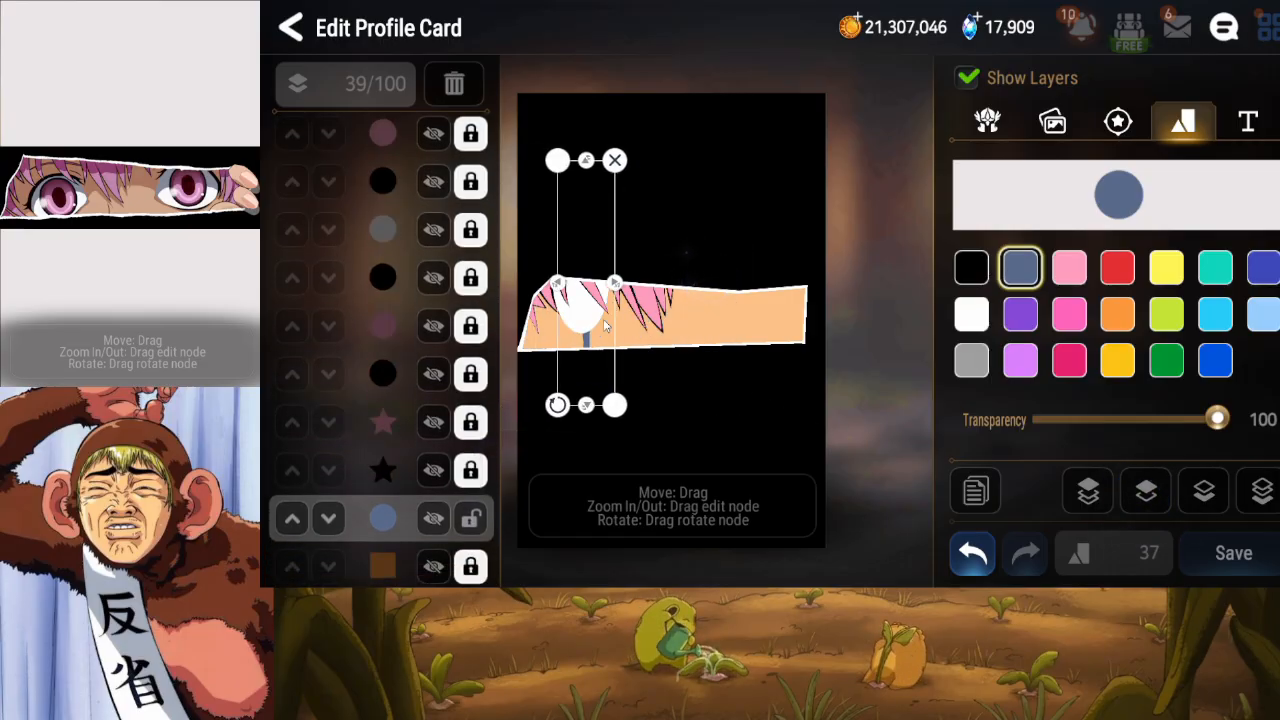
pyautogui.moveTo(586, 405); pyautogui.dragTo(519, 405)
pyautogui.moveTo(572, 330)
pyautogui.mouseDown()
pyautogui.moveTo(564, 342)
pyautogui.moveTo(571, 332)
pyautogui.moveTo(586, 345)
pyautogui.mouseUp()
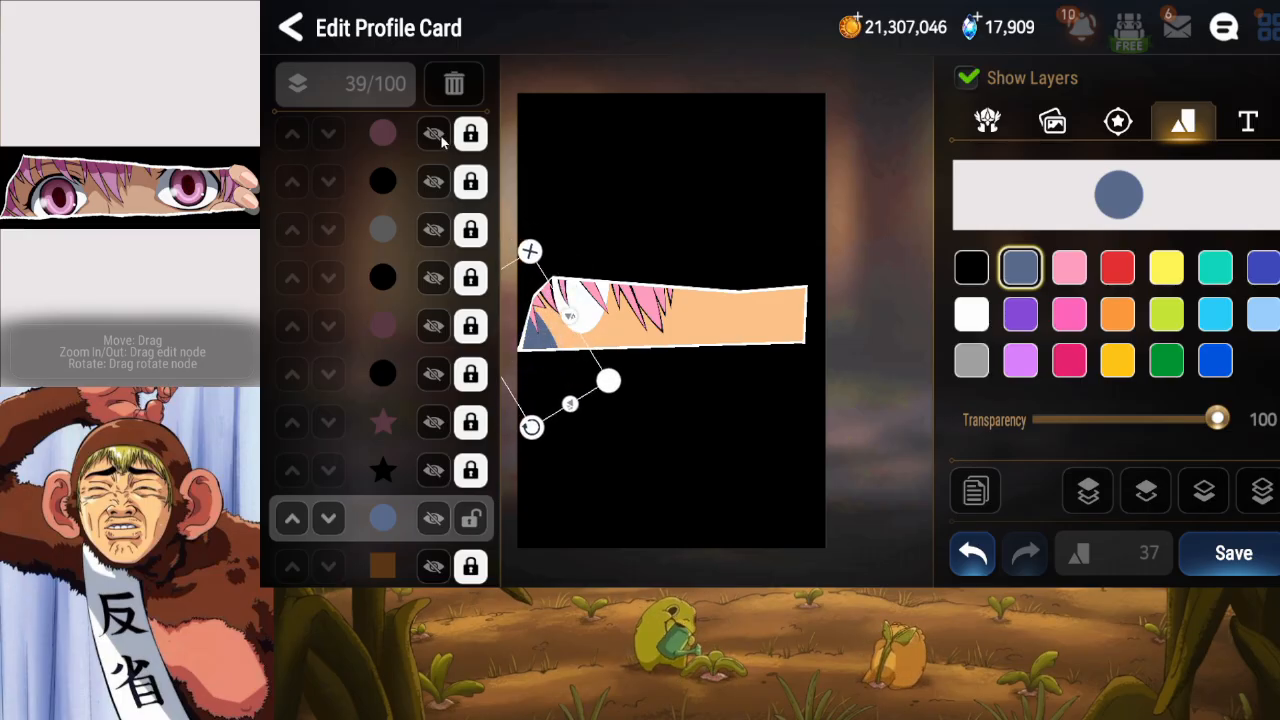
pyautogui.click(454, 84)
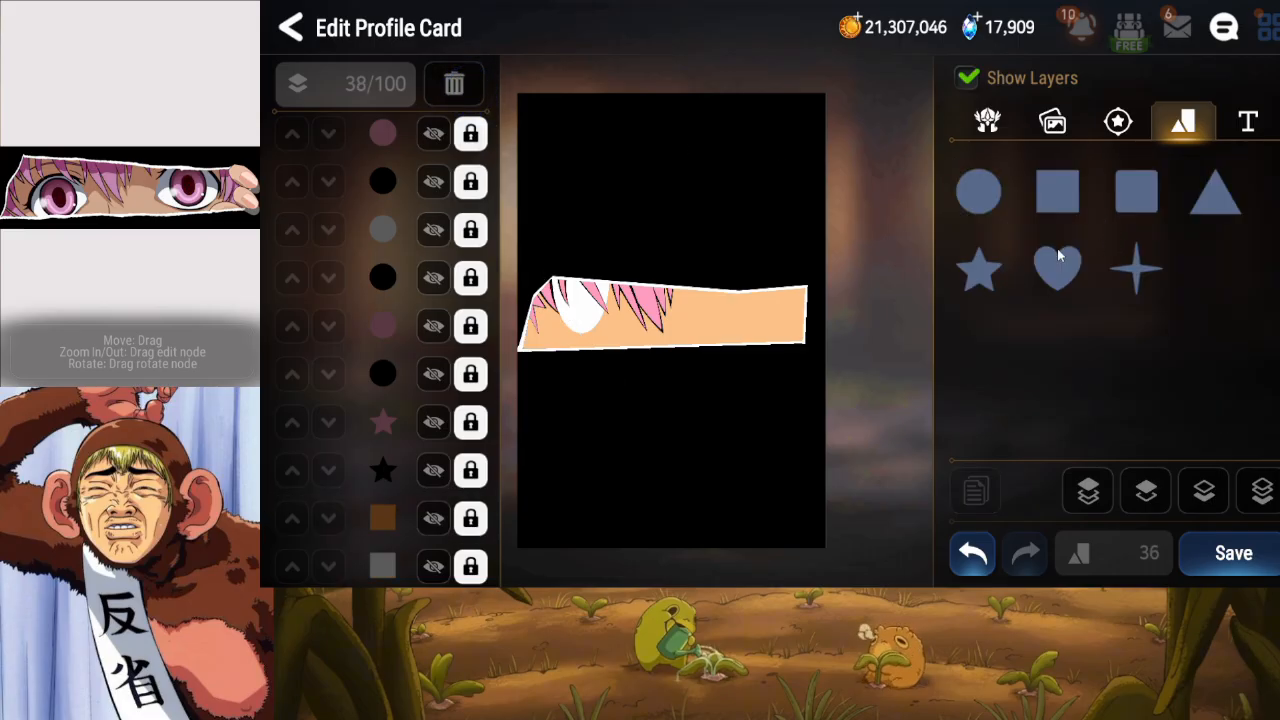
# Add another star, rotate and shrink it, and place it over the lower-left corner of the paper strip.
pyautogui.click(979, 270)
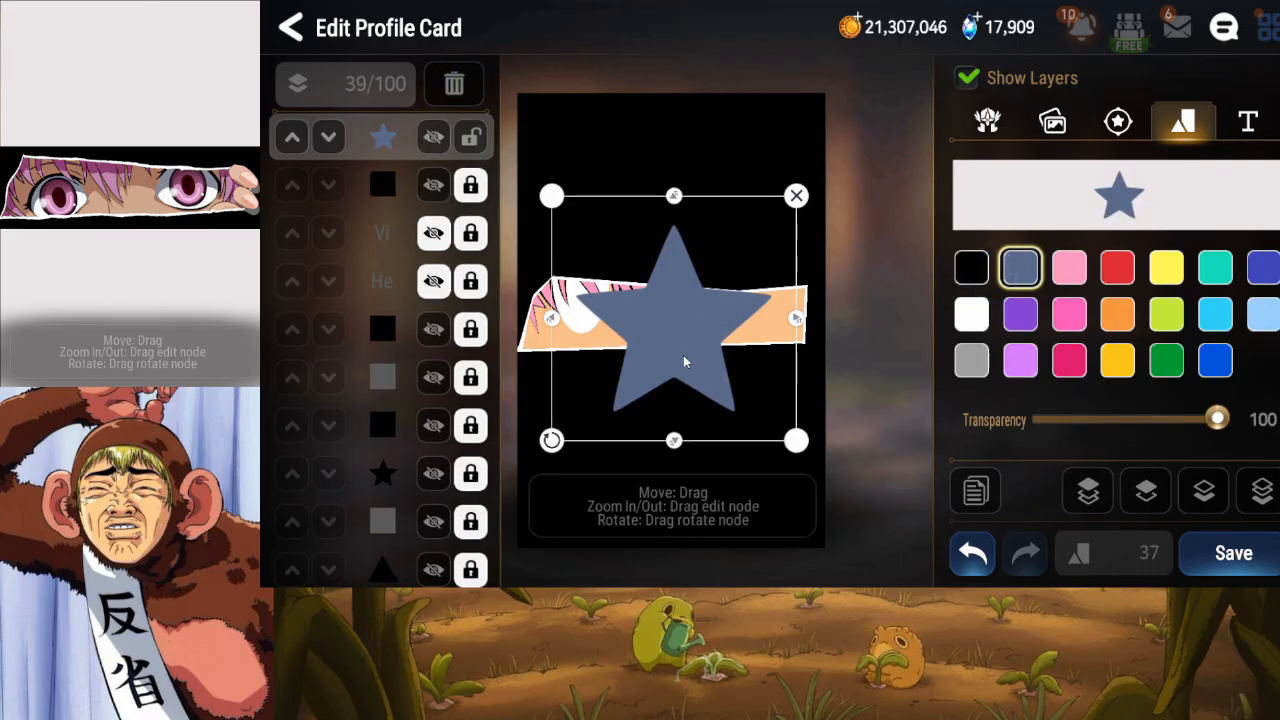
pyautogui.moveTo(549, 437); pyautogui.dragTo(856, 315)
pyautogui.moveTo(759, 233); pyautogui.dragTo(565, 317)
pyautogui.moveTo(649, 394); pyautogui.dragTo(569, 410)
pyautogui.moveTo(523, 371); pyautogui.dragTo(520, 370)
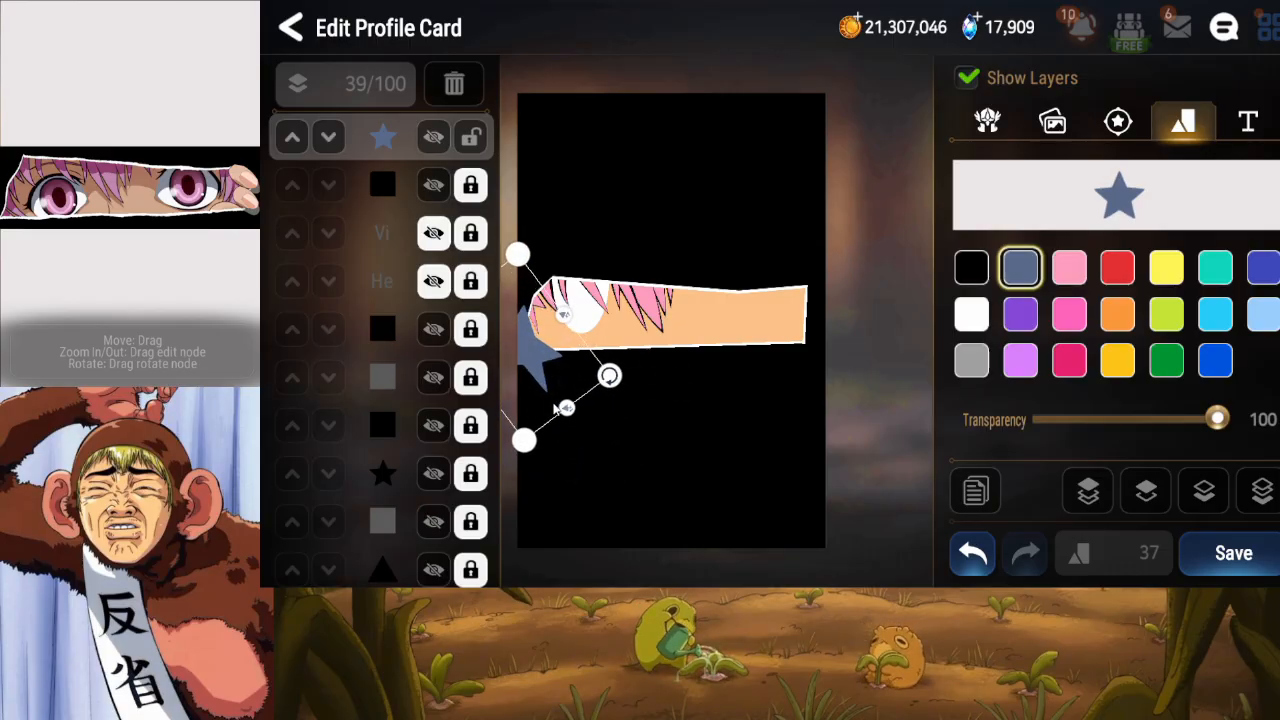
pyautogui.moveTo(562, 409); pyautogui.dragTo(621, 390)
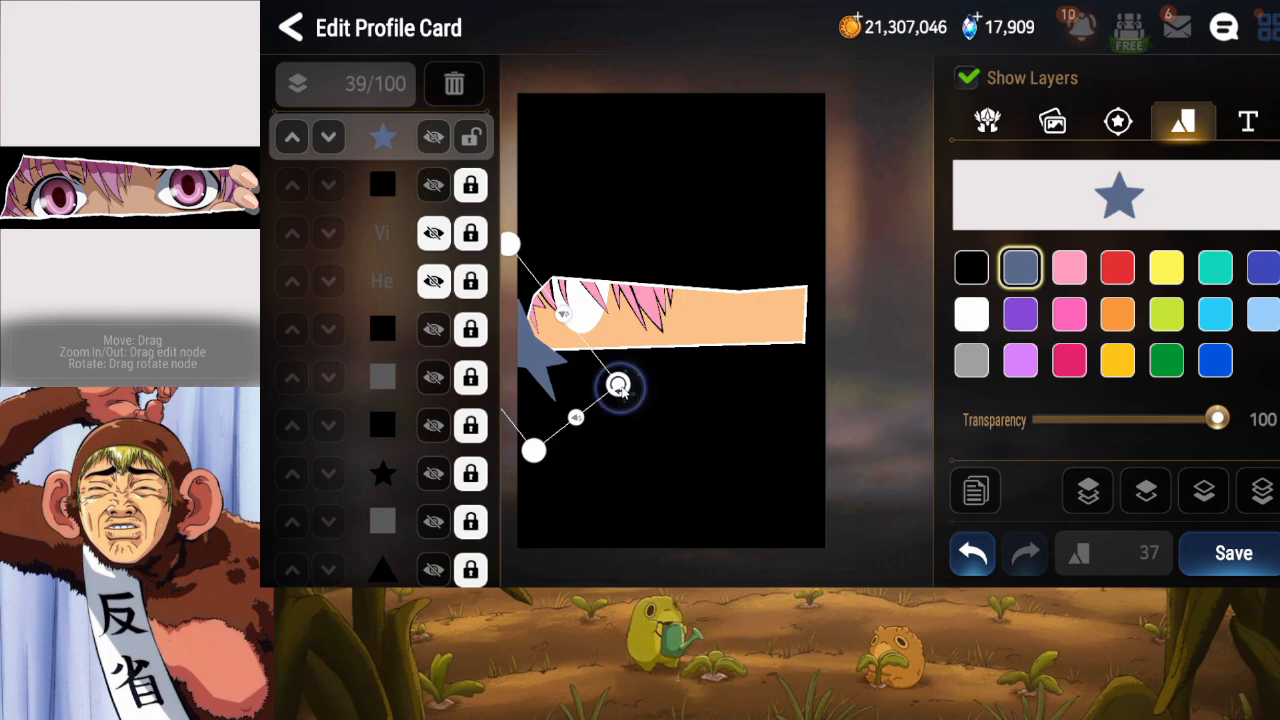
# Send the corner star to the back, and raise it to just above the orange rectangle, below the other stars.
pyautogui.click(1265, 499)
pyautogui.click(1149, 499)
pyautogui.click(1149, 499)
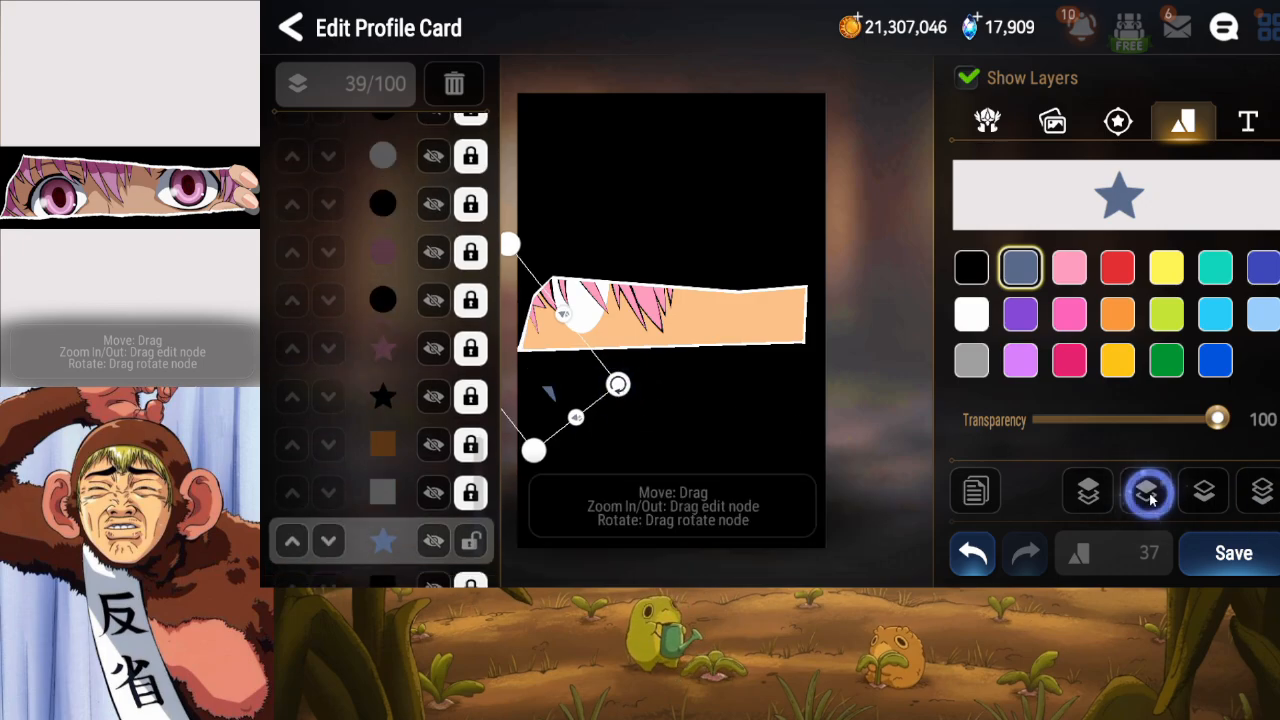
pyautogui.click(1149, 500)
pyautogui.click(1149, 500)
pyautogui.click(1149, 499)
# Color the corner star black, adjust its fit slightly, and duplicate it with the copy placed directly above the original.
pyautogui.click(968, 280)
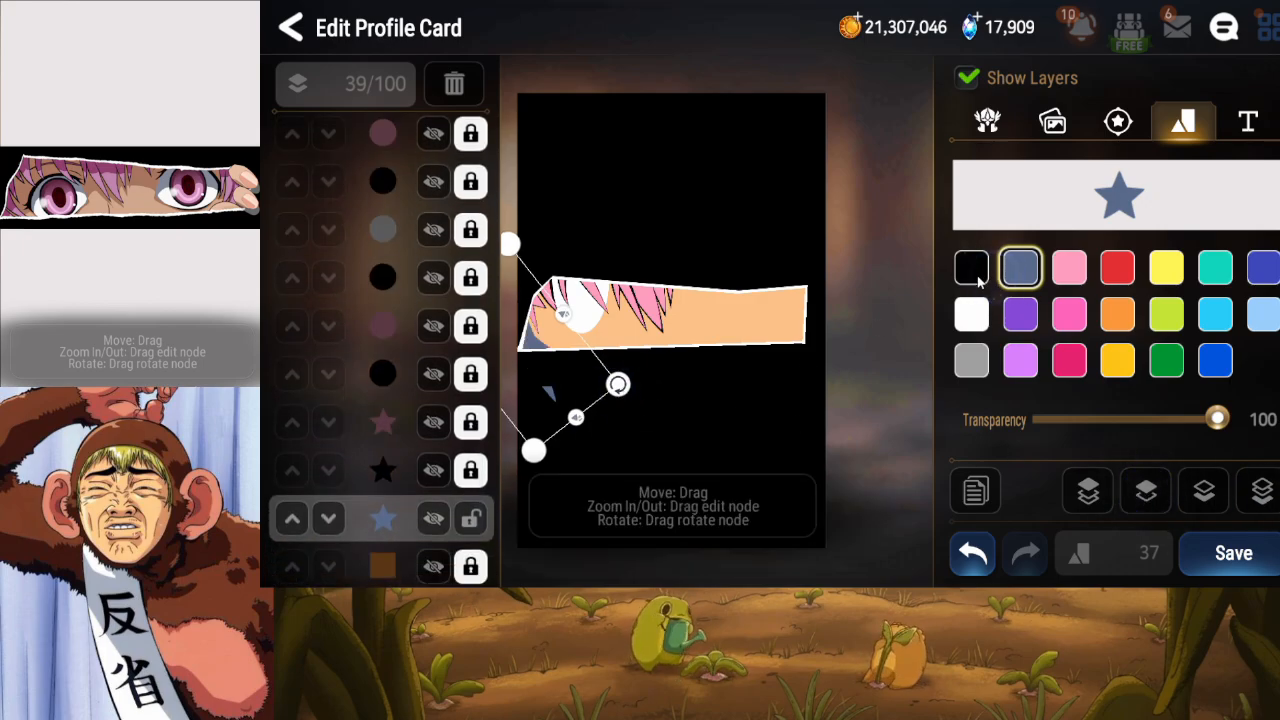
pyautogui.moveTo(575, 322); pyautogui.dragTo(549, 360)
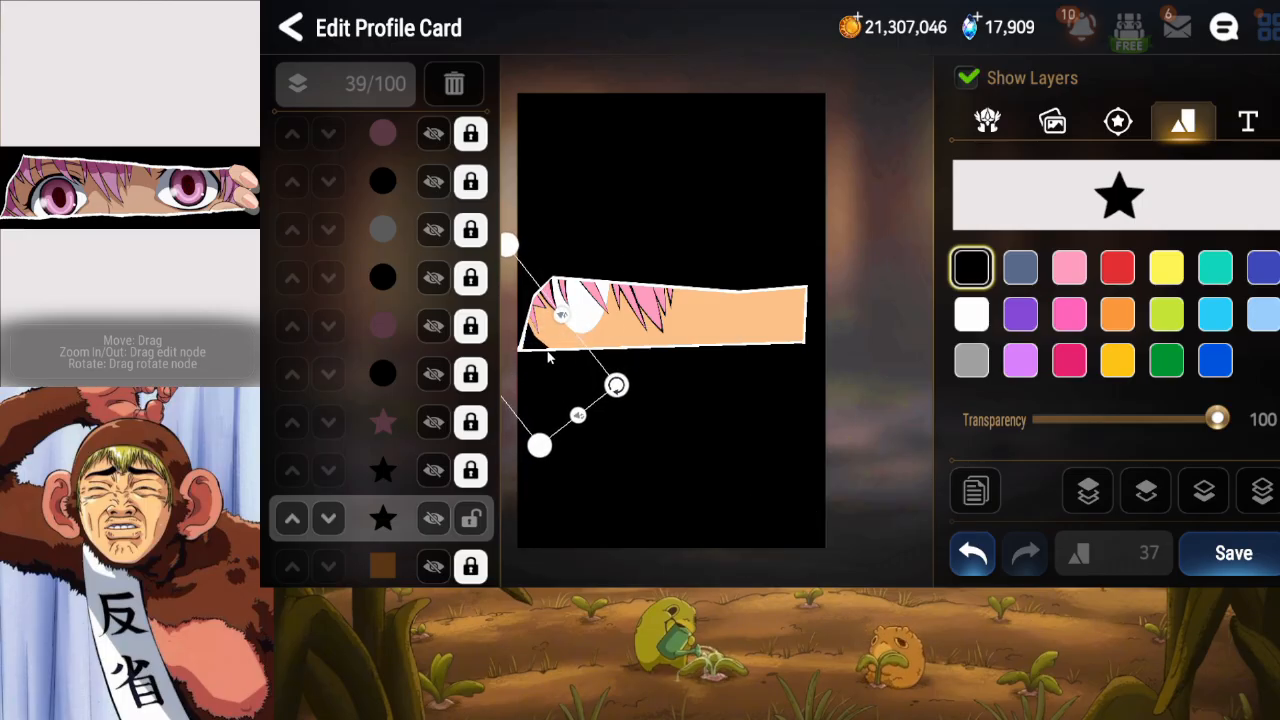
pyautogui.click(981, 498)
pyautogui.click(1257, 499)
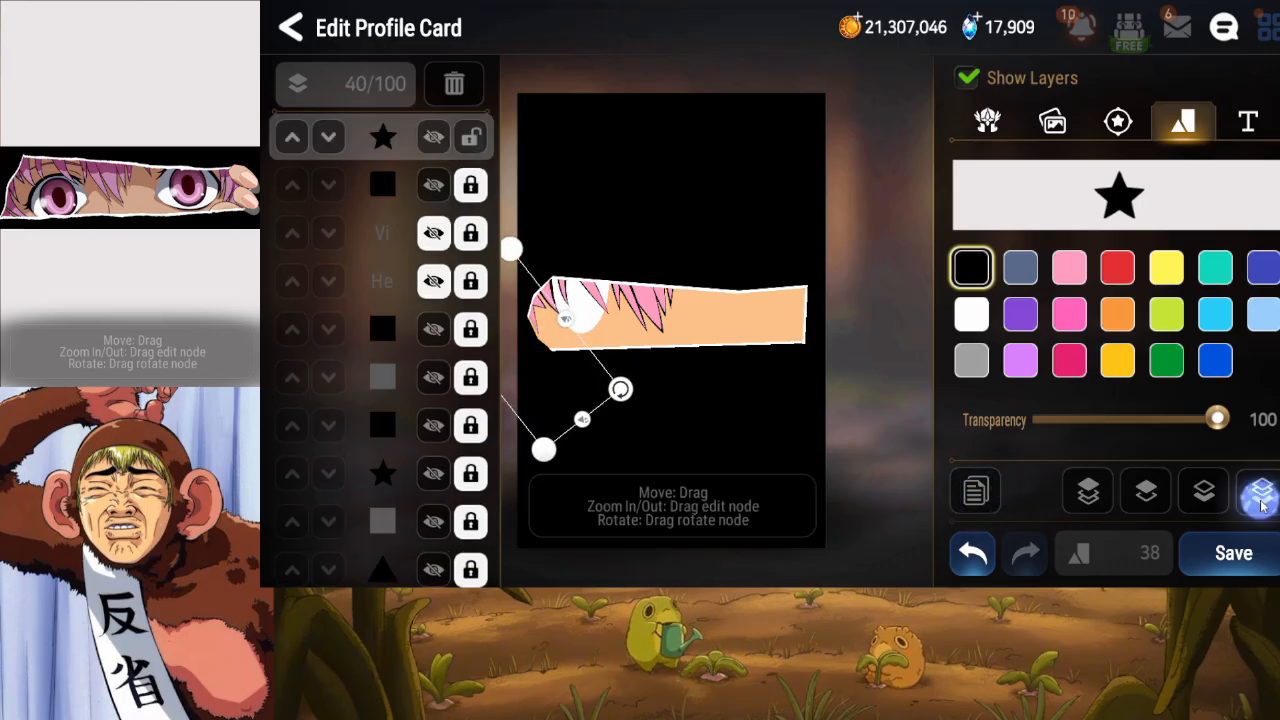
pyautogui.click(1134, 500)
pyautogui.click(1132, 501)
pyautogui.click(1132, 500)
pyautogui.click(1132, 500)
pyautogui.click(1132, 499)
# Lock the black corner star, color its copy light pink, and shift the copy slightly up and left.
pyautogui.click(465, 553)
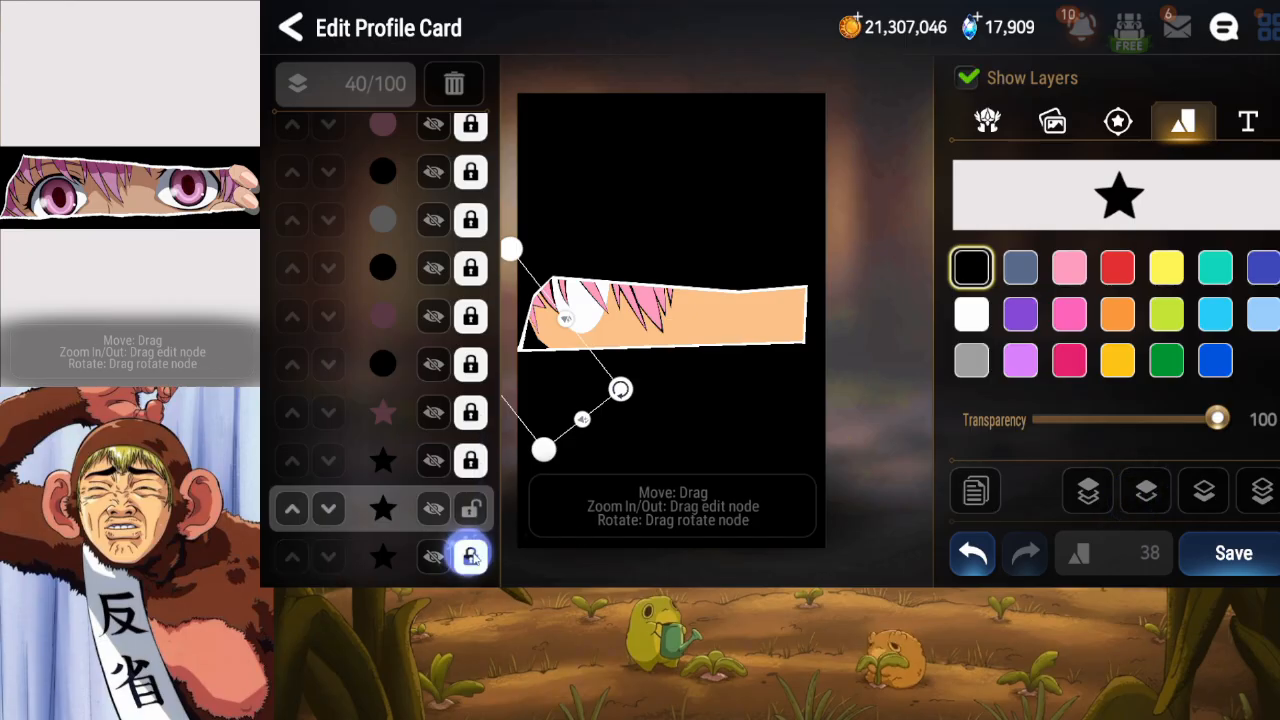
pyautogui.click(1069, 267)
pyautogui.click(523, 354)
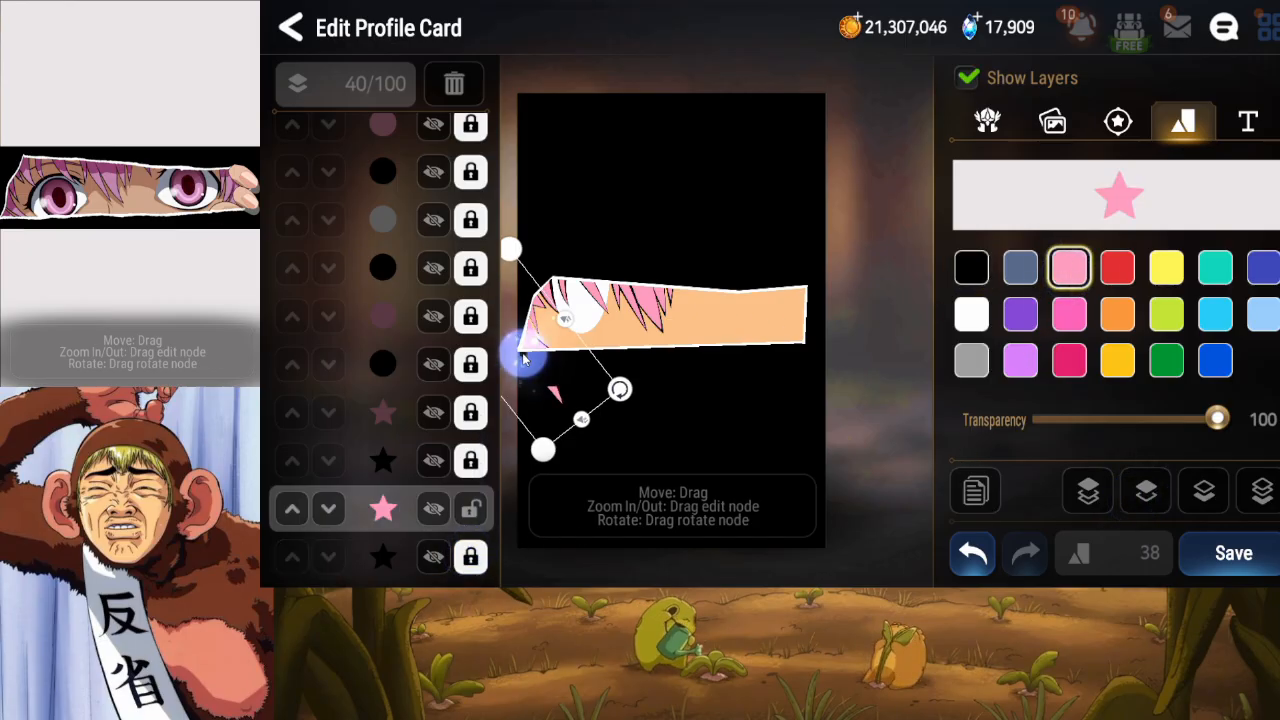
pyautogui.moveTo(523, 359); pyautogui.dragTo(519, 355)
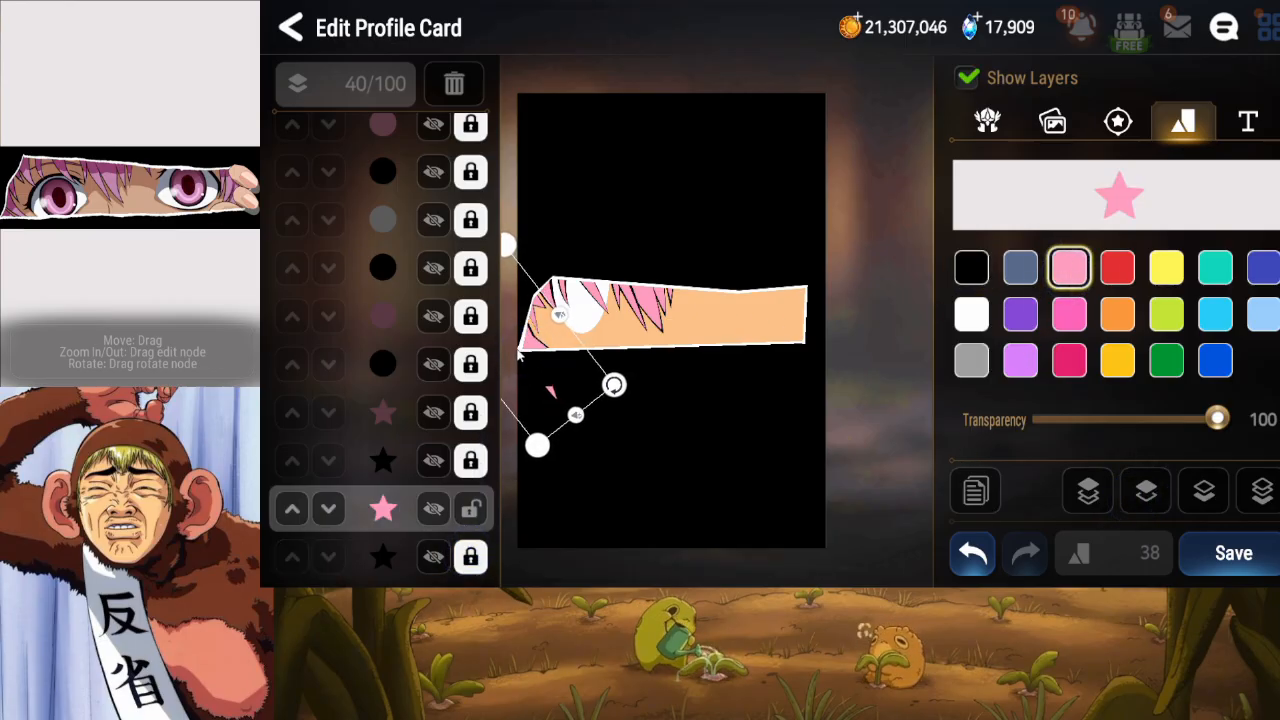
# Lock the pink corner star, and briefly hide and restore each of the two lower pink stars to inspect what they cover.
pyautogui.click(533, 395)
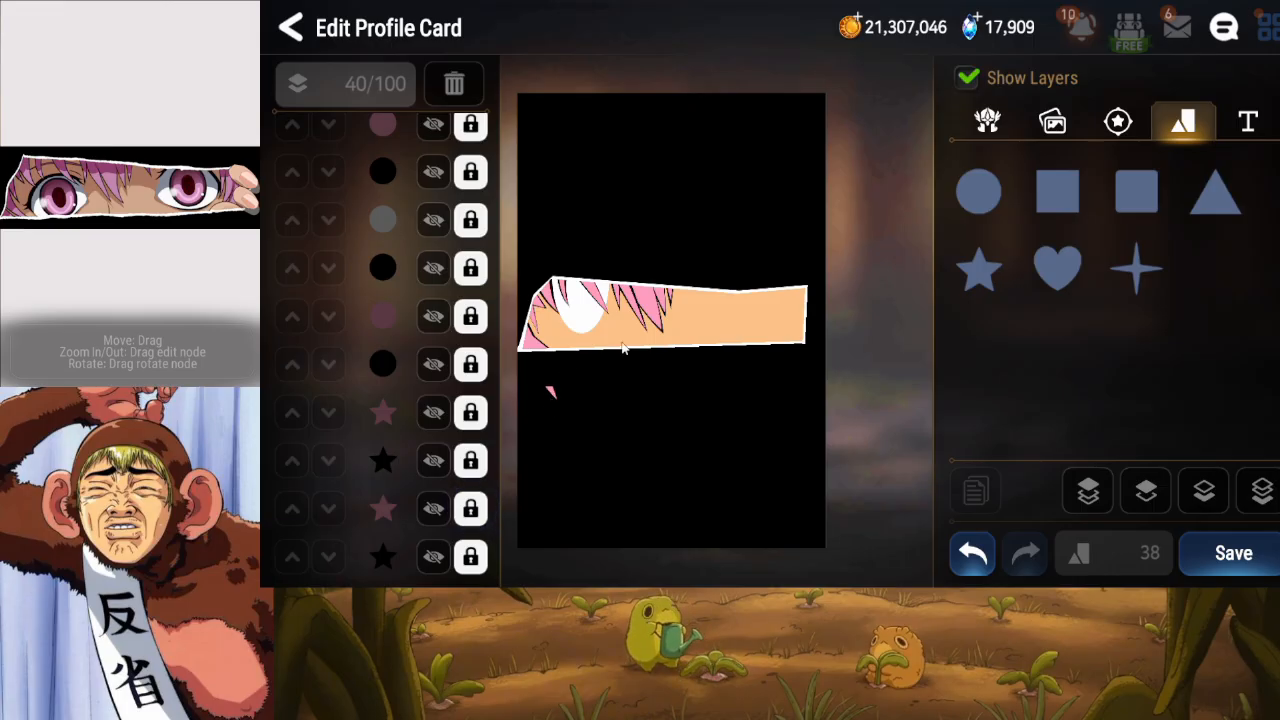
pyautogui.click(427, 420)
pyautogui.click(427, 420)
pyautogui.click(431, 509)
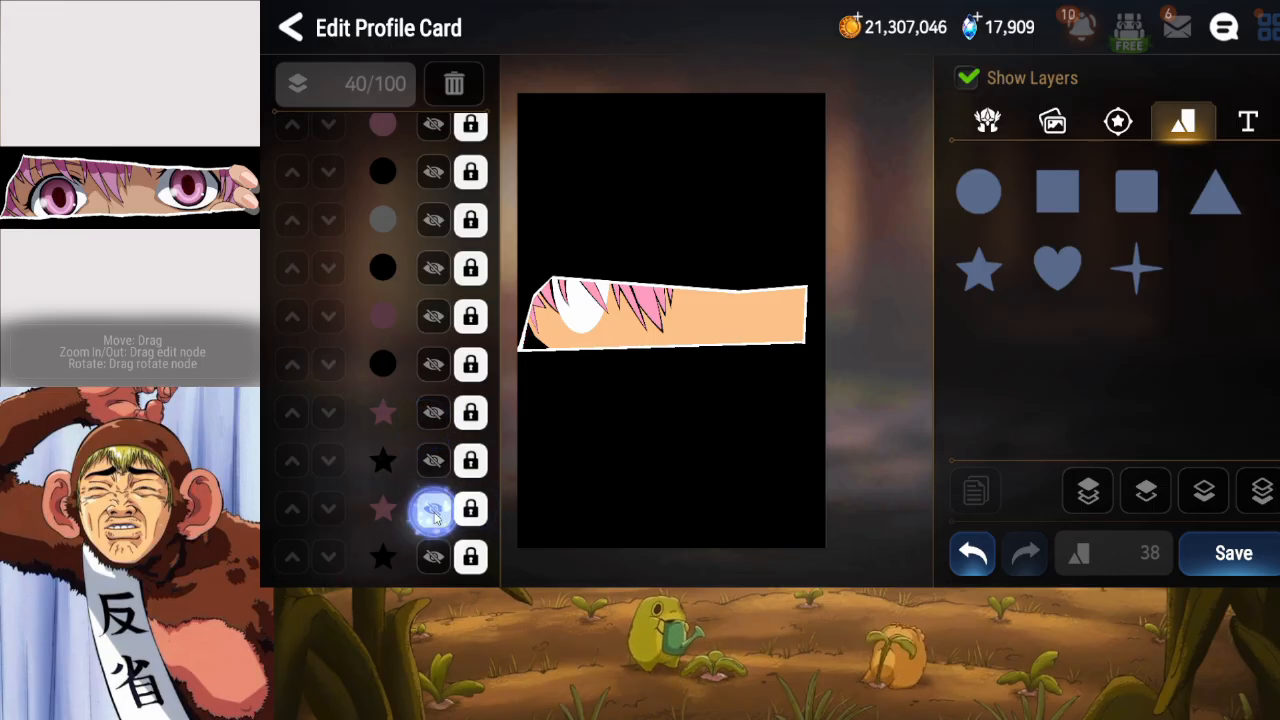
pyautogui.click(431, 509)
# Unlock the pink corner star, nudge it very slightly, lock it again, and save the profile card.
pyautogui.click(457, 509)
pyautogui.moveTo(544, 360); pyautogui.dragTo(546, 361)
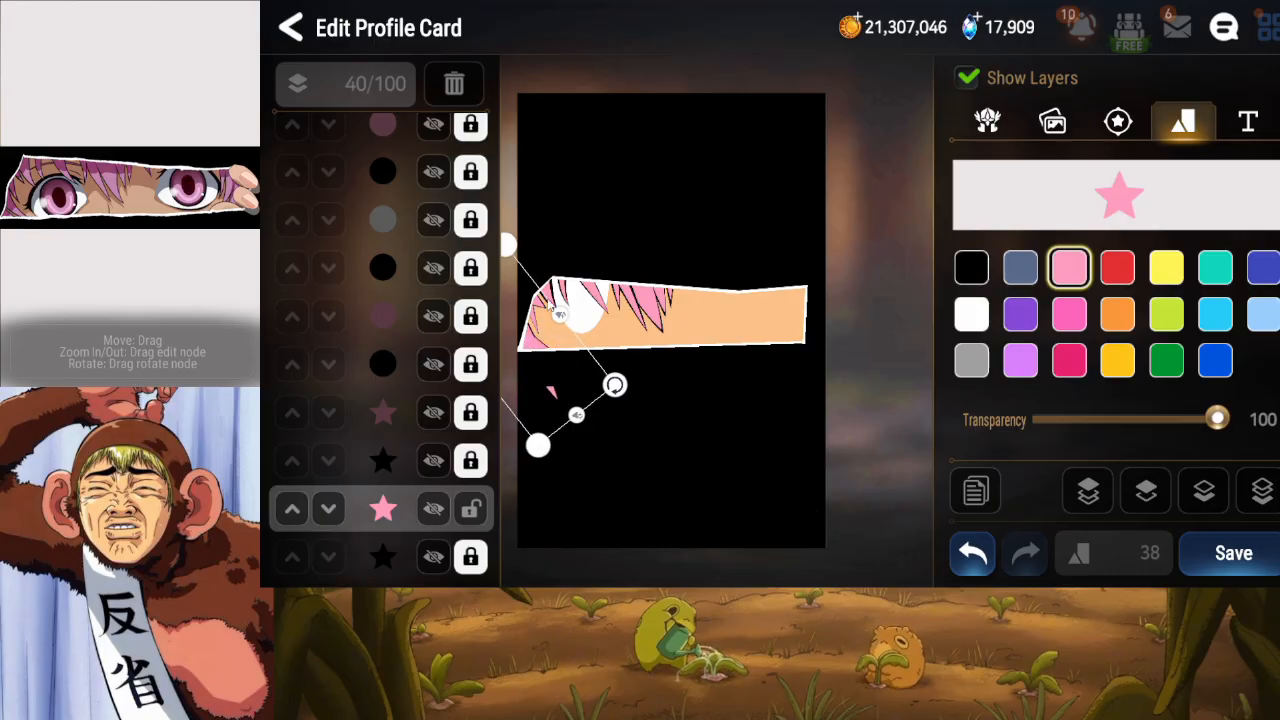
pyautogui.click(474, 509)
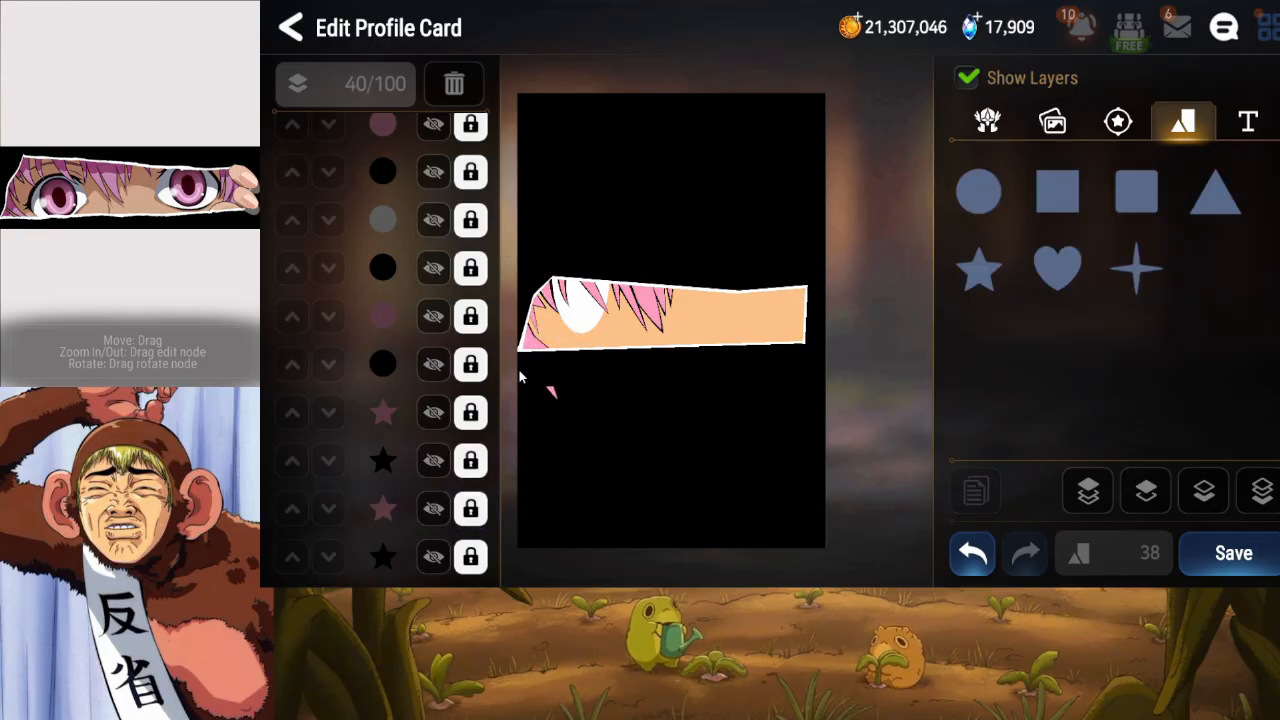
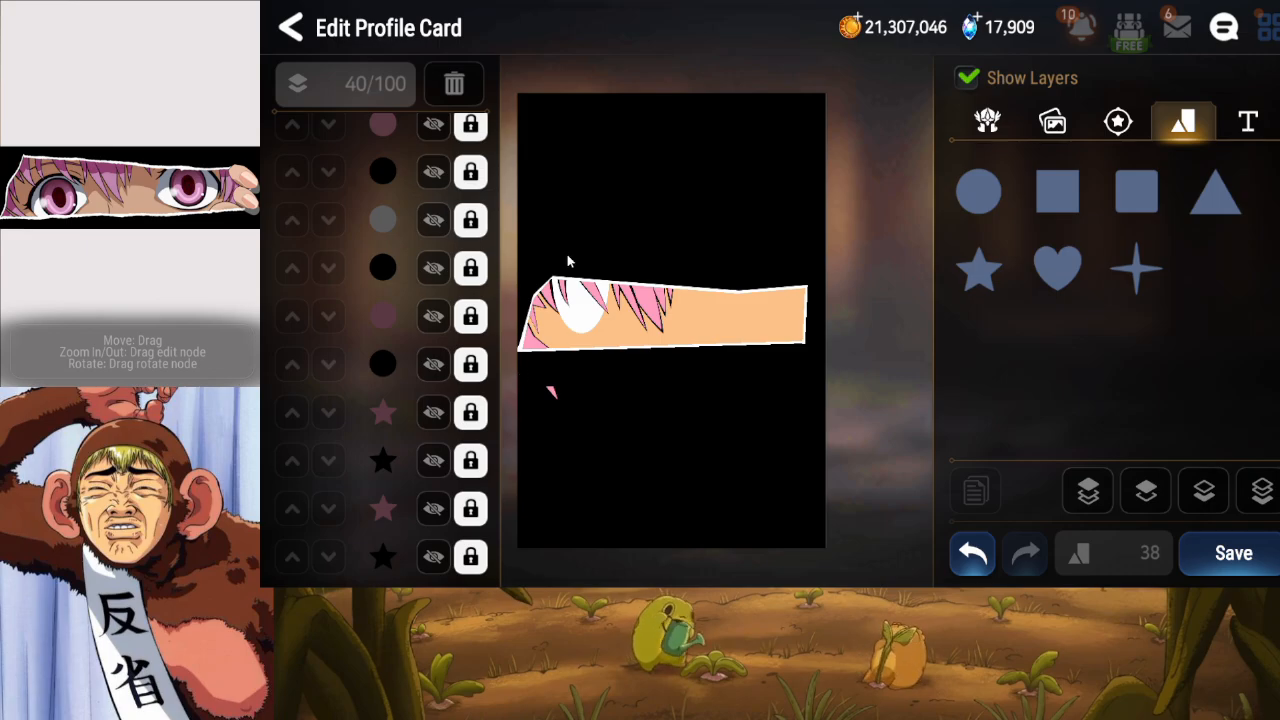
pyautogui.click(1218, 551)
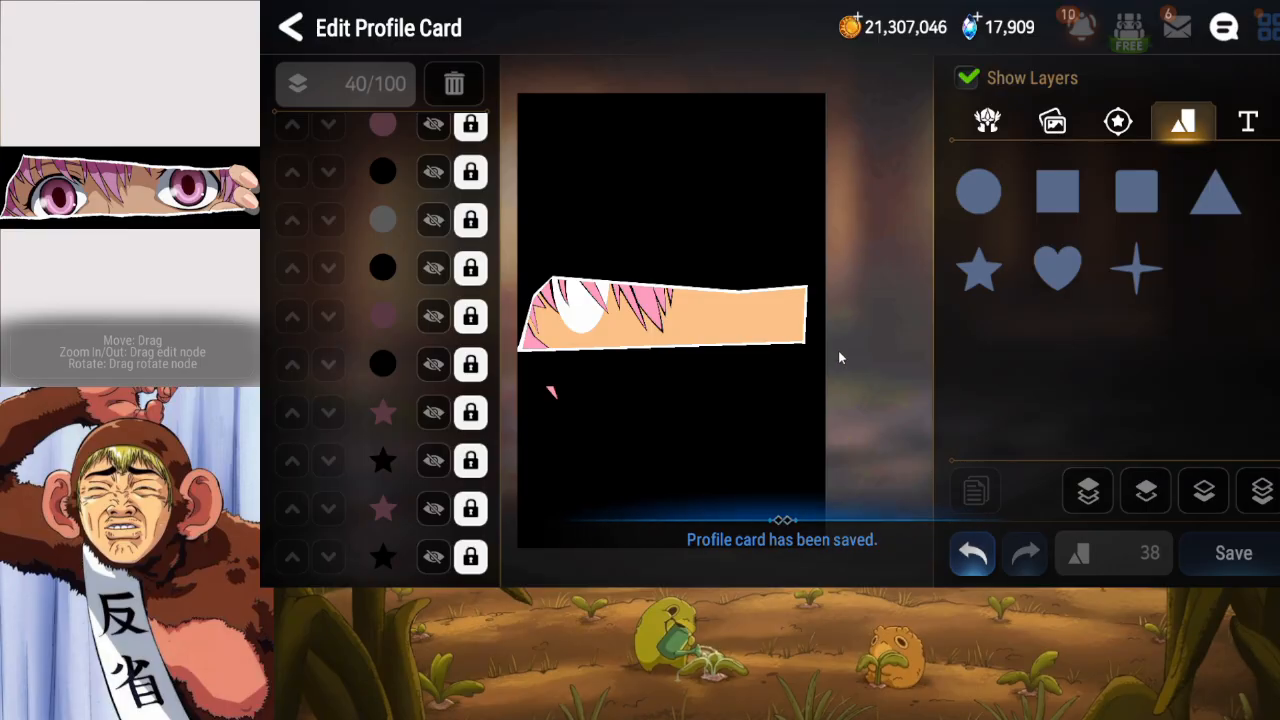
# Add a circle, send it to the back, and raise it to just above the orange rectangle.
pyautogui.click(978, 191)
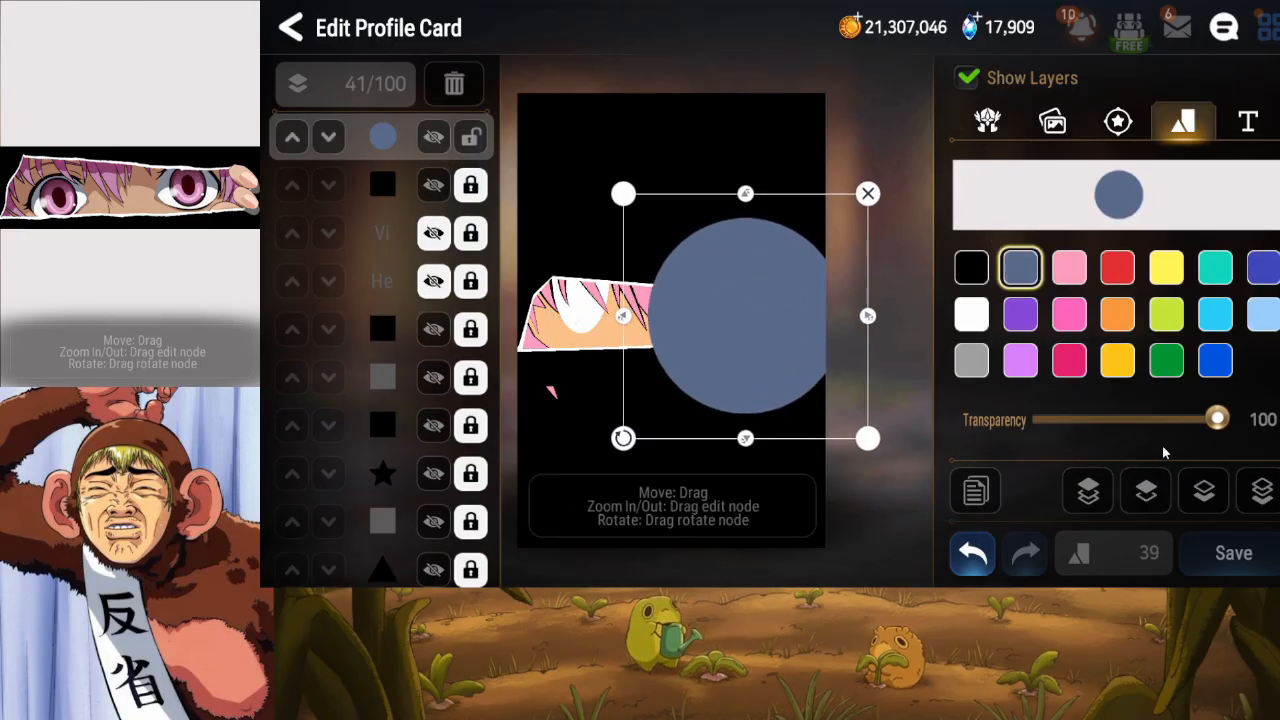
pyautogui.click(1272, 500)
pyautogui.click(1140, 499)
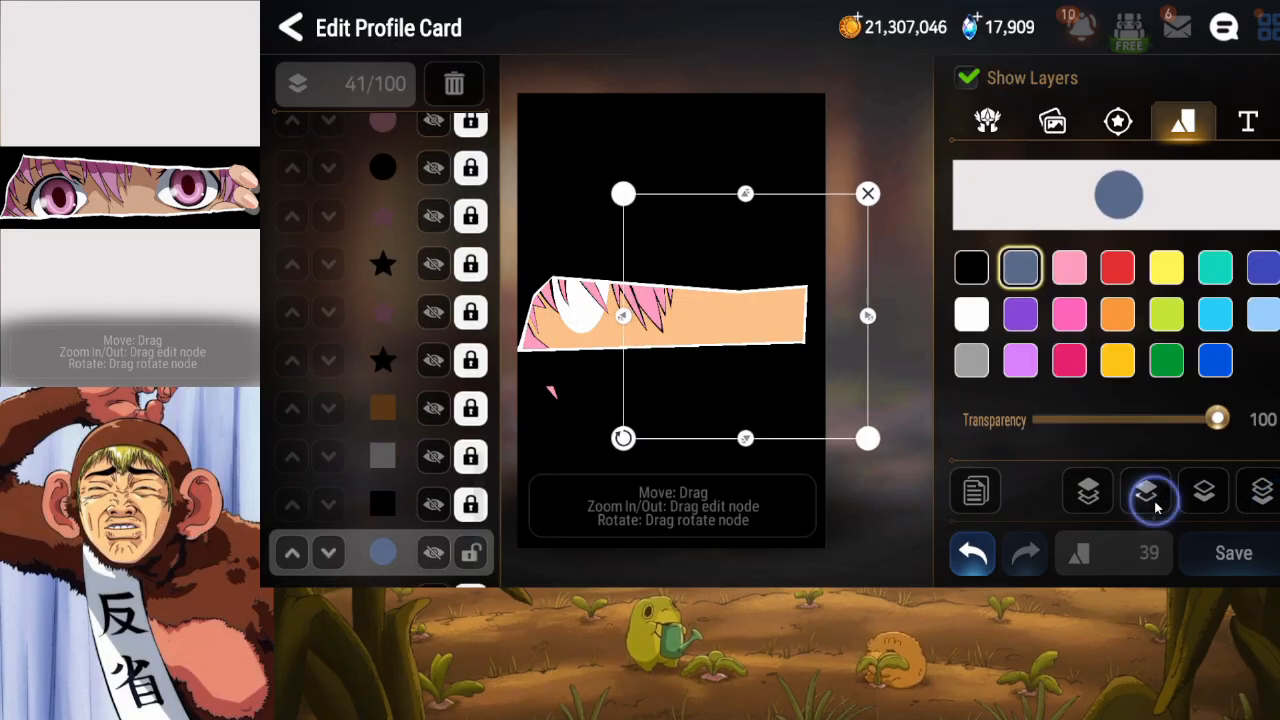
pyautogui.click(1143, 497)
pyautogui.click(1146, 500)
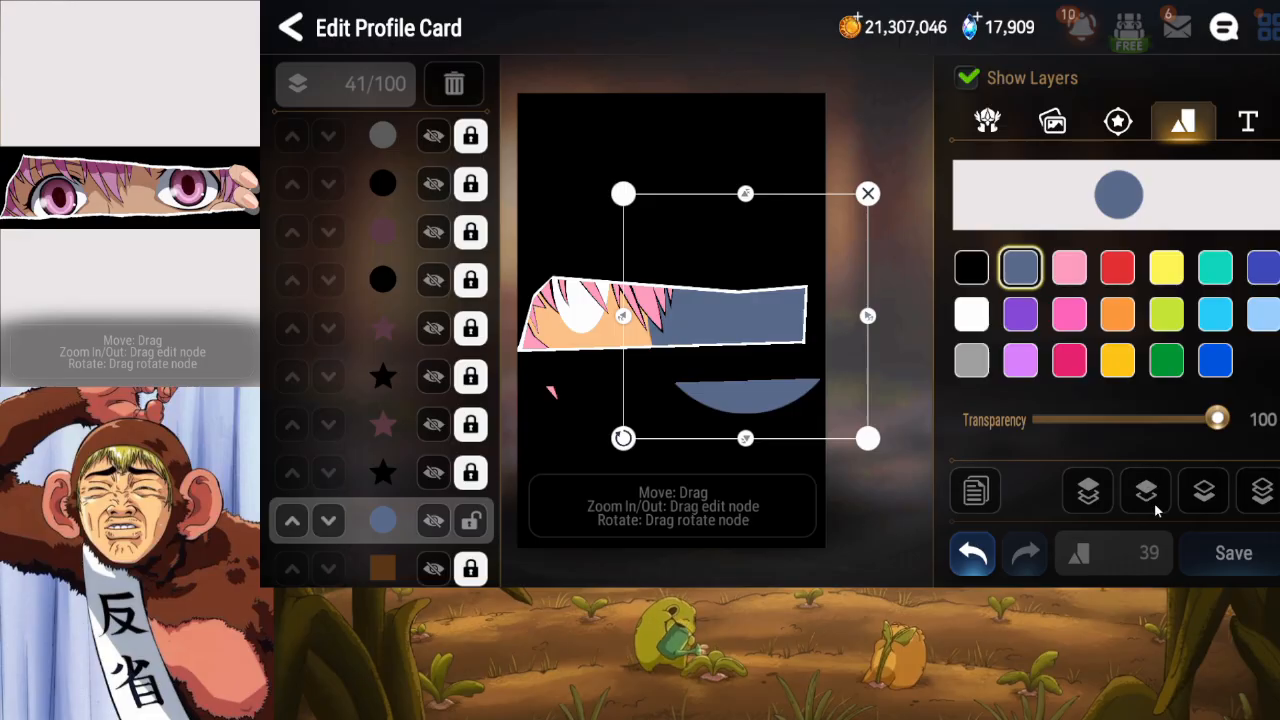
# Squash the circle into a narrow oval, shrink and tilt it, and place it inside the right end of the paper strip.
pyautogui.moveTo(869, 316); pyautogui.dragTo(782, 316)
pyautogui.moveTo(774, 358); pyautogui.dragTo(792, 348)
pyautogui.moveTo(764, 427); pyautogui.dragTo(786, 338)
pyautogui.moveTo(768, 362); pyautogui.dragTo(740, 357)
pyautogui.click(774, 370)
pyautogui.click(773, 354)
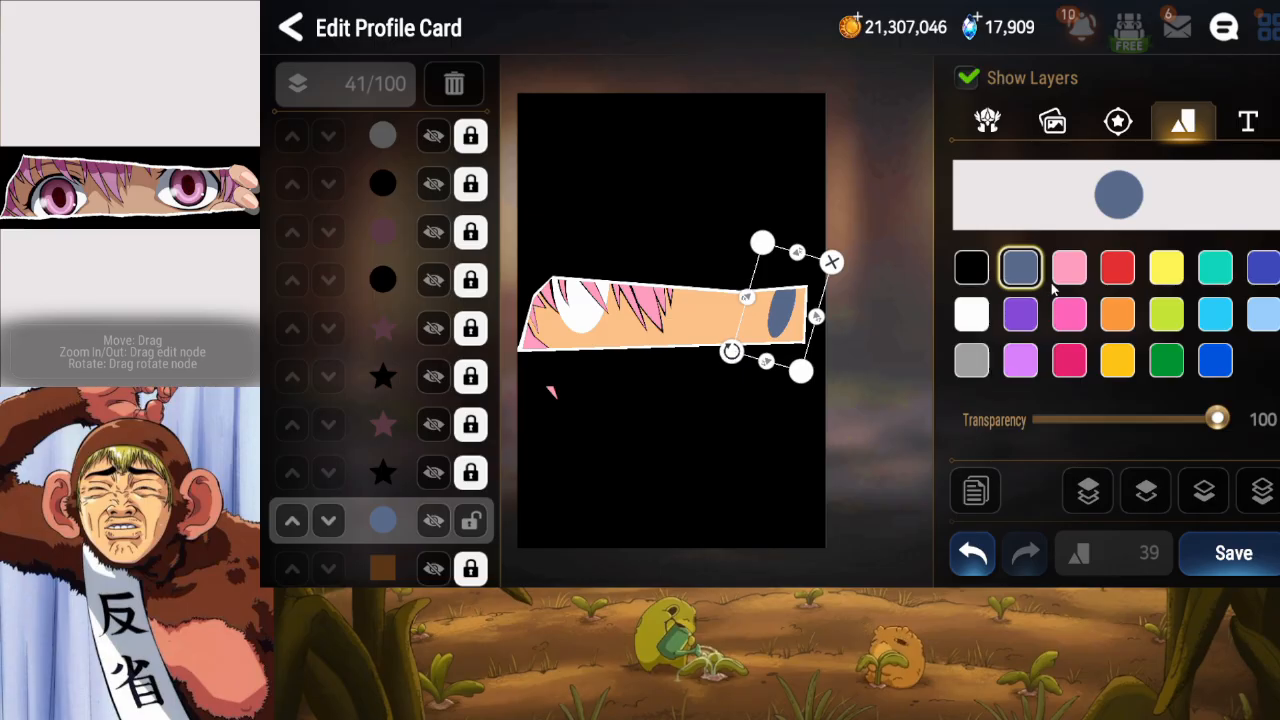
# Color the tilted oval black, duplicate it with the copy directly above it in the layer order, and lock the original.
pyautogui.click(969, 268)
pyautogui.click(976, 491)
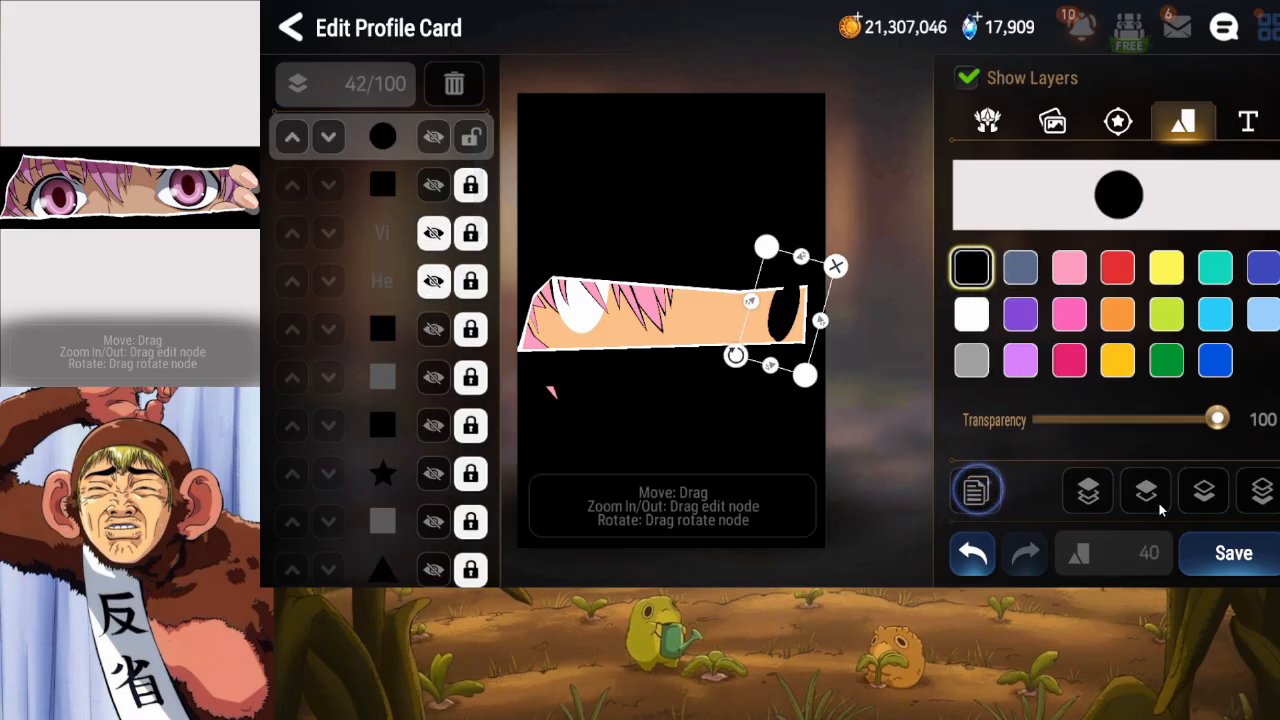
pyautogui.click(1260, 490)
pyautogui.click(1146, 494)
pyautogui.click(1147, 498)
pyautogui.click(1147, 499)
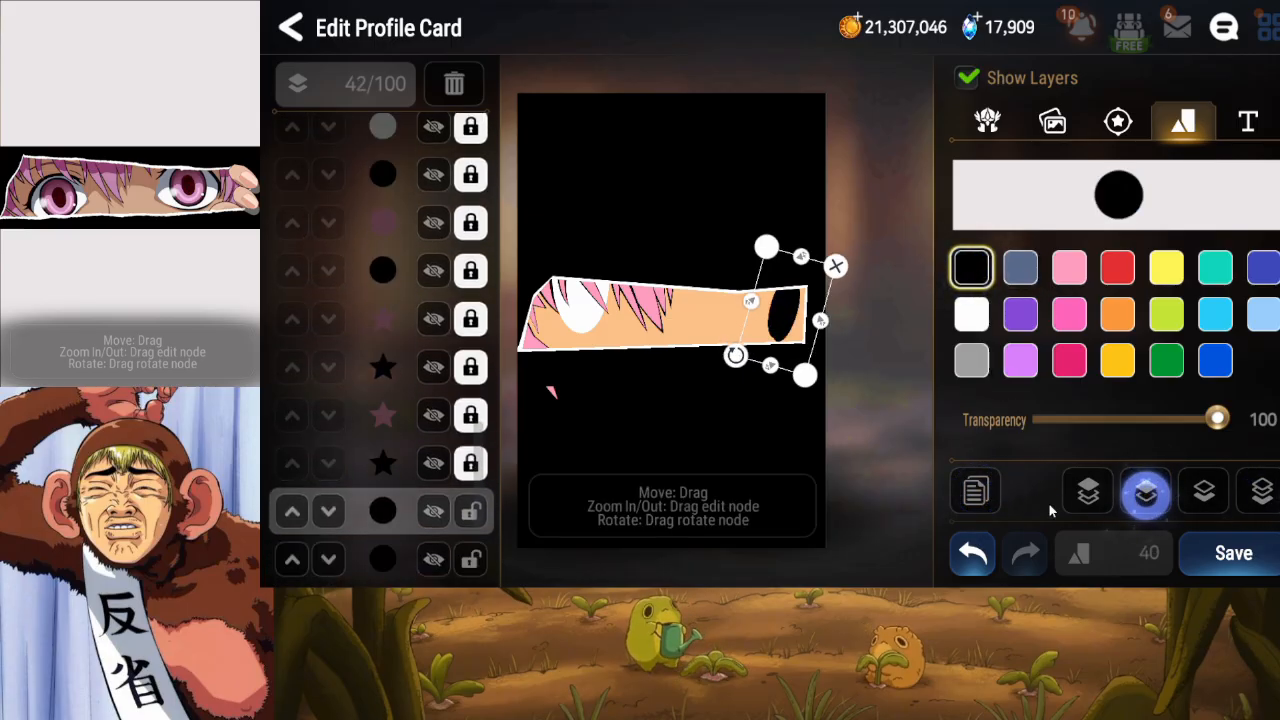
pyautogui.click(469, 554)
# Color the upper oval light pink and, keeping its original width, shift it slightly up and left to expose a black edge.
pyautogui.click(1069, 276)
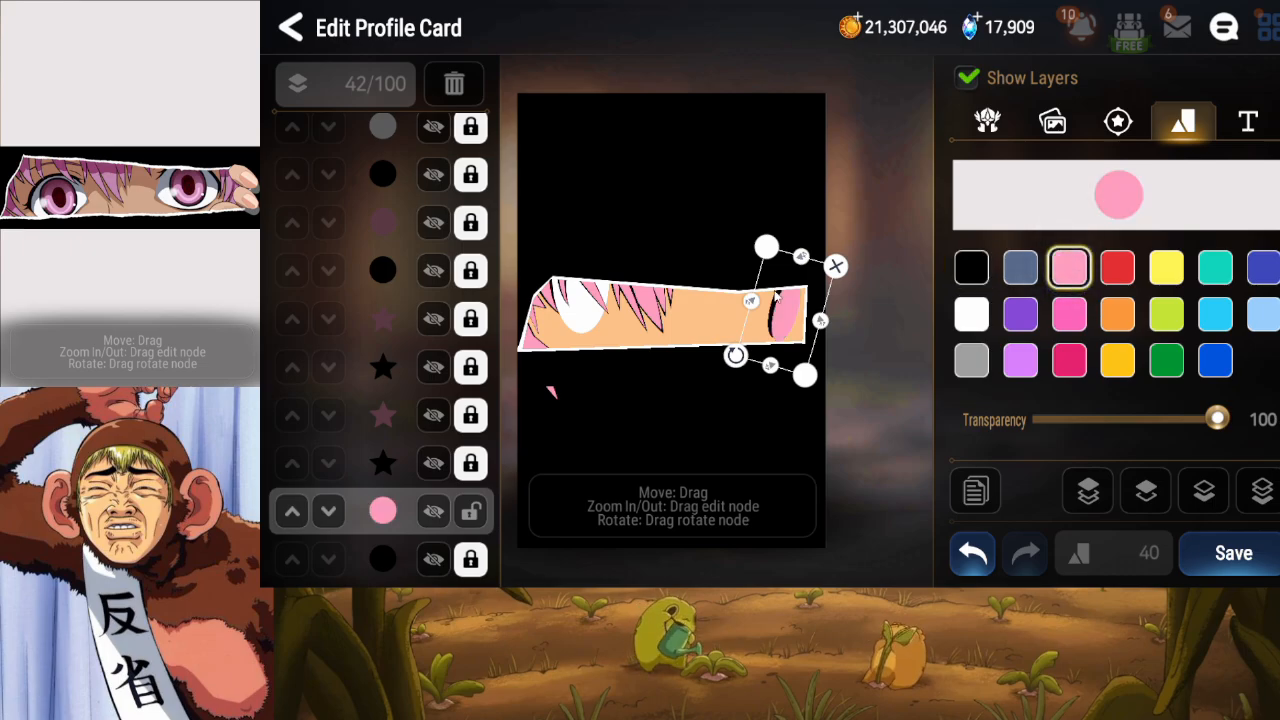
pyautogui.moveTo(820, 320); pyautogui.dragTo(813, 318)
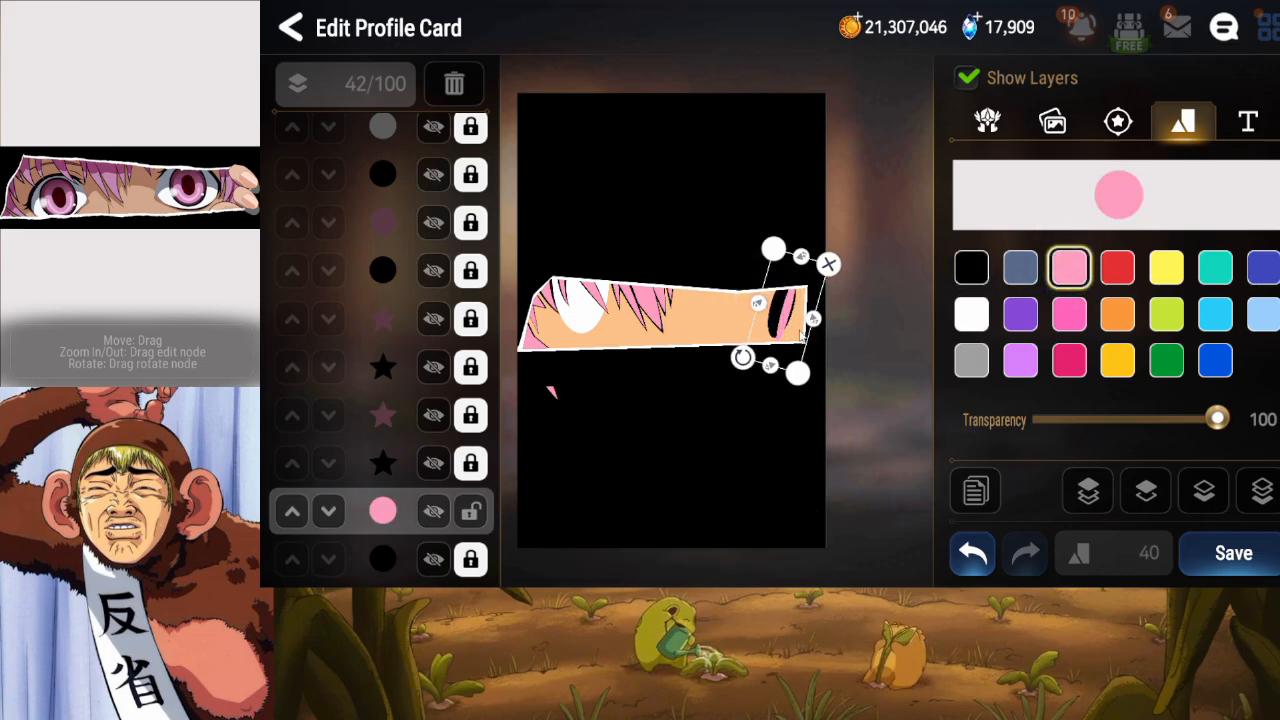
pyautogui.click(973, 550)
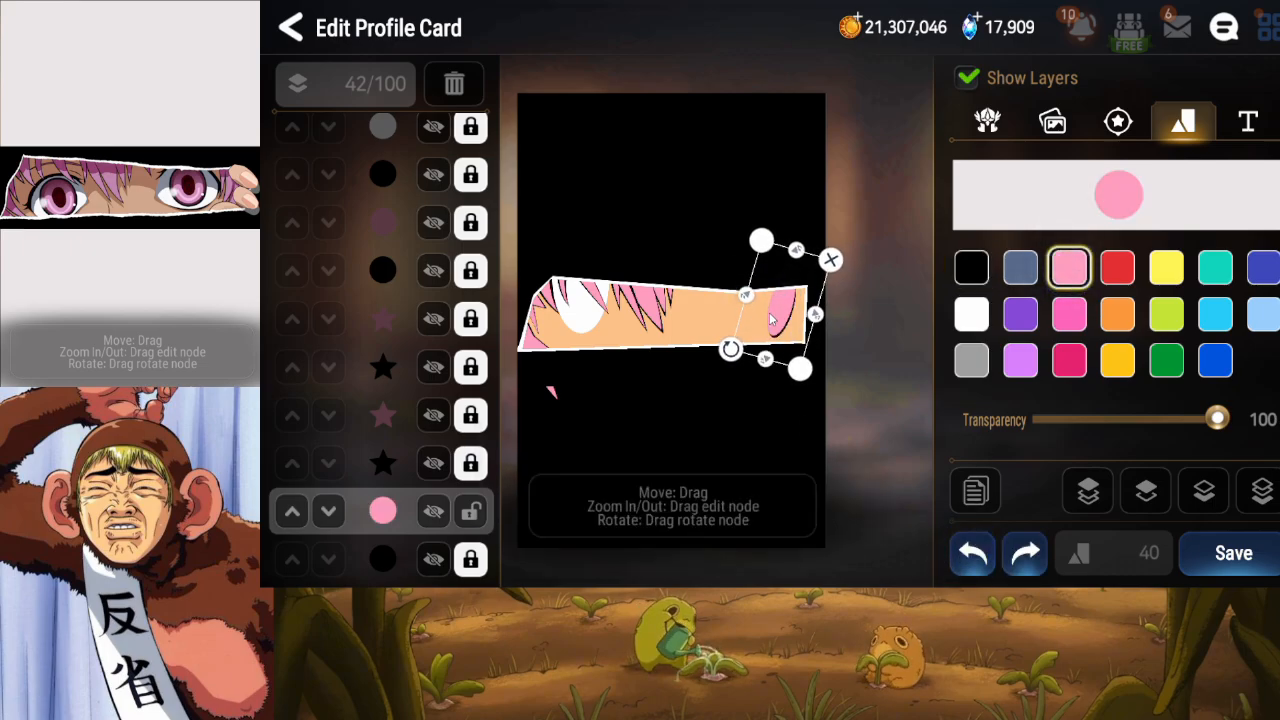
pyautogui.moveTo(771, 319); pyautogui.dragTo(770, 321)
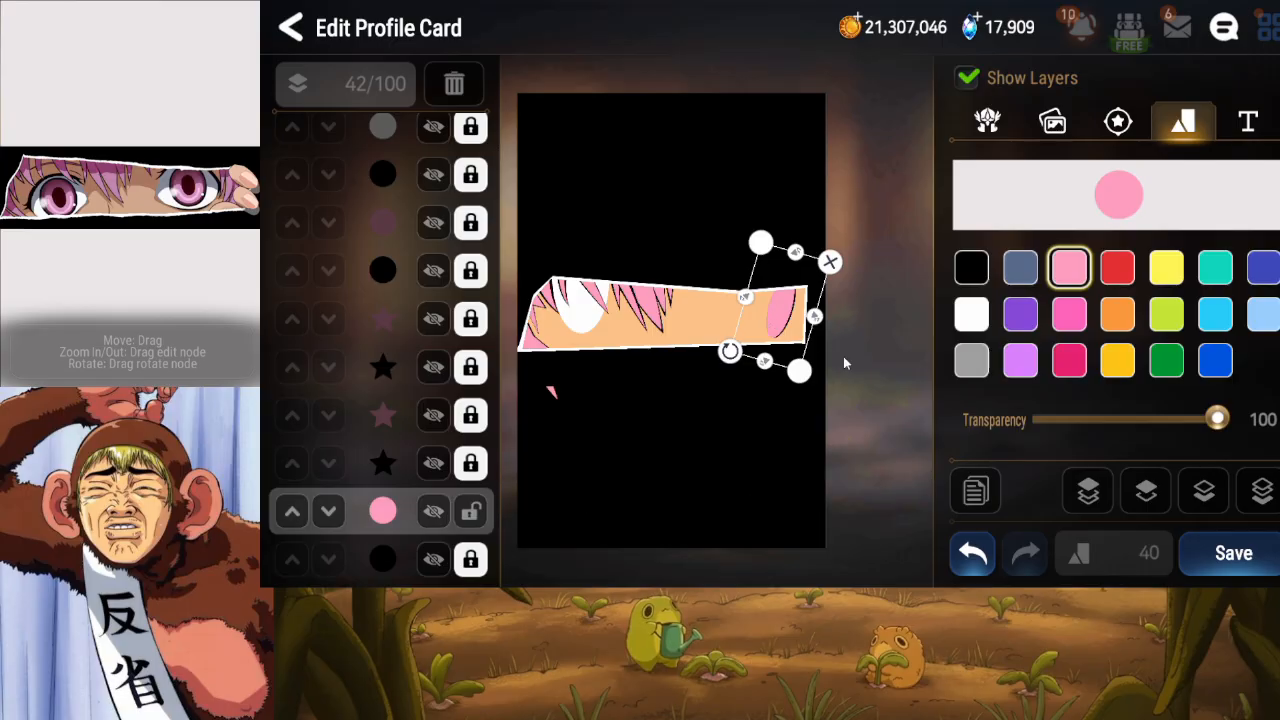
# Duplicate the pink oval, stack the copy directly above the original, and lock the original.
pyautogui.click(987, 497)
pyautogui.click(1250, 492)
pyautogui.click(1141, 500)
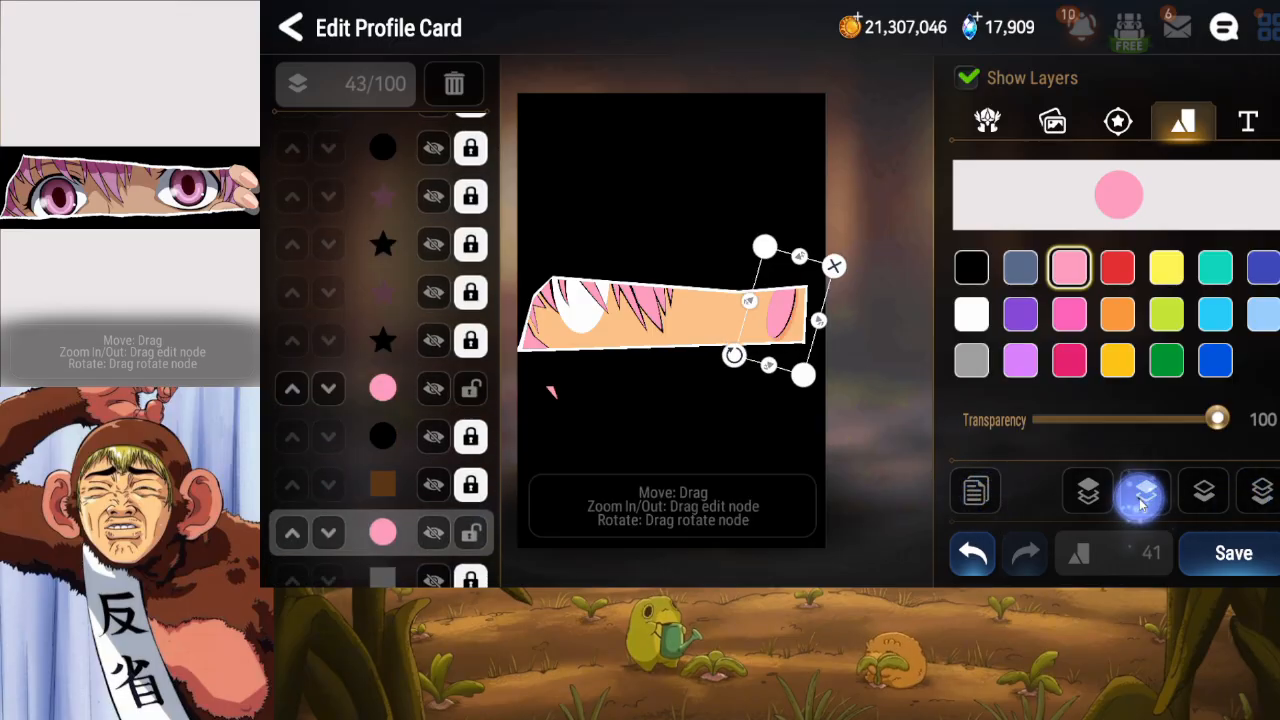
pyautogui.click(1141, 504)
pyautogui.click(1141, 504)
pyautogui.click(1141, 504)
pyautogui.click(470, 551)
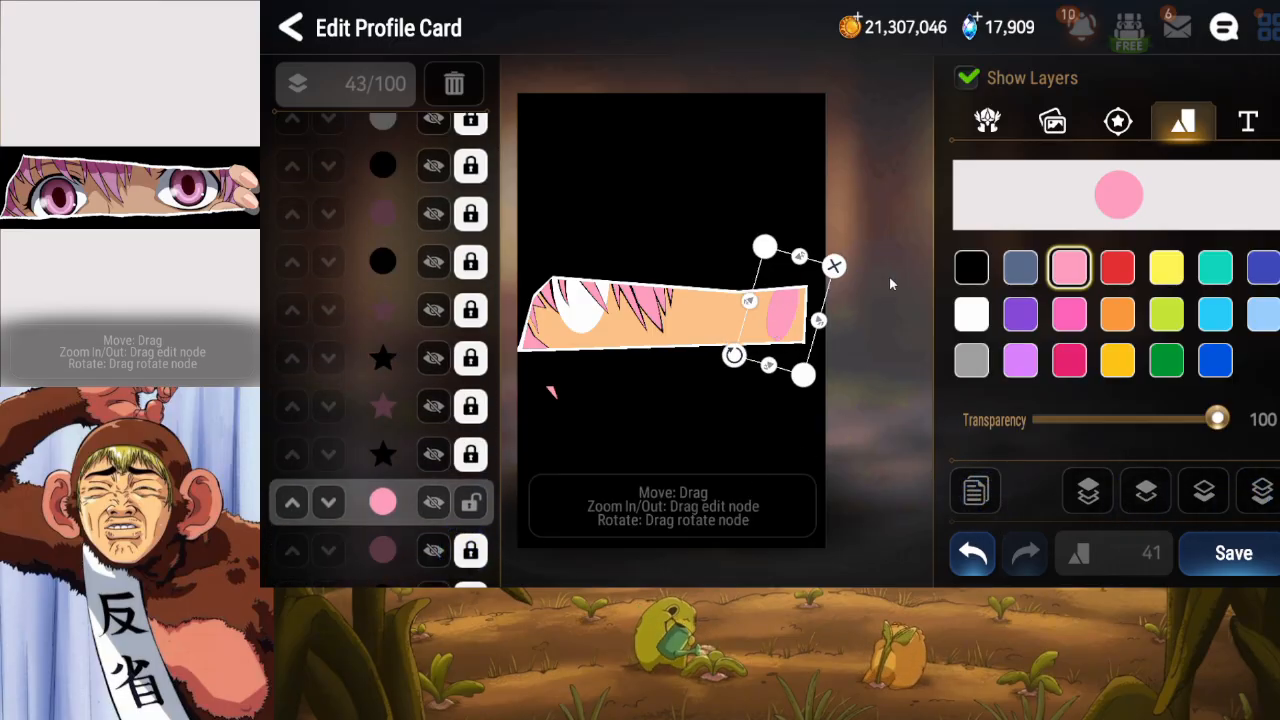
# Color the top oval black, rotate it nearly upright and slightly left, and duplicate it with the copy directly above it.
pyautogui.click(972, 268)
pyautogui.moveTo(733, 356); pyautogui.dragTo(734, 363)
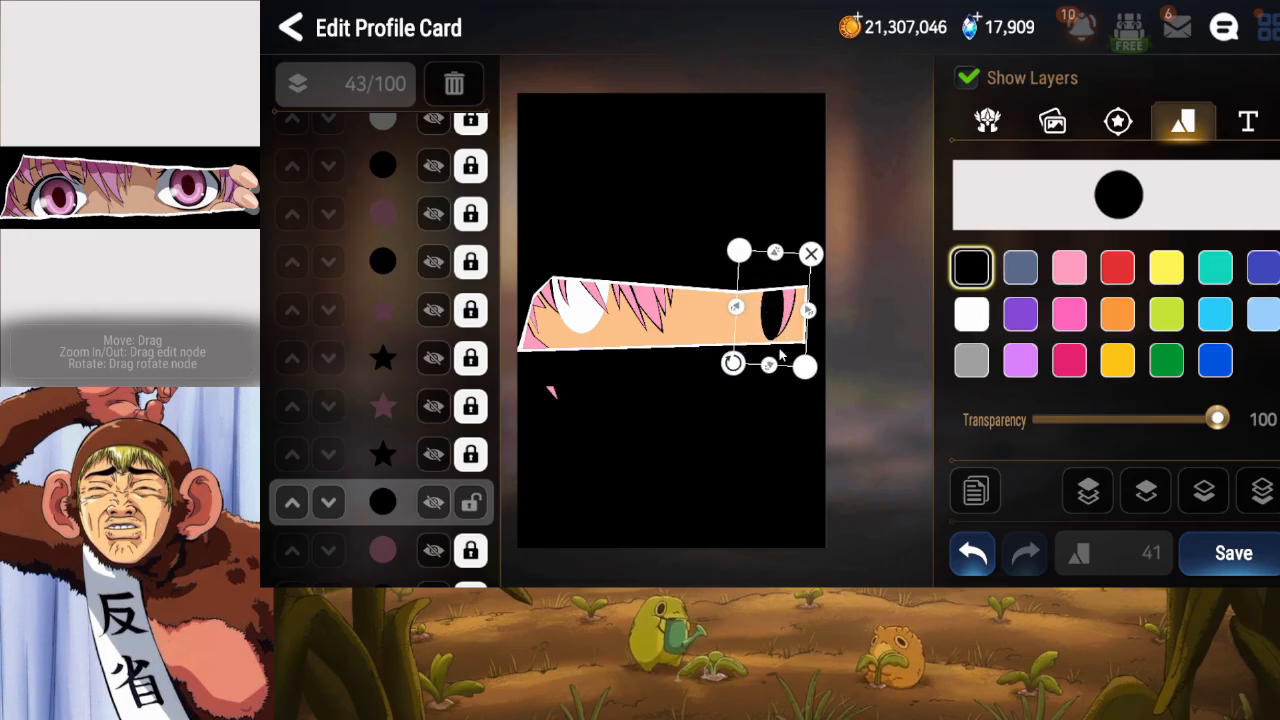
pyautogui.click(967, 494)
pyautogui.click(1252, 497)
pyautogui.click(1138, 505)
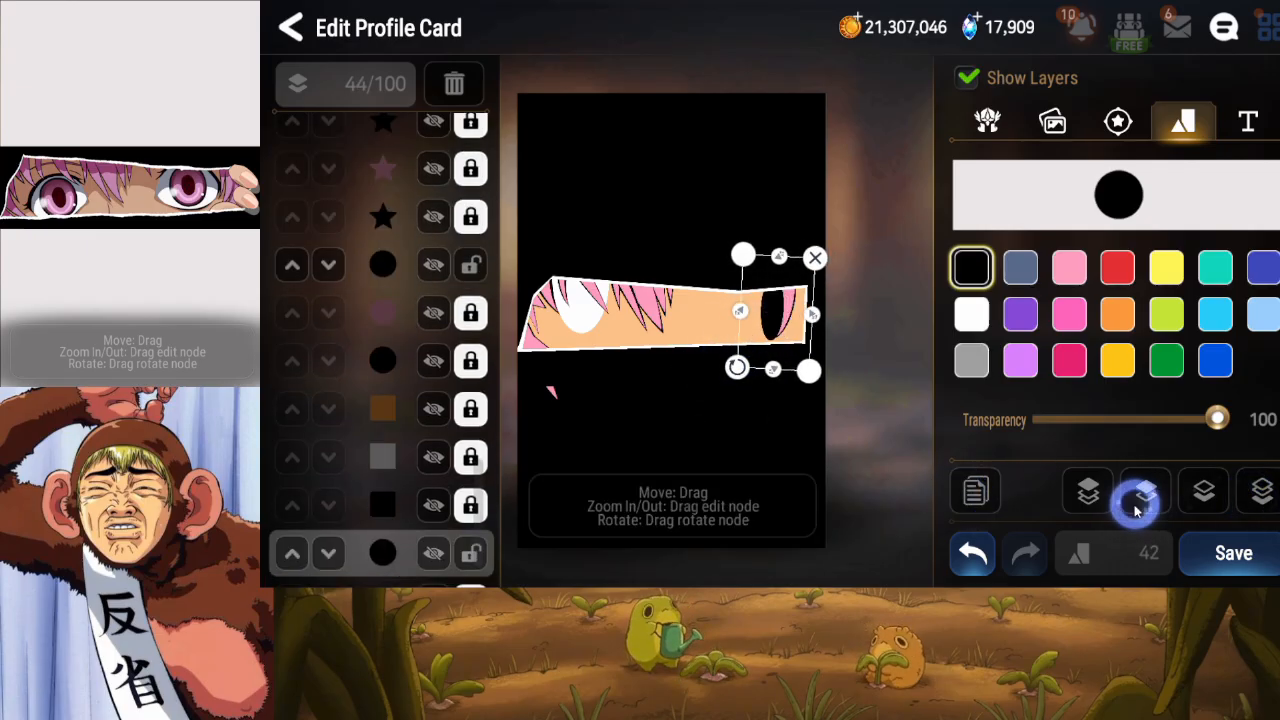
pyautogui.click(1141, 505)
pyautogui.click(1142, 506)
pyautogui.click(1143, 508)
pyautogui.click(1143, 508)
pyautogui.click(1143, 508)
pyautogui.click(1143, 508)
# Lock the near-upright black oval, color its copy white, and shift the copy slightly up and left.
pyautogui.click(471, 541)
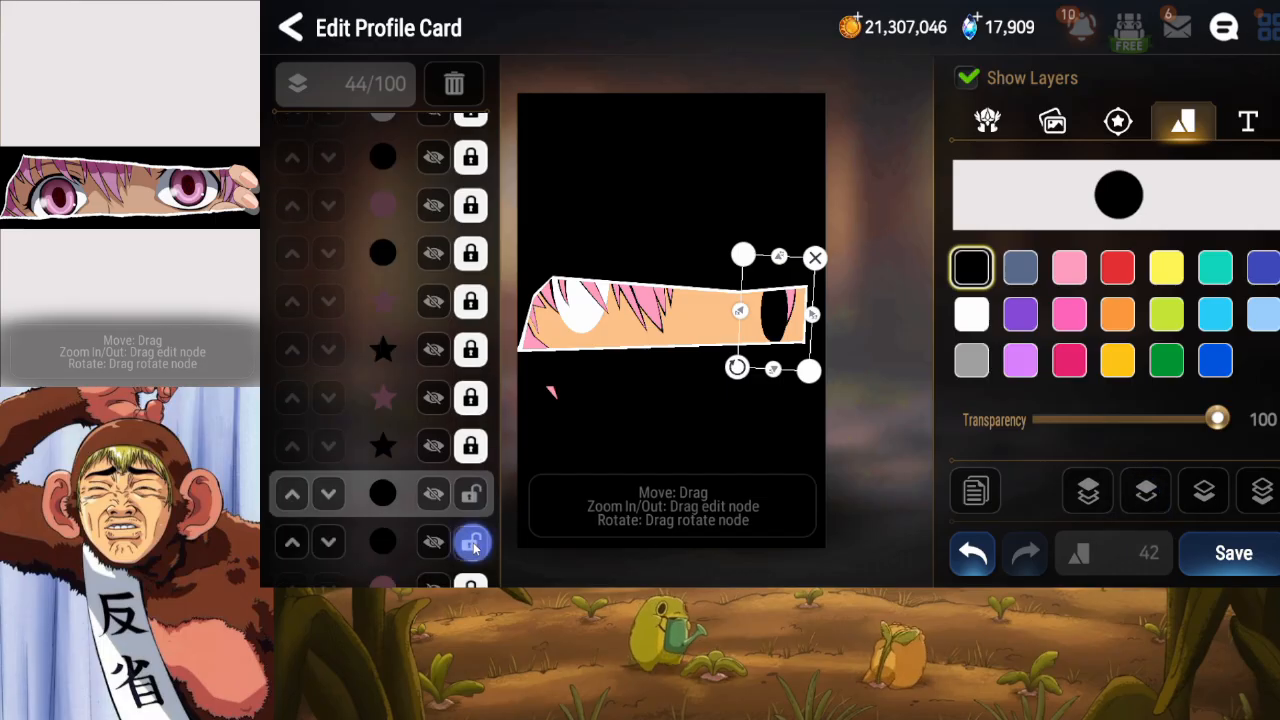
pyautogui.click(973, 315)
pyautogui.moveTo(755, 326); pyautogui.dragTo(748, 321)
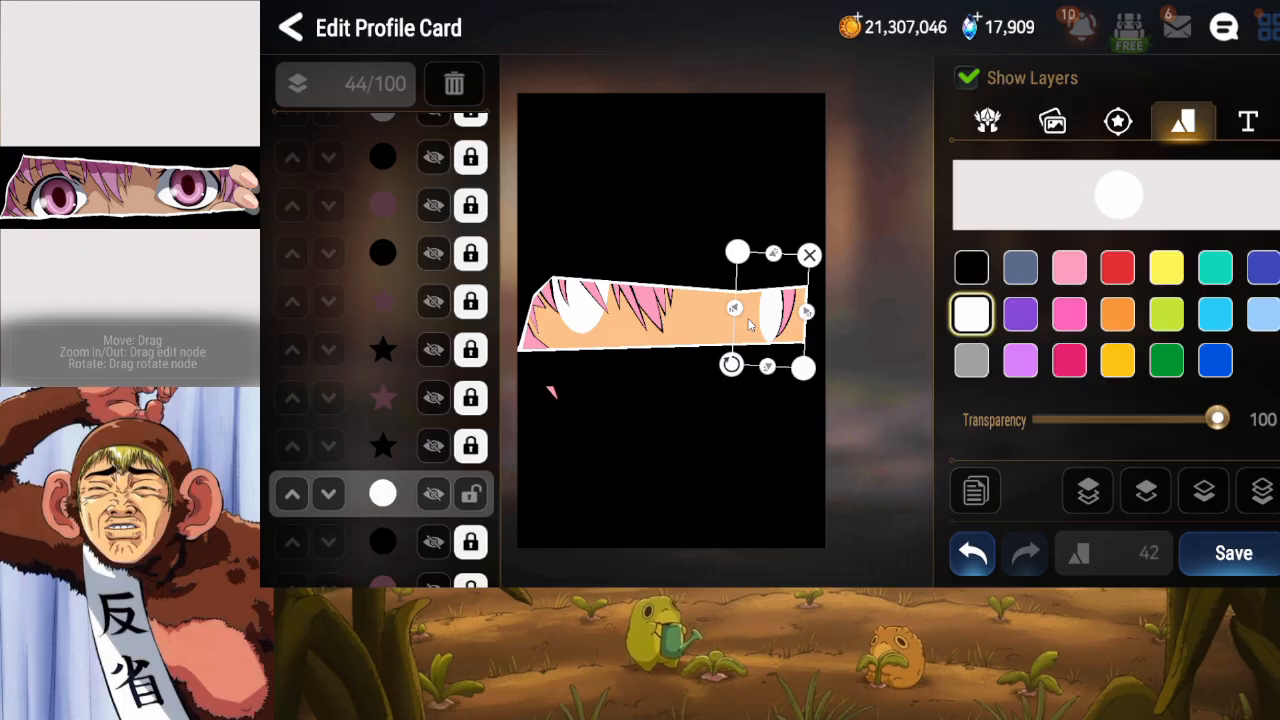
pyautogui.click(976, 497)
pyautogui.click(1249, 502)
pyautogui.click(1141, 495)
pyautogui.click(1139, 494)
pyautogui.click(1138, 494)
pyautogui.click(1138, 494)
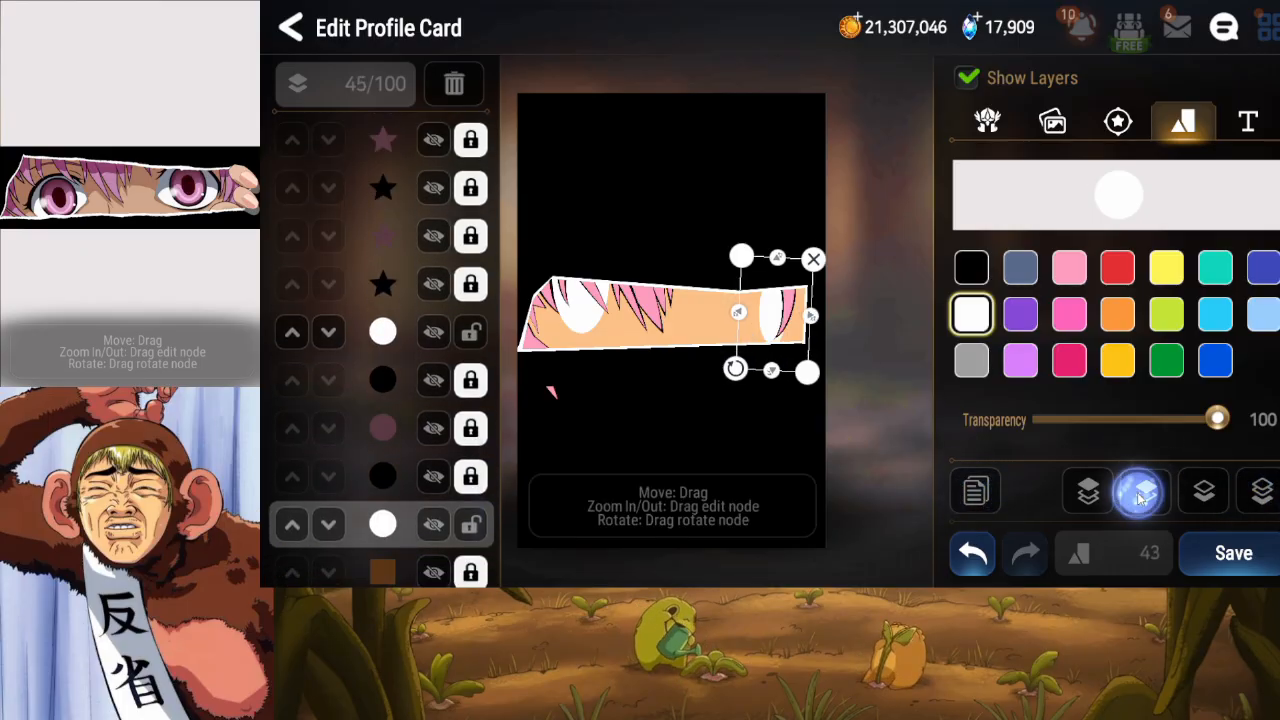
pyautogui.click(1138, 494)
pyautogui.click(1138, 494)
pyautogui.click(471, 534)
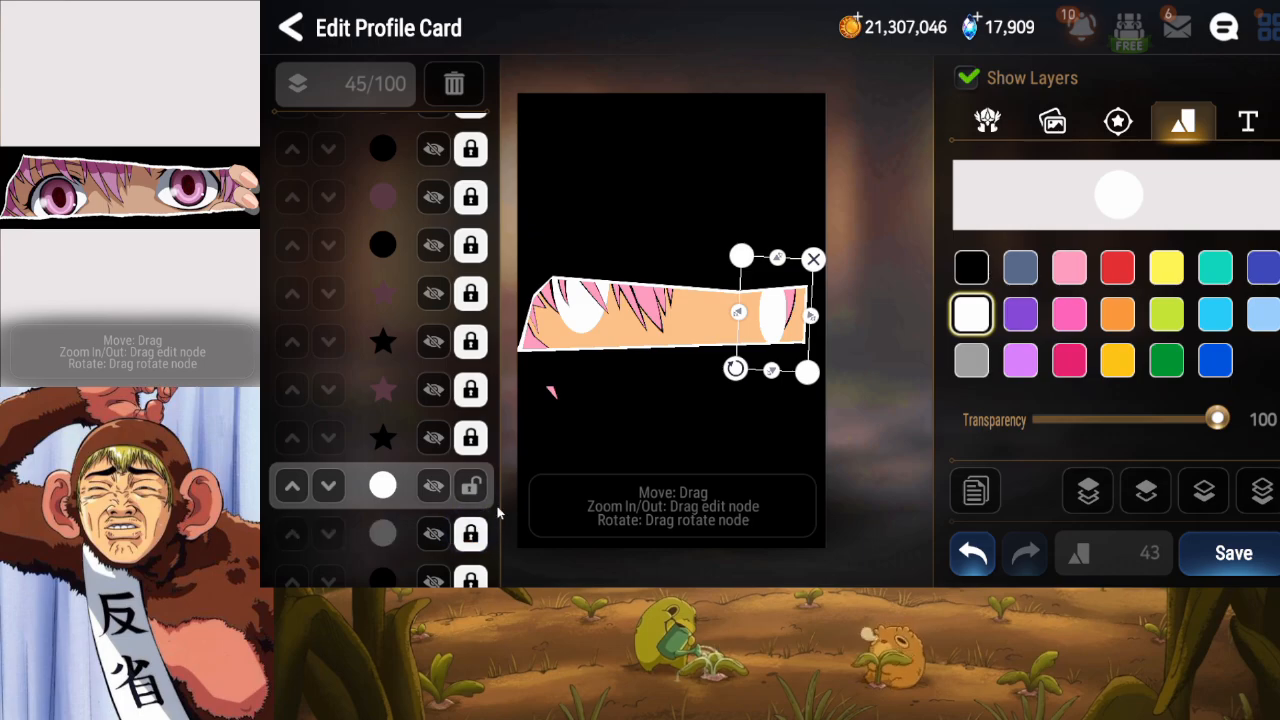
pyautogui.click(813, 259)
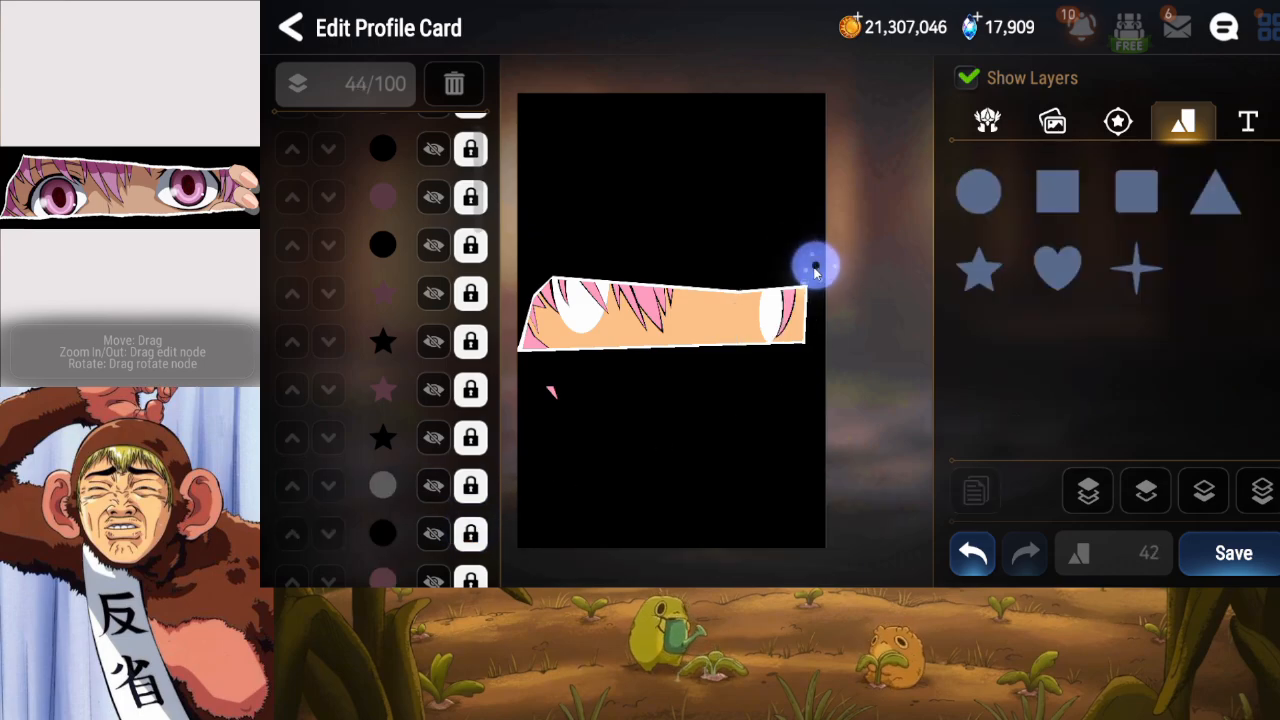
# Add a heart, squash it into a thin sliver, tilt it, and place its tip over the pink strand beside the right white oval.
pyautogui.click(1062, 279)
pyautogui.moveTo(750, 326); pyautogui.dragTo(824, 294)
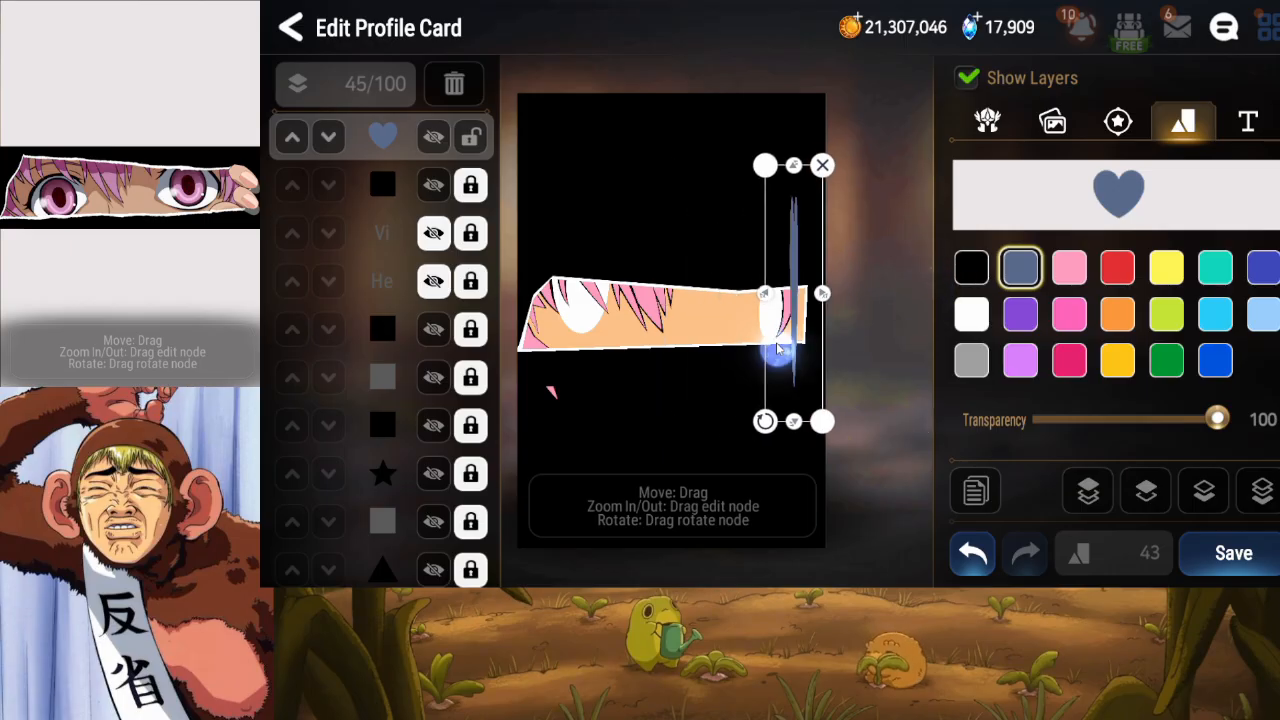
pyautogui.moveTo(778, 348); pyautogui.dragTo(764, 300)
pyautogui.moveTo(752, 374); pyautogui.dragTo(768, 335)
pyautogui.moveTo(813, 264); pyautogui.dragTo(815, 275)
# Send the heart to the back, raise it to just above the white oval, and color it black.
pyautogui.click(1200, 497)
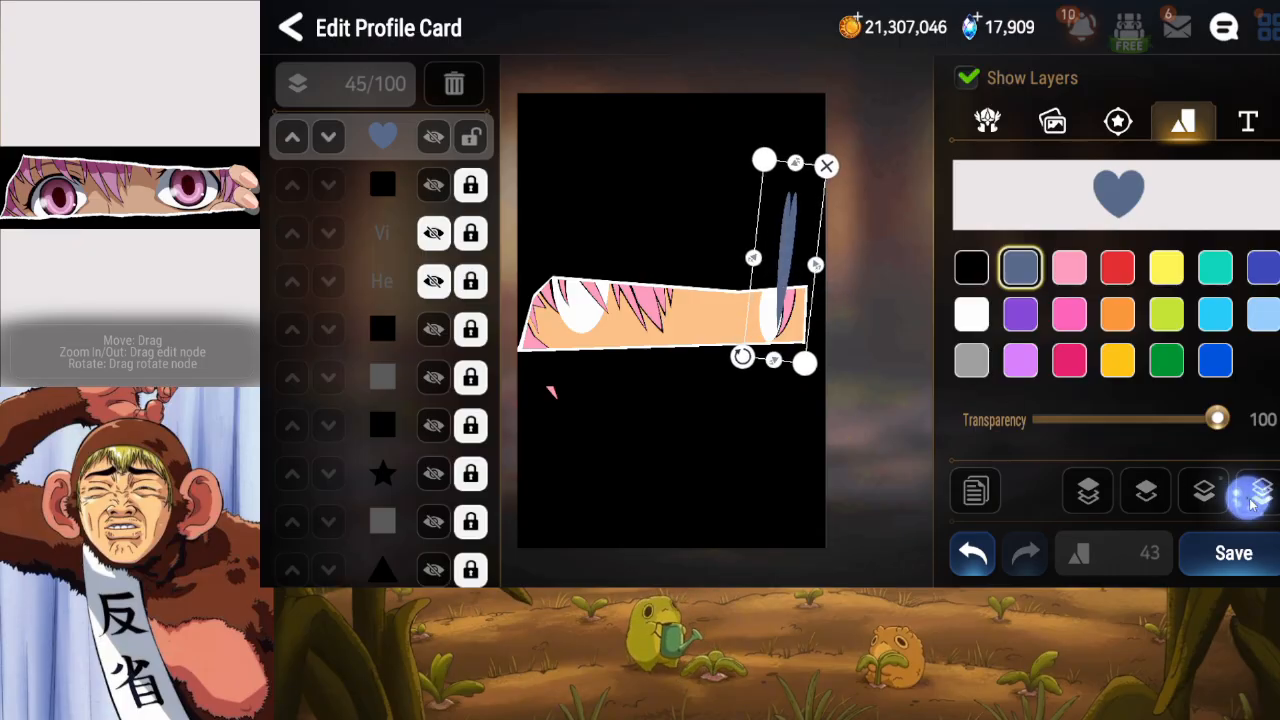
pyautogui.click(1131, 493)
pyautogui.click(1135, 495)
pyautogui.click(1135, 499)
pyautogui.click(1135, 499)
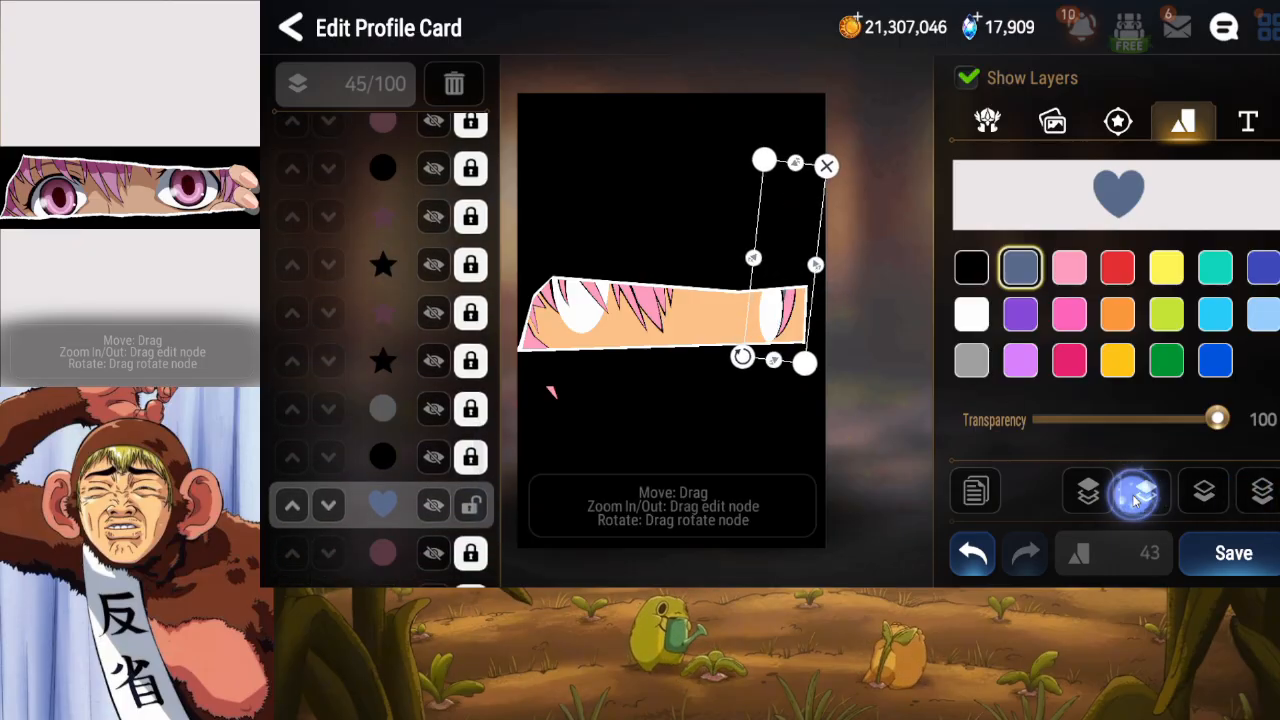
pyautogui.click(1135, 499)
pyautogui.click(1135, 499)
pyautogui.click(972, 265)
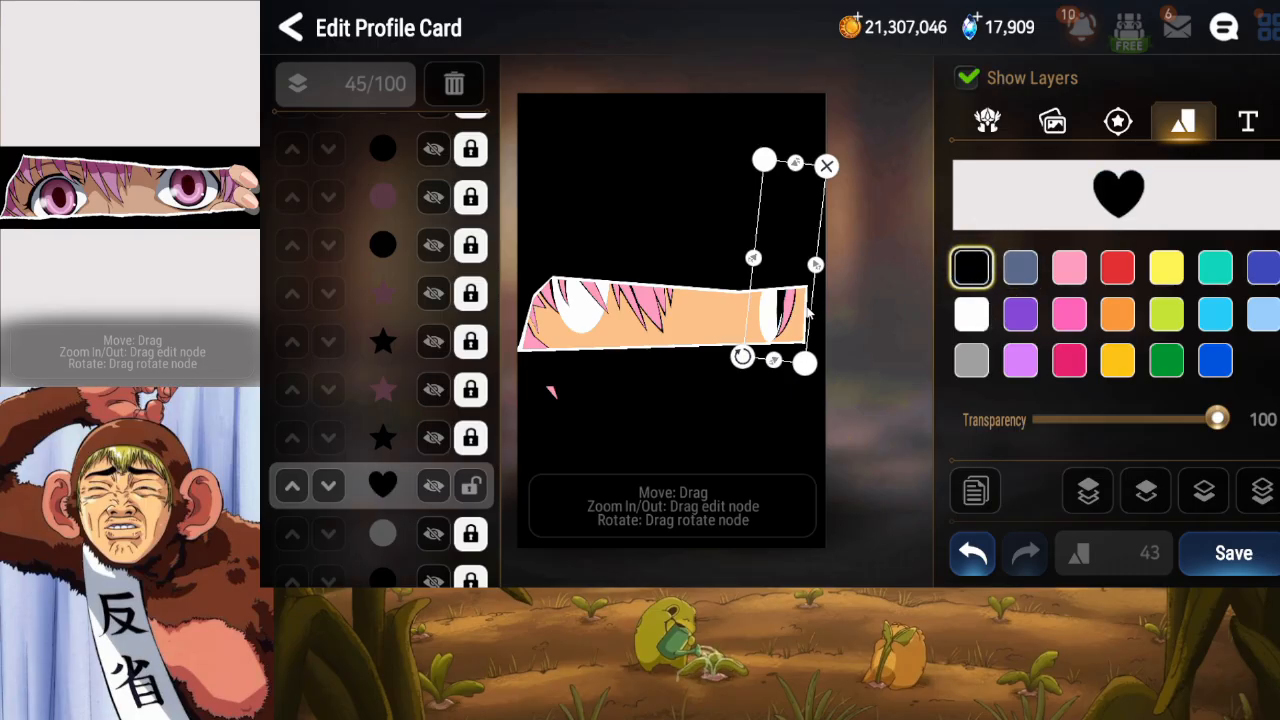
# Duplicate the black heart, stack the copy directly above the original, and lock the original.
pyautogui.click(975, 490)
pyautogui.click(1262, 490)
pyautogui.click(1135, 493)
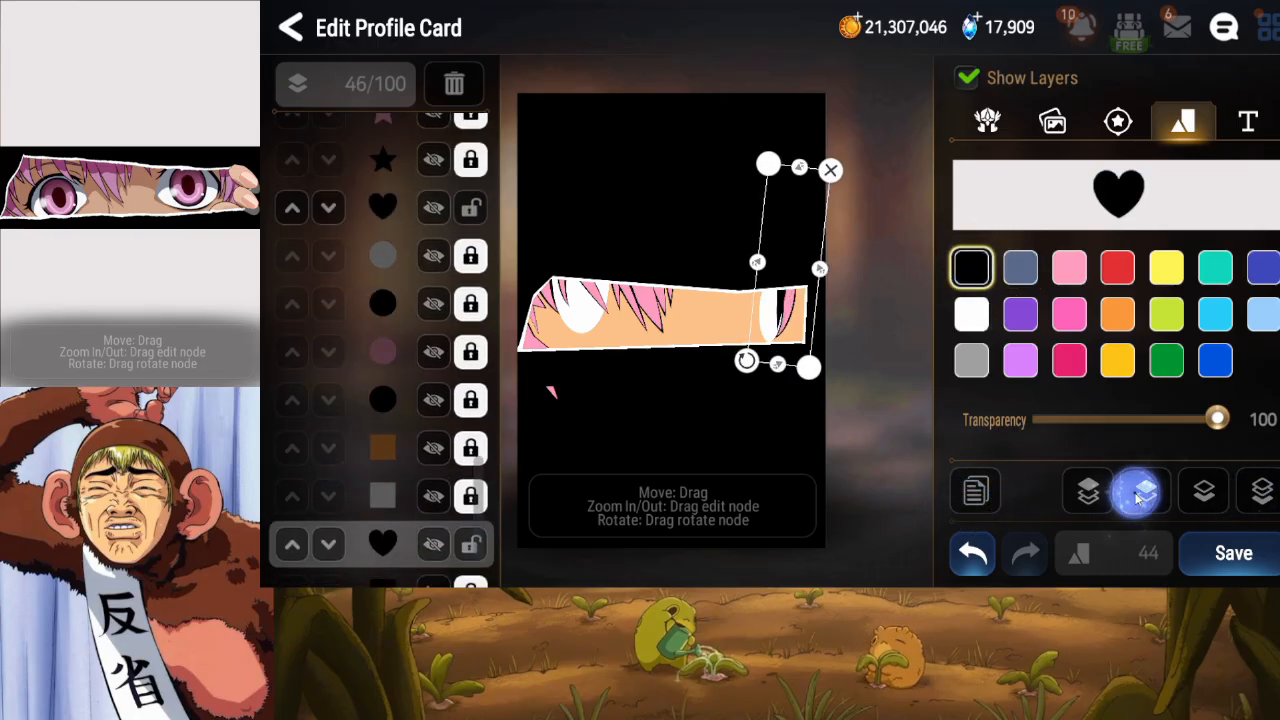
pyautogui.click(1136, 494)
pyautogui.click(1136, 496)
pyautogui.click(1136, 496)
pyautogui.click(1136, 496)
pyautogui.click(1136, 496)
pyautogui.click(1136, 496)
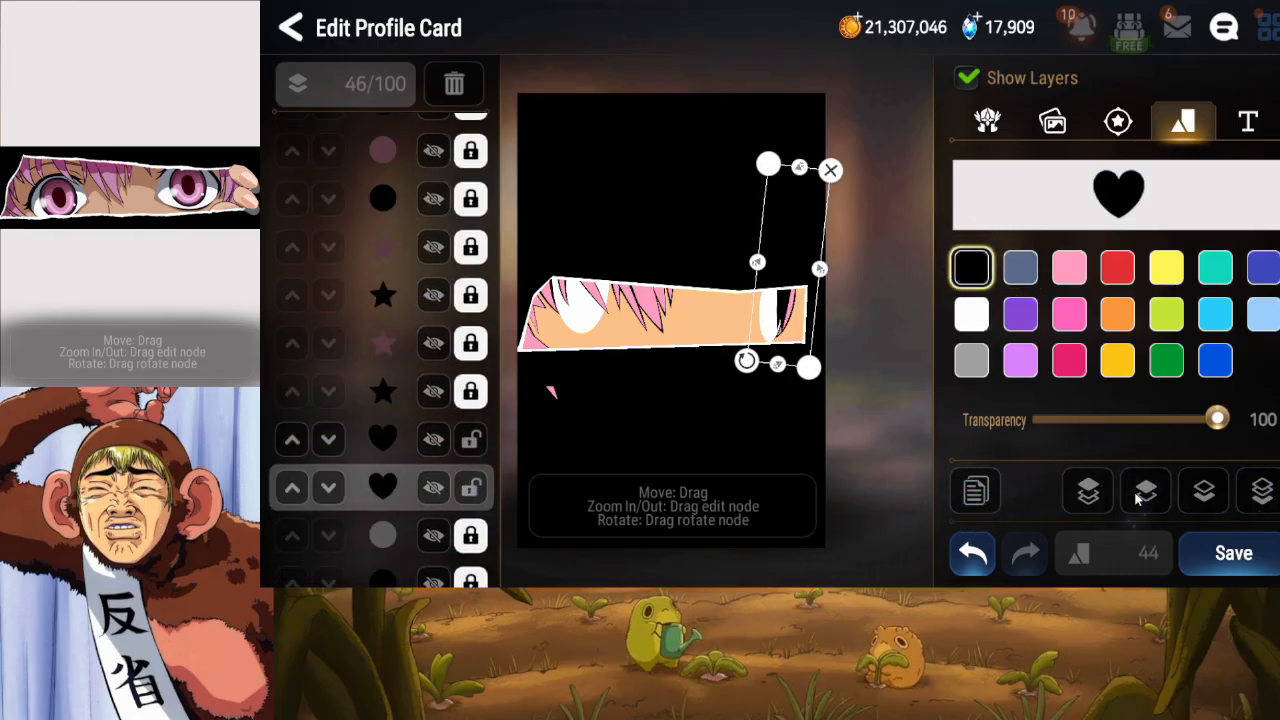
pyautogui.click(1136, 496)
pyautogui.click(470, 526)
# Color the heart copy light pink, shift it slightly up and left, lock it, and save the profile card.
pyautogui.click(1069, 267)
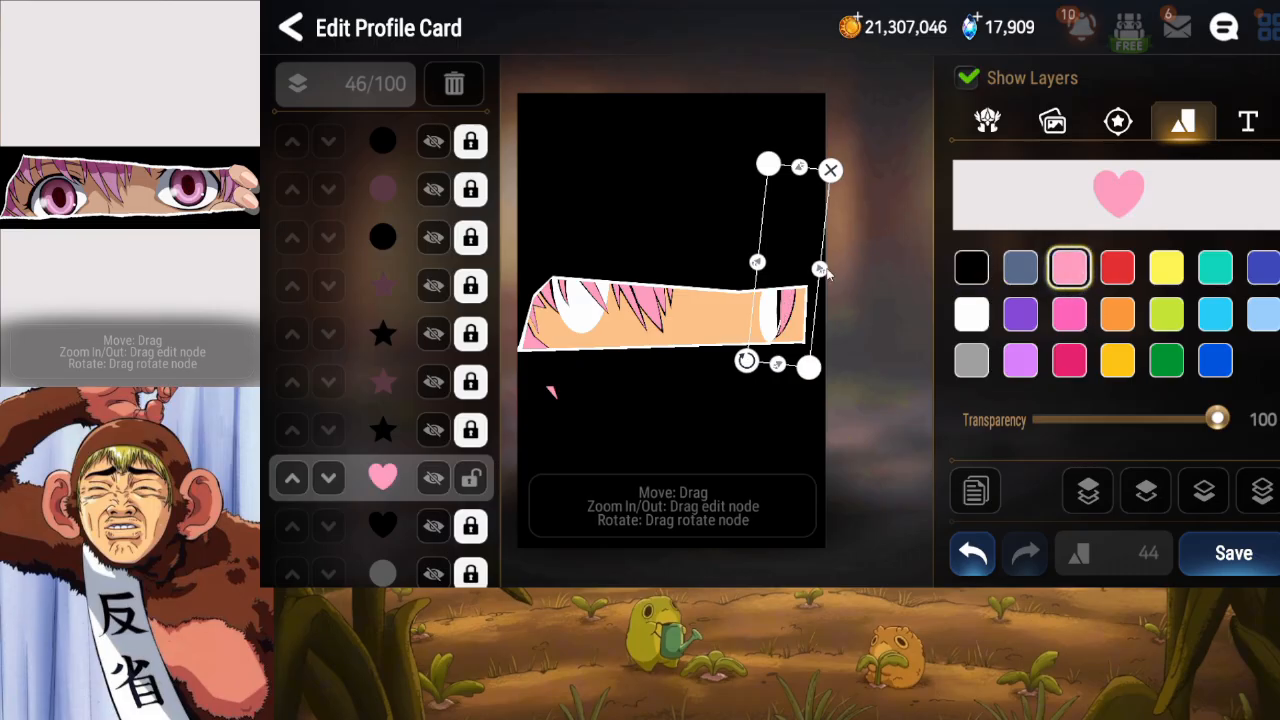
pyautogui.moveTo(775, 288)
pyautogui.mouseDown()
pyautogui.moveTo(770, 268)
pyautogui.moveTo(819, 268)
pyautogui.moveTo(782, 287)
pyautogui.mouseUp()
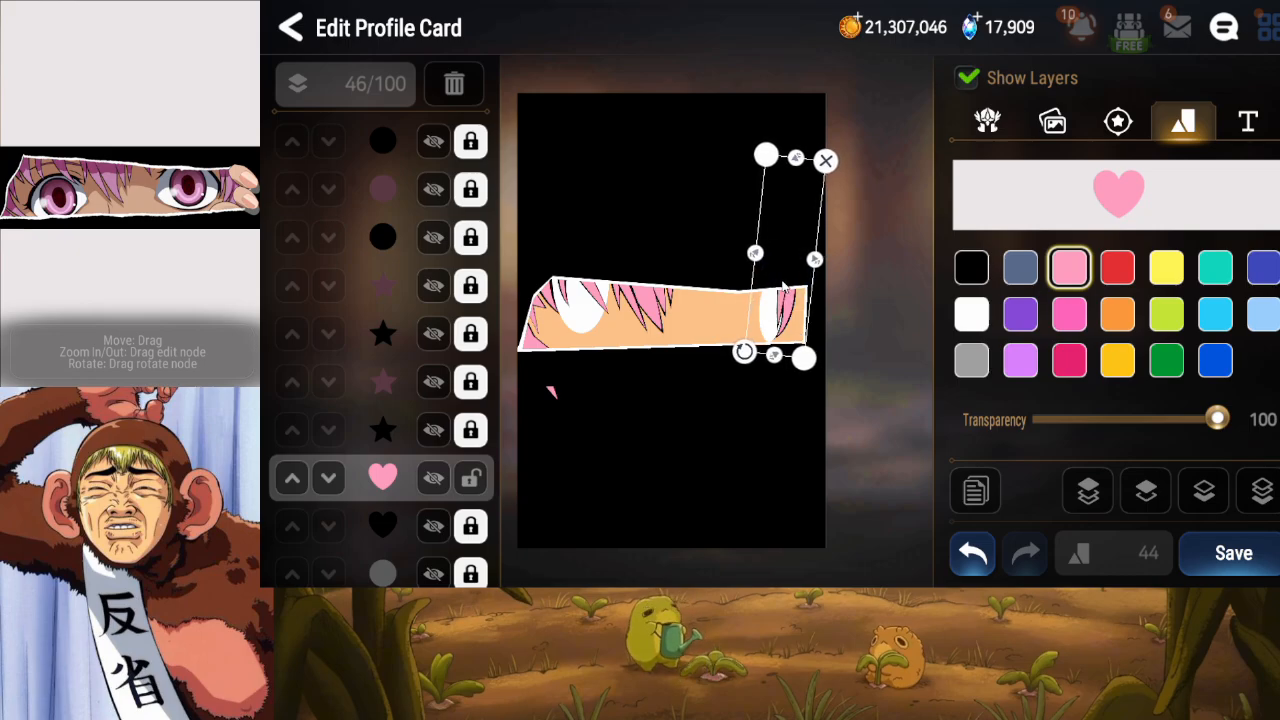
pyautogui.click(471, 478)
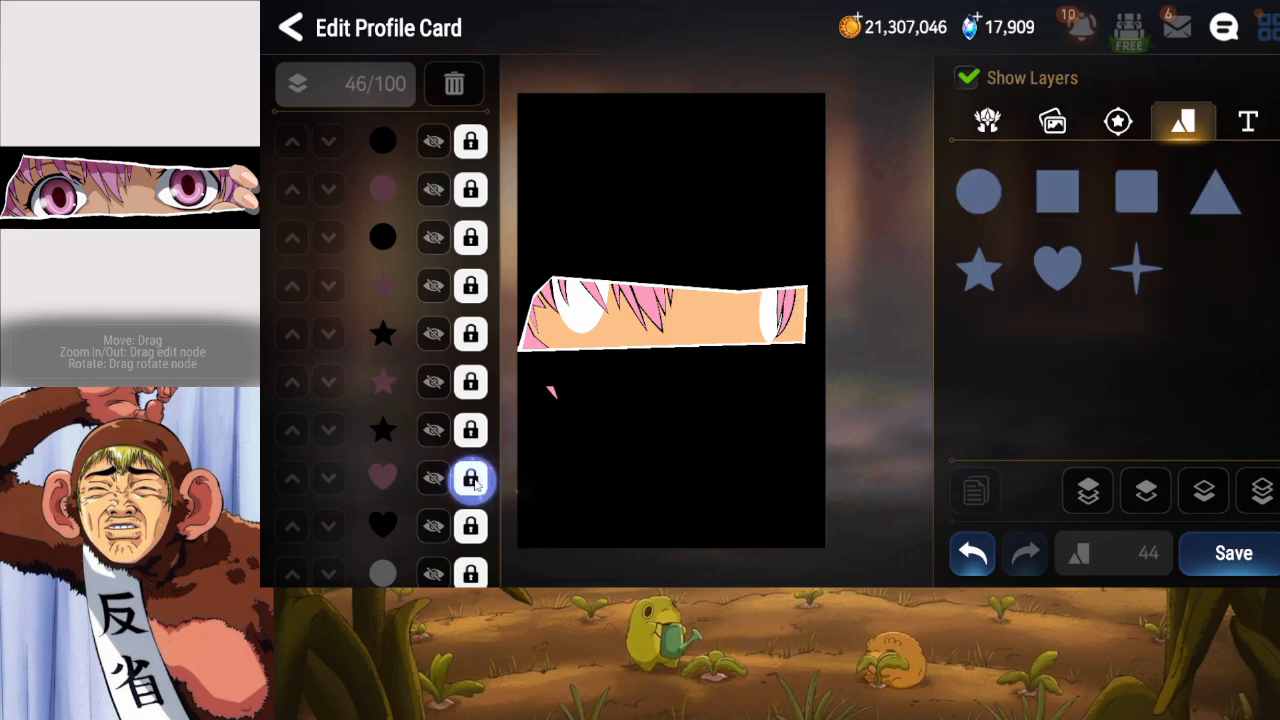
pyautogui.click(1233, 553)
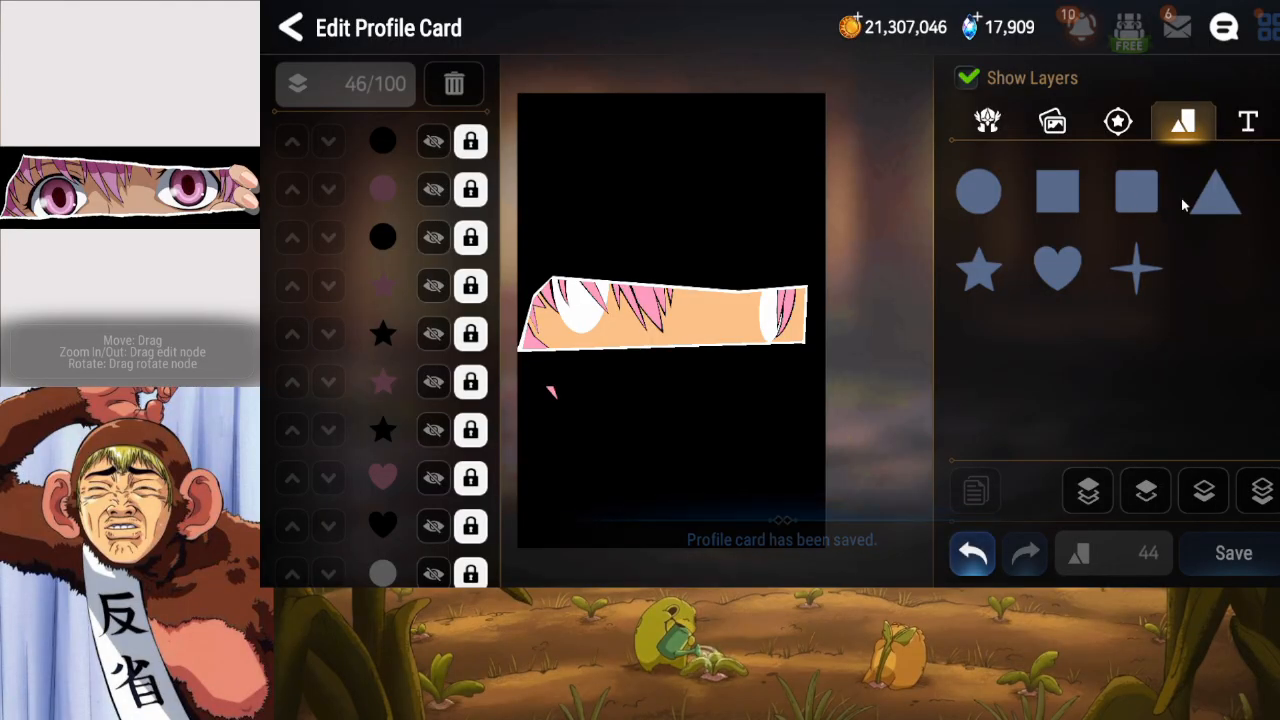
pyautogui.click(977, 280)
pyautogui.moveTo(649, 342); pyautogui.dragTo(774, 331)
pyautogui.moveTo(682, 439); pyautogui.dragTo(791, 241)
pyautogui.moveTo(774, 284); pyautogui.dragTo(778, 241)
pyautogui.moveTo(796, 139); pyautogui.dragTo(720, 244)
pyautogui.moveTo(720, 183); pyautogui.dragTo(793, 526)
pyautogui.moveTo(835, 408); pyautogui.dragTo(806, 373)
pyautogui.moveTo(779, 467); pyautogui.dragTo(794, 260)
pyautogui.moveTo(794, 343)
pyautogui.mouseDown()
pyautogui.moveTo(818, 343)
pyautogui.moveTo(792, 338)
pyautogui.mouseUp()
pyautogui.click(788, 197)
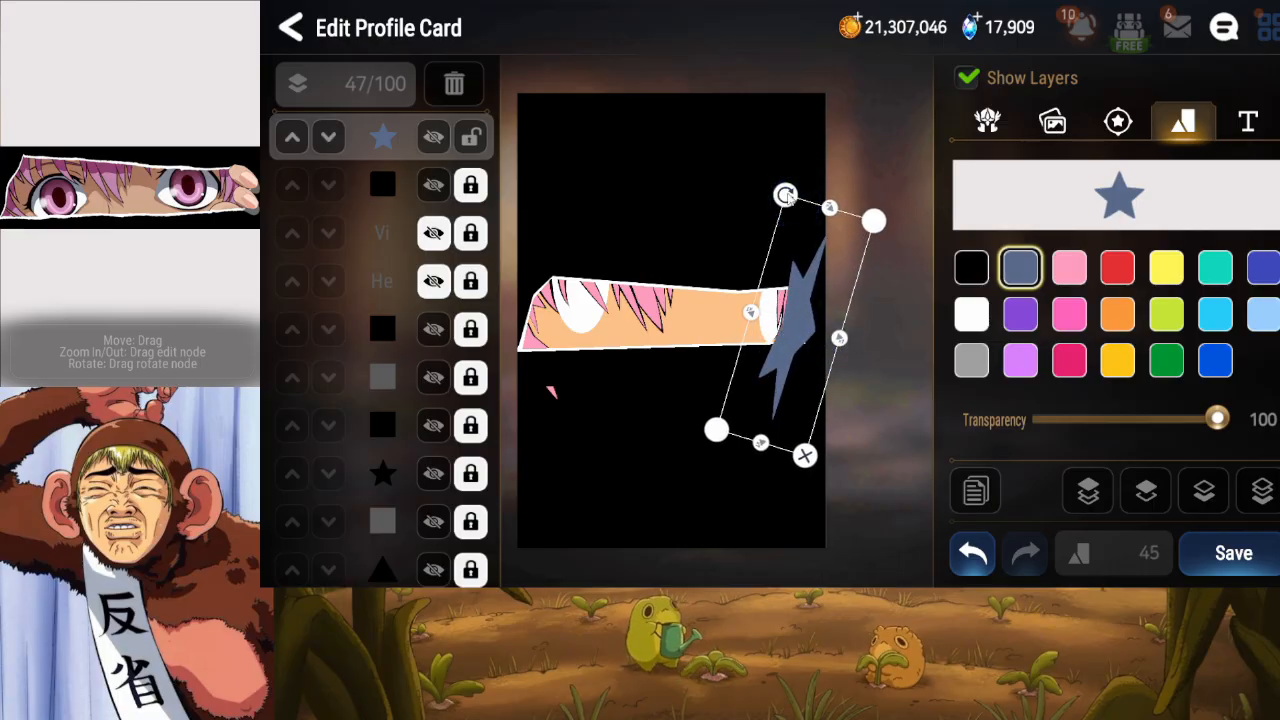
pyautogui.click(1262, 124)
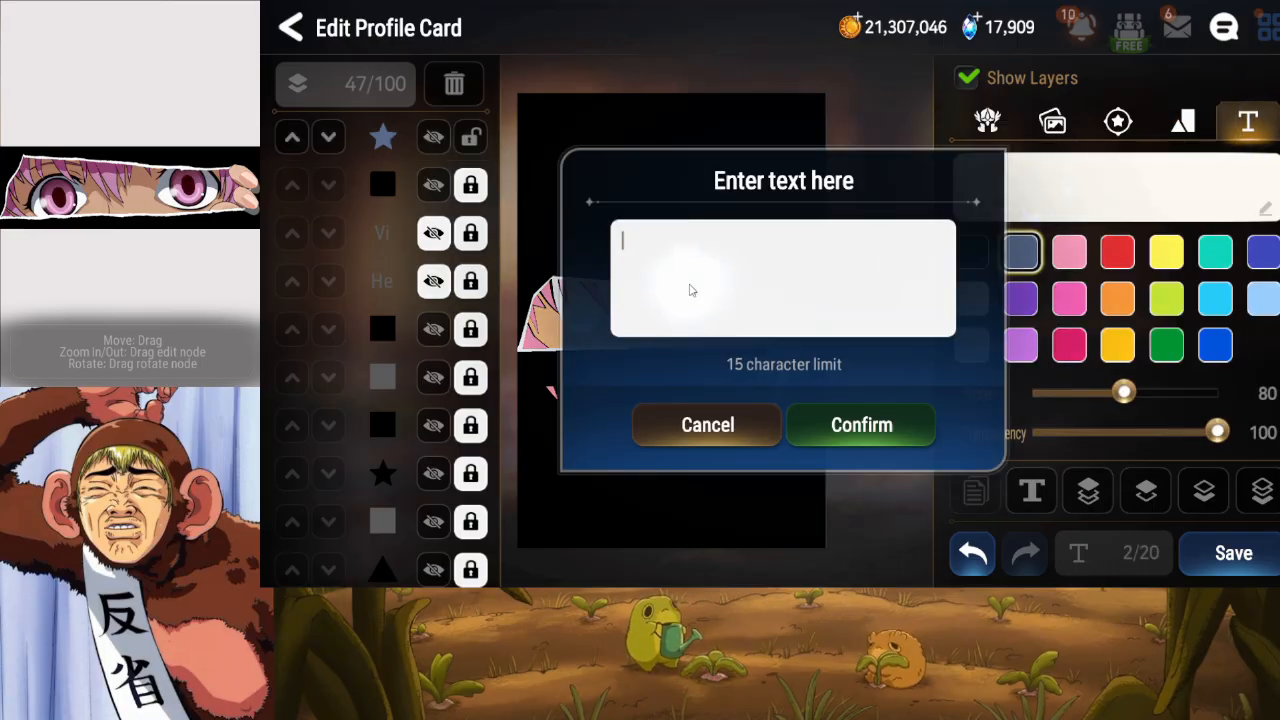
pyautogui.click(397, 147)
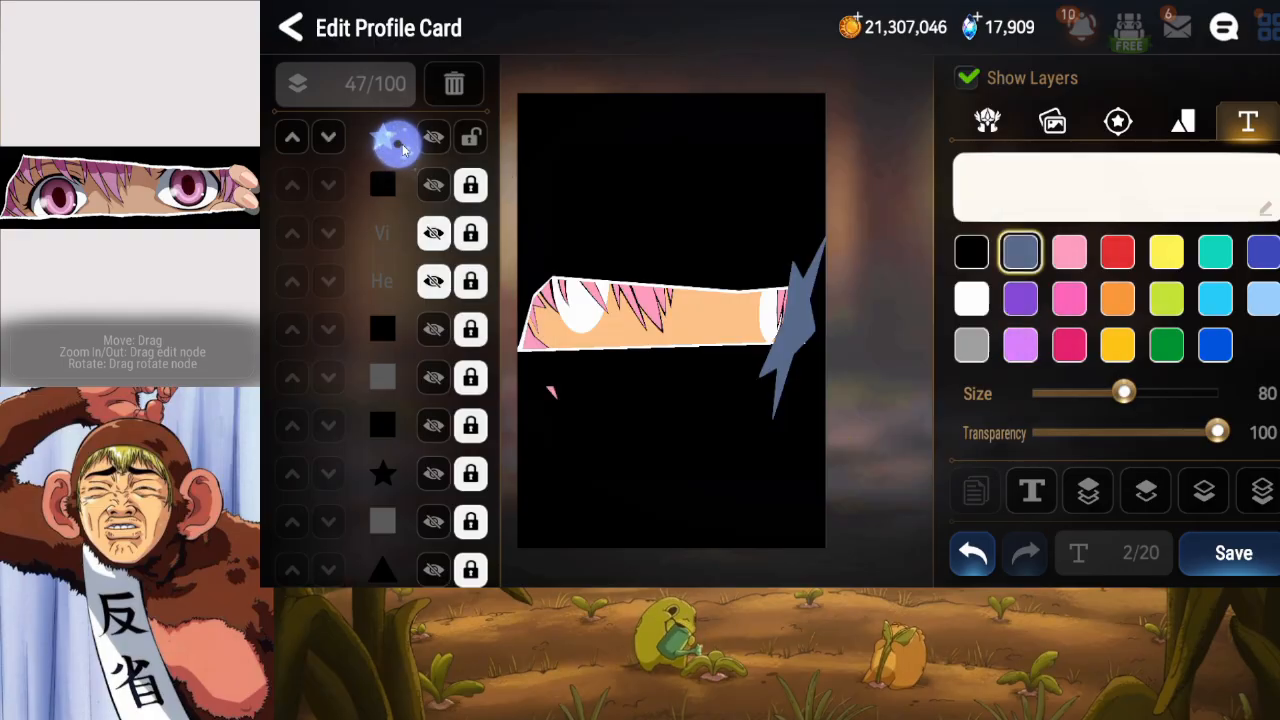
pyautogui.click(454, 83)
pyautogui.click(388, 134)
pyautogui.click(455, 84)
# Unlock and delete the two hidden text layers "Vi" and "He".
pyautogui.click(471, 184)
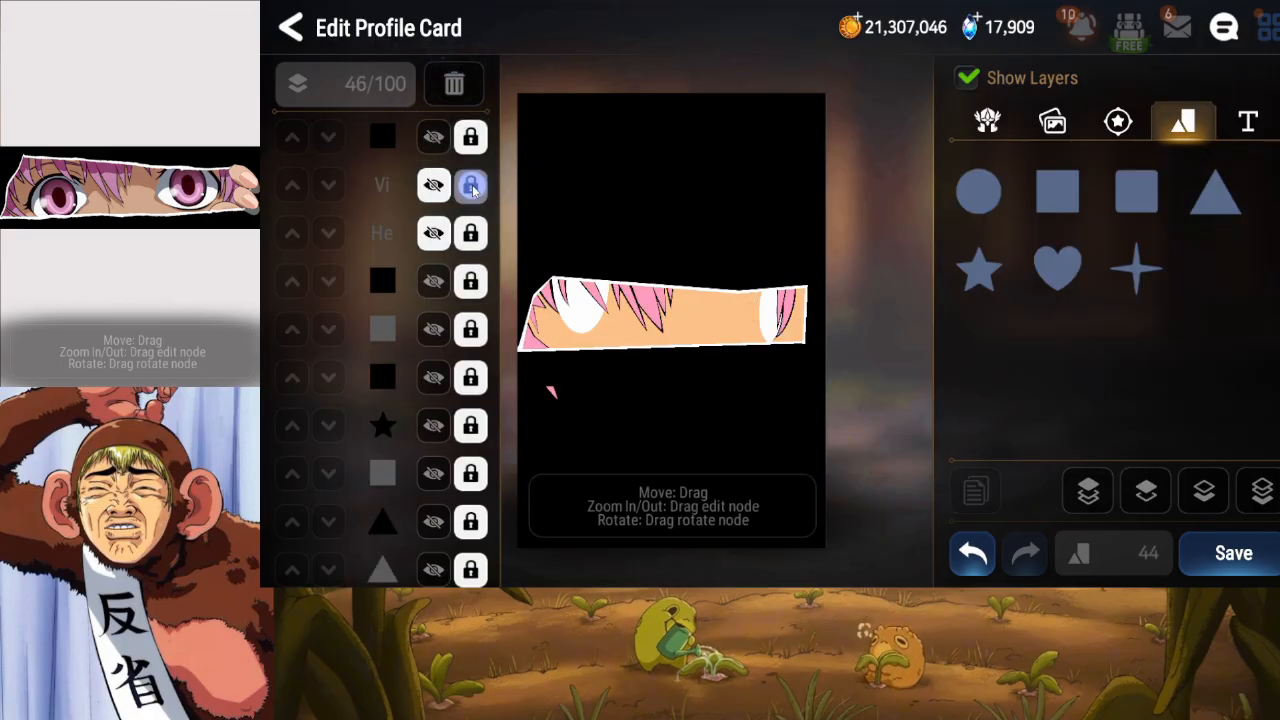
pyautogui.click(459, 90)
pyautogui.click(474, 149)
pyautogui.click(455, 92)
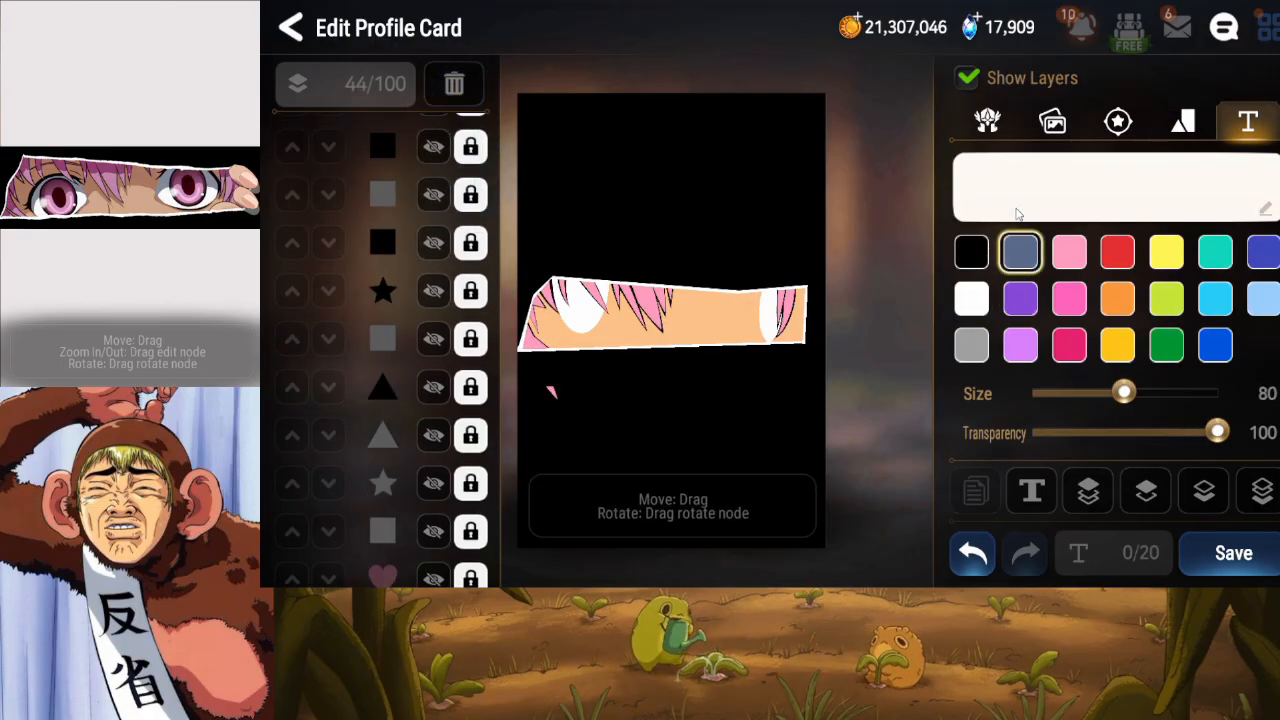
# Add a "(" text layer, rotate it to curve the opposite way, and place it over the hair at the strip's right end.
pyautogui.click(1015, 209)
pyautogui.click(755, 278)
pyautogui.write('(')
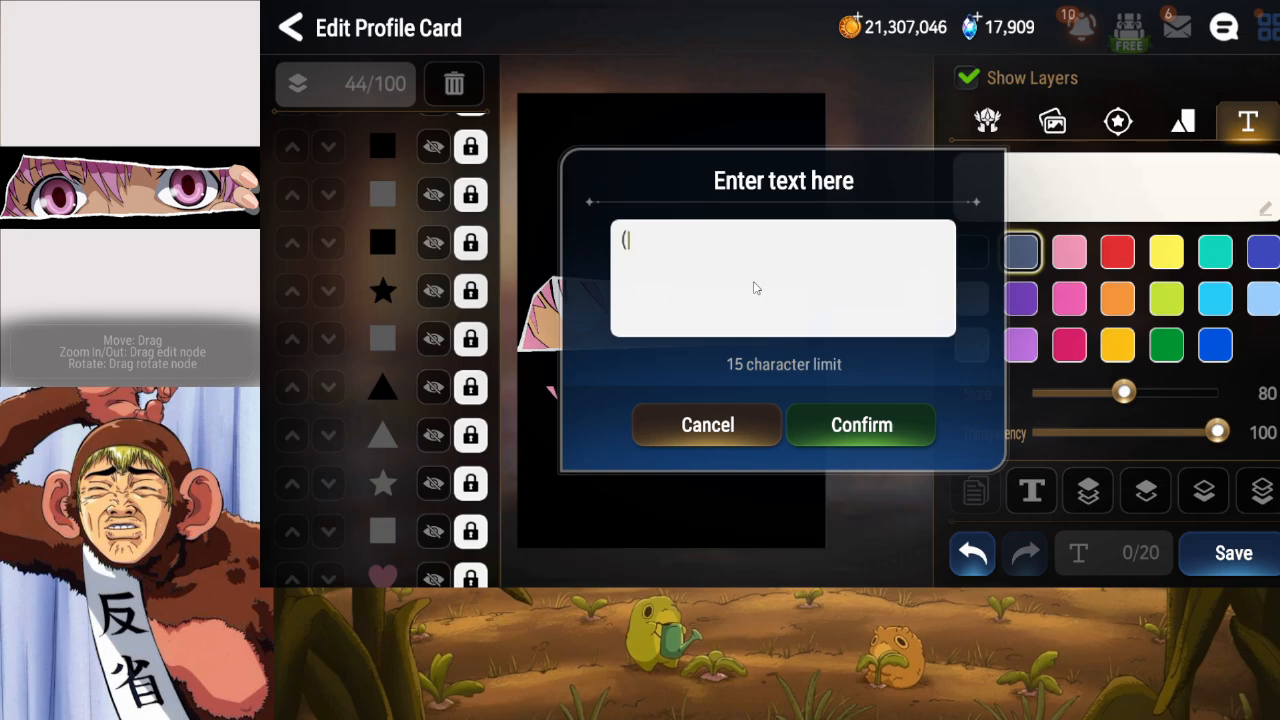
pyautogui.click(880, 443)
pyautogui.click(638, 352)
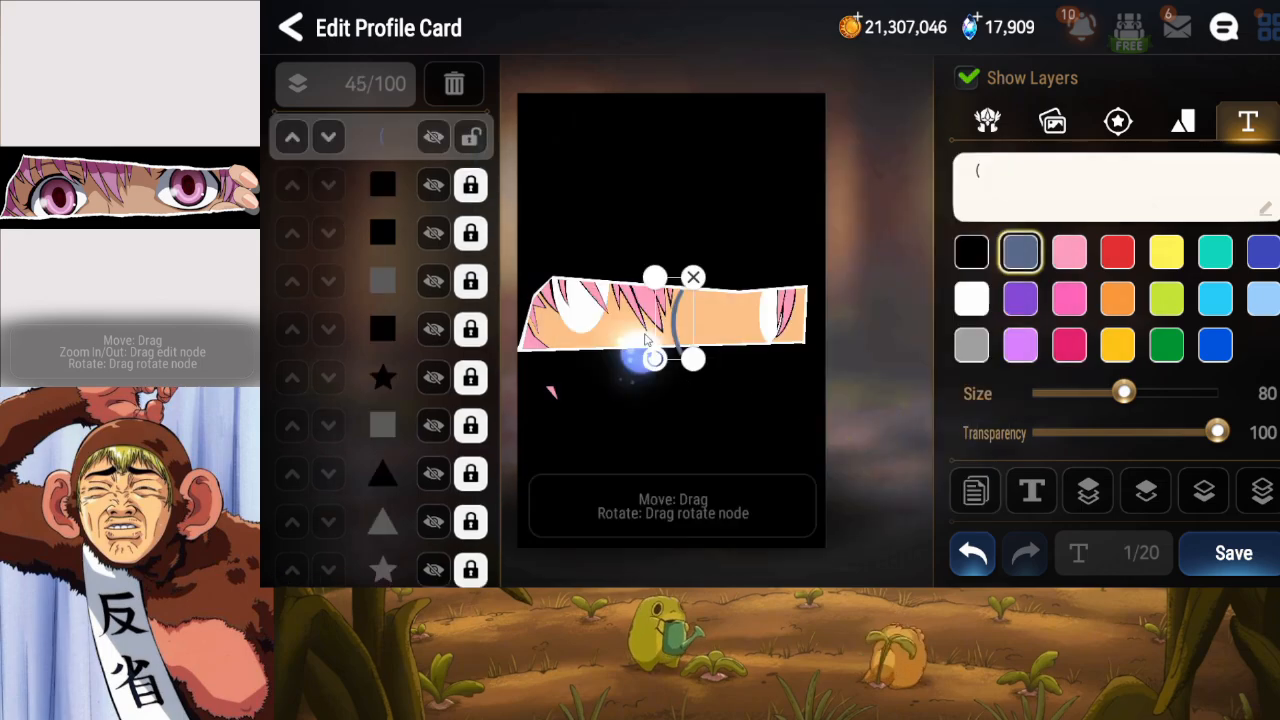
pyautogui.click(680, 331)
pyautogui.moveTo(665, 335); pyautogui.dragTo(841, 254)
pyautogui.moveTo(771, 310); pyautogui.dragTo(790, 328)
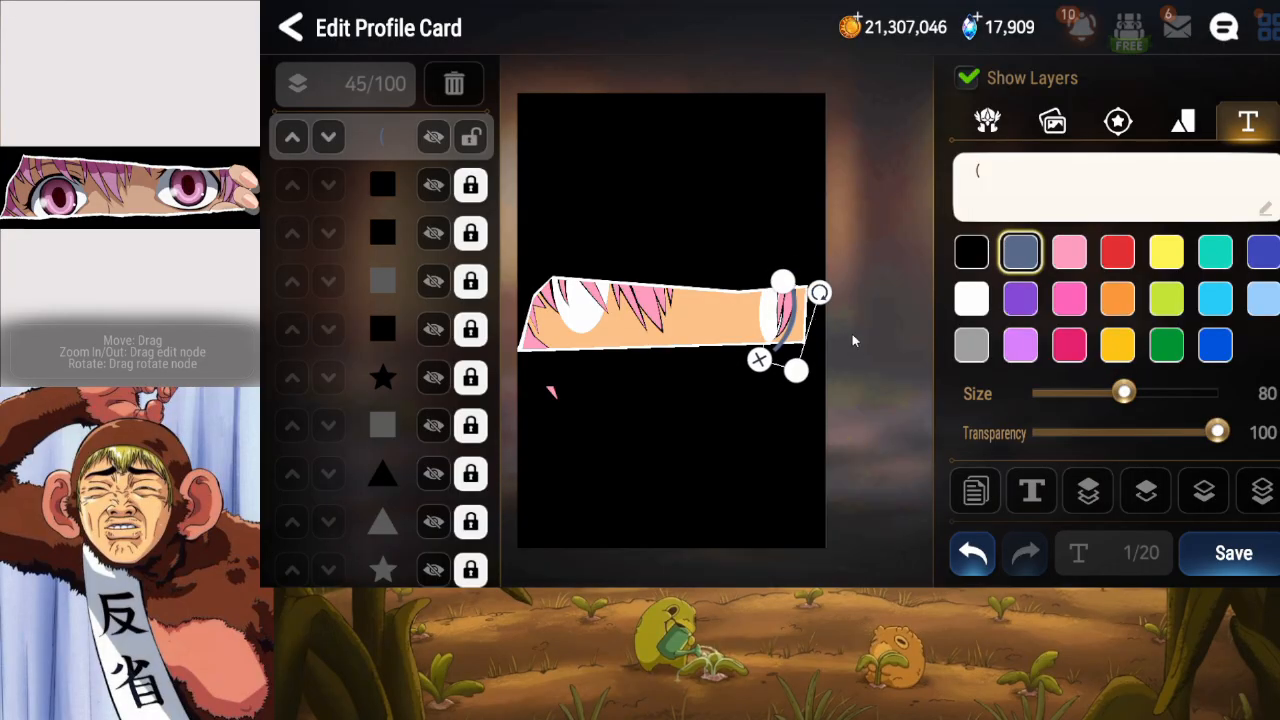
# Color the parenthesis black, layer it just above the orange square, and adjust its tilt and position beside the pink strand.
pyautogui.click(971, 252)
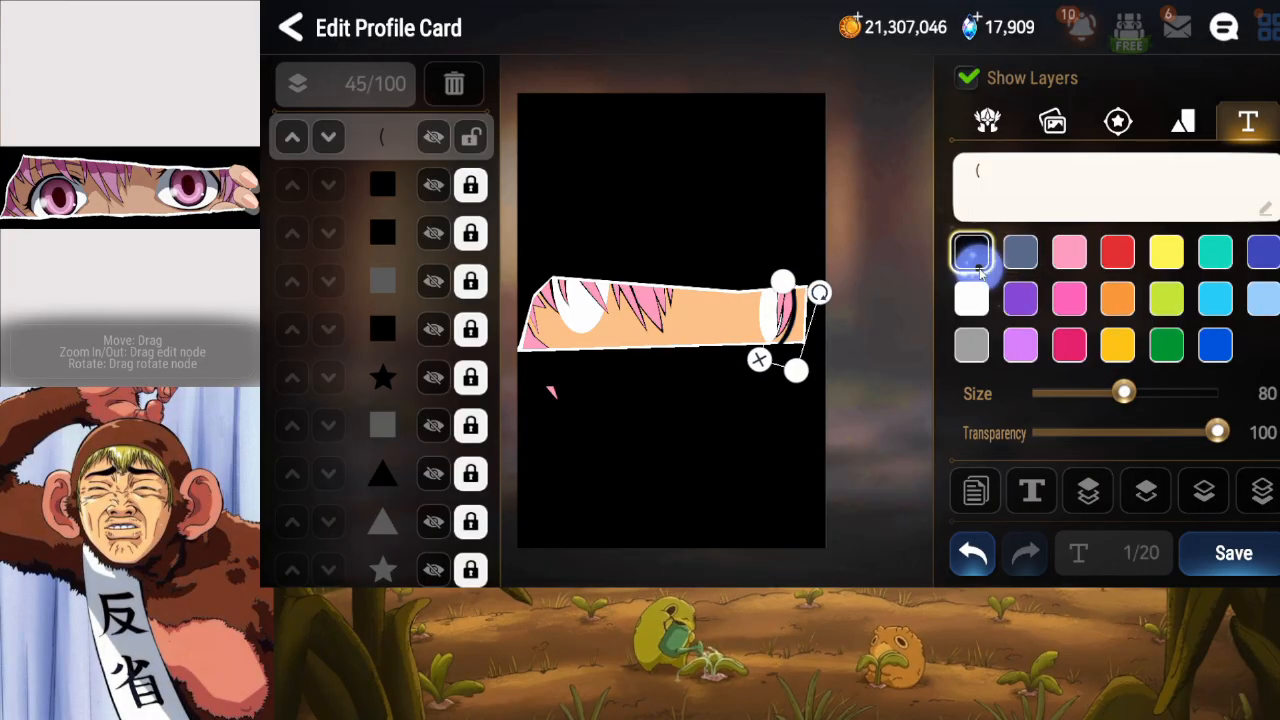
pyautogui.click(1246, 498)
pyautogui.click(1157, 503)
pyautogui.click(1157, 503)
pyautogui.click(1157, 503)
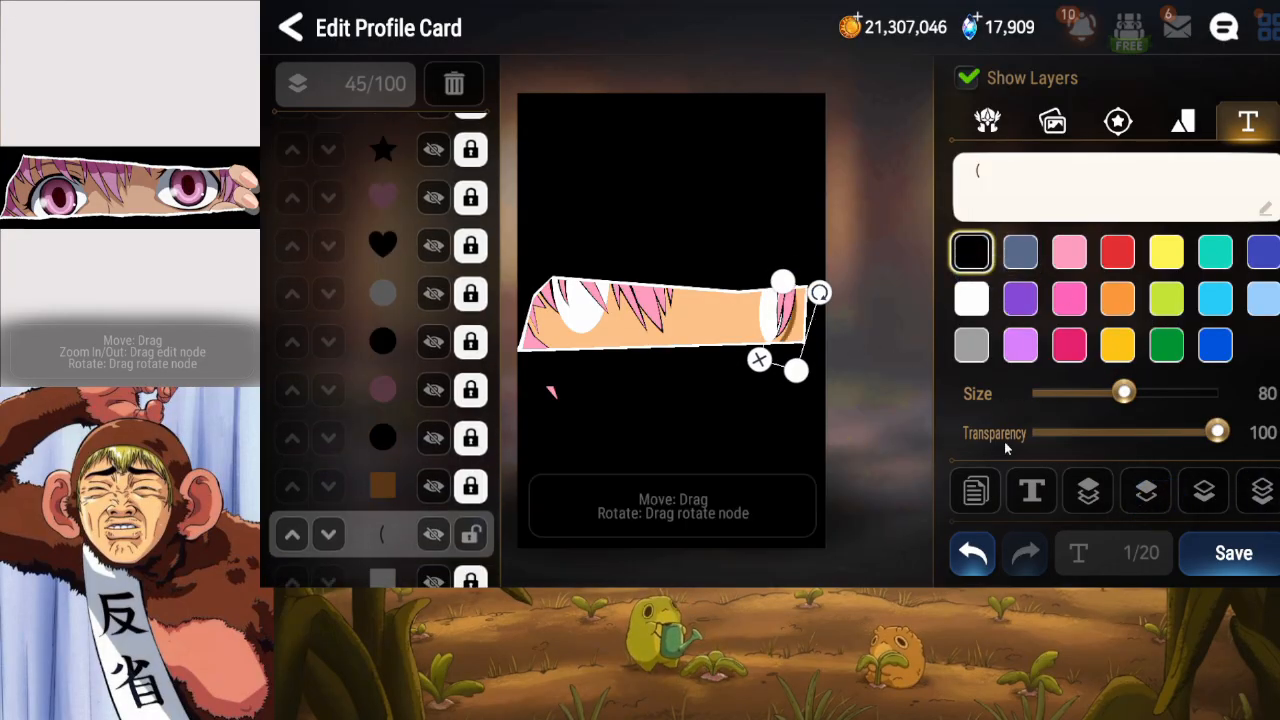
pyautogui.moveTo(821, 304); pyautogui.dragTo(797, 322)
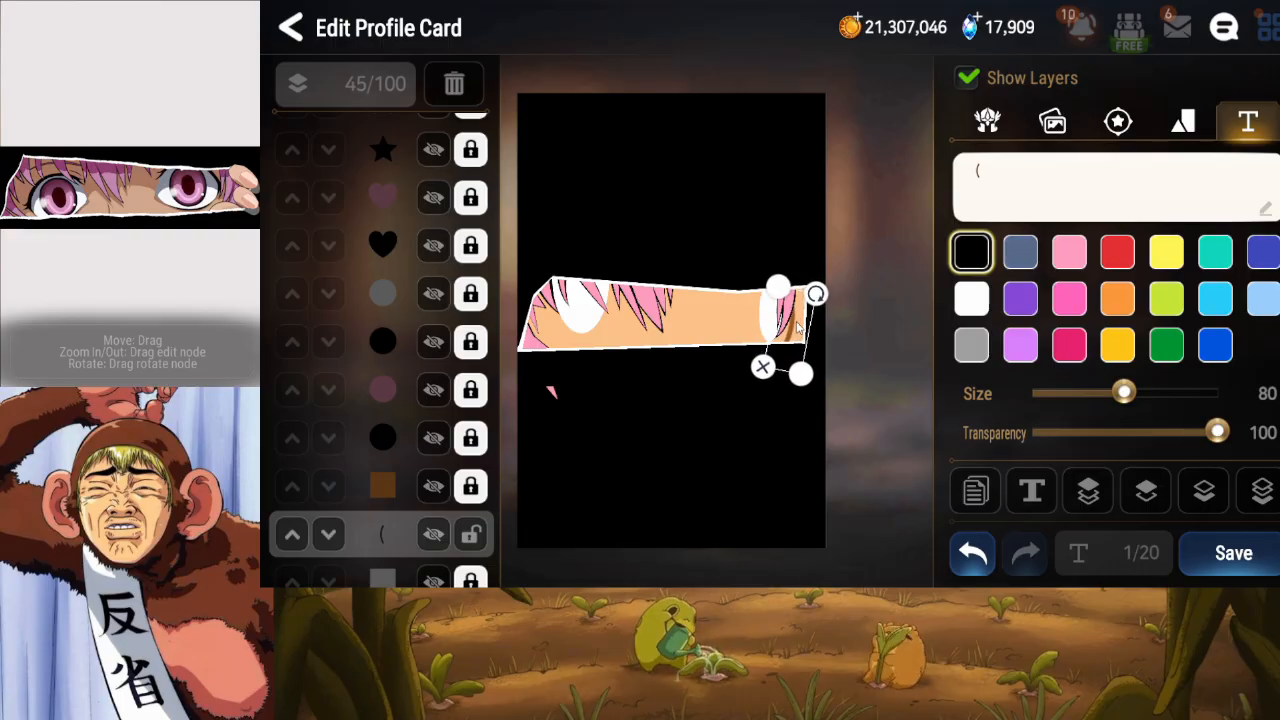
pyautogui.click(1147, 492)
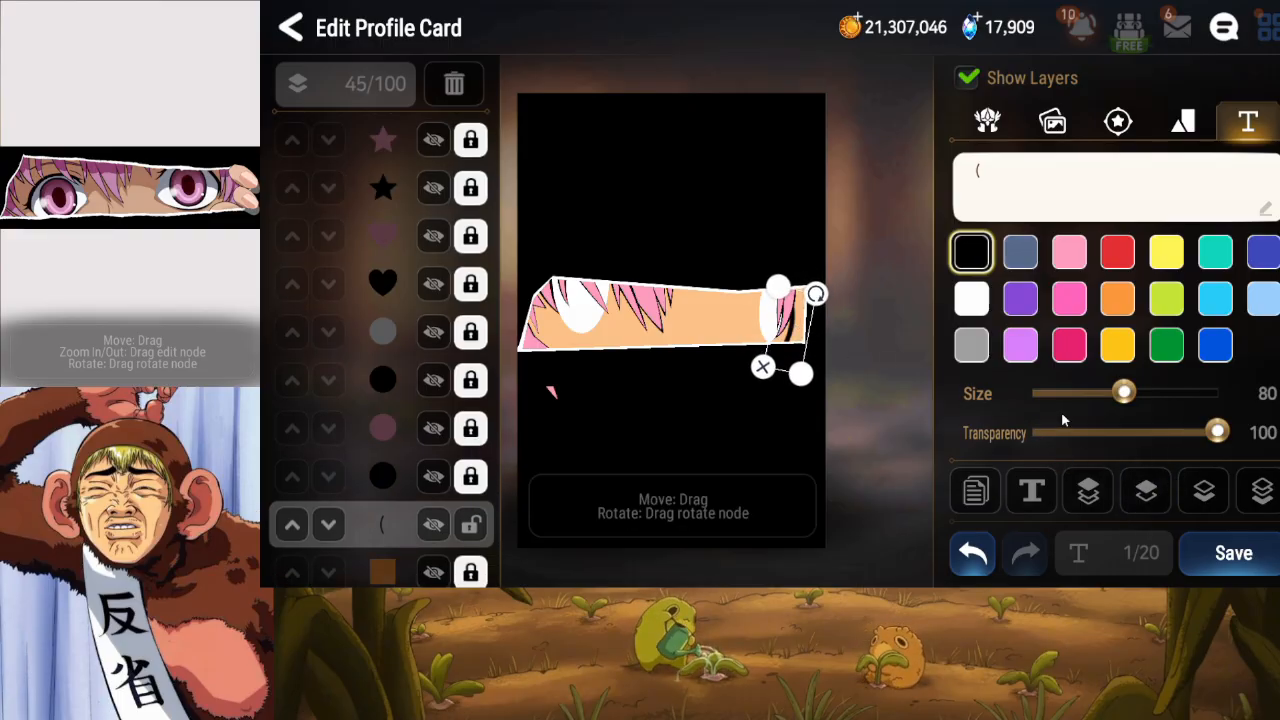
# Duplicate the black parenthesis, stack the copy directly above the original, and lock the original.
pyautogui.click(975, 491)
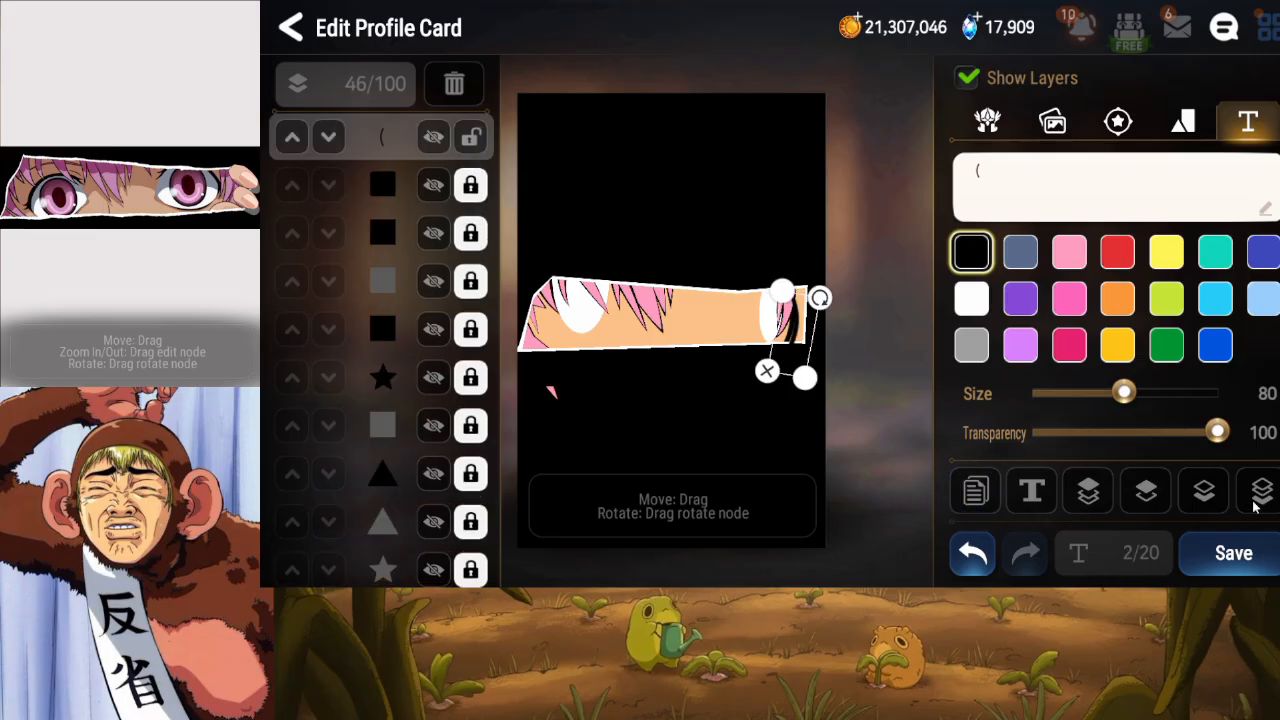
pyautogui.click(1147, 492)
pyautogui.click(1149, 506)
pyautogui.click(1150, 507)
pyautogui.click(1152, 507)
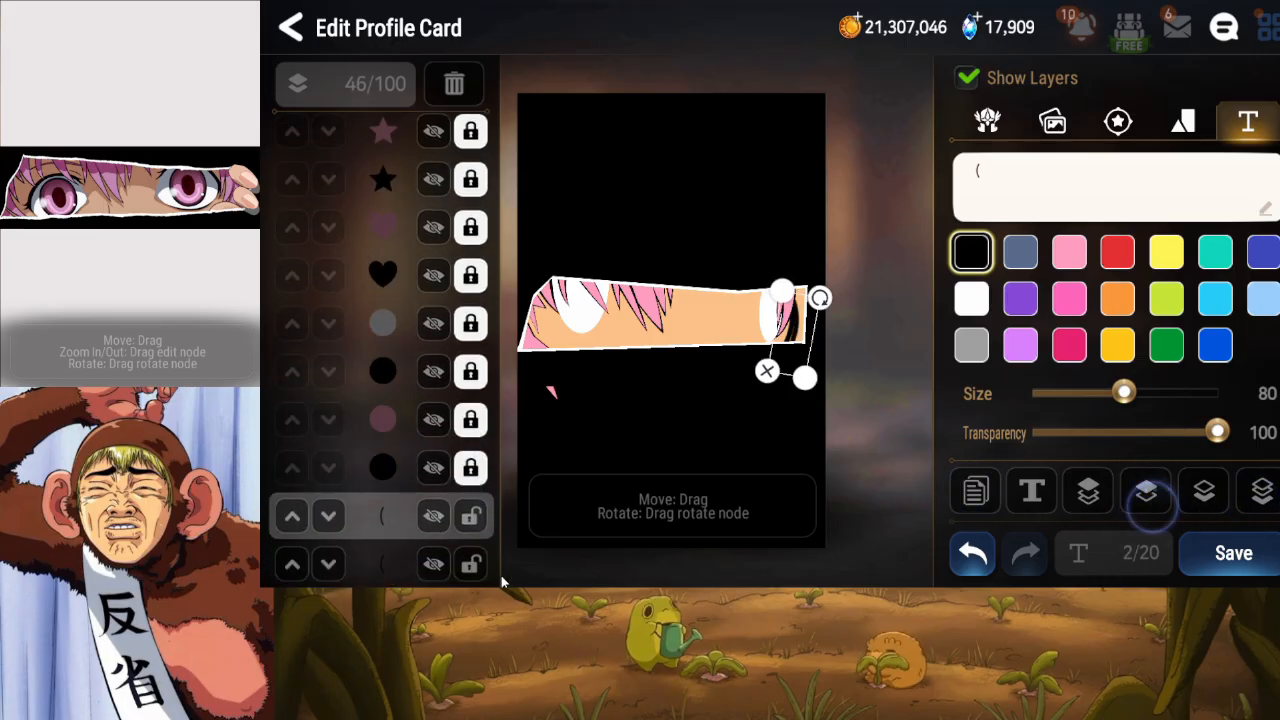
pyautogui.click(467, 566)
# Color the parenthesis copy light pink, set its size to 140, align it over the right strand, lock it, and save the card.
pyautogui.click(1069, 253)
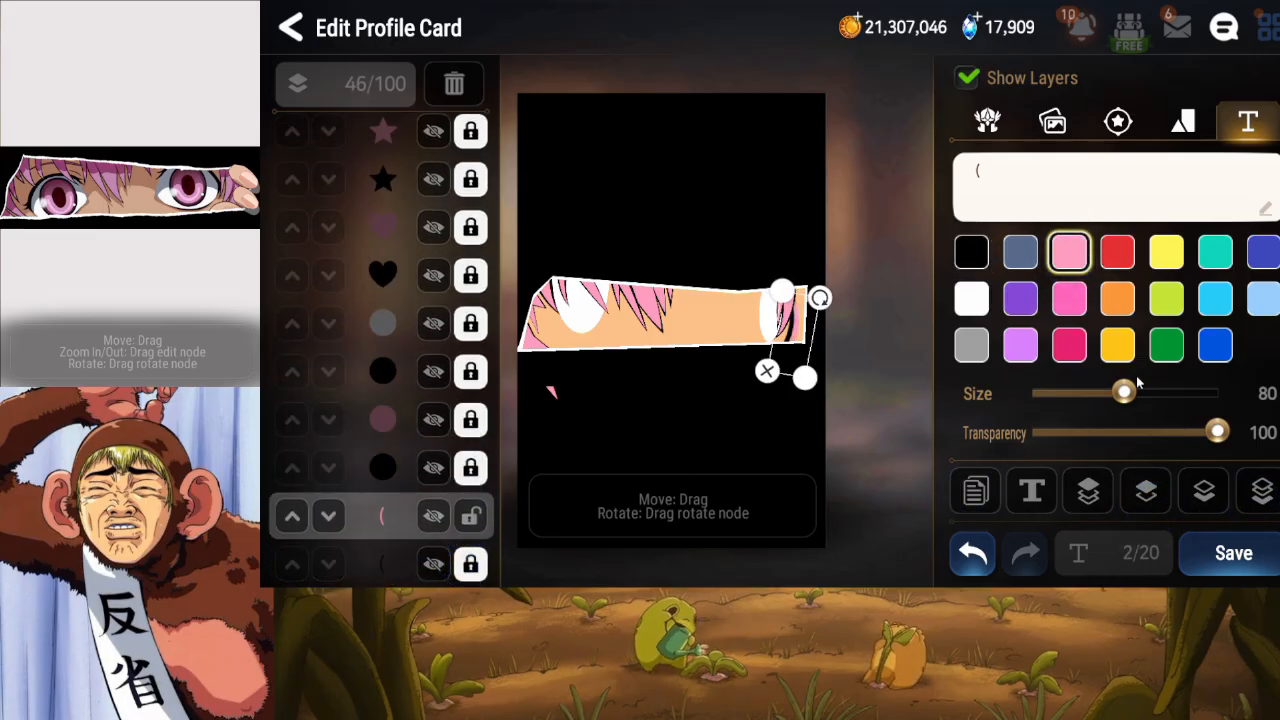
pyautogui.moveTo(1124, 392); pyautogui.dragTo(1220, 393)
pyautogui.moveTo(808, 318); pyautogui.dragTo(806, 316)
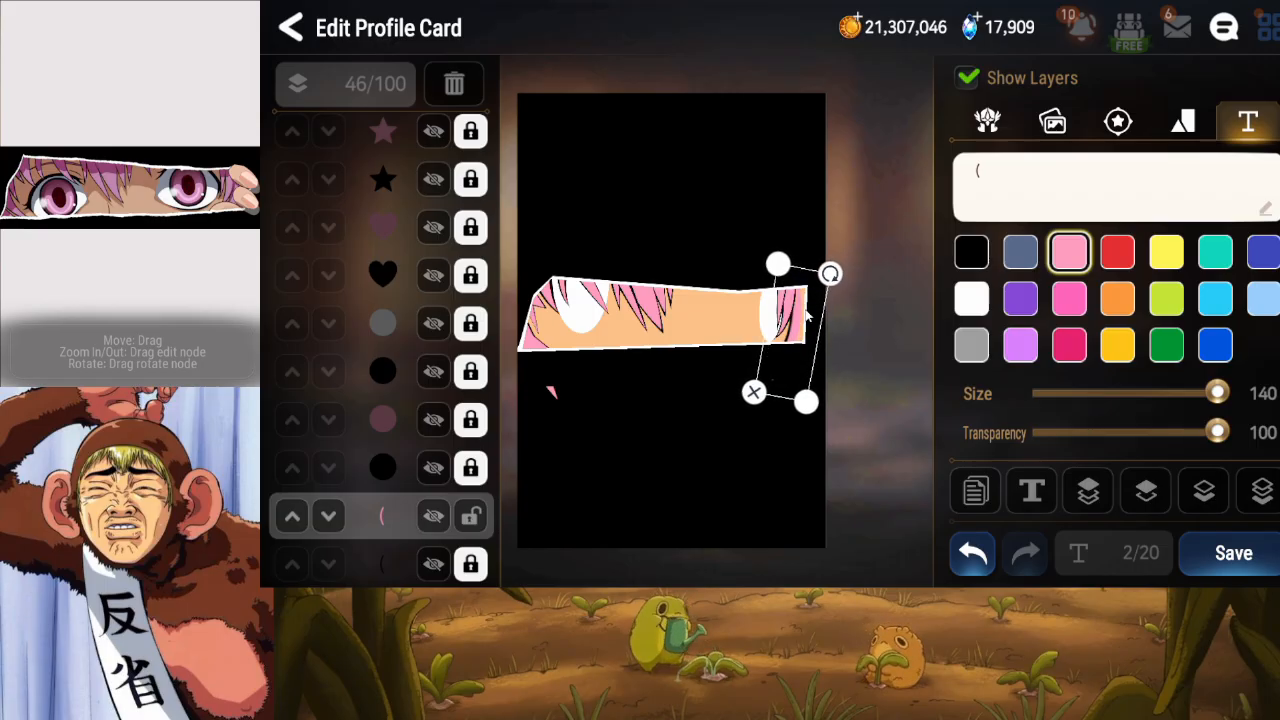
pyautogui.click(470, 515)
pyautogui.click(465, 526)
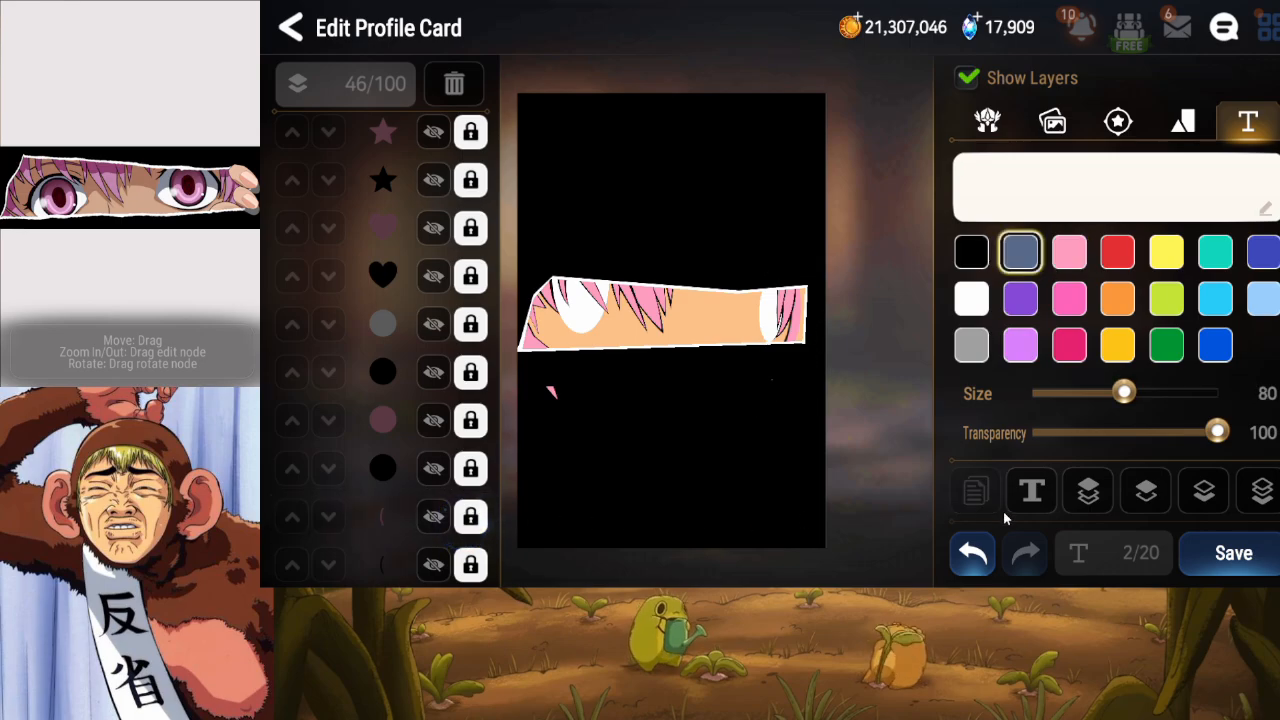
pyautogui.click(1240, 553)
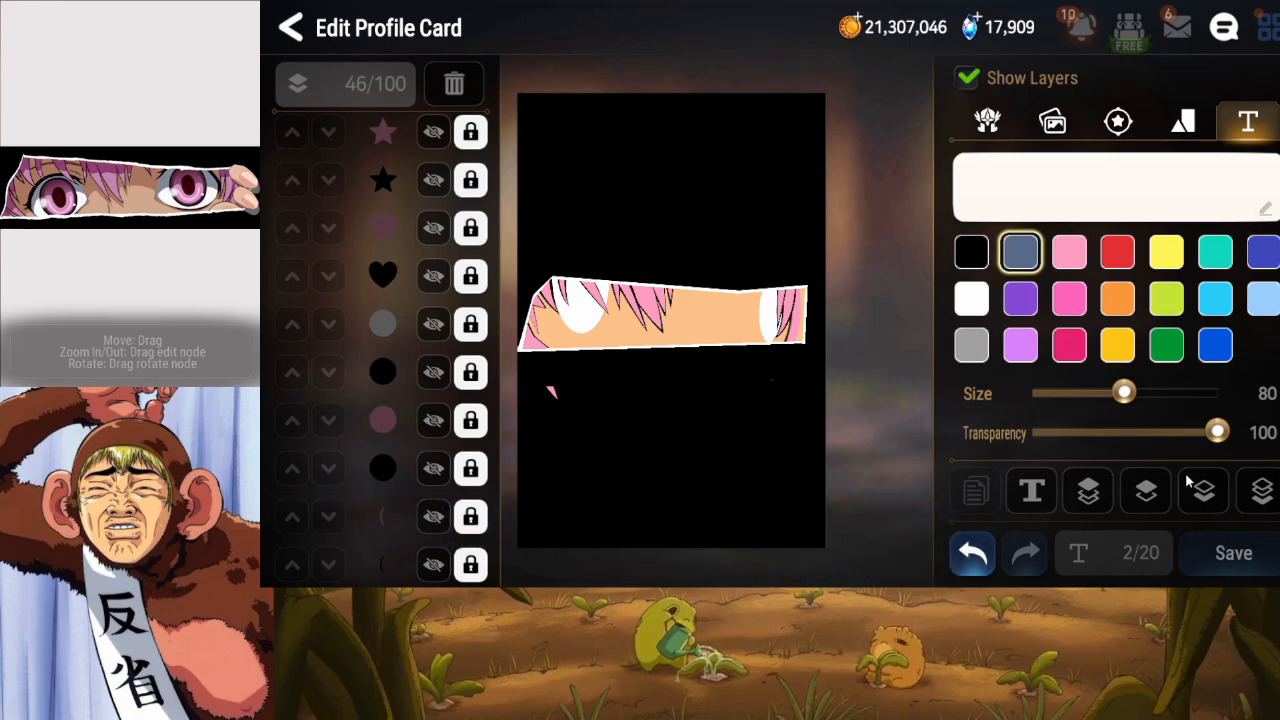
pyautogui.click(1231, 565)
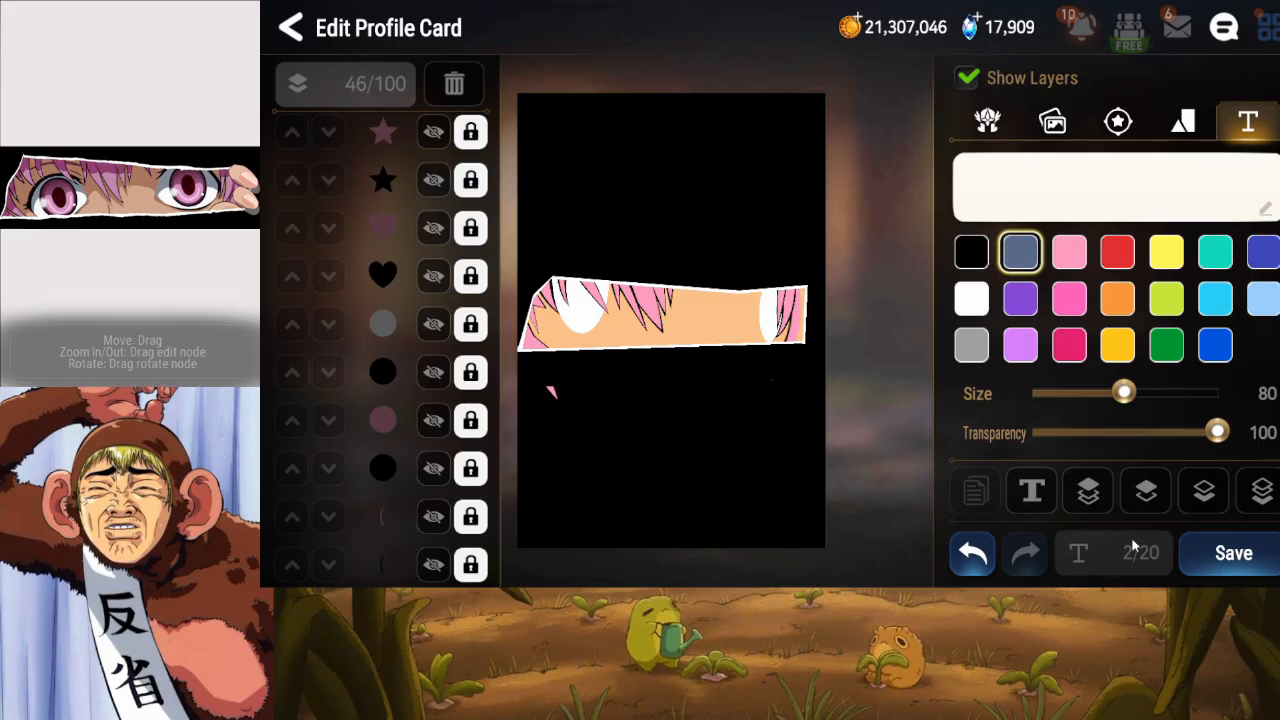
pyautogui.click(1233, 553)
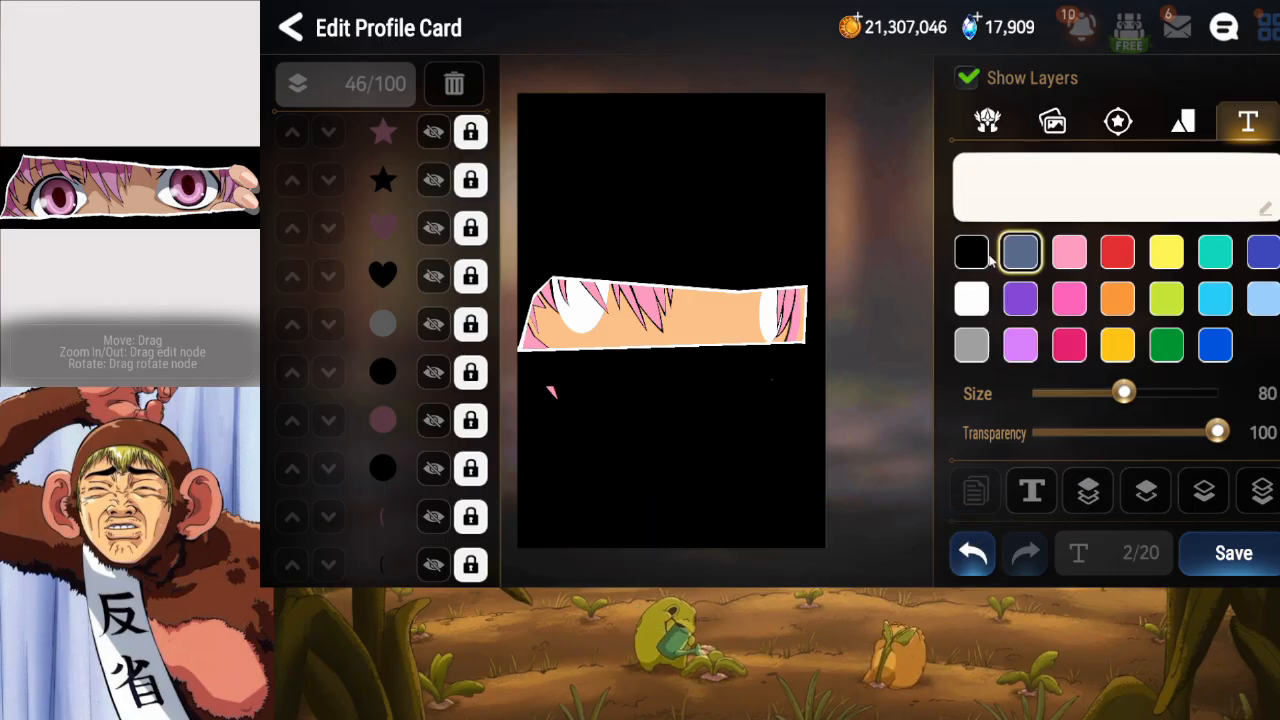
# Add a heart, turn it on its side, and place it large over the left eye area.
pyautogui.click(1185, 124)
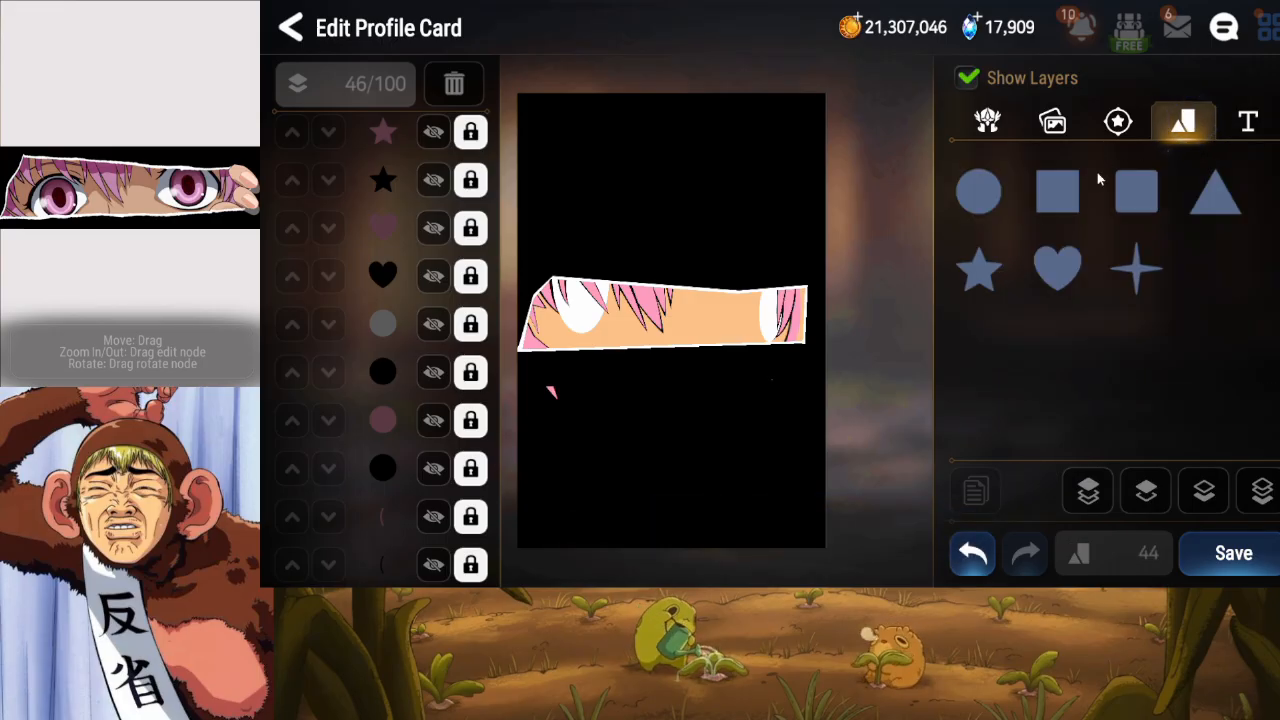
pyautogui.click(1057, 266)
pyautogui.moveTo(552, 446); pyautogui.dragTo(588, 249)
pyautogui.moveTo(637, 303); pyautogui.dragTo(570, 329)
# Send the heart to the back and raise it to just above the left white oval, below the black hair hearts.
pyautogui.click(1259, 501)
pyautogui.click(1135, 501)
pyautogui.click(1135, 501)
pyautogui.click(1135, 501)
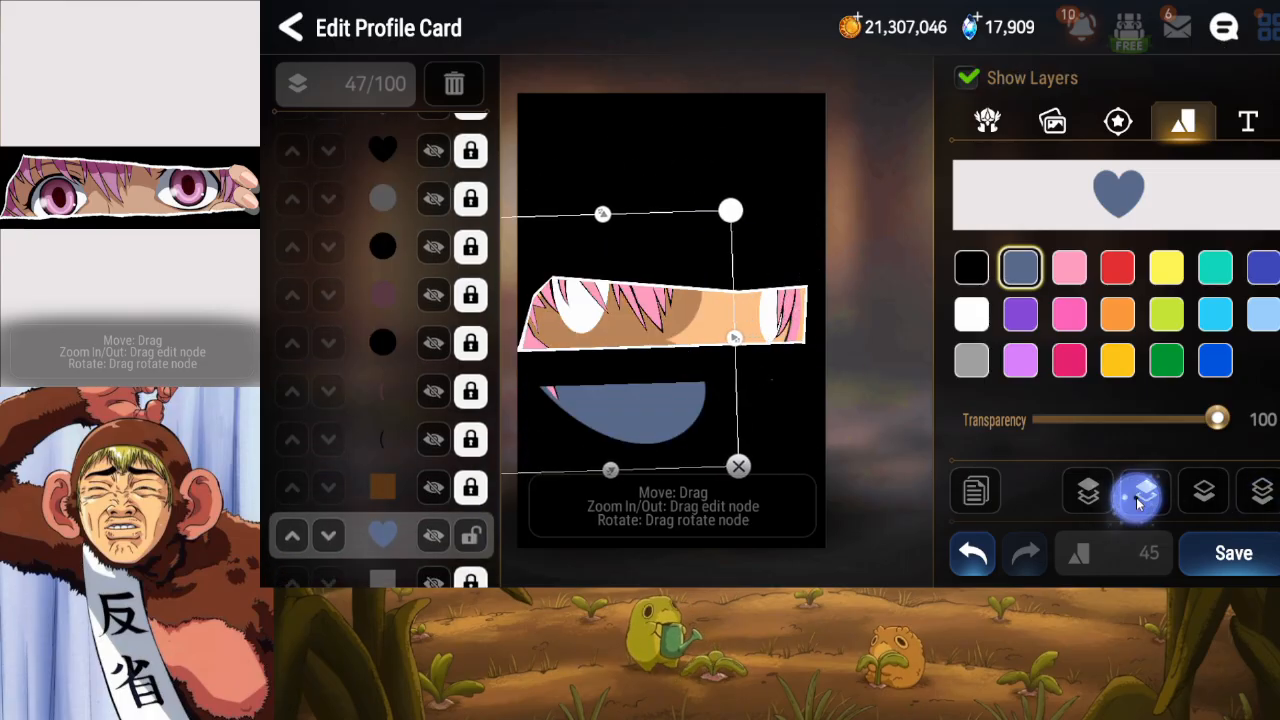
pyautogui.click(1135, 501)
pyautogui.click(1135, 501)
pyautogui.click(1135, 501)
pyautogui.click(1135, 501)
pyautogui.click(1135, 501)
pyautogui.click(1135, 501)
pyautogui.click(1135, 501)
pyautogui.click(1135, 501)
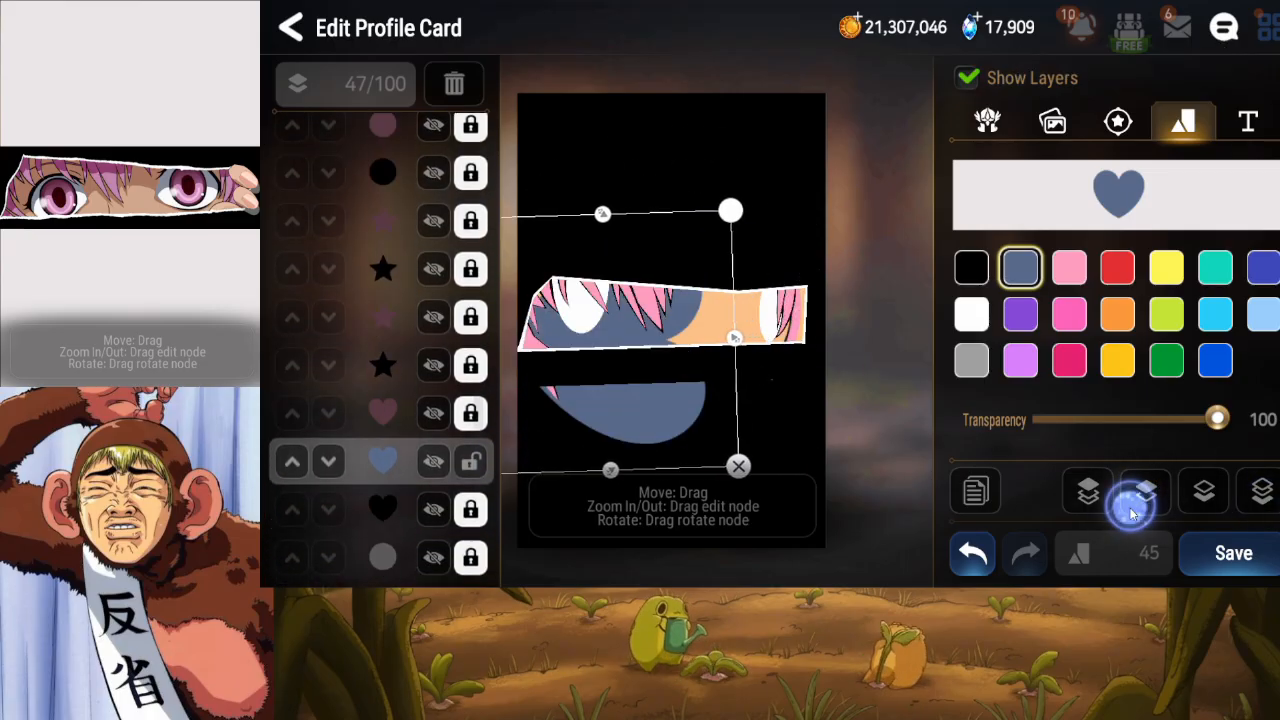
pyautogui.click(1134, 503)
pyautogui.click(1134, 503)
pyautogui.click(1132, 510)
pyautogui.click(1130, 515)
pyautogui.click(1130, 515)
pyautogui.click(1130, 515)
pyautogui.click(1127, 512)
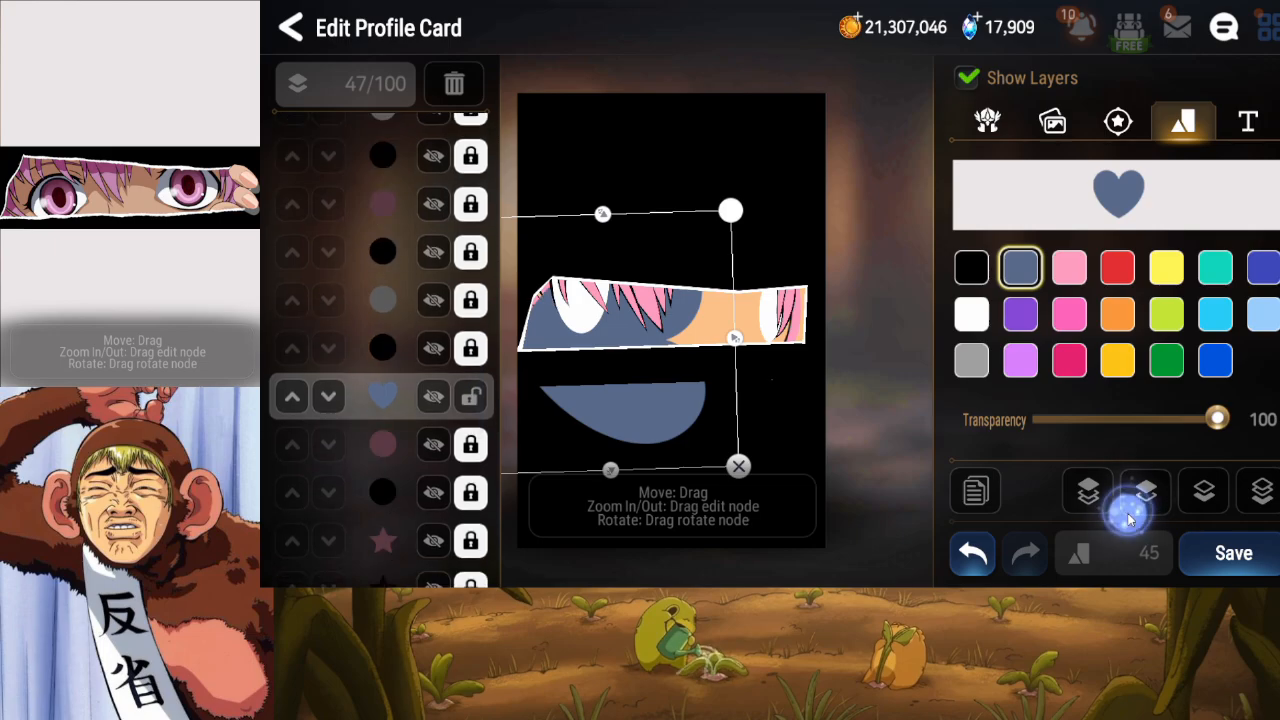
pyautogui.click(1126, 514)
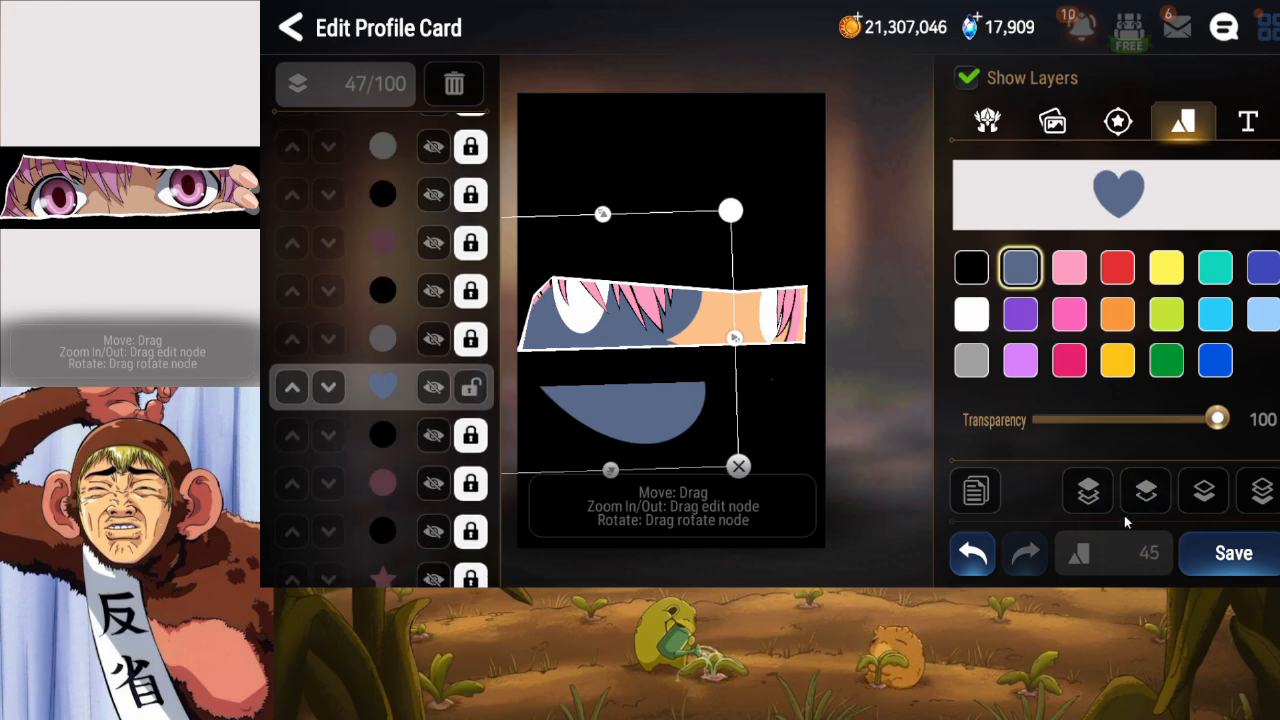
pyautogui.click(1135, 510)
pyautogui.click(1137, 508)
pyautogui.click(1138, 508)
pyautogui.click(1138, 508)
pyautogui.click(1140, 507)
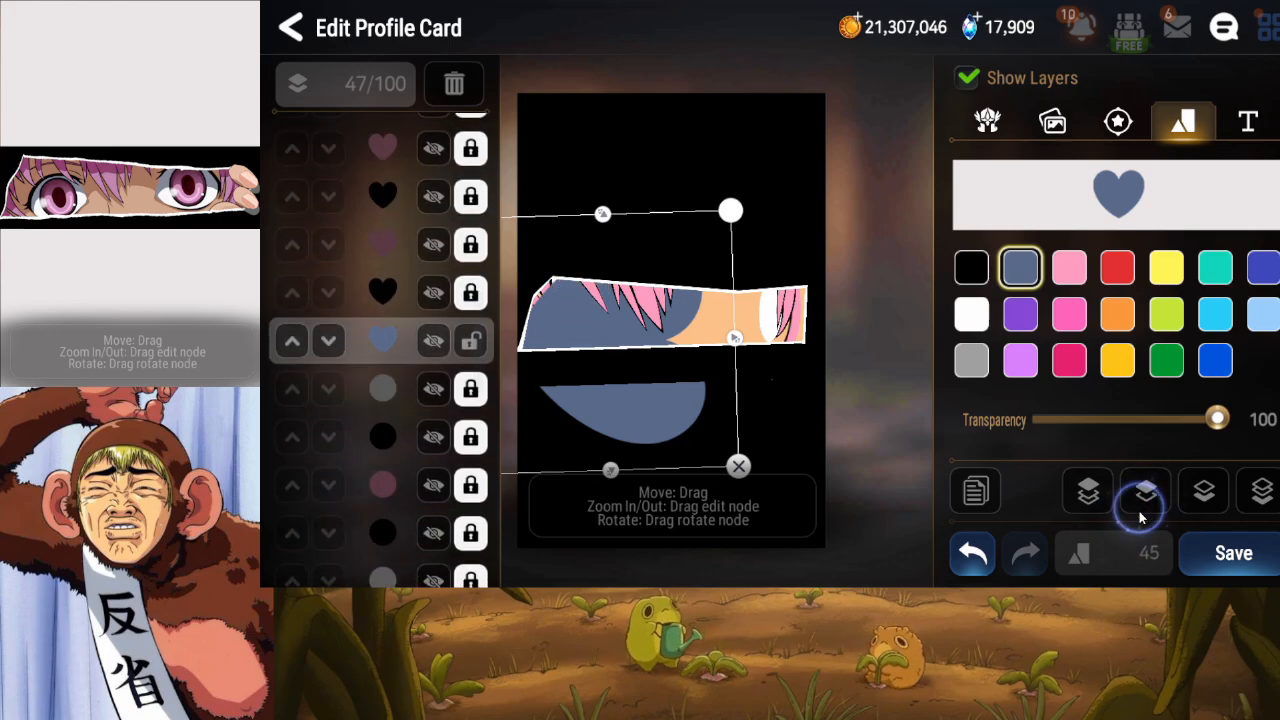
# Reduce the sideways heart's height and width so it sits within the left white oval's area.
pyautogui.moveTo(601, 232); pyautogui.dragTo(606, 270)
pyautogui.moveTo(606, 311); pyautogui.dragTo(607, 293)
pyautogui.moveTo(612, 238); pyautogui.dragTo(615, 288)
pyautogui.moveTo(620, 339); pyautogui.dragTo(614, 313)
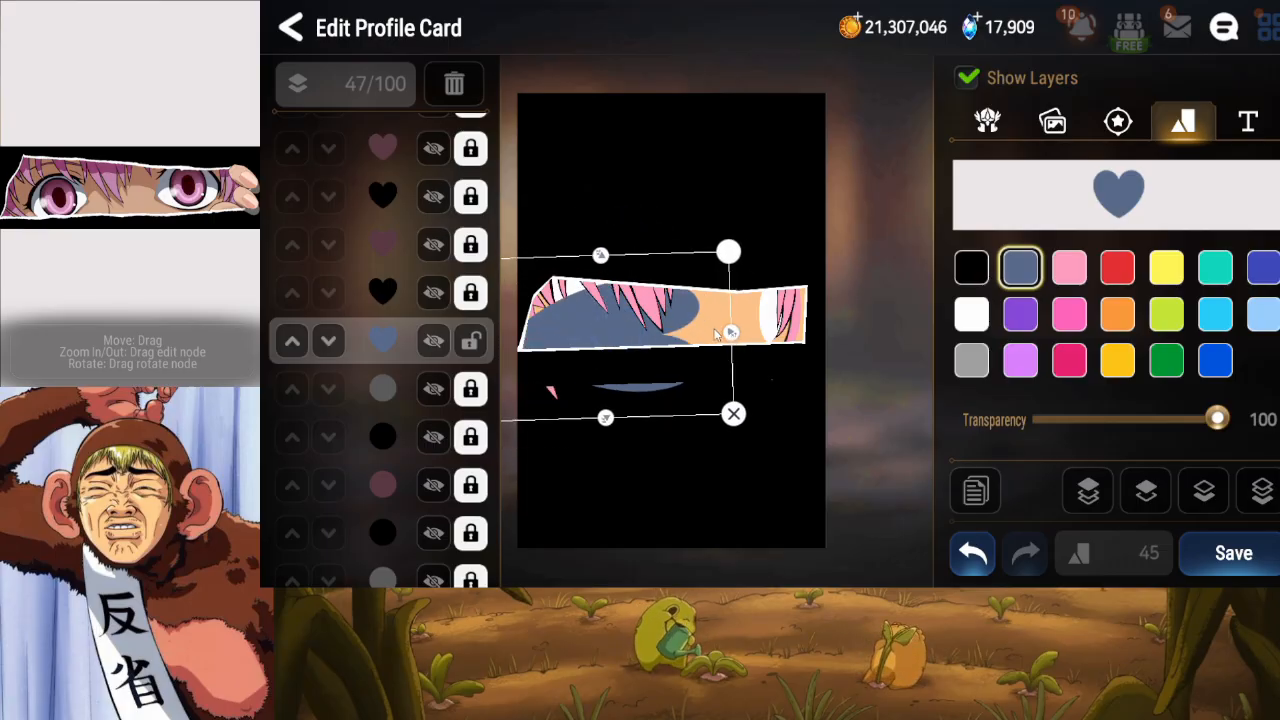
pyautogui.moveTo(715, 335); pyautogui.dragTo(622, 343)
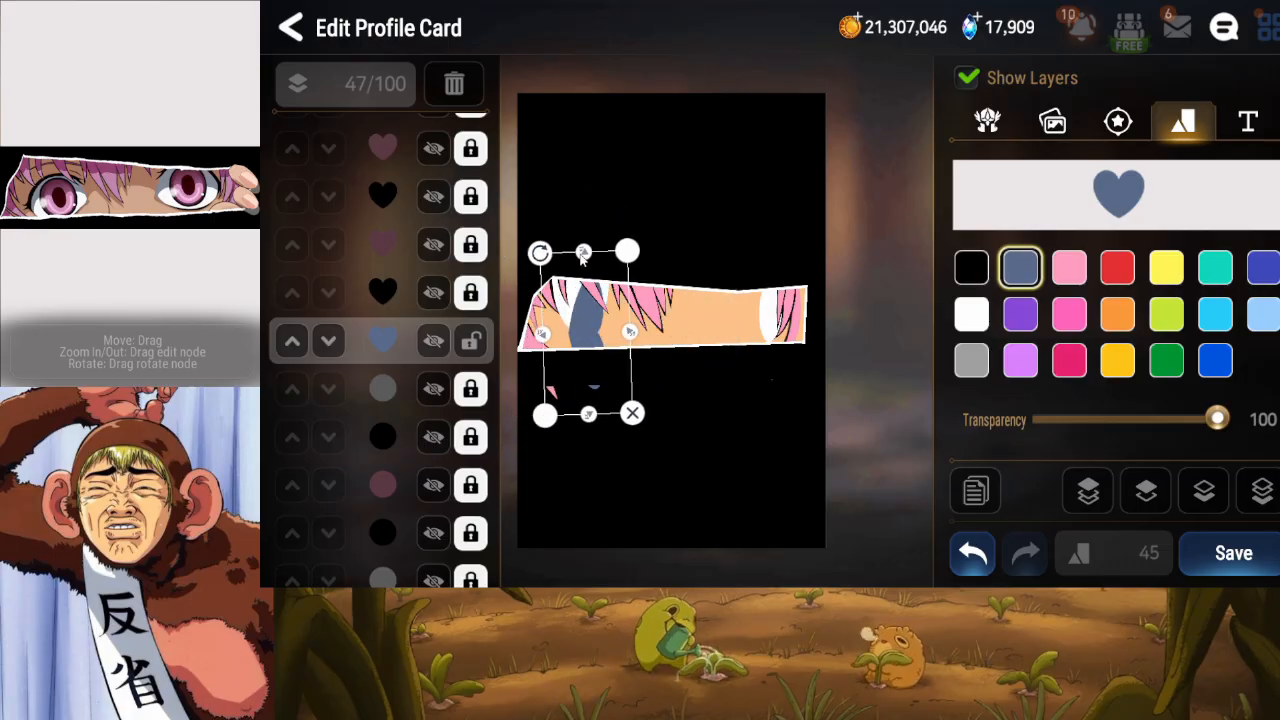
# Shorten and slightly widen the heart to fit the lower part of the left white oval, and color it black.
pyautogui.moveTo(583, 258)
pyautogui.mouseDown()
pyautogui.moveTo(582, 286)
pyautogui.moveTo(577, 275)
pyautogui.mouseUp()
pyautogui.moveTo(629, 323); pyautogui.dragTo(640, 323)
pyautogui.moveTo(577, 276); pyautogui.dragTo(577, 269)
pyautogui.moveTo(577, 313); pyautogui.dragTo(631, 328)
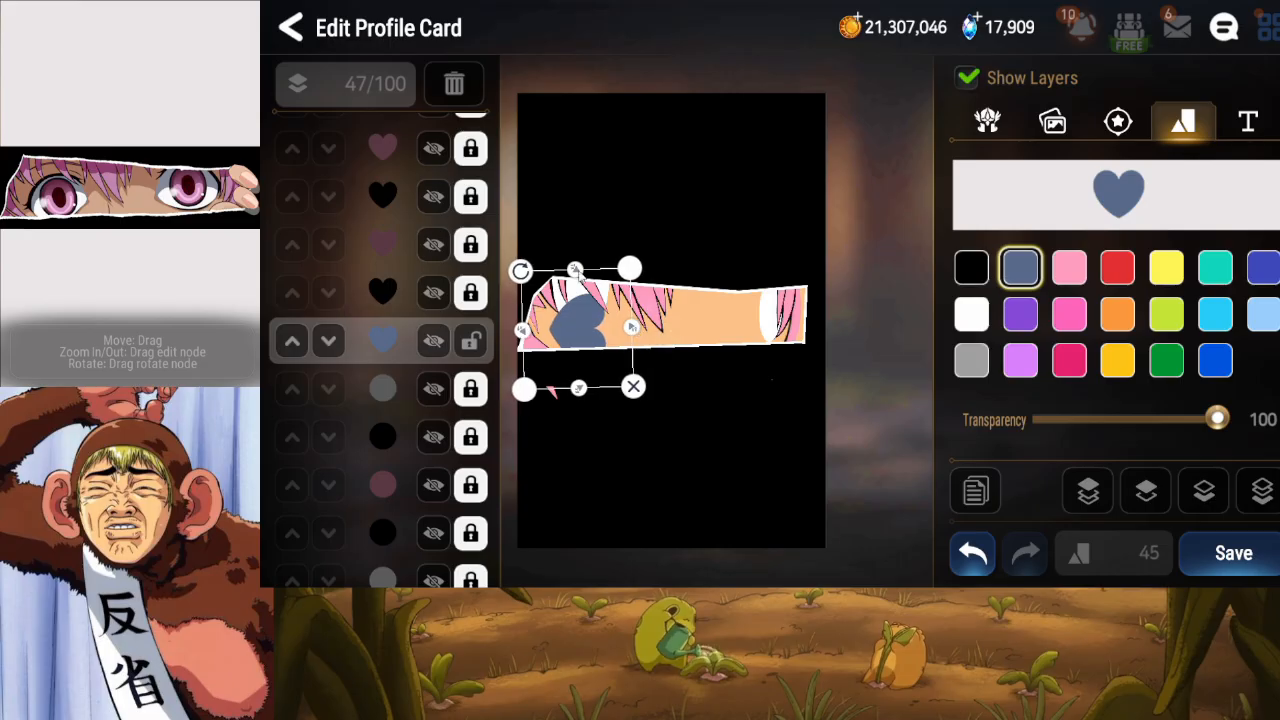
pyautogui.moveTo(578, 273); pyautogui.dragTo(588, 308)
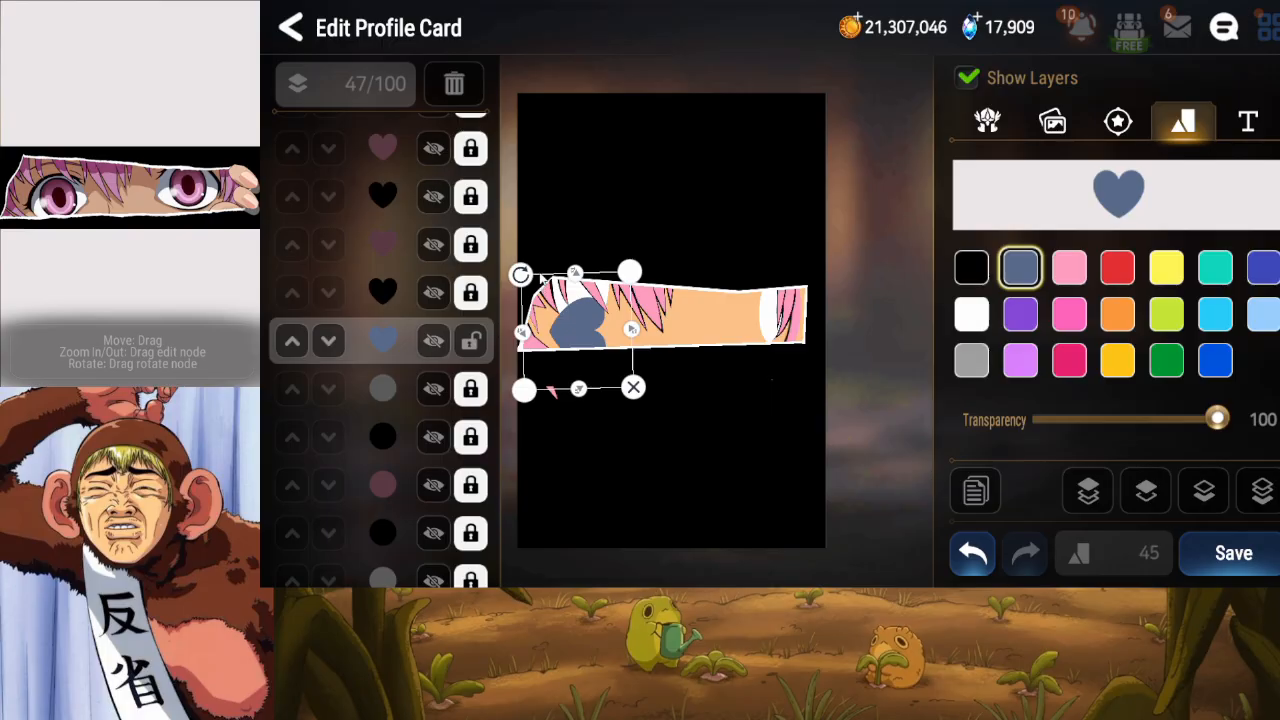
pyautogui.moveTo(586, 318); pyautogui.dragTo(593, 330)
pyautogui.moveTo(572, 270); pyautogui.dragTo(576, 316)
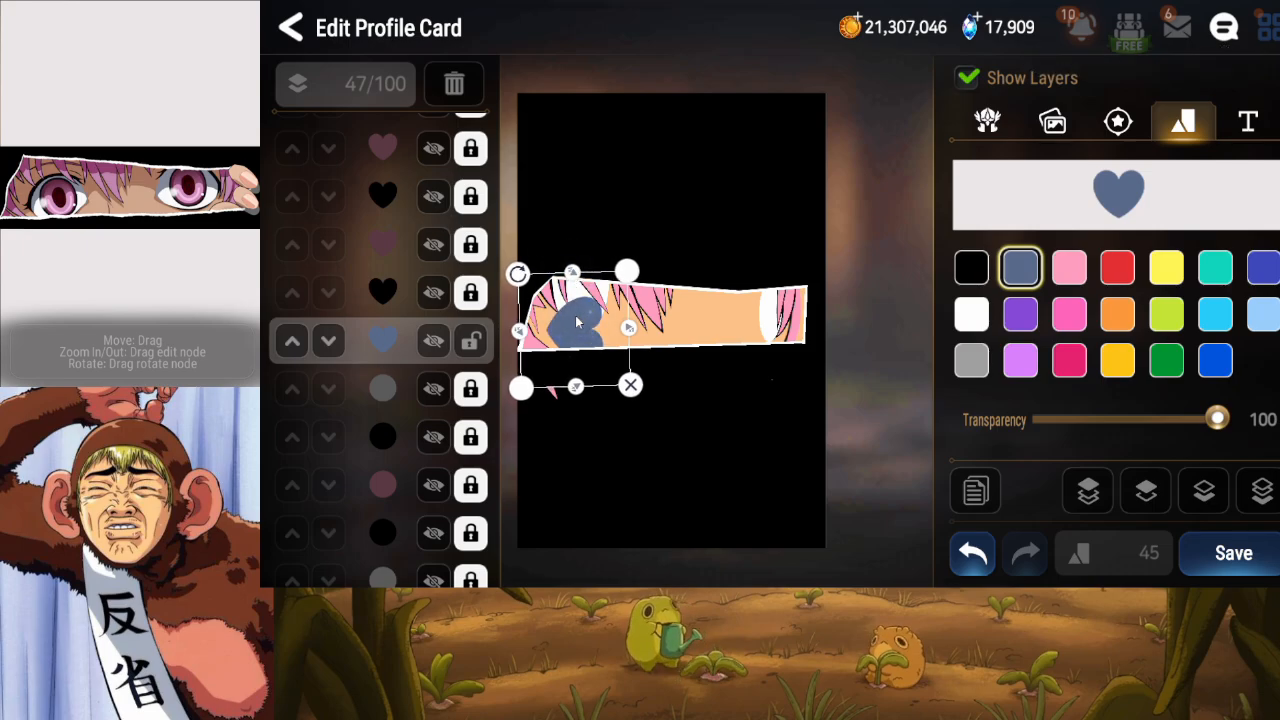
pyautogui.click(972, 270)
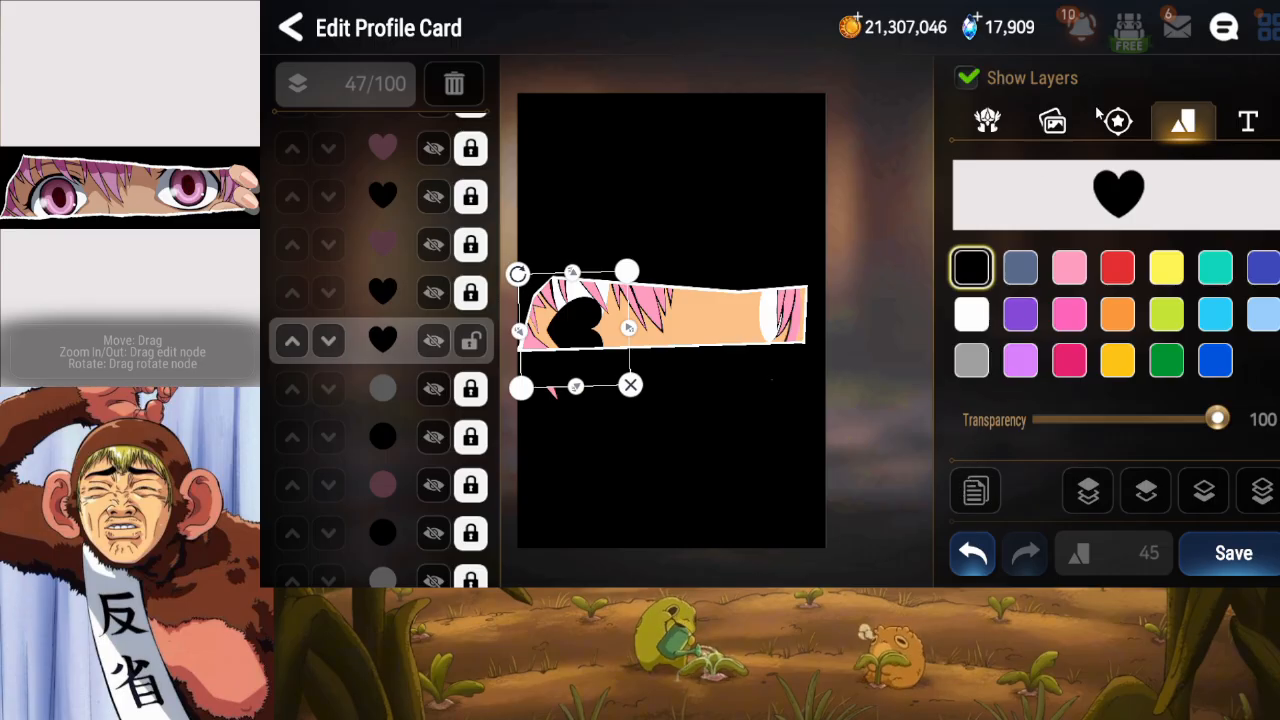
# Duplicate the black left-eye heart, send the copy to the back, and raise it to just above the original black heart.
pyautogui.click(979, 487)
pyautogui.click(1240, 492)
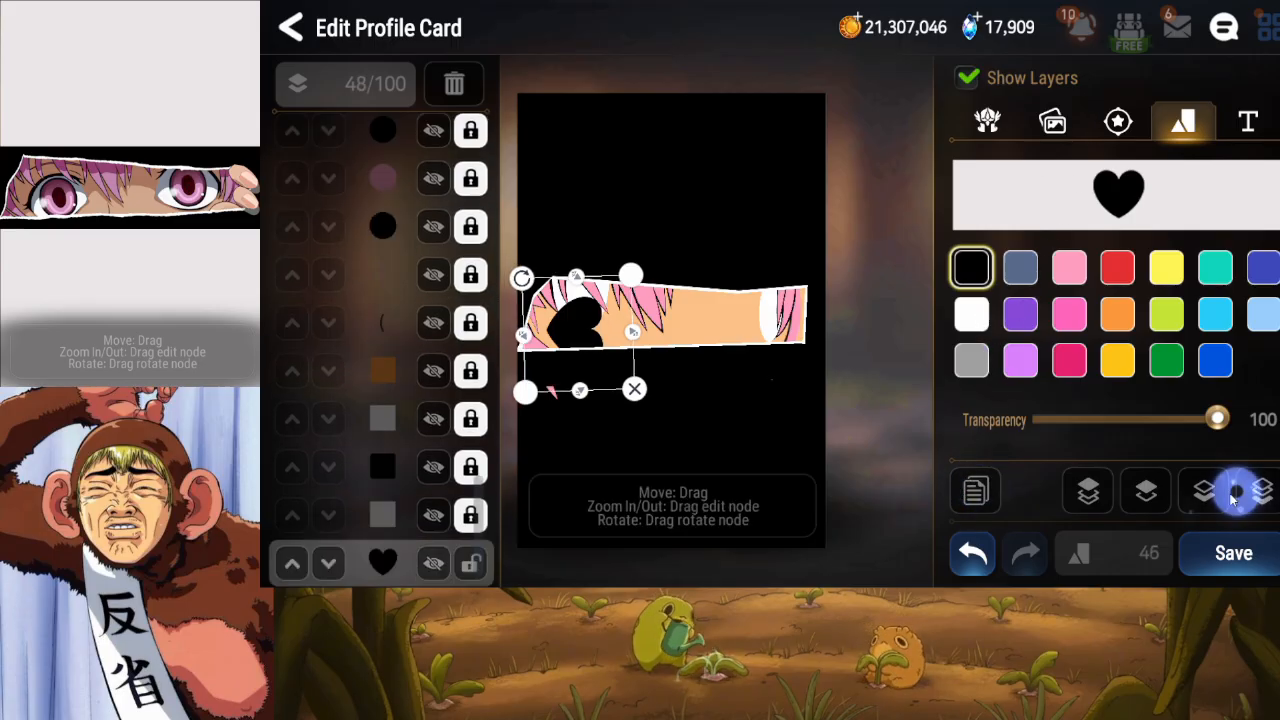
pyautogui.click(1161, 498)
pyautogui.click(1160, 498)
pyautogui.click(1160, 498)
pyautogui.click(1160, 498)
pyautogui.click(1160, 498)
pyautogui.click(1160, 498)
pyautogui.click(1160, 498)
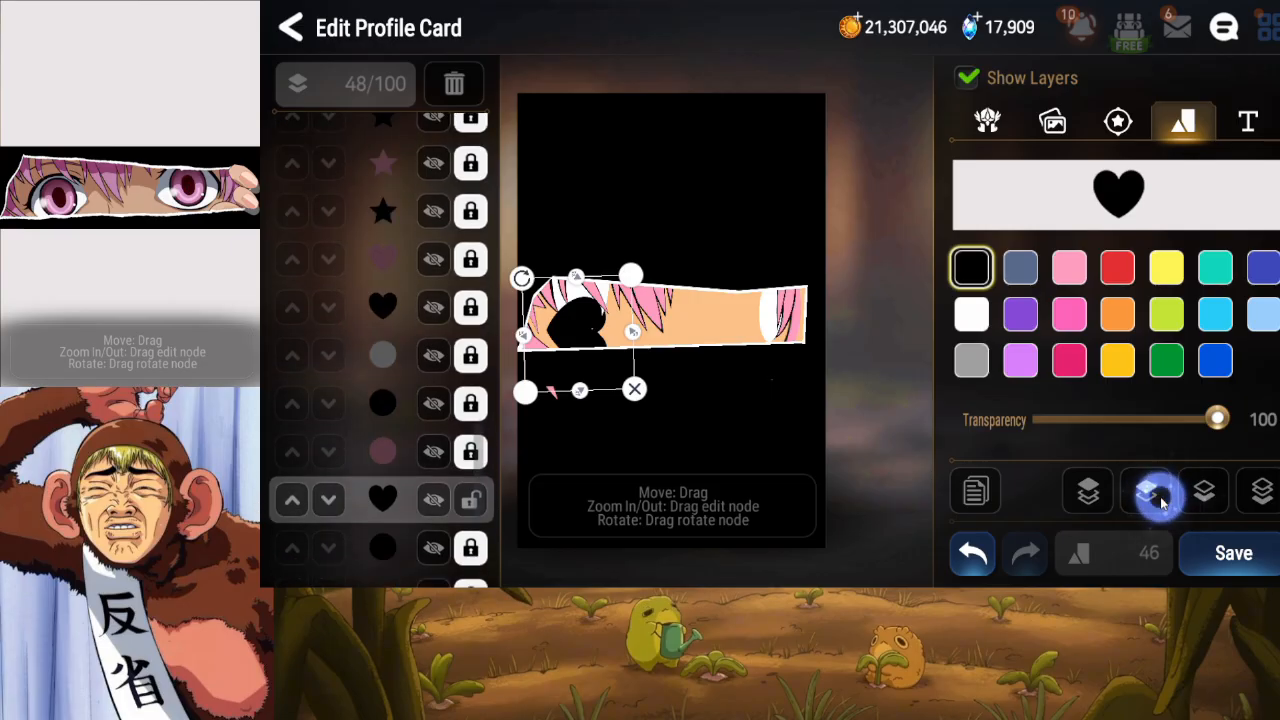
pyautogui.click(1160, 498)
pyautogui.click(1160, 498)
pyautogui.click(1160, 498)
pyautogui.click(1160, 498)
pyautogui.click(1160, 498)
pyautogui.click(1160, 498)
pyautogui.click(1160, 498)
pyautogui.click(1160, 498)
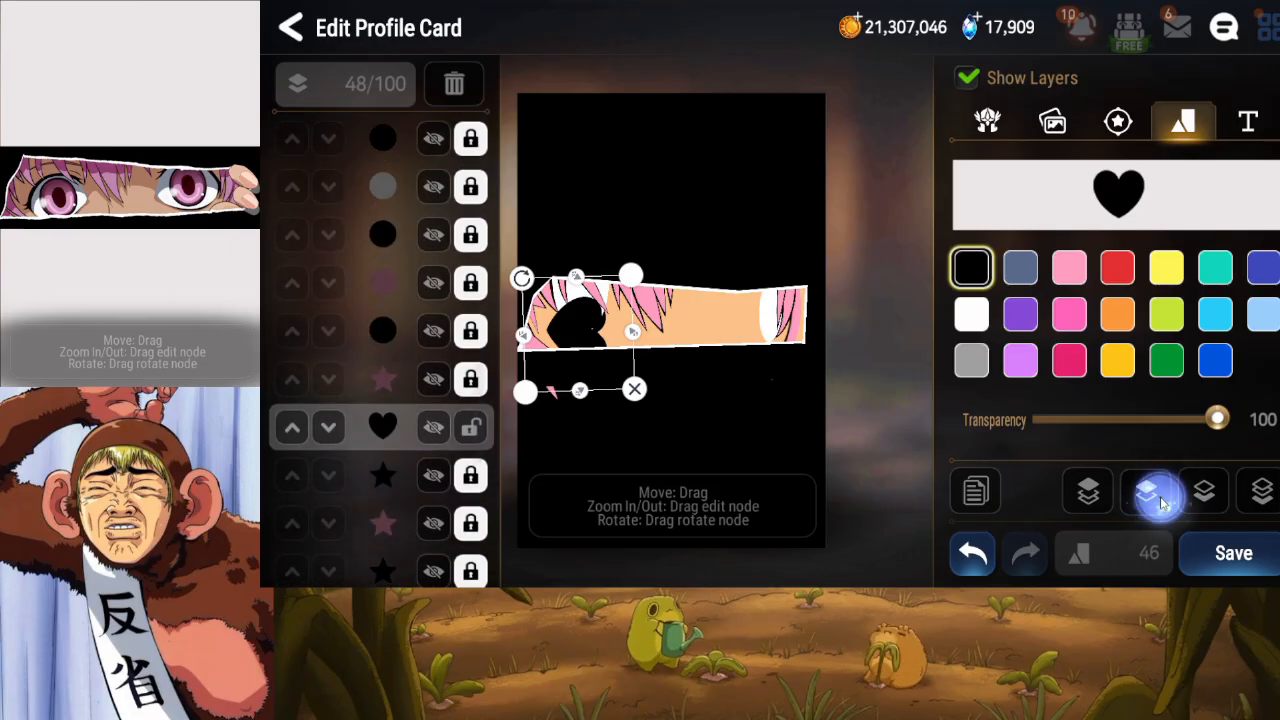
pyautogui.click(1160, 498)
pyautogui.click(1160, 498)
pyautogui.click(1160, 498)
pyautogui.click(1160, 498)
pyautogui.click(1160, 498)
pyautogui.click(1160, 498)
pyautogui.click(1160, 498)
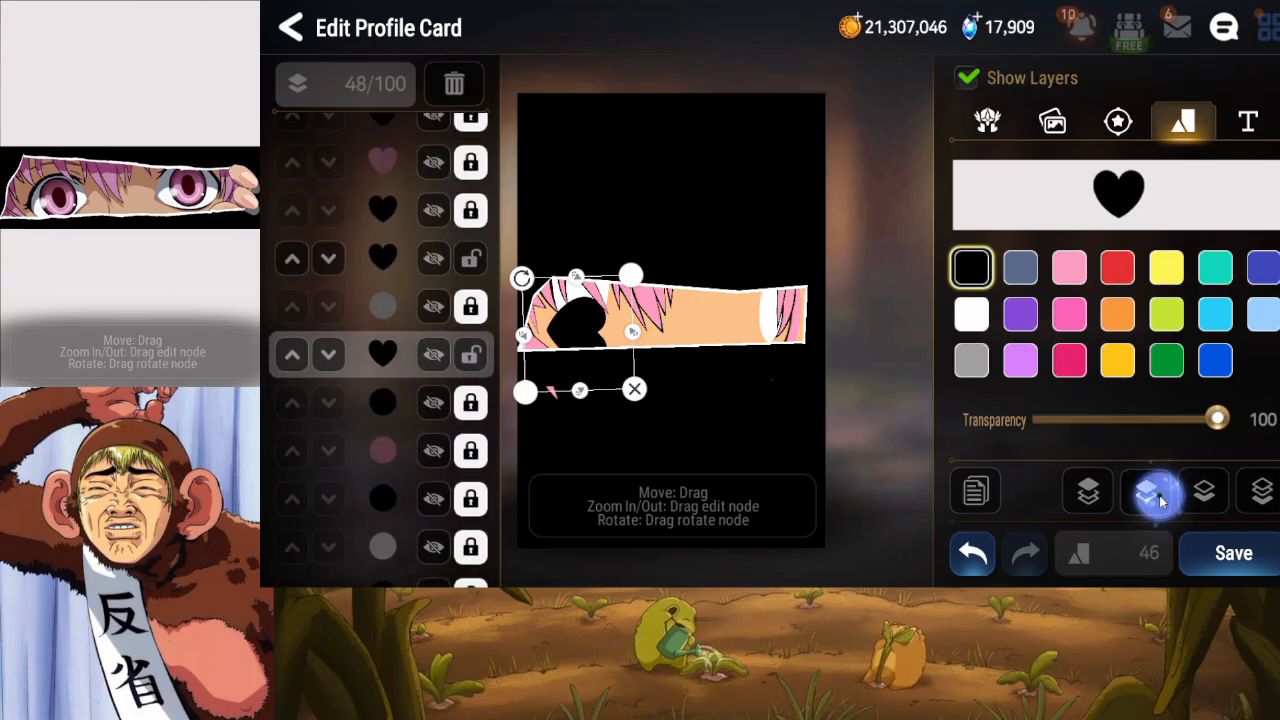
pyautogui.click(1160, 498)
pyautogui.click(1160, 498)
# Lock both black left-eye hearts and toggle their visibility to tell the copy from the original.
pyautogui.click(472, 341)
pyautogui.click(434, 338)
pyautogui.click(437, 384)
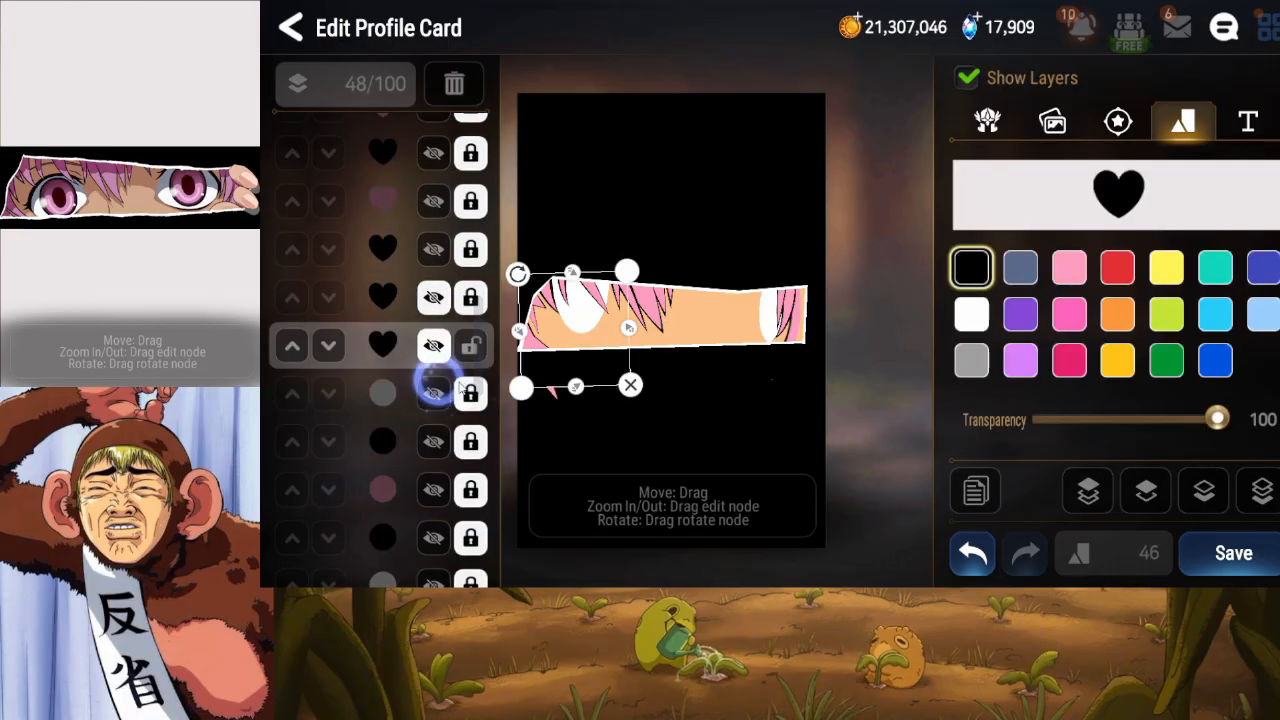
pyautogui.click(435, 346)
pyautogui.click(471, 347)
pyautogui.click(437, 345)
pyautogui.click(439, 347)
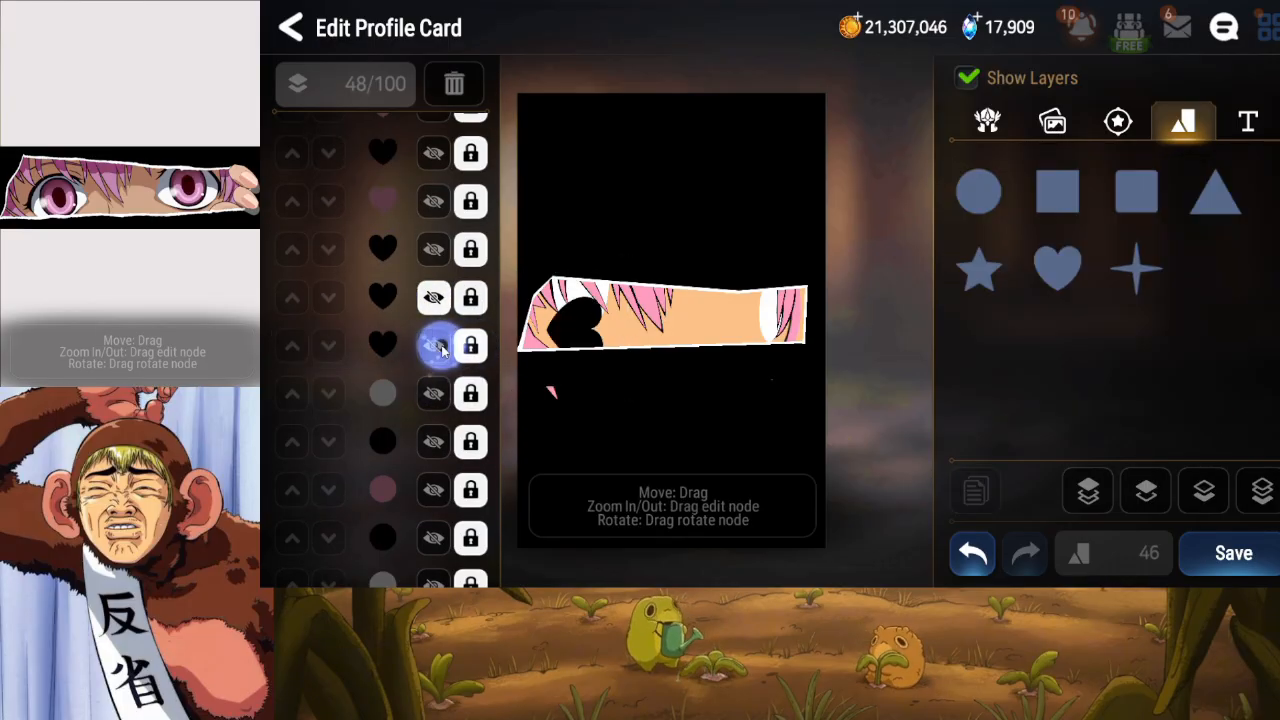
pyautogui.click(437, 346)
pyautogui.click(437, 346)
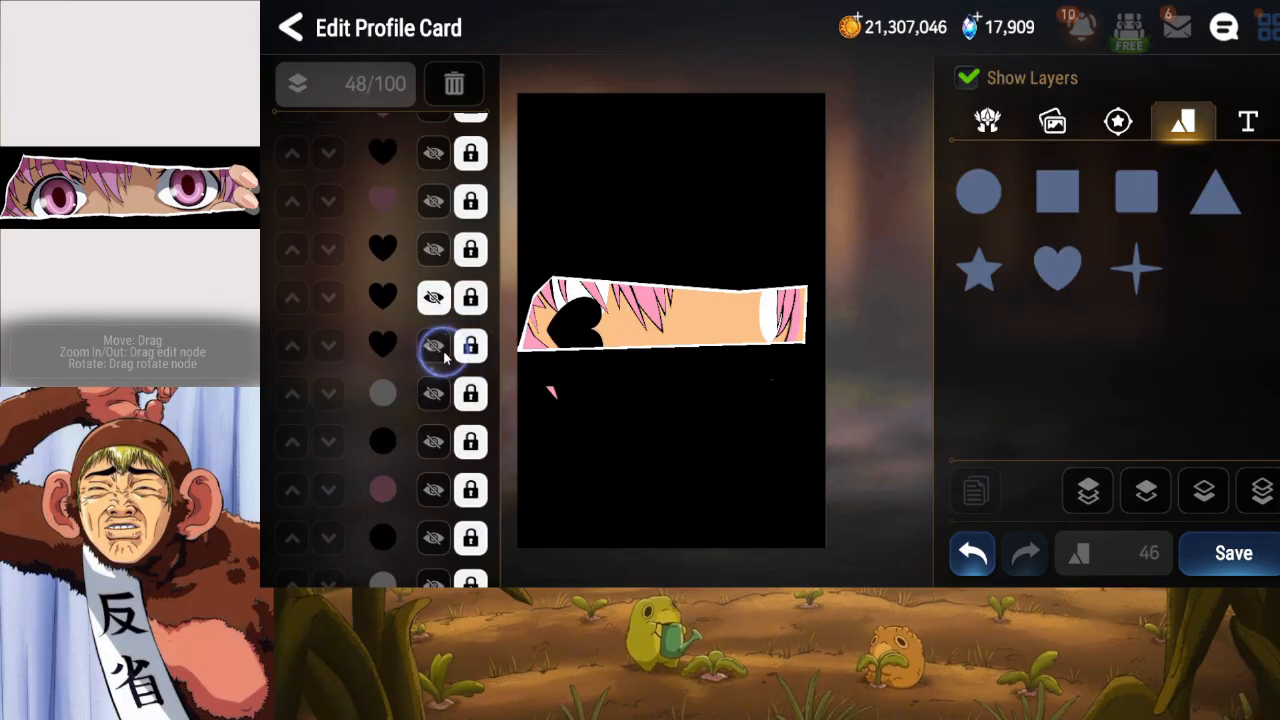
# Unlock the upper left-eye heart, color it white, and shrink its height and width so the black heart behind forms an outline.
pyautogui.click(471, 297)
pyautogui.click(971, 314)
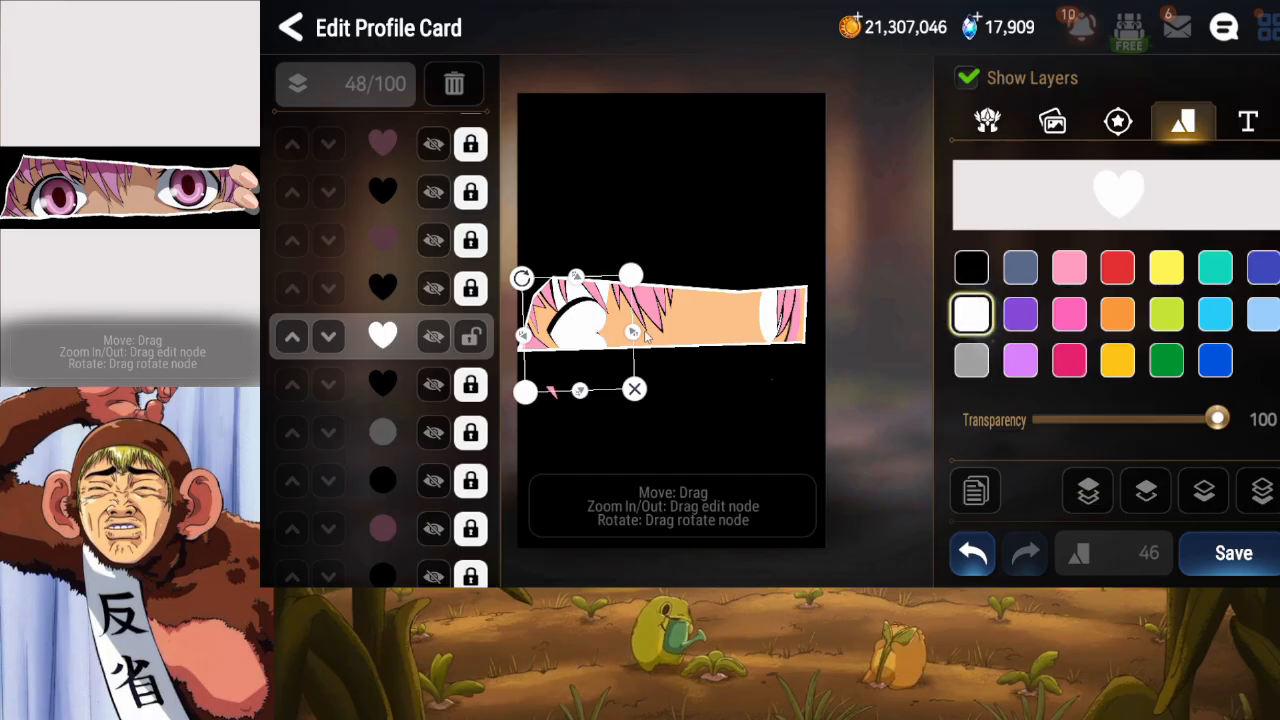
pyautogui.moveTo(581, 333); pyautogui.dragTo(580, 331)
pyautogui.moveTo(575, 281); pyautogui.dragTo(577, 283)
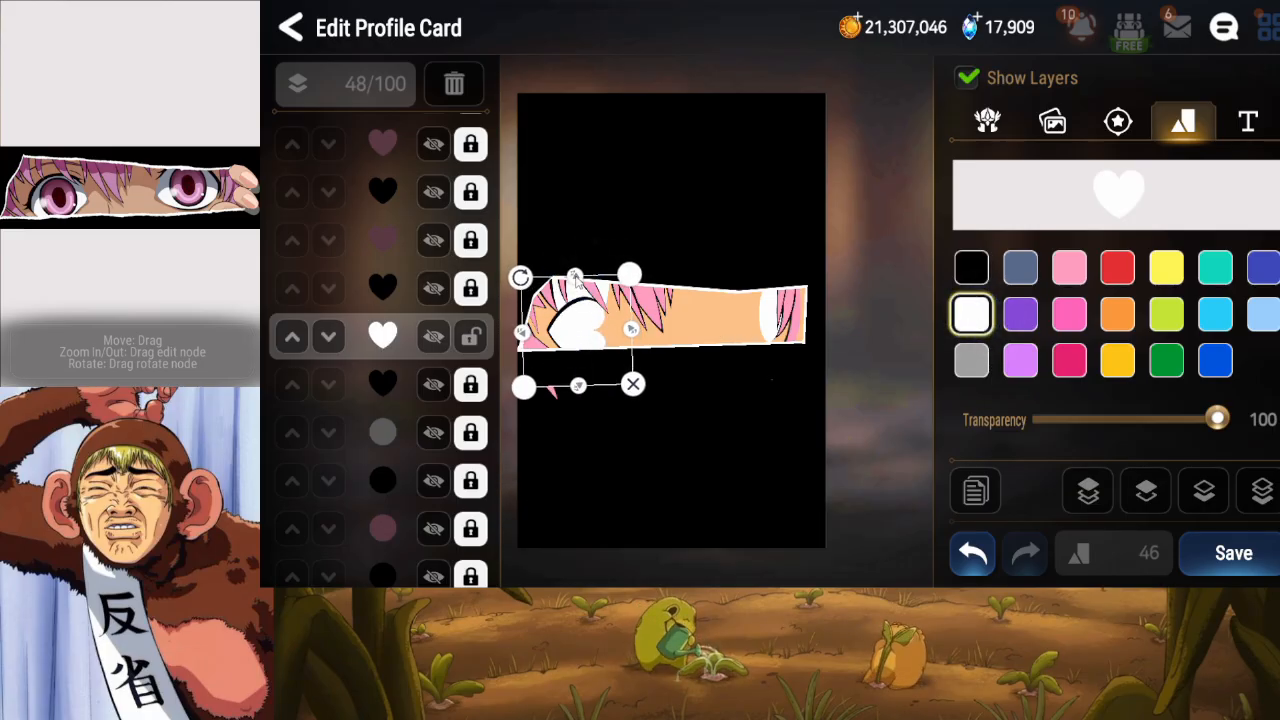
pyautogui.moveTo(629, 334)
pyautogui.mouseDown()
pyautogui.moveTo(598, 338)
pyautogui.moveTo(627, 337)
pyautogui.mouseUp()
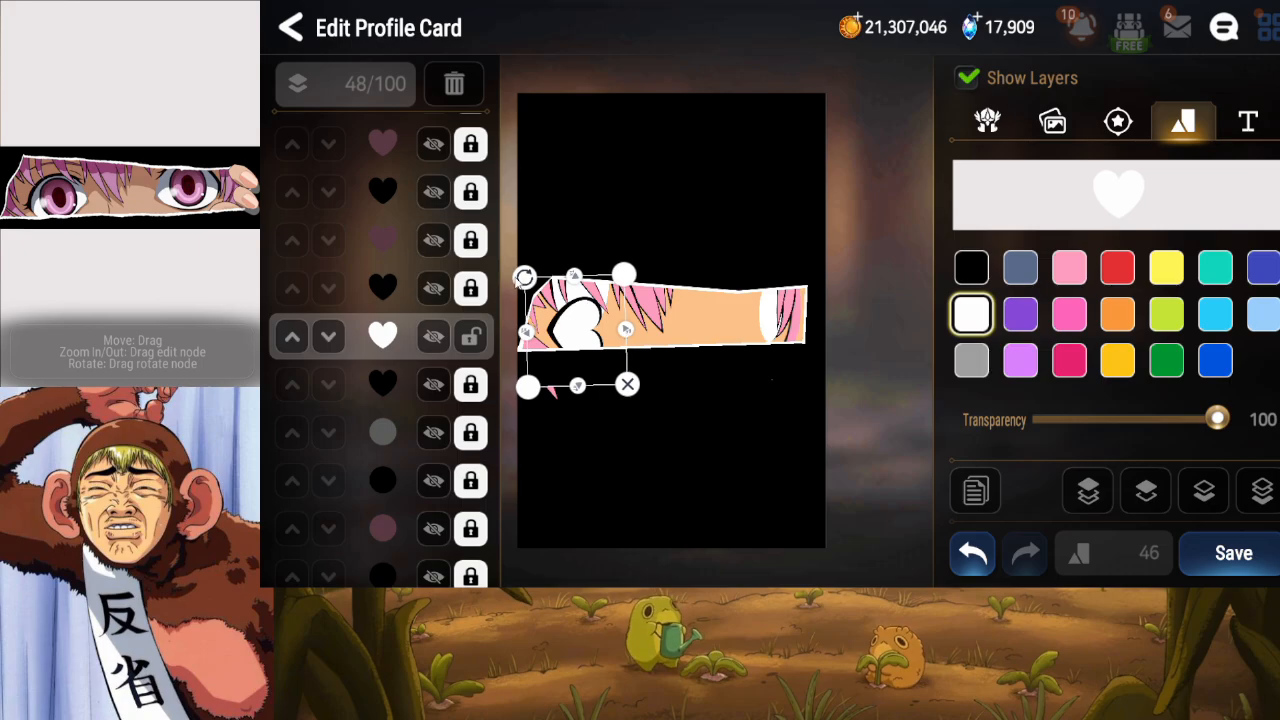
# Rotate the white heart inside the eye slightly counter-clockwise.
pyautogui.moveTo(524, 277); pyautogui.dragTo(581, 282)
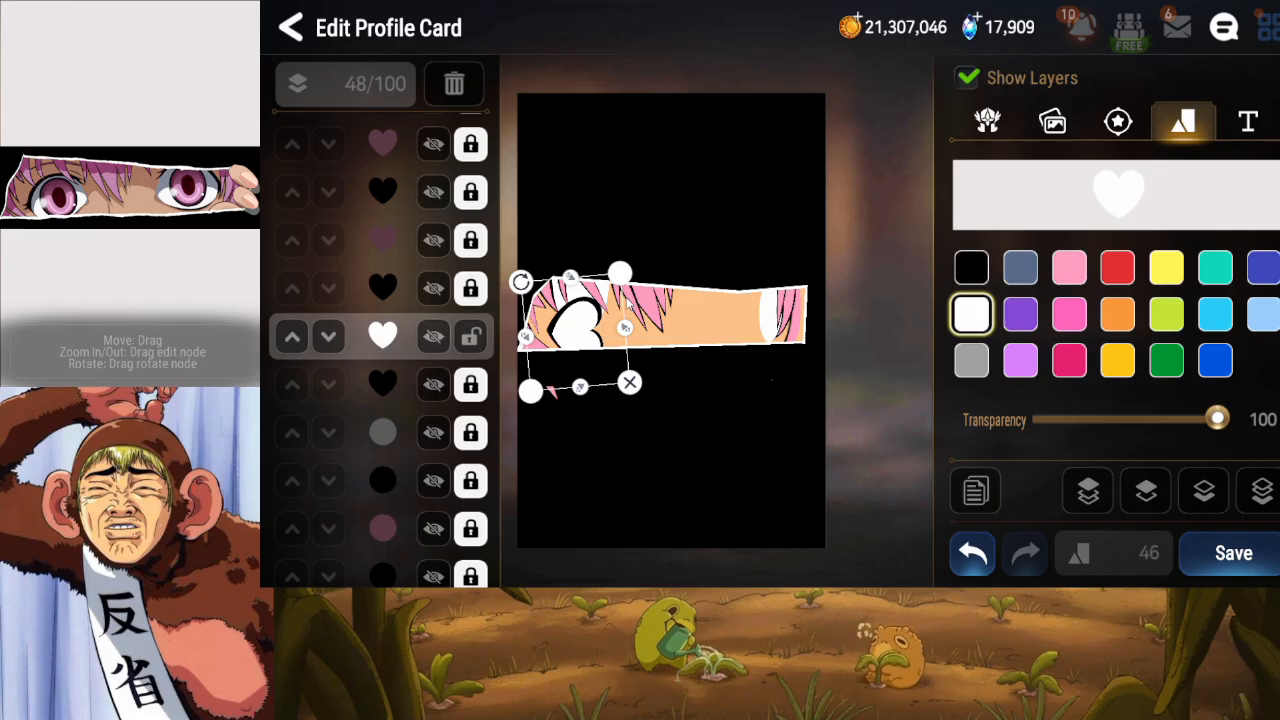
# Duplicate the white heart and lower the copy through the layer stack to just above the original heart's layers.
pyautogui.click(976, 489)
pyautogui.click(1152, 494)
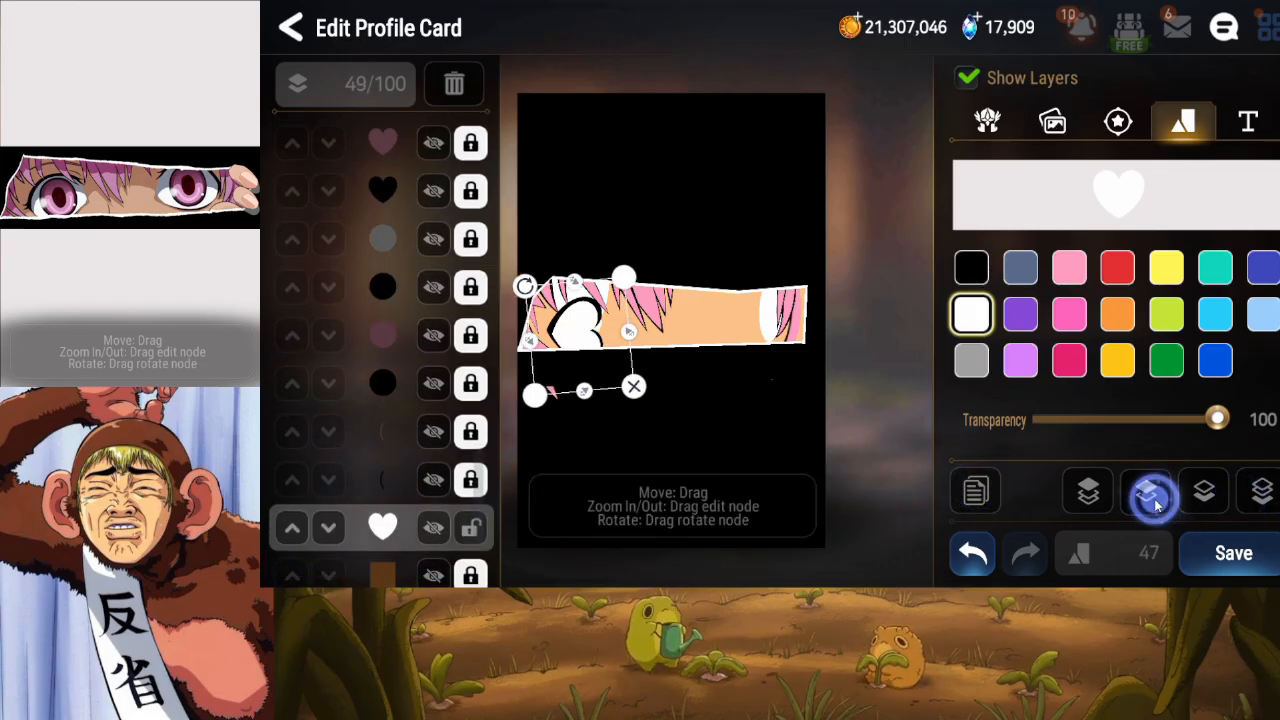
pyautogui.click(1152, 494)
pyautogui.click(1152, 494)
pyautogui.click(1152, 494)
pyautogui.click(1152, 494)
pyautogui.click(1152, 494)
pyautogui.click(1152, 494)
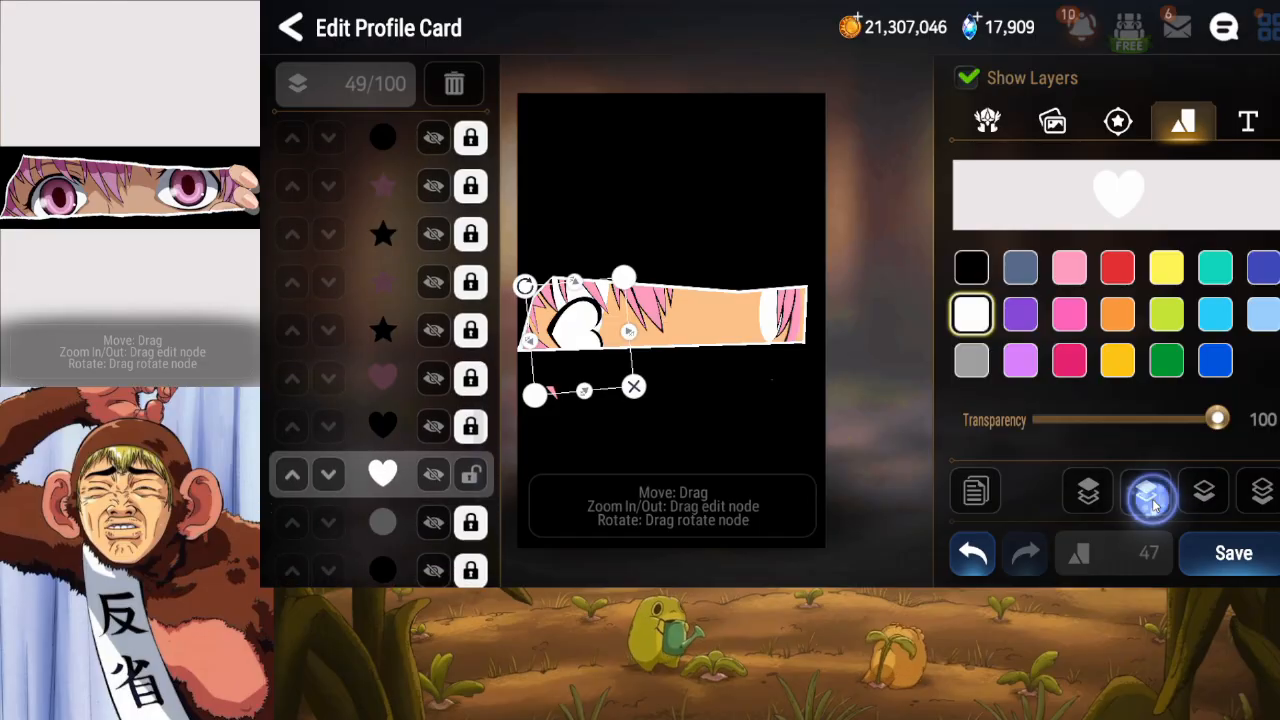
pyautogui.click(1152, 494)
pyautogui.click(1152, 494)
pyautogui.click(1152, 494)
pyautogui.click(1152, 494)
pyautogui.click(1152, 494)
pyautogui.click(1152, 494)
pyautogui.click(1152, 494)
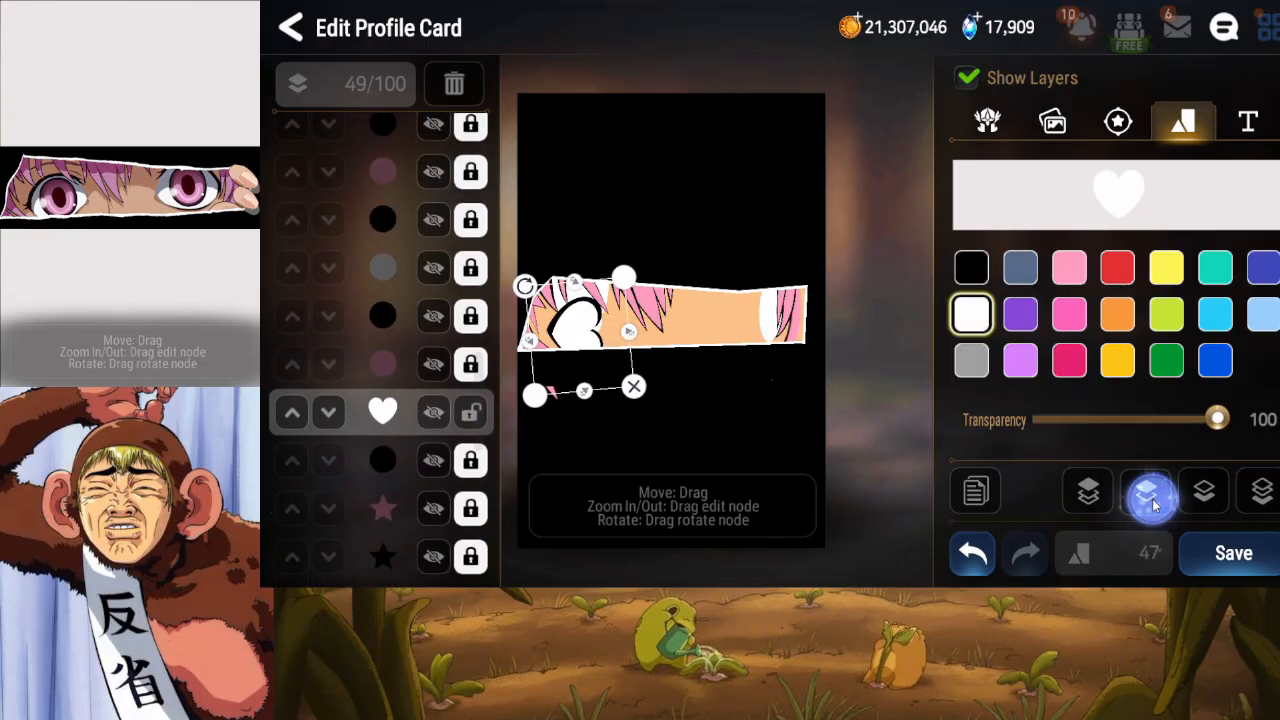
pyautogui.click(1152, 494)
pyautogui.click(1152, 494)
pyautogui.click(1152, 494)
pyautogui.click(1152, 494)
pyautogui.click(1152, 494)
pyautogui.click(1152, 494)
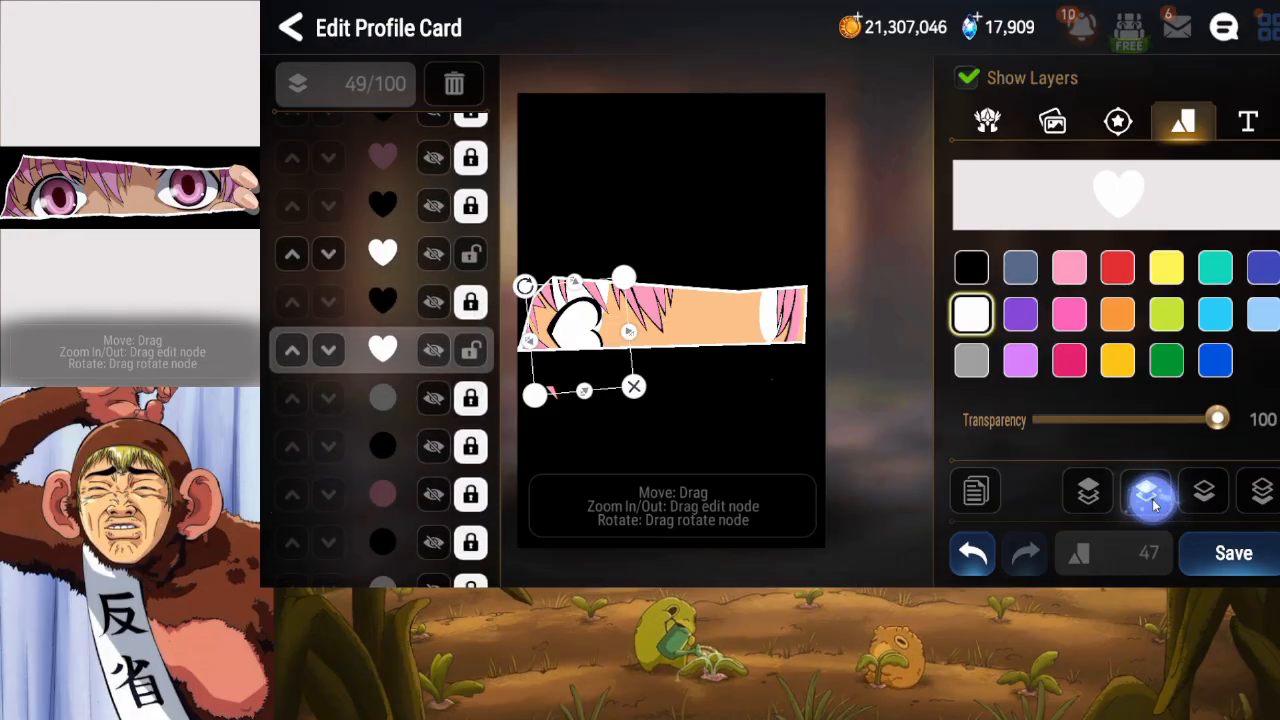
pyautogui.click(1152, 494)
# Turn the heart copy around over the inner part of the eye, try pink and black, and finish with white and a slight tilt.
pyautogui.moveTo(562, 313); pyautogui.dragTo(655, 388)
pyautogui.click(1080, 279)
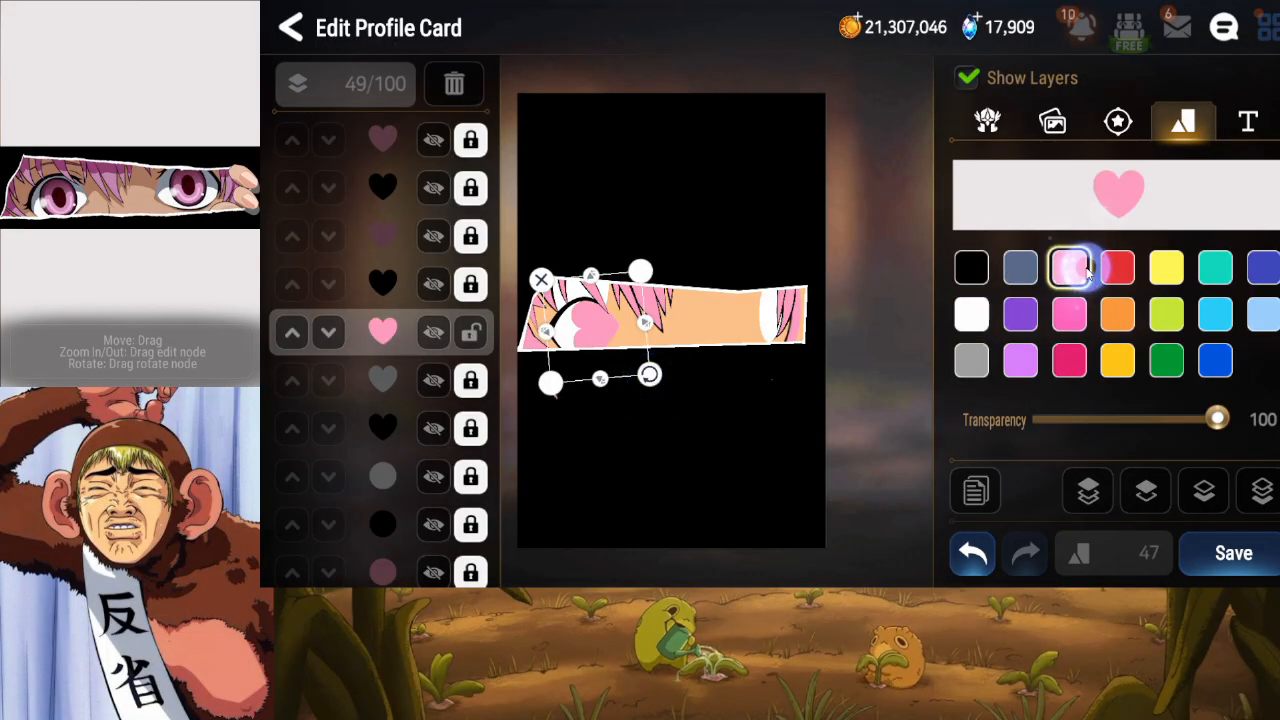
pyautogui.click(971, 267)
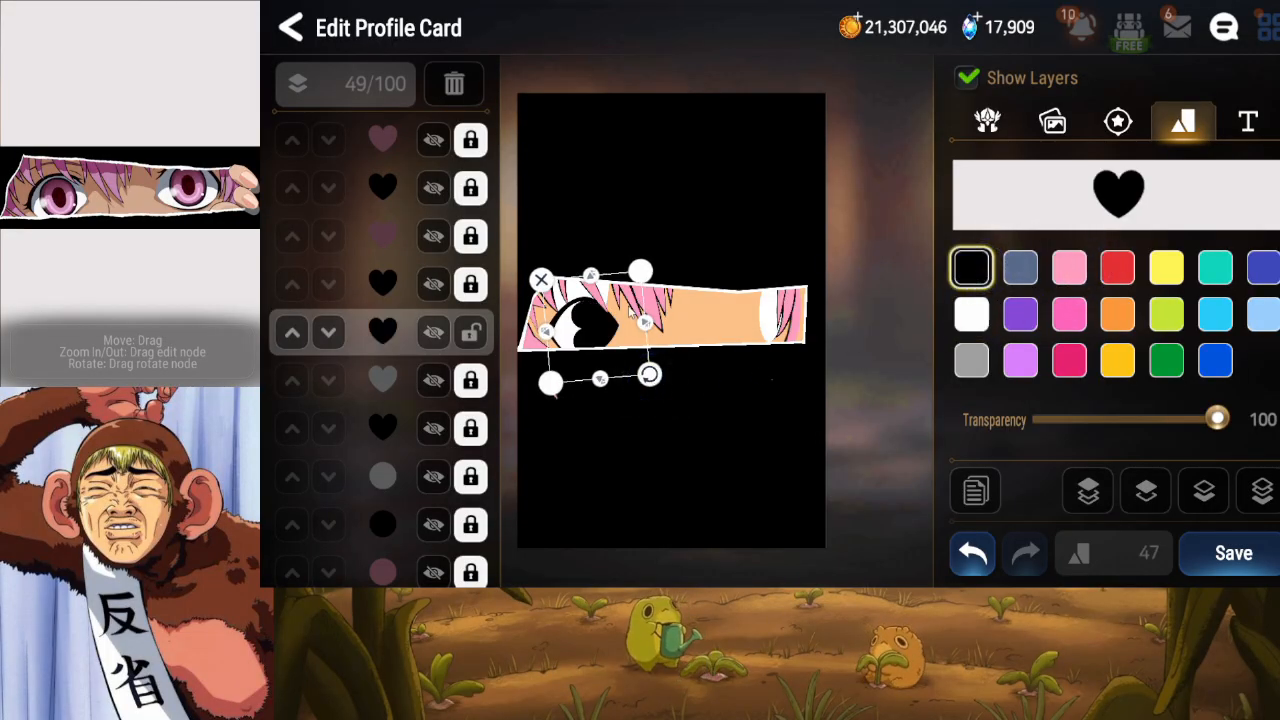
pyautogui.click(969, 318)
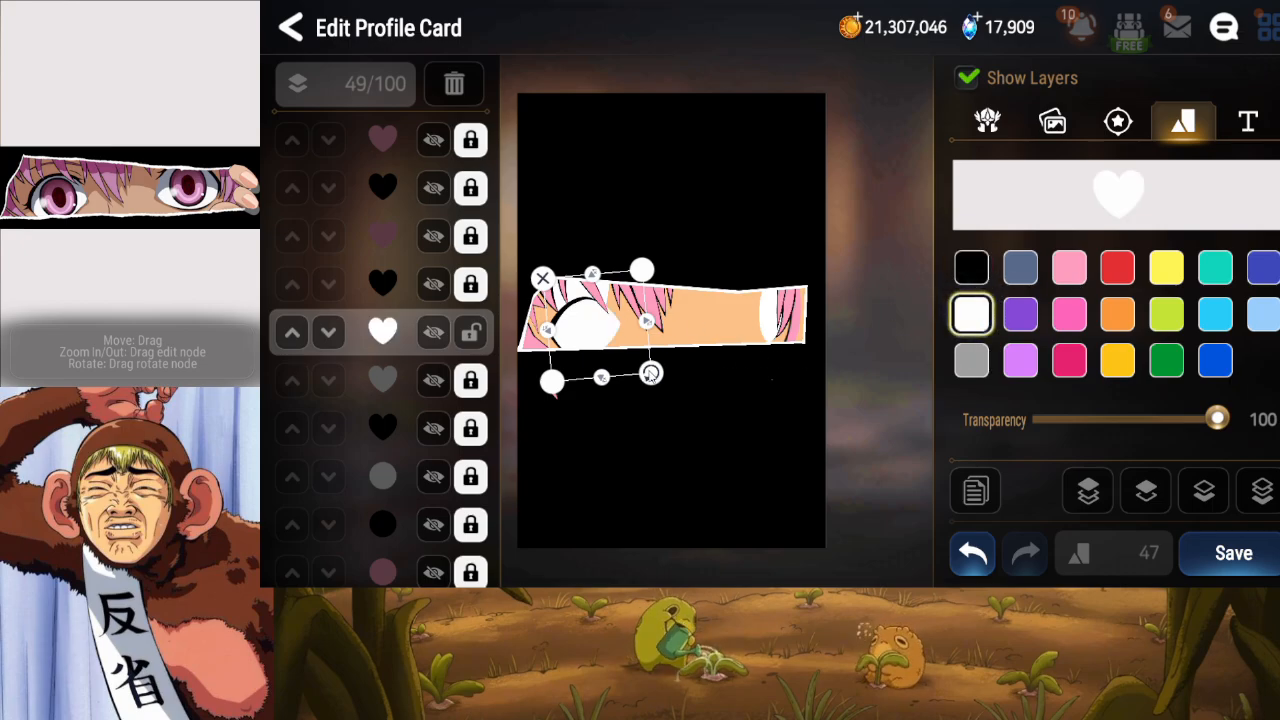
pyautogui.moveTo(650, 373); pyautogui.dragTo(655, 370)
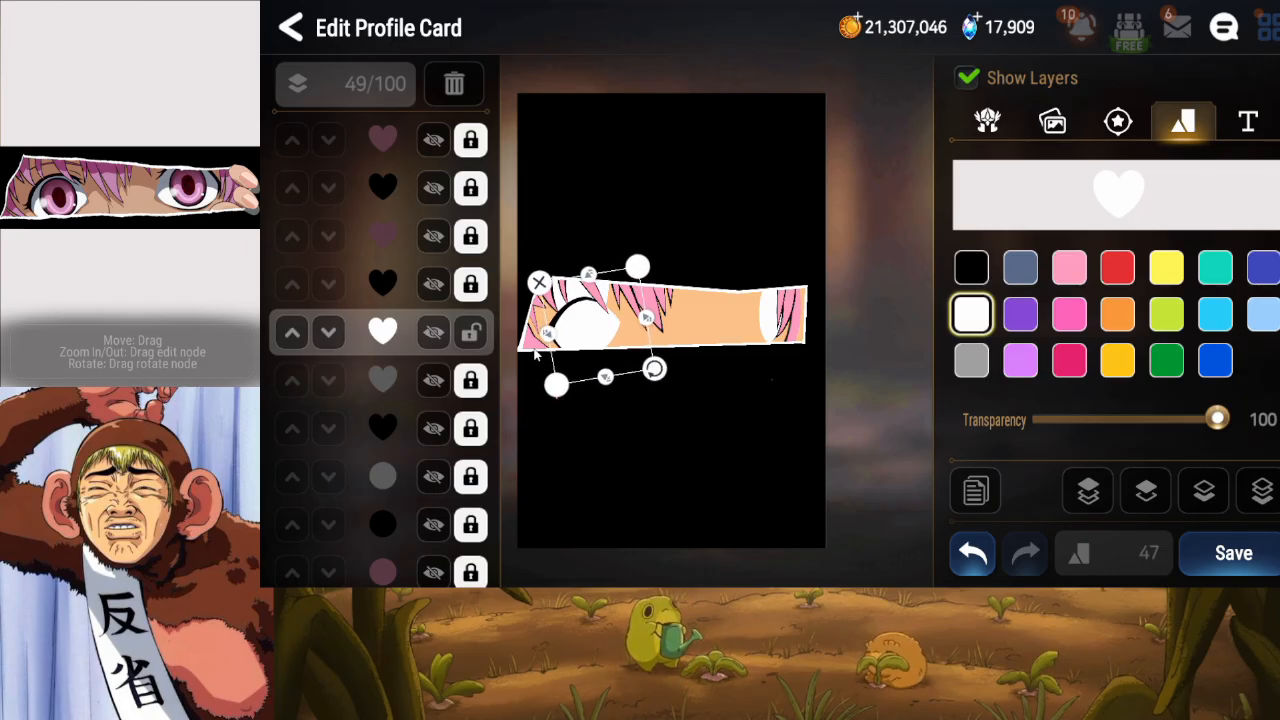
# Toggle the heart copy's visibility to compare the eye with and without it.
pyautogui.click(466, 334)
pyautogui.click(462, 337)
pyautogui.click(434, 336)
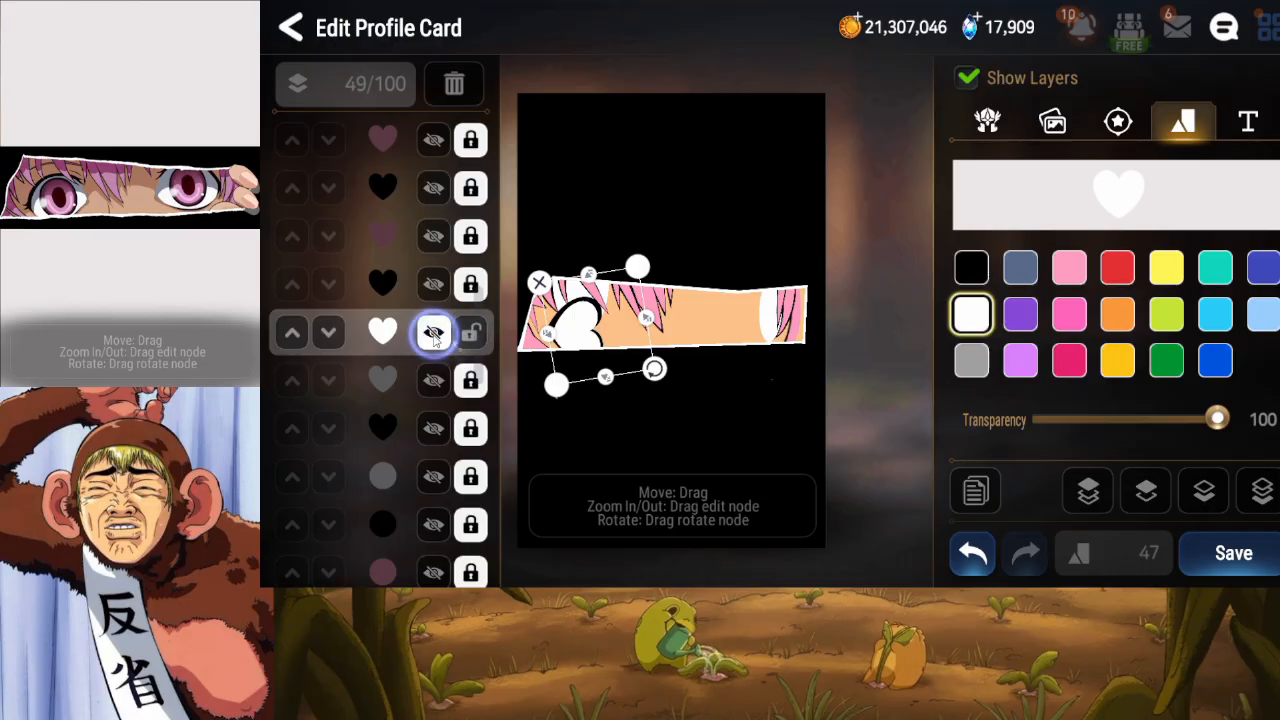
pyautogui.click(434, 336)
pyautogui.click(434, 336)
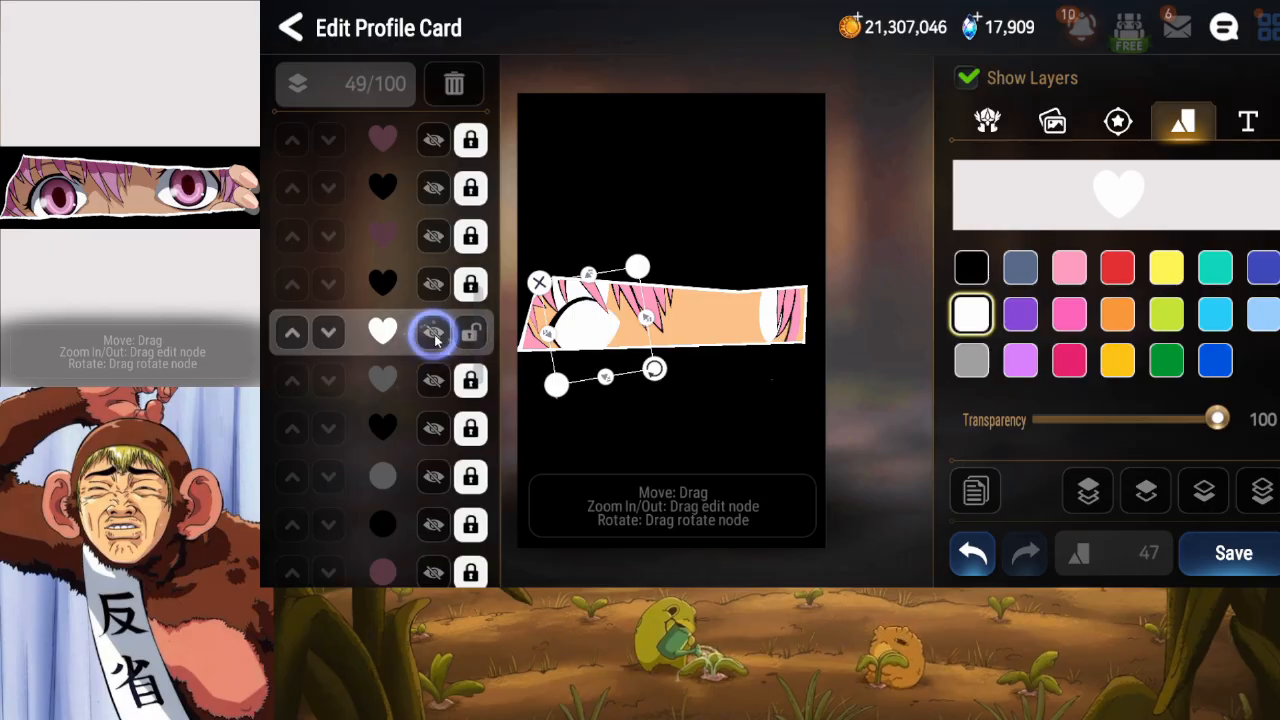
pyautogui.click(470, 333)
pyautogui.click(470, 333)
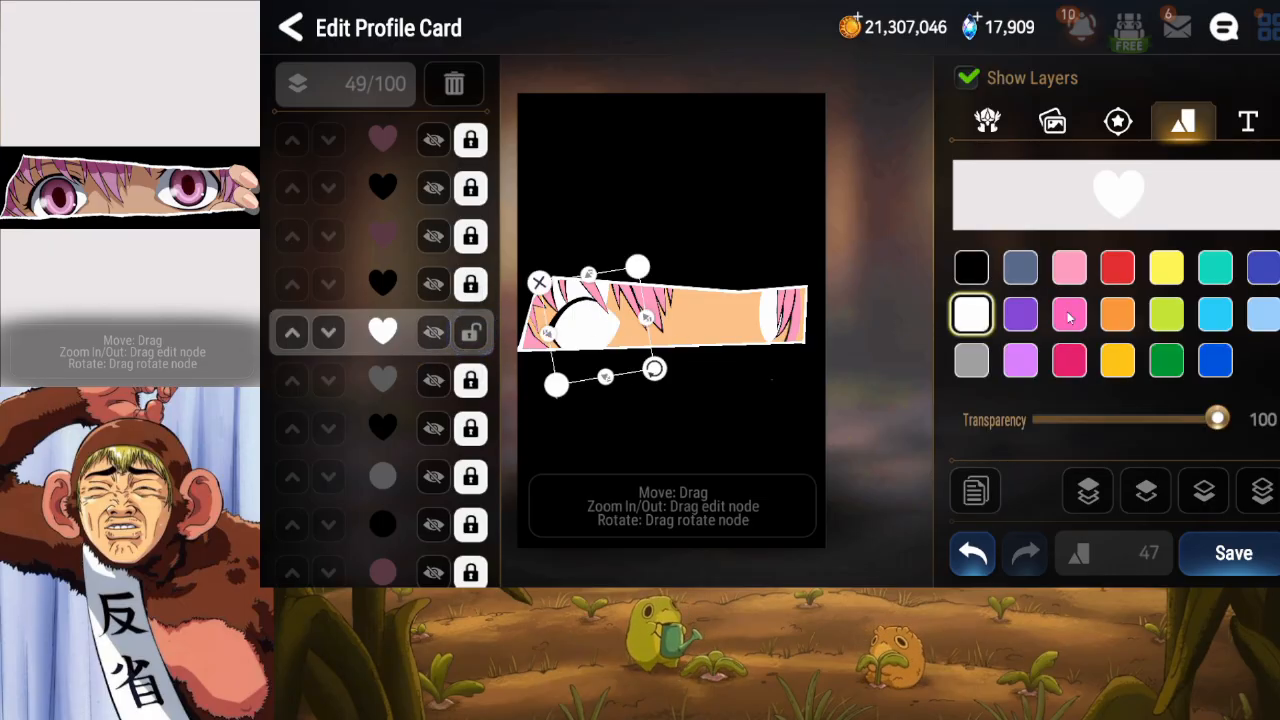
# Colour the heart copy black, adjust its tilt slightly, and lock and hide its layer.
pyautogui.click(971, 267)
pyautogui.moveTo(654, 369); pyautogui.dragTo(651, 372)
pyautogui.click(470, 333)
pyautogui.click(434, 332)
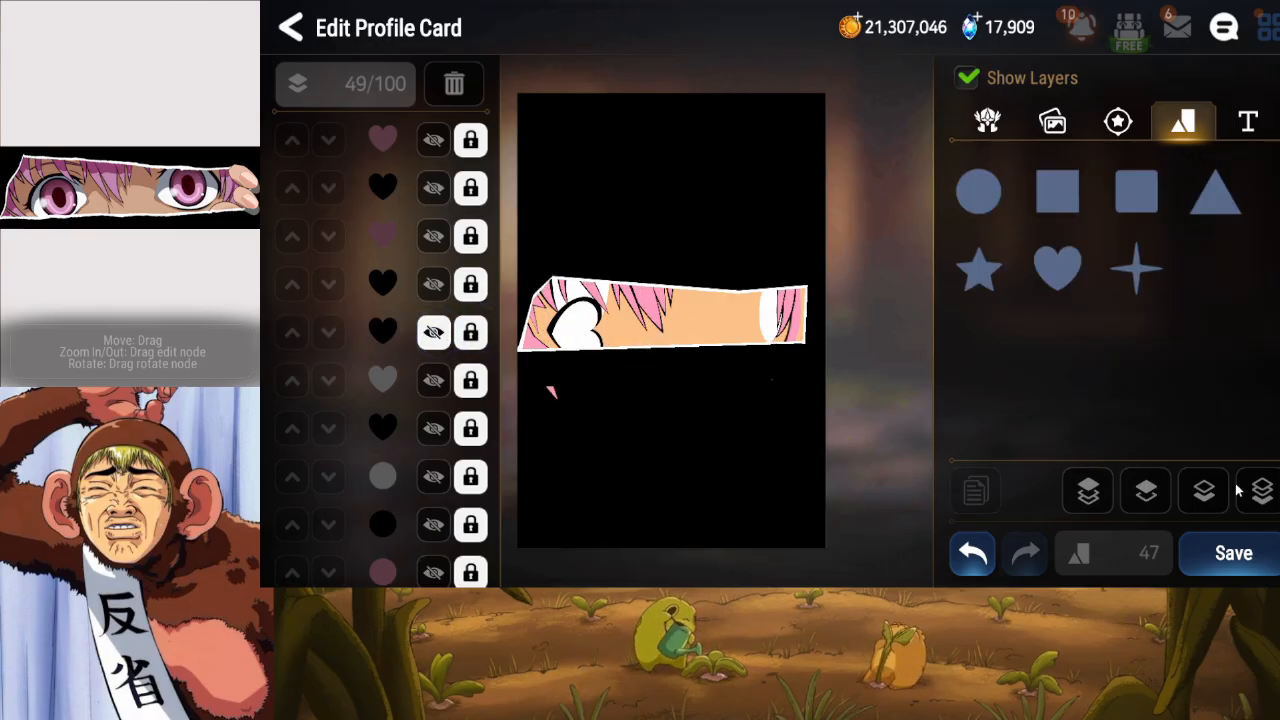
# Save the profile card and add a circle shape over the eye area.
pyautogui.click(1205, 553)
pyautogui.click(978, 191)
pyautogui.moveTo(734, 324); pyautogui.dragTo(671, 362)
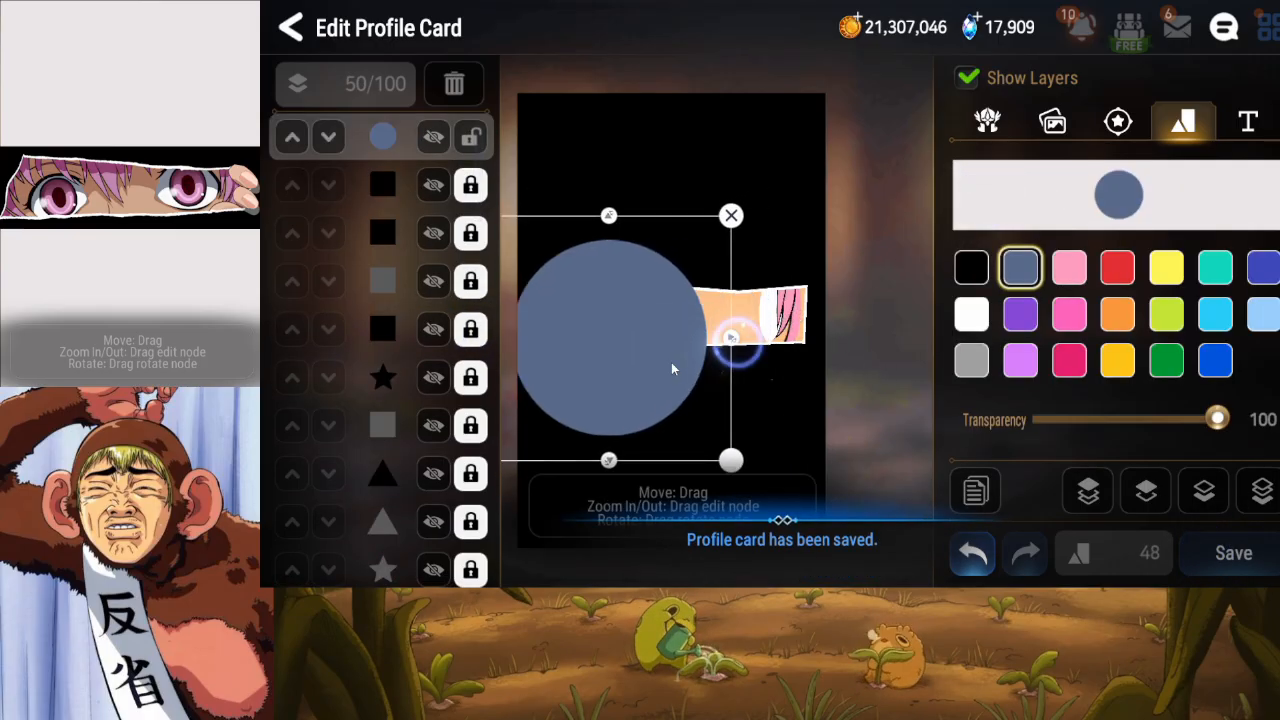
# Lower the new circle through the layer stack to directly above the hidden black heart.
pyautogui.click(1145, 490)
pyautogui.click(1145, 490)
pyautogui.click(1145, 490)
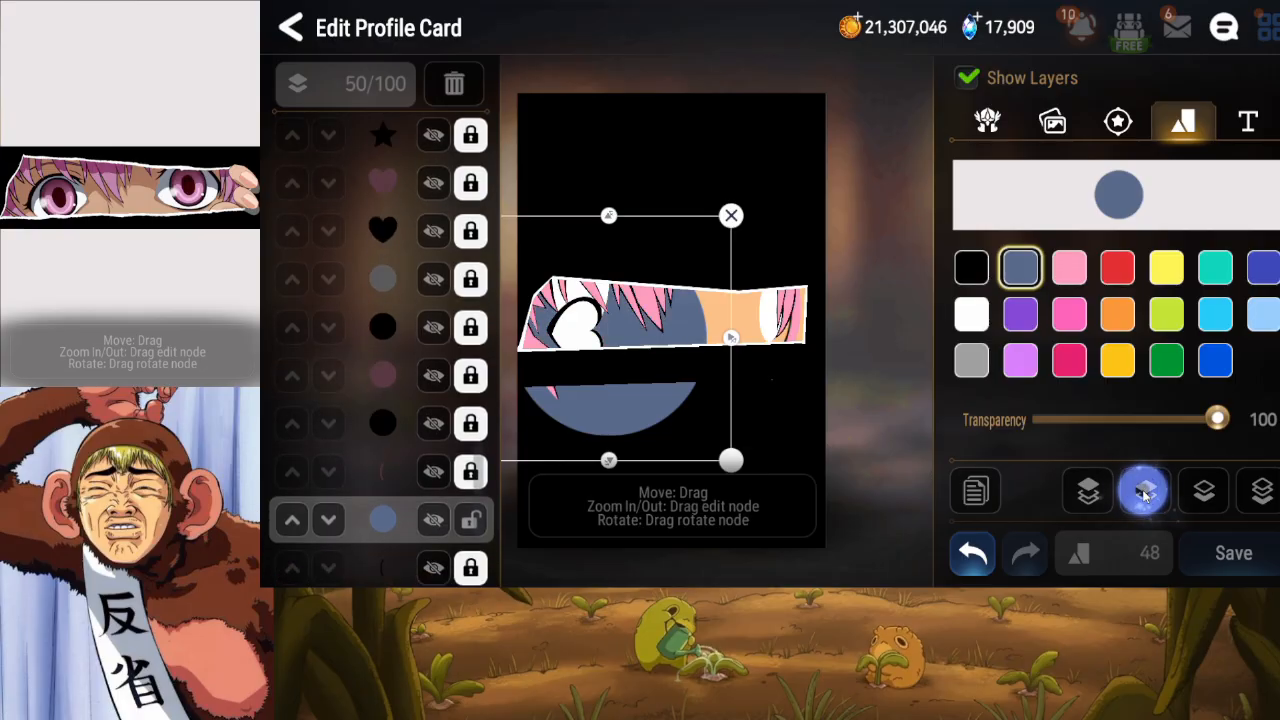
pyautogui.click(1145, 490)
pyautogui.click(1145, 490)
pyautogui.click(1145, 490)
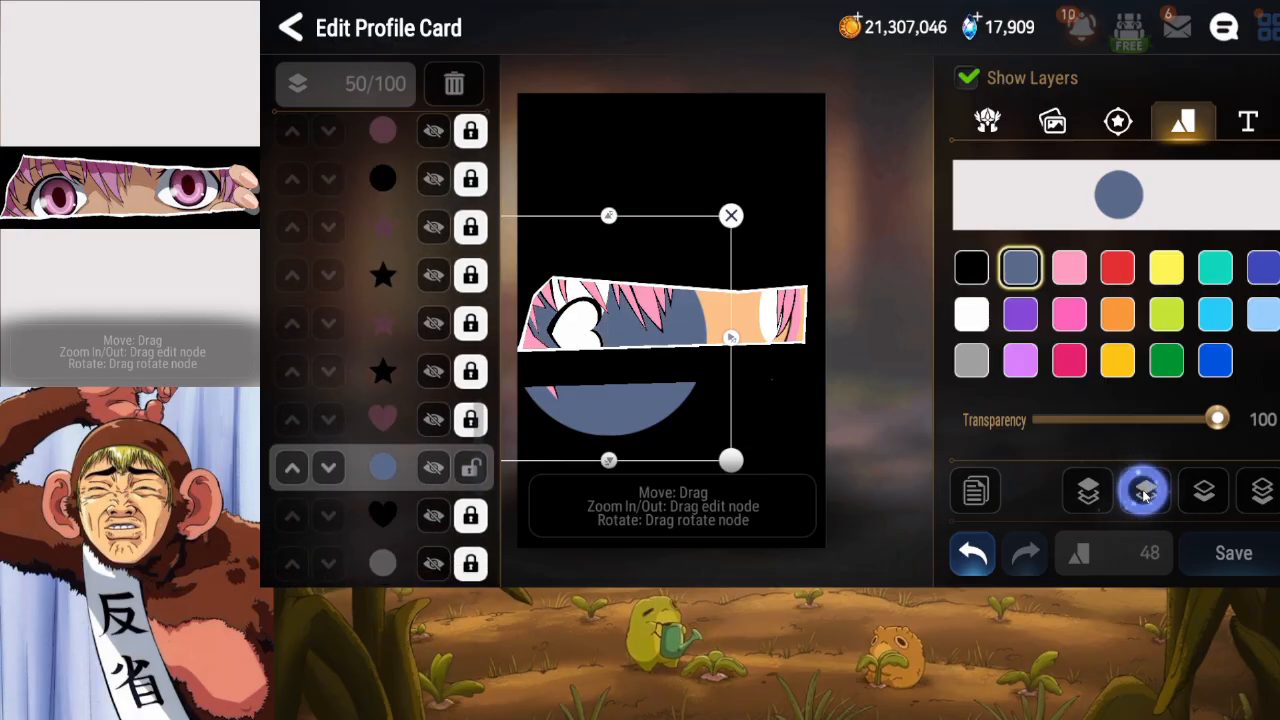
pyautogui.click(1145, 490)
pyautogui.click(1145, 490)
pyautogui.click(1145, 490)
pyautogui.click(1145, 490)
pyautogui.click(1145, 490)
pyautogui.click(1145, 490)
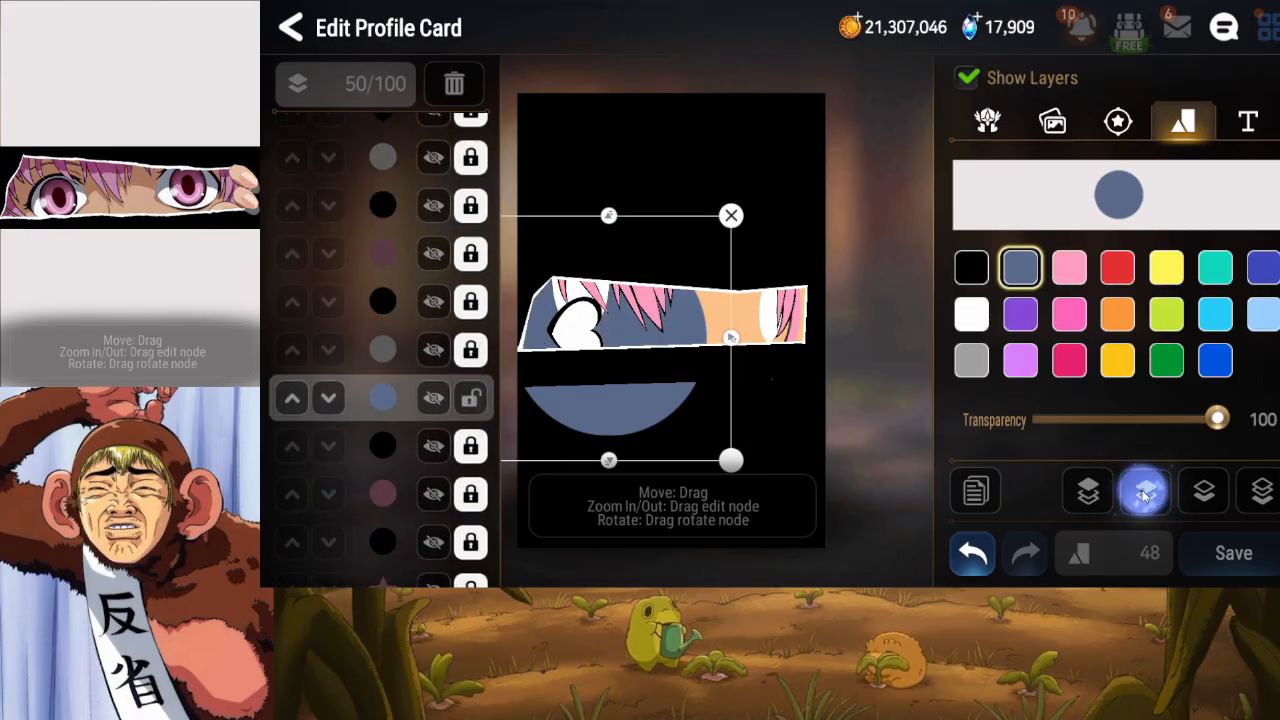
pyautogui.click(1145, 490)
pyautogui.click(1145, 490)
pyautogui.click(1145, 490)
pyautogui.click(1145, 490)
pyautogui.click(1145, 490)
pyautogui.click(1145, 490)
pyautogui.click(1145, 490)
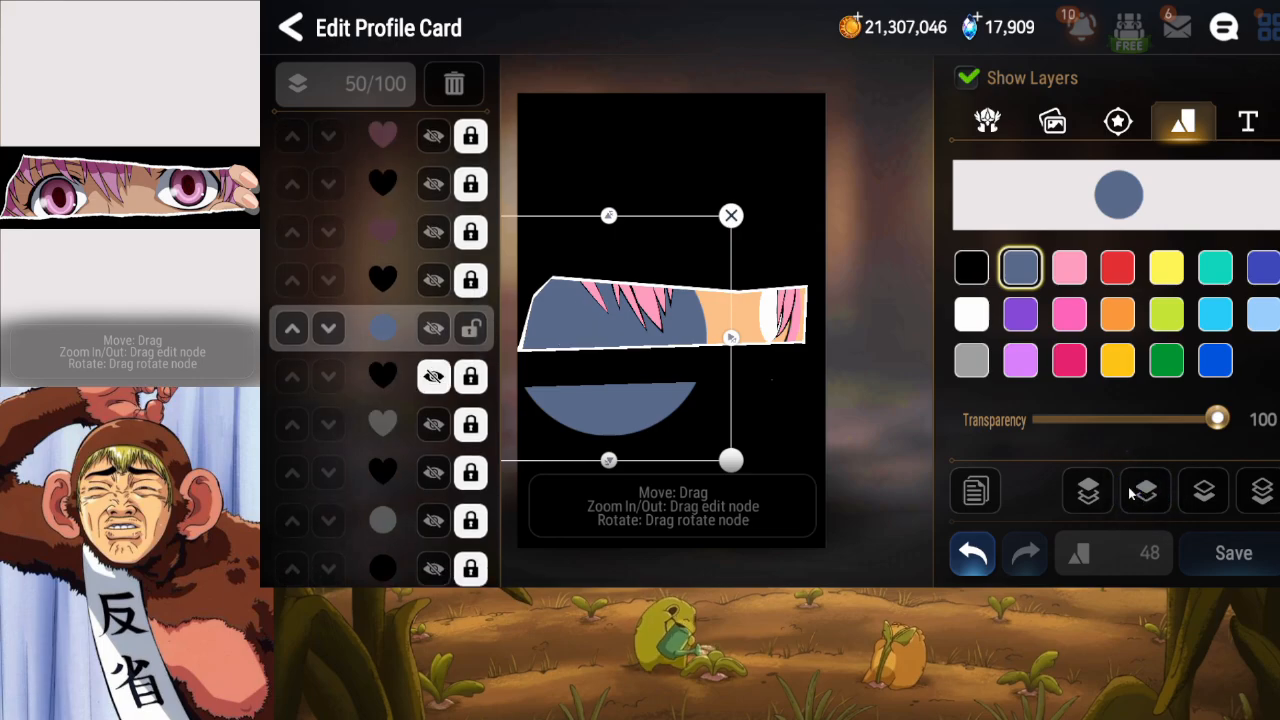
# Shrink the circle into a slightly tilted oval that fills the inside of the eye outline.
pyautogui.moveTo(615, 230); pyautogui.dragTo(655, 317)
pyautogui.moveTo(745, 384); pyautogui.dragTo(643, 371)
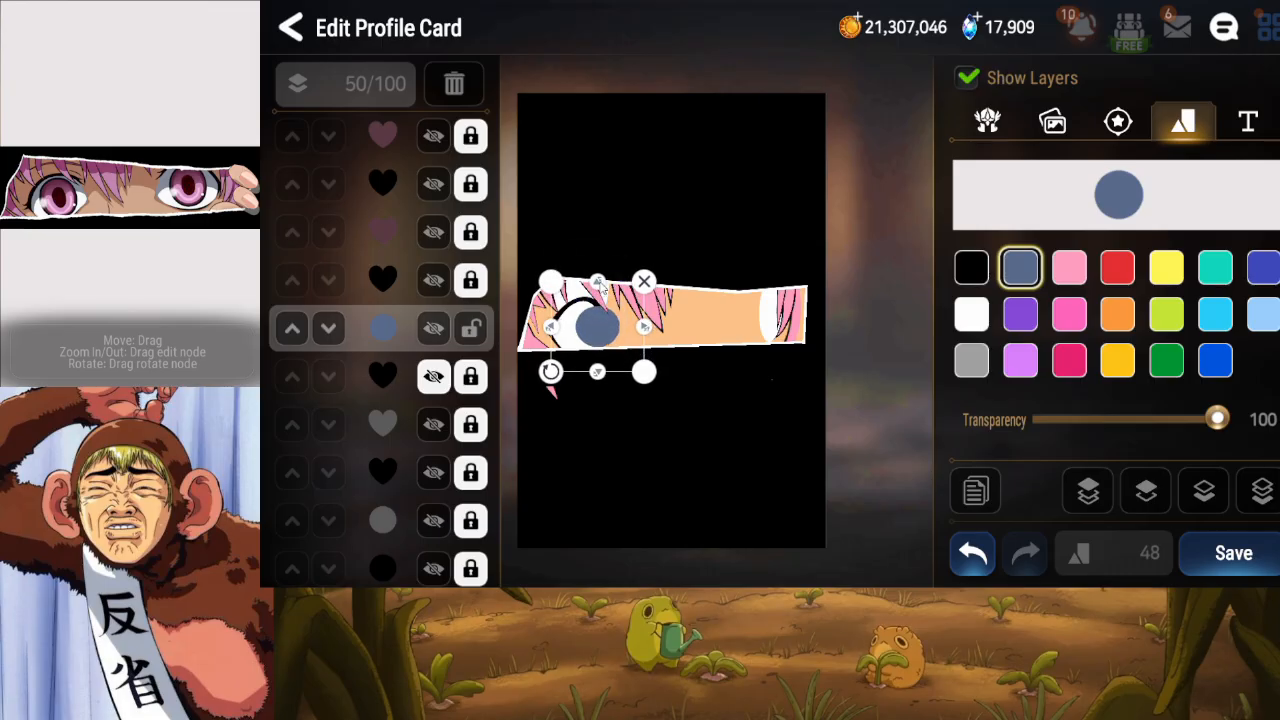
pyautogui.moveTo(603, 313); pyautogui.dragTo(648, 338)
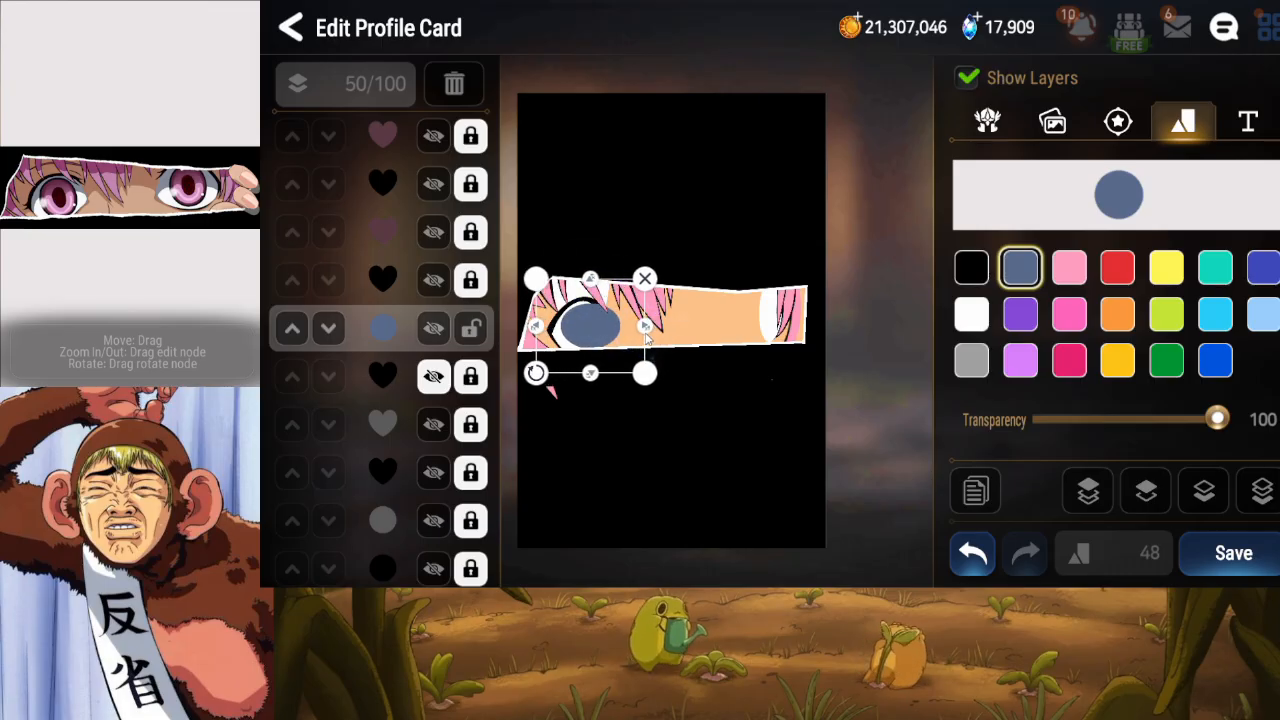
pyautogui.moveTo(561, 391); pyautogui.dragTo(576, 372)
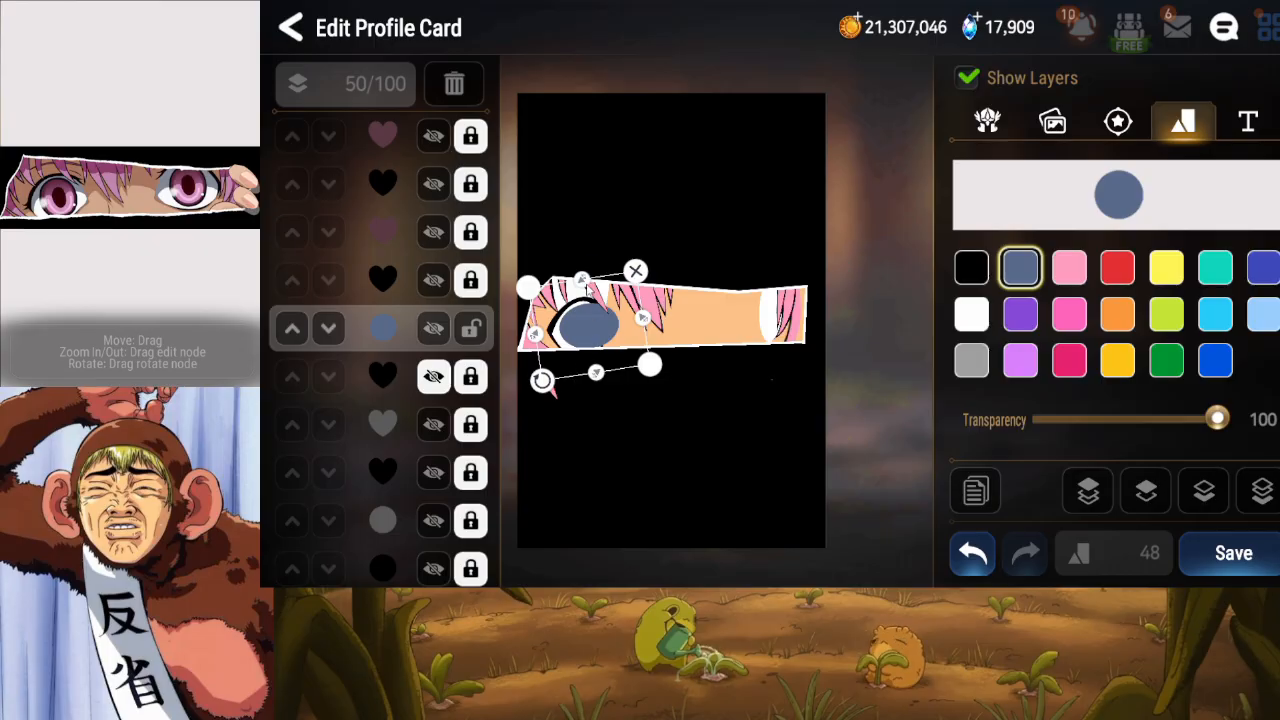
pyautogui.moveTo(587, 287); pyautogui.dragTo(584, 281)
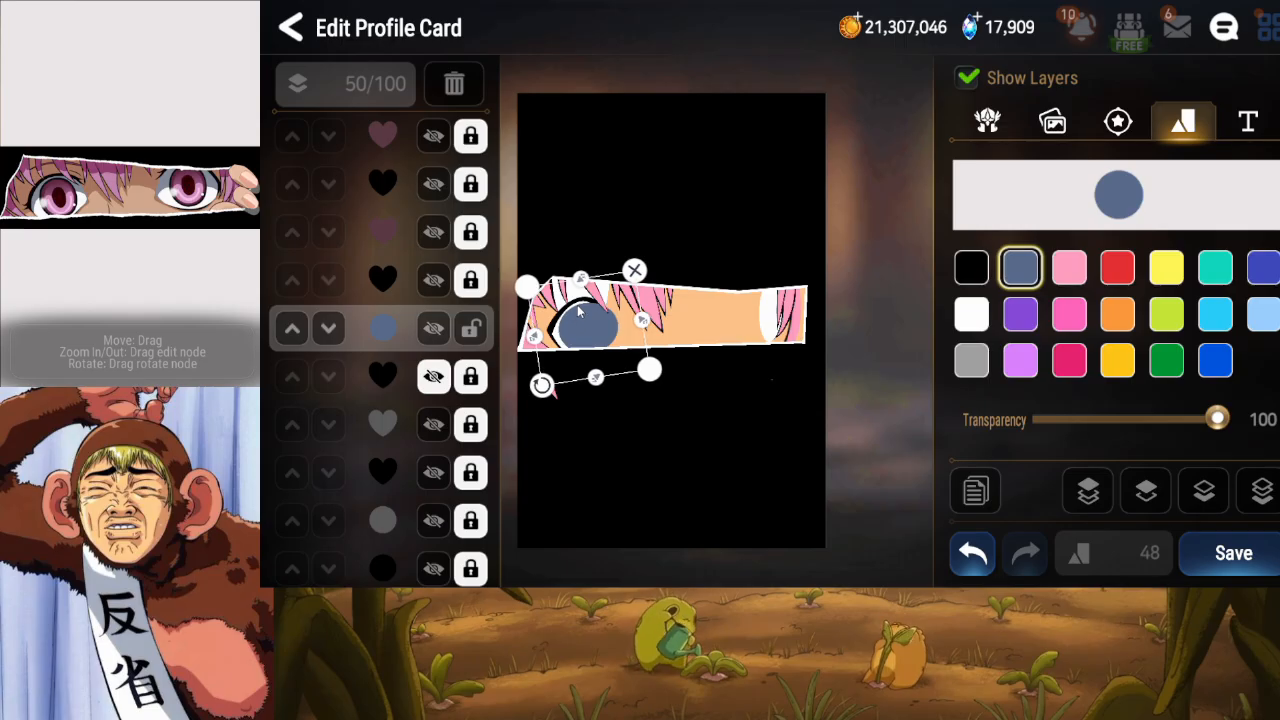
pyautogui.moveTo(542, 384); pyautogui.dragTo(540, 380)
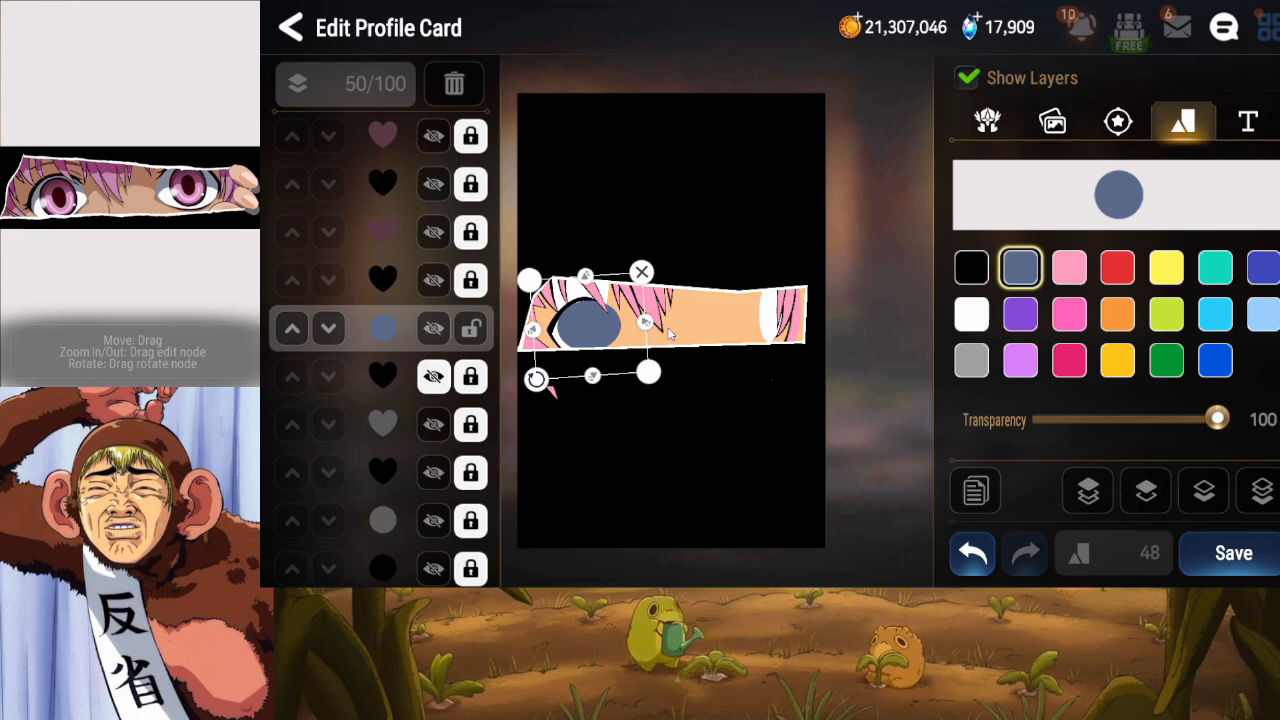
# Delete the hidden black heart layer.
pyautogui.click(472, 376)
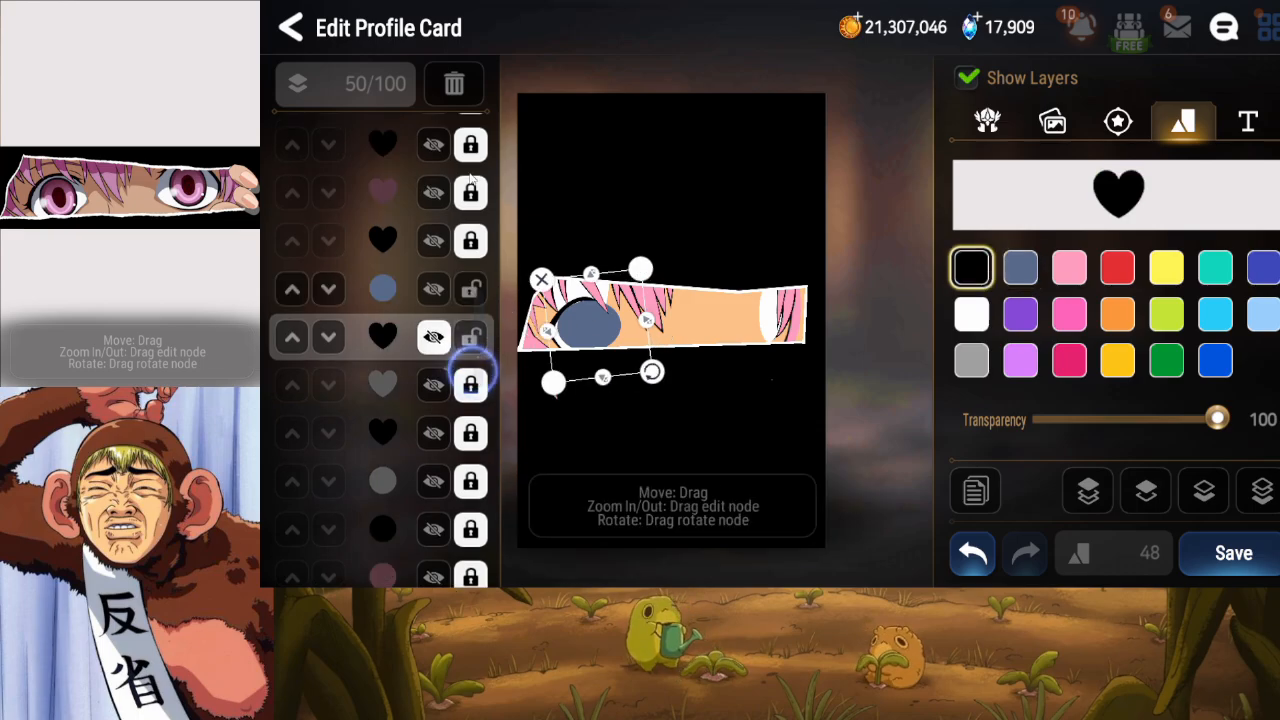
pyautogui.click(456, 88)
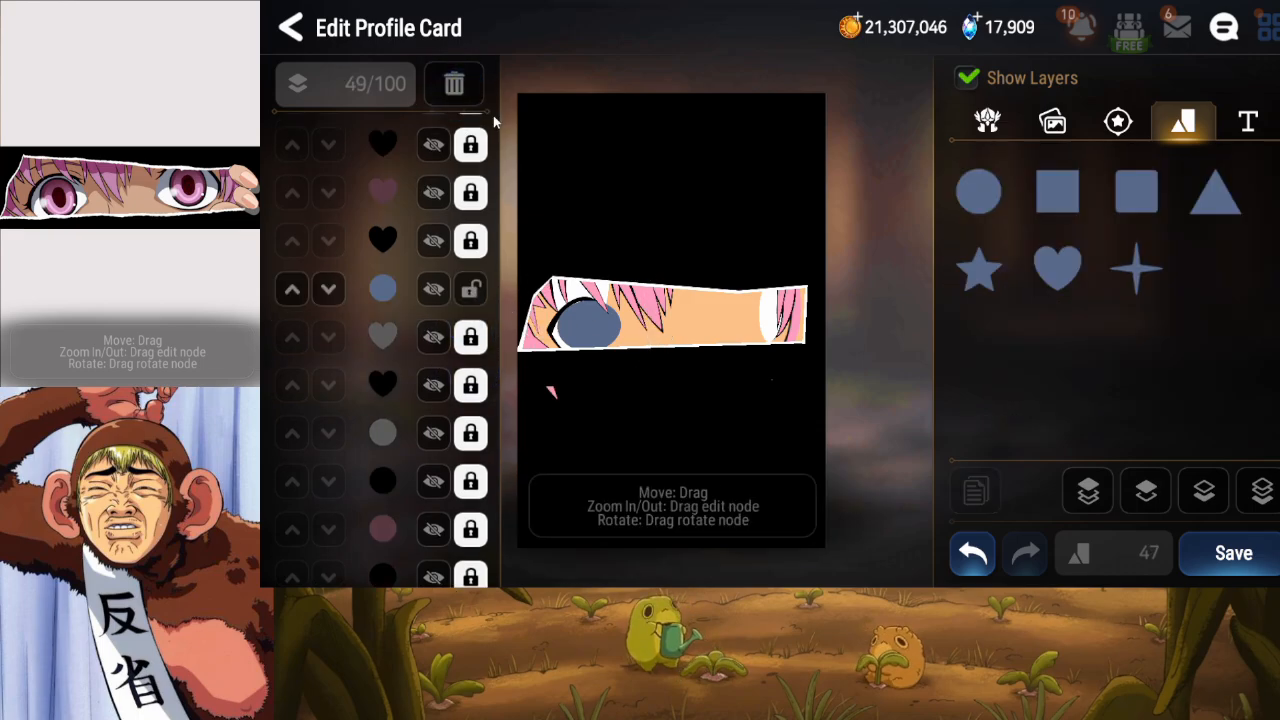
# Fine-tune the rotation and position of the oval in the eye and colour it white.
pyautogui.click(437, 296)
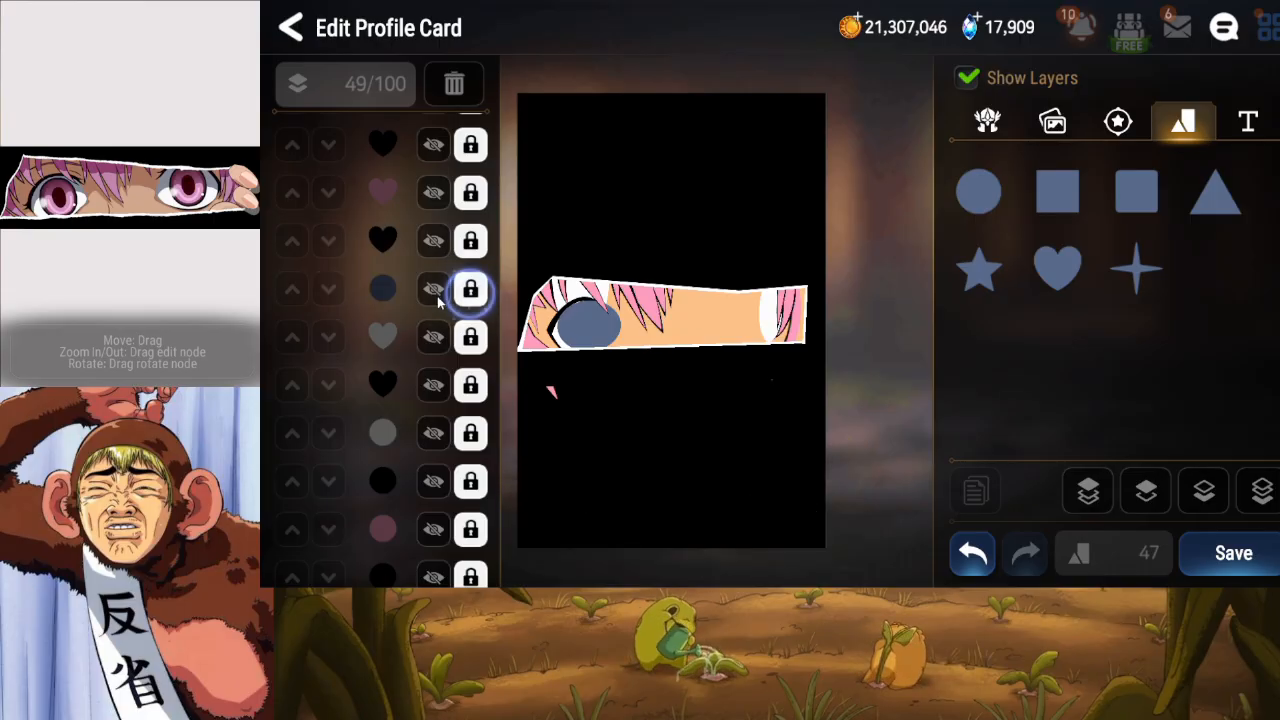
pyautogui.moveTo(536, 378); pyautogui.dragTo(530, 373)
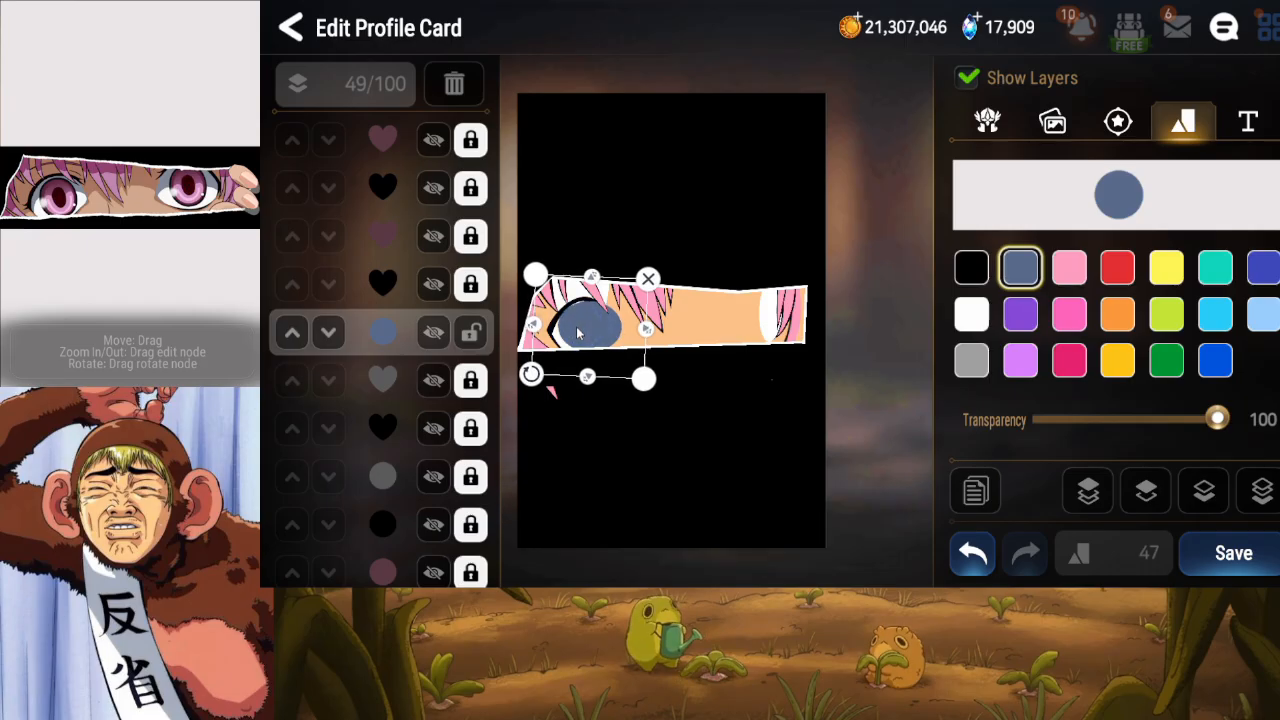
pyautogui.moveTo(598, 342); pyautogui.dragTo(597, 341)
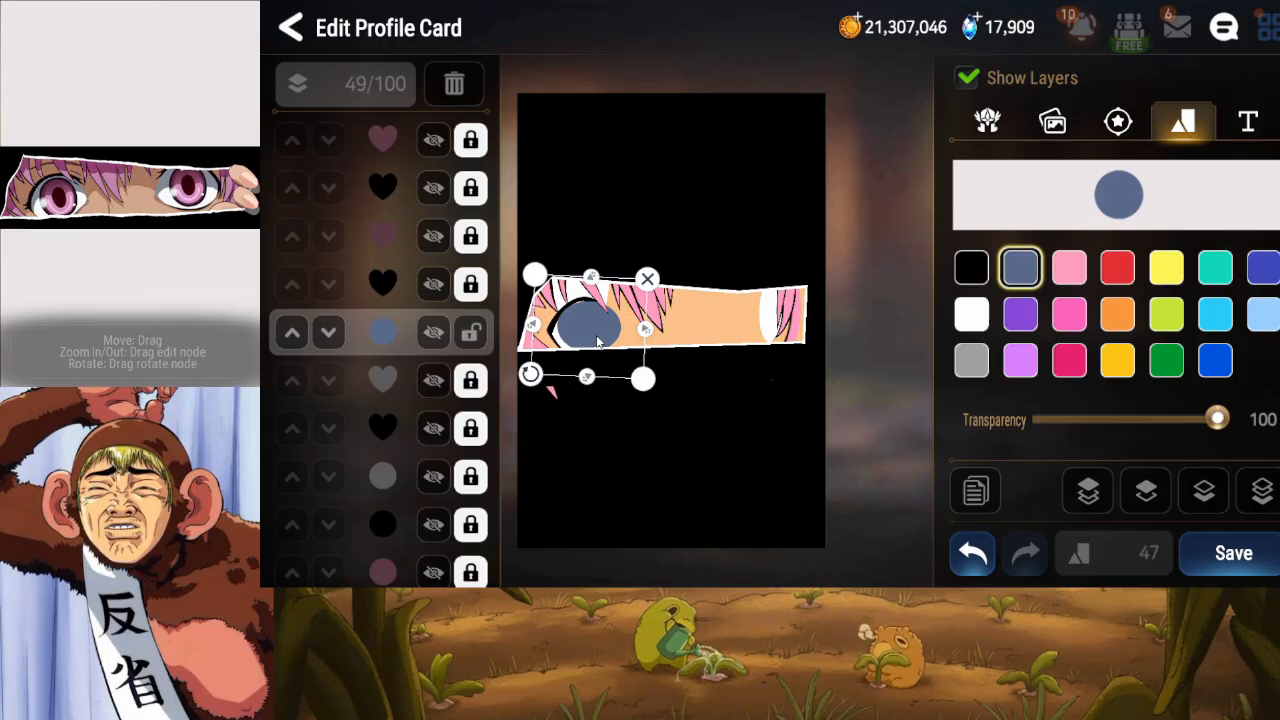
pyautogui.click(971, 314)
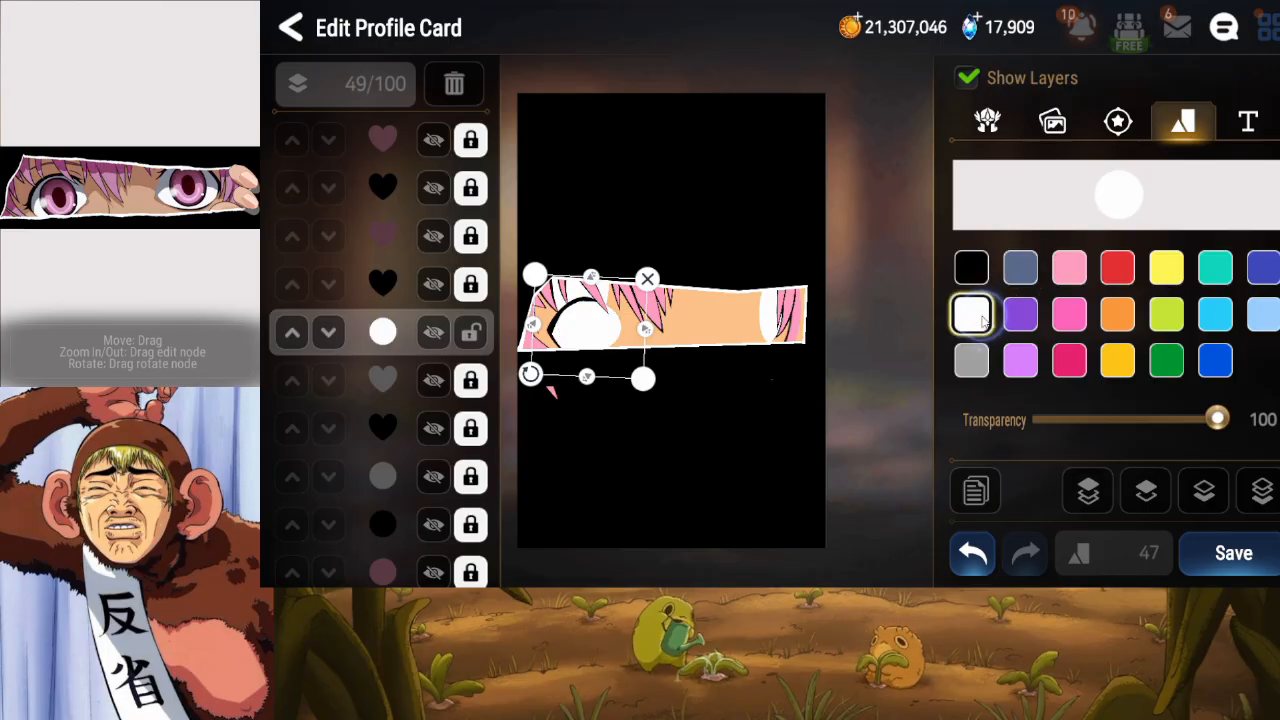
# Duplicate the white oval, lower the copy to directly above the original in the layer stack, and lock the original.
pyautogui.click(975, 490)
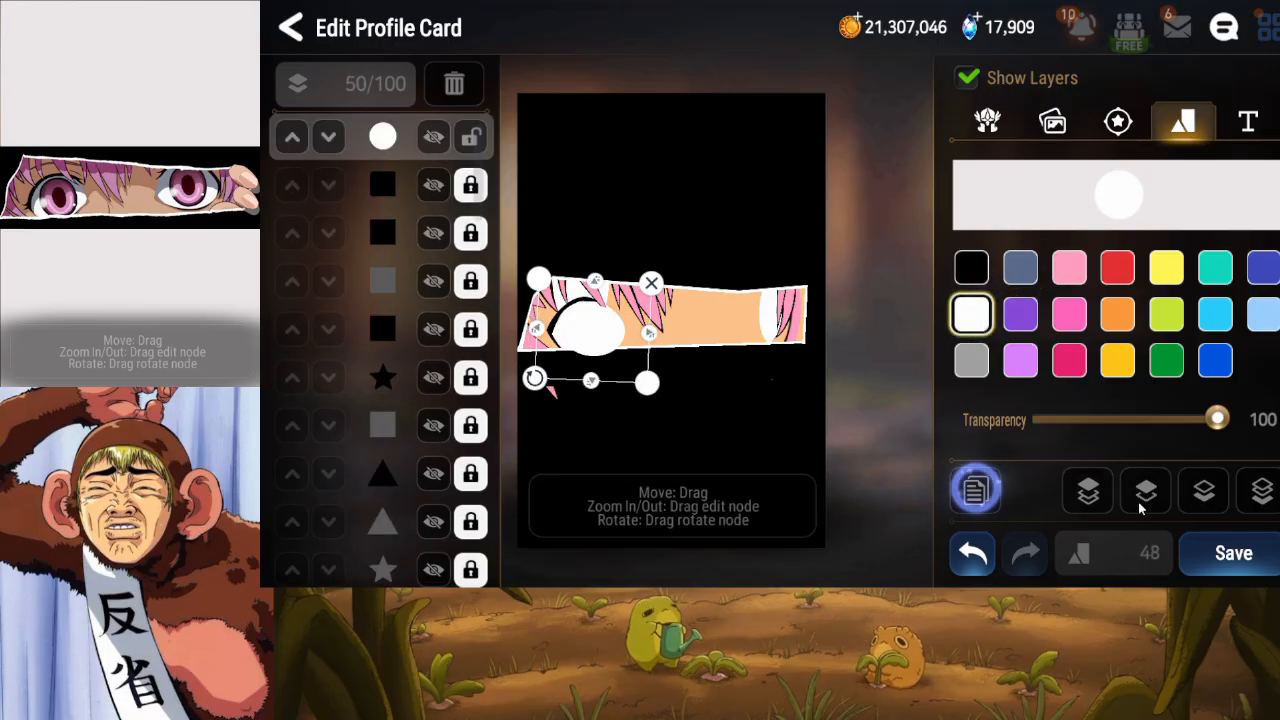
pyautogui.click(1259, 491)
pyautogui.click(1162, 492)
pyautogui.click(1158, 496)
pyautogui.click(1158, 496)
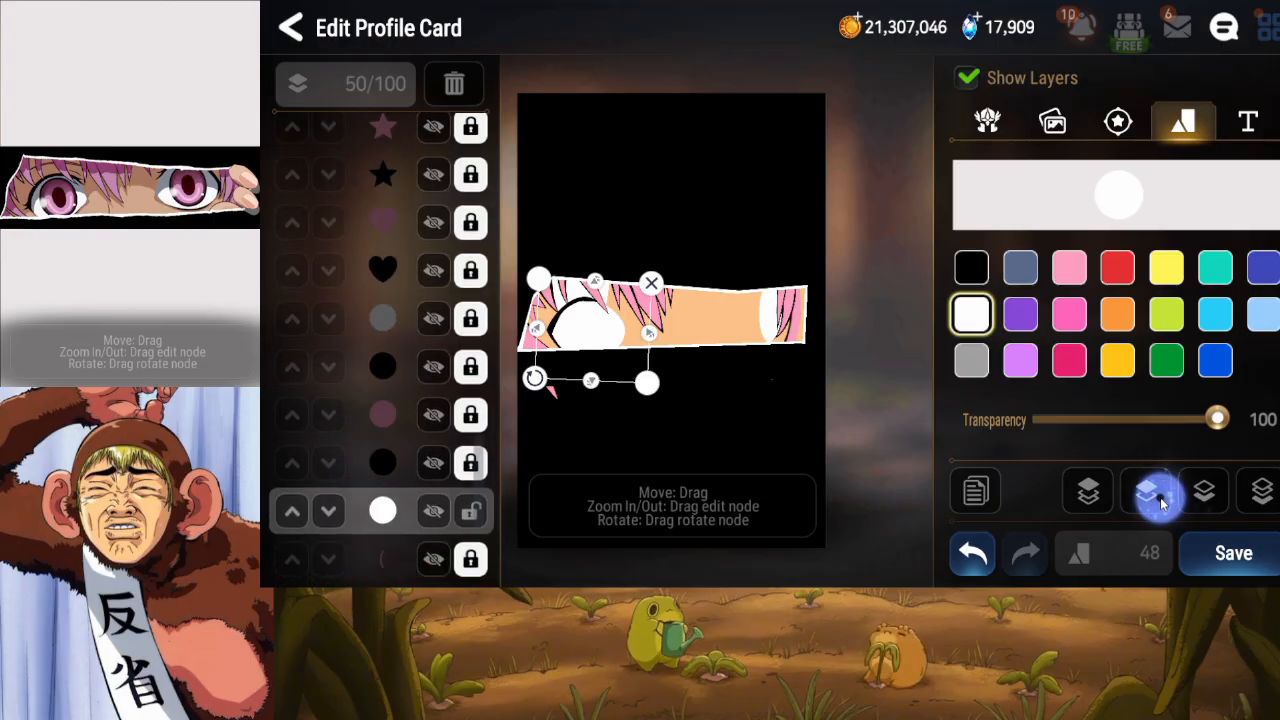
pyautogui.click(1158, 496)
pyautogui.click(1158, 496)
pyautogui.click(1158, 496)
pyautogui.click(1158, 496)
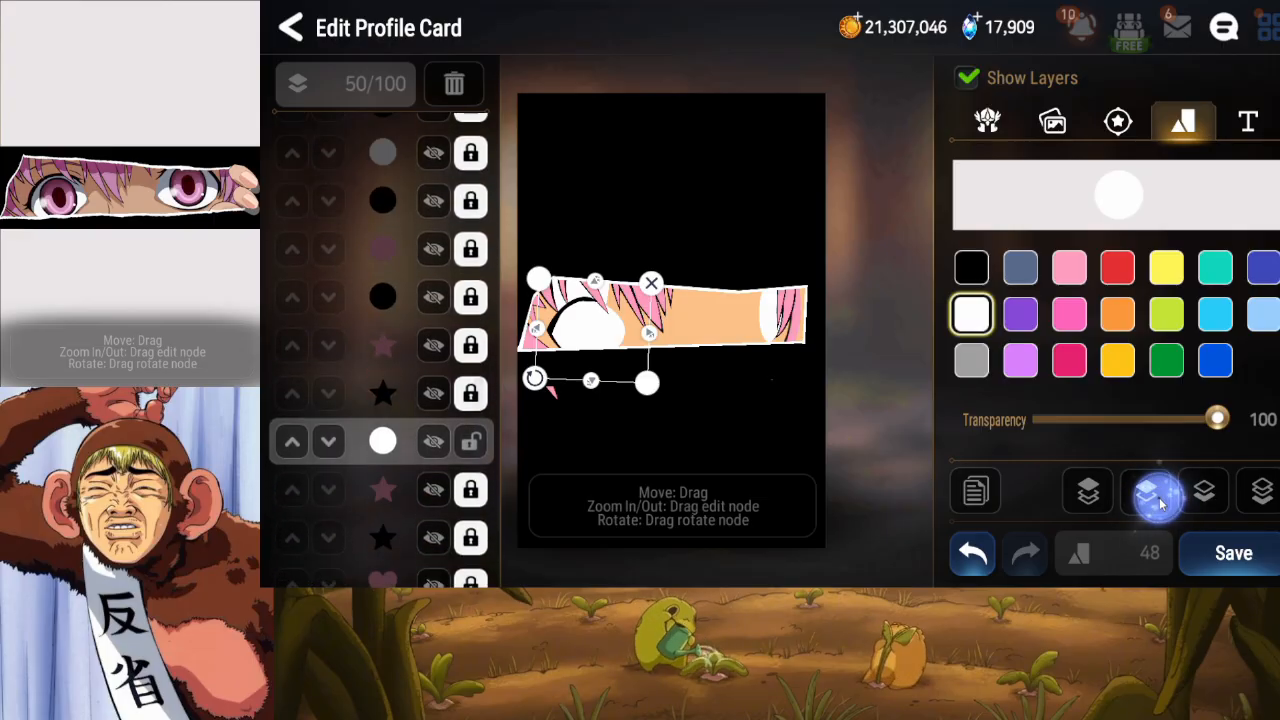
pyautogui.click(1158, 496)
pyautogui.click(1158, 496)
pyautogui.click(1158, 496)
pyautogui.click(1158, 496)
pyautogui.click(1158, 496)
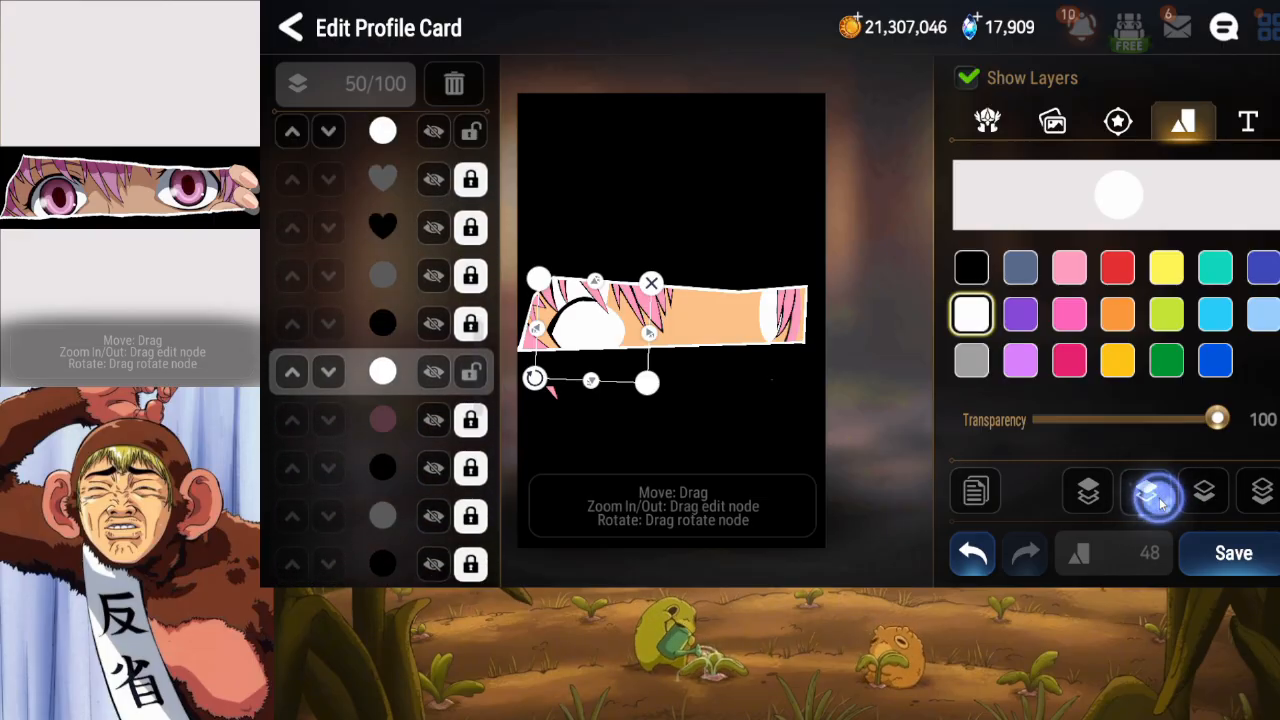
pyautogui.click(1158, 496)
pyautogui.click(1158, 496)
pyautogui.click(1158, 496)
pyautogui.click(1158, 496)
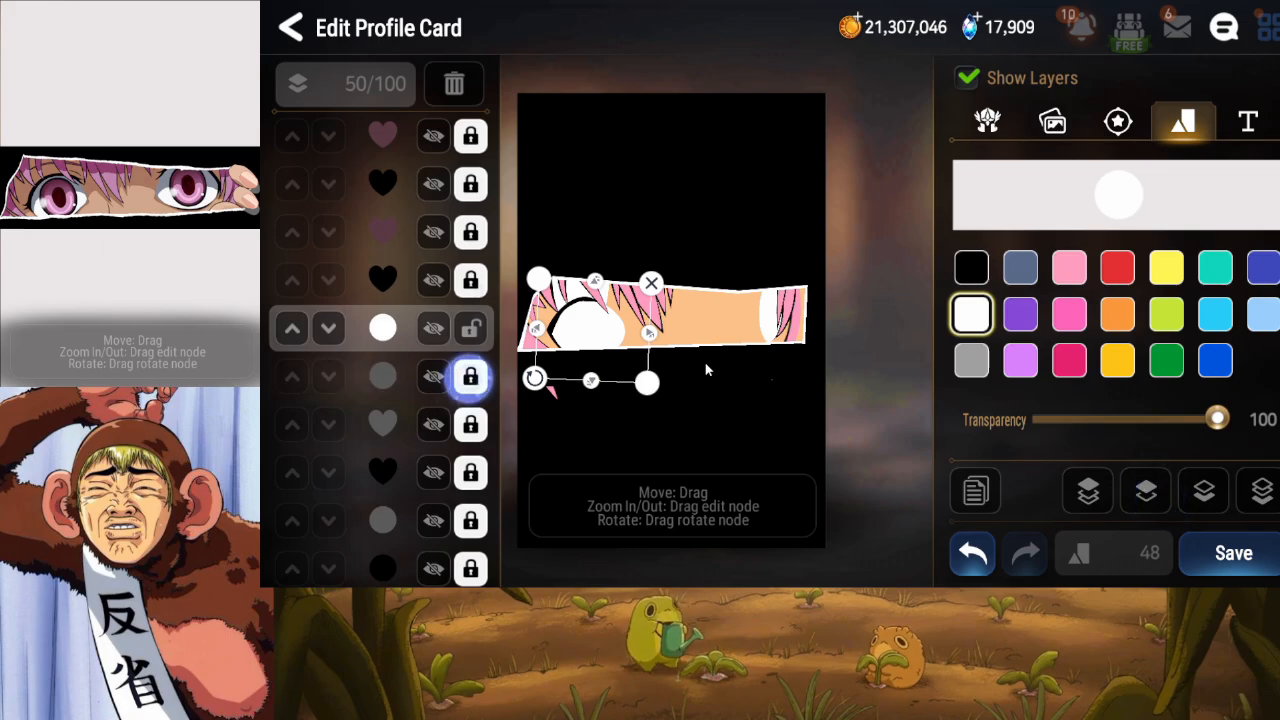
# Recolour the oval copy black and shrink and rotate it into a smaller tilted oval over the eye's lower inner corner.
pyautogui.click(1020, 267)
pyautogui.click(970, 267)
pyautogui.moveTo(648, 383)
pyautogui.mouseDown()
pyautogui.moveTo(611, 366)
pyautogui.moveTo(543, 366)
pyautogui.moveTo(636, 378)
pyautogui.moveTo(623, 357)
pyautogui.moveTo(631, 365)
pyautogui.mouseUp()
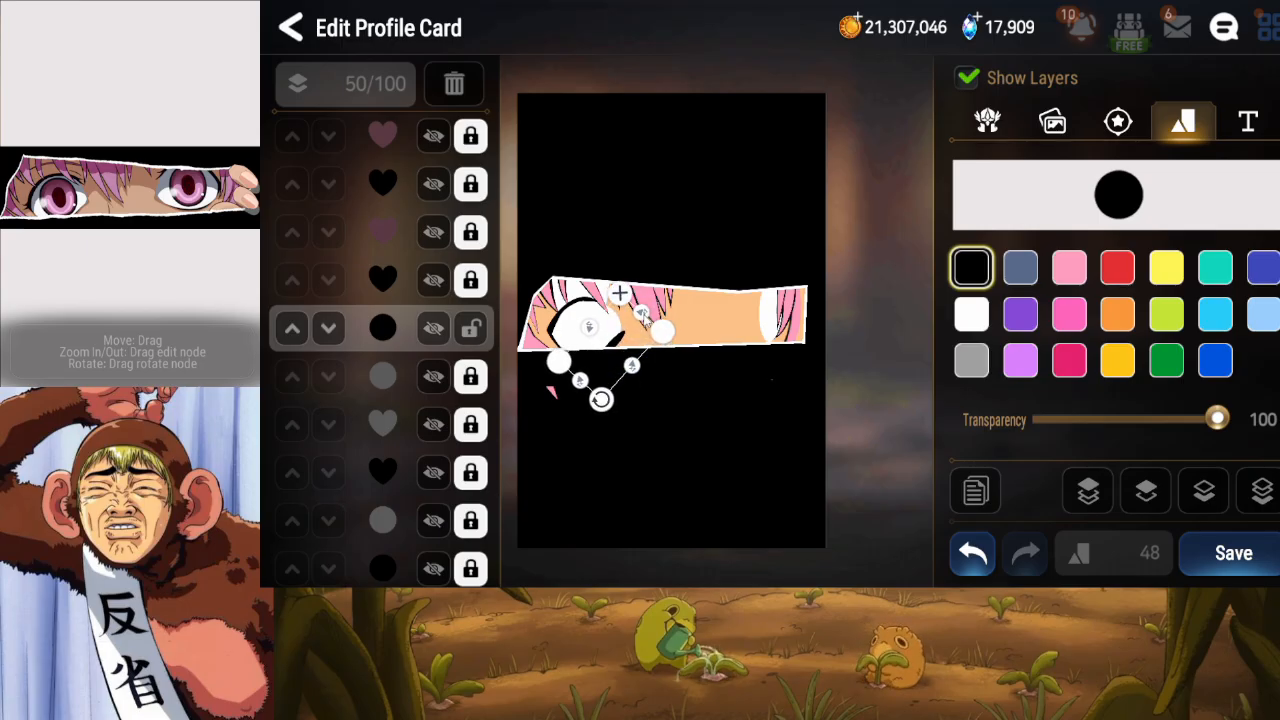
pyautogui.moveTo(643, 313); pyautogui.dragTo(637, 322)
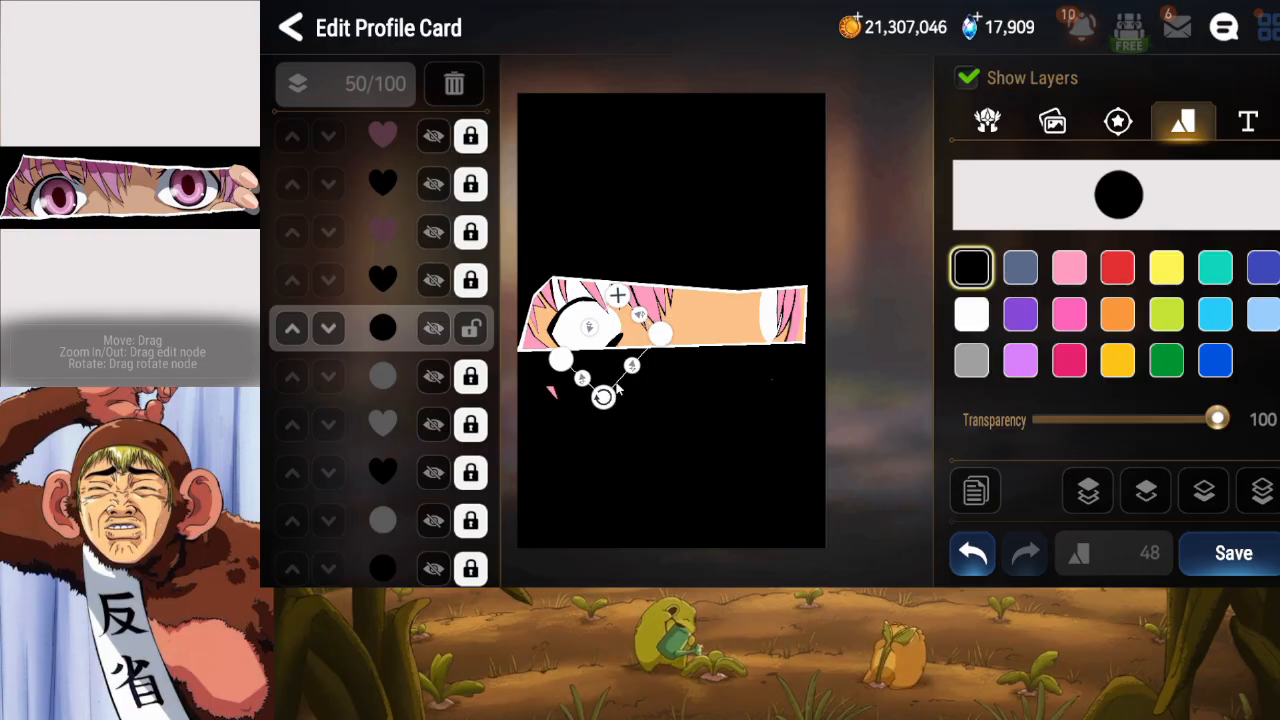
pyautogui.moveTo(639, 314); pyautogui.dragTo(614, 353)
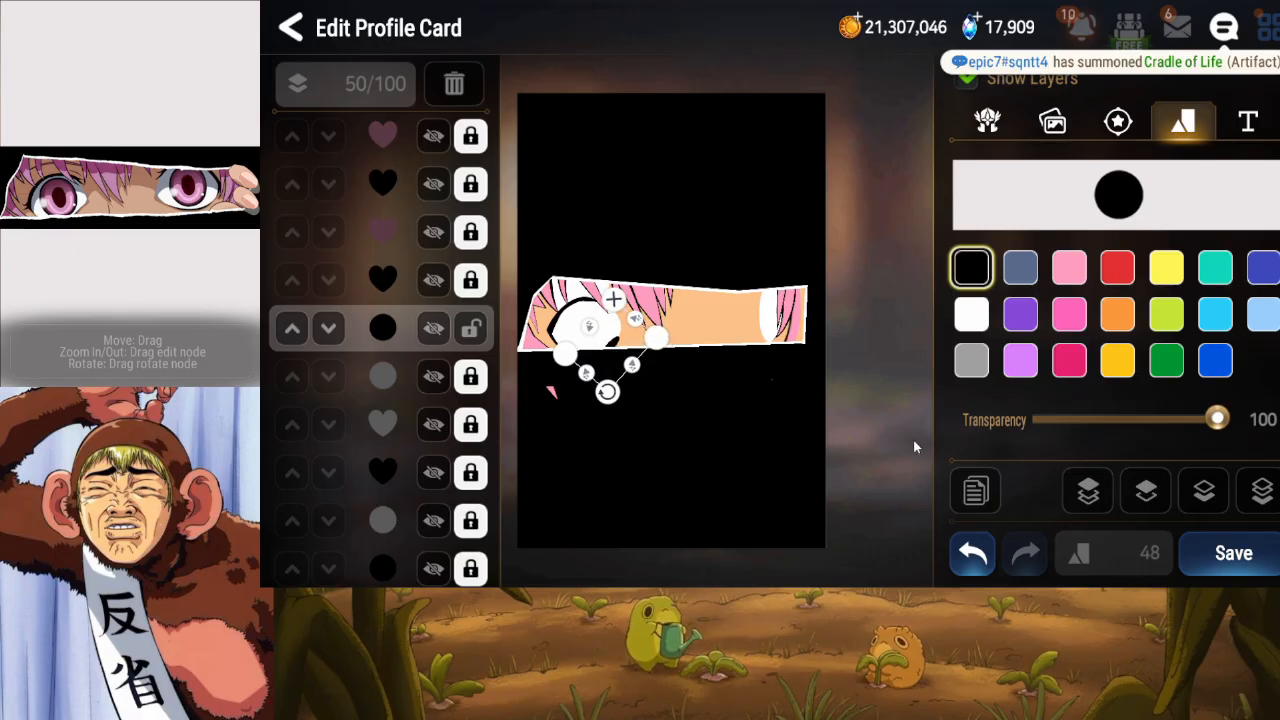
# Duplicate the black oval, send the copy to the back, raise it to directly above the original, and lock the original.
pyautogui.click(975, 490)
pyautogui.click(1243, 491)
pyautogui.click(1152, 490)
pyautogui.click(1155, 491)
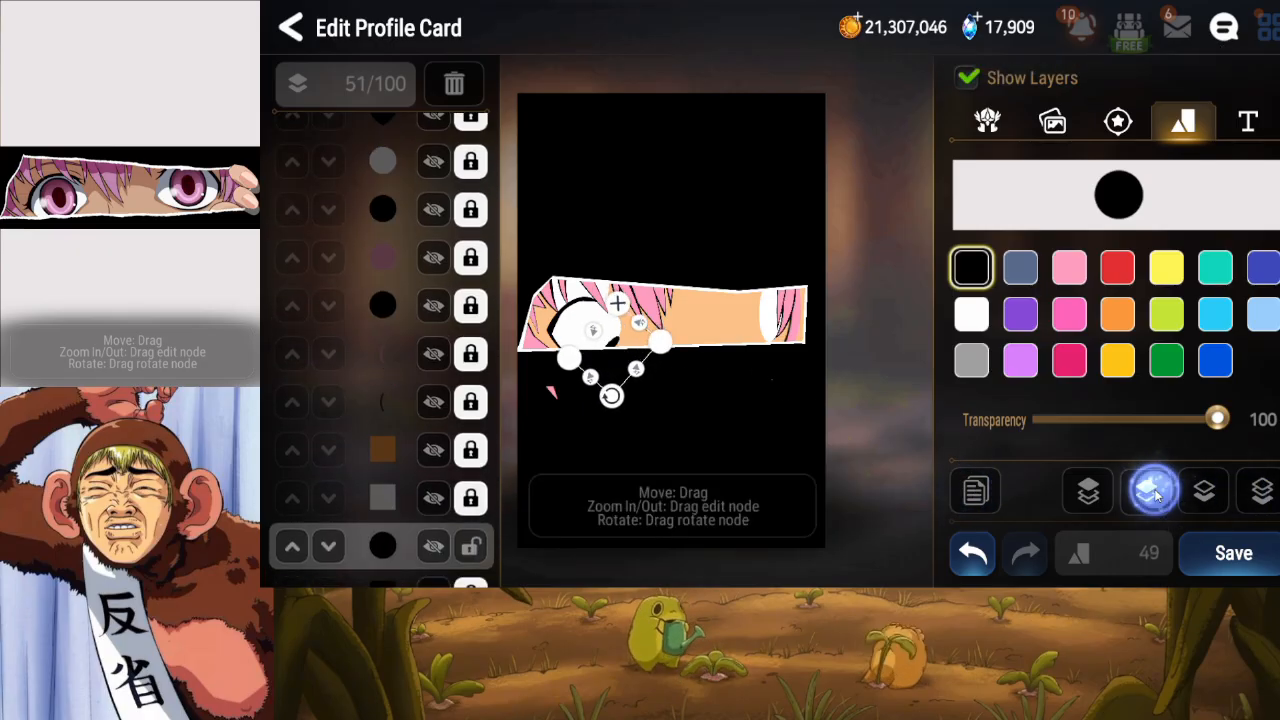
pyautogui.click(1156, 495)
pyautogui.click(1156, 495)
pyautogui.click(1156, 495)
pyautogui.click(1156, 495)
pyautogui.click(1156, 495)
pyautogui.click(1156, 495)
pyautogui.click(1156, 495)
pyautogui.click(1156, 495)
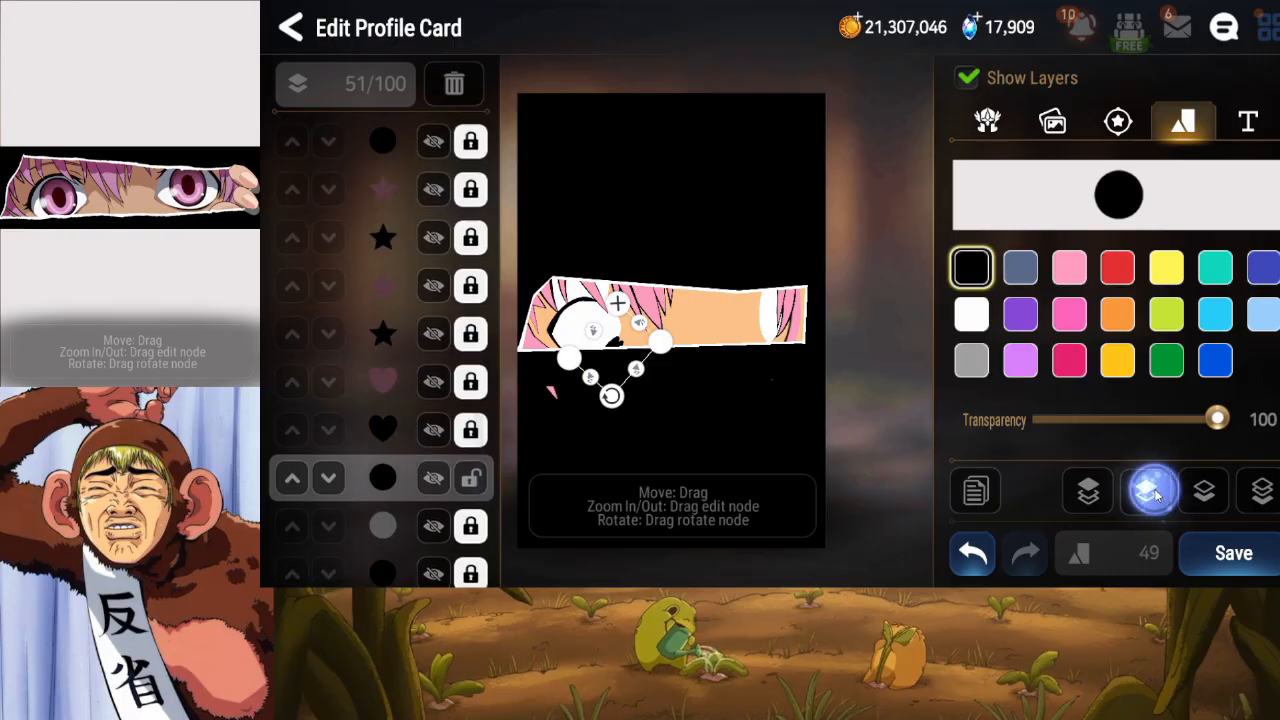
pyautogui.click(1155, 491)
pyautogui.click(1155, 491)
pyautogui.click(1155, 491)
pyautogui.click(1155, 491)
pyautogui.click(1155, 491)
pyautogui.click(1155, 491)
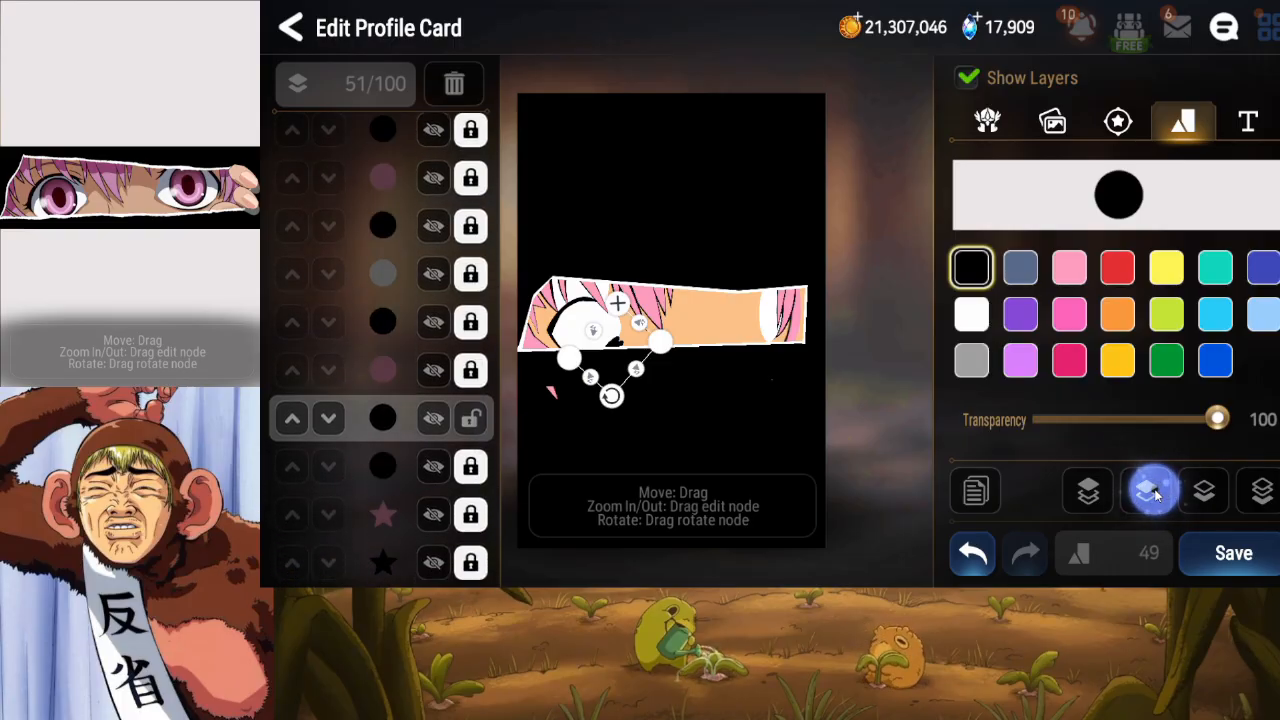
pyautogui.click(1155, 491)
pyautogui.click(1155, 491)
pyautogui.click(1155, 491)
pyautogui.click(1155, 491)
pyautogui.click(1155, 491)
pyautogui.click(1155, 491)
pyautogui.click(1155, 491)
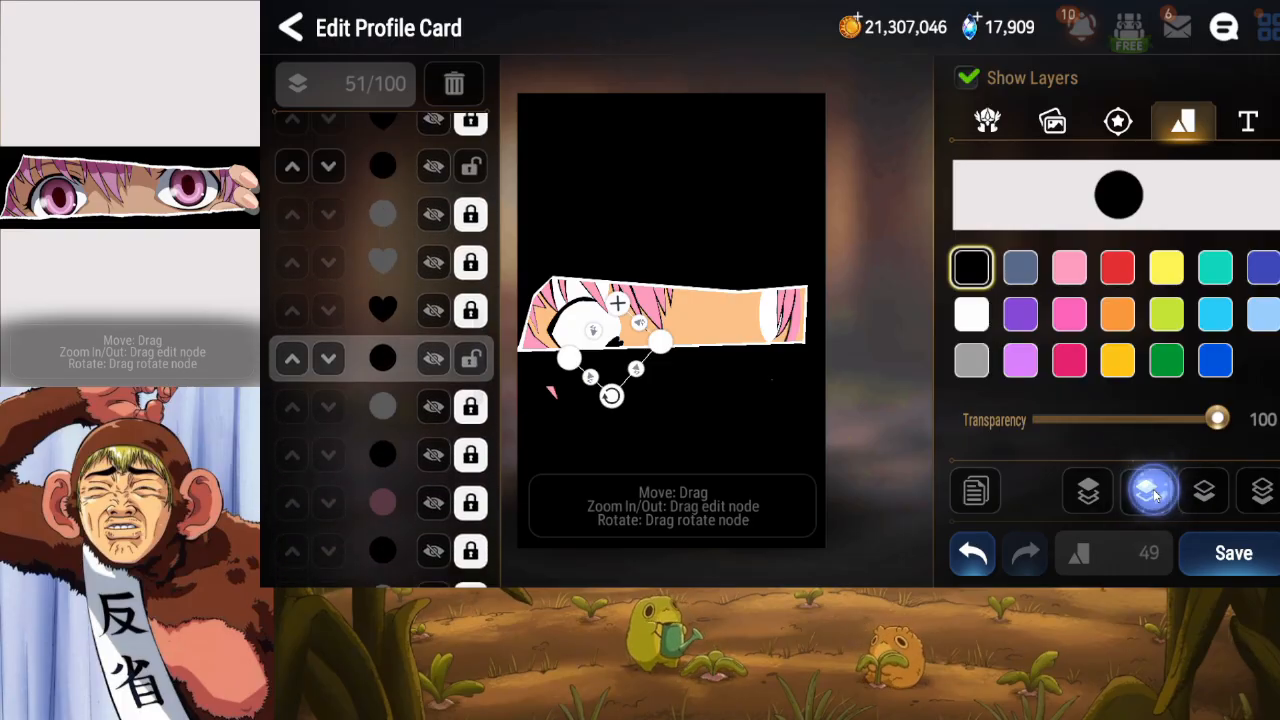
pyautogui.click(1155, 491)
pyautogui.click(1155, 491)
pyautogui.click(1155, 491)
pyautogui.click(1155, 491)
# Colour the copy white and offset it slightly from the black oval, leaving a thin black rim at the eye's inner corner.
pyautogui.click(962, 320)
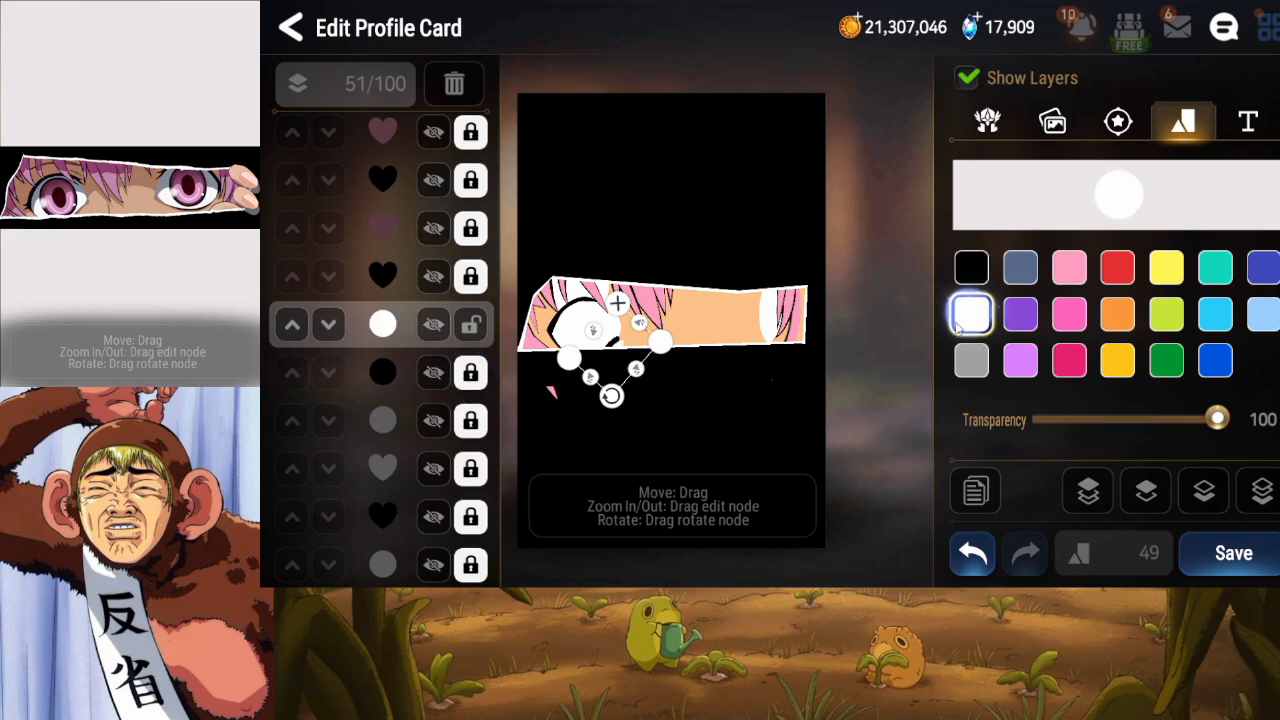
pyautogui.moveTo(609, 355)
pyautogui.mouseDown()
pyautogui.moveTo(587, 374)
pyautogui.moveTo(613, 394)
pyautogui.moveTo(622, 352)
pyautogui.mouseUp()
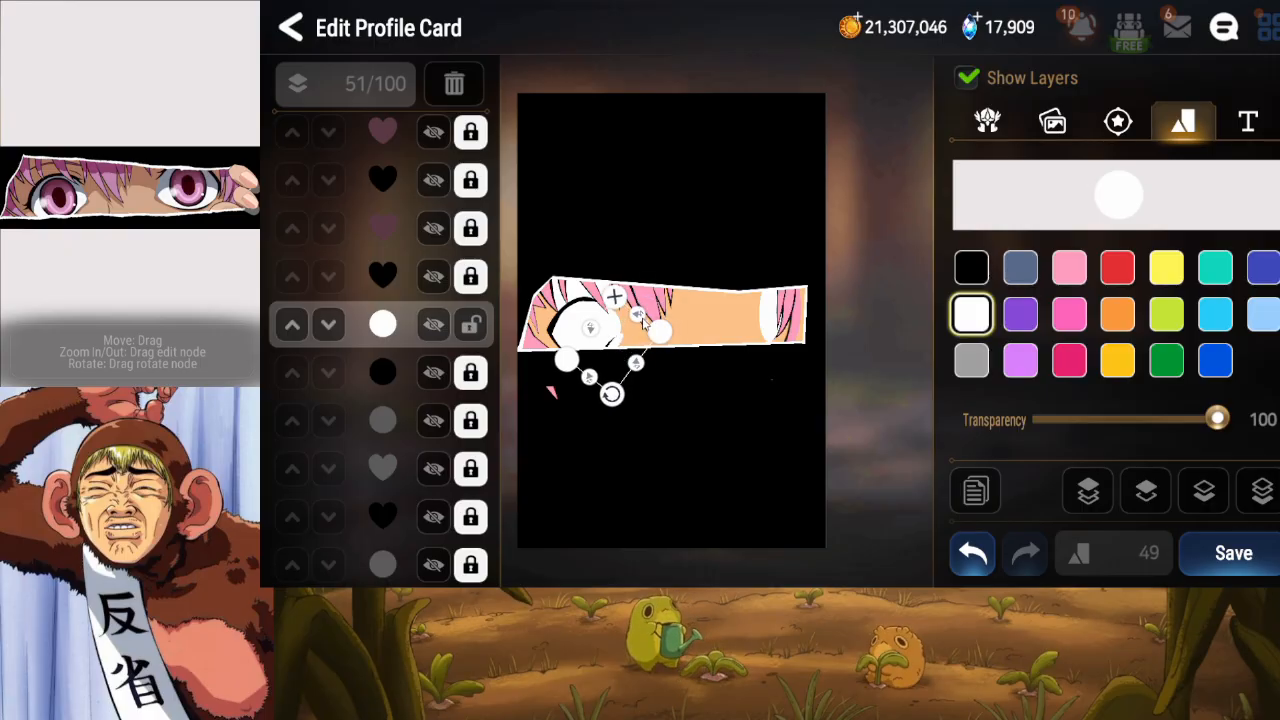
# Duplicate the small white oval, send the copy to the back, raise it to directly above the original, and lock the original.
pyautogui.click(979, 496)
pyautogui.click(1257, 498)
pyautogui.click(1148, 502)
pyautogui.click(1150, 502)
pyautogui.click(1152, 503)
pyautogui.click(1156, 503)
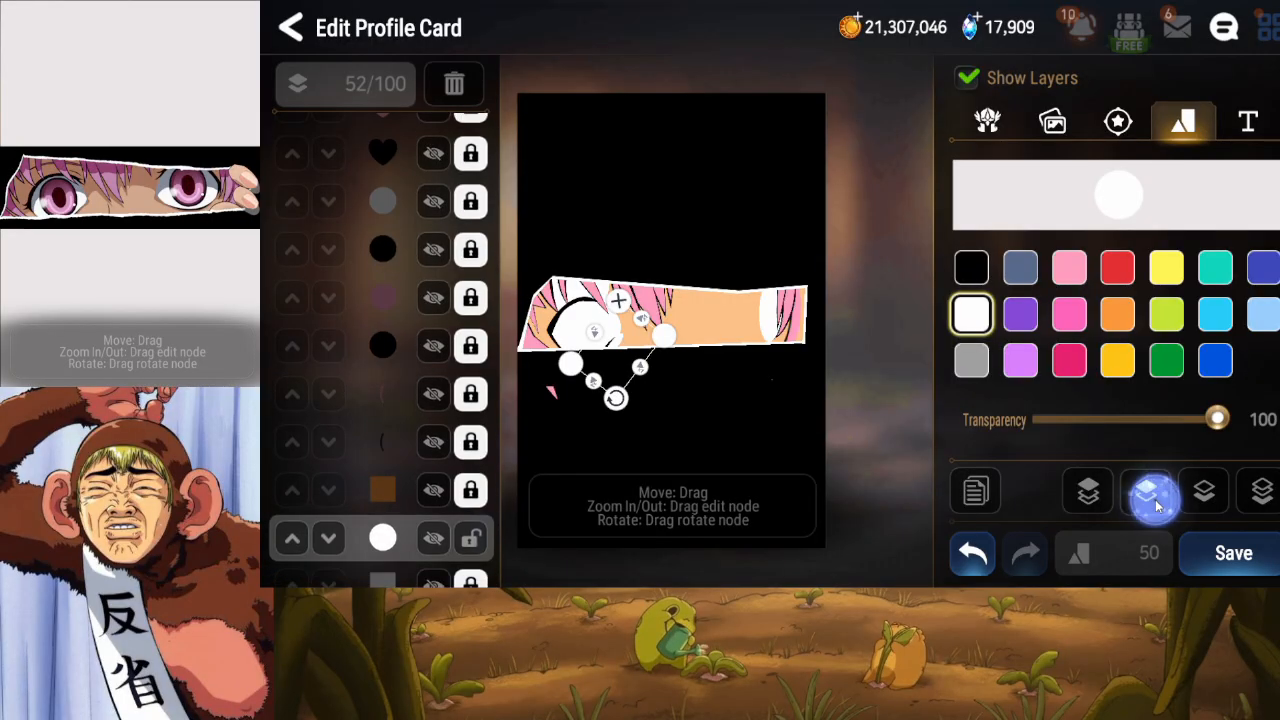
pyautogui.click(1152, 500)
pyautogui.click(1152, 500)
pyautogui.click(1152, 500)
pyautogui.click(1152, 500)
pyautogui.click(1152, 500)
pyautogui.click(1152, 500)
pyautogui.click(1152, 500)
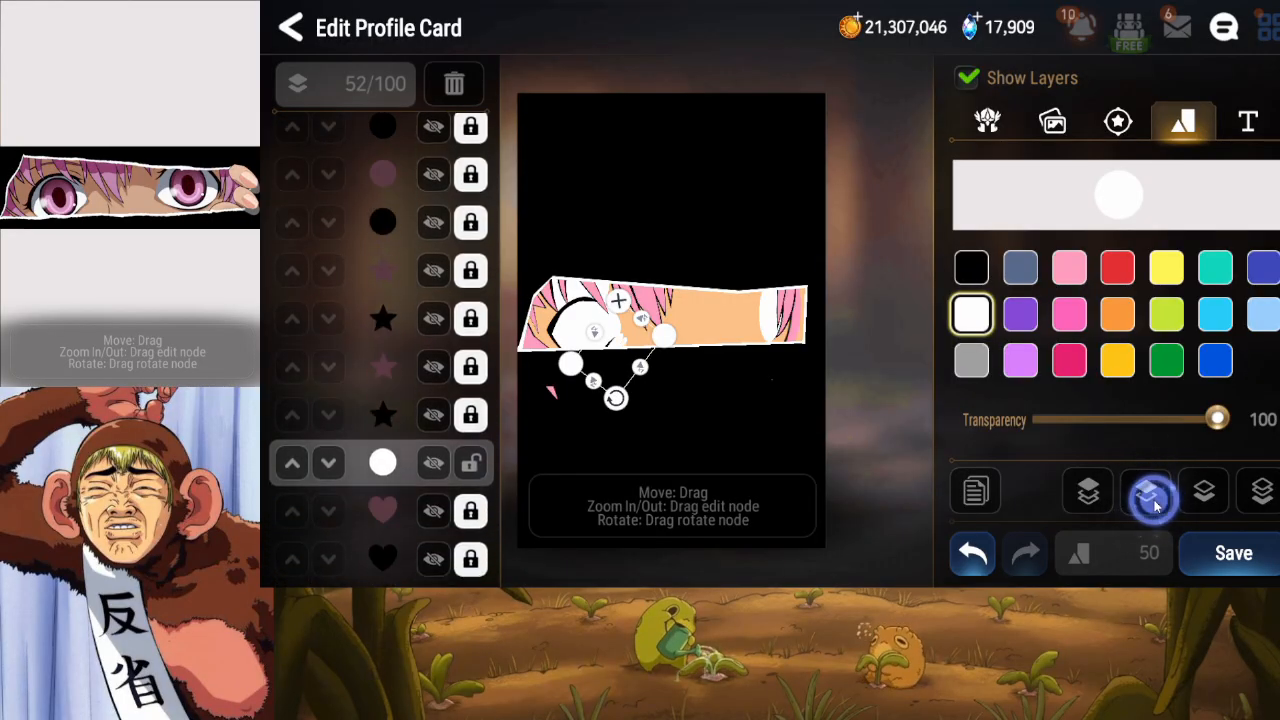
pyautogui.click(1152, 500)
pyautogui.click(1152, 500)
pyautogui.click(1152, 500)
pyautogui.click(1152, 500)
pyautogui.click(1152, 500)
pyautogui.click(1152, 500)
pyautogui.click(1152, 500)
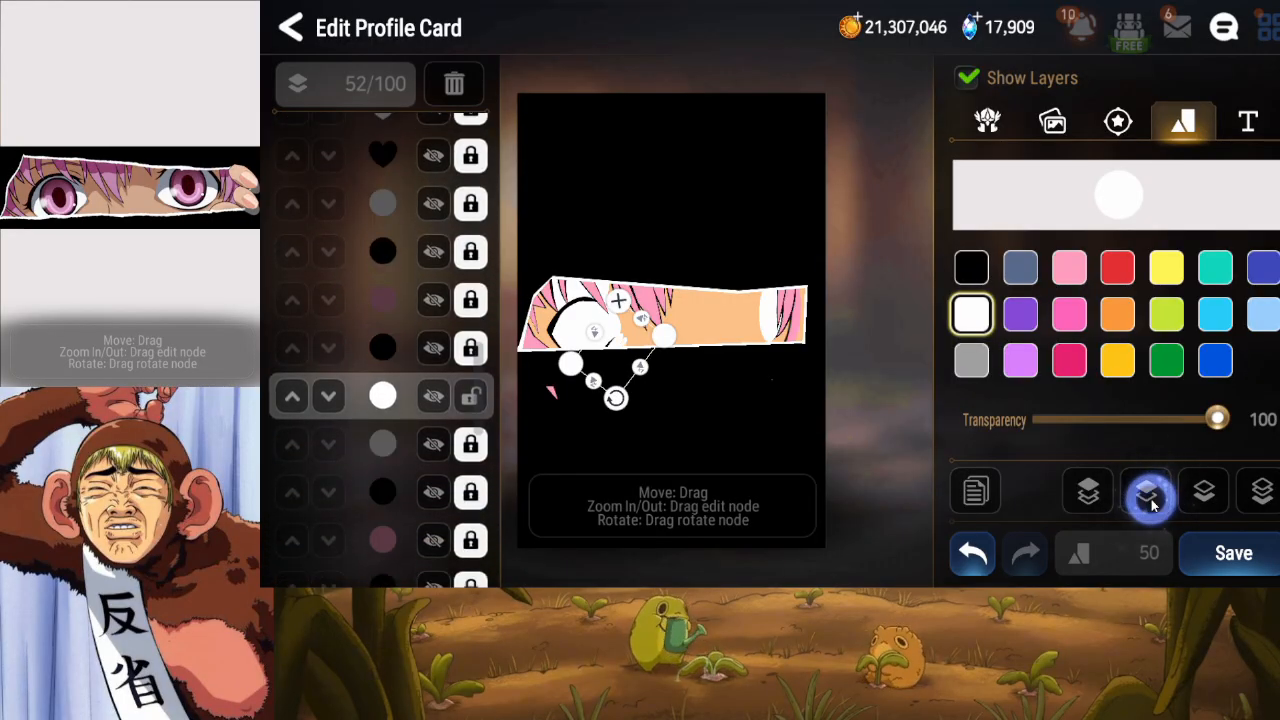
pyautogui.click(1152, 500)
pyautogui.click(1152, 500)
pyautogui.click(1152, 500)
pyautogui.click(1152, 500)
pyautogui.click(1152, 500)
pyautogui.click(1152, 500)
pyautogui.click(1152, 500)
pyautogui.click(1152, 500)
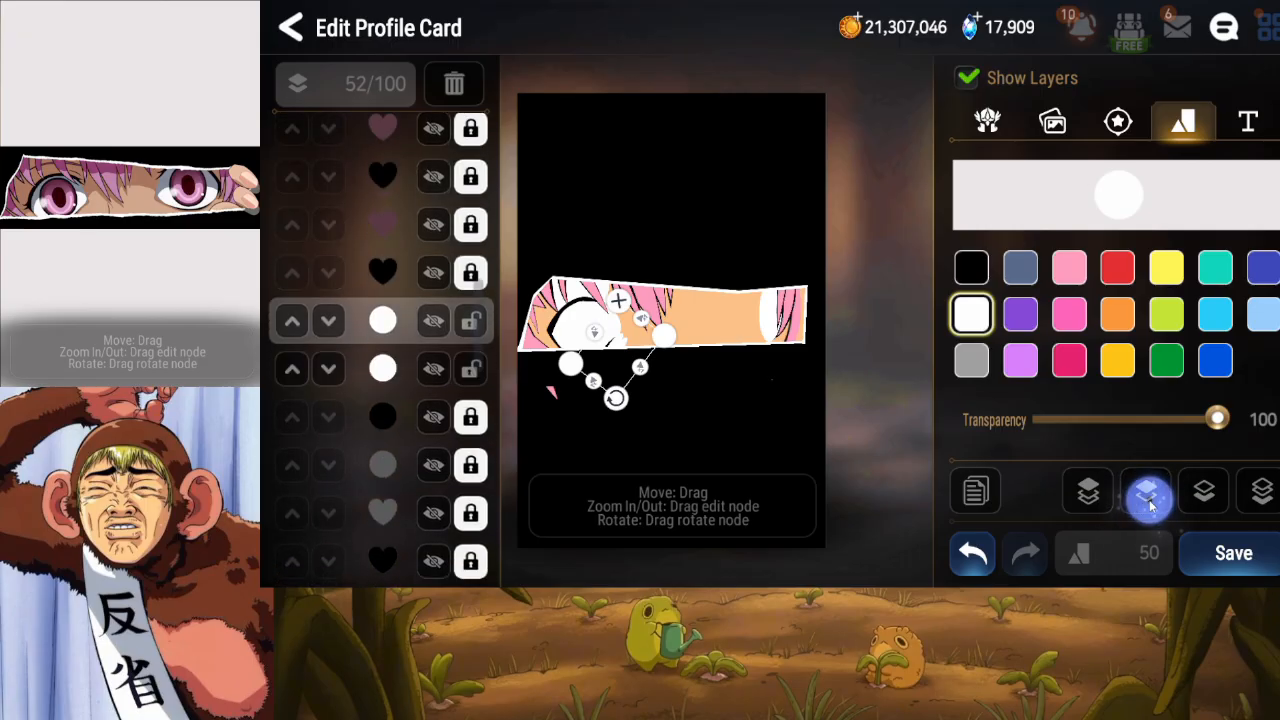
pyautogui.click(472, 372)
# Make the newest oval orange with transparency 50, align it over the white oval at the eye's inner corner, lock it and save.
pyautogui.click(1118, 314)
pyautogui.moveTo(1217, 420); pyautogui.dragTo(1151, 423)
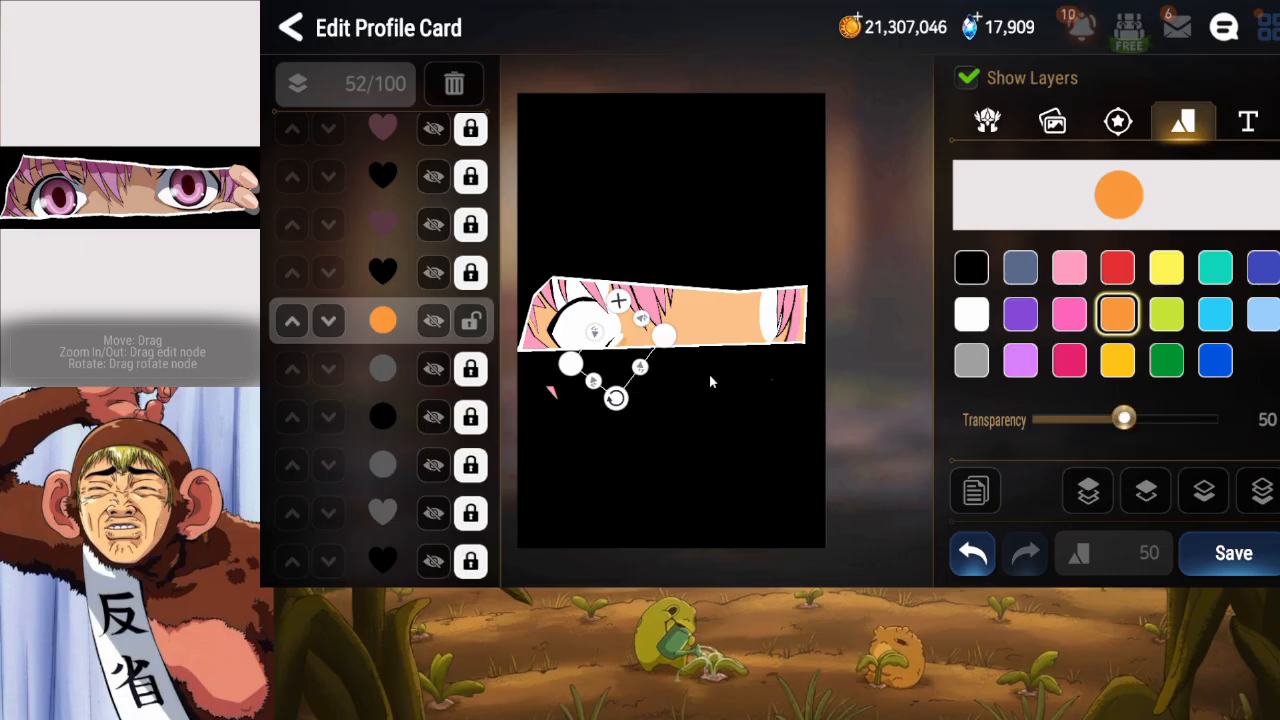
pyautogui.moveTo(624, 351); pyautogui.dragTo(620, 348)
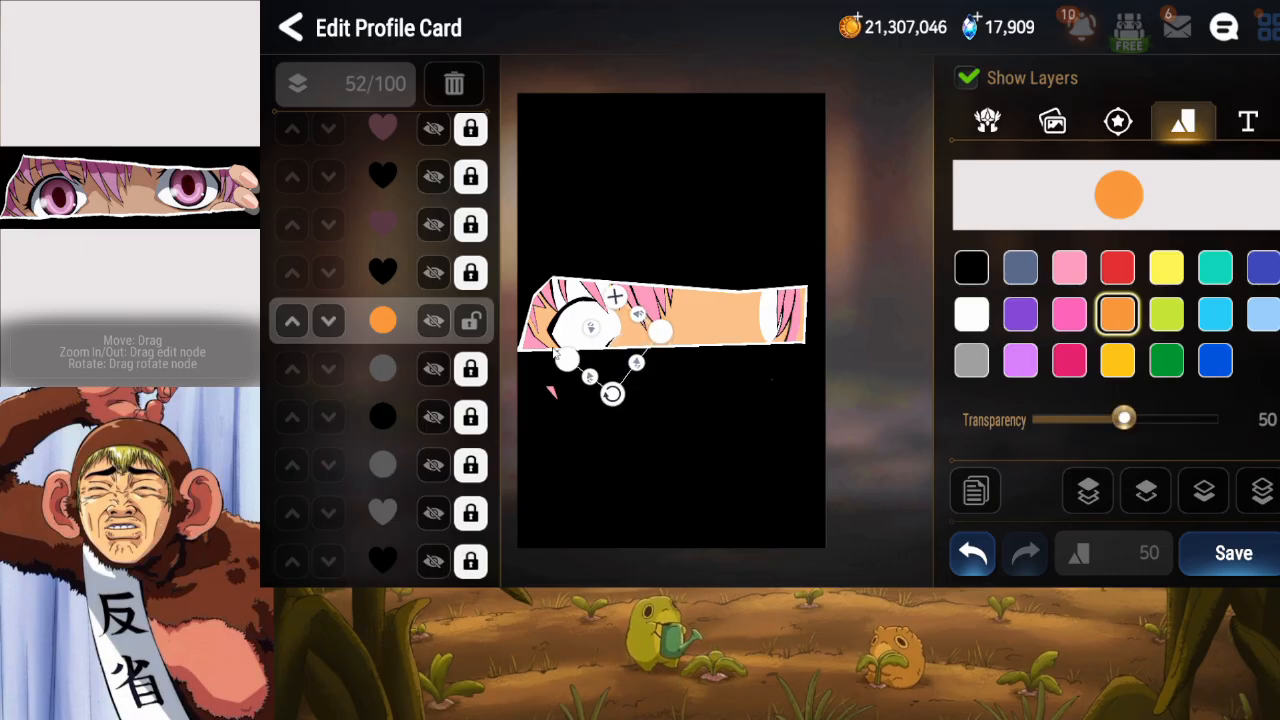
pyautogui.click(471, 320)
pyautogui.click(1233, 553)
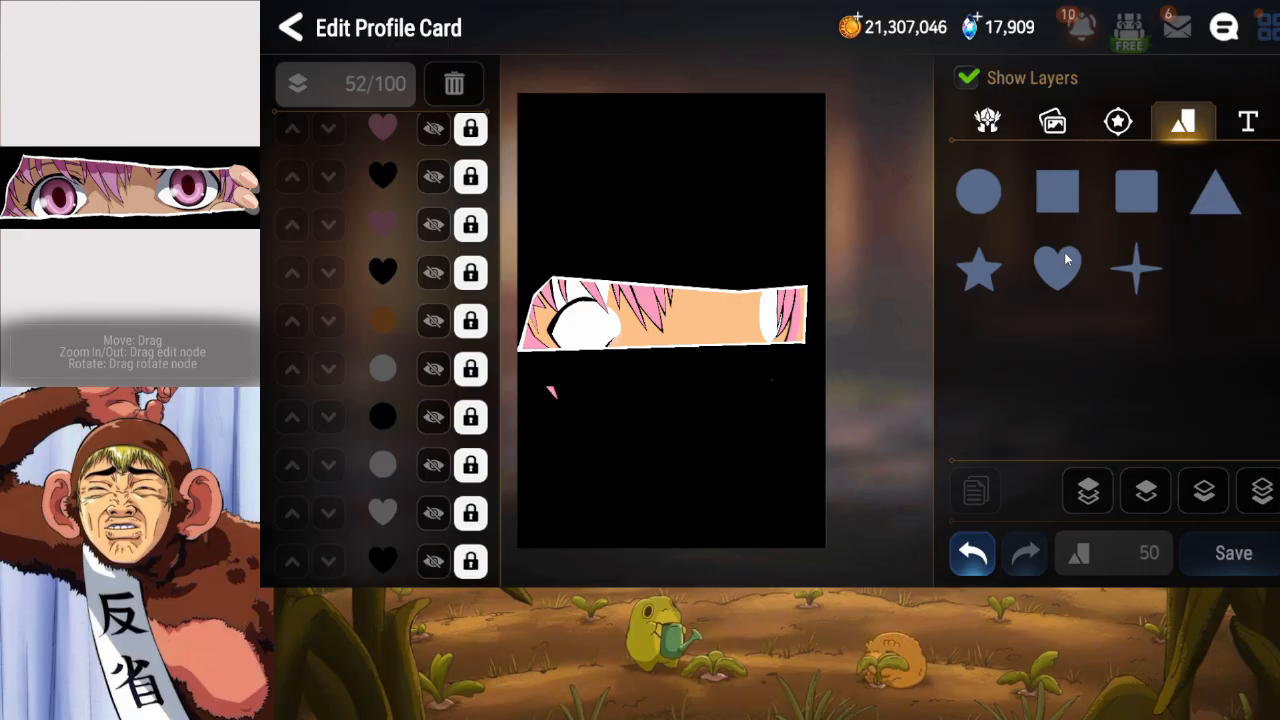
# Add a star, flatten it into a thin tilted sliver along the inner end of the upper eyelid, and colour it black.
pyautogui.click(985, 277)
pyautogui.moveTo(620, 366); pyautogui.dragTo(583, 312)
pyautogui.moveTo(637, 145); pyautogui.dragTo(638, 240)
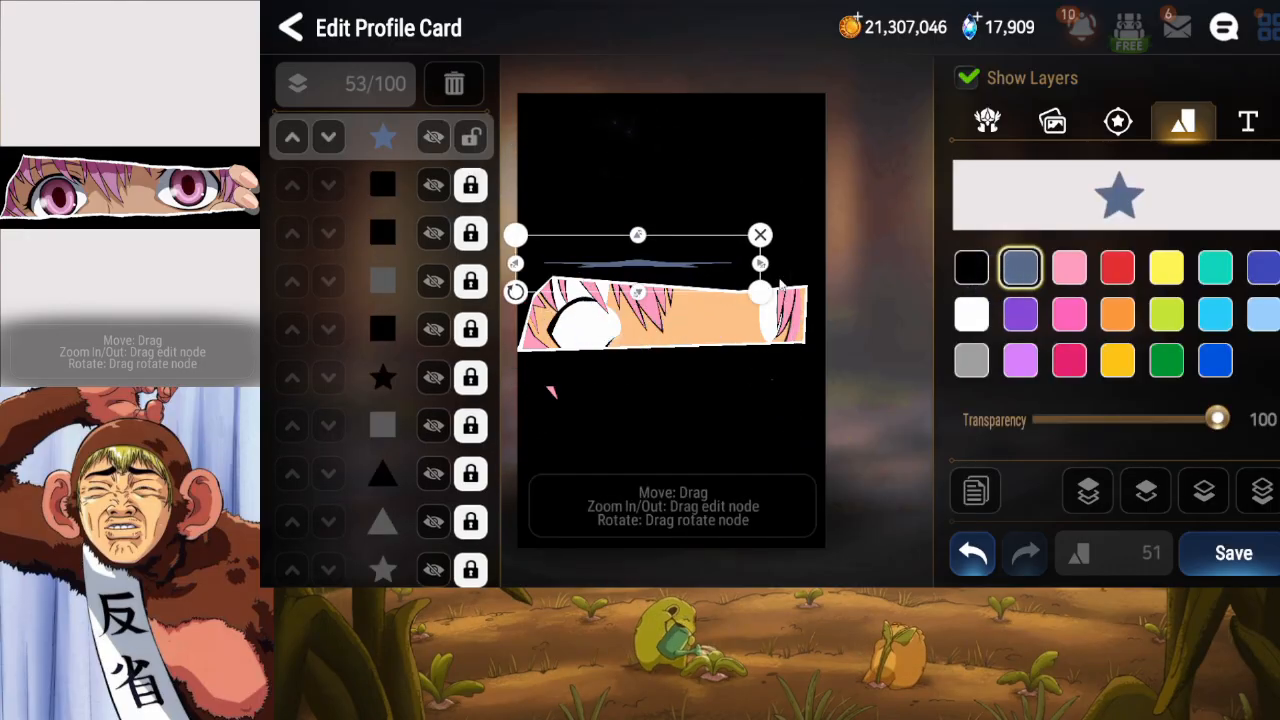
pyautogui.moveTo(759, 265); pyautogui.dragTo(692, 265)
pyautogui.moveTo(584, 292); pyautogui.dragTo(737, 249)
pyautogui.moveTo(632, 252)
pyautogui.mouseDown()
pyautogui.moveTo(611, 298)
pyautogui.moveTo(619, 246)
pyautogui.mouseUp()
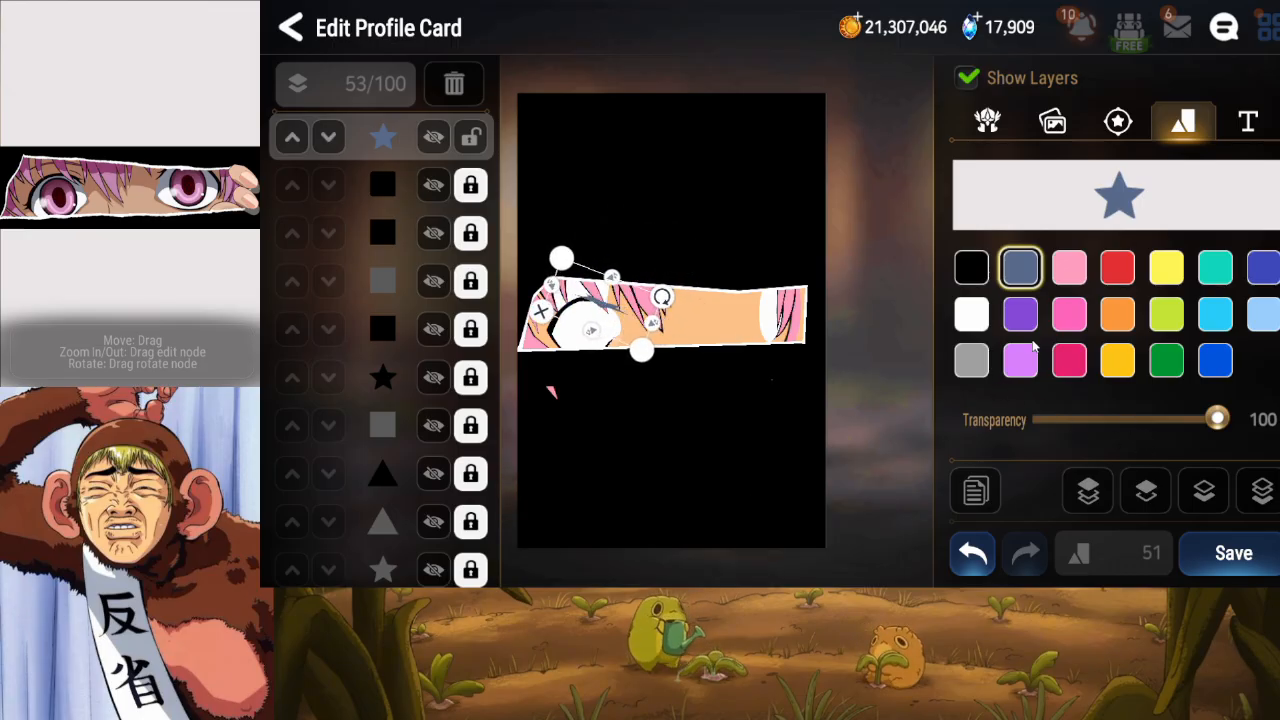
pyautogui.click(971, 267)
# Lower the black star in the layer stack to directly below the black heart of the eye outline.
pyautogui.click(1204, 490)
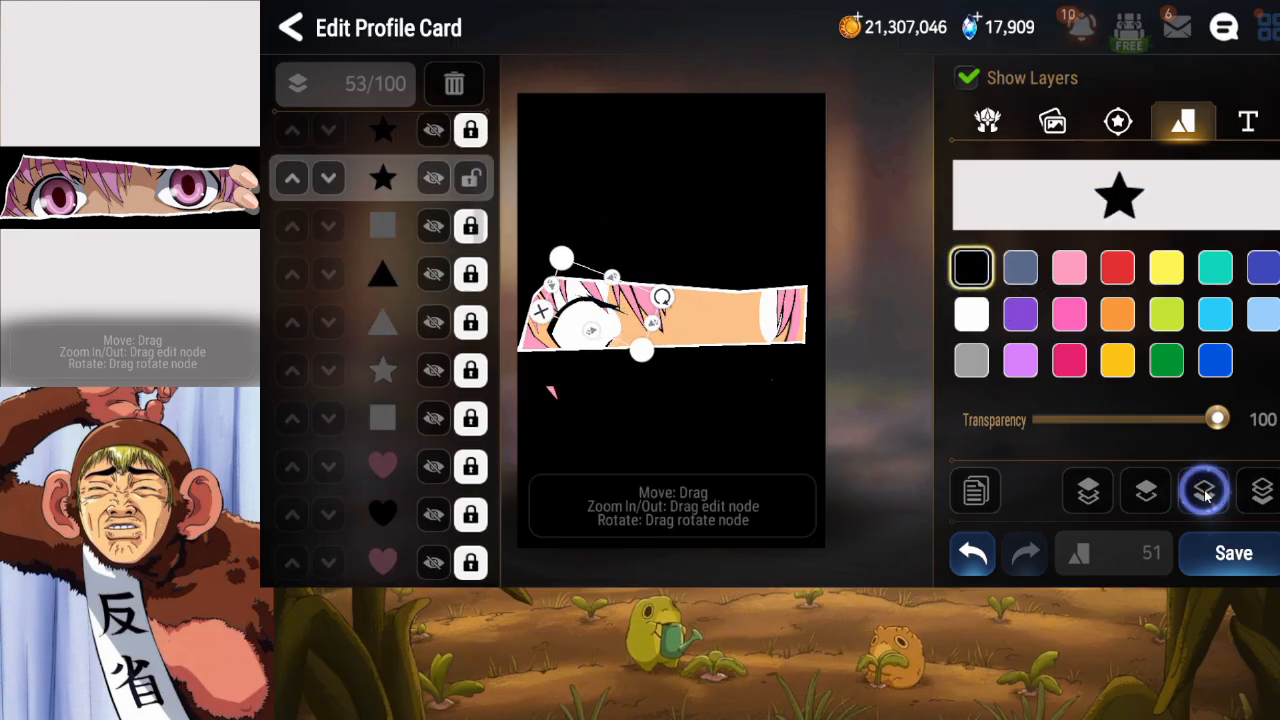
pyautogui.click(1203, 491)
pyautogui.click(1201, 489)
pyautogui.click(1199, 488)
pyautogui.click(1197, 488)
pyautogui.click(1196, 487)
pyautogui.click(1191, 486)
pyautogui.click(1187, 485)
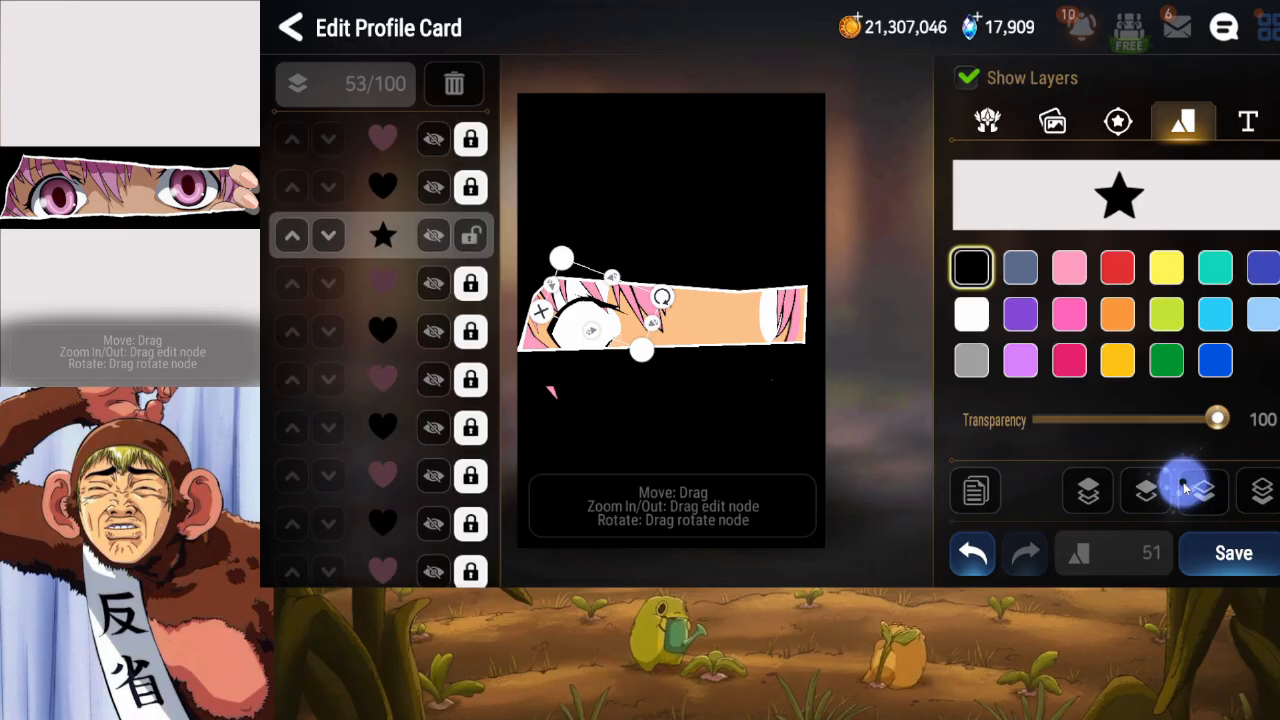
pyautogui.click(1182, 487)
pyautogui.click(1198, 488)
pyautogui.click(1200, 488)
pyautogui.click(1202, 490)
pyautogui.click(1203, 492)
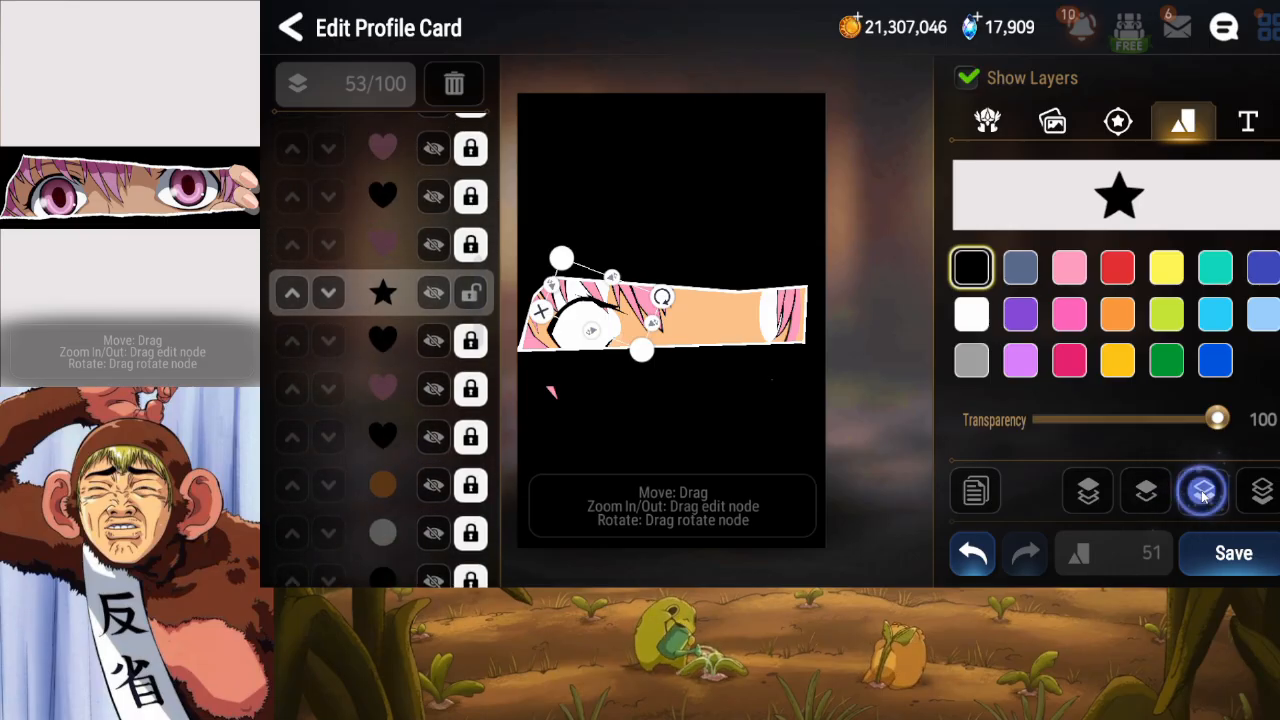
pyautogui.click(1203, 491)
pyautogui.click(1203, 491)
pyautogui.click(1204, 491)
pyautogui.click(1204, 492)
pyautogui.click(1204, 492)
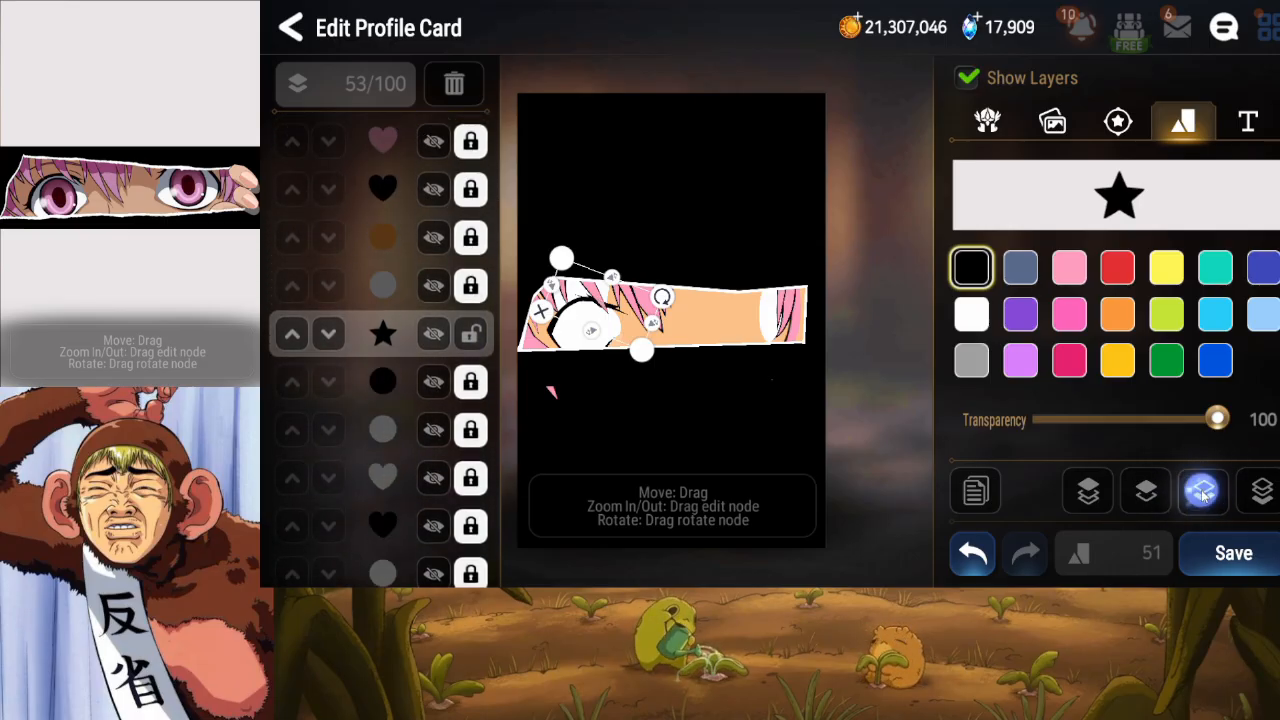
pyautogui.click(1204, 492)
pyautogui.click(1204, 493)
pyautogui.click(1204, 492)
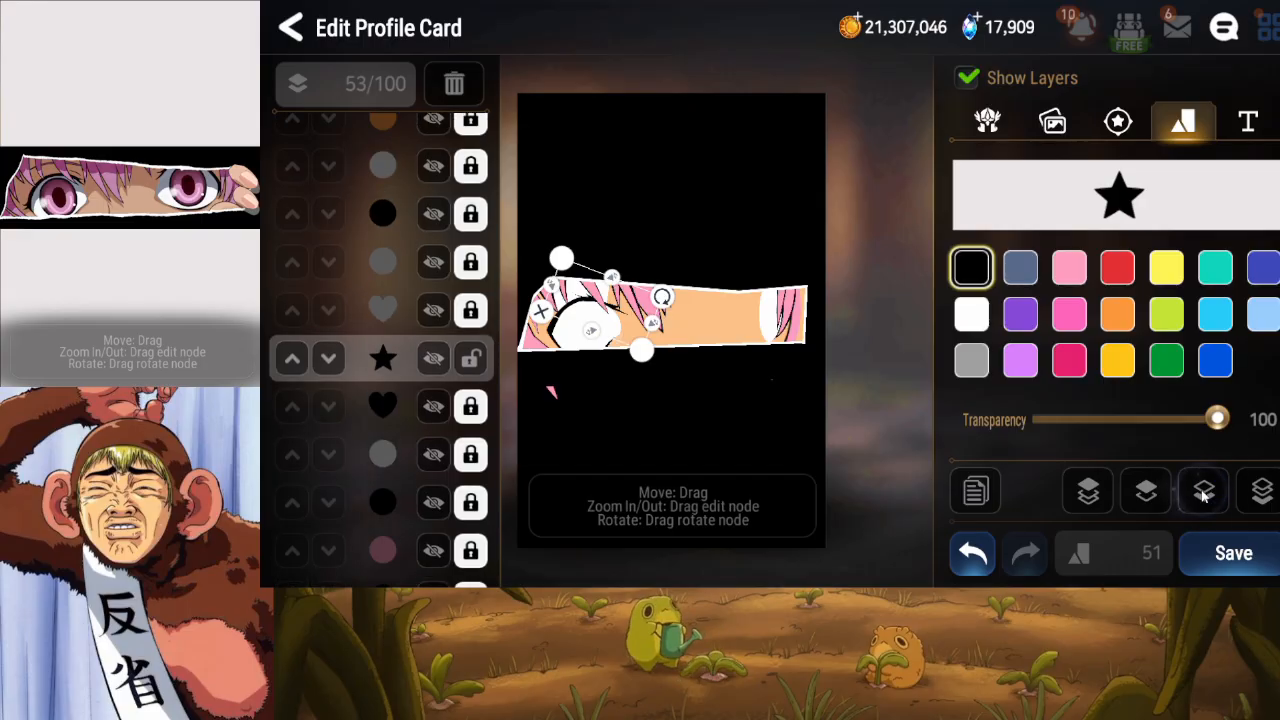
pyautogui.click(1204, 493)
# Try the star two layers higher, toggle the visibility of the neighbouring heart and circle layers to compare, and lower the star again.
pyautogui.click(433, 416)
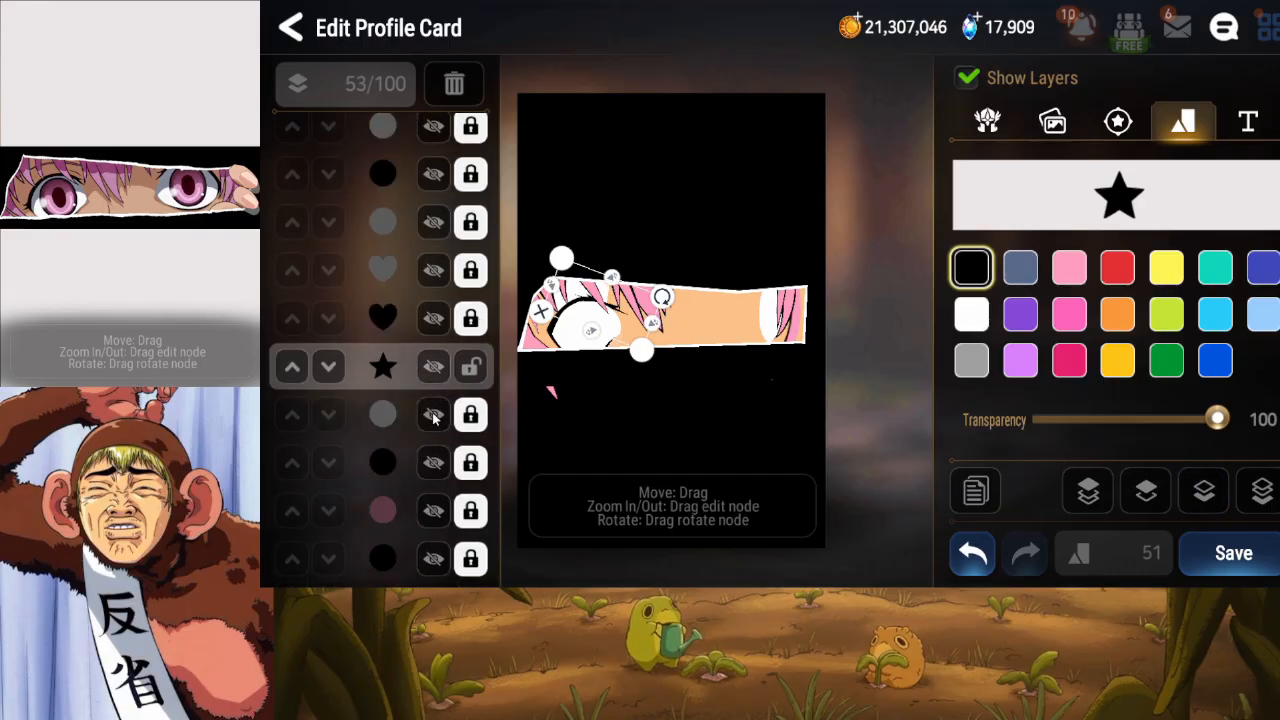
pyautogui.click(1146, 491)
pyautogui.click(1146, 492)
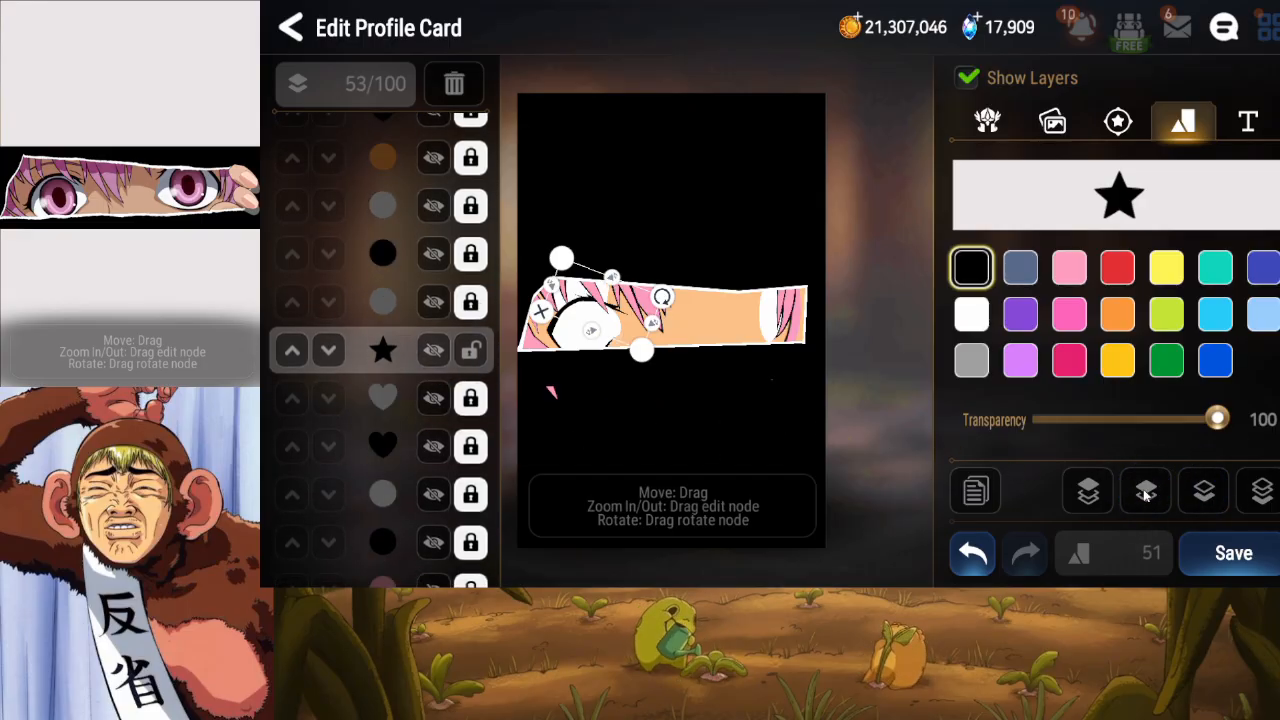
pyautogui.click(433, 301)
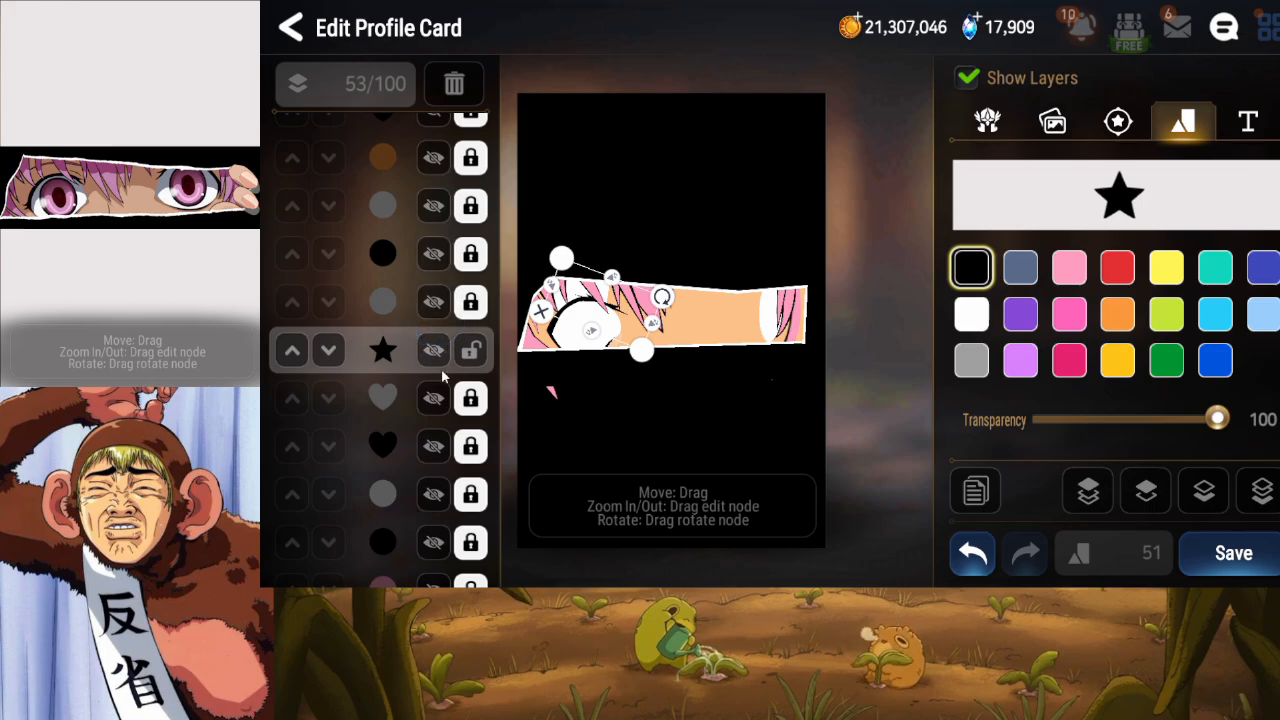
pyautogui.click(433, 398)
pyautogui.click(433, 446)
pyautogui.click(433, 494)
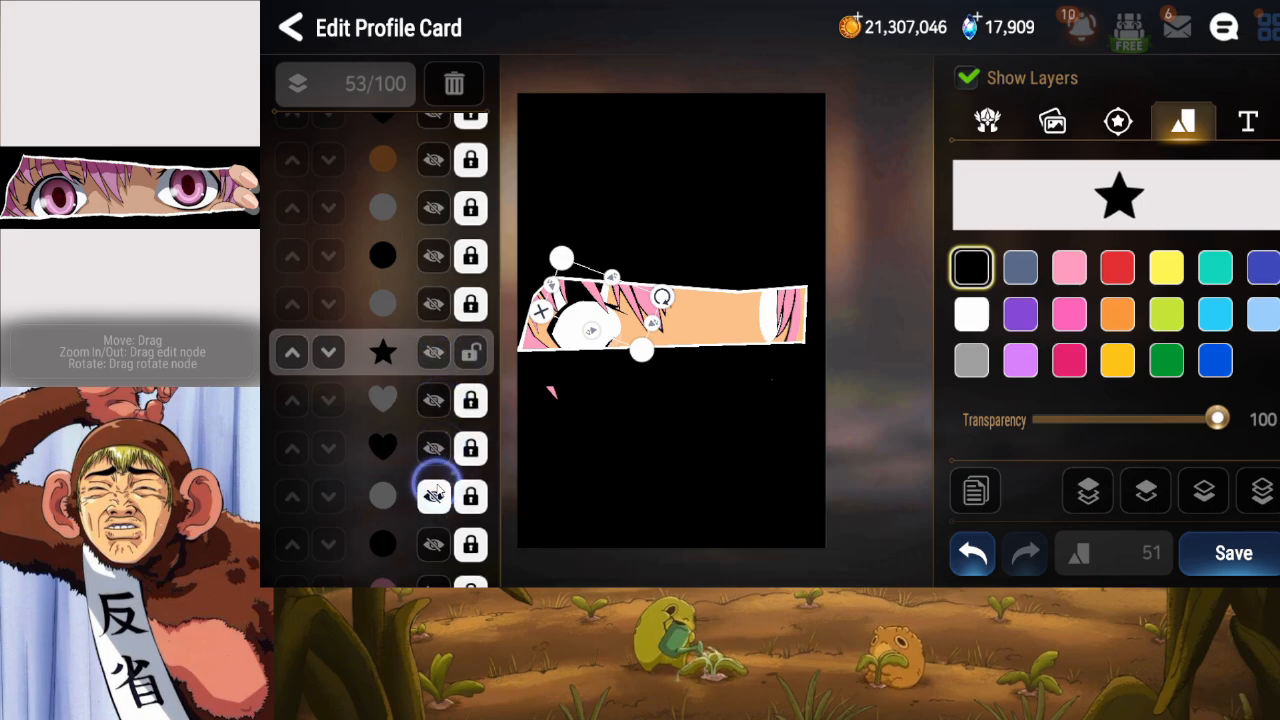
pyautogui.click(430, 401)
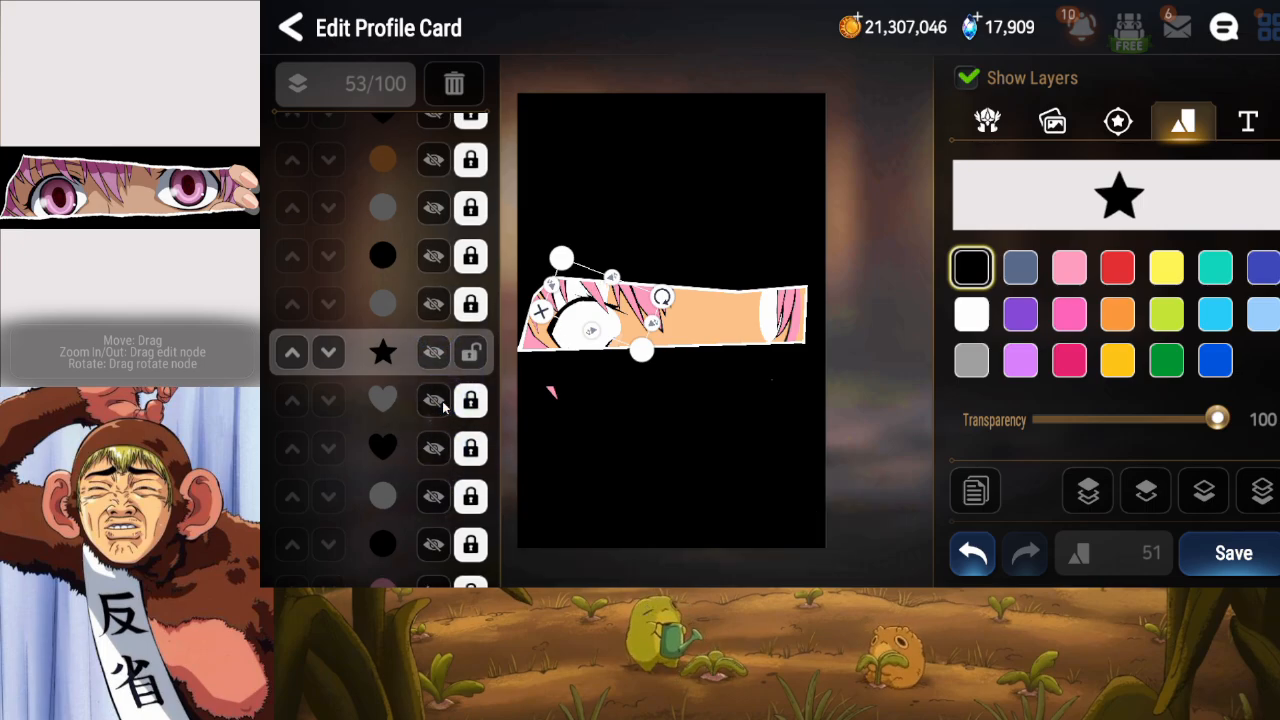
pyautogui.click(1205, 490)
pyautogui.click(1205, 490)
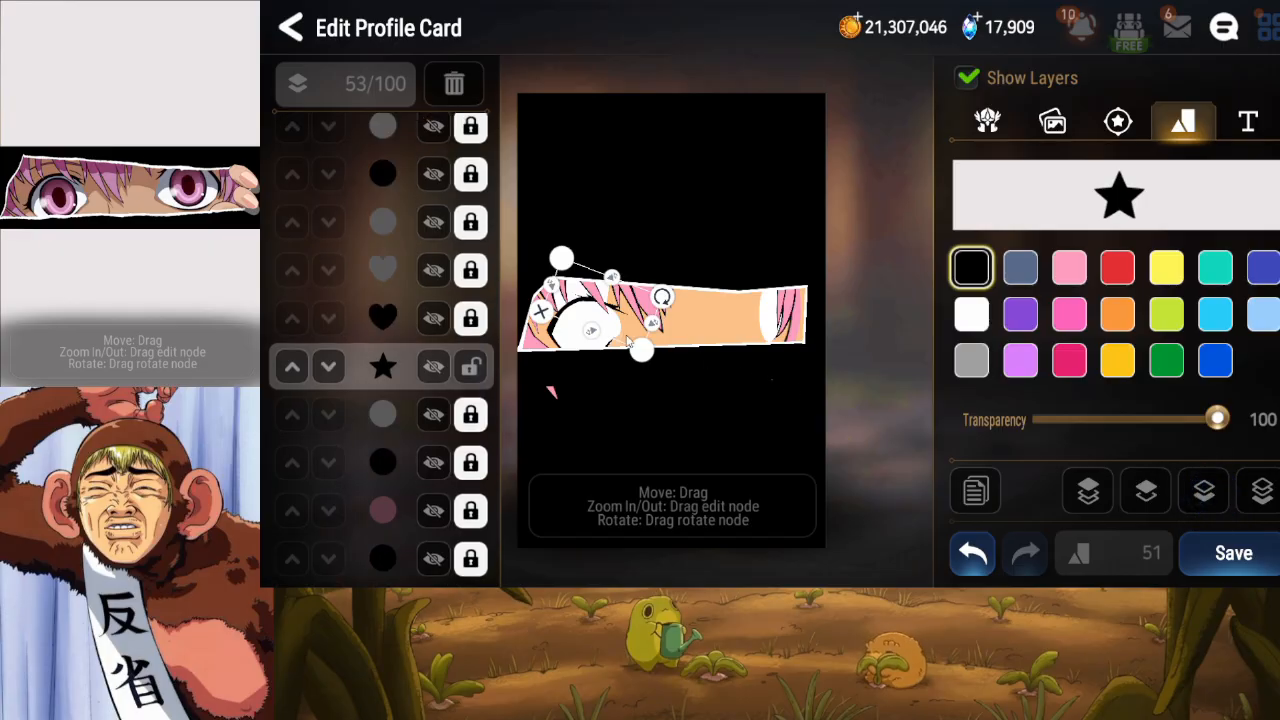
# Rotate and reposition the black star along the upper edge of the eye, lock its layer and save the card.
pyautogui.click(663, 296)
pyautogui.moveTo(667, 300)
pyautogui.mouseDown()
pyautogui.moveTo(557, 320)
pyautogui.moveTo(649, 313)
pyautogui.mouseUp()
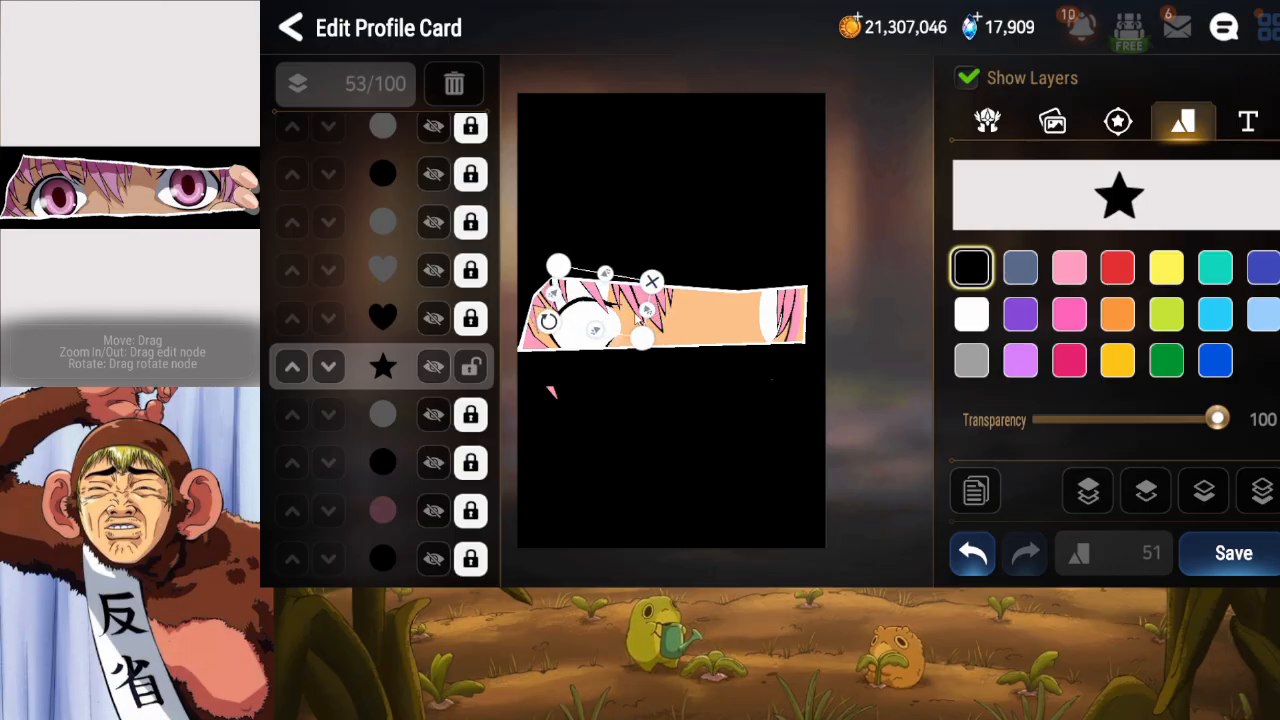
pyautogui.click(470, 366)
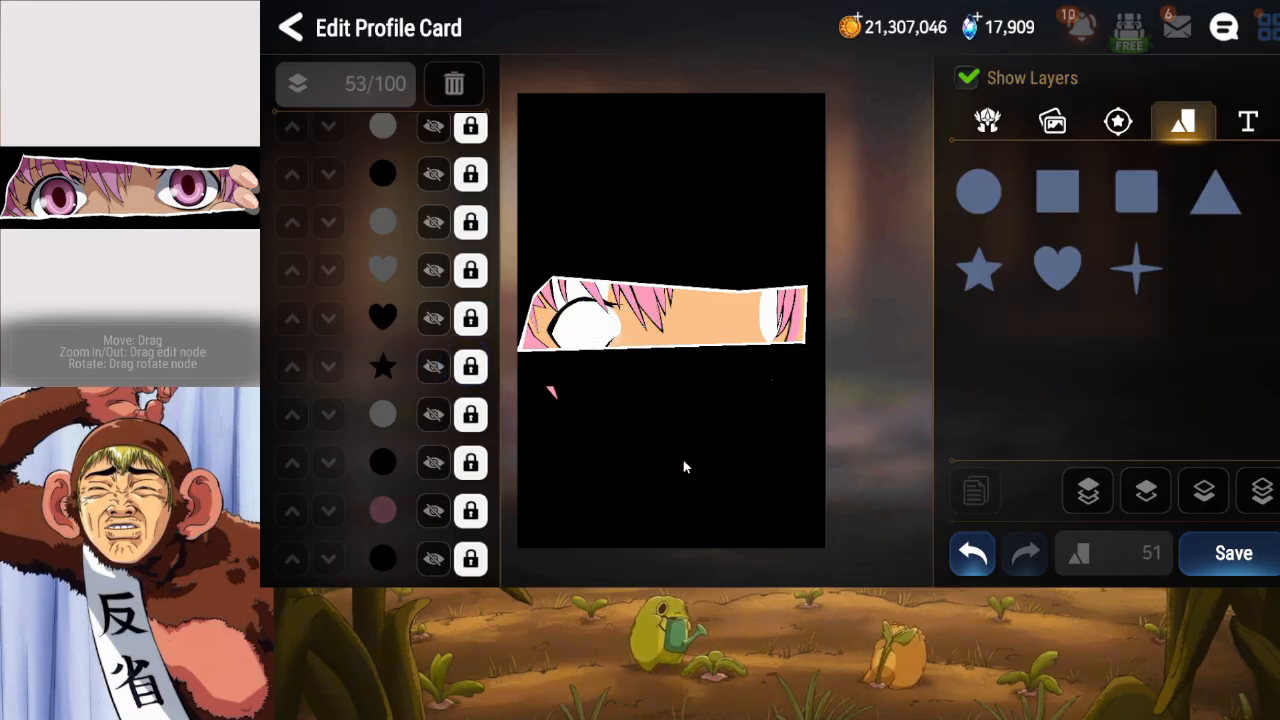
pyautogui.click(1188, 560)
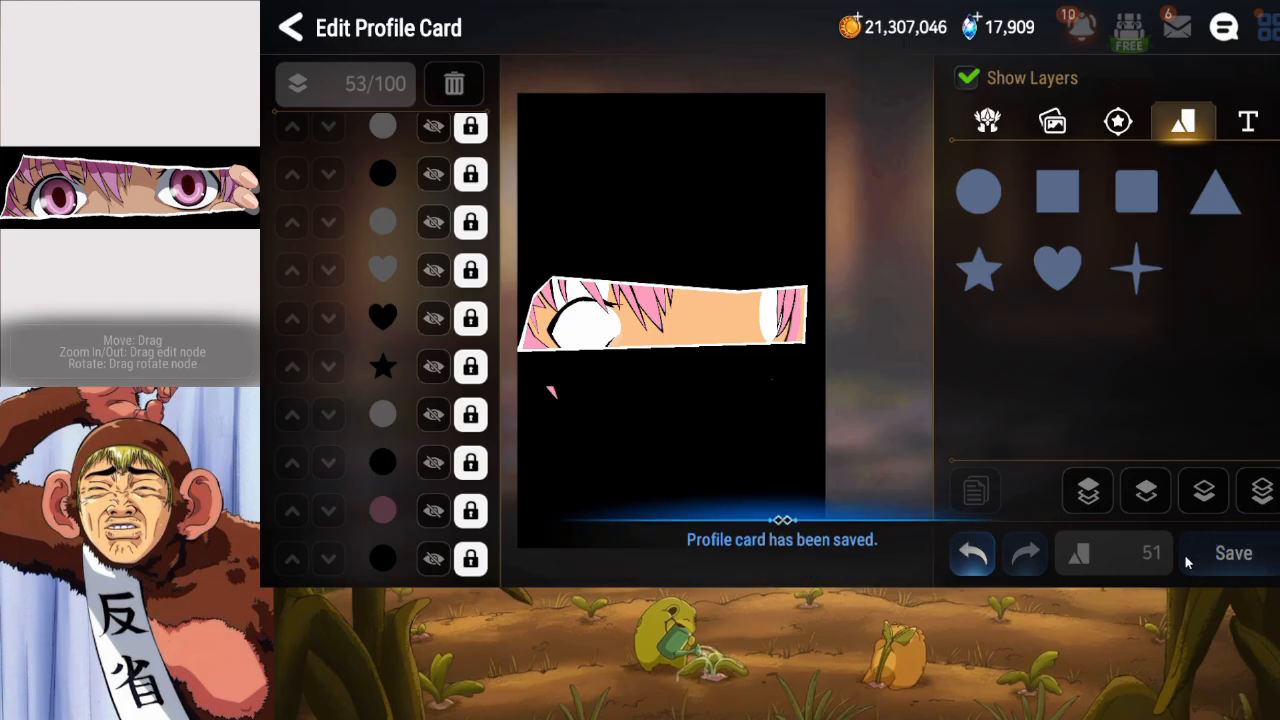
# Add a circle, move it over the first eye and lower its layer to between the eye's black circle and white circle.
pyautogui.click(979, 198)
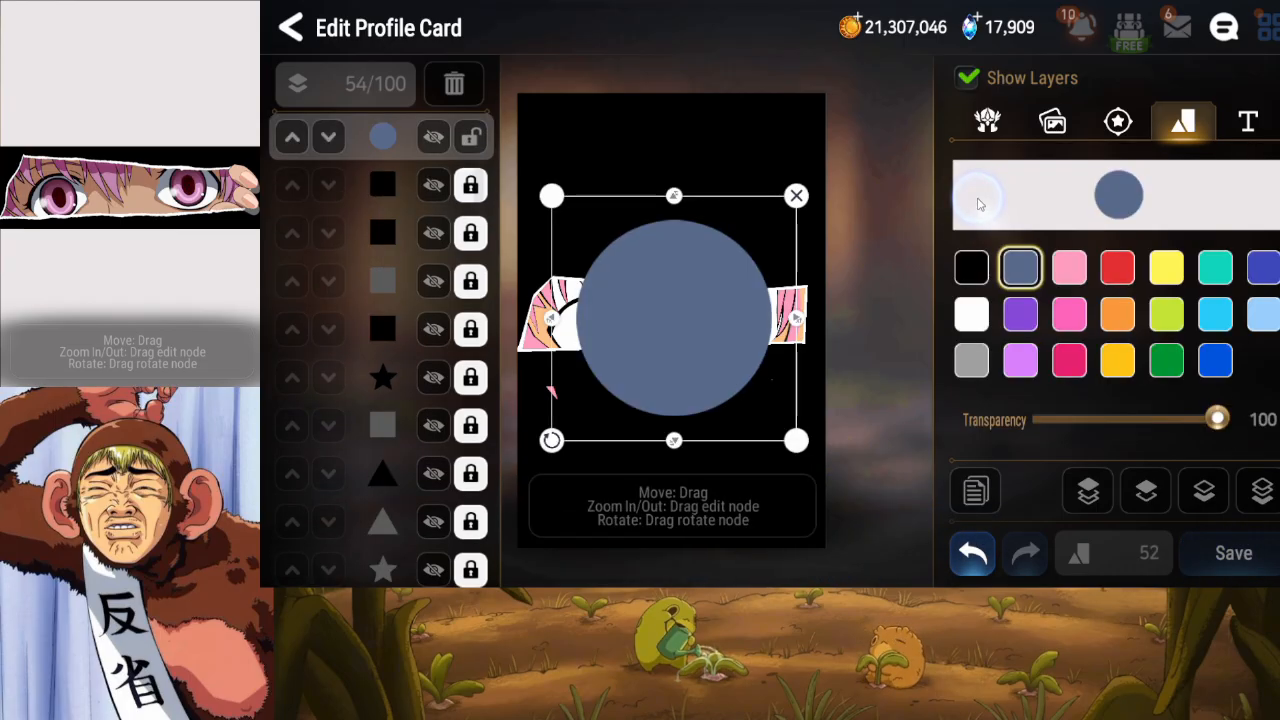
pyautogui.moveTo(686, 258); pyautogui.dragTo(633, 305)
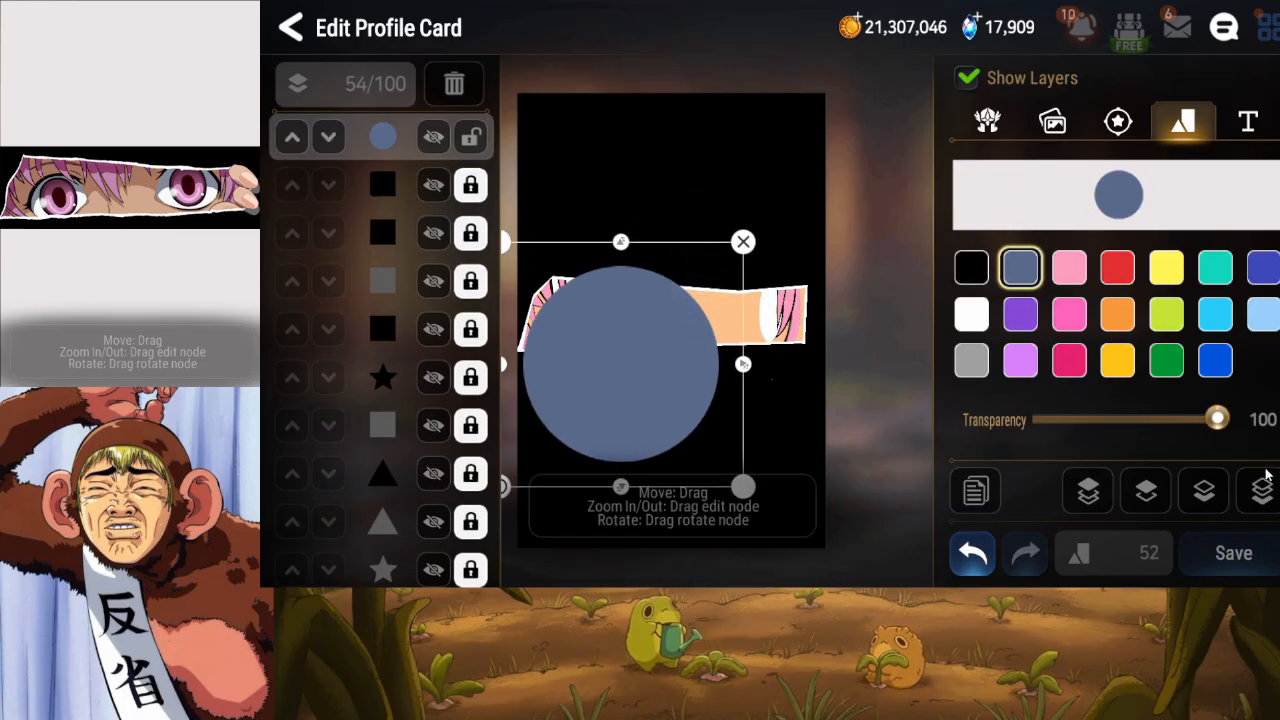
pyautogui.click(1200, 492)
pyautogui.click(1198, 499)
pyautogui.click(1198, 499)
pyautogui.click(1198, 499)
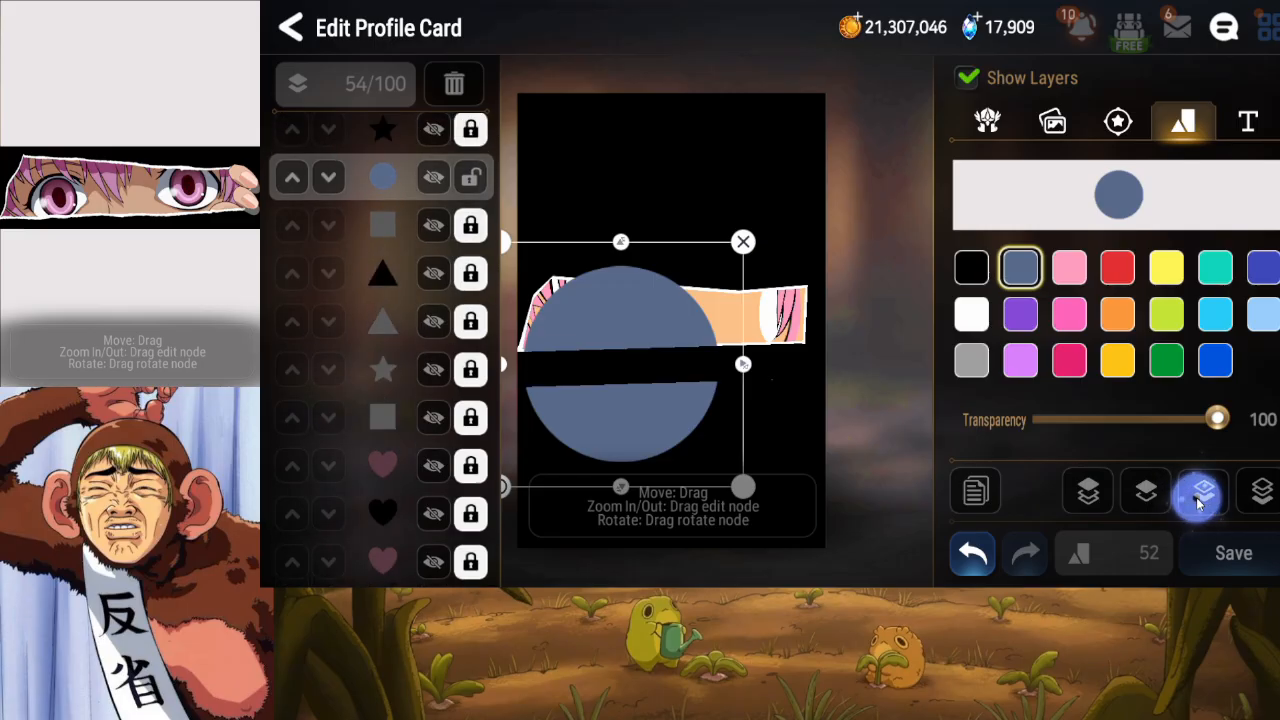
pyautogui.click(1198, 499)
pyautogui.click(1198, 499)
pyautogui.click(1198, 499)
pyautogui.click(1198, 499)
pyautogui.click(1198, 499)
pyautogui.click(1198, 499)
pyautogui.click(1198, 499)
pyautogui.click(1198, 499)
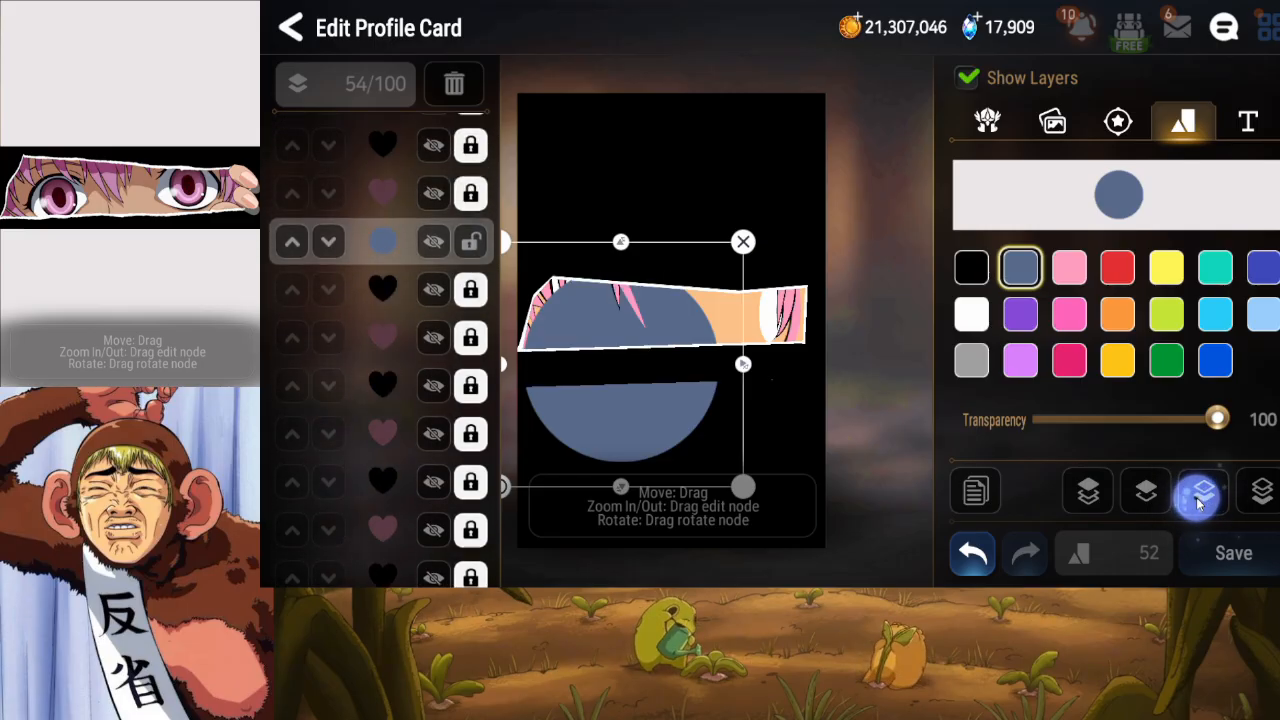
pyautogui.click(1198, 499)
pyautogui.click(1198, 499)
pyautogui.click(1198, 499)
pyautogui.click(1198, 499)
pyautogui.click(1198, 499)
pyautogui.click(1198, 499)
pyautogui.click(1198, 499)
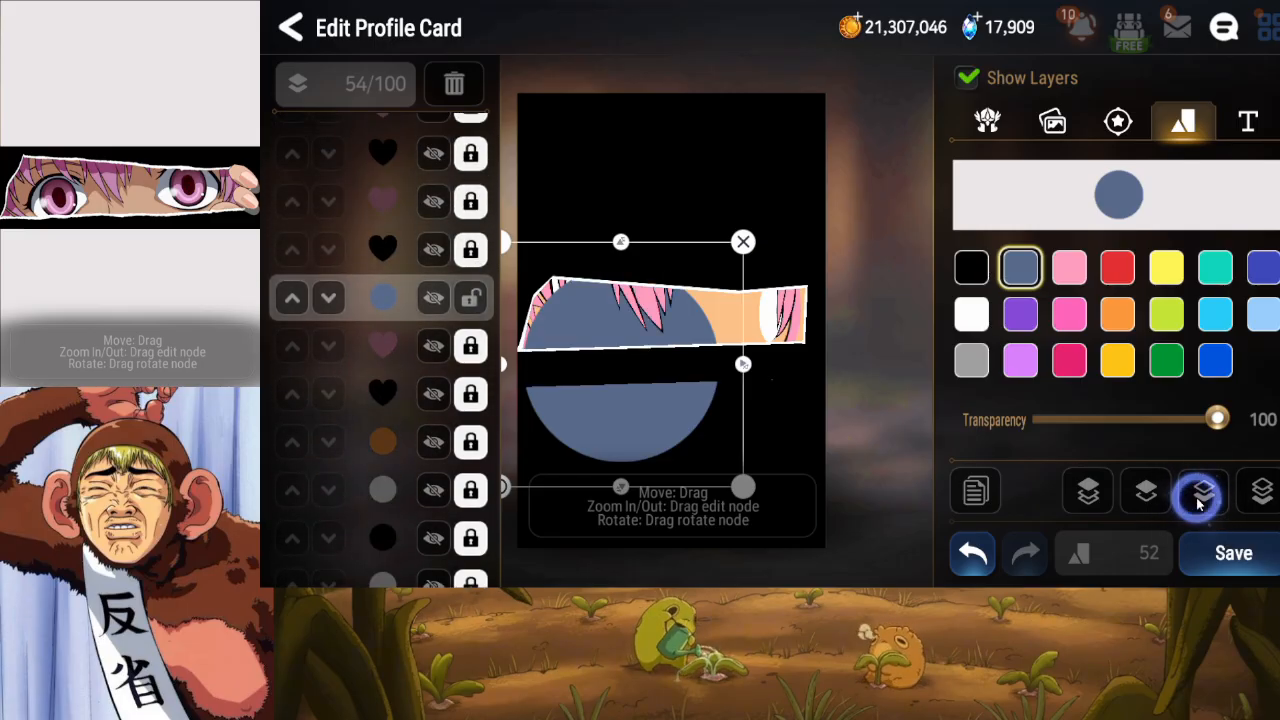
pyautogui.click(1198, 499)
pyautogui.click(1198, 499)
pyautogui.click(1198, 499)
pyautogui.click(1198, 499)
pyautogui.click(1198, 499)
pyautogui.click(1198, 499)
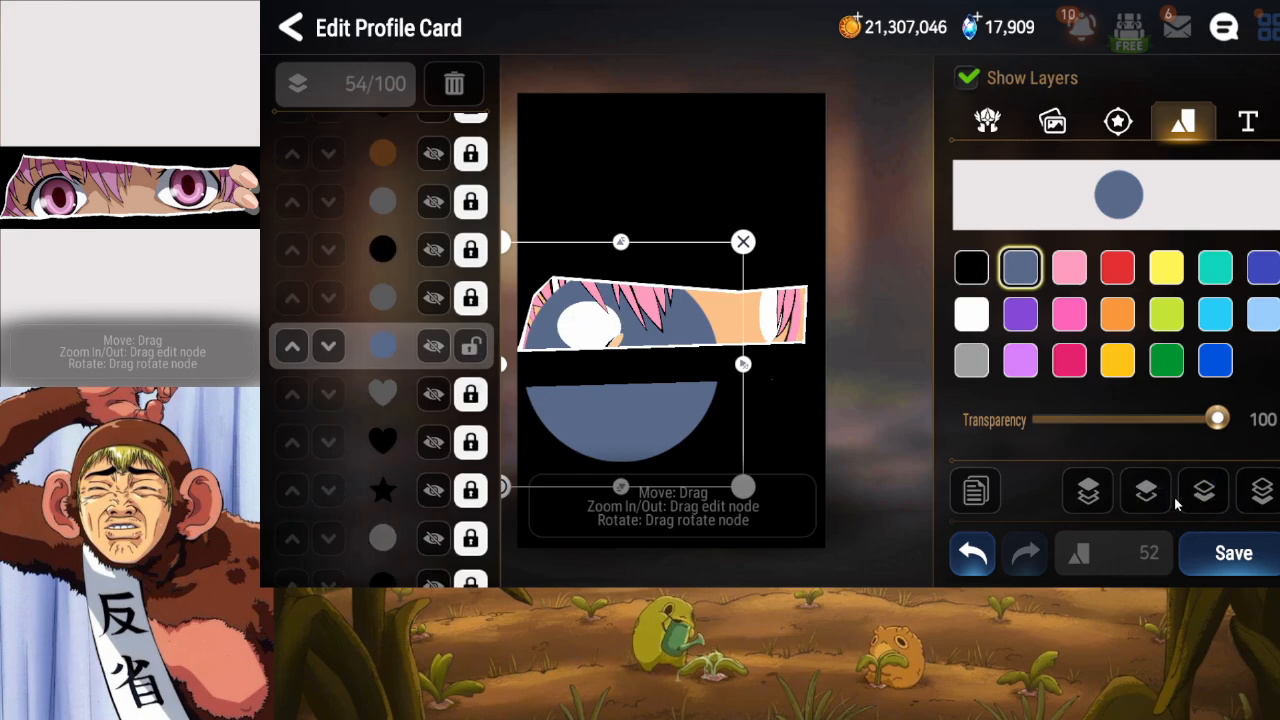
pyautogui.click(1138, 500)
# Shrink the new circle to a slightly tilted iris, centre it on the white of the first eye and colour it black.
pyautogui.moveTo(743, 364); pyautogui.dragTo(666, 399)
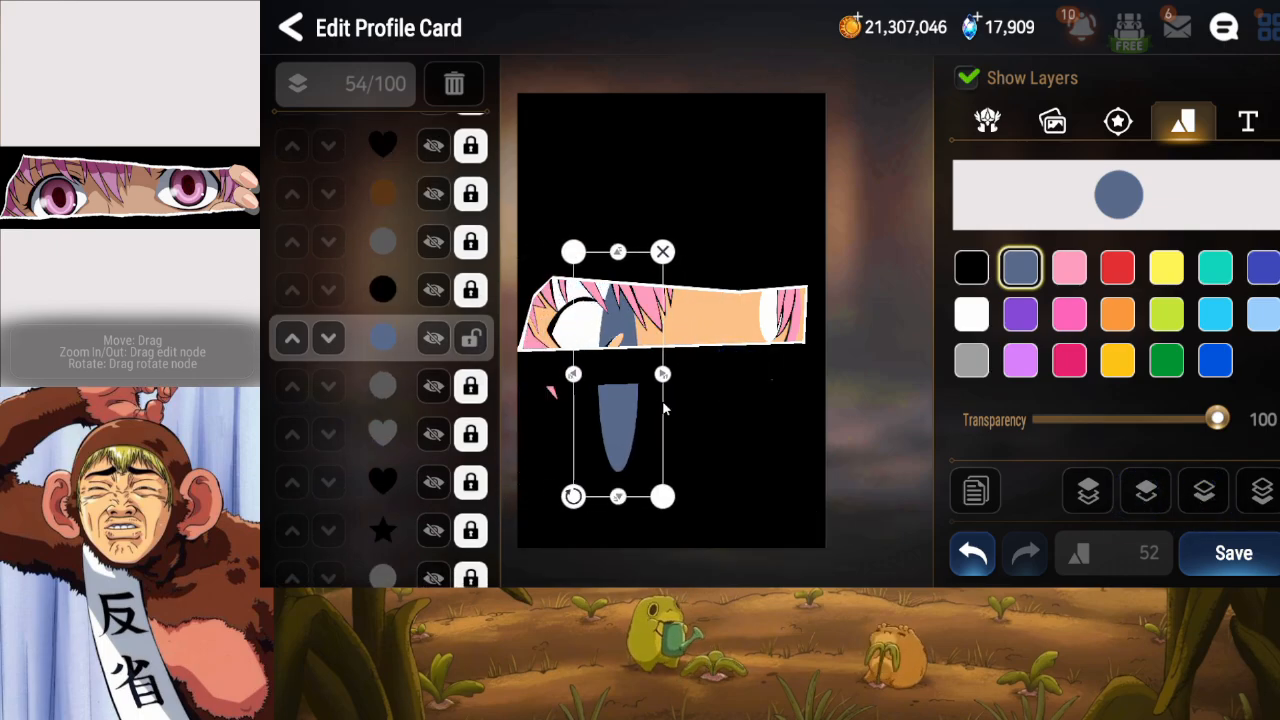
pyautogui.moveTo(647, 502); pyautogui.dragTo(610, 326)
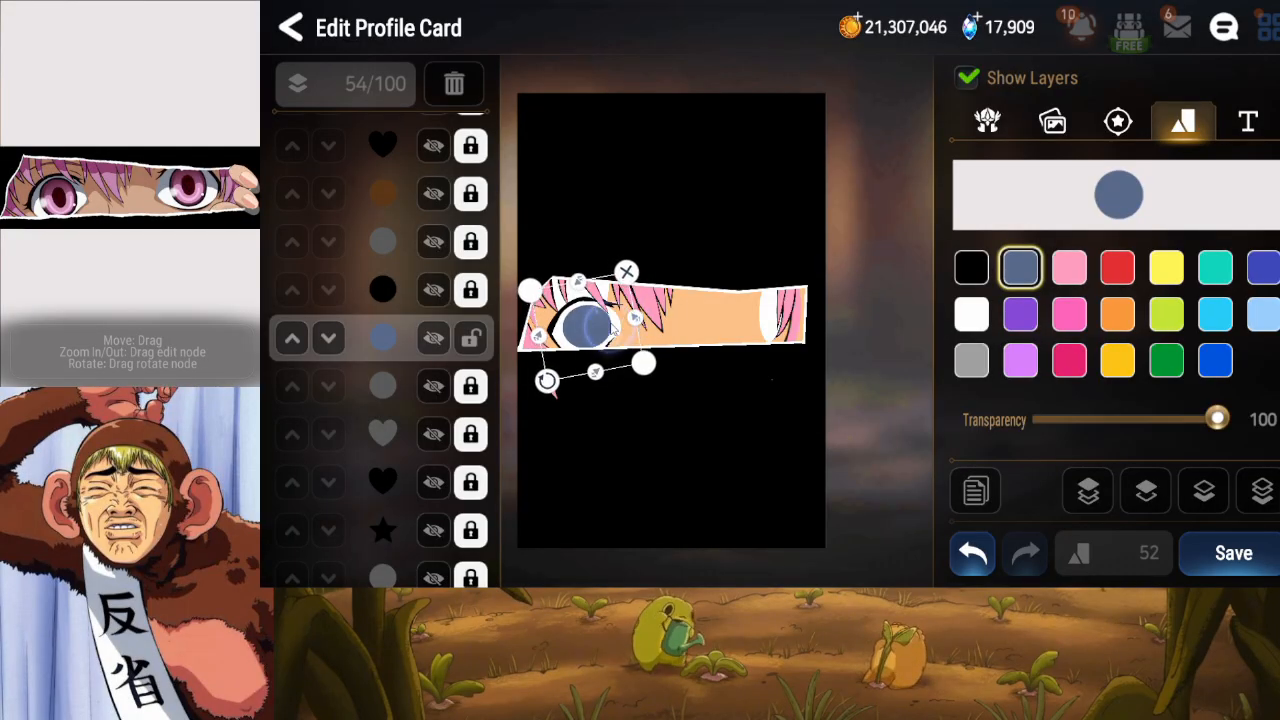
pyautogui.moveTo(595, 378); pyautogui.dragTo(595, 383)
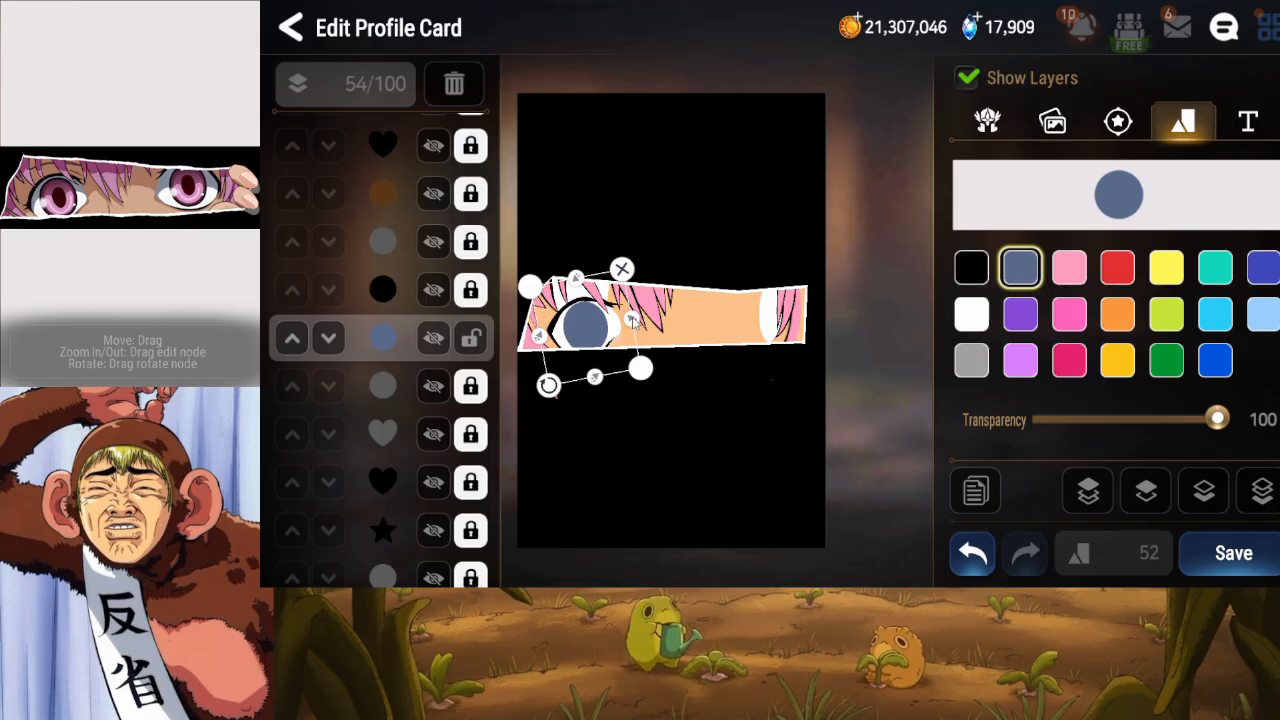
pyautogui.click(972, 267)
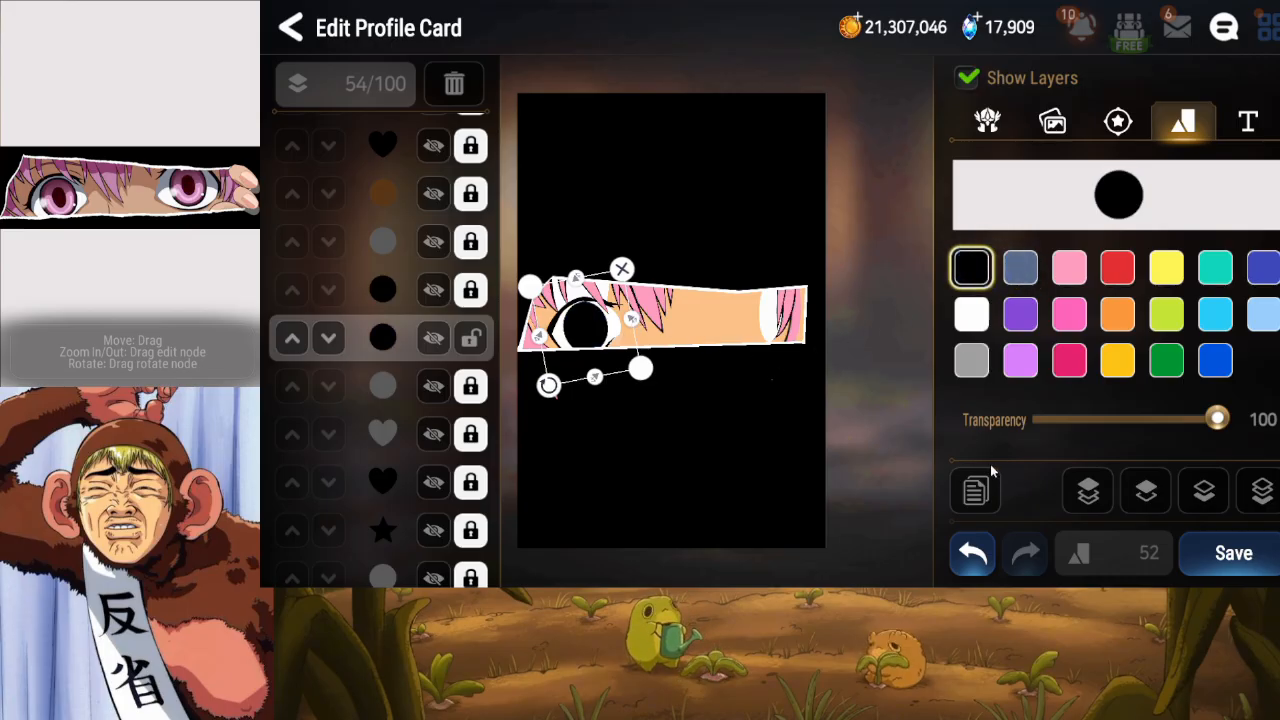
pyautogui.moveTo(553, 389); pyautogui.dragTo(556, 392)
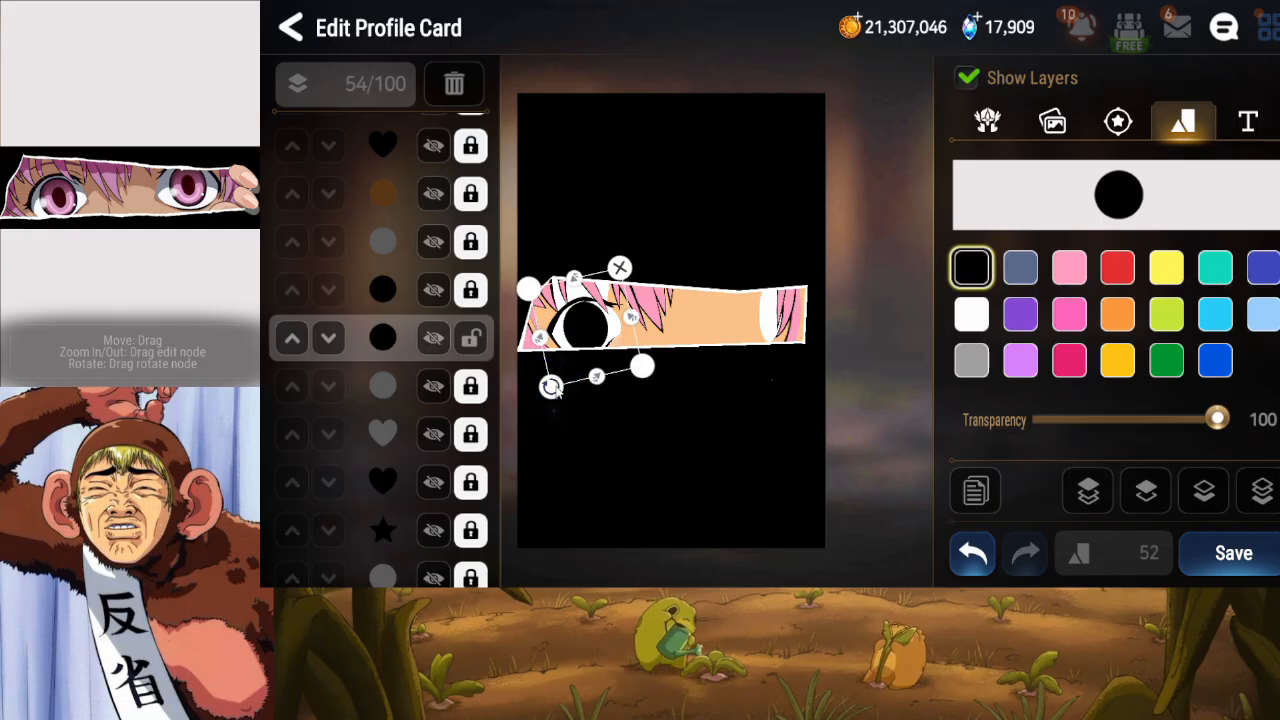
pyautogui.moveTo(633, 322); pyautogui.dragTo(598, 344)
# Duplicate the black iris circle, place the copy's layer directly above the original and lock the original.
pyautogui.click(975, 490)
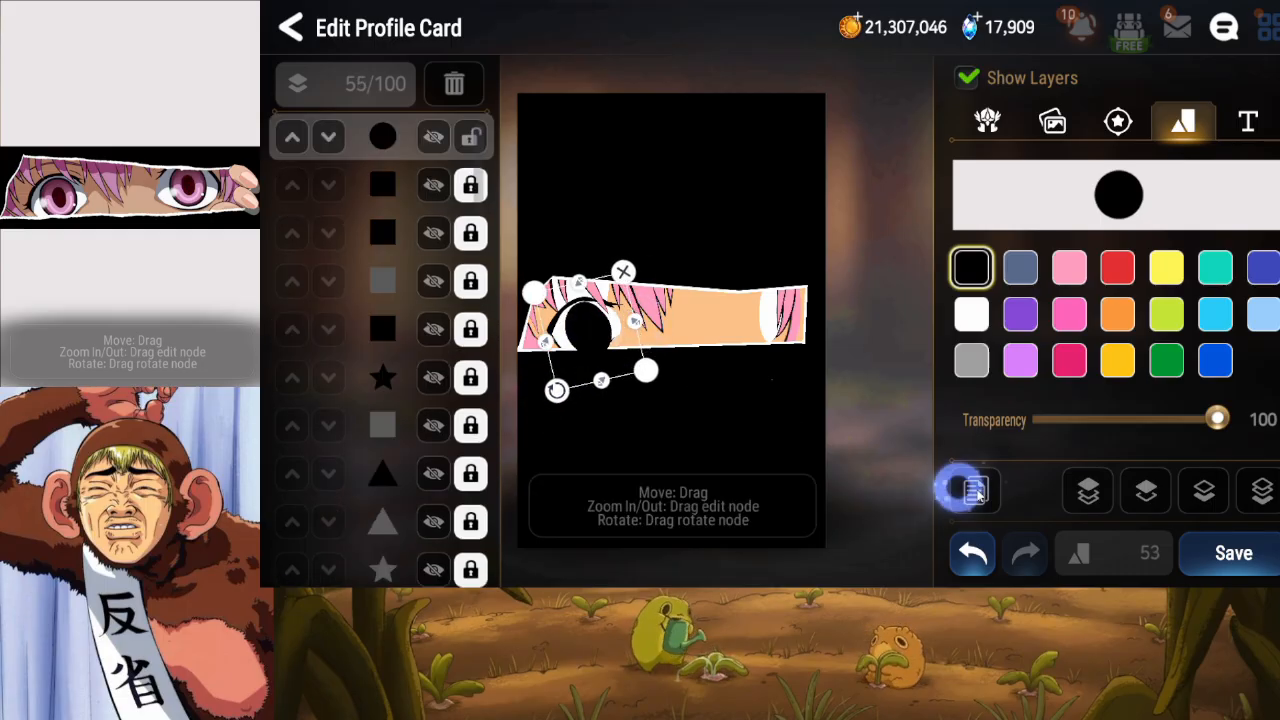
pyautogui.click(1147, 490)
pyautogui.click(1152, 495)
pyautogui.click(1152, 495)
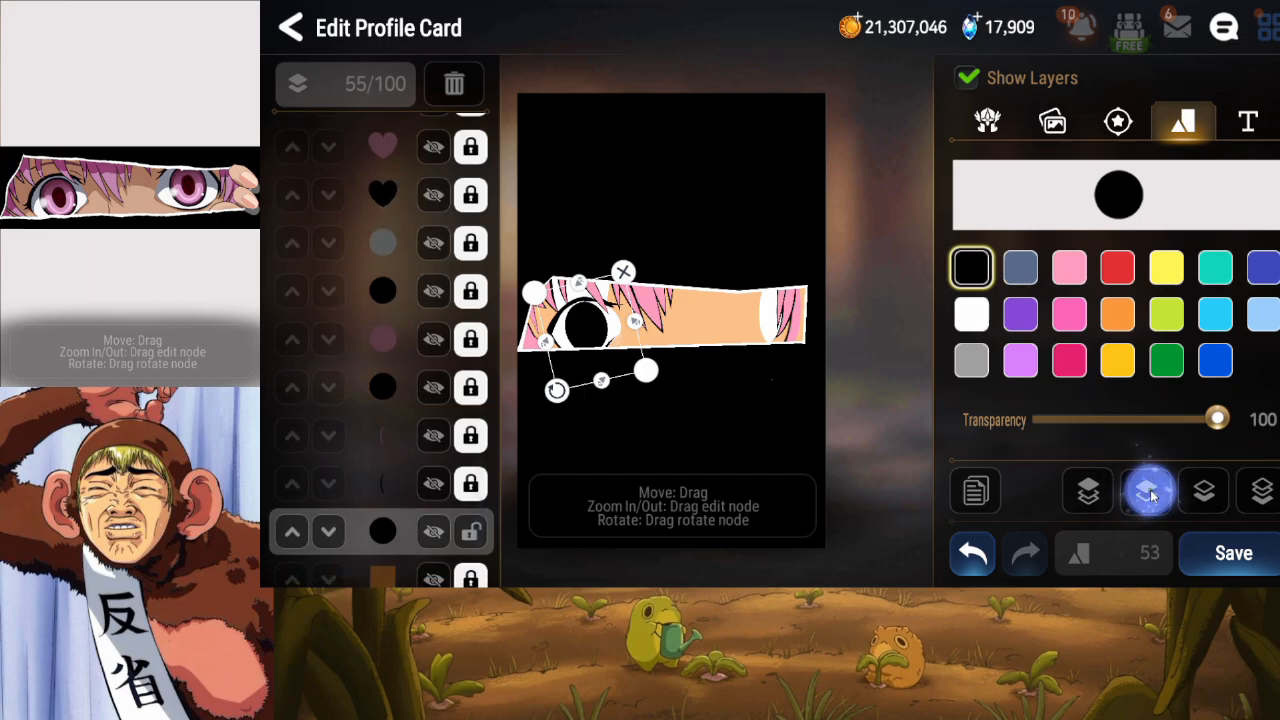
pyautogui.click(1152, 495)
pyautogui.click(1152, 495)
pyautogui.click(1152, 495)
pyautogui.click(1152, 495)
pyautogui.click(1152, 495)
pyautogui.click(1152, 495)
pyautogui.click(1150, 490)
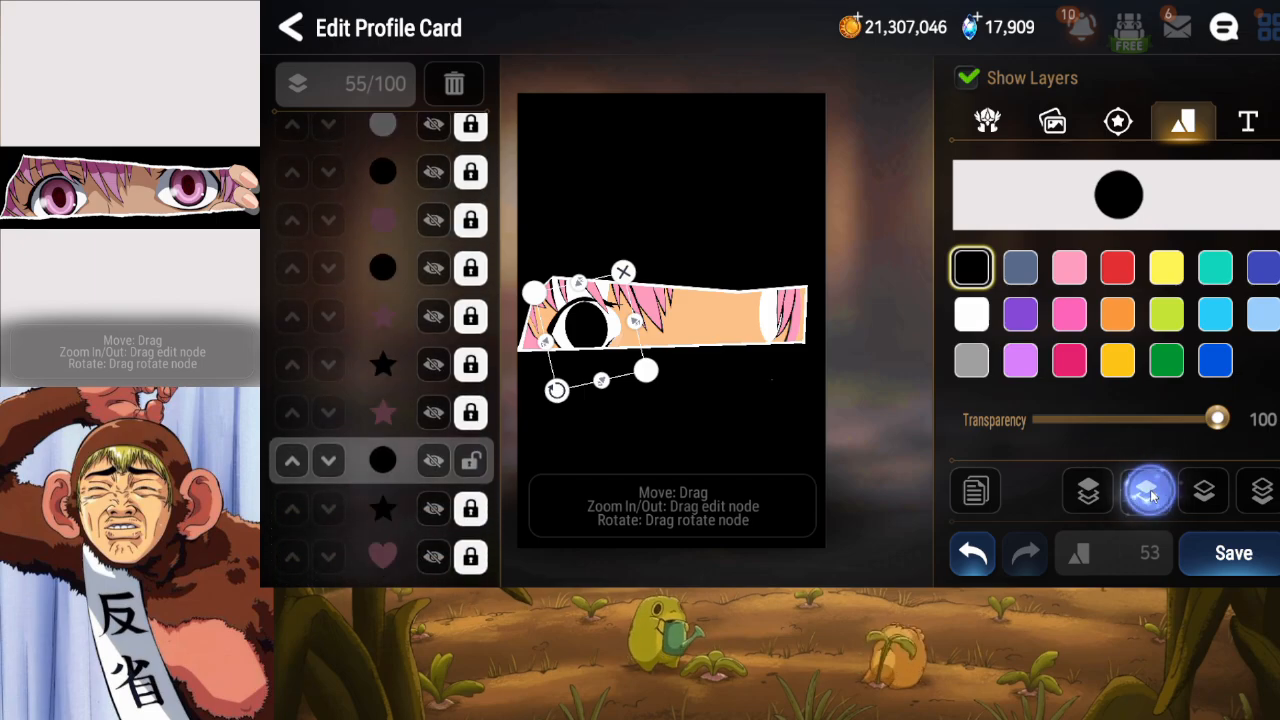
pyautogui.click(1150, 490)
pyautogui.click(1150, 490)
pyautogui.click(1150, 490)
pyautogui.click(1150, 490)
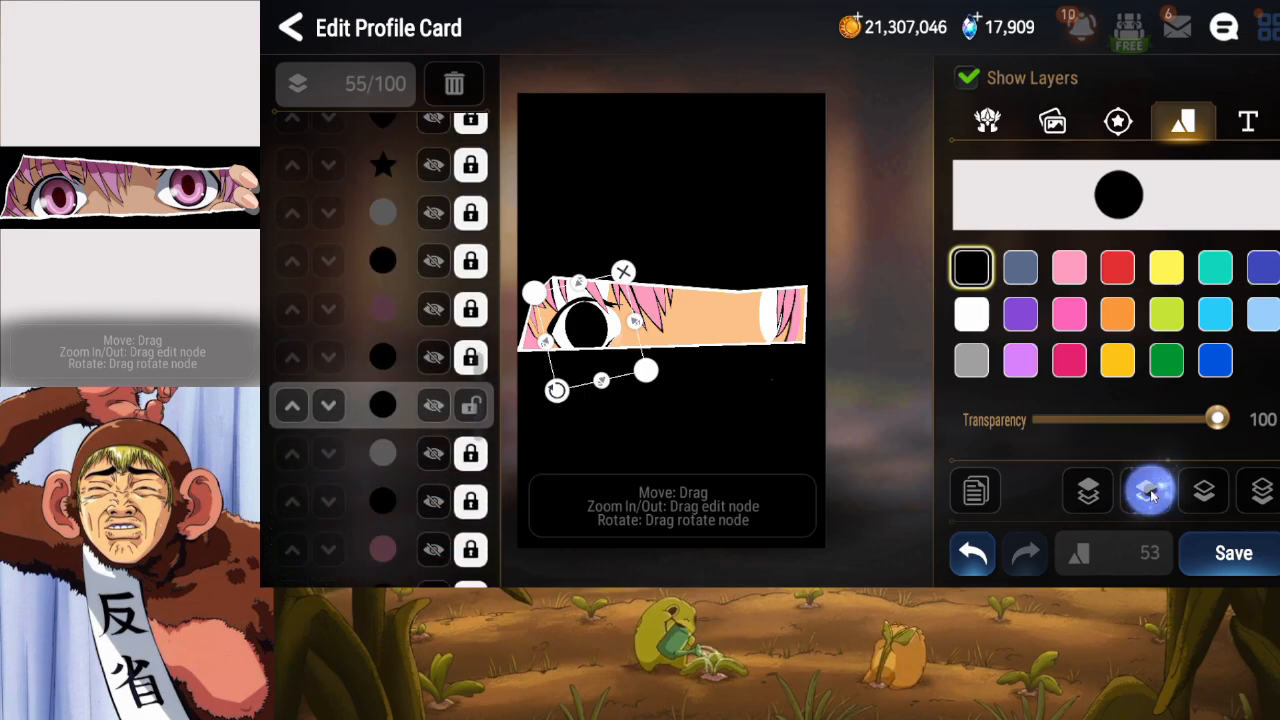
pyautogui.click(1150, 490)
pyautogui.click(1150, 490)
pyautogui.click(1149, 492)
pyautogui.click(1149, 492)
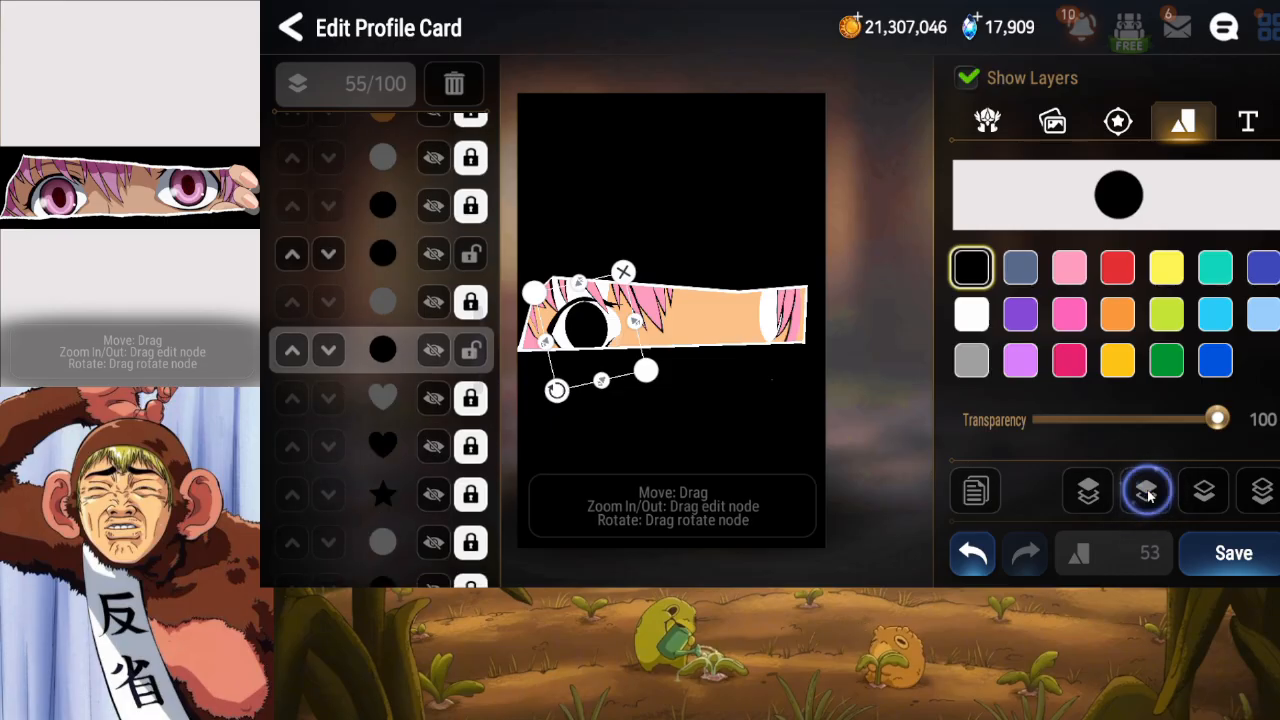
pyautogui.click(1149, 492)
pyautogui.click(1149, 492)
# Colour the copy light pink, fit it just inside the black iris to leave a thin rim, and set its transparency to 40.
pyautogui.click(1069, 267)
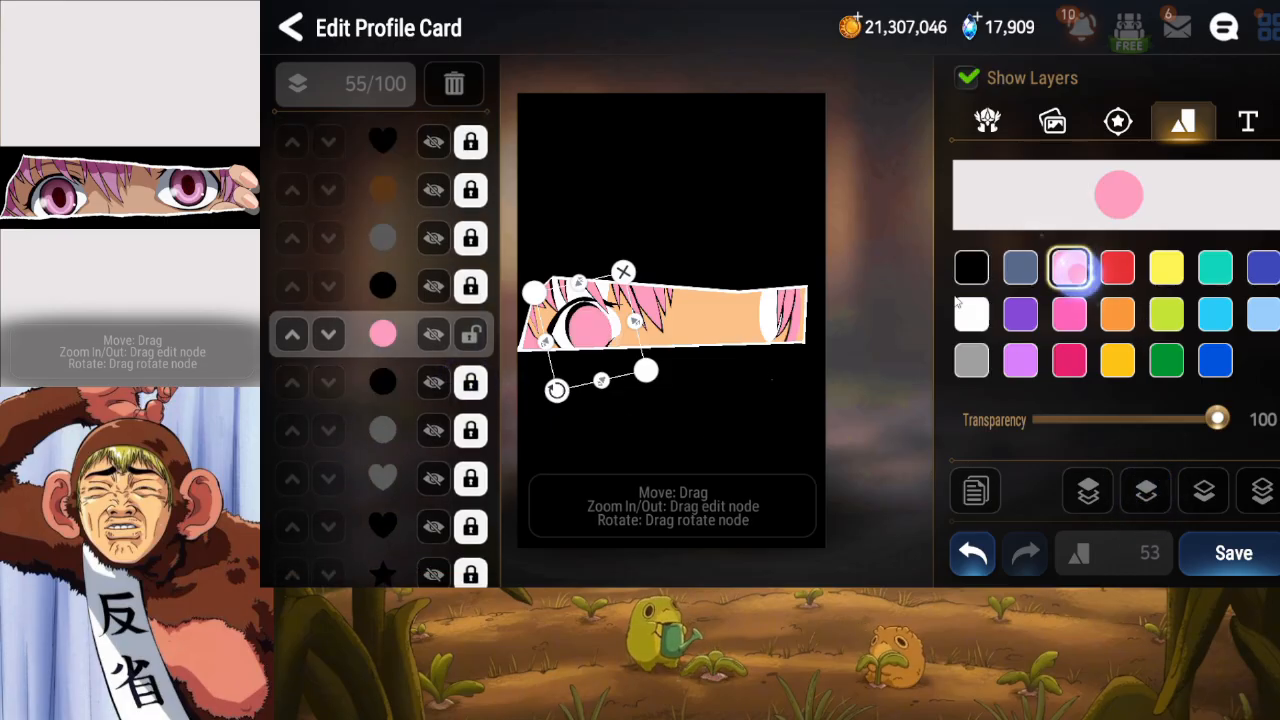
pyautogui.moveTo(587, 337); pyautogui.dragTo(583, 333)
pyautogui.moveTo(577, 279); pyautogui.dragTo(578, 283)
pyautogui.moveTo(632, 319); pyautogui.dragTo(629, 319)
pyautogui.moveTo(595, 376)
pyautogui.mouseDown()
pyautogui.moveTo(599, 337)
pyautogui.moveTo(600, 378)
pyautogui.mouseUp()
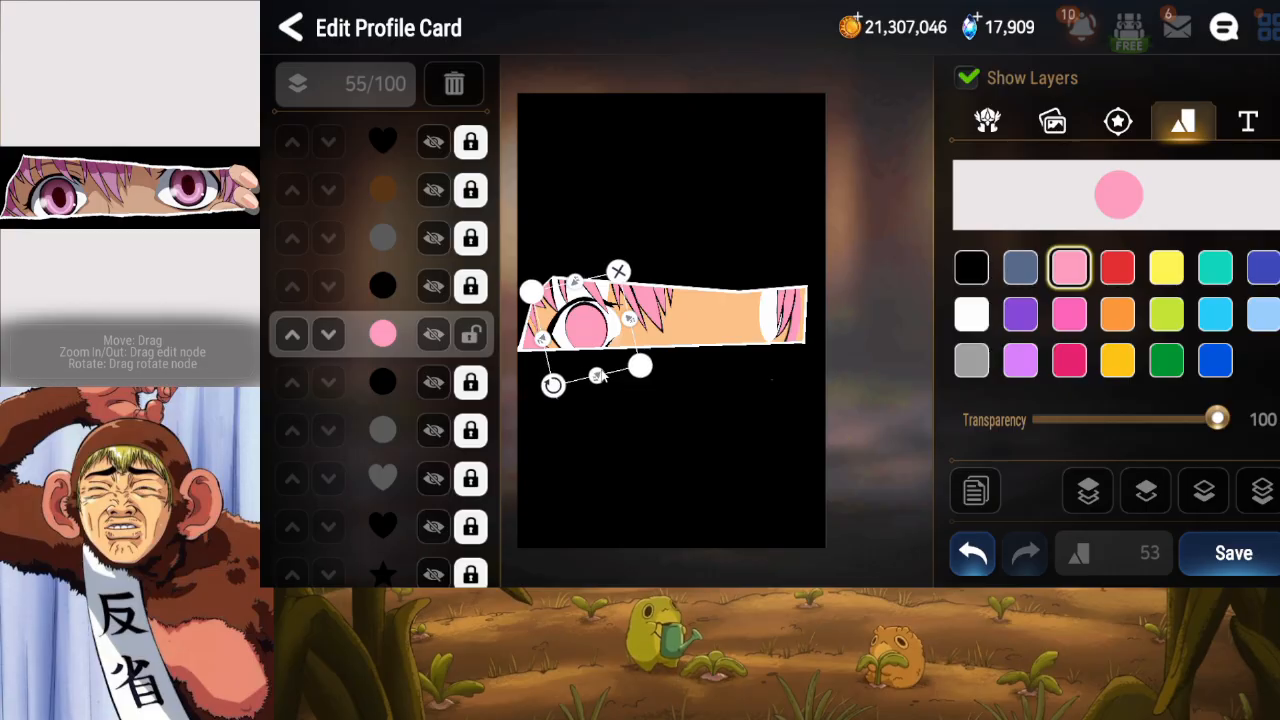
pyautogui.moveTo(598, 343); pyautogui.dragTo(599, 341)
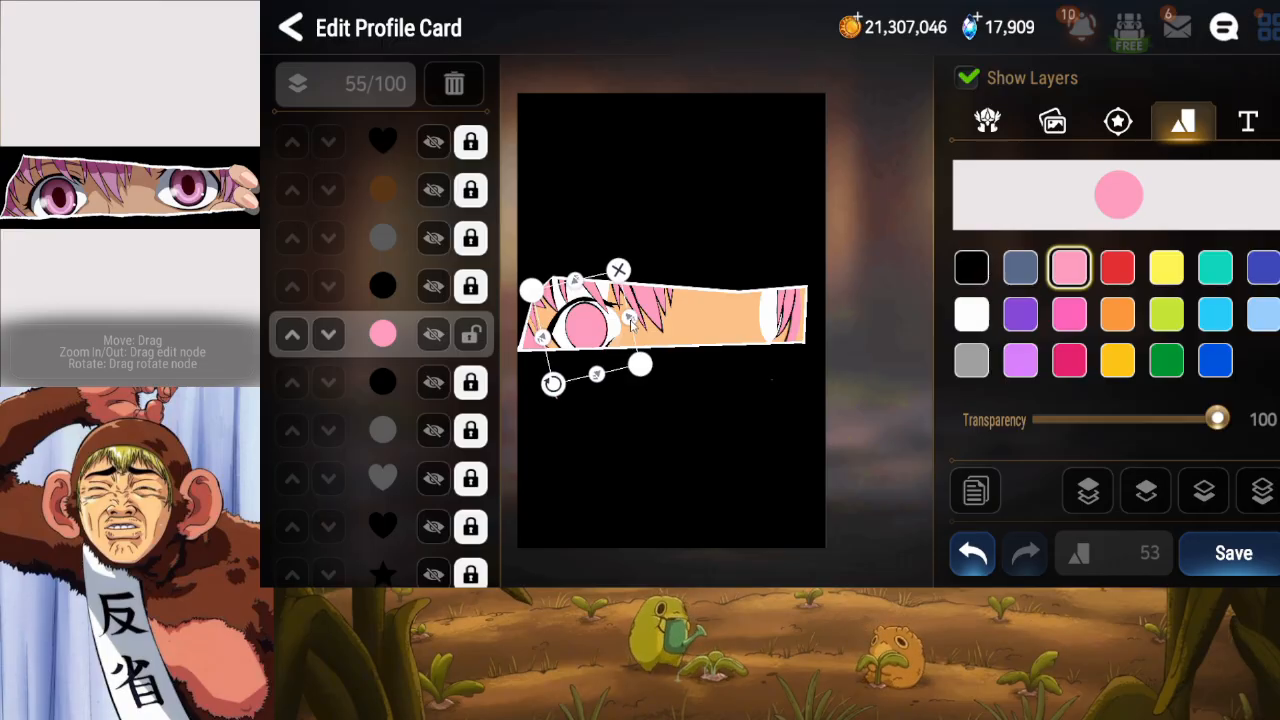
pyautogui.moveTo(1216, 420); pyautogui.dragTo(1130, 422)
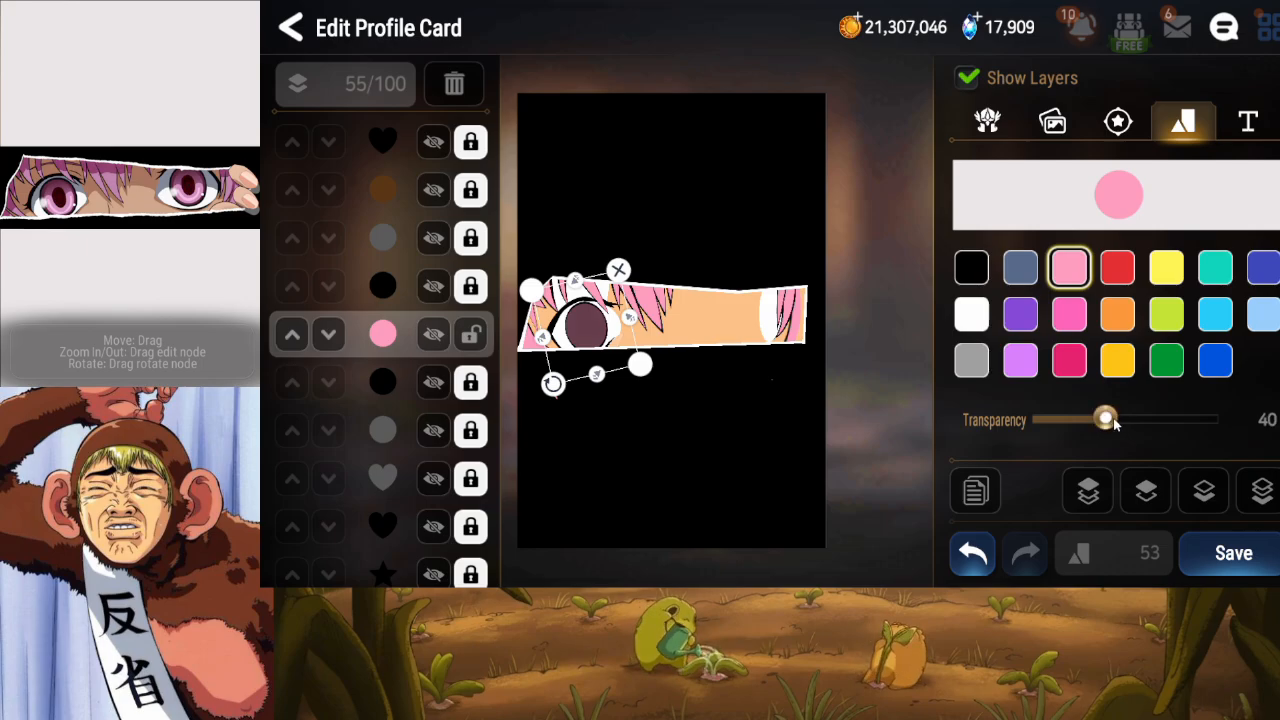
# Duplicate the translucent pink circle, lower the copy's layer to directly above the original and lock the original.
pyautogui.click(976, 490)
pyautogui.click(1204, 491)
pyautogui.click(1205, 493)
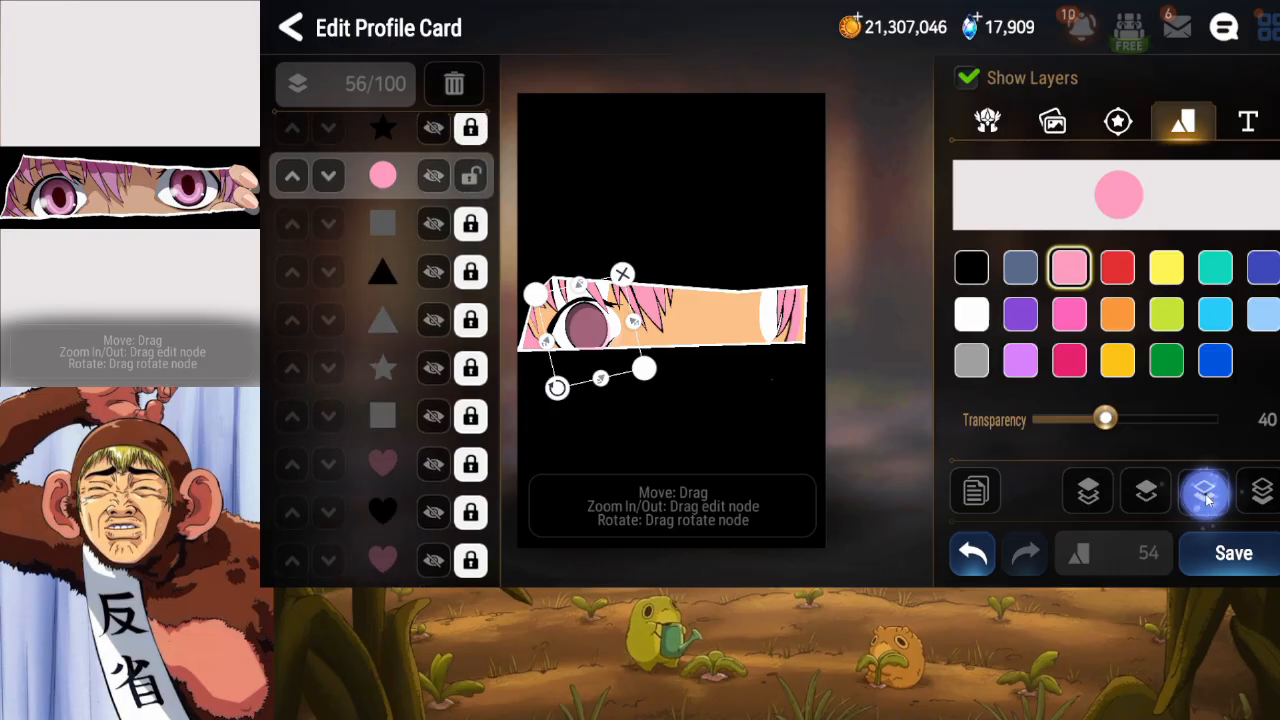
pyautogui.click(1207, 499)
pyautogui.click(1207, 499)
pyautogui.click(1207, 499)
pyautogui.click(1207, 499)
pyautogui.click(1207, 499)
pyautogui.click(1207, 499)
pyautogui.click(1207, 499)
pyautogui.click(1207, 499)
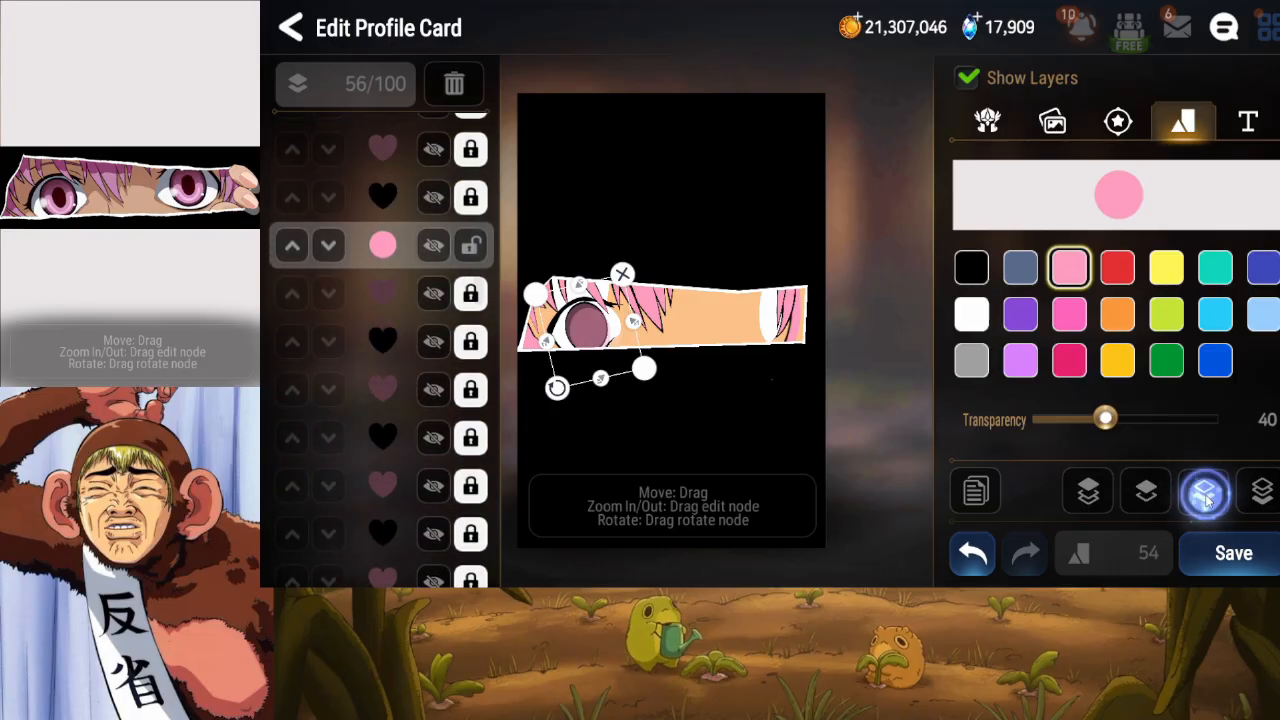
pyautogui.click(1207, 499)
pyautogui.click(1207, 499)
pyautogui.click(1207, 499)
pyautogui.click(1207, 499)
pyautogui.click(1207, 499)
pyautogui.click(1207, 499)
pyautogui.click(1207, 499)
pyautogui.click(1207, 499)
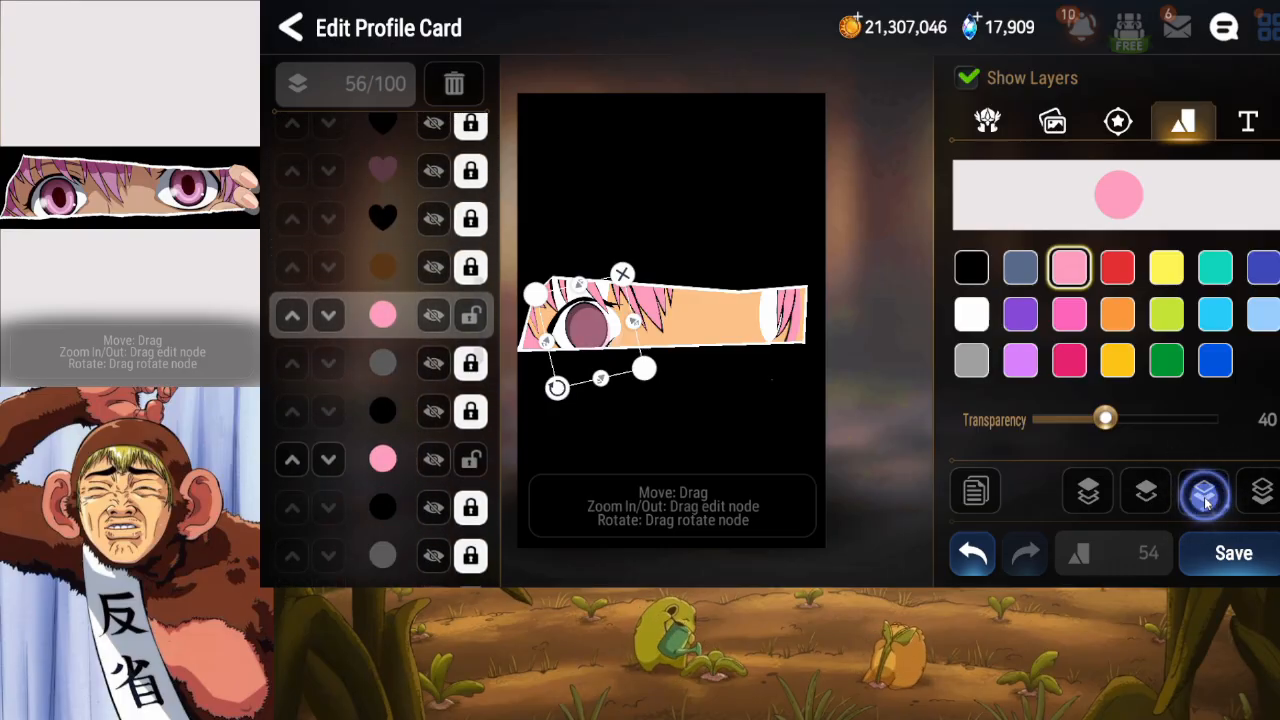
pyautogui.click(1205, 499)
pyautogui.click(1205, 499)
pyautogui.click(471, 381)
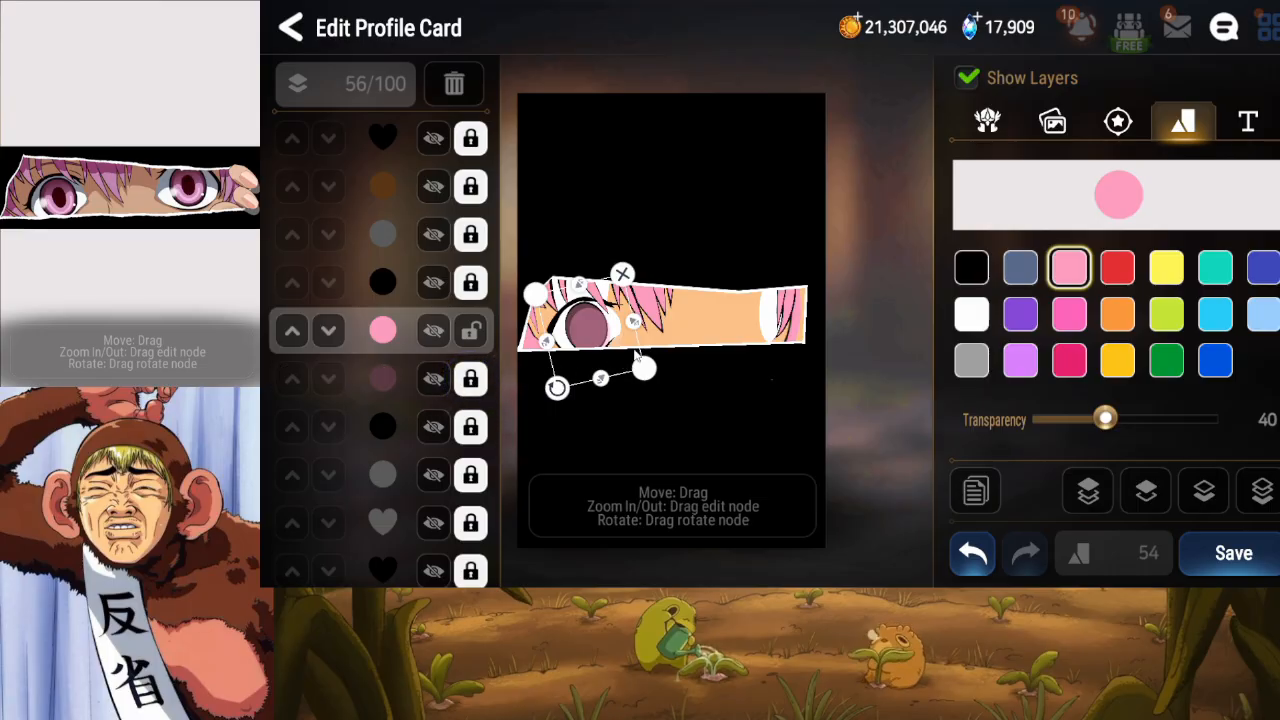
# Make the second pink circle slightly narrower and shorter, and centre it inside the first pink circle of the iris.
pyautogui.moveTo(602, 335); pyautogui.dragTo(624, 335)
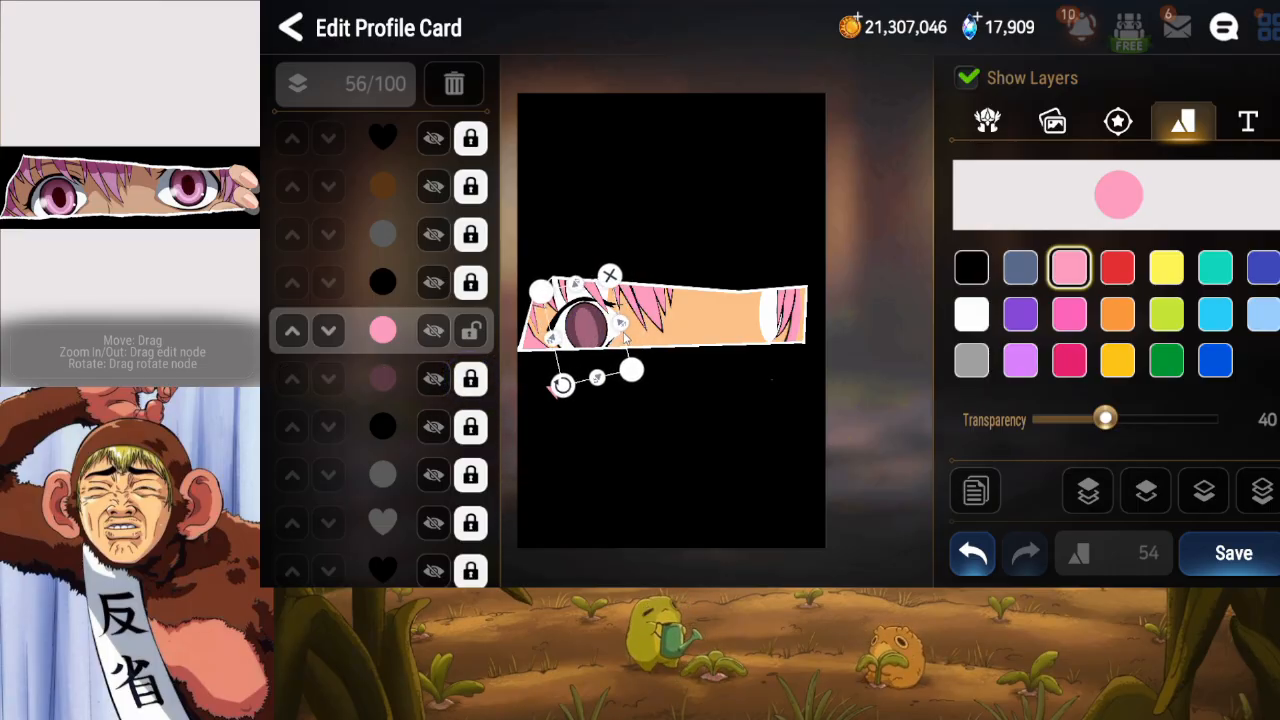
pyautogui.moveTo(624, 338); pyautogui.dragTo(628, 337)
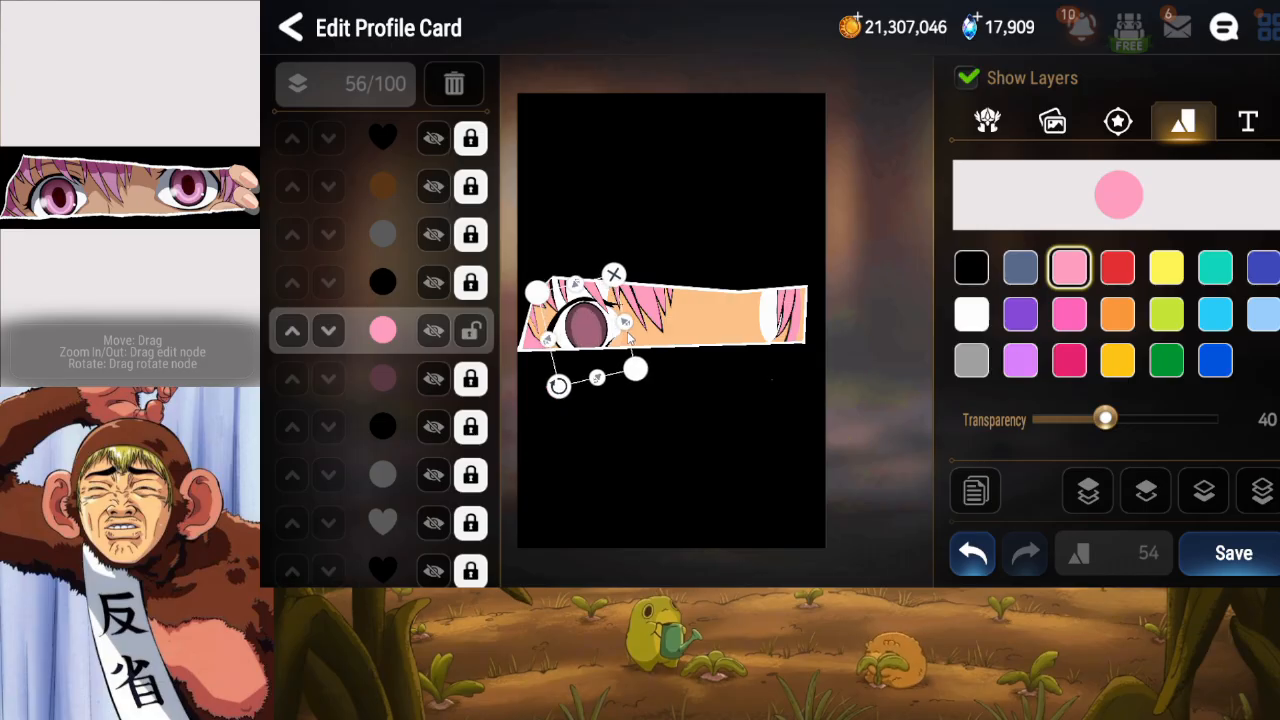
pyautogui.moveTo(597, 377)
pyautogui.mouseDown()
pyautogui.moveTo(590, 348)
pyautogui.moveTo(597, 370)
pyautogui.mouseUp()
pyautogui.moveTo(624, 316); pyautogui.dragTo(595, 369)
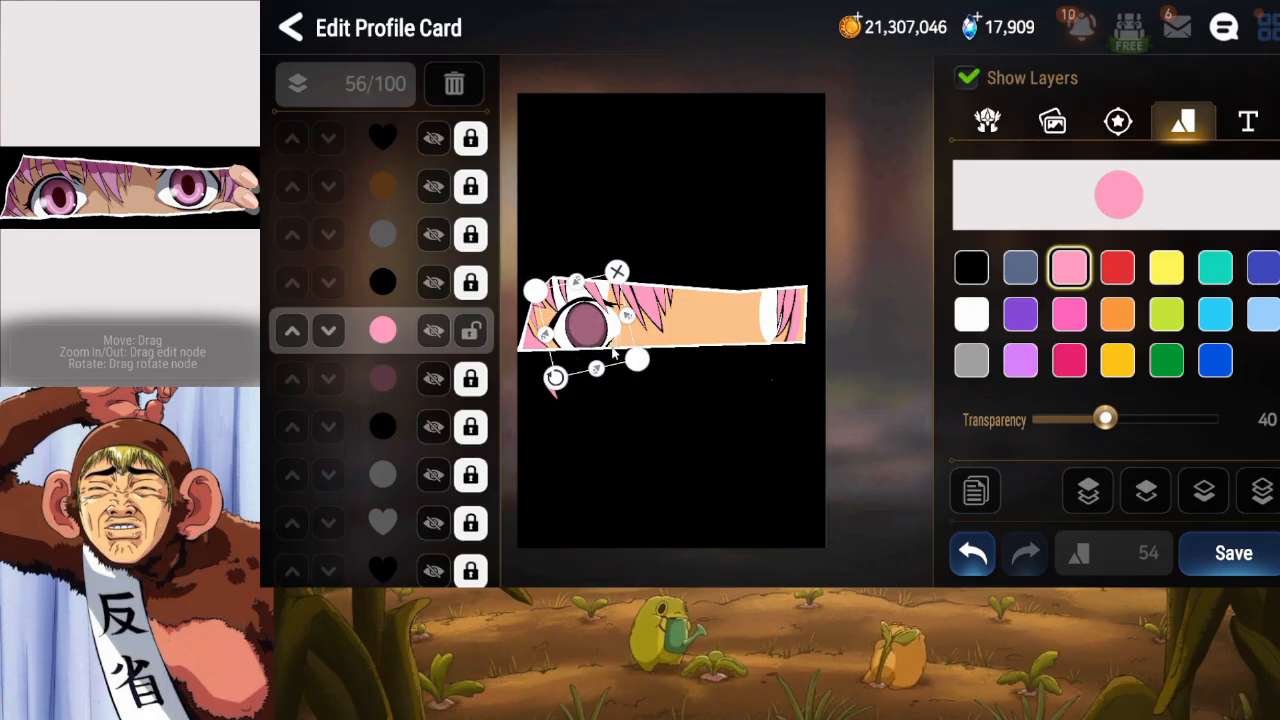
# Duplicate the smaller pink circle, lower the new copy to directly above it and lock the smaller pink circle's layer.
pyautogui.click(976, 493)
pyautogui.click(1203, 490)
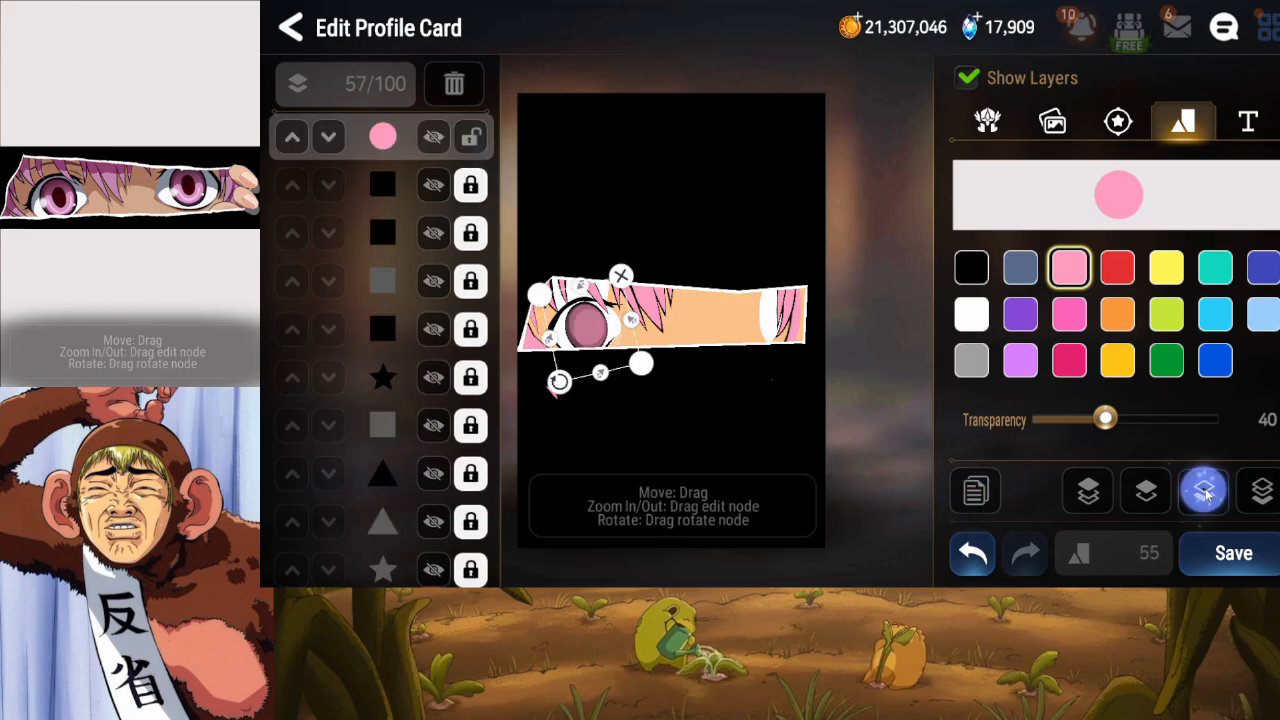
pyautogui.click(1203, 490)
pyautogui.click(1203, 490)
pyautogui.click(1203, 490)
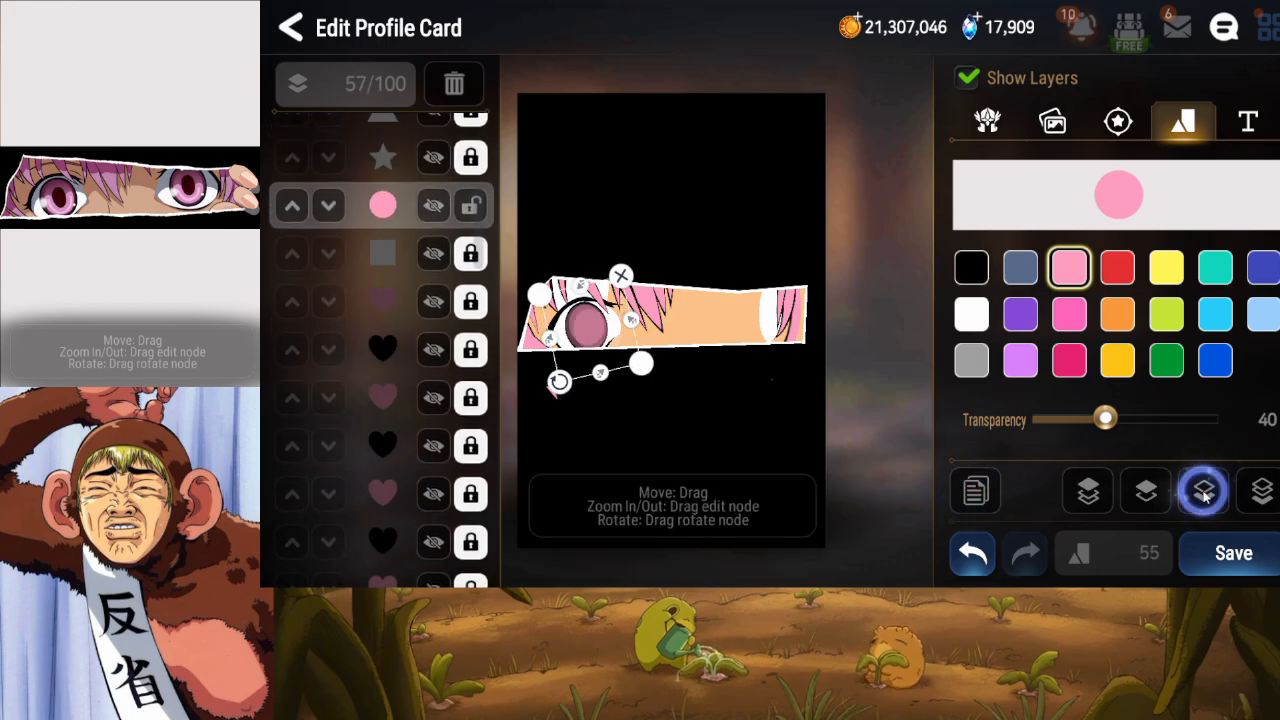
pyautogui.click(1203, 490)
pyautogui.click(1203, 490)
pyautogui.click(1203, 490)
pyautogui.click(1203, 490)
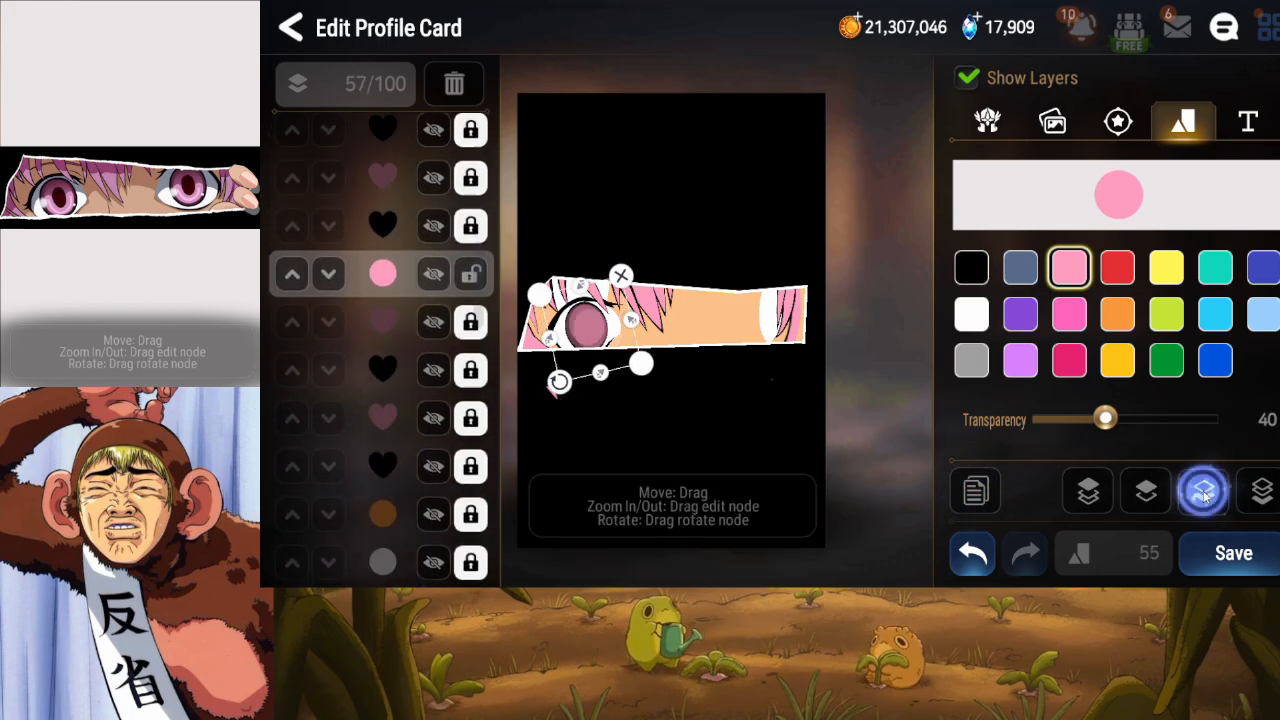
pyautogui.click(1203, 490)
pyautogui.click(1203, 490)
pyautogui.click(1203, 492)
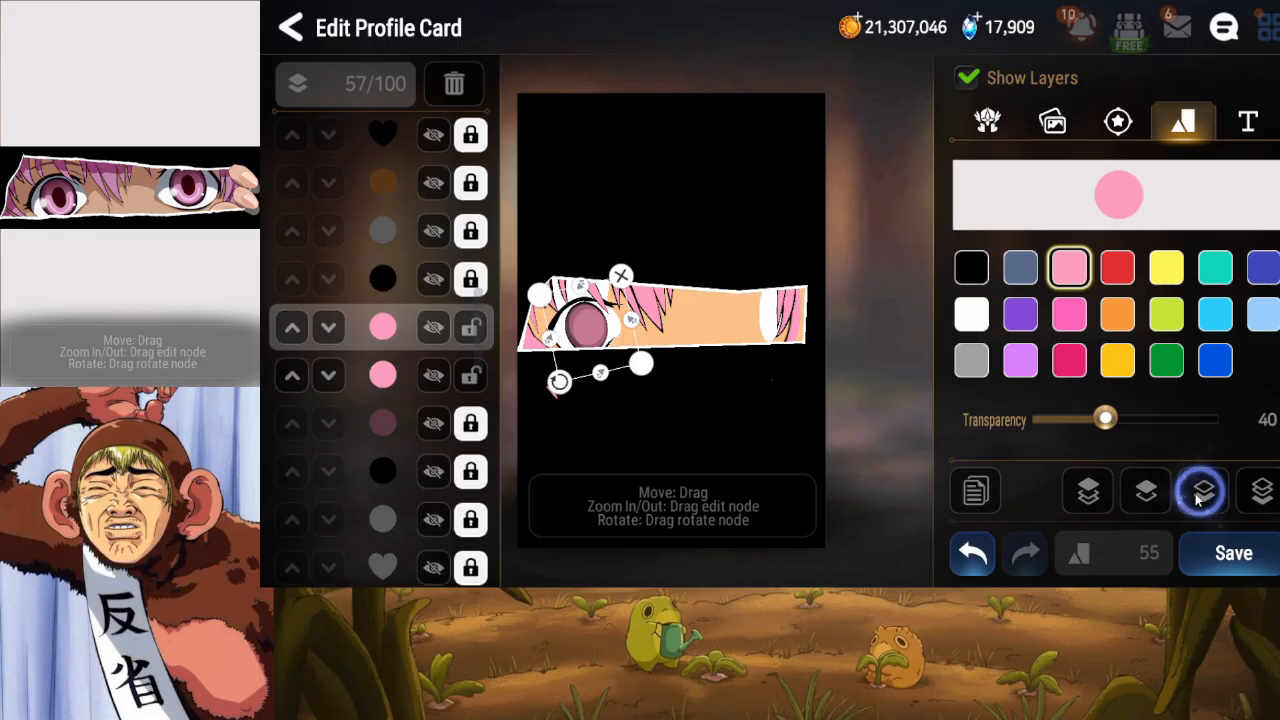
pyautogui.click(469, 377)
# Colour the newest circle black, shrink it to a narrow oval pupil centred in the iris and lock its layer.
pyautogui.click(971, 267)
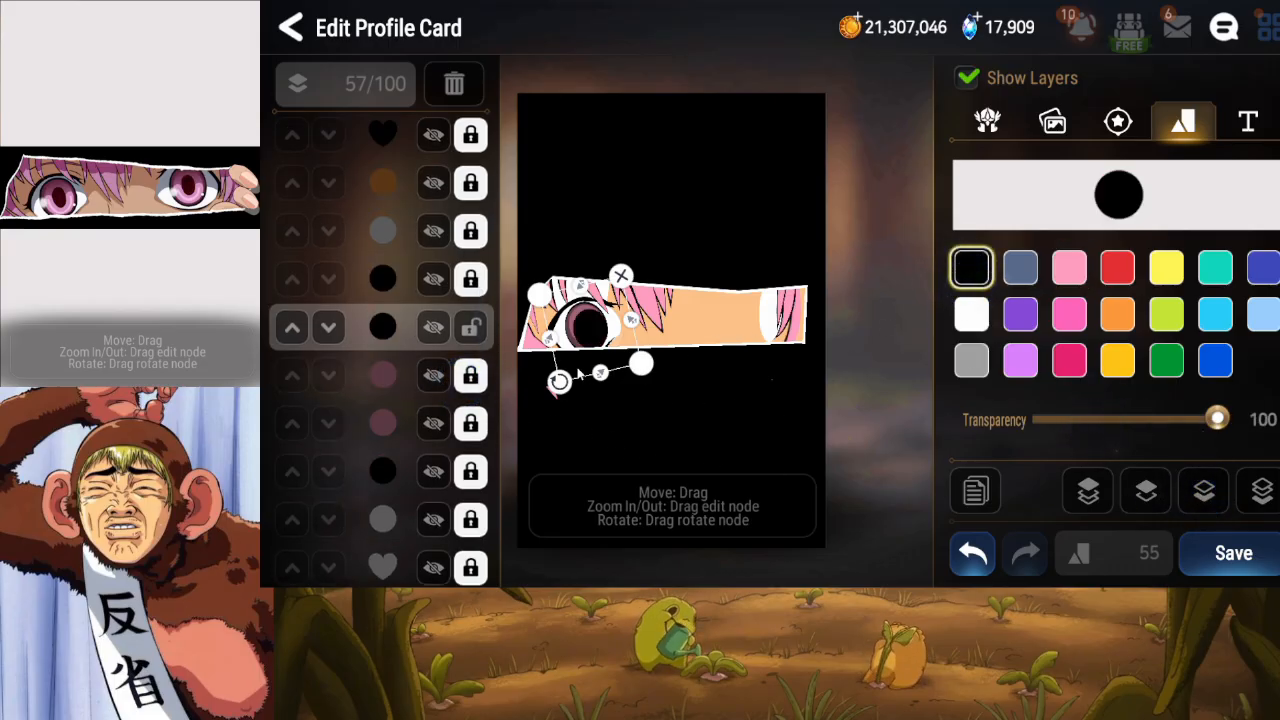
pyautogui.moveTo(591, 333); pyautogui.dragTo(617, 325)
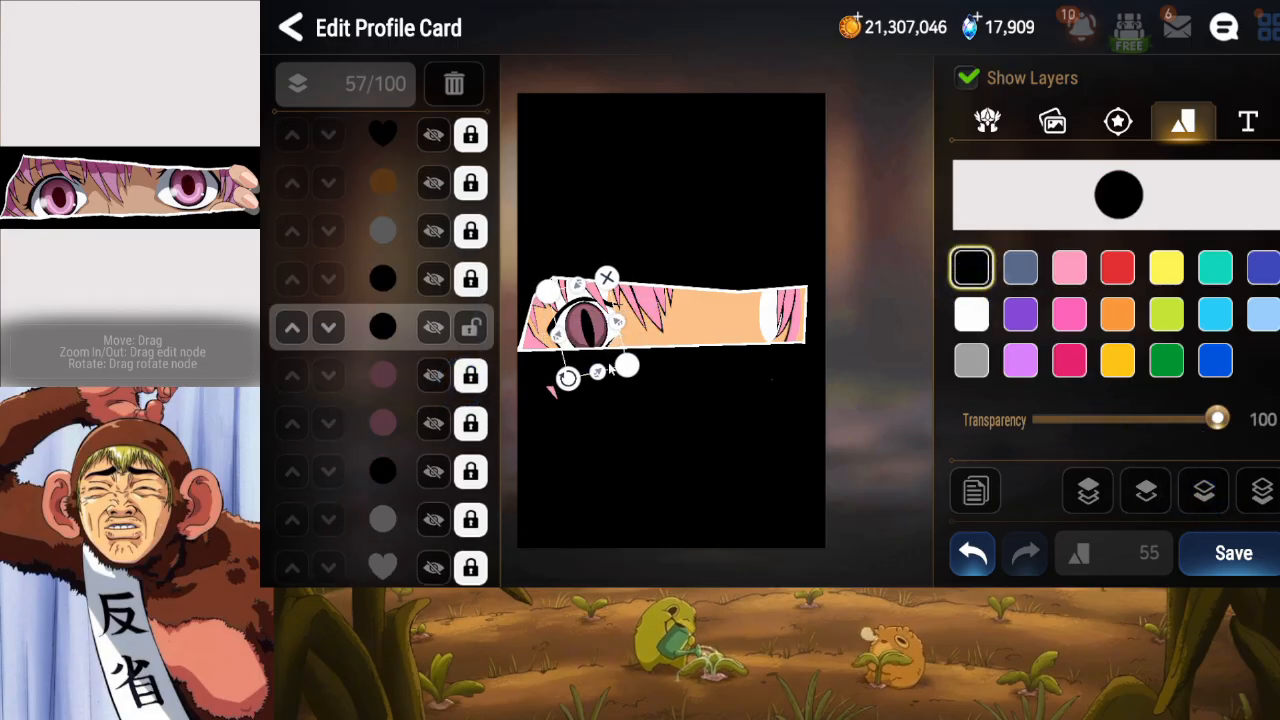
pyautogui.moveTo(609, 370)
pyautogui.mouseDown()
pyautogui.moveTo(594, 338)
pyautogui.moveTo(597, 359)
pyautogui.moveTo(616, 325)
pyautogui.moveTo(596, 366)
pyautogui.mouseUp()
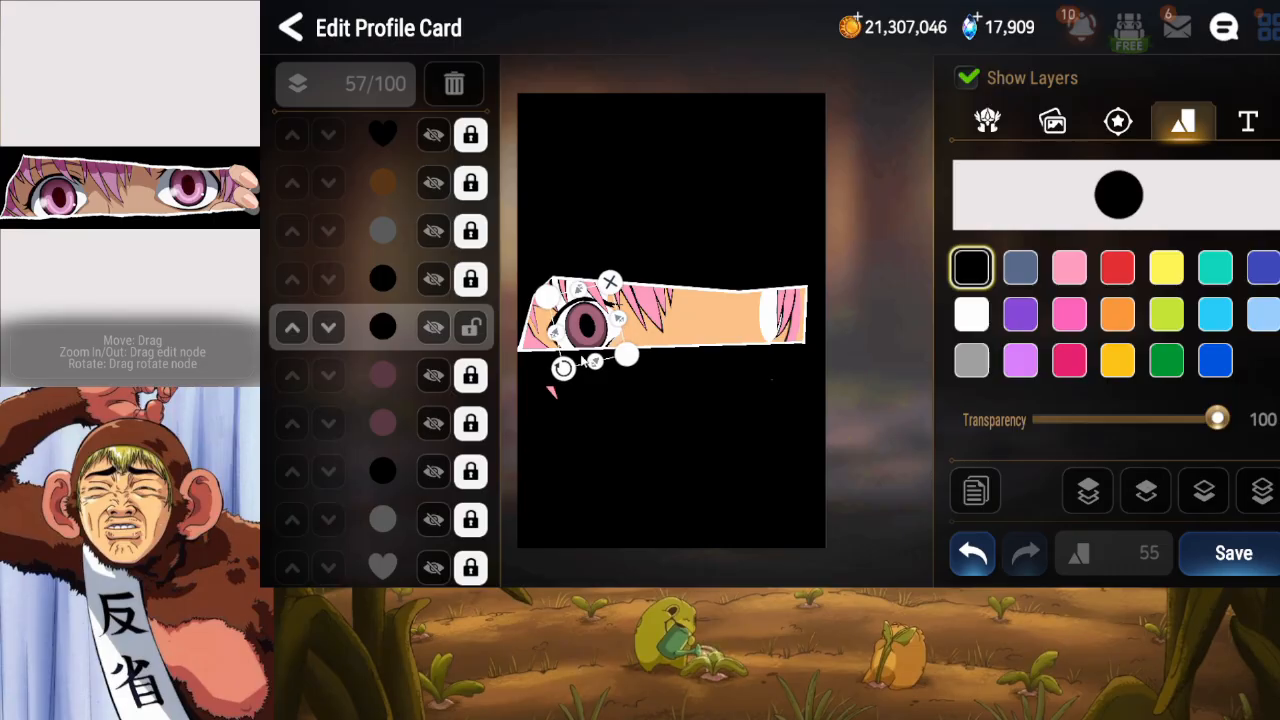
pyautogui.click(466, 328)
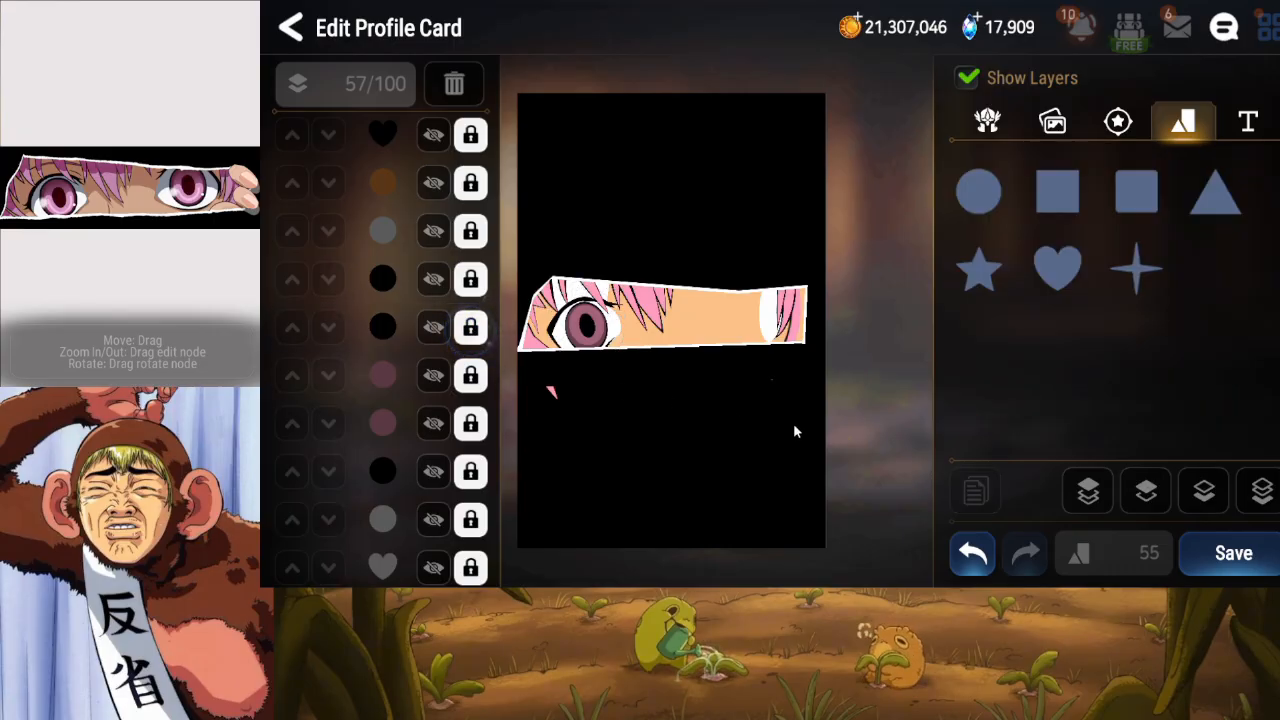
# Save the card, add a circle over the first eye and lower its layer to directly below the black pupil.
pyautogui.click(1192, 558)
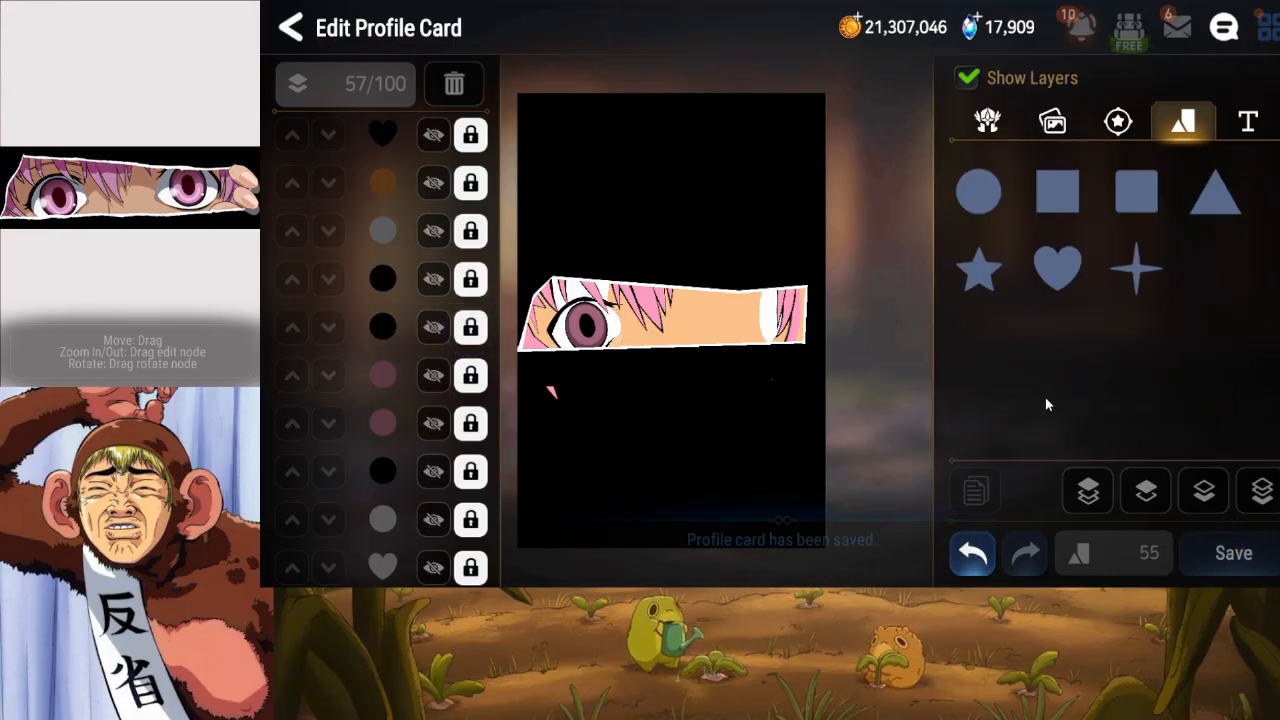
pyautogui.click(990, 195)
pyautogui.moveTo(665, 330); pyautogui.dragTo(617, 350)
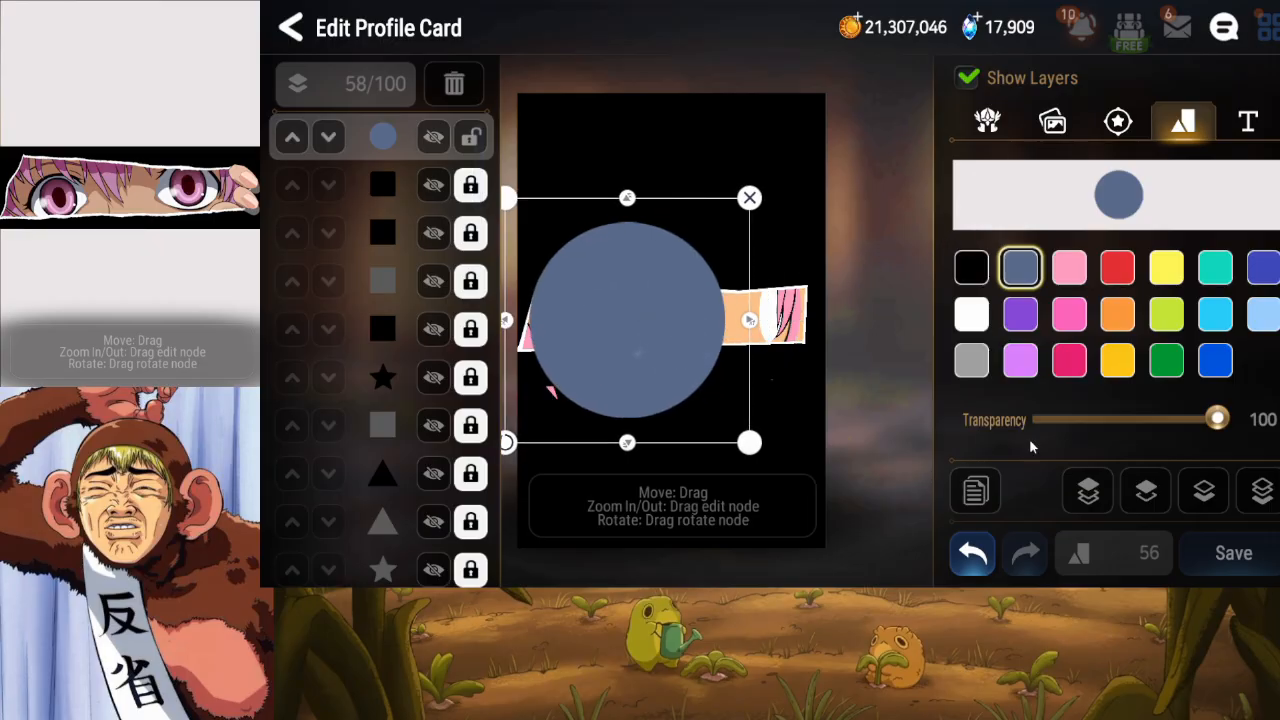
pyautogui.click(1205, 495)
pyautogui.click(1205, 495)
pyautogui.click(1205, 495)
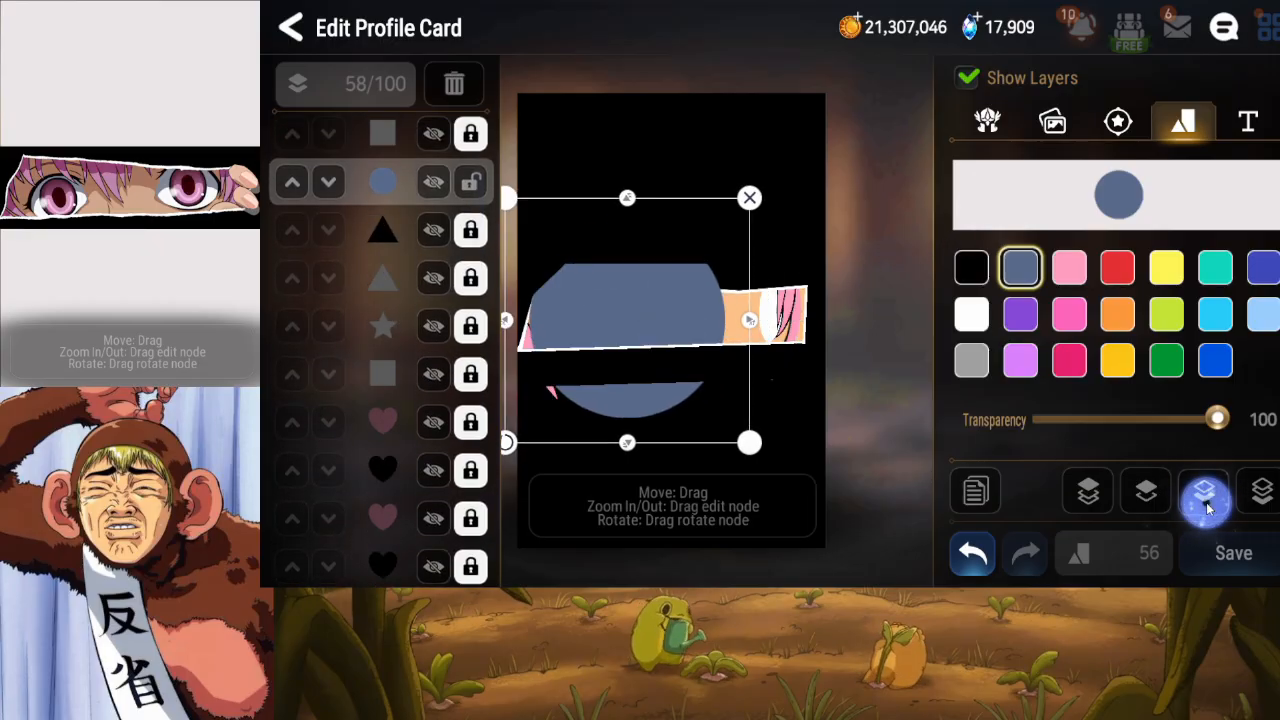
pyautogui.click(1205, 495)
pyautogui.click(1205, 495)
pyautogui.click(1205, 495)
pyautogui.click(1205, 495)
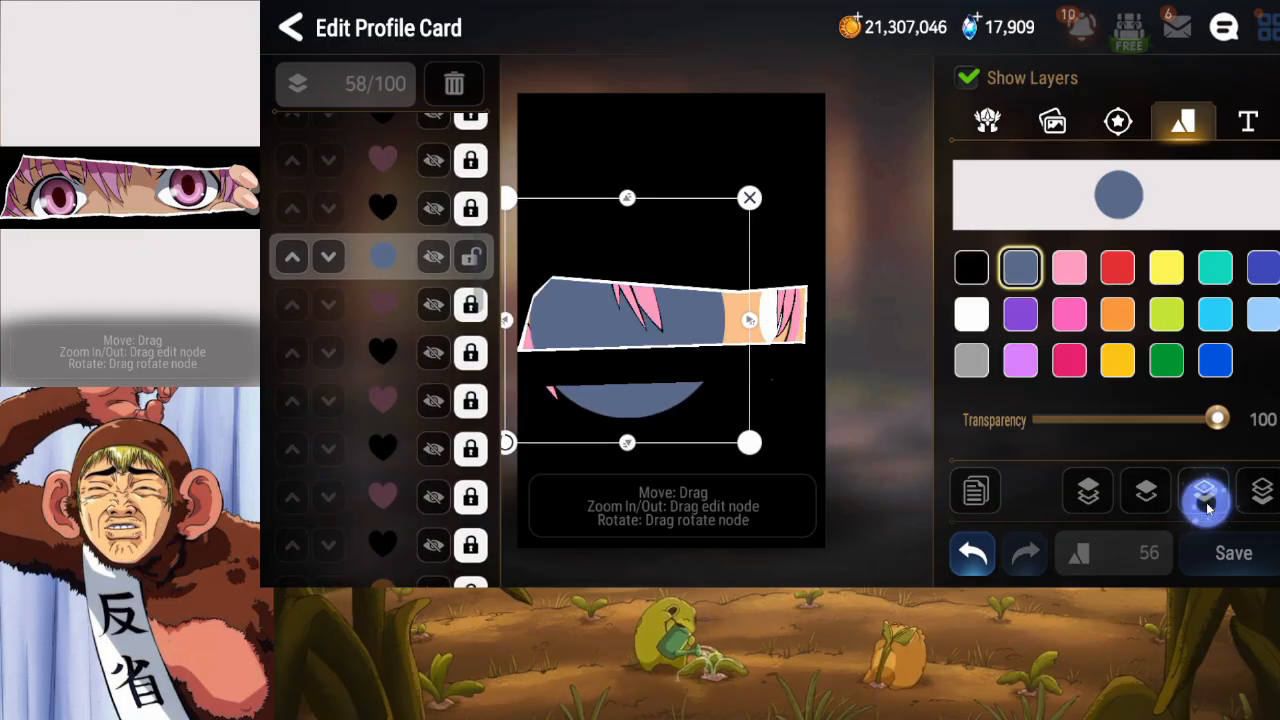
pyautogui.click(1205, 495)
pyautogui.click(1205, 495)
pyautogui.click(1205, 495)
pyautogui.click(1205, 495)
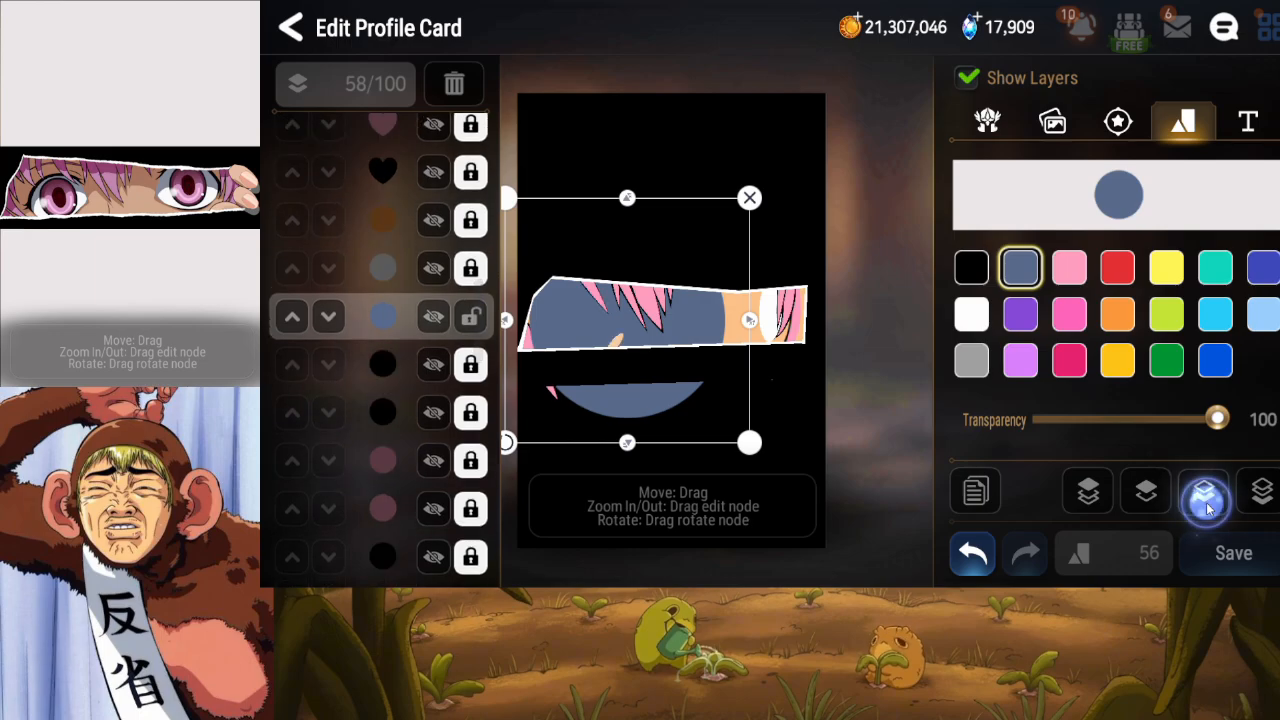
pyautogui.click(1205, 495)
pyautogui.click(1205, 495)
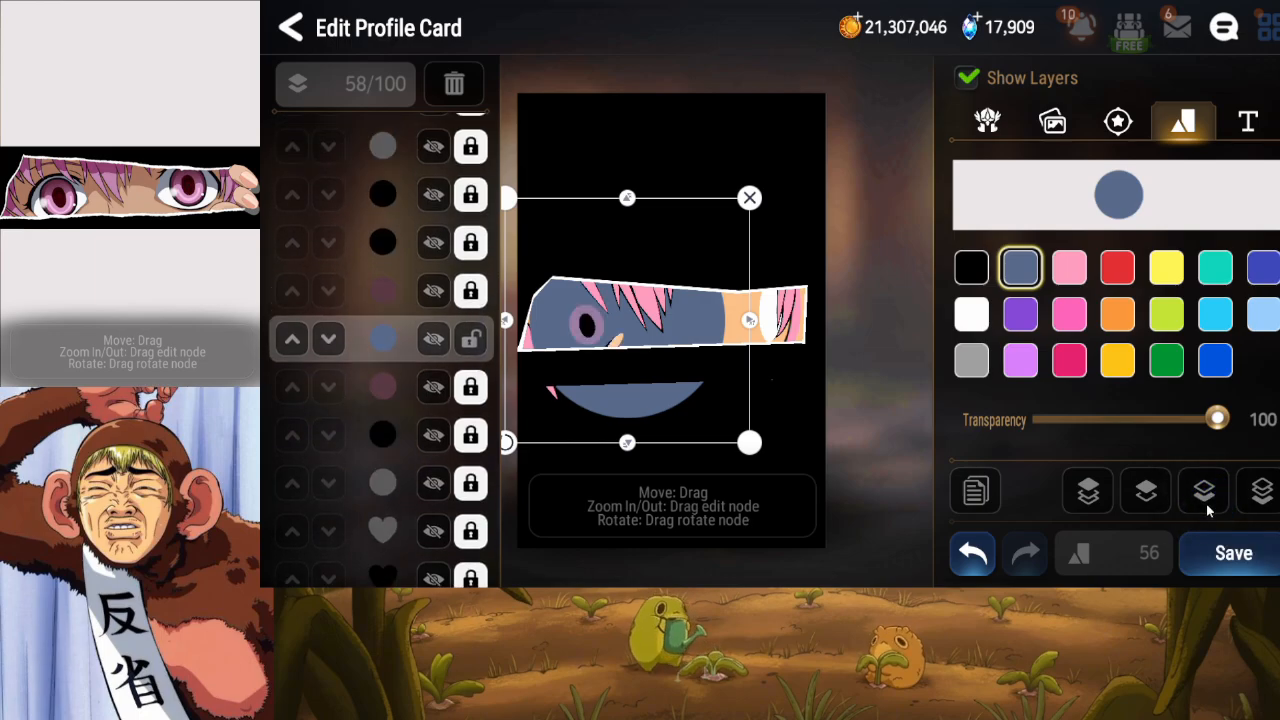
pyautogui.click(1148, 512)
# Colour the new circle light pink, shrink it to iris size, and rotate and reshape it to fit the iris behind the pupil.
pyautogui.moveTo(750, 442); pyautogui.dragTo(618, 337)
pyautogui.click(1069, 267)
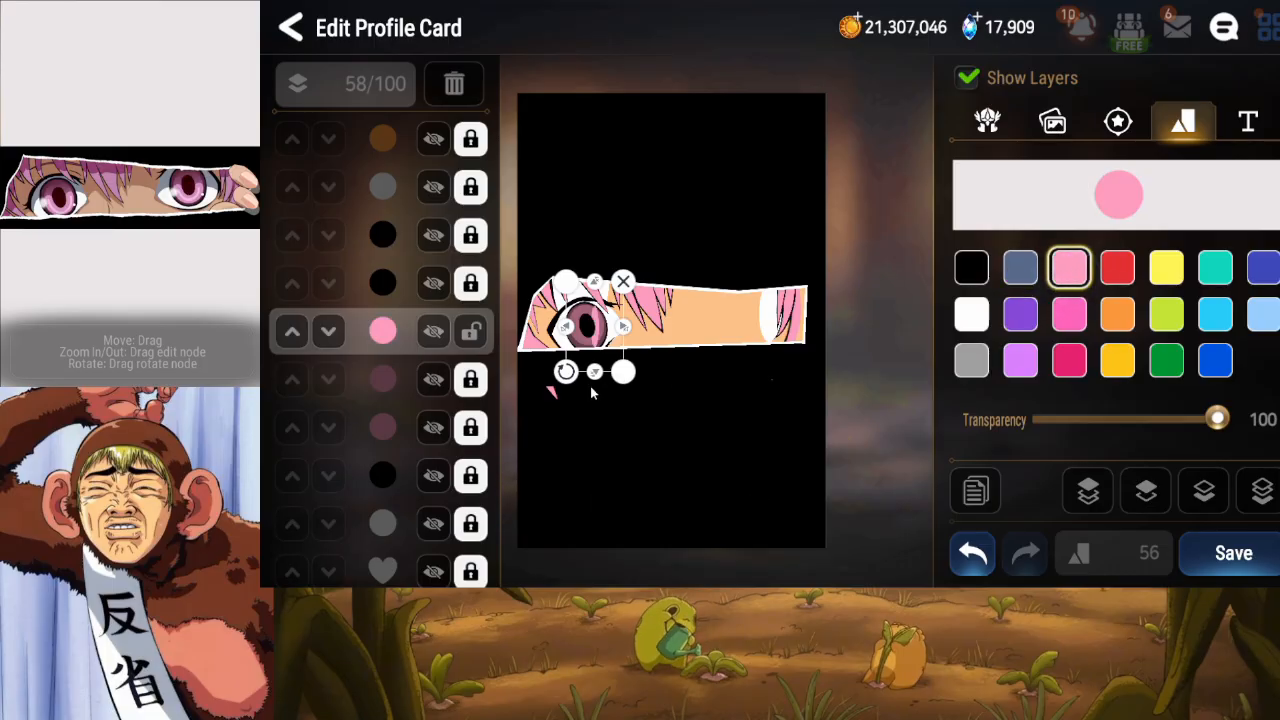
pyautogui.moveTo(567, 372); pyautogui.dragTo(609, 337)
pyautogui.moveTo(573, 379); pyautogui.dragTo(591, 346)
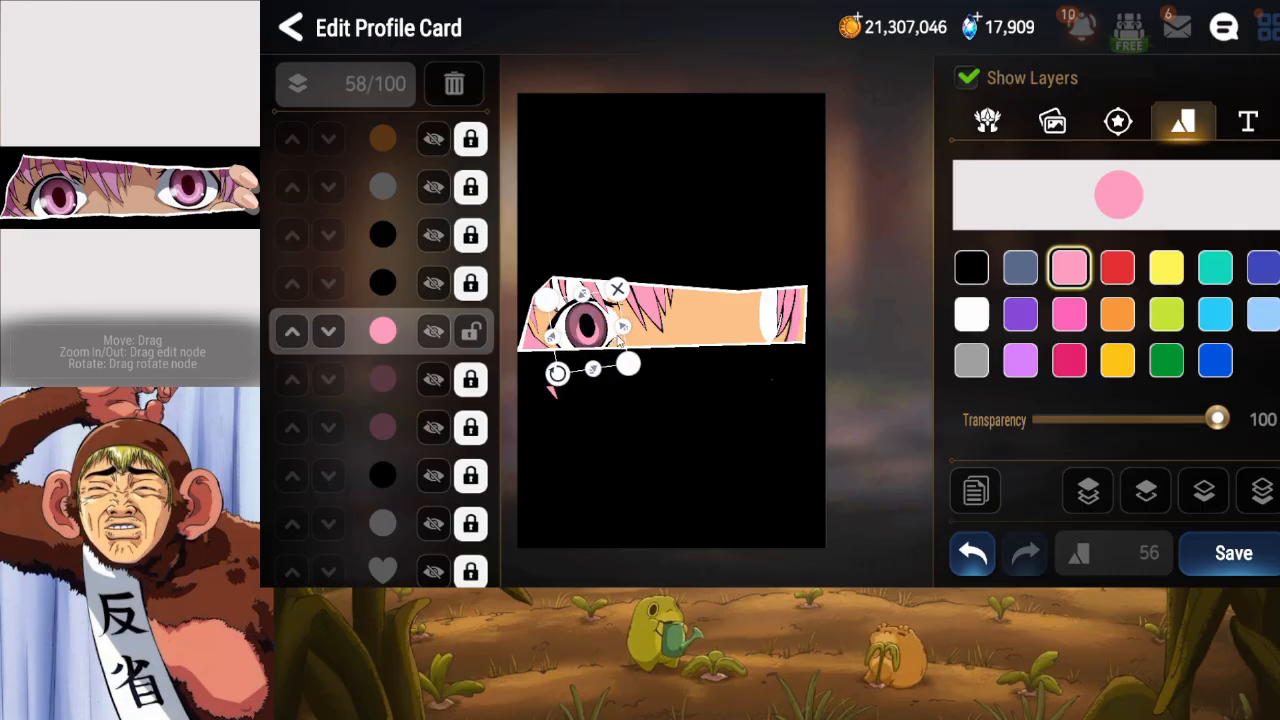
pyautogui.moveTo(556, 374); pyautogui.dragTo(597, 382)
pyautogui.moveTo(602, 306); pyautogui.dragTo(607, 315)
pyautogui.moveTo(595, 380); pyautogui.dragTo(591, 382)
pyautogui.moveTo(604, 315); pyautogui.dragTo(612, 360)
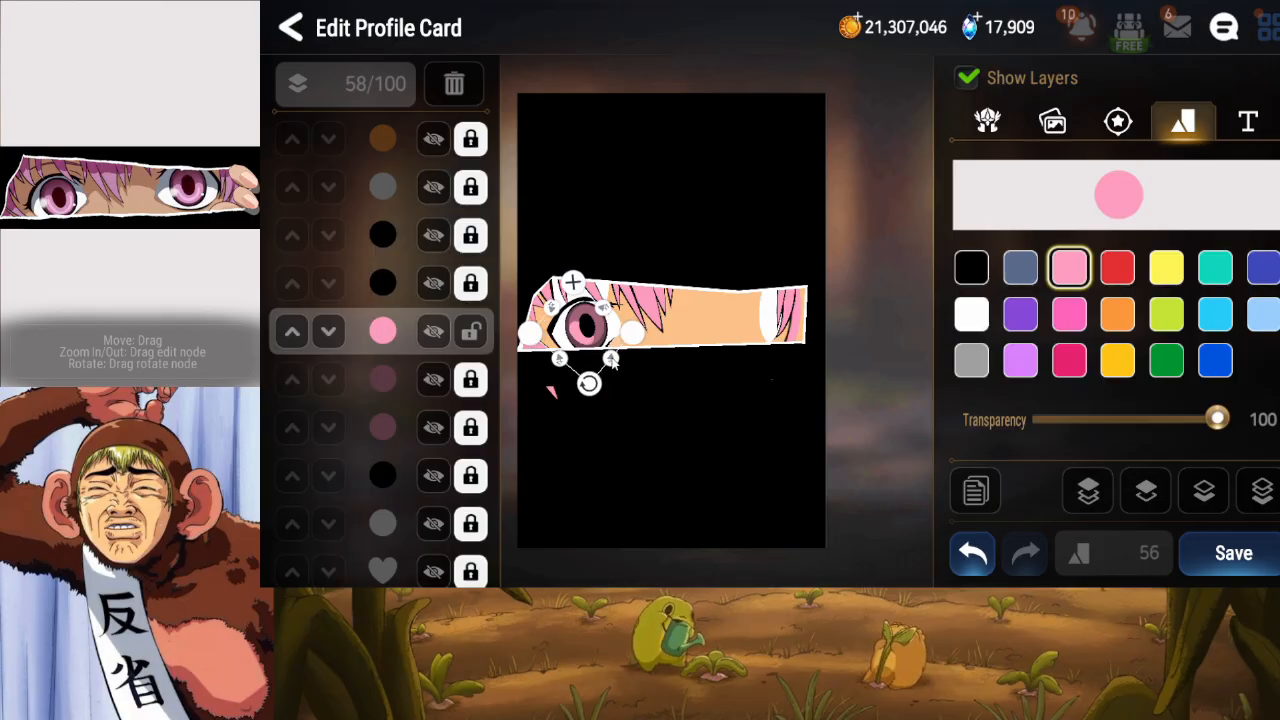
# Duplicate the light pink circle, lower the copy's layer to directly above the original and lock the original.
pyautogui.click(975, 490)
pyautogui.click(1205, 490)
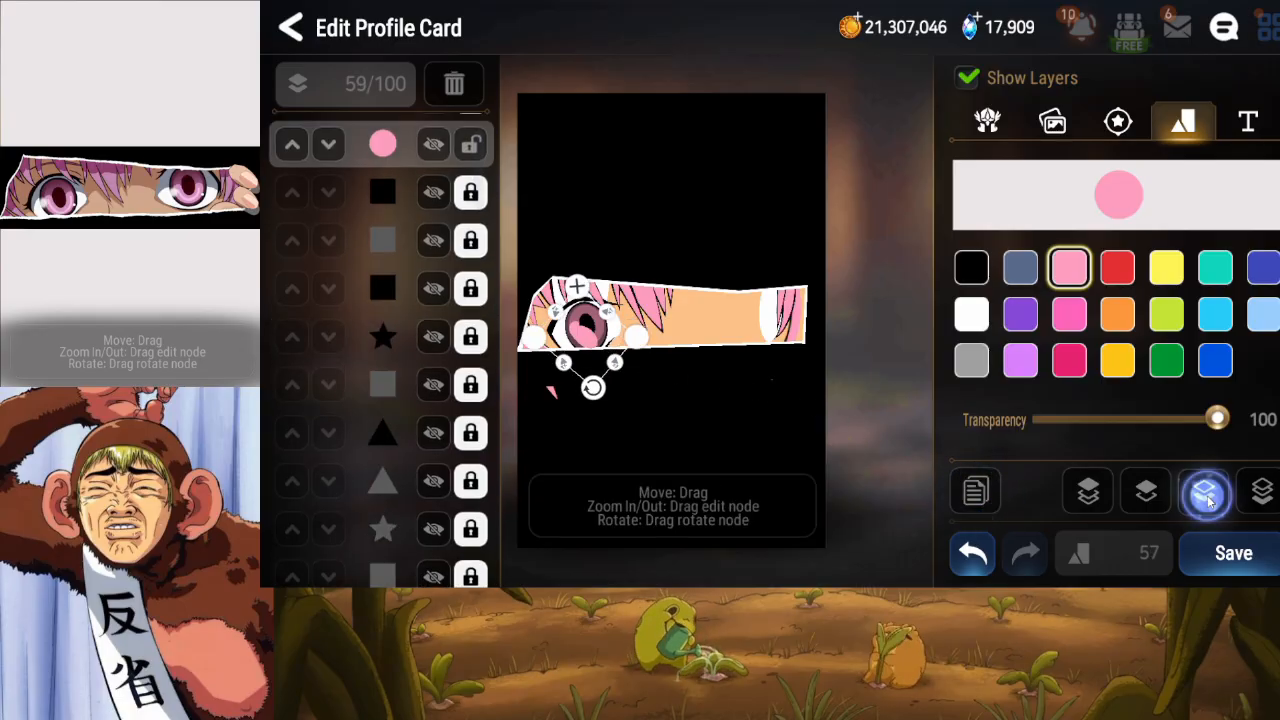
pyautogui.click(1205, 490)
pyautogui.click(1205, 490)
pyautogui.click(1205, 490)
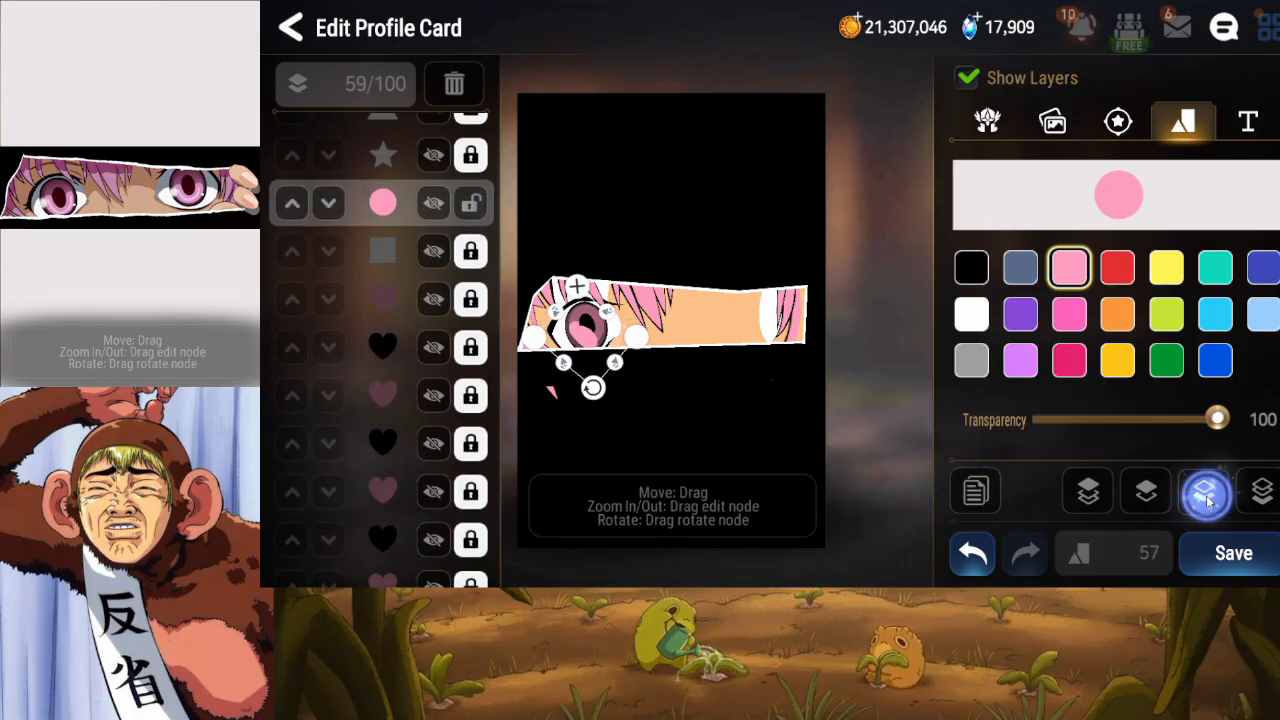
pyautogui.click(1205, 490)
pyautogui.click(1205, 490)
pyautogui.click(1205, 490)
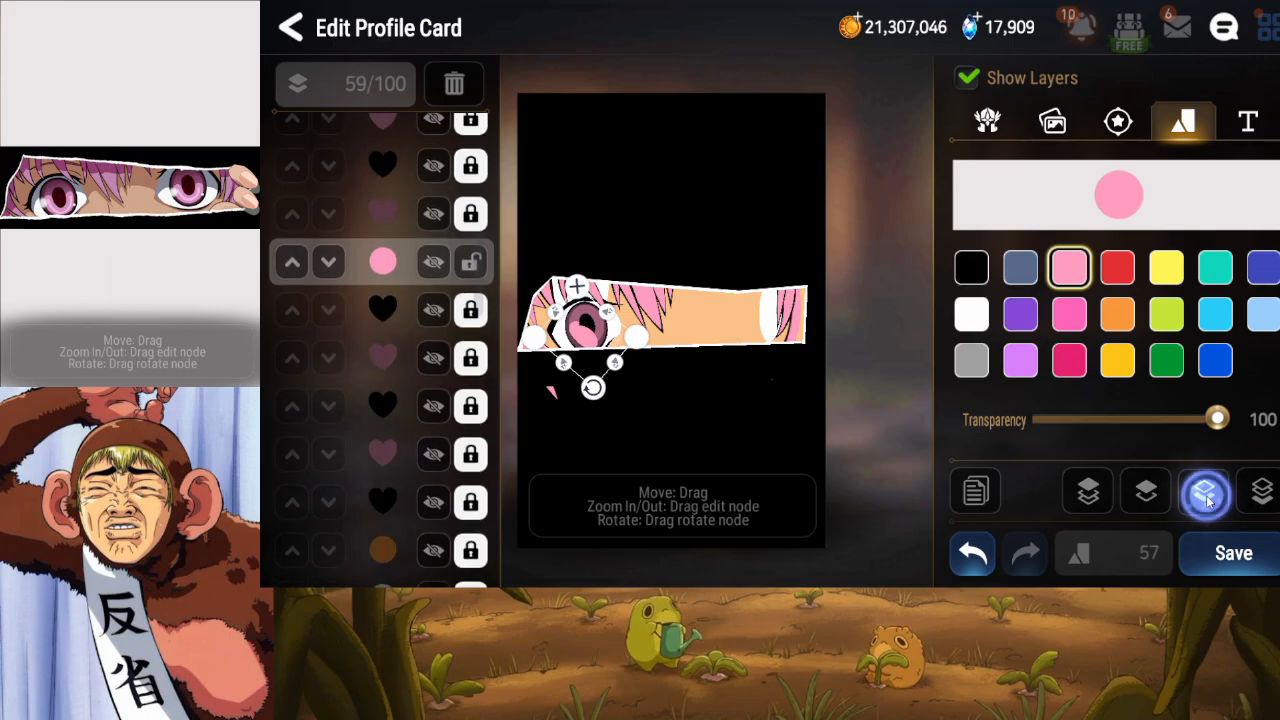
pyautogui.click(1205, 490)
pyautogui.click(1205, 490)
pyautogui.click(1206, 496)
pyautogui.click(1206, 496)
pyautogui.click(1206, 496)
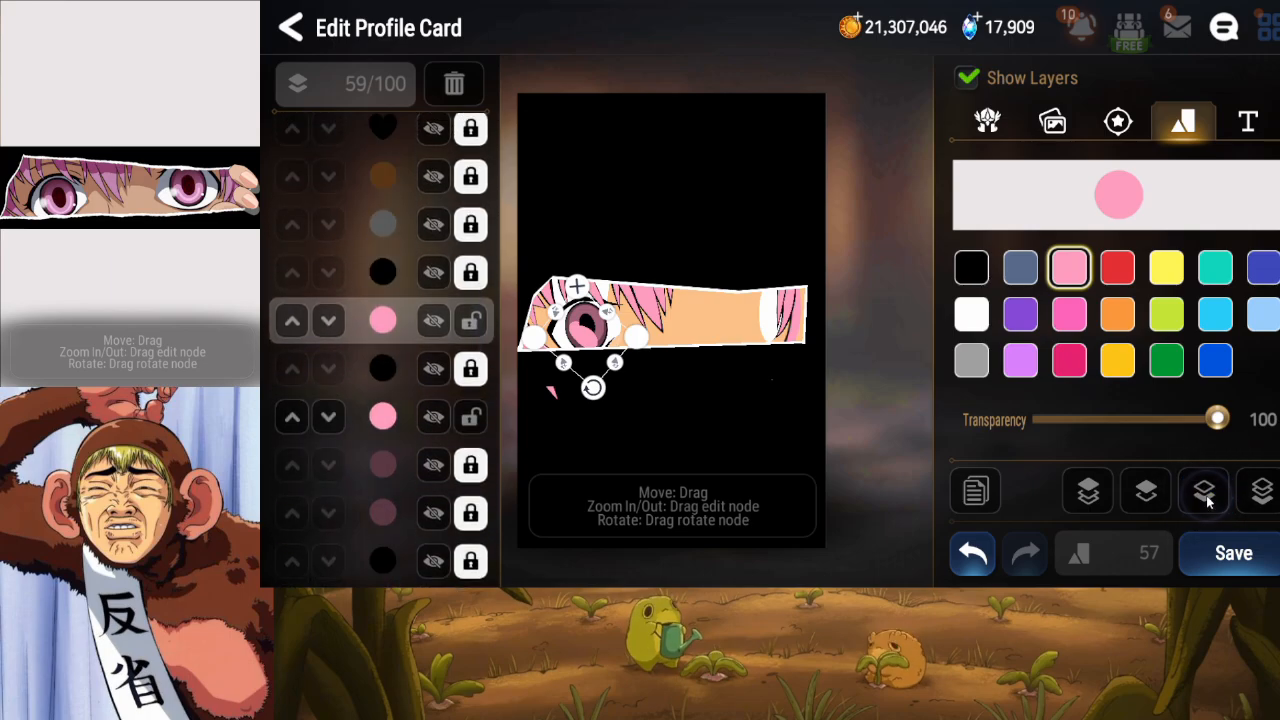
pyautogui.click(1205, 493)
pyautogui.click(475, 381)
# Rotate and fit the light pink copy over the iris, lock its layer and save the card.
pyautogui.moveTo(587, 344)
pyautogui.mouseDown()
pyautogui.moveTo(598, 344)
pyautogui.moveTo(577, 386)
pyautogui.moveTo(549, 361)
pyautogui.moveTo(574, 328)
pyautogui.moveTo(624, 345)
pyautogui.moveTo(582, 368)
pyautogui.mouseUp()
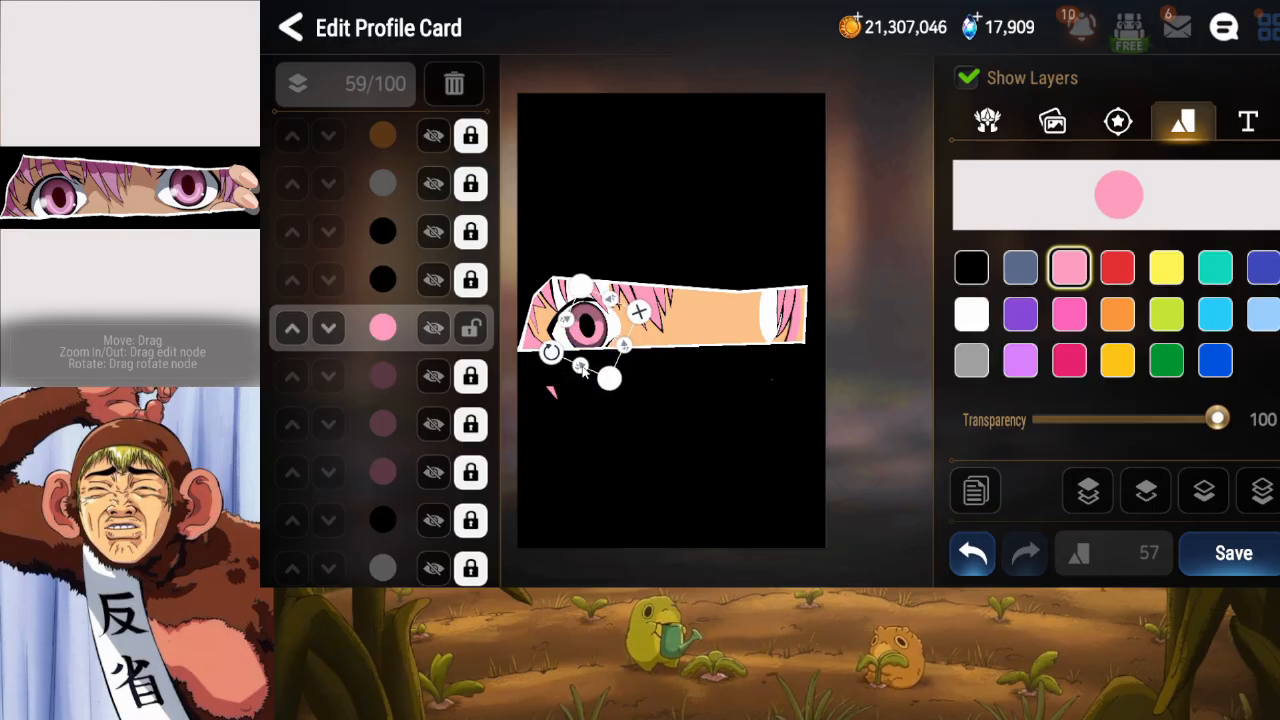
pyautogui.click(470, 328)
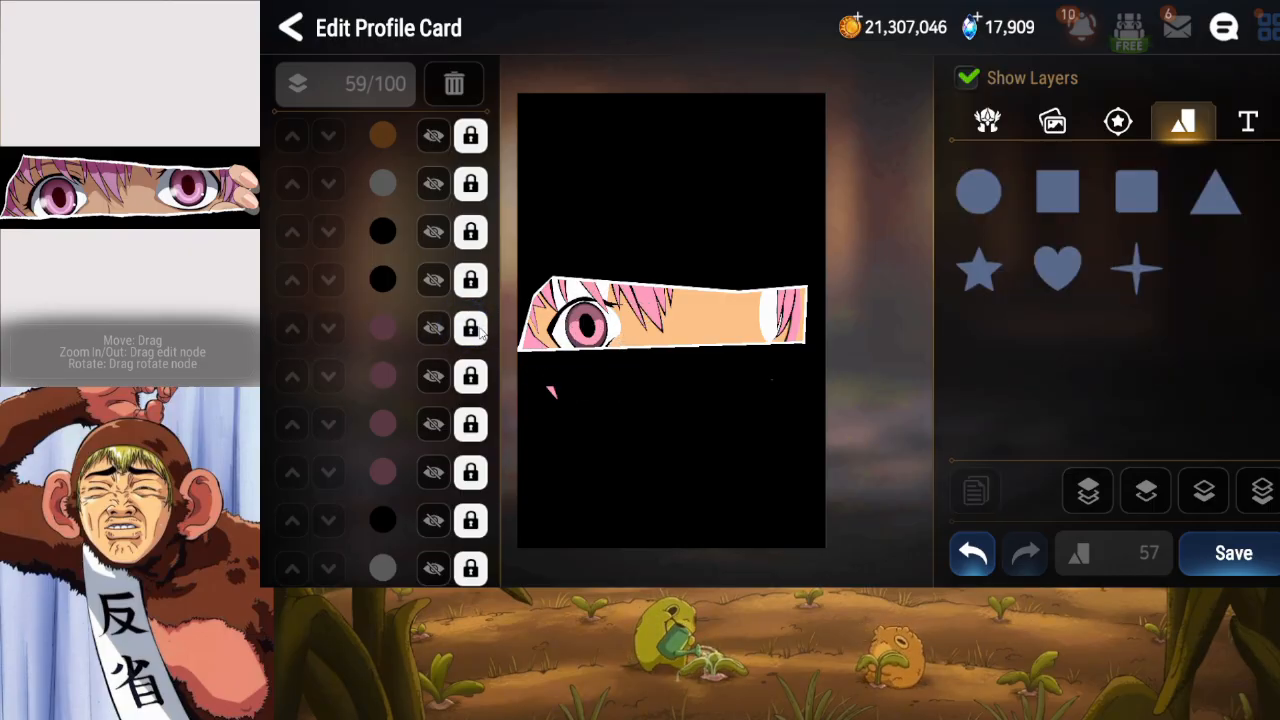
pyautogui.click(1212, 553)
# Hide the top light pink circle, unlock the one below it and try rotating and enlarging it around the iris.
pyautogui.click(433, 328)
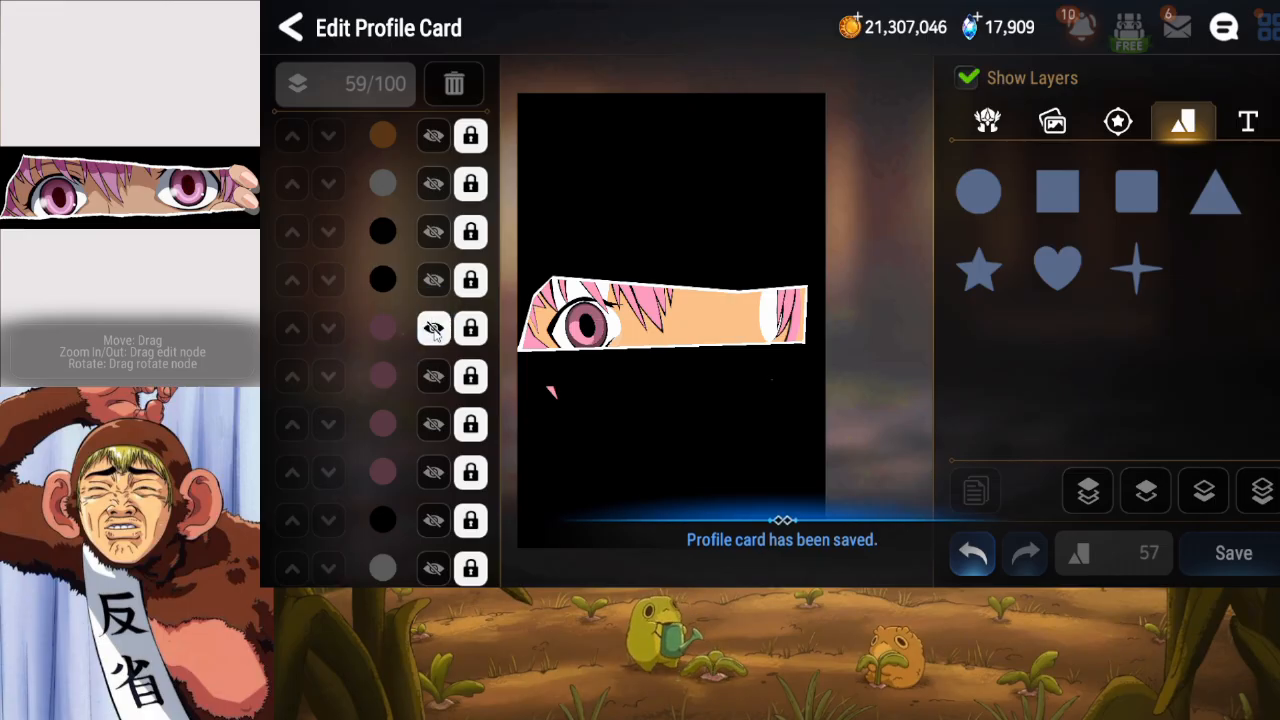
pyautogui.click(434, 378)
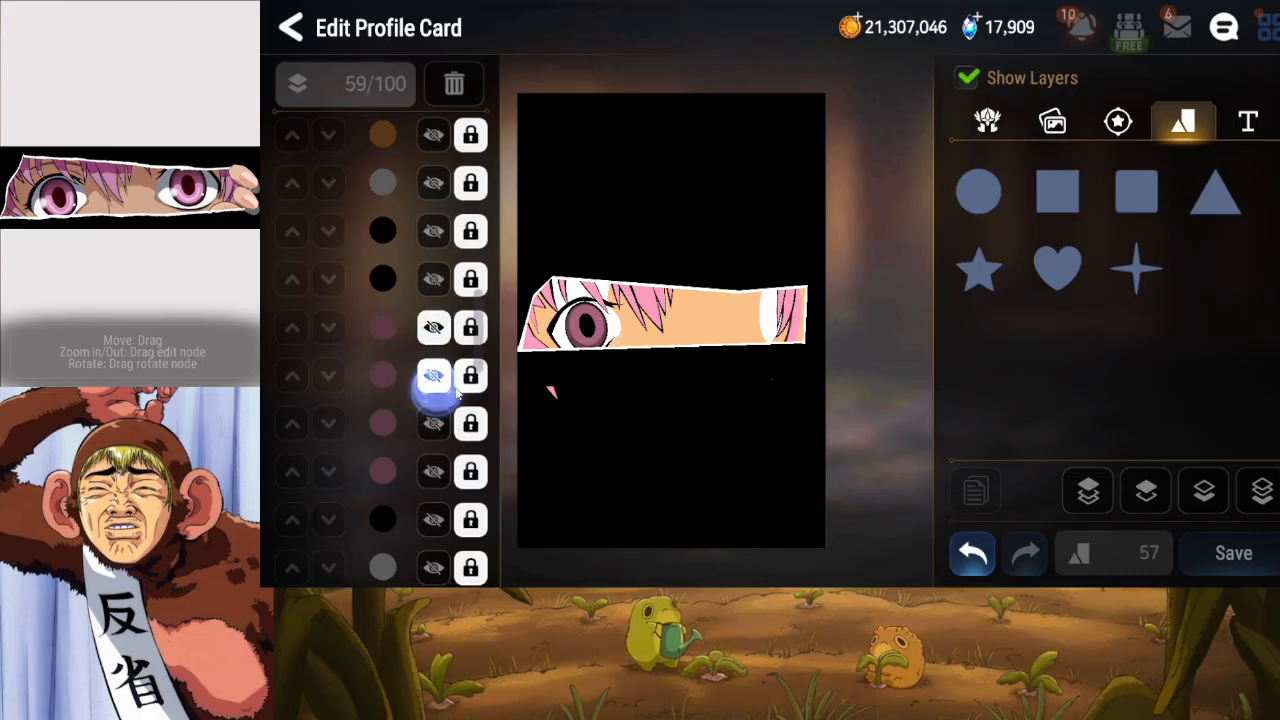
pyautogui.click(434, 378)
pyautogui.click(467, 378)
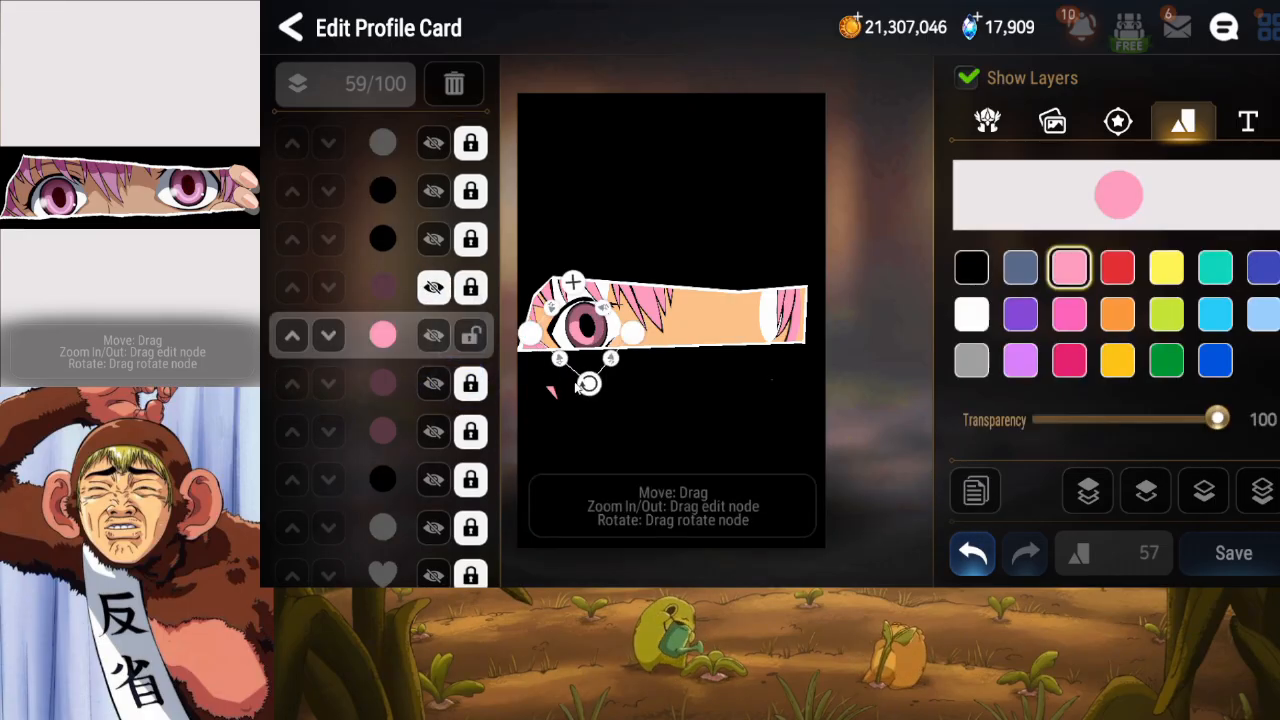
pyautogui.moveTo(587, 383); pyautogui.dragTo(629, 364)
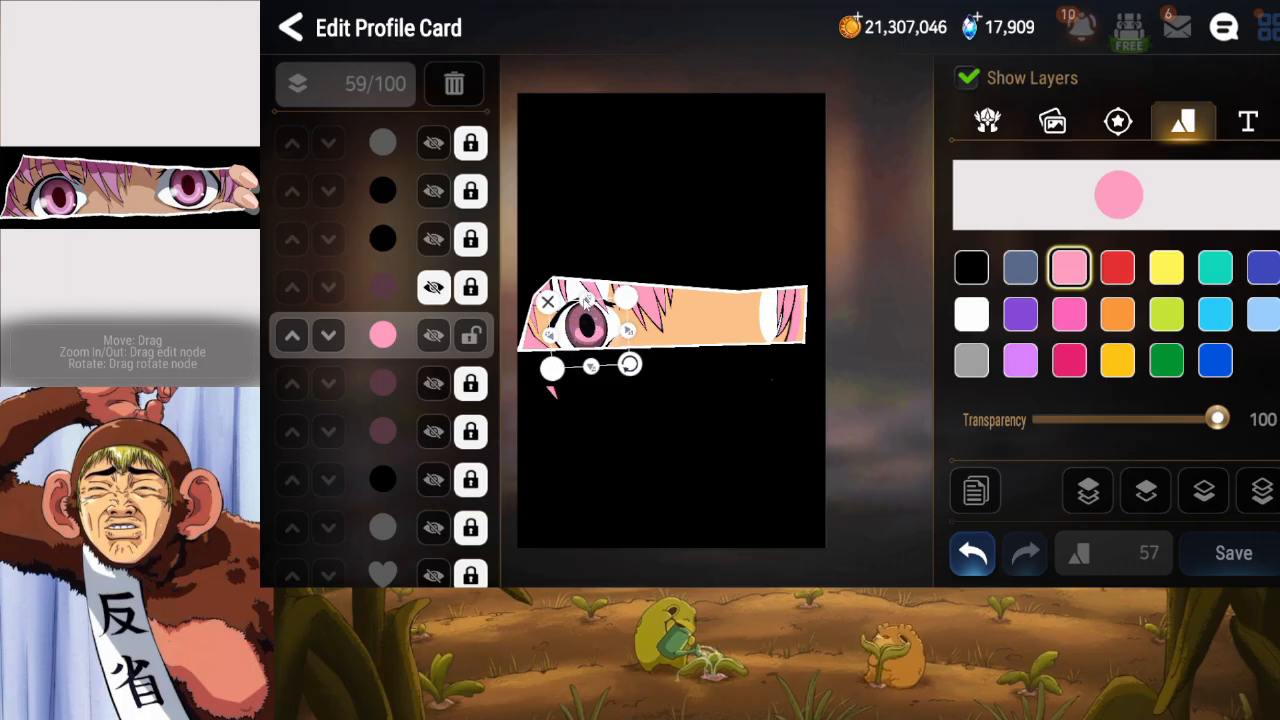
pyautogui.moveTo(586, 300); pyautogui.dragTo(585, 291)
pyautogui.moveTo(630, 336); pyautogui.dragTo(632, 342)
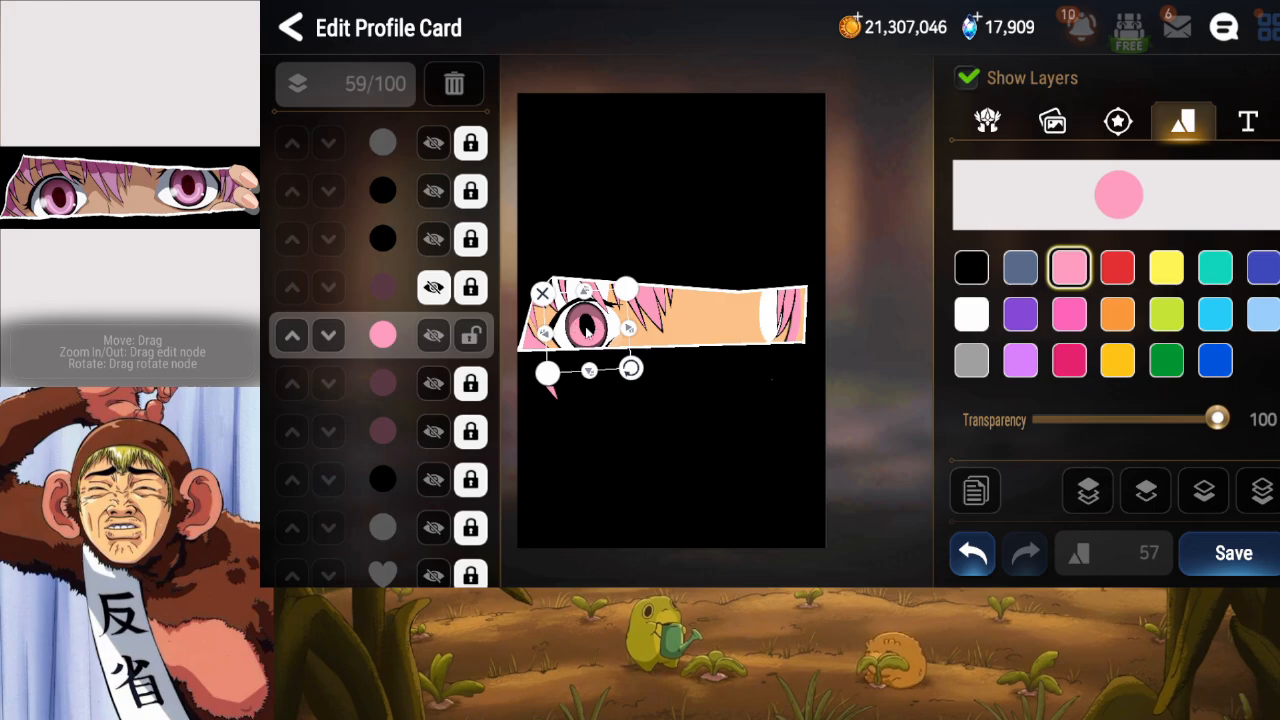
# Undo the rotation and resizing of the lower light pink circle, show the top one again and leave both locked.
pyautogui.click(972, 551)
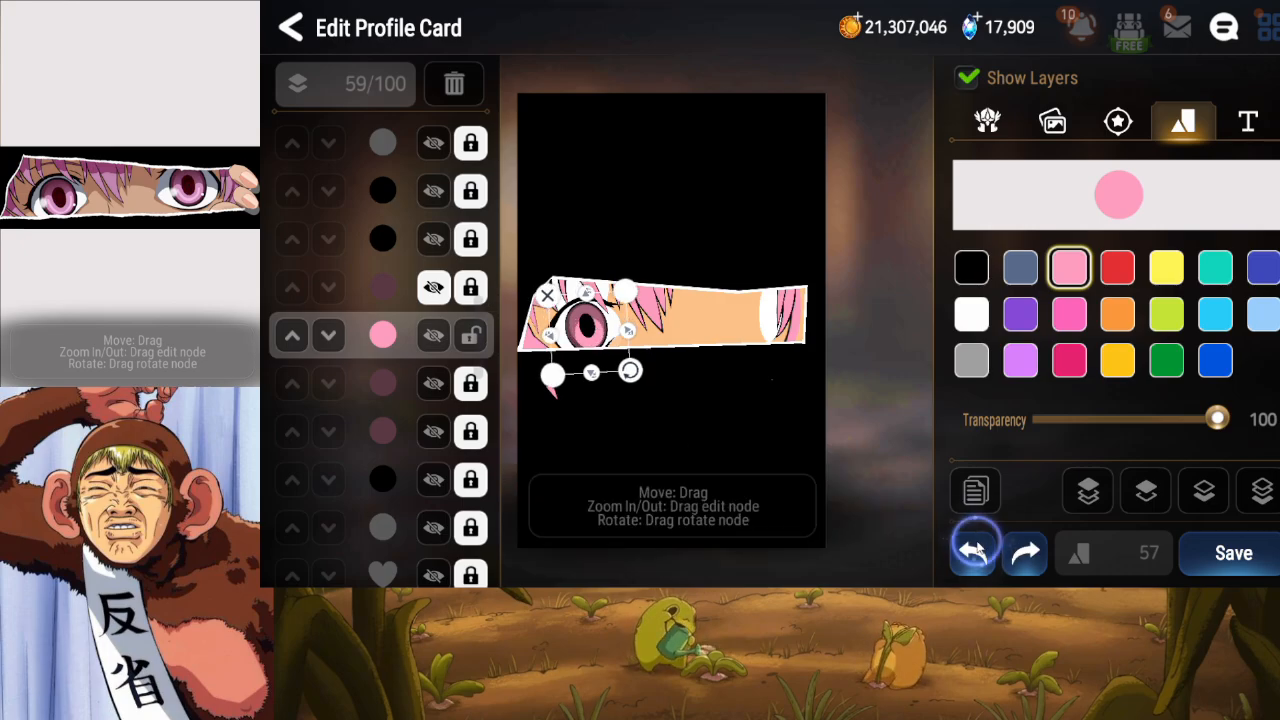
pyautogui.click(972, 551)
pyautogui.click(972, 551)
pyautogui.click(433, 287)
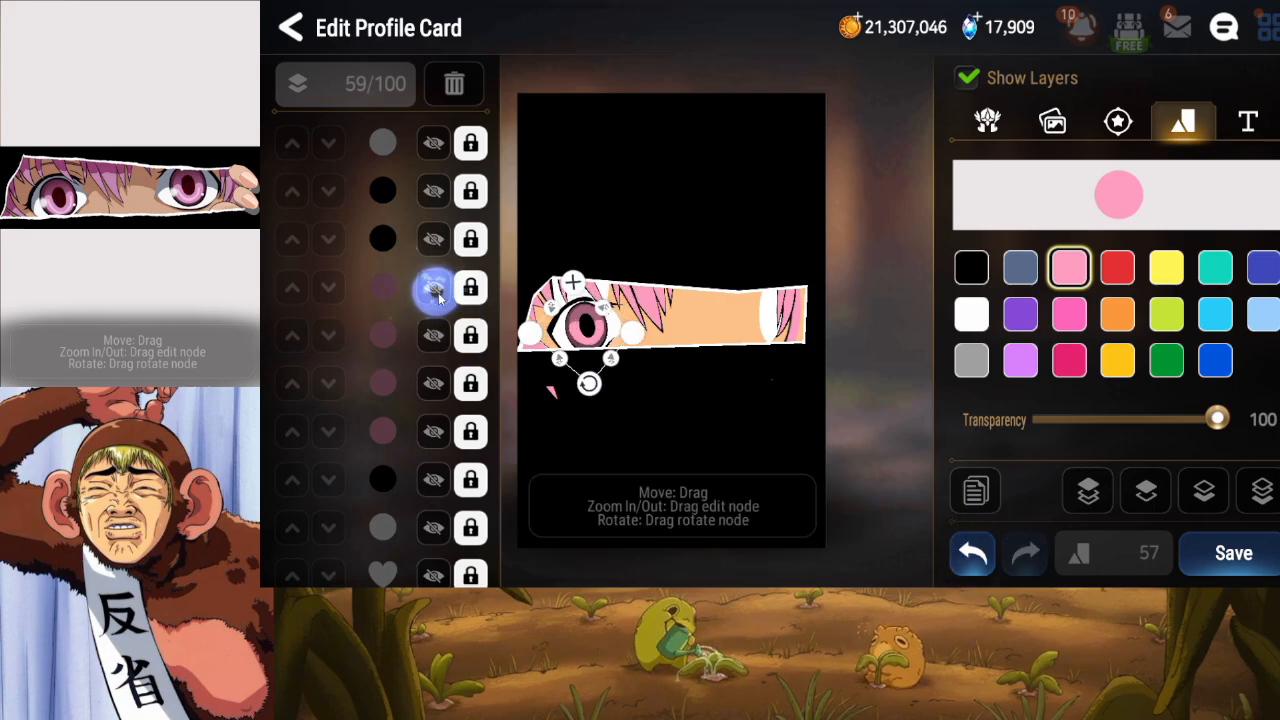
pyautogui.click(429, 286)
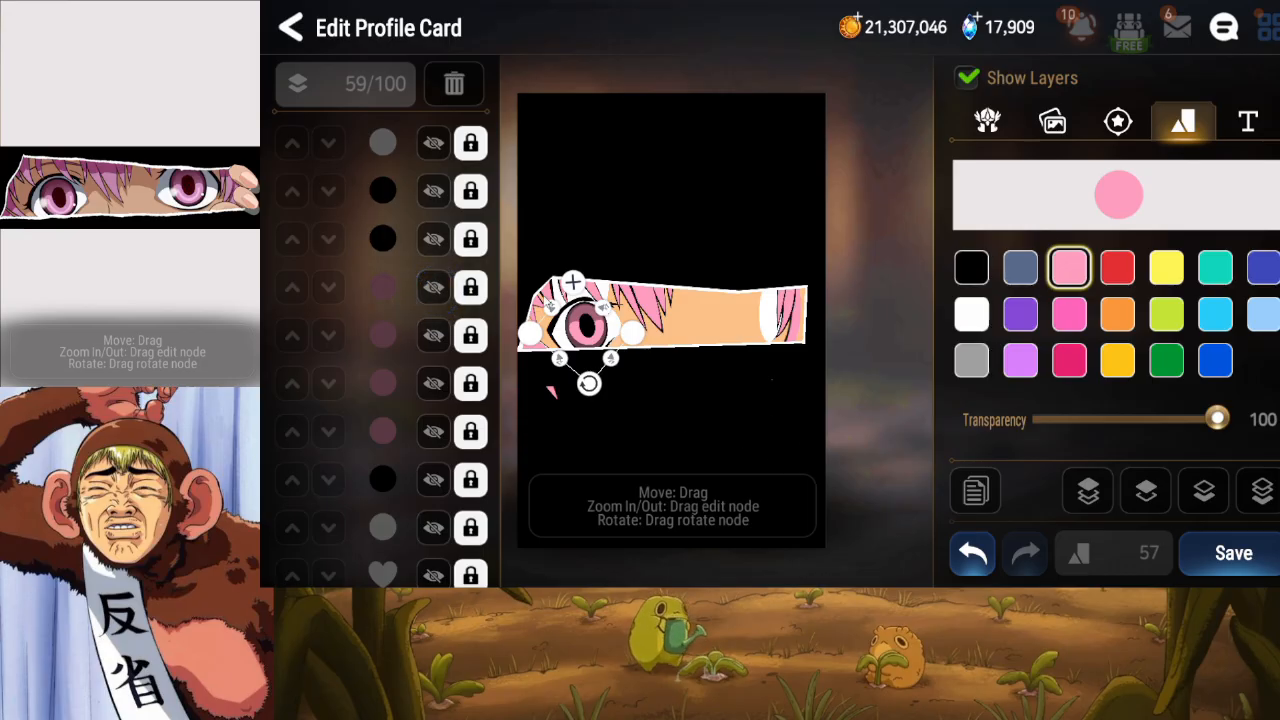
pyautogui.click(1230, 556)
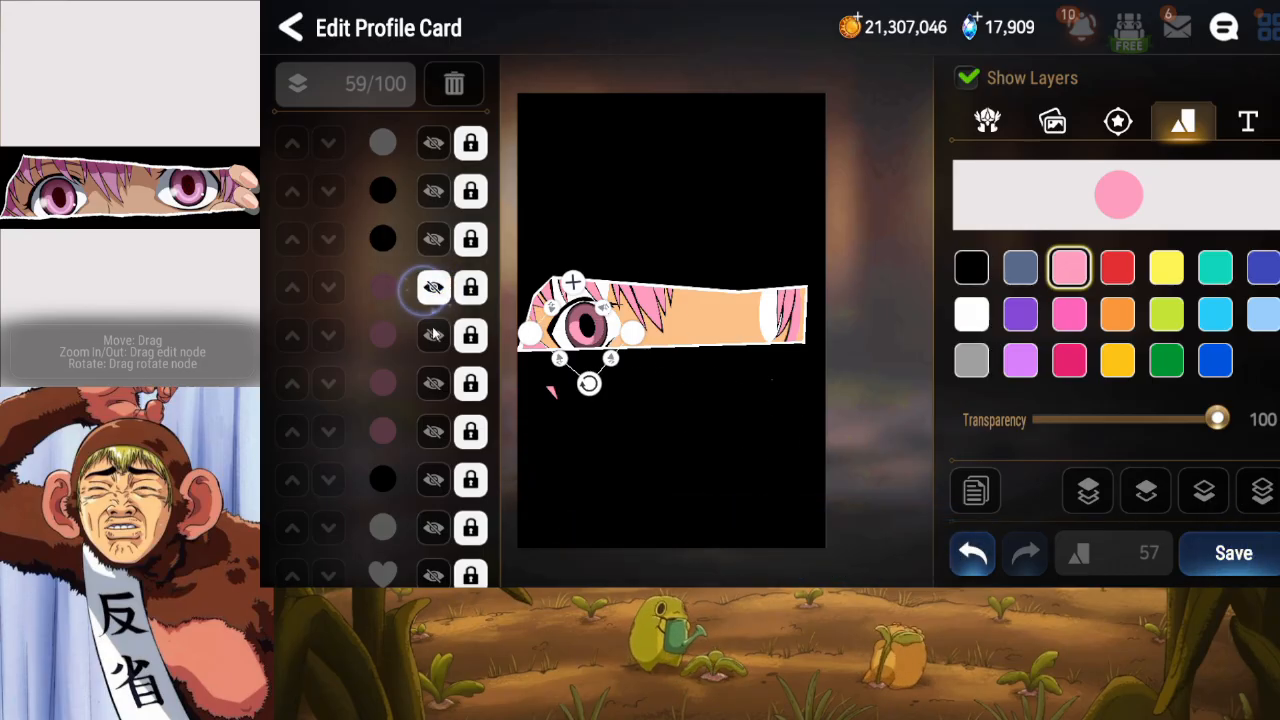
pyautogui.click(742, 318)
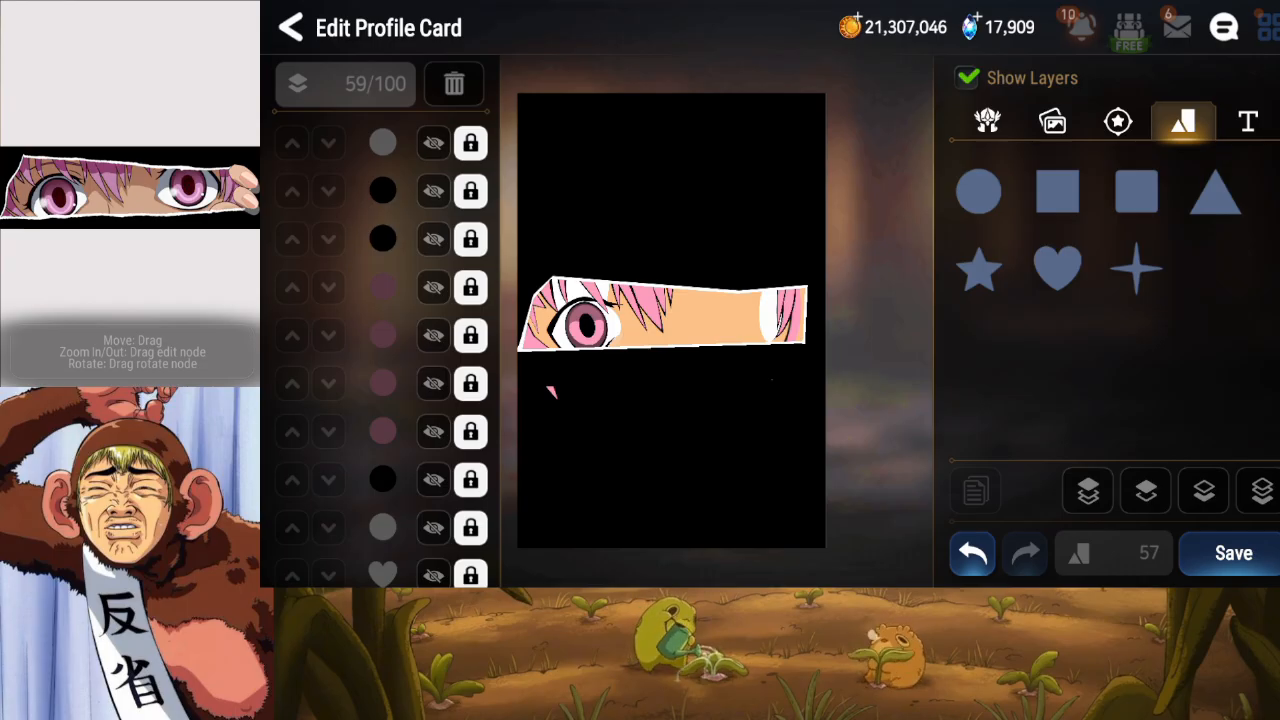
# Add a text layer with the arc character ◡, move it over the first eye and colour it white.
pyautogui.click(1249, 121)
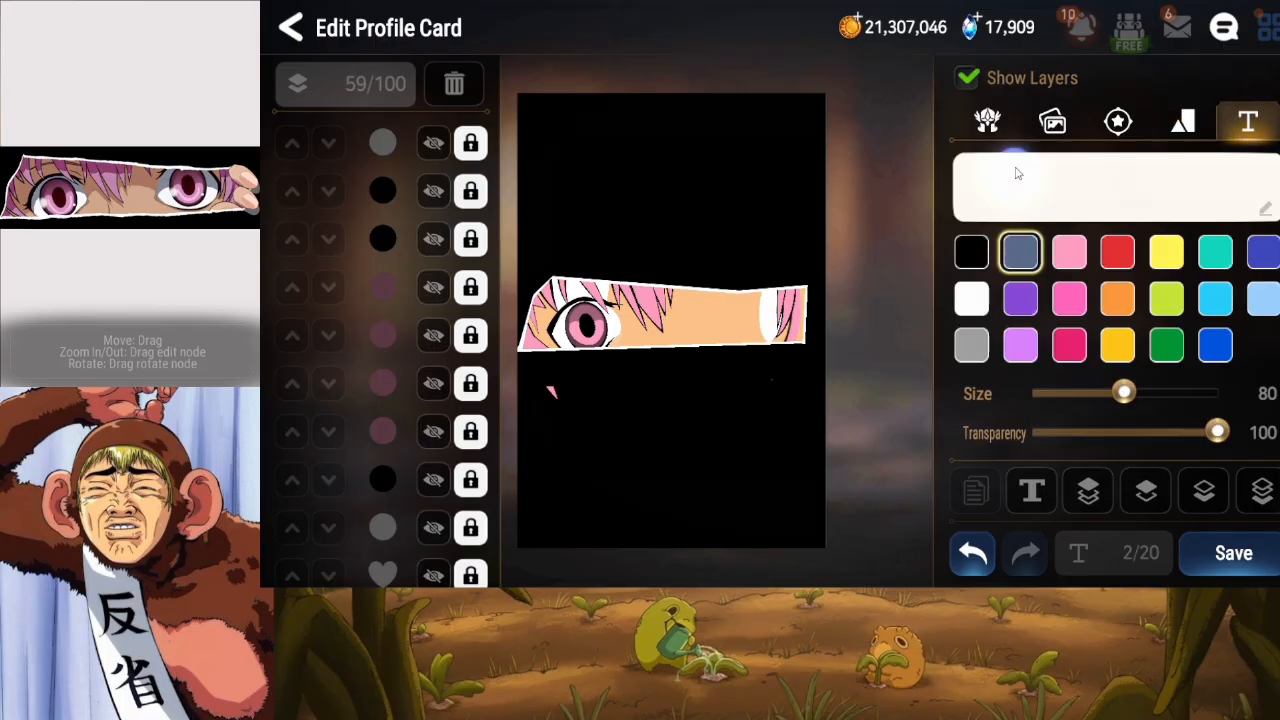
pyautogui.click(1100, 185)
pyautogui.click(849, 410)
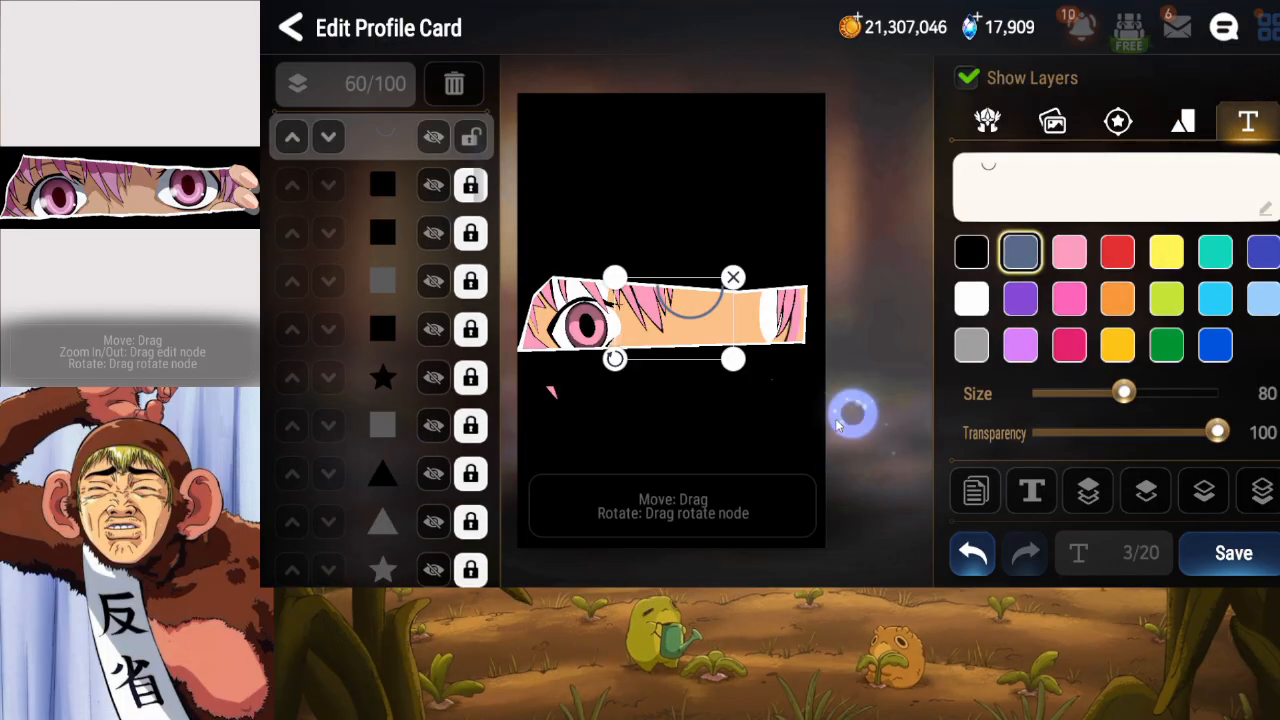
pyautogui.moveTo(682, 329); pyautogui.dragTo(581, 334)
pyautogui.click(972, 299)
# Place the arc's layer low in the stack and raise it gradually to directly below the black heart above the black star.
pyautogui.click(1142, 491)
pyautogui.click(1142, 491)
pyautogui.click(1140, 492)
pyautogui.click(1140, 492)
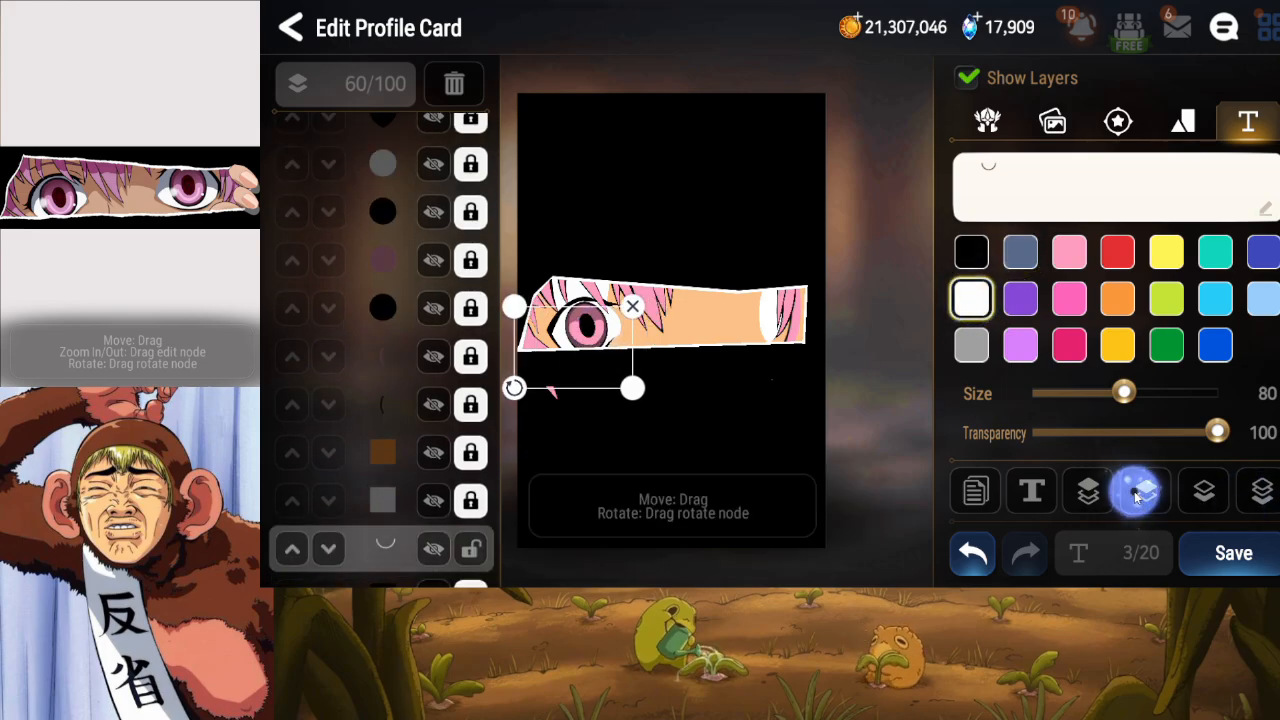
pyautogui.click(1140, 493)
pyautogui.click(1140, 493)
pyautogui.click(1138, 495)
pyautogui.click(1138, 495)
pyautogui.click(1138, 495)
pyautogui.click(1138, 495)
pyautogui.click(1138, 495)
pyautogui.click(1138, 495)
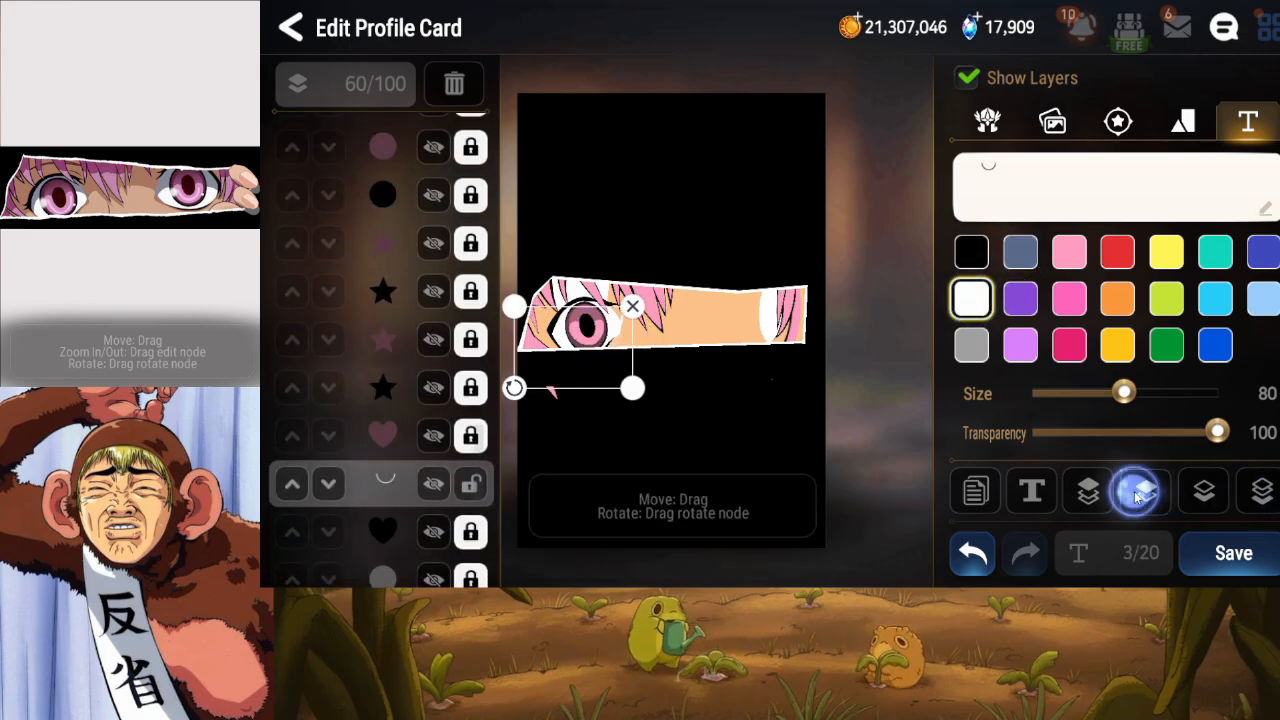
pyautogui.click(1138, 496)
pyautogui.click(1138, 496)
pyautogui.click(1138, 497)
pyautogui.click(1138, 497)
pyautogui.click(1138, 497)
pyautogui.click(1138, 497)
pyautogui.click(1138, 497)
pyautogui.click(1138, 497)
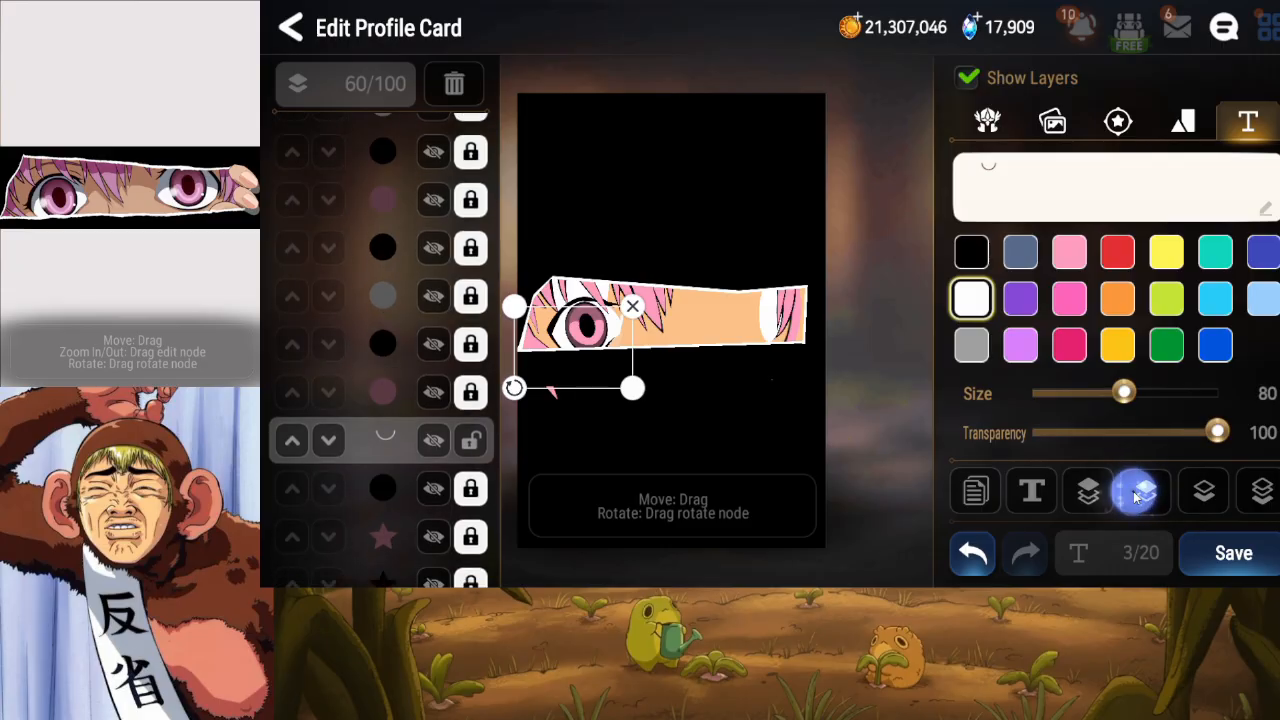
pyautogui.click(1137, 497)
pyautogui.click(1137, 497)
pyautogui.click(1136, 497)
pyautogui.click(1136, 497)
pyautogui.click(1136, 494)
pyautogui.click(1136, 494)
pyautogui.click(1132, 492)
pyautogui.click(1132, 492)
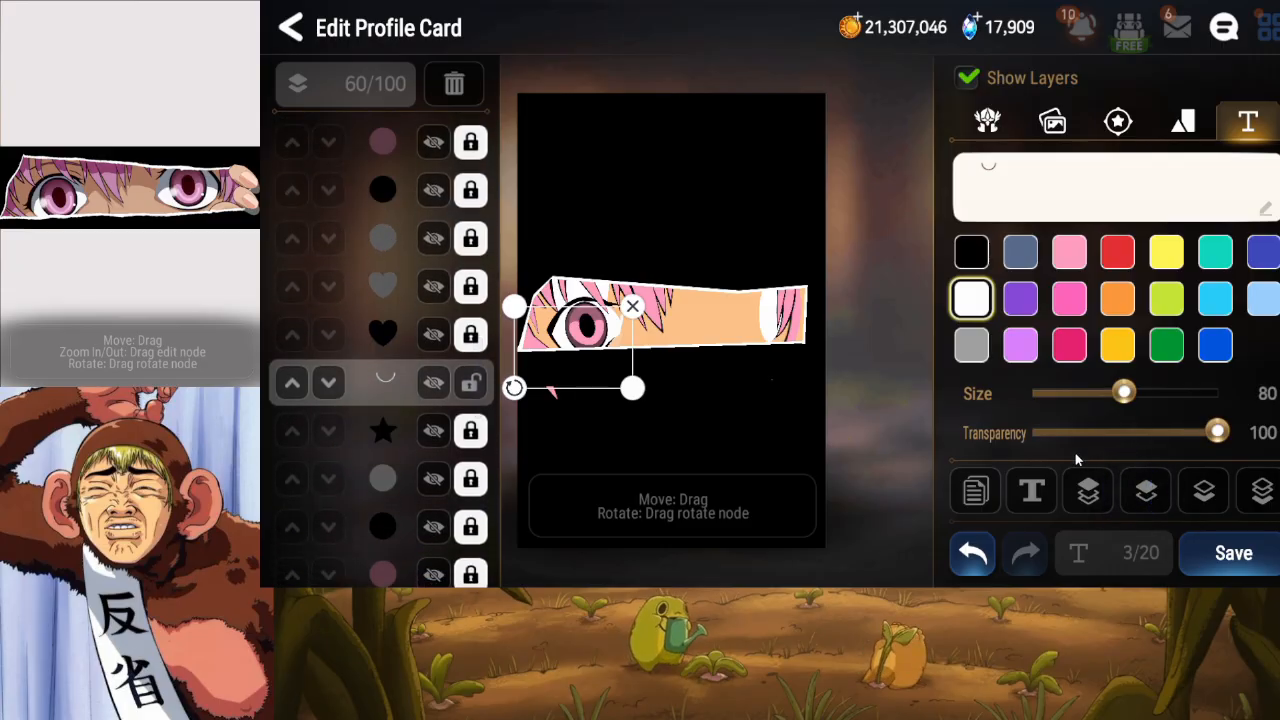
# Colour the arc black, nudge it slightly up and left, and undo a trial move of its layer to the front.
pyautogui.click(993, 259)
pyautogui.click(974, 257)
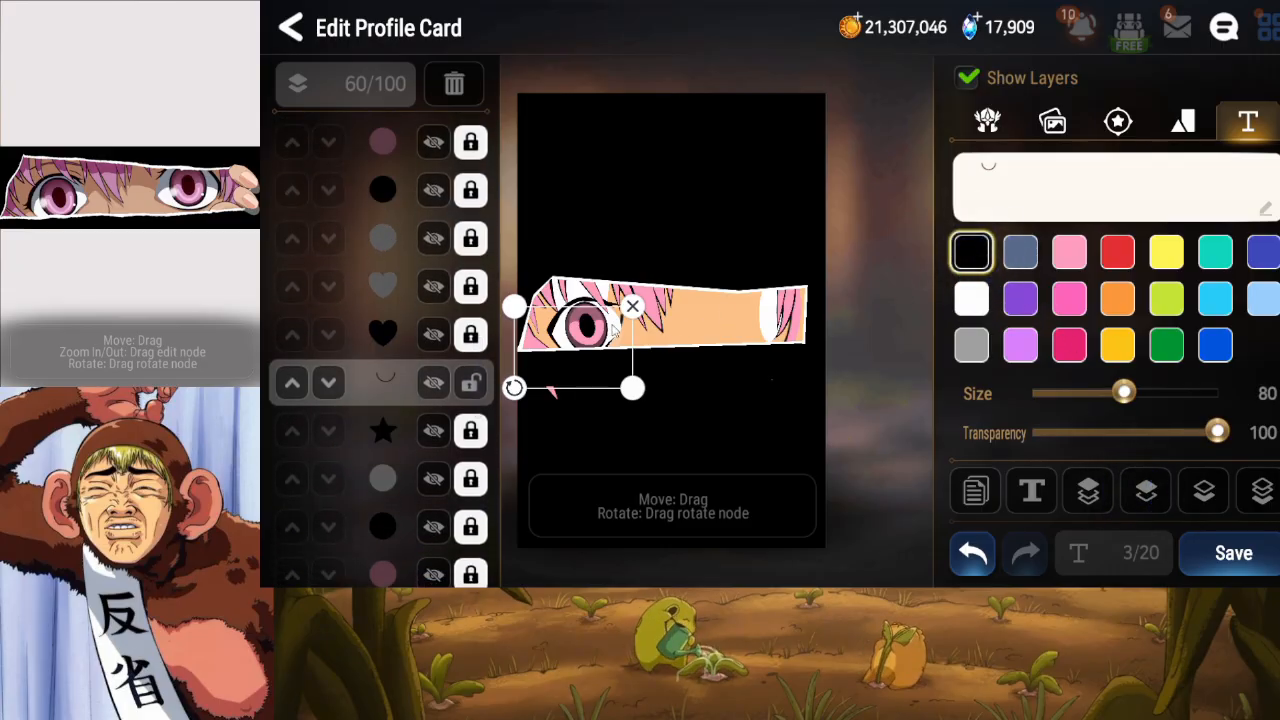
pyautogui.moveTo(609, 328)
pyautogui.mouseDown()
pyautogui.moveTo(593, 329)
pyautogui.moveTo(603, 325)
pyautogui.mouseUp()
pyautogui.click(1090, 492)
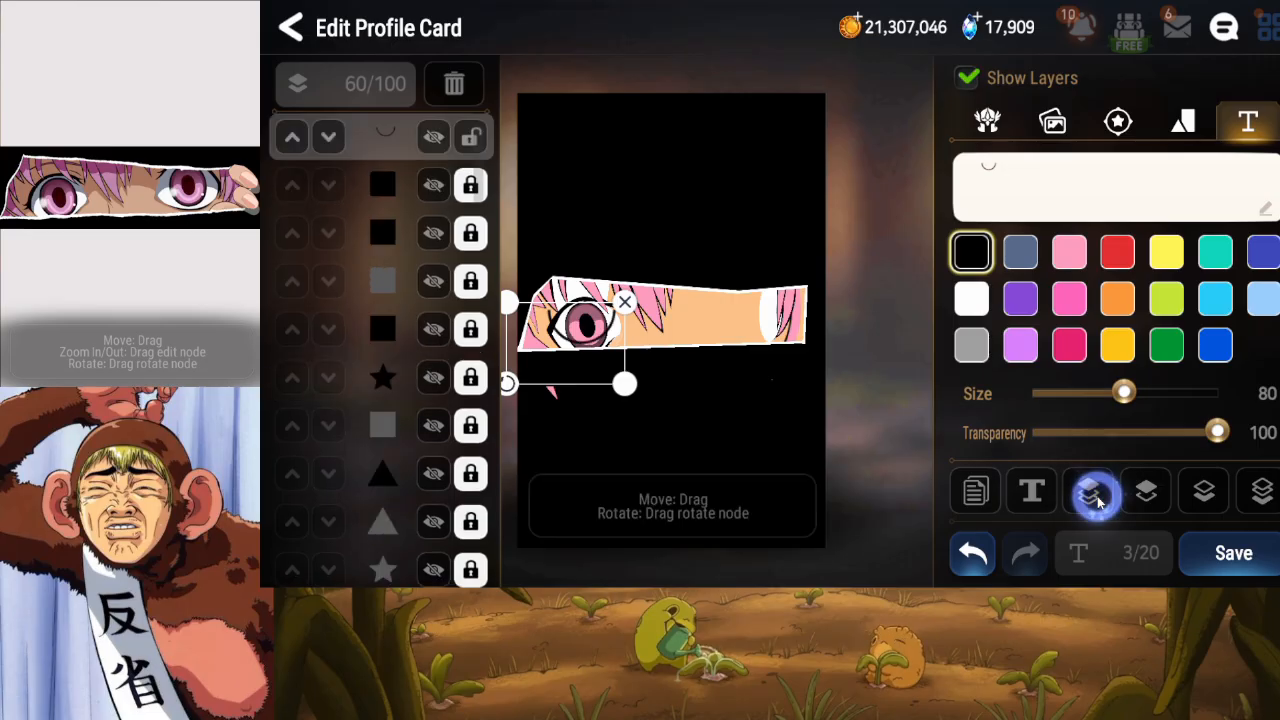
pyautogui.click(983, 543)
# Raise the arc's layer gradually to directly below the two black circles and above the mauve circles.
pyautogui.click(1151, 490)
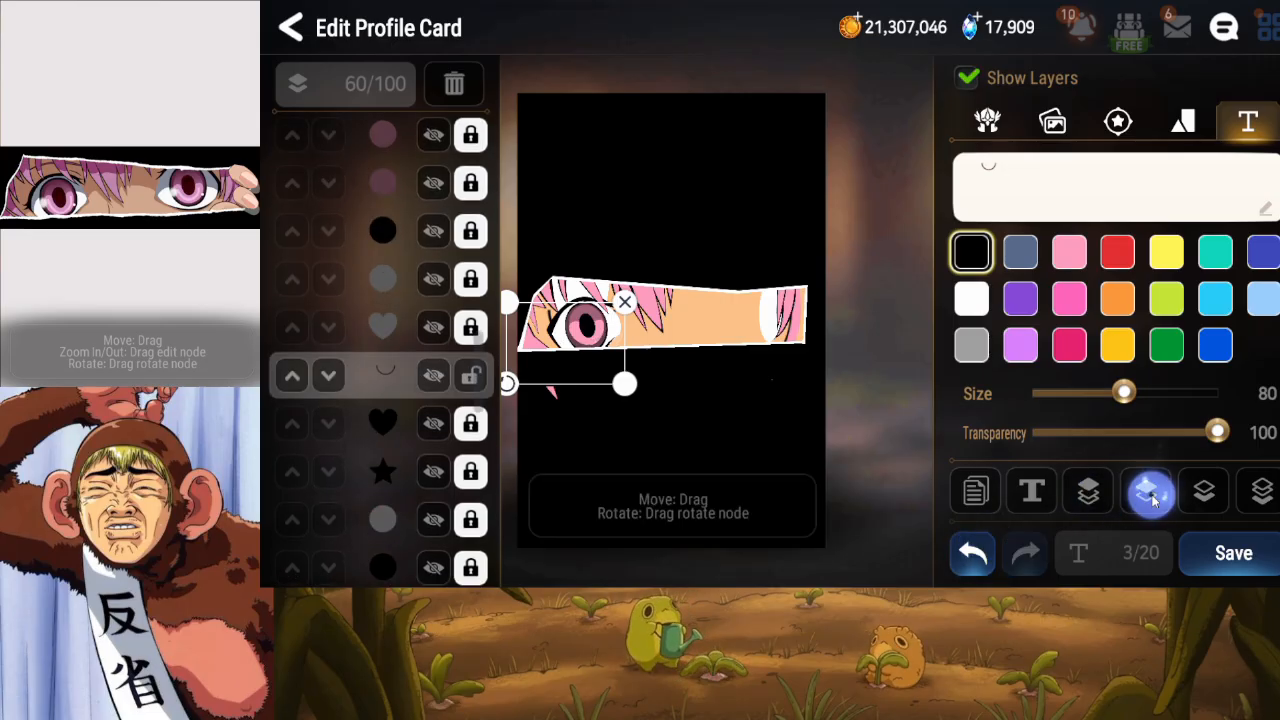
pyautogui.click(1151, 492)
pyautogui.click(1151, 492)
pyautogui.click(1151, 494)
pyautogui.click(1151, 495)
pyautogui.click(1151, 495)
pyautogui.click(1151, 495)
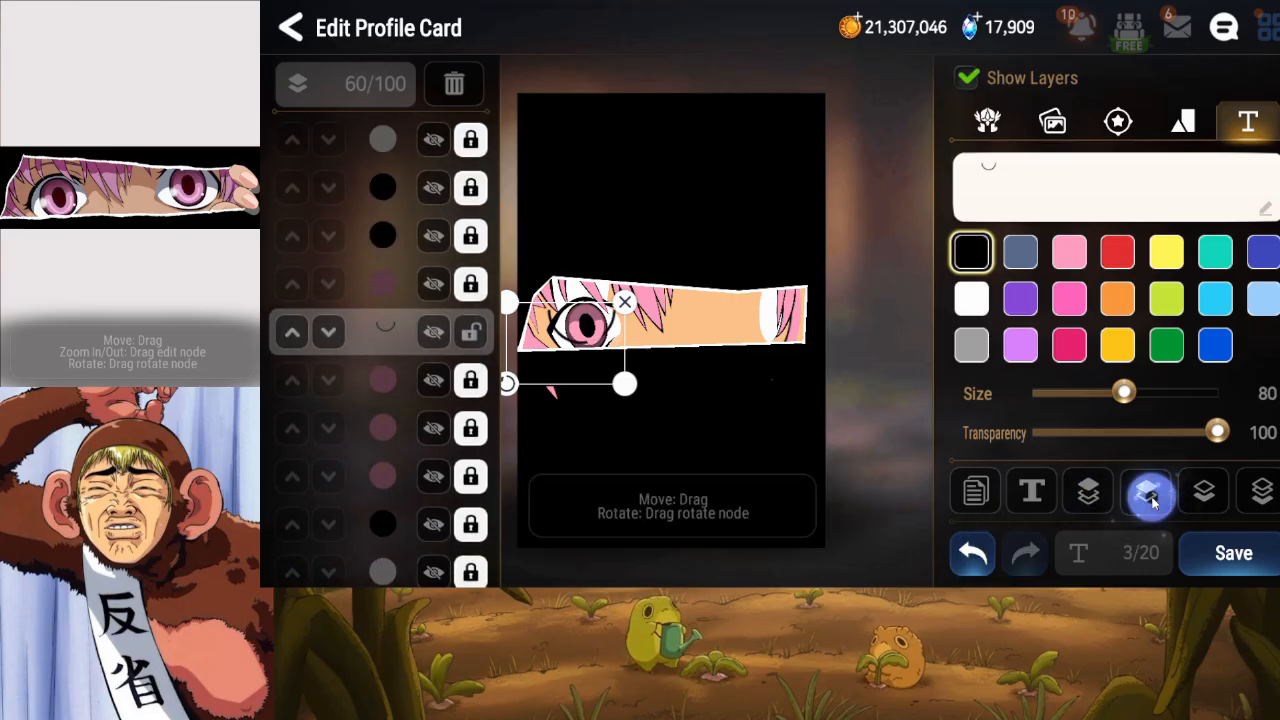
pyautogui.click(1151, 495)
# Colour the arc white, set its size to 36 and move it over the lower part of the first eye's iris.
pyautogui.click(971, 299)
pyautogui.moveTo(1124, 393); pyautogui.dragTo(1055, 393)
pyautogui.moveTo(583, 350); pyautogui.dragTo(599, 350)
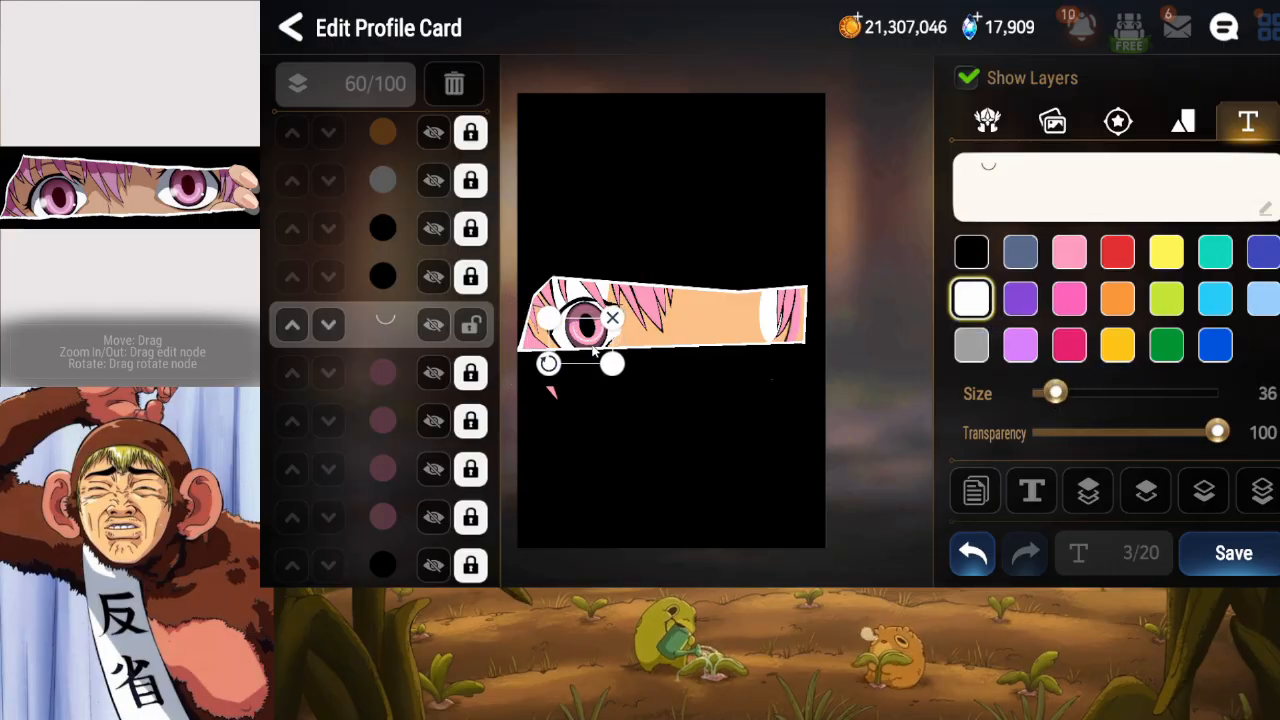
# Tilt the arc slightly counter-clockwise within the iris and set its size to 31, locking its layer and saving the card.
pyautogui.click(1033, 490)
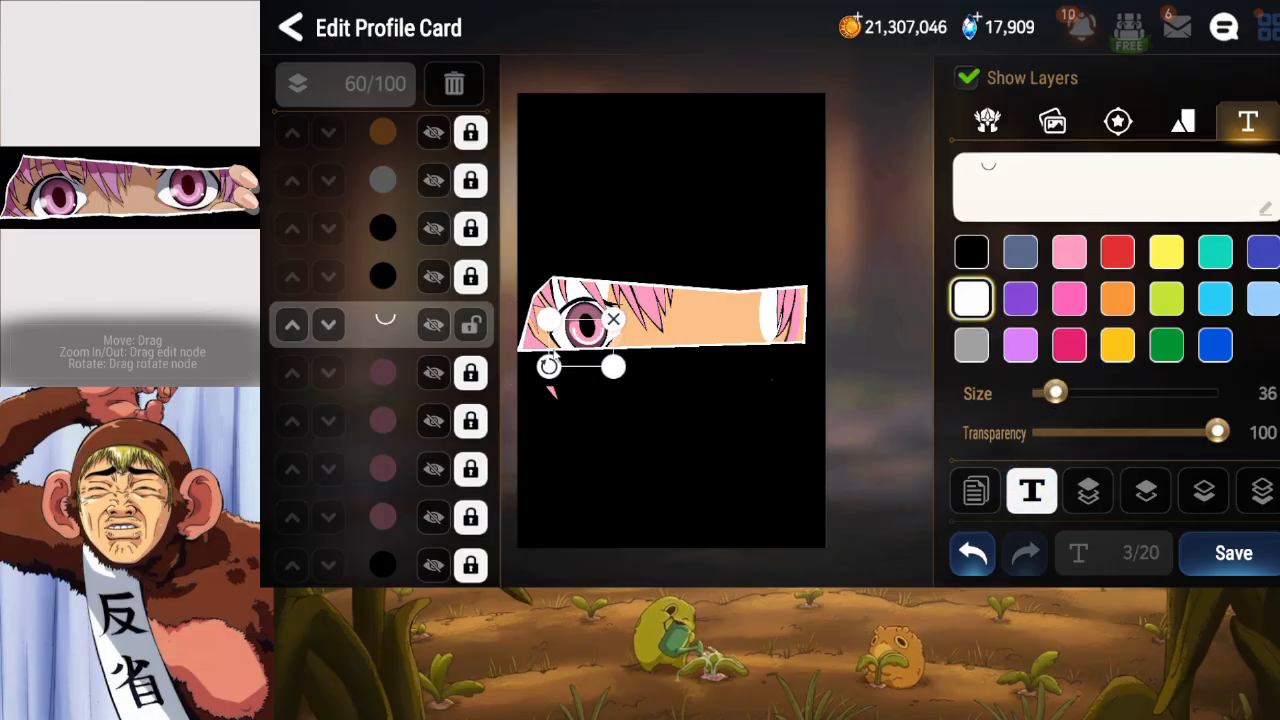
pyautogui.moveTo(587, 346); pyautogui.dragTo(591, 349)
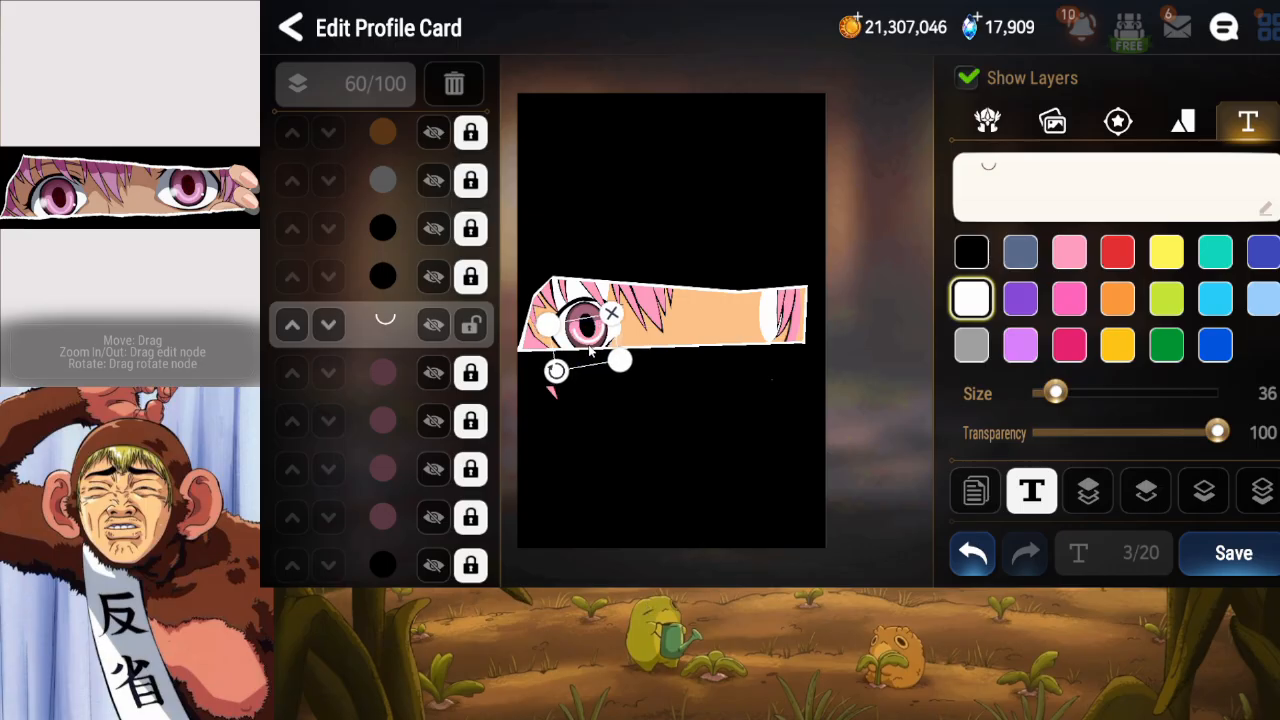
pyautogui.moveTo(1056, 393); pyautogui.dragTo(1050, 400)
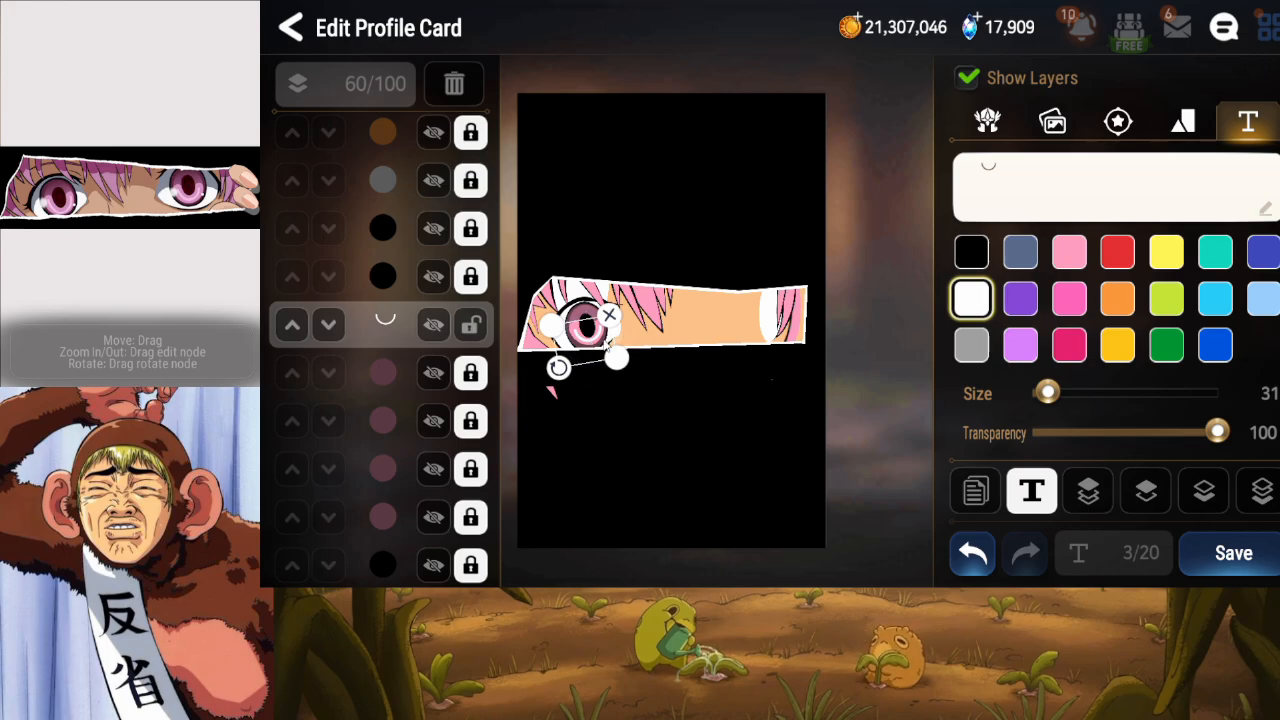
pyautogui.click(472, 326)
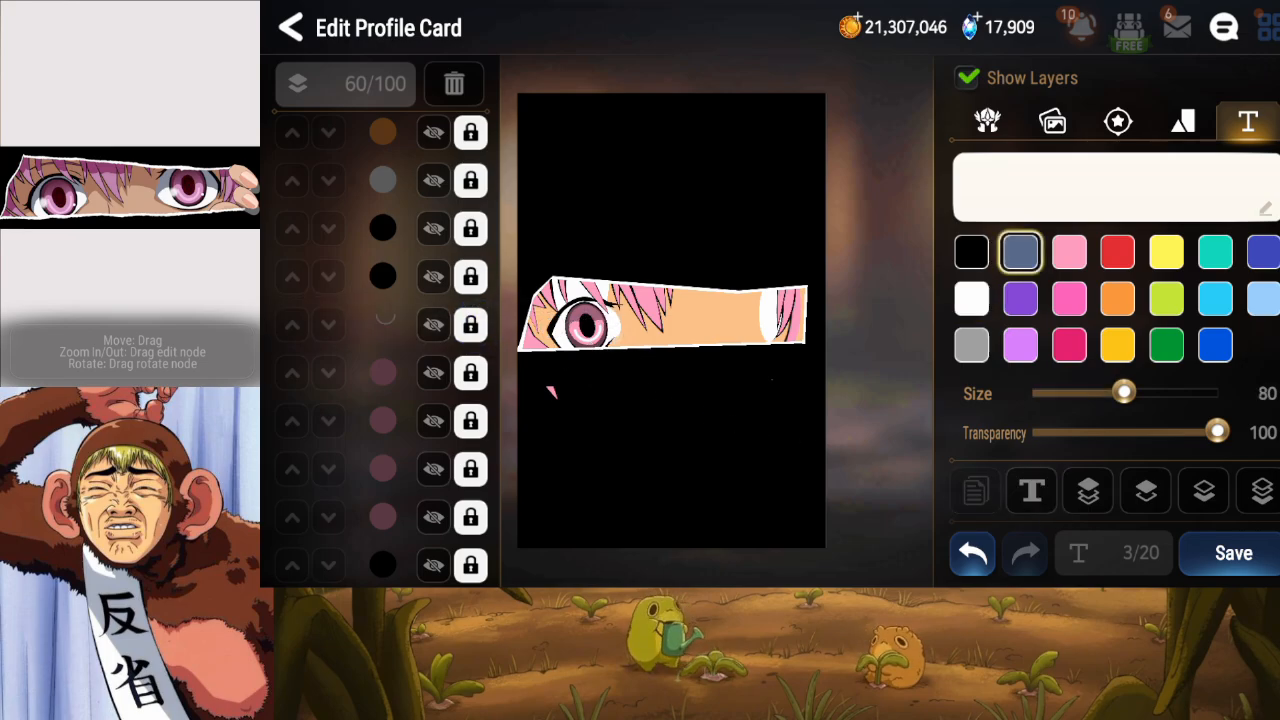
pyautogui.click(1233, 553)
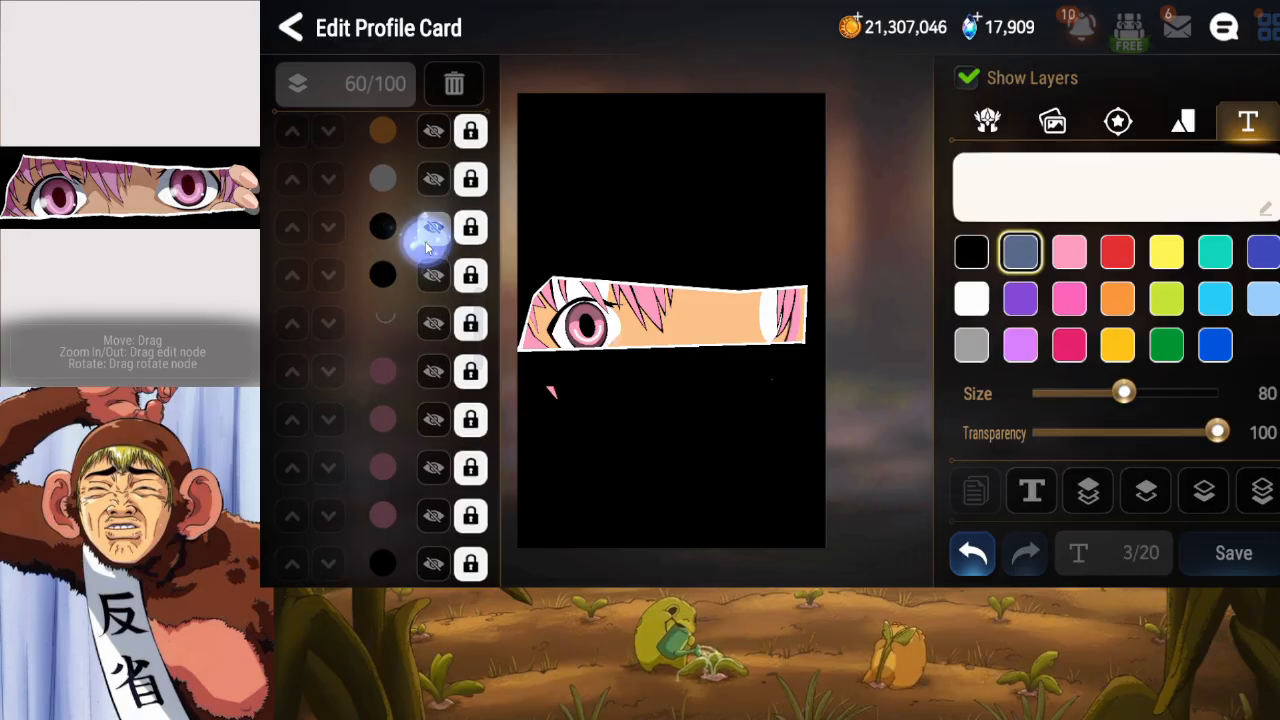
# Duplicate the black pupil circle, lower the copy's layer to directly above the original and leave the original locked.
pyautogui.click(433, 275)
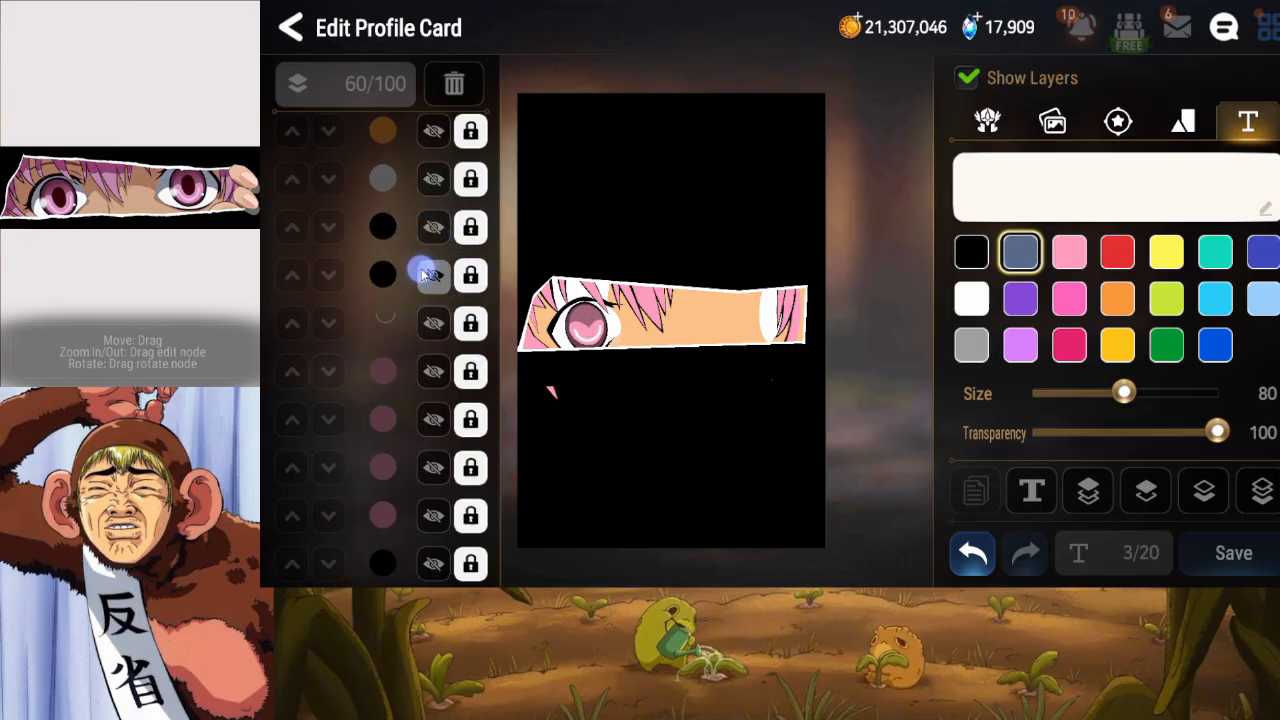
pyautogui.click(428, 275)
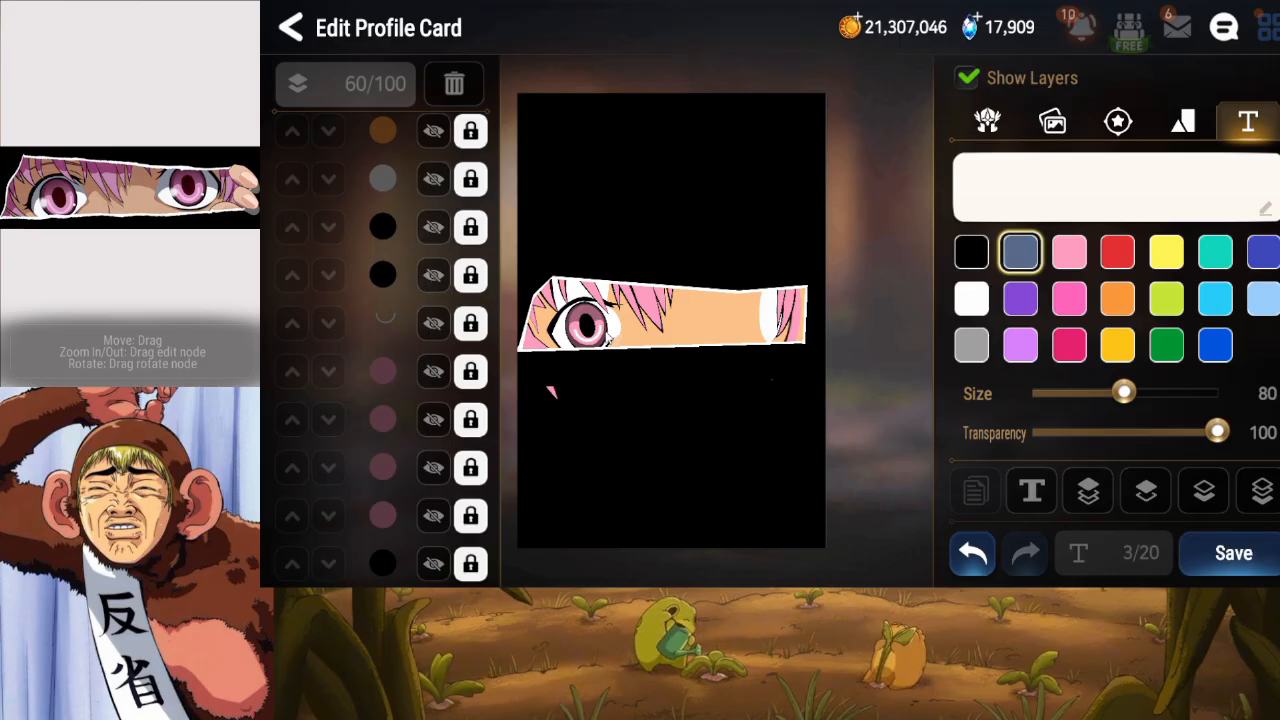
pyautogui.click(450, 278)
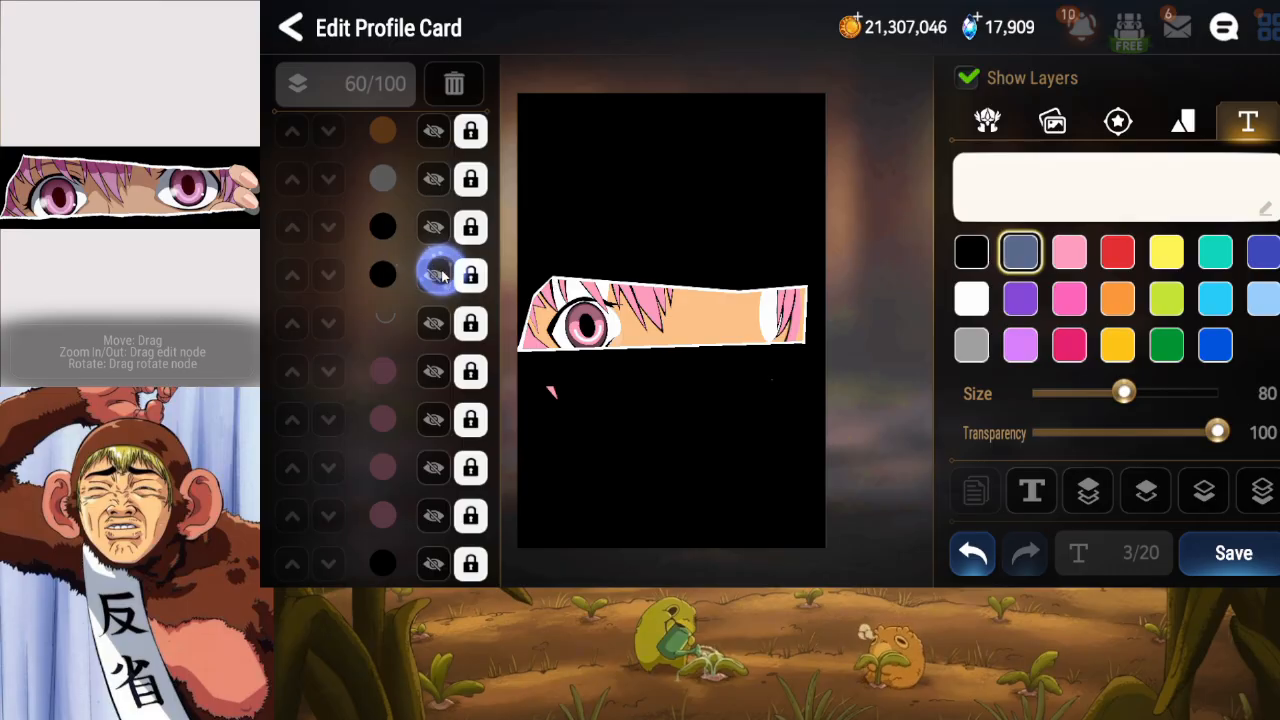
pyautogui.click(975, 490)
pyautogui.click(1204, 490)
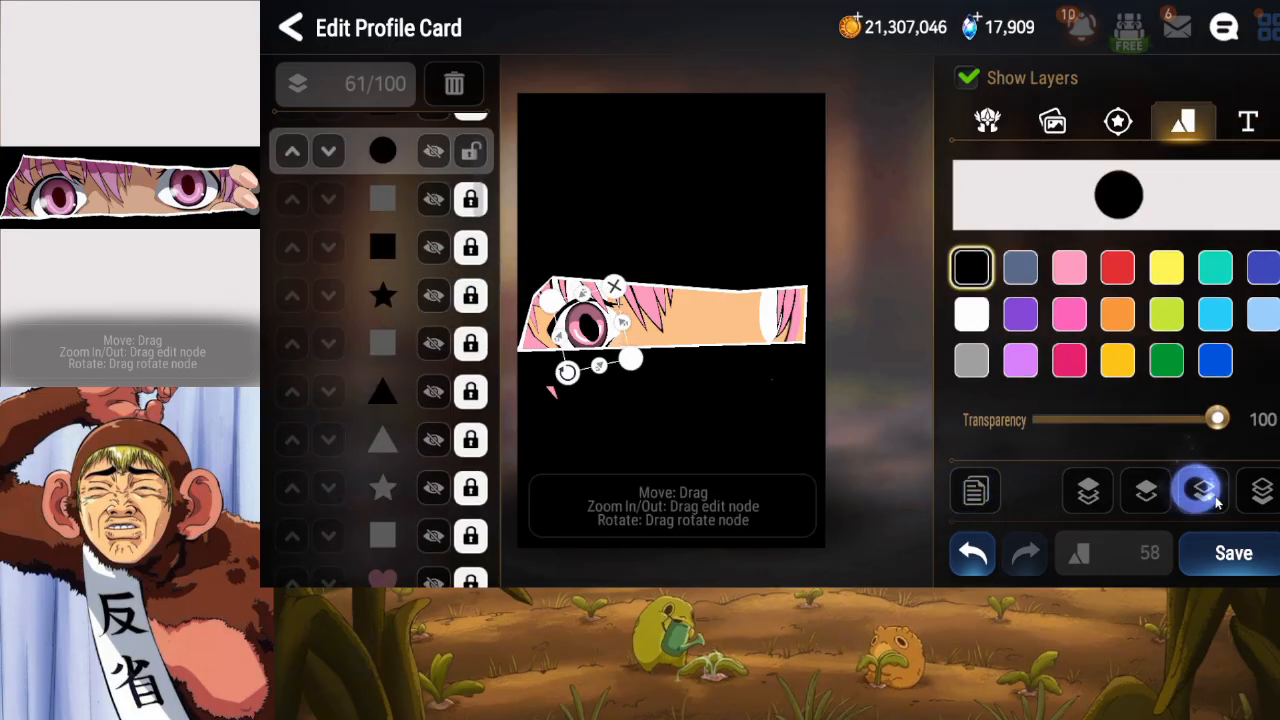
pyautogui.click(1204, 490)
pyautogui.click(1204, 490)
pyautogui.click(1212, 495)
pyautogui.click(1212, 495)
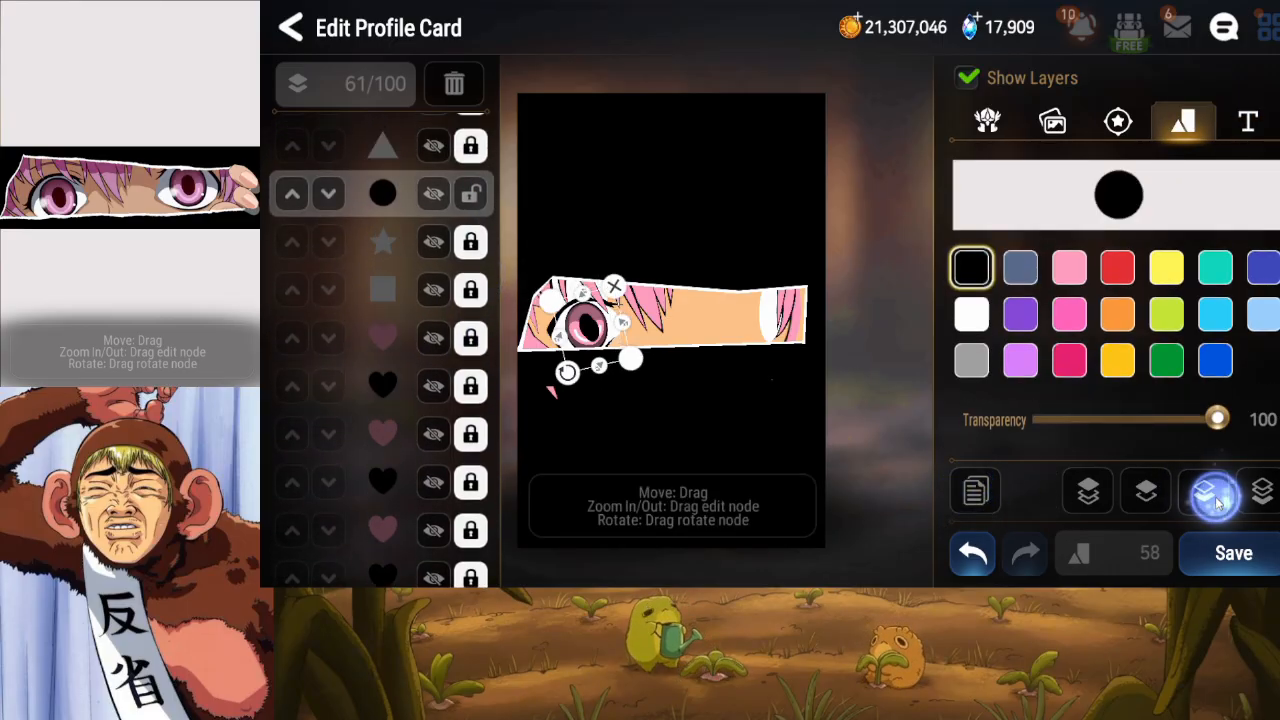
pyautogui.click(1212, 495)
pyautogui.click(1212, 495)
pyautogui.click(1212, 495)
pyautogui.click(1212, 495)
pyautogui.click(1212, 495)
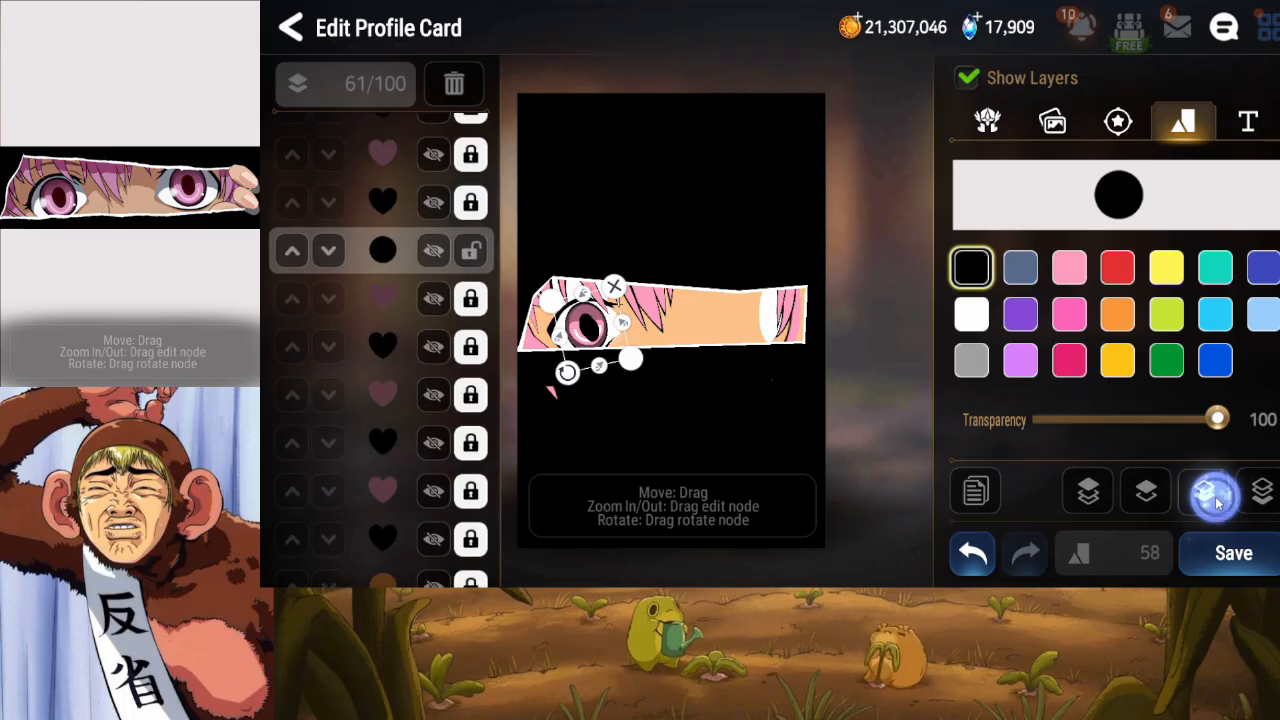
pyautogui.click(1212, 495)
pyautogui.click(1212, 495)
pyautogui.click(1212, 495)
pyautogui.click(1212, 495)
pyautogui.click(1212, 495)
pyautogui.click(1212, 495)
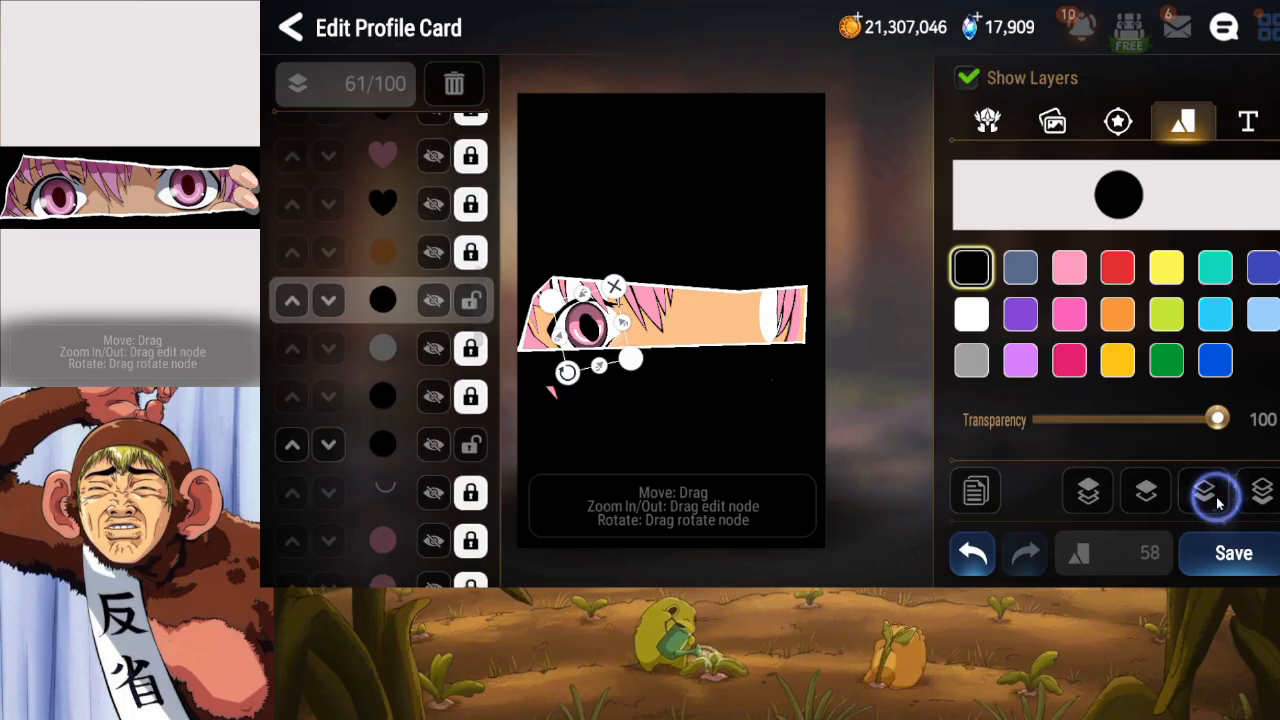
pyautogui.click(1212, 495)
pyautogui.click(1212, 495)
pyautogui.click(466, 364)
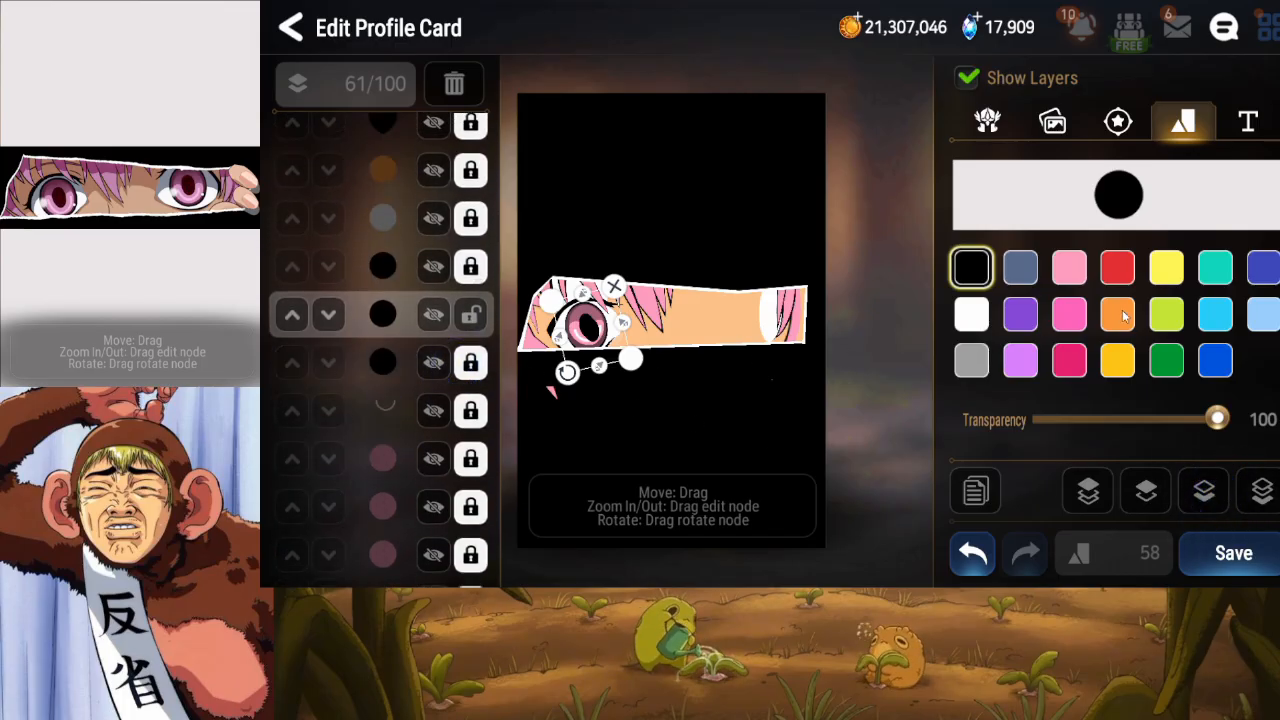
# Colour the circle's copy light pink, align it over the pupil at transparency 20, then lock it and save the card.
pyautogui.click(1082, 278)
pyautogui.moveTo(588, 335); pyautogui.dragTo(569, 368)
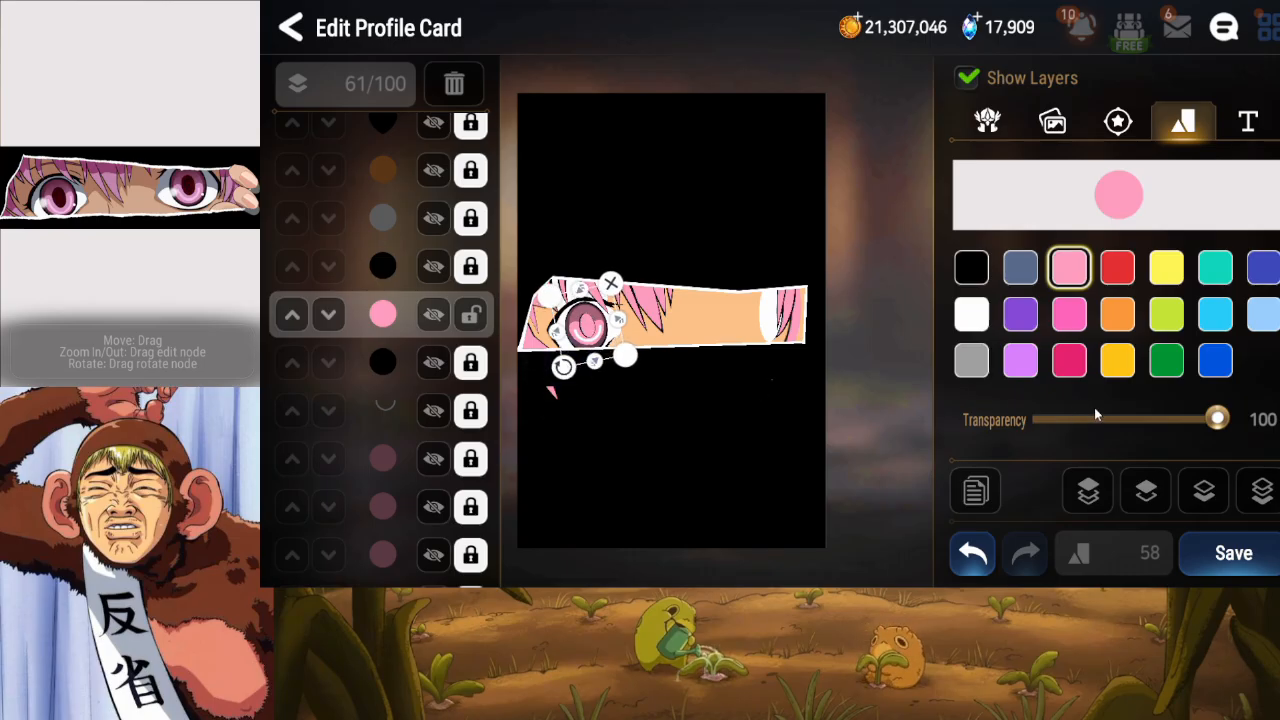
pyautogui.moveTo(1216, 421); pyautogui.dragTo(1031, 423)
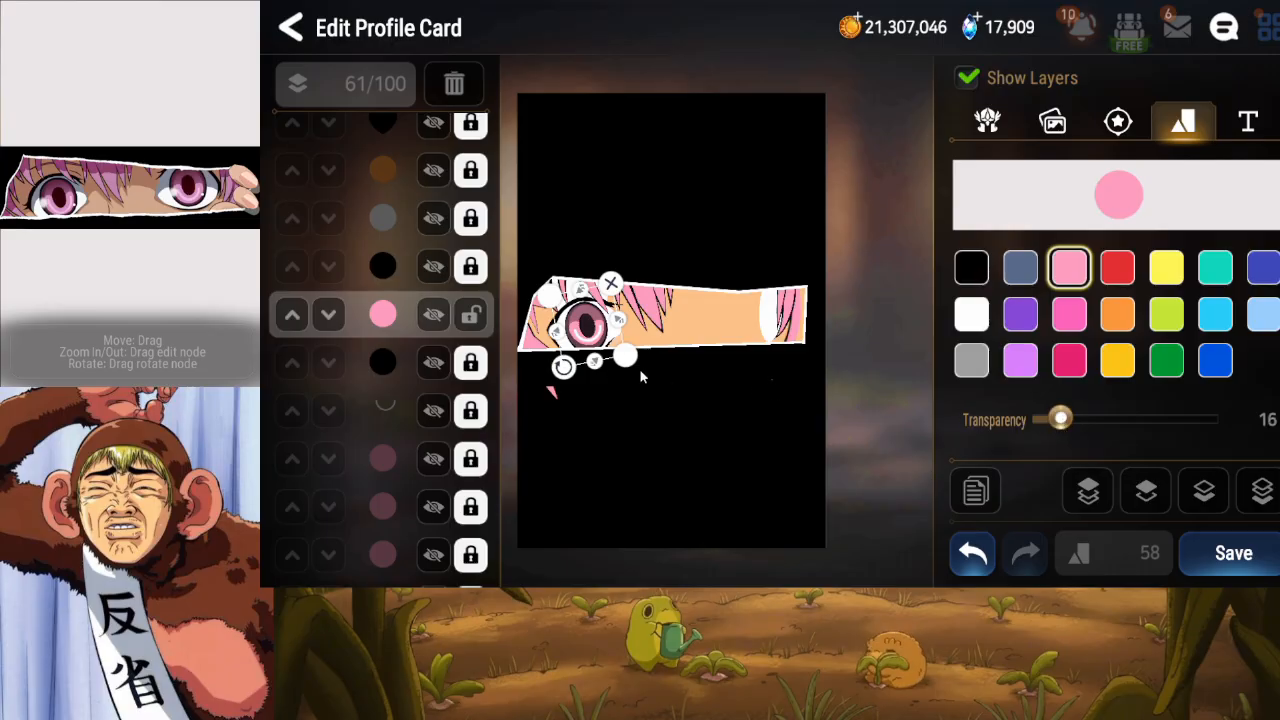
pyautogui.moveTo(562, 367); pyautogui.dragTo(564, 368)
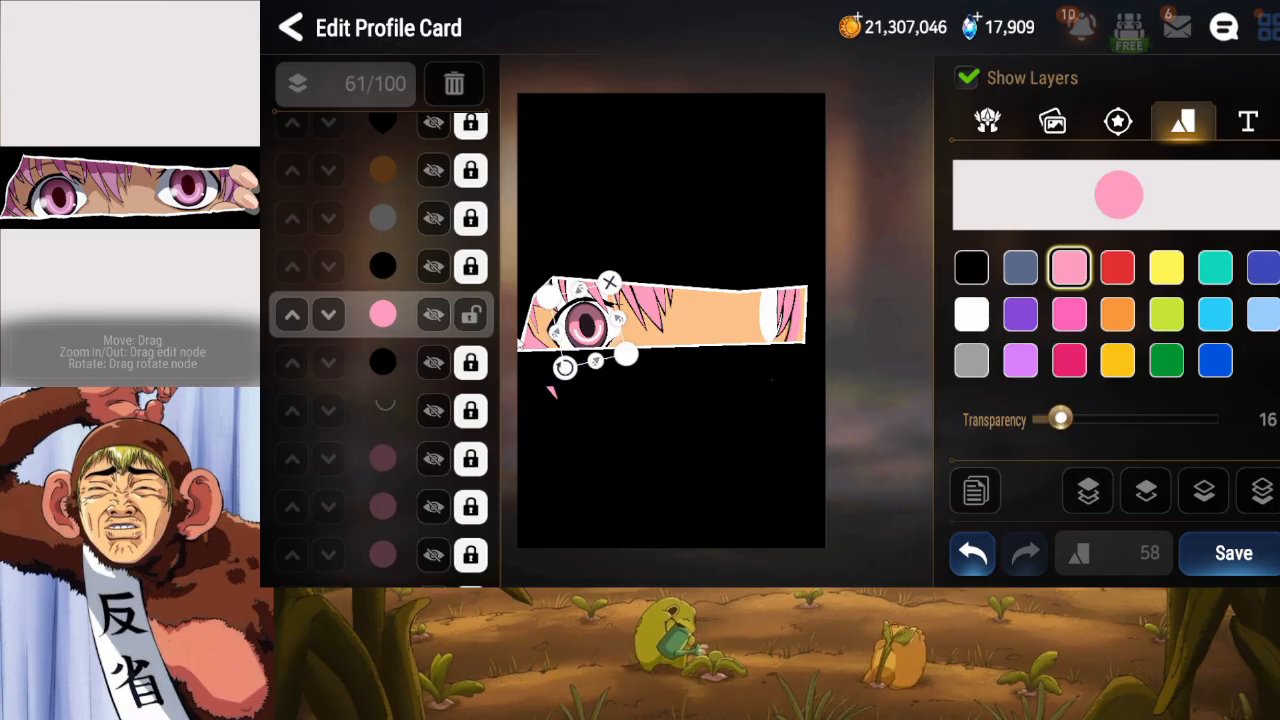
pyautogui.moveTo(1070, 428); pyautogui.dragTo(1070, 431)
pyautogui.click(471, 315)
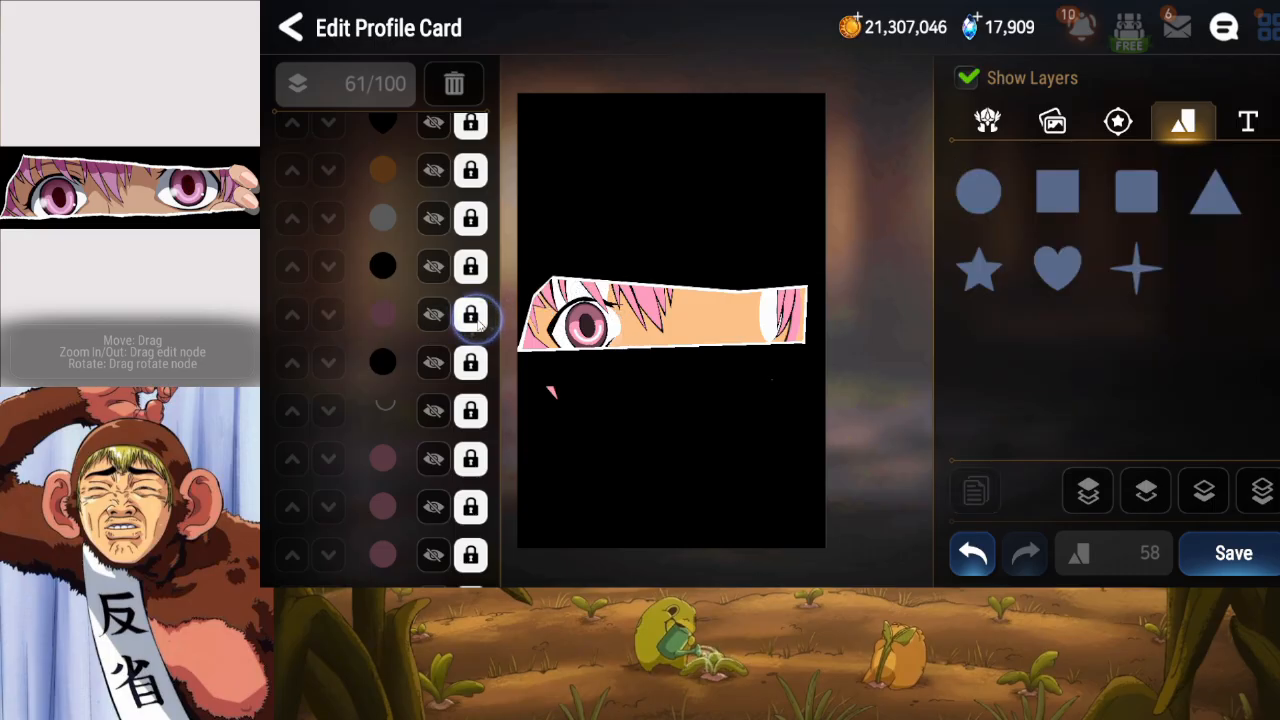
pyautogui.click(1226, 552)
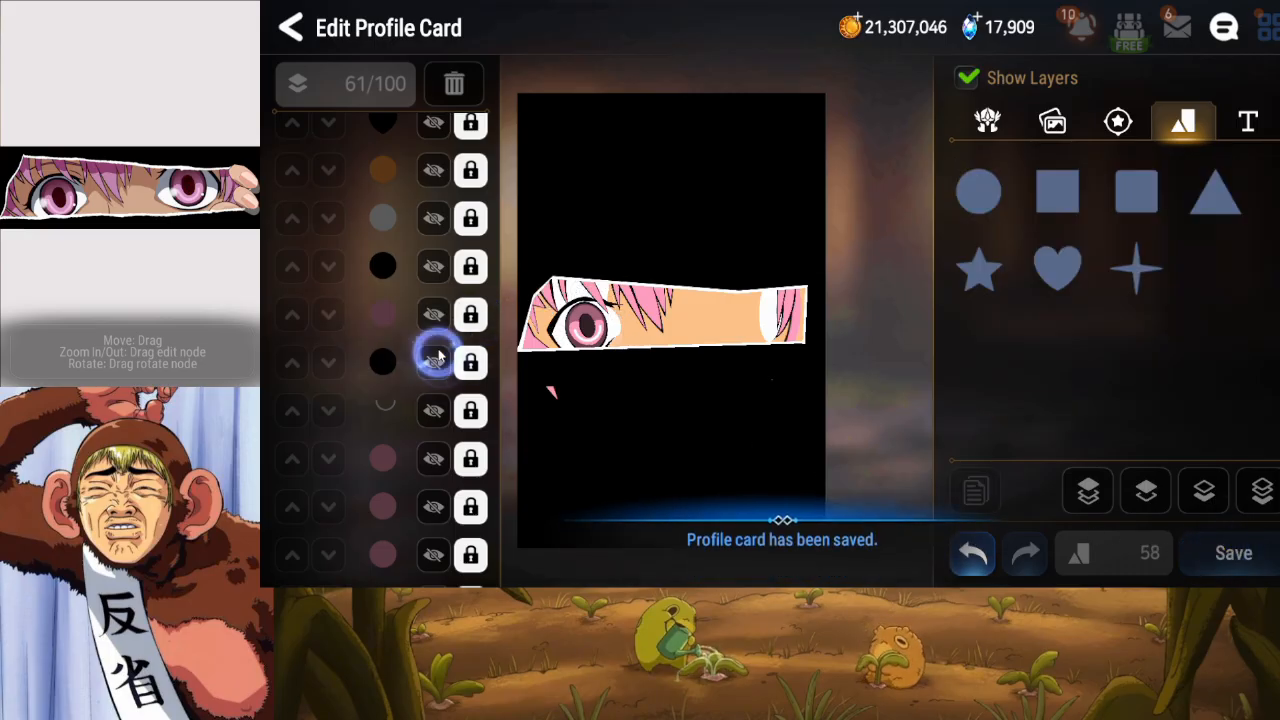
# Duplicate the light pink pupil circle, lower the copy's layer to directly above the original and lock the original.
pyautogui.click(471, 315)
pyautogui.click(975, 490)
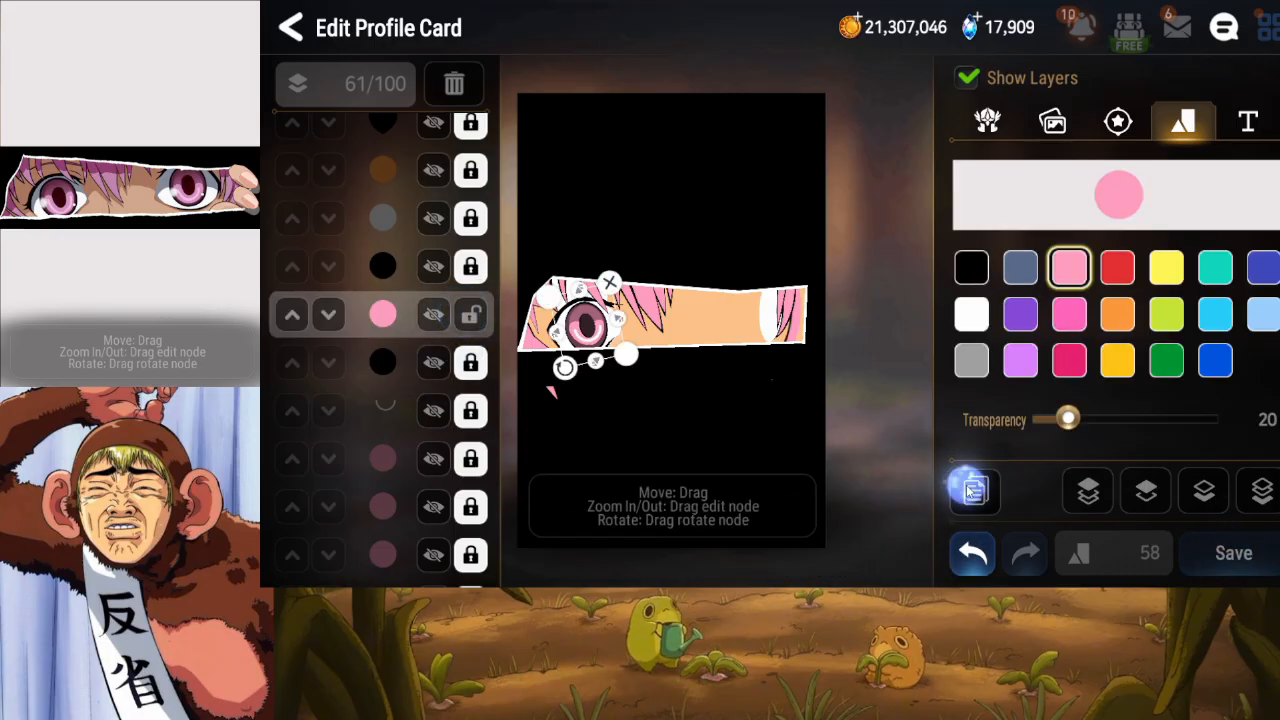
pyautogui.click(1202, 490)
pyautogui.click(1202, 490)
pyautogui.click(1202, 490)
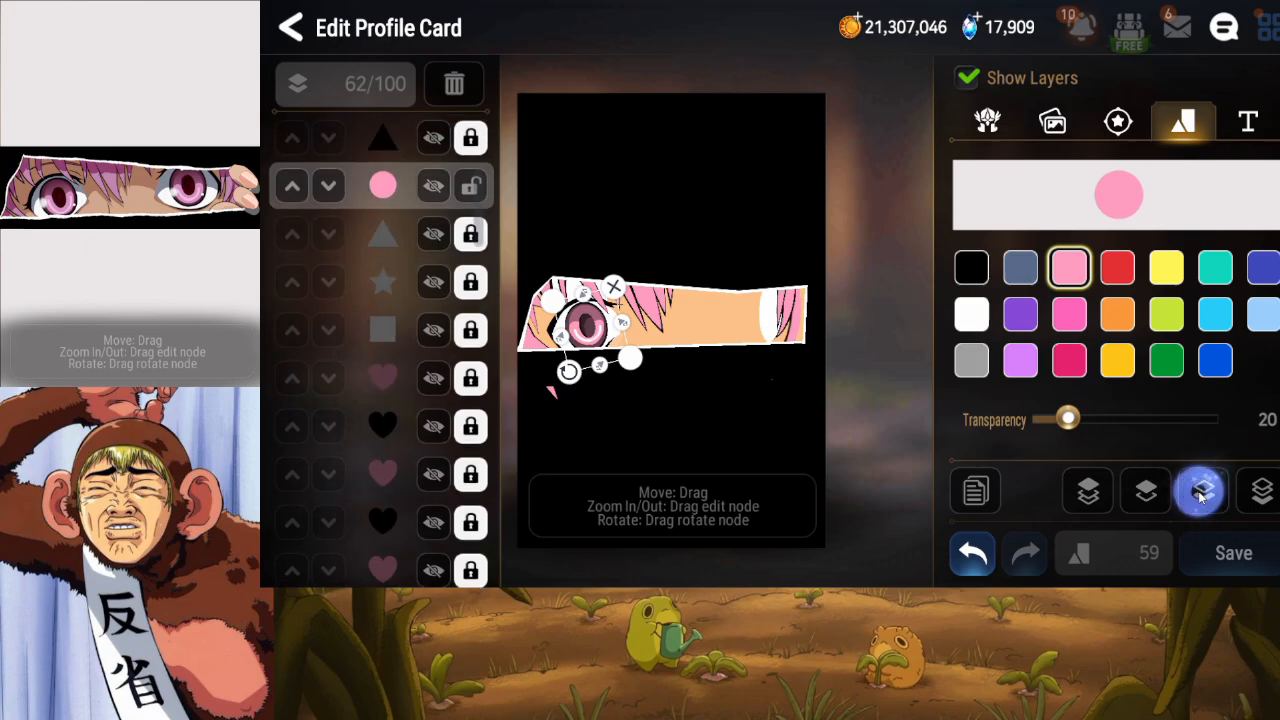
pyautogui.click(1202, 490)
pyautogui.click(1202, 490)
pyautogui.click(1202, 490)
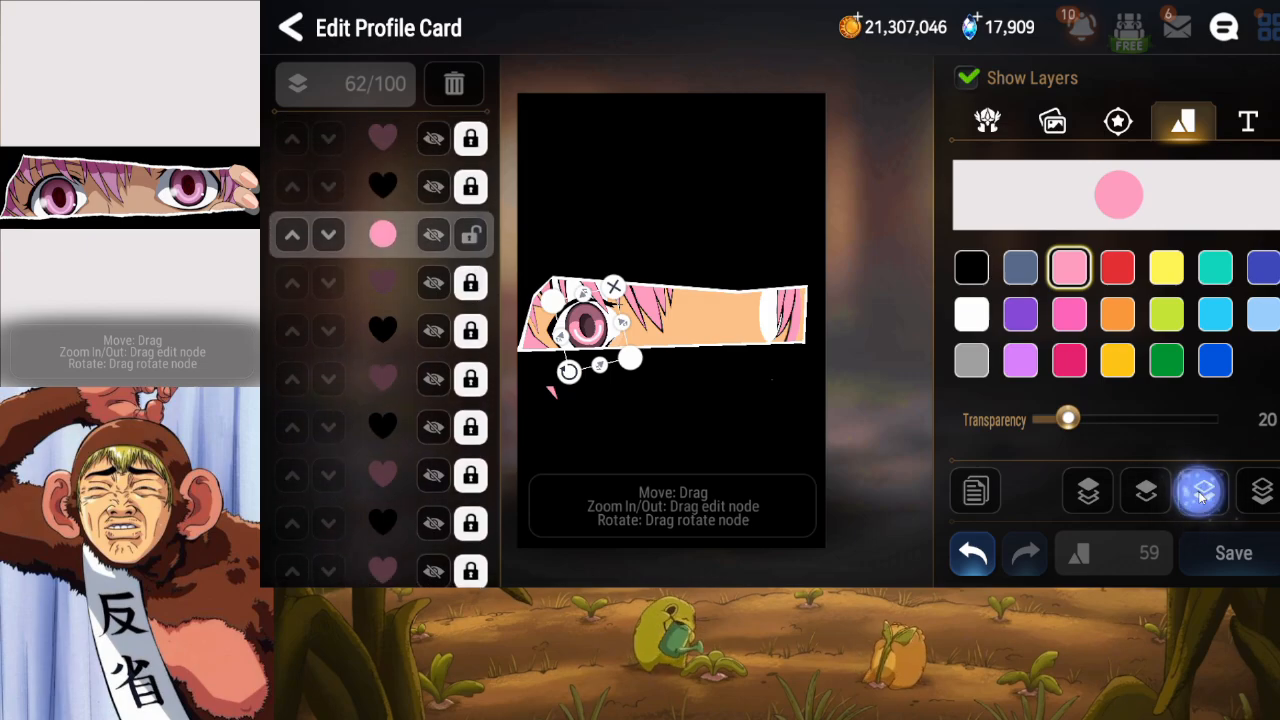
pyautogui.click(1202, 490)
pyautogui.click(1202, 490)
pyautogui.click(1202, 495)
pyautogui.click(1202, 495)
pyautogui.click(1202, 495)
pyautogui.click(1202, 495)
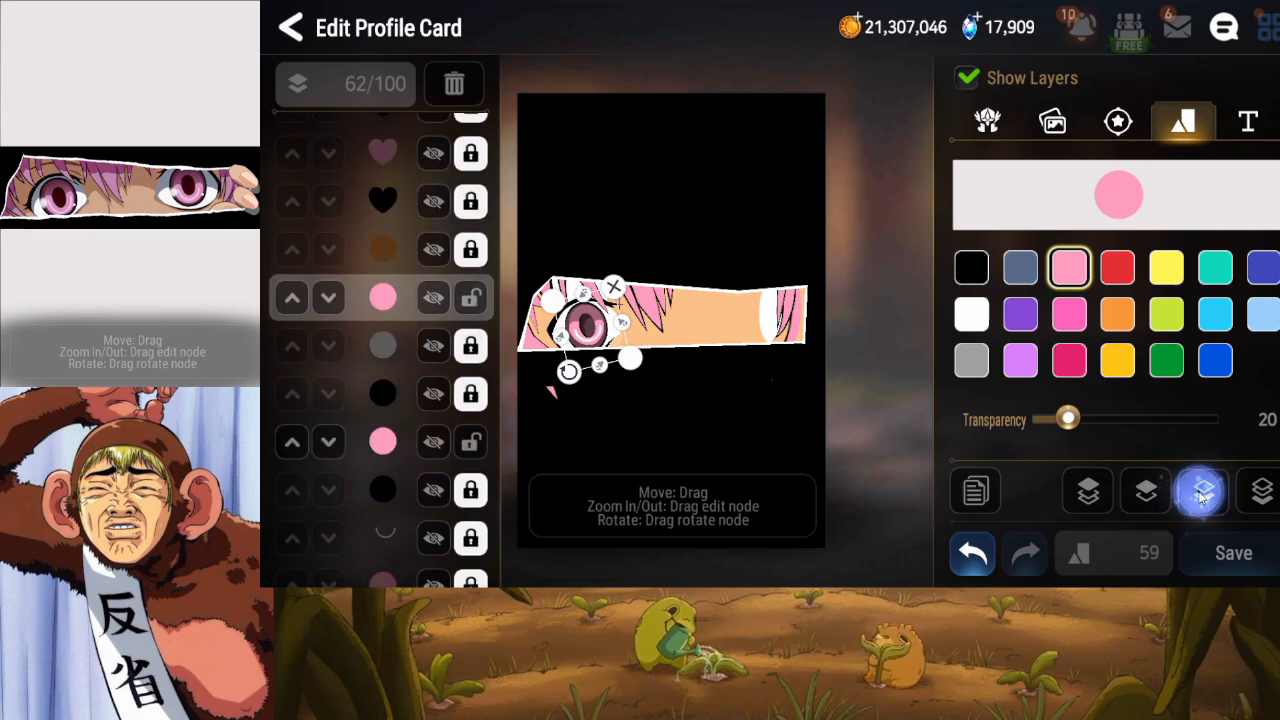
pyautogui.click(1202, 495)
pyautogui.click(1202, 495)
pyautogui.click(470, 359)
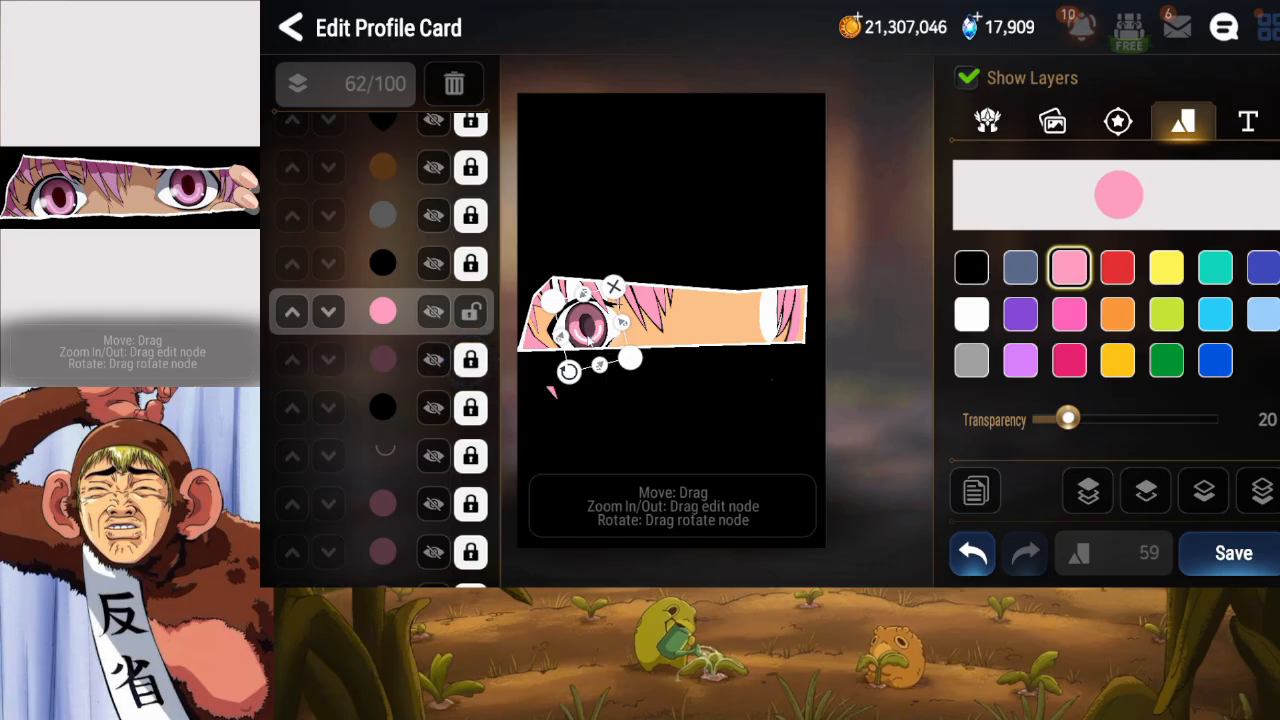
# Colour the new copy black, shrink it slightly over the pupil and set its transparency to 100.
pyautogui.click(971, 267)
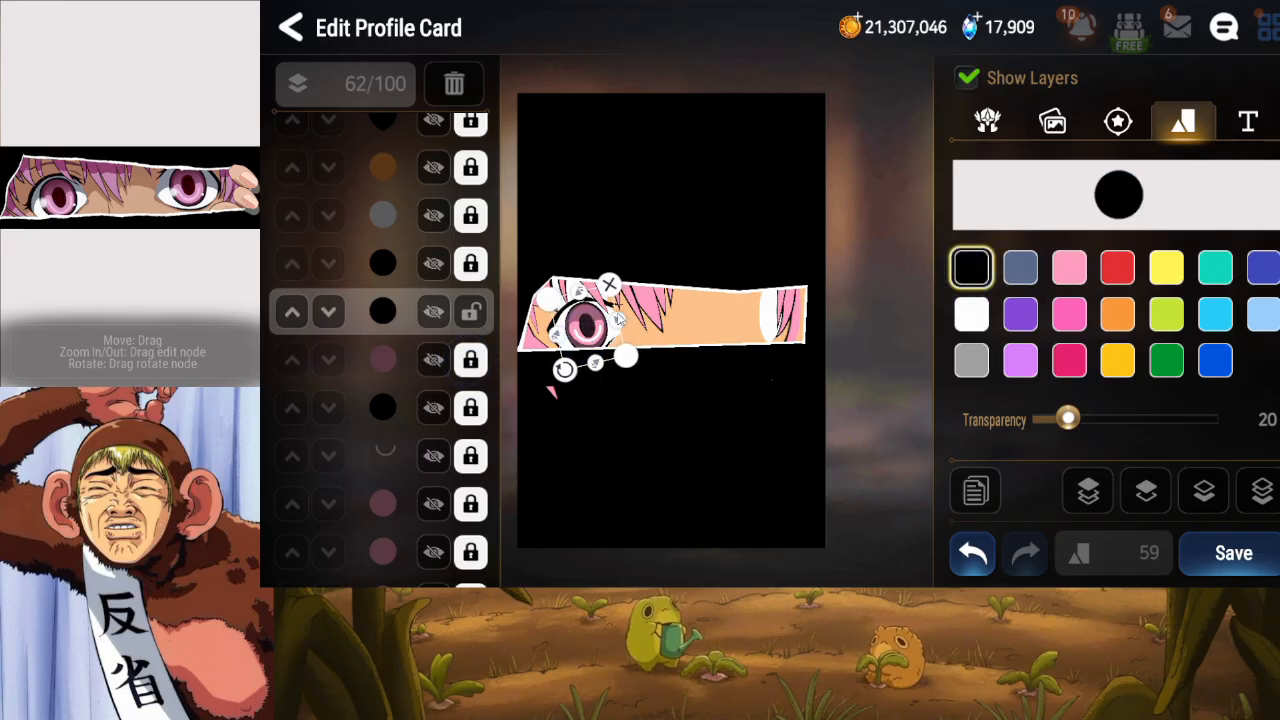
pyautogui.moveTo(618, 318); pyautogui.dragTo(602, 359)
pyautogui.moveTo(1080, 427); pyautogui.dragTo(1222, 421)
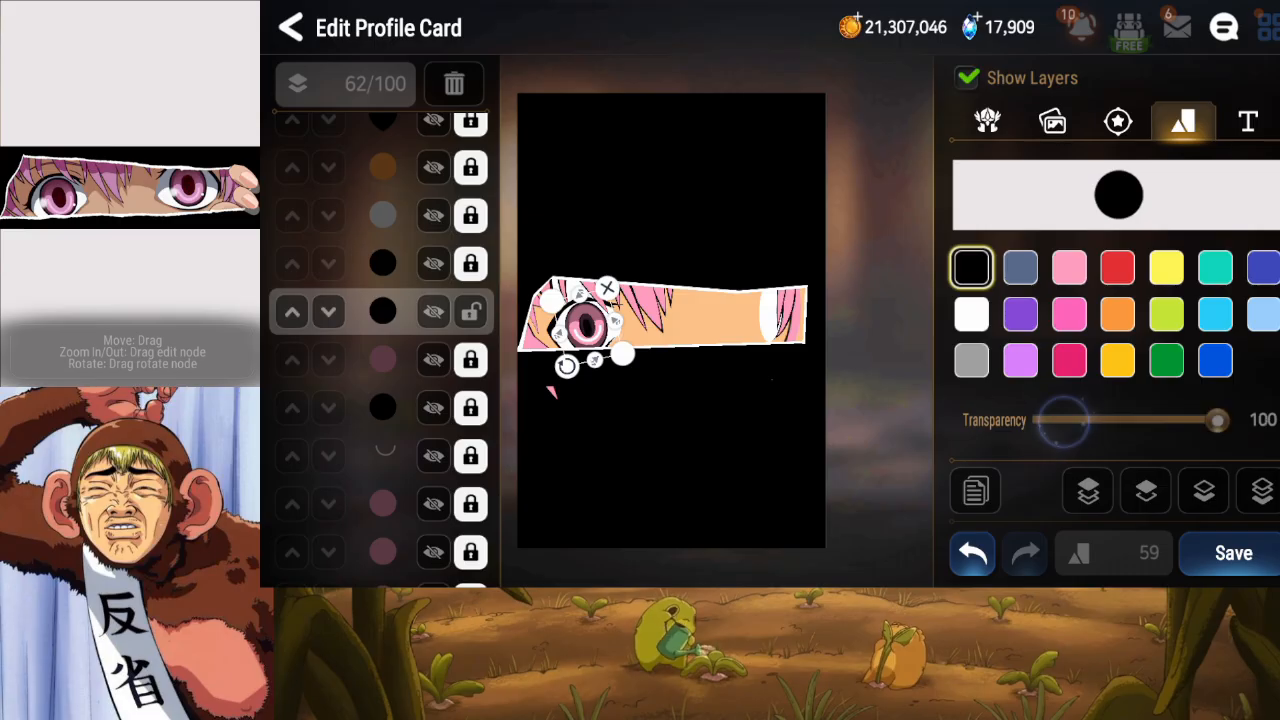
pyautogui.moveTo(581, 336); pyautogui.dragTo(617, 324)
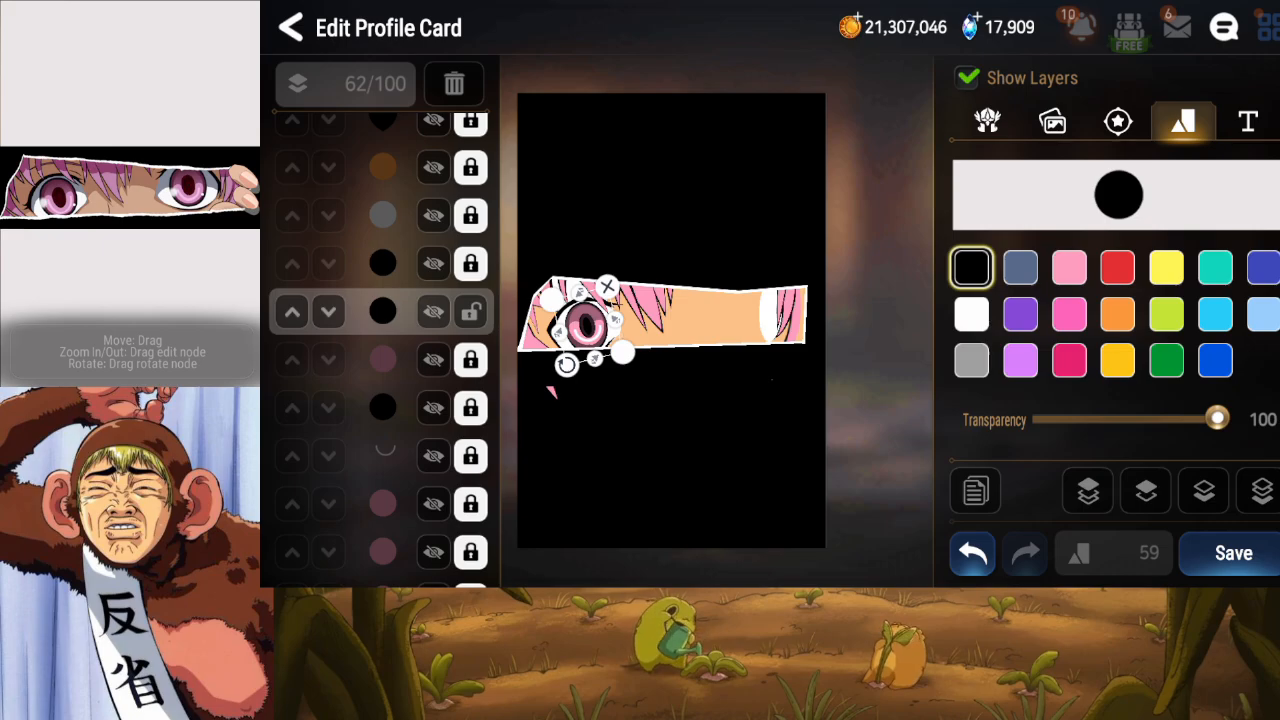
# Delete the black copy and the light pink circle over the pupil, and save the card.
pyautogui.click(455, 86)
pyautogui.click(468, 313)
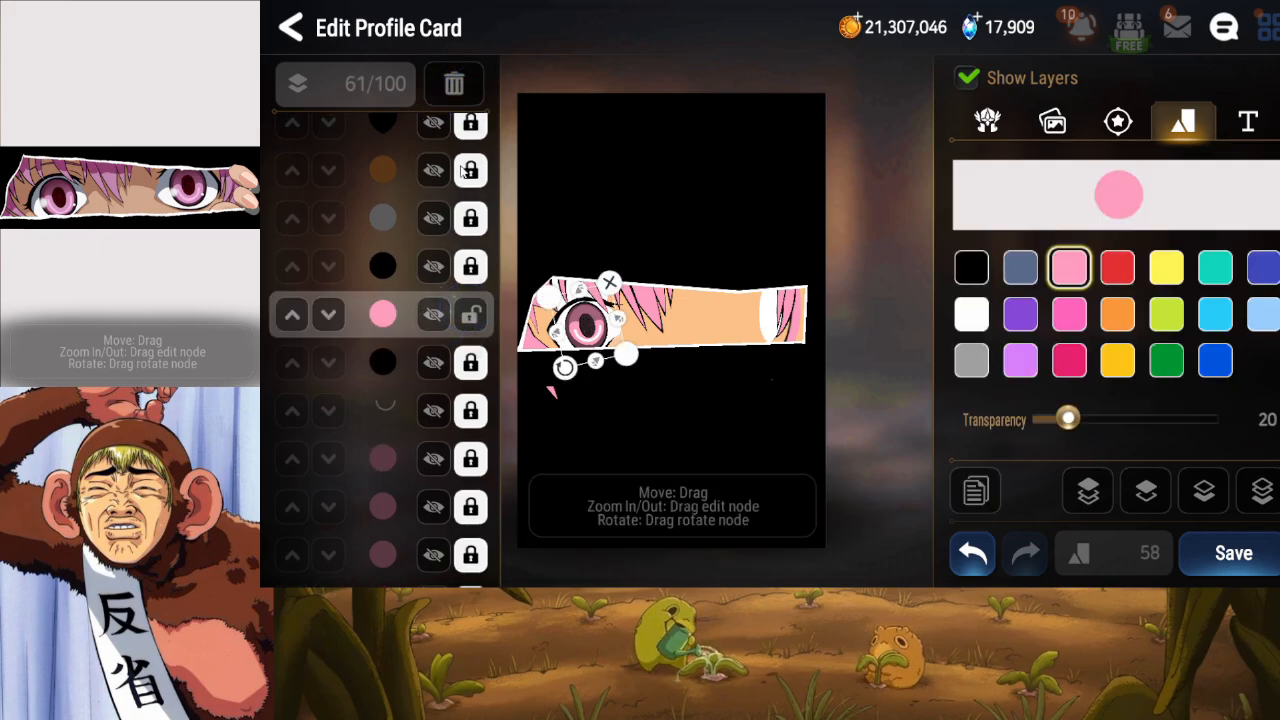
pyautogui.click(455, 84)
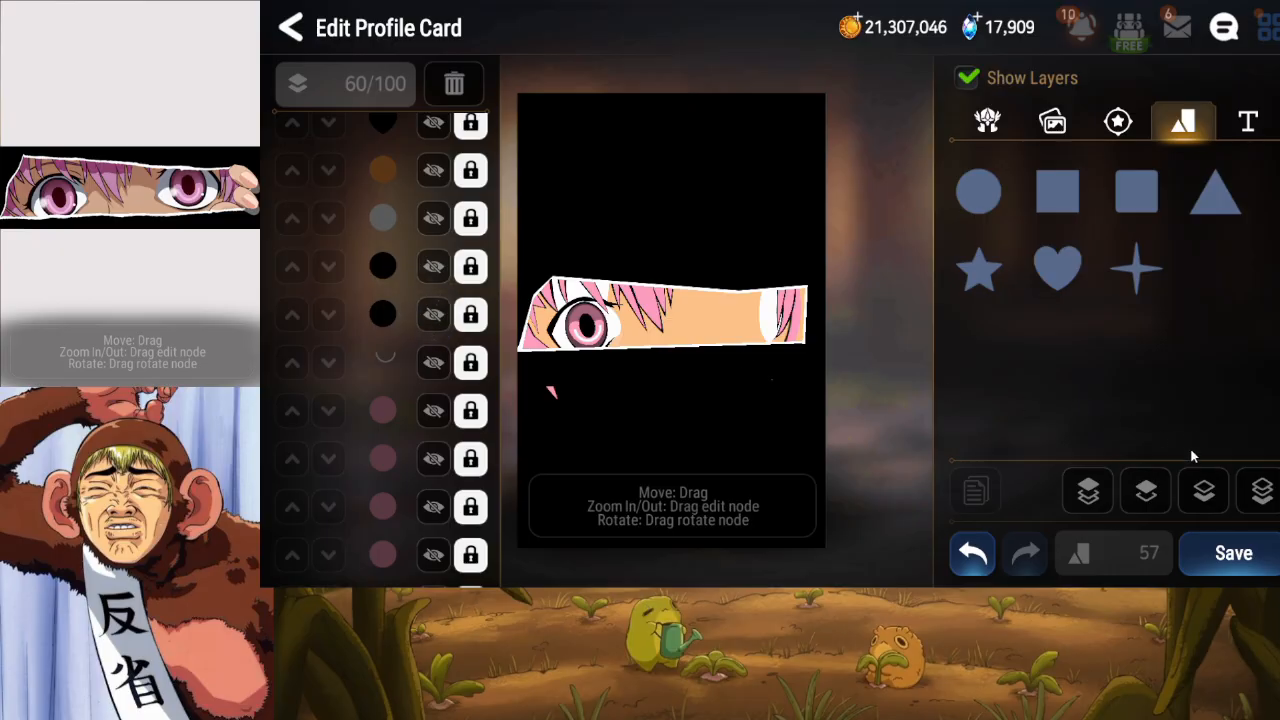
pyautogui.click(1230, 553)
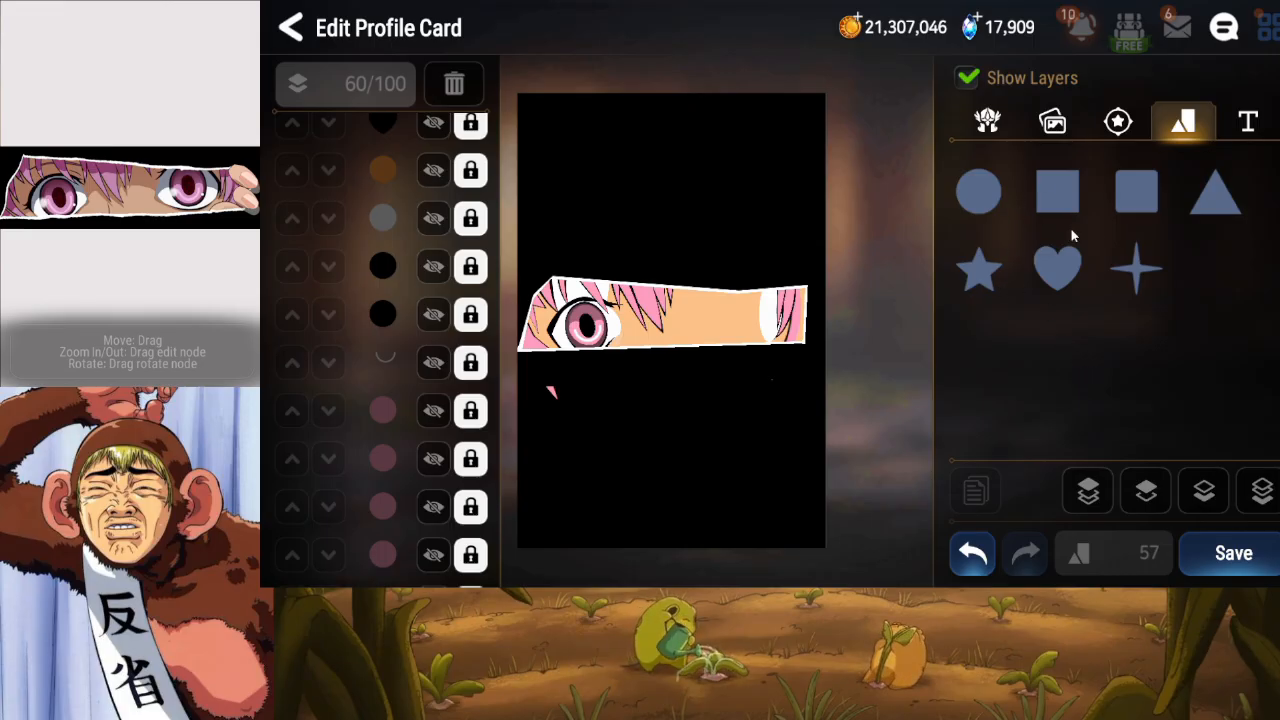
# Add a star, flatten it into a thin upward-tilted sliver and place it across the face strip's upper edge between the eyes.
pyautogui.click(978, 268)
pyautogui.moveTo(669, 365); pyautogui.dragTo(706, 344)
pyautogui.moveTo(706, 417); pyautogui.dragTo(731, 301)
pyautogui.moveTo(621, 317); pyautogui.dragTo(640, 362)
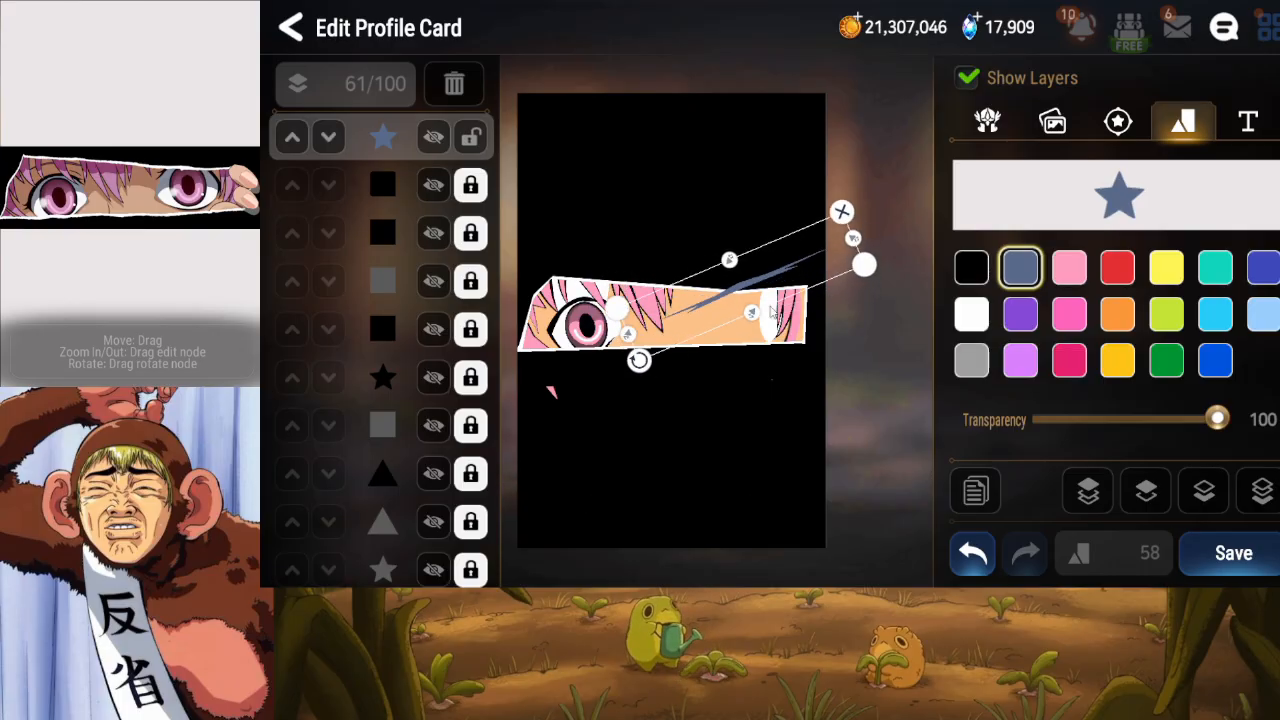
pyautogui.moveTo(834, 246); pyautogui.dragTo(745, 275)
pyautogui.moveTo(668, 346); pyautogui.dragTo(712, 313)
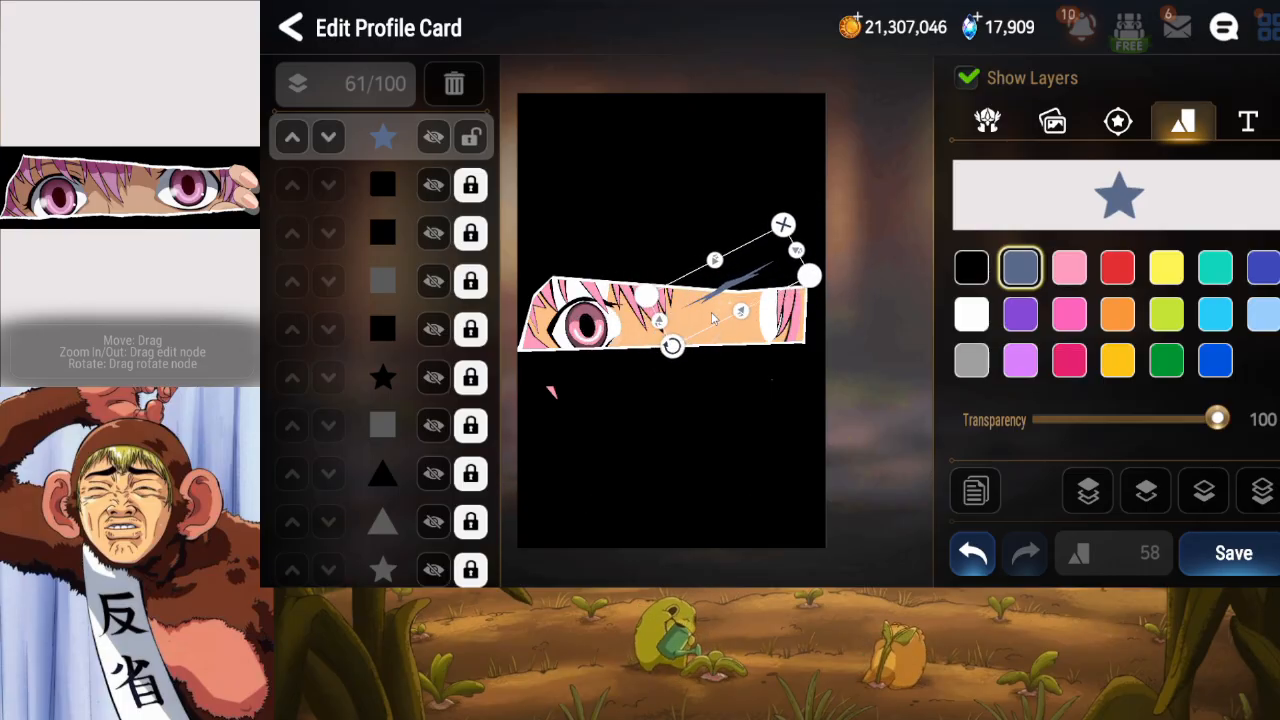
# Send the thin sliver star to the bottom of the layer stack and raise it to just above the orange square.
pyautogui.click(1260, 507)
pyautogui.click(1158, 498)
pyautogui.click(1158, 498)
pyautogui.click(1158, 498)
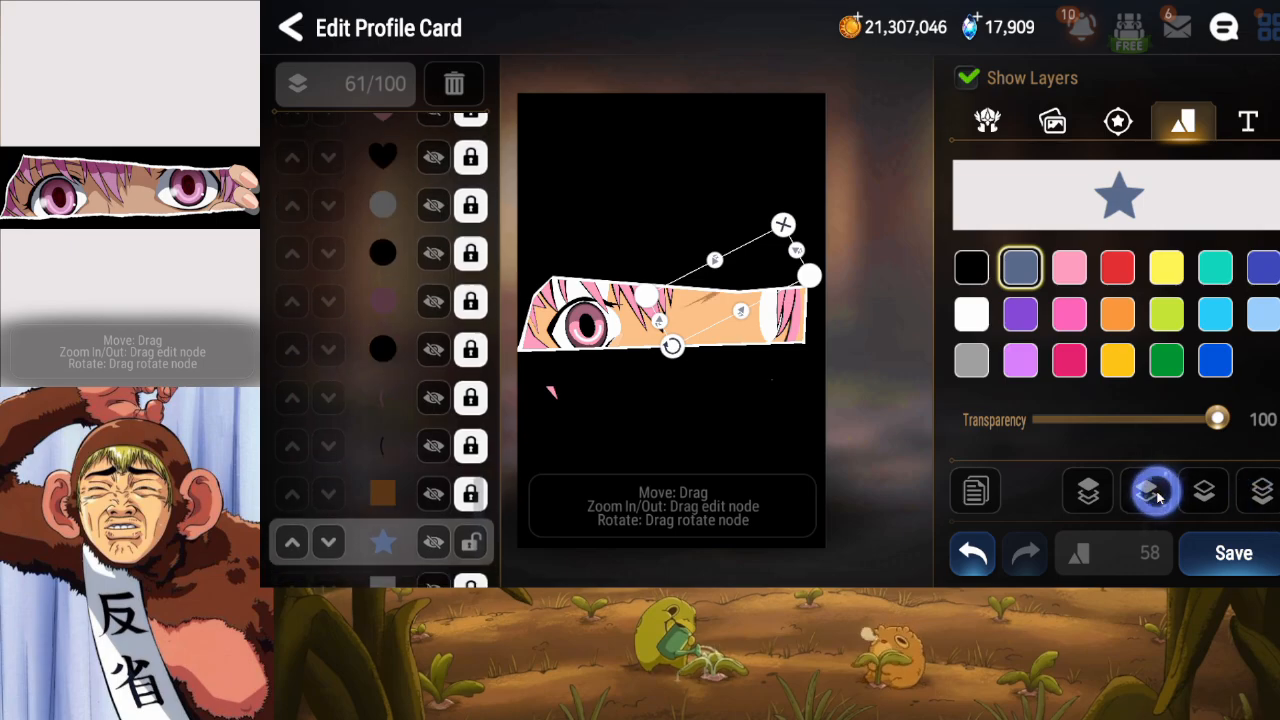
pyautogui.click(1158, 498)
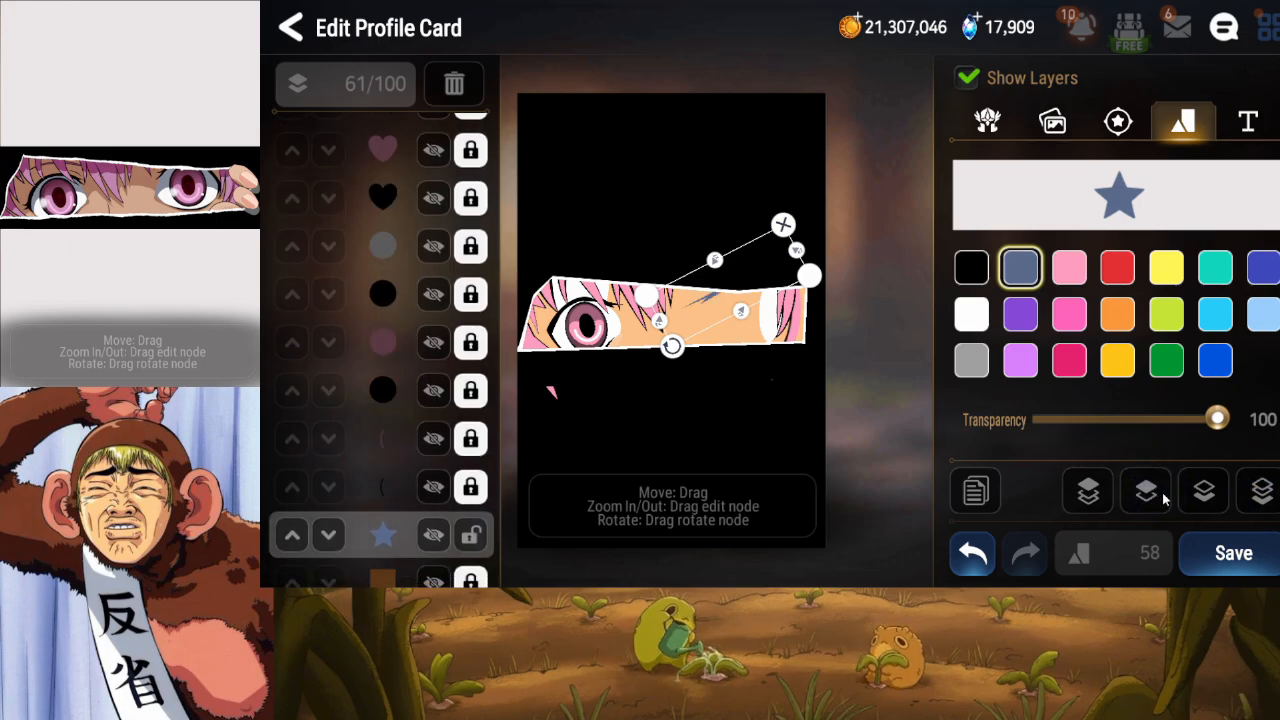
# Move the sliver star over the edge of the right eye white and raise its layer step by step above the shapes there.
pyautogui.click(773, 296)
pyautogui.click(760, 287)
pyautogui.moveTo(755, 286); pyautogui.dragTo(786, 316)
pyautogui.click(1158, 498)
pyautogui.click(1158, 498)
pyautogui.click(1158, 498)
pyautogui.click(1158, 498)
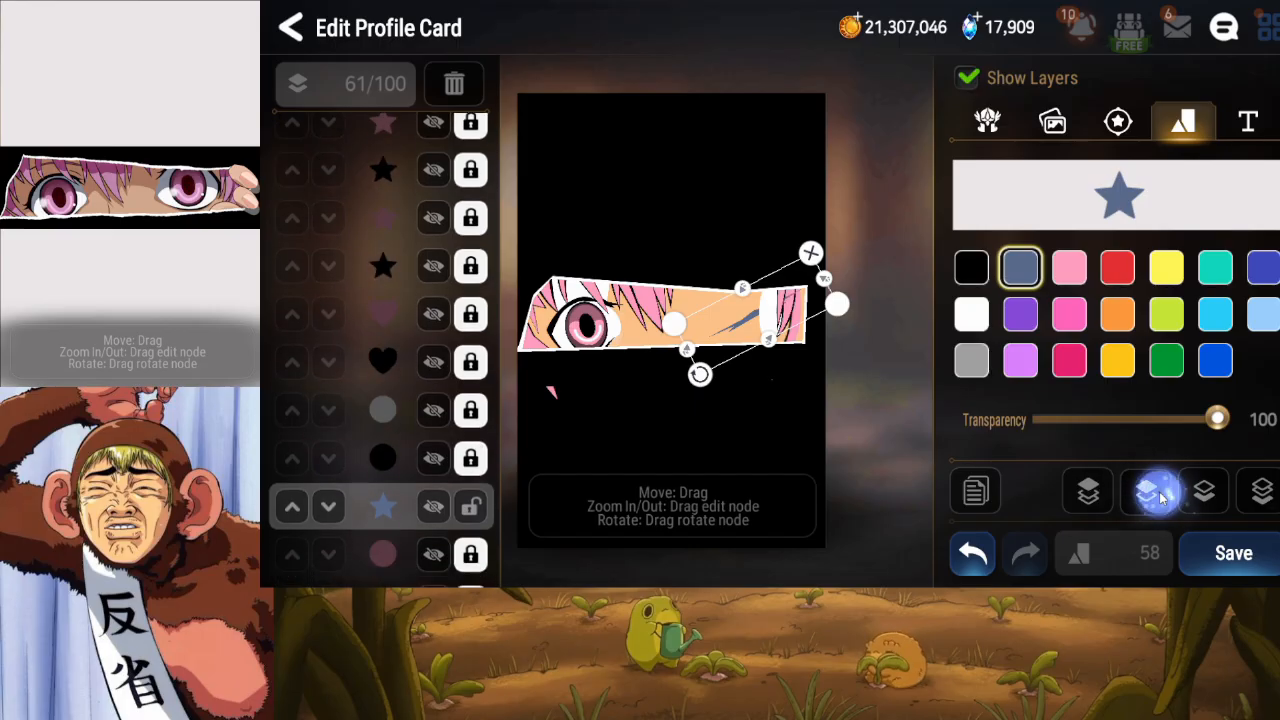
pyautogui.click(1158, 498)
pyautogui.click(1158, 498)
pyautogui.click(1158, 498)
pyautogui.click(1158, 498)
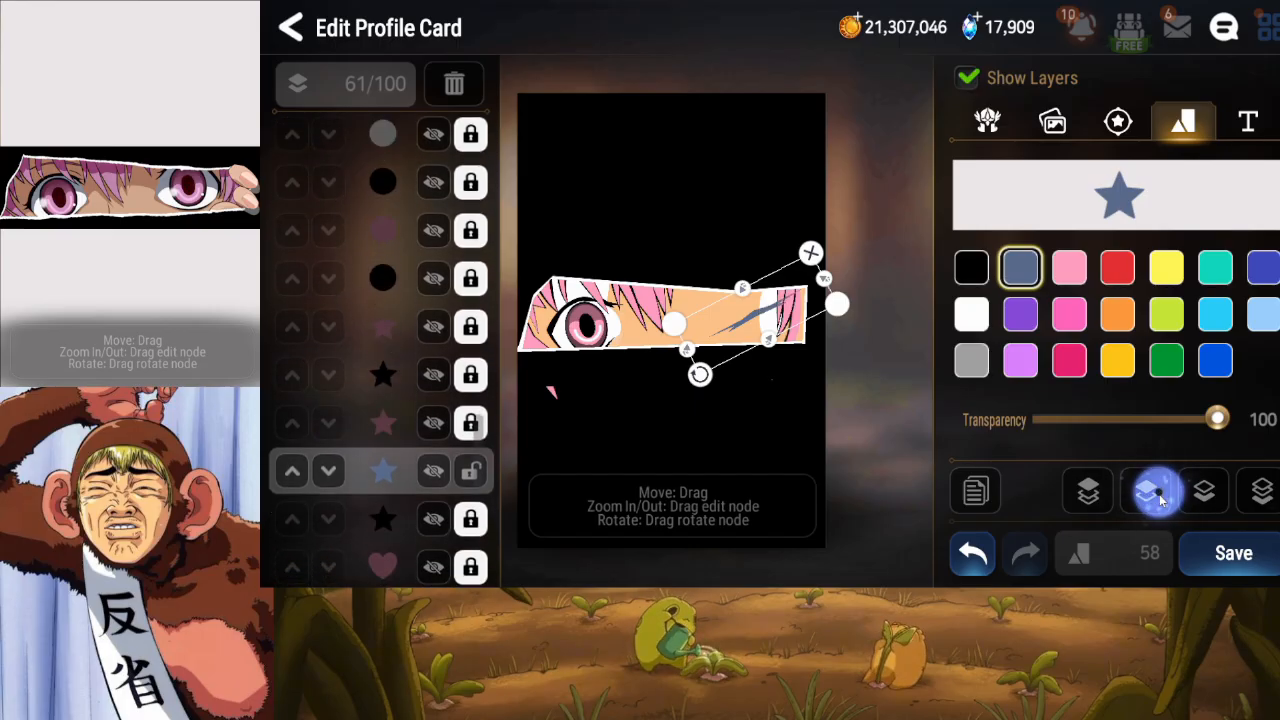
pyautogui.click(1158, 498)
pyautogui.click(1158, 498)
pyautogui.click(1158, 498)
pyautogui.click(1158, 498)
pyautogui.click(1158, 498)
pyautogui.click(1158, 498)
pyautogui.click(1158, 498)
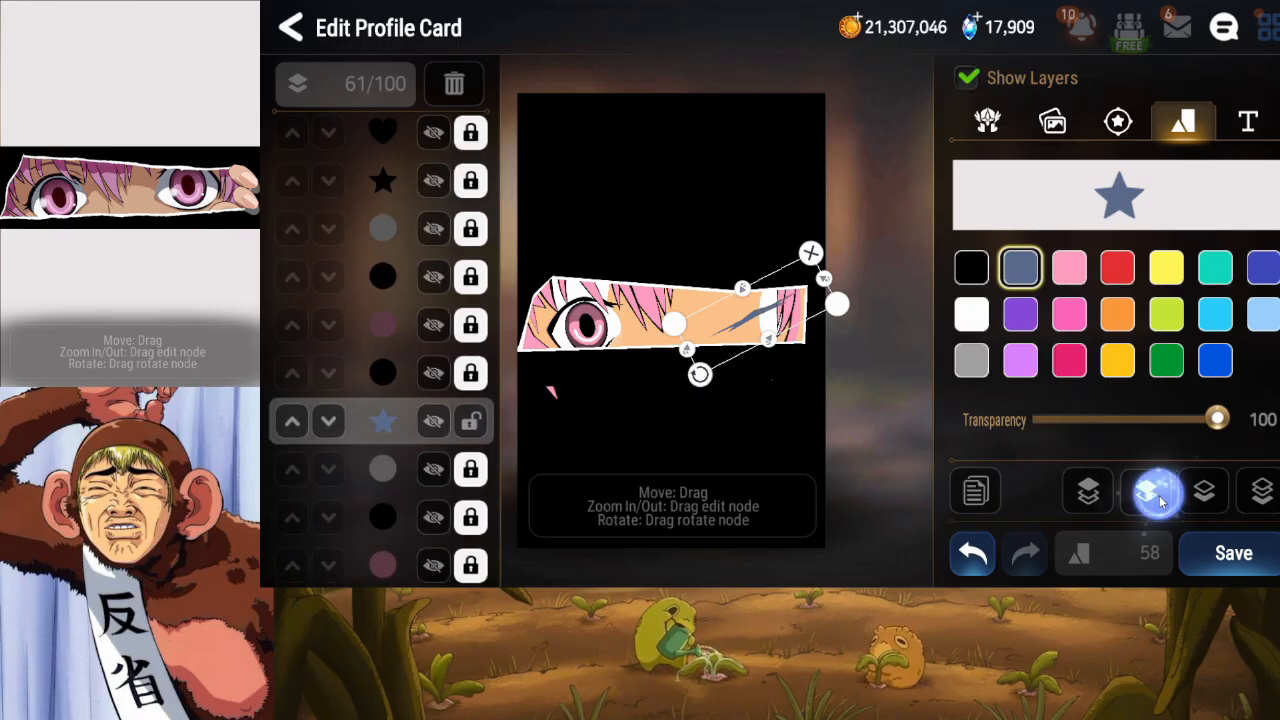
pyautogui.click(1158, 498)
# Shift the sliver star beside the left eye and adjust its layer to sit directly between the black heart and black star.
pyautogui.moveTo(776, 319); pyautogui.dragTo(633, 328)
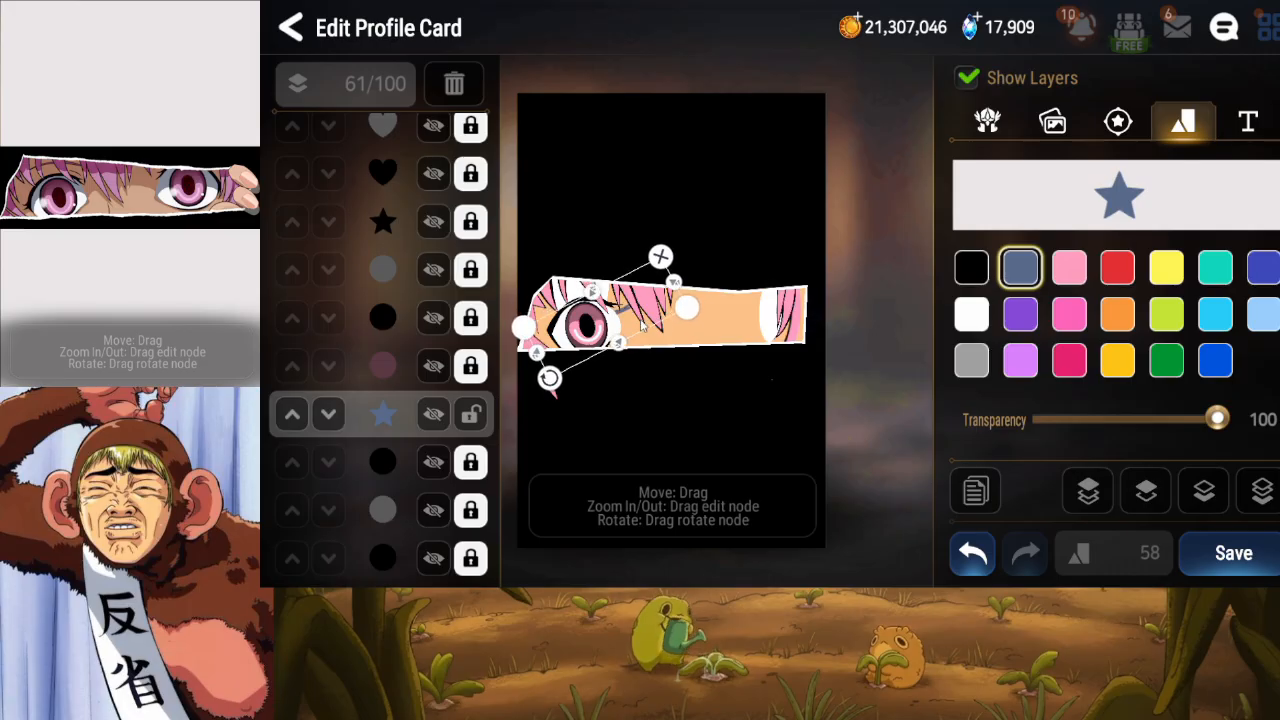
pyautogui.click(1155, 498)
pyautogui.click(1155, 498)
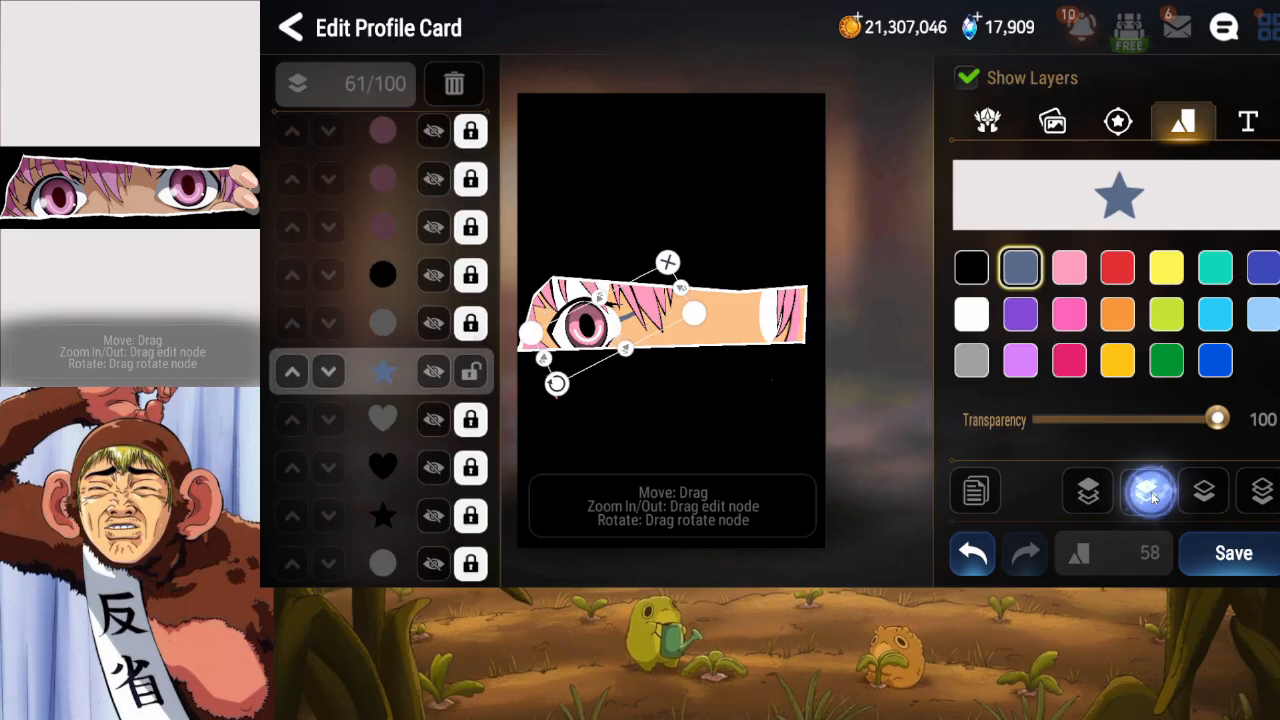
pyautogui.click(1152, 494)
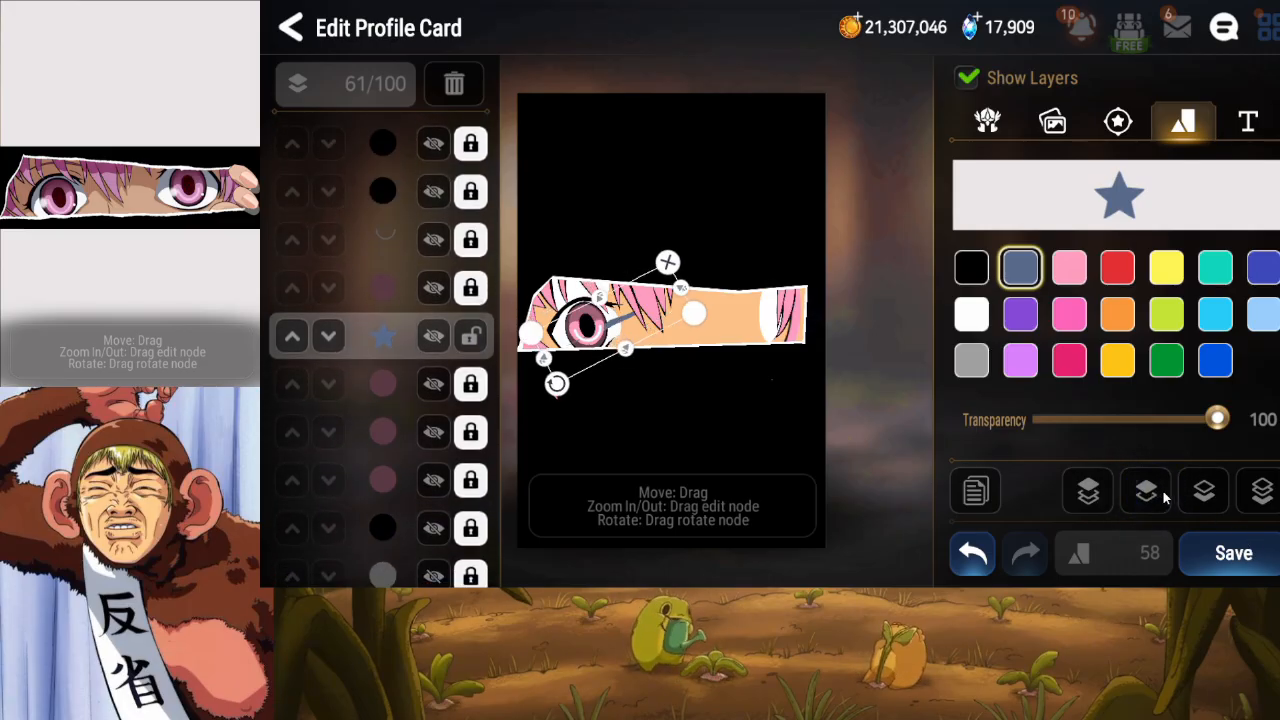
pyautogui.click(1158, 494)
pyautogui.click(1206, 492)
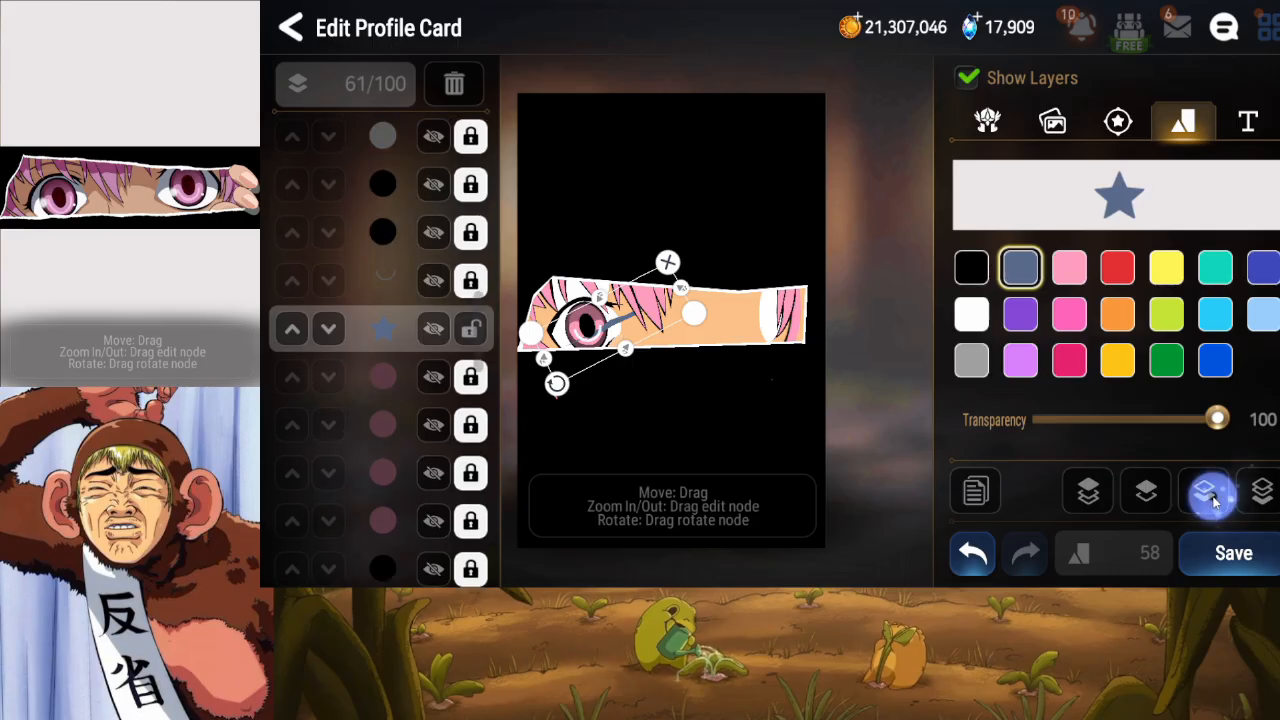
pyautogui.click(1208, 494)
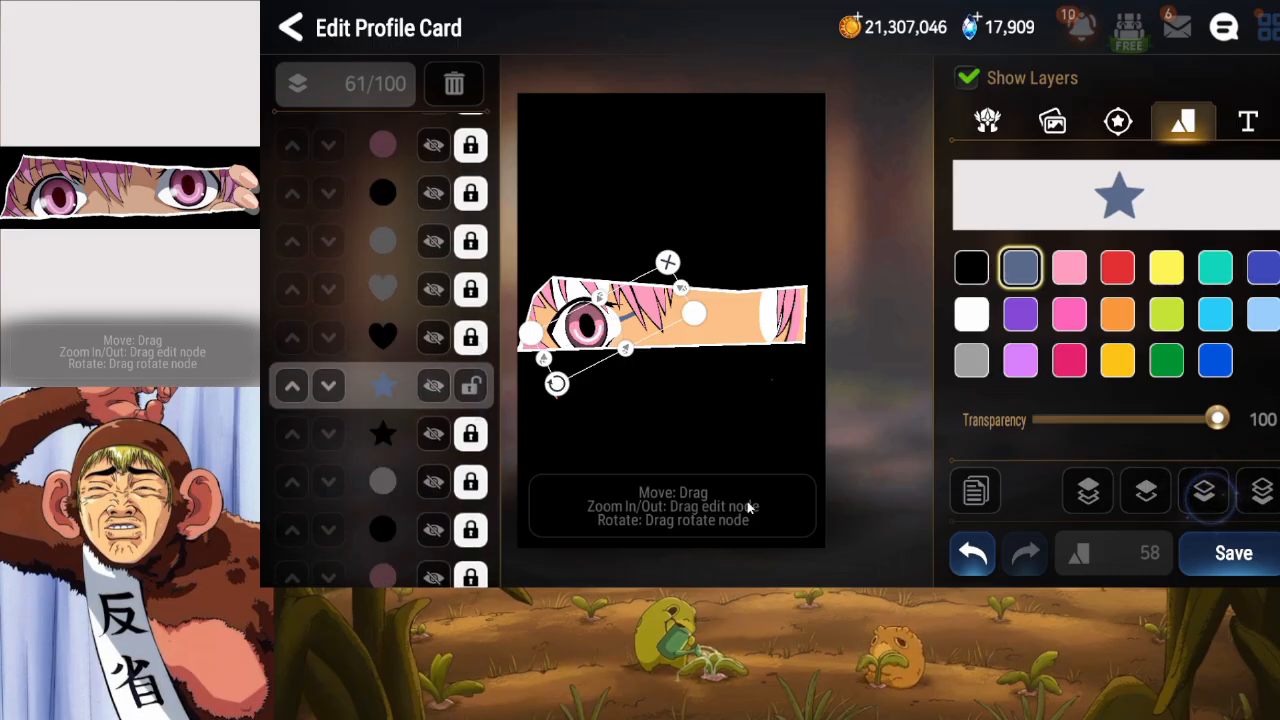
# Return the sliver star to the strip's upper edge between the eyes, shorten it slightly and colour it black.
pyautogui.click(441, 446)
pyautogui.click(441, 446)
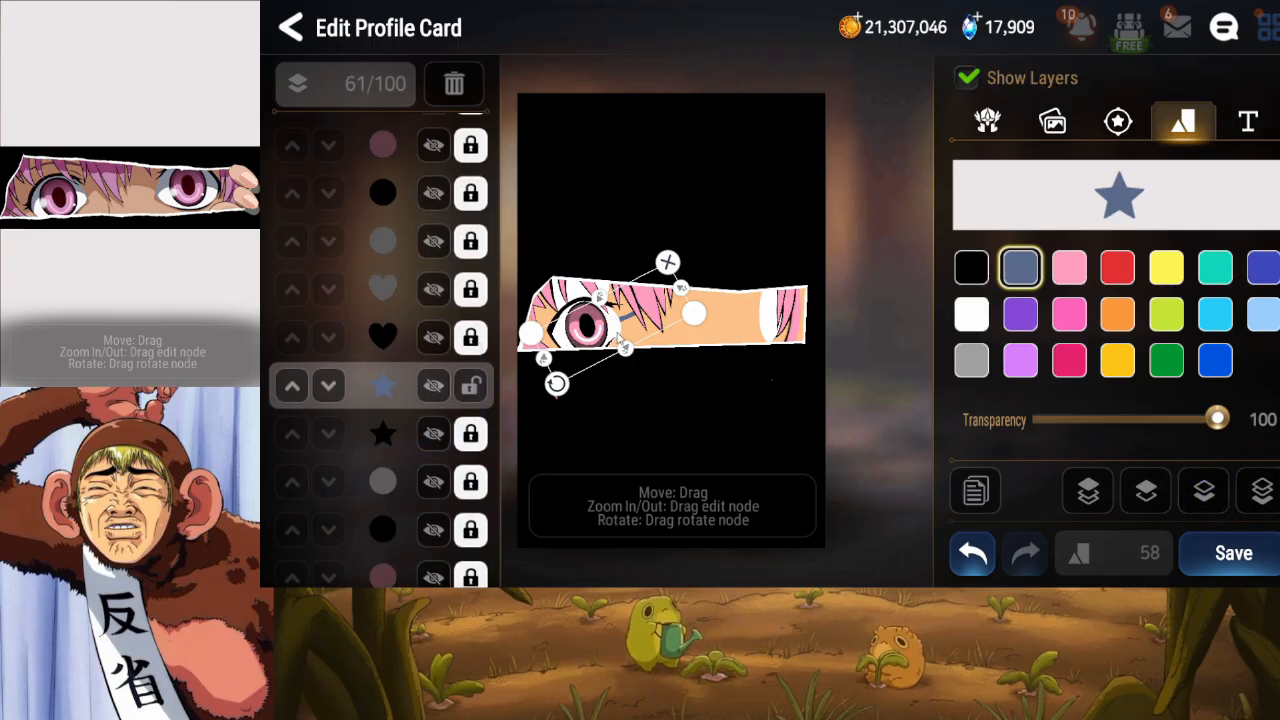
pyautogui.moveTo(617, 333); pyautogui.dragTo(741, 296)
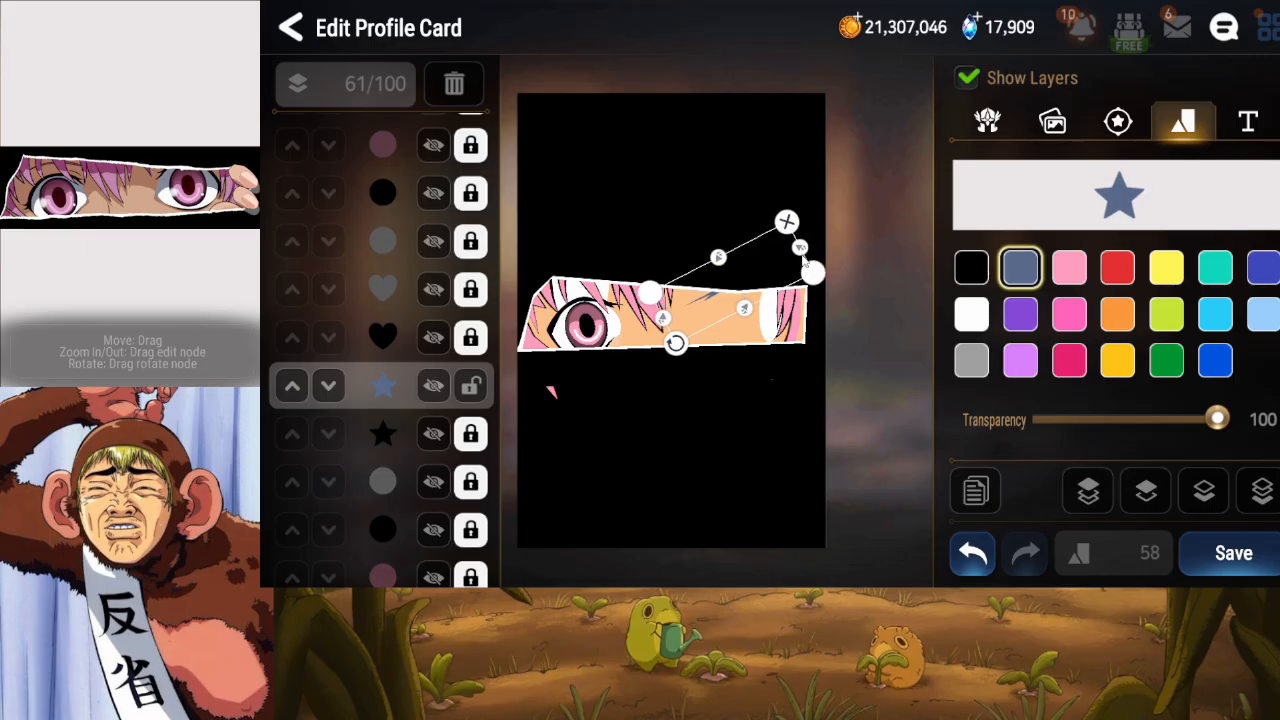
pyautogui.moveTo(799, 248); pyautogui.dragTo(789, 252)
pyautogui.moveTo(687, 339); pyautogui.dragTo(712, 323)
pyautogui.click(978, 272)
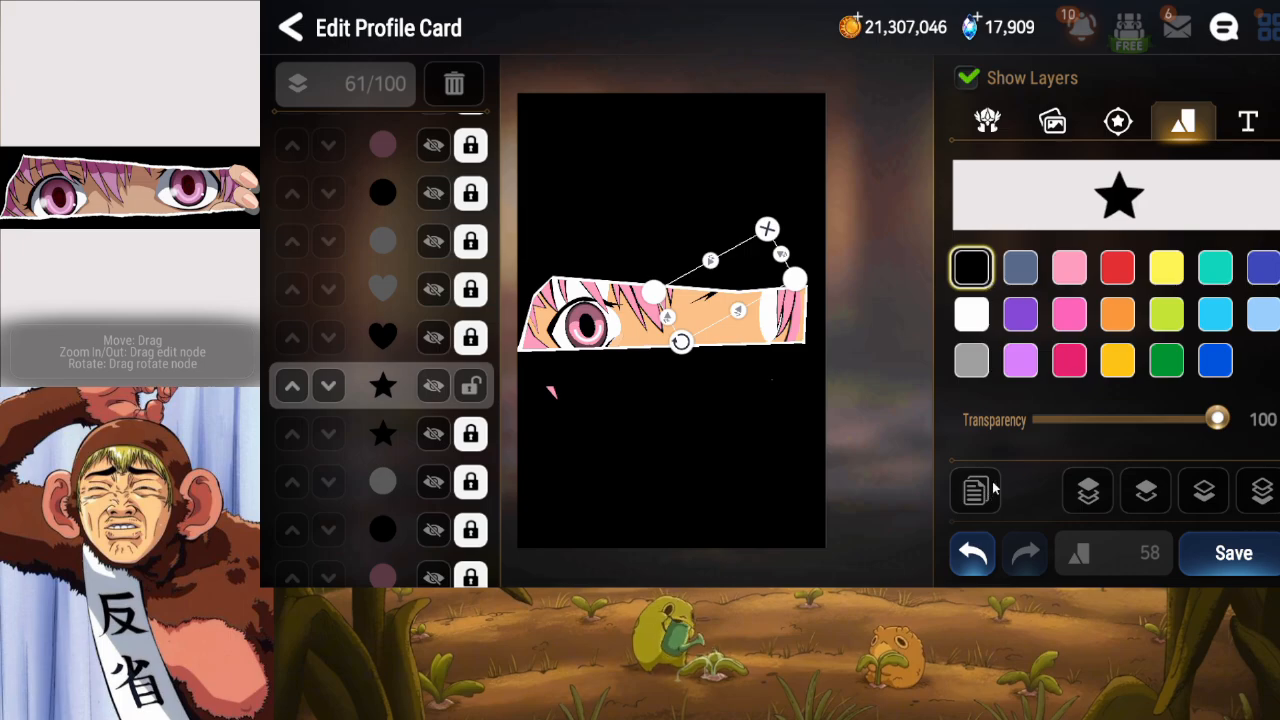
# Add a heart shape and send its layer to the bottom of the stack.
pyautogui.click(1183, 121)
pyautogui.click(1058, 268)
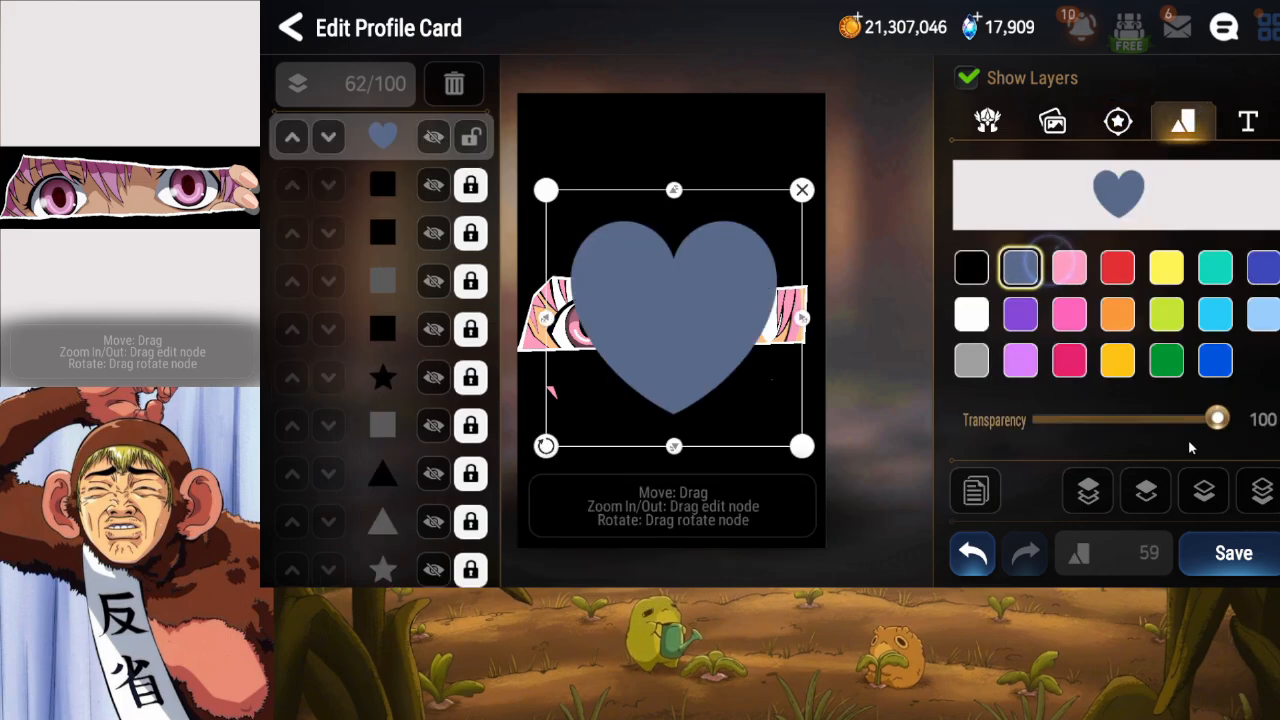
pyautogui.click(1255, 492)
# Raise the new heart's layer to directly below the unlocked black sliver star, and lock that star.
pyautogui.click(1146, 505)
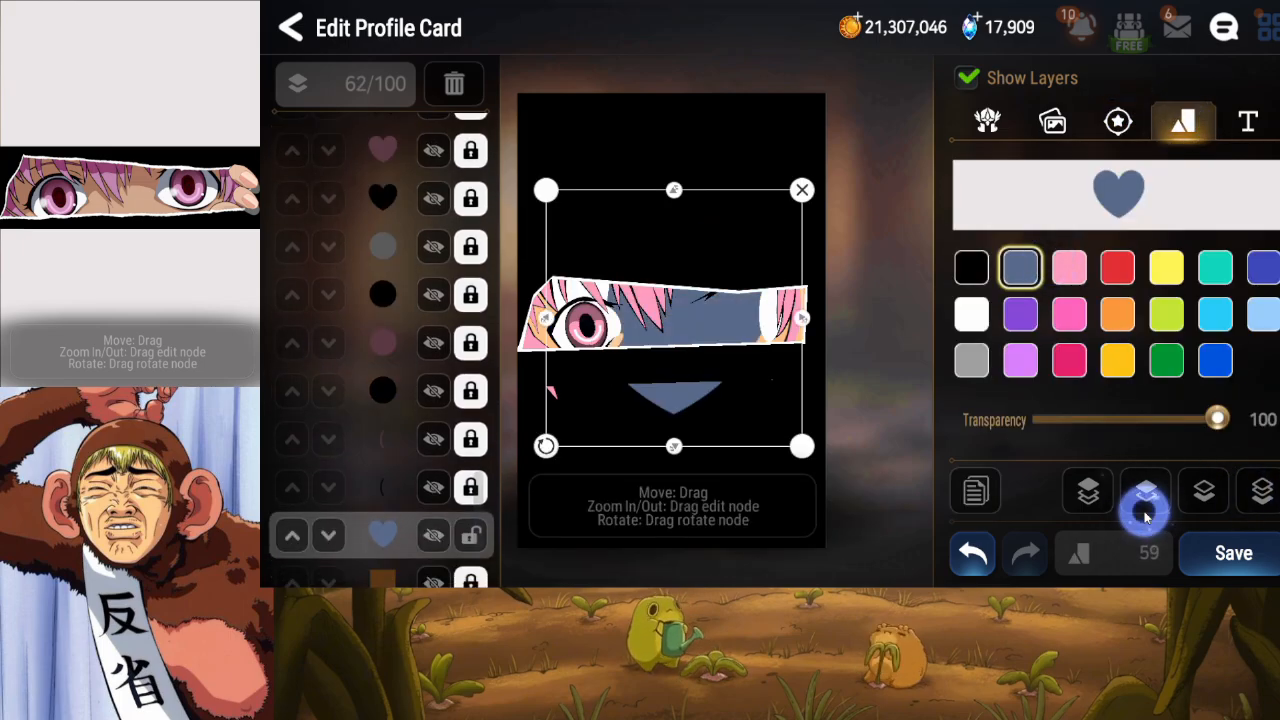
pyautogui.click(1146, 505)
pyautogui.click(1146, 505)
pyautogui.click(1145, 511)
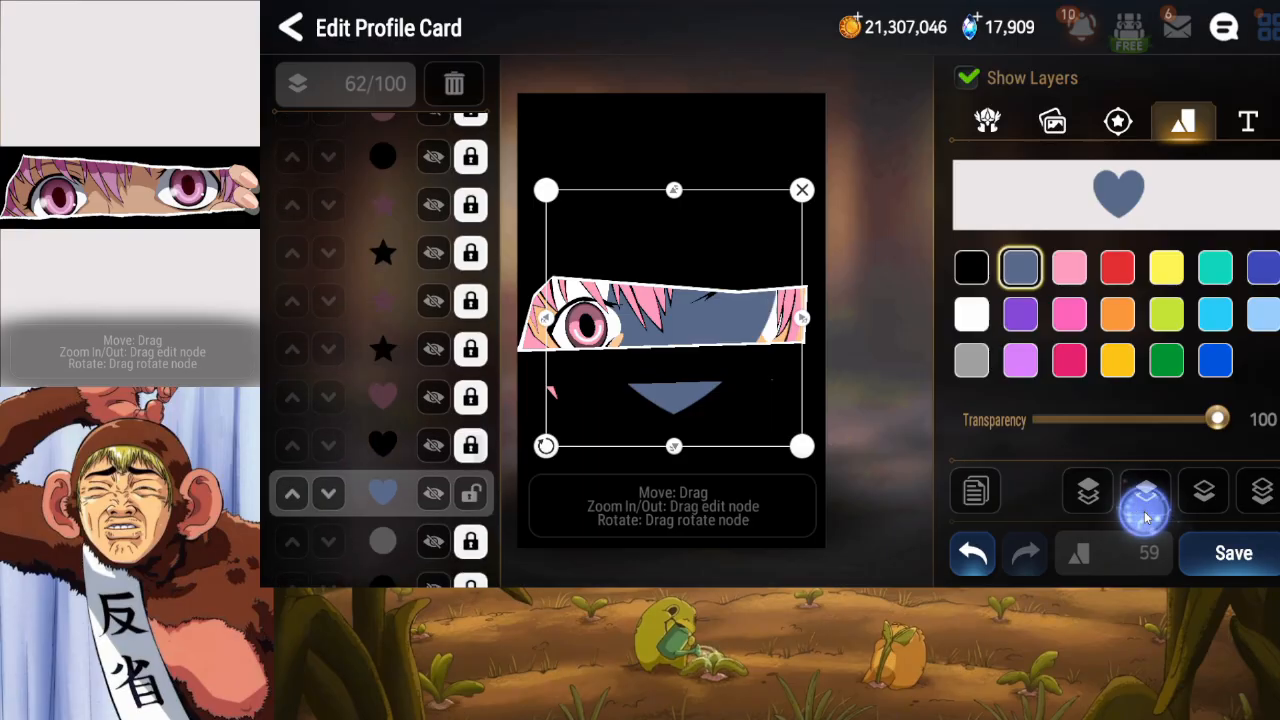
pyautogui.click(1145, 511)
pyautogui.click(1145, 511)
pyautogui.click(1145, 511)
pyautogui.click(1145, 511)
pyautogui.click(1145, 511)
pyautogui.click(1145, 511)
pyautogui.click(1145, 511)
pyautogui.click(1145, 511)
pyautogui.click(1145, 511)
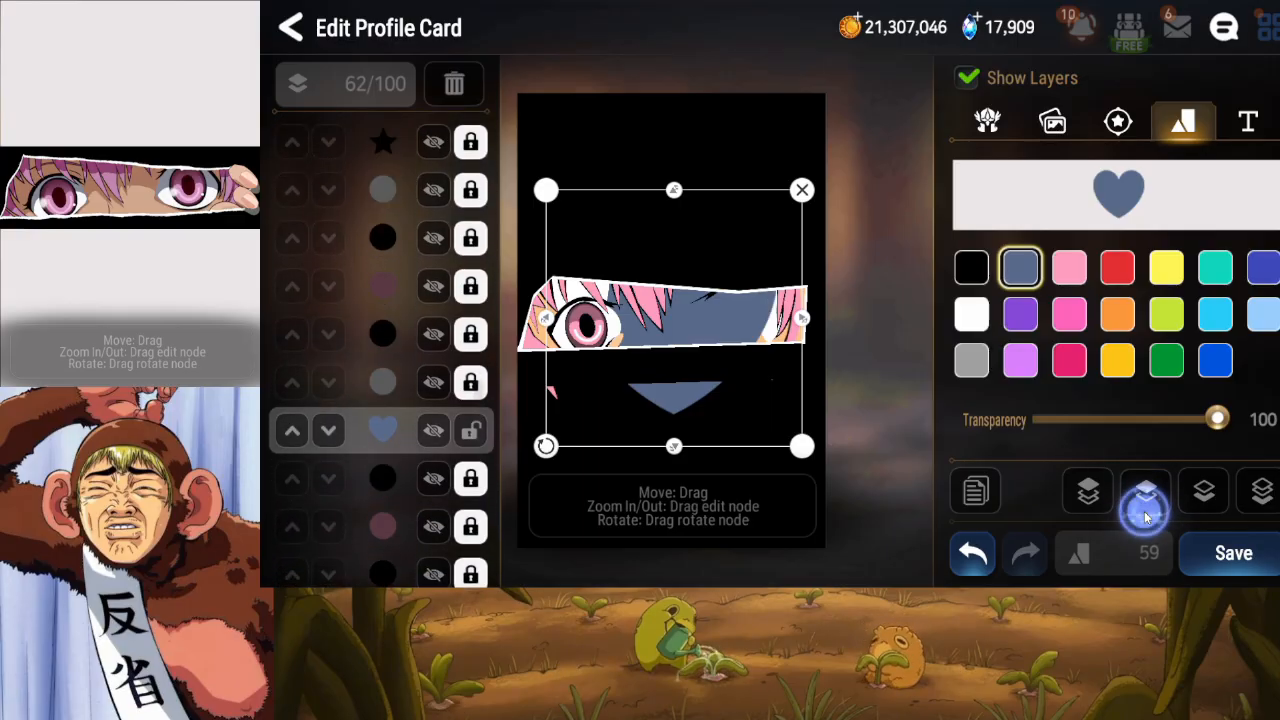
pyautogui.click(1145, 511)
pyautogui.click(1145, 511)
pyautogui.click(1145, 511)
pyautogui.click(1145, 511)
pyautogui.click(1145, 511)
pyautogui.click(1145, 511)
pyautogui.click(1146, 511)
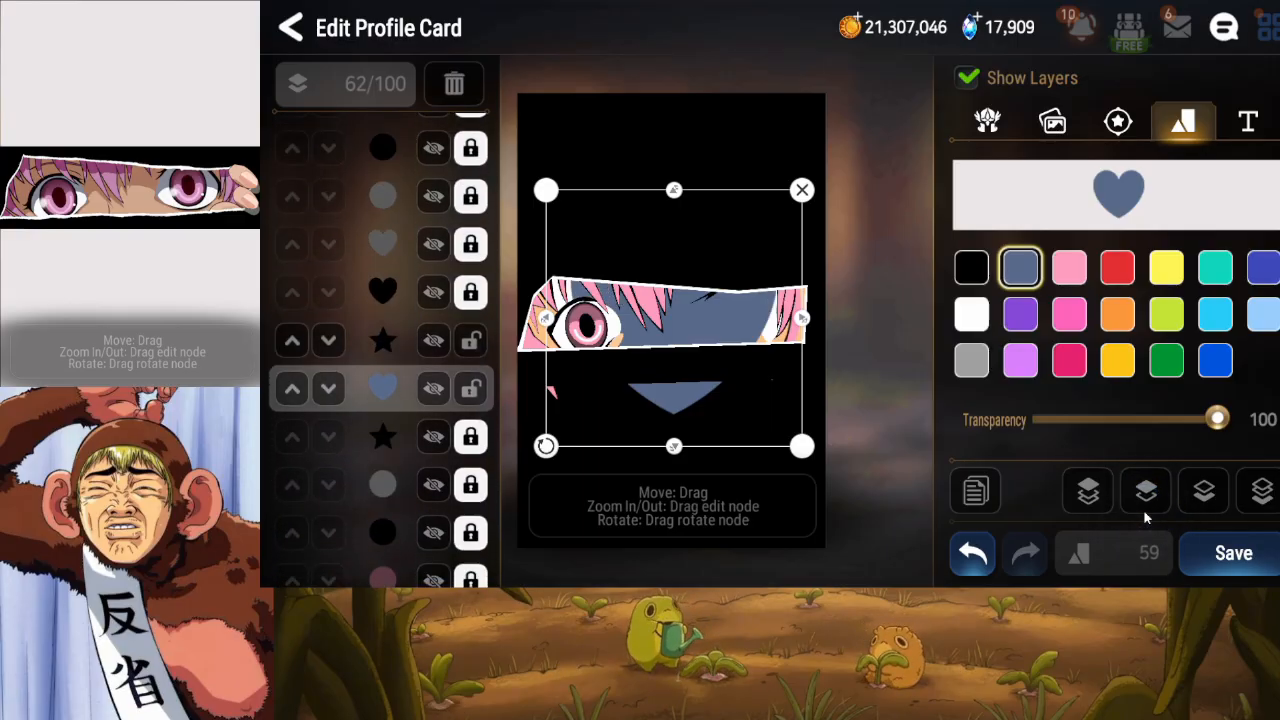
pyautogui.click(467, 341)
# Move the blue-grey heart to the right eye area, shrink it in both directions and rotate it about a quarter turn counterclockwise.
pyautogui.moveTo(650, 317); pyautogui.dragTo(712, 307)
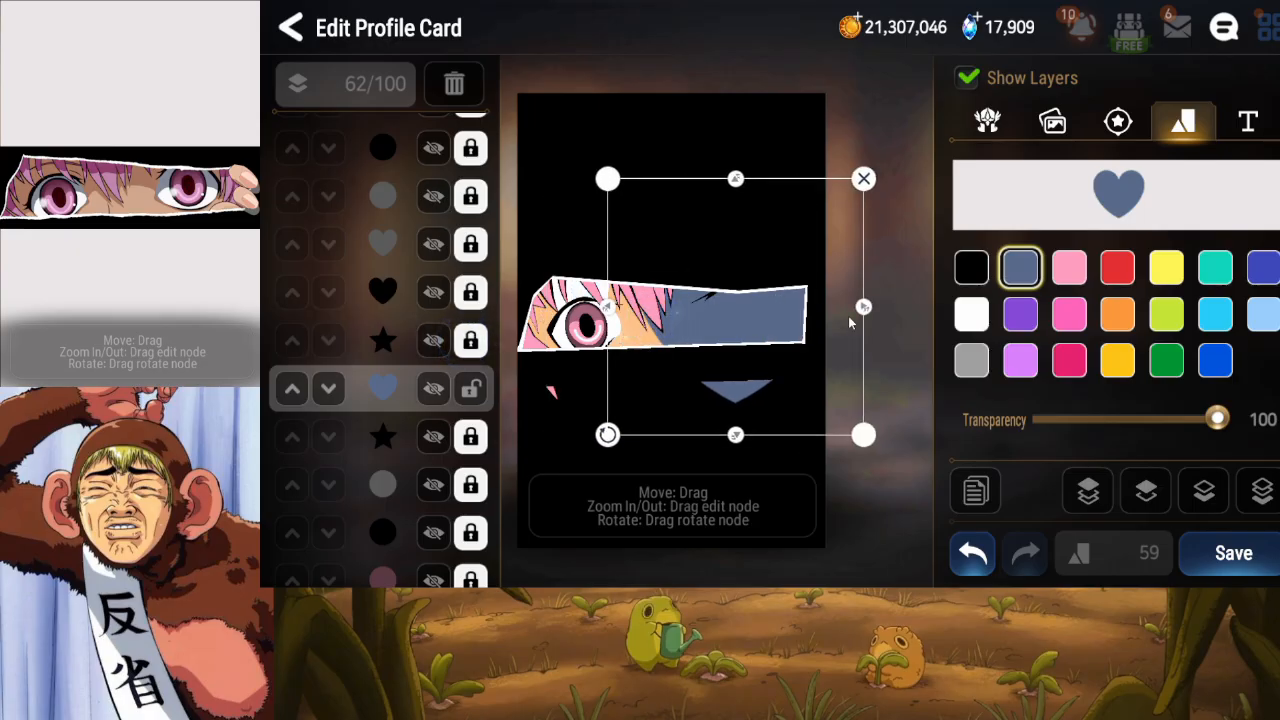
pyautogui.moveTo(862, 305); pyautogui.dragTo(808, 306)
pyautogui.moveTo(741, 438); pyautogui.dragTo(743, 397)
pyautogui.moveTo(663, 396); pyautogui.dragTo(811, 398)
# Unlock the pink heart and the black heart that form the hair strand at the strip's right end.
pyautogui.click(400, 448)
pyautogui.moveTo(400, 450); pyautogui.dragTo(404, 392)
pyautogui.moveTo(401, 438); pyautogui.dragTo(415, 365)
pyautogui.moveTo(409, 480); pyautogui.dragTo(415, 370)
pyautogui.moveTo(386, 444); pyautogui.dragTo(413, 396)
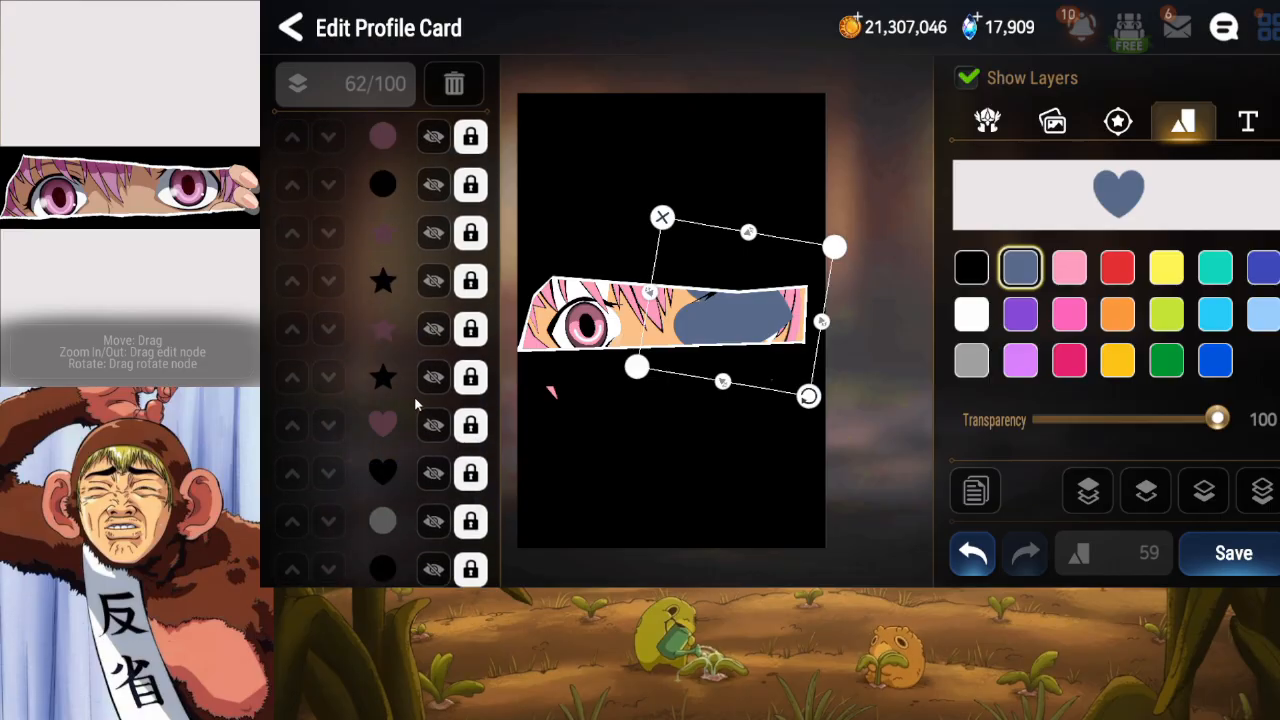
pyautogui.click(430, 428)
pyautogui.click(447, 436)
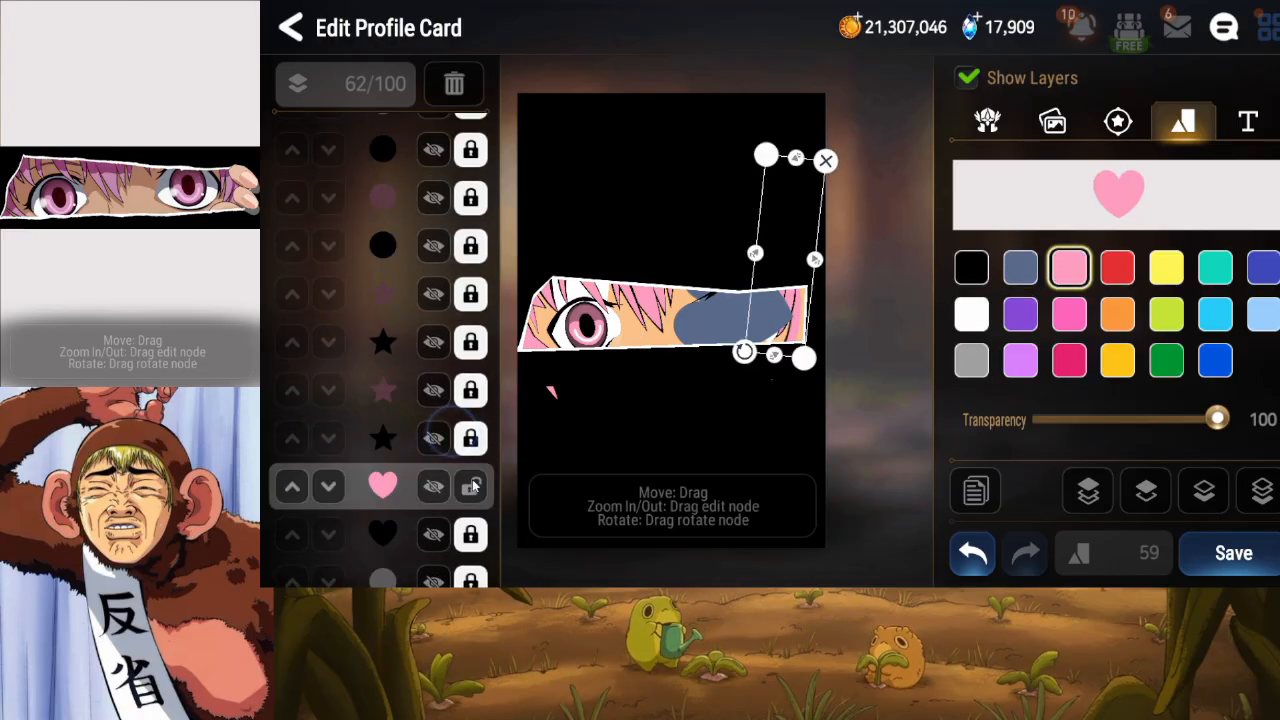
pyautogui.moveTo(477, 527); pyautogui.dragTo(429, 490)
pyautogui.click(471, 487)
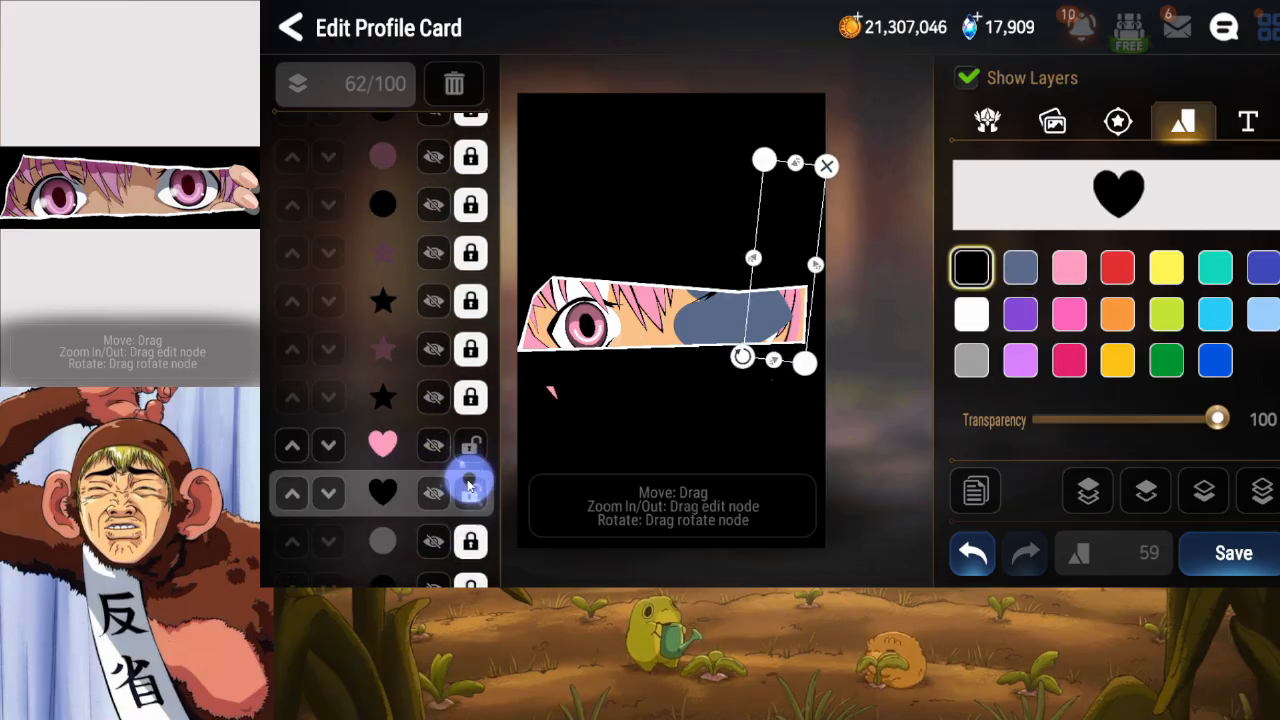
# Raise the unlocked pink heart's layer past the blue-grey heart to directly above the orange circle.
pyautogui.click(410, 452)
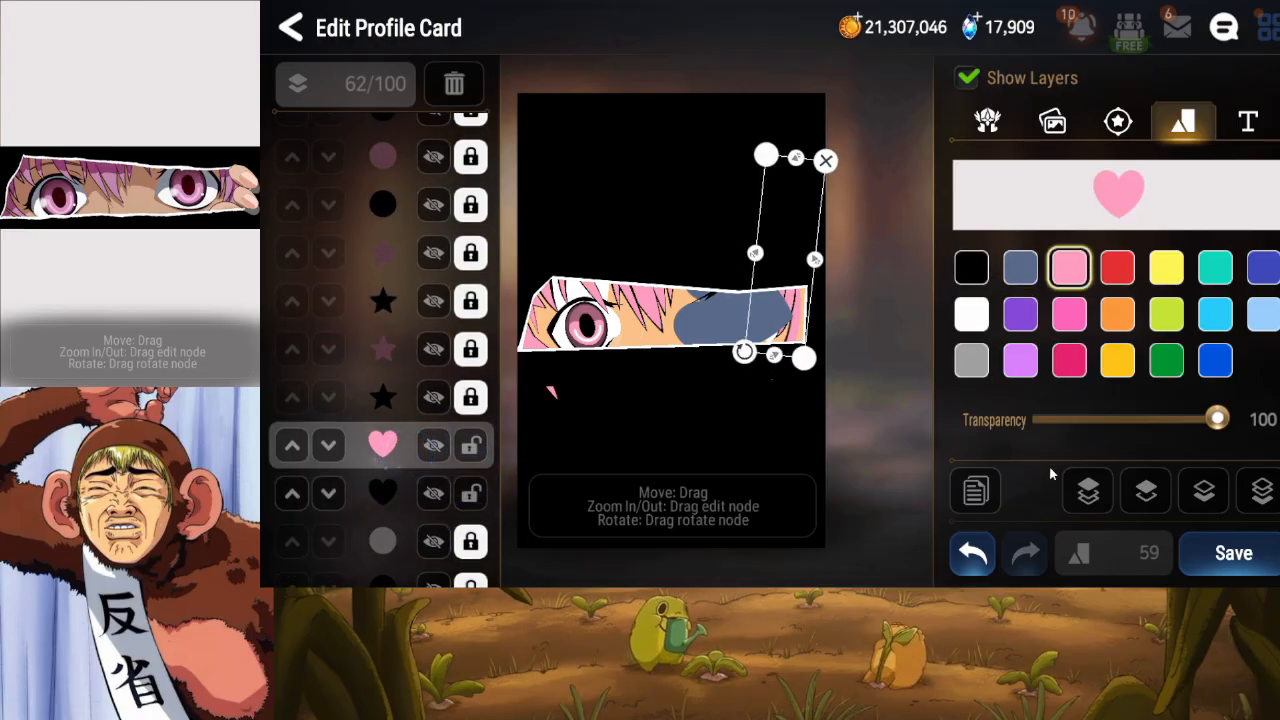
pyautogui.click(1148, 492)
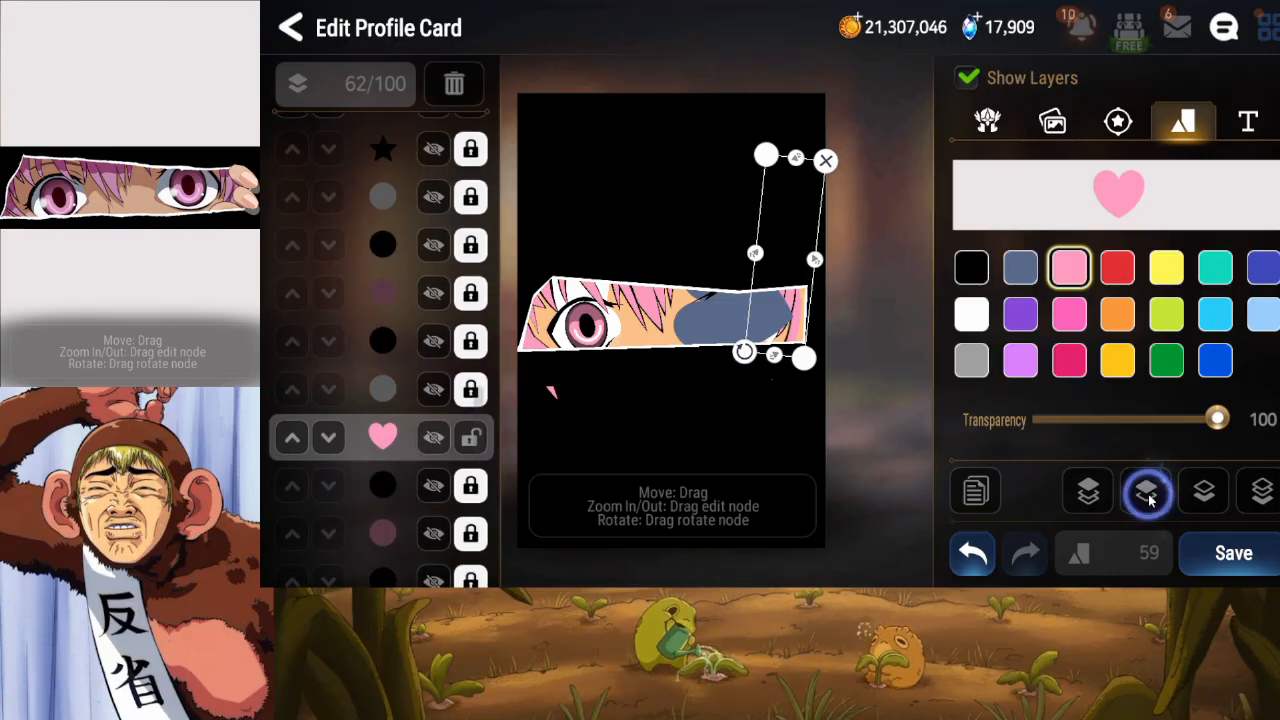
pyautogui.click(1149, 499)
pyautogui.click(1149, 499)
pyautogui.click(1149, 499)
pyautogui.click(1149, 499)
pyautogui.click(1149, 499)
pyautogui.click(1149, 499)
pyautogui.click(1149, 499)
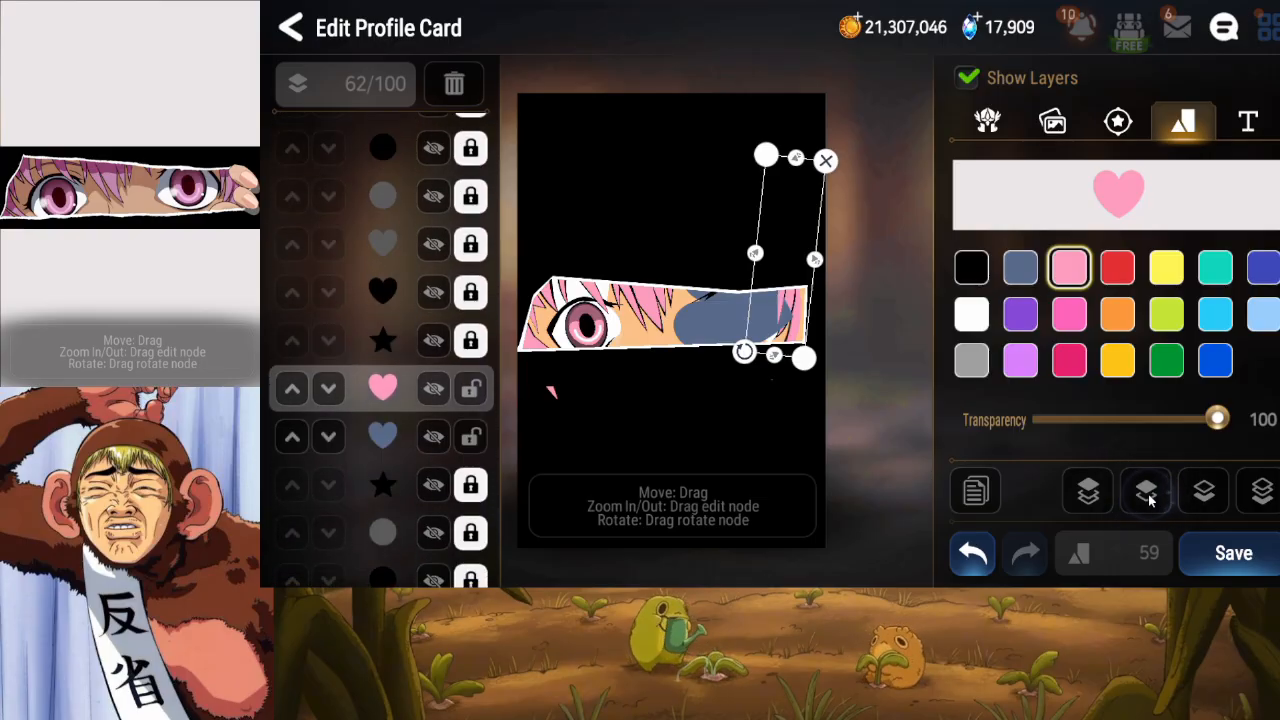
pyautogui.click(1149, 500)
pyautogui.click(1149, 500)
pyautogui.click(1149, 500)
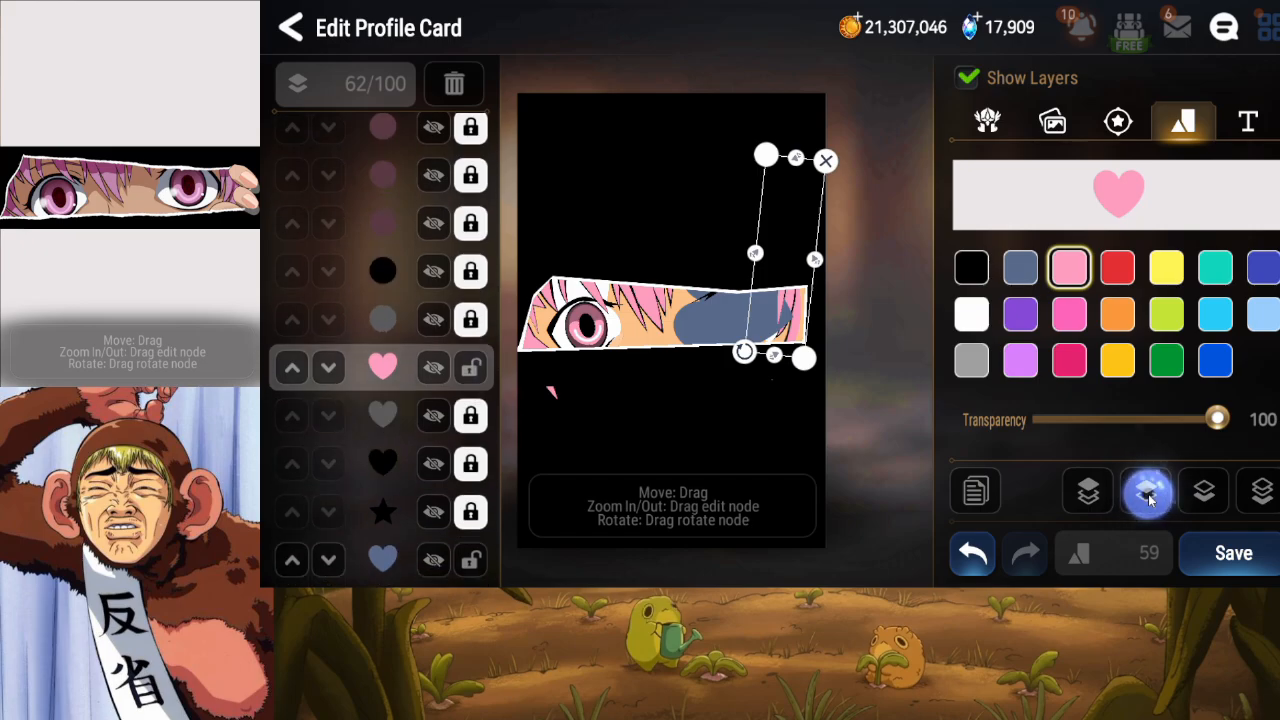
pyautogui.click(1149, 500)
pyautogui.click(1149, 500)
pyautogui.click(1149, 500)
pyautogui.click(1149, 500)
pyautogui.click(1149, 500)
pyautogui.click(1149, 500)
pyautogui.click(1149, 500)
pyautogui.click(1149, 500)
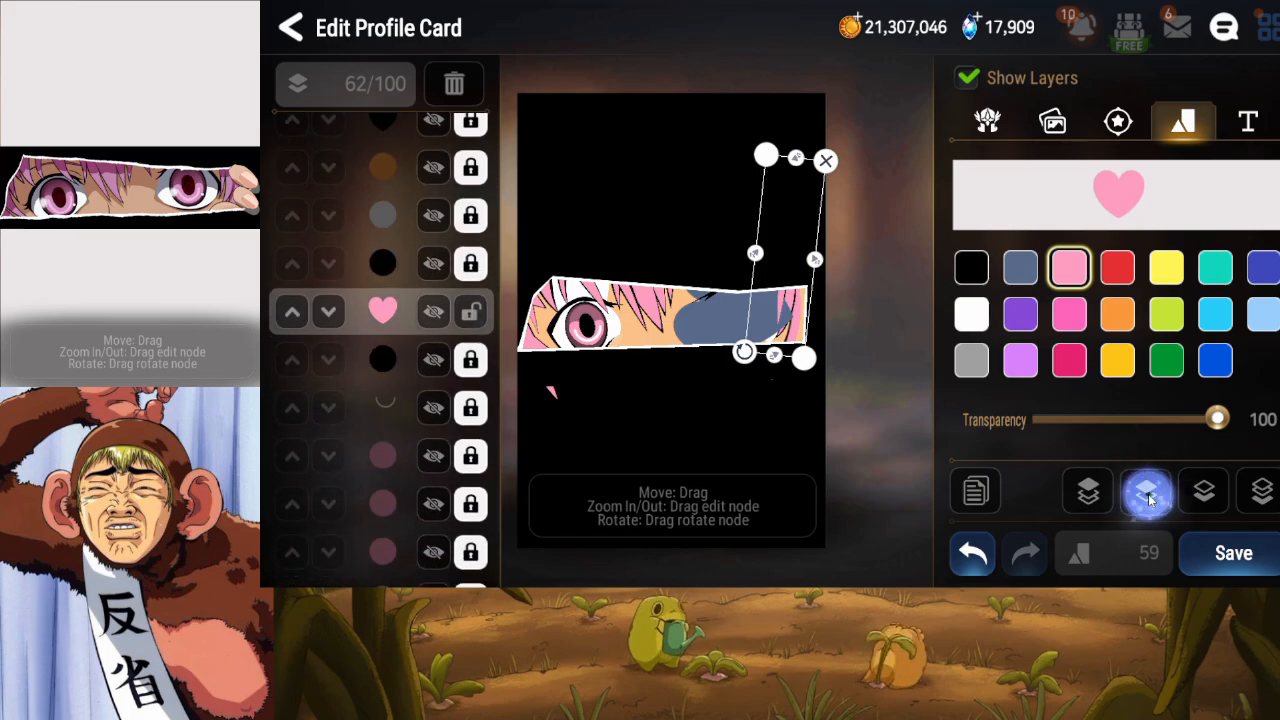
pyautogui.click(1149, 500)
pyautogui.click(1149, 500)
pyautogui.click(1149, 500)
pyautogui.click(1149, 500)
pyautogui.click(1227, 500)
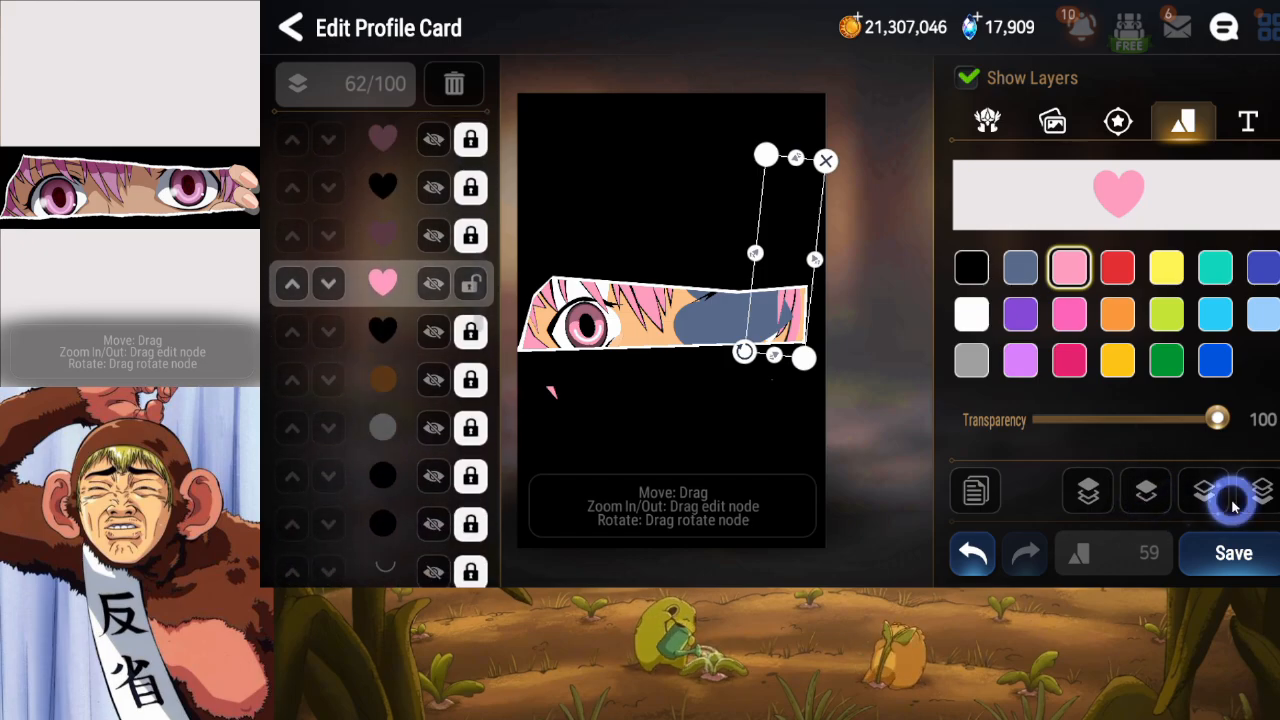
pyautogui.click(1227, 500)
# Select the unlocked black heart and raise its layer to directly between the pink heart and the orange circle.
pyautogui.moveTo(411, 383); pyautogui.dragTo(407, 215)
pyautogui.moveTo(364, 376); pyautogui.dragTo(384, 348)
pyautogui.click(391, 337)
pyautogui.click(405, 398)
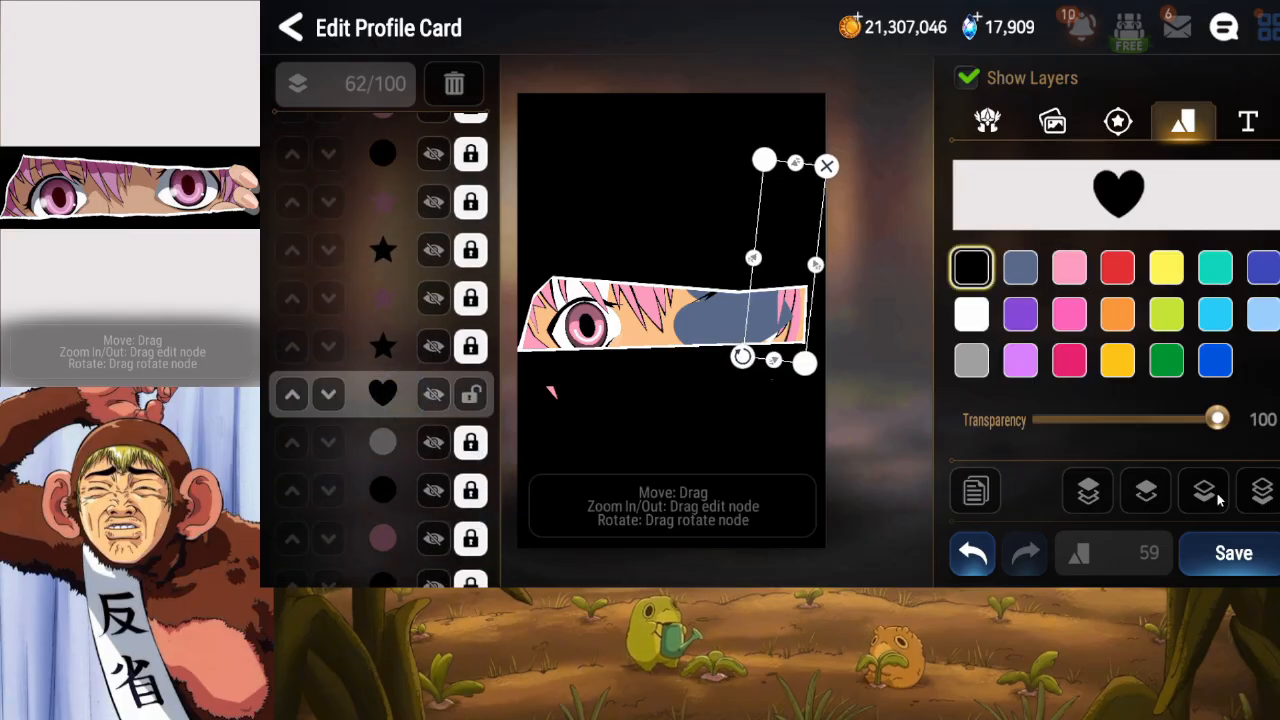
pyautogui.click(1146, 490)
pyautogui.click(1146, 490)
pyautogui.click(1146, 490)
pyautogui.click(1146, 490)
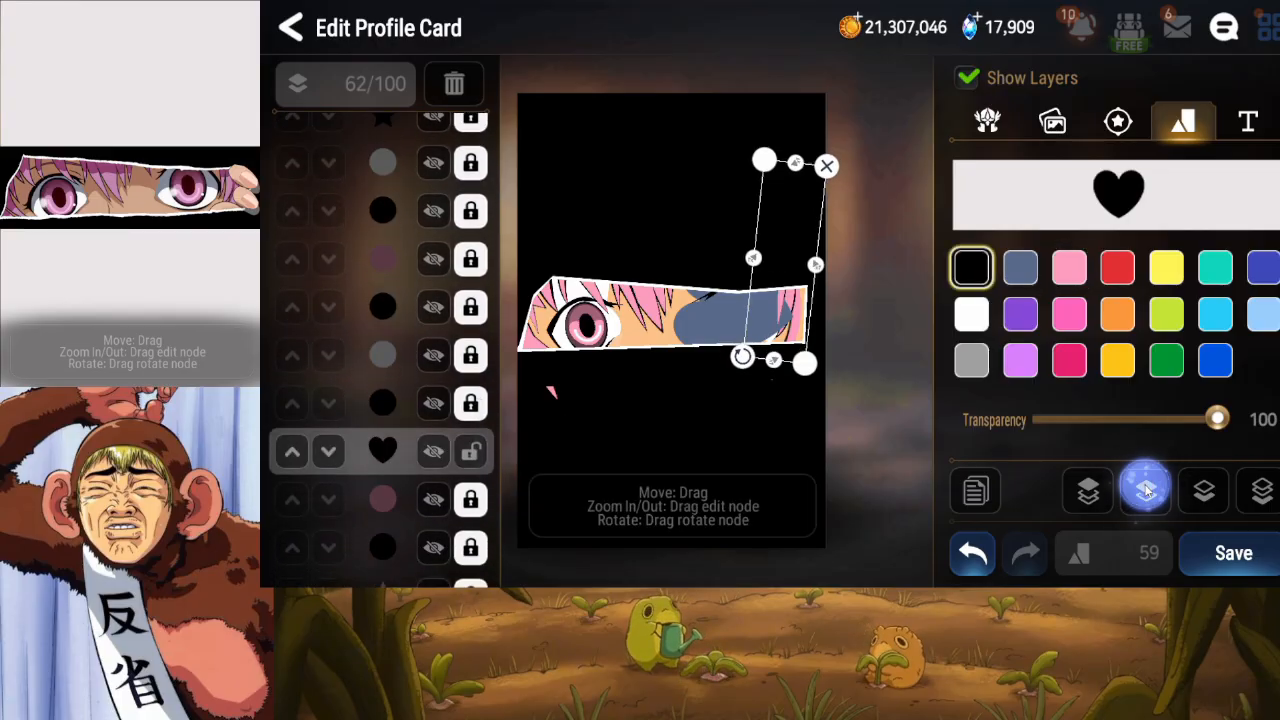
pyautogui.click(1146, 490)
pyautogui.click(1146, 490)
pyautogui.click(1146, 490)
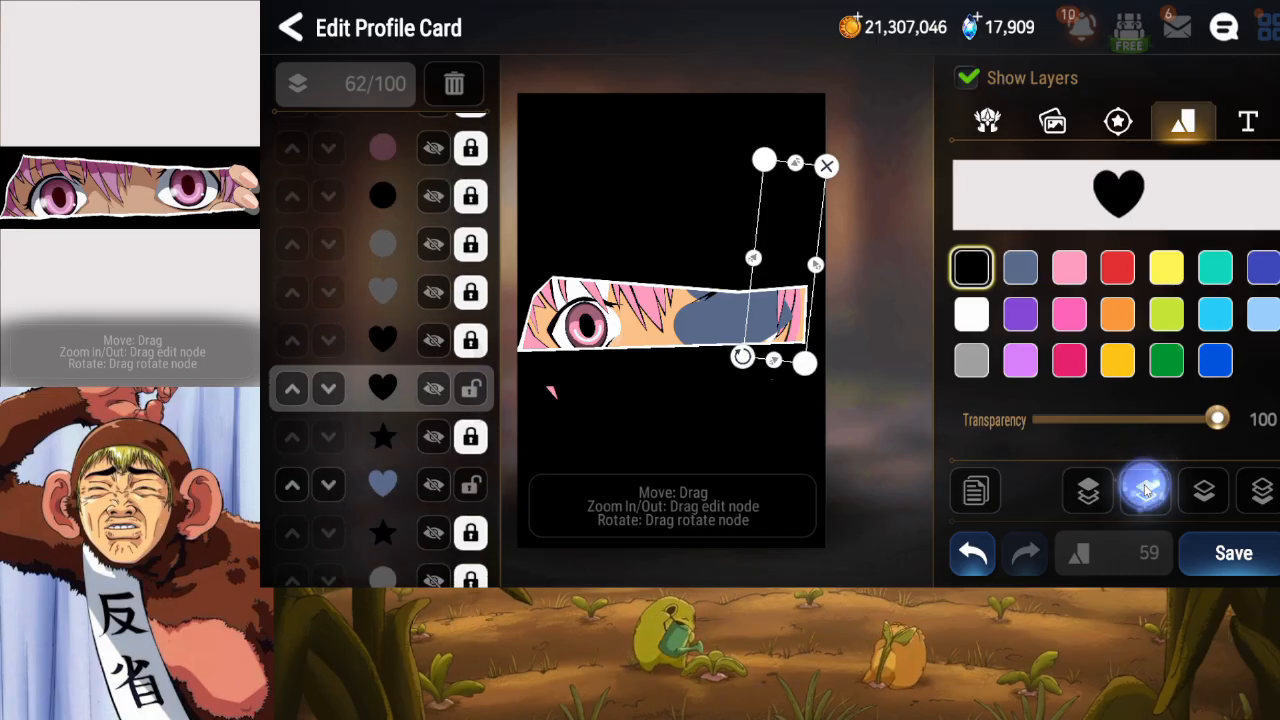
pyautogui.click(1146, 490)
pyautogui.click(1146, 490)
pyautogui.click(1146, 490)
pyautogui.click(1146, 490)
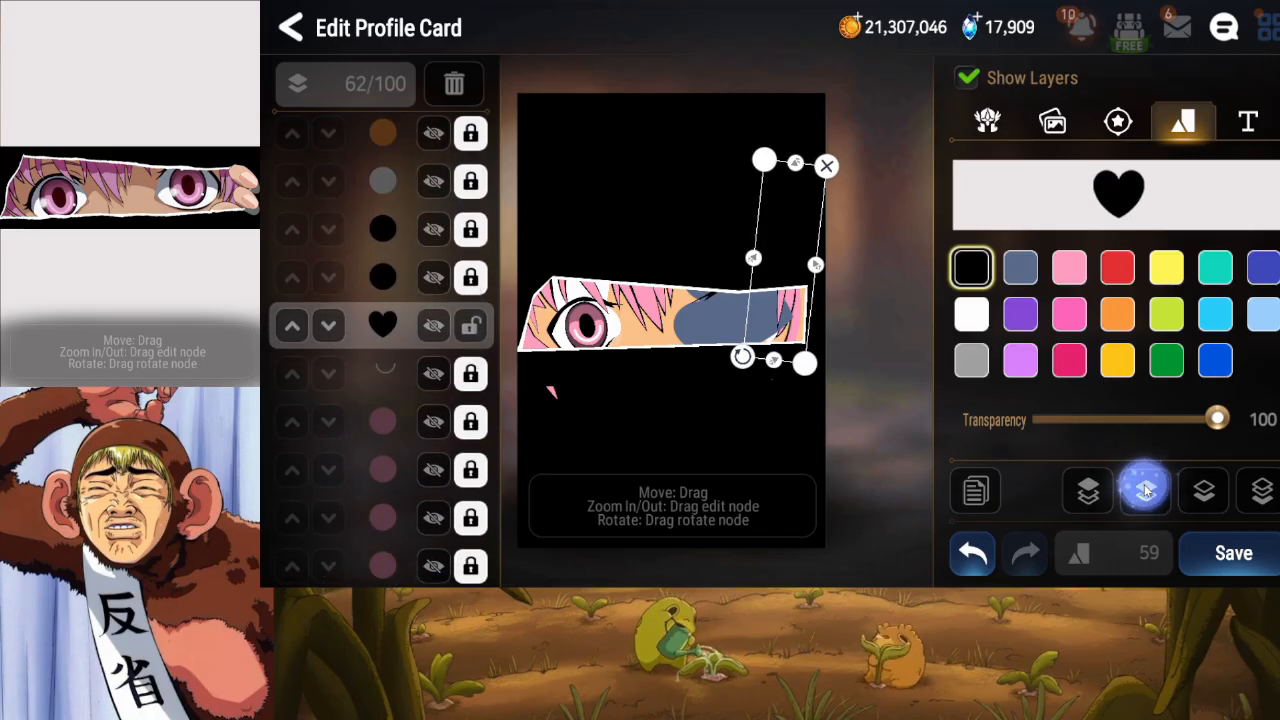
pyautogui.click(1146, 490)
pyautogui.click(1146, 490)
# Lock the moved pink and black hair hearts and save the card.
pyautogui.click(470, 246)
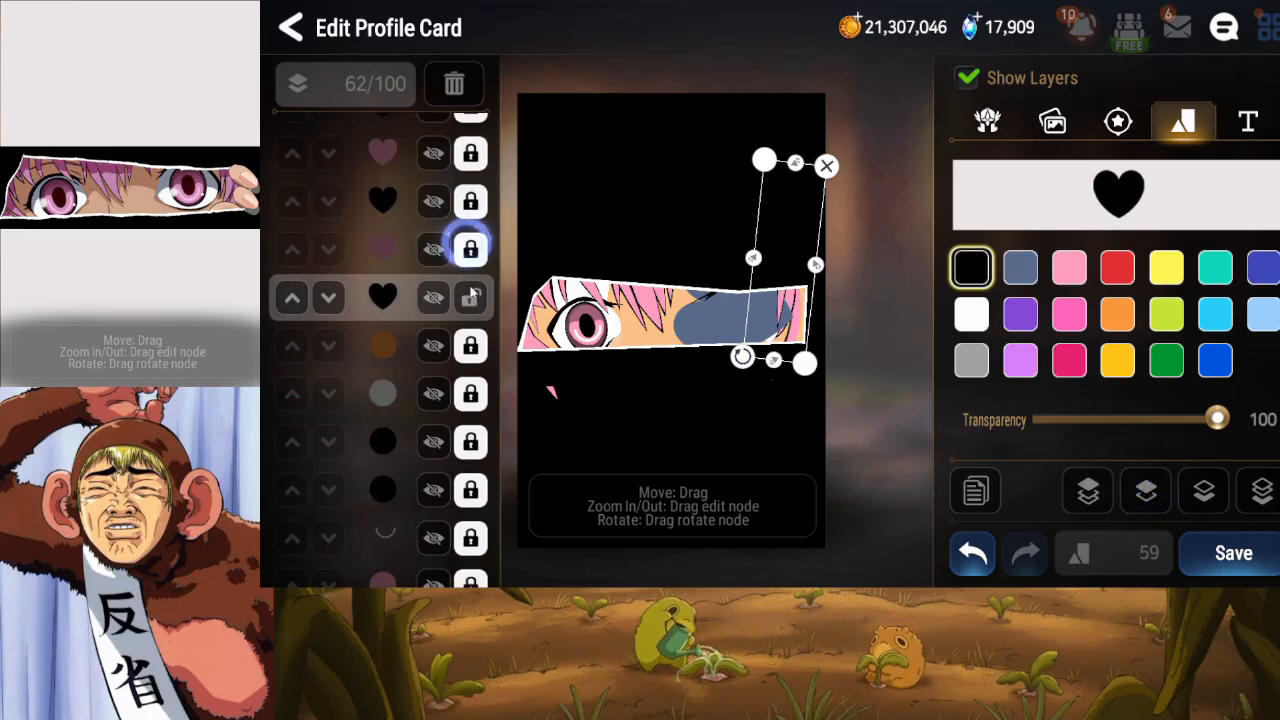
pyautogui.click(470, 291)
pyautogui.click(1233, 553)
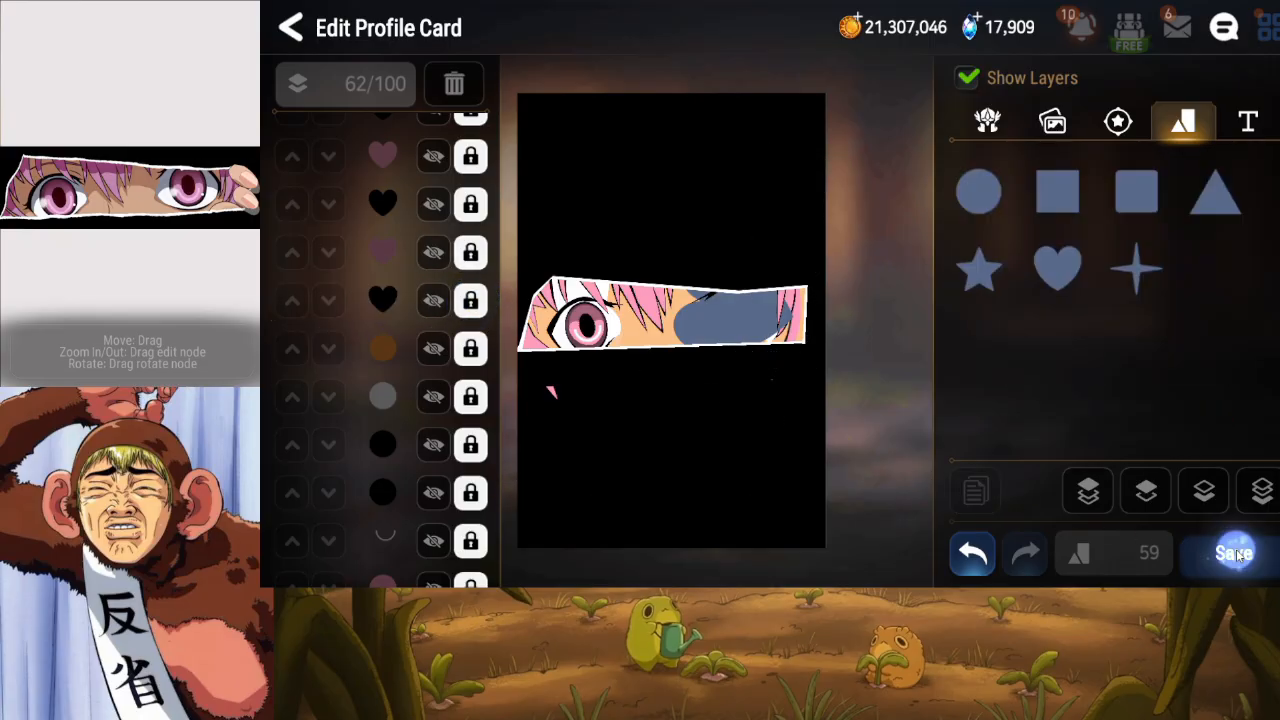
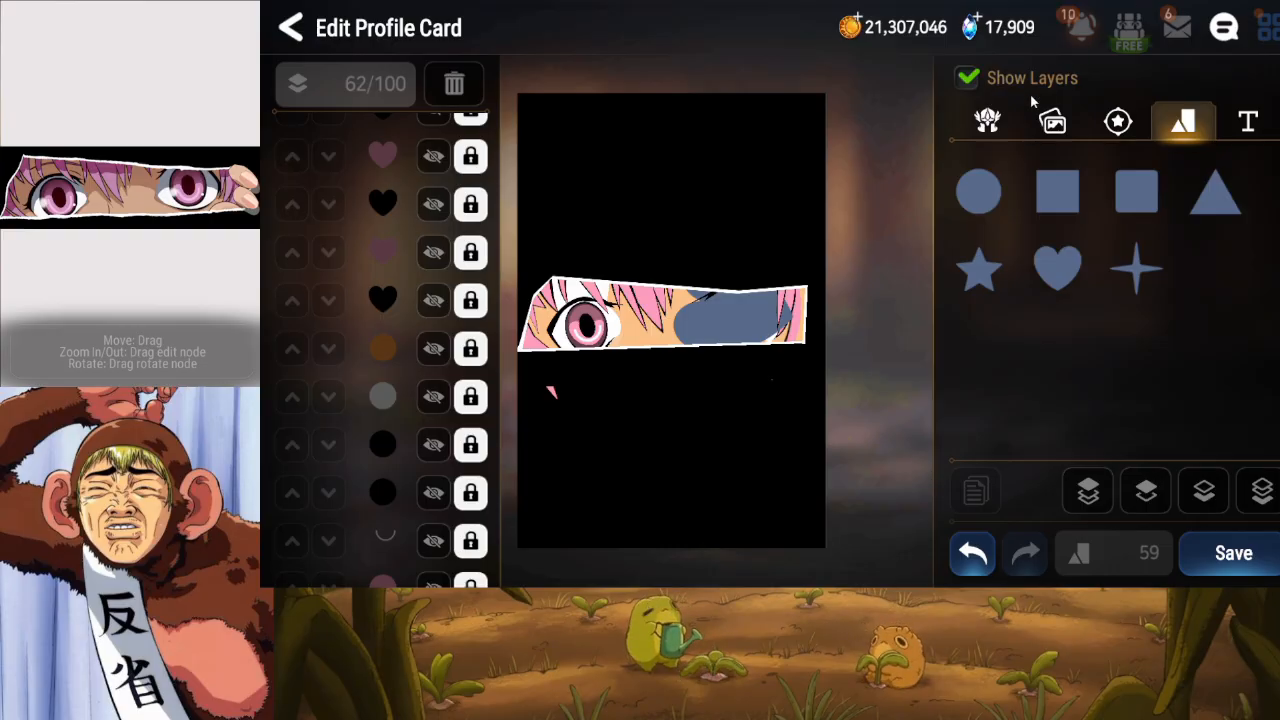
# Add a heart over the right eye, shrink and tilt it to form the eye's outer edge, and colour it black.
pyautogui.click(1057, 267)
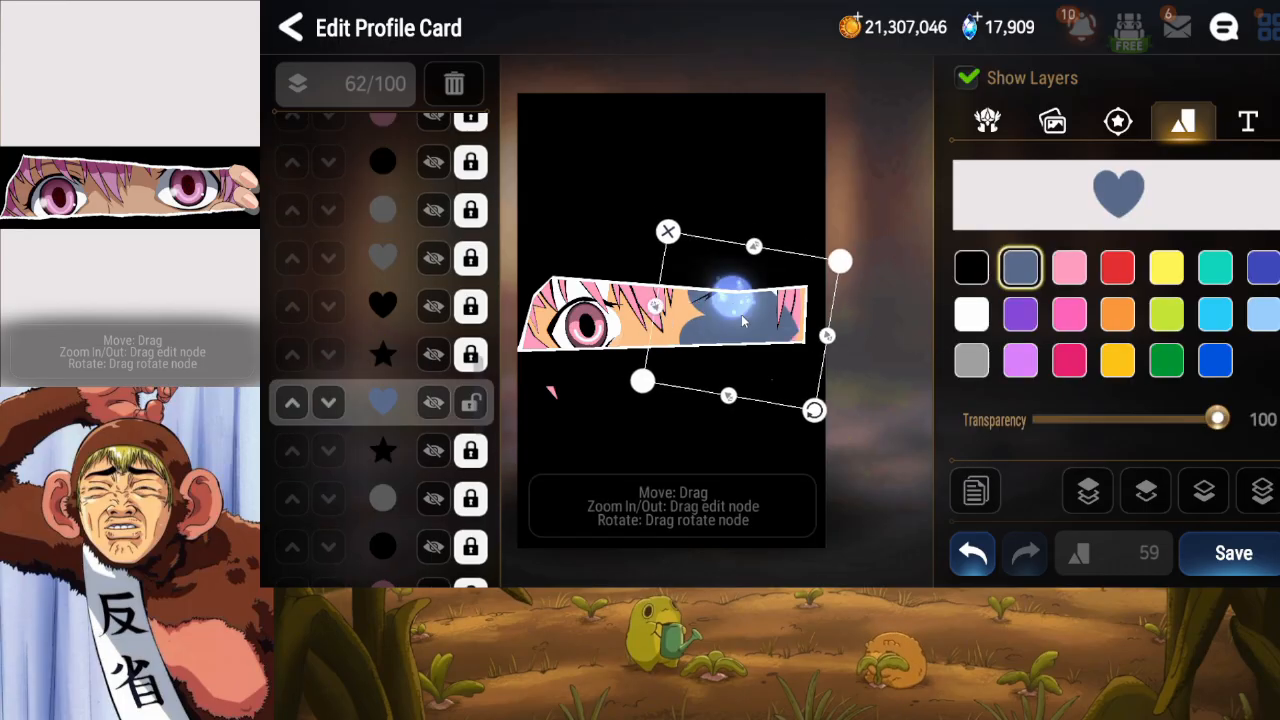
pyautogui.moveTo(814, 409); pyautogui.dragTo(765, 367)
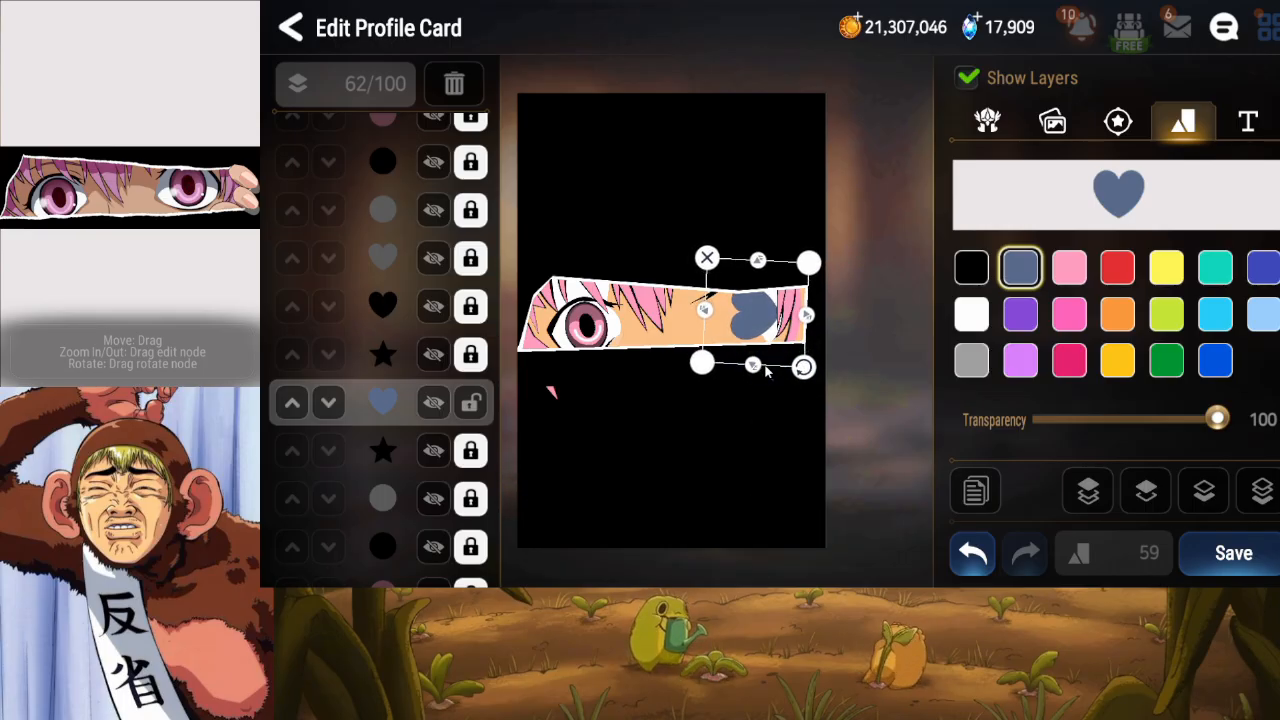
pyautogui.click(970, 267)
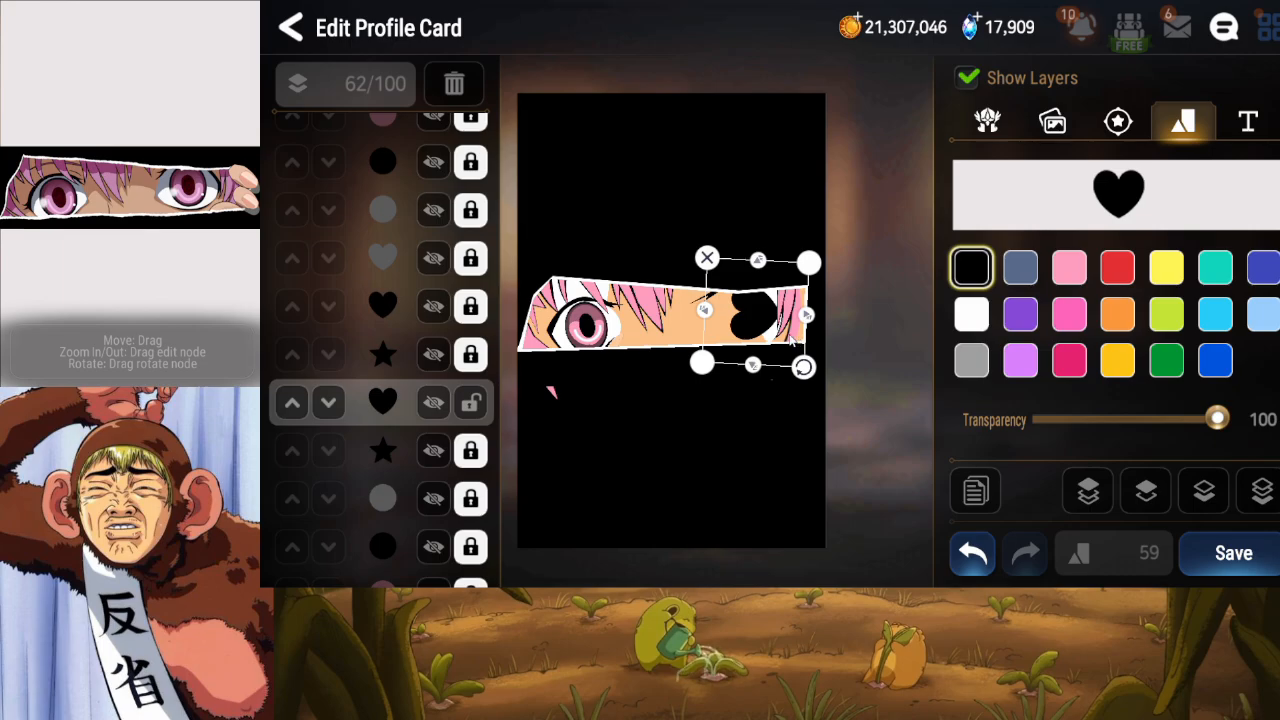
# Duplicate the right eye's black heart and raise the copy from the bottom layers to directly above the original.
pyautogui.click(975, 490)
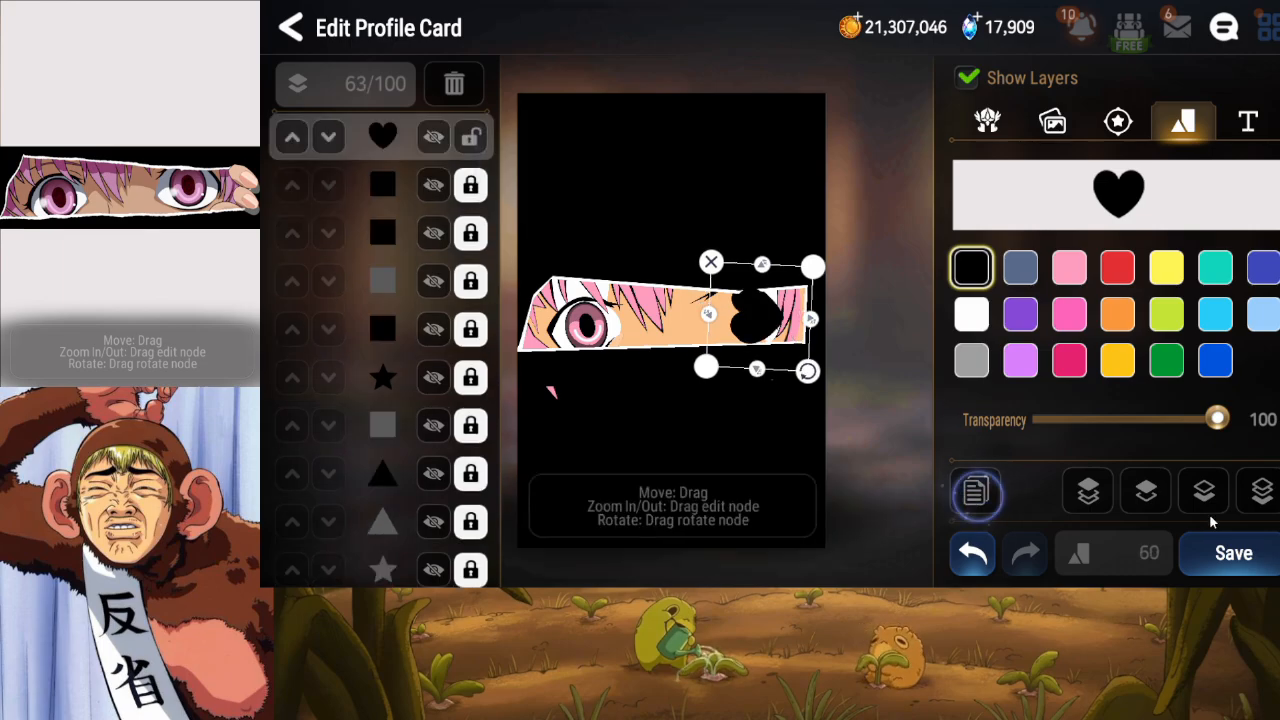
pyautogui.click(1143, 492)
pyautogui.click(1143, 497)
pyautogui.click(1144, 497)
pyautogui.click(1145, 497)
pyautogui.click(1146, 497)
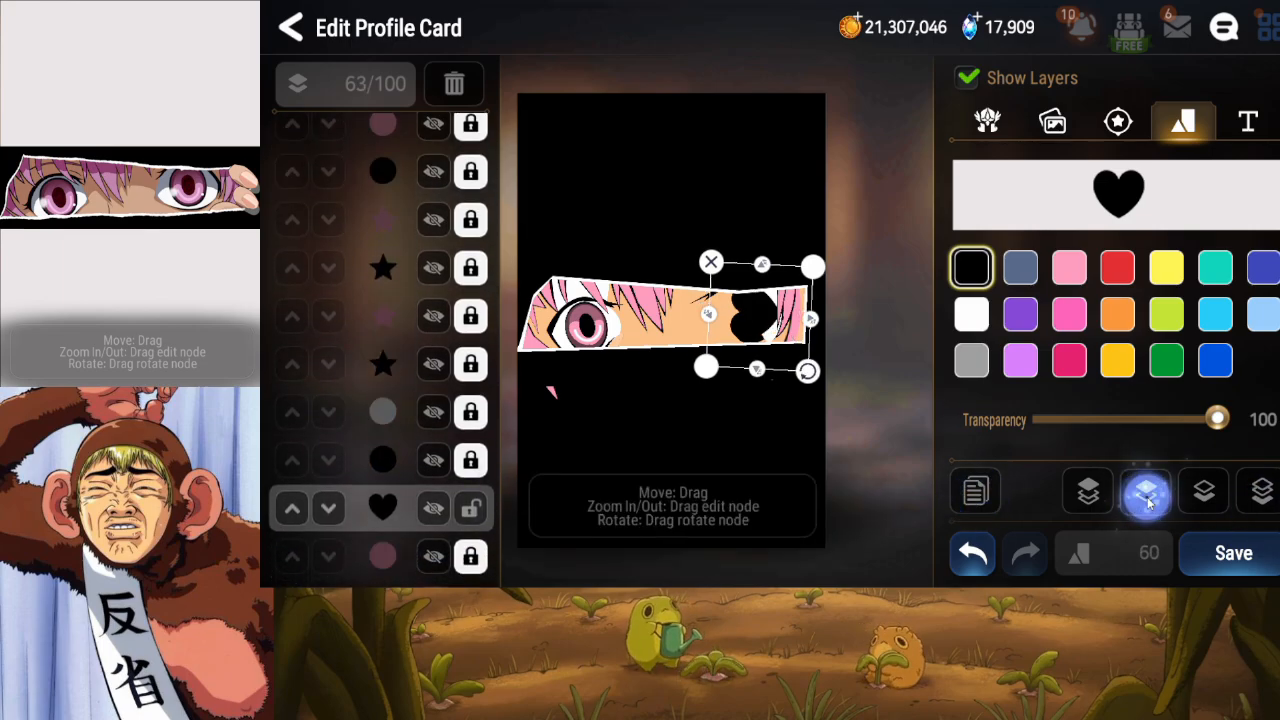
pyautogui.click(1146, 497)
pyautogui.click(1146, 497)
pyautogui.click(1146, 497)
pyautogui.click(1146, 498)
pyautogui.click(1146, 498)
pyautogui.click(1146, 498)
pyautogui.click(1146, 498)
pyautogui.click(1146, 498)
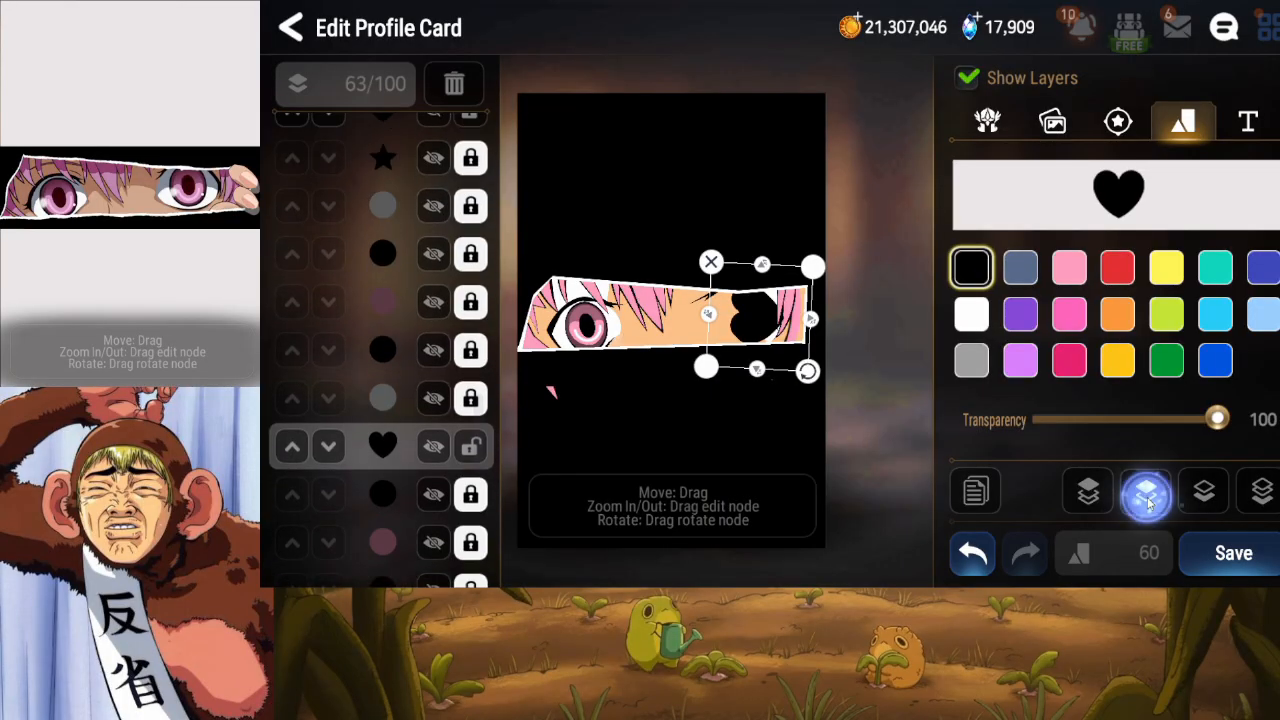
pyautogui.click(1146, 498)
pyautogui.click(1146, 498)
pyautogui.click(1146, 498)
pyautogui.click(1146, 498)
pyautogui.click(1146, 498)
pyautogui.click(1146, 498)
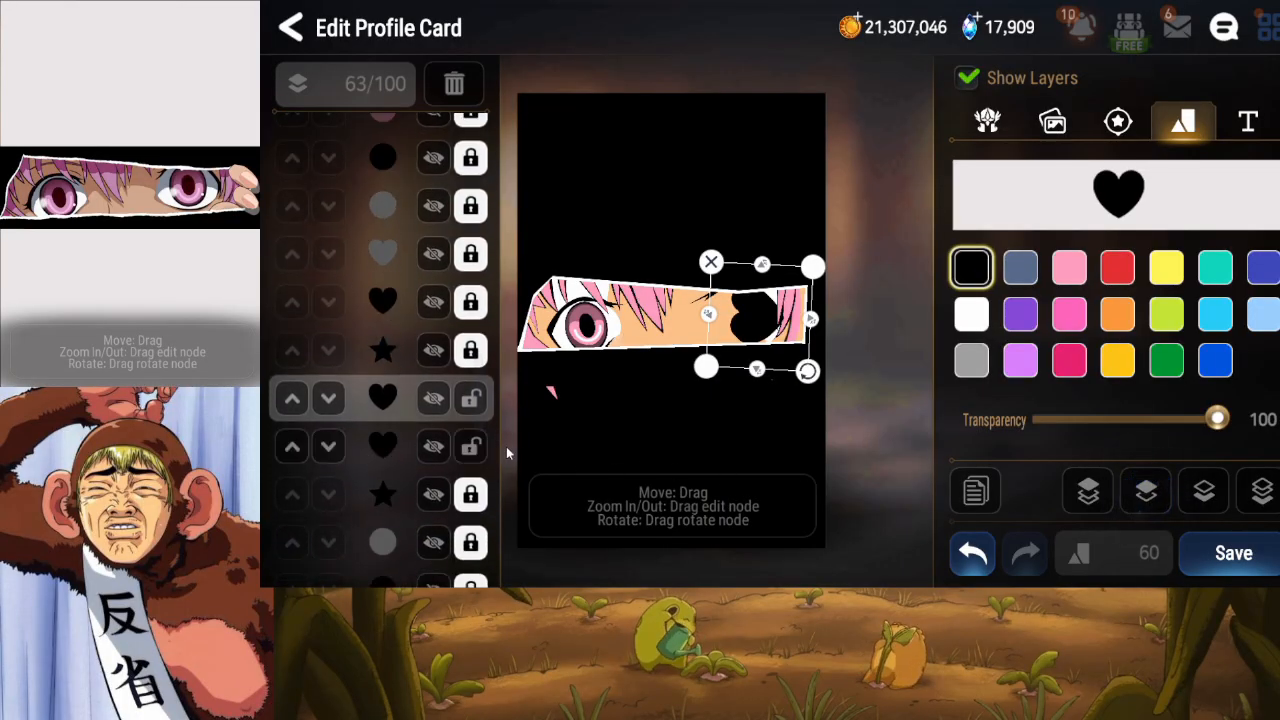
# Colour the upper heart copy white, fit it over the black heart as eye white, lock it and save the card.
pyautogui.click(971, 315)
pyautogui.moveTo(754, 323); pyautogui.dragTo(802, 317)
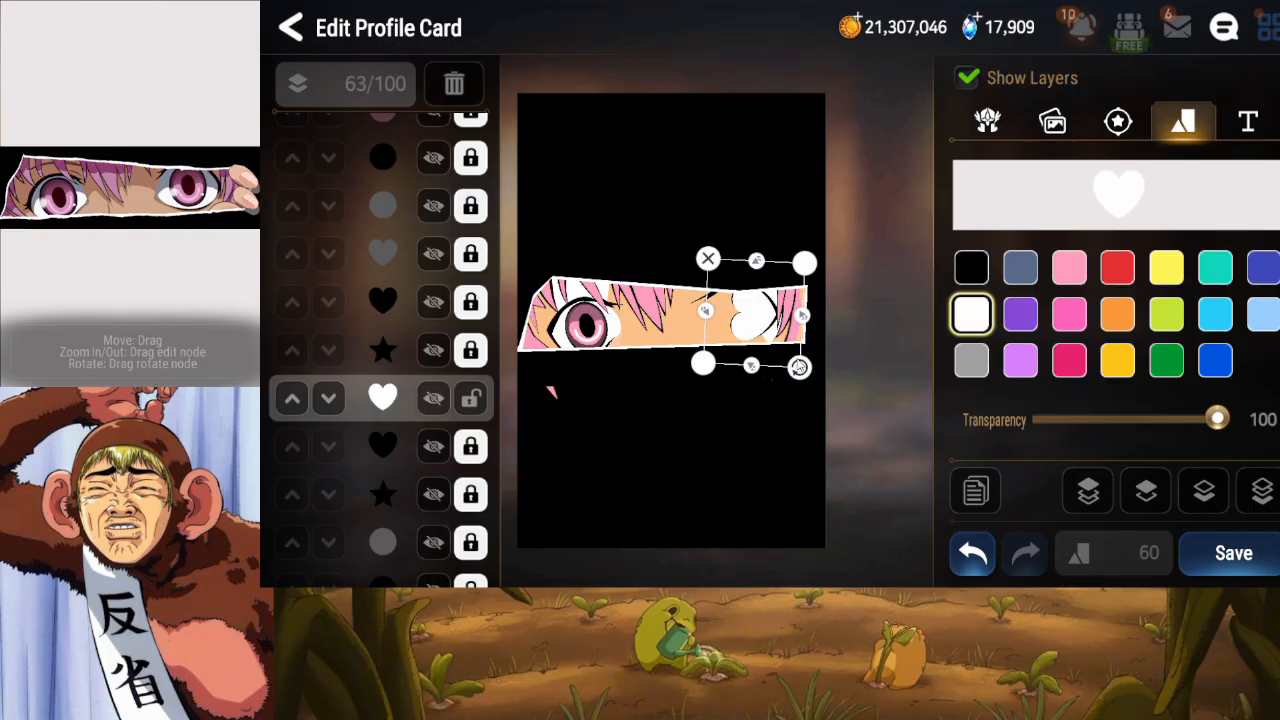
pyautogui.click(470, 398)
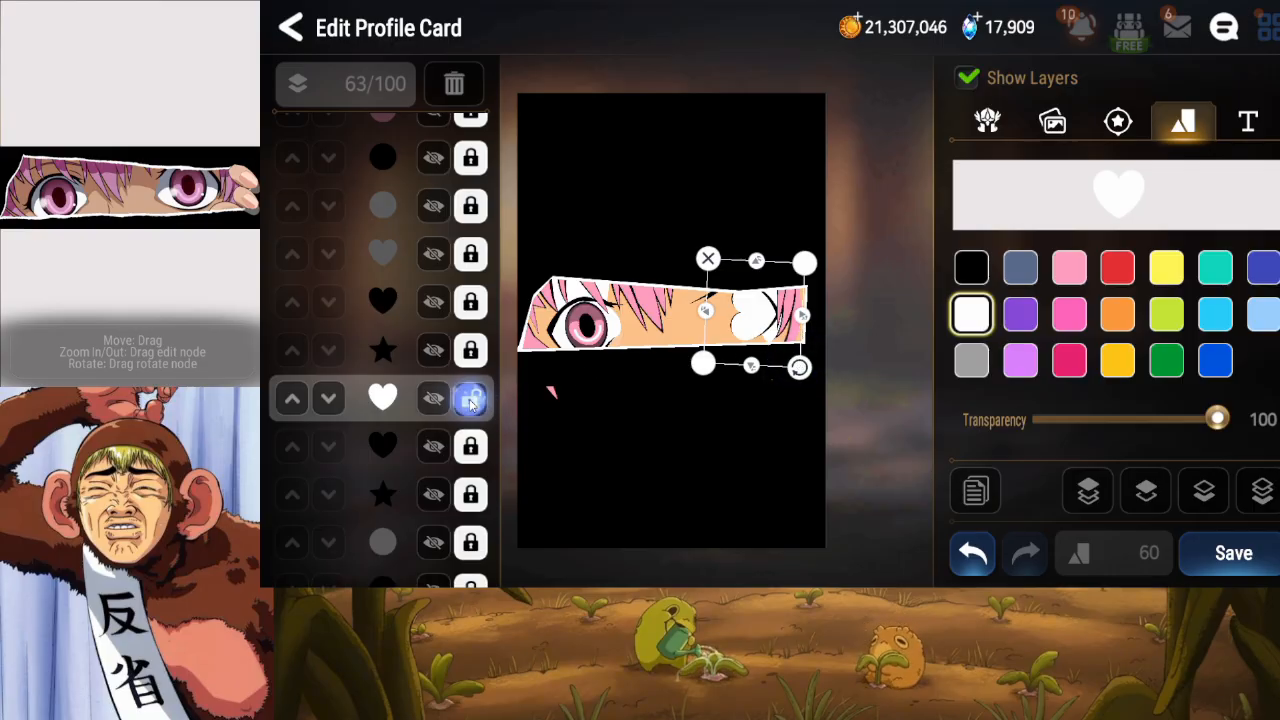
pyautogui.click(1218, 549)
pyautogui.click(978, 192)
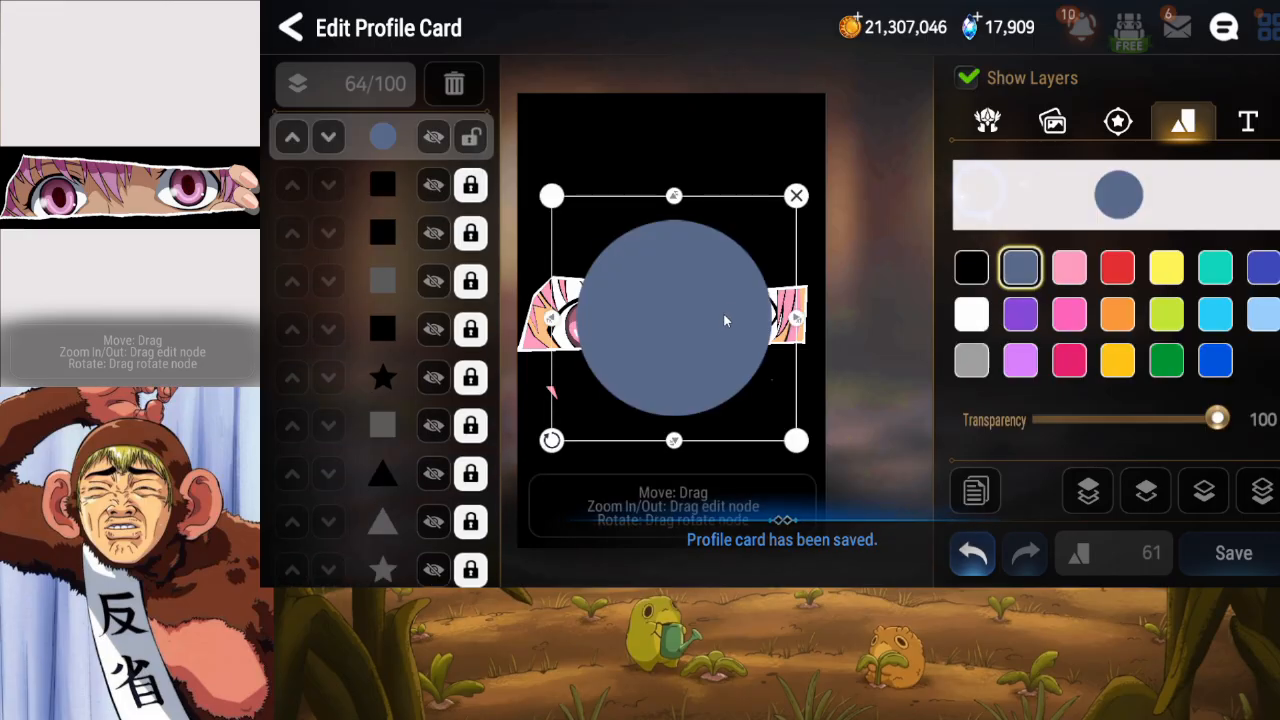
pyautogui.moveTo(723, 312); pyautogui.dragTo(780, 314)
pyautogui.moveTo(736, 218); pyautogui.dragTo(742, 288)
pyautogui.click(862, 289)
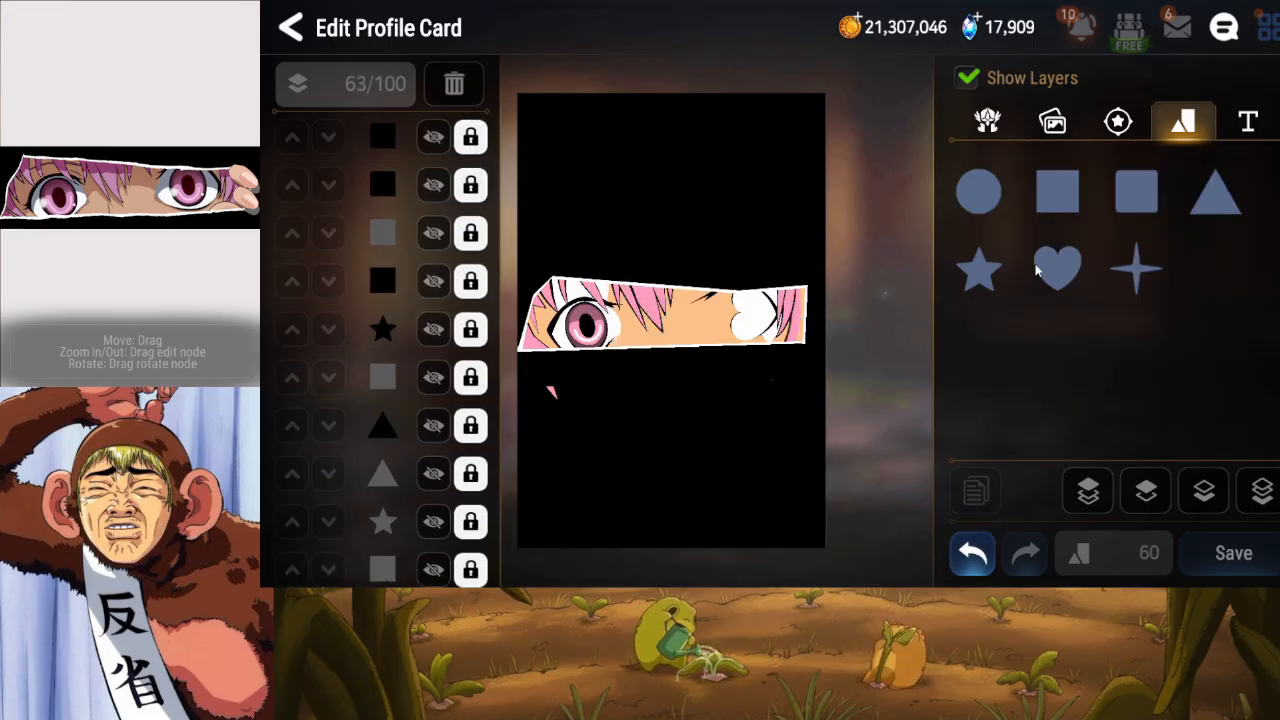
# Add a new heart over the right eye and rotate it so its tip points toward the left eye.
pyautogui.click(1071, 277)
pyautogui.moveTo(696, 360); pyautogui.dragTo(755, 362)
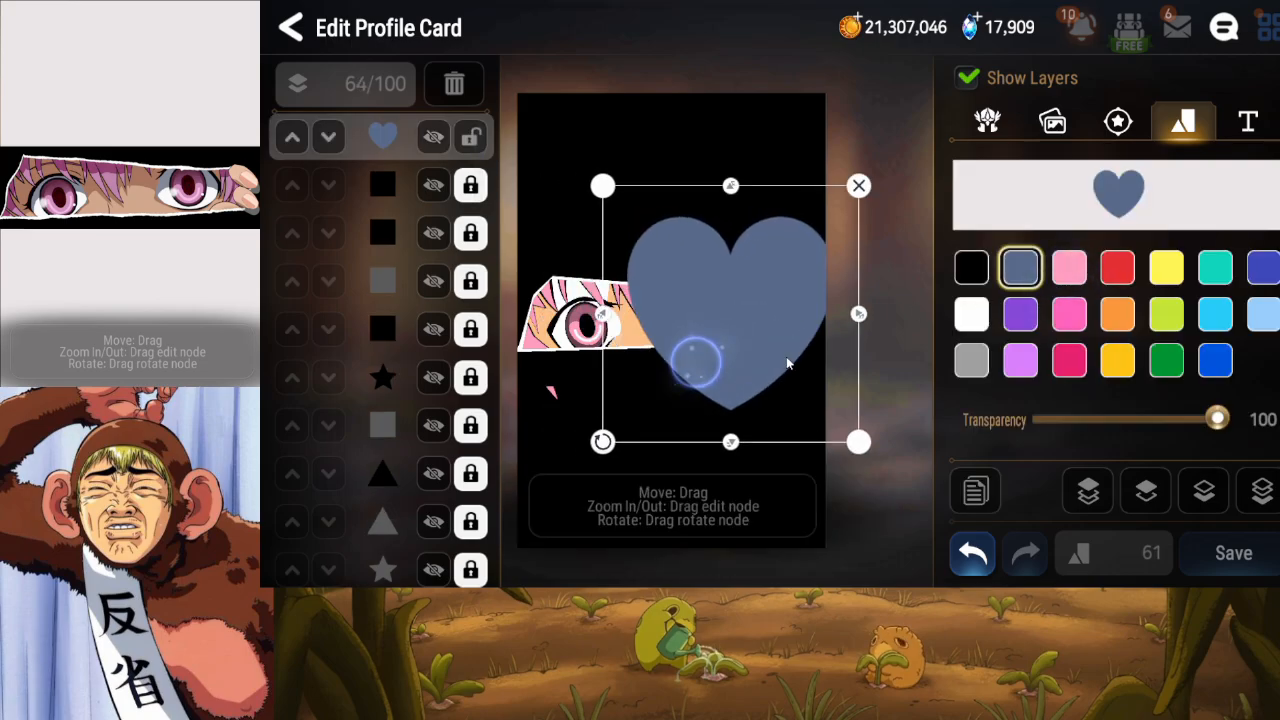
pyautogui.moveTo(602, 441); pyautogui.dragTo(589, 214)
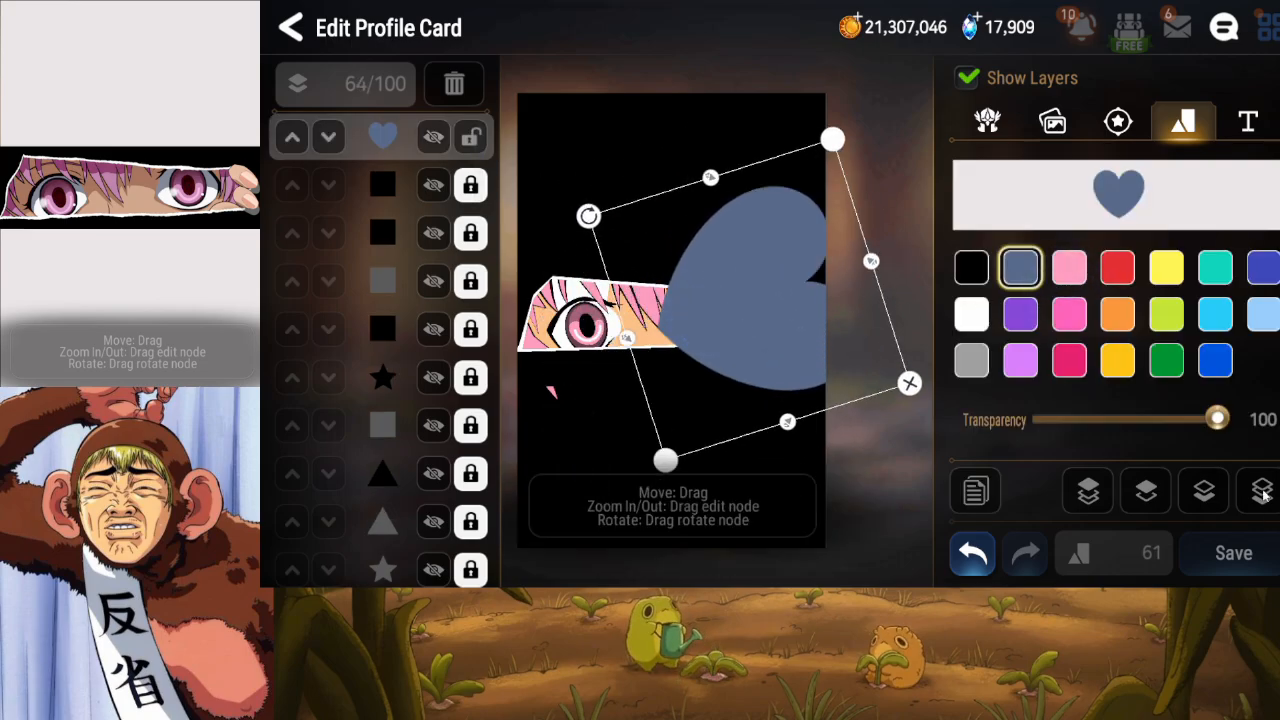
# Raise the rotated blue-grey heart's layer to directly between the right eye's white heart and black heart.
pyautogui.click(1163, 502)
pyautogui.click(1163, 507)
pyautogui.click(1163, 505)
pyautogui.click(1163, 504)
pyautogui.click(1163, 504)
pyautogui.click(1163, 504)
pyautogui.click(1163, 502)
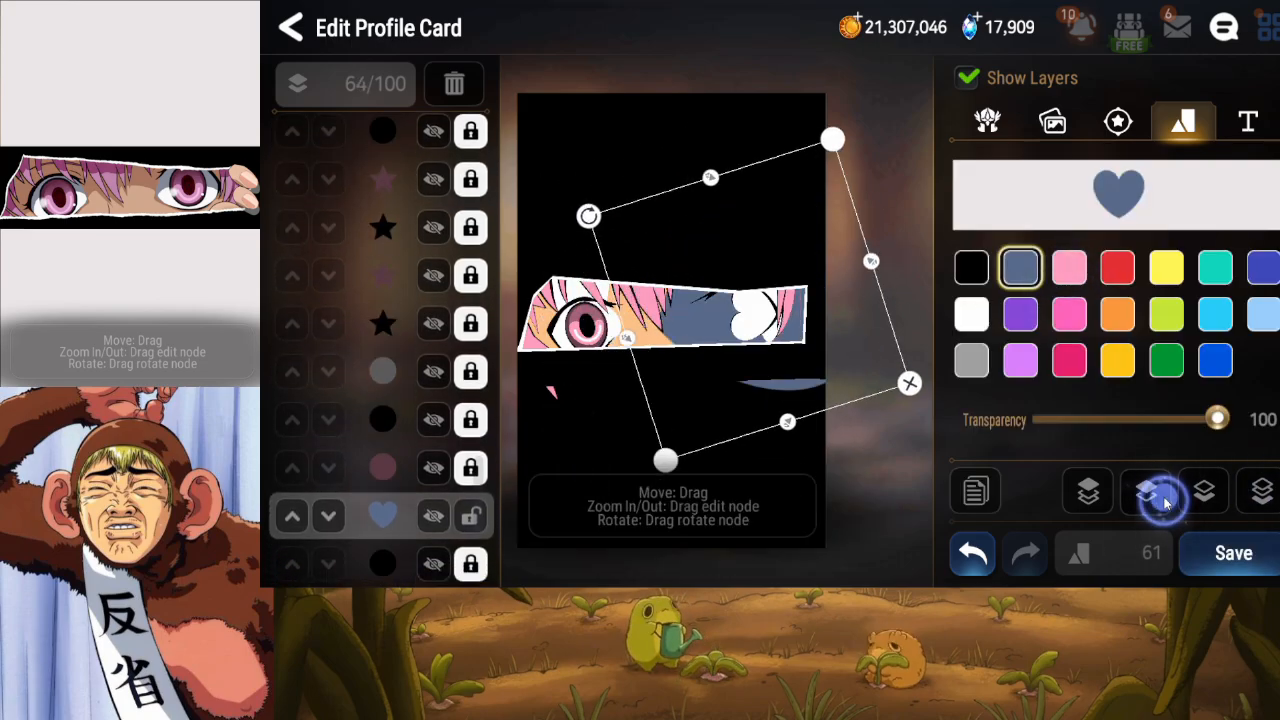
pyautogui.click(1163, 501)
pyautogui.click(1164, 502)
pyautogui.click(1163, 502)
pyautogui.click(1163, 502)
pyautogui.click(1163, 502)
pyautogui.click(1163, 502)
pyautogui.click(1163, 502)
pyautogui.click(1163, 502)
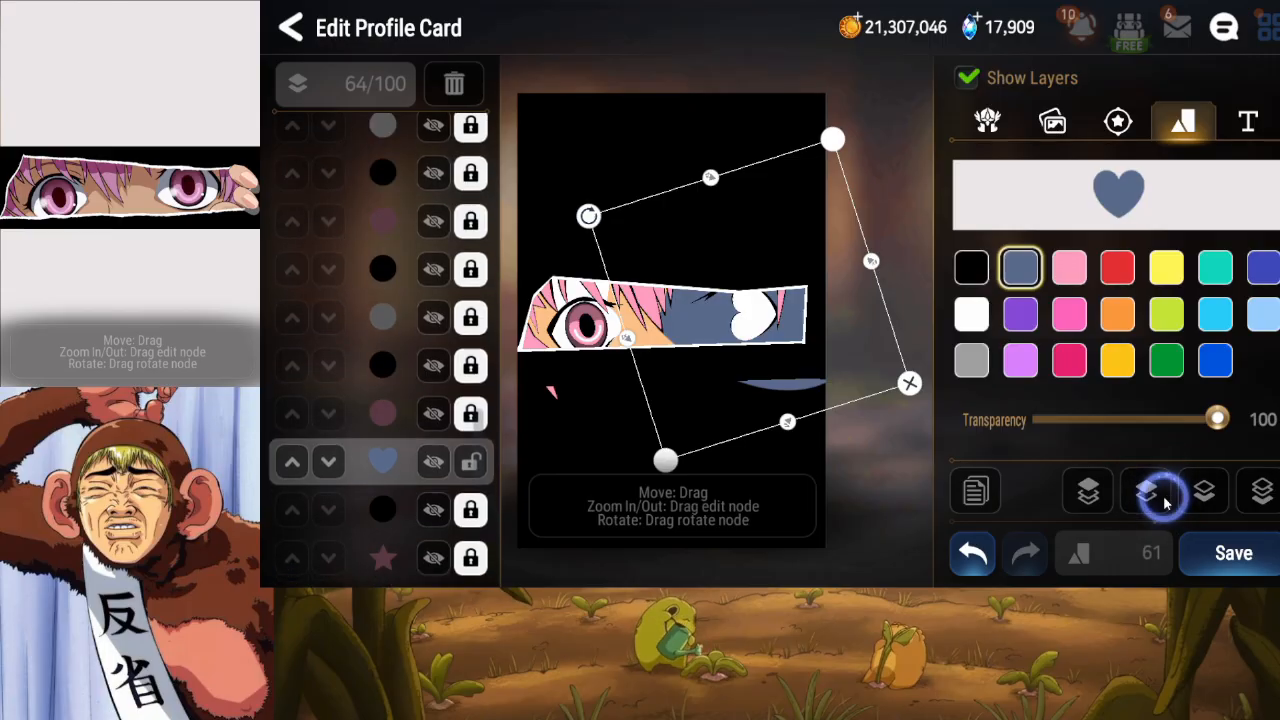
pyautogui.click(1164, 502)
pyautogui.click(1164, 502)
pyautogui.click(1164, 502)
pyautogui.click(1164, 502)
pyautogui.click(1164, 502)
pyautogui.click(1164, 502)
pyautogui.click(1164, 502)
pyautogui.click(1164, 502)
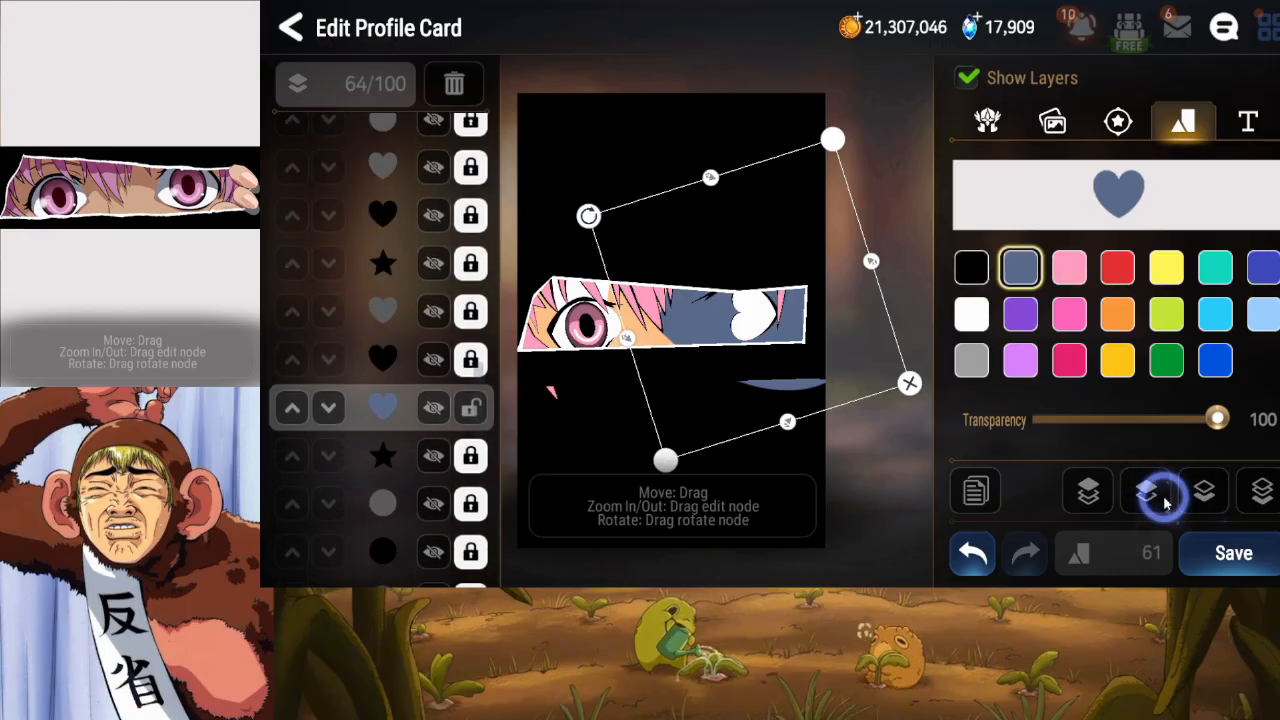
pyautogui.click(1164, 502)
# Shrink and flatten the rotated heart, colour it white and position it as the inner part of the right eye's white.
pyautogui.moveTo(710, 175); pyautogui.dragTo(728, 232)
pyautogui.moveTo(849, 268); pyautogui.dragTo(753, 321)
pyautogui.moveTo(755, 378); pyautogui.dragTo(754, 314)
pyautogui.click(971, 315)
pyautogui.moveTo(713, 263); pyautogui.dragTo(724, 300)
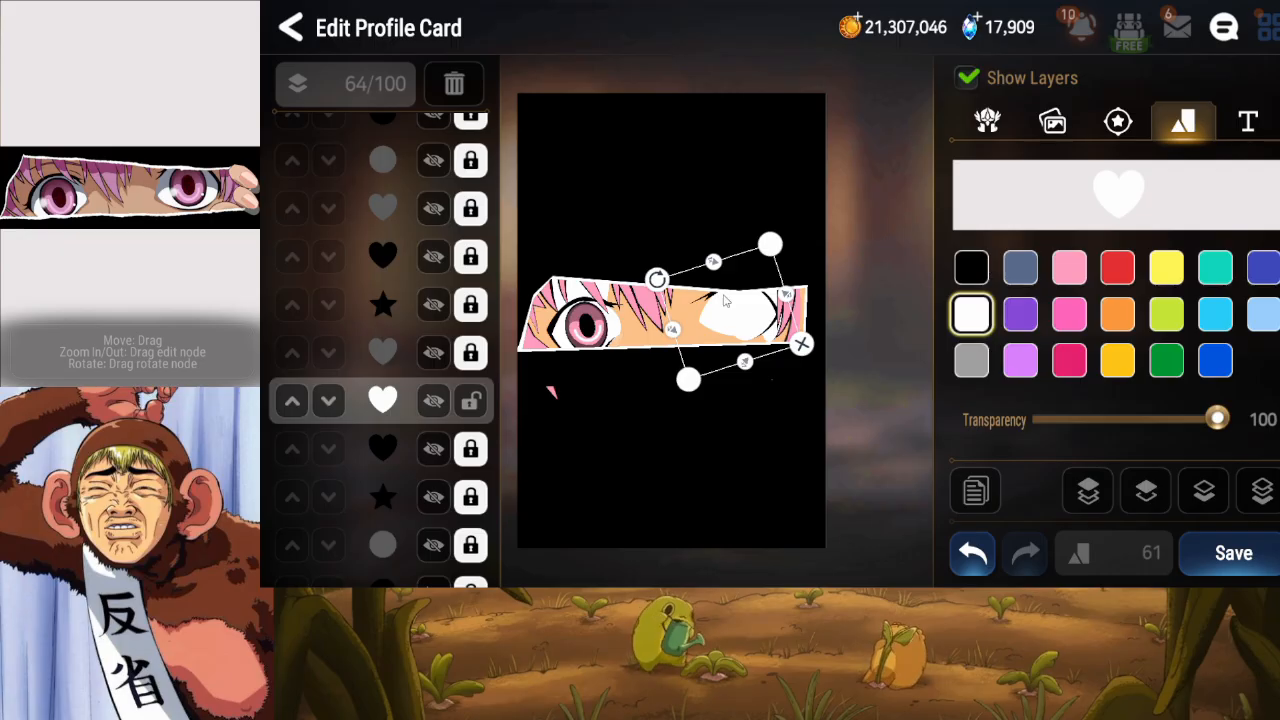
pyautogui.moveTo(668, 286); pyautogui.dragTo(713, 308)
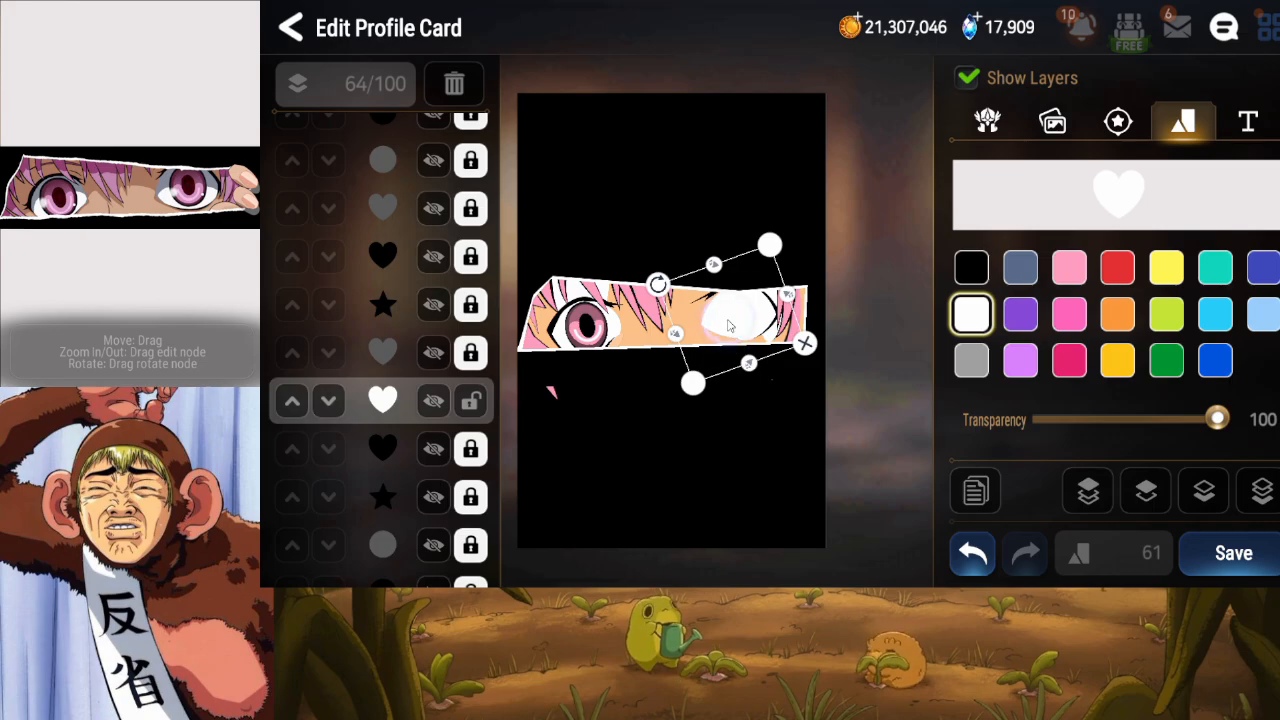
pyautogui.moveTo(729, 325); pyautogui.dragTo(749, 368)
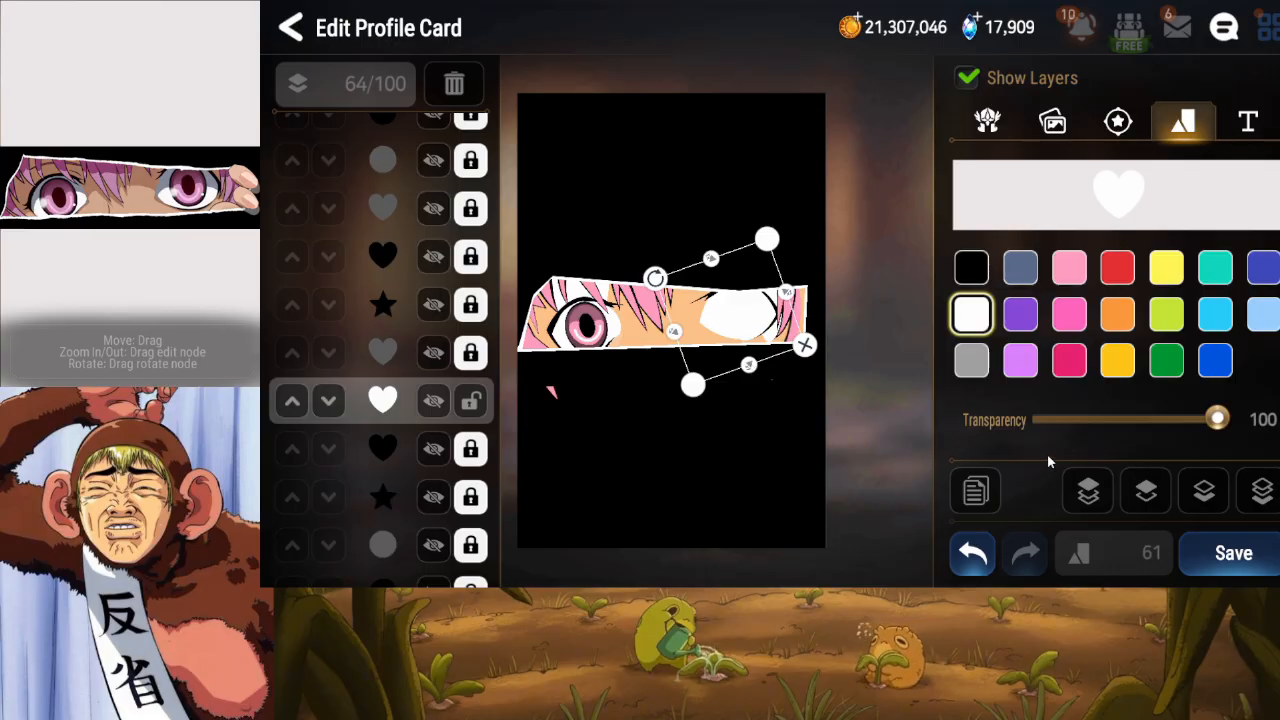
# Duplicate the rotated white heart and raise the copy's layer to directly beneath the original, above the black heart.
pyautogui.click(975, 492)
pyautogui.click(1150, 490)
pyautogui.click(1150, 490)
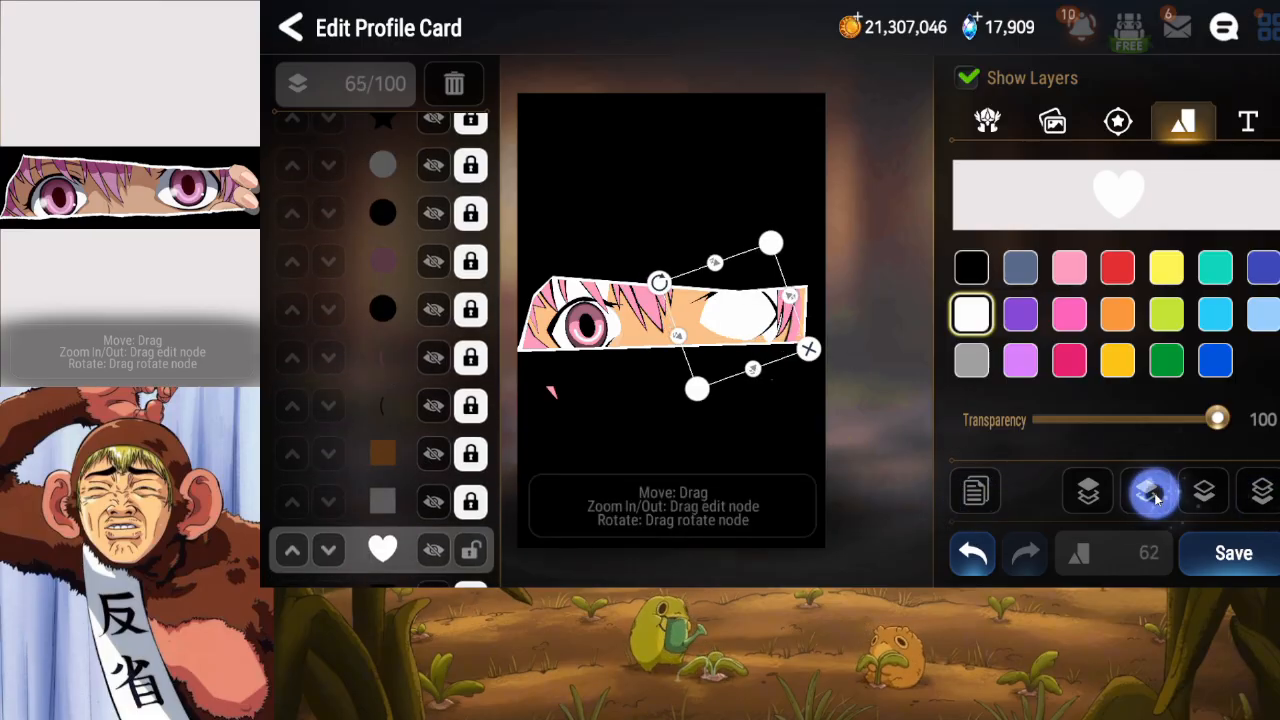
pyautogui.click(1152, 492)
pyautogui.click(1152, 492)
pyautogui.click(1152, 492)
pyautogui.click(1152, 492)
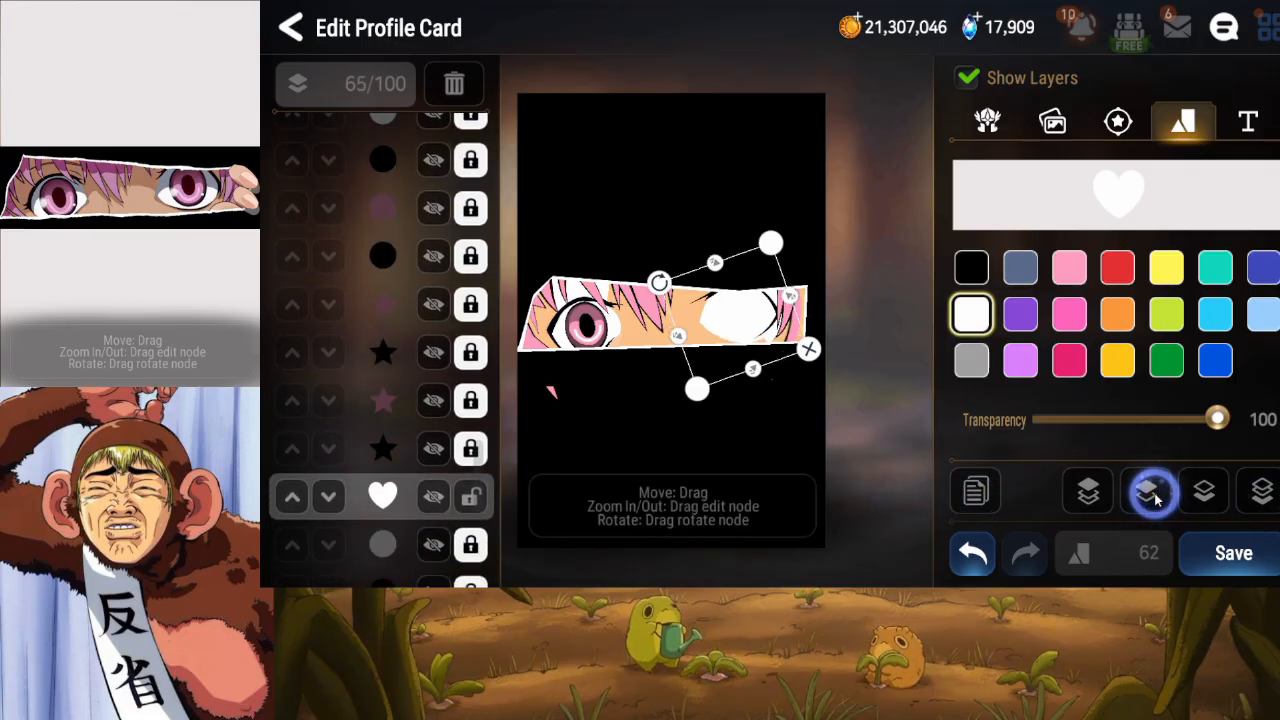
pyautogui.click(1152, 492)
pyautogui.click(1152, 492)
pyautogui.click(1152, 492)
pyautogui.click(1152, 492)
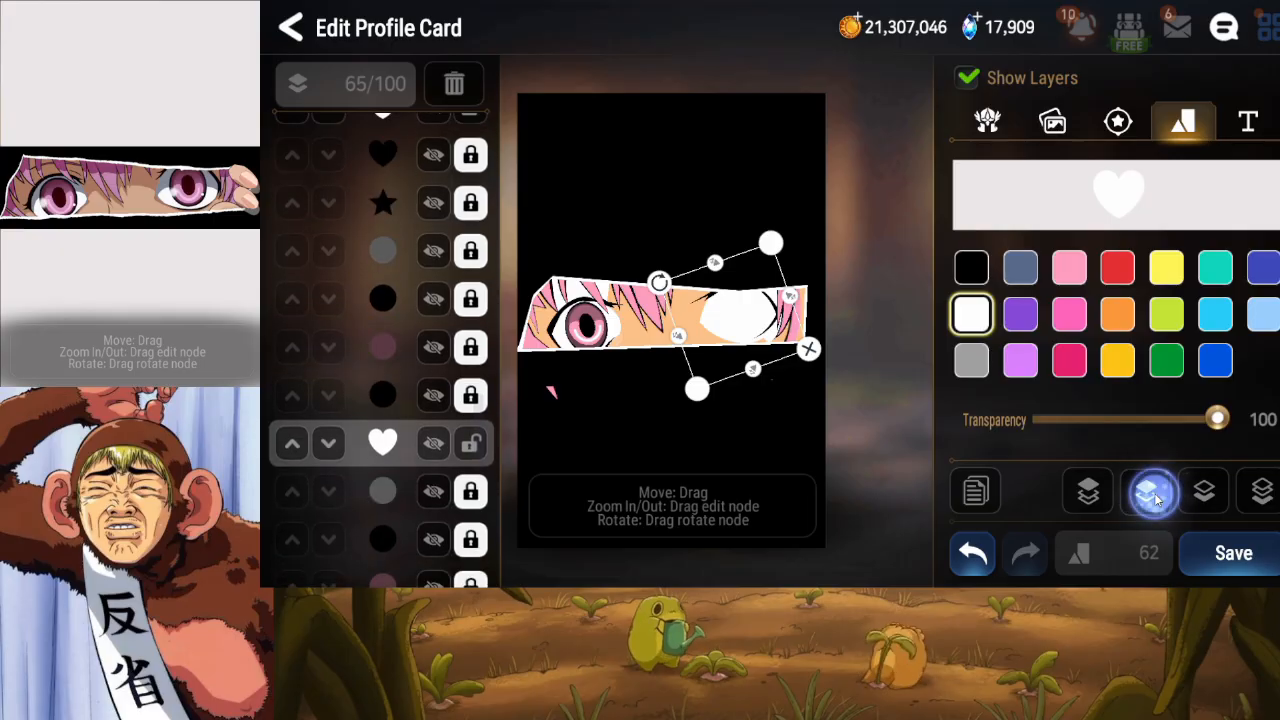
pyautogui.click(1152, 492)
pyautogui.click(1152, 492)
pyautogui.click(1152, 492)
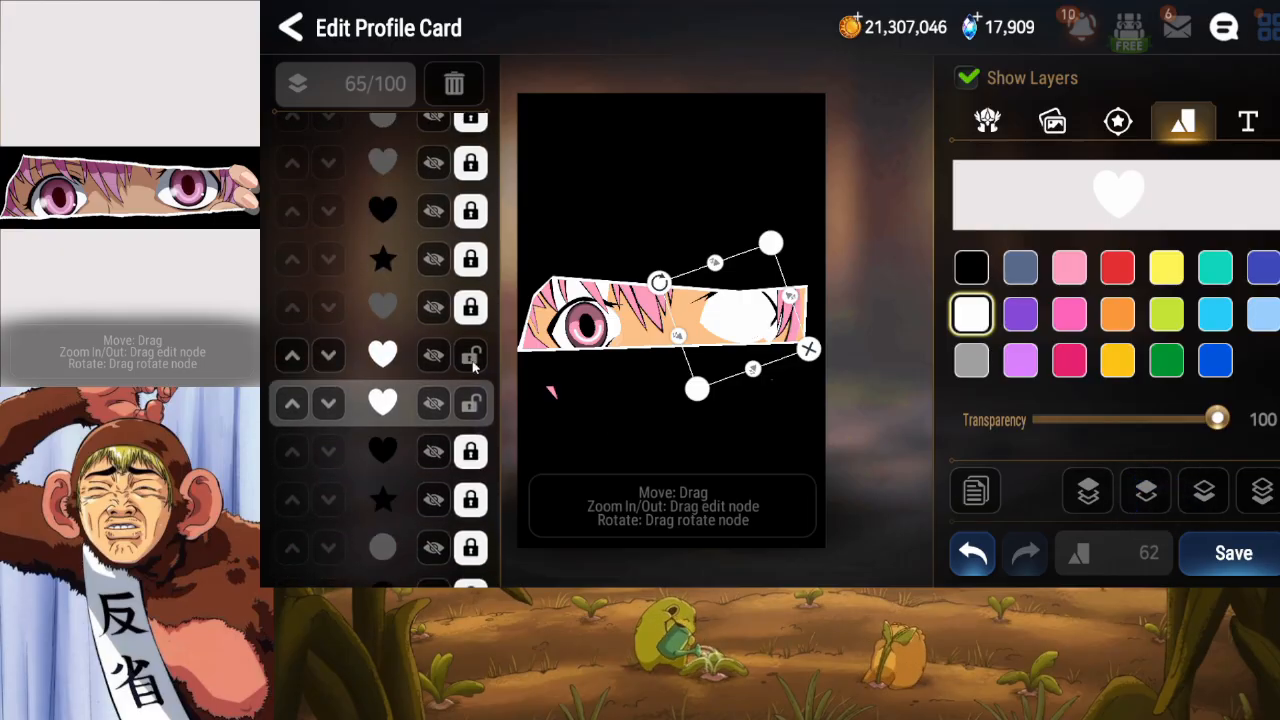
# Colour the rotated heart copy black, reshape and tilt it as a thin outline around the inner eye white, and lock it.
pyautogui.click(971, 267)
pyautogui.moveTo(752, 369); pyautogui.dragTo(788, 309)
pyautogui.moveTo(669, 300); pyautogui.dragTo(725, 316)
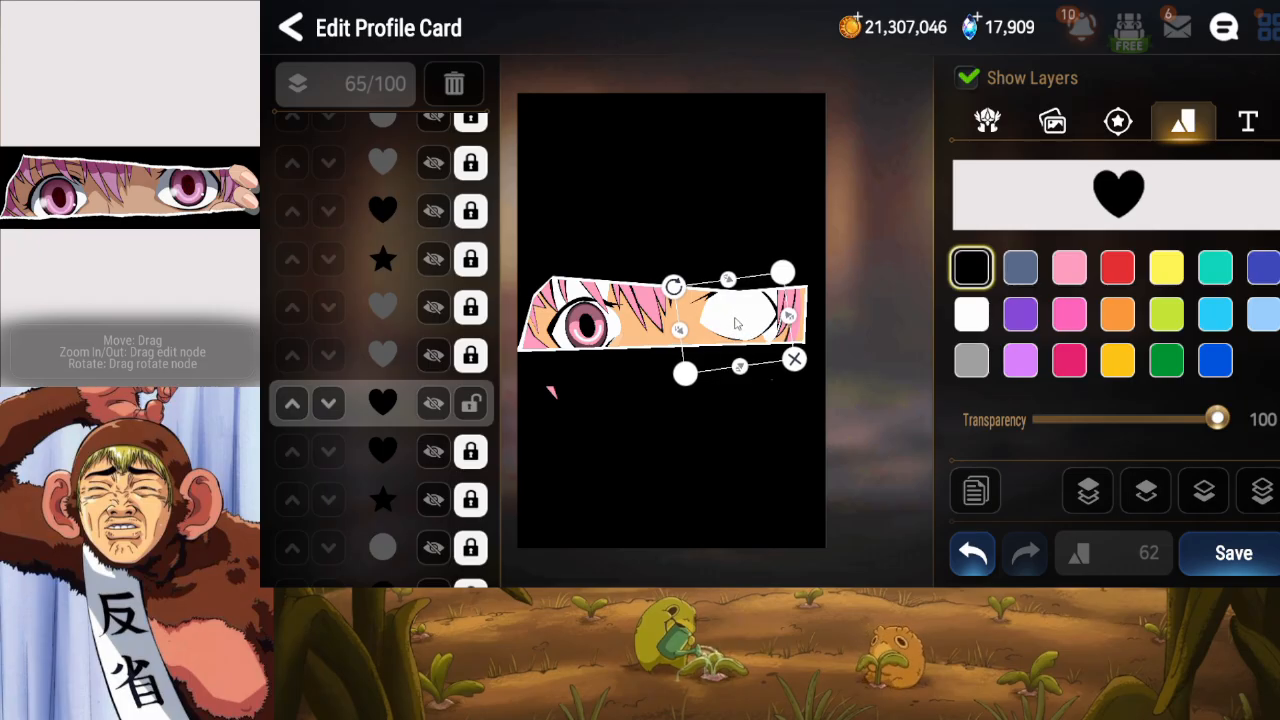
pyautogui.click(485, 402)
# Unlock the right eye's first white heart, fine-tune its fit, lock it again and save the card.
pyautogui.click(430, 356)
pyautogui.click(430, 356)
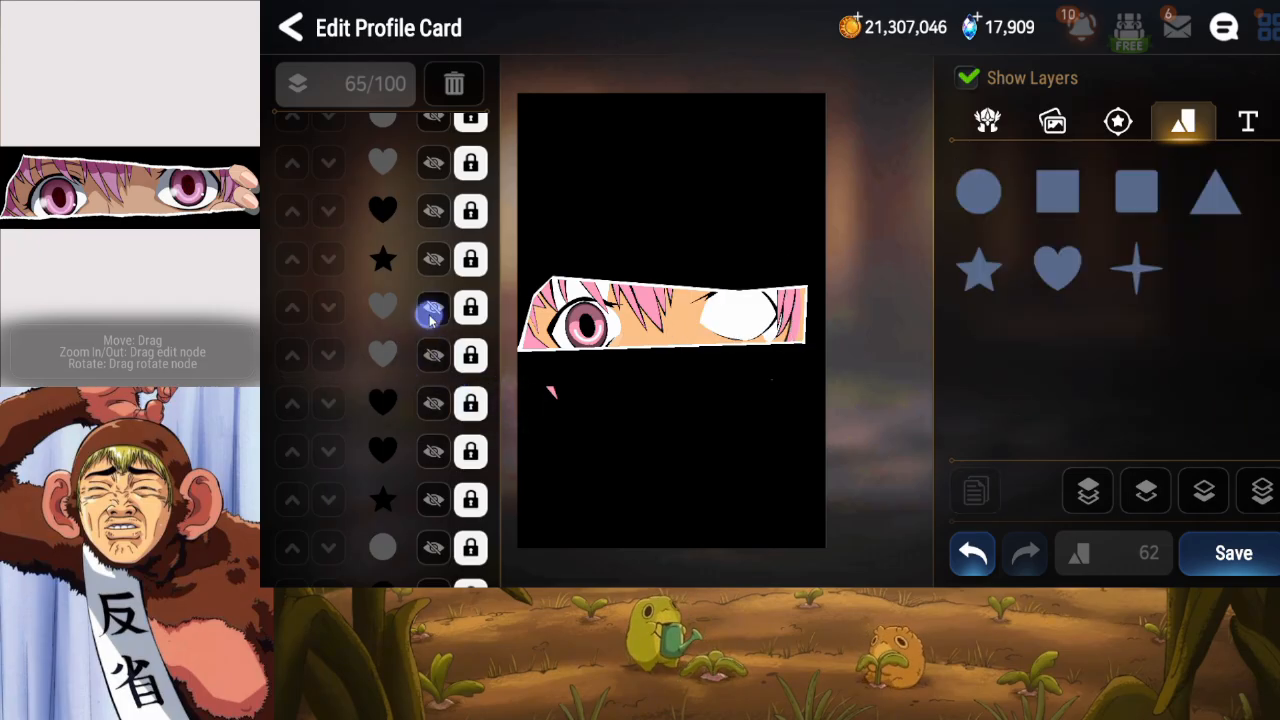
pyautogui.click(471, 308)
pyautogui.moveTo(755, 368); pyautogui.dragTo(755, 366)
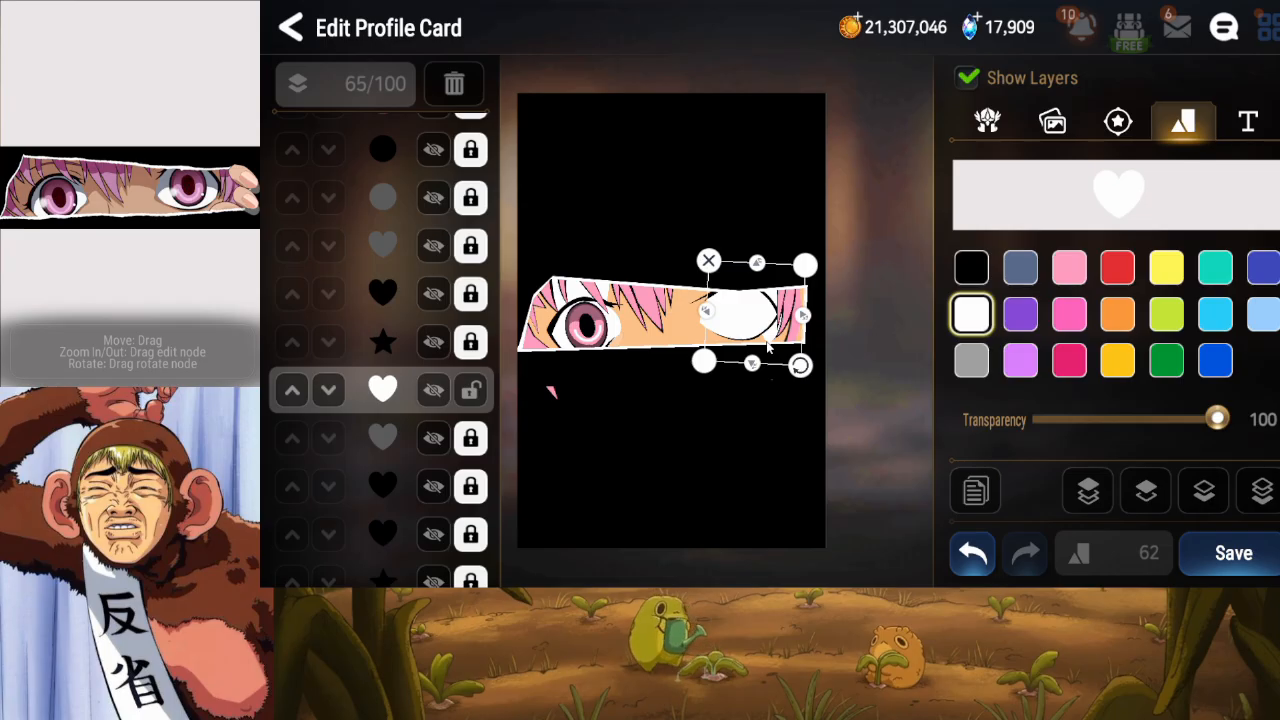
pyautogui.click(470, 390)
pyautogui.click(1233, 553)
# Add a circle, move it over the right eye and send it to the lowest layer.
pyautogui.click(966, 196)
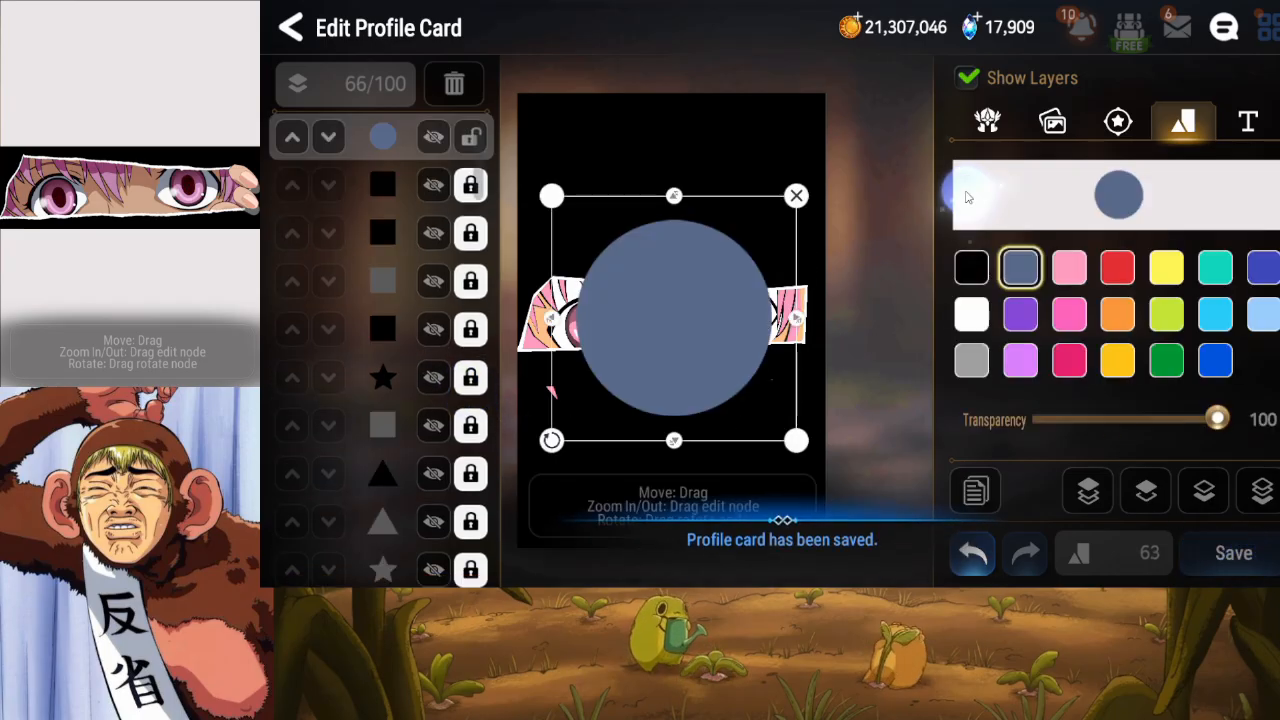
pyautogui.moveTo(702, 338); pyautogui.dragTo(757, 333)
pyautogui.click(1258, 500)
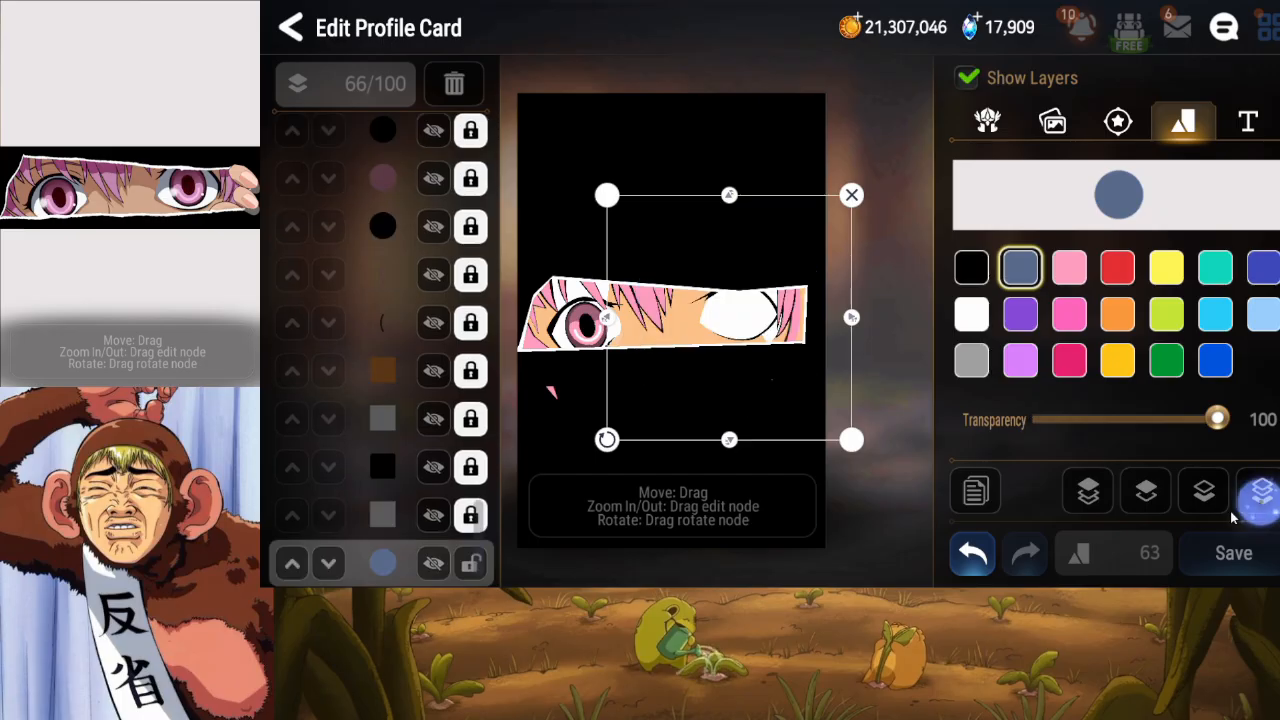
# Raise the blue-grey circle's layer to directly above the right eye's two white hearts, below the black star.
pyautogui.click(1146, 490)
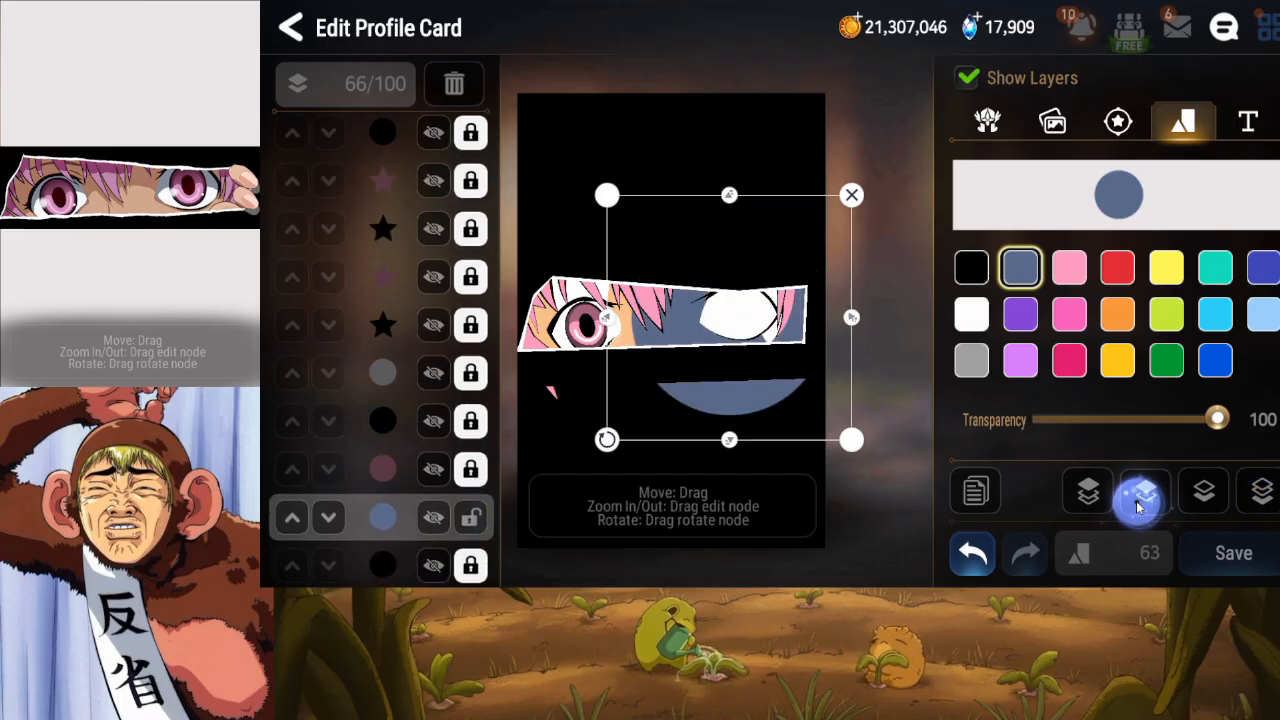
pyautogui.click(1140, 500)
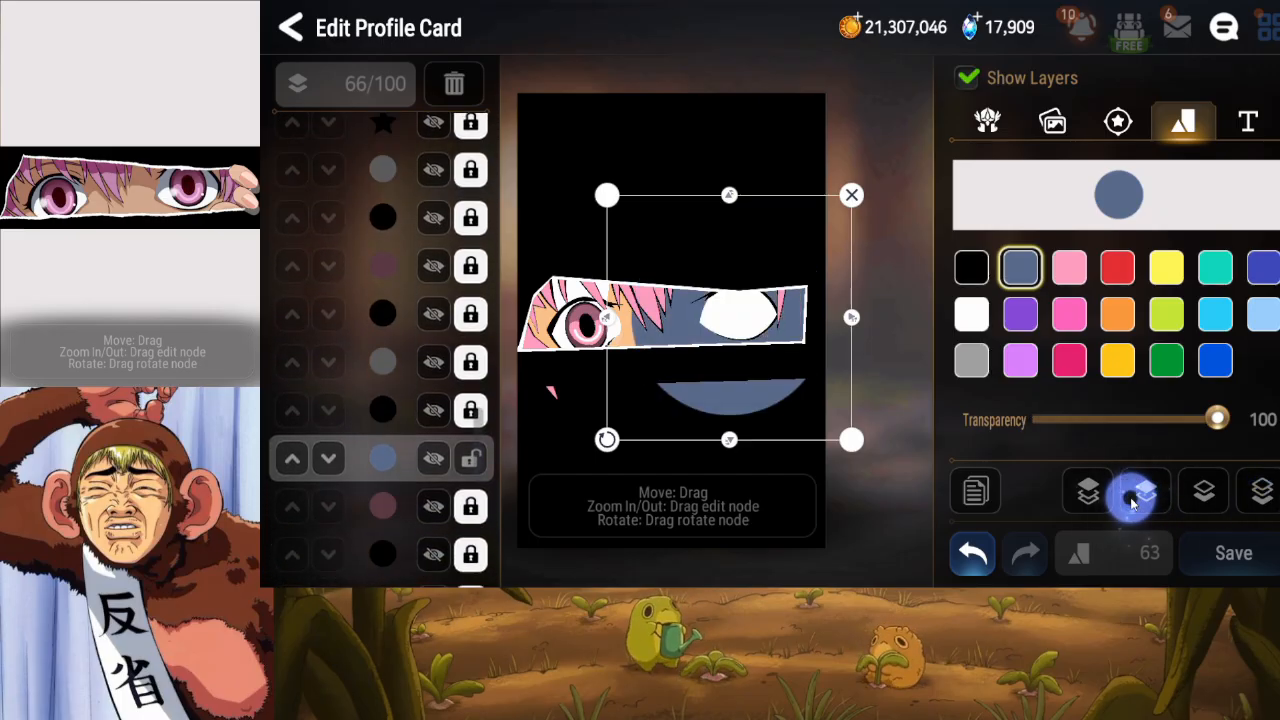
pyautogui.click(1131, 503)
pyautogui.click(1131, 503)
pyautogui.click(1131, 503)
pyautogui.click(1131, 503)
pyautogui.click(1130, 503)
pyautogui.click(1130, 503)
pyautogui.click(1129, 503)
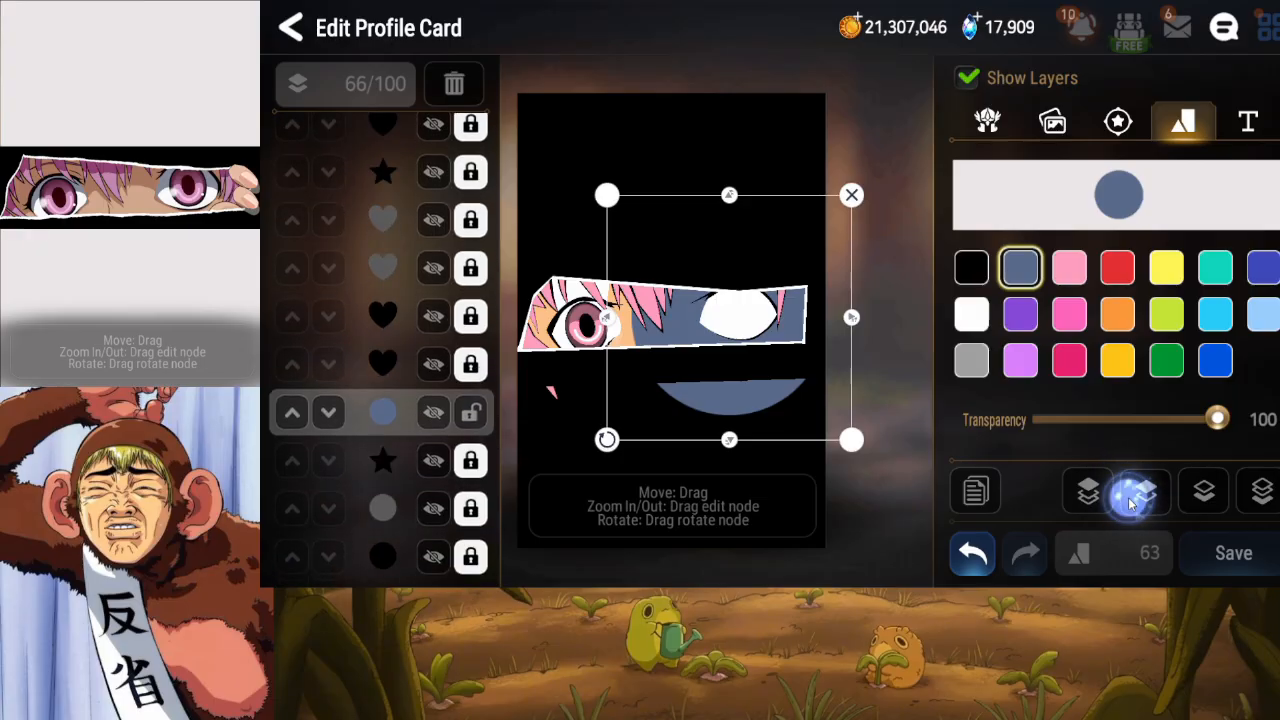
pyautogui.click(1129, 503)
pyautogui.click(1129, 503)
pyautogui.click(1129, 503)
pyautogui.click(1129, 503)
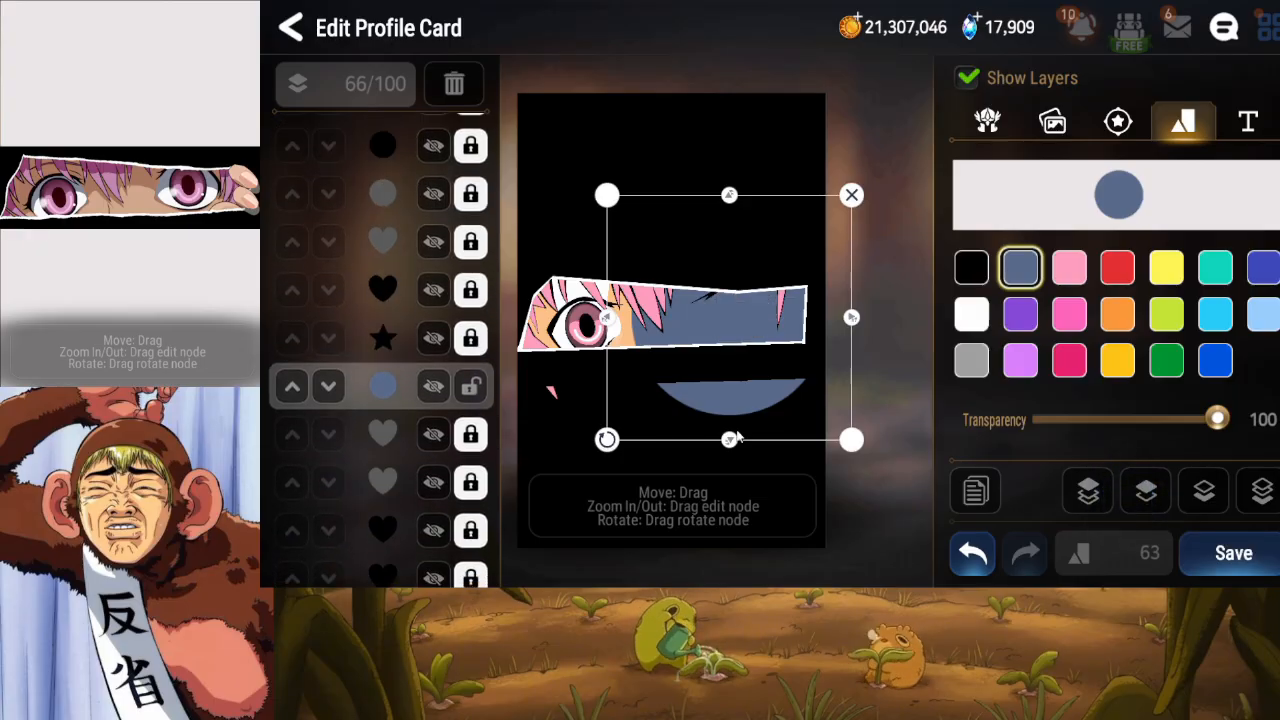
pyautogui.moveTo(318, 180)
pyautogui.mouseDown()
pyautogui.moveTo(349, 349)
pyautogui.moveTo(366, 380)
pyautogui.moveTo(378, 363)
pyautogui.mouseUp()
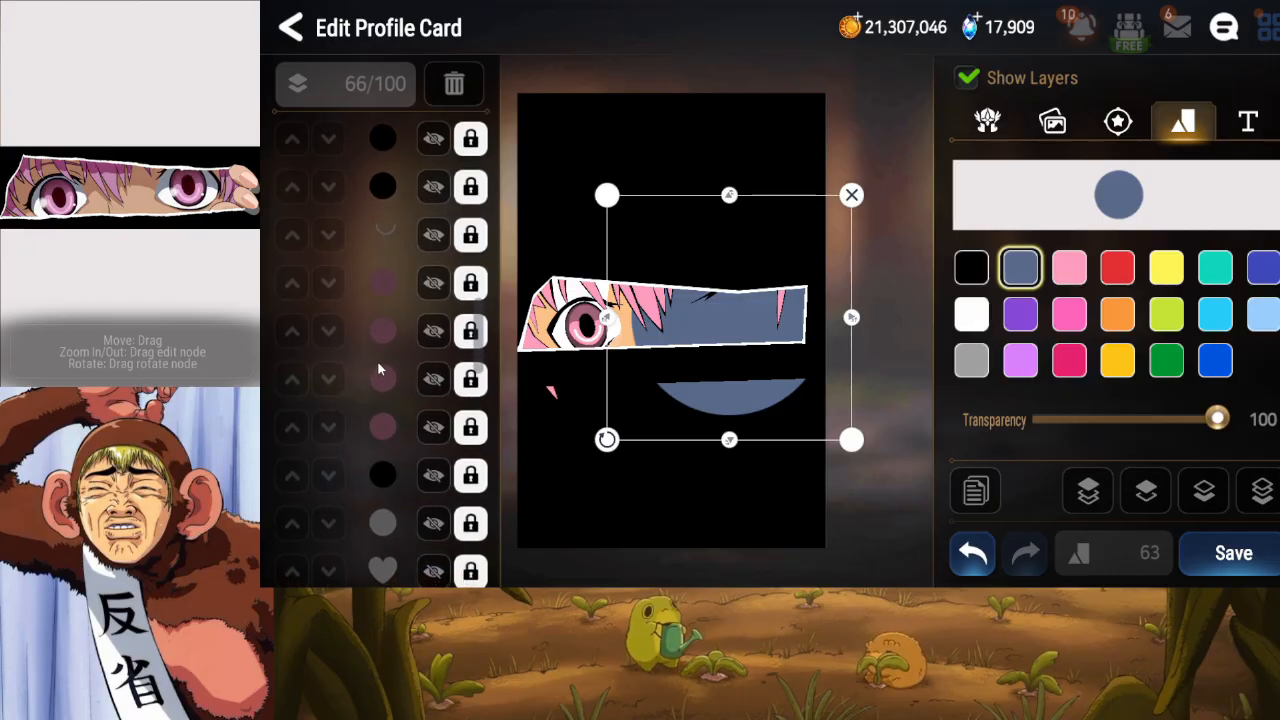
pyautogui.moveTo(417, 427); pyautogui.dragTo(428, 337)
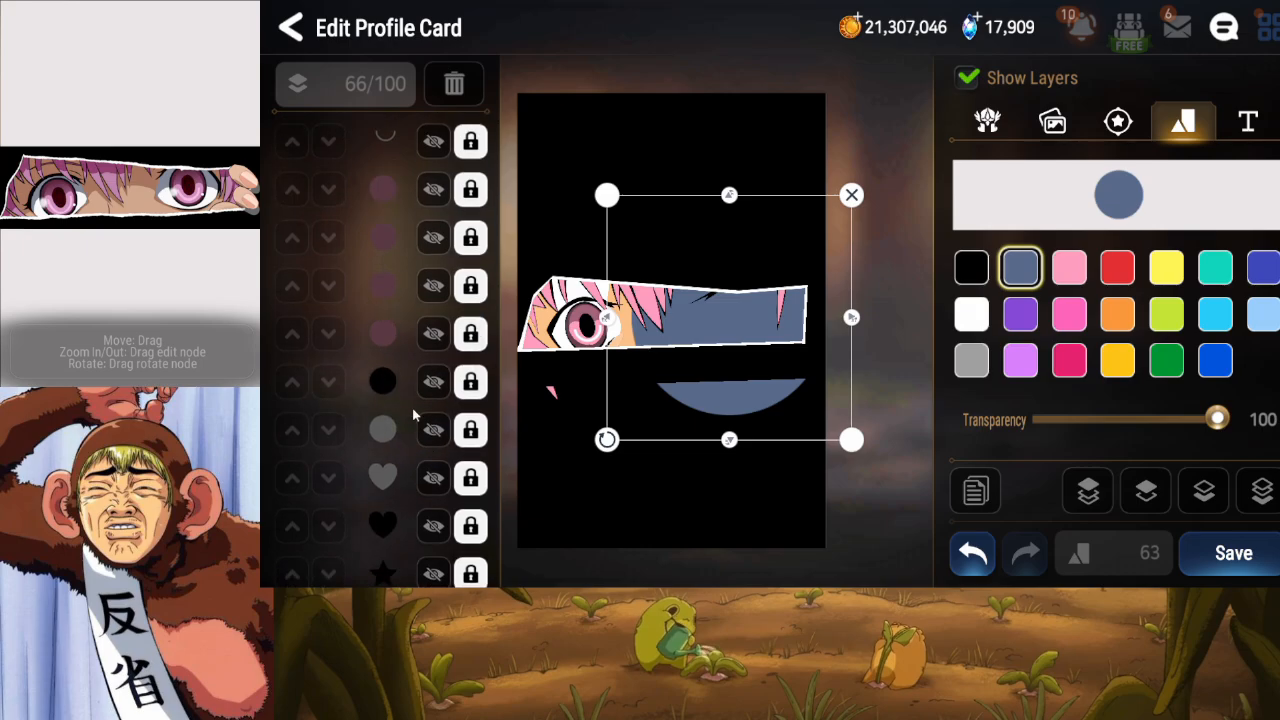
pyautogui.moveTo(414, 438); pyautogui.dragTo(433, 300)
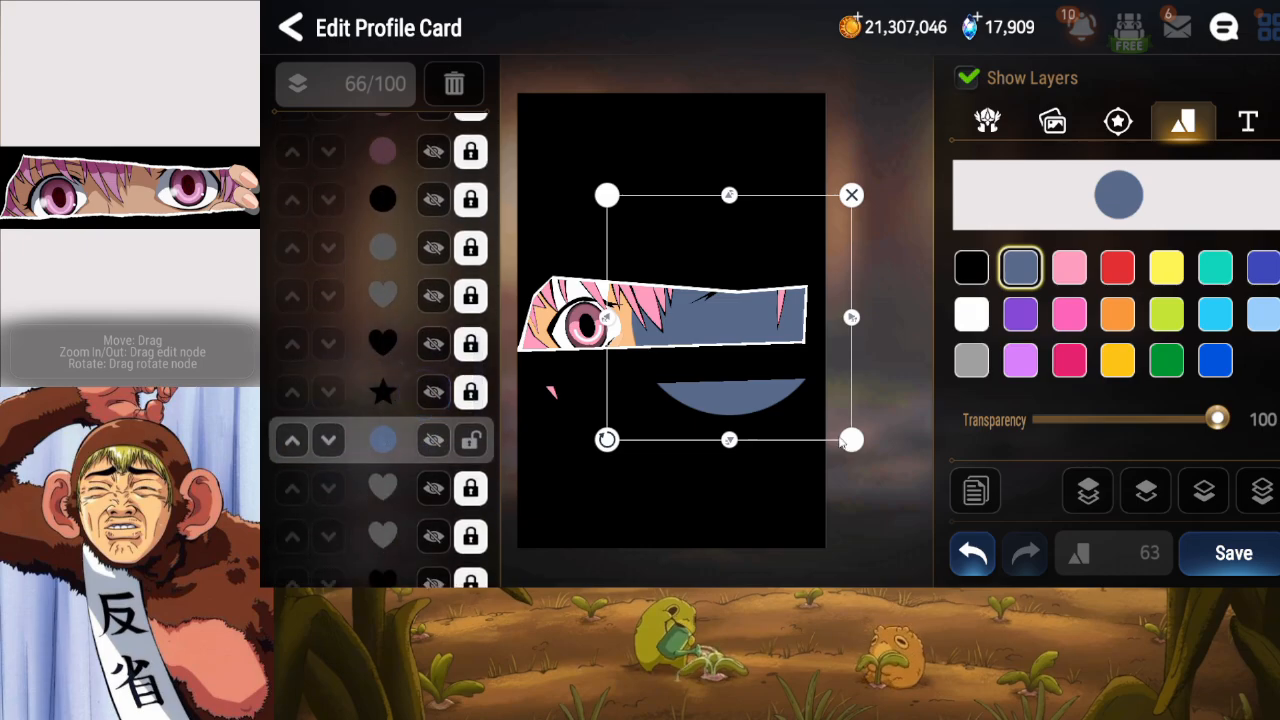
# Raise the blue-grey circle's layer to directly above the left eye's grey circle, just below the black circle.
pyautogui.click(1146, 492)
pyautogui.click(1146, 492)
pyautogui.click(1146, 492)
pyautogui.click(1146, 492)
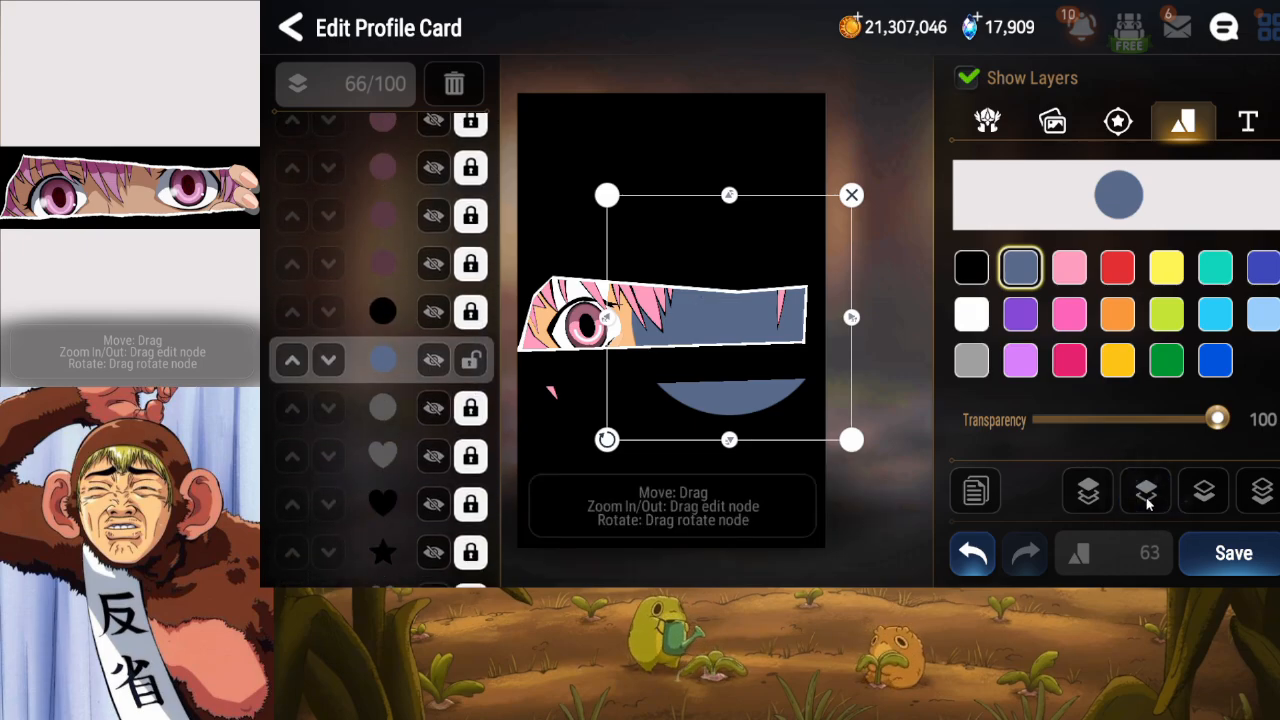
pyautogui.click(434, 312)
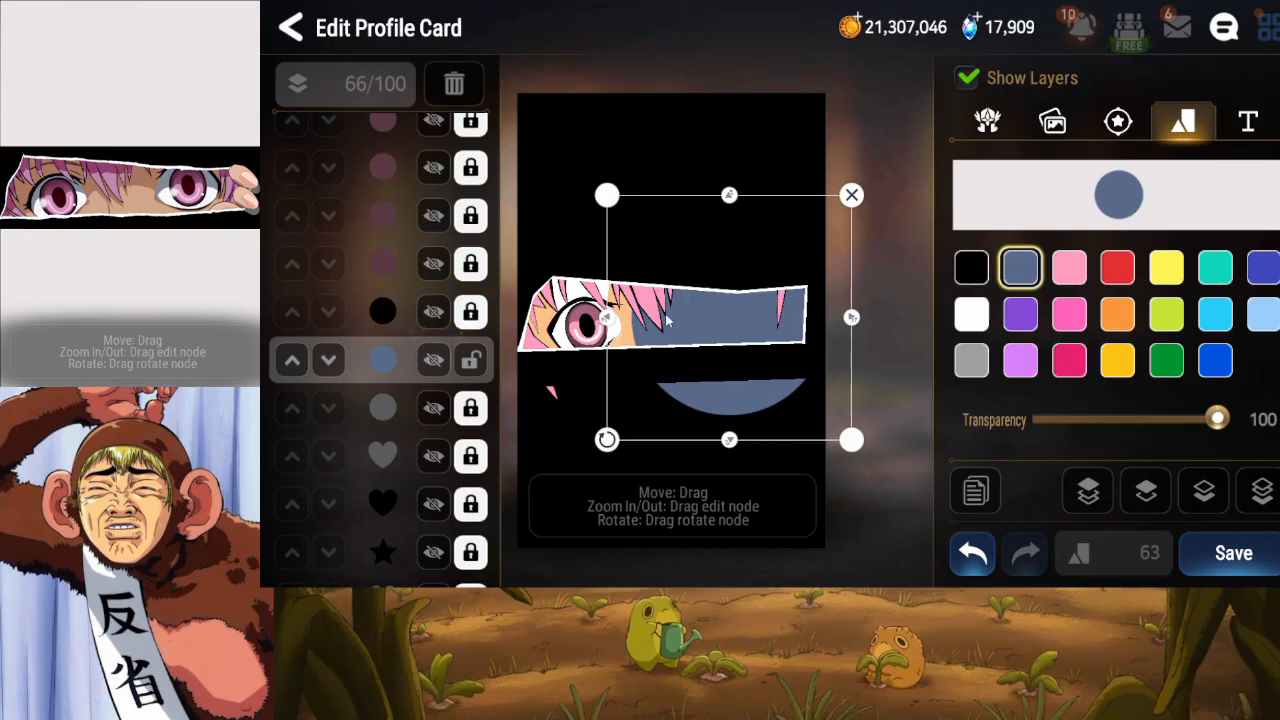
# Shrink the blue-grey circle into a tilted oval iris inside the right eye's white and colour it black.
pyautogui.moveTo(858, 318); pyautogui.dragTo(771, 348)
pyautogui.click(743, 452)
pyautogui.moveTo(729, 419); pyautogui.dragTo(785, 319)
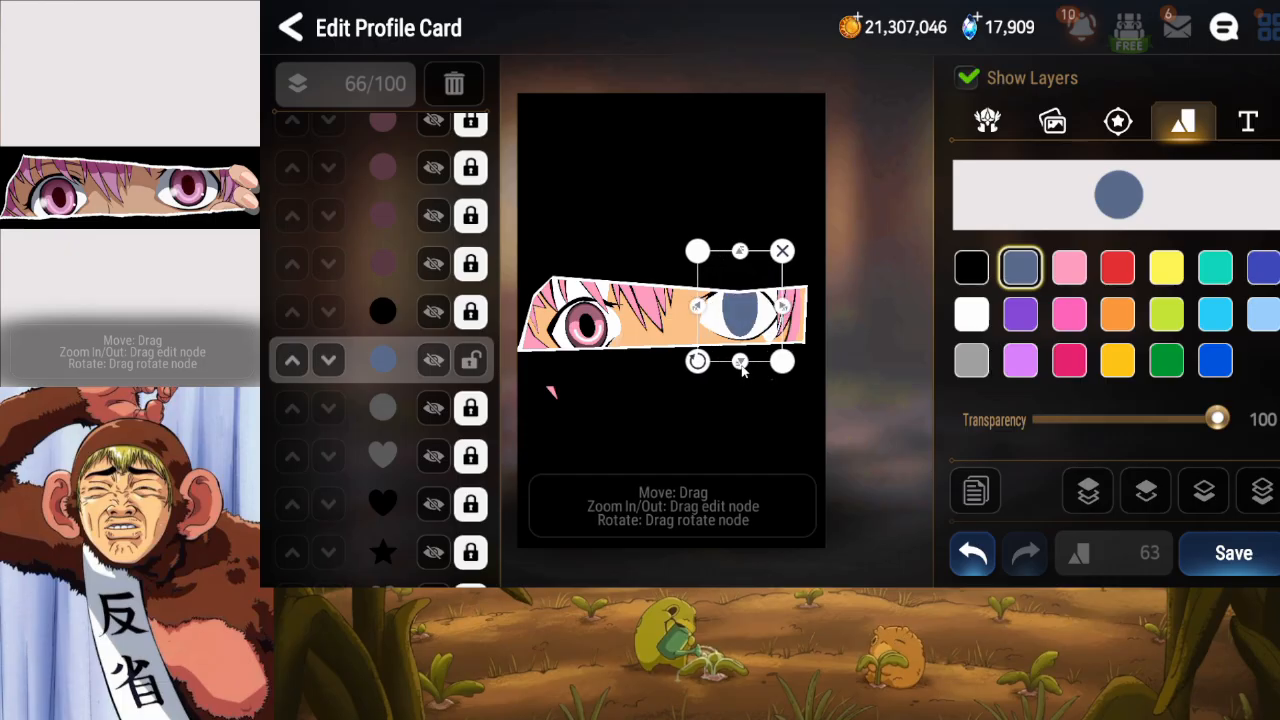
pyautogui.moveTo(741, 366)
pyautogui.mouseDown()
pyautogui.moveTo(739, 339)
pyautogui.moveTo(744, 362)
pyautogui.mouseUp()
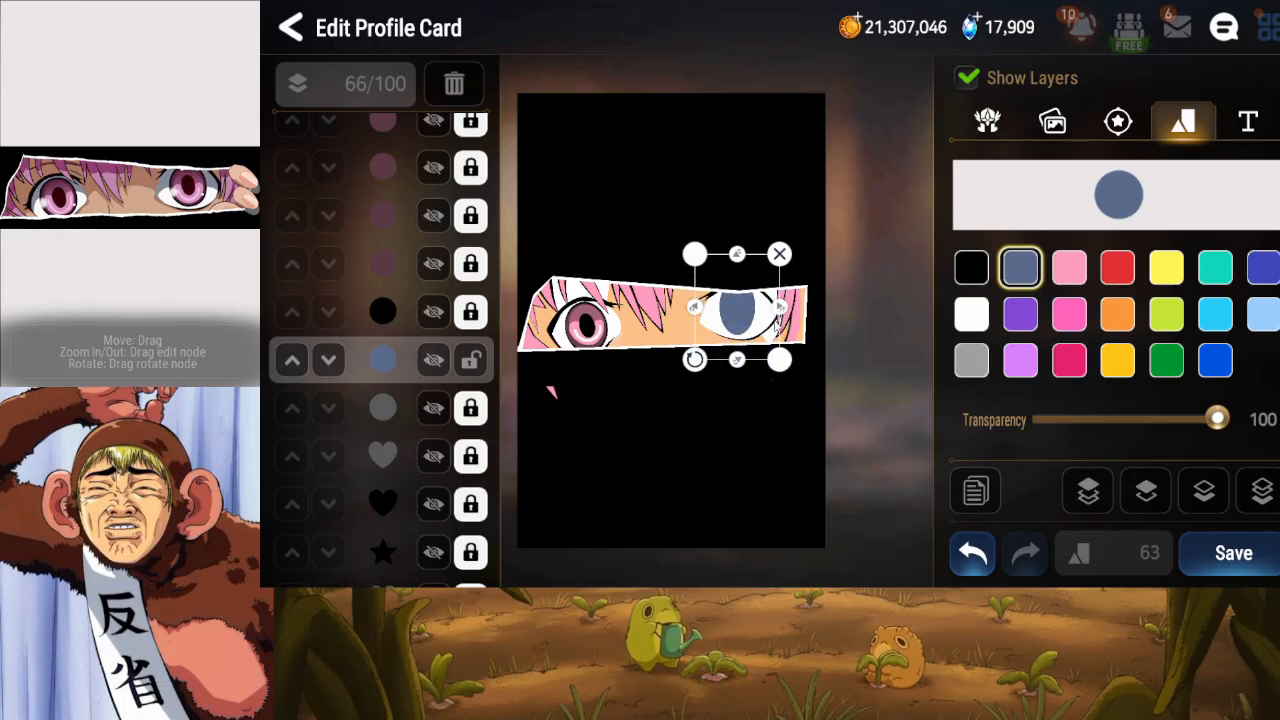
pyautogui.moveTo(773, 300); pyautogui.dragTo(779, 303)
pyautogui.moveTo(742, 248); pyautogui.dragTo(741, 295)
pyautogui.moveTo(696, 368); pyautogui.dragTo(703, 376)
pyautogui.click(970, 267)
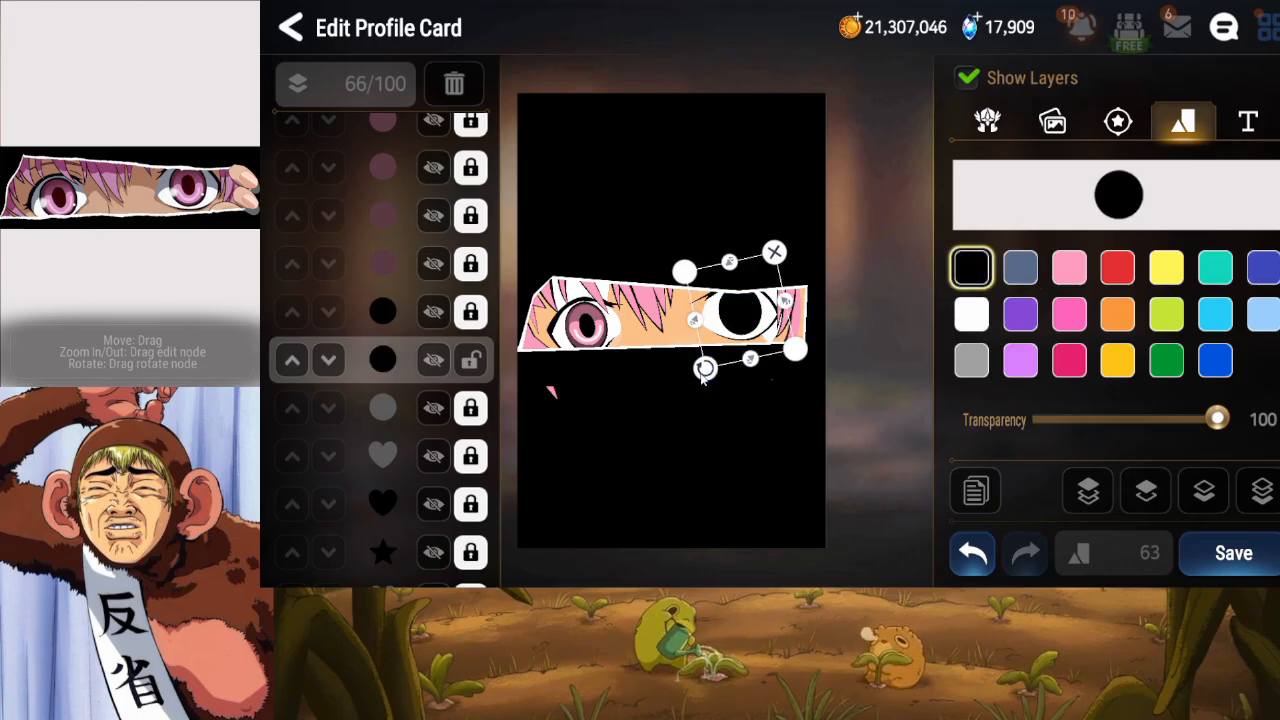
pyautogui.moveTo(746, 339); pyautogui.dragTo(745, 339)
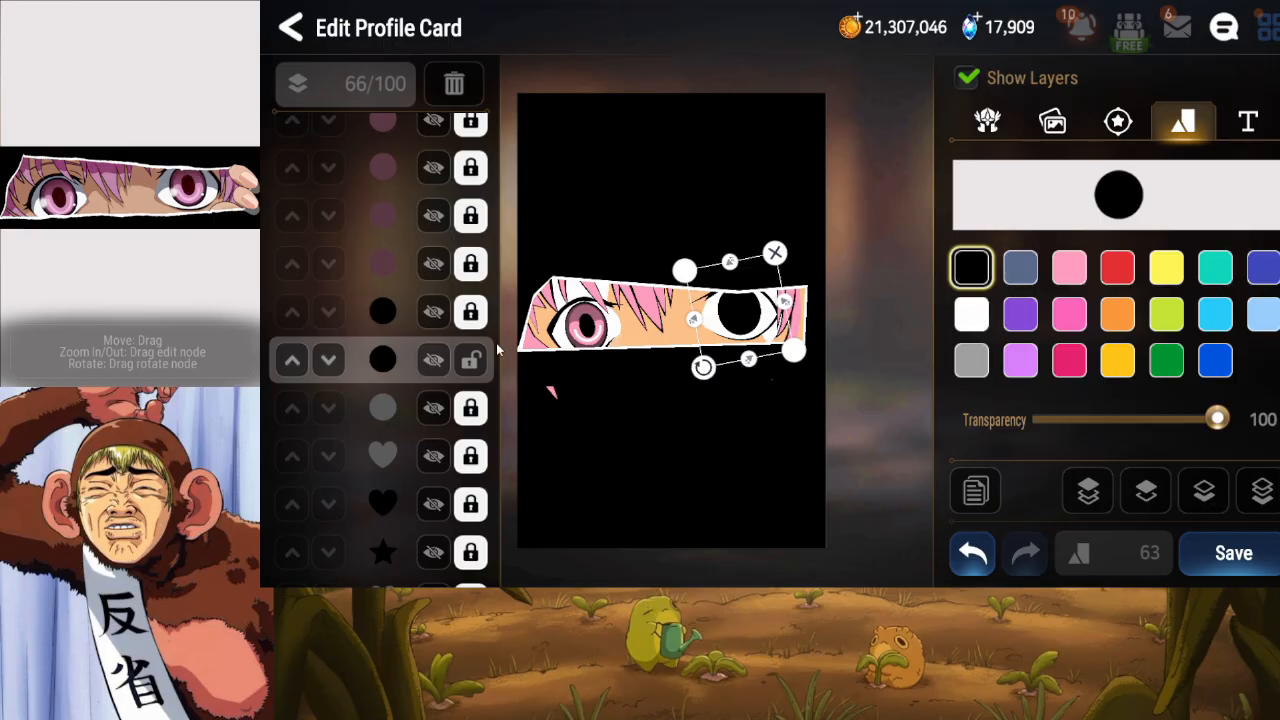
# Check the colour and transparency of the left eye's pink iris circle, then reselect the right eye's black iris circle.
pyautogui.click(471, 358)
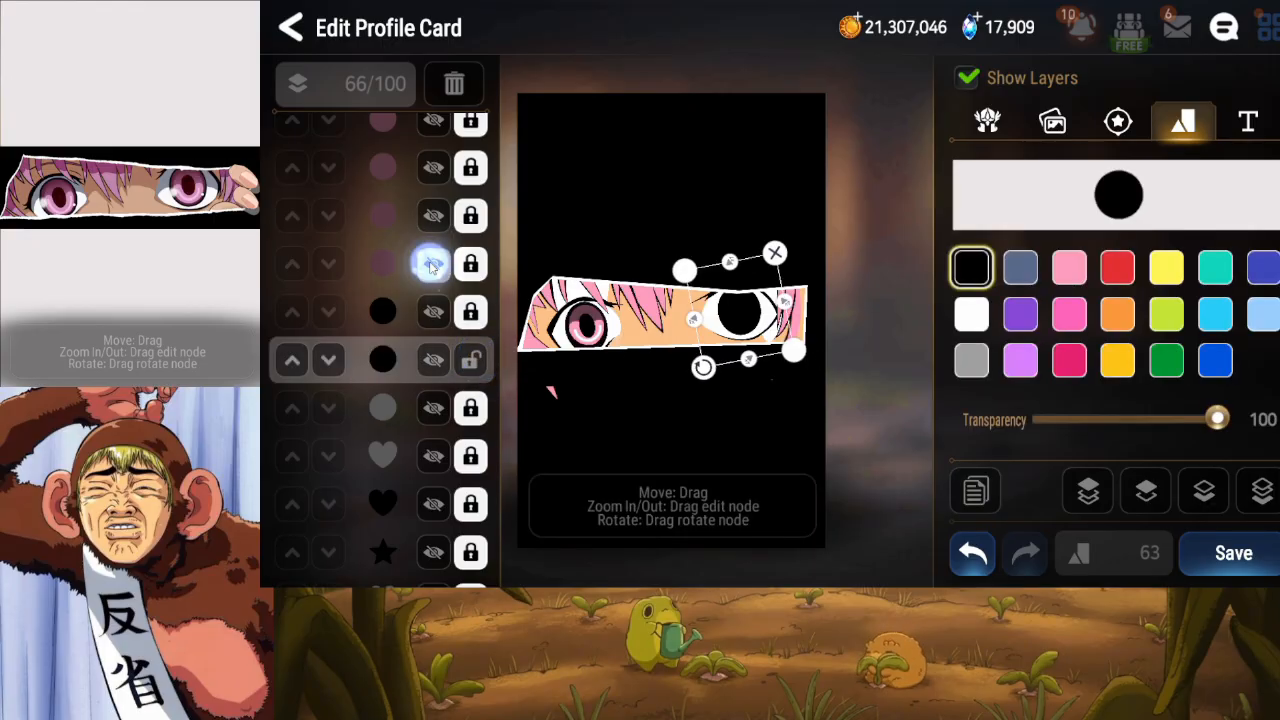
pyautogui.click(471, 263)
pyautogui.click(471, 347)
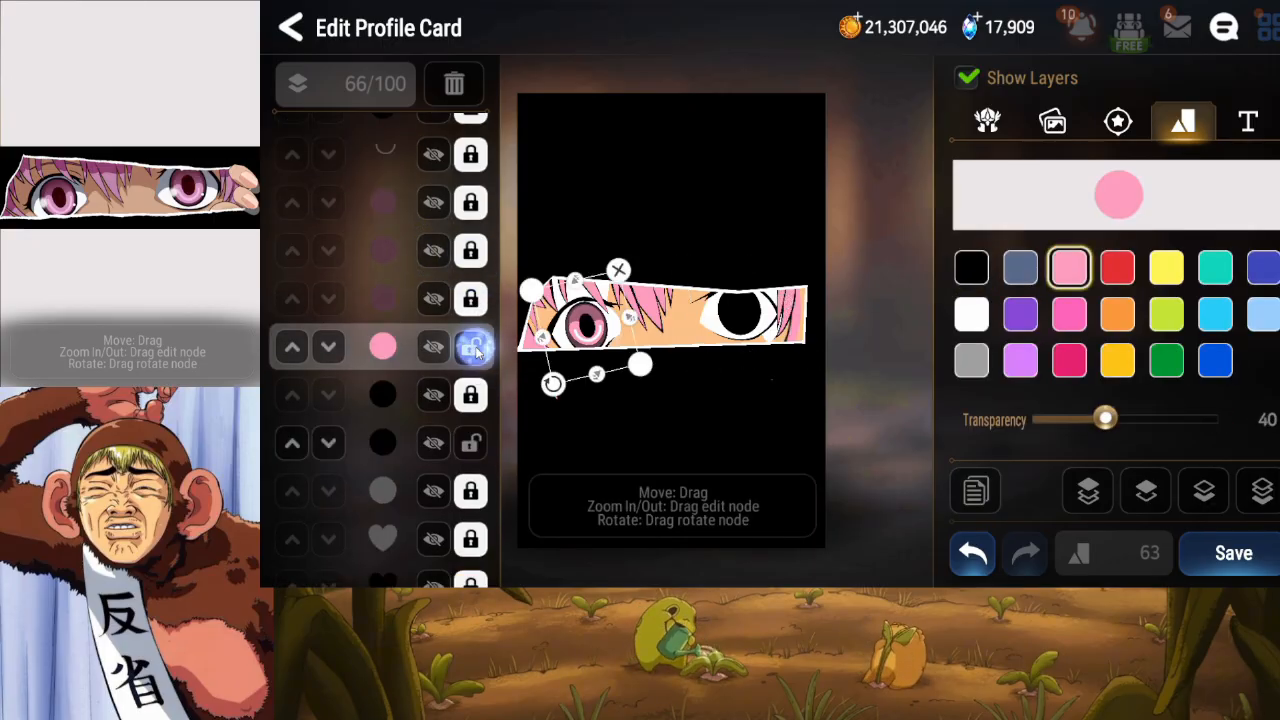
pyautogui.click(433, 445)
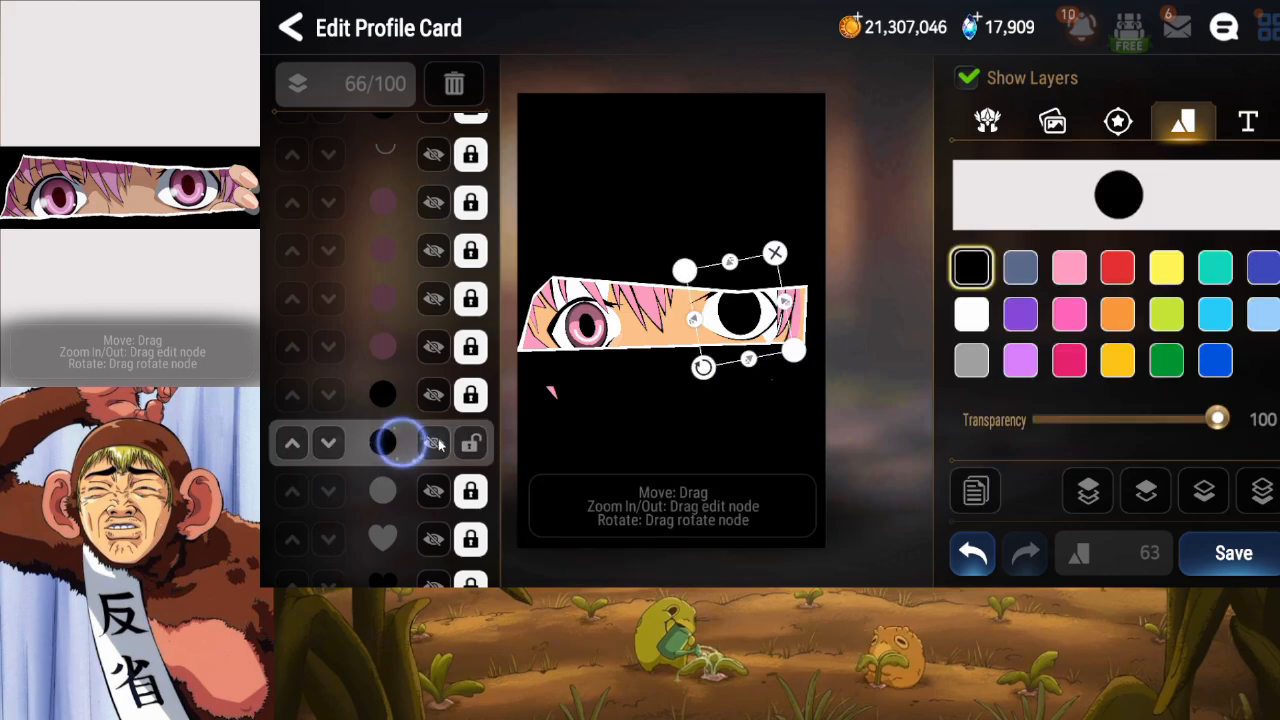
# Duplicate the right eye's black iris circle and raise the copy's layer to directly above the original, locking the original.
pyautogui.click(975, 490)
pyautogui.click(1141, 495)
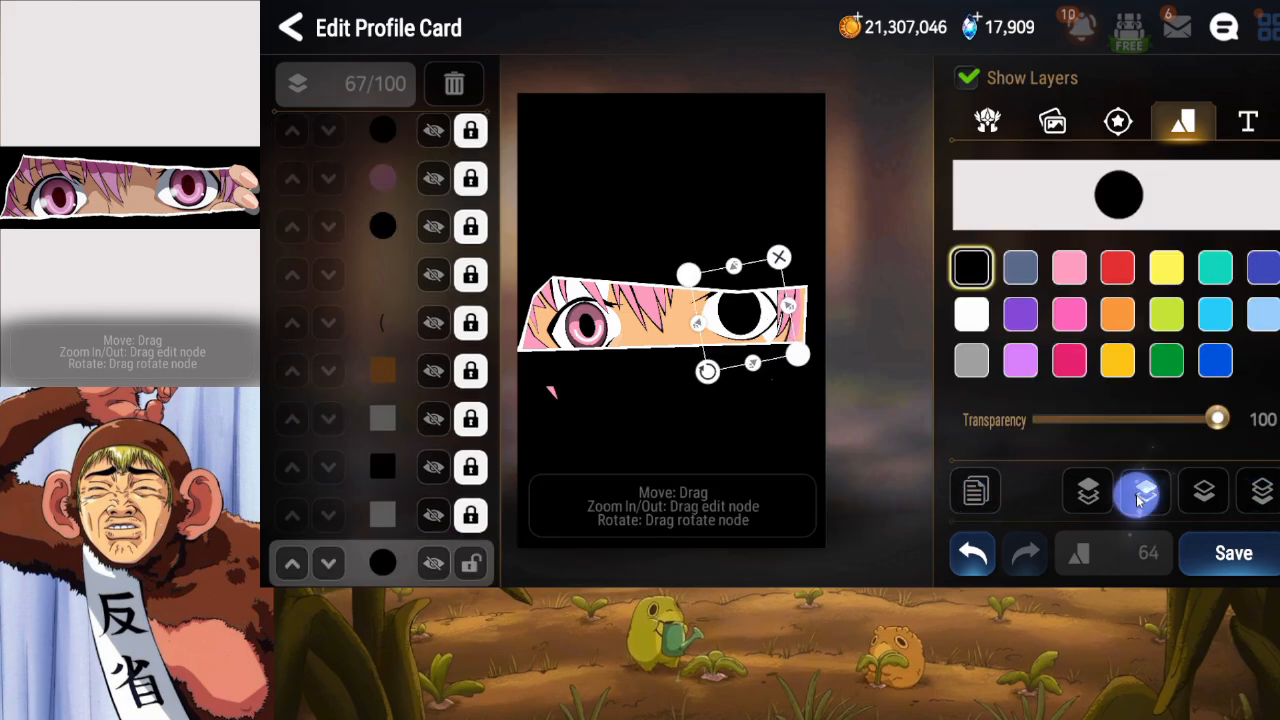
pyautogui.click(1141, 495)
pyautogui.click(1141, 495)
pyautogui.click(1141, 495)
pyautogui.click(1141, 495)
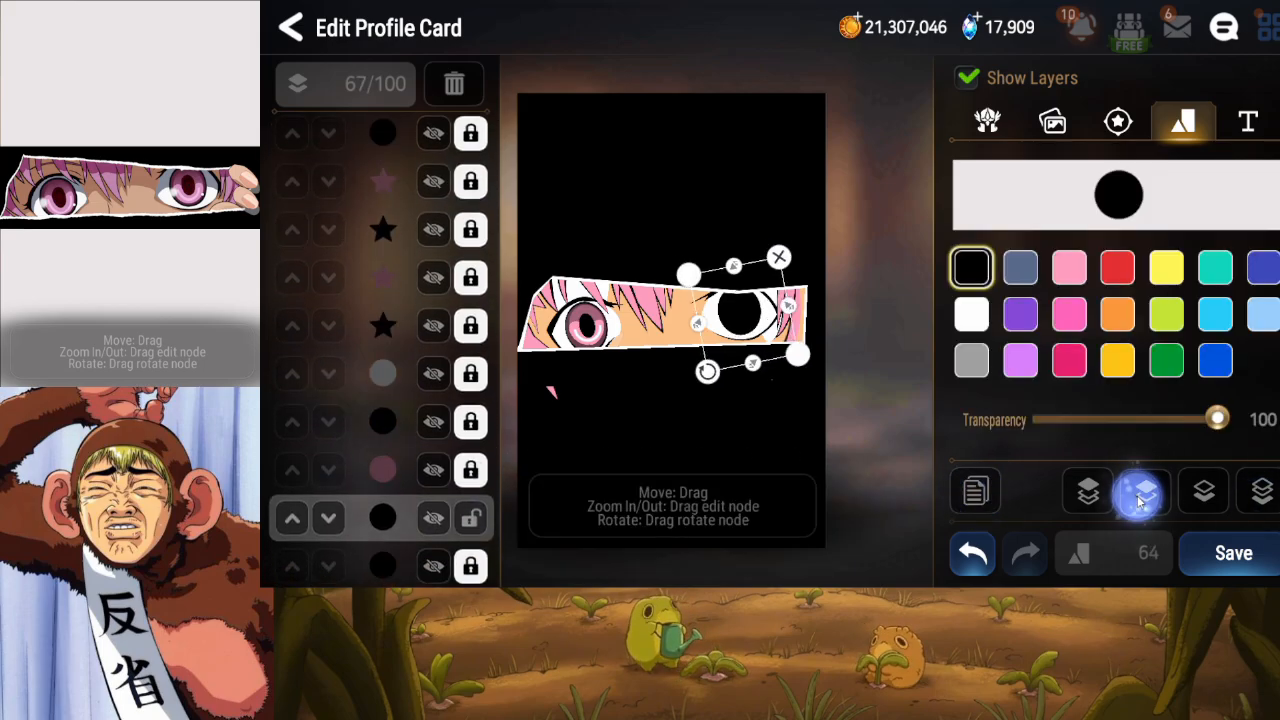
pyautogui.click(1141, 495)
pyautogui.click(1141, 495)
pyautogui.click(1141, 495)
pyautogui.click(1141, 495)
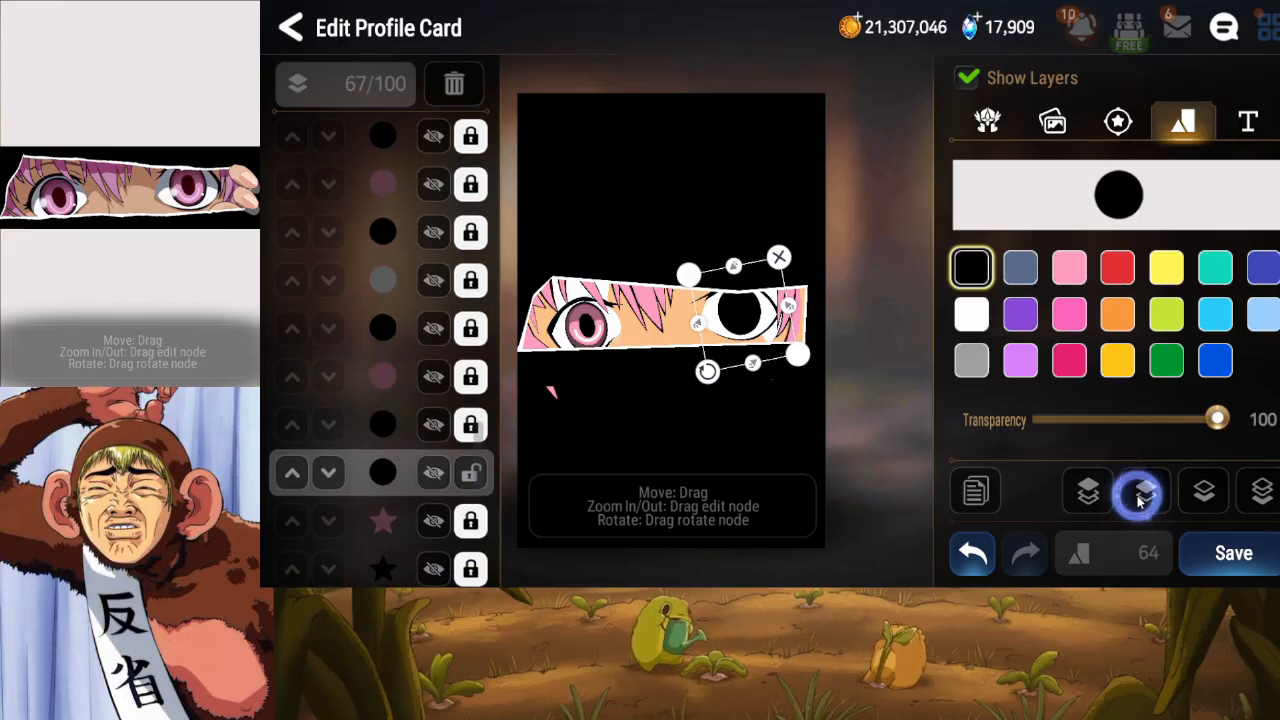
pyautogui.click(1141, 495)
pyautogui.click(1141, 495)
pyautogui.click(1141, 495)
pyautogui.click(1141, 495)
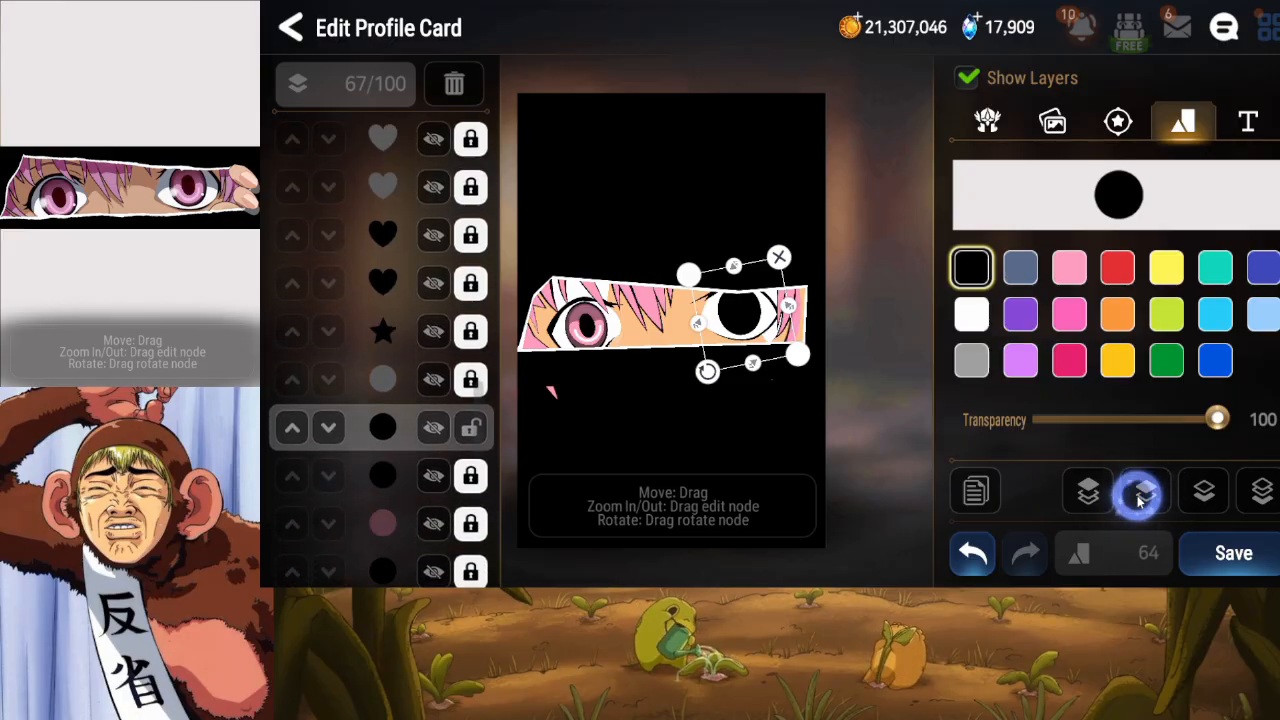
pyautogui.click(1141, 495)
pyautogui.click(1141, 495)
pyautogui.click(1141, 495)
pyautogui.click(1141, 495)
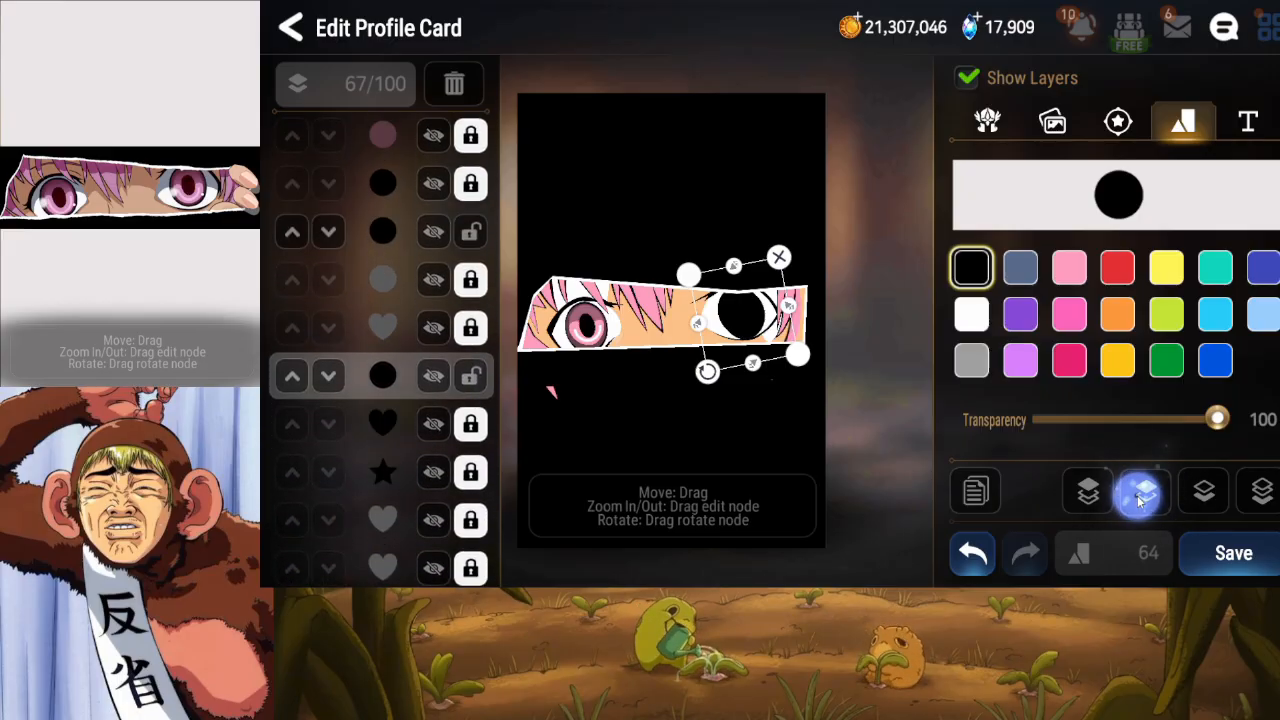
pyautogui.click(1141, 495)
pyautogui.click(1141, 495)
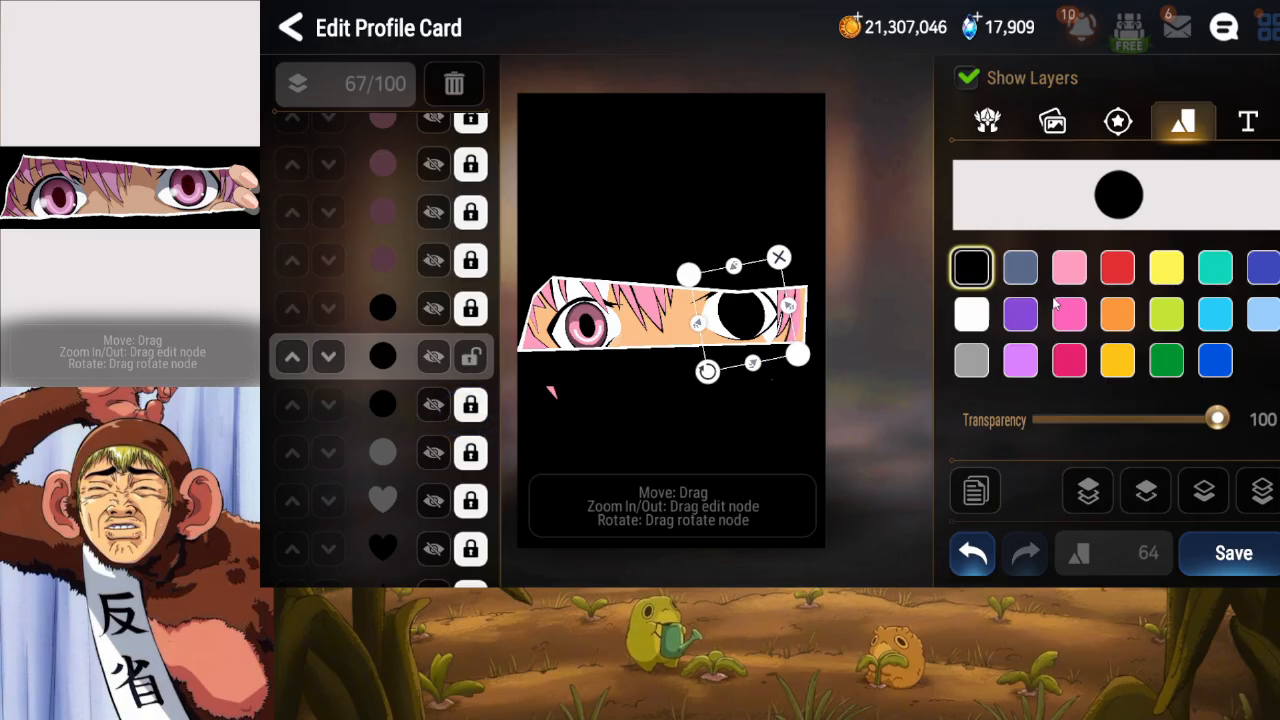
# Colour the copied circle light pink at 40 transparency, fit it just inside the black iris circle, and lock it.
pyautogui.click(1068, 268)
pyautogui.moveTo(754, 308); pyautogui.dragTo(748, 305)
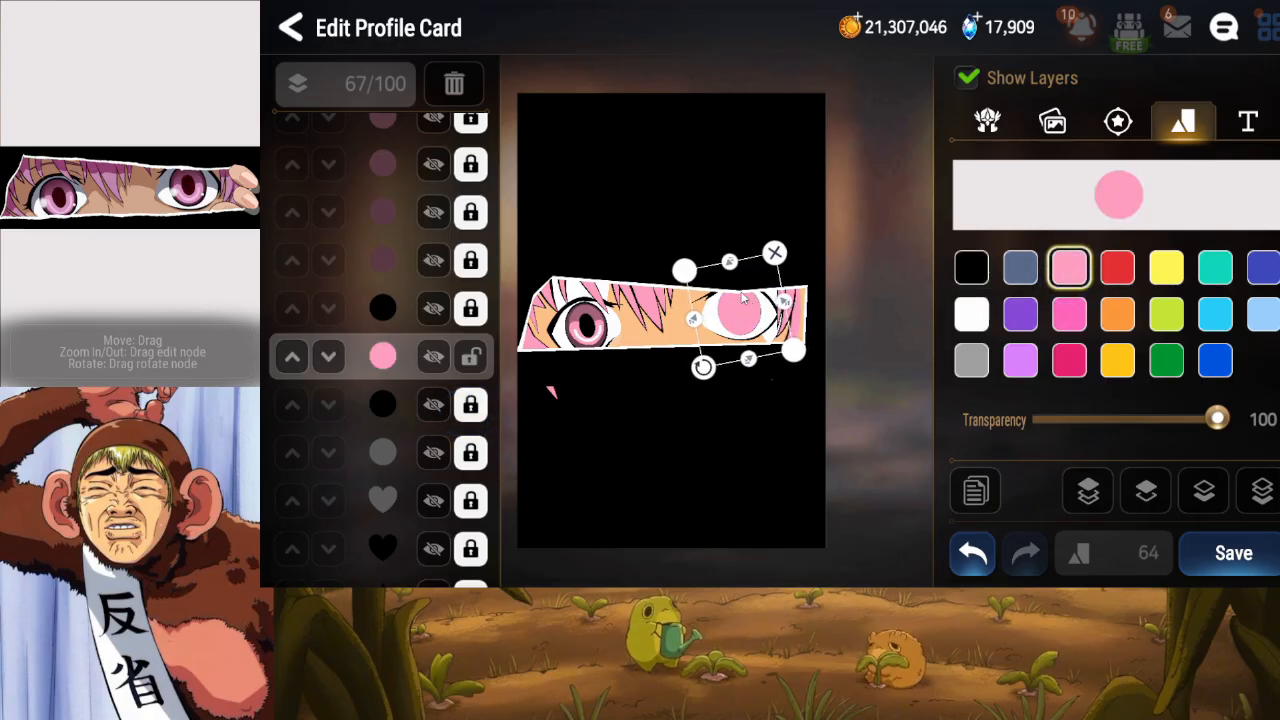
pyautogui.moveTo(729, 260); pyautogui.dragTo(730, 264)
pyautogui.click(785, 299)
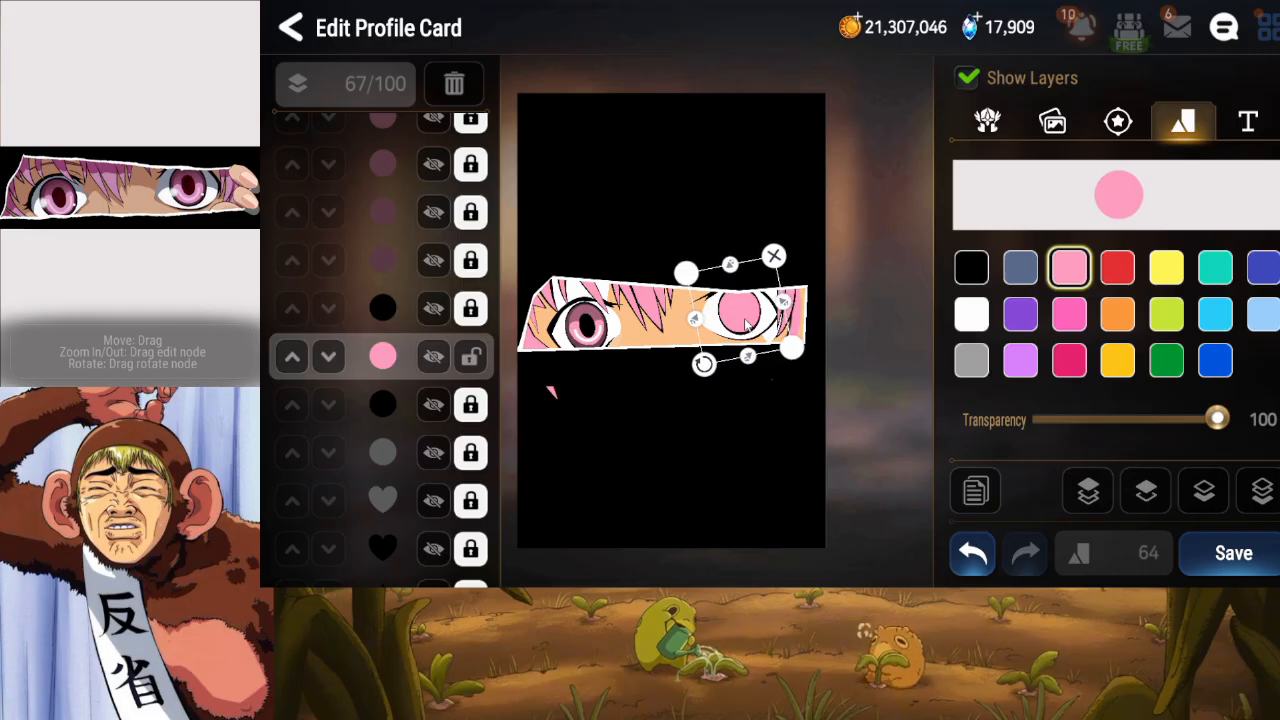
pyautogui.moveTo(742, 293); pyautogui.dragTo(736, 290)
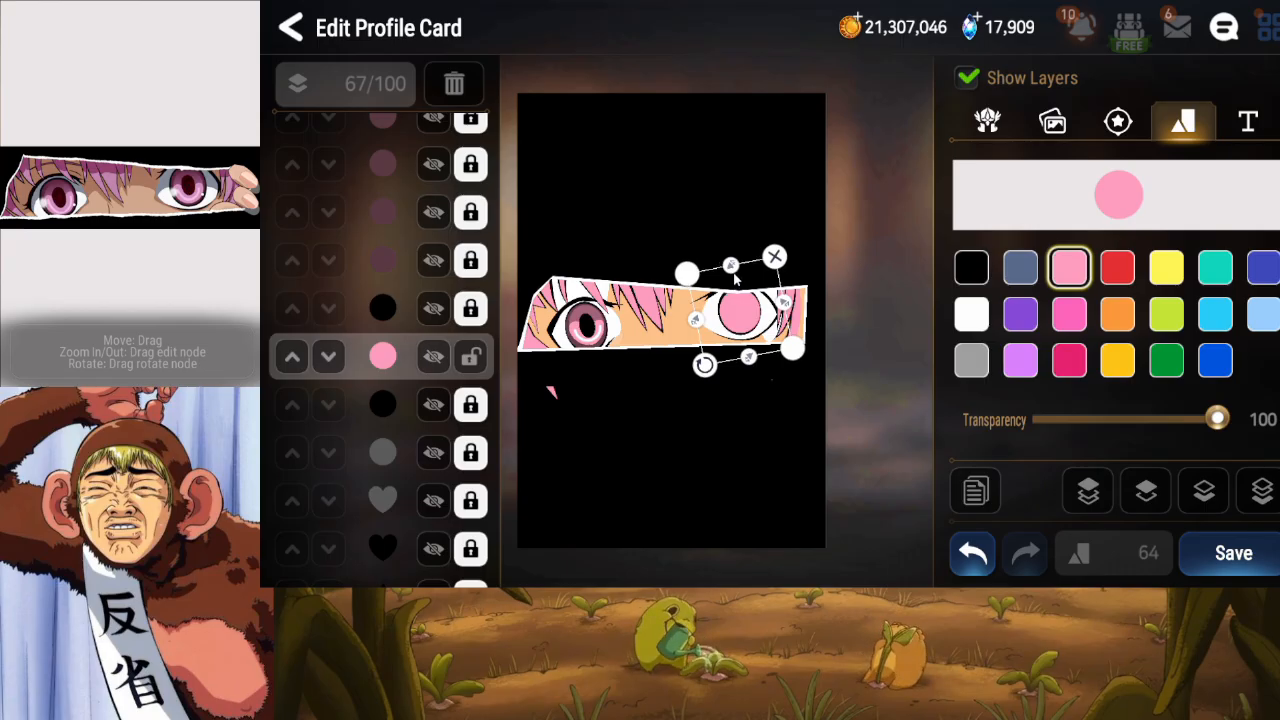
pyautogui.moveTo(732, 265); pyautogui.dragTo(733, 263)
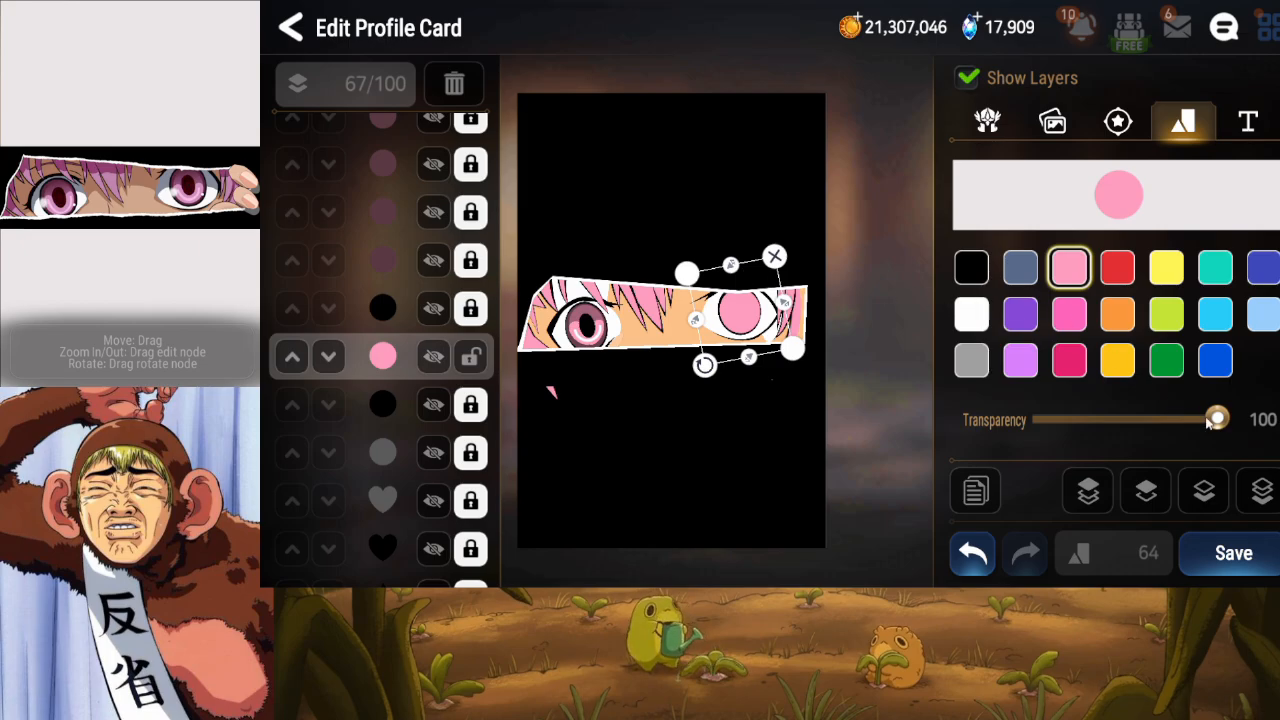
pyautogui.moveTo(1214, 420); pyautogui.dragTo(1116, 421)
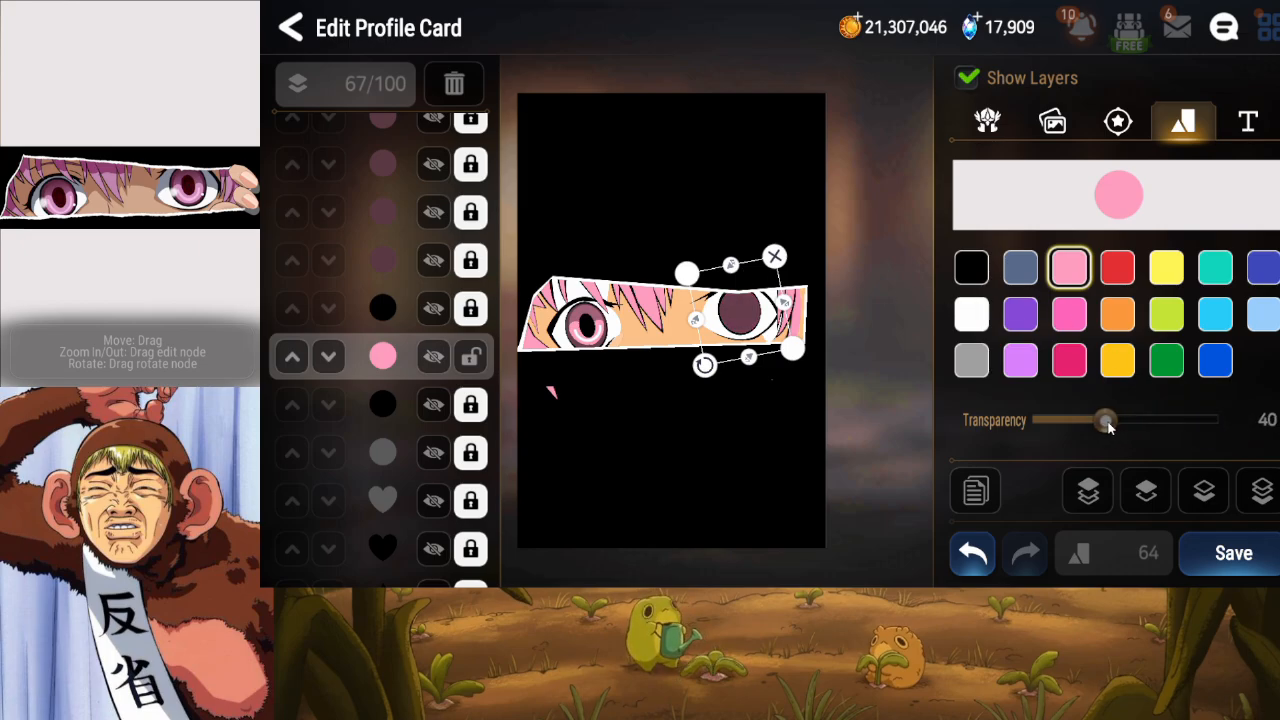
pyautogui.click(474, 359)
# Examine the stacked pink and purple iris circles by toggling their layers' visibility.
pyautogui.click(432, 209)
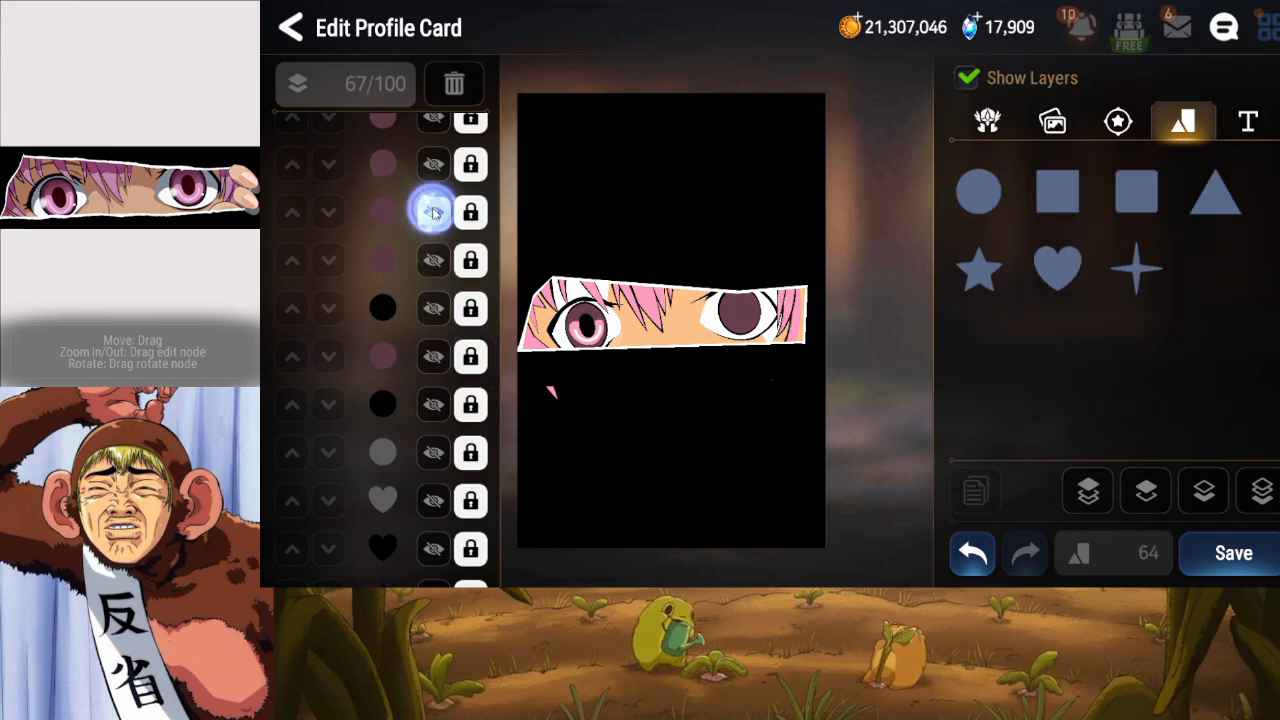
pyautogui.click(432, 209)
pyautogui.click(465, 214)
pyautogui.click(470, 337)
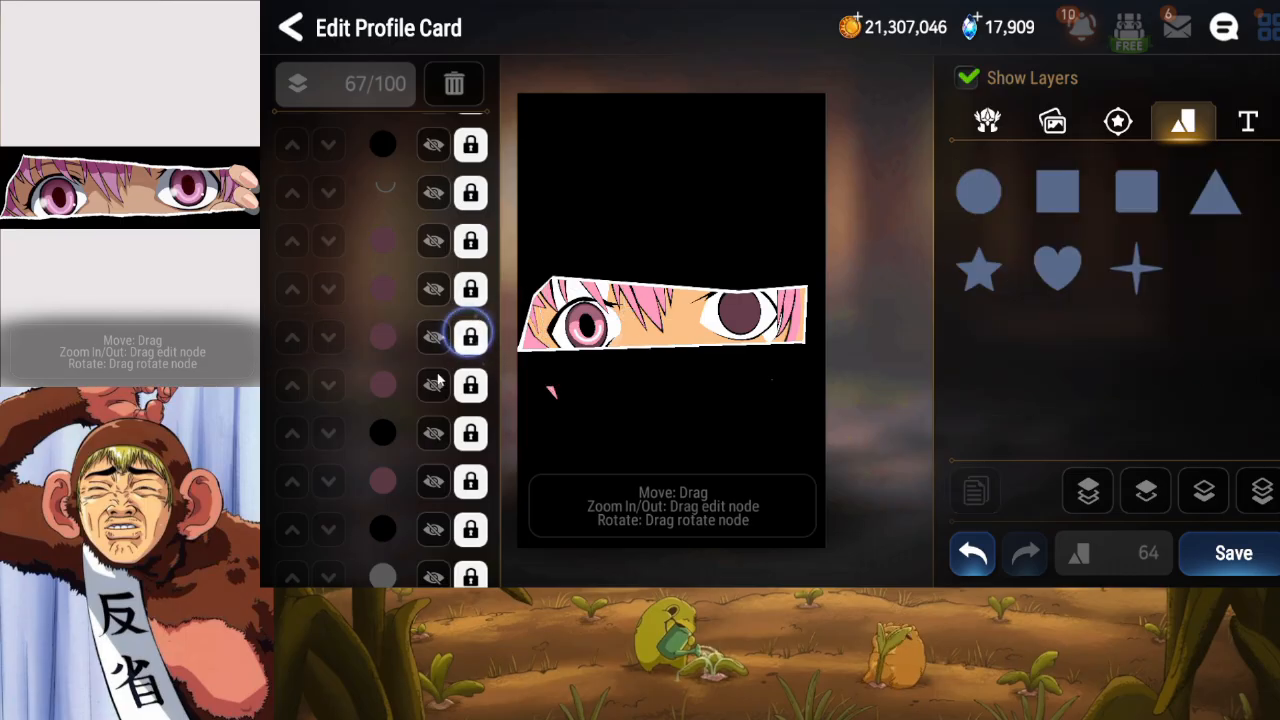
pyautogui.moveTo(425, 430); pyautogui.dragTo(423, 346)
pyautogui.click(434, 399)
pyautogui.click(434, 399)
# Unlock and duplicate the right eye's pink iris circle, and move the copy's layer down to directly above the original.
pyautogui.click(469, 399)
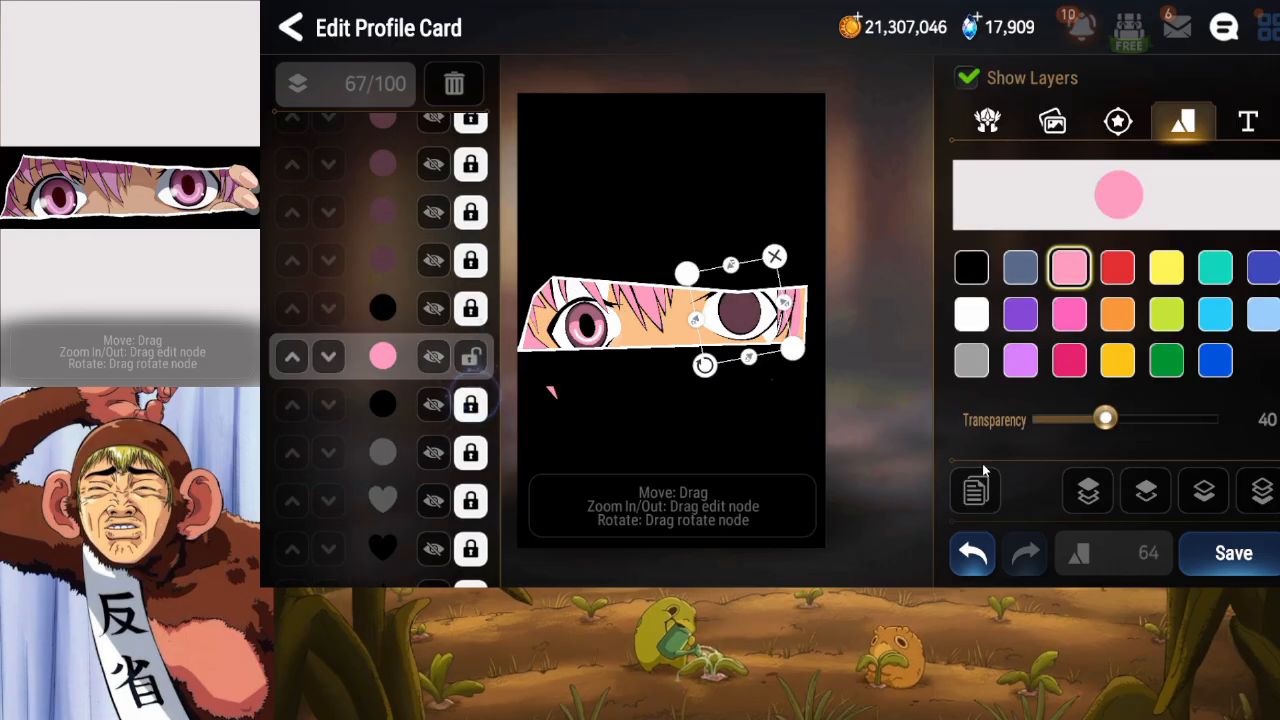
pyautogui.click(974, 492)
pyautogui.click(1202, 491)
pyautogui.click(1202, 491)
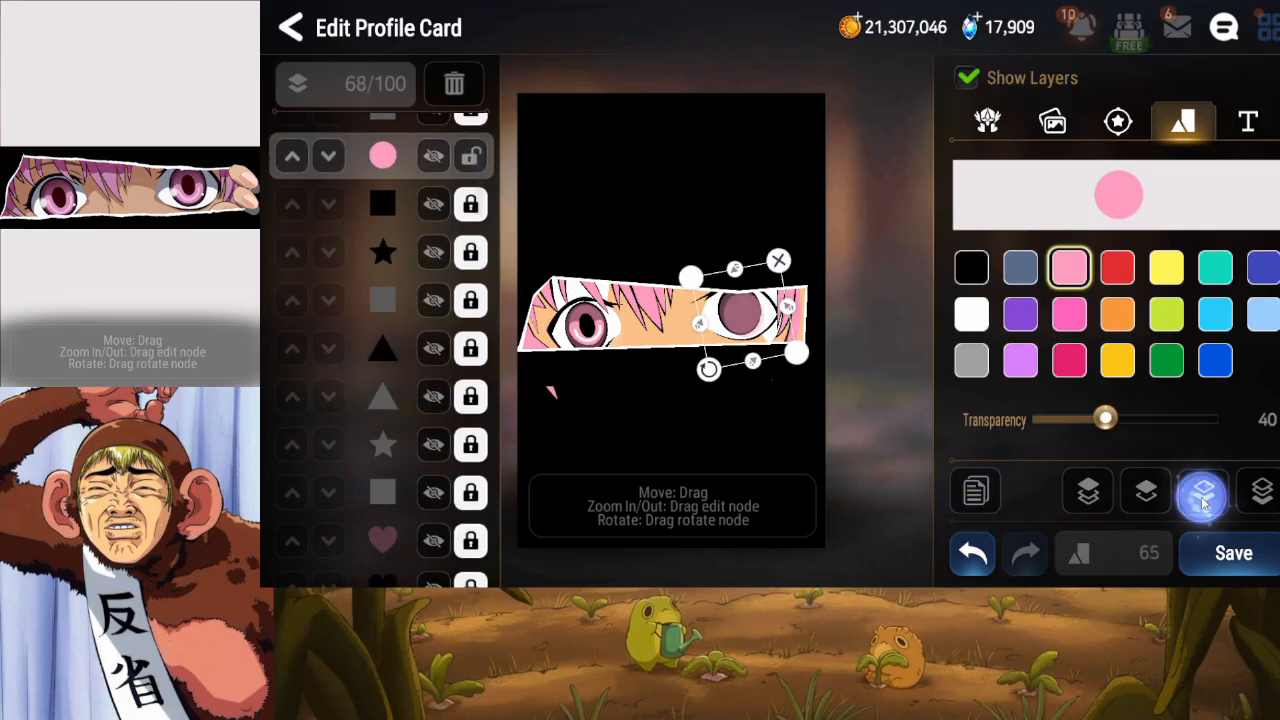
pyautogui.click(1202, 491)
pyautogui.click(1202, 491)
pyautogui.click(1202, 491)
pyautogui.click(1202, 491)
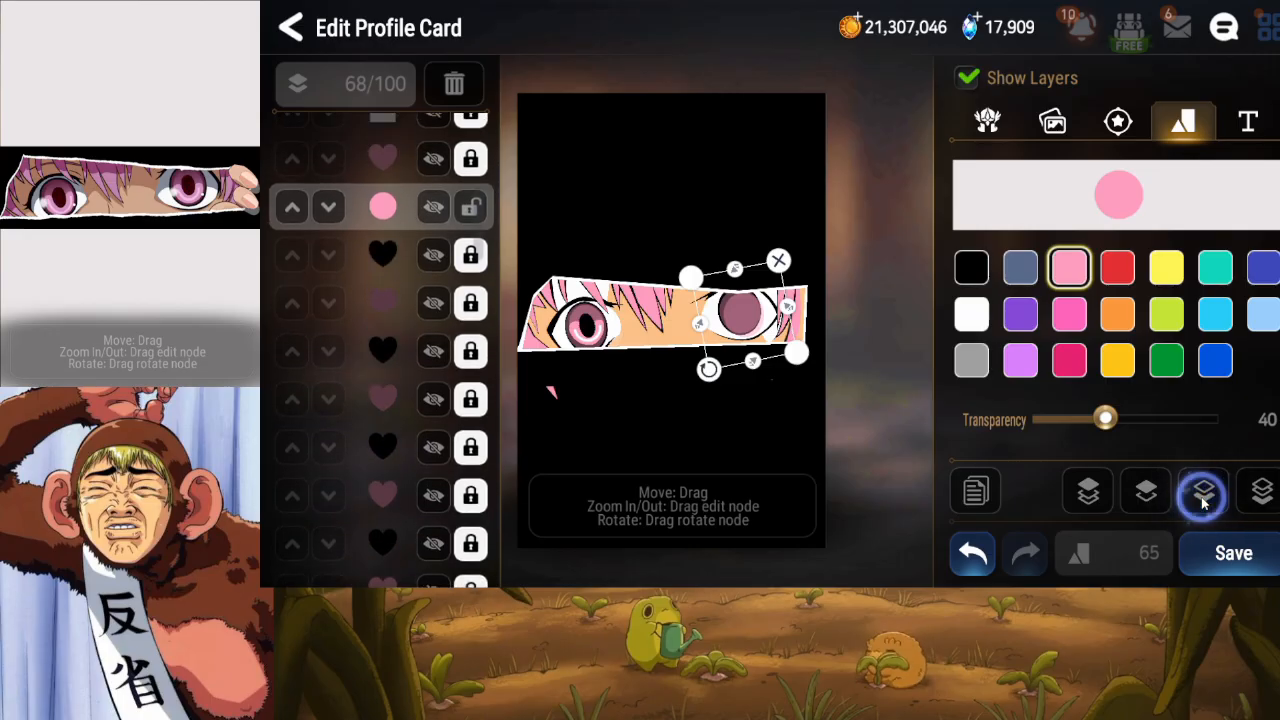
pyautogui.click(1202, 491)
pyautogui.click(1202, 491)
pyautogui.click(1202, 491)
pyautogui.click(1202, 491)
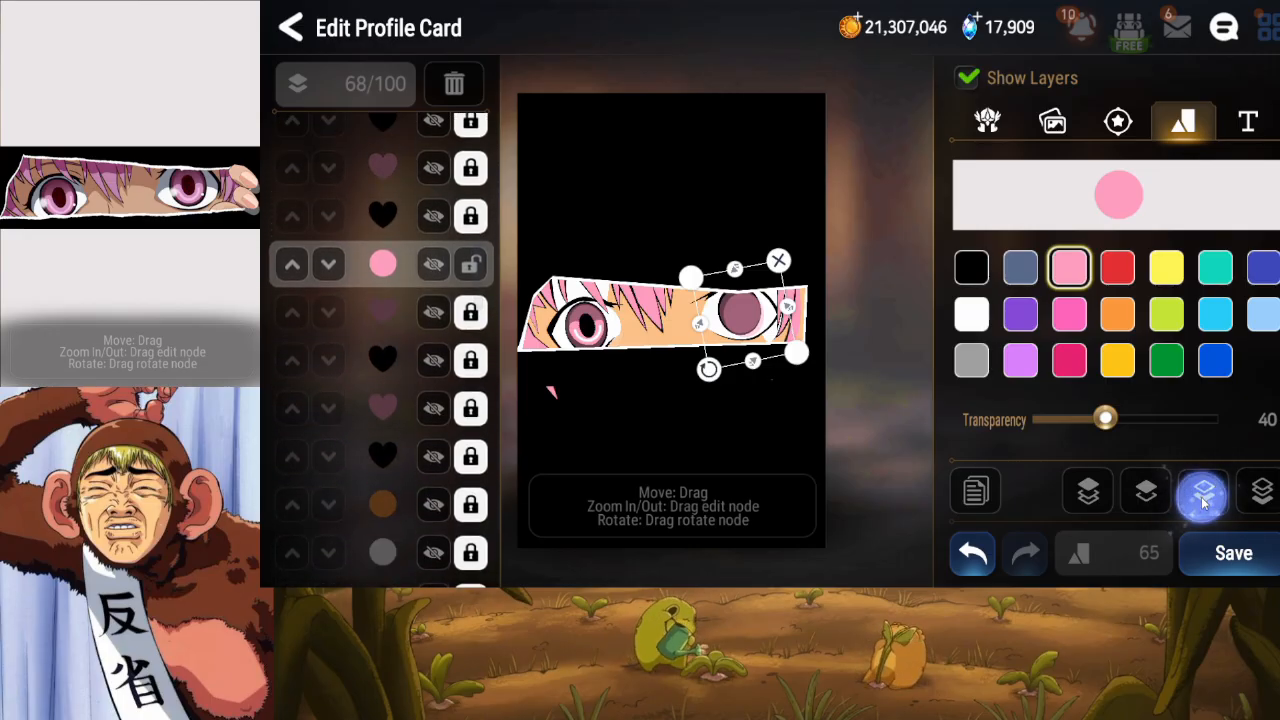
pyautogui.click(1202, 491)
pyautogui.click(1202, 491)
pyautogui.click(1202, 491)
pyautogui.click(1202, 491)
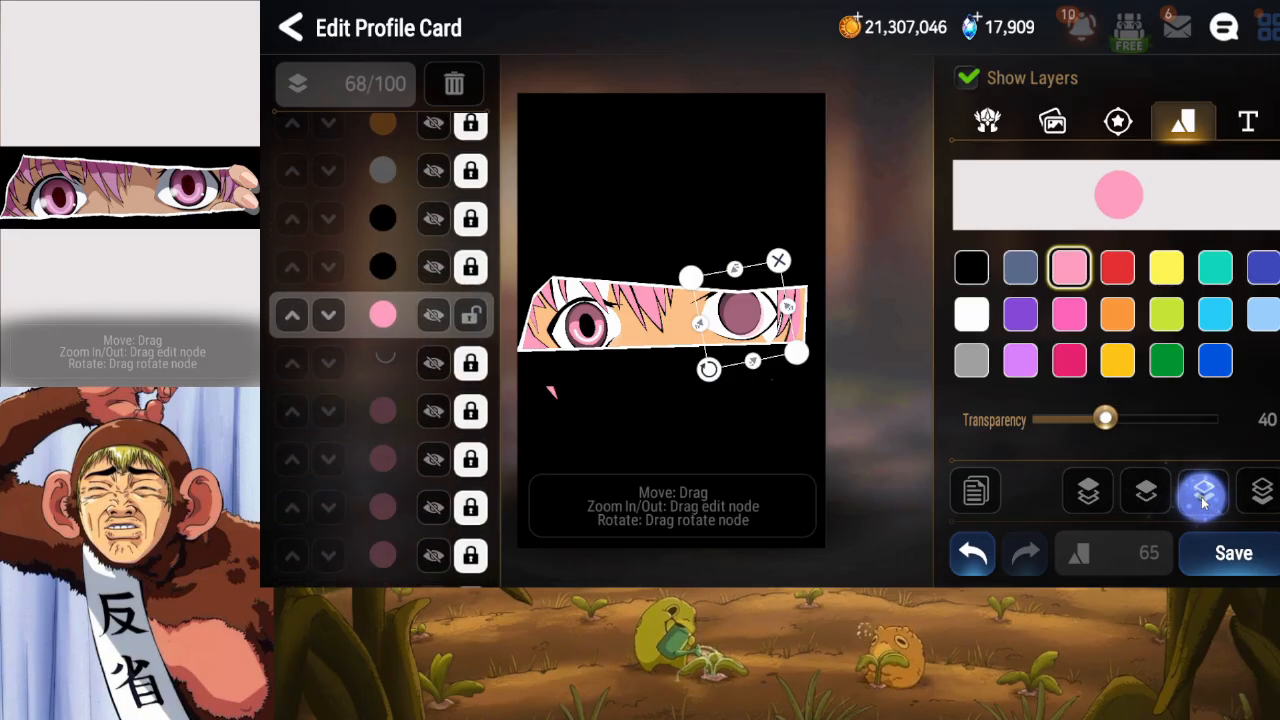
pyautogui.click(1202, 491)
pyautogui.click(1202, 491)
pyautogui.click(1202, 491)
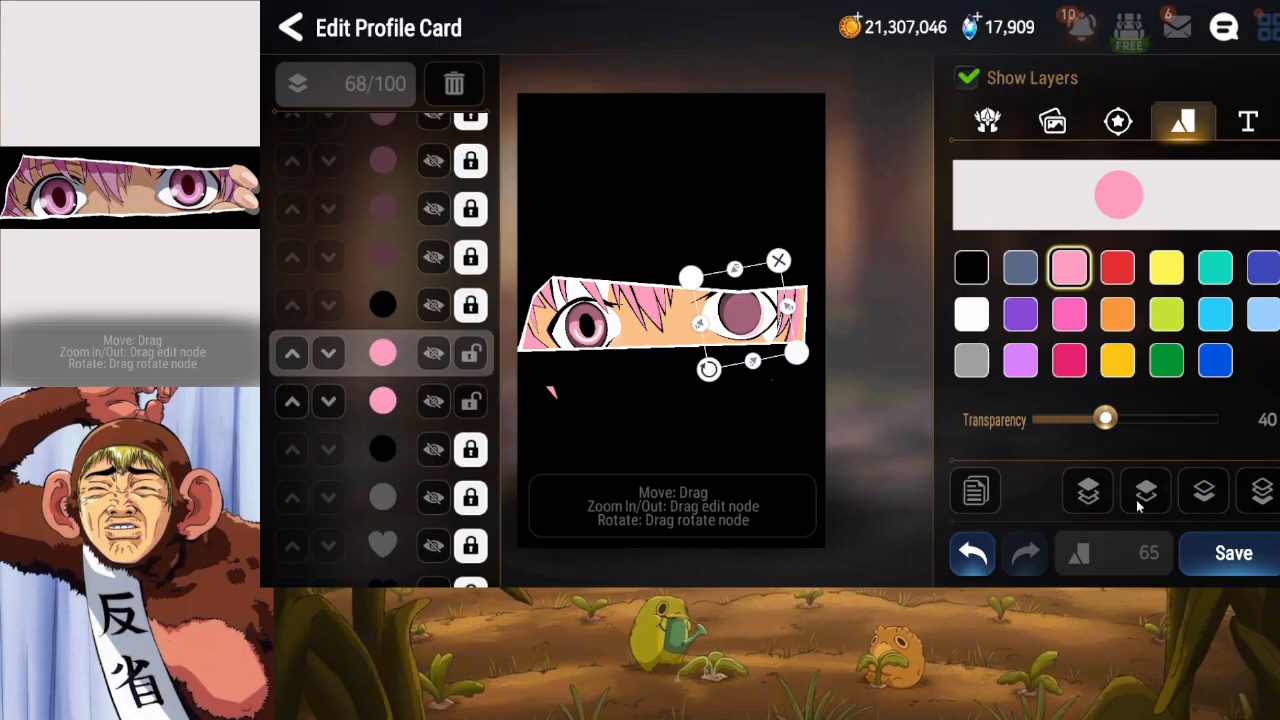
# Lock the original pink circle, narrow the copy and fit it inside the right iris, and lock the copy.
pyautogui.click(474, 402)
pyautogui.moveTo(766, 329); pyautogui.dragTo(784, 303)
pyautogui.moveTo(759, 353); pyautogui.dragTo(734, 345)
pyautogui.moveTo(783, 305)
pyautogui.mouseDown()
pyautogui.moveTo(764, 320)
pyautogui.moveTo(782, 305)
pyautogui.mouseUp()
pyautogui.click(798, 308)
pyautogui.click(757, 311)
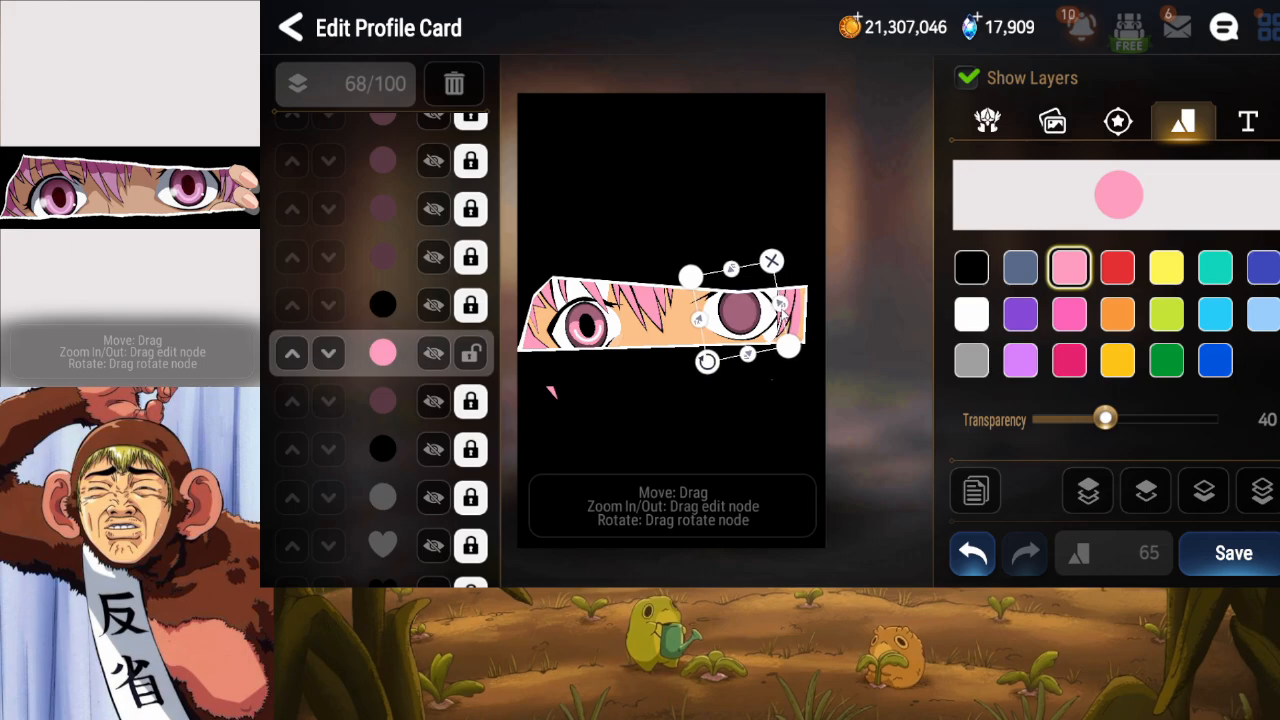
pyautogui.moveTo(752, 330); pyautogui.dragTo(755, 336)
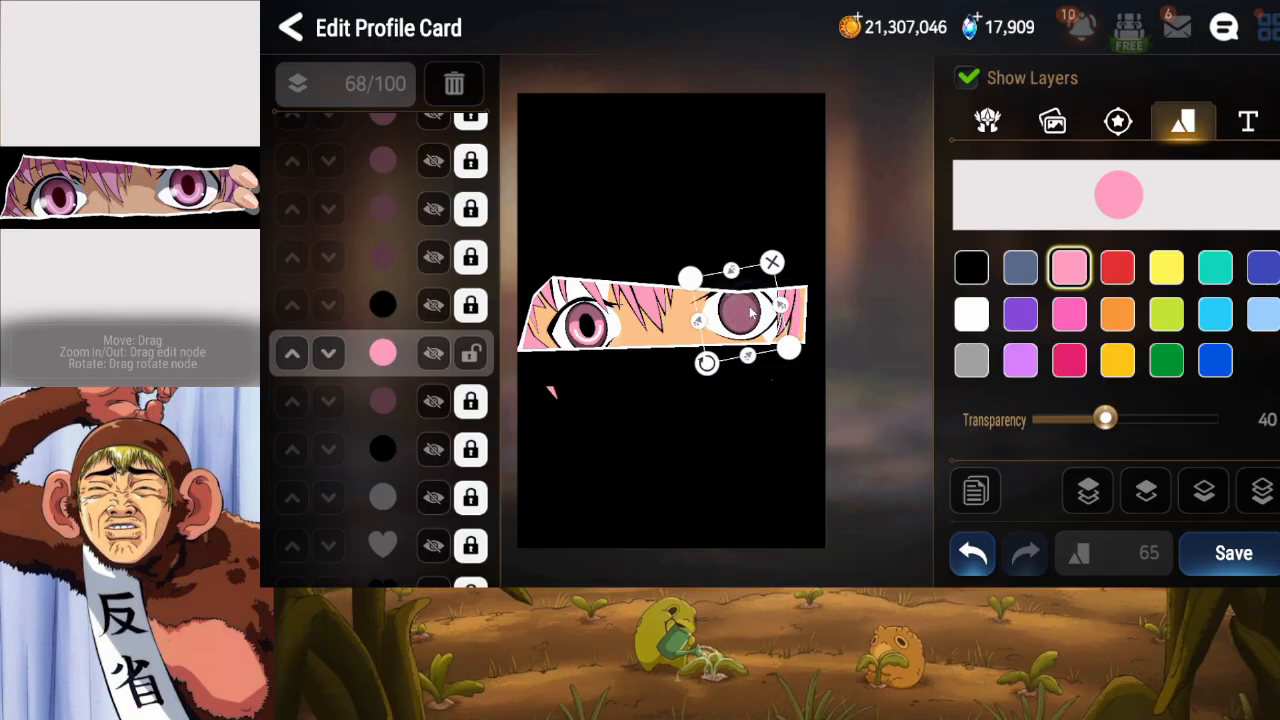
pyautogui.moveTo(752, 313); pyautogui.dragTo(750, 313)
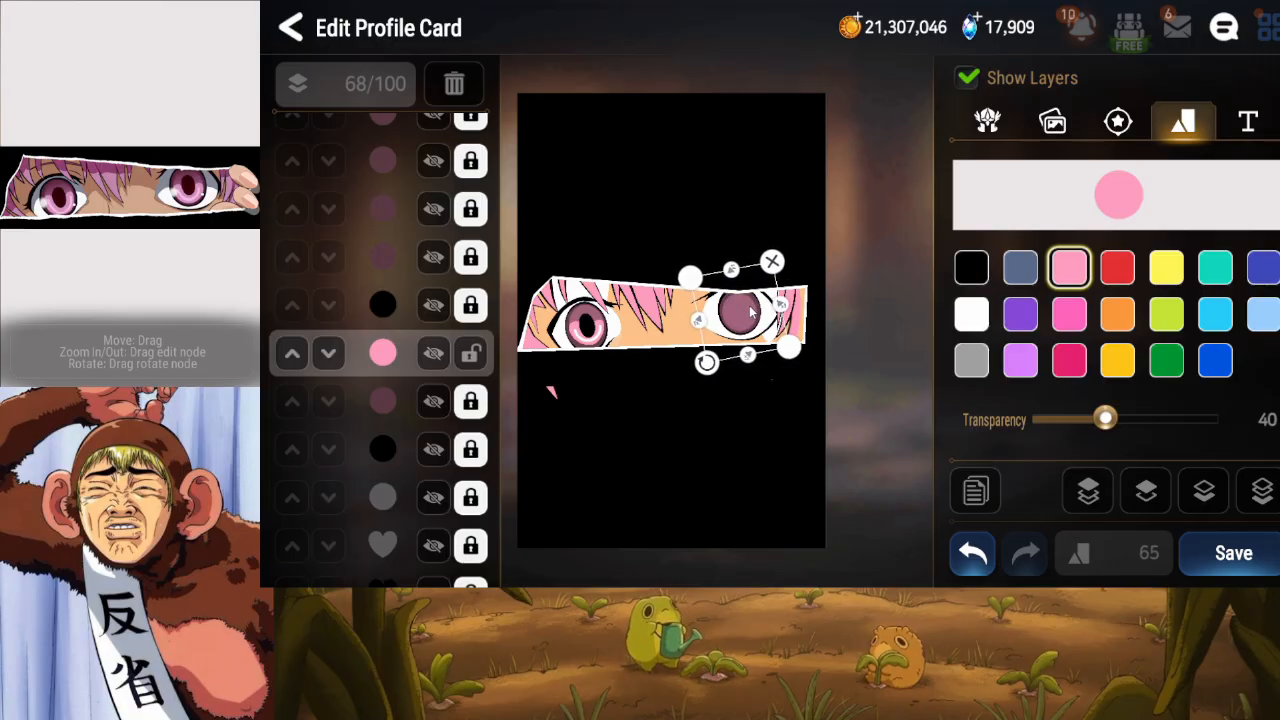
pyautogui.moveTo(732, 270); pyautogui.dragTo(732, 268)
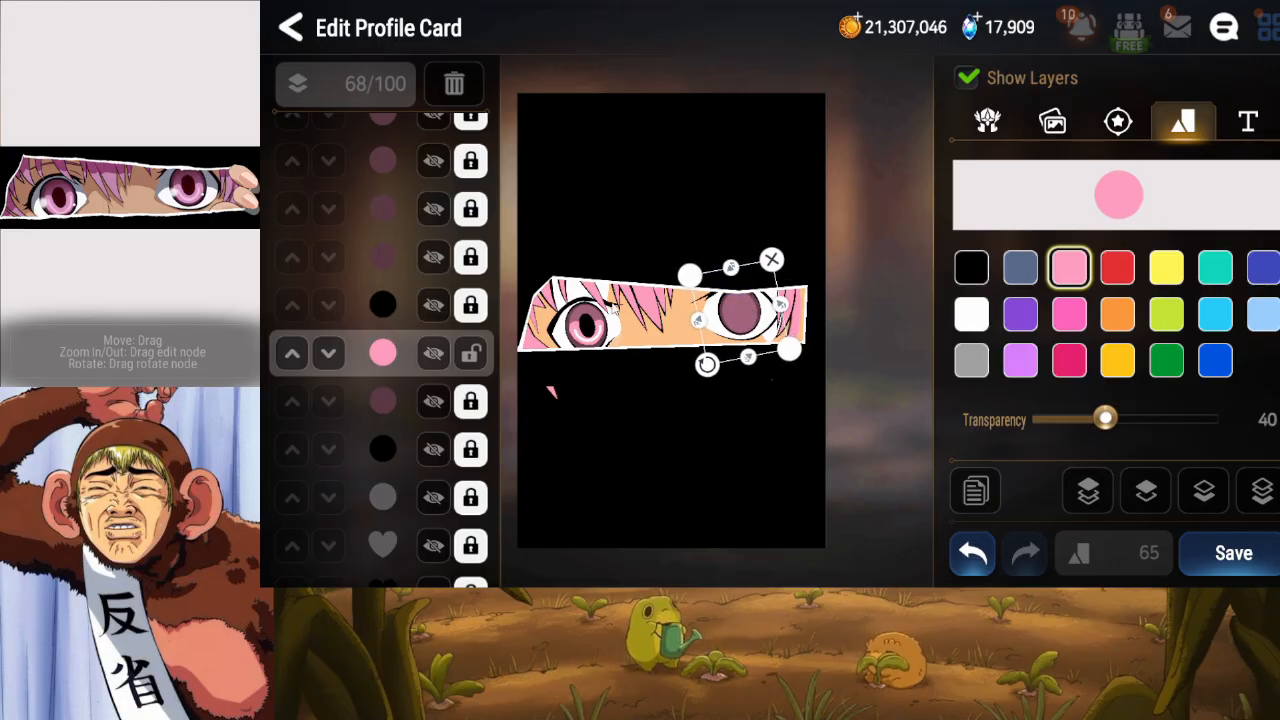
pyautogui.click(470, 352)
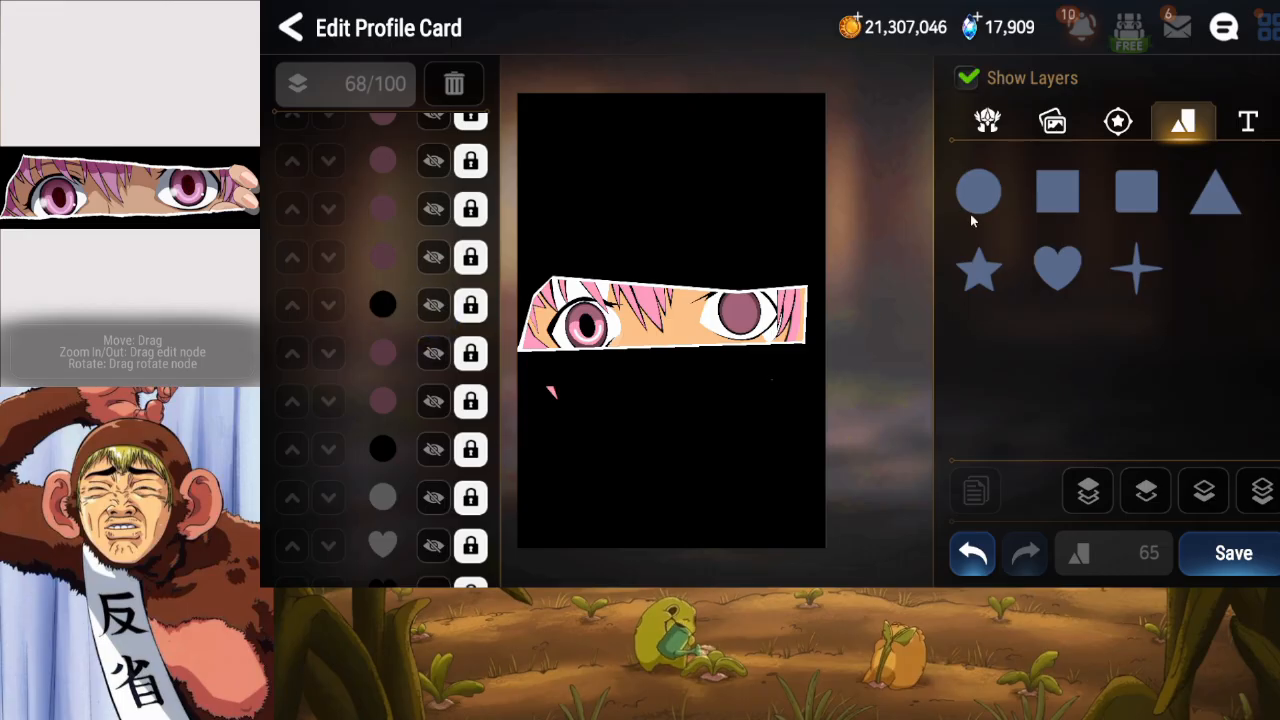
# Add another circle, move it over the right eye and colour it black.
pyautogui.click(970, 214)
pyautogui.moveTo(644, 331); pyautogui.dragTo(703, 321)
pyautogui.click(971, 267)
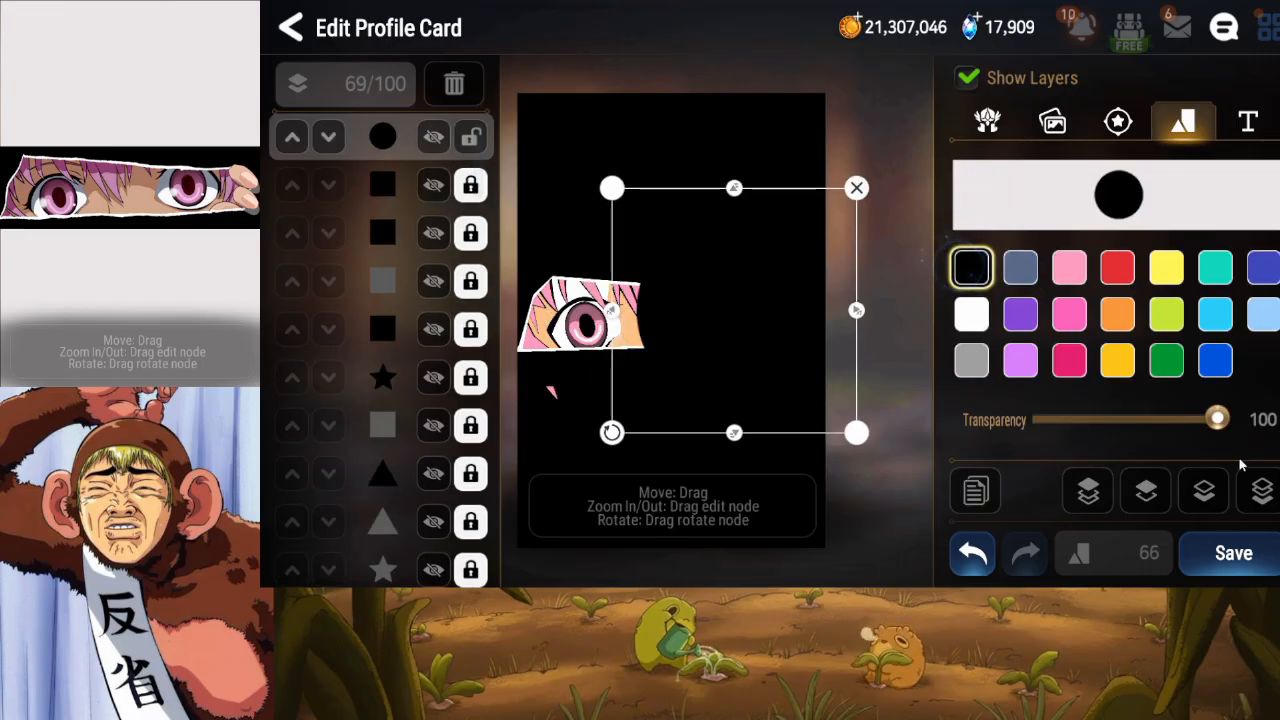
# Move the new black circle's layer down the stack to directly below the left eye's black pupil layer.
pyautogui.click(1147, 492)
pyautogui.click(1147, 492)
pyautogui.click(1147, 492)
pyautogui.click(1147, 492)
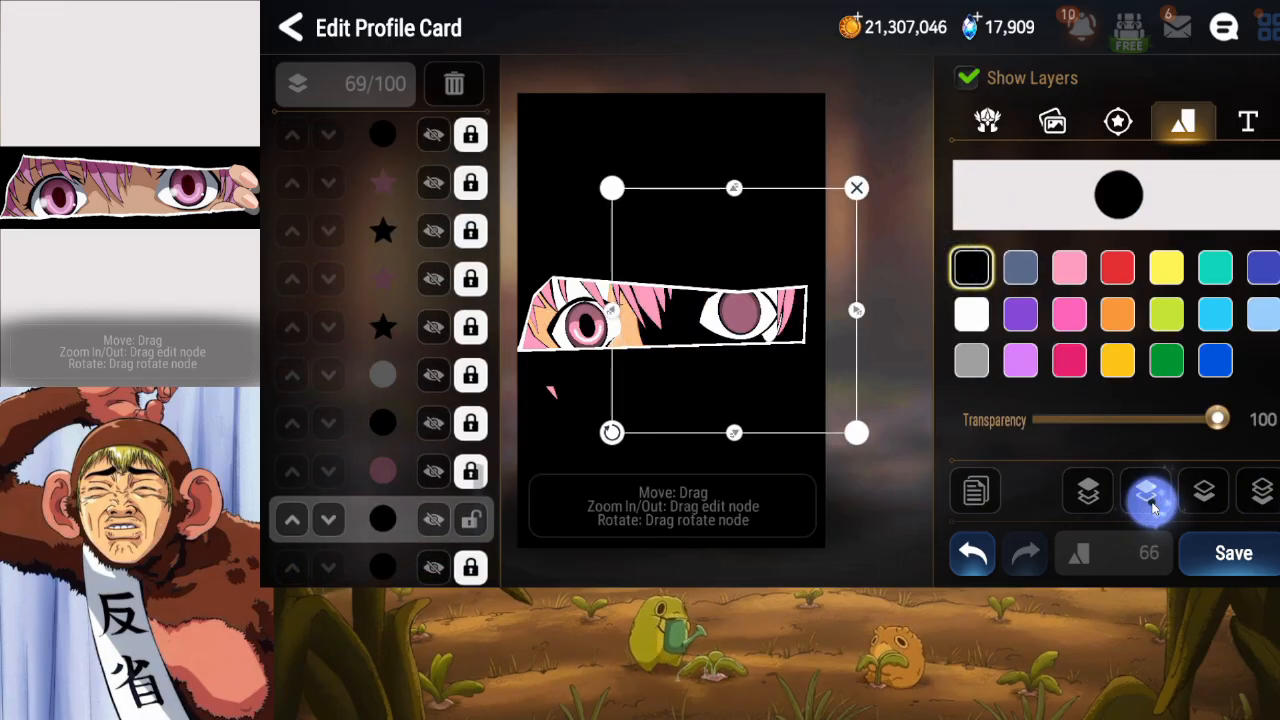
pyautogui.click(1147, 492)
pyautogui.click(1147, 492)
pyautogui.click(1147, 492)
pyautogui.click(1147, 492)
pyautogui.click(1147, 492)
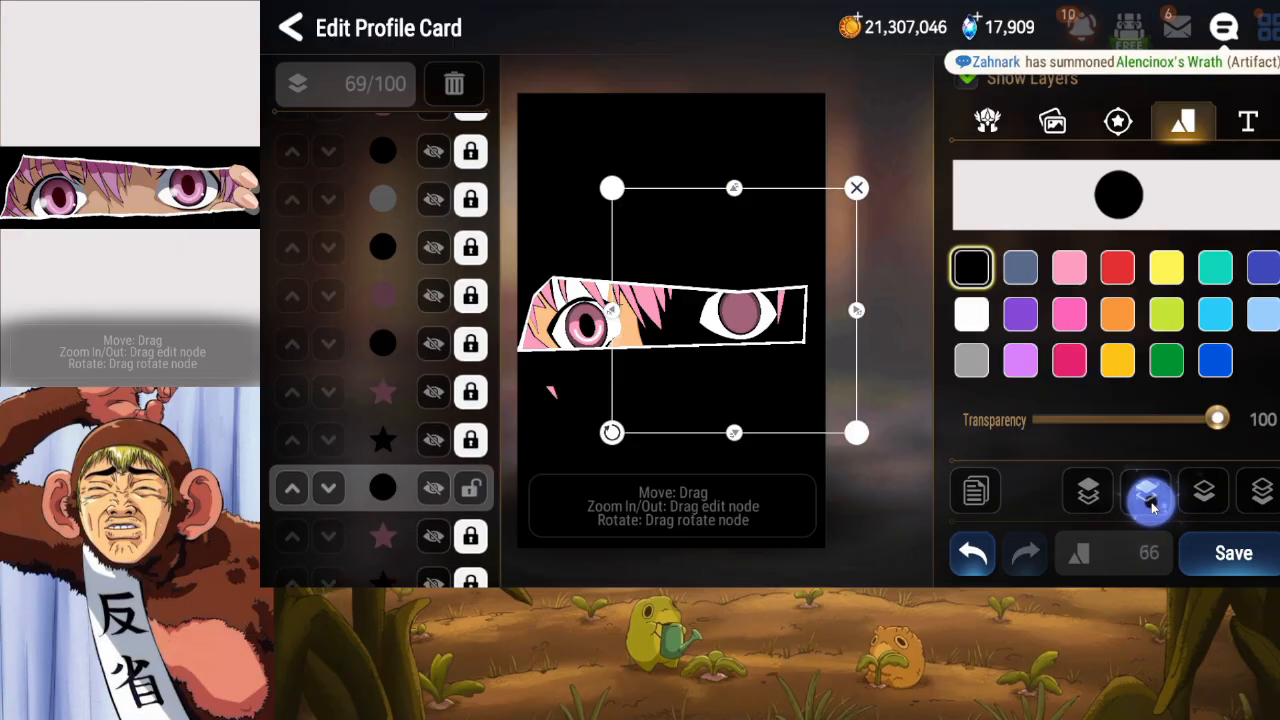
pyautogui.click(1147, 492)
pyautogui.click(1147, 492)
pyautogui.click(1147, 492)
pyautogui.click(1147, 492)
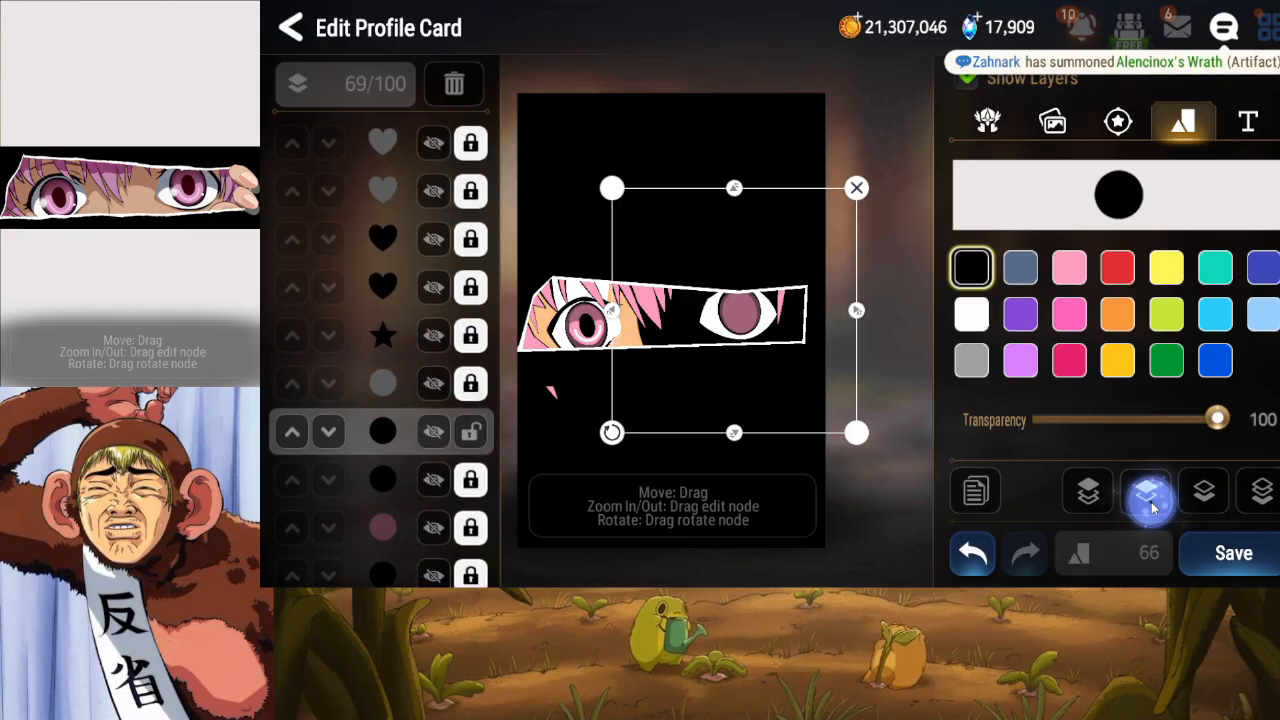
pyautogui.click(1147, 492)
pyautogui.click(1147, 492)
pyautogui.click(1147, 492)
pyautogui.click(1147, 492)
pyautogui.click(1147, 492)
pyautogui.click(1147, 492)
pyautogui.click(1147, 492)
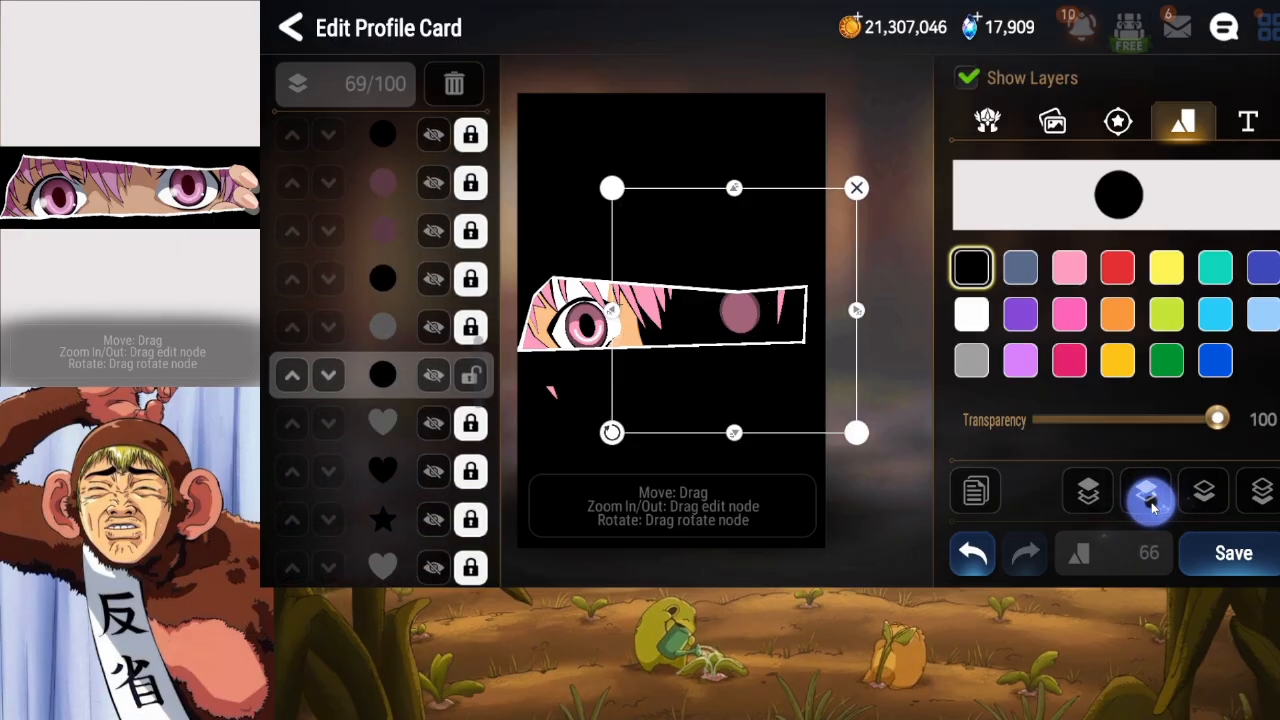
pyautogui.click(1150, 503)
pyautogui.click(1150, 503)
pyautogui.click(1150, 503)
pyautogui.click(1150, 503)
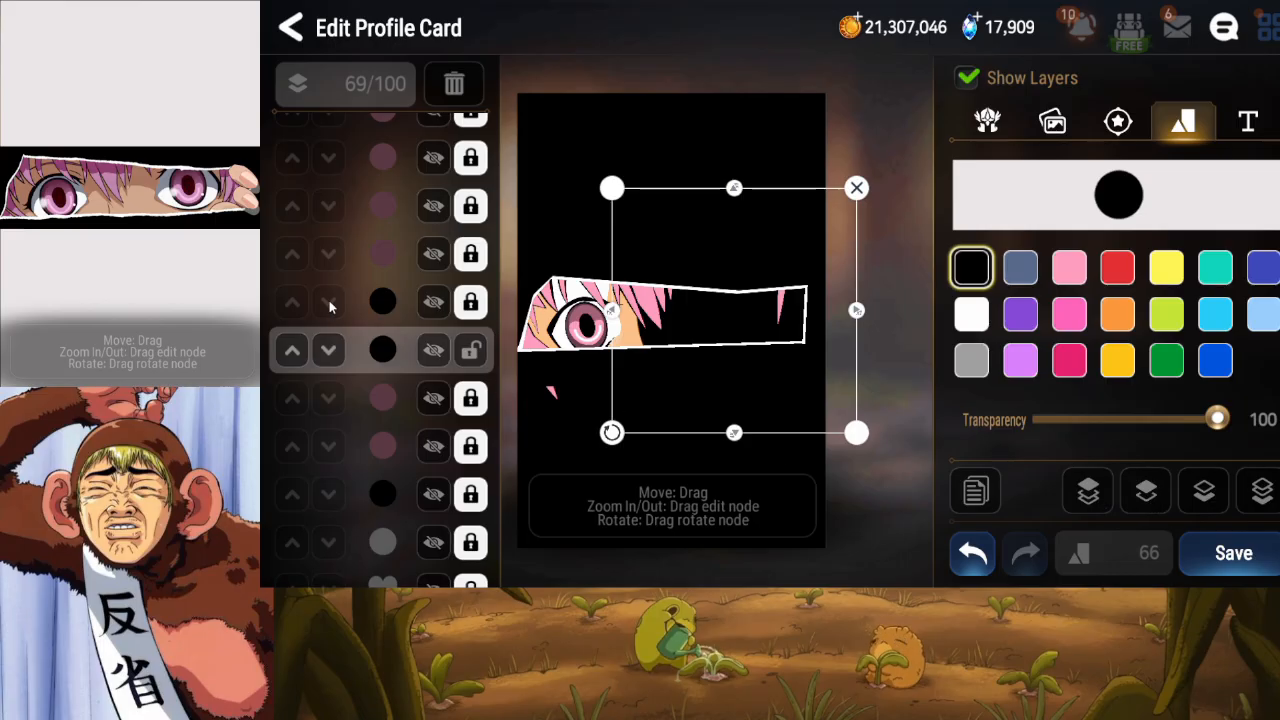
pyautogui.click(415, 303)
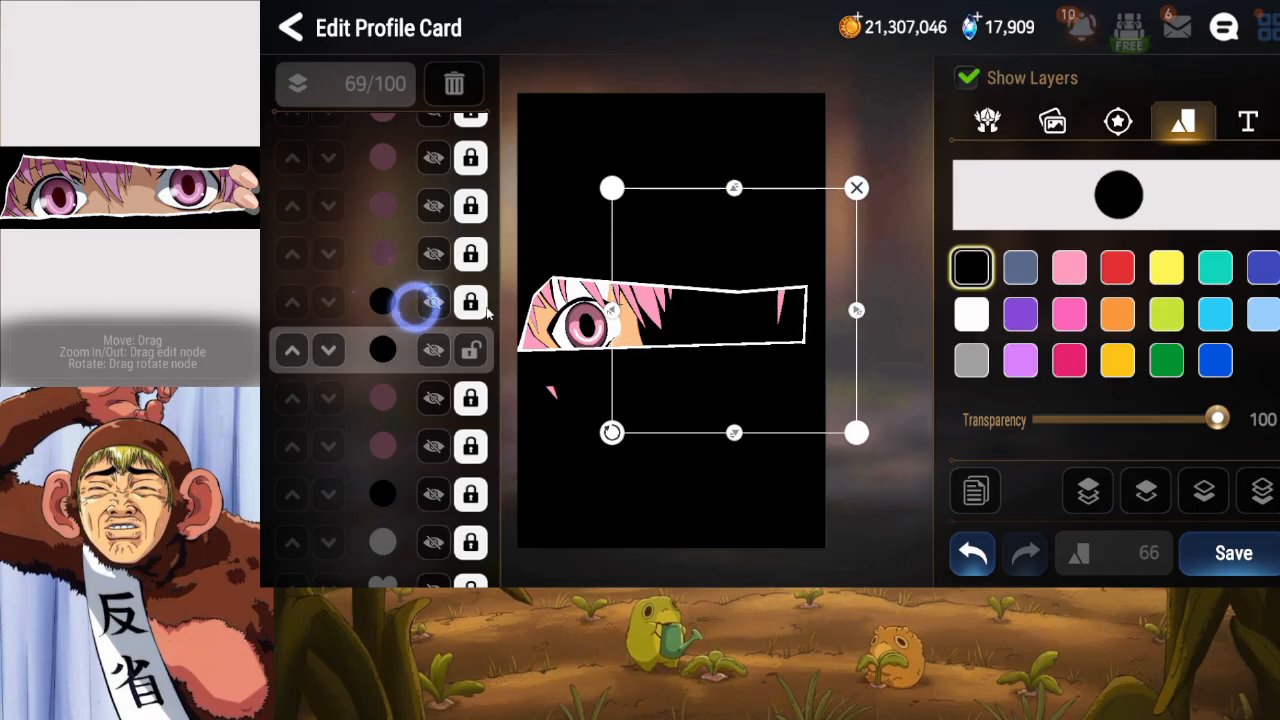
# Shrink the black circle into a narrow oval, tilt it slightly and centre it in the right iris as the pupil.
pyautogui.moveTo(856, 310); pyautogui.dragTo(745, 323)
pyautogui.moveTo(735, 430); pyautogui.dragTo(734, 366)
pyautogui.click(433, 304)
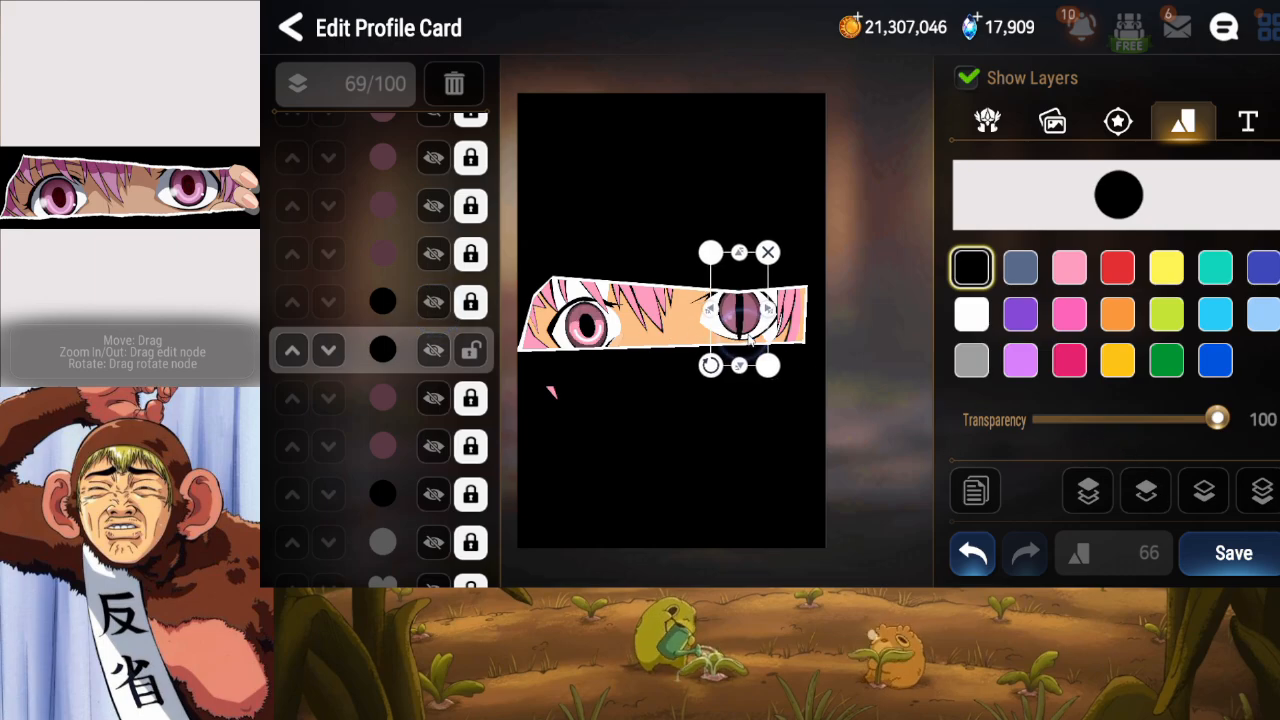
pyautogui.click(701, 354)
pyautogui.click(704, 352)
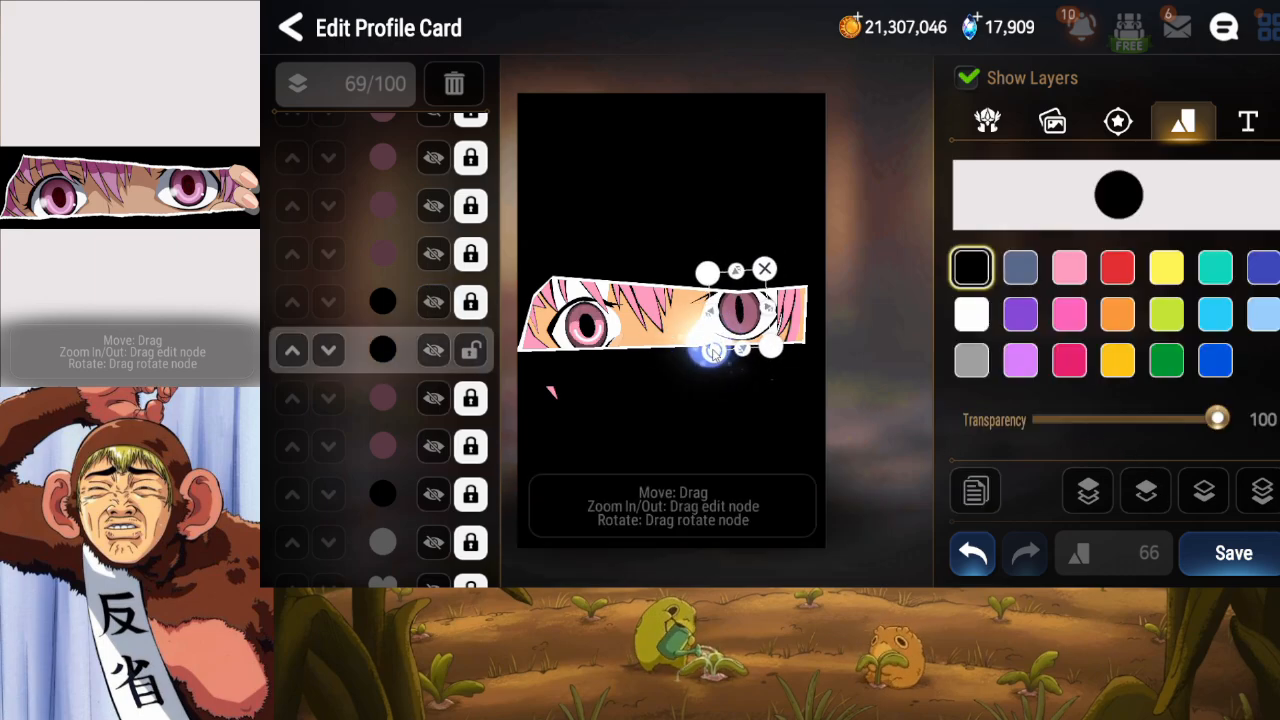
pyautogui.moveTo(771, 312); pyautogui.dragTo(722, 369)
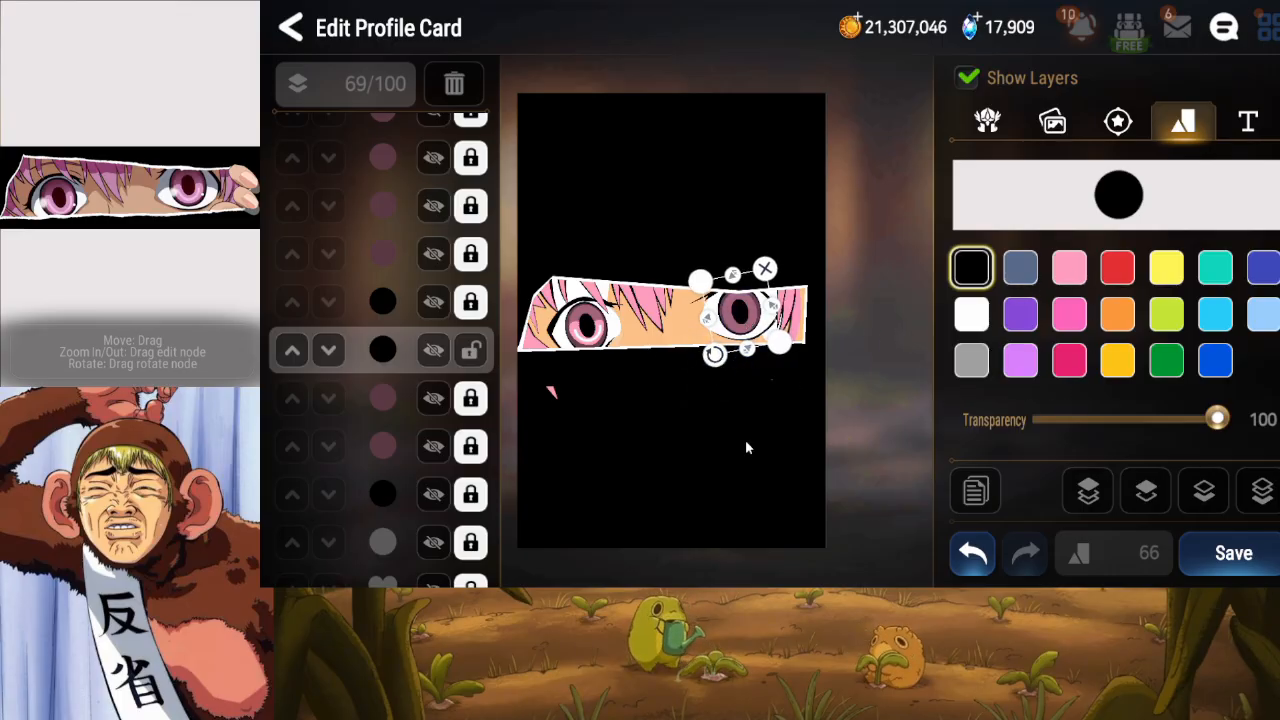
# Duplicate the right pupil, move the copy's layer down to directly below the original, and lock the original.
pyautogui.click(975, 492)
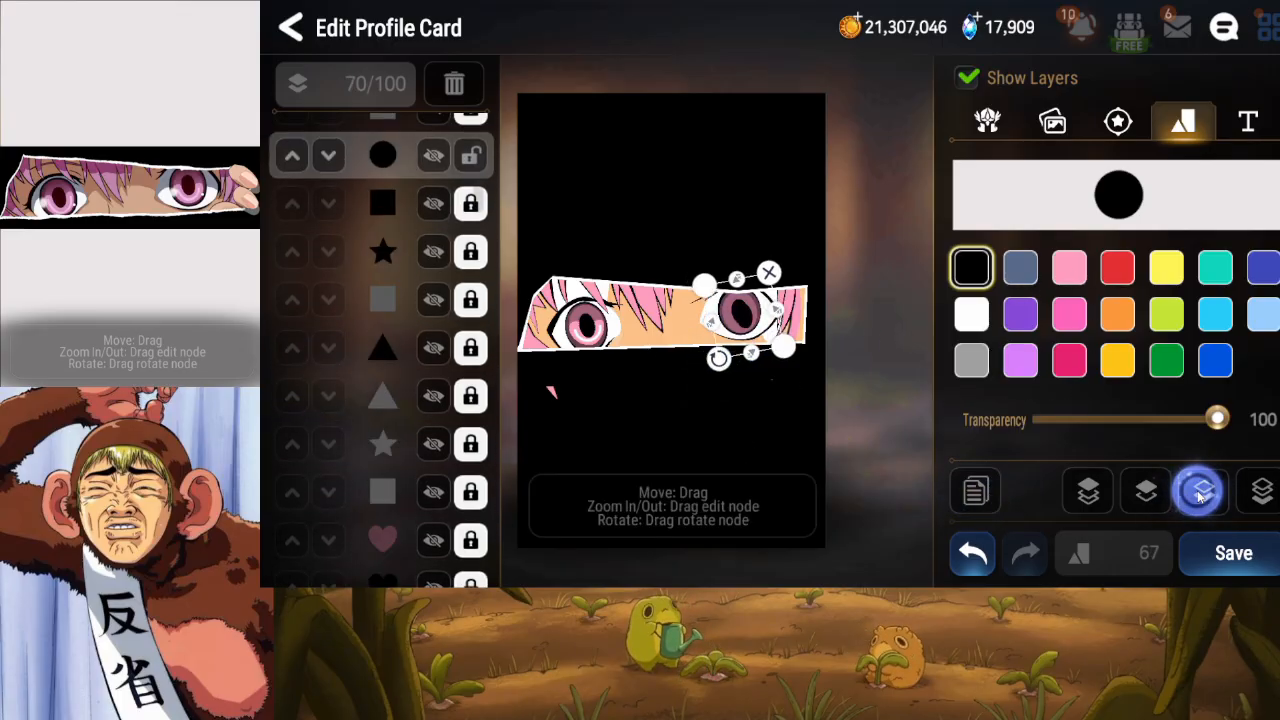
pyautogui.click(1200, 490)
pyautogui.click(1200, 490)
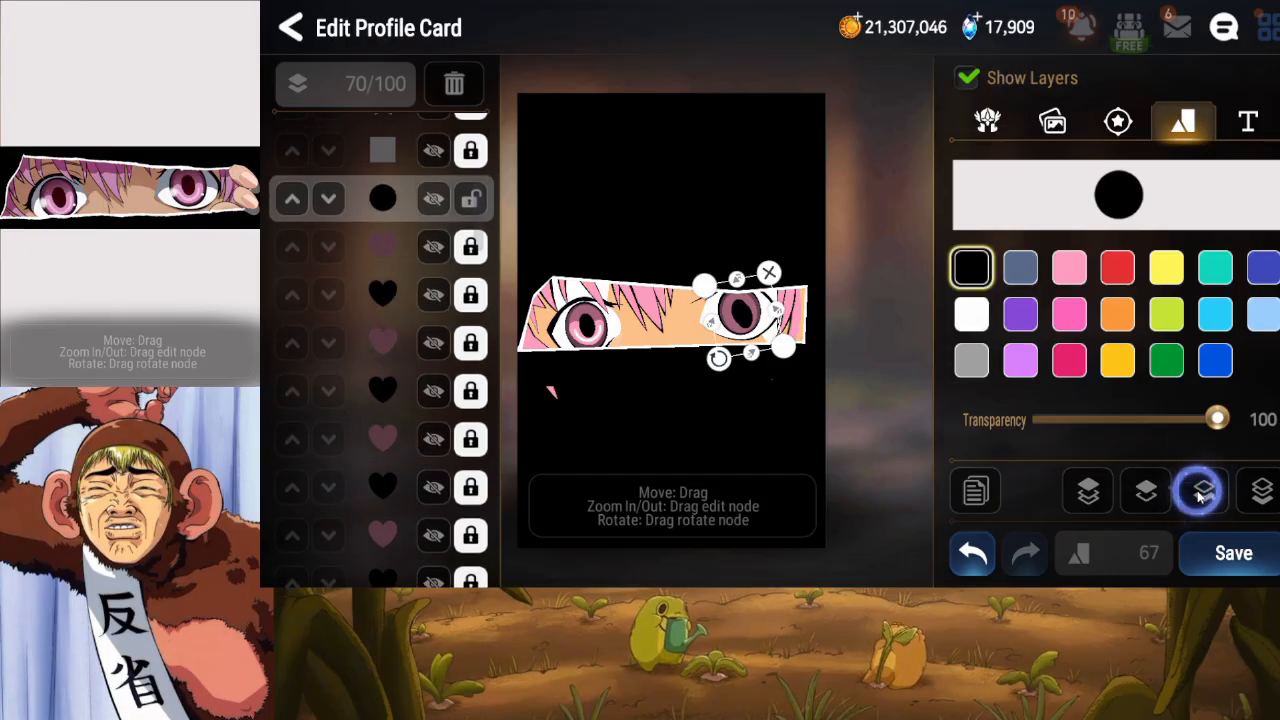
pyautogui.click(1200, 497)
pyautogui.click(1200, 497)
pyautogui.click(1200, 497)
pyautogui.click(1200, 497)
pyautogui.click(1200, 497)
pyautogui.click(1200, 497)
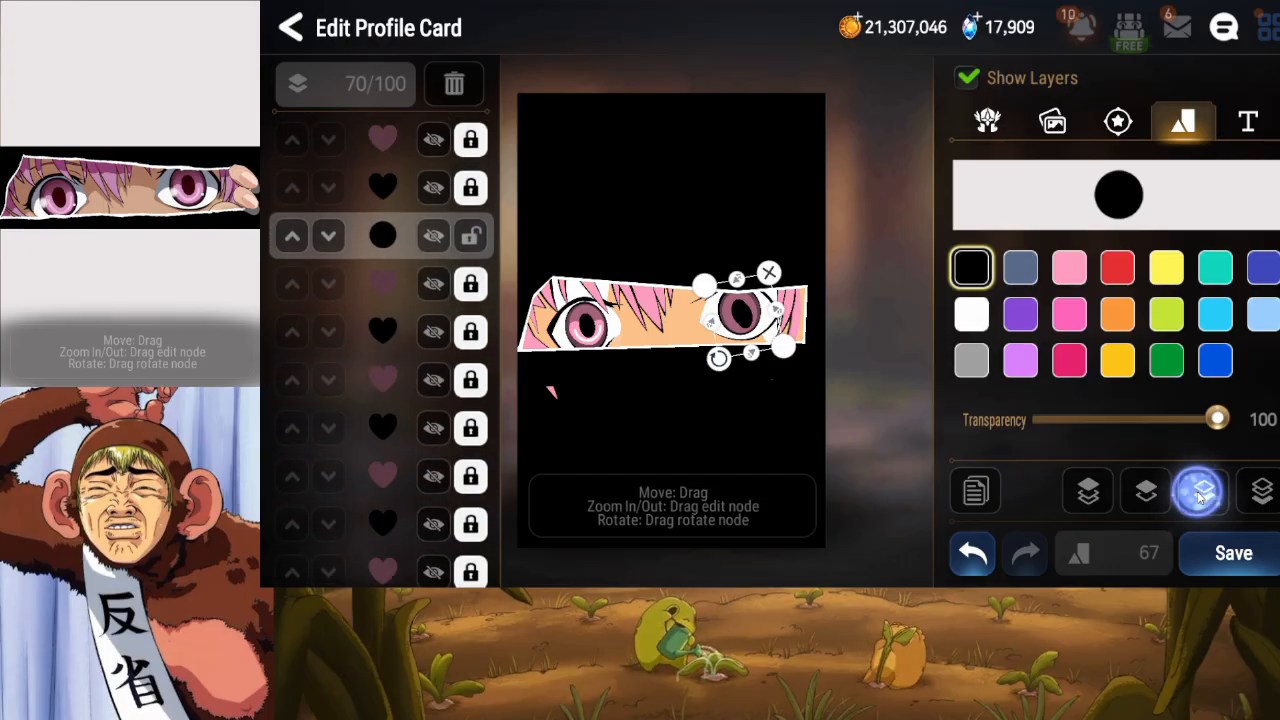
pyautogui.click(1200, 494)
pyautogui.click(1200, 494)
pyautogui.click(1198, 494)
pyautogui.click(1194, 495)
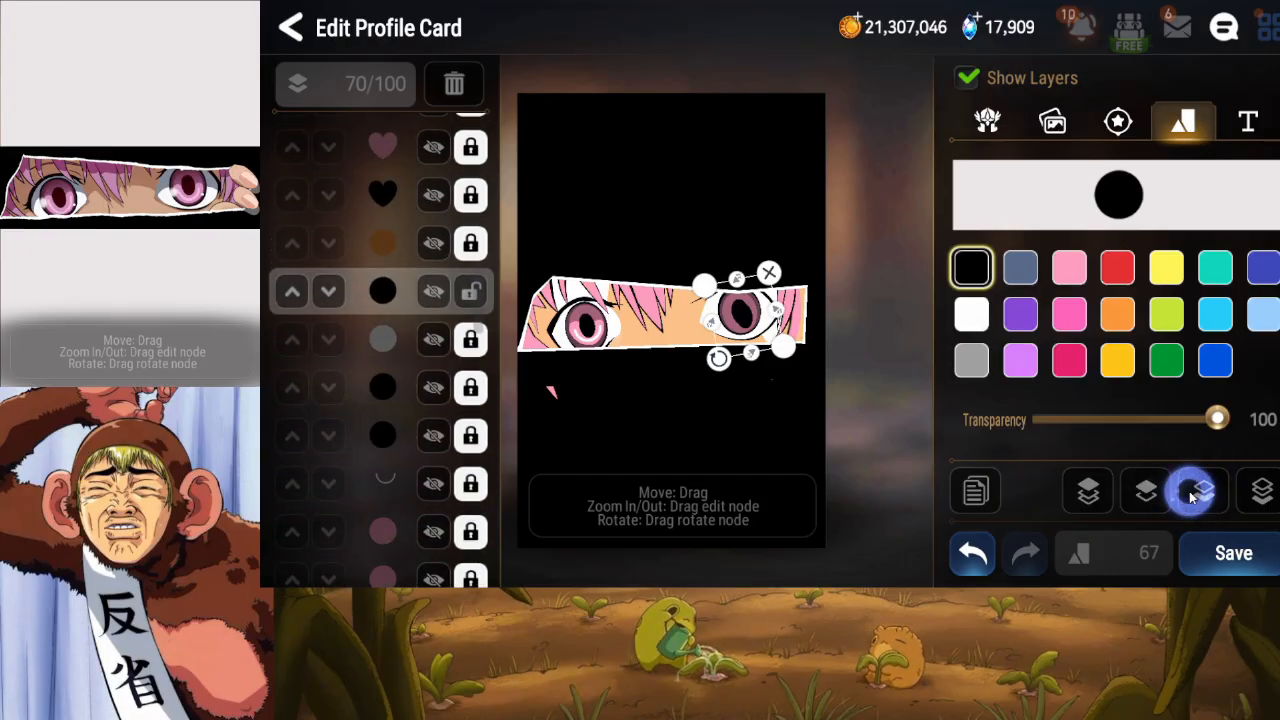
pyautogui.click(1191, 495)
pyautogui.click(1191, 495)
pyautogui.click(1191, 495)
pyautogui.click(1191, 495)
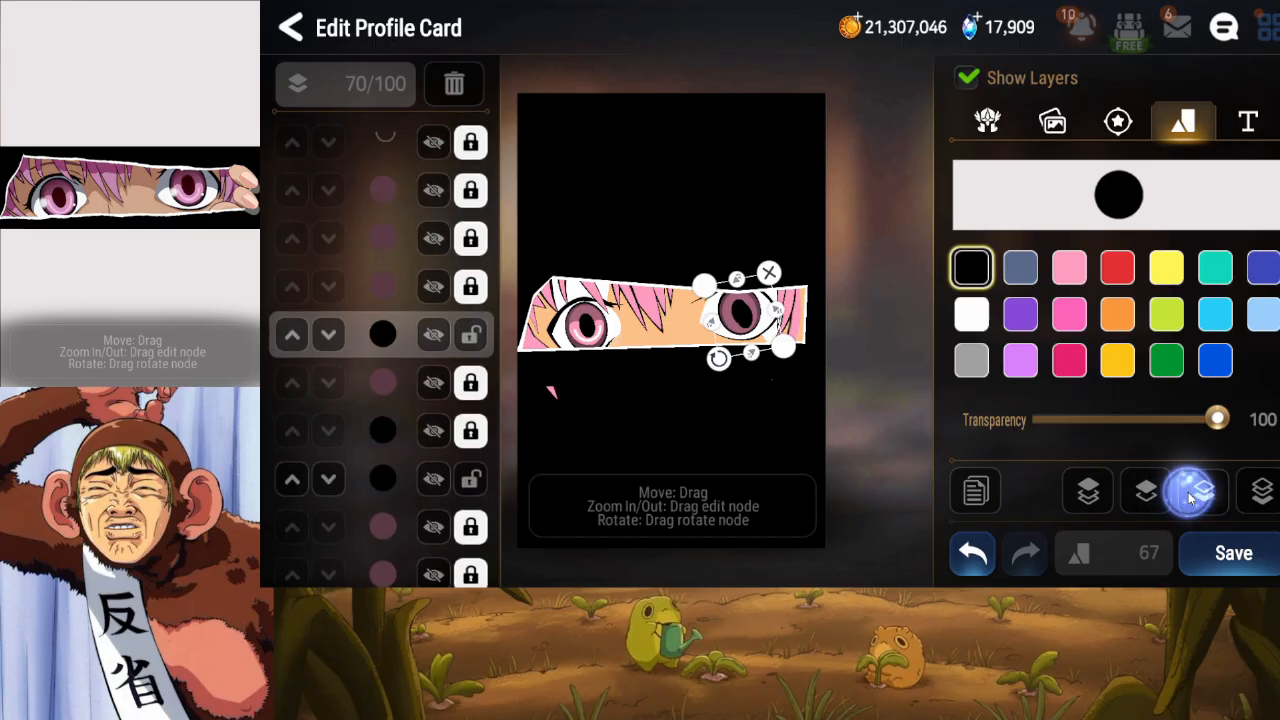
pyautogui.click(1191, 495)
pyautogui.click(1191, 495)
pyautogui.click(1191, 495)
pyautogui.click(468, 307)
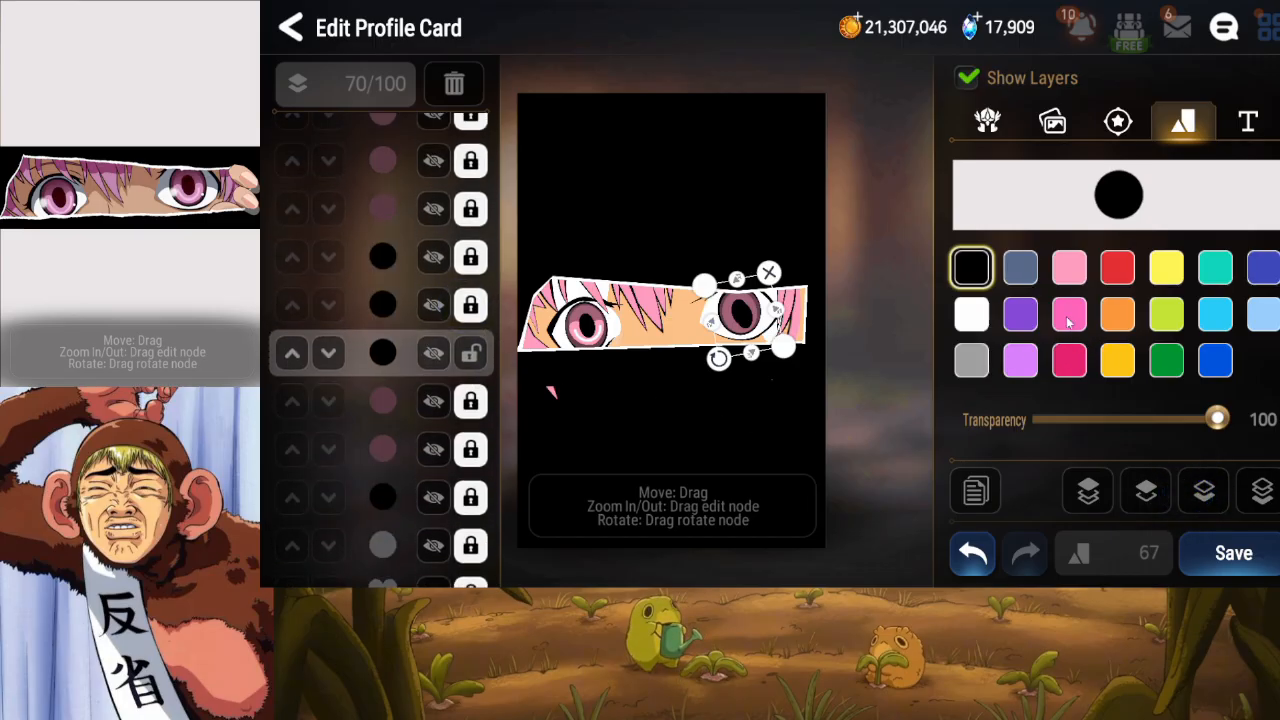
# Colour the pupil copy light pink, then rotate and position it behind the black pupil as a highlight.
pyautogui.click(1069, 270)
pyautogui.moveTo(744, 318); pyautogui.dragTo(768, 315)
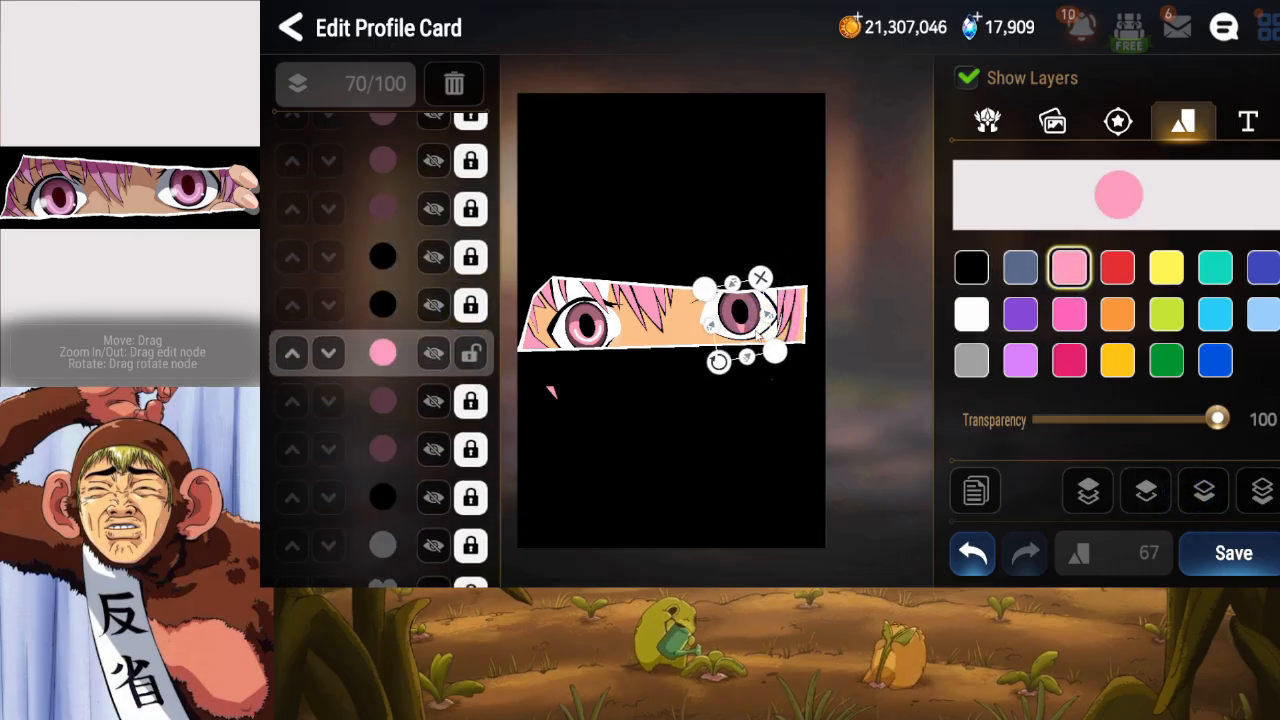
pyautogui.moveTo(724, 359); pyautogui.dragTo(739, 365)
pyautogui.moveTo(757, 333)
pyautogui.mouseDown()
pyautogui.moveTo(745, 335)
pyautogui.moveTo(765, 312)
pyautogui.mouseUp()
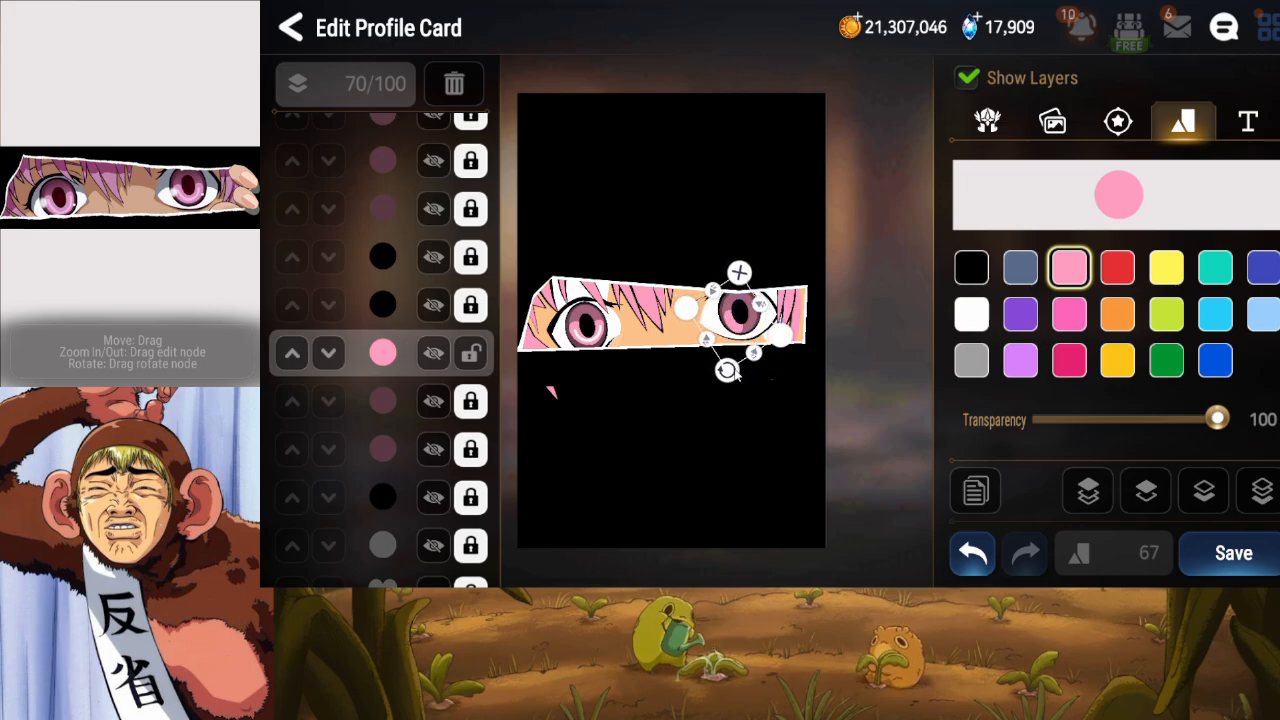
pyautogui.moveTo(733, 370); pyautogui.dragTo(738, 344)
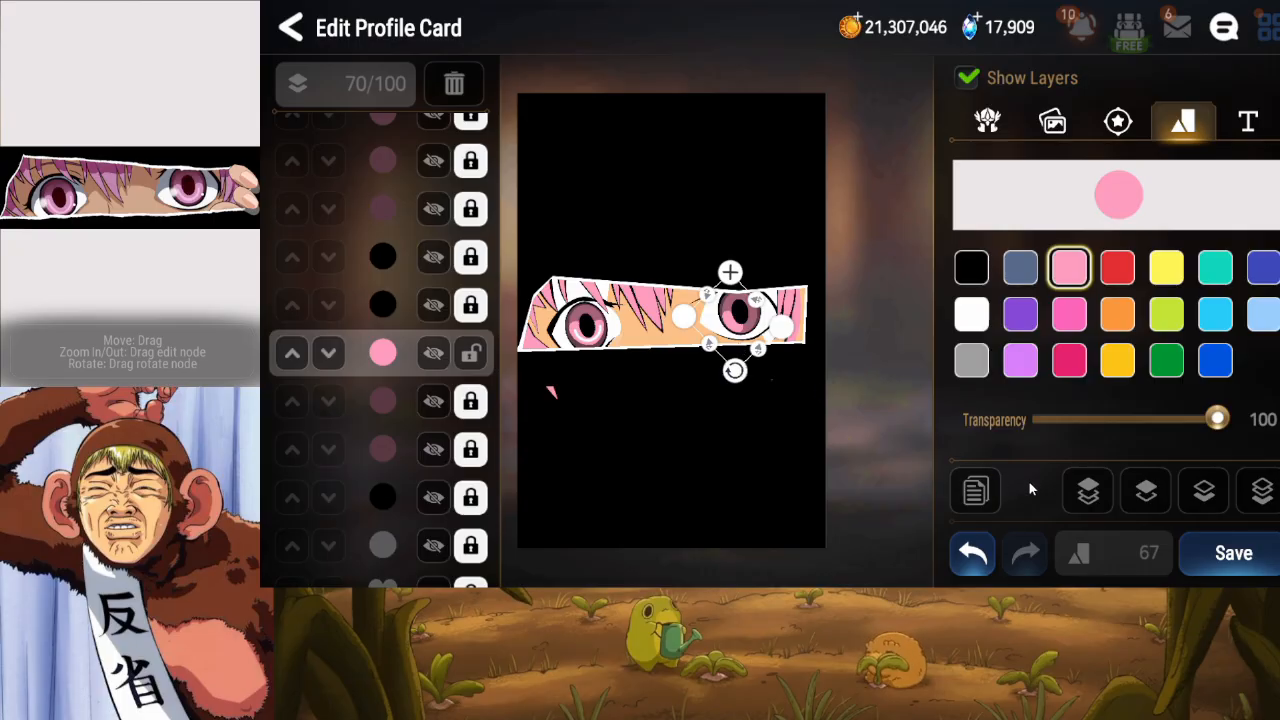
# Duplicate the light pink oval, move the copy's layer down to directly below the black pupils, and lock the original oval.
pyautogui.click(975, 490)
pyautogui.click(1204, 490)
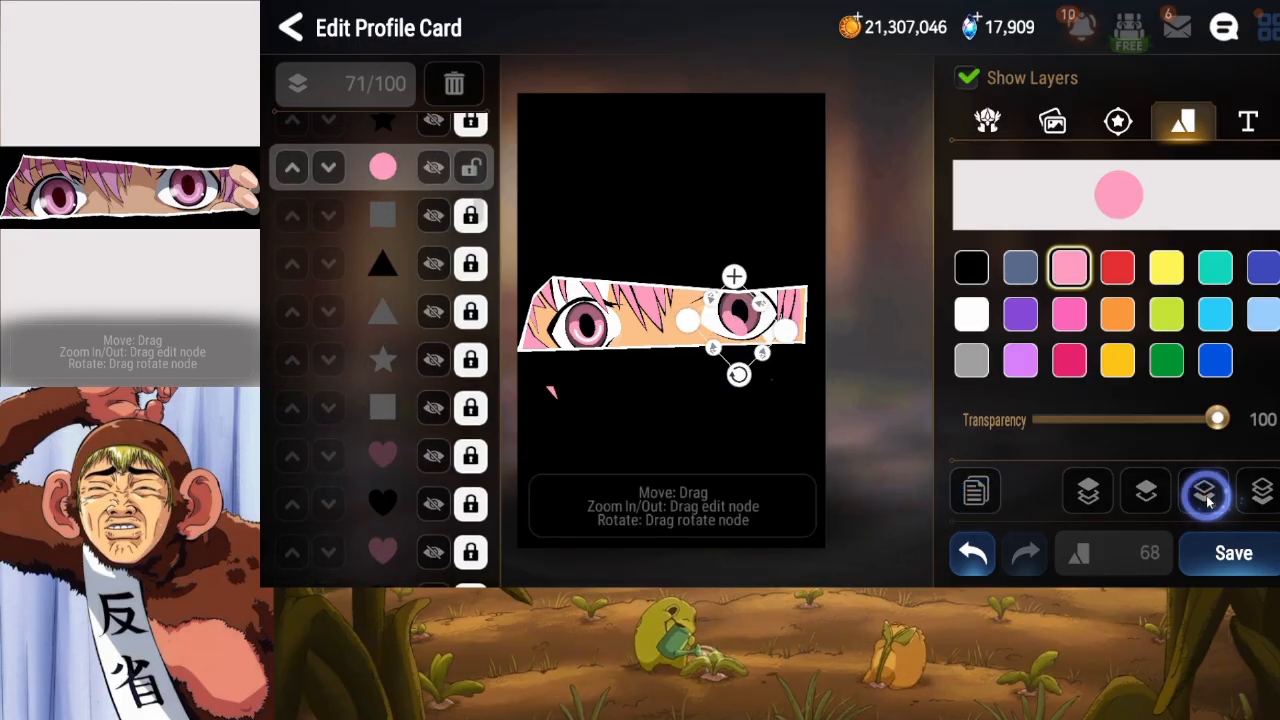
pyautogui.click(1208, 502)
pyautogui.click(1208, 502)
pyautogui.click(1208, 502)
pyautogui.click(1208, 502)
pyautogui.click(1208, 502)
pyautogui.click(1208, 502)
pyautogui.click(1208, 502)
pyautogui.click(1208, 502)
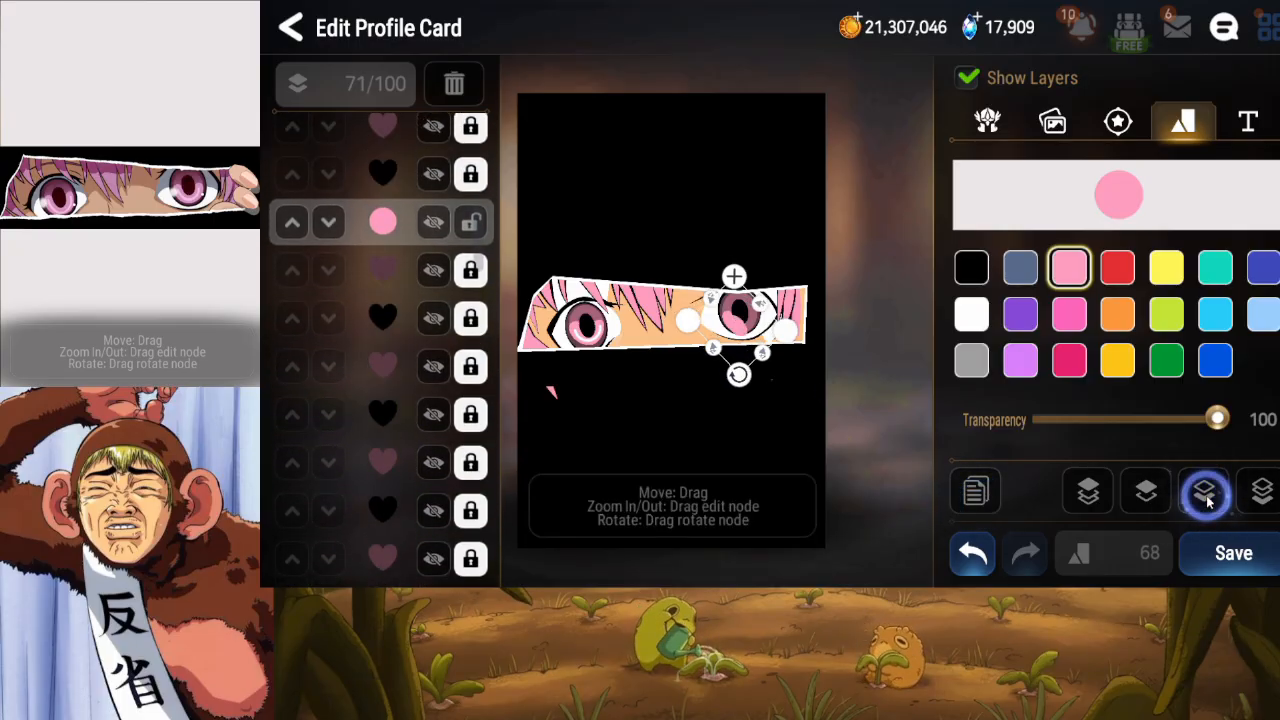
pyautogui.click(1208, 500)
pyautogui.click(1208, 500)
pyautogui.click(1208, 500)
pyautogui.click(1208, 500)
pyautogui.click(1208, 500)
pyautogui.click(1208, 500)
pyautogui.click(1208, 502)
pyautogui.click(1208, 502)
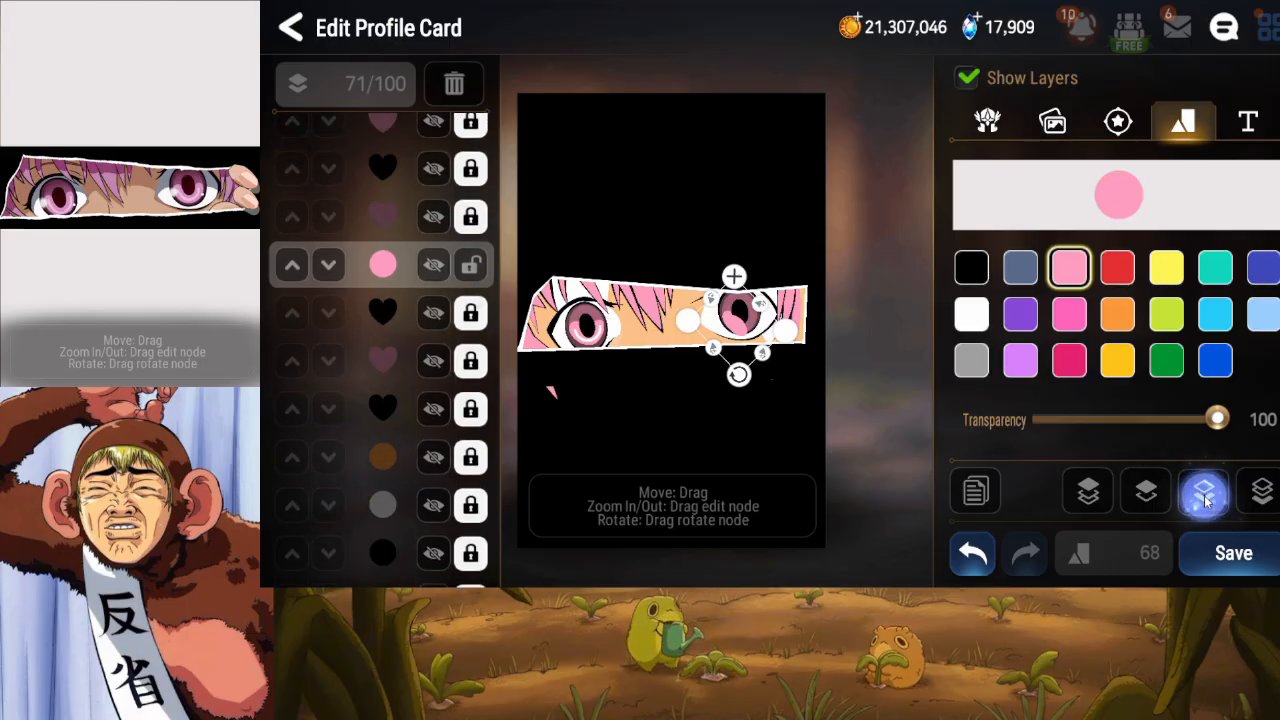
pyautogui.click(1206, 500)
pyautogui.click(1206, 500)
pyautogui.click(1206, 500)
pyautogui.click(1206, 500)
pyautogui.click(1206, 501)
pyautogui.click(1206, 501)
pyautogui.click(1206, 502)
pyautogui.click(1206, 502)
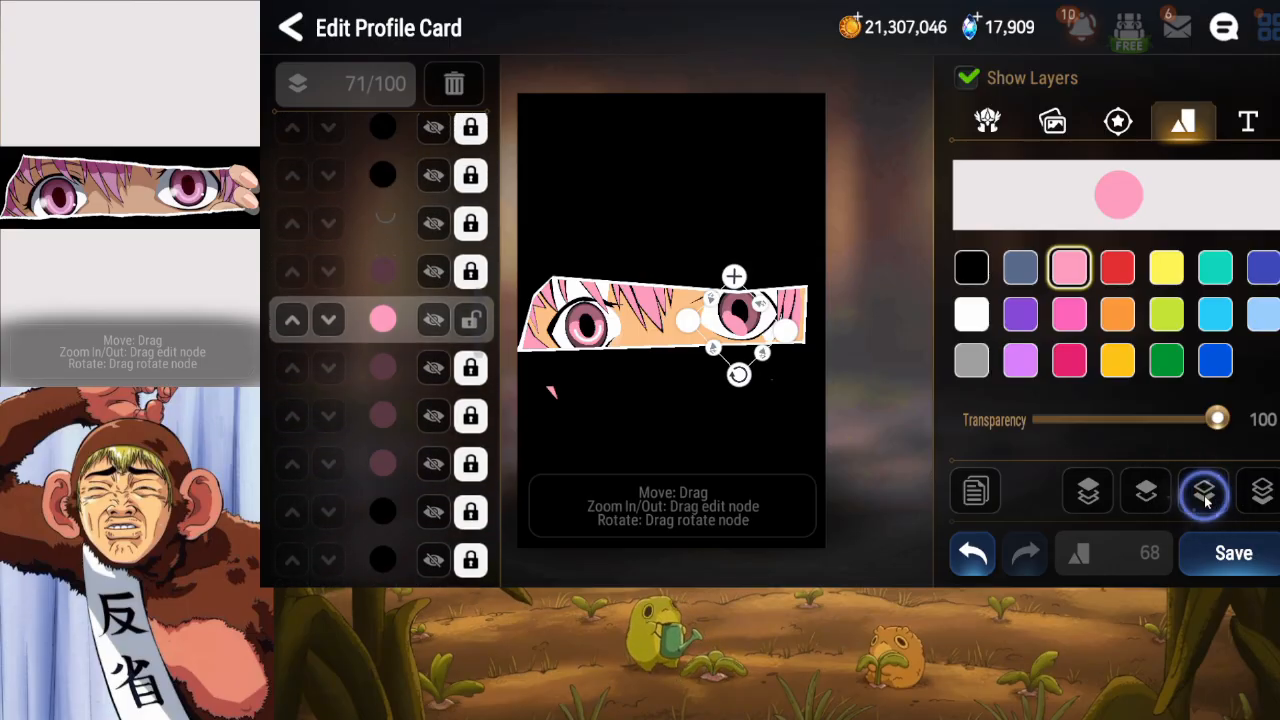
pyautogui.click(1206, 500)
pyautogui.click(1206, 500)
pyautogui.click(1206, 500)
pyautogui.click(1206, 500)
pyautogui.click(1206, 500)
pyautogui.click(468, 398)
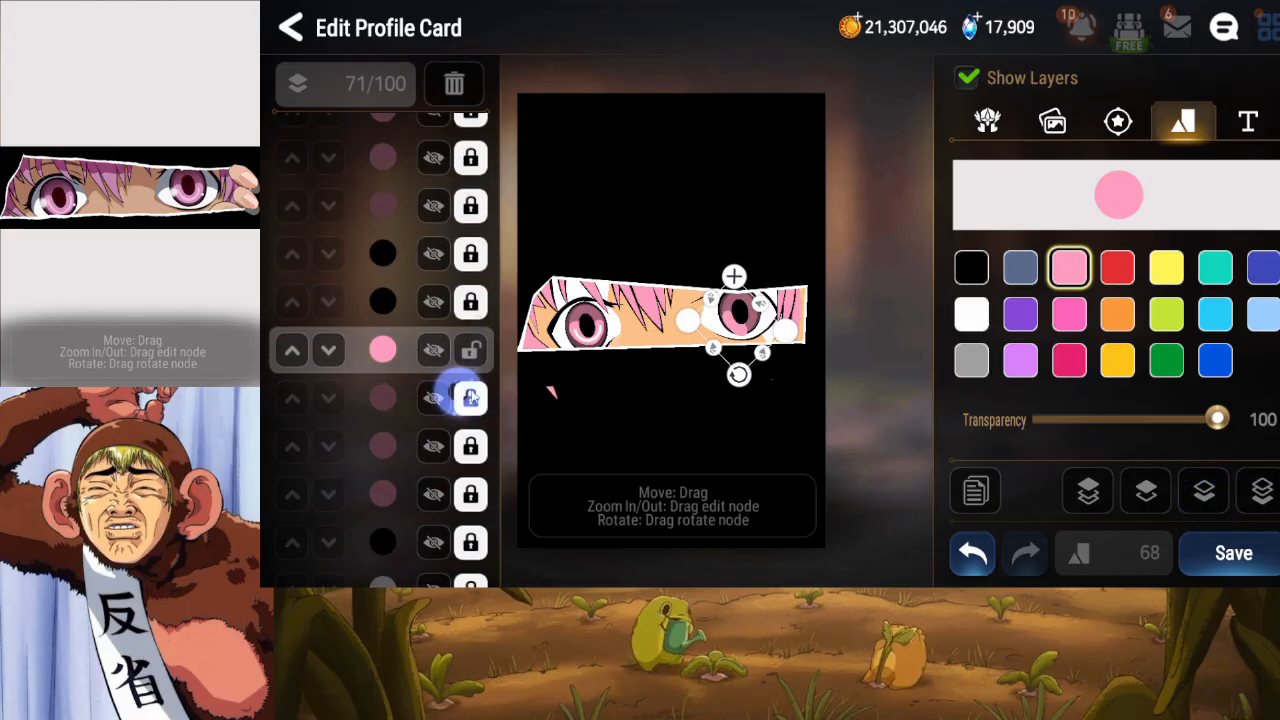
# Rotate the second light pink oval to slant the other way behind the right pupil, lock it, and save the card.
pyautogui.moveTo(738, 374); pyautogui.dragTo(700, 335)
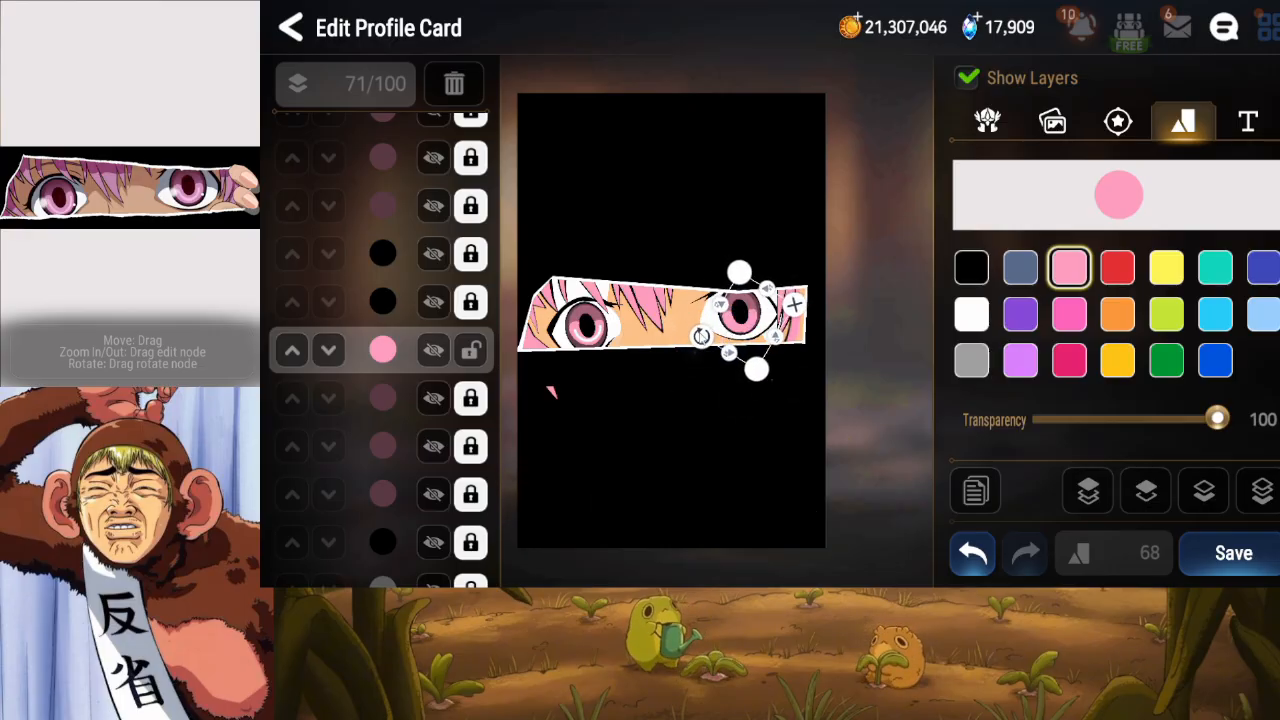
pyautogui.click(470, 350)
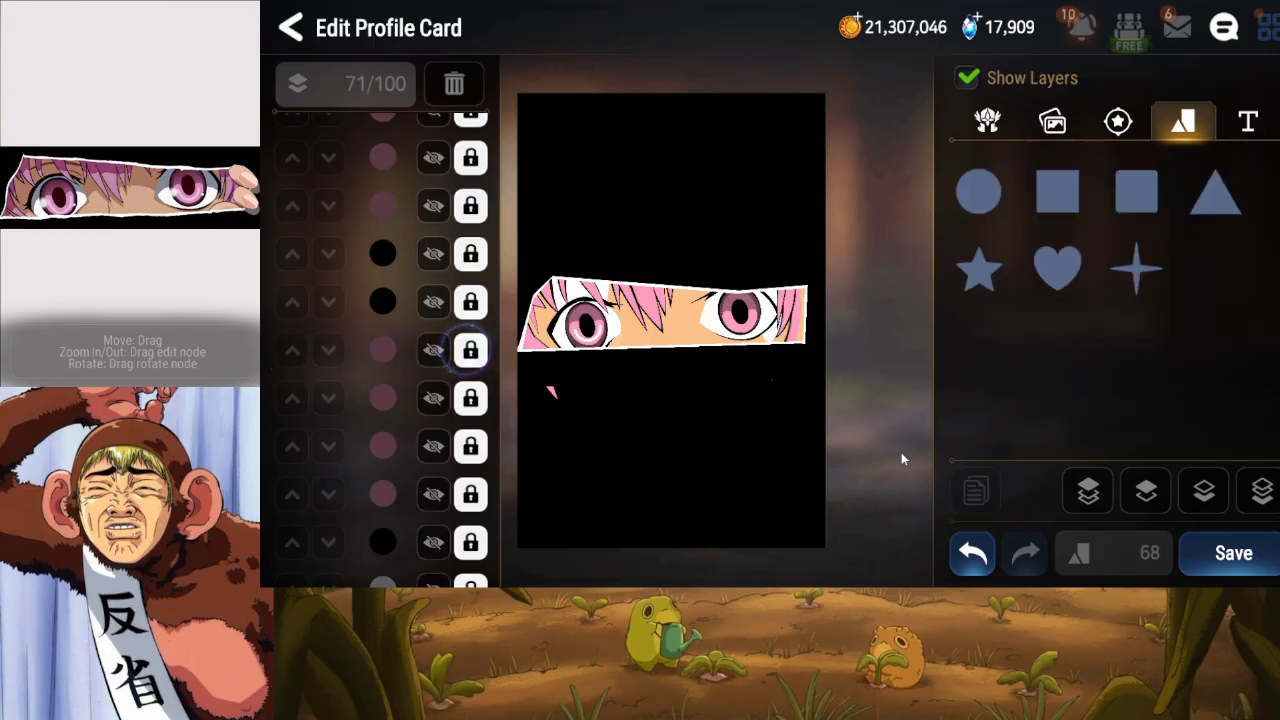
pyautogui.click(1246, 572)
# Unlock and duplicate the left eye's white arc text, and place the copy over the lower part of the right iris.
pyautogui.moveTo(349, 295); pyautogui.dragTo(398, 408)
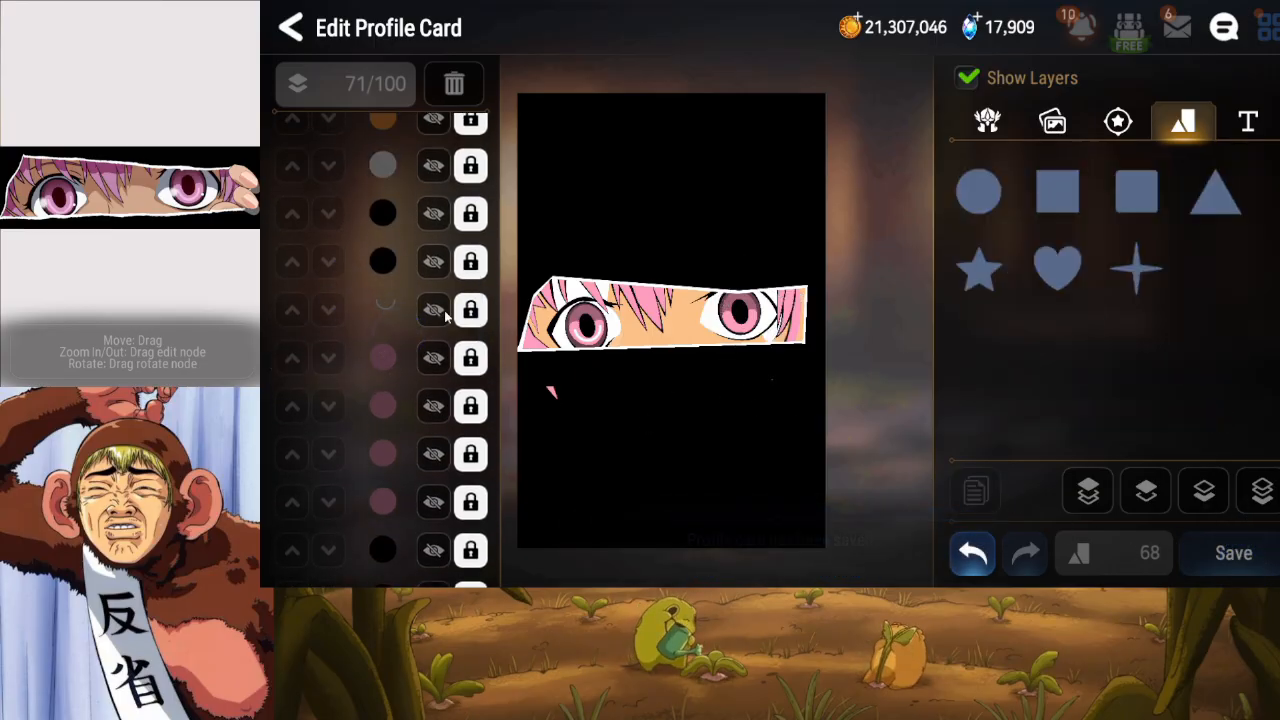
pyautogui.click(444, 310)
pyautogui.click(975, 490)
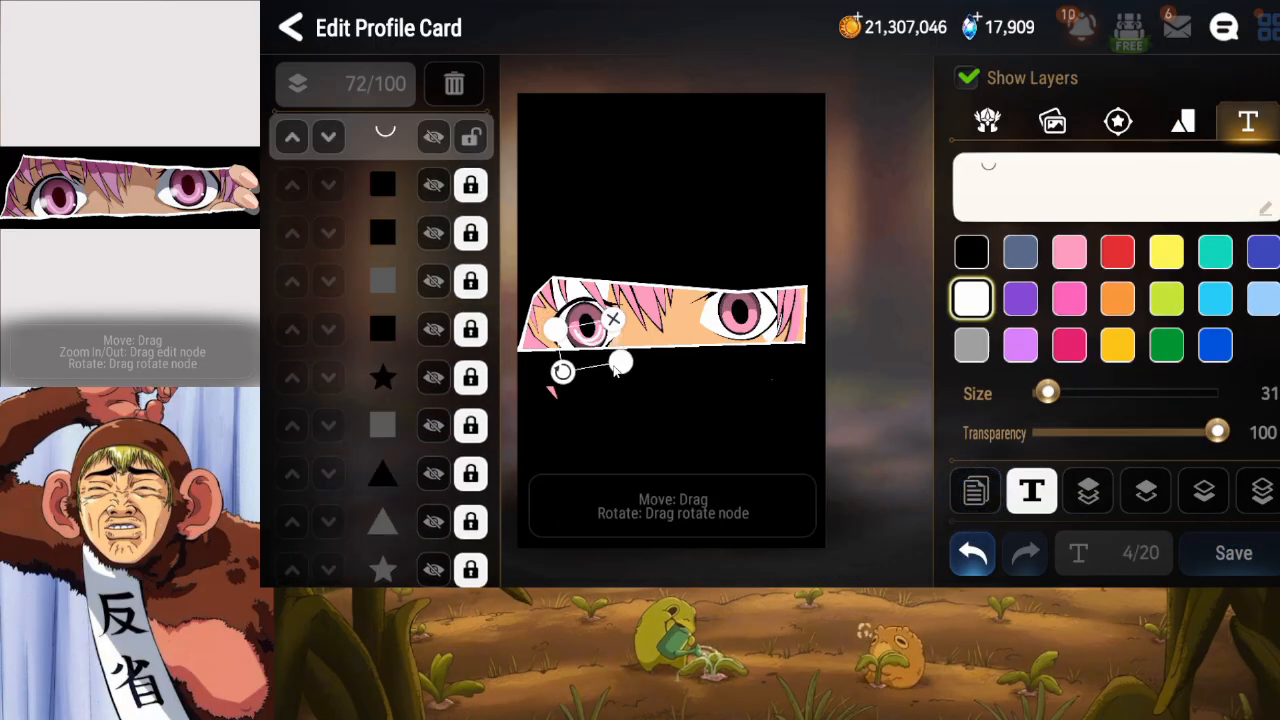
pyautogui.moveTo(586, 352); pyautogui.dragTo(740, 341)
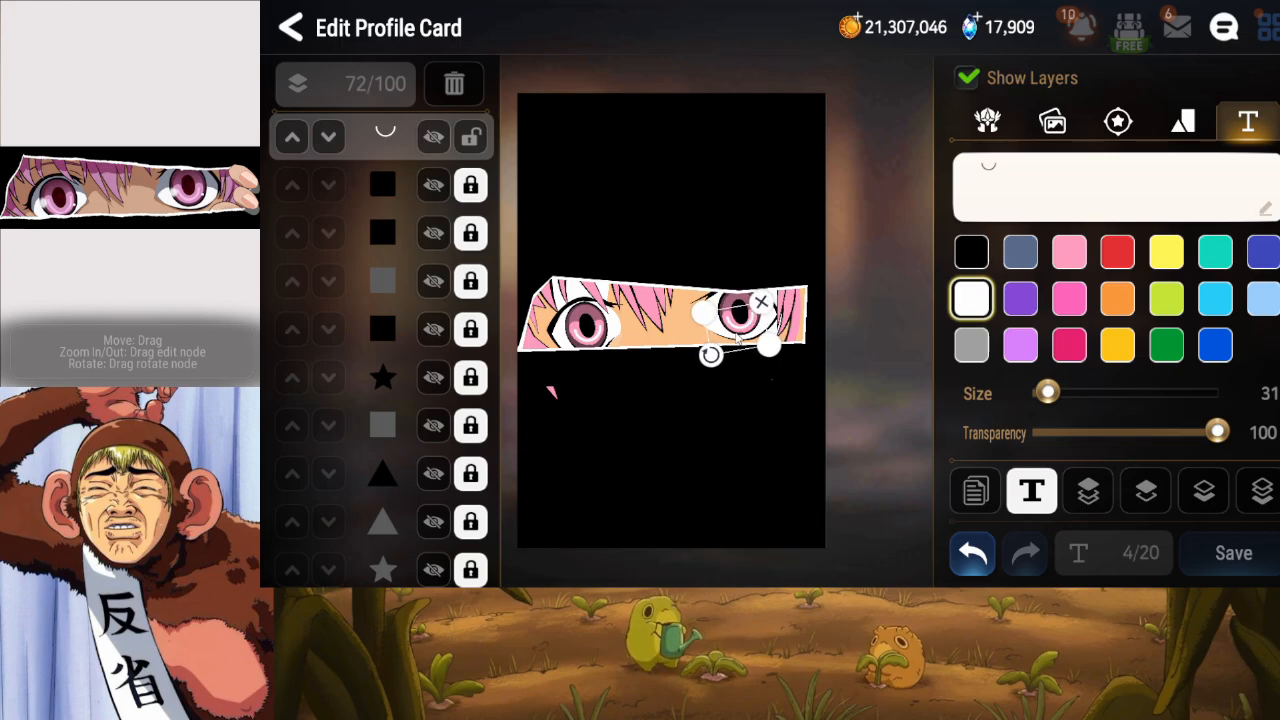
# Move the white arc copy's layer down the stack to directly below the original arc's layer, and lock the original arc.
pyautogui.click(1190, 500)
pyautogui.click(1190, 500)
pyautogui.click(1190, 500)
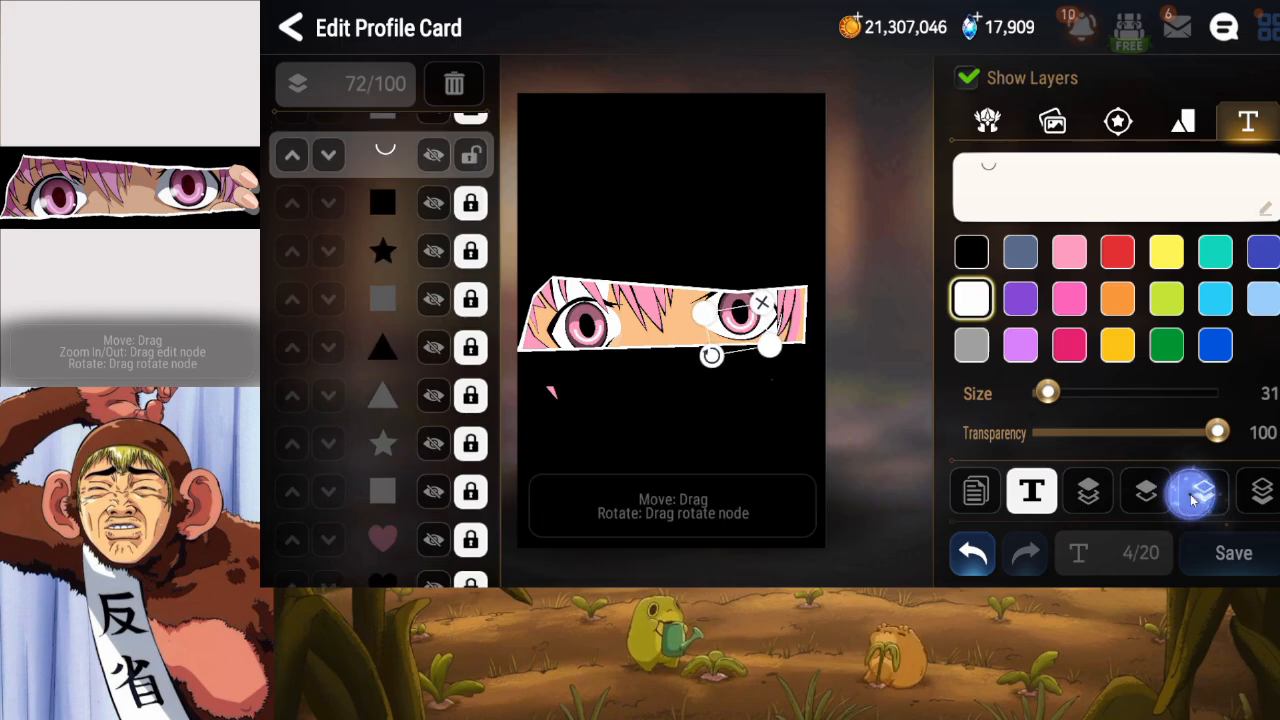
pyautogui.click(1190, 500)
pyautogui.click(1190, 500)
pyautogui.click(1190, 500)
pyautogui.click(1190, 500)
pyautogui.click(1190, 500)
pyautogui.click(1190, 500)
pyautogui.click(1190, 500)
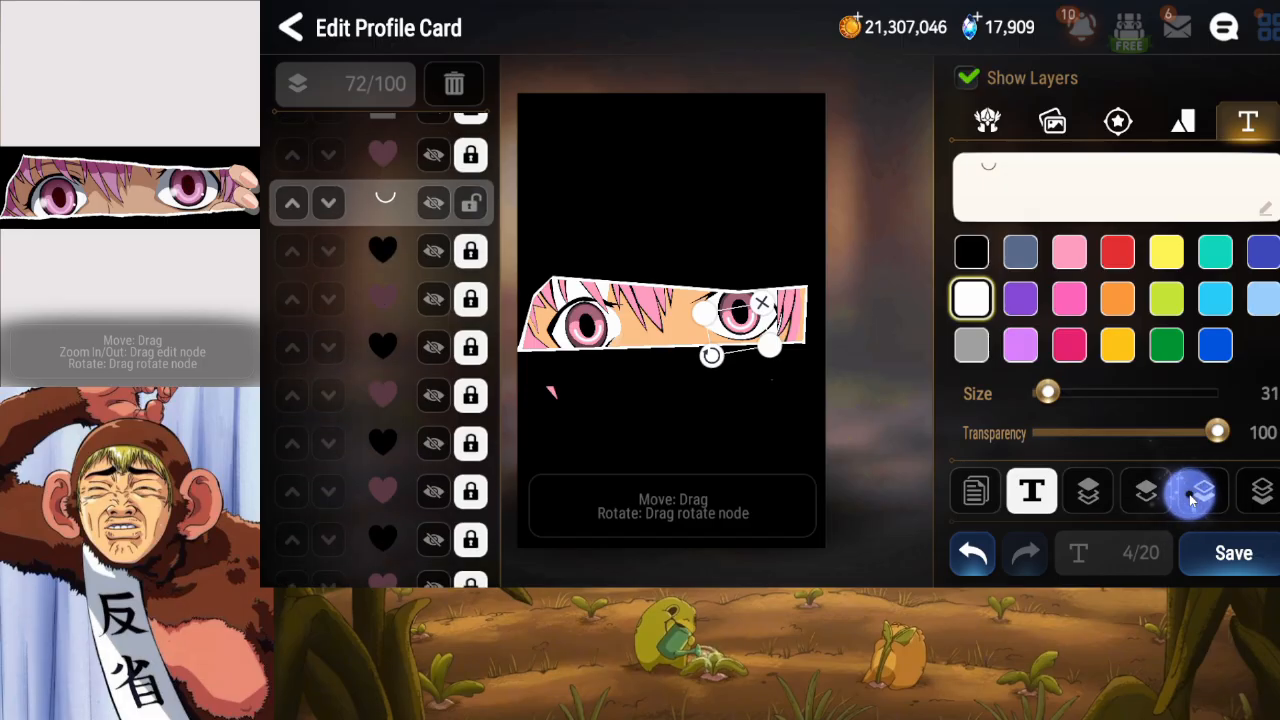
pyautogui.click(1190, 500)
pyautogui.click(1190, 500)
pyautogui.click(1189, 500)
pyautogui.click(1188, 500)
pyautogui.click(1188, 500)
pyautogui.click(1188, 500)
pyautogui.click(1188, 500)
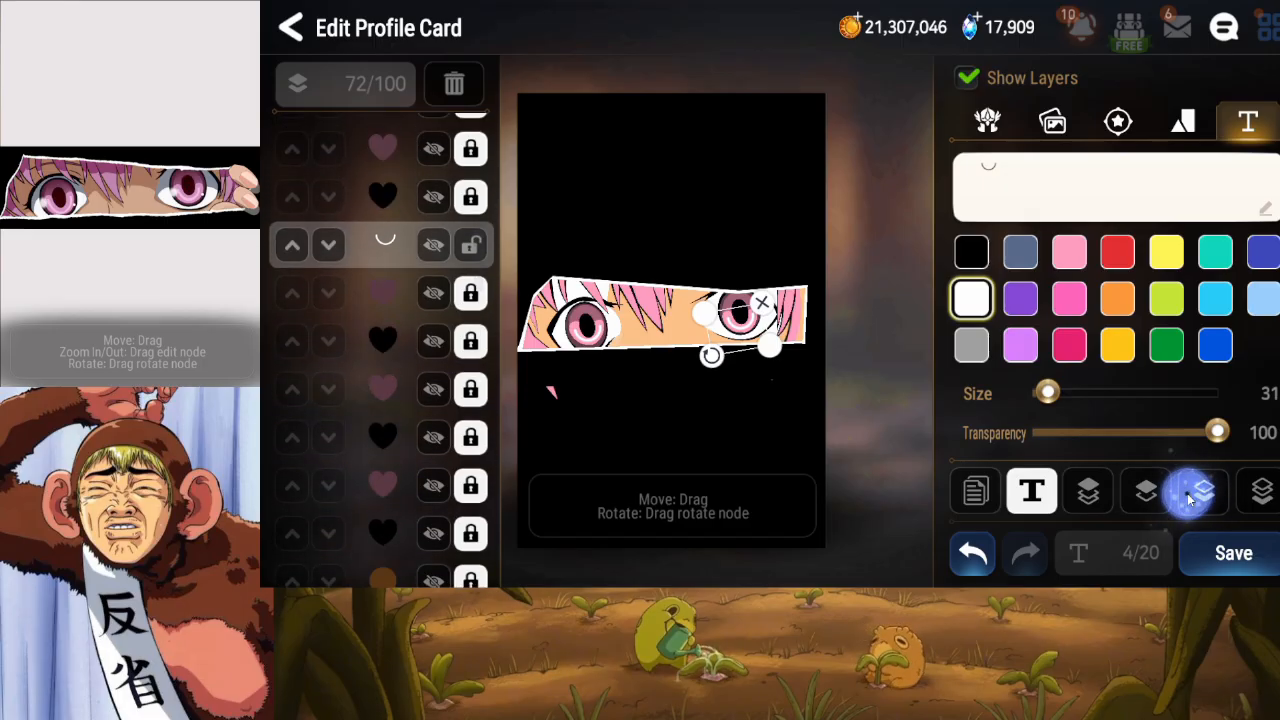
pyautogui.click(1188, 500)
pyautogui.click(1188, 500)
pyautogui.click(1188, 500)
pyautogui.click(1188, 500)
pyautogui.click(1188, 500)
pyautogui.click(1188, 500)
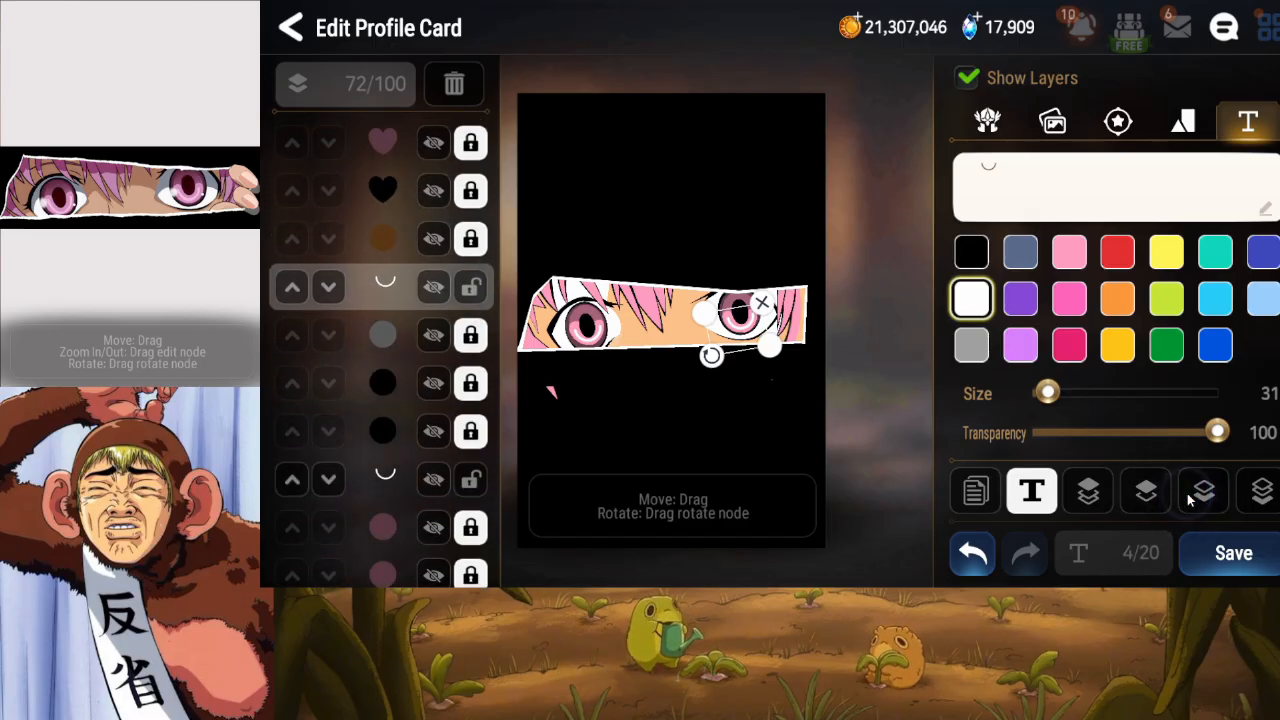
pyautogui.click(1188, 500)
pyautogui.click(1188, 500)
pyautogui.click(1188, 500)
pyautogui.click(1188, 500)
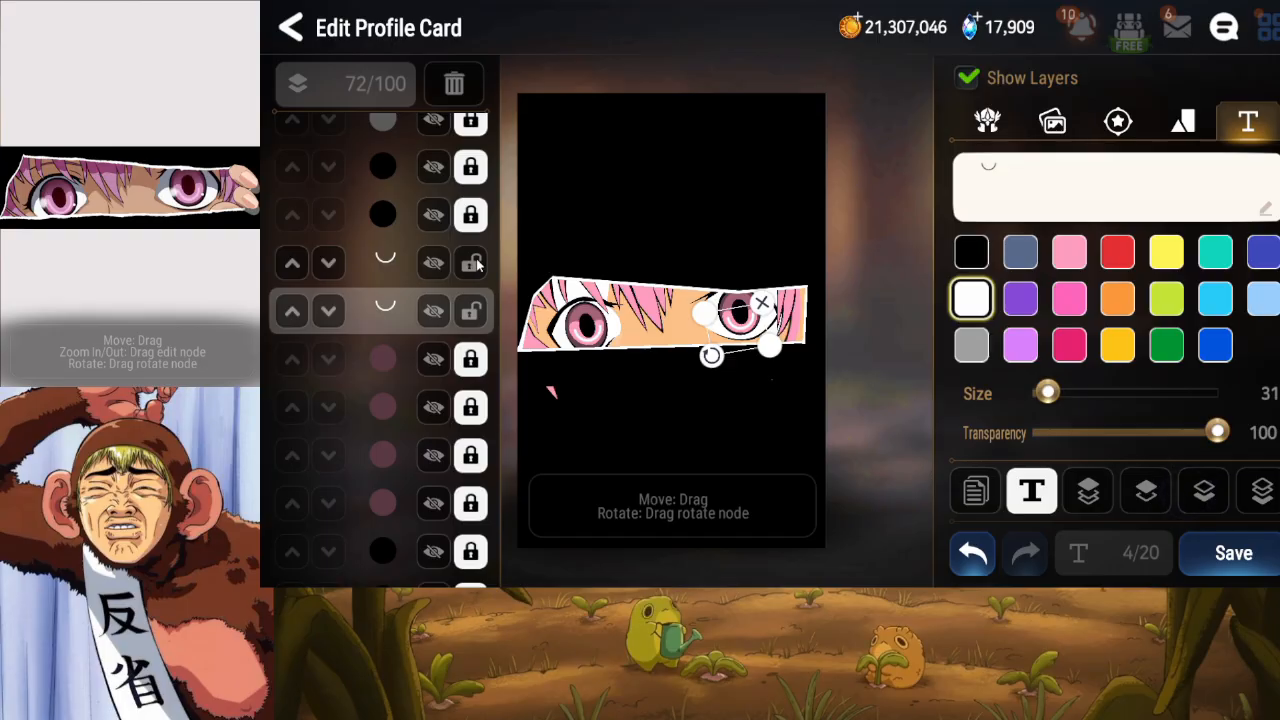
pyautogui.click(471, 263)
# Move the white arc copy's layer further down to between the two black pupil circle layers, lock it, and save the card.
pyautogui.click(1198, 495)
pyautogui.click(1198, 495)
pyautogui.click(1198, 495)
pyautogui.click(1198, 495)
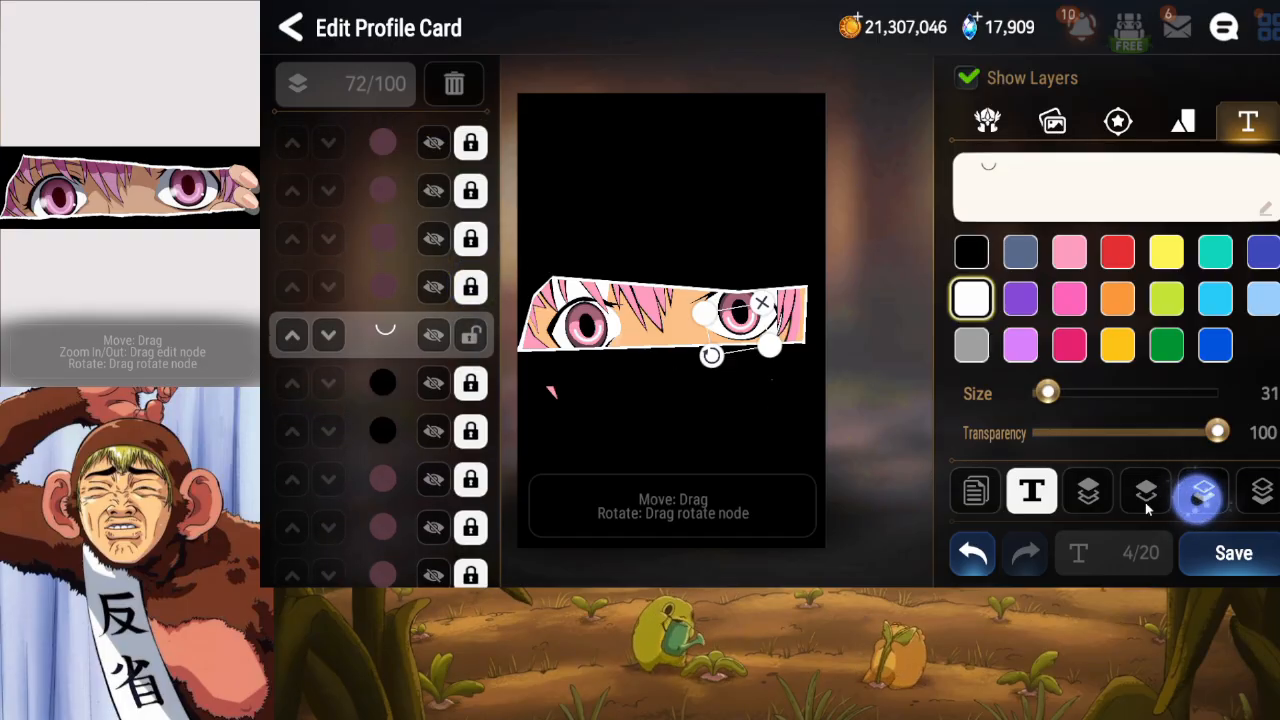
pyautogui.click(433, 383)
pyautogui.click(434, 433)
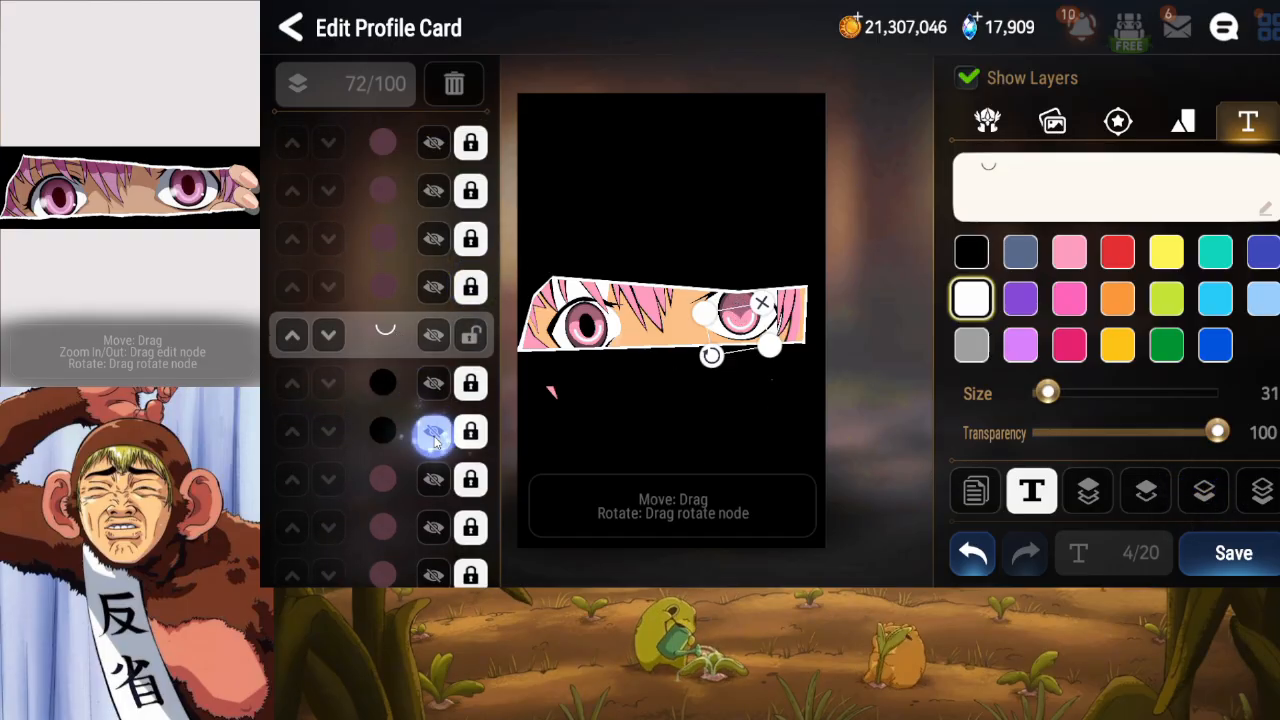
pyautogui.click(1205, 497)
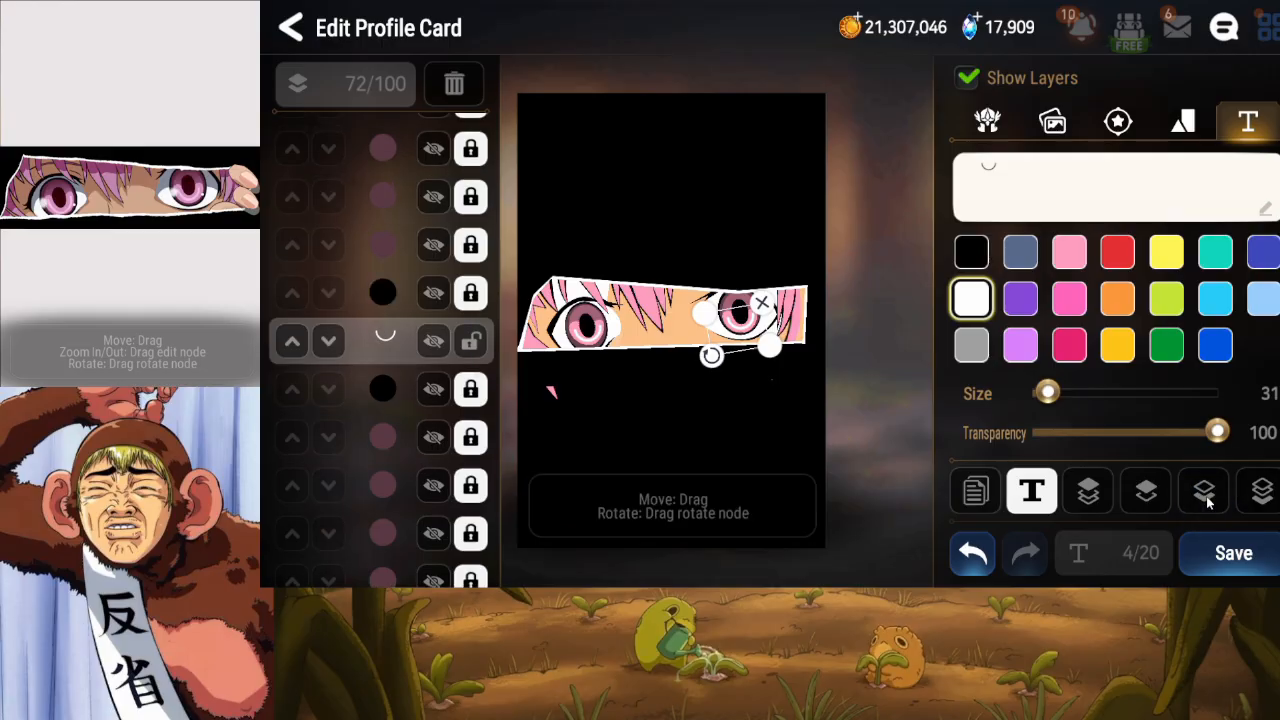
pyautogui.click(405, 341)
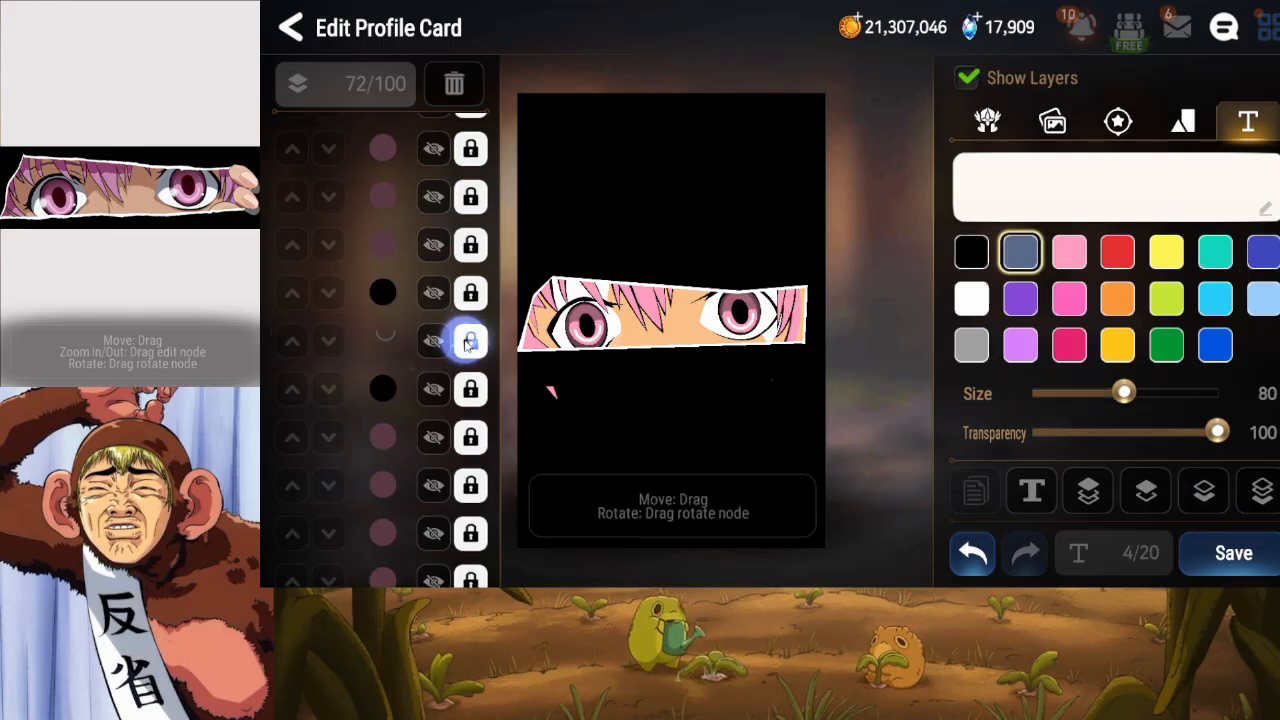
pyautogui.click(1237, 556)
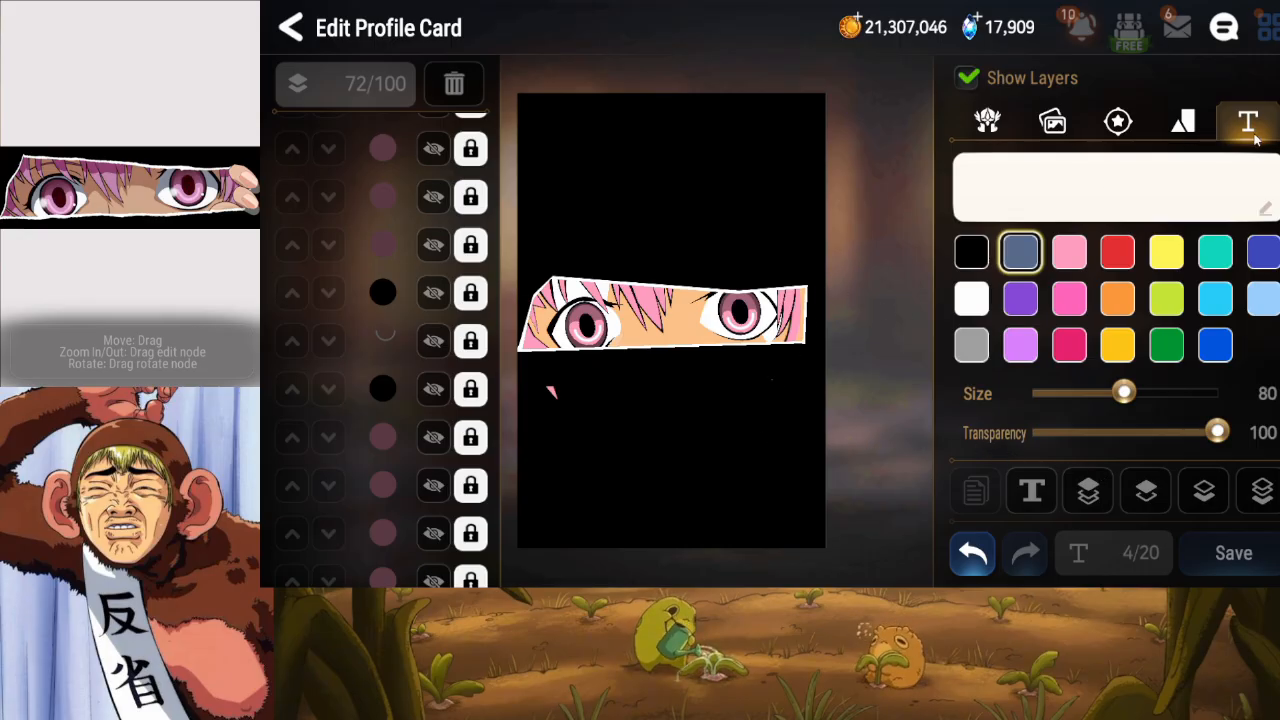
# Add a text of two periods separated by spaces, set it to size 29 and white, and tilt it starting over the left eye.
pyautogui.click(1068, 176)
pyautogui.write('.')
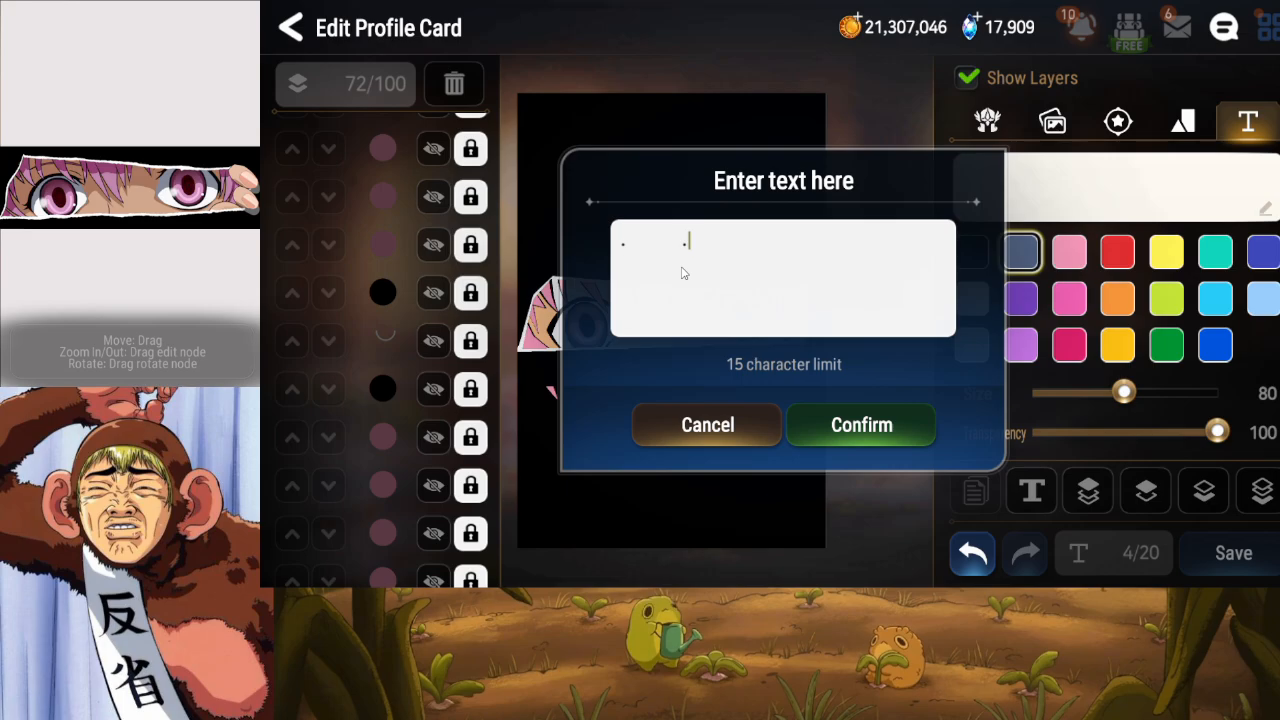
pyautogui.write('          .')
pyautogui.click(862, 425)
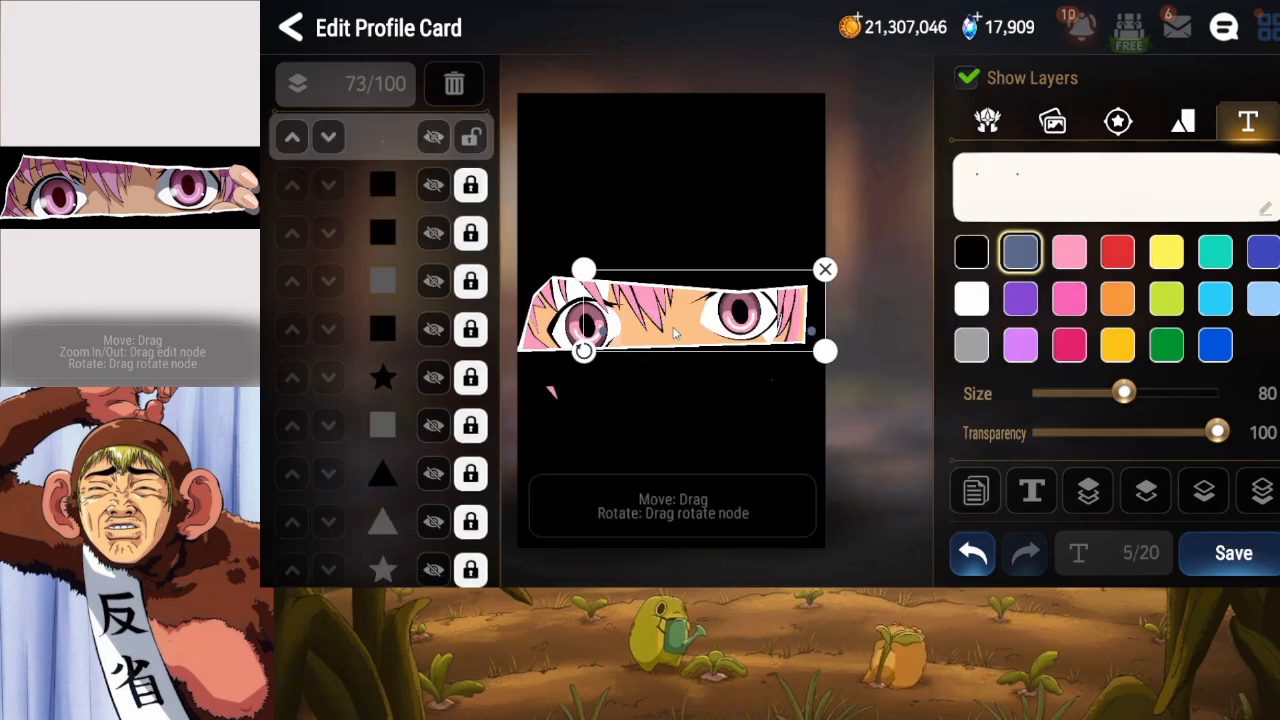
pyautogui.moveTo(1124, 393); pyautogui.dragTo(1045, 395)
pyautogui.click(971, 299)
pyautogui.moveTo(710, 329); pyautogui.dragTo(647, 330)
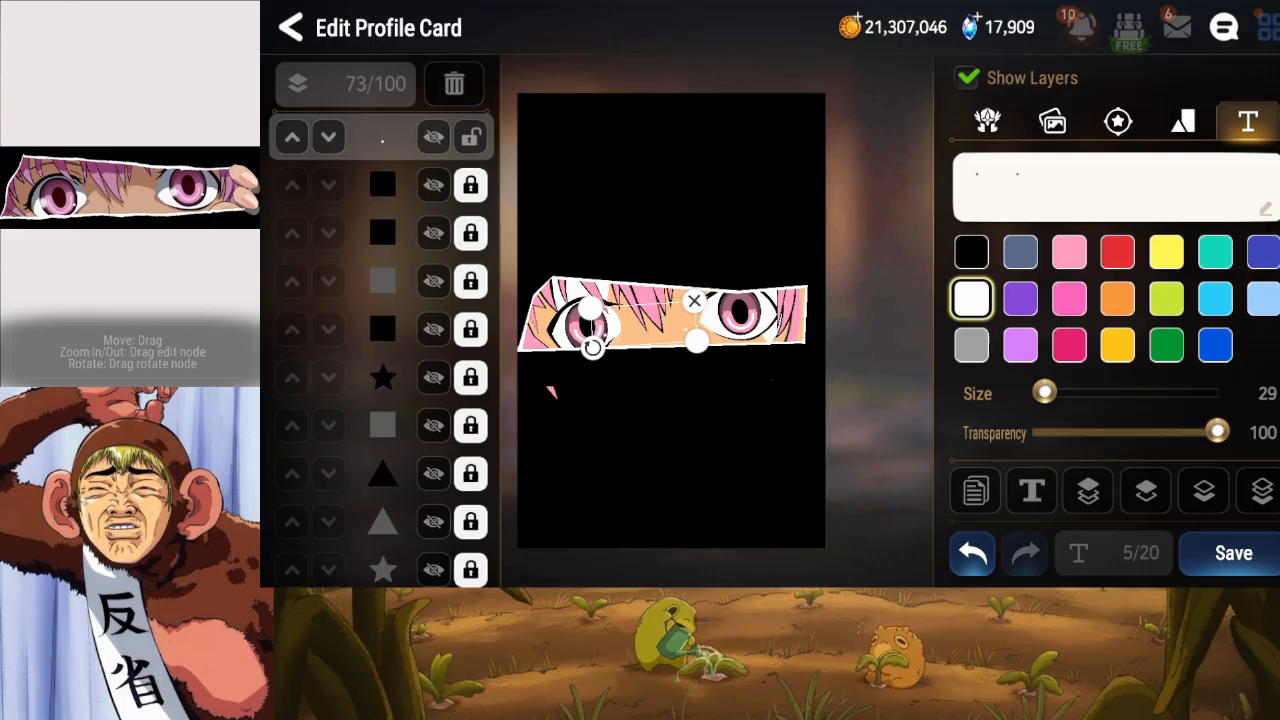
# Widen the gap between the two periods with extra spaces, align the dots with both eyes, lock the text, and save.
pyautogui.click(1059, 193)
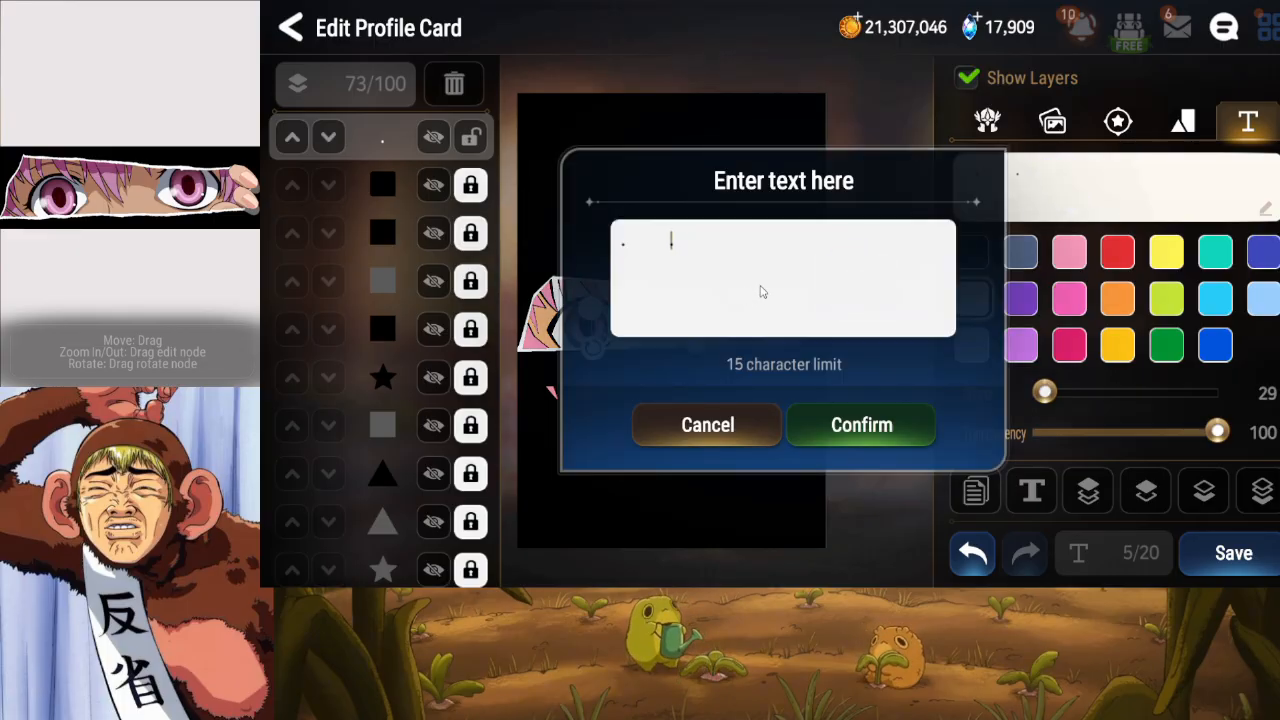
pyautogui.click(858, 440)
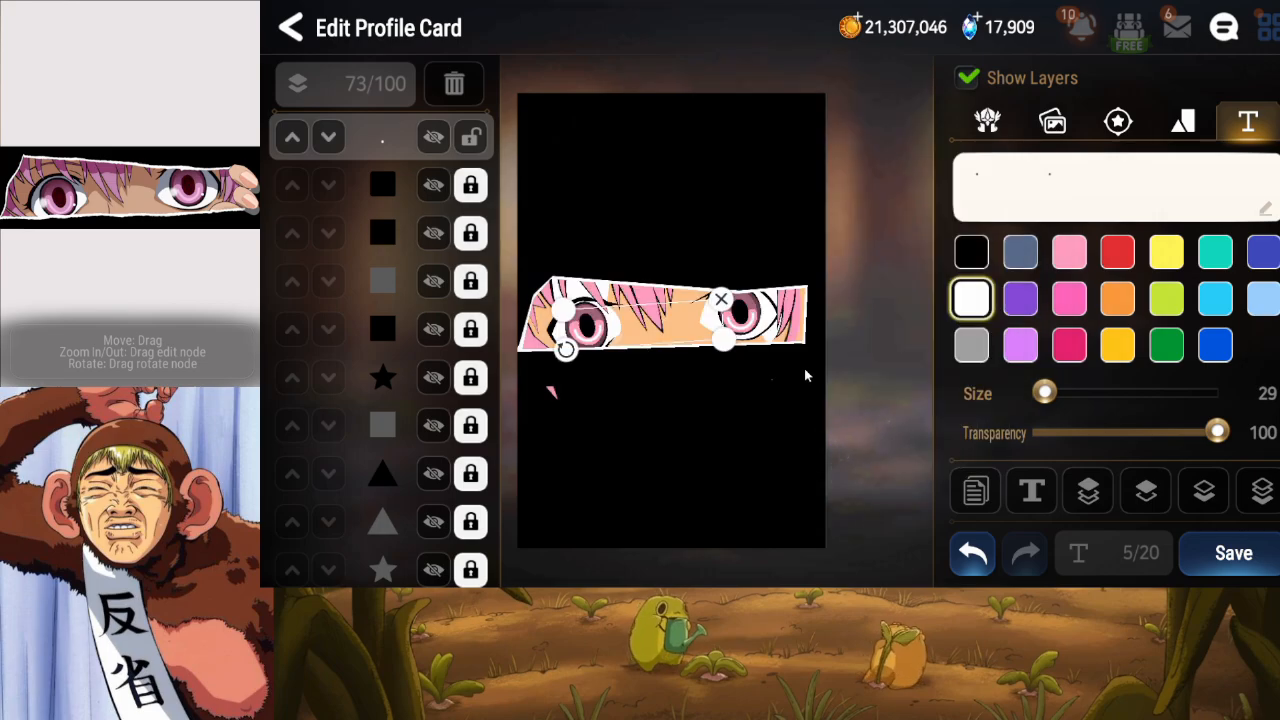
pyautogui.moveTo(664, 338); pyautogui.dragTo(692, 335)
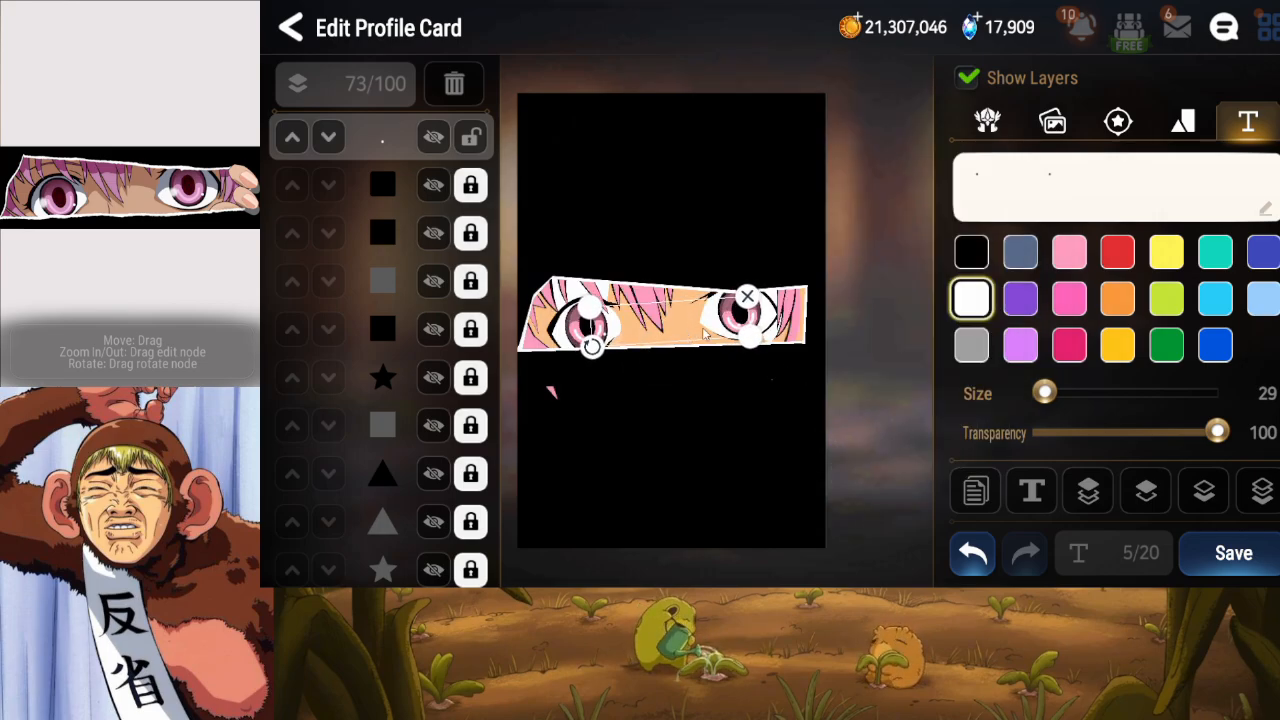
pyautogui.click(1030, 202)
pyautogui.click(782, 284)
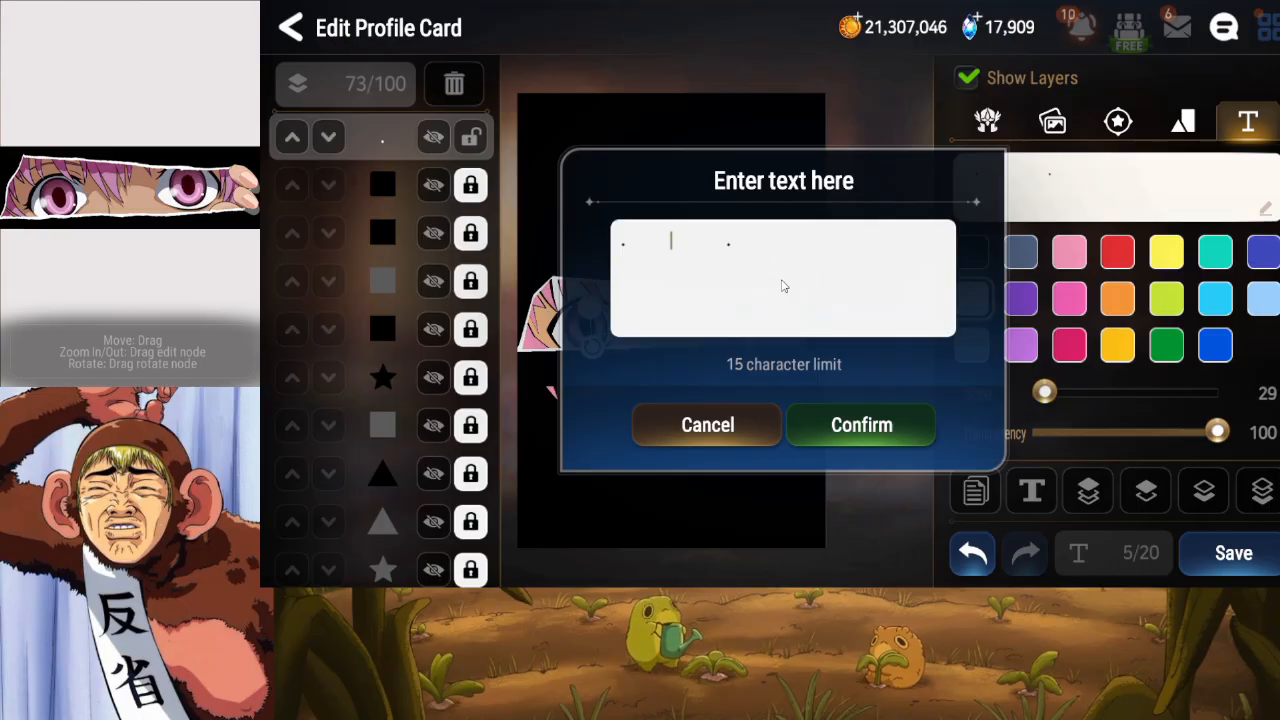
pyautogui.press('Right')
pyautogui.press('BackSpace')
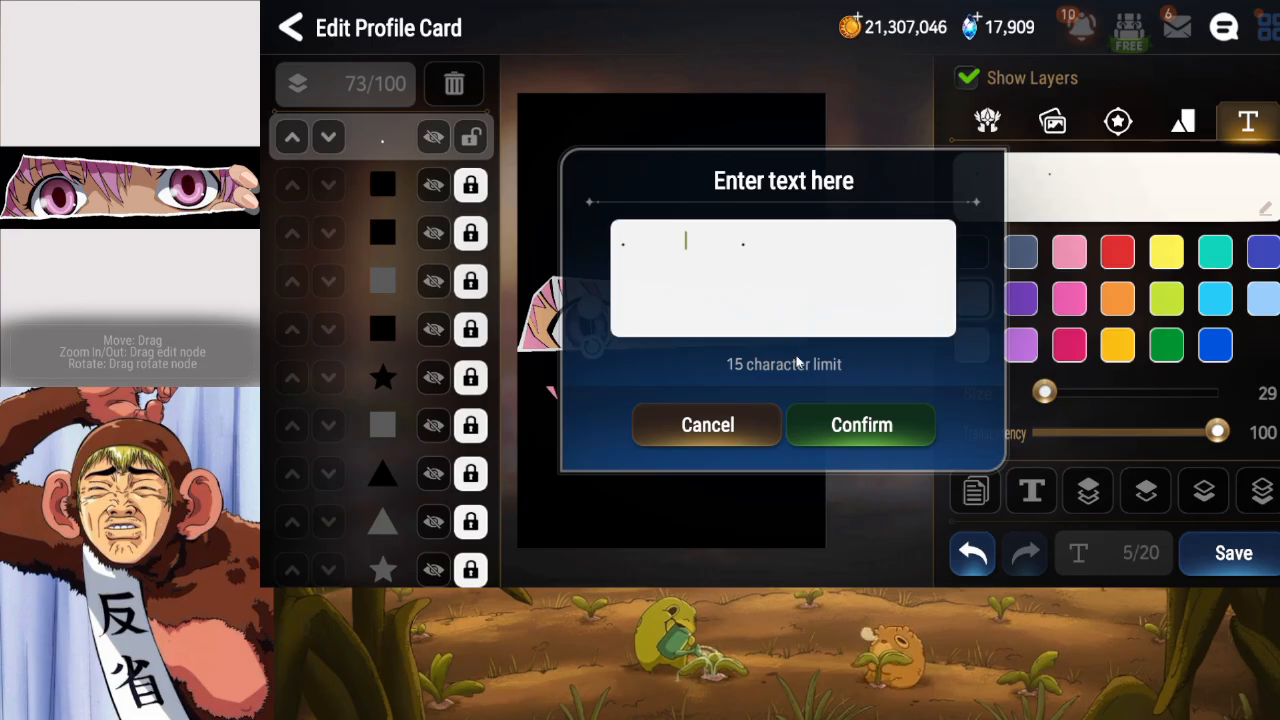
pyautogui.click(858, 427)
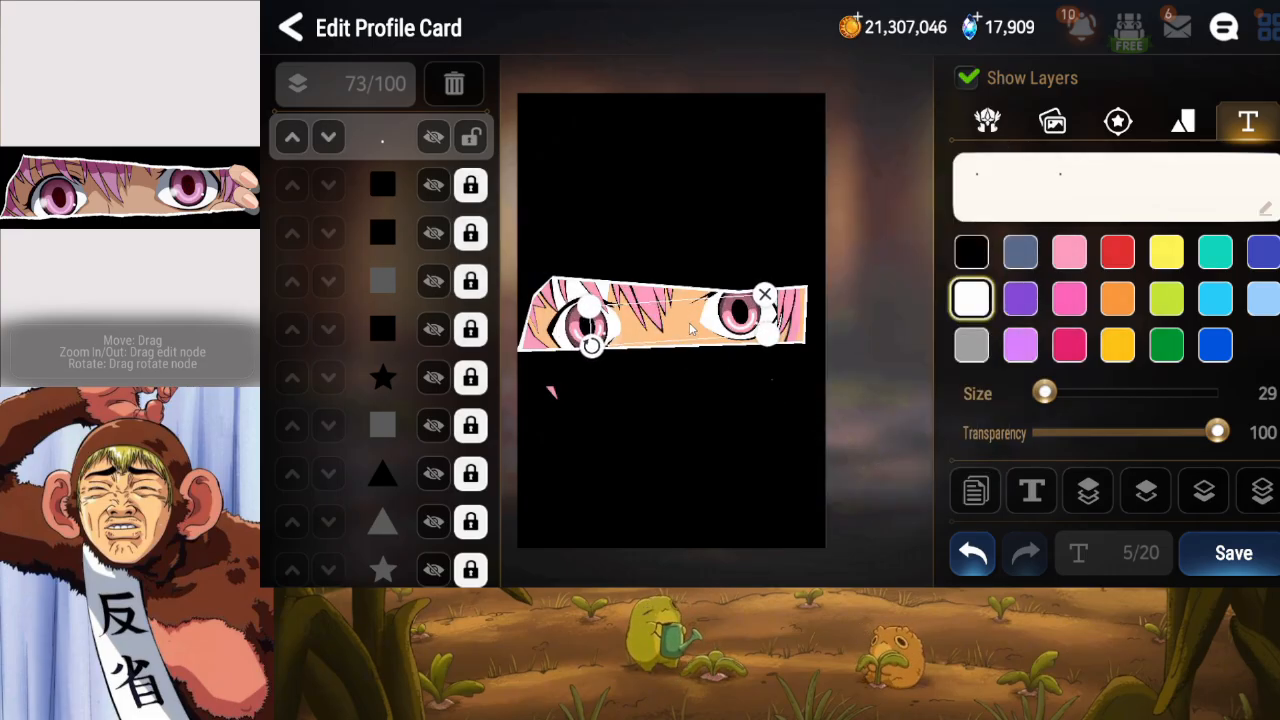
pyautogui.click(686, 326)
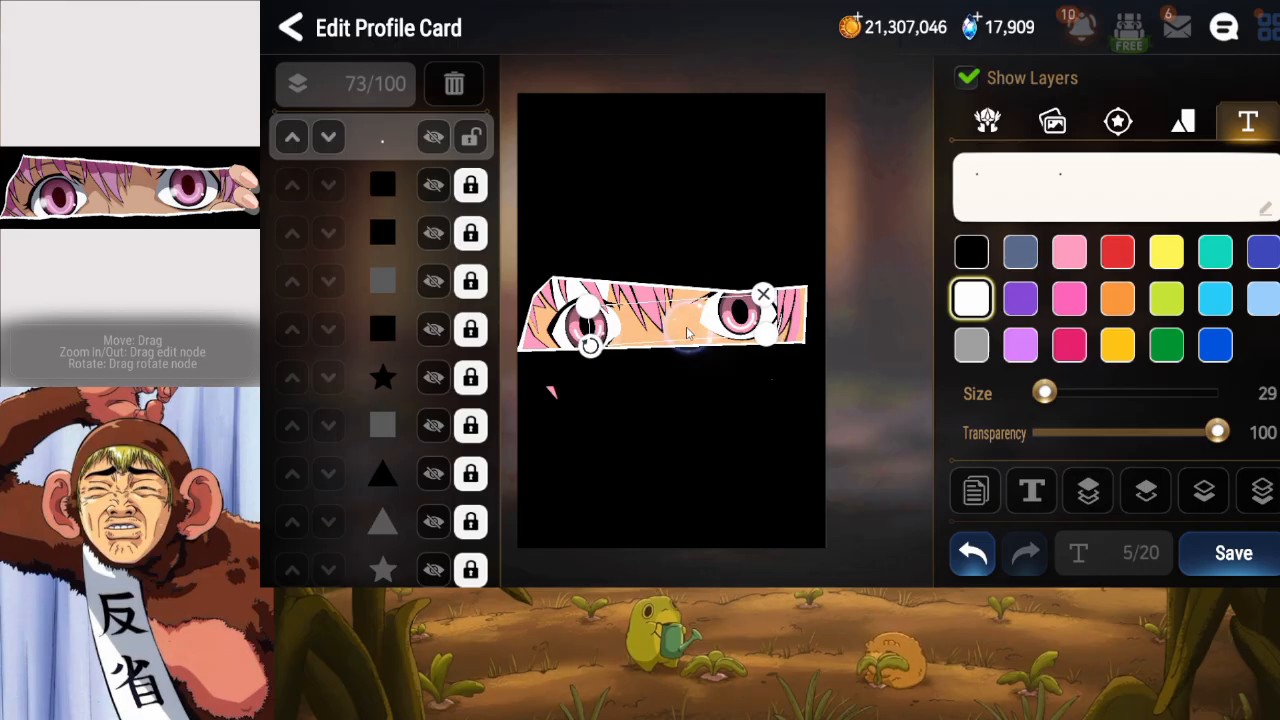
pyautogui.click(470, 137)
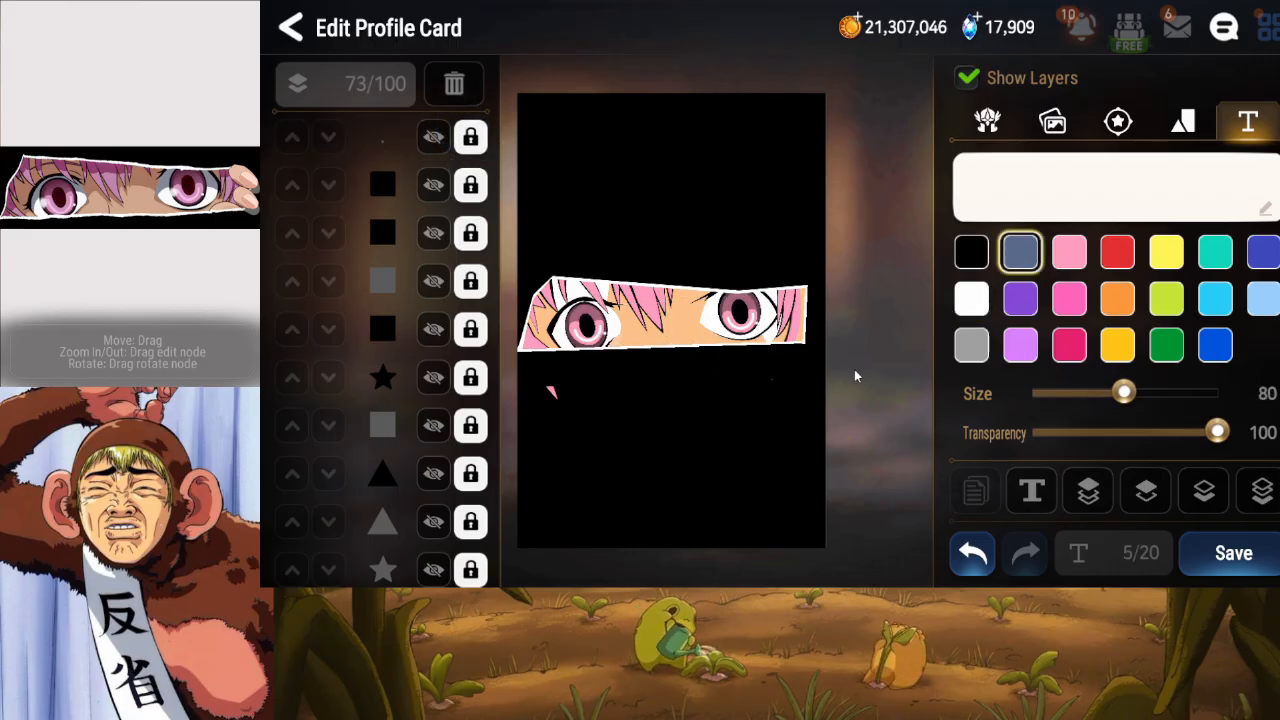
pyautogui.click(1233, 553)
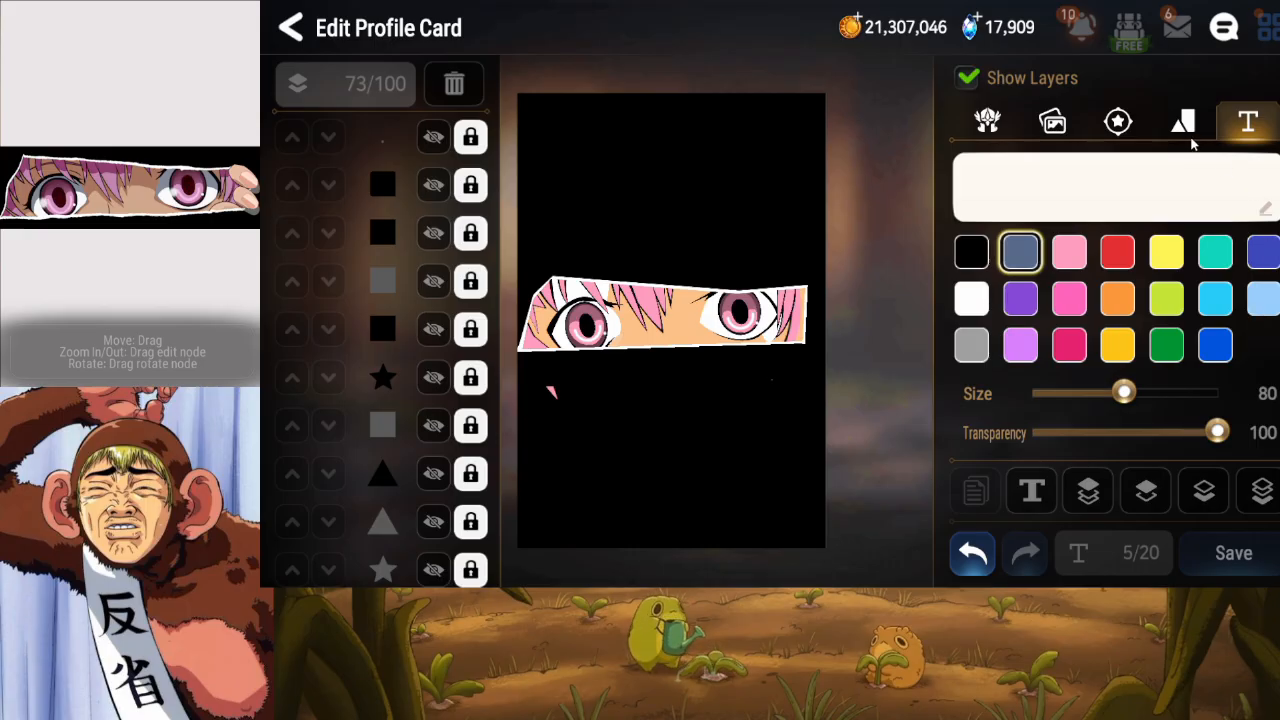
# Add a circle shaped into a small slanted oval over the left iris, coloured white with transparency 40.
pyautogui.click(1183, 121)
pyautogui.click(978, 189)
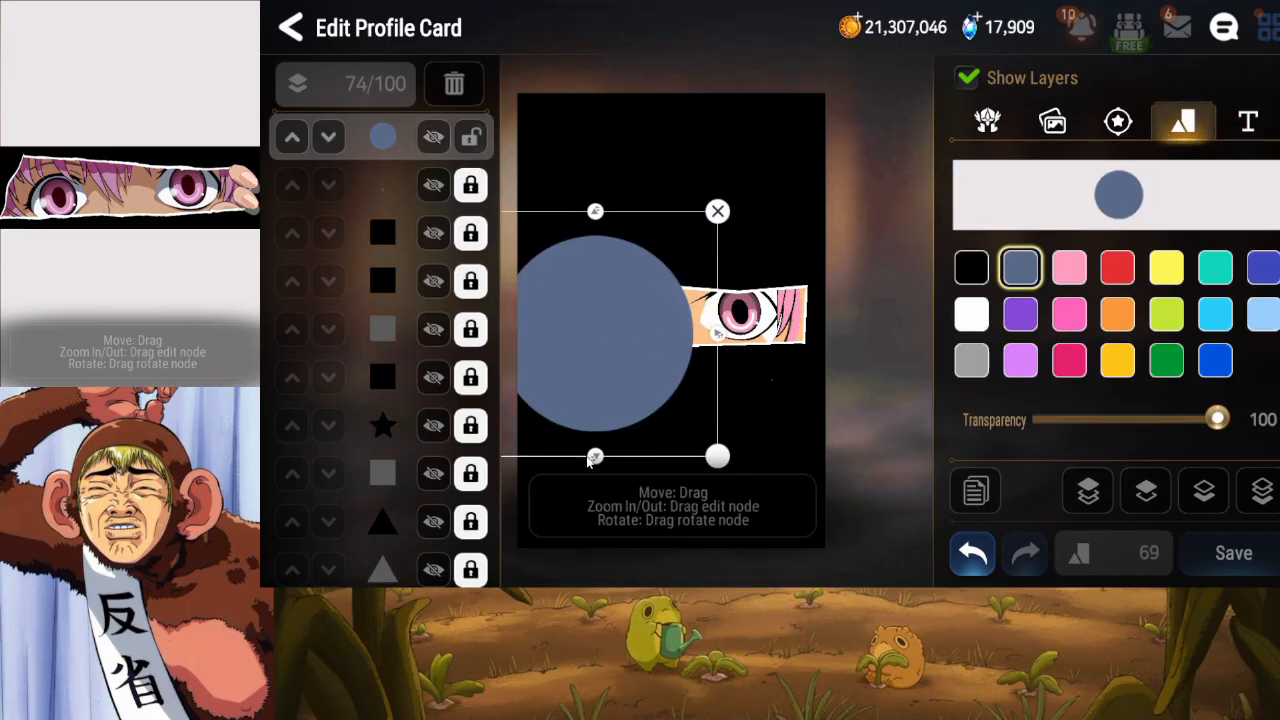
pyautogui.moveTo(717, 456); pyautogui.dragTo(575, 335)
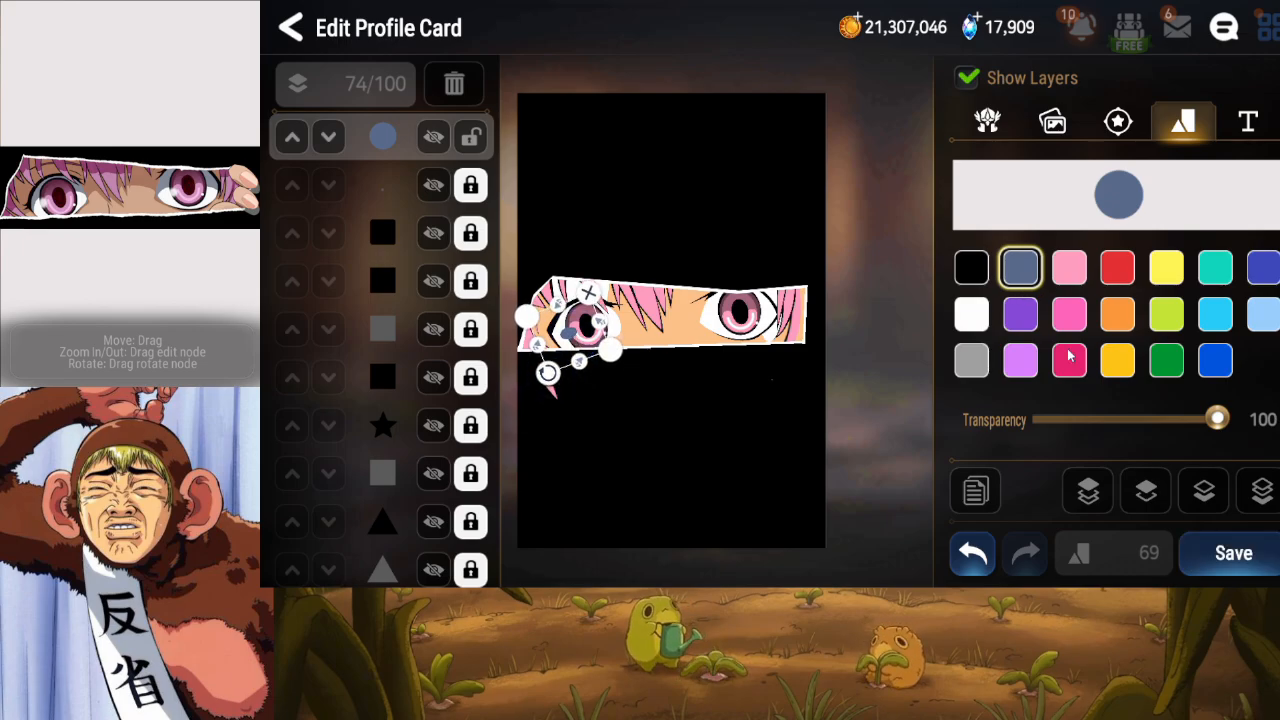
pyautogui.click(971, 314)
pyautogui.moveTo(1217, 419); pyautogui.dragTo(1107, 420)
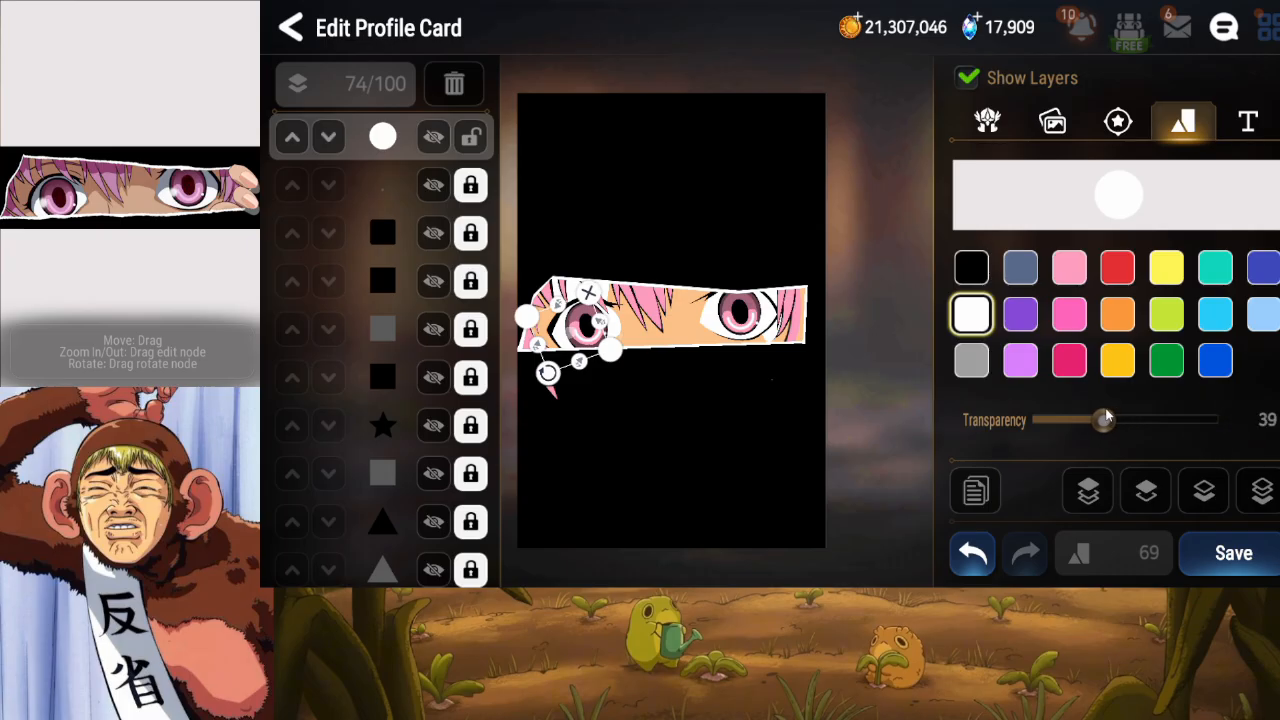
# Duplicate the translucent white oval, place the copy over the right iris, lock both ovals, and save the card.
pyautogui.click(960, 492)
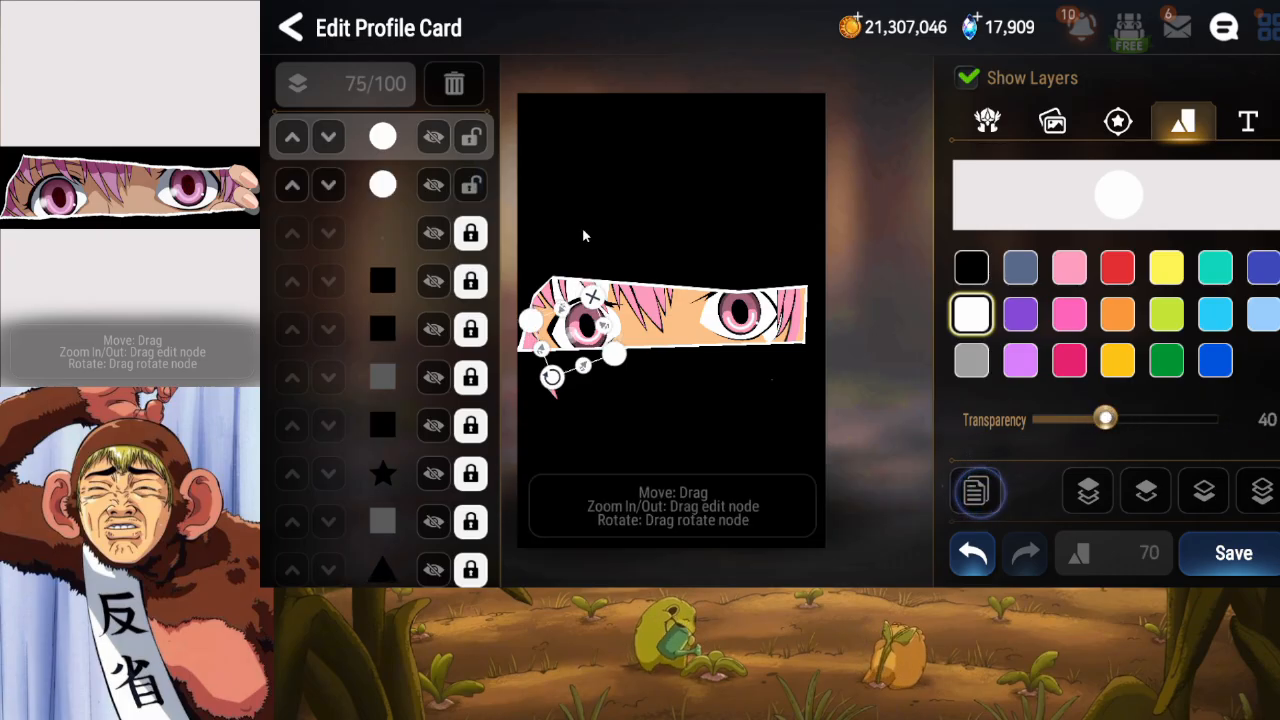
pyautogui.moveTo(577, 337); pyautogui.dragTo(731, 325)
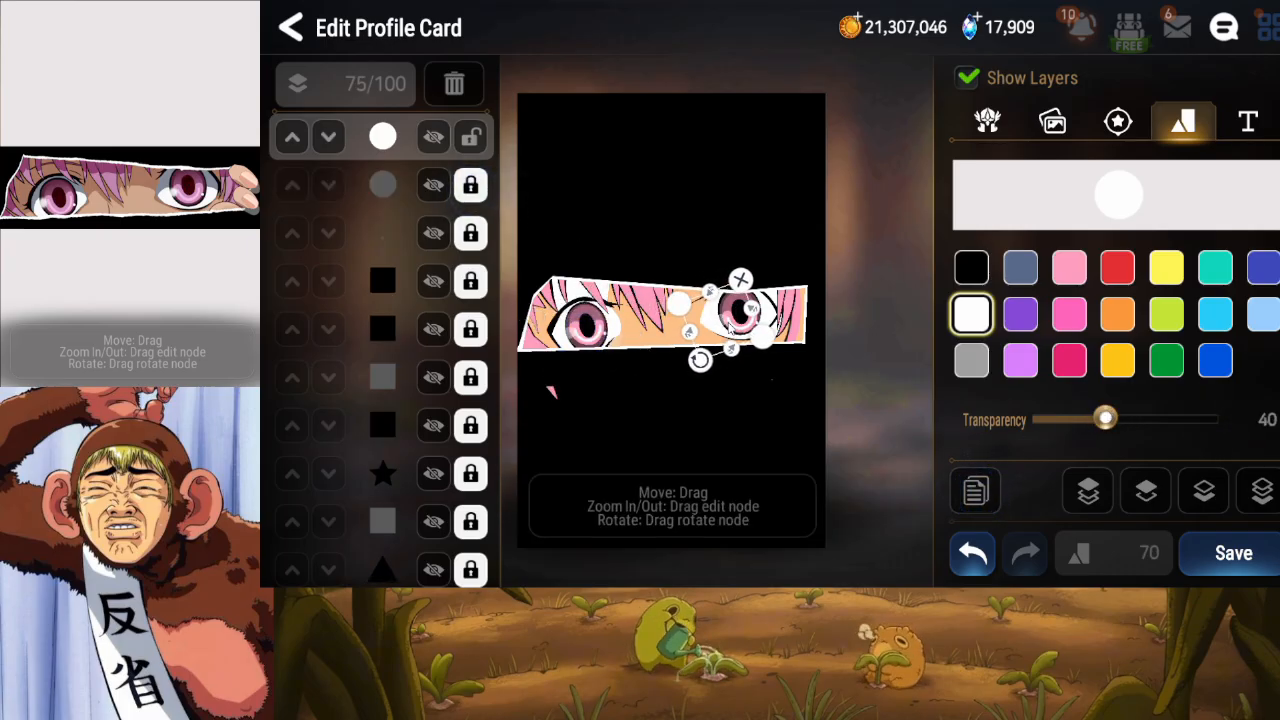
pyautogui.click(540, 200)
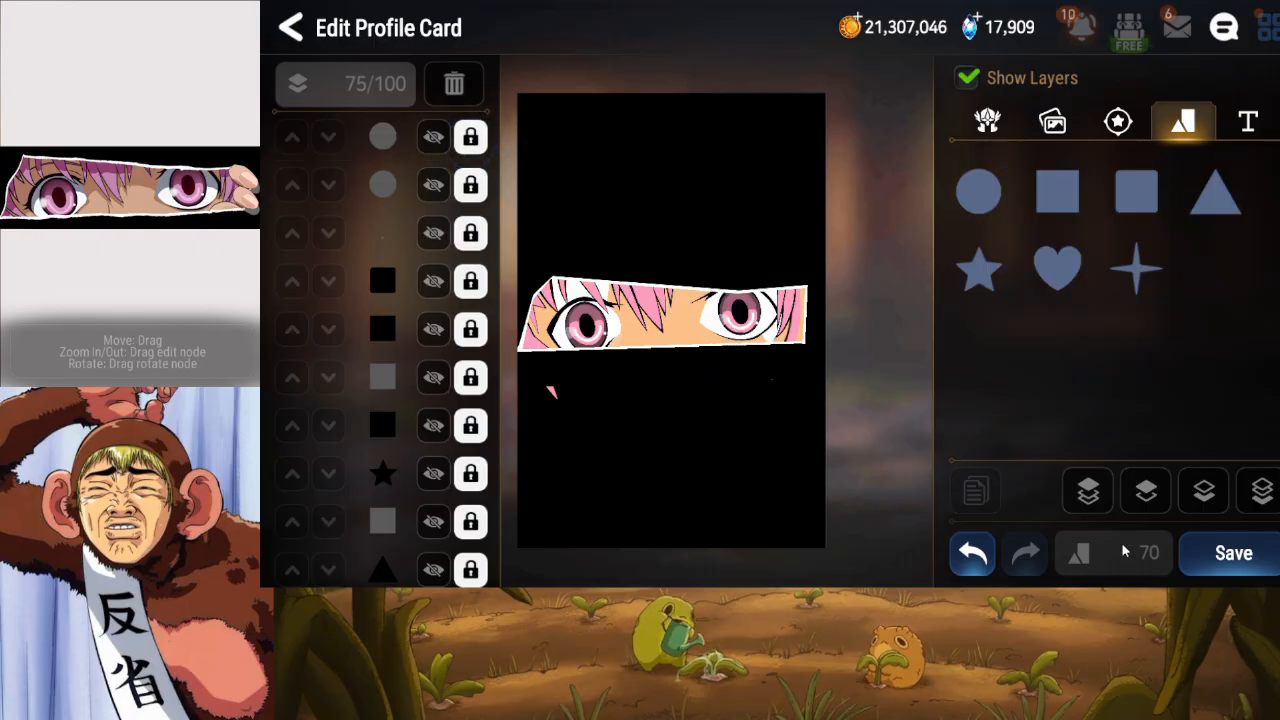
pyautogui.click(1222, 565)
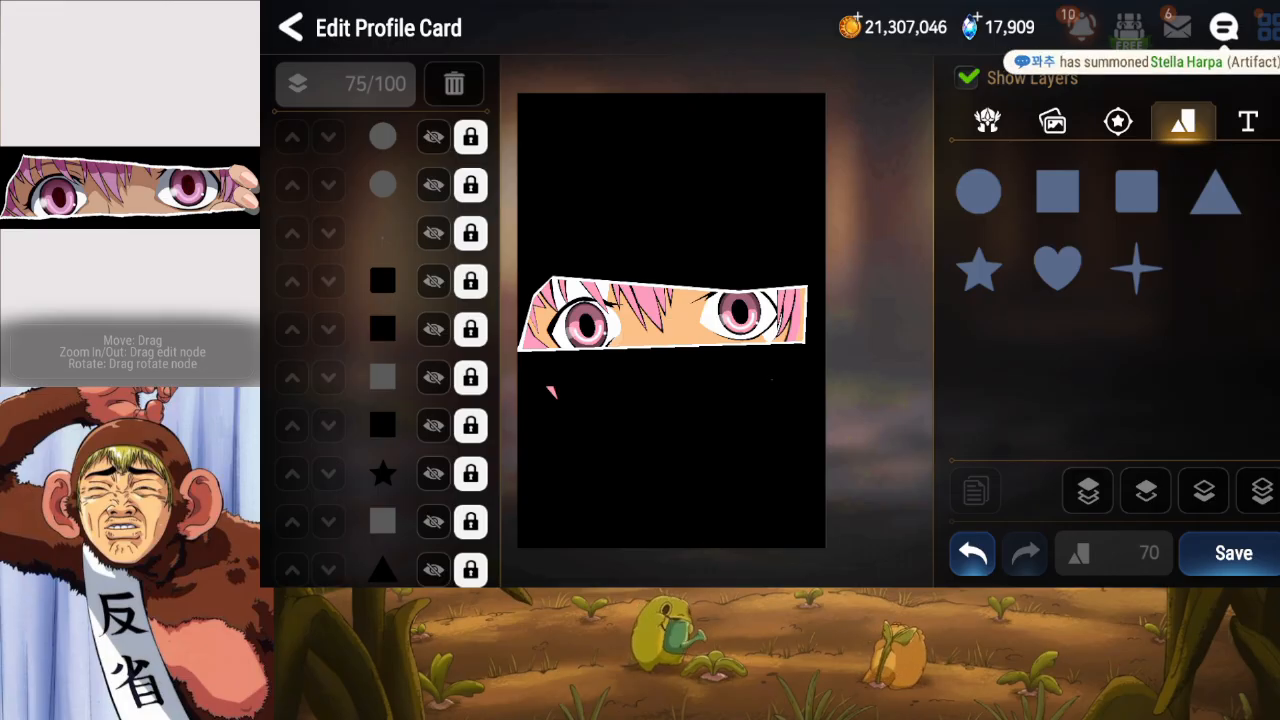
# Add a circle, shrink and rotate it into a small slanted oval at the torn strip's upper right corner, and colour it black.
pyautogui.click(986, 198)
pyautogui.moveTo(692, 318); pyautogui.dragTo(784, 325)
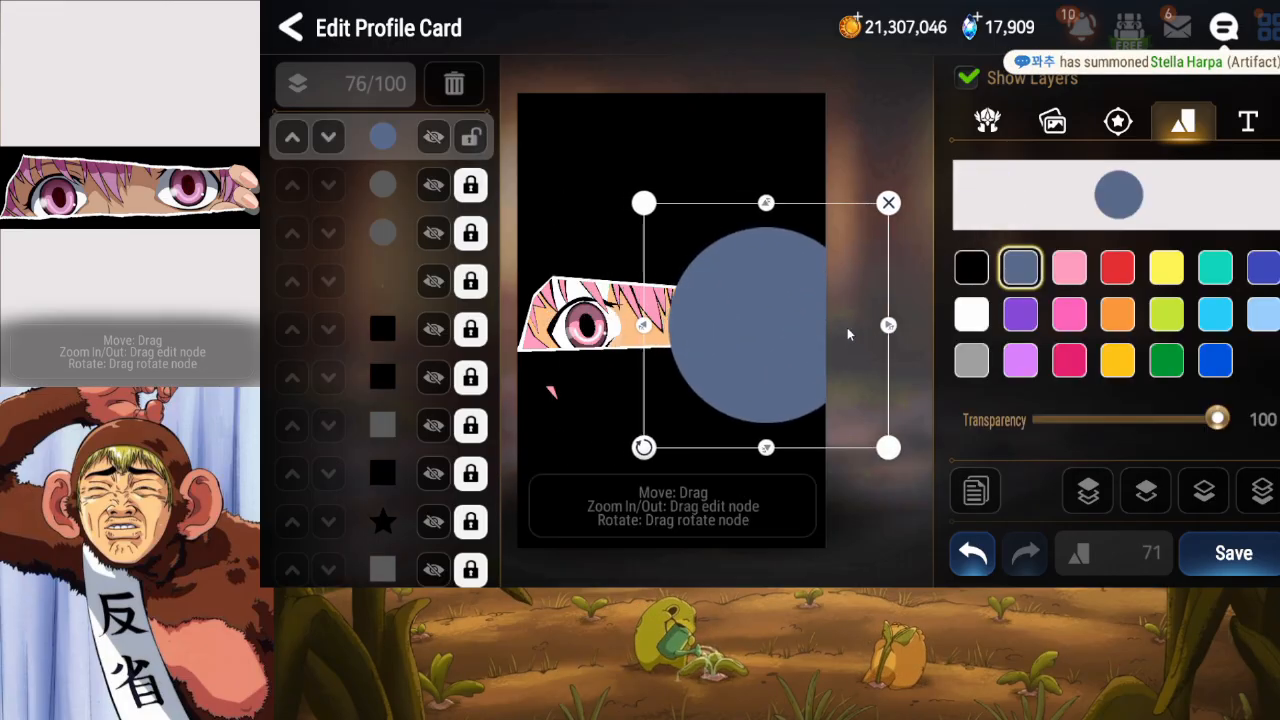
pyautogui.moveTo(888, 328); pyautogui.dragTo(820, 335)
pyautogui.moveTo(800, 350); pyautogui.dragTo(846, 346)
pyautogui.moveTo(814, 443); pyautogui.dragTo(814, 397)
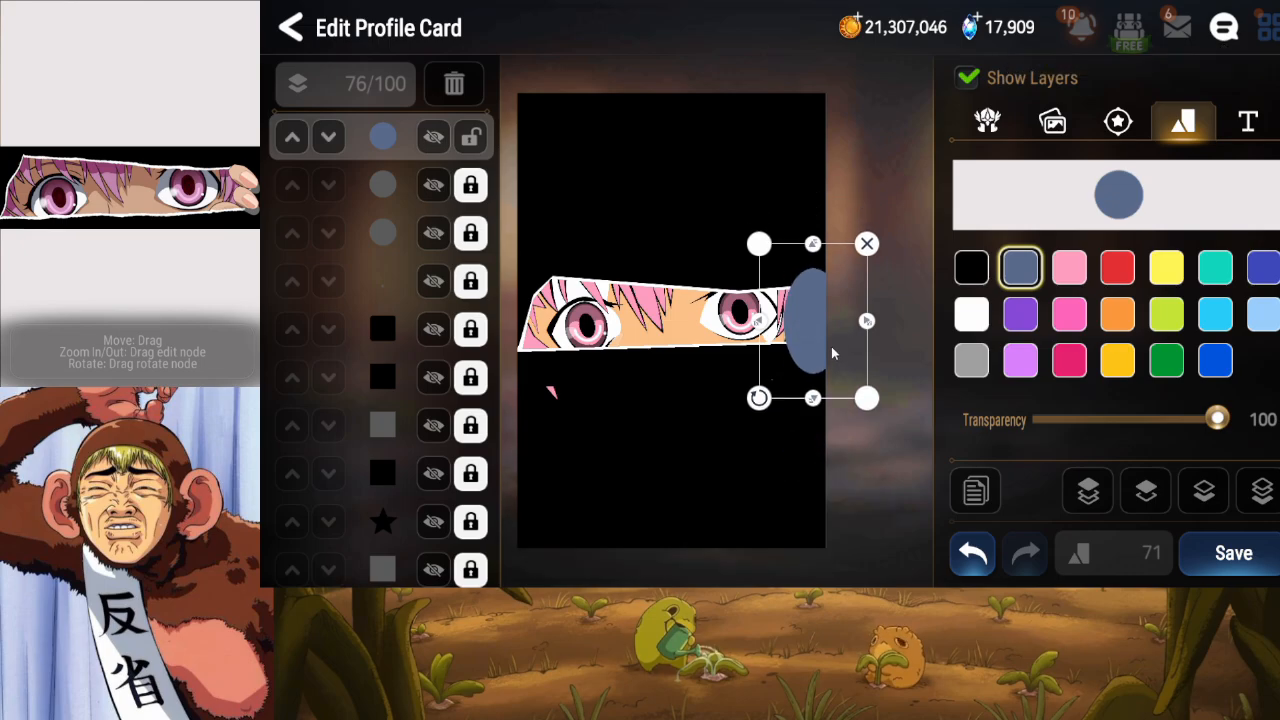
pyautogui.moveTo(831, 351); pyautogui.dragTo(828, 331)
pyautogui.moveTo(814, 376); pyautogui.dragTo(871, 347)
pyautogui.moveTo(866, 296); pyautogui.dragTo(848, 295)
pyautogui.moveTo(789, 356); pyautogui.dragTo(837, 327)
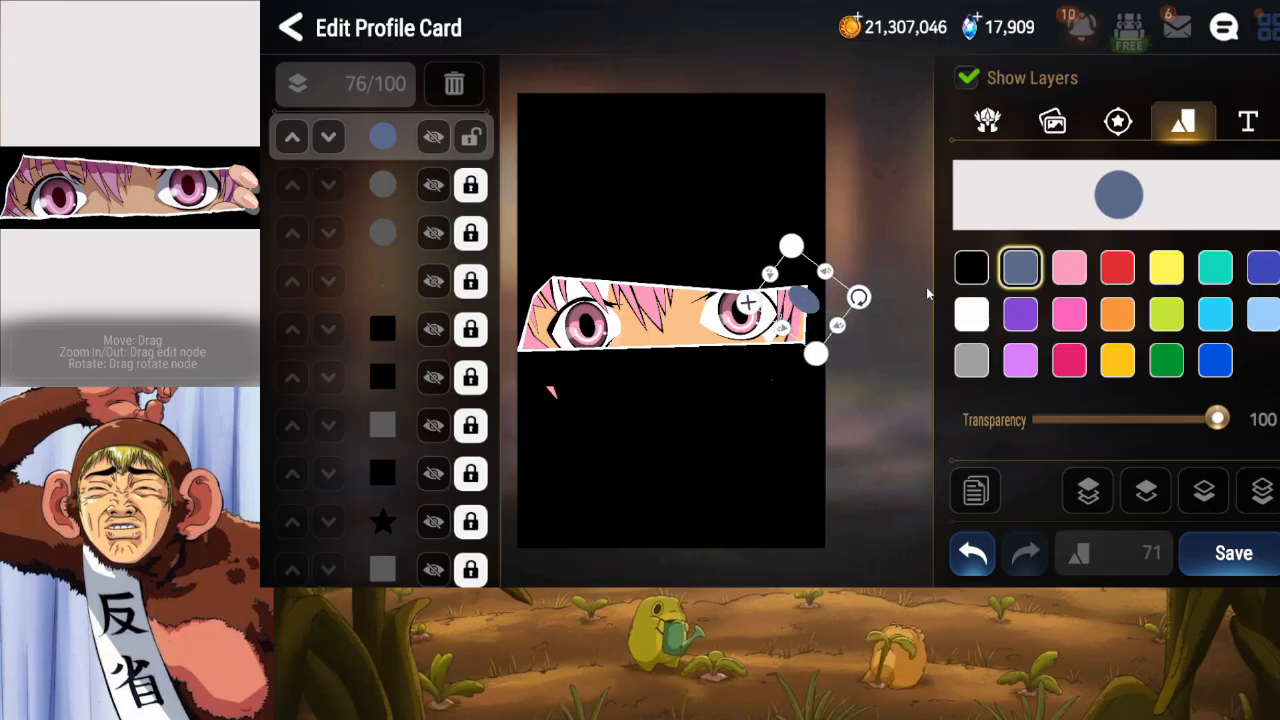
pyautogui.click(971, 268)
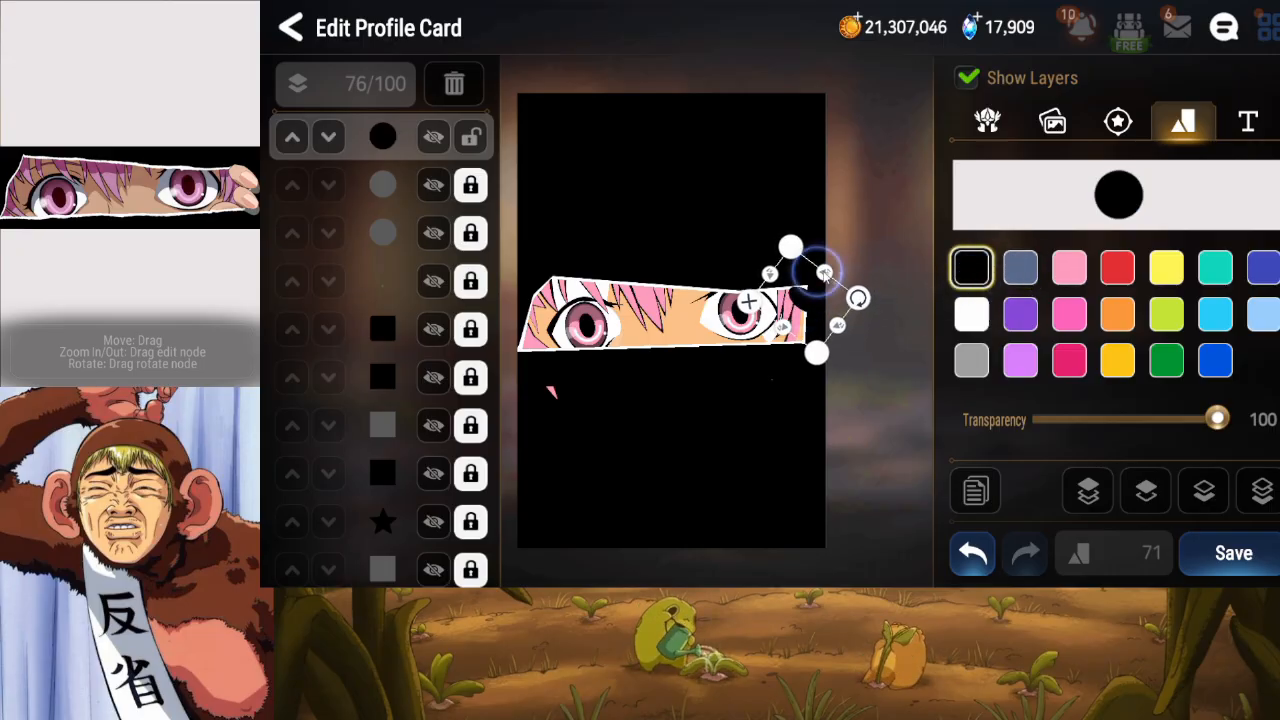
# Duplicate the black oval, lock the original, colour the copy white, and place it slightly offset over the black one.
pyautogui.click(977, 489)
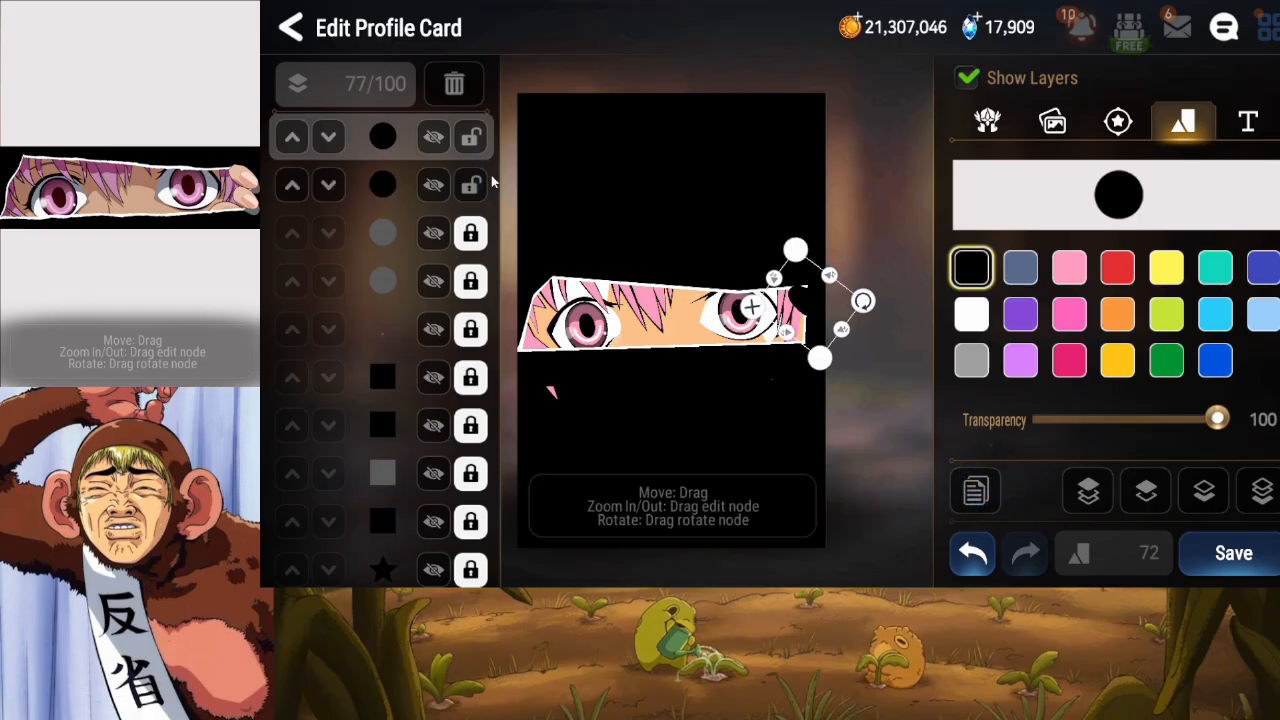
pyautogui.click(971, 315)
pyautogui.moveTo(805, 308); pyautogui.dragTo(802, 305)
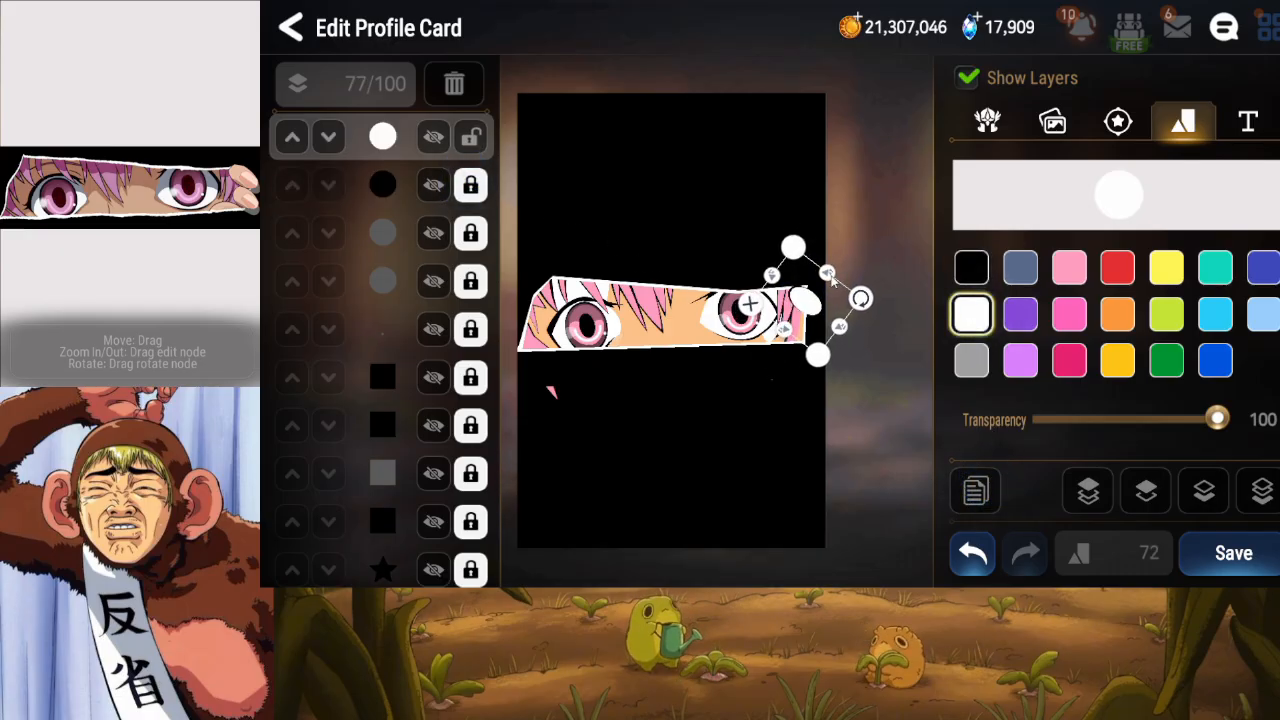
# Nudge the white fingertip oval into place, lock it, and overlay a duplicate coloured orange with transparency 30, locking that copy too.
pyautogui.moveTo(831, 276); pyautogui.dragTo(806, 290)
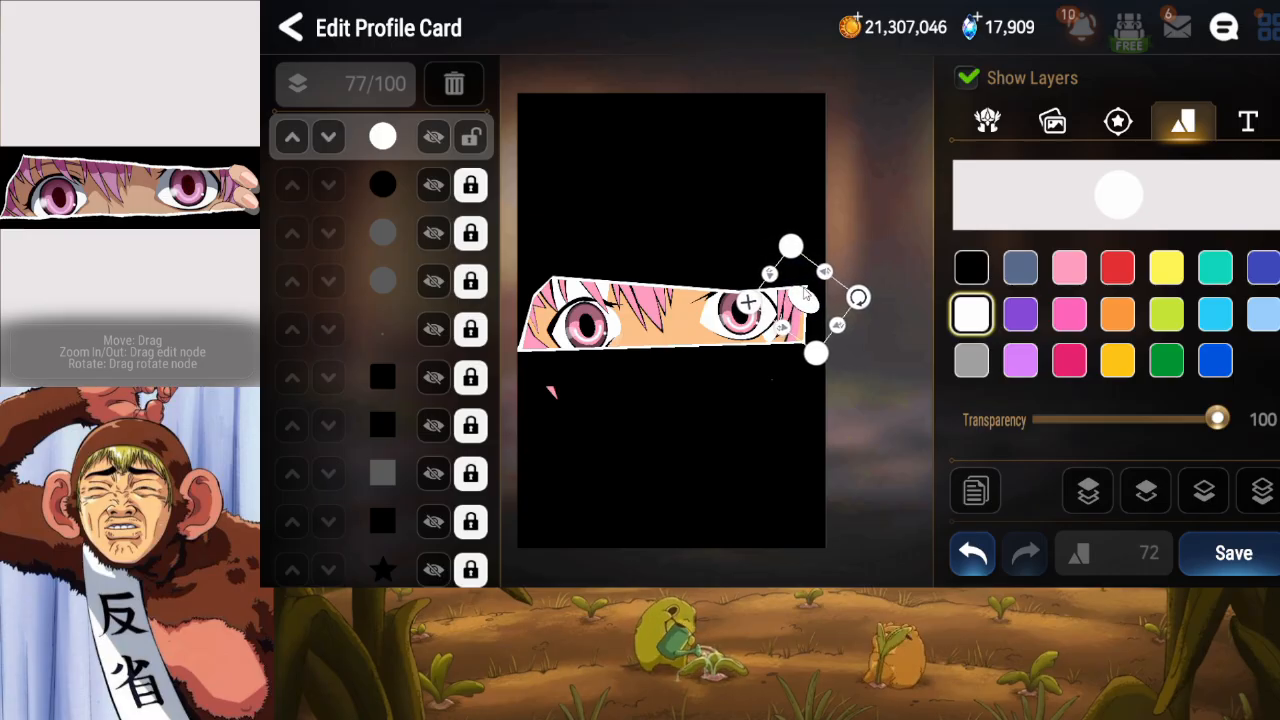
pyautogui.click(979, 504)
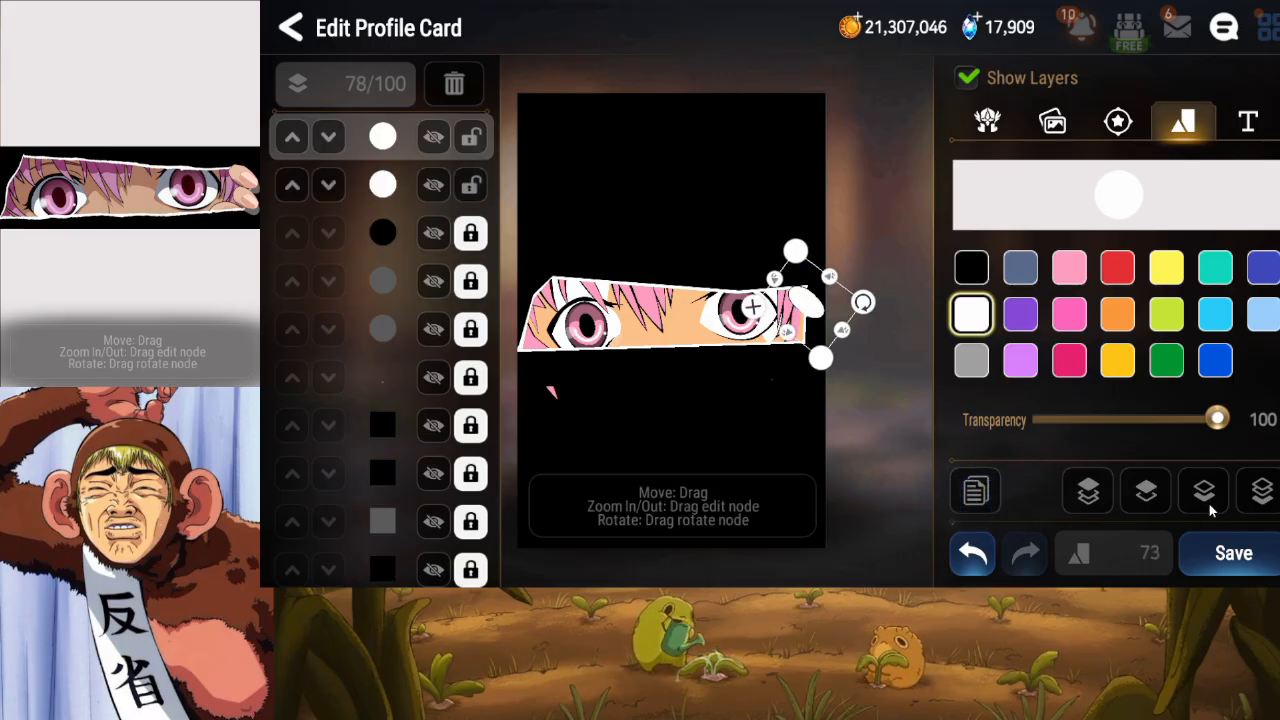
pyautogui.click(471, 185)
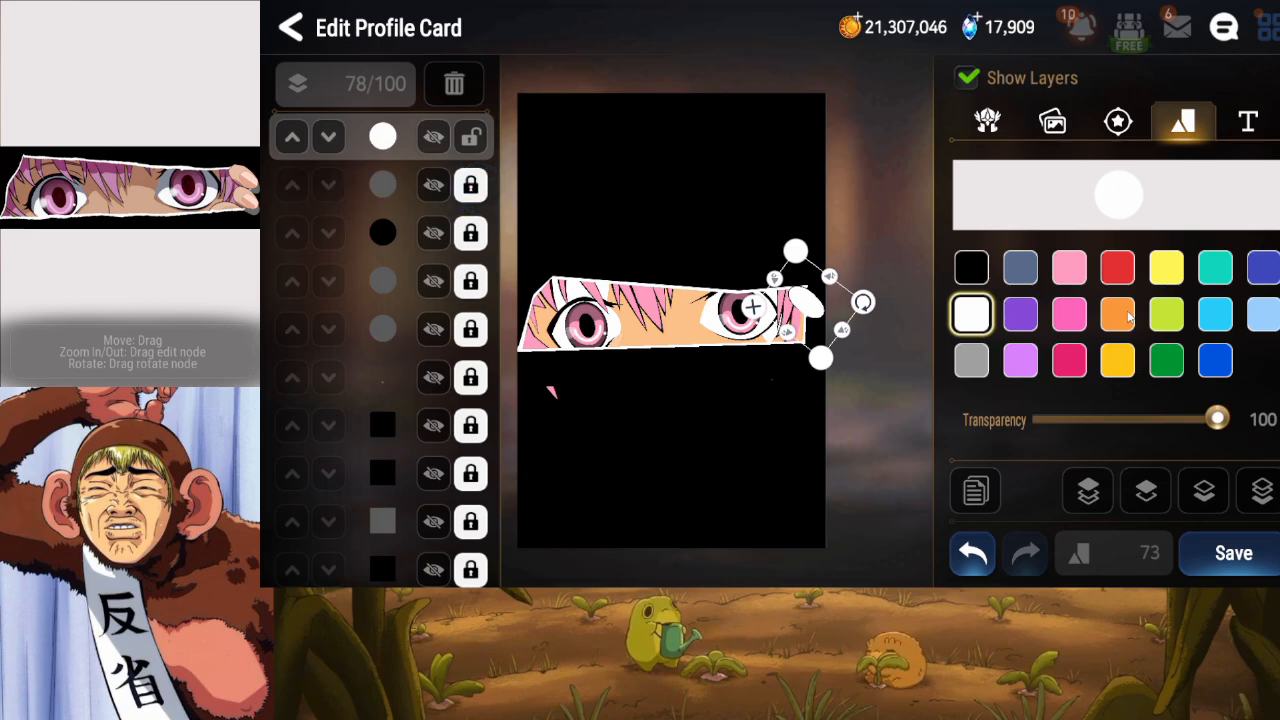
pyautogui.click(1118, 315)
pyautogui.moveTo(810, 312); pyautogui.dragTo(806, 308)
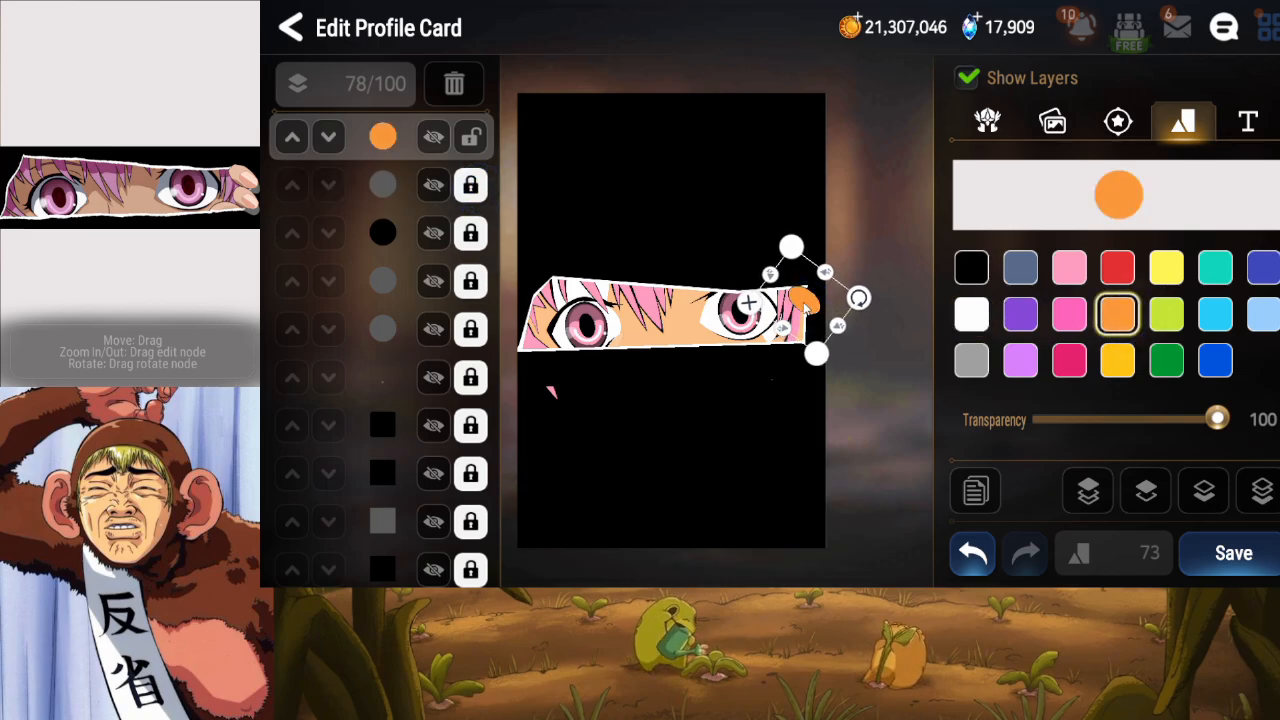
pyautogui.moveTo(1150, 423); pyautogui.dragTo(1091, 424)
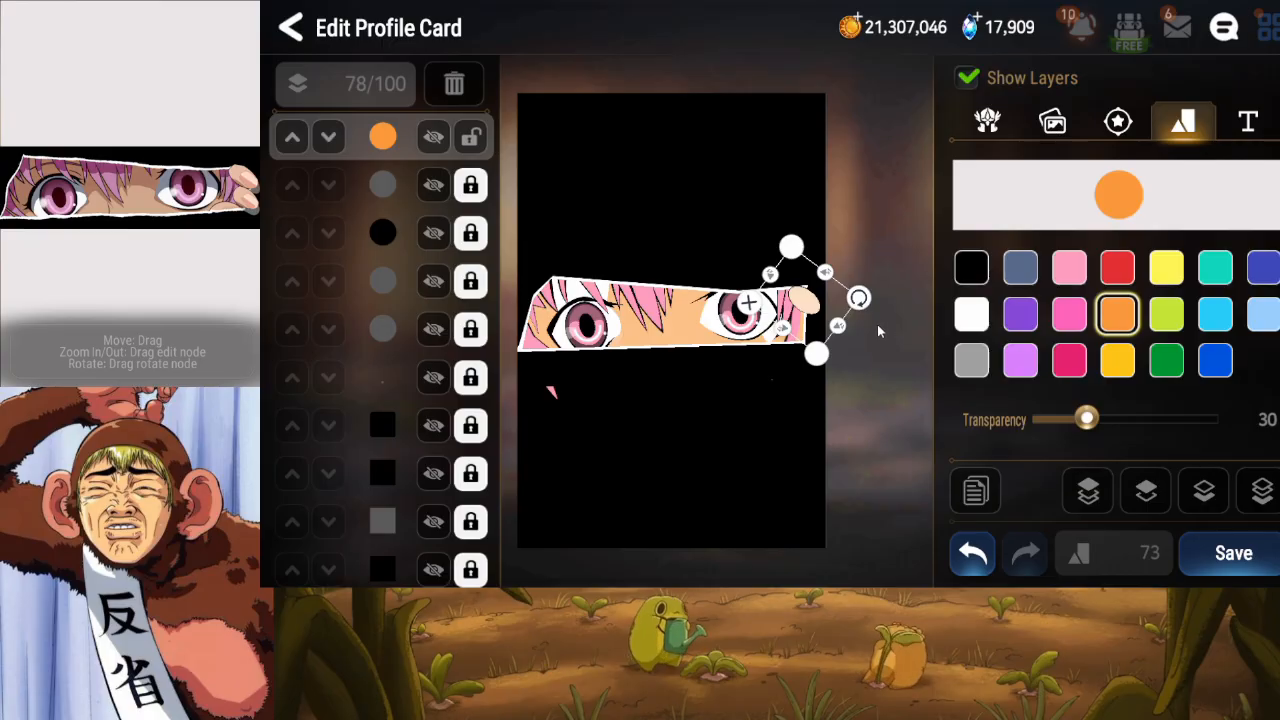
pyautogui.click(470, 137)
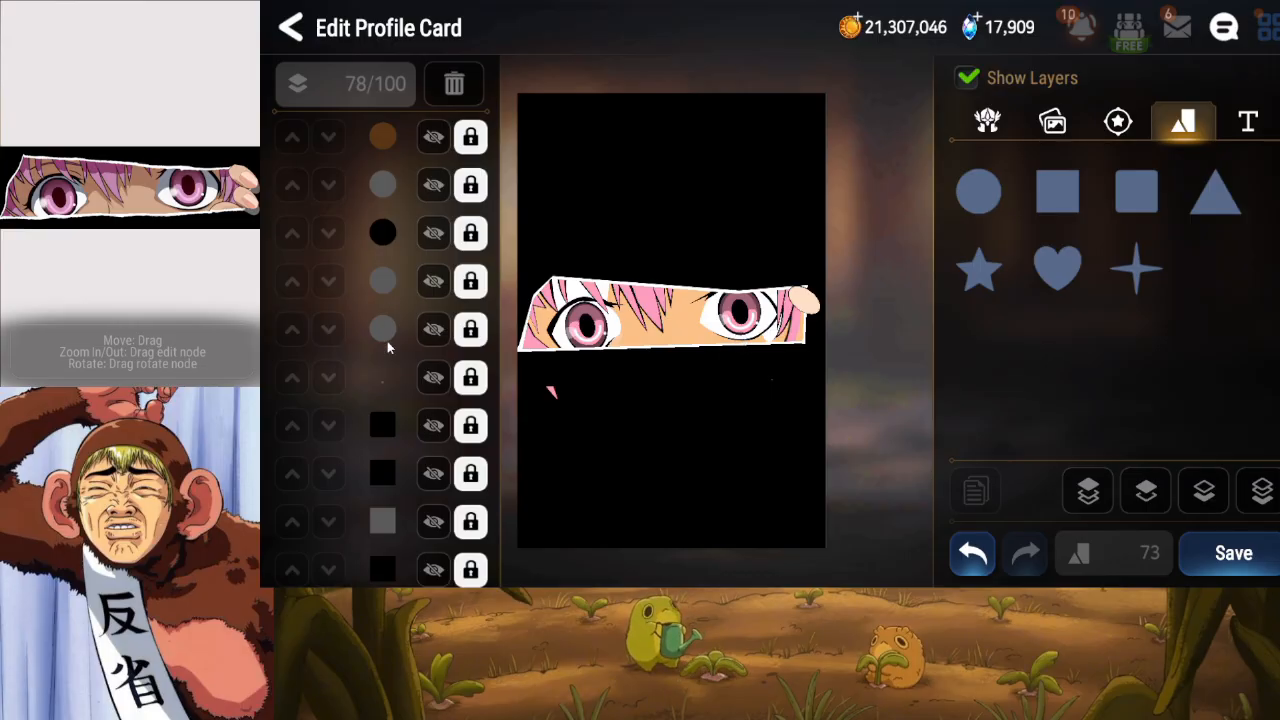
# Unlock the large orange skin square, try its transparency at 45, undo the change, and relock the square.
pyautogui.scroll(-5, 380, 395)
pyautogui.scroll(-5, 381, 389)
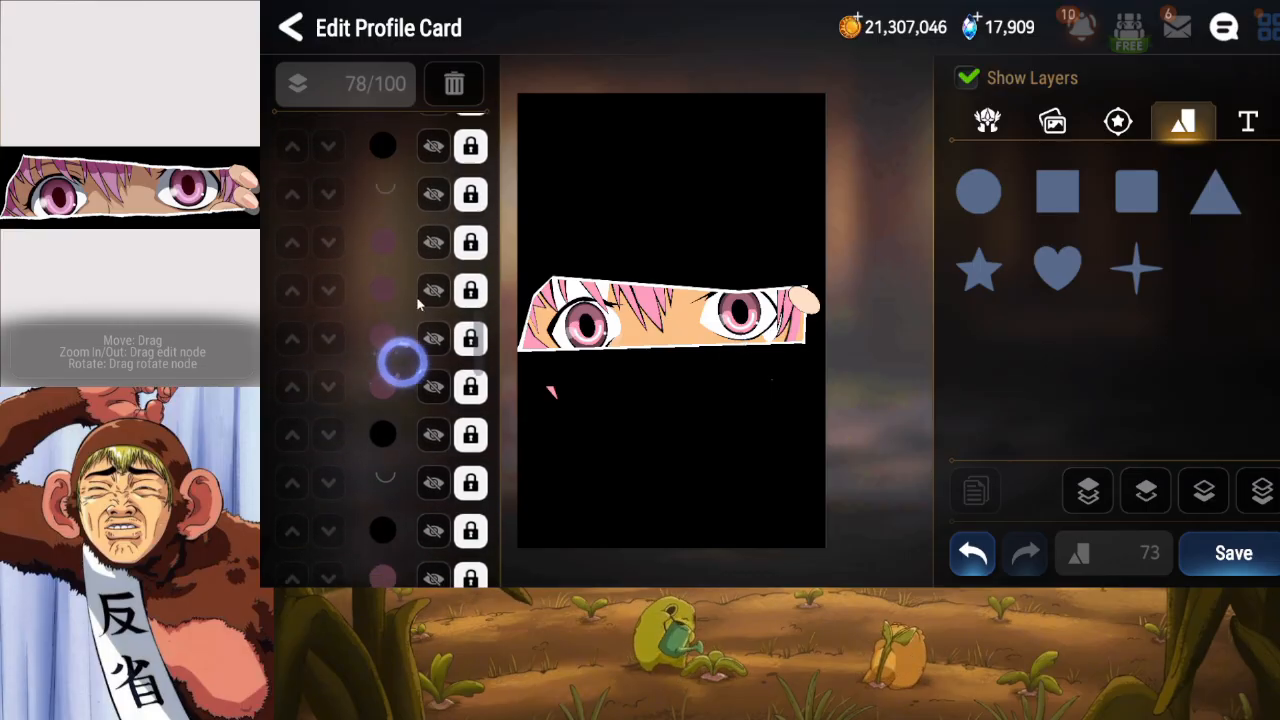
pyautogui.moveTo(405, 300); pyautogui.dragTo(398, 411)
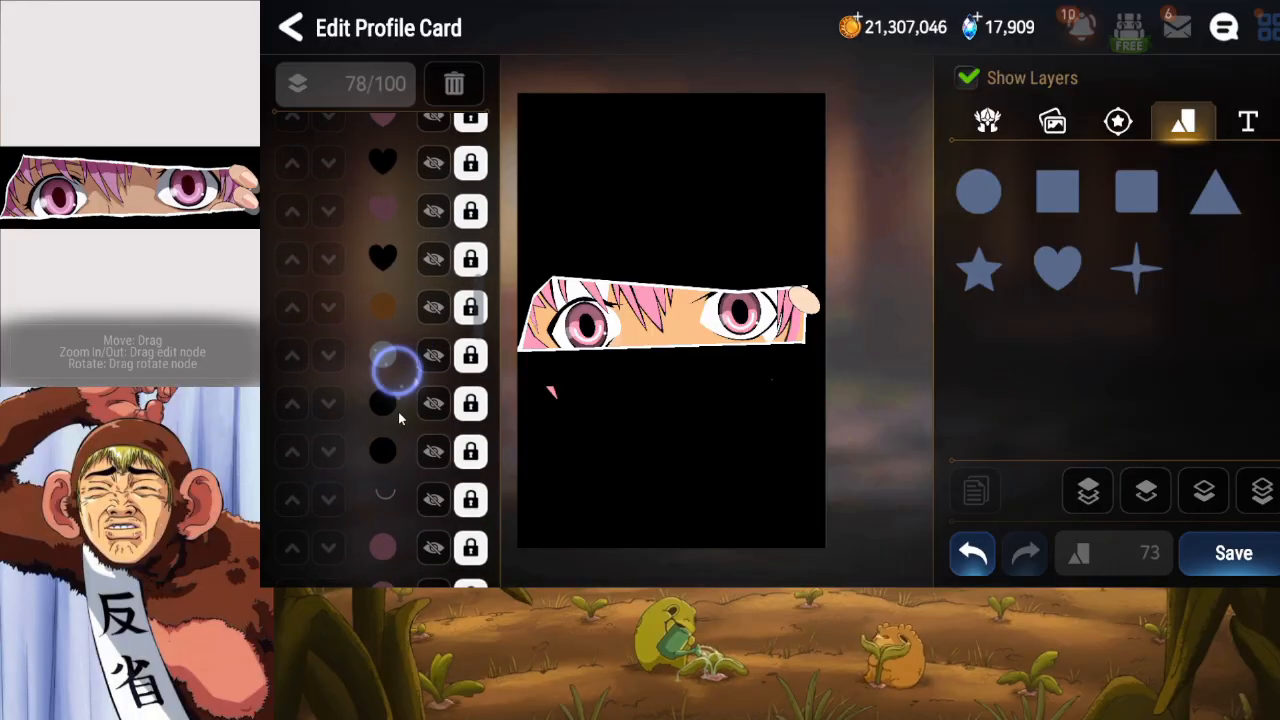
pyautogui.moveTo(360, 484); pyautogui.dragTo(410, 340)
pyautogui.moveTo(425, 477); pyautogui.dragTo(419, 209)
pyautogui.moveTo(418, 440); pyautogui.dragTo(423, 351)
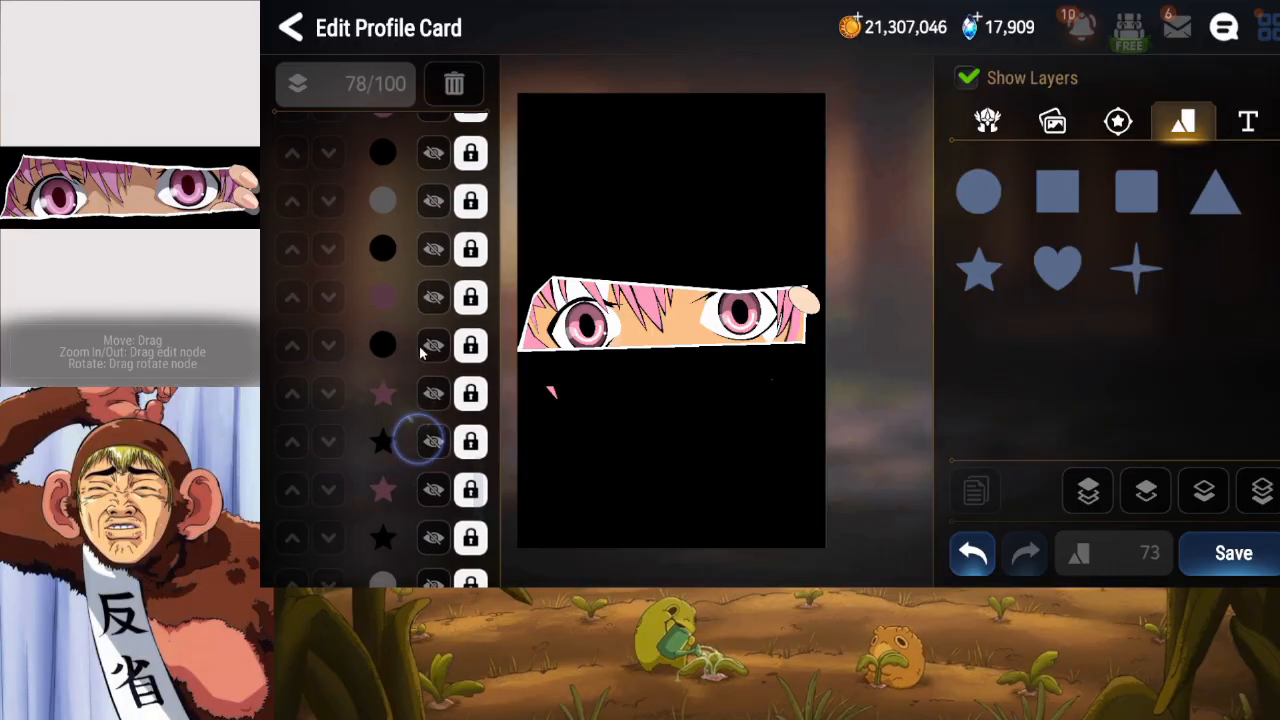
pyautogui.moveTo(418, 400); pyautogui.dragTo(419, 170)
pyautogui.moveTo(430, 358); pyautogui.dragTo(431, 328)
pyautogui.click(434, 419)
pyautogui.click(434, 419)
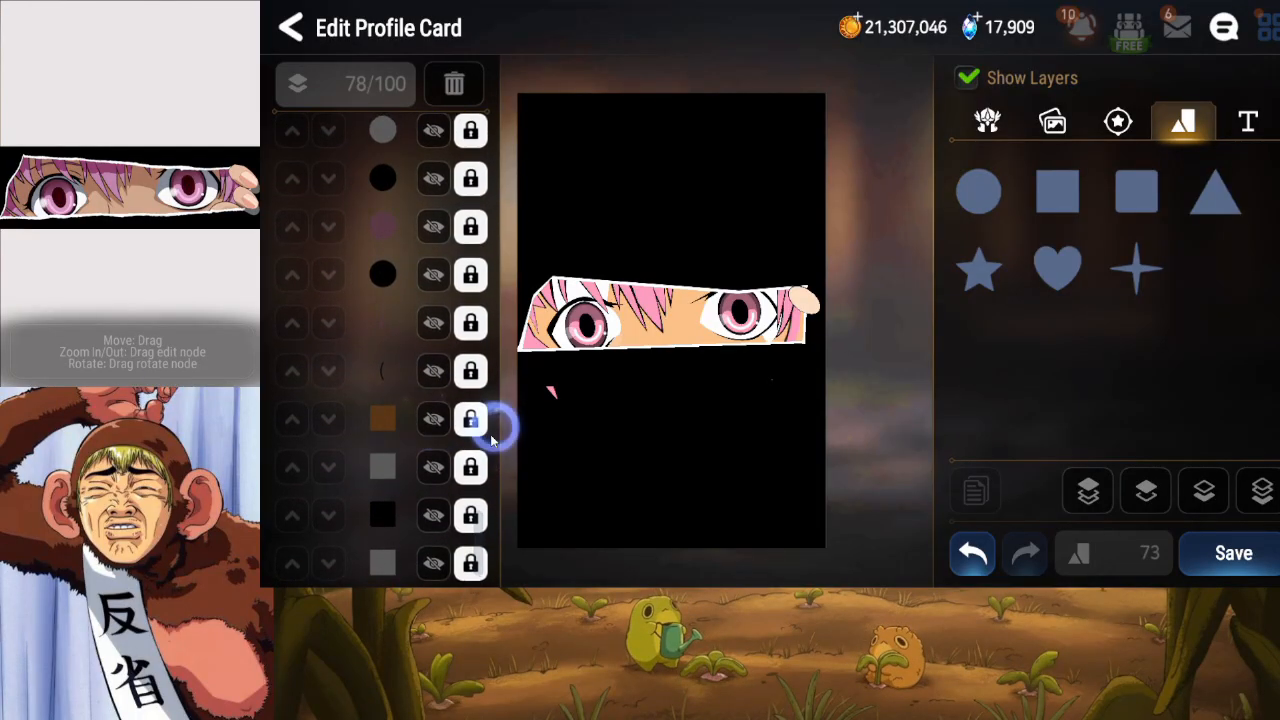
pyautogui.click(476, 421)
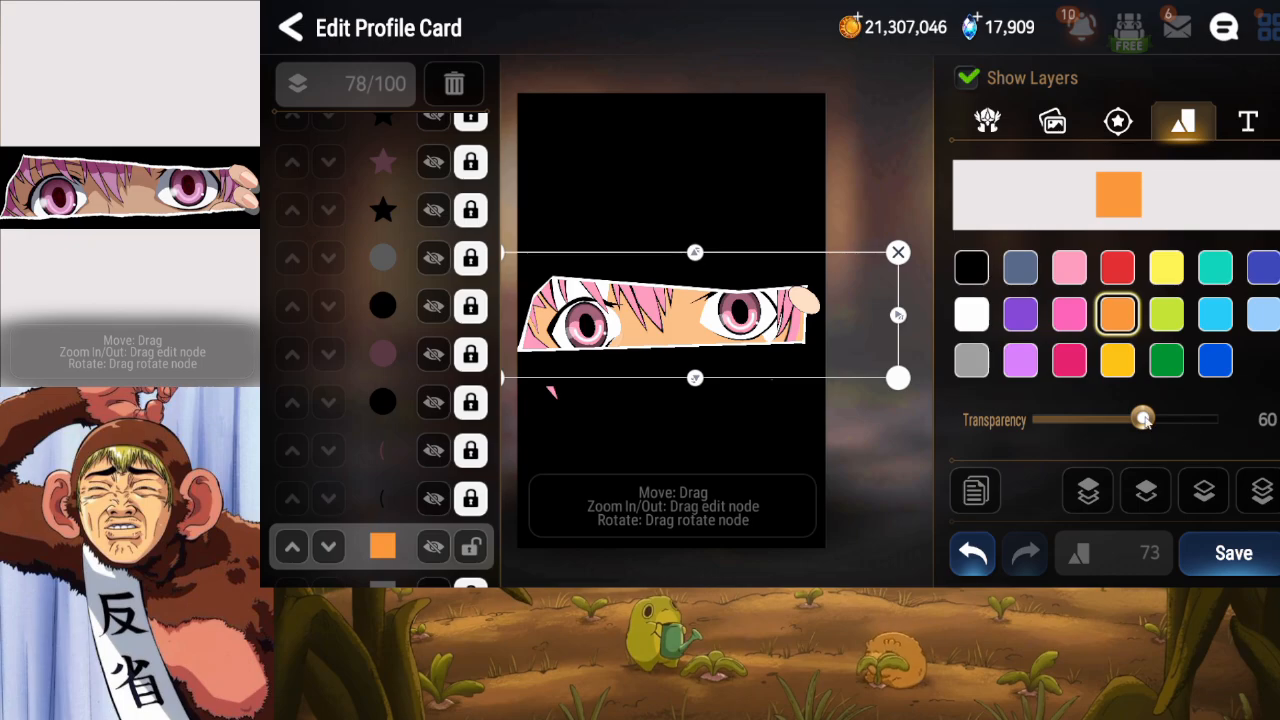
pyautogui.moveTo(1145, 420); pyautogui.dragTo(1119, 424)
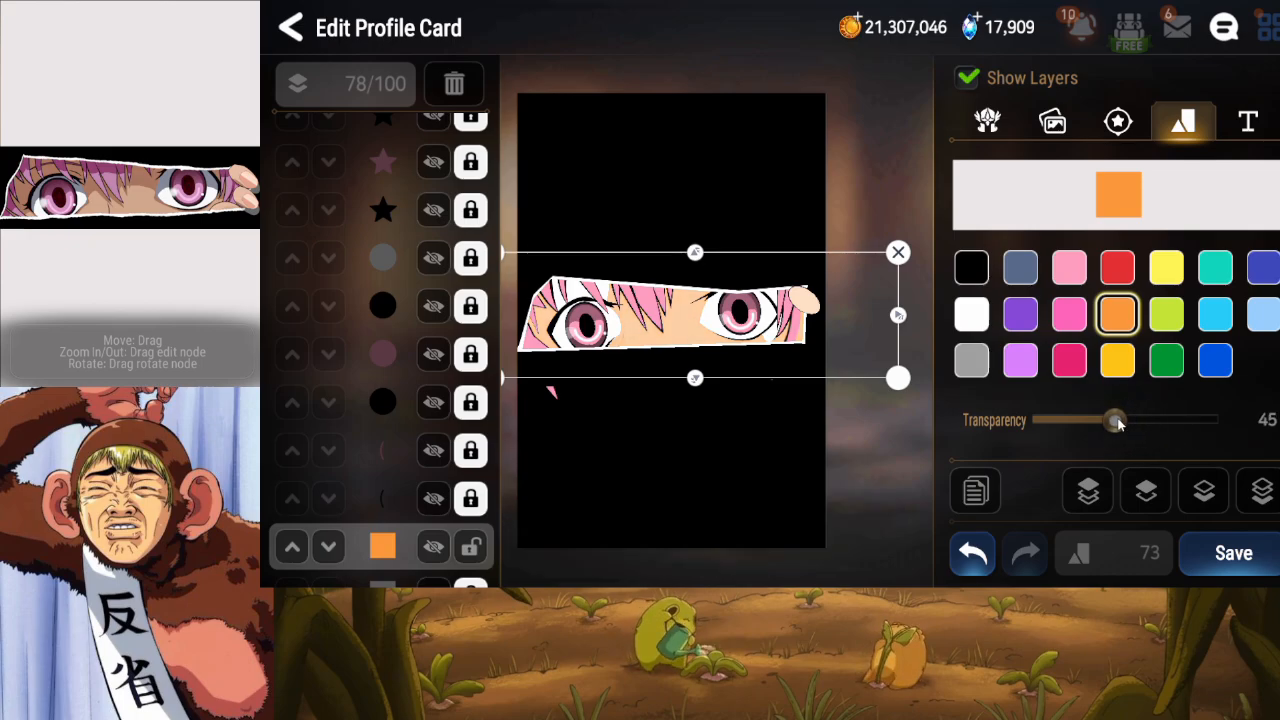
pyautogui.click(972, 553)
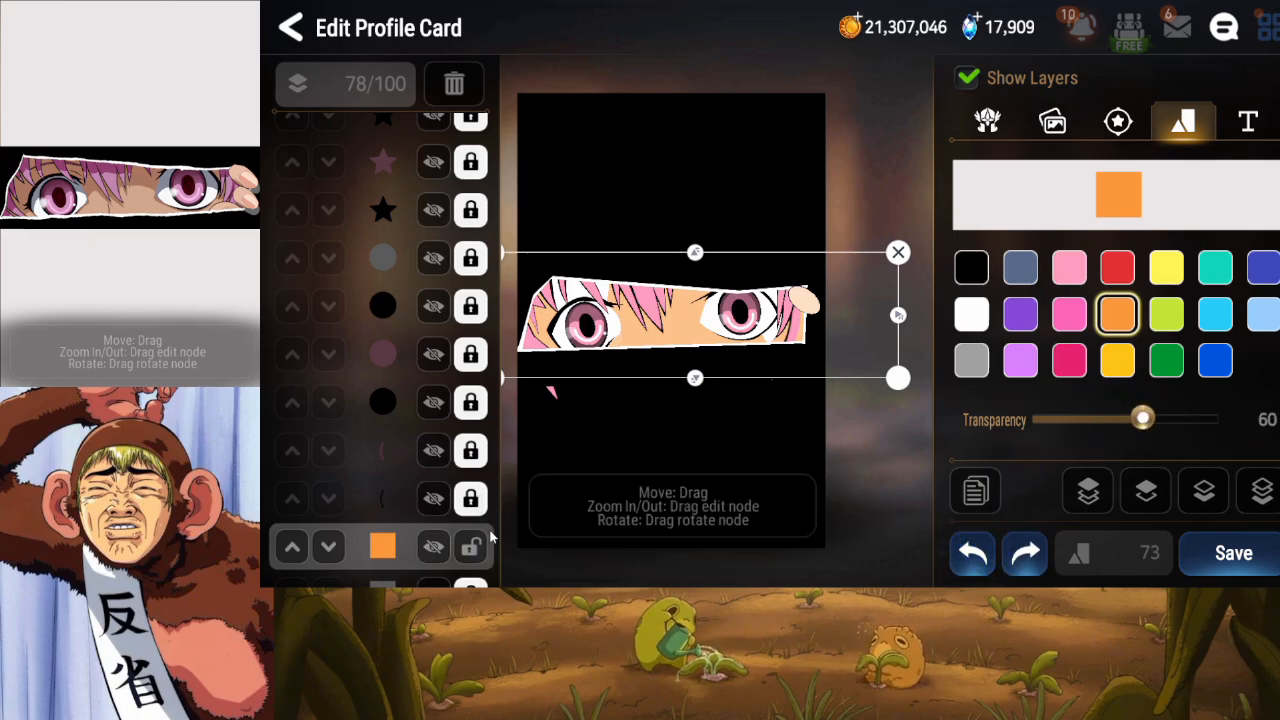
pyautogui.click(972, 553)
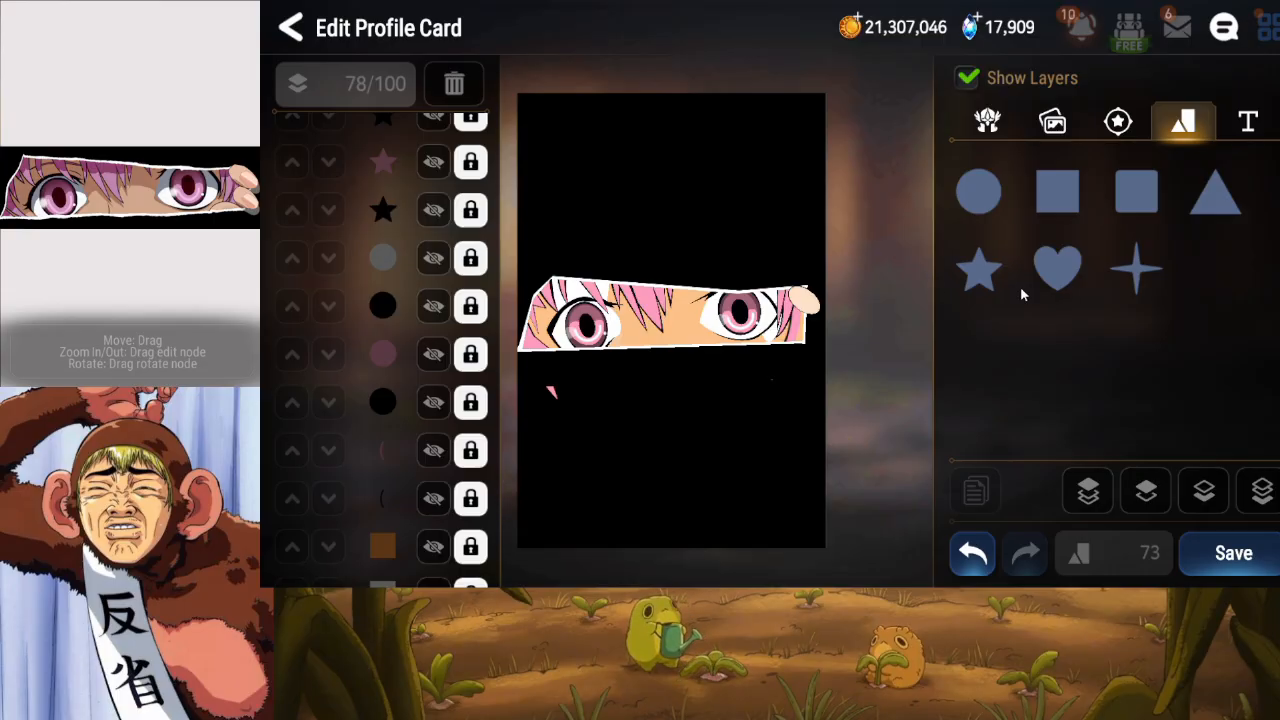
# Add a circle, shrink and rotate it into a narrow slanted oval, and place it on the fingertip's lower right edge.
pyautogui.click(978, 191)
pyautogui.moveTo(754, 315); pyautogui.dragTo(820, 341)
pyautogui.moveTo(769, 381); pyautogui.dragTo(794, 373)
pyautogui.moveTo(807, 423); pyautogui.dragTo(845, 302)
pyautogui.moveTo(783, 342); pyautogui.dragTo(833, 337)
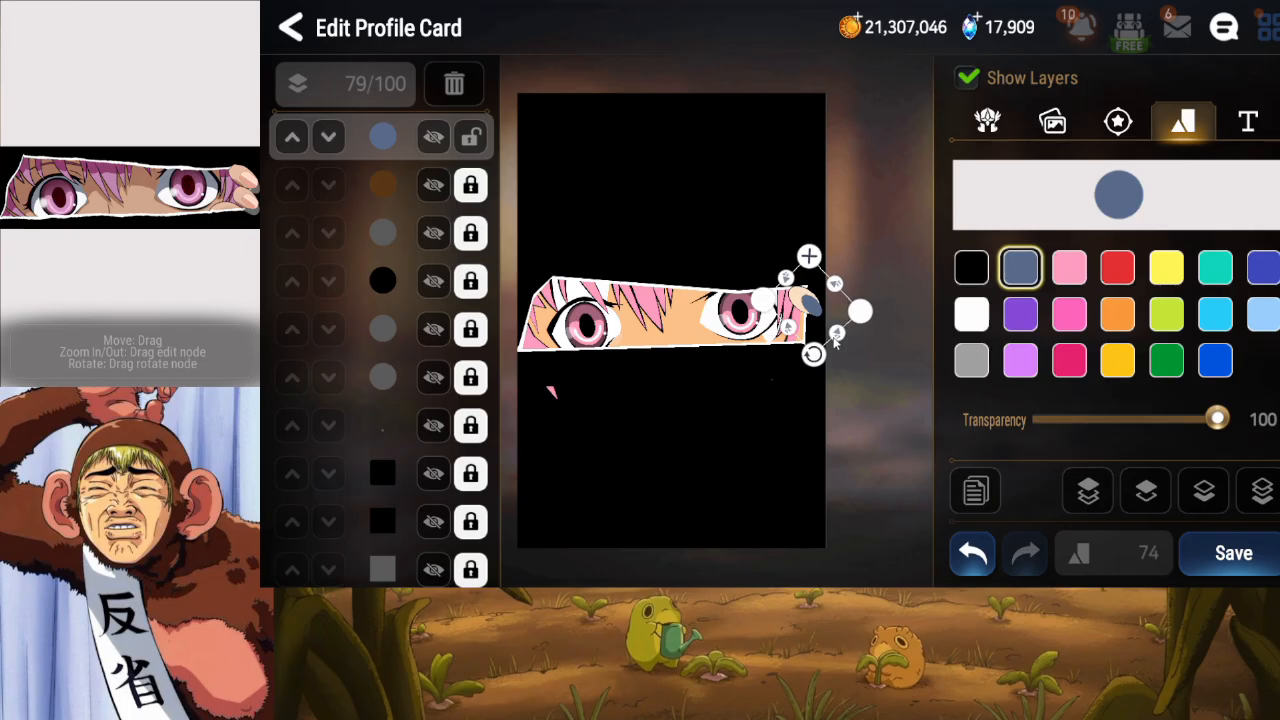
pyautogui.moveTo(837, 287); pyautogui.dragTo(841, 288)
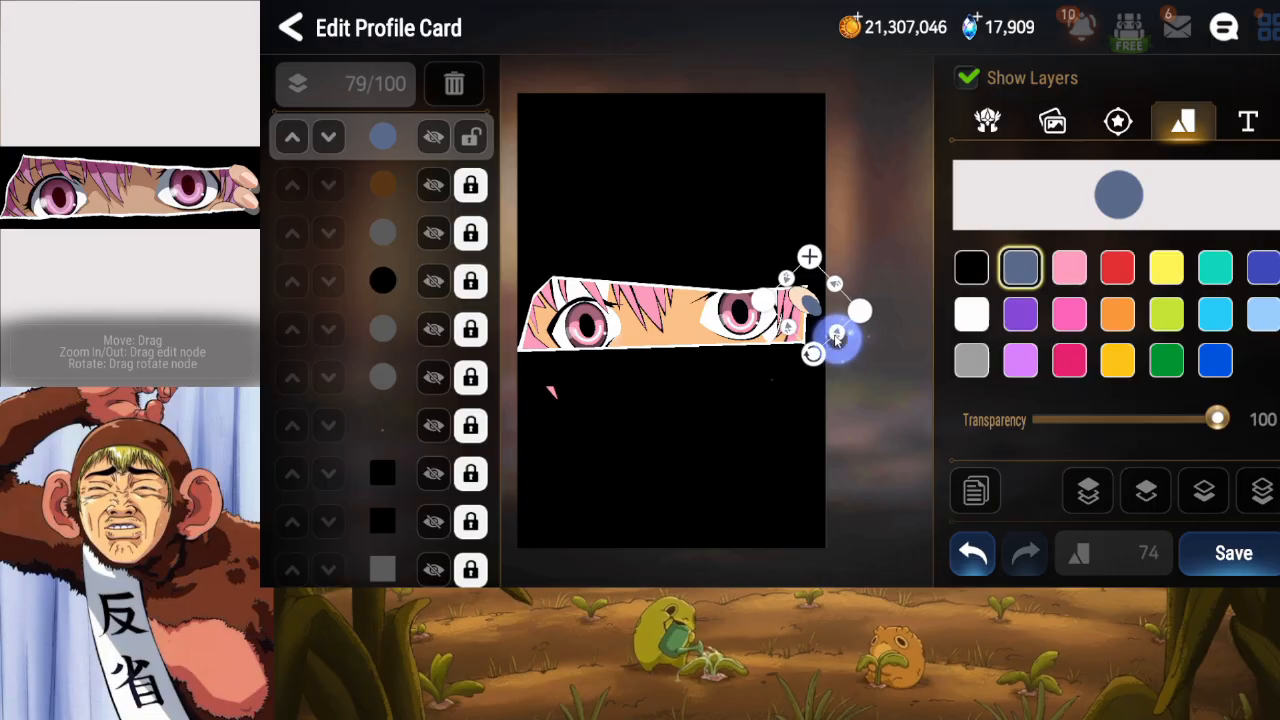
pyautogui.moveTo(836, 338); pyautogui.dragTo(836, 339)
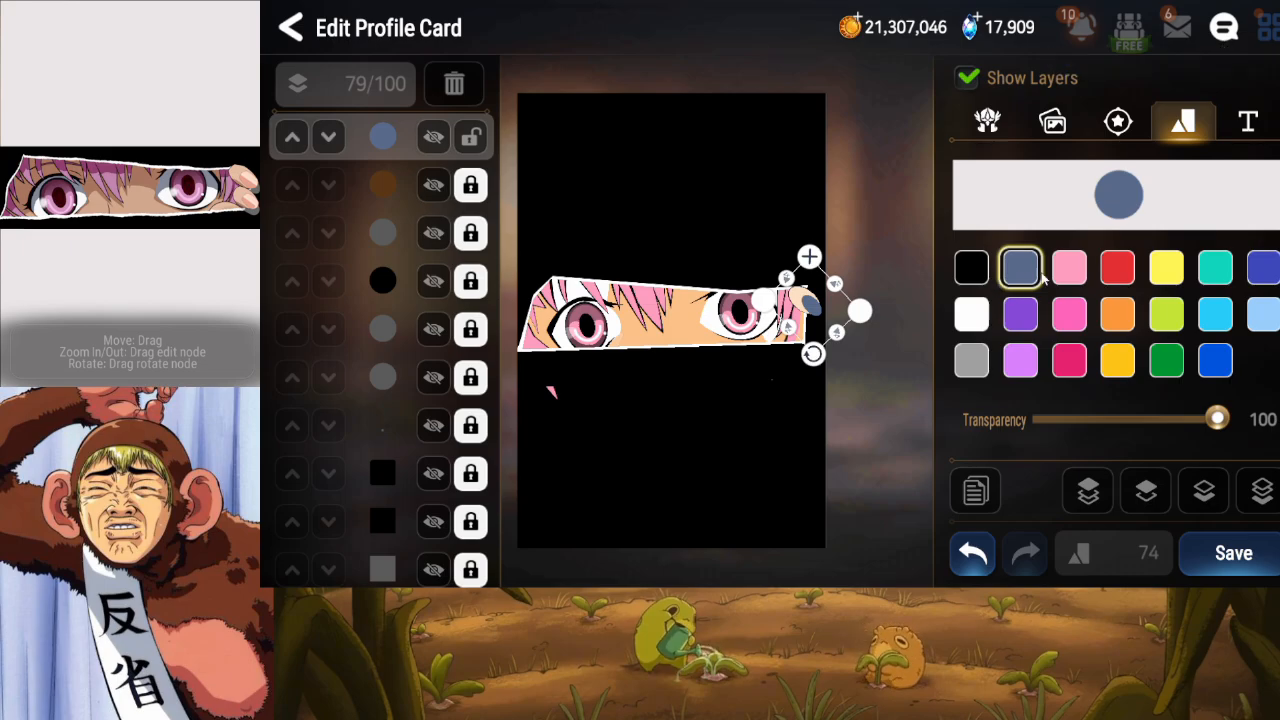
# Colour the fingertip ellipse red and adjust its rotation and position slightly.
pyautogui.click(1117, 267)
pyautogui.moveTo(813, 354); pyautogui.dragTo(816, 358)
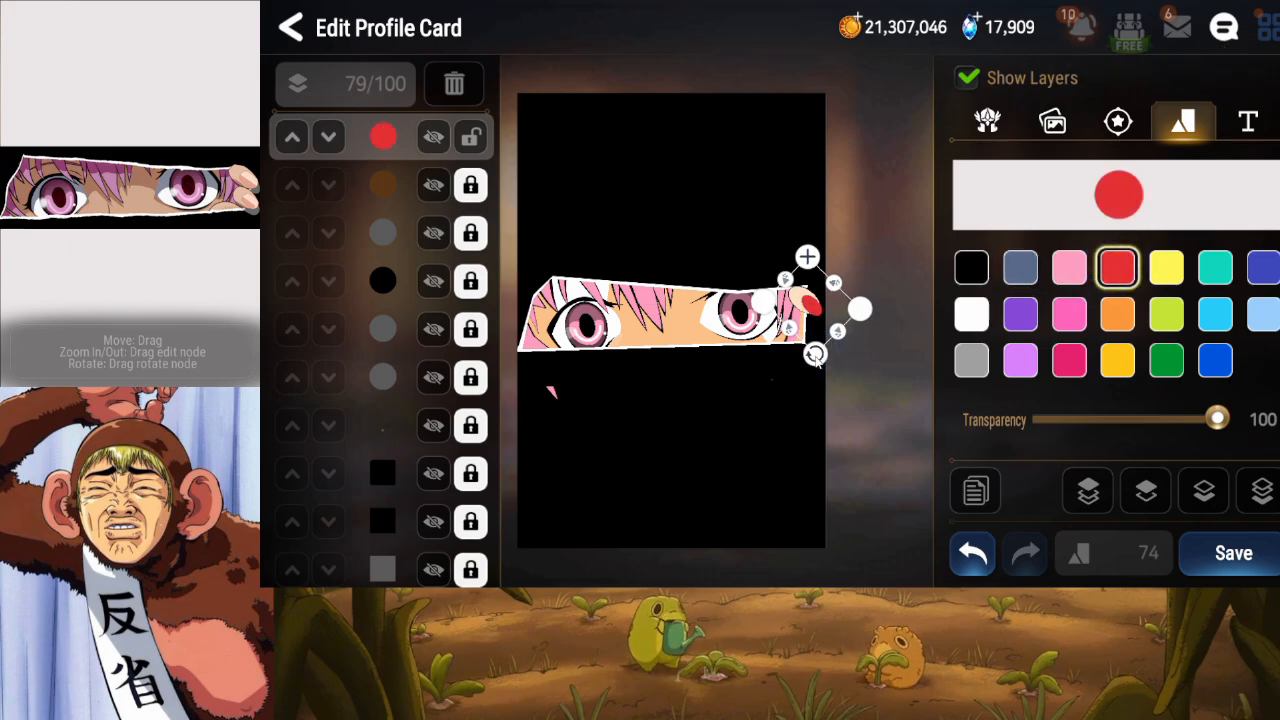
pyautogui.moveTo(817, 313)
pyautogui.mouseDown()
pyautogui.moveTo(813, 329)
pyautogui.moveTo(819, 313)
pyautogui.mouseUp()
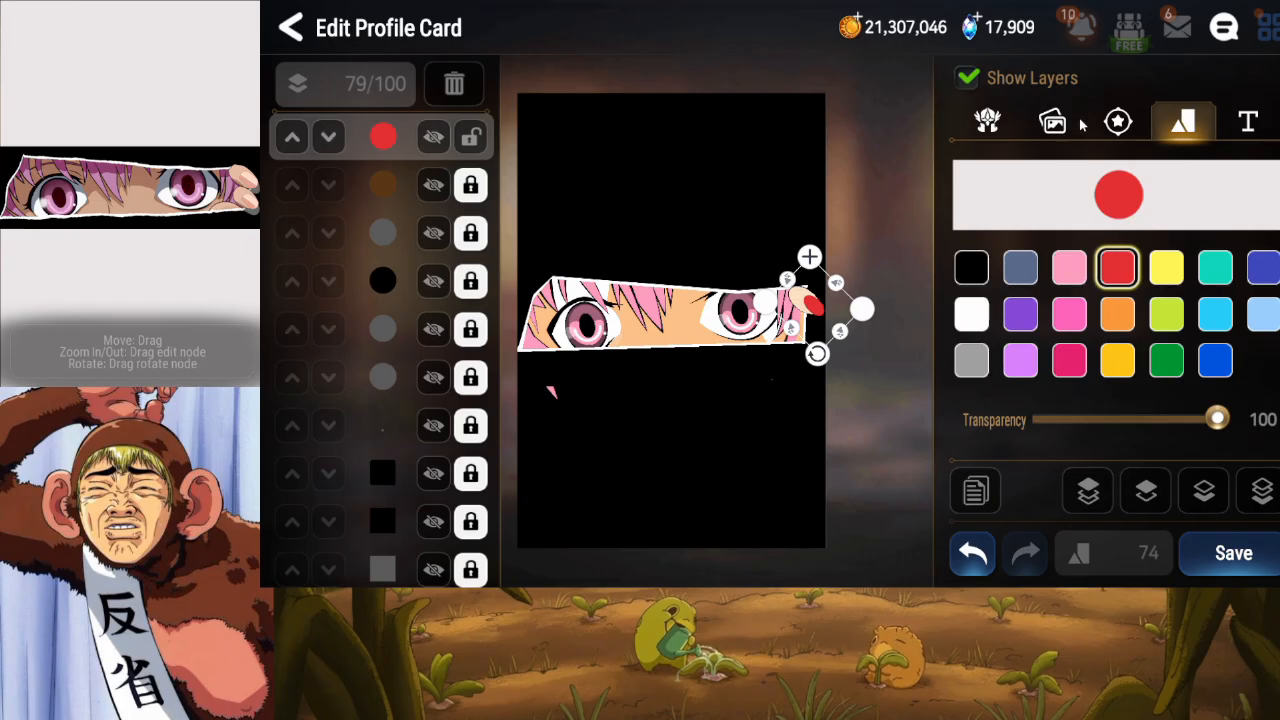
# Add a small red heart, rotated and fitted over the red ellipse on the fingertip.
pyautogui.click(1053, 121)
pyautogui.click(1183, 121)
pyautogui.click(1054, 267)
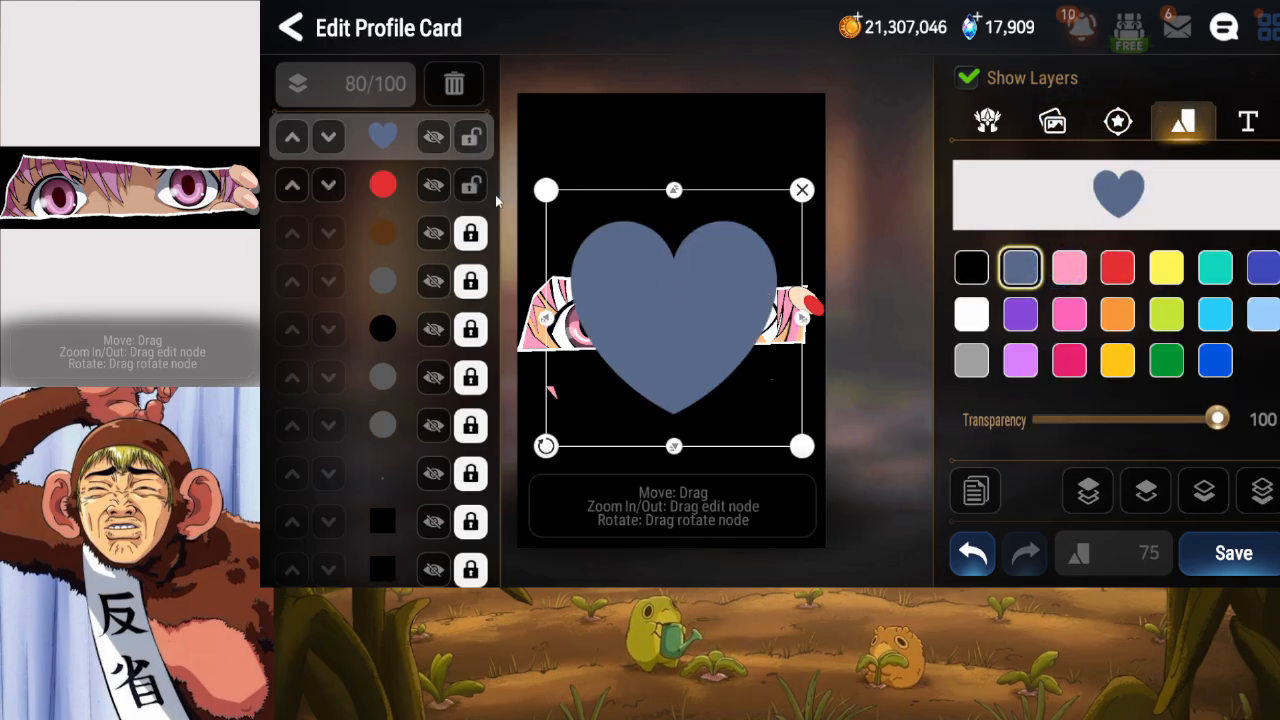
pyautogui.moveTo(686, 300); pyautogui.dragTo(825, 341)
pyautogui.moveTo(703, 436); pyautogui.dragTo(766, 274)
pyautogui.moveTo(803, 301); pyautogui.dragTo(843, 304)
pyautogui.click(1101, 283)
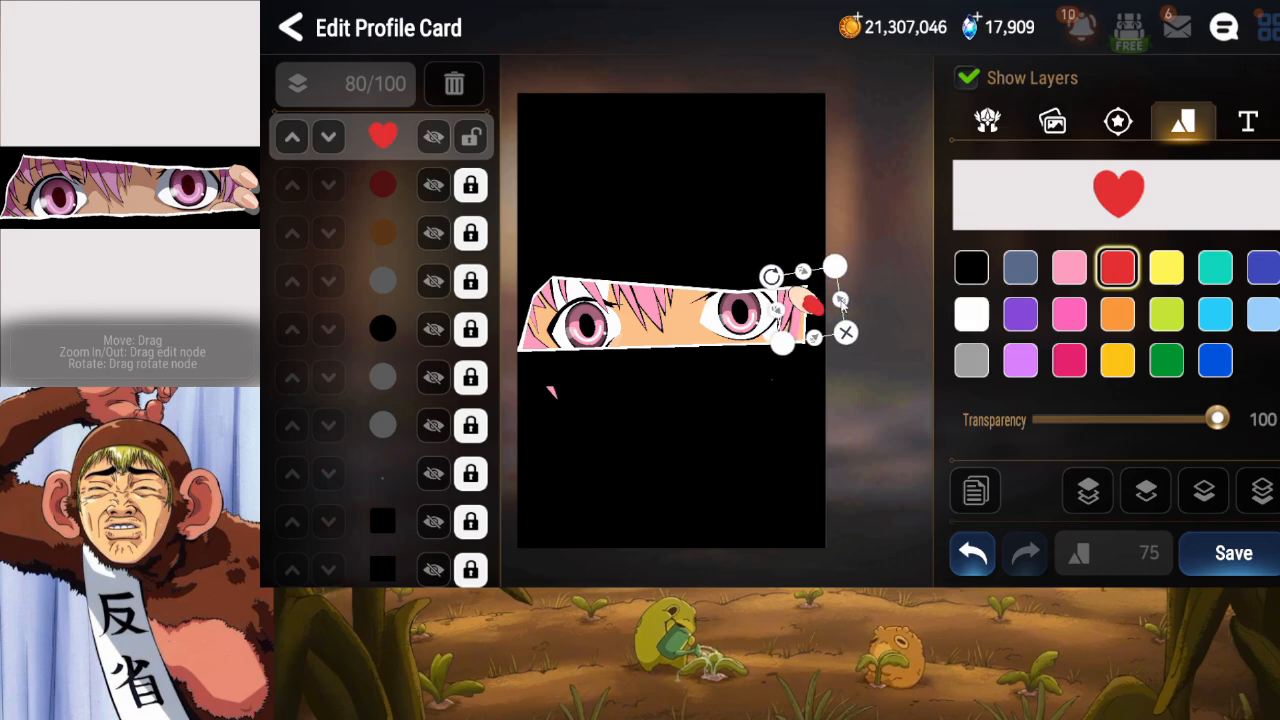
pyautogui.moveTo(773, 278); pyautogui.dragTo(823, 307)
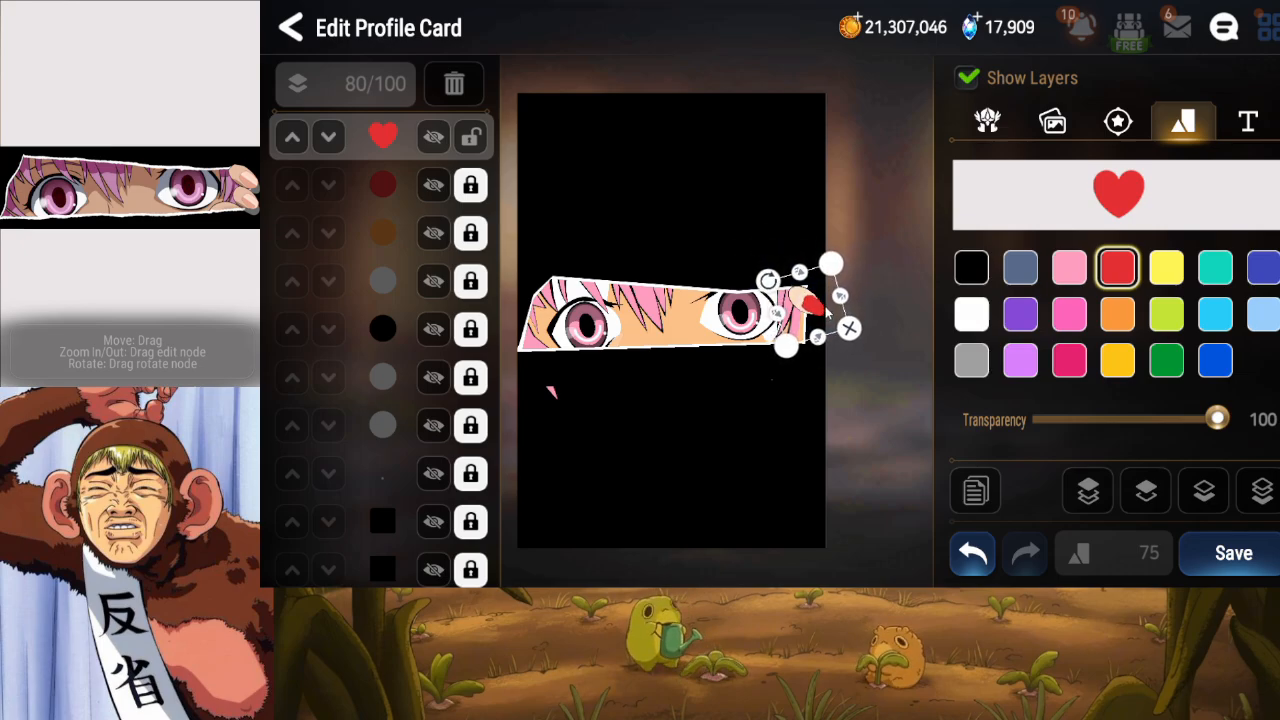
pyautogui.moveTo(825, 308); pyautogui.dragTo(822, 303)
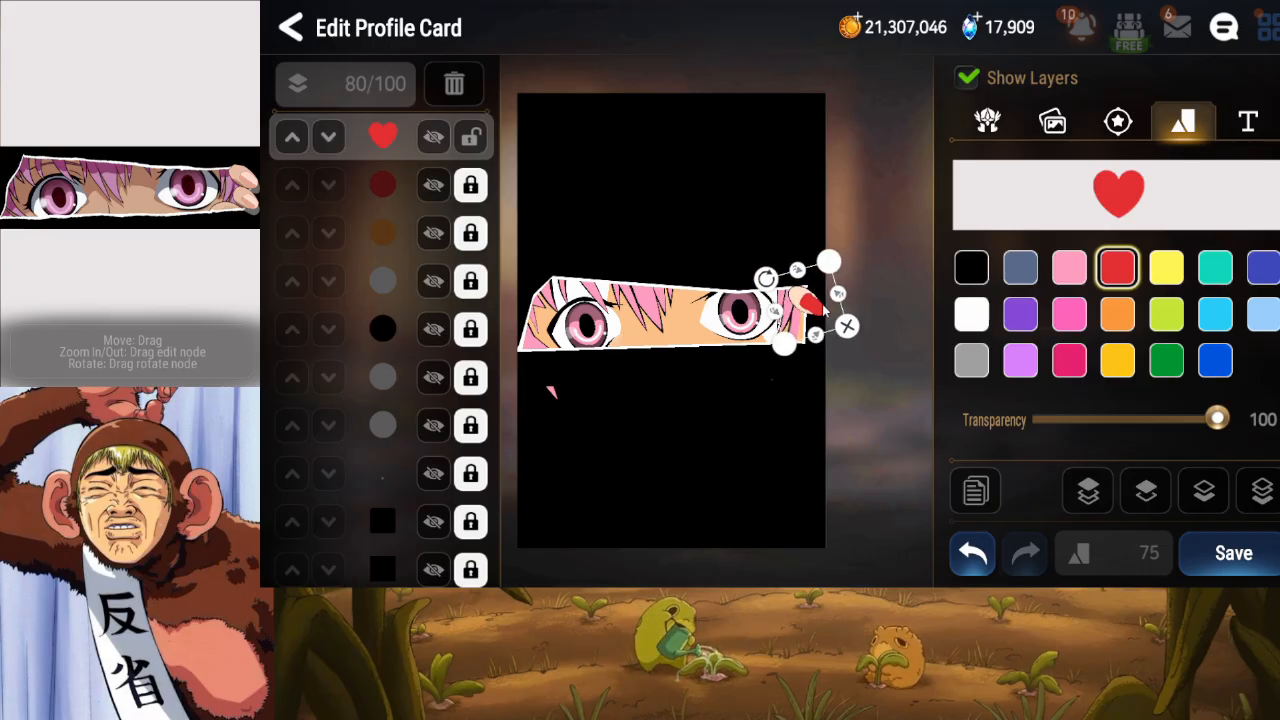
pyautogui.moveTo(825, 308); pyautogui.dragTo(825, 311)
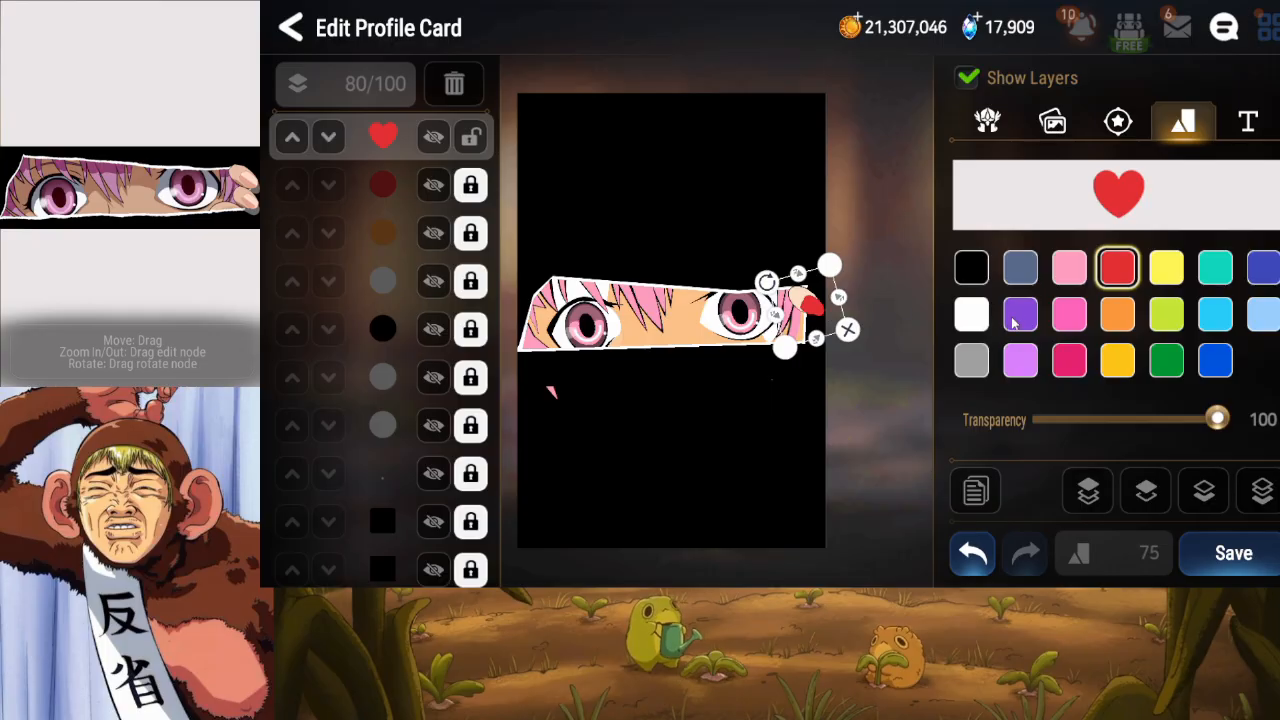
# Colour the heart black, hide the red ellipse and rotate the heart to follow the fingertip.
pyautogui.click(966, 276)
pyautogui.click(433, 185)
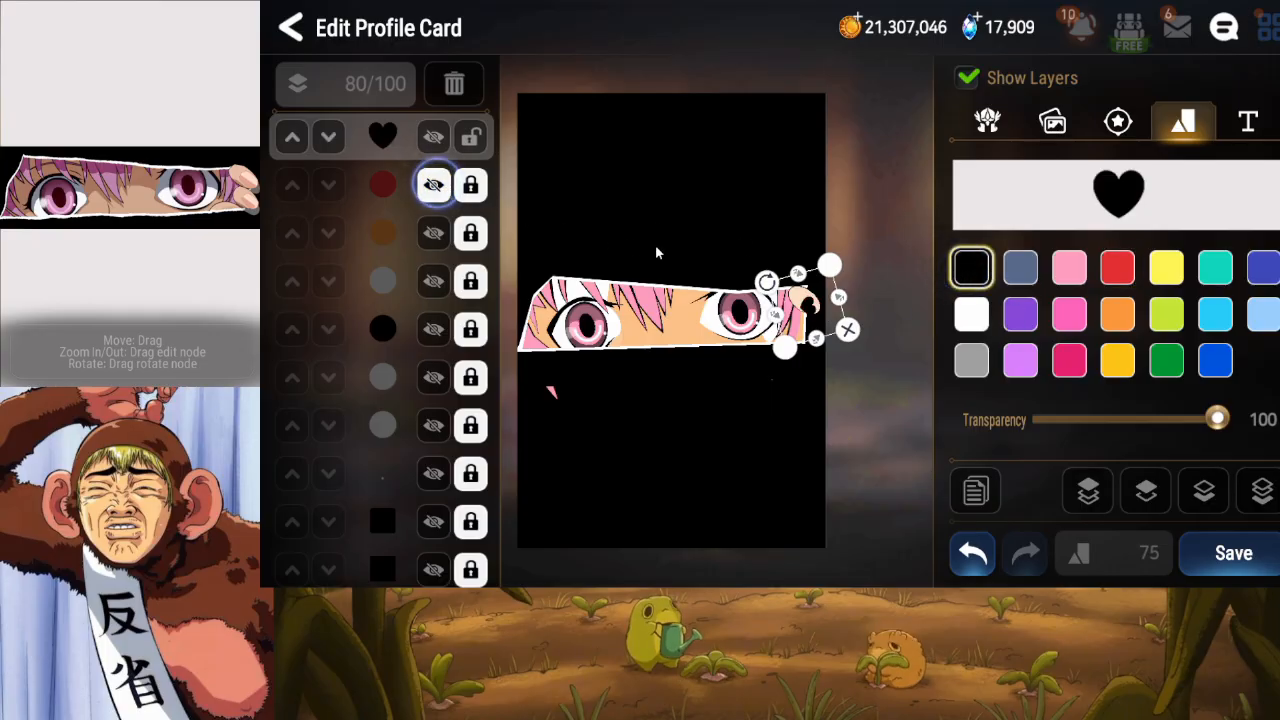
pyautogui.click(838, 298)
pyautogui.moveTo(841, 305); pyautogui.dragTo(838, 306)
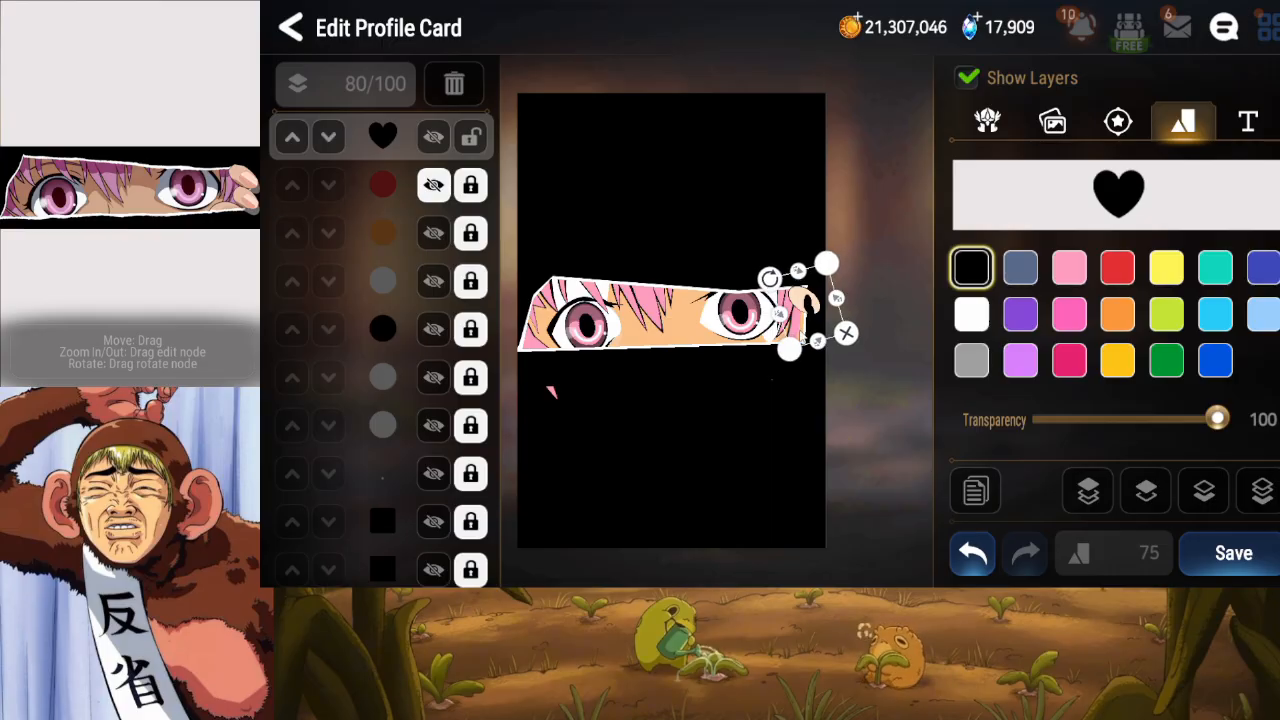
pyautogui.moveTo(766, 278)
pyautogui.mouseDown()
pyautogui.moveTo(761, 291)
pyautogui.moveTo(814, 314)
pyautogui.moveTo(785, 278)
pyautogui.mouseUp()
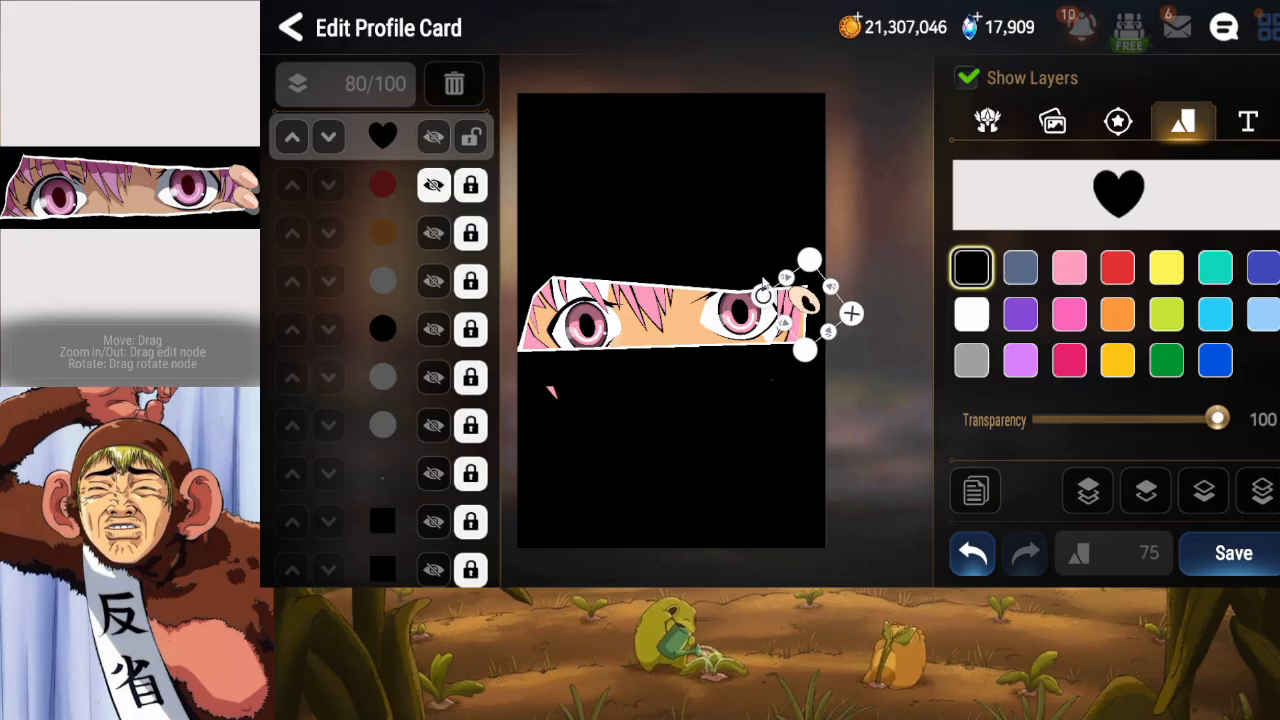
pyautogui.moveTo(759, 297); pyautogui.dragTo(758, 293)
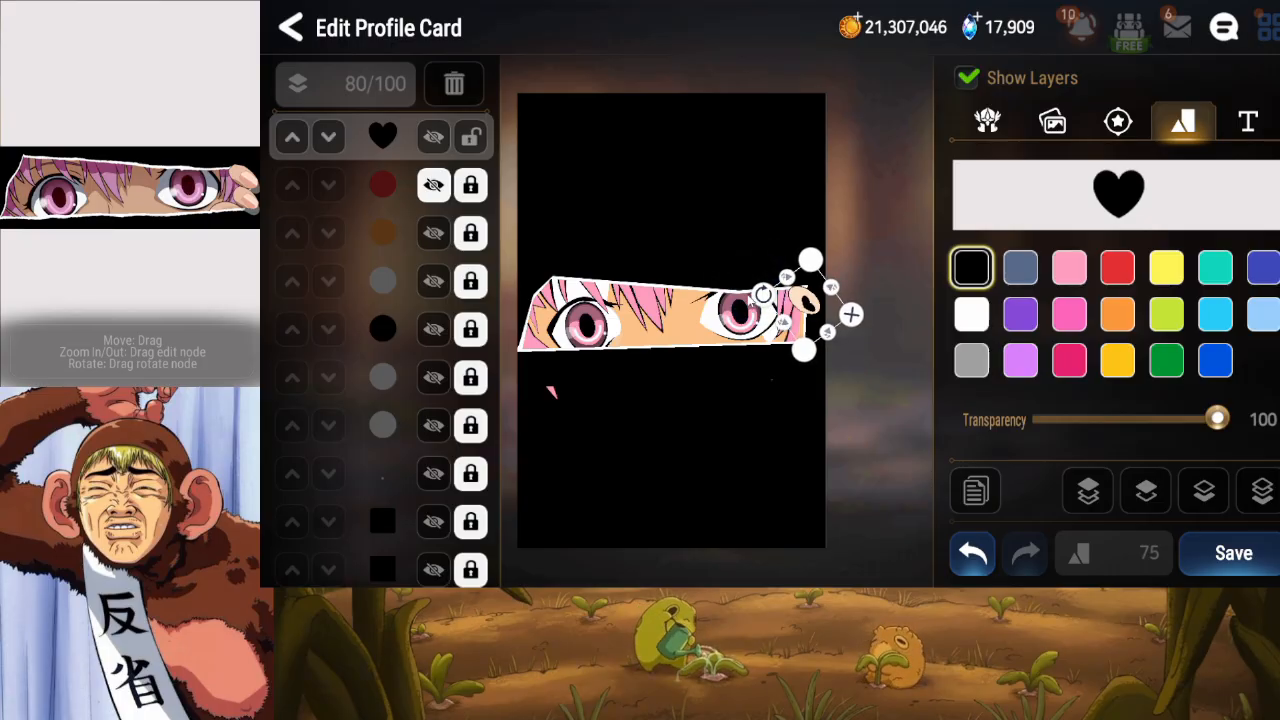
# Colour the fingertip heart red and lock its layer.
pyautogui.click(462, 146)
pyautogui.click(468, 138)
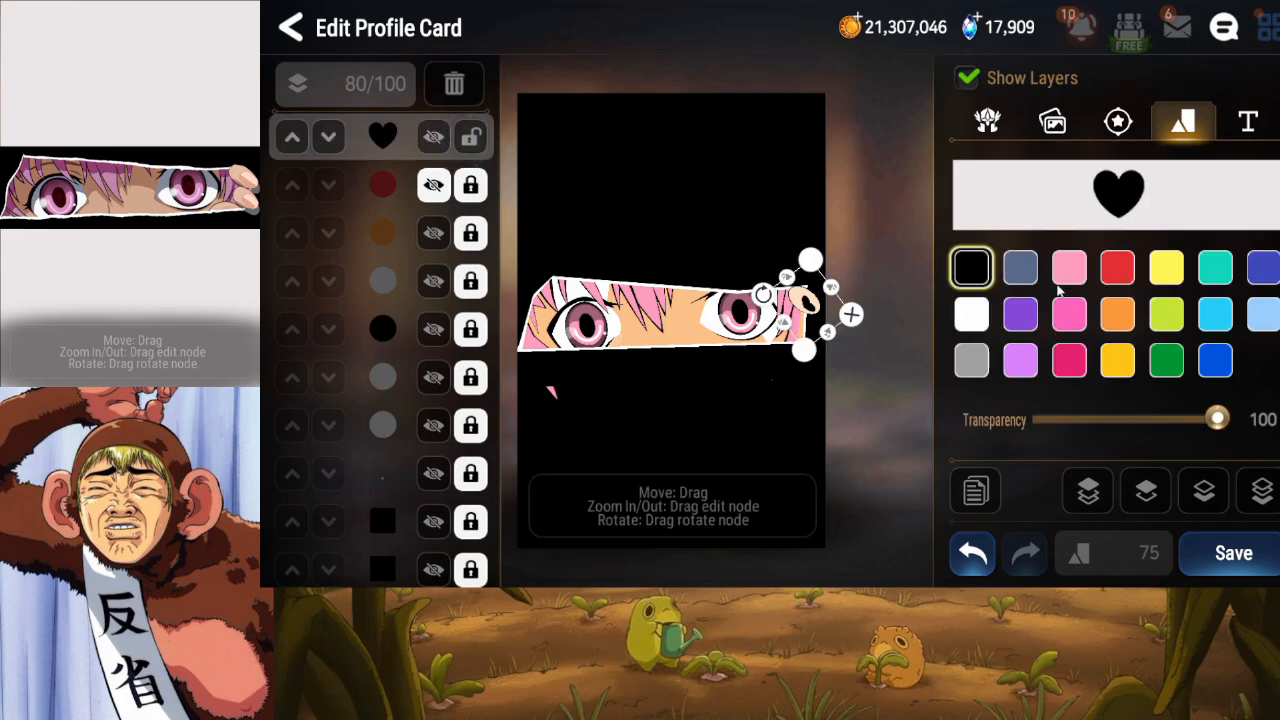
pyautogui.click(1118, 268)
pyautogui.click(471, 139)
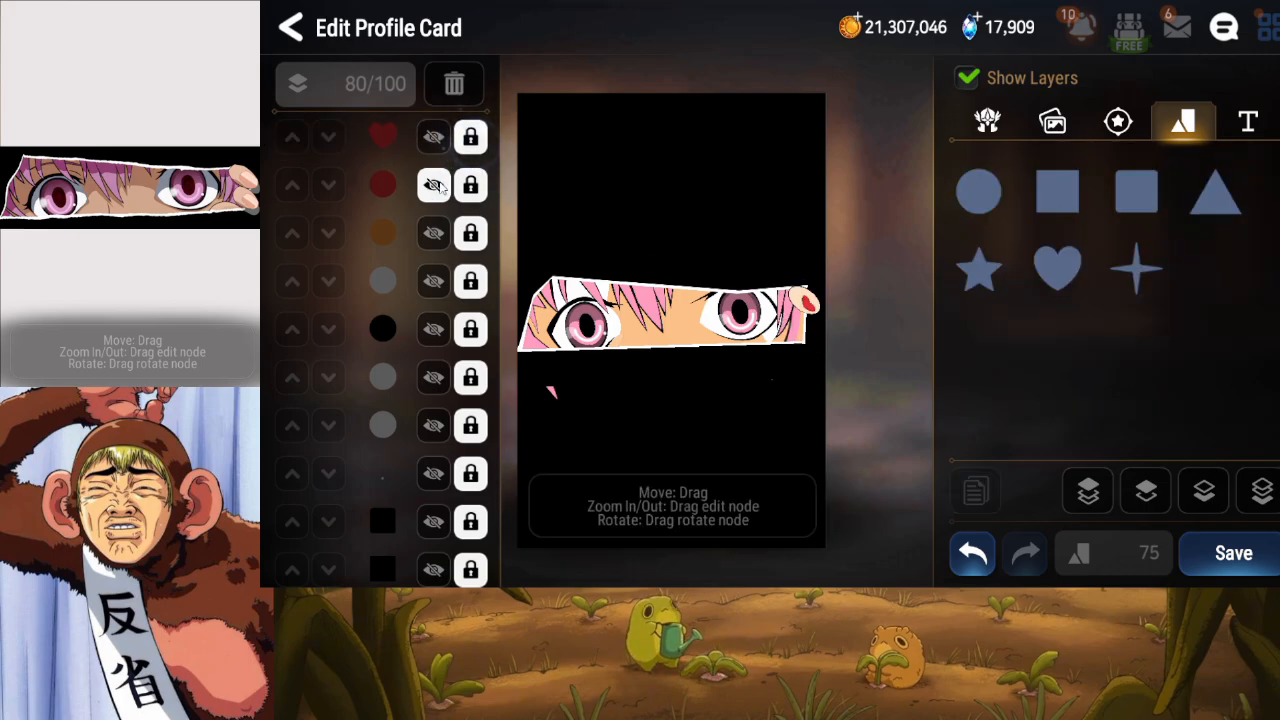
# Show the red ellipse, nudge it on the fingertip and lock its layer.
pyautogui.click(436, 183)
pyautogui.click(466, 185)
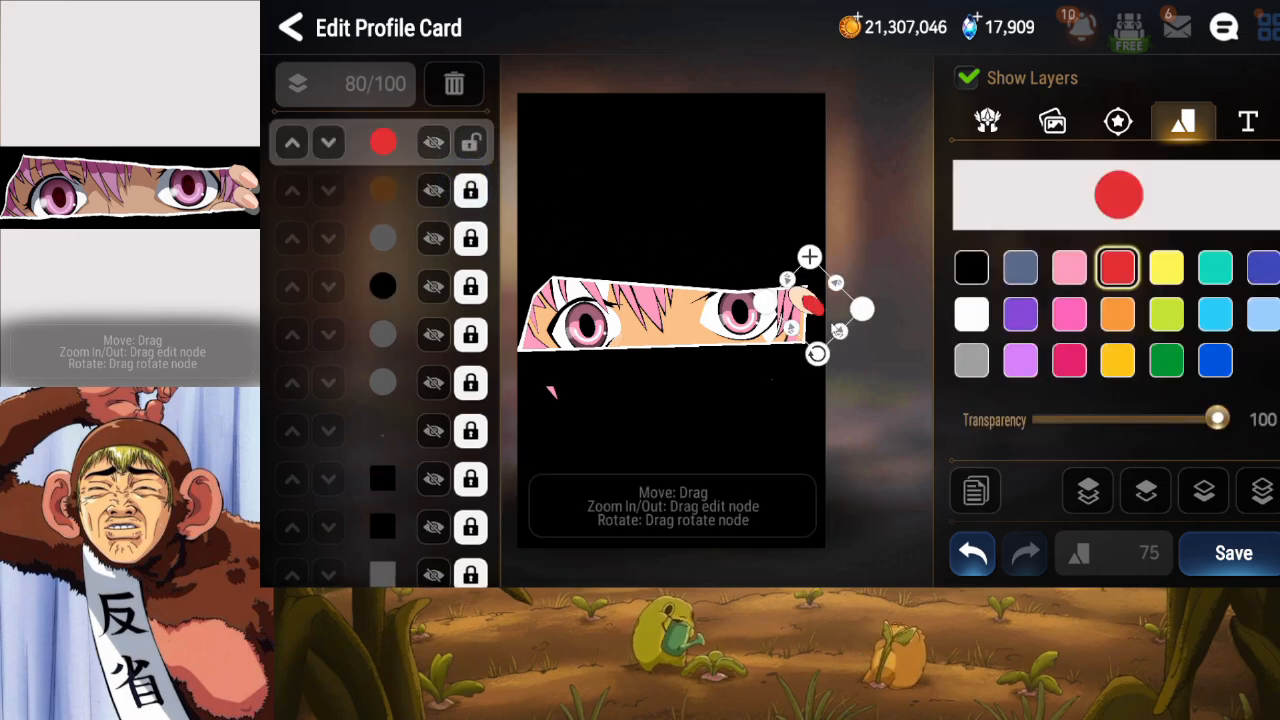
pyautogui.moveTo(820, 313); pyautogui.dragTo(819, 314)
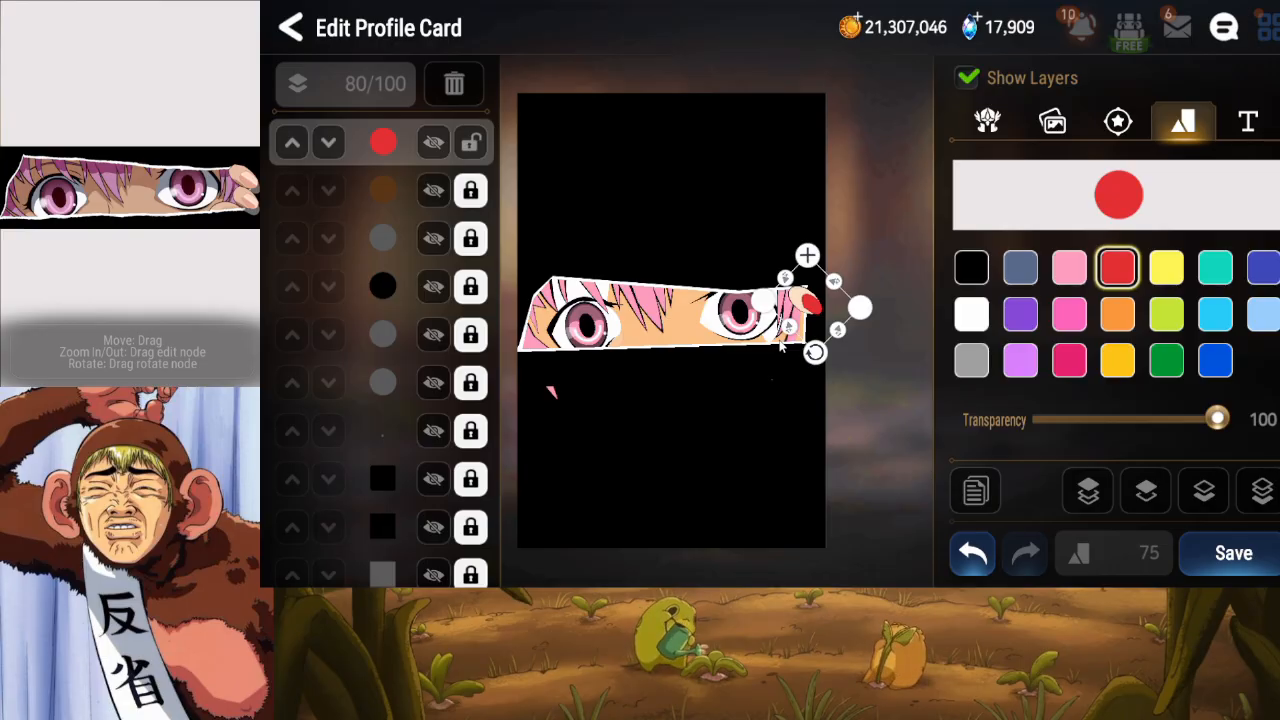
pyautogui.click(464, 144)
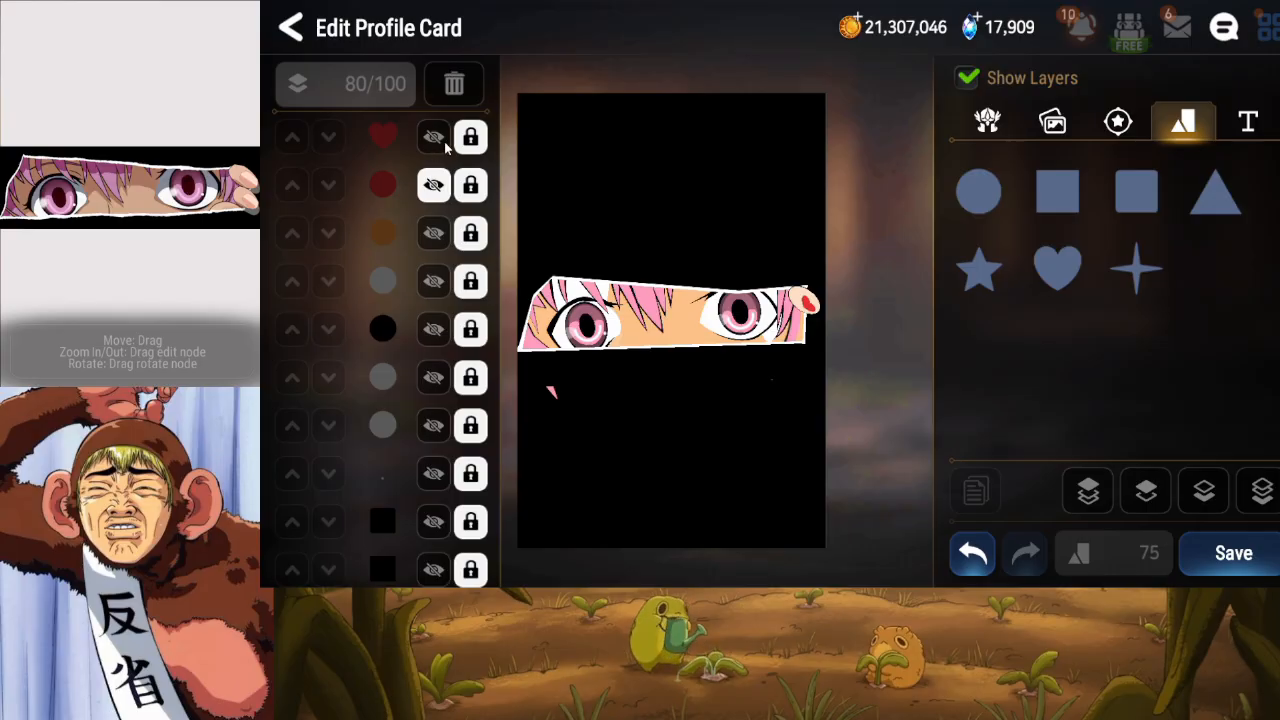
# Delete the heart and the red ellipse from the fingertip.
pyautogui.click(454, 84)
pyautogui.click(470, 137)
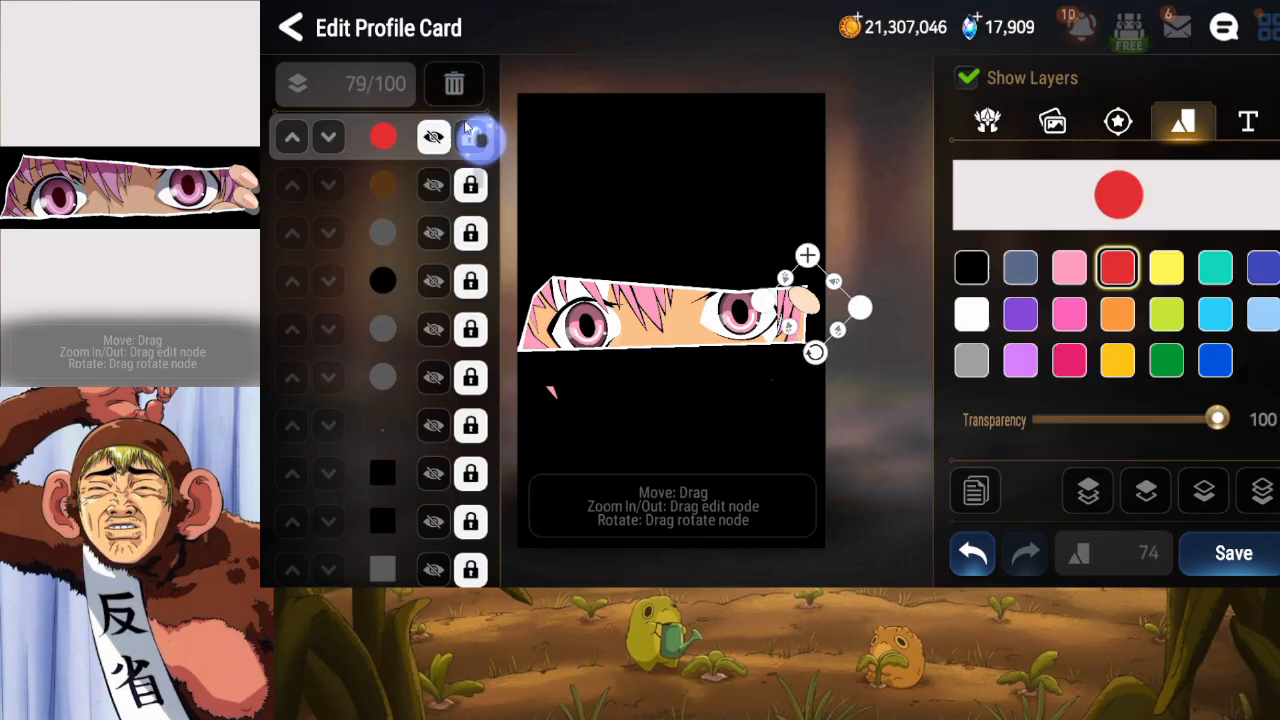
pyautogui.click(432, 140)
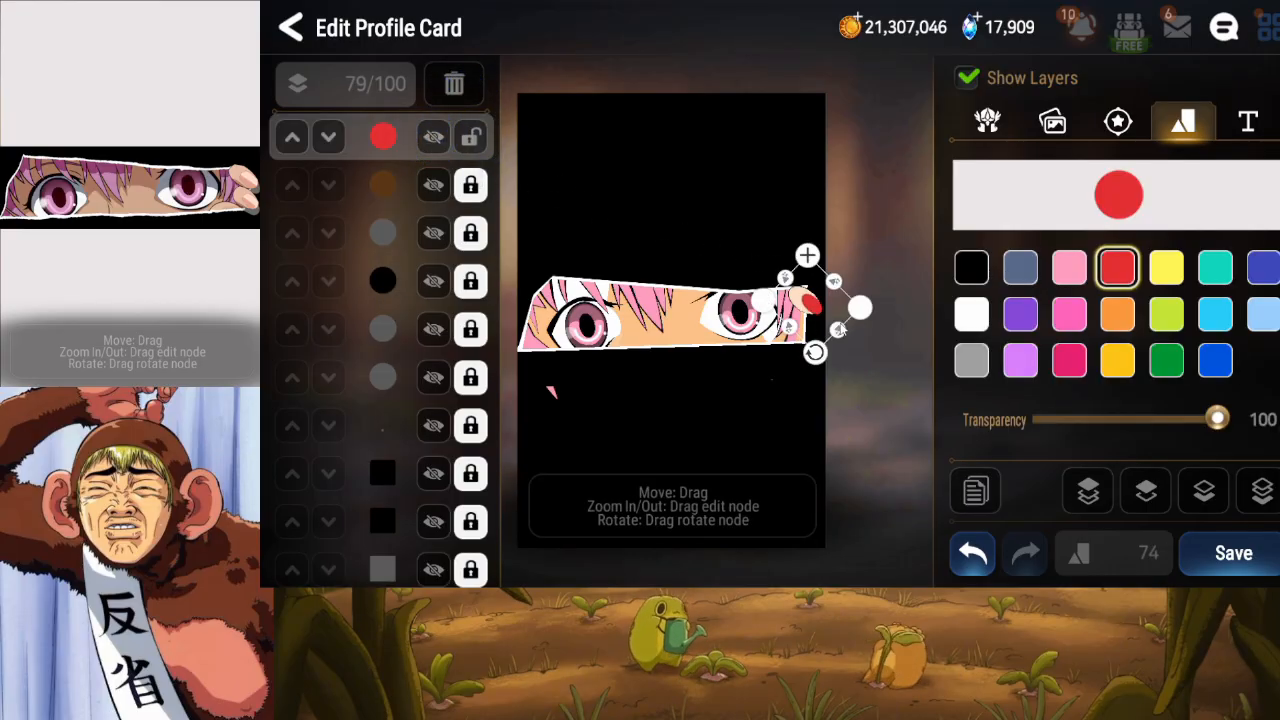
pyautogui.moveTo(838, 330); pyautogui.dragTo(820, 327)
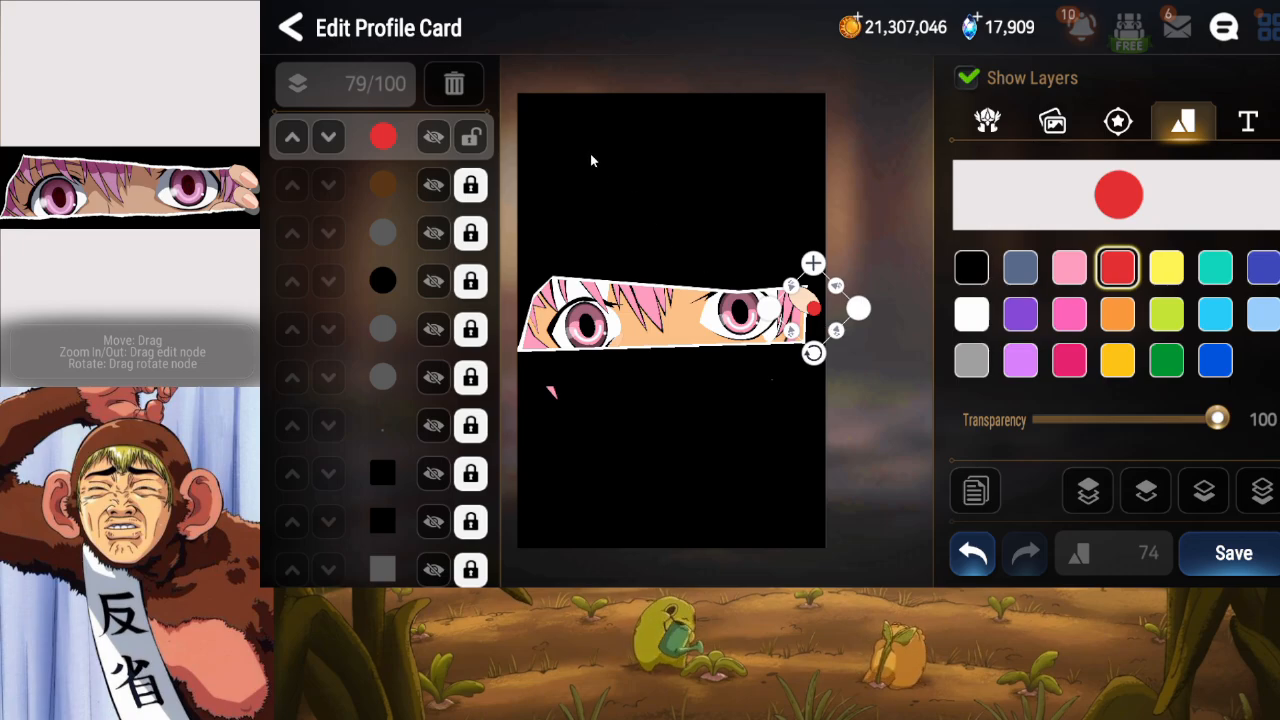
pyautogui.click(454, 84)
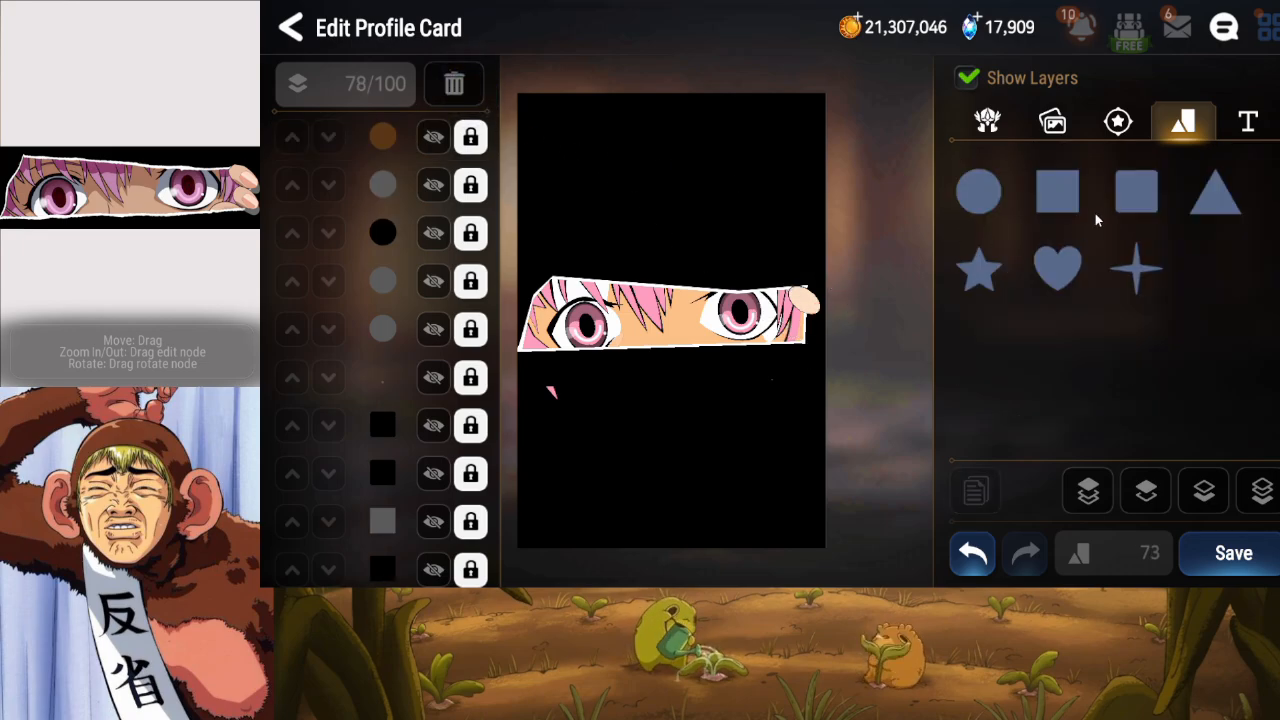
# Add a rounded square and shrink it into a narrow bar near the fingertip.
pyautogui.click(1126, 193)
pyautogui.moveTo(721, 347); pyautogui.dragTo(826, 338)
pyautogui.moveTo(886, 302); pyautogui.dragTo(830, 305)
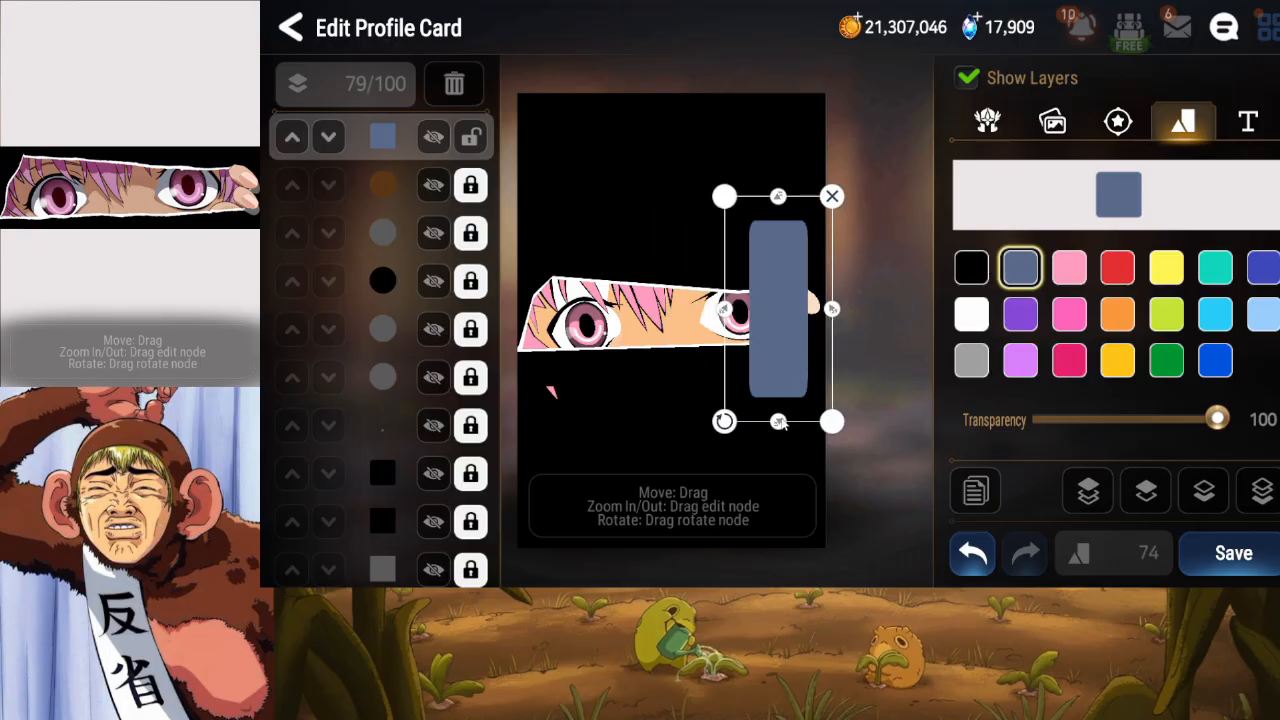
pyautogui.moveTo(781, 424); pyautogui.dragTo(805, 340)
pyautogui.moveTo(868, 292); pyautogui.dragTo(840, 292)
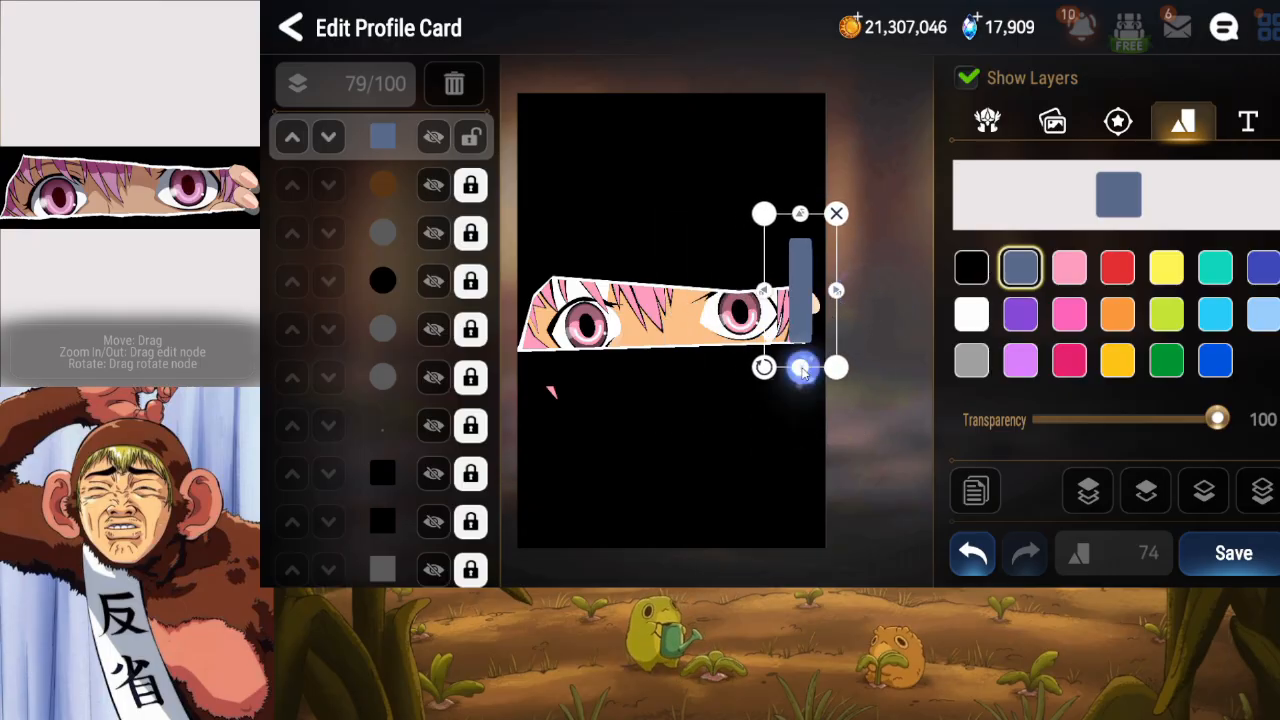
# Rotate the rounded bar diagonally, shrink it further and fit it onto the fingertip as a nail.
pyautogui.moveTo(803, 363)
pyautogui.mouseDown()
pyautogui.moveTo(808, 318)
pyautogui.moveTo(786, 350)
pyautogui.moveTo(826, 355)
pyautogui.mouseUp()
pyautogui.click(855, 273)
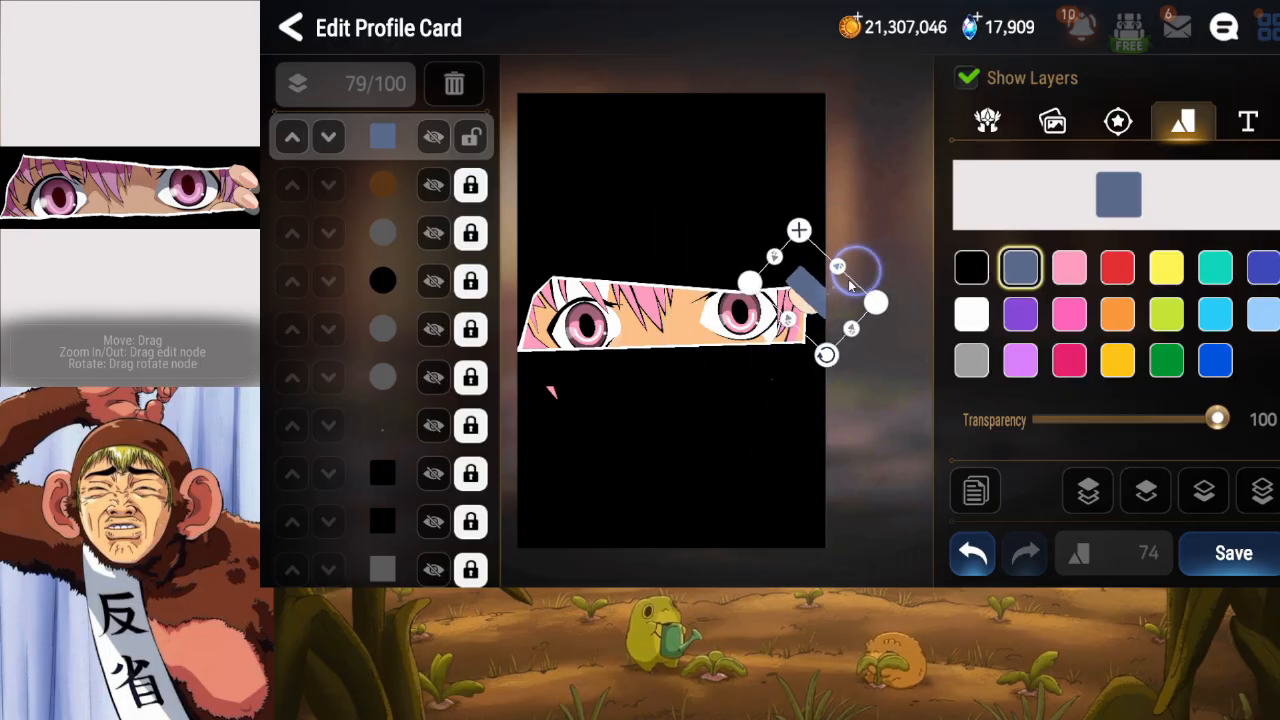
pyautogui.moveTo(842, 298); pyautogui.dragTo(834, 280)
pyautogui.moveTo(851, 345); pyautogui.dragTo(821, 350)
pyautogui.moveTo(832, 290); pyautogui.dragTo(816, 317)
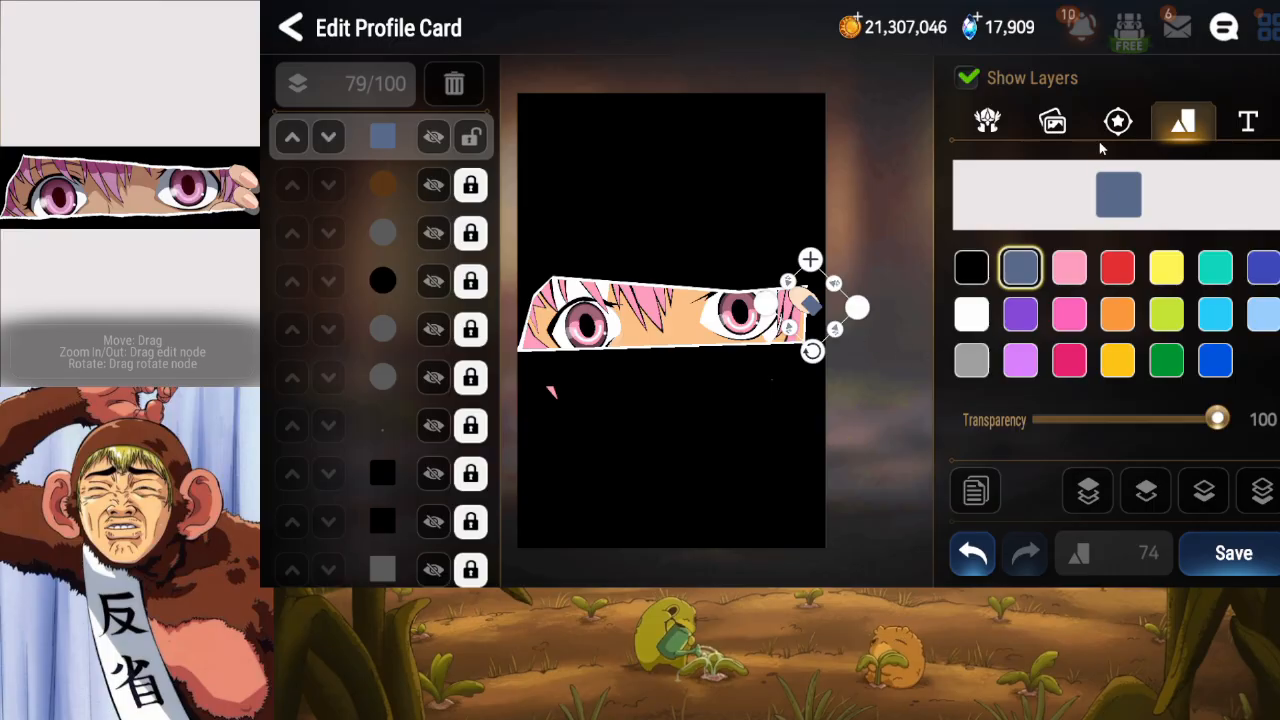
# Add a circle, lock the rounded square's layer and reduce the circle toward the fingertip.
pyautogui.click(1053, 121)
pyautogui.click(1183, 121)
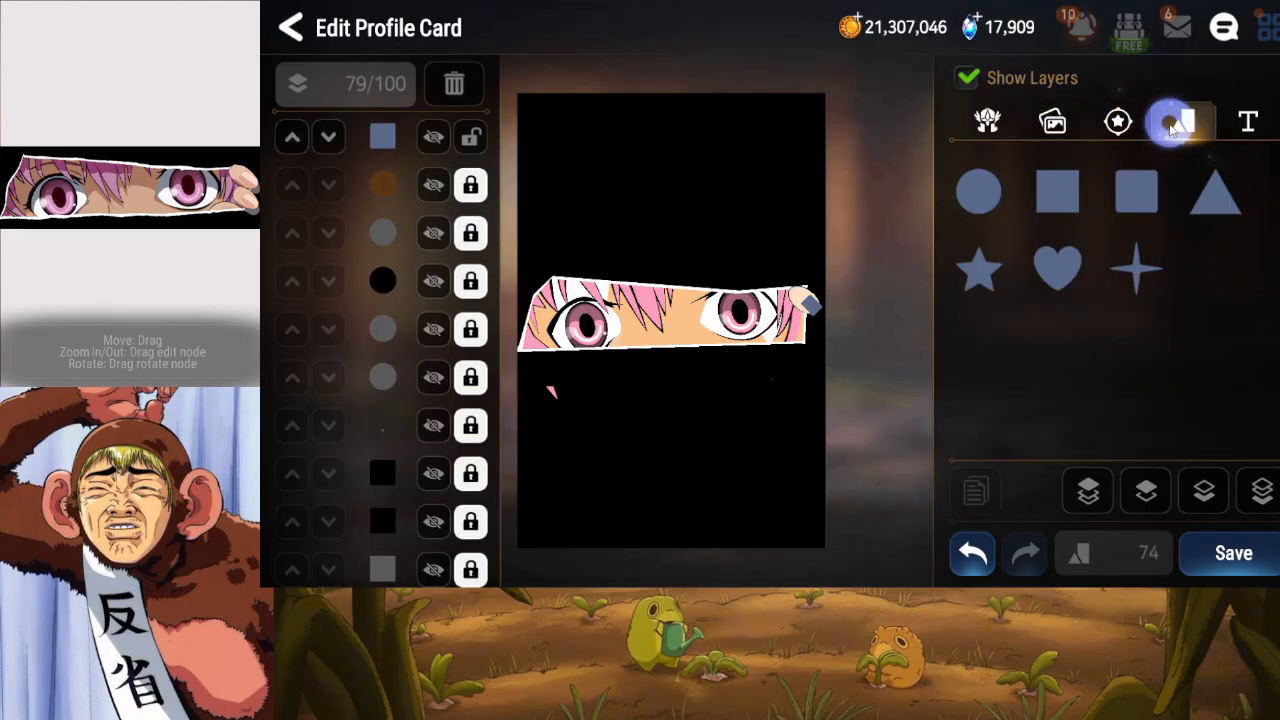
pyautogui.click(980, 191)
pyautogui.click(474, 193)
pyautogui.moveTo(653, 360); pyautogui.dragTo(755, 344)
pyautogui.moveTo(899, 302); pyautogui.dragTo(833, 302)
pyautogui.moveTo(773, 429); pyautogui.dragTo(774, 391)
# Shrink the circle to nail size, rotate it diagonally and place it at the rounded square's outer end.
pyautogui.moveTo(786, 348); pyautogui.dragTo(815, 338)
pyautogui.moveTo(860, 297); pyautogui.dragTo(834, 296)
pyautogui.moveTo(810, 376)
pyautogui.mouseDown()
pyautogui.moveTo(797, 322)
pyautogui.moveTo(790, 347)
pyautogui.moveTo(824, 356)
pyautogui.mouseUp()
pyautogui.moveTo(820, 305); pyautogui.dragTo(825, 332)
pyautogui.moveTo(811, 319); pyautogui.dragTo(843, 297)
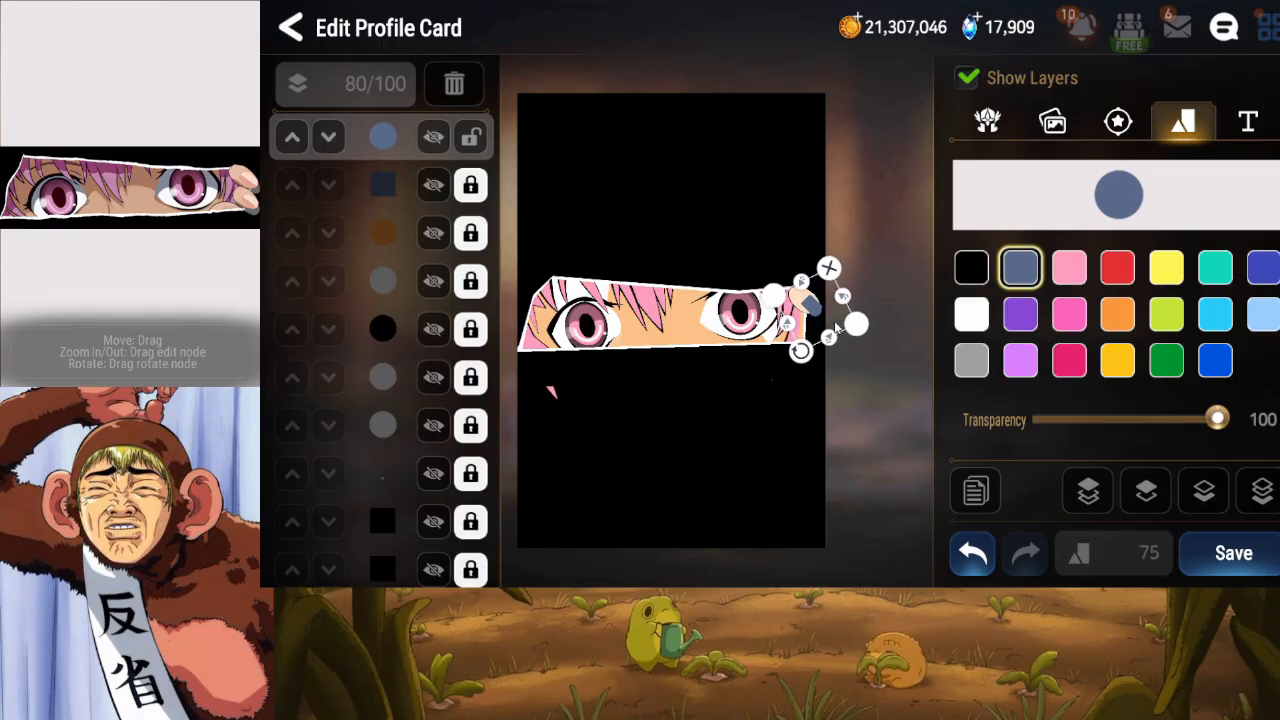
# Colour both the small circle and the rounded square on the fingertip red, and lock the square's layer.
pyautogui.click(1114, 271)
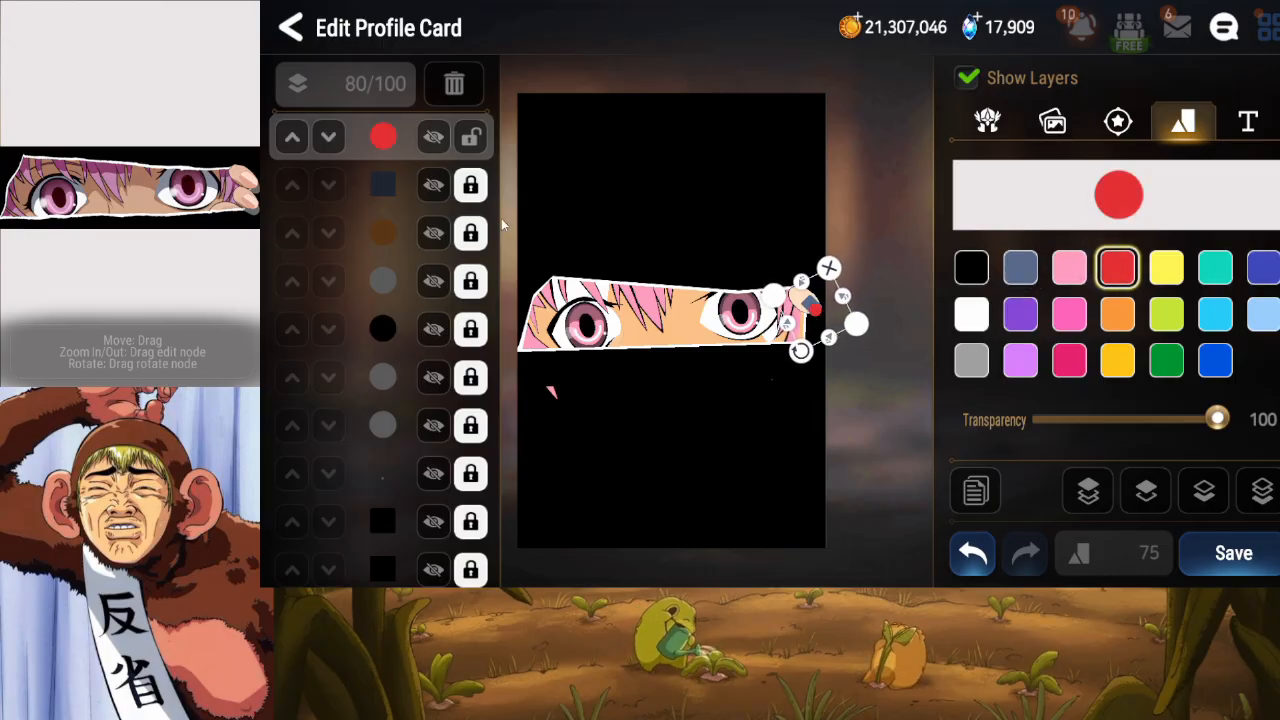
pyautogui.click(472, 185)
pyautogui.click(975, 271)
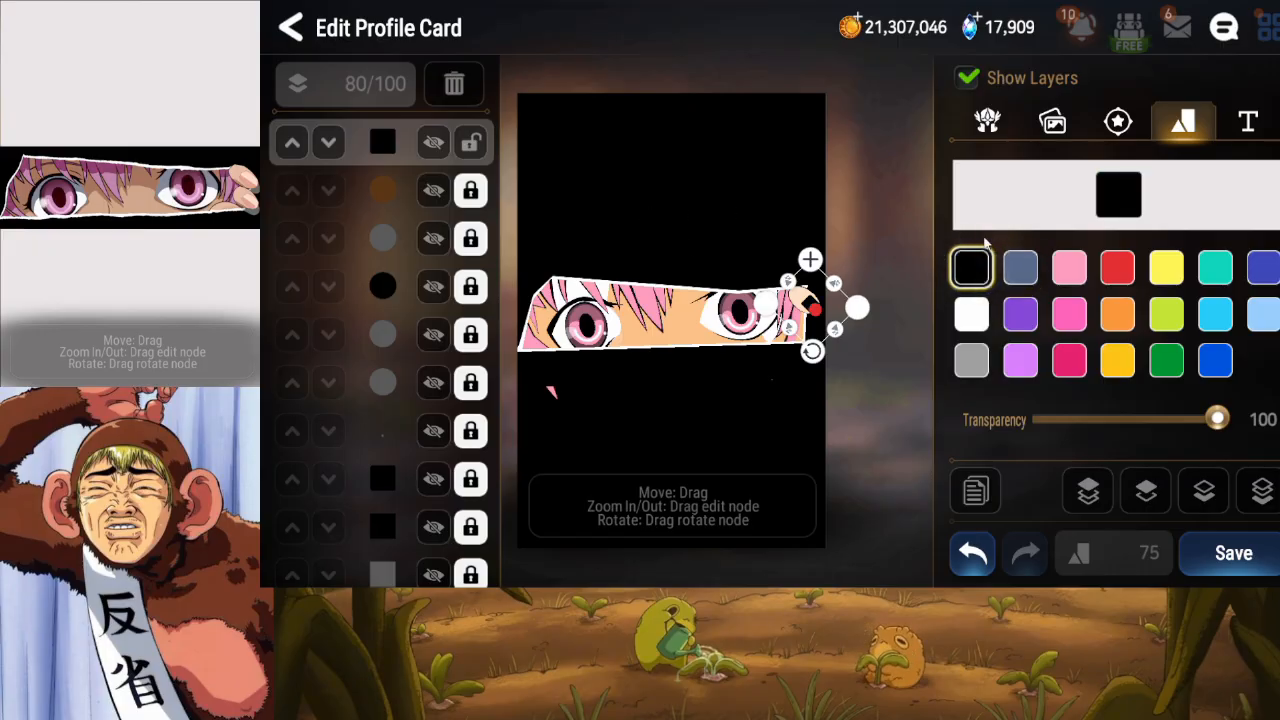
pyautogui.click(1117, 267)
pyautogui.click(471, 142)
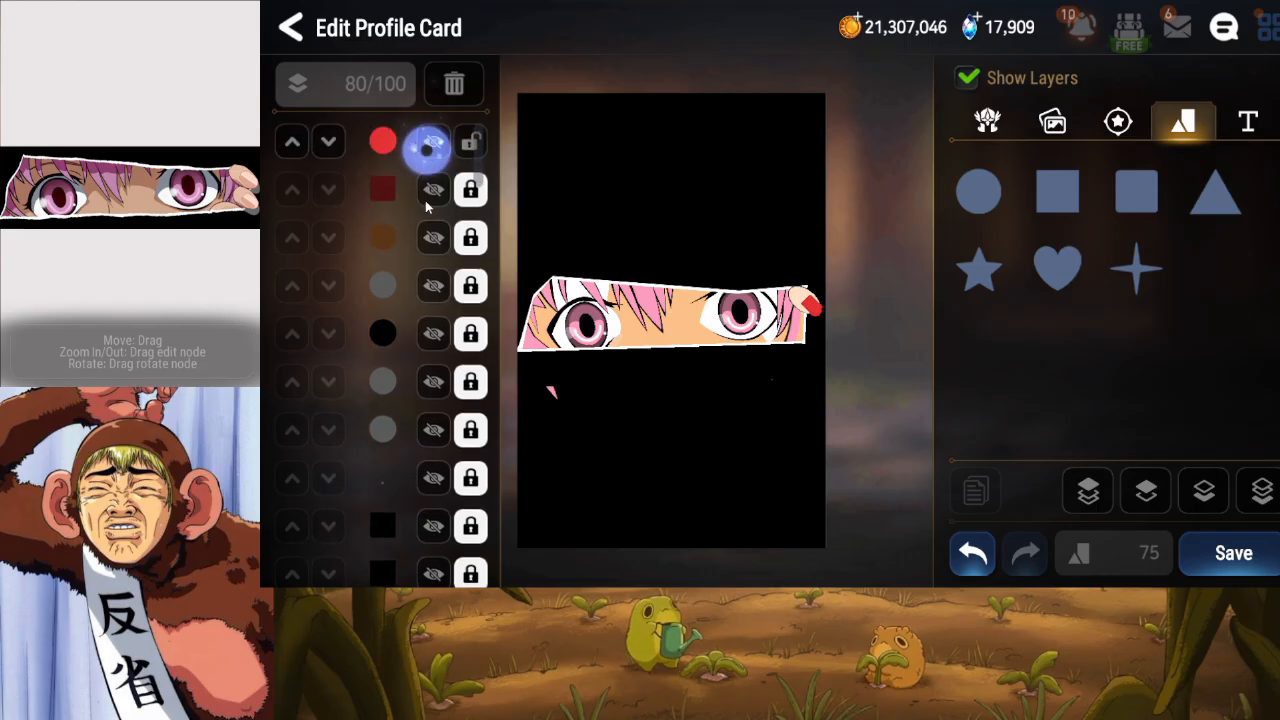
# Hide the red circle, fine-tune the red rounded square on the fingertip and lock its layer.
pyautogui.click(433, 137)
pyautogui.click(433, 137)
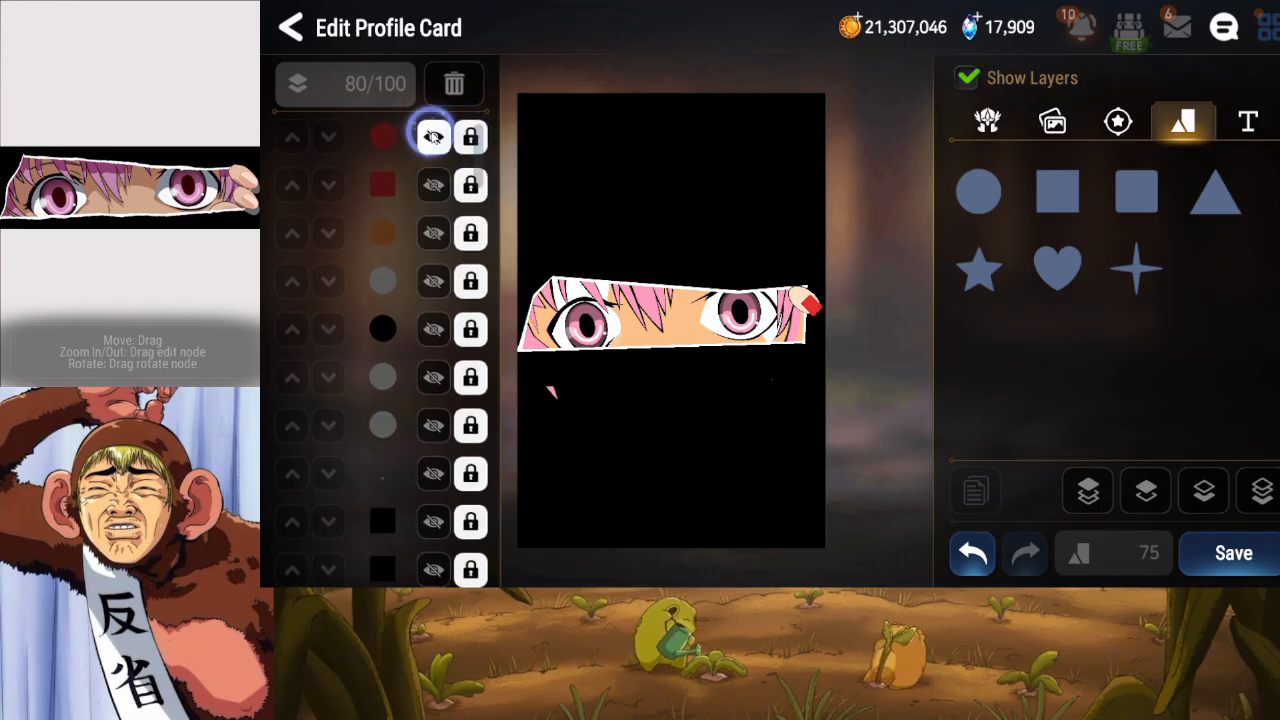
pyautogui.click(433, 186)
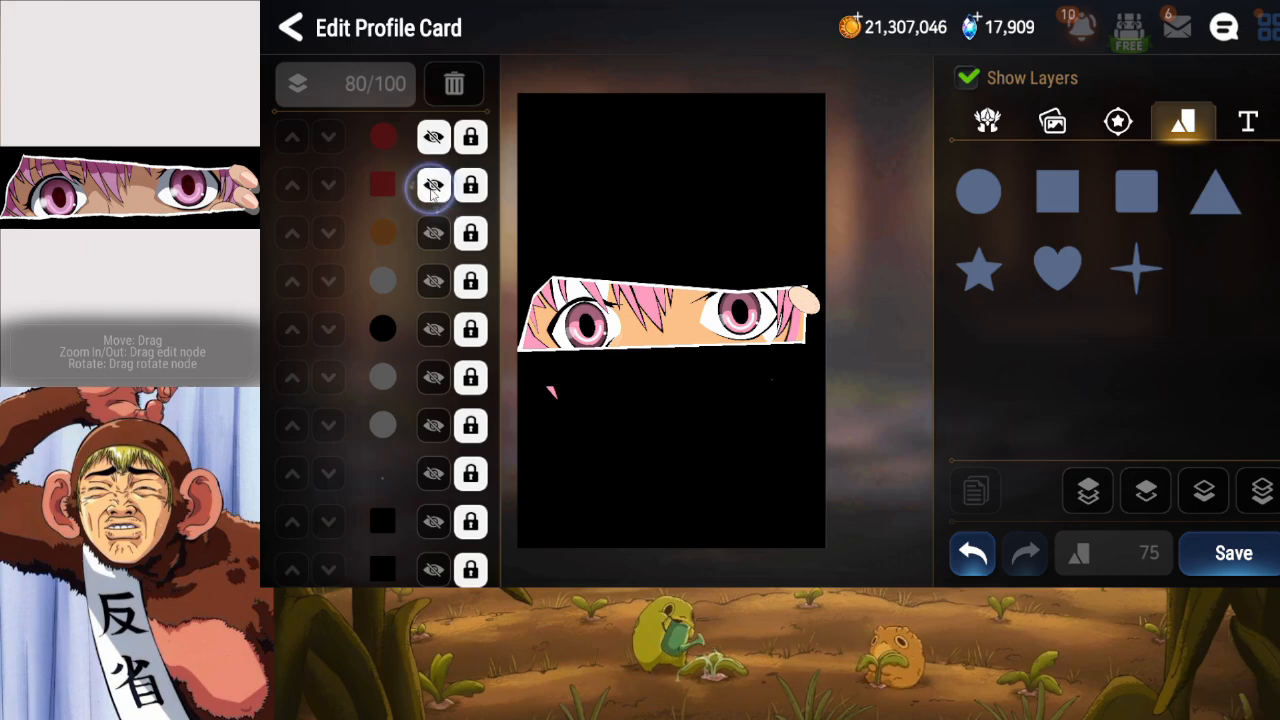
pyautogui.click(433, 186)
pyautogui.click(810, 303)
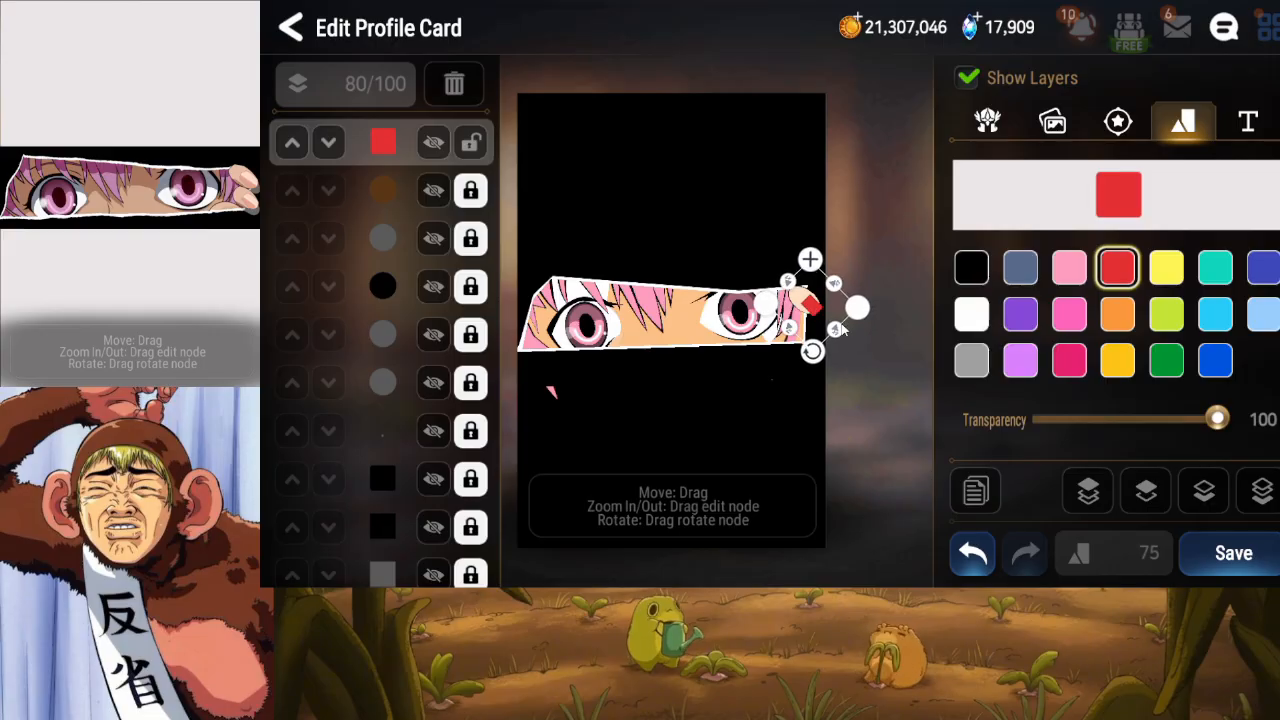
pyautogui.moveTo(840, 323)
pyautogui.mouseDown()
pyautogui.moveTo(852, 336)
pyautogui.moveTo(840, 328)
pyautogui.mouseUp()
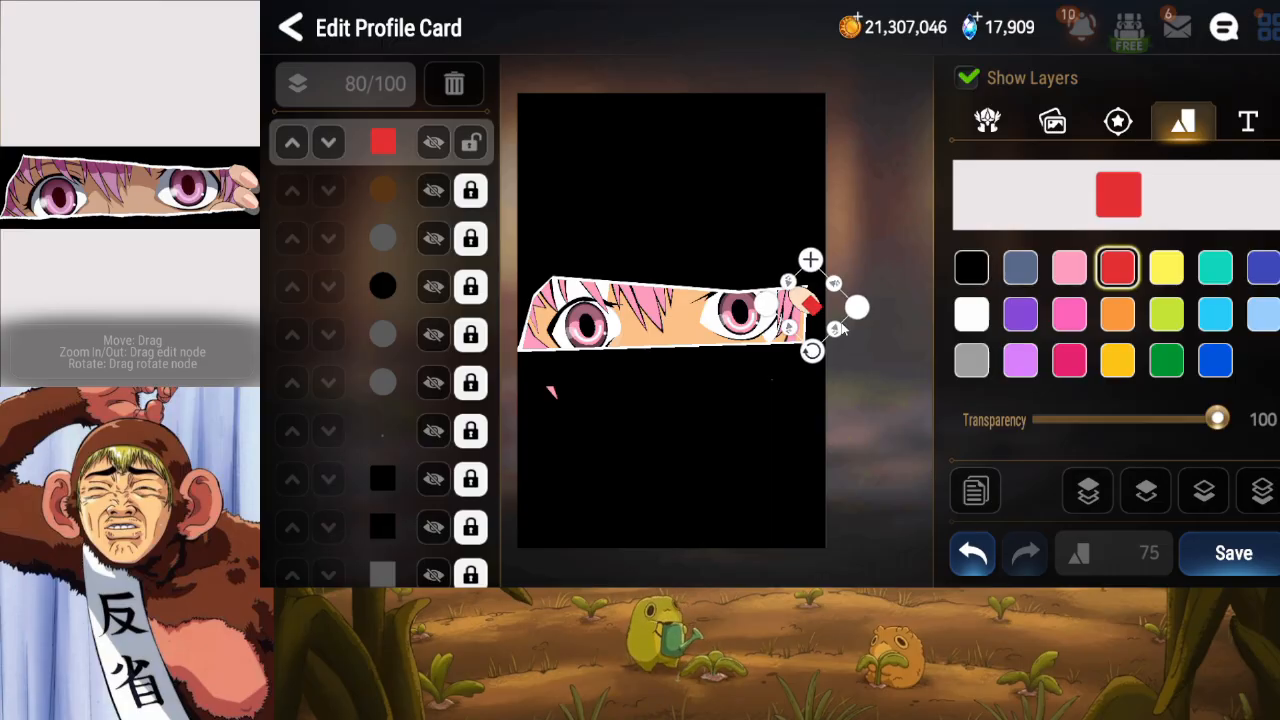
pyautogui.click(472, 152)
# Show and unlock the red circle, then fit its size, angle and position to the outer end of the red nail and lock it.
pyautogui.moveTo(417, 194); pyautogui.dragTo(421, 240)
pyautogui.click(434, 142)
pyautogui.click(474, 142)
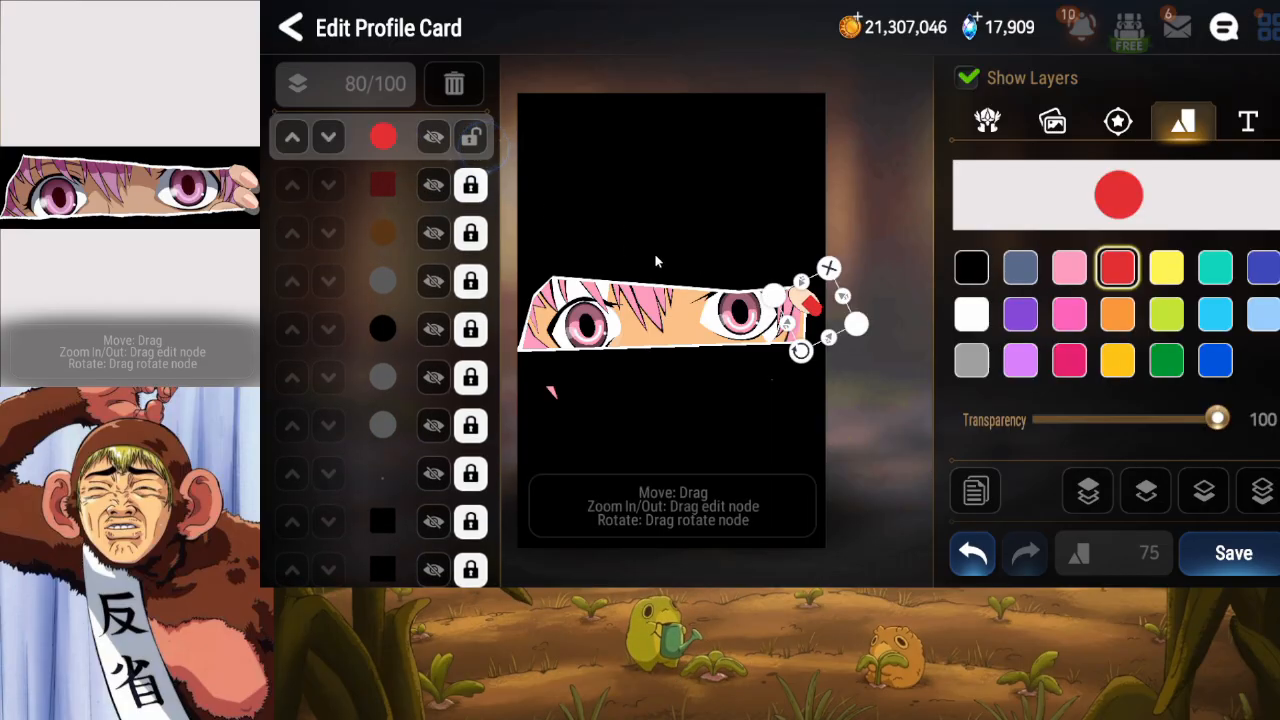
pyautogui.moveTo(829, 319)
pyautogui.mouseDown()
pyautogui.moveTo(796, 271)
pyautogui.moveTo(815, 313)
pyautogui.mouseUp()
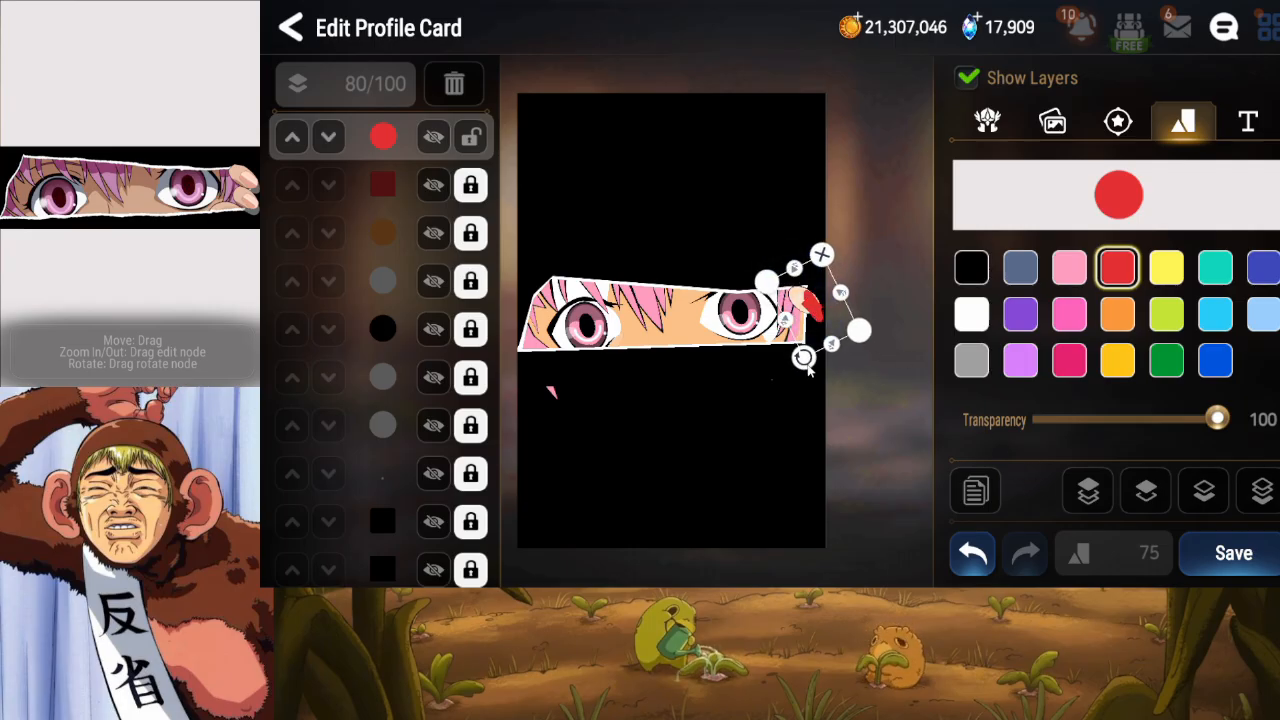
pyautogui.moveTo(807, 363); pyautogui.dragTo(831, 323)
pyautogui.moveTo(818, 314); pyautogui.dragTo(812, 311)
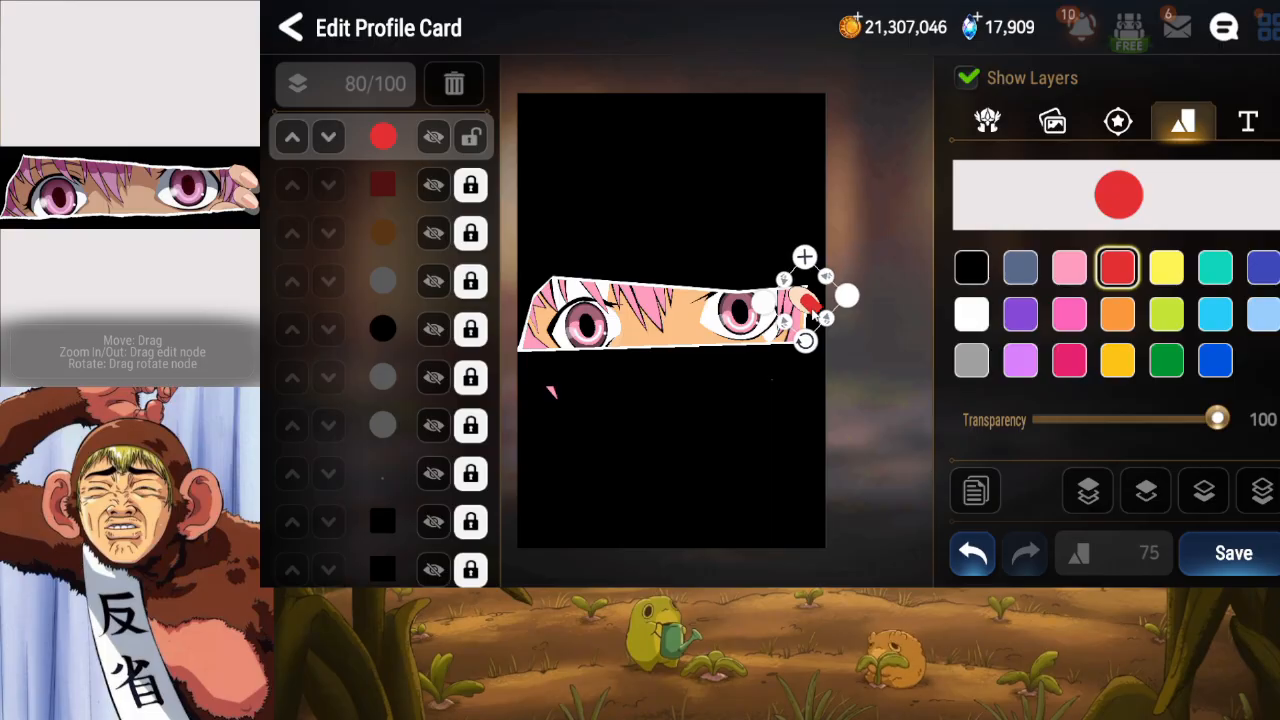
pyautogui.click(447, 178)
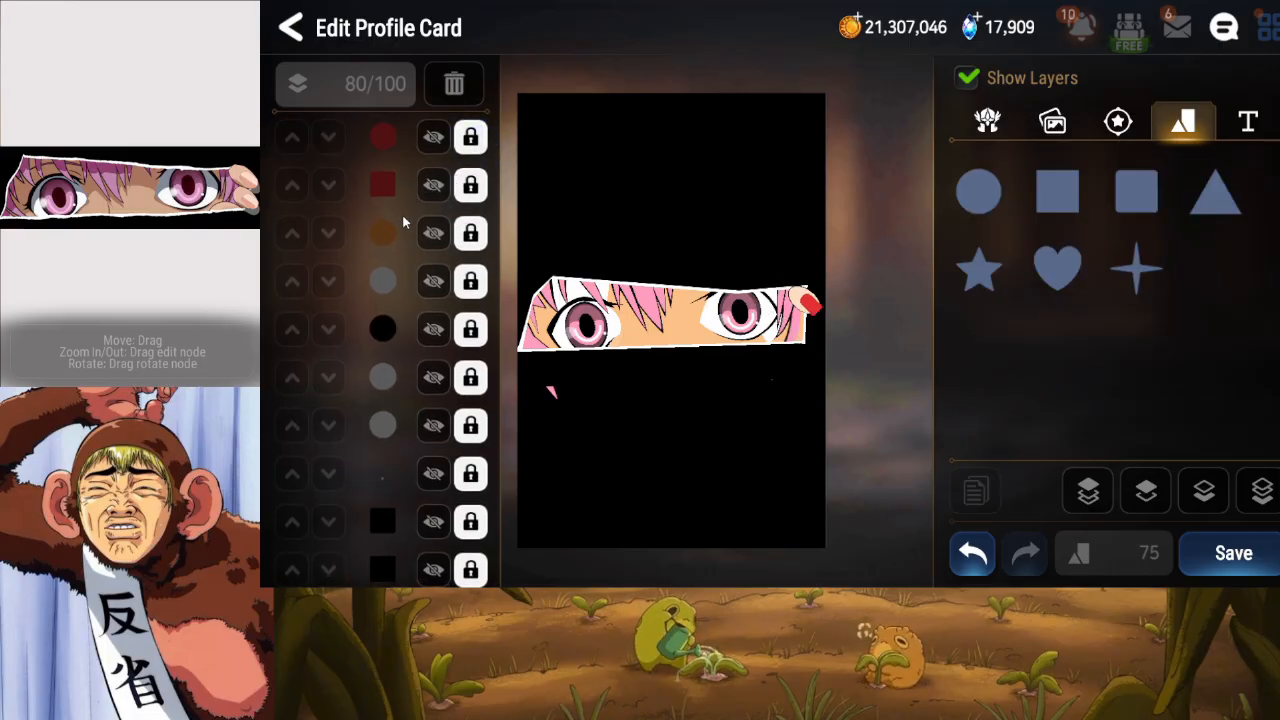
# Duplicate the red nail circle, shift the copy outward to lengthen the nail tip, lock both circles and save the card.
pyautogui.click(470, 137)
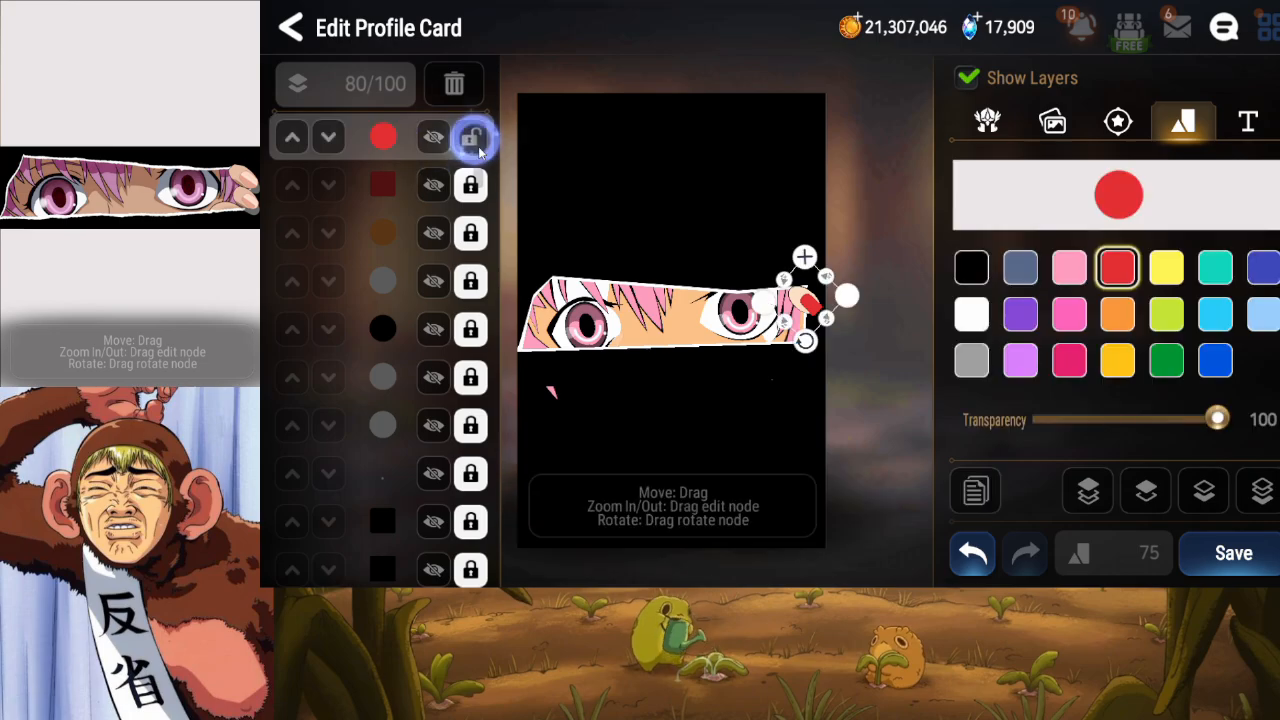
pyautogui.click(976, 495)
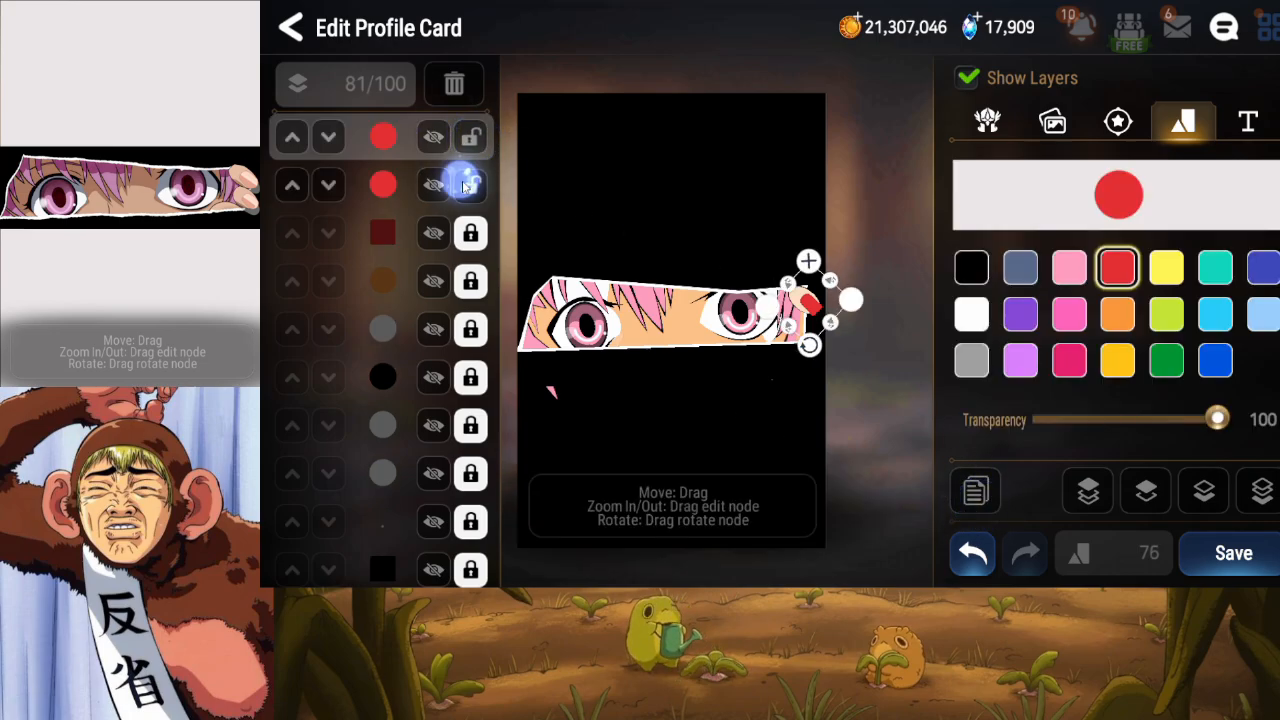
pyautogui.moveTo(817, 318); pyautogui.dragTo(823, 326)
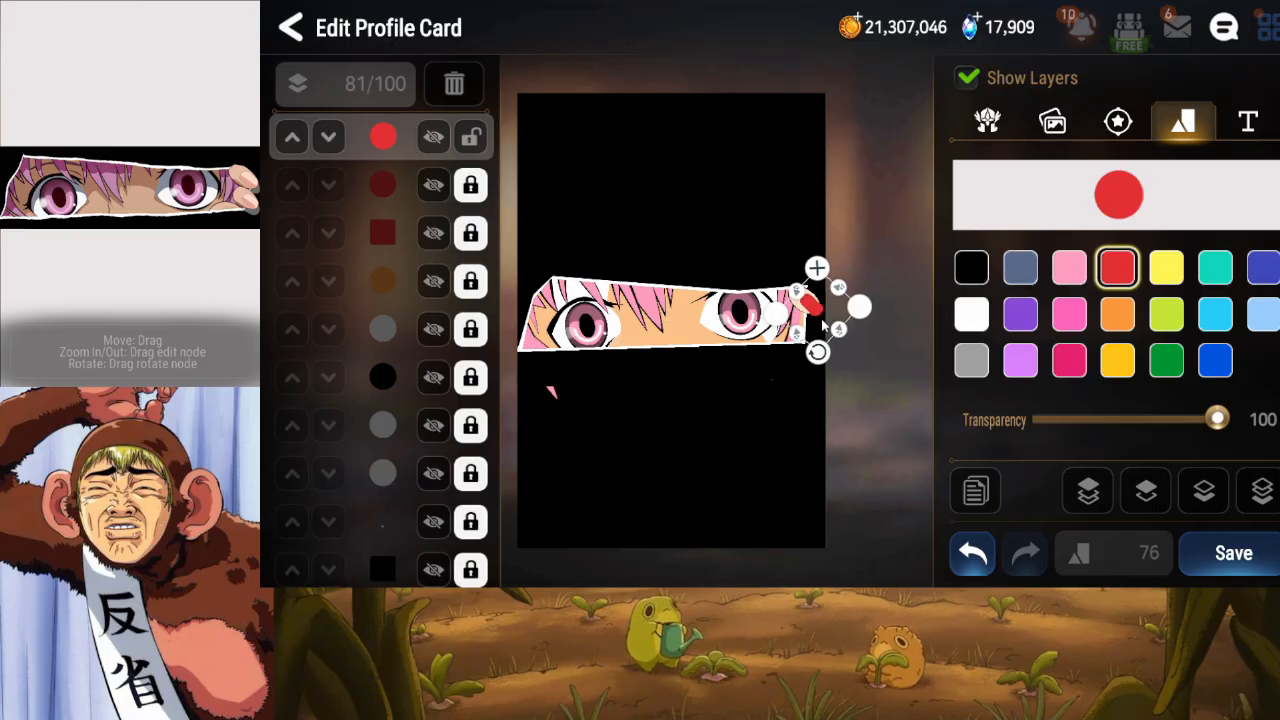
pyautogui.moveTo(839, 332); pyautogui.dragTo(839, 333)
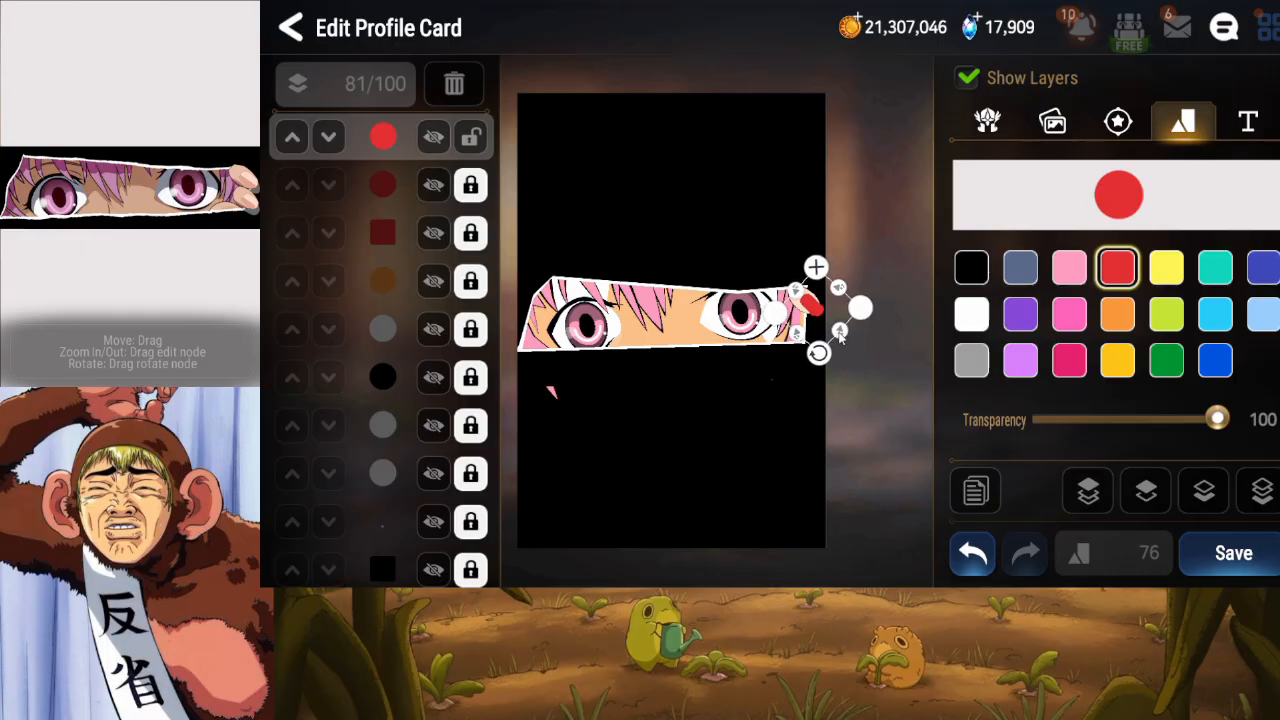
pyautogui.click(470, 137)
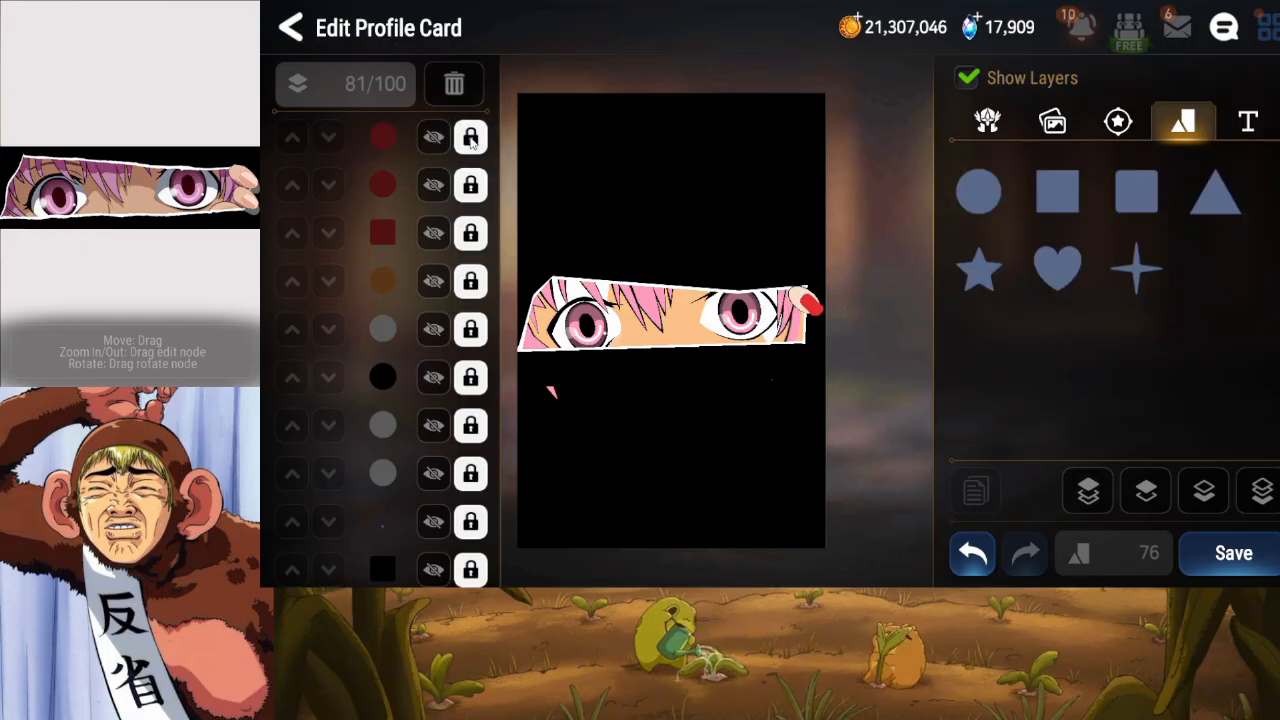
pyautogui.click(1251, 567)
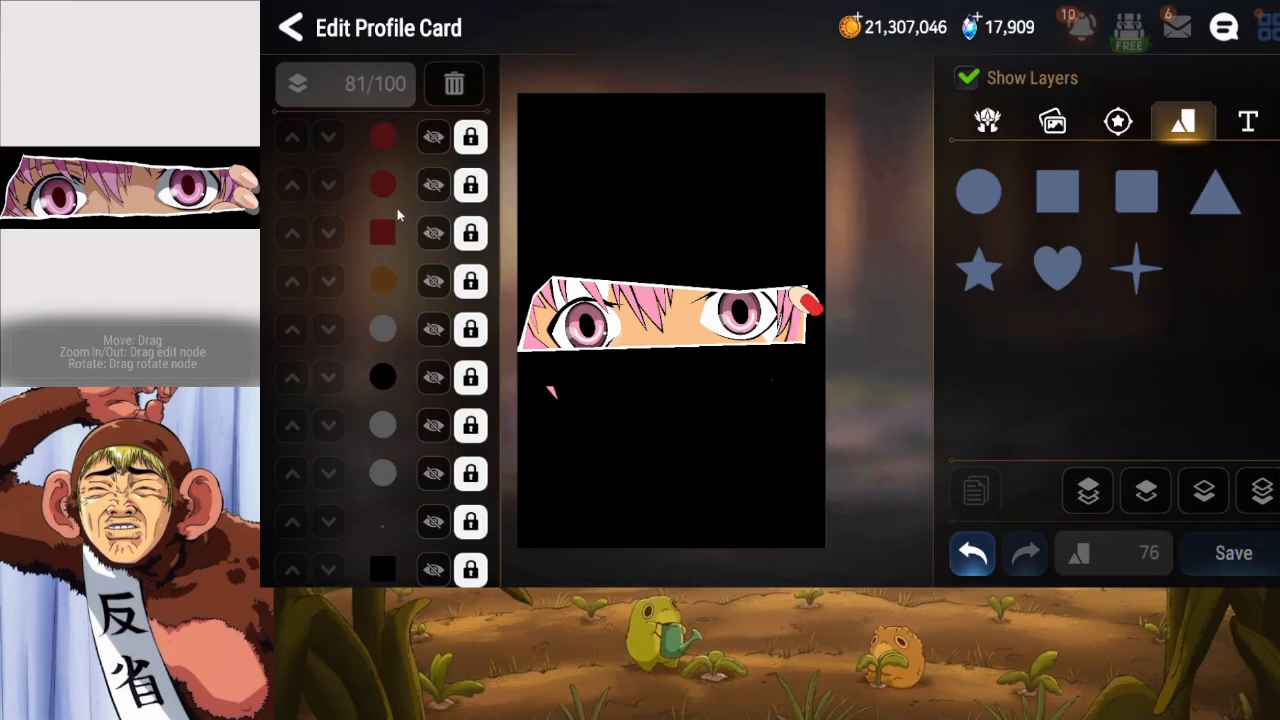
# Add a circle over the torn strip's outer end and send it backward behind the first finger's layers.
pyautogui.moveTo(397, 208); pyautogui.dragTo(399, 253)
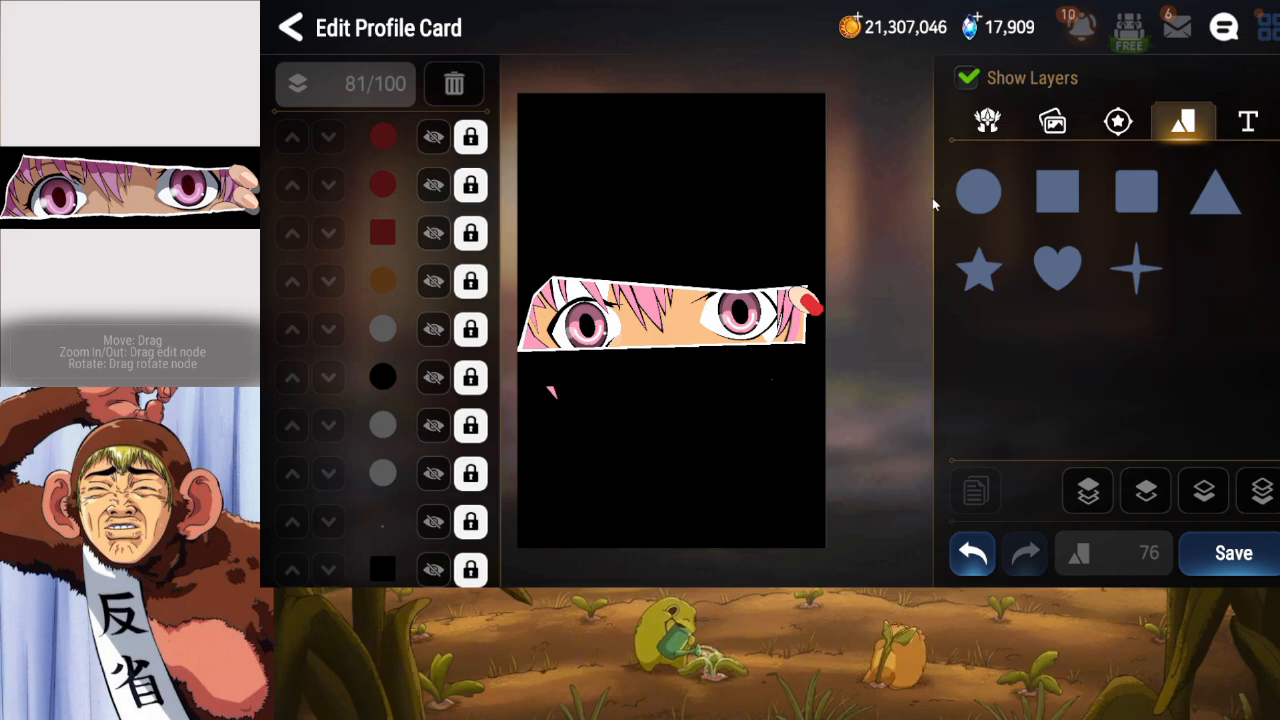
pyautogui.click(978, 191)
pyautogui.moveTo(677, 345); pyautogui.dragTo(776, 395)
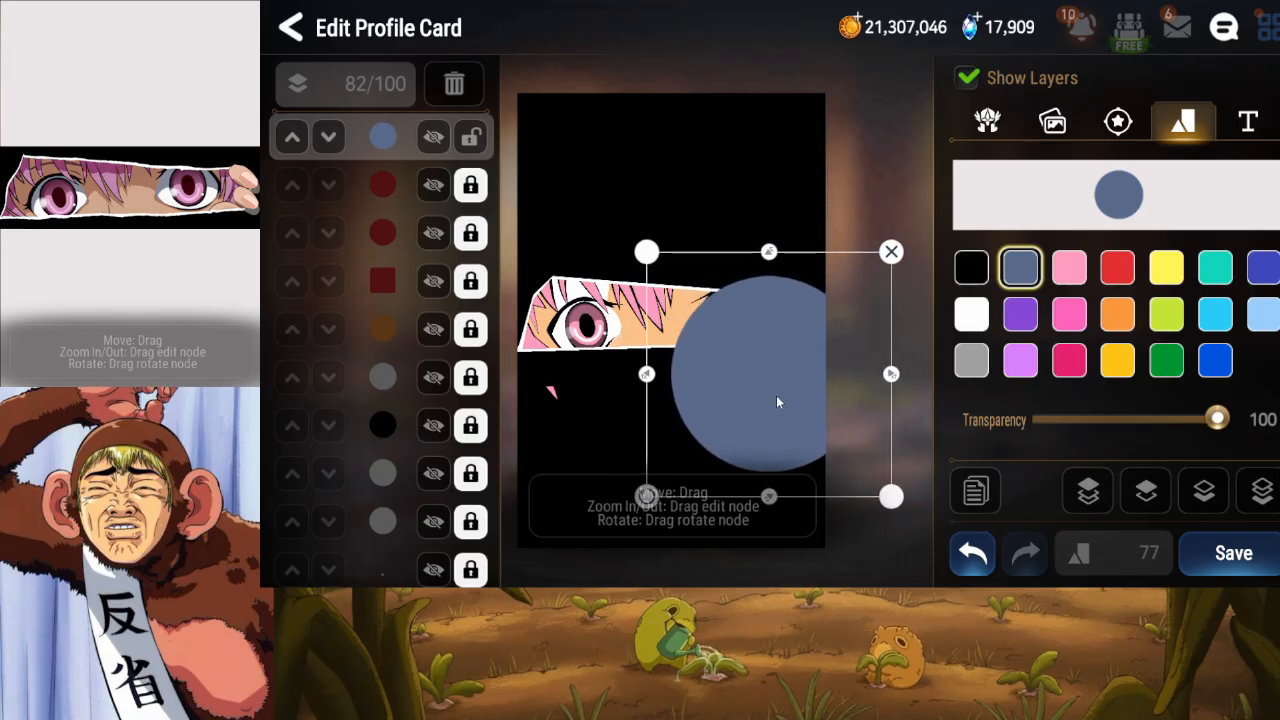
pyautogui.click(1204, 500)
pyautogui.click(1204, 500)
pyautogui.click(1204, 500)
pyautogui.click(1204, 500)
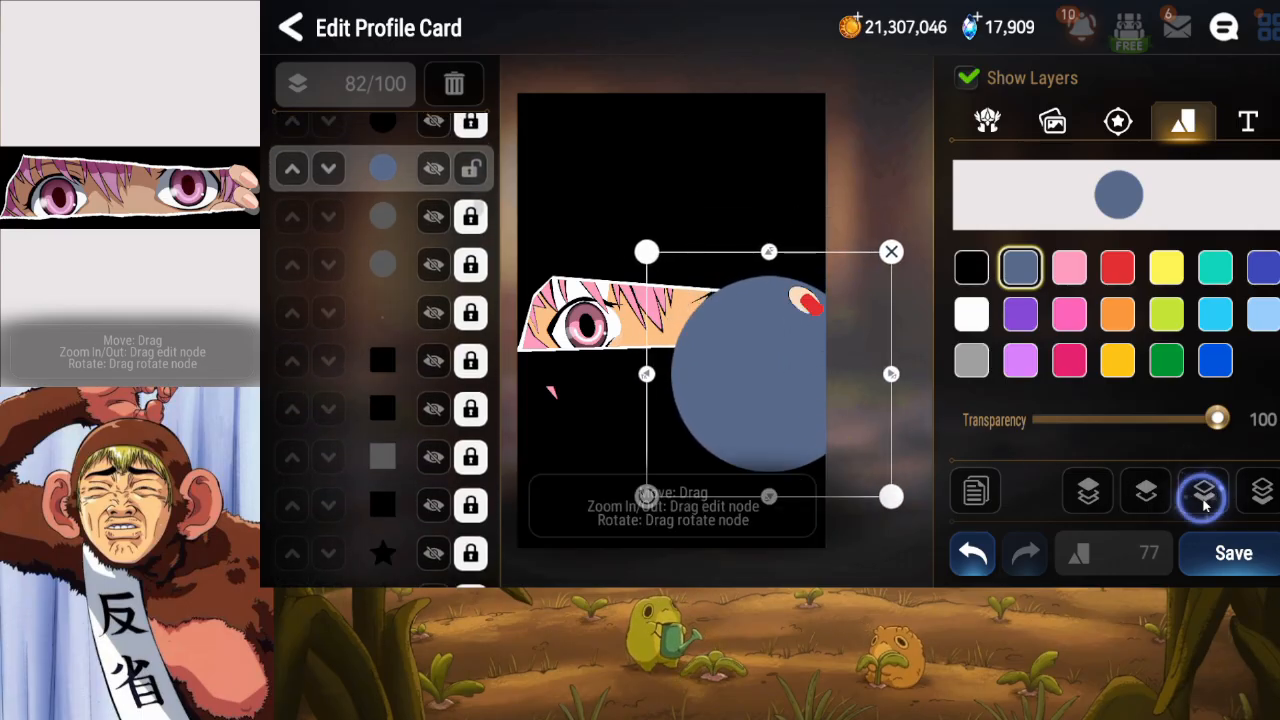
# Narrow and shrink the new circle, rotate it diagonally and place it just below the red nail as a second fingertip.
pyautogui.moveTo(897, 378); pyautogui.dragTo(808, 402)
pyautogui.moveTo(770, 430); pyautogui.dragTo(811, 420)
pyautogui.click(816, 499)
pyautogui.moveTo(812, 468); pyautogui.dragTo(815, 392)
pyautogui.moveTo(821, 362); pyautogui.dragTo(814, 338)
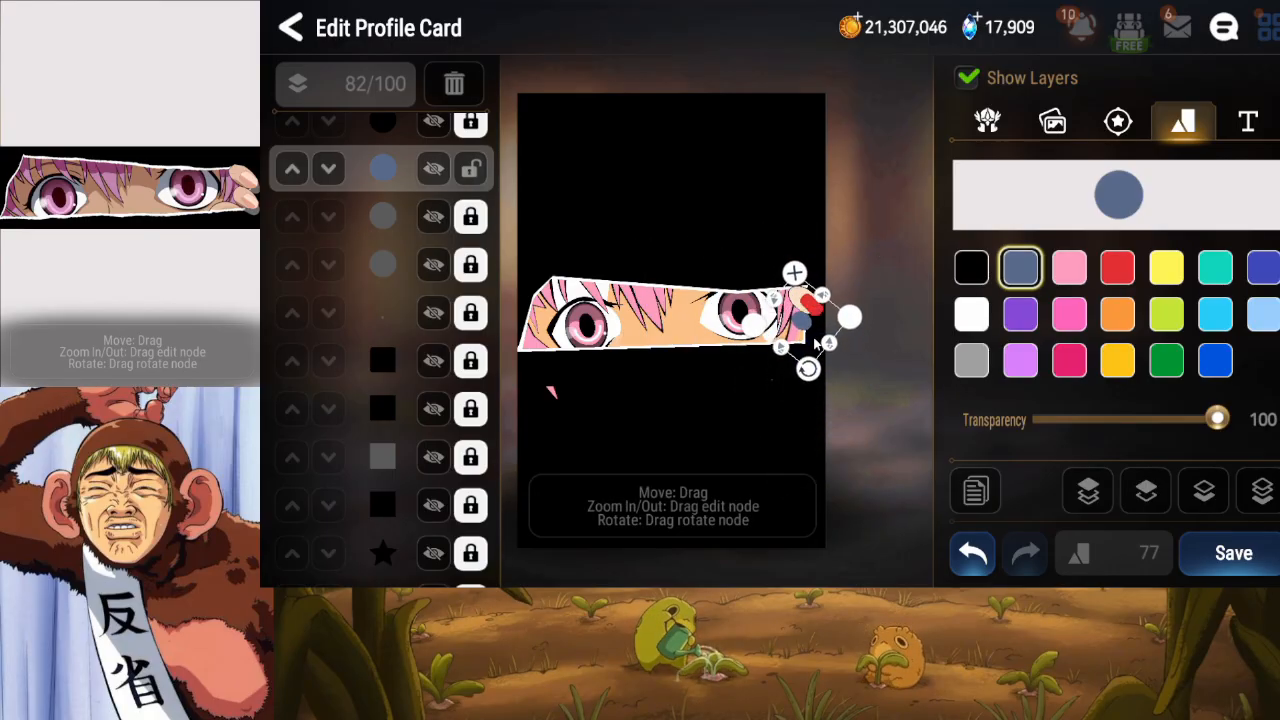
# Elongate and fine-tune the second fingertip oval below the red nail and colour it black.
pyautogui.click(971, 267)
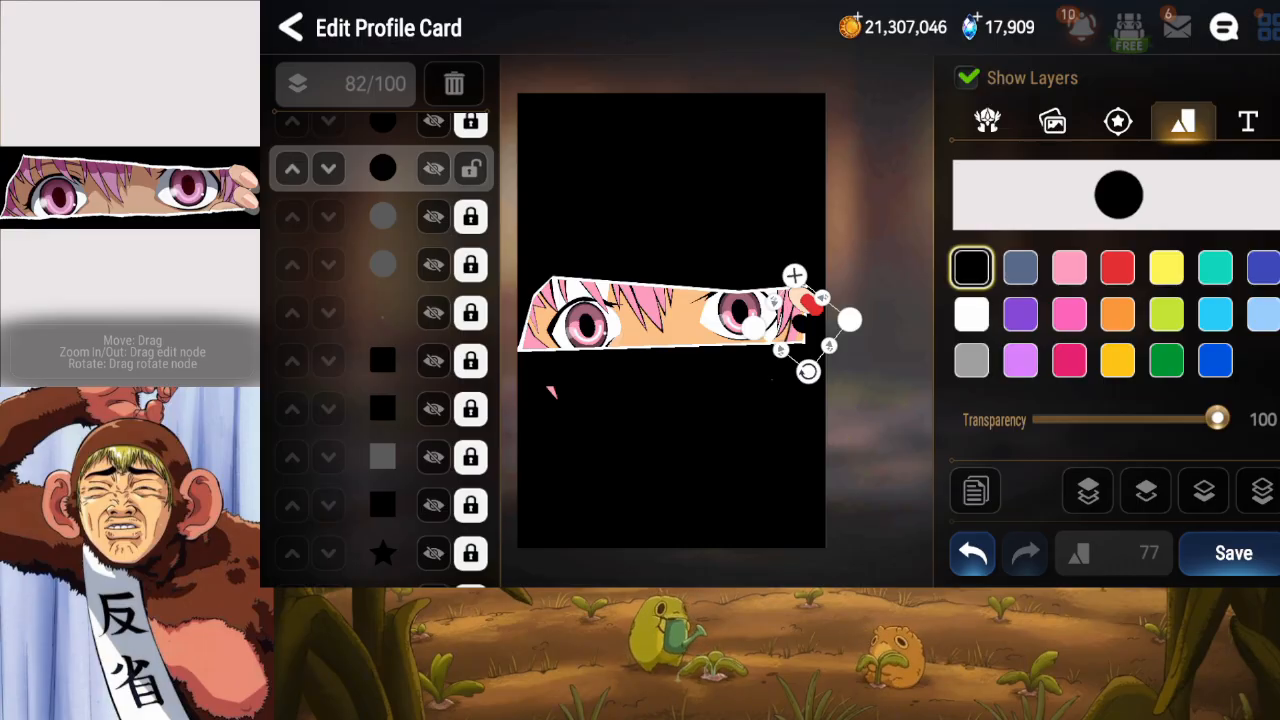
pyautogui.moveTo(807, 321); pyautogui.dragTo(809, 322)
pyautogui.click(1019, 268)
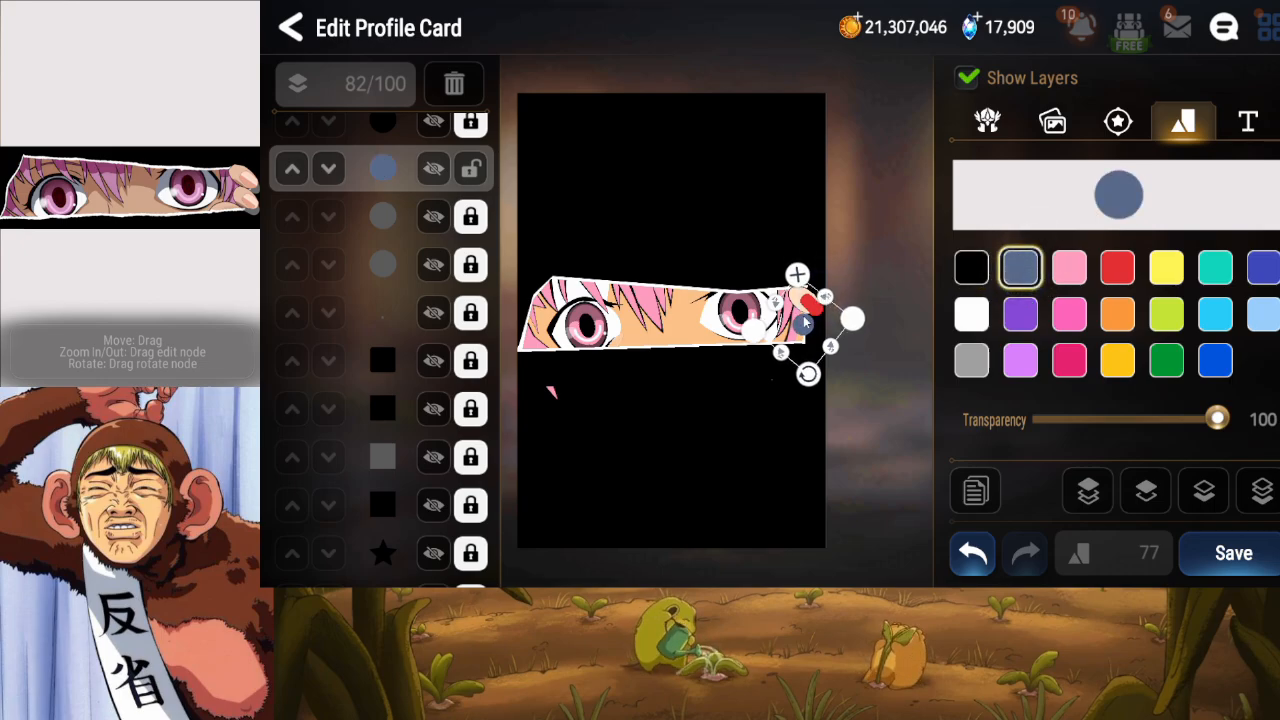
pyautogui.moveTo(804, 317); pyautogui.dragTo(802, 315)
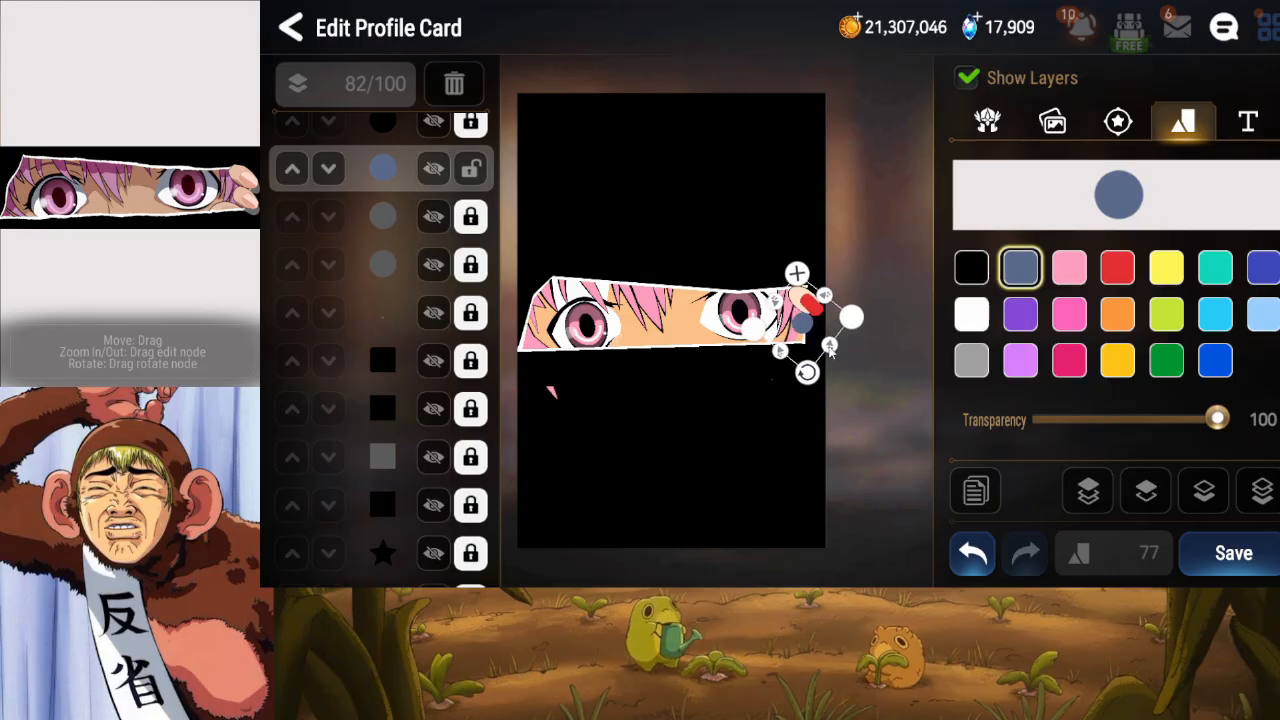
pyautogui.moveTo(829, 347); pyautogui.dragTo(819, 343)
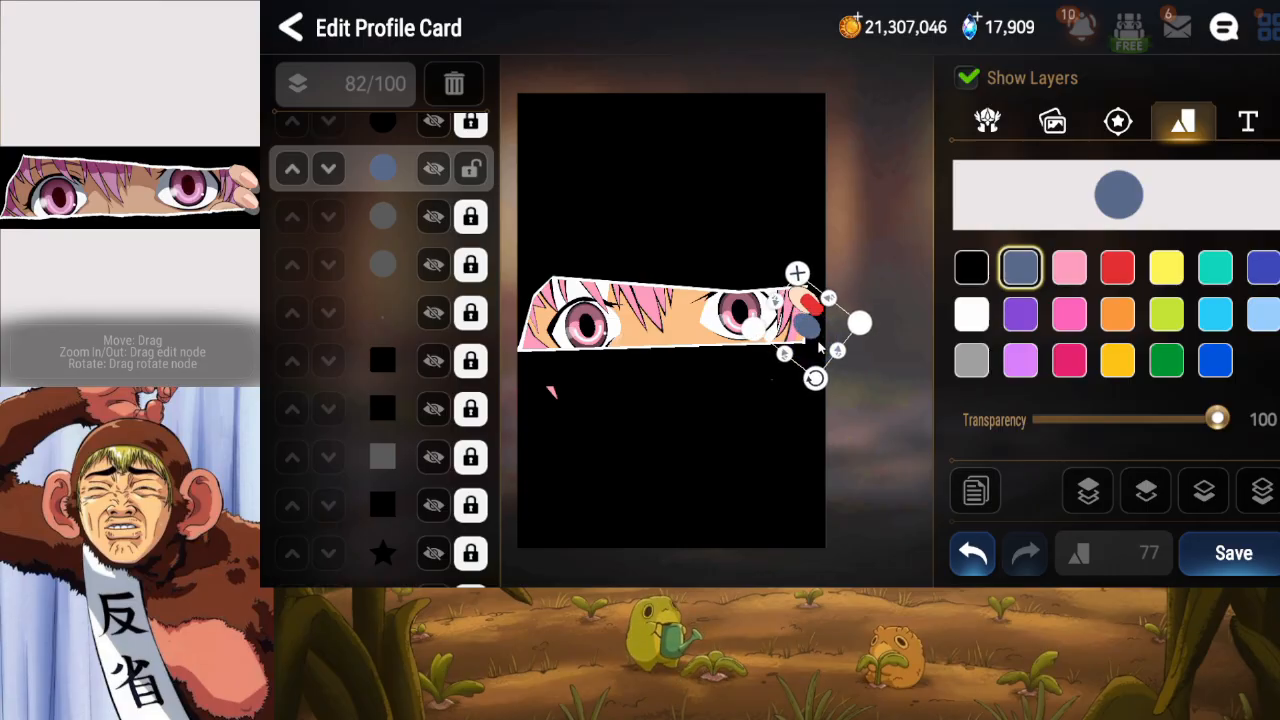
pyautogui.click(972, 280)
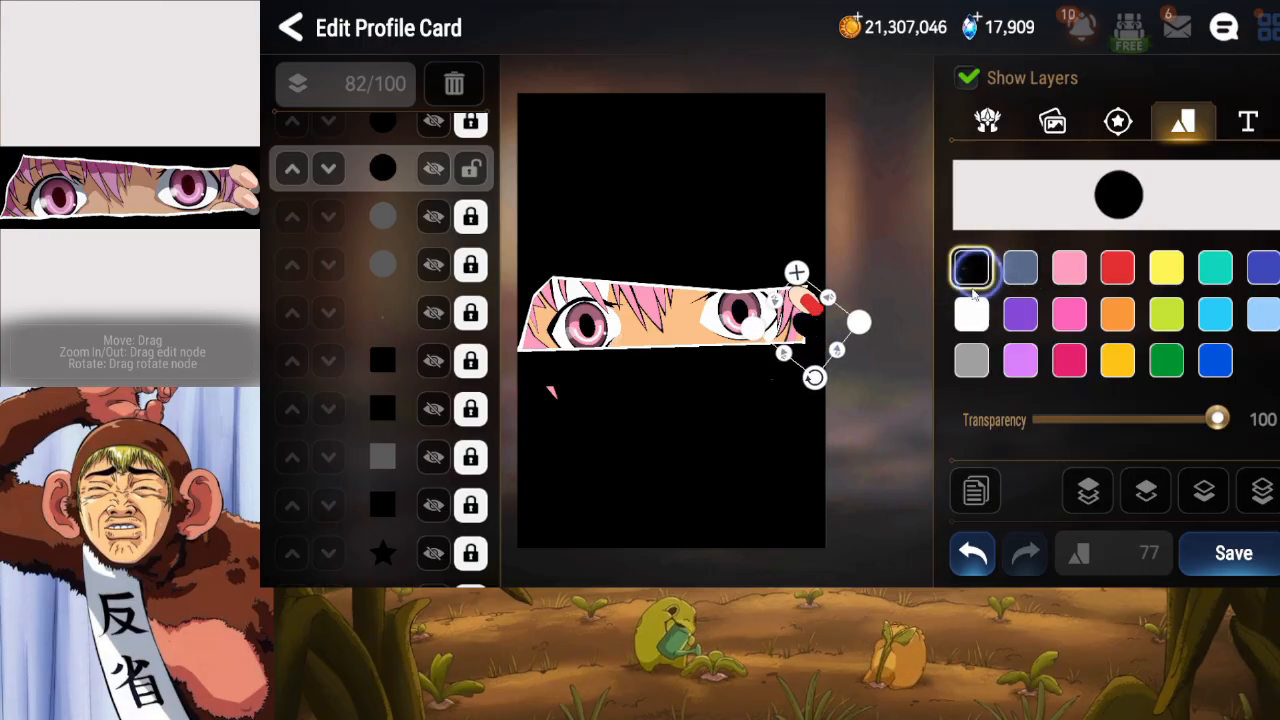
# Duplicate the black fingertip oval, place the copy behind the first finger, and make it a white, slightly offset oval above the locked original.
pyautogui.click(975, 490)
pyautogui.click(1203, 490)
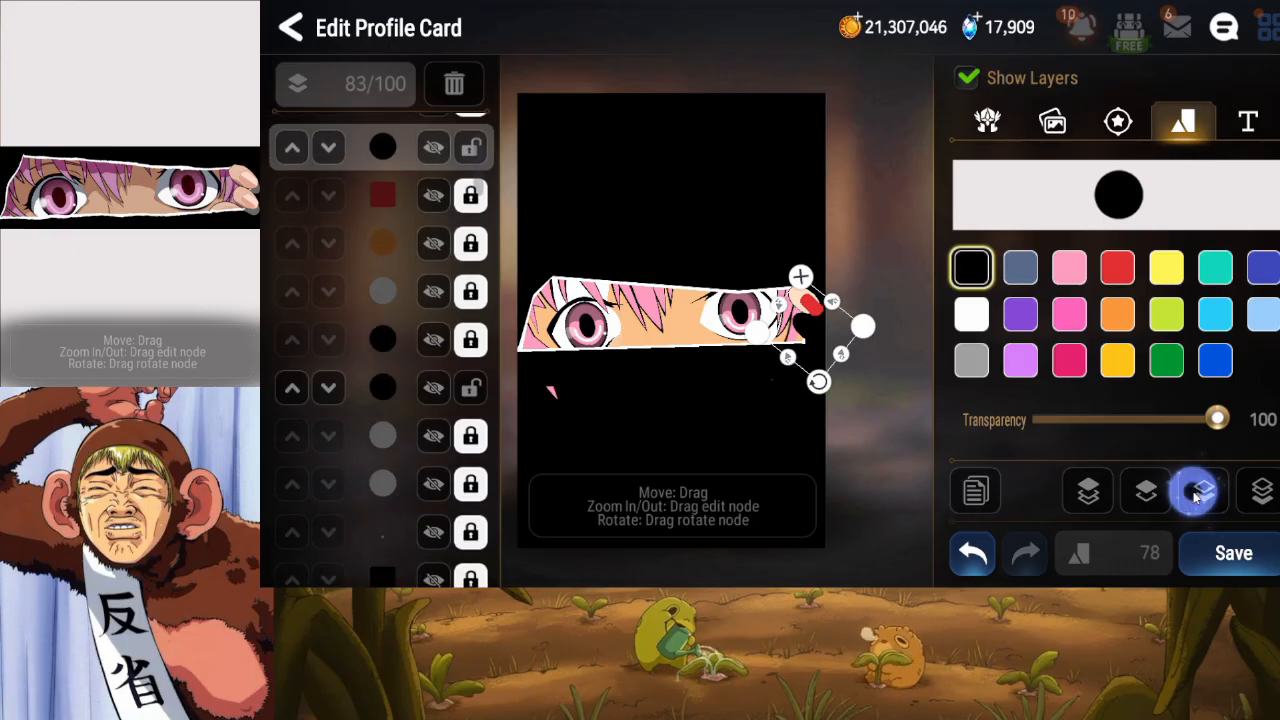
pyautogui.click(1203, 490)
pyautogui.click(1203, 490)
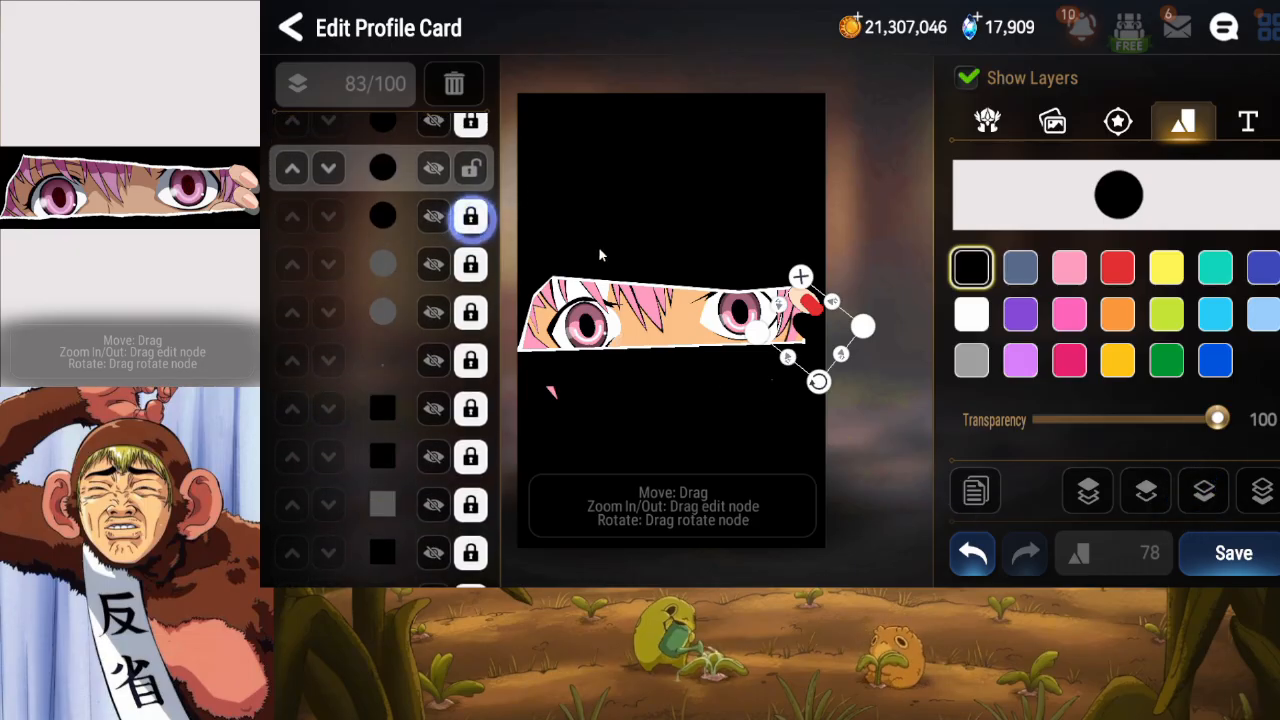
pyautogui.click(972, 316)
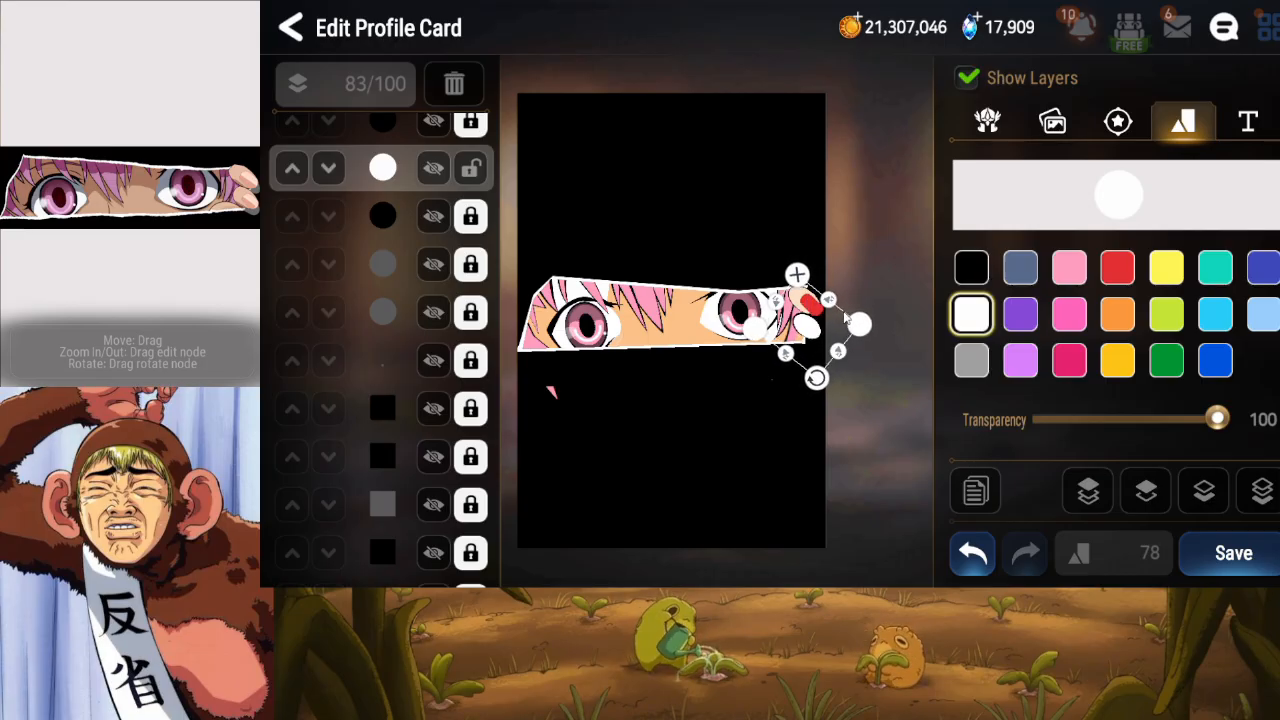
pyautogui.click(815, 347)
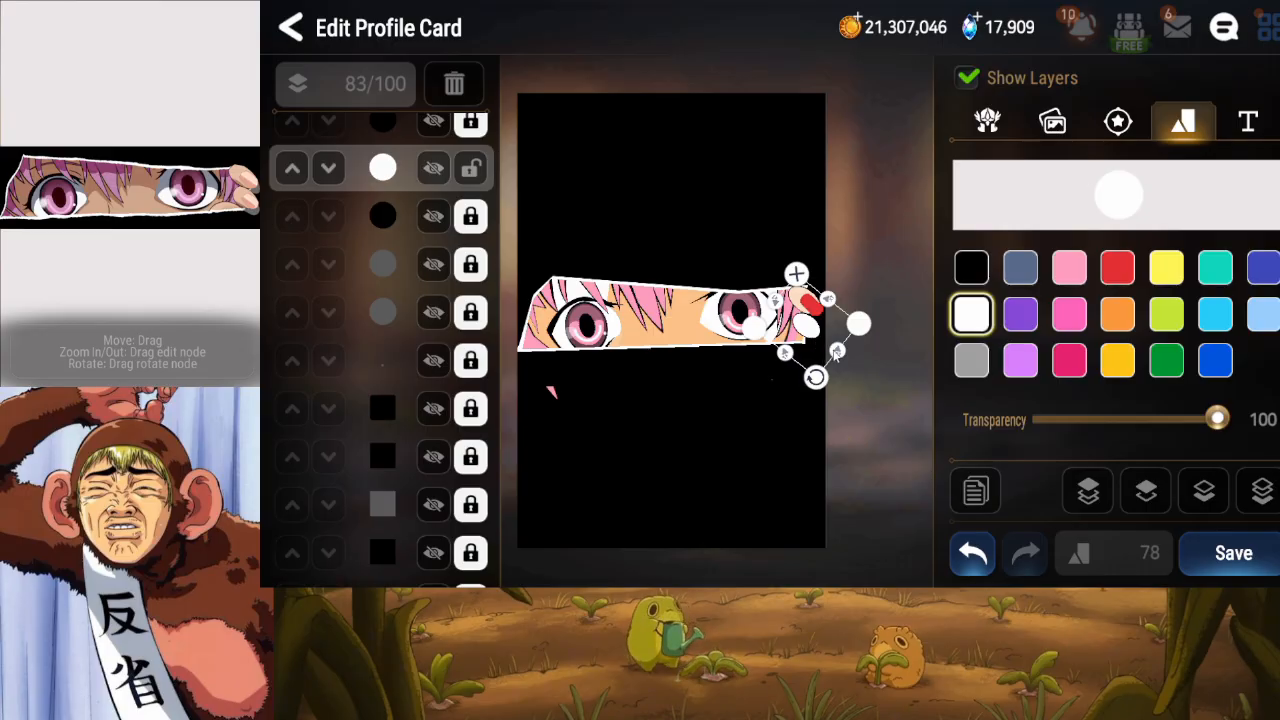
pyautogui.click(836, 351)
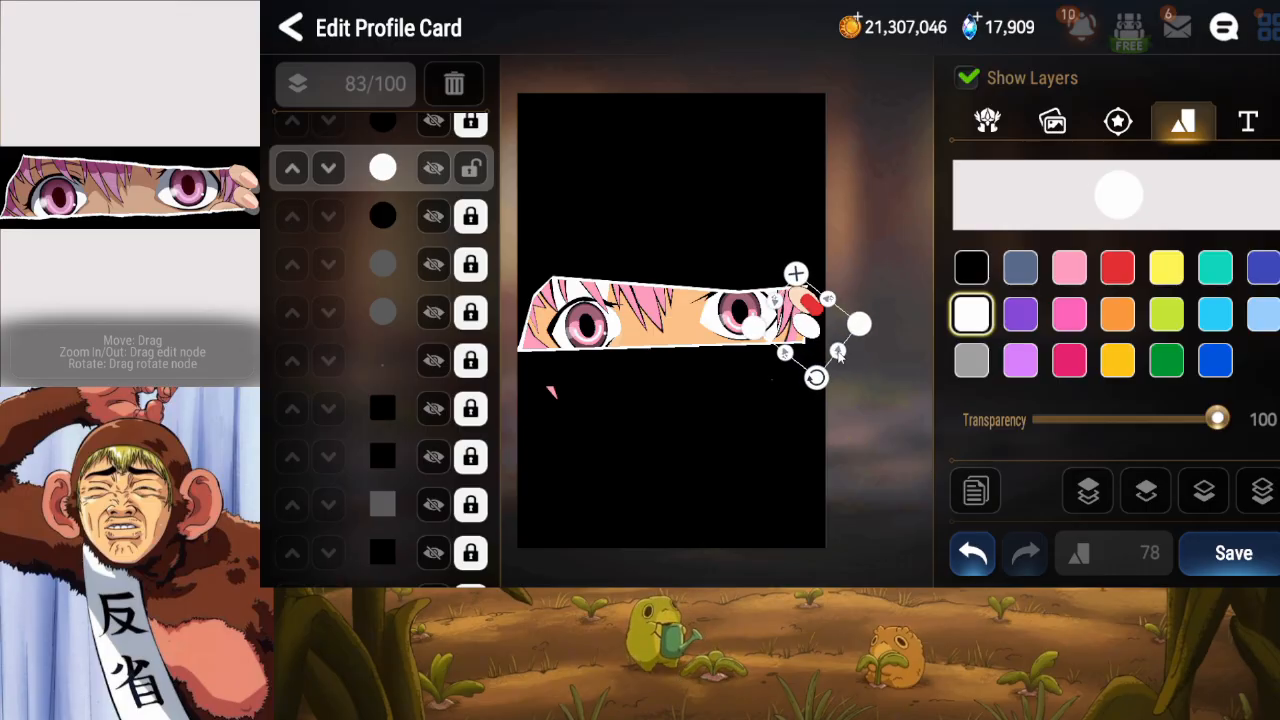
# Duplicate the white fingertip oval as a semi-transparent orange skin layer aligned over it, lock both layers and save the card.
pyautogui.click(966, 487)
pyautogui.click(1203, 492)
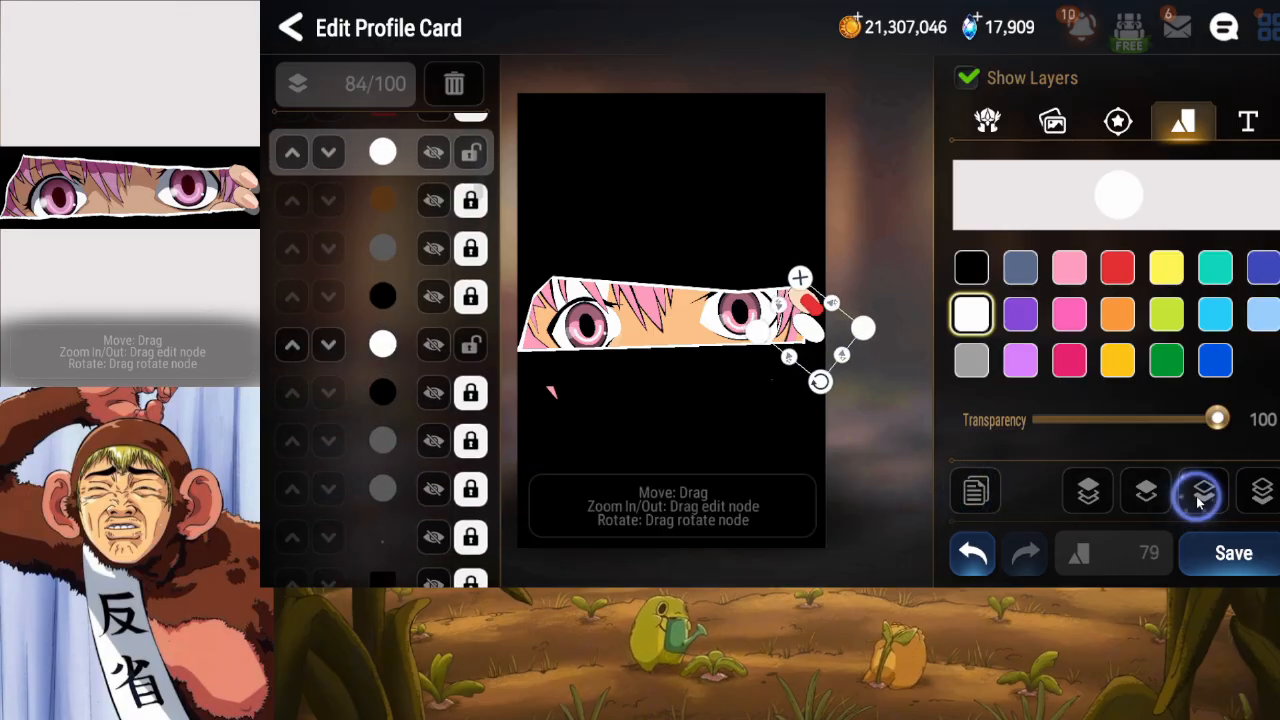
pyautogui.click(1203, 494)
pyautogui.click(1203, 494)
pyautogui.click(468, 216)
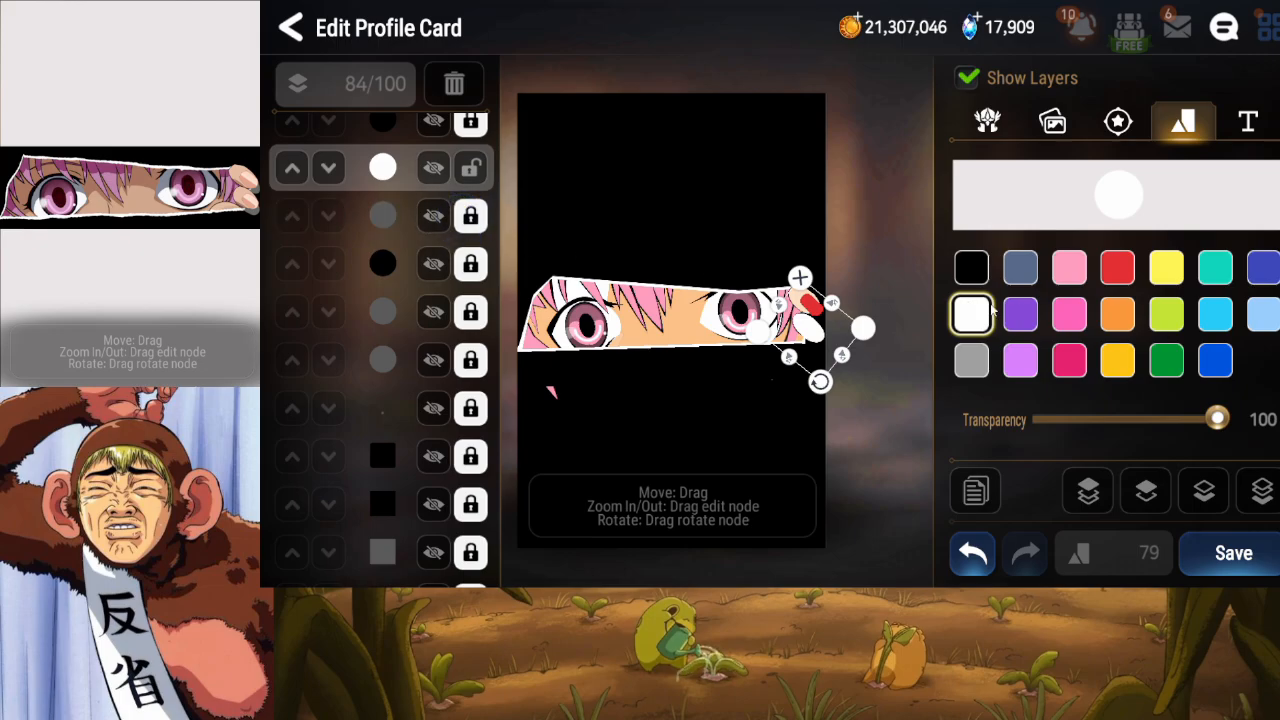
pyautogui.click(1106, 316)
pyautogui.moveTo(808, 342); pyautogui.dragTo(805, 337)
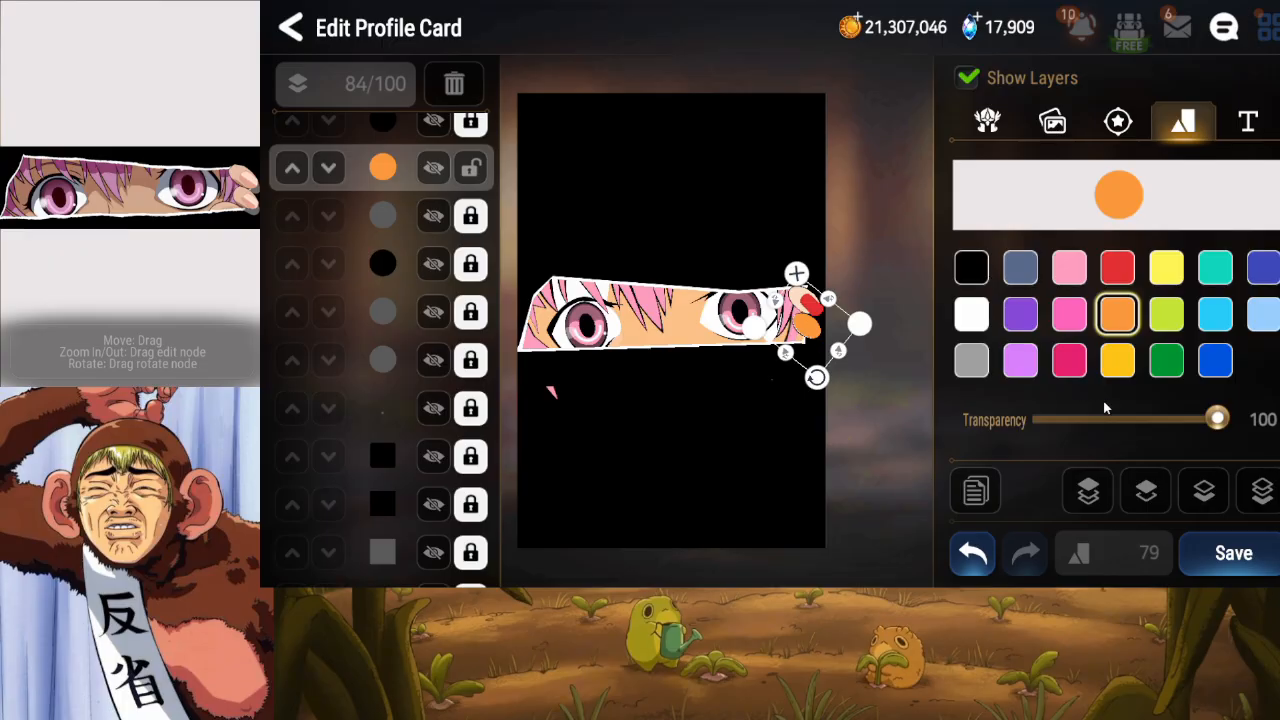
pyautogui.moveTo(1102, 420); pyautogui.dragTo(1087, 424)
pyautogui.click(467, 170)
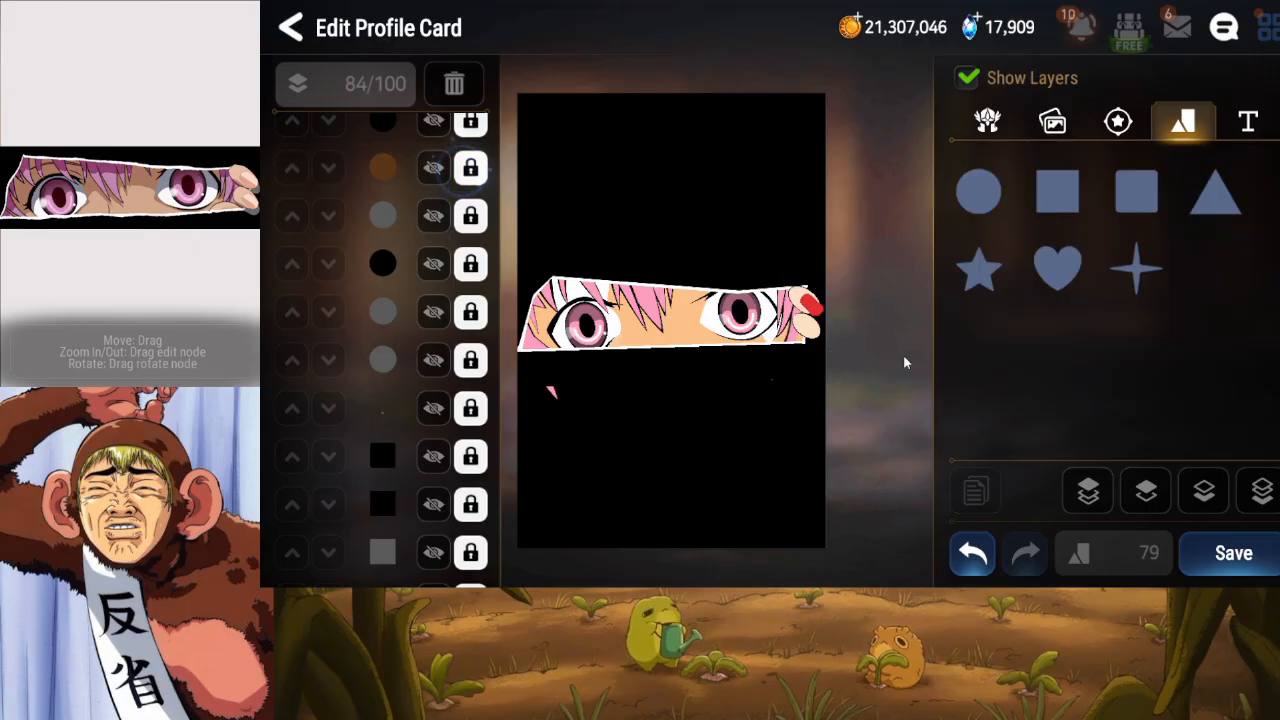
pyautogui.click(1230, 553)
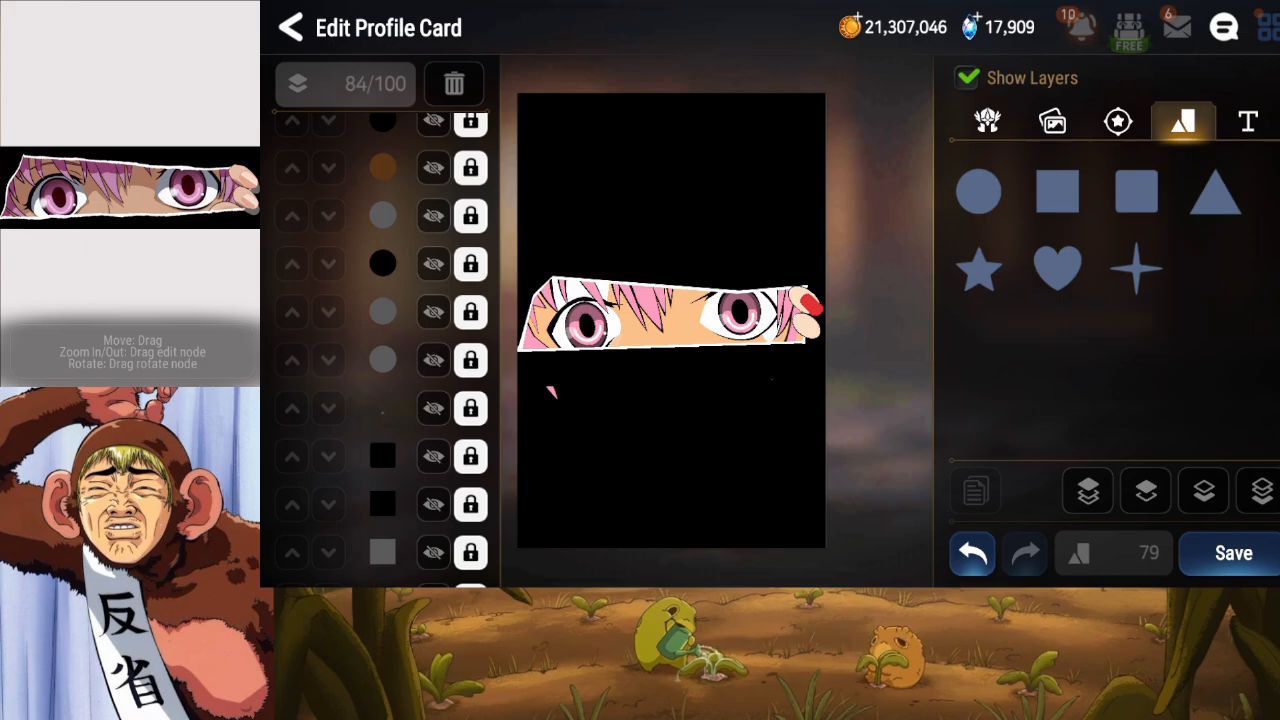
# Add a circle, shrink and rotate it to nail size on the second fingertip and colour it red.
pyautogui.click(978, 190)
pyautogui.moveTo(780, 366); pyautogui.dragTo(855, 378)
pyautogui.moveTo(797, 452); pyautogui.dragTo(819, 343)
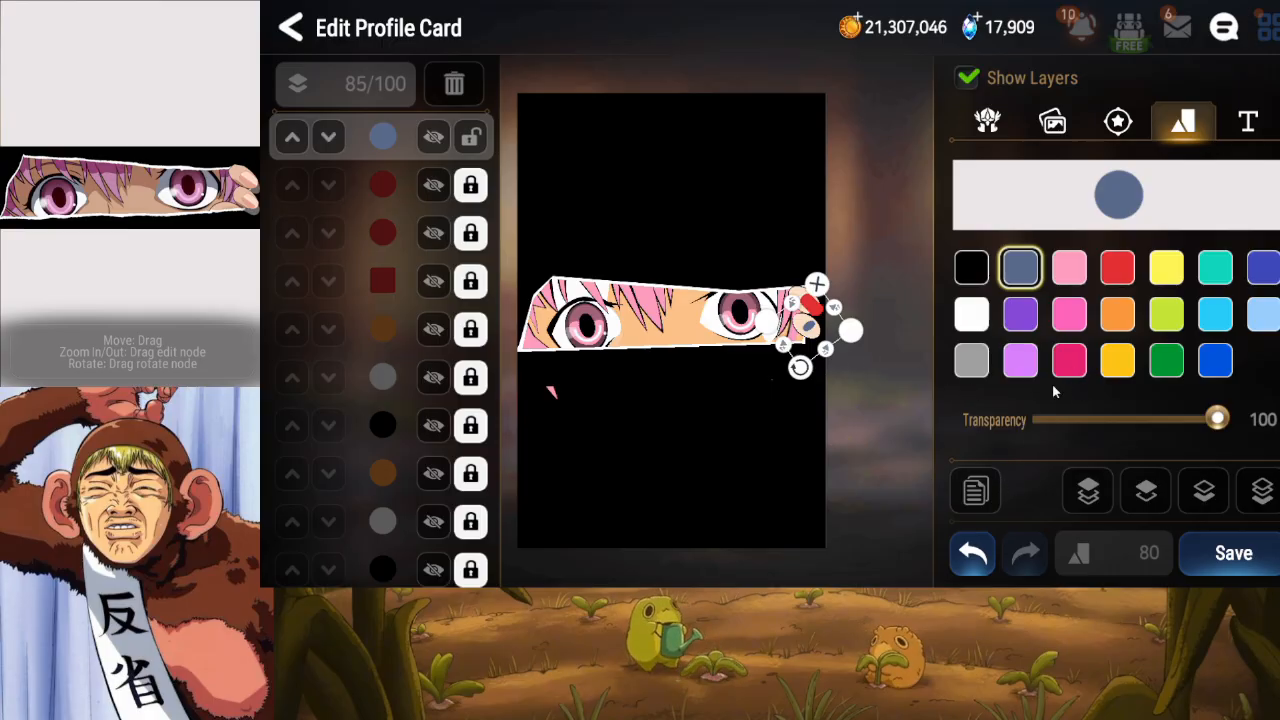
pyautogui.click(1117, 268)
# Add a rounded square, shrink and rotate it diagonally onto the second fingertip's nail, colour it red and lock the circle's layer.
pyautogui.click(1183, 121)
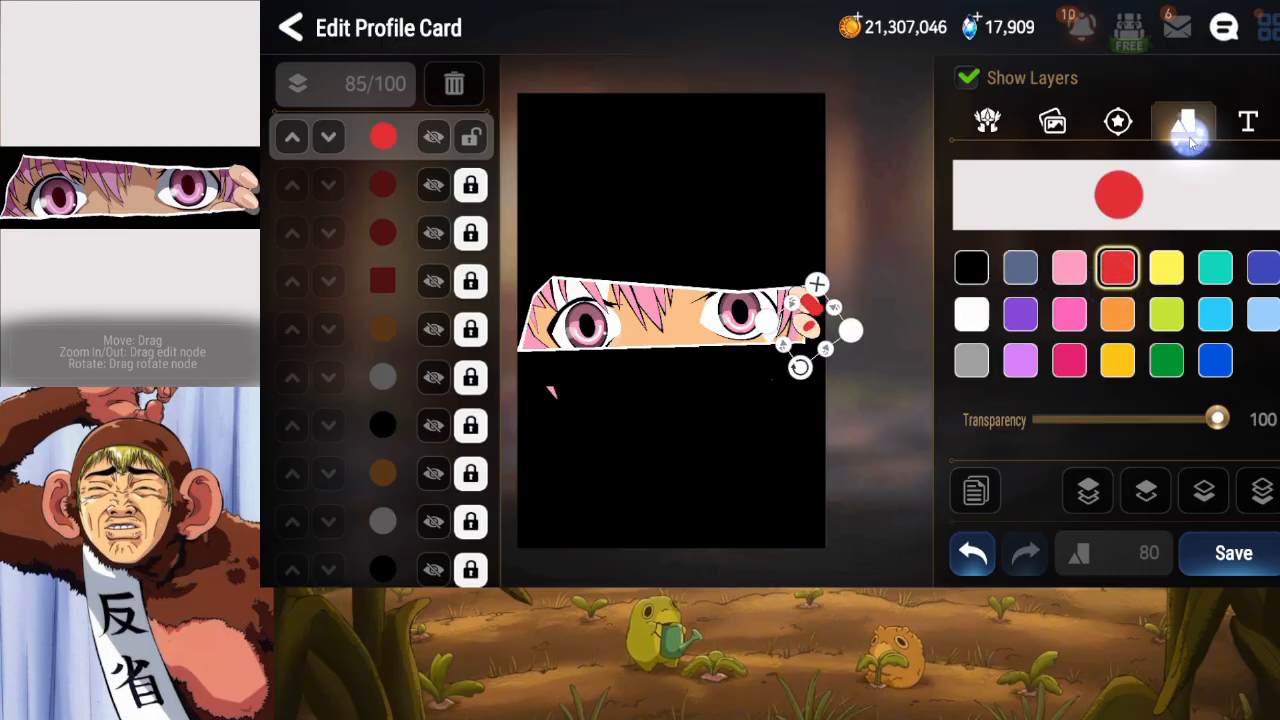
pyautogui.click(1135, 192)
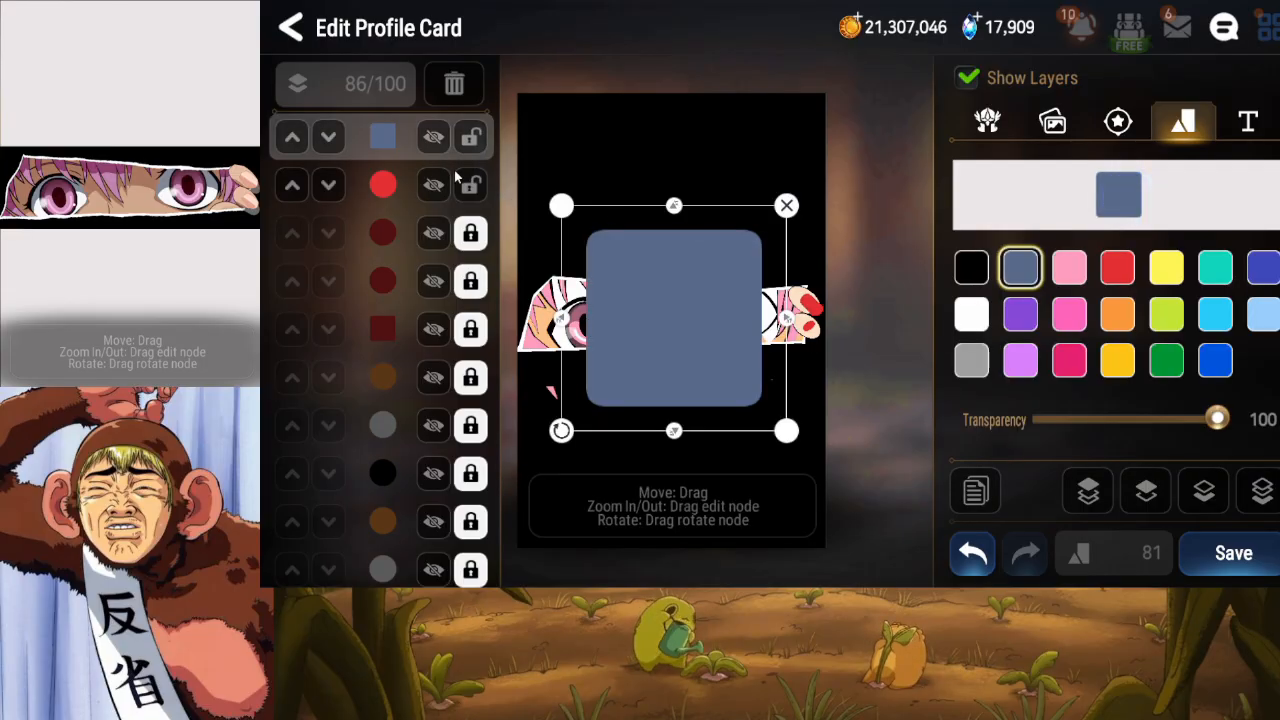
pyautogui.moveTo(642, 308); pyautogui.dragTo(785, 336)
pyautogui.moveTo(712, 456); pyautogui.dragTo(922, 295)
pyautogui.moveTo(908, 429); pyautogui.dragTo(826, 353)
pyautogui.moveTo(839, 304); pyautogui.dragTo(825, 302)
pyautogui.moveTo(825, 361); pyautogui.dragTo(809, 346)
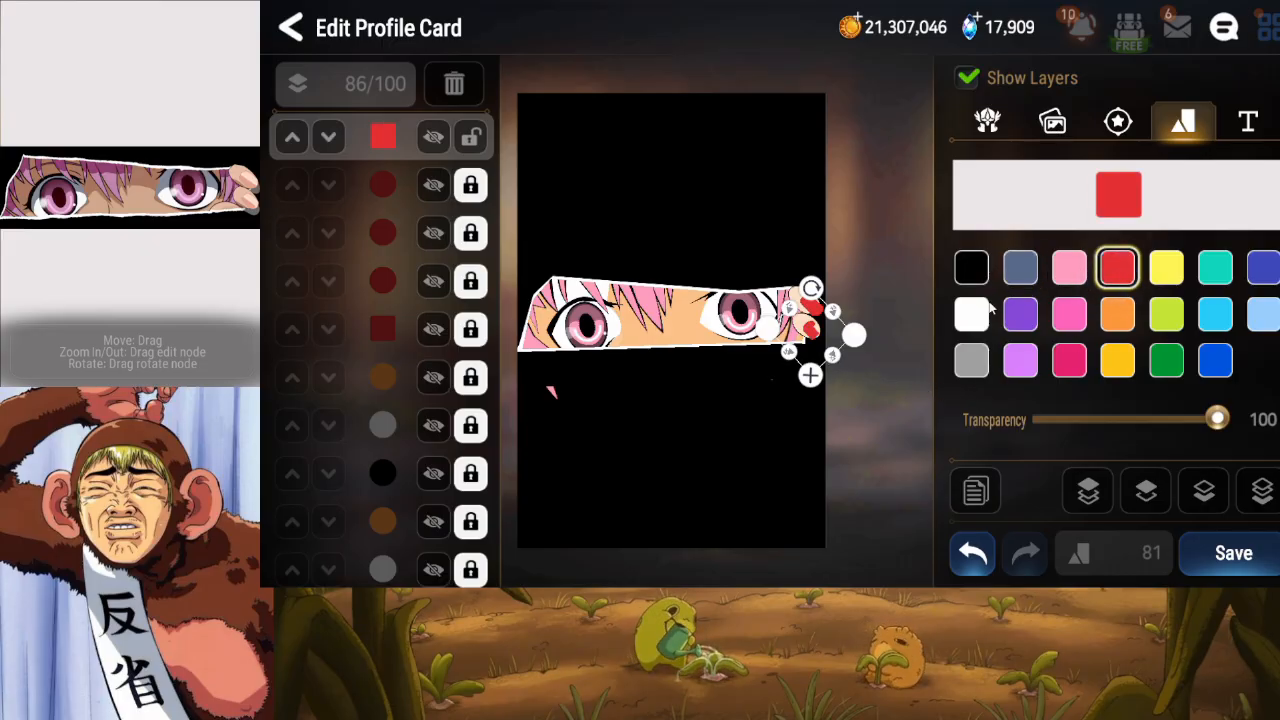
# Duplicate the red rounded square on the second nail, lock the original, and shift and slightly rotate the copy toward the nail tip.
pyautogui.click(975, 490)
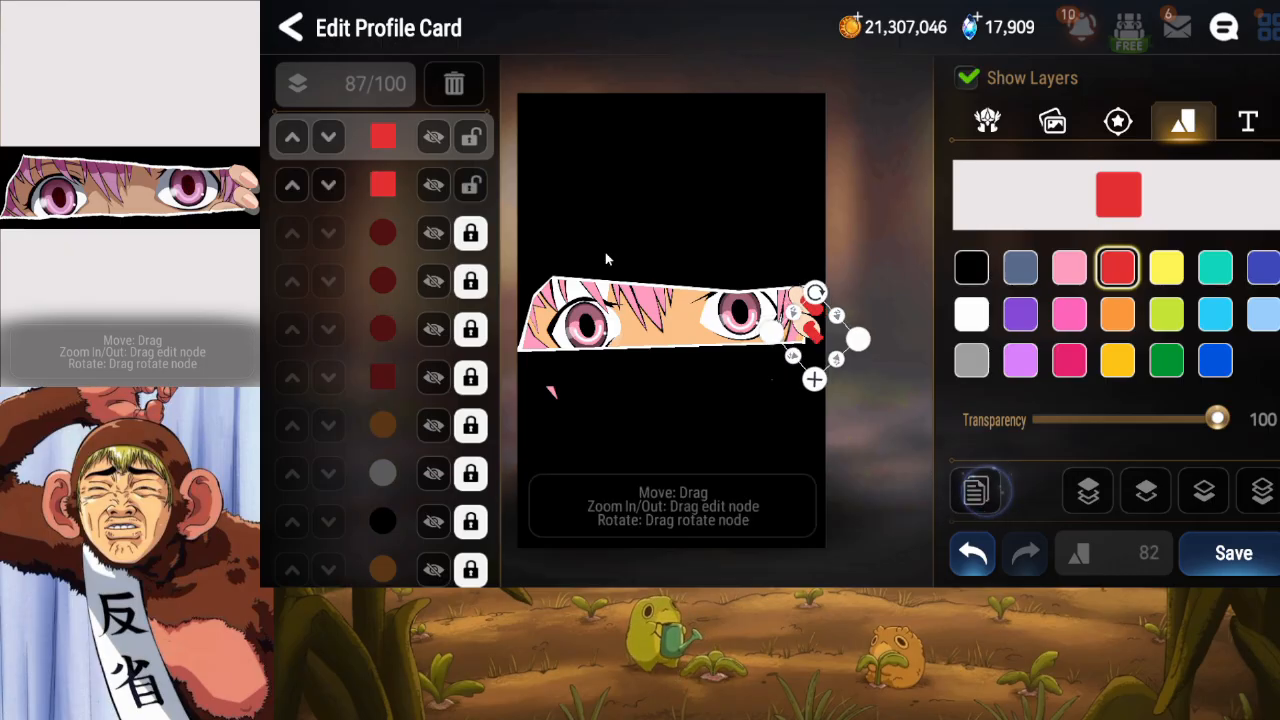
pyautogui.moveTo(817, 343); pyautogui.dragTo(813, 342)
pyautogui.moveTo(816, 288); pyautogui.dragTo(811, 283)
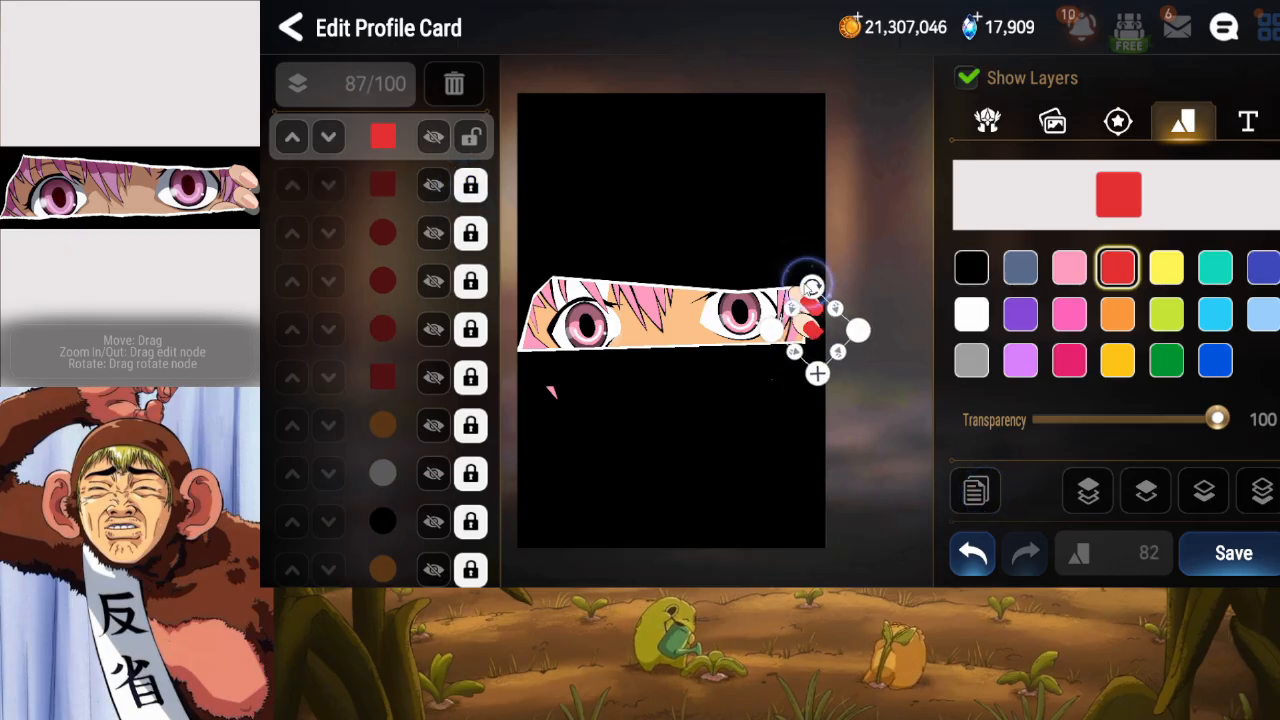
# Add a circle, shrink it to nail size and rotate it diagonally over the second fingertip's nail.
pyautogui.click(975, 490)
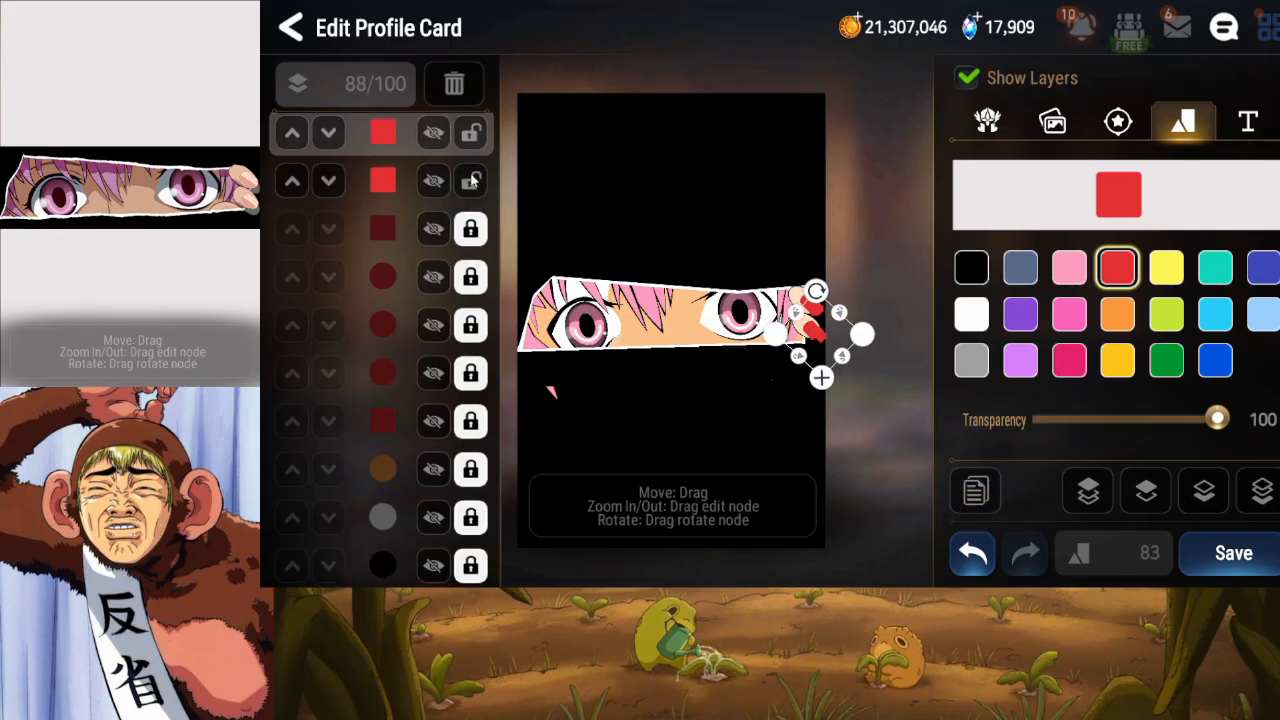
pyautogui.click(454, 84)
pyautogui.click(978, 191)
pyautogui.moveTo(779, 334); pyautogui.dragTo(916, 288)
pyautogui.moveTo(828, 380)
pyautogui.mouseDown()
pyautogui.moveTo(834, 391)
pyautogui.moveTo(824, 329)
pyautogui.moveTo(827, 361)
pyautogui.mouseUp()
pyautogui.moveTo(913, 329); pyautogui.dragTo(815, 354)
pyautogui.moveTo(815, 386)
pyautogui.mouseDown()
pyautogui.moveTo(817, 363)
pyautogui.moveTo(814, 378)
pyautogui.mouseUp()
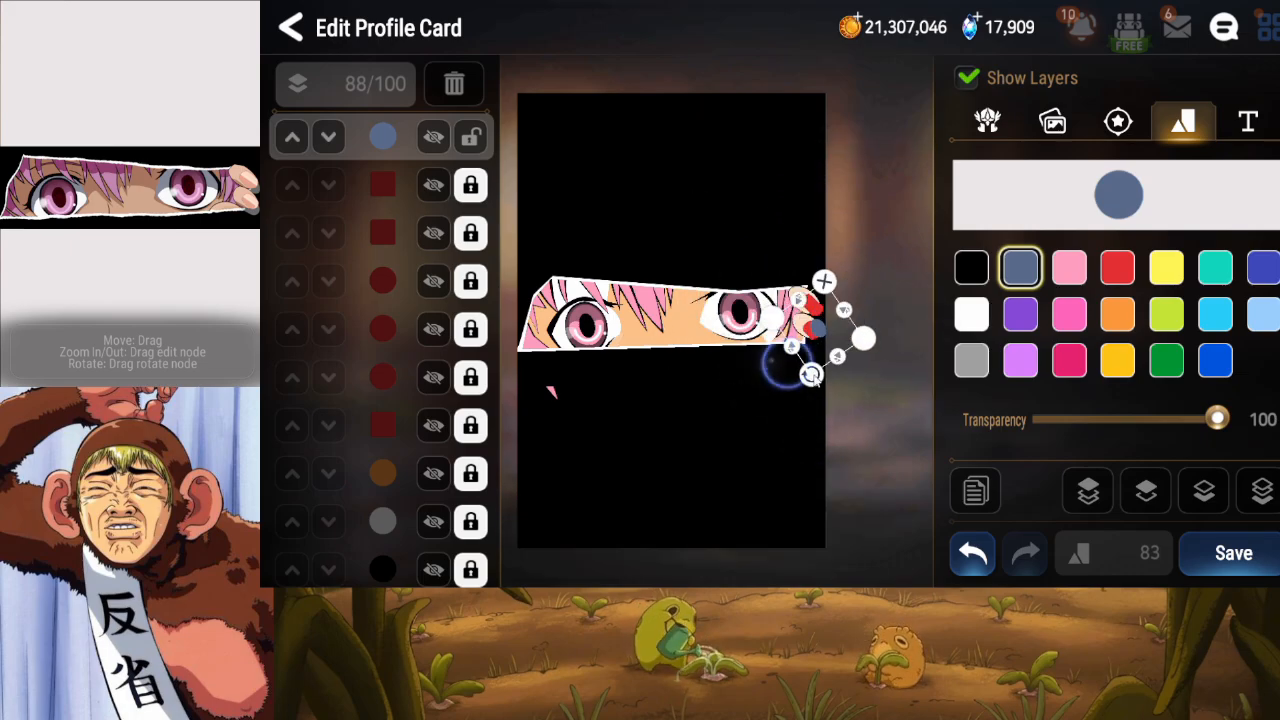
# Hide the original red rounded square, shift the circle into place on the second nail, colour it red and lock it.
pyautogui.click(434, 233)
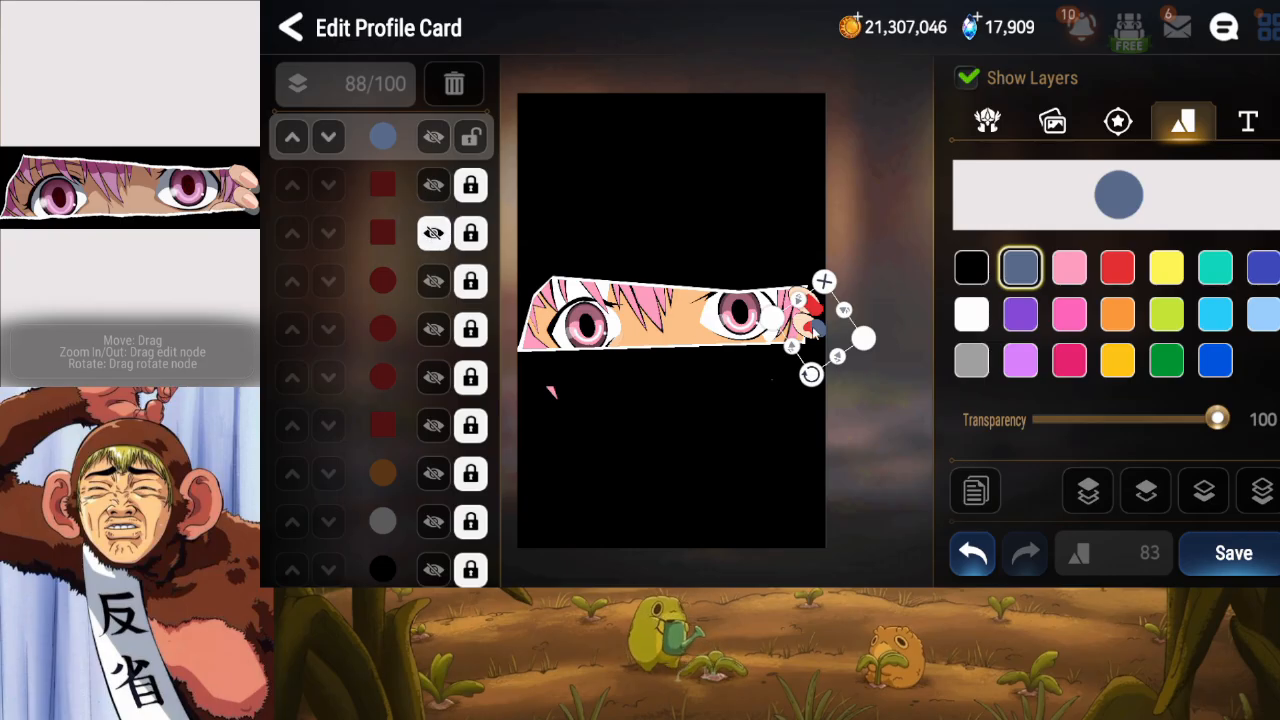
pyautogui.moveTo(829, 330)
pyautogui.mouseDown()
pyautogui.moveTo(833, 358)
pyautogui.moveTo(827, 344)
pyautogui.moveTo(850, 310)
pyautogui.moveTo(840, 317)
pyautogui.mouseUp()
pyautogui.click(1117, 267)
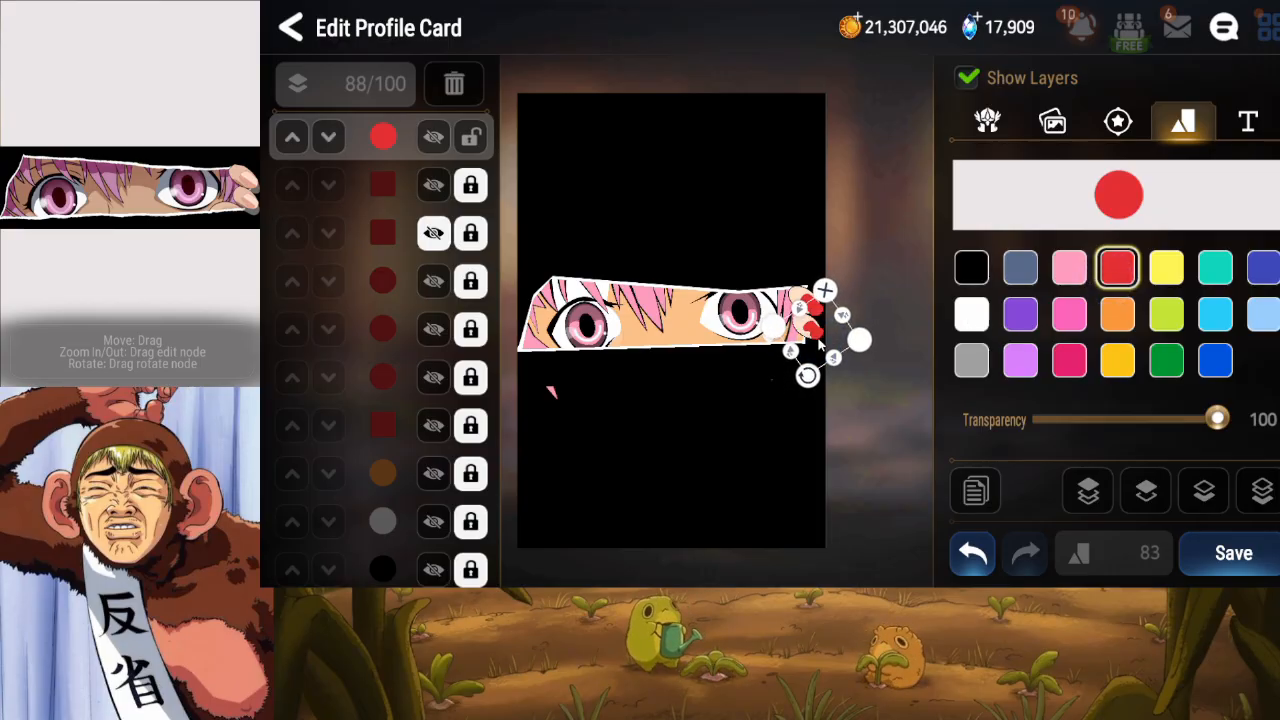
pyautogui.click(469, 137)
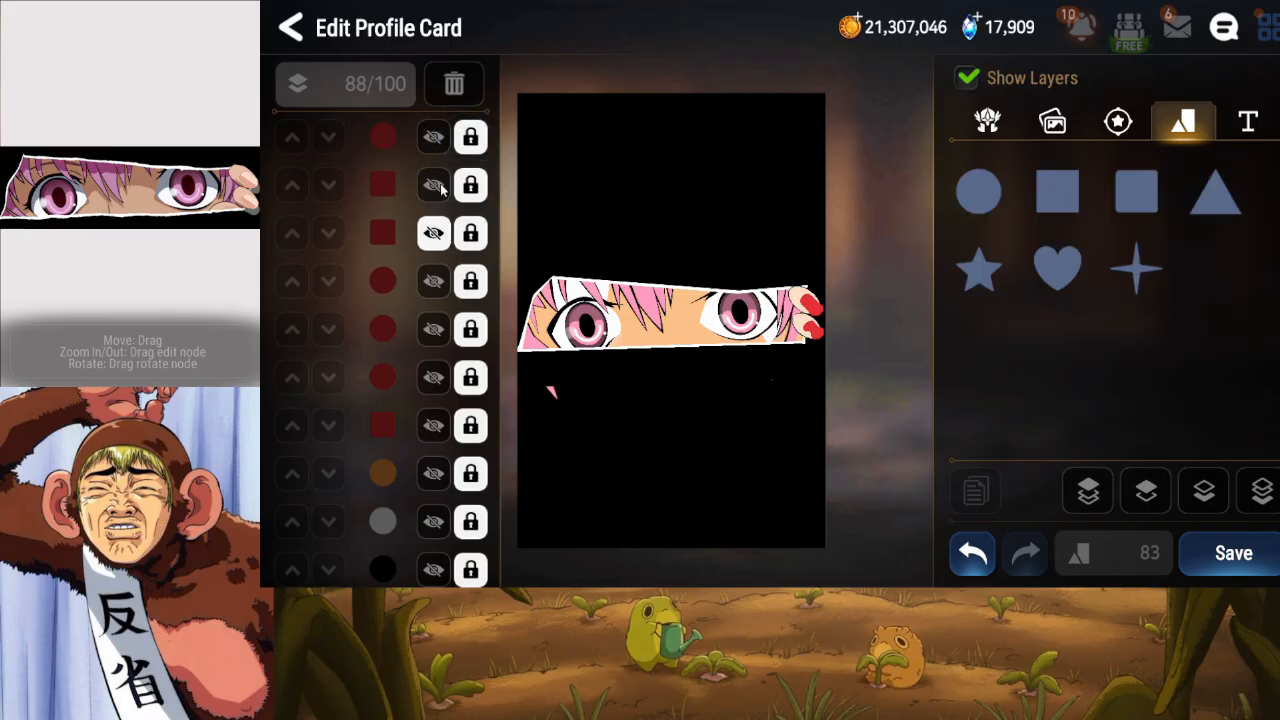
# With the original red rounded square hidden, nudge its upper copy on the second nail, relock the copy and save the card.
pyautogui.click(434, 232)
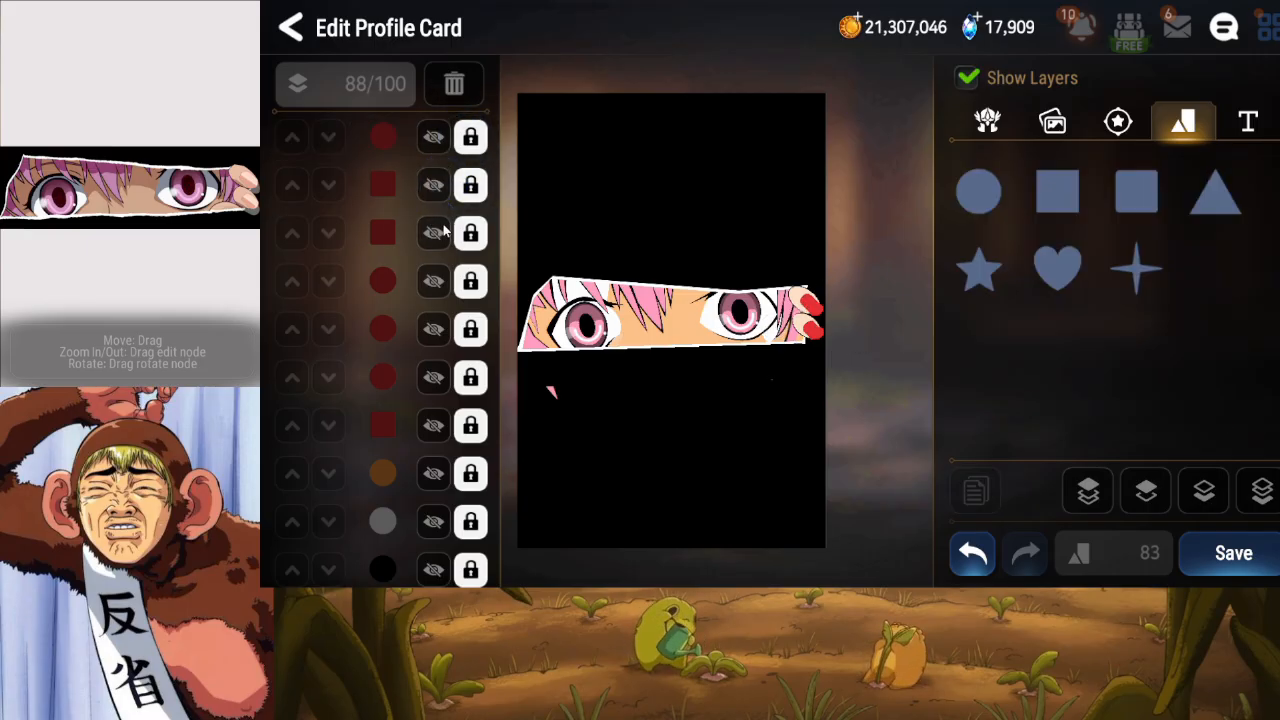
pyautogui.moveTo(434, 232); pyautogui.dragTo(430, 208)
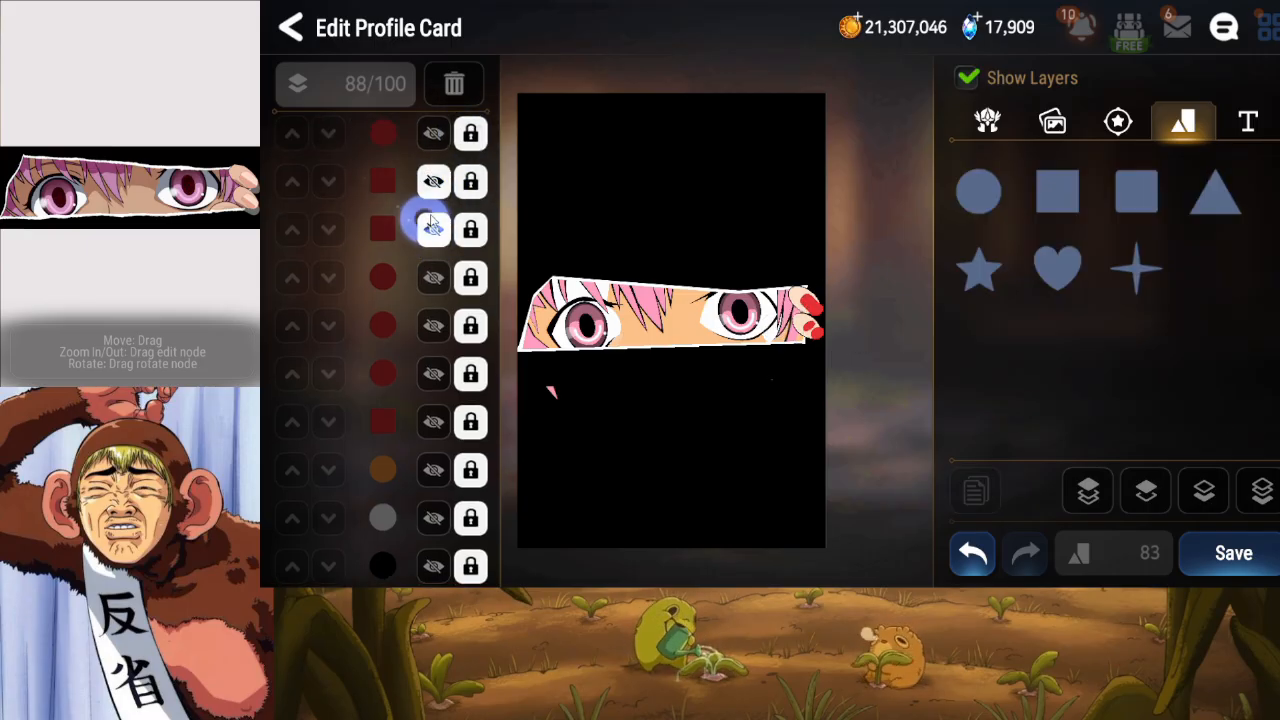
pyautogui.click(469, 135)
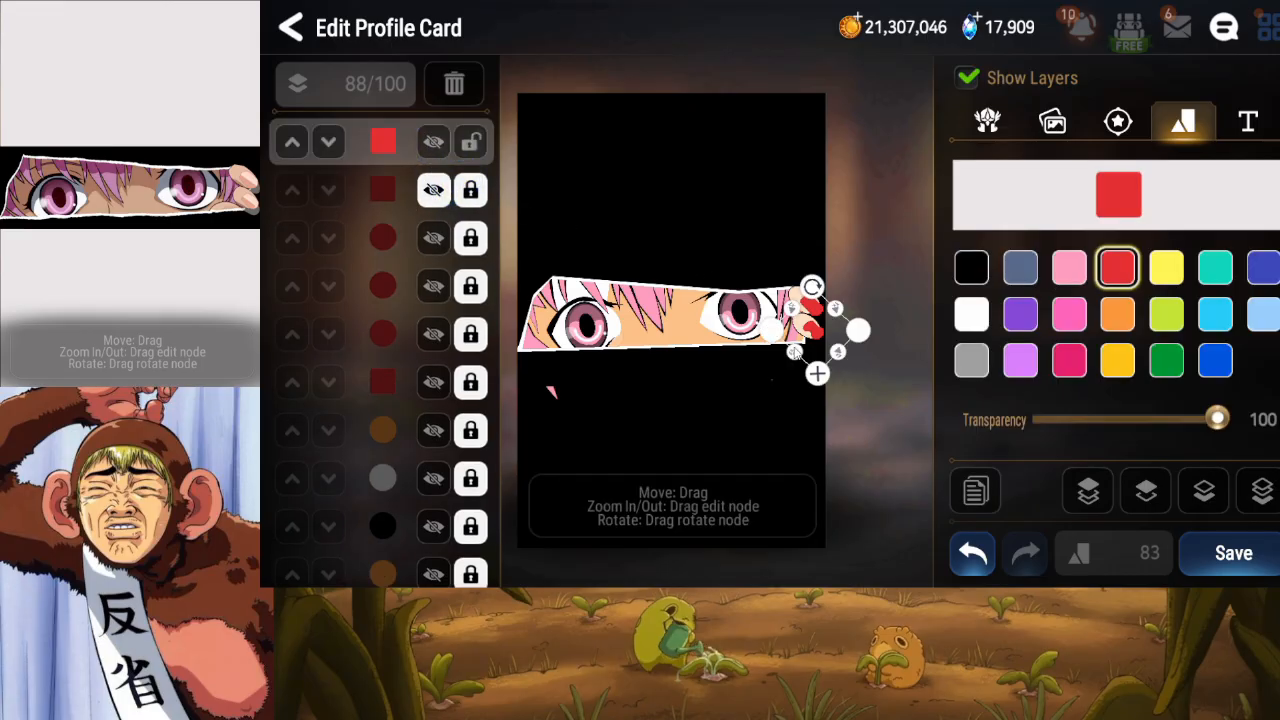
pyautogui.moveTo(810, 337); pyautogui.dragTo(808, 335)
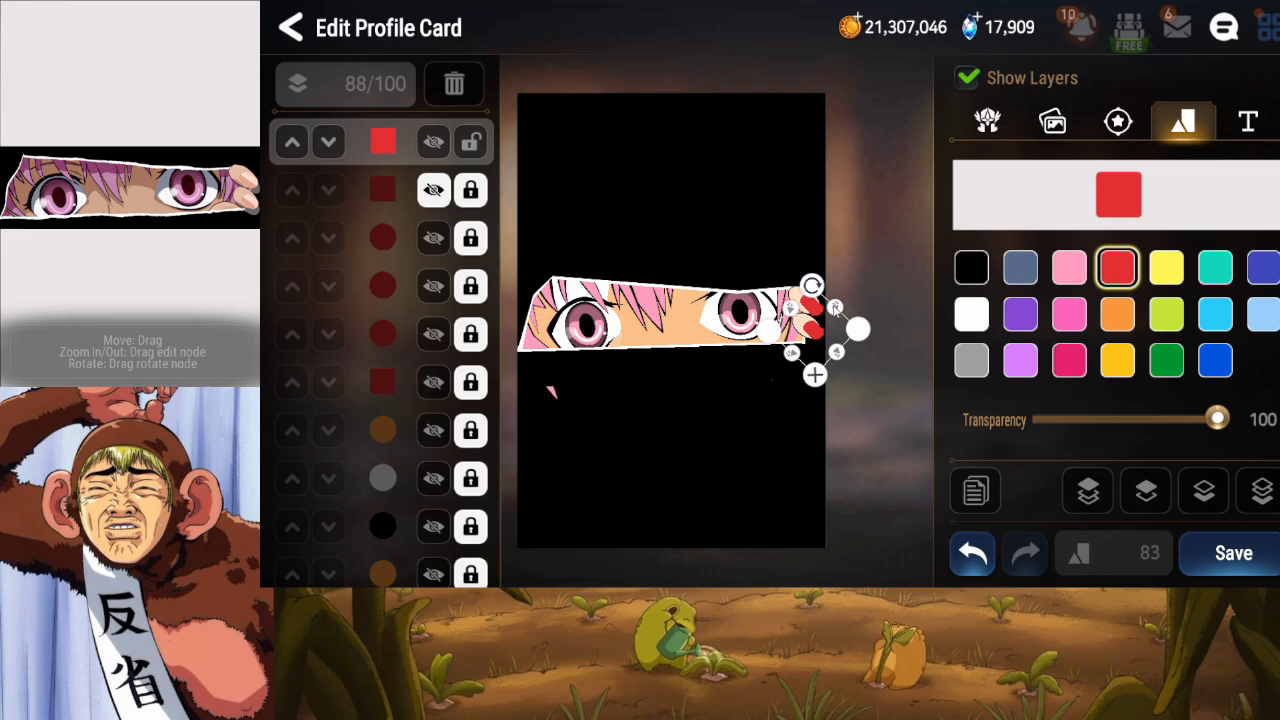
pyautogui.click(530, 185)
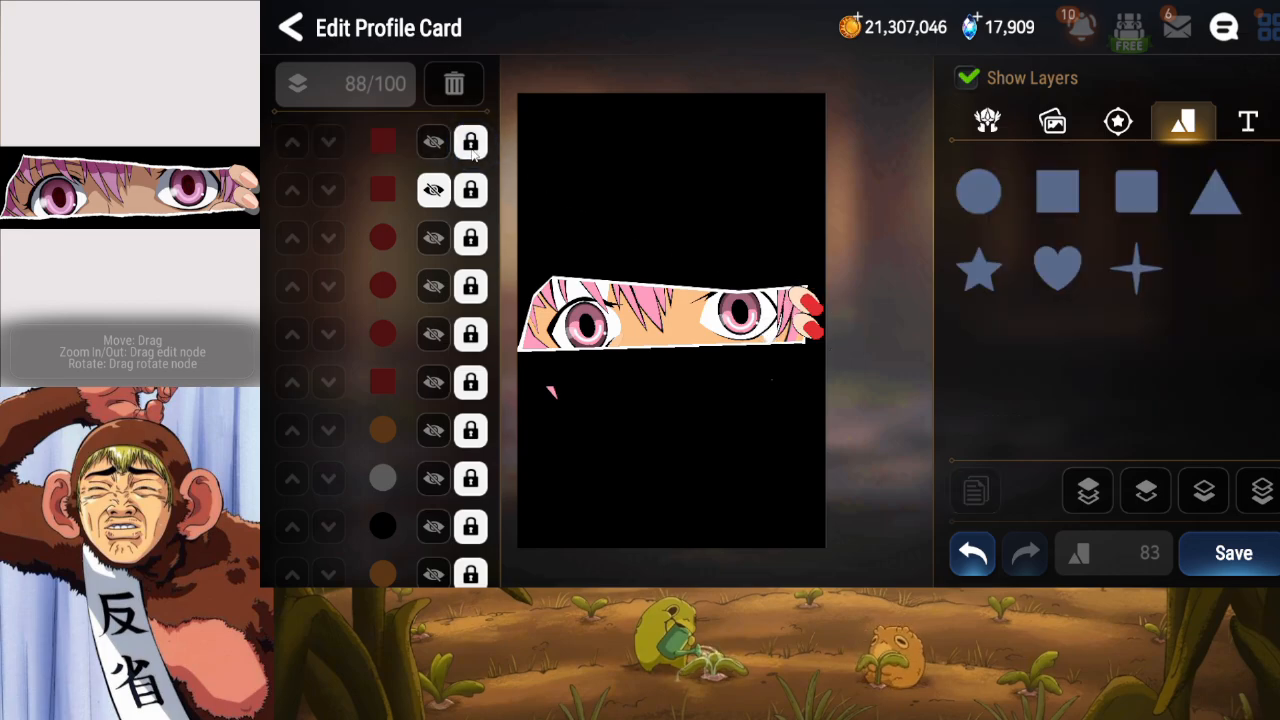
pyautogui.click(1230, 553)
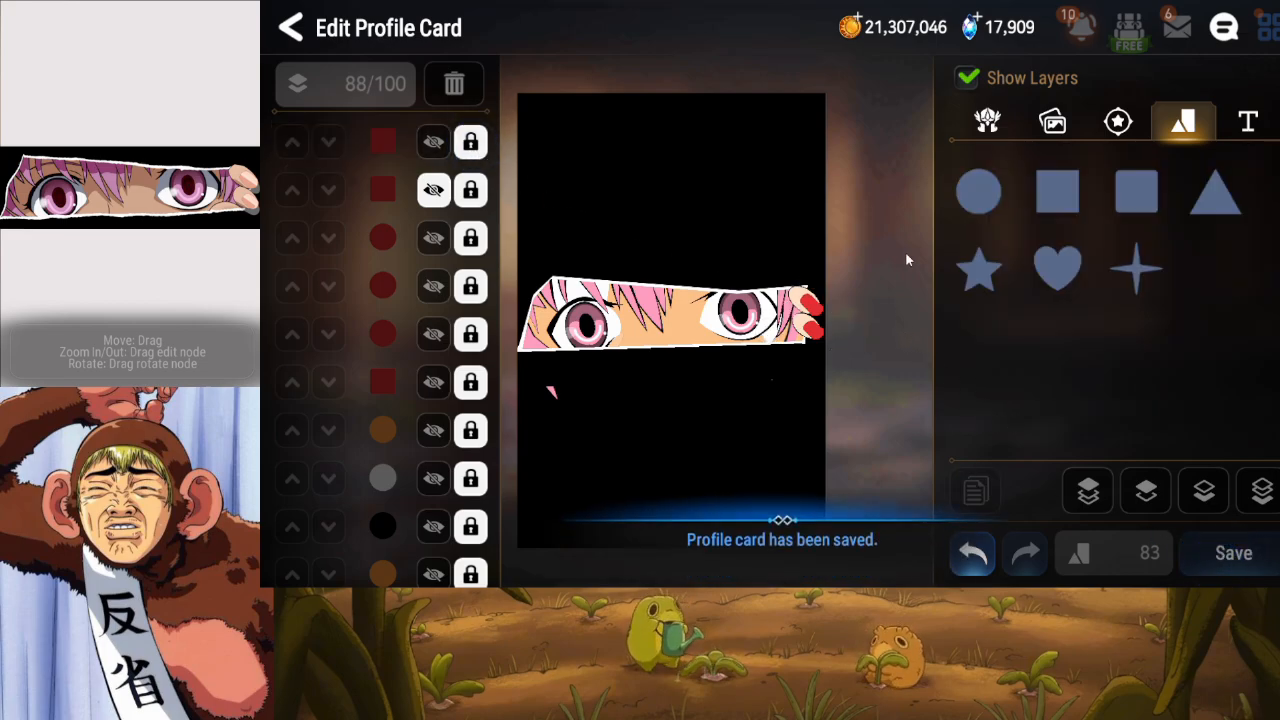
# Add a circle over the strip's right end, send it to the back and raise it several layers.
pyautogui.click(978, 192)
pyautogui.moveTo(731, 331); pyautogui.dragTo(815, 385)
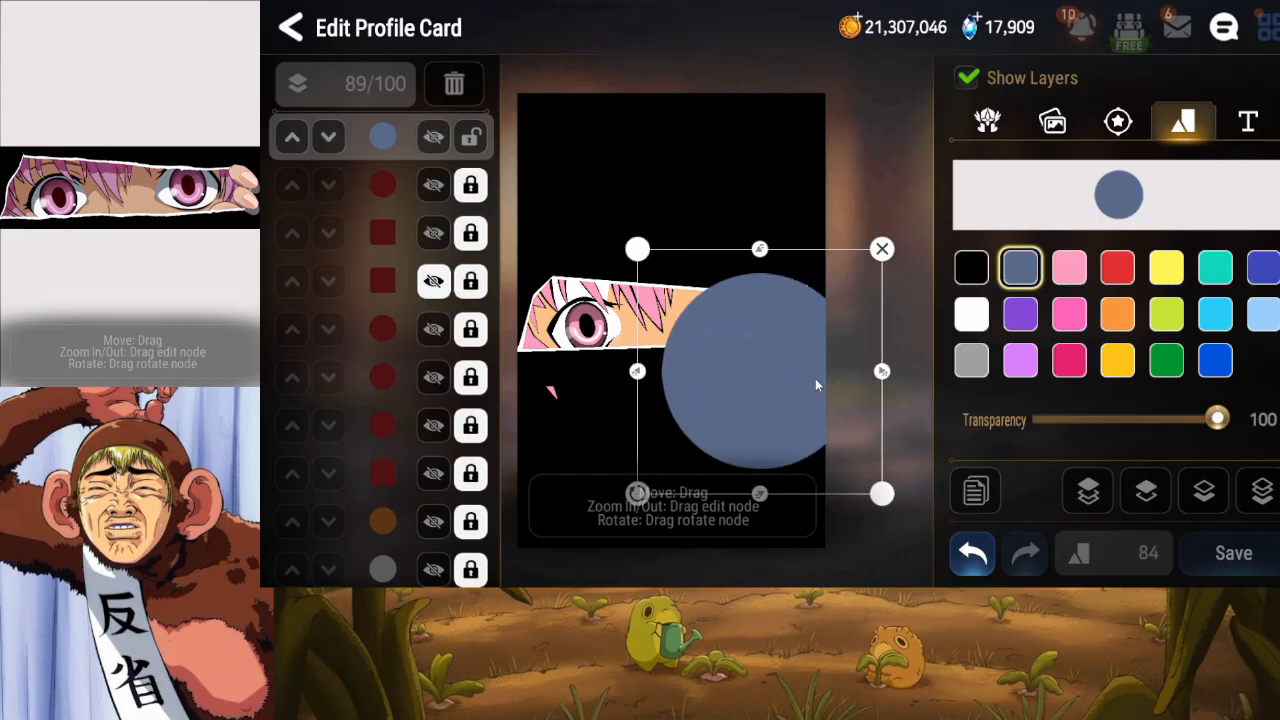
pyautogui.click(1240, 506)
pyautogui.click(1150, 499)
pyautogui.click(1146, 495)
pyautogui.click(1141, 499)
pyautogui.click(1140, 499)
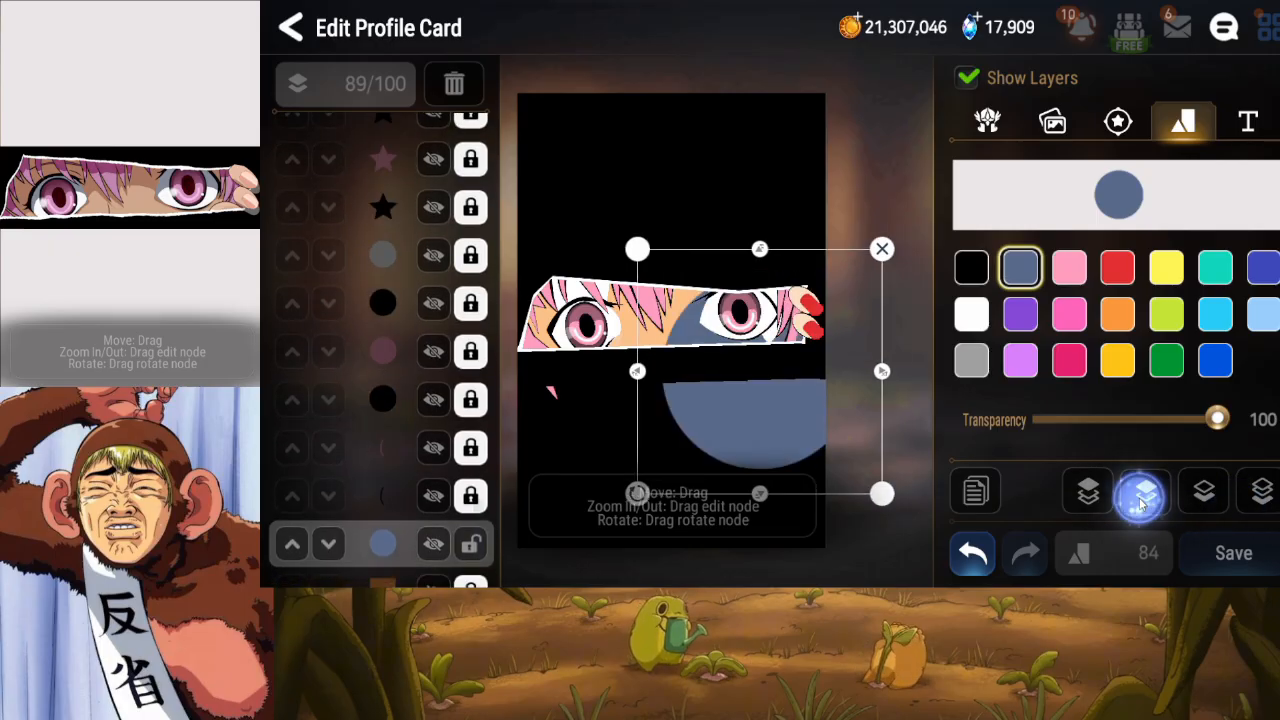
pyautogui.click(1143, 495)
pyautogui.click(1143, 495)
pyautogui.click(1143, 495)
pyautogui.click(1140, 497)
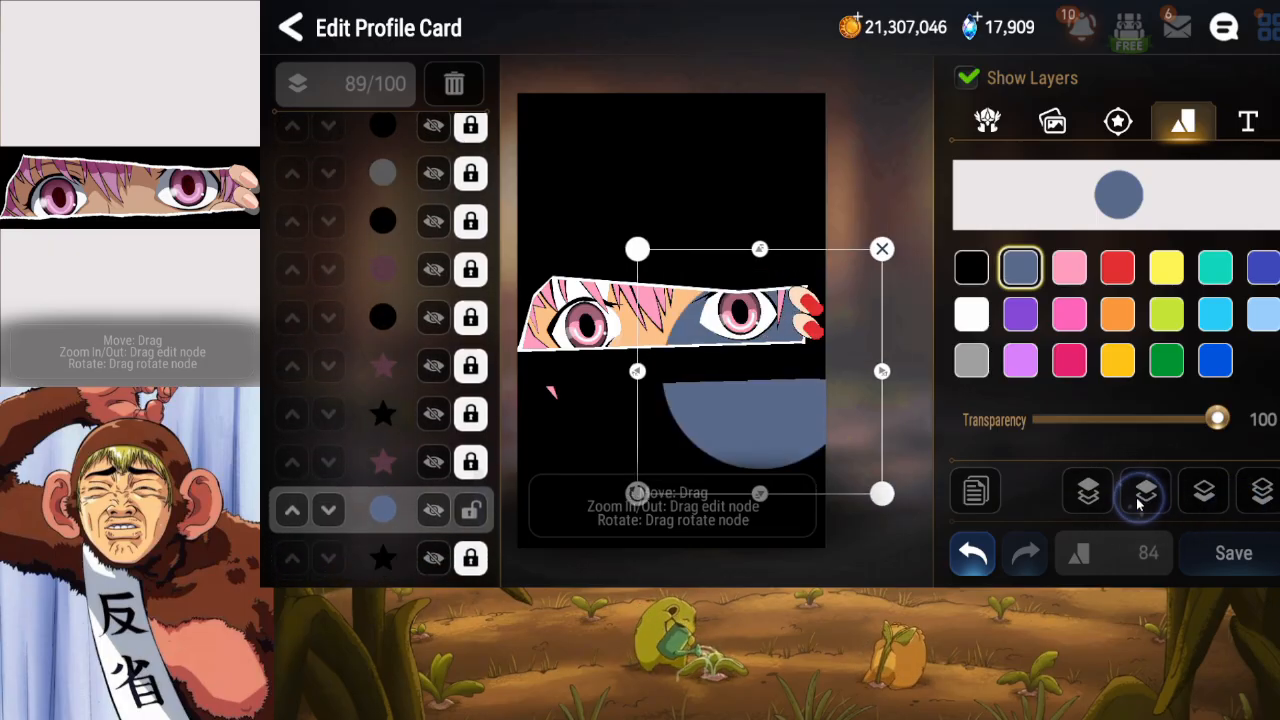
pyautogui.click(1140, 497)
# Flatten the circle slightly, shrink it to fingertip size and place it just below the second finger.
pyautogui.moveTo(760, 249); pyautogui.dragTo(760, 324)
pyautogui.moveTo(787, 408)
pyautogui.mouseDown()
pyautogui.moveTo(789, 394)
pyautogui.moveTo(807, 394)
pyautogui.mouseUp()
pyautogui.moveTo(900, 361); pyautogui.dragTo(829, 372)
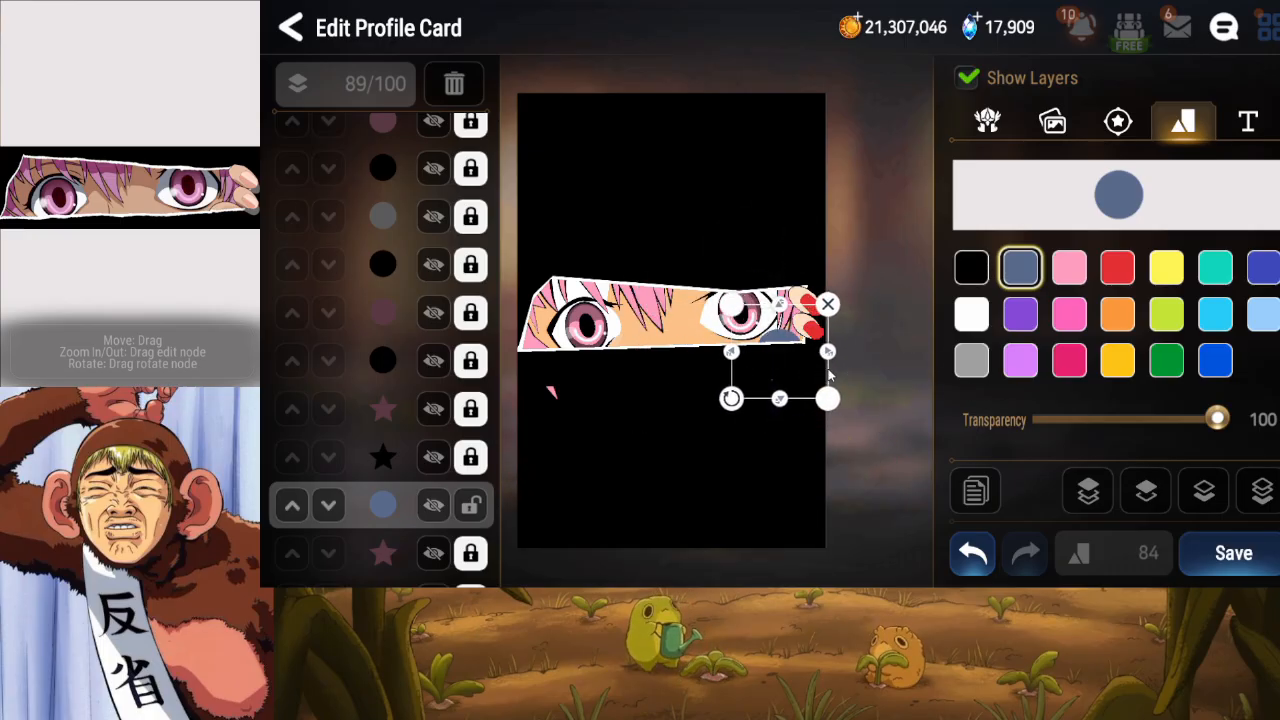
# Bring the circle to the front and lower it until it sits directly above the black triangle layer, under the grey square.
pyautogui.click(1091, 500)
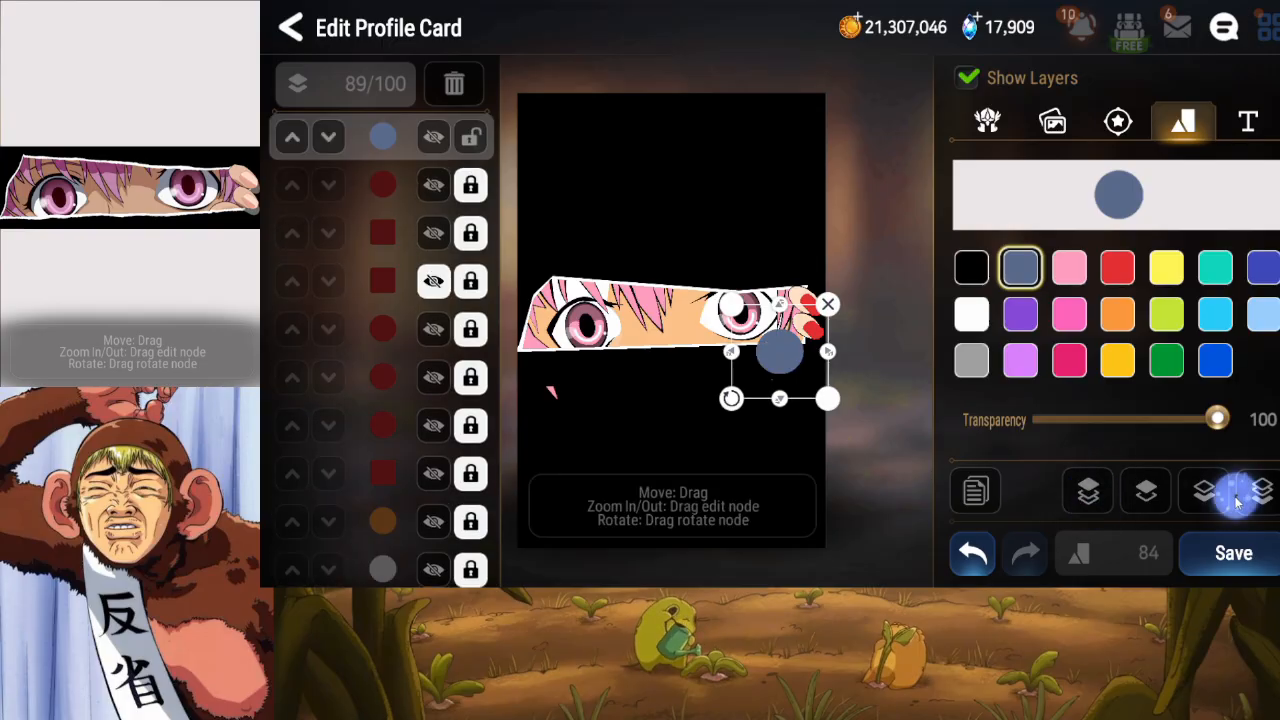
pyautogui.click(1246, 494)
pyautogui.click(1088, 489)
pyautogui.click(1205, 491)
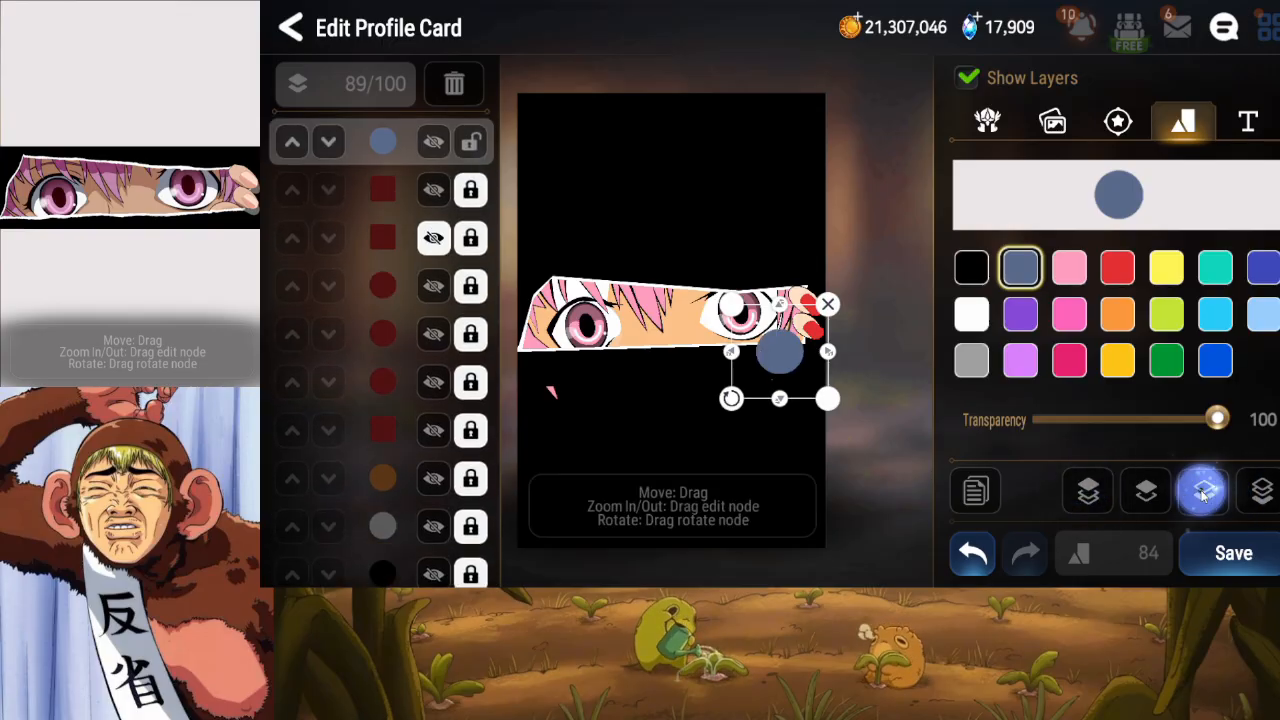
pyautogui.click(1205, 491)
pyautogui.click(1204, 491)
pyautogui.click(1203, 491)
pyautogui.click(1203, 491)
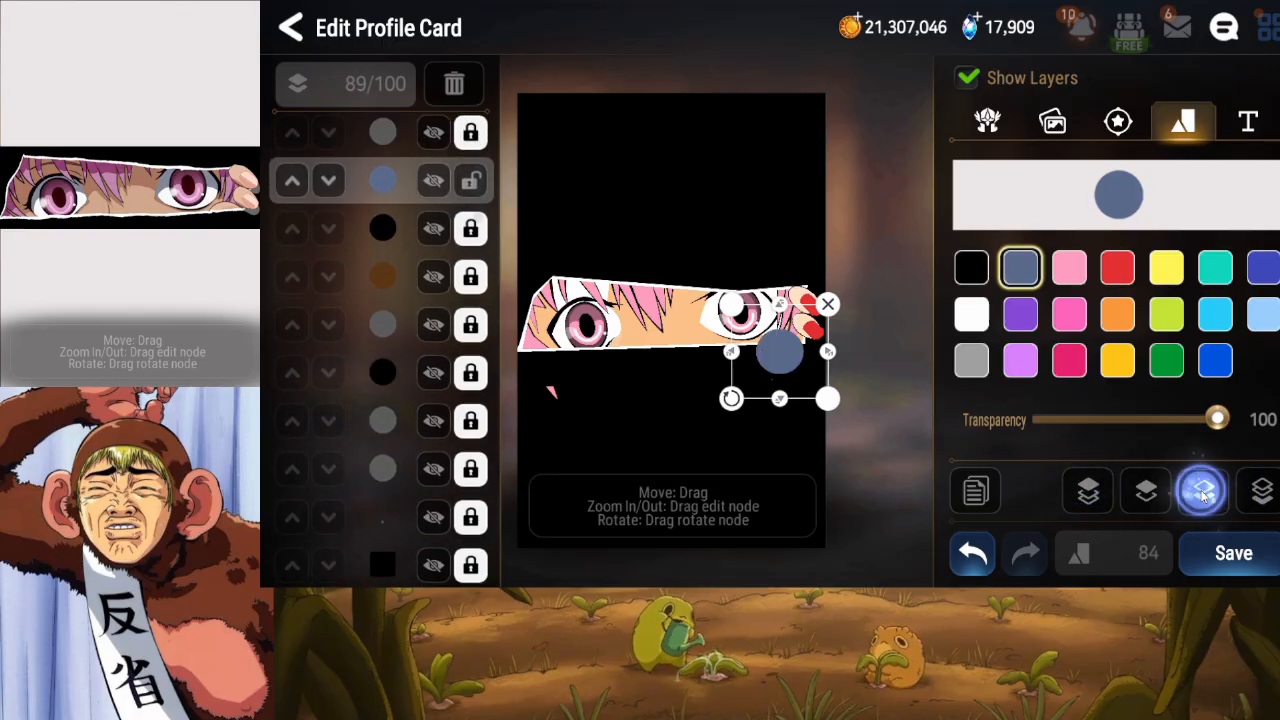
pyautogui.click(1203, 491)
pyautogui.click(1203, 491)
pyautogui.click(1203, 492)
pyautogui.click(1203, 491)
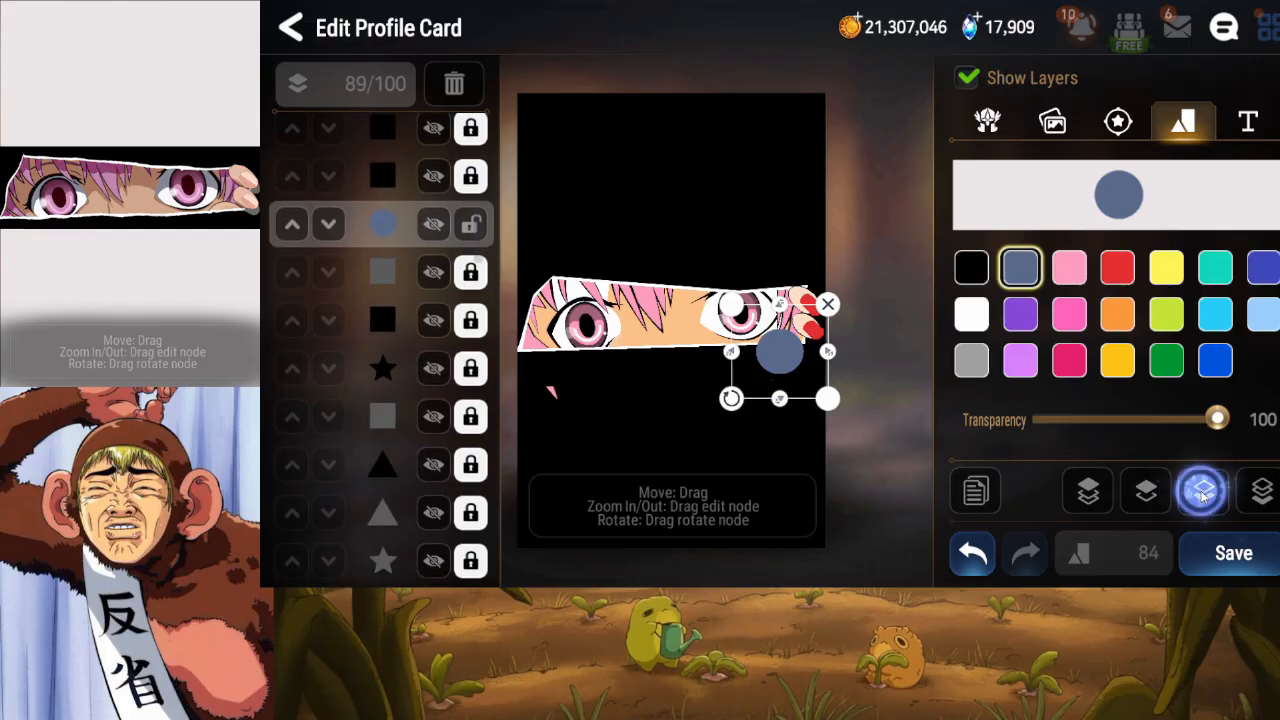
pyautogui.click(1203, 491)
pyautogui.click(1203, 491)
pyautogui.click(1203, 491)
pyautogui.click(1203, 491)
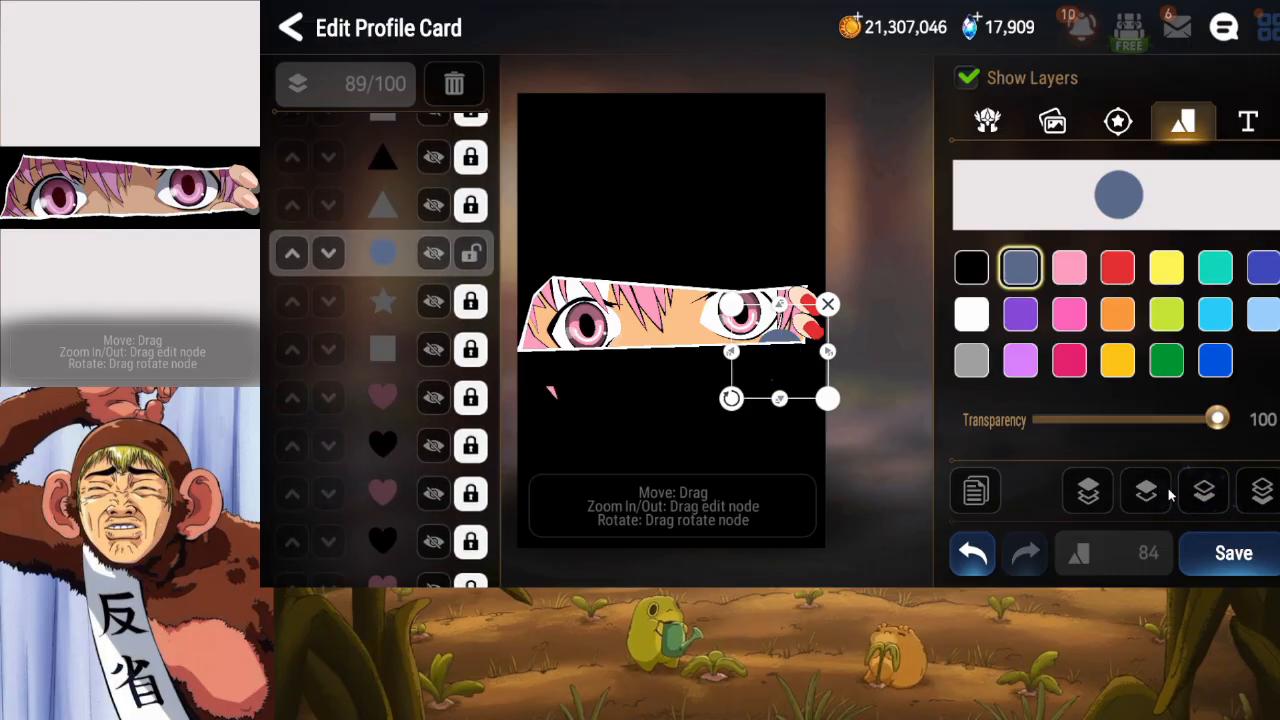
pyautogui.click(1203, 491)
pyautogui.click(1203, 491)
pyautogui.click(1199, 494)
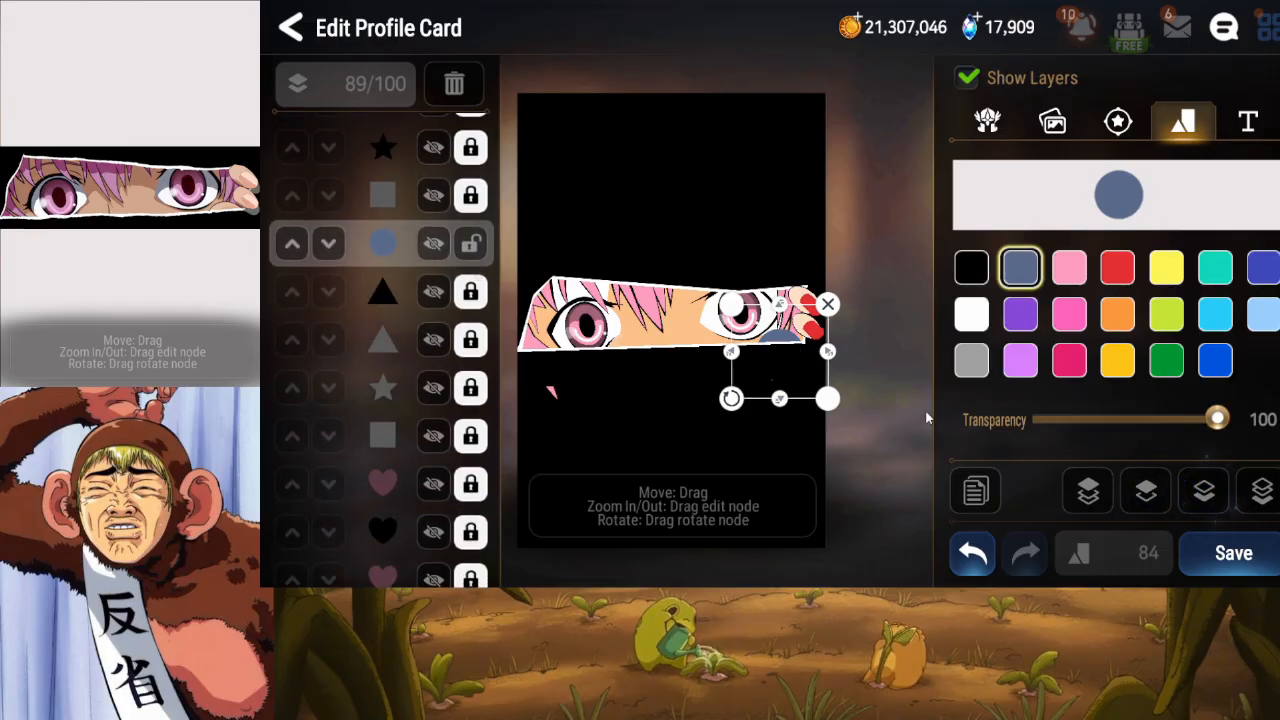
# Position the circle under the second finger, flatten and tilt it slightly, and colour it black.
pyautogui.moveTo(790, 352); pyautogui.dragTo(793, 348)
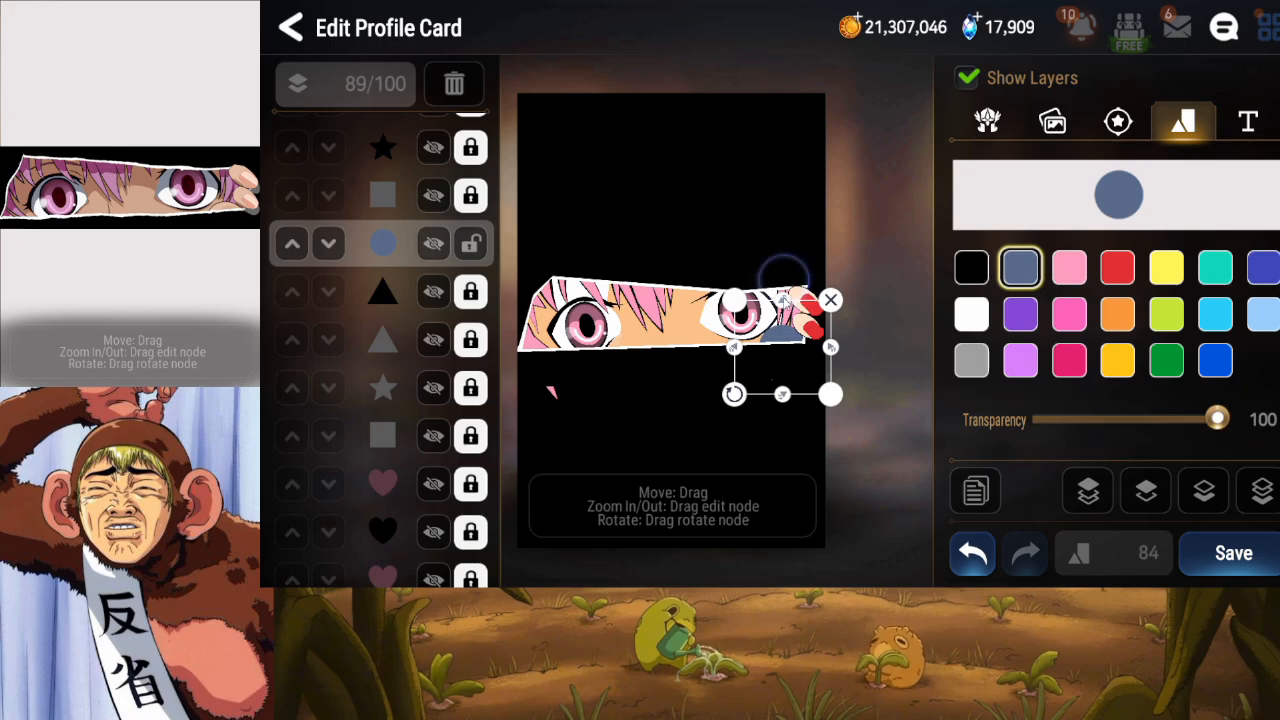
pyautogui.click(785, 278)
pyautogui.click(789, 334)
pyautogui.moveTo(783, 299); pyautogui.dragTo(783, 306)
pyautogui.moveTo(735, 390); pyautogui.dragTo(793, 354)
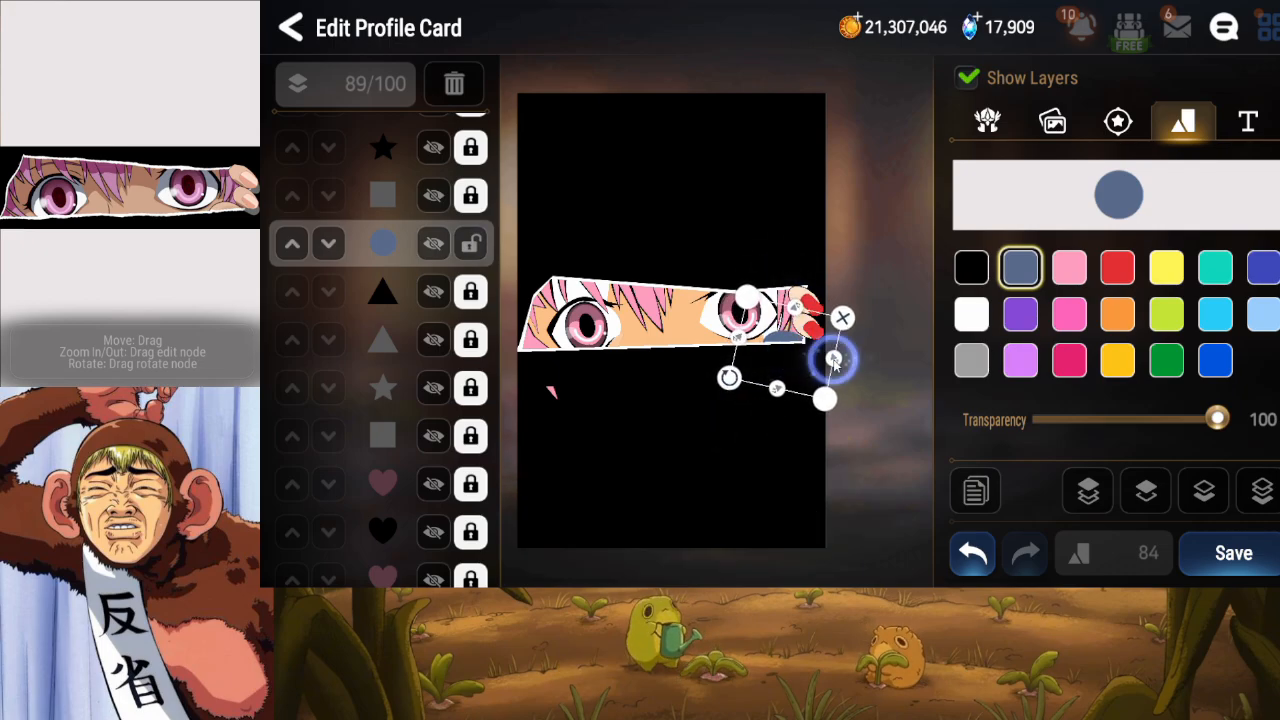
pyautogui.click(971, 267)
# Duplicate the black circle and lower the copy through the layers until it sits directly above the original.
pyautogui.click(977, 489)
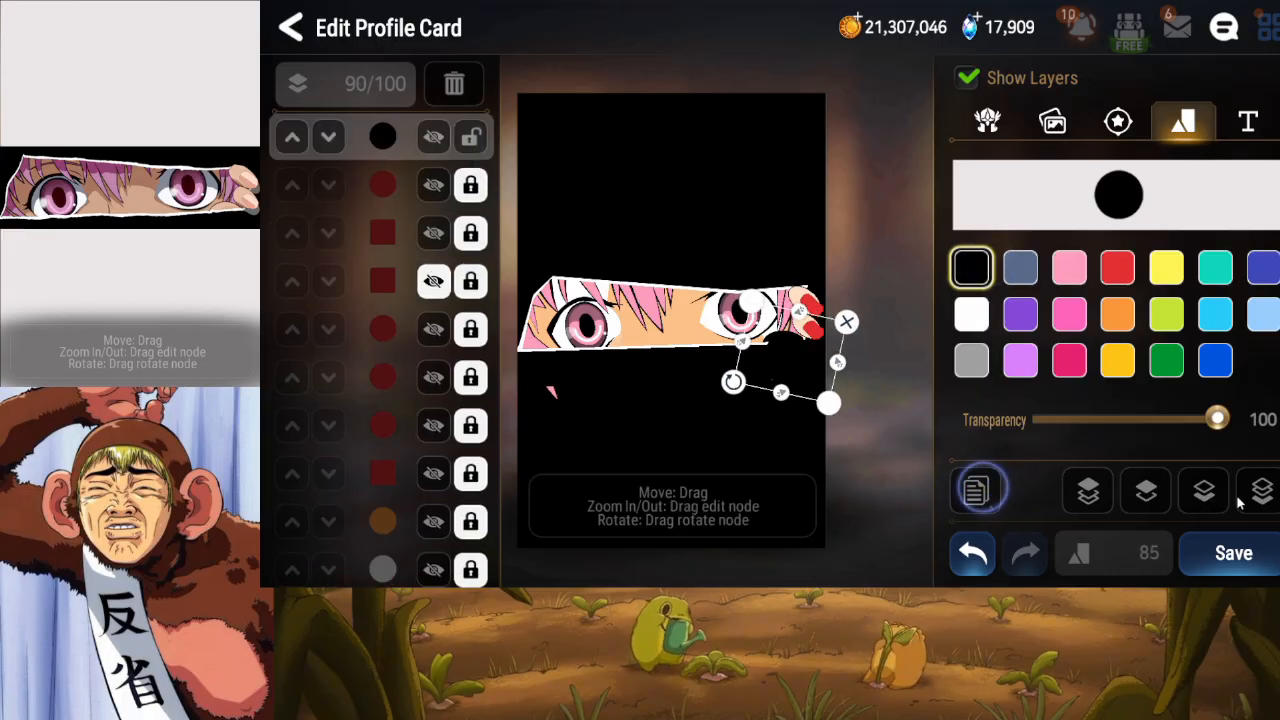
pyautogui.click(1206, 493)
pyautogui.click(1207, 494)
pyautogui.click(1207, 494)
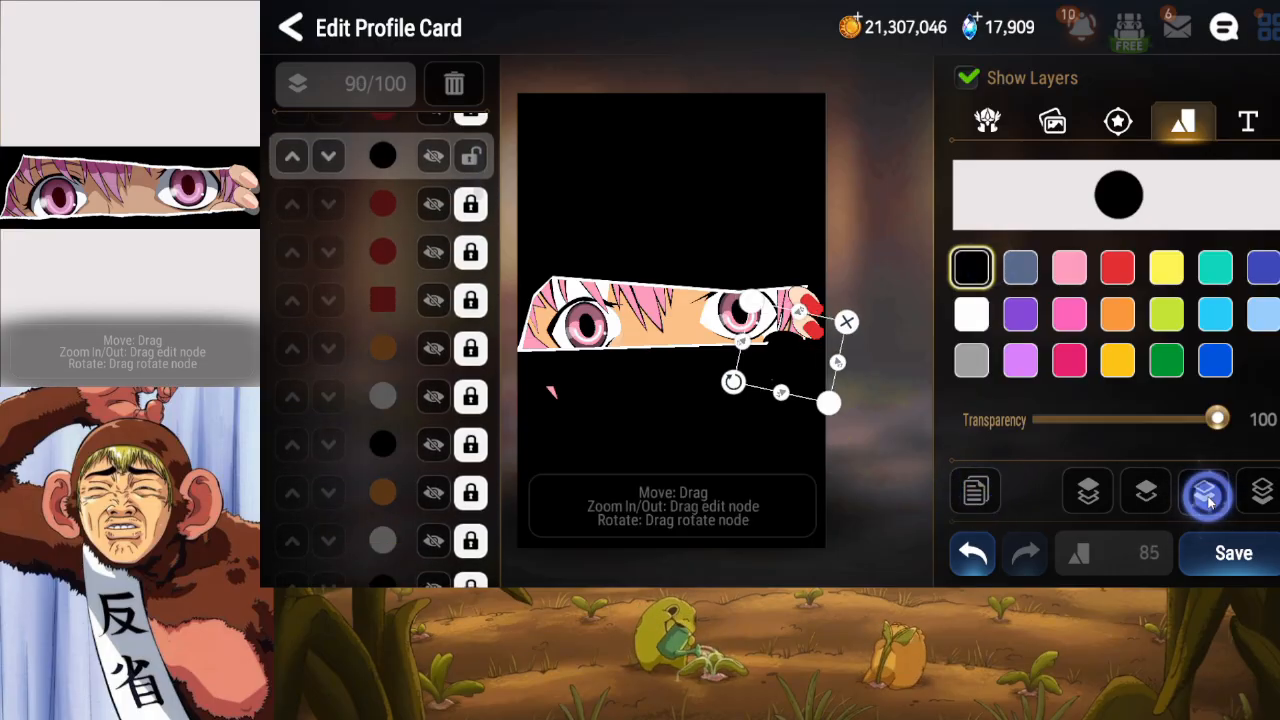
pyautogui.click(1207, 494)
pyautogui.click(1207, 494)
pyautogui.click(1207, 494)
pyautogui.click(1207, 494)
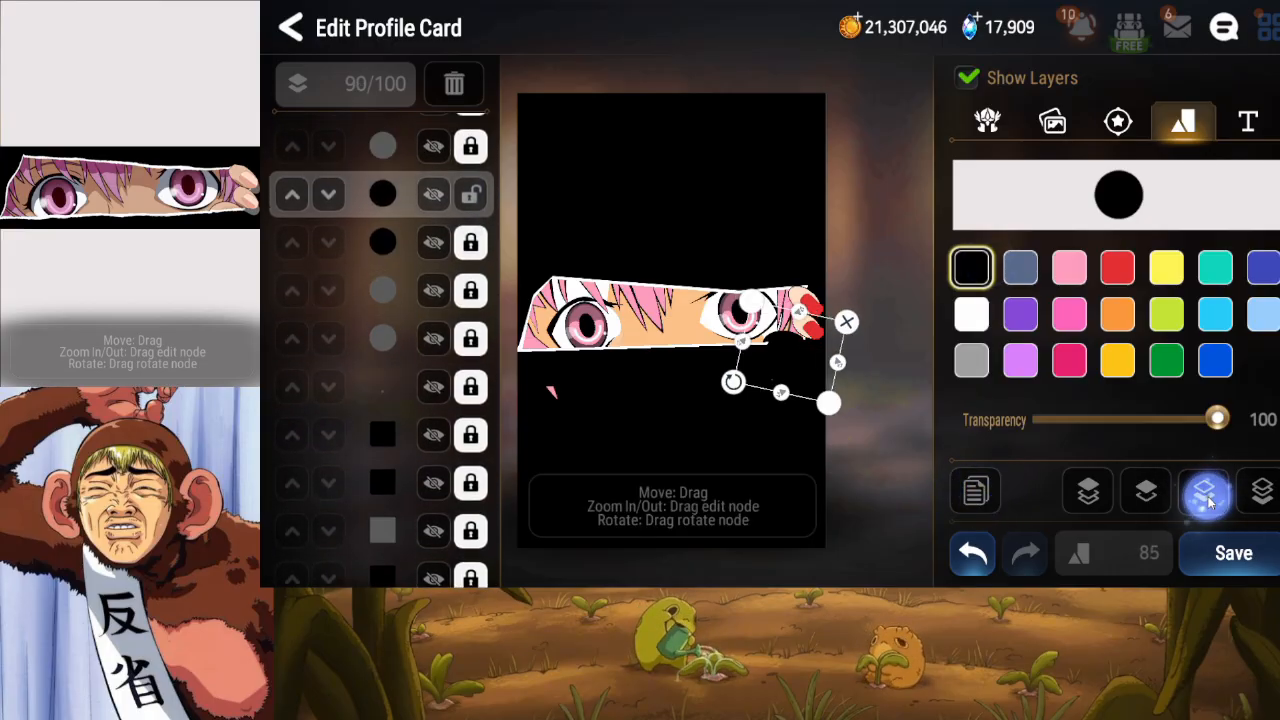
pyautogui.click(1207, 494)
pyautogui.click(1207, 494)
pyautogui.click(1207, 494)
pyautogui.click(1207, 494)
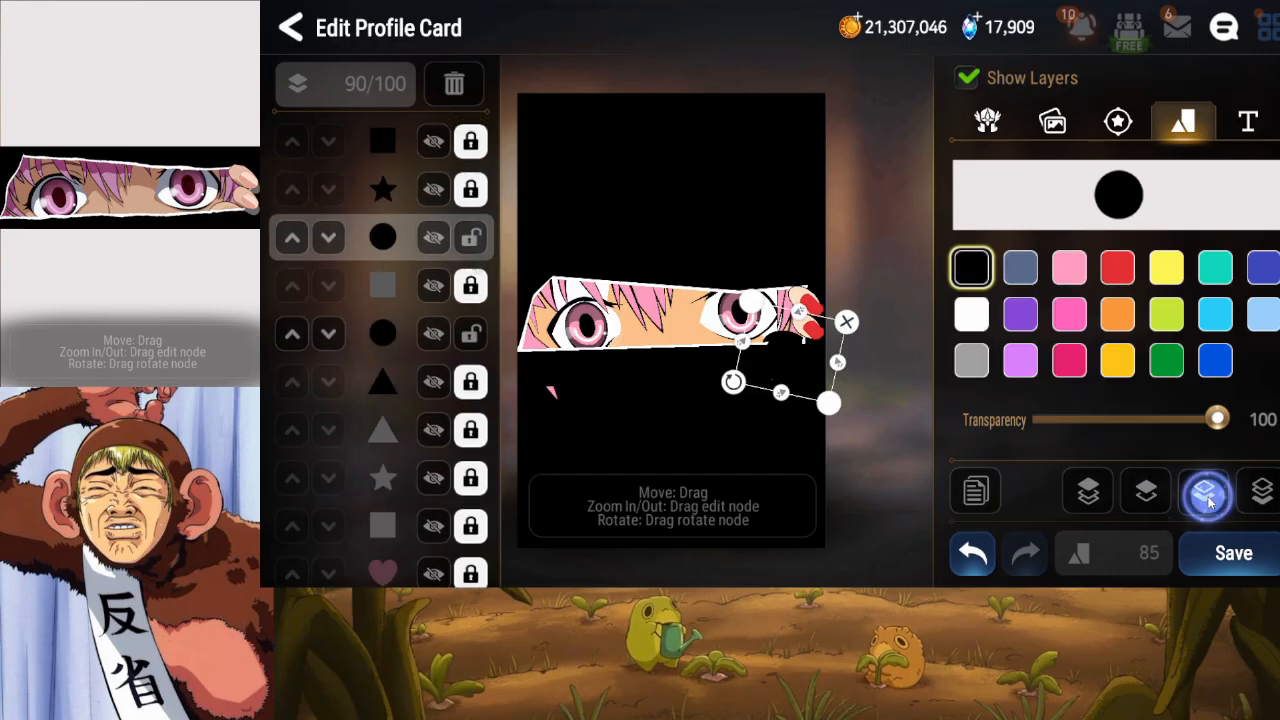
pyautogui.click(1205, 495)
pyautogui.click(1160, 500)
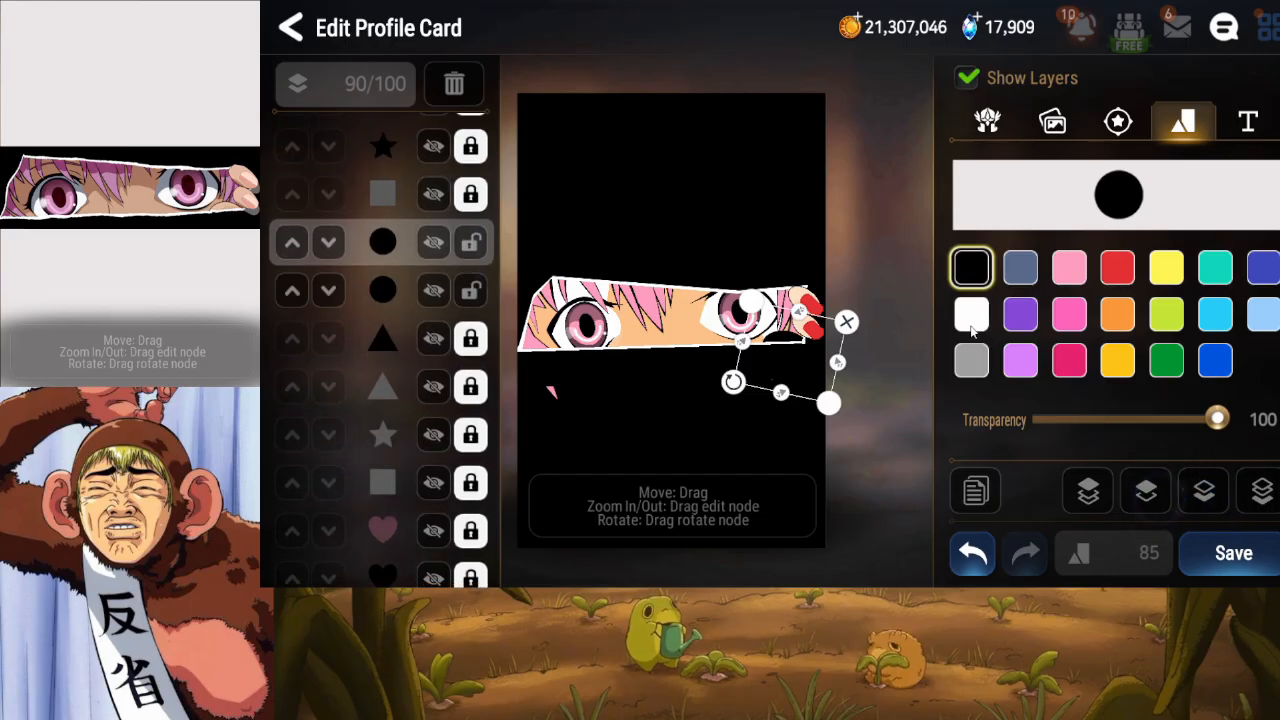
# Colour the copied circle white, lock the black original and shift the copy slightly up and left to leave a thin black outline.
pyautogui.click(971, 315)
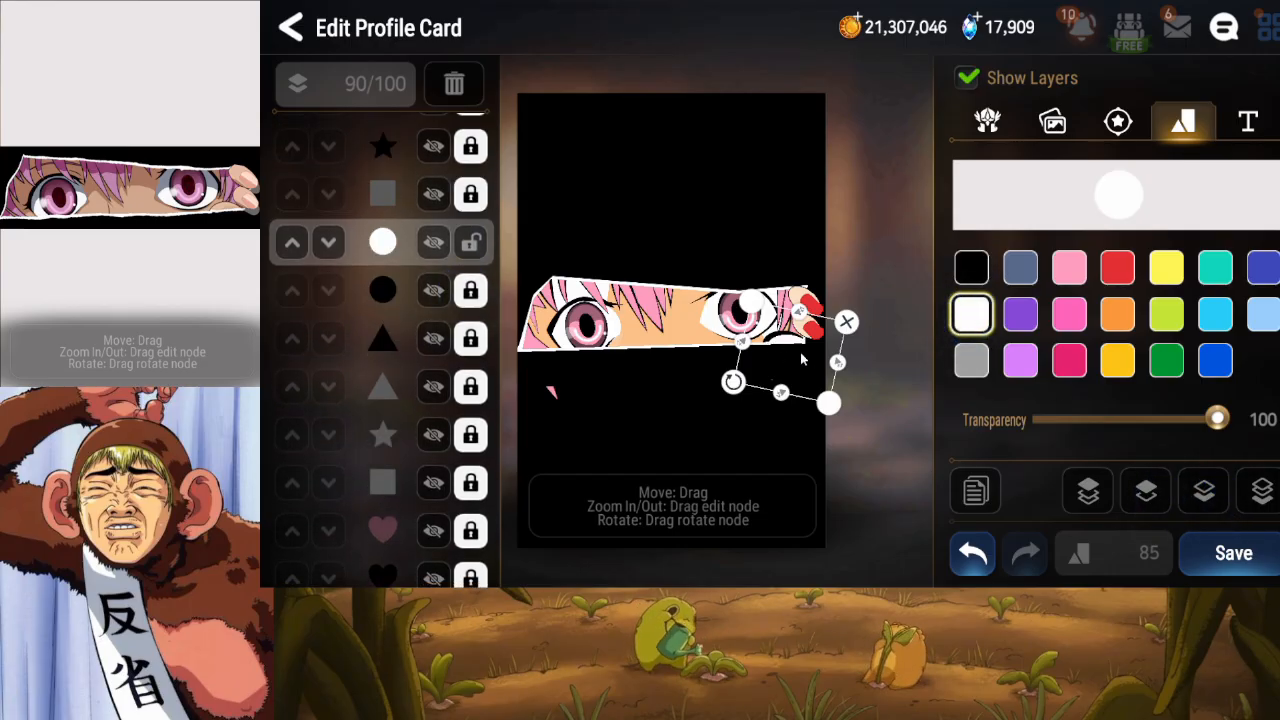
pyautogui.moveTo(800, 356); pyautogui.dragTo(797, 351)
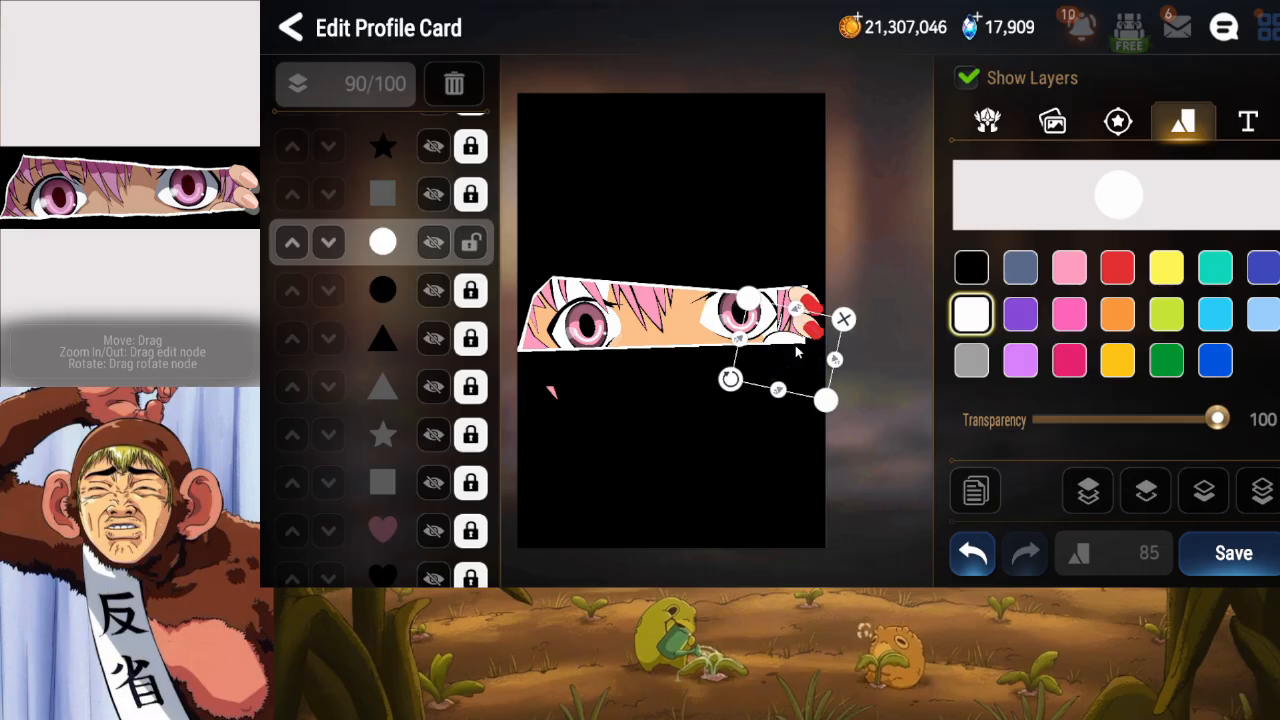
# Duplicate the white circle, lower the copy to directly above the original and lock the original.
pyautogui.click(975, 490)
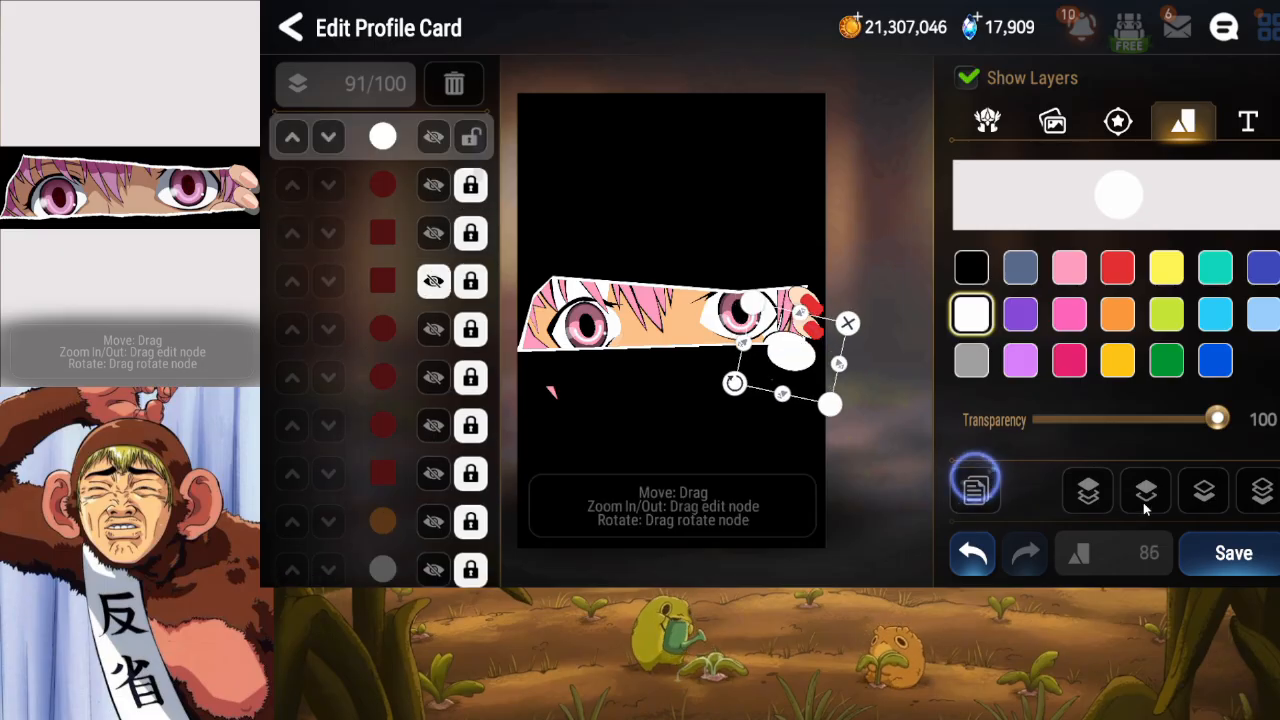
pyautogui.click(1206, 494)
pyautogui.click(1208, 498)
pyautogui.click(1208, 498)
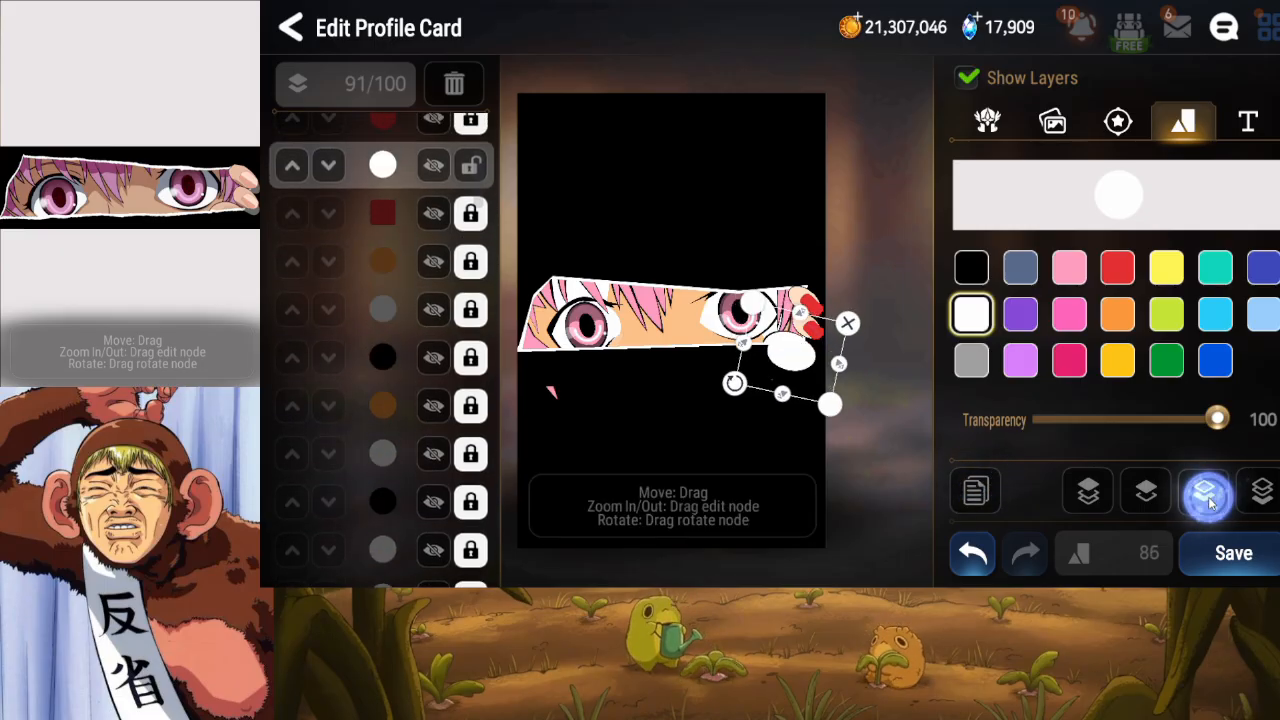
pyautogui.click(1208, 498)
pyautogui.click(1208, 498)
pyautogui.click(1208, 498)
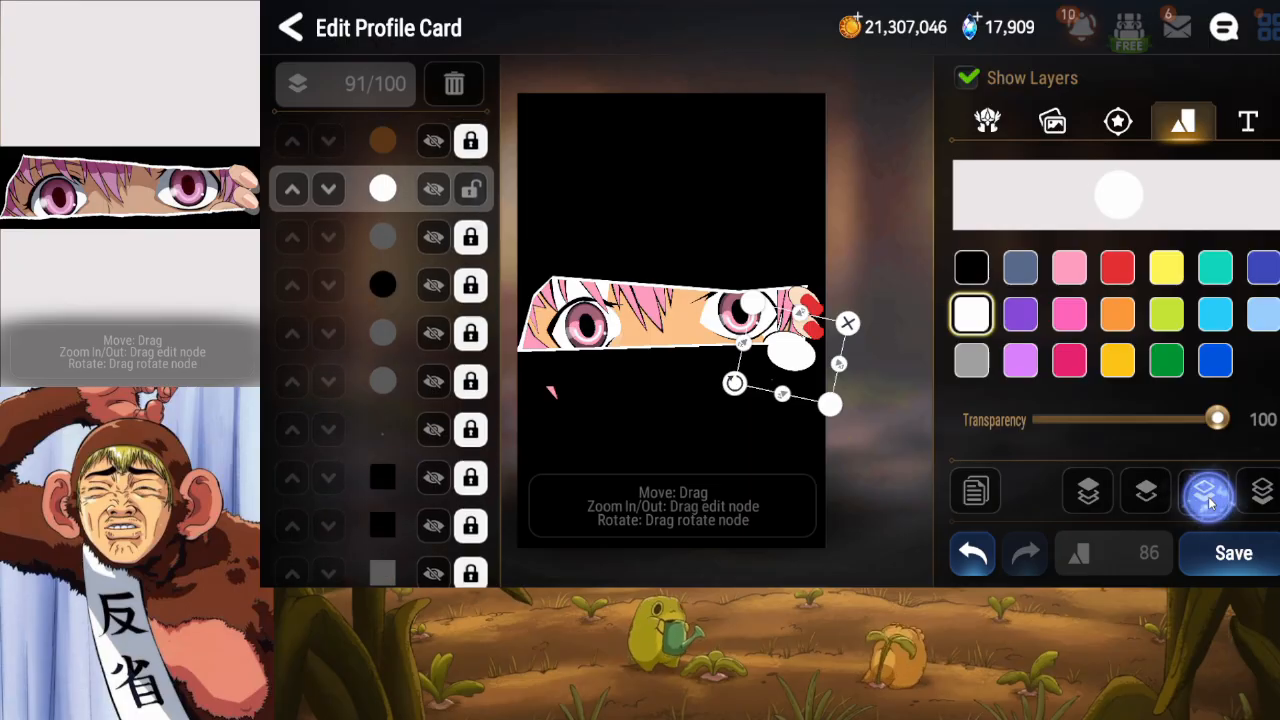
pyautogui.click(1208, 498)
pyautogui.click(1208, 498)
pyautogui.click(1208, 498)
pyautogui.click(1208, 498)
pyautogui.click(1208, 498)
pyautogui.click(1208, 498)
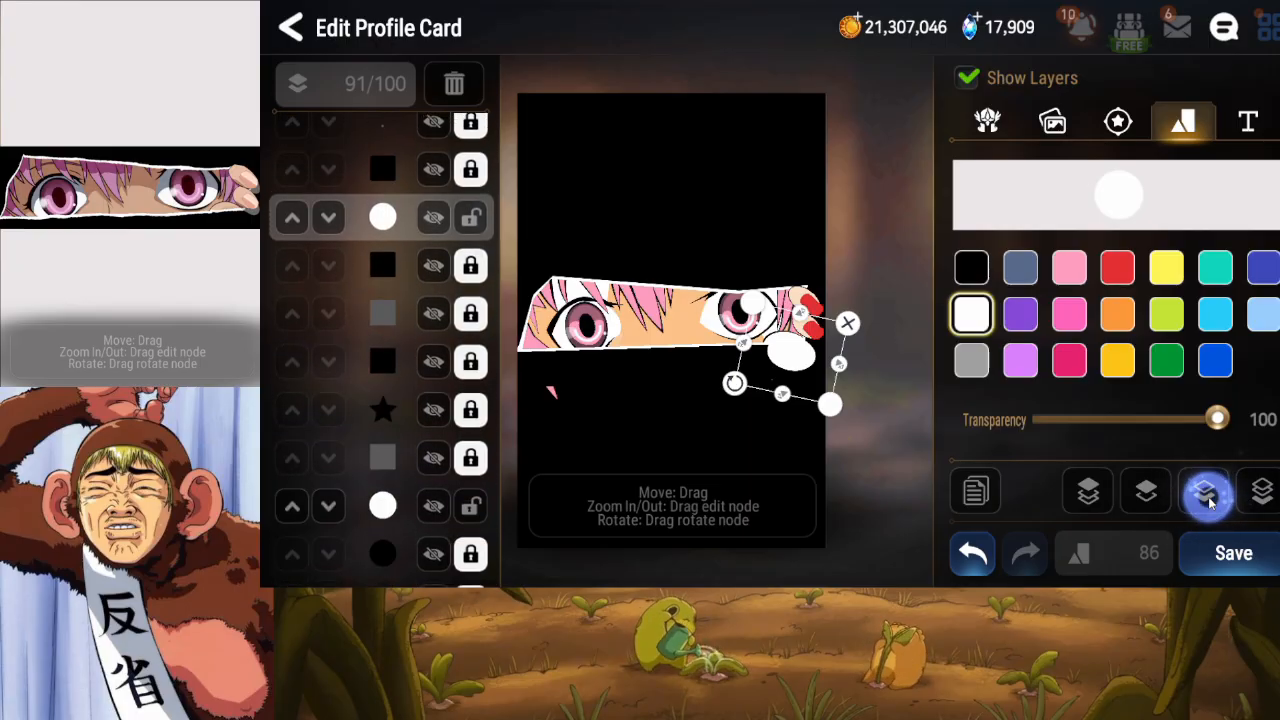
pyautogui.click(1208, 498)
pyautogui.click(1208, 498)
pyautogui.click(1208, 498)
pyautogui.click(1208, 498)
pyautogui.click(1208, 498)
pyautogui.click(473, 290)
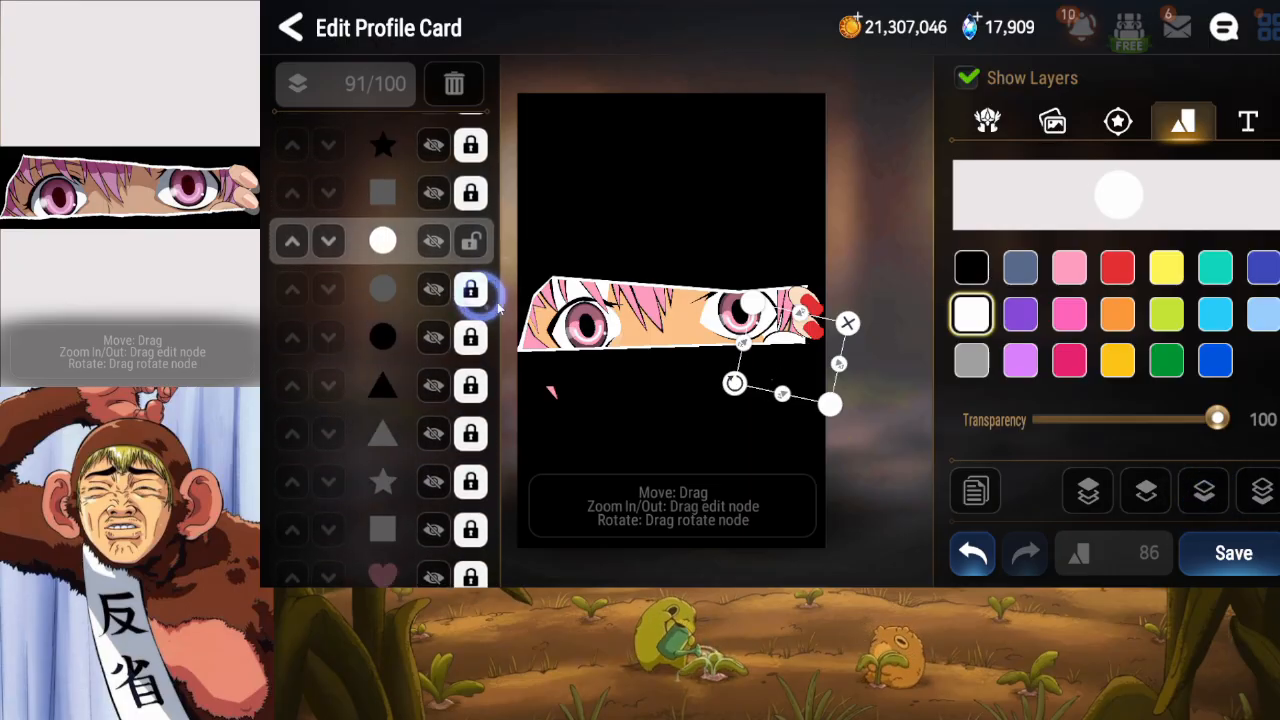
# Colour the unlocked copied circle orange at 60 transparency, shift it slightly up and left, lock it and save the profile card.
pyautogui.click(1117, 314)
pyautogui.moveTo(1217, 420); pyautogui.dragTo(1102, 421)
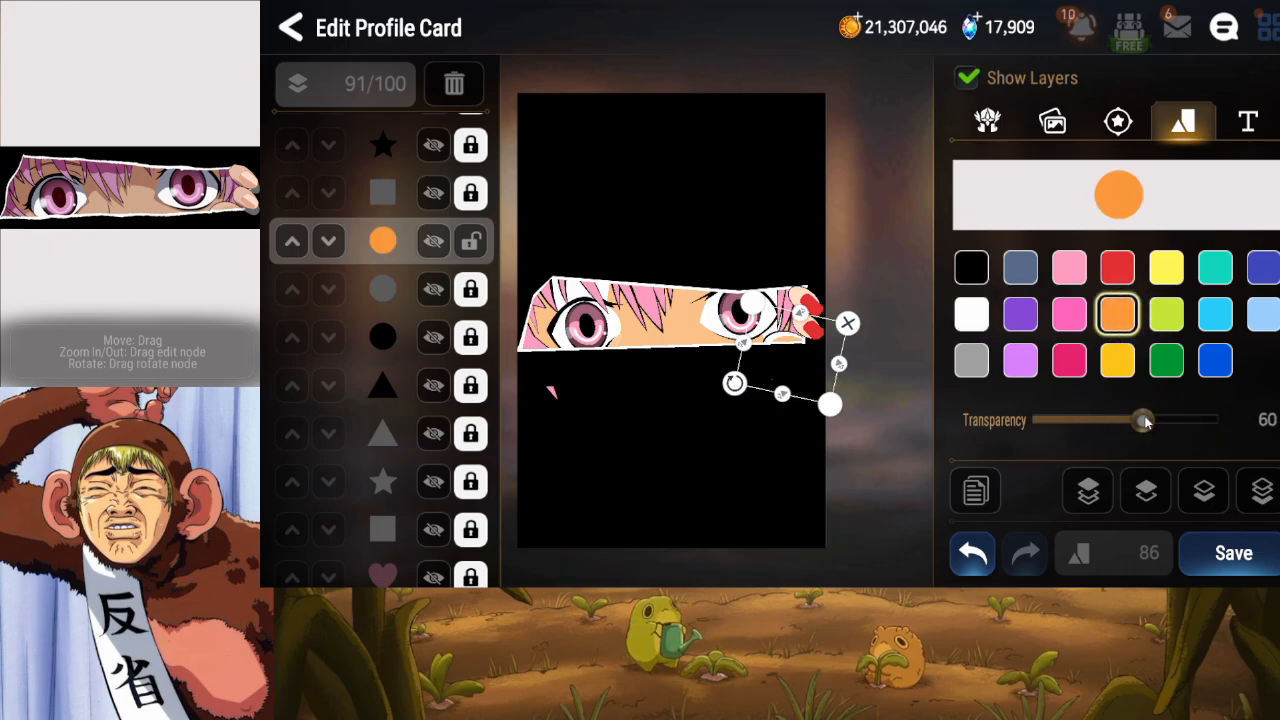
pyautogui.moveTo(802, 349); pyautogui.dragTo(798, 345)
pyautogui.click(471, 243)
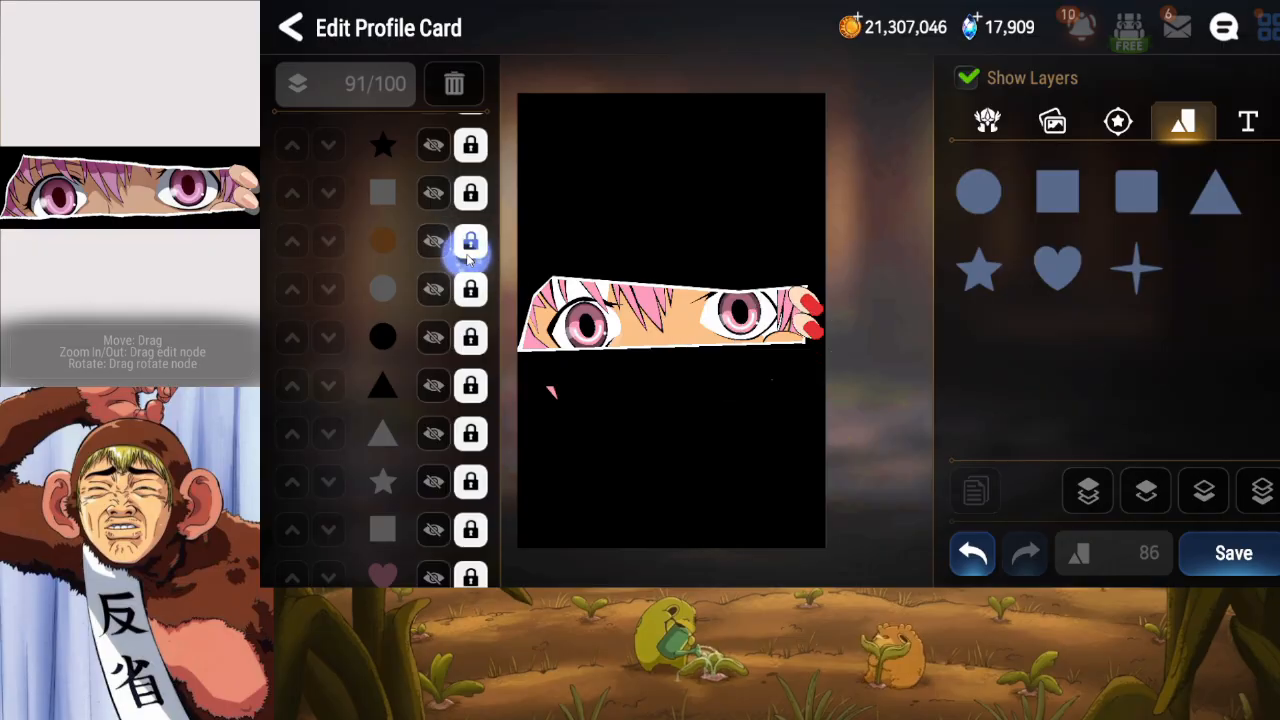
pyautogui.click(1240, 553)
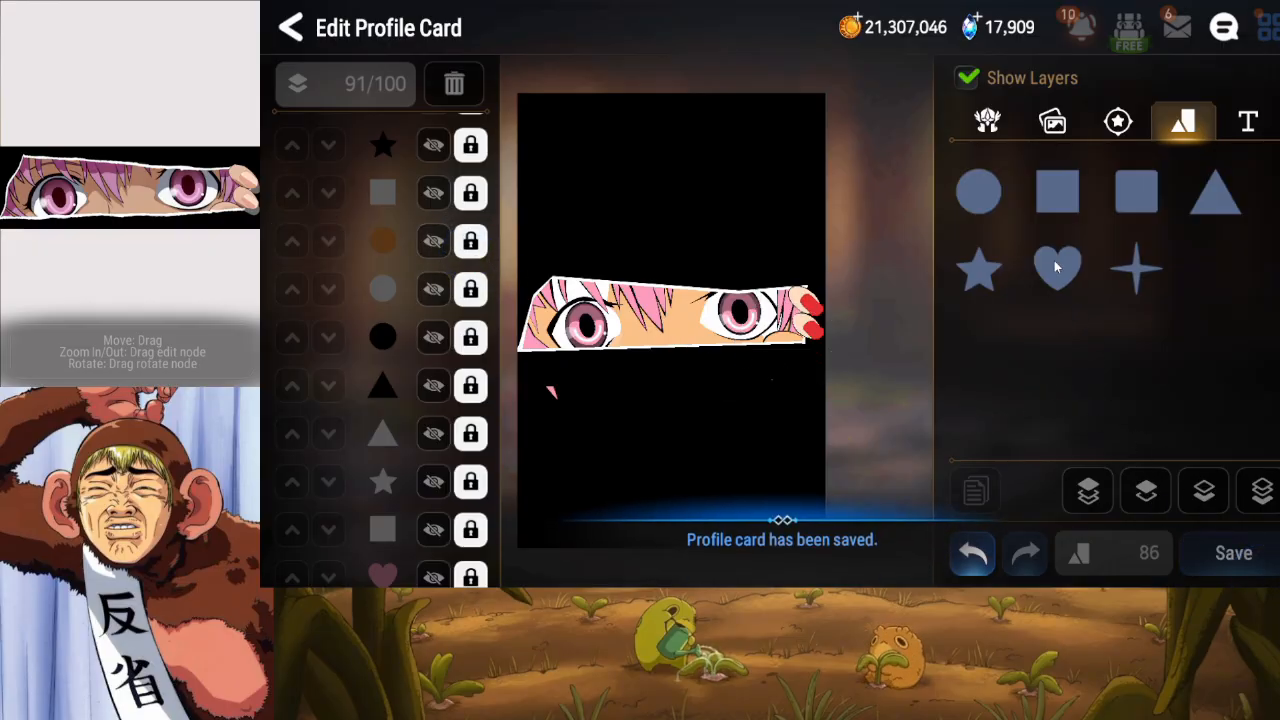
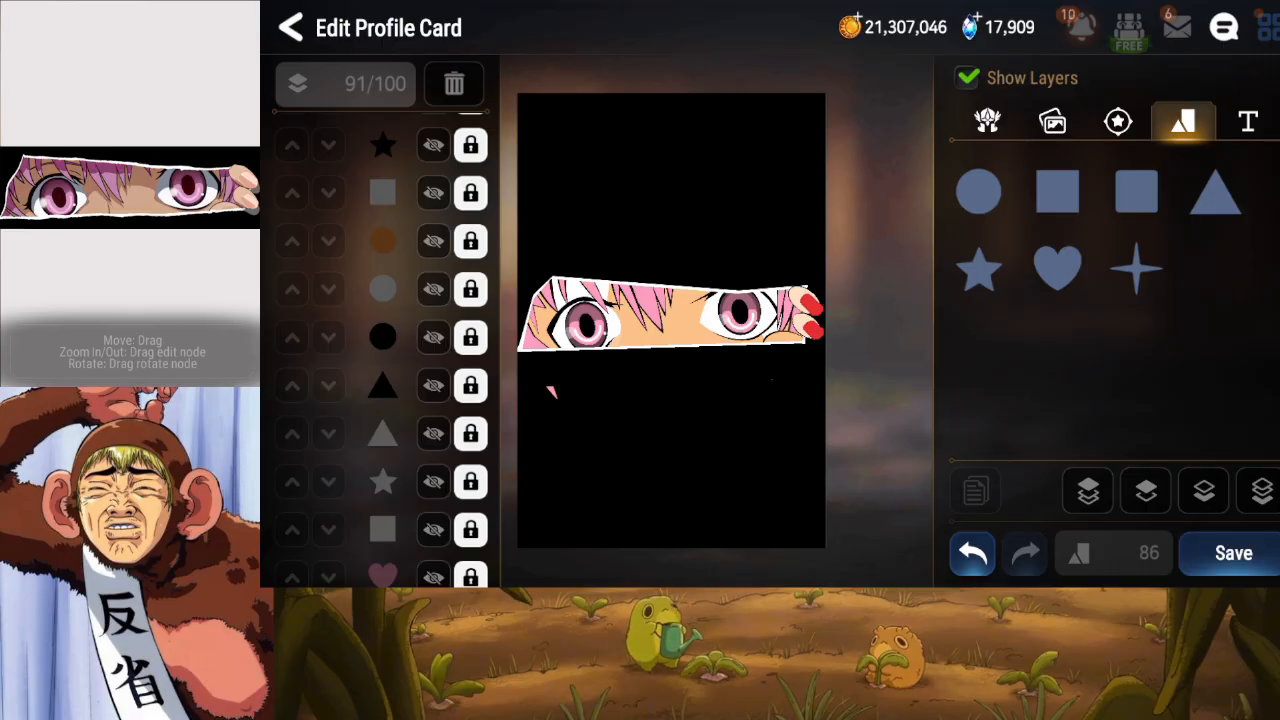
# Toggle the lowest layers' visibility to identify the face's skin shapes, and inspect the orange square's colour and transparency.
pyautogui.moveTo(403, 414); pyautogui.dragTo(372, 251)
pyautogui.moveTo(380, 443); pyautogui.dragTo(386, 300)
pyautogui.moveTo(388, 371); pyautogui.dragTo(418, 270)
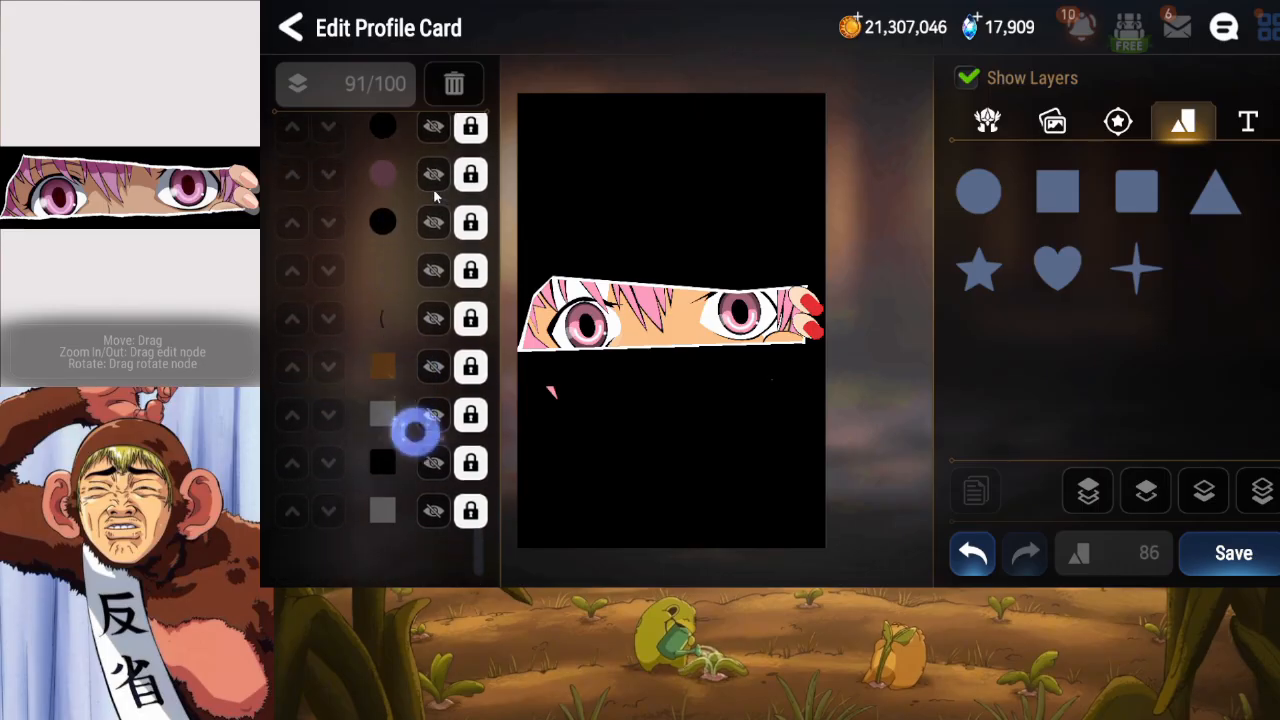
pyautogui.moveTo(414, 434); pyautogui.dragTo(414, 490)
pyautogui.moveTo(425, 275); pyautogui.dragTo(420, 353)
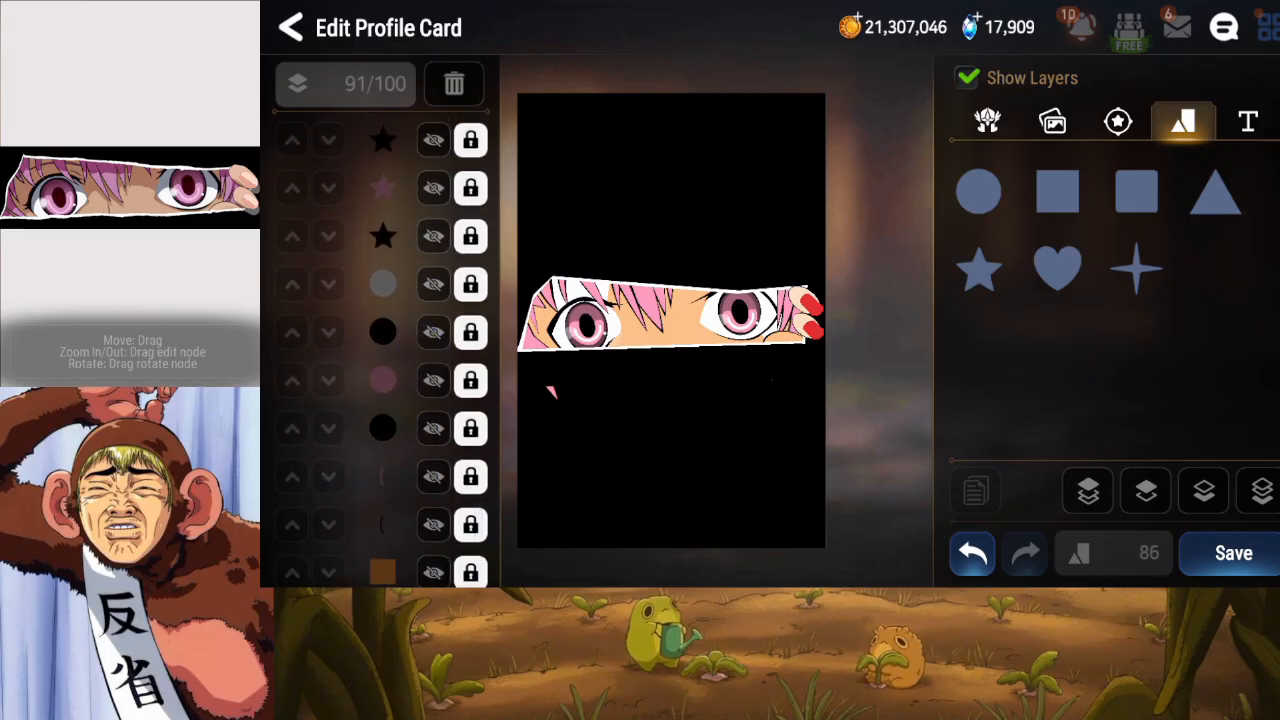
pyautogui.moveTo(440, 580); pyautogui.dragTo(443, 428)
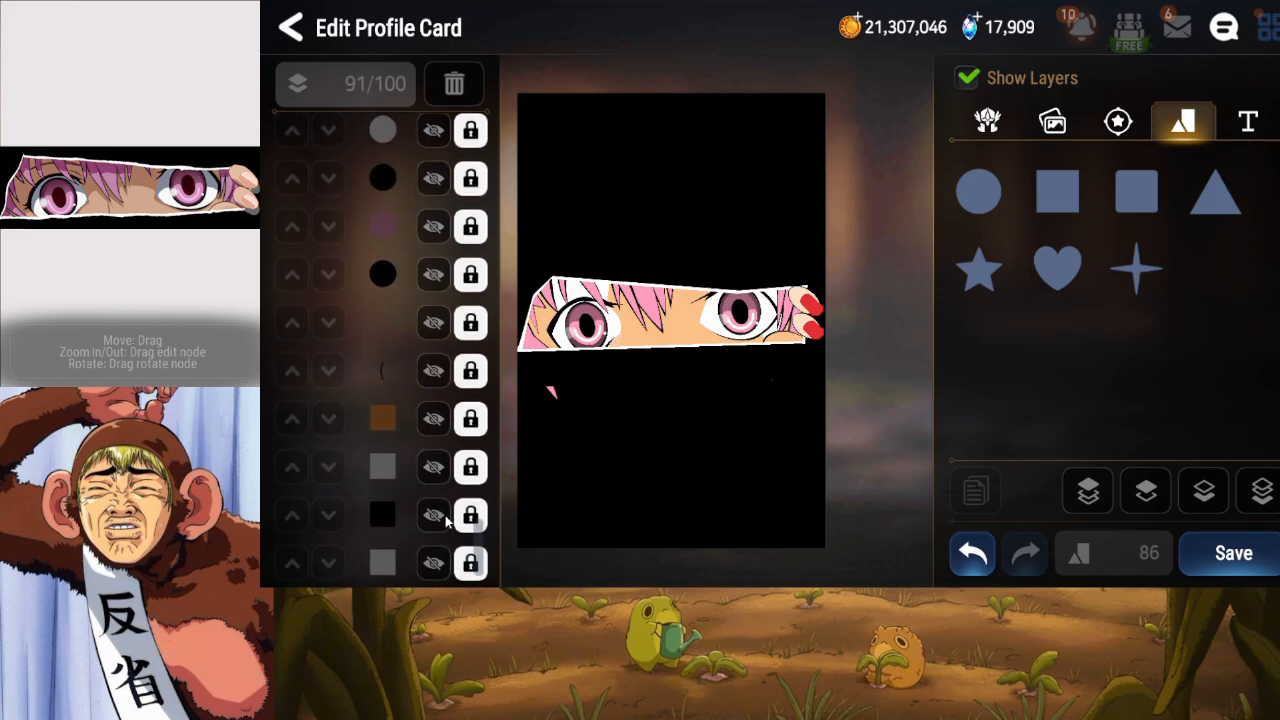
pyautogui.click(434, 467)
pyautogui.click(434, 371)
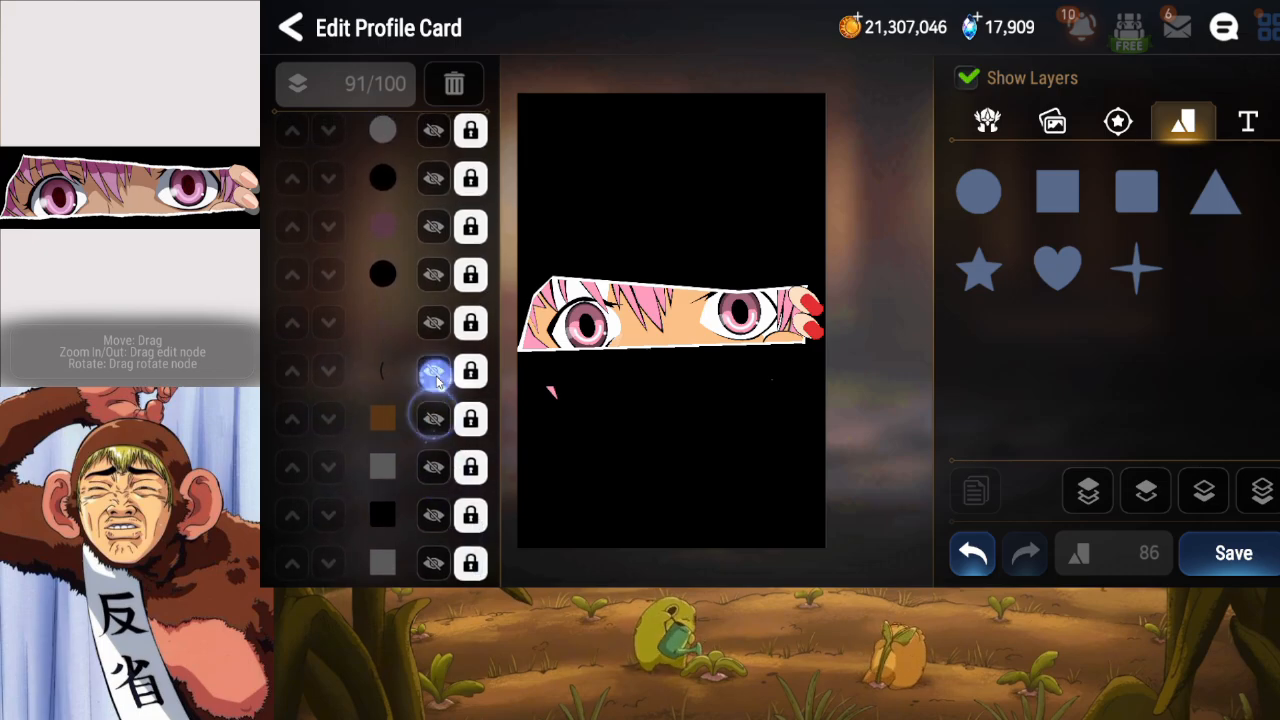
pyautogui.click(434, 322)
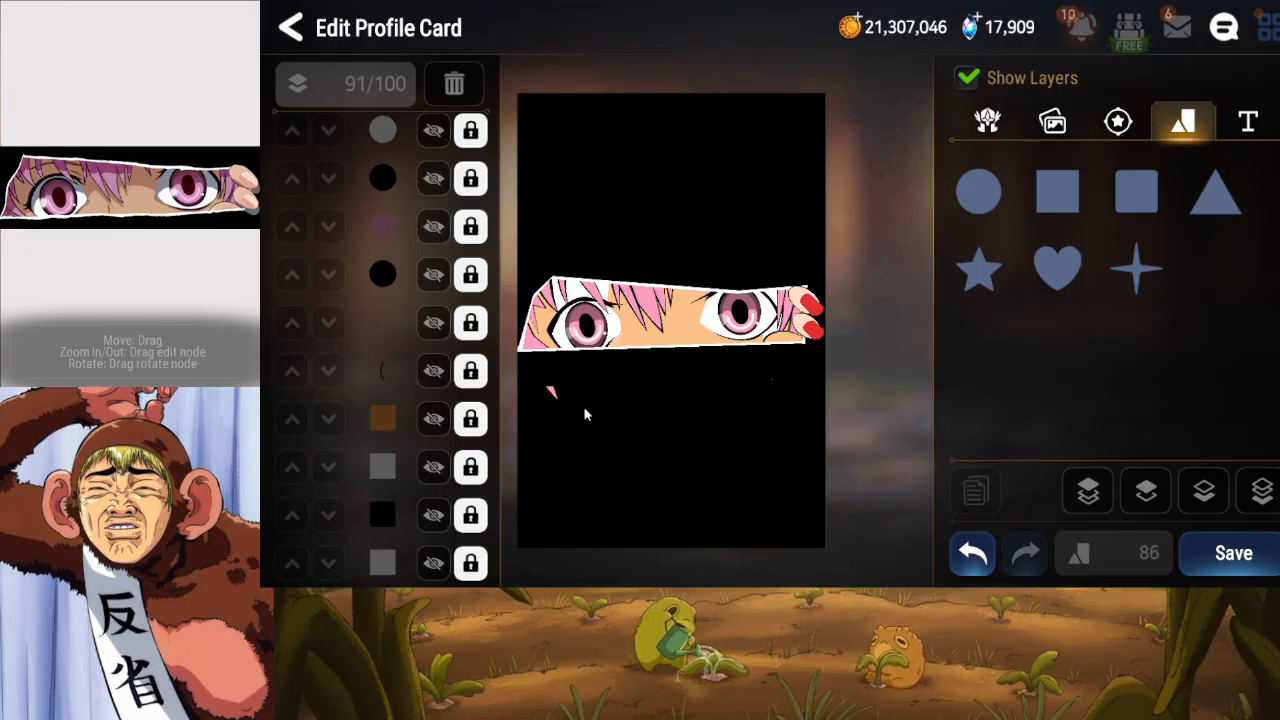
pyautogui.click(426, 476)
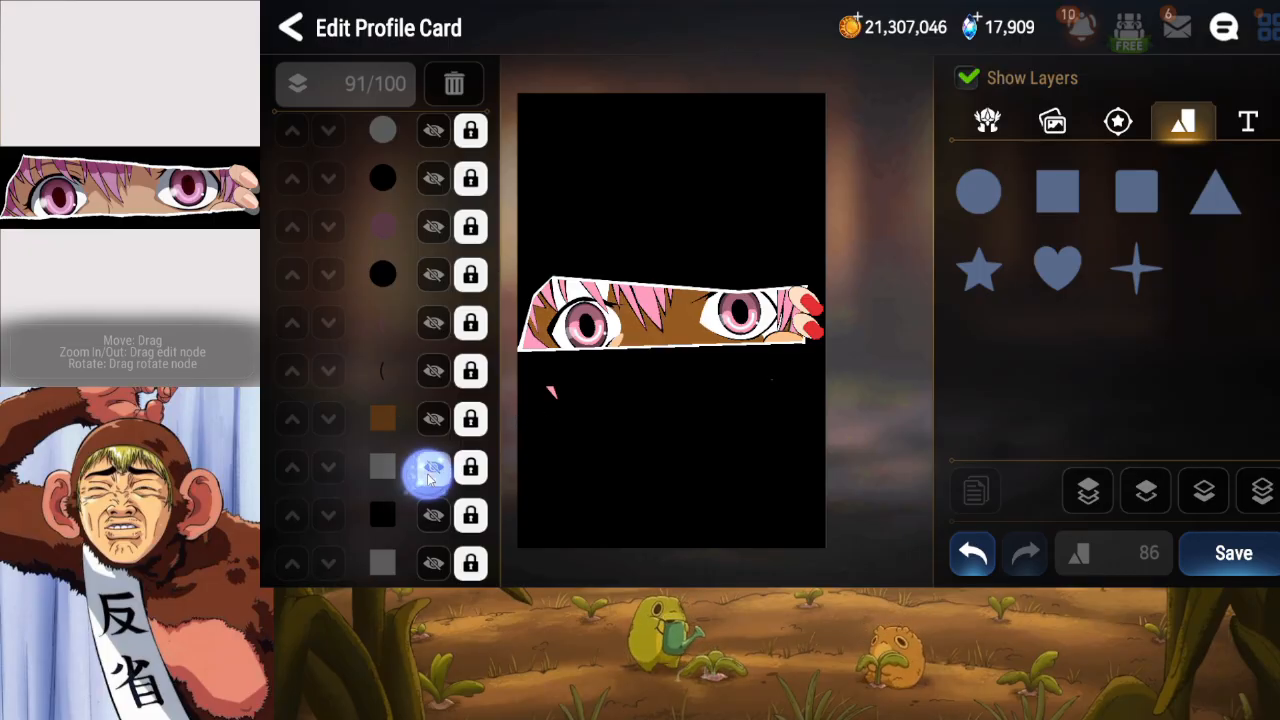
pyautogui.click(434, 430)
pyautogui.click(441, 420)
pyautogui.click(470, 420)
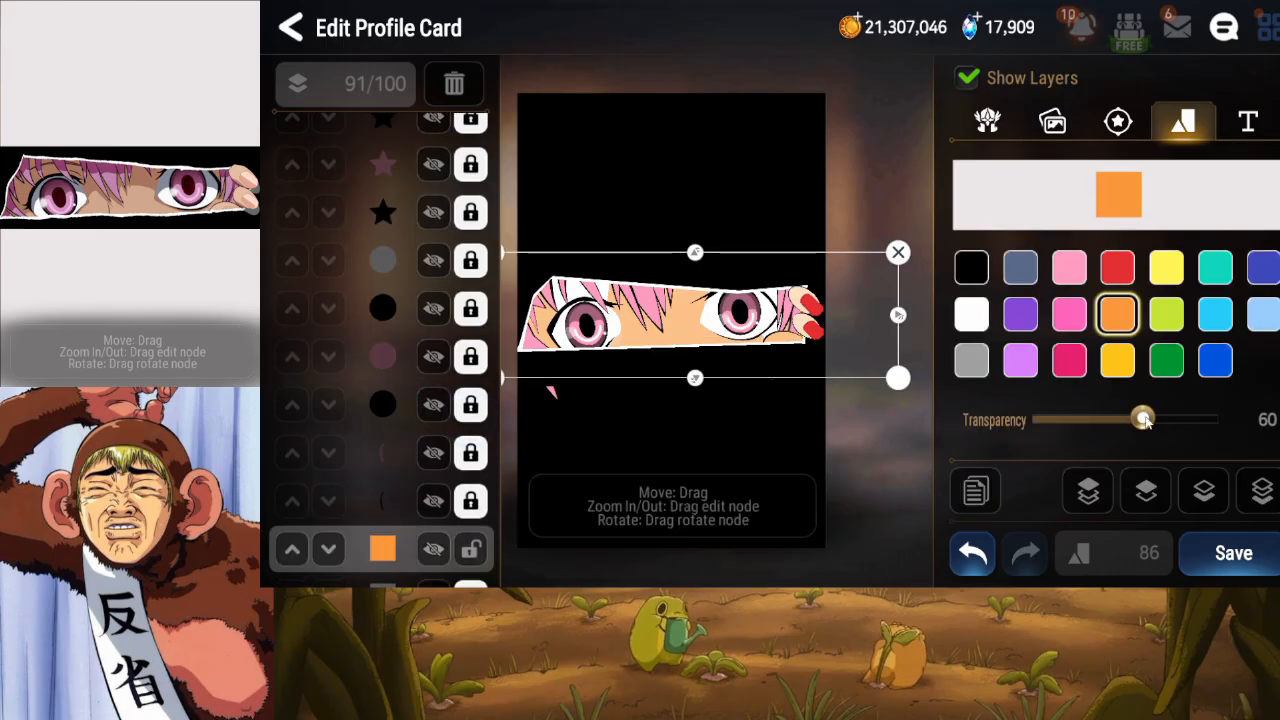
pyautogui.click(467, 558)
pyautogui.moveTo(365, 440); pyautogui.dragTo(363, 376)
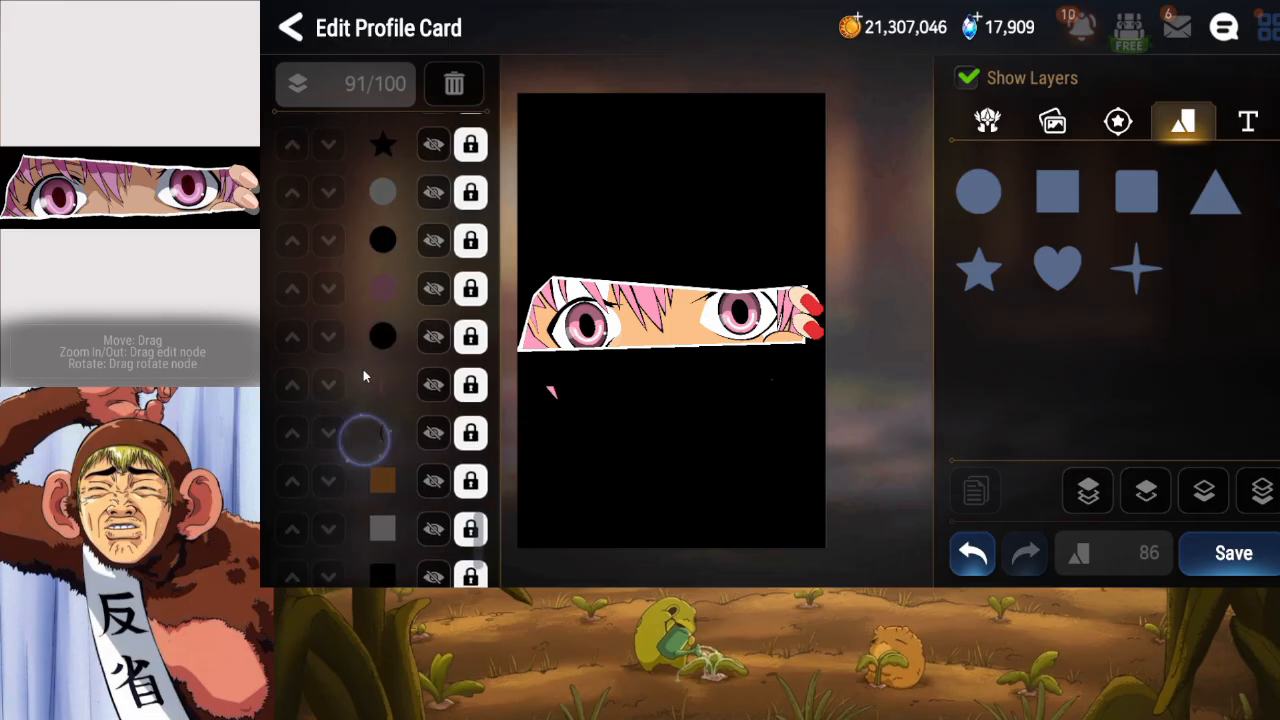
# Add a square, stretch it across the whole eye strip and send it to the bottom of the layers.
pyautogui.click(1057, 190)
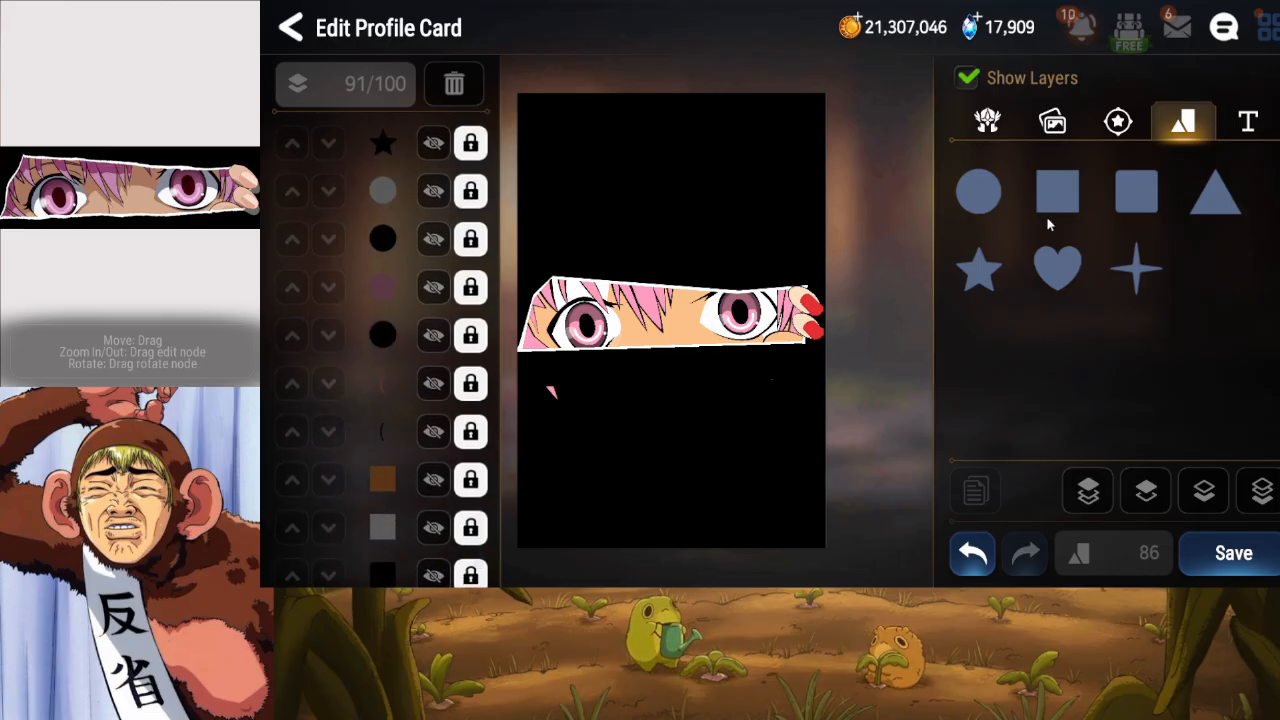
pyautogui.moveTo(789, 320); pyautogui.dragTo(886, 324)
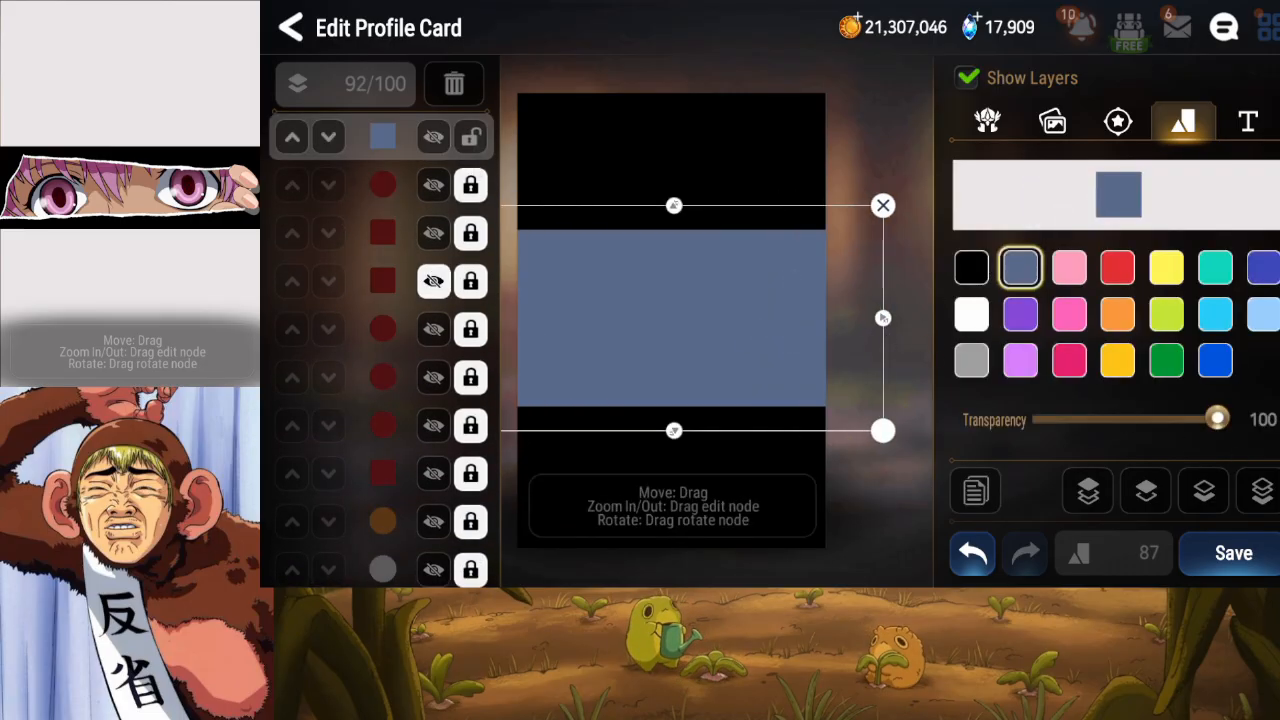
pyautogui.click(1260, 492)
# Raise the blue-grey square through the layers until it covers all the eye and hair shapes, directly below the torn-edge frame shapes.
pyautogui.click(1152, 499)
pyautogui.click(1152, 499)
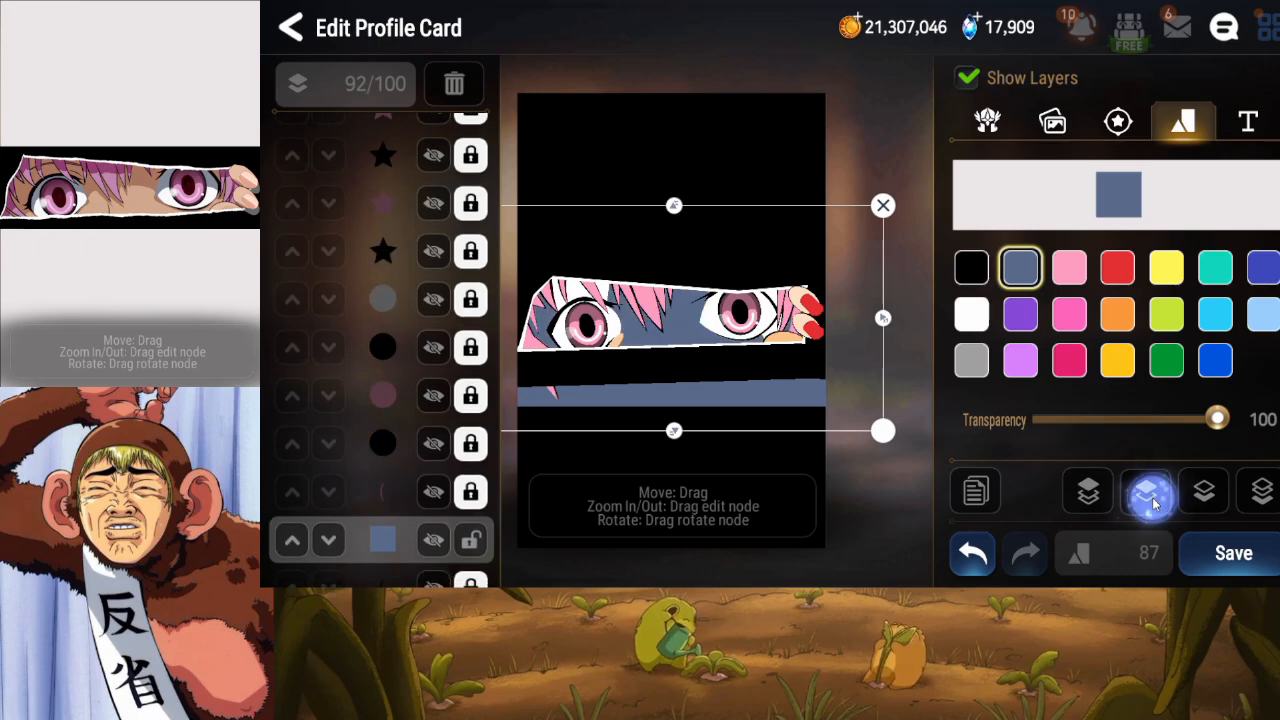
pyautogui.click(1152, 497)
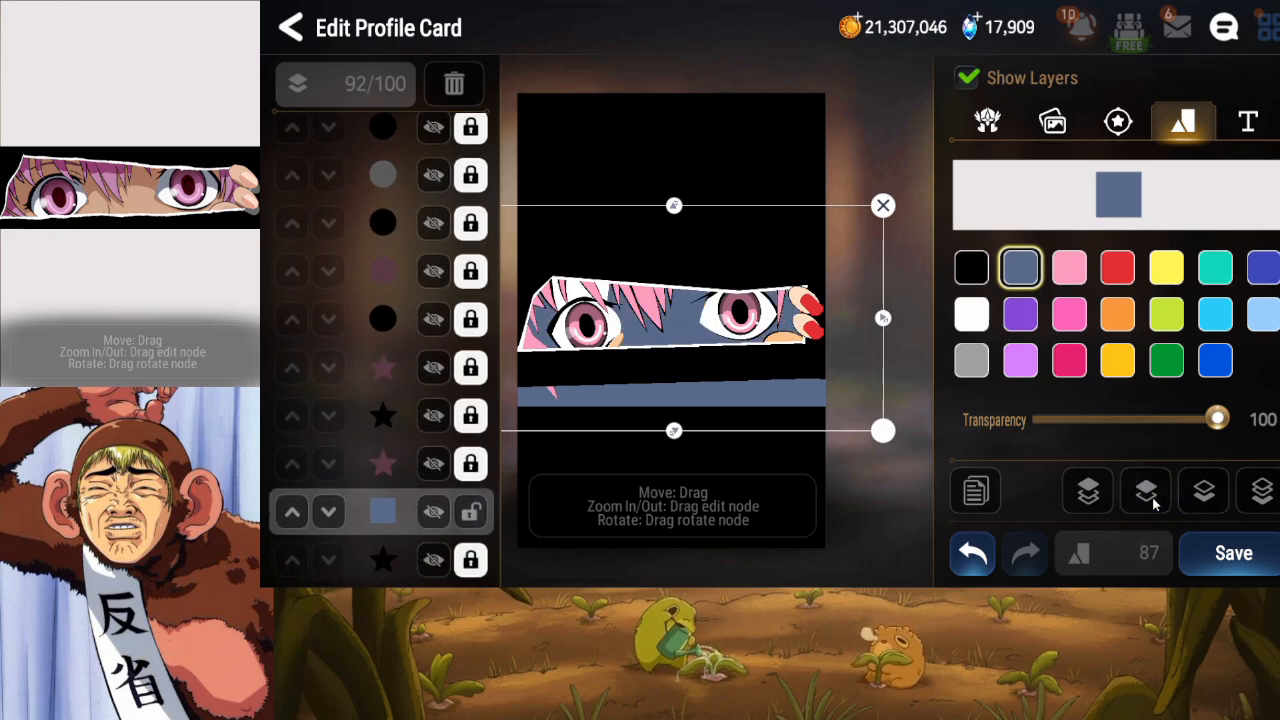
pyautogui.click(1153, 503)
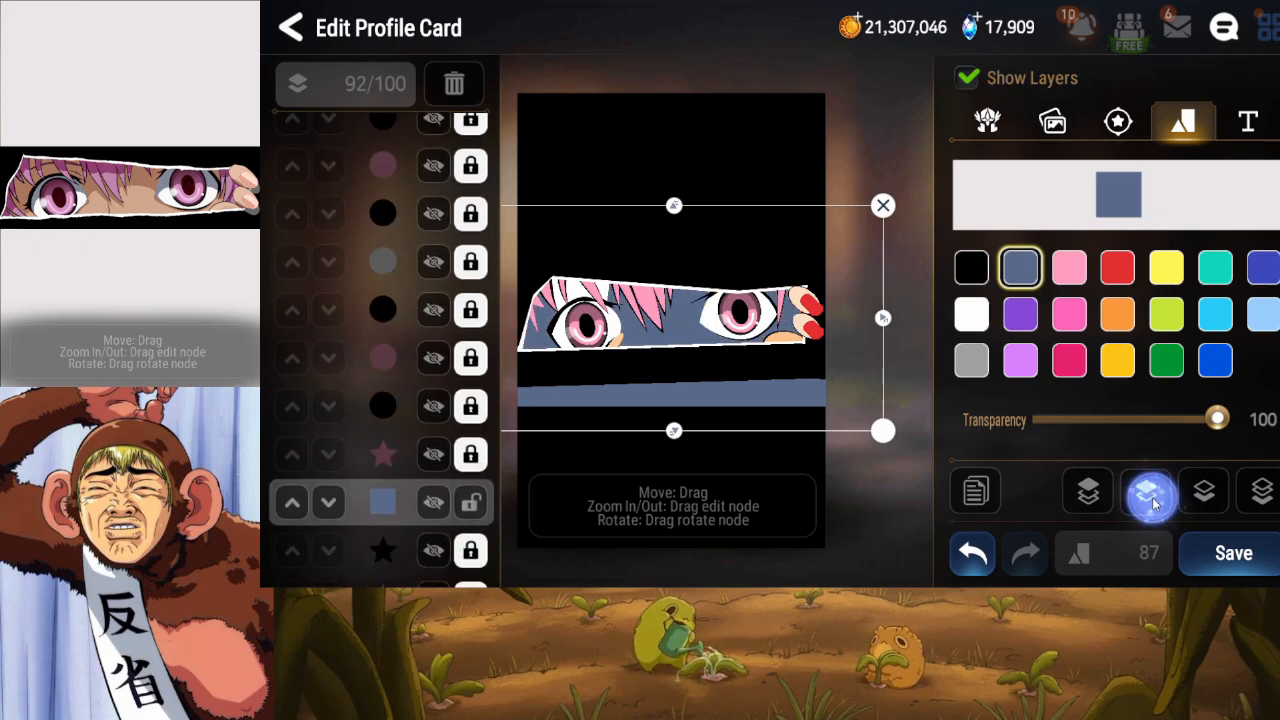
pyautogui.click(1153, 503)
pyautogui.click(1153, 503)
pyautogui.click(1153, 503)
pyautogui.click(1153, 503)
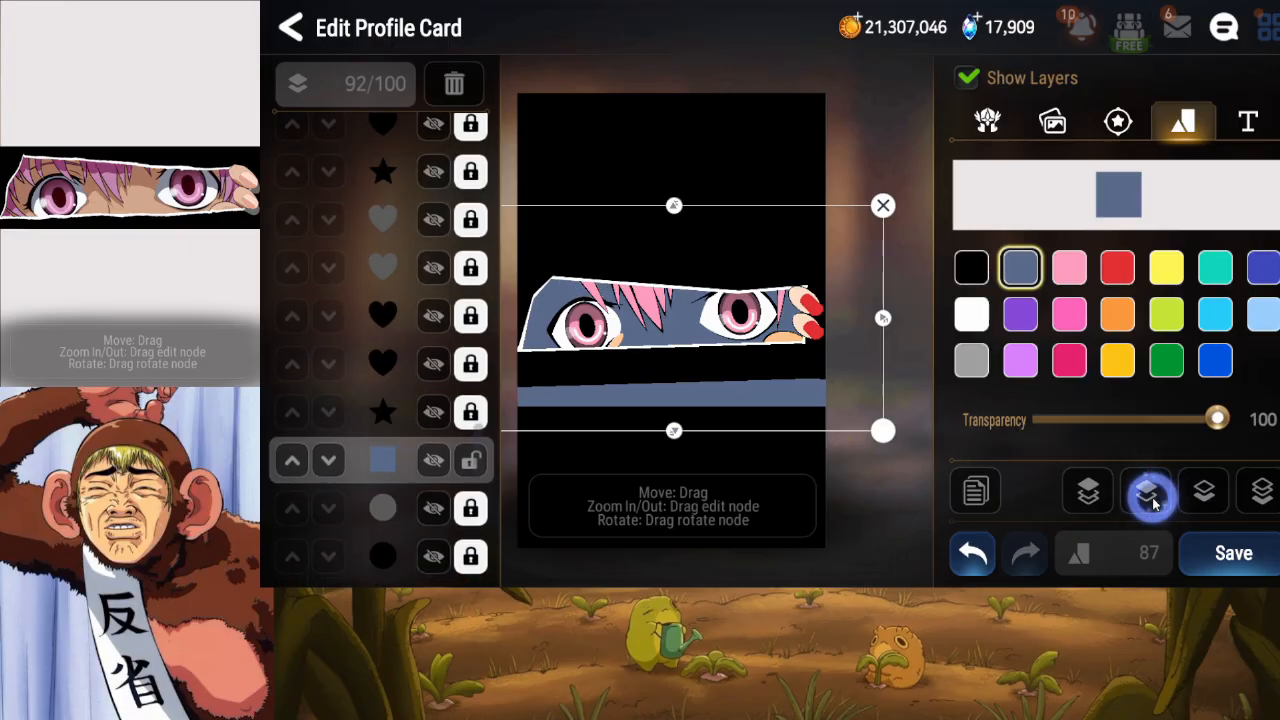
pyautogui.click(1153, 503)
pyautogui.click(1153, 503)
pyautogui.click(1153, 504)
pyautogui.click(1153, 504)
pyautogui.click(1153, 503)
pyautogui.click(1153, 504)
pyautogui.click(1153, 504)
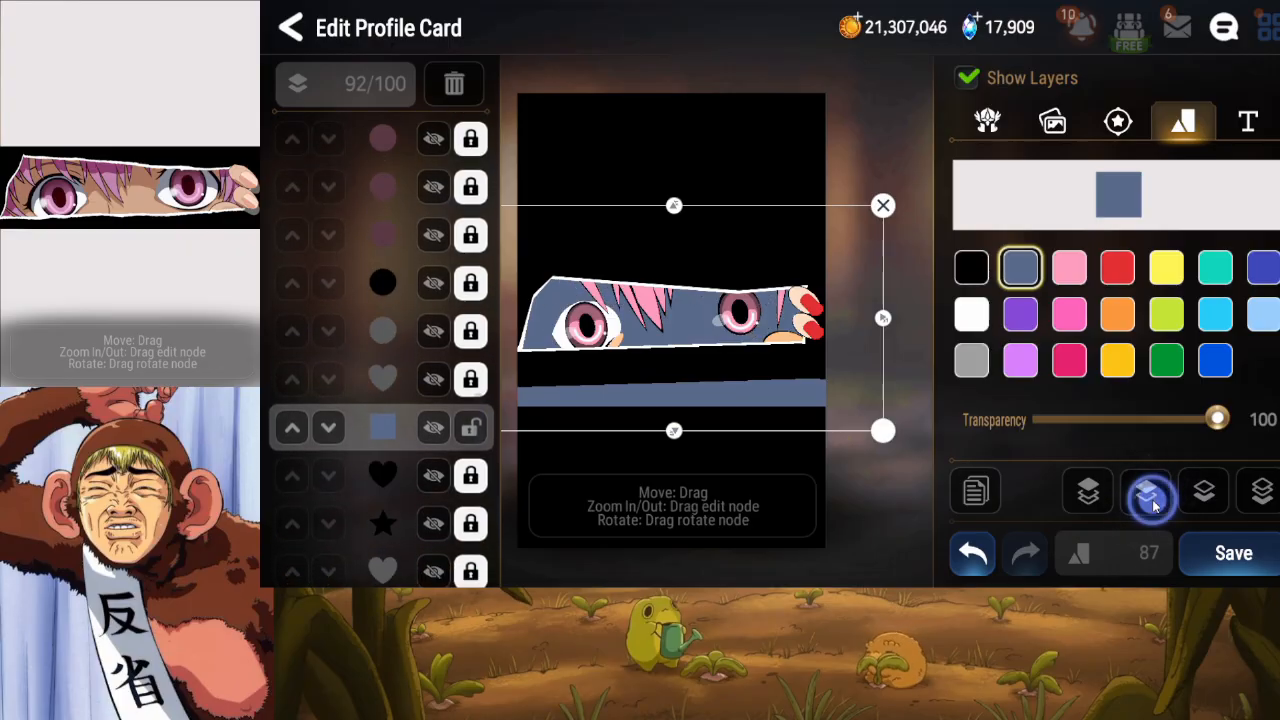
pyautogui.click(1154, 505)
pyautogui.click(1154, 507)
pyautogui.click(1155, 509)
pyautogui.click(1155, 509)
pyautogui.click(1155, 509)
pyautogui.click(1155, 509)
pyautogui.click(1155, 509)
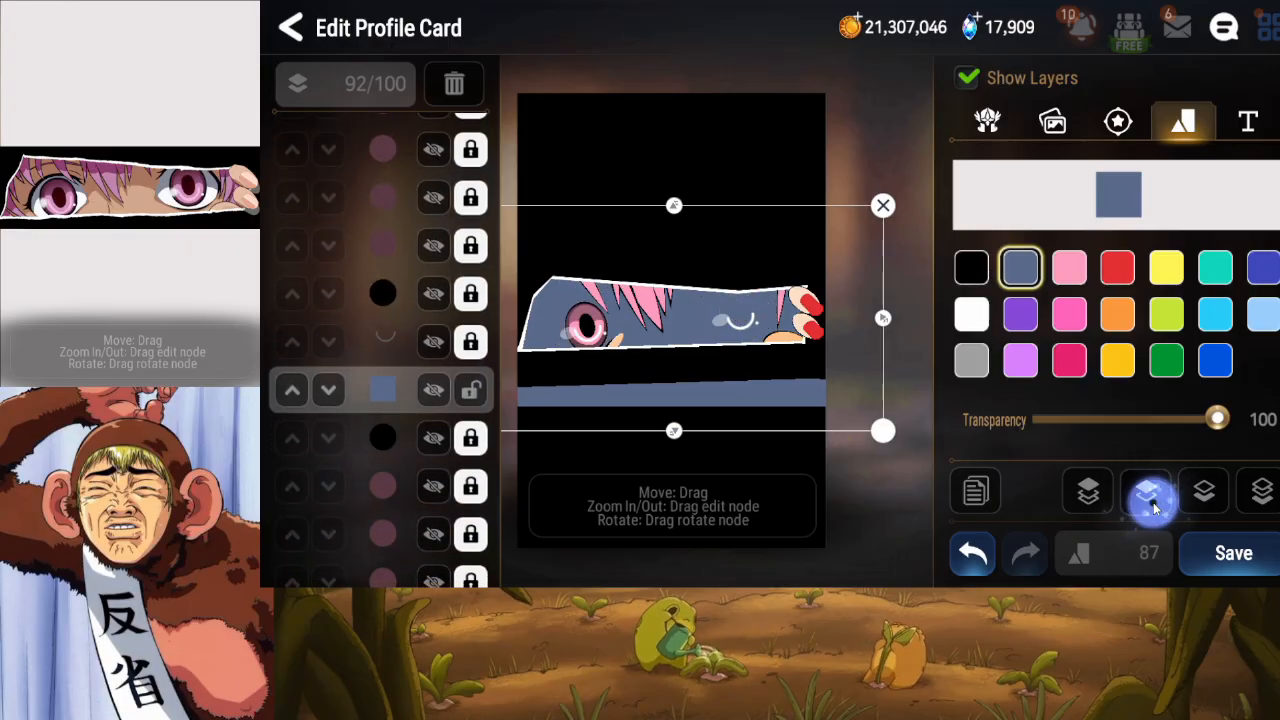
pyautogui.click(1155, 509)
pyautogui.click(1155, 509)
pyautogui.click(1155, 509)
pyautogui.click(1155, 509)
pyautogui.click(1155, 509)
pyautogui.click(1155, 509)
pyautogui.click(1155, 509)
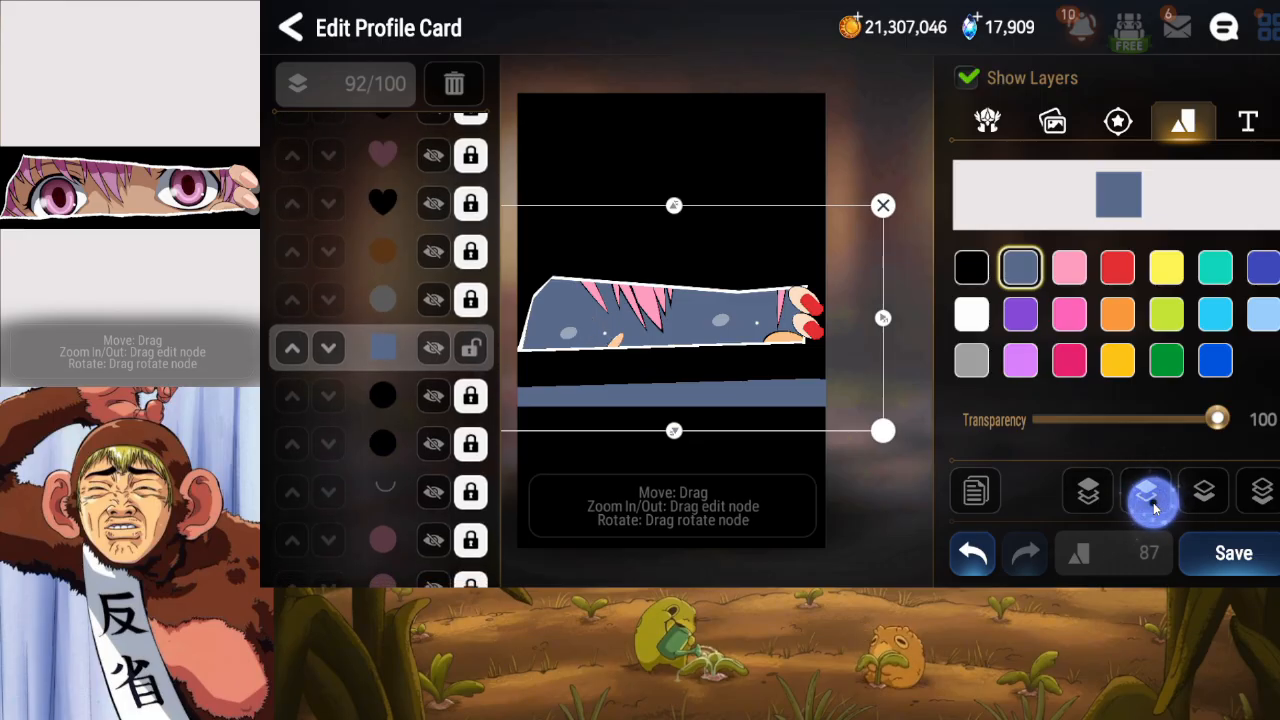
pyautogui.click(1155, 509)
pyautogui.click(1155, 509)
pyautogui.click(1155, 509)
pyautogui.click(1155, 509)
pyautogui.click(1155, 509)
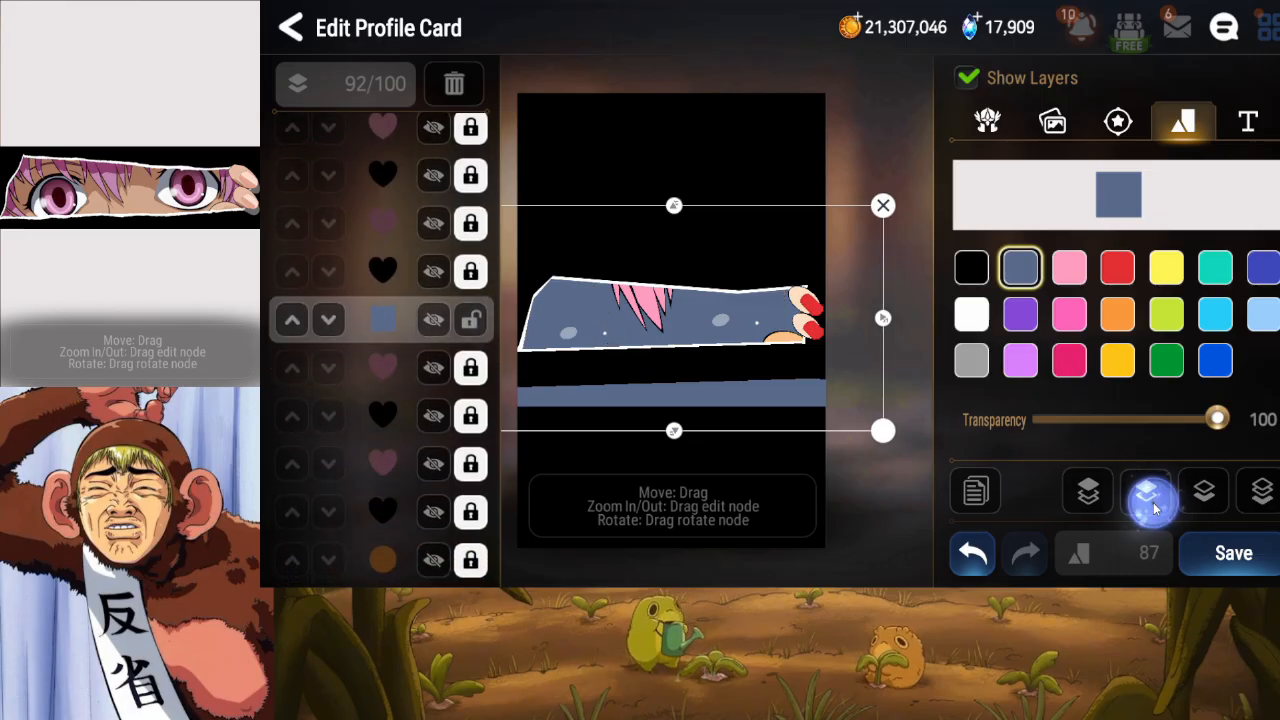
pyautogui.click(1155, 509)
pyautogui.click(1155, 509)
pyautogui.click(1155, 509)
pyautogui.click(1154, 508)
pyautogui.click(1154, 508)
pyautogui.click(1154, 508)
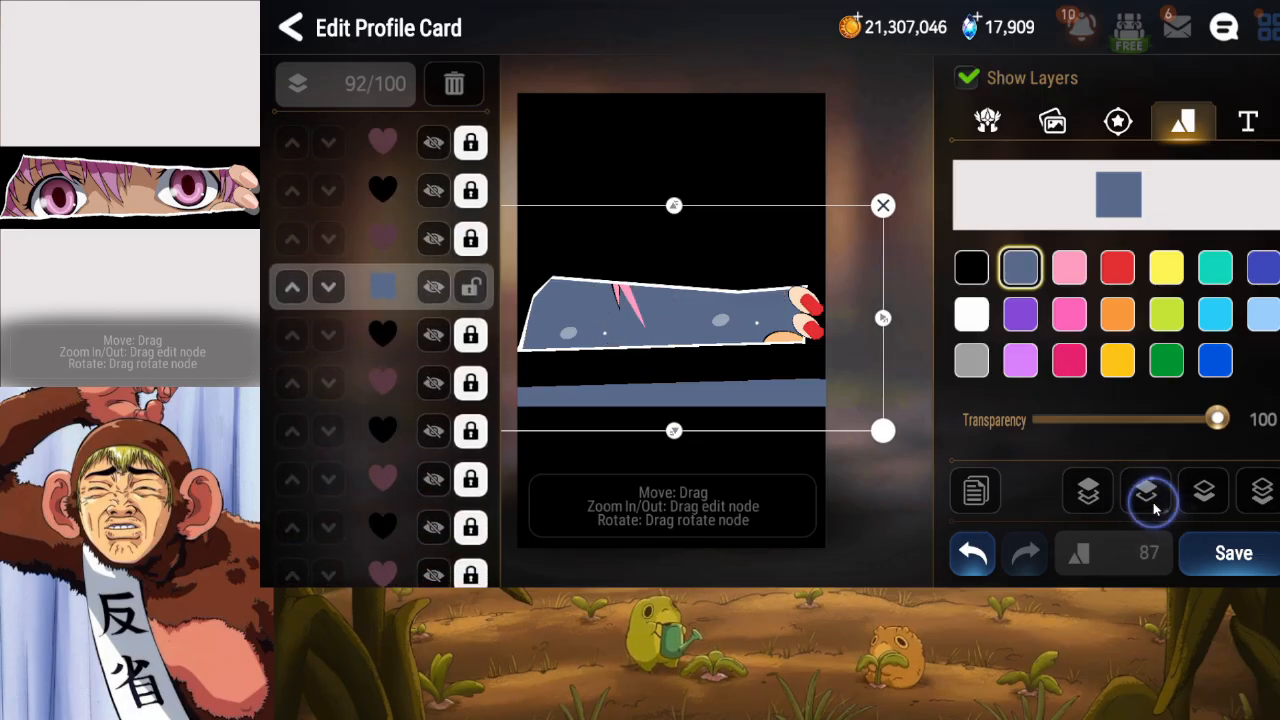
pyautogui.click(1152, 506)
pyautogui.click(1150, 504)
pyautogui.click(1150, 504)
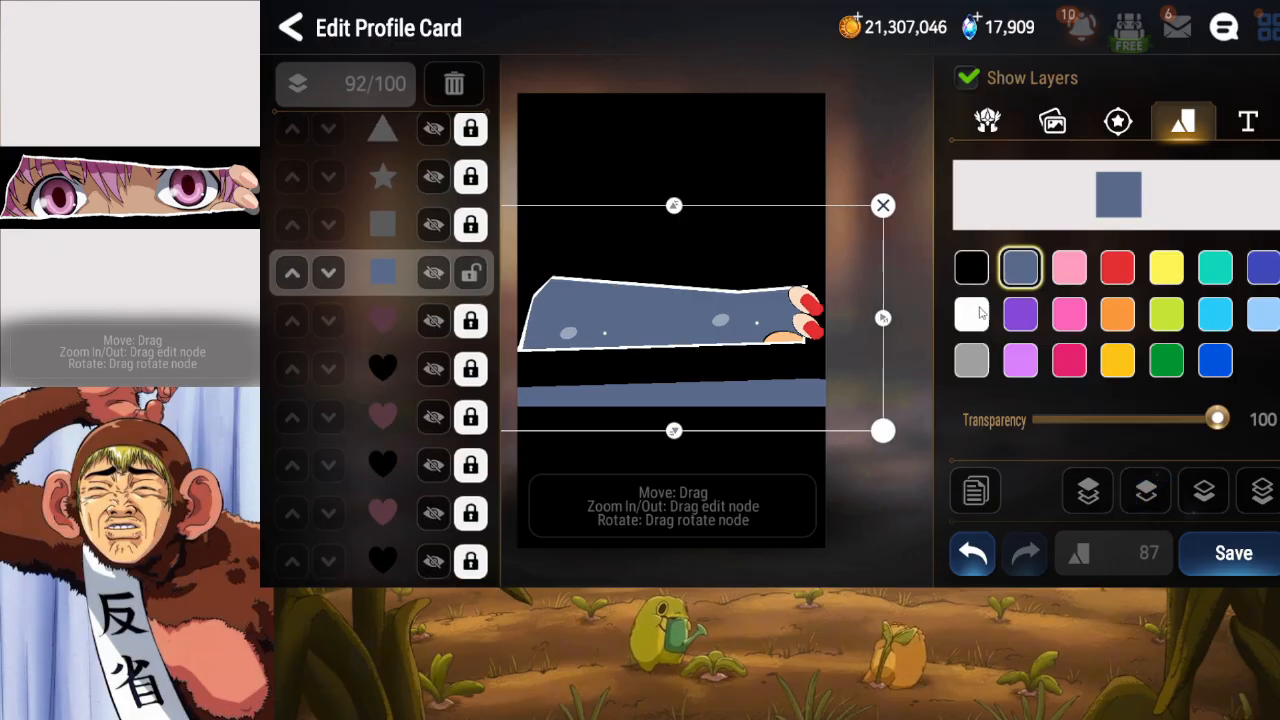
# Colour the square black, set its transparency to 19 and lock its layer.
pyautogui.click(971, 267)
pyautogui.moveTo(1217, 419); pyautogui.dragTo(1067, 441)
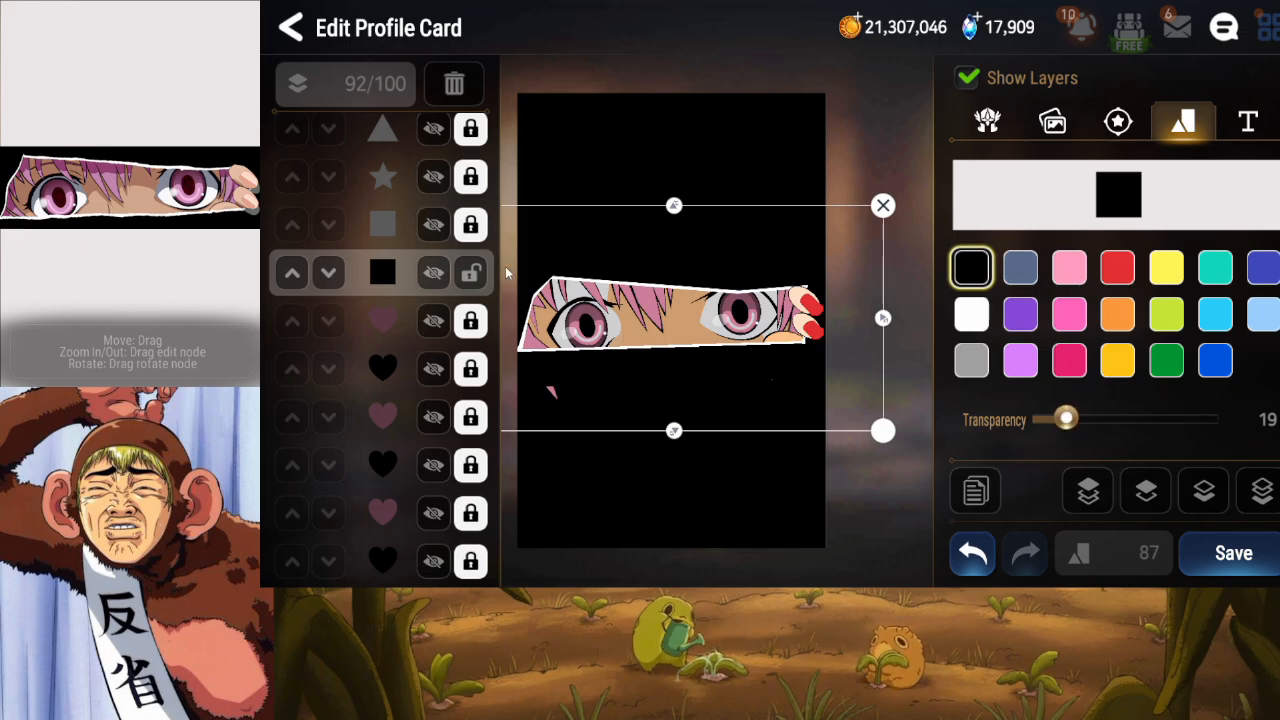
pyautogui.moveTo(1064, 423); pyautogui.dragTo(1069, 422)
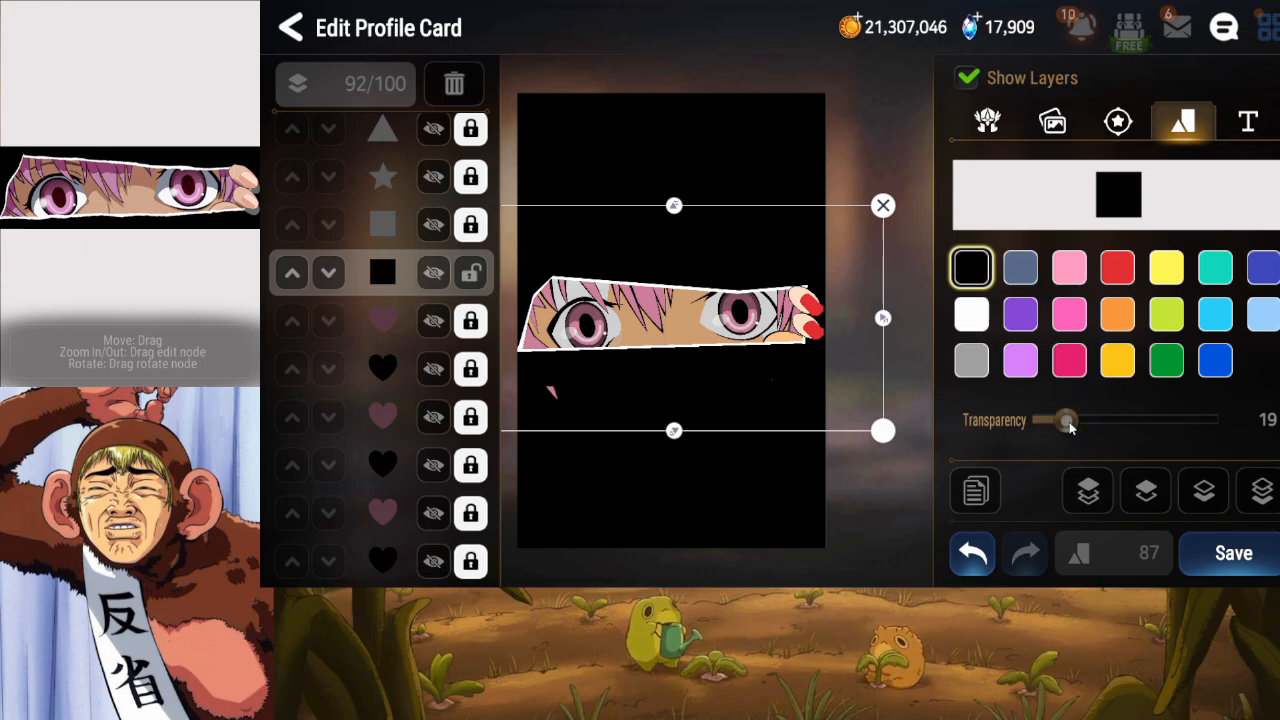
pyautogui.click(471, 273)
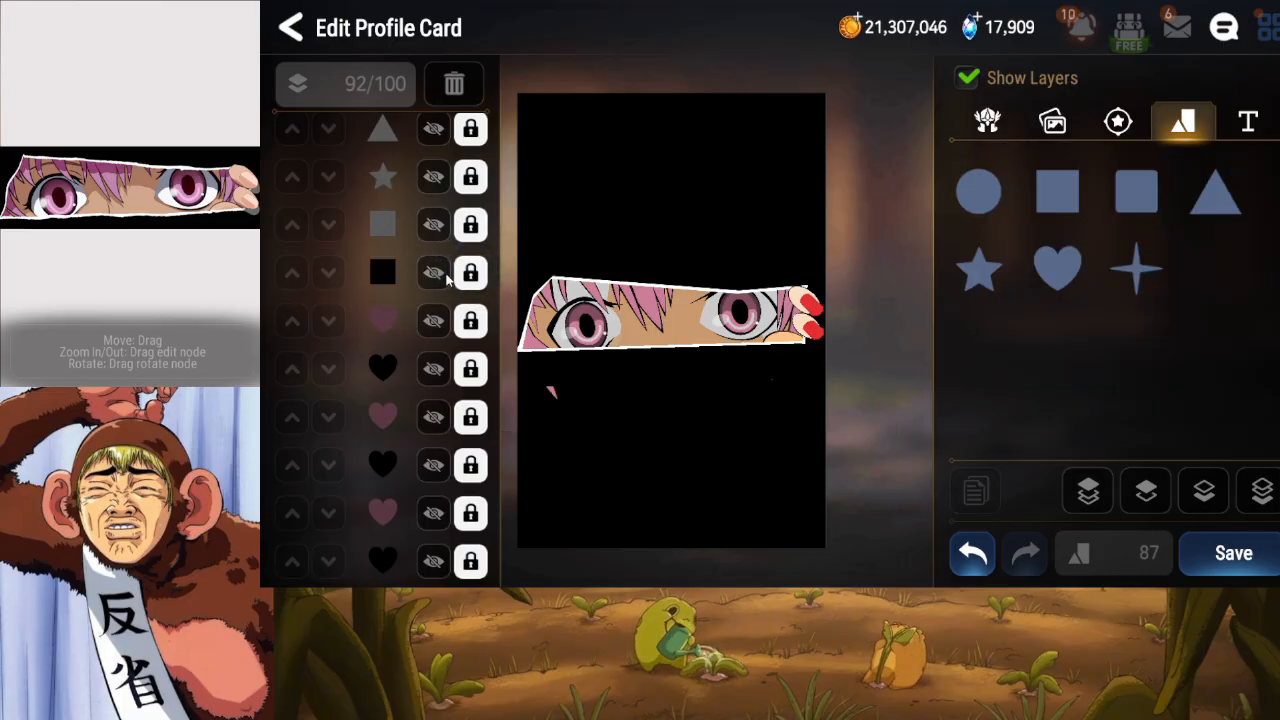
# Toggle the black shading square's visibility to compare the picture with and without it, and save the profile card.
pyautogui.click(433, 272)
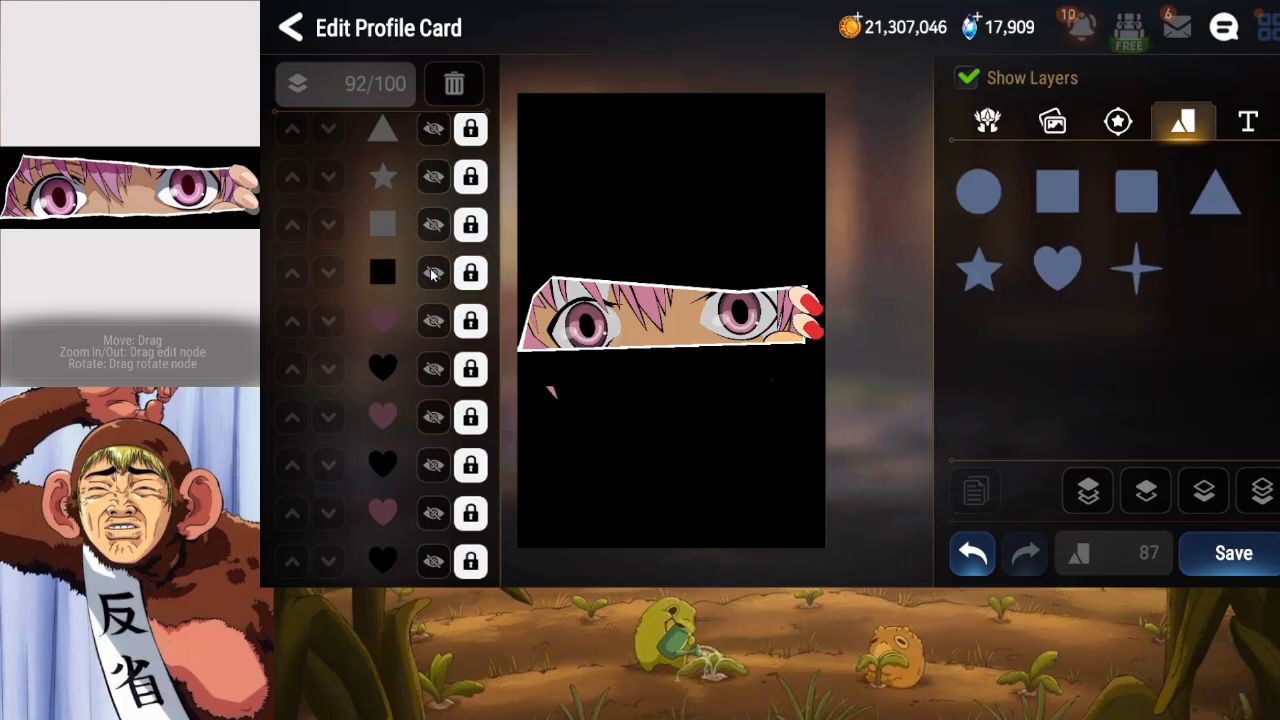
pyautogui.click(432, 273)
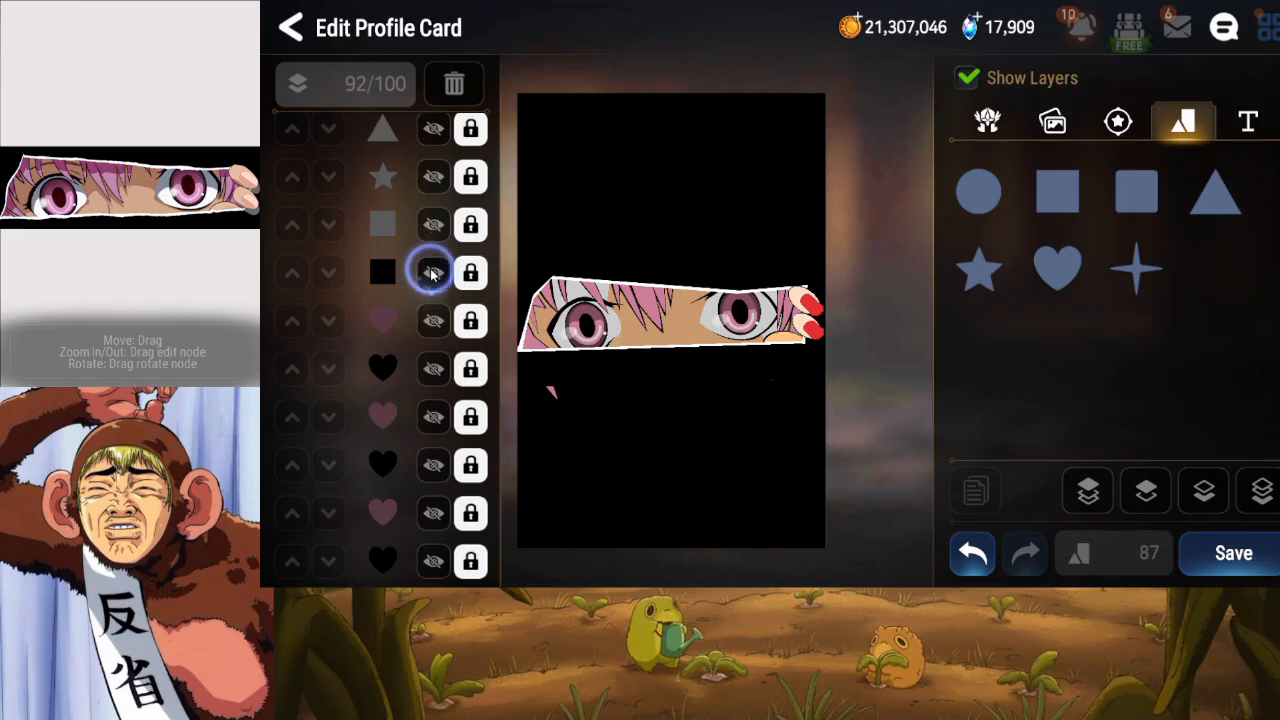
pyautogui.click(431, 272)
pyautogui.moveTo(409, 268); pyautogui.dragTo(455, 345)
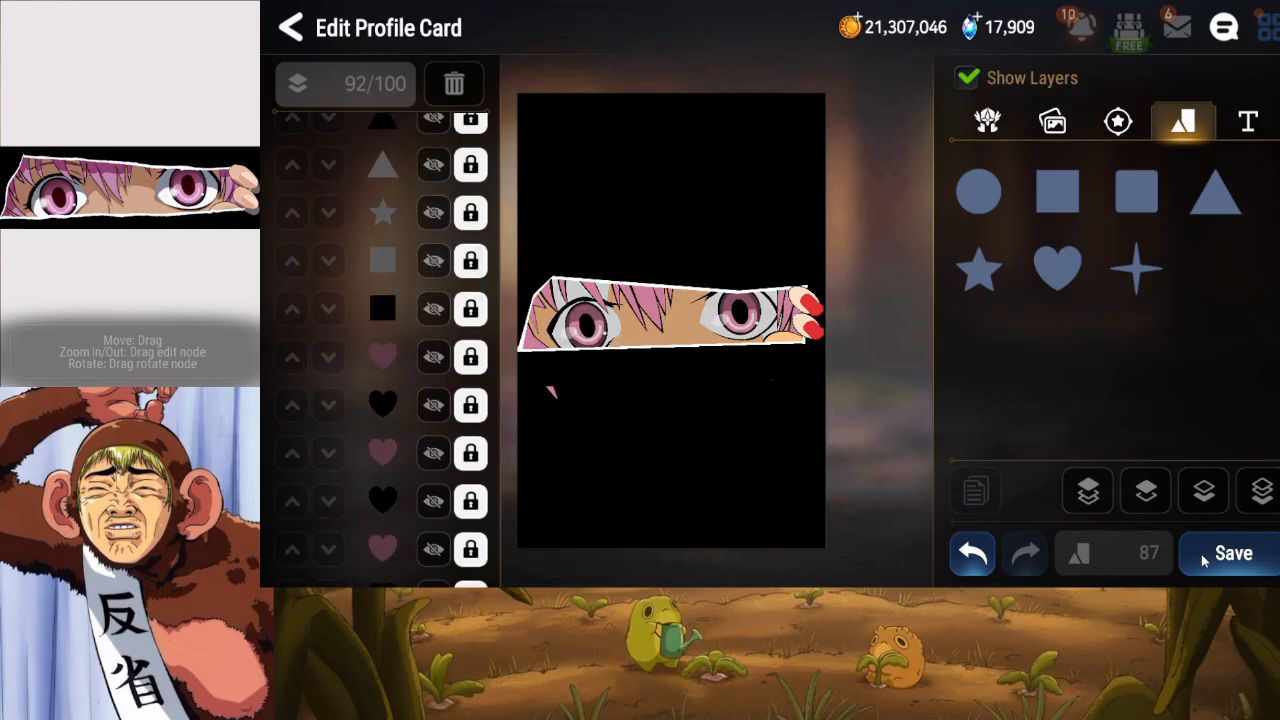
pyautogui.click(1233, 545)
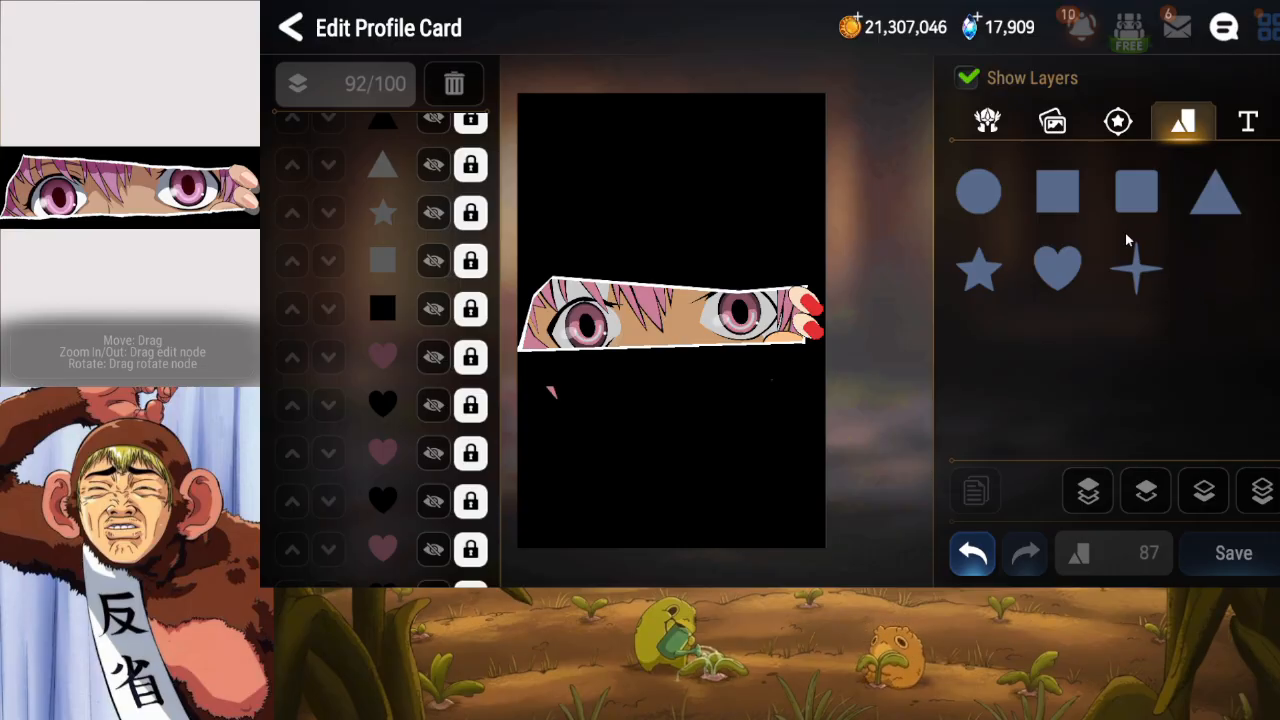
# Add a heart, flatten it, tilt it slightly counterclockwise and position it over the lower face between the eyes.
pyautogui.click(1057, 268)
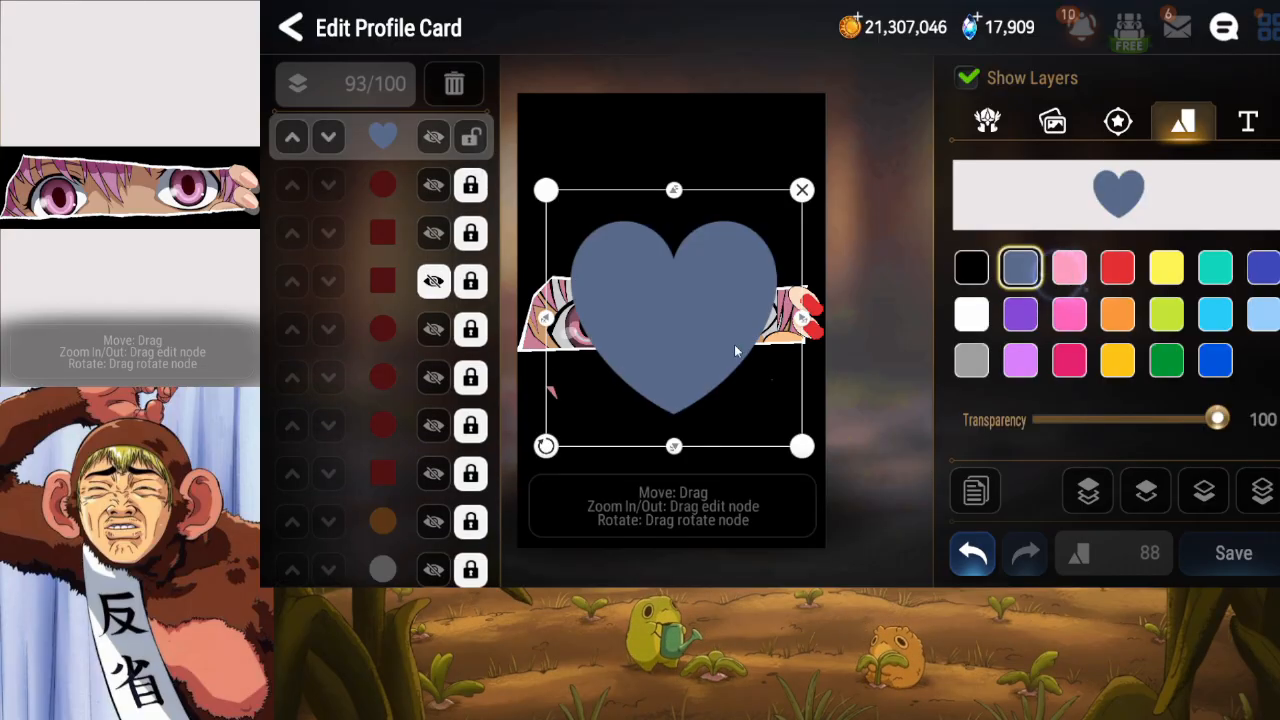
pyautogui.moveTo(675, 443); pyautogui.dragTo(675, 365)
pyautogui.moveTo(545, 373); pyautogui.dragTo(562, 404)
pyautogui.moveTo(648, 365); pyautogui.dragTo(654, 394)
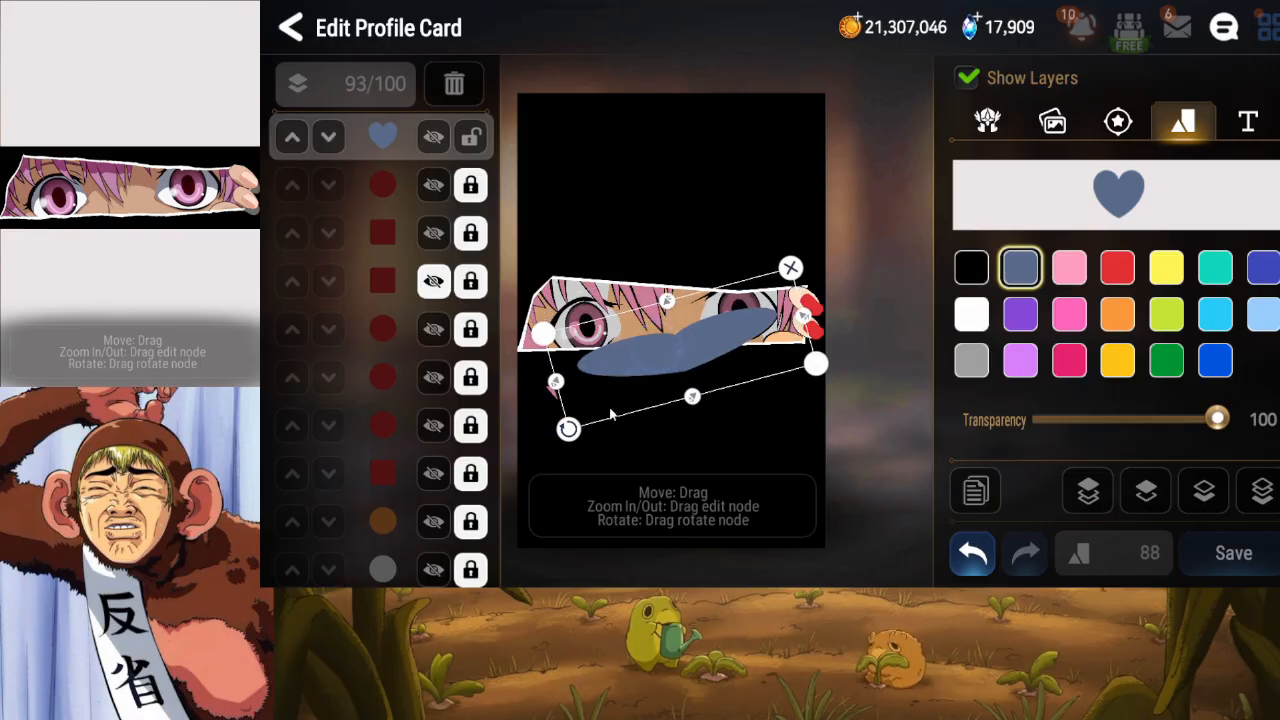
pyautogui.moveTo(579, 432); pyautogui.dragTo(574, 414)
pyautogui.moveTo(676, 298); pyautogui.dragTo(670, 336)
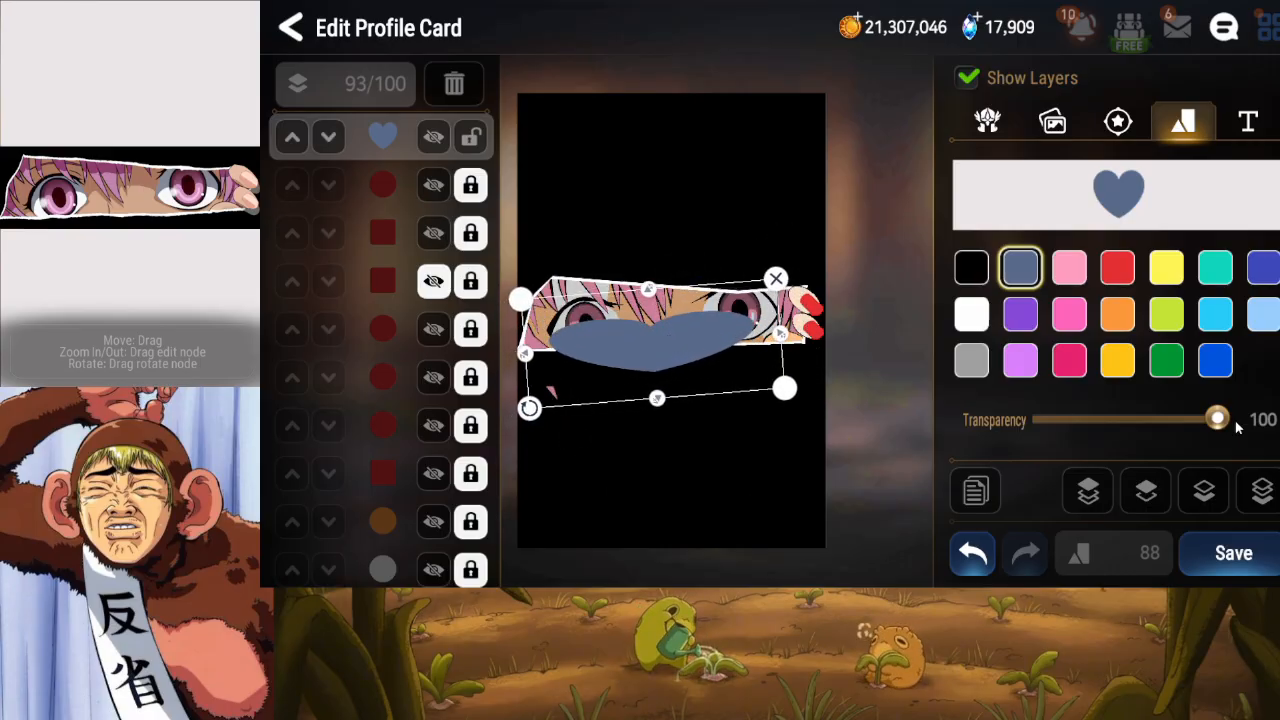
# Send the heart to the bottom of the layers and raise it to directly above the orange skin square.
pyautogui.click(1272, 500)
pyautogui.click(1143, 503)
pyautogui.click(1142, 503)
pyautogui.click(1142, 503)
pyautogui.click(1142, 503)
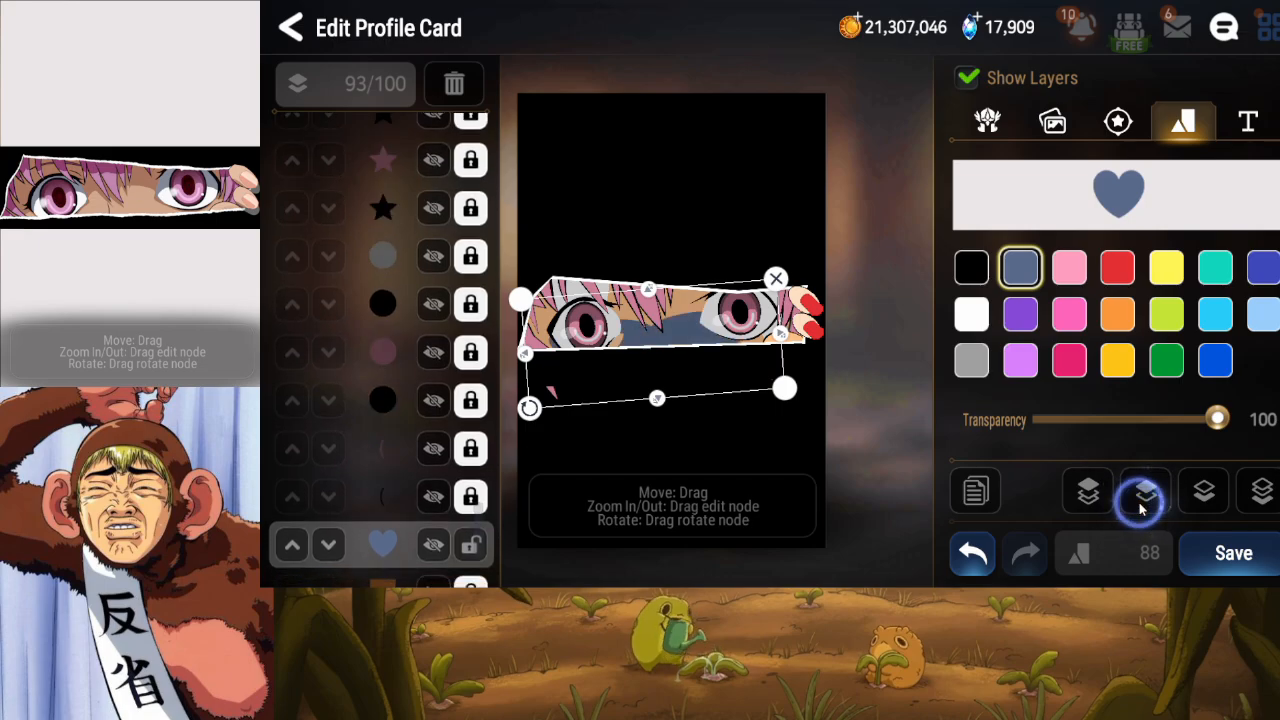
# Raise the heart one more layer, widen it across the lower face and colour it white.
pyautogui.click(1142, 503)
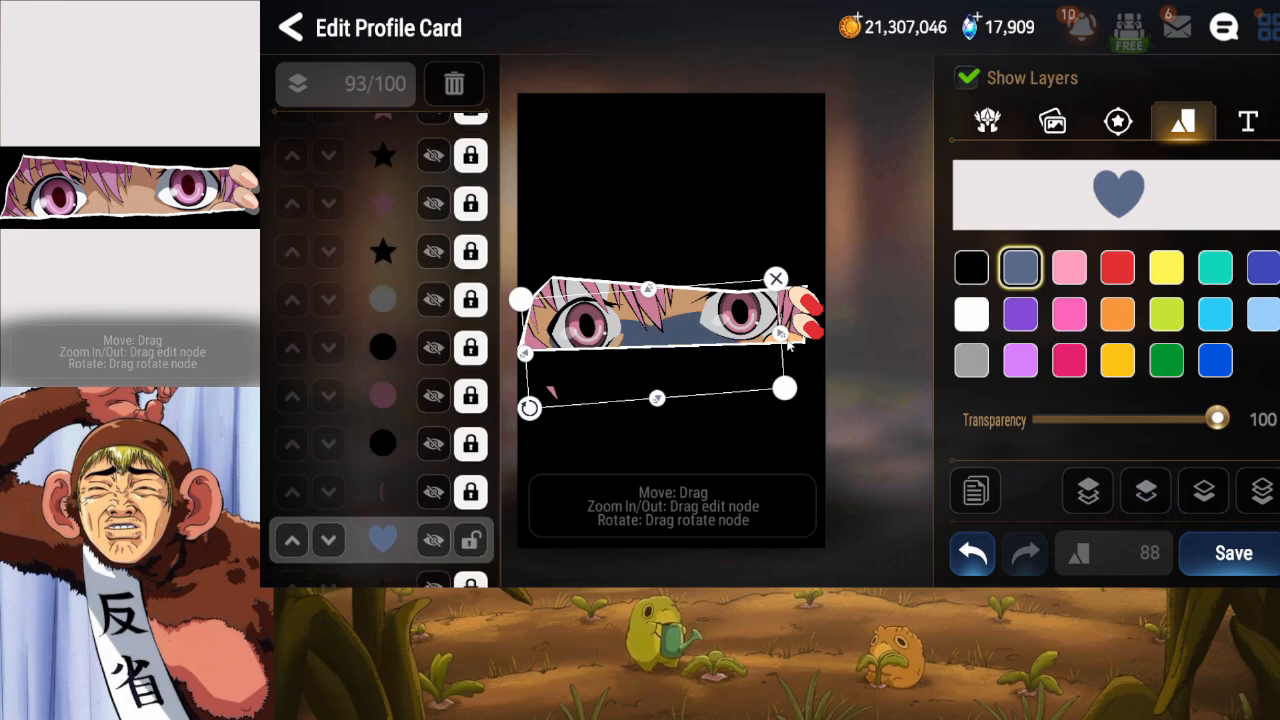
pyautogui.moveTo(786, 340); pyautogui.dragTo(745, 341)
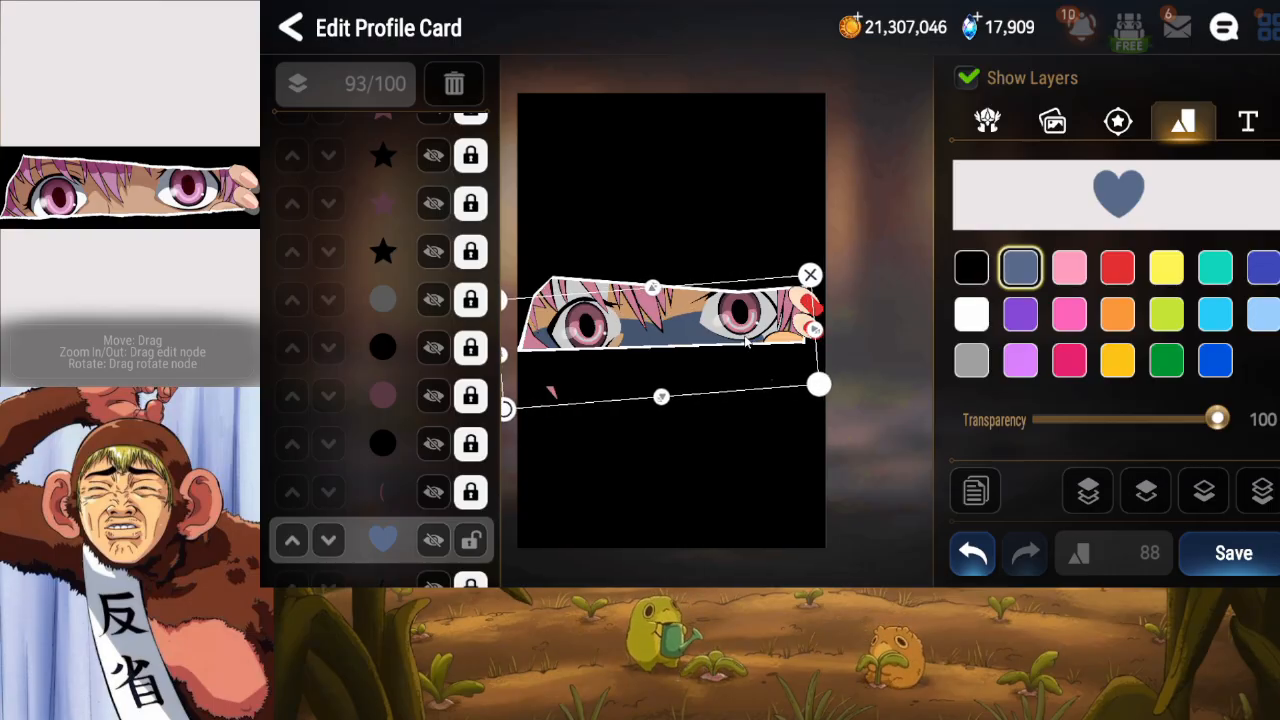
pyautogui.click(971, 316)
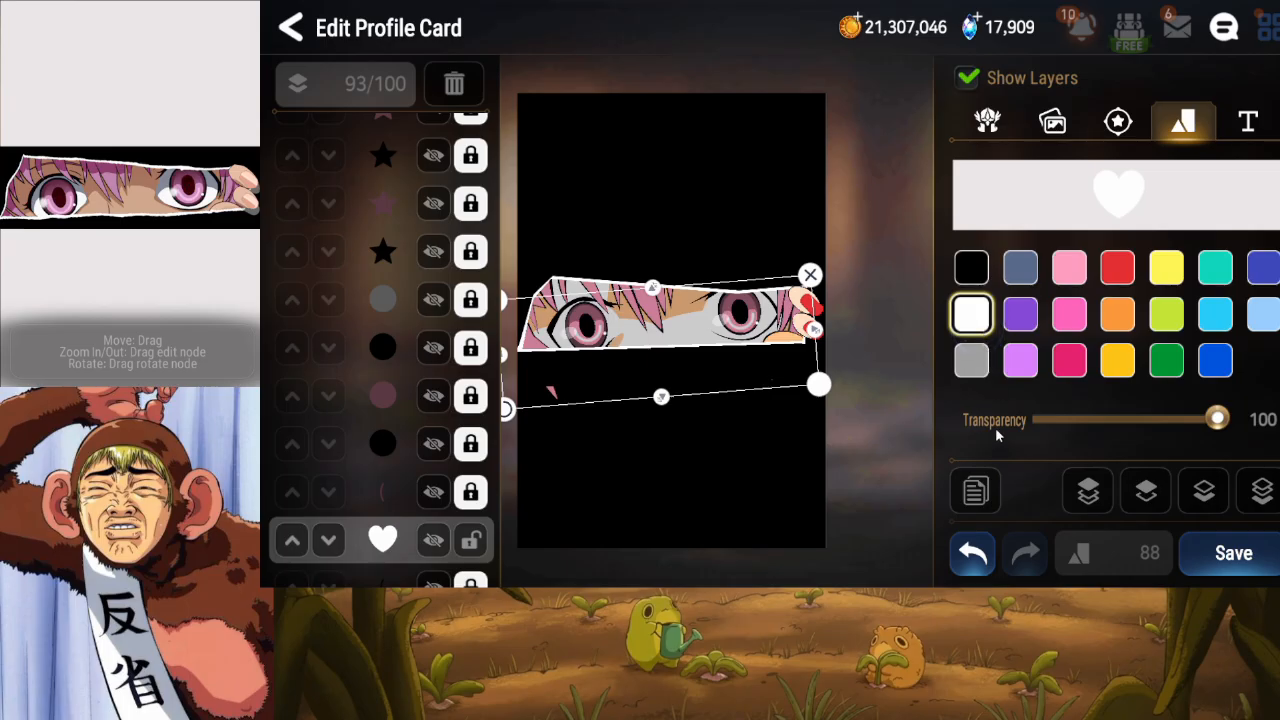
# Duplicate the white heart, place the copy directly above the original in the layer order and lock the original.
pyautogui.click(976, 490)
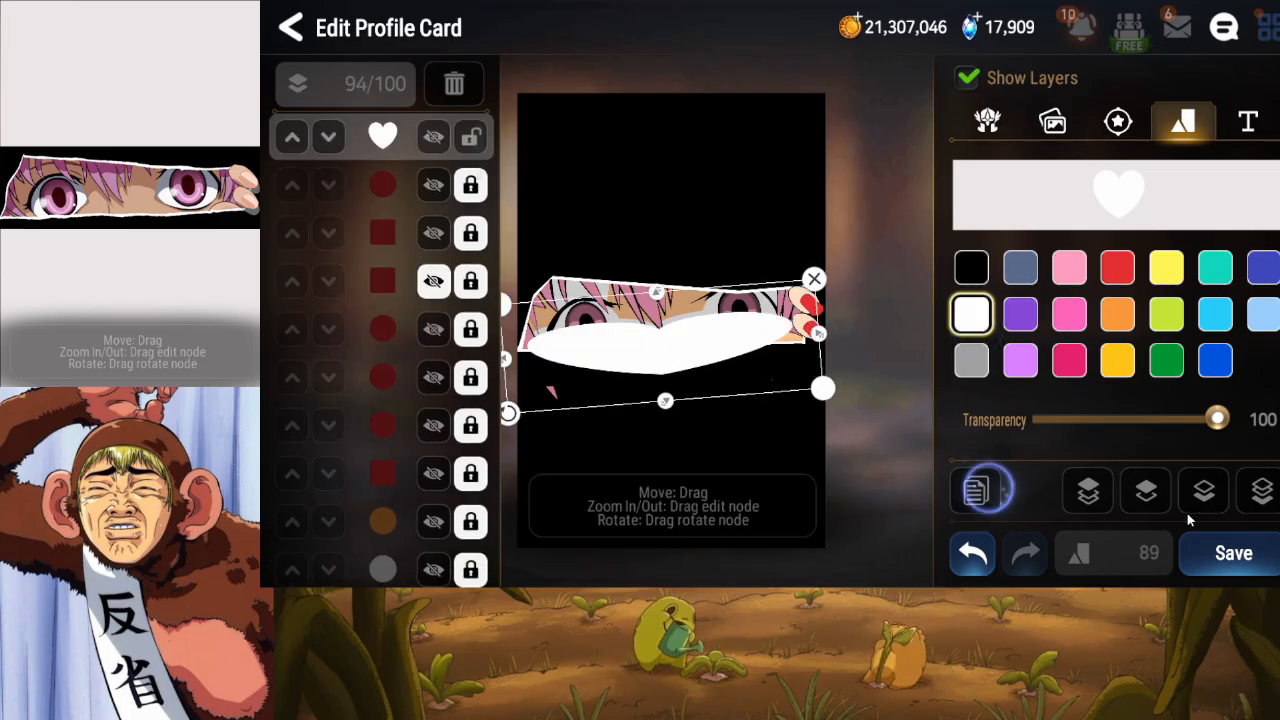
pyautogui.click(1148, 492)
pyautogui.click(1152, 496)
pyautogui.click(1152, 496)
pyautogui.click(1152, 496)
pyautogui.click(1152, 496)
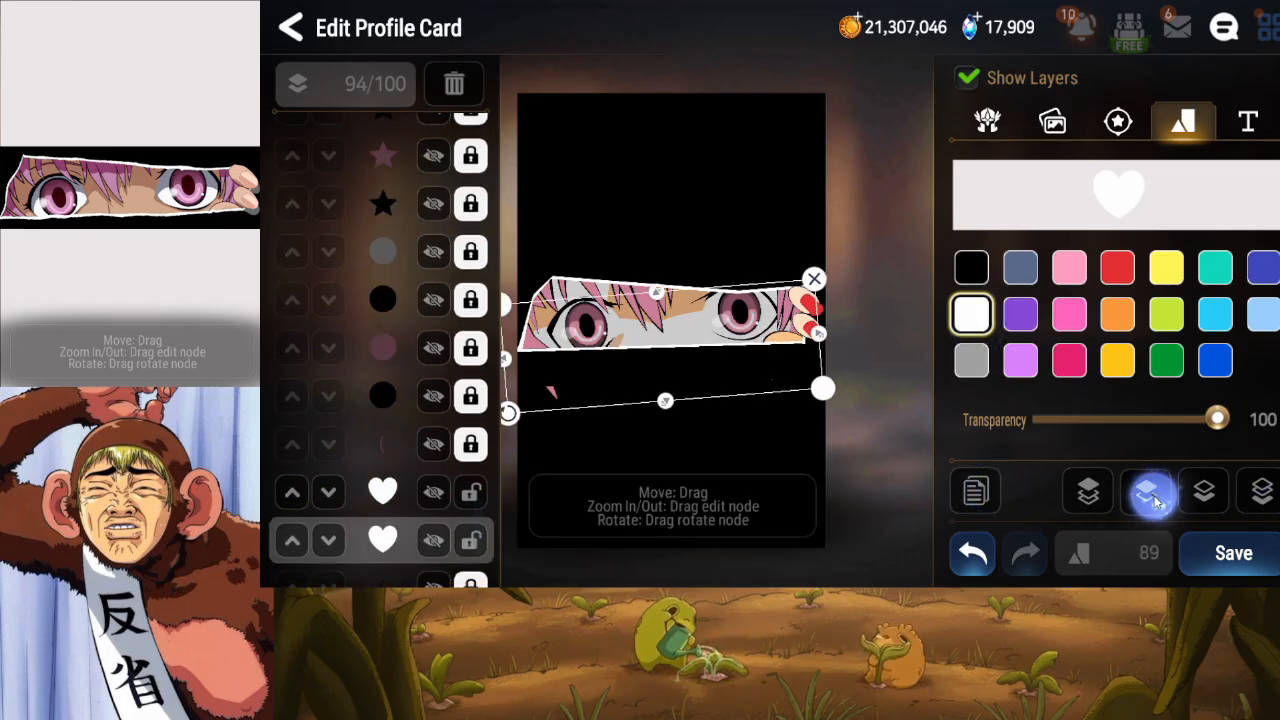
pyautogui.click(1153, 497)
pyautogui.click(471, 578)
# Colour the heart copy orange, set its transparency to 60, shift it slightly up to cover the white outline and lock it.
pyautogui.click(1117, 314)
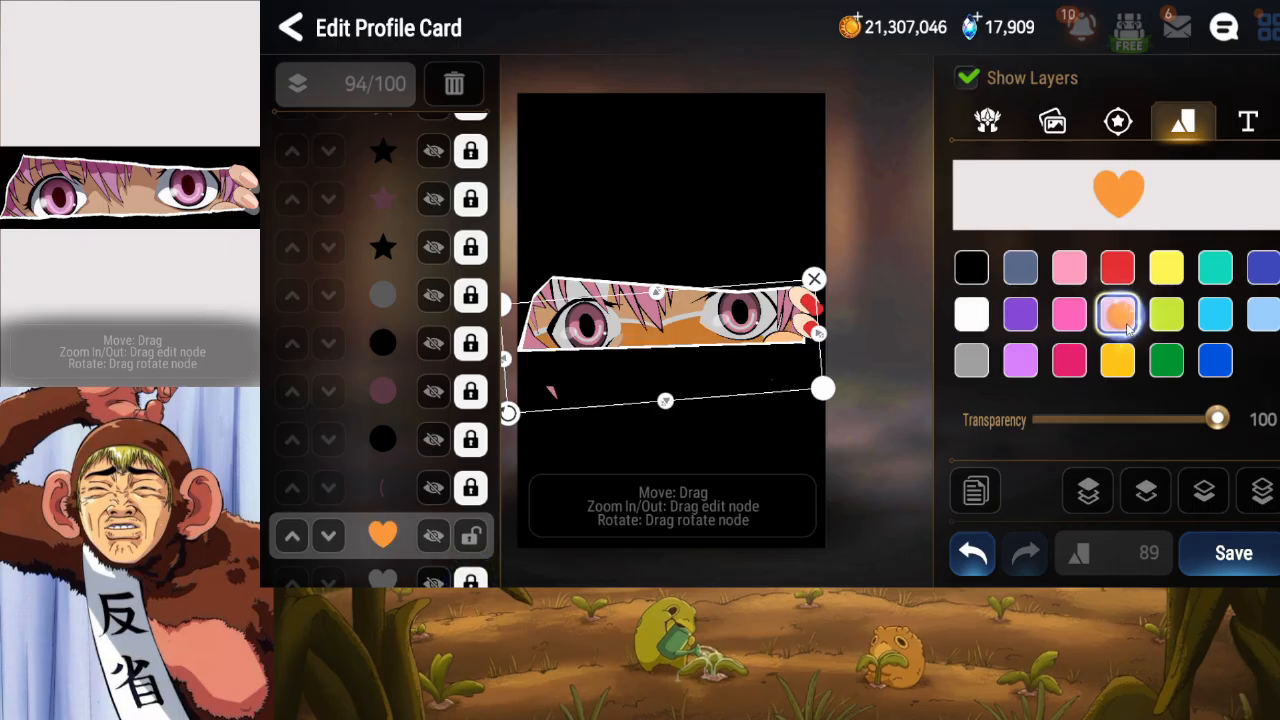
pyautogui.moveTo(1217, 419); pyautogui.dragTo(1136, 422)
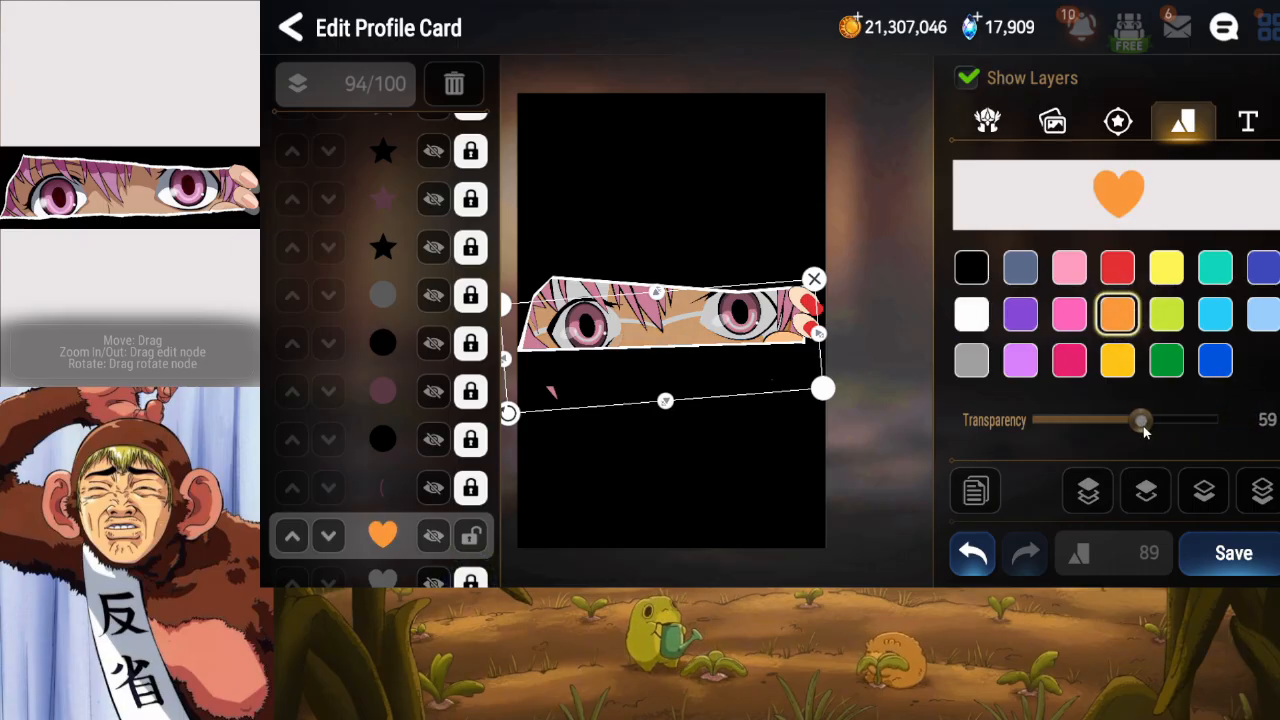
pyautogui.moveTo(1144, 427); pyautogui.dragTo(1147, 428)
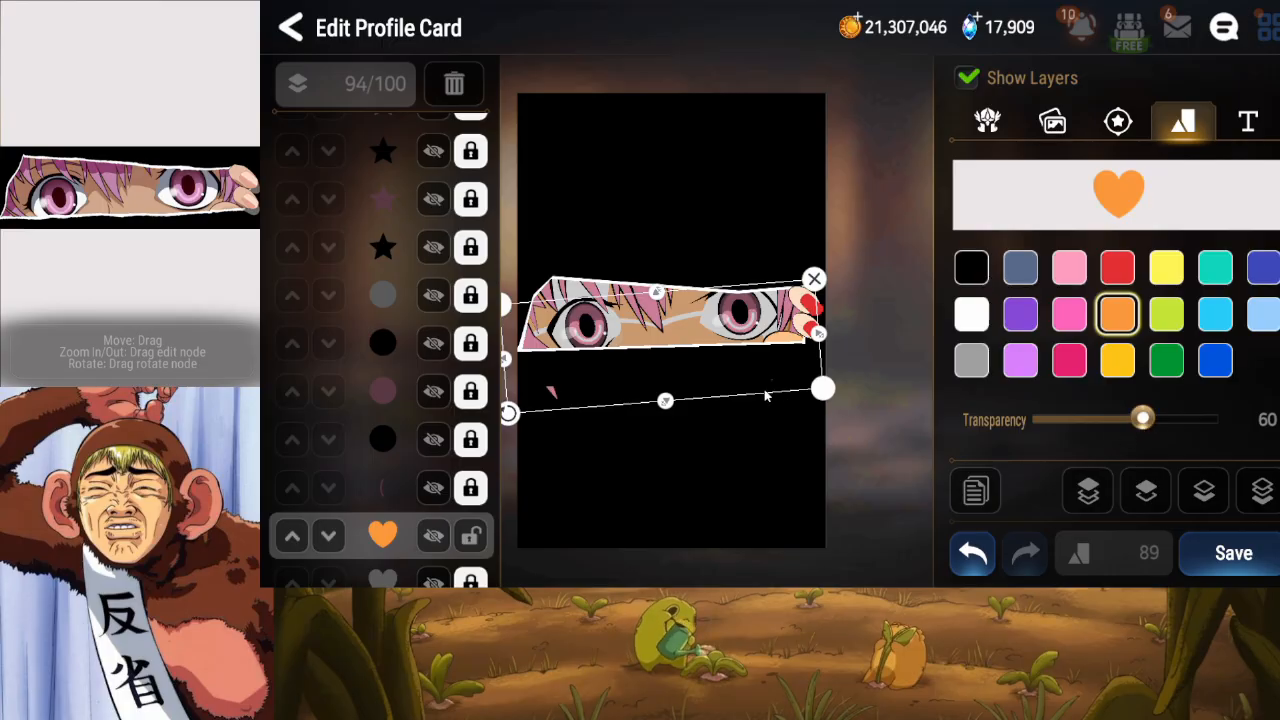
pyautogui.moveTo(707, 351); pyautogui.dragTo(704, 347)
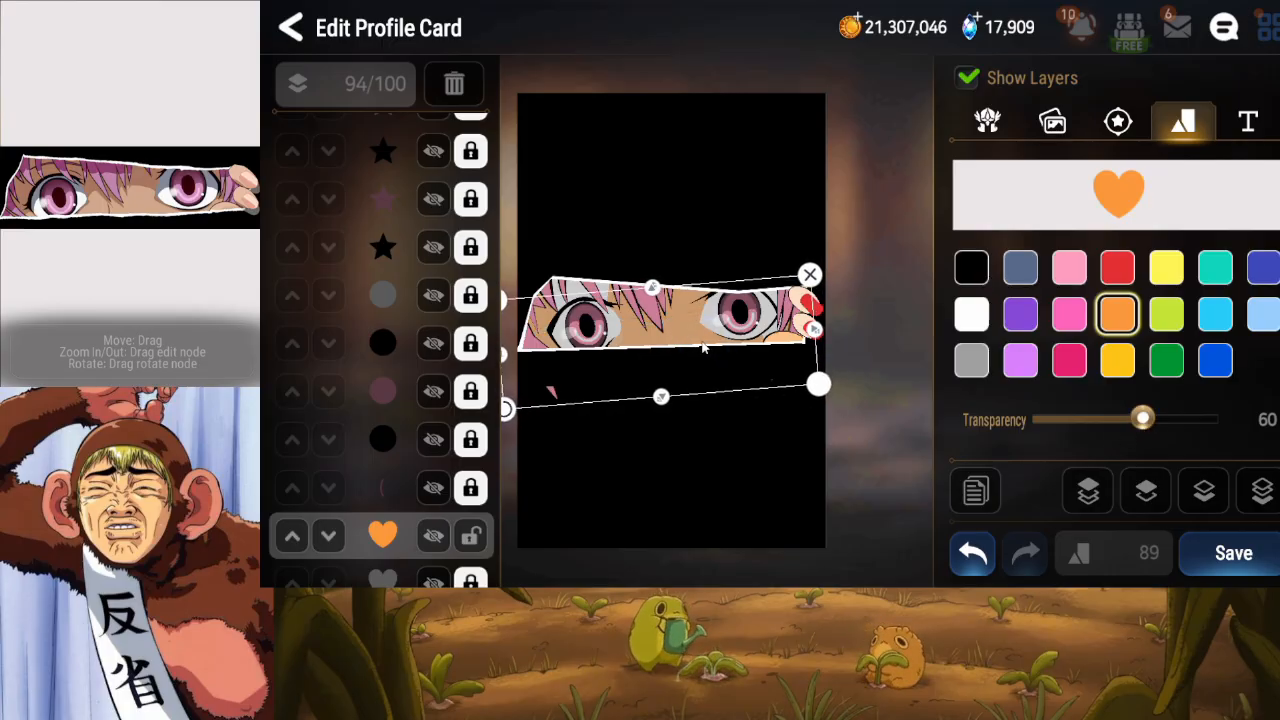
pyautogui.moveTo(704, 348); pyautogui.dragTo(705, 347)
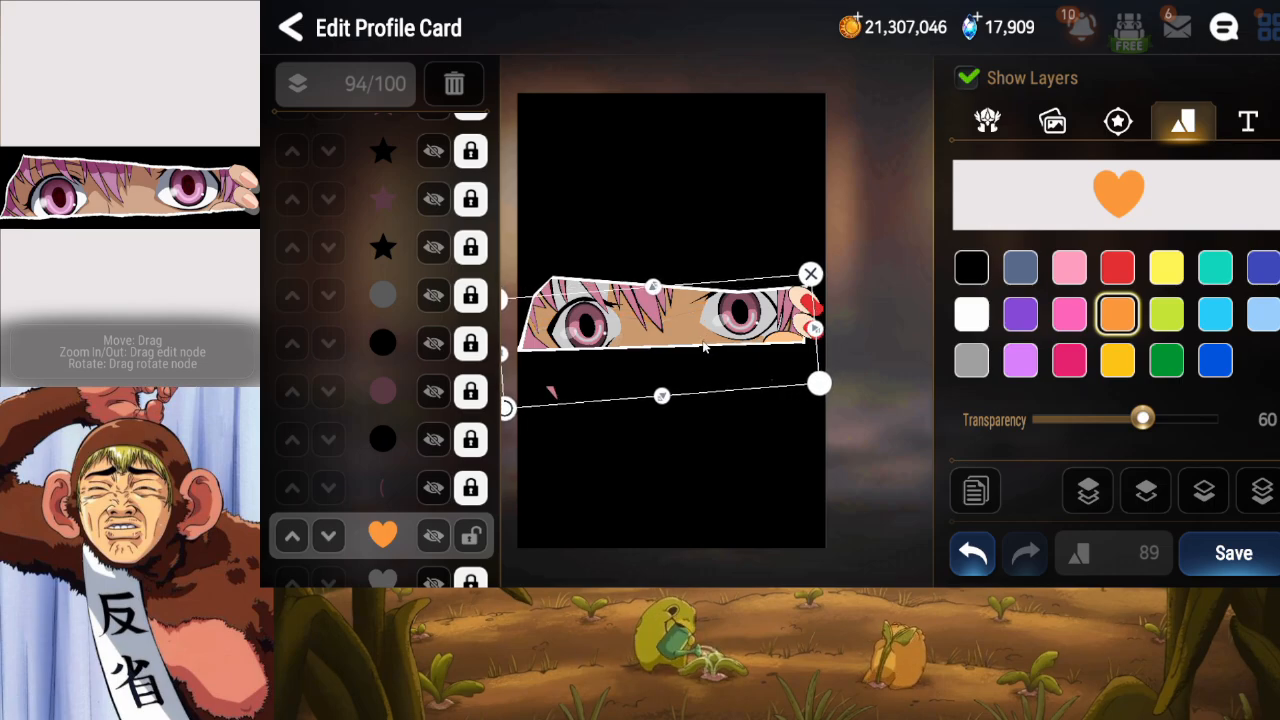
pyautogui.click(470, 536)
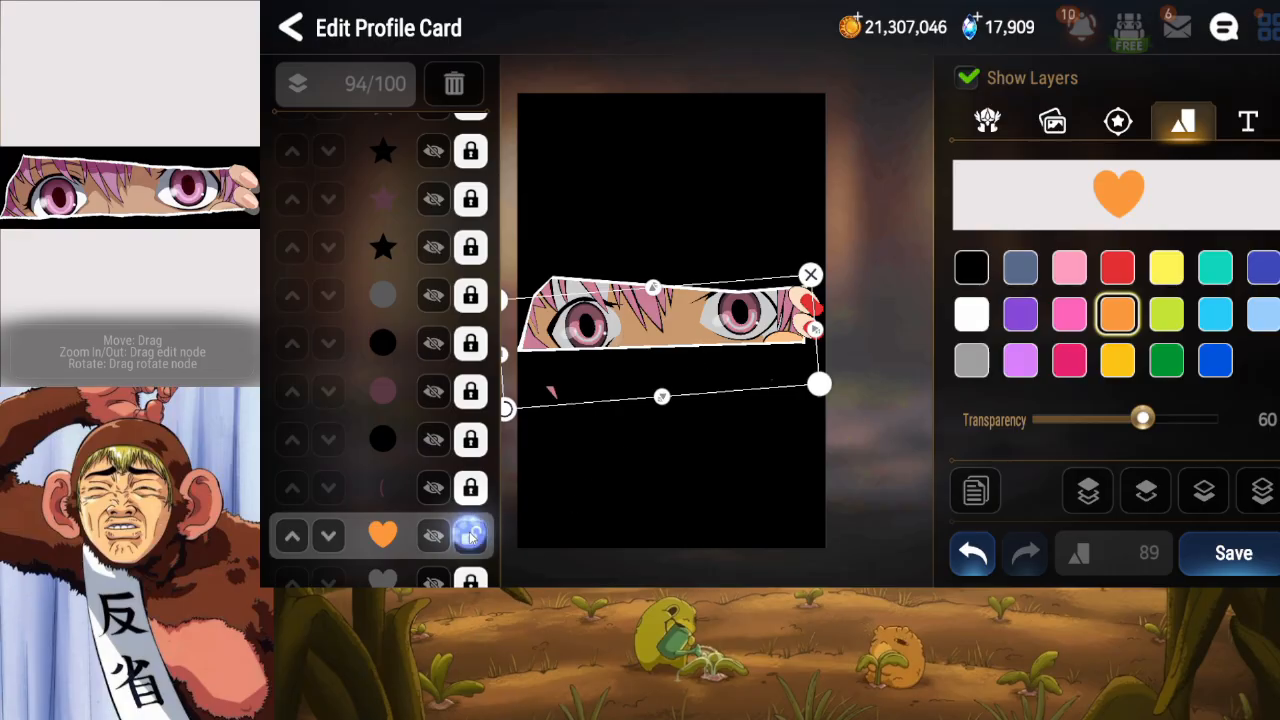
# Add a circle, stretch it into a wide flat ellipse over the eyes and place it directly above the orange skin square.
pyautogui.click(978, 193)
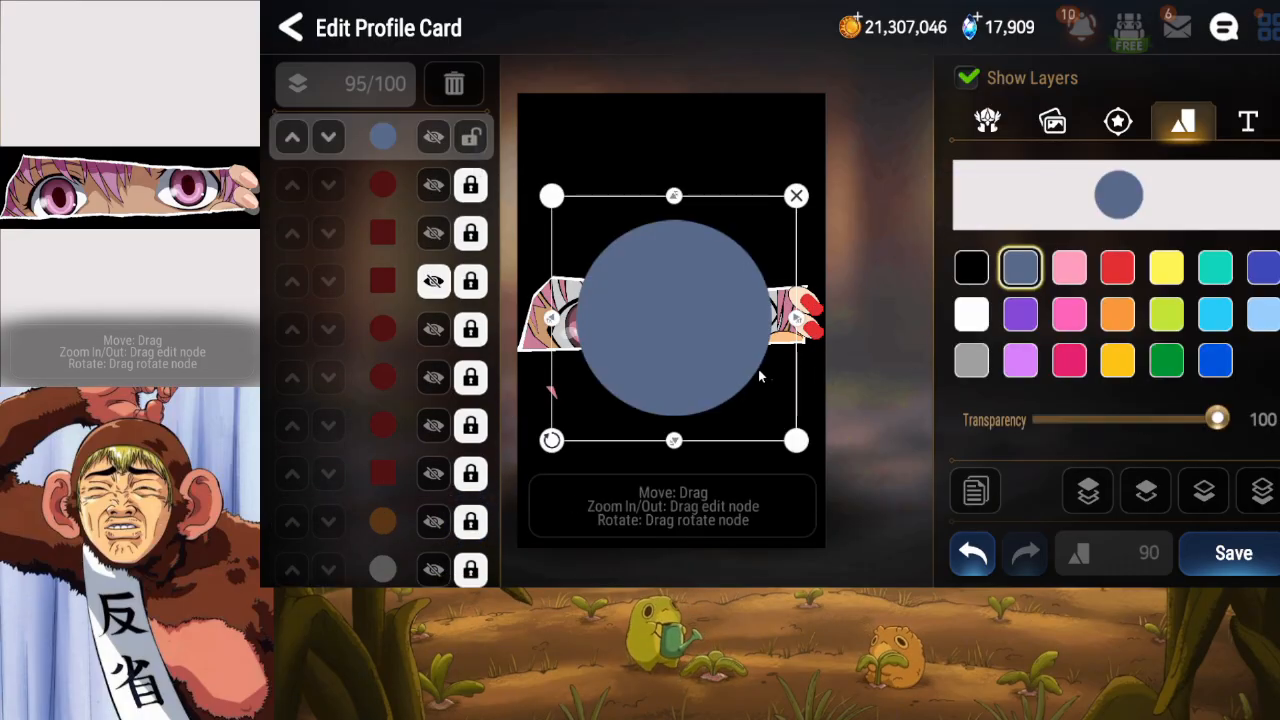
pyautogui.moveTo(797, 319); pyautogui.dragTo(875, 319)
pyautogui.moveTo(675, 440); pyautogui.dragTo(676, 401)
pyautogui.click(1140, 492)
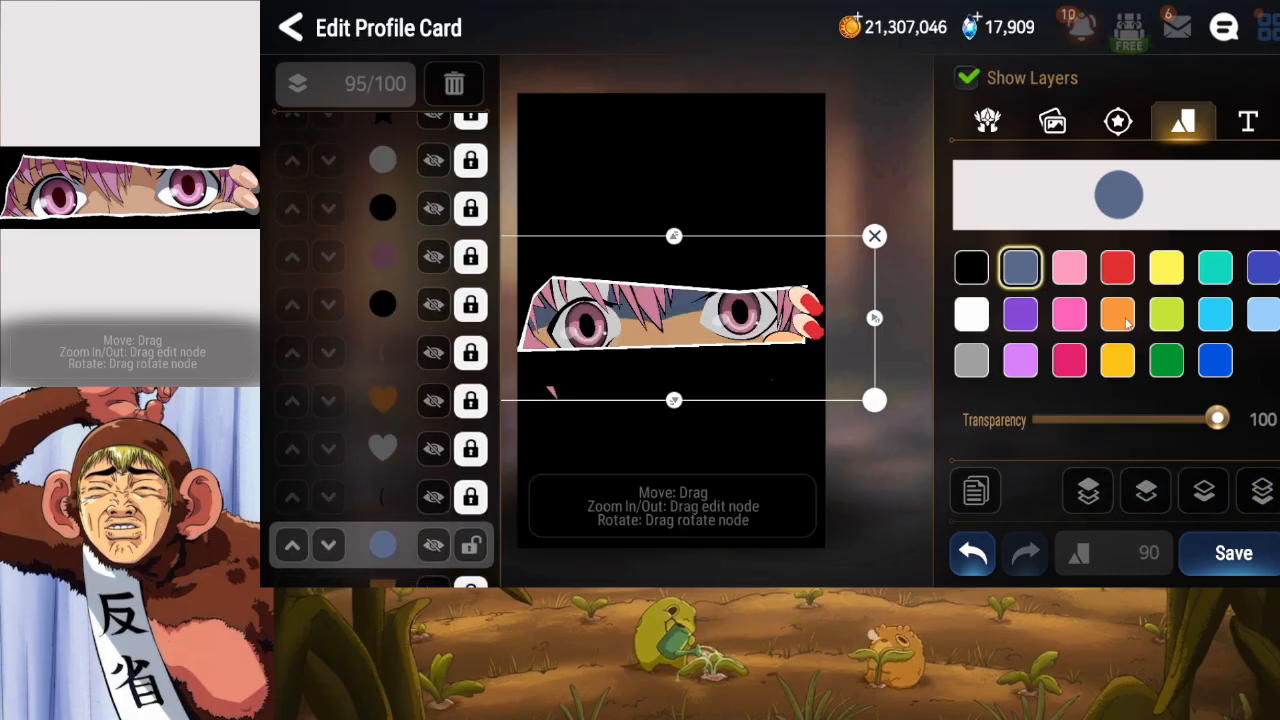
# Colour the ellipse black, make it a faint see-through shade, lock its layer and save the profile card.
pyautogui.click(974, 272)
pyautogui.moveTo(1212, 424); pyautogui.dragTo(1095, 435)
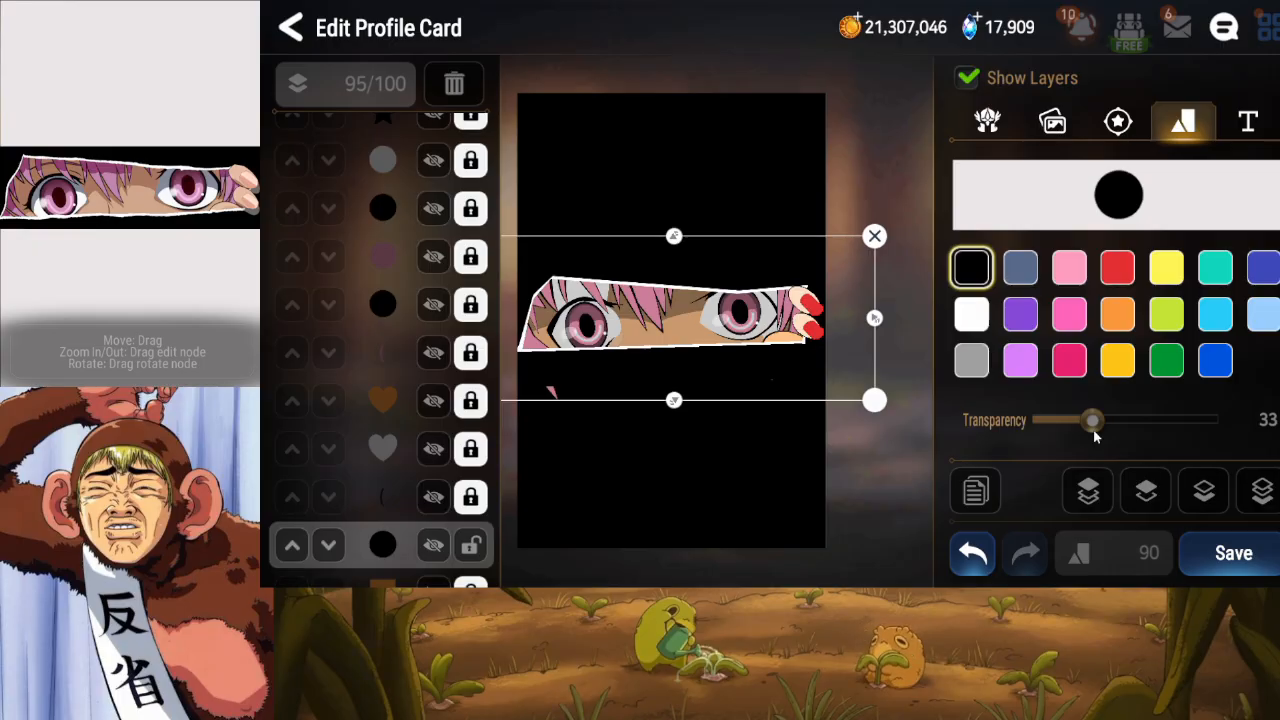
pyautogui.moveTo(1095, 436)
pyautogui.mouseDown()
pyautogui.moveTo(1071, 432)
pyautogui.moveTo(1088, 436)
pyautogui.mouseUp()
pyautogui.click(470, 545)
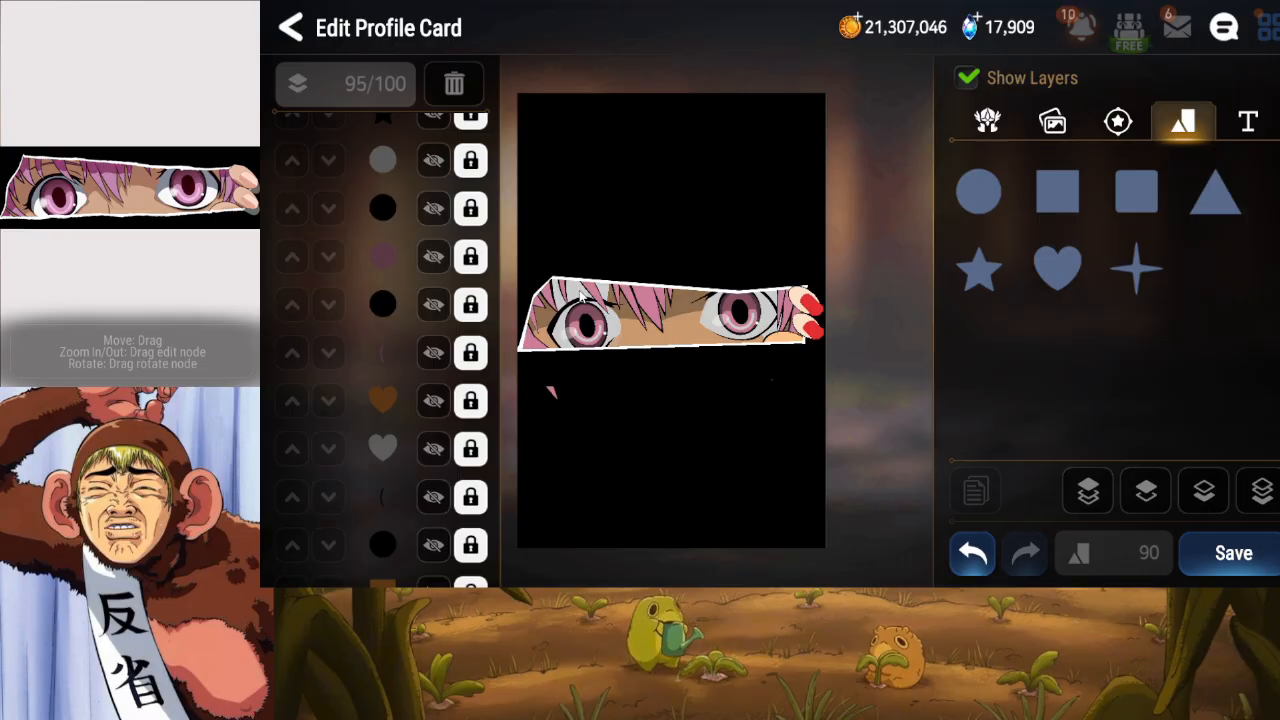
pyautogui.click(1245, 566)
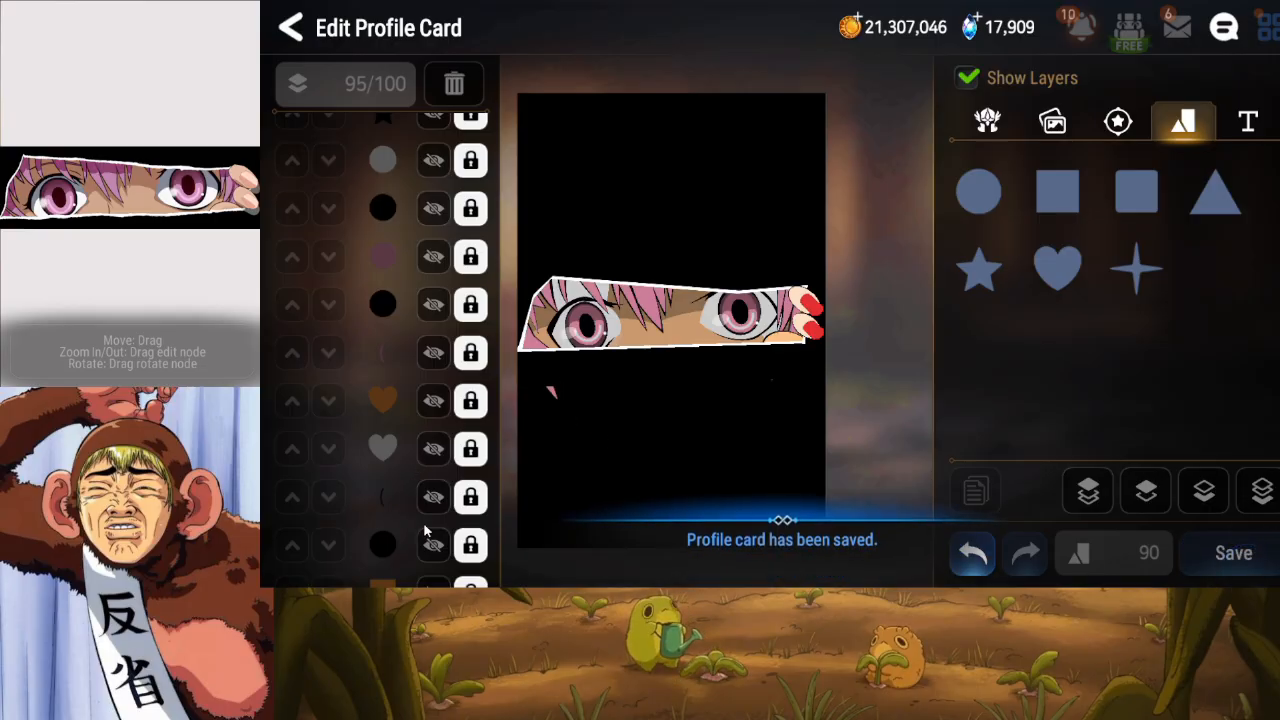
# Toggle the visibility of the lowest shading and circle layers one by one to check what each contributes.
pyautogui.moveTo(428, 530); pyautogui.dragTo(435, 434)
pyautogui.click(434, 428)
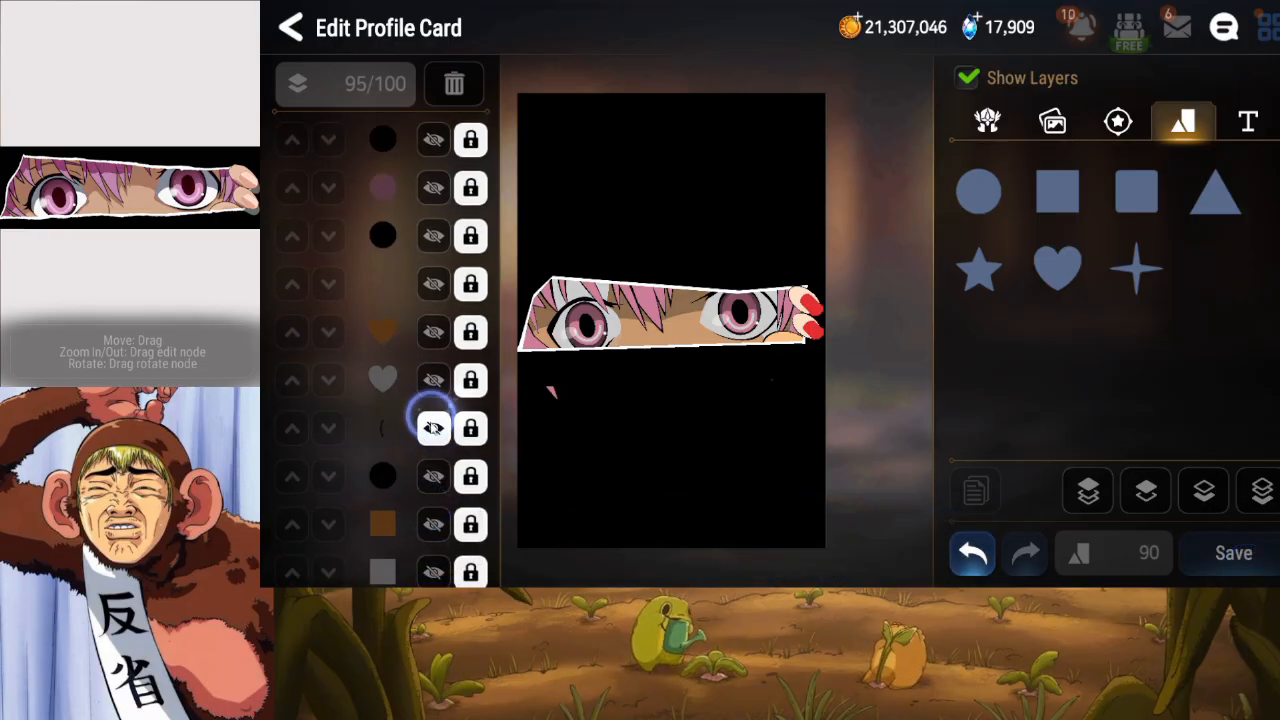
pyautogui.moveTo(430, 407); pyautogui.dragTo(433, 355)
pyautogui.click(430, 354)
pyautogui.click(431, 307)
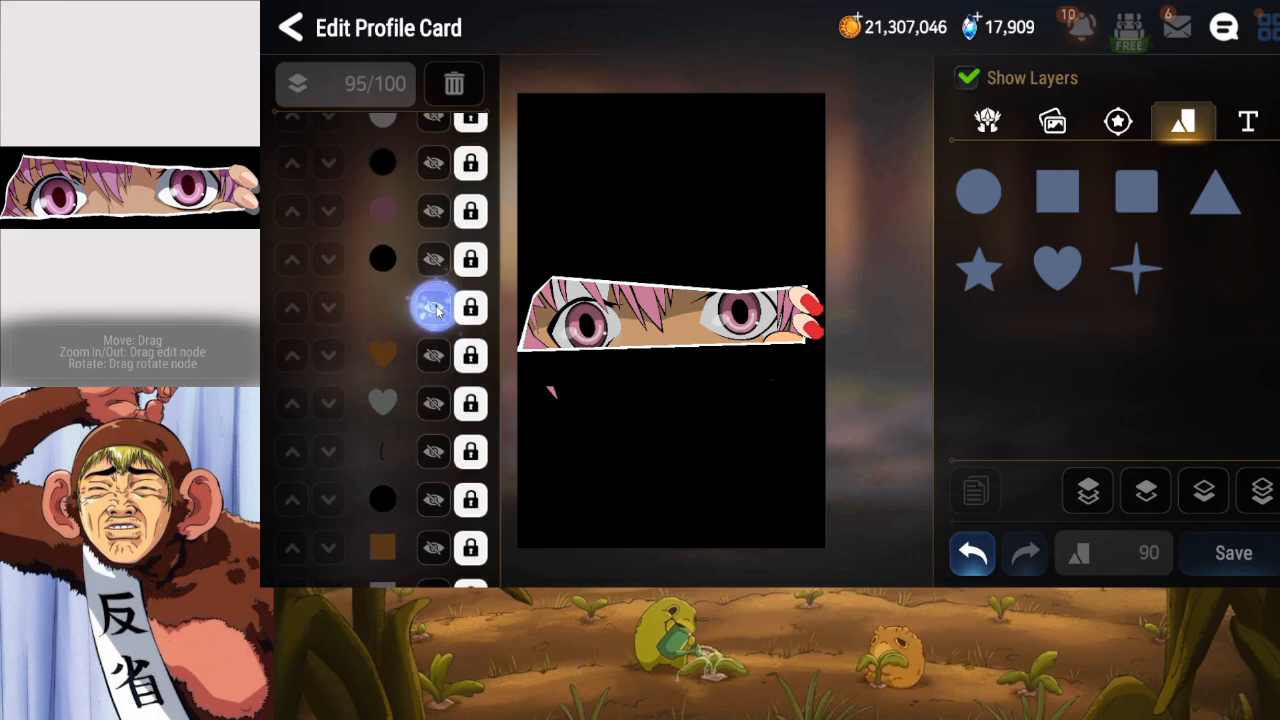
pyautogui.moveTo(438, 302); pyautogui.dragTo(435, 348)
pyautogui.click(439, 299)
pyautogui.click(430, 262)
pyautogui.moveTo(417, 277); pyautogui.dragTo(411, 335)
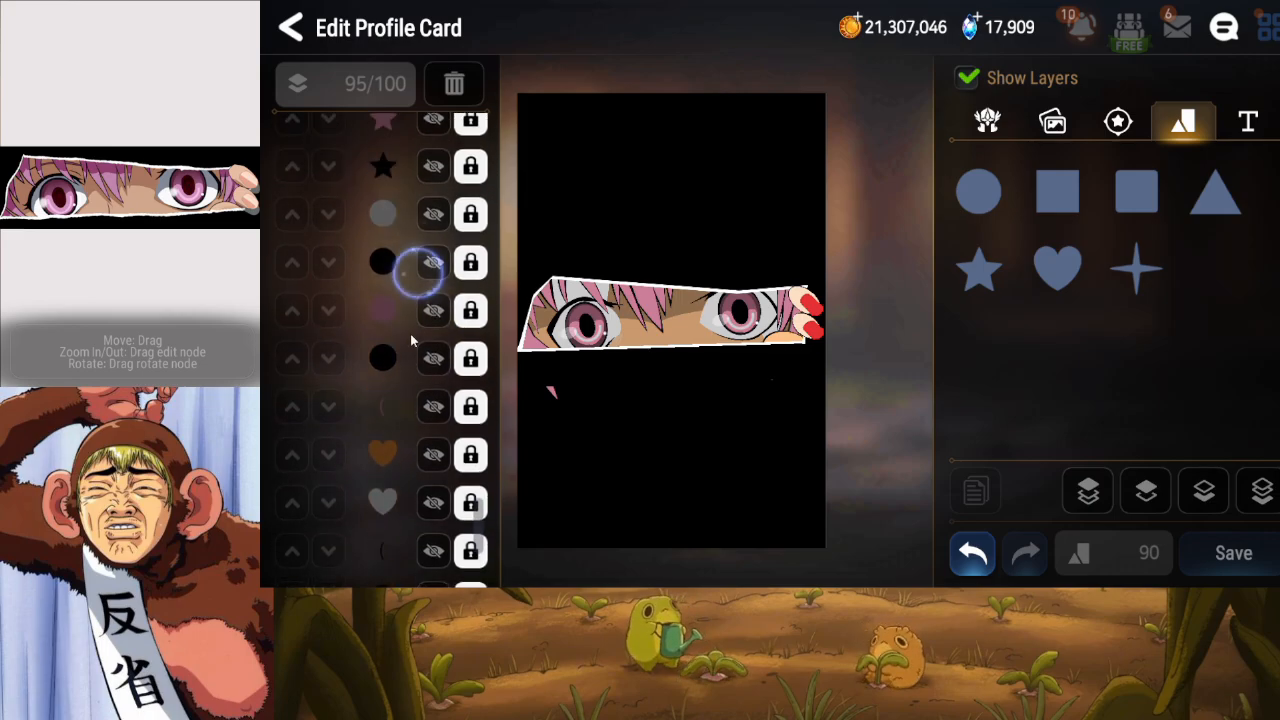
pyautogui.click(428, 264)
pyautogui.moveTo(420, 277); pyautogui.dragTo(425, 317)
pyautogui.click(429, 256)
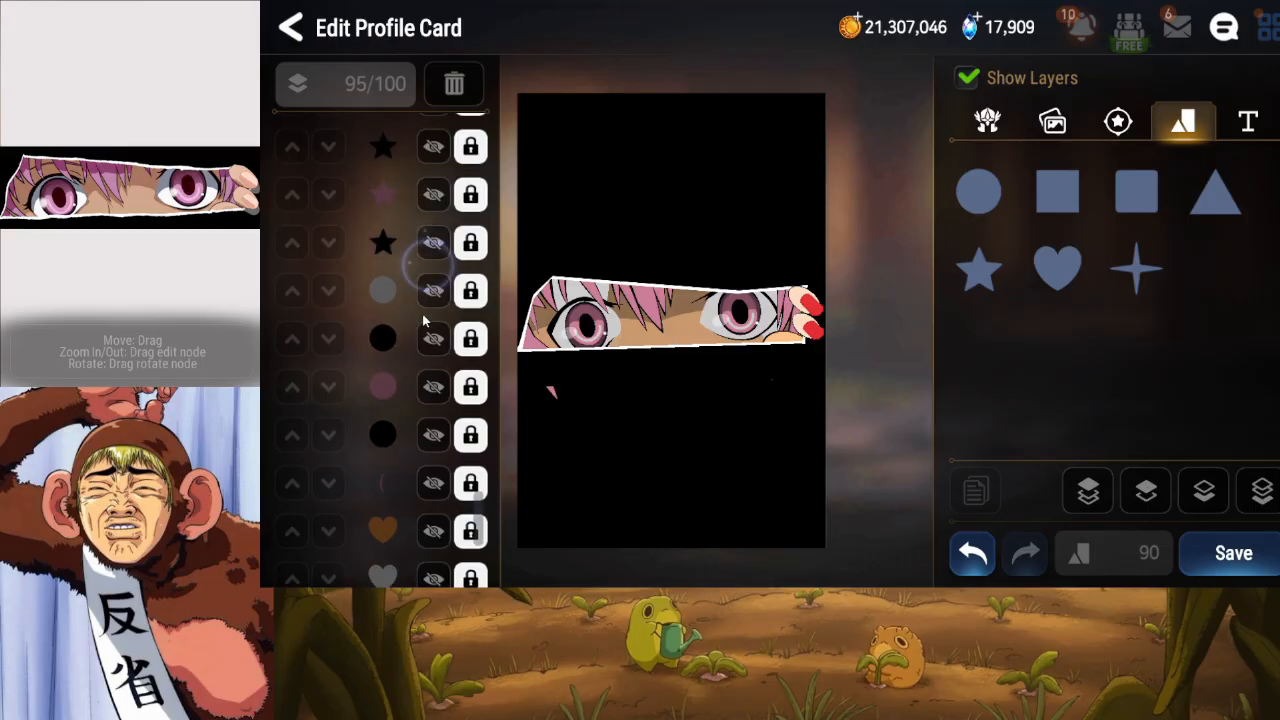
# Hide and show again the grey, black and pink circle layers to identify which eye parts they form.
pyautogui.click(427, 290)
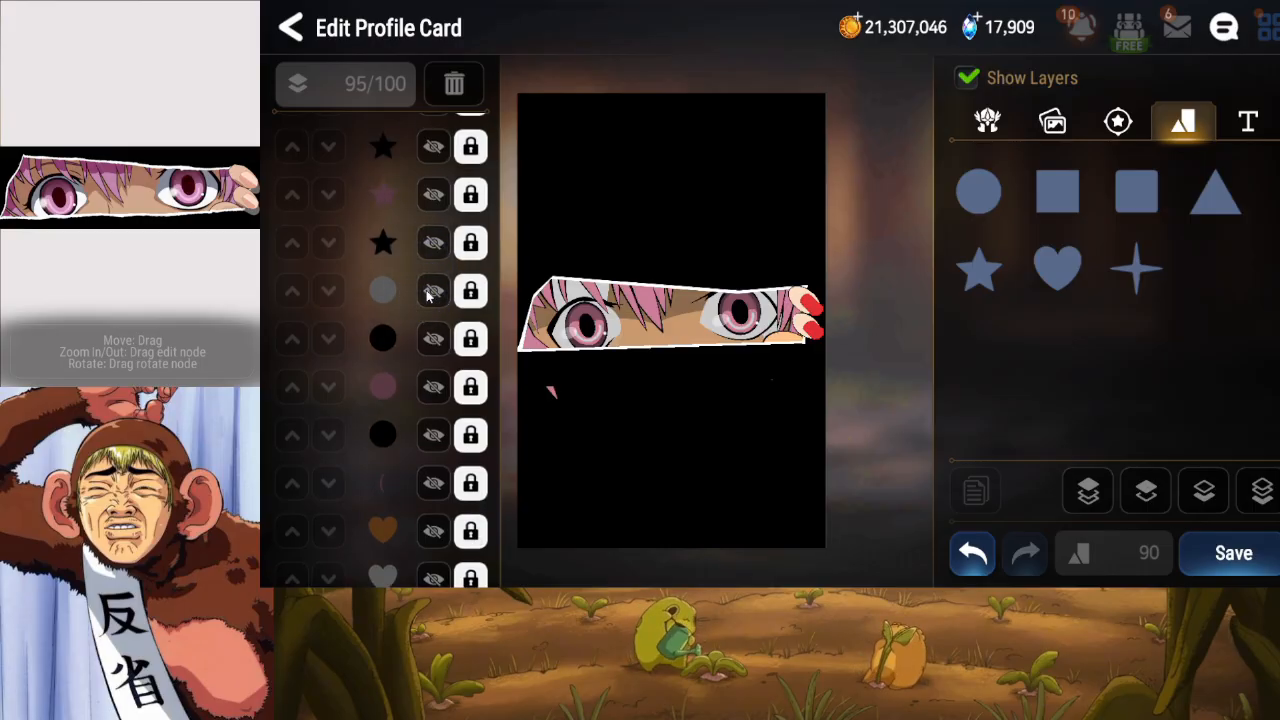
pyautogui.click(430, 290)
pyautogui.click(430, 338)
pyautogui.click(430, 386)
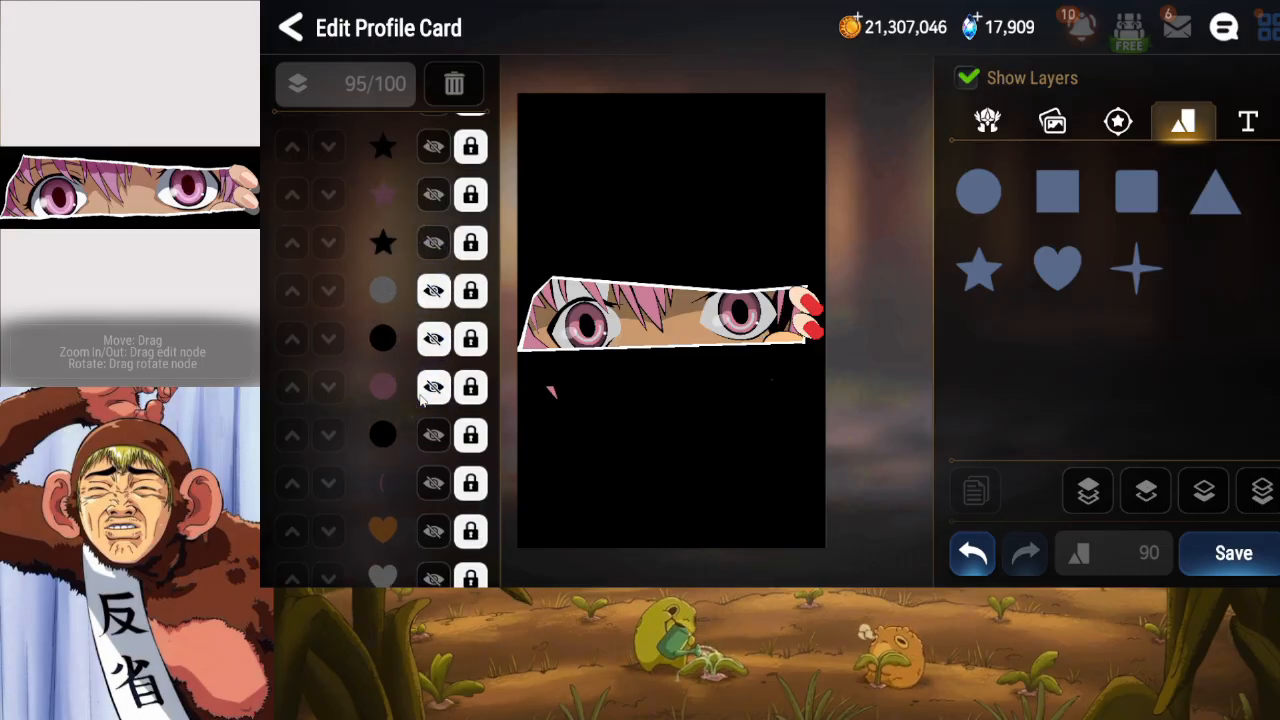
pyautogui.click(430, 386)
pyautogui.click(430, 338)
pyautogui.click(430, 290)
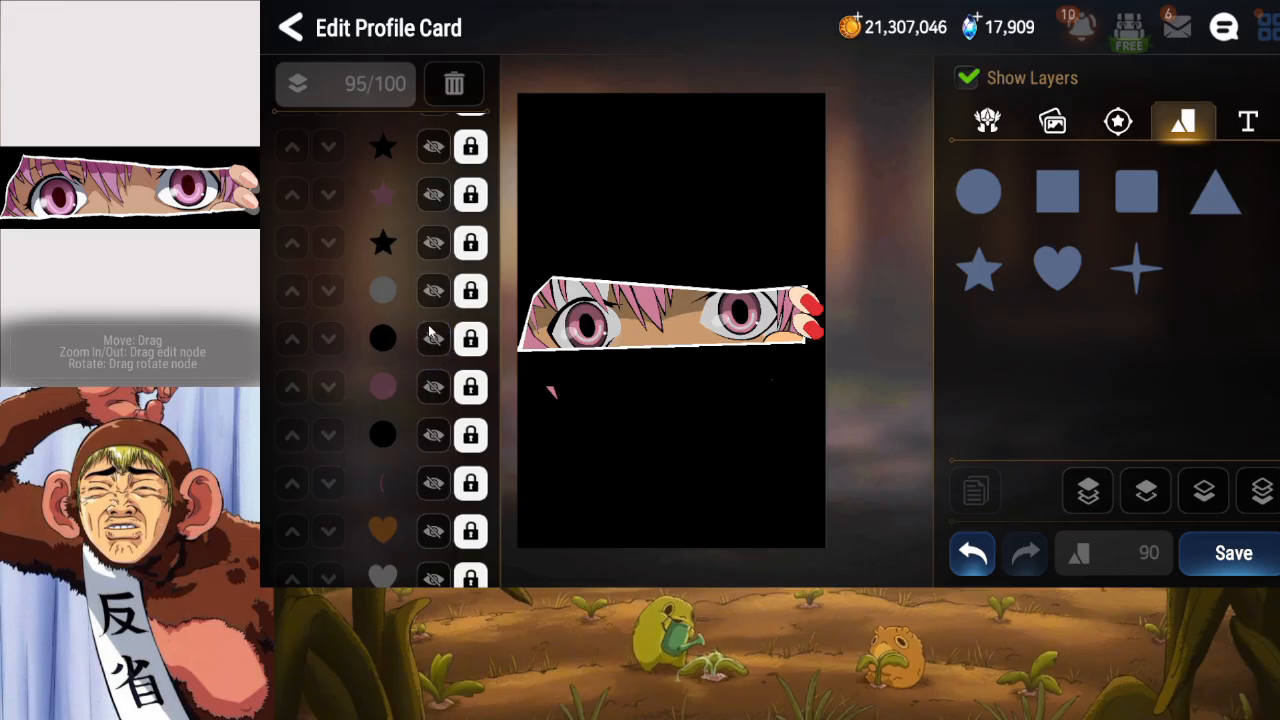
# Check the black and pink star layers by toggling their visibility, and relock the pink star.
pyautogui.scroll(1, 430, 297)
pyautogui.doubleClick(420, 281)
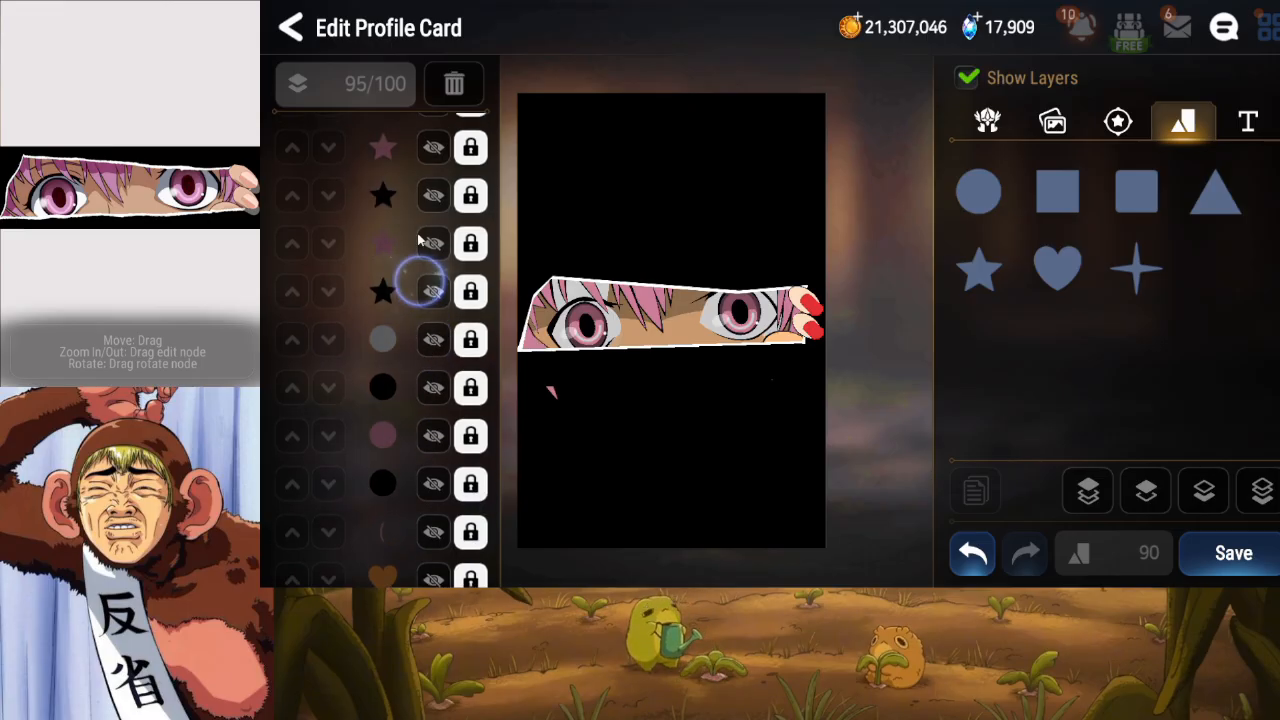
pyautogui.doubleClick(418, 234)
pyautogui.moveTo(417, 257); pyautogui.dragTo(417, 283)
pyautogui.click(431, 324)
pyautogui.click(431, 324)
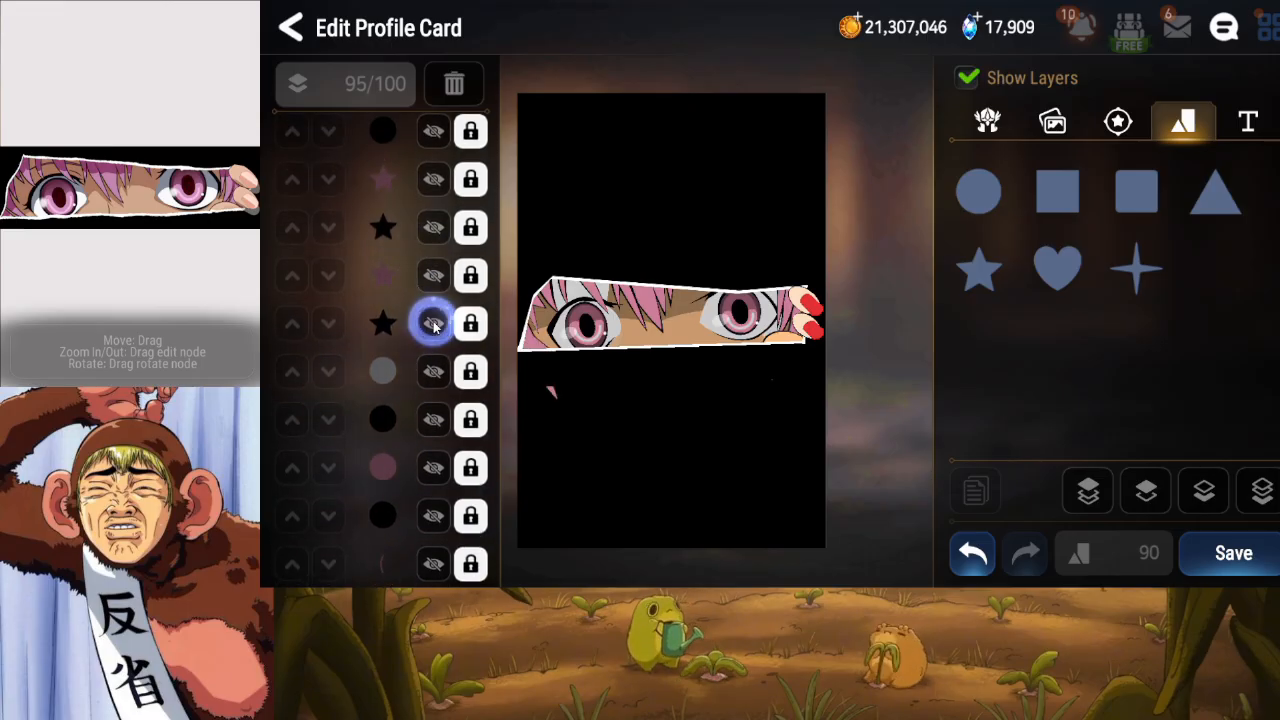
pyautogui.click(433, 278)
pyautogui.click(433, 278)
pyautogui.click(433, 277)
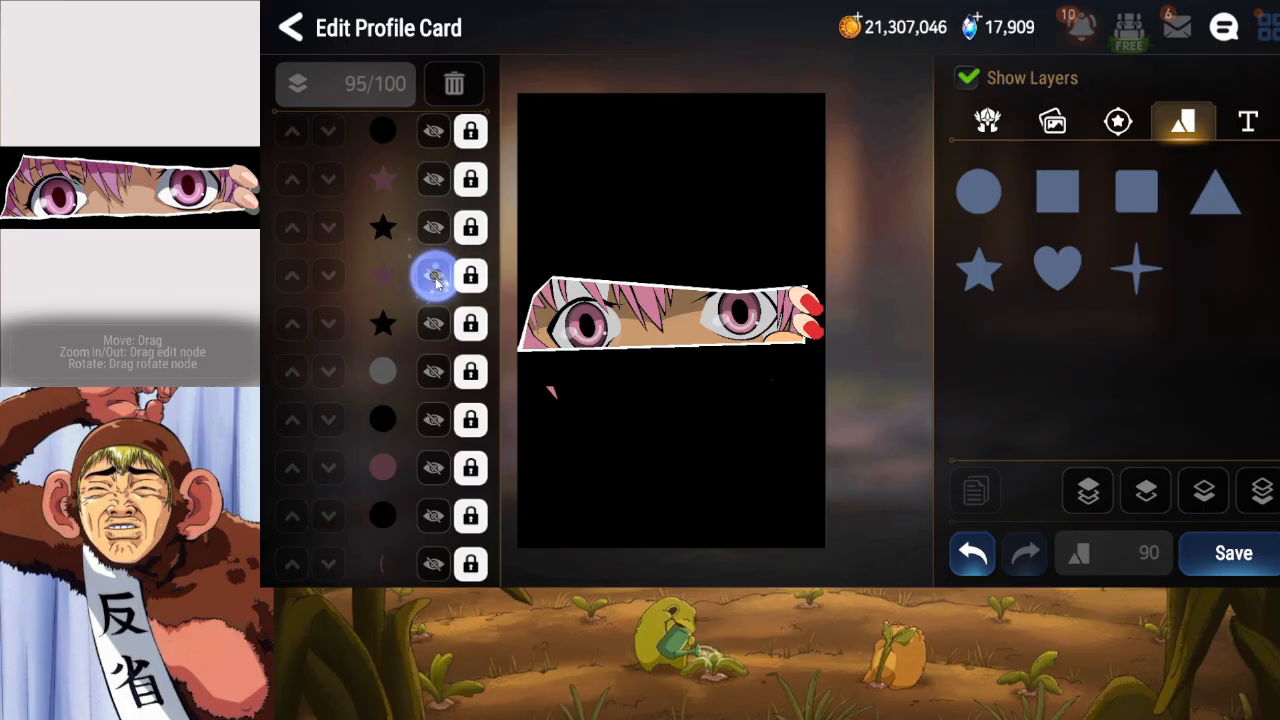
pyautogui.click(577, 417)
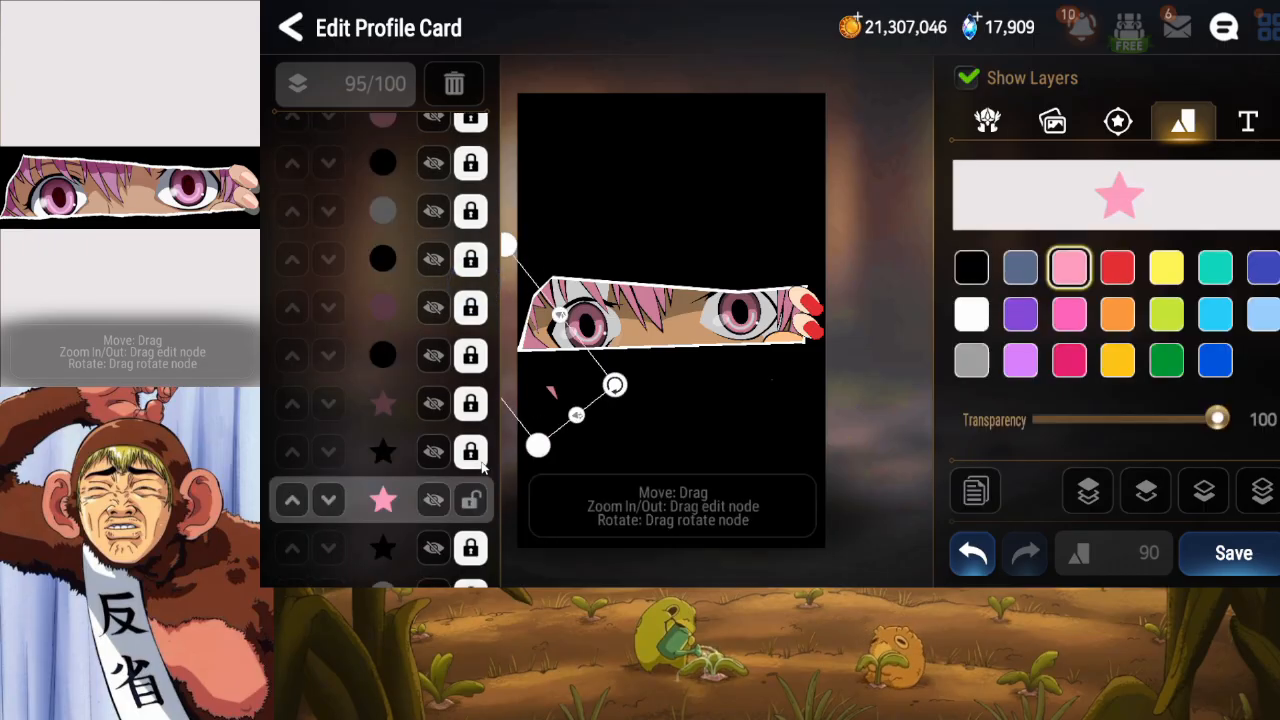
pyautogui.click(477, 500)
# Look through the upper layers and toggle the black square masking the area below the eye strip.
pyautogui.moveTo(424, 332); pyautogui.dragTo(430, 479)
pyautogui.moveTo(414, 375); pyautogui.dragTo(416, 466)
pyautogui.moveTo(404, 370); pyautogui.dragTo(421, 488)
pyautogui.moveTo(424, 348); pyautogui.dragTo(431, 456)
pyautogui.moveTo(424, 346); pyautogui.dragTo(432, 422)
pyautogui.click(428, 278)
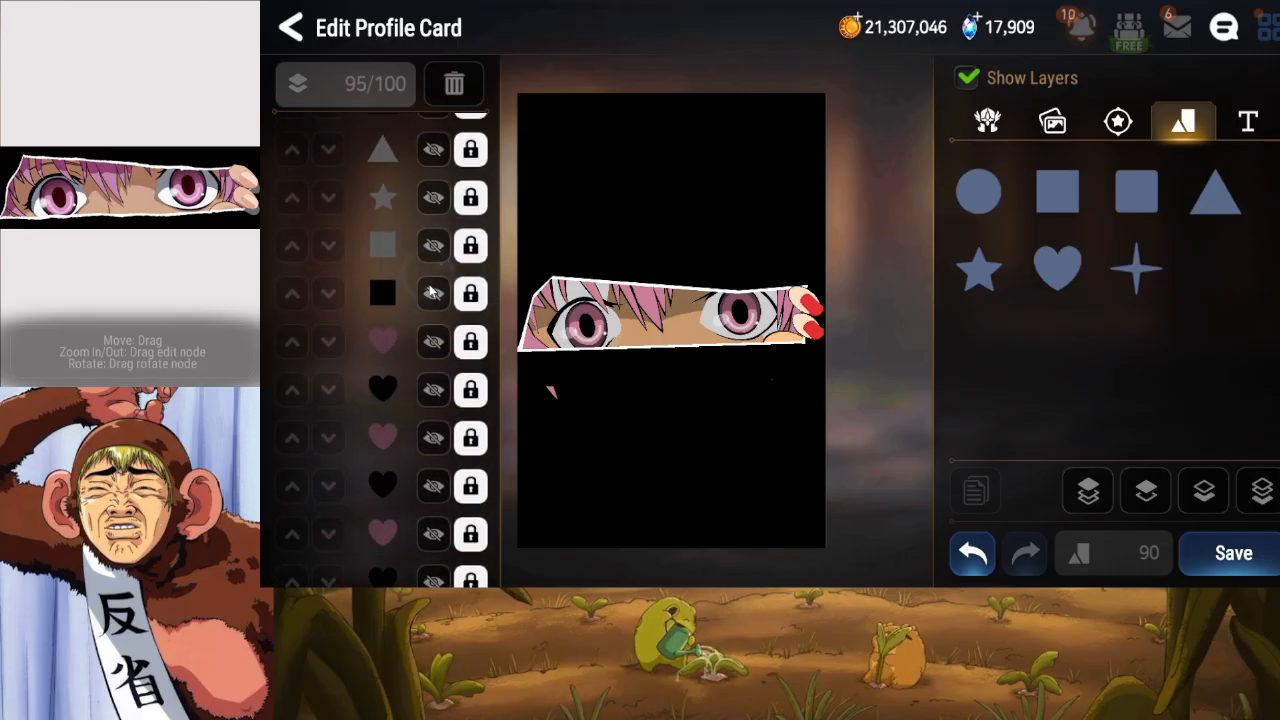
pyautogui.moveTo(429, 289); pyautogui.dragTo(424, 430)
pyautogui.moveTo(428, 252); pyautogui.dragTo(420, 374)
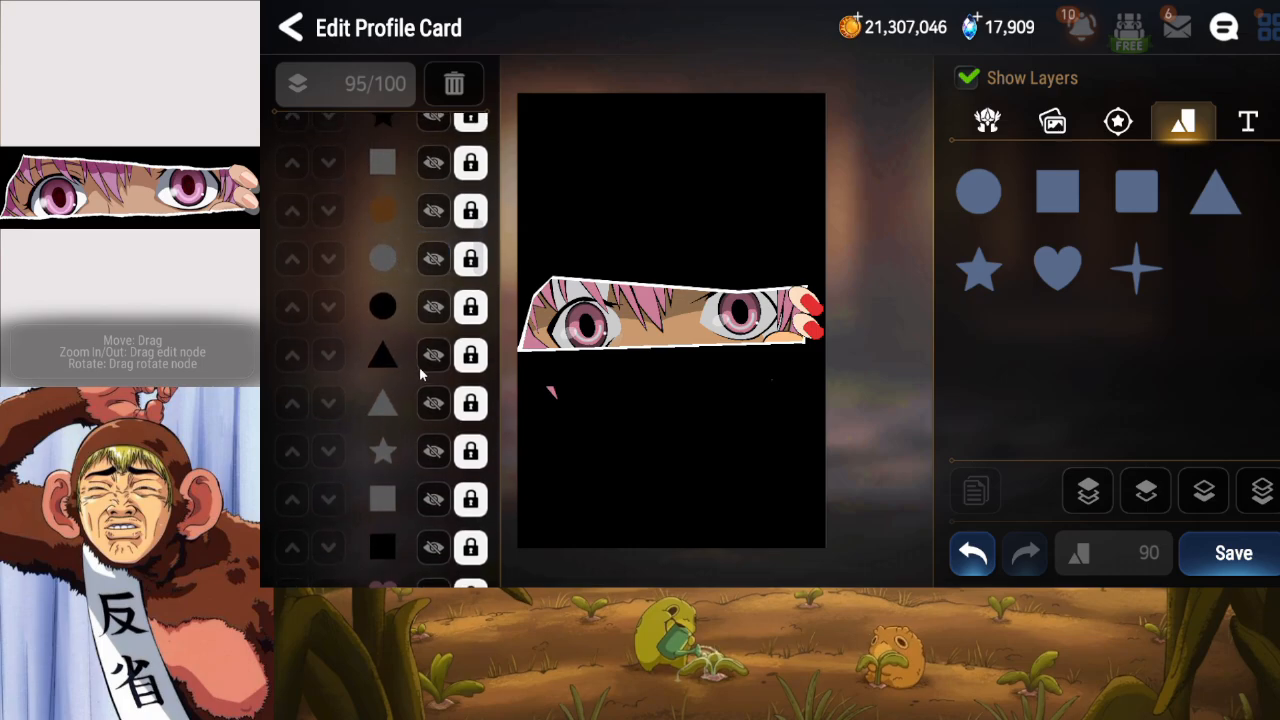
pyautogui.click(433, 355)
pyautogui.click(433, 355)
pyautogui.moveTo(420, 278); pyautogui.dragTo(414, 433)
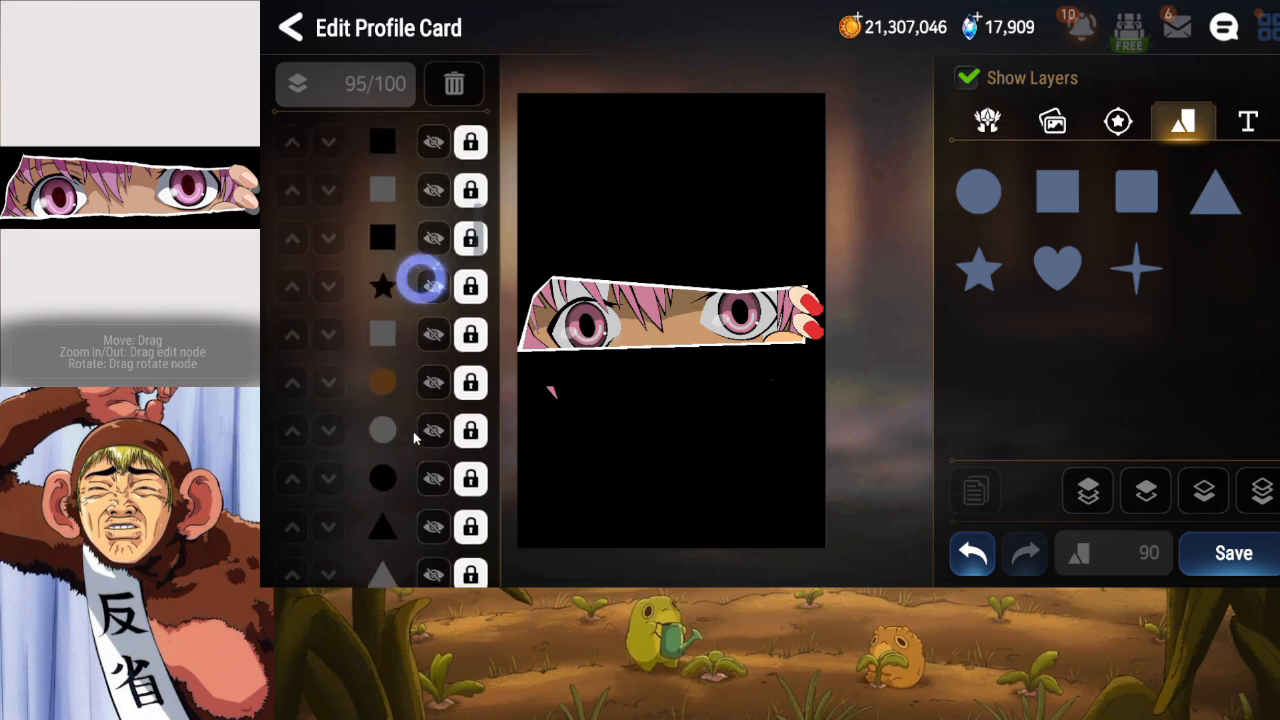
pyautogui.moveTo(414, 340); pyautogui.dragTo(415, 398)
pyautogui.click(429, 371)
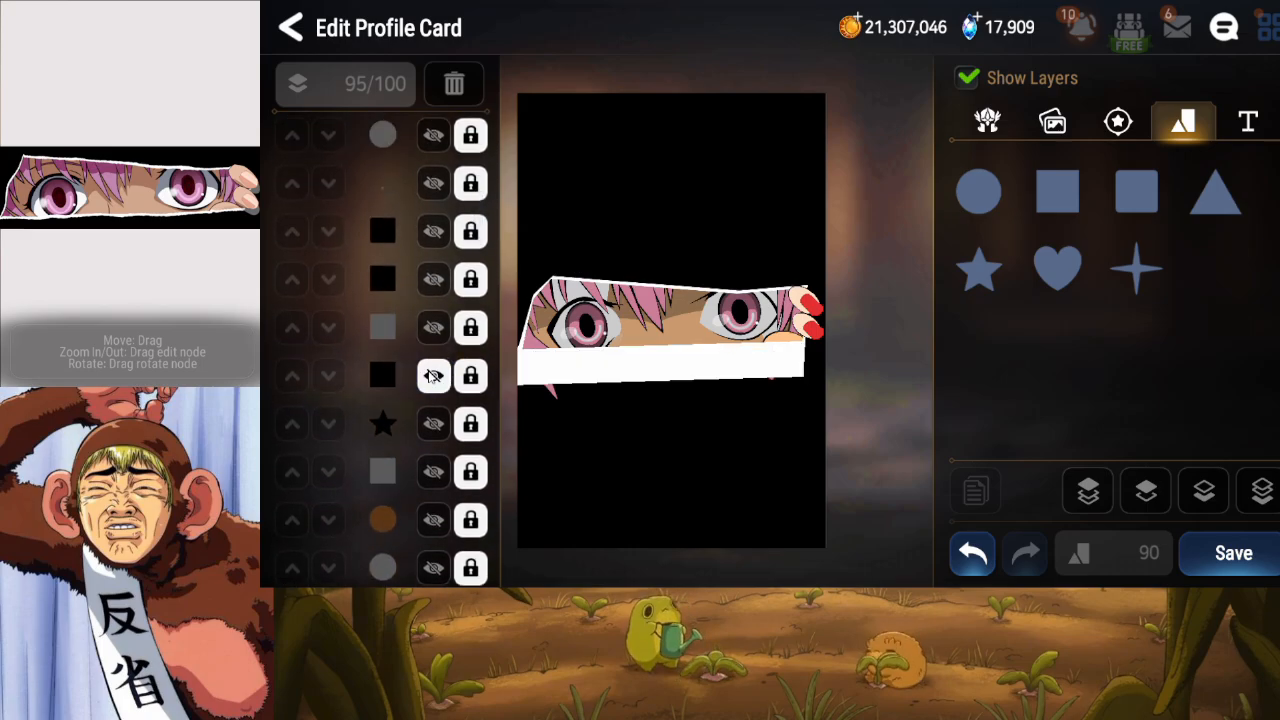
pyautogui.click(430, 371)
# Unlock the lower black masking square, extend it downward over the stray pink piece below the strip and lock it again.
pyautogui.click(464, 376)
pyautogui.moveTo(680, 409); pyautogui.dragTo(681, 452)
pyautogui.moveTo(694, 392); pyautogui.dragTo(701, 420)
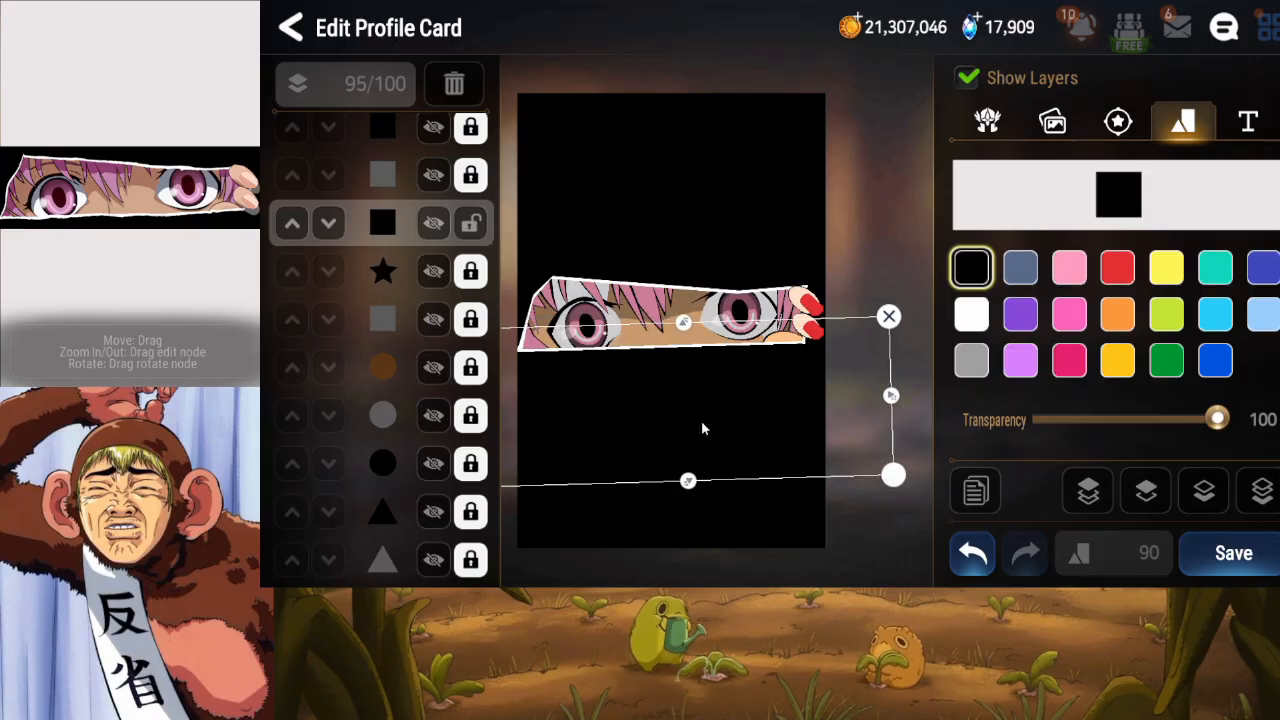
pyautogui.click(465, 222)
# Hide the black square masking the hair above the eye strip and save the profile card.
pyautogui.moveTo(408, 211); pyautogui.dragTo(407, 280)
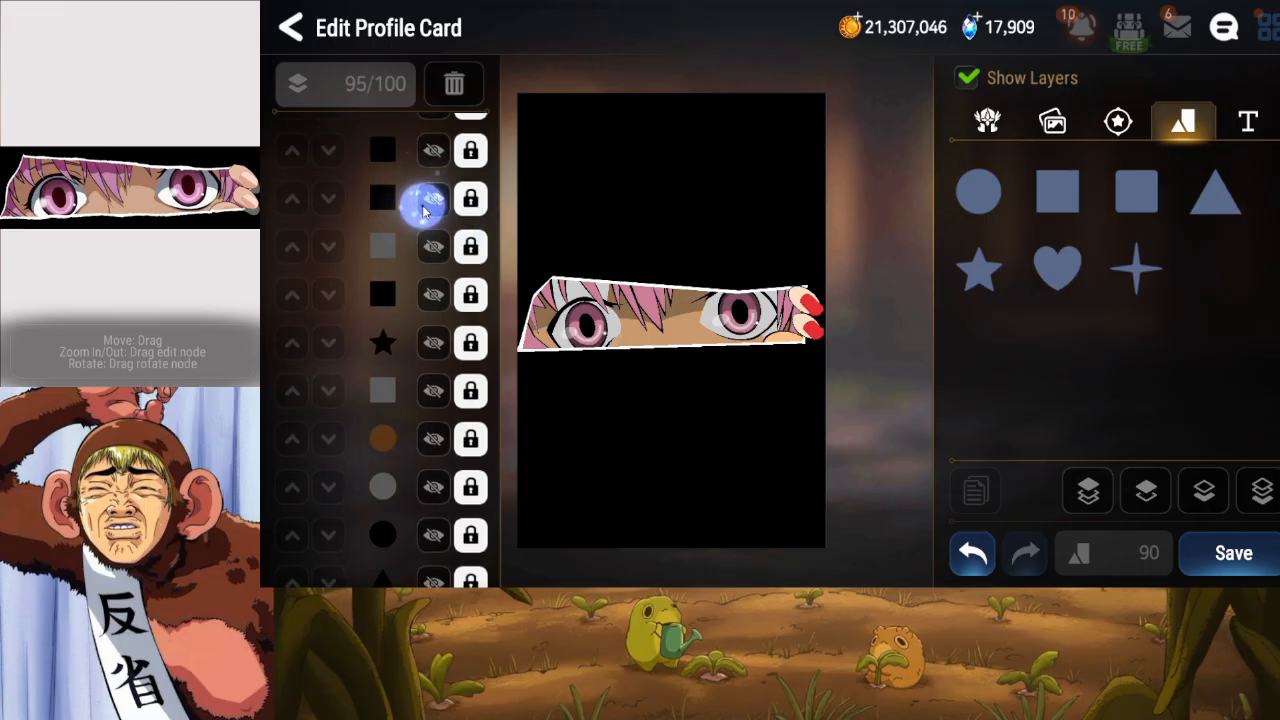
pyautogui.click(431, 146)
pyautogui.moveTo(388, 172); pyautogui.dragTo(391, 217)
pyautogui.moveTo(399, 364); pyautogui.dragTo(398, 320)
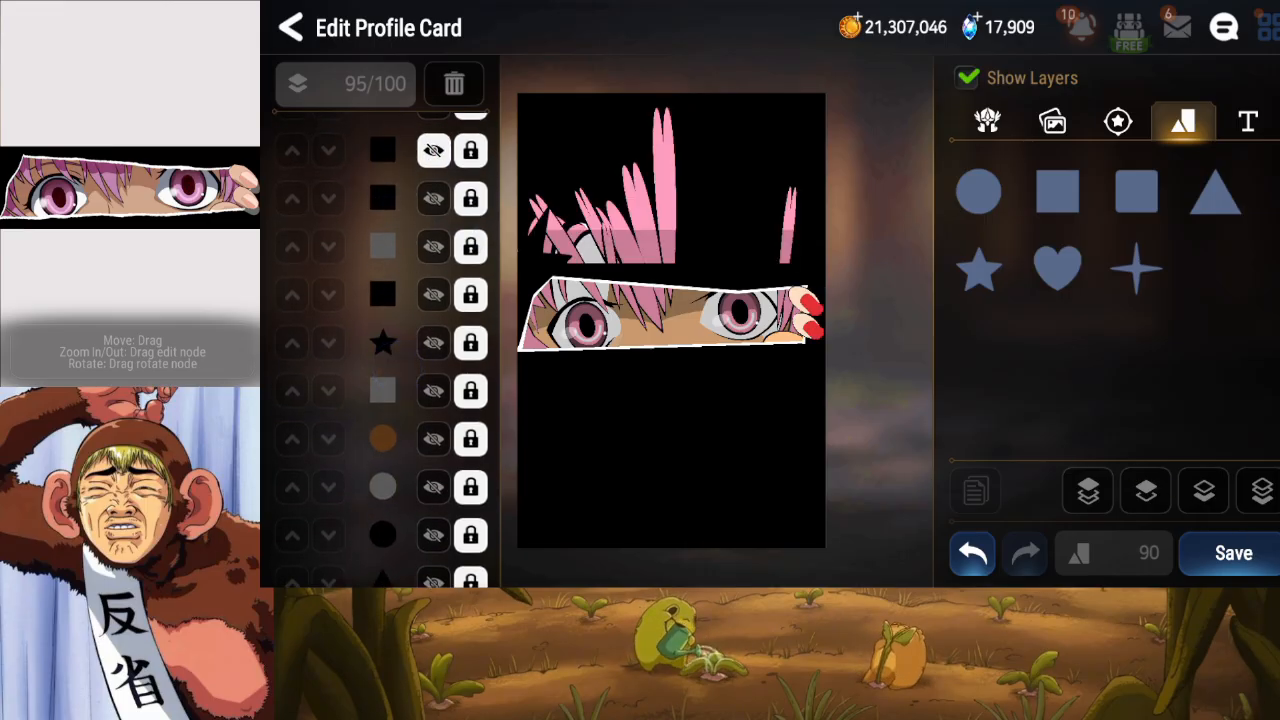
pyautogui.click(1243, 552)
# Unlock the black triangle layer and enlarge and move it over the stray pink hair above the eye strip.
pyautogui.moveTo(374, 384); pyautogui.dragTo(369, 246)
pyautogui.moveTo(386, 358); pyautogui.dragTo(387, 293)
pyautogui.click(436, 239)
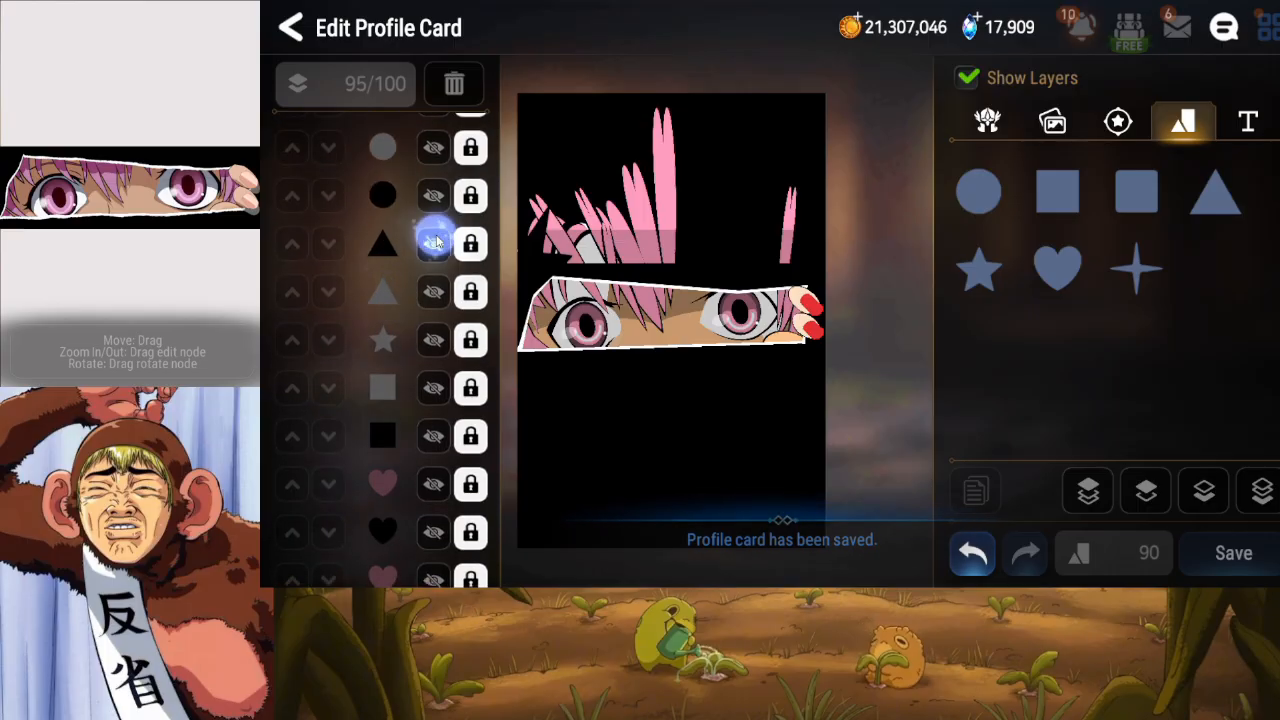
pyautogui.click(470, 246)
pyautogui.moveTo(740, 237); pyautogui.dragTo(733, 306)
pyautogui.moveTo(743, 231); pyautogui.dragTo(940, 235)
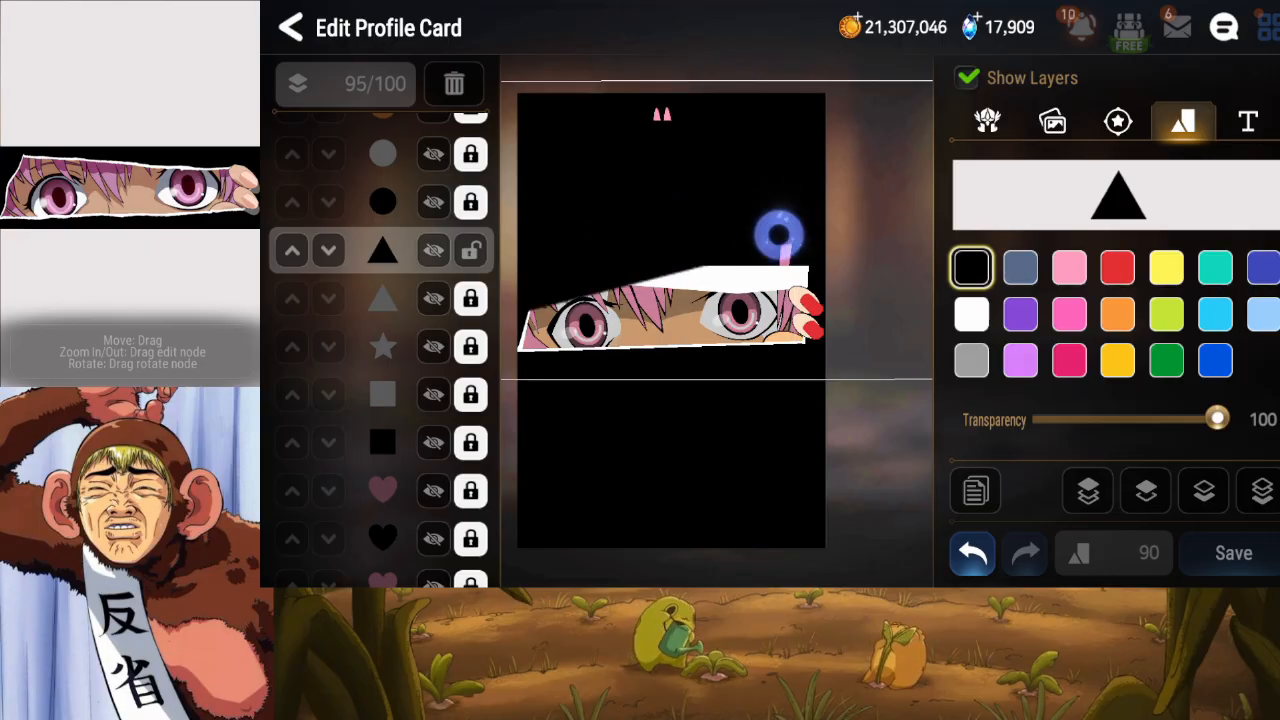
pyautogui.moveTo(354, 291); pyautogui.dragTo(715, 240)
pyautogui.moveTo(550, 243); pyautogui.dragTo(728, 242)
pyautogui.moveTo(624, 232); pyautogui.dragTo(738, 199)
pyautogui.moveTo(700, 208); pyautogui.dragTo(577, 223)
pyautogui.moveTo(685, 231); pyautogui.dragTo(392, 239)
pyautogui.moveTo(575, 222); pyautogui.dragTo(400, 215)
pyautogui.moveTo(613, 171); pyautogui.dragTo(534, 192)
pyautogui.moveTo(712, 232); pyautogui.dragTo(950, 234)
pyautogui.moveTo(625, 212); pyautogui.dragTo(404, 194)
pyautogui.moveTo(711, 229); pyautogui.dragTo(760, 238)
# Recolor the triangle slate blue and adjust it to cover the area above the strip, aligning its lower side with the strip's upper edge.
pyautogui.click(1020, 267)
pyautogui.moveTo(691, 207); pyautogui.dragTo(780, 208)
pyautogui.moveTo(751, 211); pyautogui.dragTo(200, 262)
pyautogui.moveTo(895, 218); pyautogui.dragTo(402, 246)
pyautogui.moveTo(812, 290); pyautogui.dragTo(952, 213)
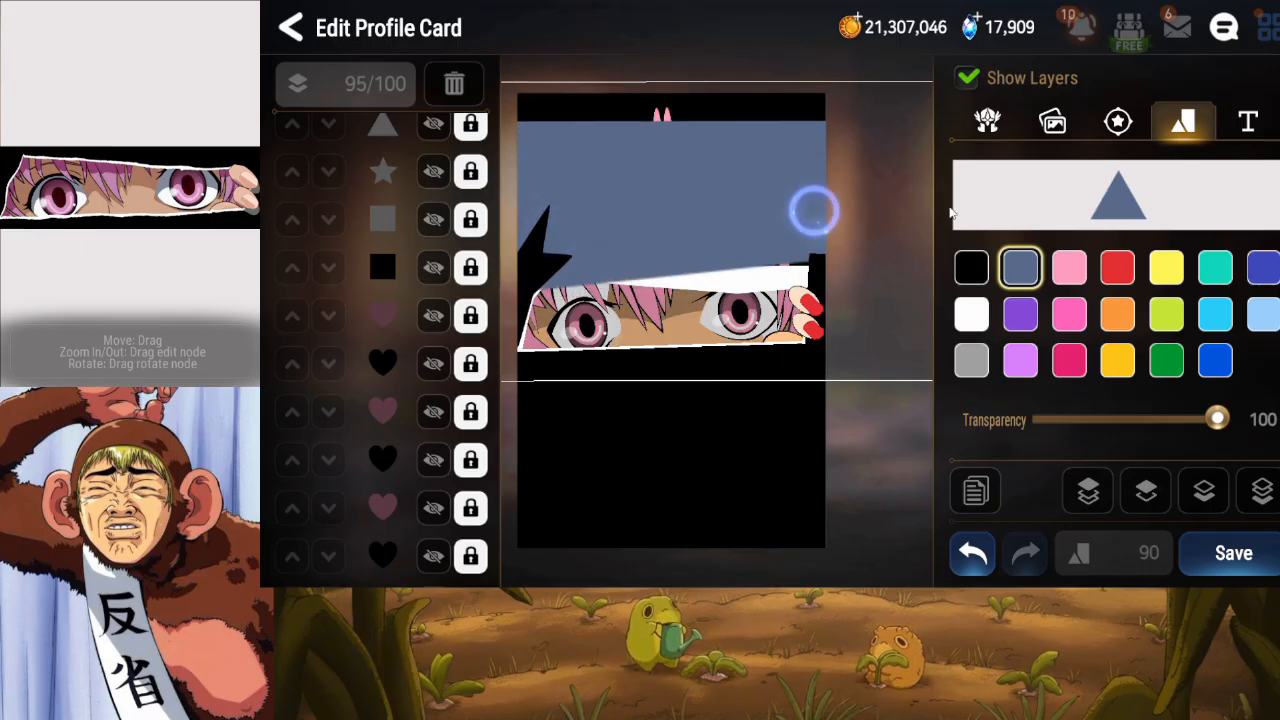
pyautogui.moveTo(813, 210); pyautogui.dragTo(771, 226)
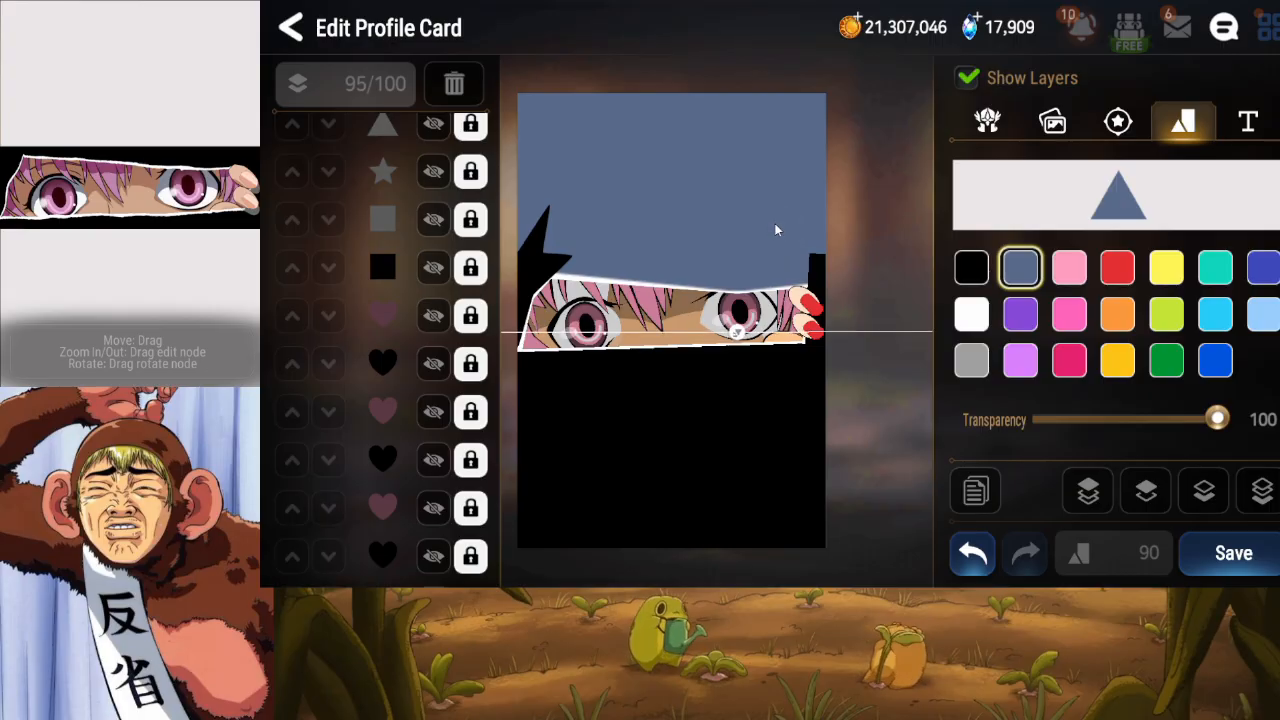
# Recolor the masking triangle black and lock its layer again.
pyautogui.click(969, 269)
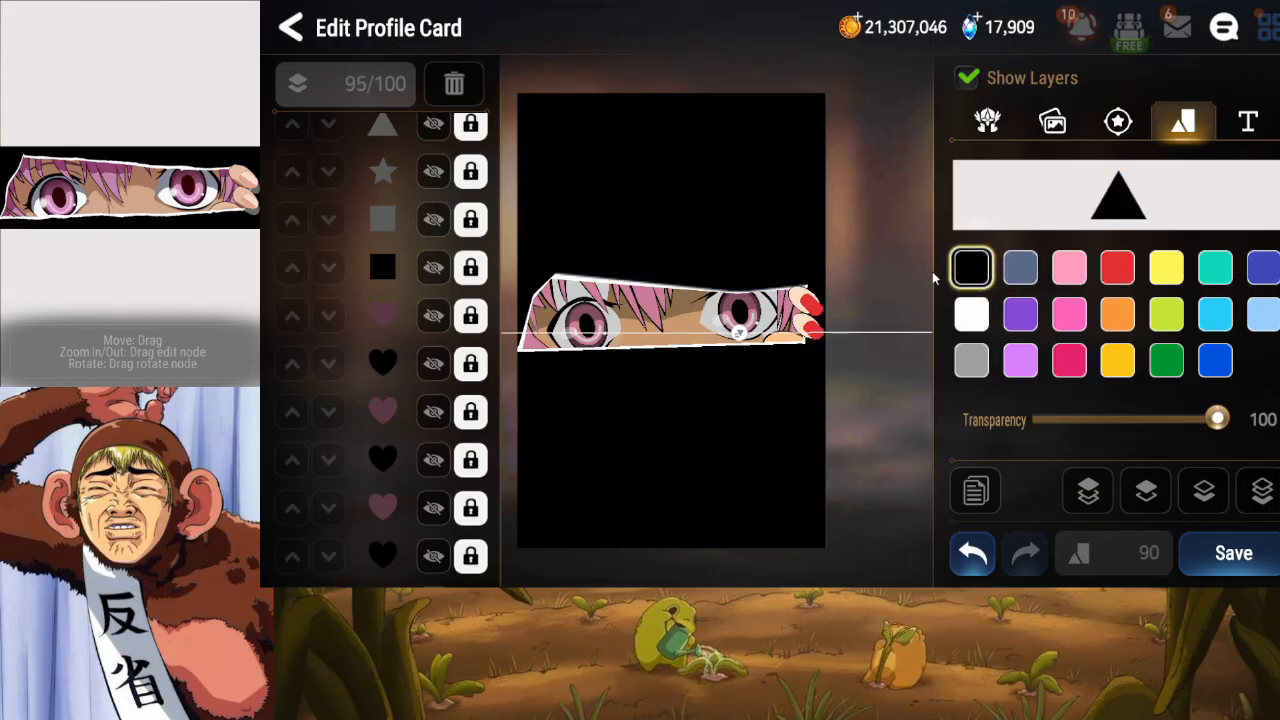
pyautogui.moveTo(397, 237); pyautogui.dragTo(394, 303)
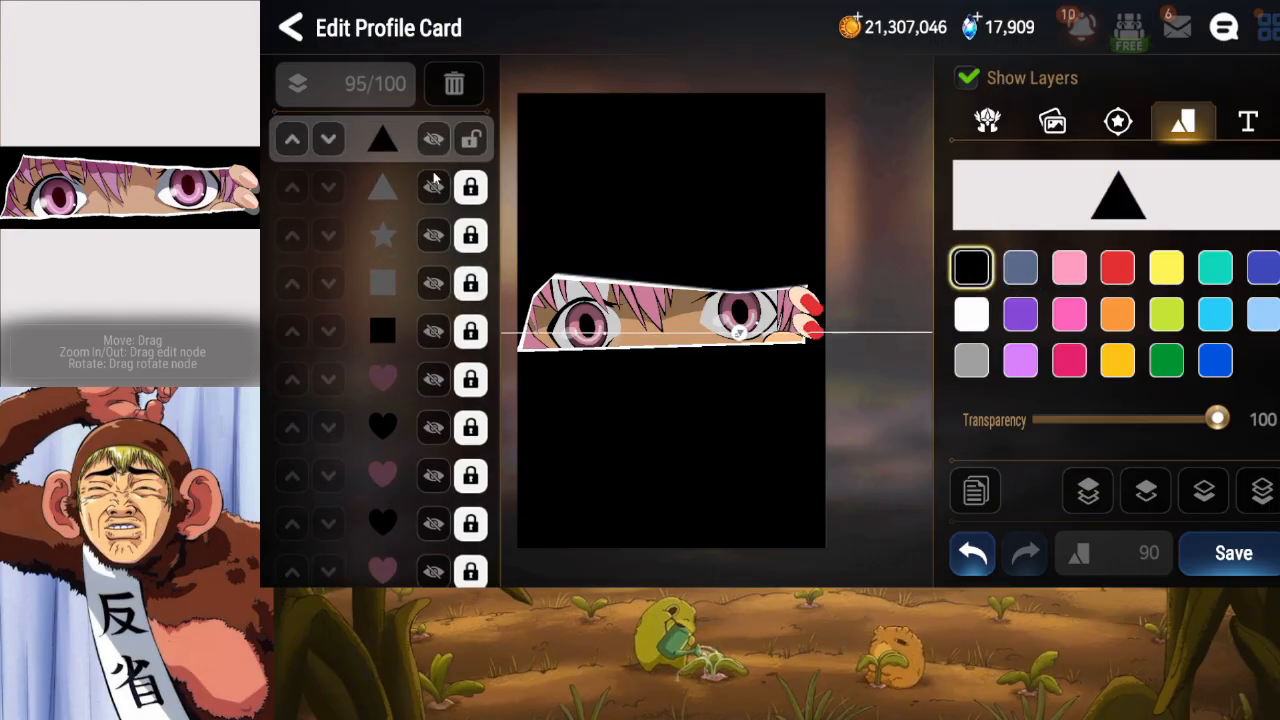
pyautogui.moveTo(424, 188); pyautogui.dragTo(414, 263)
pyautogui.click(472, 229)
# Check the black square layer just above the pink and black hearts by toggling its visibility.
pyautogui.moveTo(432, 328); pyautogui.dragTo(433, 258)
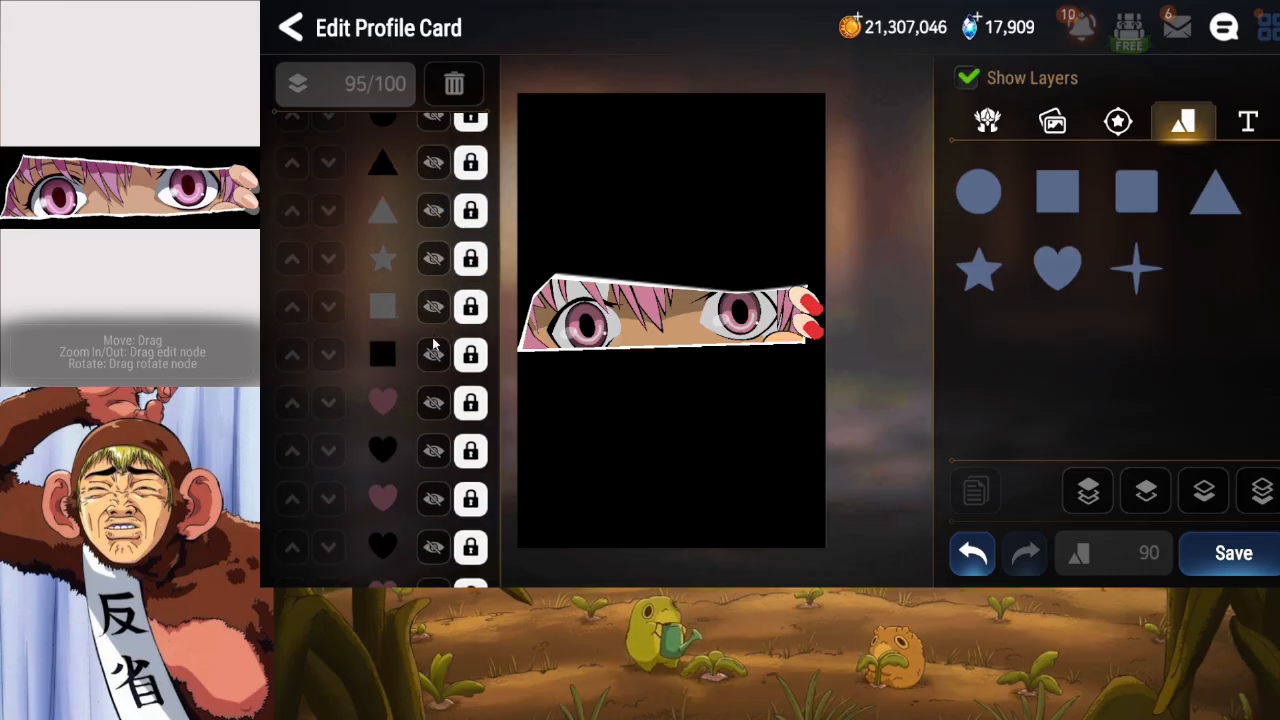
pyautogui.click(434, 355)
pyautogui.click(432, 358)
# Unlock and delete the hidden black square that masked the hair above the eye strip.
pyautogui.moveTo(419, 179); pyautogui.dragTo(406, 384)
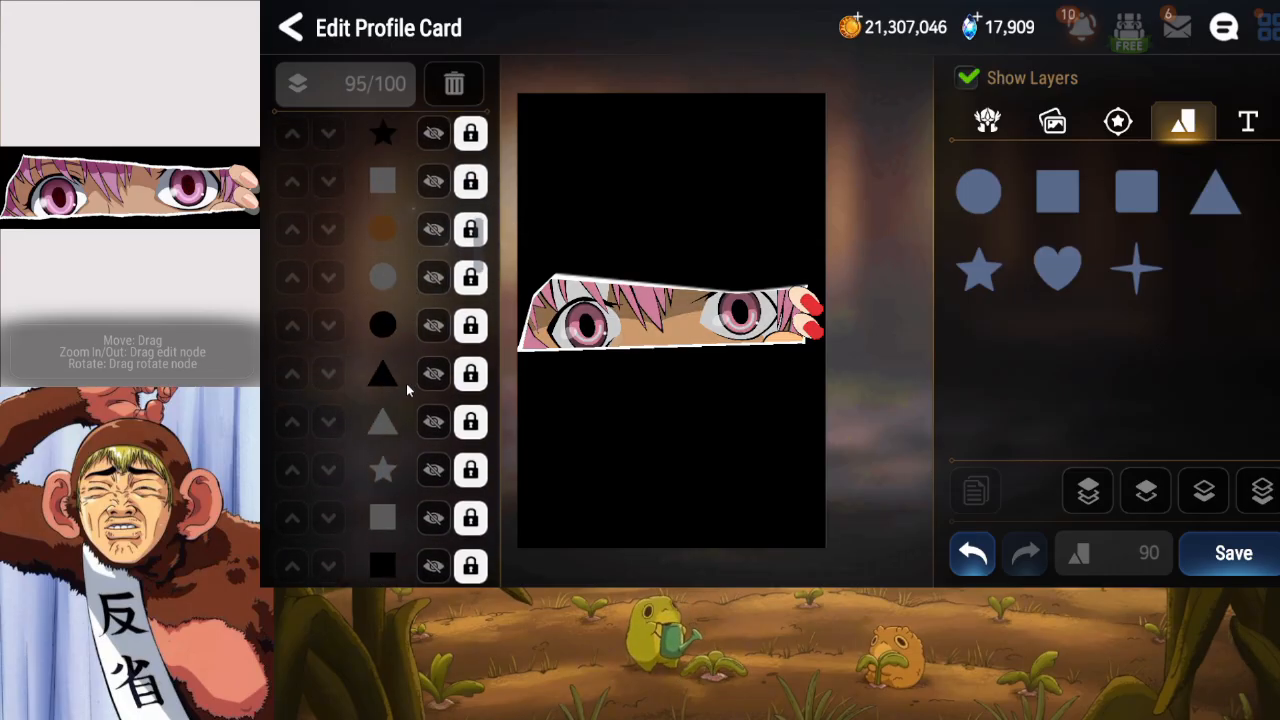
pyautogui.moveTo(417, 287); pyautogui.dragTo(407, 470)
pyautogui.moveTo(412, 196); pyautogui.dragTo(396, 312)
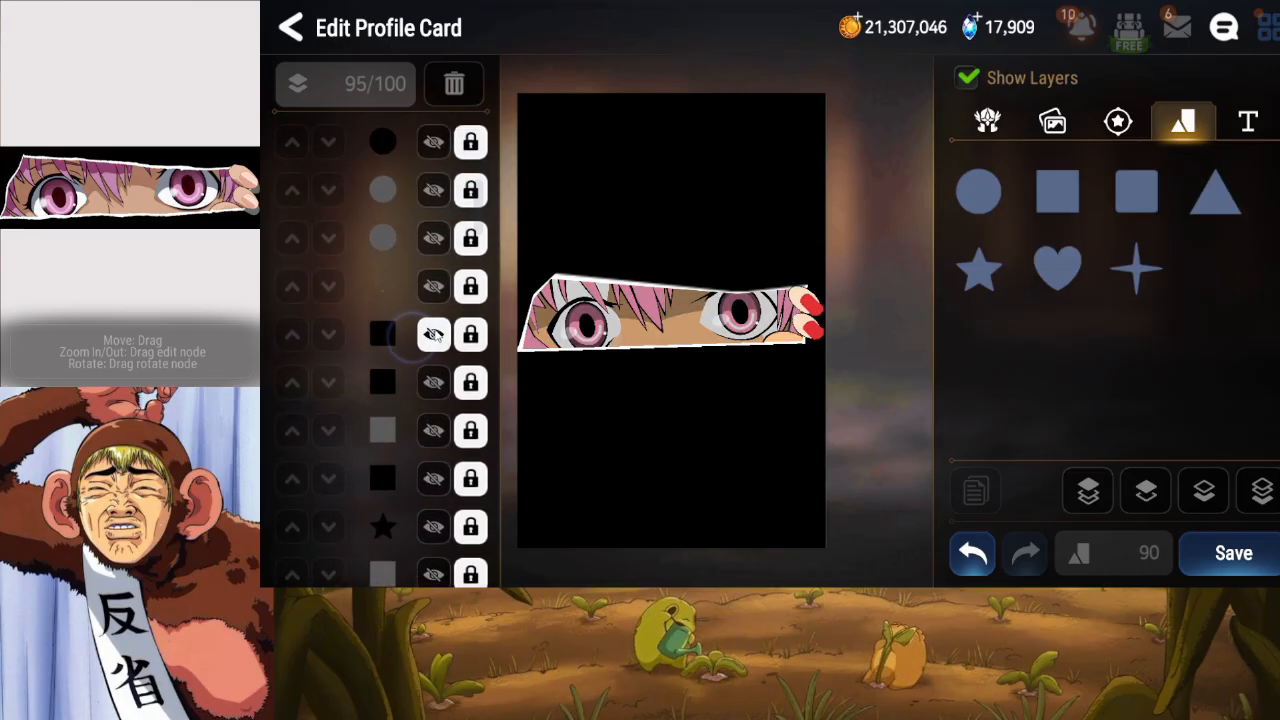
pyautogui.click(430, 332)
pyautogui.click(433, 334)
pyautogui.click(471, 334)
pyautogui.click(456, 83)
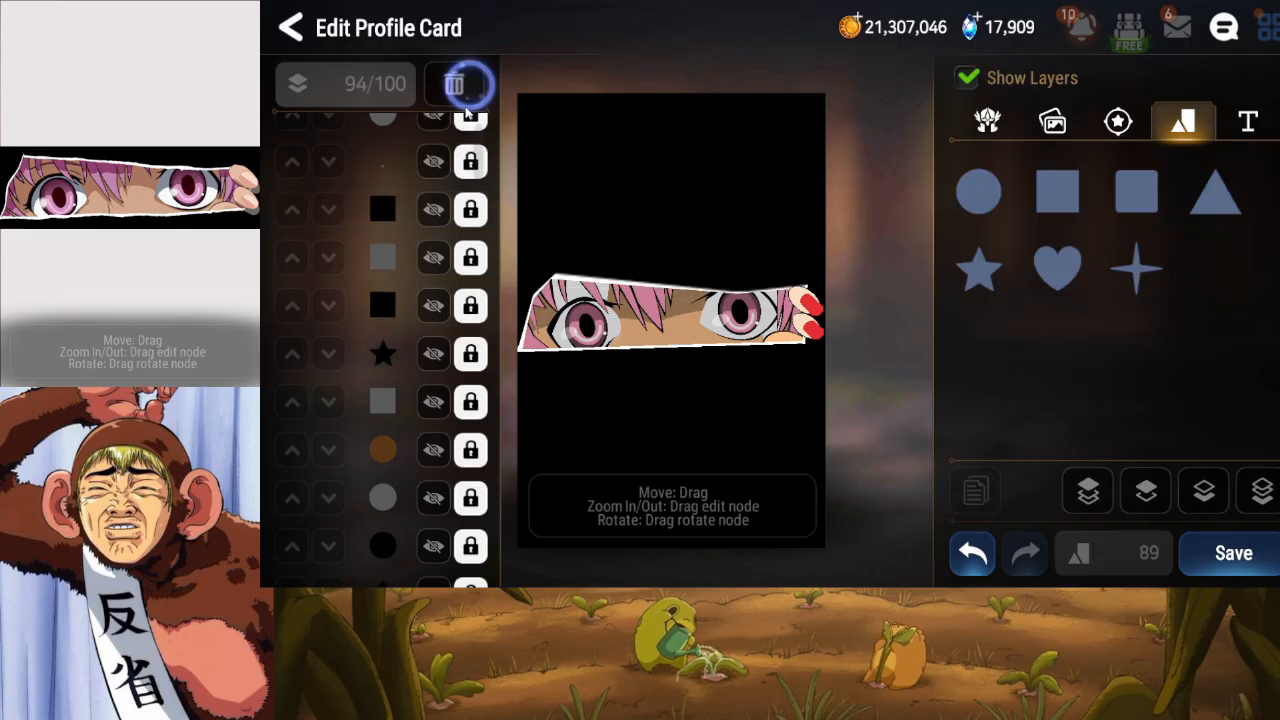
# Check the black square beside the fingers and the white square layer below it by toggling their visibility.
pyautogui.click(437, 225)
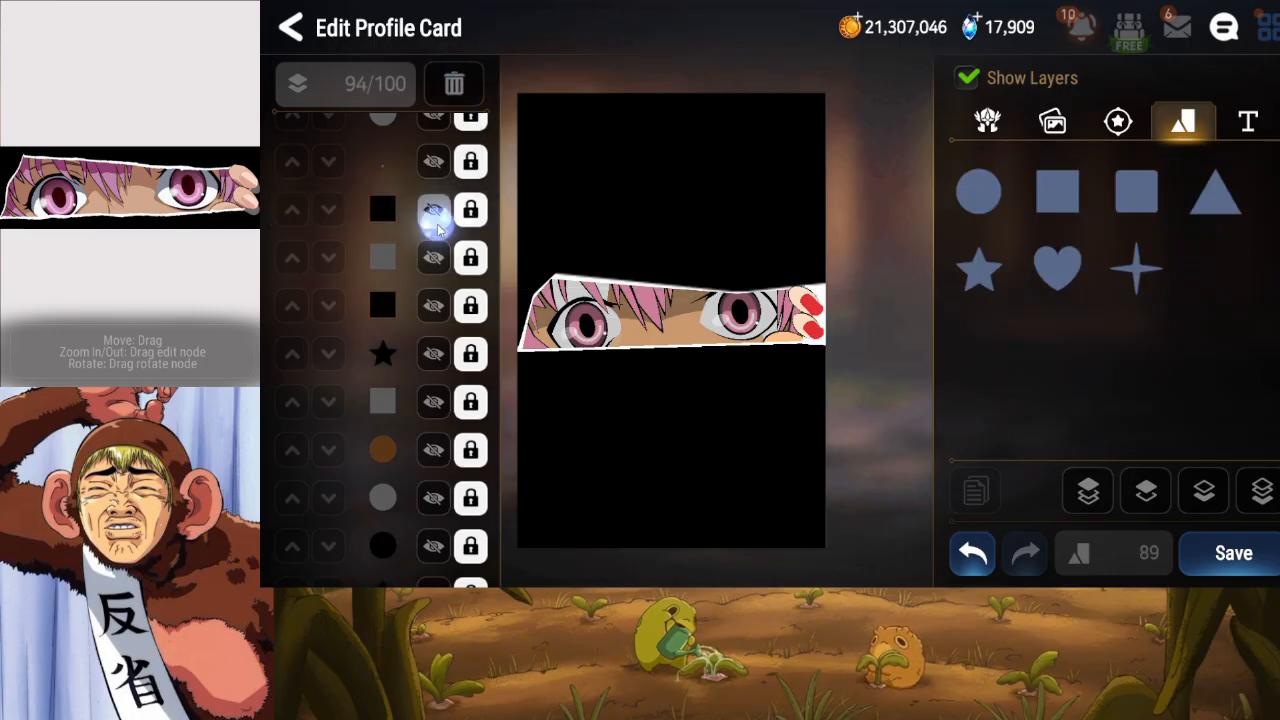
pyautogui.click(437, 225)
pyautogui.click(437, 225)
pyautogui.click(437, 226)
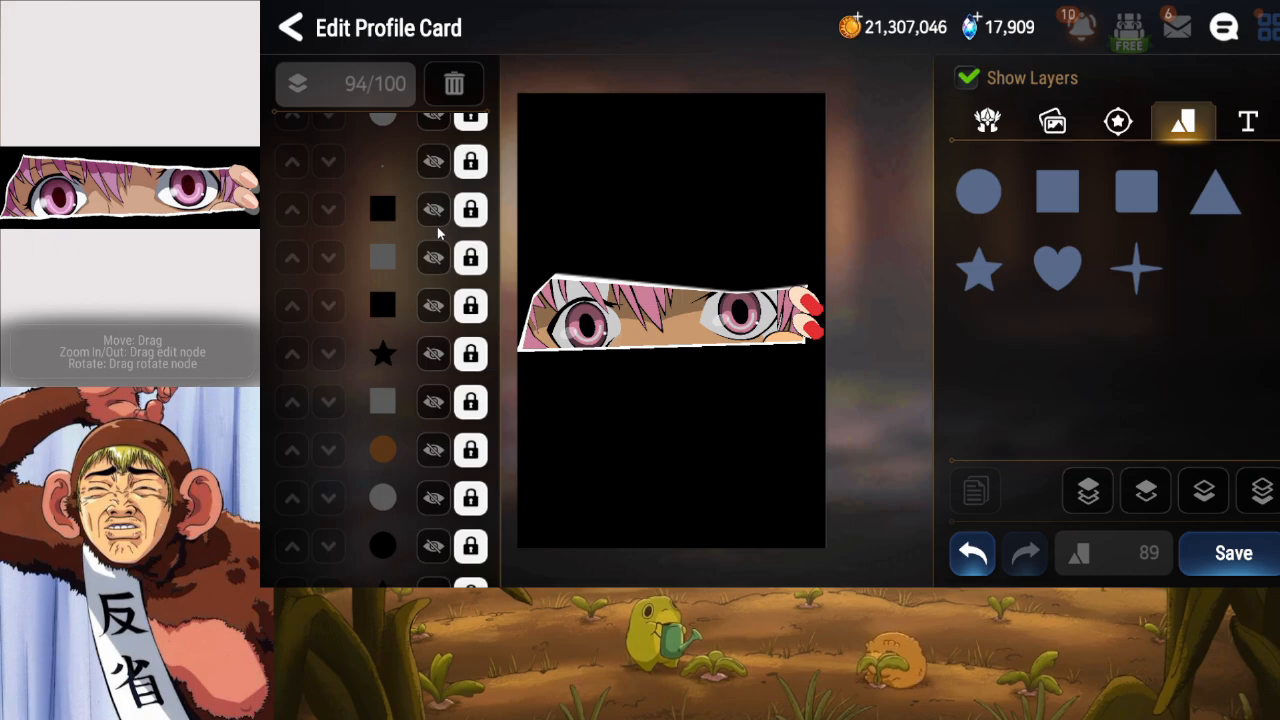
pyautogui.click(433, 257)
pyautogui.click(433, 259)
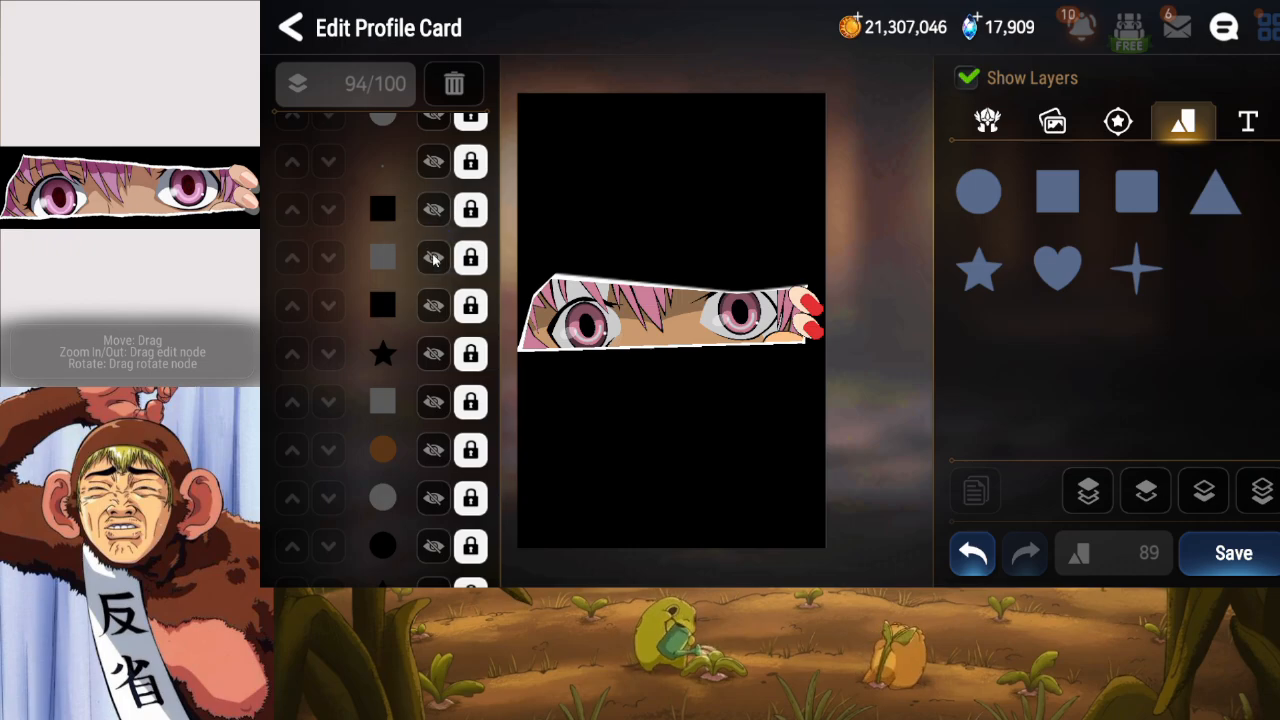
# Try to delete the black square beside the fingers and narrow the white square at that end of the strip.
pyautogui.click(433, 209)
pyautogui.click(471, 97)
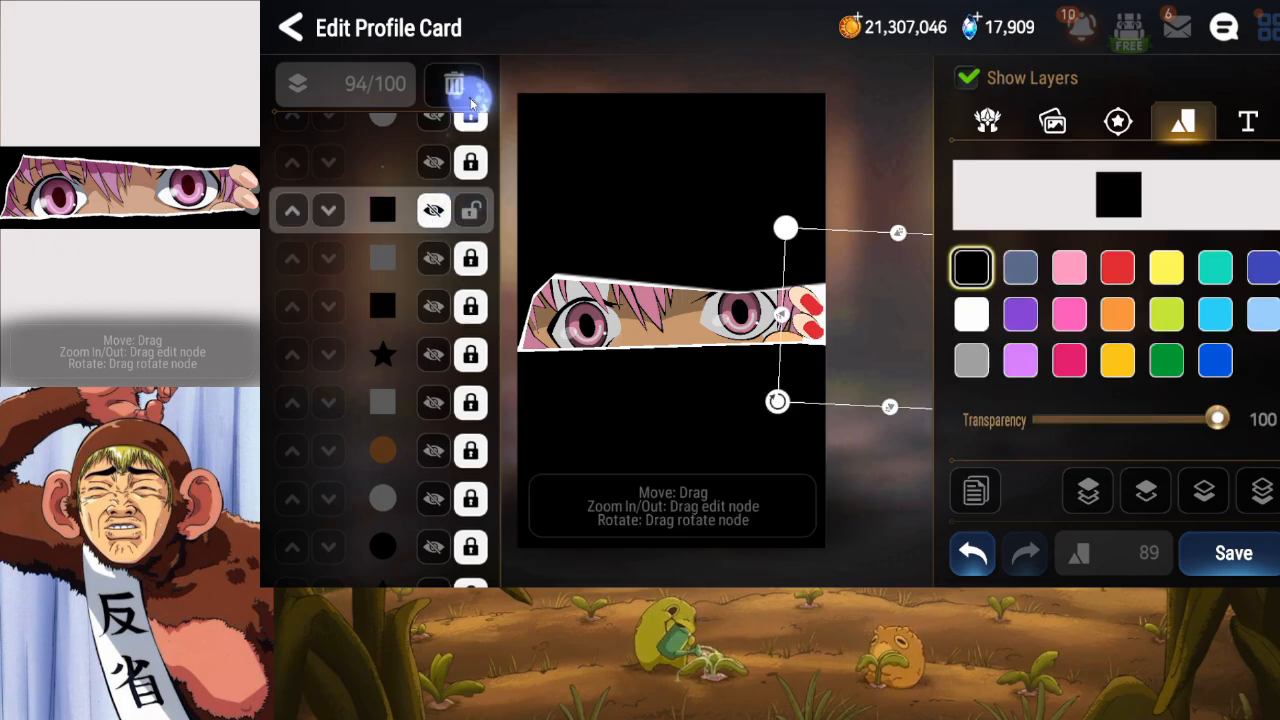
pyautogui.click(433, 209)
pyautogui.moveTo(843, 318); pyautogui.dragTo(753, 318)
pyautogui.moveTo(848, 308); pyautogui.dragTo(837, 308)
pyautogui.moveTo(904, 320); pyautogui.dragTo(798, 332)
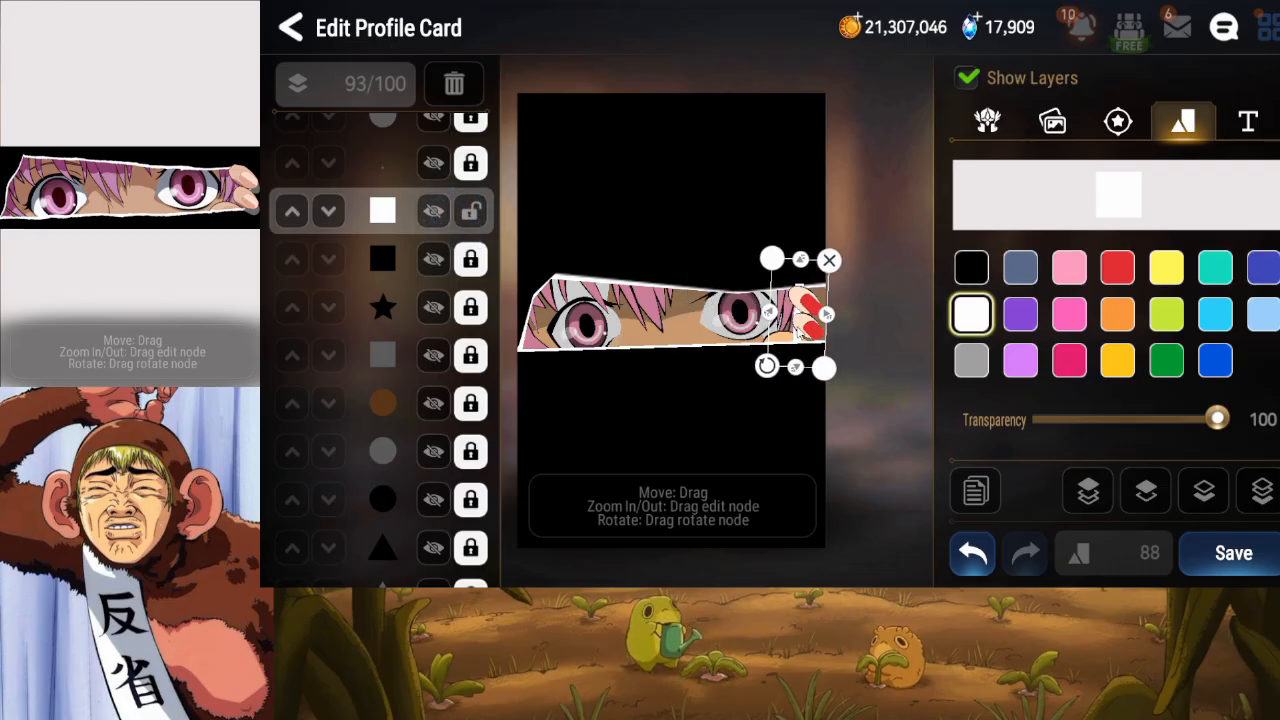
# Undo the white square's changes and restore the black square beside the fingers, visible and locked.
pyautogui.click(974, 556)
pyautogui.click(976, 560)
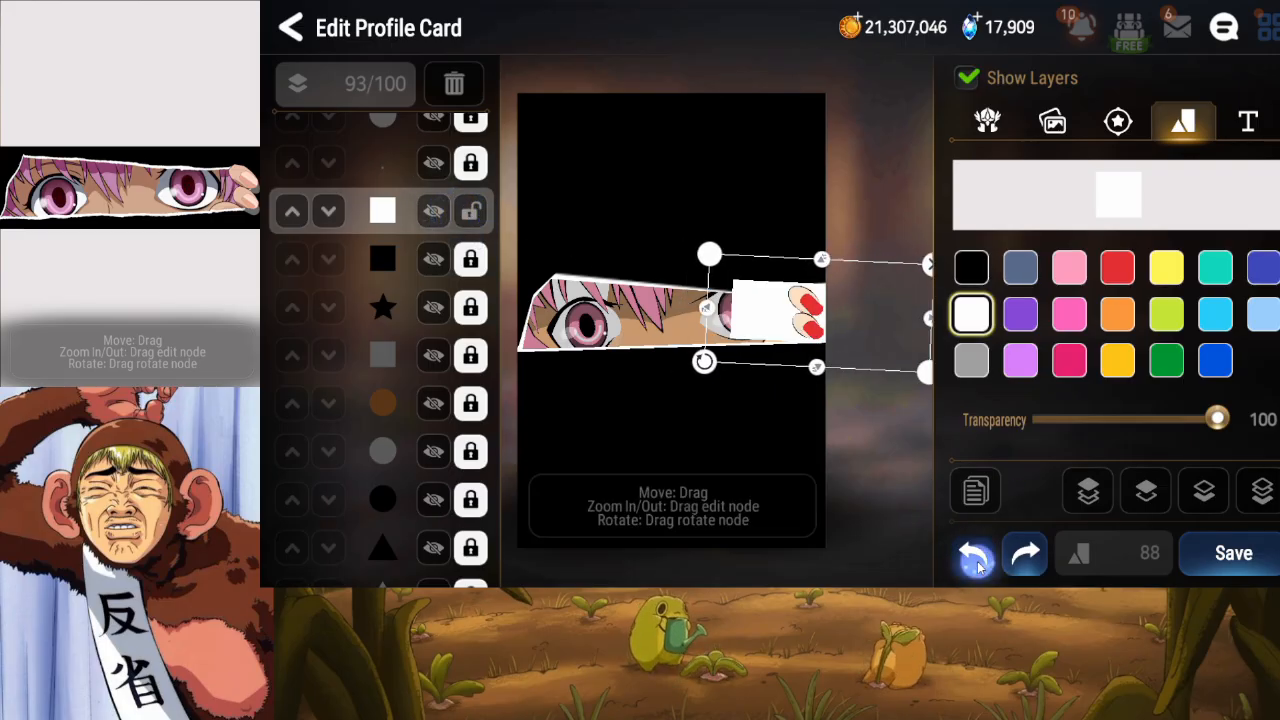
pyautogui.click(976, 560)
pyautogui.click(976, 560)
pyautogui.click(976, 560)
pyautogui.click(976, 560)
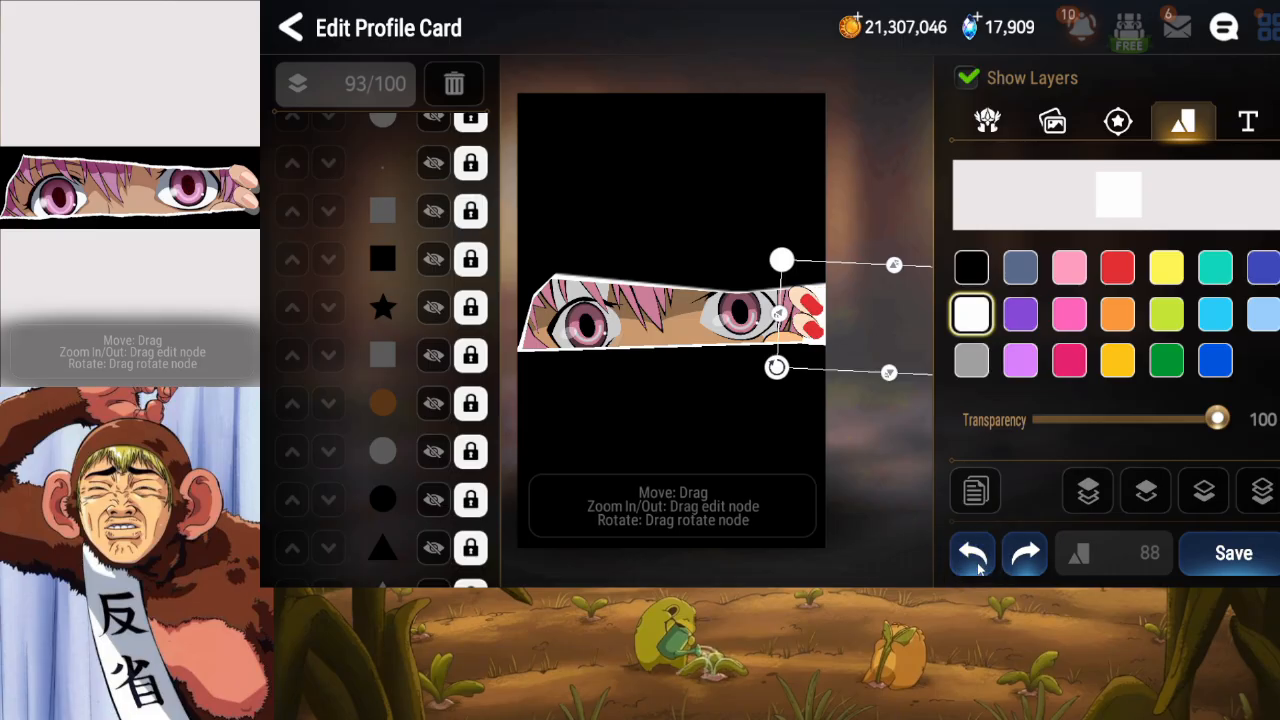
pyautogui.click(975, 560)
pyautogui.click(970, 556)
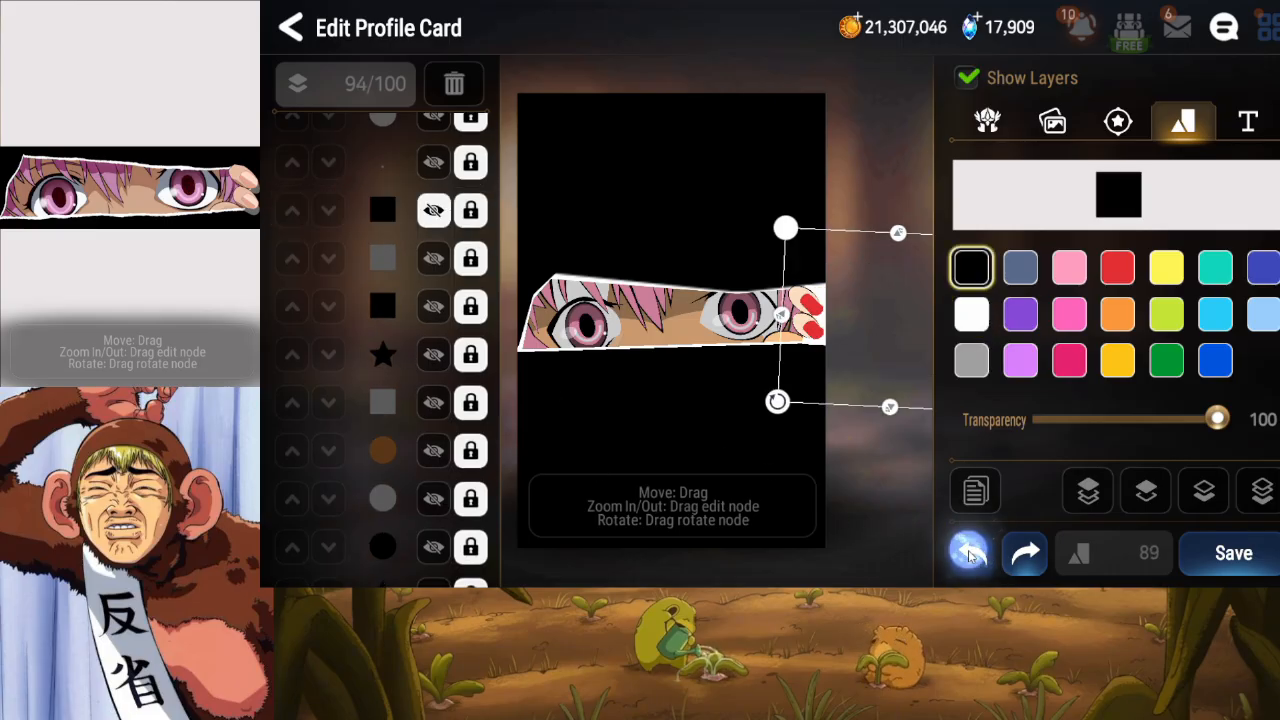
pyautogui.click(663, 261)
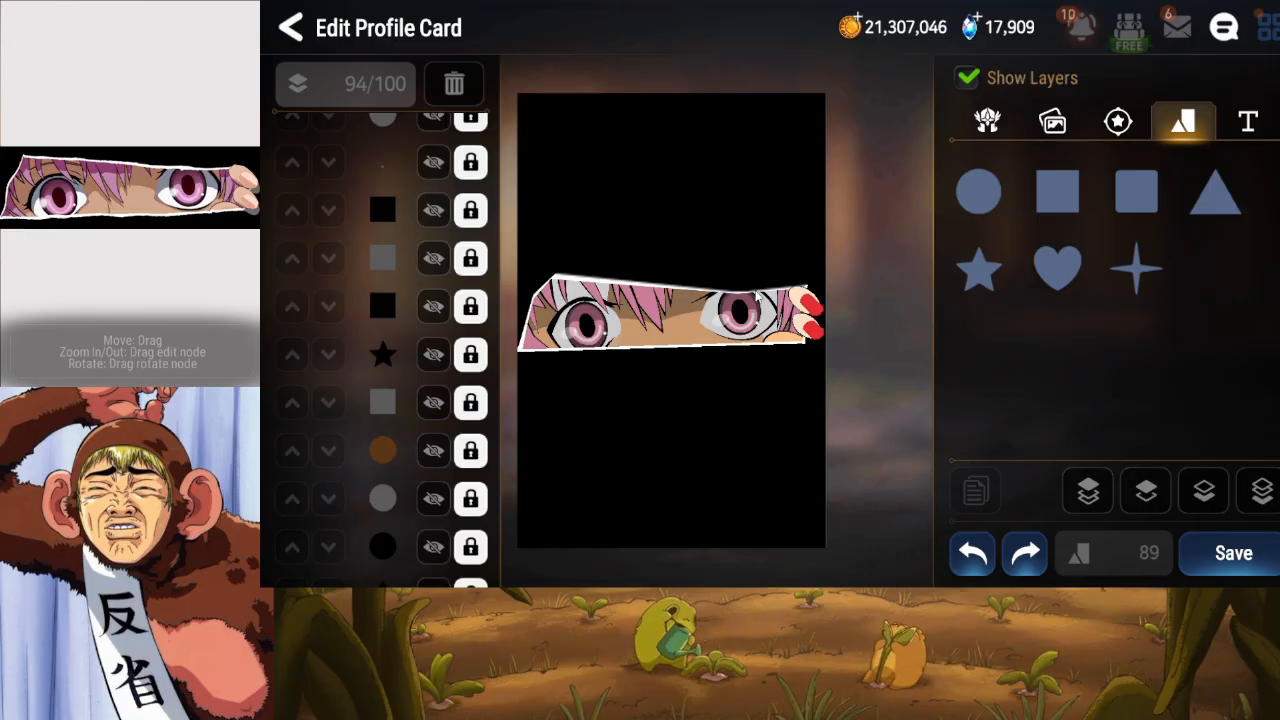
# Check the red fingernail squares and circles by toggling their visibility, leave them all shown and save the profile card.
pyautogui.moveTo(400, 423); pyautogui.dragTo(352, 540)
pyautogui.moveTo(373, 287); pyautogui.dragTo(360, 470)
pyautogui.moveTo(365, 347); pyautogui.dragTo(357, 452)
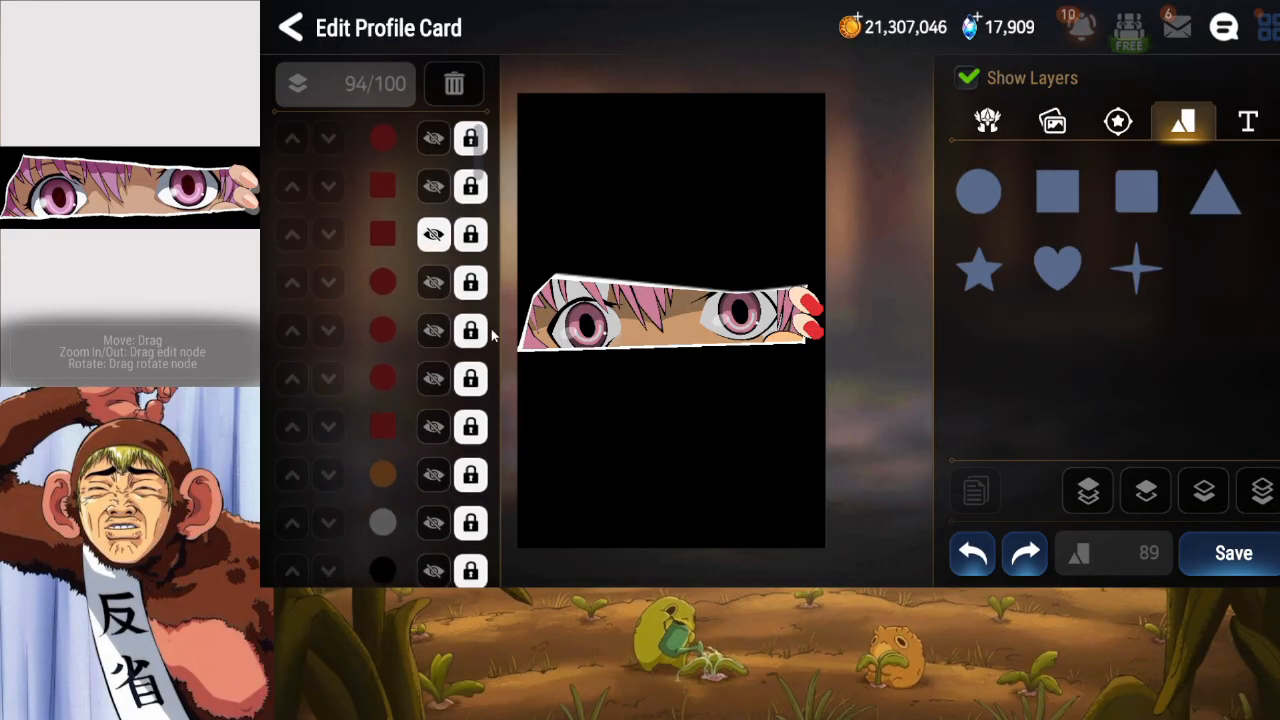
pyautogui.click(433, 234)
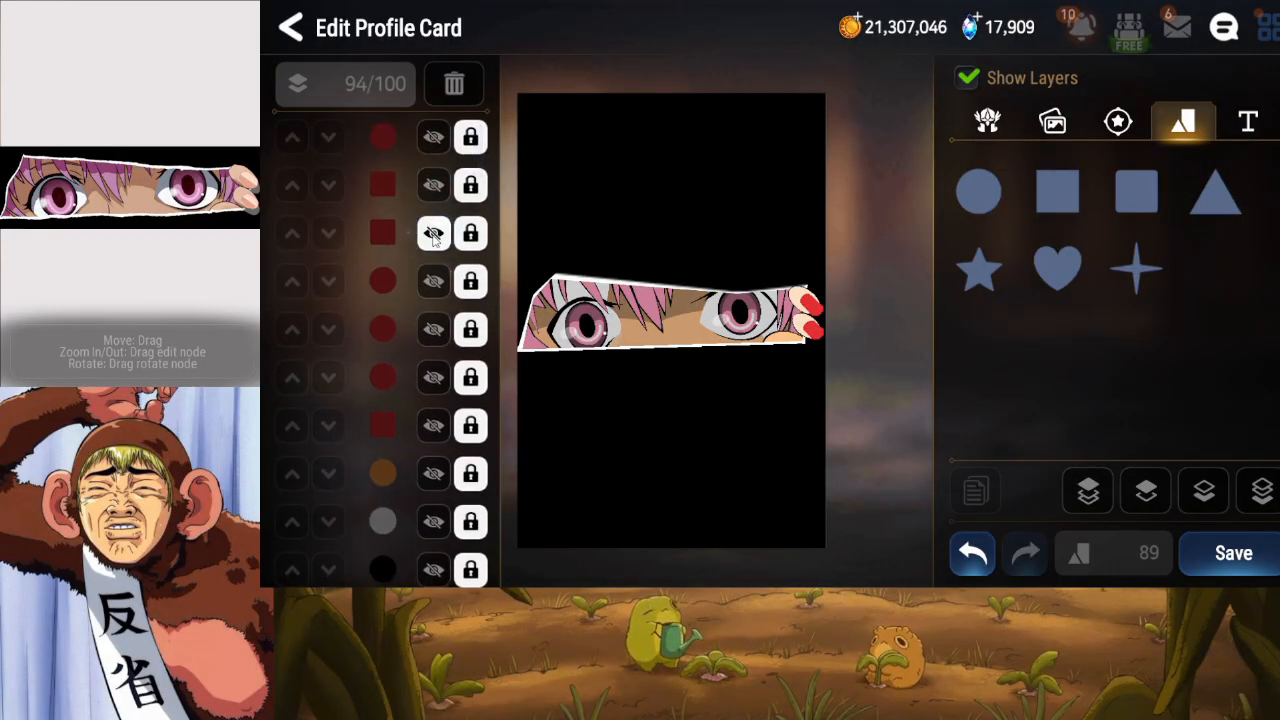
pyautogui.click(430, 281)
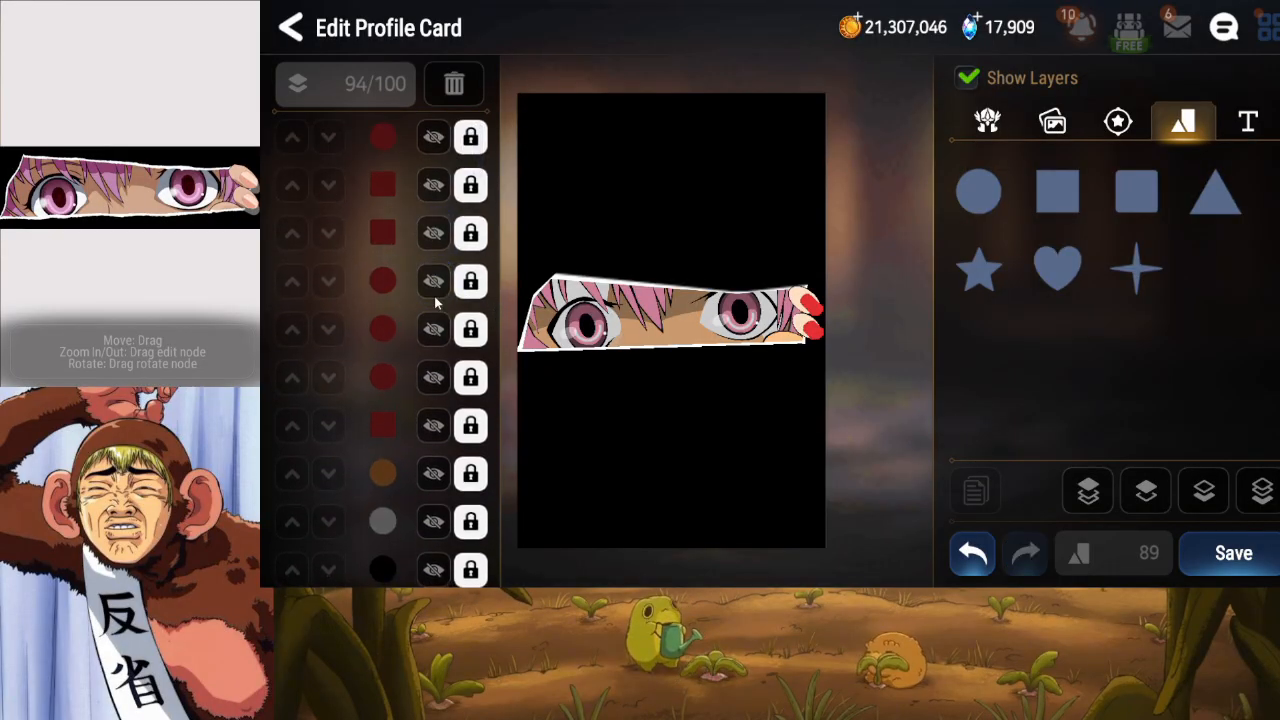
pyautogui.click(433, 329)
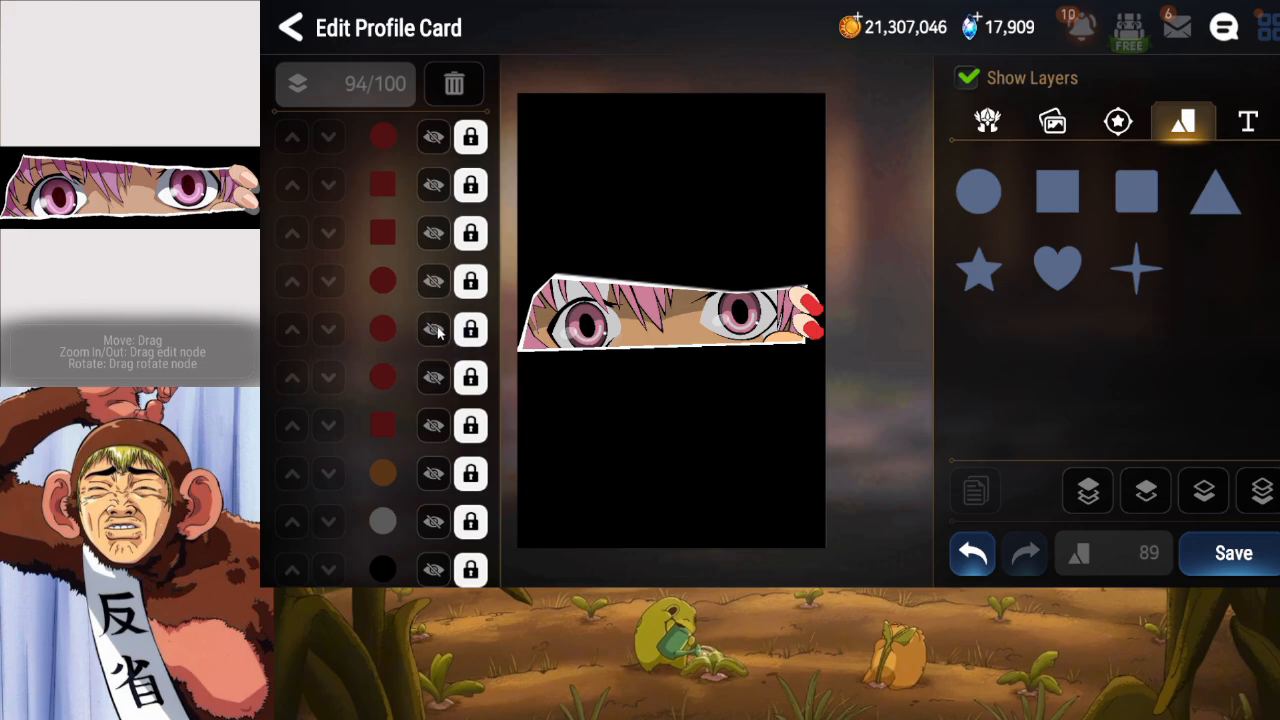
pyautogui.click(432, 438)
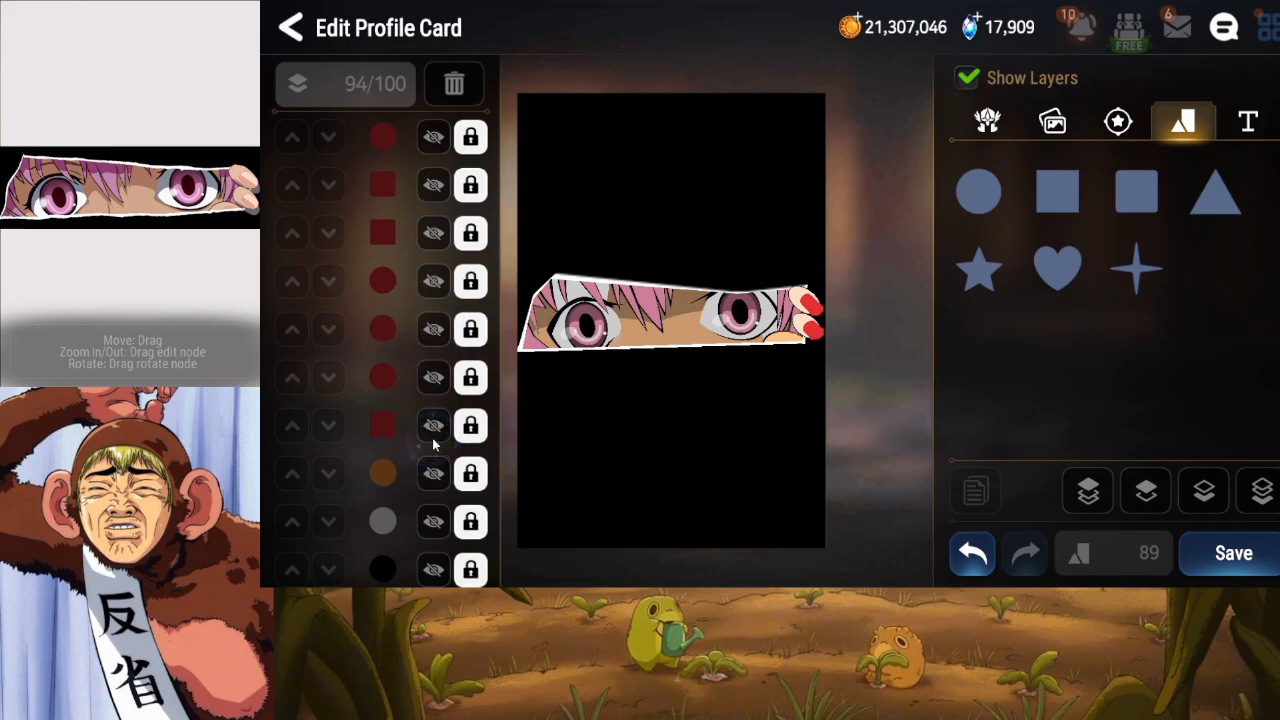
pyautogui.click(1220, 548)
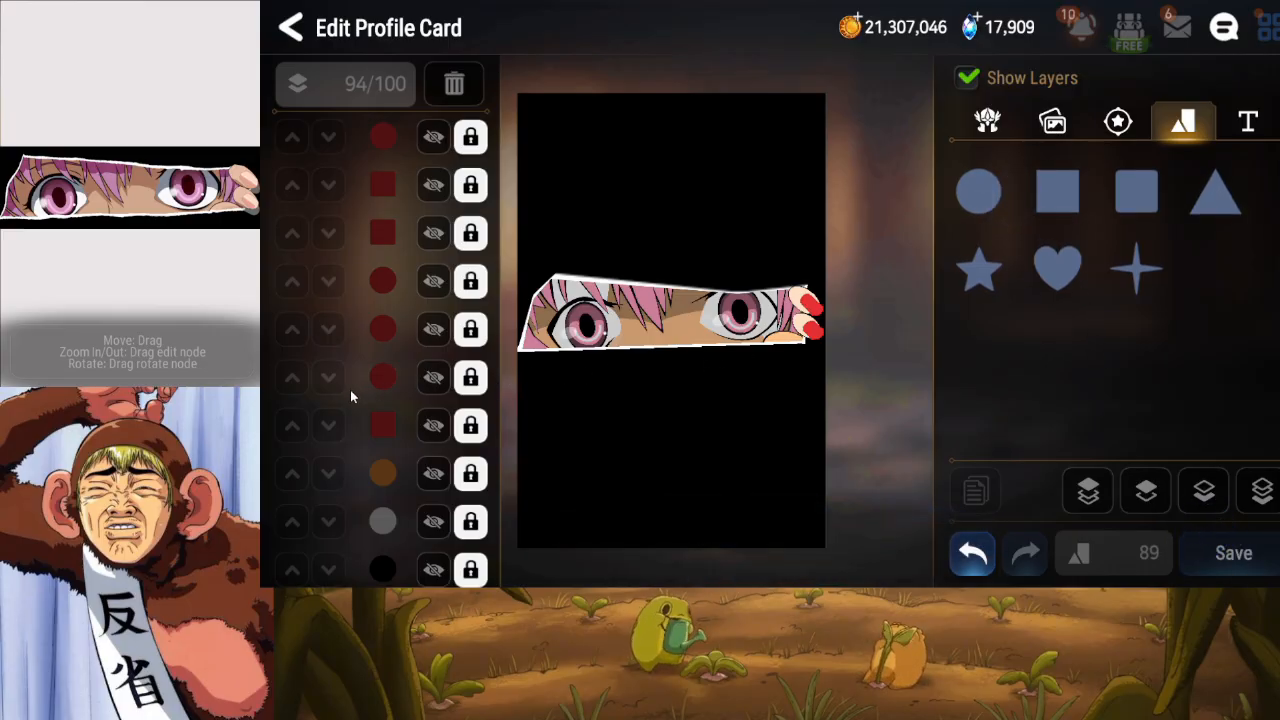
# Compare the red fingernail squares by toggling their visibility, and delete the red square in the third layer row.
pyautogui.moveTo(370, 386); pyautogui.dragTo(395, 403)
pyautogui.moveTo(404, 352); pyautogui.dragTo(406, 373)
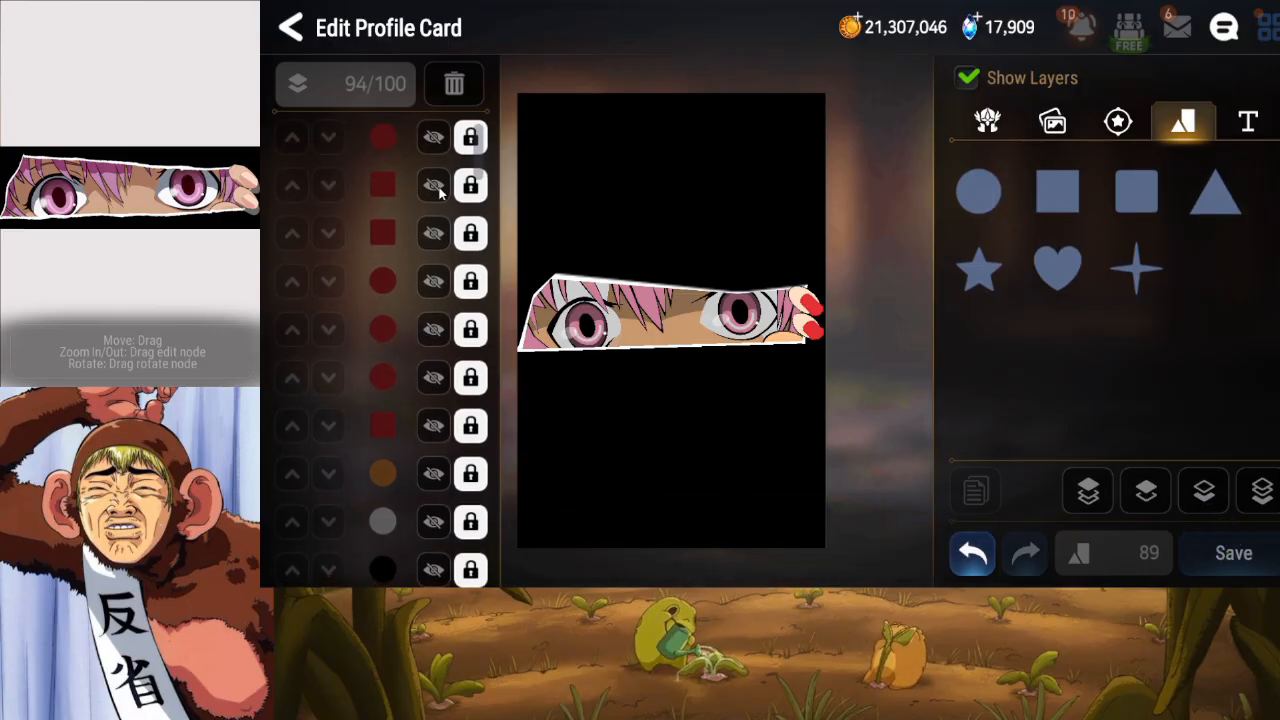
pyautogui.click(436, 427)
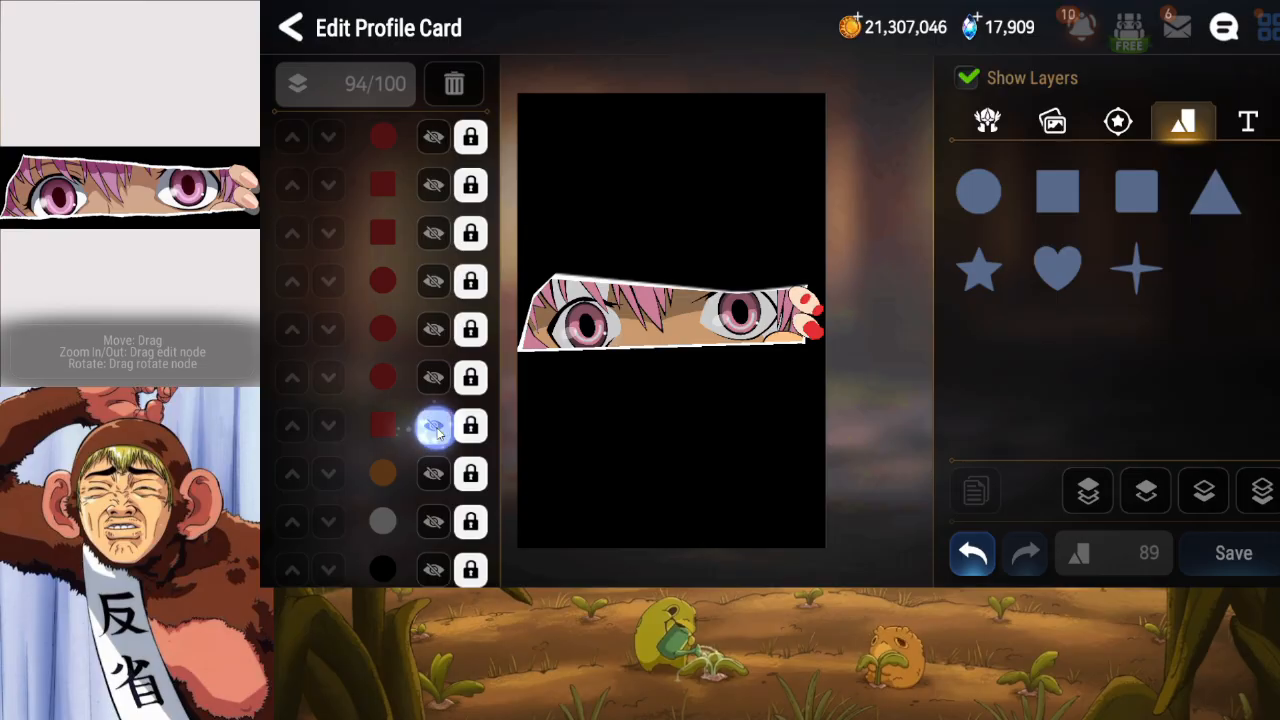
pyautogui.click(434, 427)
pyautogui.scroll(2, 432, 440)
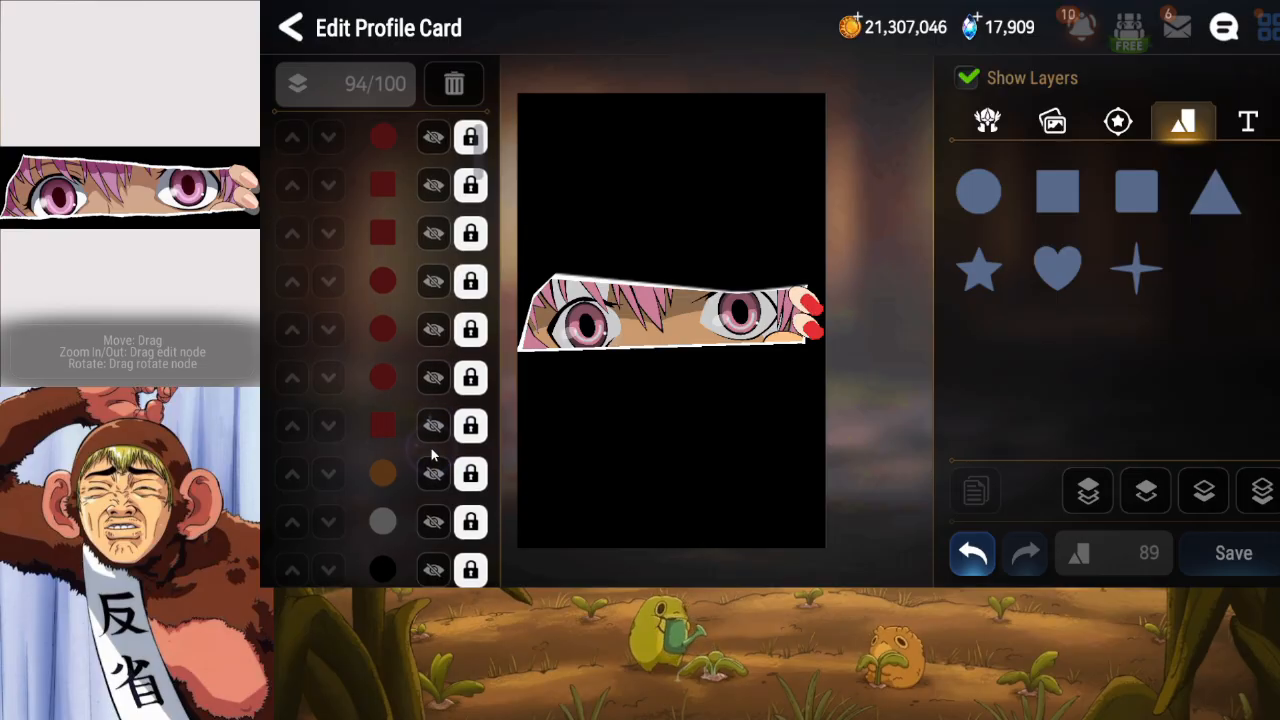
pyautogui.click(434, 245)
pyautogui.click(478, 236)
pyautogui.click(454, 83)
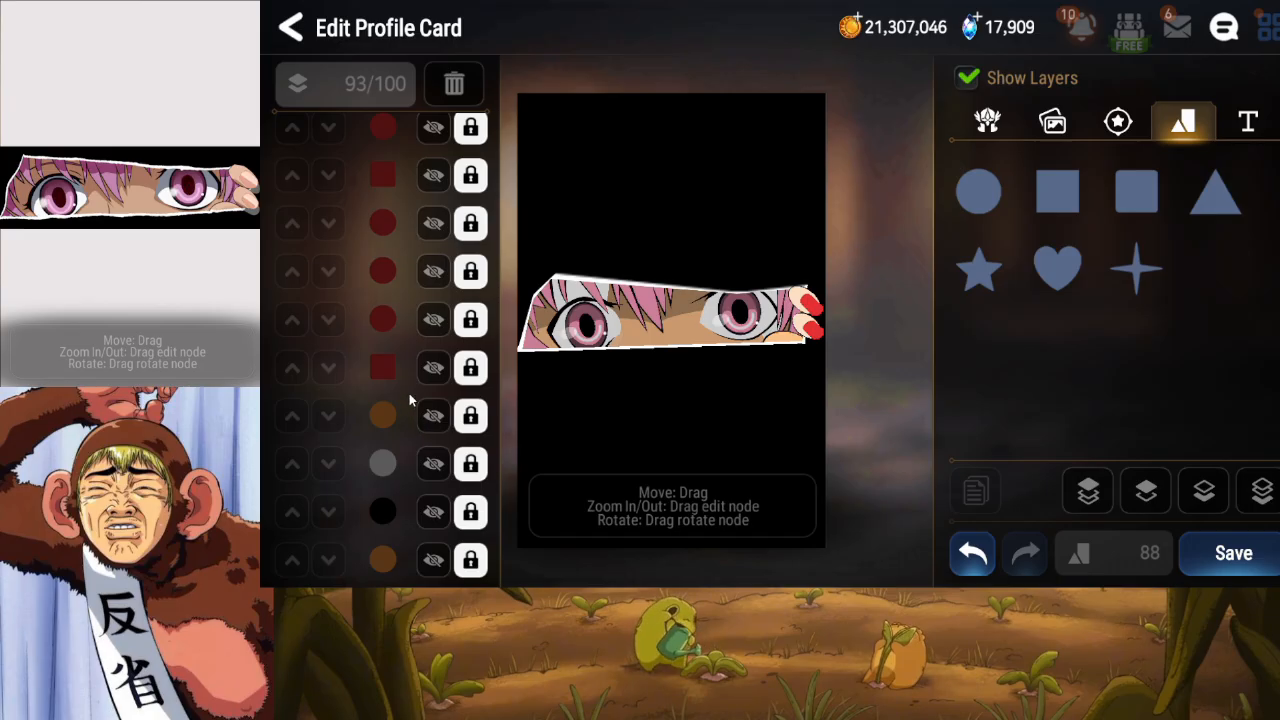
# Check the lowest red fingernail square and the red circles above it by toggling their visibility.
pyautogui.click(433, 367)
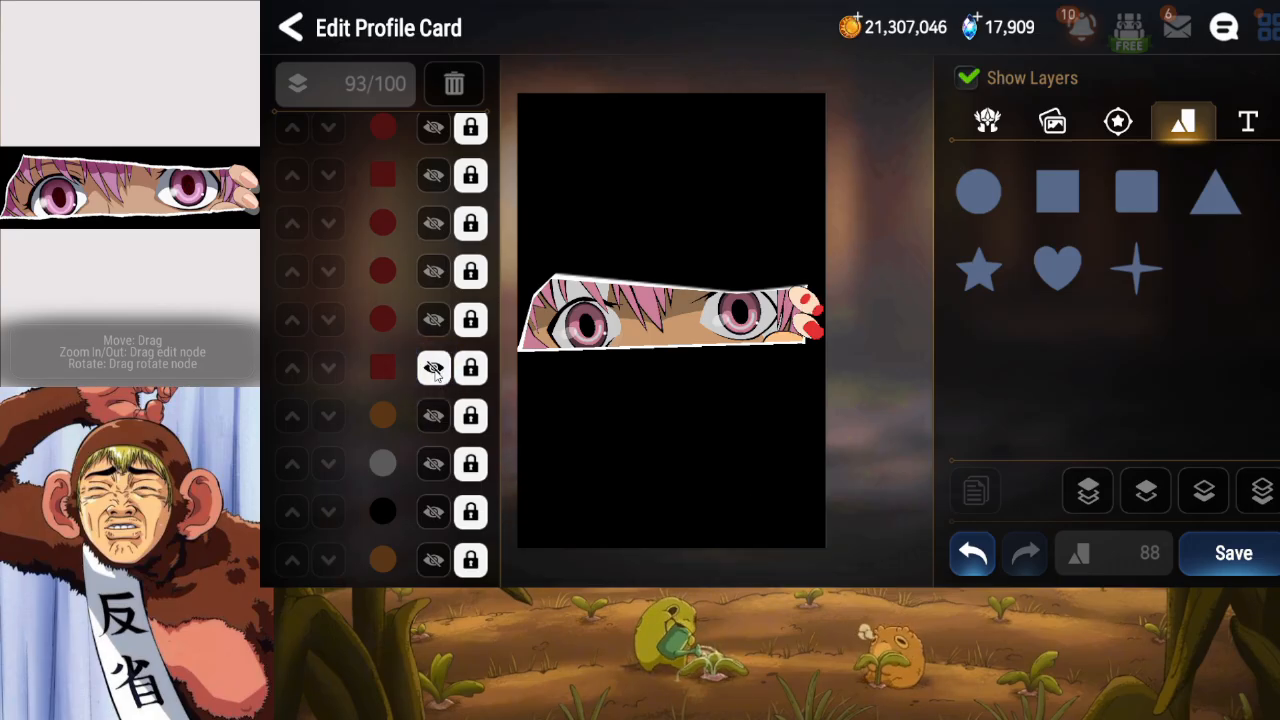
pyautogui.click(433, 368)
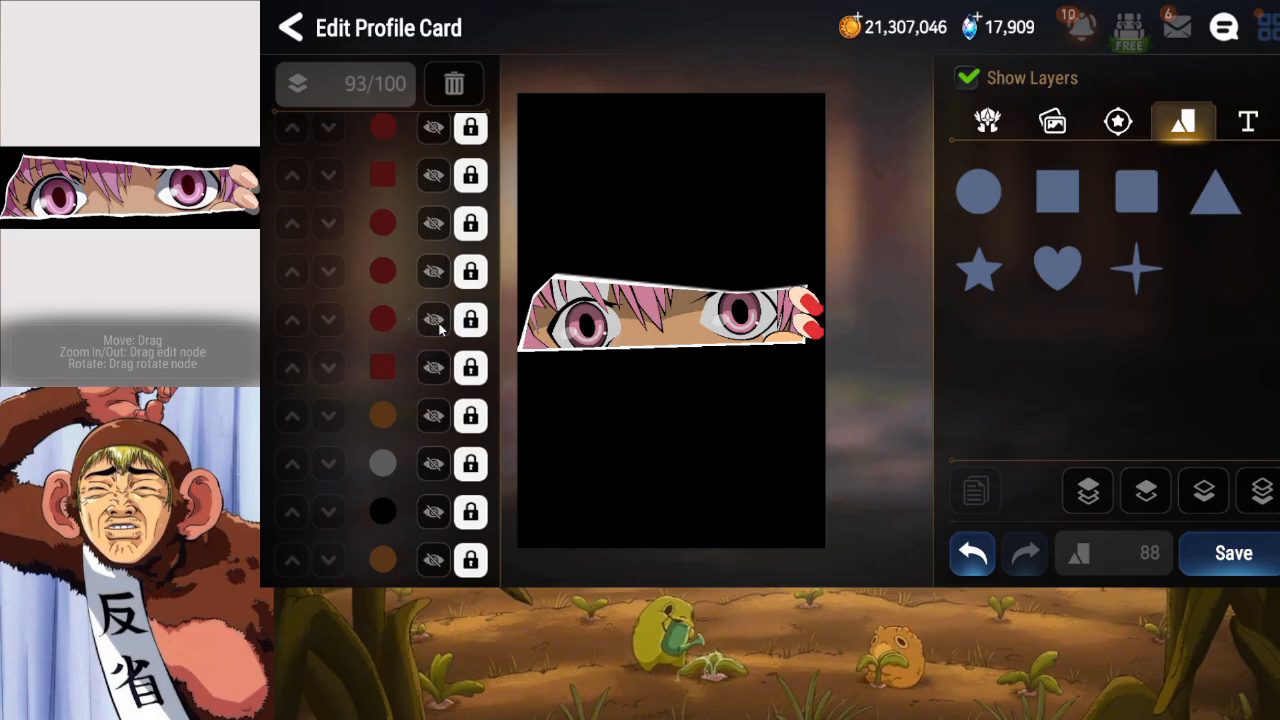
pyautogui.click(433, 319)
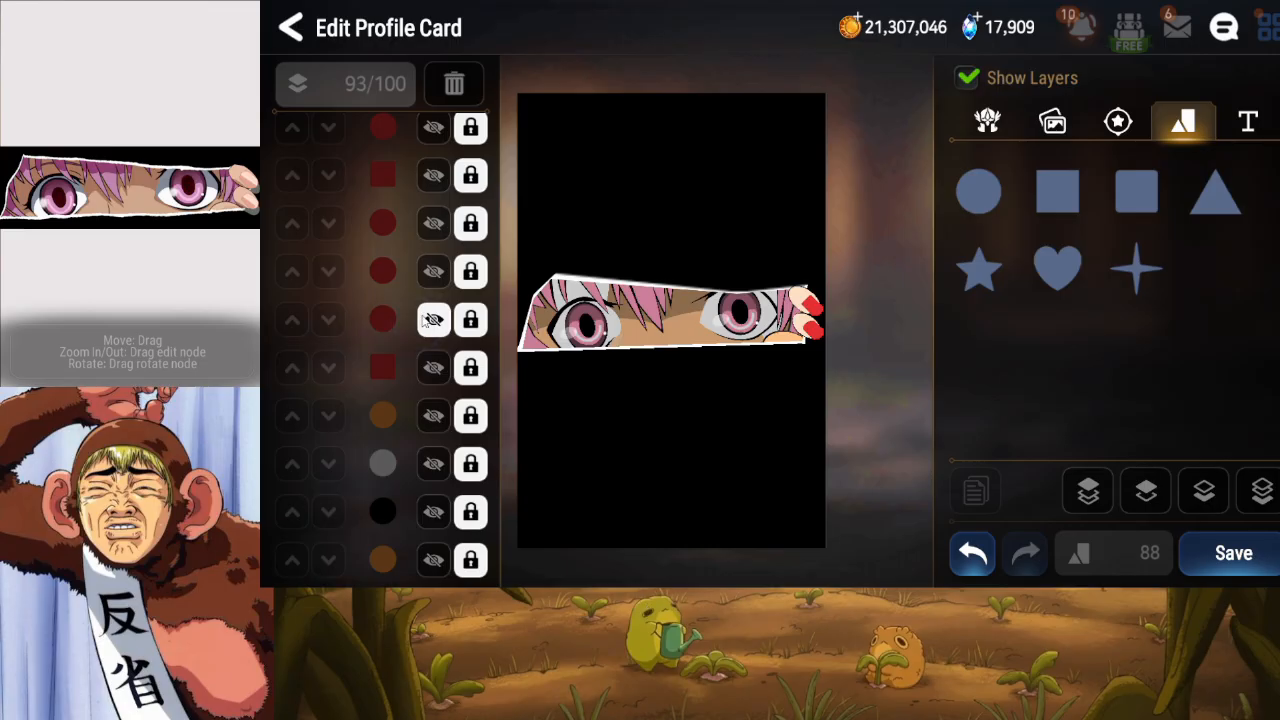
pyautogui.click(429, 281)
pyautogui.click(429, 281)
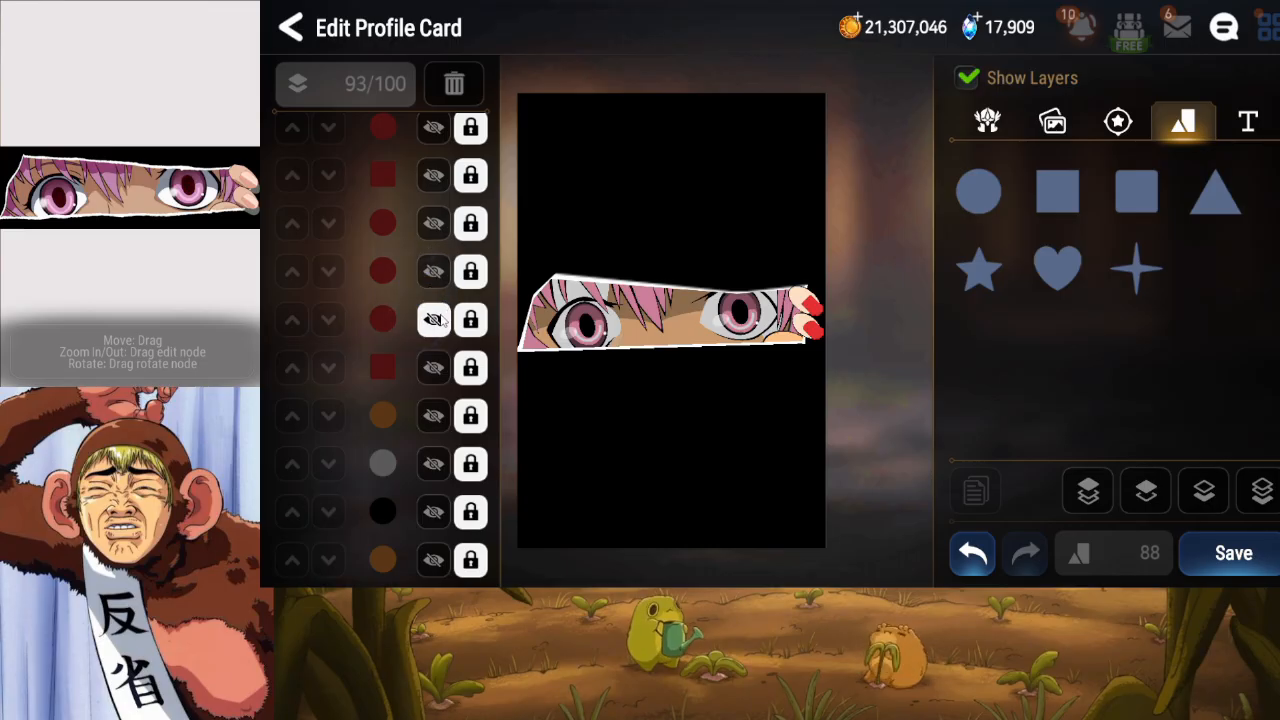
pyautogui.click(429, 271)
# Try reshaping the red circle directly above the lowest red square and toggle its visibility to compare the upper fingernail.
pyautogui.click(466, 319)
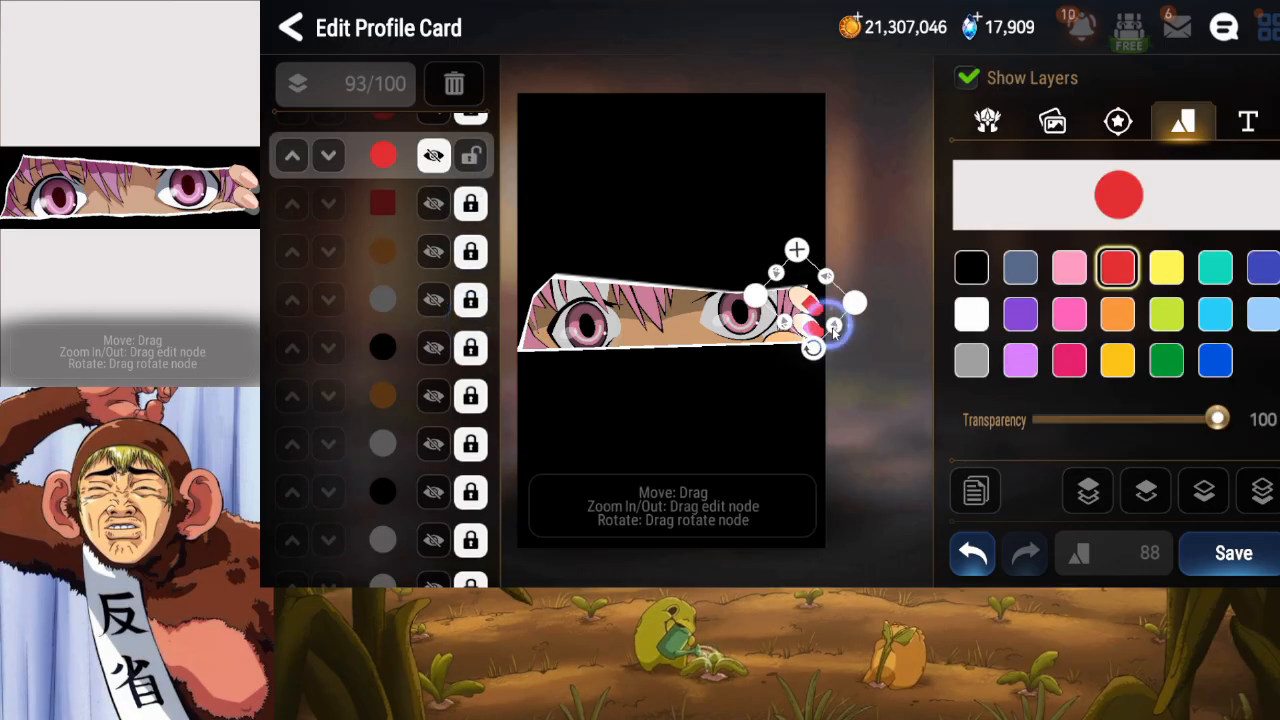
pyautogui.moveTo(832, 328); pyautogui.dragTo(819, 313)
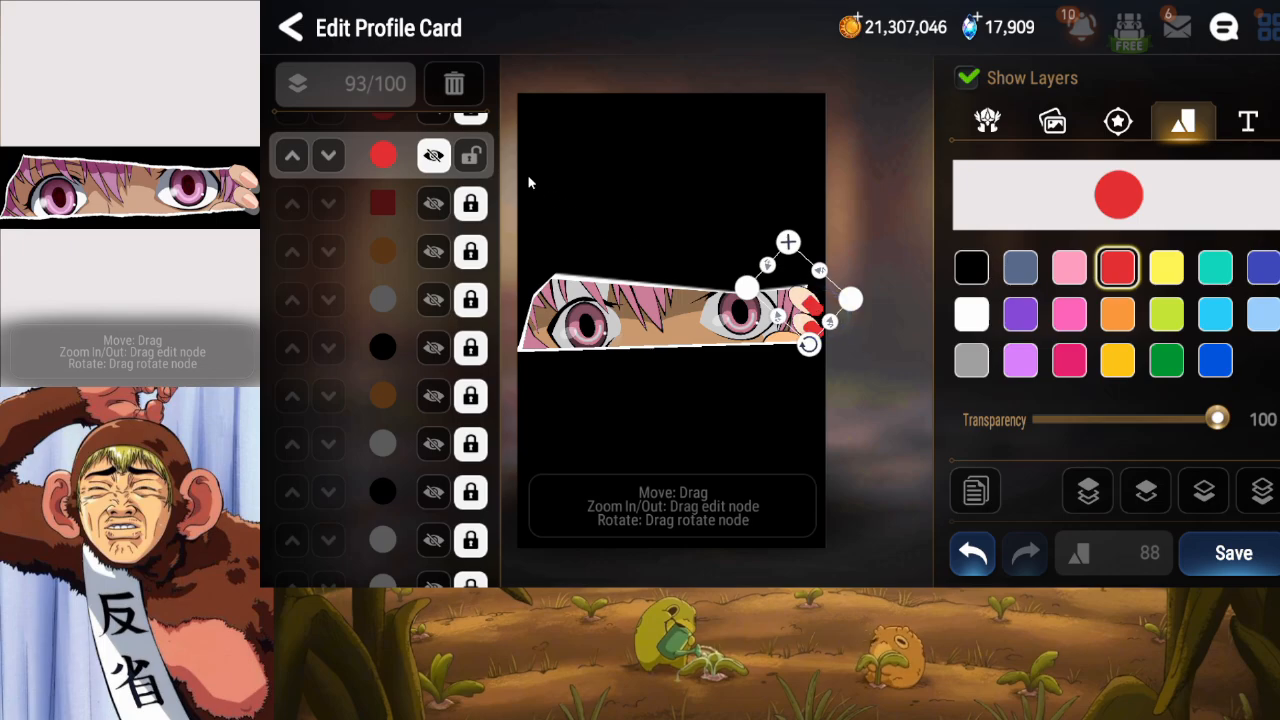
pyautogui.click(471, 160)
pyautogui.click(432, 154)
pyautogui.moveTo(436, 160); pyautogui.dragTo(434, 235)
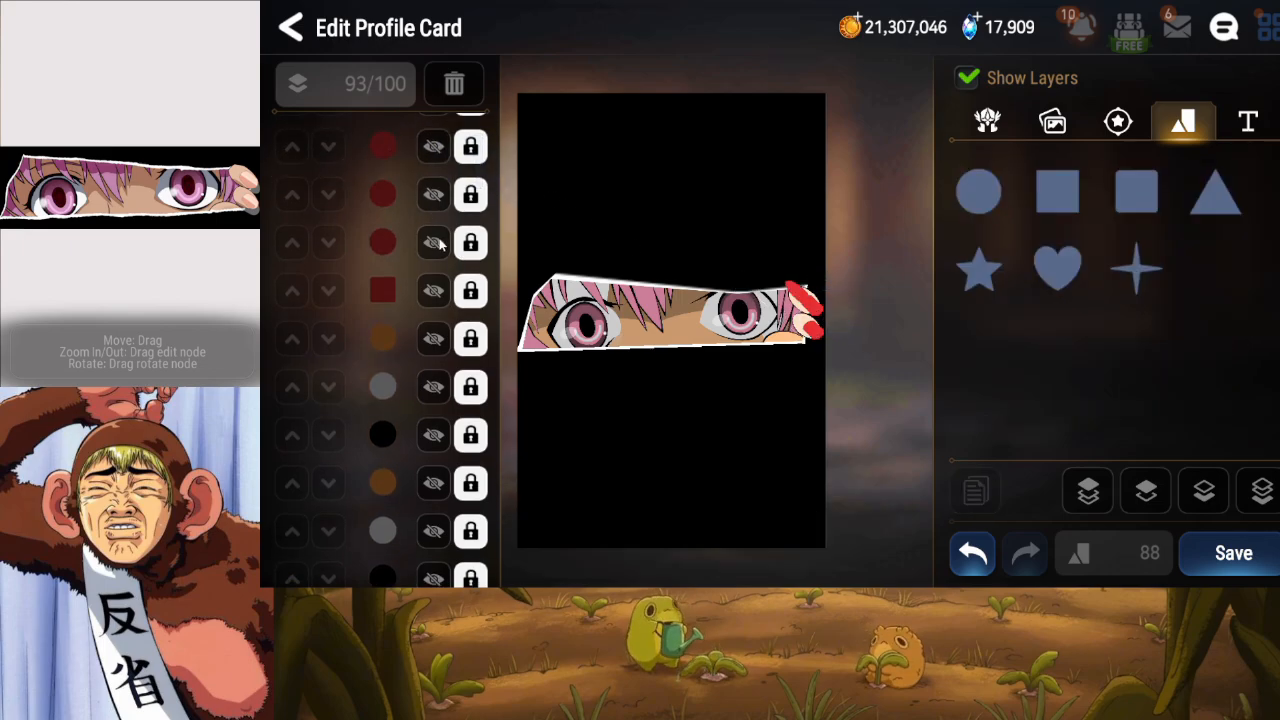
pyautogui.click(435, 237)
# Reshape and reposition the next red circle up in the layer stack so it fits the upper fingernail.
pyautogui.click(433, 208)
pyautogui.click(433, 206)
pyautogui.click(470, 203)
pyautogui.moveTo(795, 291); pyautogui.dragTo(784, 285)
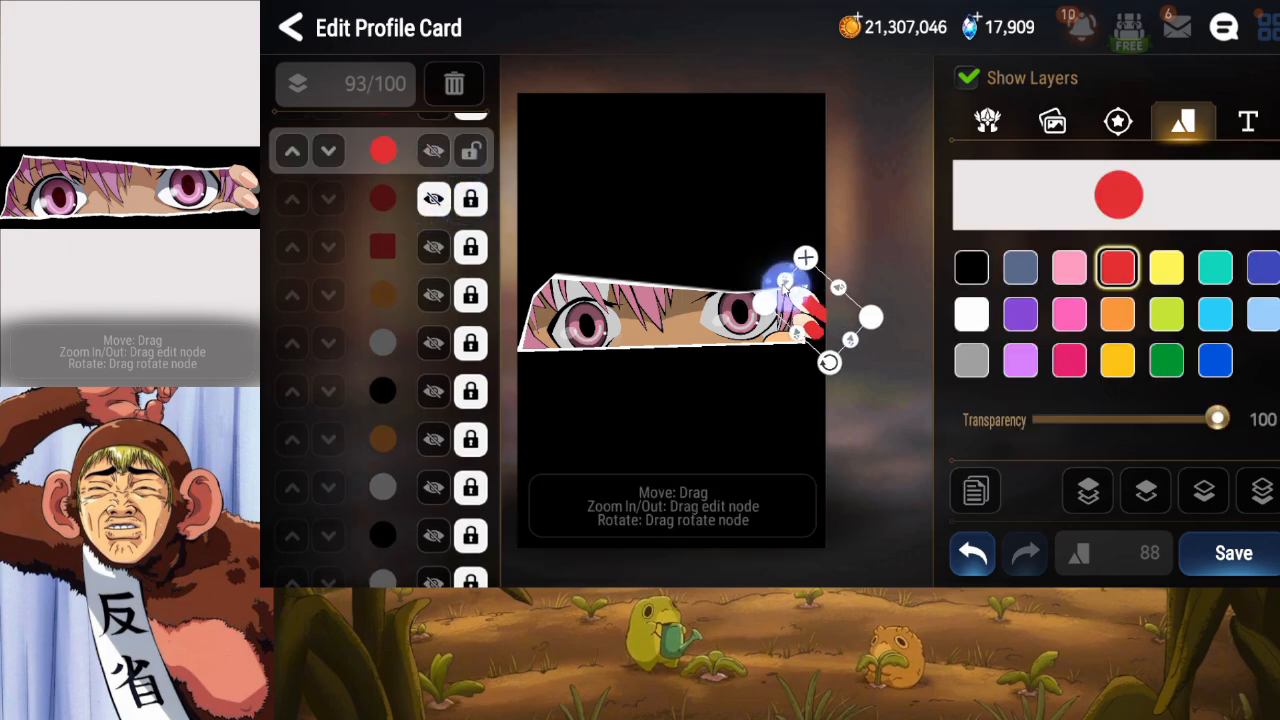
pyautogui.moveTo(849, 341); pyautogui.dragTo(840, 332)
pyautogui.moveTo(801, 307); pyautogui.dragTo(827, 324)
pyautogui.scroll(1, 422, 253)
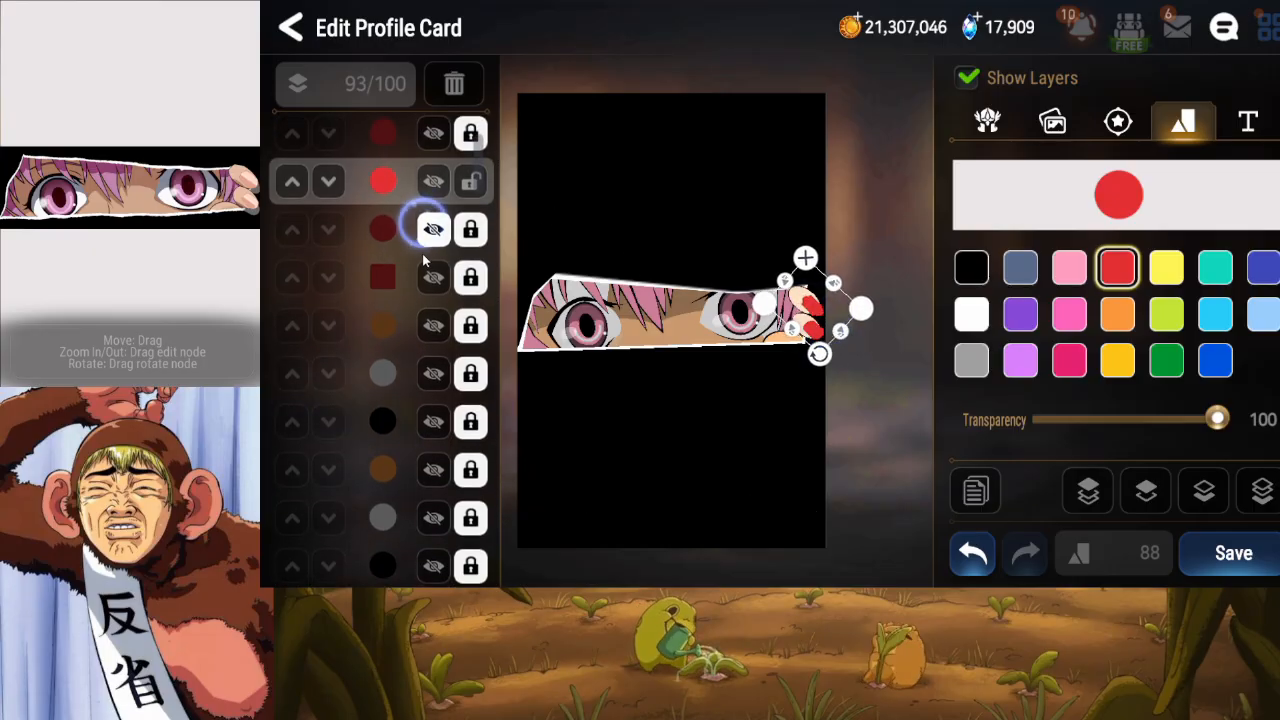
# Lock the reshaped upper fingernail circle and delete the redundant red circle and red square directly beneath it in the layer stack.
pyautogui.click(433, 281)
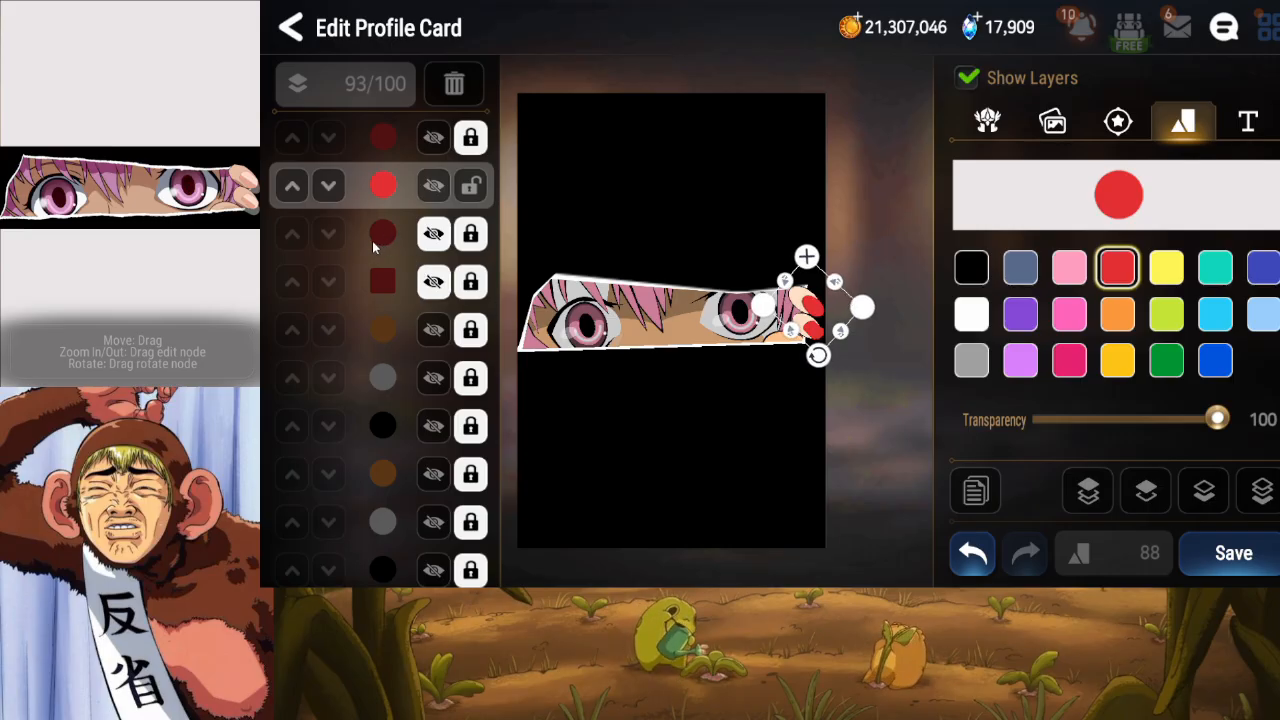
pyautogui.scroll(3, 380, 260)
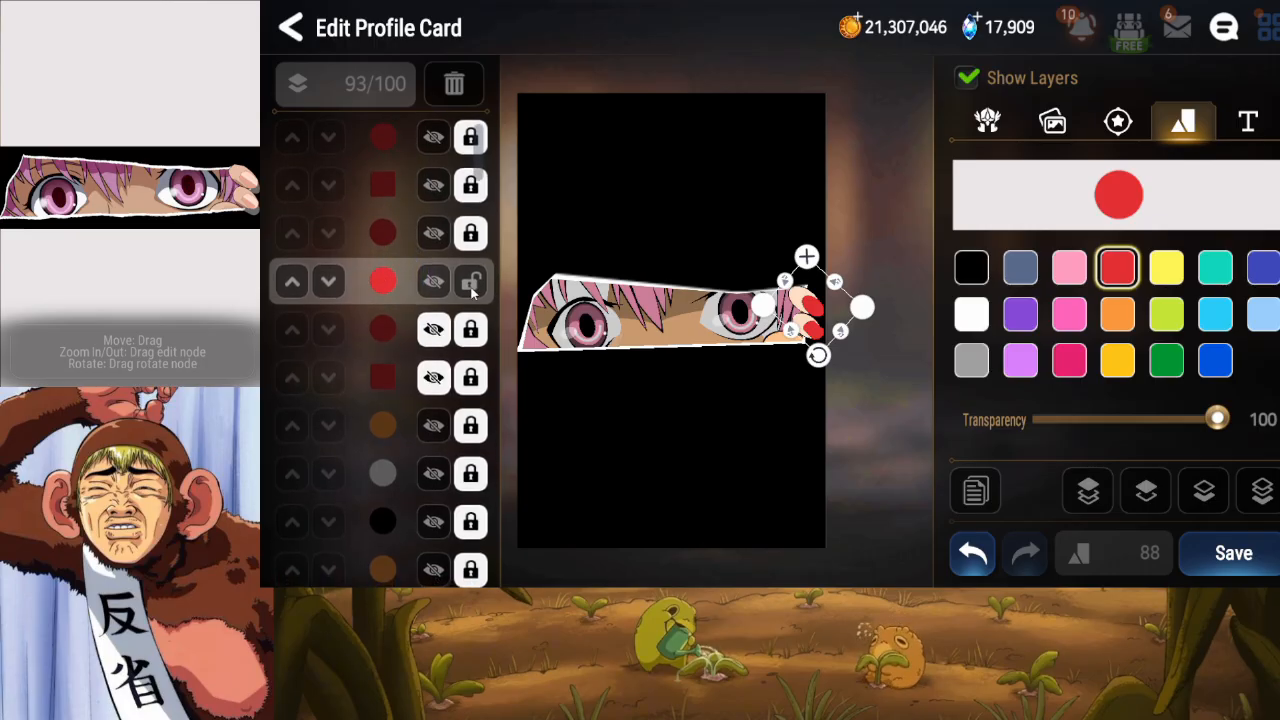
pyautogui.click(478, 289)
pyautogui.click(482, 323)
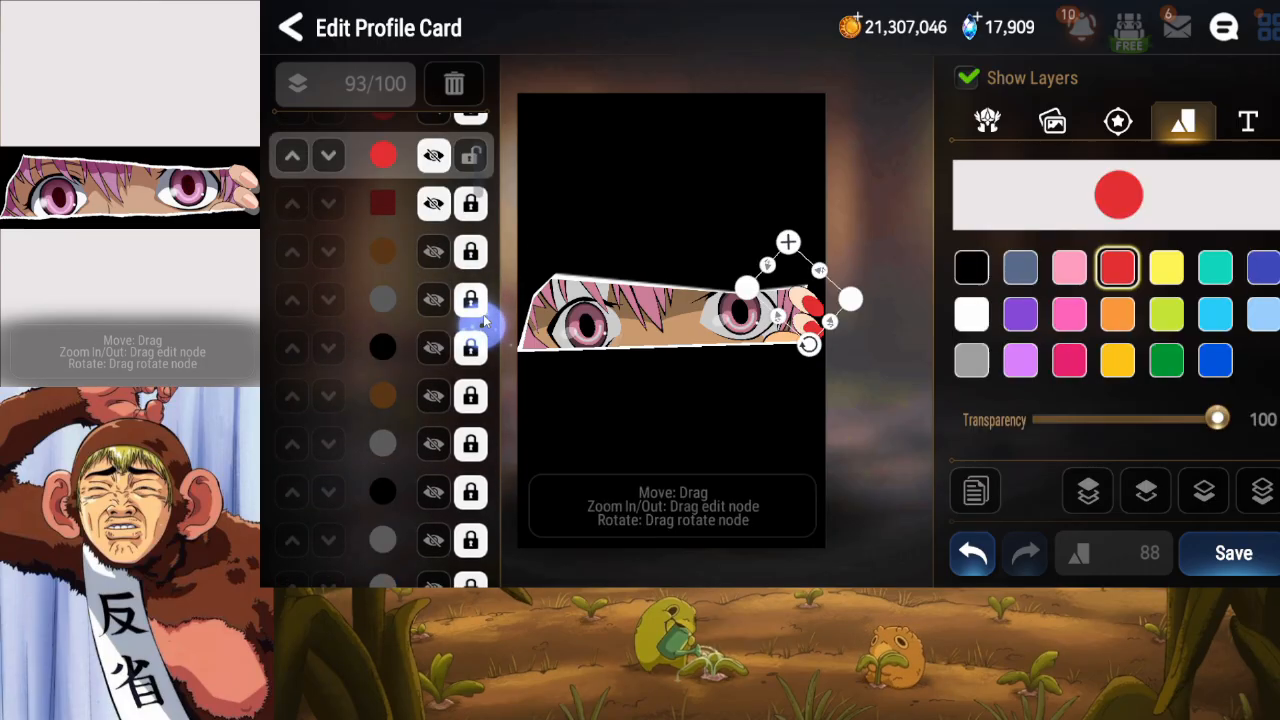
pyautogui.click(460, 88)
pyautogui.click(472, 160)
pyautogui.click(463, 88)
# Compare the lower fingernail shapes by toggling visibility, and delete the topmost red circle and the red square below it.
pyautogui.moveTo(443, 193); pyautogui.dragTo(436, 250)
pyautogui.click(437, 184)
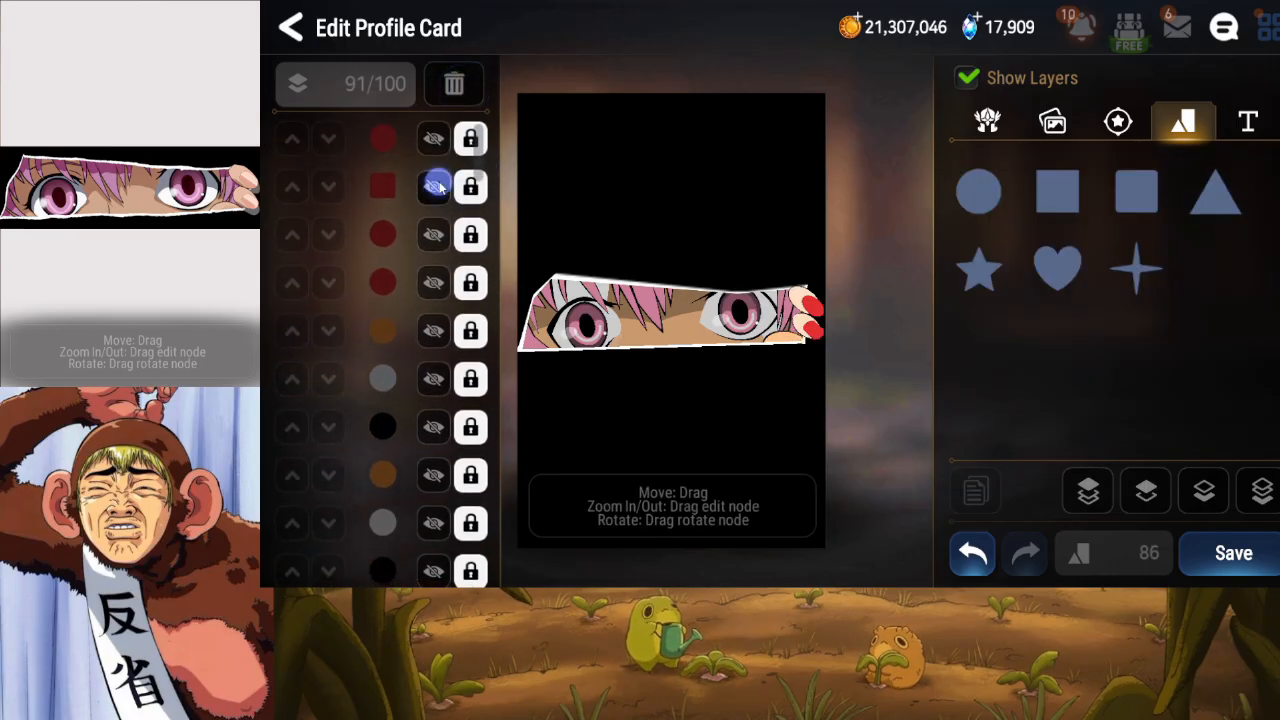
pyautogui.click(433, 137)
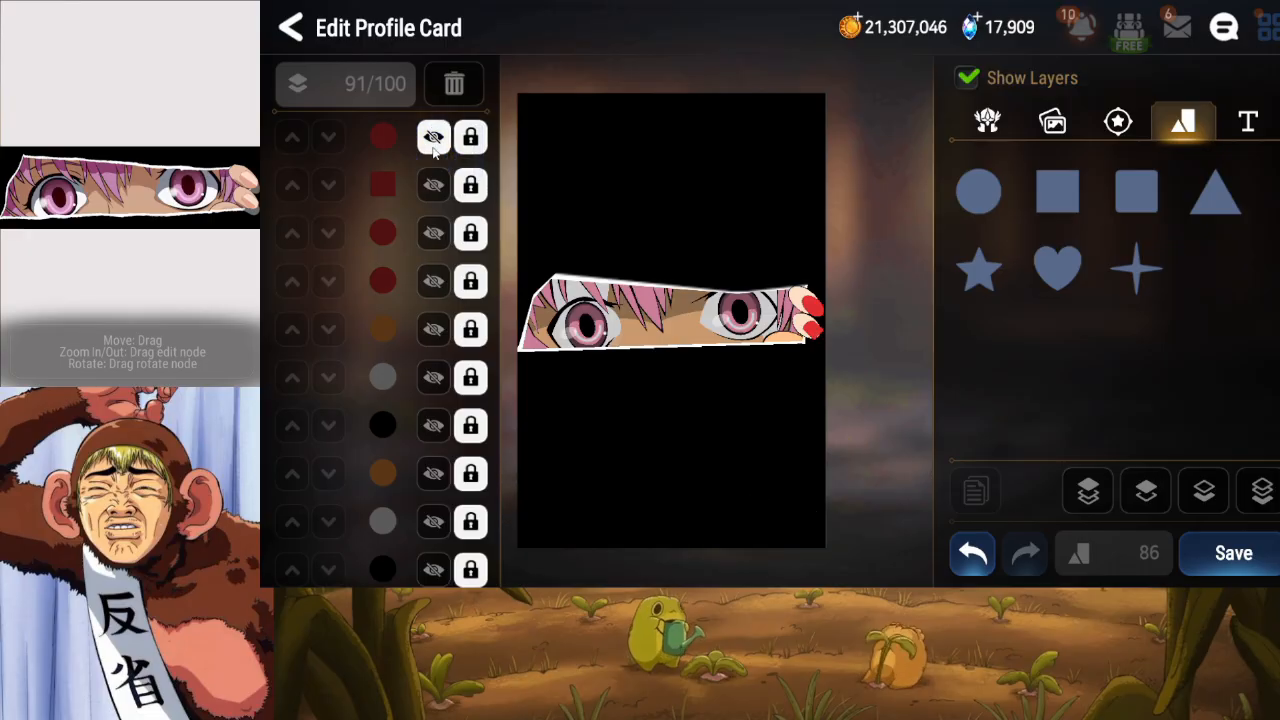
pyautogui.click(470, 137)
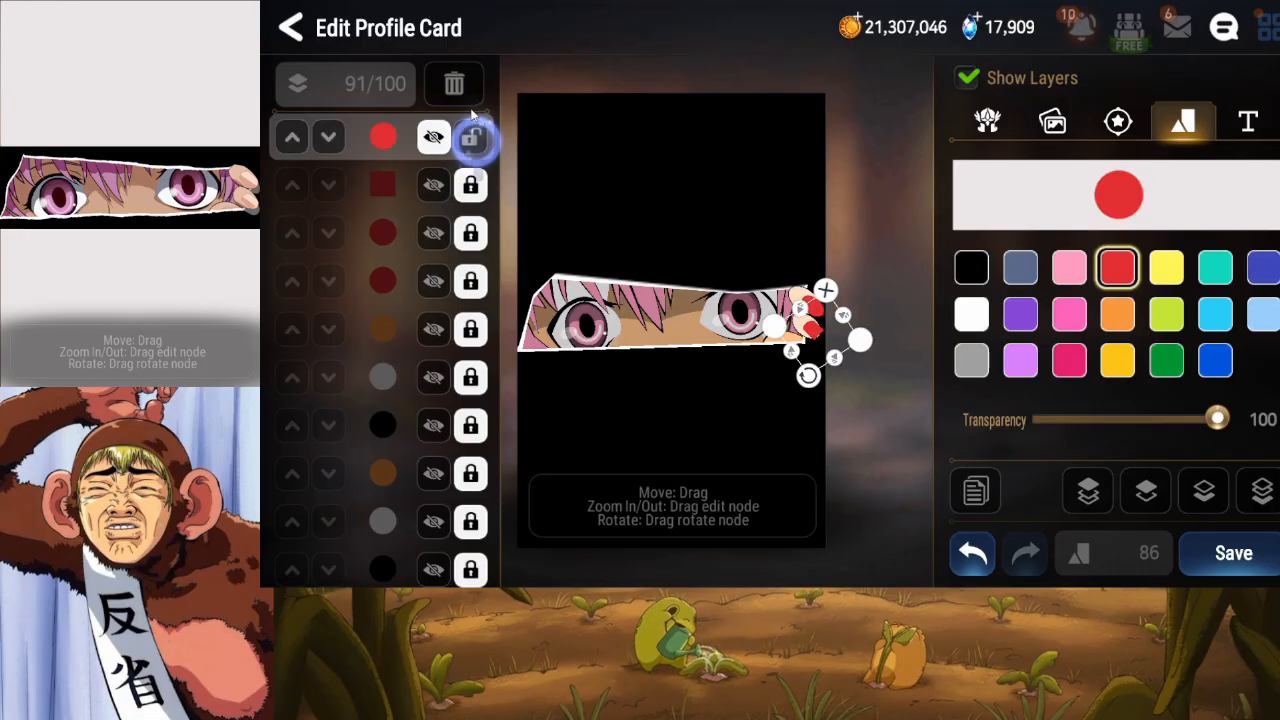
pyautogui.click(458, 86)
pyautogui.click(471, 137)
pyautogui.click(456, 86)
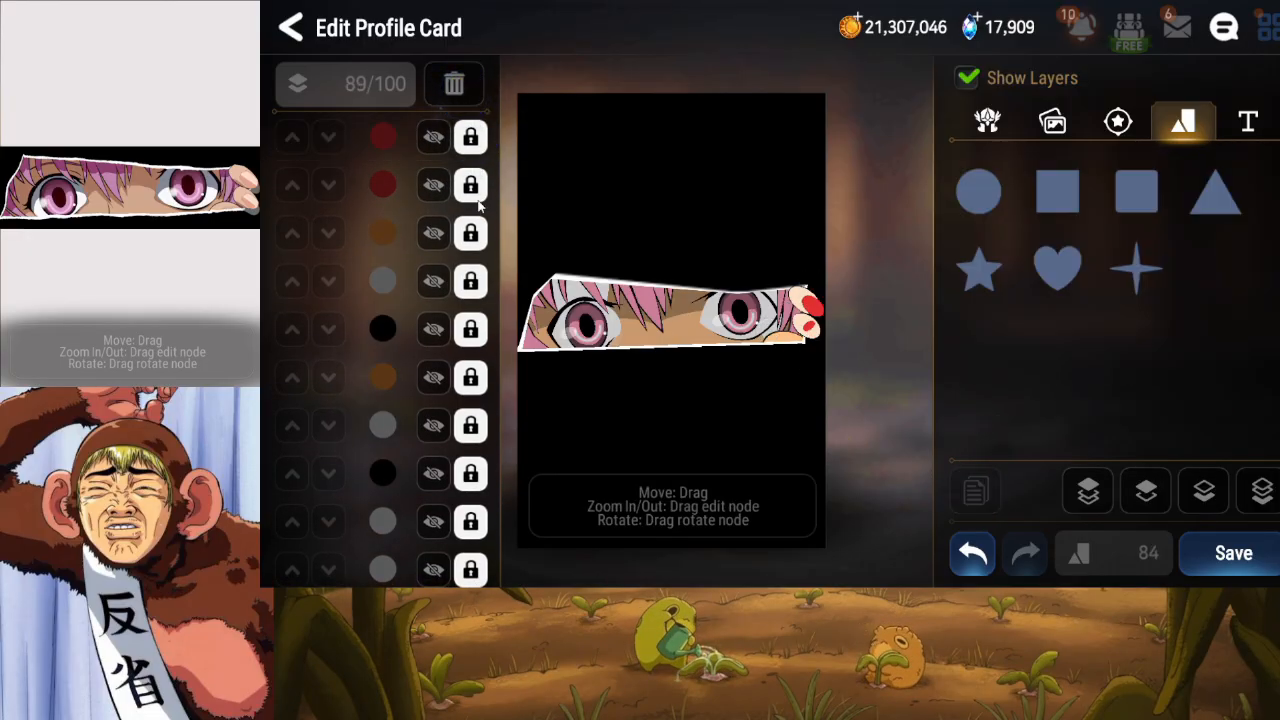
# Enlarge and reposition the remaining topmost red circle to fit the lower fingernail, and lock it.
pyautogui.click(470, 137)
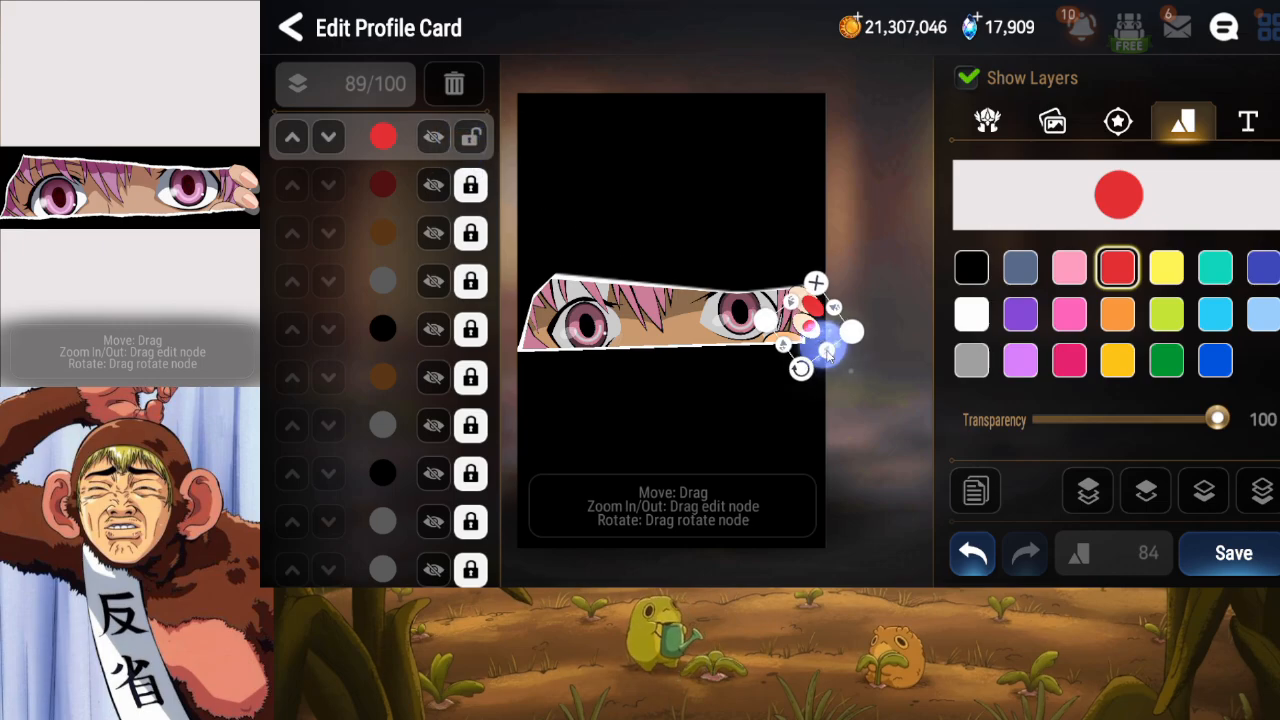
pyautogui.moveTo(829, 357); pyautogui.dragTo(837, 310)
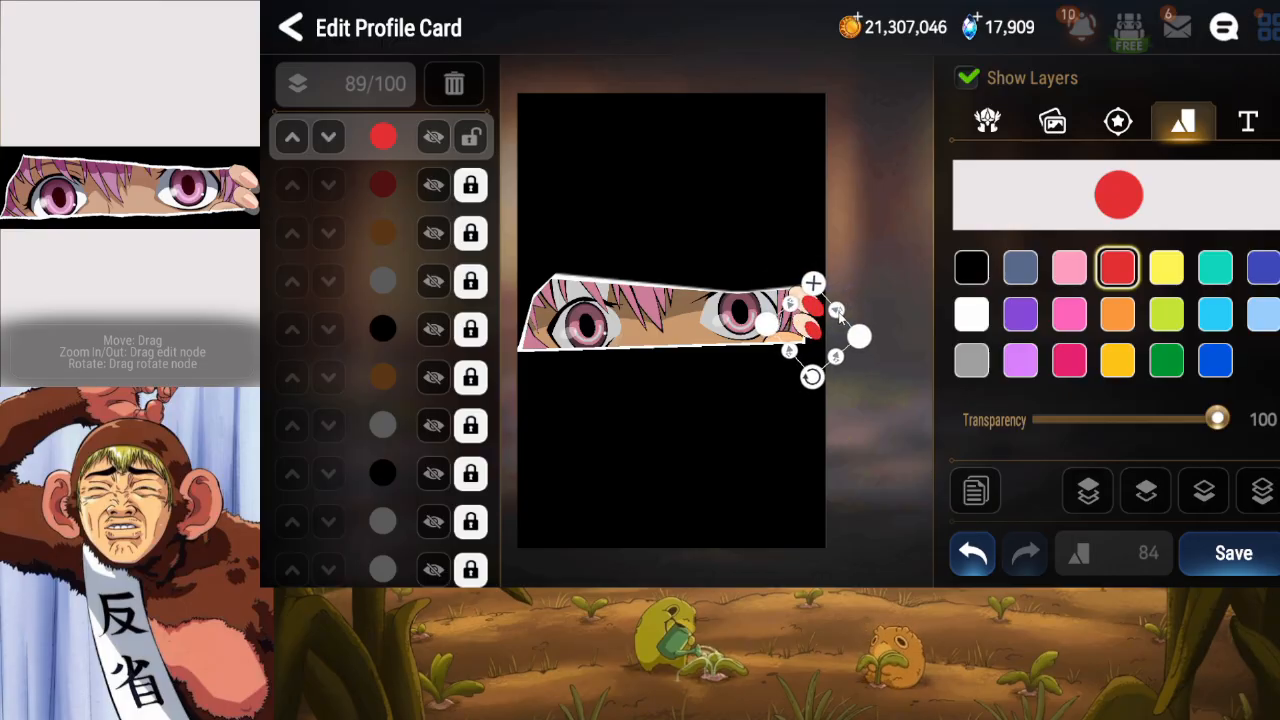
pyautogui.click(836, 358)
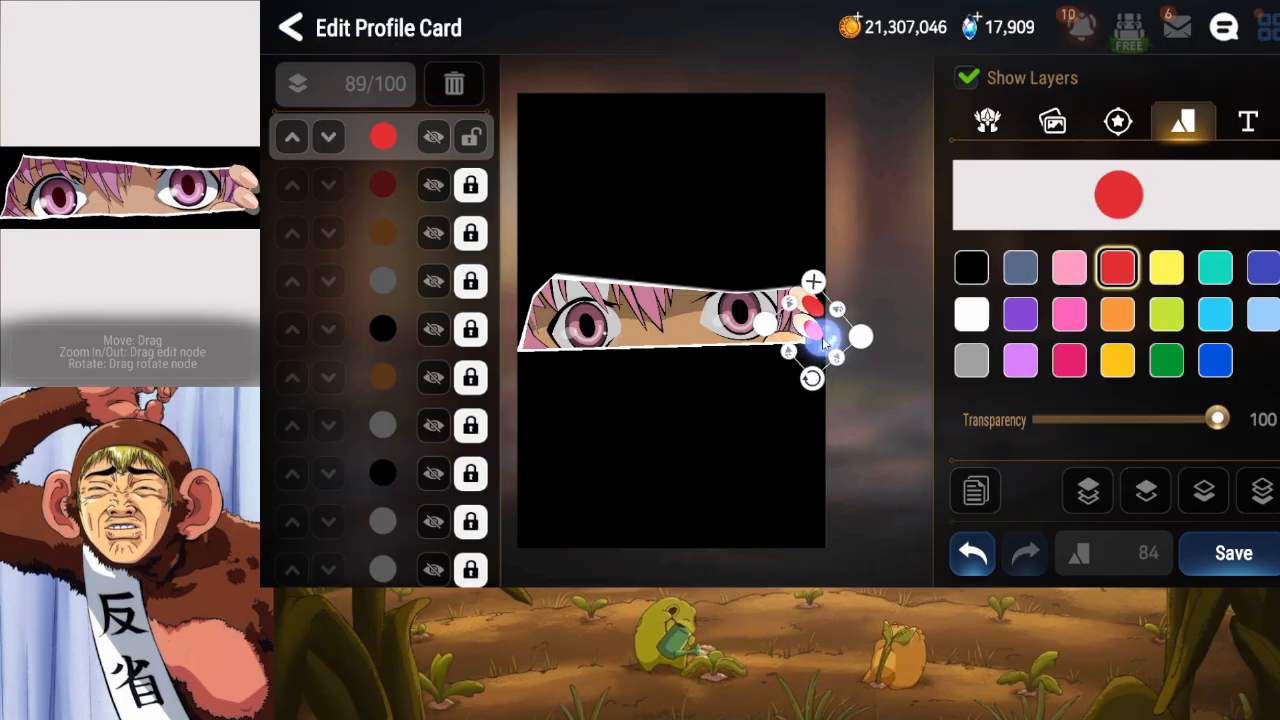
pyautogui.click(470, 137)
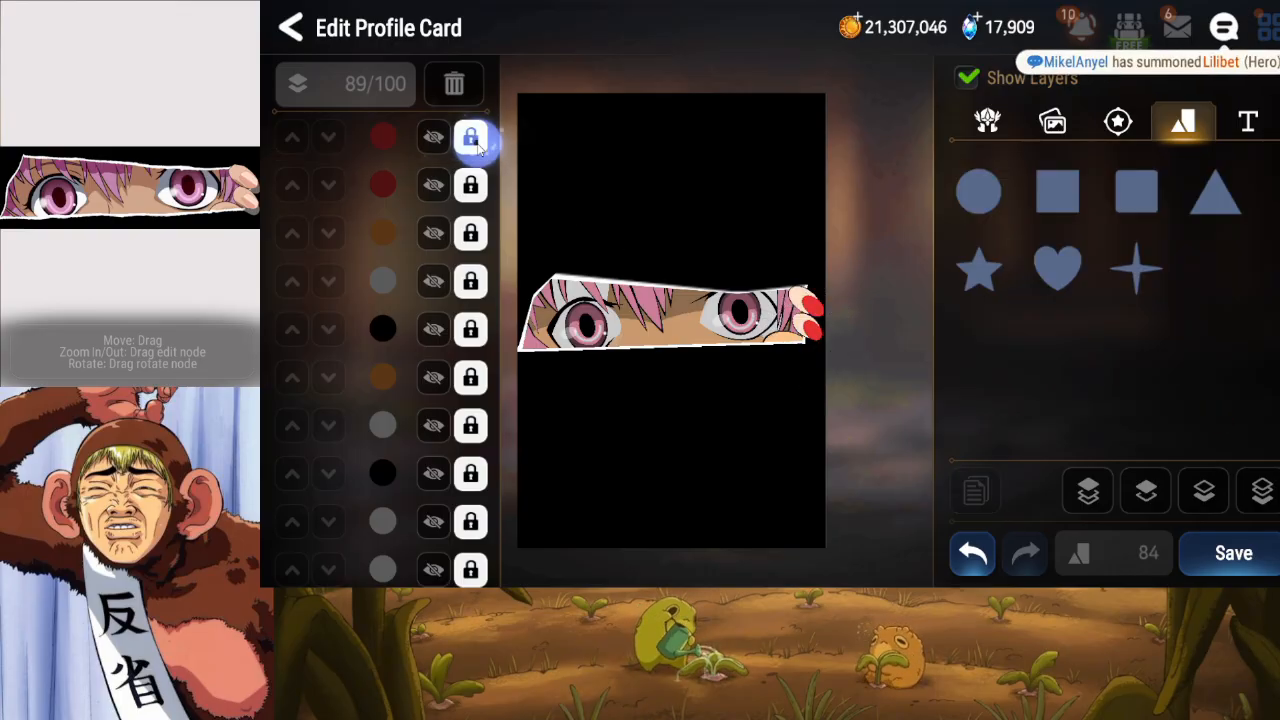
# Recolor the upper fingernail circle light pink, duplicate it and move the copy one layer down.
pyautogui.moveTo(412, 170); pyautogui.dragTo(416, 205)
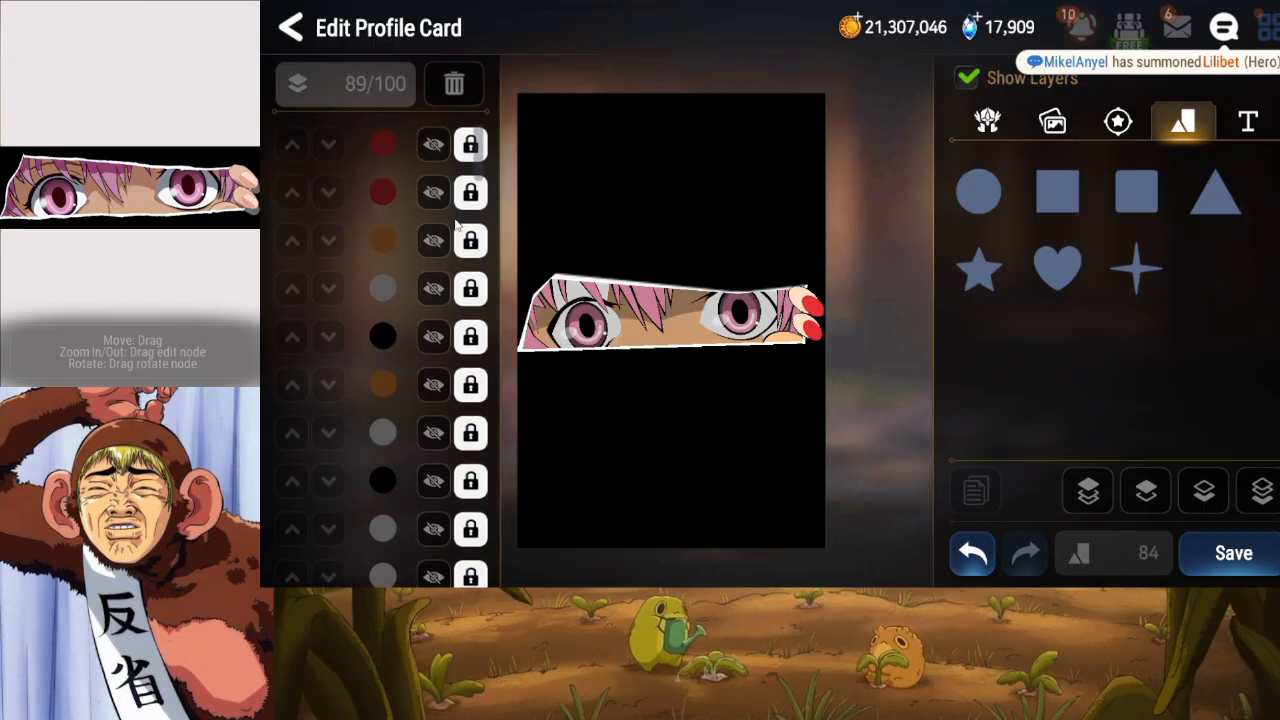
pyautogui.click(470, 191)
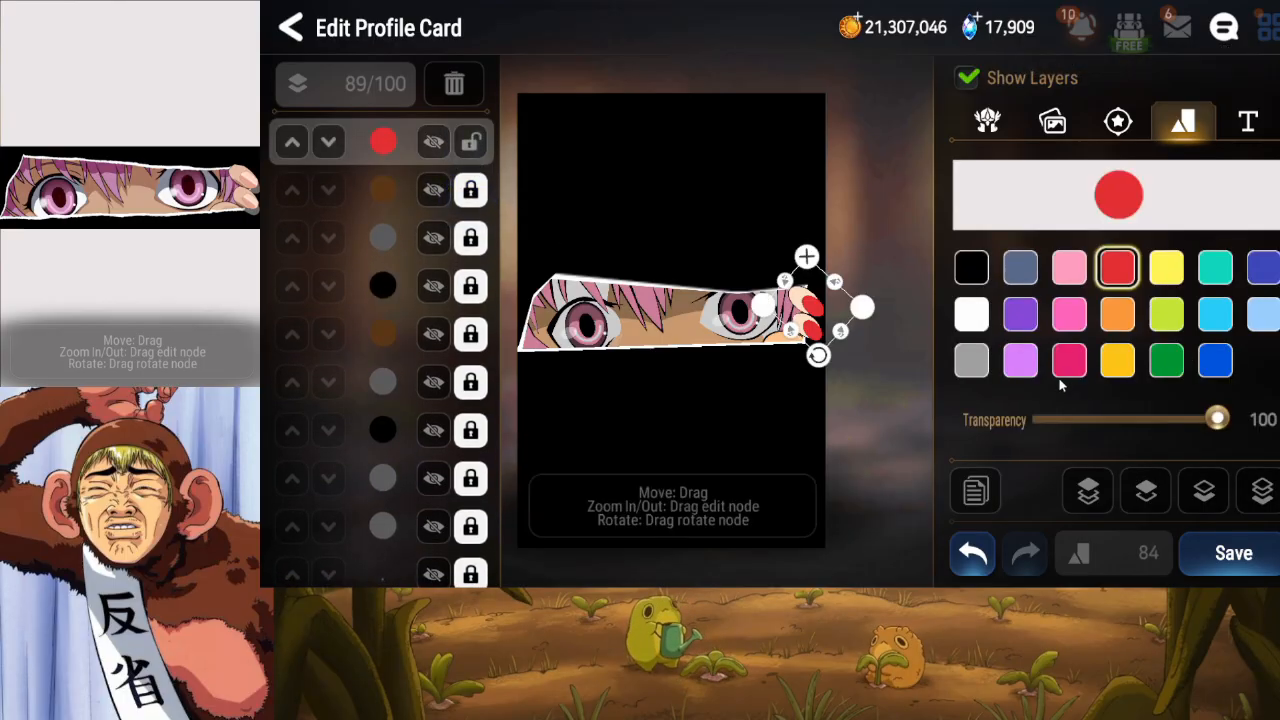
pyautogui.click(1080, 277)
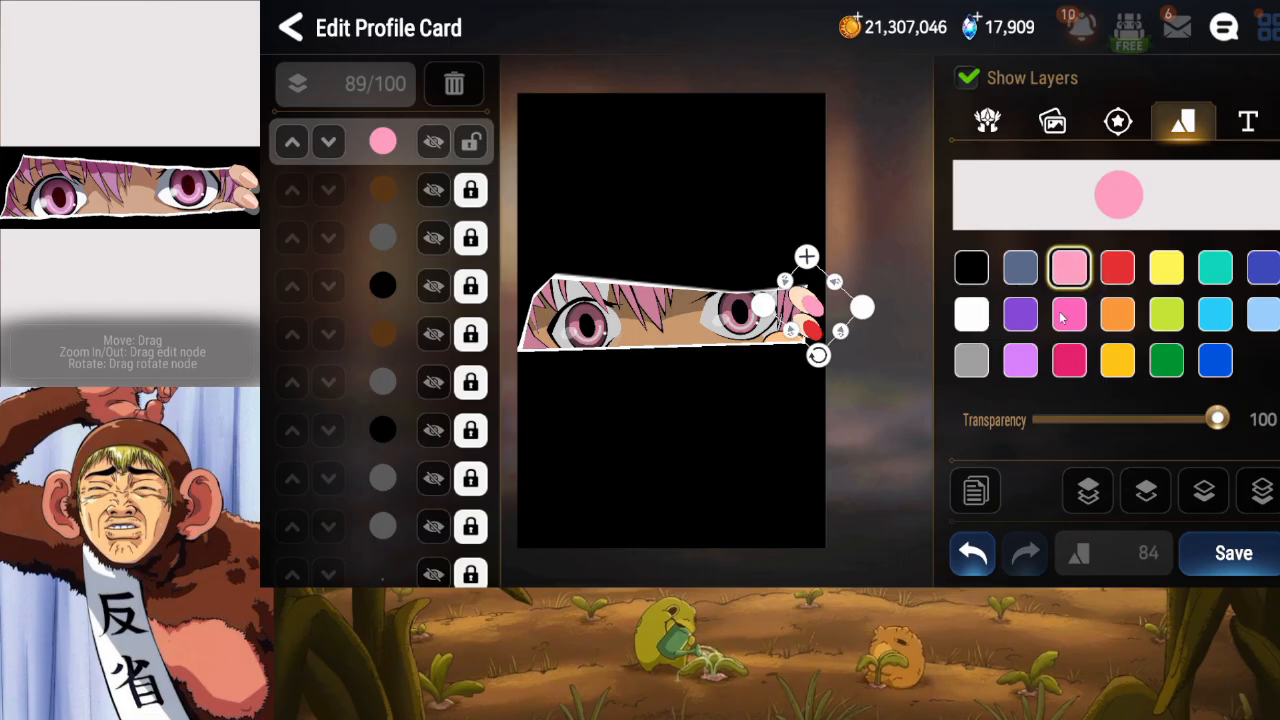
pyautogui.click(990, 496)
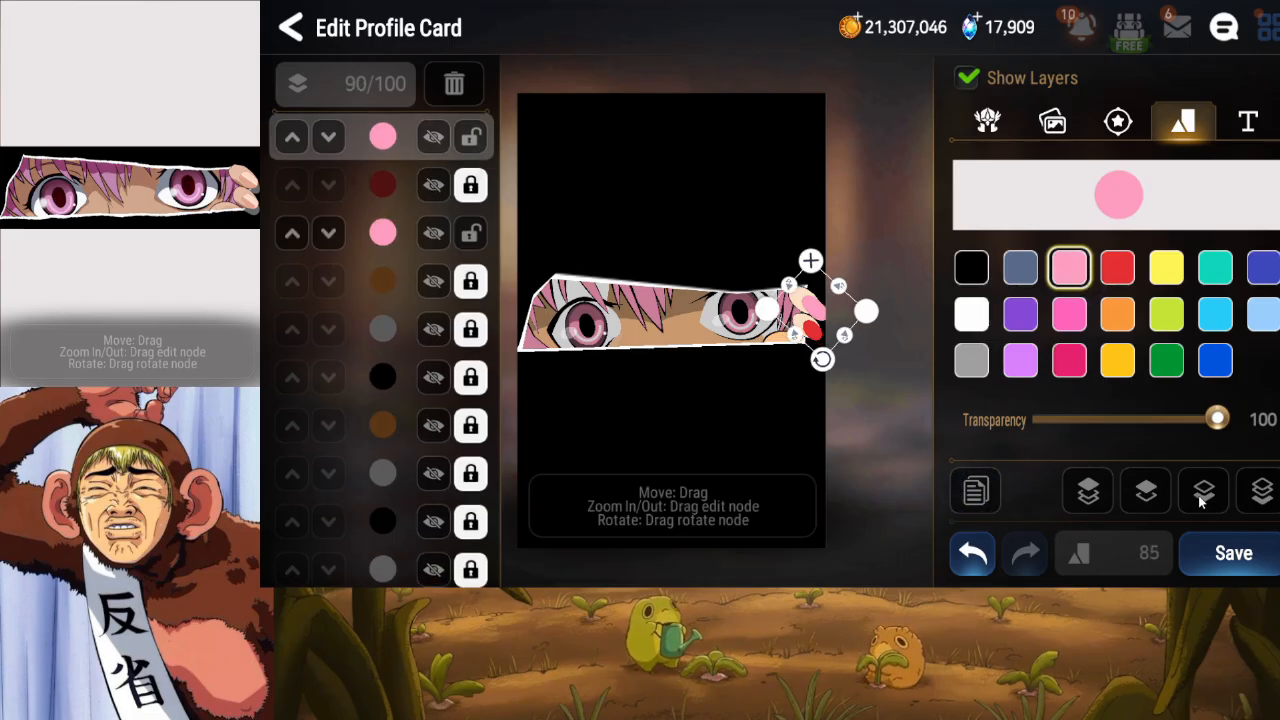
pyautogui.click(1201, 495)
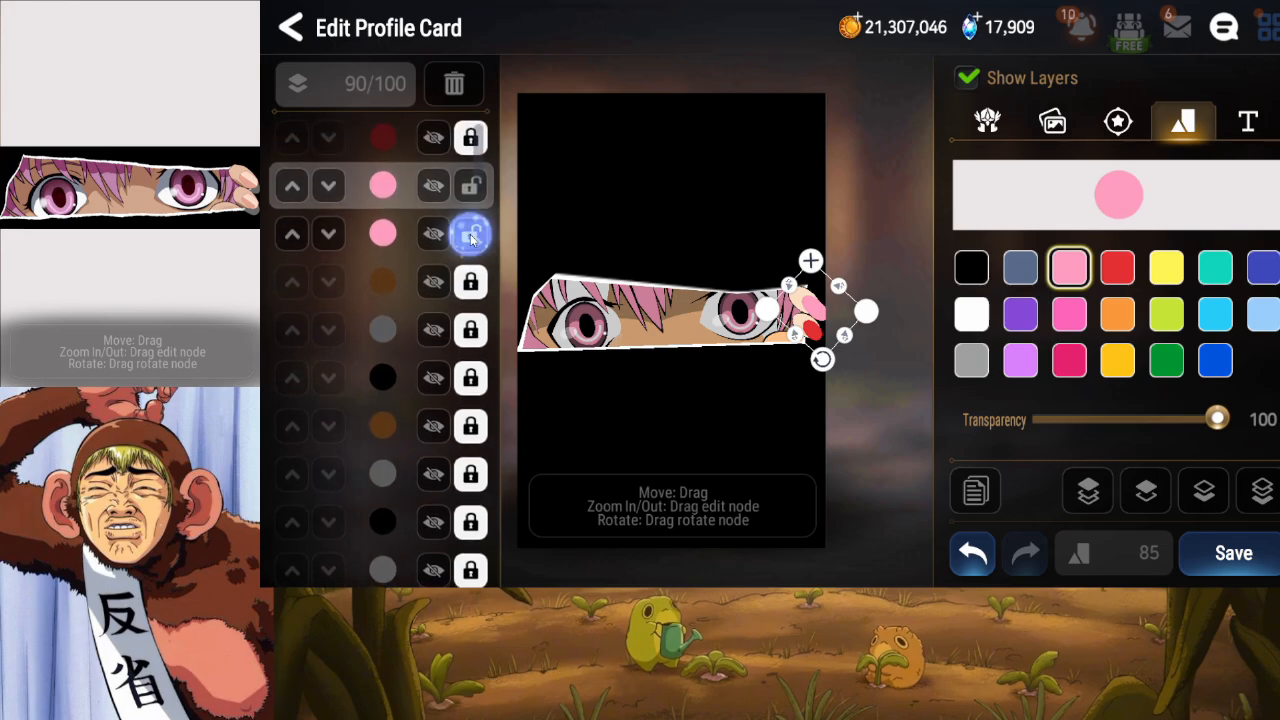
# Recolor the pink duplicate white, align it over the upper fingernail, and try a lower transparency before returning it to 100.
pyautogui.click(984, 323)
pyautogui.moveTo(820, 311); pyautogui.dragTo(838, 285)
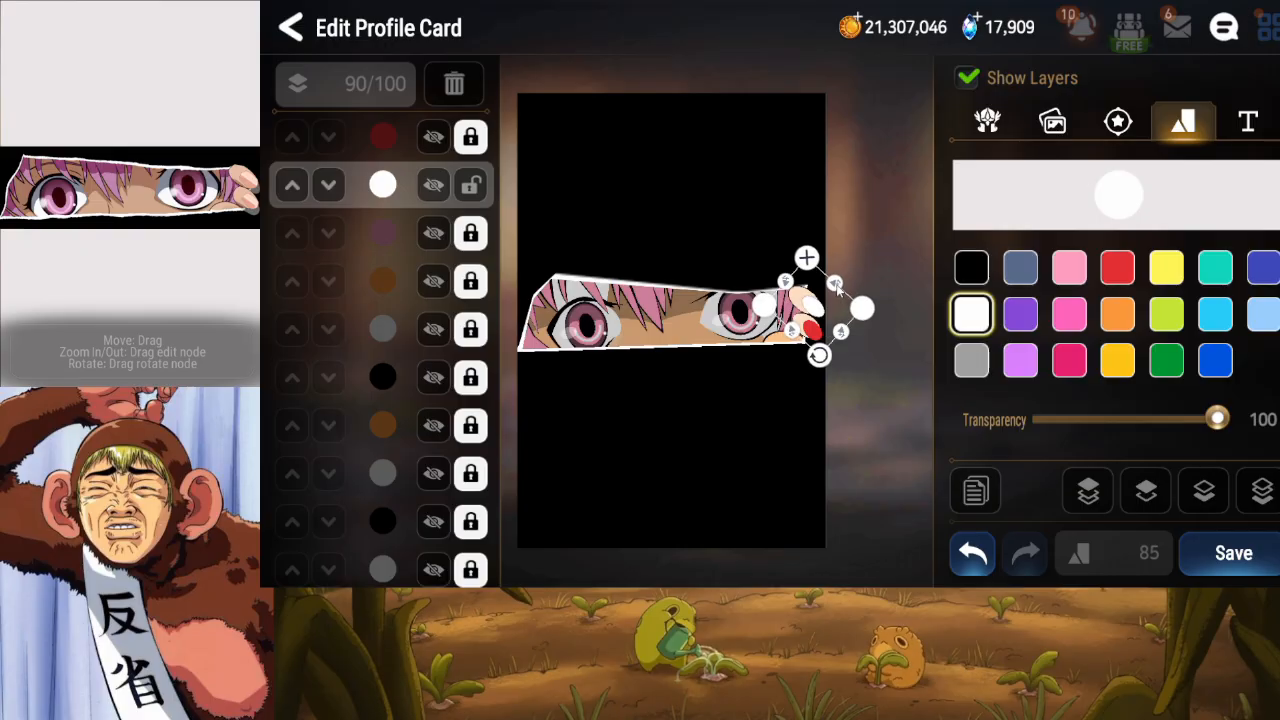
pyautogui.moveTo(1216, 420); pyautogui.dragTo(1158, 424)
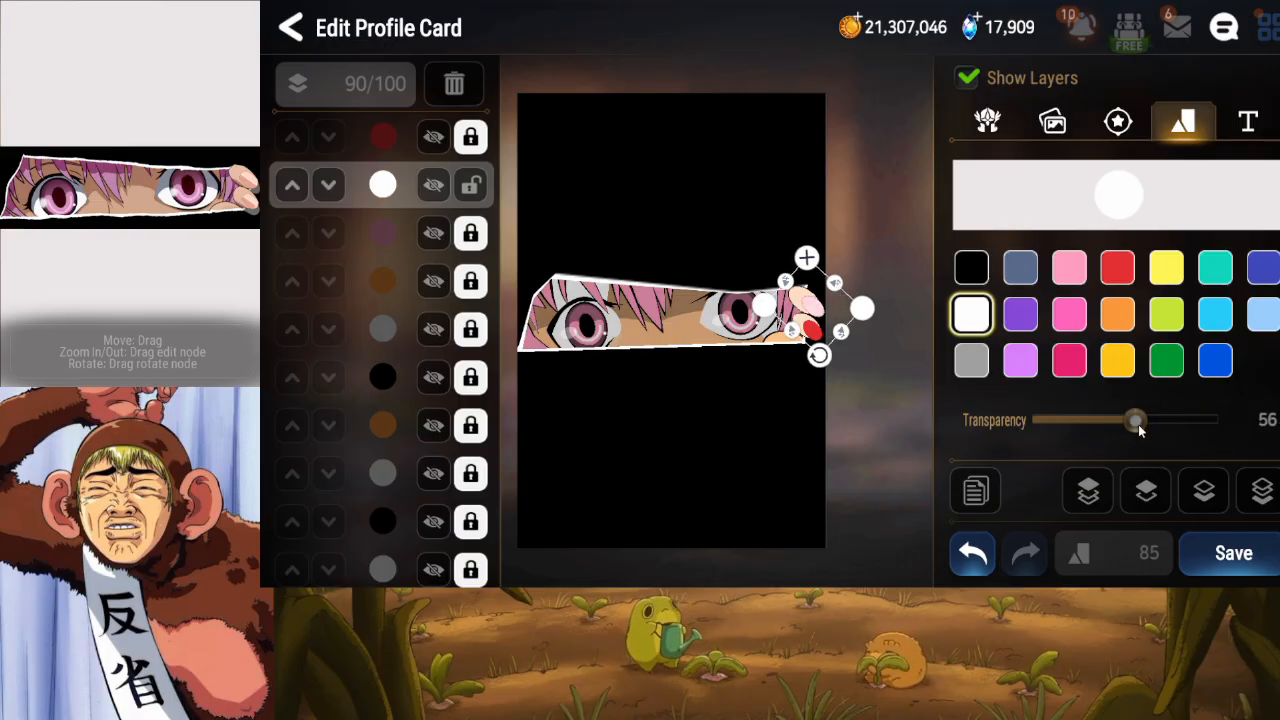
pyautogui.moveTo(1137, 422); pyautogui.dragTo(1233, 444)
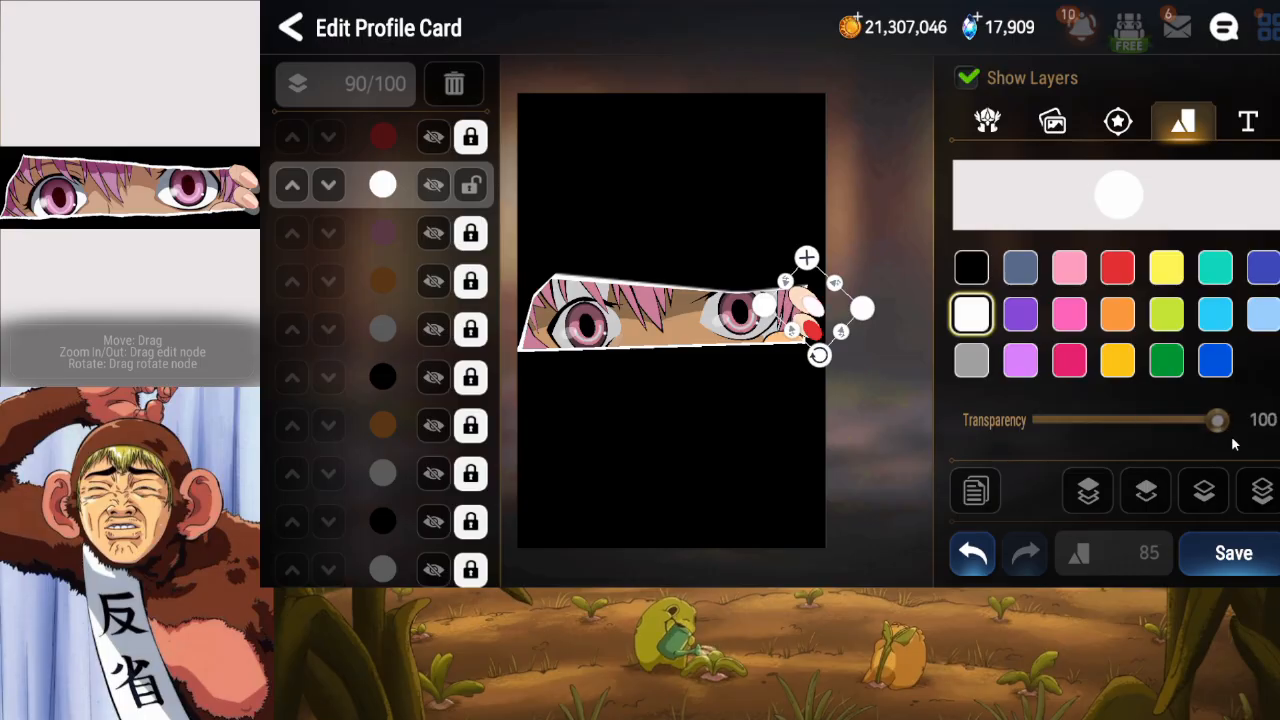
# Duplicate the white circle, move the copy one layer down, recolor it red and align it over the upper fingernail.
pyautogui.click(977, 494)
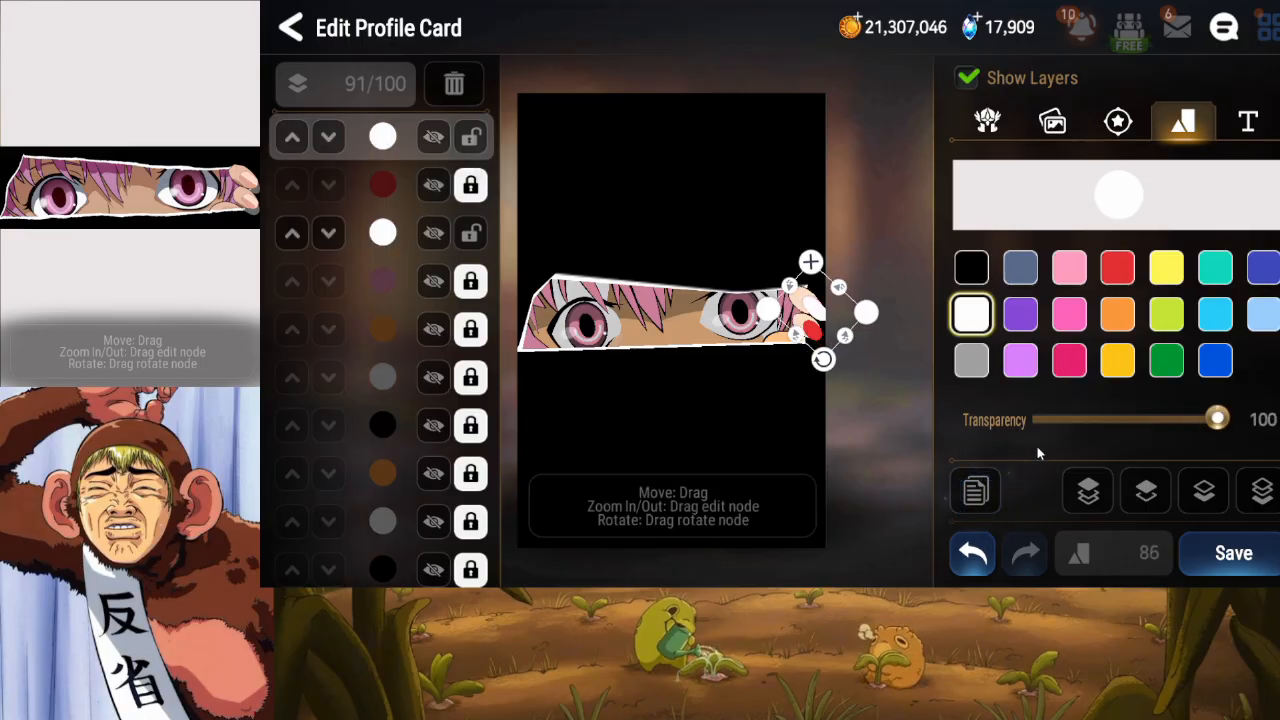
pyautogui.click(1205, 491)
pyautogui.click(473, 188)
pyautogui.click(1109, 268)
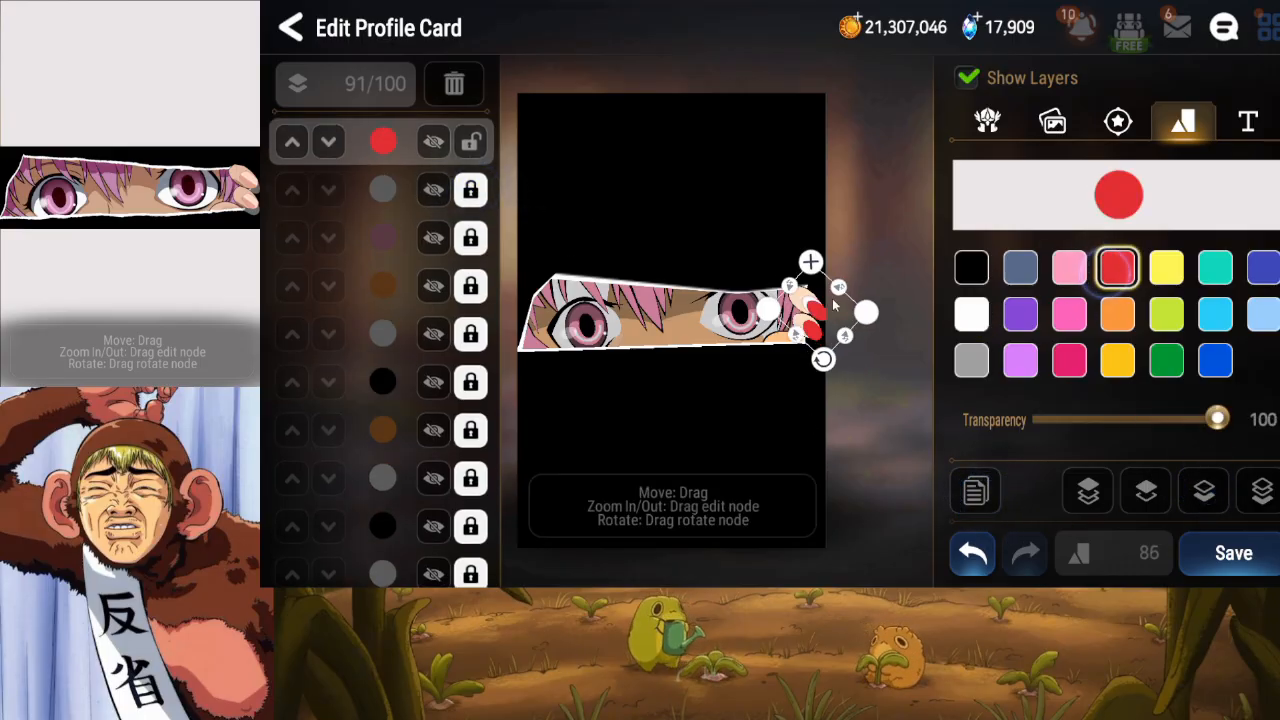
pyautogui.moveTo(824, 326); pyautogui.dragTo(820, 320)
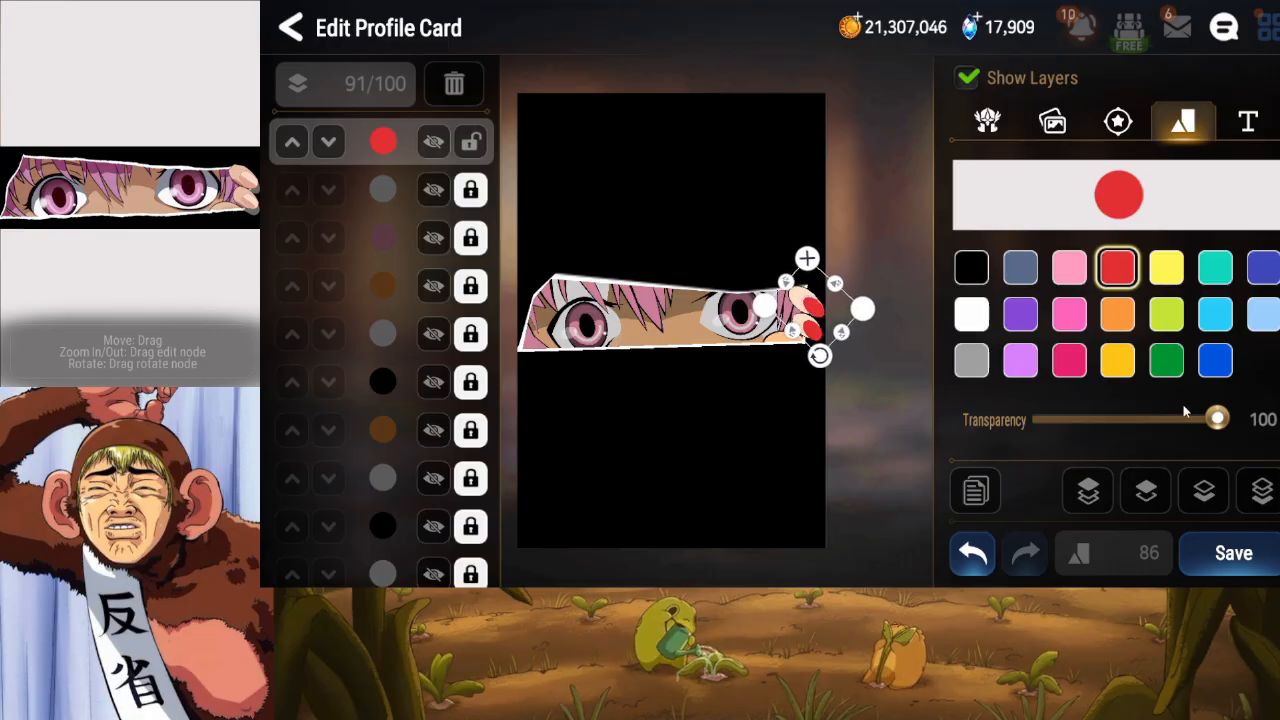
# Set the new red upper fingernail circle's transparency to 52 and lock it.
pyautogui.moveTo(1216, 418); pyautogui.dragTo(1117, 423)
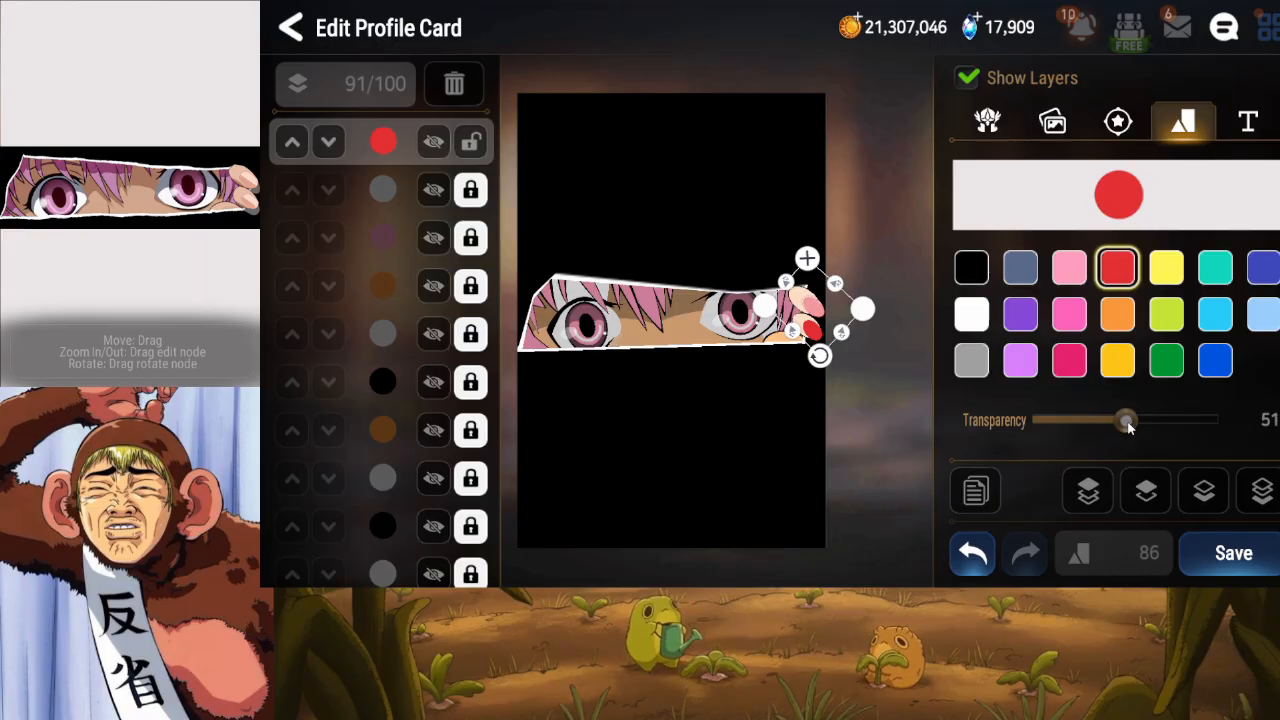
pyautogui.moveTo(1128, 425); pyautogui.dragTo(1130, 424)
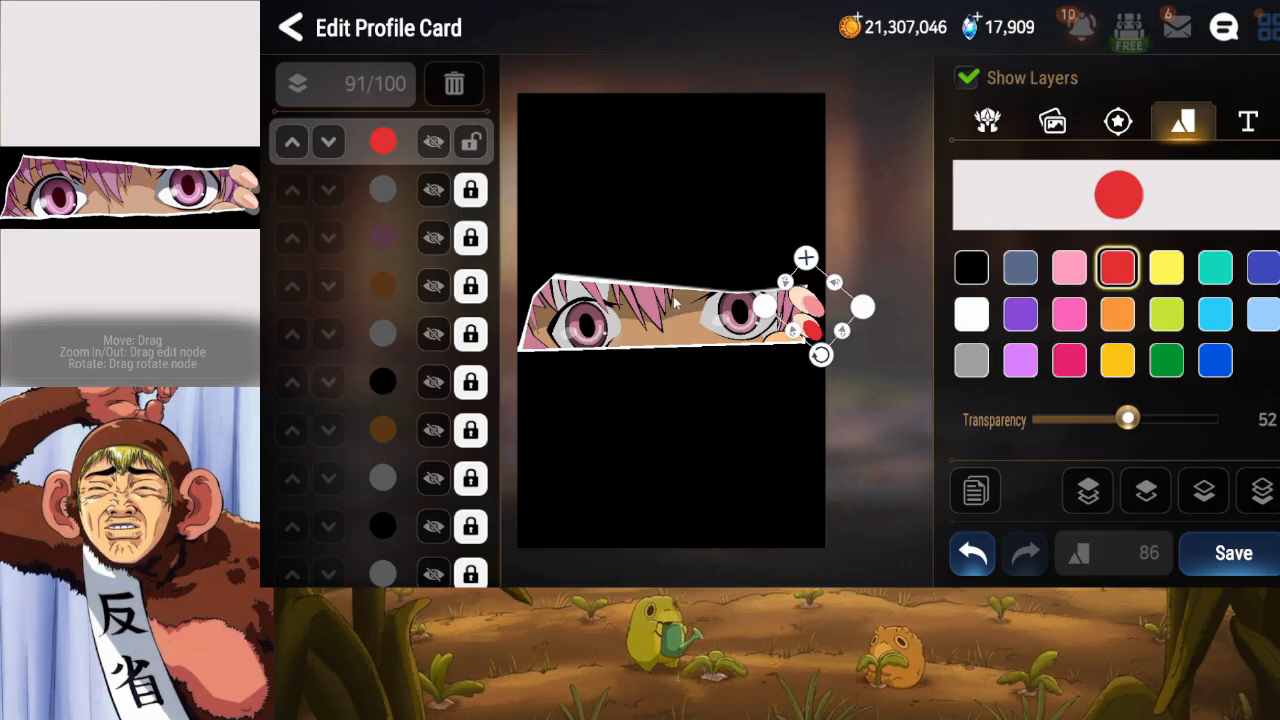
pyautogui.click(467, 139)
# Identify the lower fingernail circle by toggling visibility, recolor it light pink, duplicate it and lock the original.
pyautogui.moveTo(432, 210); pyautogui.dragTo(434, 244)
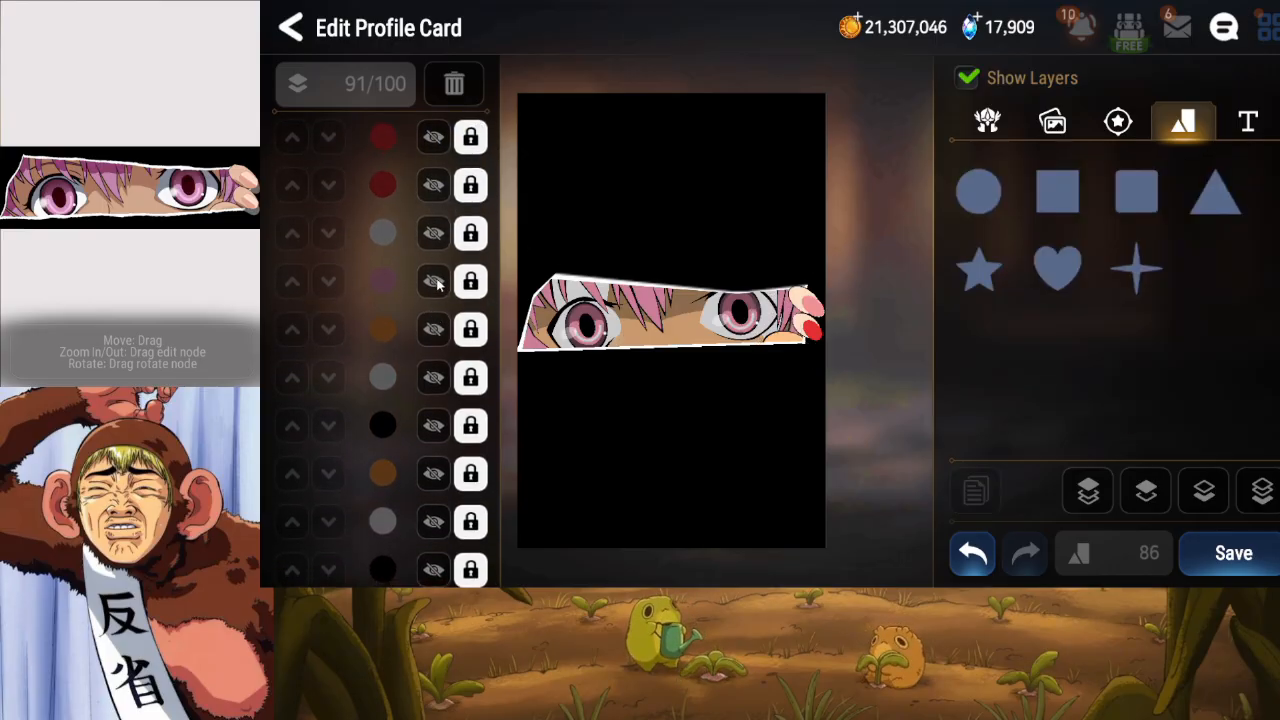
pyautogui.click(440, 194)
pyautogui.click(440, 194)
pyautogui.click(439, 146)
pyautogui.click(439, 146)
pyautogui.click(468, 139)
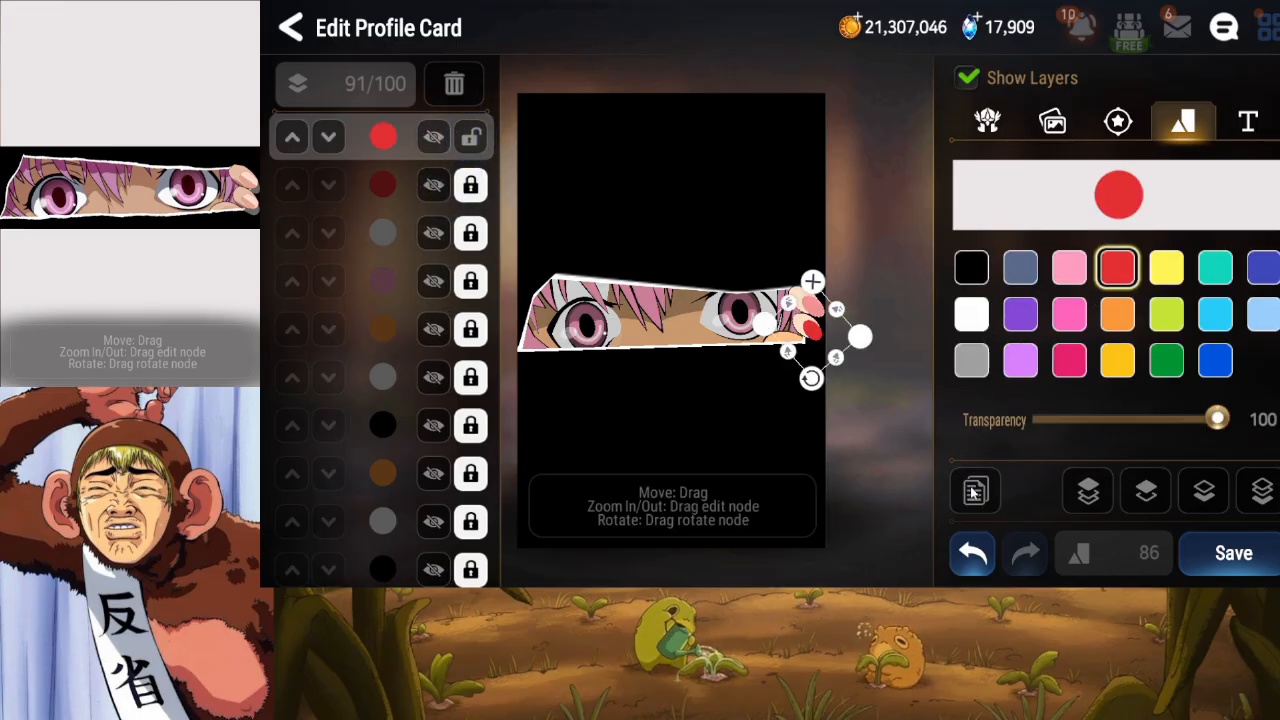
pyautogui.click(1069, 267)
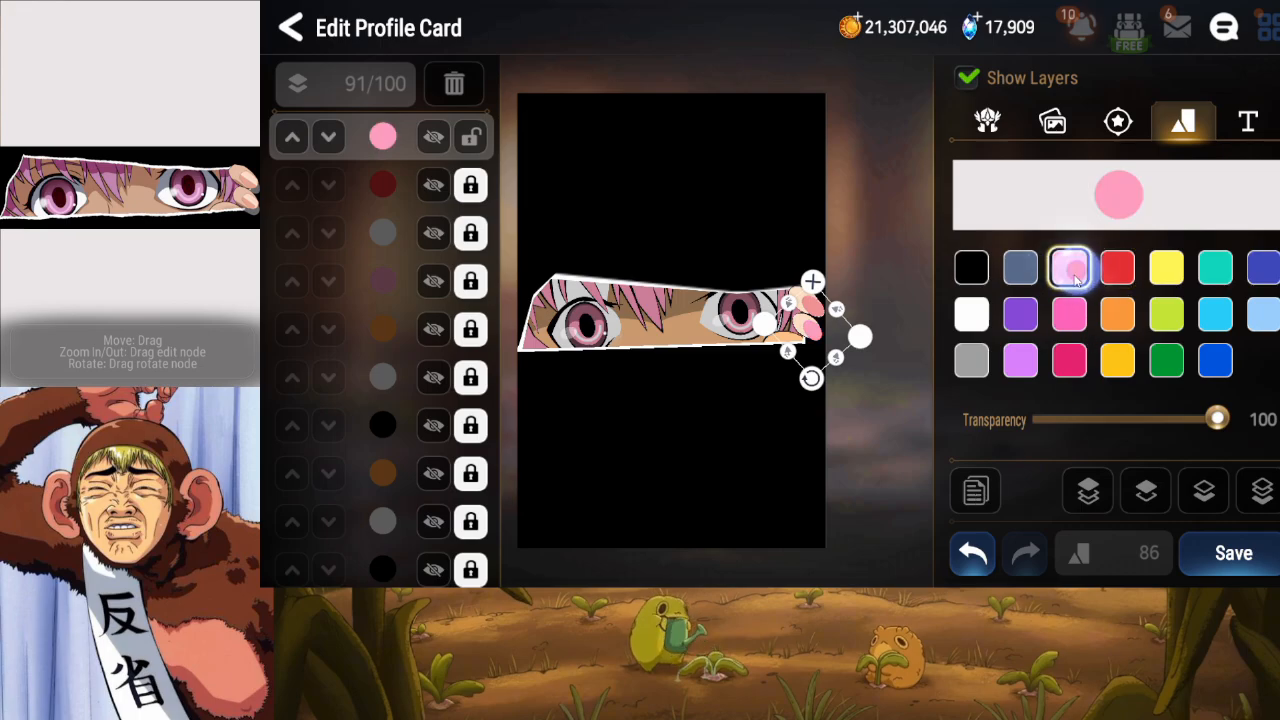
pyautogui.click(975, 491)
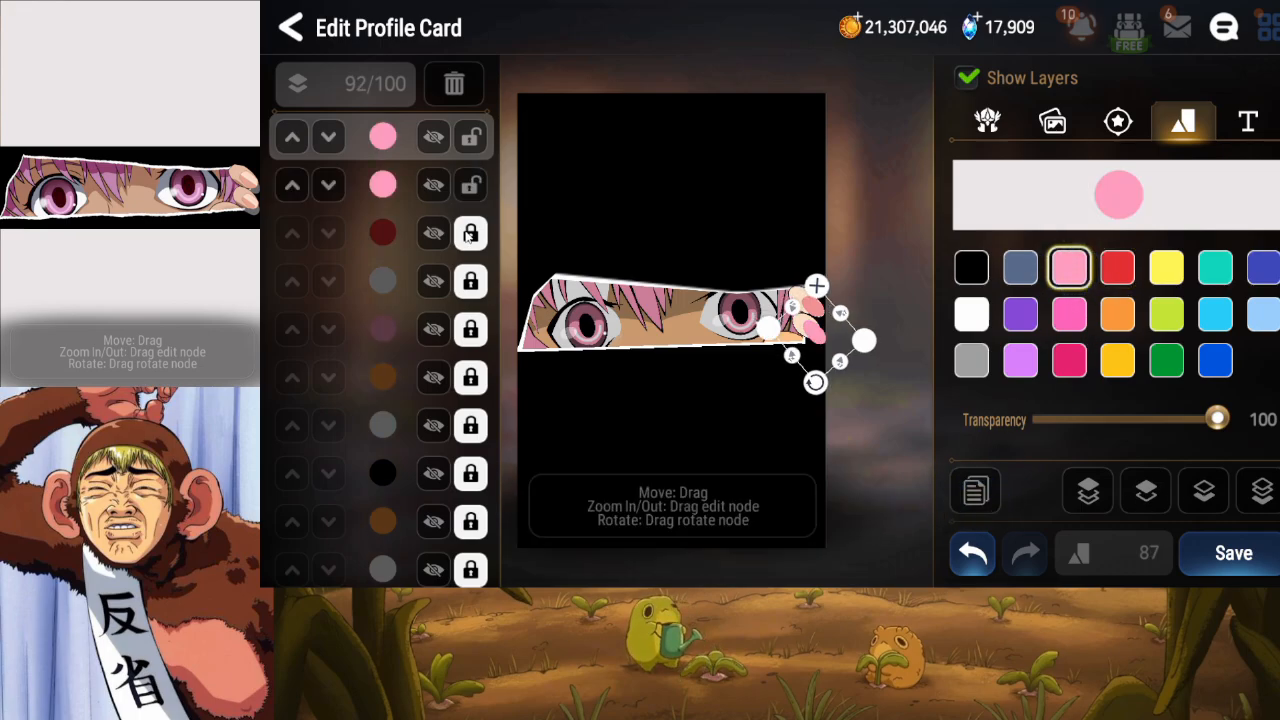
pyautogui.click(470, 185)
# Recolor the lower fingernail's duplicate white, align it over the pink circle and lock it.
pyautogui.click(971, 315)
pyautogui.moveTo(821, 348); pyautogui.dragTo(815, 345)
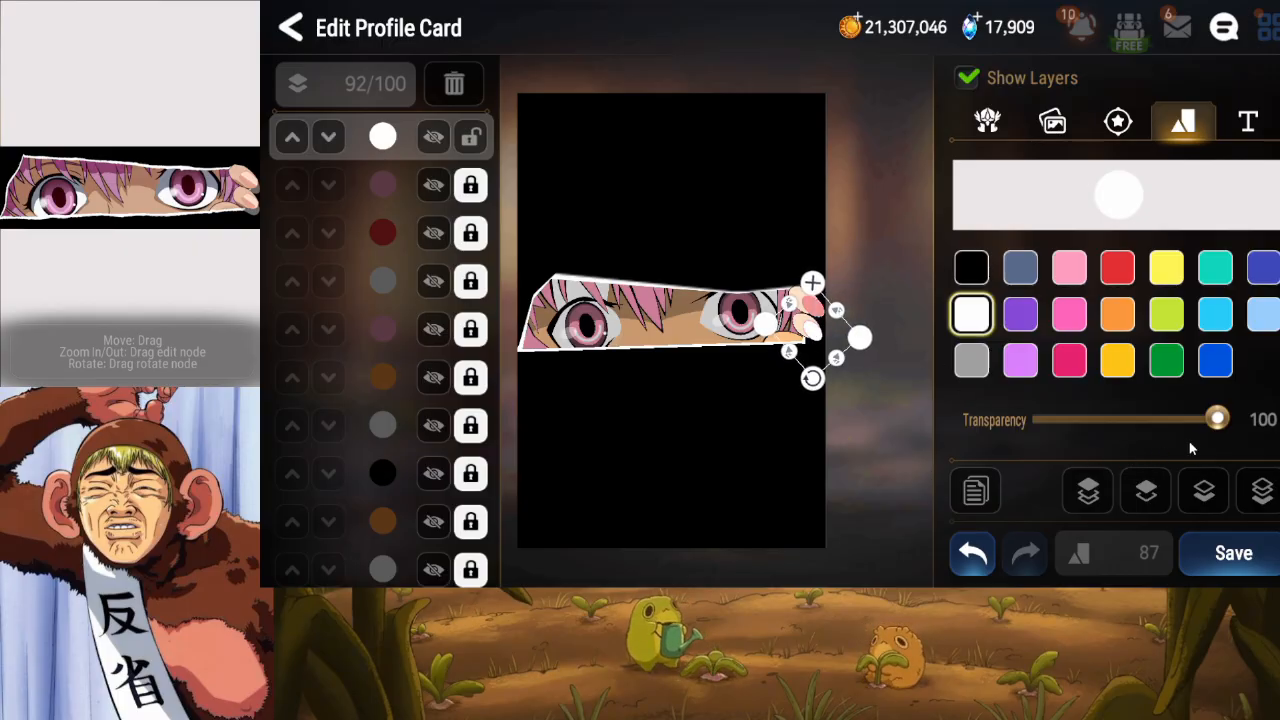
pyautogui.click(467, 143)
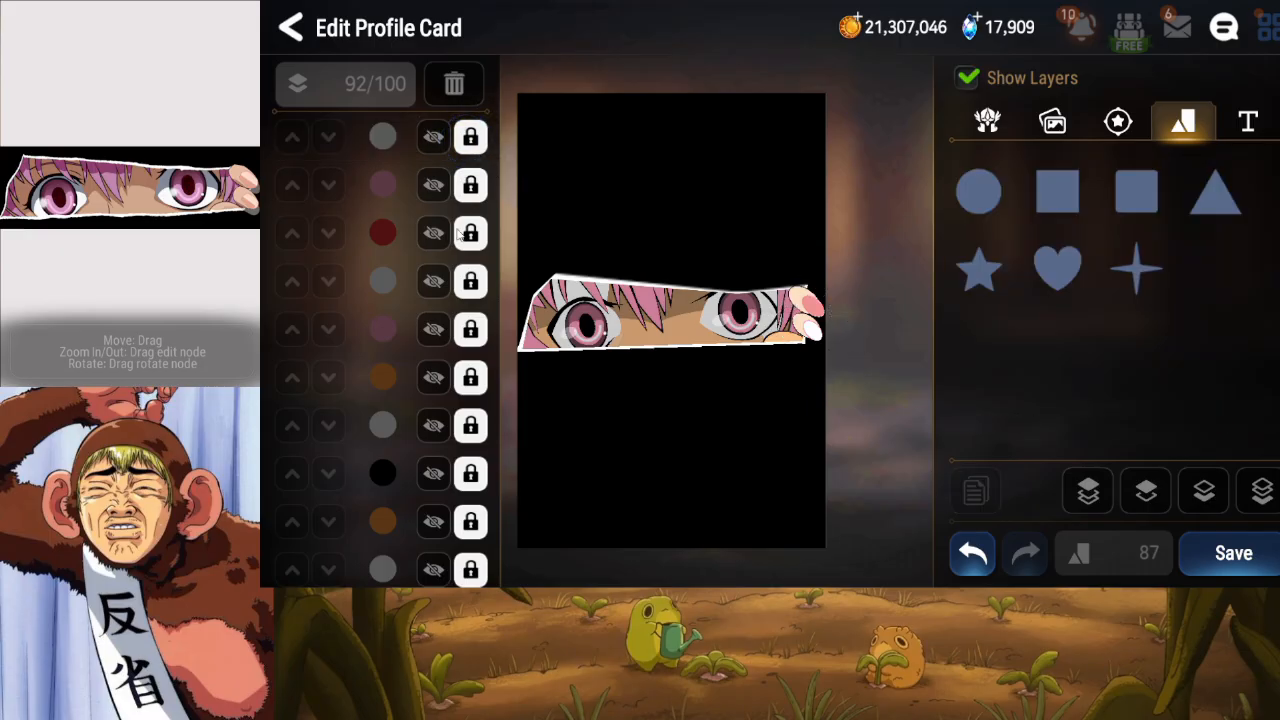
# Relock the upper fingernail's red circle, then unlock and duplicate the lower fingernail's white circle.
pyautogui.click(430, 240)
pyautogui.click(466, 238)
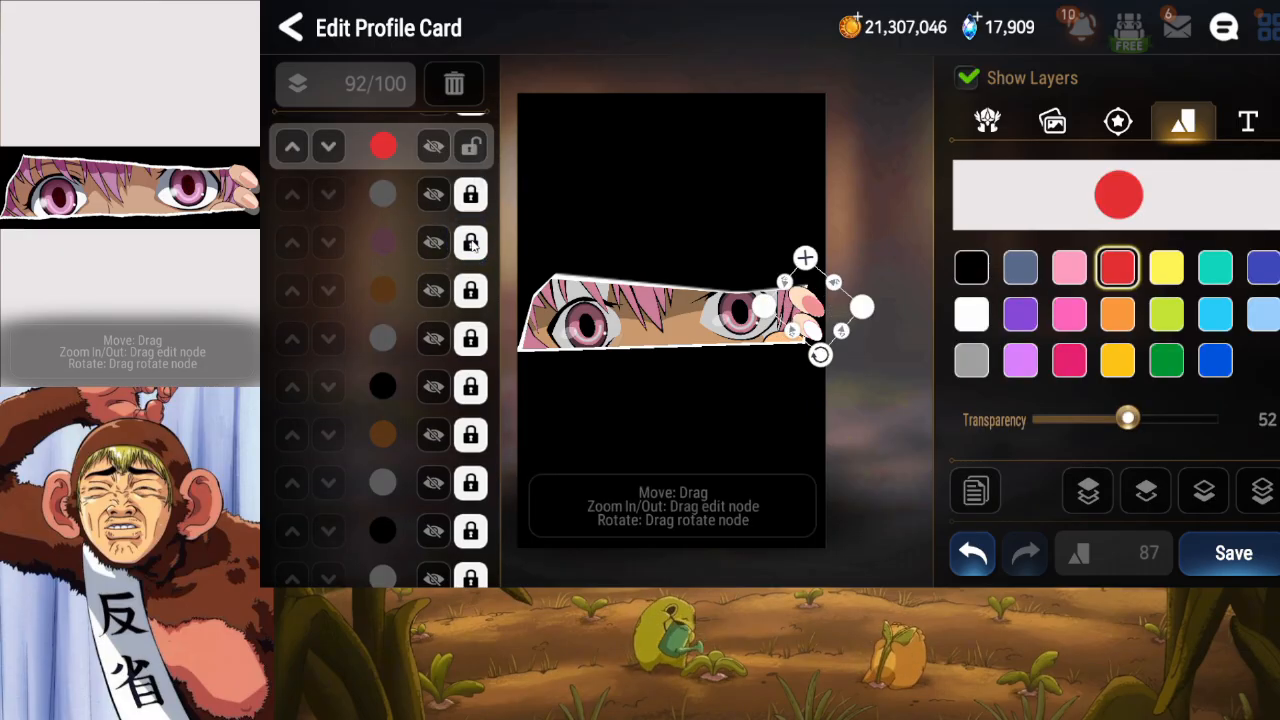
pyautogui.click(469, 156)
pyautogui.moveTo(440, 138); pyautogui.dragTo(424, 201)
pyautogui.click(480, 102)
pyautogui.click(467, 129)
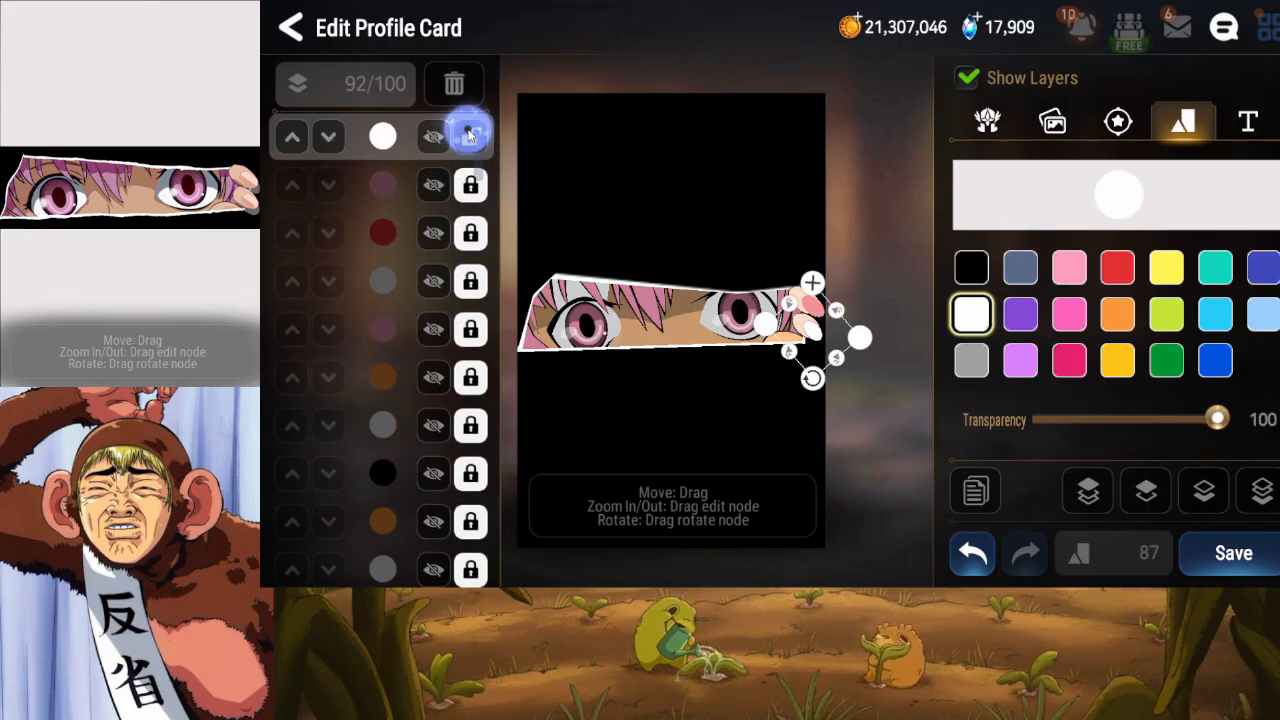
pyautogui.click(975, 490)
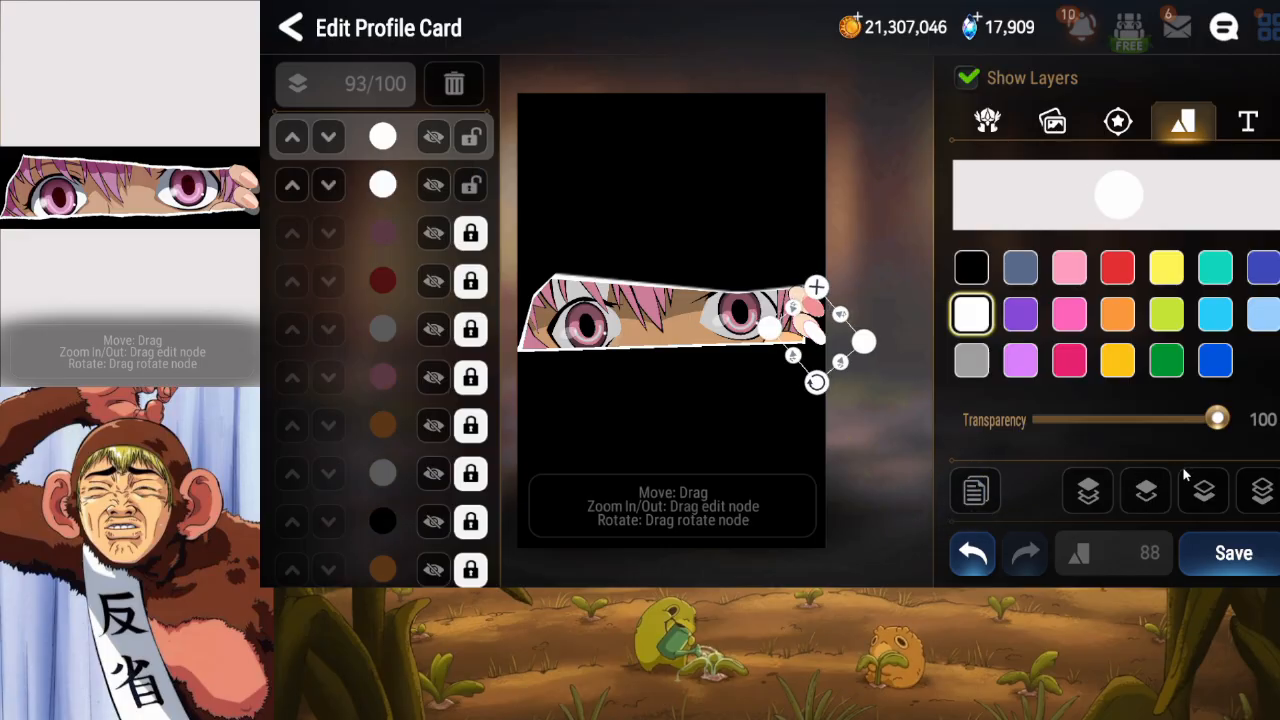
# Recolor the lower fingernail's new circle red with transparency 52, align it over the white circle and lock it.
pyautogui.click(1117, 267)
pyautogui.moveTo(1217, 420); pyautogui.dragTo(1121, 422)
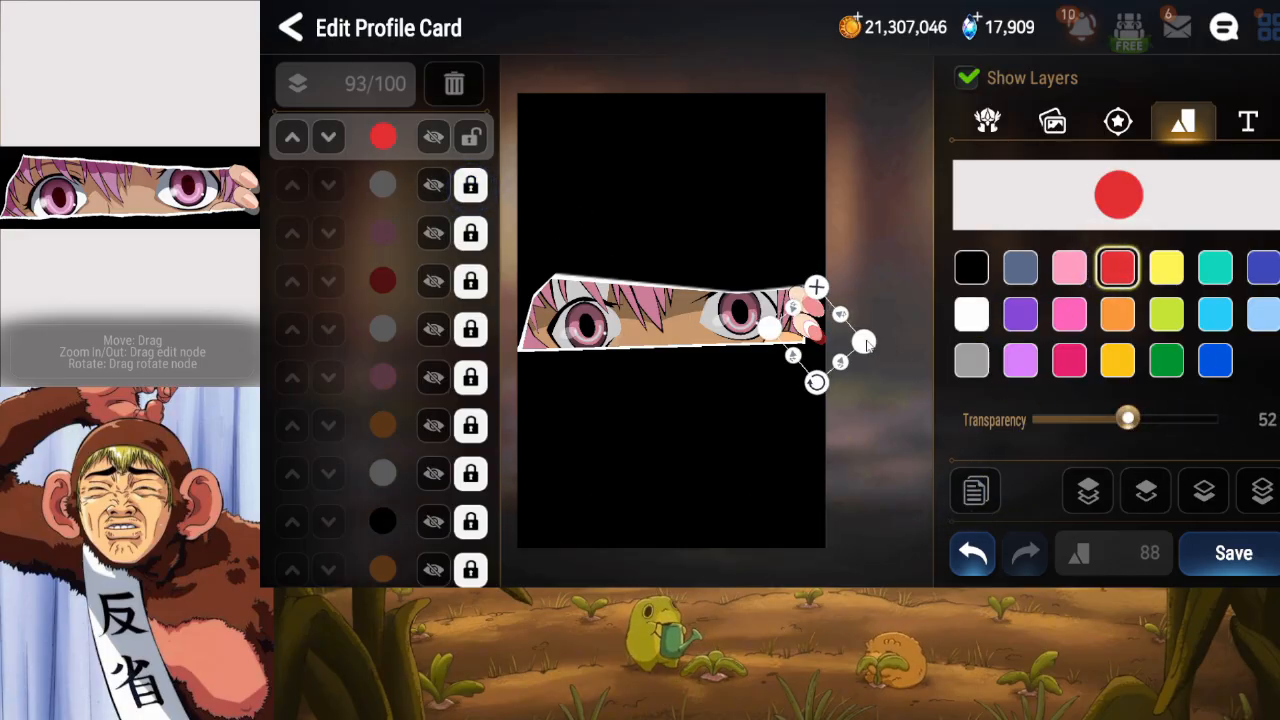
pyautogui.moveTo(828, 345); pyautogui.dragTo(824, 340)
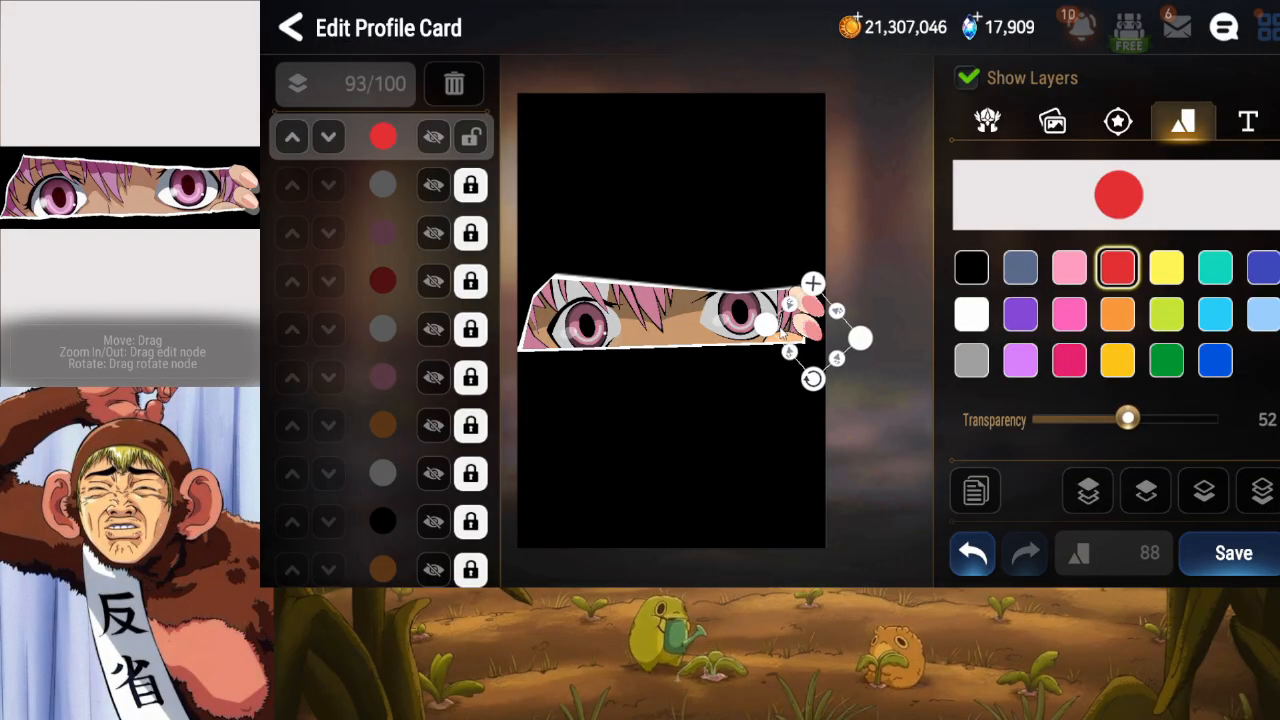
pyautogui.moveTo(814, 338); pyautogui.dragTo(818, 390)
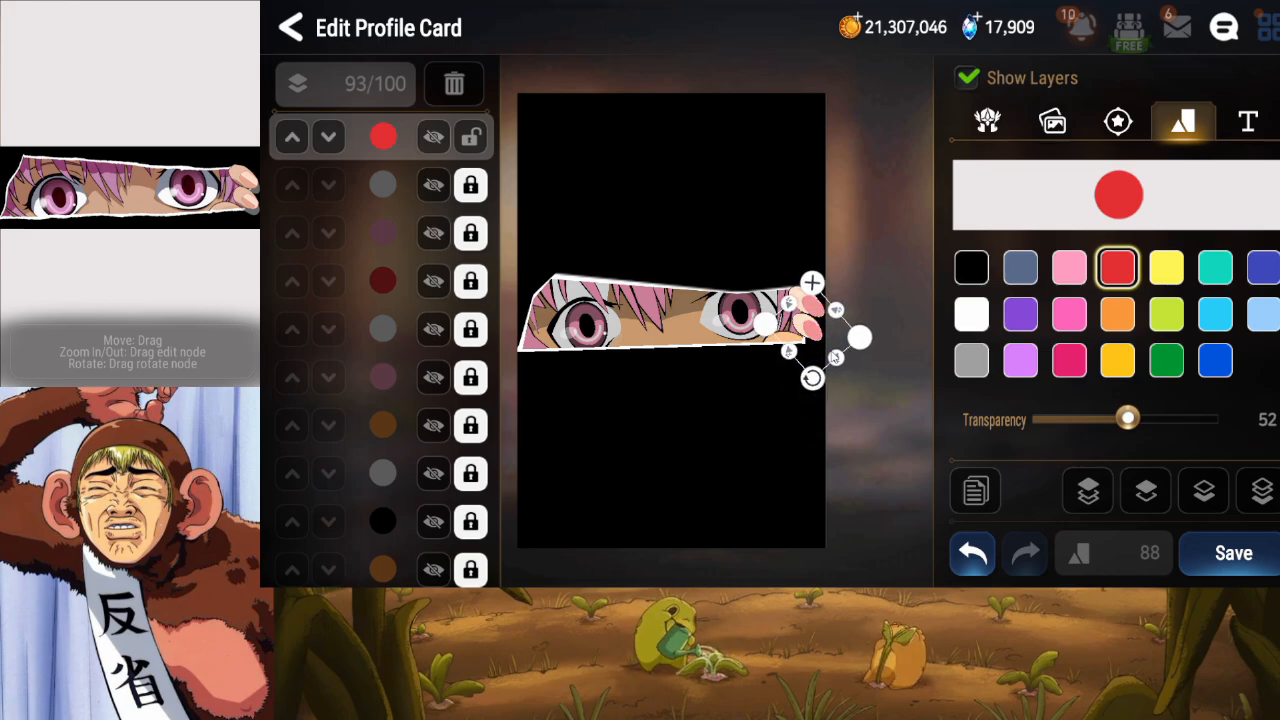
pyautogui.moveTo(815, 333); pyautogui.dragTo(815, 333)
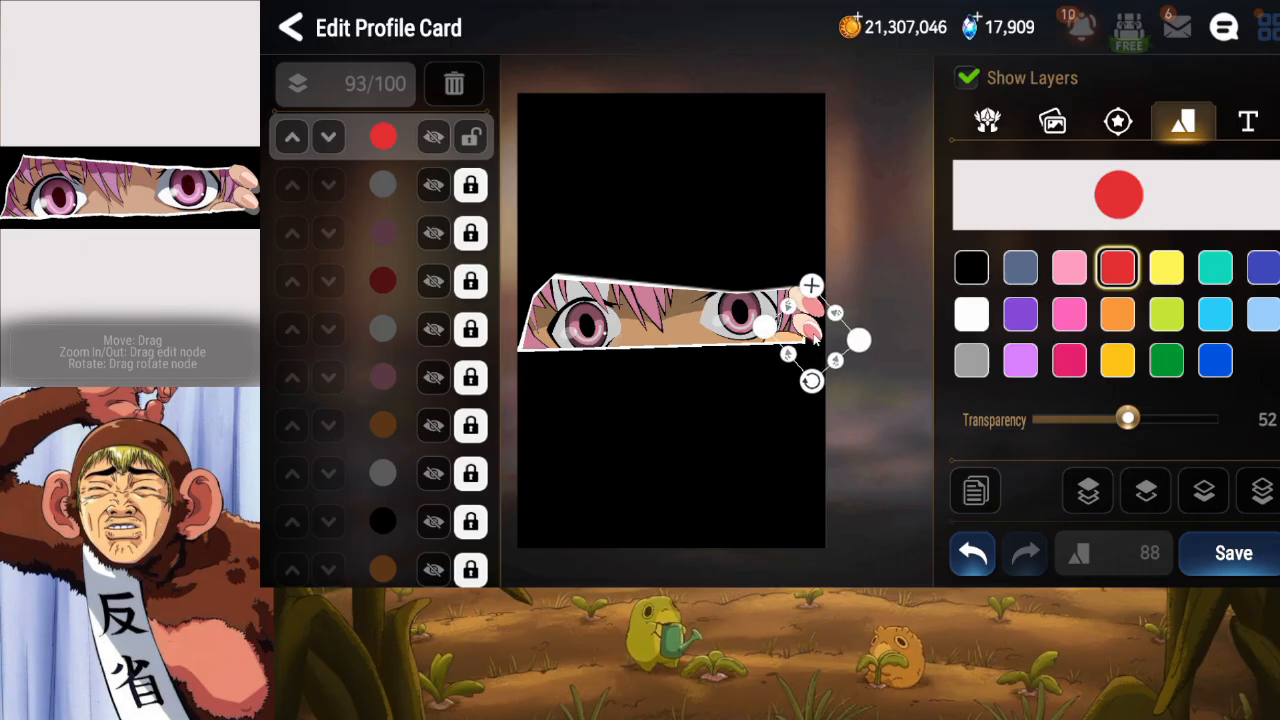
pyautogui.click(470, 137)
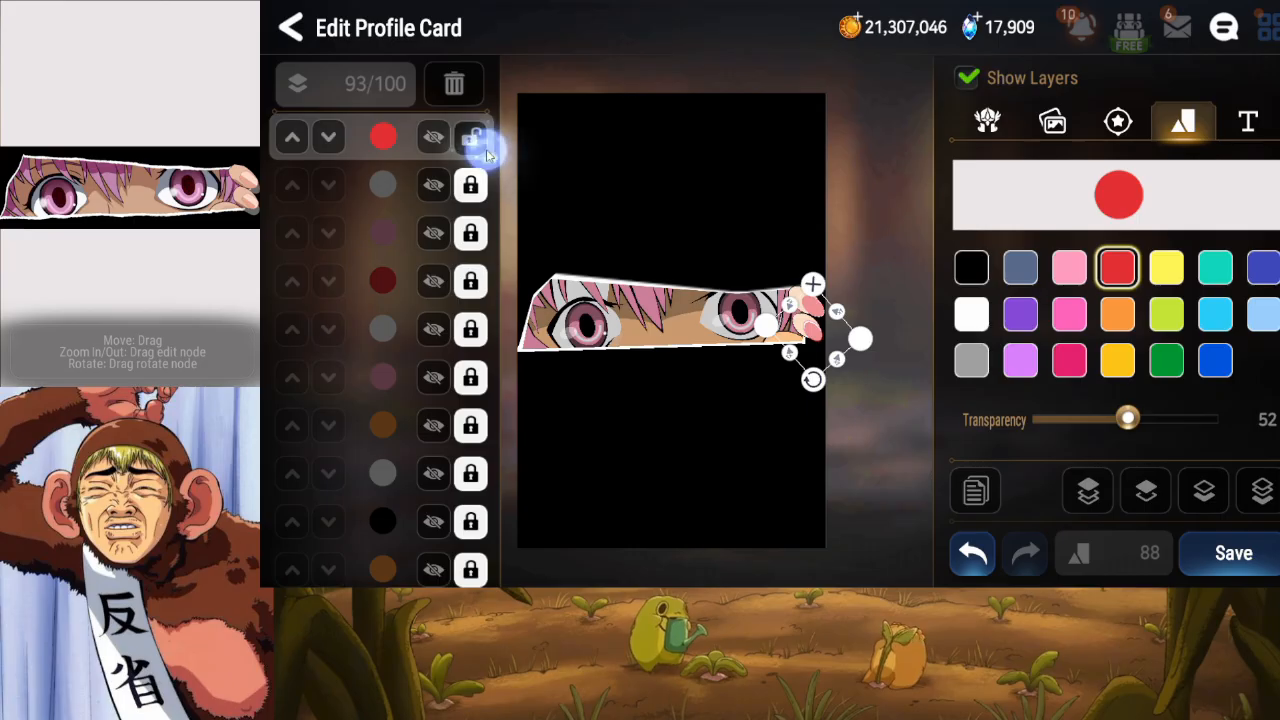
# Identify the two light pink fingernail circles by toggling layer visibility and hide both of them.
pyautogui.click(433, 233)
pyautogui.click(435, 325)
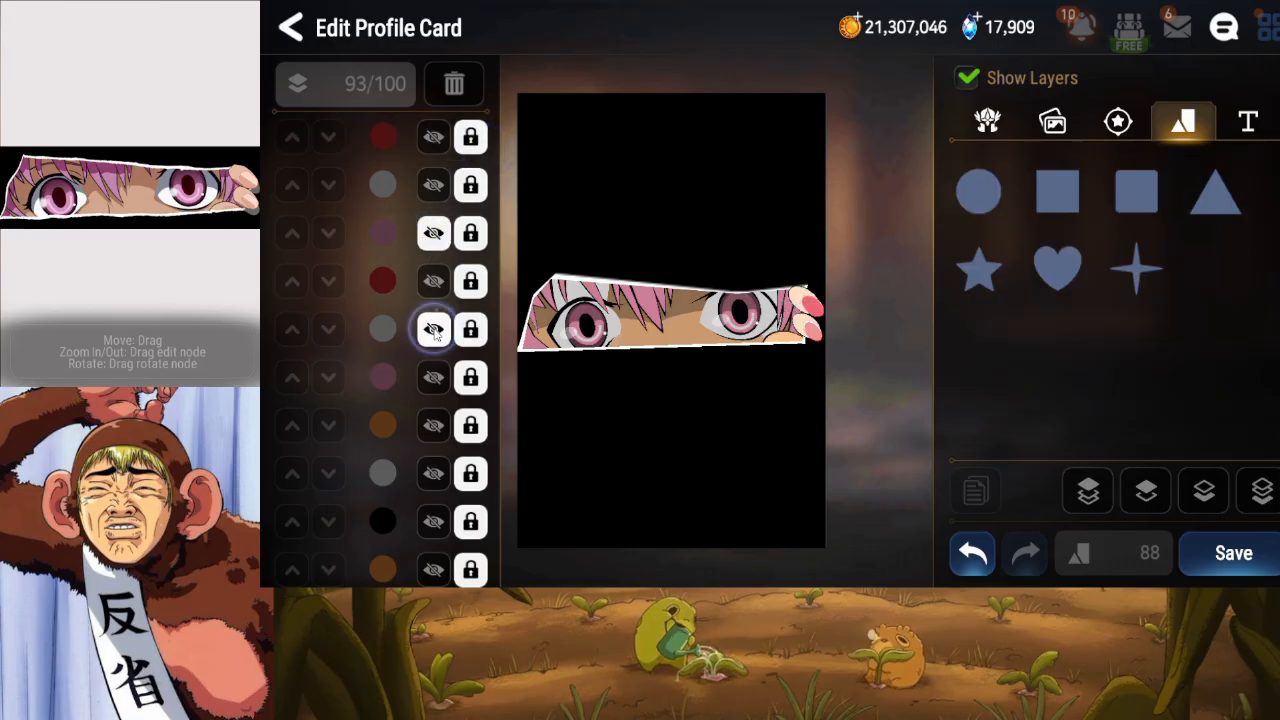
pyautogui.click(432, 327)
pyautogui.moveTo(433, 357); pyautogui.dragTo(433, 360)
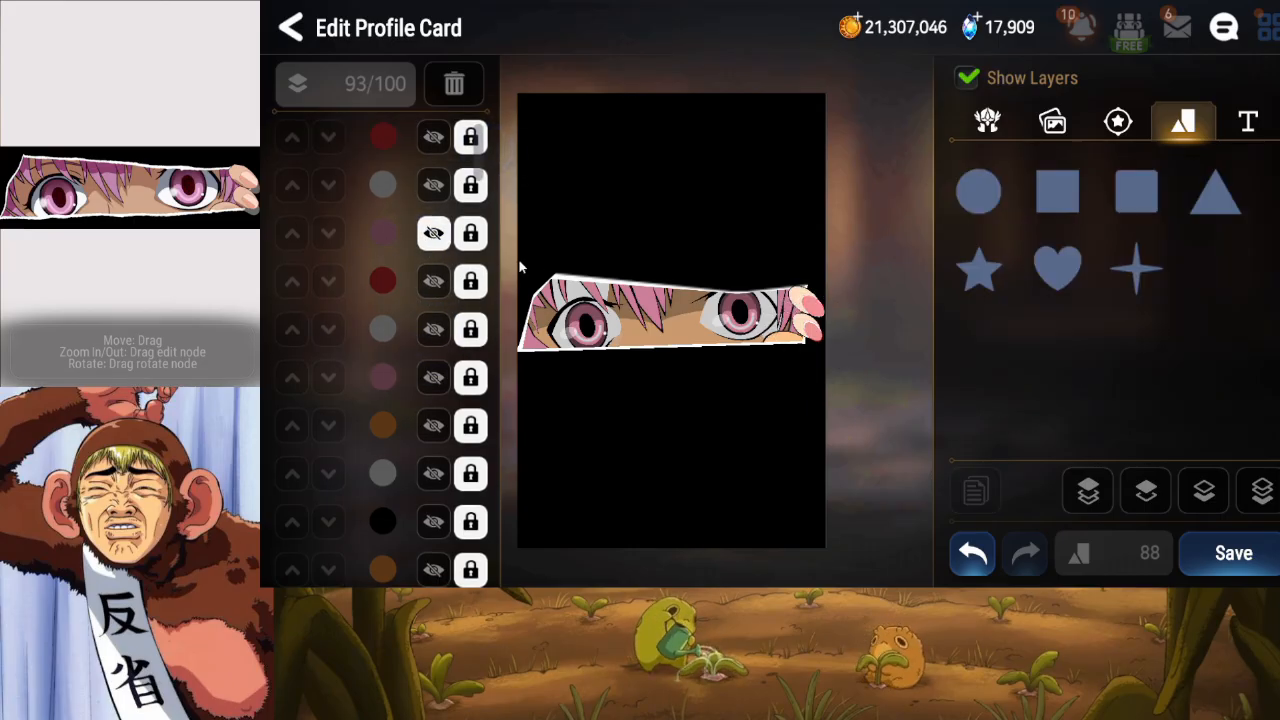
pyautogui.click(432, 376)
pyautogui.moveTo(400, 312); pyautogui.dragTo(400, 320)
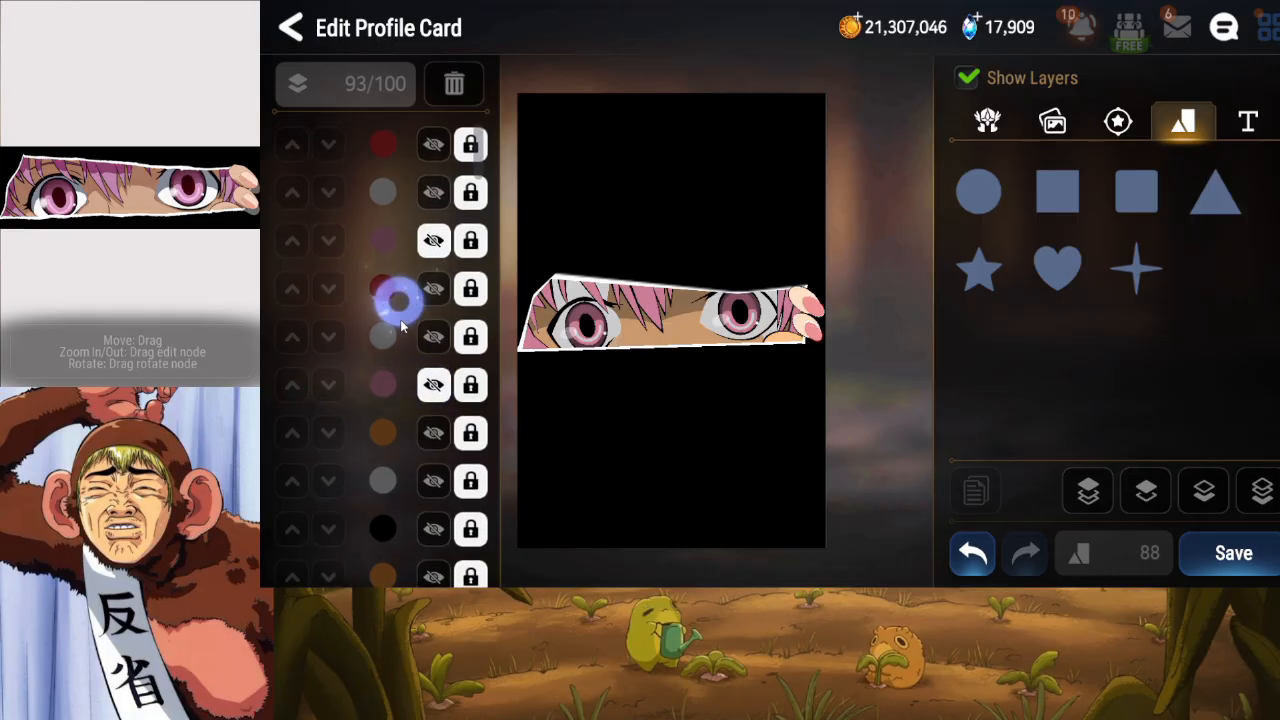
# Realign the lower fingernail's red circle, set its transparency to 45 and lock it again.
pyautogui.click(470, 137)
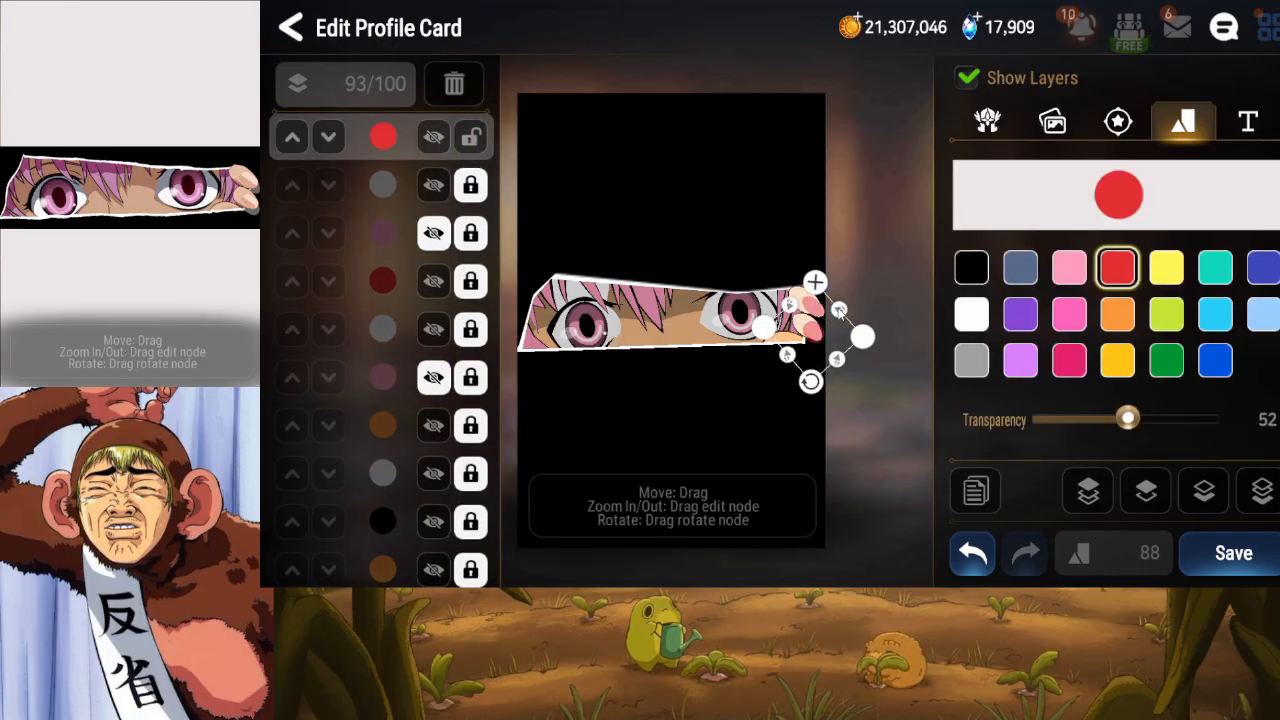
pyautogui.moveTo(836, 358); pyautogui.dragTo(836, 369)
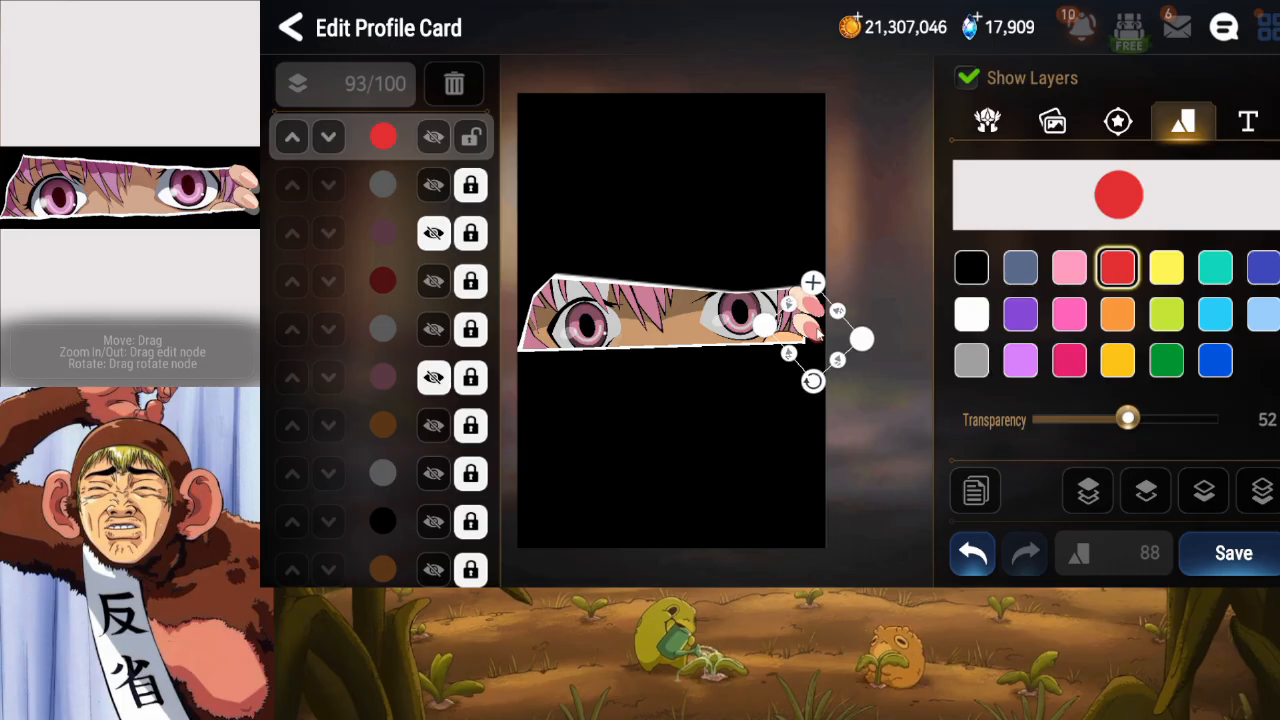
pyautogui.click(816, 332)
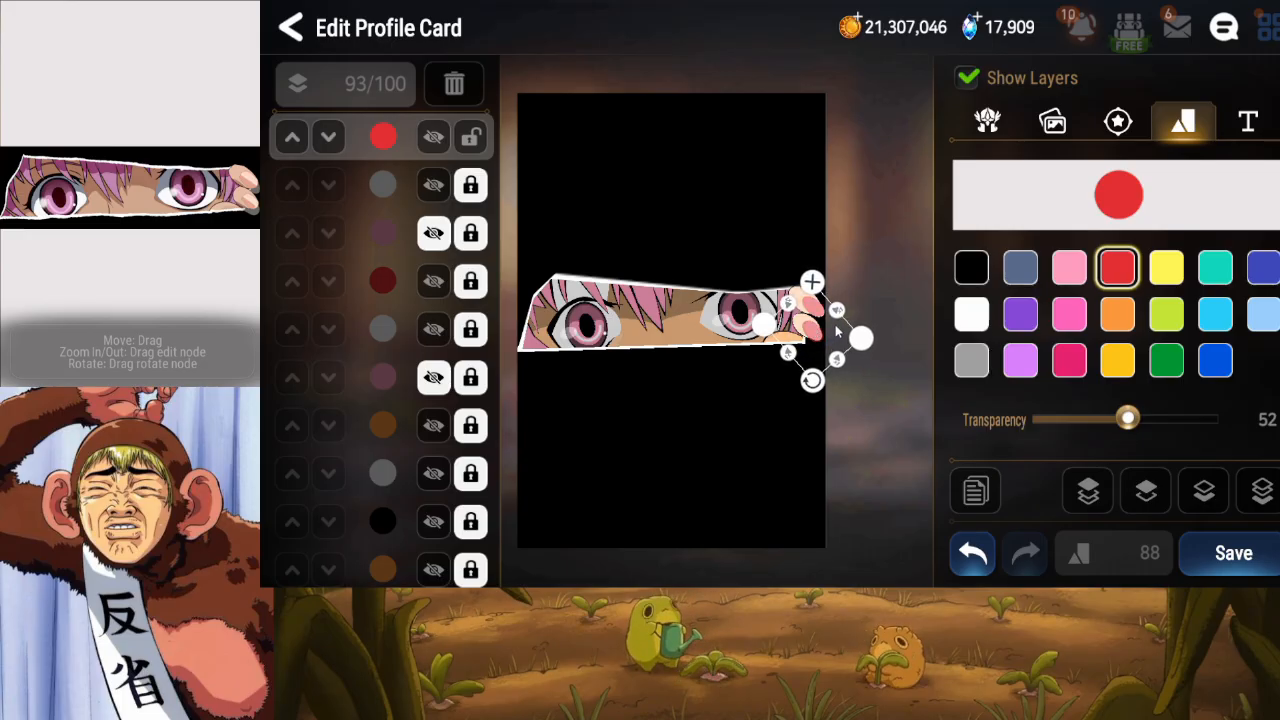
pyautogui.moveTo(1128, 420); pyautogui.dragTo(1118, 428)
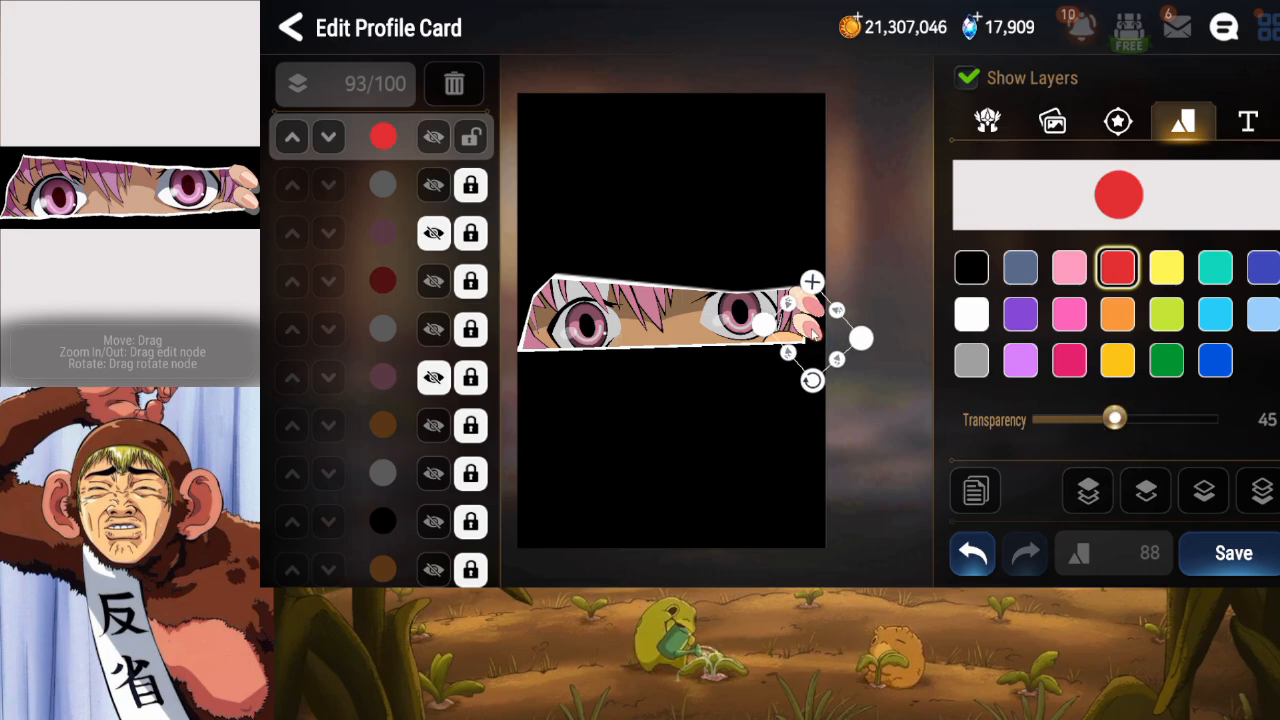
pyautogui.moveTo(816, 379); pyautogui.dragTo(818, 380)
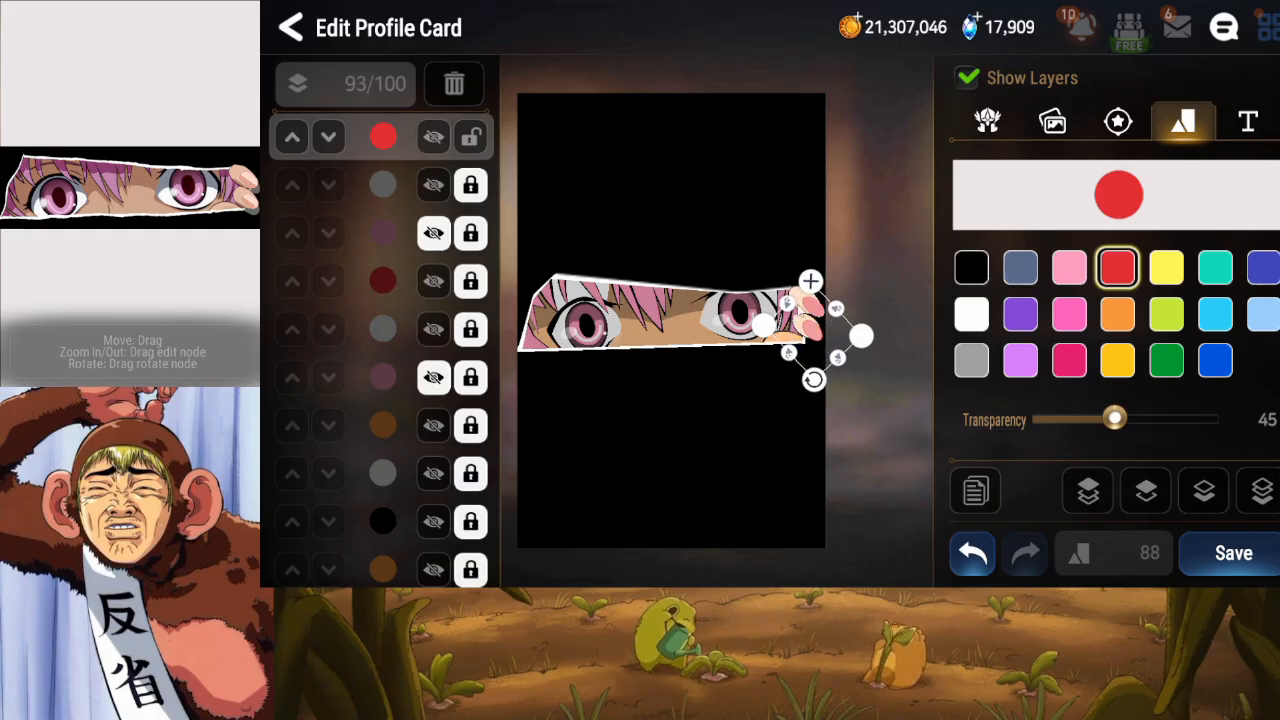
pyautogui.click(470, 137)
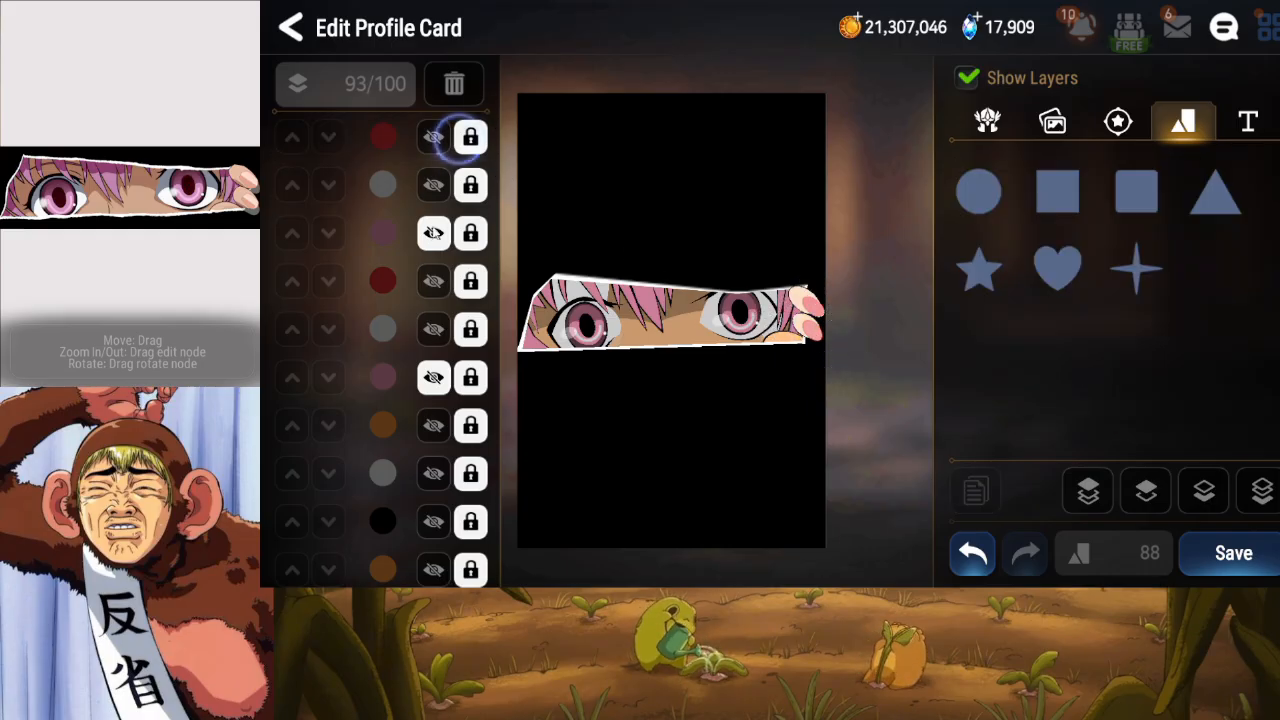
# Unlock and delete the two hidden light pink fingernail circles.
pyautogui.click(450, 237)
pyautogui.click(454, 84)
pyautogui.click(460, 240)
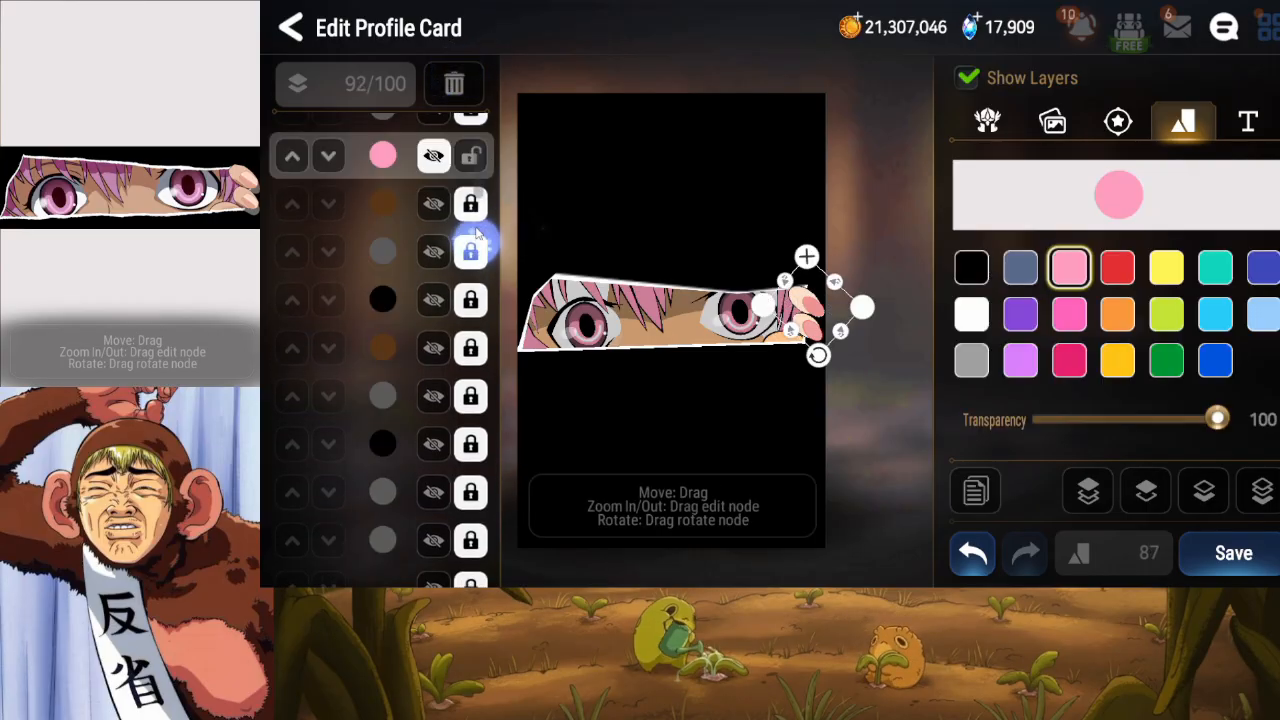
pyautogui.click(455, 86)
pyautogui.scroll(2, 416, 275)
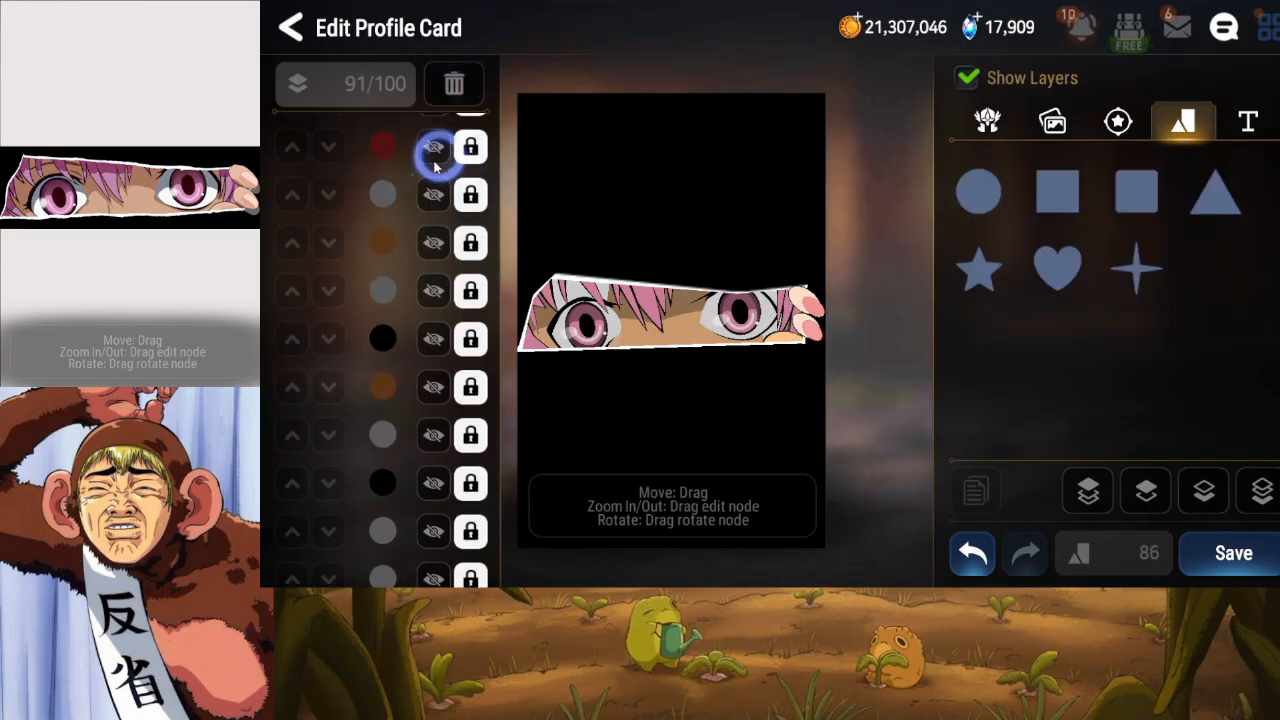
# Fine-tune the upper fingernail's red circle, set its transparency to 44, lock it and save the card.
pyautogui.scroll(1, 439, 162)
pyautogui.click(471, 143)
pyautogui.click(473, 147)
pyautogui.click(471, 190)
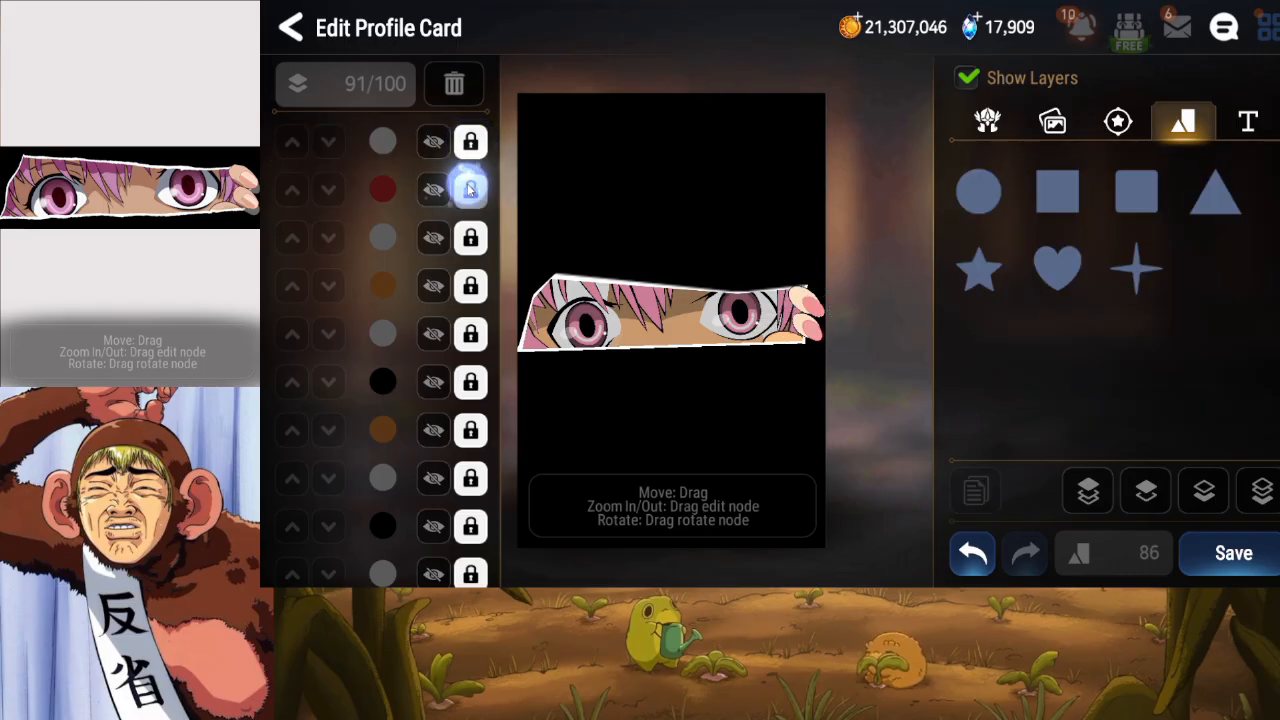
pyautogui.moveTo(835, 286); pyautogui.dragTo(837, 285)
pyautogui.moveTo(840, 333); pyautogui.dragTo(842, 339)
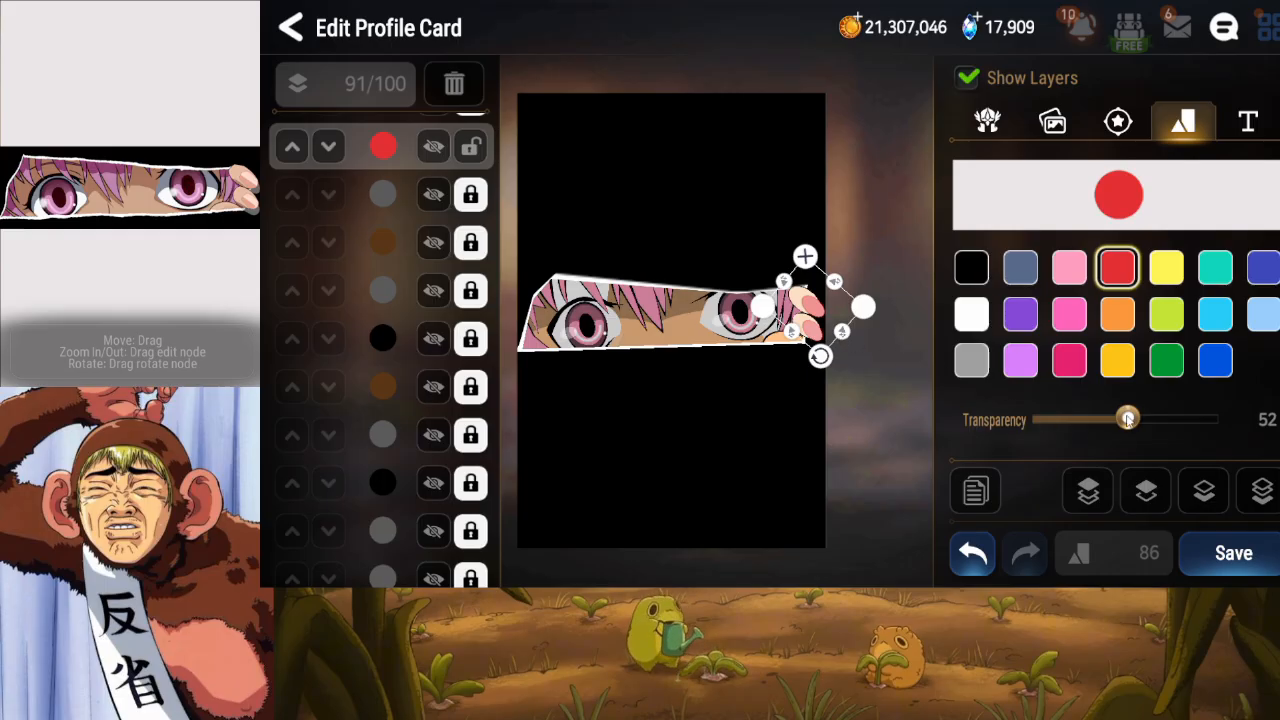
pyautogui.moveTo(1128, 420); pyautogui.dragTo(1115, 421)
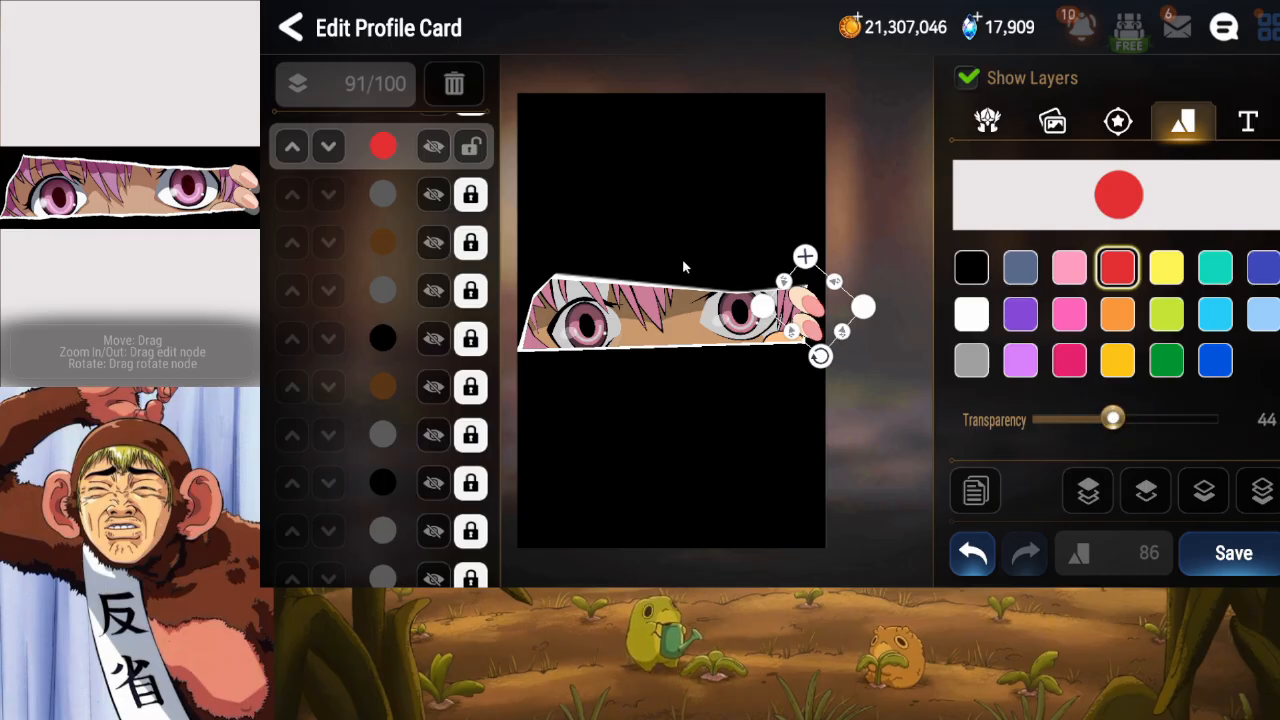
pyautogui.click(505, 156)
pyautogui.click(1245, 558)
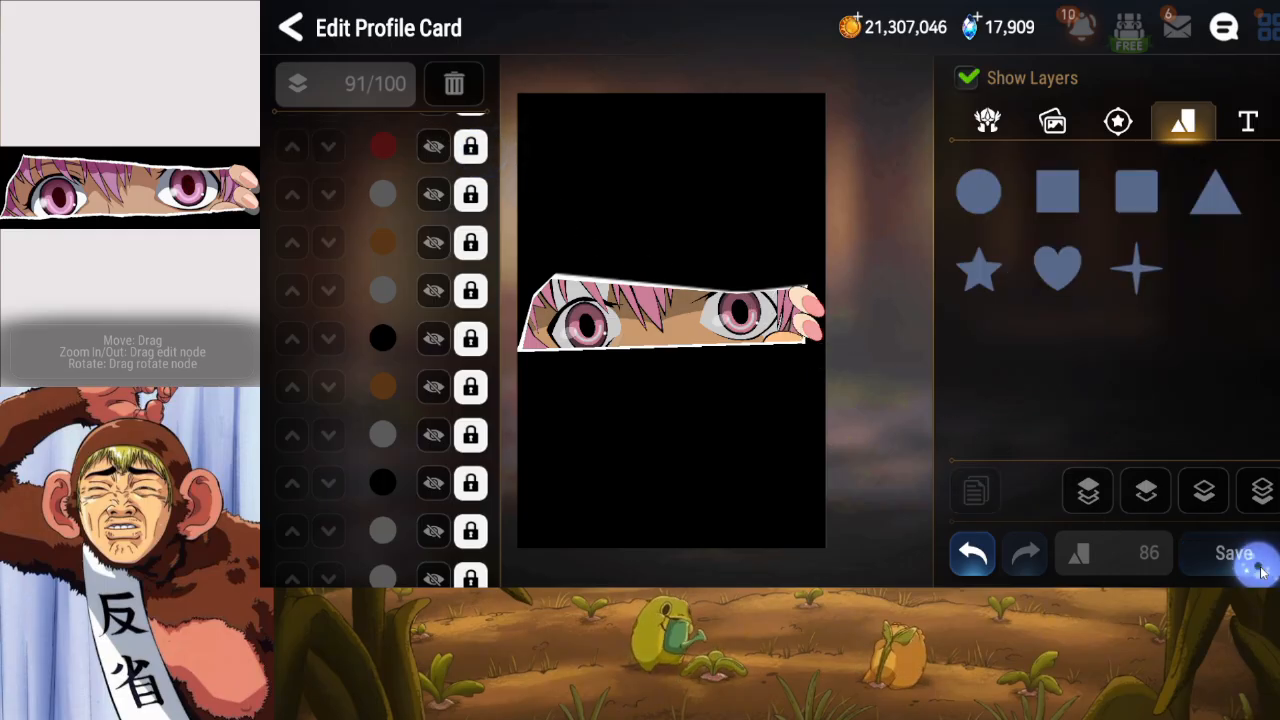
# Add a rounded square, shrink it to a narrow bar and rotate it diagonally over the upper fingernail.
pyautogui.click(1130, 207)
pyautogui.moveTo(743, 339); pyautogui.dragTo(790, 345)
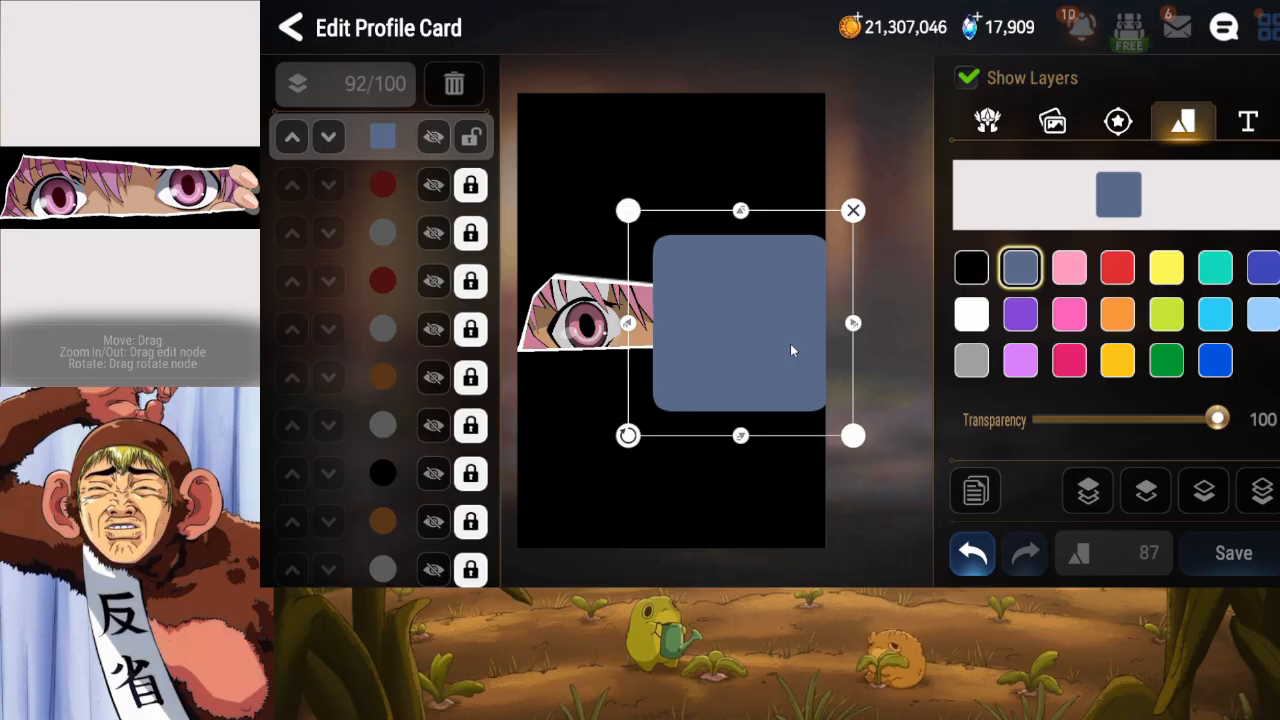
pyautogui.moveTo(791, 345); pyautogui.dragTo(737, 376)
pyautogui.moveTo(772, 447); pyautogui.dragTo(801, 319)
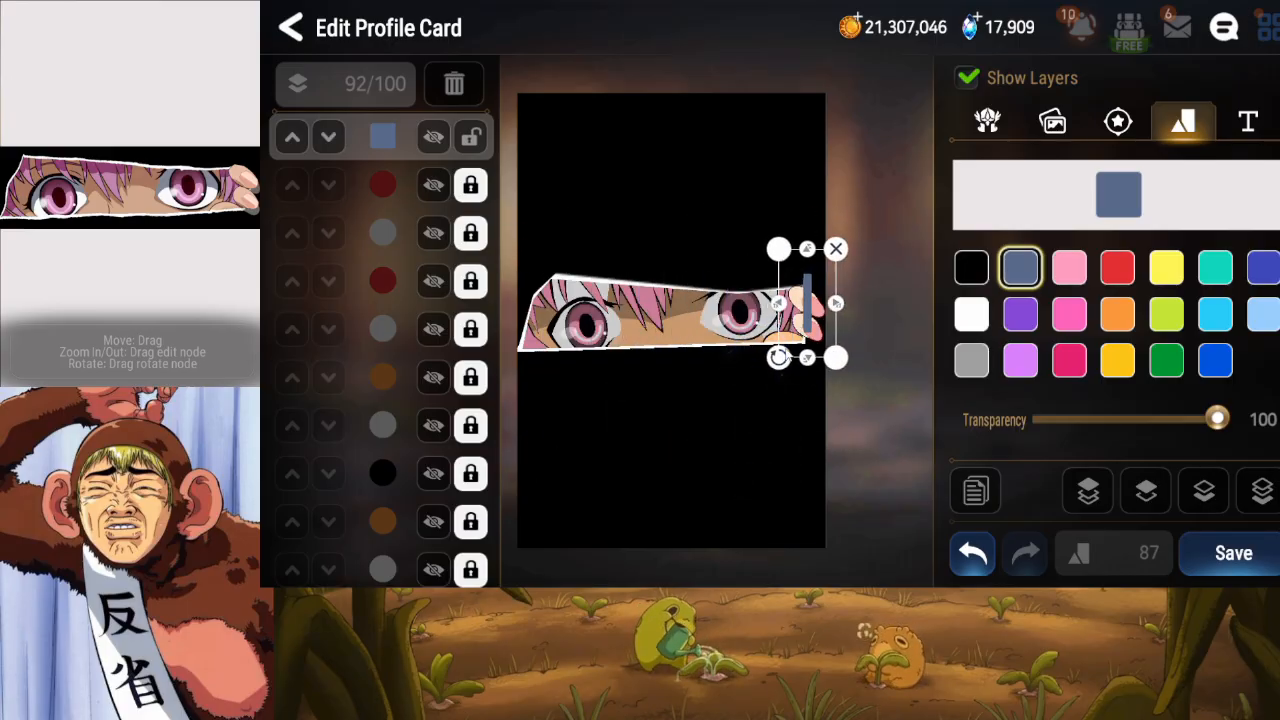
pyautogui.moveTo(781, 361); pyautogui.dragTo(841, 336)
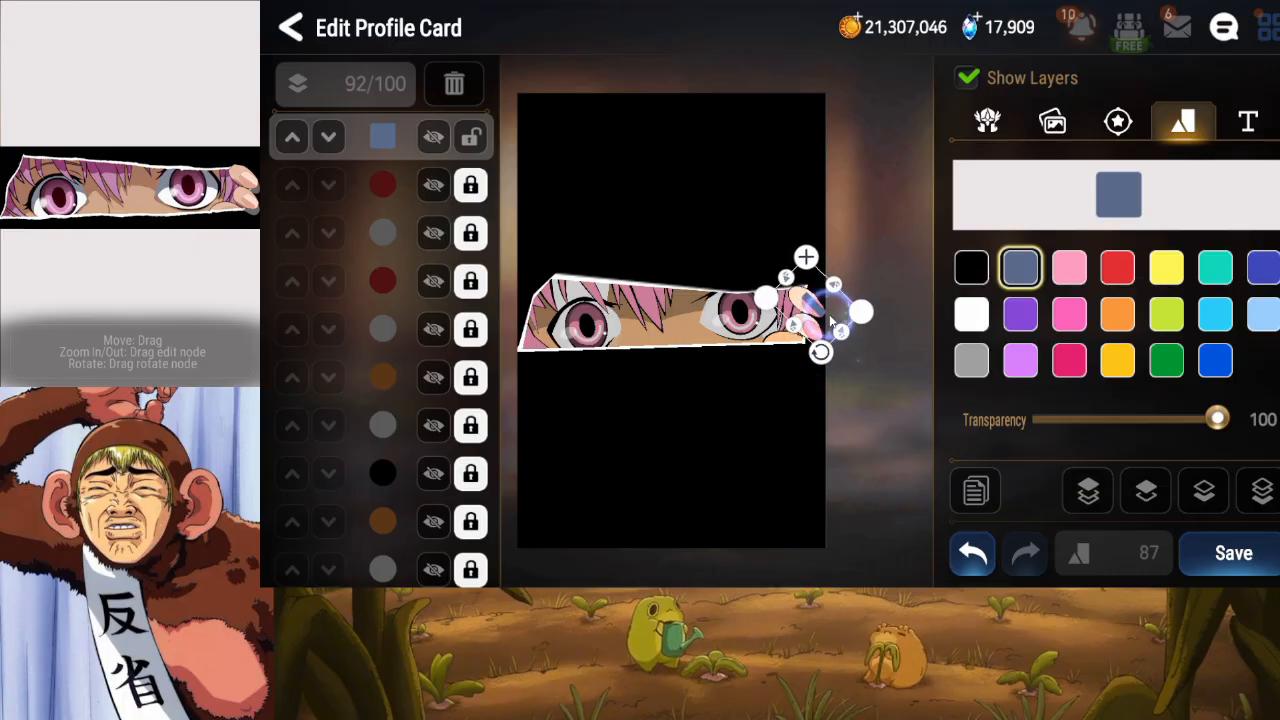
# Recolor the narrow bar white, refine its fit as a nail highlight, set its transparency to 61 and lock it.
pyautogui.click(971, 315)
pyautogui.moveTo(1216, 419); pyautogui.dragTo(1160, 423)
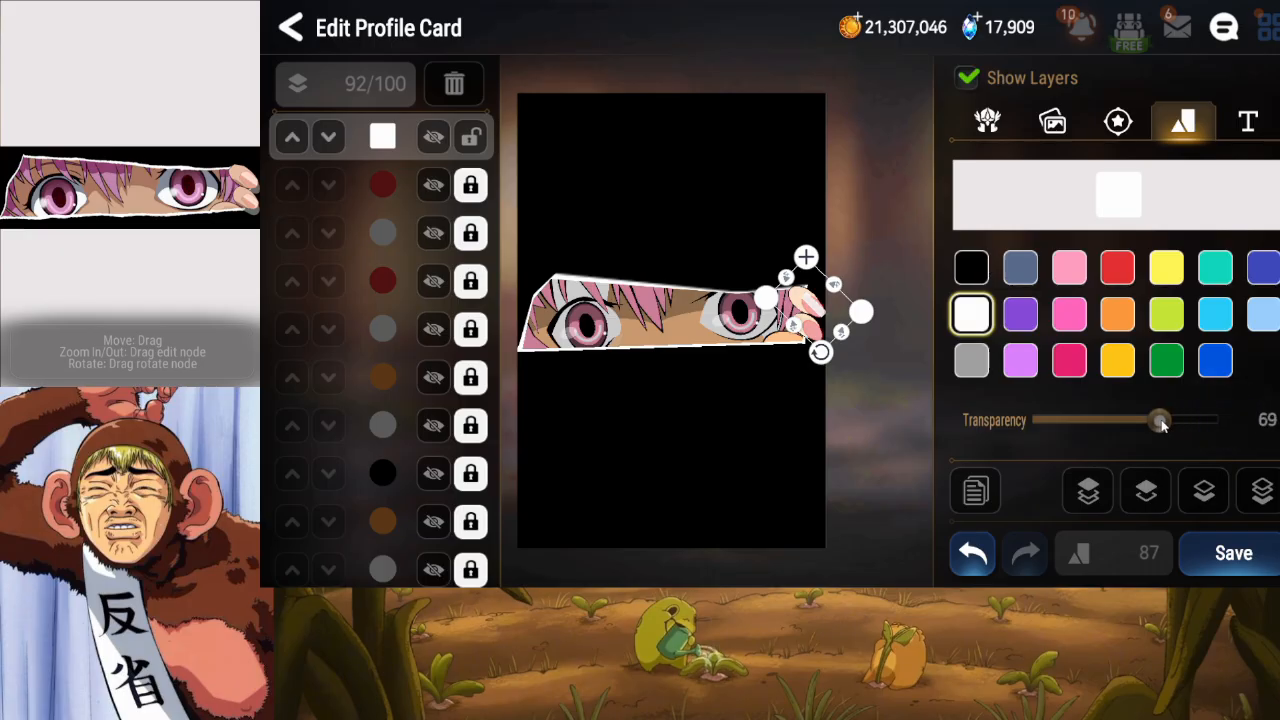
pyautogui.moveTo(840, 331)
pyautogui.mouseDown()
pyautogui.moveTo(823, 317)
pyautogui.moveTo(819, 349)
pyautogui.moveTo(820, 338)
pyautogui.mouseUp()
pyautogui.click(849, 297)
pyautogui.click(820, 344)
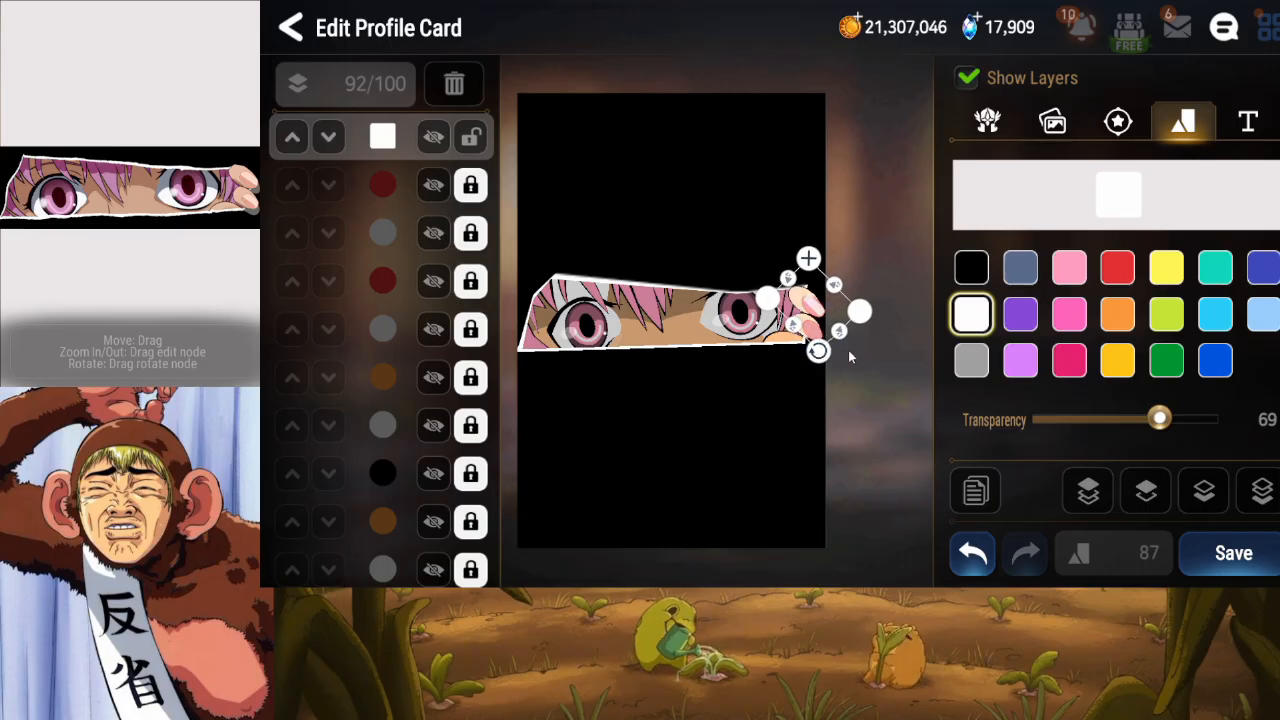
pyautogui.moveTo(1159, 420); pyautogui.dragTo(1148, 426)
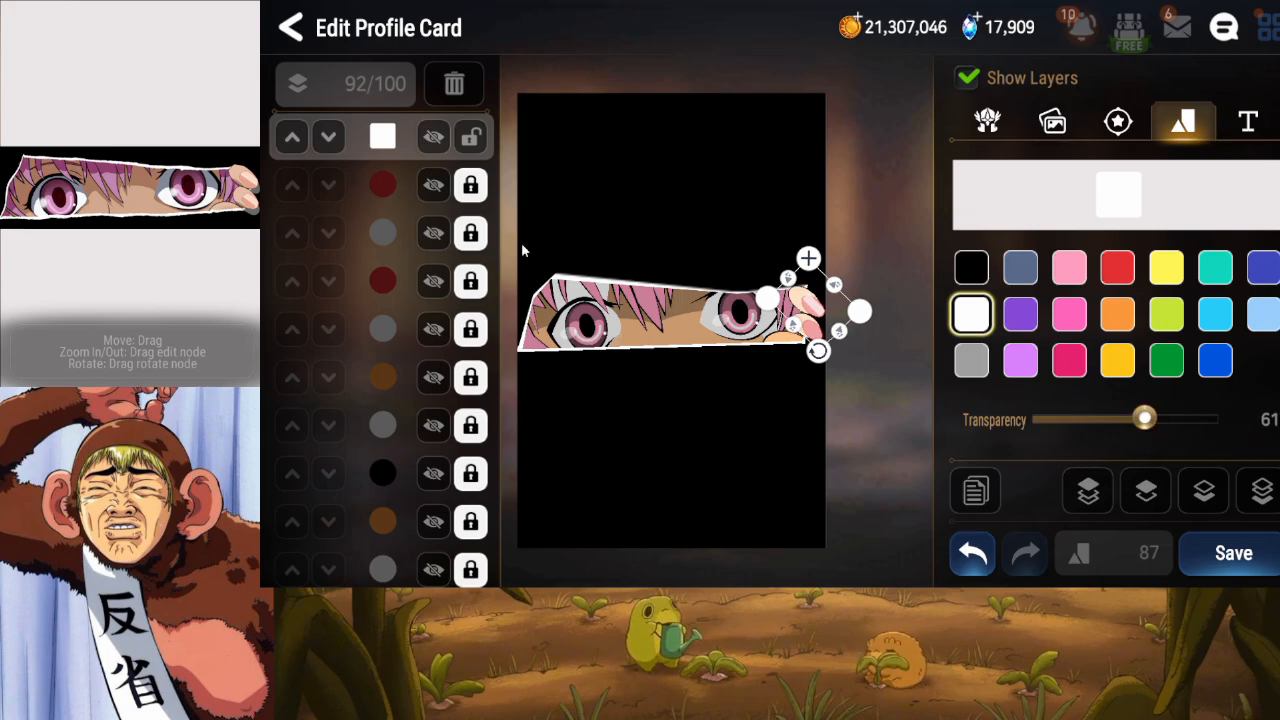
pyautogui.click(471, 137)
# Unlock the lower fingernail's red circle, set its transparency to 50 and lock it again.
pyautogui.moveTo(418, 195)
pyautogui.mouseDown()
pyautogui.moveTo(425, 228)
pyautogui.moveTo(436, 206)
pyautogui.mouseUp()
pyautogui.click(470, 187)
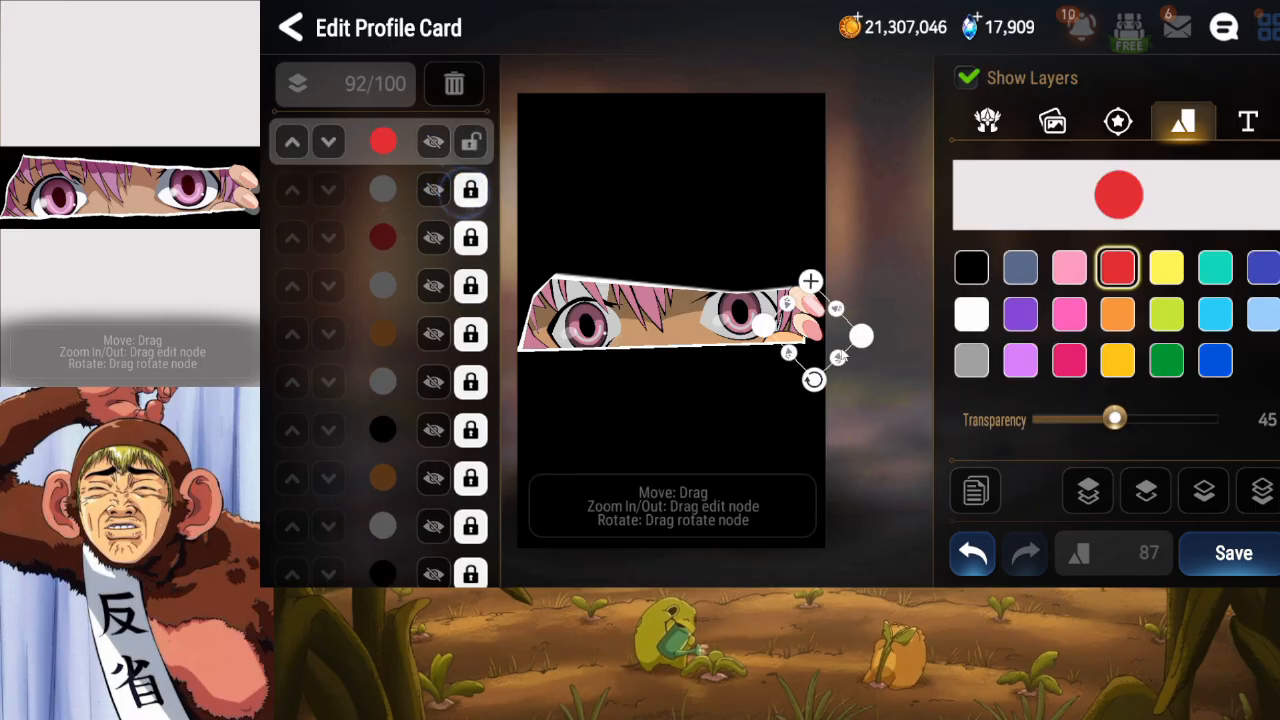
pyautogui.moveTo(1113, 430); pyautogui.dragTo(1128, 428)
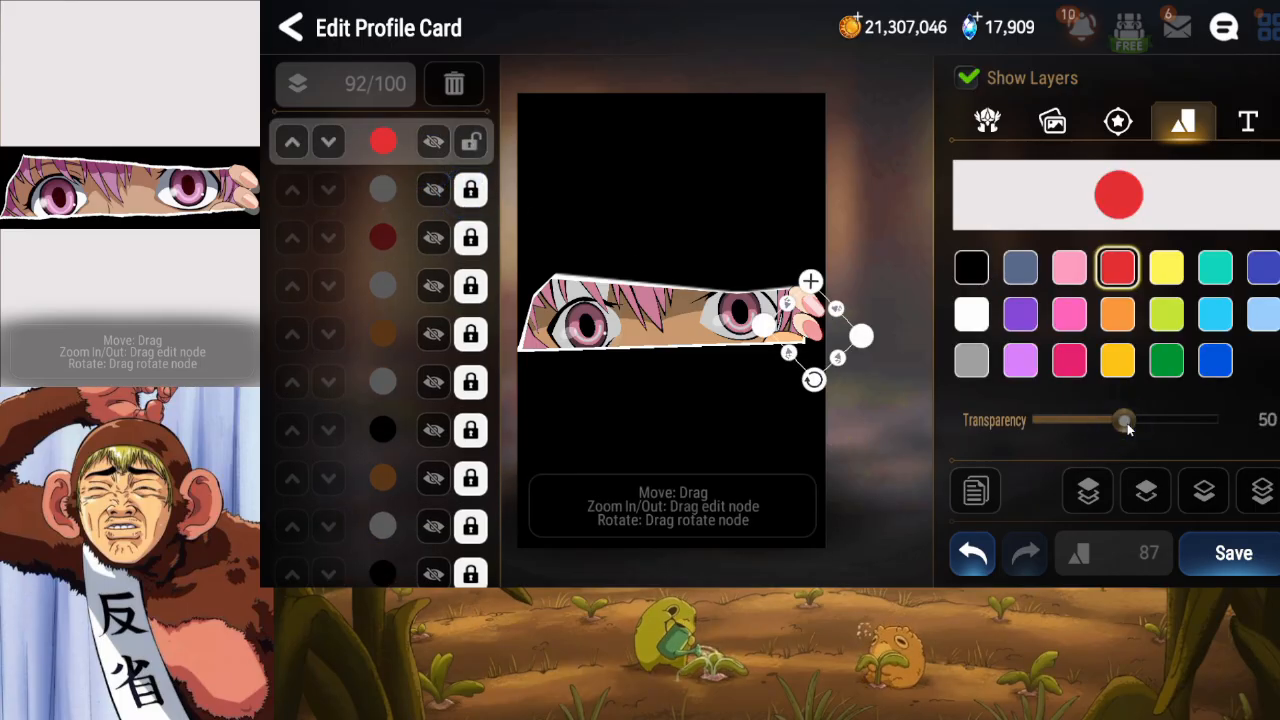
pyautogui.click(470, 141)
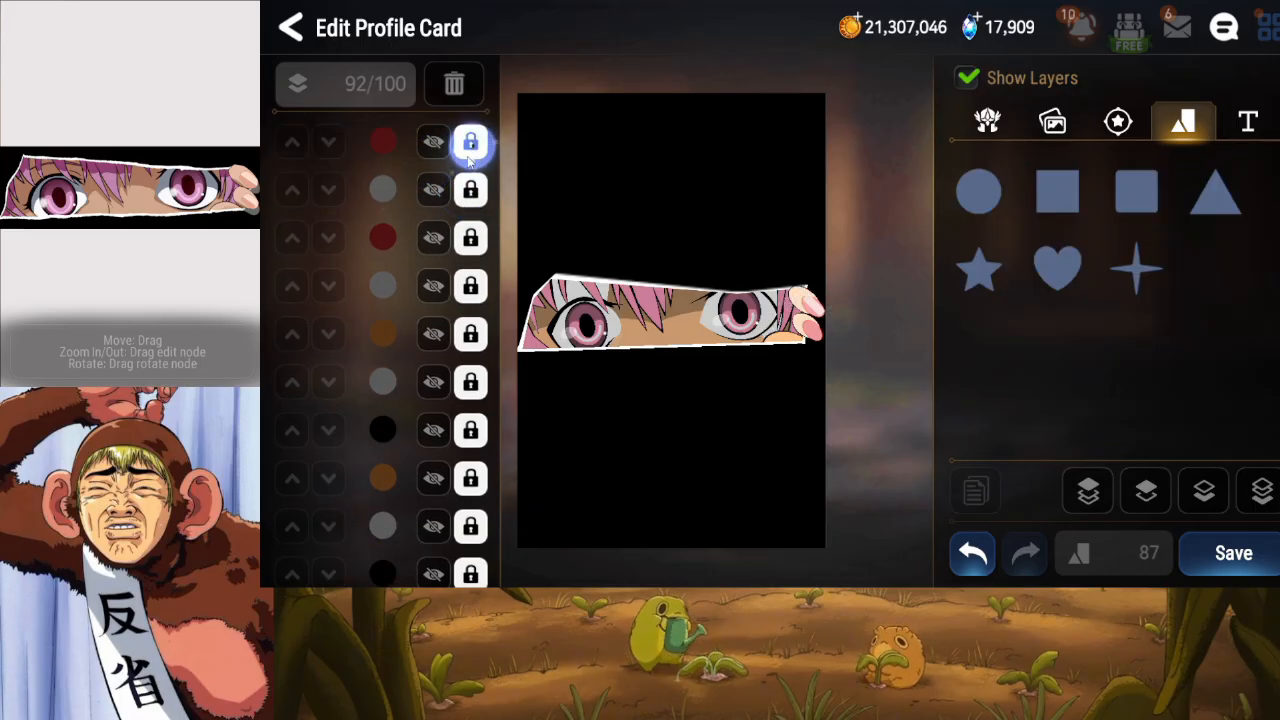
# Unlock the upper fingernail's red circle, set its transparency to 50 and lock it again.
pyautogui.click(433, 237)
pyautogui.click(470, 237)
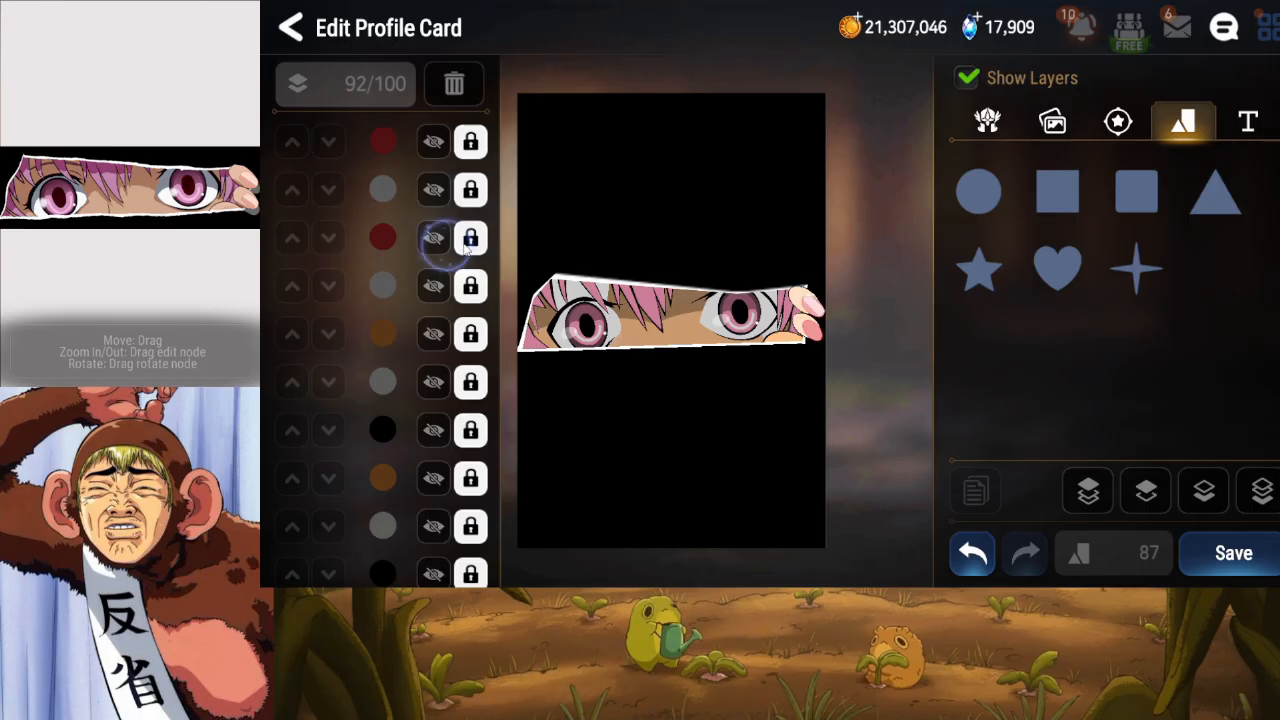
pyautogui.moveTo(1108, 422); pyautogui.dragTo(1128, 427)
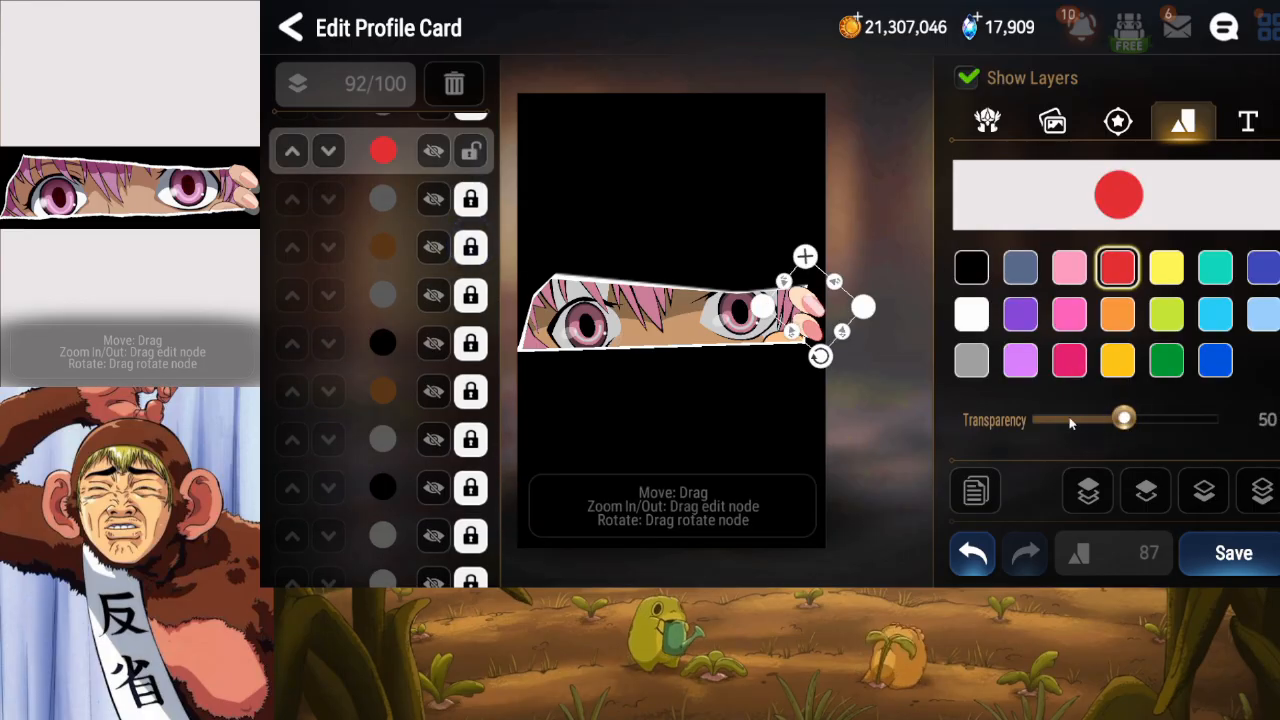
pyautogui.click(470, 151)
pyautogui.moveTo(424, 178); pyautogui.dragTo(417, 265)
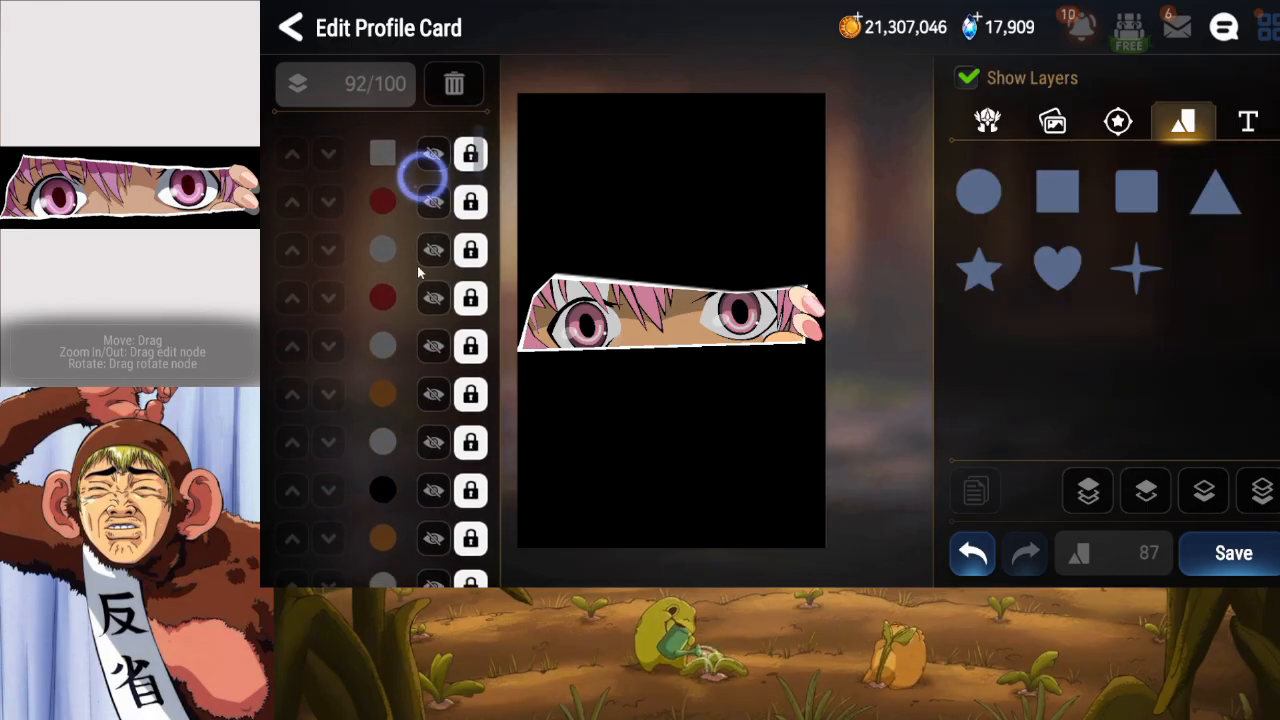
# Duplicate the upper fingernail's white highlight bar, lock the original and fit the slightly rotated copy over the lower fingernail.
pyautogui.click(437, 139)
pyautogui.click(433, 140)
pyautogui.click(461, 141)
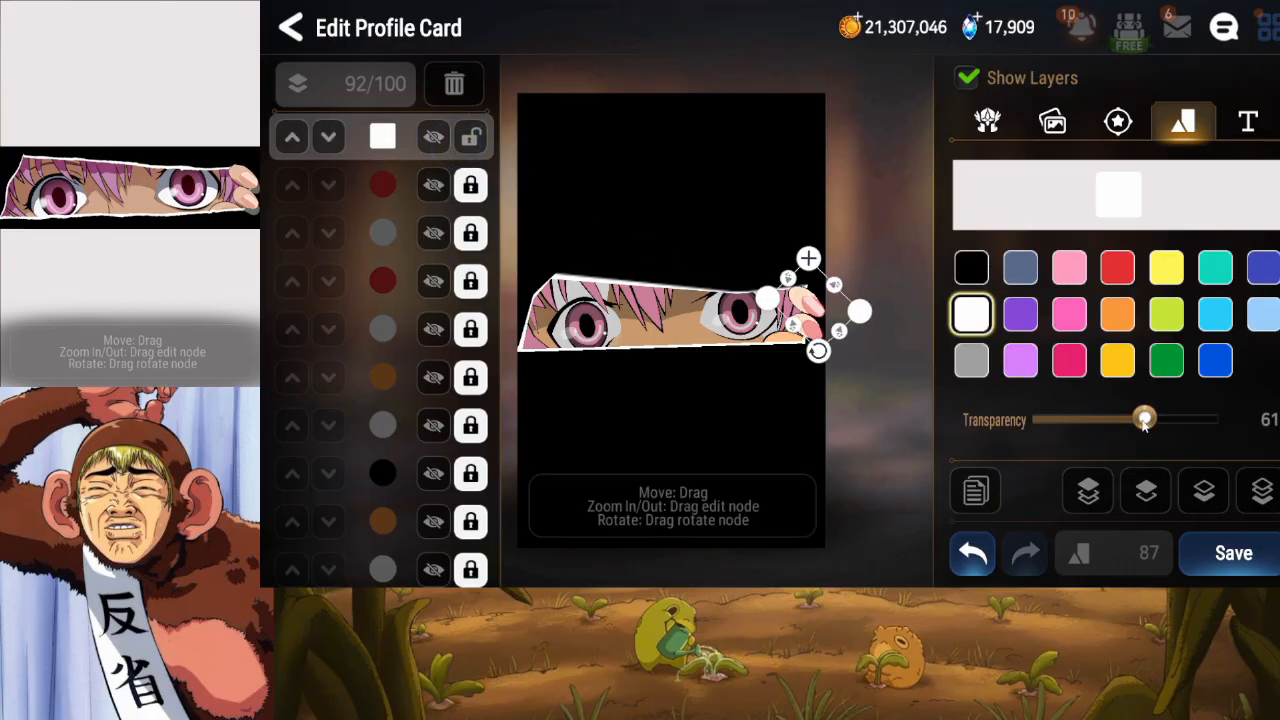
pyautogui.click(976, 492)
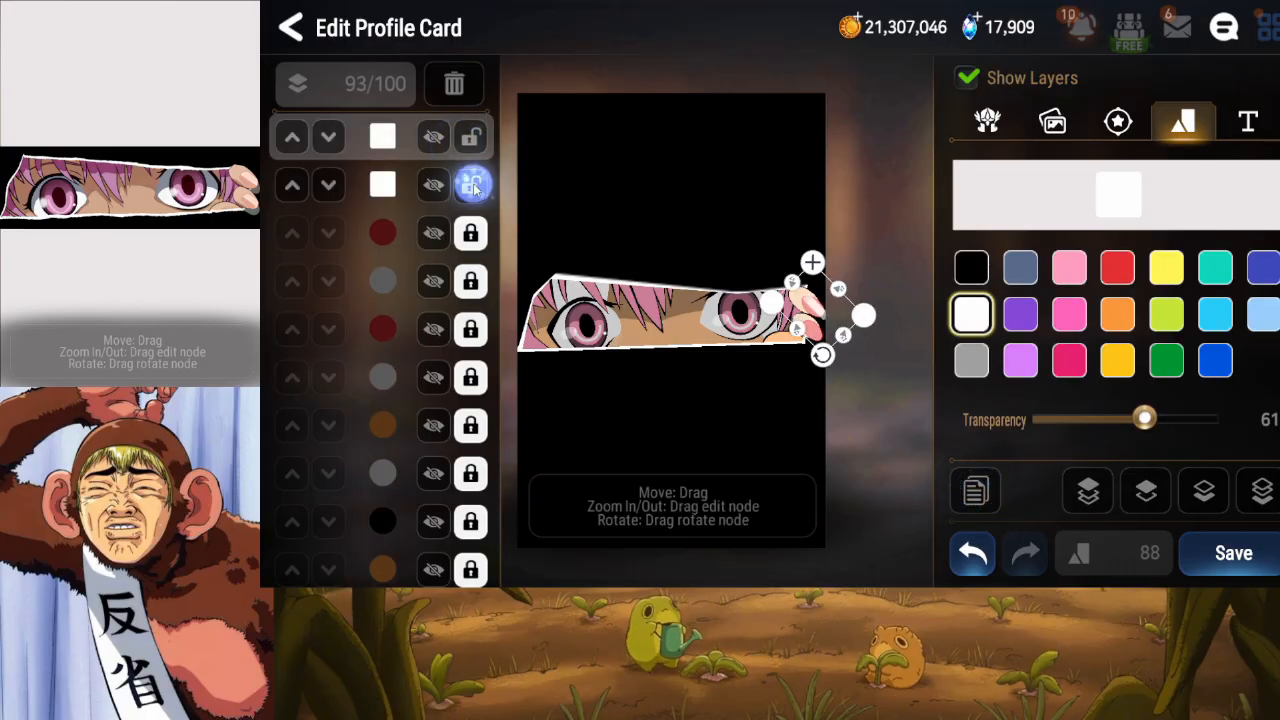
pyautogui.moveTo(829, 333); pyautogui.dragTo(826, 331)
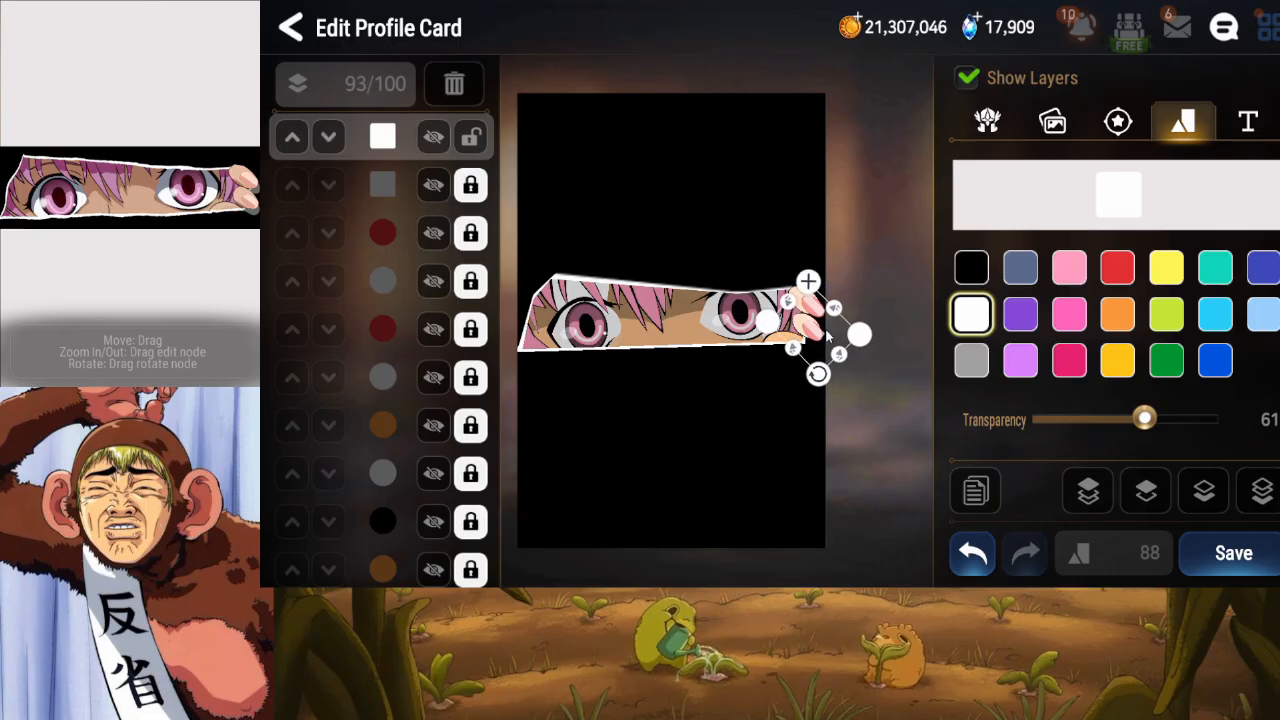
pyautogui.moveTo(817, 367); pyautogui.dragTo(817, 368)
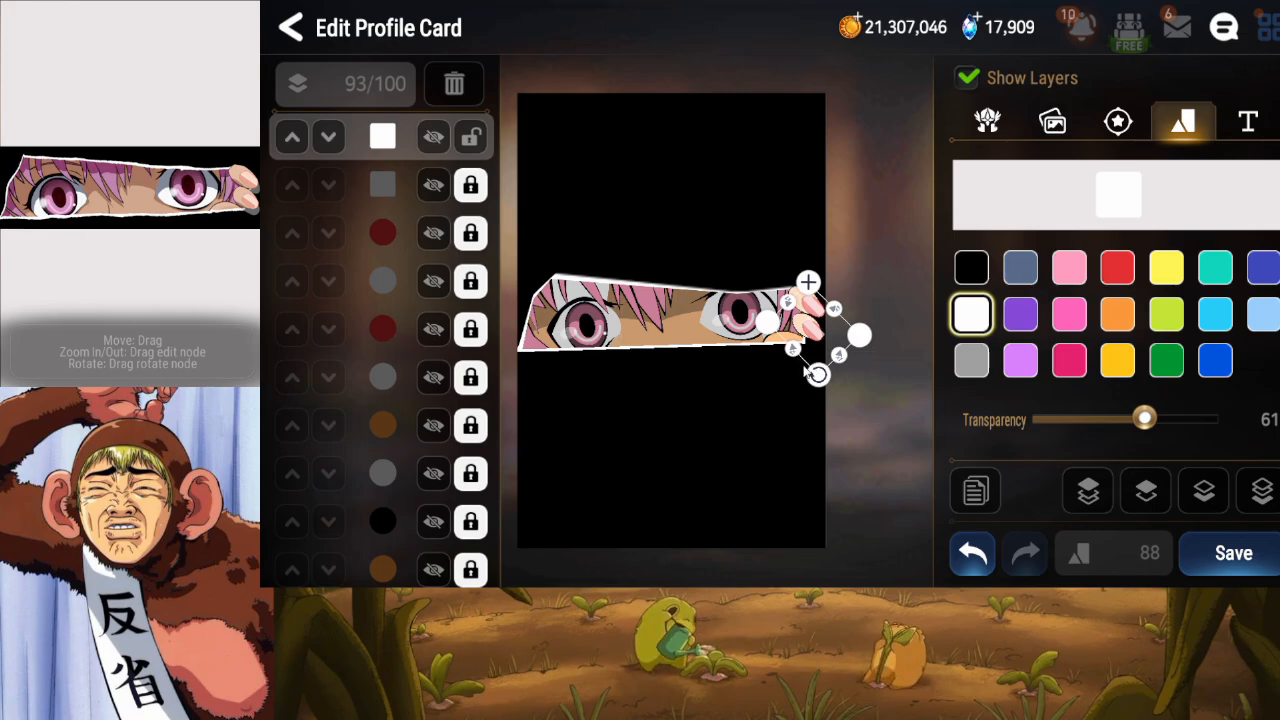
pyautogui.moveTo(818, 375); pyautogui.dragTo(815, 377)
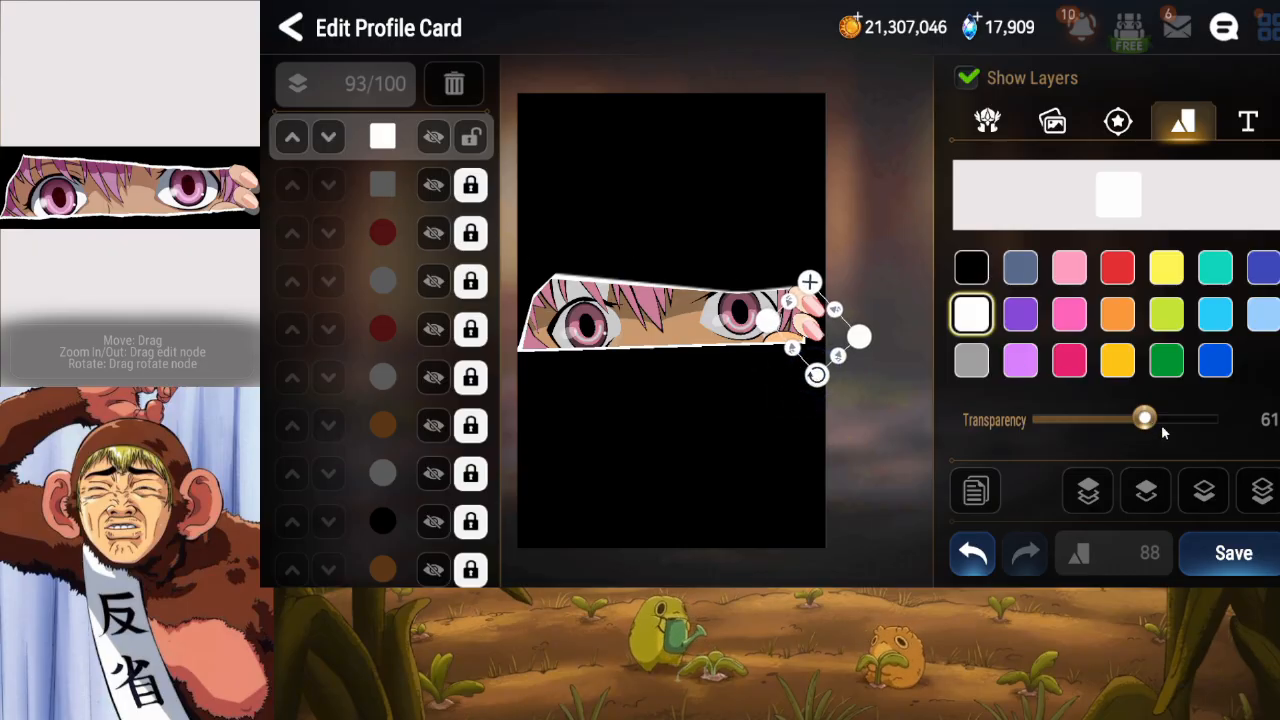
# Set the lower fingernail highlight's transparency to 40 and lock it.
pyautogui.moveTo(1161, 424); pyautogui.dragTo(1110, 428)
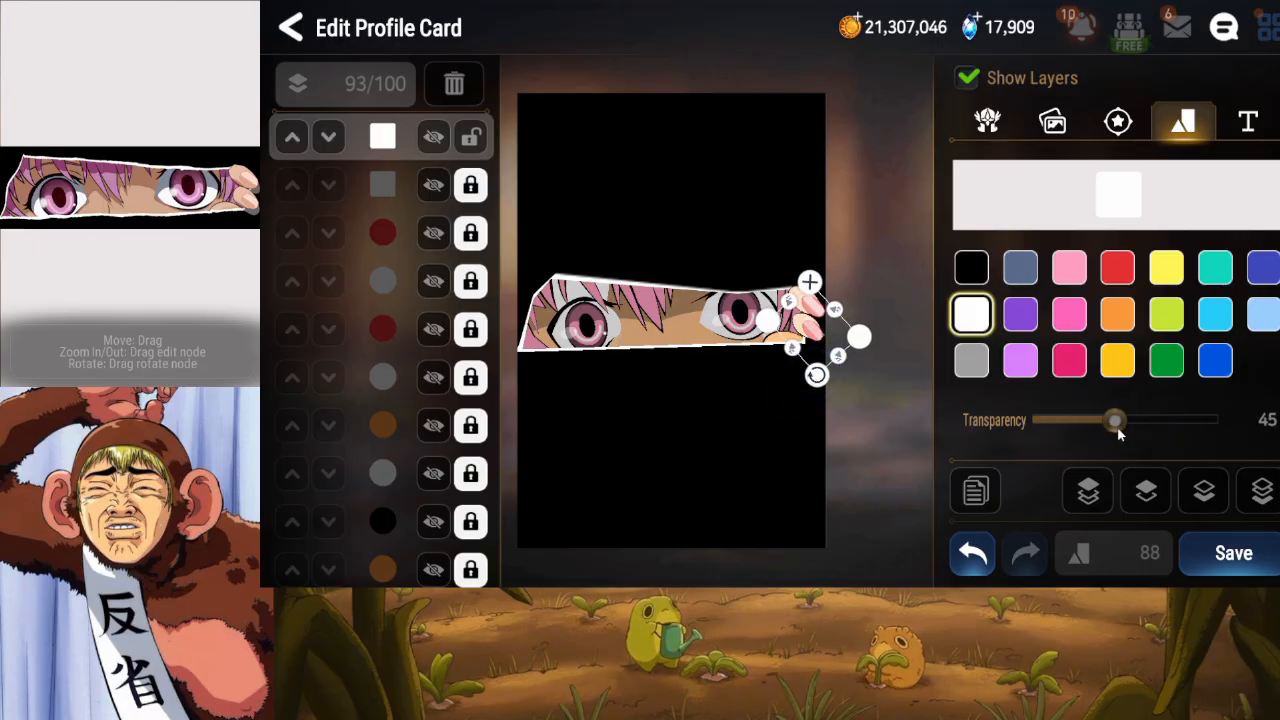
pyautogui.moveTo(1122, 434); pyautogui.dragTo(1110, 434)
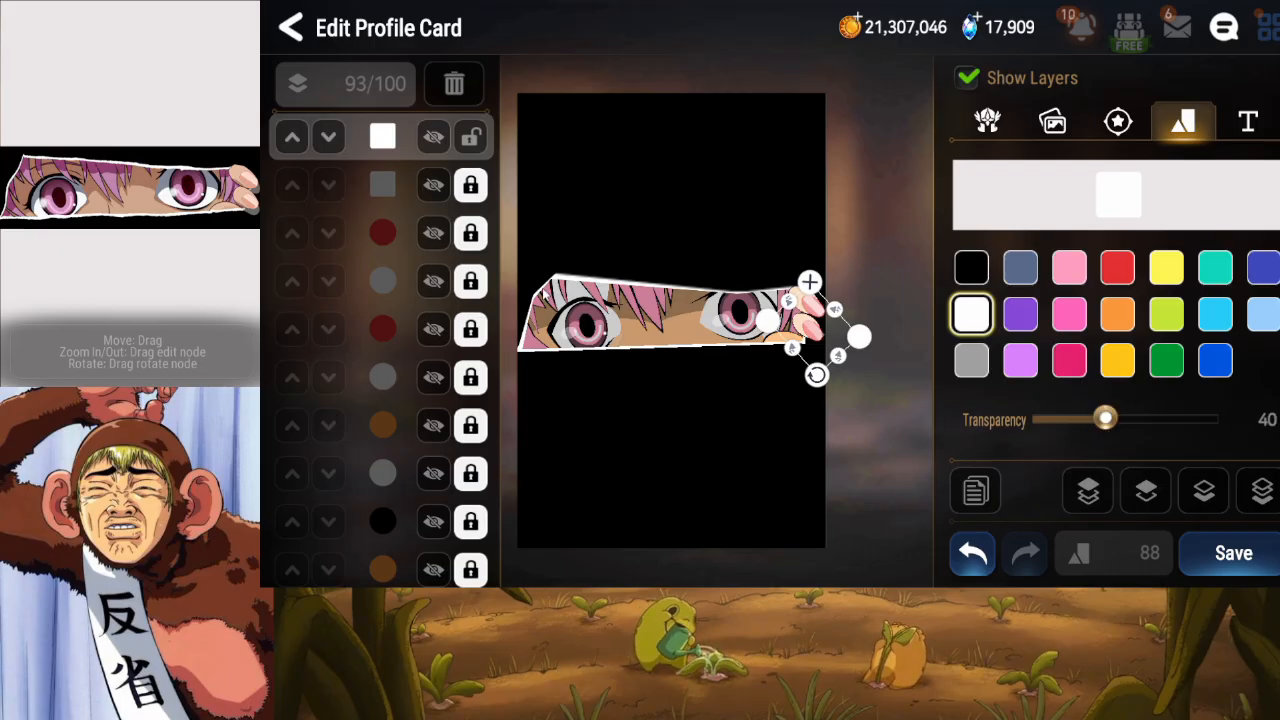
pyautogui.click(530, 210)
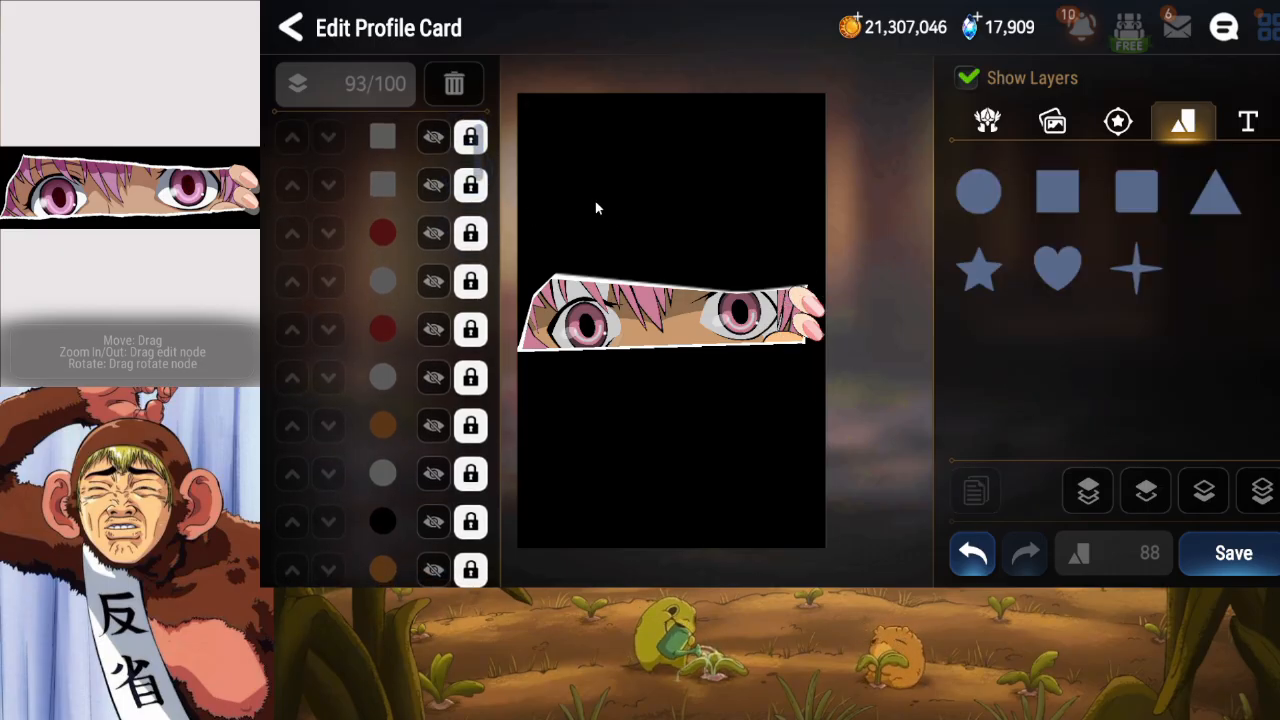
# Unlock the upper fingernail's white highlight bar and set its transparency to 40.
pyautogui.click(466, 184)
pyautogui.moveTo(1147, 421); pyautogui.dragTo(1108, 426)
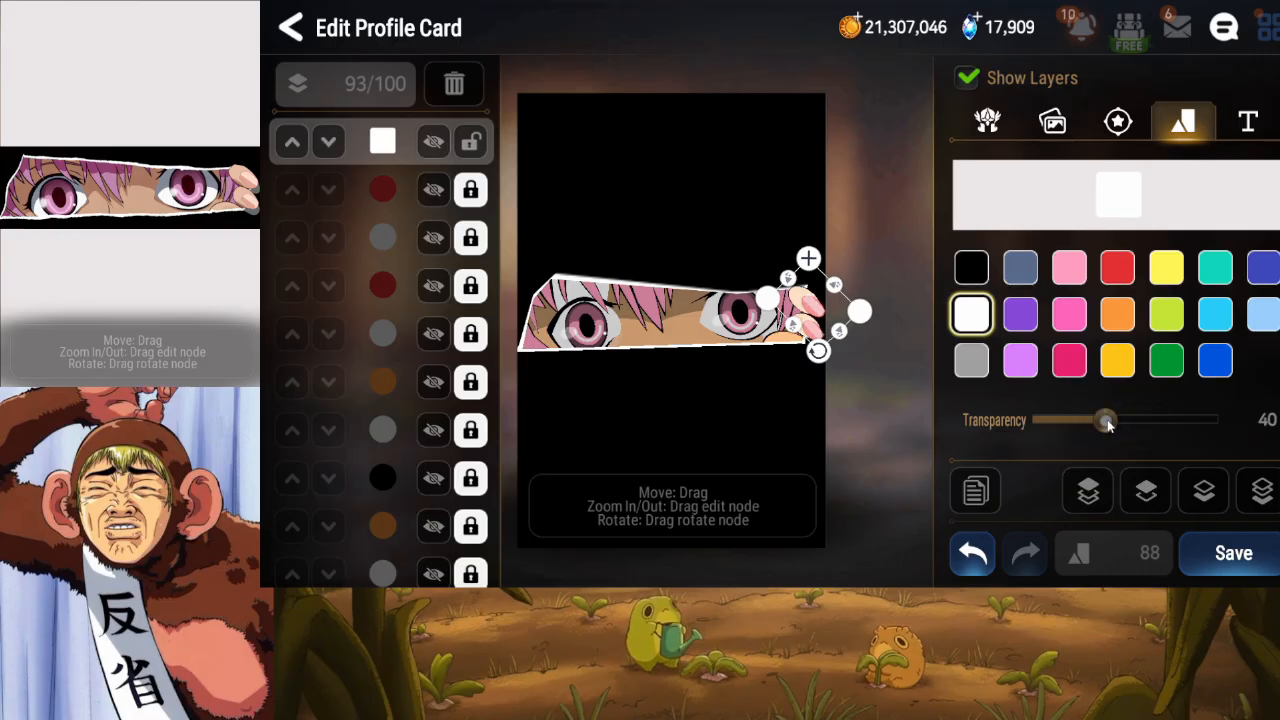
pyautogui.click(480, 151)
pyautogui.click(482, 150)
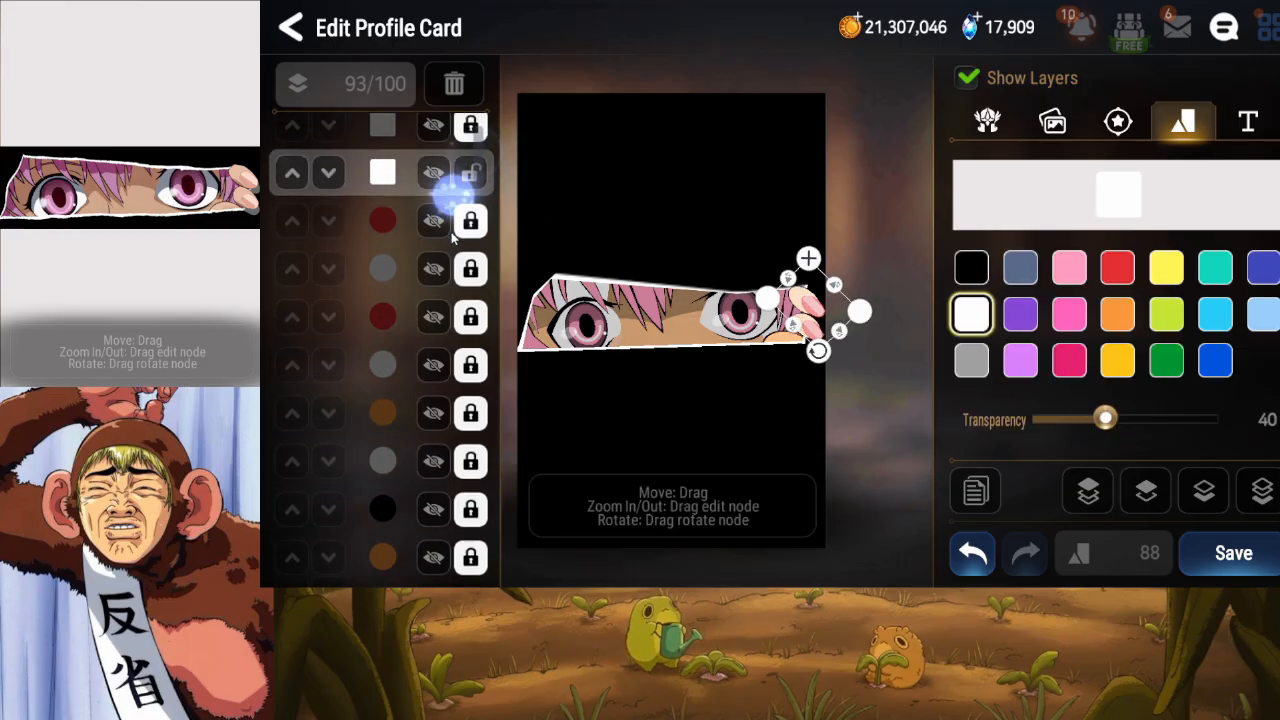
# Duplicate the upper fingernail's highlight, lock the original, offset and slightly rotate the copy on the same nail, and lock it.
pyautogui.click(963, 488)
pyautogui.click(464, 230)
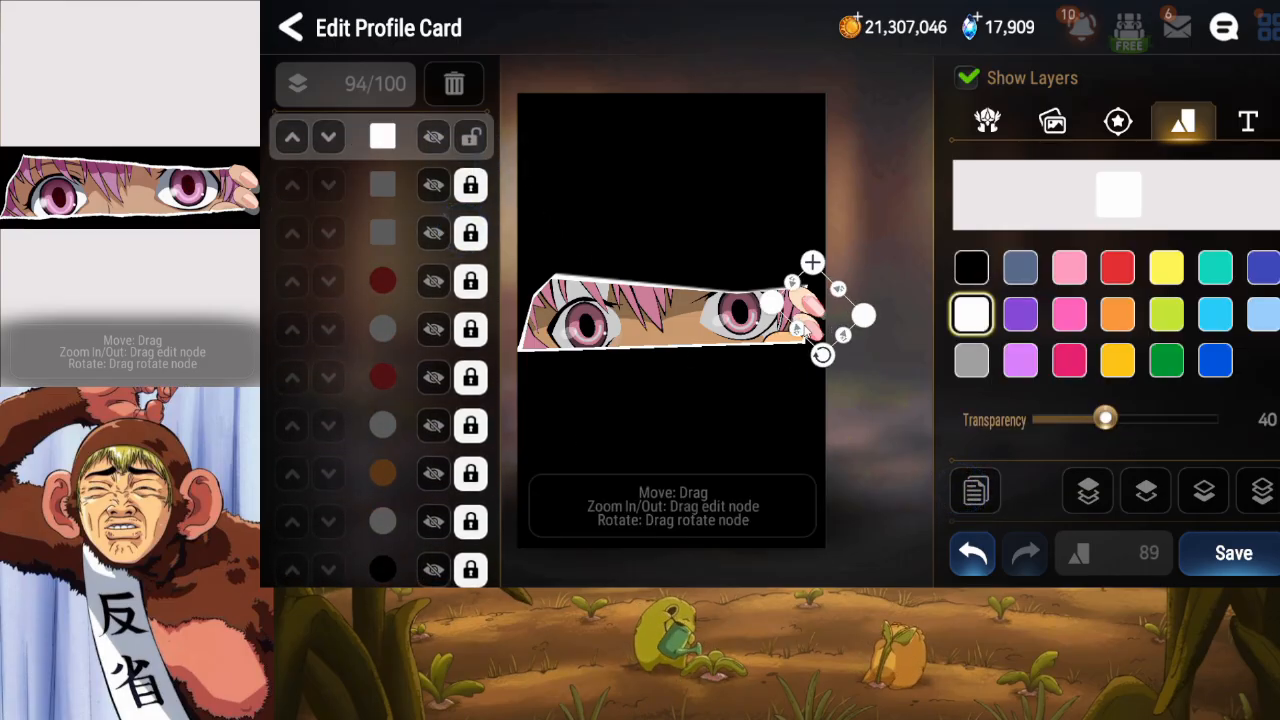
pyautogui.moveTo(833, 320); pyautogui.dragTo(833, 313)
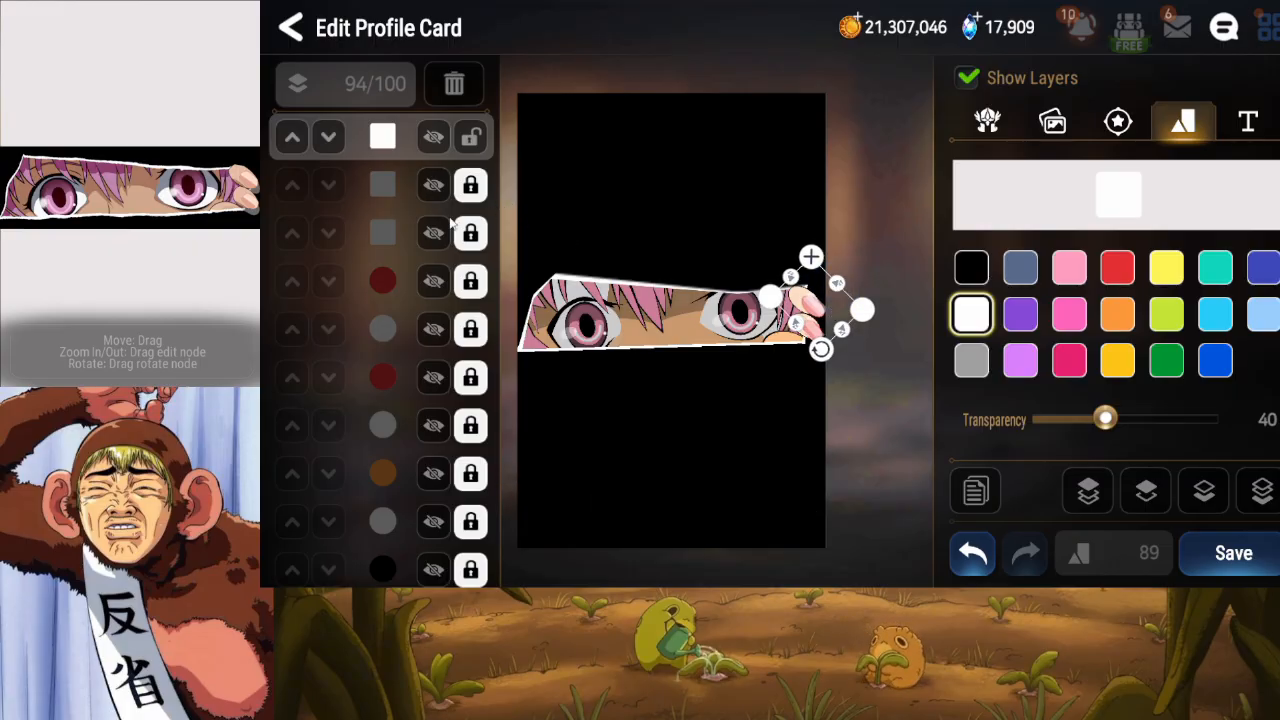
pyautogui.scroll(1, 450, 220)
pyautogui.moveTo(822, 354); pyautogui.dragTo(823, 324)
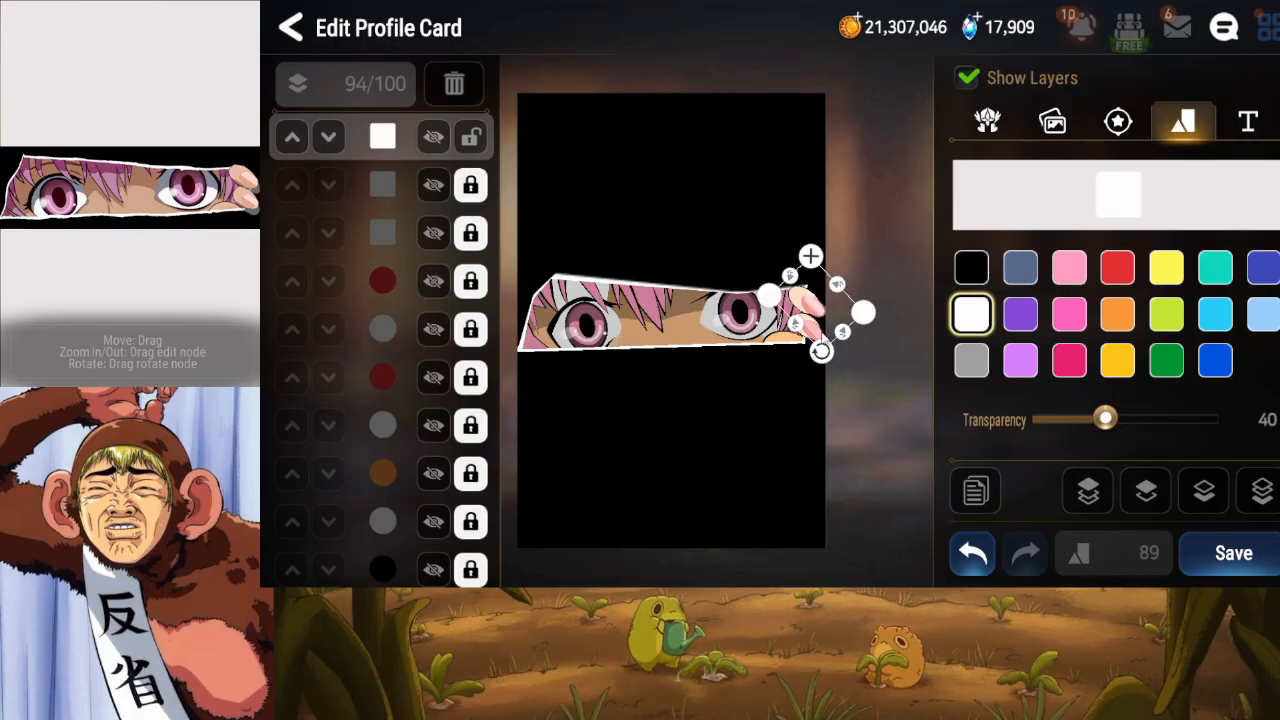
pyautogui.scroll(2, 460, 222)
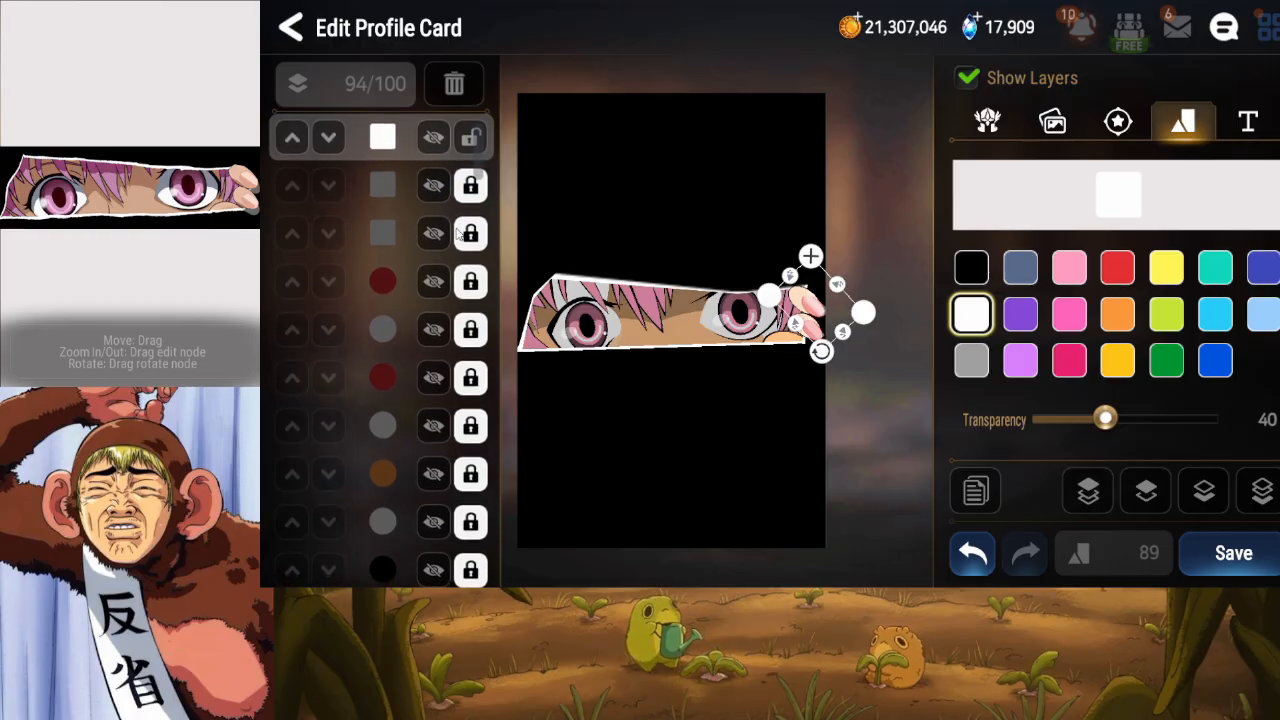
pyautogui.click(471, 138)
# Duplicate the lower fingernail's highlight, offset and slightly rotate the copy on that nail, lock it and save the card.
pyautogui.click(443, 220)
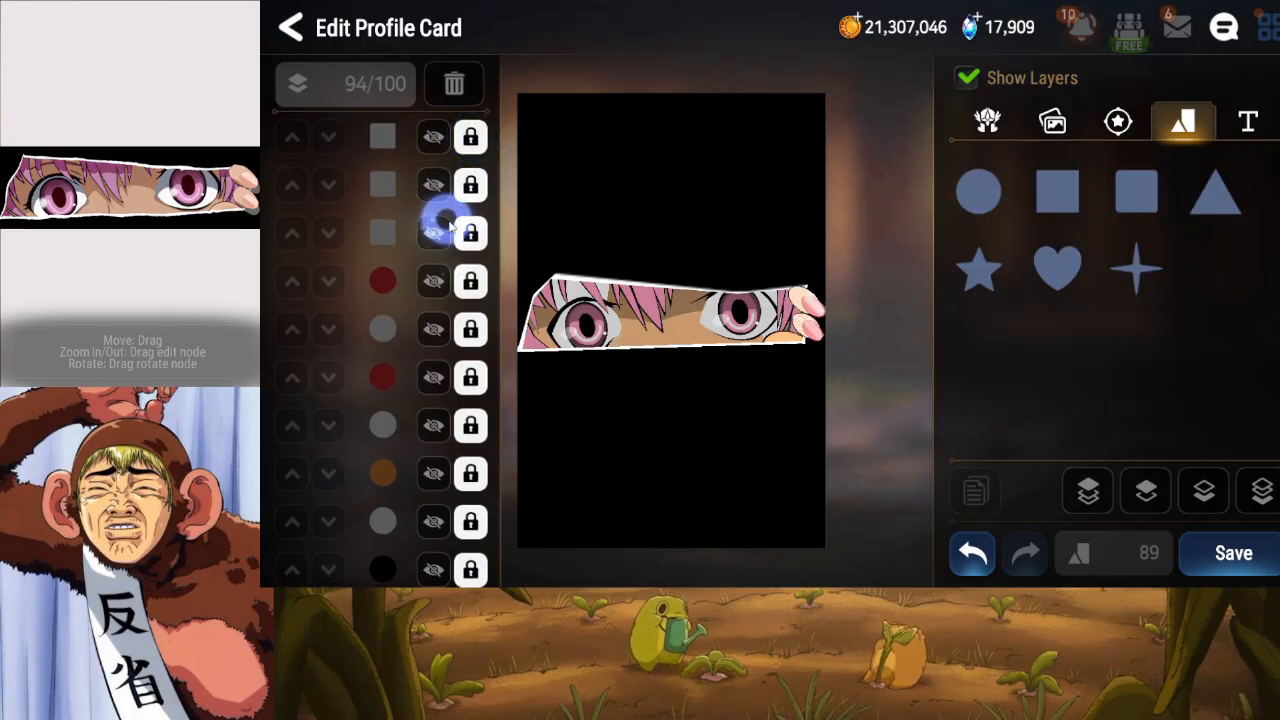
pyautogui.click(430, 174)
pyautogui.click(975, 489)
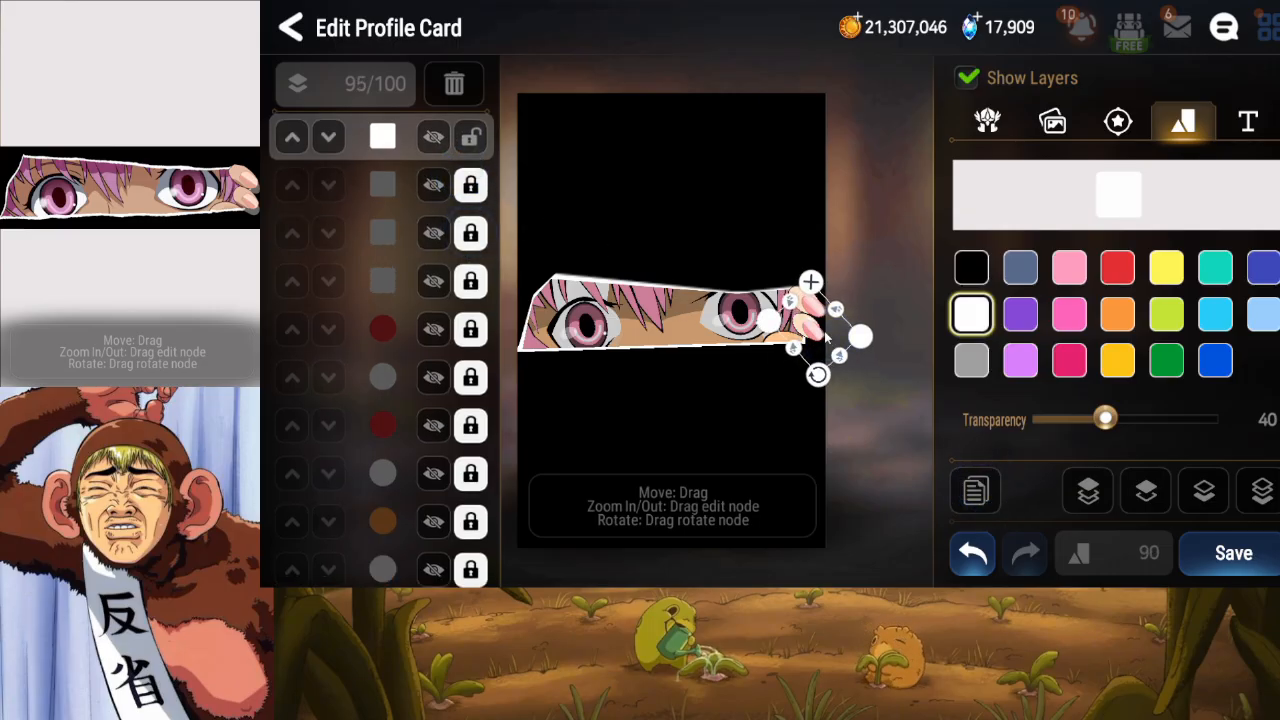
pyautogui.moveTo(830, 340); pyautogui.dragTo(829, 332)
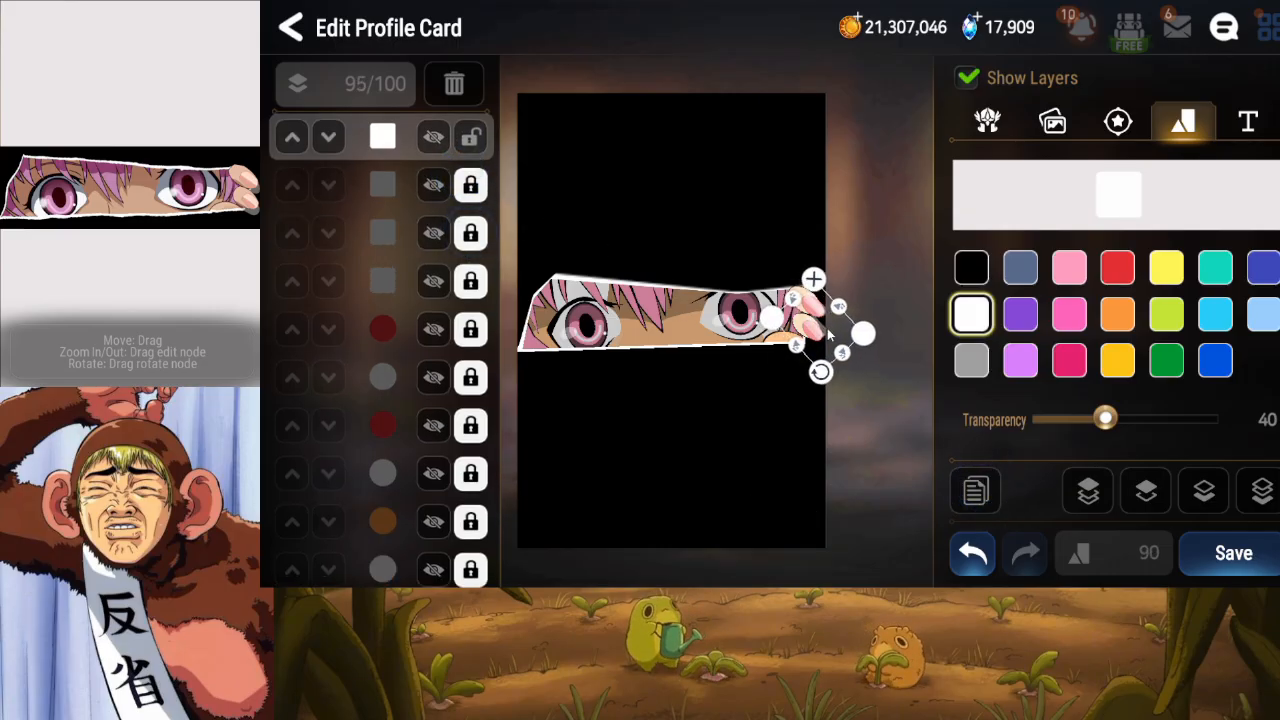
pyautogui.click(837, 313)
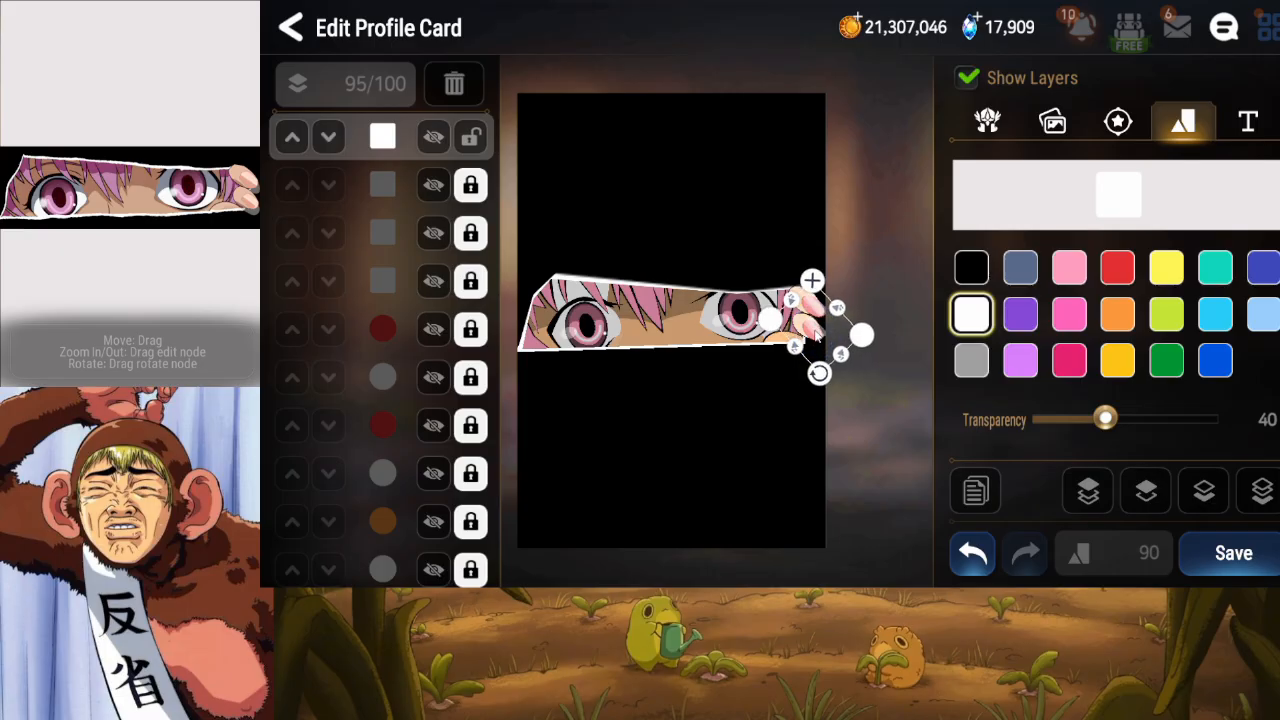
pyautogui.moveTo(843, 357); pyautogui.dragTo(837, 354)
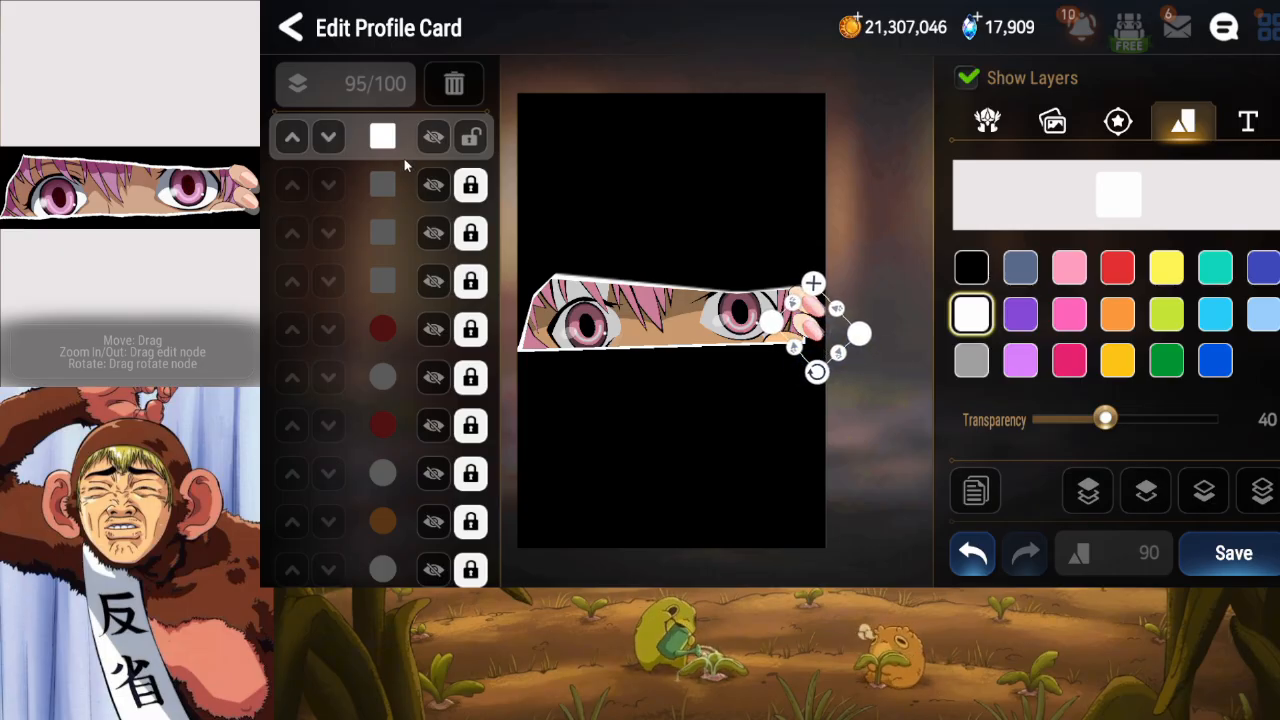
pyautogui.click(471, 137)
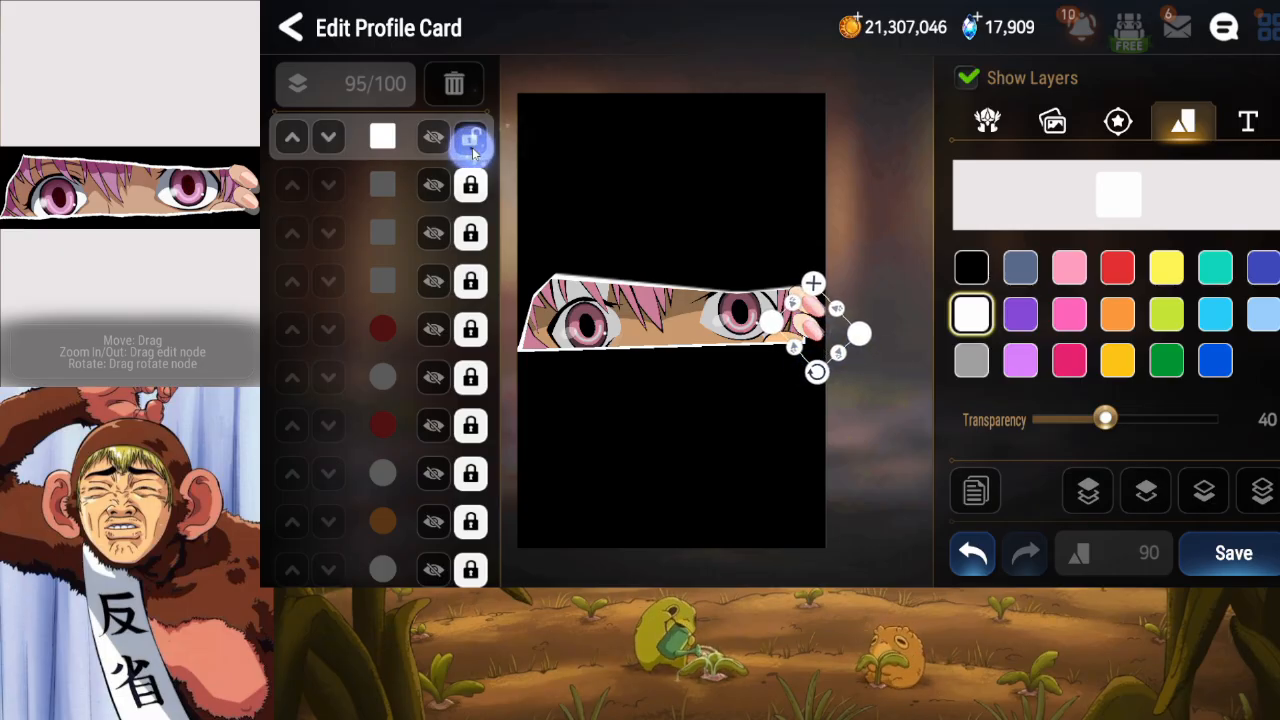
pyautogui.click(1269, 564)
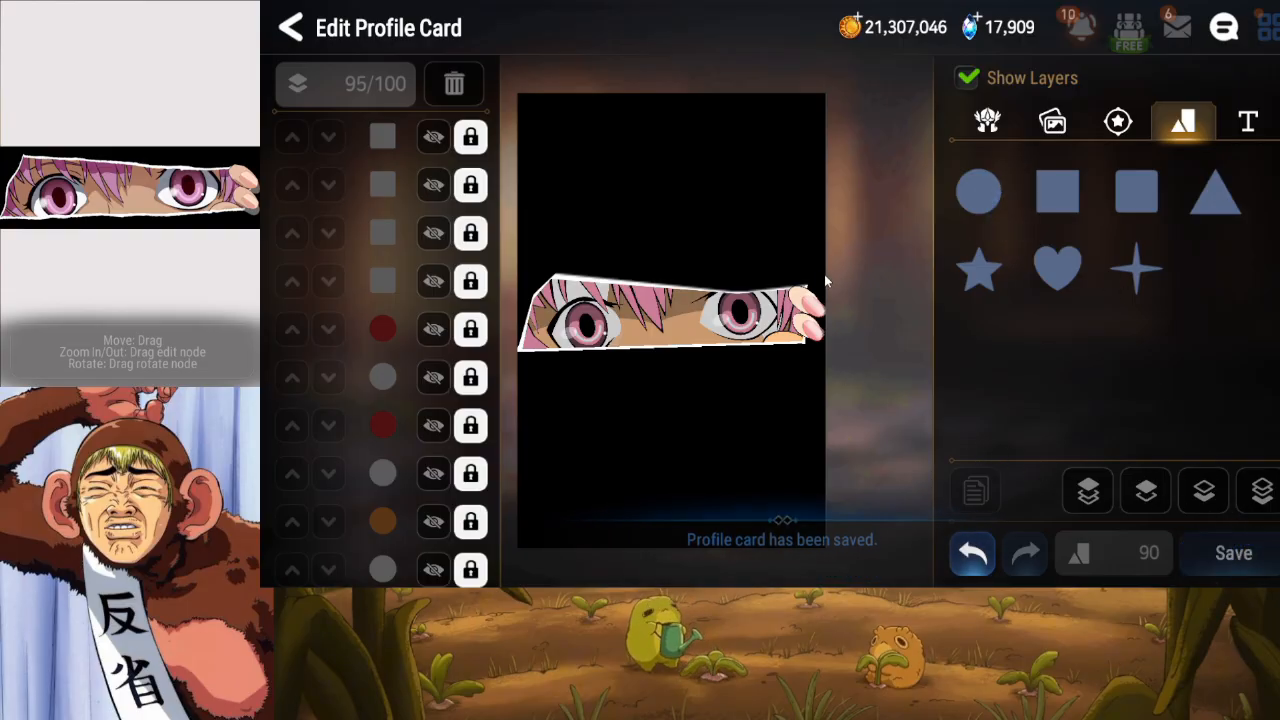
# Add a circle shape and place it over the fingers at the card's edge as the front layer.
pyautogui.click(975, 200)
pyautogui.moveTo(827, 319); pyautogui.dragTo(912, 319)
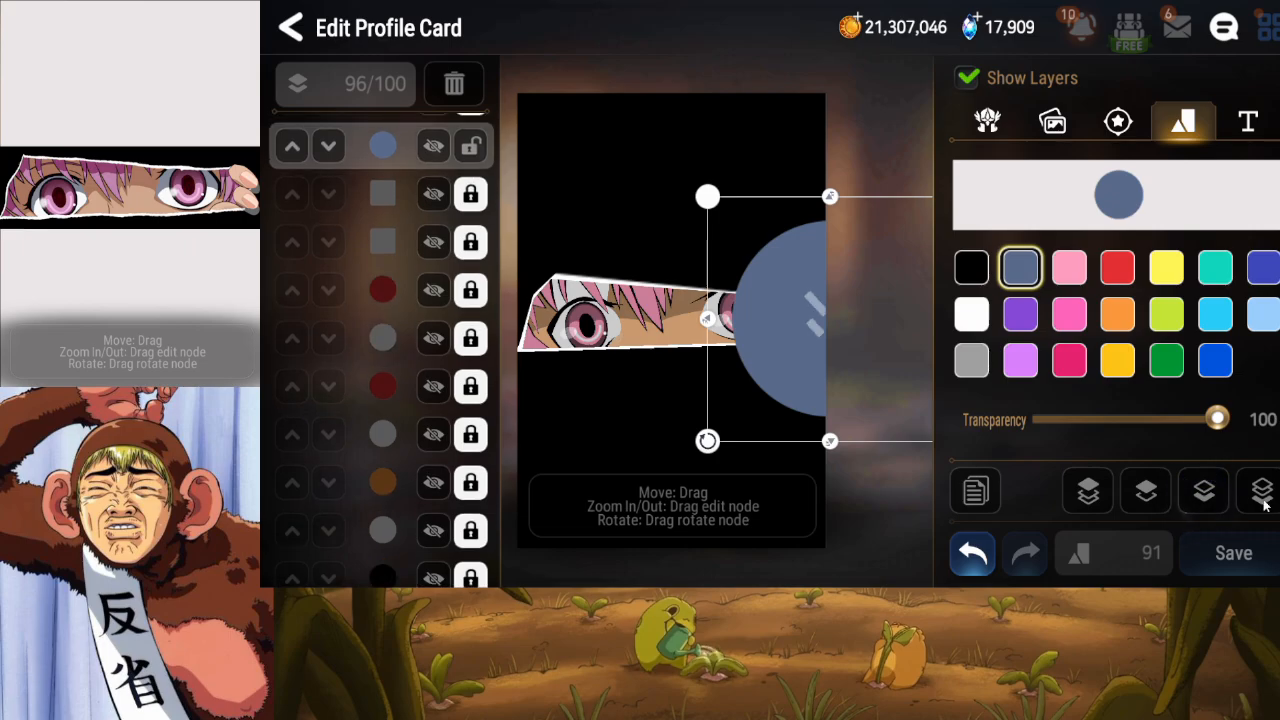
pyautogui.click(1262, 492)
pyautogui.click(1150, 494)
pyautogui.click(1150, 494)
pyautogui.click(1104, 492)
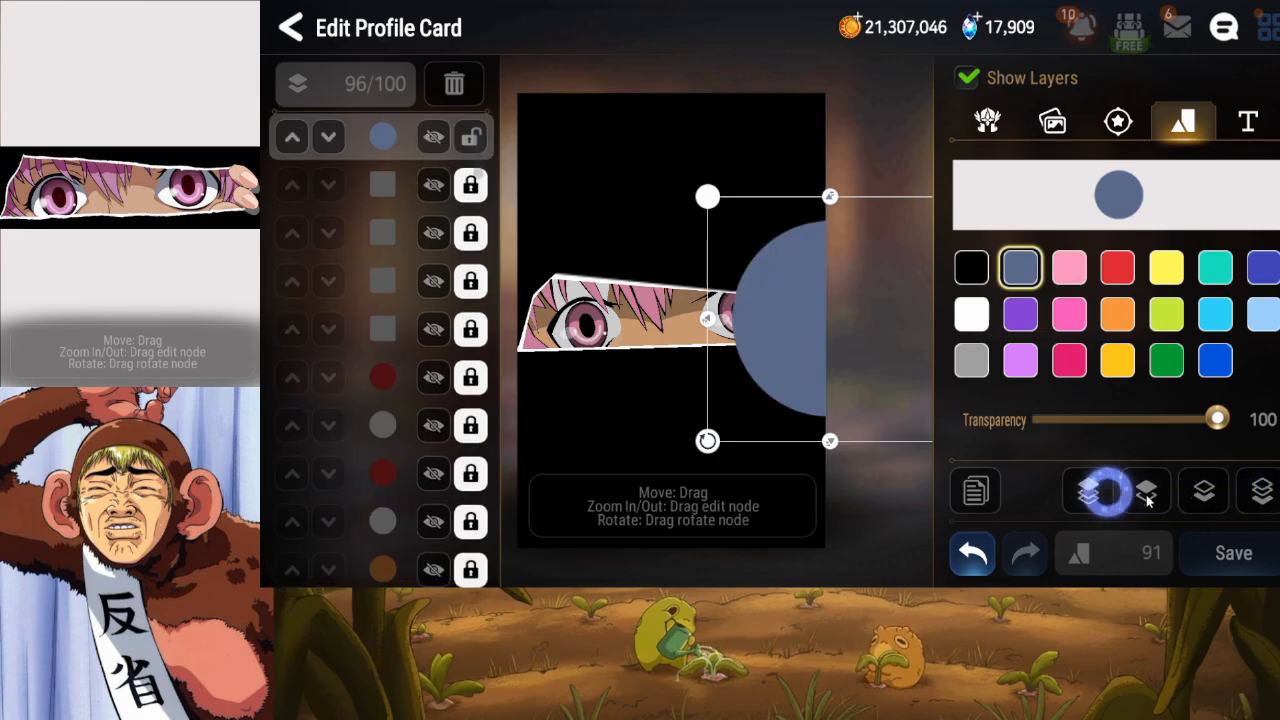
# Lower the blue circle through the layer order until it sits behind the fingers, just above the black square.
pyautogui.click(1217, 493)
pyautogui.click(1214, 499)
pyautogui.click(1214, 499)
pyautogui.click(1212, 495)
pyautogui.click(1212, 495)
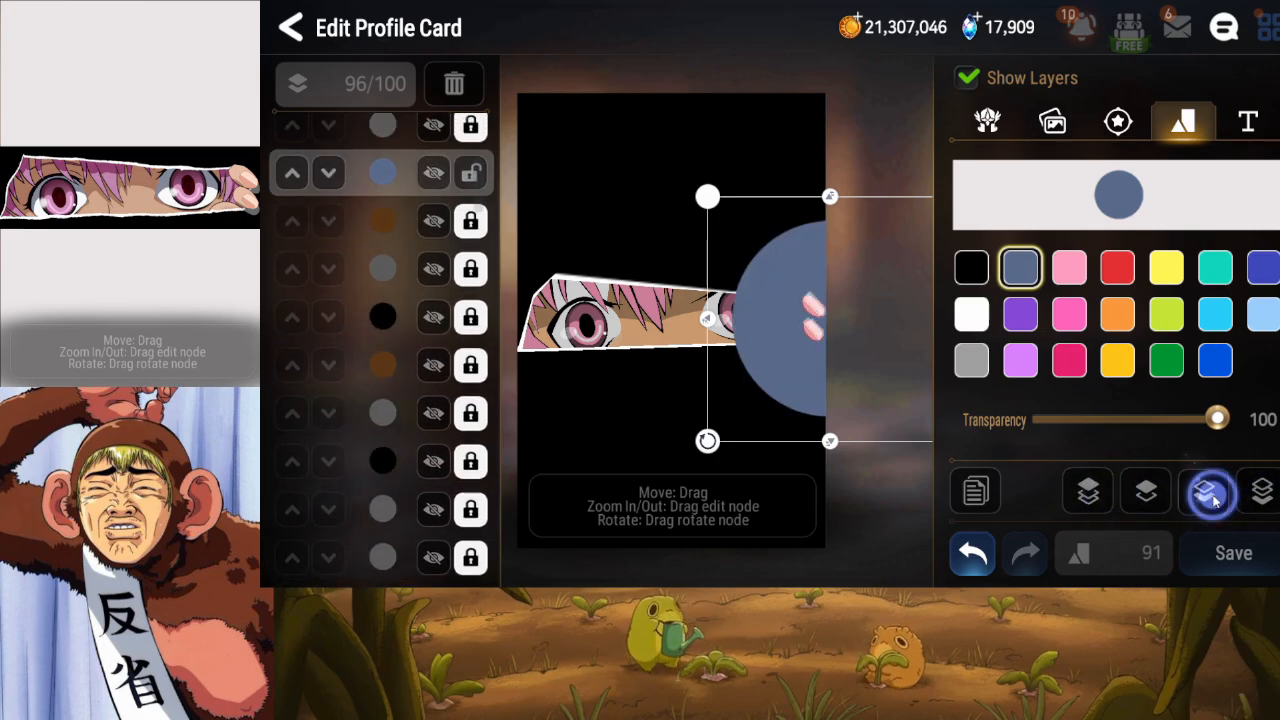
pyautogui.click(1212, 495)
pyautogui.click(1210, 492)
pyautogui.click(1210, 492)
pyautogui.click(1210, 492)
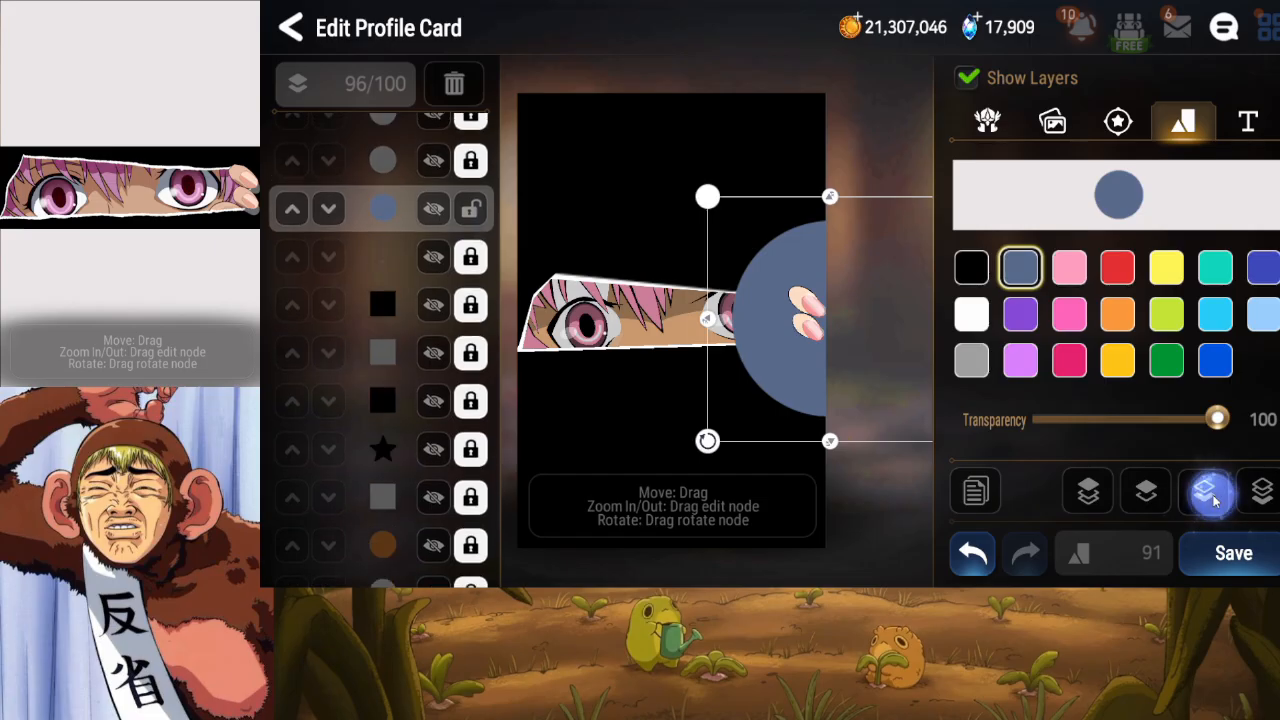
pyautogui.click(1210, 492)
pyautogui.click(1210, 492)
pyautogui.click(1147, 491)
# Shrink the blue circle to a small shape behind the fingertips and recolor it white.
pyautogui.moveTo(757, 366); pyautogui.dragTo(673, 351)
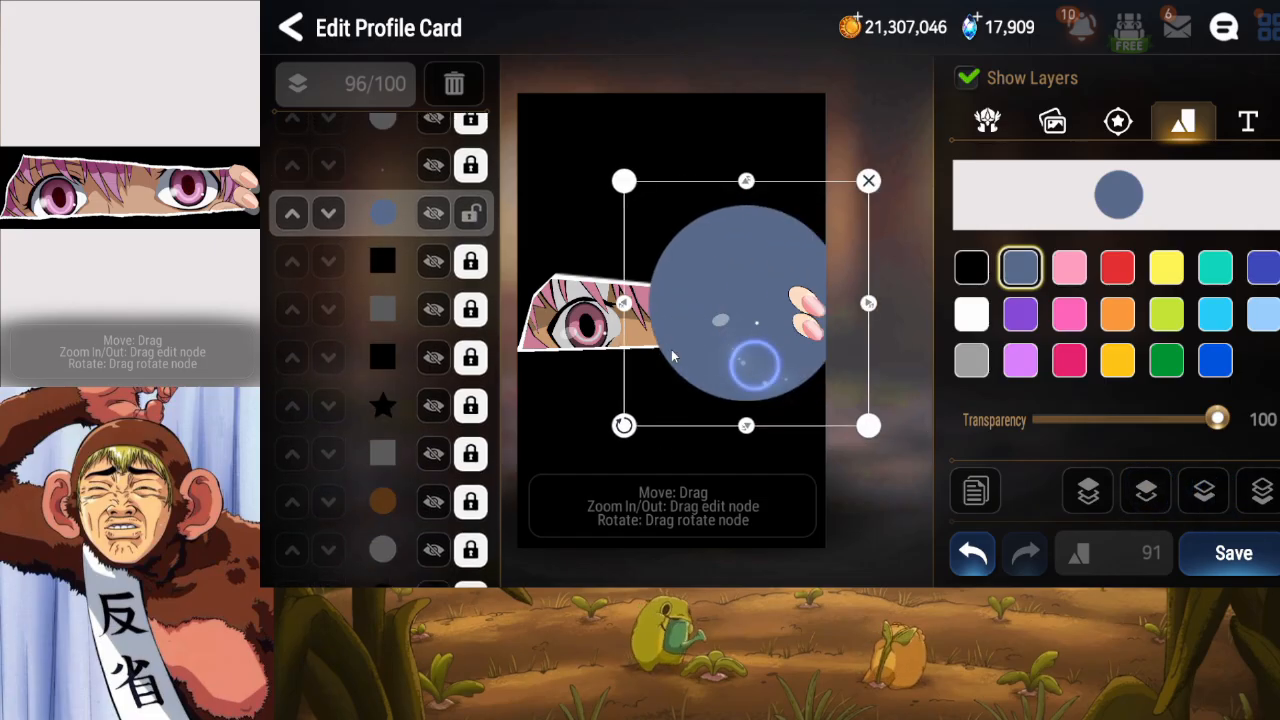
pyautogui.moveTo(861, 313); pyautogui.dragTo(790, 330)
pyautogui.moveTo(740, 363); pyautogui.dragTo(839, 364)
pyautogui.moveTo(849, 424); pyautogui.dragTo(849, 354)
pyautogui.moveTo(857, 339); pyautogui.dragTo(793, 346)
pyautogui.click(965, 328)
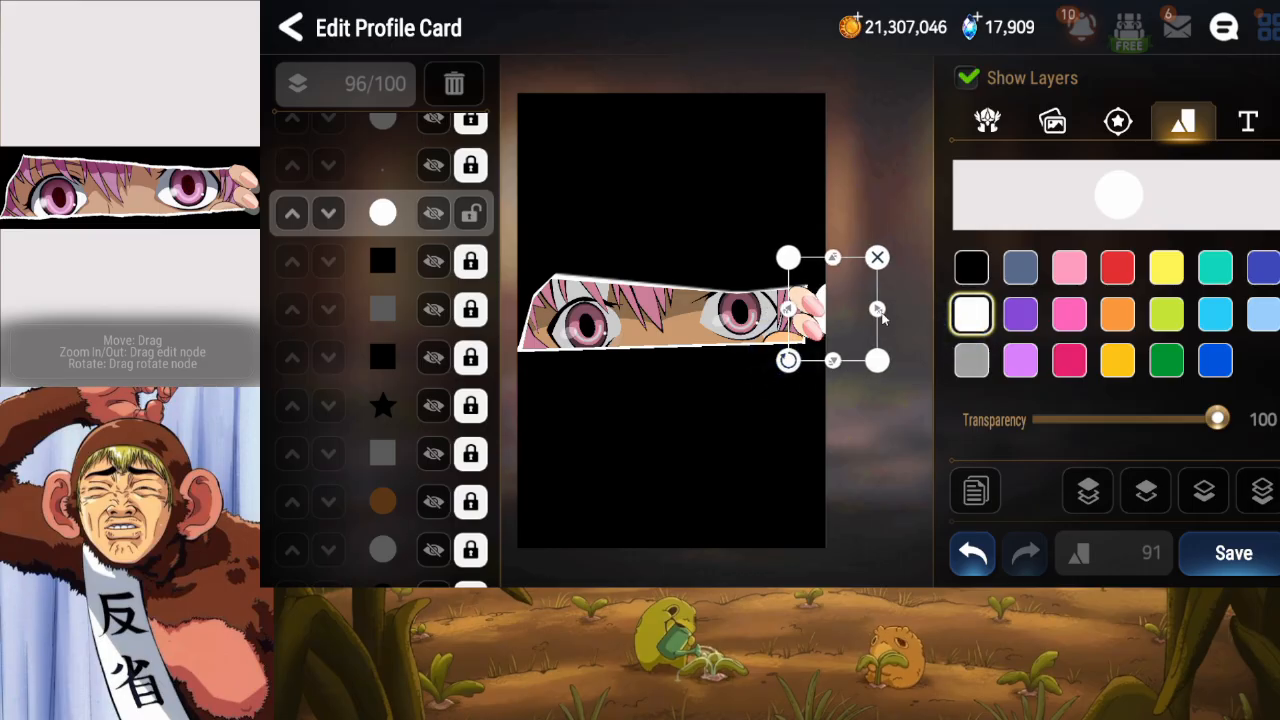
# Narrow the white circle, rotate it diagonally along the fingertips as an edge highlight, and set its transparency to 66.
pyautogui.moveTo(877, 309); pyautogui.dragTo(861, 309)
pyautogui.moveTo(804, 361); pyautogui.dragTo(836, 346)
pyautogui.moveTo(835, 298); pyautogui.dragTo(840, 295)
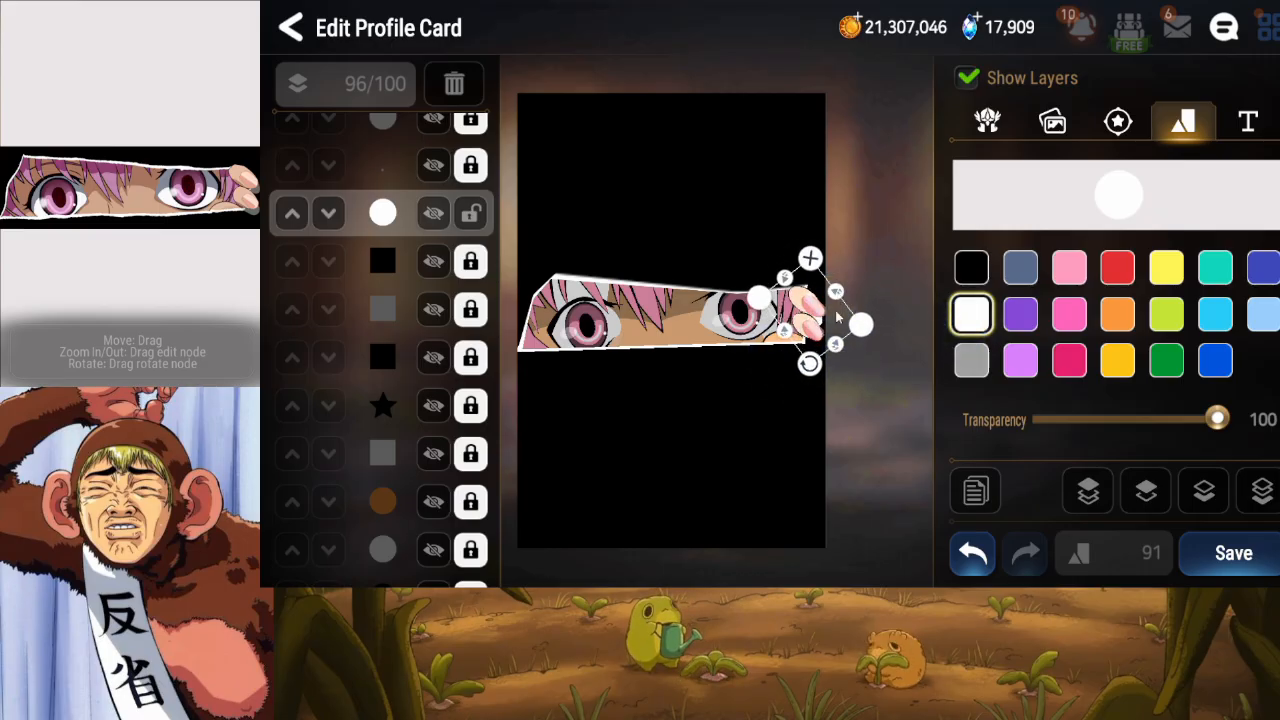
pyautogui.moveTo(816, 337); pyautogui.dragTo(828, 334)
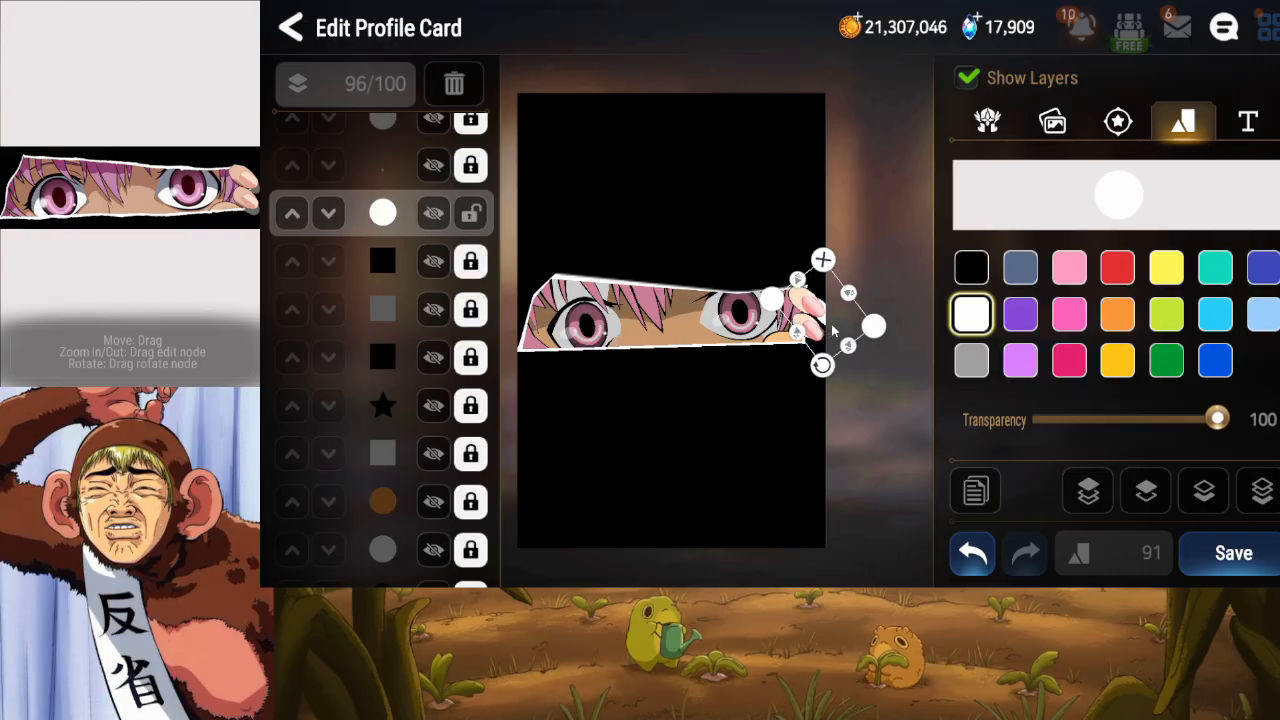
pyautogui.moveTo(828, 322); pyautogui.dragTo(824, 321)
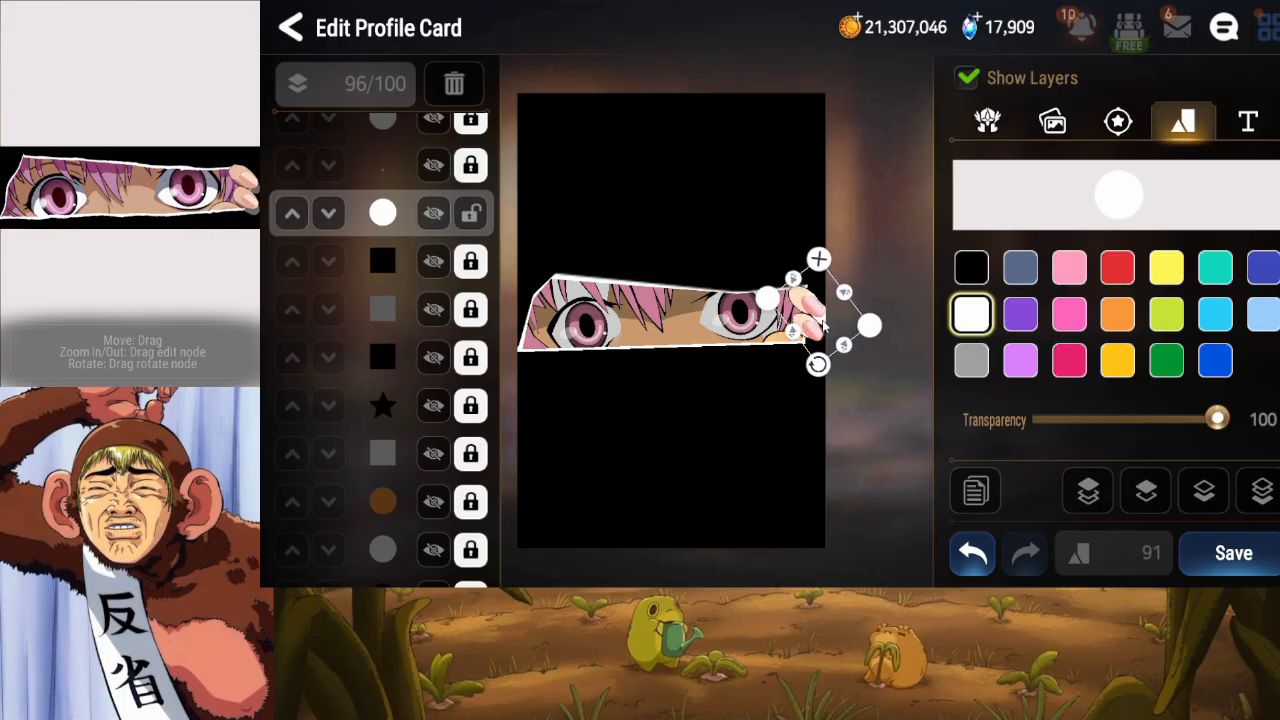
pyautogui.moveTo(1235, 417); pyautogui.dragTo(1170, 421)
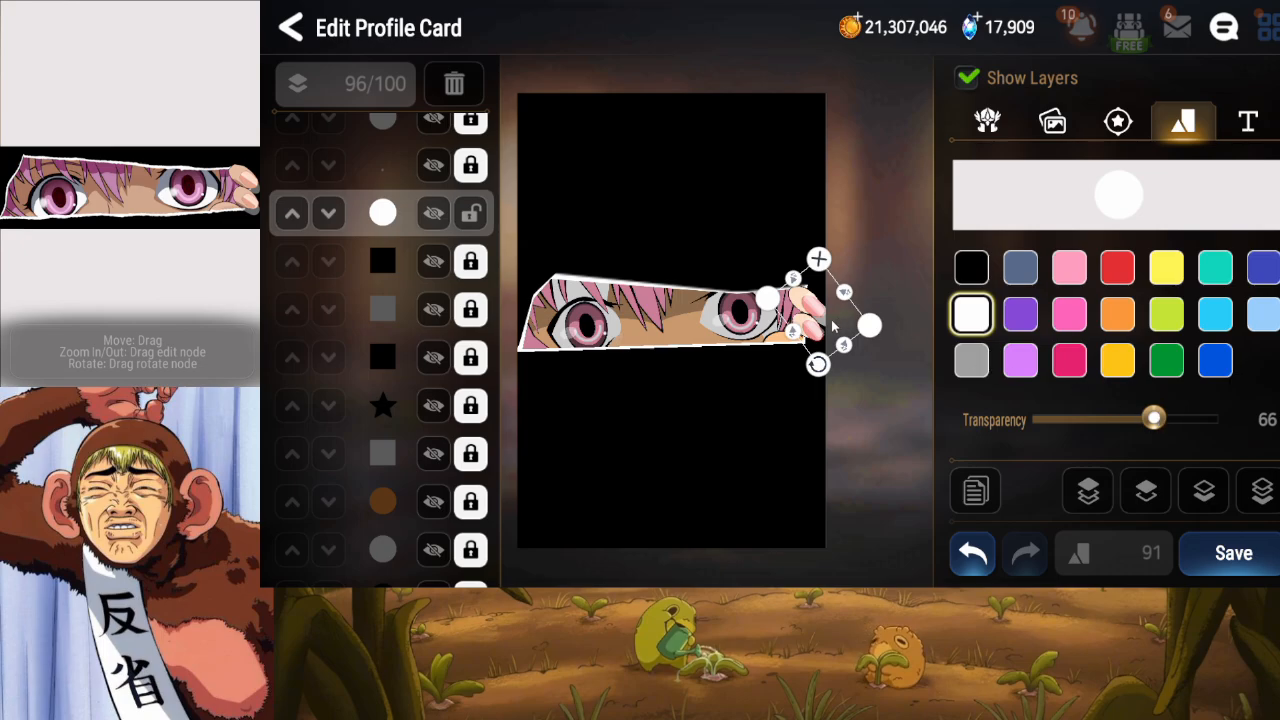
pyautogui.moveTo(833, 324); pyautogui.dragTo(821, 321)
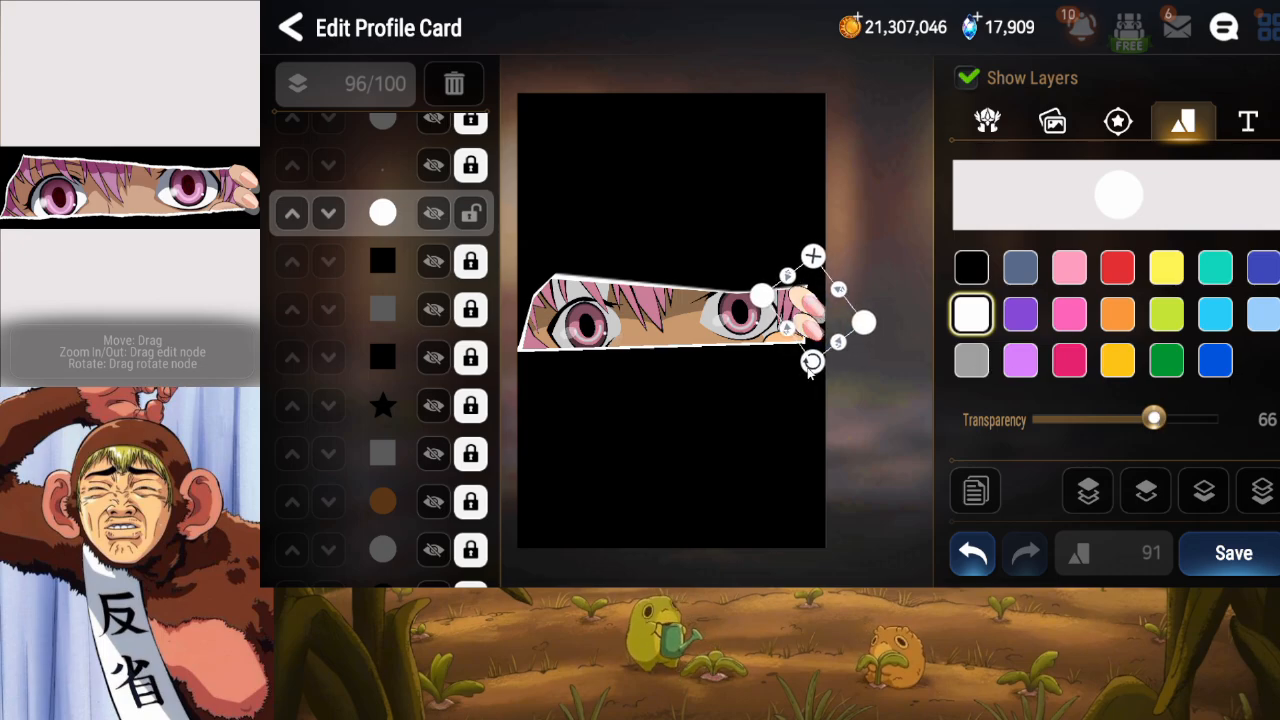
# Duplicate the white fingertip highlight circle, lower the copy to just above the original behind the fingers, and lock the original.
pyautogui.click(975, 490)
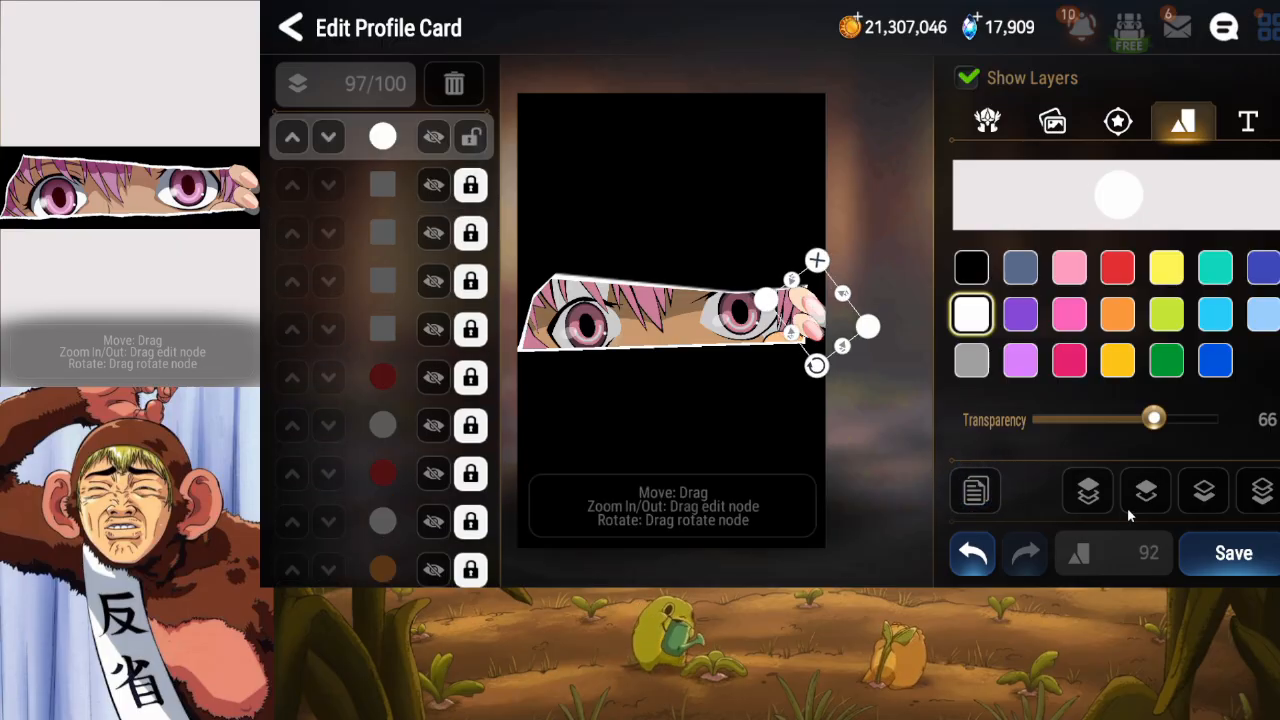
pyautogui.click(1203, 492)
pyautogui.click(1203, 495)
pyautogui.click(1203, 495)
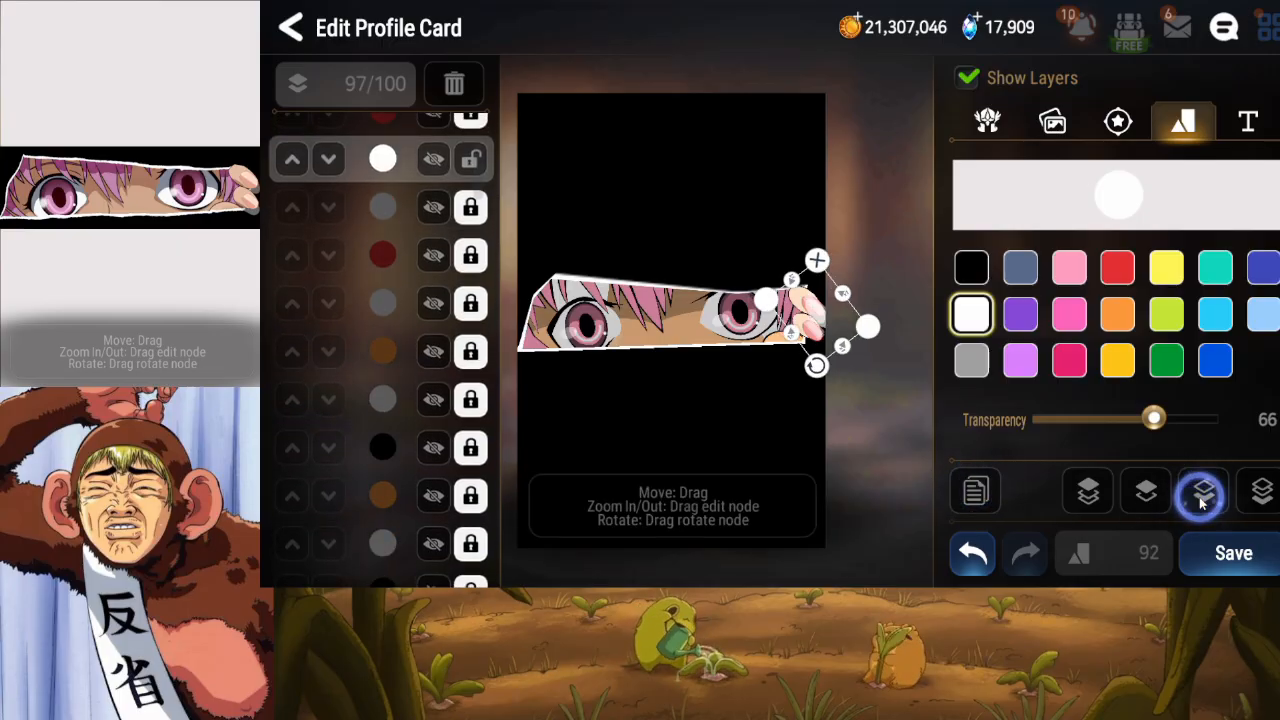
pyautogui.click(1203, 495)
pyautogui.click(1203, 495)
pyautogui.click(1203, 492)
pyautogui.click(1203, 492)
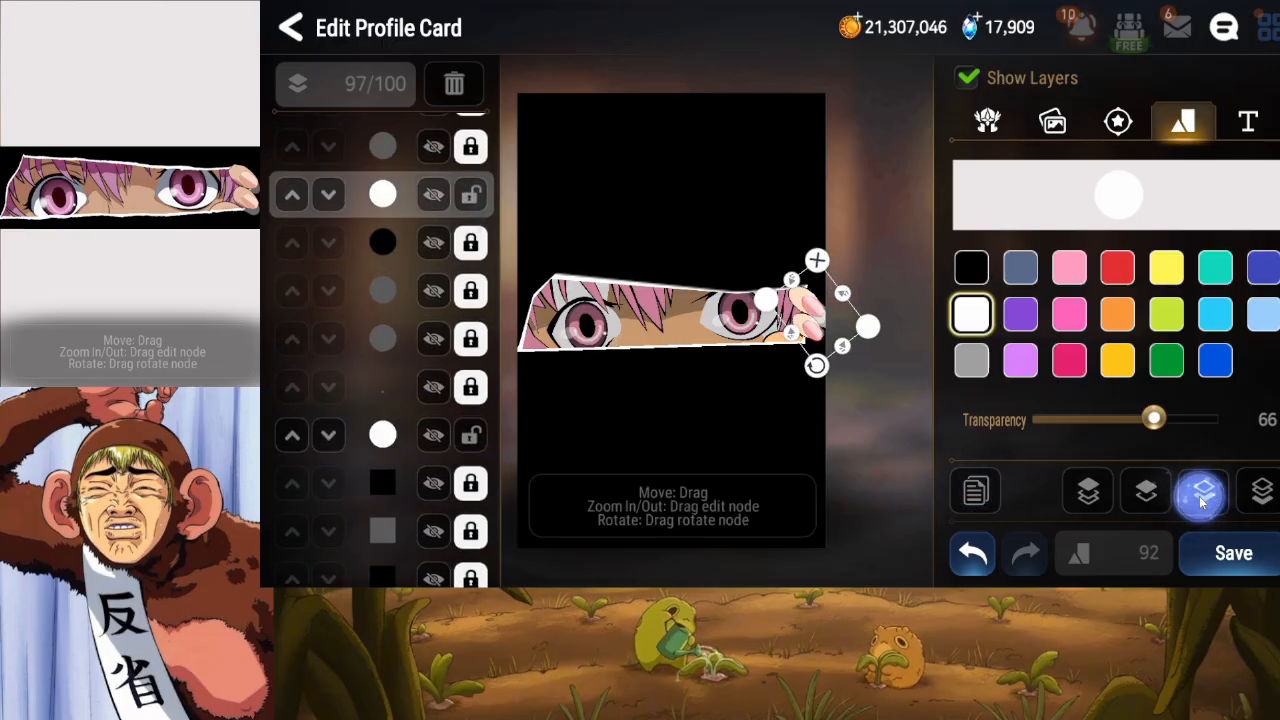
pyautogui.click(1203, 492)
pyautogui.click(1203, 492)
pyautogui.click(470, 260)
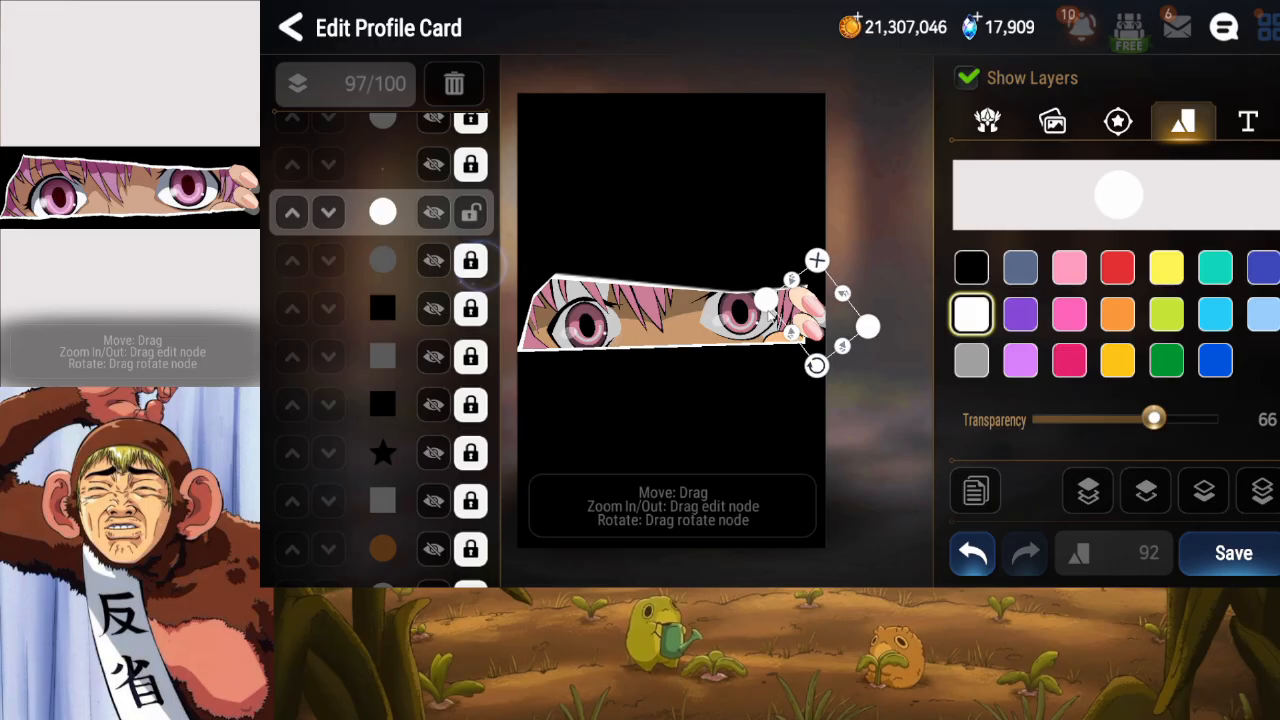
# Shift the copied highlight down along the lower fingertip, set its transparency to 39, and lock its layer.
pyautogui.moveTo(819, 317); pyautogui.dragTo(814, 338)
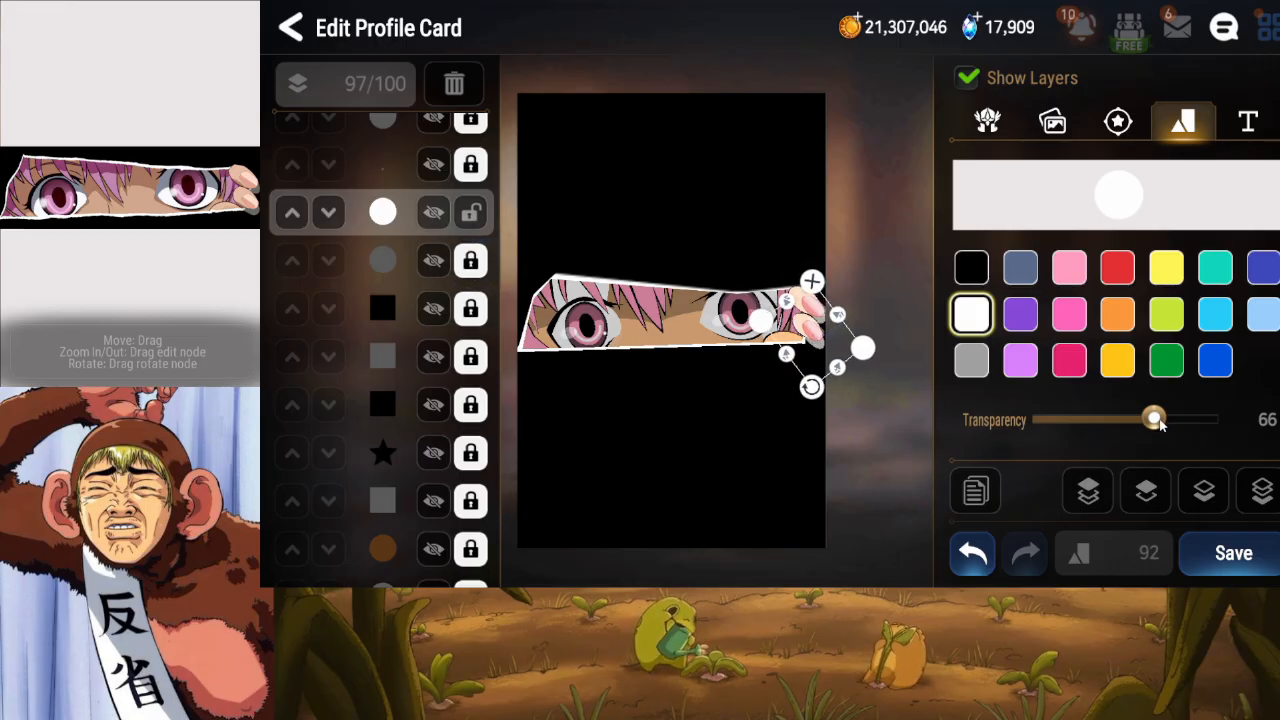
pyautogui.moveTo(1155, 420); pyautogui.dragTo(1118, 422)
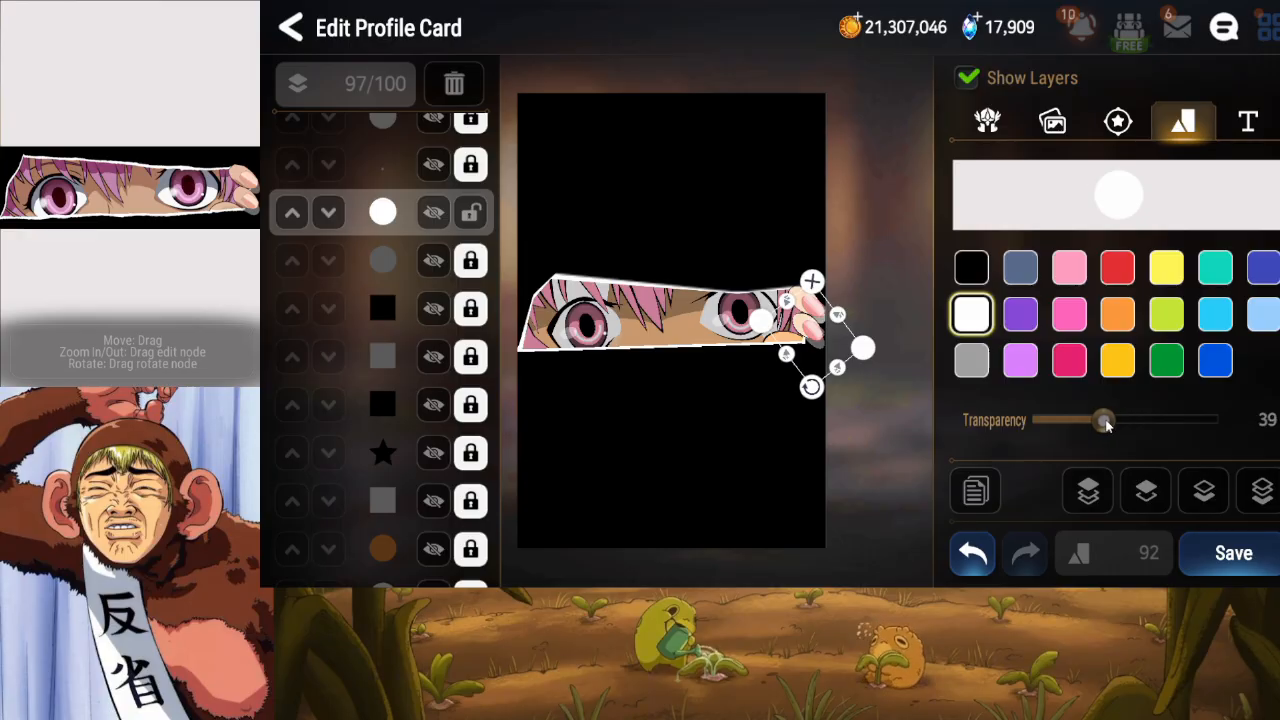
pyautogui.click(470, 212)
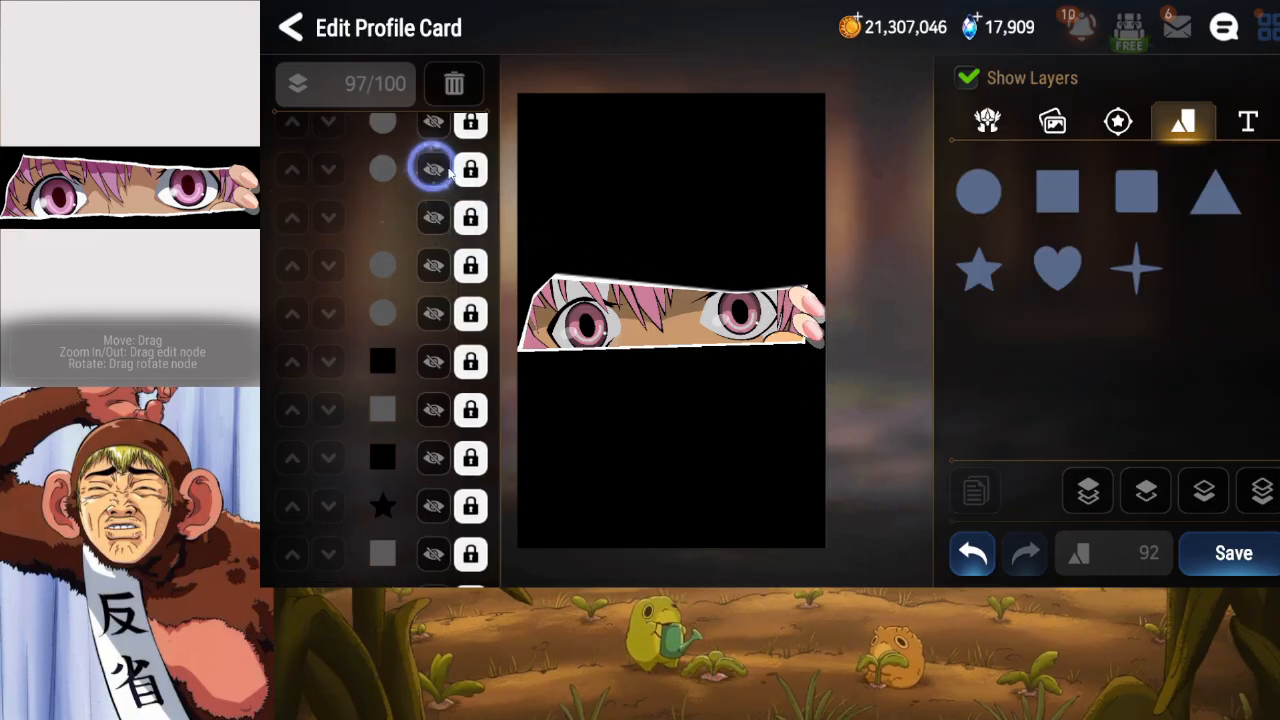
# Unlock the original fingertip highlight, set its transparency to 42, relock it, and save the profile card.
pyautogui.moveTo(447, 172); pyautogui.dragTo(406, 218)
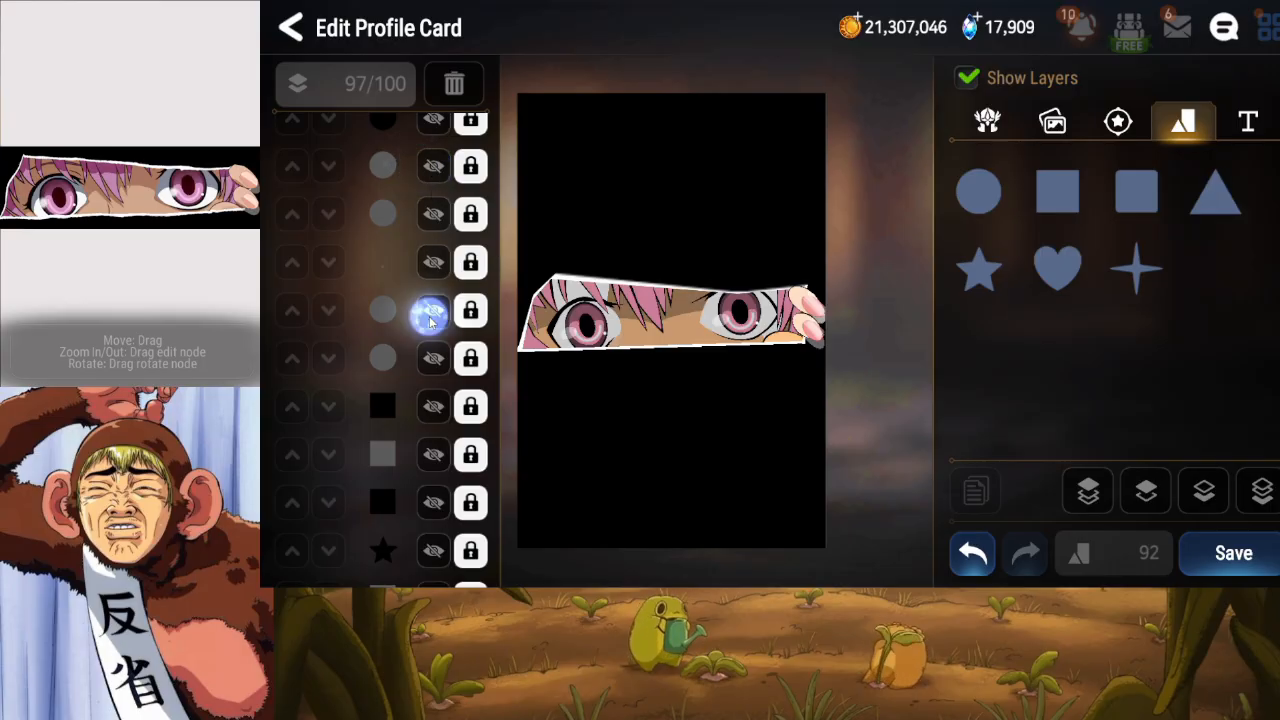
pyautogui.click(470, 358)
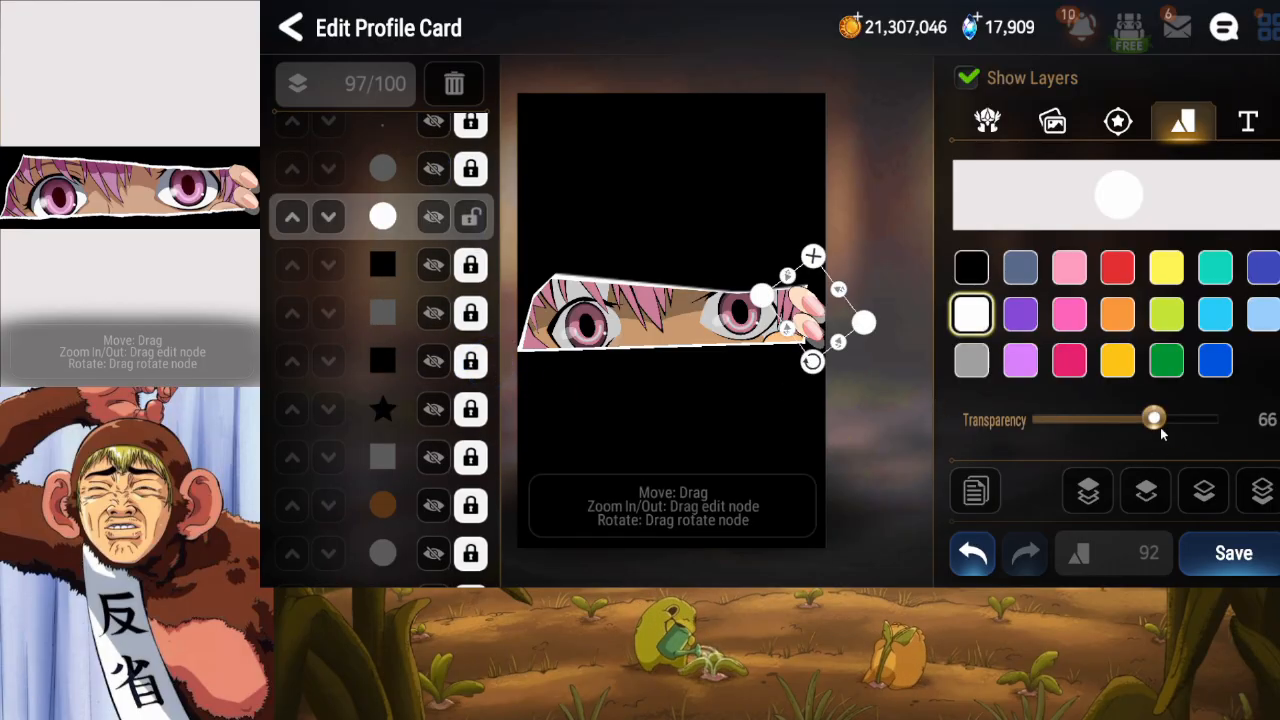
pyautogui.moveTo(1162, 433); pyautogui.dragTo(1113, 442)
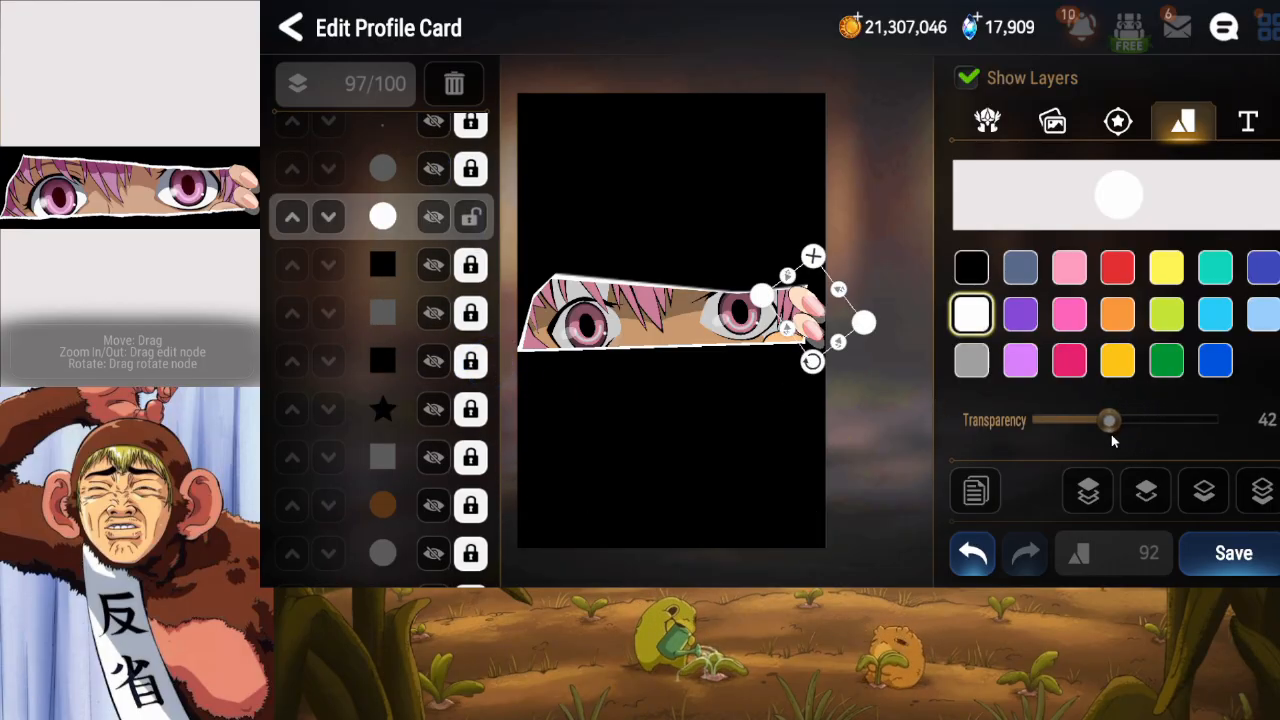
pyautogui.click(462, 216)
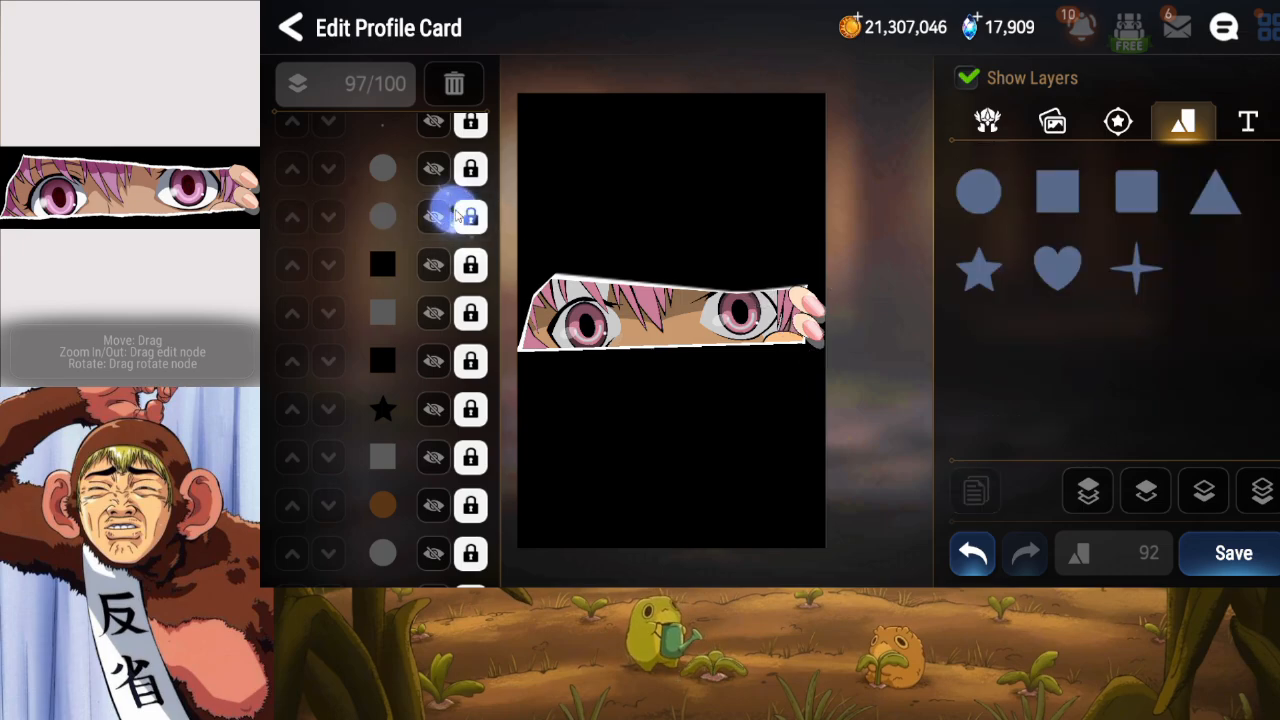
pyautogui.click(1233, 553)
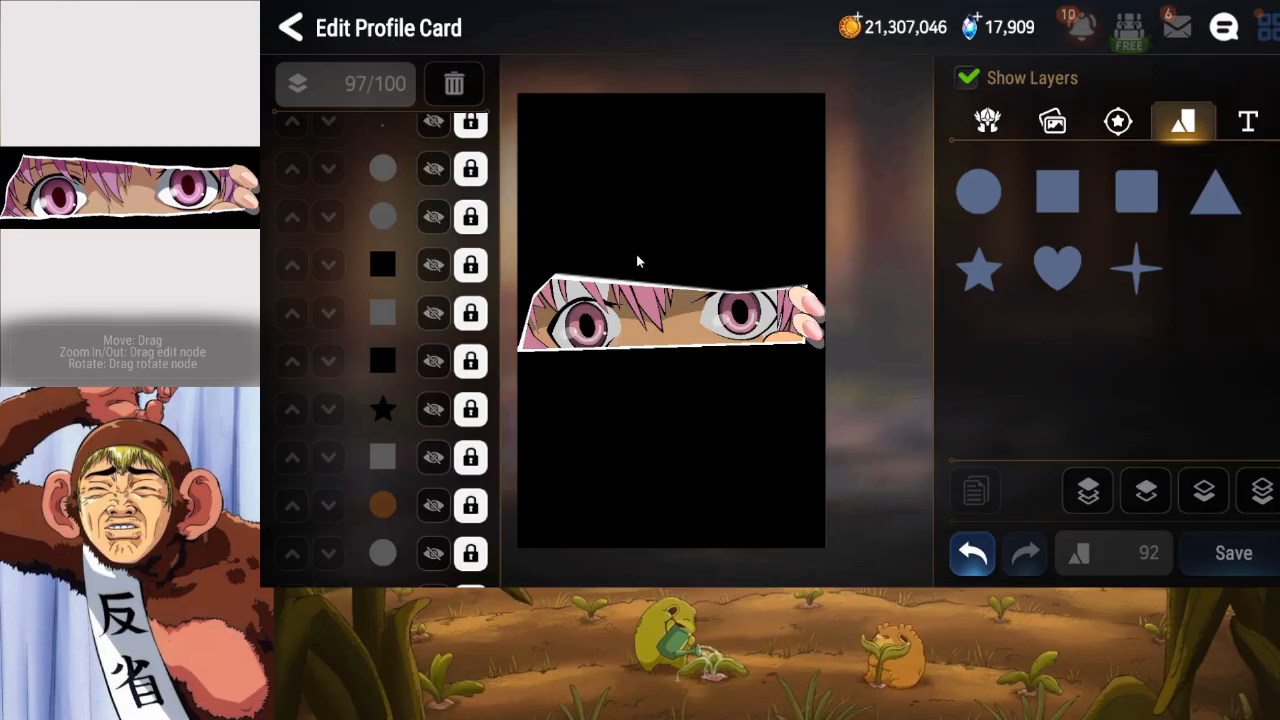
# Add a heart shape, squeeze it into a short thin sliver, and tilt it over the hair above the eye at the card's left edge.
pyautogui.click(1030, 273)
pyautogui.moveTo(680, 390); pyautogui.dragTo(640, 347)
pyautogui.moveTo(757, 276); pyautogui.dragTo(638, 315)
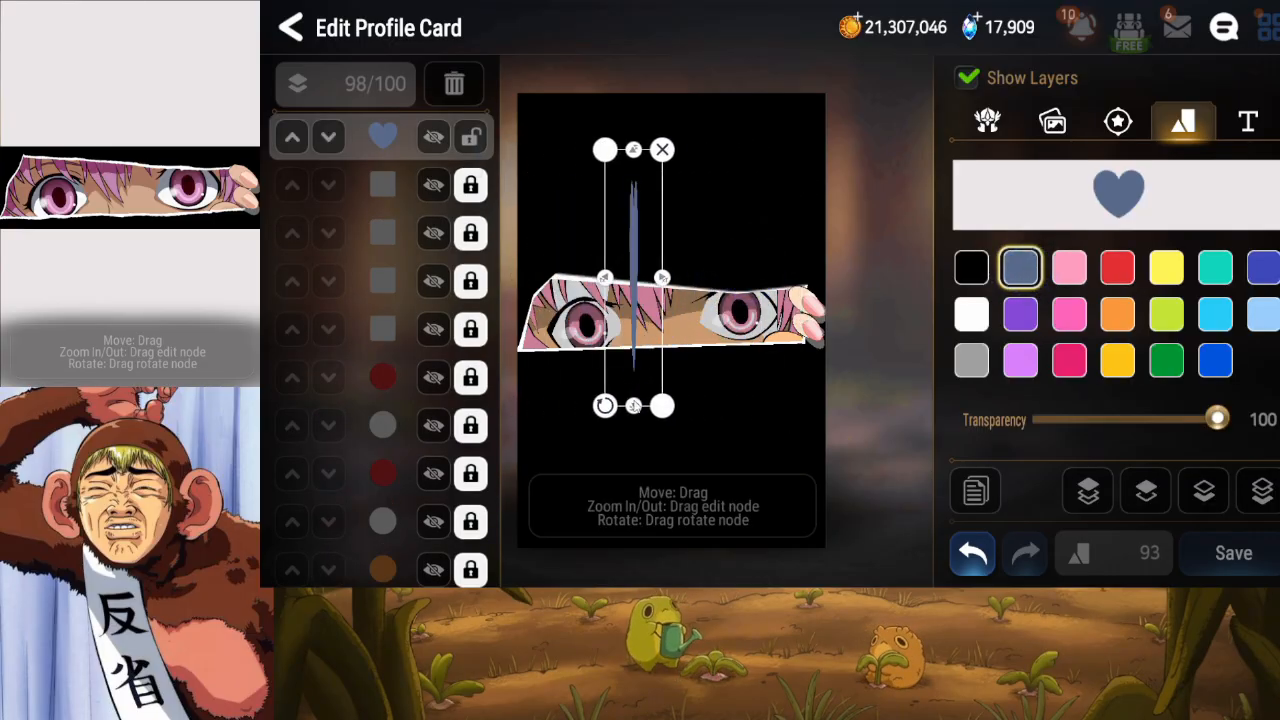
pyautogui.moveTo(635, 407); pyautogui.dragTo(635, 366)
pyautogui.moveTo(634, 328); pyautogui.dragTo(574, 320)
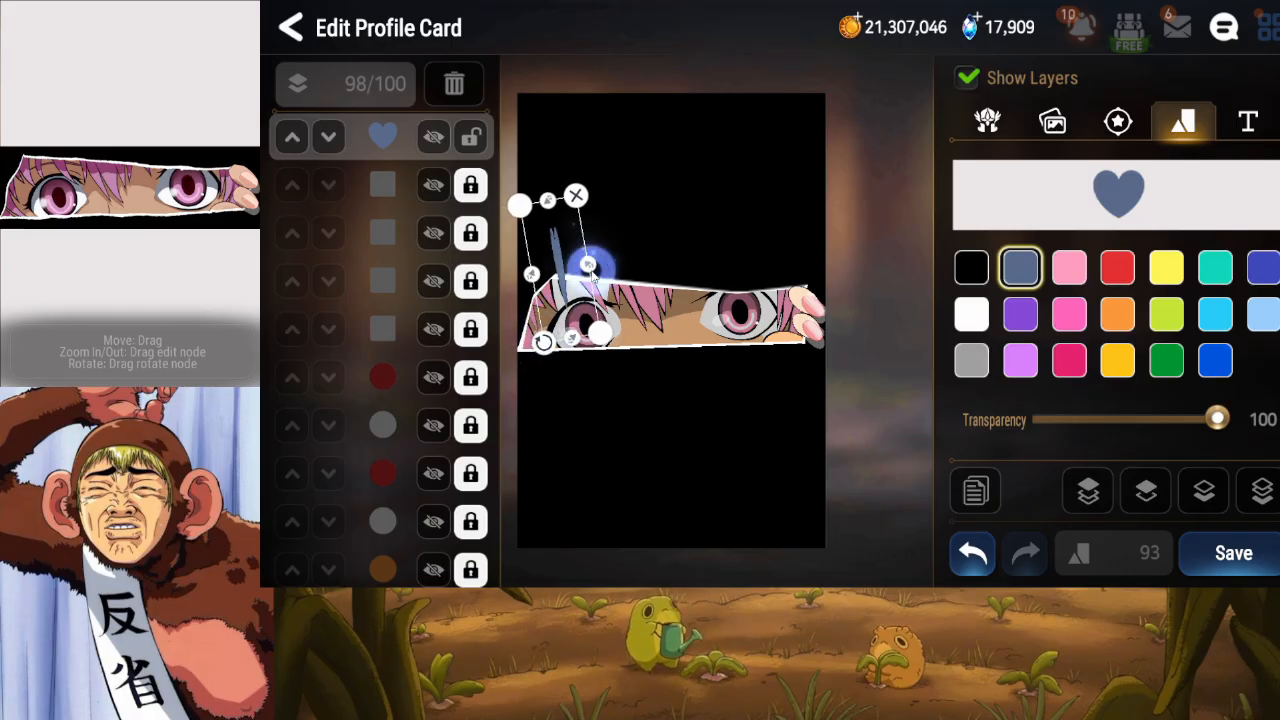
pyautogui.moveTo(592, 275); pyautogui.dragTo(593, 275)
pyautogui.moveTo(577, 342); pyautogui.dragTo(577, 337)
# Lower the thin blue heart through the layer order until it sits directly below the black square masking the card's top.
pyautogui.click(1198, 496)
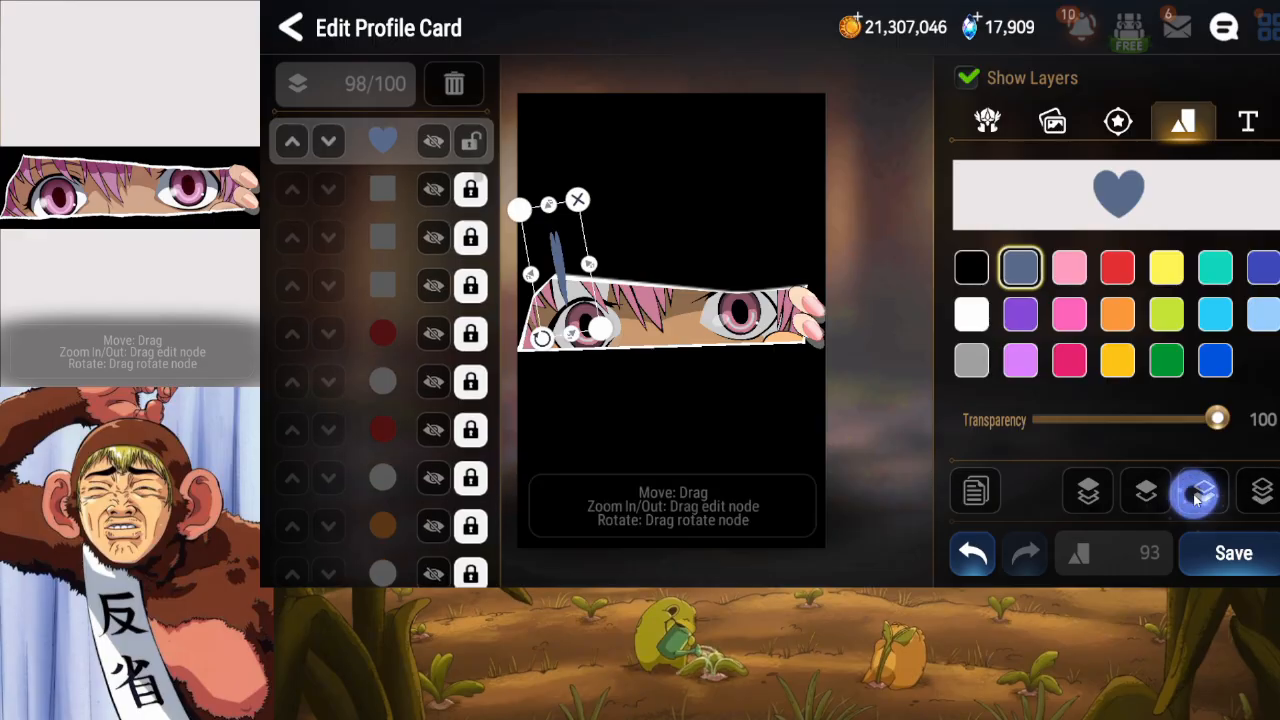
pyautogui.click(1197, 495)
pyautogui.click(1198, 495)
pyautogui.click(1195, 491)
pyautogui.click(1194, 491)
pyautogui.click(1194, 493)
pyautogui.click(1194, 494)
pyautogui.click(1196, 494)
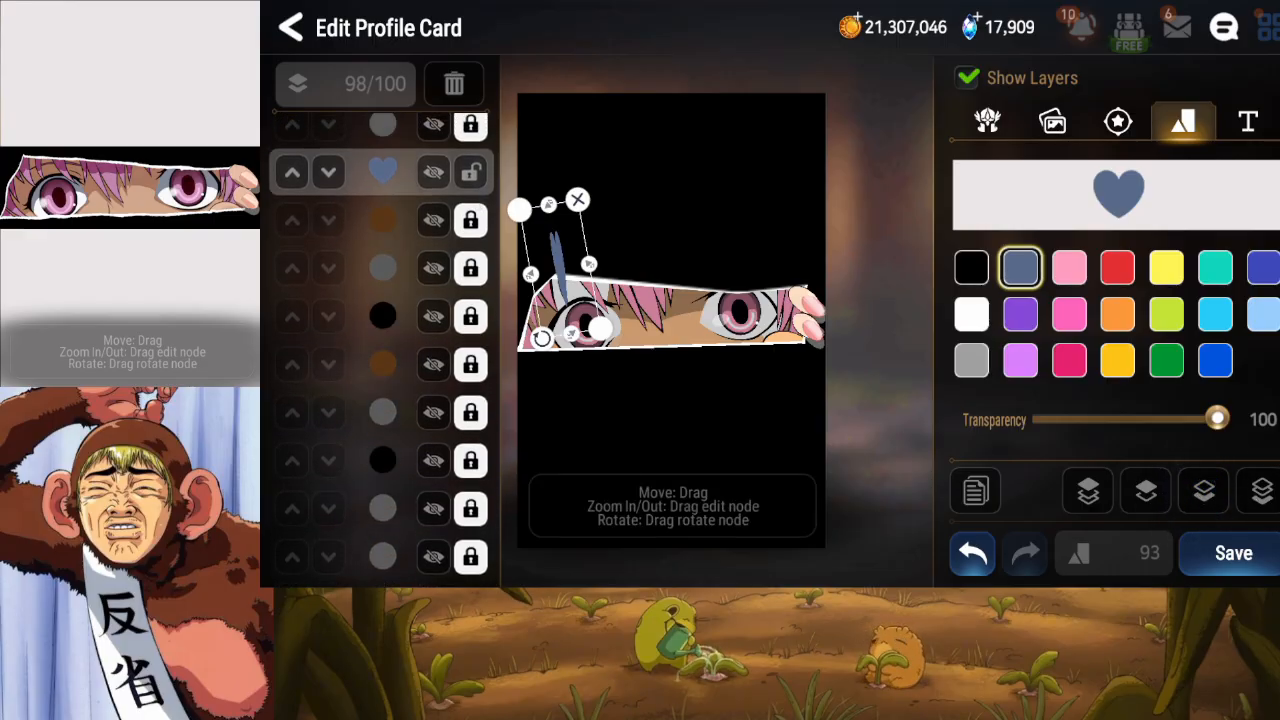
pyautogui.click(1198, 493)
pyautogui.click(1196, 493)
pyautogui.click(1195, 494)
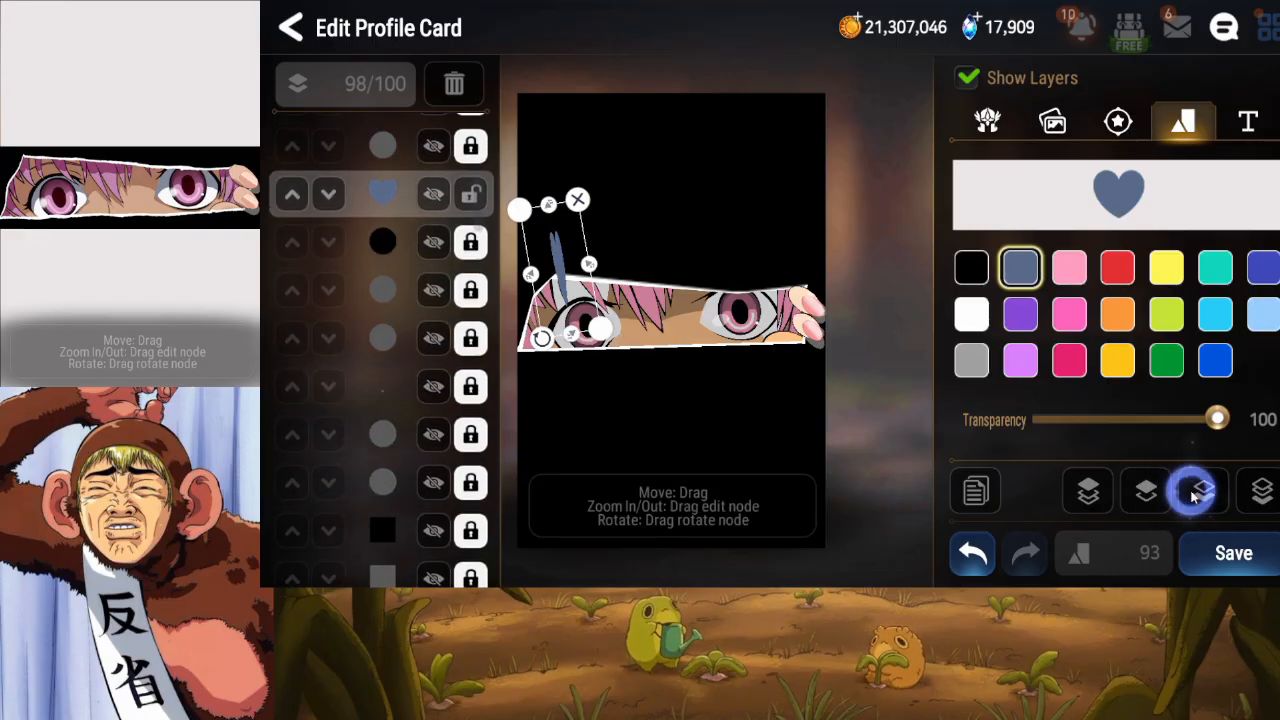
pyautogui.click(1193, 496)
pyautogui.click(1194, 494)
pyautogui.click(1194, 494)
pyautogui.click(1193, 494)
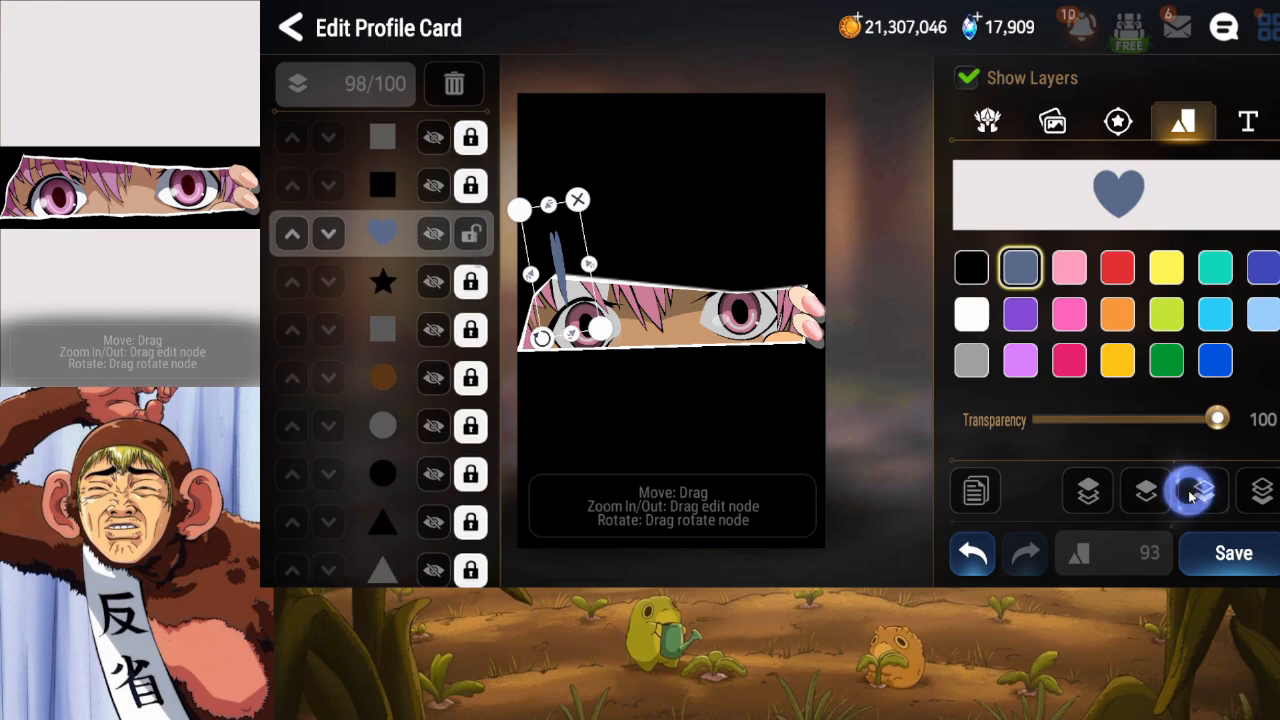
pyautogui.click(1191, 495)
pyautogui.click(1191, 495)
pyautogui.click(1191, 495)
pyautogui.click(1191, 495)
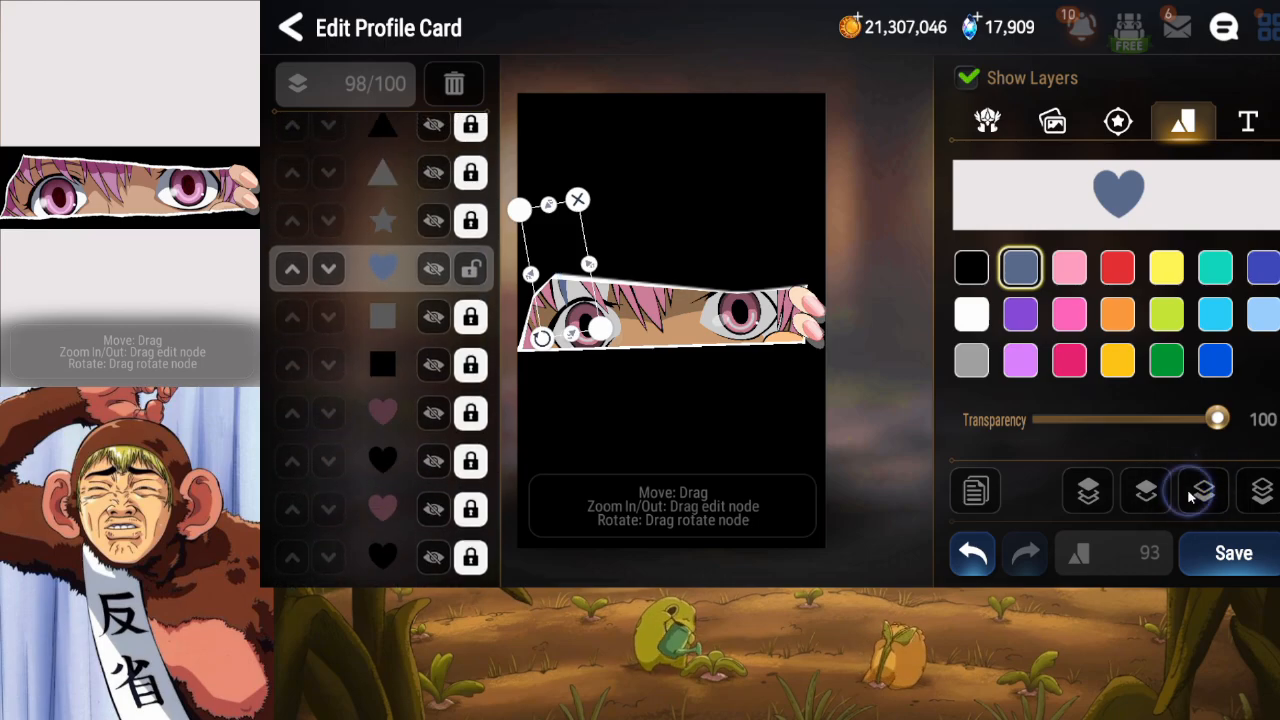
pyautogui.click(1190, 496)
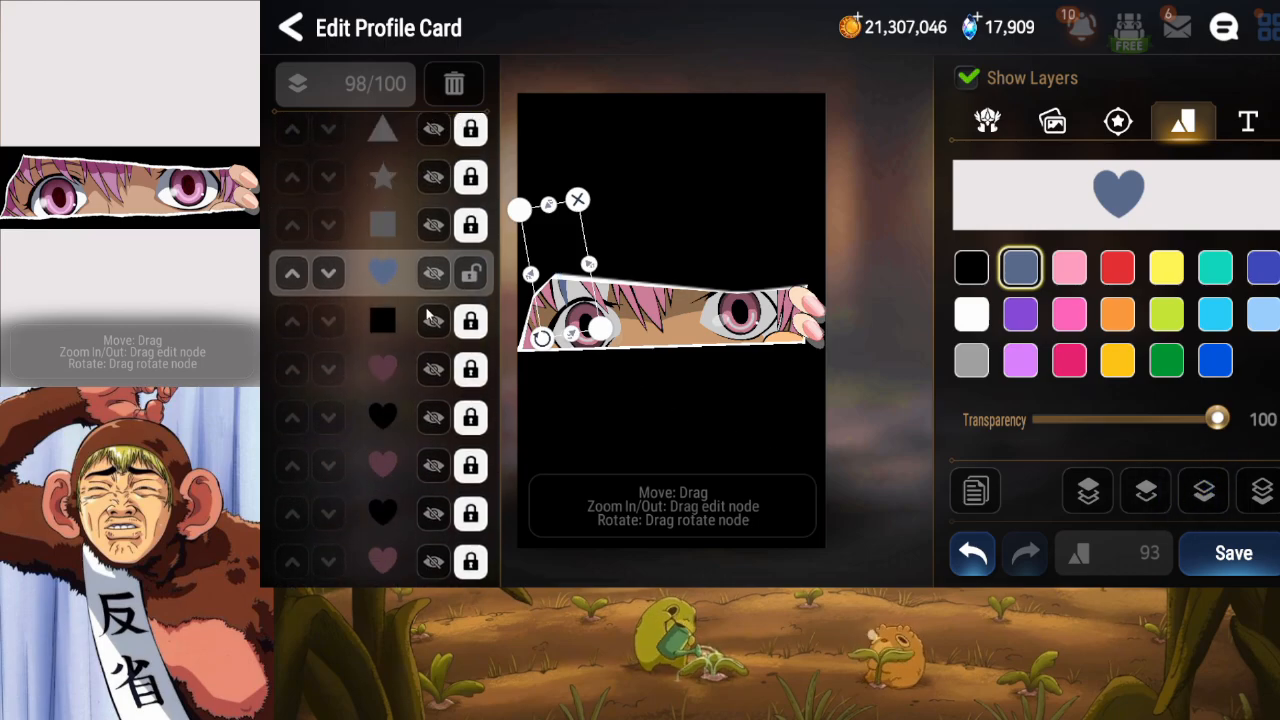
pyautogui.click(427, 318)
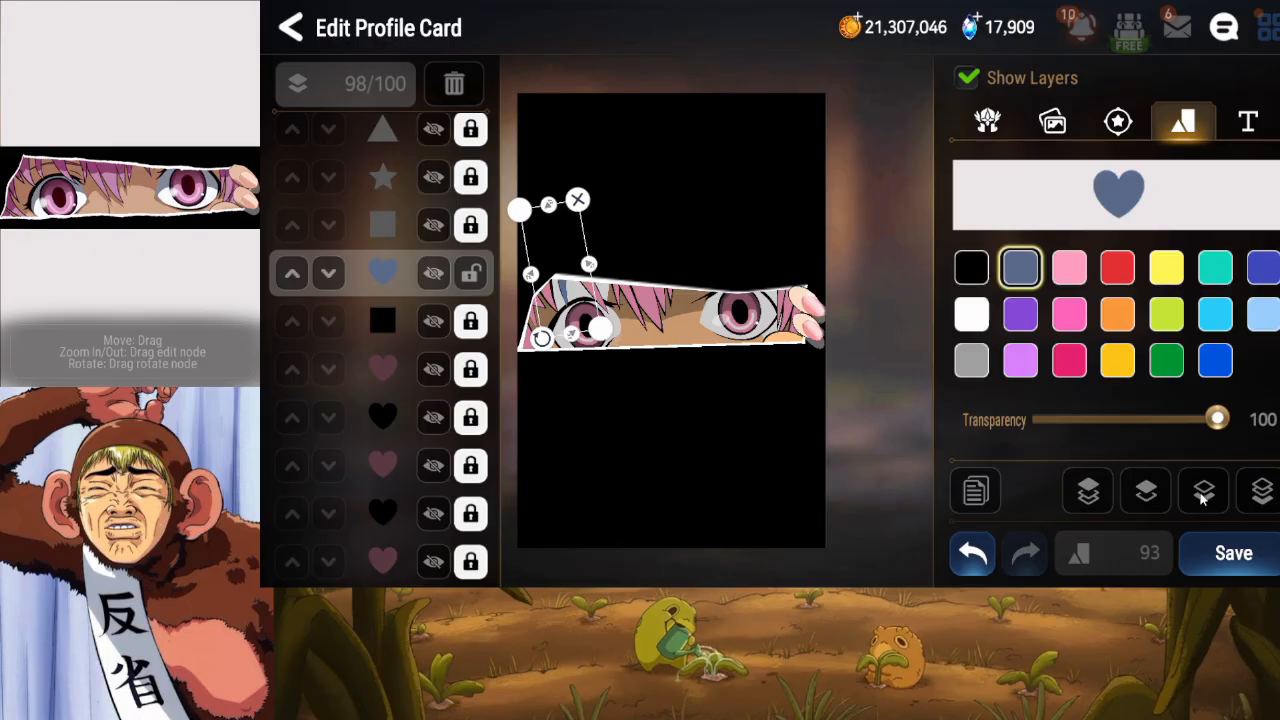
pyautogui.click(1203, 492)
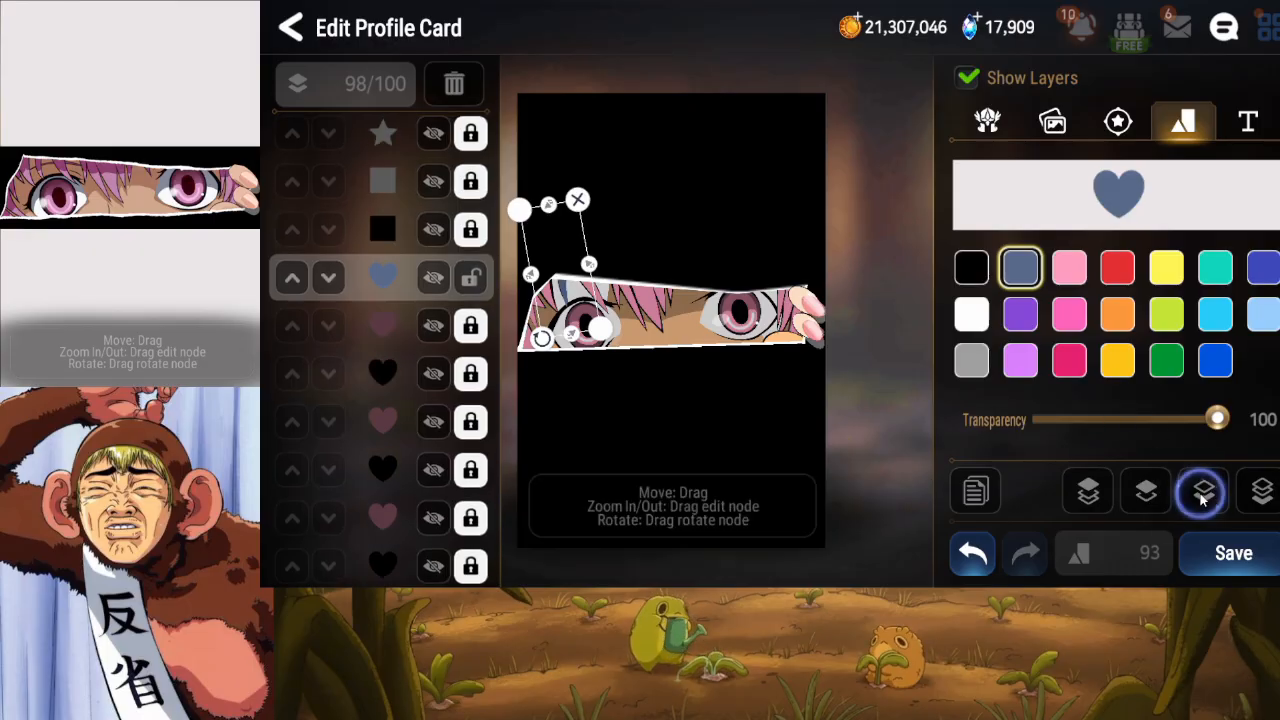
pyautogui.click(433, 229)
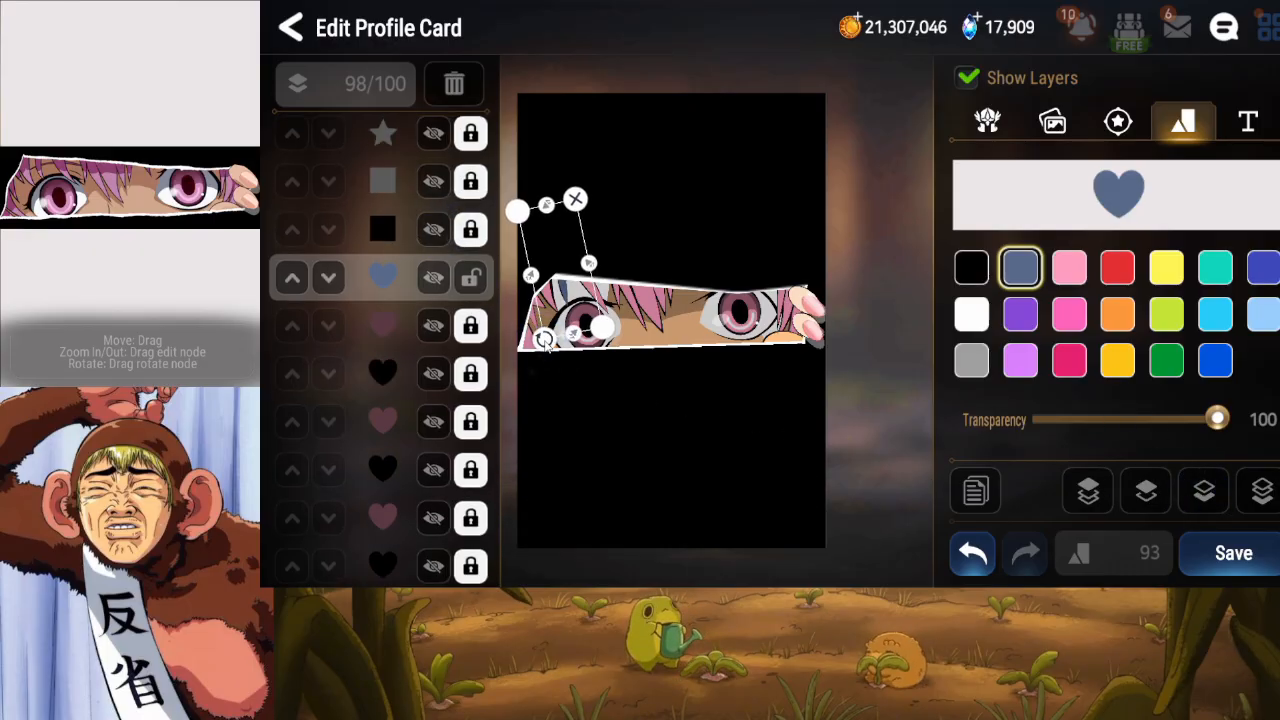
# Nudge the thin heart strand into place in the hair above the left eye and recolor it red.
pyautogui.moveTo(565, 299); pyautogui.dragTo(566, 301)
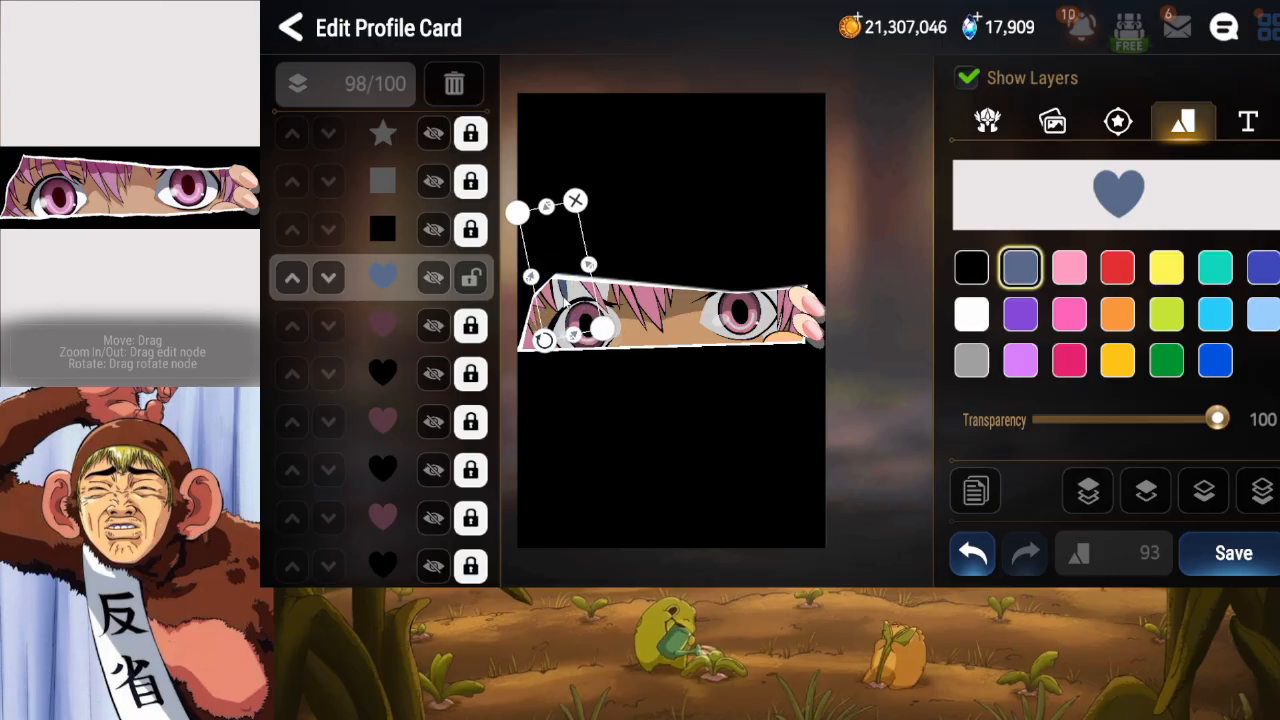
pyautogui.click(1118, 278)
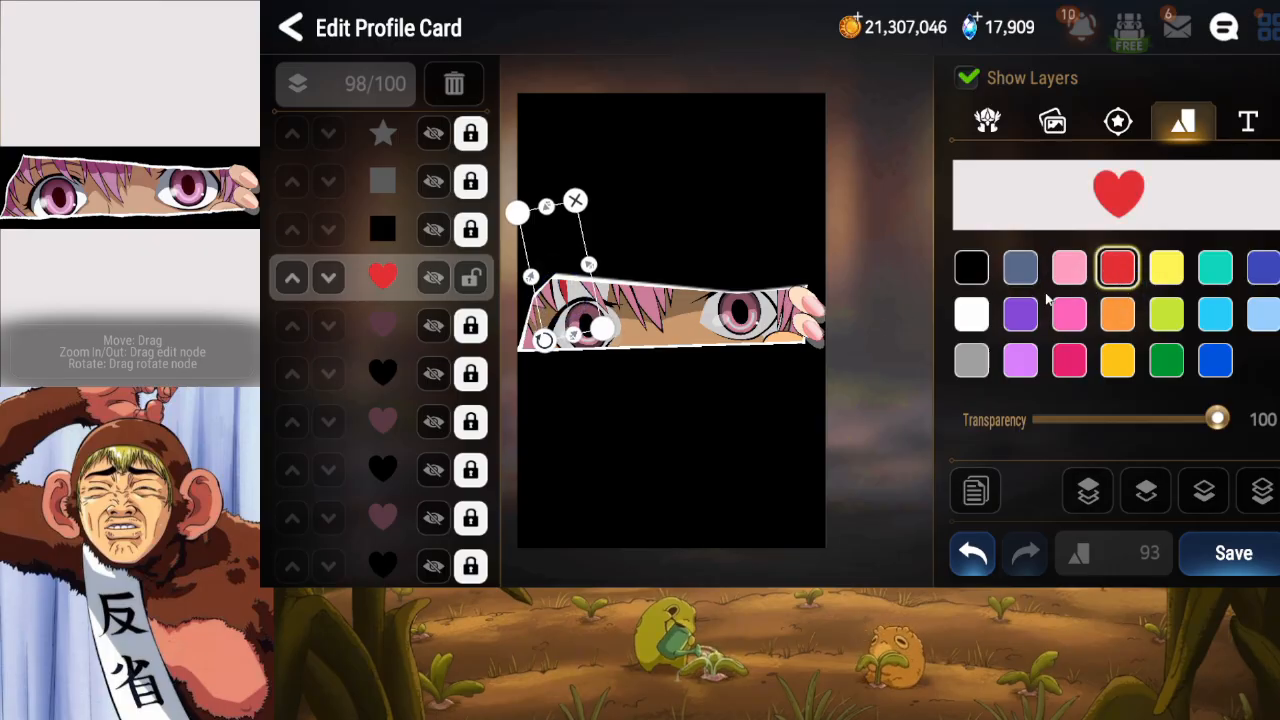
# Duplicate the red heart strand, lower the copy to just below the black masking square, and lock the original.
pyautogui.click(976, 491)
pyautogui.click(1209, 492)
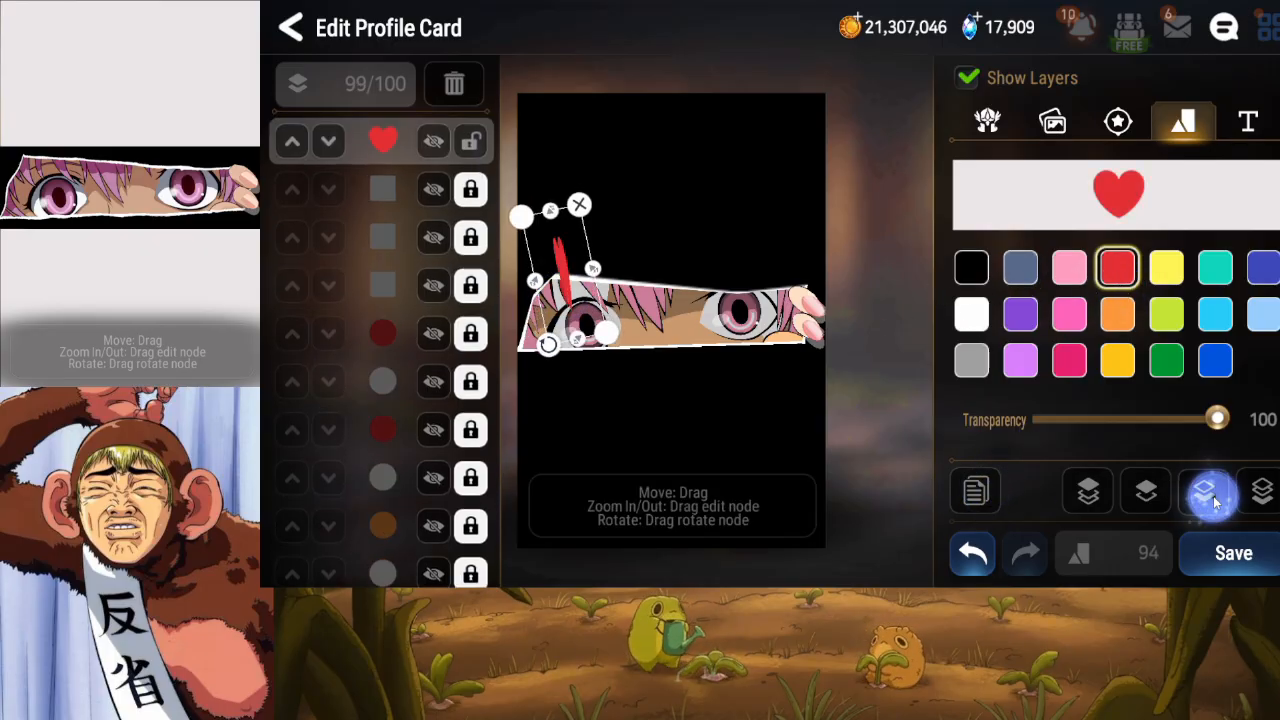
pyautogui.click(1213, 497)
pyautogui.click(1212, 497)
pyautogui.click(1211, 497)
pyautogui.click(1211, 497)
pyautogui.click(1211, 497)
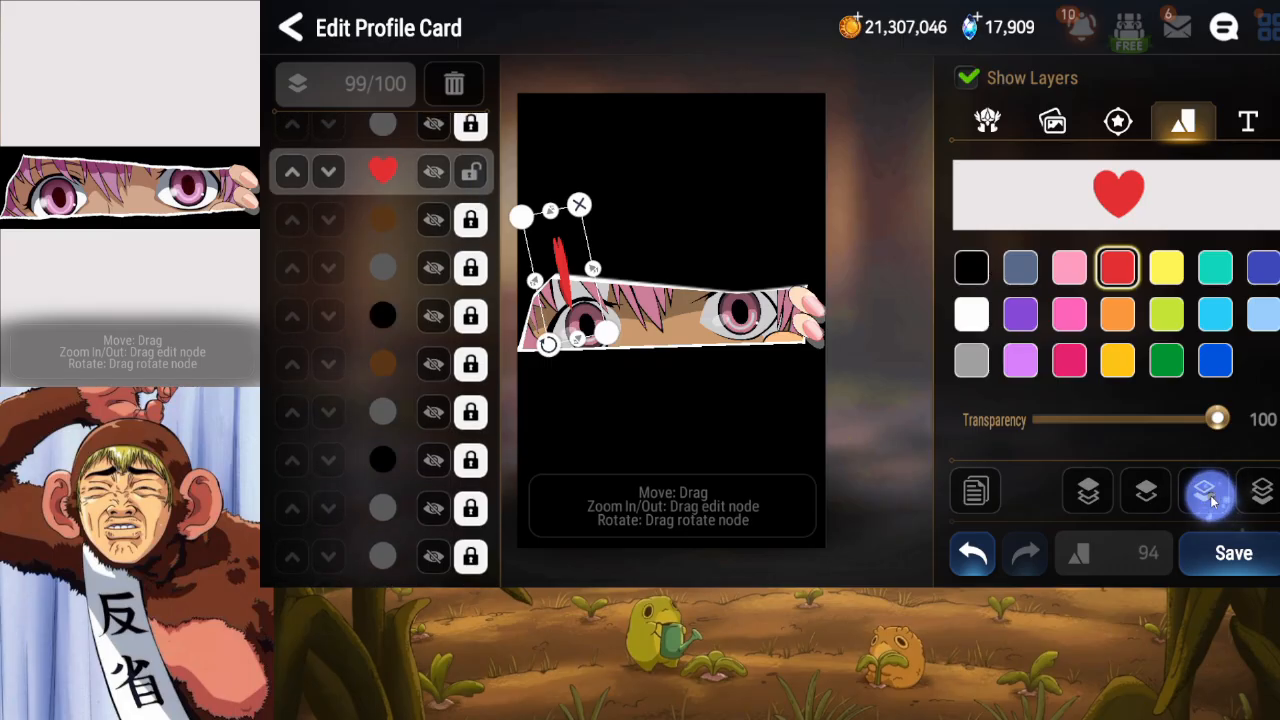
pyautogui.click(1211, 497)
pyautogui.click(1211, 497)
pyautogui.click(1211, 497)
pyautogui.click(1210, 497)
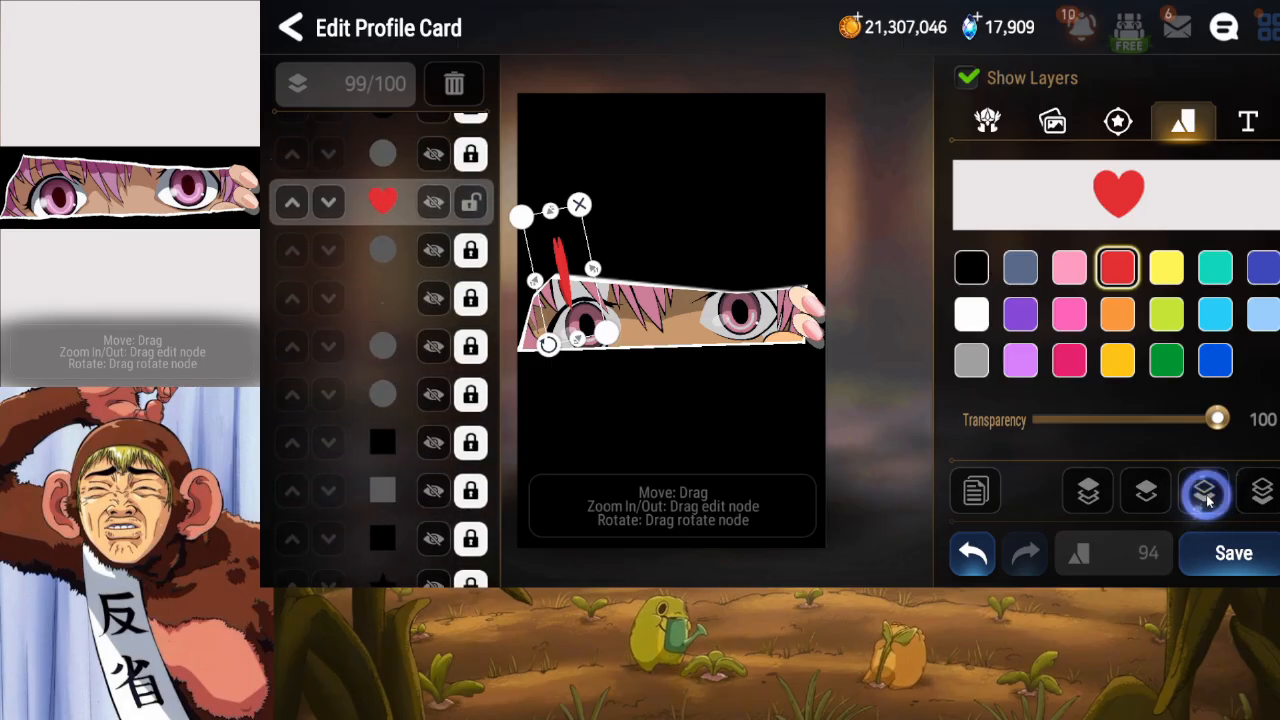
pyautogui.click(1209, 497)
pyautogui.click(1209, 497)
pyautogui.click(1209, 497)
pyautogui.click(1209, 497)
pyautogui.click(1209, 497)
pyautogui.click(1209, 497)
pyautogui.click(1209, 497)
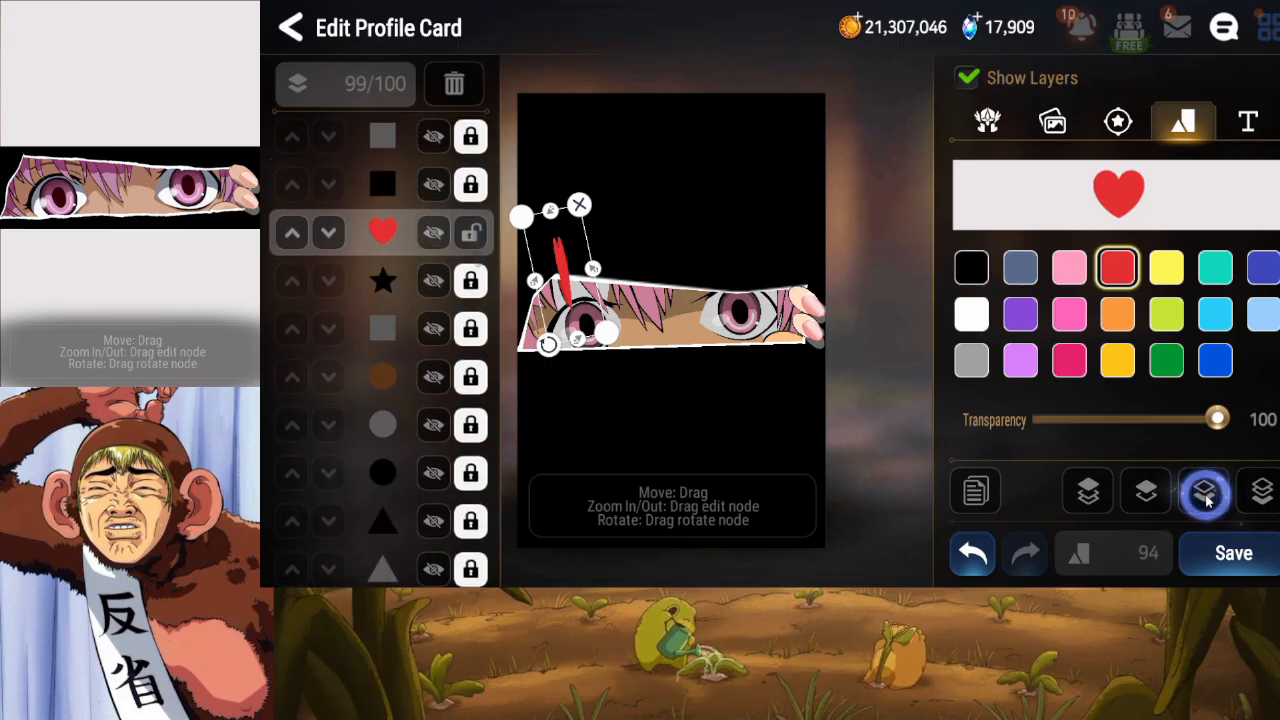
pyautogui.click(1209, 497)
pyautogui.click(1209, 497)
pyautogui.click(1209, 497)
pyautogui.click(1209, 497)
pyautogui.click(1209, 497)
pyautogui.click(1209, 497)
pyautogui.click(1209, 497)
pyautogui.click(1209, 497)
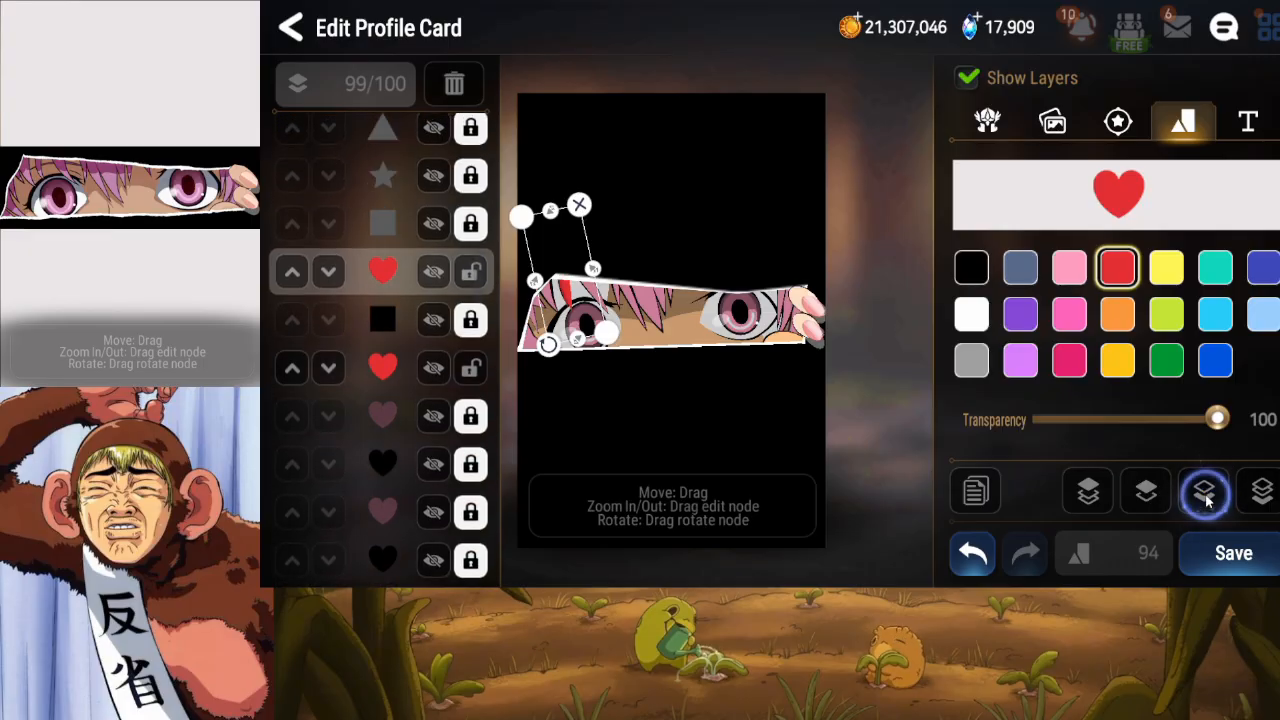
pyautogui.click(1208, 499)
pyautogui.click(471, 326)
# Tilt the copied red strand further, place it in the hair beside the first strand near the torn corner, and lock it.
pyautogui.moveTo(547, 344); pyautogui.dragTo(577, 275)
pyautogui.moveTo(540, 353); pyautogui.dragTo(594, 326)
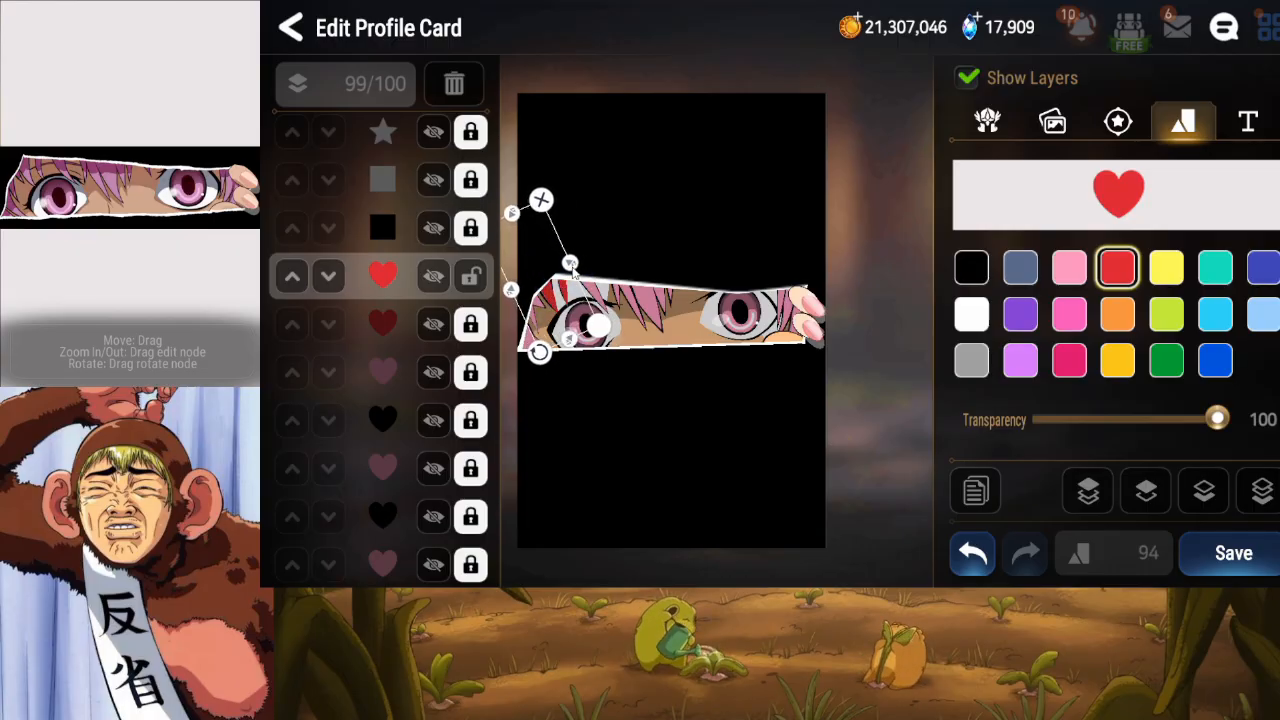
pyautogui.click(474, 300)
# Look through the layer stack, from the red hair strands down to the circle layers beneath the star and heart shapes.
pyautogui.scroll(-5, 412, 322)
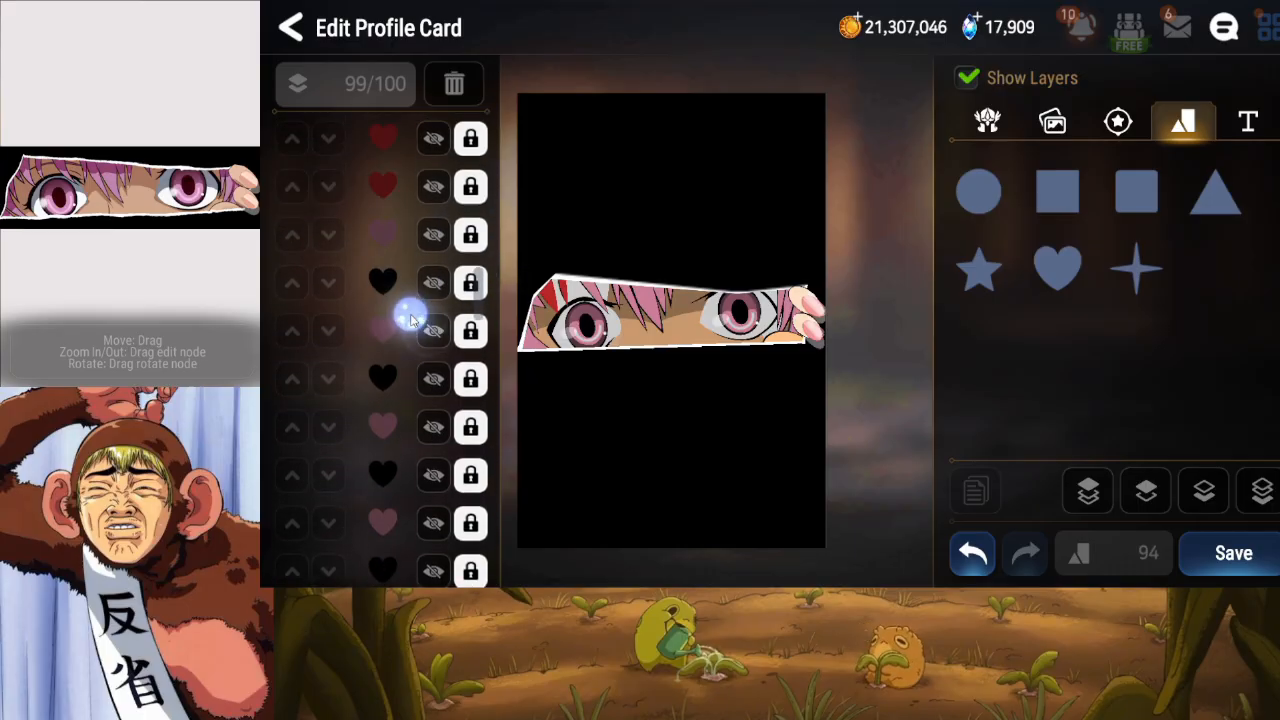
pyautogui.scroll(-3, 397, 305)
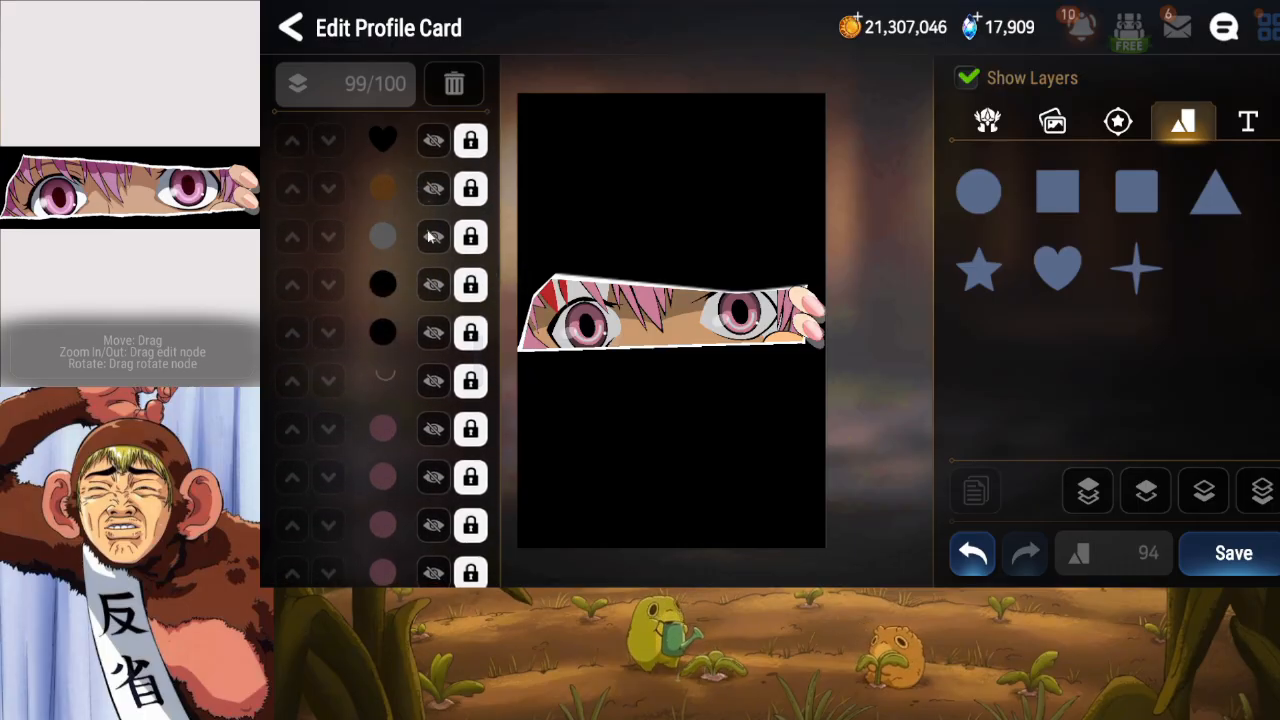
pyautogui.moveTo(392, 290); pyautogui.dragTo(394, 200)
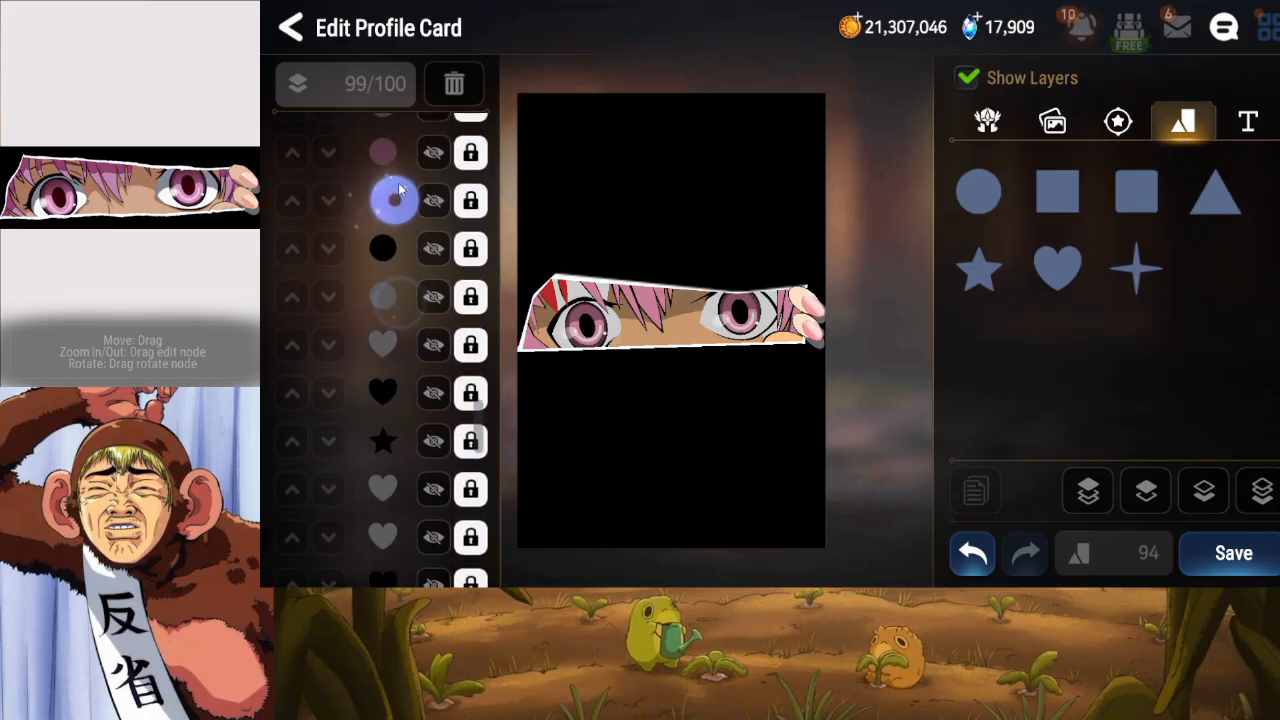
pyautogui.moveTo(421, 290); pyautogui.dragTo(410, 237)
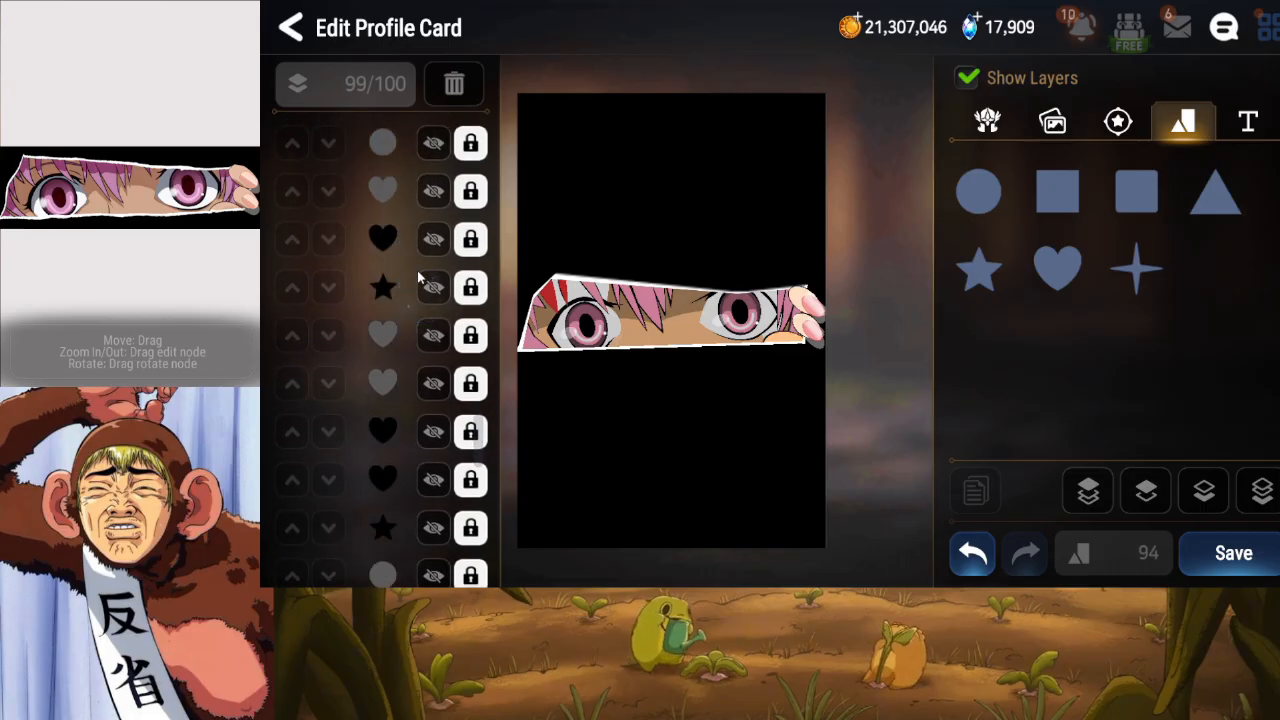
pyautogui.moveTo(421, 334); pyautogui.dragTo(417, 283)
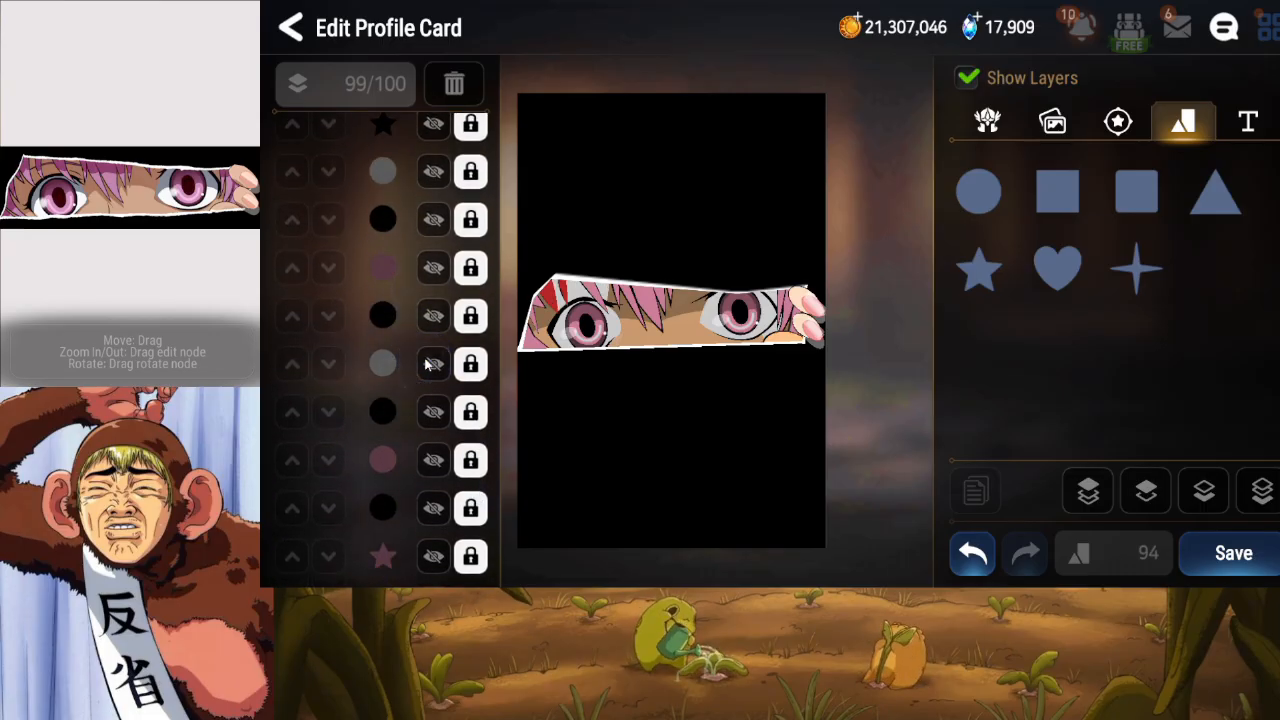
pyautogui.click(433, 270)
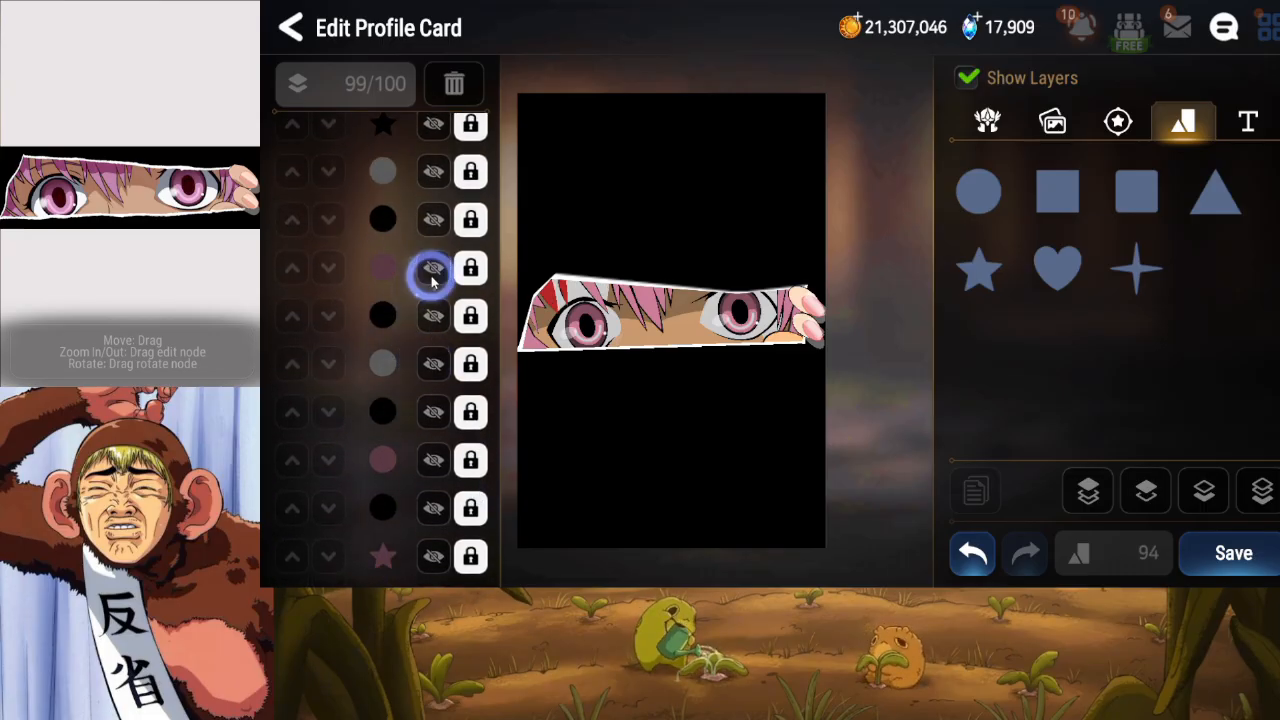
pyautogui.moveTo(423, 243); pyautogui.dragTo(386, 523)
pyautogui.moveTo(389, 297); pyautogui.dragTo(397, 454)
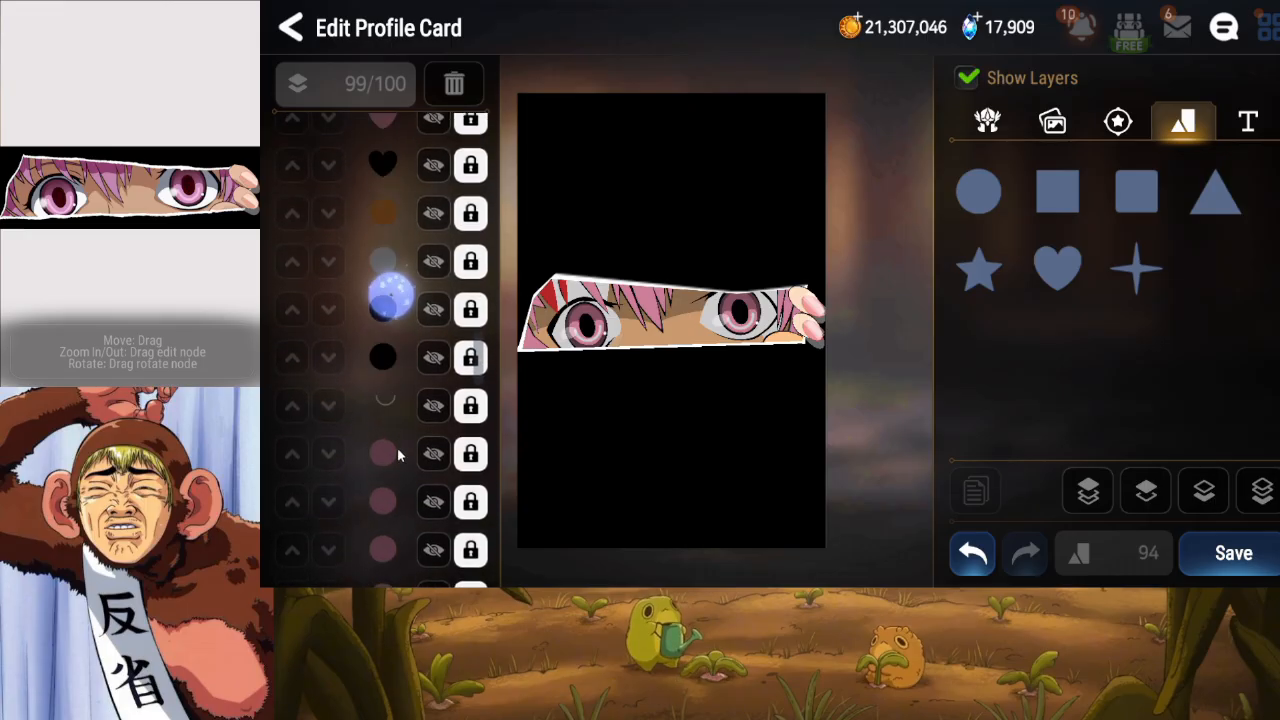
pyautogui.moveTo(402, 327); pyautogui.dragTo(410, 488)
pyautogui.moveTo(403, 366); pyautogui.dragTo(422, 523)
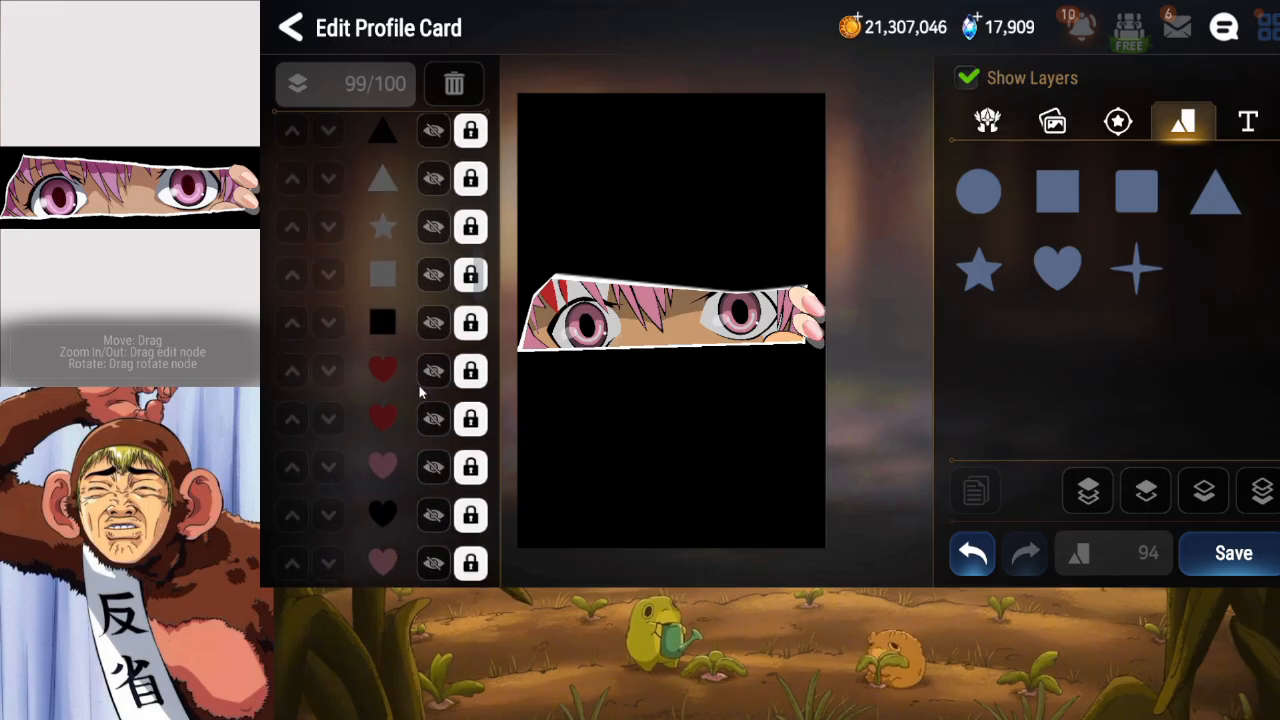
# Hide the red heart strands above the left eye and the run of gray, black and pink circles above the pink star layer.
pyautogui.click(434, 421)
pyautogui.moveTo(426, 462); pyautogui.dragTo(413, 286)
pyautogui.moveTo(417, 440); pyautogui.dragTo(419, 281)
pyautogui.click(423, 236)
pyautogui.moveTo(423, 328); pyautogui.dragTo(425, 220)
pyautogui.click(433, 298)
pyautogui.click(430, 308)
pyautogui.moveTo(415, 450); pyautogui.dragTo(427, 297)
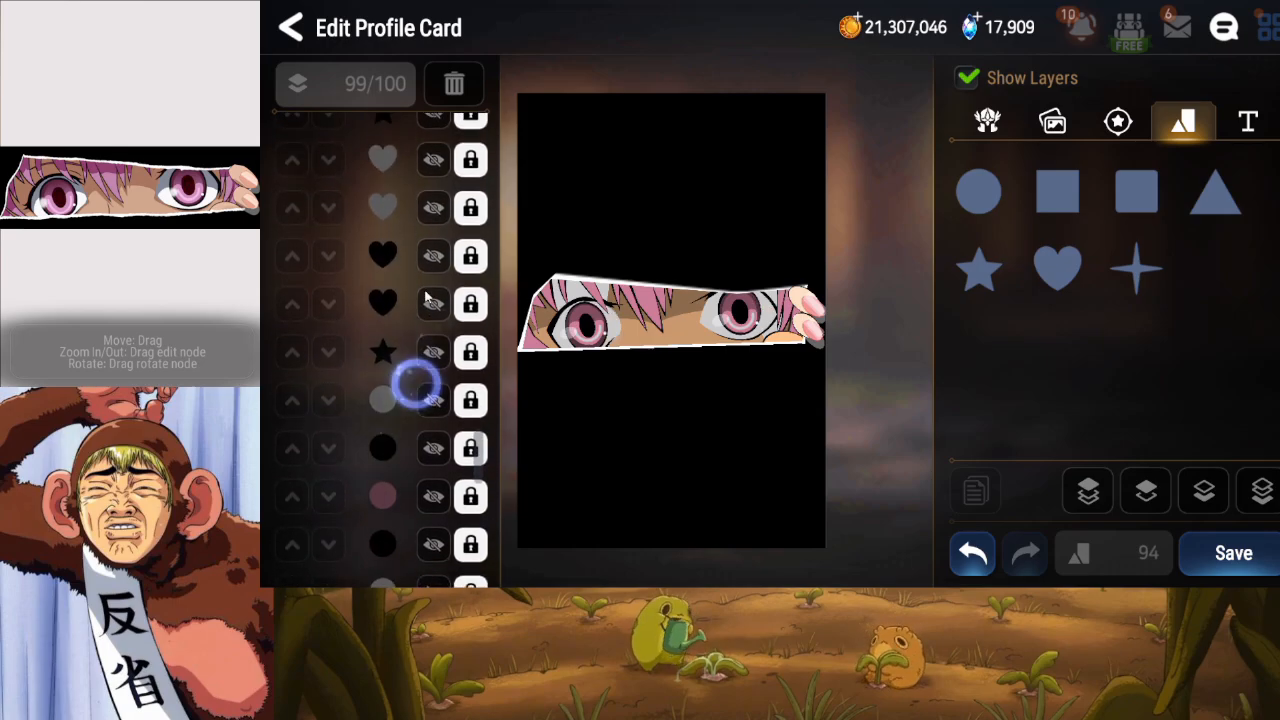
pyautogui.click(431, 317)
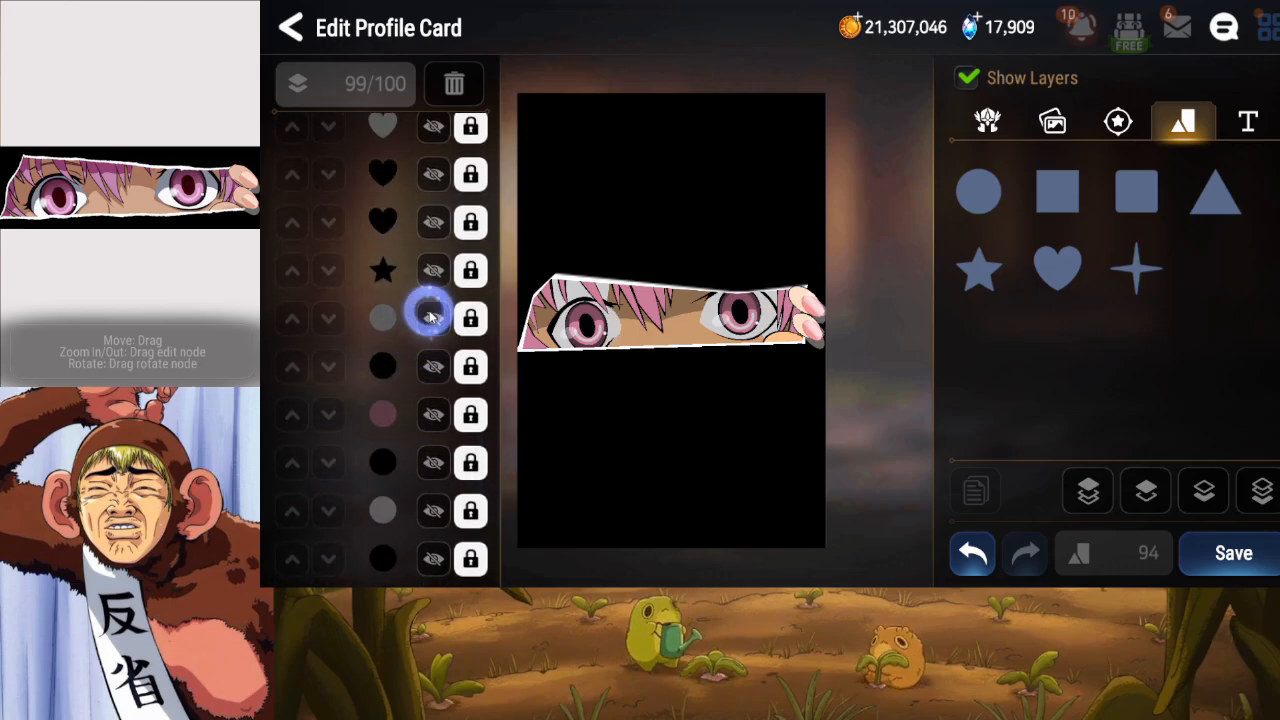
pyautogui.click(434, 367)
pyautogui.click(435, 416)
pyautogui.click(435, 464)
pyautogui.moveTo(430, 498); pyautogui.dragTo(428, 441)
pyautogui.click(427, 457)
pyautogui.click(427, 501)
pyautogui.moveTo(427, 545); pyautogui.dragTo(405, 452)
pyautogui.click(431, 448)
pyautogui.click(435, 504)
# Unlock and delete the three lowest hidden circles, black, pink and black, directly above the pink star layer, and unlock the white circle above them.
pyautogui.click(475, 476)
pyautogui.click(455, 84)
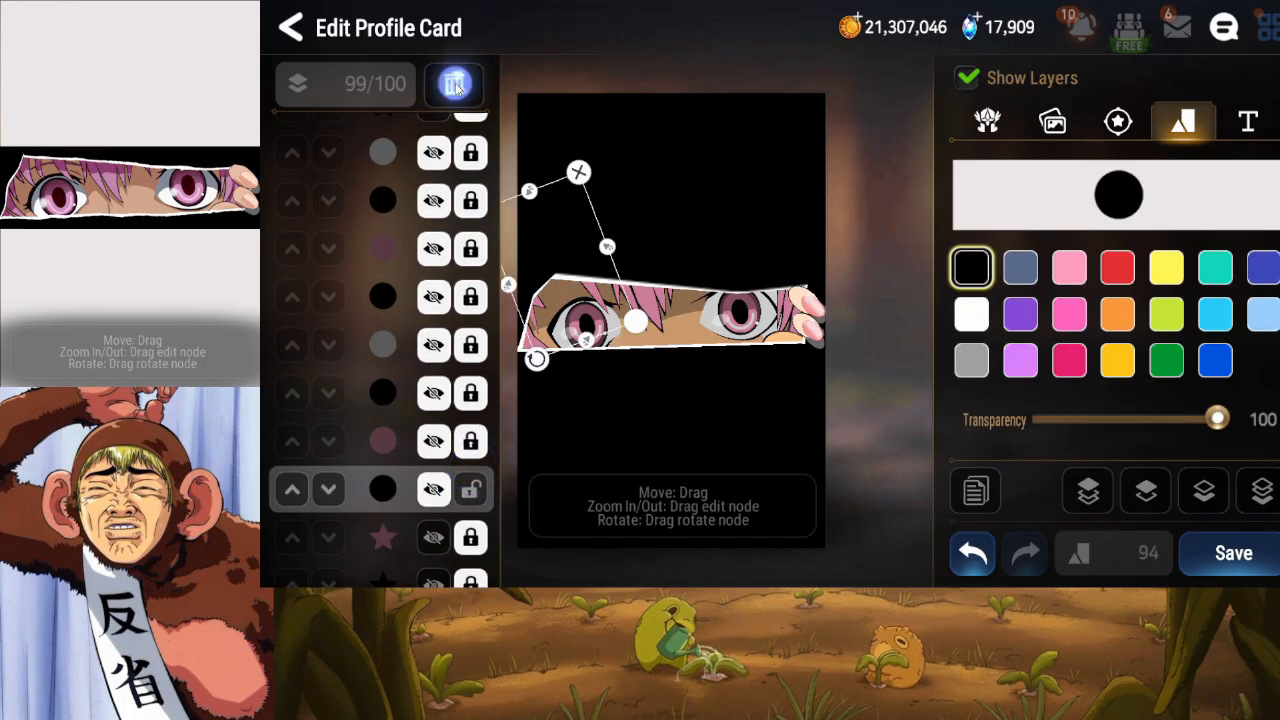
pyautogui.click(472, 445)
pyautogui.click(455, 84)
pyautogui.click(468, 442)
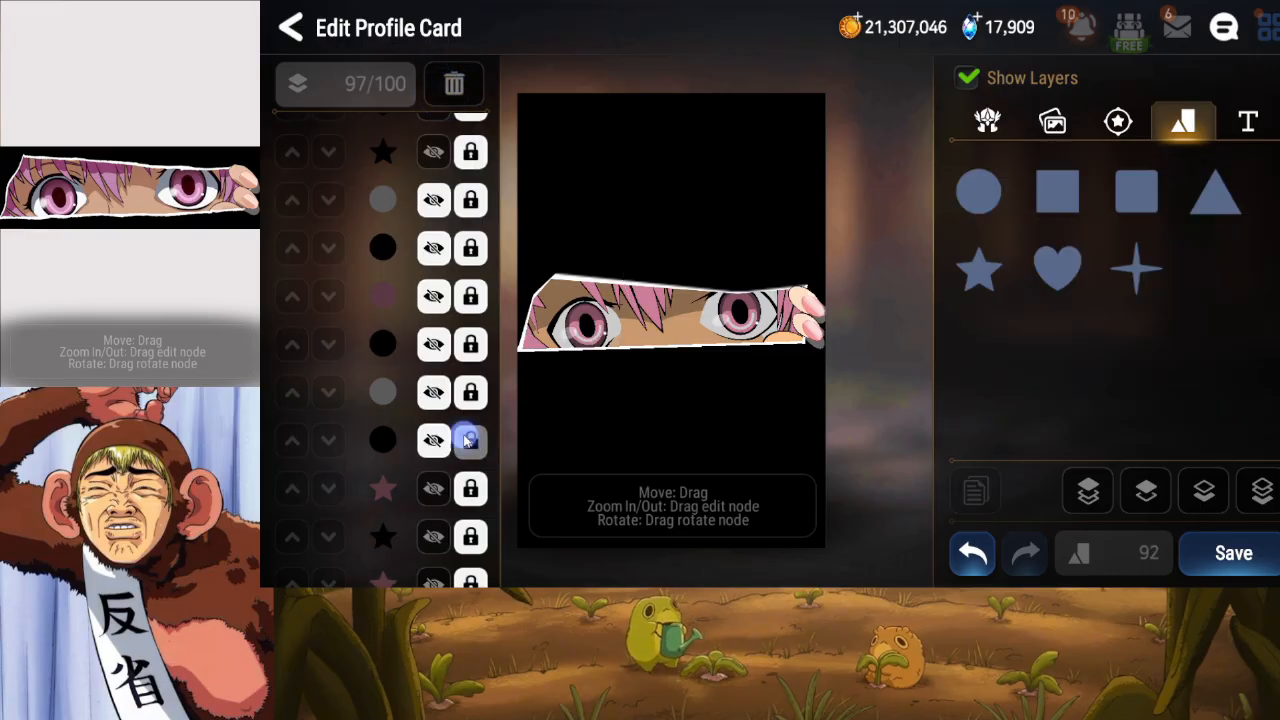
pyautogui.click(455, 84)
pyautogui.click(471, 439)
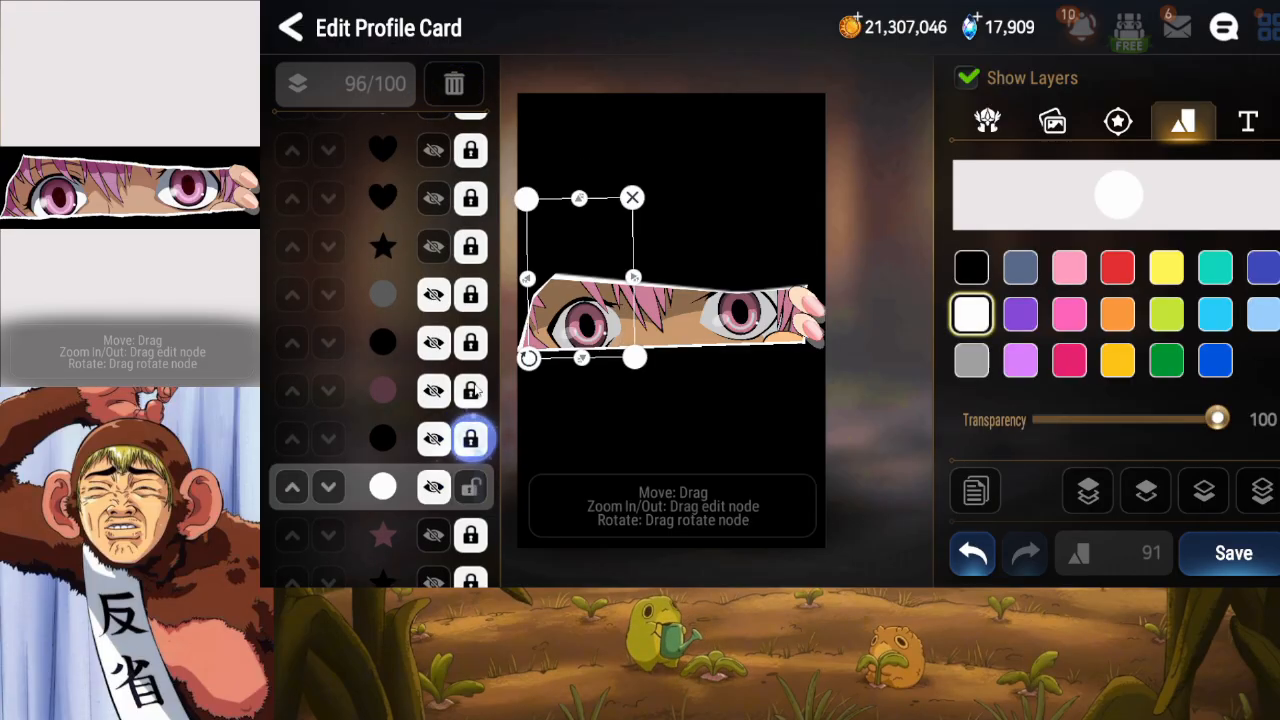
# Delete the hidden white, black and pink circle layers above the star layers, unlocking each one as needed.
pyautogui.click(452, 86)
pyautogui.click(471, 440)
pyautogui.click(455, 84)
pyautogui.click(471, 438)
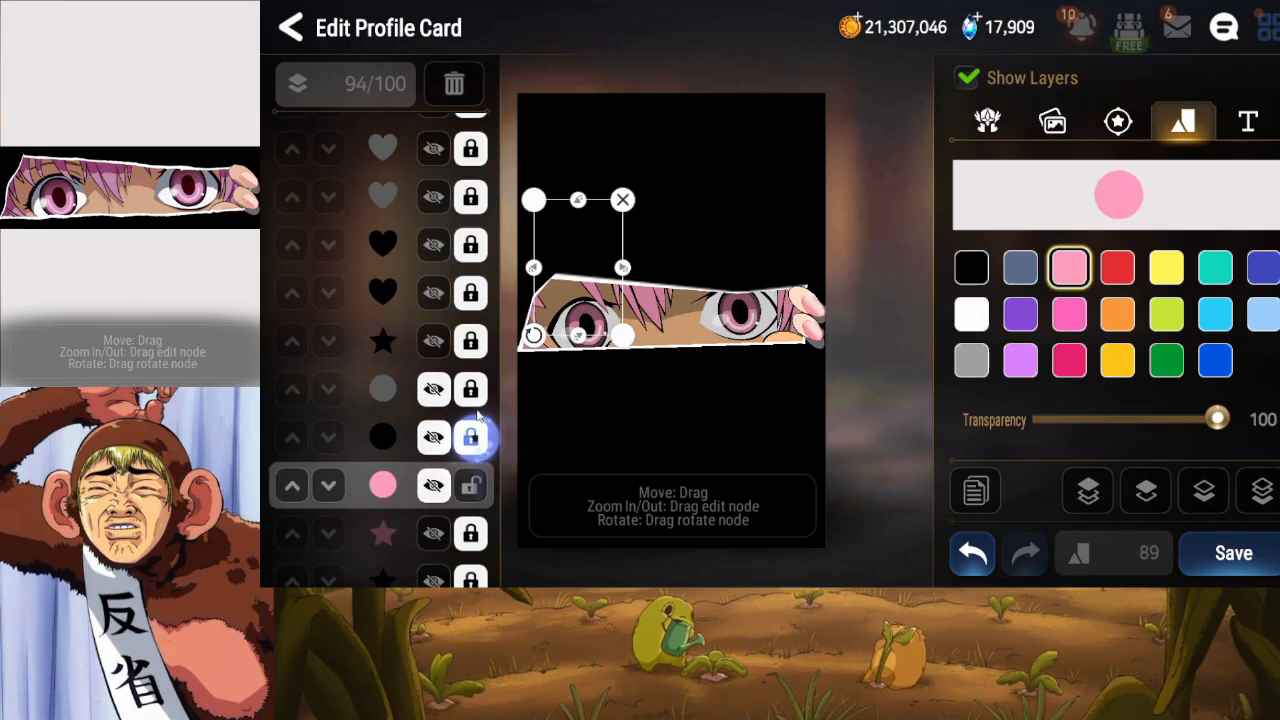
pyautogui.click(455, 84)
pyautogui.click(471, 437)
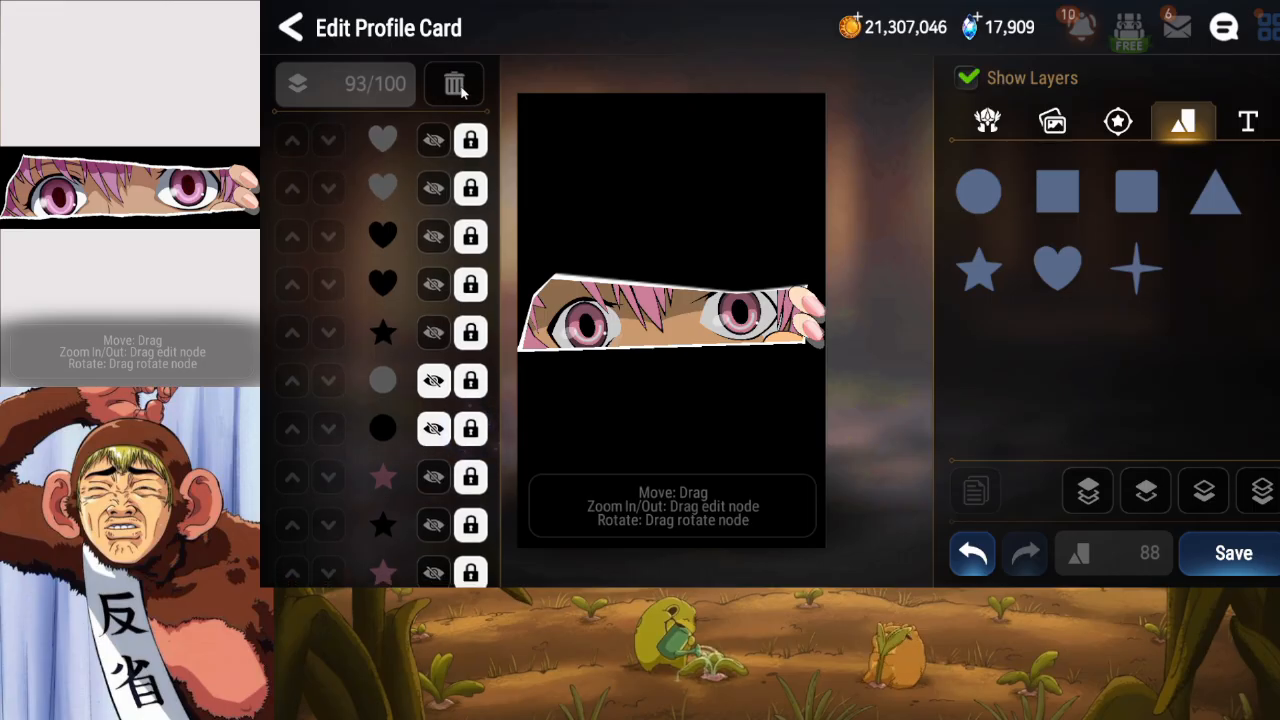
pyautogui.click(455, 86)
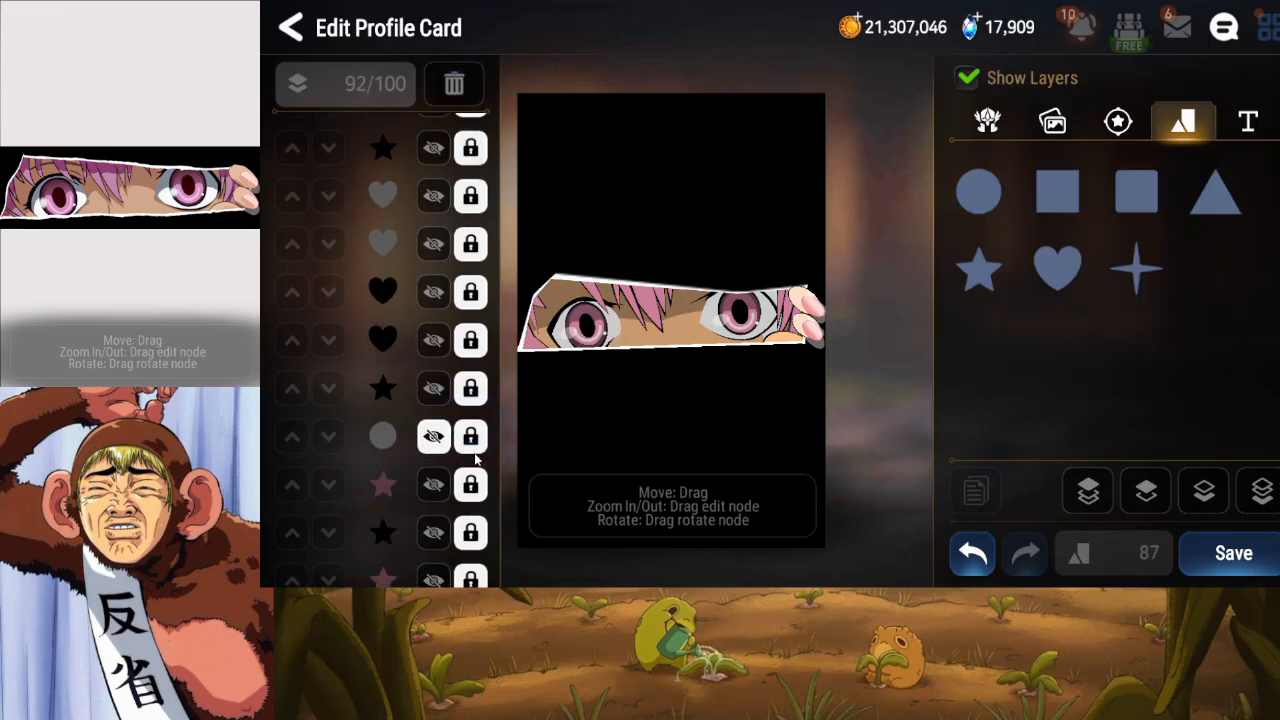
pyautogui.click(471, 484)
pyautogui.click(455, 86)
# Find the two hidden red heart layers below the black square layer, then unlock them and make them visible.
pyautogui.scroll(-3, 405, 250)
pyautogui.moveTo(404, 250); pyautogui.dragTo(402, 430)
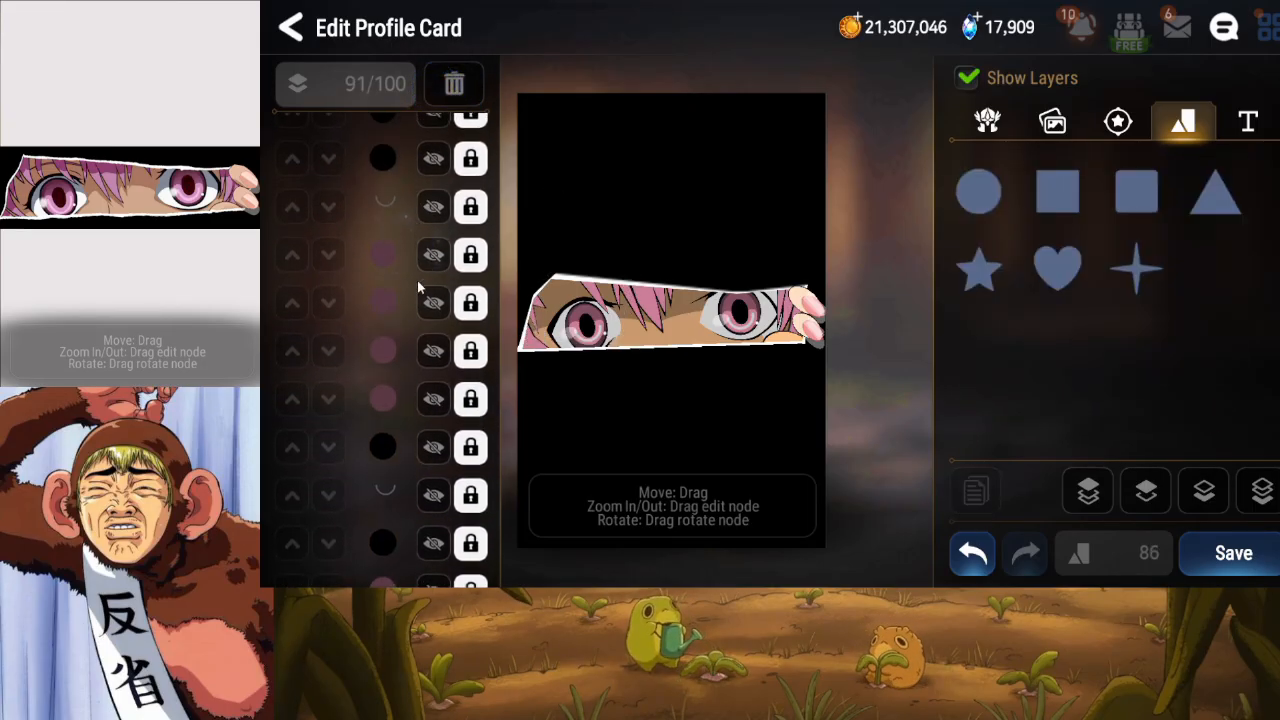
pyautogui.moveTo(409, 286); pyautogui.dragTo(405, 456)
pyautogui.moveTo(400, 308); pyautogui.dragTo(380, 533)
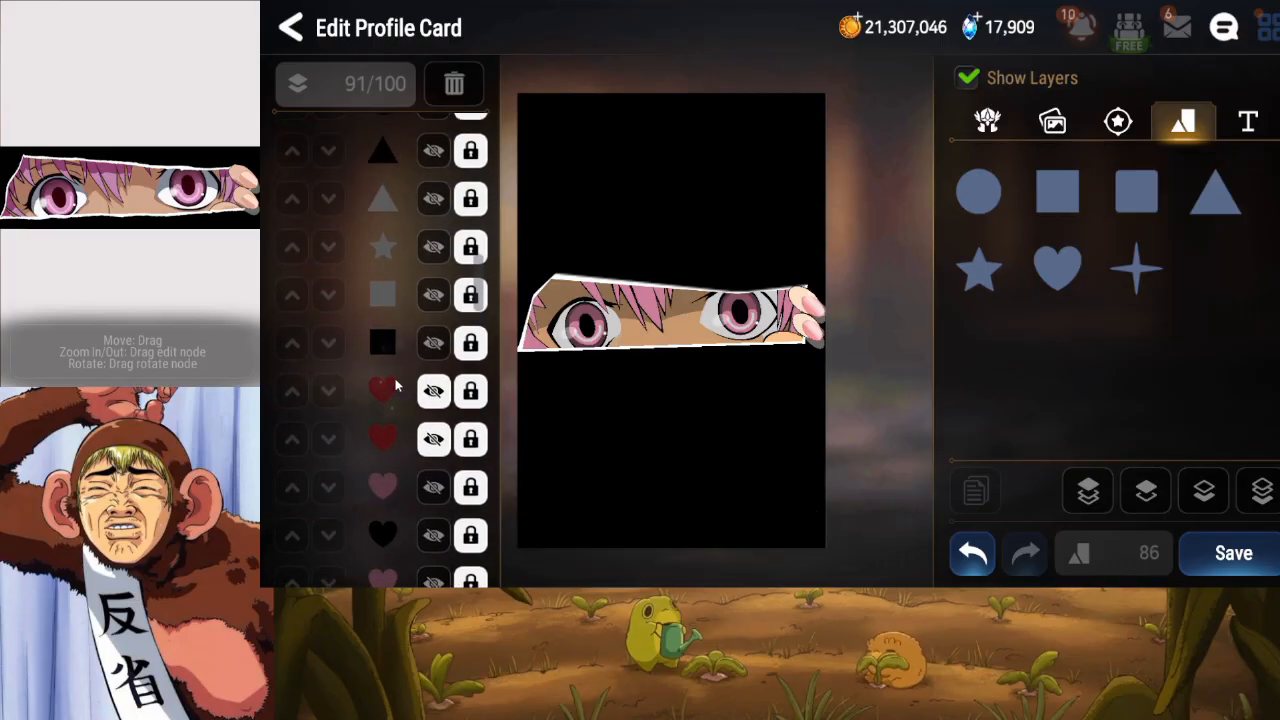
pyautogui.click(471, 437)
pyautogui.click(471, 252)
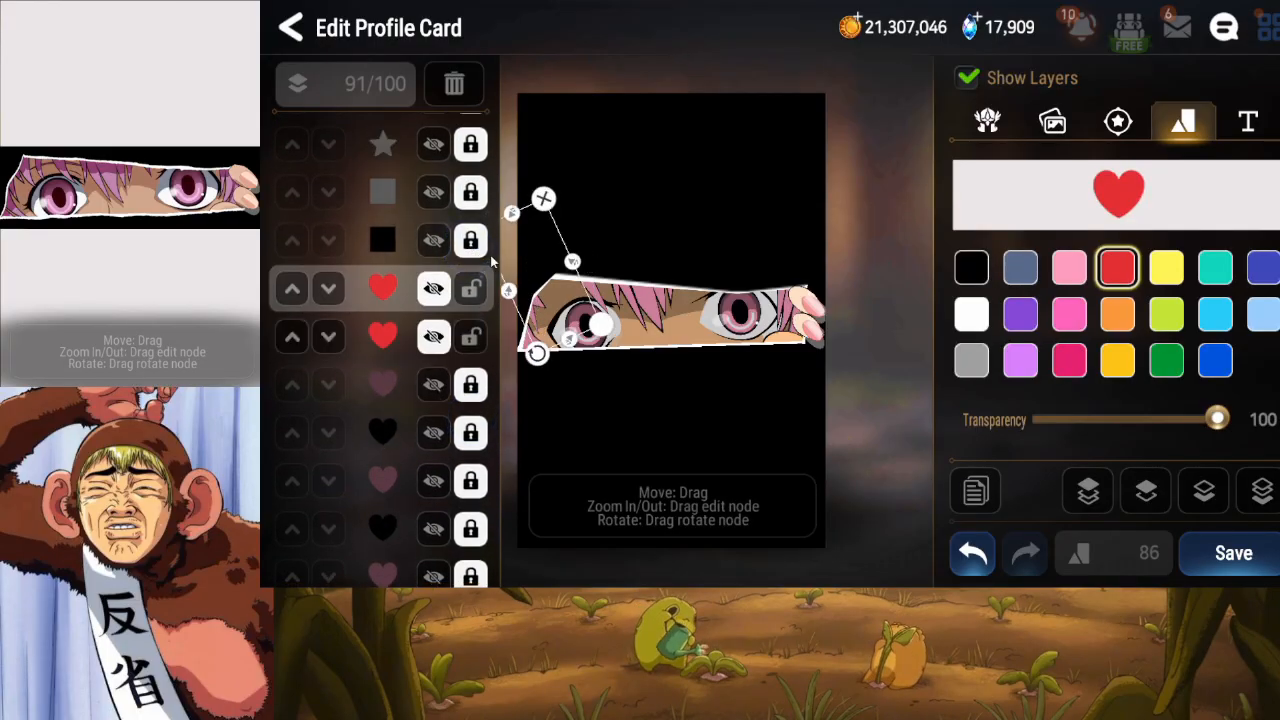
pyautogui.click(433, 336)
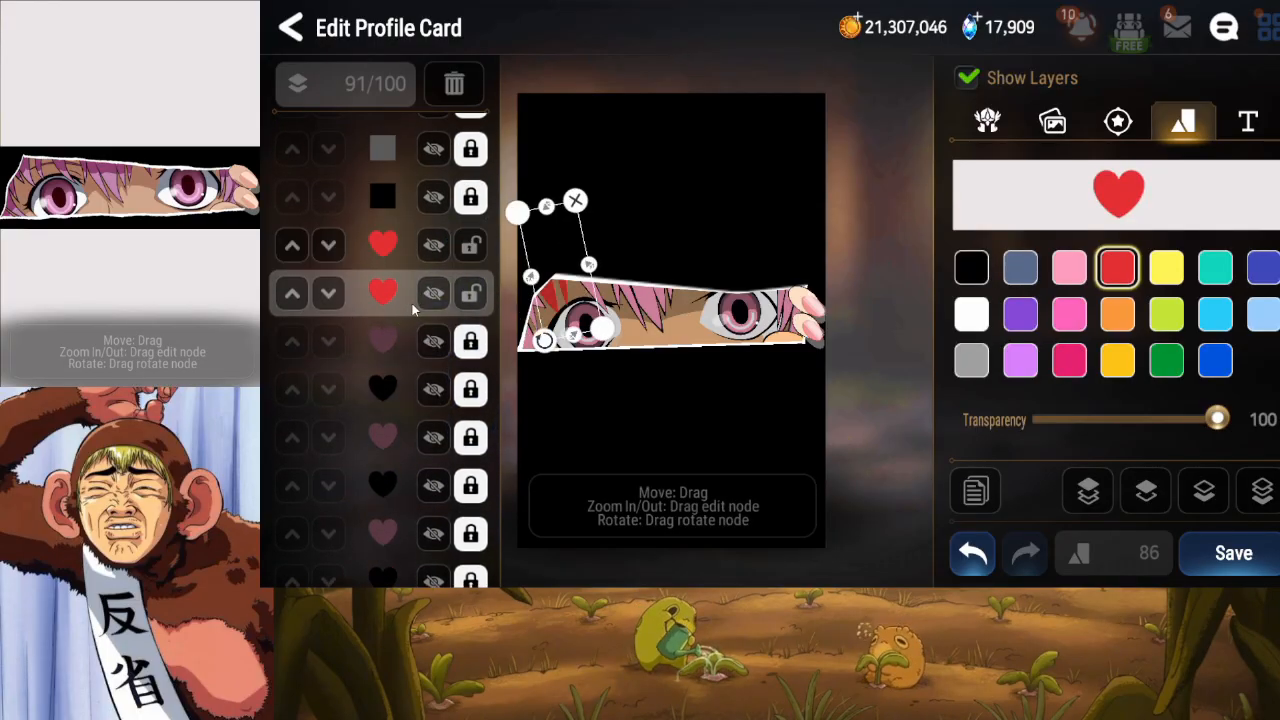
# Recolor both unlocked red hearts black.
pyautogui.click(971, 268)
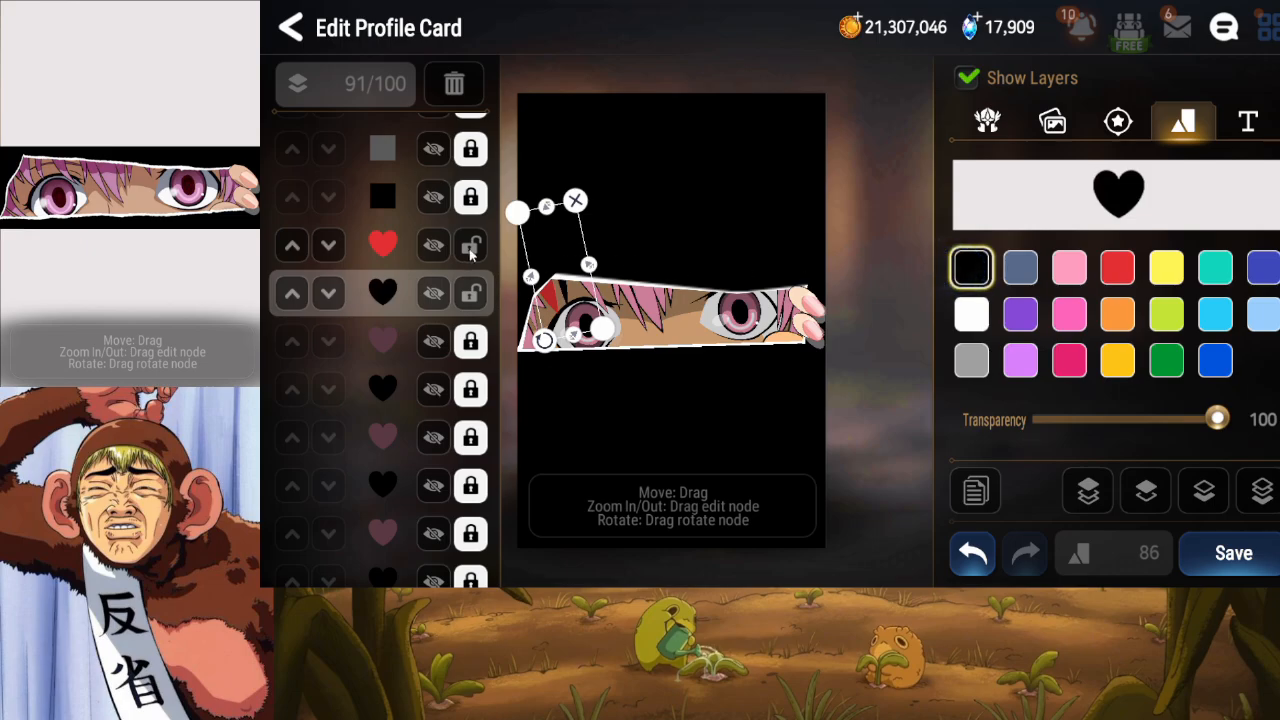
pyautogui.click(383, 245)
pyautogui.click(971, 268)
# Duplicate the lower of the two black hearts and send the copy backward until it sits directly in front of its original.
pyautogui.click(975, 490)
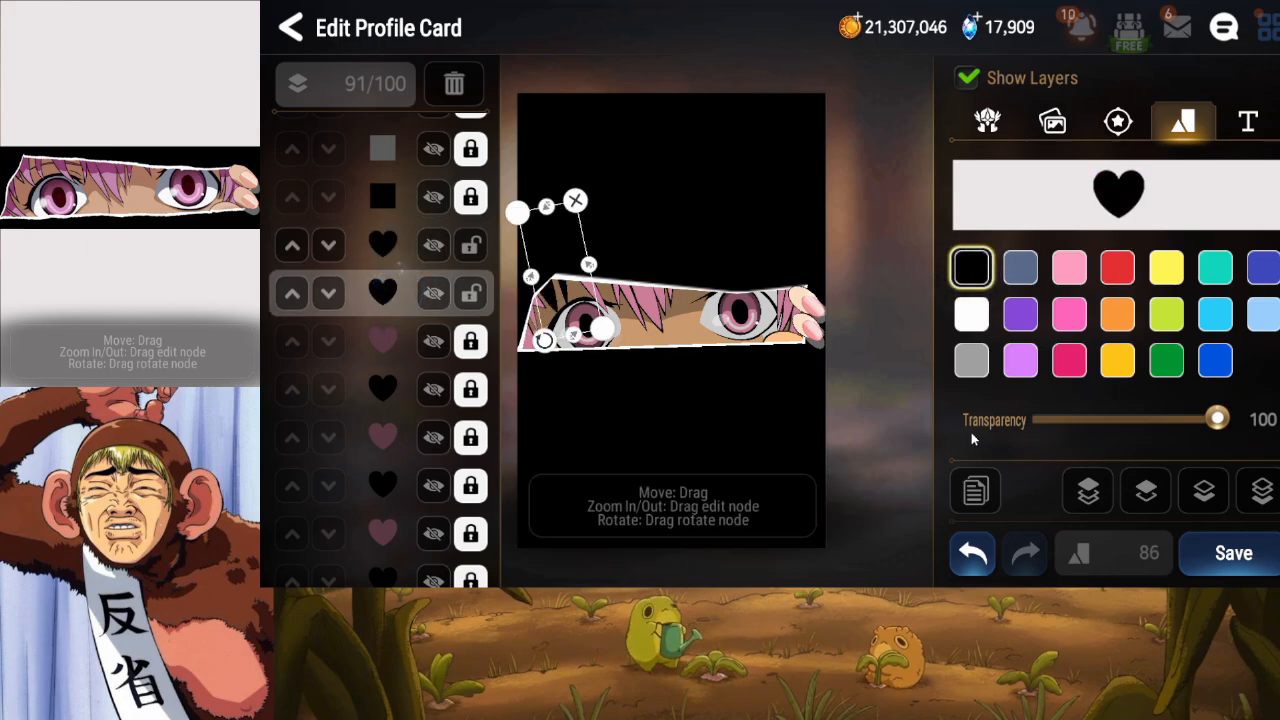
pyautogui.click(1199, 496)
pyautogui.click(1199, 496)
pyautogui.click(1199, 497)
pyautogui.click(1199, 497)
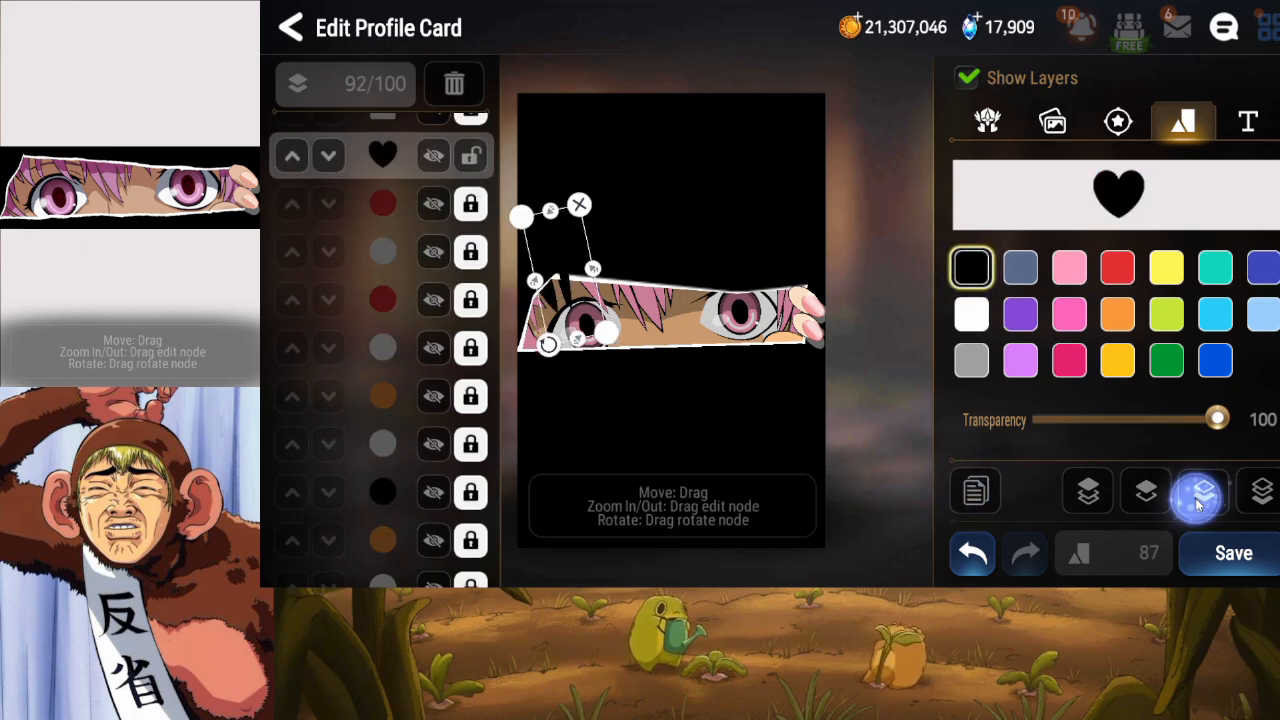
pyautogui.click(1199, 498)
pyautogui.click(1198, 499)
pyautogui.click(1197, 499)
pyautogui.click(1199, 504)
pyautogui.click(1199, 504)
pyautogui.click(1199, 504)
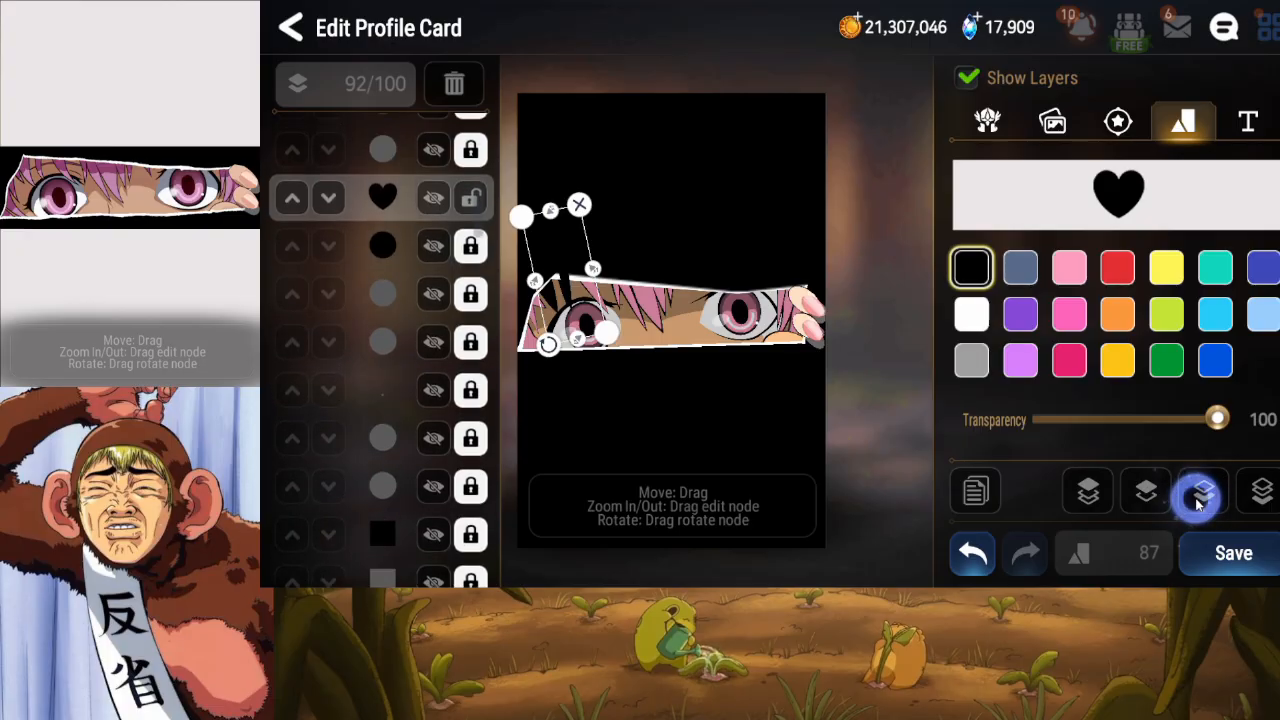
pyautogui.click(1199, 504)
pyautogui.click(1199, 504)
pyautogui.click(1199, 504)
pyautogui.click(1199, 504)
pyautogui.click(1199, 504)
pyautogui.click(1199, 504)
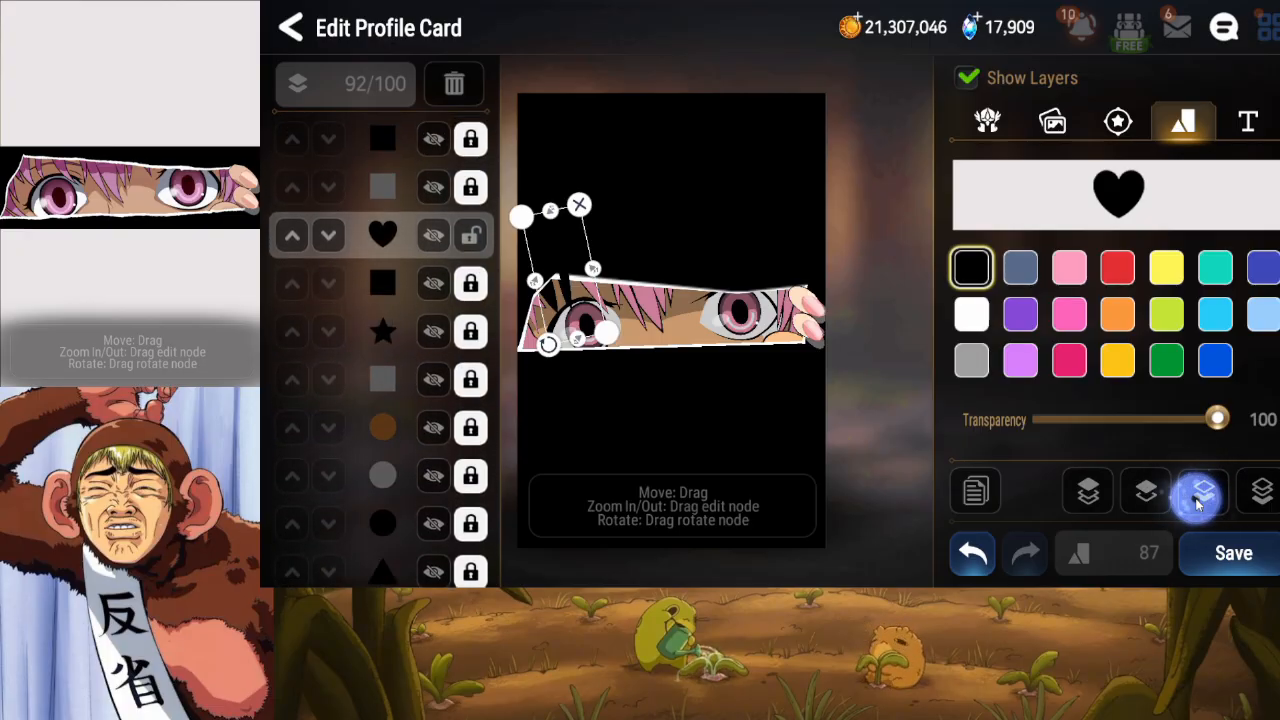
pyautogui.click(1199, 504)
pyautogui.click(1199, 504)
pyautogui.click(1199, 504)
pyautogui.click(1199, 504)
pyautogui.click(1199, 504)
pyautogui.click(1199, 504)
pyautogui.click(1199, 504)
pyautogui.click(1199, 504)
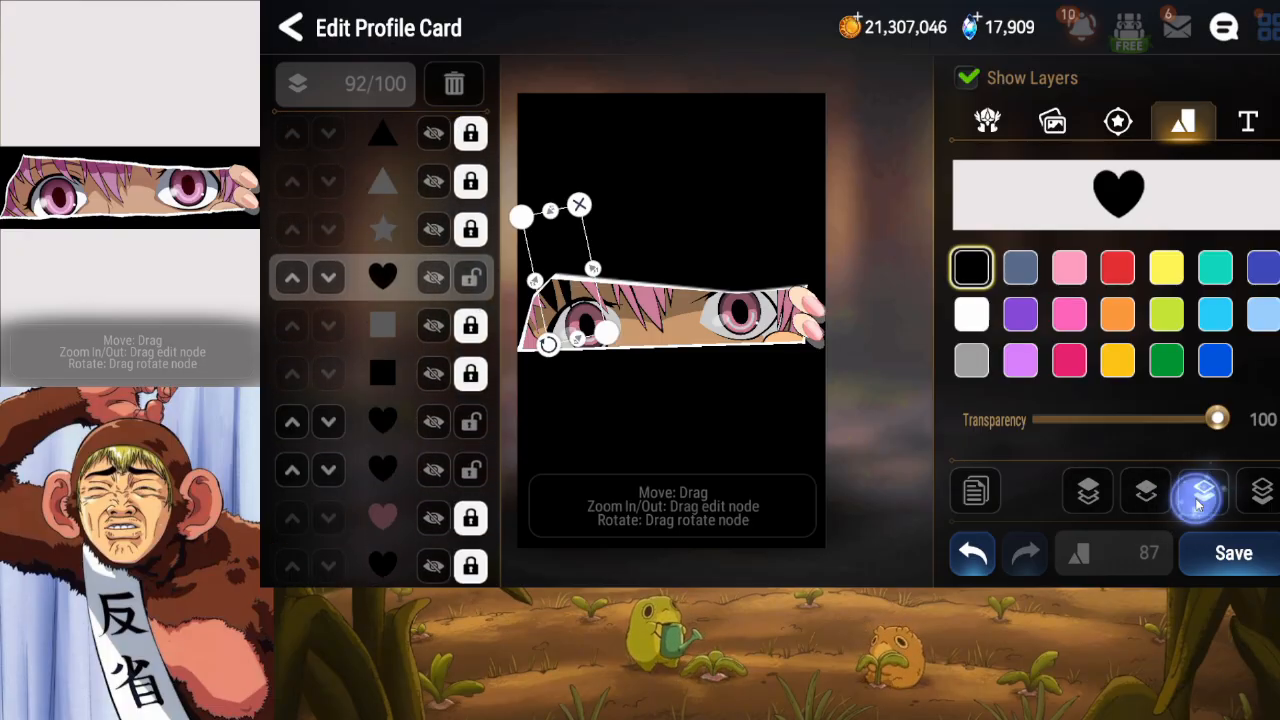
pyautogui.click(1199, 504)
pyautogui.click(1199, 504)
pyautogui.click(1199, 504)
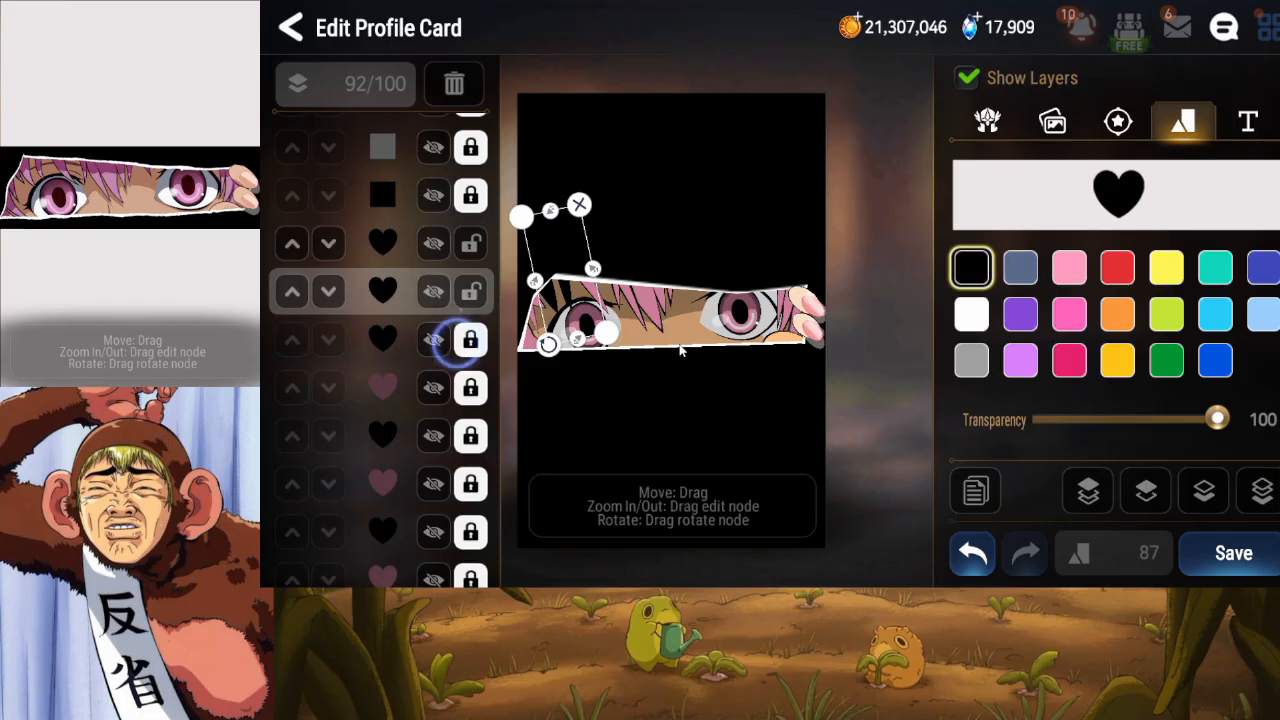
# Recolor the copied heart pink, shift it slightly so its black original shows as a hair outline, and lock the finished hearts.
pyautogui.click(1068, 267)
pyautogui.click(545, 237)
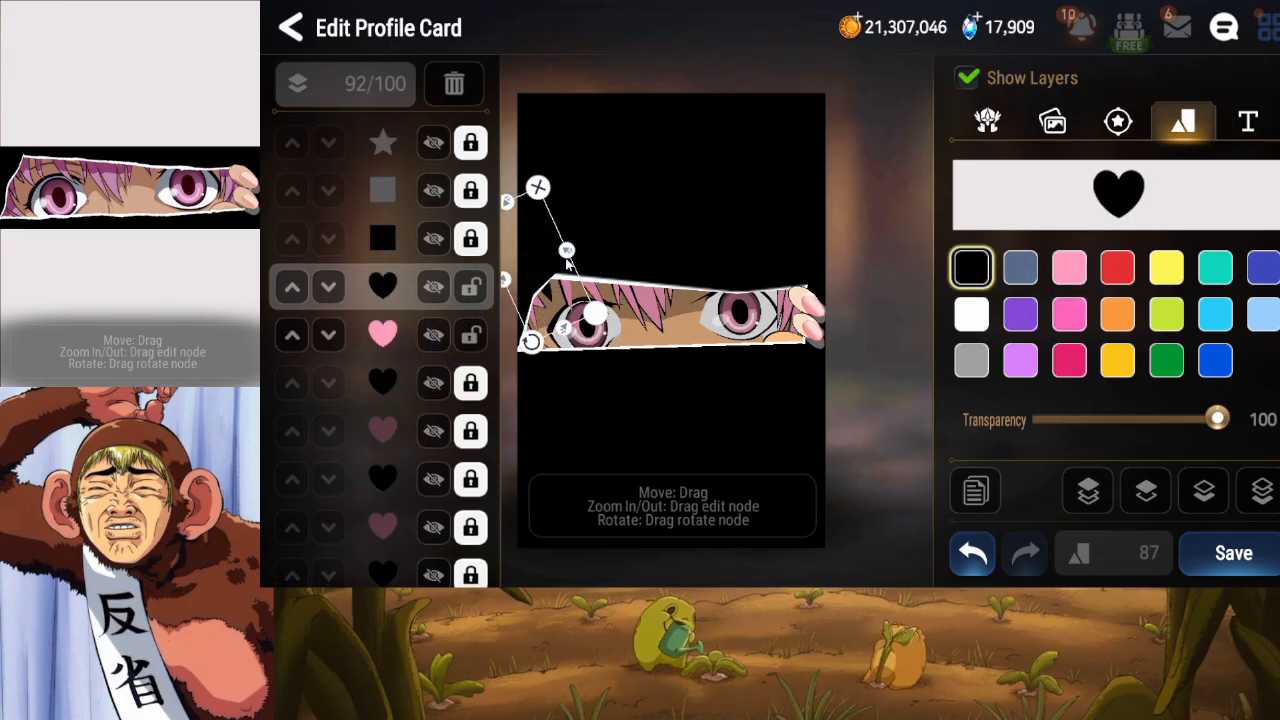
pyautogui.click(977, 550)
pyautogui.click(475, 289)
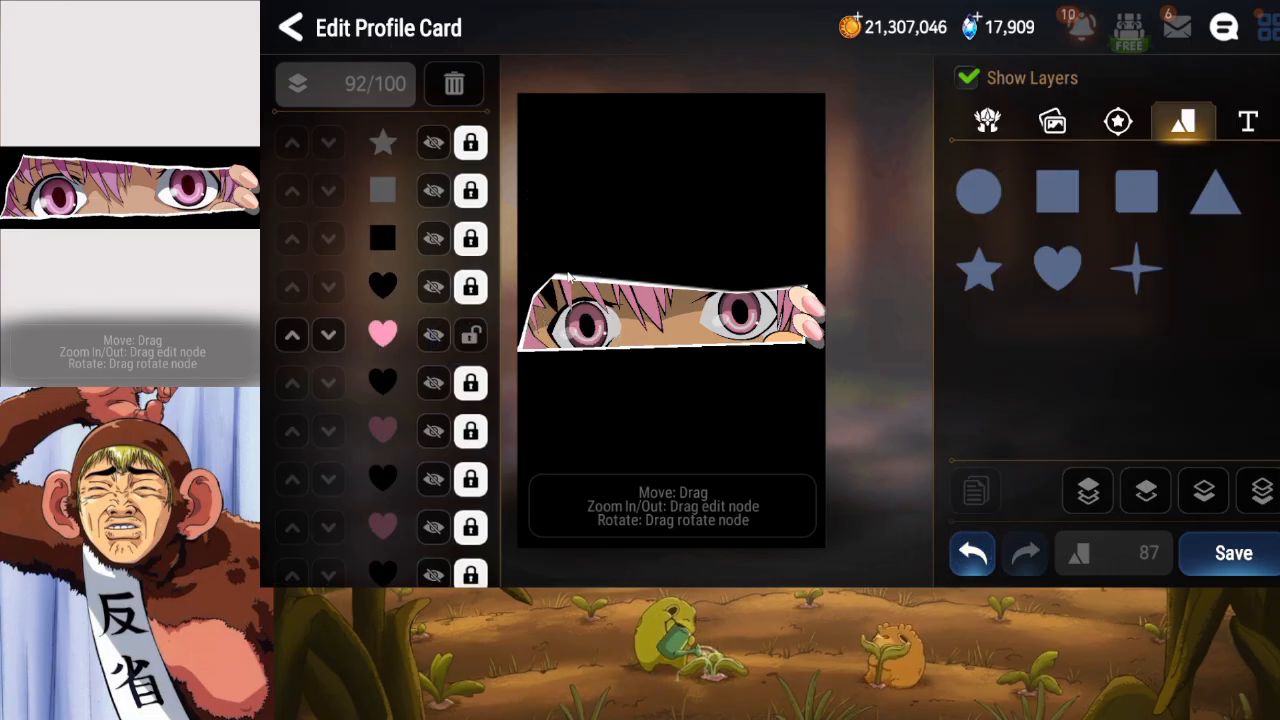
pyautogui.click(566, 264)
pyautogui.moveTo(566, 268); pyautogui.dragTo(563, 265)
pyautogui.click(470, 298)
# Check the remaining black heart by toggling its visibility, then unlock it and stretch it slightly at its lower edge.
pyautogui.click(433, 256)
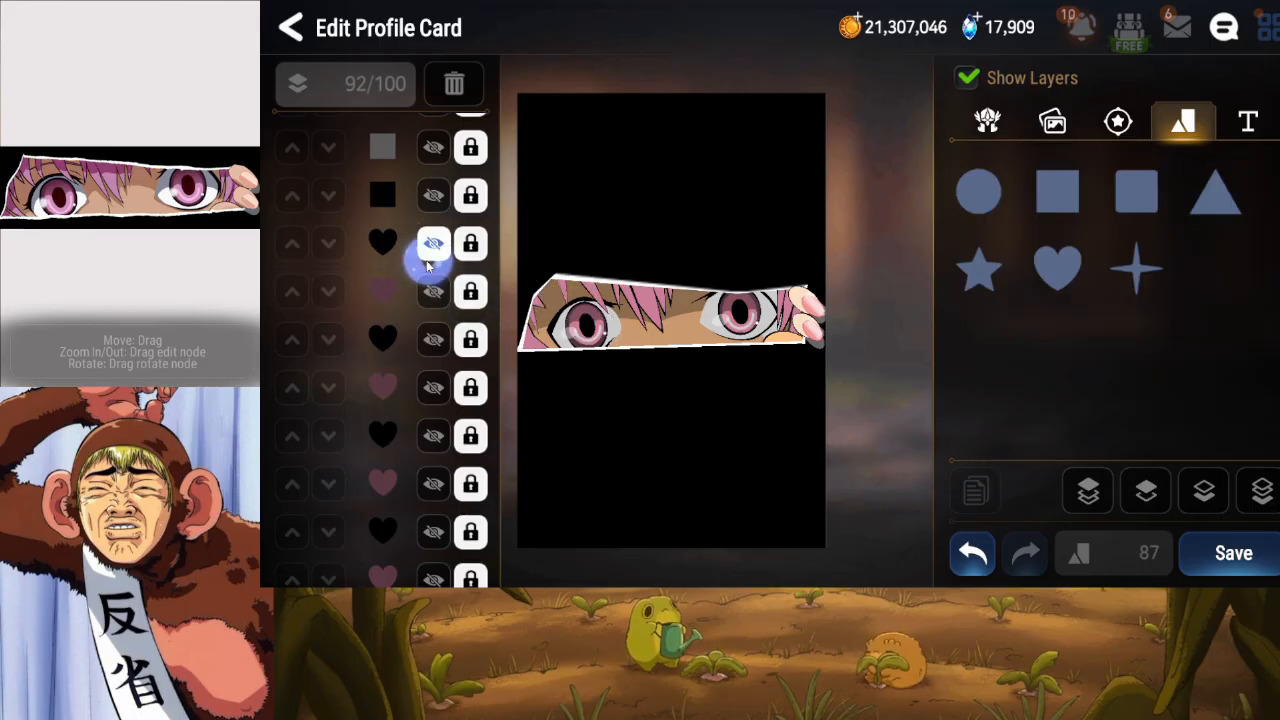
pyautogui.click(433, 256)
pyautogui.click(460, 254)
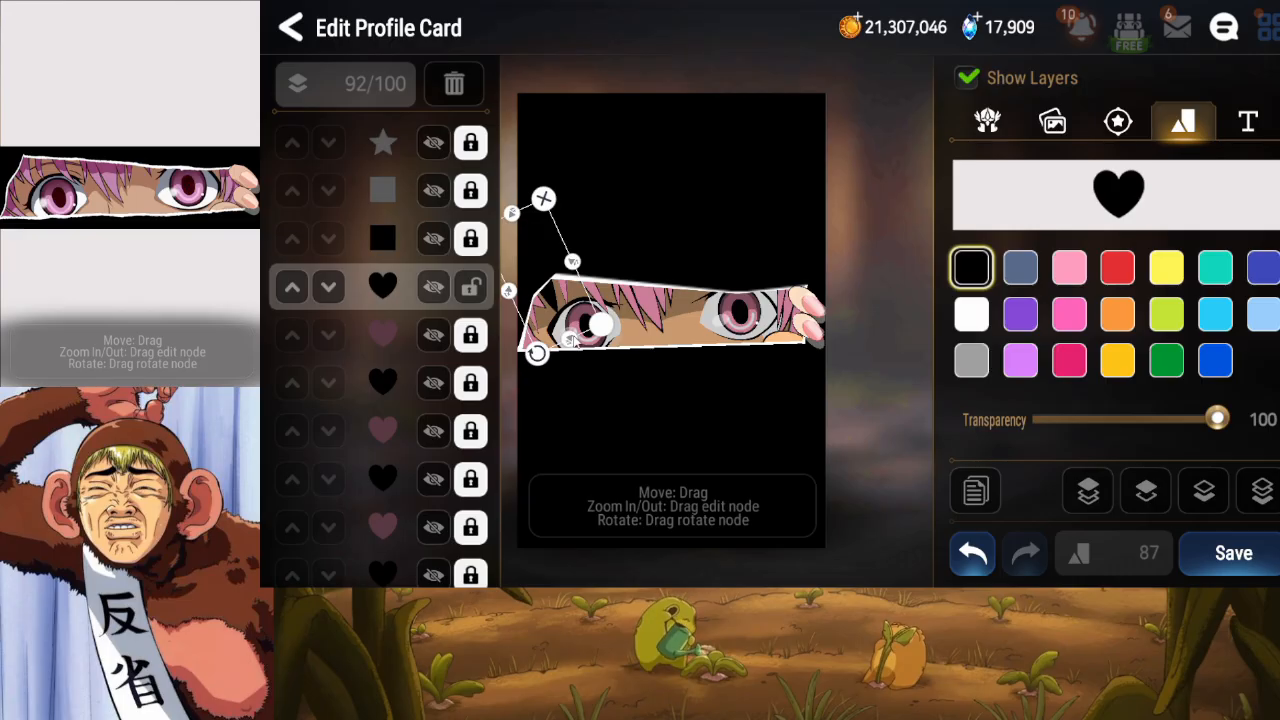
pyautogui.moveTo(572, 340); pyautogui.dragTo(576, 343)
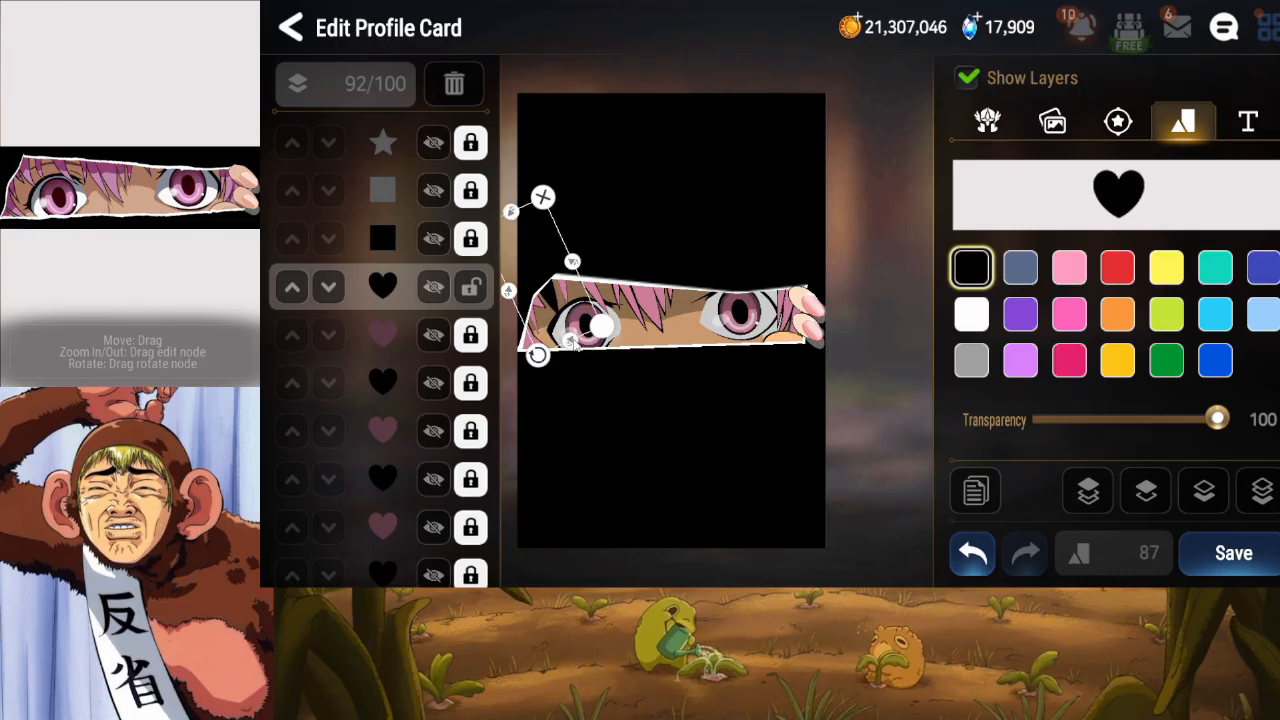
# Duplicate the stretched black heart and send the copy backward until it lies just behind the black square layer.
pyautogui.click(975, 490)
pyautogui.click(1203, 492)
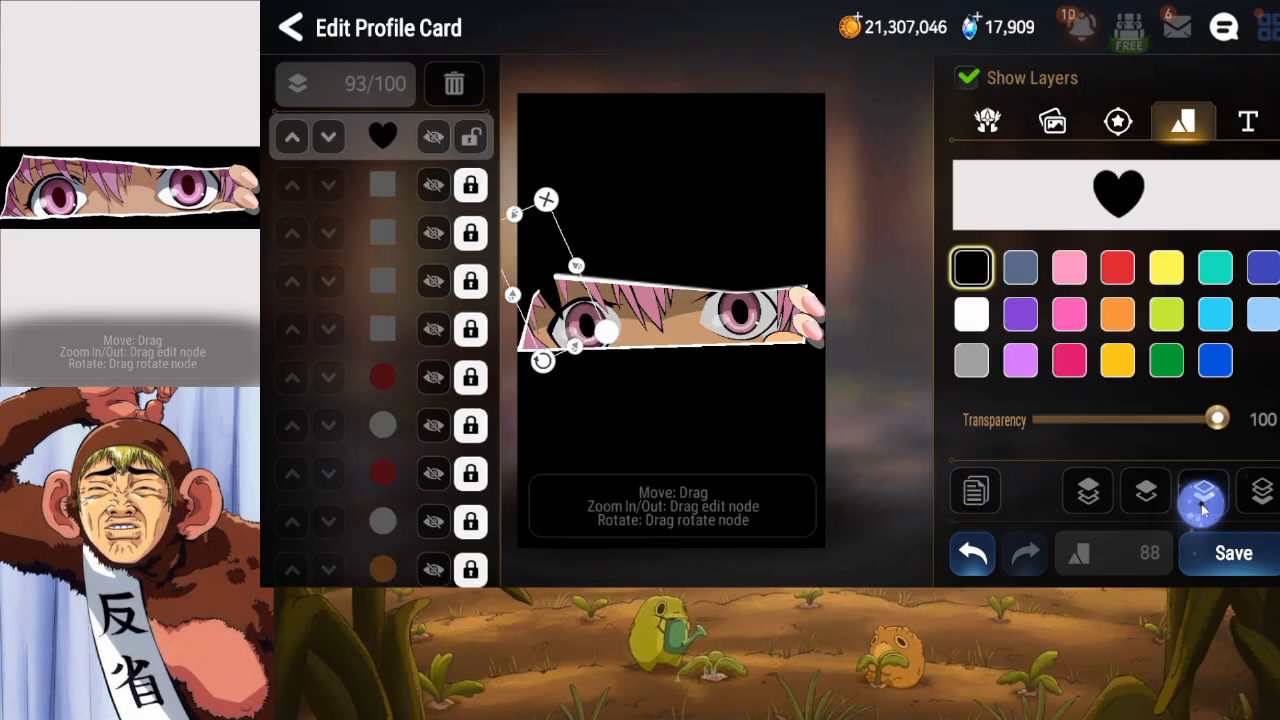
pyautogui.click(1203, 492)
pyautogui.click(1203, 492)
pyautogui.click(1203, 500)
pyautogui.click(1203, 500)
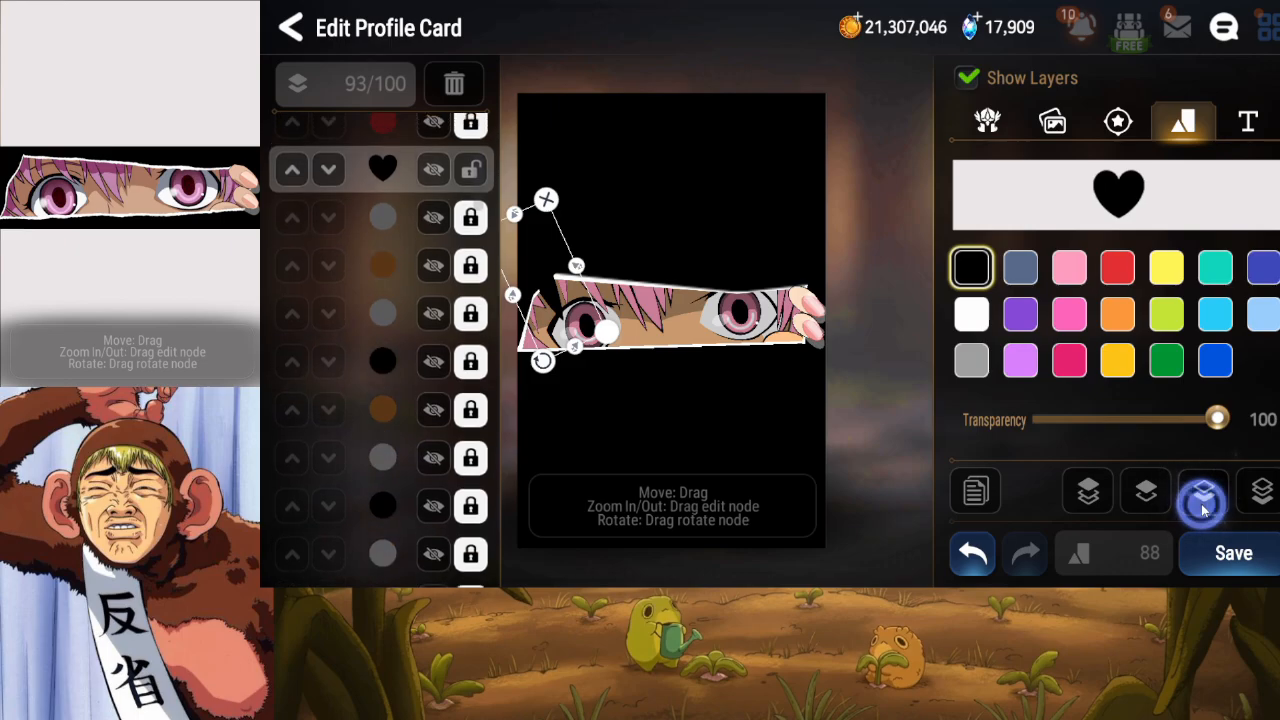
pyautogui.click(1203, 500)
pyautogui.click(1203, 500)
pyautogui.click(1203, 500)
pyautogui.click(1203, 500)
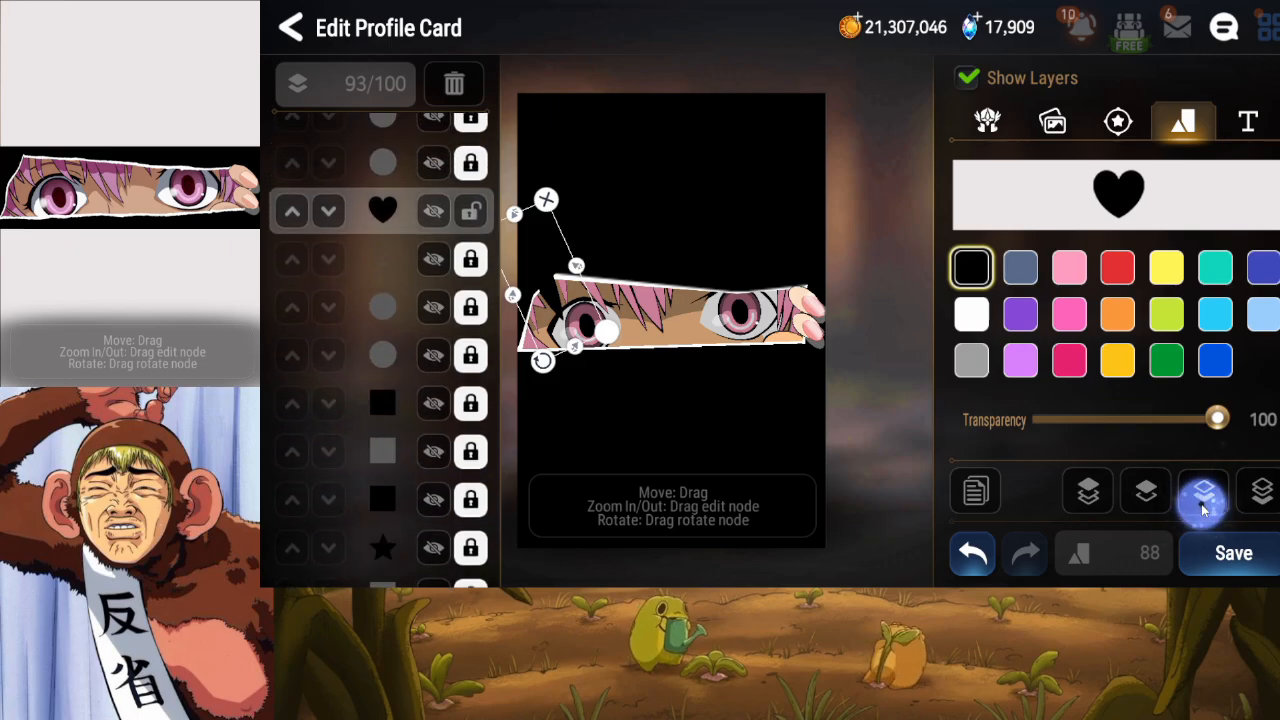
pyautogui.click(1203, 500)
pyautogui.click(1203, 500)
pyautogui.click(1203, 505)
pyautogui.click(1203, 505)
pyautogui.click(1203, 505)
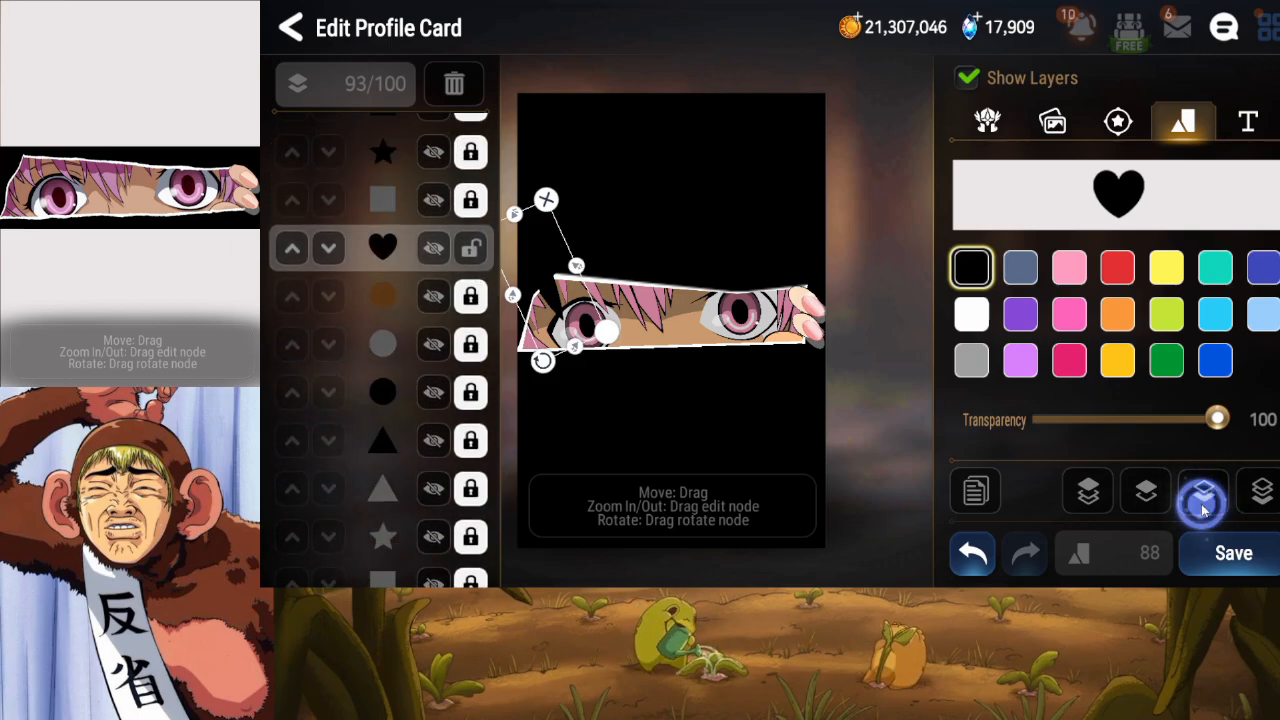
pyautogui.click(1203, 505)
pyautogui.click(1203, 505)
pyautogui.click(1203, 505)
pyautogui.click(1203, 505)
pyautogui.click(1203, 505)
pyautogui.click(1203, 505)
pyautogui.click(1203, 505)
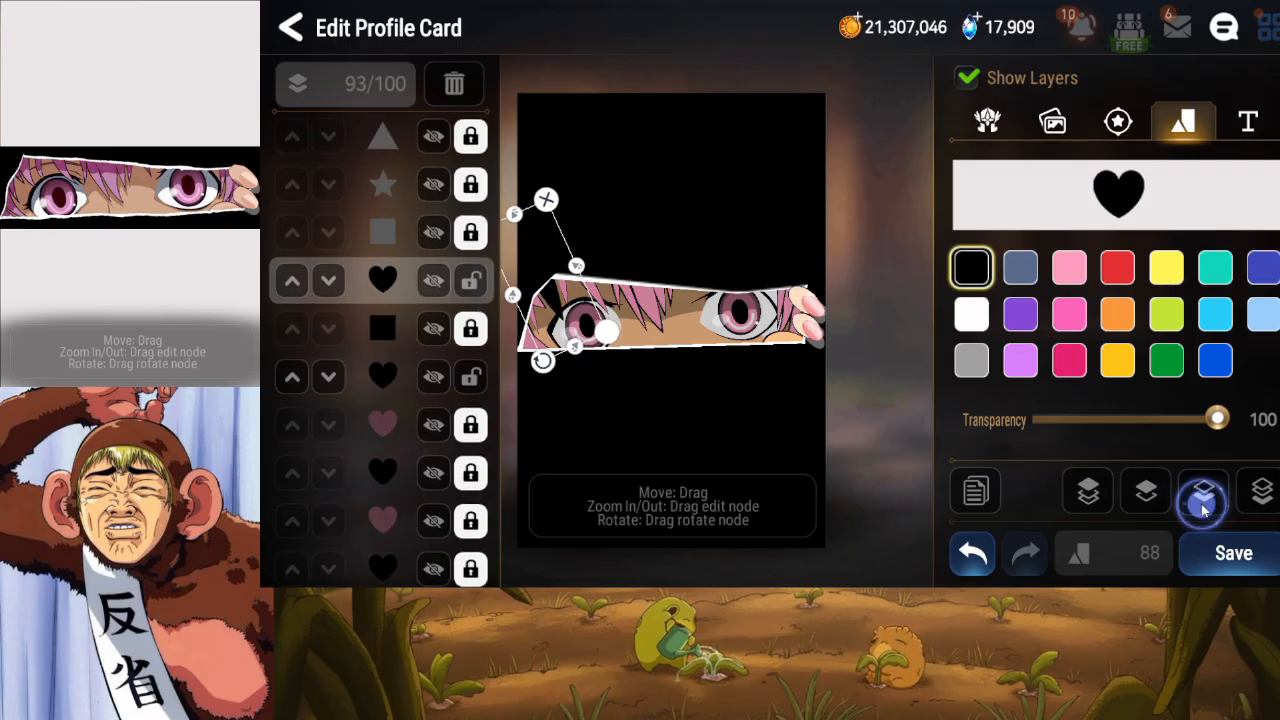
pyautogui.click(1203, 505)
pyautogui.click(1203, 505)
pyautogui.click(1203, 497)
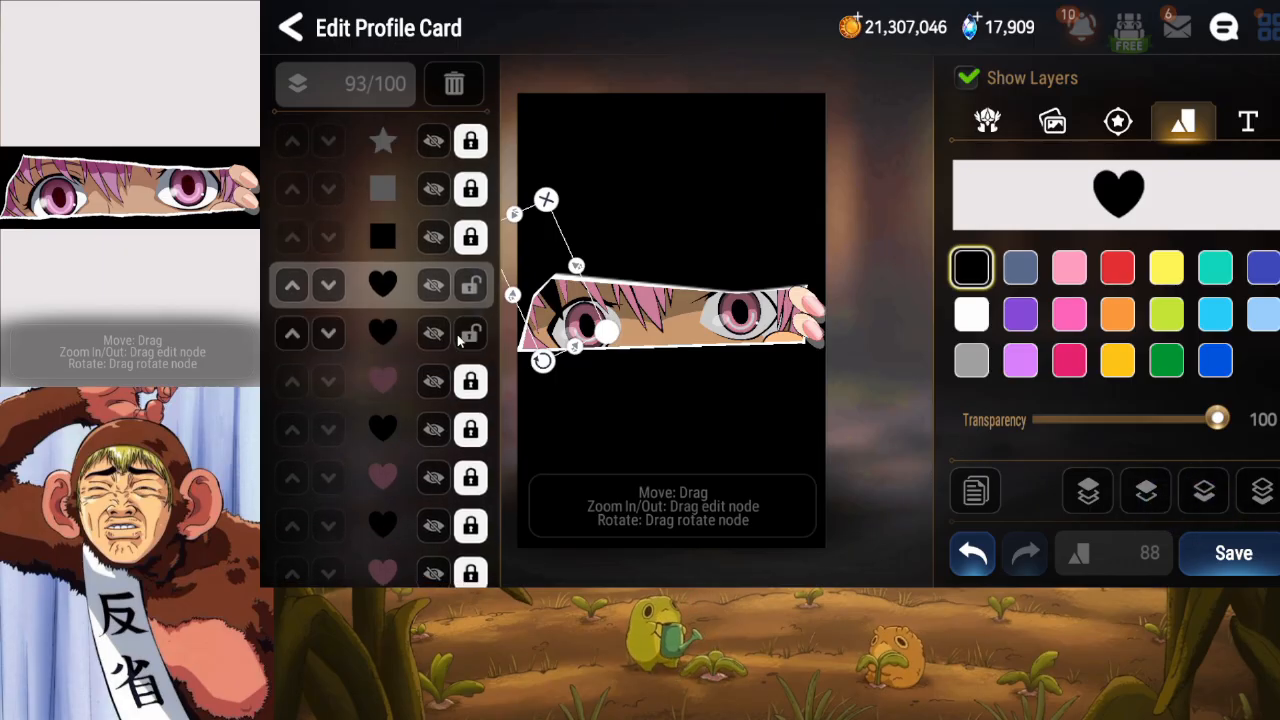
# Recolor the second copied heart pink, nudge it slightly up and left, lock it, and save the profile card.
pyautogui.click(1062, 272)
pyautogui.moveTo(546, 281); pyautogui.dragTo(541, 275)
pyautogui.click(484, 286)
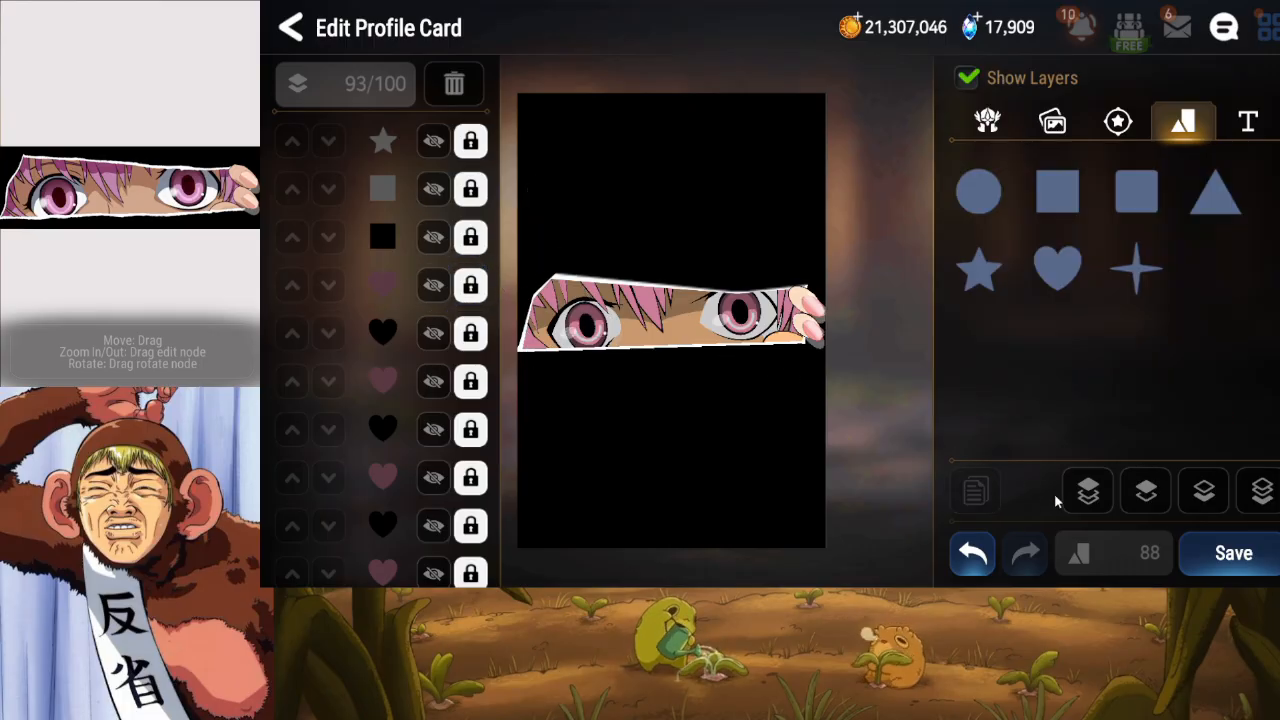
pyautogui.click(1235, 555)
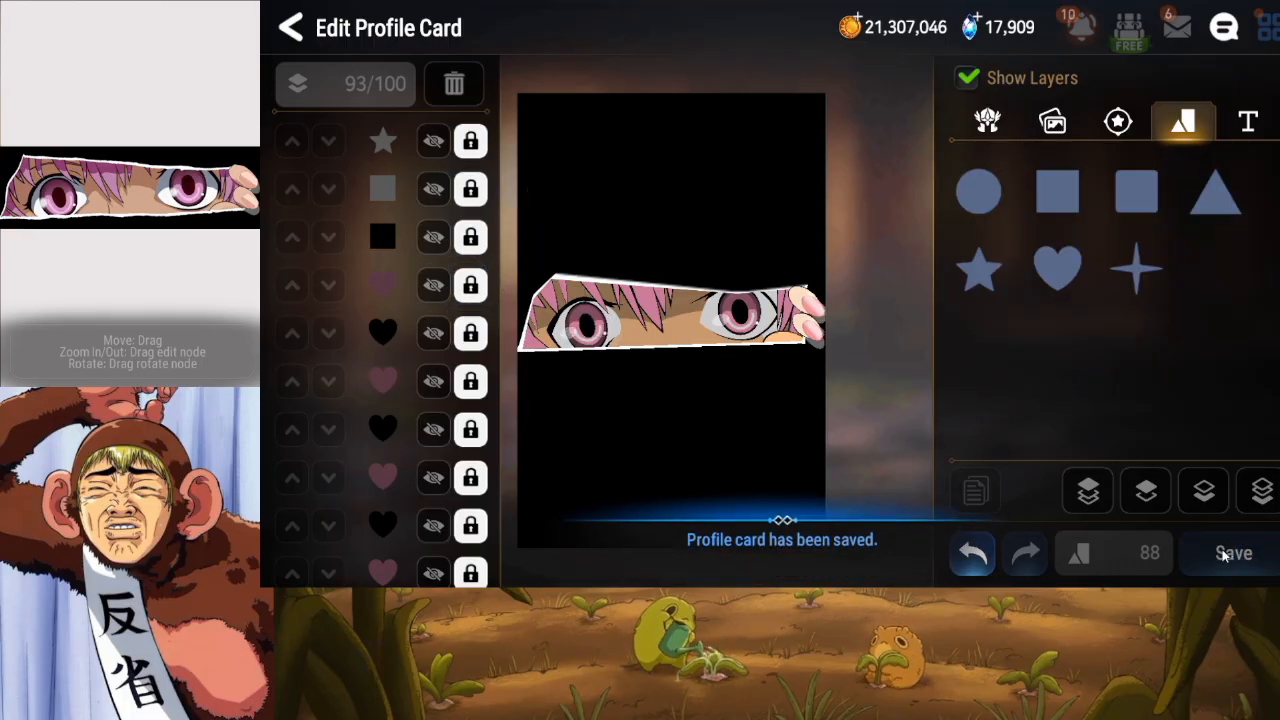
# Hide the consecutive white, black, pink and black circle layers below the star layers, and save the profile card.
pyautogui.moveTo(460, 524); pyautogui.dragTo(375, 470)
pyautogui.moveTo(377, 443); pyautogui.dragTo(374, 506)
pyautogui.click(436, 332)
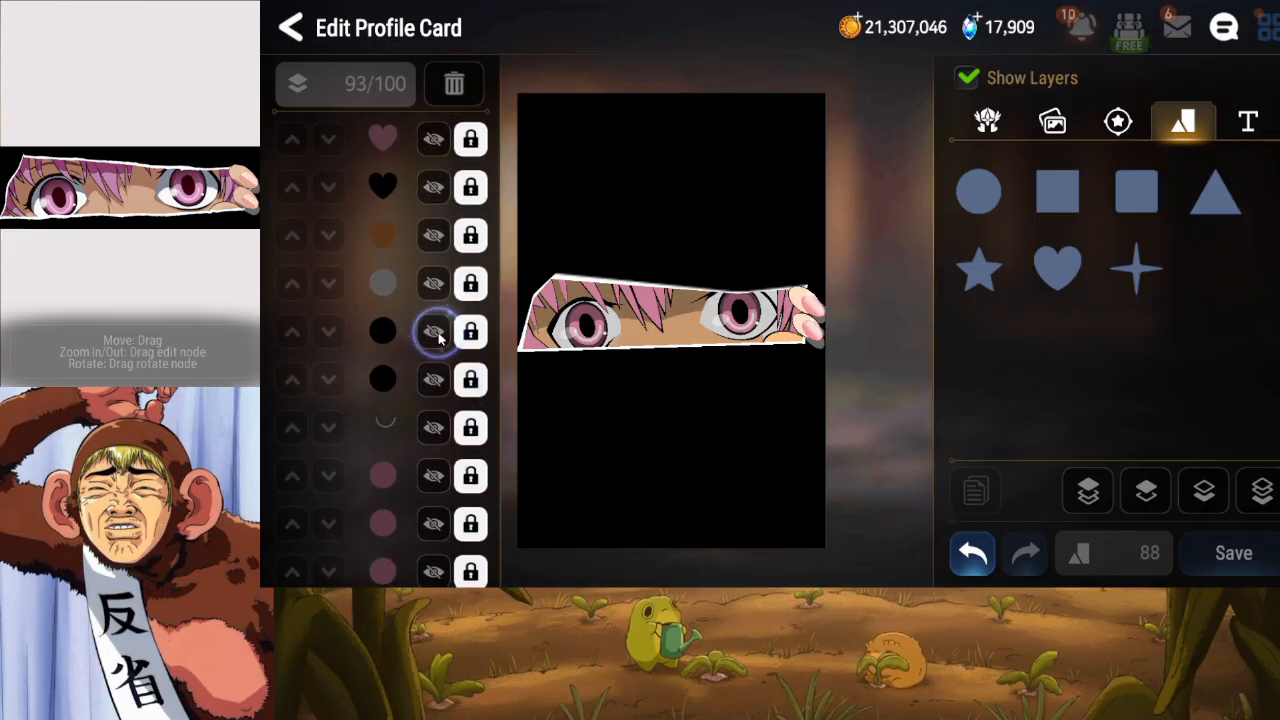
pyautogui.moveTo(407, 466); pyautogui.dragTo(418, 256)
pyautogui.click(432, 240)
pyautogui.click(432, 241)
pyautogui.click(433, 329)
pyautogui.click(433, 377)
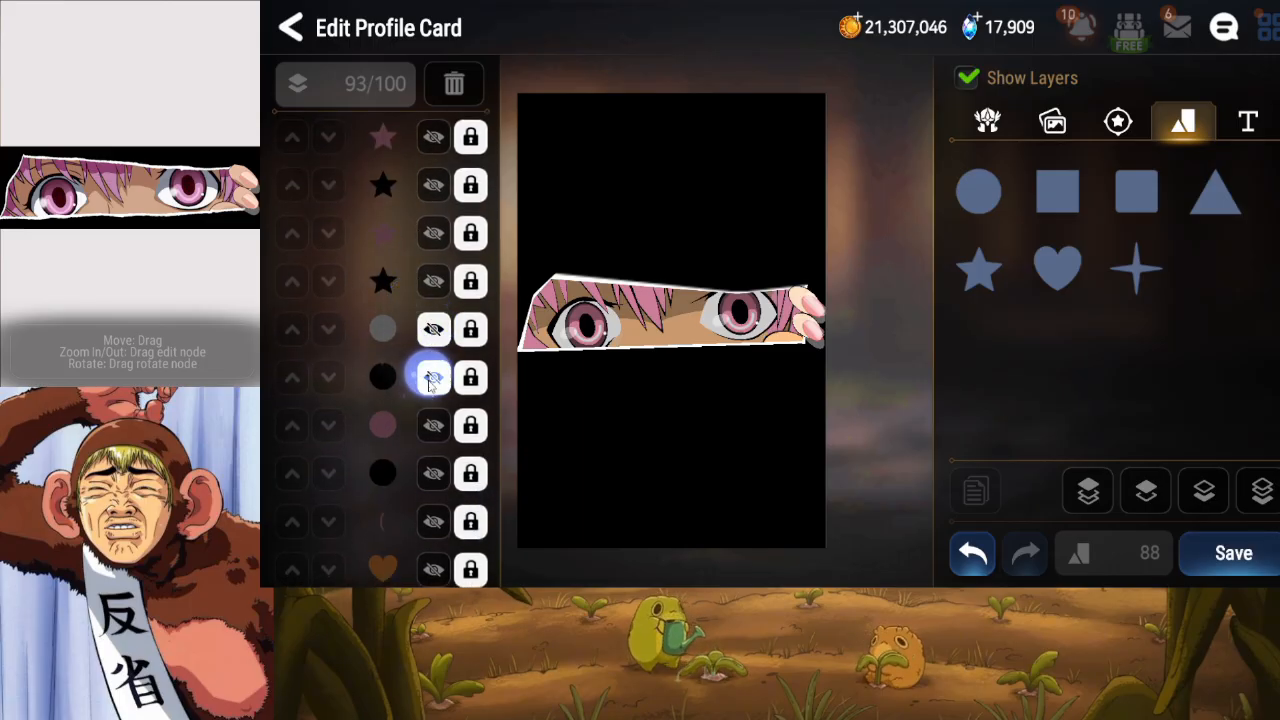
pyautogui.click(433, 425)
pyautogui.click(433, 472)
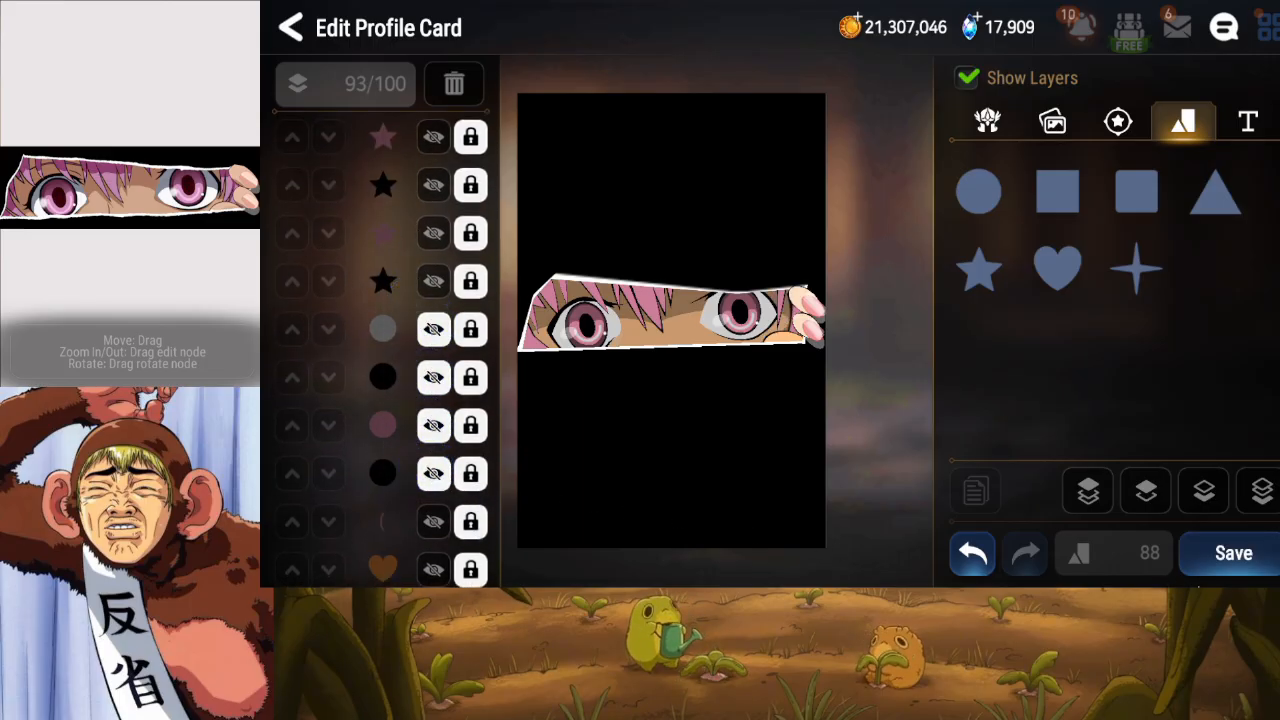
pyautogui.click(1233, 553)
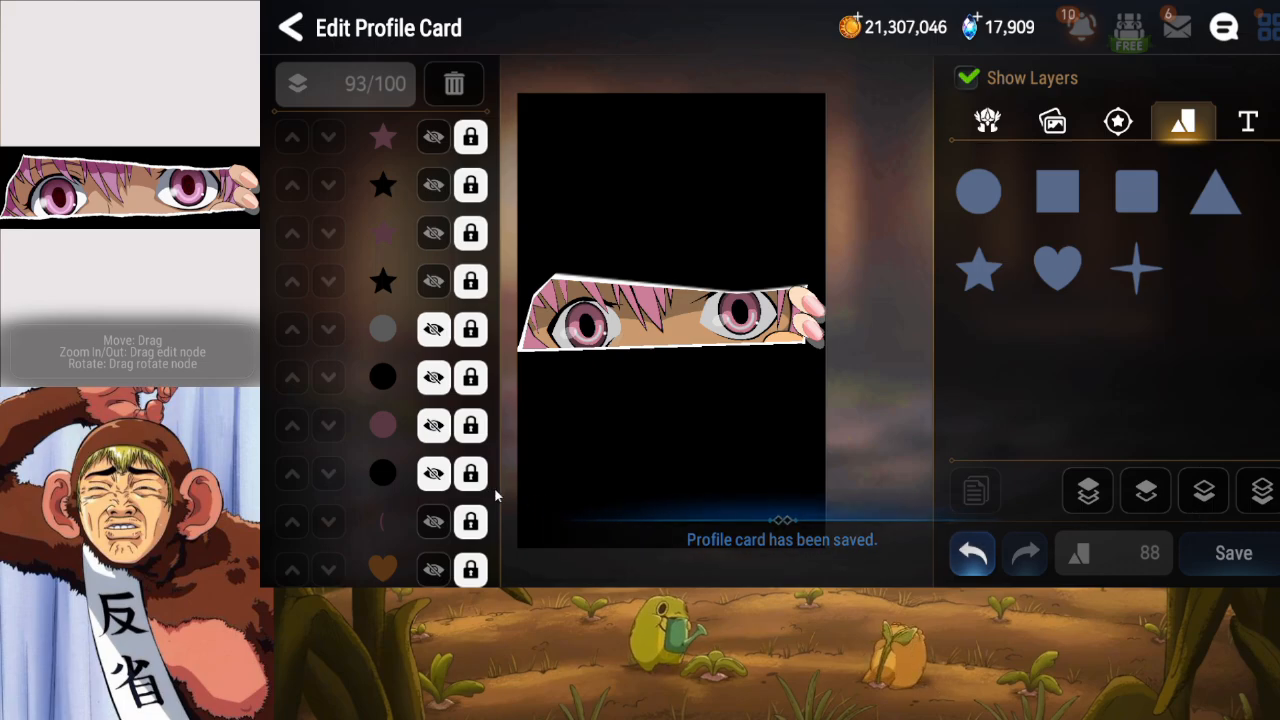
# Toggle the four hidden circle layers to compare their effect on the eye, and leave all of them shown.
pyautogui.click(430, 425)
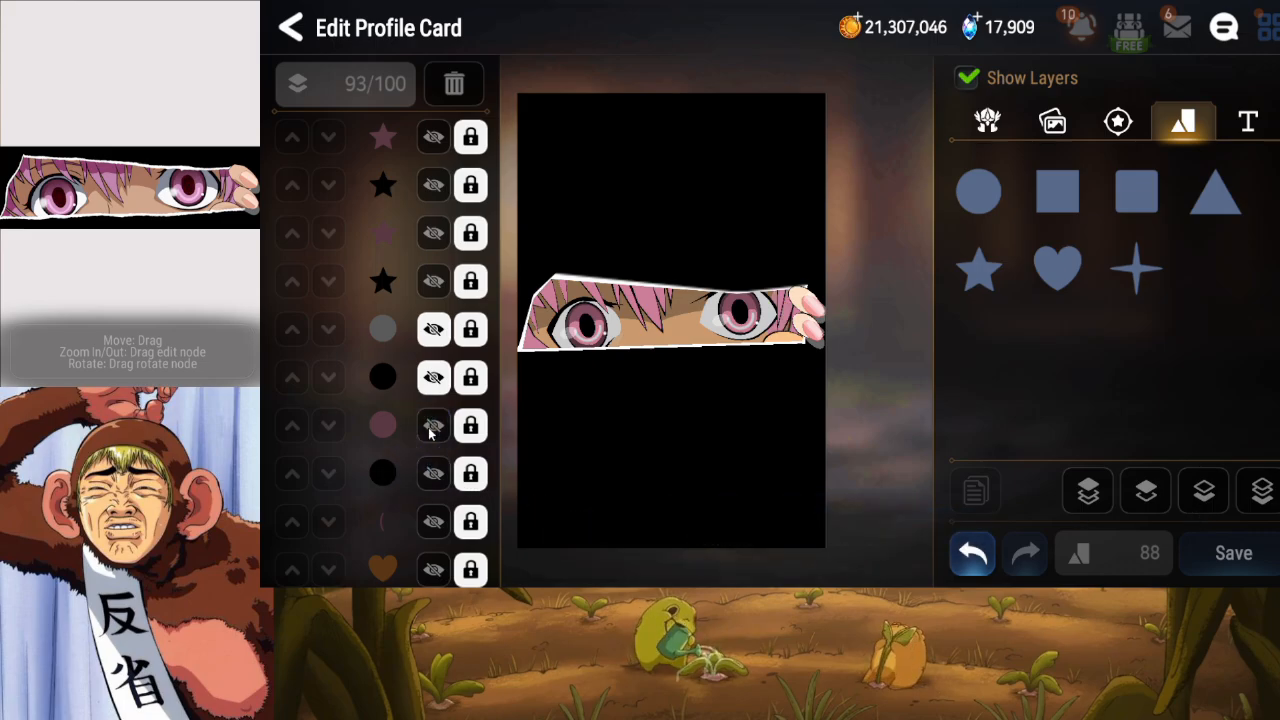
pyautogui.click(434, 478)
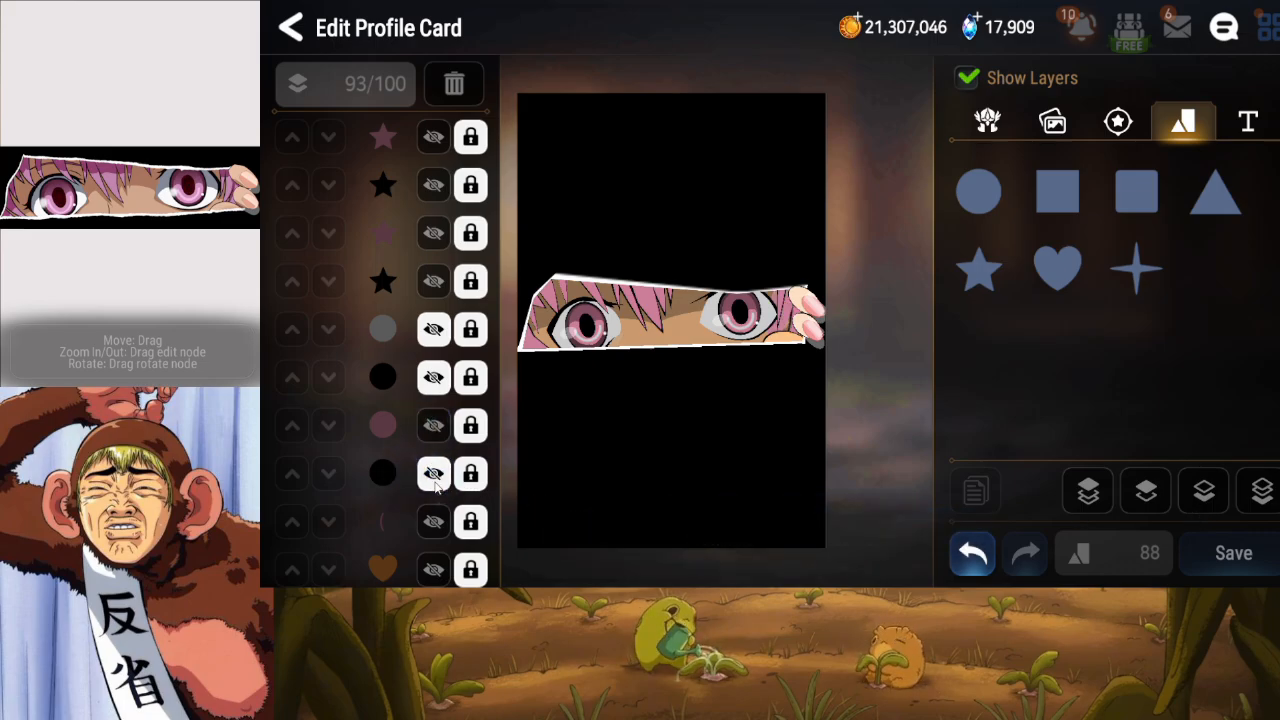
pyautogui.click(434, 425)
pyautogui.click(434, 377)
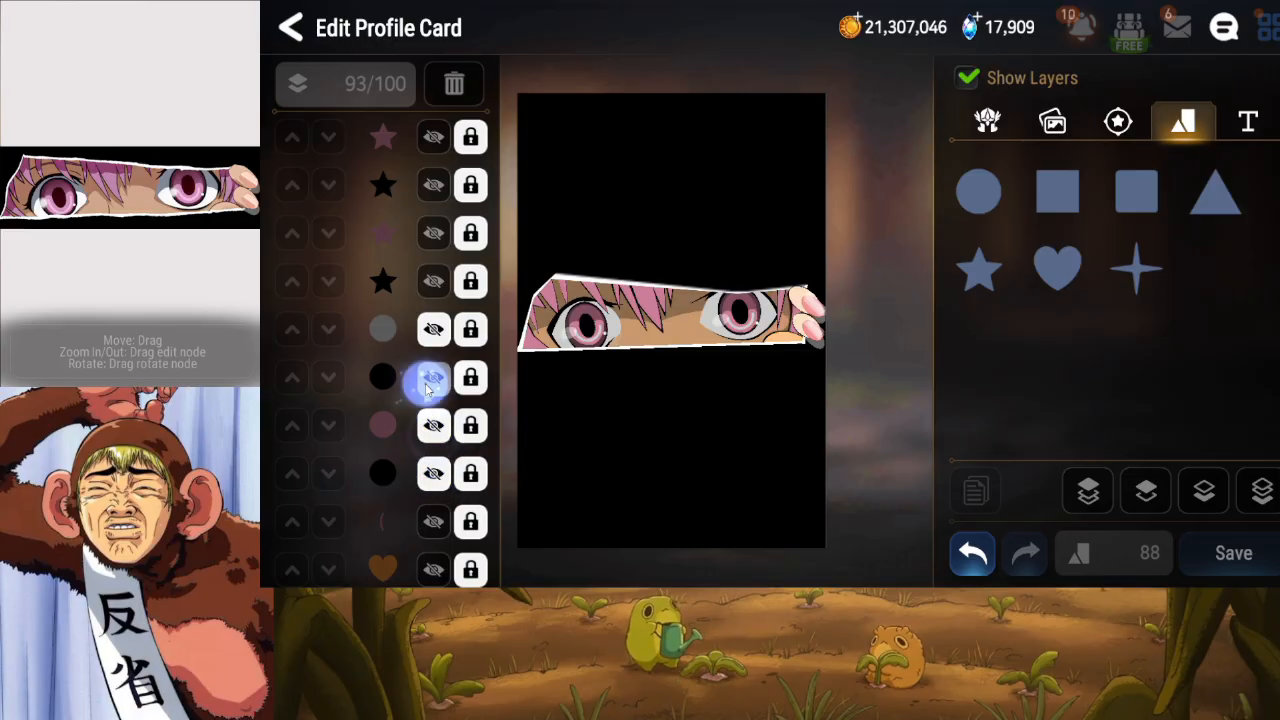
pyautogui.click(434, 329)
pyautogui.click(434, 425)
pyautogui.click(434, 473)
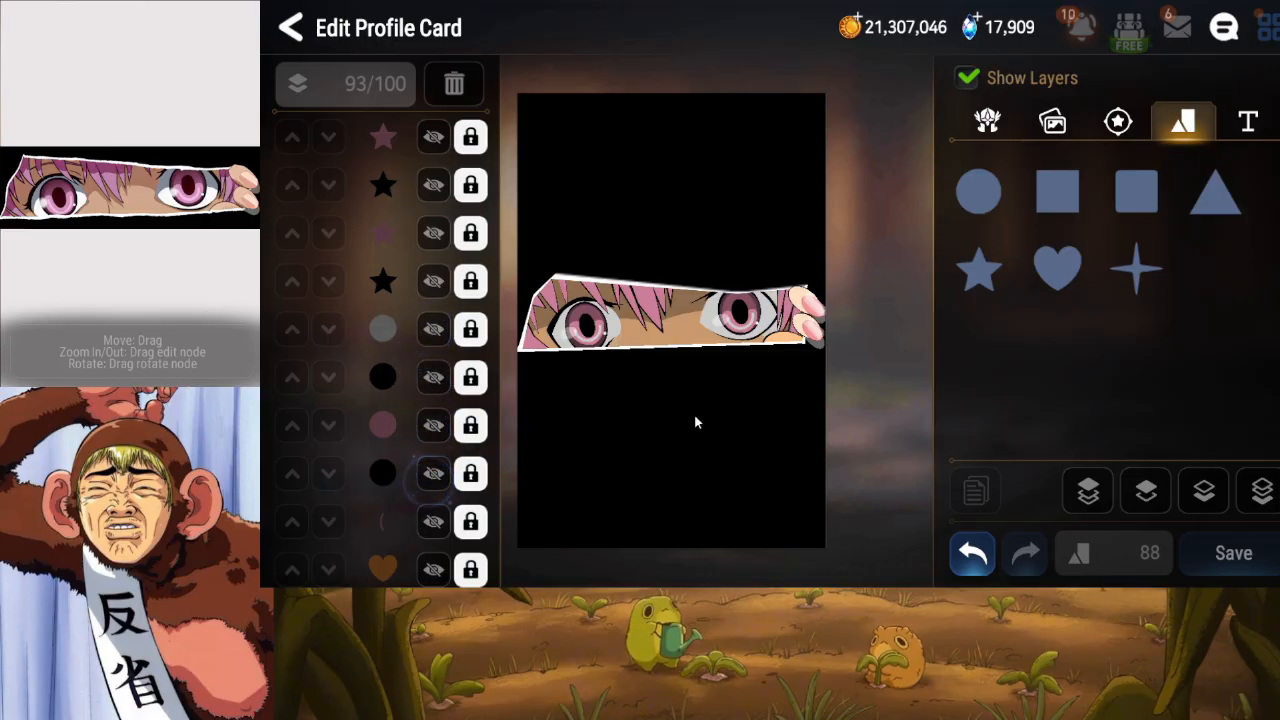
# Add a heart over the card's right-hand eye and reorder it to just below the black star layer above the white circle.
pyautogui.click(1058, 268)
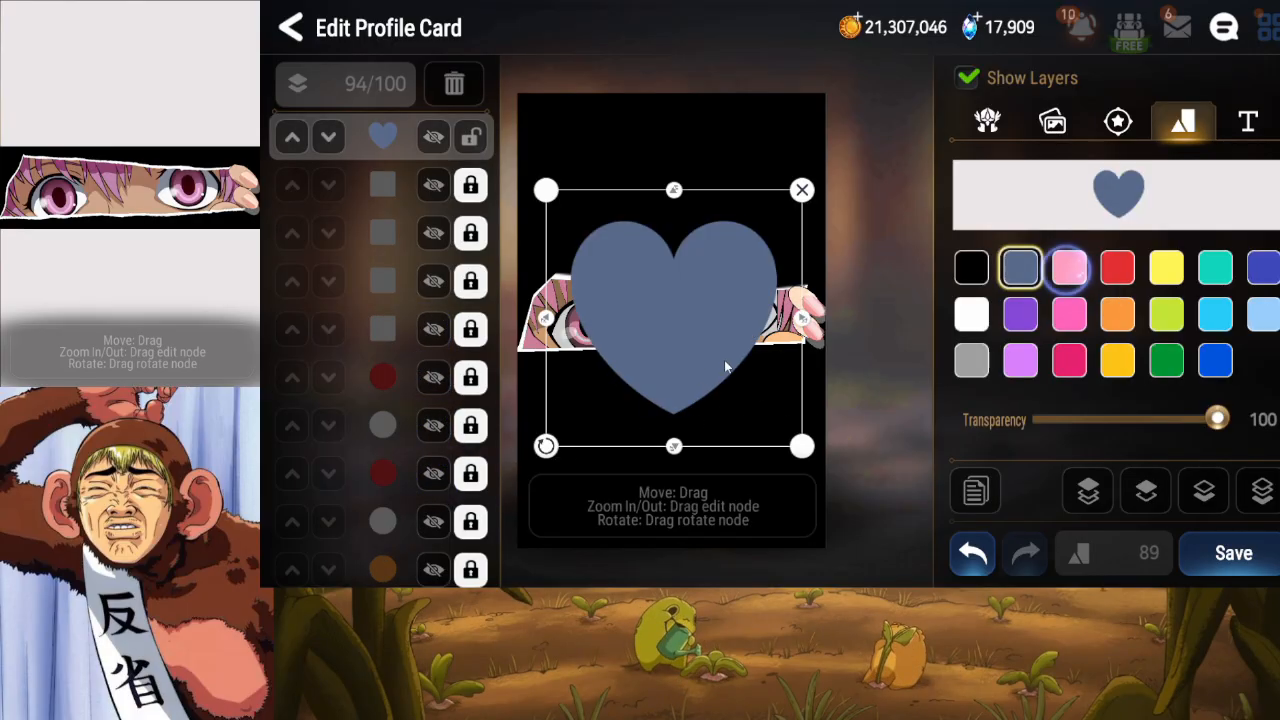
pyautogui.moveTo(666, 376); pyautogui.dragTo(723, 366)
pyautogui.click(1264, 493)
pyautogui.click(1153, 492)
pyautogui.click(1156, 497)
pyautogui.click(1156, 497)
pyautogui.click(1156, 497)
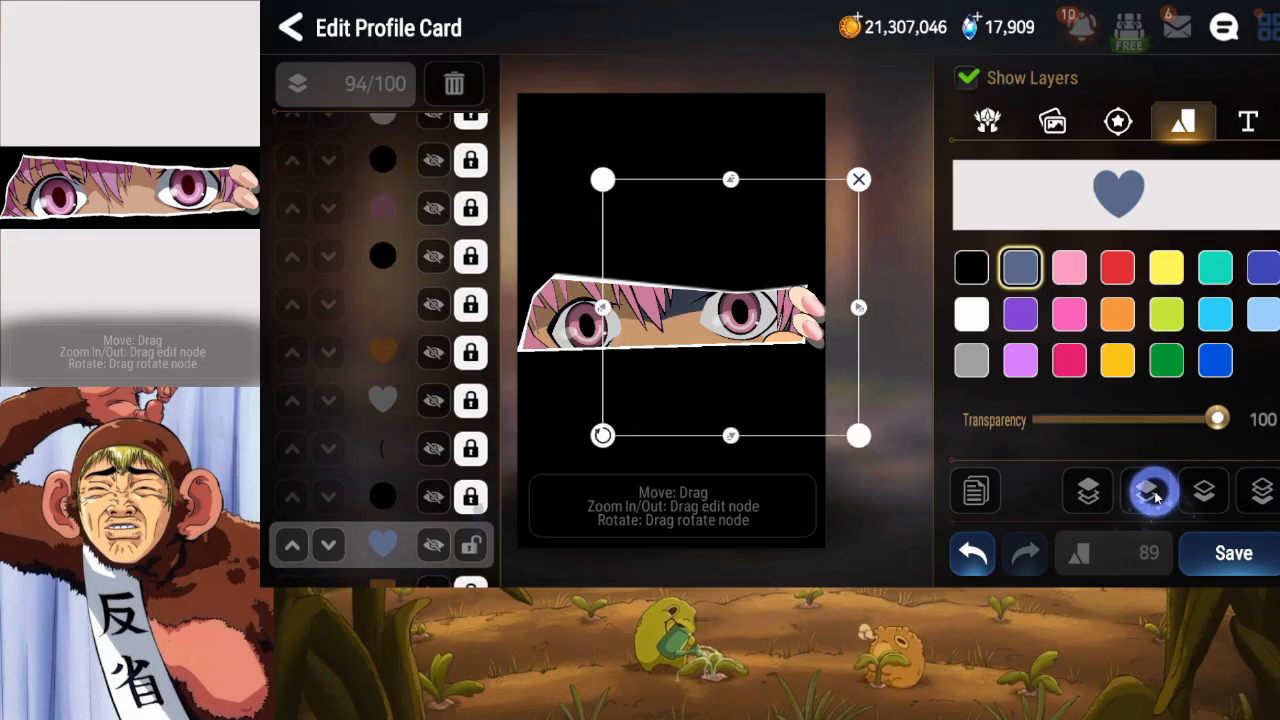
pyautogui.click(1156, 497)
pyautogui.click(1156, 497)
pyautogui.click(1156, 497)
pyautogui.click(1156, 497)
pyautogui.click(1156, 497)
pyautogui.click(1156, 497)
pyautogui.click(1156, 497)
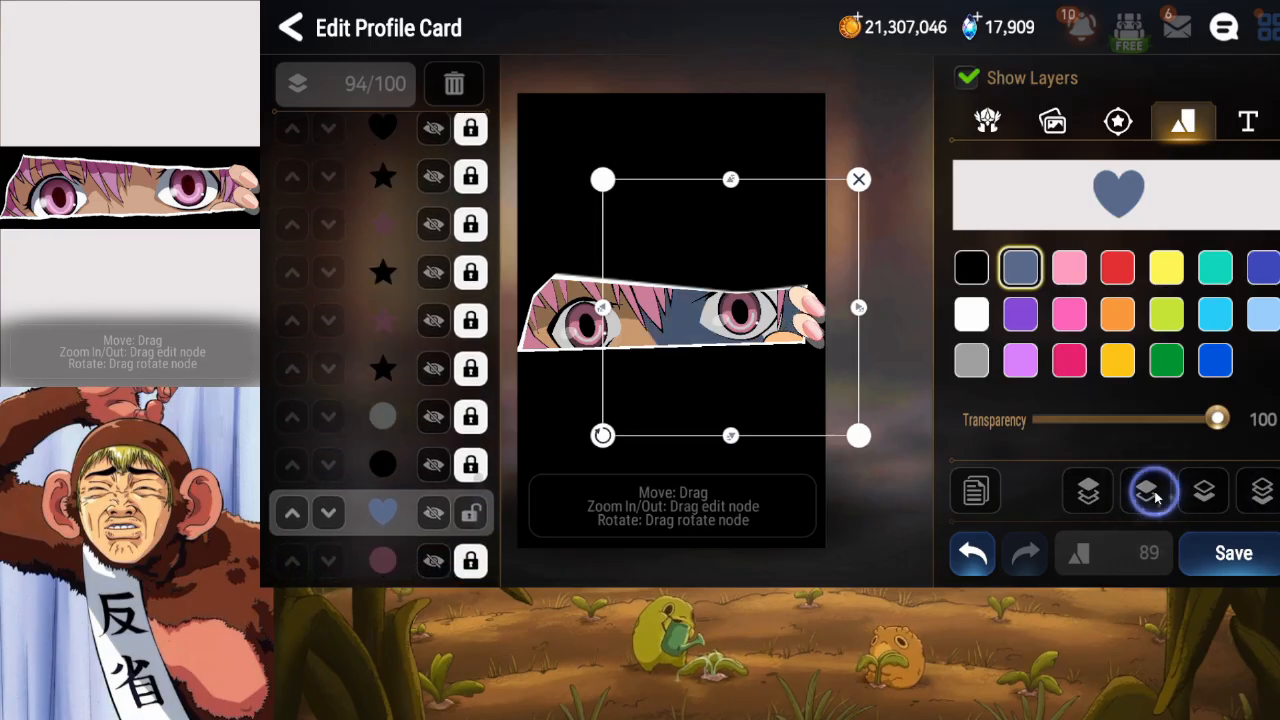
pyautogui.click(1155, 492)
pyautogui.click(1155, 493)
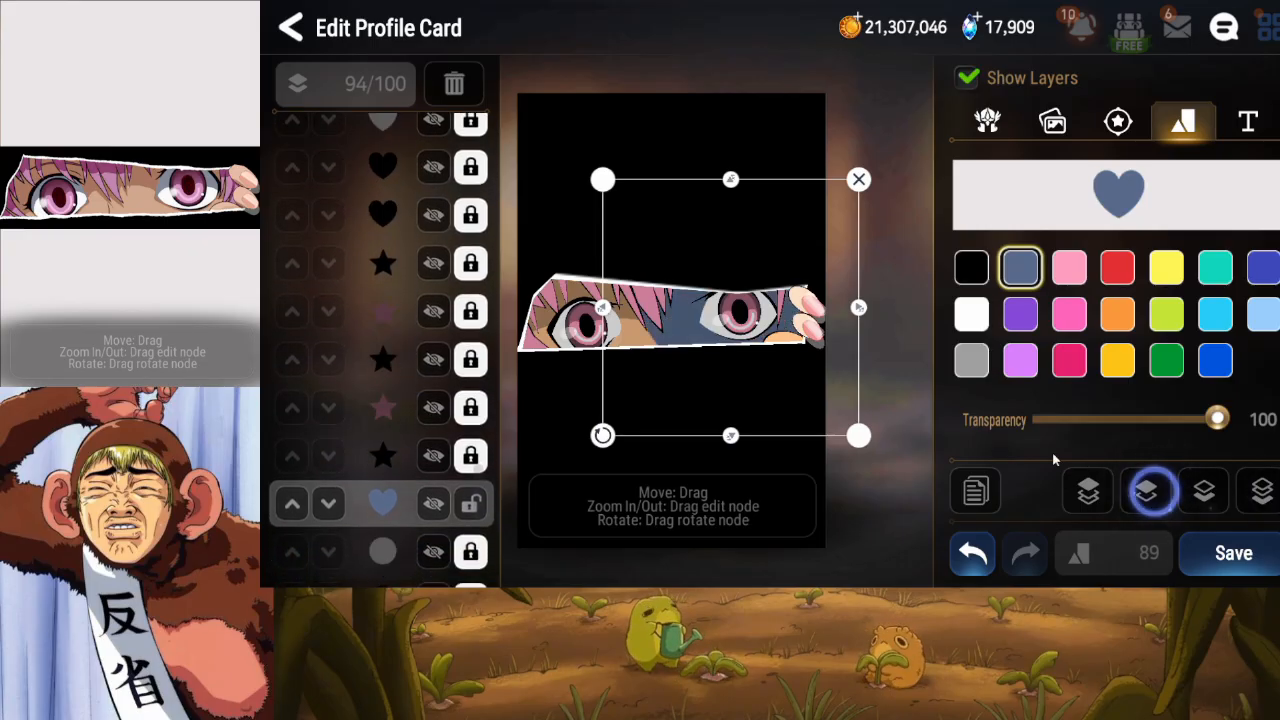
# Narrow and tilt the slate-blue heart into a slim hair strand between the right-hand eye and the fingers, then lock it.
pyautogui.moveTo(866, 313); pyautogui.dragTo(802, 298)
pyautogui.moveTo(766, 395); pyautogui.dragTo(760, 356)
pyautogui.moveTo(821, 278); pyautogui.dragTo(808, 290)
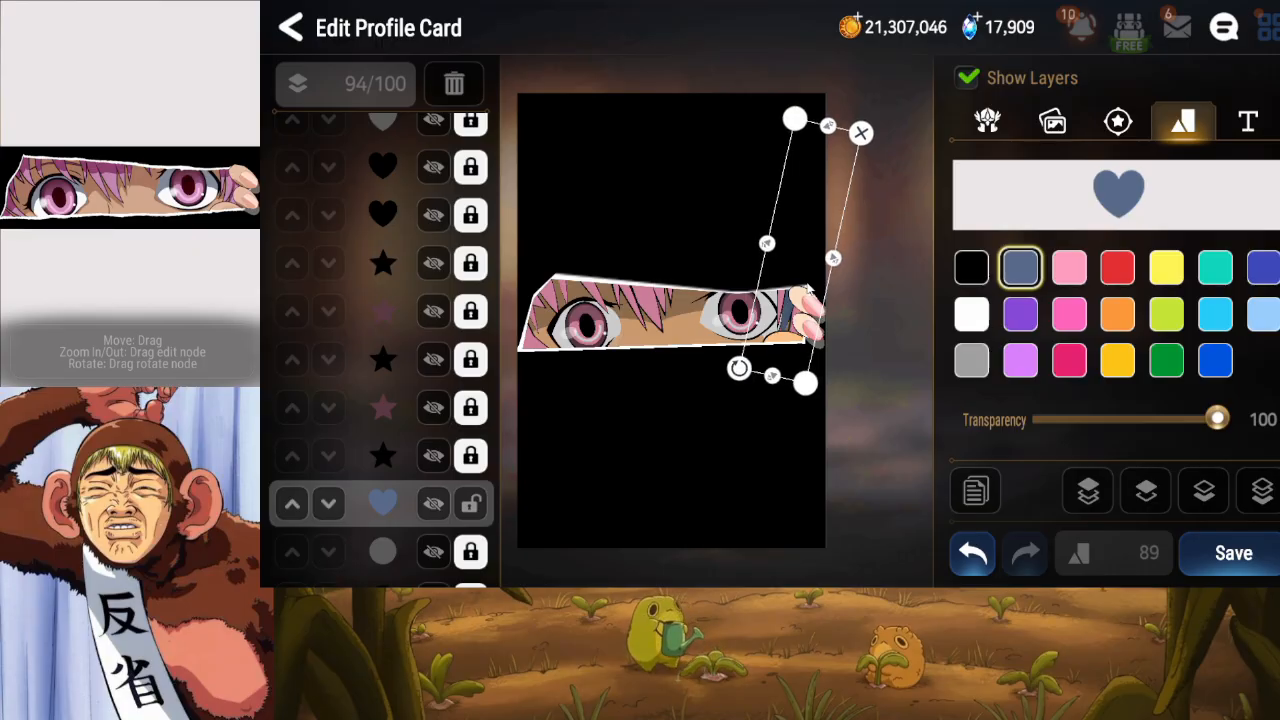
pyautogui.click(478, 506)
# Unlock and delete the white, black, pink and black circle layers directly below the slate-blue heart.
pyautogui.moveTo(433, 500); pyautogui.dragTo(425, 398)
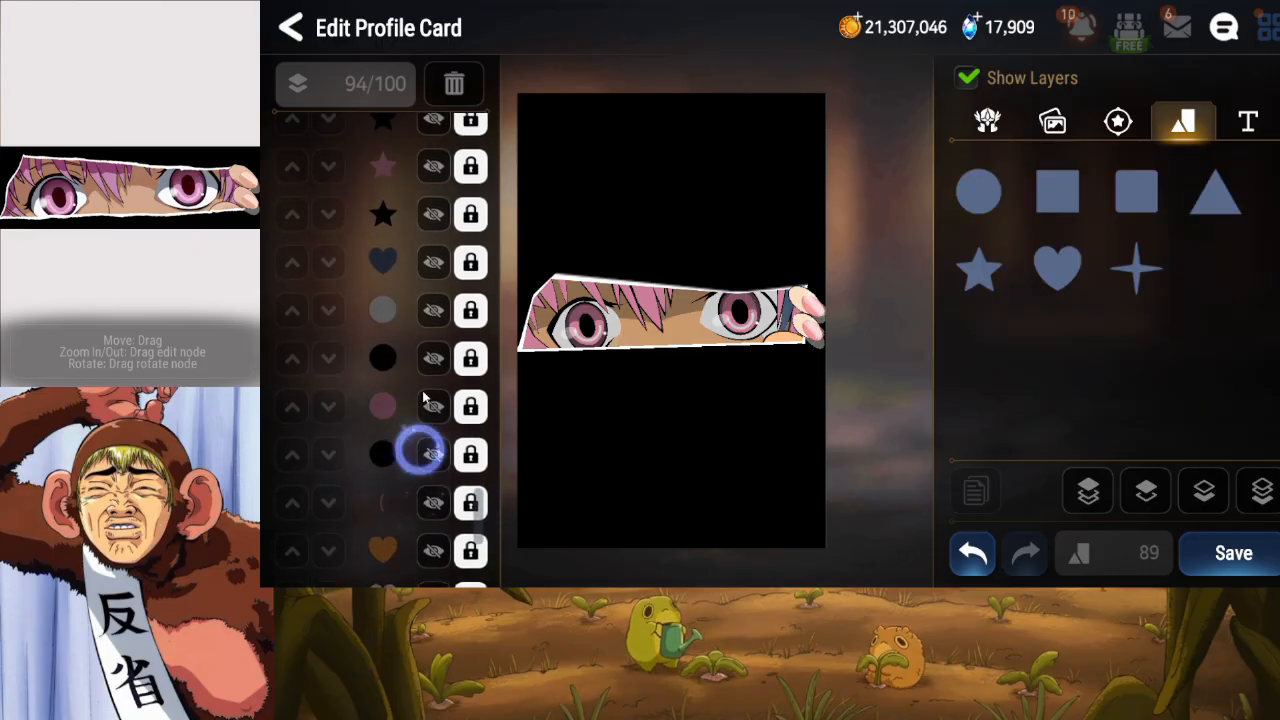
pyautogui.click(471, 312)
pyautogui.click(454, 84)
pyautogui.click(471, 512)
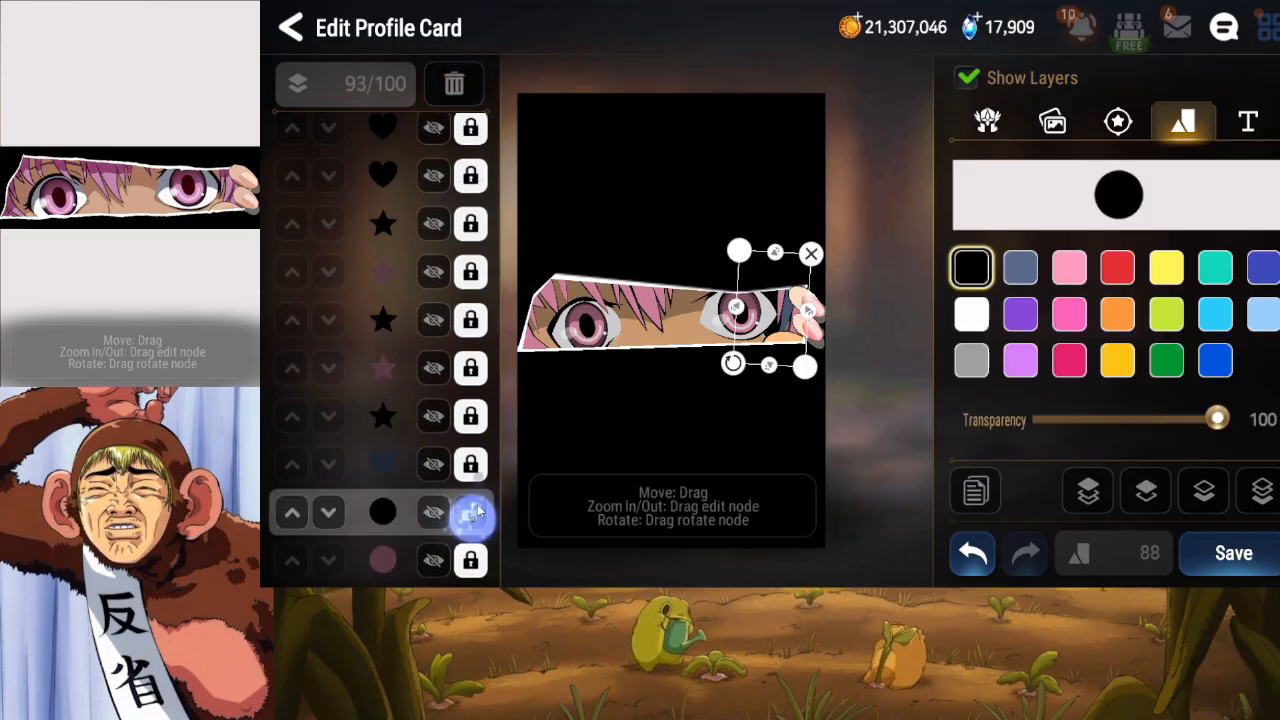
pyautogui.click(462, 98)
pyautogui.moveTo(391, 500); pyautogui.dragTo(391, 277)
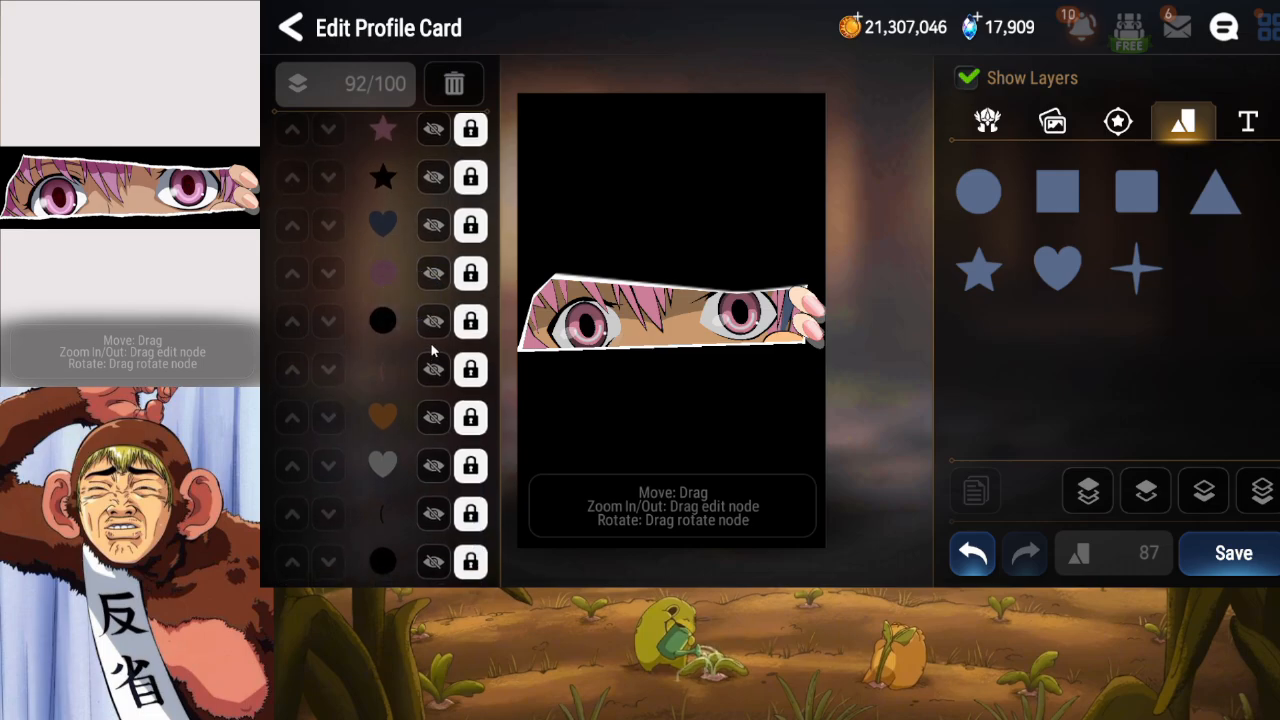
pyautogui.click(432, 274)
pyautogui.click(432, 510)
pyautogui.click(455, 86)
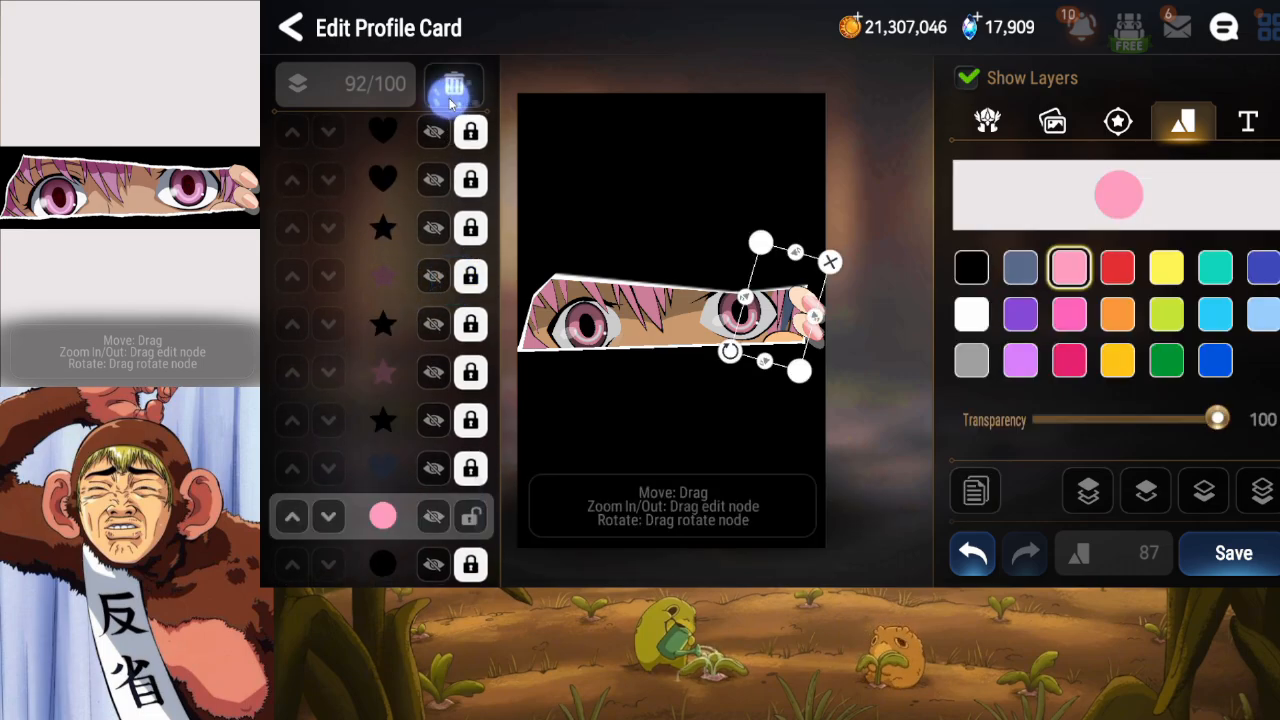
pyautogui.click(430, 508)
pyautogui.click(456, 88)
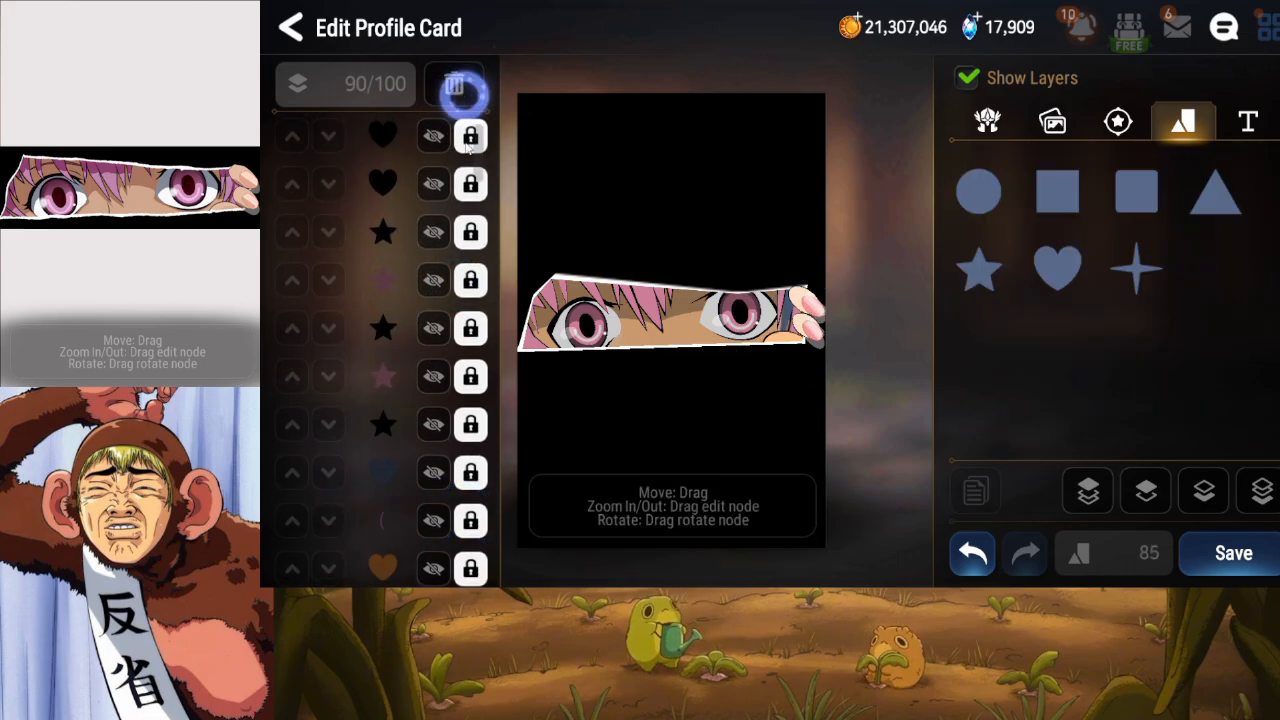
# Unlock the slate-blue heart strand, recolor it black and duplicate it.
pyautogui.click(435, 518)
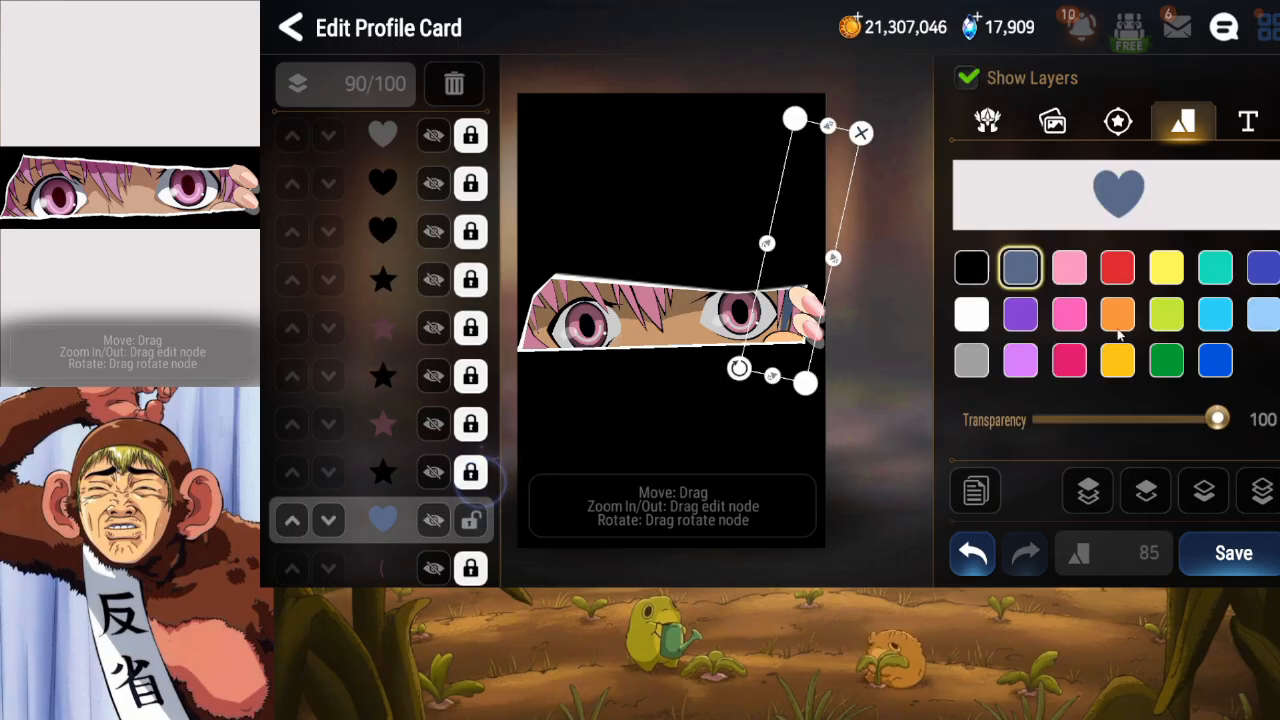
pyautogui.click(971, 268)
pyautogui.click(972, 492)
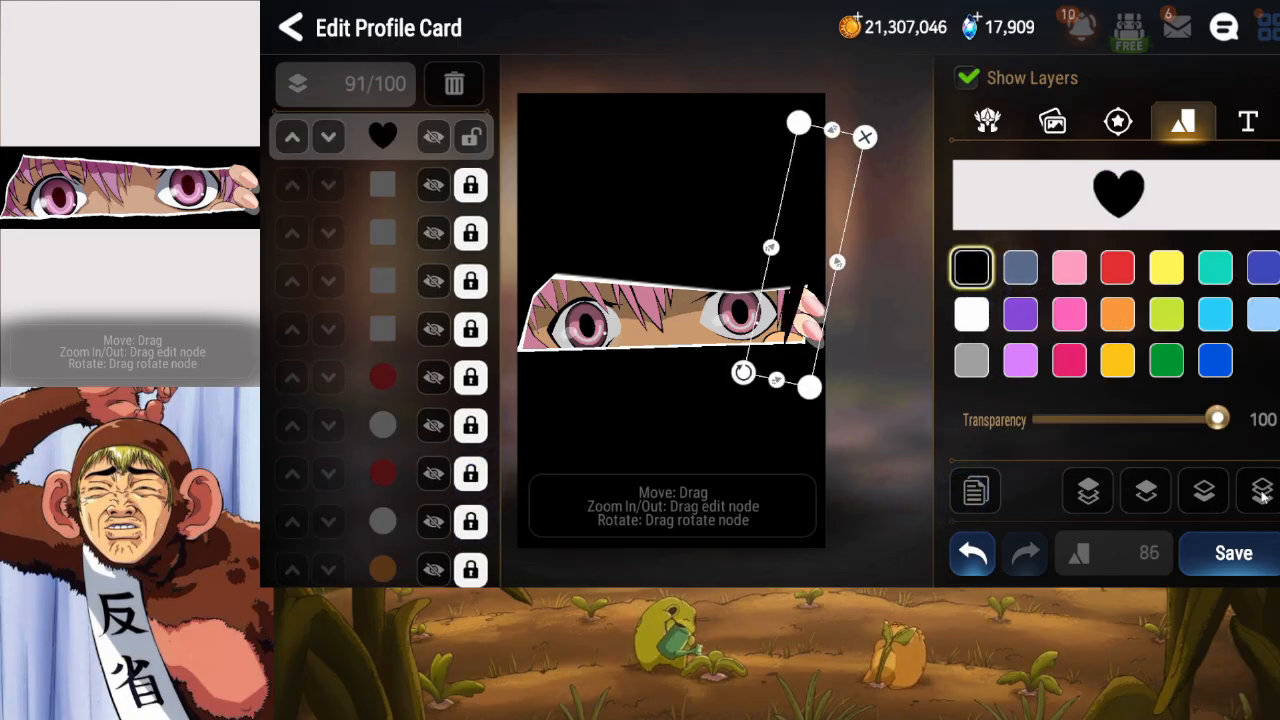
# Reorder the copied black heart to directly above the original black heart strand, and lock the original.
pyautogui.click(1147, 490)
pyautogui.click(1149, 489)
pyautogui.click(1152, 489)
pyautogui.click(1152, 489)
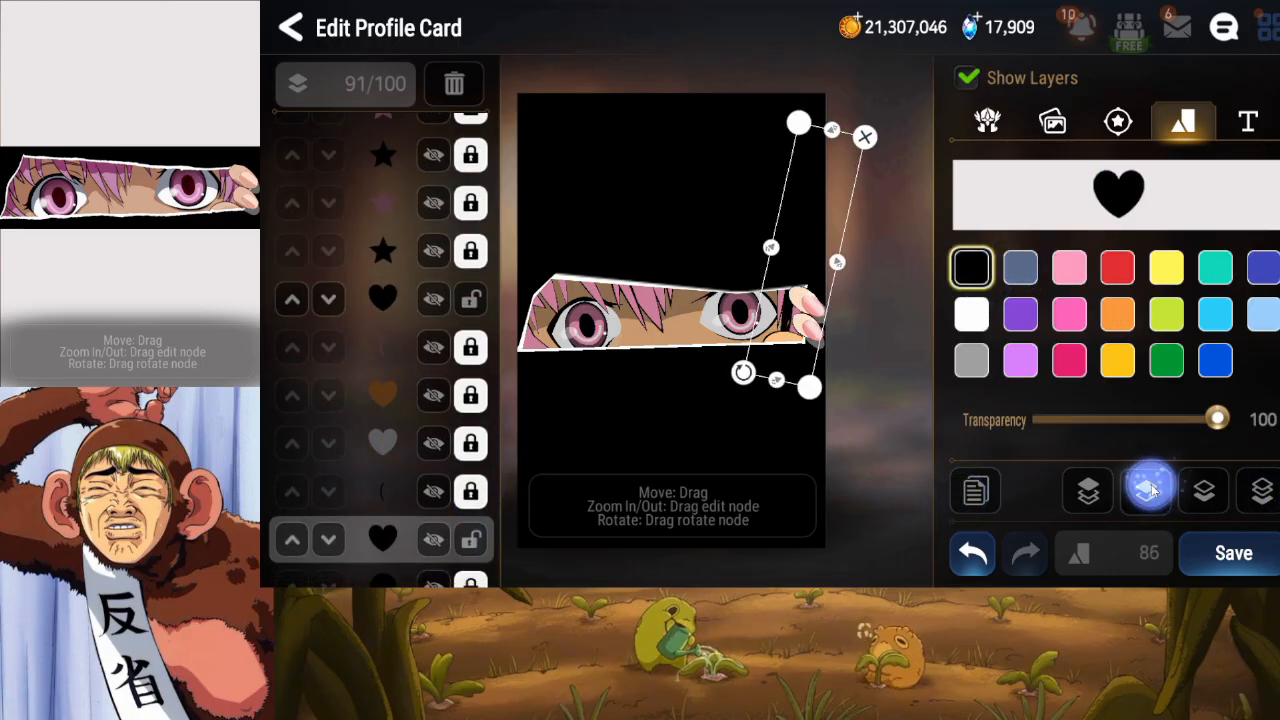
pyautogui.click(1152, 488)
pyautogui.click(1152, 488)
pyautogui.click(1151, 487)
pyautogui.click(1151, 487)
pyautogui.click(1150, 486)
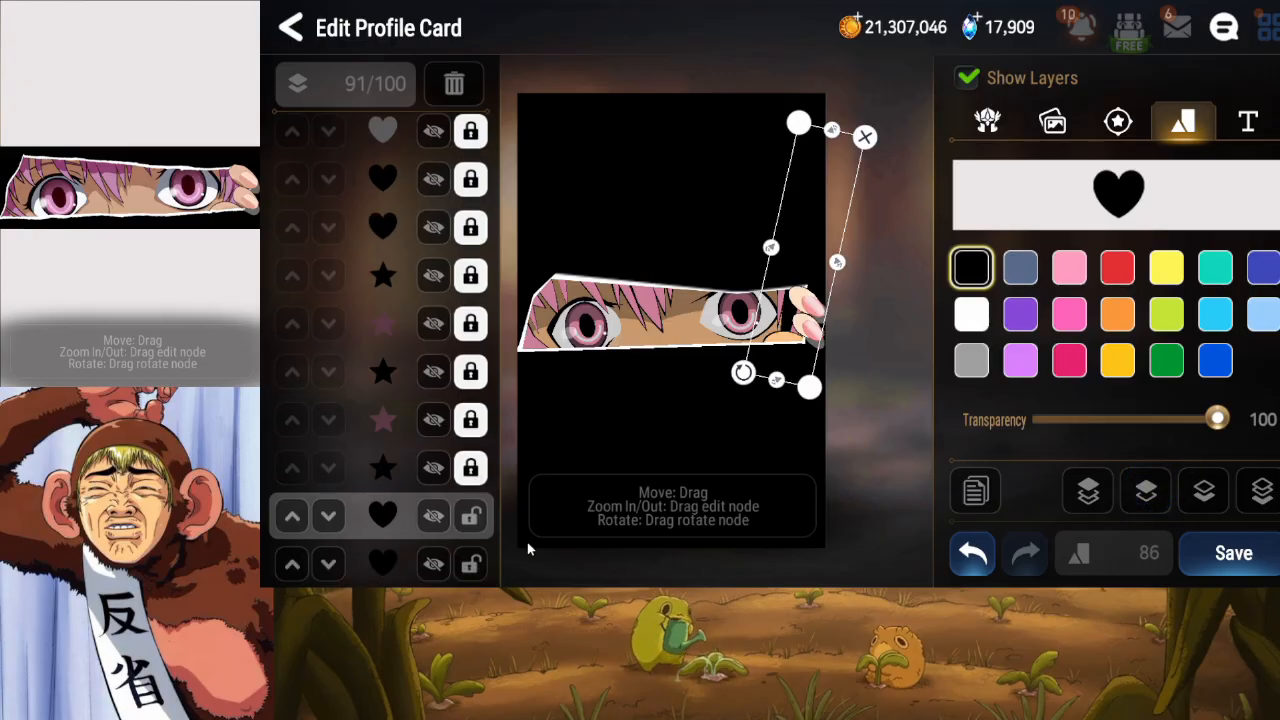
pyautogui.click(470, 564)
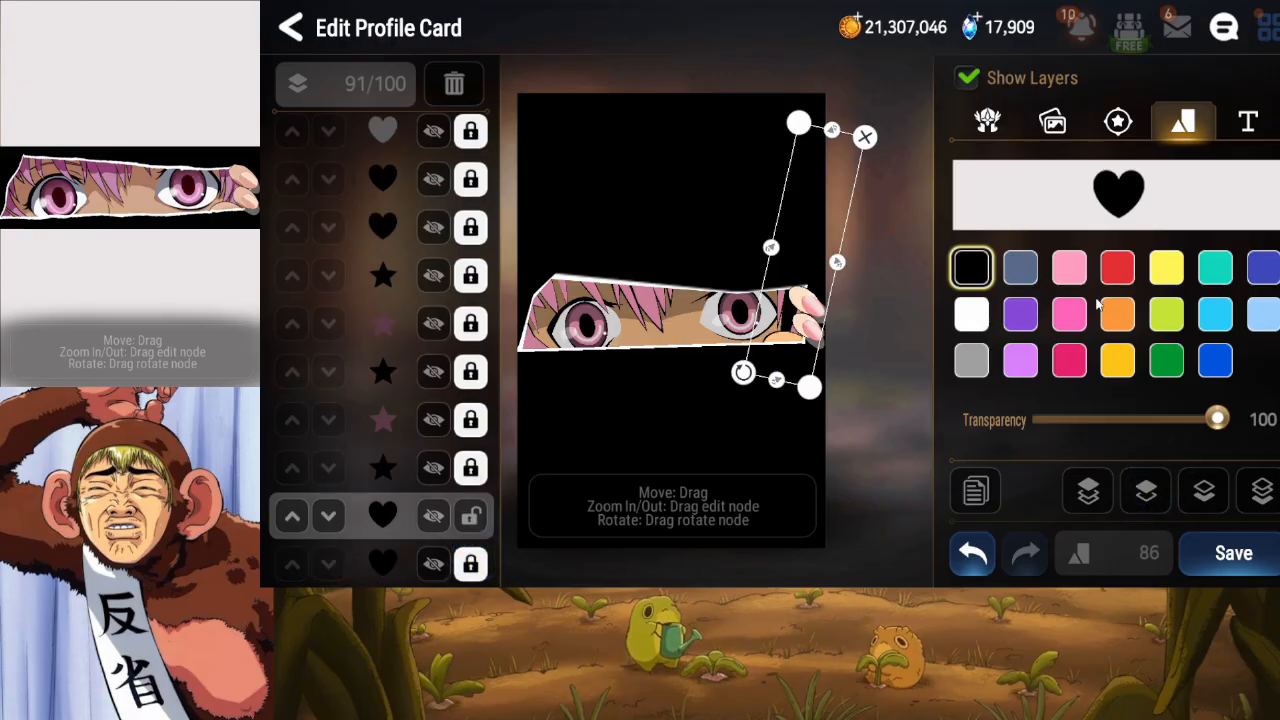
# Recolor the copied heart pink, shift it slightly up with a small tilt adjustment, lock it, and save the profile card.
pyautogui.click(1069, 267)
pyautogui.moveTo(793, 305); pyautogui.dragTo(795, 288)
pyautogui.click(759, 368)
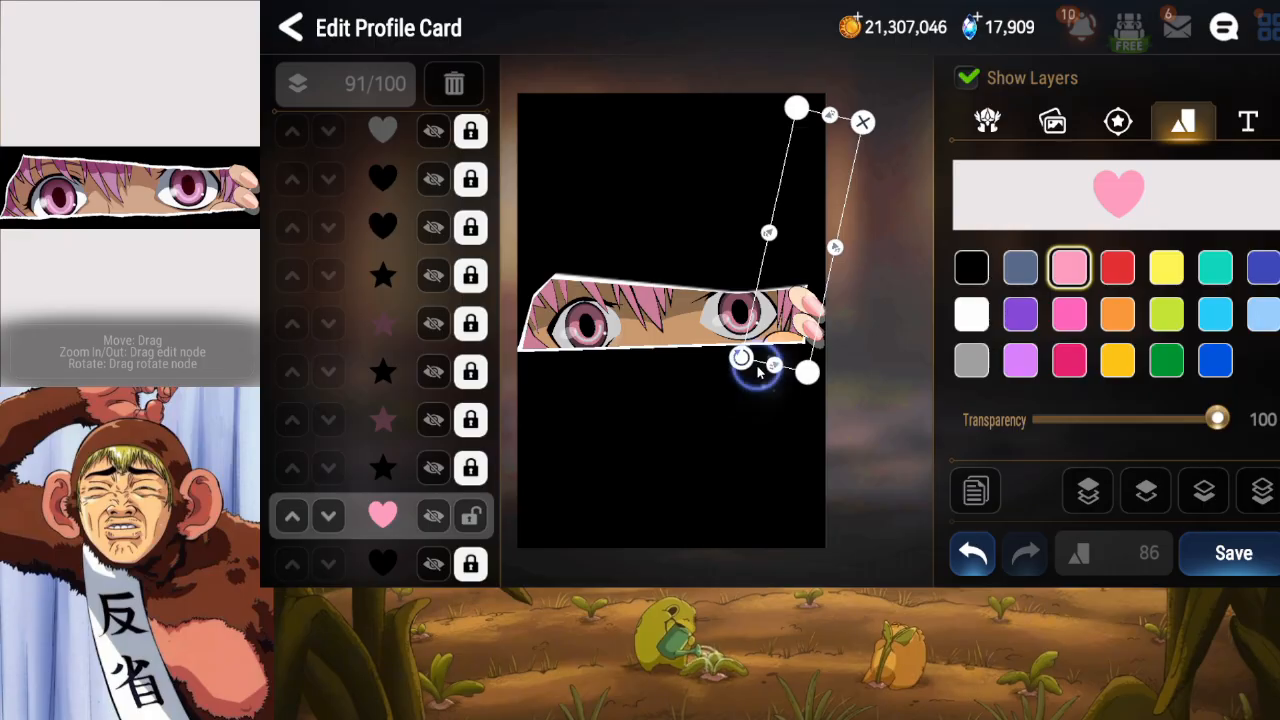
pyautogui.click(770, 336)
pyautogui.moveTo(745, 359); pyautogui.dragTo(752, 365)
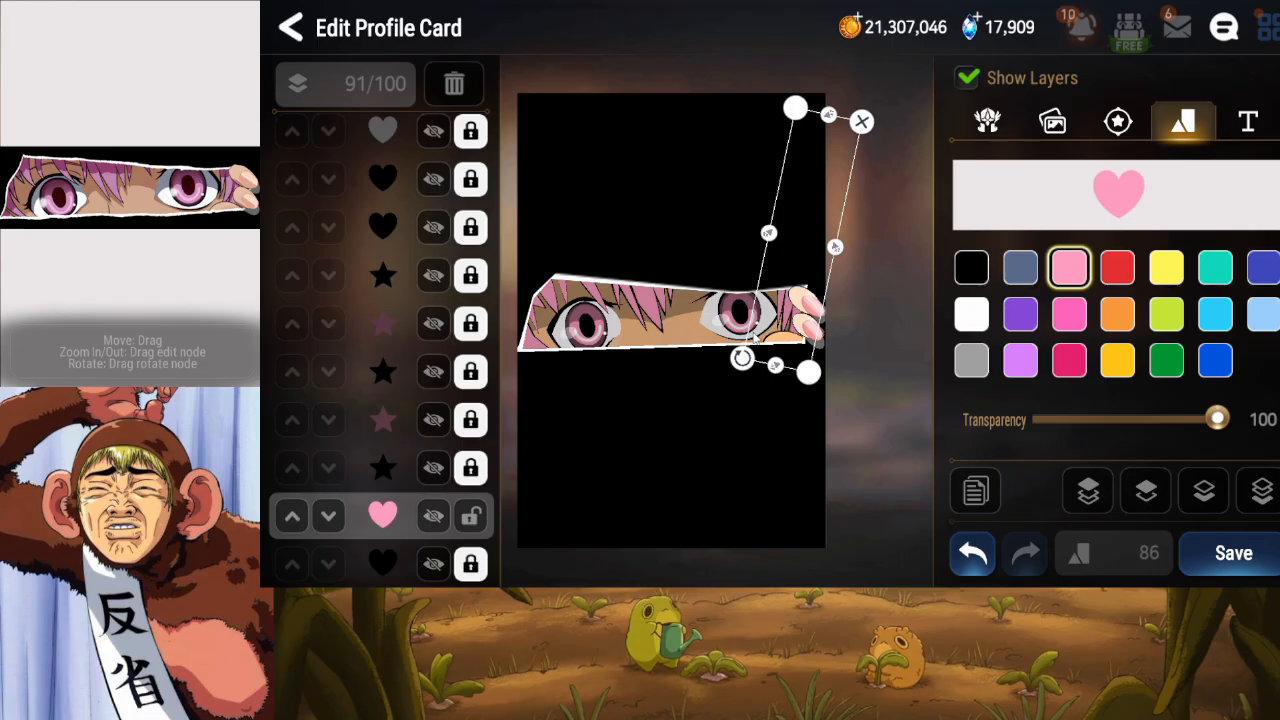
pyautogui.click(474, 522)
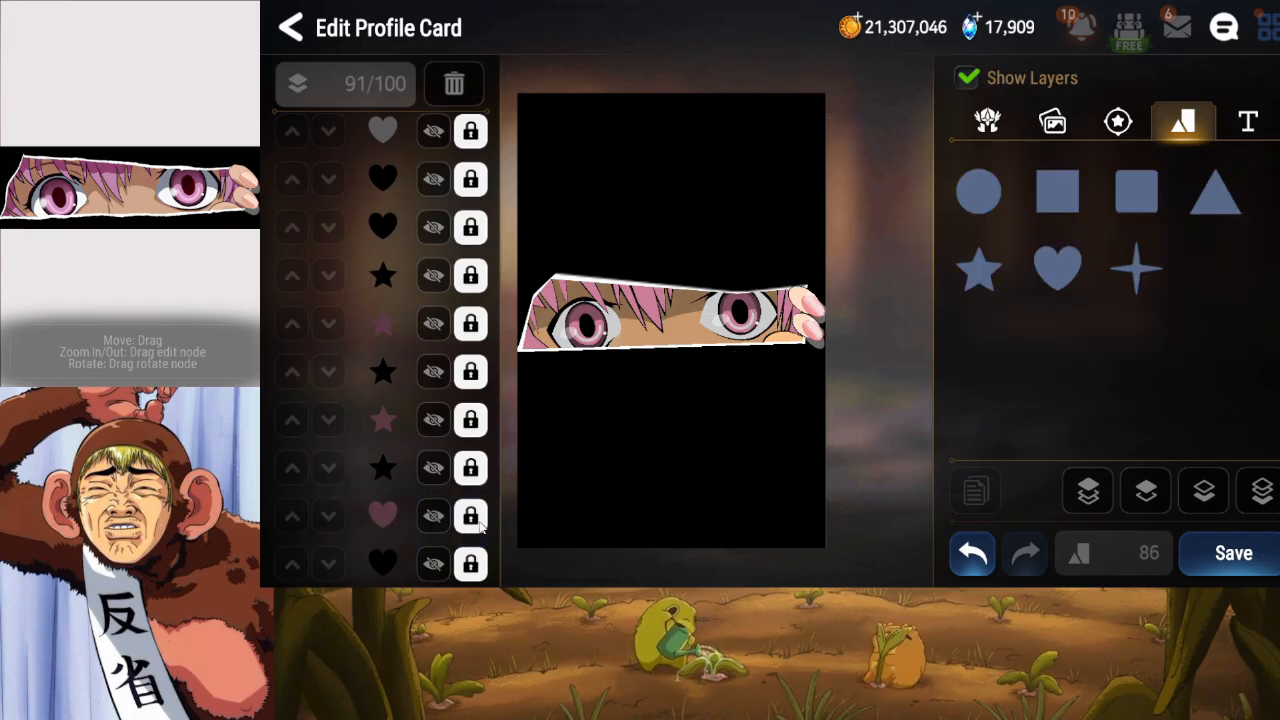
pyautogui.click(1233, 556)
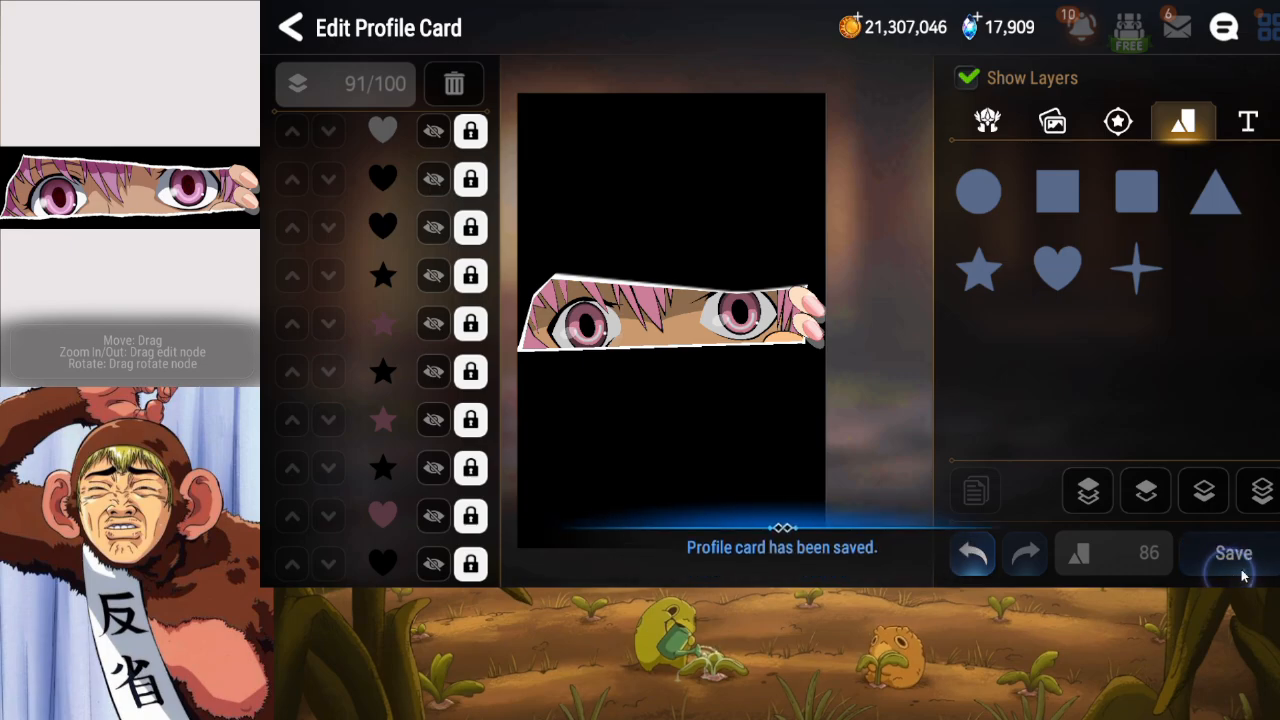
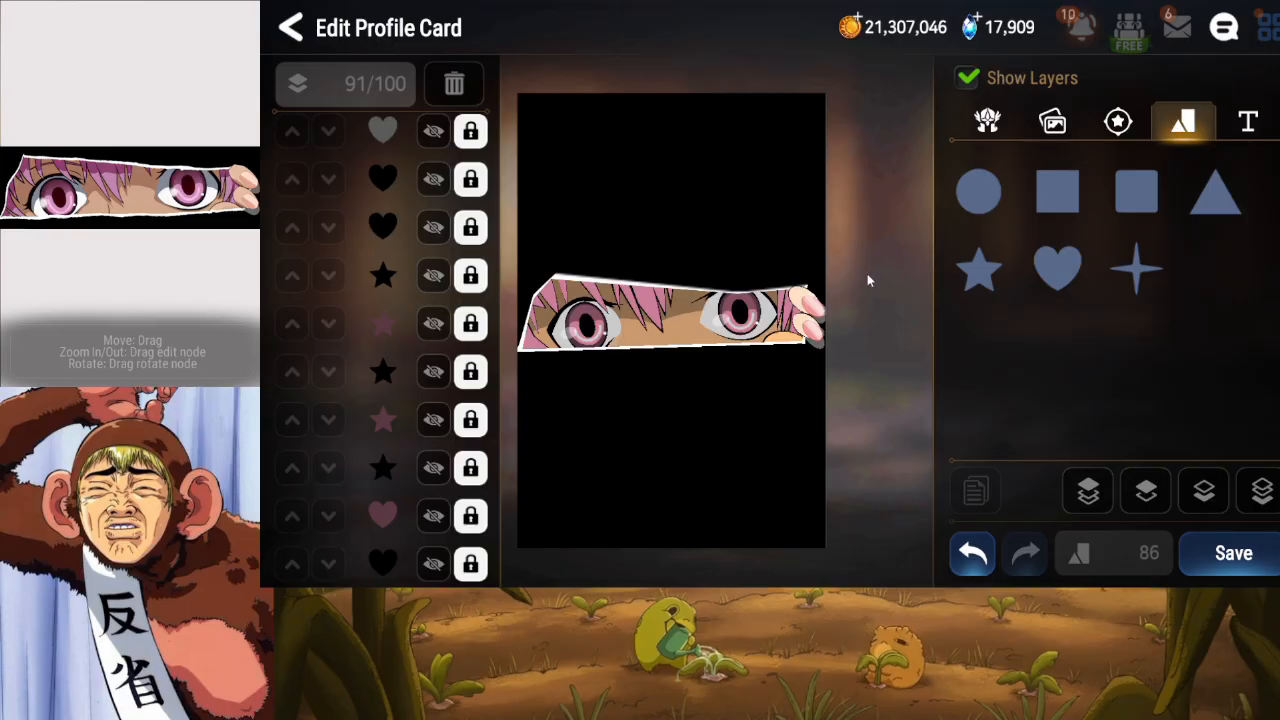
# Toggle the lower of the two adjacent light heart layers to check its part in the right-hand eye, leaving it shown.
pyautogui.scroll(4, 431, 343)
pyautogui.click(431, 313)
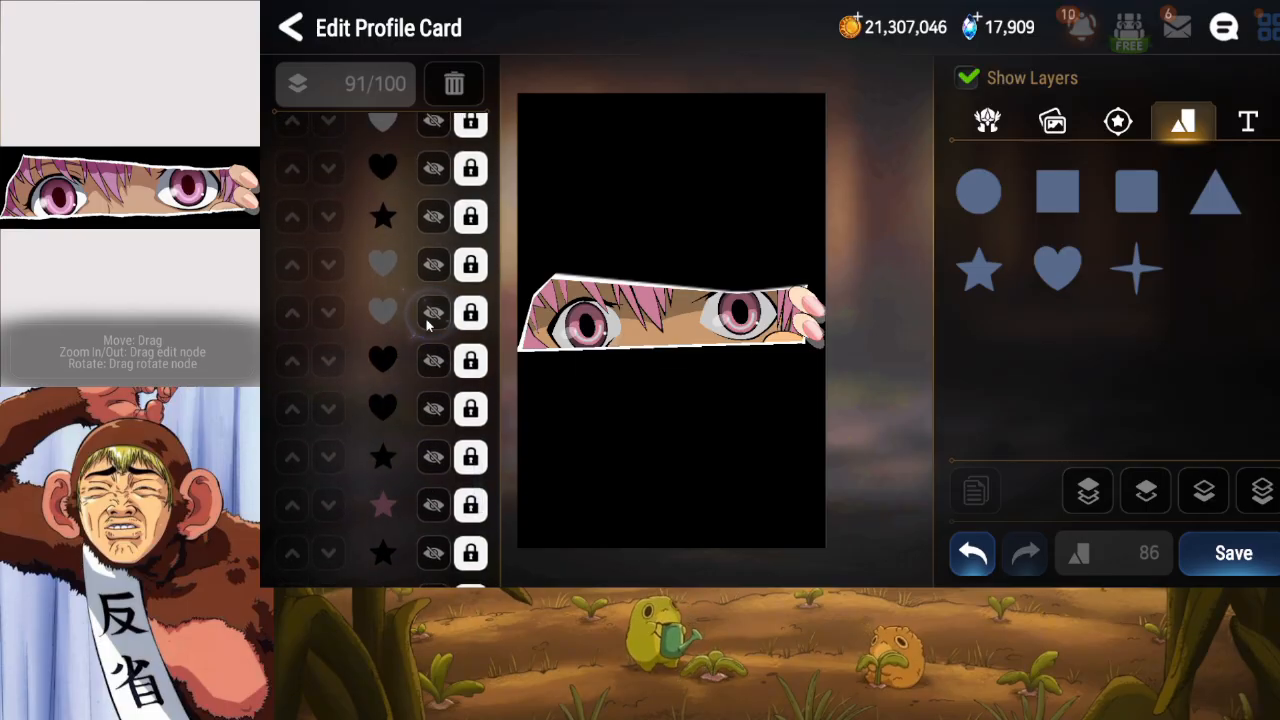
pyautogui.click(430, 316)
pyautogui.click(430, 316)
pyautogui.click(430, 316)
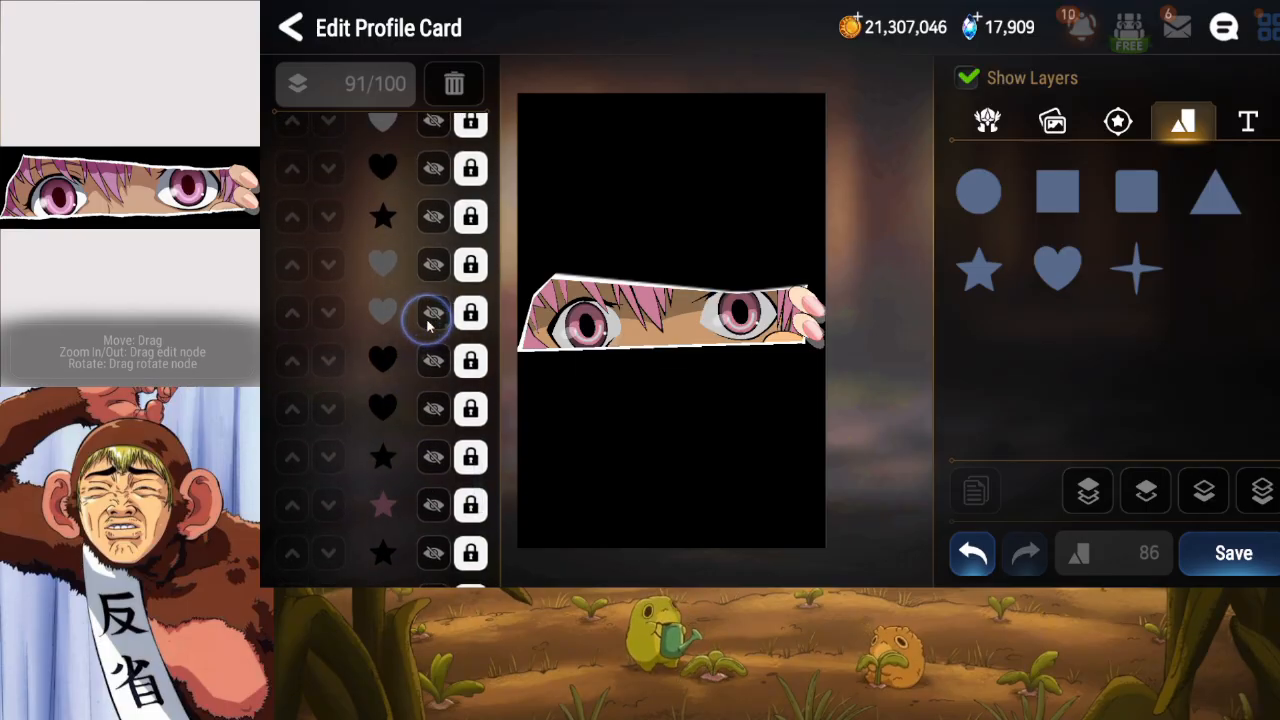
pyautogui.click(430, 316)
pyautogui.click(430, 316)
pyautogui.click(430, 316)
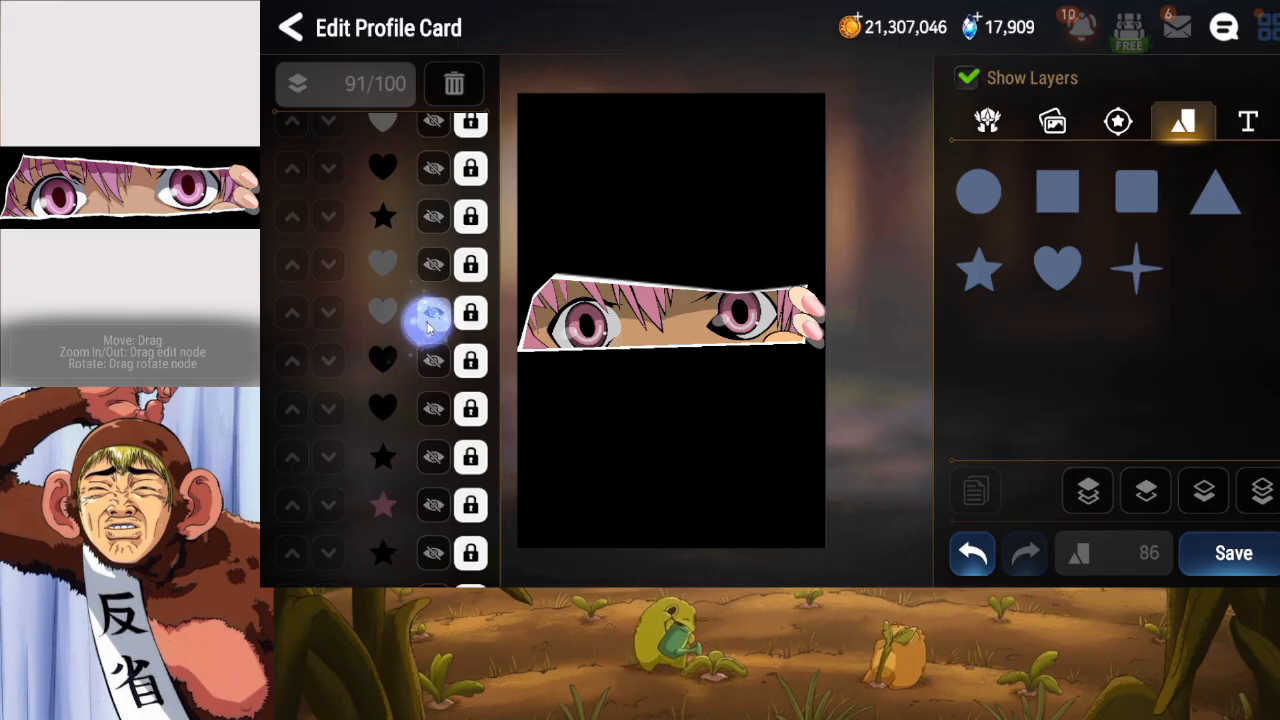
pyautogui.click(430, 316)
# Add a circle over the right-hand eye and reorder it to just below the black star layer and above the two light hearts.
pyautogui.click(978, 192)
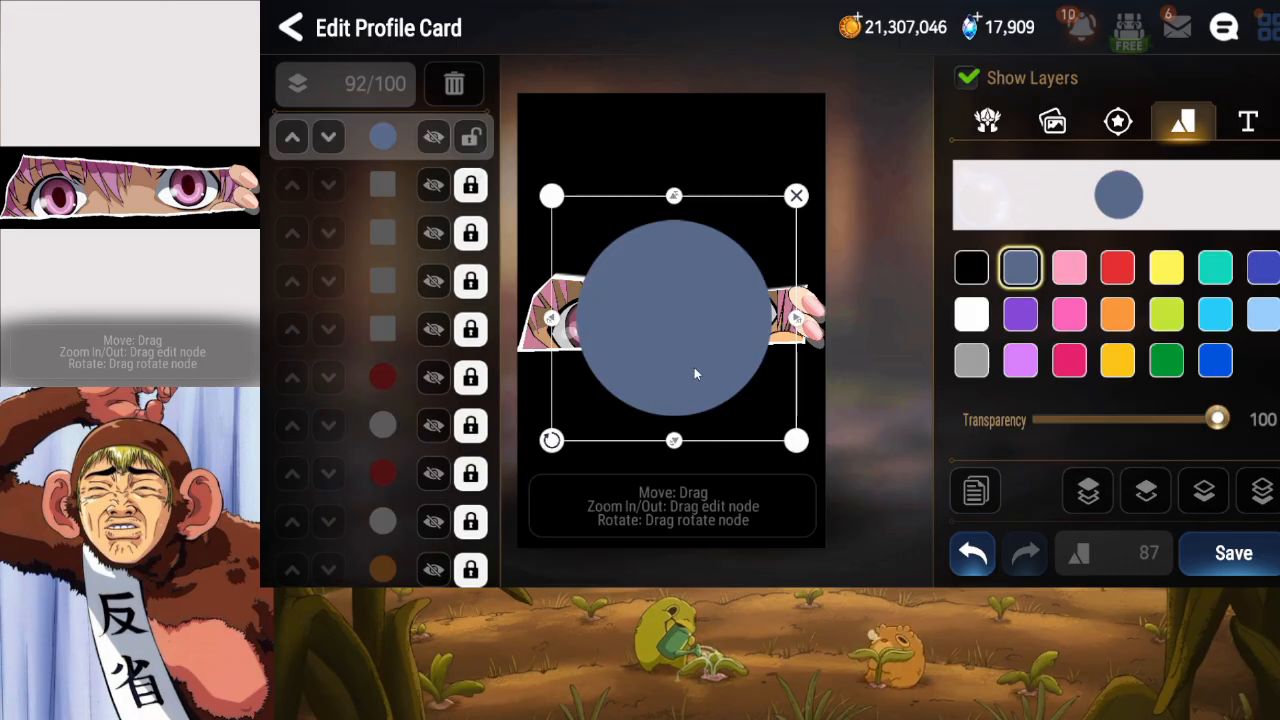
pyautogui.click(1220, 503)
pyautogui.click(1220, 503)
pyautogui.click(1220, 503)
pyautogui.click(1258, 502)
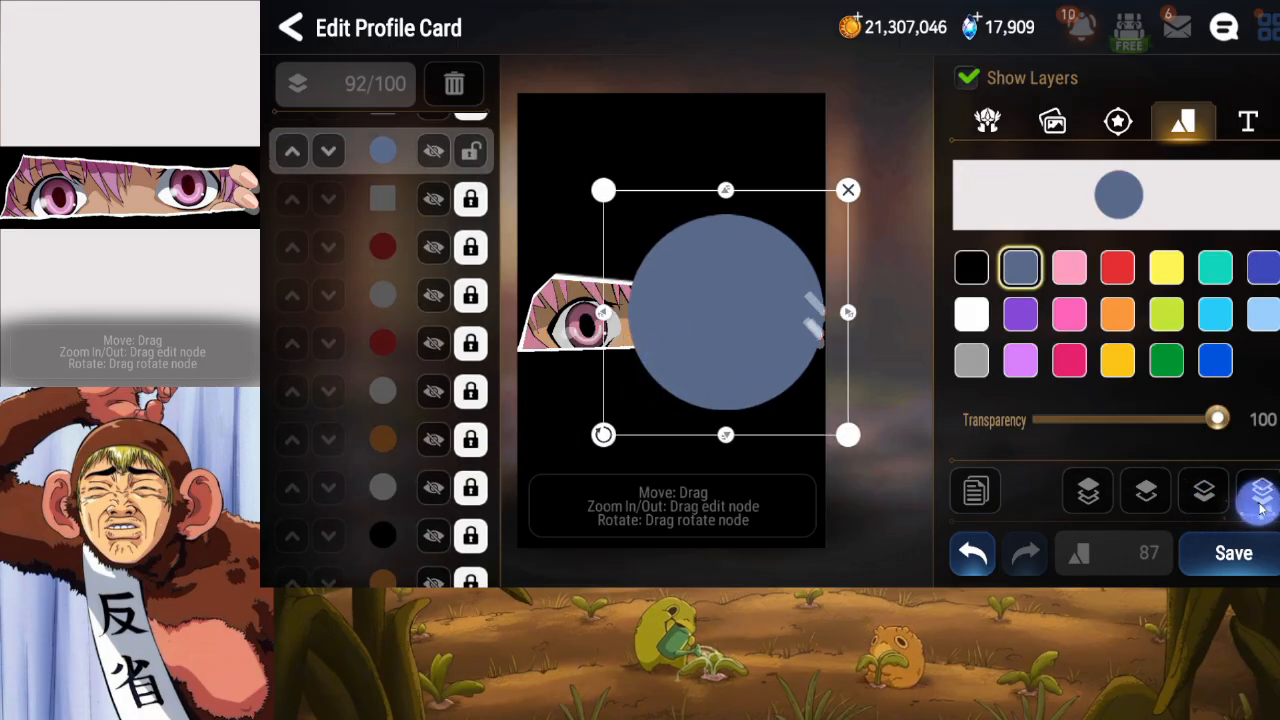
pyautogui.click(1157, 499)
pyautogui.click(1158, 499)
pyautogui.click(1158, 499)
pyautogui.click(1158, 499)
pyautogui.click(1158, 499)
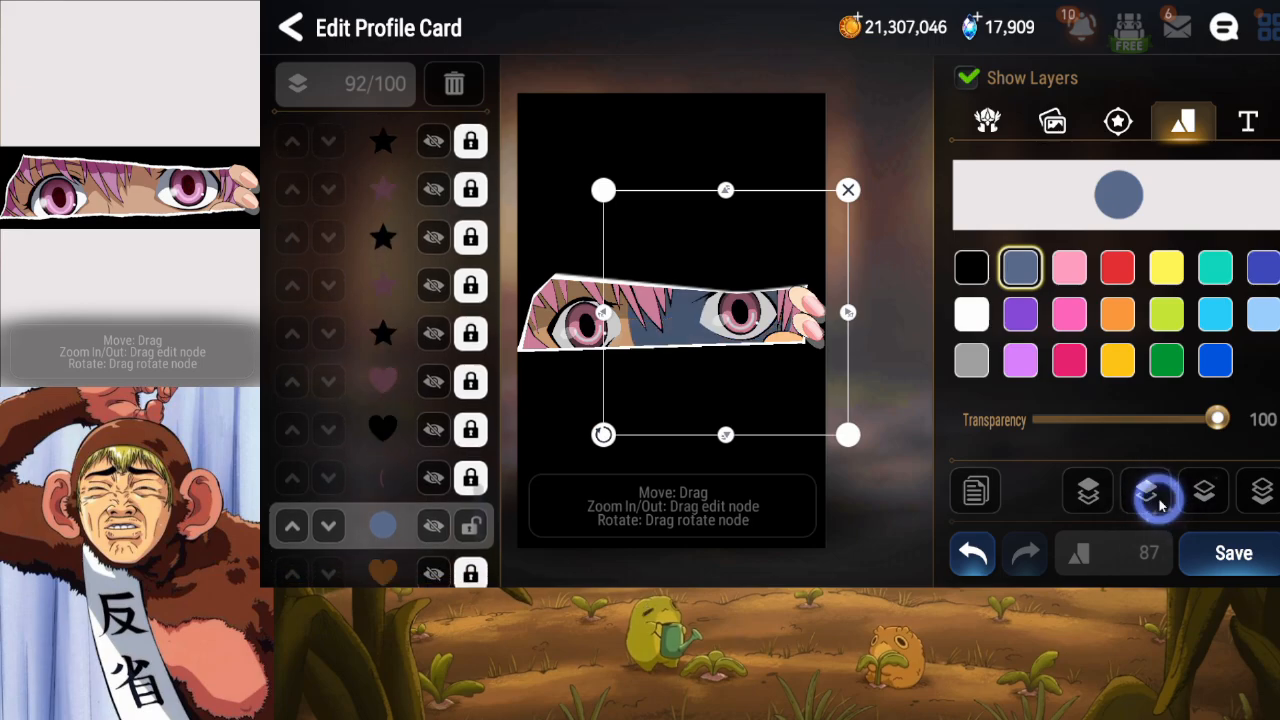
pyautogui.click(1158, 499)
pyautogui.click(1158, 499)
pyautogui.click(1158, 499)
pyautogui.click(1158, 499)
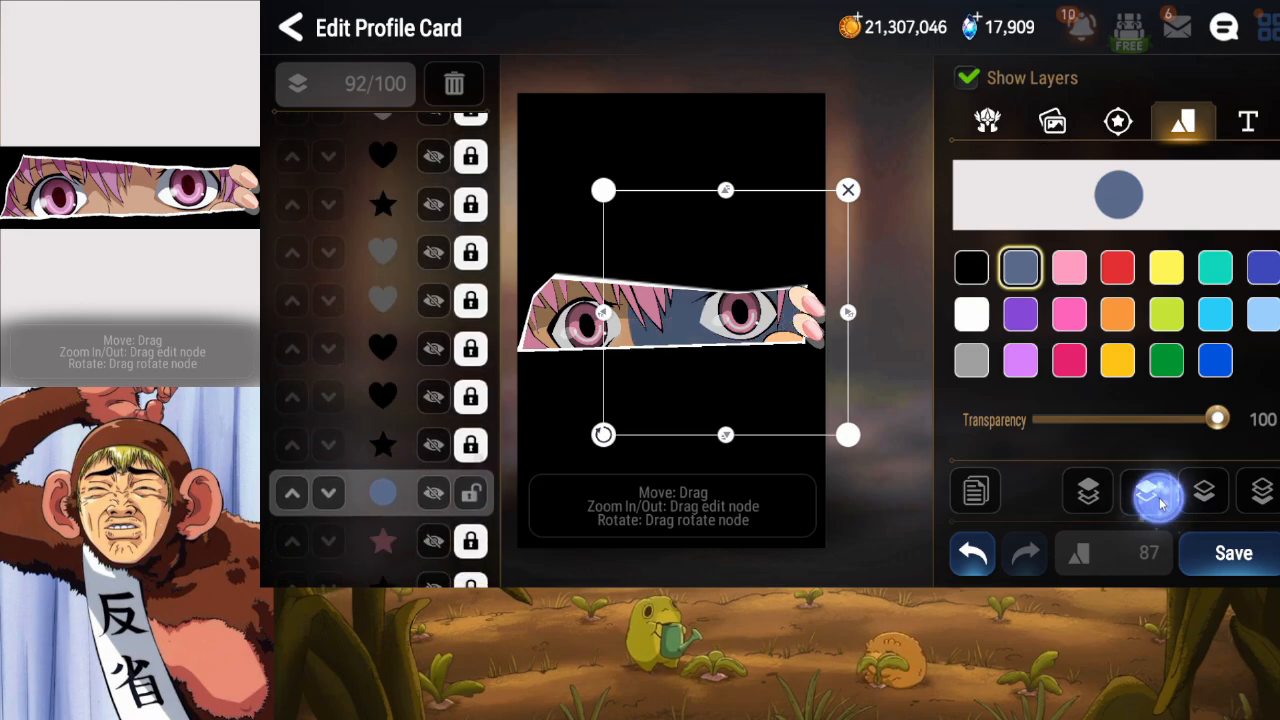
pyautogui.click(1158, 499)
pyautogui.click(1158, 499)
pyautogui.click(1158, 499)
pyautogui.click(1158, 499)
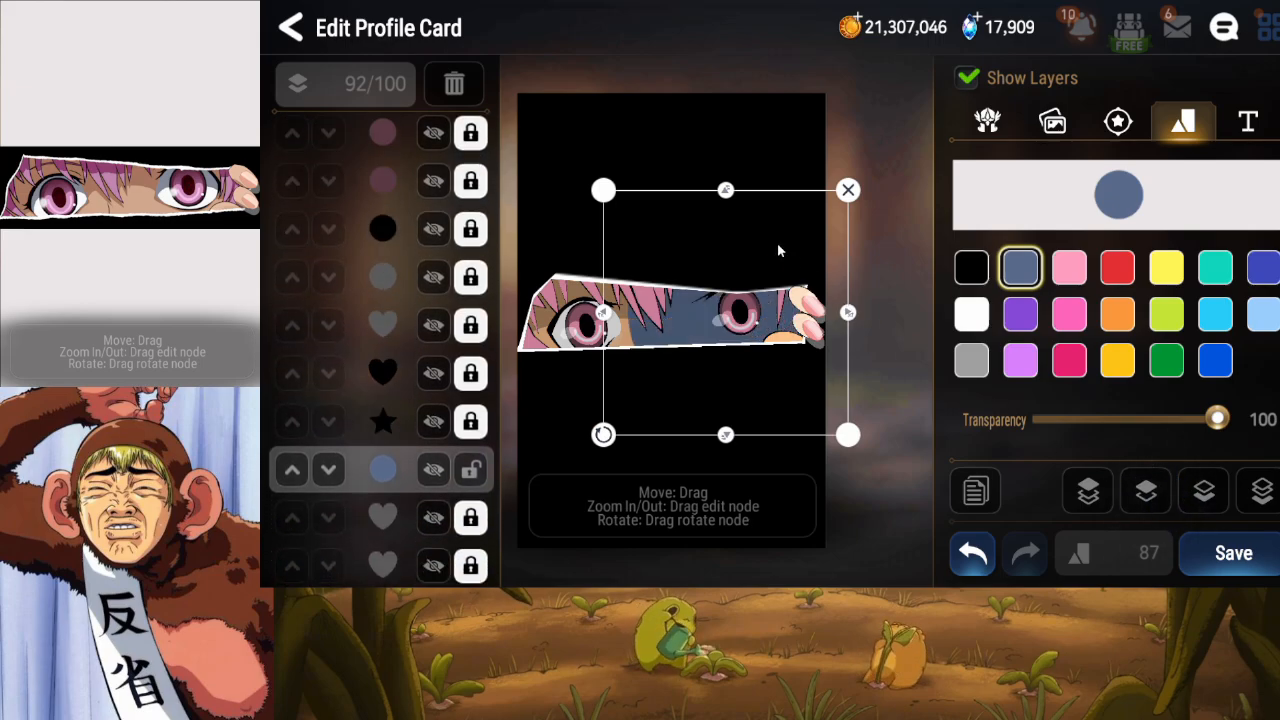
# Squash and narrow the slate-blue circle into an ellipse framing the right-hand eye, and fine-tune its position and height.
pyautogui.moveTo(731, 194); pyautogui.dragTo(742, 245)
pyautogui.click(858, 331)
pyautogui.click(797, 341)
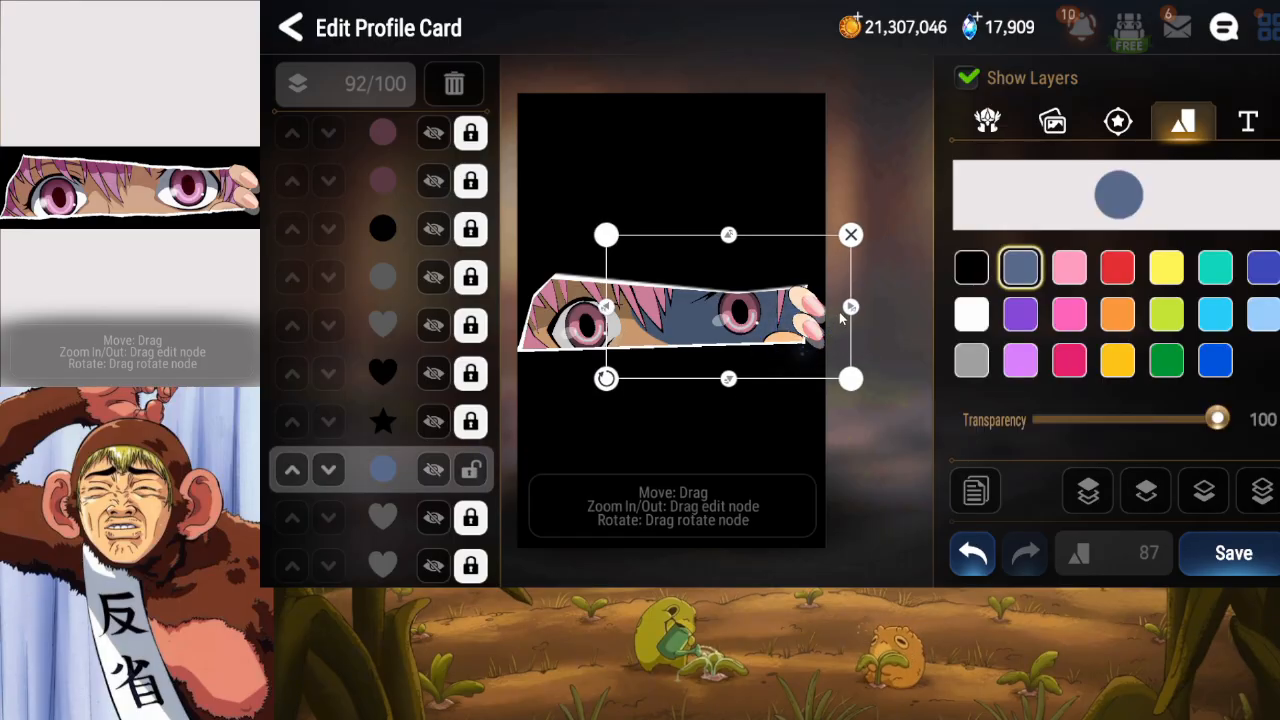
pyautogui.moveTo(850, 307); pyautogui.dragTo(786, 307)
pyautogui.moveTo(728, 229); pyautogui.dragTo(743, 269)
pyautogui.moveTo(795, 315); pyautogui.dragTo(799, 317)
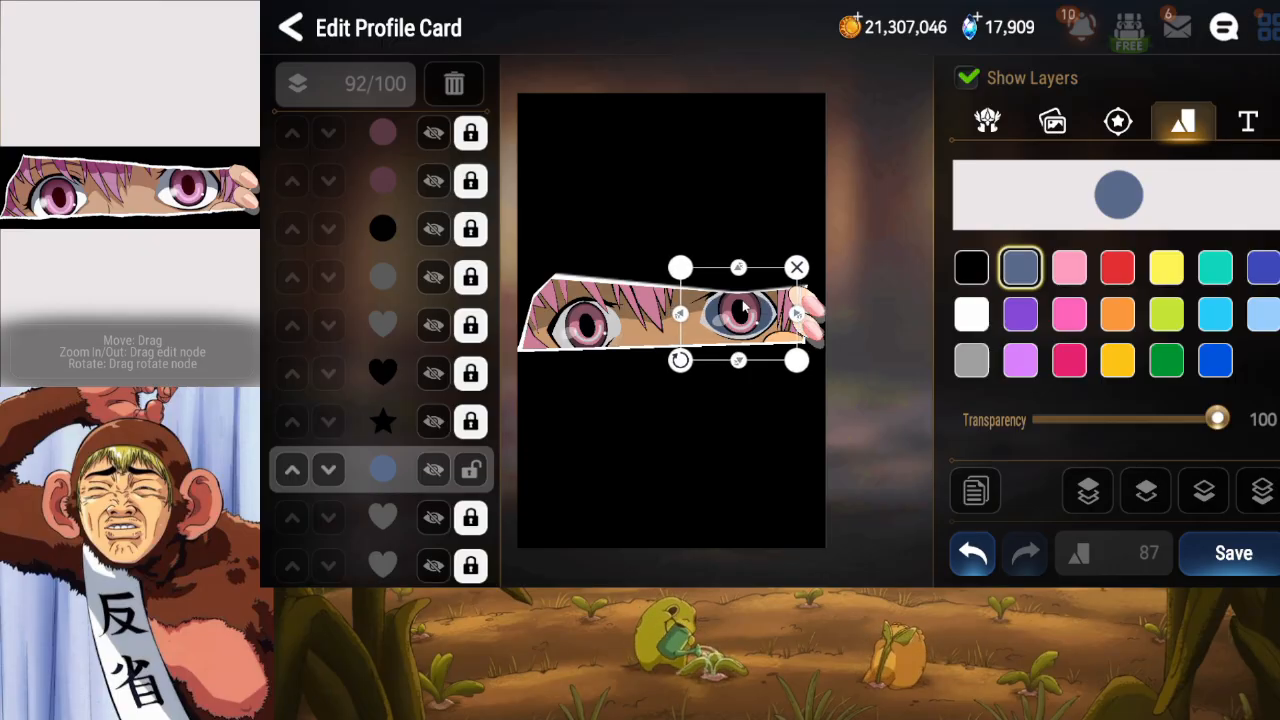
pyautogui.moveTo(703, 364); pyautogui.dragTo(703, 361)
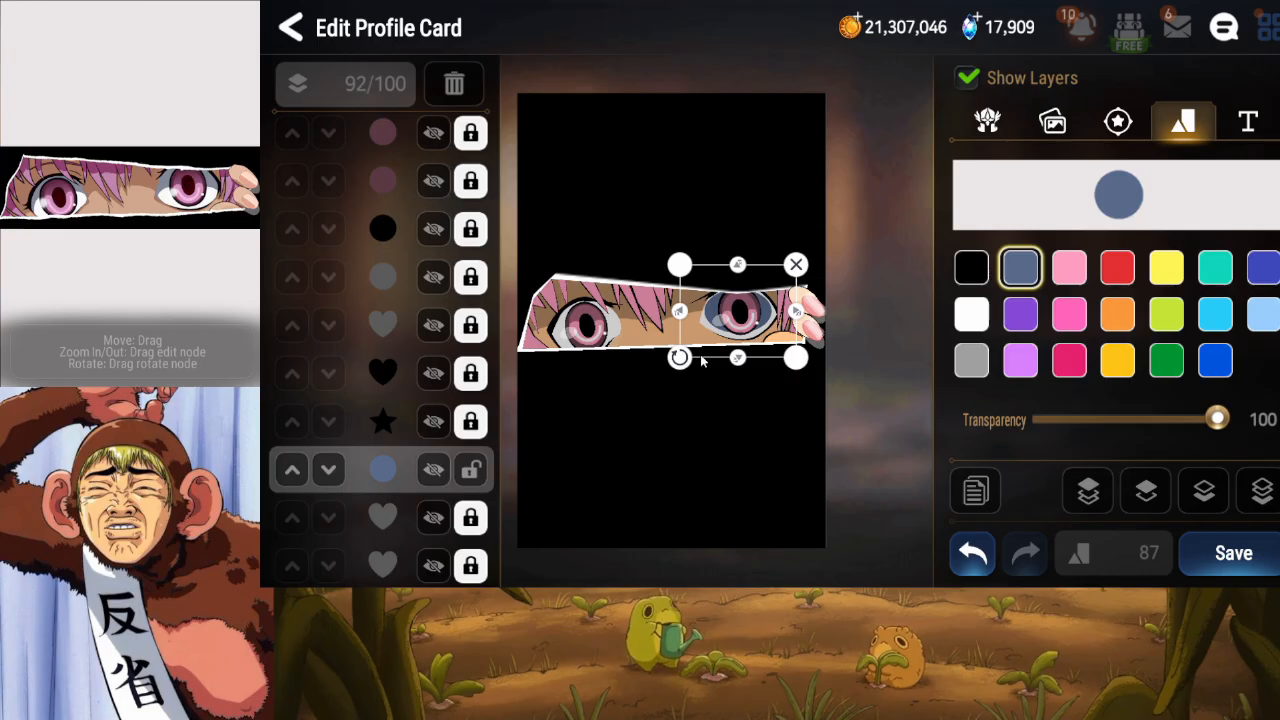
pyautogui.moveTo(738, 266); pyautogui.dragTo(736, 305)
pyautogui.click(736, 303)
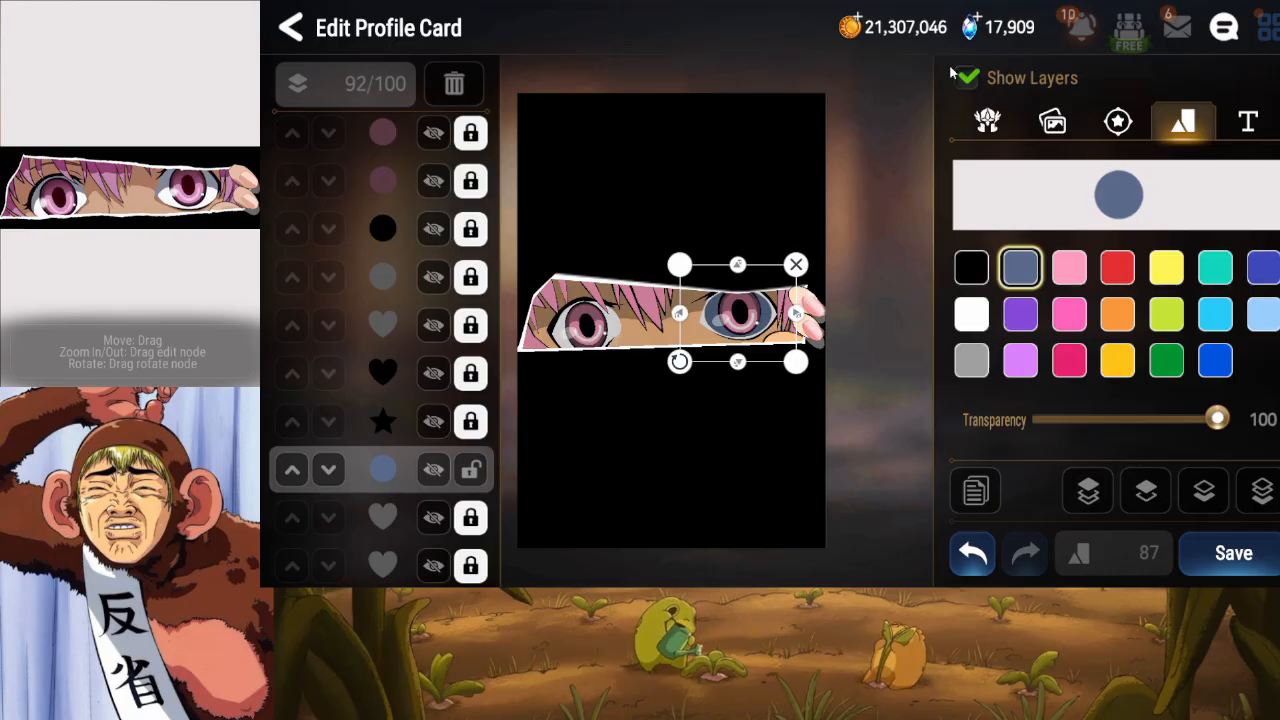
# Recolor the ellipse around the right-hand eye black and set its transparency to 33.
pyautogui.click(975, 275)
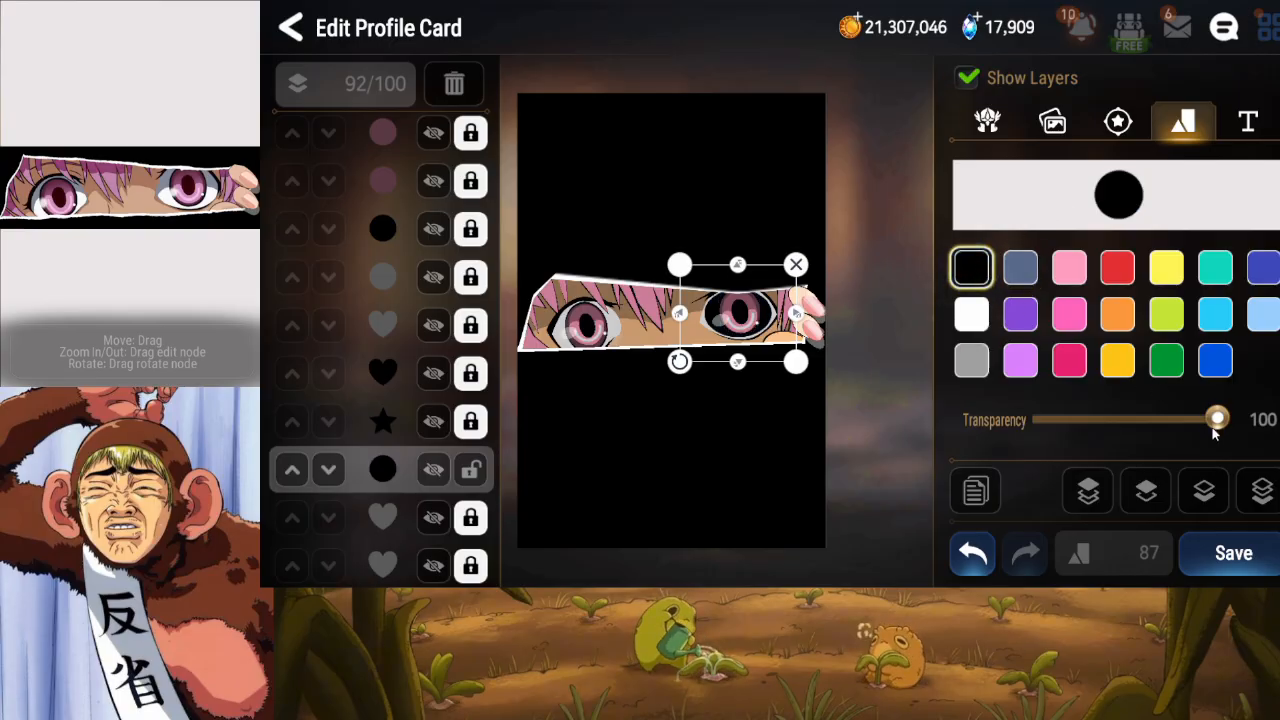
pyautogui.moveTo(1215, 432); pyautogui.dragTo(1100, 427)
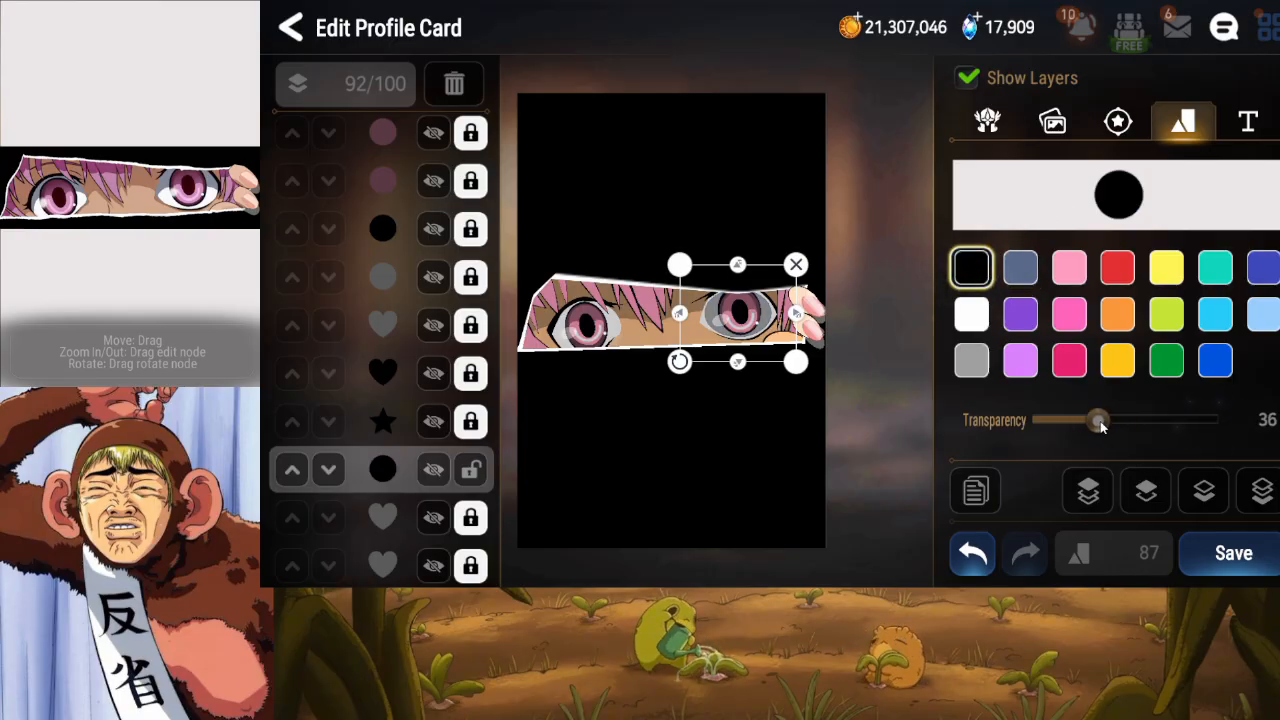
pyautogui.click(805, 328)
pyautogui.click(788, 327)
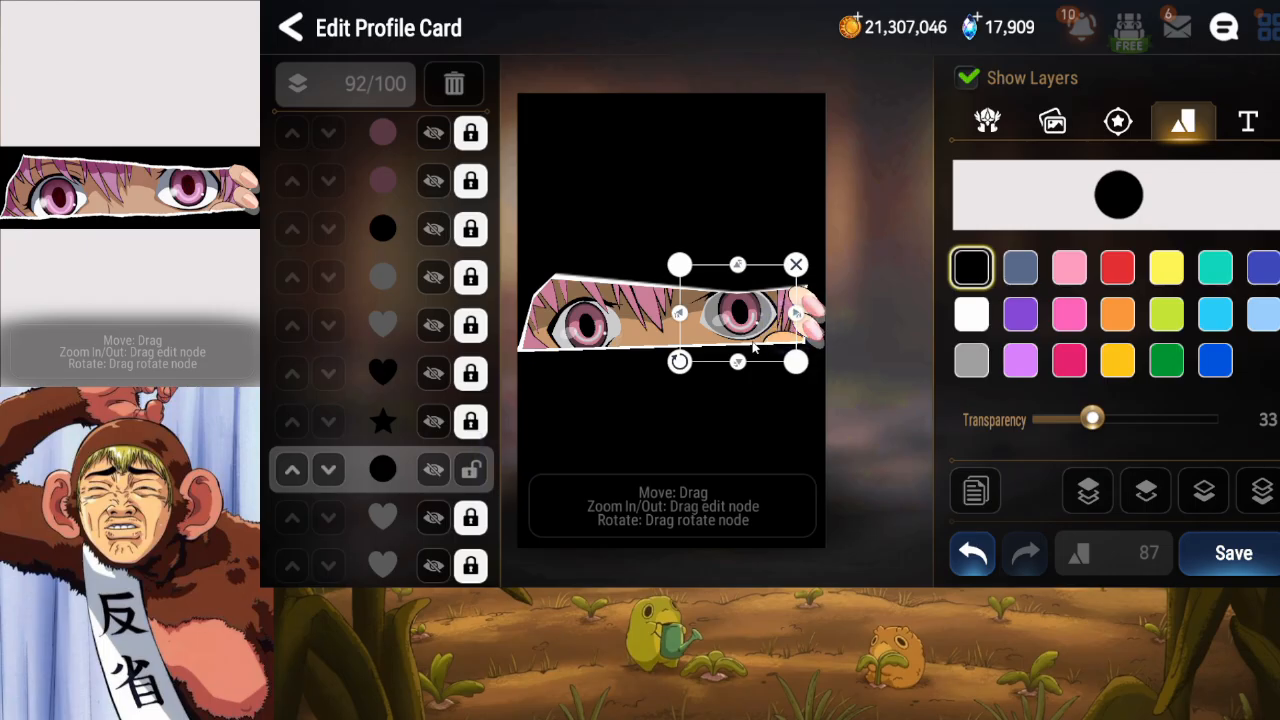
# Delete the semi-transparent black ellipse over the right-hand eye.
pyautogui.click(686, 363)
pyautogui.click(742, 366)
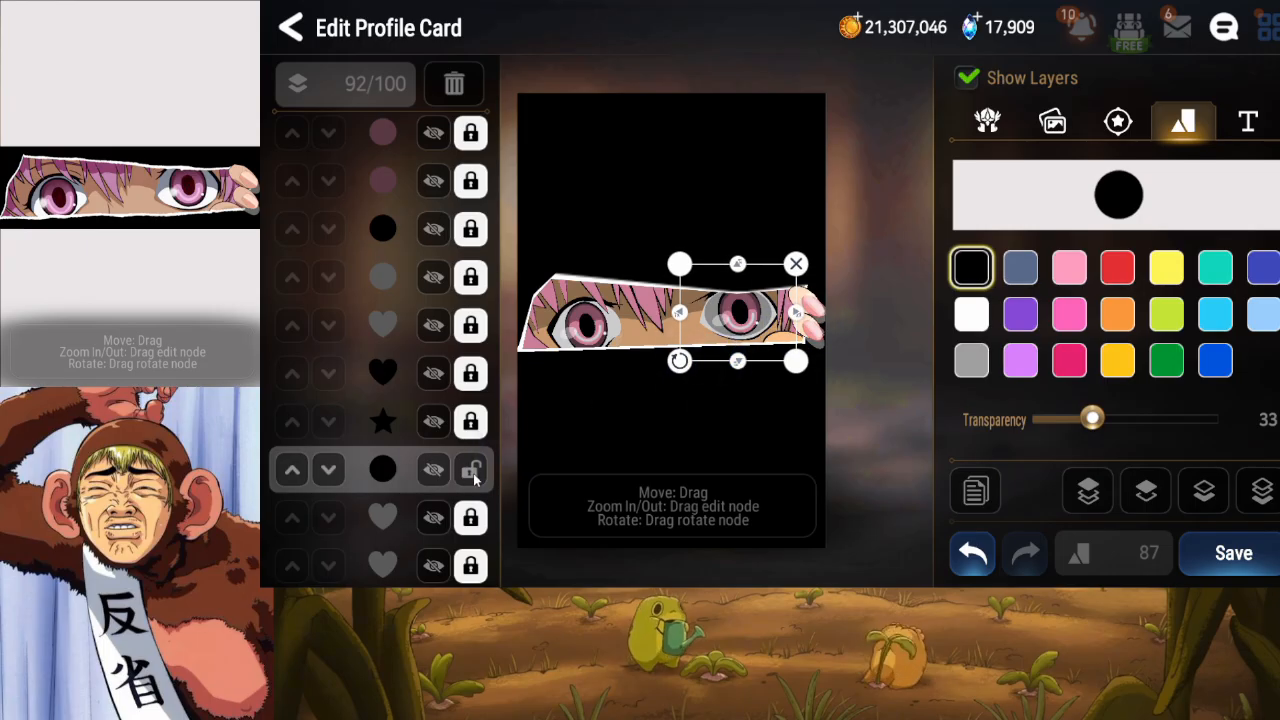
pyautogui.click(464, 86)
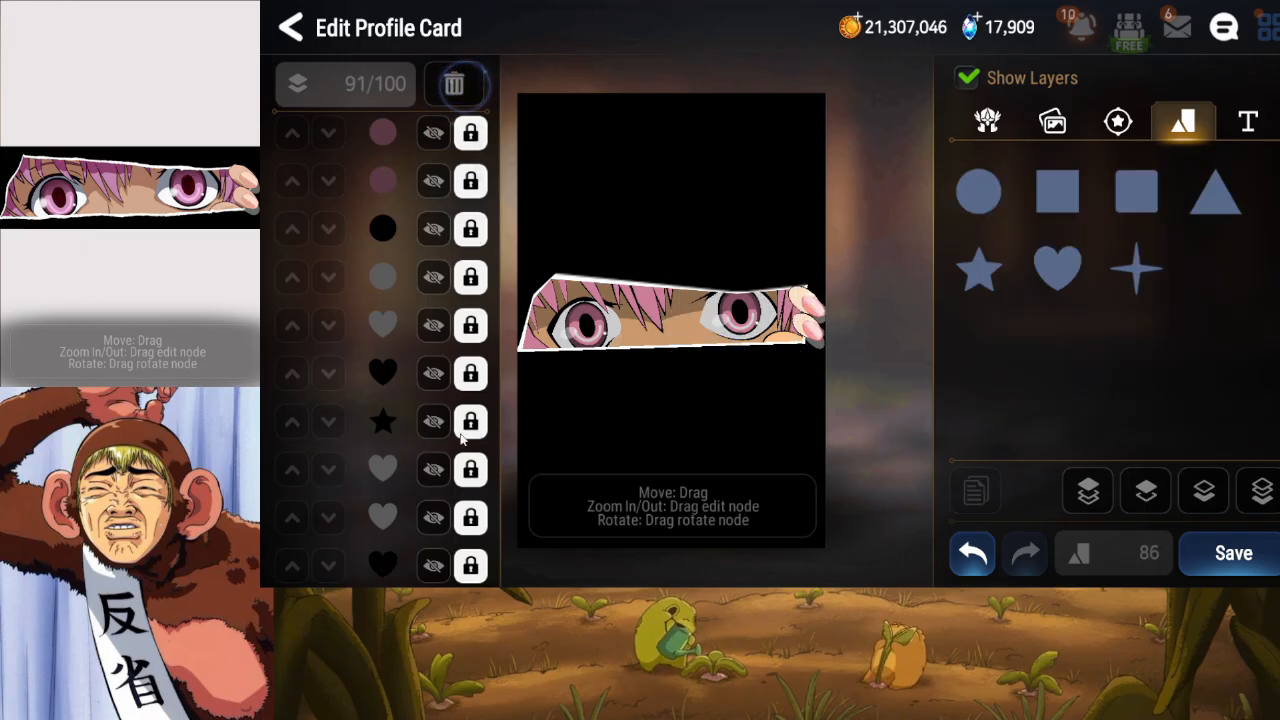
# Set the transparency of the lower of the two adjacent white hearts in the right-hand eye to 75 and lock it.
pyautogui.click(432, 560)
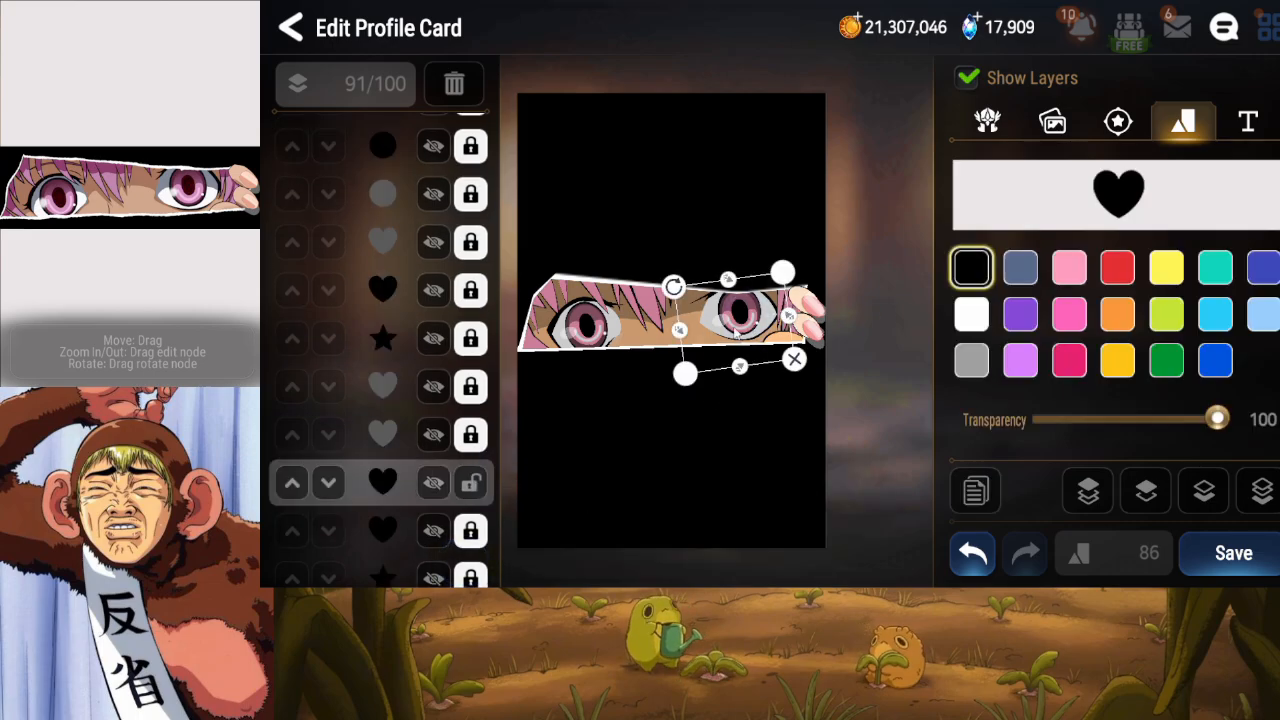
pyautogui.click(467, 468)
pyautogui.click(437, 433)
pyautogui.click(456, 429)
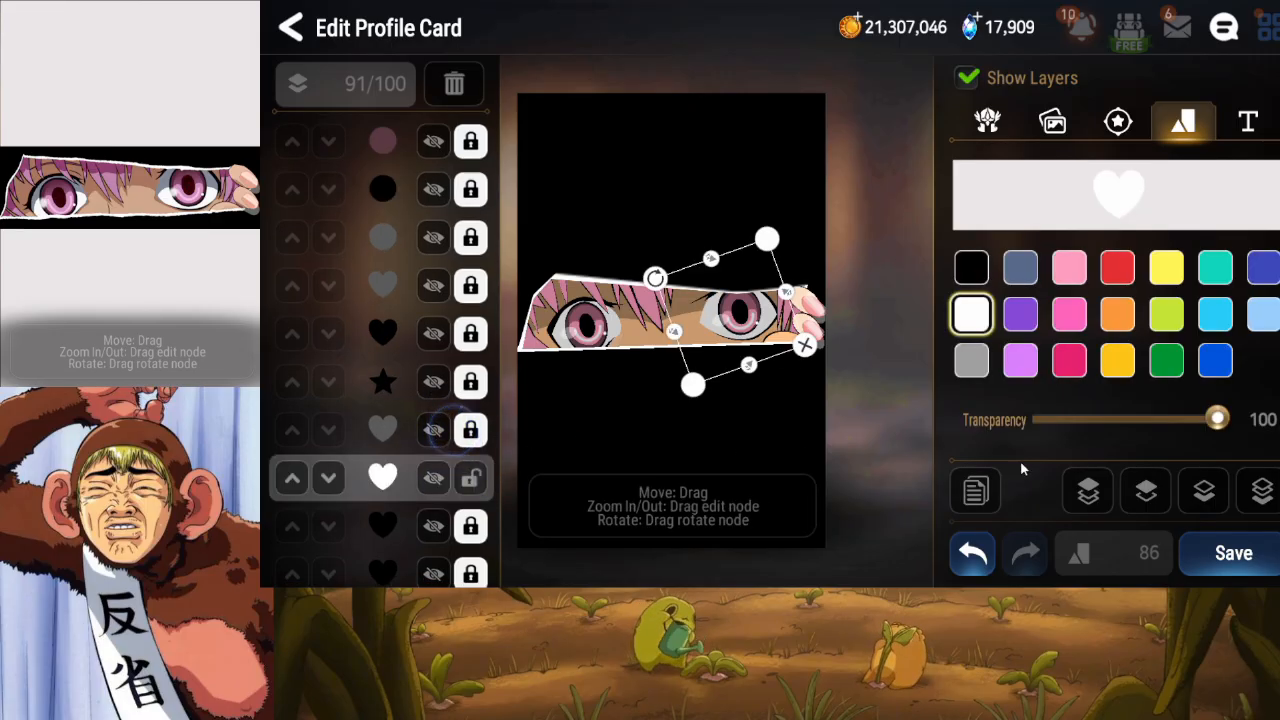
pyautogui.moveTo(1216, 421); pyautogui.dragTo(1172, 429)
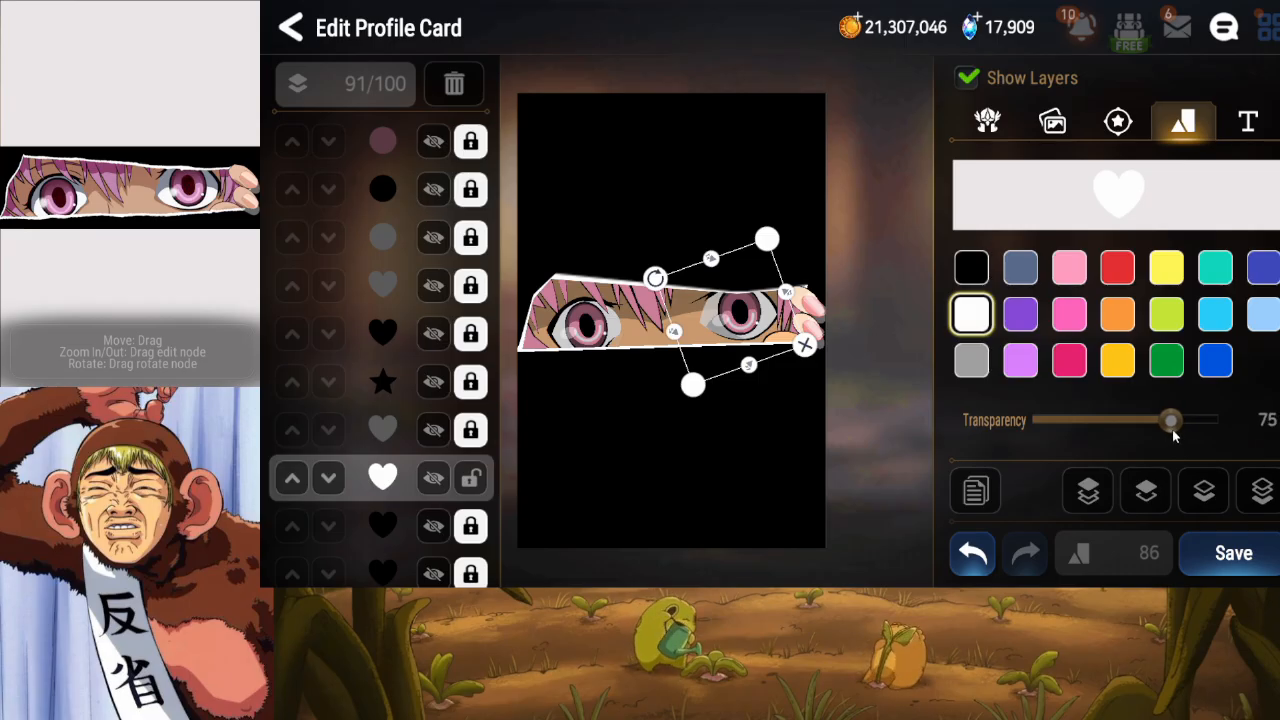
pyautogui.click(477, 478)
# Tilt and reshape the black heart just below the two white hearts to adjust the right-hand eye's outline, and lock it.
pyautogui.click(443, 515)
pyautogui.click(471, 520)
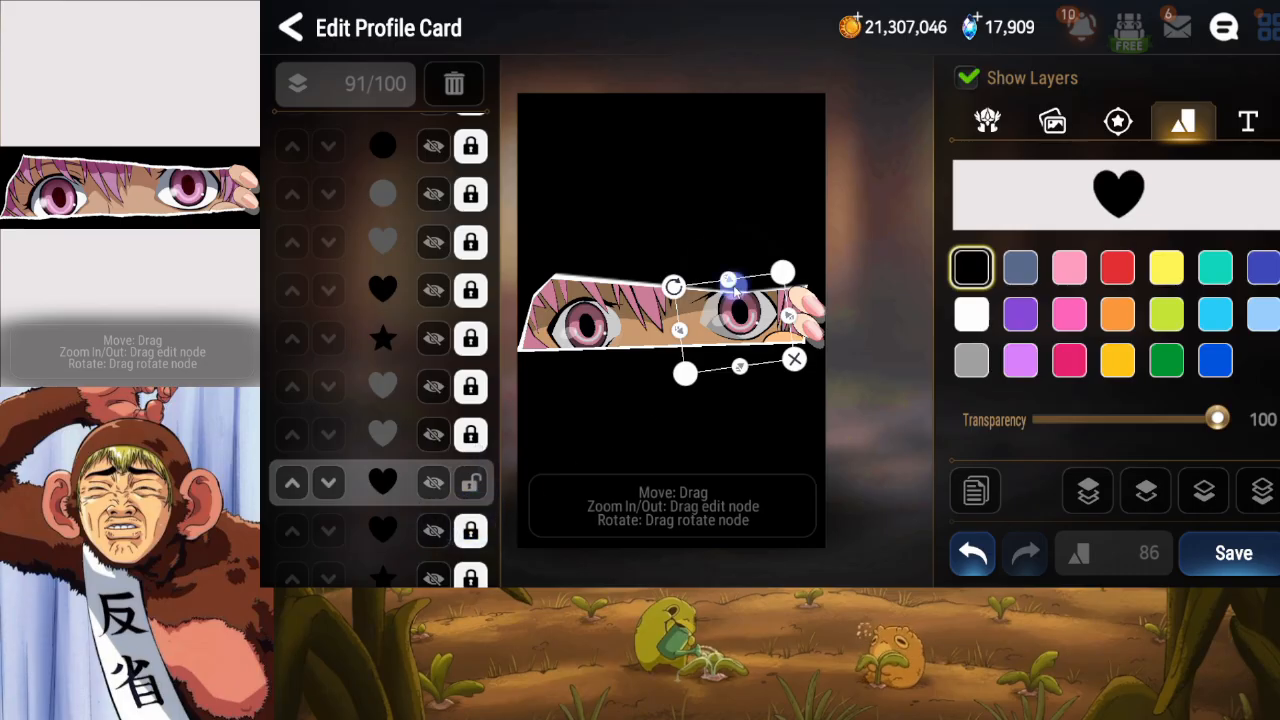
pyautogui.moveTo(733, 285)
pyautogui.mouseDown()
pyautogui.moveTo(722, 262)
pyautogui.moveTo(666, 279)
pyautogui.moveTo(715, 261)
pyautogui.moveTo(719, 288)
pyautogui.mouseUp()
pyautogui.click(679, 250)
pyautogui.click(672, 271)
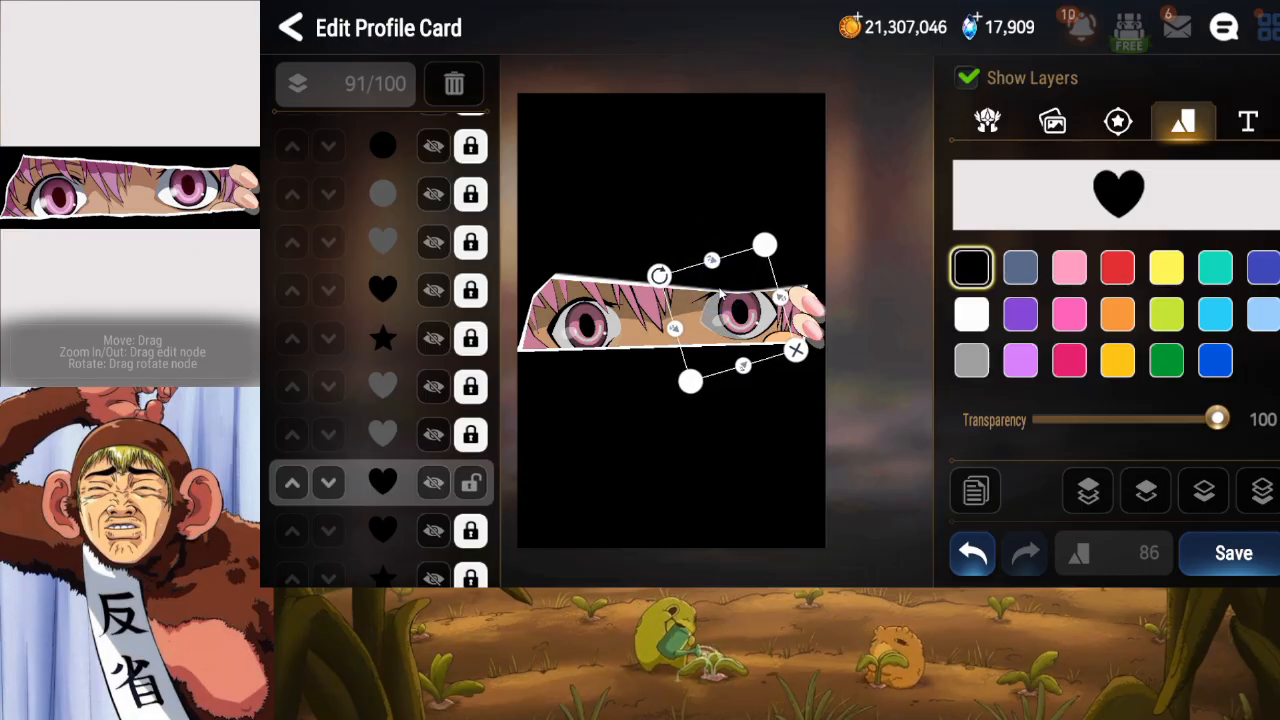
pyautogui.click(471, 483)
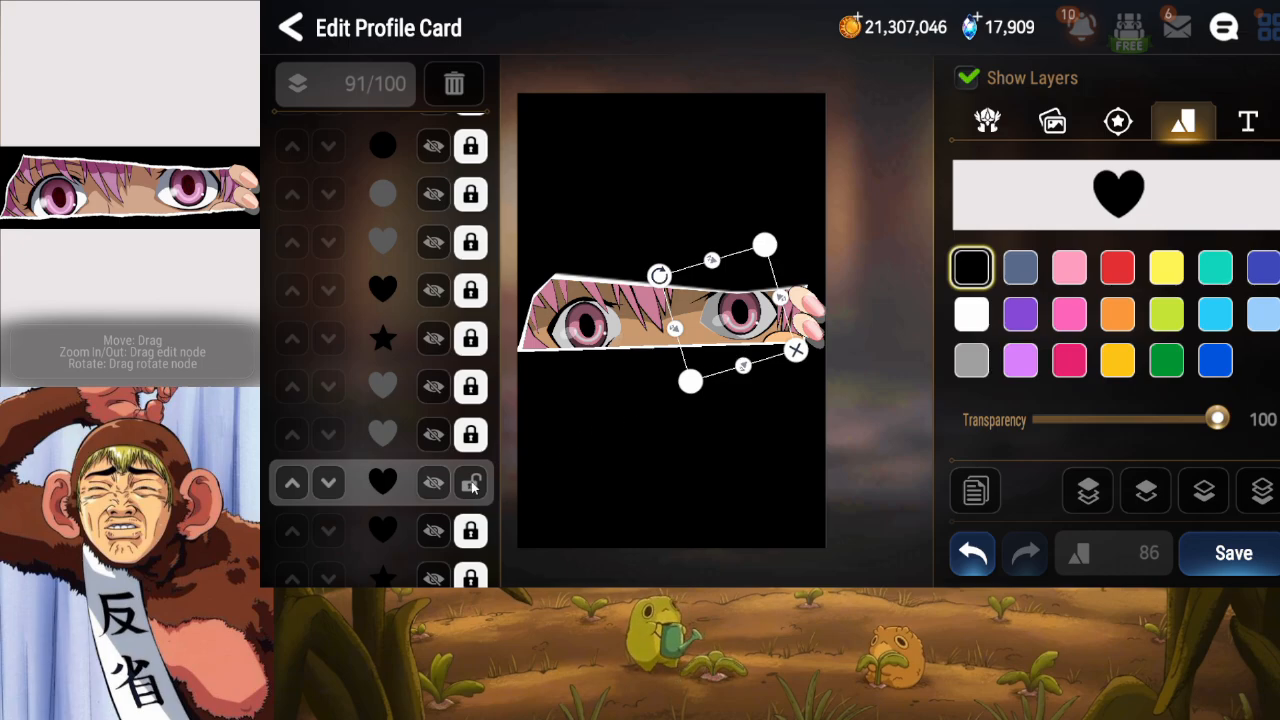
# Set the transparency of the upper of the two adjacent white hearts in the right-hand eye to 75 and lock it.
pyautogui.click(432, 437)
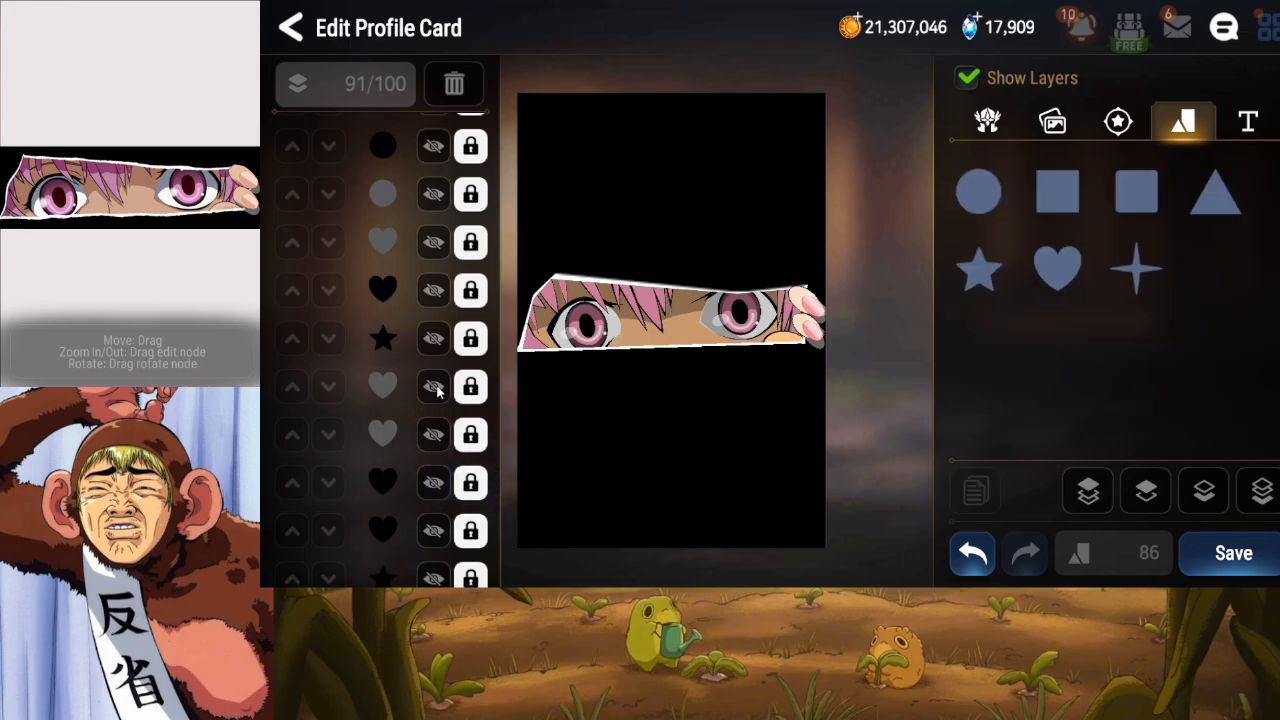
pyautogui.click(471, 386)
pyautogui.moveTo(1216, 420); pyautogui.dragTo(1175, 434)
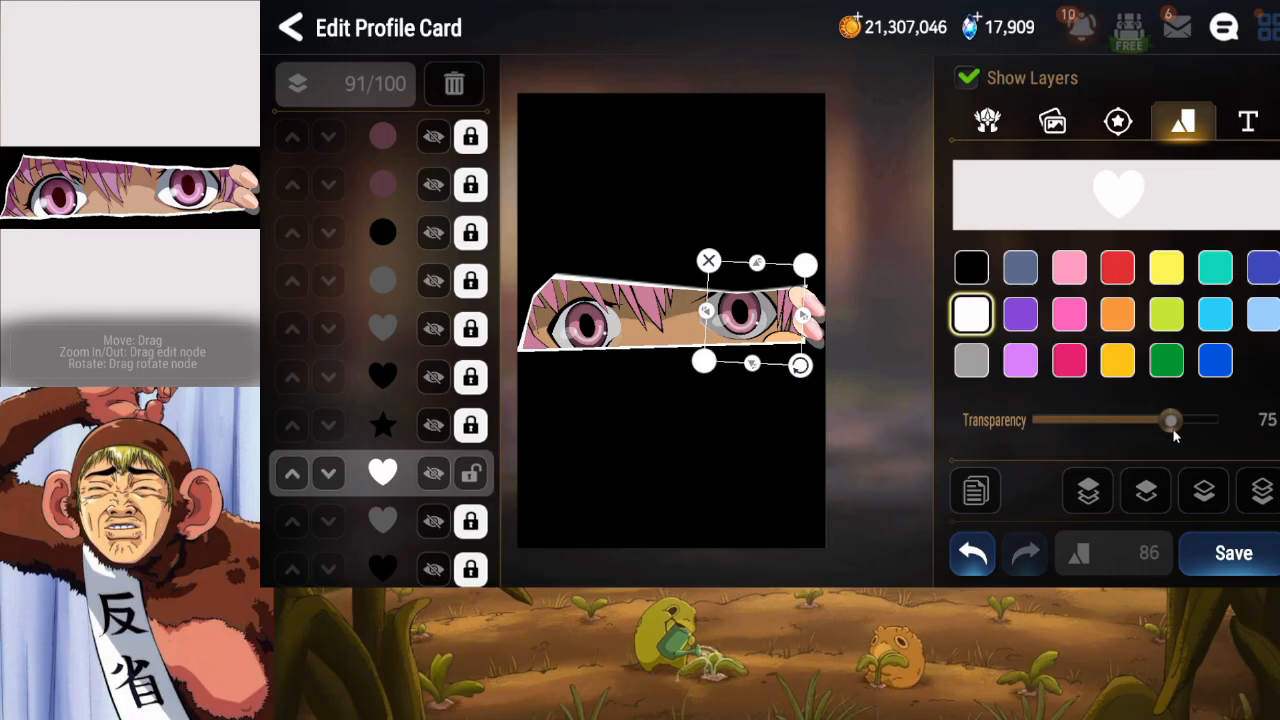
pyautogui.click(473, 482)
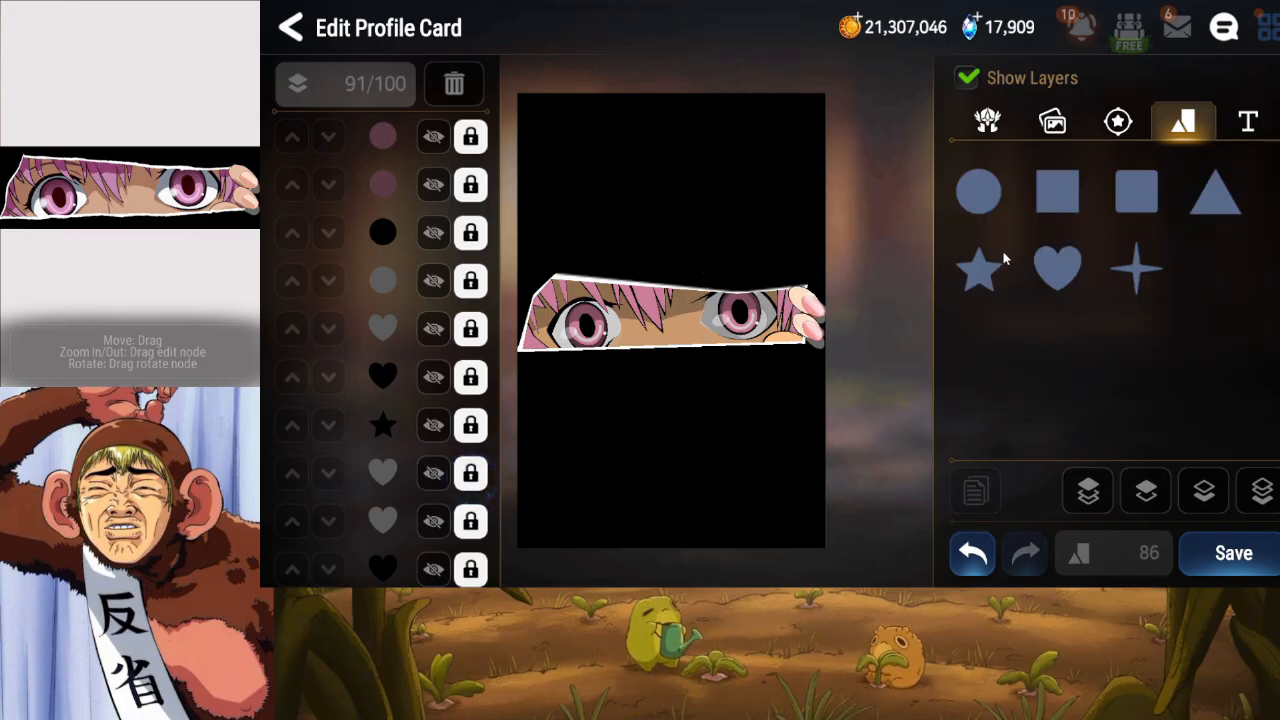
# Add a circle over the right-hand eye and reorder it directly below the black star layer and above the two white hearts.
pyautogui.click(986, 203)
pyautogui.moveTo(744, 317); pyautogui.dragTo(770, 322)
pyautogui.click(1273, 496)
pyautogui.click(1160, 500)
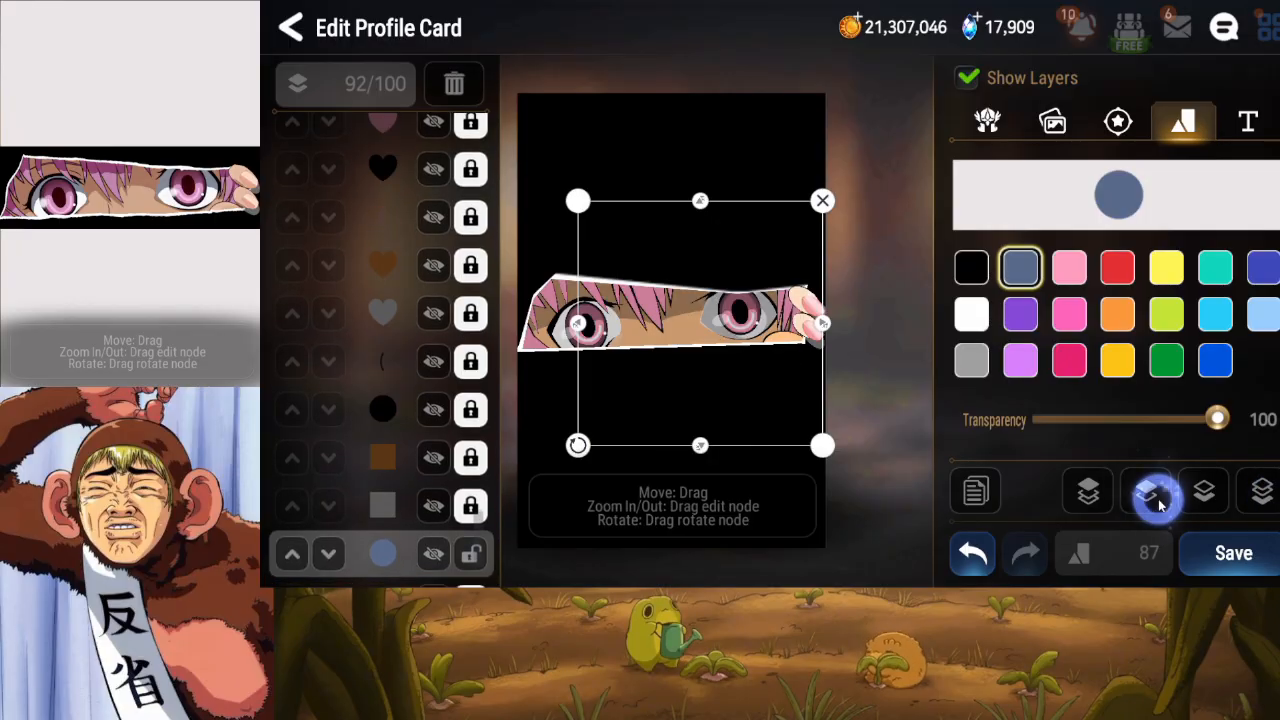
pyautogui.click(1158, 500)
pyautogui.click(1158, 500)
pyautogui.click(1157, 502)
pyautogui.click(1158, 500)
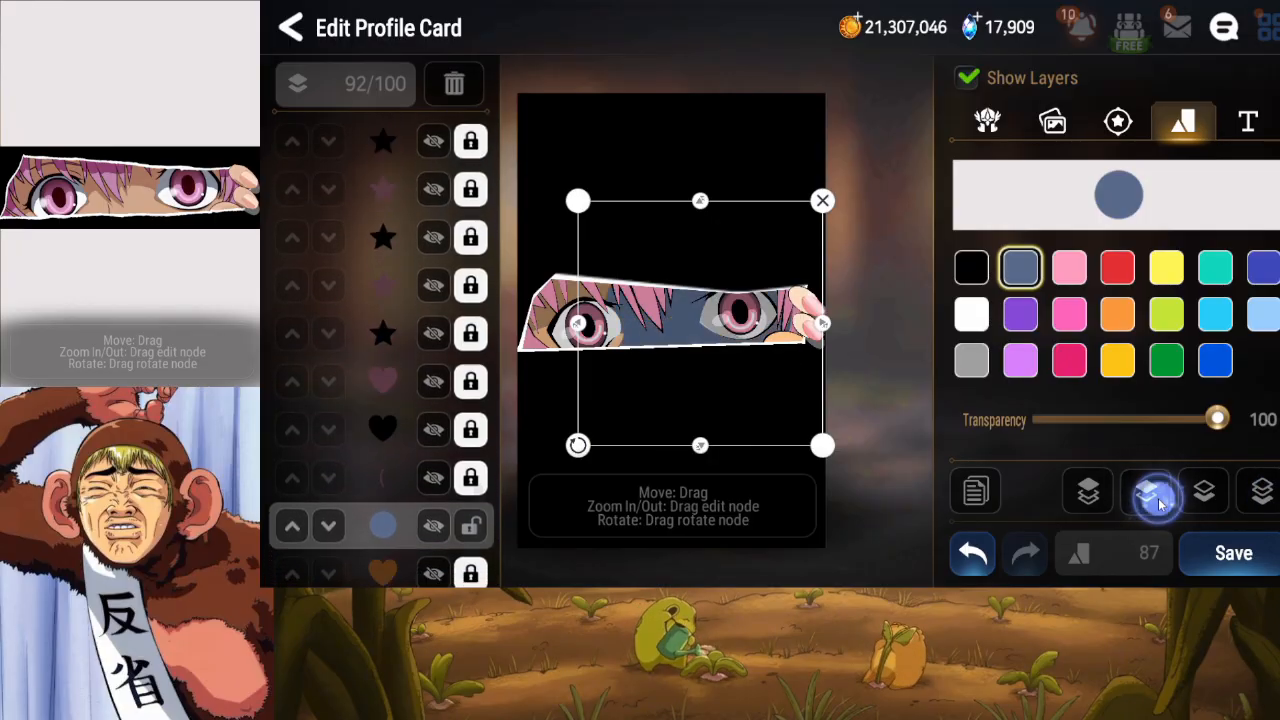
pyautogui.click(1158, 500)
pyautogui.click(1158, 500)
pyautogui.click(1158, 500)
pyautogui.click(1158, 500)
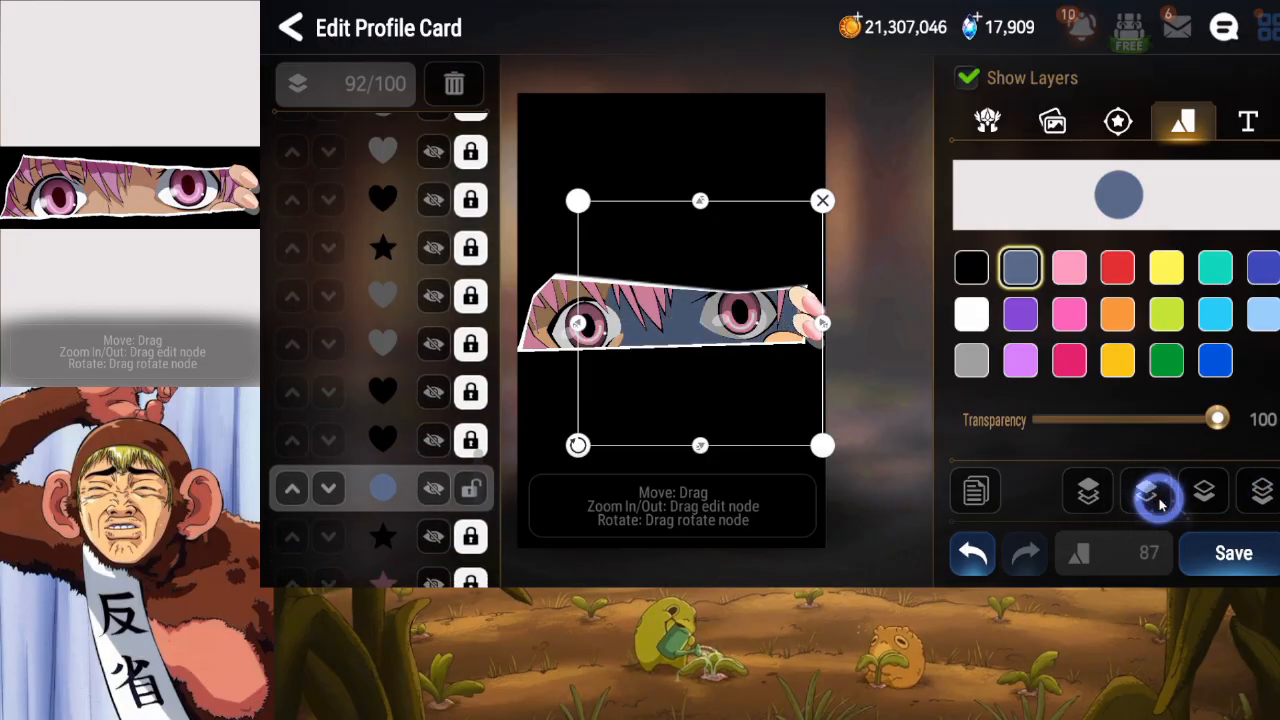
pyautogui.click(1158, 500)
pyautogui.click(1158, 500)
pyautogui.click(1160, 500)
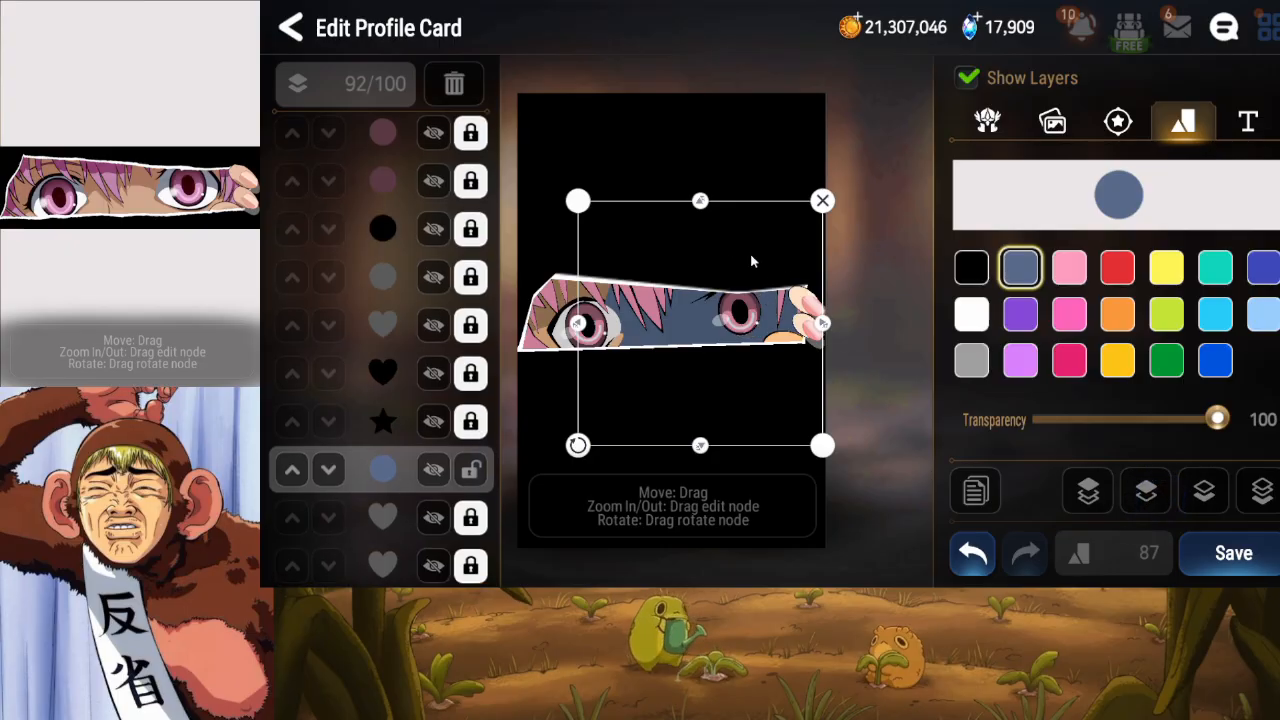
# Squash, narrow and tilt the new circle into an ellipse framing the right-hand eye, and recolor it white.
pyautogui.moveTo(700, 209); pyautogui.dragTo(700, 292)
pyautogui.moveTo(722, 336); pyautogui.dragTo(731, 340)
pyautogui.moveTo(834, 332); pyautogui.dragTo(766, 340)
pyautogui.click(971, 314)
pyautogui.moveTo(684, 362); pyautogui.dragTo(752, 364)
pyautogui.moveTo(797, 317); pyautogui.dragTo(795, 318)
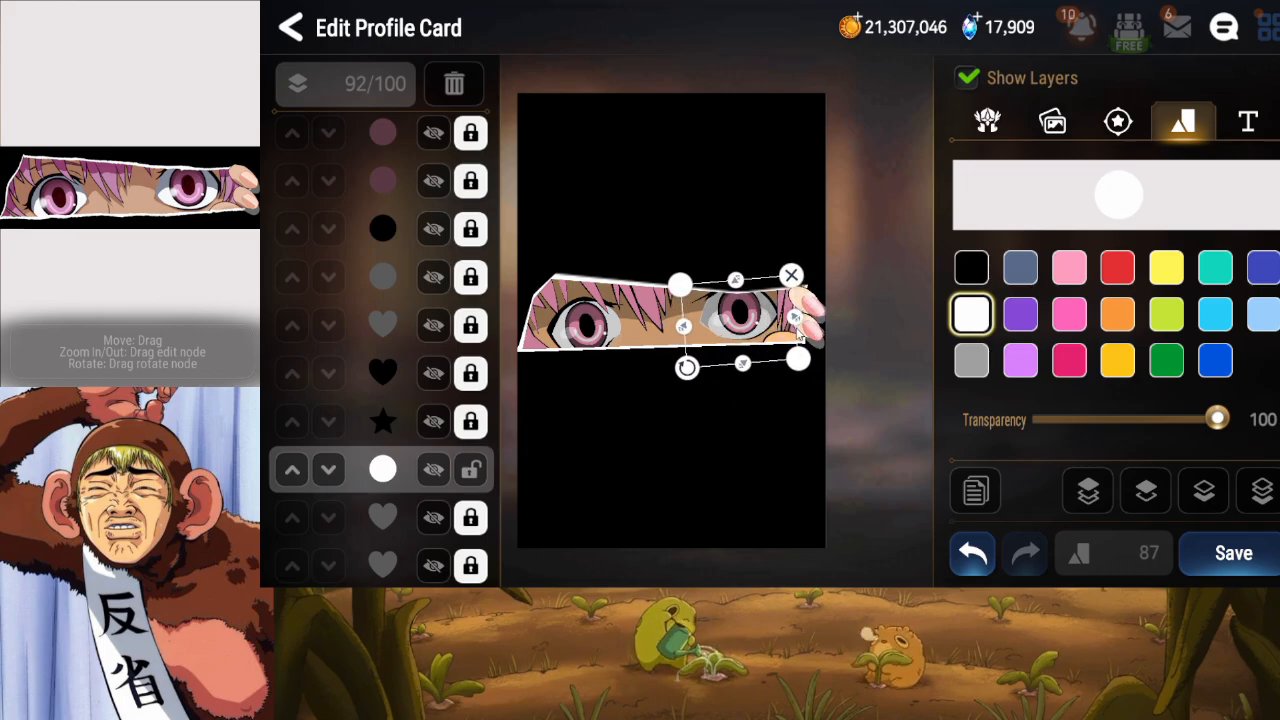
# Fine-tune and lock the white ellipse around the right-hand eye, and save the profile card.
pyautogui.moveTo(734, 281)
pyautogui.mouseDown()
pyautogui.moveTo(734, 292)
pyautogui.moveTo(736, 281)
pyautogui.mouseUp()
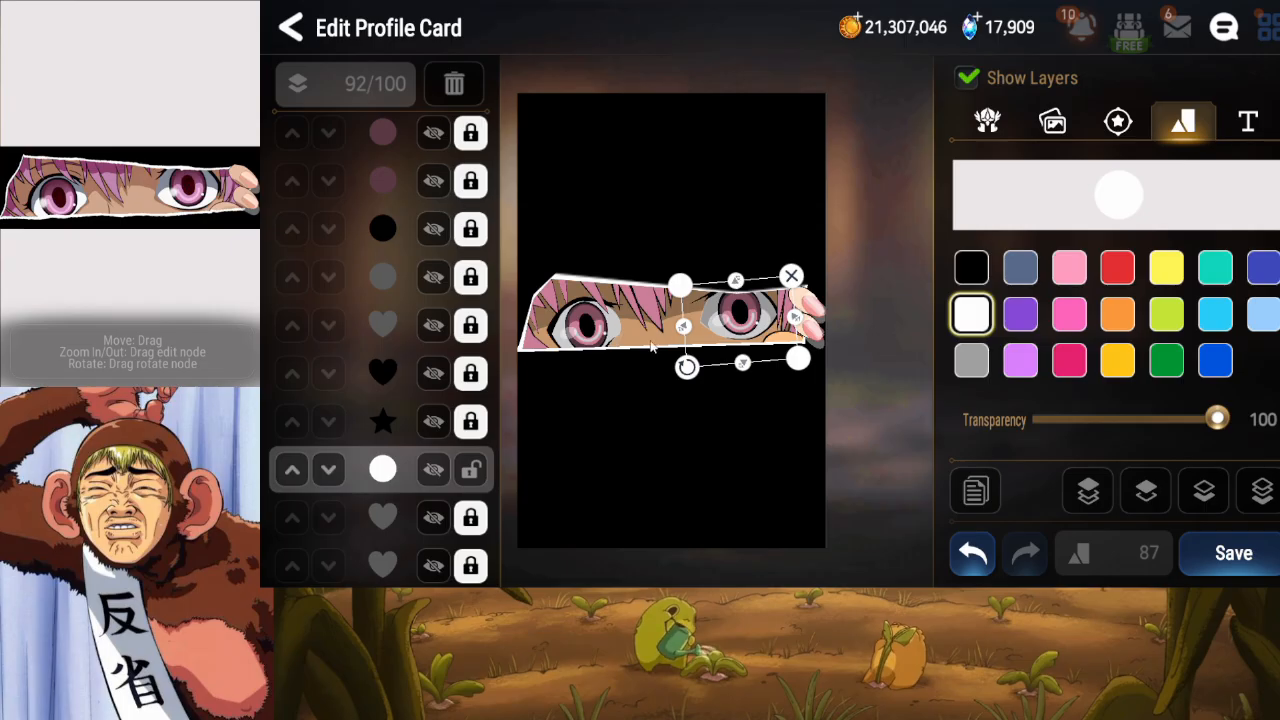
pyautogui.click(478, 470)
pyautogui.click(1234, 553)
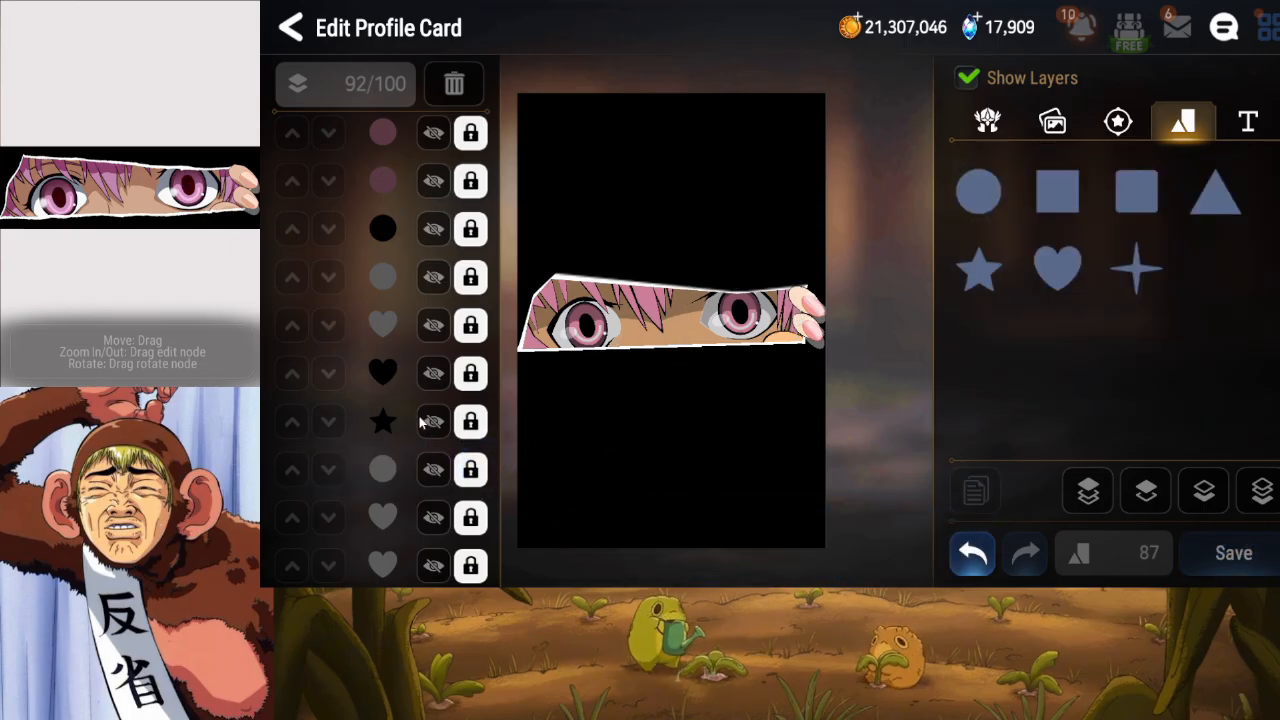
# Toggle the slate circle and the light heart above the black heart layer to check their parts, leaving both shown.
pyautogui.click(428, 293)
pyautogui.click(428, 293)
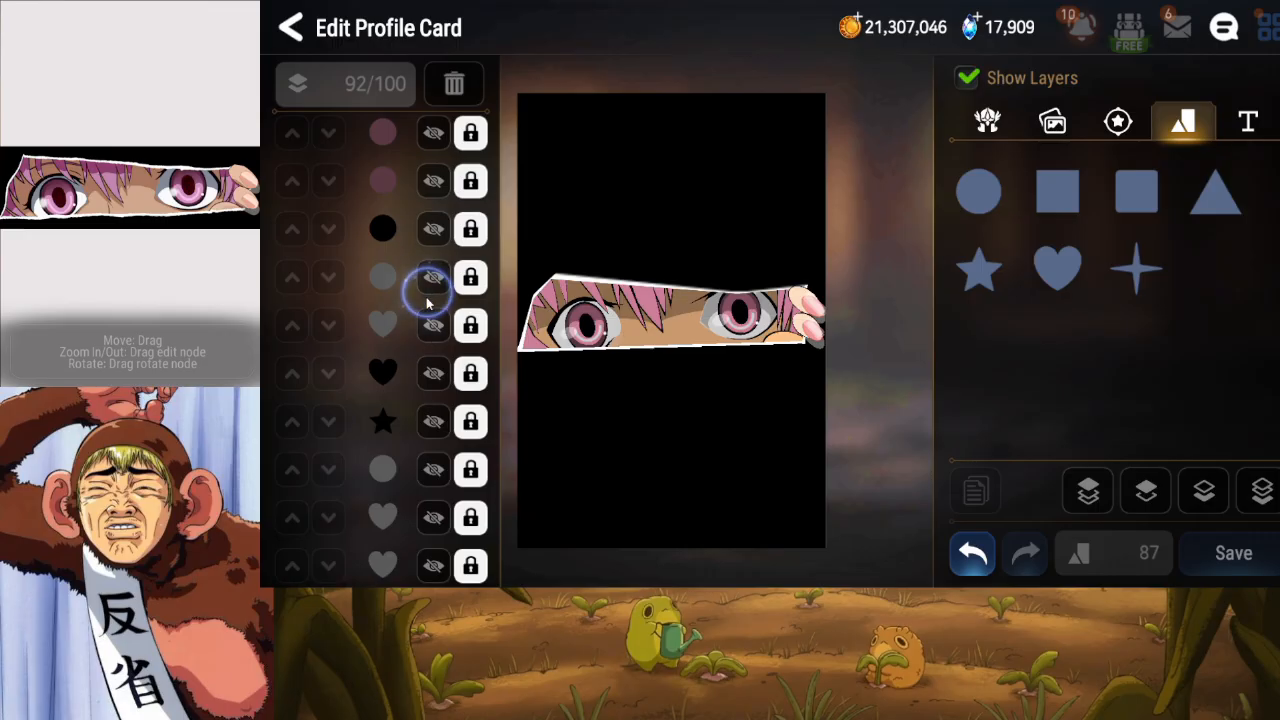
pyautogui.click(432, 280)
pyautogui.click(434, 284)
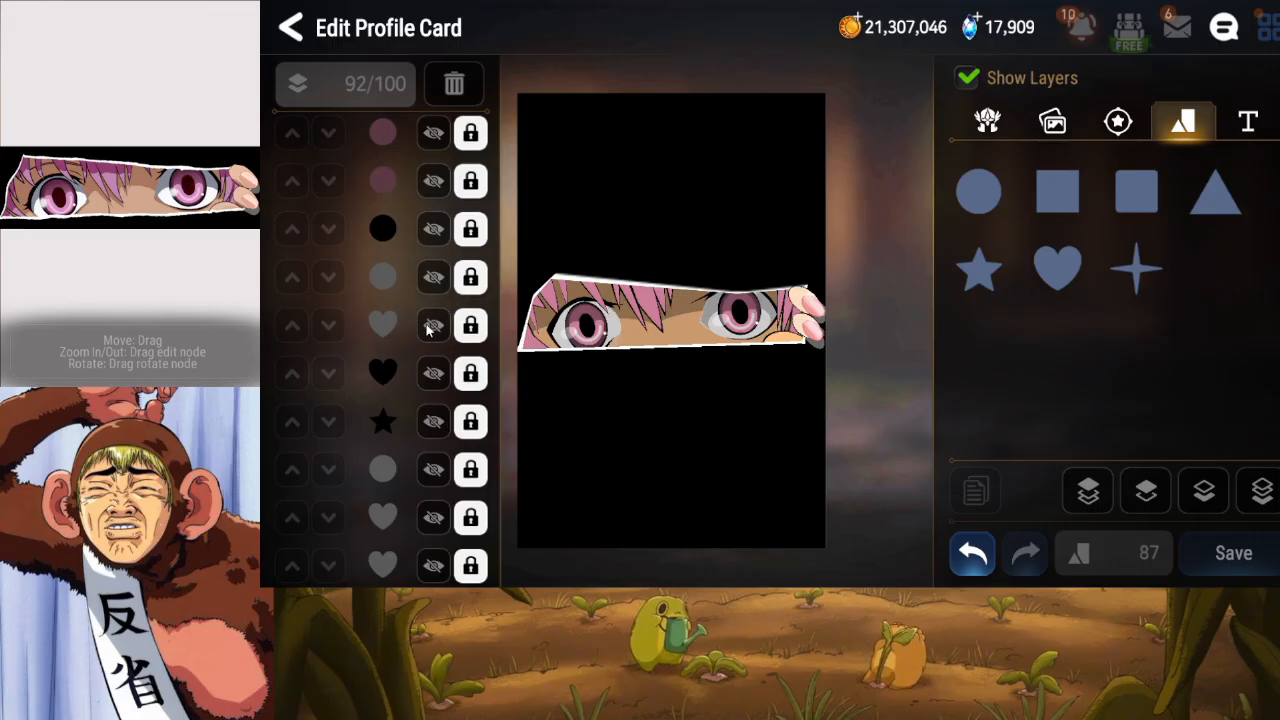
pyautogui.click(425, 324)
pyautogui.click(424, 324)
# Try a transparency of 71 on the white heart in the left-hand eye, raise it back toward full, and lock the layer.
pyautogui.click(461, 325)
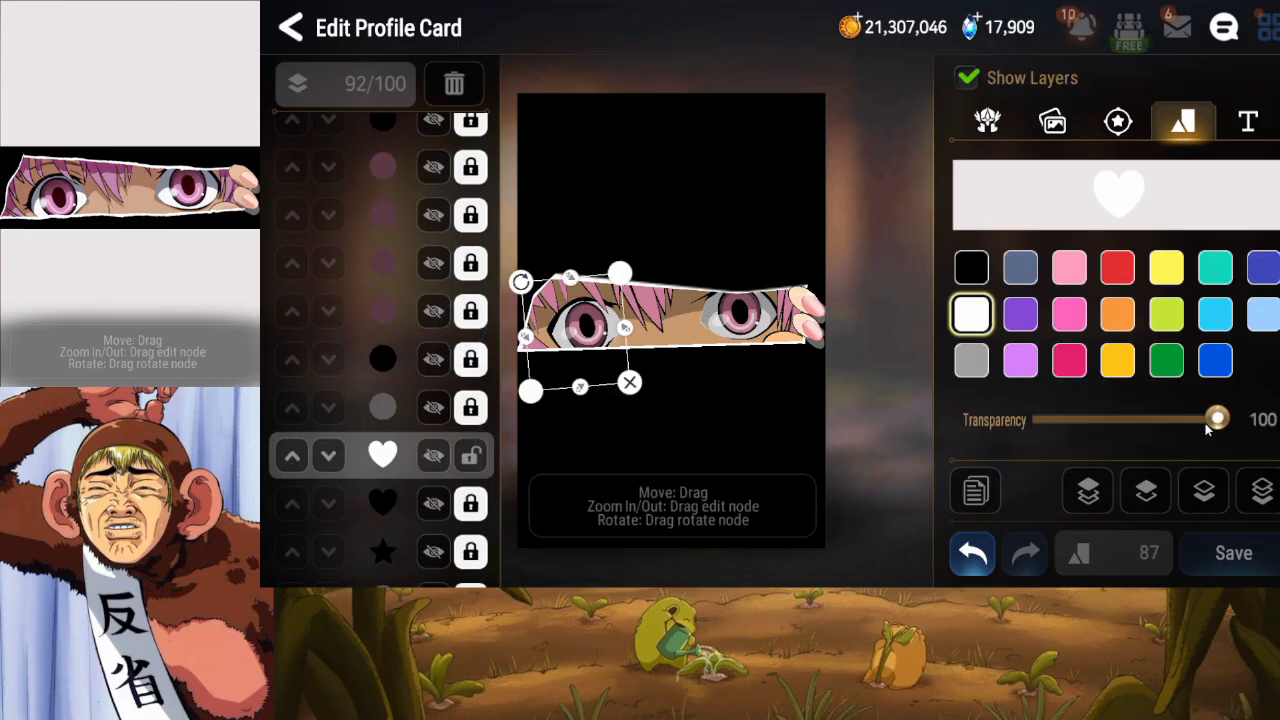
pyautogui.moveTo(1207, 428); pyautogui.dragTo(1167, 430)
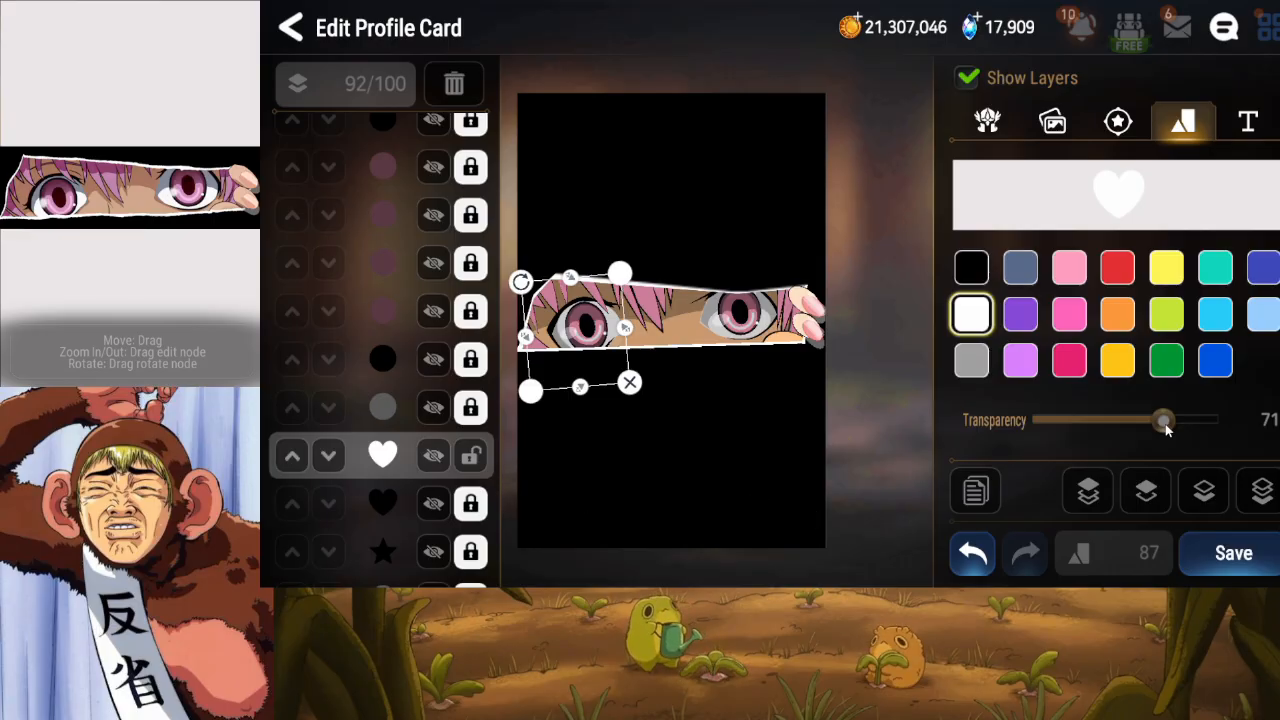
pyautogui.moveTo(1165, 421); pyautogui.dragTo(1205, 421)
pyautogui.click(495, 463)
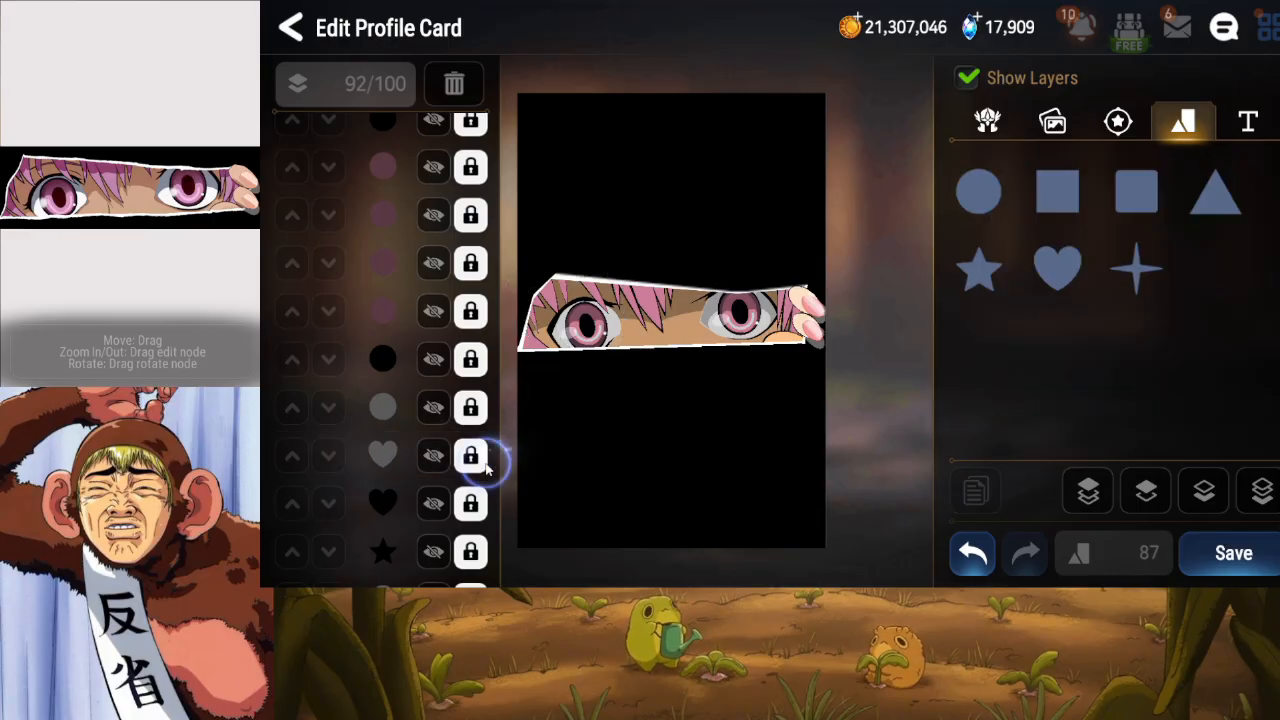
# Add a circle over the left-hand eye and squash it into a wide ellipse.
pyautogui.click(992, 204)
pyautogui.moveTo(646, 334); pyautogui.dragTo(598, 334)
pyautogui.moveTo(629, 435); pyautogui.dragTo(629, 383)
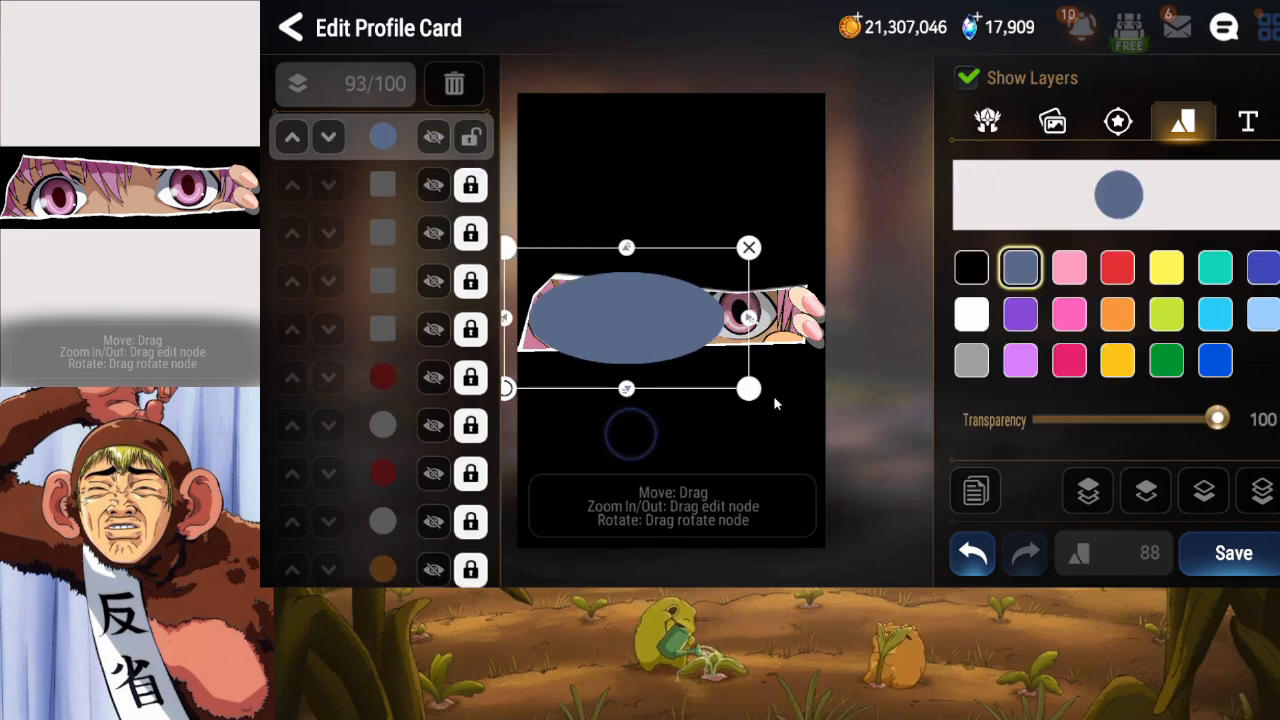
# Lower the slate-blue ellipse through the layer stack to directly below the left-hand eye's black circle and above its light circle and heart.
pyautogui.click(1200, 492)
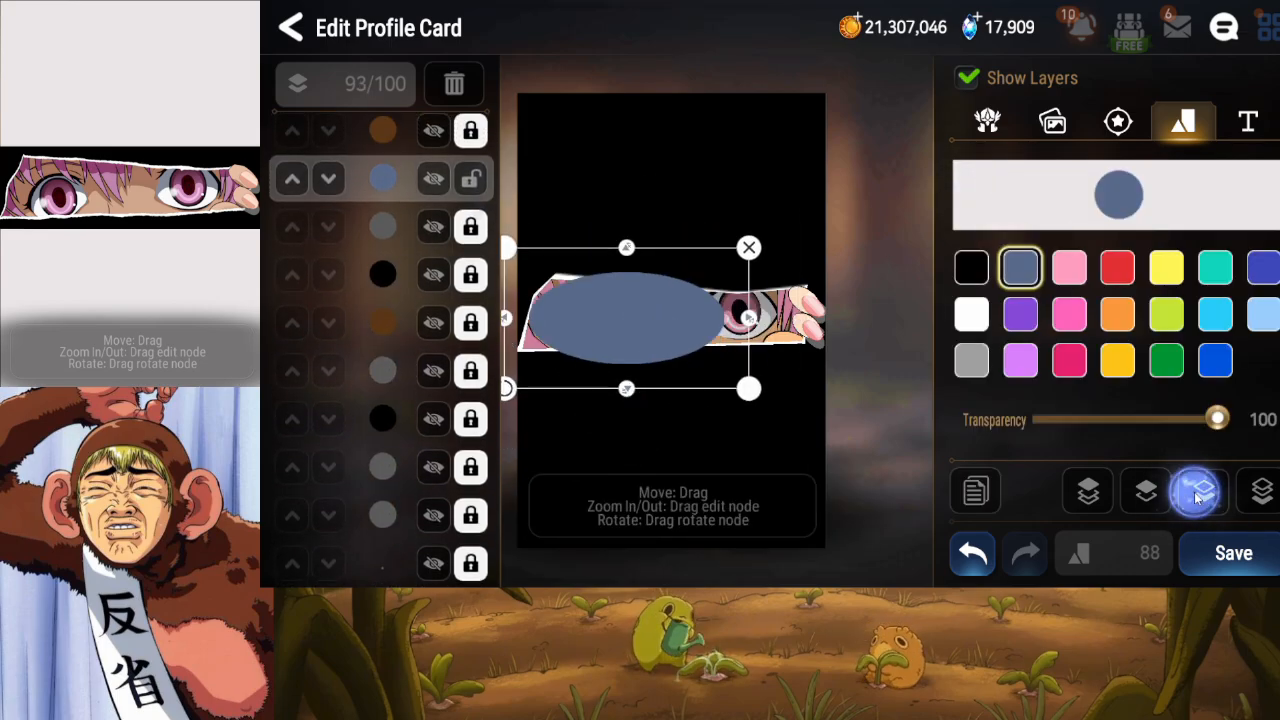
pyautogui.click(1200, 492)
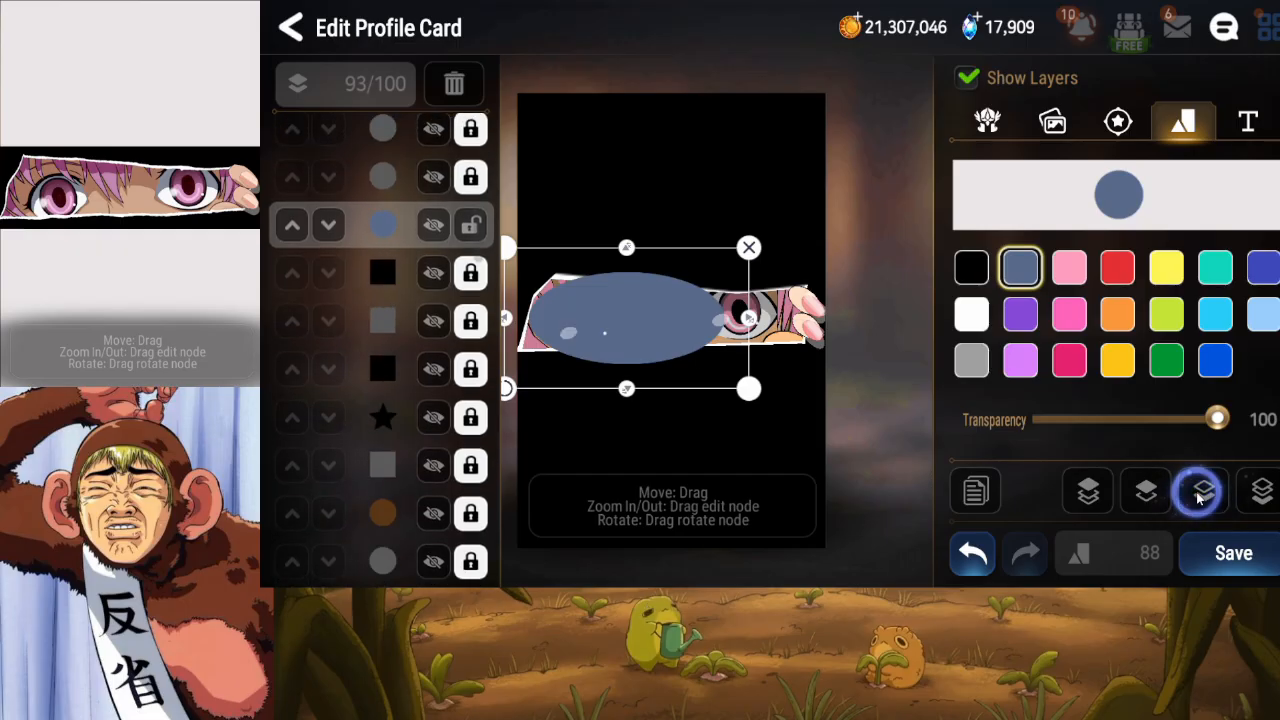
pyautogui.click(1199, 497)
pyautogui.click(1199, 497)
pyautogui.click(1199, 497)
pyautogui.click(1199, 497)
pyautogui.click(1199, 497)
pyautogui.click(1199, 497)
pyautogui.click(1199, 497)
pyautogui.click(1199, 497)
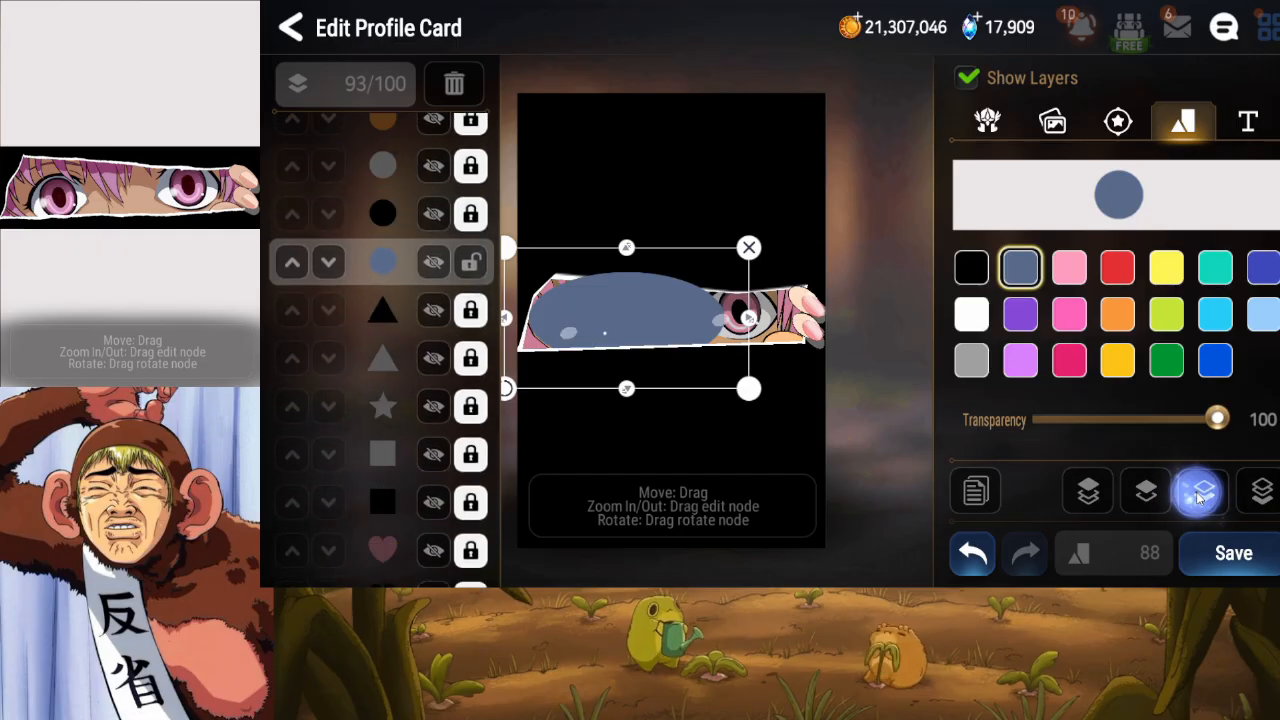
pyautogui.click(1199, 497)
pyautogui.click(1199, 497)
pyautogui.click(1199, 497)
pyautogui.click(1199, 497)
pyautogui.click(1199, 497)
pyautogui.click(1199, 497)
pyautogui.click(1199, 497)
pyautogui.click(1199, 497)
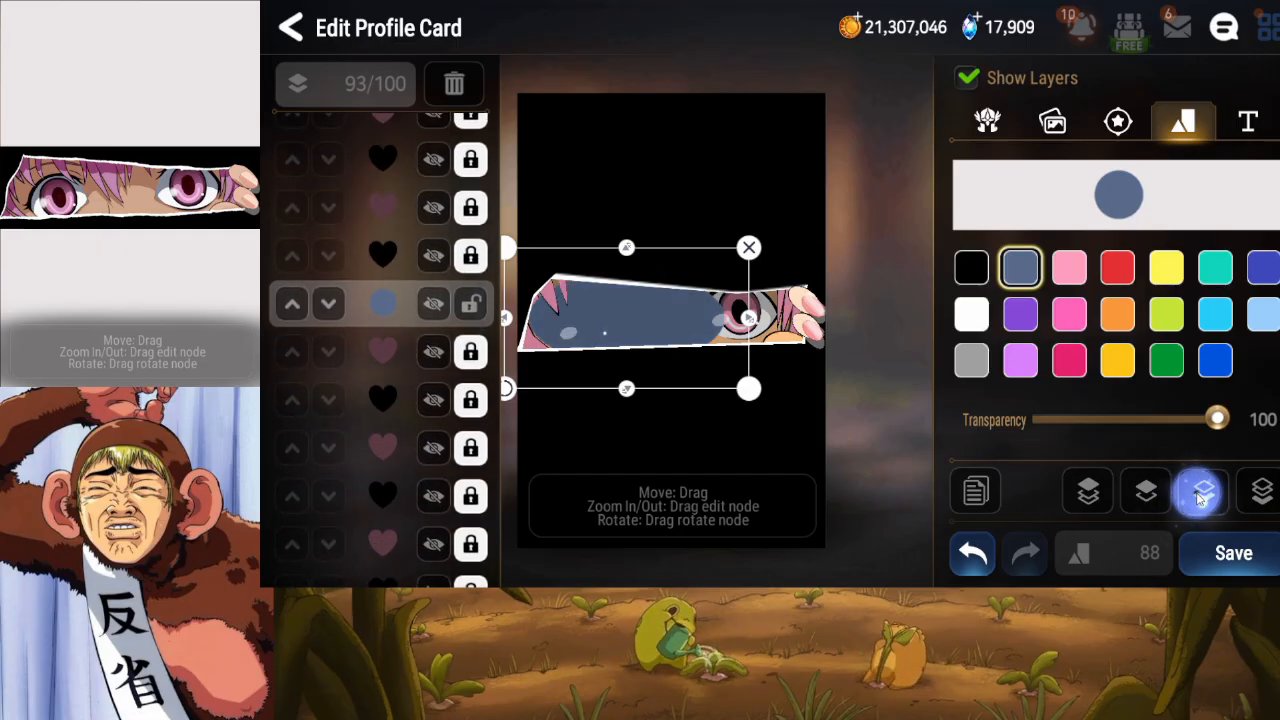
pyautogui.click(1199, 497)
pyautogui.click(1199, 497)
pyautogui.click(1199, 497)
pyautogui.click(1199, 497)
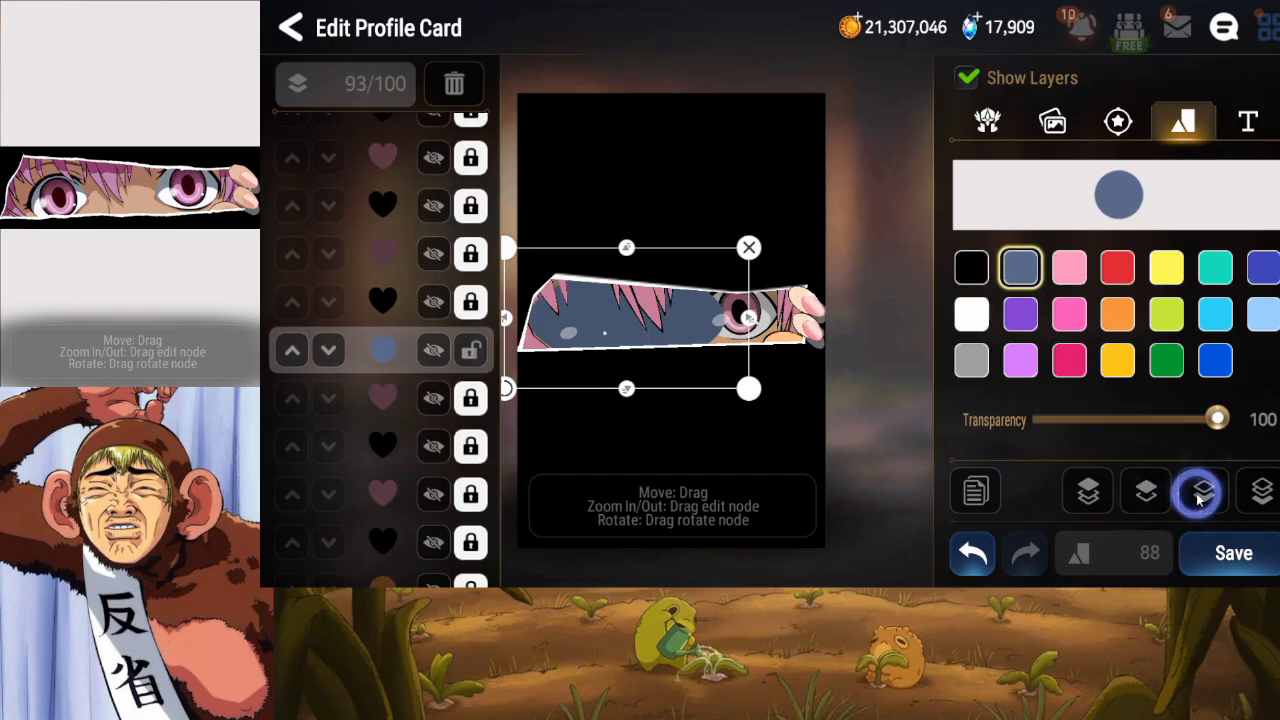
pyautogui.click(1199, 497)
pyautogui.click(1199, 497)
pyautogui.click(1199, 497)
pyautogui.click(1199, 497)
pyautogui.click(1199, 497)
pyautogui.click(1199, 497)
pyautogui.click(1199, 497)
pyautogui.click(1199, 497)
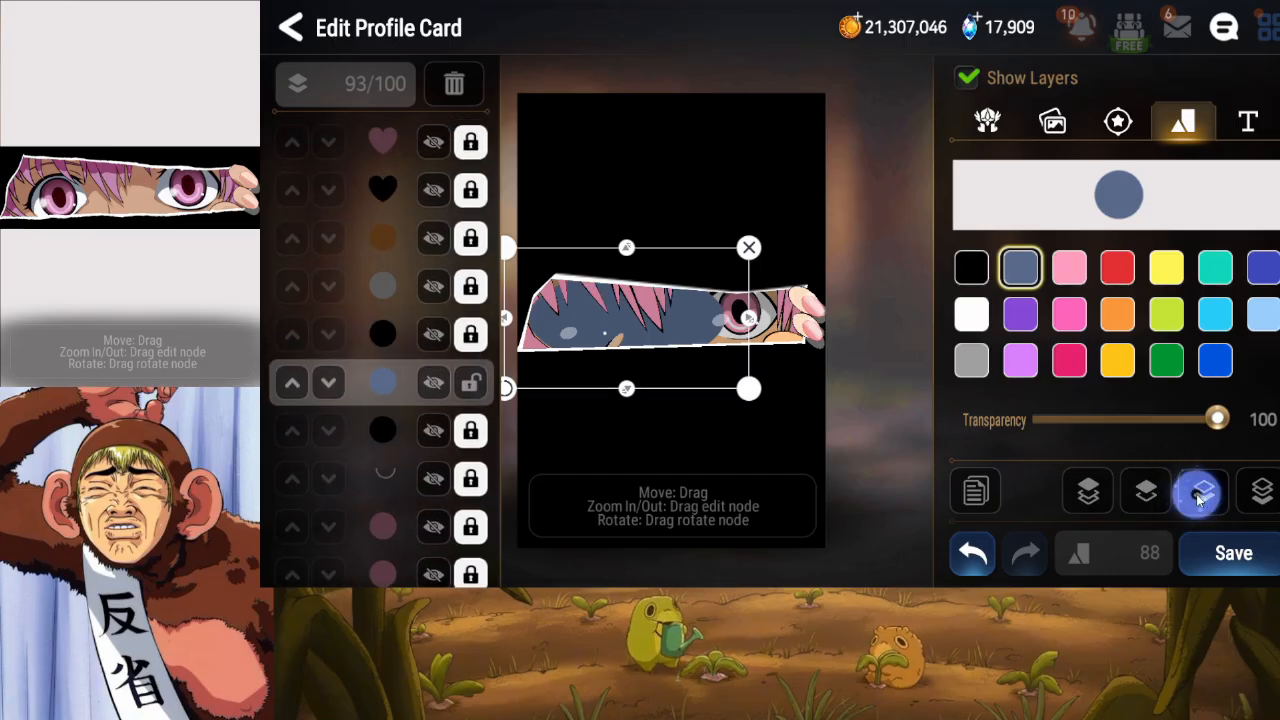
pyautogui.click(1199, 497)
pyautogui.click(1199, 497)
pyautogui.click(1199, 497)
pyautogui.click(1199, 497)
pyautogui.click(1199, 497)
pyautogui.click(1199, 497)
pyautogui.click(1199, 497)
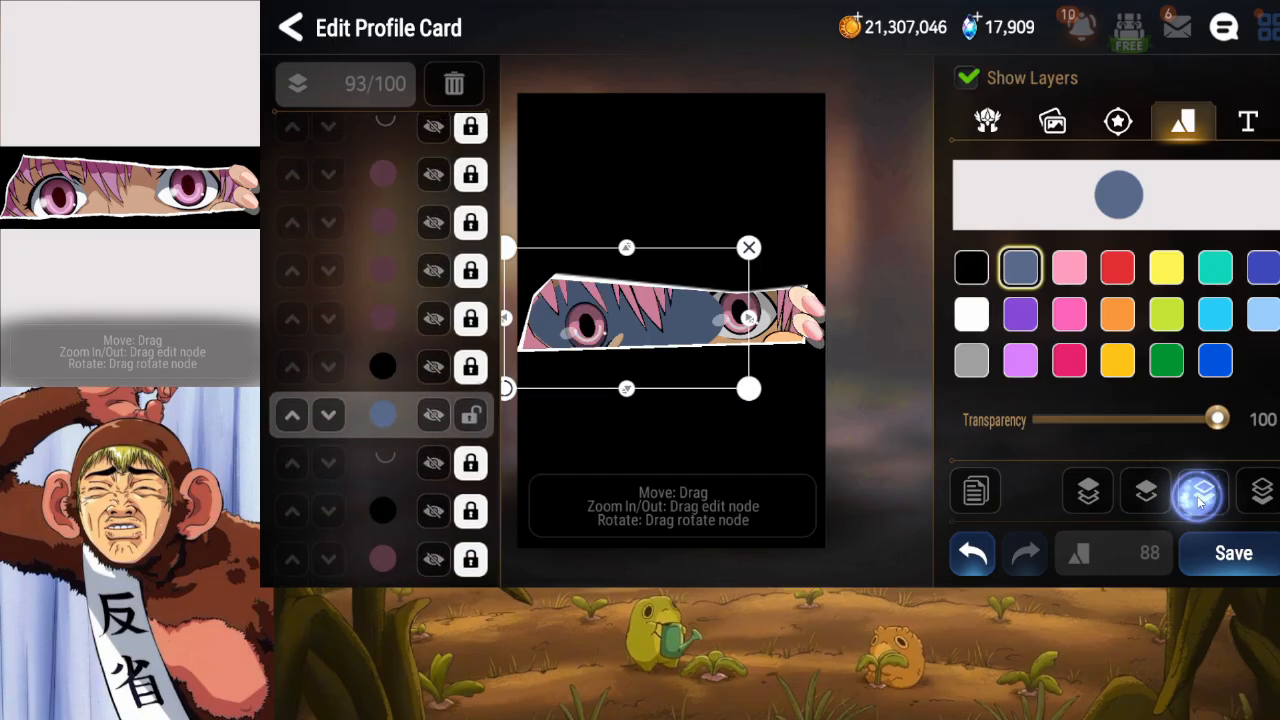
pyautogui.click(1200, 497)
pyautogui.click(1200, 497)
pyautogui.click(1200, 497)
pyautogui.click(1203, 500)
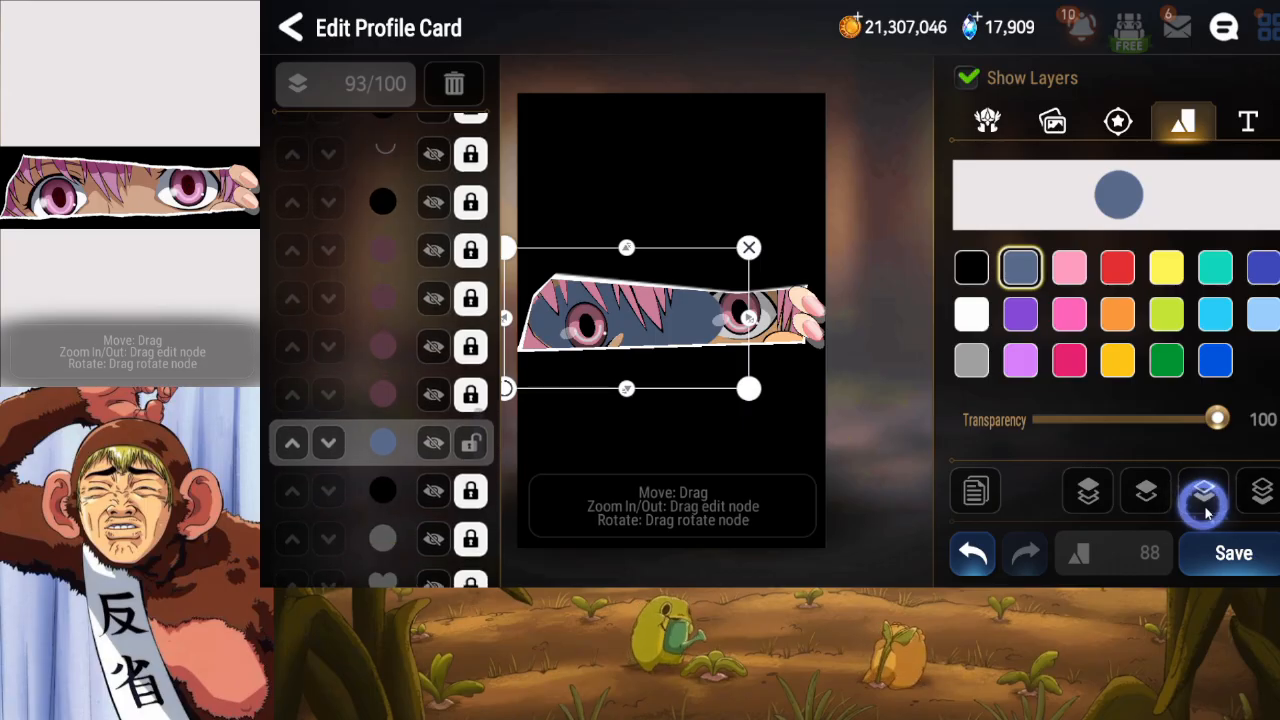
pyautogui.click(1207, 512)
pyautogui.click(1207, 512)
pyautogui.click(1209, 515)
pyautogui.click(1137, 503)
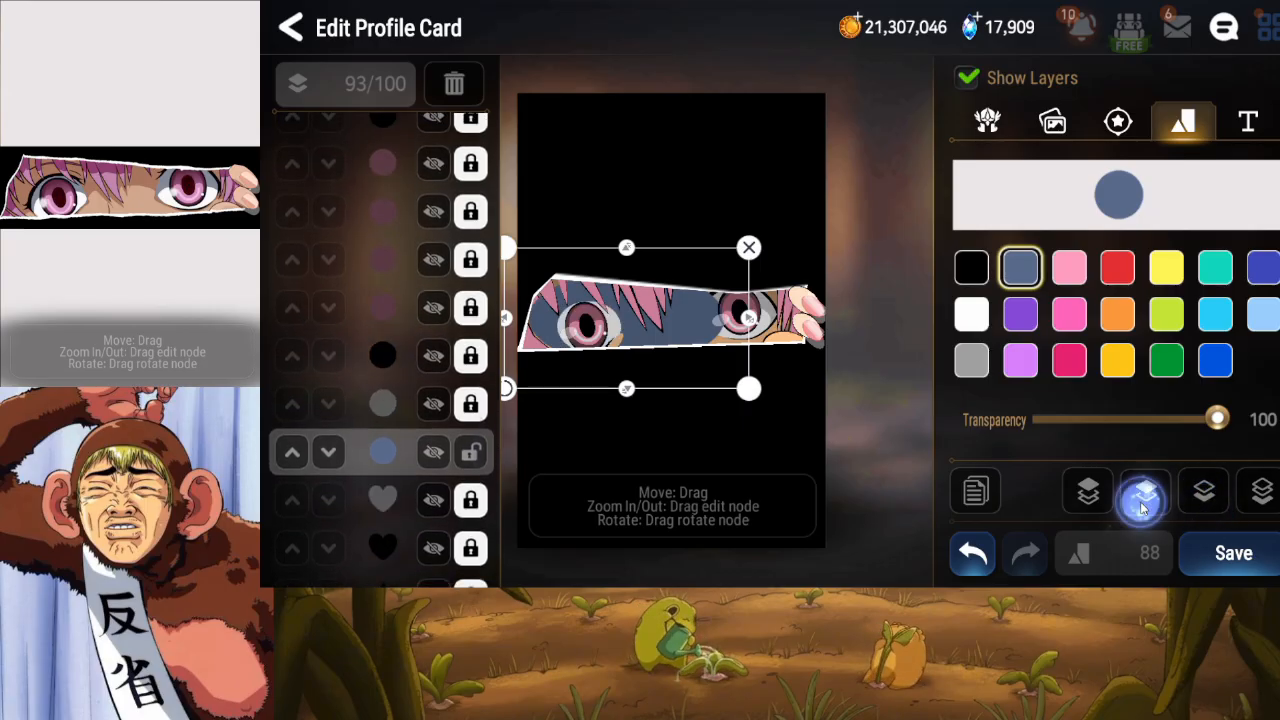
pyautogui.click(1140, 503)
# Narrow, flatten and tilt the slate-blue ellipse so that it frames the left-hand eye.
pyautogui.moveTo(753, 316); pyautogui.dragTo(659, 317)
pyautogui.moveTo(627, 384); pyautogui.dragTo(635, 349)
pyautogui.moveTo(631, 327)
pyautogui.mouseDown()
pyautogui.moveTo(597, 330)
pyautogui.moveTo(576, 360)
pyautogui.moveTo(632, 307)
pyautogui.mouseUp()
pyautogui.moveTo(603, 354); pyautogui.dragTo(606, 368)
pyautogui.moveTo(633, 308); pyautogui.dragTo(644, 303)
pyautogui.moveTo(606, 320); pyautogui.dragTo(600, 324)
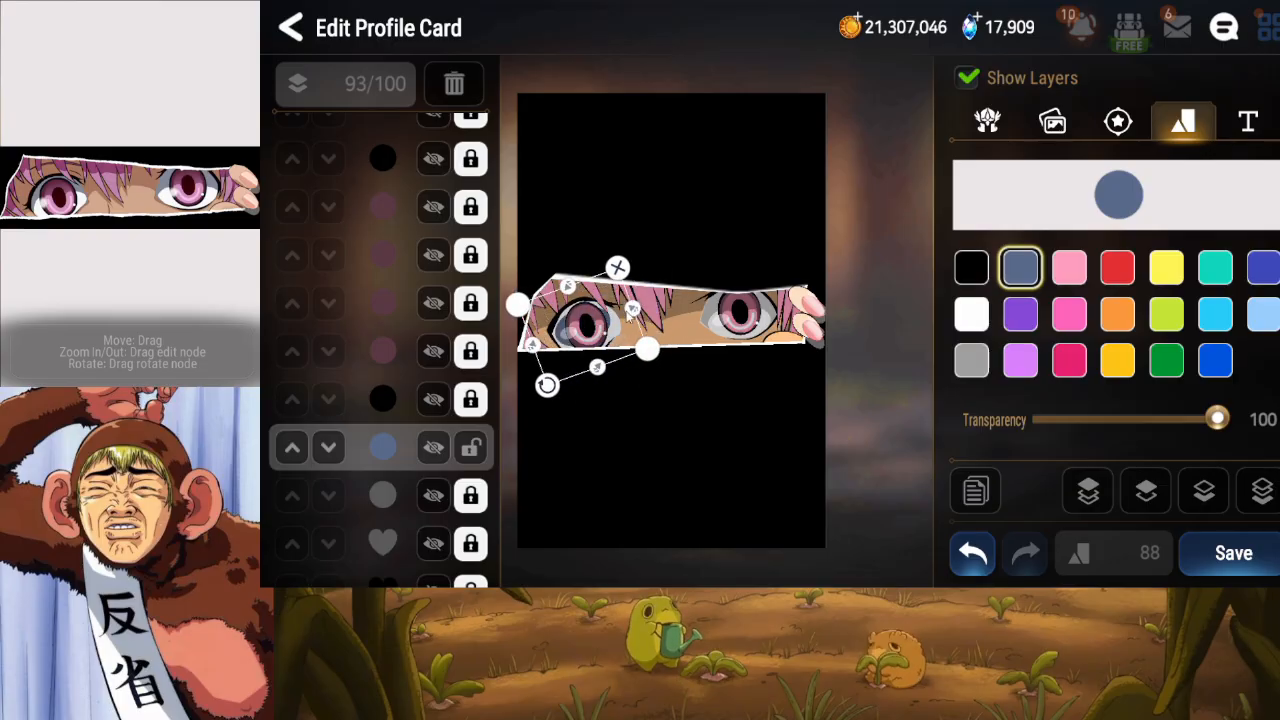
# Fine-tune the slate-blue ellipse's tilt, size and position so that it sits around the left-hand eye.
pyautogui.moveTo(550, 383)
pyautogui.mouseDown()
pyautogui.moveTo(546, 398)
pyautogui.moveTo(540, 388)
pyautogui.mouseUp()
pyautogui.click(571, 368)
pyautogui.click(574, 338)
pyautogui.moveTo(570, 287); pyautogui.dragTo(577, 312)
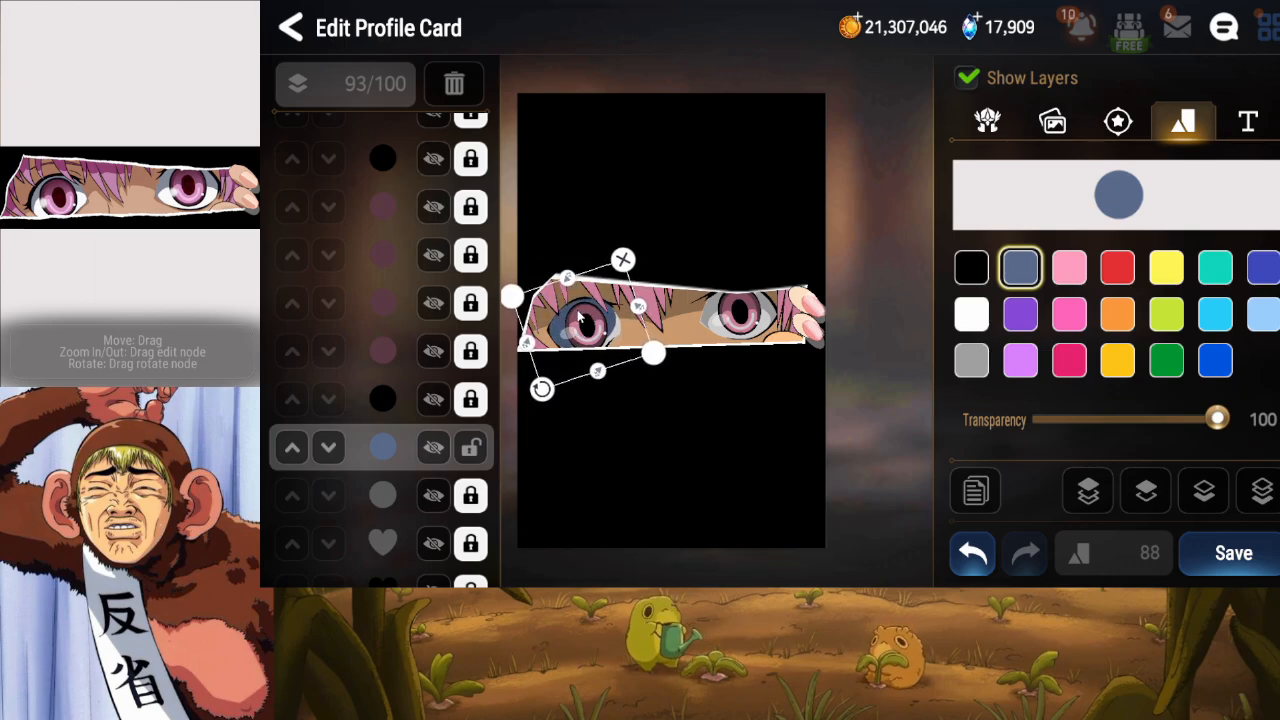
pyautogui.moveTo(545, 393); pyautogui.dragTo(578, 358)
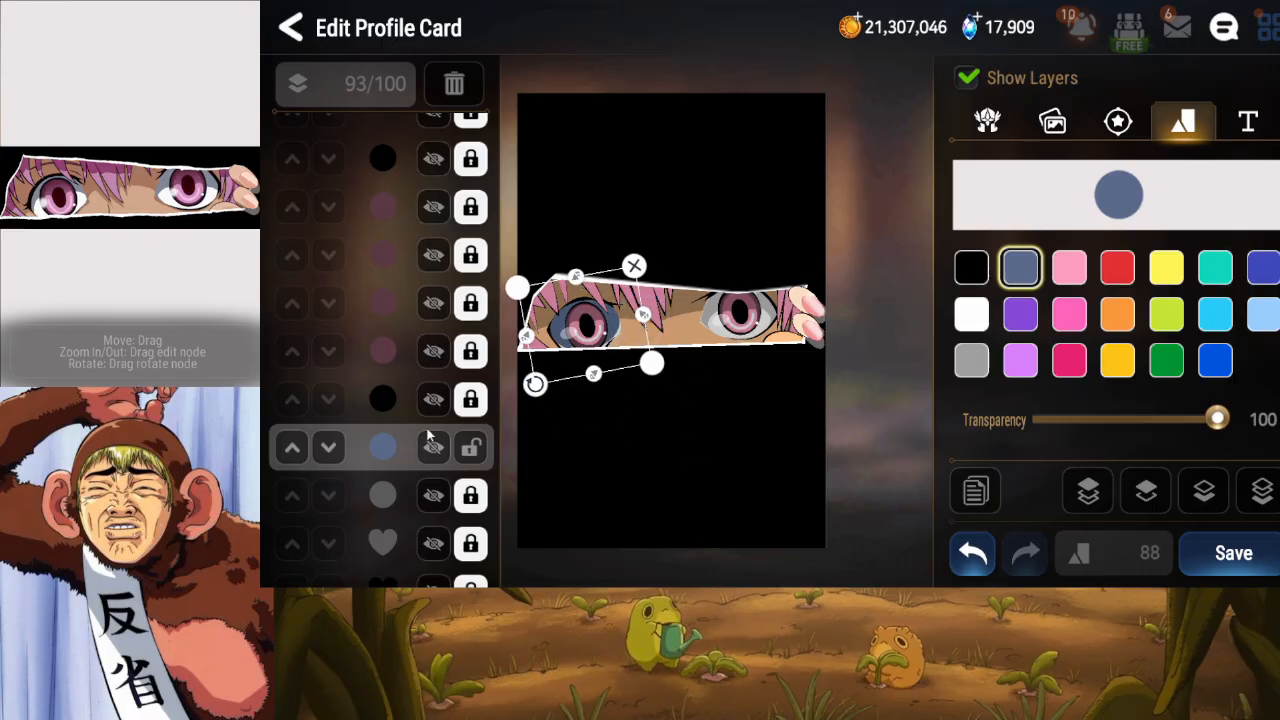
# Lock and hide the slate-blue ellipse, then examine the right-hand eye's circle and heart layers and the white heart's transparency setting.
pyautogui.moveTo(425, 438); pyautogui.dragTo(396, 400)
pyautogui.click(468, 283)
pyautogui.click(433, 286)
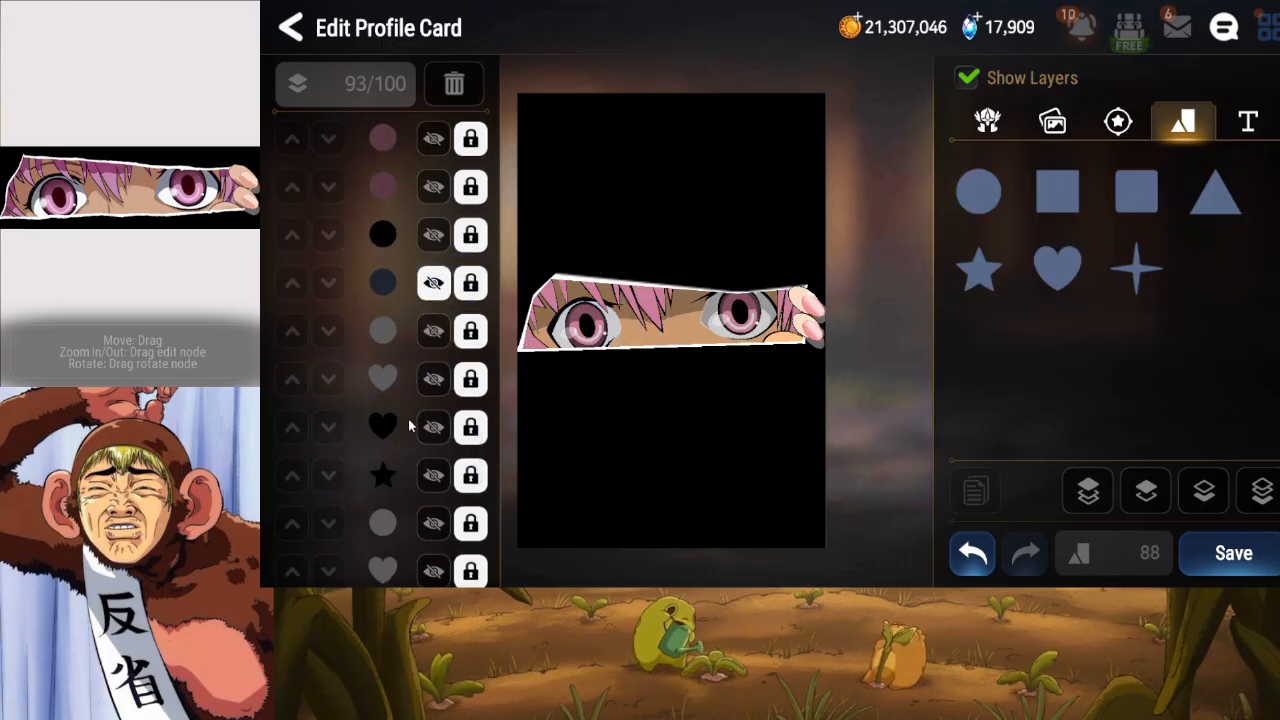
pyautogui.moveTo(411, 458); pyautogui.dragTo(429, 376)
pyautogui.click(432, 440)
pyautogui.click(432, 440)
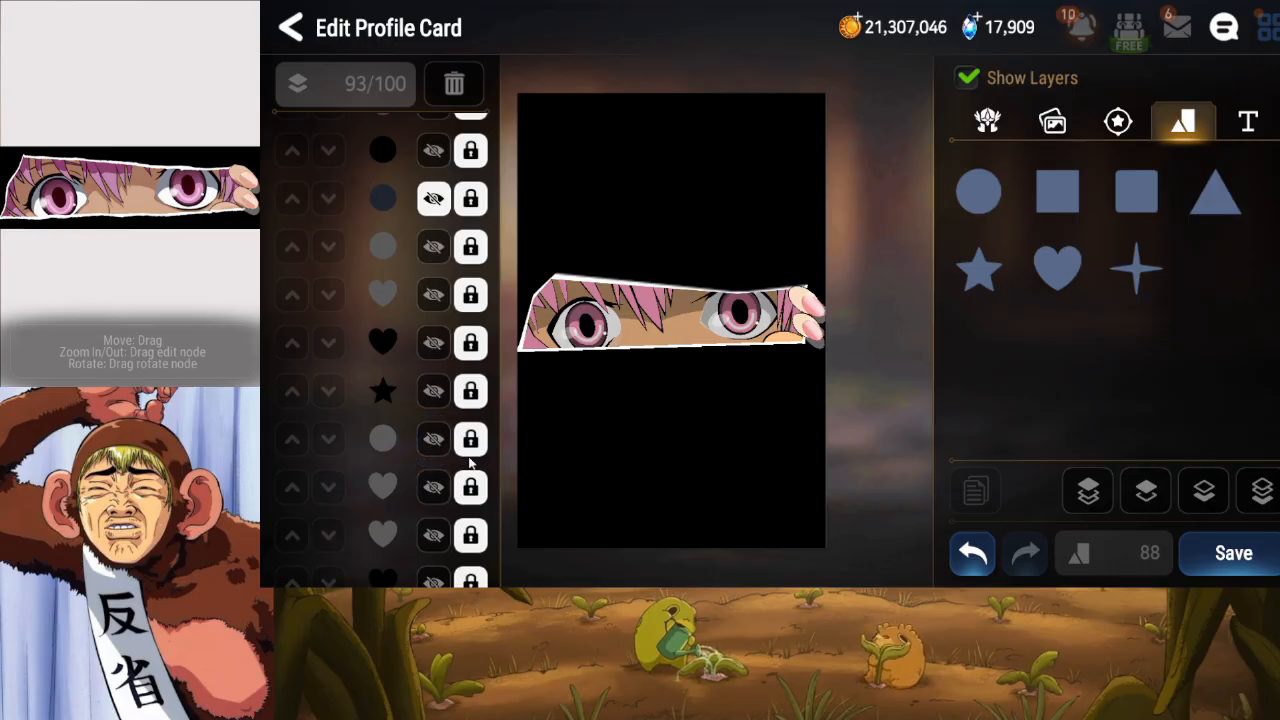
pyautogui.click(433, 488)
pyautogui.click(433, 488)
pyautogui.click(471, 489)
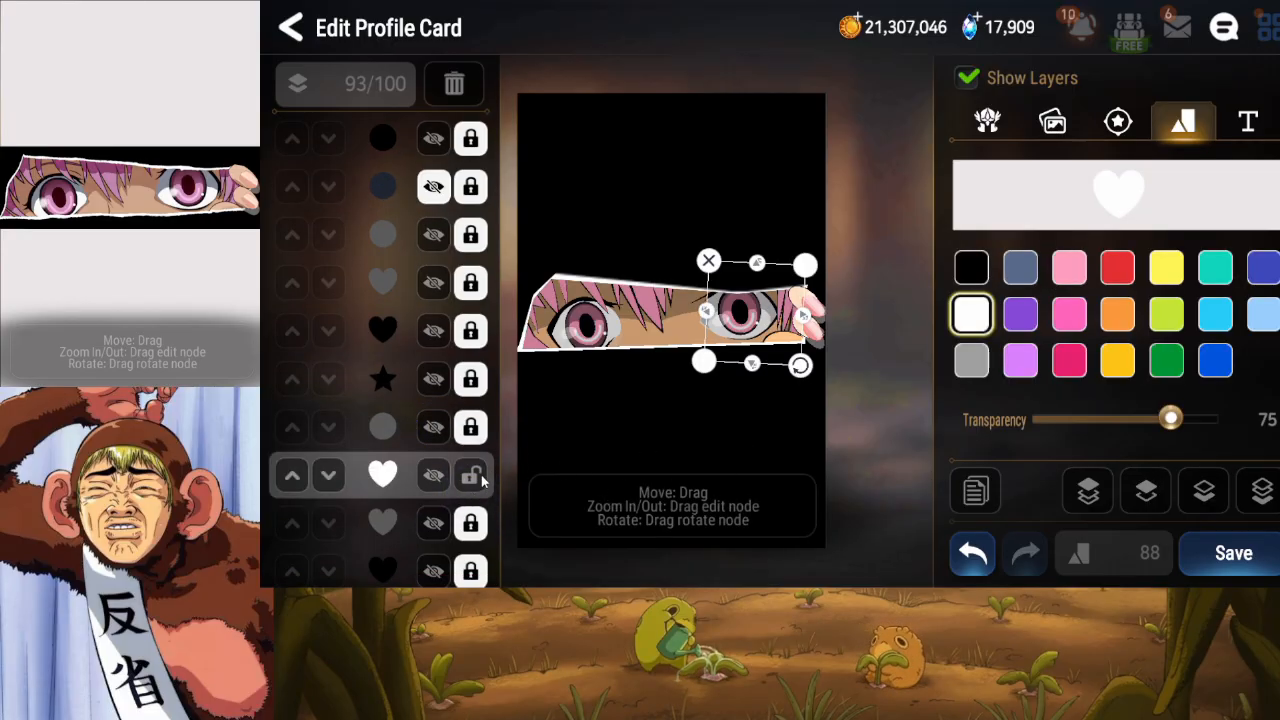
pyautogui.click(480, 476)
# Show and unlock the slate-blue ellipse, recolour it black with a transparency of 25, and slightly adjust its tilt and position.
pyautogui.moveTo(394, 260); pyautogui.dragTo(392, 346)
pyautogui.click(430, 274)
pyautogui.click(471, 278)
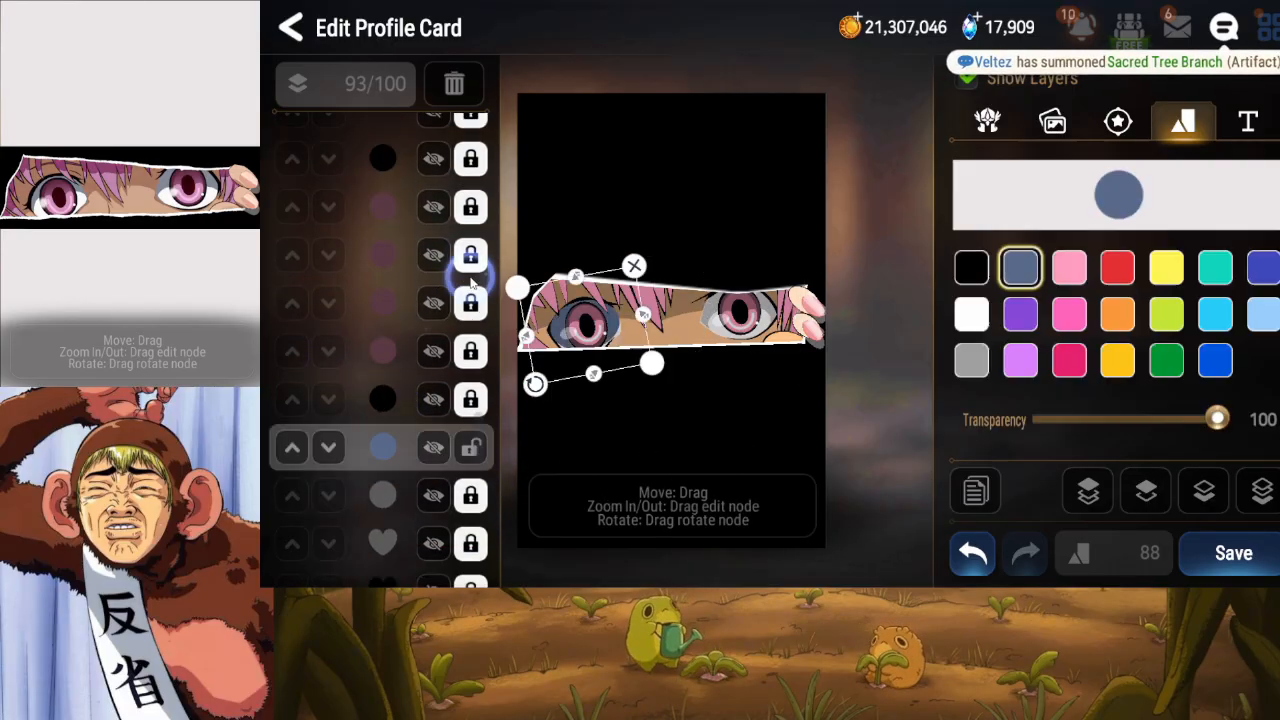
pyautogui.click(985, 280)
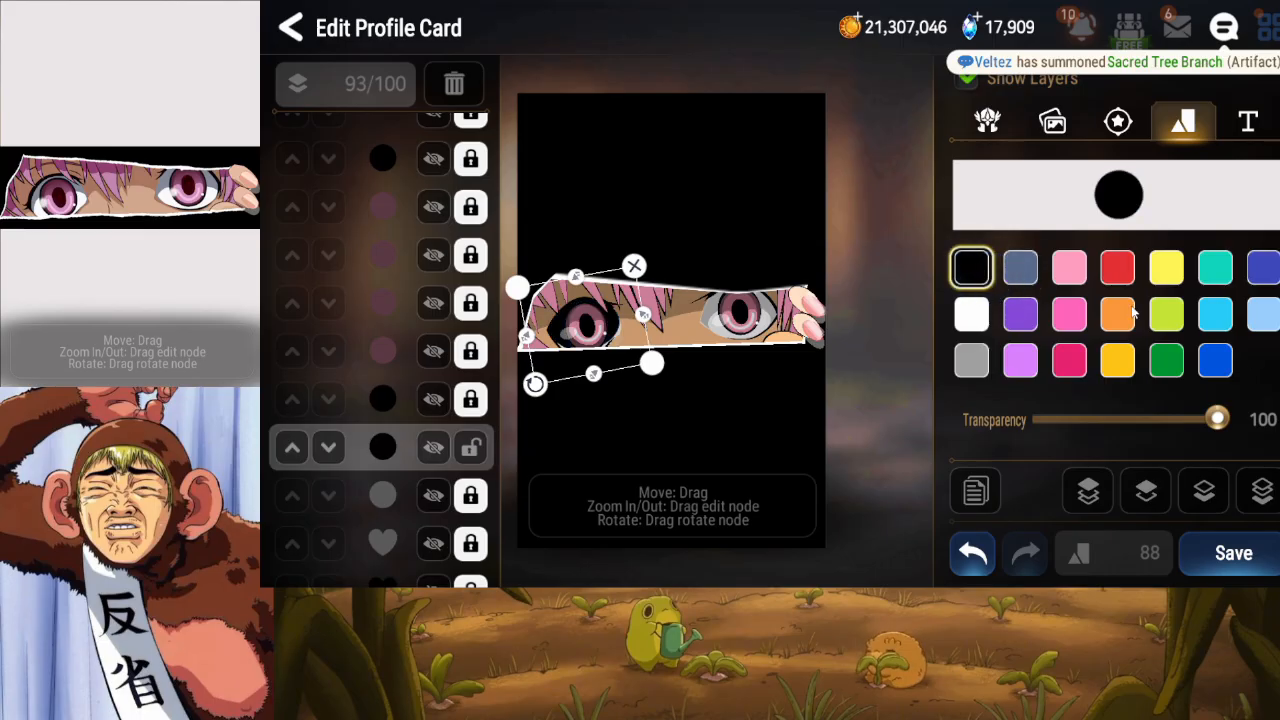
pyautogui.moveTo(1217, 419); pyautogui.dragTo(1080, 439)
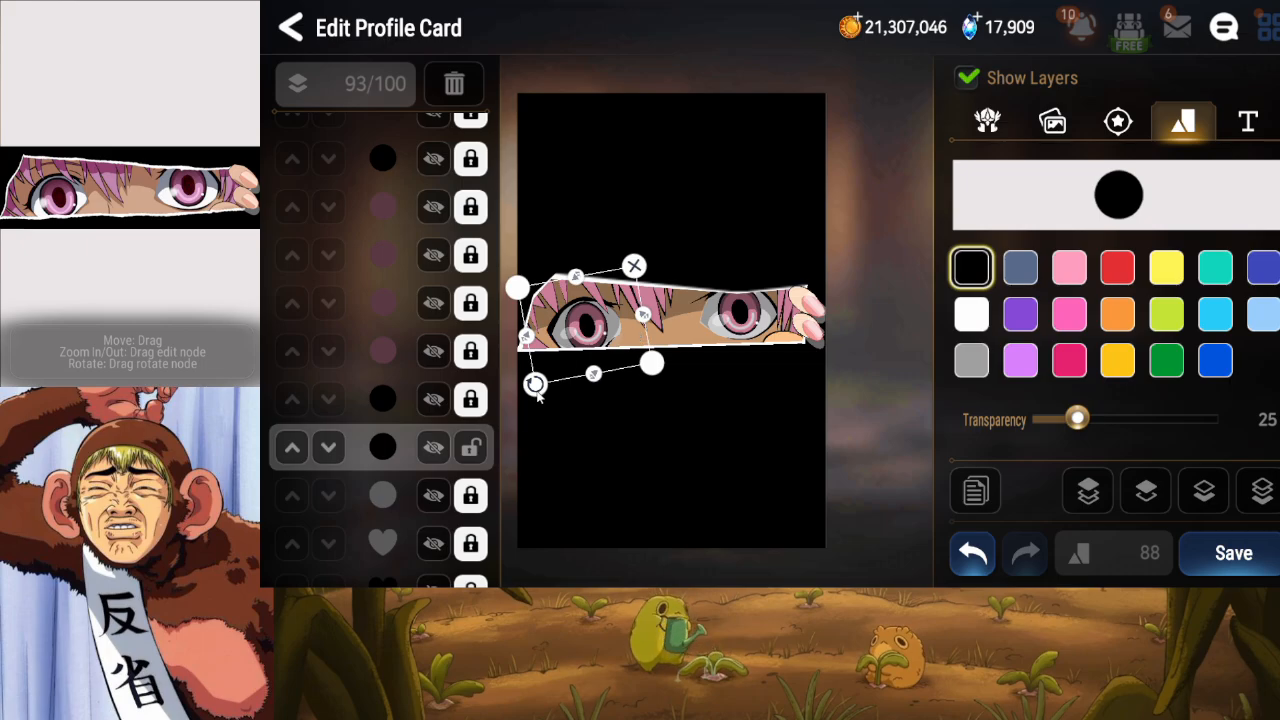
pyautogui.moveTo(536, 388); pyautogui.dragTo(534, 389)
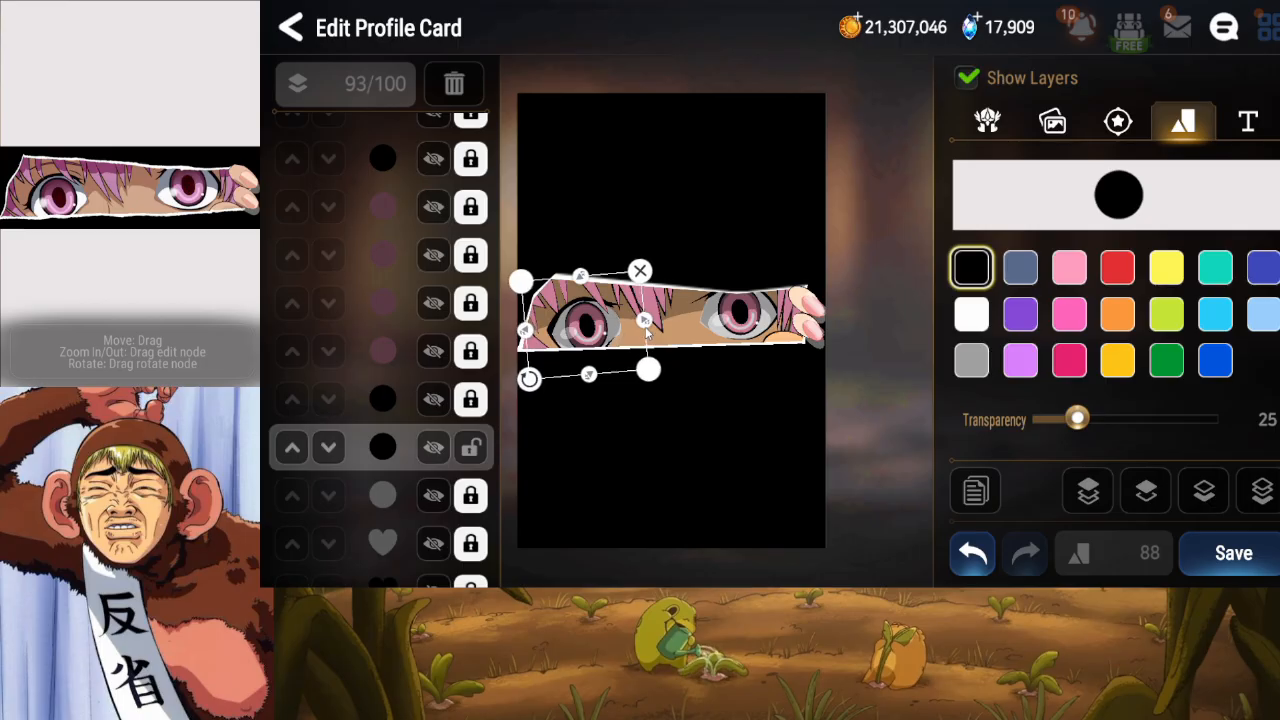
pyautogui.moveTo(645, 332); pyautogui.dragTo(648, 335)
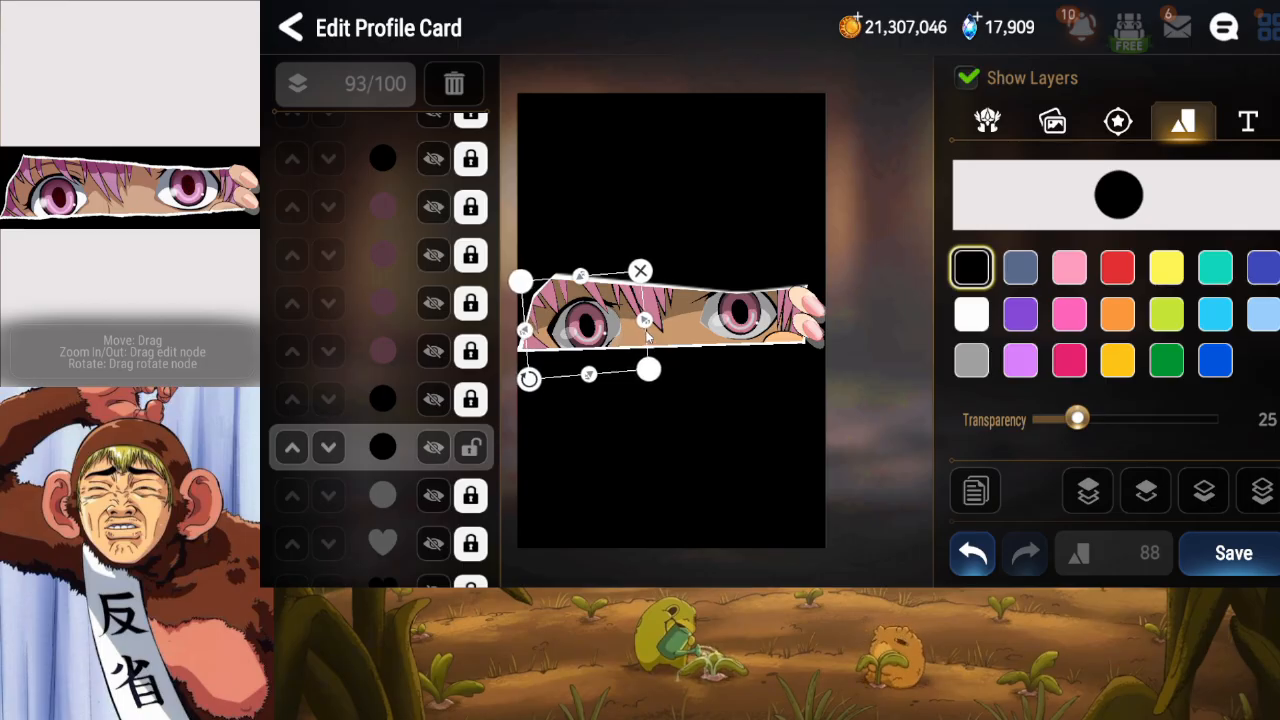
# Duplicate the translucent black ellipse, lower the copy through the layer stack to directly above the original, and lock the original.
pyautogui.click(976, 494)
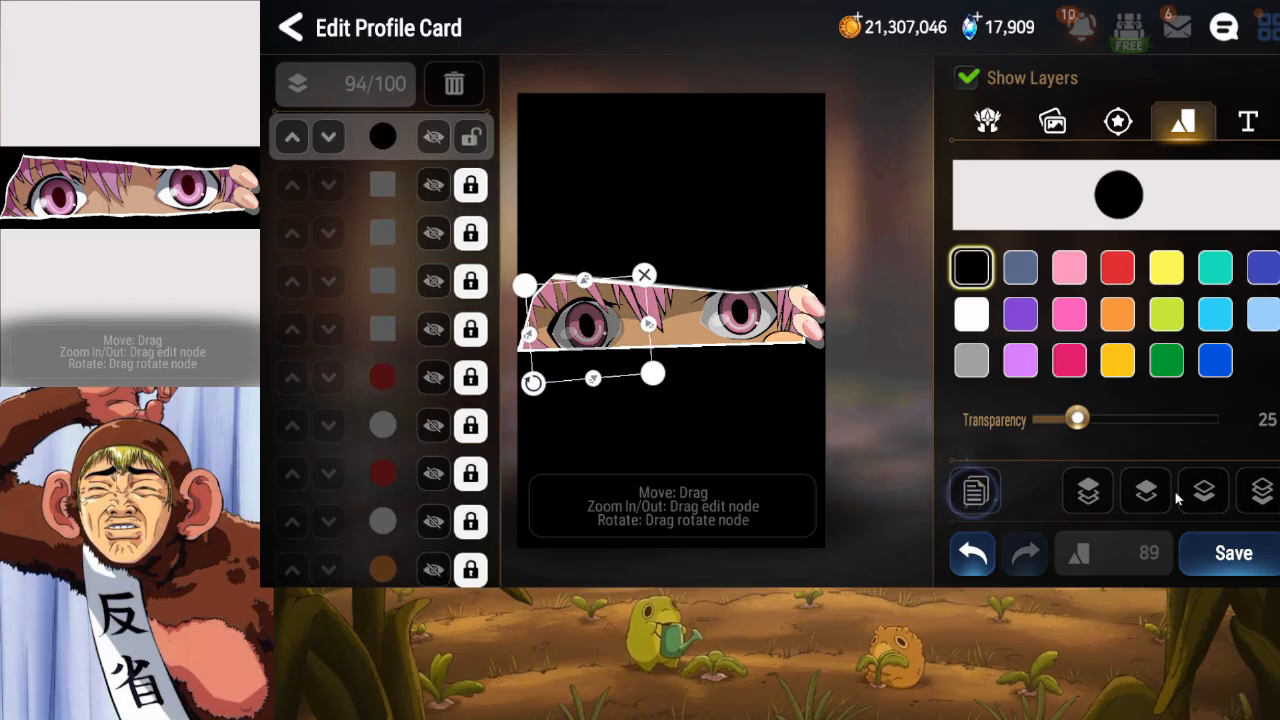
pyautogui.click(1199, 494)
pyautogui.click(1199, 498)
pyautogui.click(1199, 498)
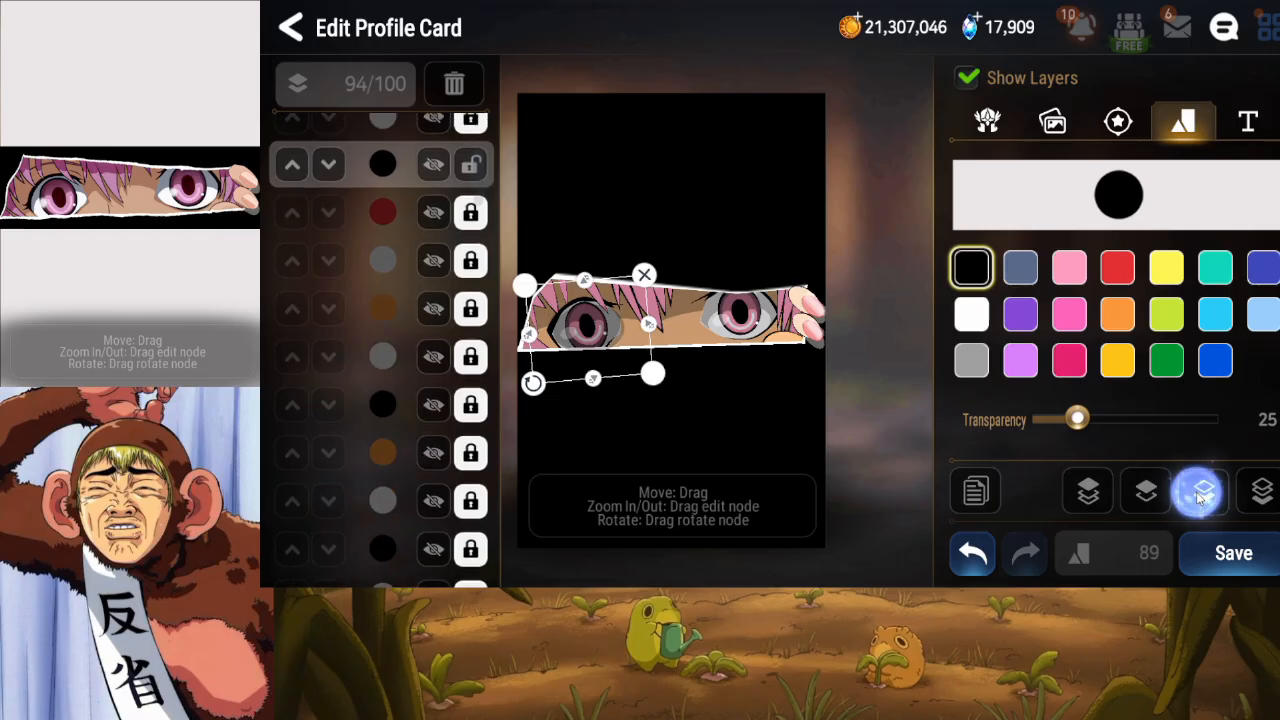
pyautogui.click(1199, 498)
pyautogui.click(1199, 498)
pyautogui.click(1199, 498)
pyautogui.click(1199, 498)
pyautogui.click(1199, 498)
pyautogui.click(1199, 498)
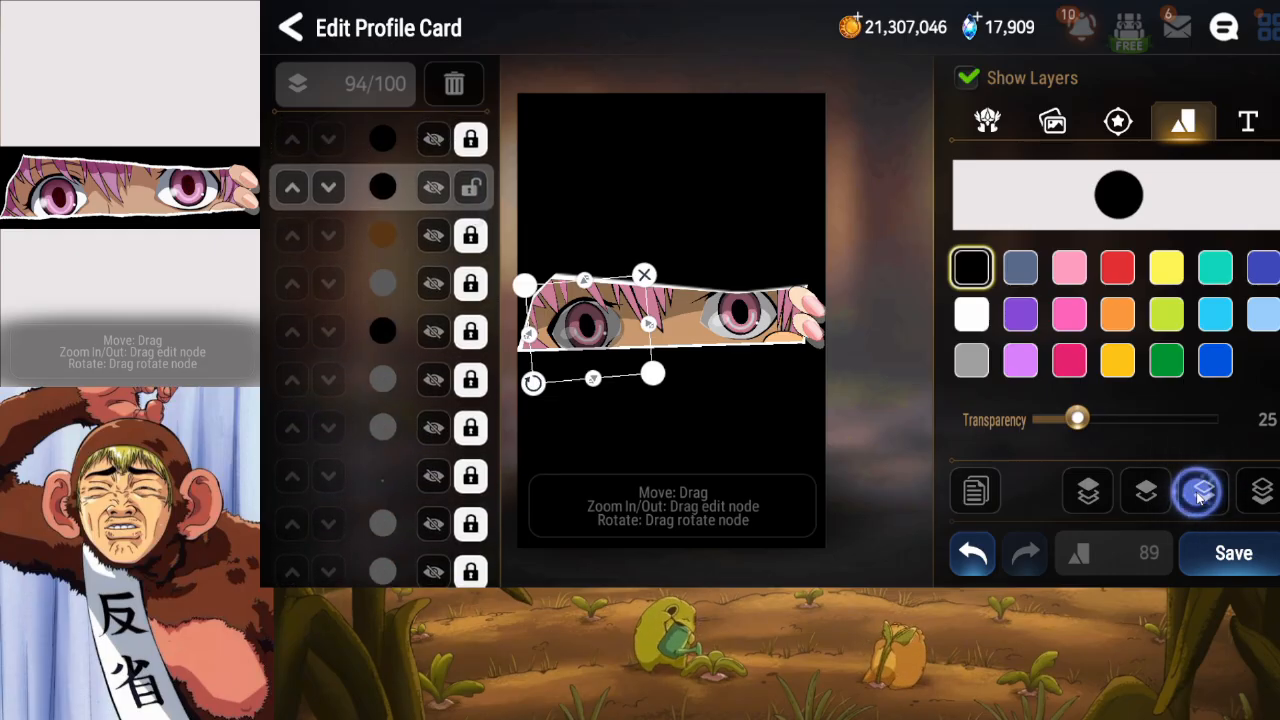
pyautogui.click(1199, 498)
pyautogui.click(1199, 498)
pyautogui.click(1199, 498)
pyautogui.click(1199, 498)
pyautogui.click(1199, 498)
pyautogui.click(1199, 498)
pyautogui.click(1199, 498)
pyautogui.click(1199, 498)
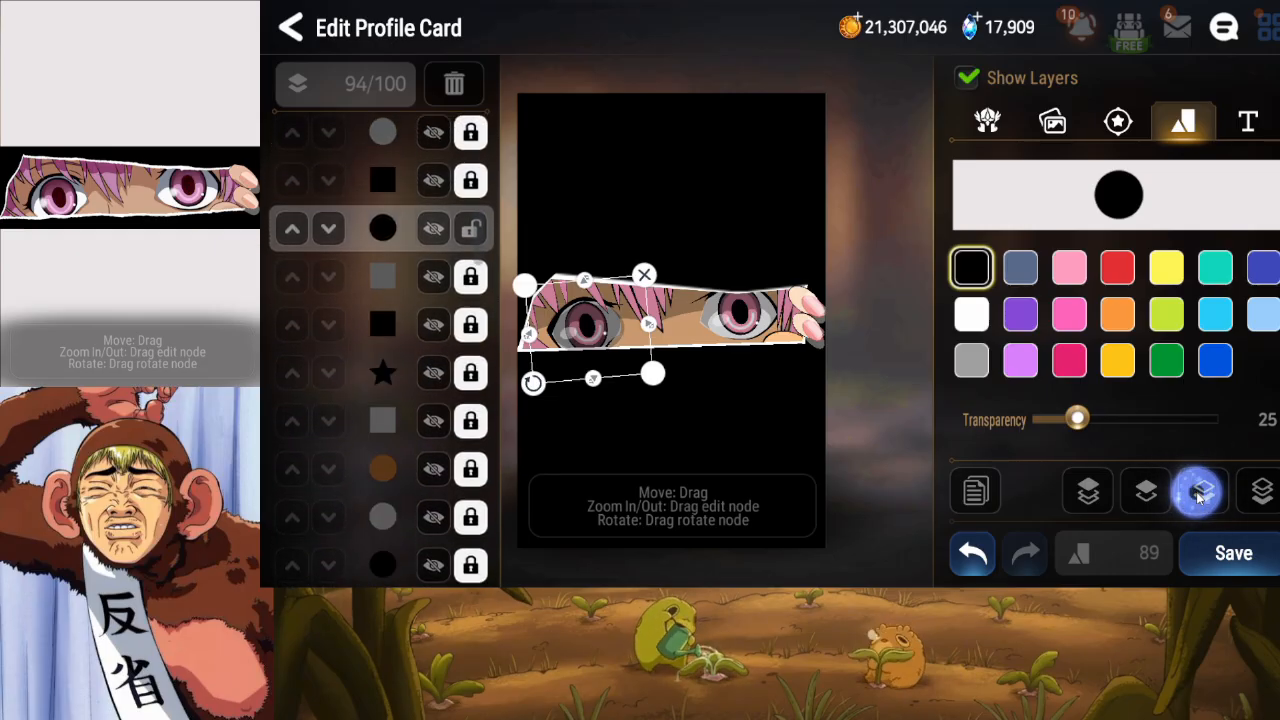
pyautogui.click(1199, 498)
pyautogui.click(1199, 498)
pyautogui.click(1199, 498)
pyautogui.click(1199, 498)
pyautogui.click(1199, 498)
pyautogui.click(1199, 498)
pyautogui.click(1199, 498)
pyautogui.click(1199, 498)
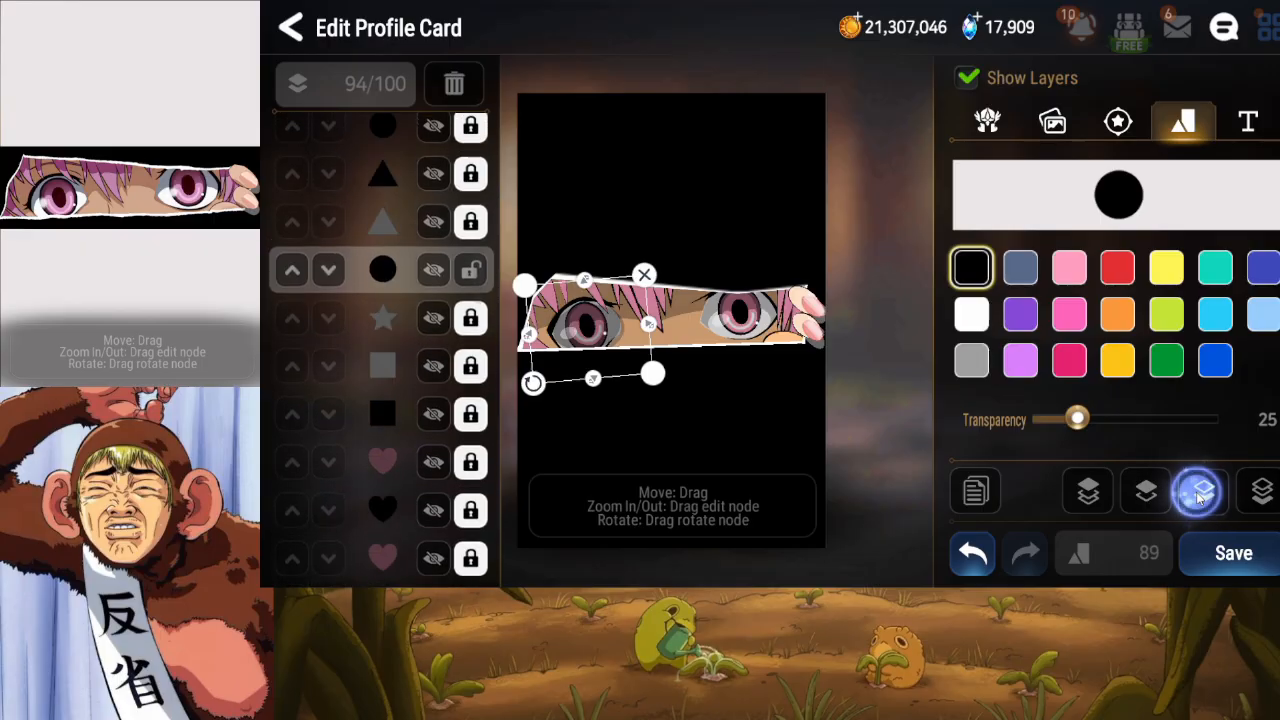
pyautogui.click(1199, 498)
pyautogui.click(1199, 498)
pyautogui.click(1199, 498)
pyautogui.click(1199, 498)
pyautogui.click(1199, 498)
pyautogui.click(1199, 498)
pyautogui.click(1199, 498)
pyautogui.click(1199, 498)
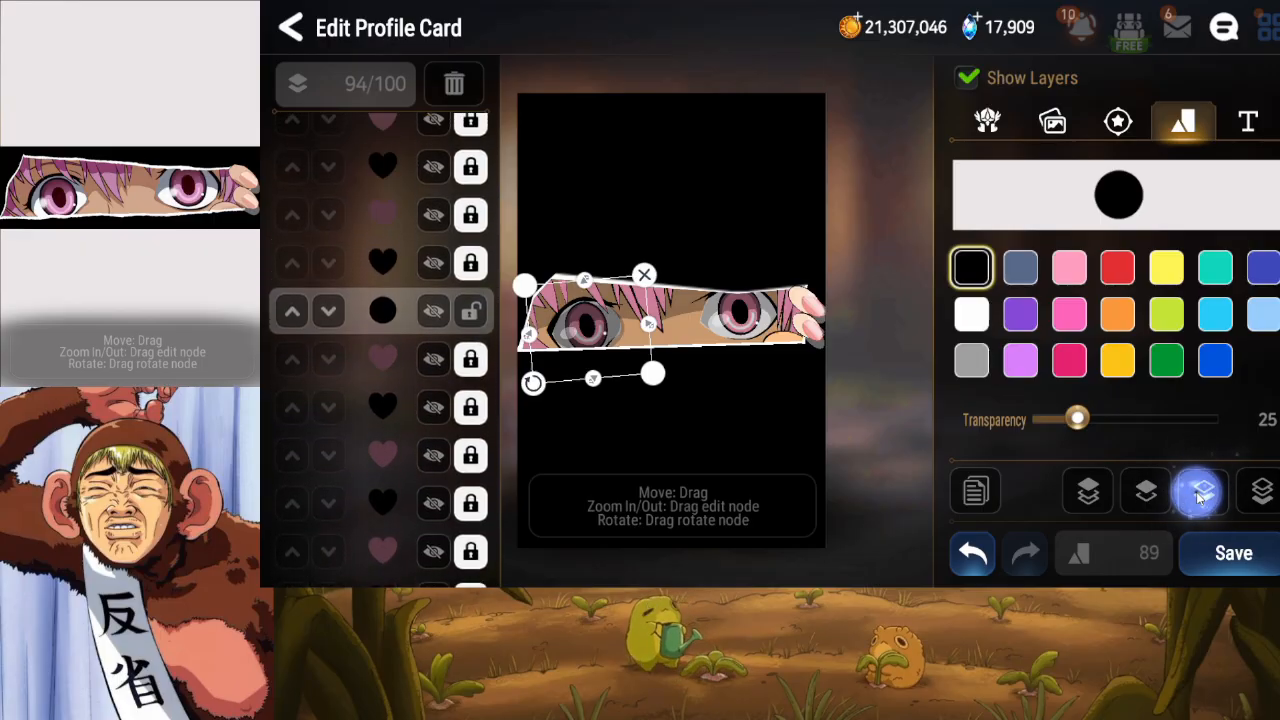
pyautogui.click(1199, 498)
pyautogui.click(1199, 498)
pyautogui.click(1199, 498)
pyautogui.click(1199, 498)
pyautogui.click(1199, 498)
pyautogui.click(1199, 498)
pyautogui.click(1199, 498)
pyautogui.click(1199, 498)
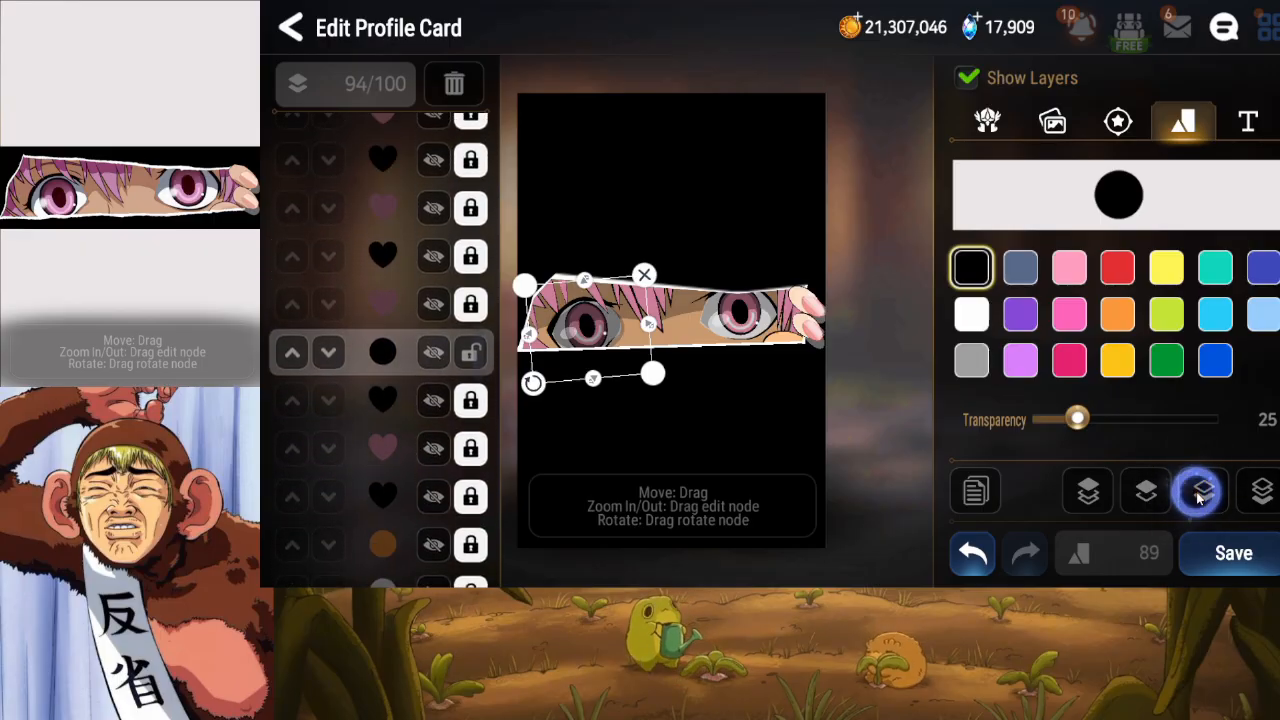
pyautogui.click(1199, 498)
pyautogui.click(1199, 498)
pyautogui.click(1199, 498)
pyautogui.click(1199, 498)
pyautogui.click(1199, 498)
pyautogui.click(1199, 498)
pyautogui.click(1199, 498)
pyautogui.click(1199, 498)
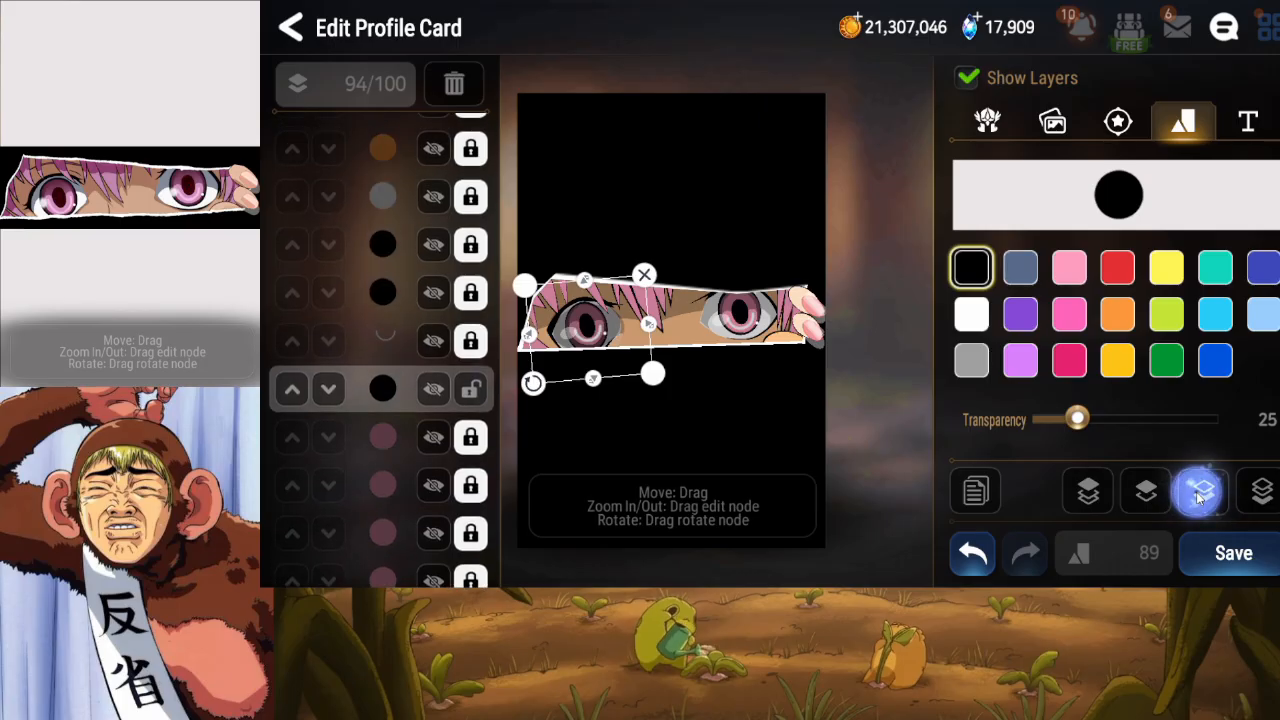
pyautogui.click(1199, 498)
pyautogui.click(1199, 498)
pyautogui.click(1199, 498)
pyautogui.click(1199, 498)
pyautogui.click(1199, 498)
pyautogui.click(1199, 498)
pyautogui.click(1199, 498)
pyautogui.click(1199, 498)
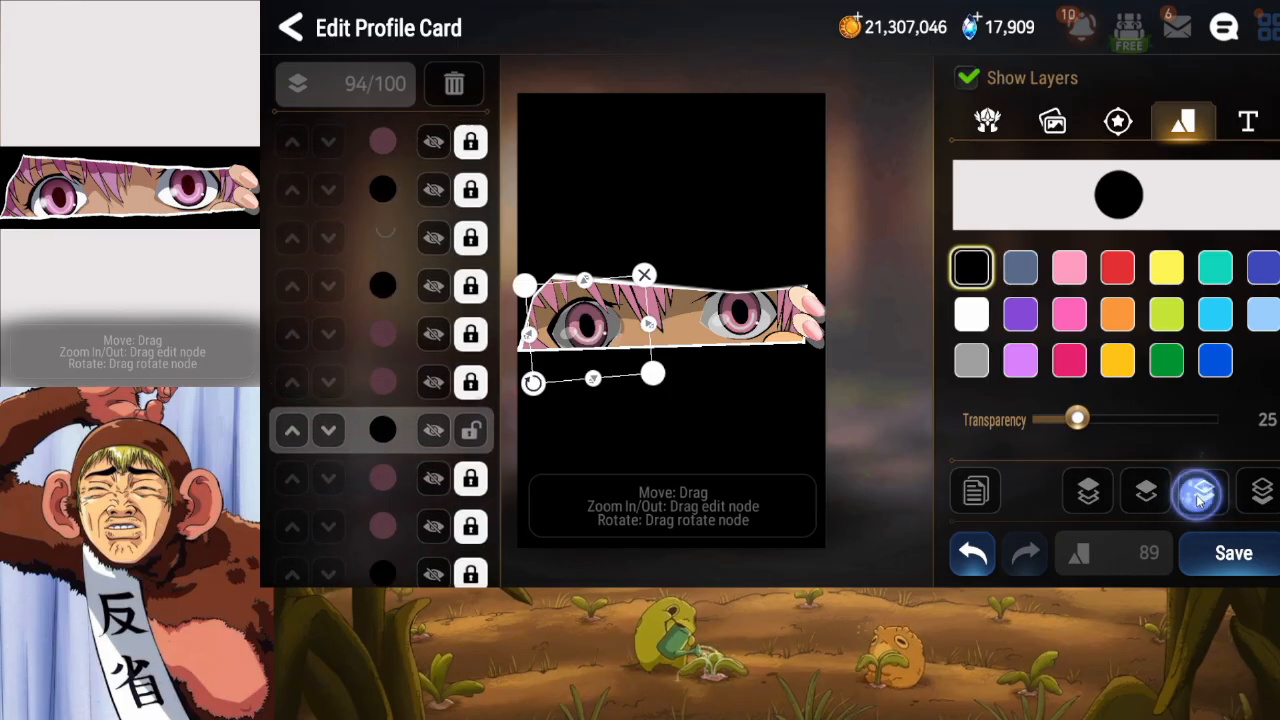
pyautogui.click(1199, 498)
pyautogui.click(1199, 498)
pyautogui.click(1199, 498)
pyautogui.click(471, 494)
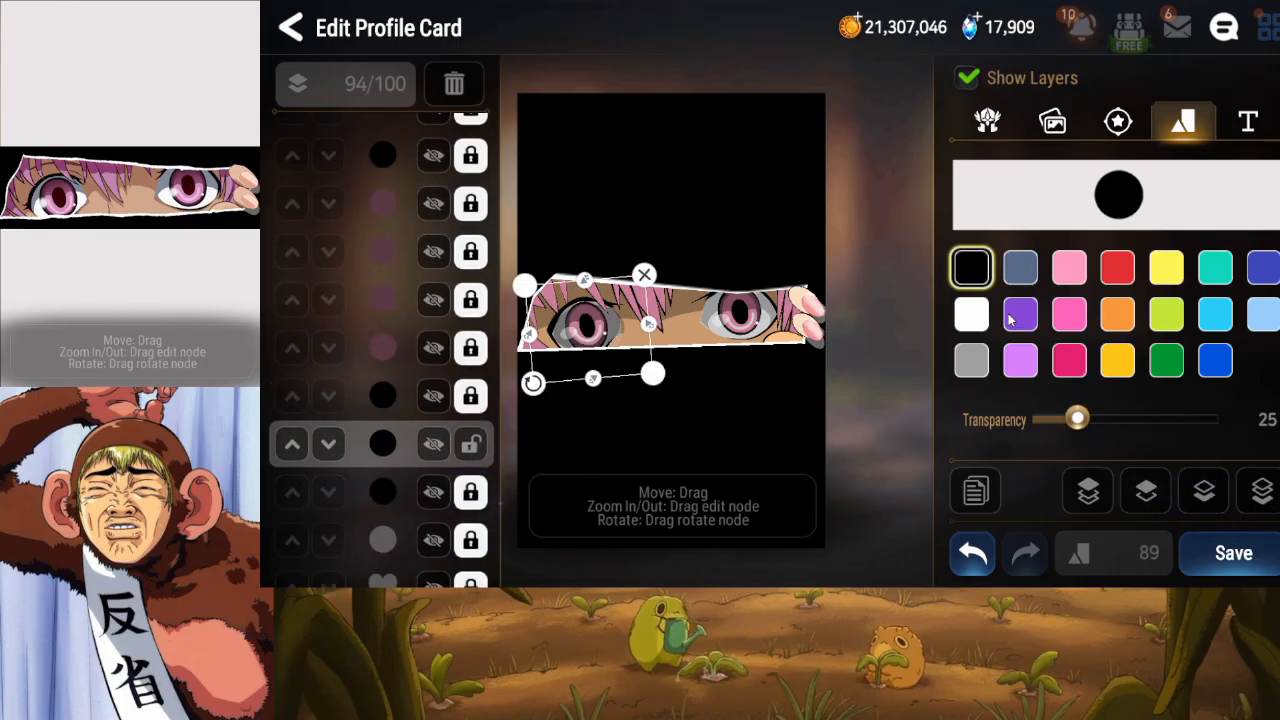
# Recolour the copied ellipse white at a transparency of 100, and make it flatter and narrower.
pyautogui.click(971, 315)
pyautogui.moveTo(1077, 419); pyautogui.dragTo(1217, 419)
pyautogui.click(597, 381)
pyautogui.moveTo(597, 381); pyautogui.dragTo(593, 370)
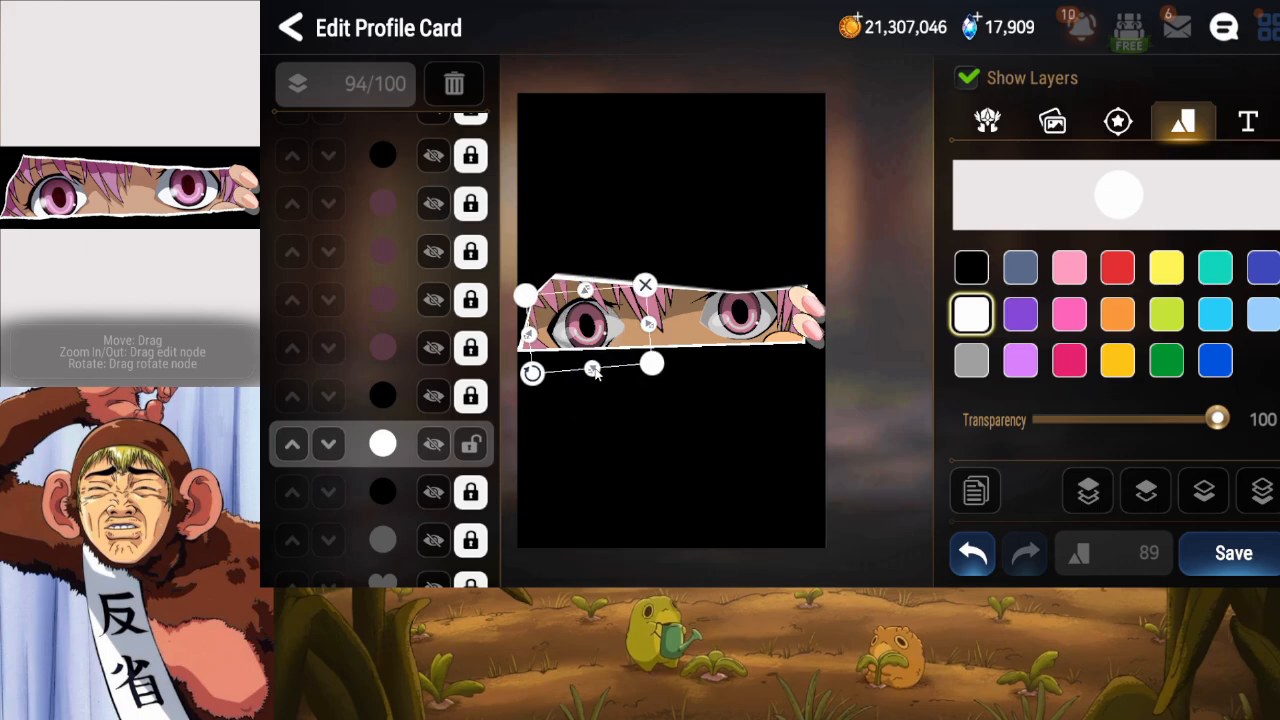
pyautogui.moveTo(652, 325); pyautogui.dragTo(641, 325)
# Tilt and resize the white ellipse to fit the left-hand eye, lock its layer, and save the card.
pyautogui.moveTo(543, 371); pyautogui.dragTo(576, 377)
pyautogui.moveTo(579, 300); pyautogui.dragTo(579, 300)
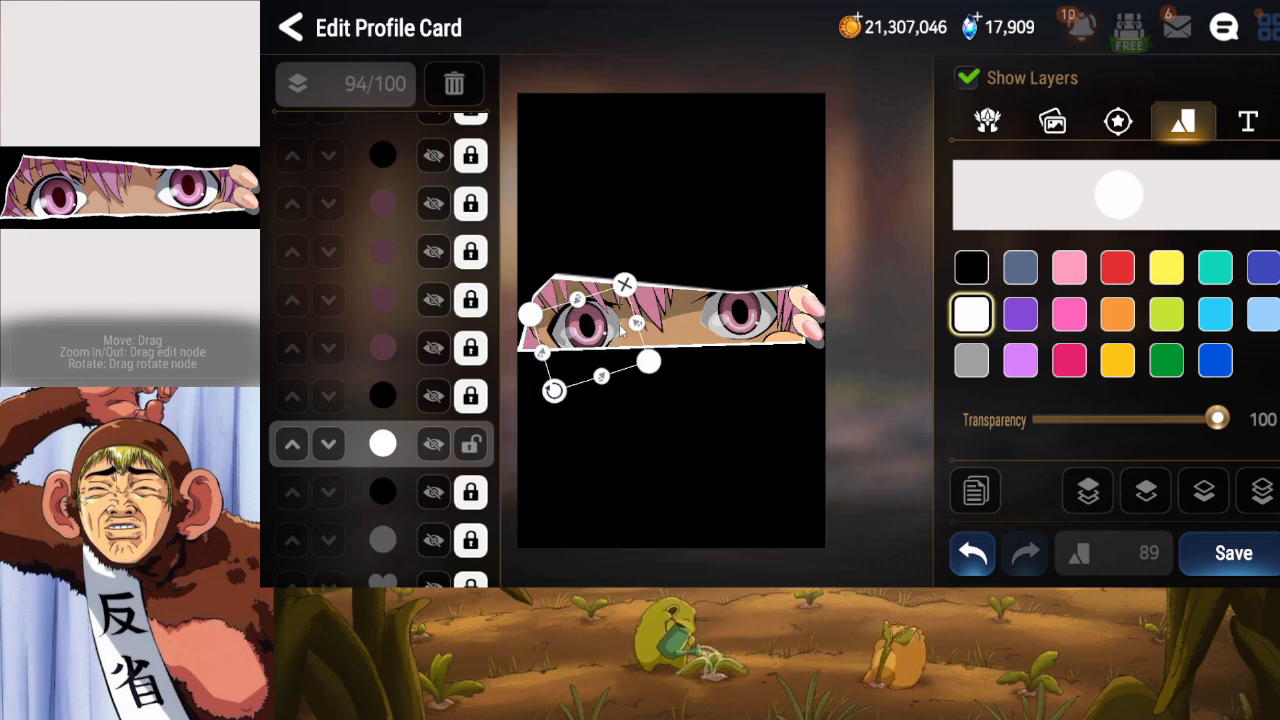
pyautogui.moveTo(638, 328)
pyautogui.mouseDown()
pyautogui.moveTo(648, 339)
pyautogui.moveTo(614, 336)
pyautogui.mouseUp()
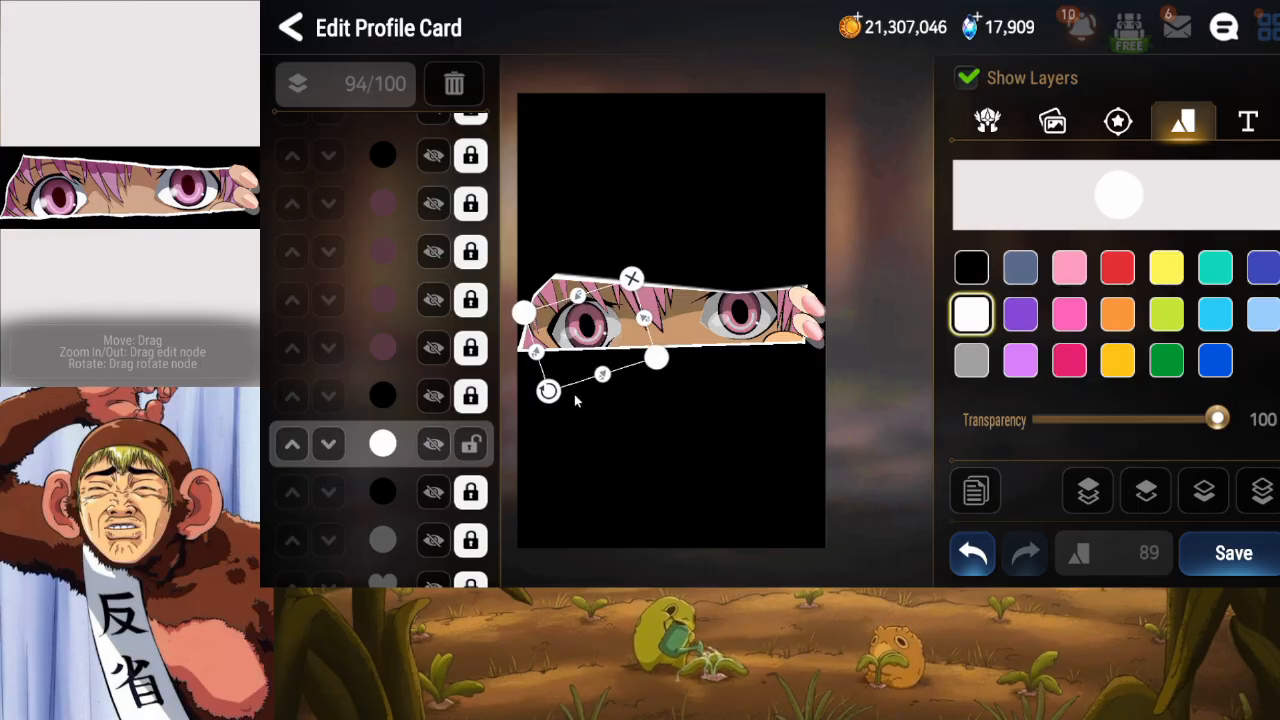
pyautogui.moveTo(548, 391)
pyautogui.mouseDown()
pyautogui.moveTo(538, 381)
pyautogui.moveTo(579, 347)
pyautogui.moveTo(540, 381)
pyautogui.moveTo(548, 388)
pyautogui.mouseUp()
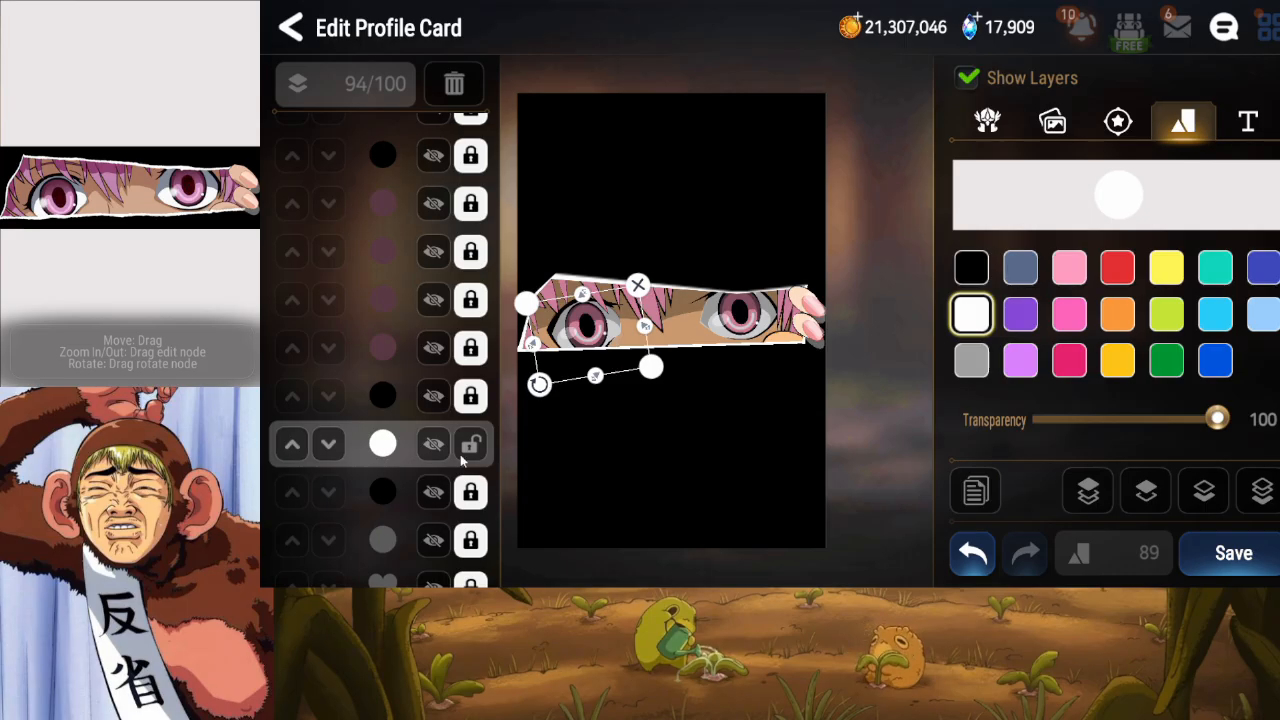
pyautogui.click(461, 456)
pyautogui.click(1222, 555)
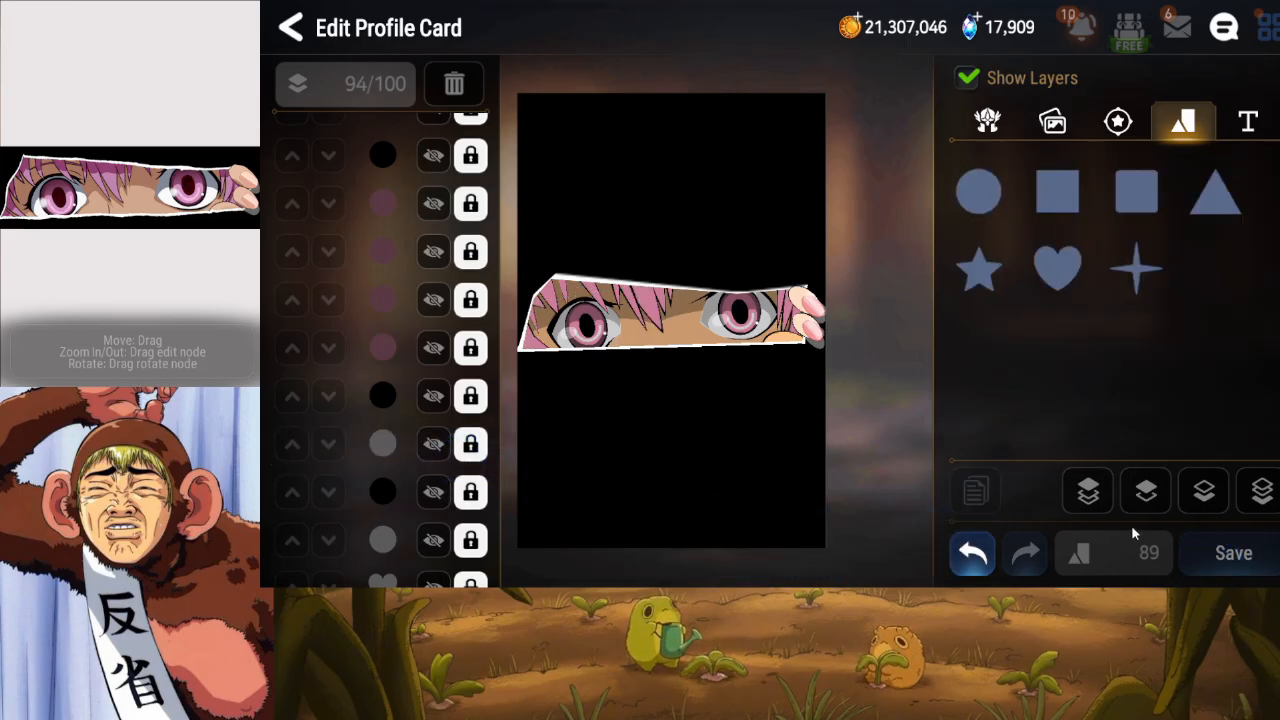
# Identify and unlock the left-hand eye's translucent black ellipse, raise its transparency value, and lock it again.
pyautogui.click(436, 396)
pyautogui.click(433, 444)
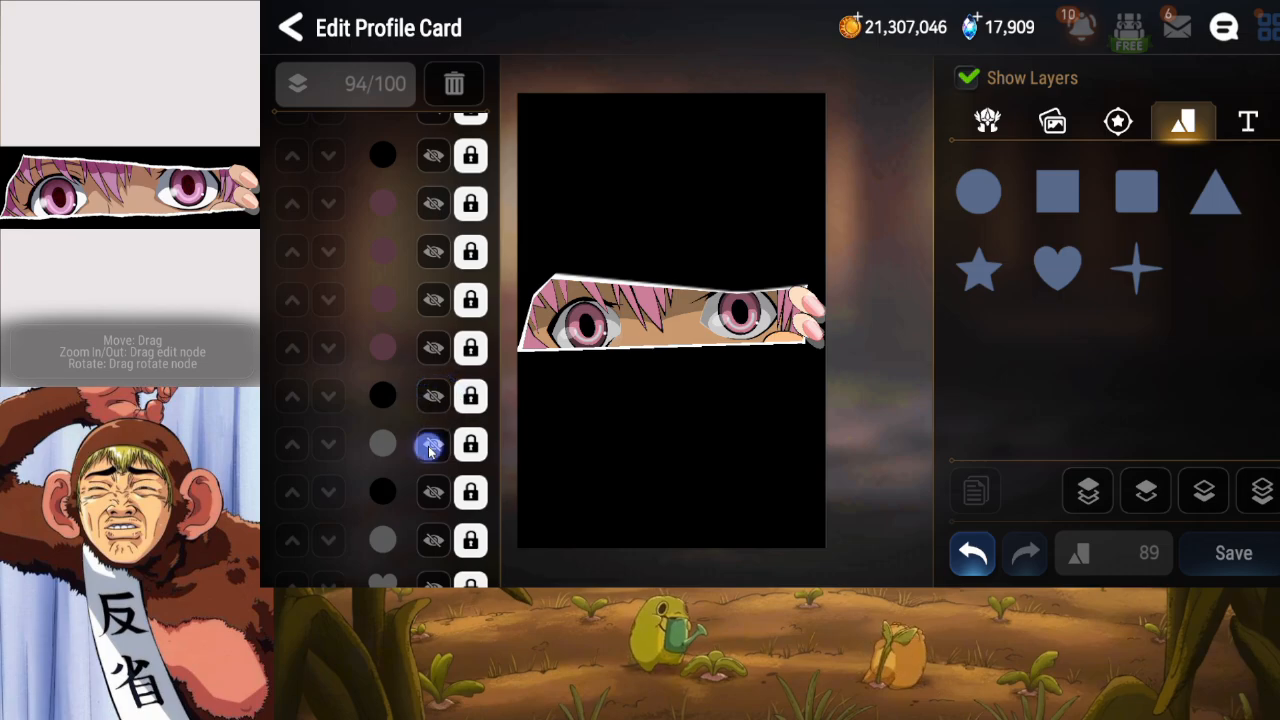
pyautogui.click(437, 494)
pyautogui.click(471, 492)
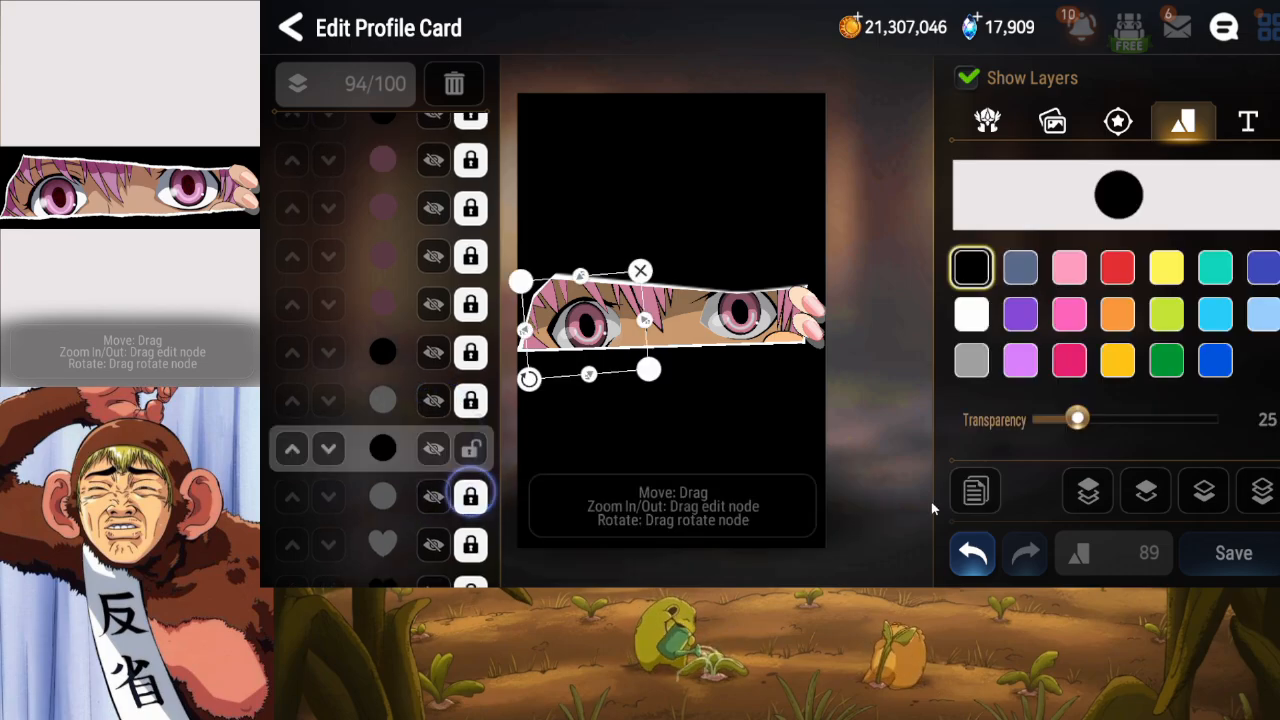
pyautogui.moveTo(1080, 421); pyautogui.dragTo(1090, 424)
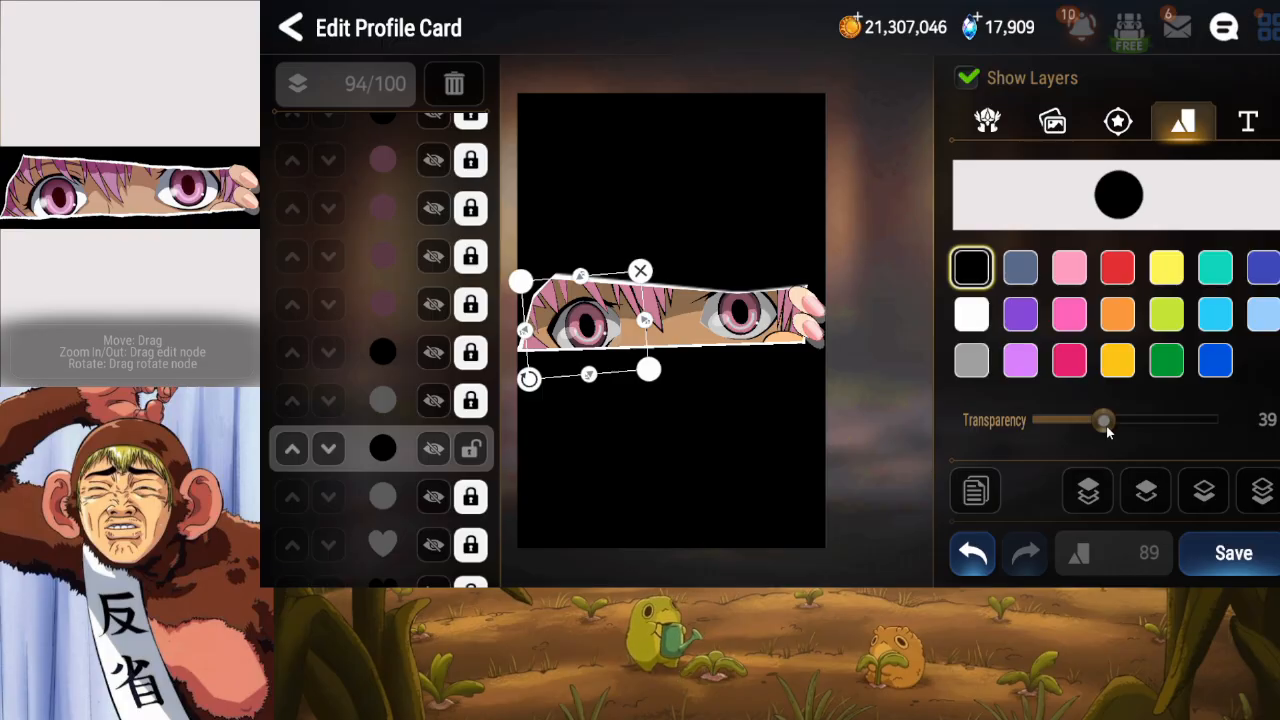
pyautogui.click(473, 458)
# Set the transparency of the right-hand eye's upper white heart to 60 and lock its layer.
pyautogui.moveTo(420, 507); pyautogui.dragTo(421, 378)
pyautogui.moveTo(431, 491); pyautogui.dragTo(434, 459)
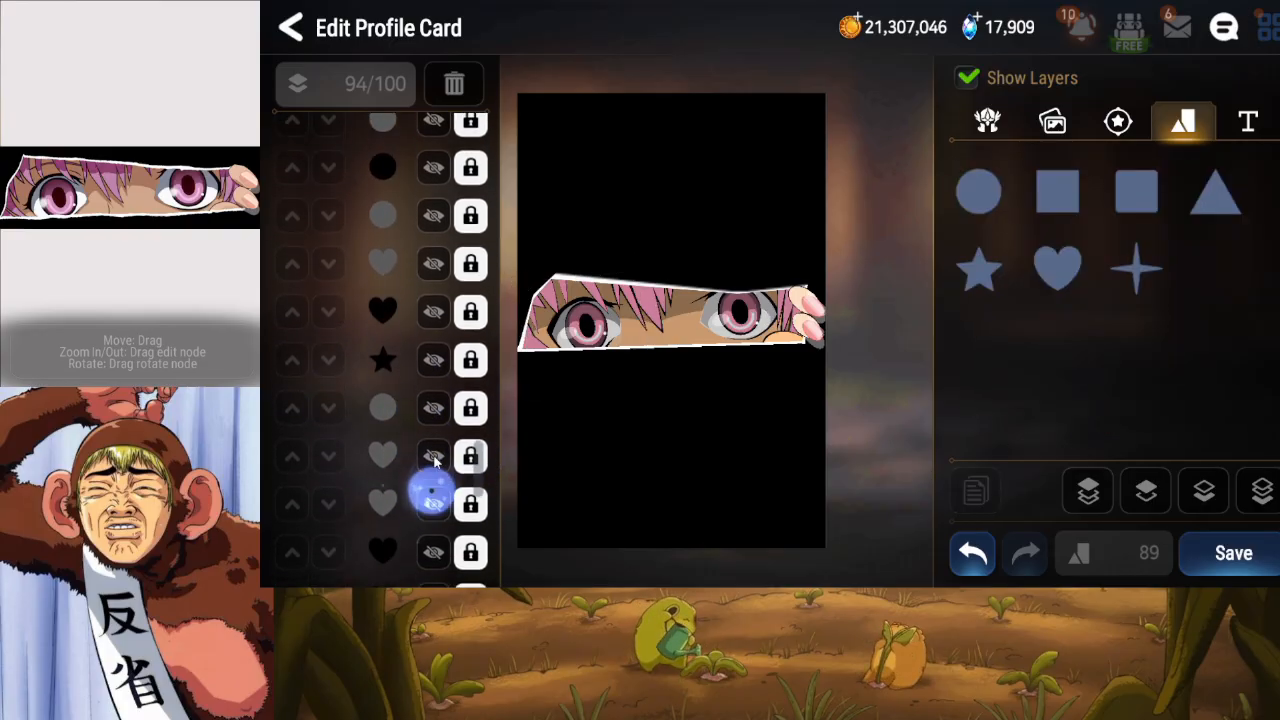
pyautogui.click(470, 456)
pyautogui.moveTo(1169, 420); pyautogui.dragTo(1143, 424)
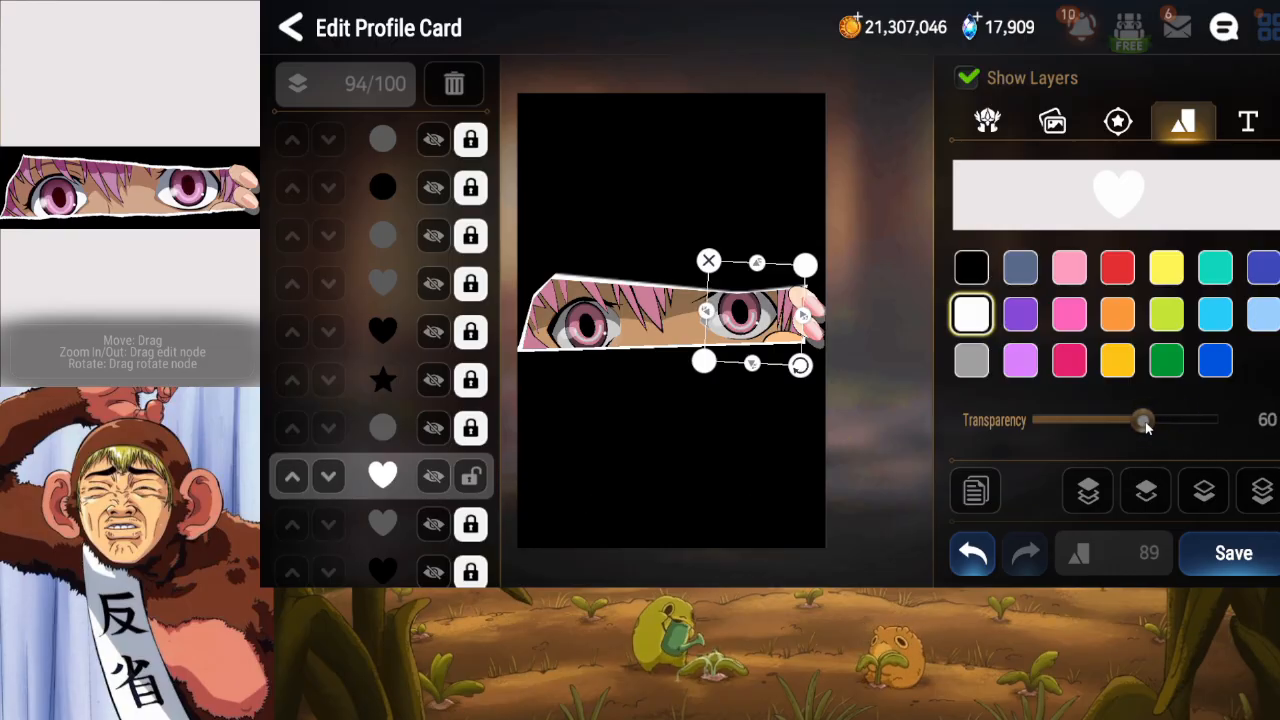
pyautogui.click(470, 476)
# Set the right-hand eye's lower white heart to a transparency of 60, then narrow it slightly and nudge it into place.
pyautogui.click(470, 523)
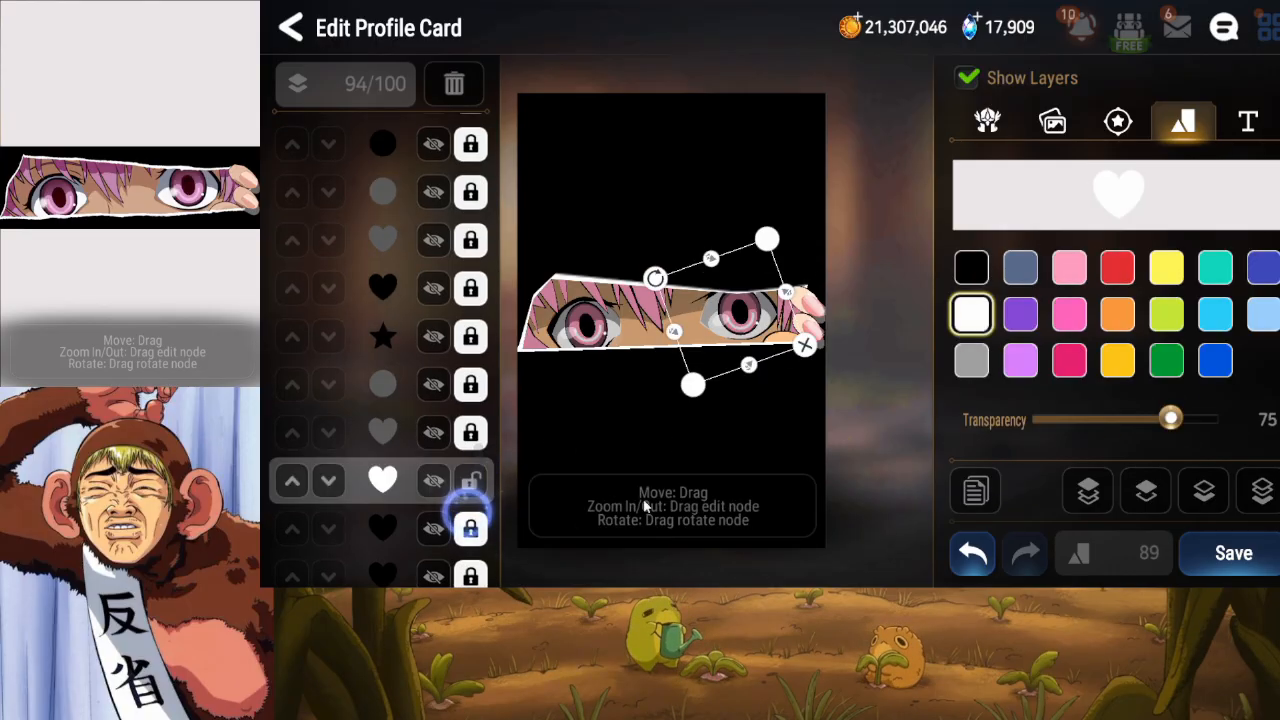
pyautogui.moveTo(1171, 420); pyautogui.dragTo(1147, 432)
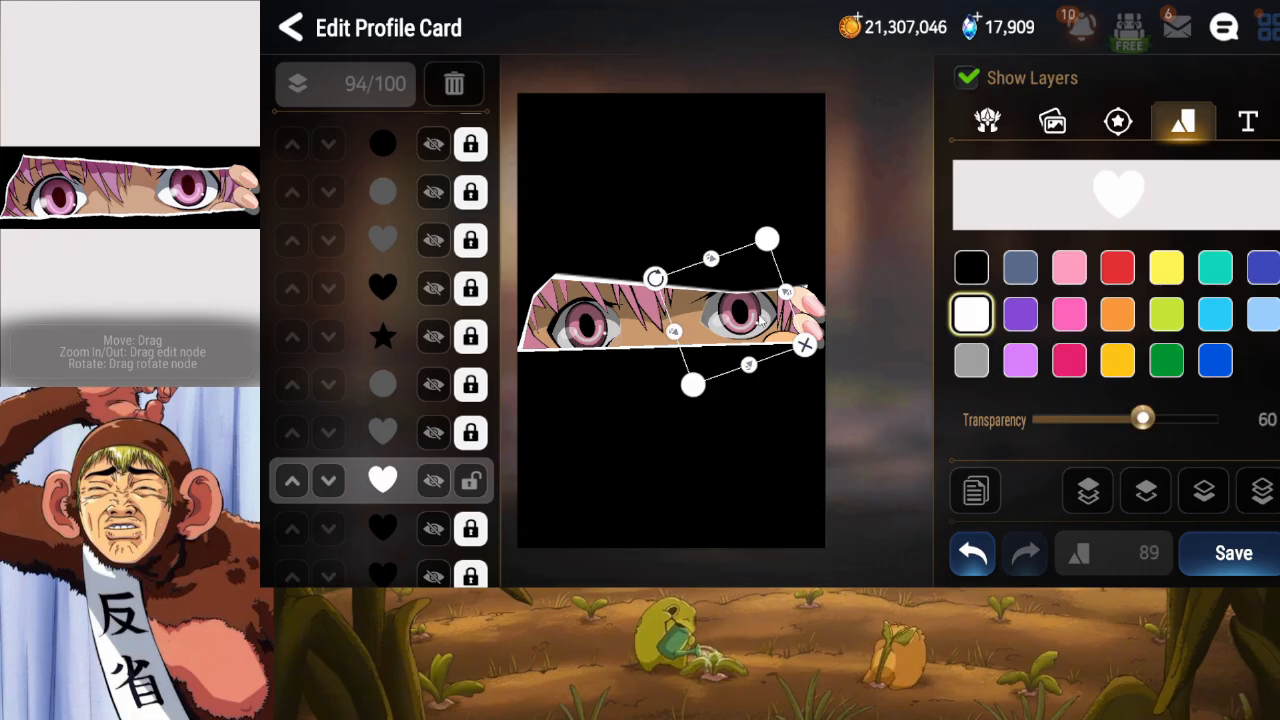
pyautogui.moveTo(788, 296); pyautogui.dragTo(787, 297)
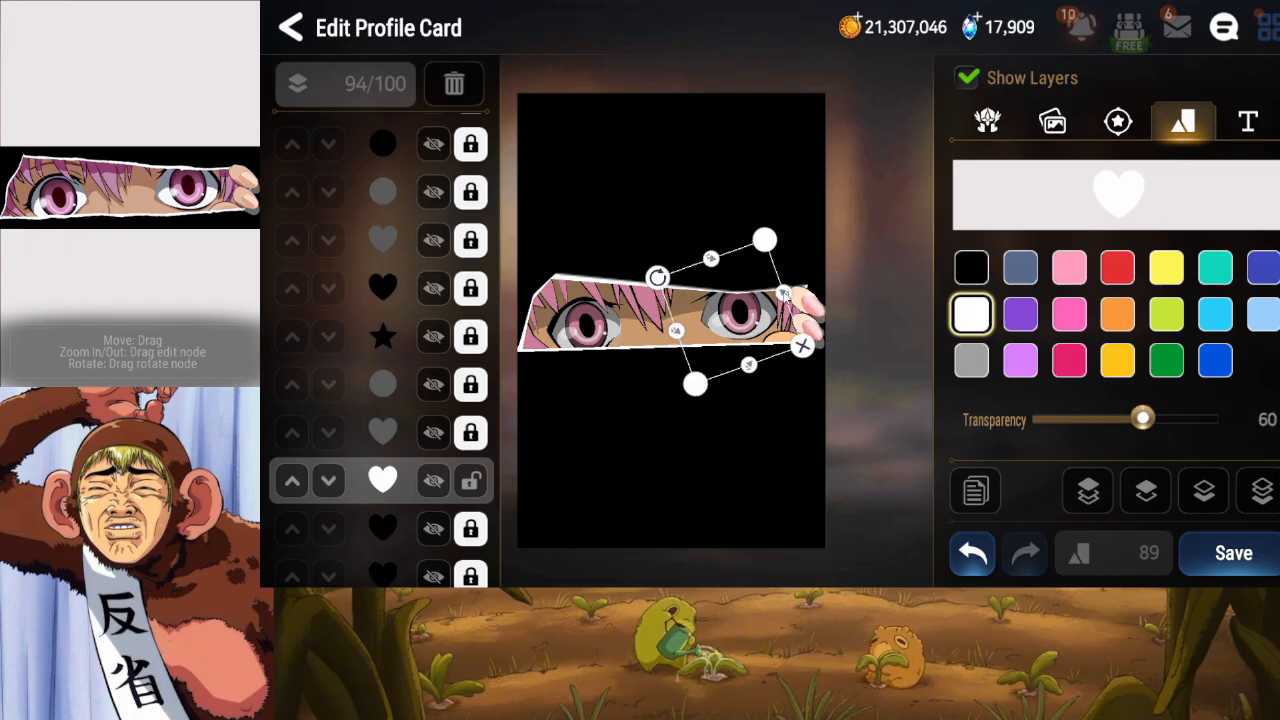
pyautogui.click(747, 300)
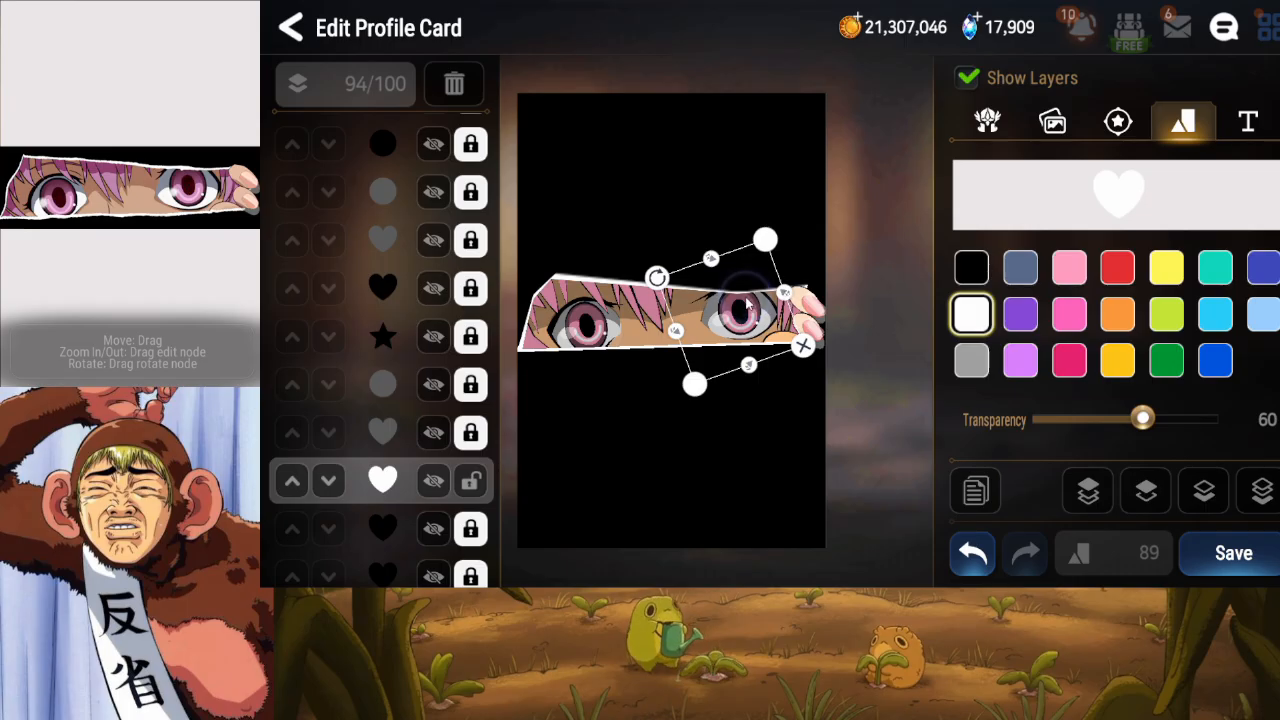
pyautogui.moveTo(747, 304); pyautogui.dragTo(747, 305)
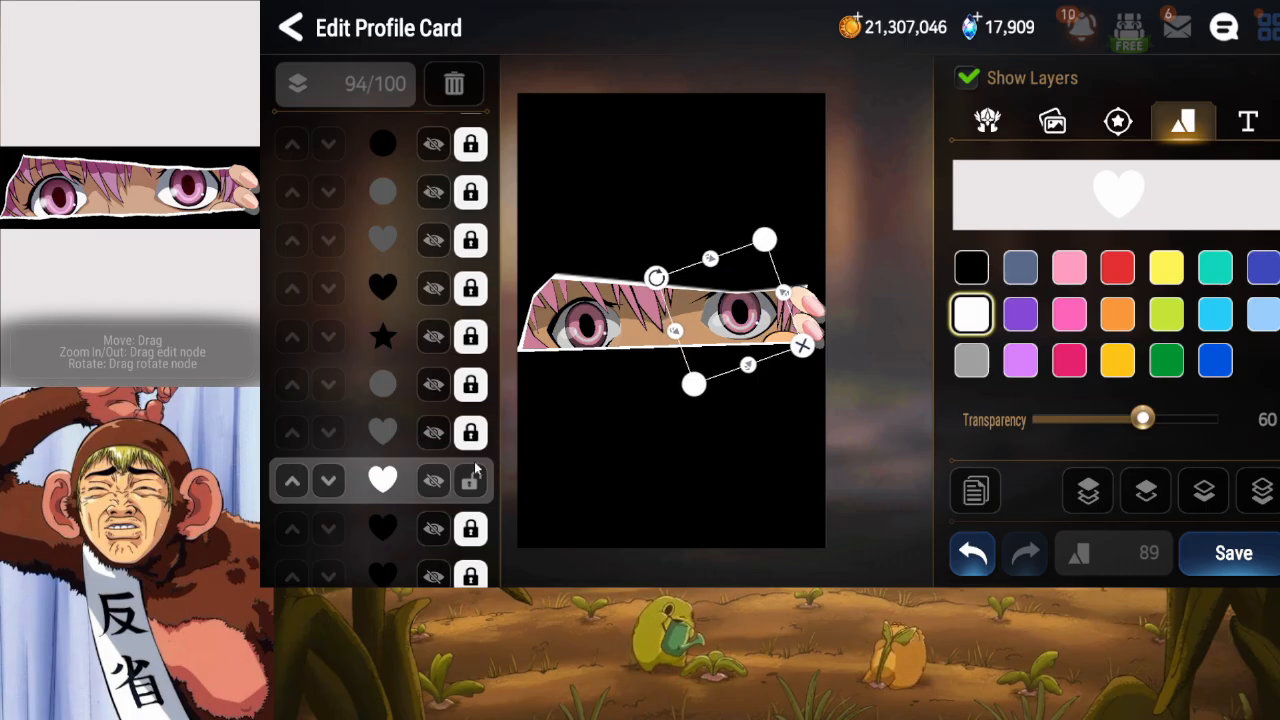
# Lock the lower white heart's layer, then add a circle and flatten it into a wide ellipse over the left-hand eye.
pyautogui.click(472, 478)
pyautogui.click(1172, 552)
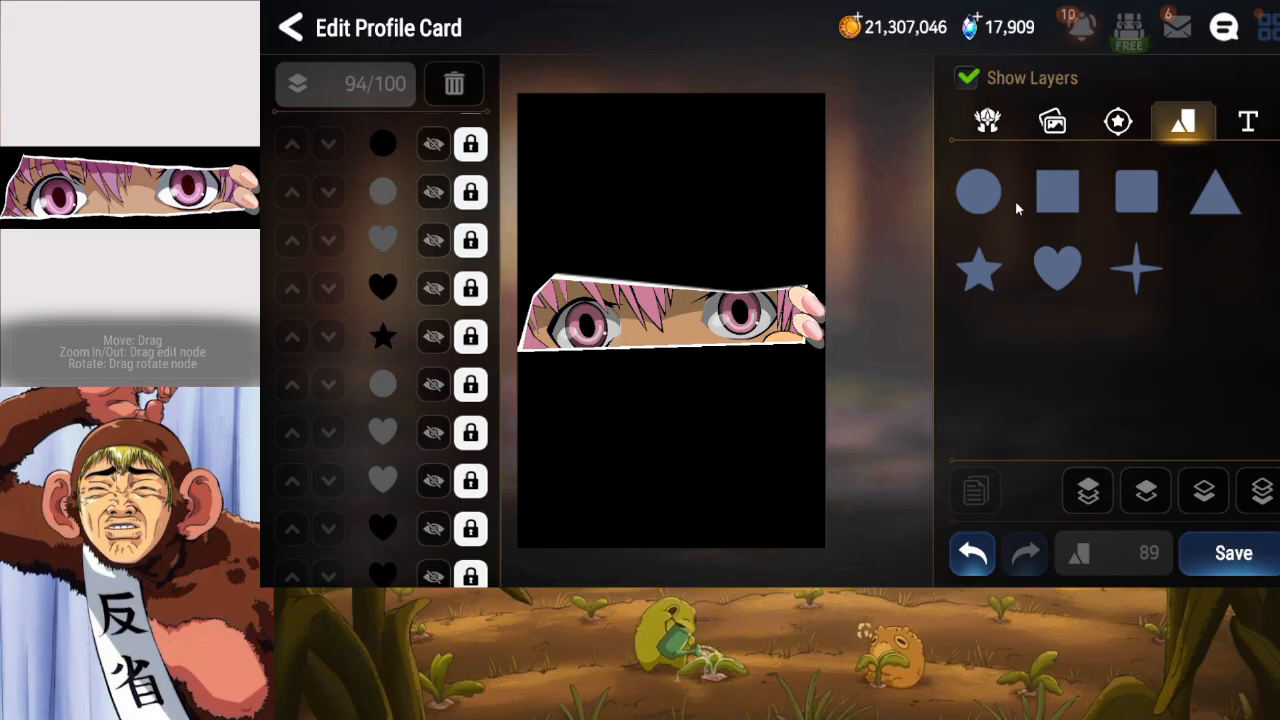
pyautogui.click(981, 196)
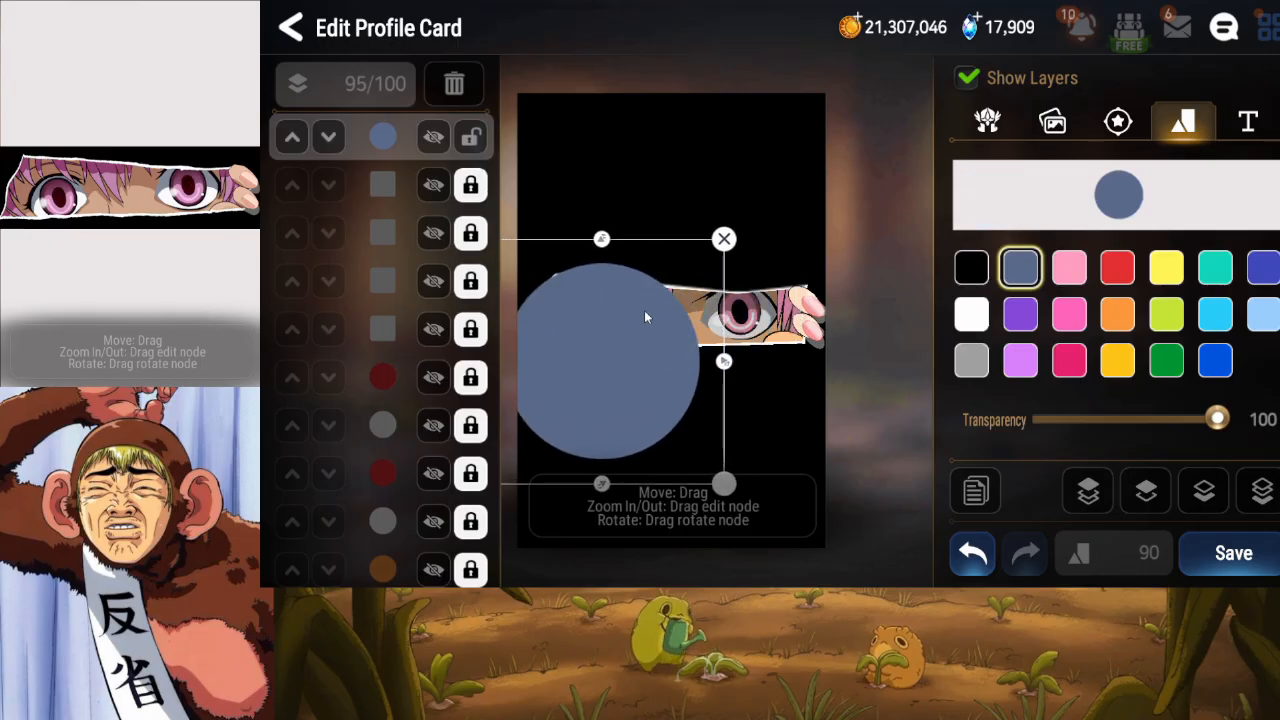
pyautogui.moveTo(612, 245); pyautogui.dragTo(600, 292)
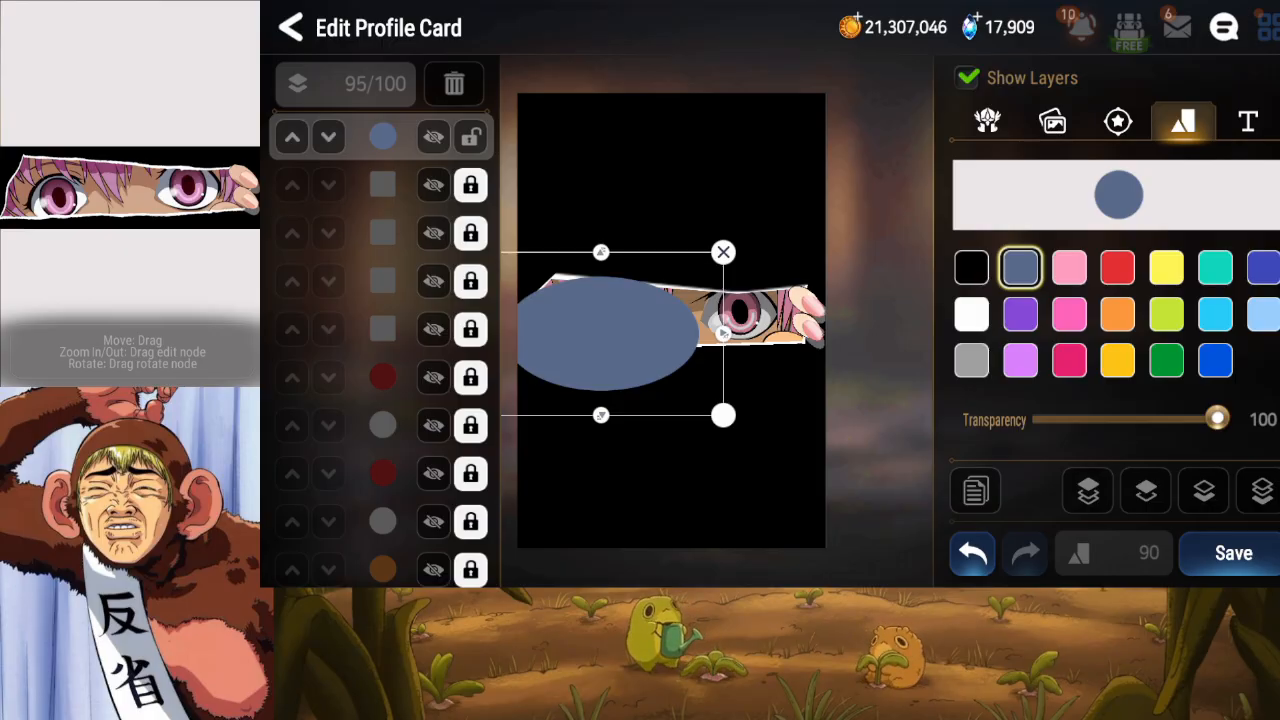
pyautogui.moveTo(649, 330); pyautogui.dragTo(648, 339)
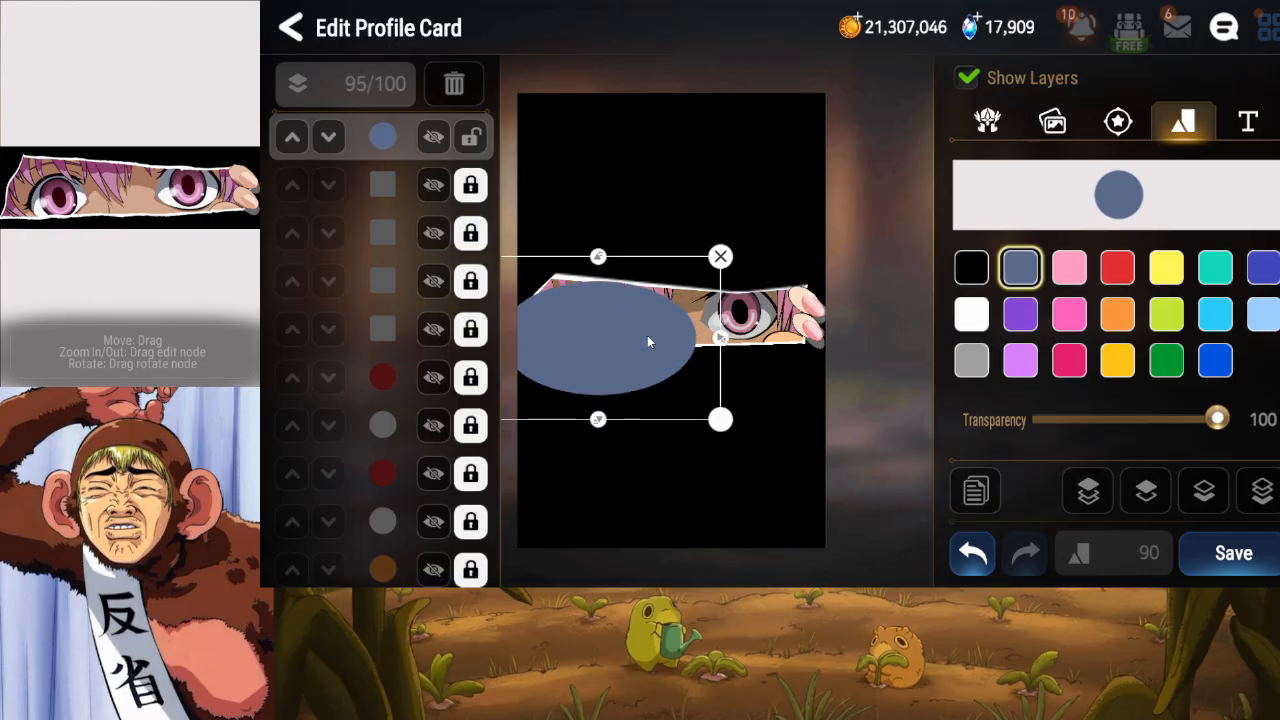
# Send the blue-grey ellipse to the back and raise it to just above the orange square, under the black circle.
pyautogui.click(1259, 502)
pyautogui.click(1157, 499)
pyautogui.click(1157, 499)
pyautogui.click(1157, 499)
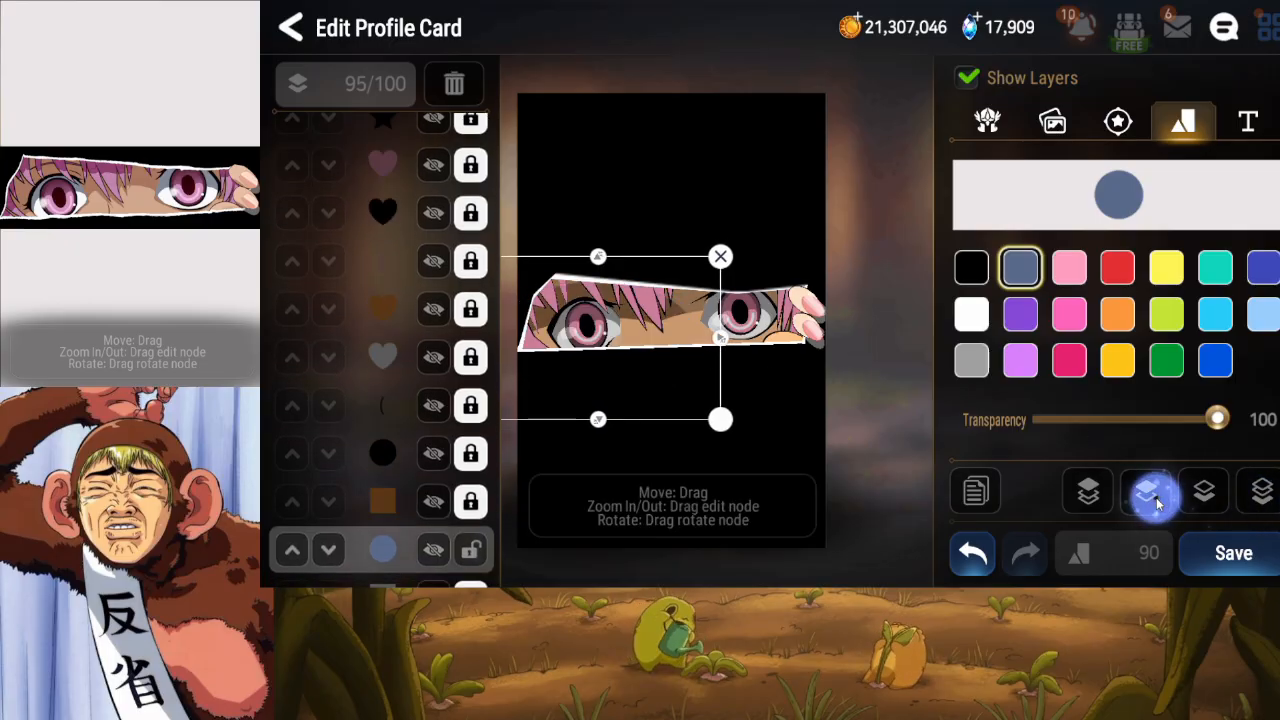
pyautogui.click(1156, 499)
pyautogui.click(1156, 499)
pyautogui.click(1203, 496)
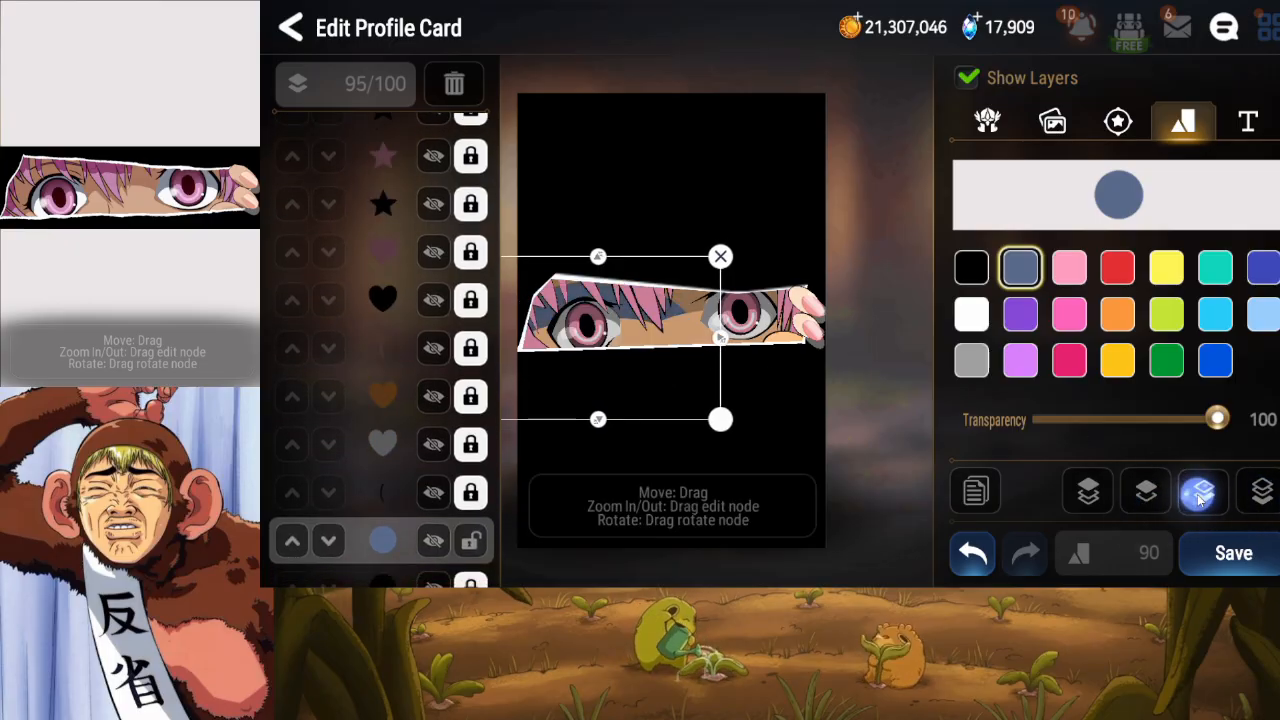
# Narrow and flatten the blue-grey ellipse, then move it over the upper part of the left-hand eye.
pyautogui.click(735, 331)
pyautogui.click(669, 326)
pyautogui.moveTo(719, 341); pyautogui.dragTo(673, 341)
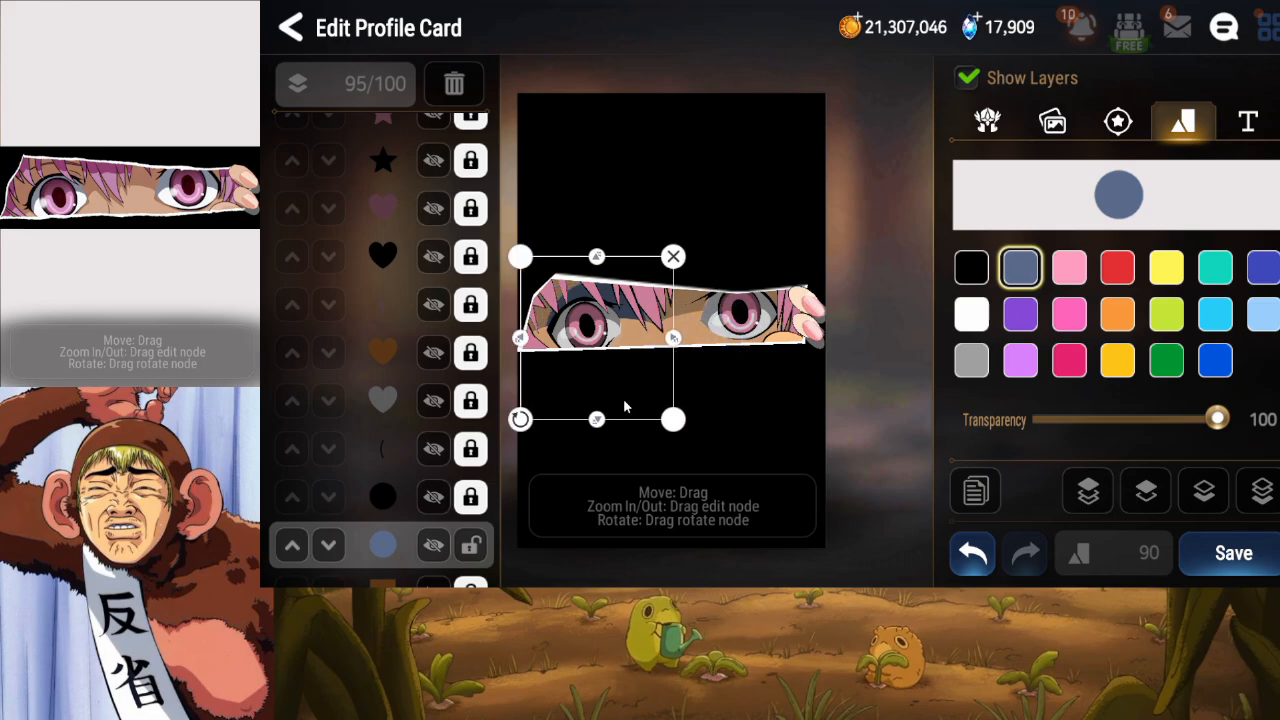
pyautogui.moveTo(602, 415); pyautogui.dragTo(603, 366)
pyautogui.moveTo(600, 332)
pyautogui.mouseDown()
pyautogui.moveTo(582, 286)
pyautogui.moveTo(583, 333)
pyautogui.mouseUp()
pyautogui.moveTo(452, 486); pyautogui.dragTo(437, 420)
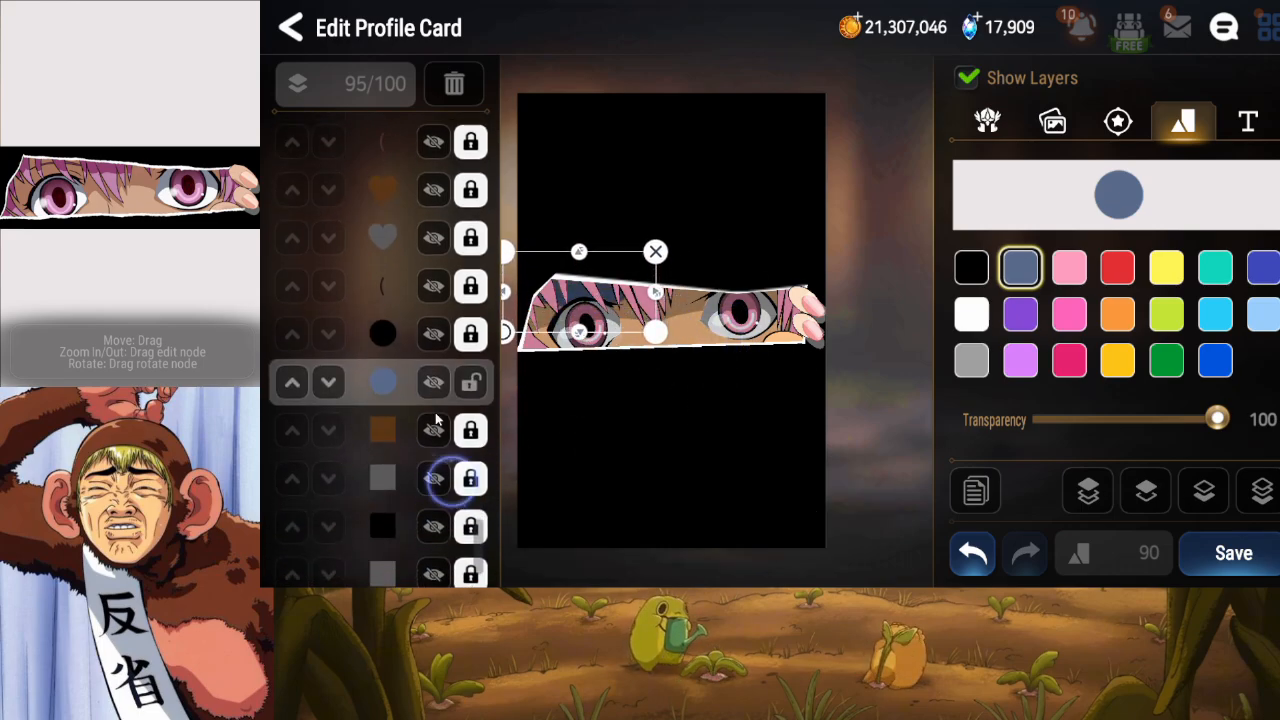
# Send the ellipse behind the orange square and shape it into a narrower, slightly tilted black ellipse above the left-hand eye.
pyautogui.click(1197, 500)
pyautogui.click(665, 289)
pyautogui.moveTo(609, 286); pyautogui.dragTo(616, 298)
pyautogui.moveTo(663, 306); pyautogui.dragTo(611, 306)
pyautogui.click(973, 273)
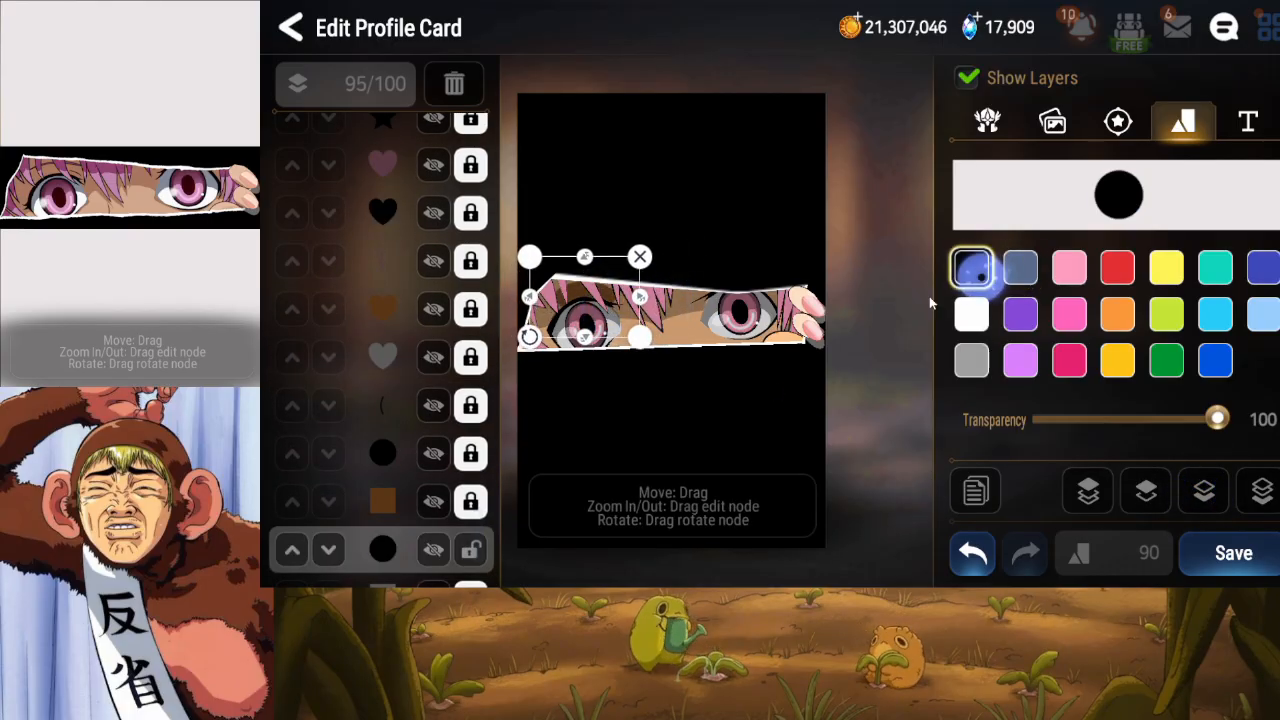
pyautogui.moveTo(530, 337); pyautogui.dragTo(534, 343)
pyautogui.moveTo(641, 292); pyautogui.dragTo(646, 294)
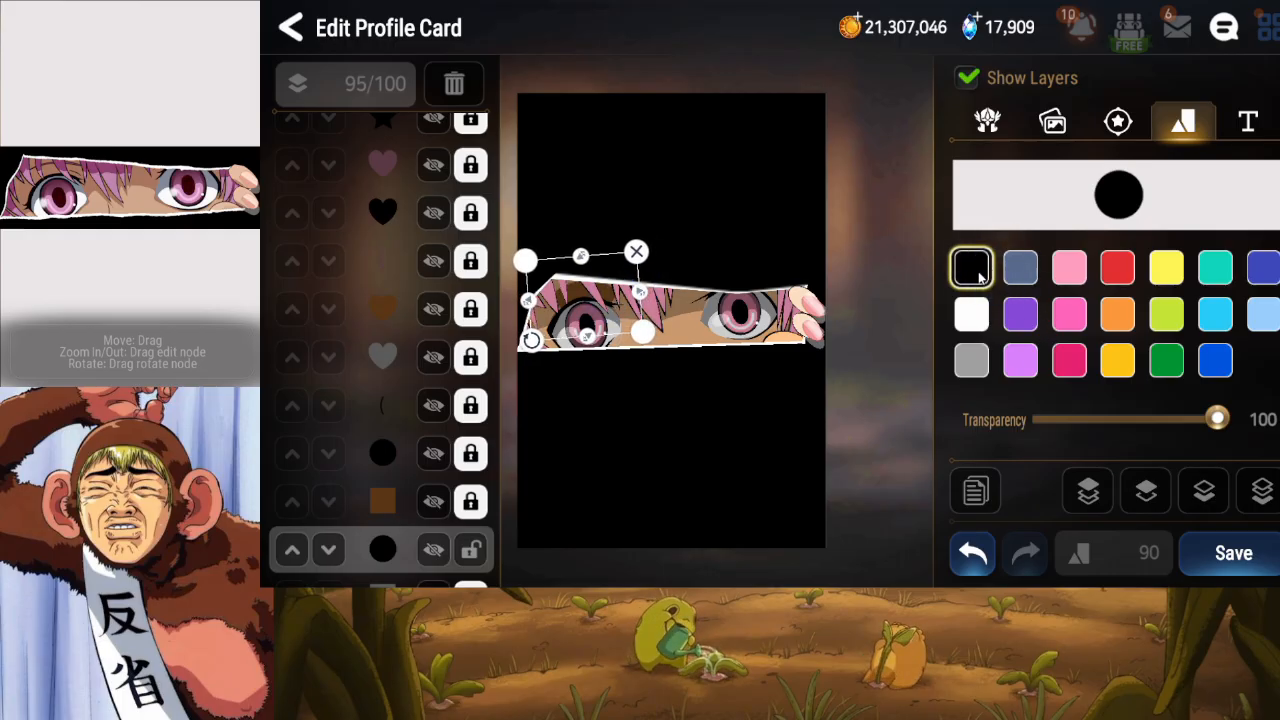
# Duplicate the black ellipse and stack the copy behind the orange square, directly above the original.
pyautogui.click(976, 490)
pyautogui.click(1258, 495)
pyautogui.click(1148, 492)
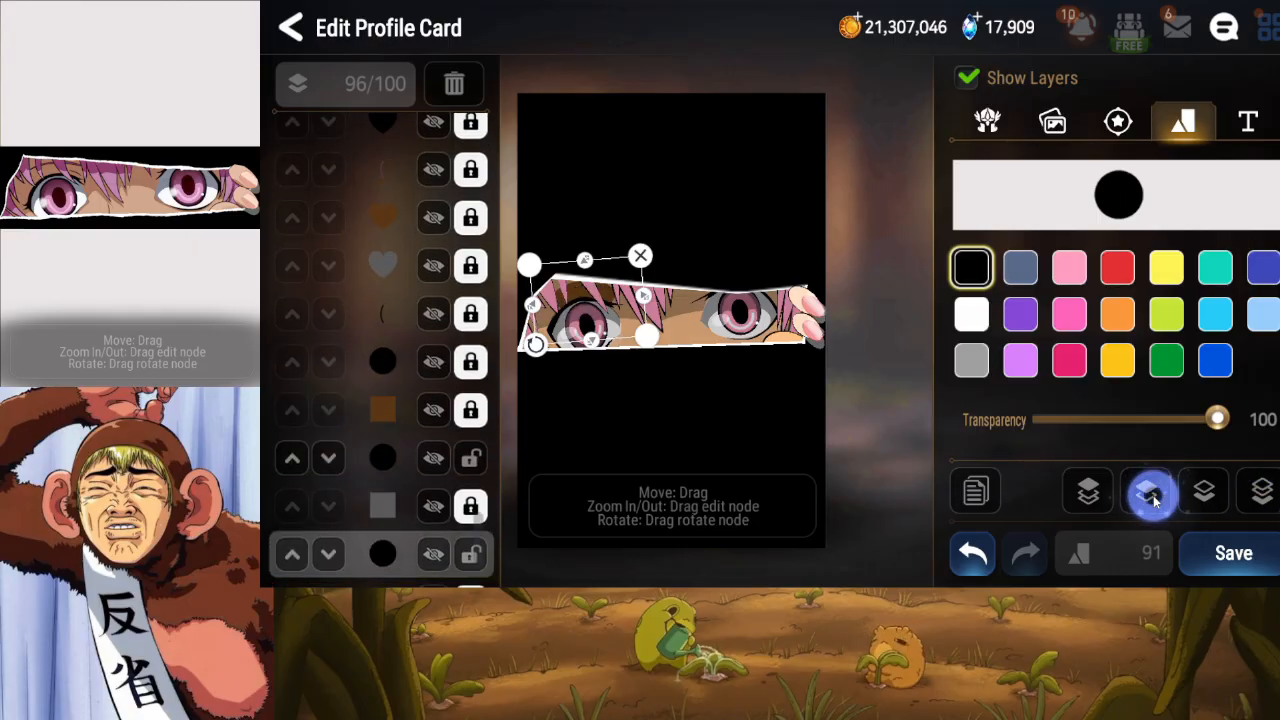
pyautogui.click(1084, 492)
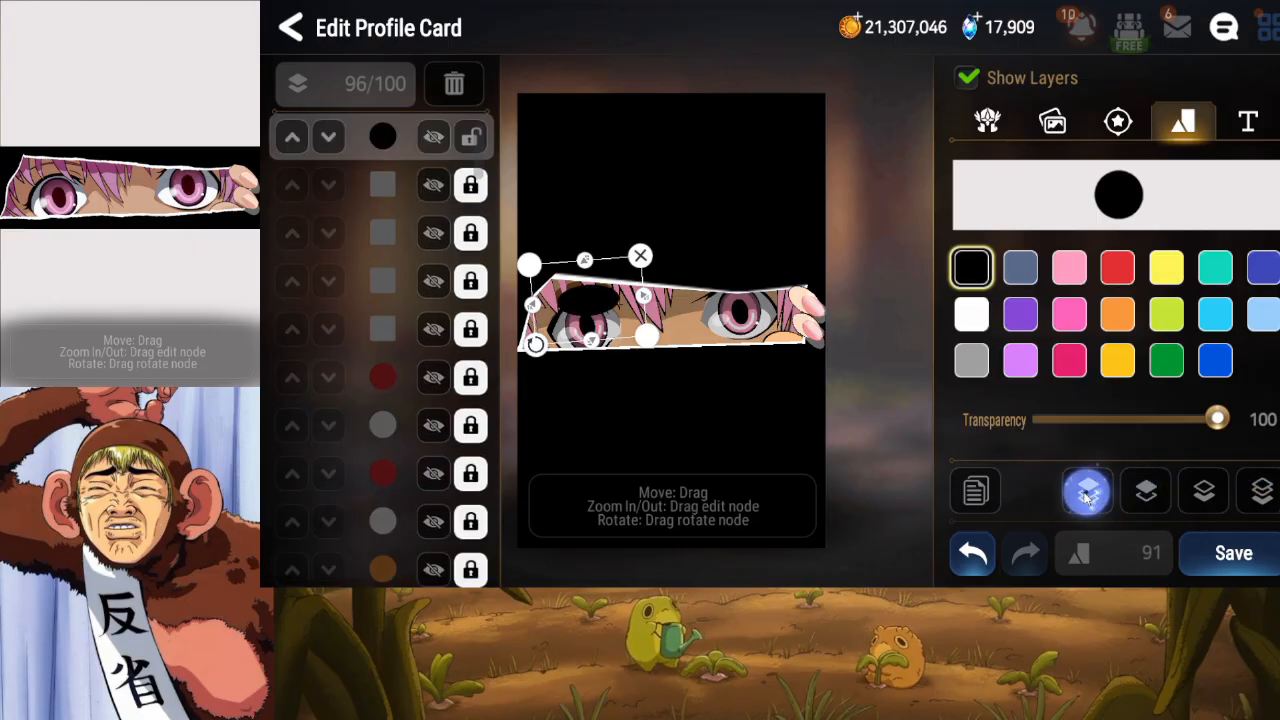
pyautogui.click(973, 553)
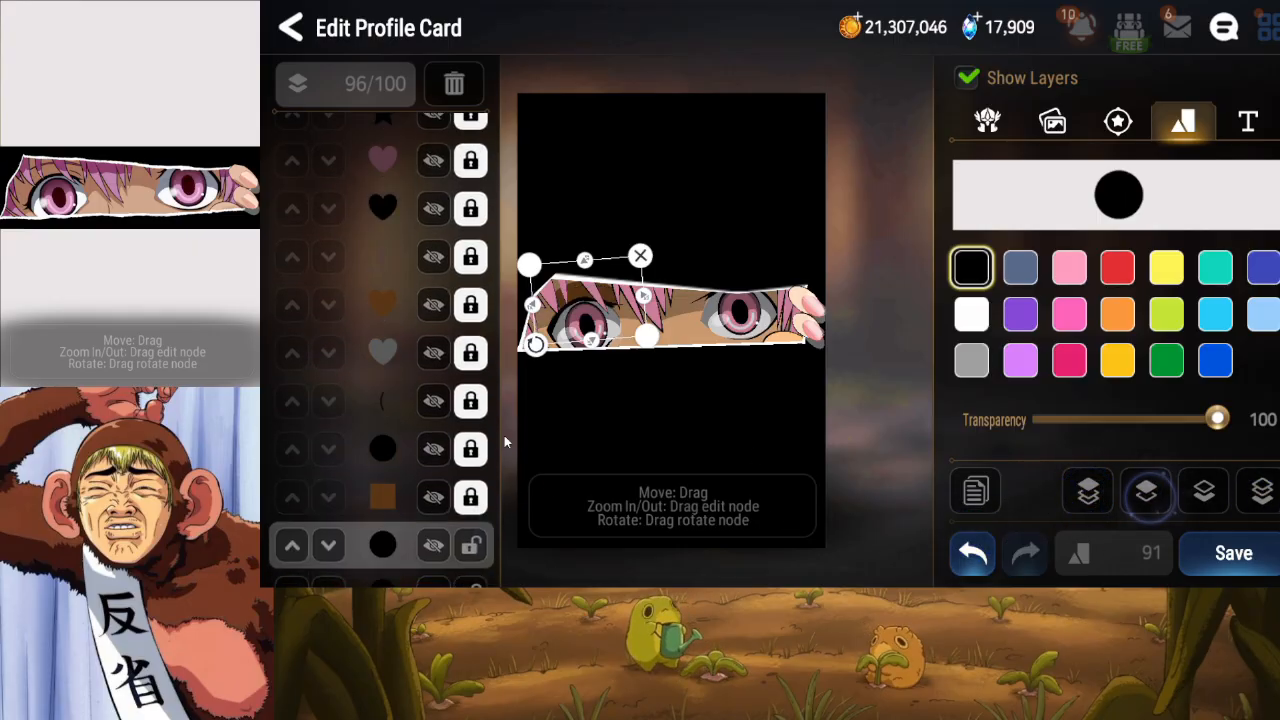
# Lock the original black ellipse, then color the copy pink and nudge it slightly up and to the left.
pyautogui.scroll(-1, 490, 450)
pyautogui.click(472, 550)
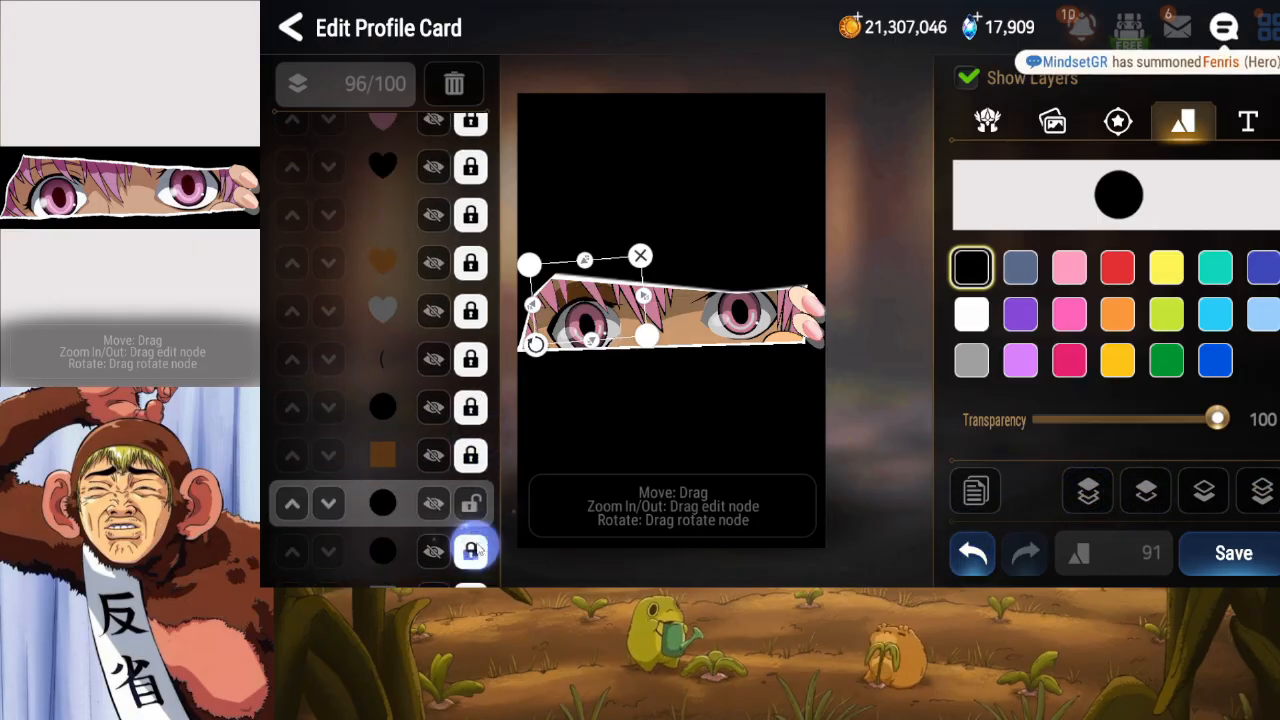
pyautogui.click(1069, 267)
pyautogui.moveTo(610, 303); pyautogui.dragTo(604, 300)
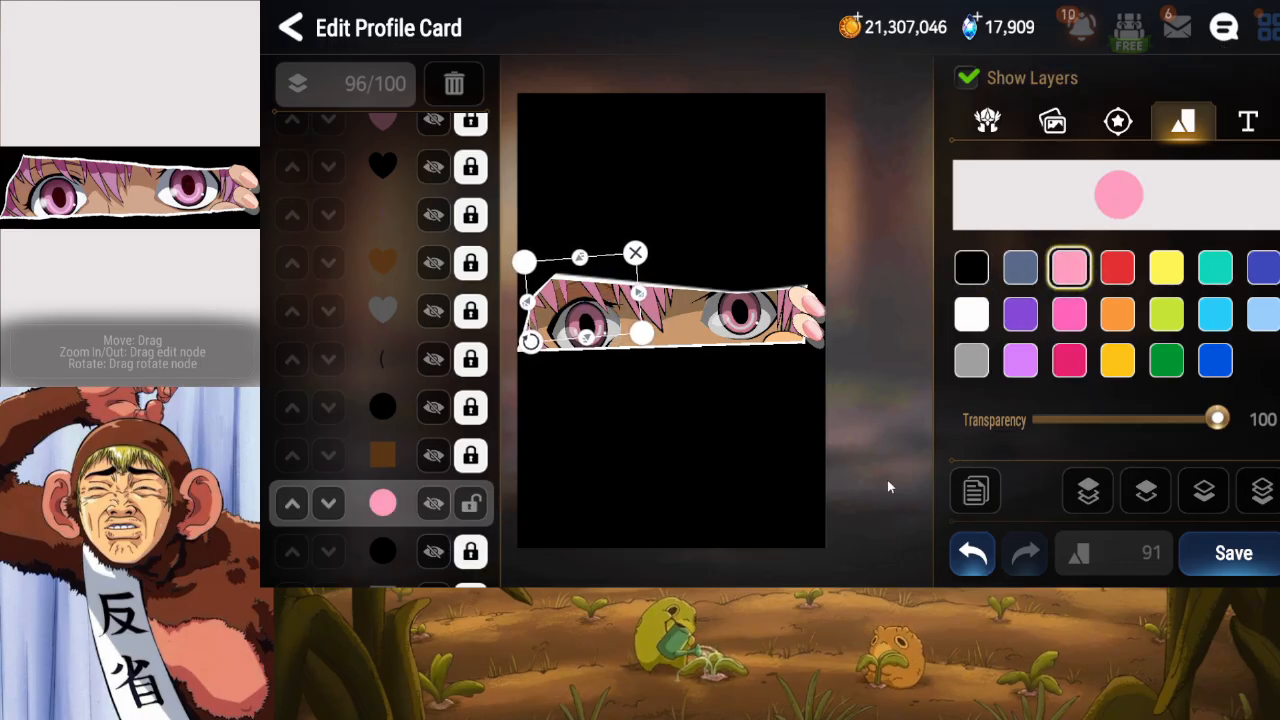
# Duplicate the pink ellipse and stack the copy behind the orange square, directly above the original pink one.
pyautogui.click(975, 490)
pyautogui.click(1262, 490)
pyautogui.click(1146, 490)
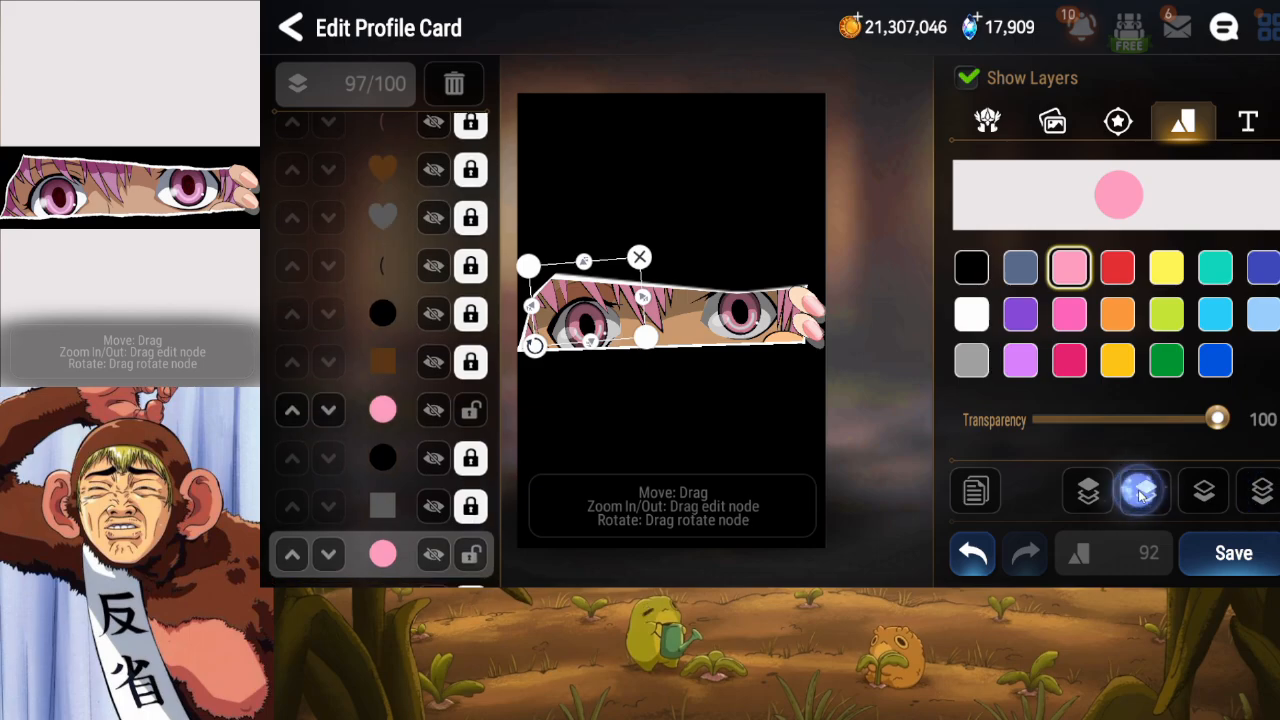
pyautogui.click(1143, 490)
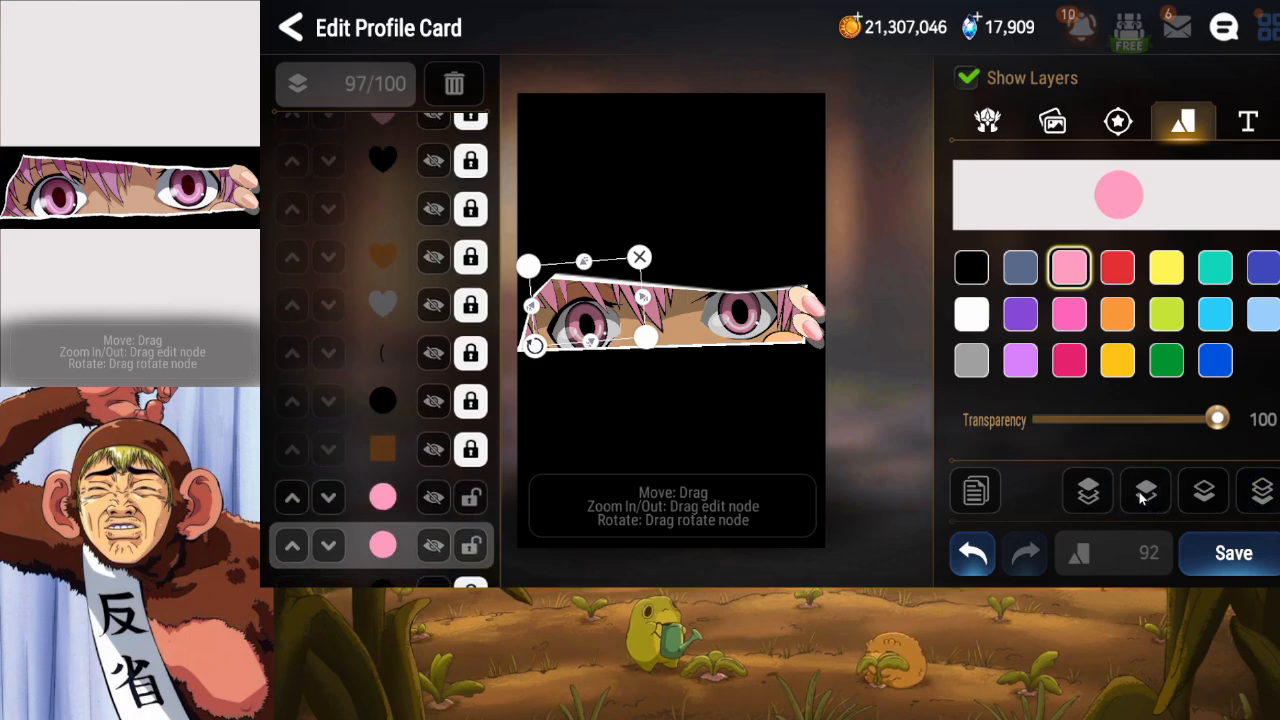
pyautogui.click(1132, 496)
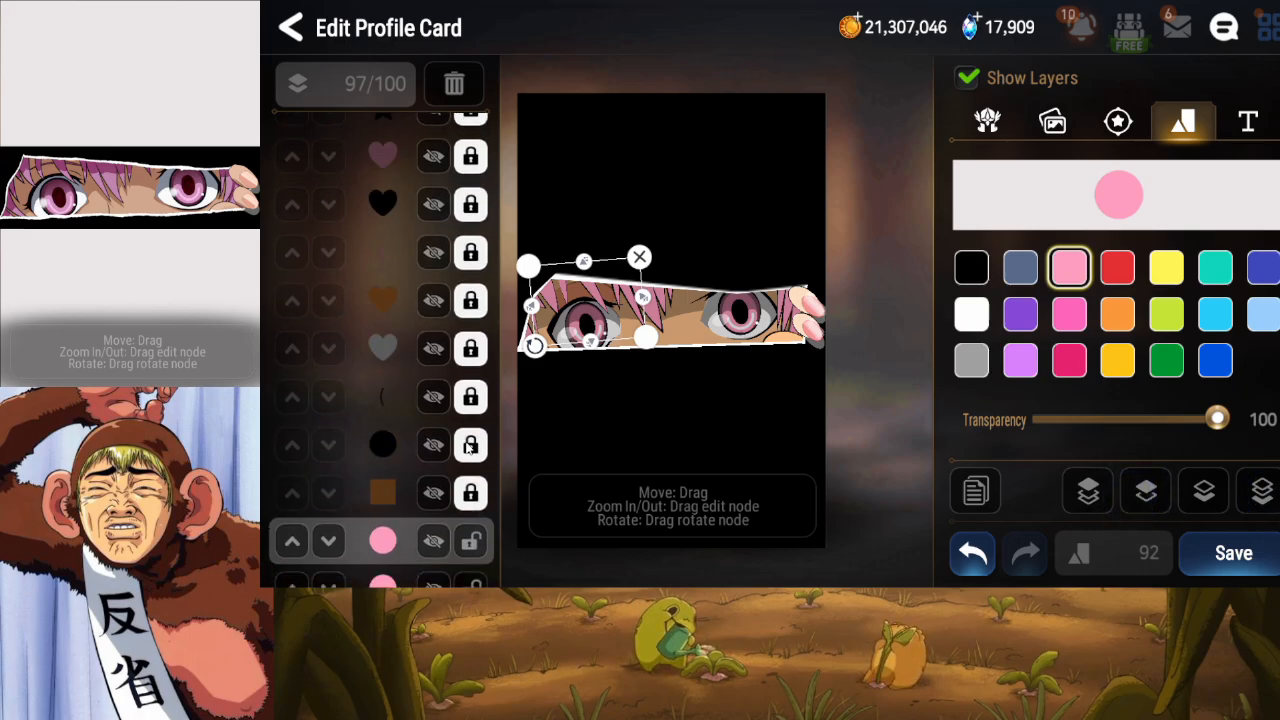
# Lock the original pink ellipse, then color the upper copy black, narrow it, and lock its layer.
pyautogui.moveTo(424, 444); pyautogui.dragTo(475, 414)
pyautogui.click(471, 559)
pyautogui.click(971, 267)
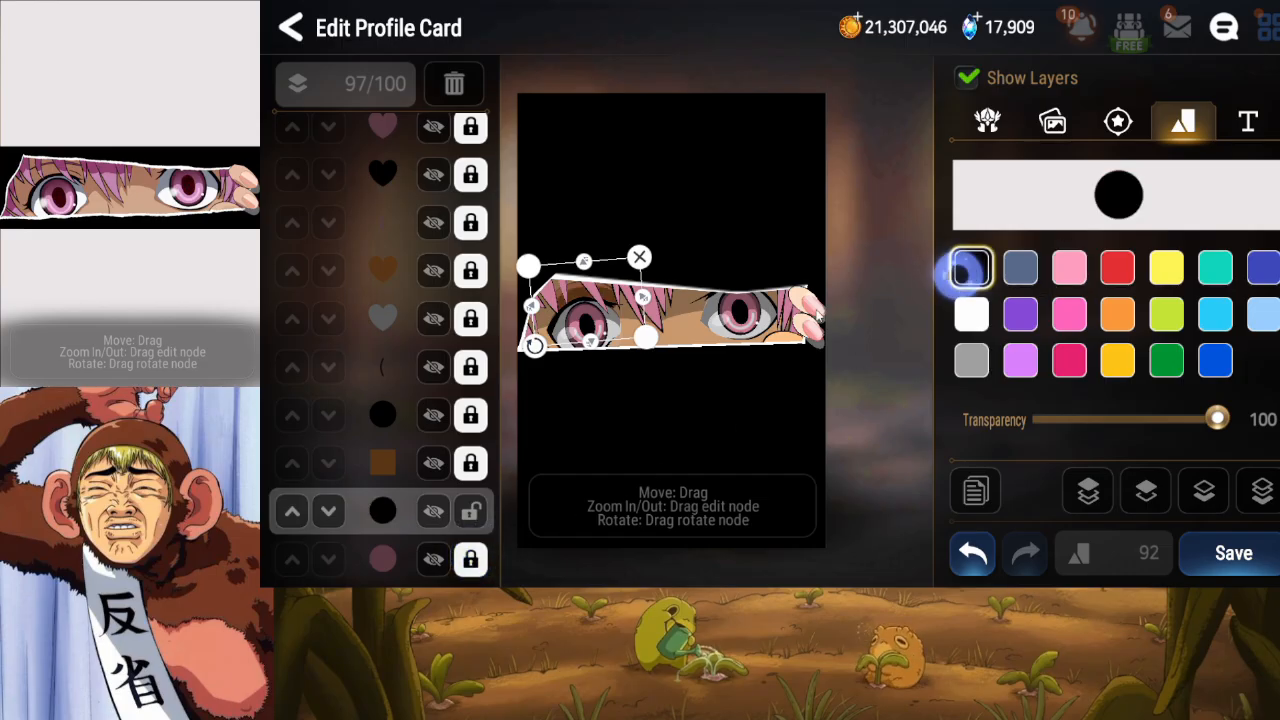
pyautogui.moveTo(641, 298); pyautogui.dragTo(612, 298)
pyautogui.click(472, 514)
# Identify the pink ellipse and the black one beneath it, nudge each slightly into place, and lock both layers.
pyautogui.click(432, 556)
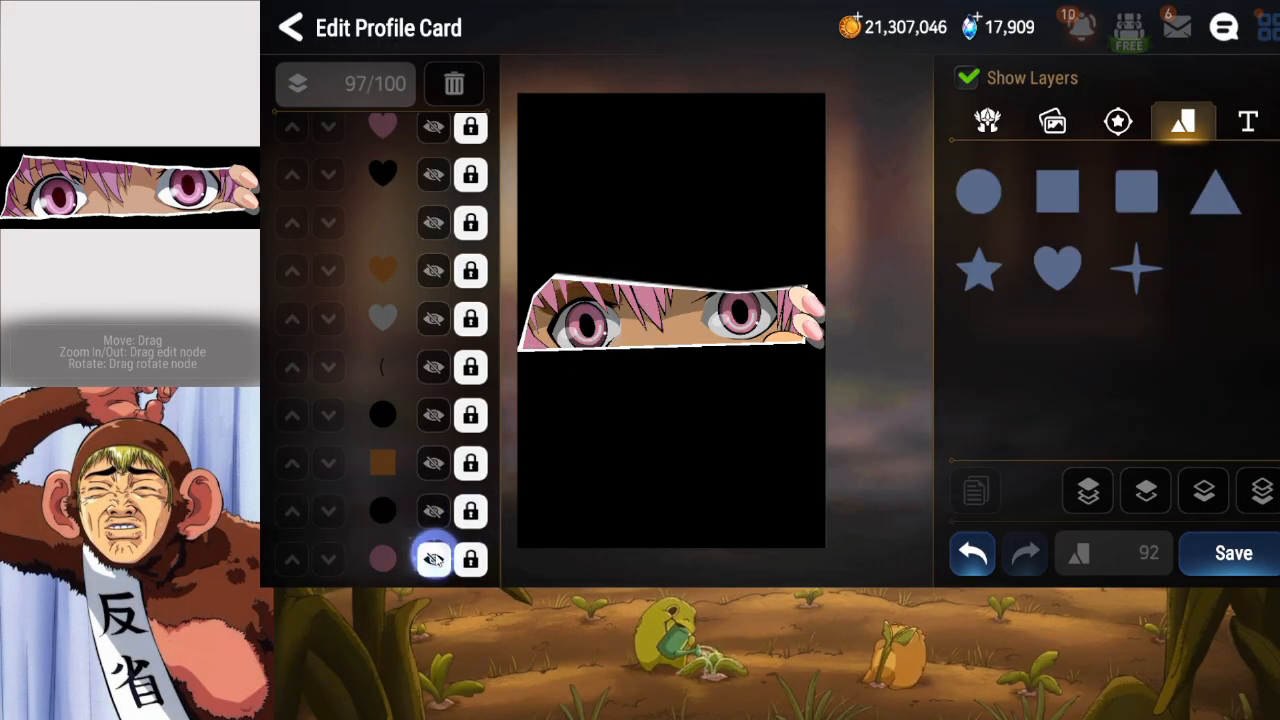
pyautogui.click(470, 557)
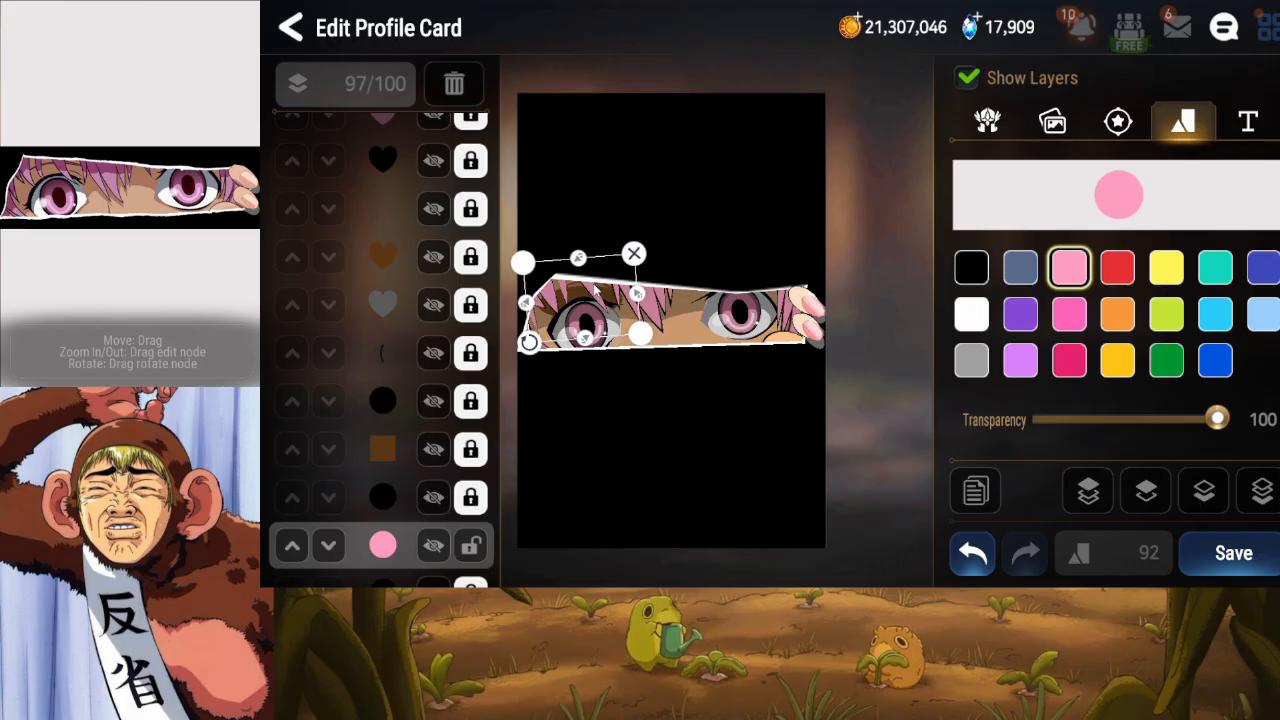
pyautogui.click(466, 541)
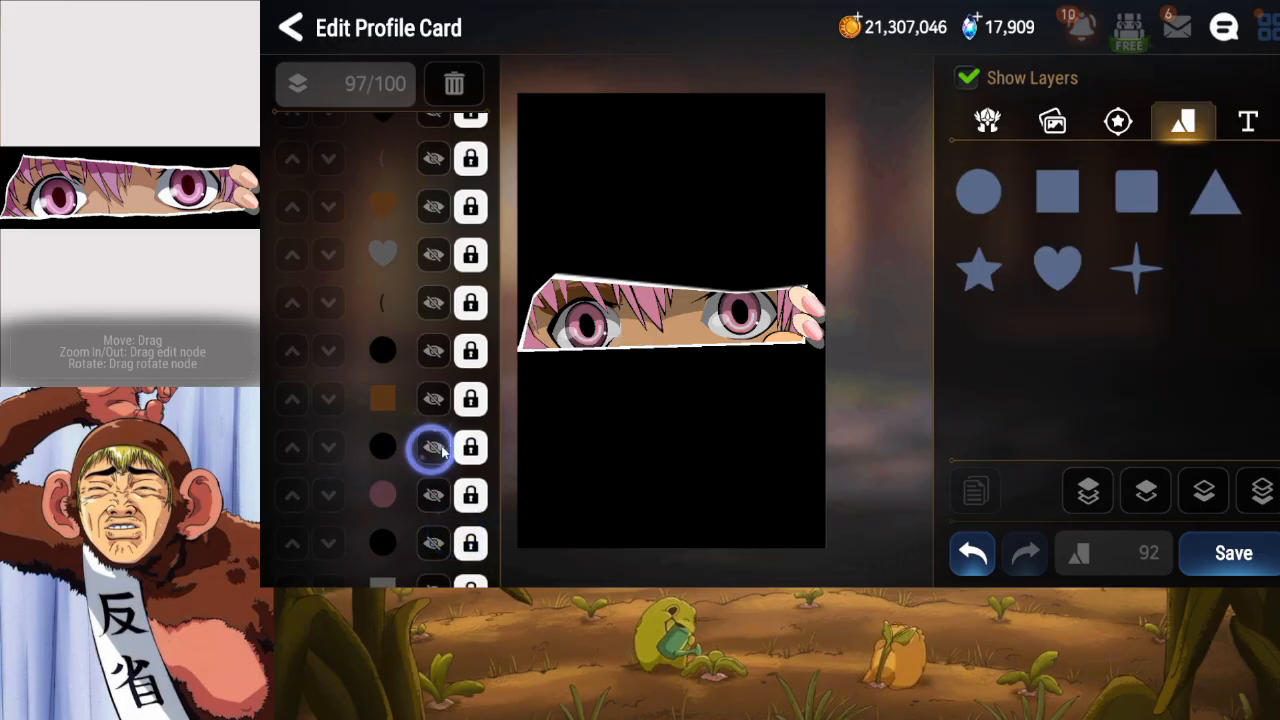
pyautogui.click(433, 544)
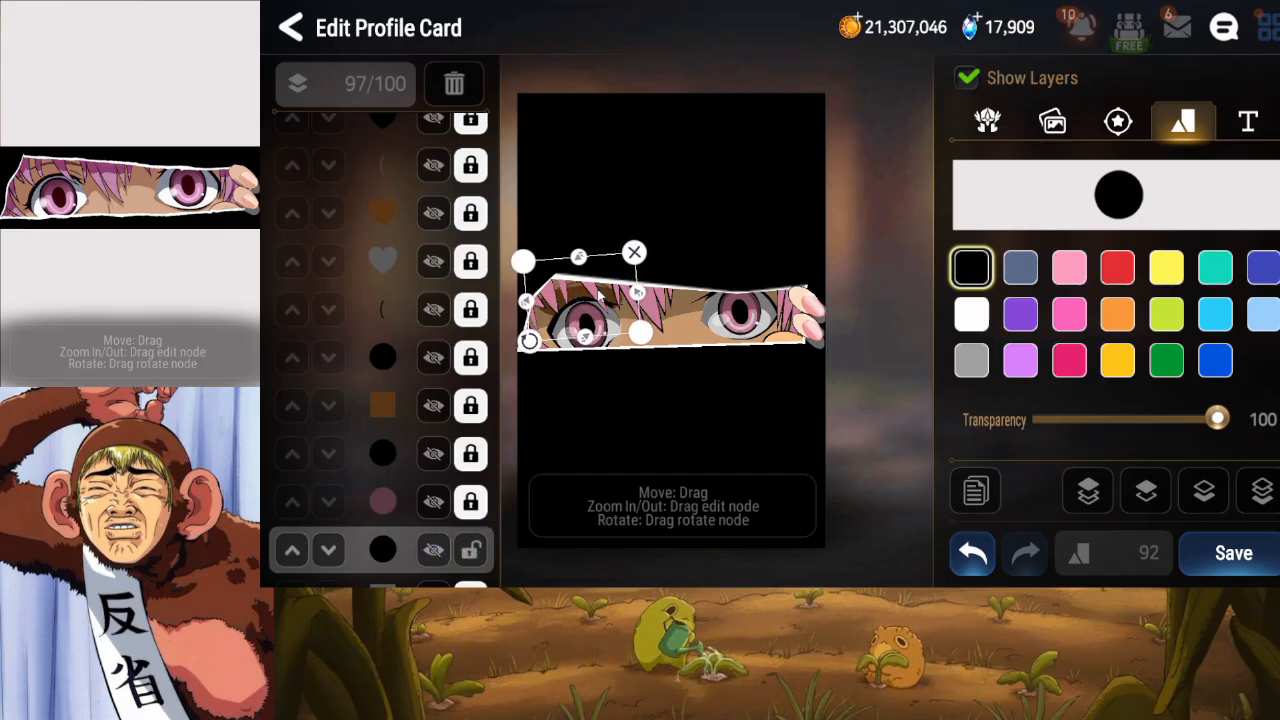
pyautogui.click(471, 549)
# Duplicate the black ellipse under the pink one, stack the copy directly beneath it, and lock the original.
pyautogui.scroll(-2, 414, 463)
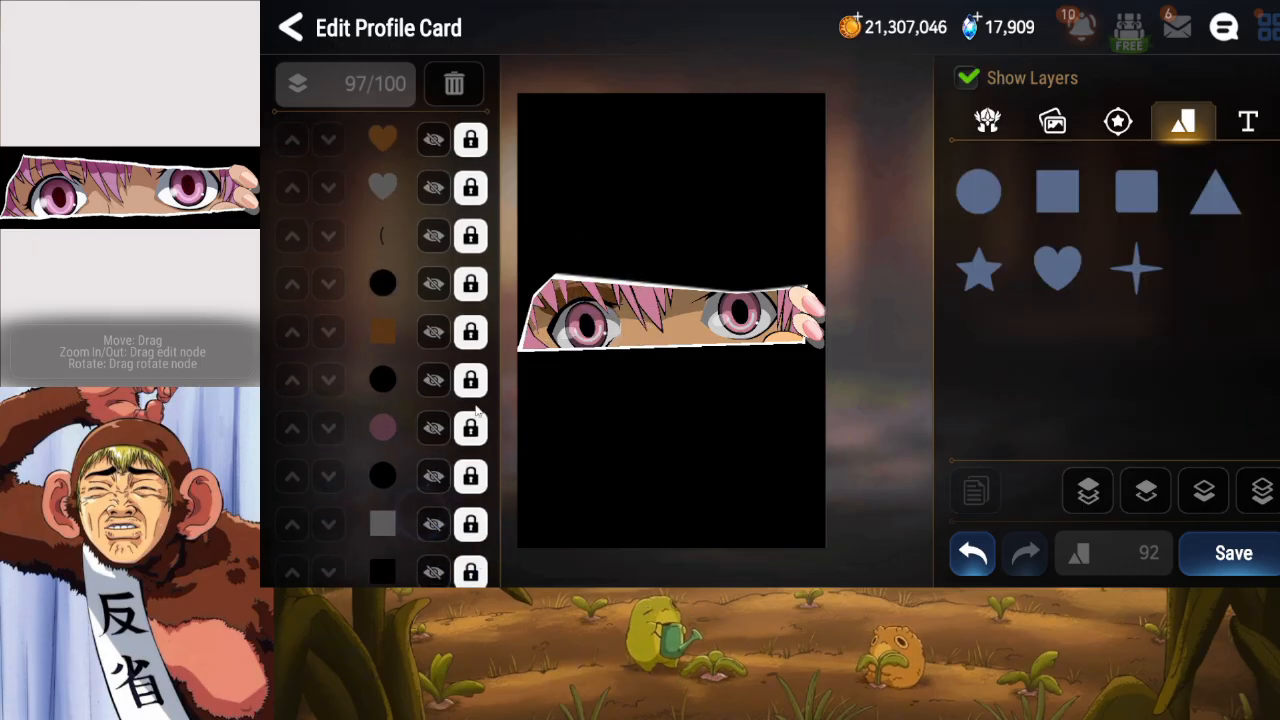
pyautogui.click(424, 420)
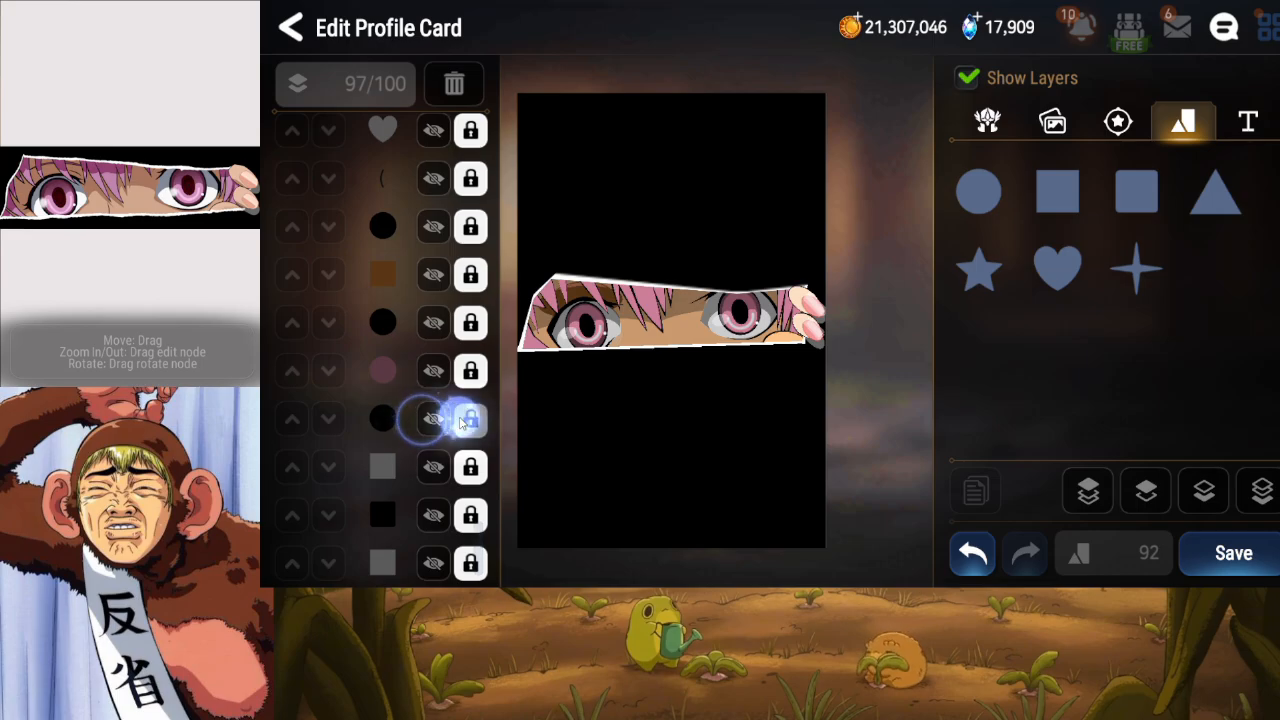
pyautogui.click(973, 488)
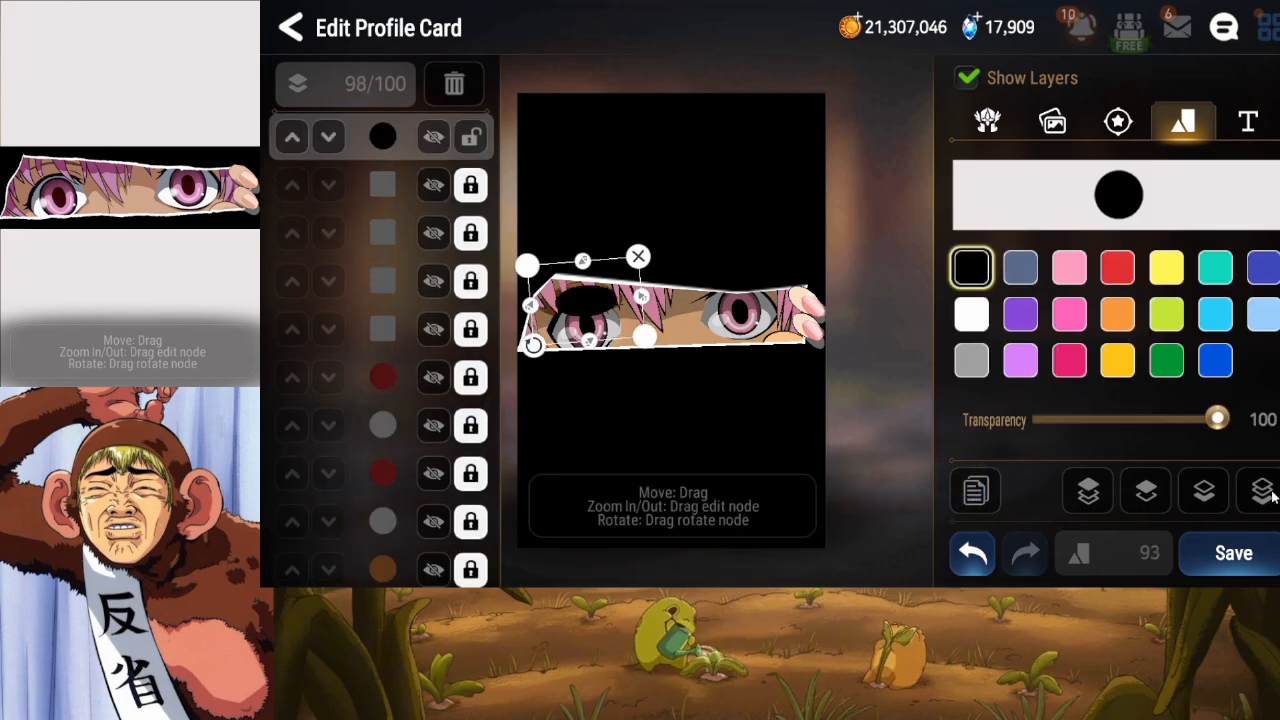
pyautogui.click(1145, 492)
pyautogui.click(1145, 492)
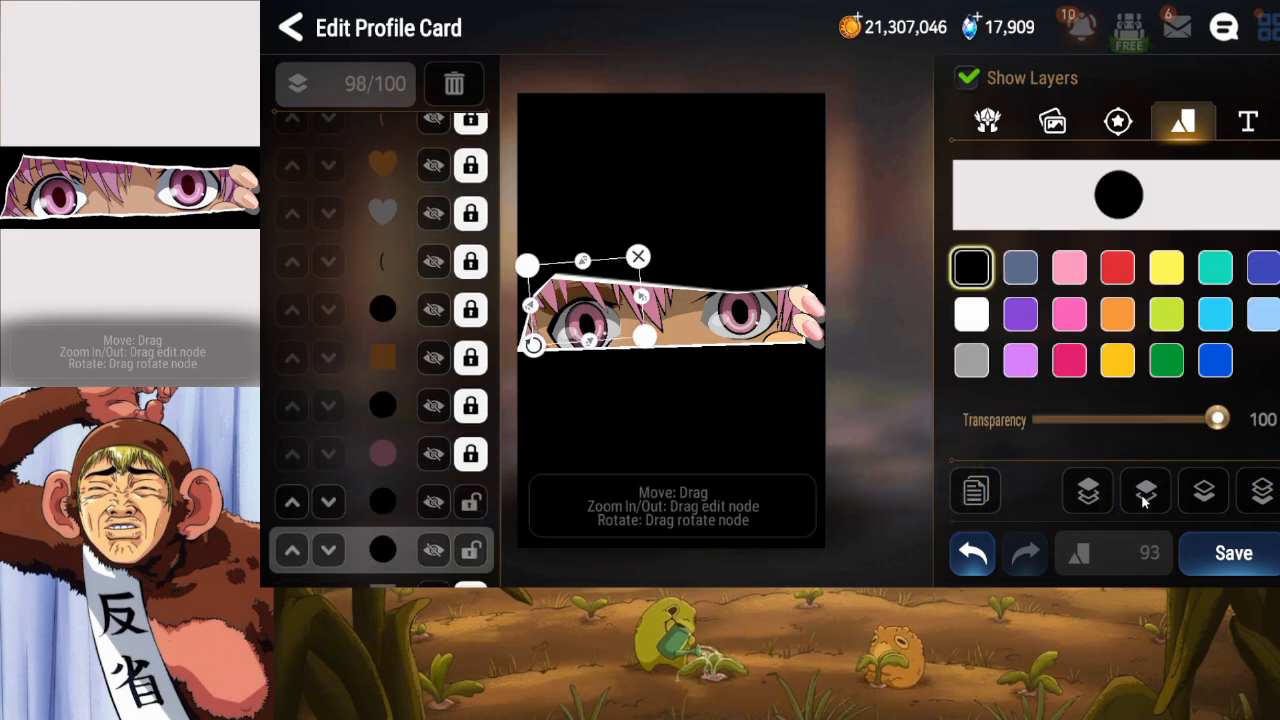
pyautogui.click(470, 502)
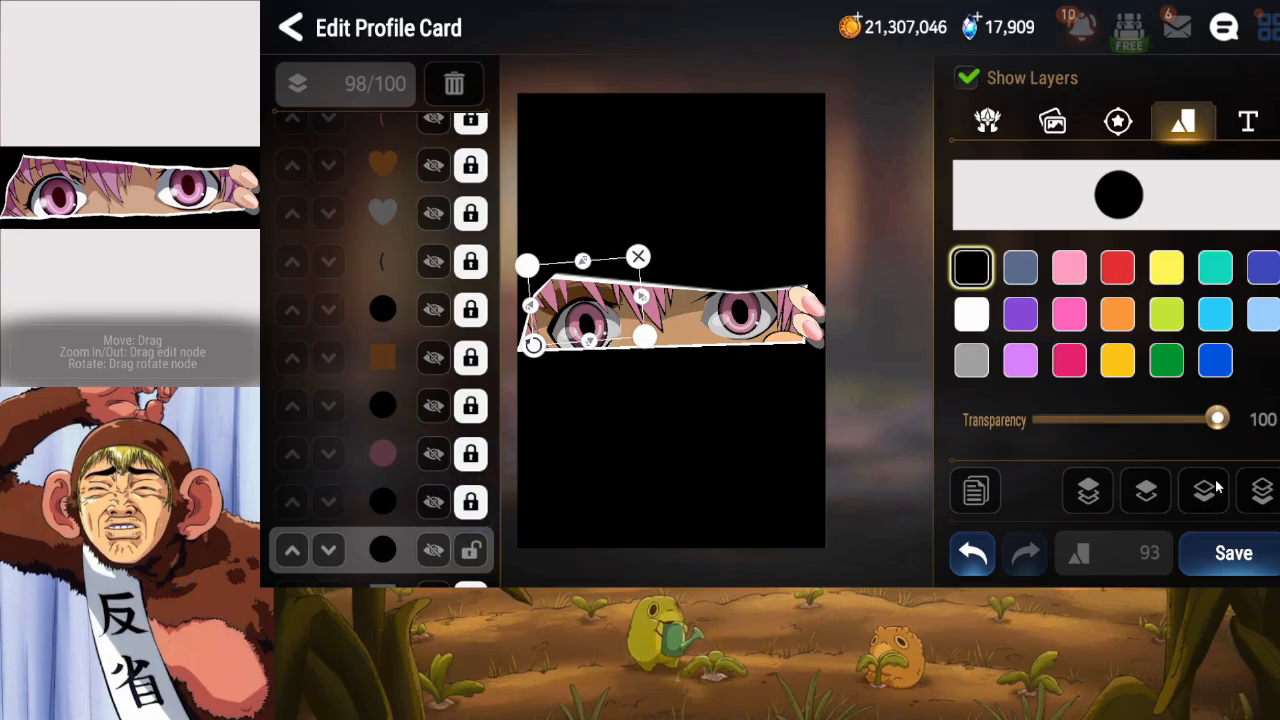
# Color the copied ellipse white, nudge it down slightly, and raise it above the pink and black ellipses, behind the orange square.
pyautogui.click(1145, 491)
pyautogui.click(991, 324)
pyautogui.moveTo(672, 310); pyautogui.dragTo(670, 313)
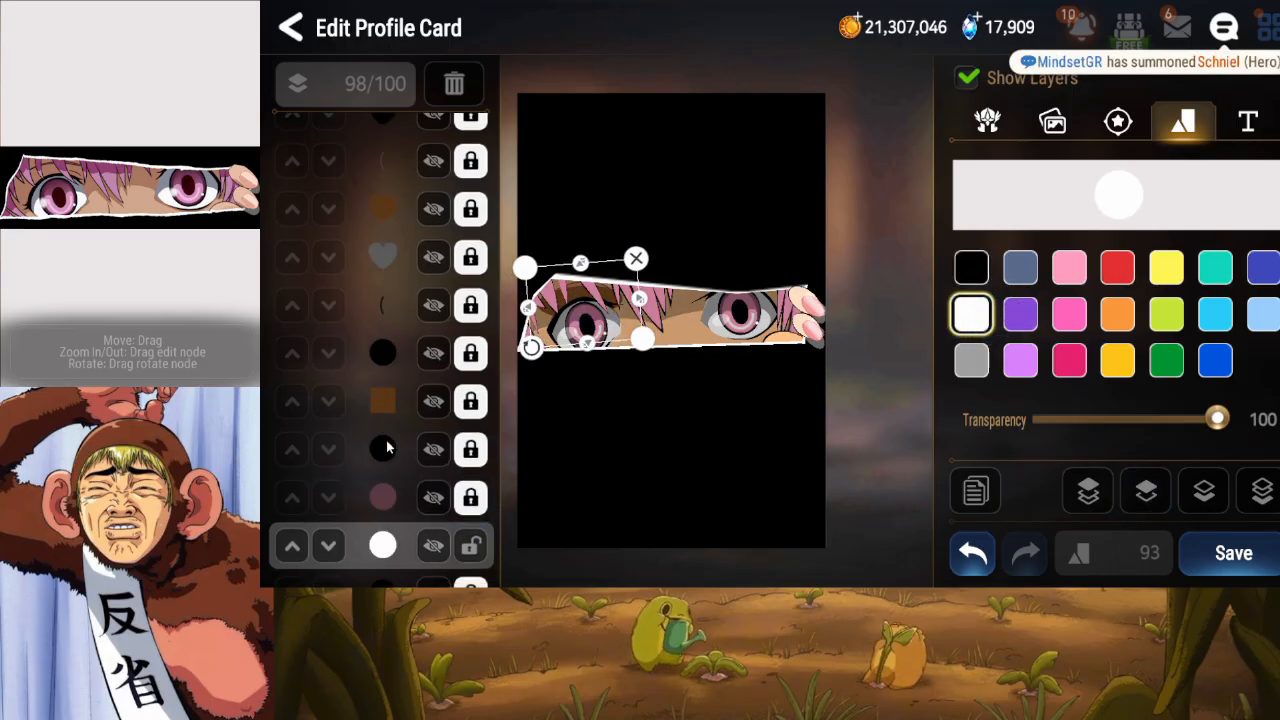
pyautogui.click(1140, 492)
pyautogui.click(1142, 490)
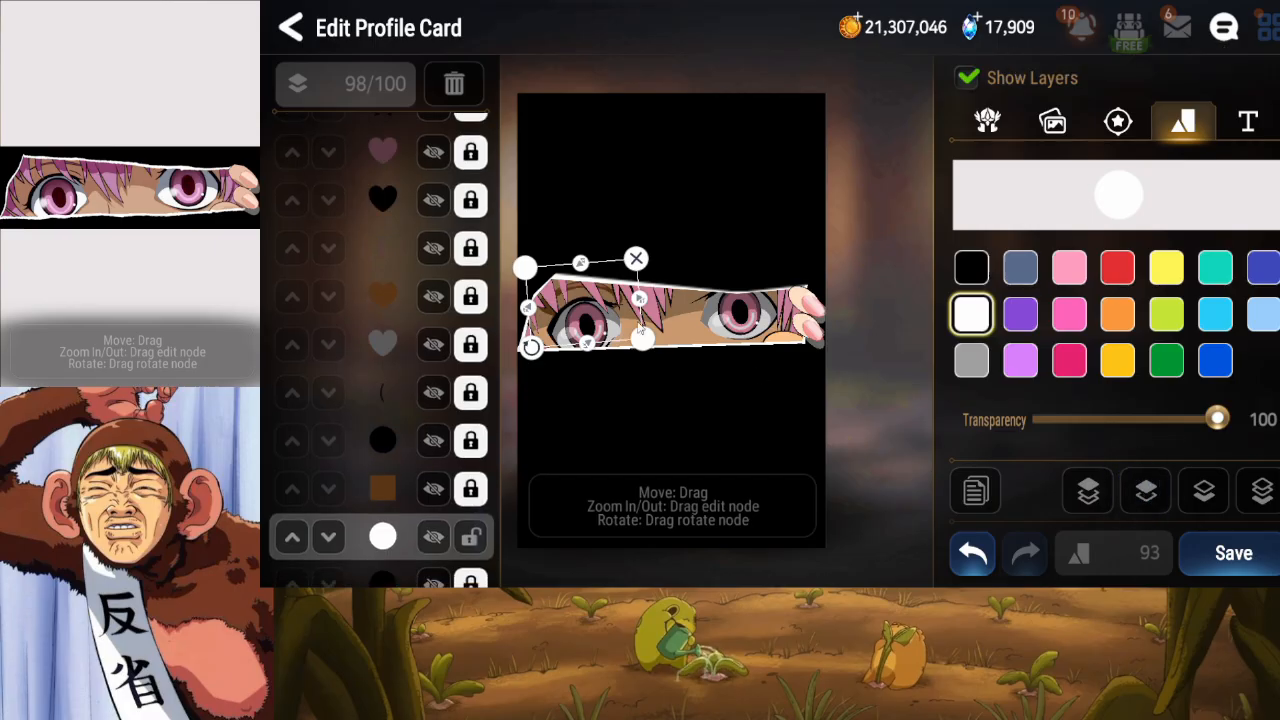
# Widen and heighten the white ellipse, move it down over the left-hand eye, and lock its layer.
pyautogui.moveTo(641, 301); pyautogui.dragTo(655, 303)
pyautogui.moveTo(578, 264); pyautogui.dragTo(576, 252)
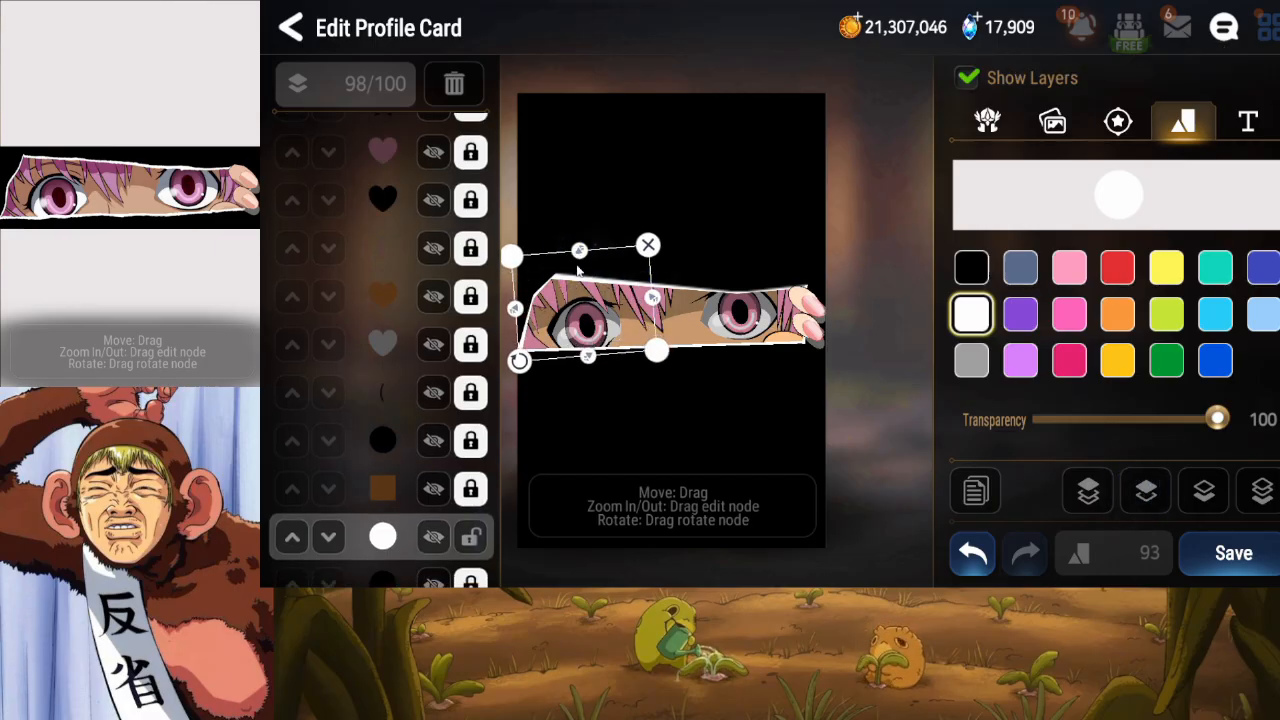
pyautogui.moveTo(585, 302); pyautogui.dragTo(610, 309)
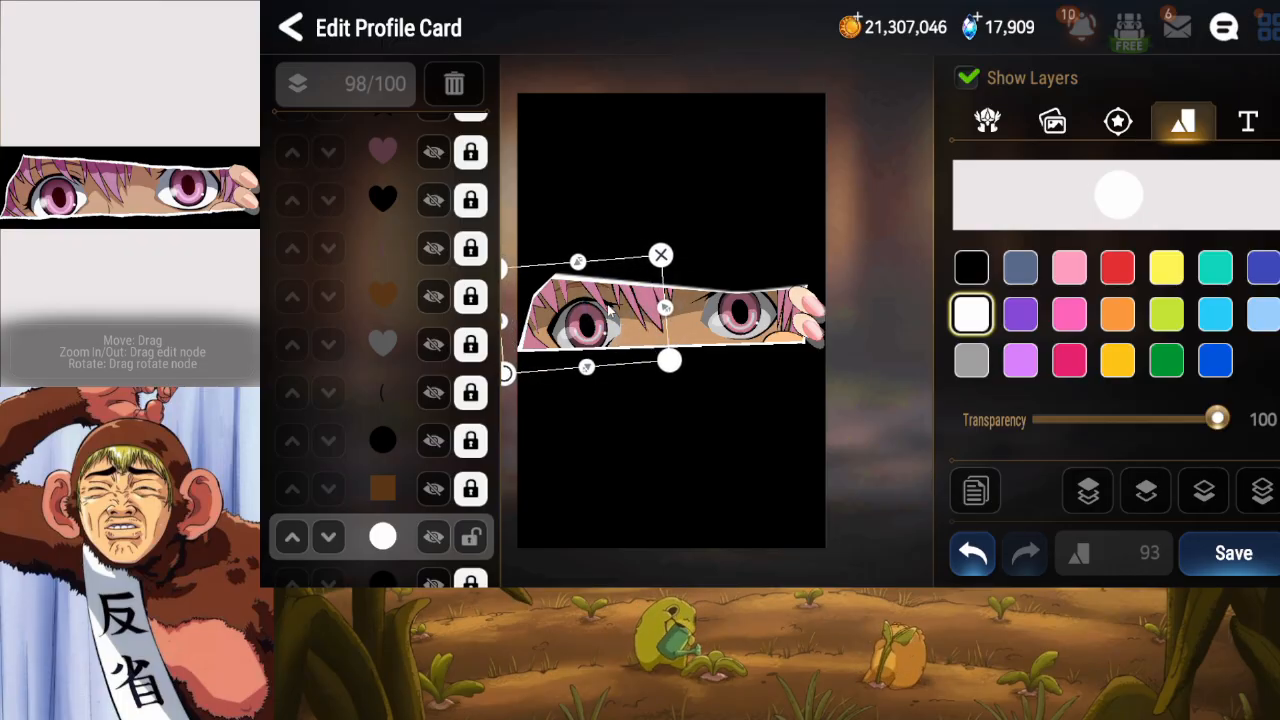
pyautogui.click(471, 538)
# Unlock the pink ellipse, lower its transparency value, lock it again, and save the card.
pyautogui.moveTo(422, 556); pyautogui.dragTo(422, 480)
pyautogui.click(469, 556)
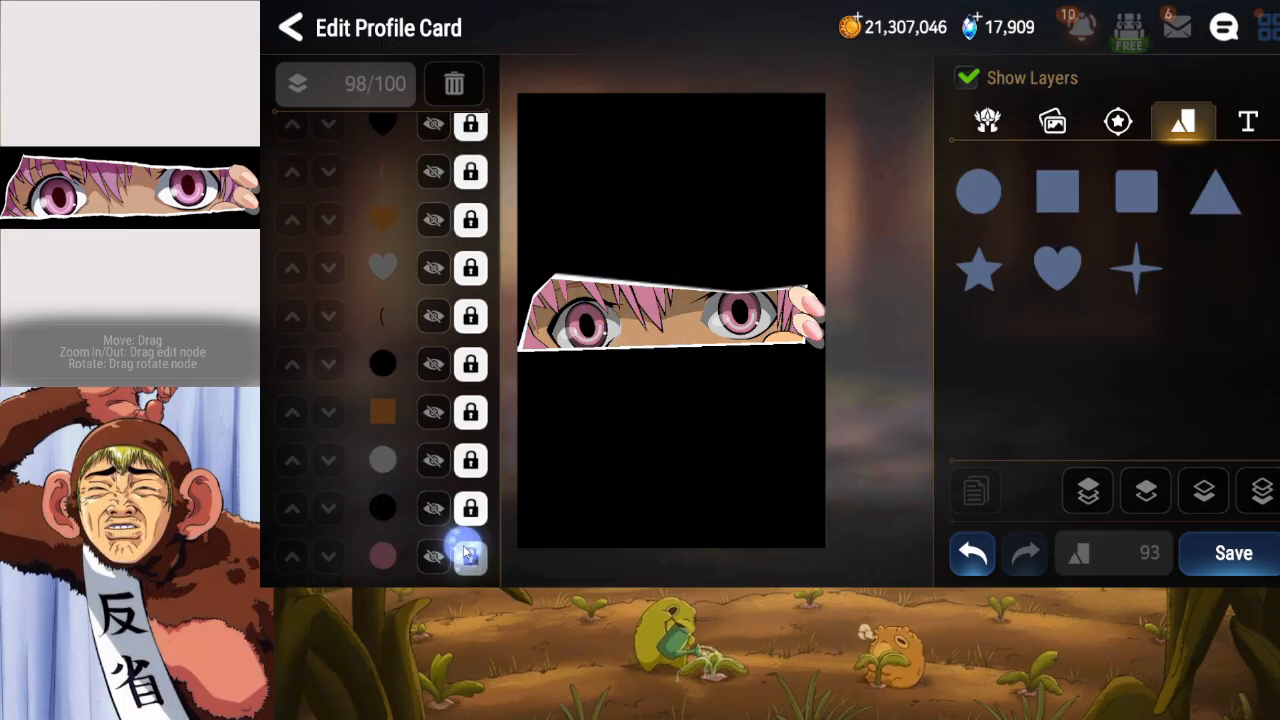
pyautogui.moveTo(1212, 417); pyautogui.dragTo(1102, 414)
pyautogui.click(470, 545)
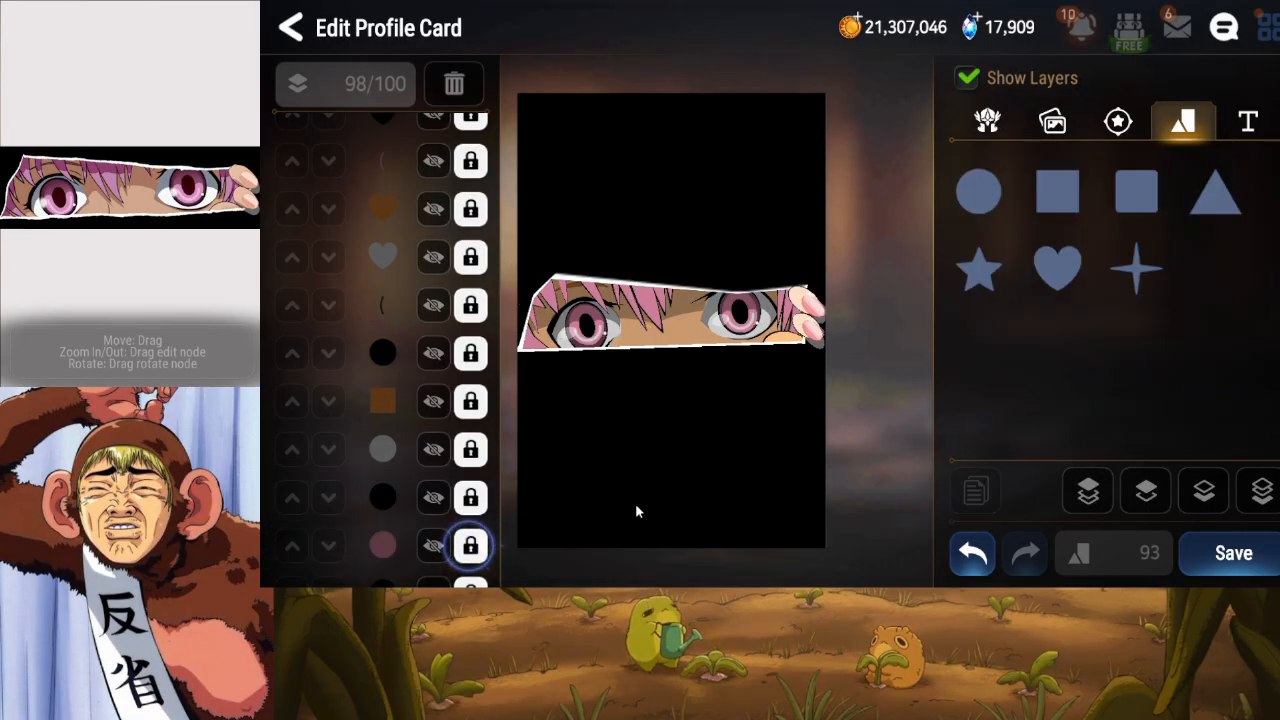
pyautogui.click(1233, 553)
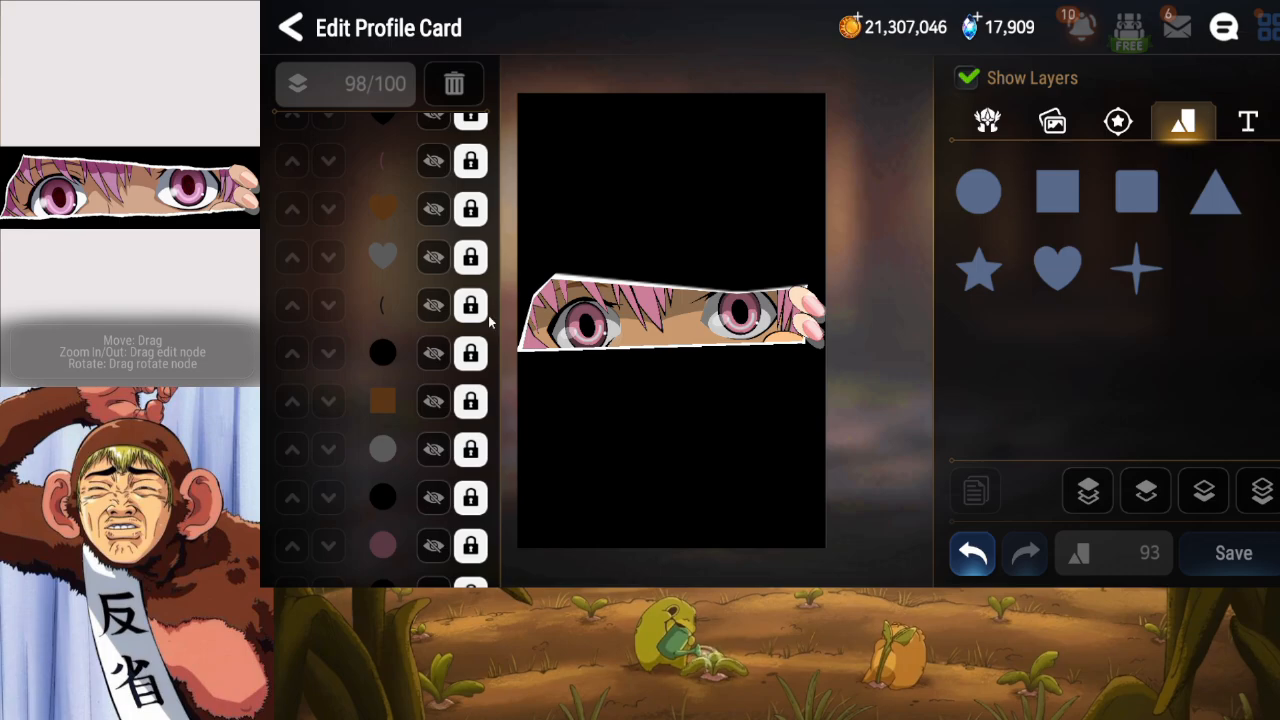
# Add a small arc character as text, tilt it over the left-hand eye, and color it black.
pyautogui.moveTo(366, 256); pyautogui.dragTo(392, 320)
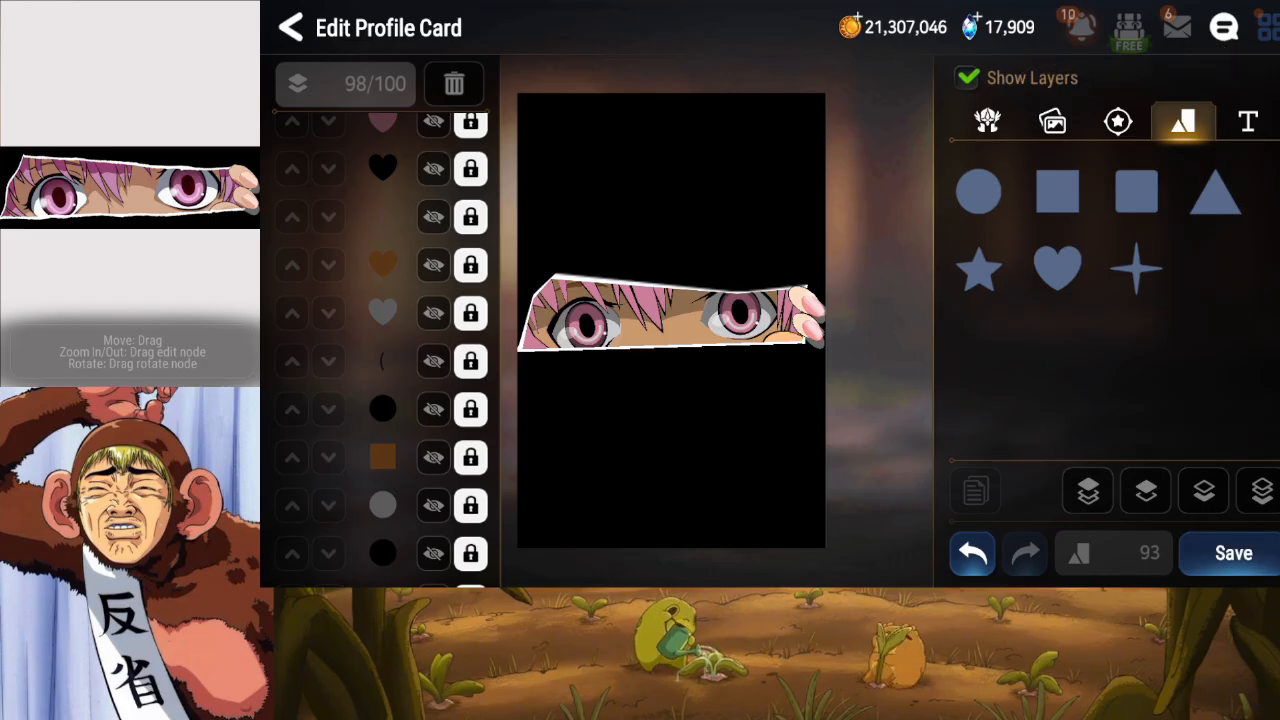
pyautogui.click(1247, 121)
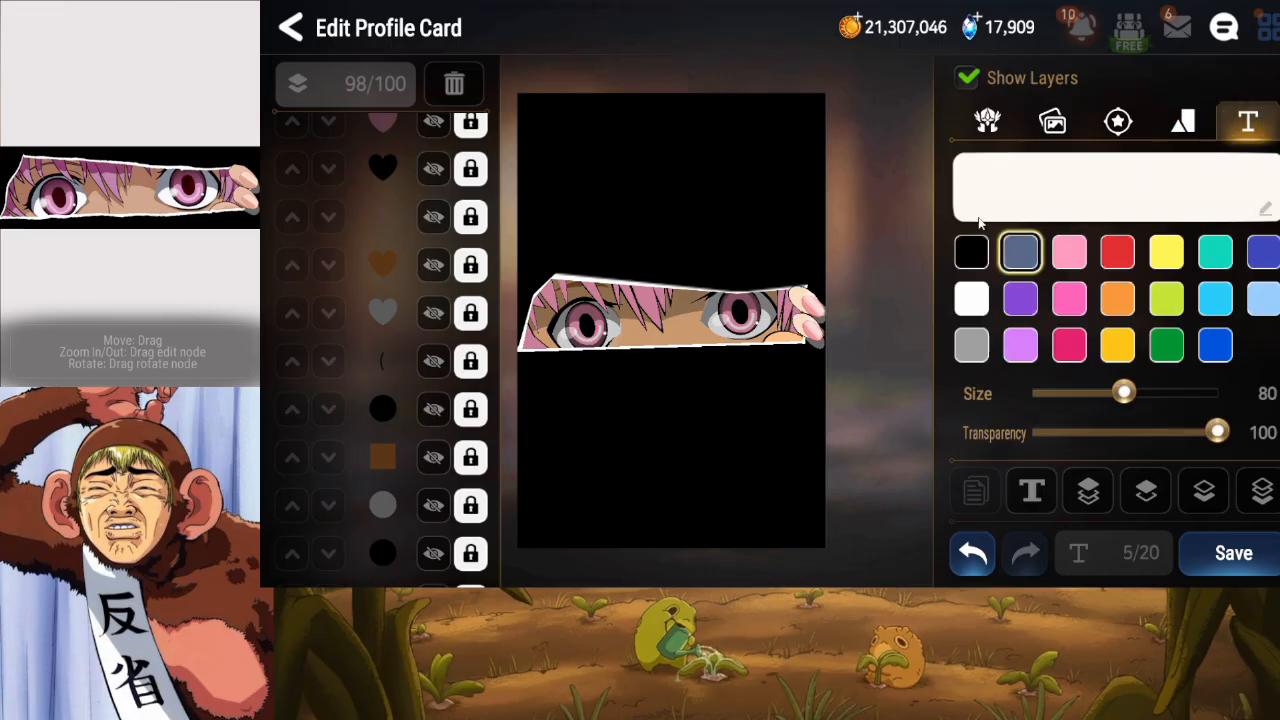
pyautogui.click(1015, 205)
pyautogui.click(785, 290)
pyautogui.click(672, 266)
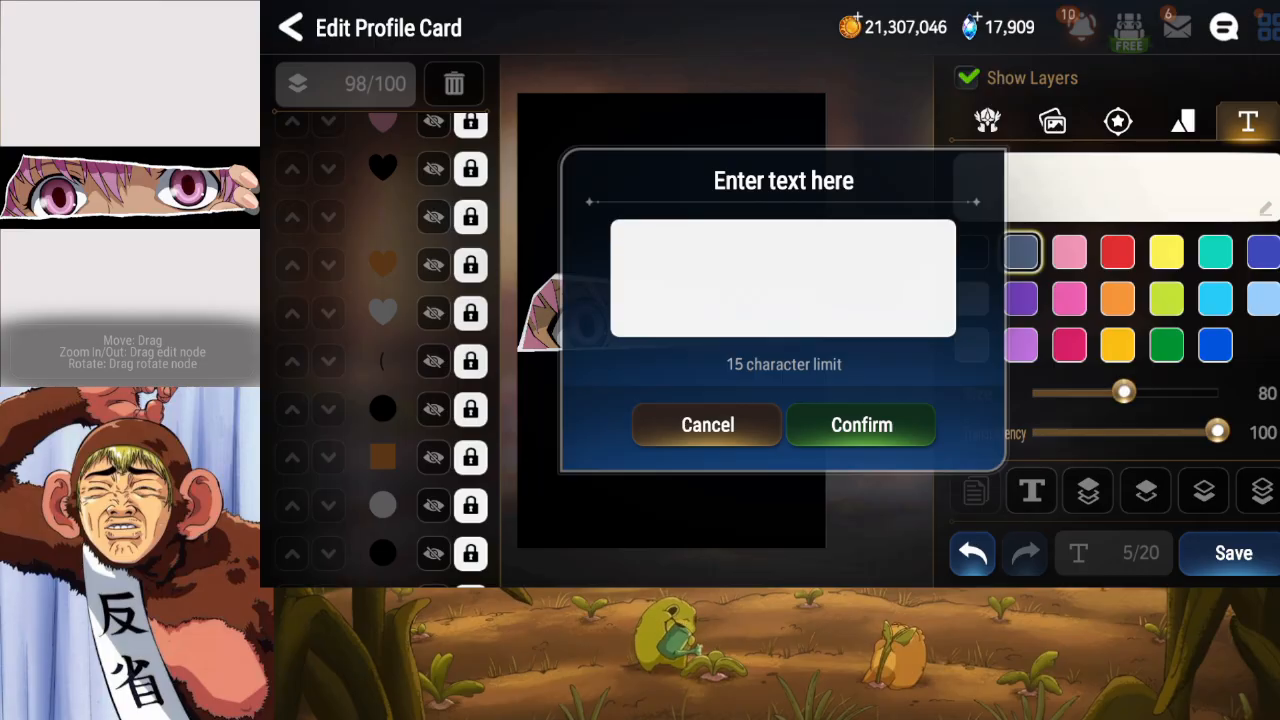
pyautogui.click(656, 284)
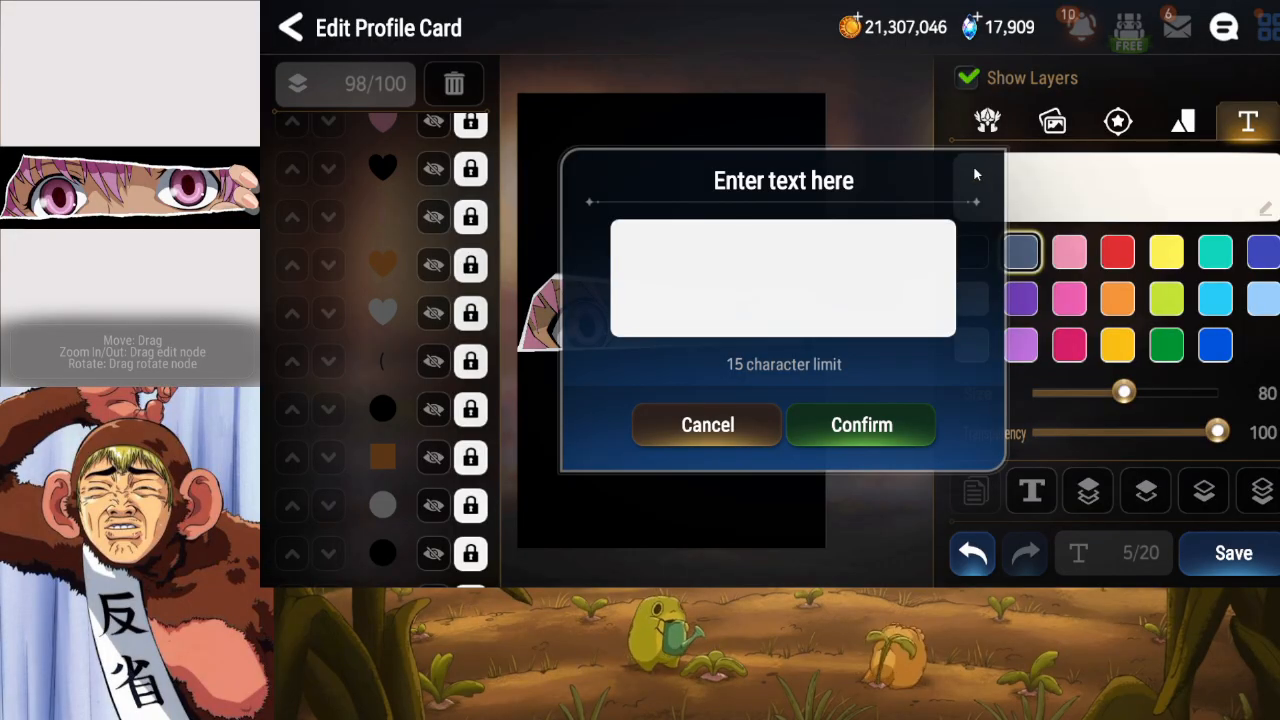
pyautogui.click(818, 284)
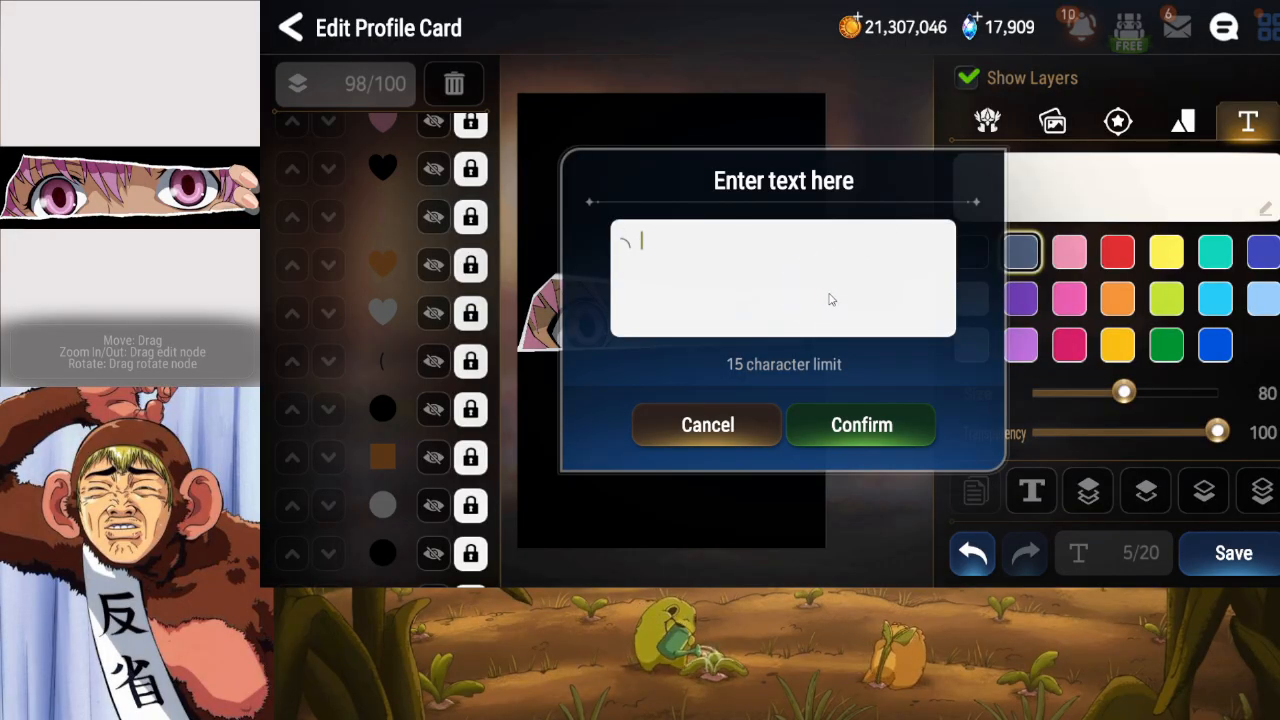
pyautogui.click(870, 420)
pyautogui.moveTo(648, 359); pyautogui.dragTo(590, 337)
pyautogui.click(972, 253)
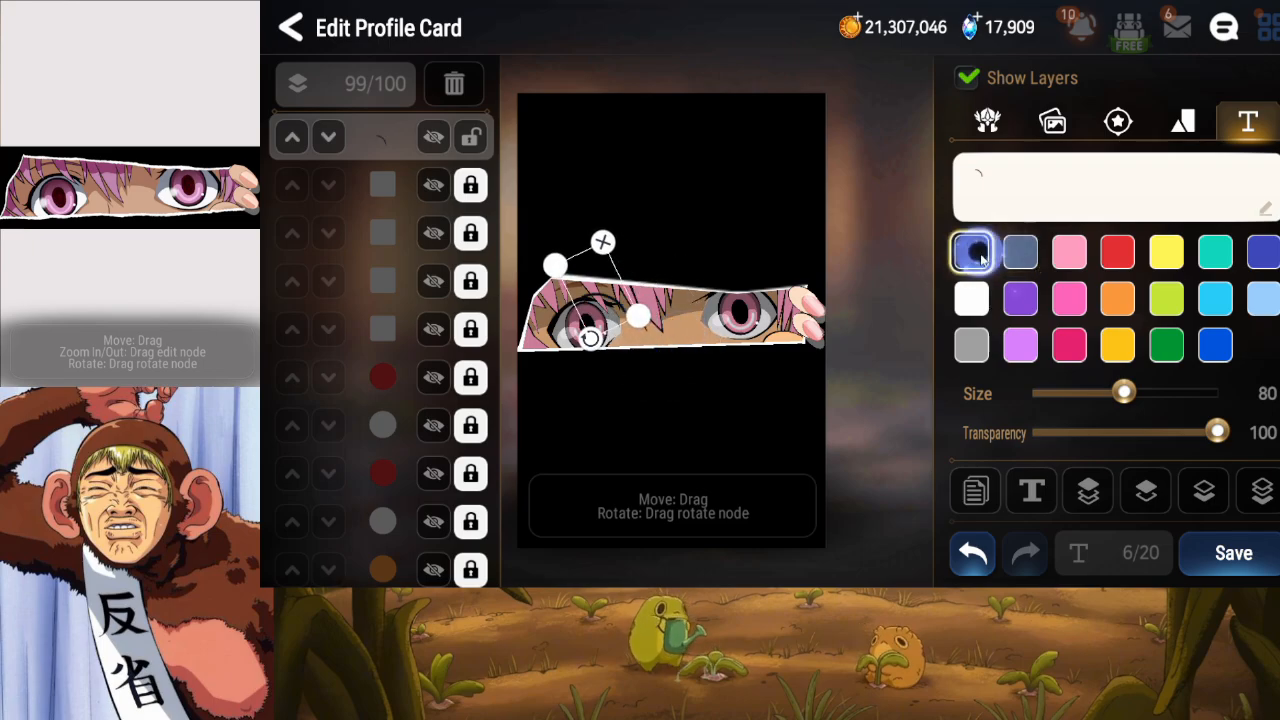
# Send the black arc to the back of the stack, then raise it to directly beneath the orange square.
pyautogui.click(1261, 489)
pyautogui.click(1147, 497)
pyautogui.click(1147, 497)
pyautogui.click(1147, 498)
pyautogui.click(1147, 499)
pyautogui.click(1147, 497)
pyautogui.click(1147, 497)
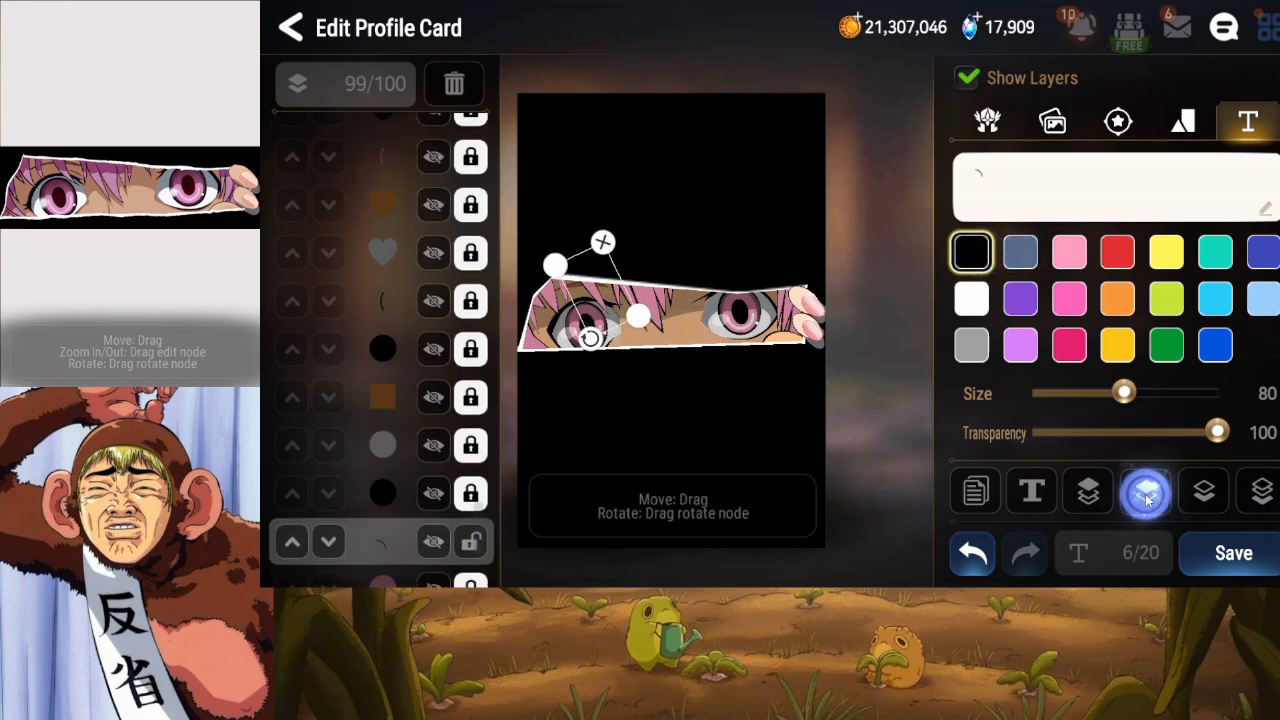
pyautogui.click(1147, 497)
pyautogui.click(1147, 497)
pyautogui.click(1200, 498)
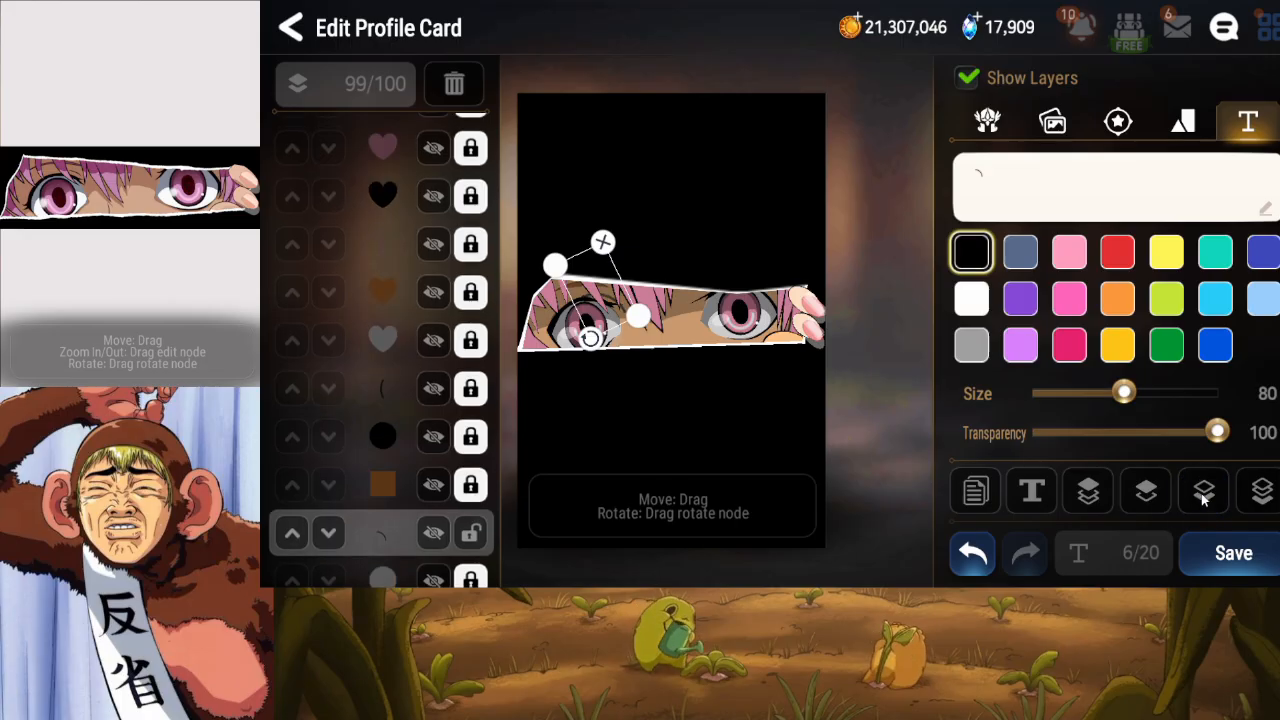
# Reduce the black arc to size 38, nudge it at the left-hand eye, and raise it just above the orange square.
pyautogui.click(971, 252)
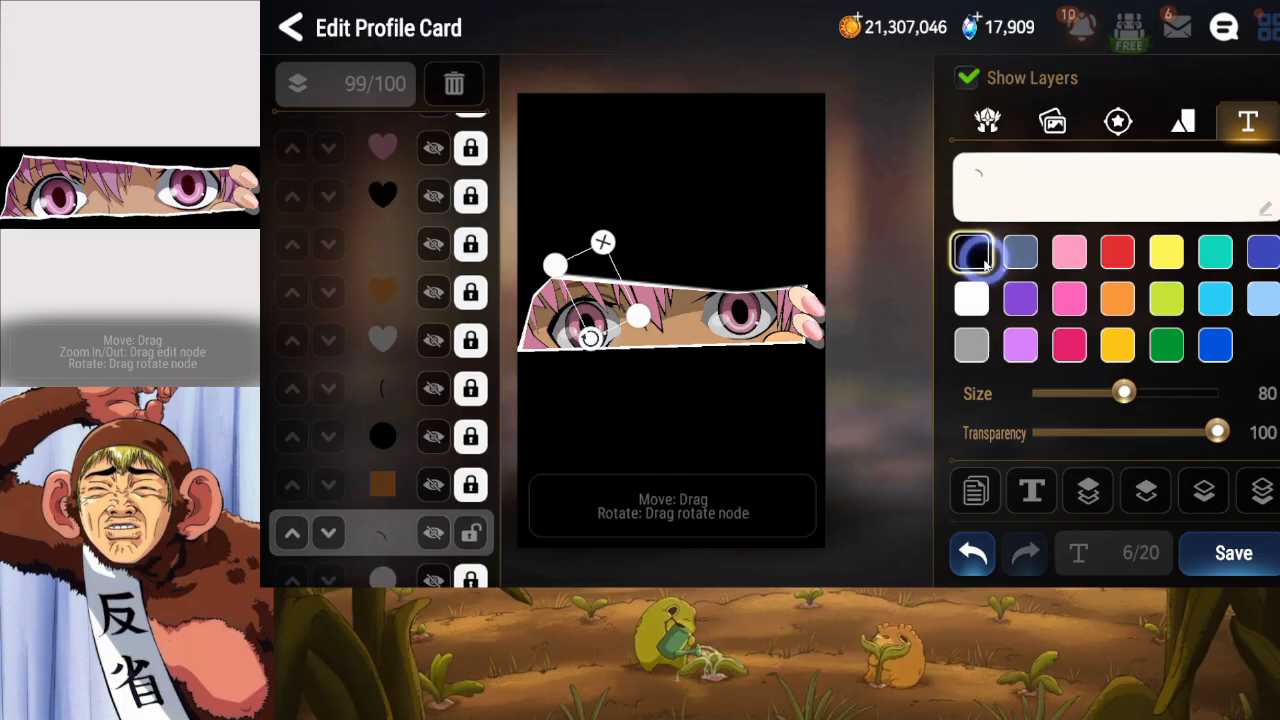
pyautogui.moveTo(1124, 394); pyautogui.dragTo(1058, 394)
pyautogui.moveTo(592, 323); pyautogui.dragTo(593, 327)
pyautogui.click(1140, 494)
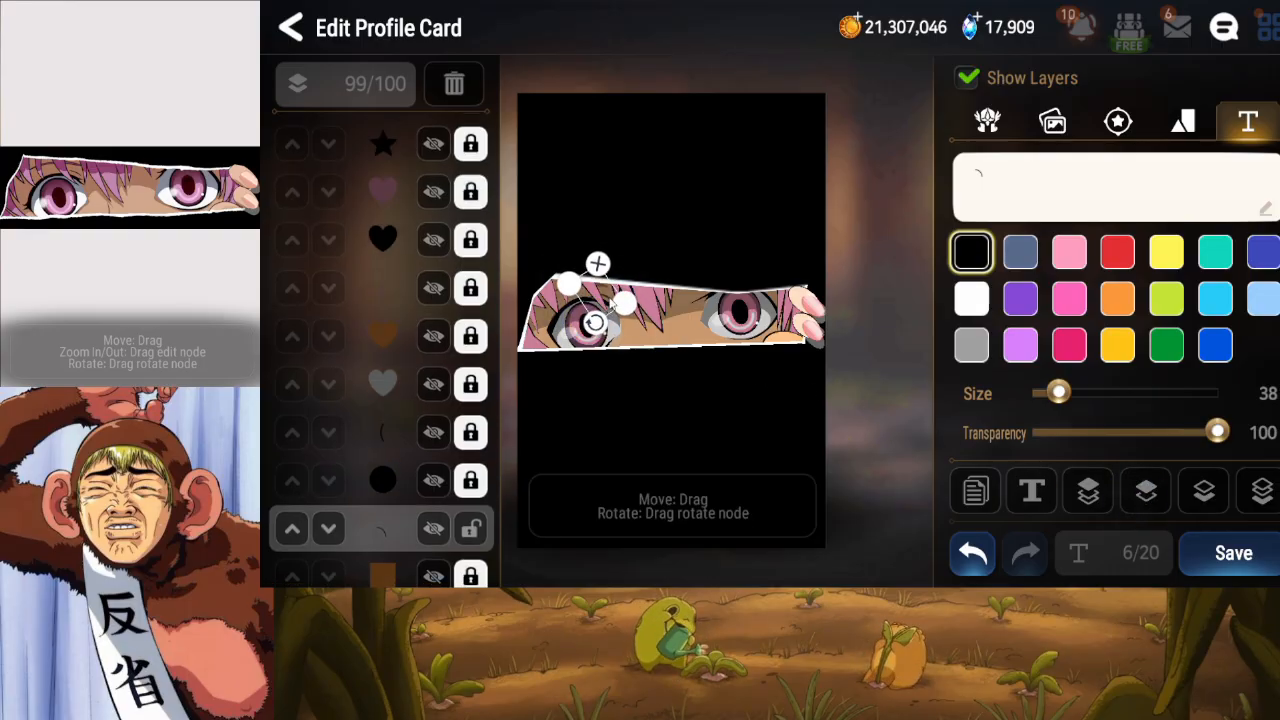
# Set the black arc's size to 52, fit it to the left-hand eye, lock its layer, and save the card.
pyautogui.moveTo(1058, 394); pyautogui.dragTo(1089, 406)
pyautogui.moveTo(586, 297); pyautogui.dragTo(592, 295)
pyautogui.moveTo(1084, 410)
pyautogui.mouseDown()
pyautogui.moveTo(1103, 400)
pyautogui.moveTo(1078, 400)
pyautogui.mouseUp()
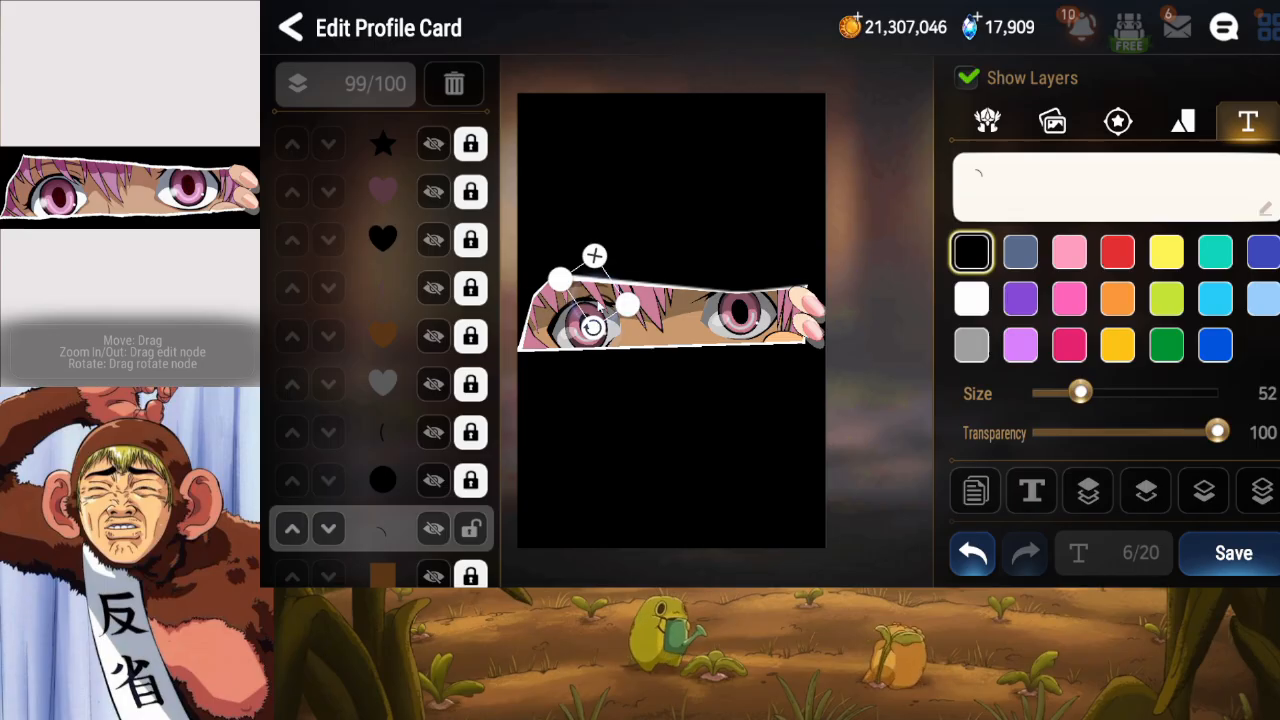
pyautogui.click(466, 532)
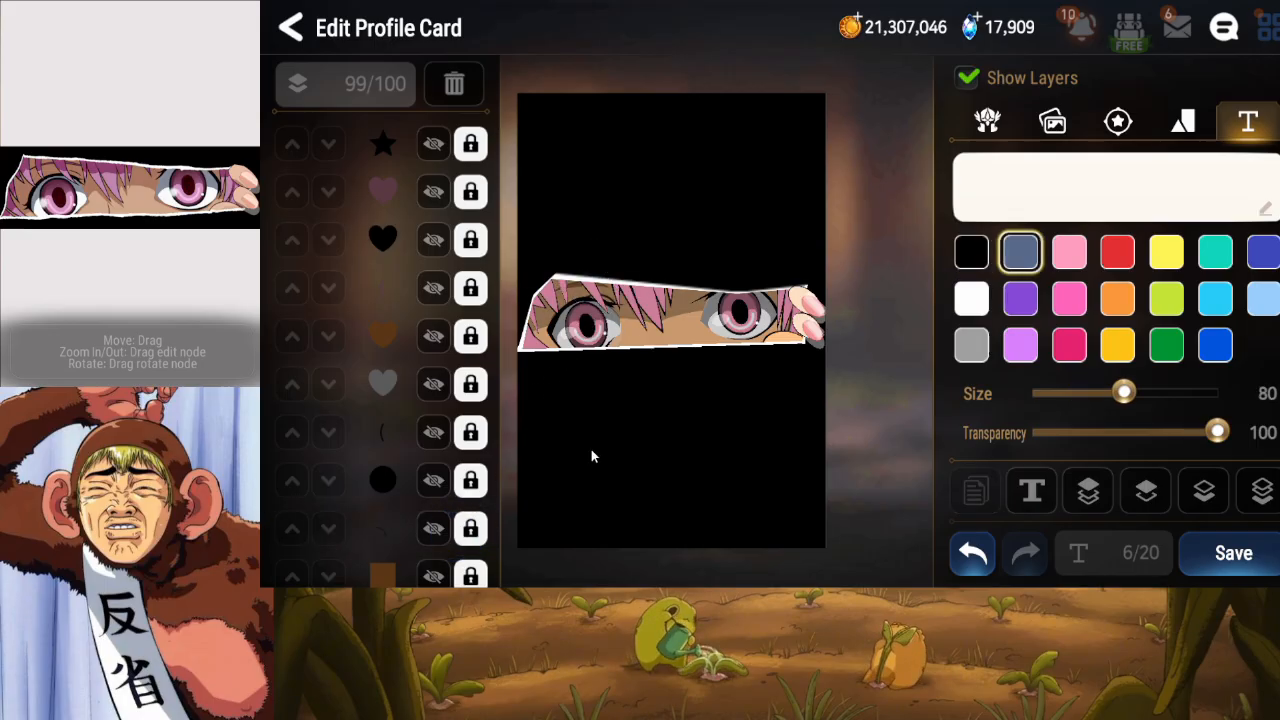
pyautogui.click(1236, 556)
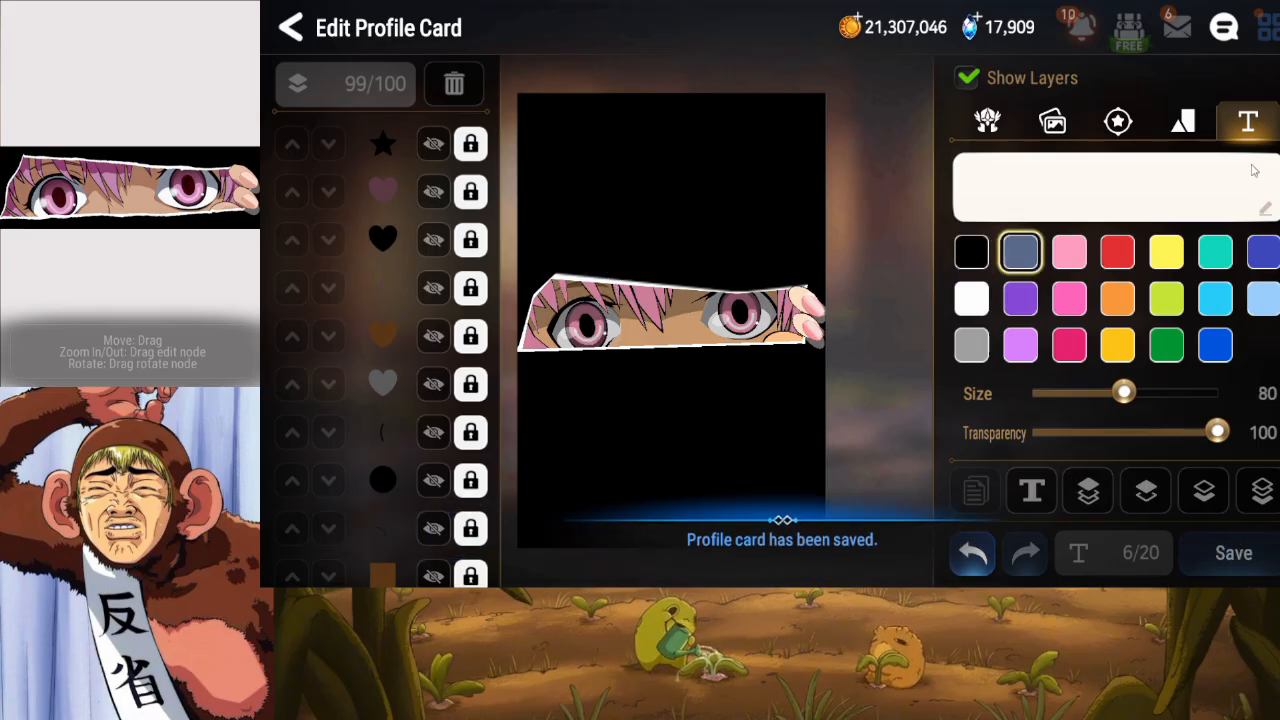
# Try a tilted vertical bar character as a text line between the eyes.
pyautogui.click(1160, 177)
pyautogui.click(838, 262)
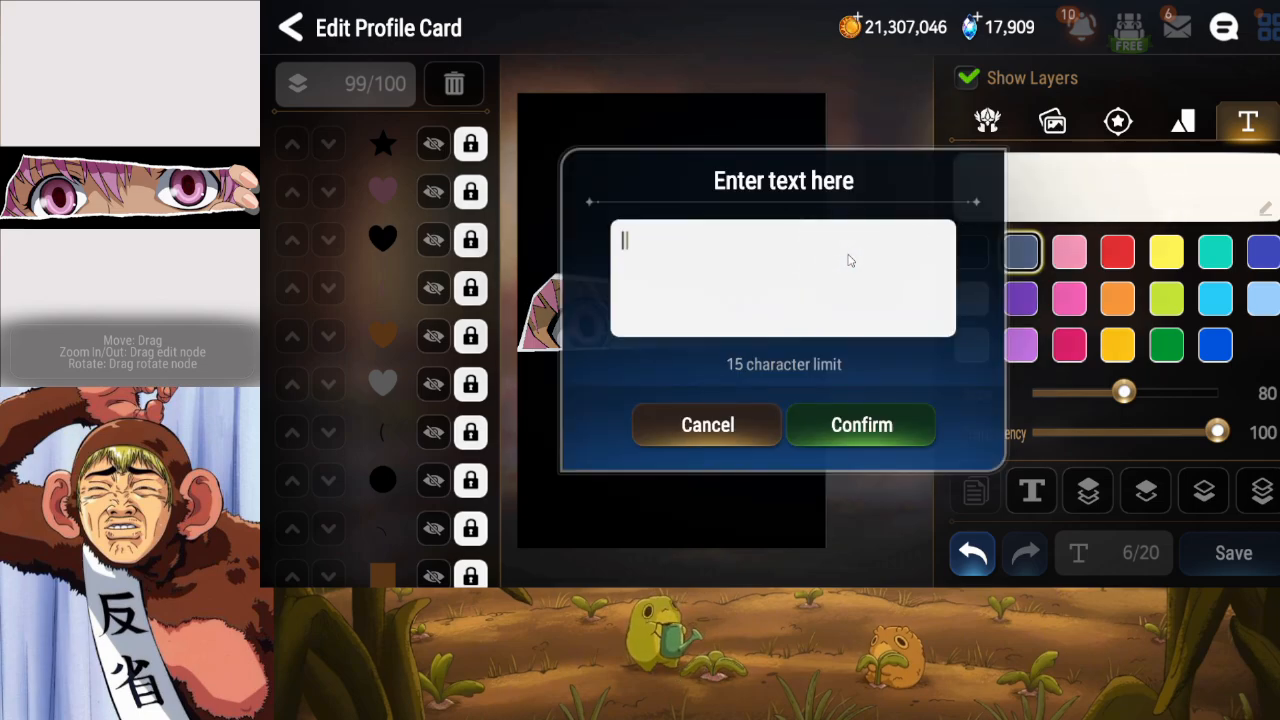
pyautogui.click(889, 418)
pyautogui.moveTo(659, 362); pyautogui.dragTo(655, 393)
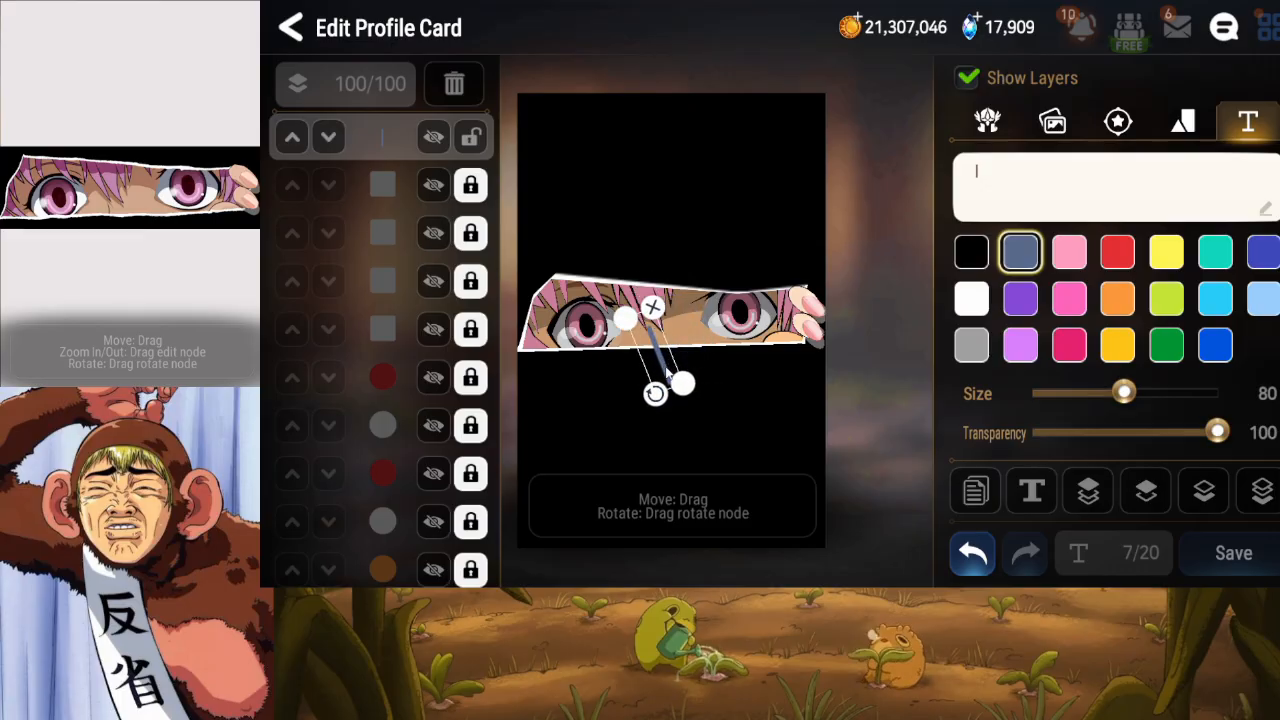
pyautogui.click(704, 371)
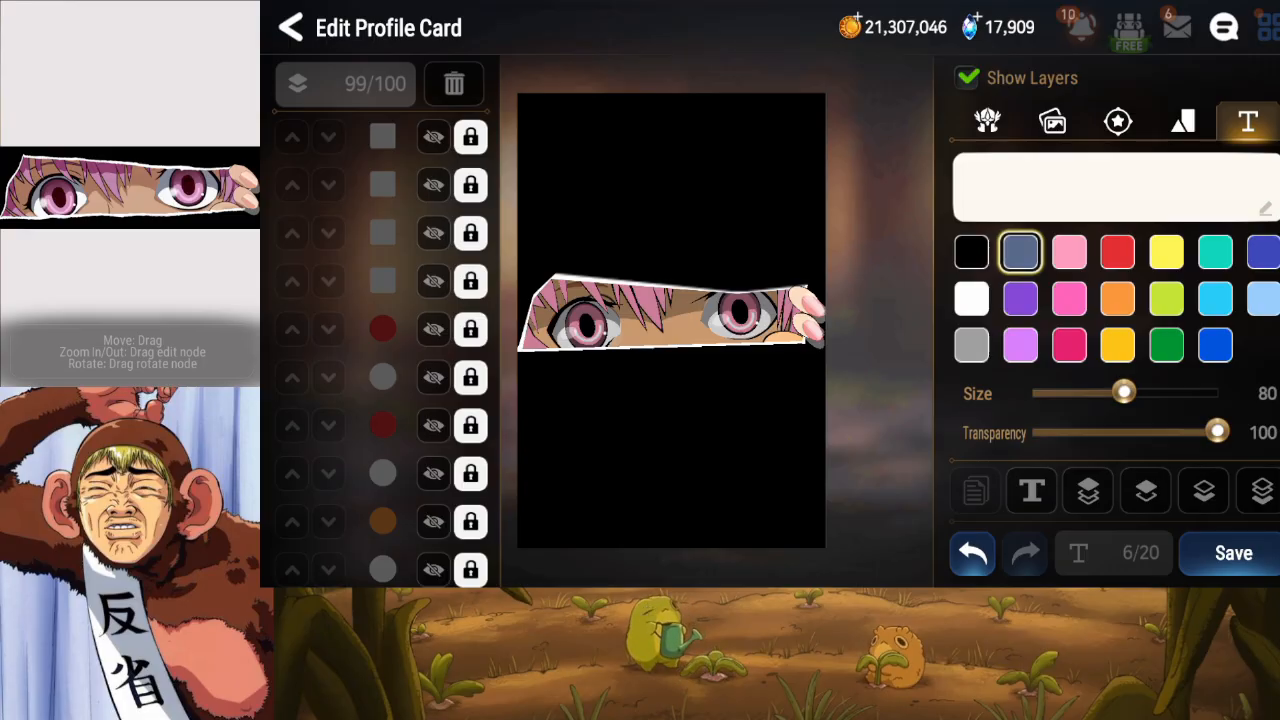
# Try a short diagonal stroke character between the eyes, rotated and set to size 30, and delete it.
pyautogui.click(1033, 214)
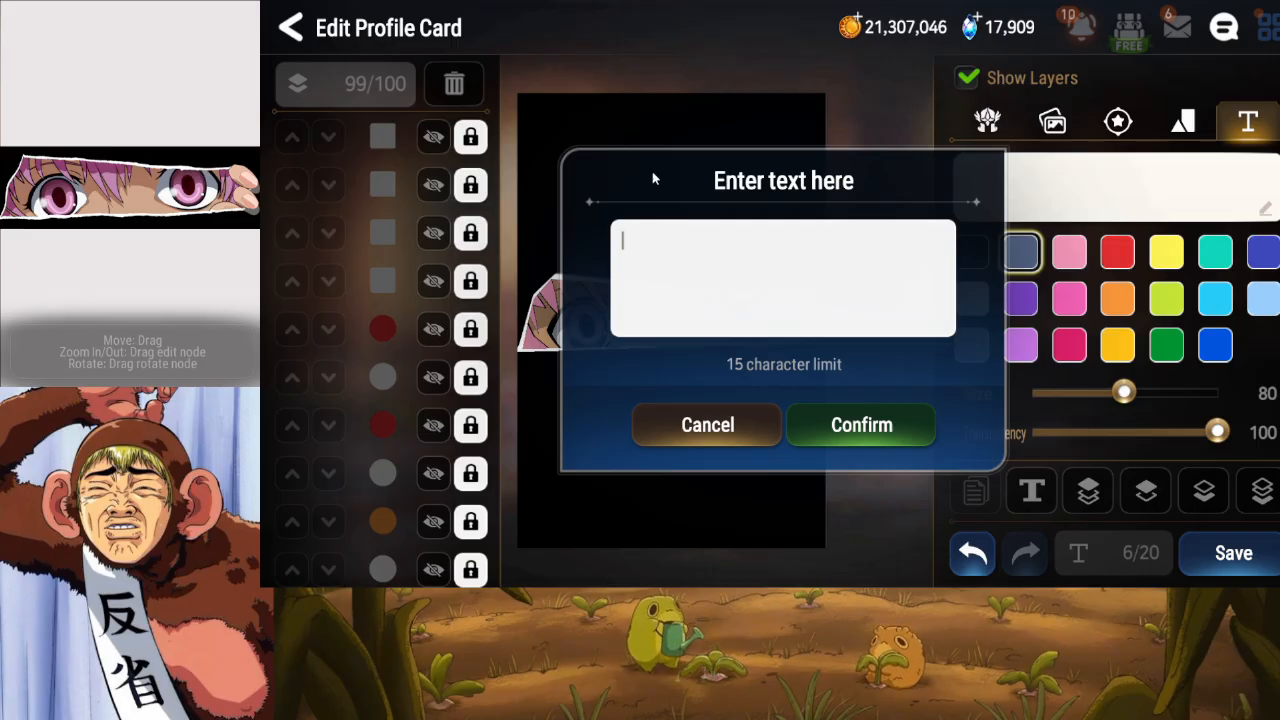
pyautogui.click(650, 245)
pyautogui.click(862, 430)
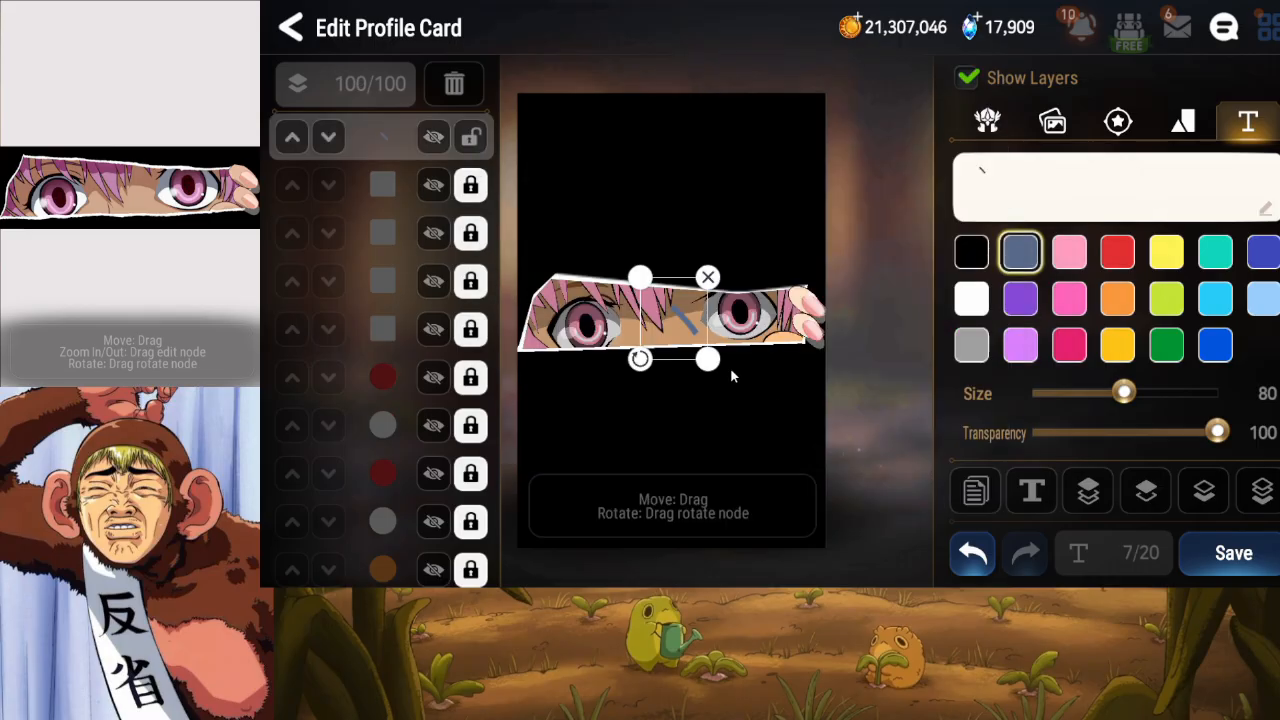
pyautogui.moveTo(681, 332); pyautogui.dragTo(662, 349)
pyautogui.click(595, 370)
pyautogui.click(621, 346)
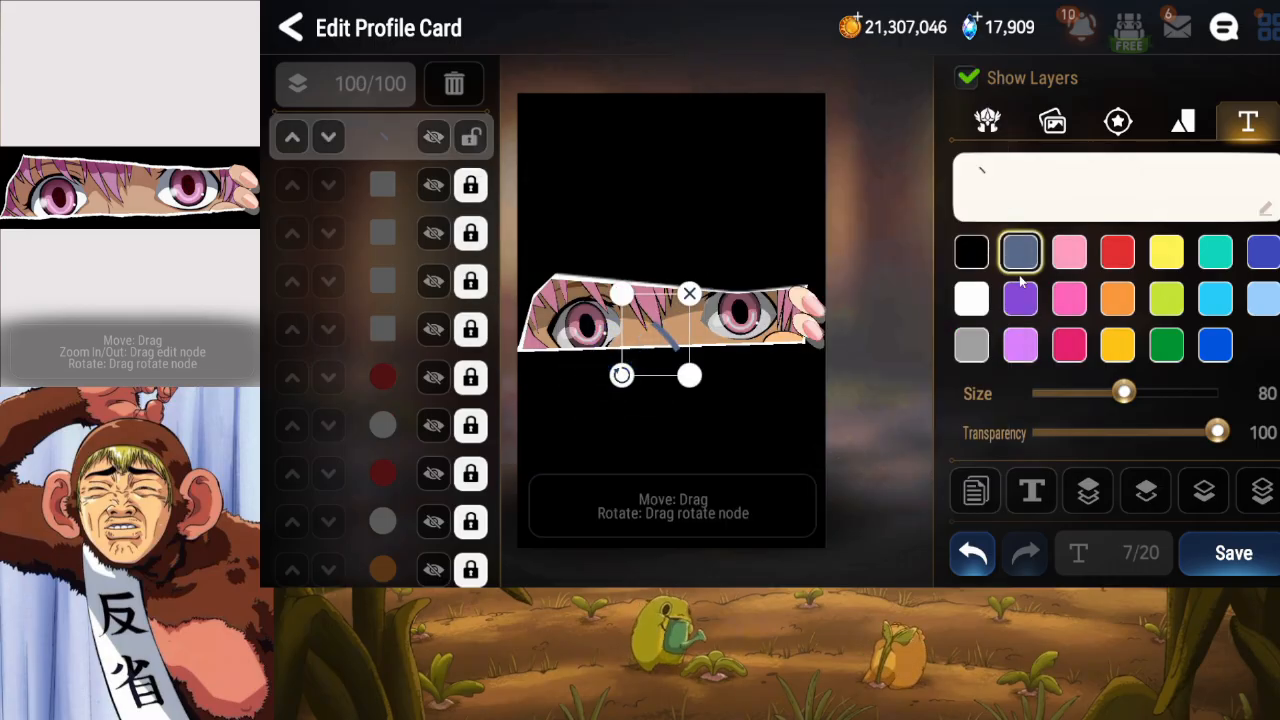
pyautogui.moveTo(1118, 393); pyautogui.dragTo(1031, 393)
pyautogui.click(628, 350)
pyautogui.moveTo(628, 350); pyautogui.dragTo(617, 343)
pyautogui.click(641, 348)
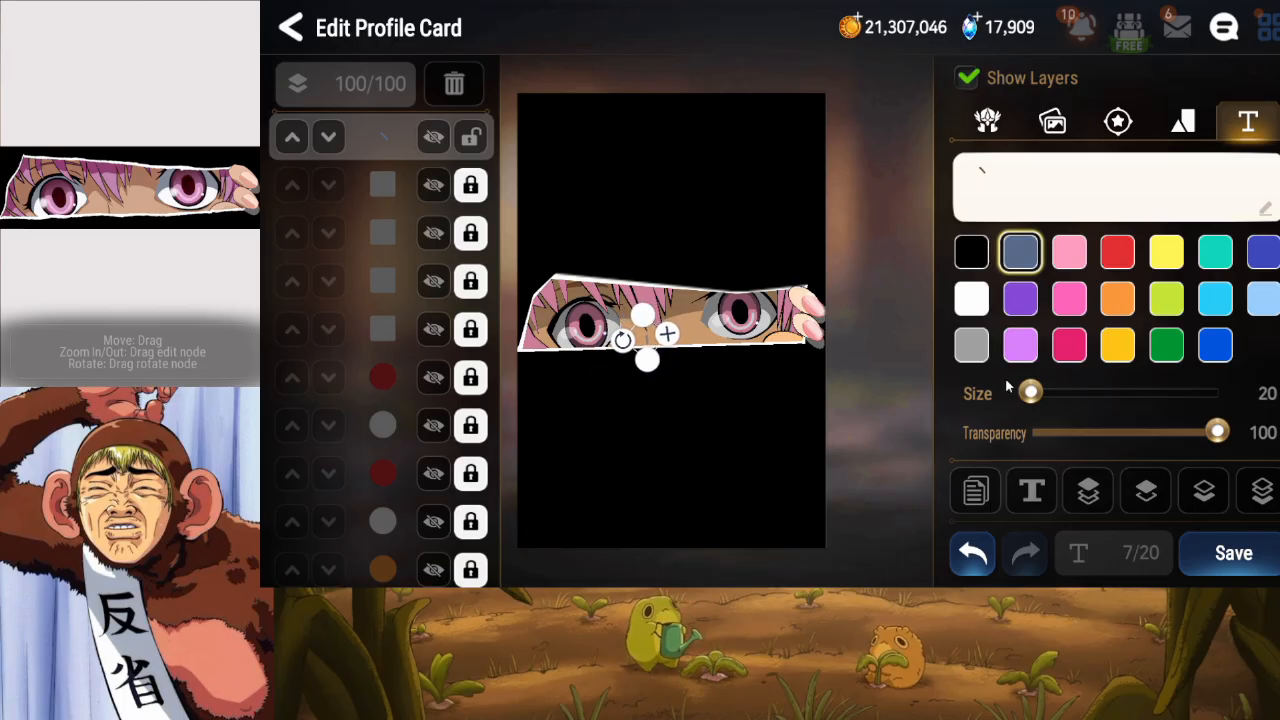
pyautogui.moveTo(1031, 393); pyautogui.dragTo(1049, 407)
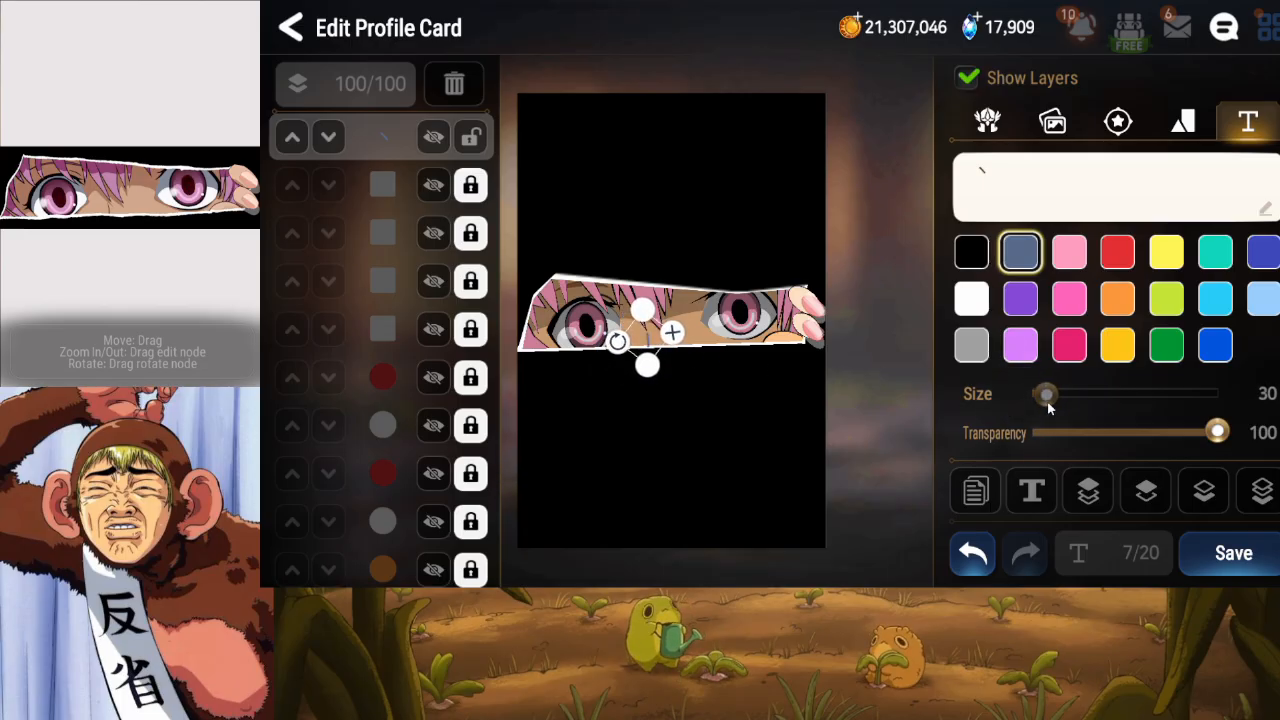
pyautogui.click(465, 96)
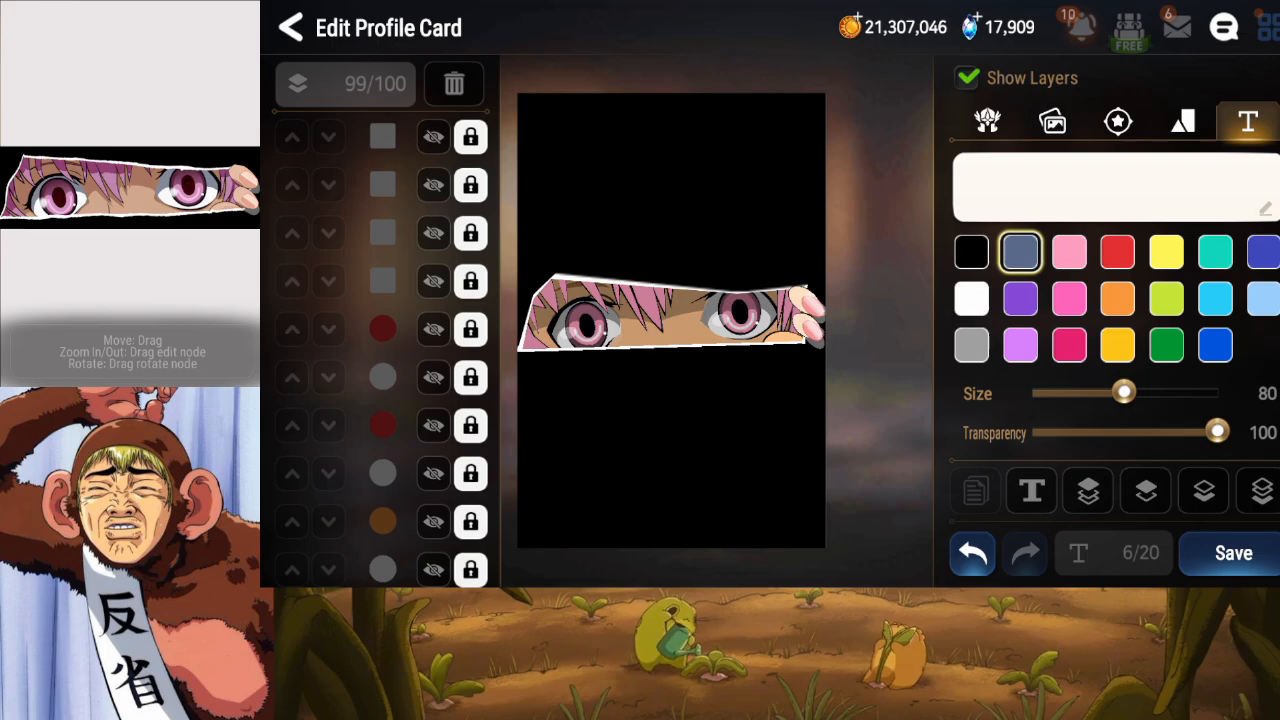
# Add a ")" text at size 20, place it between the eyes near the strip's lower edge, and color it black.
pyautogui.click(1014, 187)
pyautogui.click(696, 322)
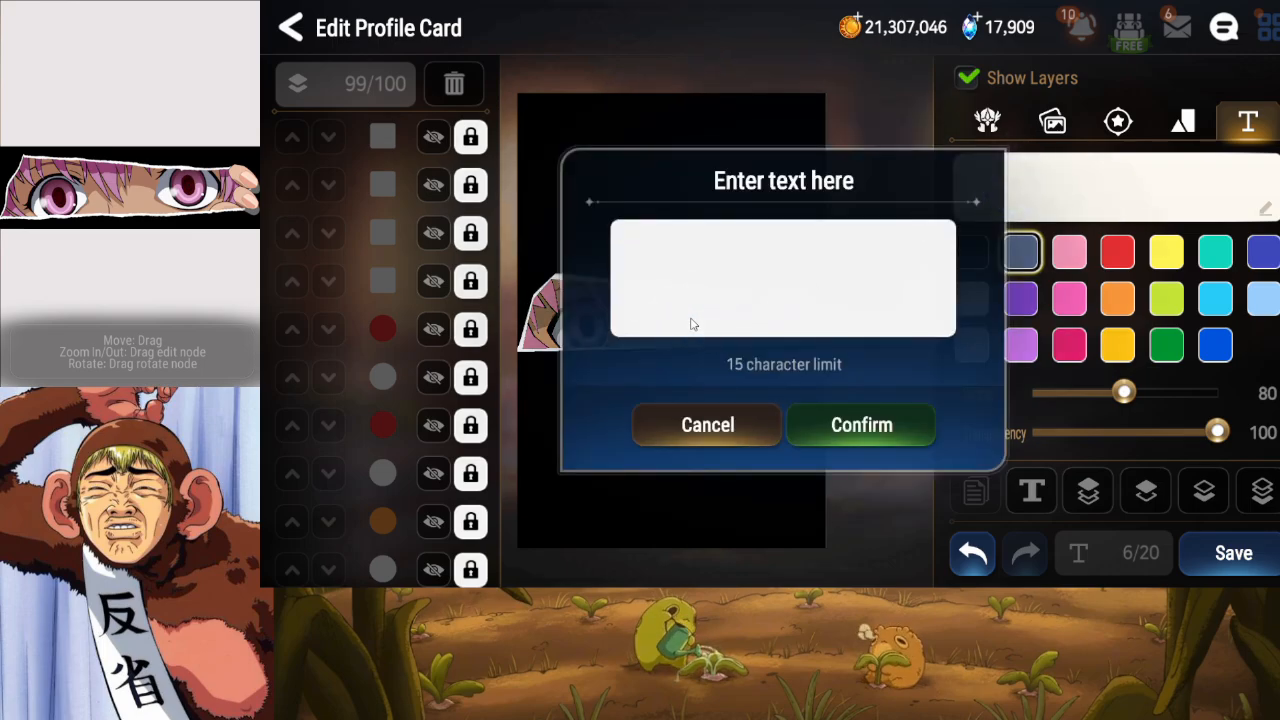
pyautogui.write(')')
pyautogui.click(834, 425)
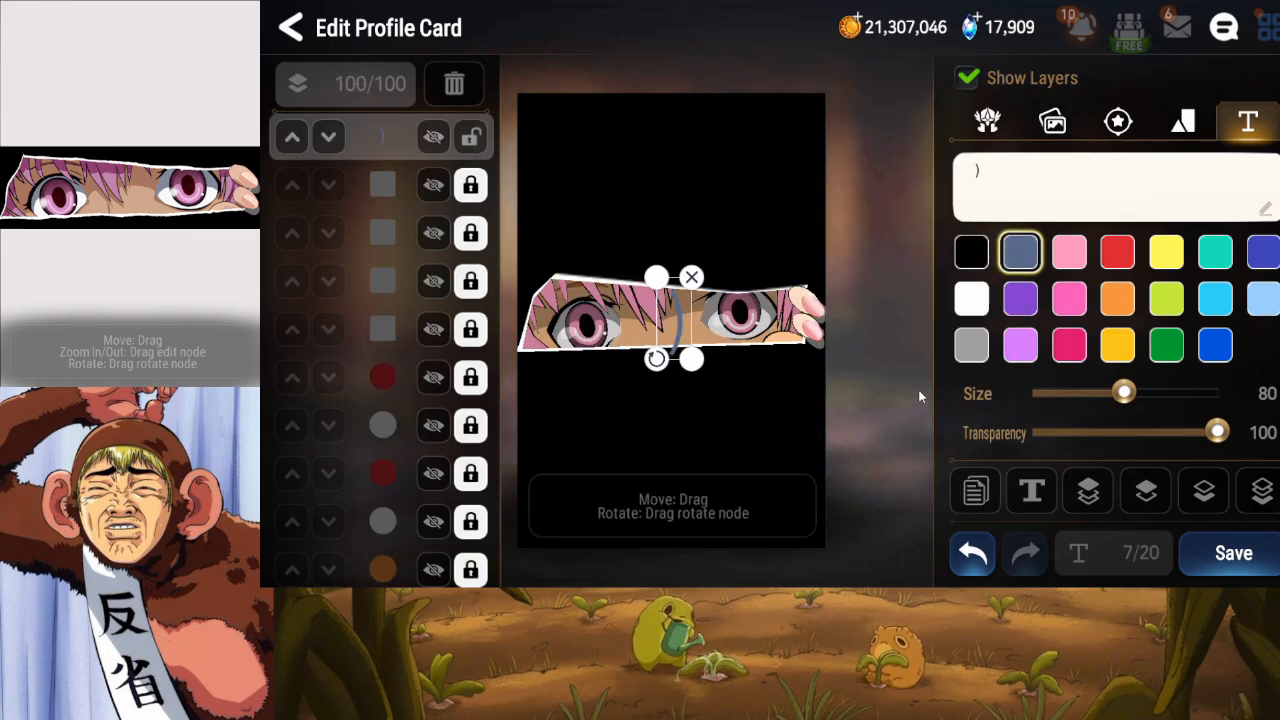
pyautogui.moveTo(1124, 393); pyautogui.dragTo(1030, 393)
pyautogui.moveTo(674, 320); pyautogui.dragTo(630, 376)
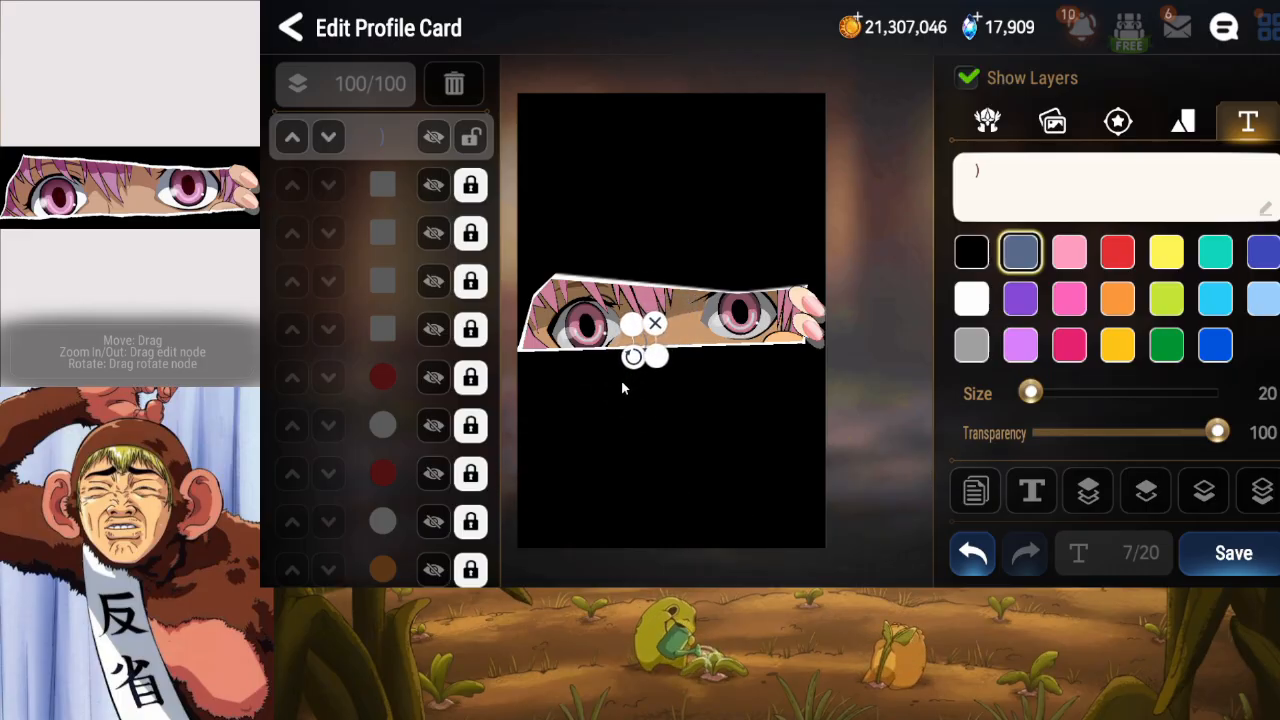
pyautogui.click(971, 252)
# Restack the black ")" directly above the orange heart, lock its layer, and save the card.
pyautogui.click(1204, 491)
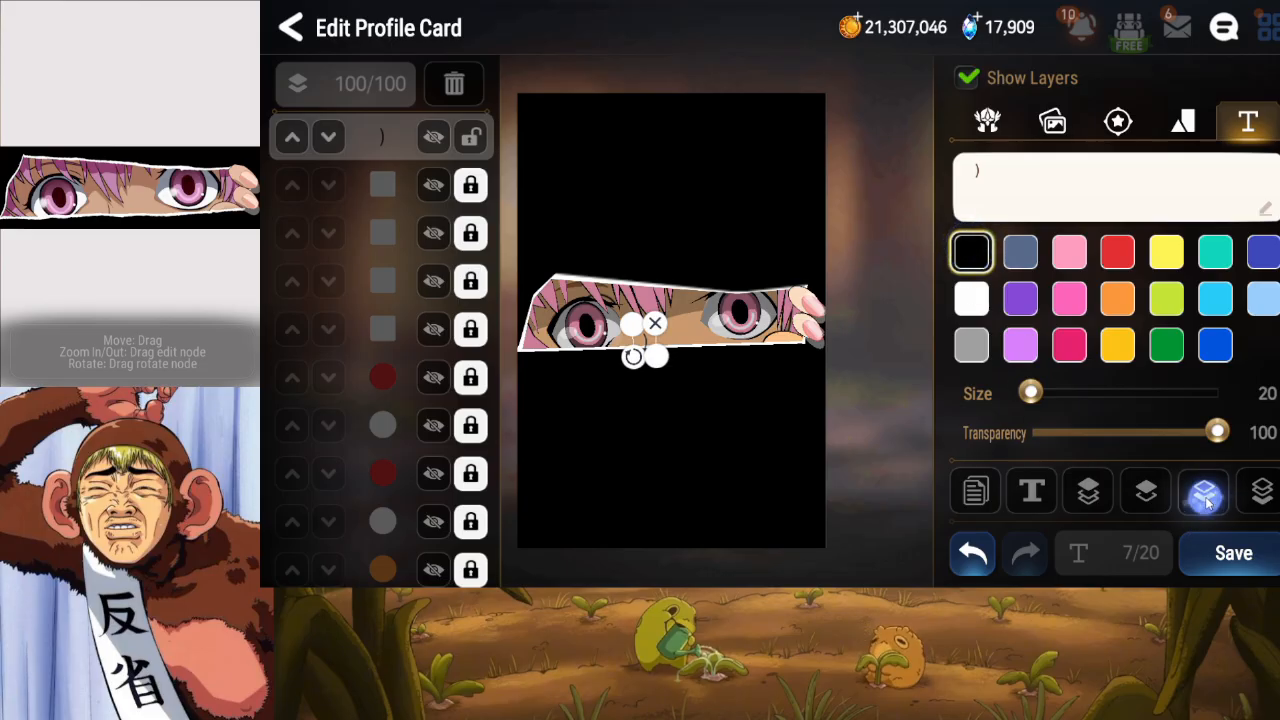
pyautogui.click(1204, 491)
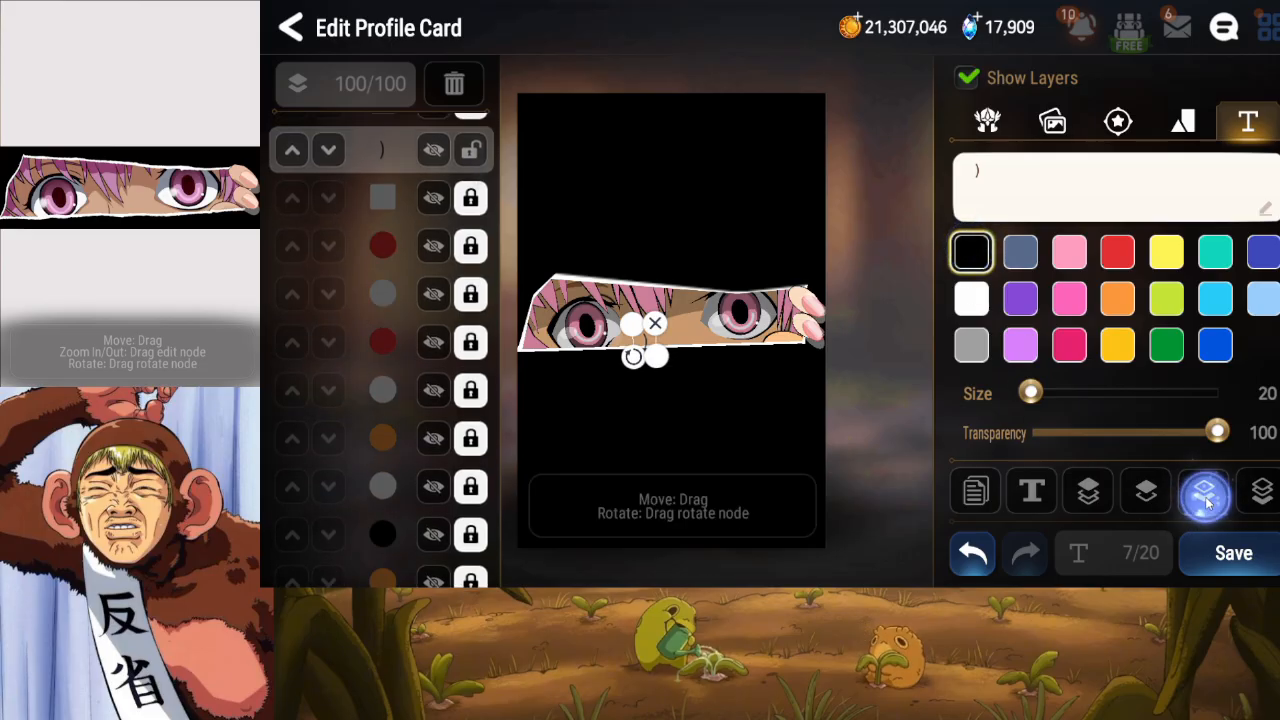
pyautogui.click(1146, 491)
pyautogui.click(1146, 491)
pyautogui.click(1146, 491)
pyautogui.click(1146, 491)
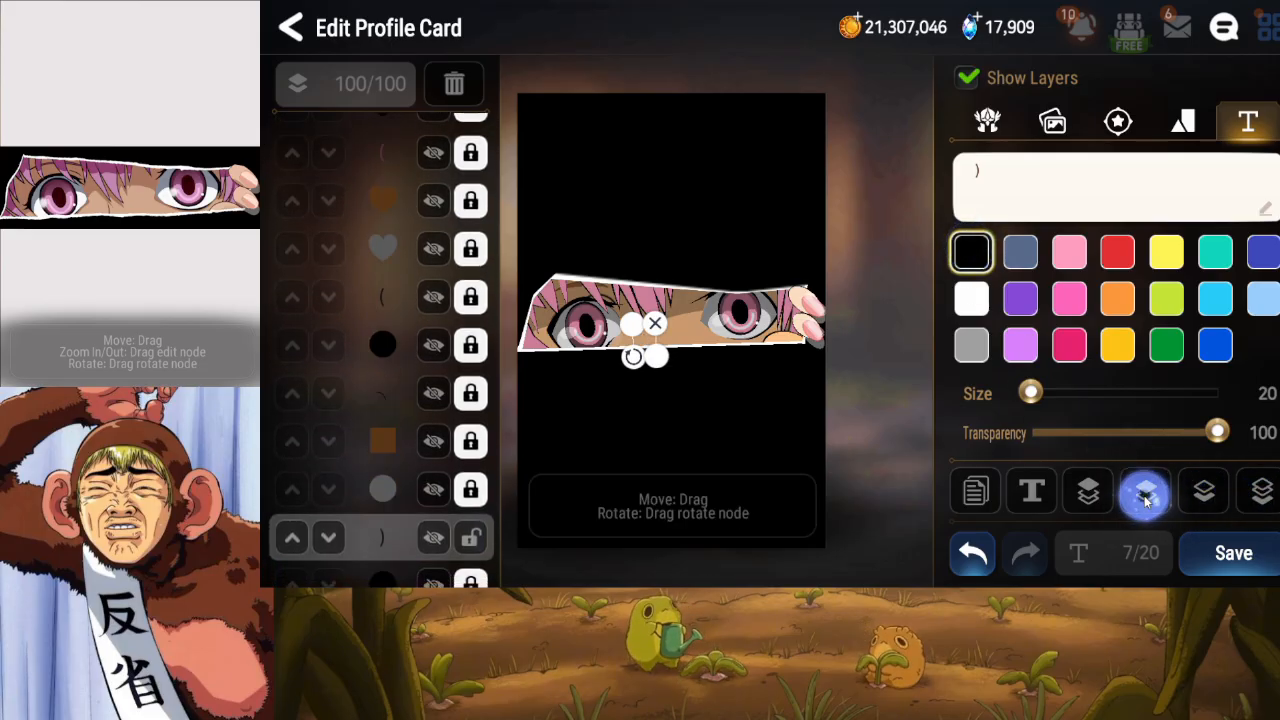
pyautogui.click(1146, 491)
pyautogui.click(1146, 491)
pyautogui.click(1146, 491)
pyautogui.click(1146, 491)
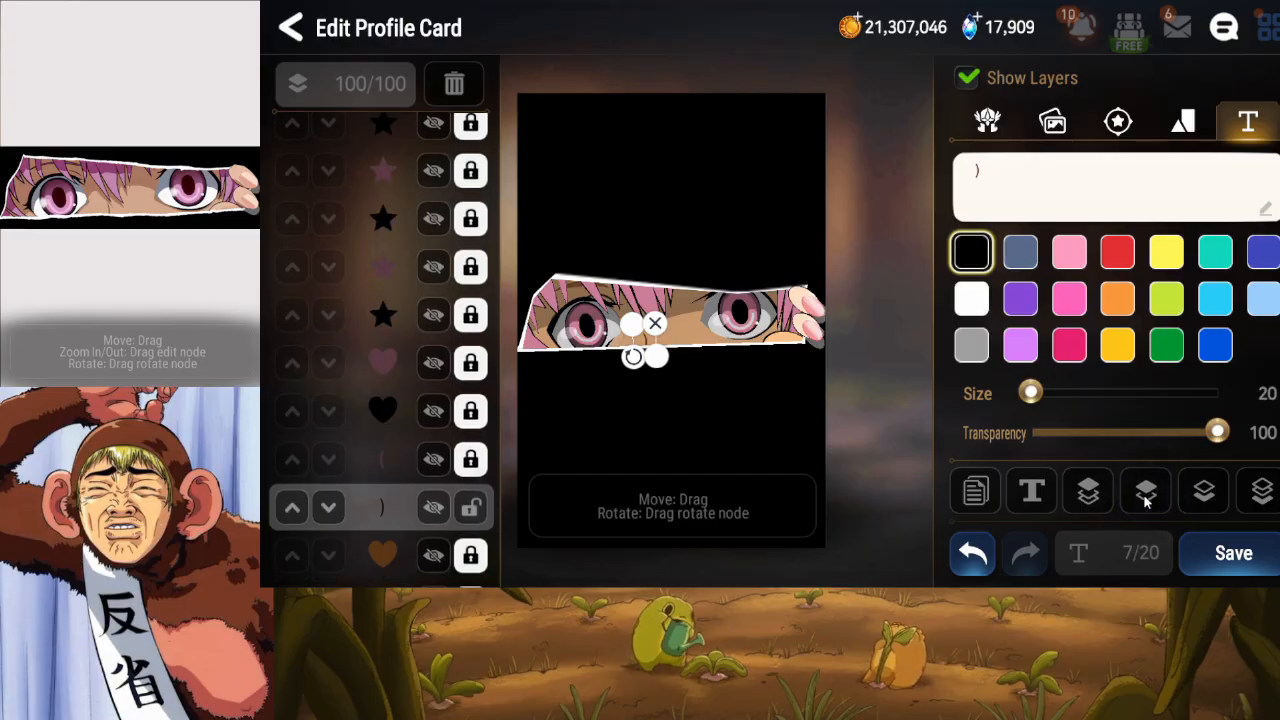
pyautogui.click(470, 507)
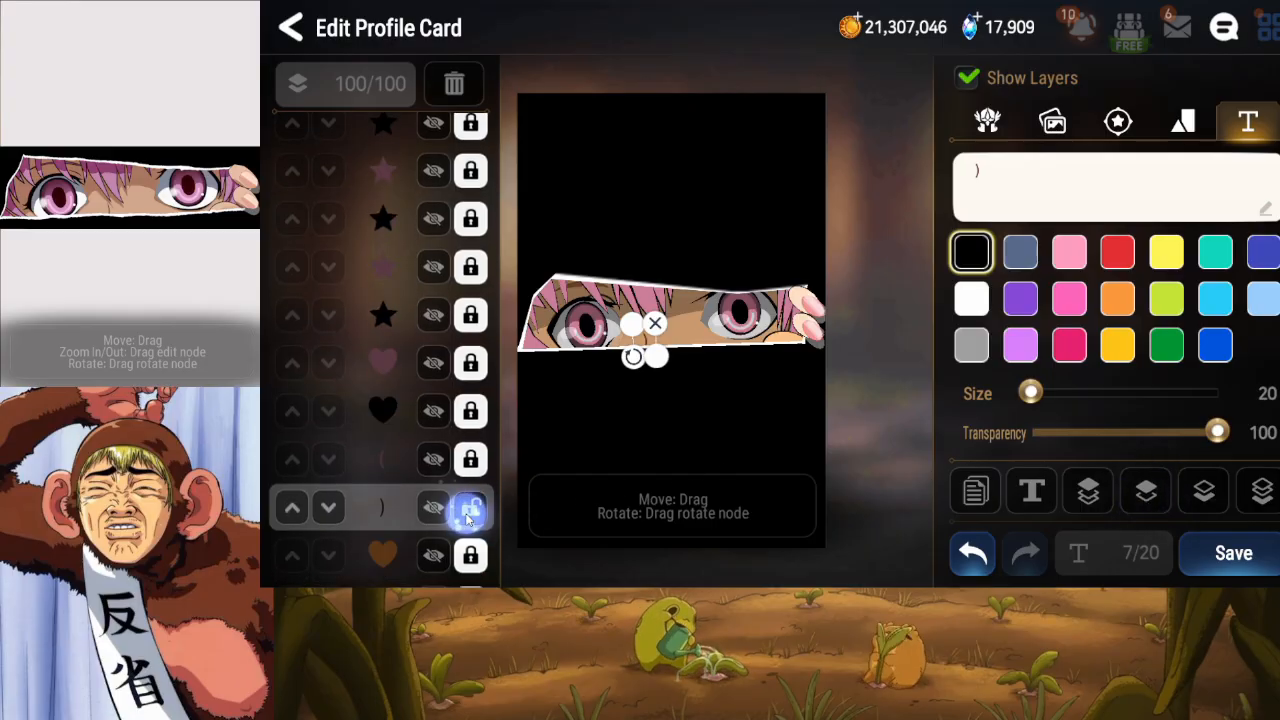
pyautogui.click(1200, 562)
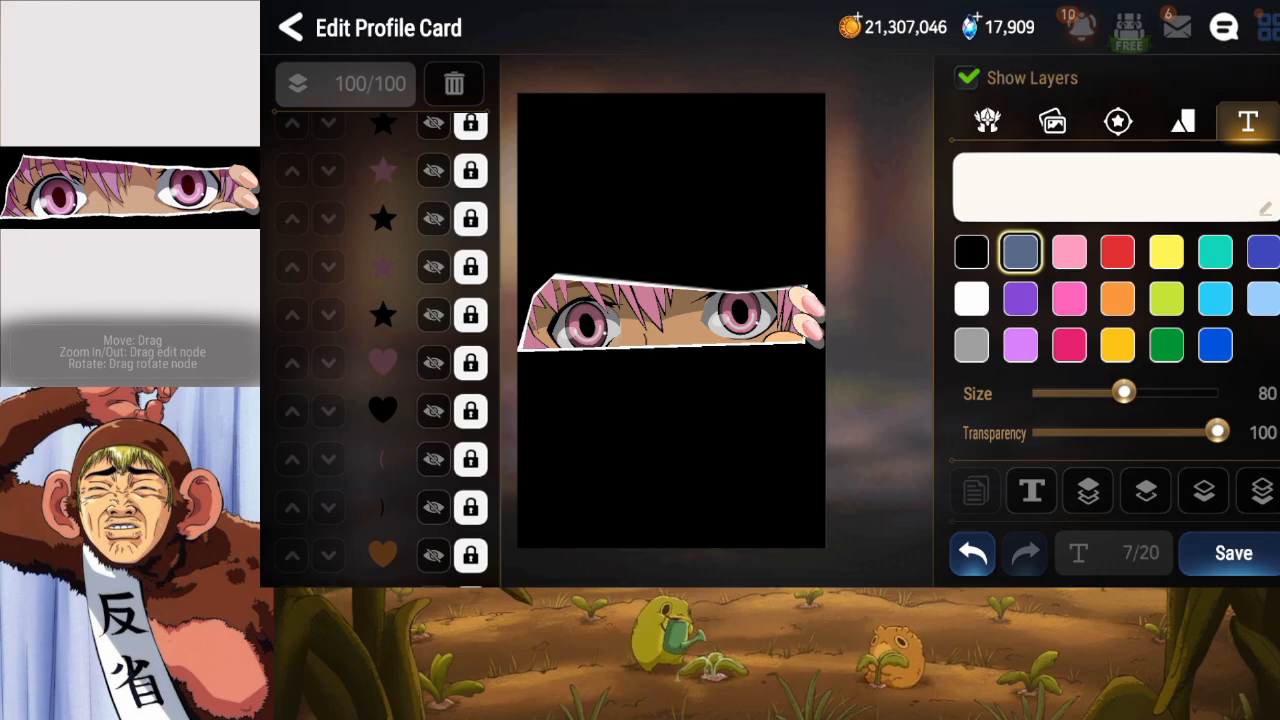
# Look through the layer stack toward the front layers, relocking the orange circle after unlocking it.
pyautogui.moveTo(391, 311); pyautogui.dragTo(396, 480)
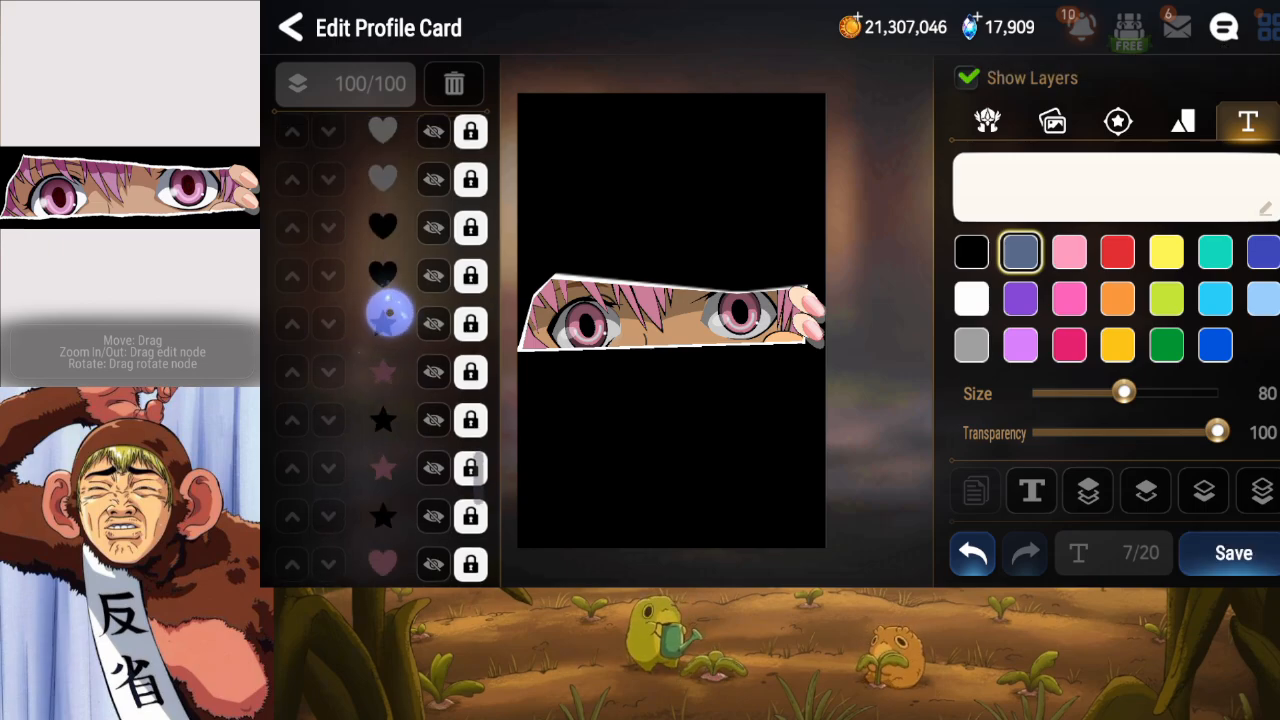
pyautogui.moveTo(431, 360); pyautogui.dragTo(406, 505)
pyautogui.moveTo(406, 388); pyautogui.dragTo(402, 534)
pyautogui.moveTo(423, 451); pyautogui.dragTo(417, 300)
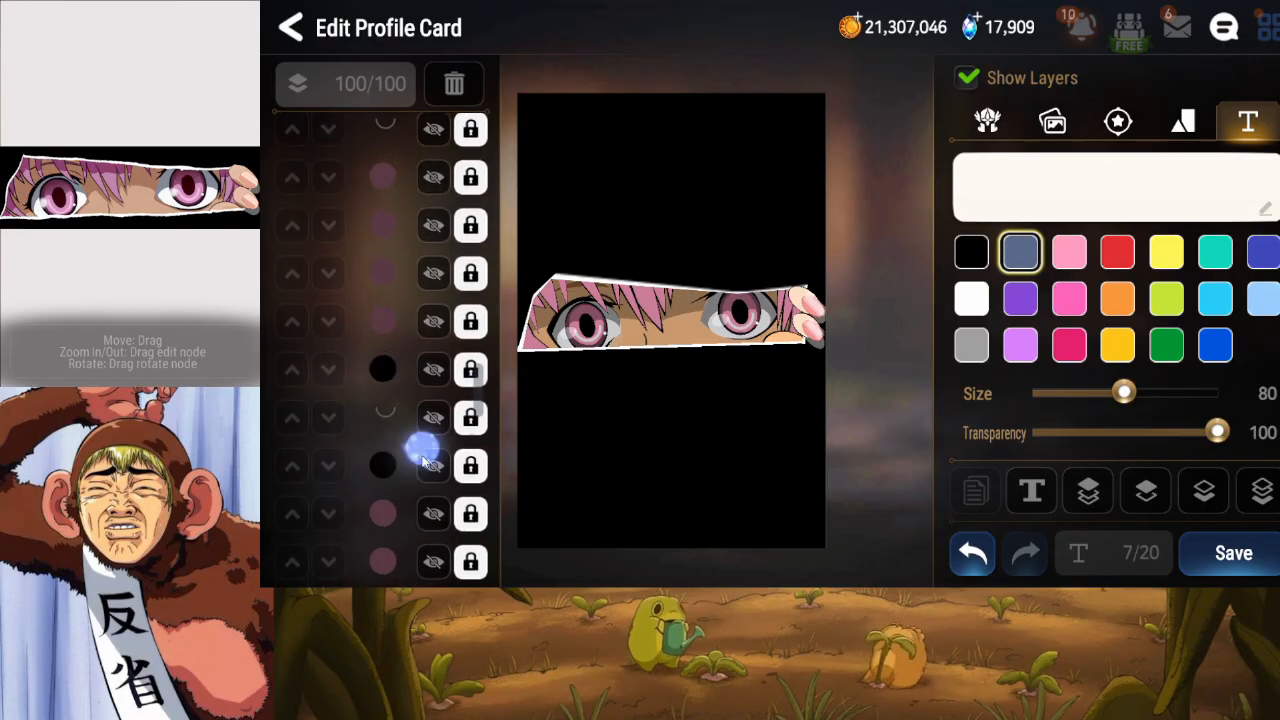
pyautogui.moveTo(409, 206); pyautogui.dragTo(400, 380)
pyautogui.moveTo(369, 297); pyautogui.dragTo(380, 450)
pyautogui.moveTo(387, 331); pyautogui.dragTo(400, 460)
pyautogui.moveTo(403, 309); pyautogui.dragTo(405, 445)
pyautogui.moveTo(403, 309); pyautogui.dragTo(408, 470)
pyautogui.moveTo(403, 330); pyautogui.dragTo(414, 486)
pyautogui.moveTo(423, 370); pyautogui.dragTo(433, 392)
pyautogui.click(435, 391)
pyautogui.click(438, 391)
pyautogui.click(457, 389)
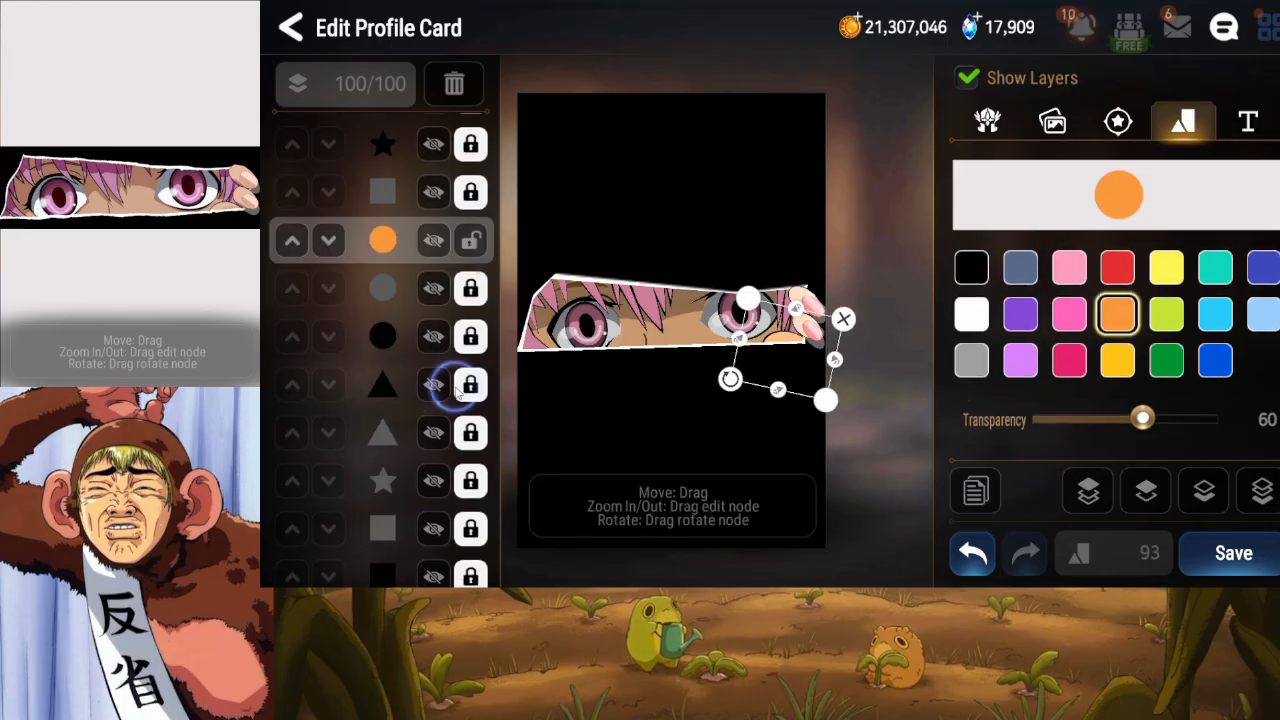
pyautogui.click(476, 250)
pyautogui.moveTo(438, 256); pyautogui.dragTo(430, 405)
pyautogui.moveTo(438, 290); pyautogui.dragTo(424, 451)
pyautogui.moveTo(426, 321); pyautogui.dragTo(428, 450)
pyautogui.moveTo(417, 319); pyautogui.dragTo(426, 400)
pyautogui.click(431, 312)
pyautogui.moveTo(431, 312); pyautogui.dragTo(431, 334)
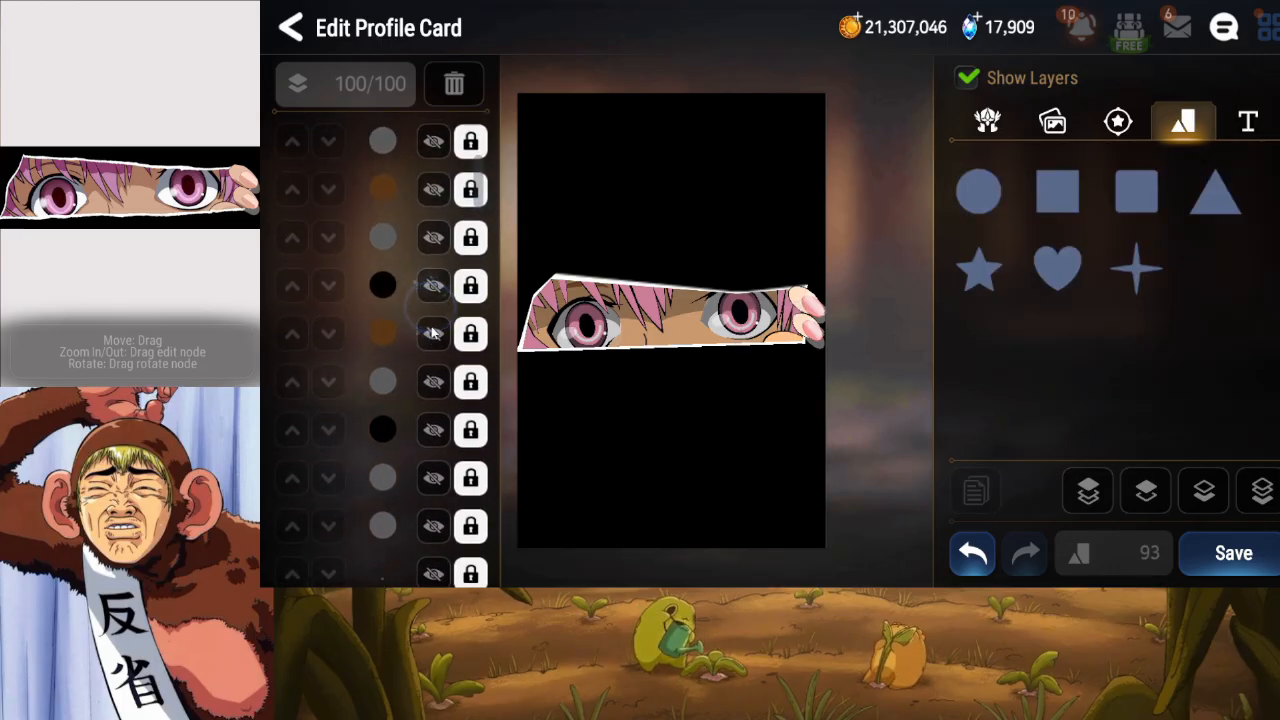
# Examine what each orange circle layer shades by hiding and showing it while going through the layer stack toward the hair hearts.
pyautogui.click(430, 196)
pyautogui.moveTo(424, 200); pyautogui.dragTo(423, 302)
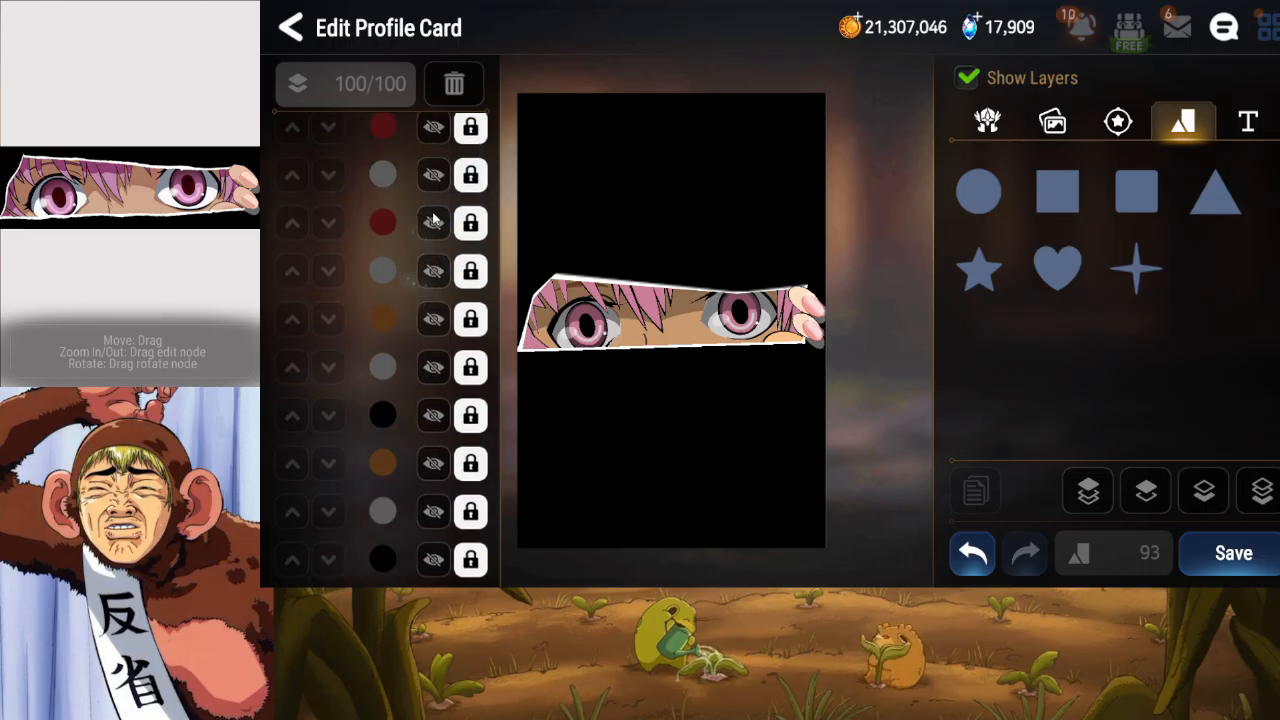
pyautogui.moveTo(432, 217); pyautogui.dragTo(411, 317)
pyautogui.moveTo(395, 372); pyautogui.dragTo(391, 125)
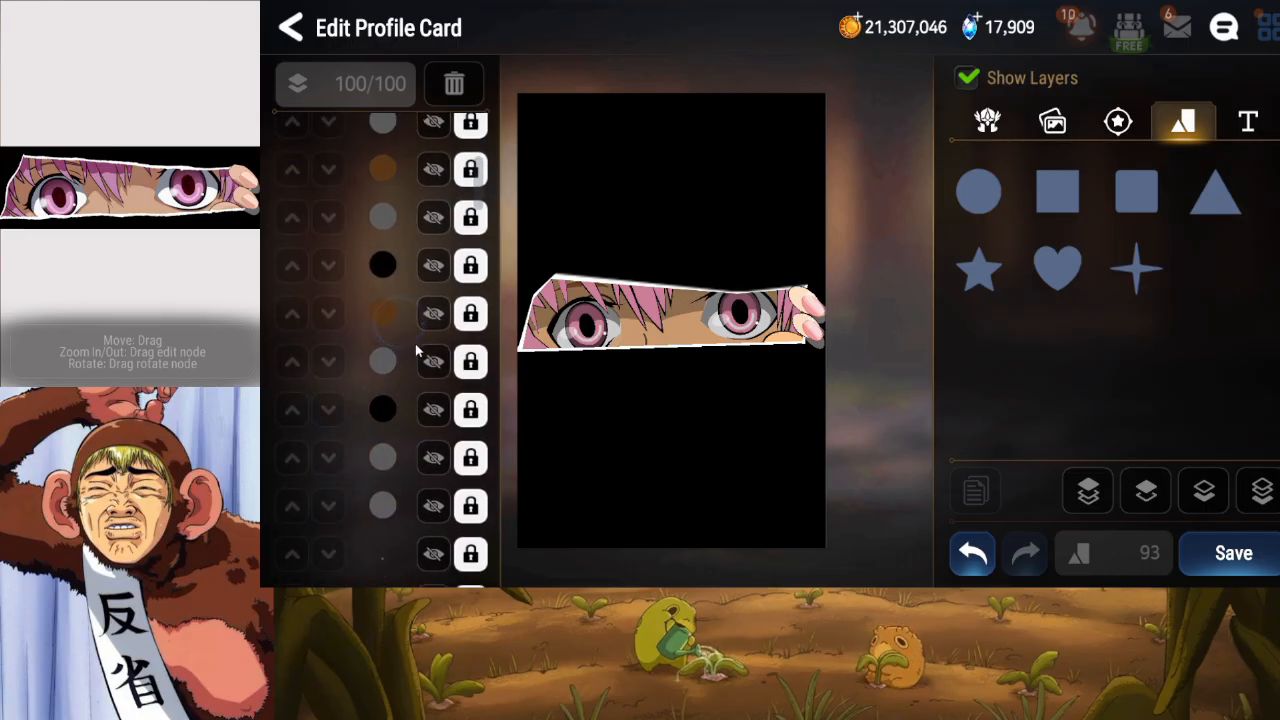
pyautogui.click(429, 170)
pyautogui.moveTo(411, 290); pyautogui.dragTo(411, 274)
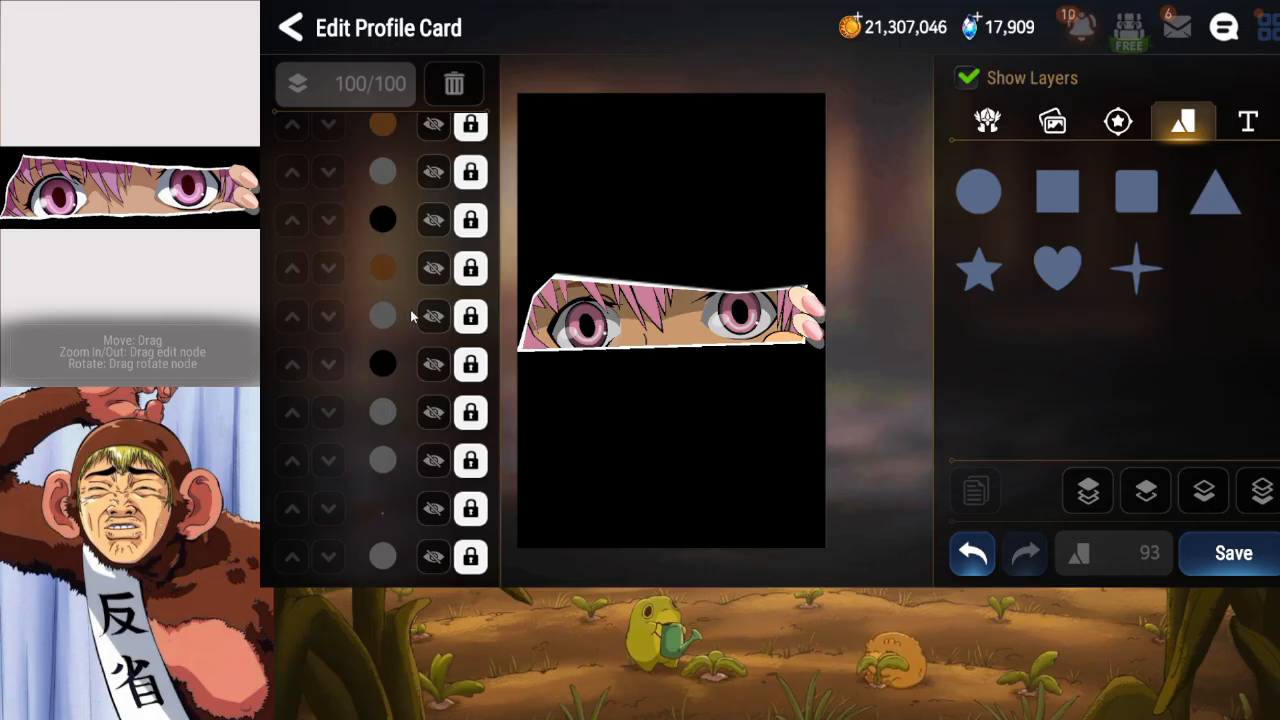
pyautogui.click(432, 268)
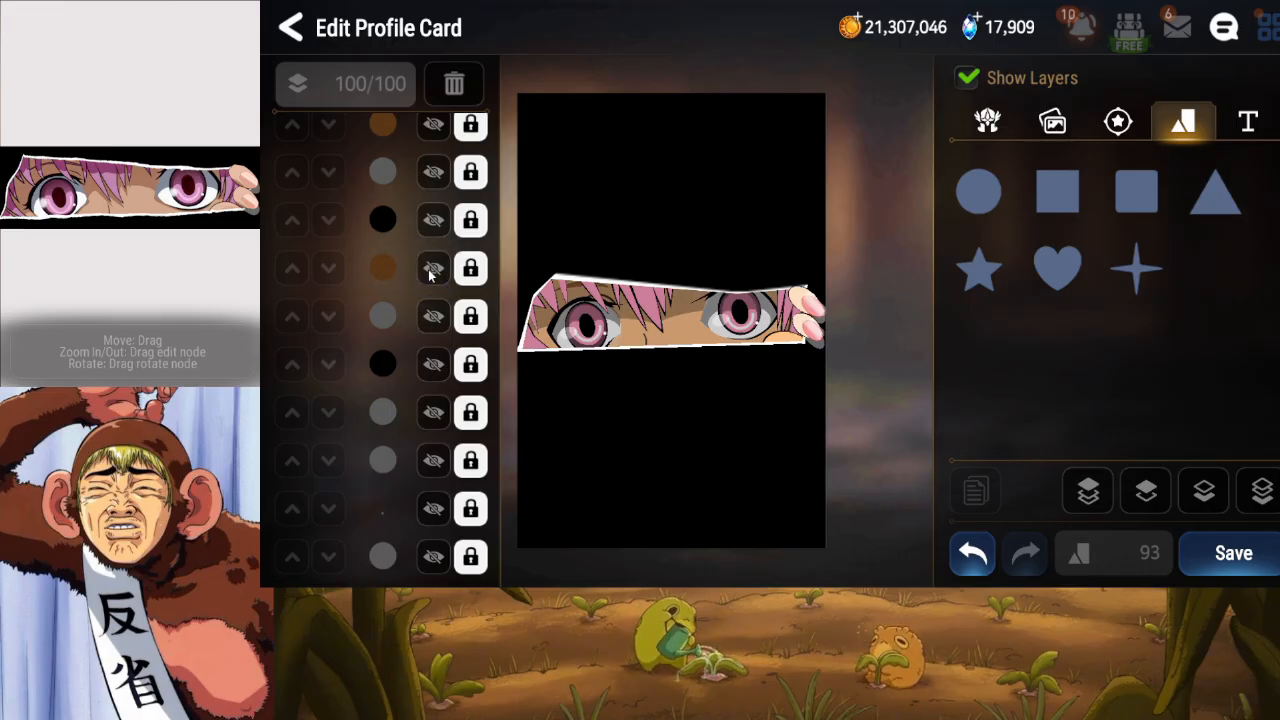
pyautogui.click(430, 272)
pyautogui.click(430, 270)
pyautogui.click(429, 269)
pyautogui.click(429, 269)
pyautogui.click(428, 269)
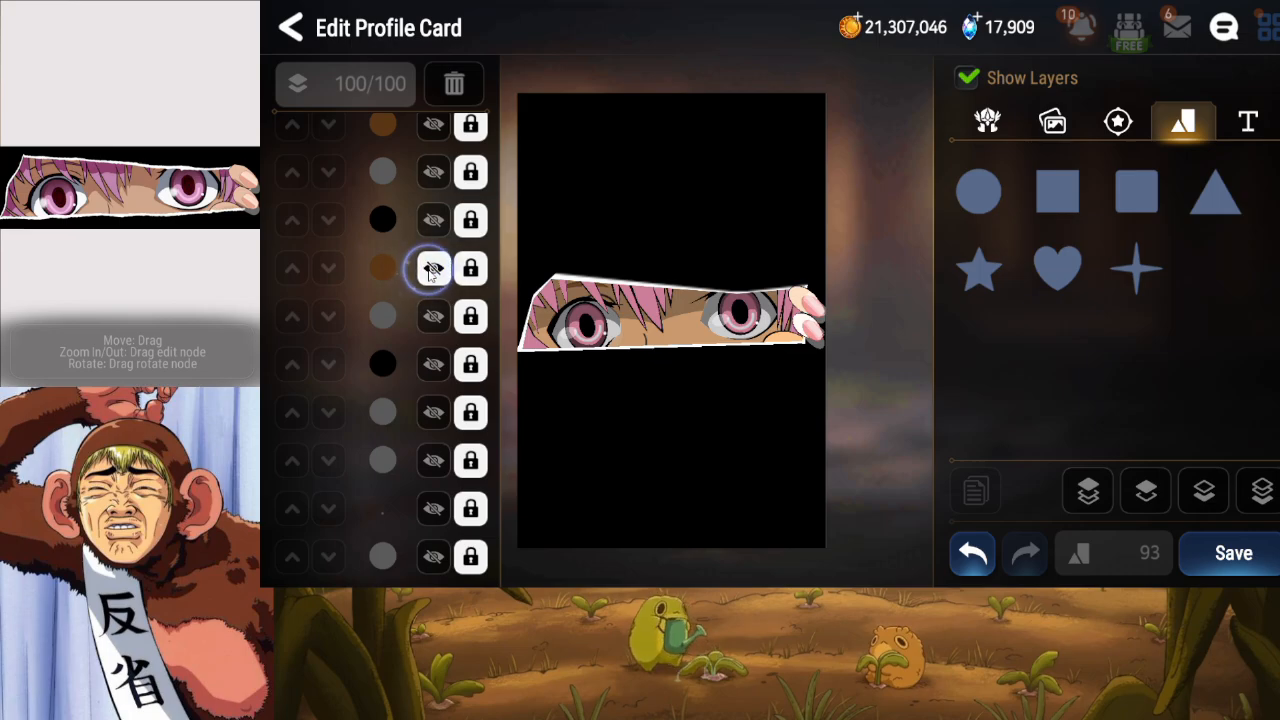
pyautogui.click(427, 270)
pyautogui.moveTo(408, 460); pyautogui.dragTo(427, 370)
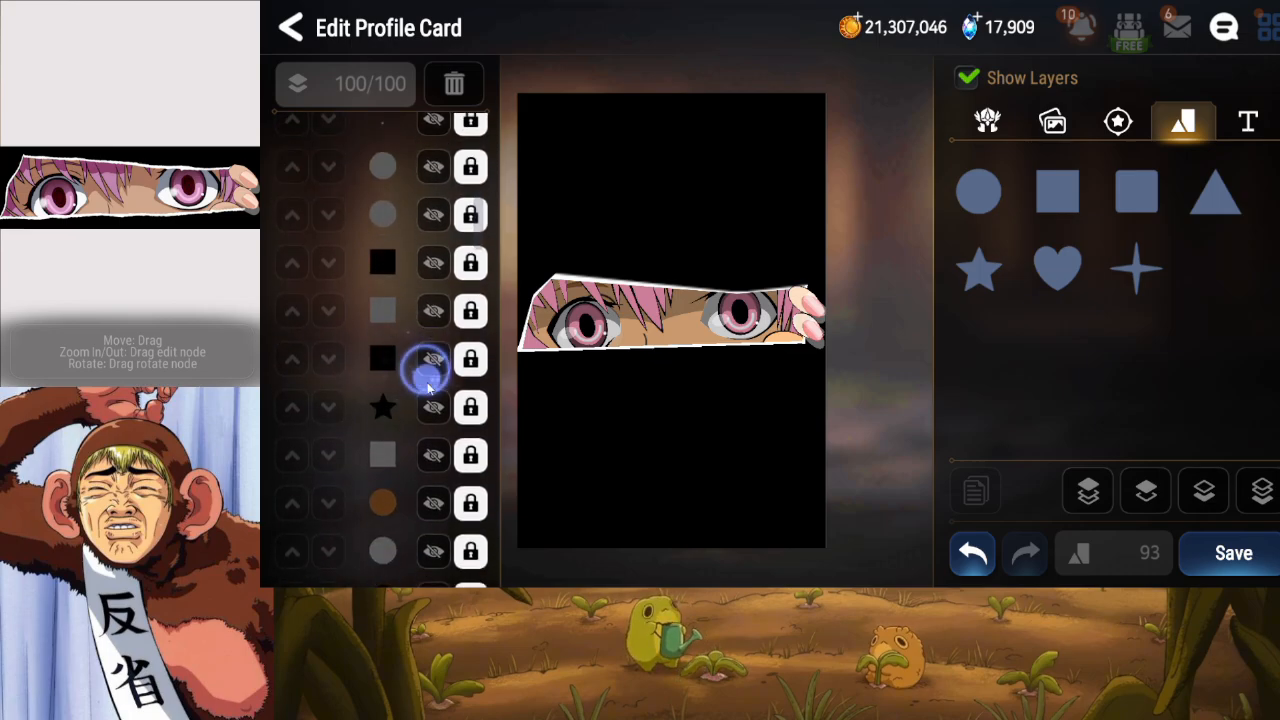
pyautogui.click(429, 452)
pyautogui.click(429, 450)
pyautogui.moveTo(433, 451); pyautogui.dragTo(430, 335)
pyautogui.moveTo(431, 450); pyautogui.dragTo(429, 345)
pyautogui.moveTo(429, 445); pyautogui.dragTo(418, 362)
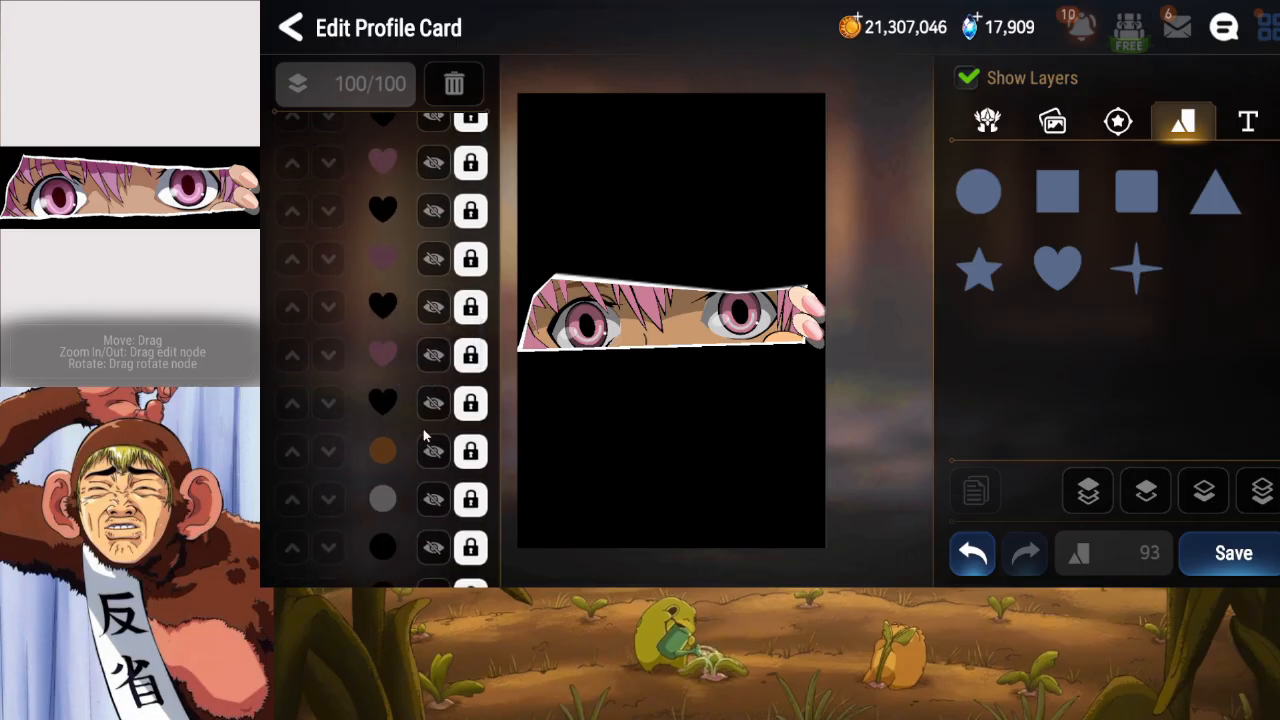
# Relock the orange circle layer just behind the hair hearts and hide it to check its shading.
pyautogui.click(430, 453)
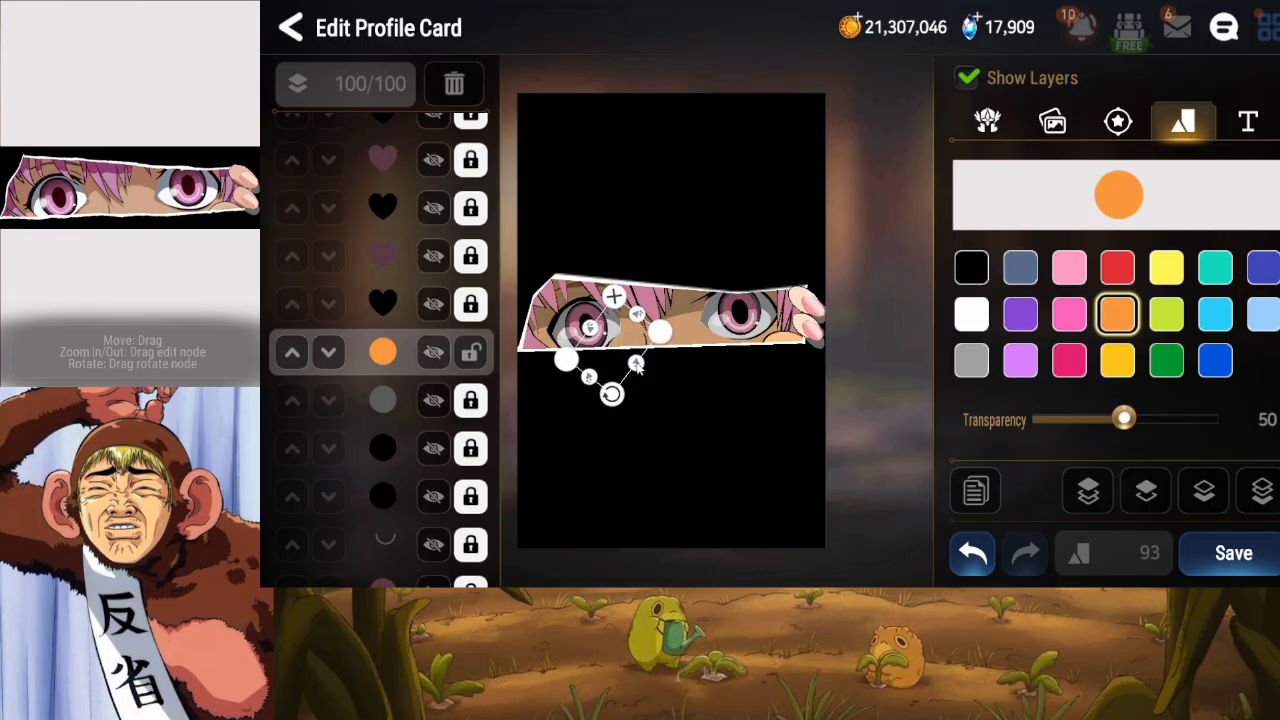
pyautogui.click(471, 349)
pyautogui.moveTo(436, 341); pyautogui.dragTo(426, 416)
pyautogui.click(432, 438)
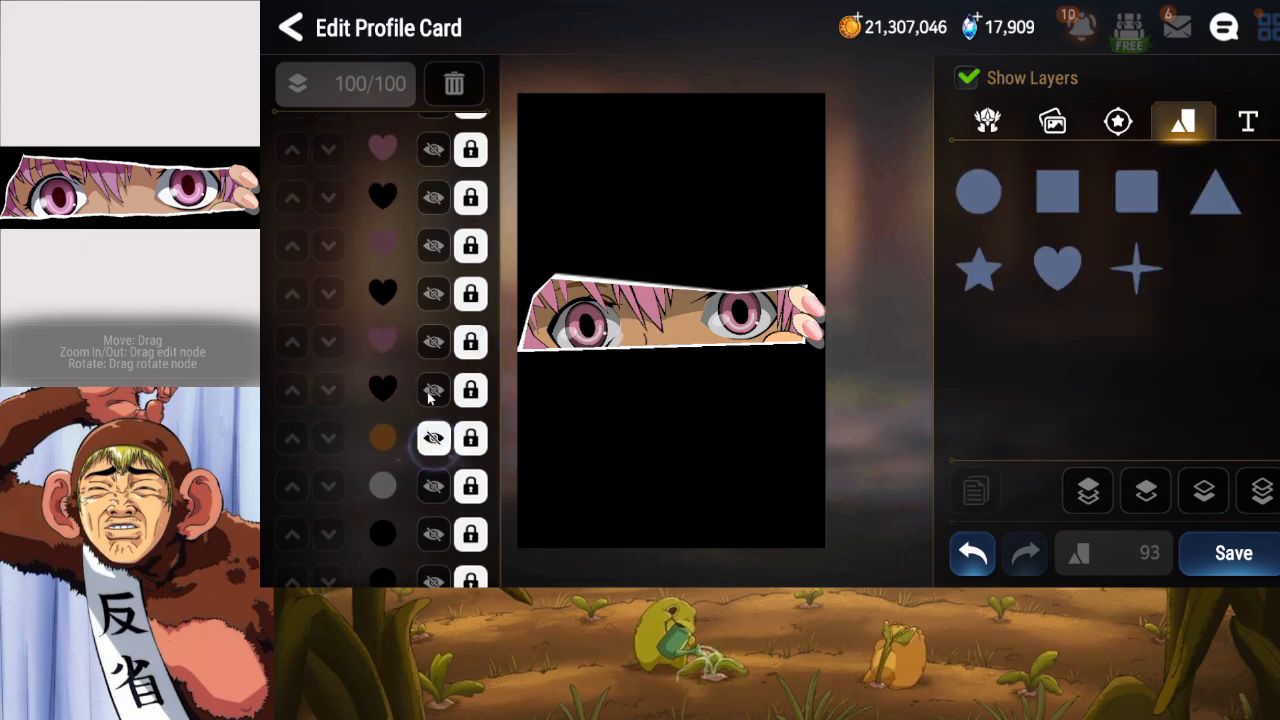
# Look through the layers in front of the hair hearts, checking the black square and orange circle there.
pyautogui.moveTo(409, 340); pyautogui.dragTo(409, 388)
pyautogui.moveTo(407, 311); pyautogui.dragTo(407, 457)
pyautogui.moveTo(409, 380); pyautogui.dragTo(407, 277)
pyautogui.moveTo(393, 347); pyautogui.dragTo(404, 268)
pyautogui.moveTo(403, 357); pyautogui.dragTo(408, 385)
pyautogui.moveTo(389, 286); pyautogui.dragTo(408, 421)
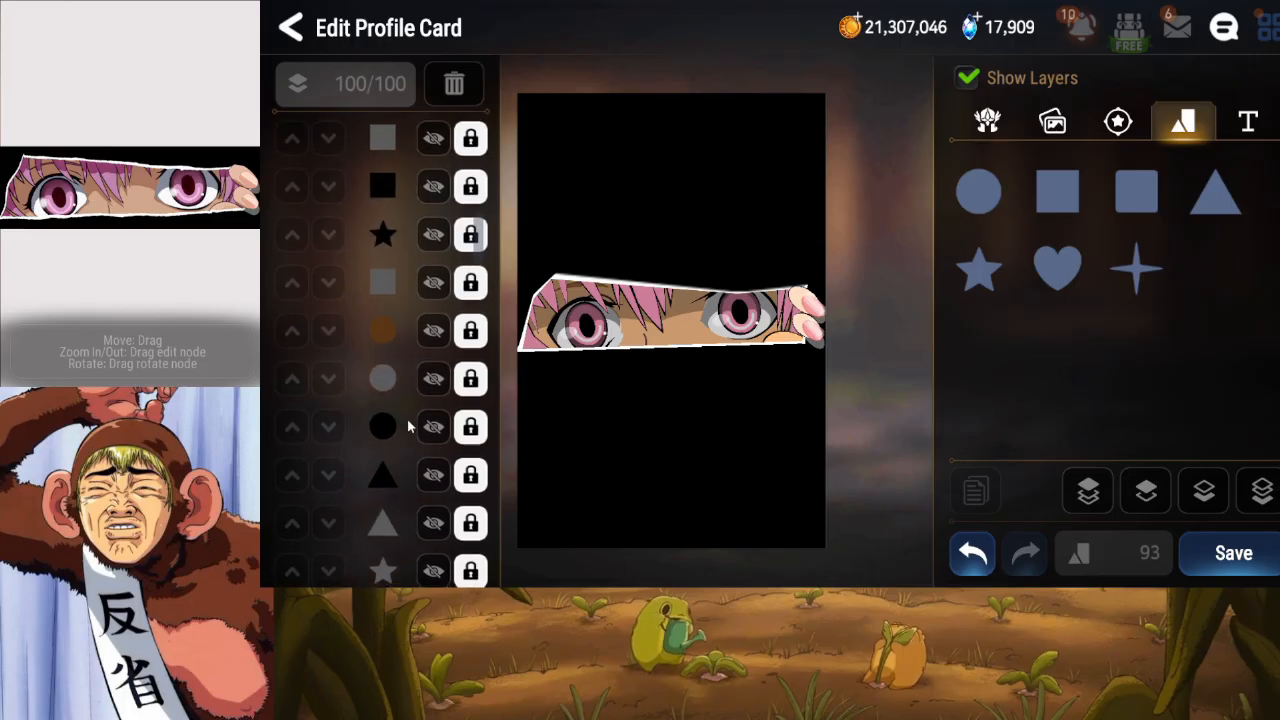
pyautogui.click(432, 199)
pyautogui.click(432, 199)
pyautogui.click(436, 343)
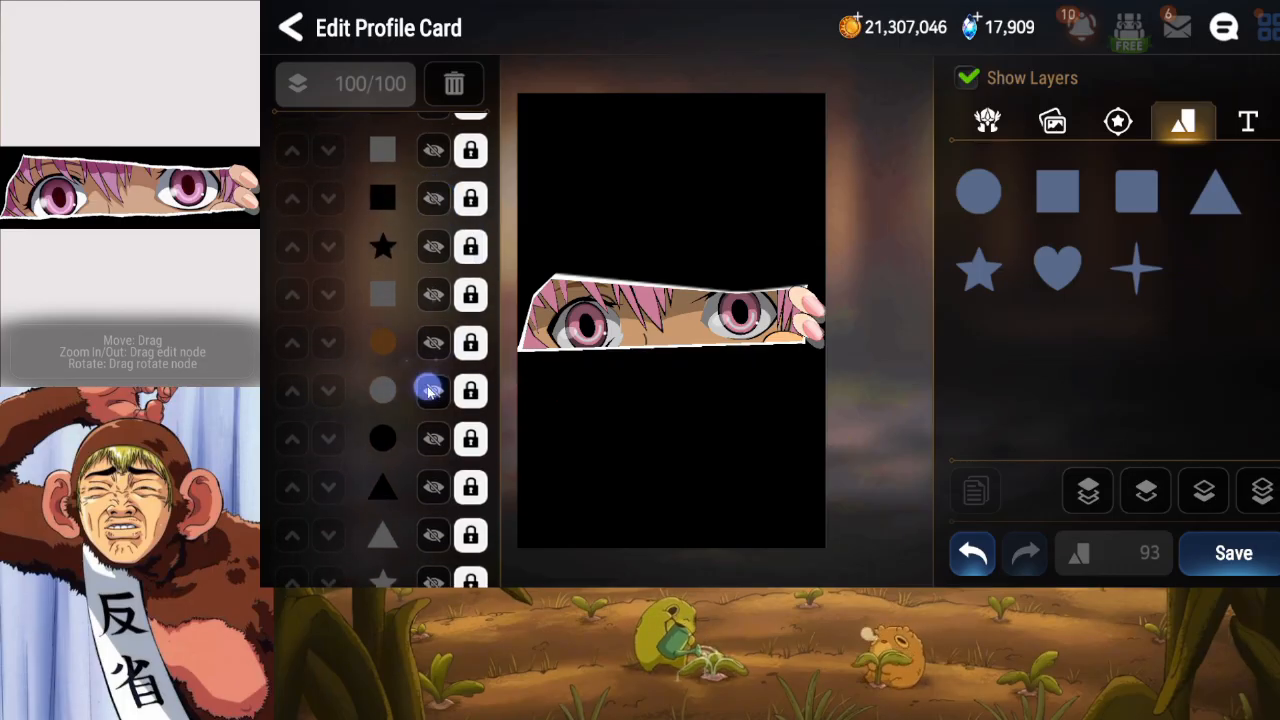
pyautogui.moveTo(428, 388); pyautogui.dragTo(438, 256)
pyautogui.click(473, 299)
pyautogui.click(483, 240)
# Examine the heart, curved-line and orange square layers toward the back of the stack, returning to the hidden orange circle.
pyautogui.moveTo(428, 311); pyautogui.dragTo(439, 255)
pyautogui.moveTo(425, 332); pyautogui.dragTo(428, 212)
pyautogui.moveTo(423, 317); pyautogui.dragTo(428, 192)
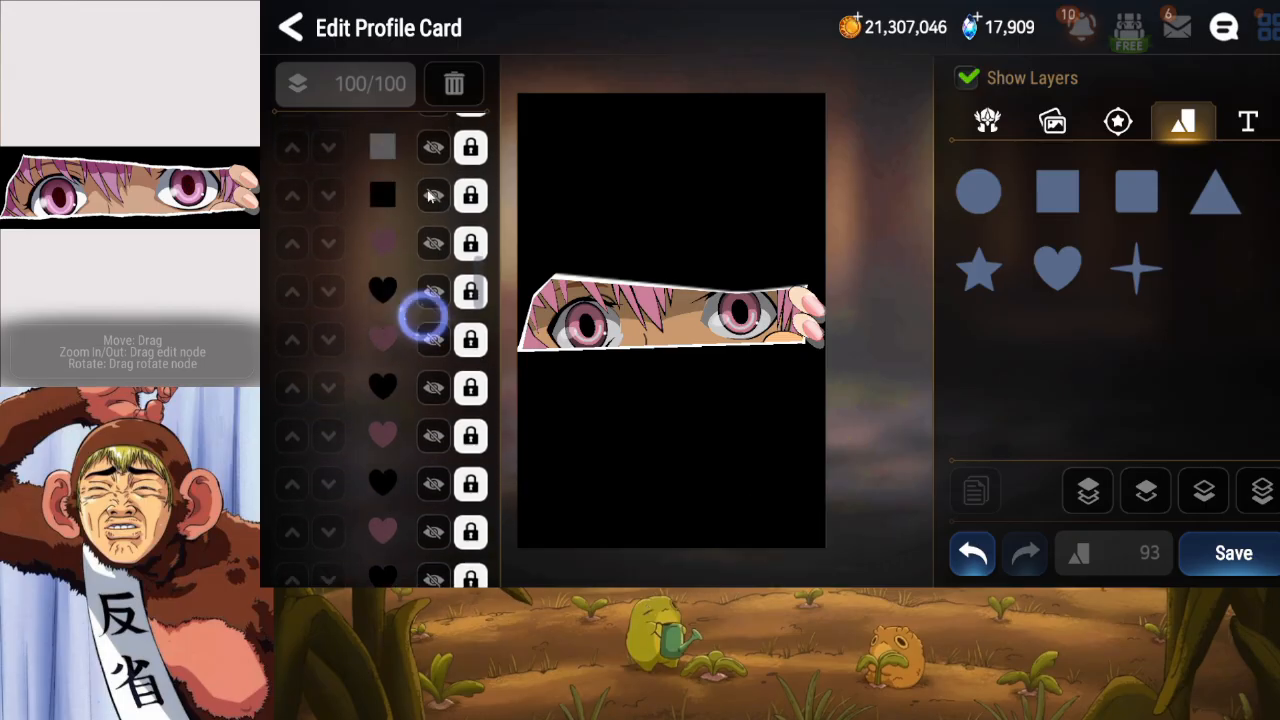
pyautogui.moveTo(420, 283); pyautogui.dragTo(432, 195)
pyautogui.moveTo(411, 334); pyautogui.dragTo(429, 247)
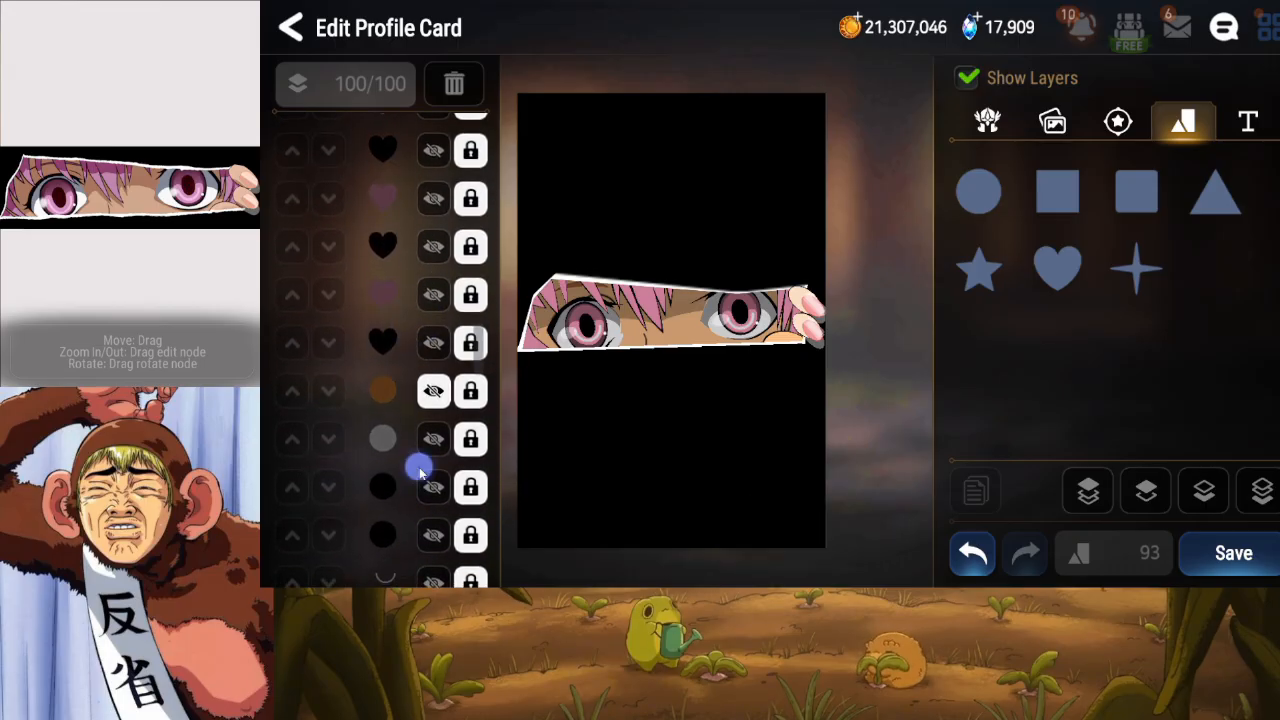
pyautogui.moveTo(419, 469); pyautogui.dragTo(424, 370)
pyautogui.moveTo(388, 421)
pyautogui.mouseDown()
pyautogui.moveTo(400, 40)
pyautogui.moveTo(399, 188)
pyautogui.mouseUp()
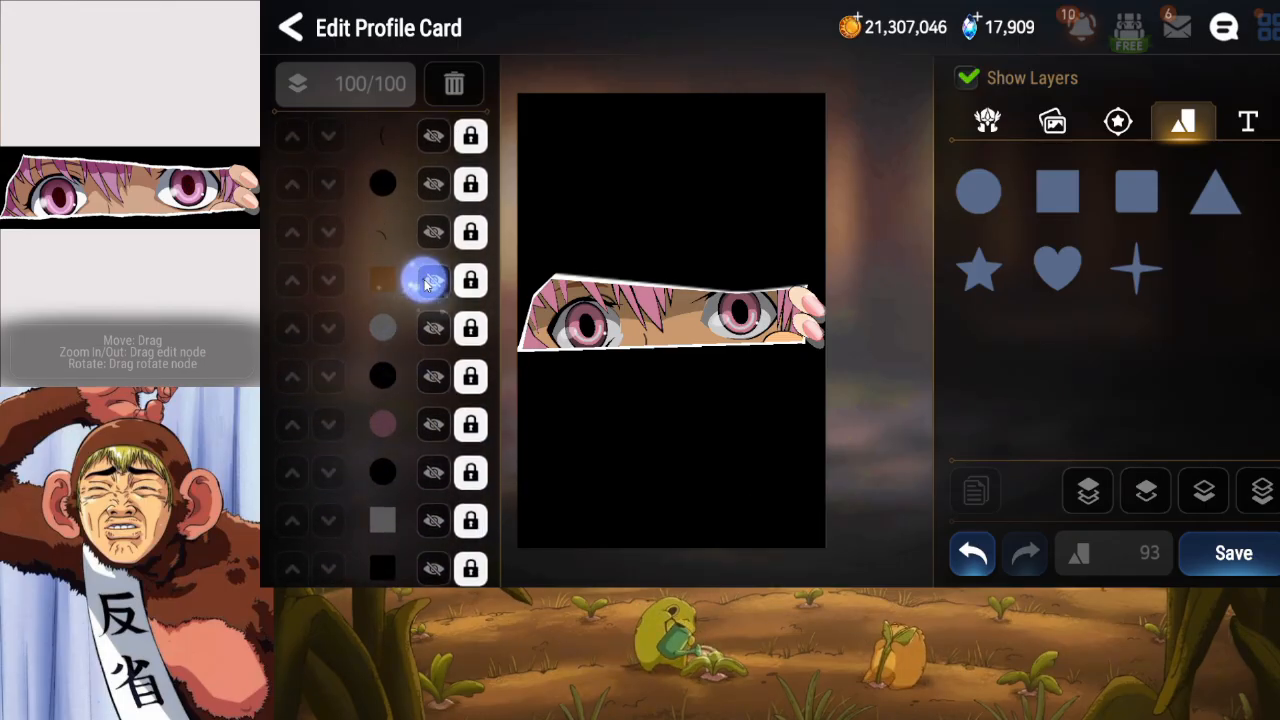
pyautogui.moveTo(427, 351); pyautogui.dragTo(428, 291)
pyautogui.moveTo(400, 377); pyautogui.dragTo(408, 479)
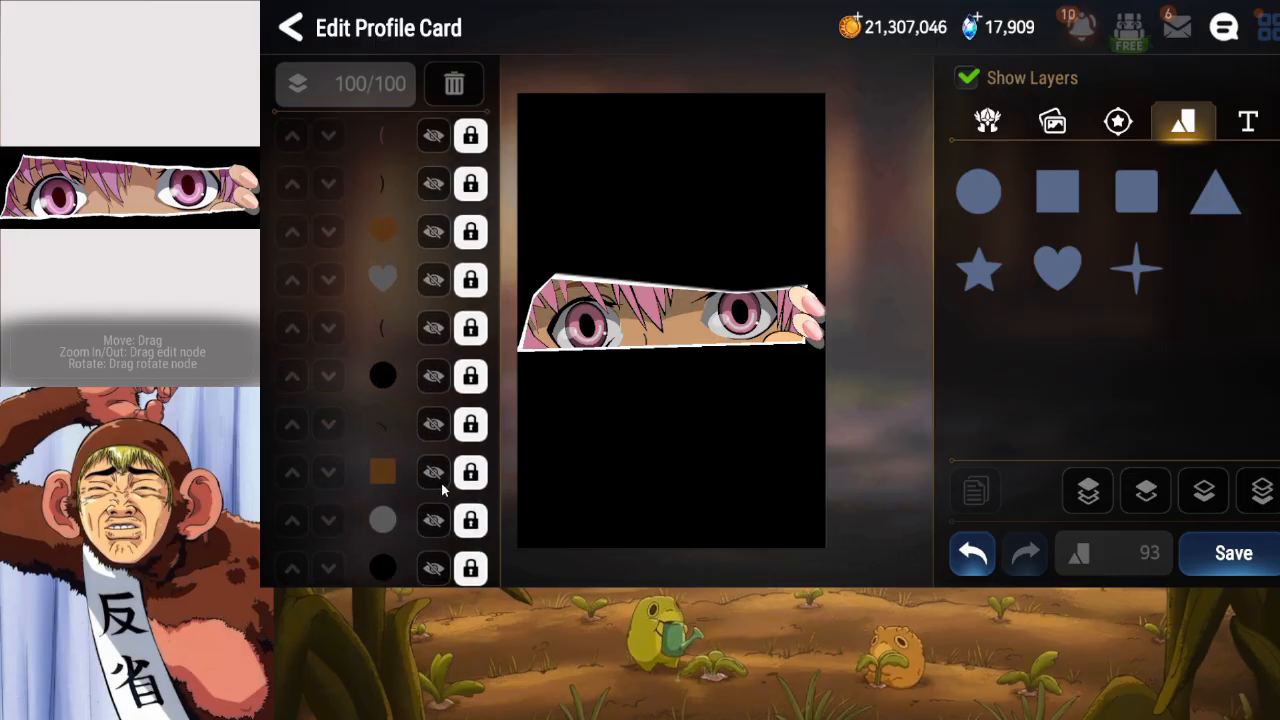
pyautogui.click(441, 482)
pyautogui.click(470, 533)
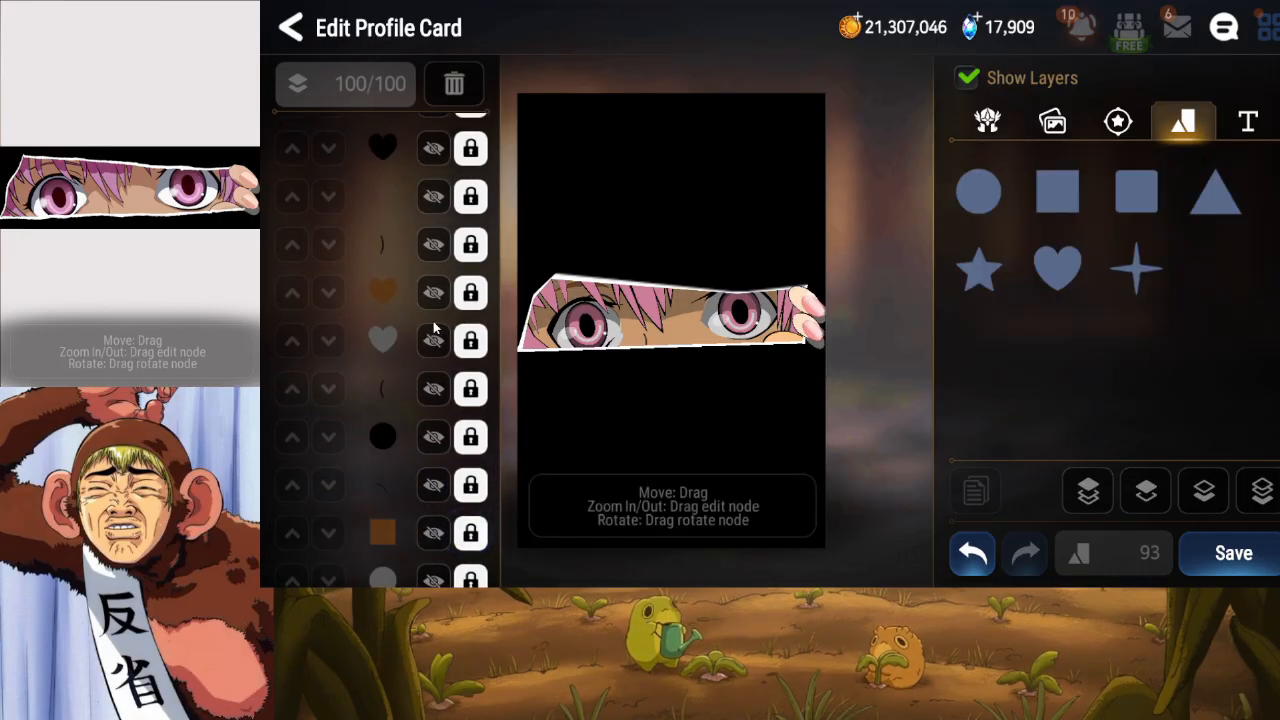
pyautogui.moveTo(433, 325); pyautogui.dragTo(425, 480)
pyautogui.moveTo(422, 357); pyautogui.dragTo(414, 448)
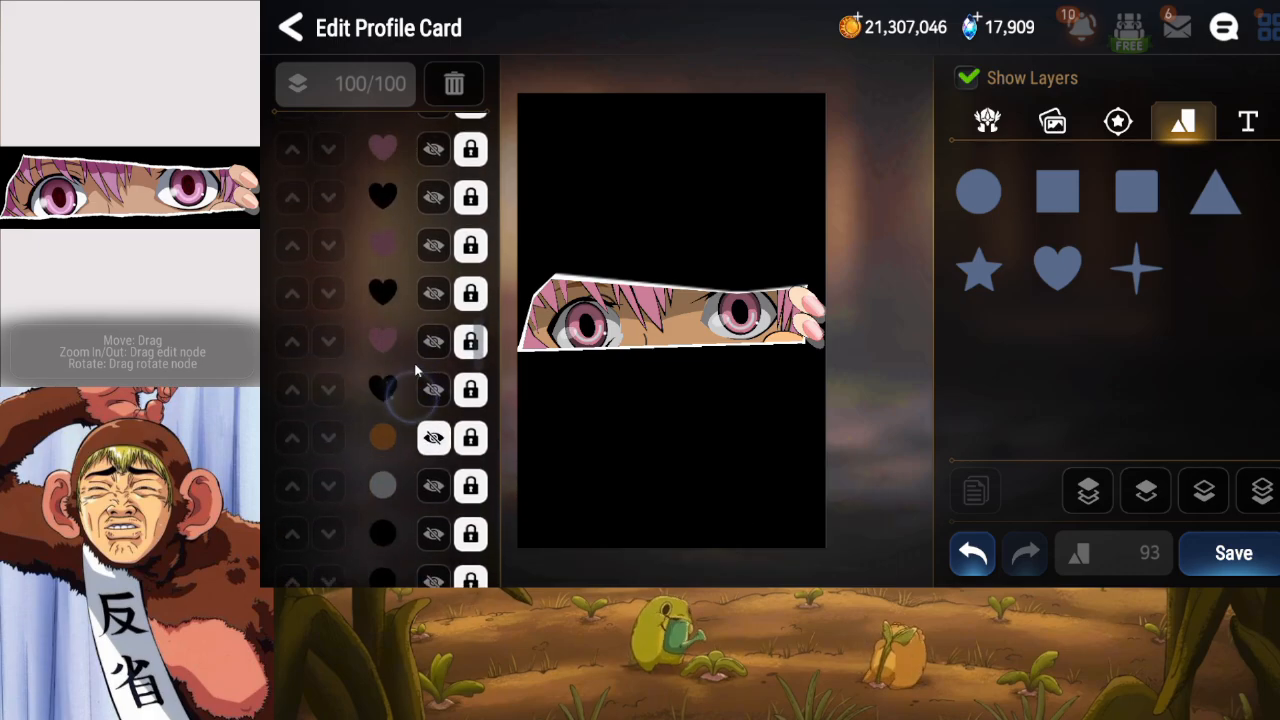
# Show the hidden orange circle again, adjust its transparency slightly, relock its layer, and save the card.
pyautogui.click(433, 435)
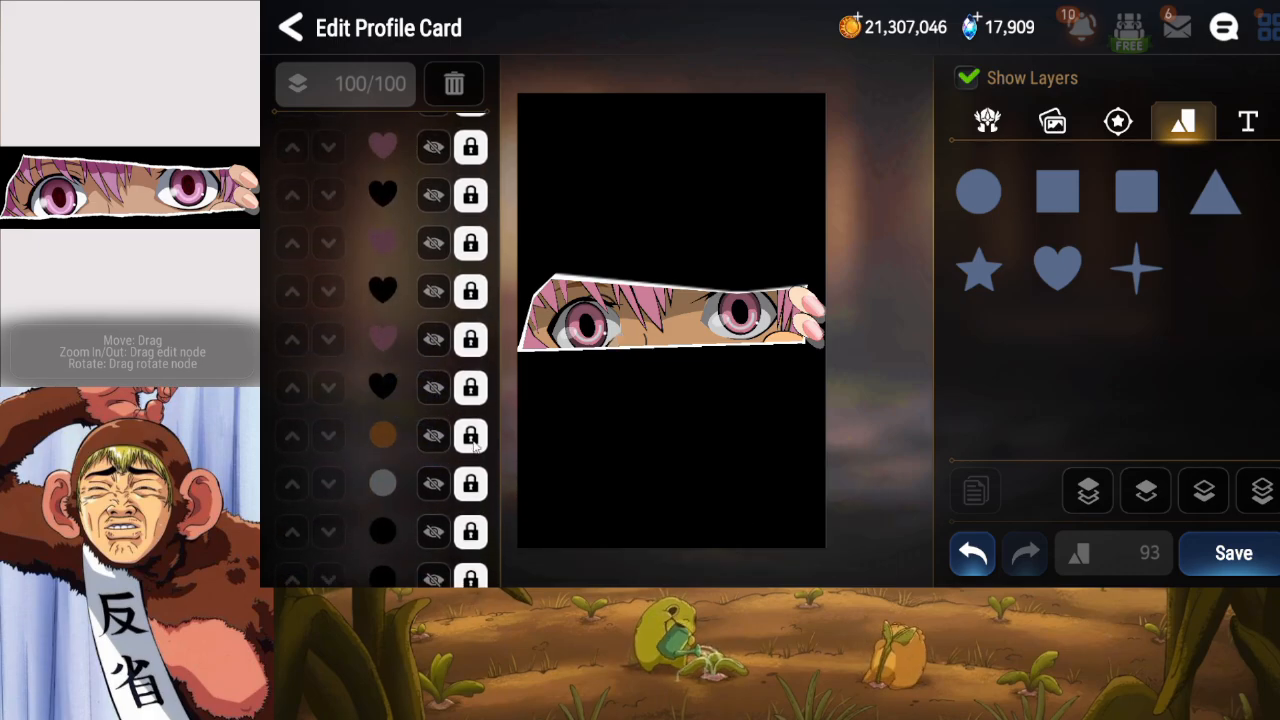
pyautogui.click(471, 437)
pyautogui.moveTo(1126, 425); pyautogui.dragTo(1145, 425)
pyautogui.click(471, 352)
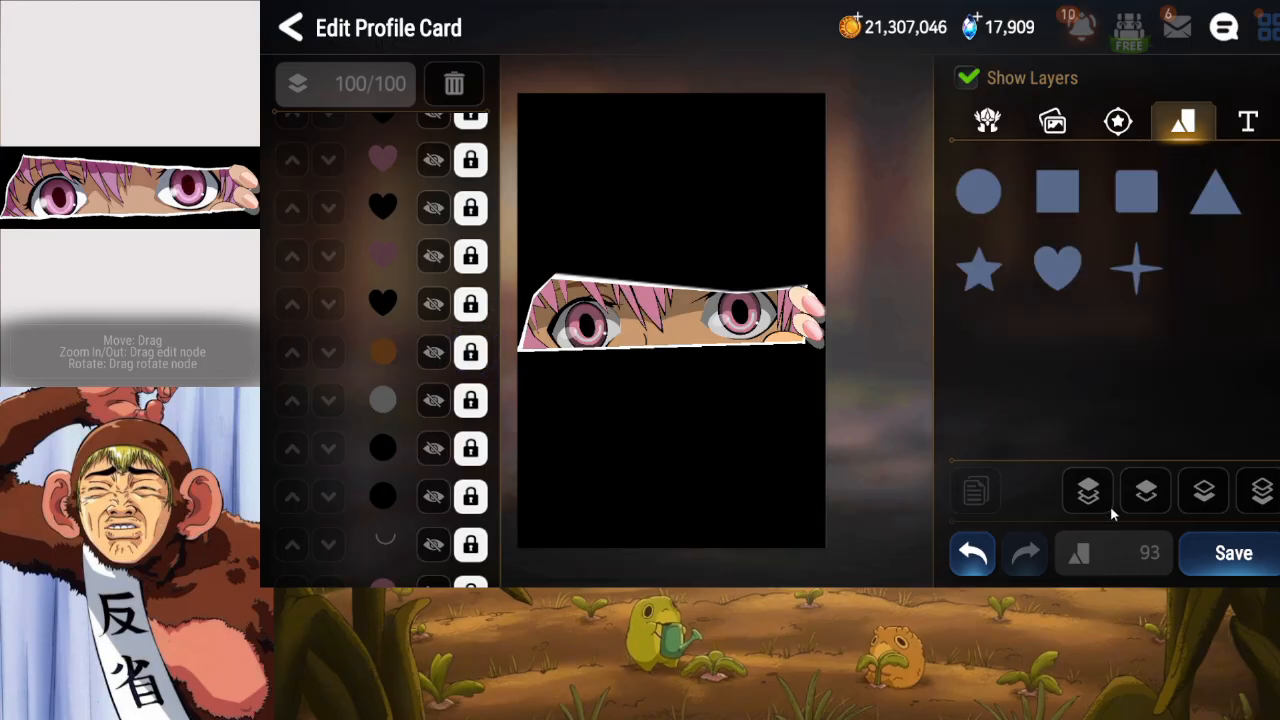
pyautogui.click(1219, 558)
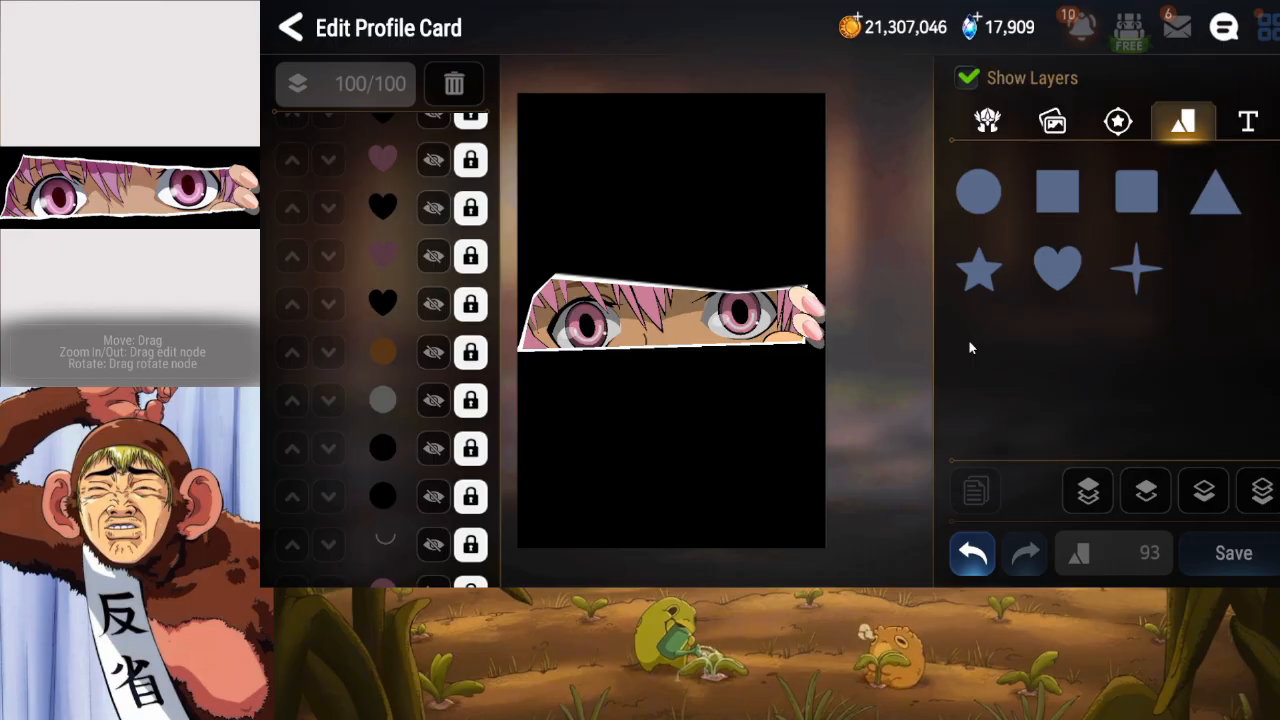
# Look through the layer stack from the front shapes back to the curved-line layers to find the left eye's small stroke.
pyautogui.moveTo(391, 326); pyautogui.dragTo(374, 555)
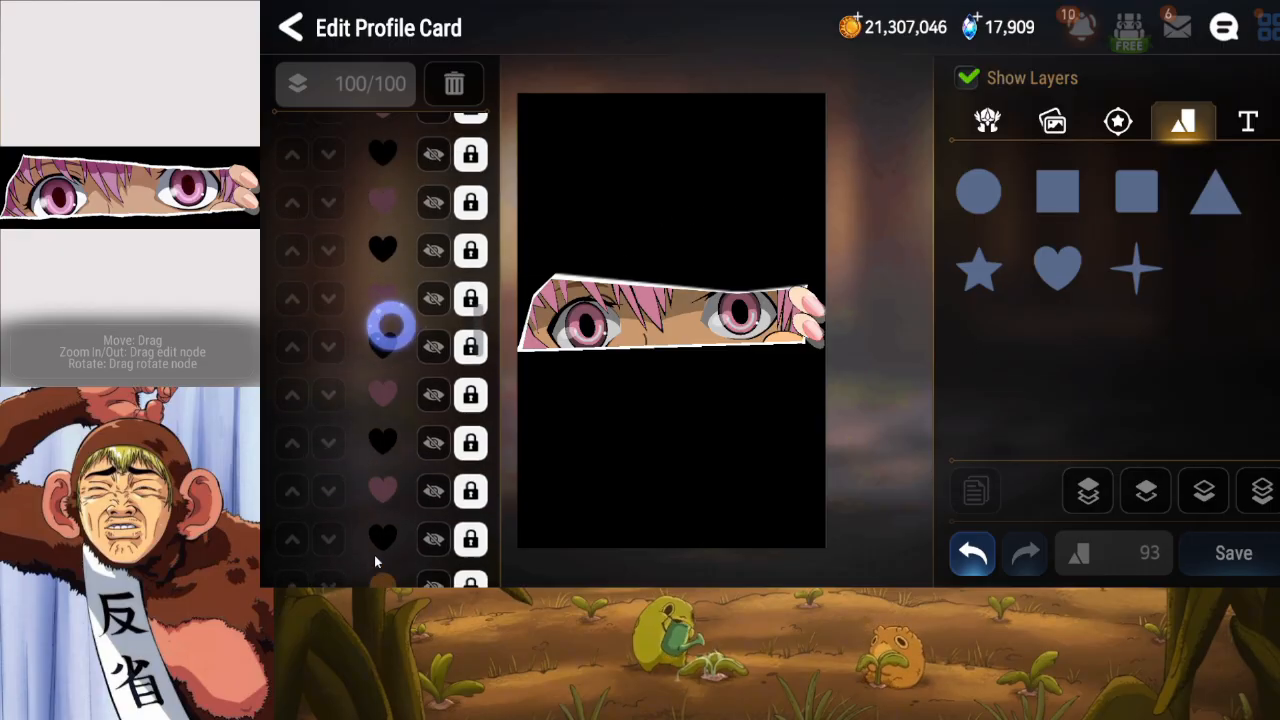
pyautogui.moveTo(398, 363); pyautogui.dragTo(402, 552)
pyautogui.moveTo(426, 392); pyautogui.dragTo(427, 551)
pyautogui.moveTo(428, 346); pyautogui.dragTo(430, 540)
pyautogui.moveTo(427, 336); pyautogui.dragTo(438, 542)
pyautogui.moveTo(434, 333); pyautogui.dragTo(436, 540)
pyautogui.moveTo(424, 349); pyautogui.dragTo(427, 500)
pyautogui.moveTo(420, 450); pyautogui.dragTo(428, 294)
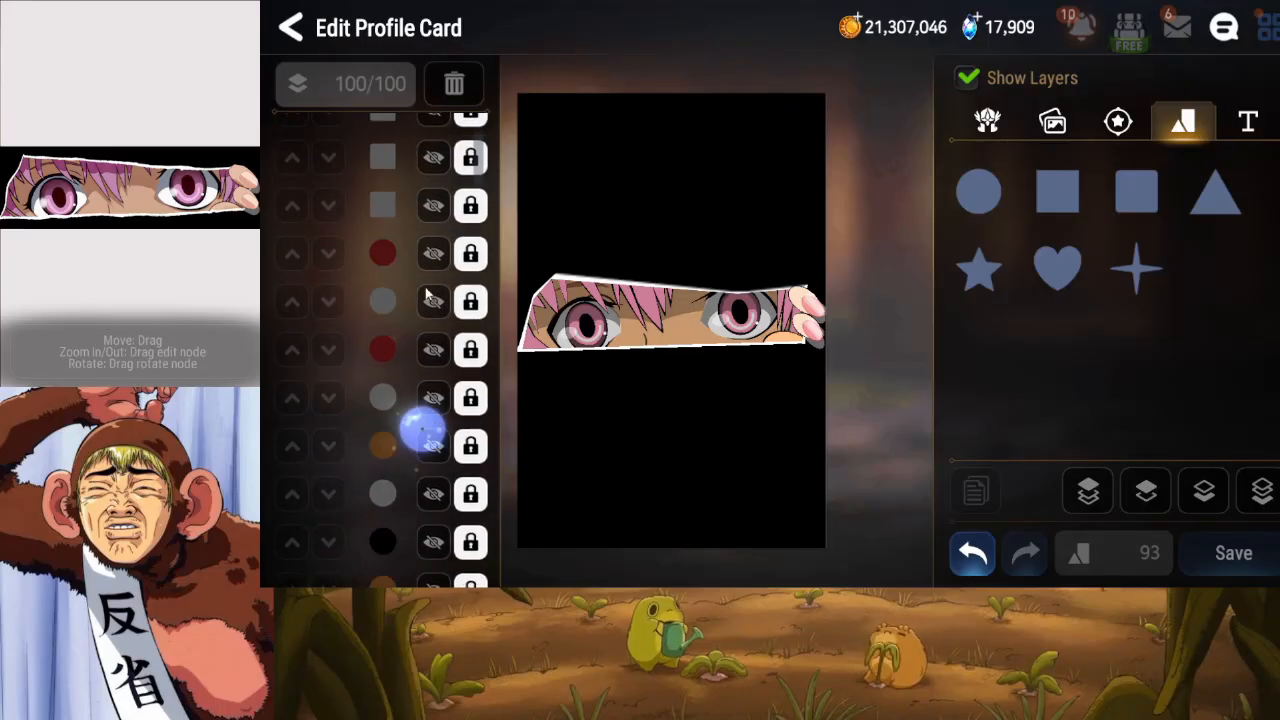
pyautogui.moveTo(397, 475); pyautogui.dragTo(428, 280)
pyautogui.moveTo(406, 430); pyautogui.dragTo(434, 137)
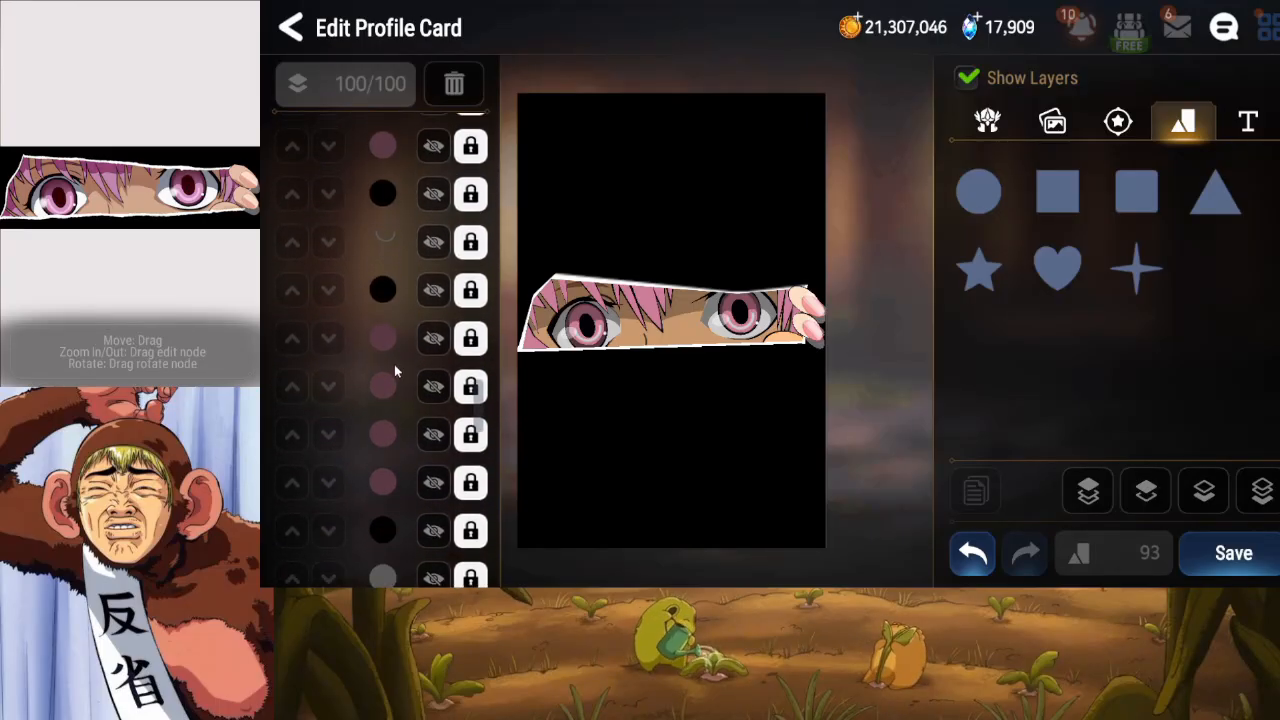
pyautogui.moveTo(393, 395); pyautogui.dragTo(396, 300)
pyautogui.moveTo(391, 400); pyautogui.dragTo(404, 240)
pyautogui.moveTo(389, 403); pyautogui.dragTo(393, 290)
pyautogui.moveTo(394, 401); pyautogui.dragTo(400, 290)
pyautogui.moveTo(417, 382); pyautogui.dragTo(423, 280)
pyautogui.moveTo(427, 375); pyautogui.dragTo(430, 320)
pyautogui.click(436, 412)
pyautogui.moveTo(424, 488); pyautogui.dragTo(429, 409)
pyautogui.click(434, 333)
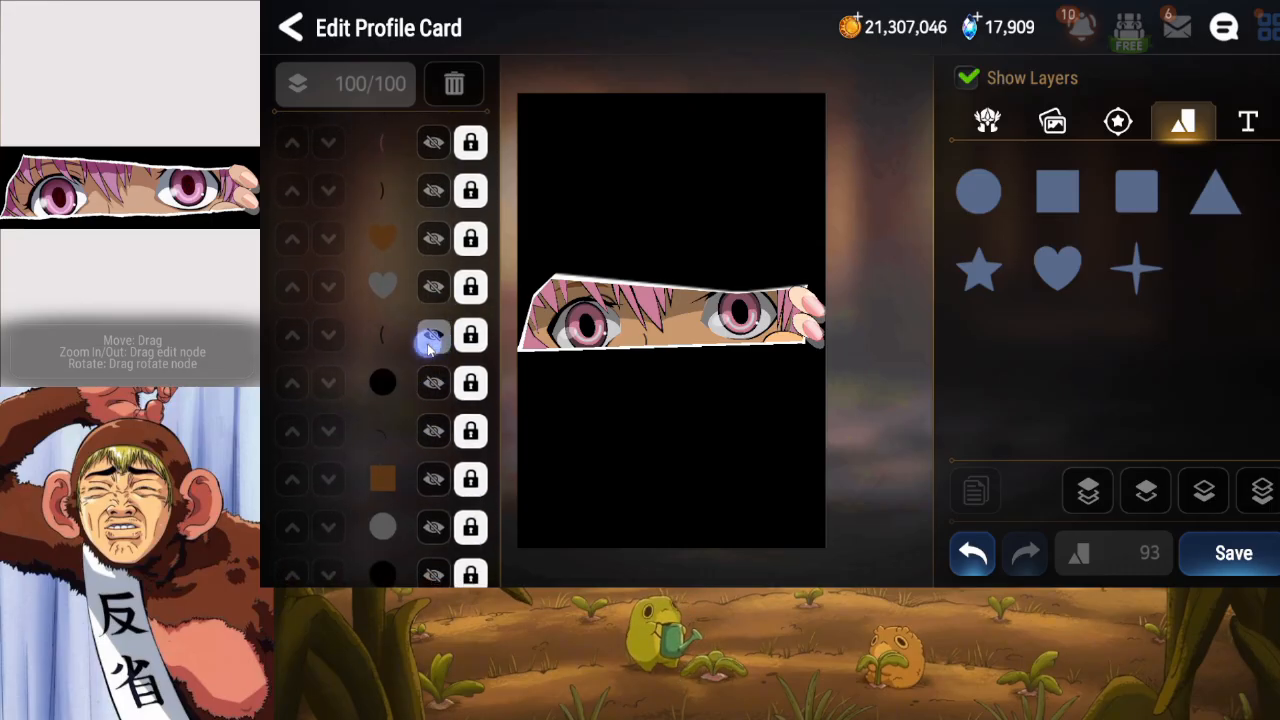
# Reposition the small black curved stroke at the left eye's upper edge, set its size to 29, and rotate it slightly.
pyautogui.click(431, 430)
pyautogui.moveTo(1080, 395)
pyautogui.mouseDown()
pyautogui.moveTo(1095, 400)
pyautogui.moveTo(1070, 395)
pyautogui.mouseUp()
pyautogui.moveTo(603, 300)
pyautogui.mouseDown()
pyautogui.moveTo(603, 326)
pyautogui.moveTo(609, 311)
pyautogui.mouseUp()
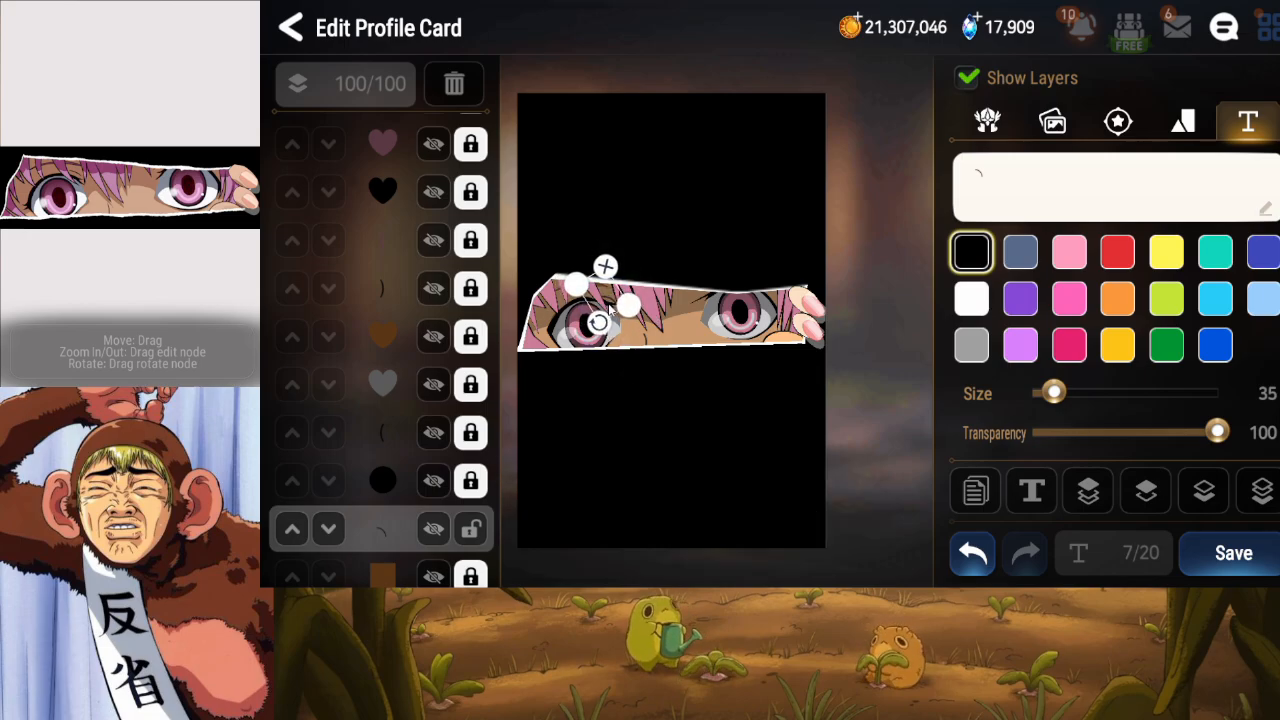
pyautogui.moveTo(1021, 391); pyautogui.dragTo(1046, 435)
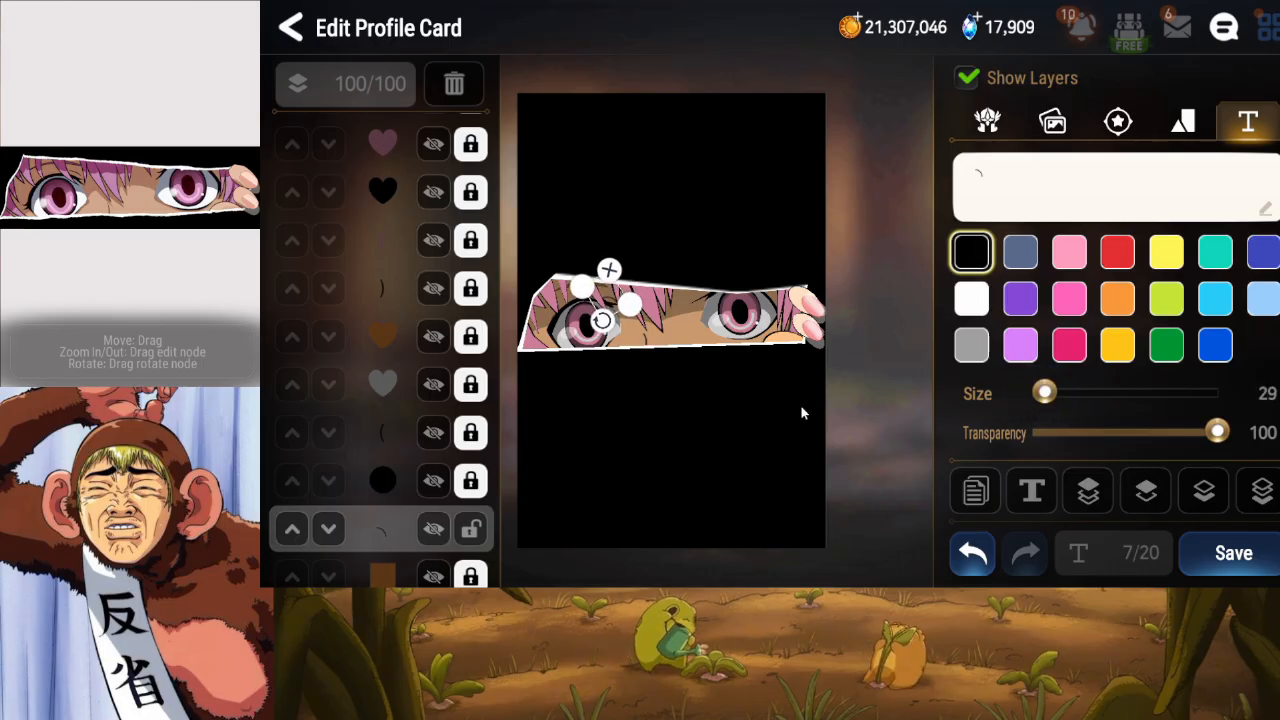
pyautogui.moveTo(604, 325); pyautogui.dragTo(599, 322)
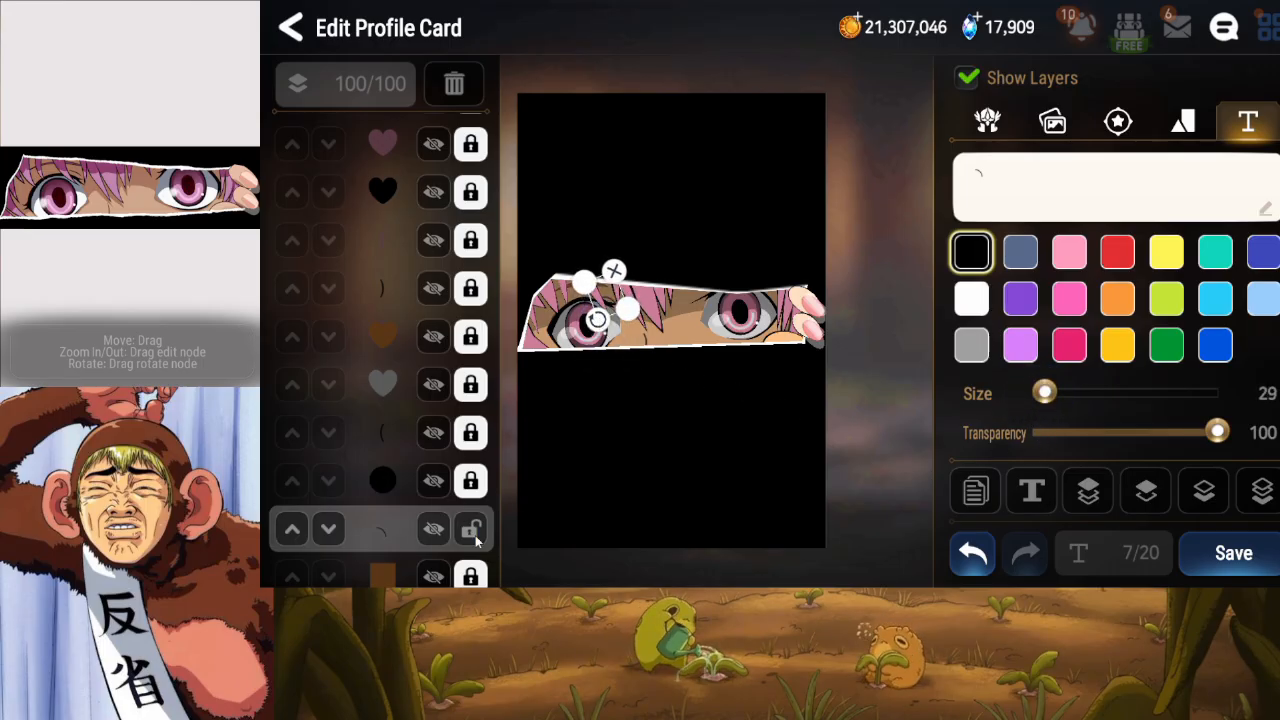
# Fine-tune the left eye's curved stroke to follow the eye outline, lock its layer, and save the card.
pyautogui.click(472, 532)
pyautogui.moveTo(611, 315); pyautogui.dragTo(609, 309)
pyautogui.click(596, 337)
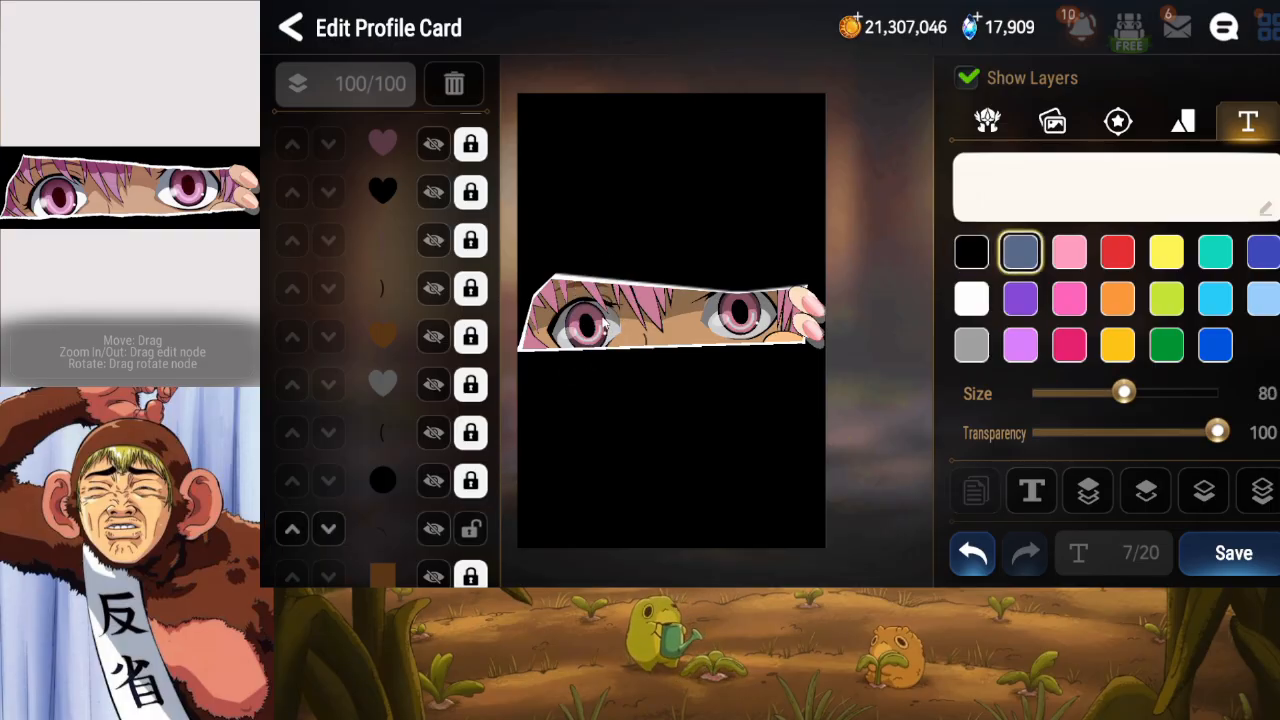
pyautogui.click(601, 311)
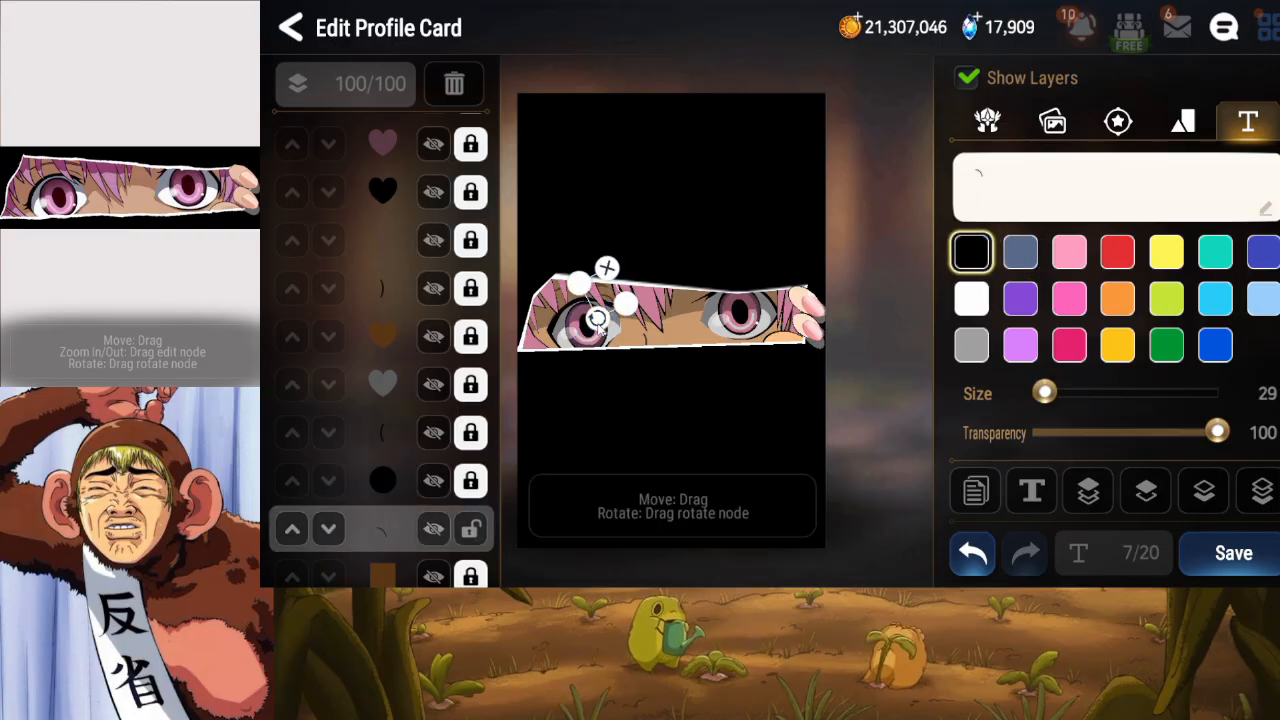
pyautogui.click(467, 532)
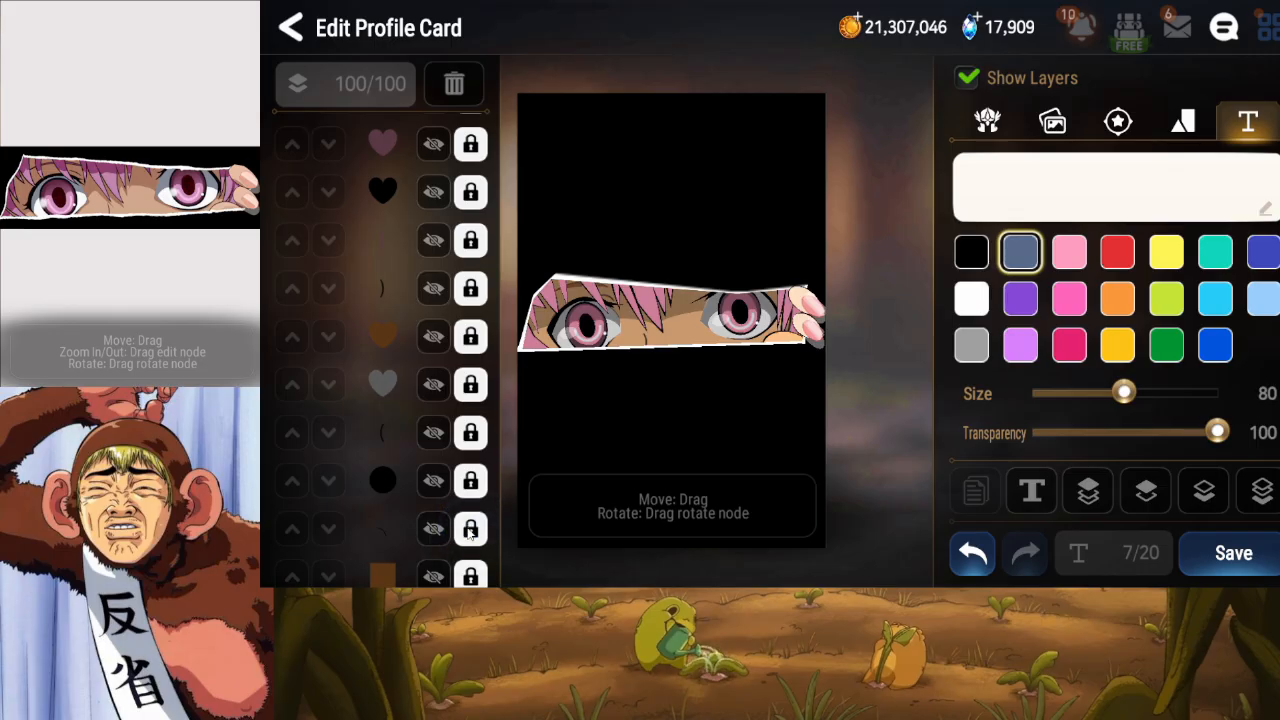
pyautogui.click(1234, 555)
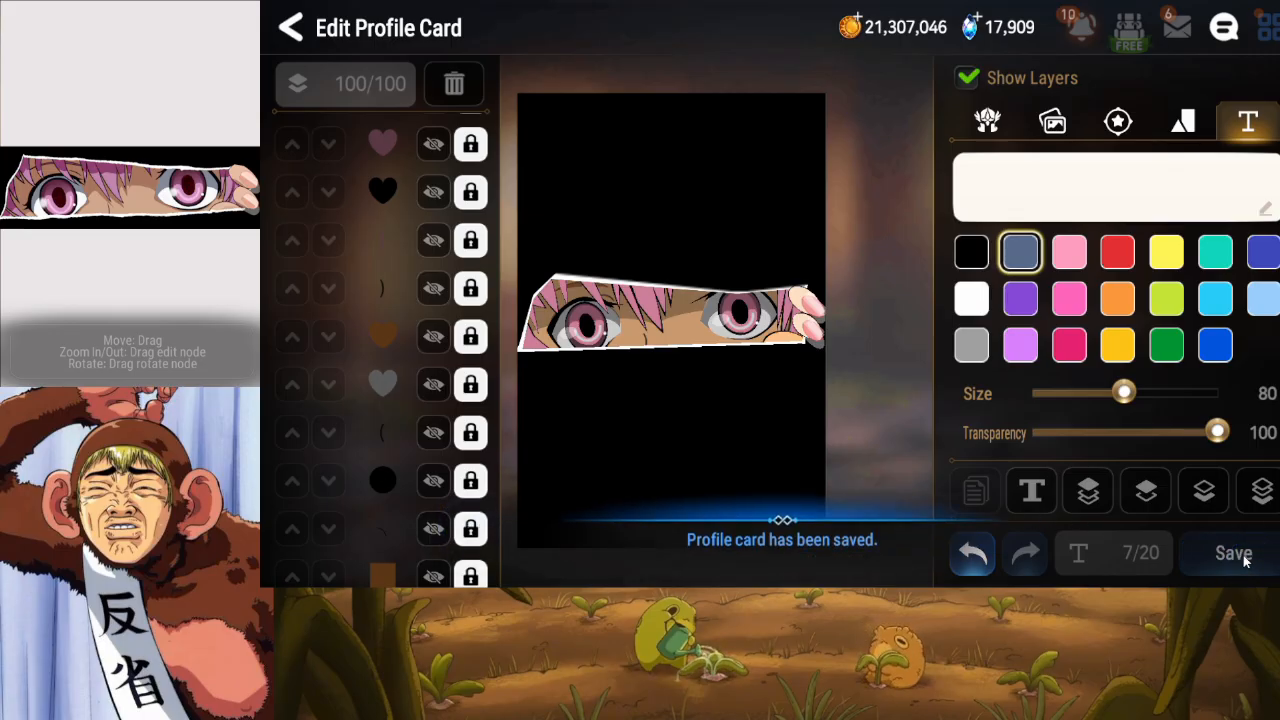
# Find the redundant black circle between the grey and pink circle layers over the left eye and delete it.
pyautogui.moveTo(363, 449); pyautogui.dragTo(357, 306)
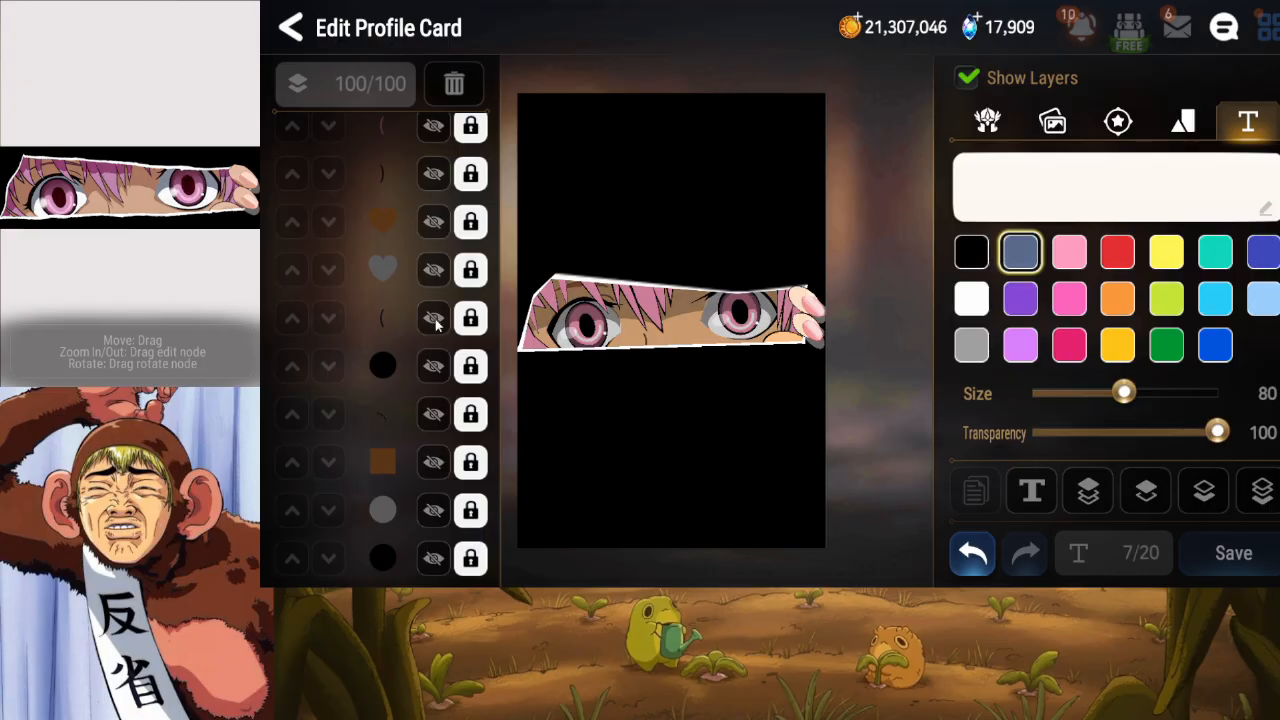
pyautogui.moveTo(433, 315); pyautogui.dragTo(405, 190)
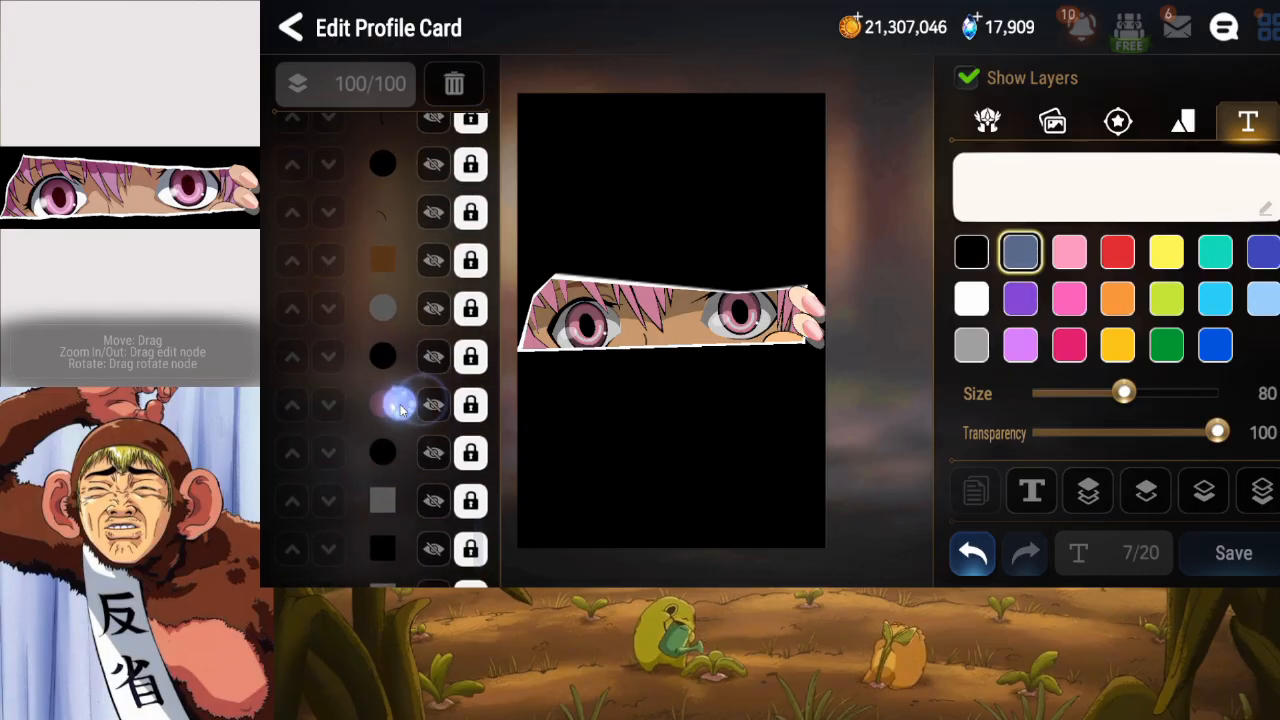
pyautogui.moveTo(391, 426); pyautogui.dragTo(406, 470)
pyautogui.moveTo(400, 392); pyautogui.dragTo(409, 415)
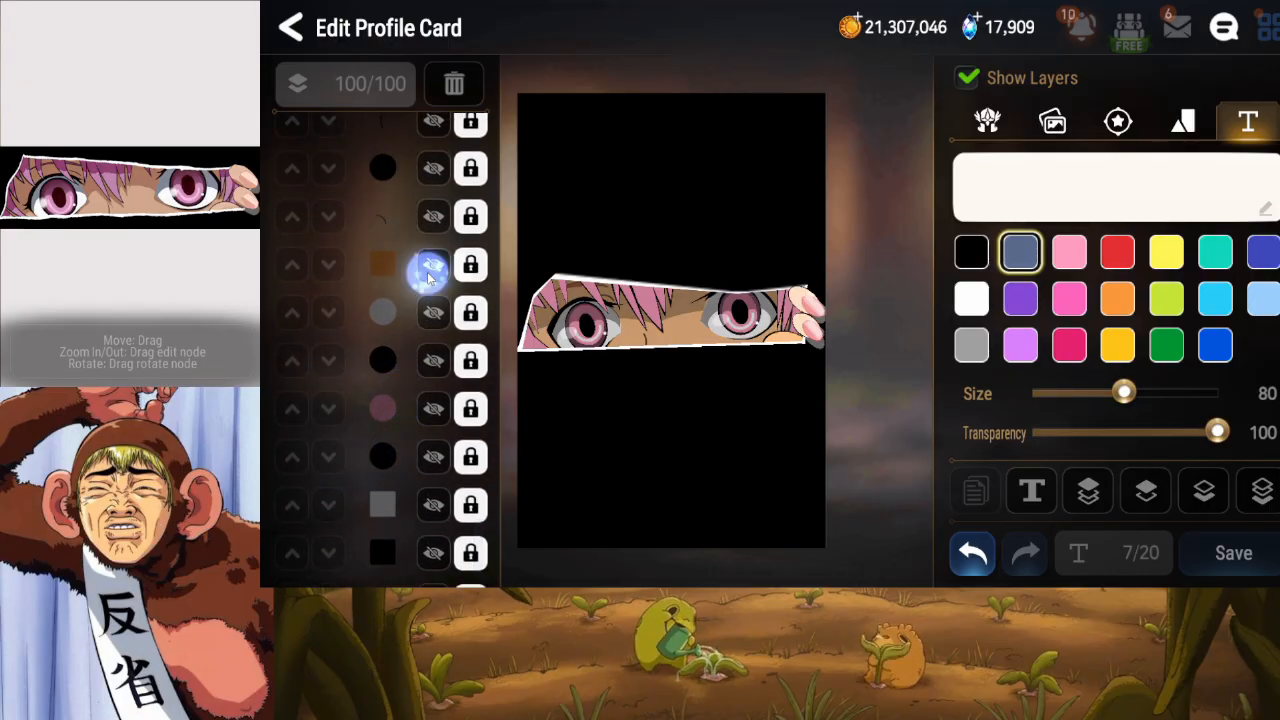
pyautogui.click(433, 313)
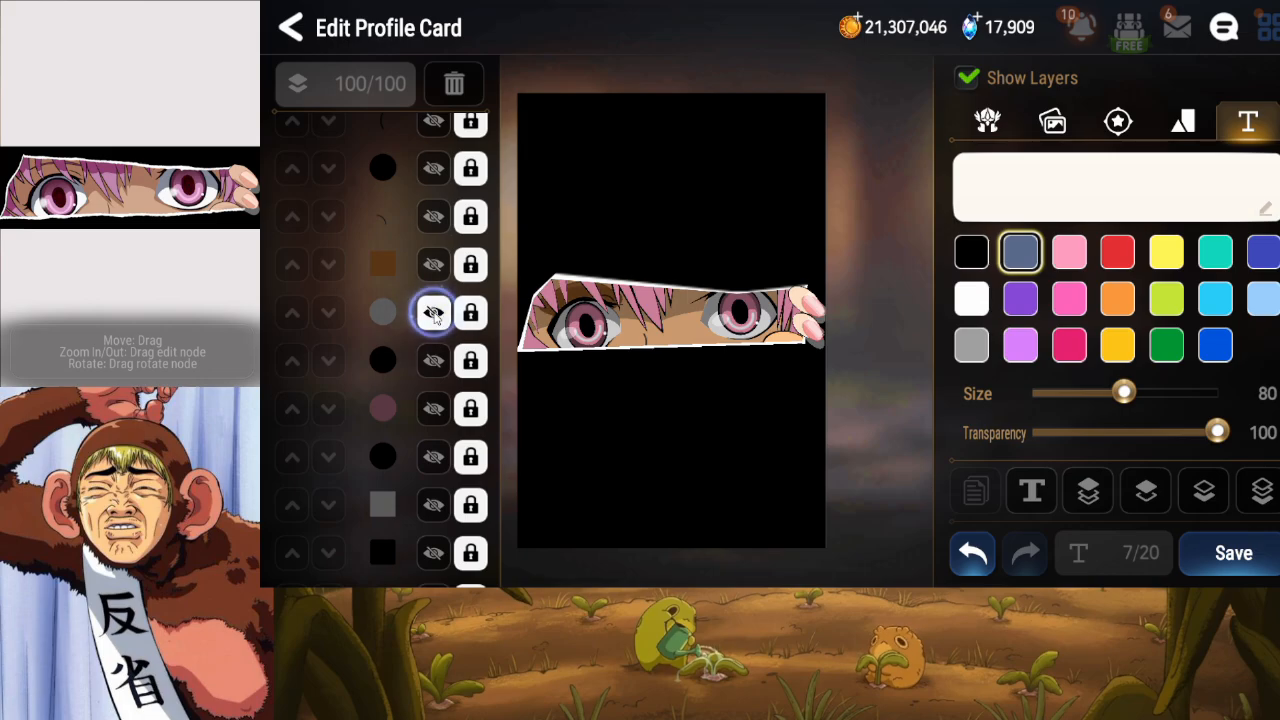
pyautogui.click(433, 362)
pyautogui.click(434, 361)
pyautogui.click(475, 365)
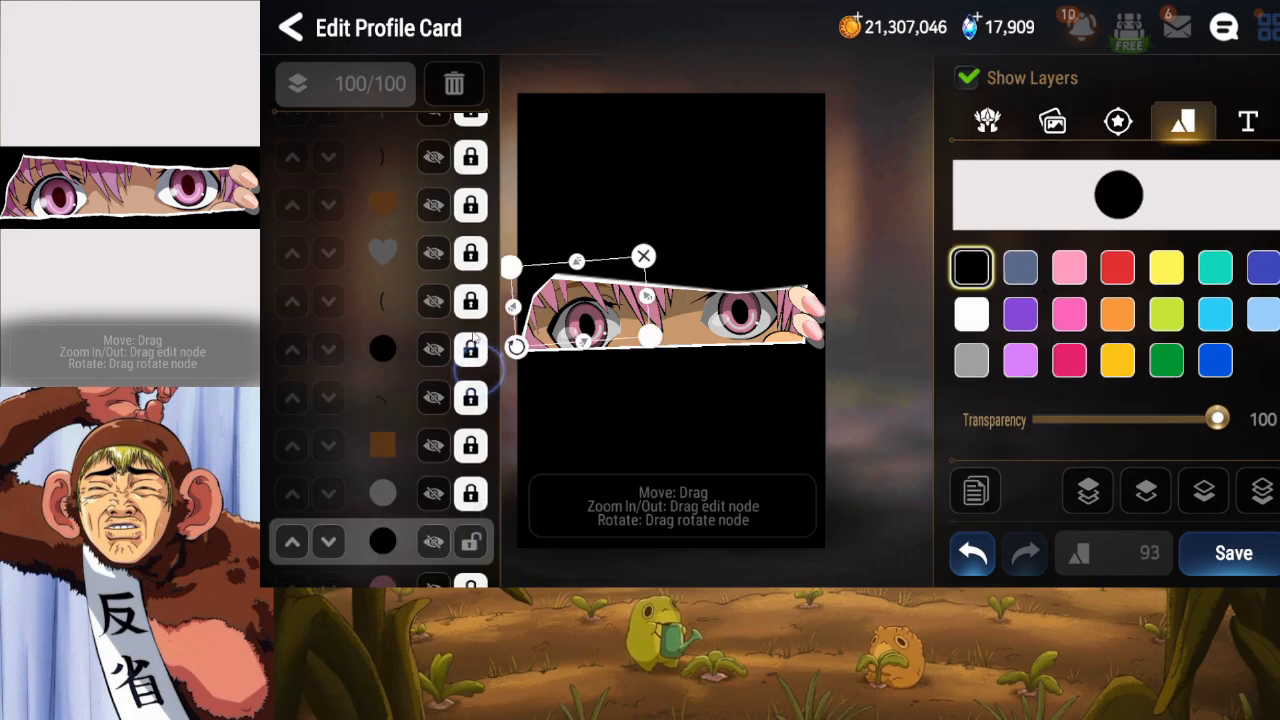
pyautogui.click(454, 83)
# Set the transparency of the pink circle over the left eye to 52 and lock its layer.
pyautogui.click(466, 380)
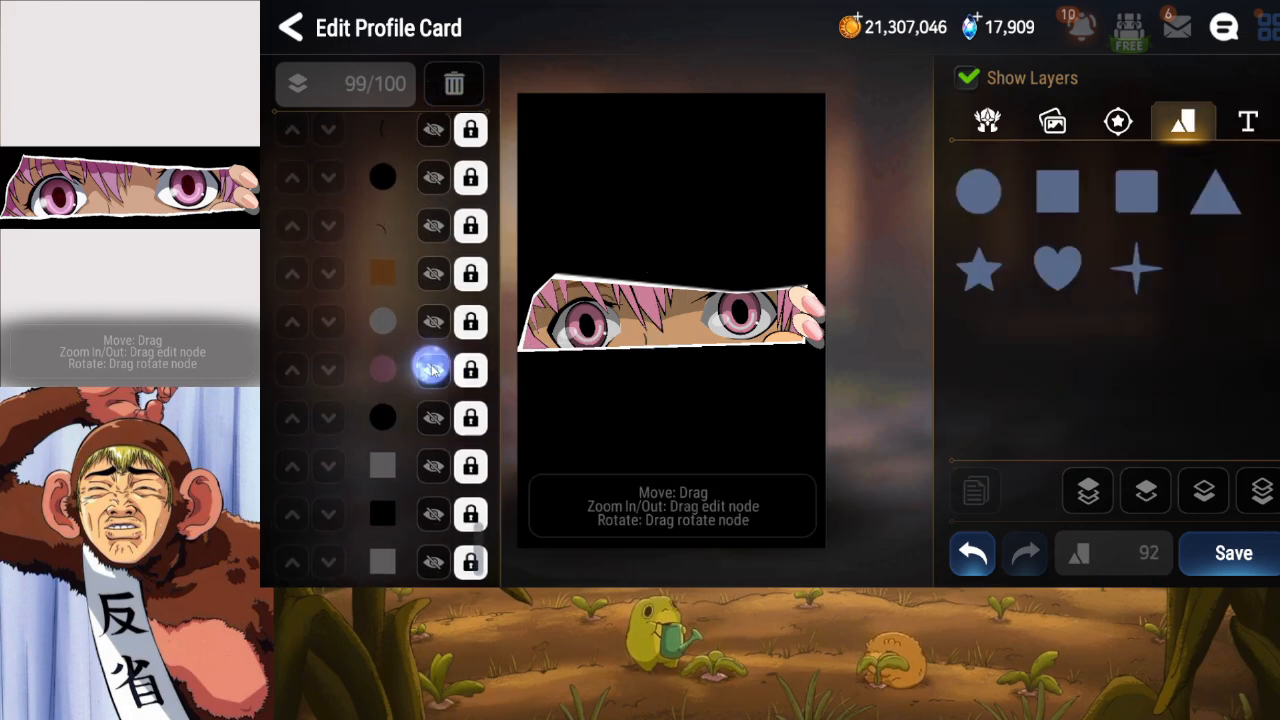
pyautogui.moveTo(1100, 420); pyautogui.dragTo(1169, 430)
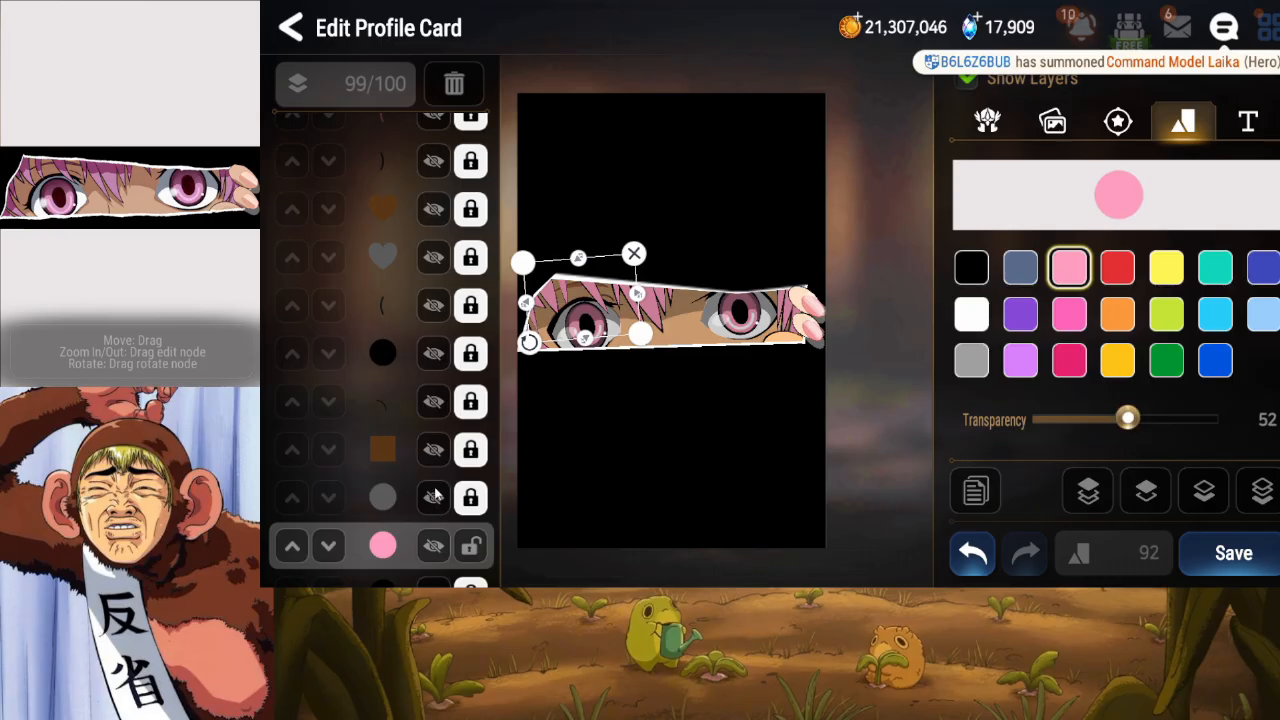
pyautogui.scroll(-2, 435, 495)
pyautogui.click(471, 459)
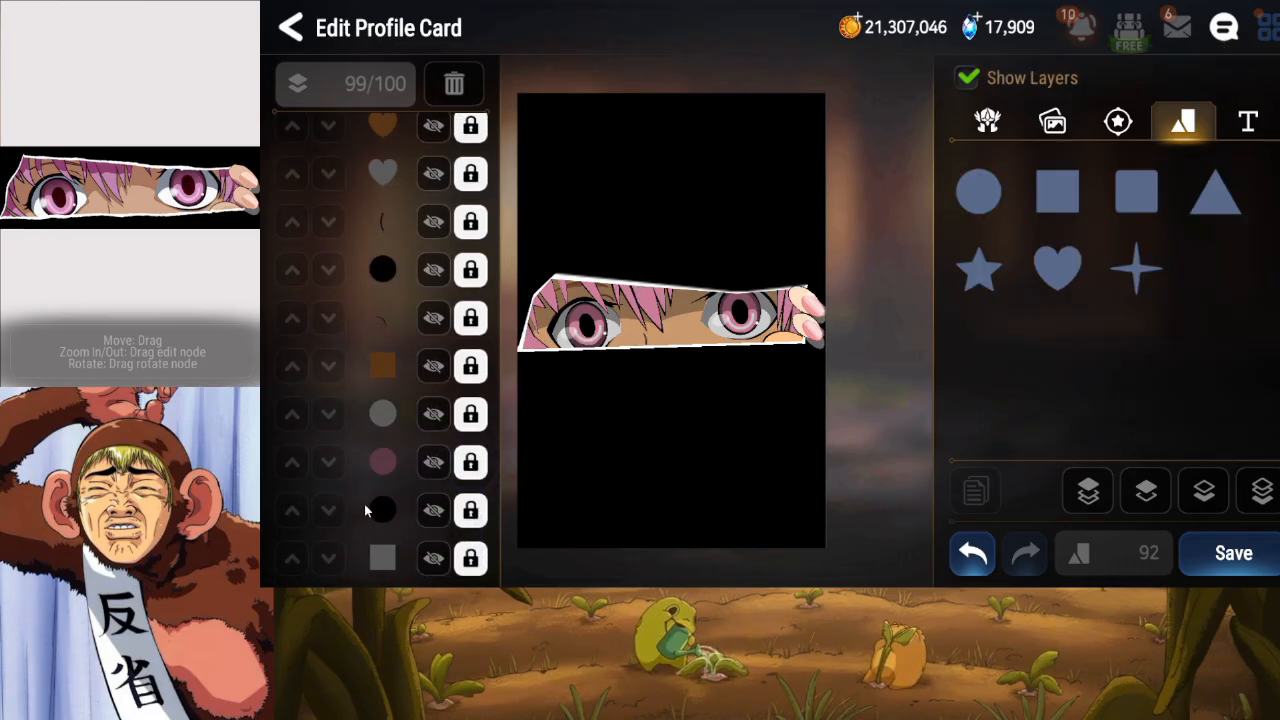
# Compare the circle layers over the left eye by toggling their visibility, leaving the pink circle hidden.
pyautogui.click(431, 462)
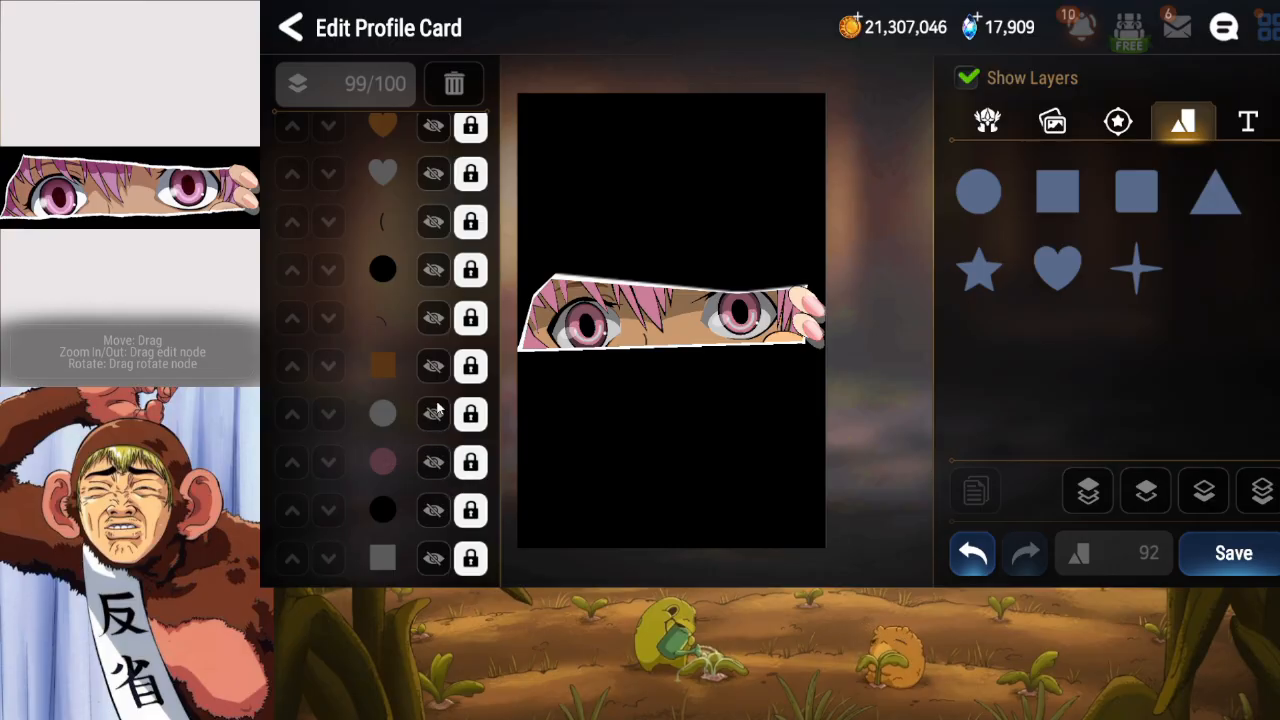
pyautogui.click(434, 412)
pyautogui.click(427, 463)
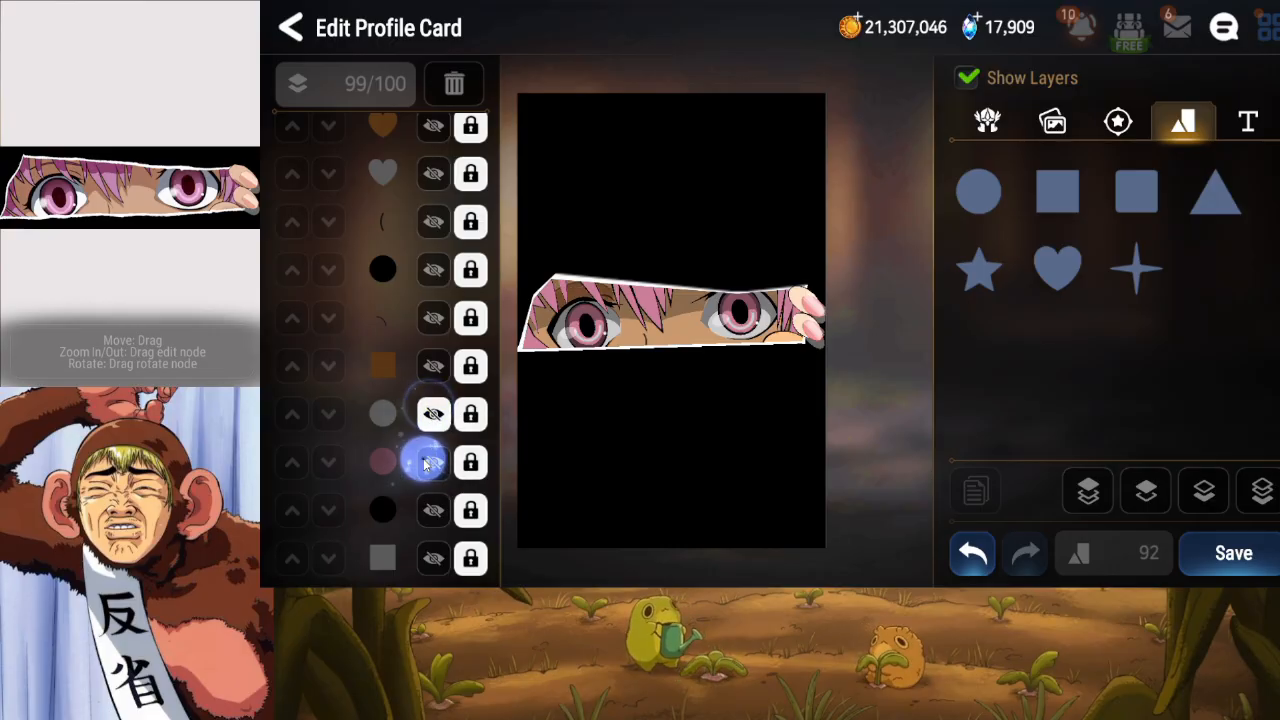
pyautogui.click(434, 414)
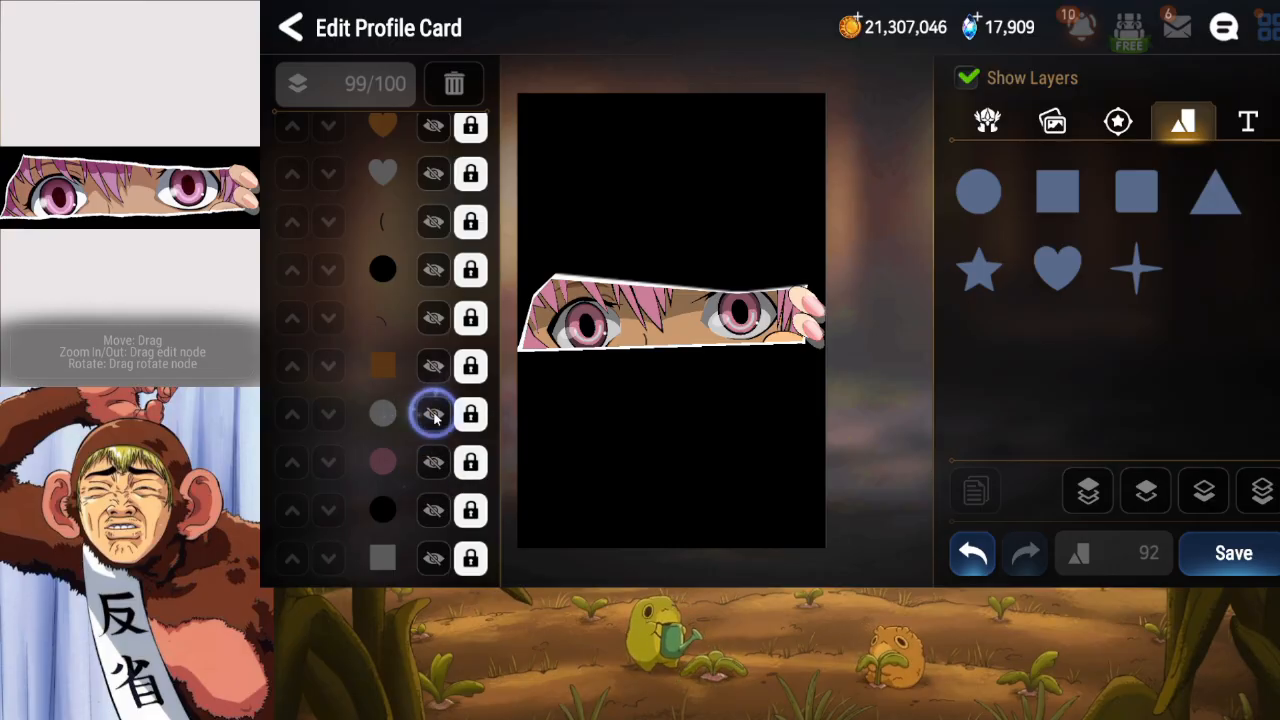
pyautogui.click(431, 463)
pyautogui.click(425, 510)
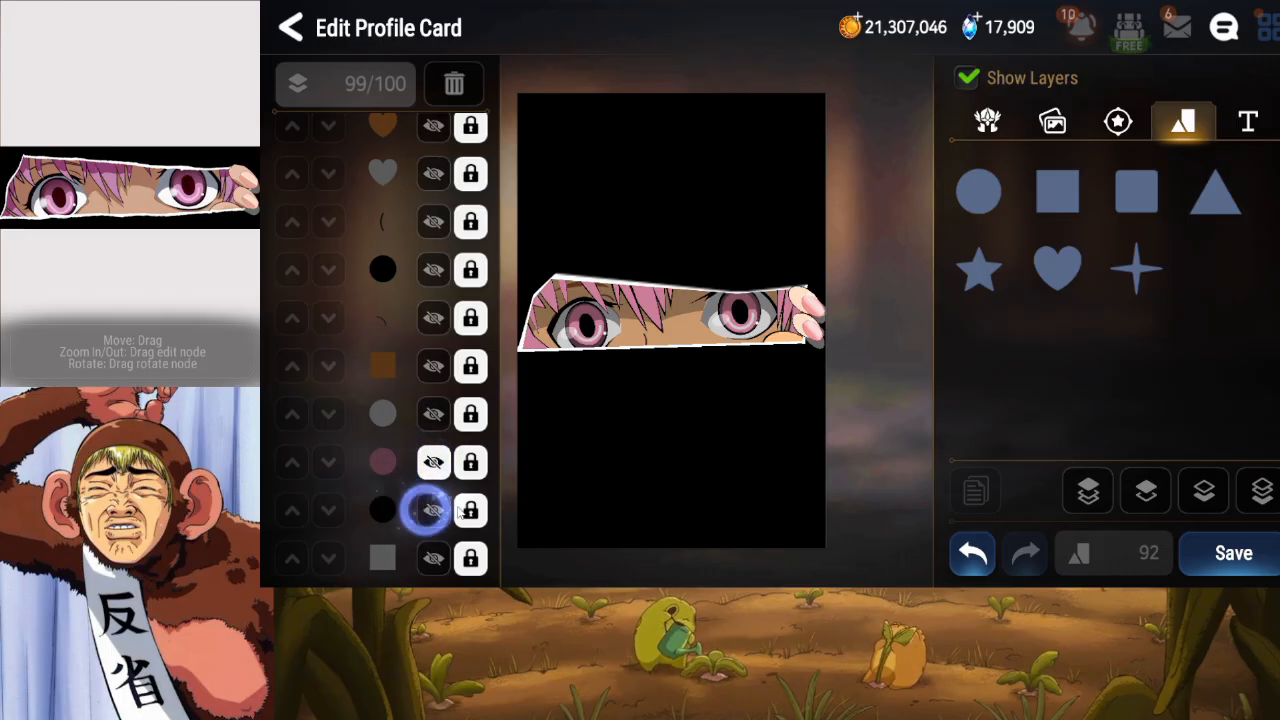
# Rotate and resize the black circle over the left eye, show the pink circle again, and lock the black layer.
pyautogui.moveTo(524, 346); pyautogui.dragTo(543, 326)
pyautogui.moveTo(631, 288); pyautogui.dragTo(600, 296)
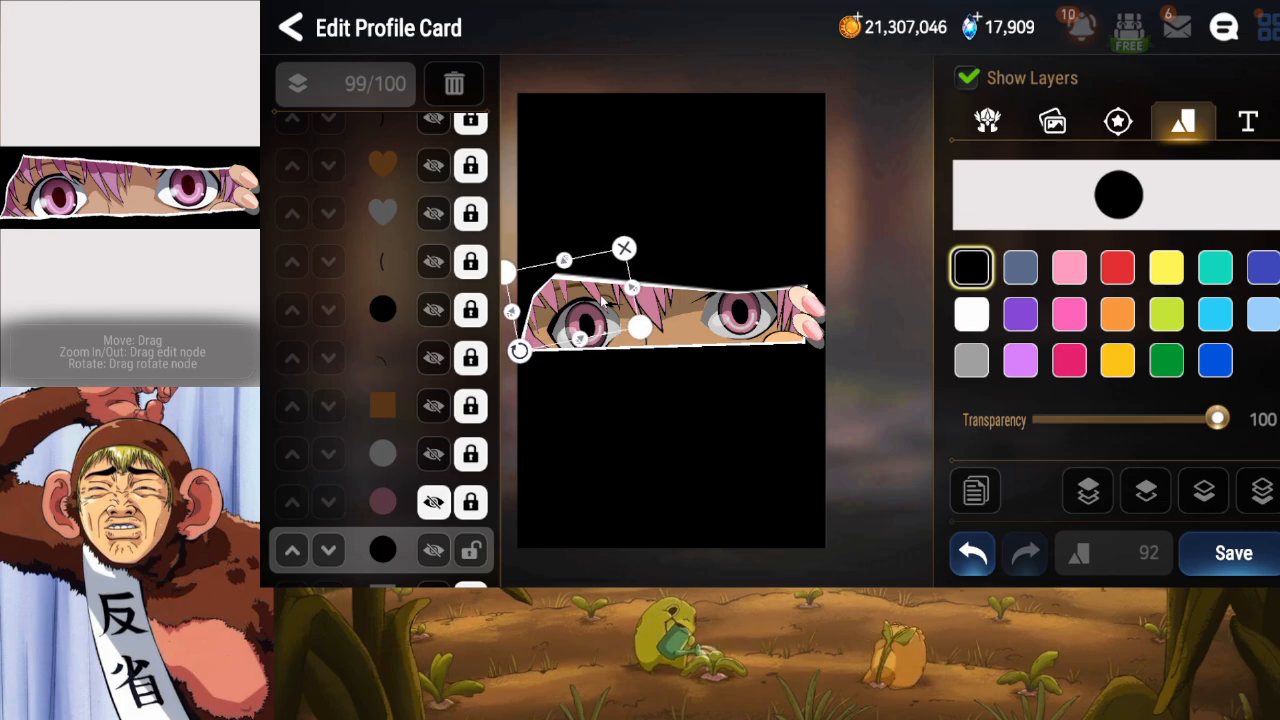
pyautogui.moveTo(602, 300); pyautogui.dragTo(640, 293)
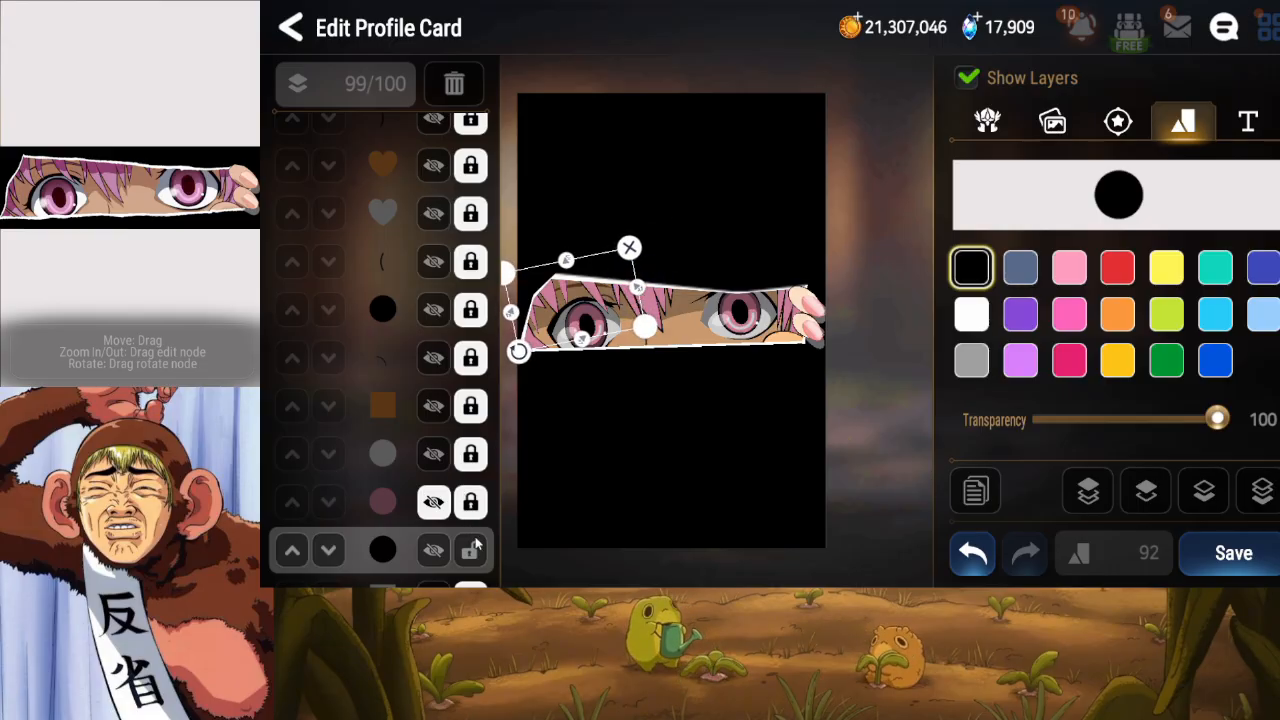
pyautogui.click(433, 499)
pyautogui.click(470, 546)
# Unlock the pink circle over the left eye, fine-tune its shape, relock its layer, and save the card.
pyautogui.click(471, 498)
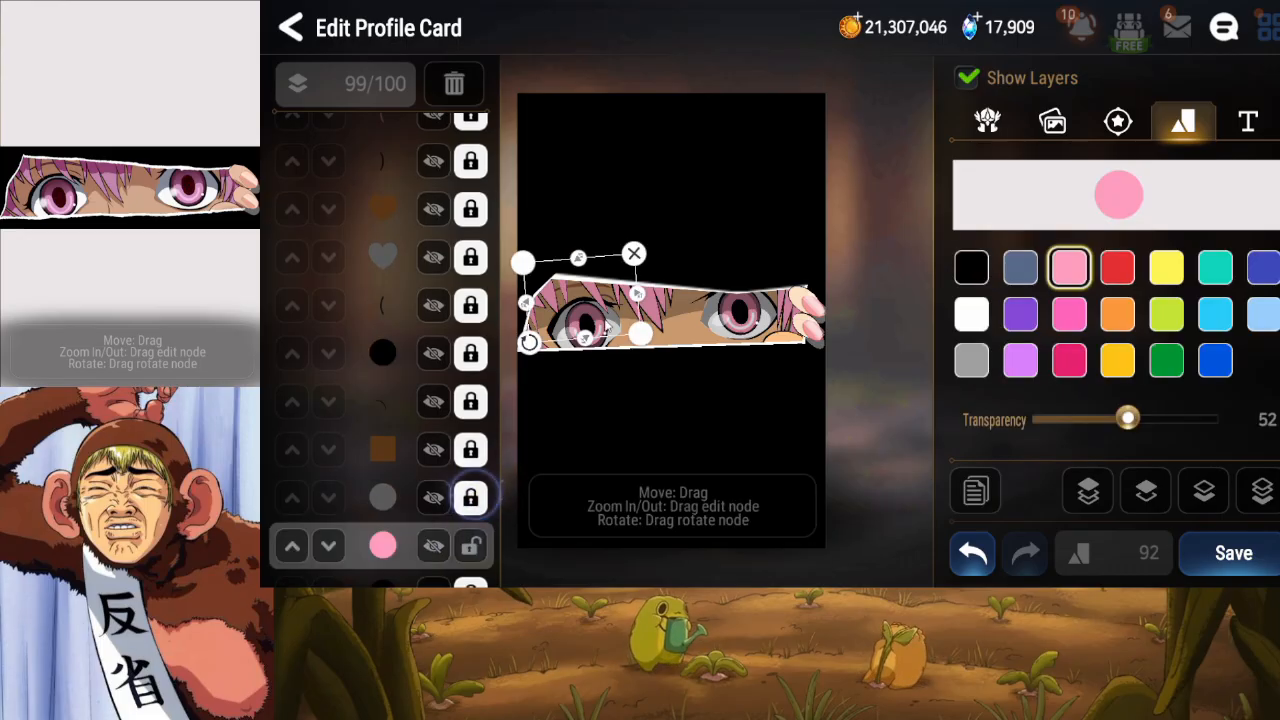
pyautogui.moveTo(583, 257); pyautogui.dragTo(637, 299)
pyautogui.click(470, 545)
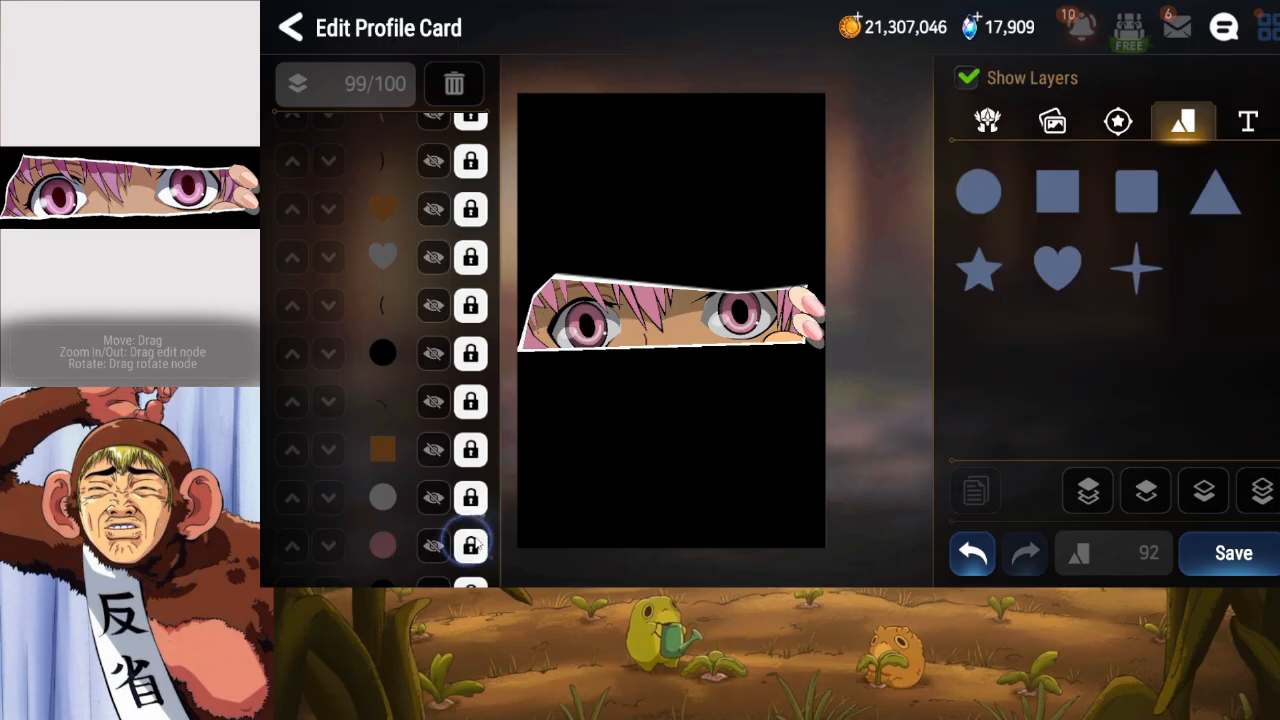
pyautogui.click(1216, 566)
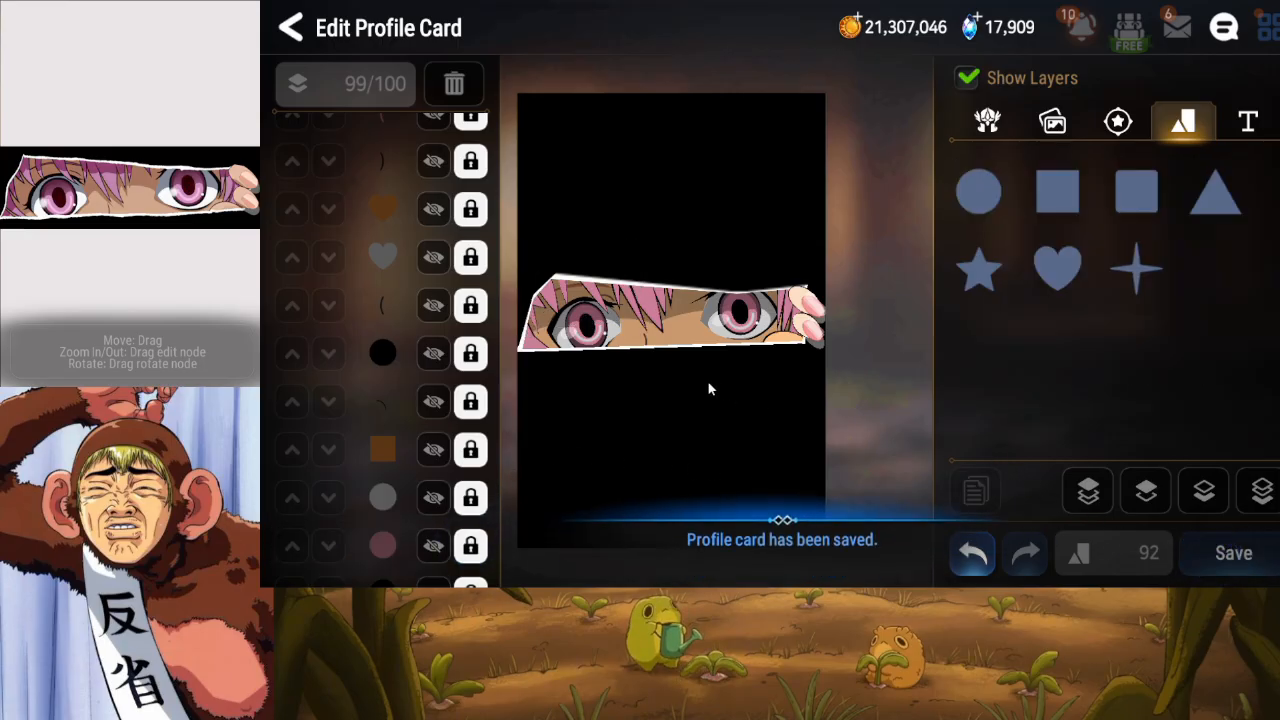
# Set the transparency of the orange circle shading the lower fingertip to 50 and relock its layer.
pyautogui.scroll(-5, 414, 408)
pyautogui.scroll(-6, 400, 540)
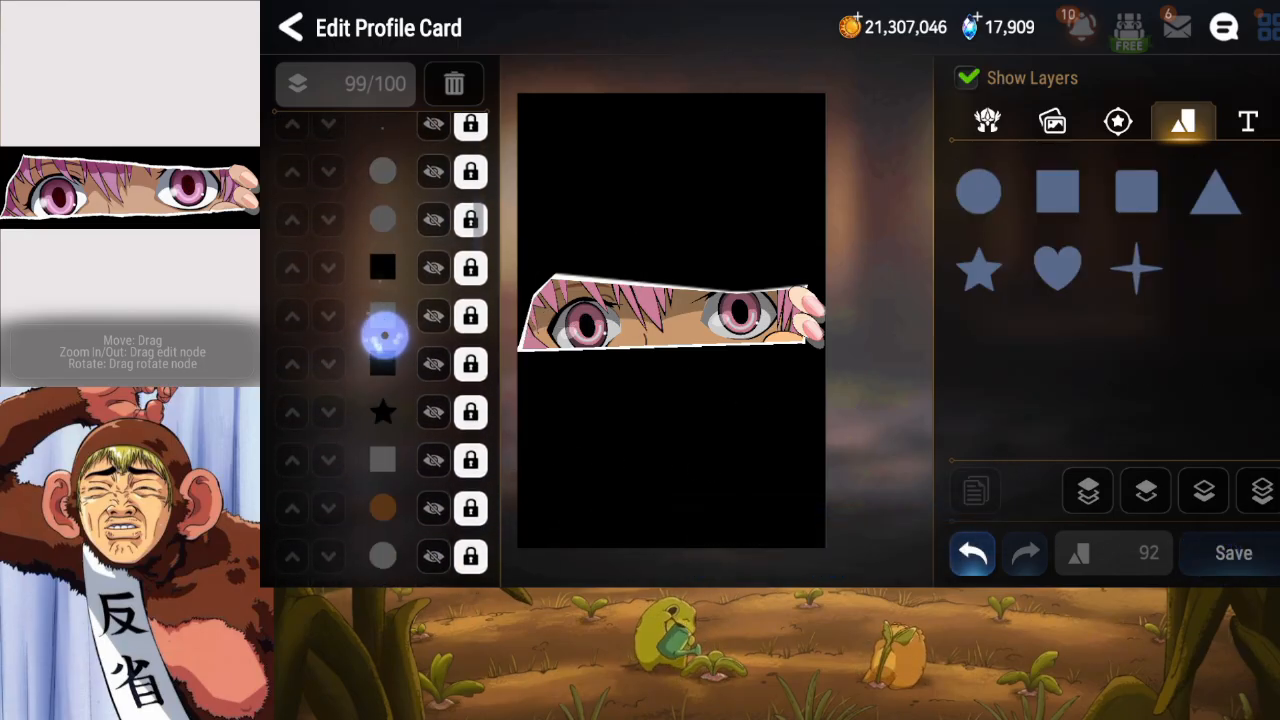
pyautogui.scroll(-3, 400, 300)
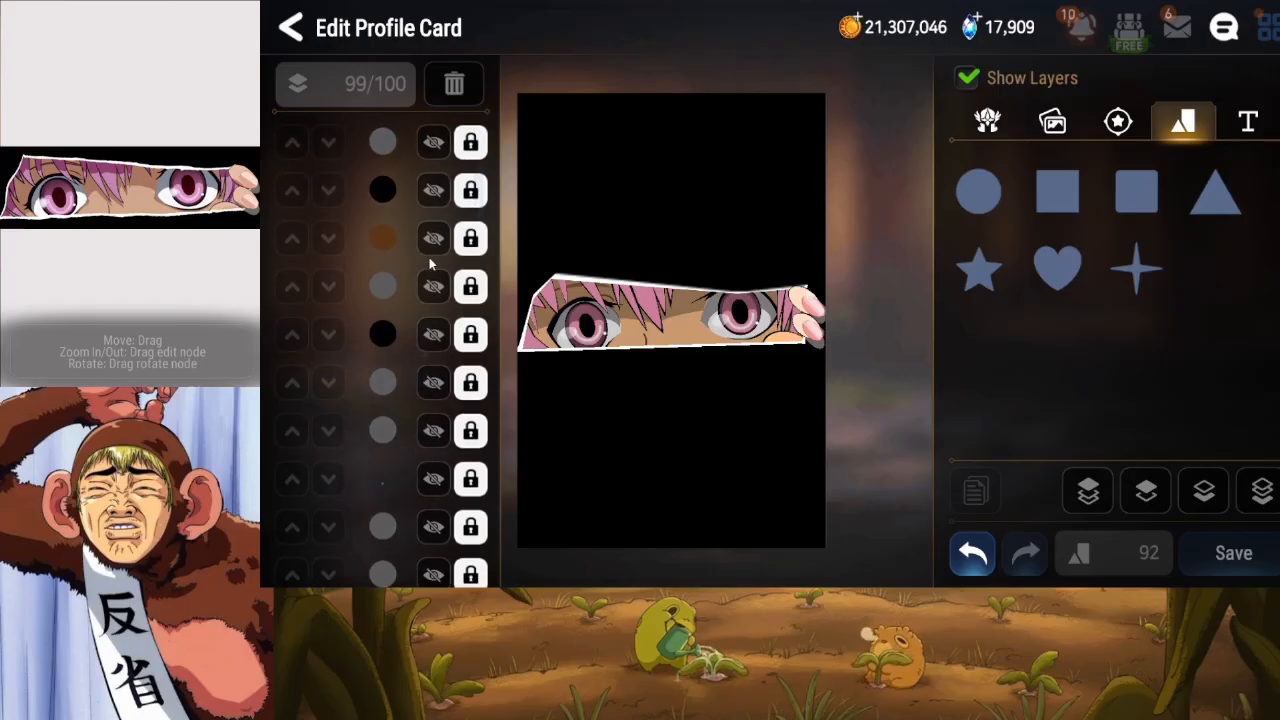
pyautogui.click(420, 184)
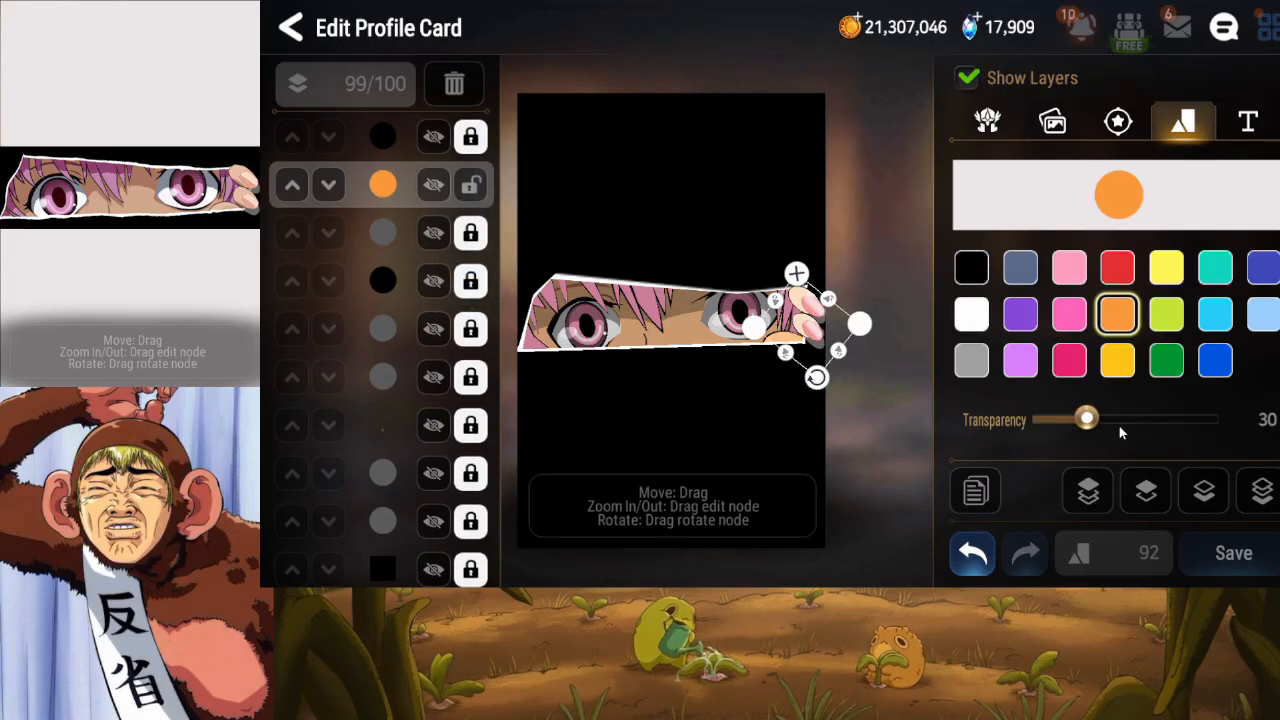
pyautogui.moveTo(1086, 419); pyautogui.dragTo(1132, 426)
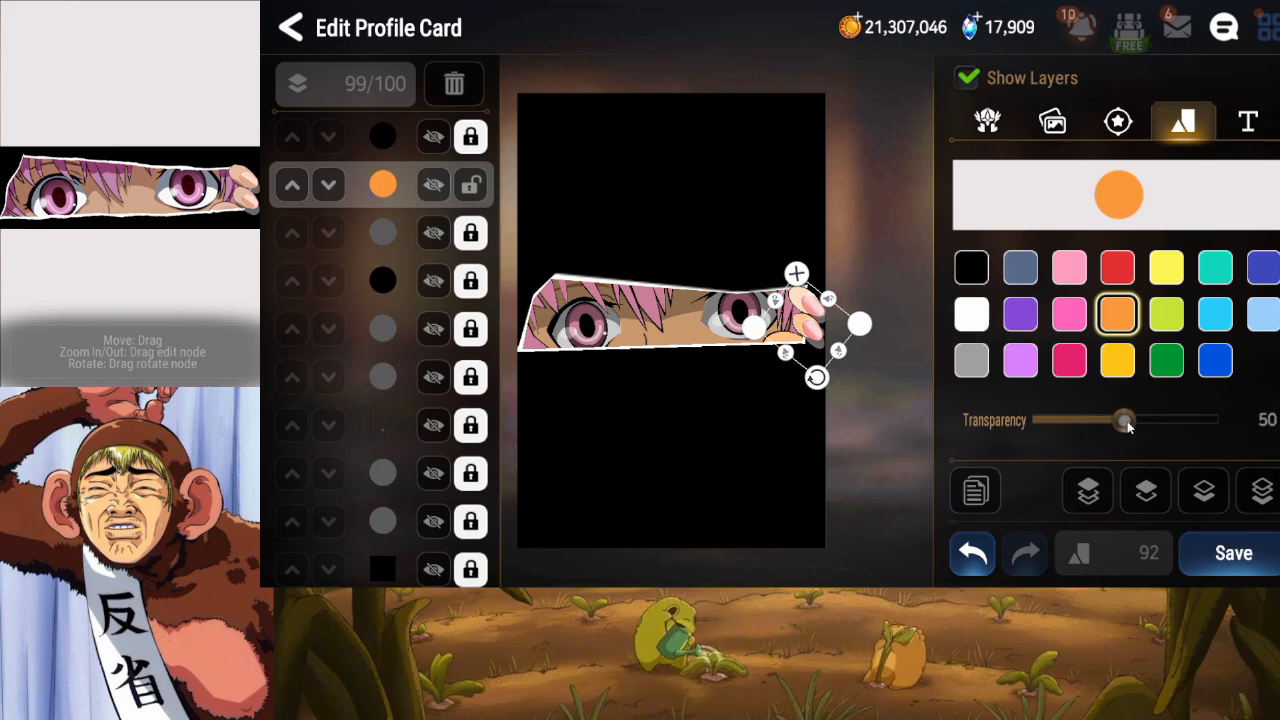
pyautogui.click(812, 328)
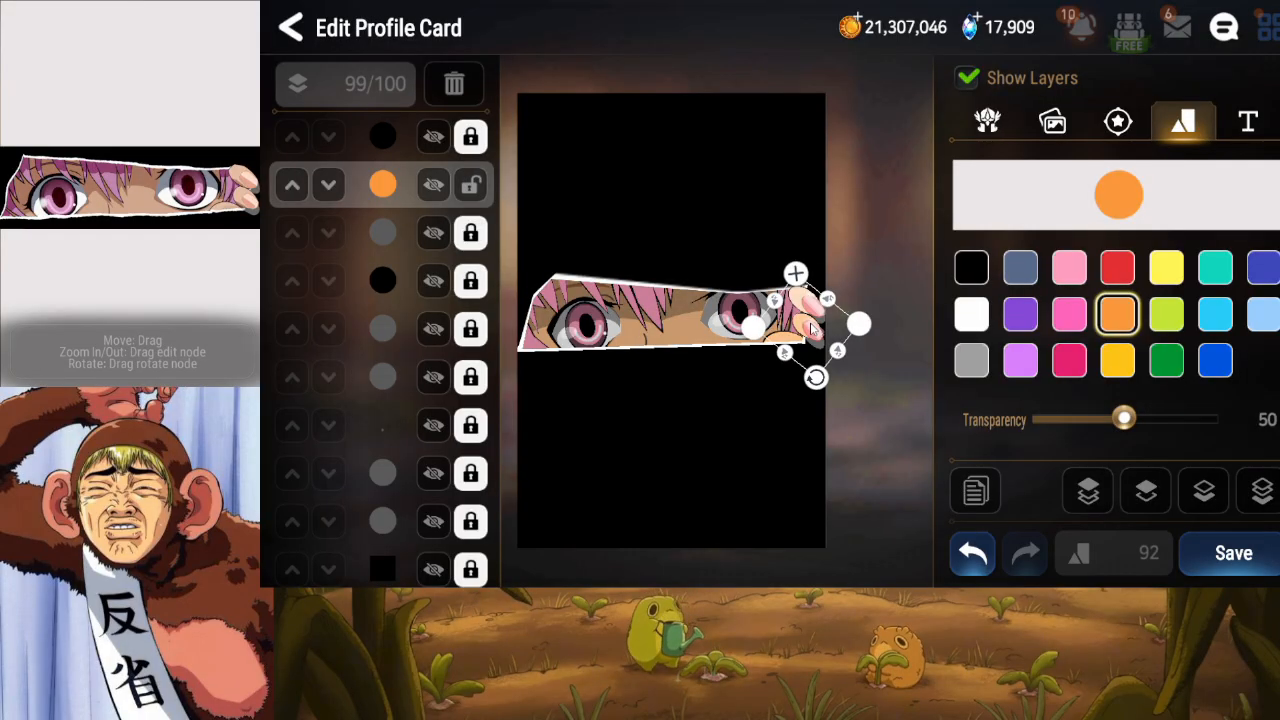
pyautogui.click(479, 185)
# Set the transparency of the orange circle shading the upper finger to 50, relock its layer, and save the card.
pyautogui.moveTo(420, 240); pyautogui.dragTo(410, 318)
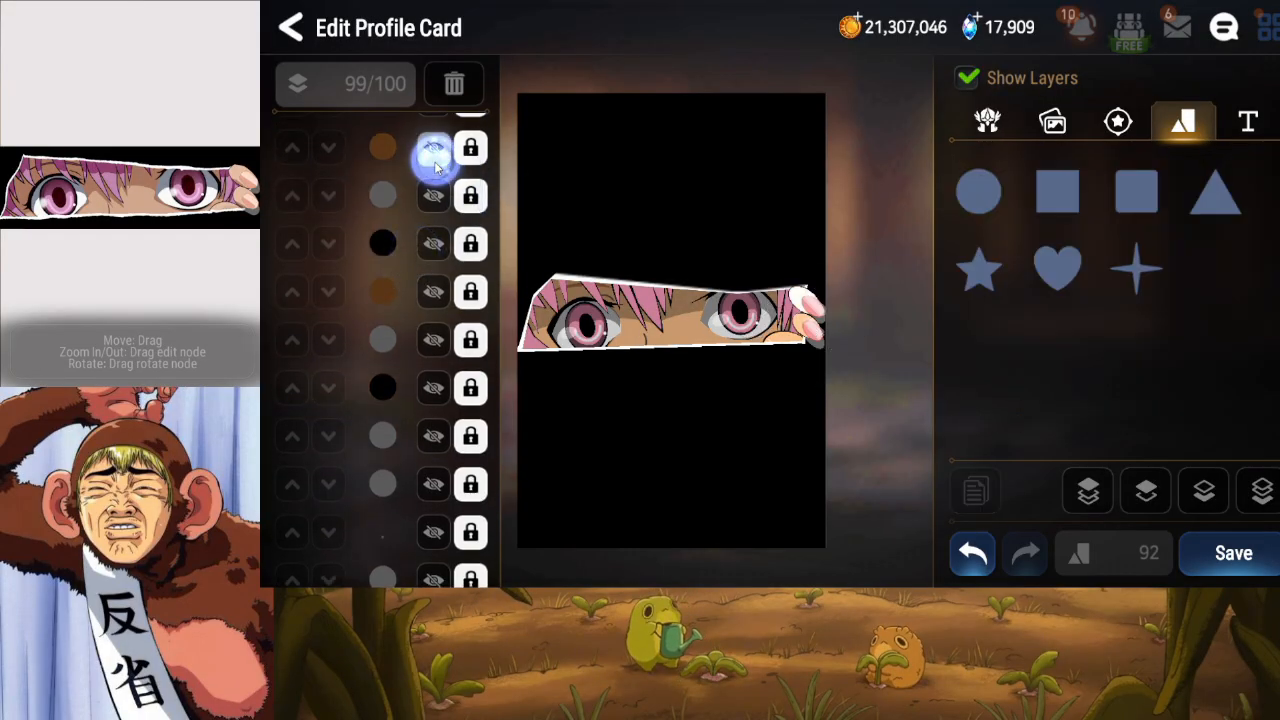
pyautogui.click(433, 160)
pyautogui.moveTo(1082, 420); pyautogui.dragTo(1126, 421)
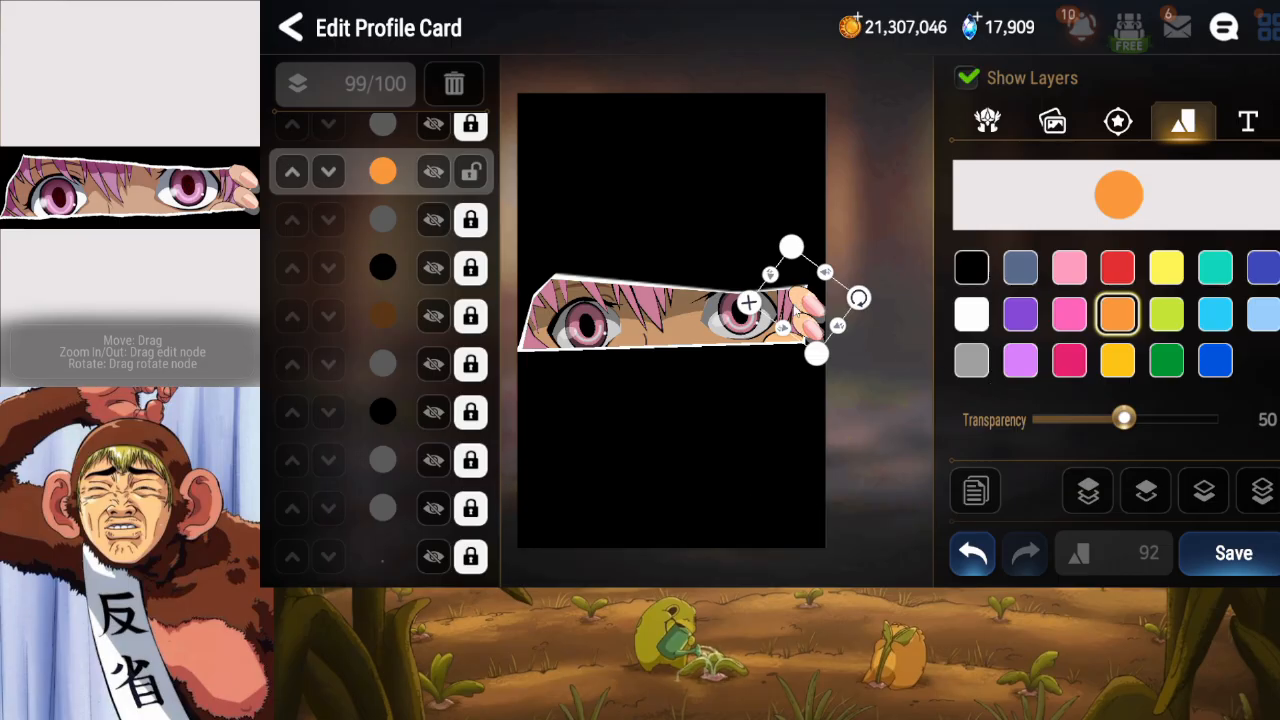
pyautogui.click(470, 174)
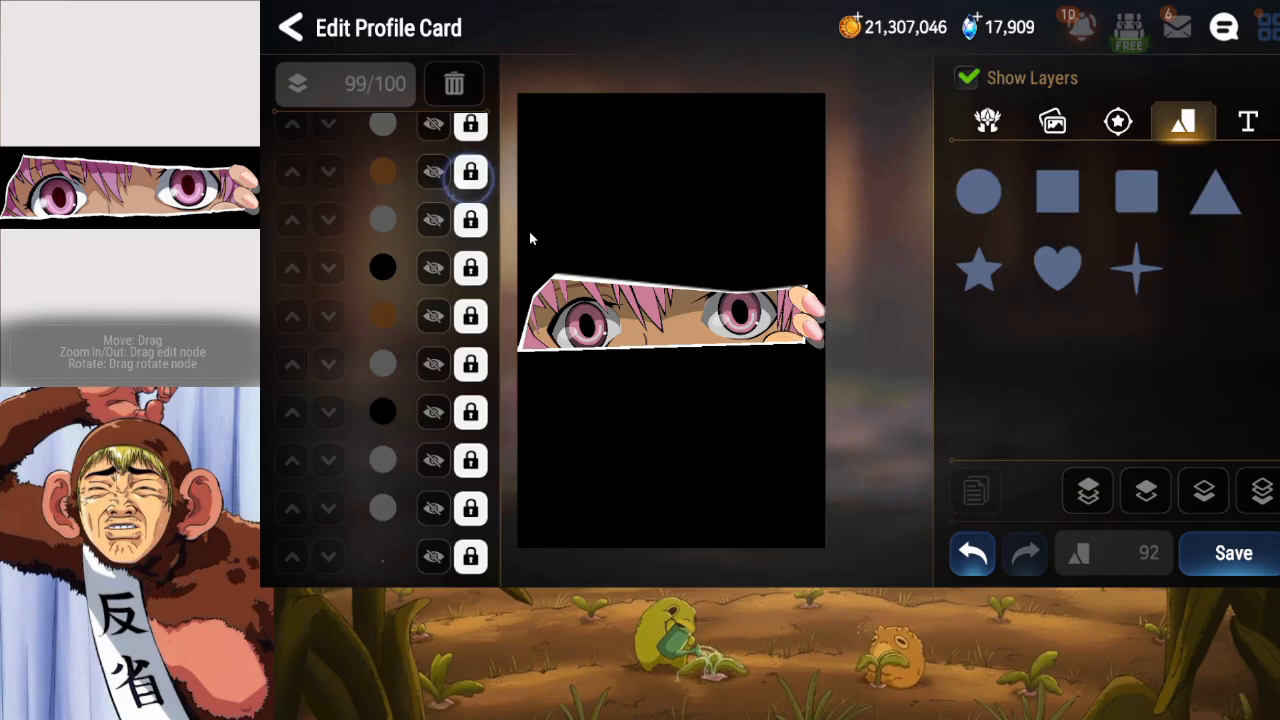
pyautogui.click(1222, 568)
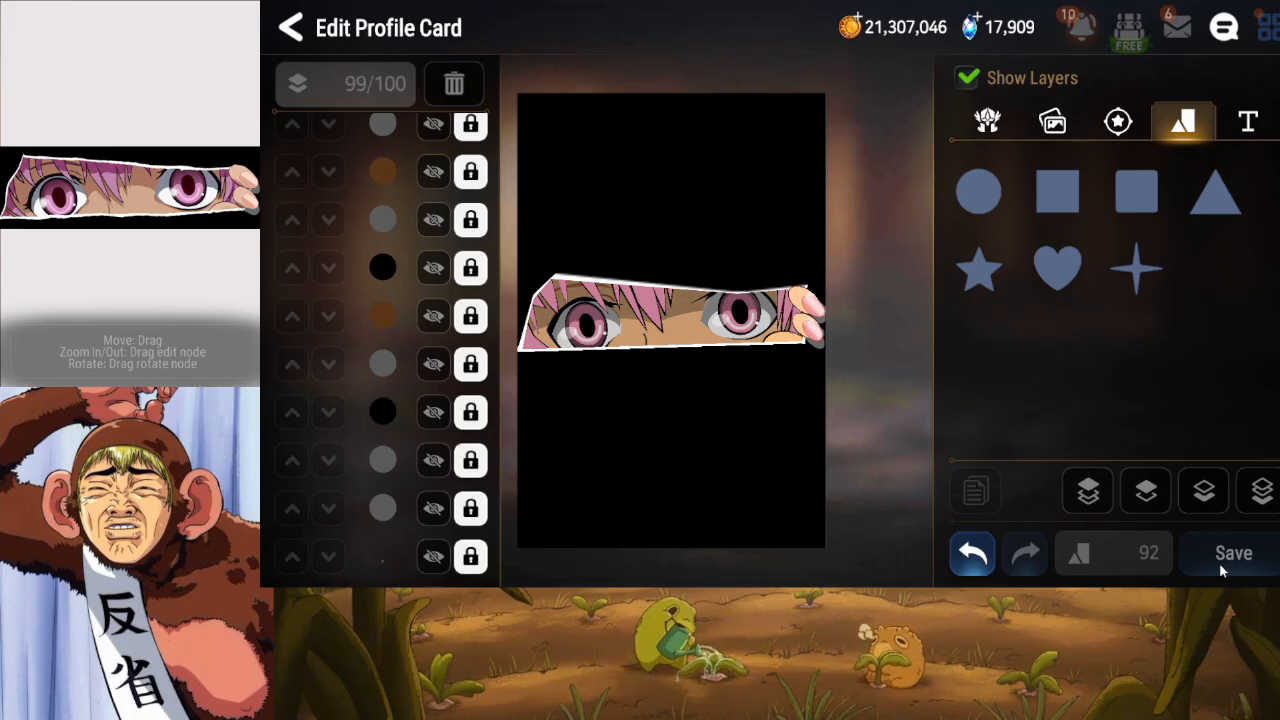
# Look through the iris circle layers of both eyes to find the left iris's black outline circle.
pyautogui.moveTo(411, 449); pyautogui.dragTo(391, 339)
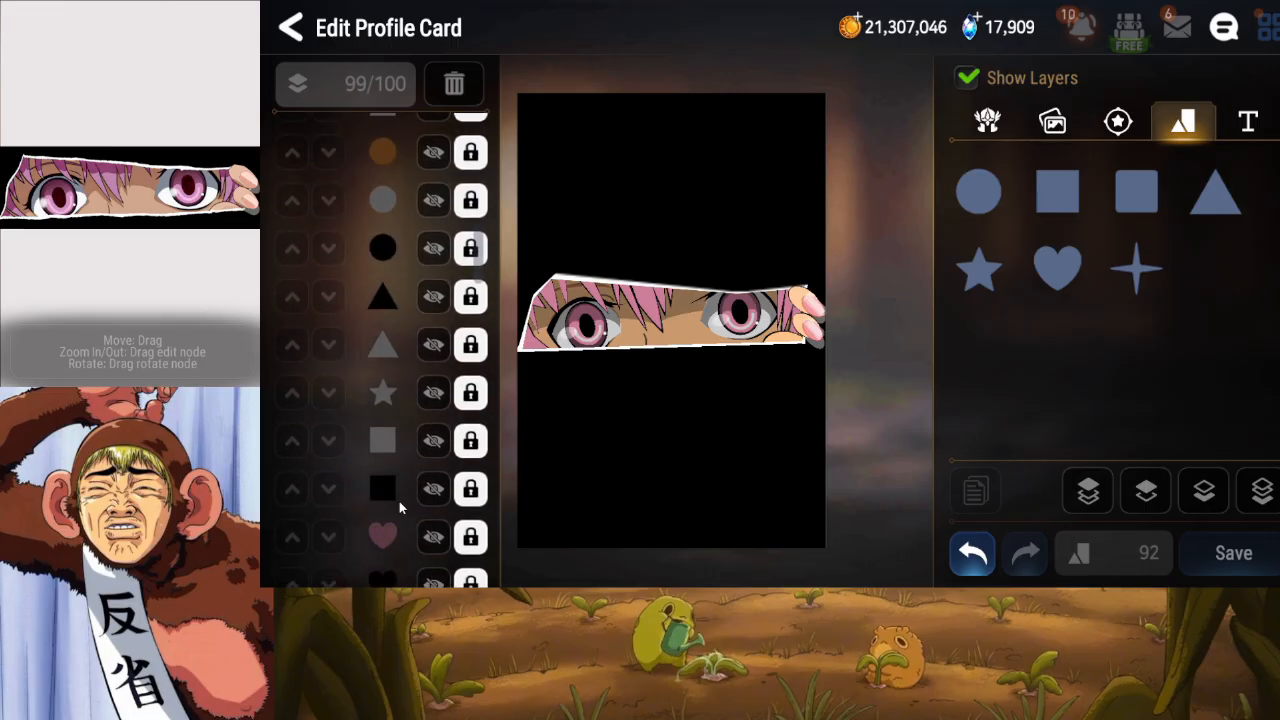
pyautogui.moveTo(395, 424); pyautogui.dragTo(411, 365)
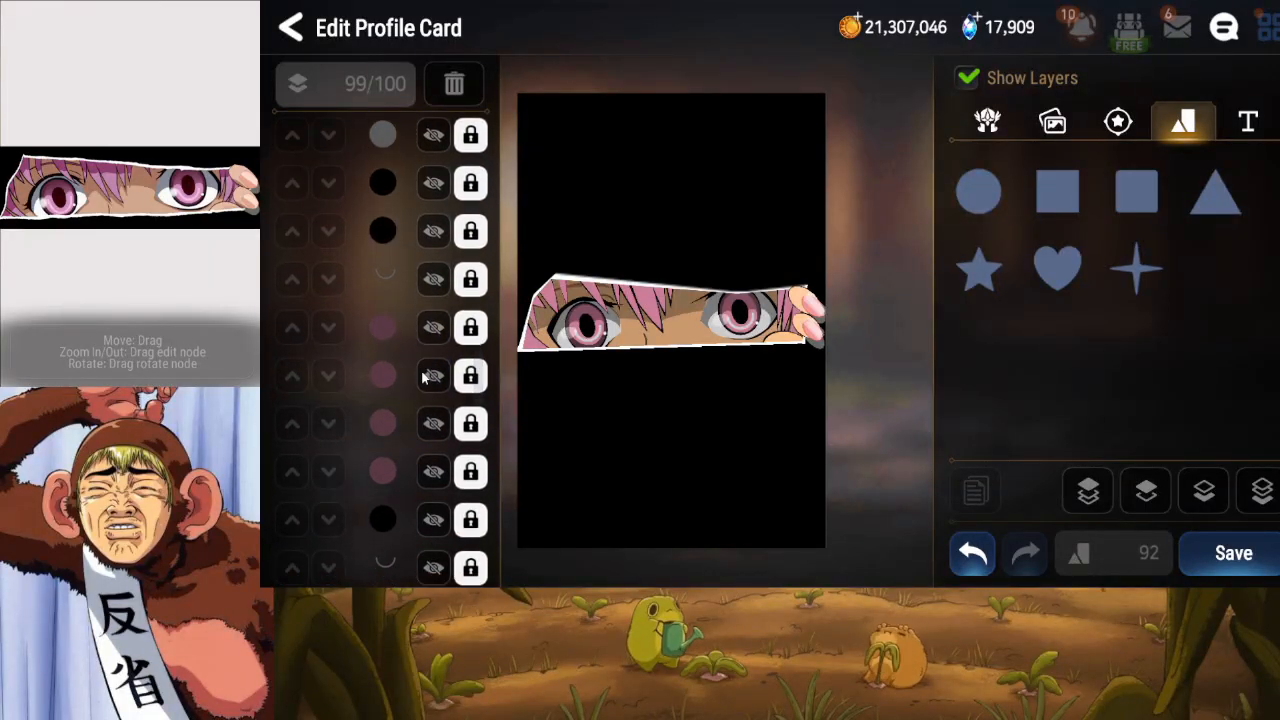
pyautogui.moveTo(428, 408); pyautogui.dragTo(431, 358)
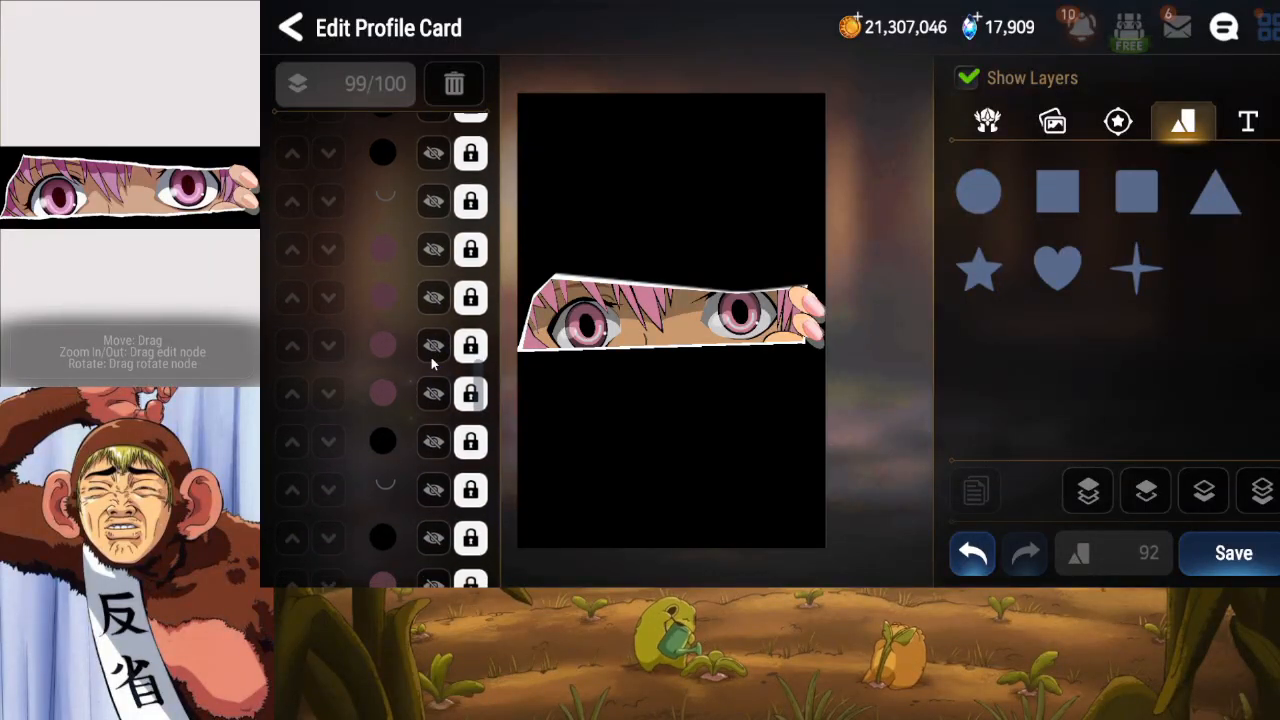
pyautogui.click(434, 438)
pyautogui.click(434, 438)
pyautogui.click(470, 441)
pyautogui.click(472, 396)
pyautogui.moveTo(469, 343); pyautogui.dragTo(452, 372)
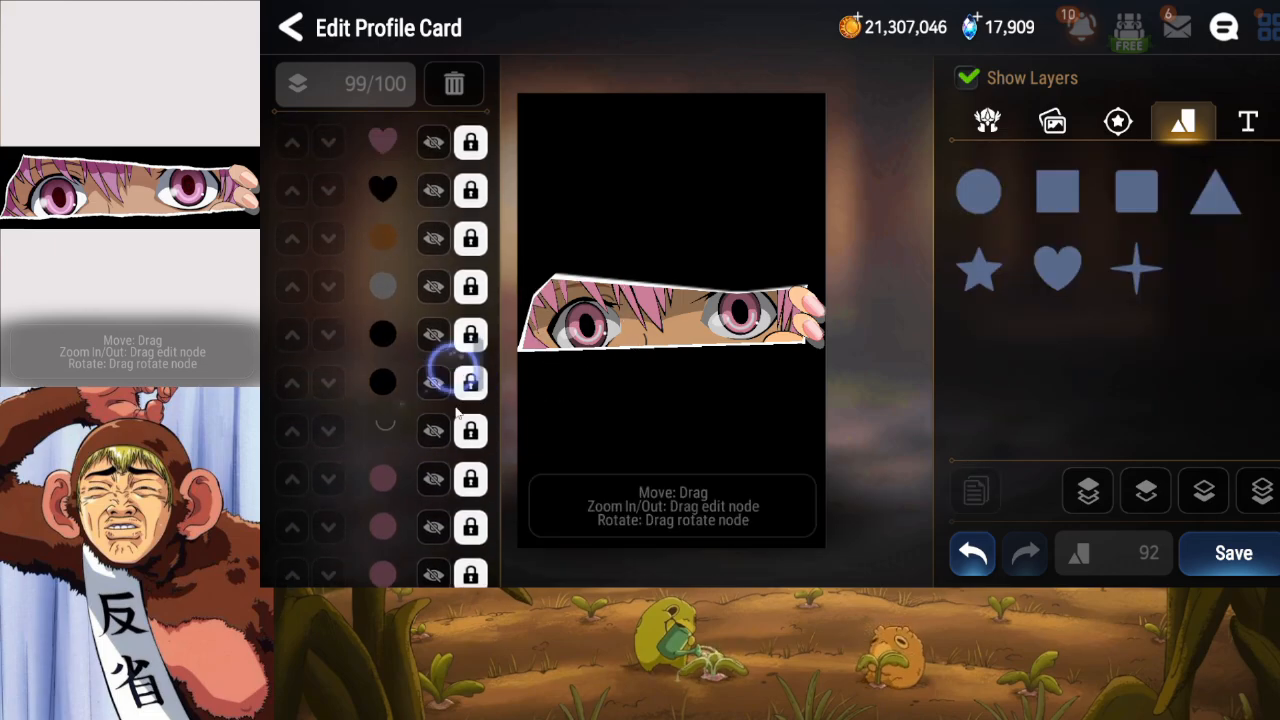
# Set the transparency of the black circle behind the left eye's iris to 75 and relock its layer.
pyautogui.click(434, 376)
pyautogui.click(434, 376)
pyautogui.click(468, 378)
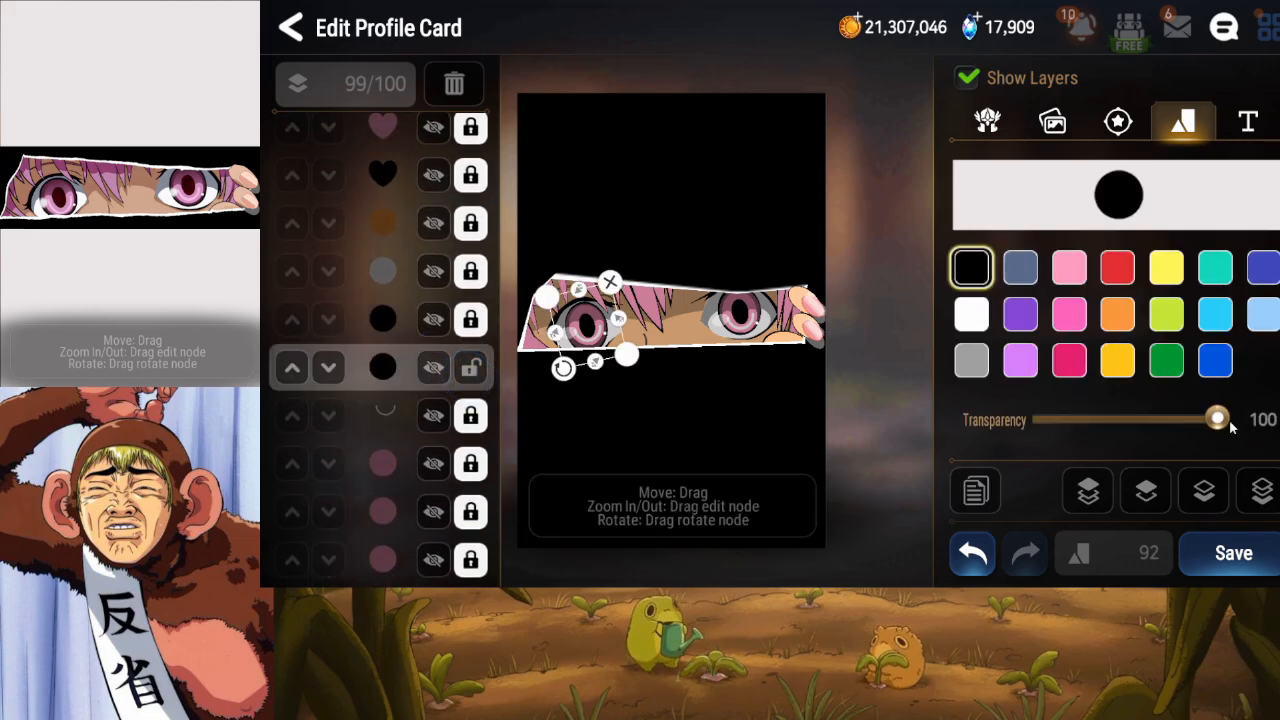
pyautogui.moveTo(1217, 420); pyautogui.dragTo(1208, 421)
pyautogui.moveTo(1160, 422); pyautogui.dragTo(1172, 426)
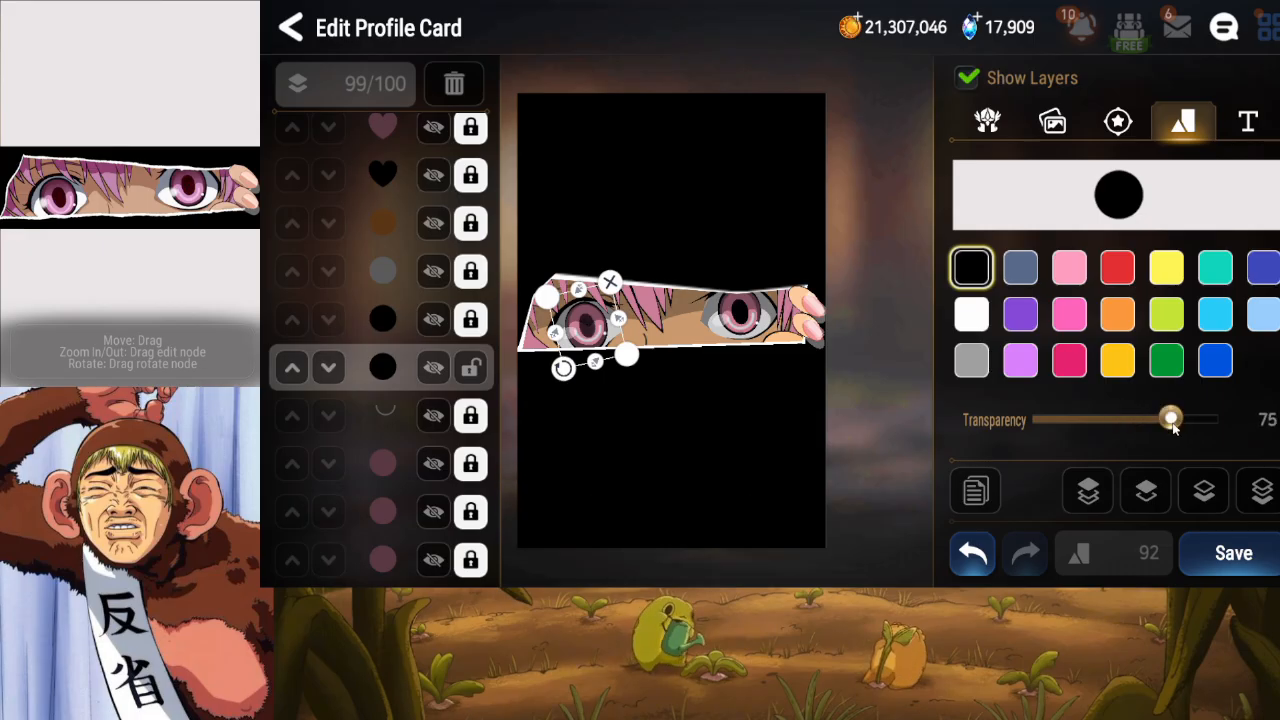
pyautogui.click(470, 367)
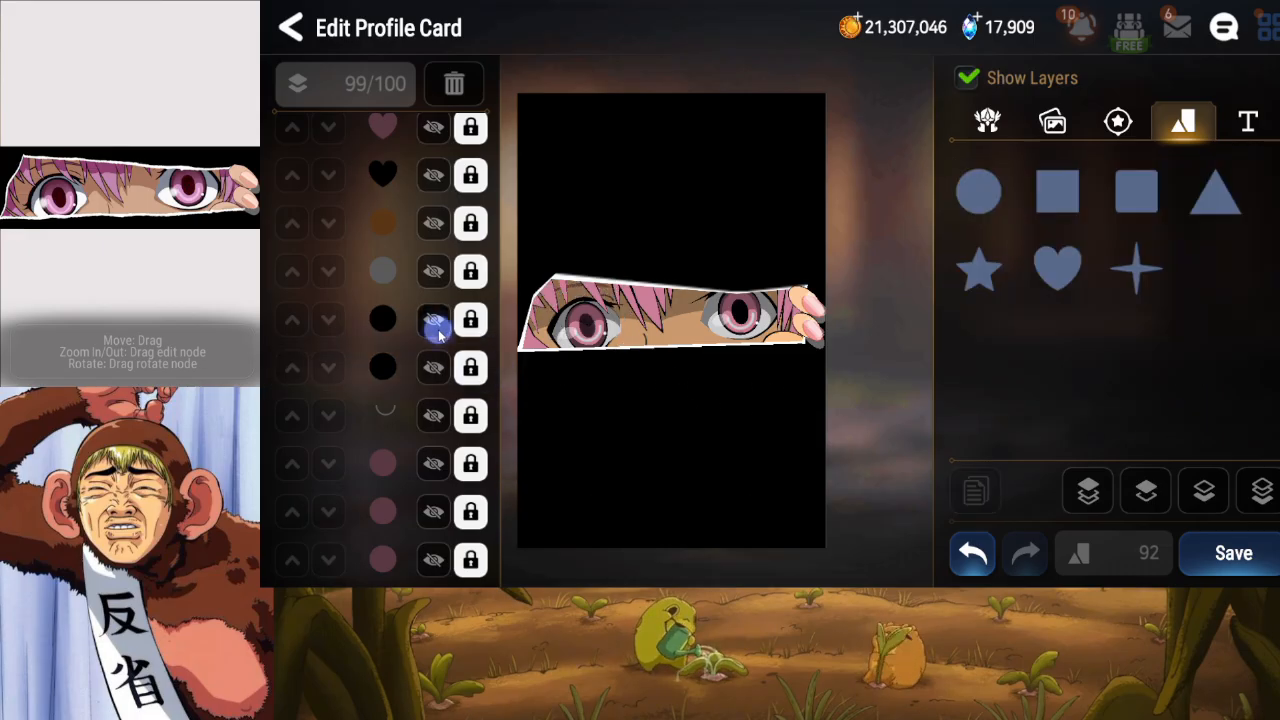
# Set the transparency of the black circle behind the right eye's iris to 75, relock its layer, and save the card.
pyautogui.moveTo(445, 392); pyautogui.dragTo(433, 313)
pyautogui.moveTo(424, 414); pyautogui.dragTo(429, 358)
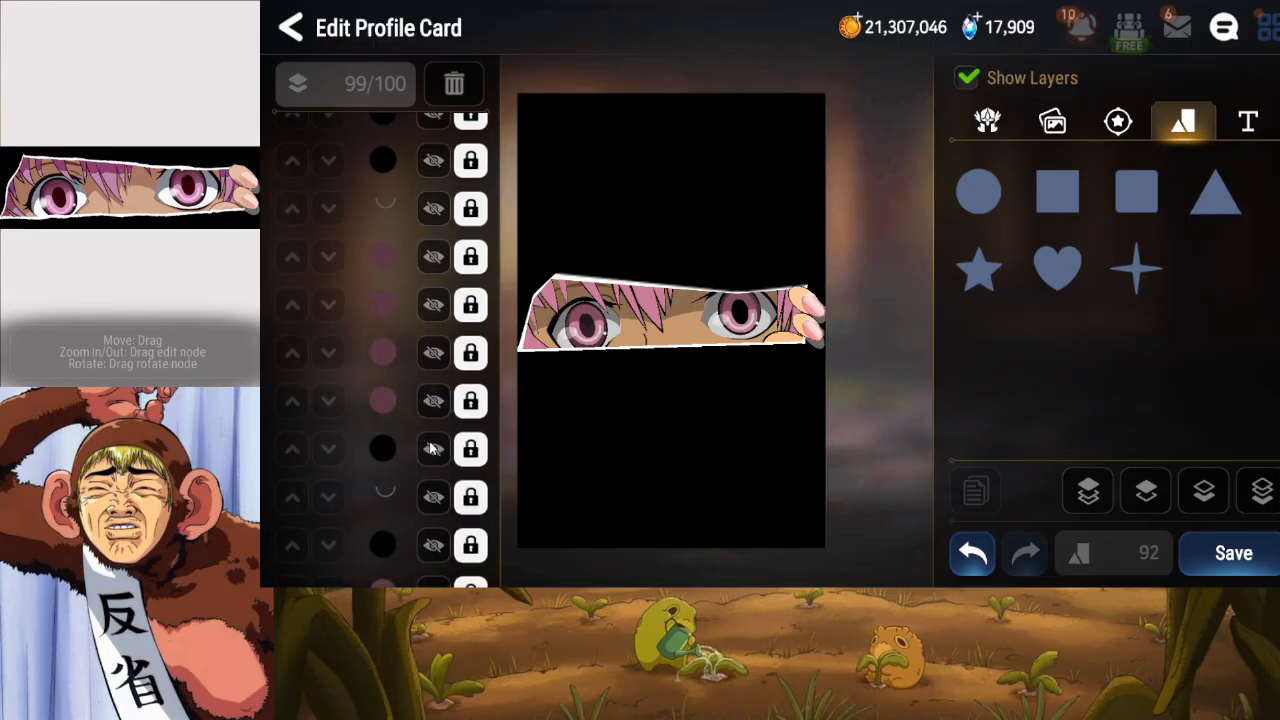
pyautogui.click(431, 450)
pyautogui.click(431, 450)
pyautogui.click(434, 547)
pyautogui.click(470, 545)
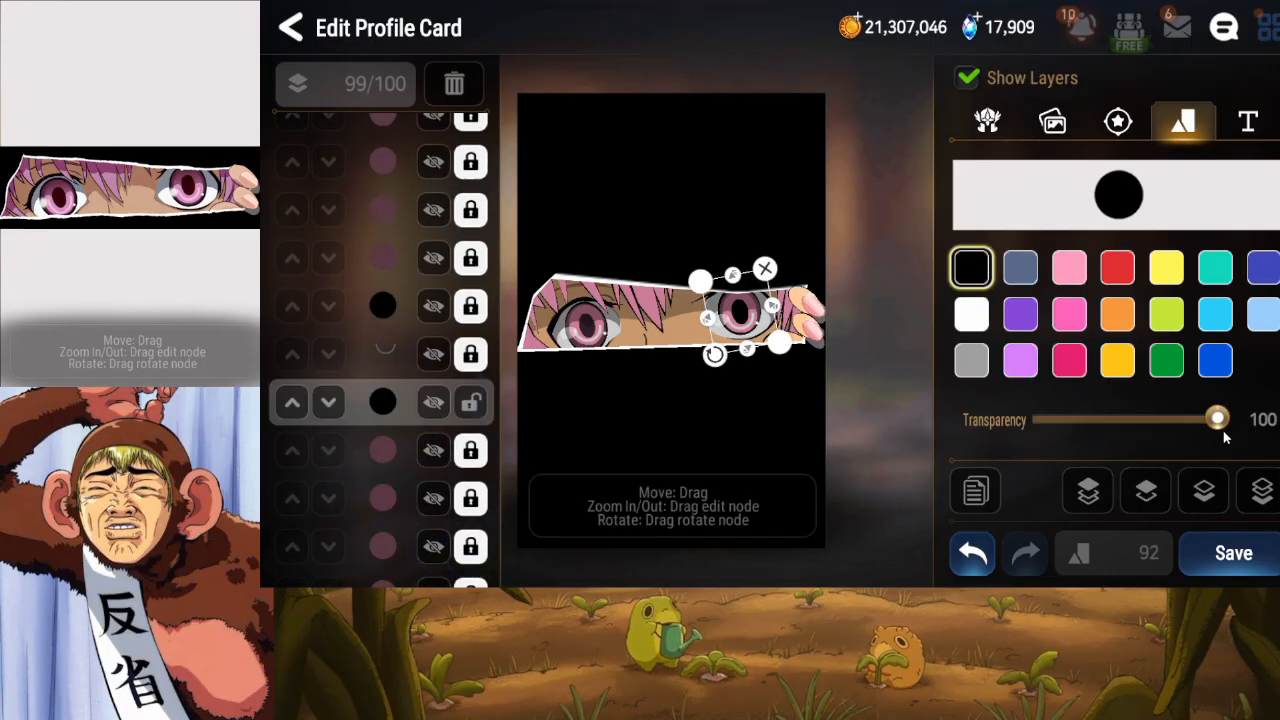
pyautogui.moveTo(1224, 434); pyautogui.dragTo(1193, 436)
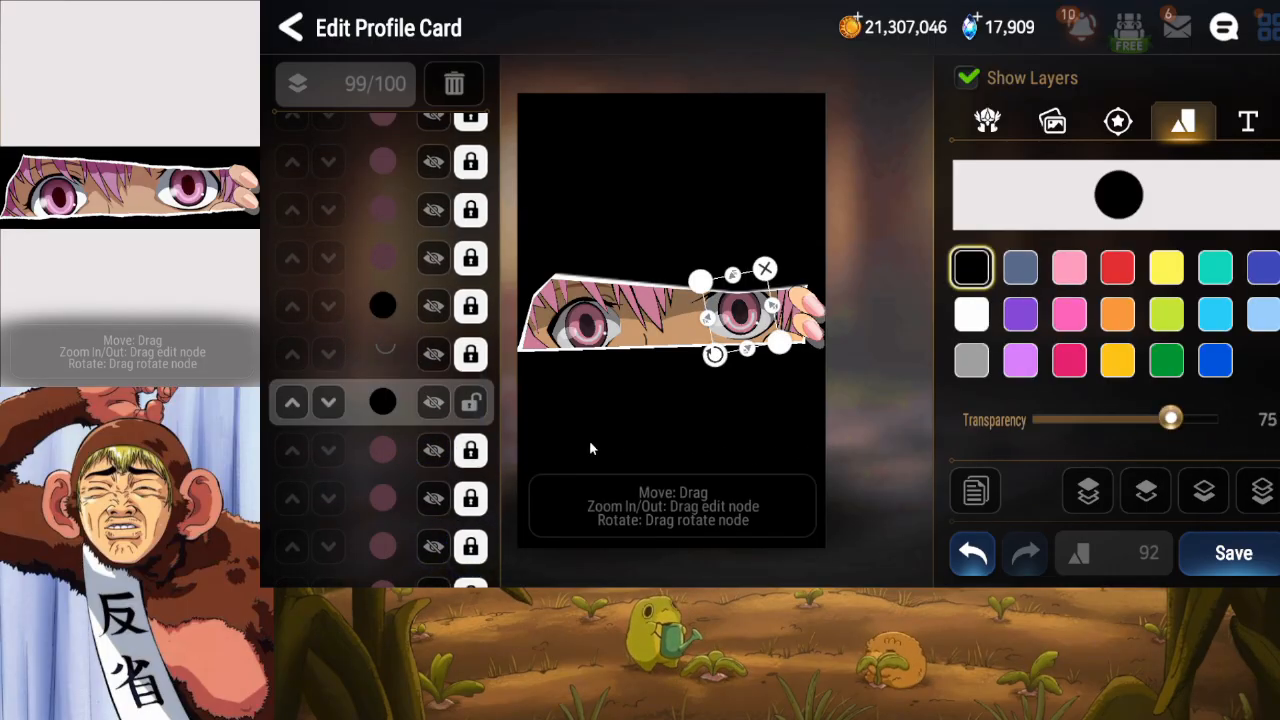
pyautogui.click(471, 402)
pyautogui.click(1236, 553)
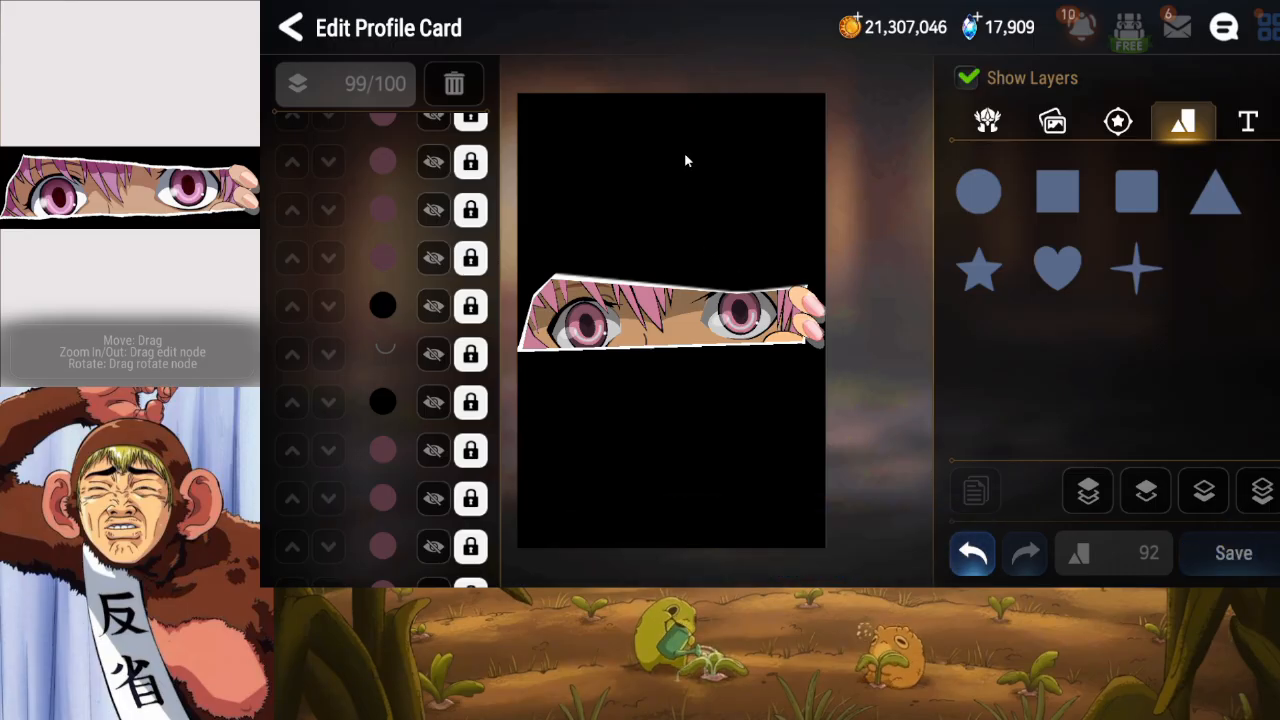
# Add a star shape to the card, then enlarge, tilt and shift it over the area above the eyes.
pyautogui.click(980, 271)
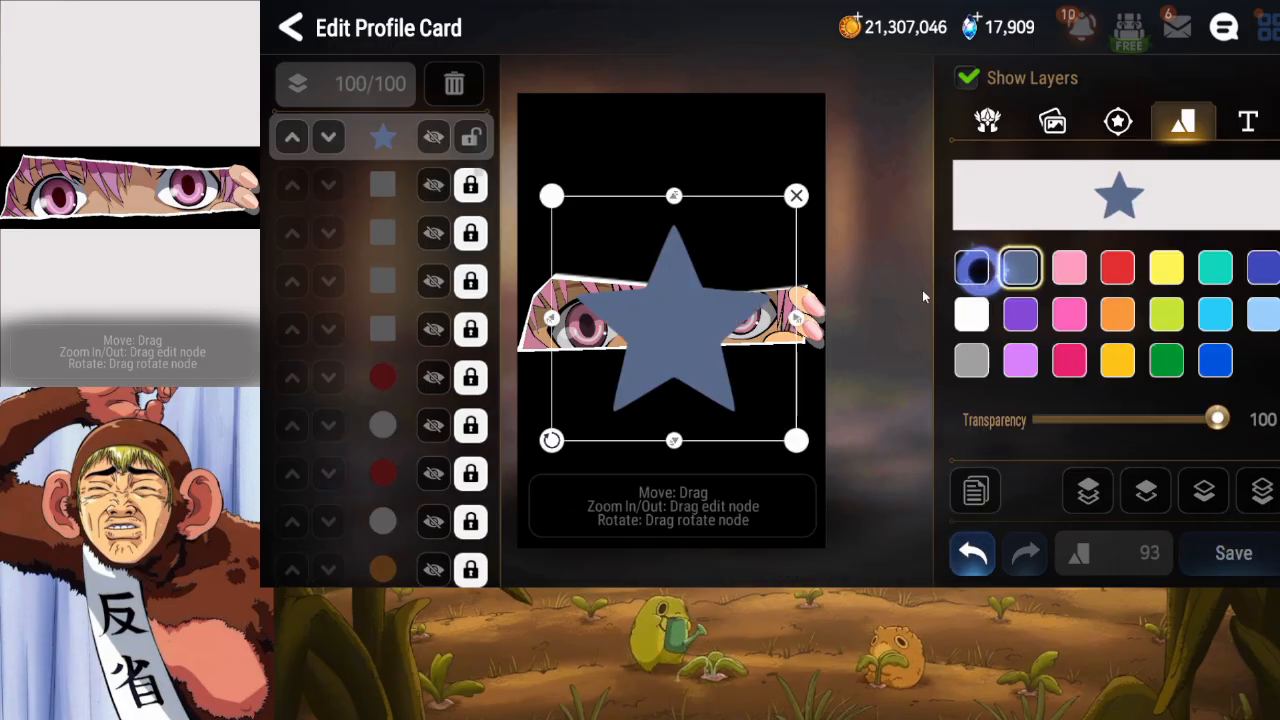
pyautogui.moveTo(552, 440); pyautogui.dragTo(569, 456)
pyautogui.moveTo(652, 408); pyautogui.dragTo(586, 338)
pyautogui.moveTo(728, 232); pyautogui.dragTo(911, 208)
pyautogui.moveTo(541, 304); pyautogui.dragTo(726, 250)
pyautogui.click(508, 368)
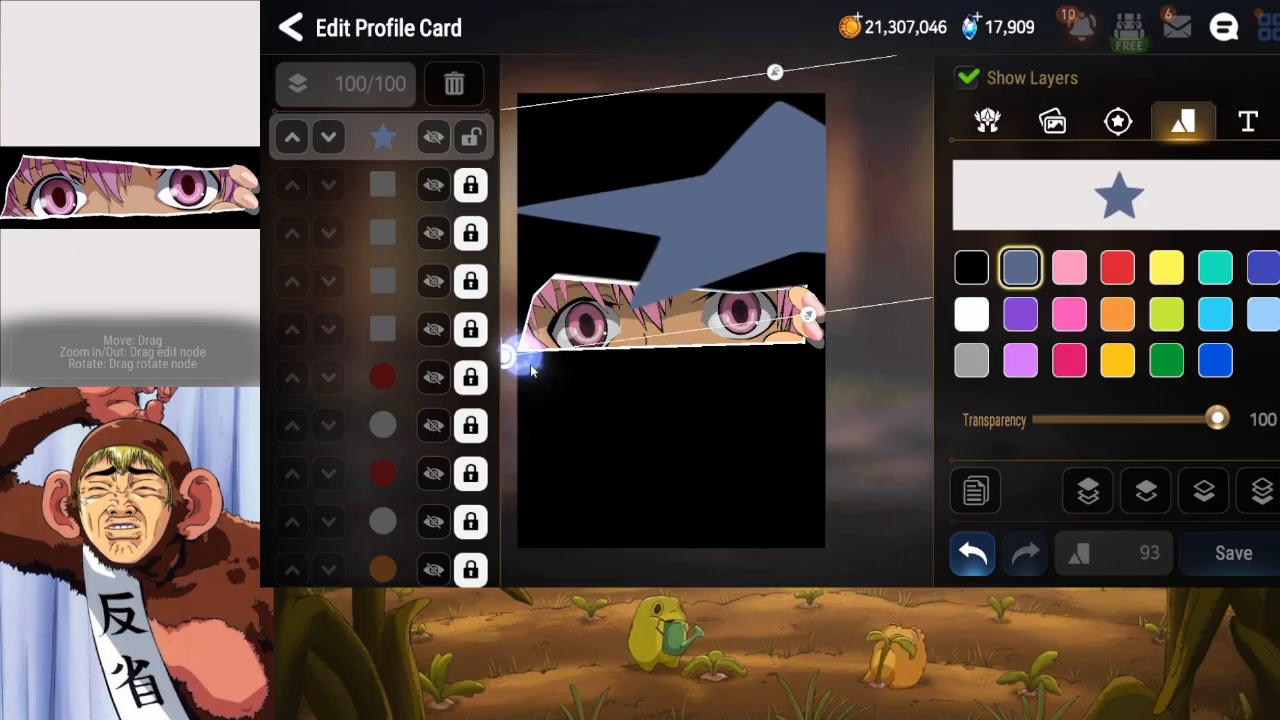
# Rotate, stretch and position the star so it fills the area above the eyes and its lower edge crosses the strip's upper part.
pyautogui.moveTo(579, 339); pyautogui.dragTo(631, 324)
pyautogui.moveTo(549, 362); pyautogui.dragTo(600, 428)
pyautogui.moveTo(777, 293); pyautogui.dragTo(545, 351)
pyautogui.click(629, 380)
pyautogui.moveTo(629, 335); pyautogui.dragTo(680, 432)
pyautogui.moveTo(734, 390); pyautogui.dragTo(711, 348)
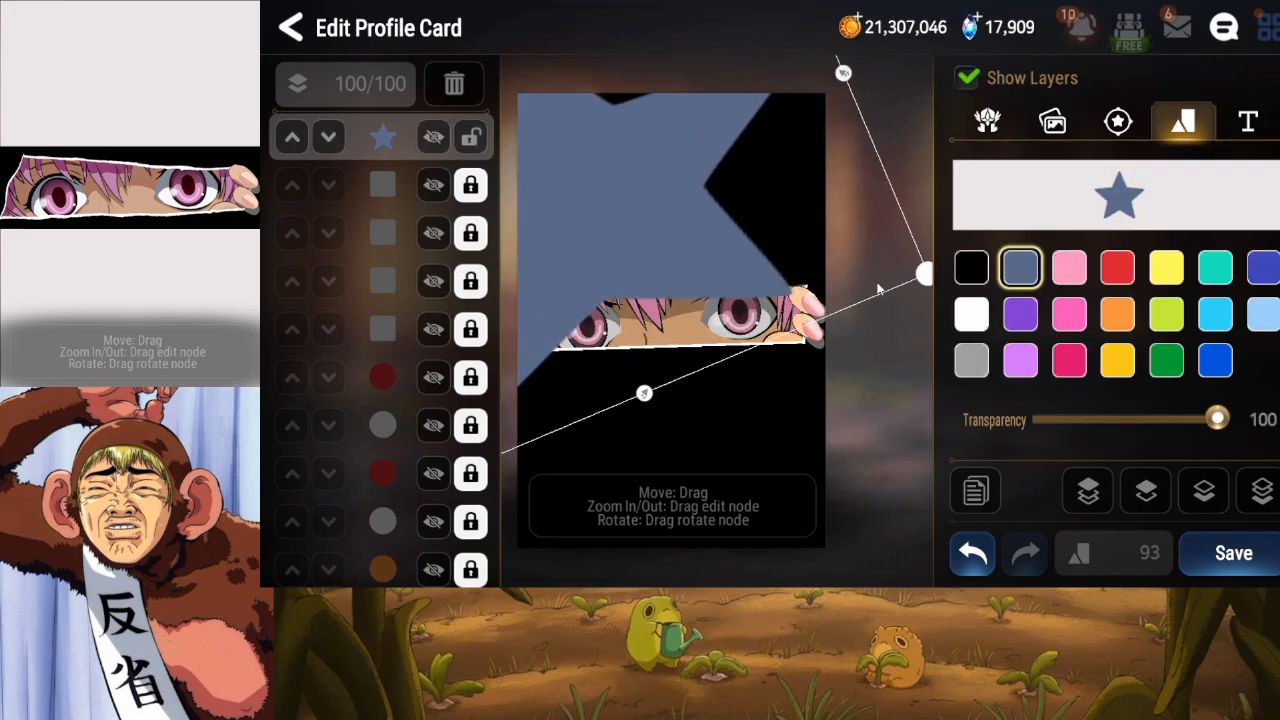
pyautogui.moveTo(815, 215); pyautogui.dragTo(770, 246)
pyautogui.moveTo(797, 103); pyautogui.dragTo(1115, 130)
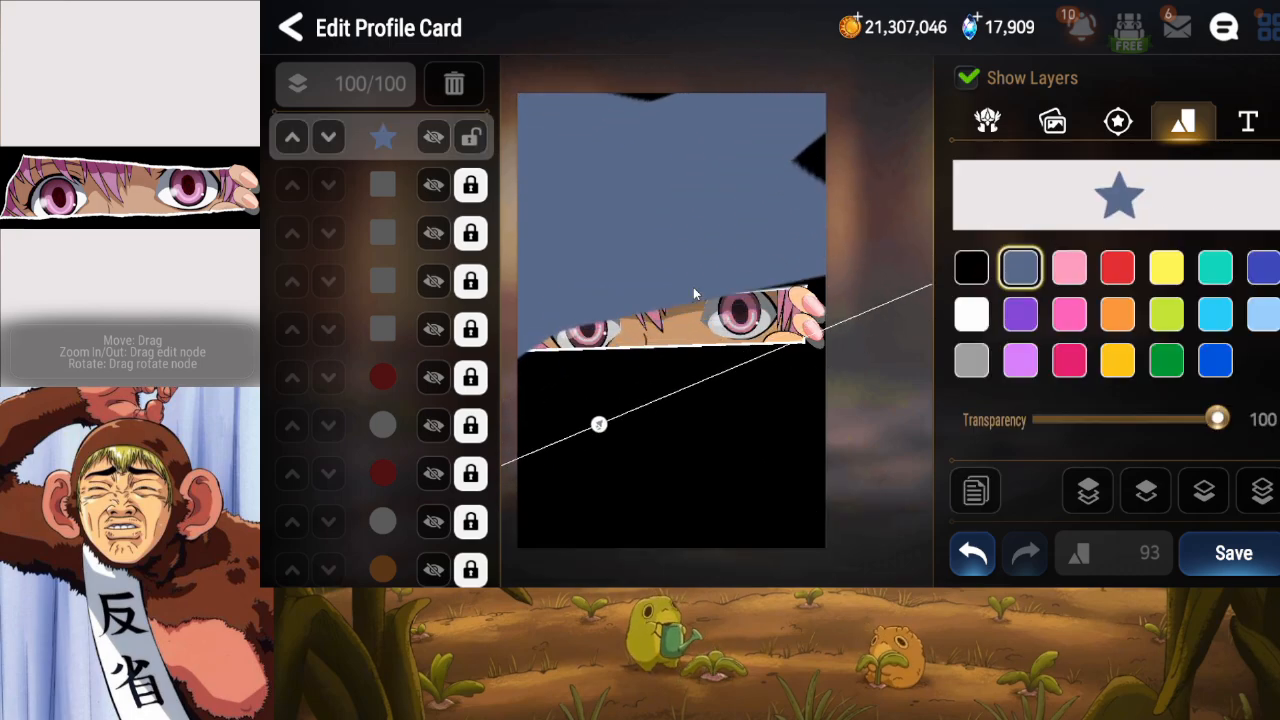
pyautogui.moveTo(696, 292); pyautogui.dragTo(699, 241)
pyautogui.moveTo(603, 372); pyautogui.dragTo(850, 270)
pyautogui.moveTo(727, 300); pyautogui.dragTo(863, 510)
pyautogui.moveTo(826, 314); pyautogui.dragTo(667, 328)
# Color the star black and move it down the layer order to just beneath the black square above the hair hearts.
pyautogui.click(969, 268)
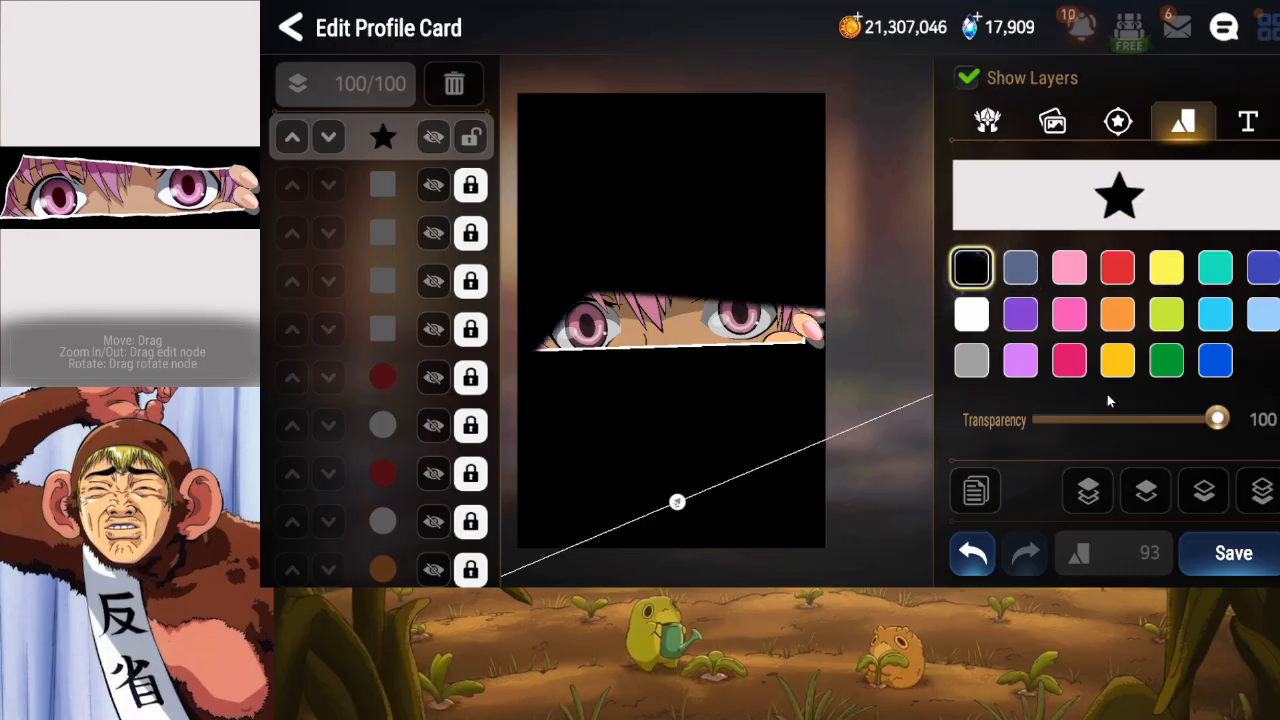
pyautogui.click(1217, 504)
pyautogui.click(1217, 503)
pyautogui.click(1217, 503)
pyautogui.click(1217, 502)
pyautogui.click(1217, 502)
pyautogui.click(1217, 502)
pyautogui.click(1217, 502)
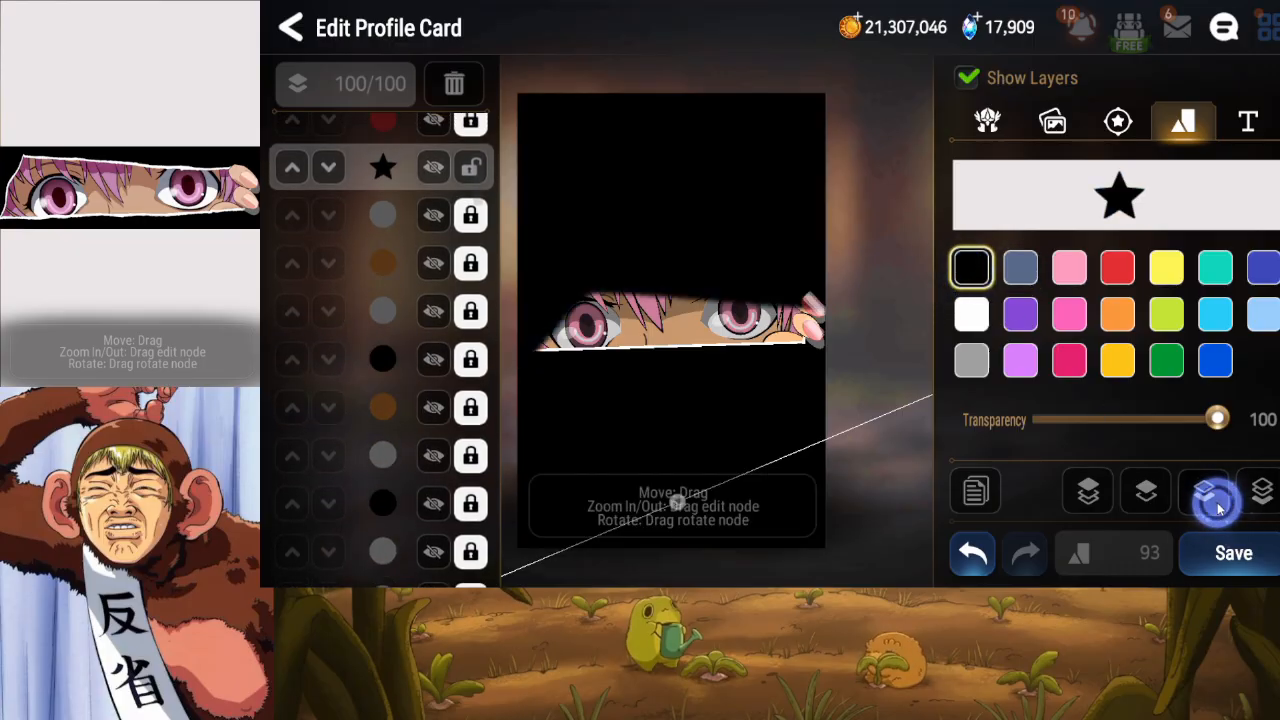
pyautogui.click(1217, 501)
pyautogui.click(1217, 502)
pyautogui.click(1217, 502)
pyautogui.click(1217, 502)
pyautogui.click(1217, 502)
pyautogui.click(1217, 502)
pyautogui.click(1217, 502)
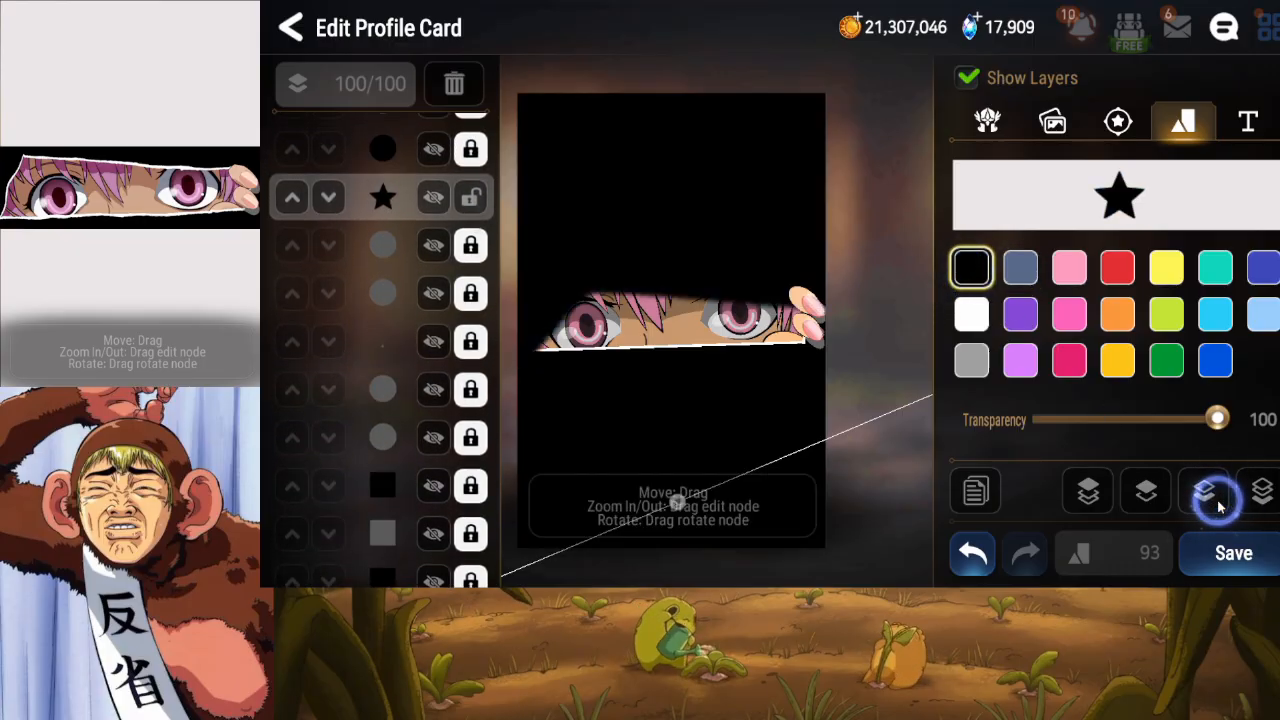
pyautogui.click(1217, 503)
pyautogui.click(1217, 503)
pyautogui.click(1217, 503)
pyautogui.click(1217, 503)
pyautogui.click(1217, 503)
pyautogui.click(1217, 503)
pyautogui.click(1217, 503)
pyautogui.click(1217, 503)
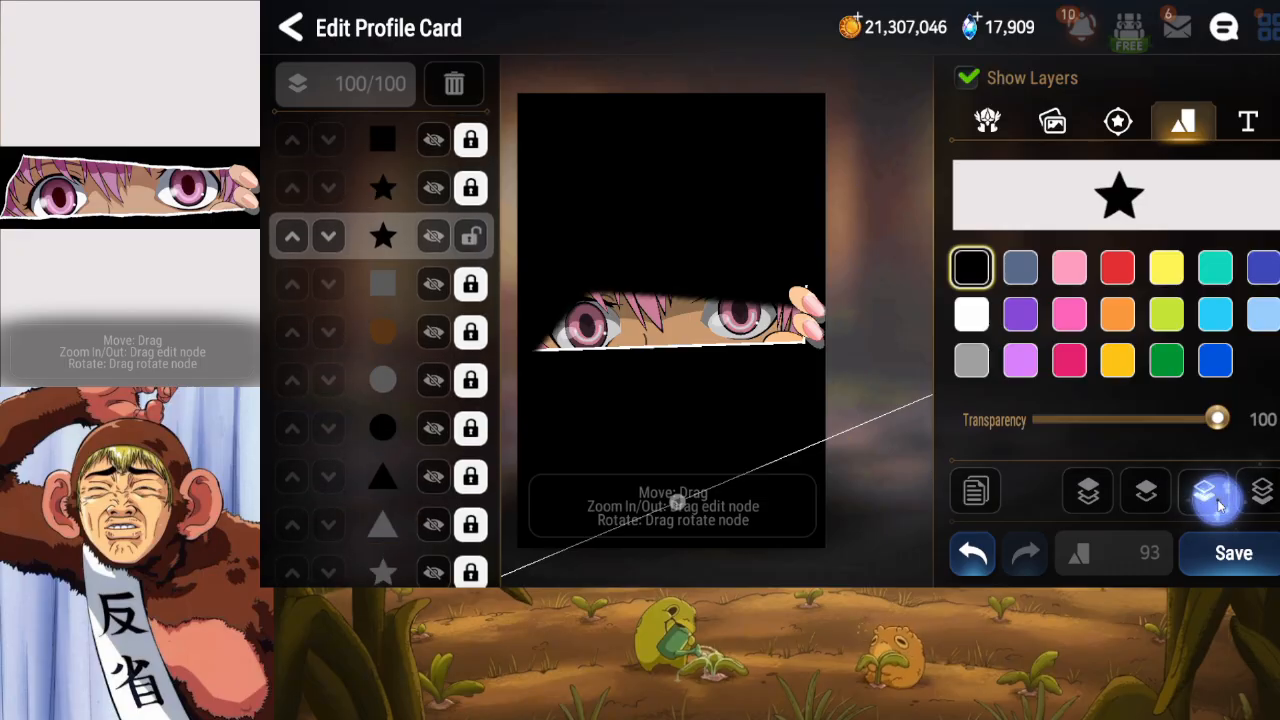
pyautogui.click(1217, 503)
pyautogui.click(1217, 503)
pyautogui.click(1217, 503)
pyautogui.click(1217, 503)
pyautogui.click(1217, 503)
pyautogui.click(1217, 503)
pyautogui.click(1217, 503)
pyautogui.click(1217, 503)
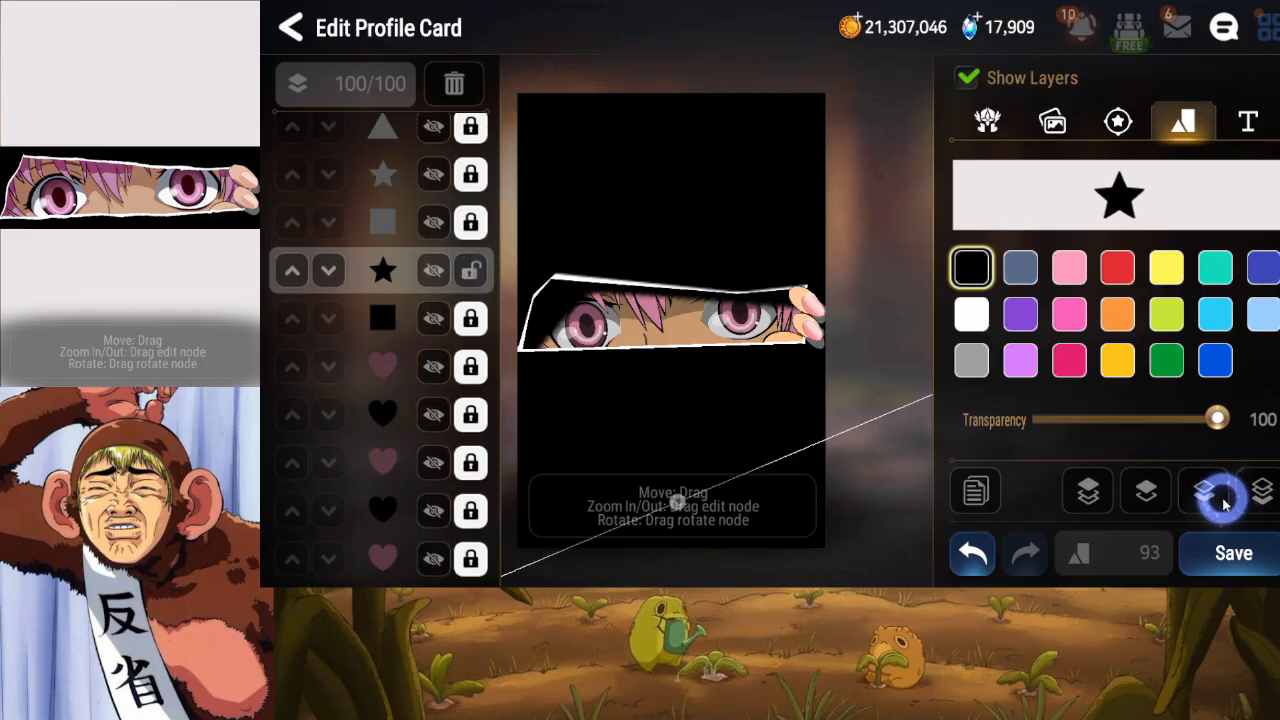
pyautogui.click(1218, 503)
pyautogui.click(1220, 504)
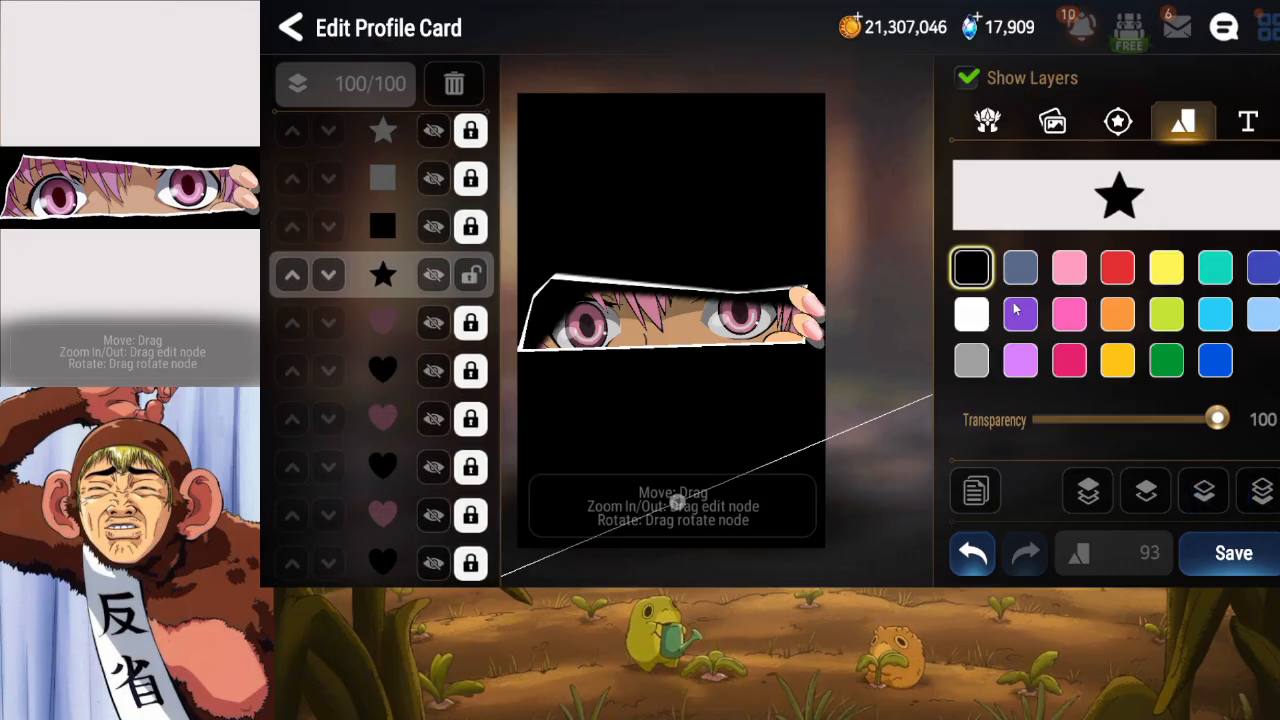
# Set the black star's transparency to 42, nudge it along the strip's upper edge, relock its layer, and save the card.
pyautogui.moveTo(1217, 420); pyautogui.dragTo(1107, 420)
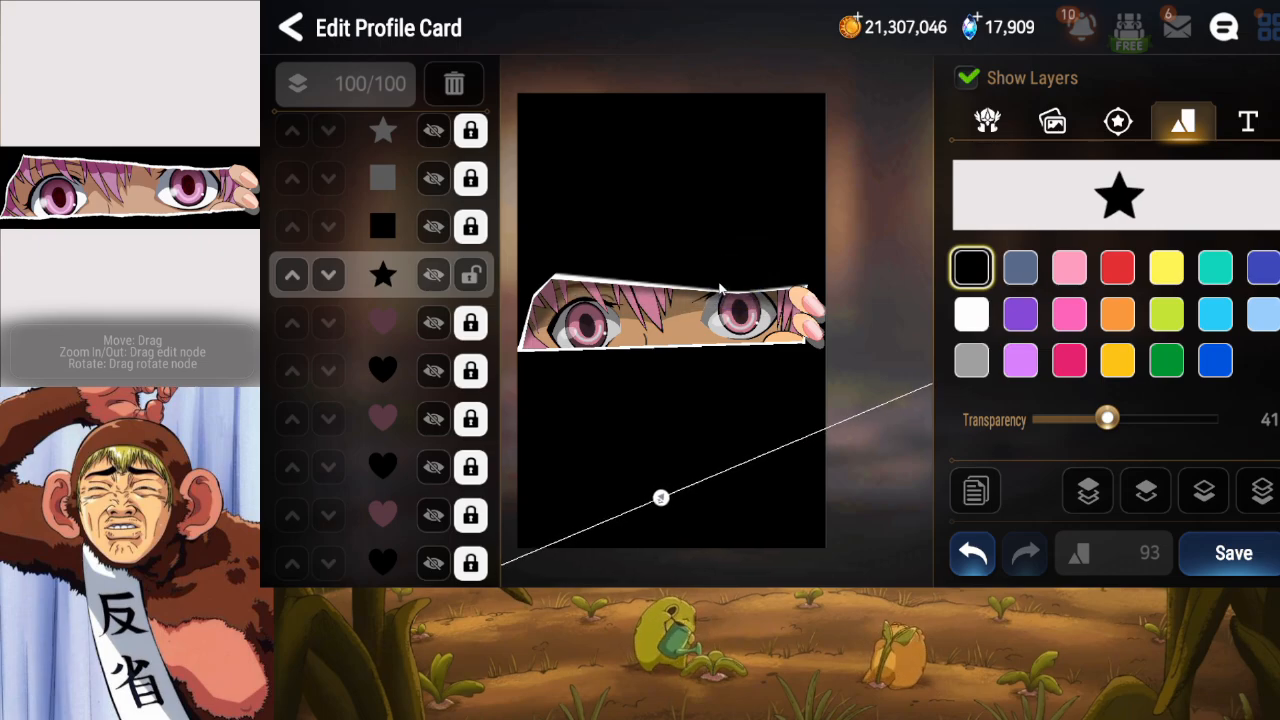
pyautogui.moveTo(682, 262); pyautogui.dragTo(678, 264)
pyautogui.moveTo(1104, 424); pyautogui.dragTo(1106, 427)
pyautogui.moveTo(680, 232); pyautogui.dragTo(690, 240)
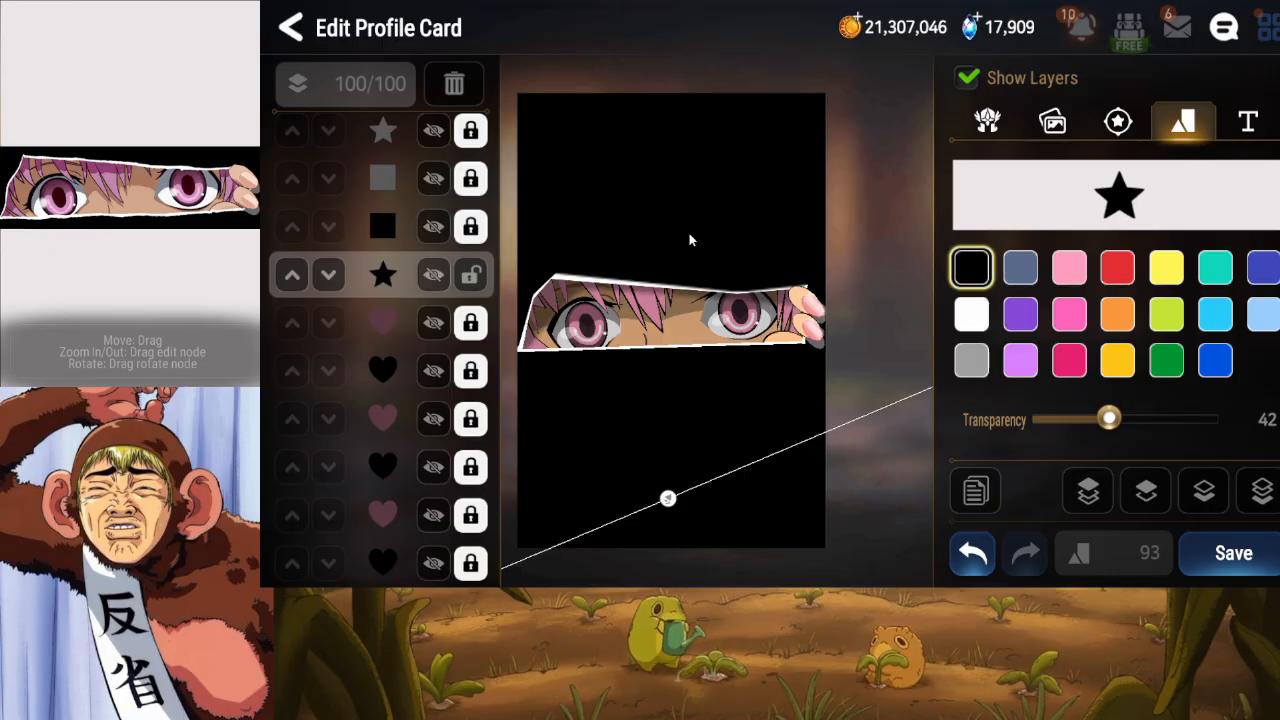
pyautogui.click(470, 274)
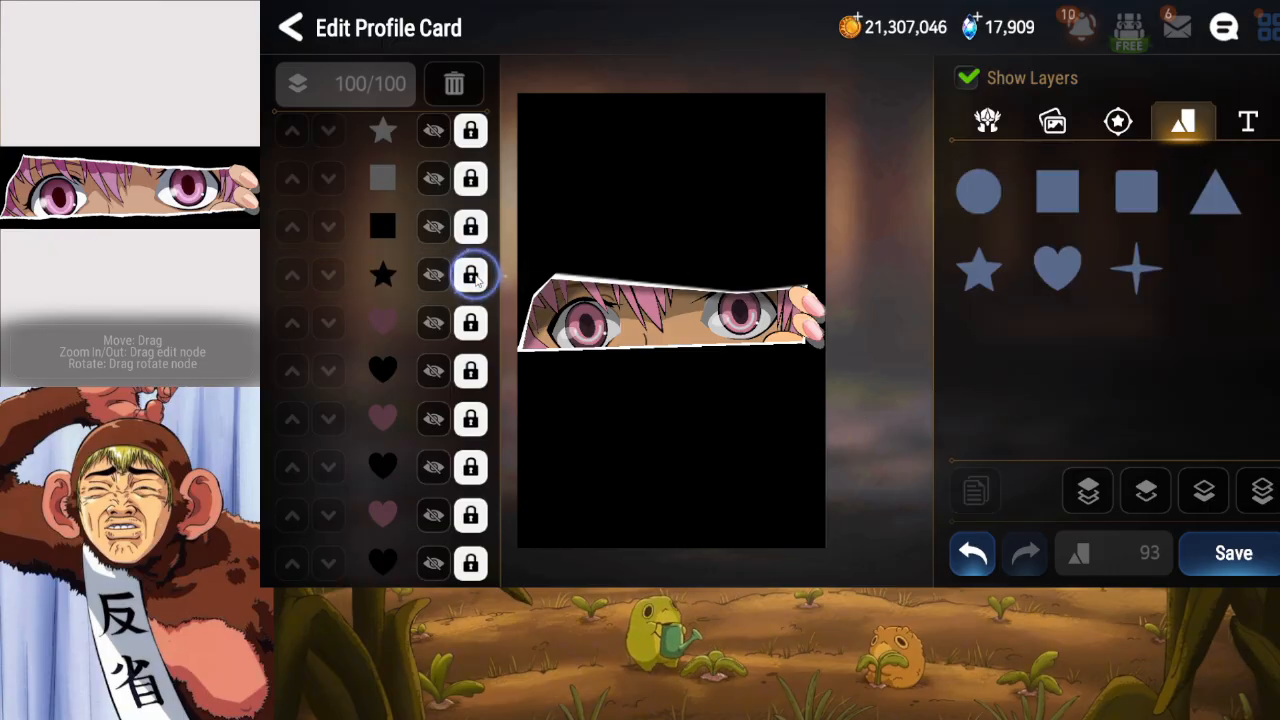
pyautogui.click(1235, 555)
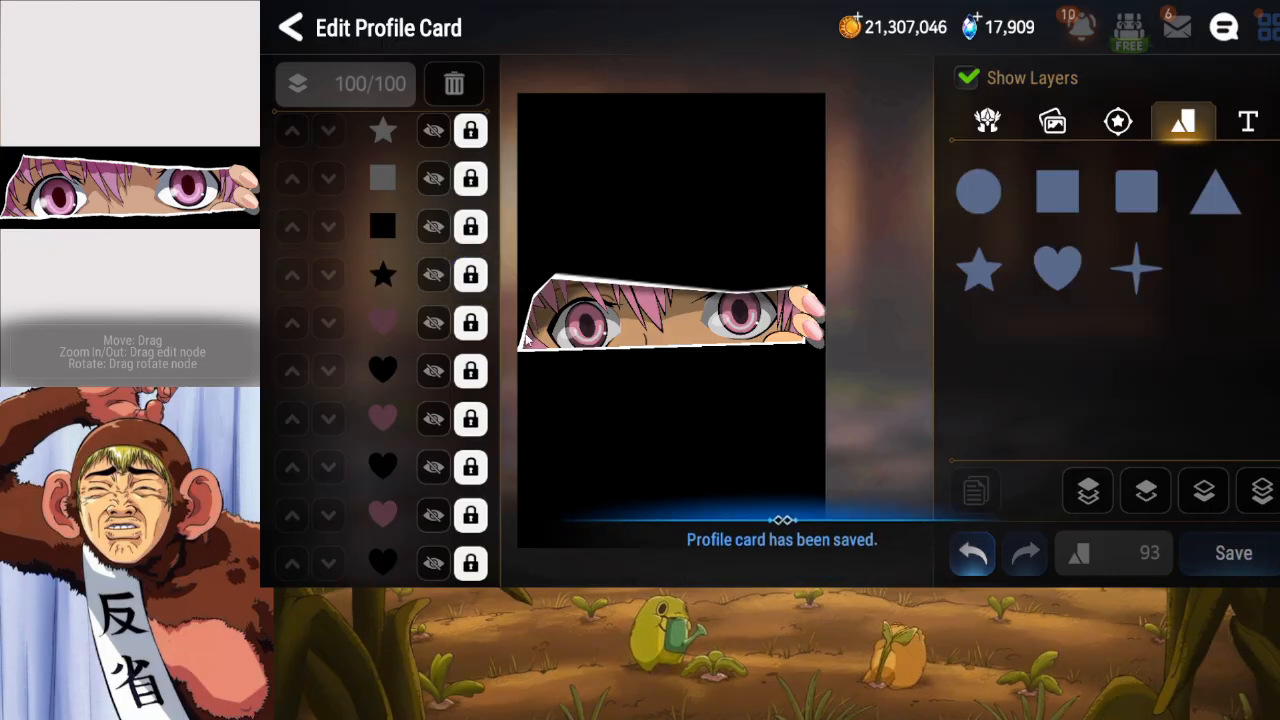
# Unlock the bottommost white square layer behind the fingers and delete it.
pyautogui.scroll(-2, 367, 390)
pyautogui.moveTo(368, 421); pyautogui.dragTo(371, 320)
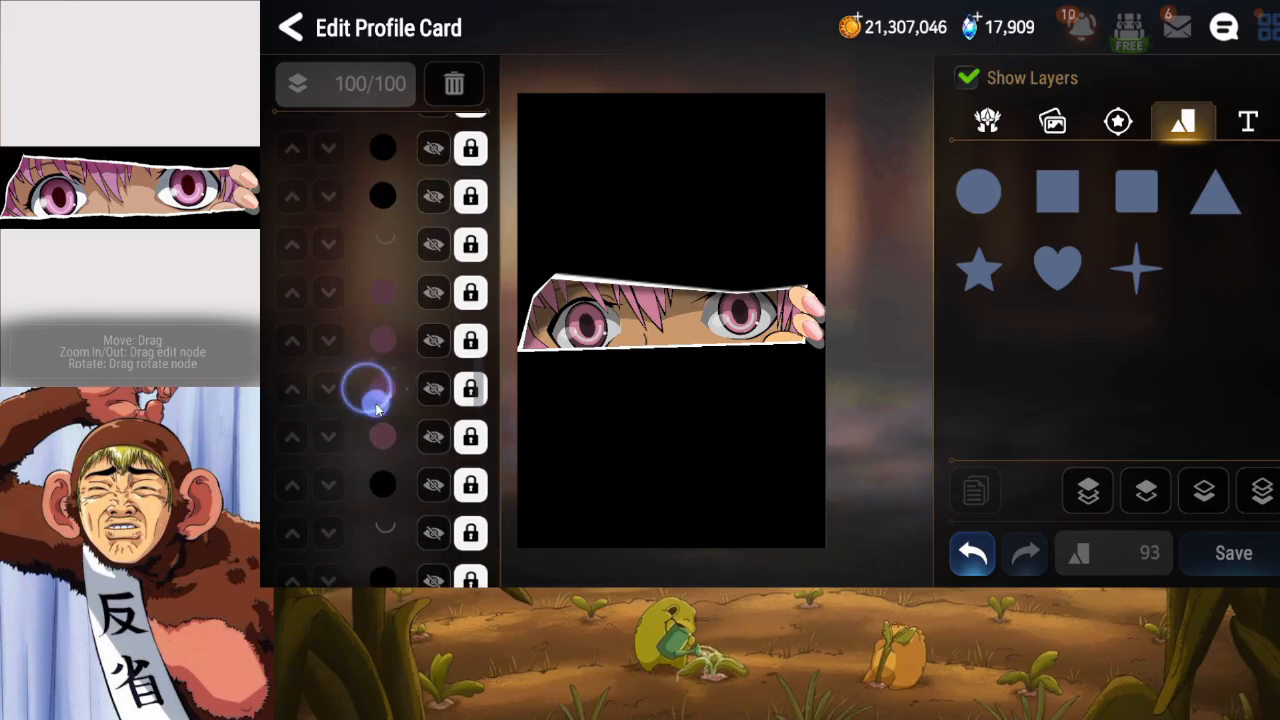
pyautogui.moveTo(333, 429); pyautogui.dragTo(354, 288)
pyautogui.moveTo(343, 457); pyautogui.dragTo(363, 329)
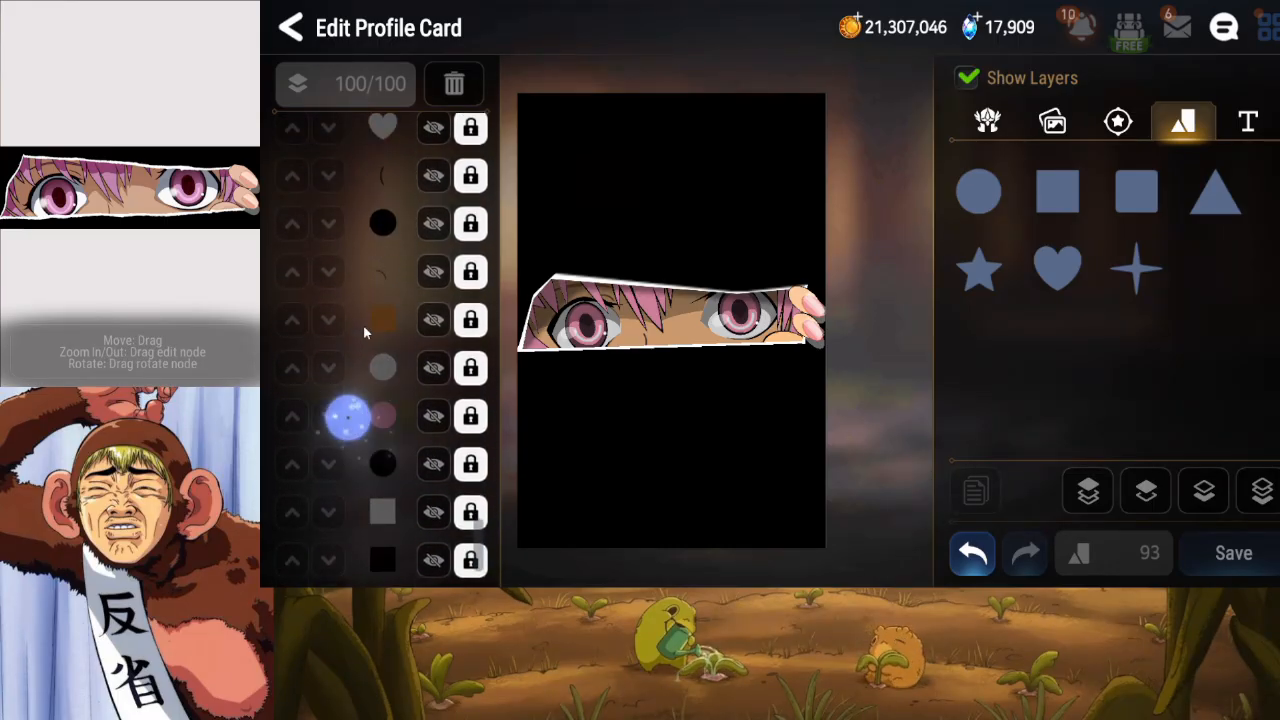
pyautogui.moveTo(380, 446); pyautogui.dragTo(368, 295)
pyautogui.moveTo(356, 379); pyautogui.dragTo(364, 310)
pyautogui.click(441, 562)
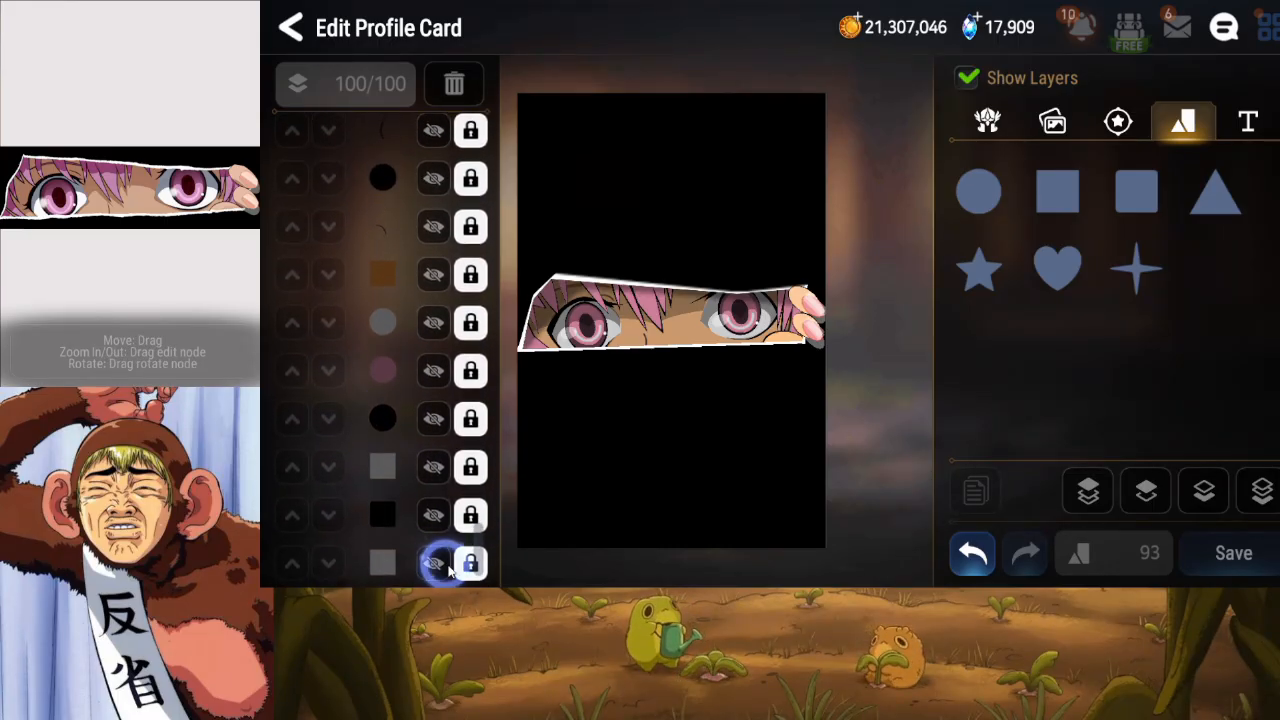
pyautogui.click(446, 566)
pyautogui.click(478, 564)
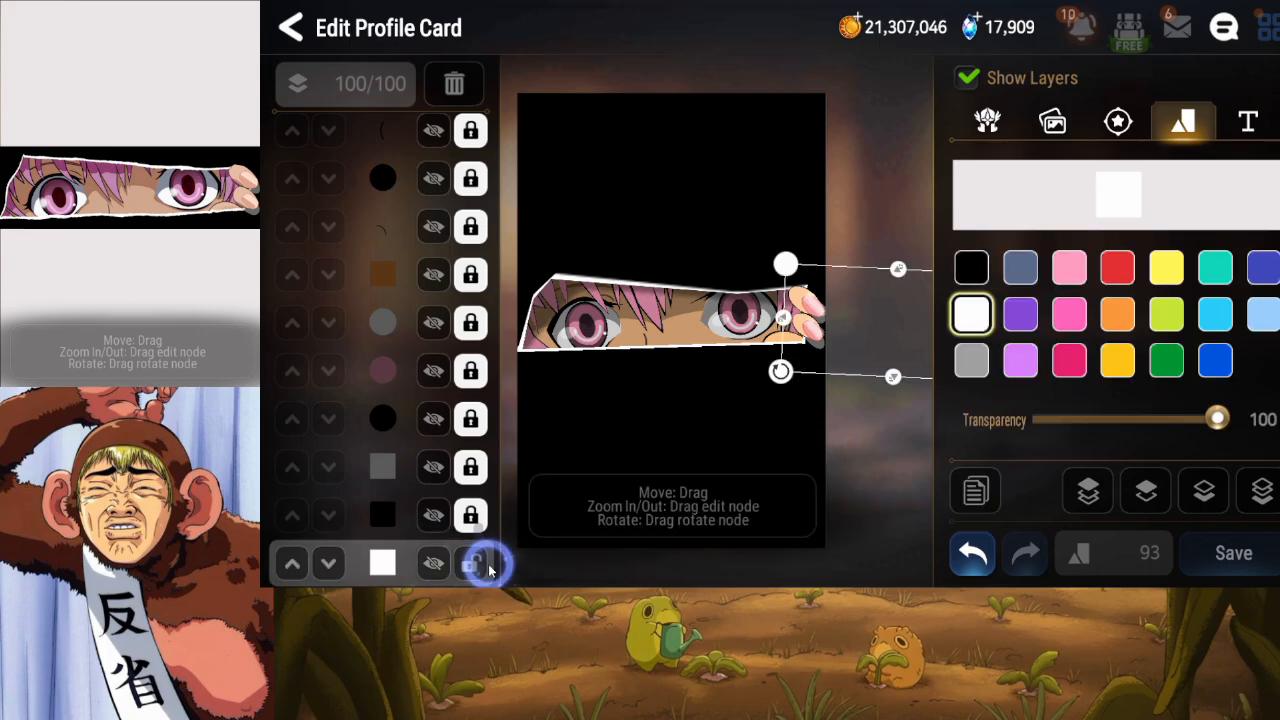
pyautogui.click(472, 564)
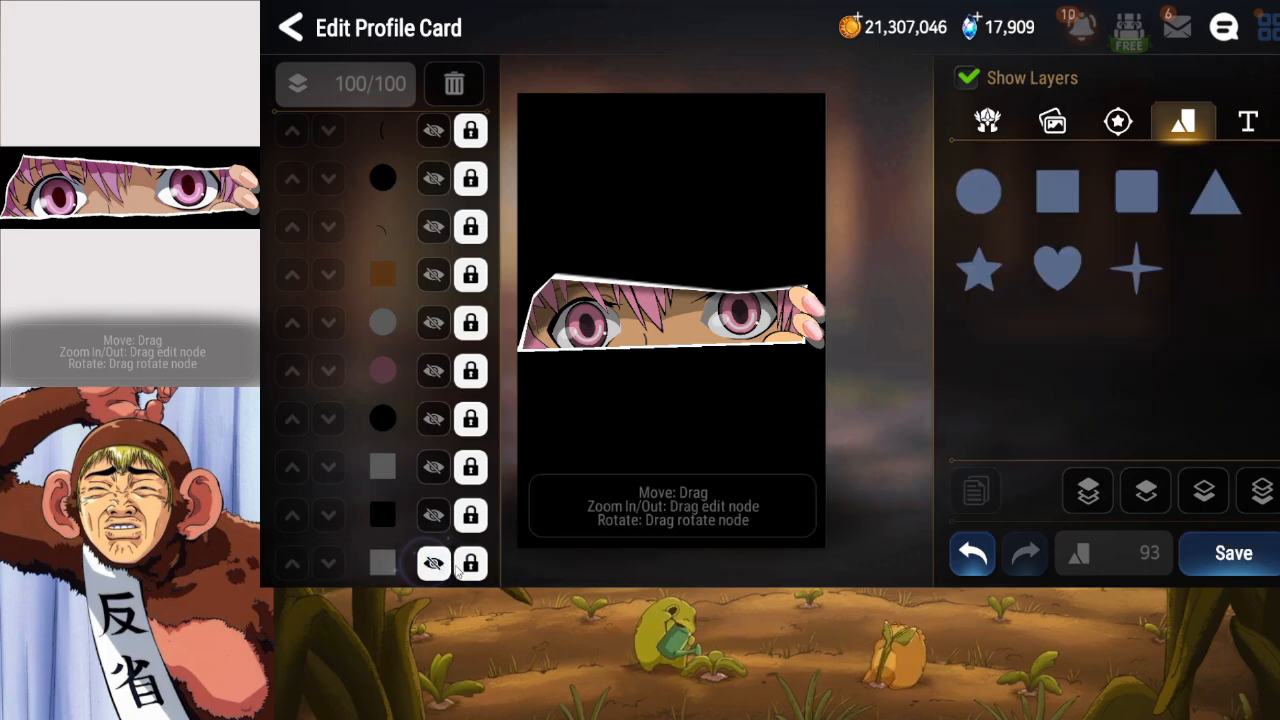
pyautogui.click(468, 564)
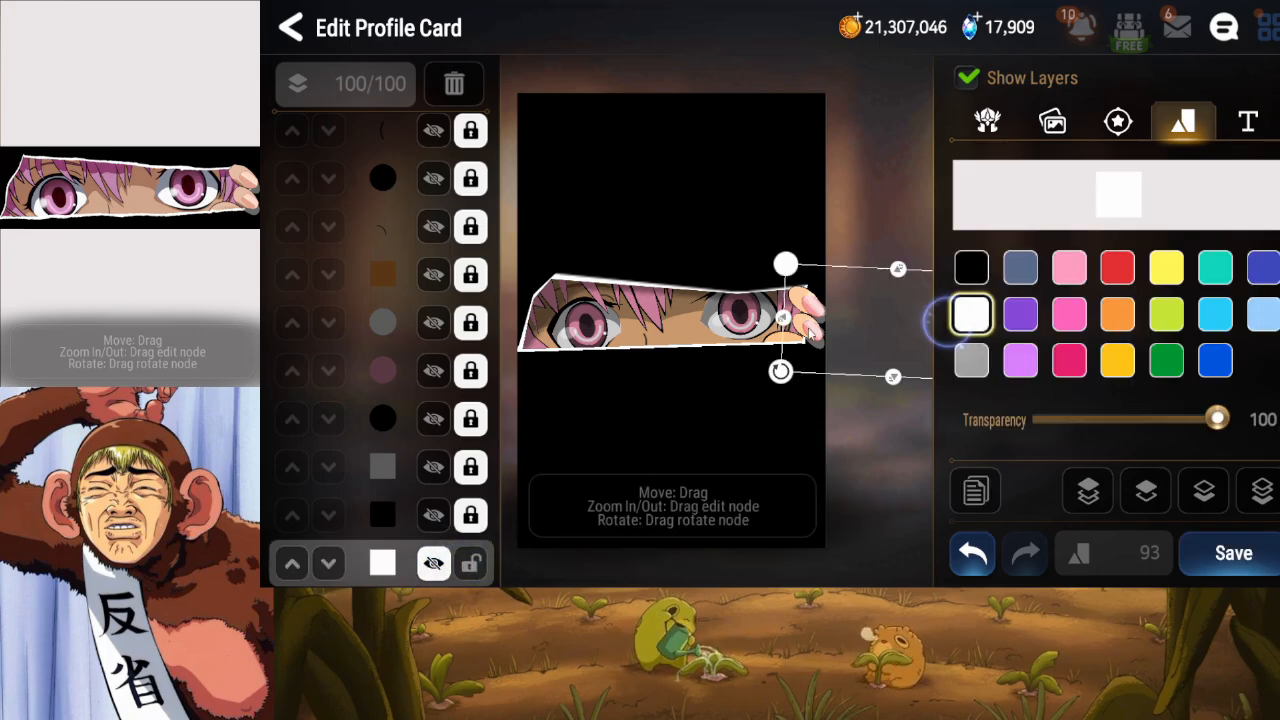
pyautogui.moveTo(851, 309); pyautogui.dragTo(665, 362)
pyautogui.click(454, 84)
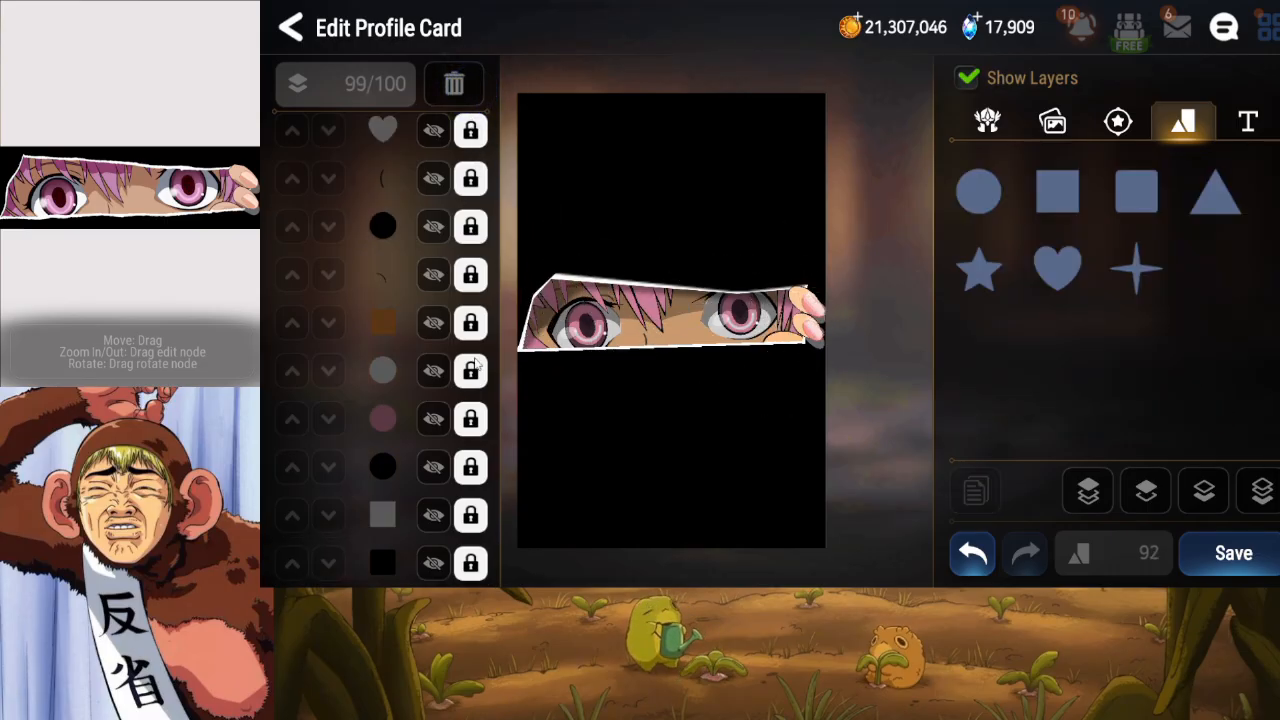
# Toggle the visibility of the lowest white square and black square layers to check what each contributes.
pyautogui.click(420, 510)
pyautogui.click(422, 510)
pyautogui.click(425, 515)
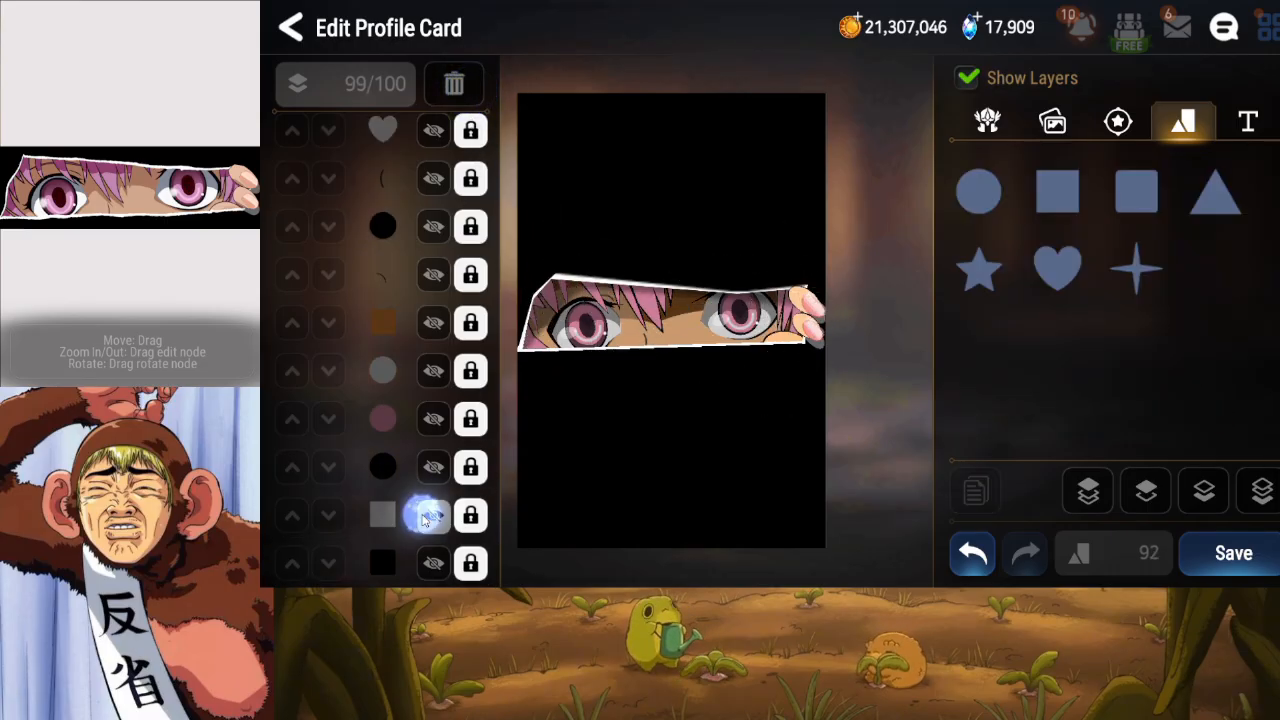
pyautogui.click(432, 572)
pyautogui.click(432, 570)
pyautogui.click(433, 515)
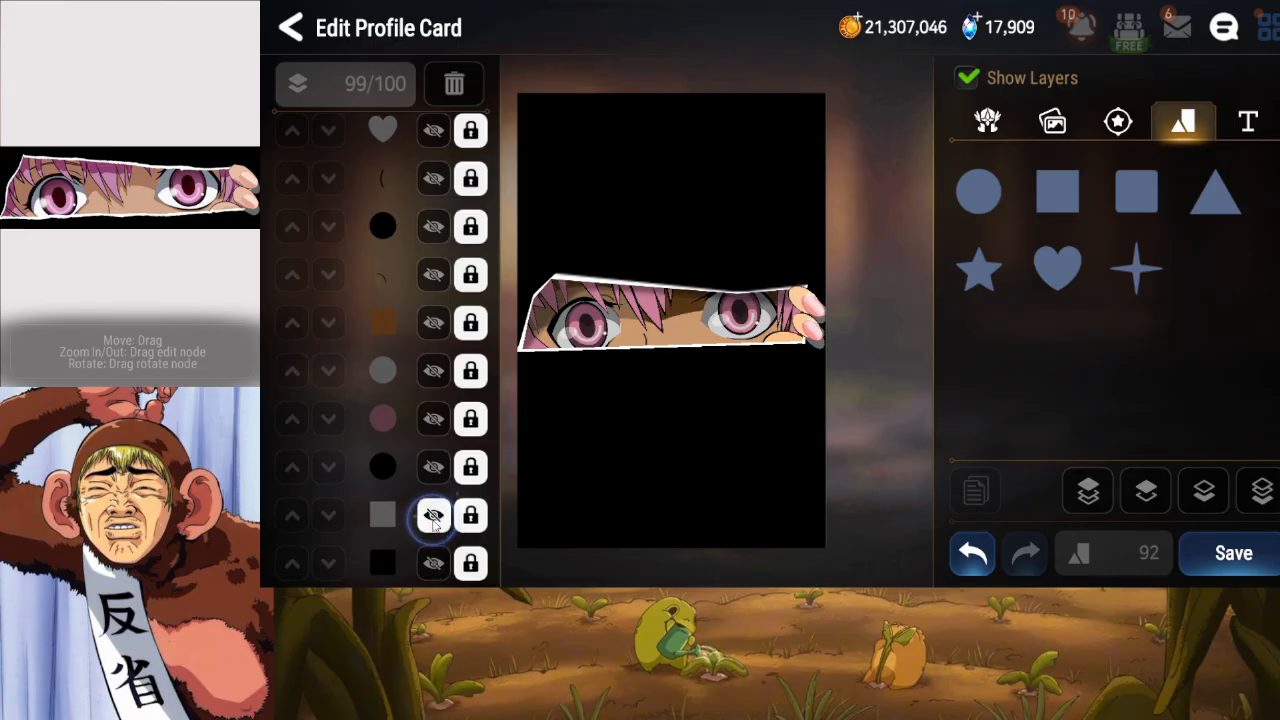
pyautogui.click(433, 515)
pyautogui.click(433, 515)
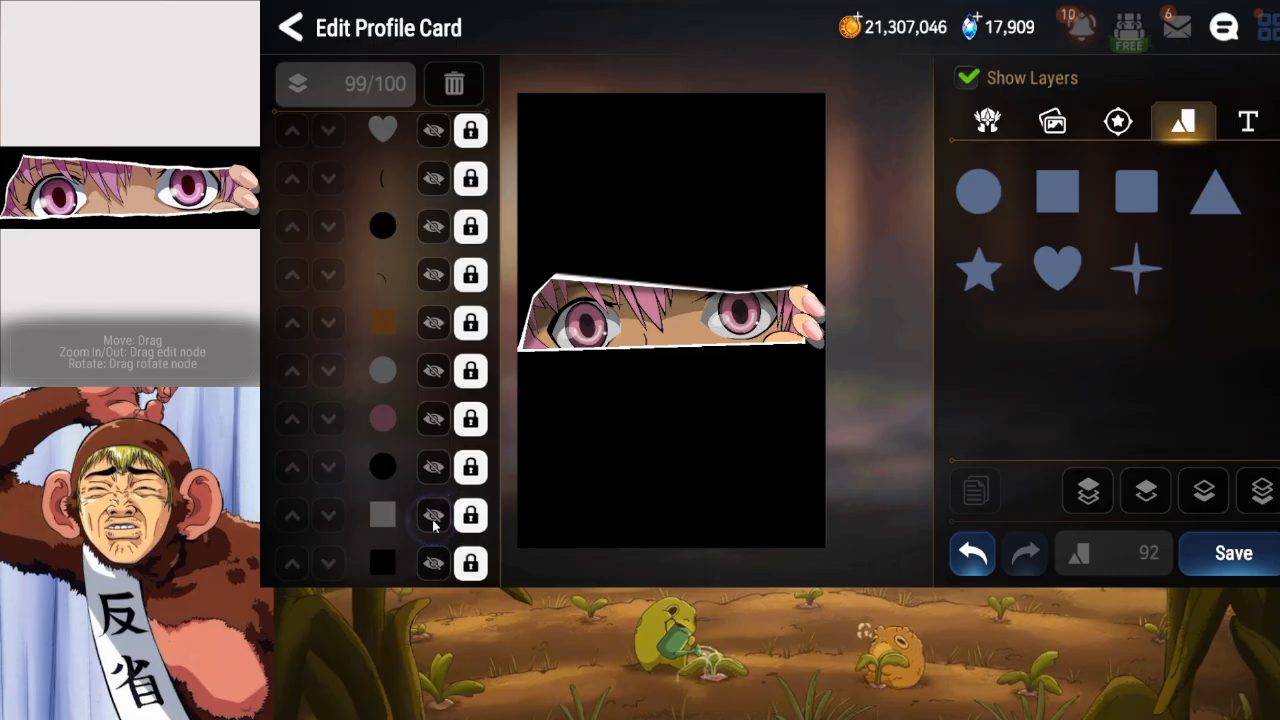
# Check the black and pink circles near the bottom of the layer order, then unlock and delete the pink circle.
pyautogui.click(433, 466)
pyautogui.click(433, 466)
pyautogui.click(433, 418)
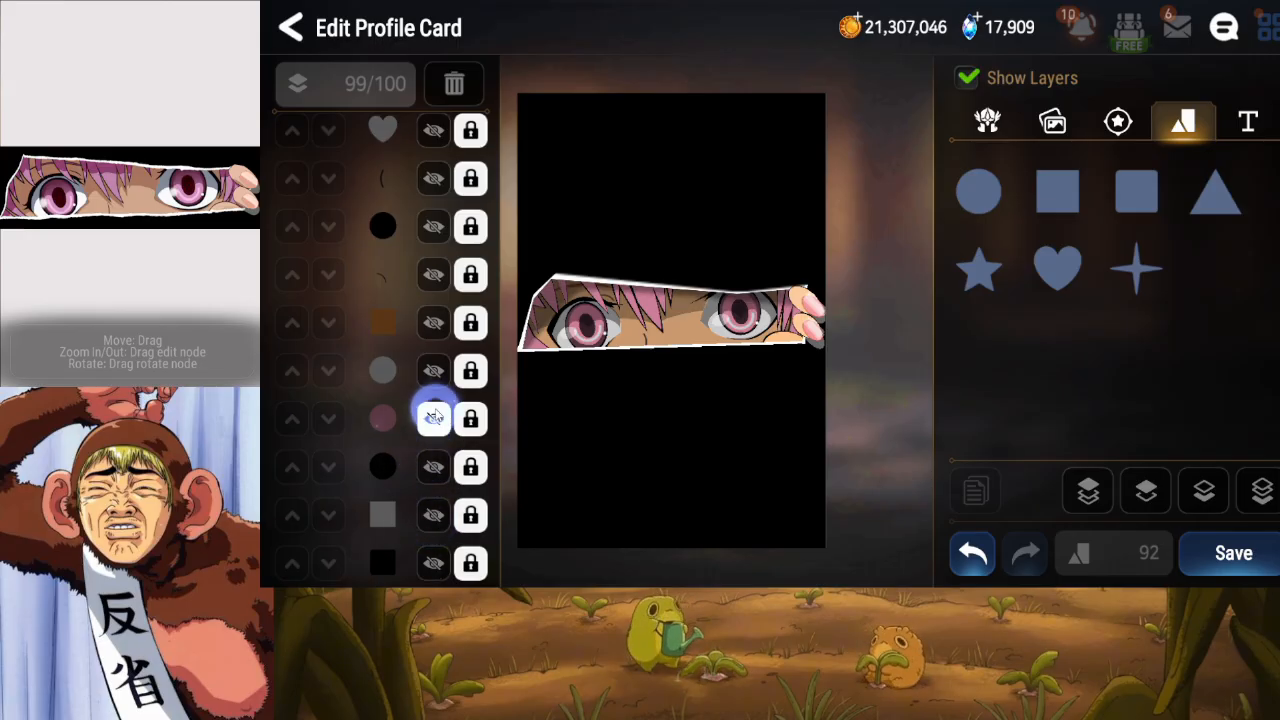
pyautogui.click(436, 414)
pyautogui.click(436, 414)
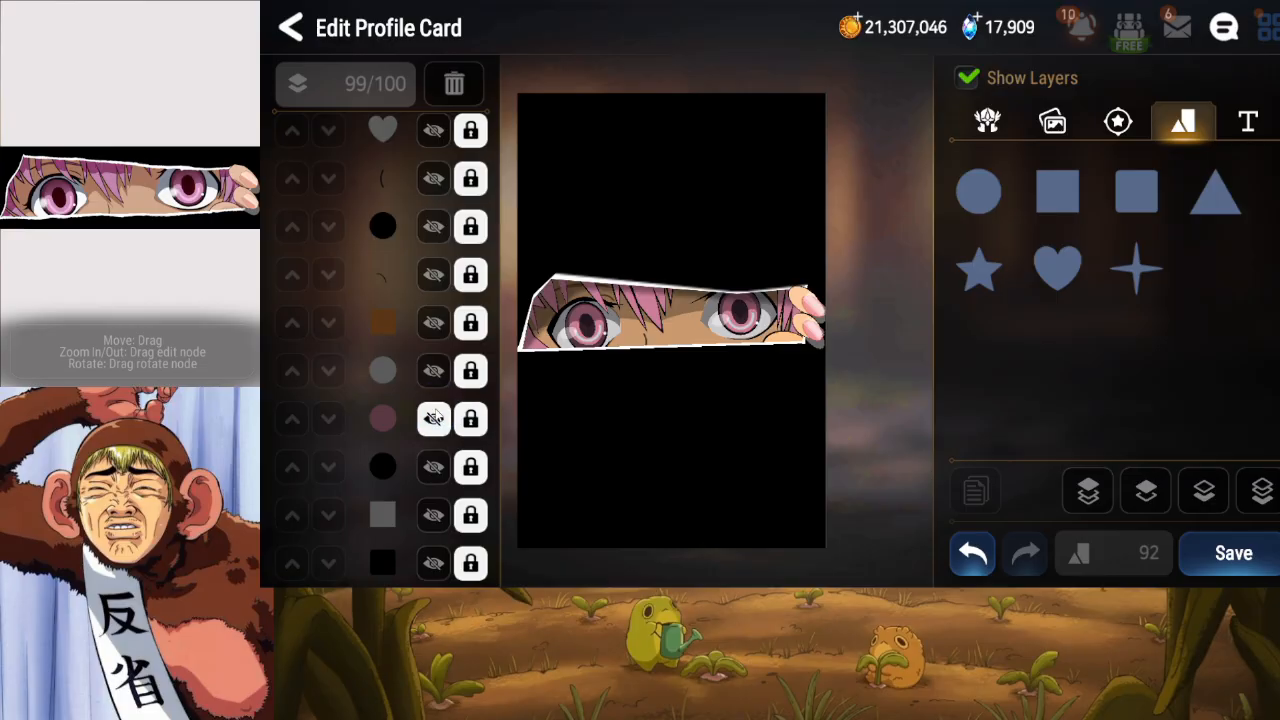
pyautogui.click(484, 428)
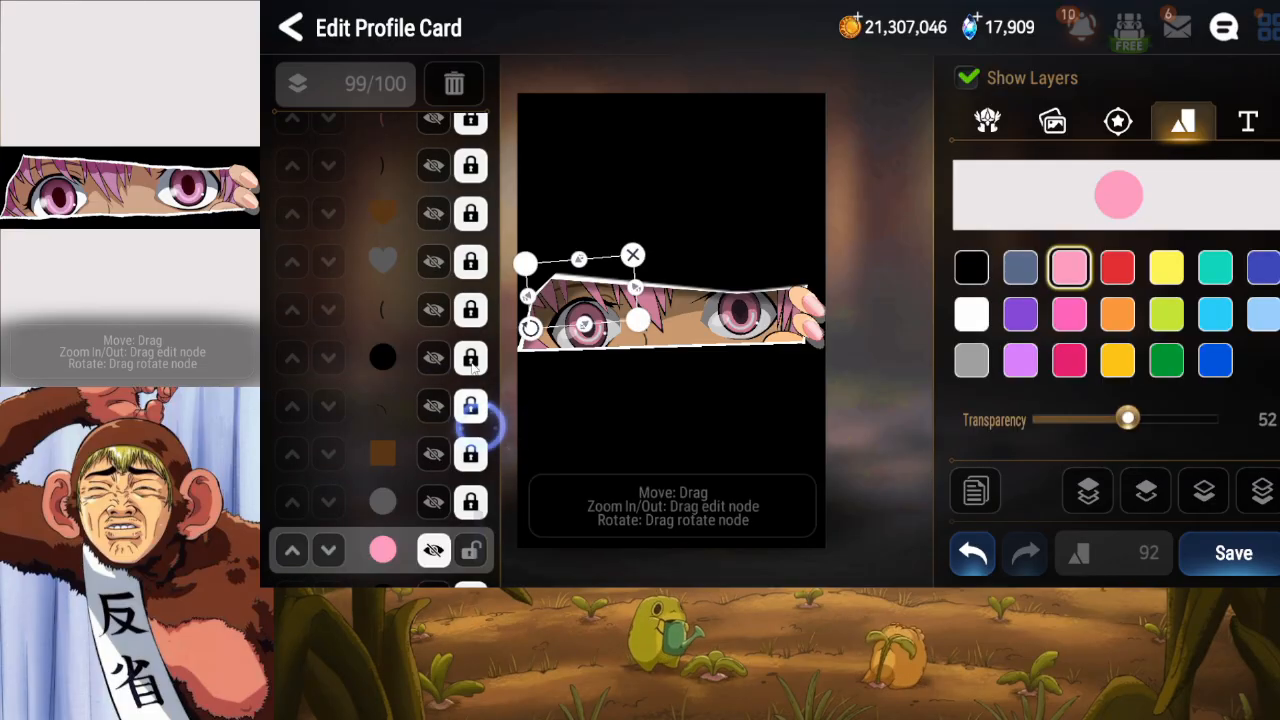
pyautogui.click(452, 80)
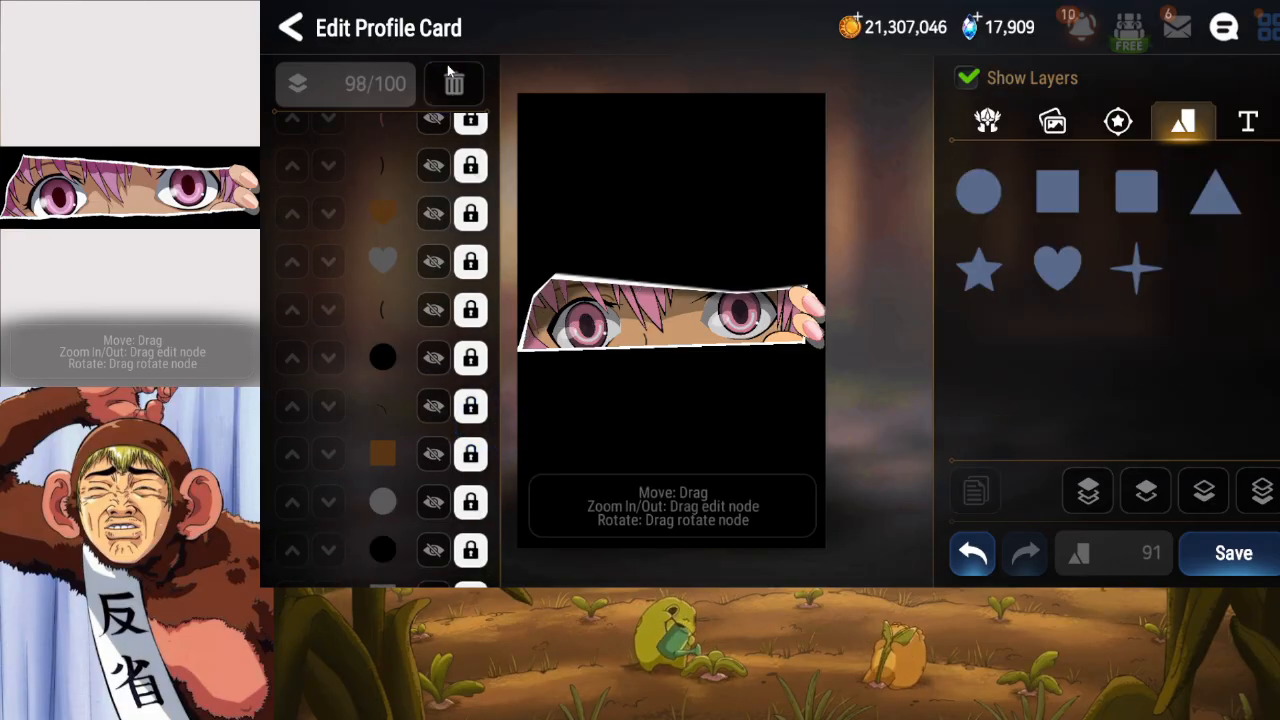
# Toggle the visibility of the orange square and the thin arc layer above it to check their effect.
pyautogui.click(434, 449)
pyautogui.click(434, 449)
pyautogui.click(427, 399)
pyautogui.click(427, 399)
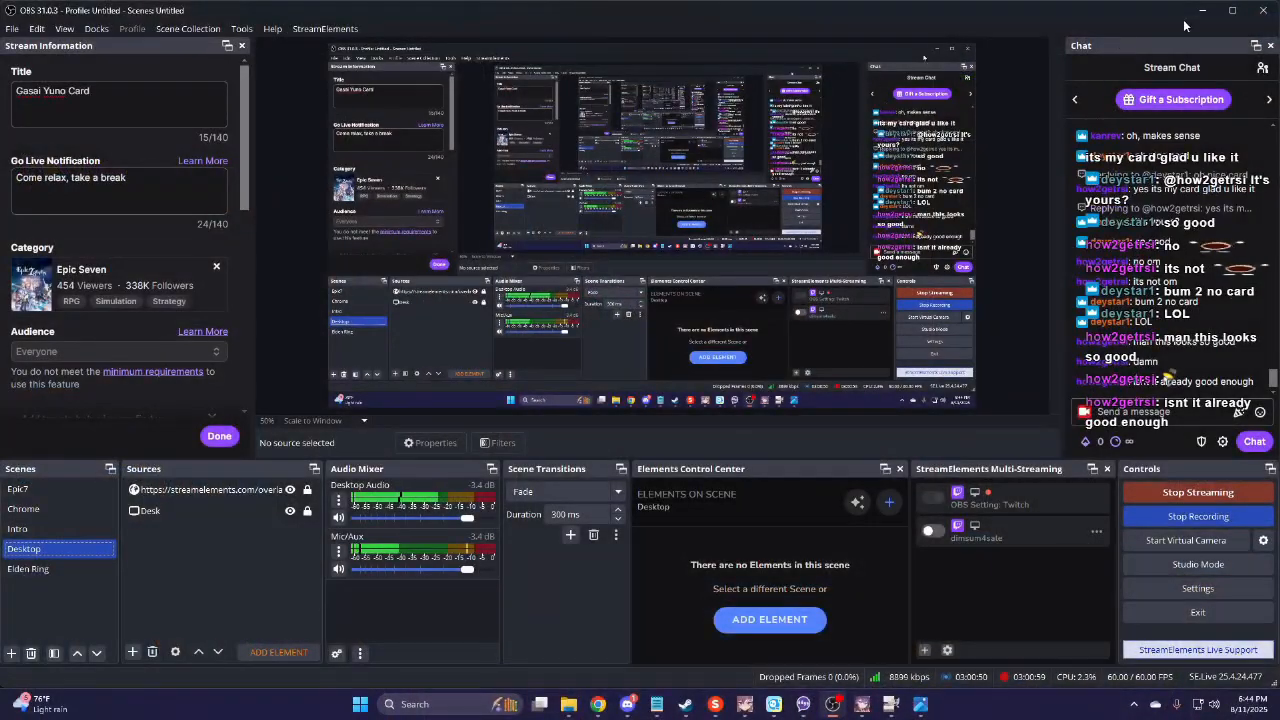
# Switch to the Twitch page in the browser and copy the text お休み from the stream chat.
pyautogui.hotkey('alt', 'Tab')
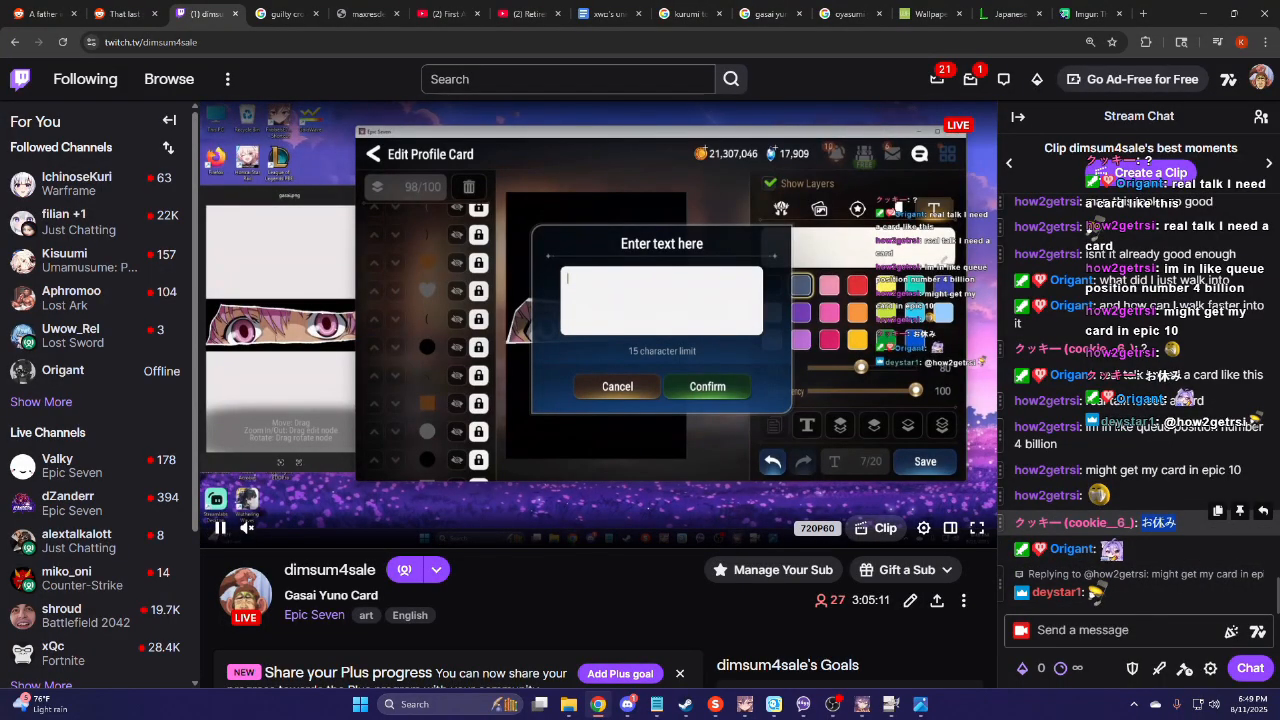
pyautogui.rightClick(1161, 528)
pyautogui.click(1044, 545)
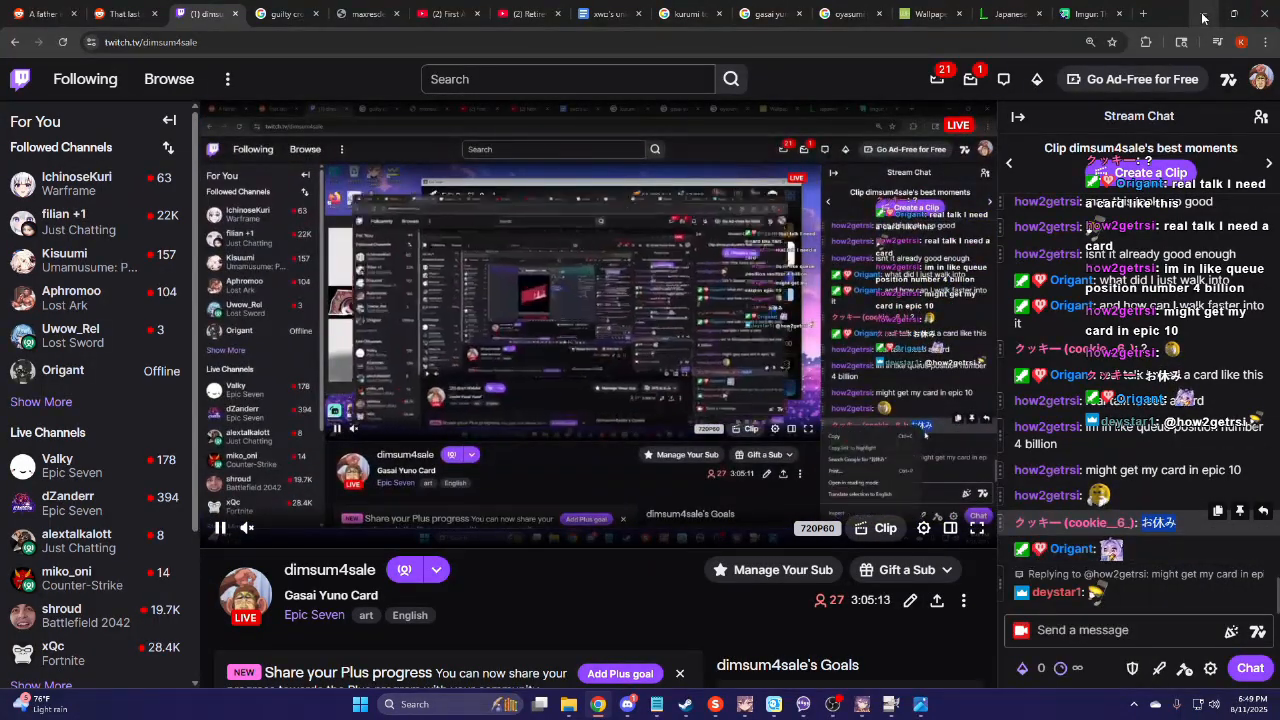
# Switch back to Epic Seven, add the text お休み to the card and place it above the torn eye strip.
pyautogui.click(1203, 18)
pyautogui.write('お休み')
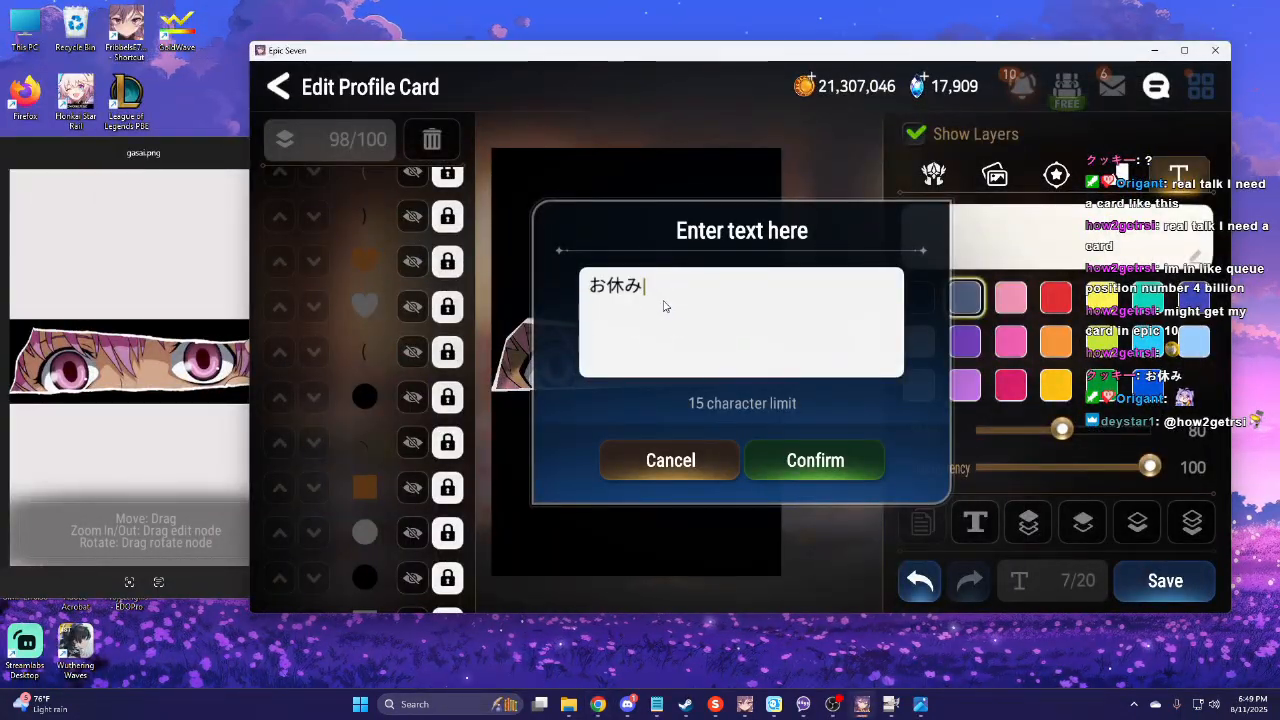
pyautogui.click(825, 464)
pyautogui.moveTo(620, 400); pyautogui.dragTo(688, 238)
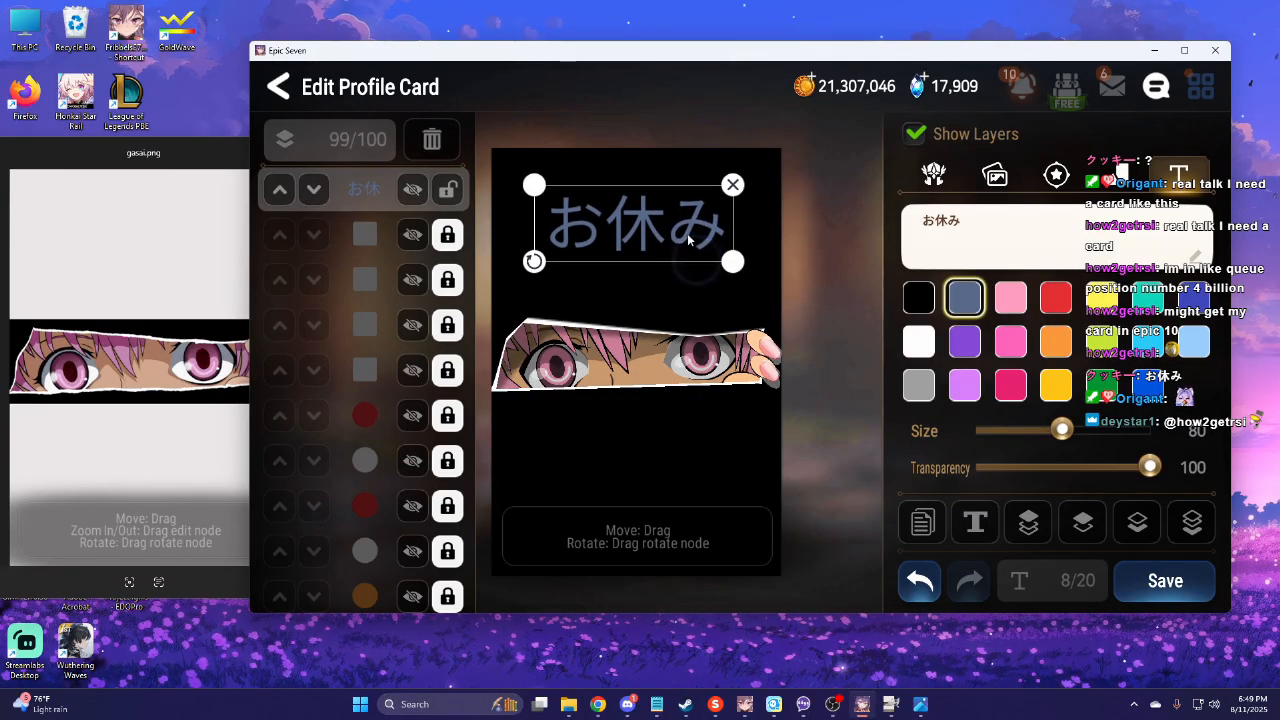
# Change the wording of the text layer to お休み~.
pyautogui.click(688, 238)
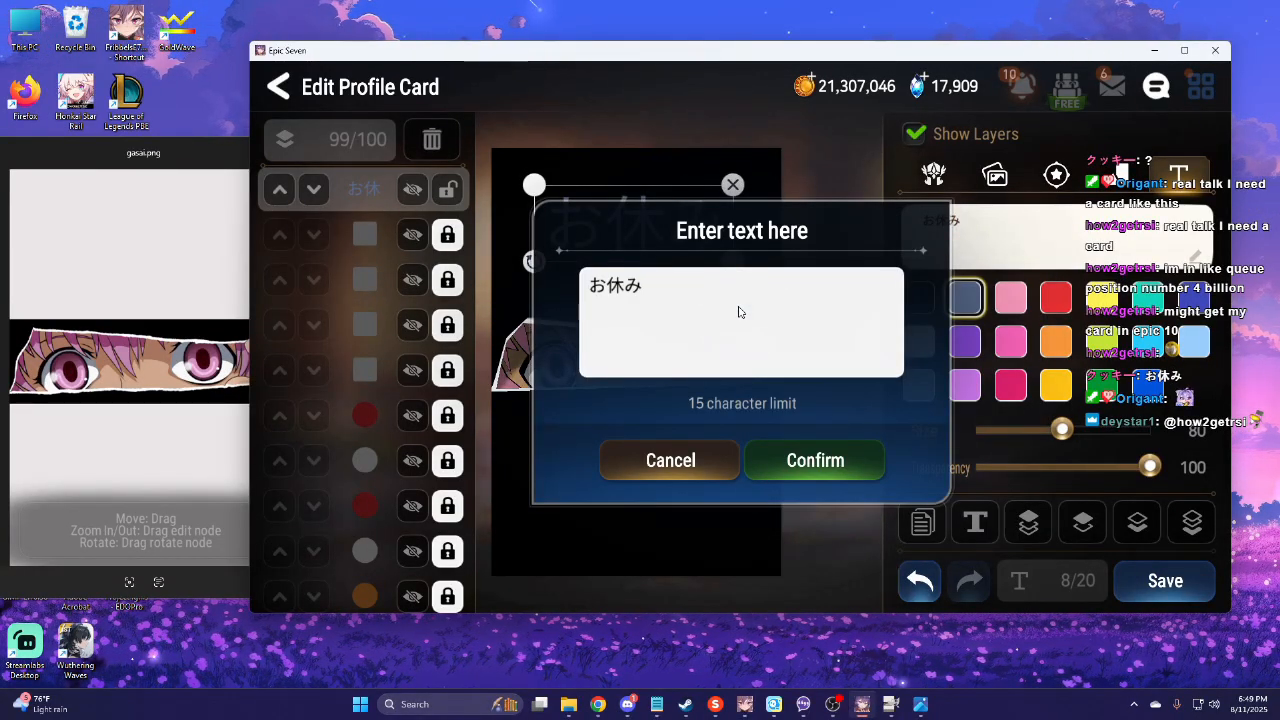
pyautogui.press('Escape')
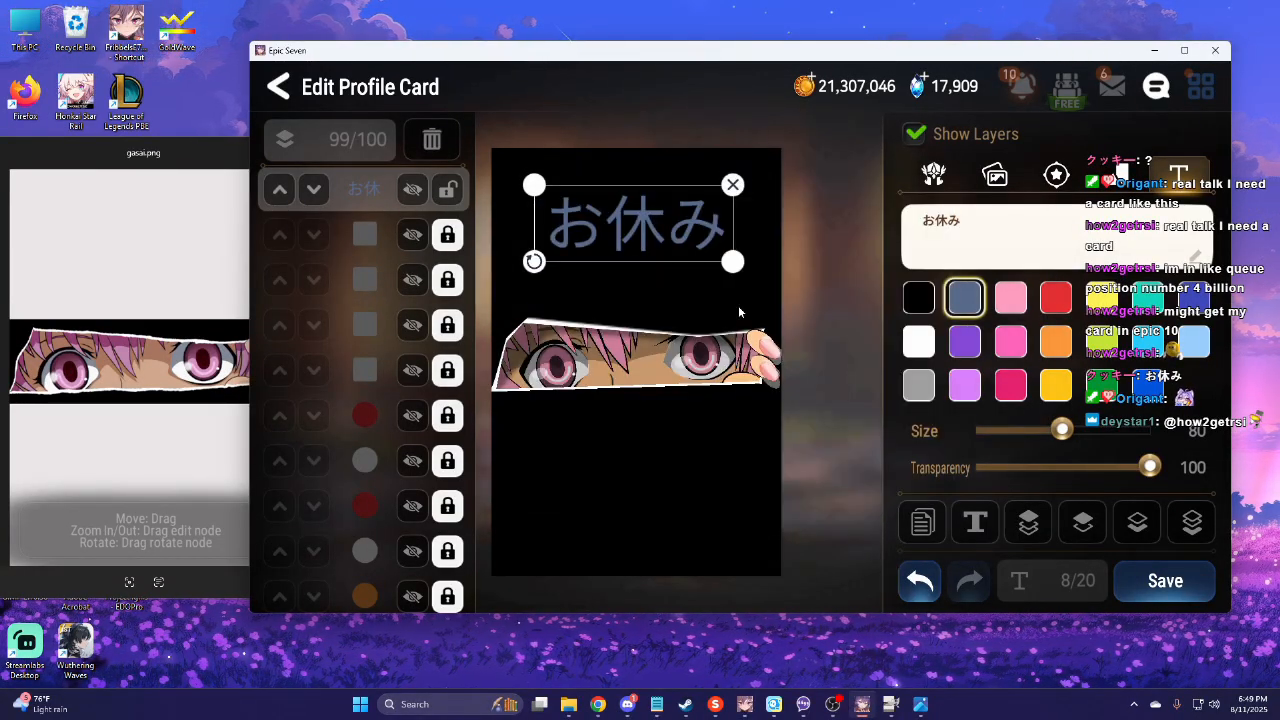
pyautogui.click(1037, 244)
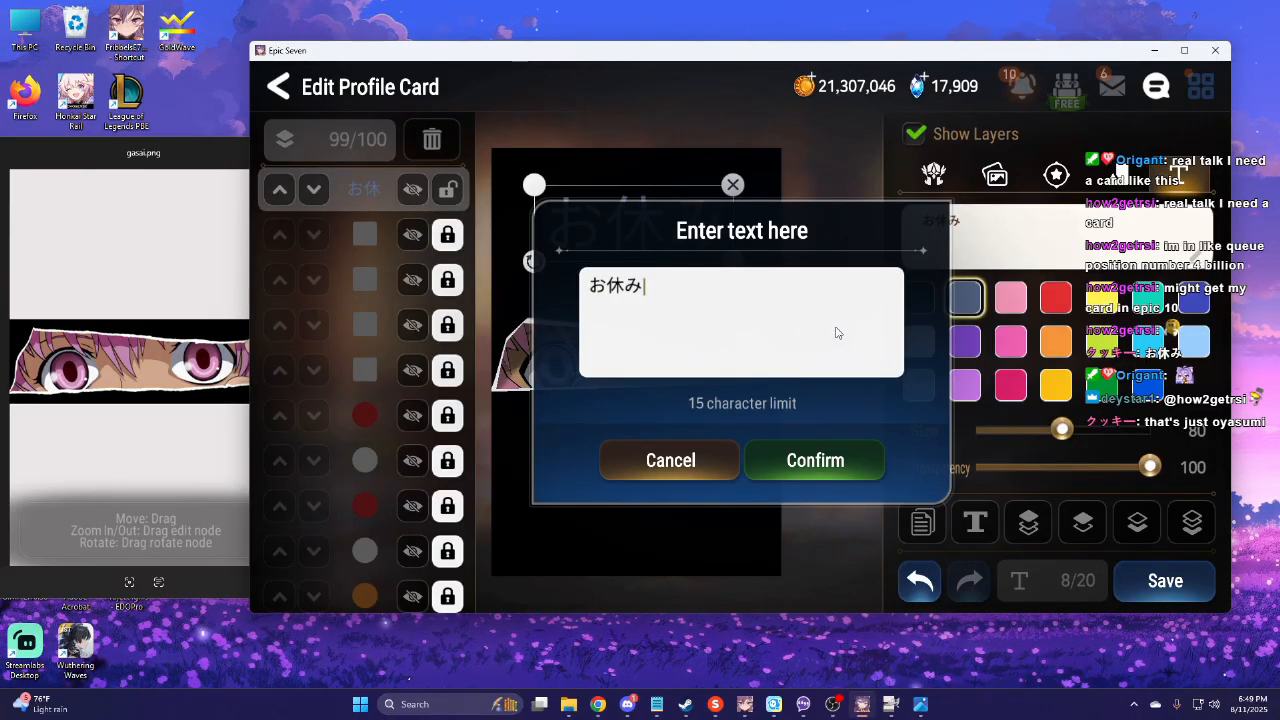
pyautogui.click(824, 450)
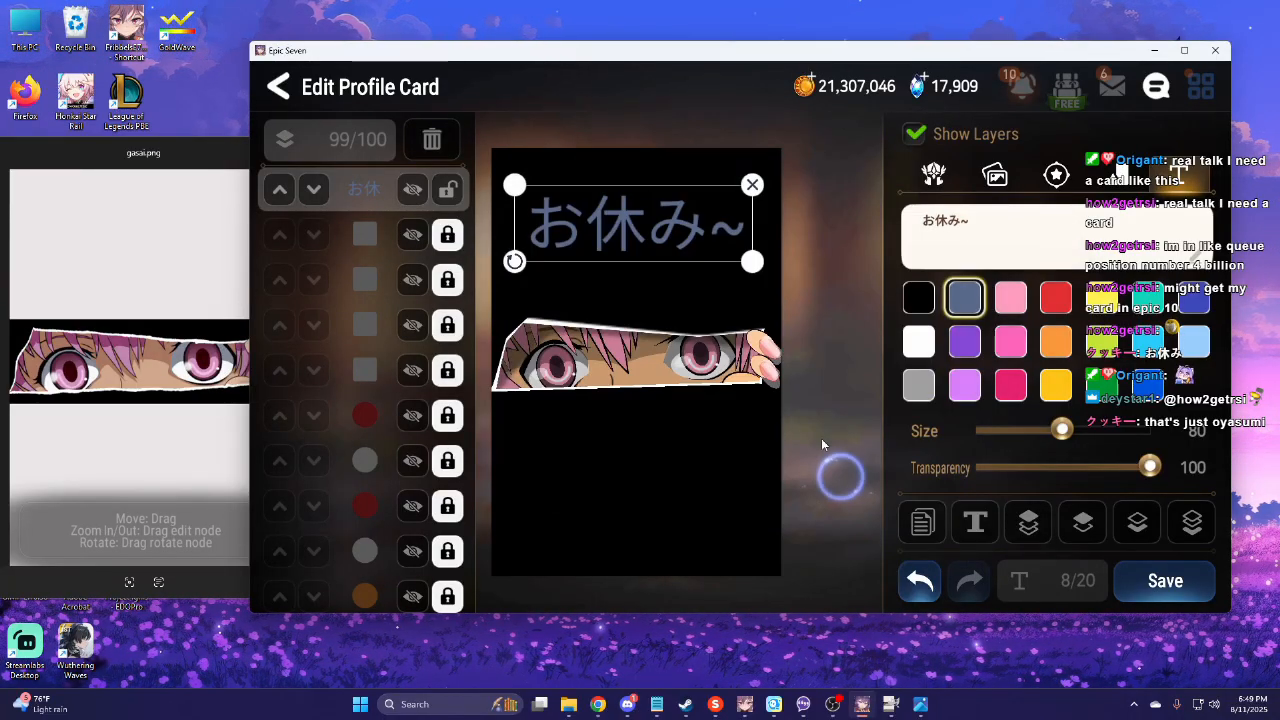
# Make the text white at size 66, centre it above the eye strip and lock its layer.
pyautogui.click(919, 340)
pyautogui.moveTo(1062, 430); pyautogui.dragTo(1045, 437)
pyautogui.moveTo(671, 248); pyautogui.dragTo(683, 240)
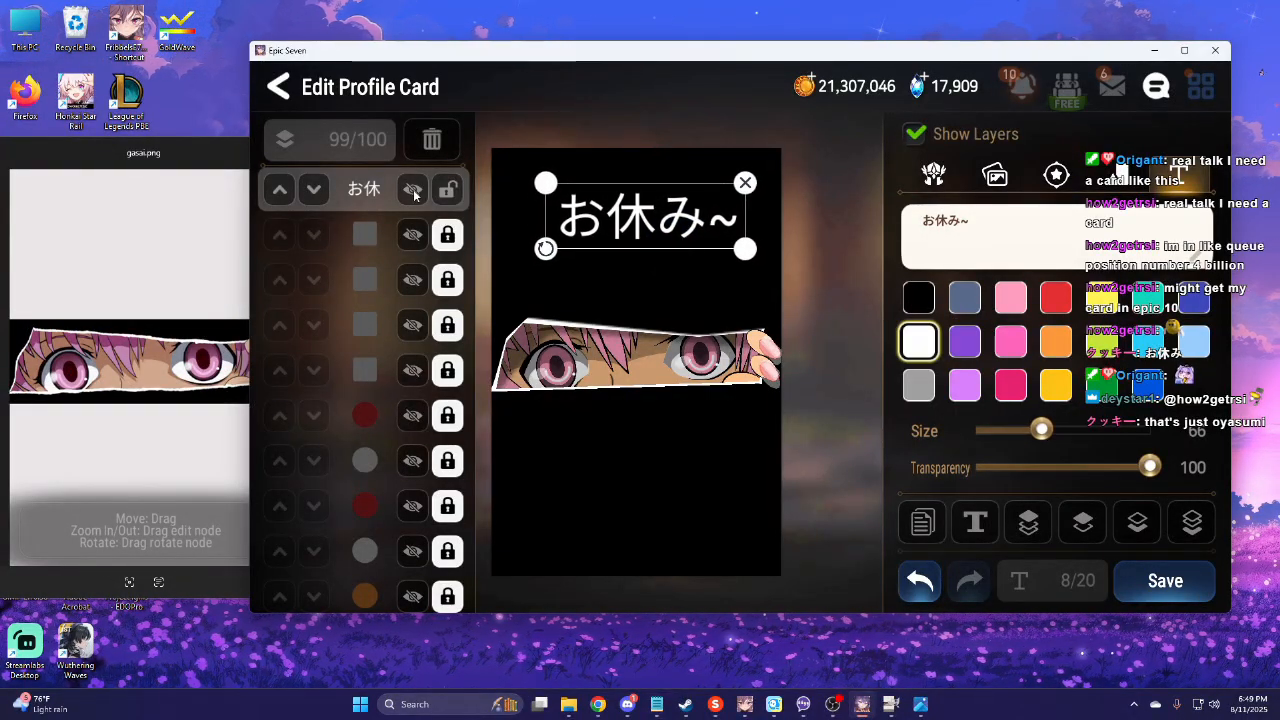
pyautogui.click(447, 189)
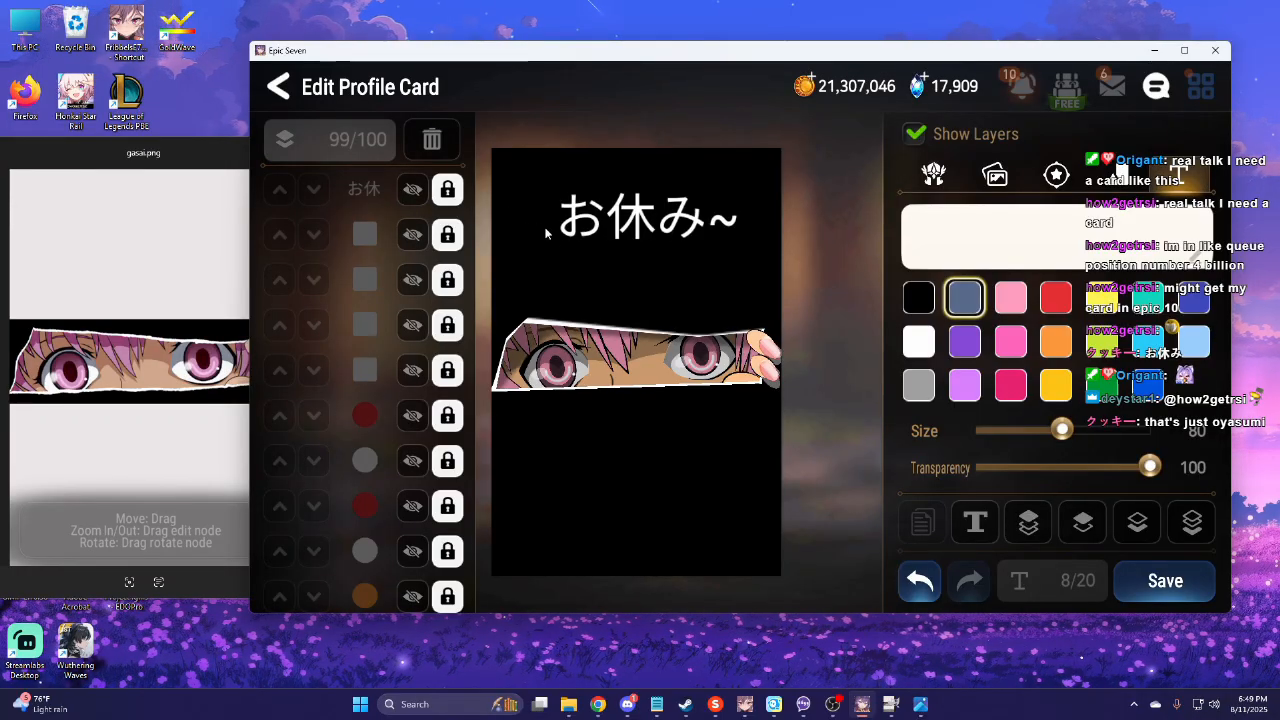
# Save the profile card with the new text.
pyautogui.click(977, 260)
pyautogui.click(960, 252)
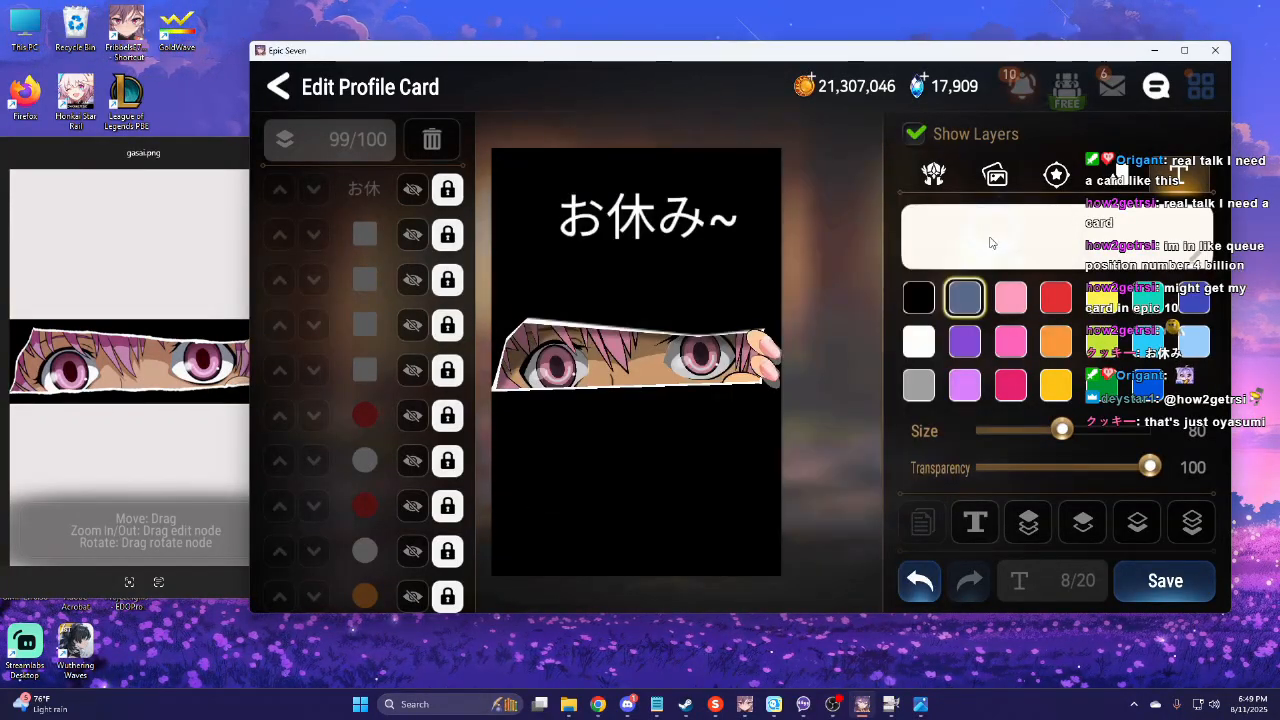
pyautogui.click(958, 252)
pyautogui.click(962, 252)
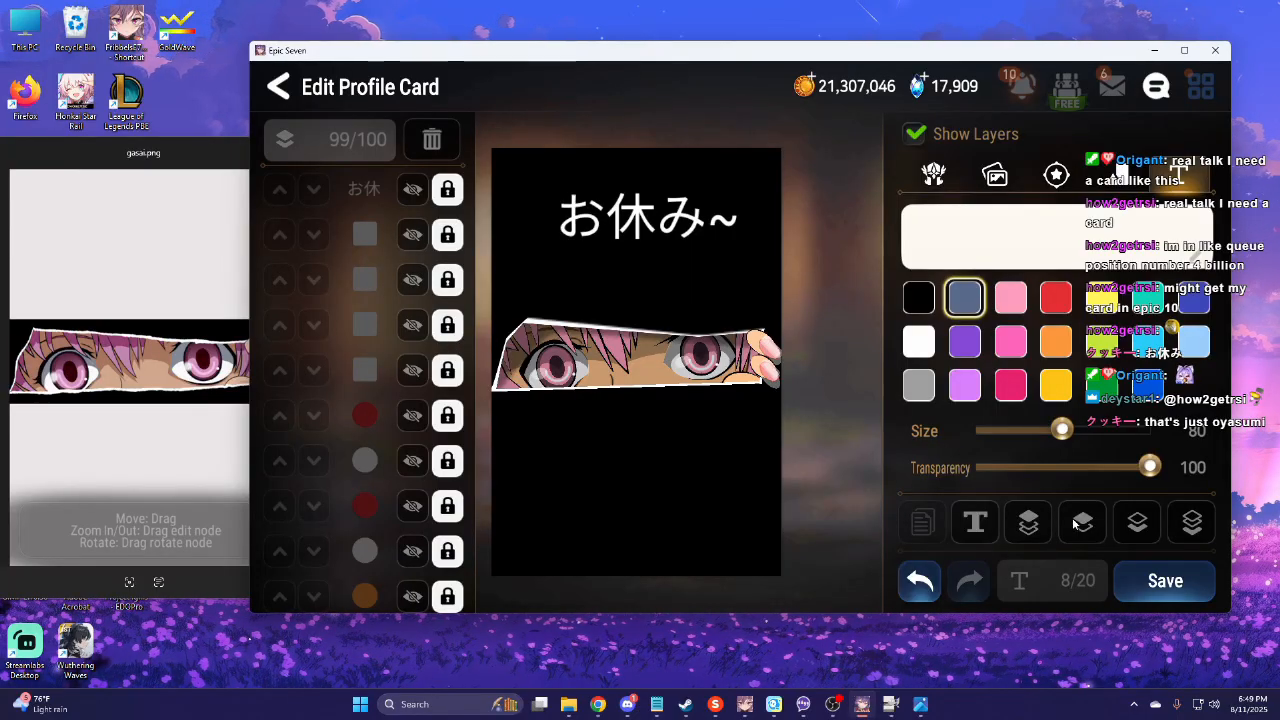
pyautogui.click(1181, 591)
# Look through the background, emblem and hero collections for artwork to add to the card, checking the hero filter options.
pyautogui.click(1008, 178)
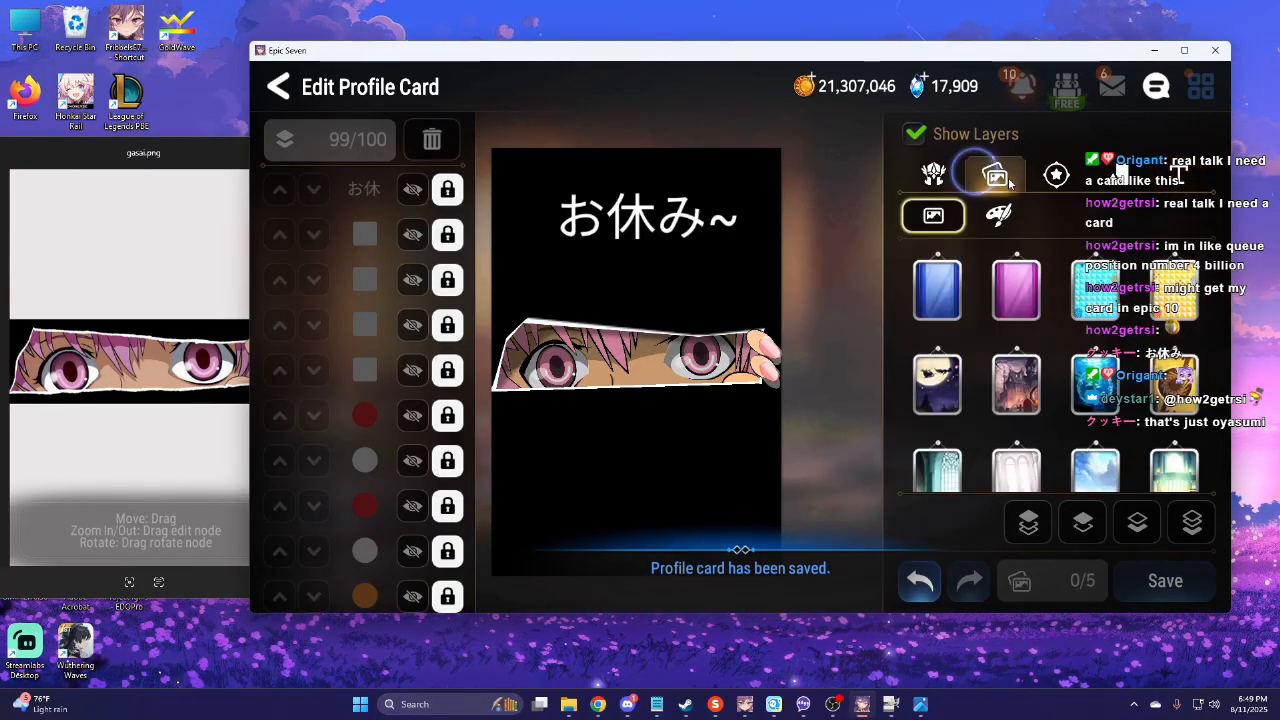
pyautogui.click(1056, 175)
pyautogui.click(933, 175)
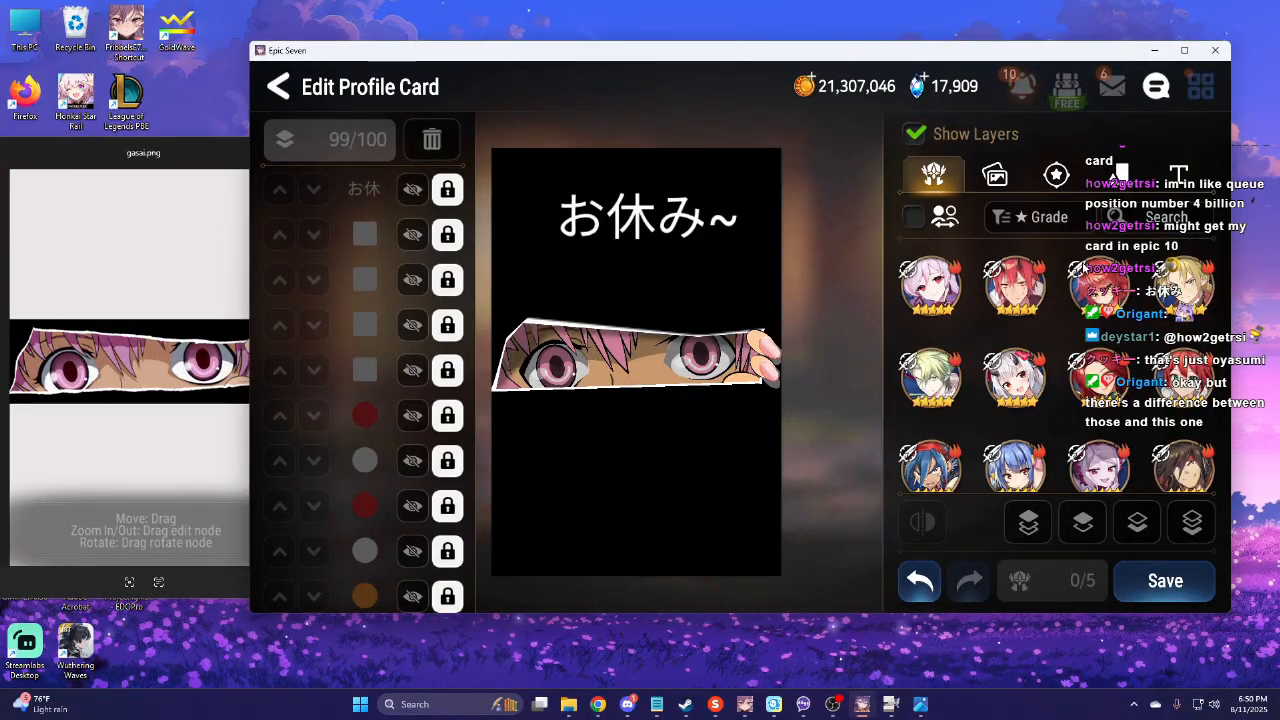
pyautogui.click(1040, 217)
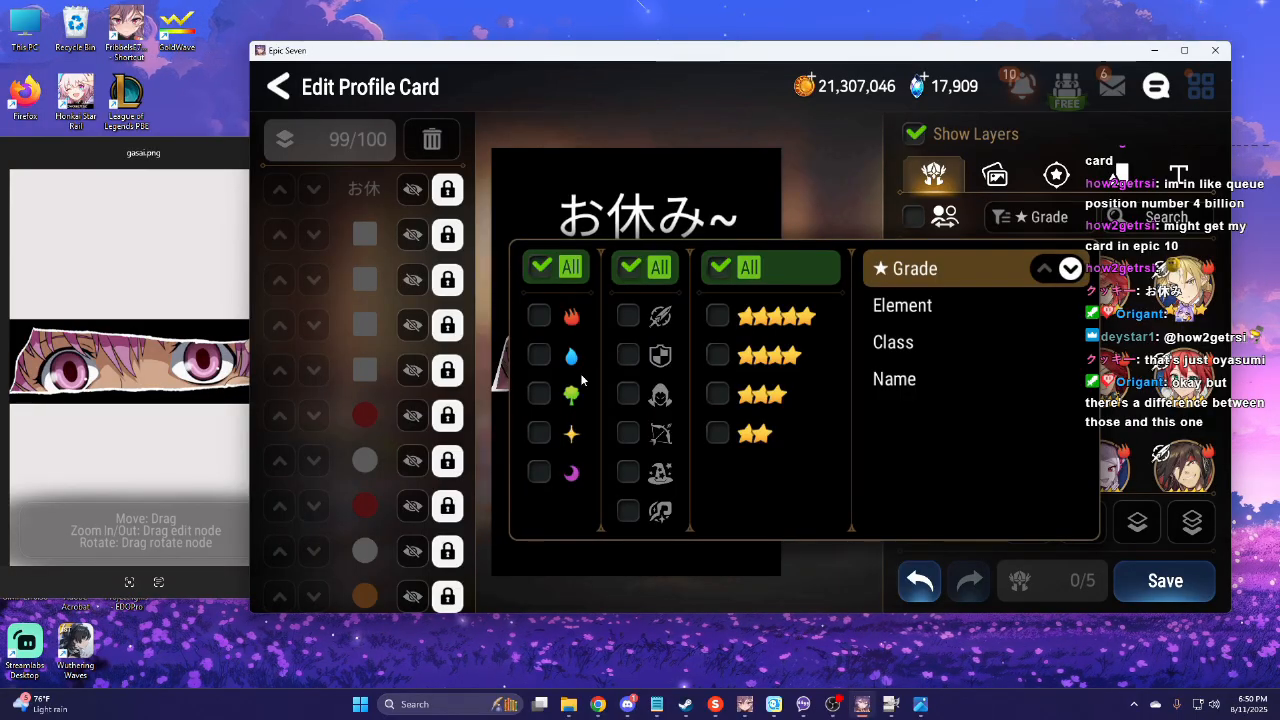
pyautogui.click(866, 208)
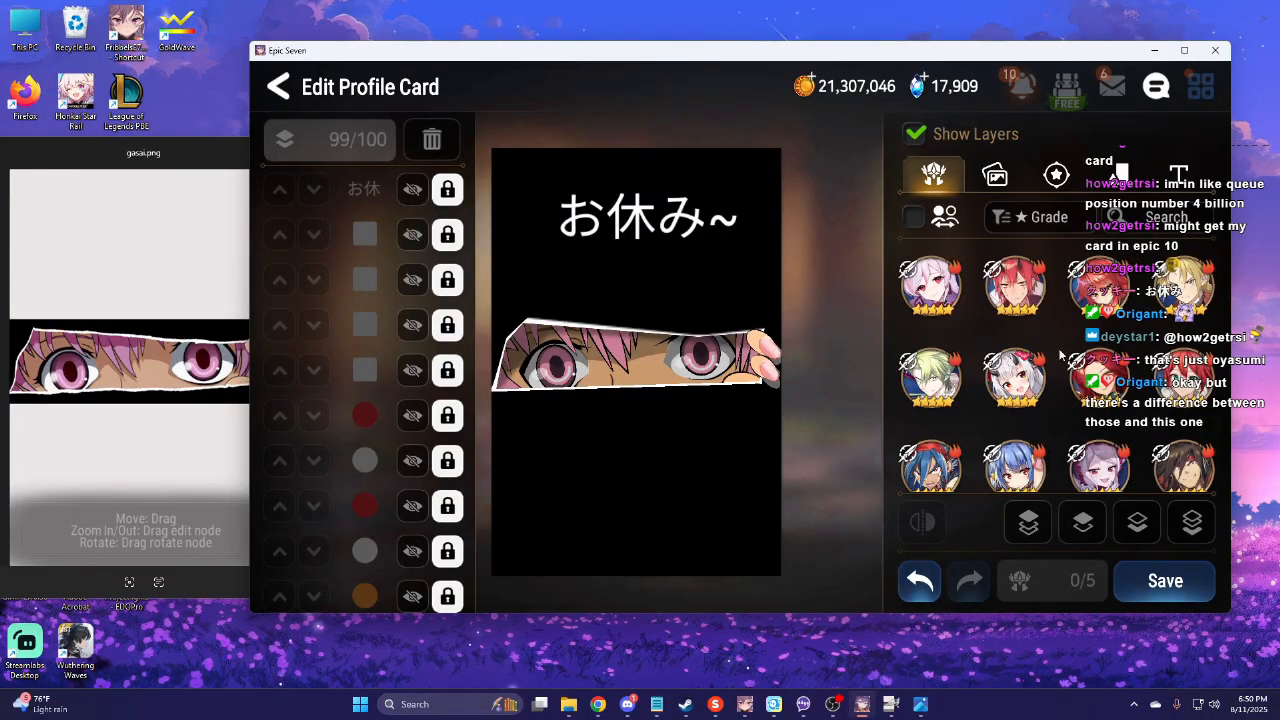
pyautogui.scroll(-3, 1068, 411)
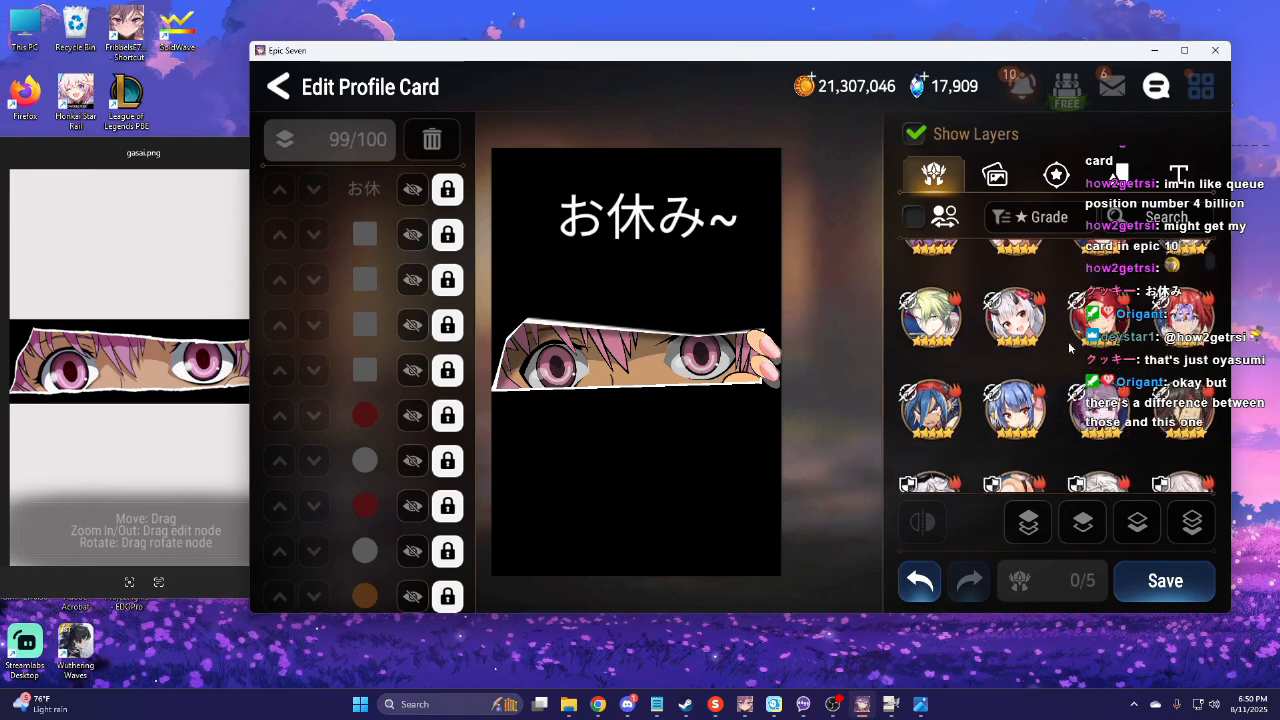
pyautogui.scroll(-5, 1056, 370)
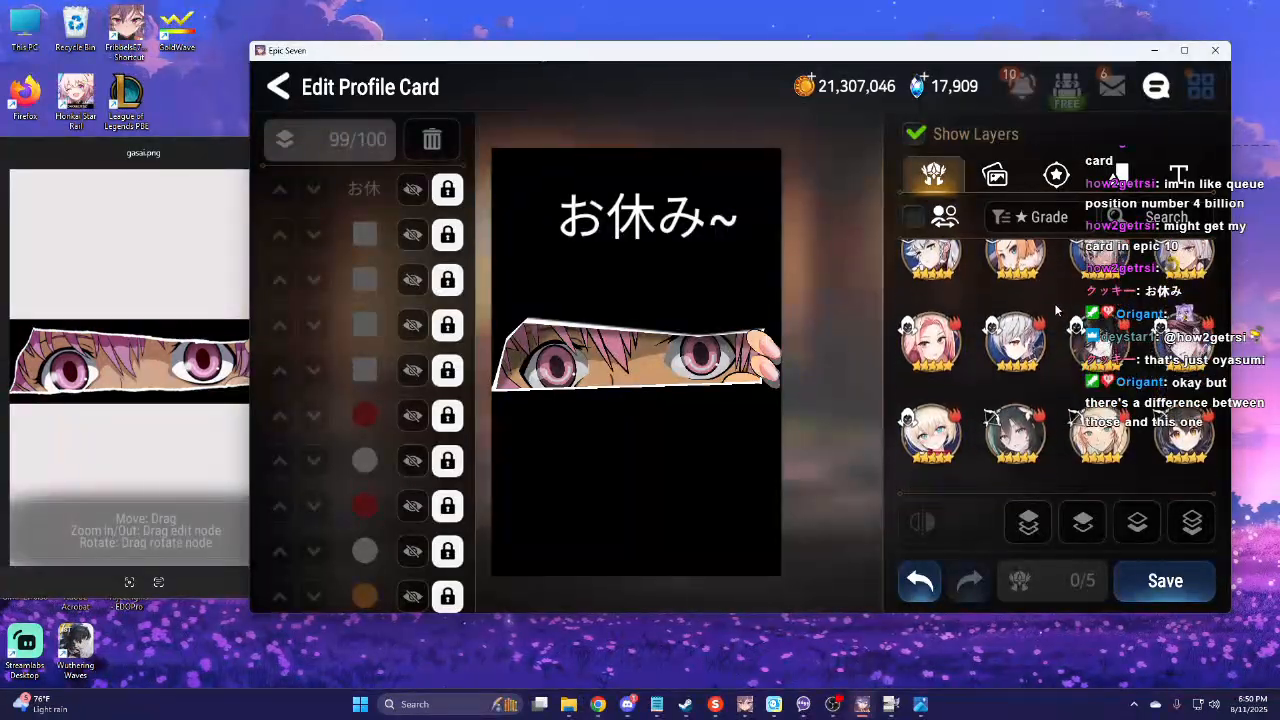
pyautogui.scroll(-3, 1054, 320)
pyautogui.moveTo(1043, 350); pyautogui.dragTo(1054, 250)
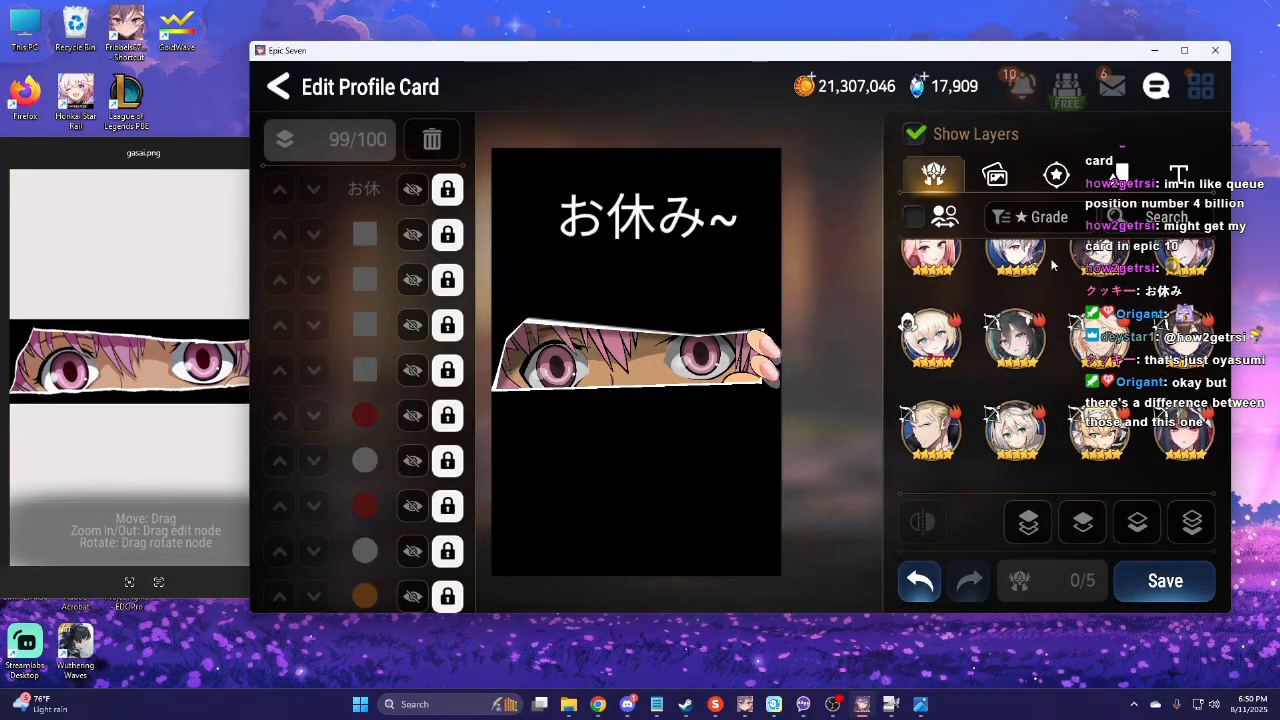
pyautogui.scroll(-3, 1052, 300)
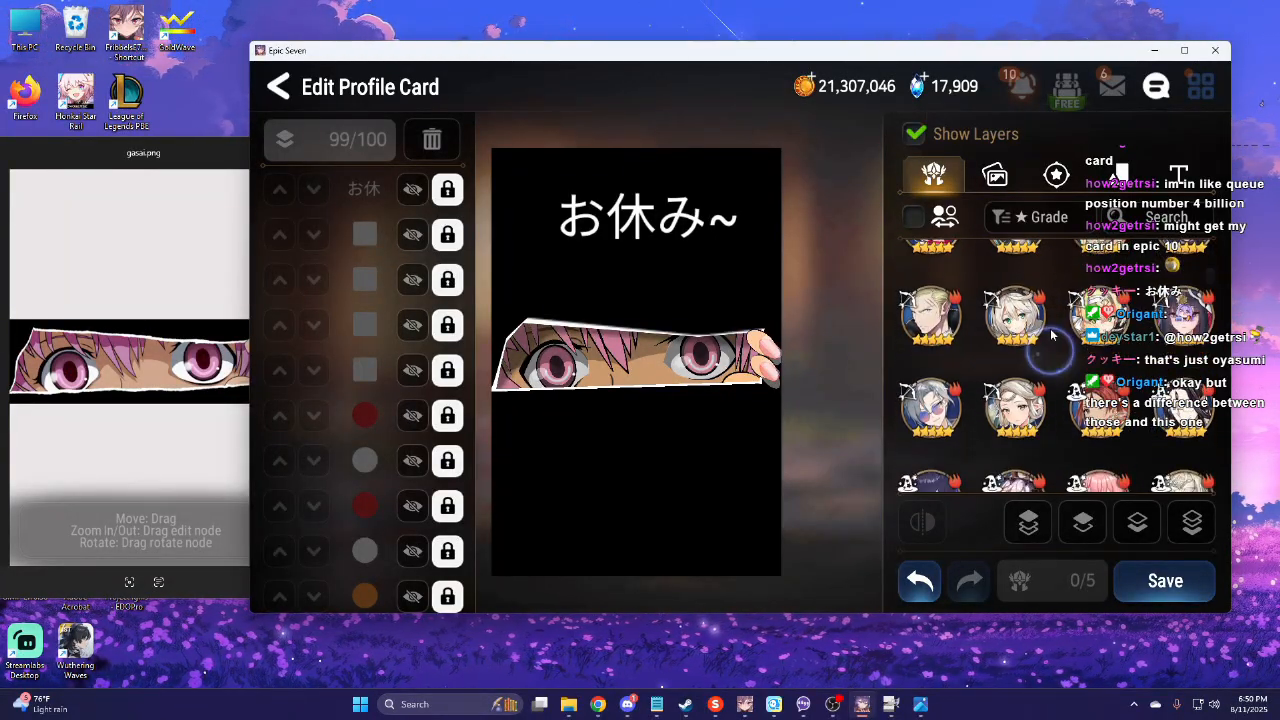
pyautogui.scroll(-3, 1051, 335)
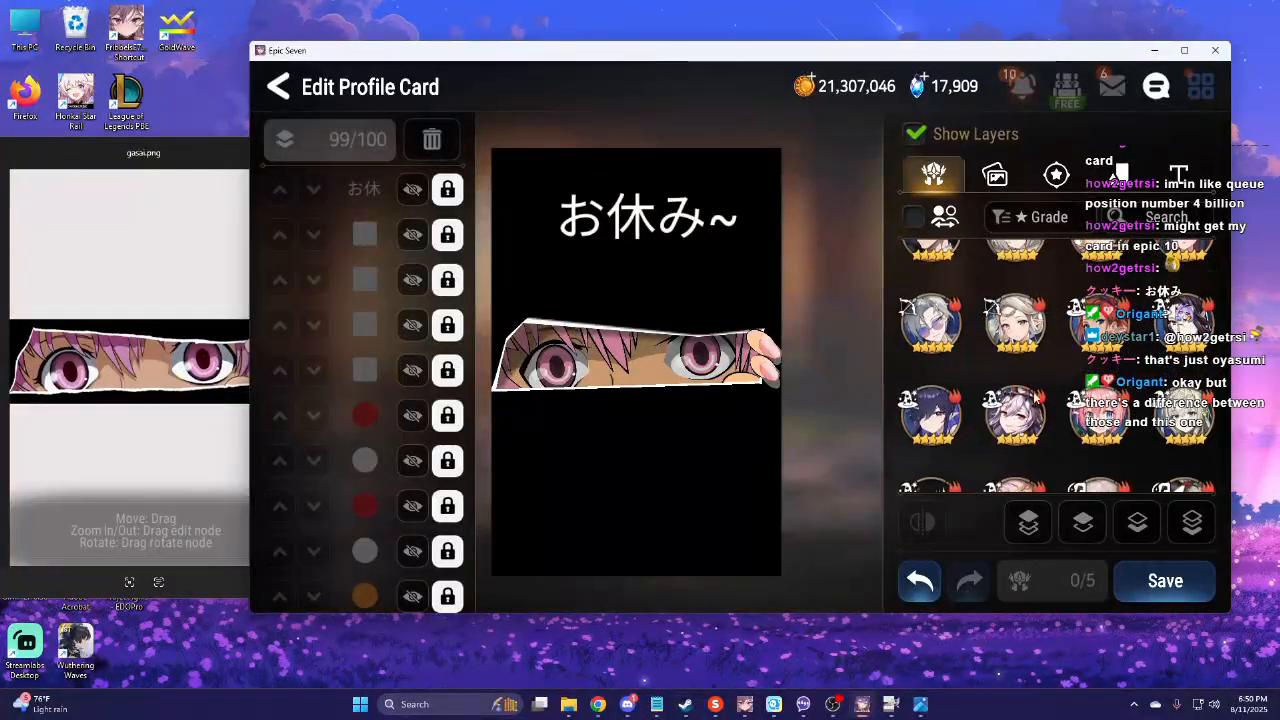
pyautogui.click(1030, 412)
pyautogui.moveTo(680, 411); pyautogui.dragTo(656, 400)
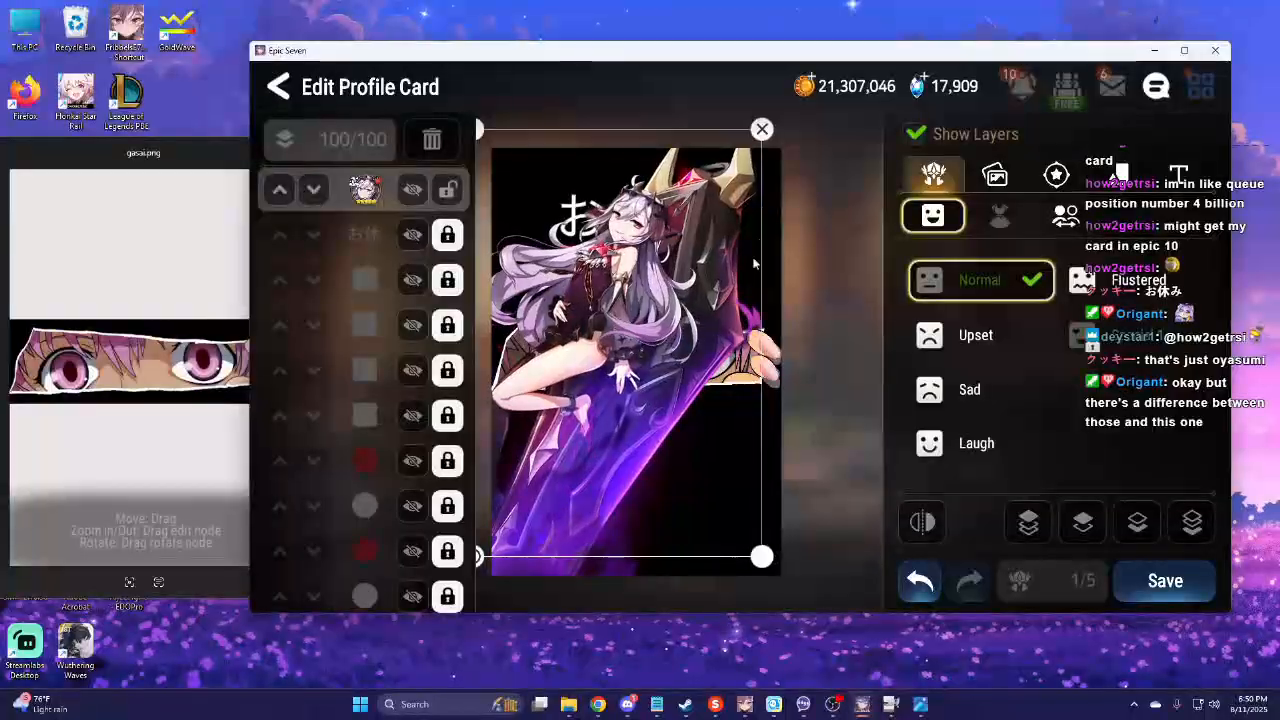
pyautogui.click(761, 130)
# Add the white-haired armoured hero, then enlarge and rotate it so its red and dark armour parts fill the area below the eye strip.
pyautogui.scroll(-5, 1050, 340)
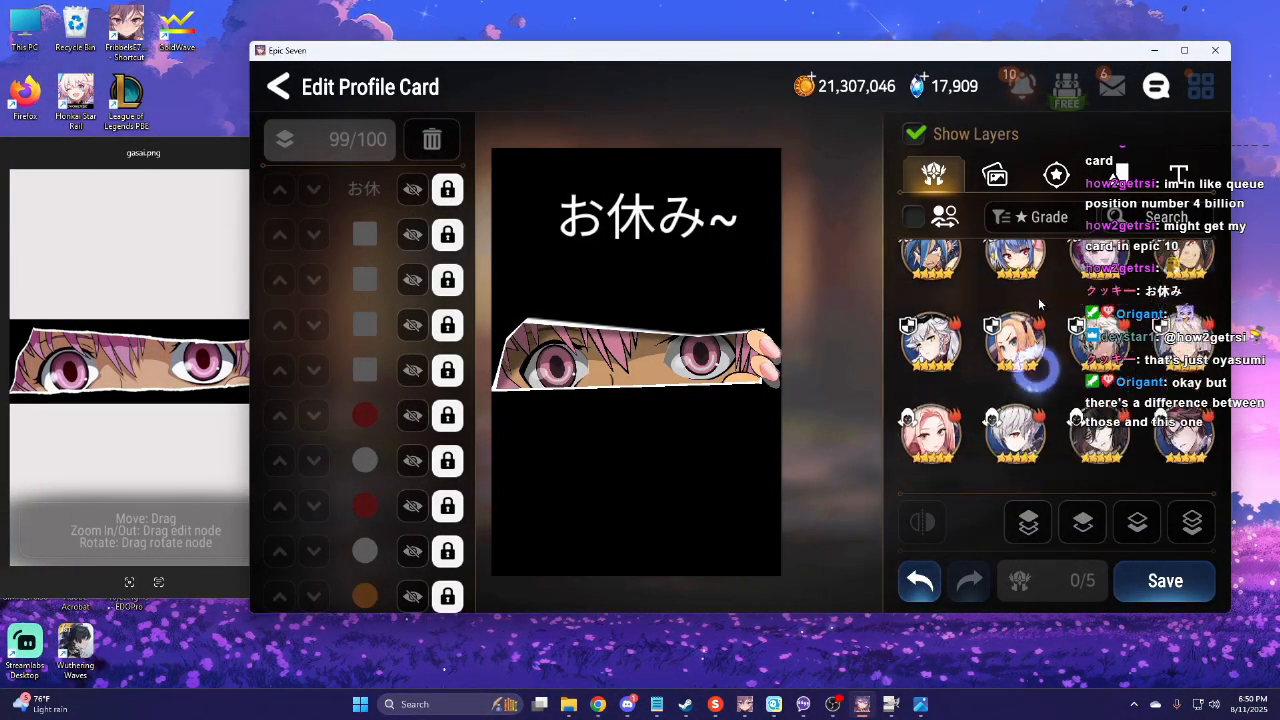
pyautogui.click(1119, 338)
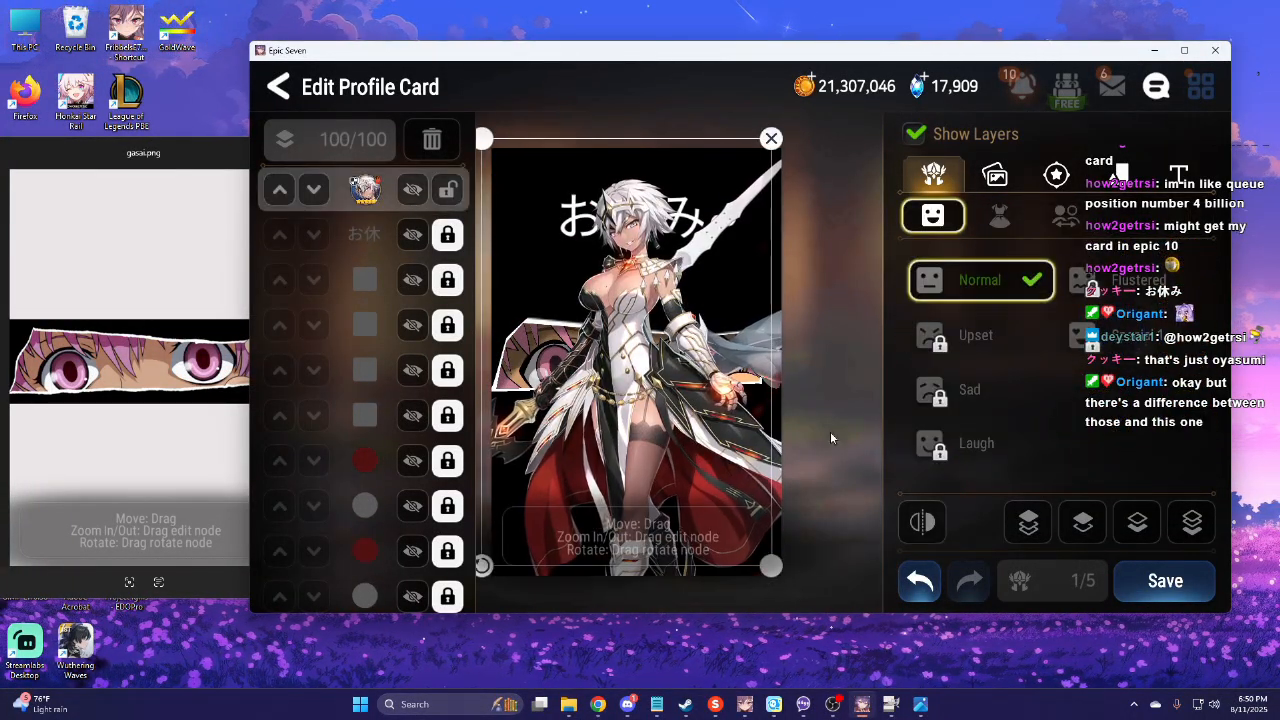
pyautogui.moveTo(616, 457); pyautogui.dragTo(644, 224)
pyautogui.moveTo(502, 345); pyautogui.dragTo(770, 100)
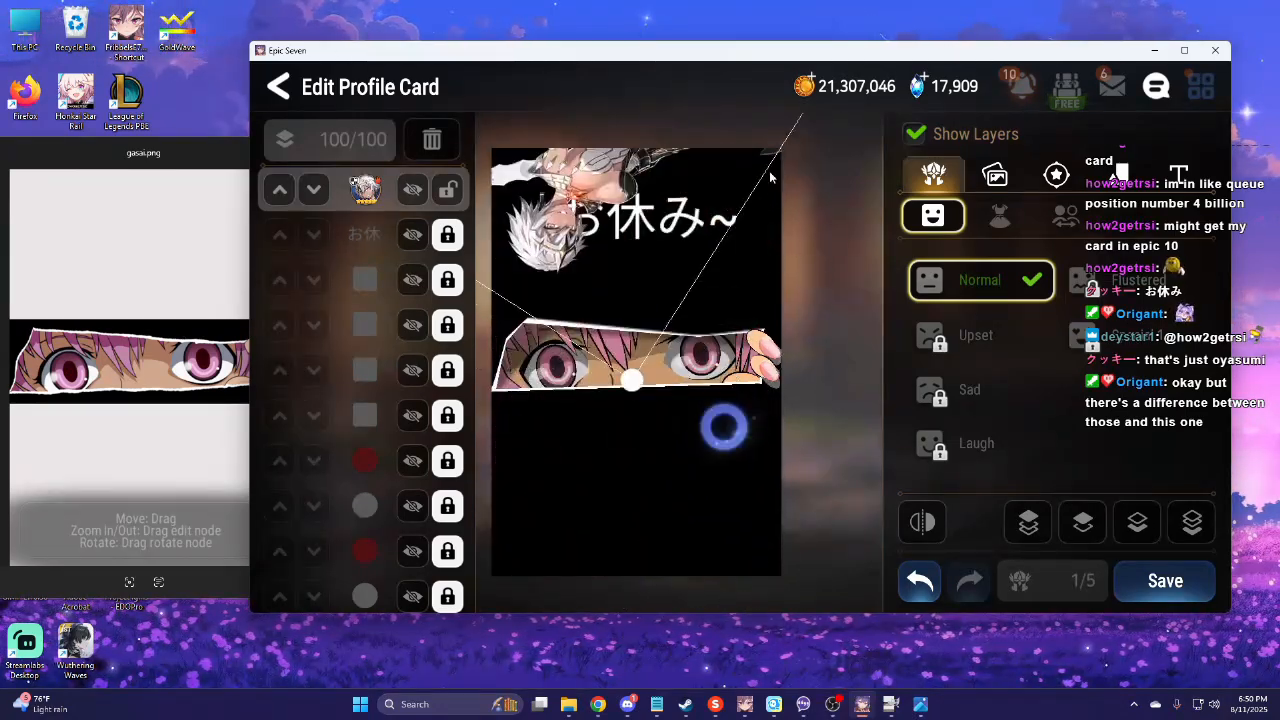
pyautogui.click(726, 426)
pyautogui.moveTo(610, 185); pyautogui.dragTo(753, 284)
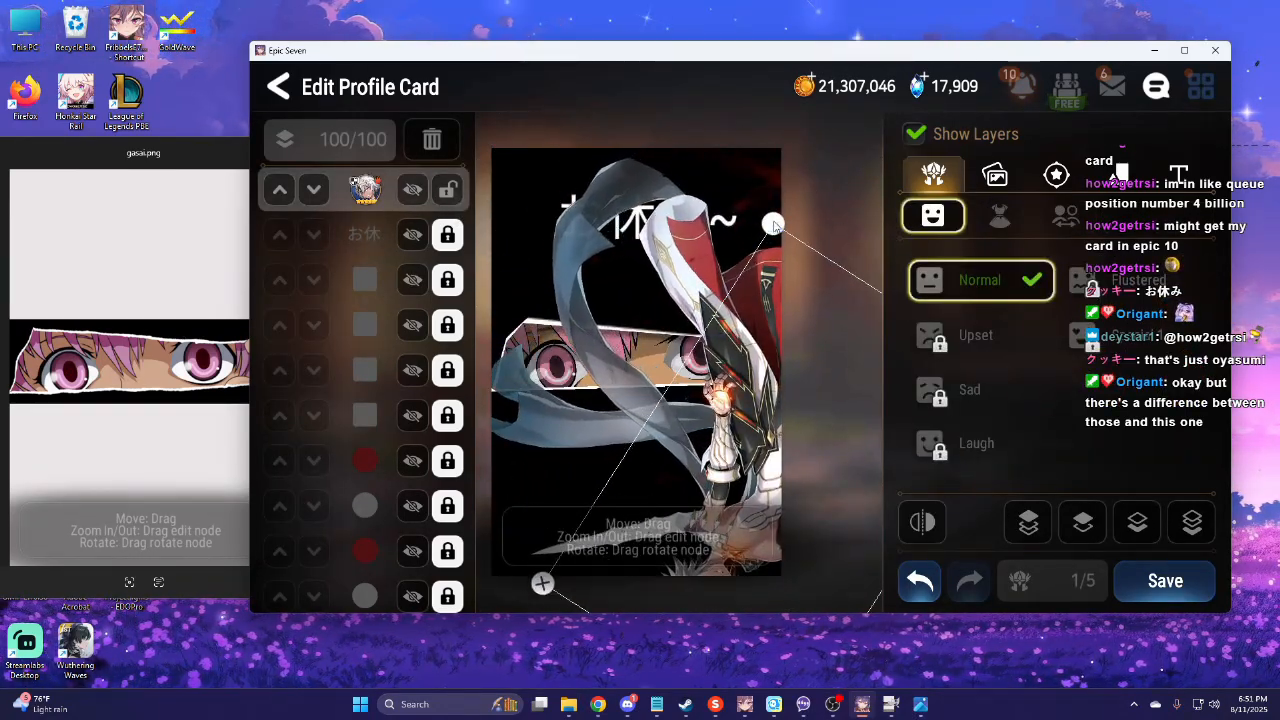
pyautogui.moveTo(773, 223); pyautogui.dragTo(752, 70)
pyautogui.moveTo(791, 166); pyautogui.dragTo(581, 575)
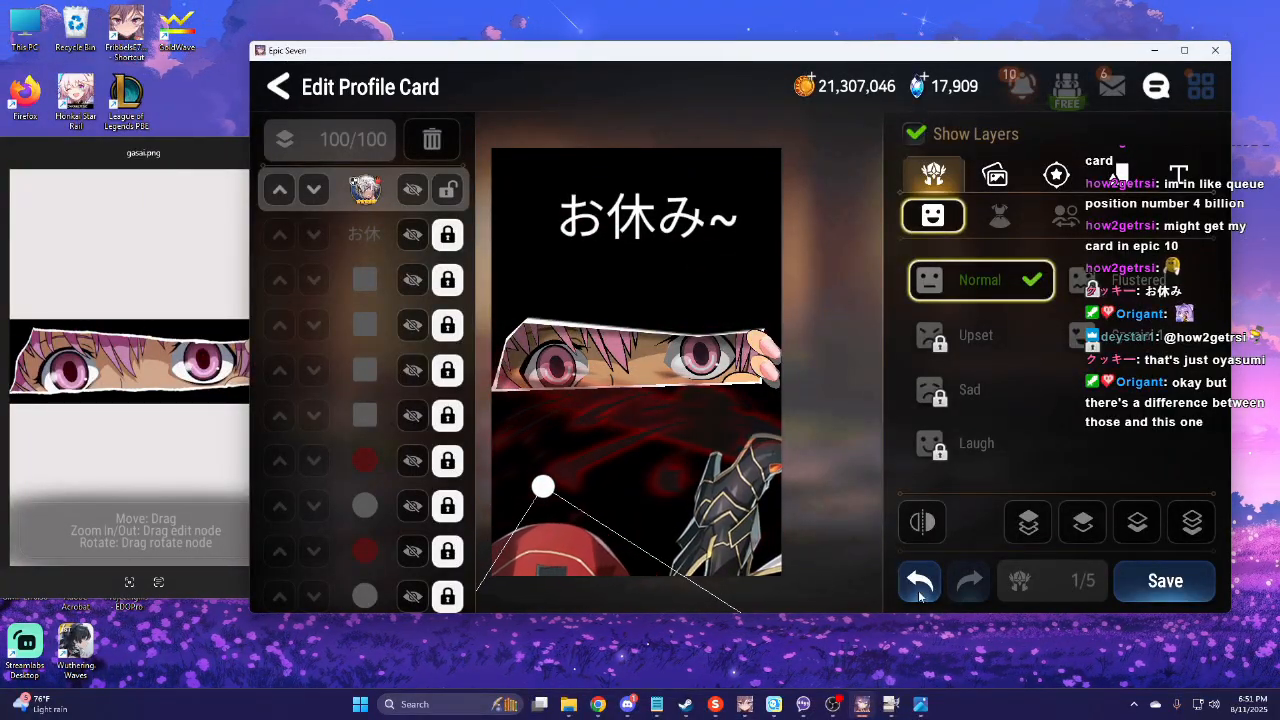
# Send the hero layer backward in the layer order until it sits below the black star and grey square, directly above the orange circle.
pyautogui.click(1136, 525)
pyautogui.click(1136, 525)
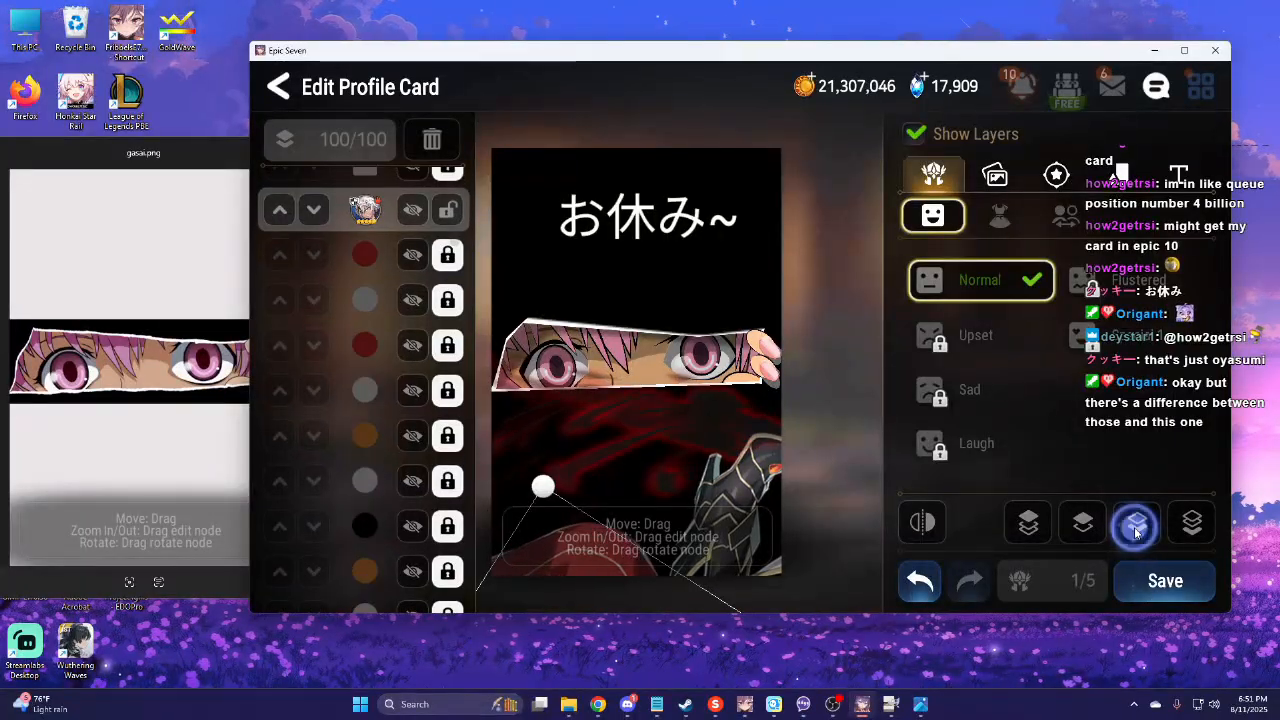
pyautogui.click(1137, 531)
pyautogui.click(1137, 531)
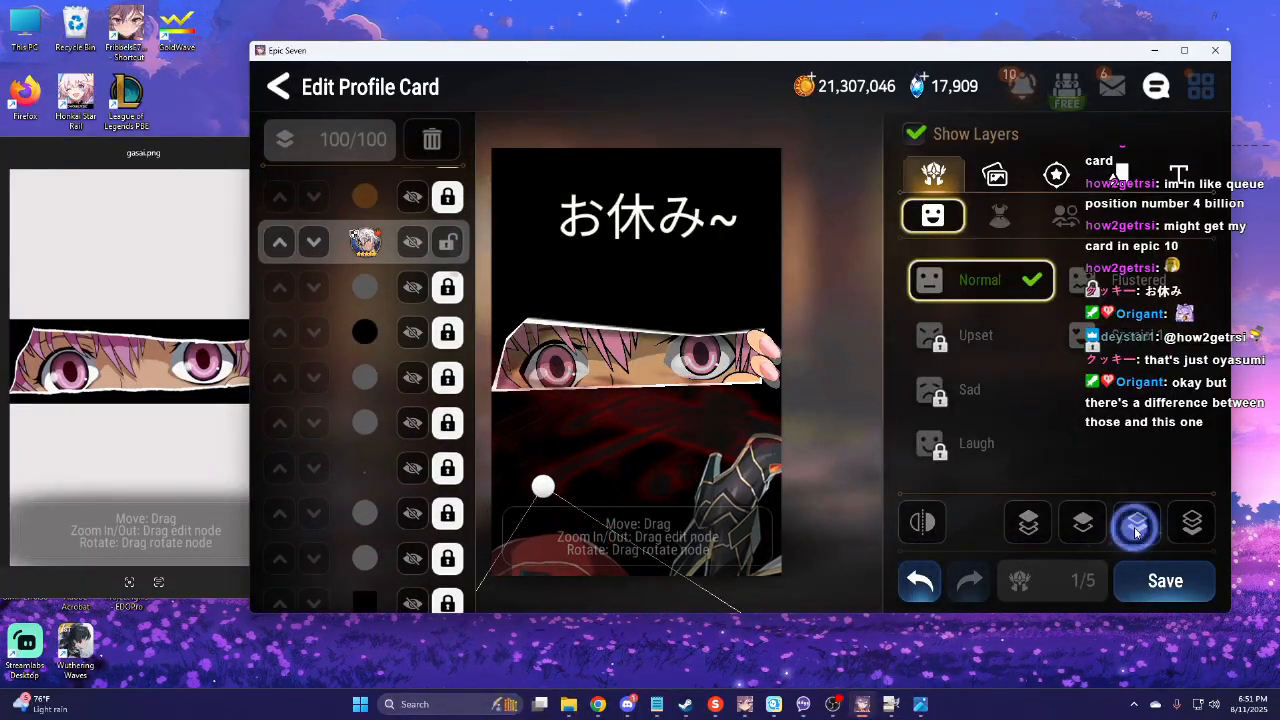
pyautogui.click(1137, 531)
pyautogui.click(1137, 531)
pyautogui.click(1137, 531)
pyautogui.click(1137, 531)
pyautogui.click(1137, 531)
pyautogui.click(1137, 531)
pyautogui.click(1136, 530)
pyautogui.click(1136, 530)
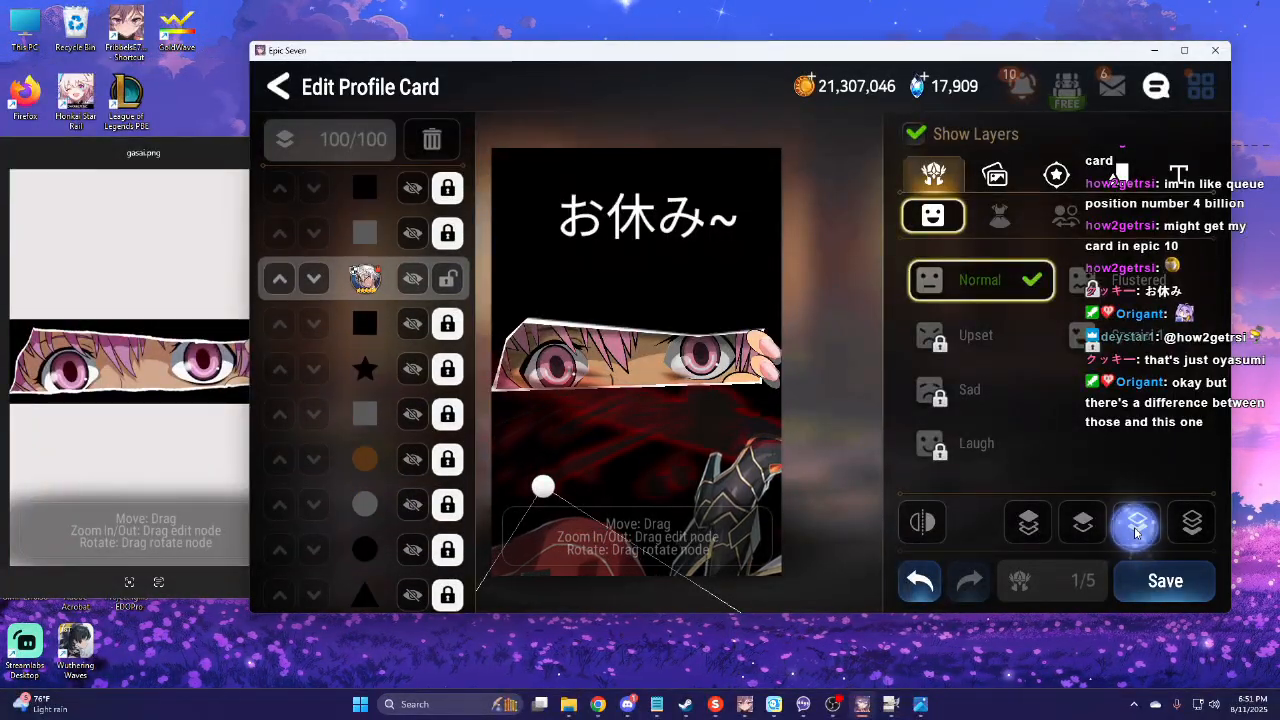
pyautogui.click(1136, 530)
pyautogui.click(1136, 530)
pyautogui.click(1135, 531)
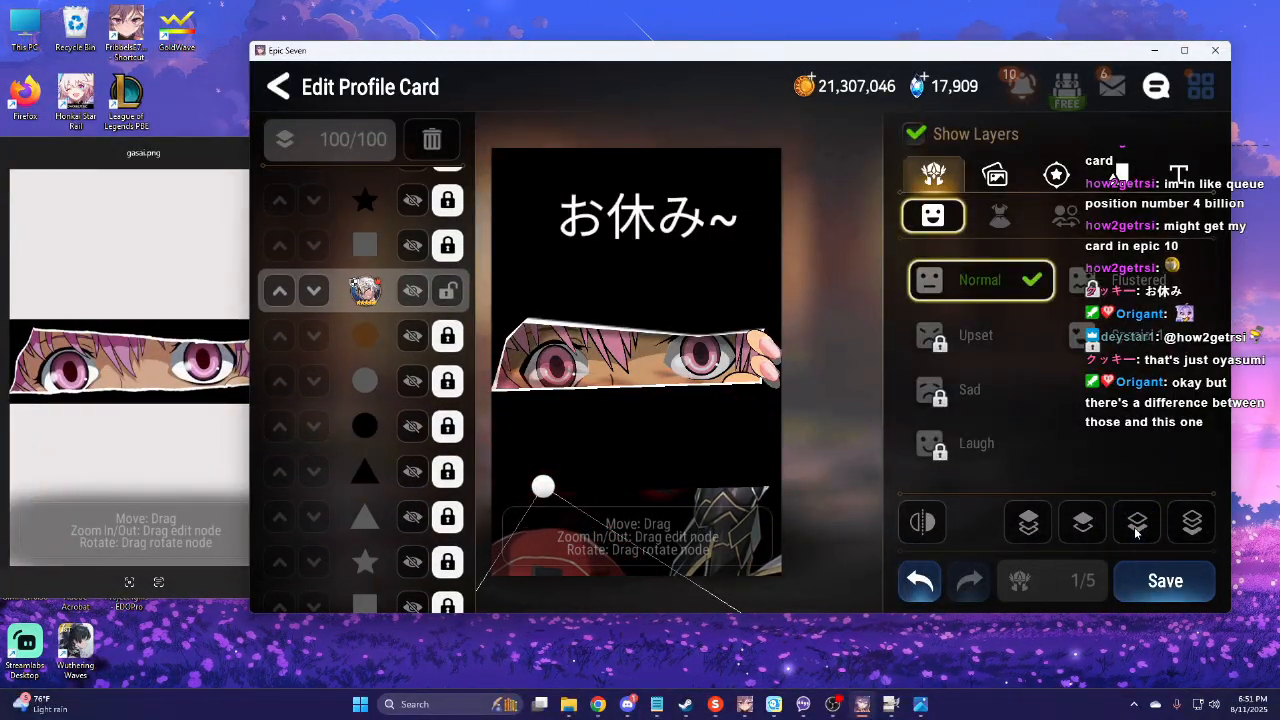
# Rotate and reposition the hero artwork so its armour shows along the card's lower edge, and lock its layer.
pyautogui.click(691, 464)
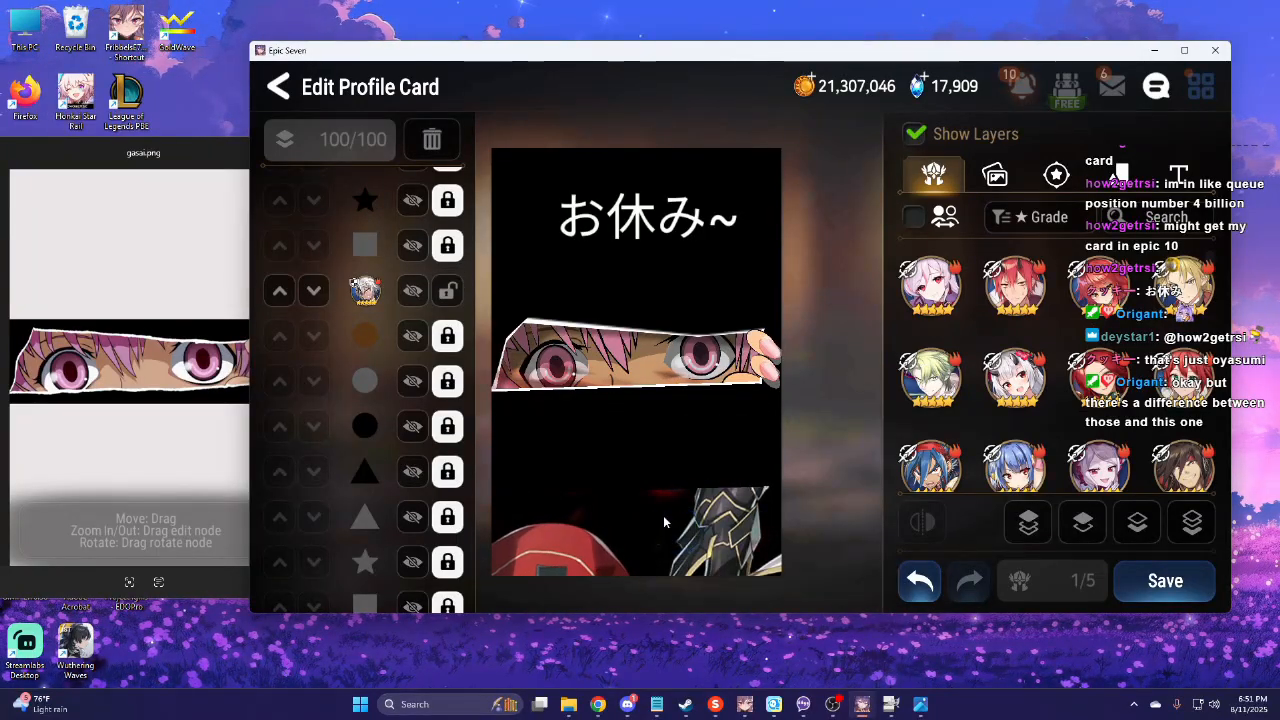
pyautogui.click(436, 296)
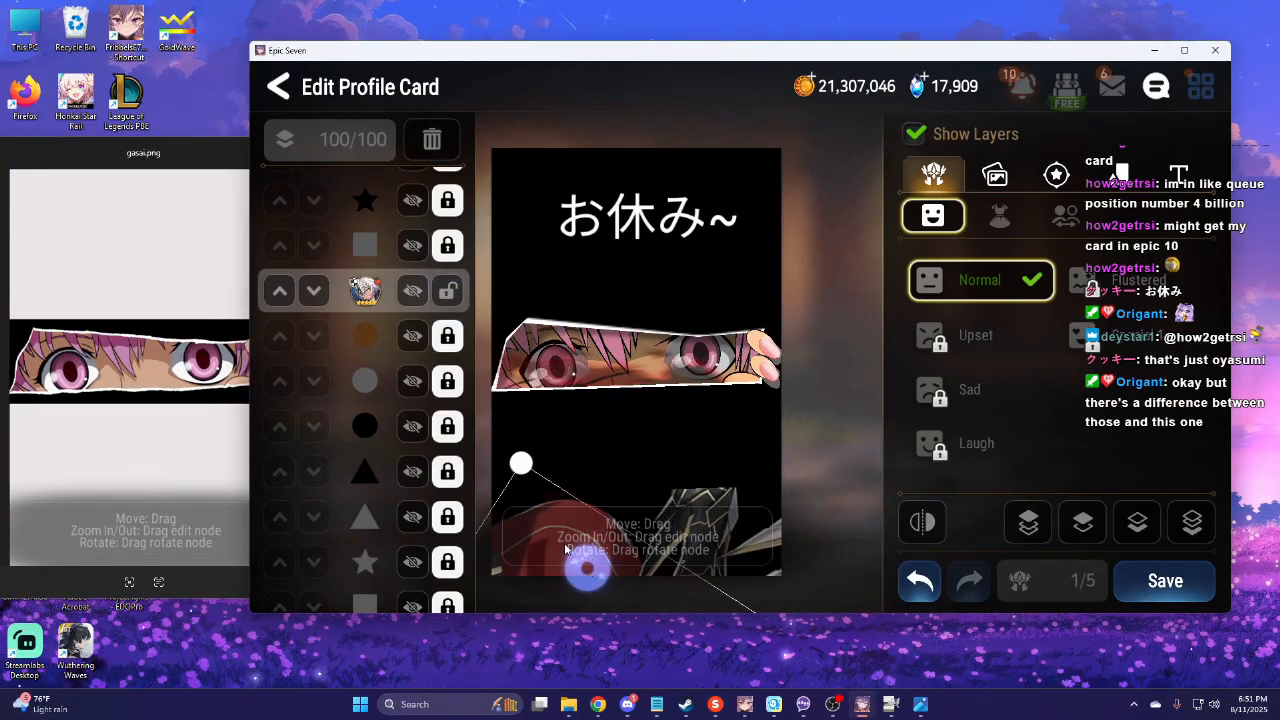
pyautogui.moveTo(574, 563); pyautogui.dragTo(584, 374)
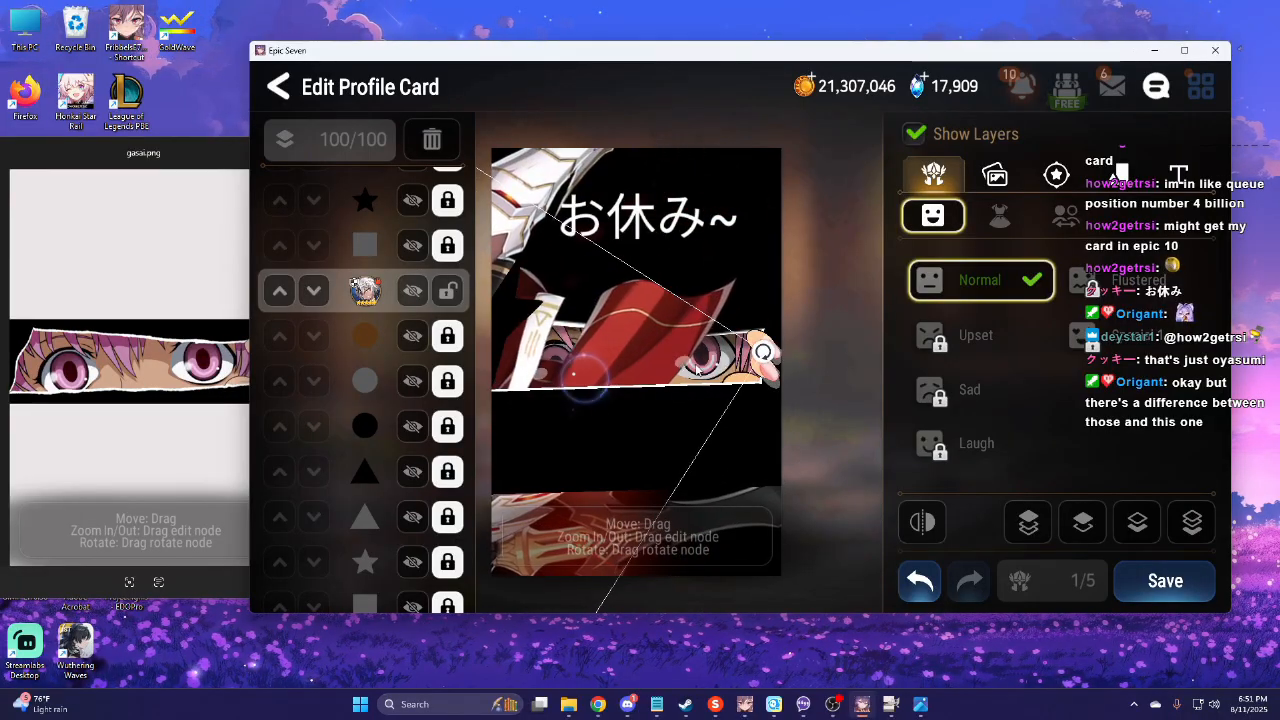
pyautogui.moveTo(763, 352); pyautogui.dragTo(593, 592)
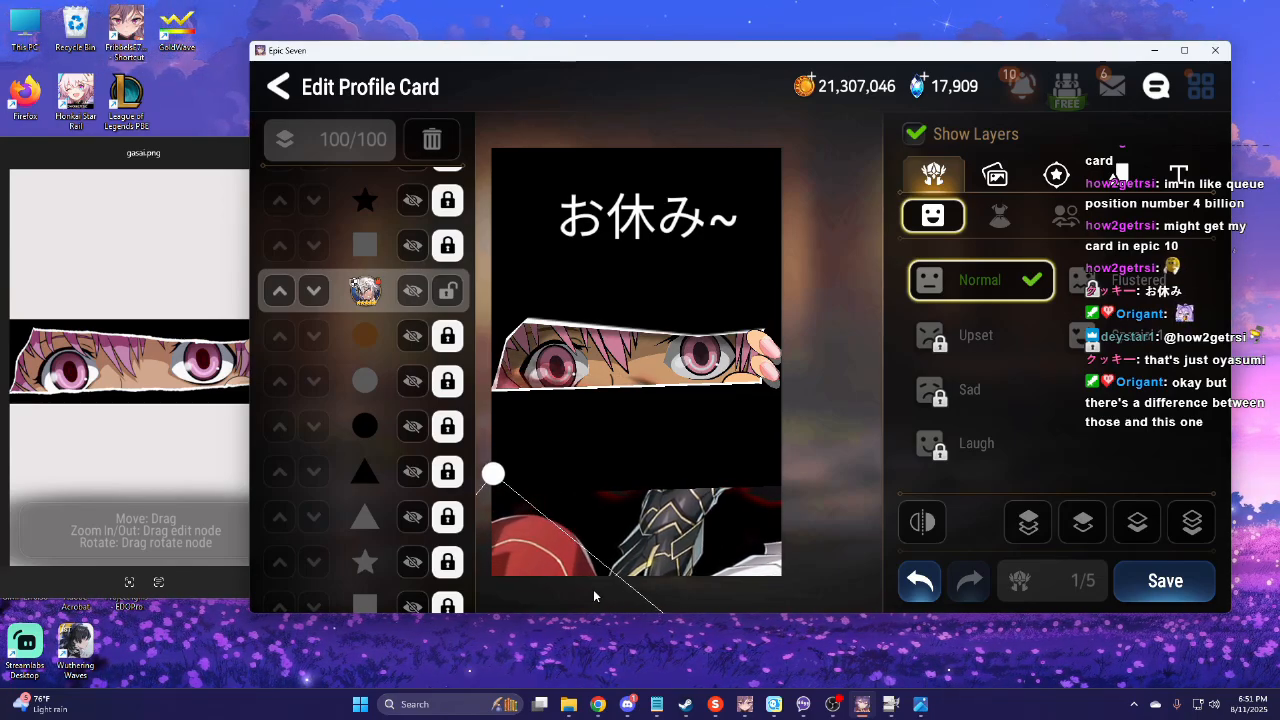
pyautogui.click(451, 295)
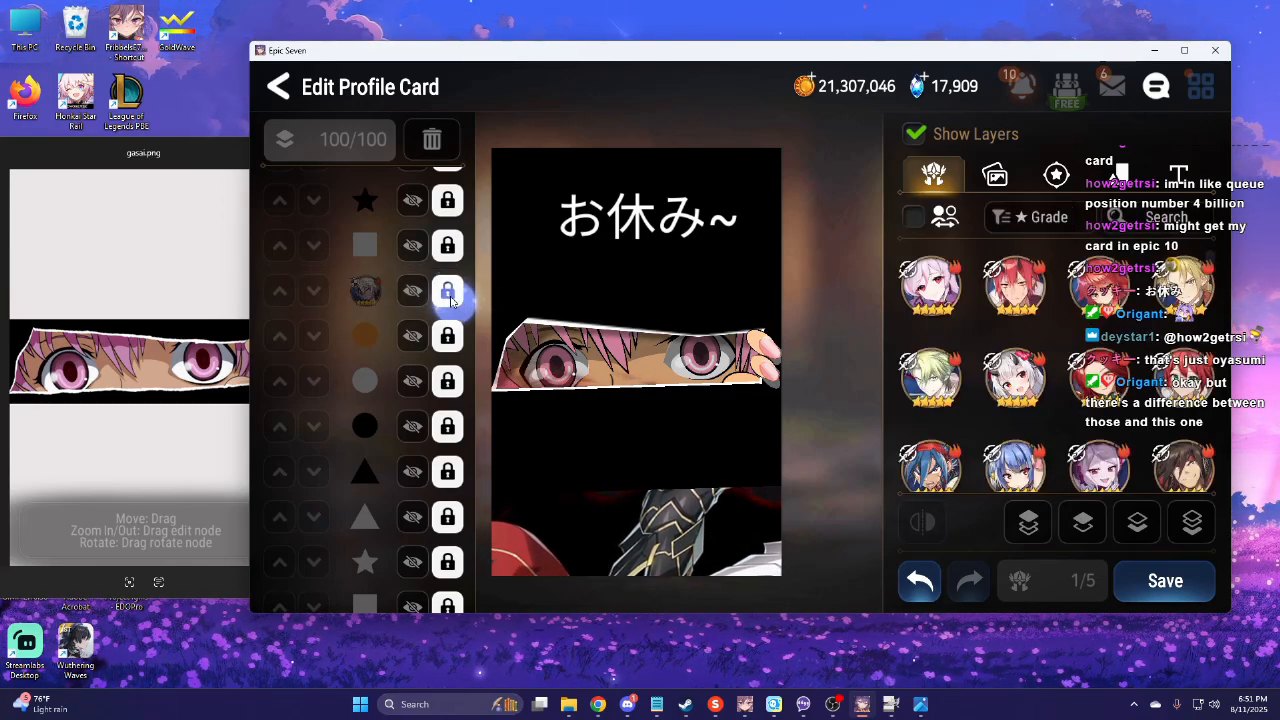
pyautogui.click(415, 256)
pyautogui.scroll(4, 405, 400)
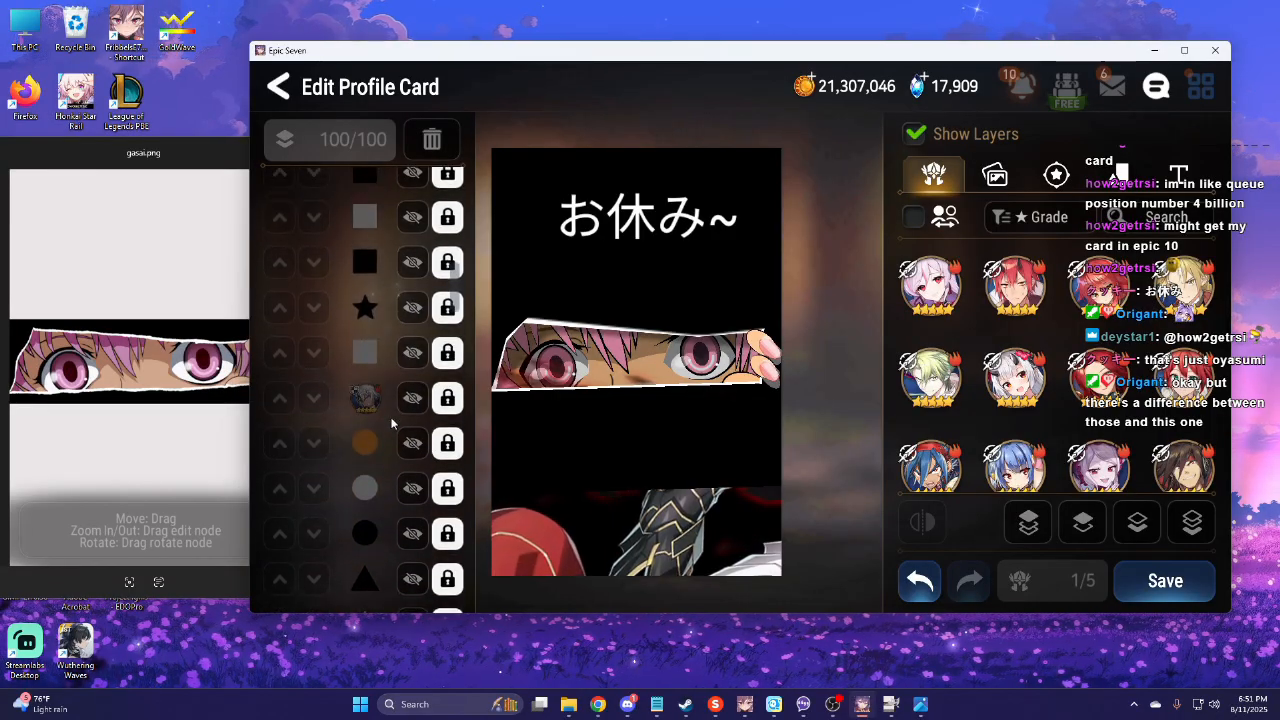
# Unlock the black square layer directly above the black star, move it down to cover the armour along the card's lower edge, and lock it again.
pyautogui.click(412, 353)
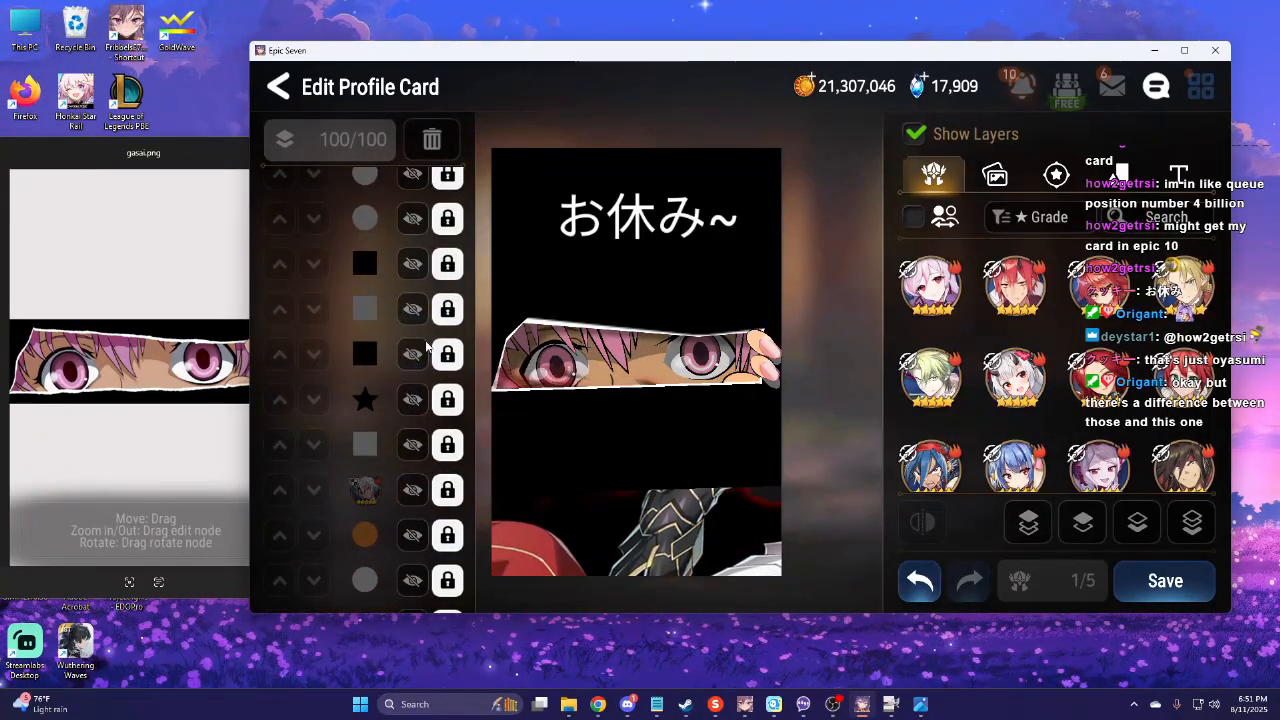
pyautogui.click(447, 355)
pyautogui.moveTo(649, 518); pyautogui.dragTo(655, 715)
pyautogui.moveTo(664, 459); pyautogui.dragTo(680, 671)
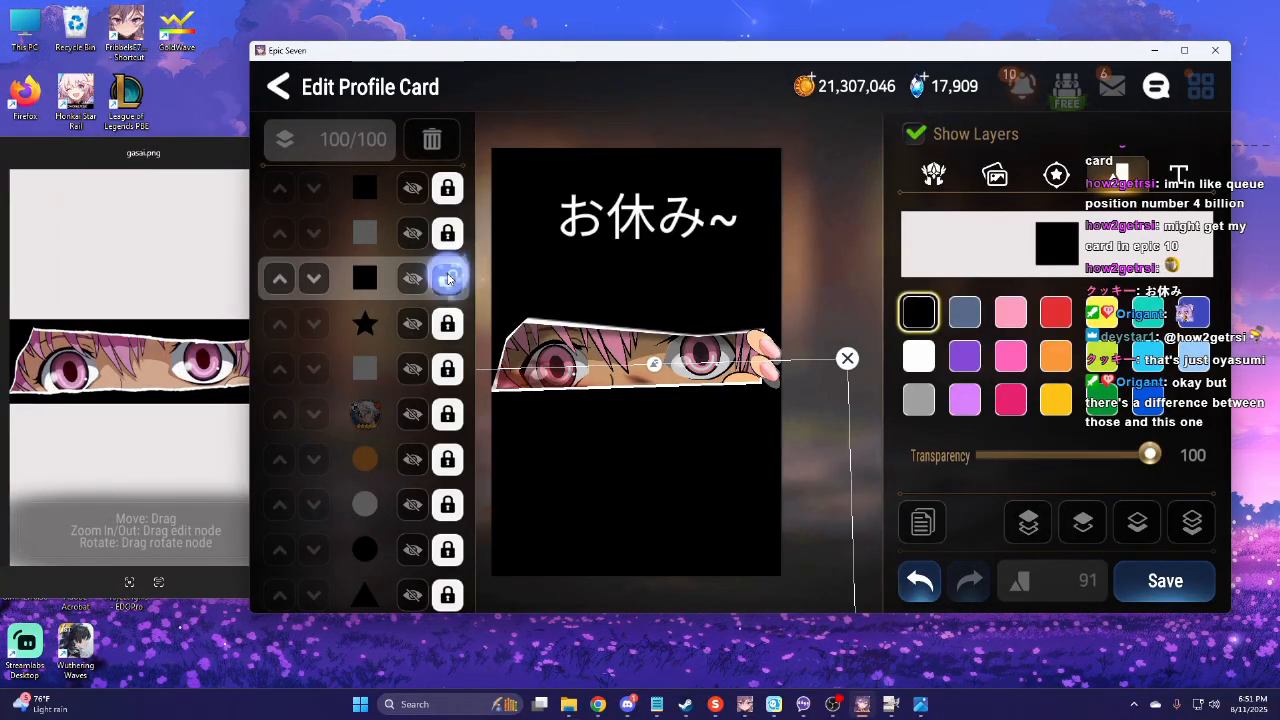
pyautogui.click(447, 279)
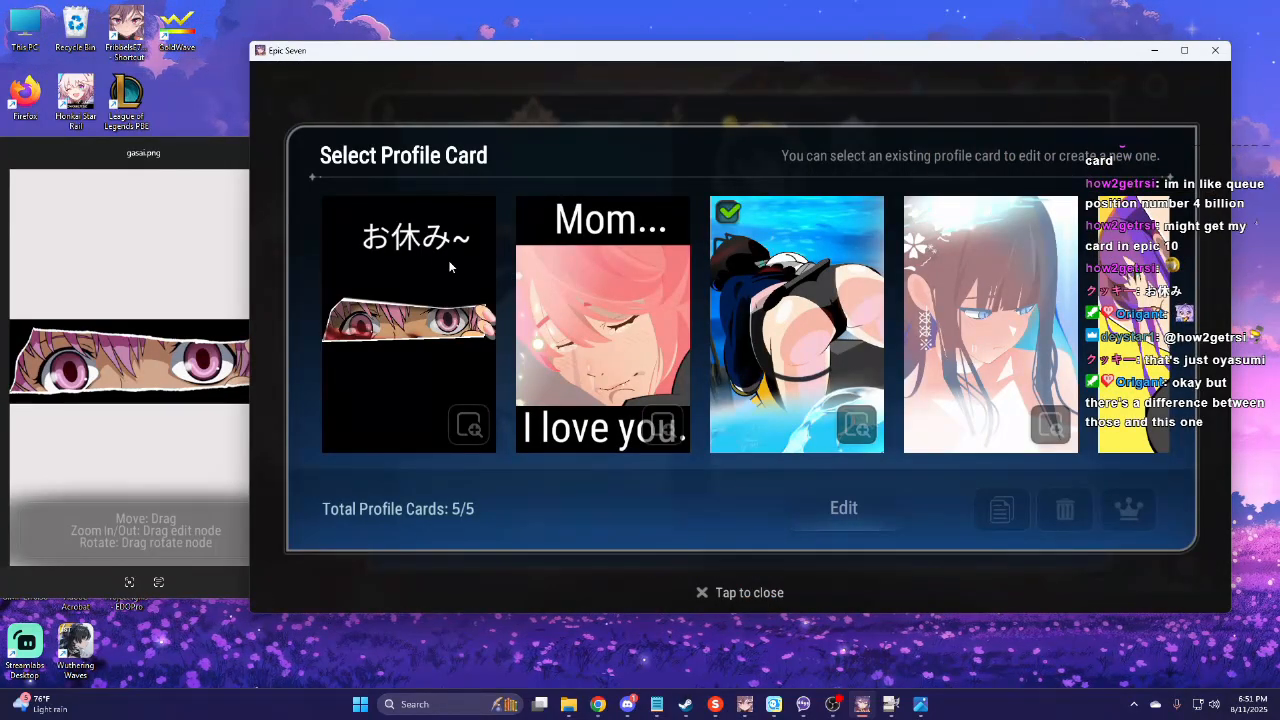
# Select the お休み~ card in the profile card list, preview it enlarged, and set it as the Rep Card.
pyautogui.click(448, 266)
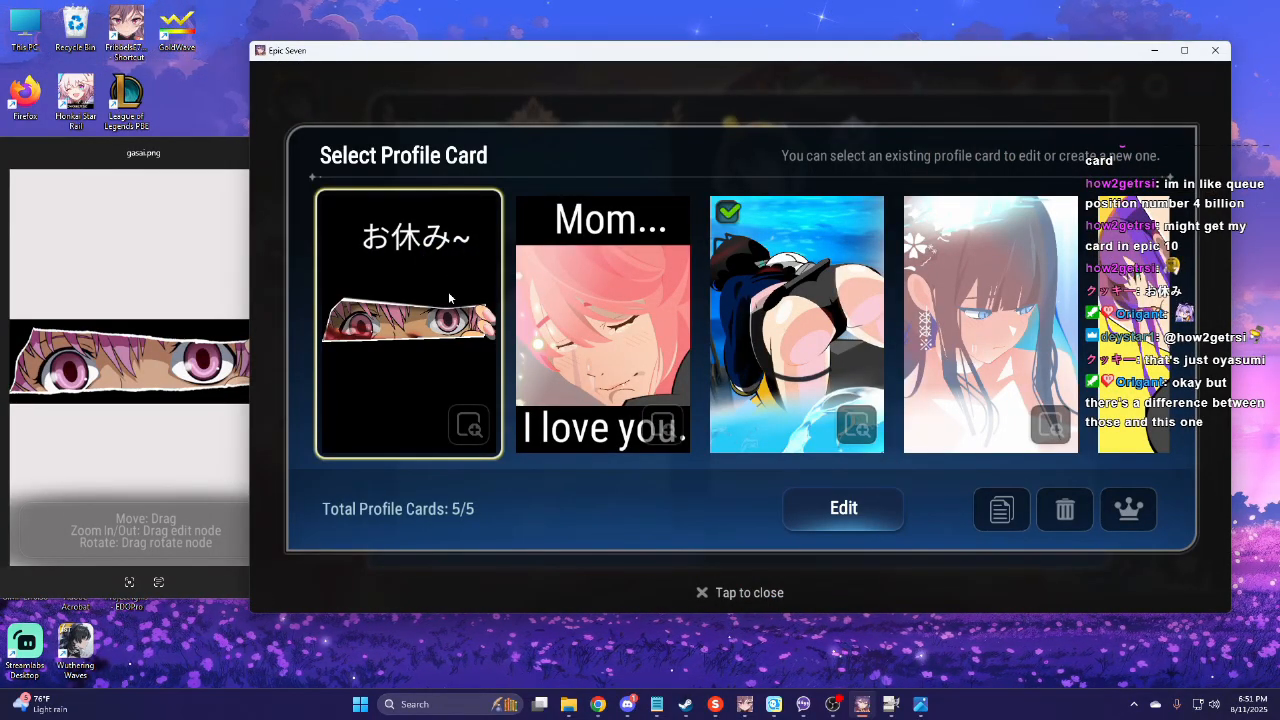
pyautogui.click(472, 288)
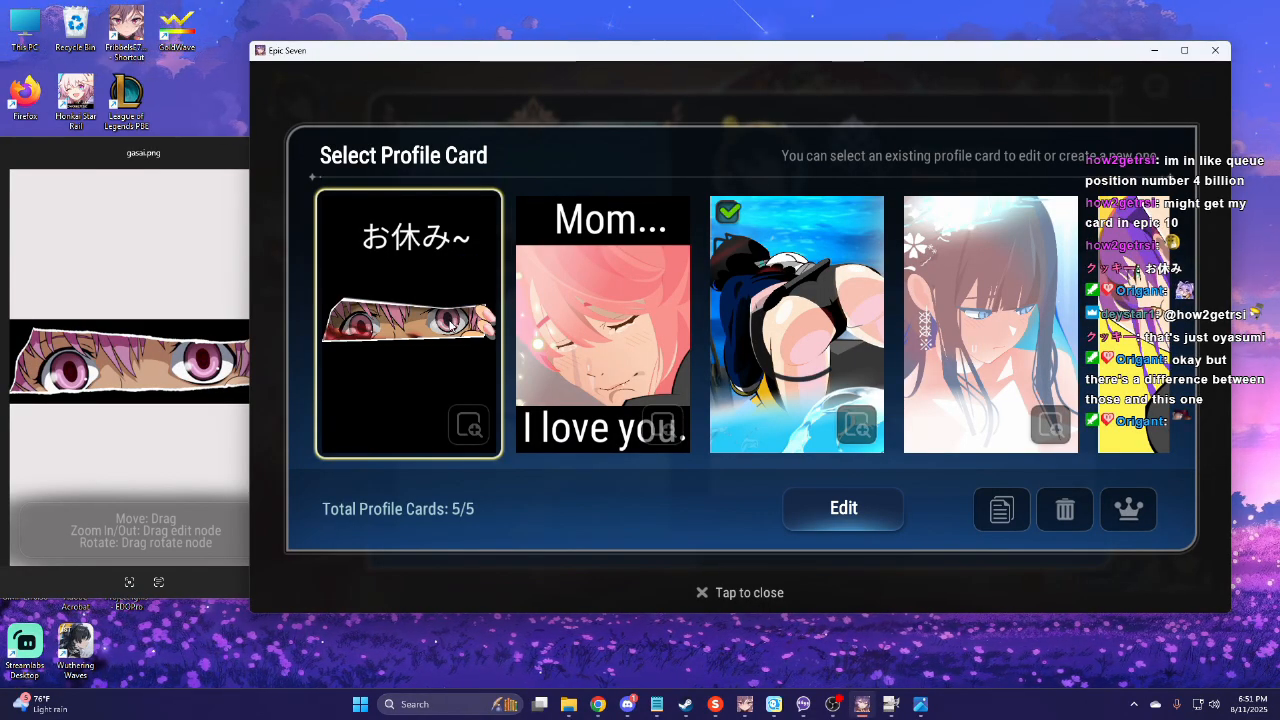
pyautogui.click(471, 439)
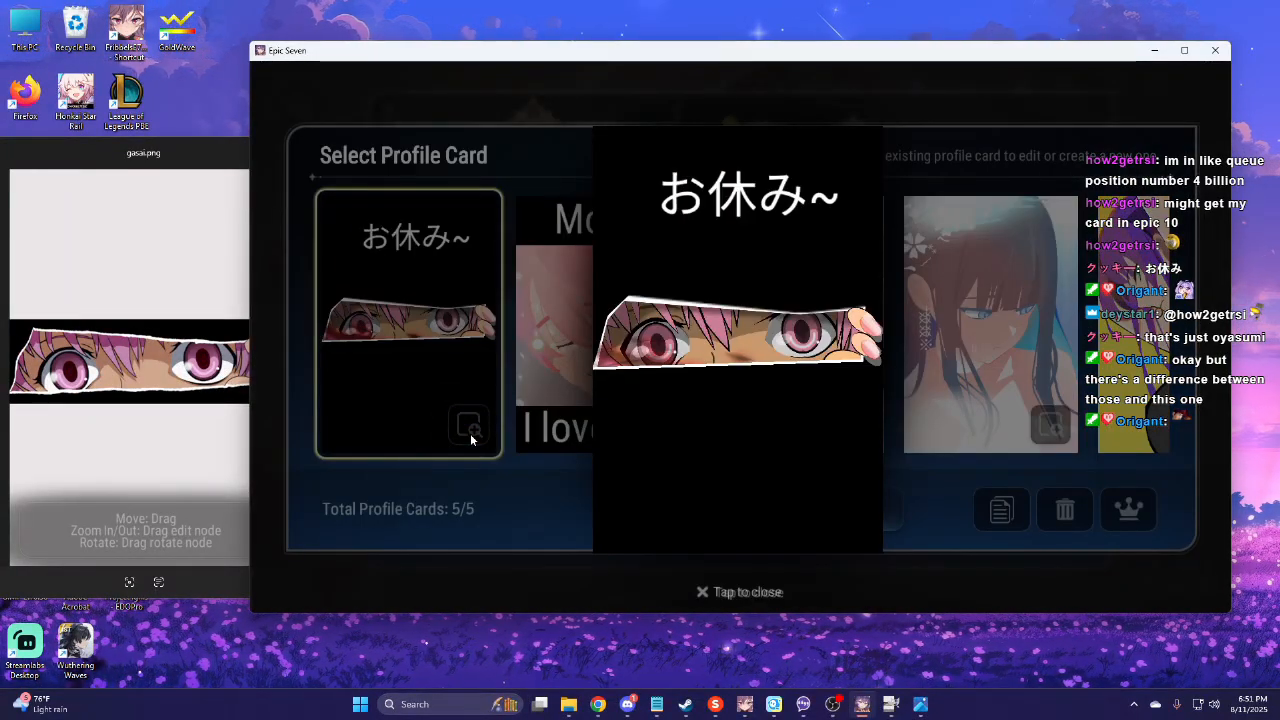
pyautogui.click(487, 259)
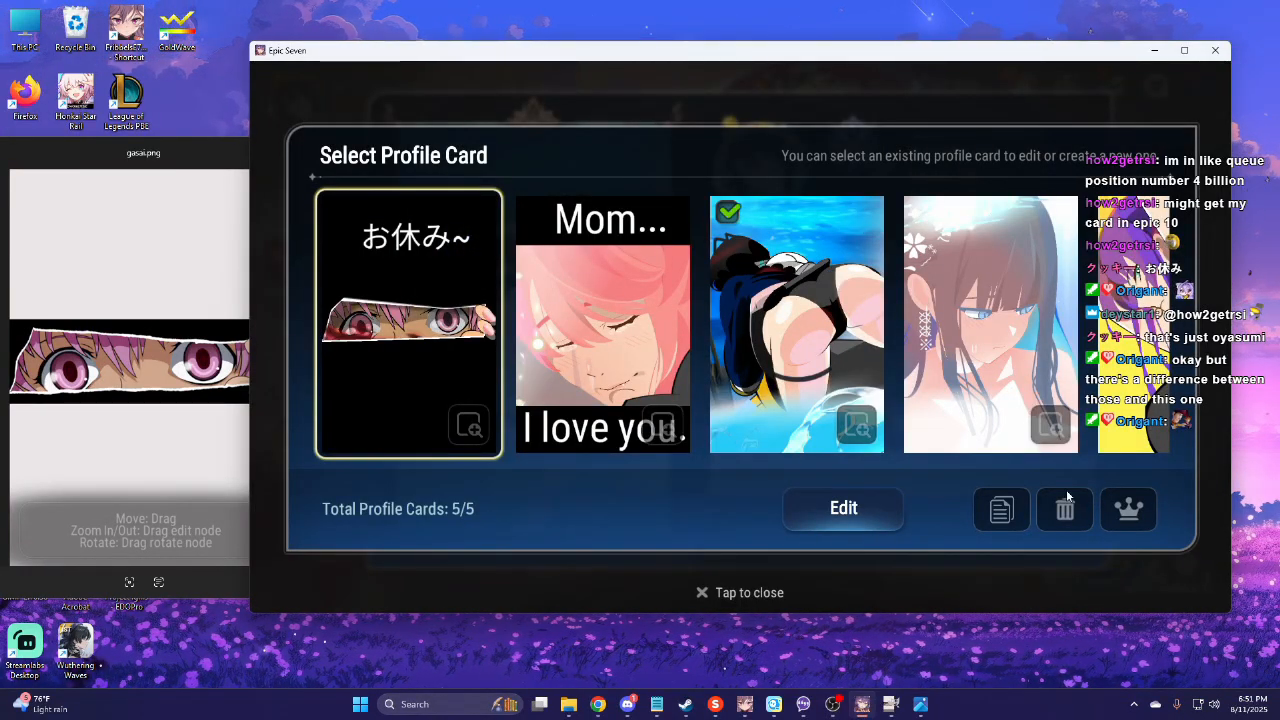
pyautogui.click(1129, 512)
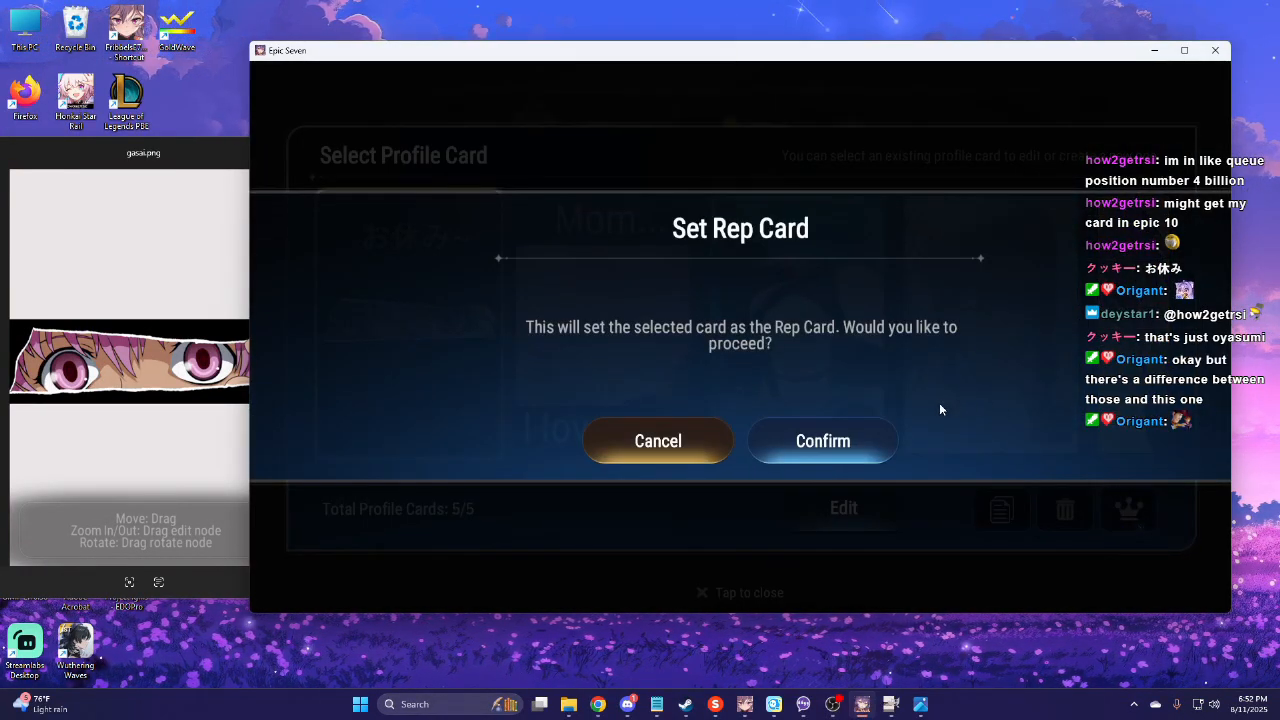
pyautogui.click(815, 440)
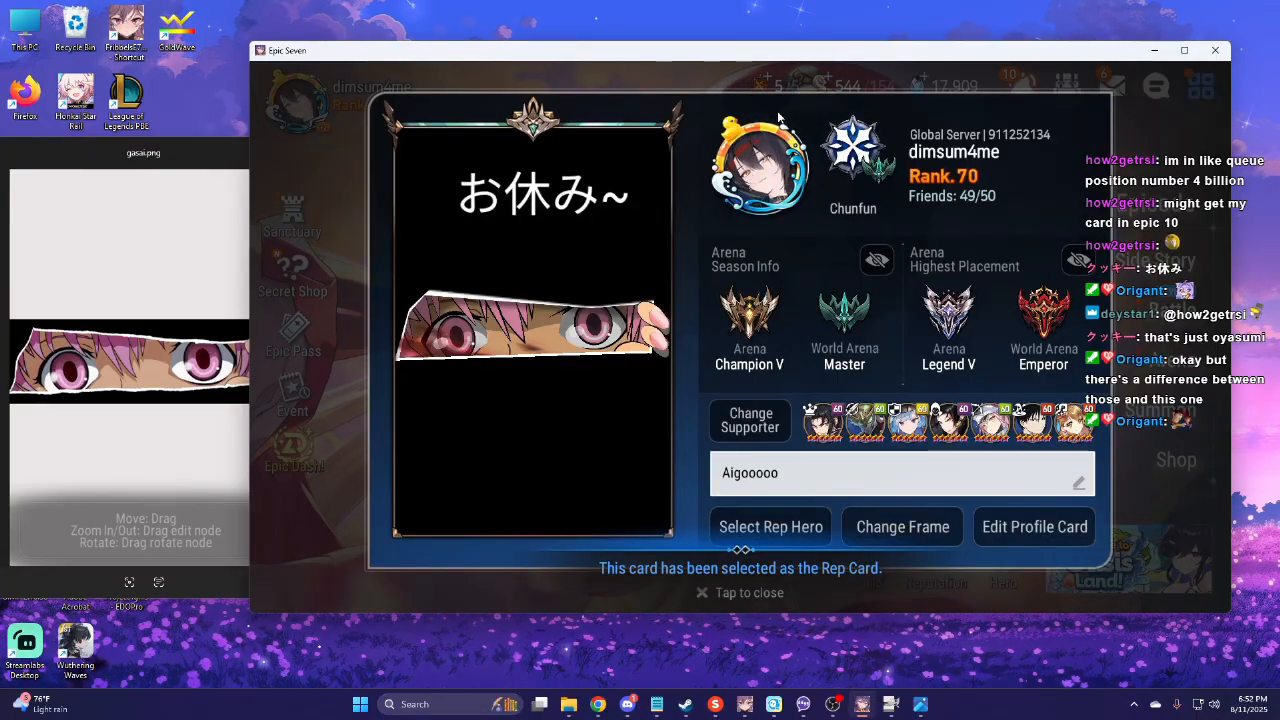